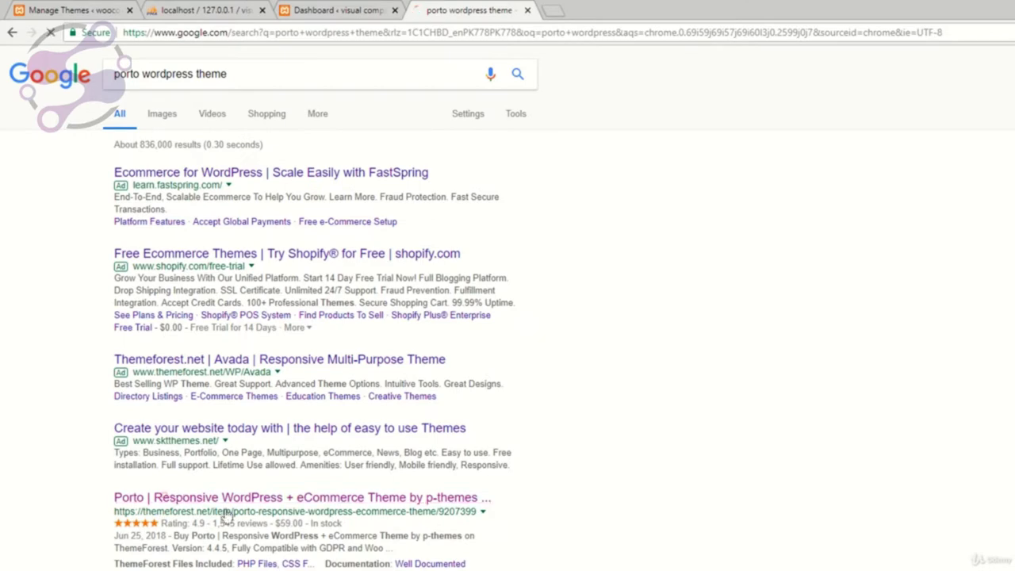
Step: Open the Porto theme's ThemeForest listing from the search results and check the theme's price
left_click(164, 496)
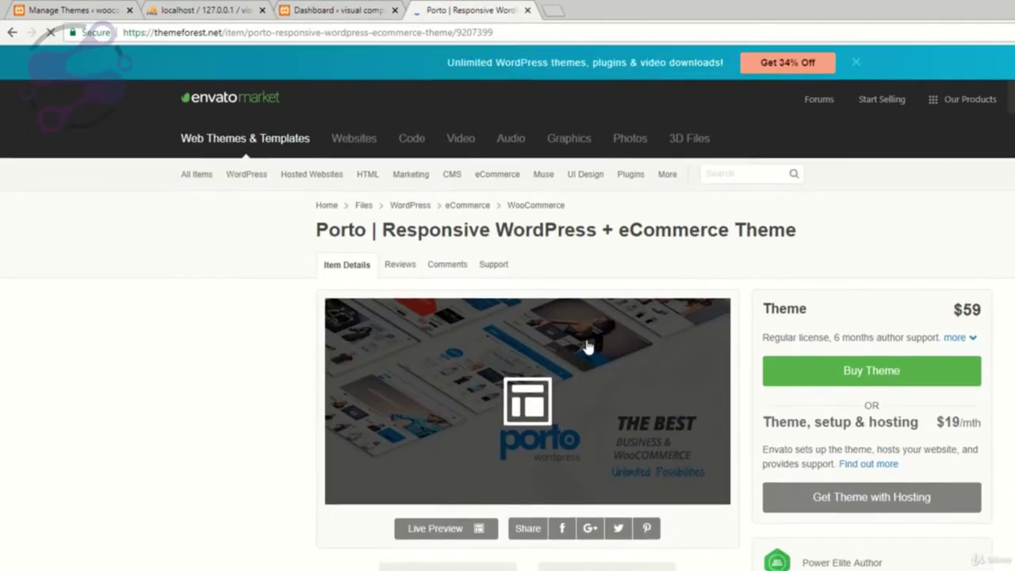
scroll(952, 185, "down", 2)
double_click(960, 173)
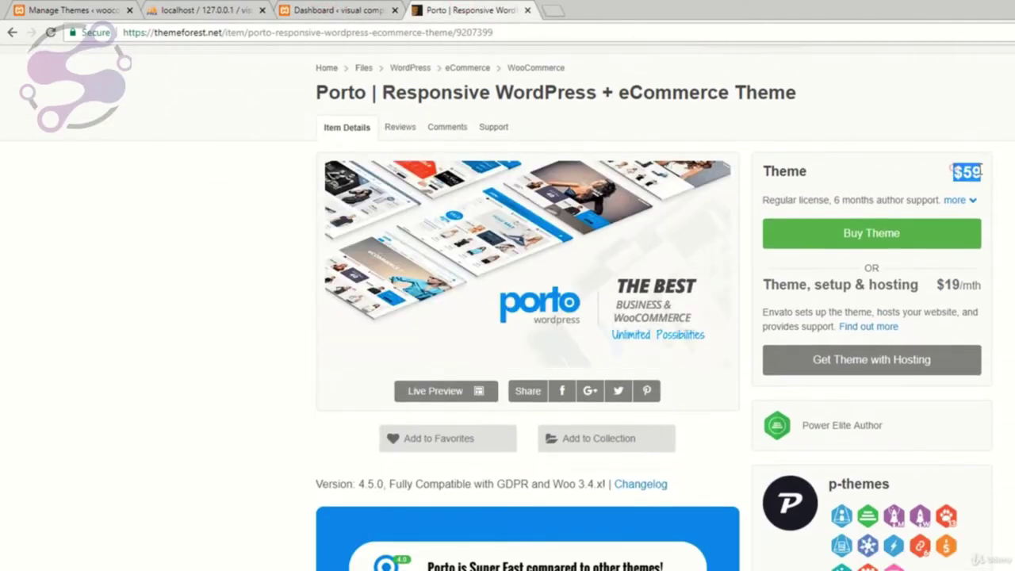
left_click(952, 168)
left_click(941, 172)
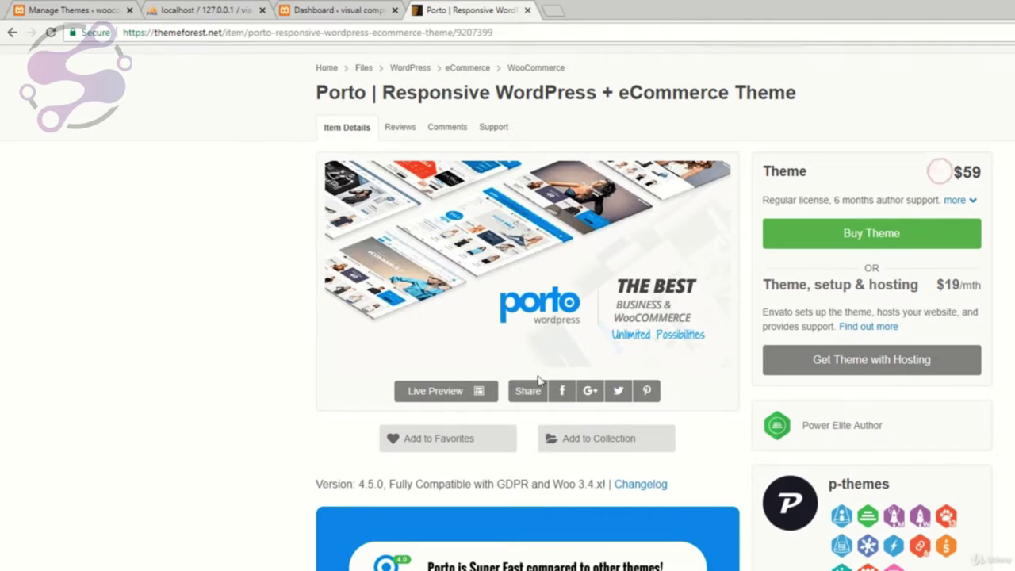
Step: Open the Porto theme's live preview and browse through its full gallery of demos
left_click(432, 391)
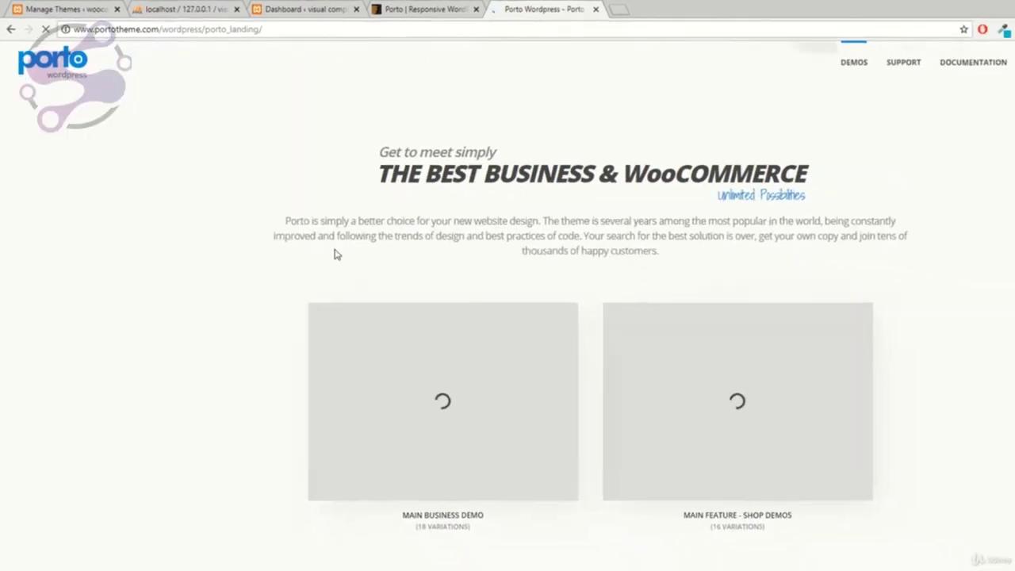
scroll(371, 280, "down", 3)
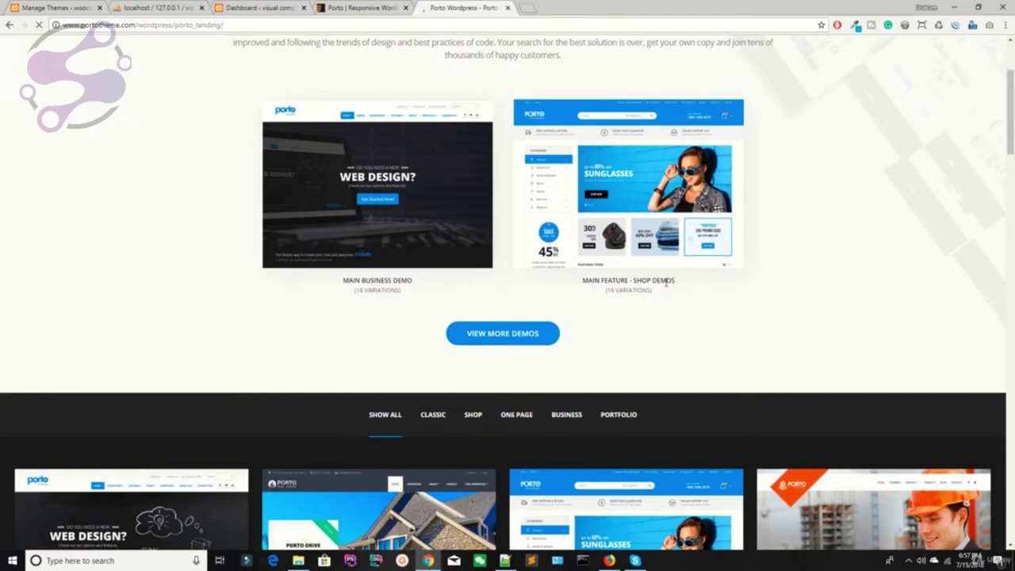
left_click(497, 333)
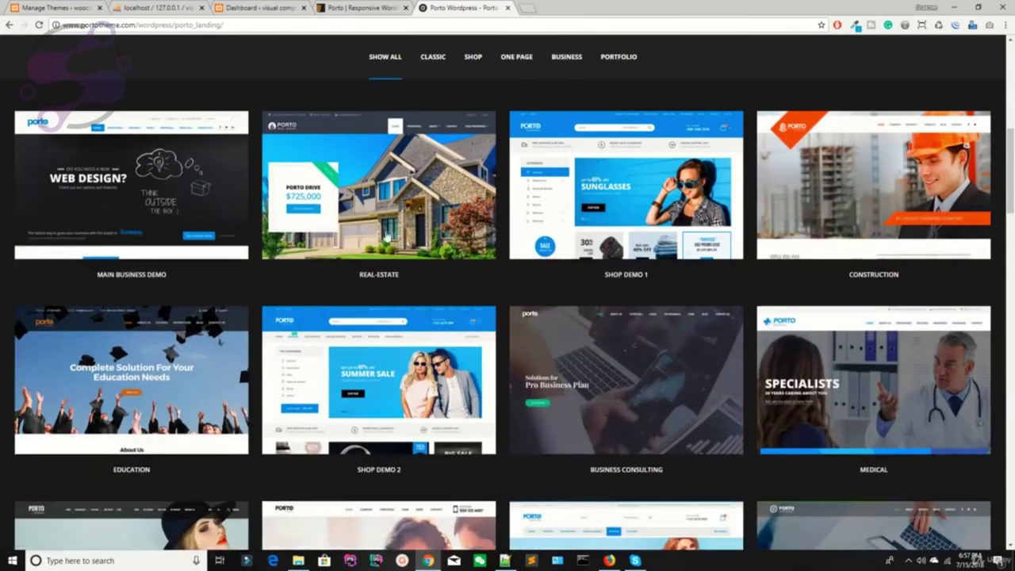
scroll(333, 331, "down", 5)
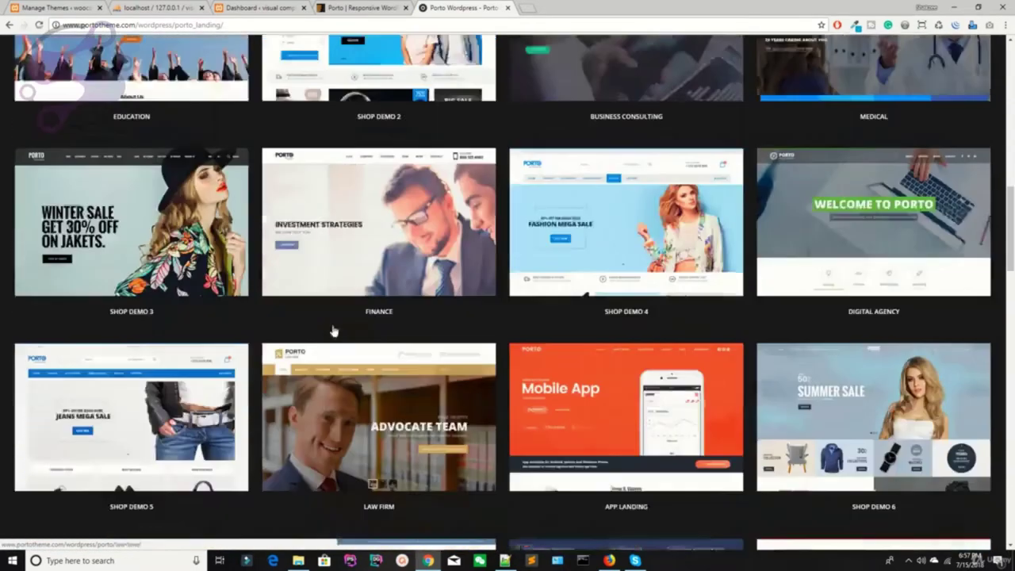
scroll(333, 330, "down", 13)
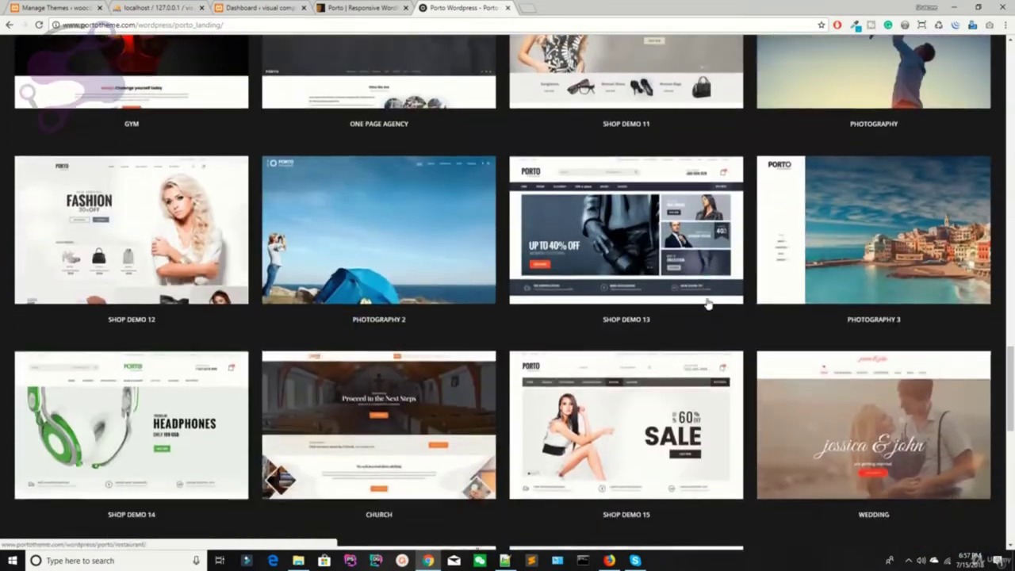
scroll(708, 304, "down", 7)
scroll(708, 303, "up", 13)
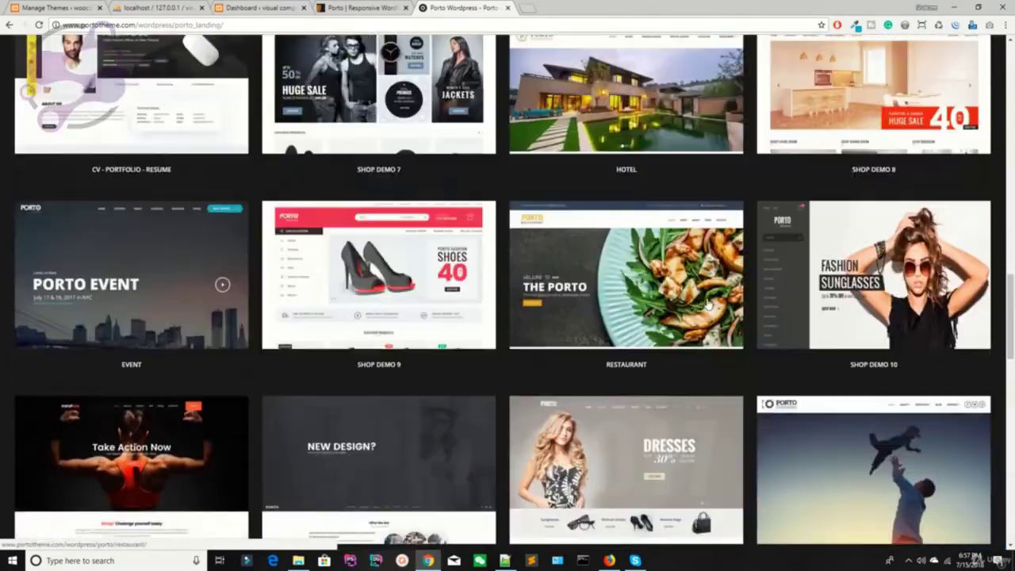
scroll(709, 304, "up", 17)
scroll(707, 302, "down", 5)
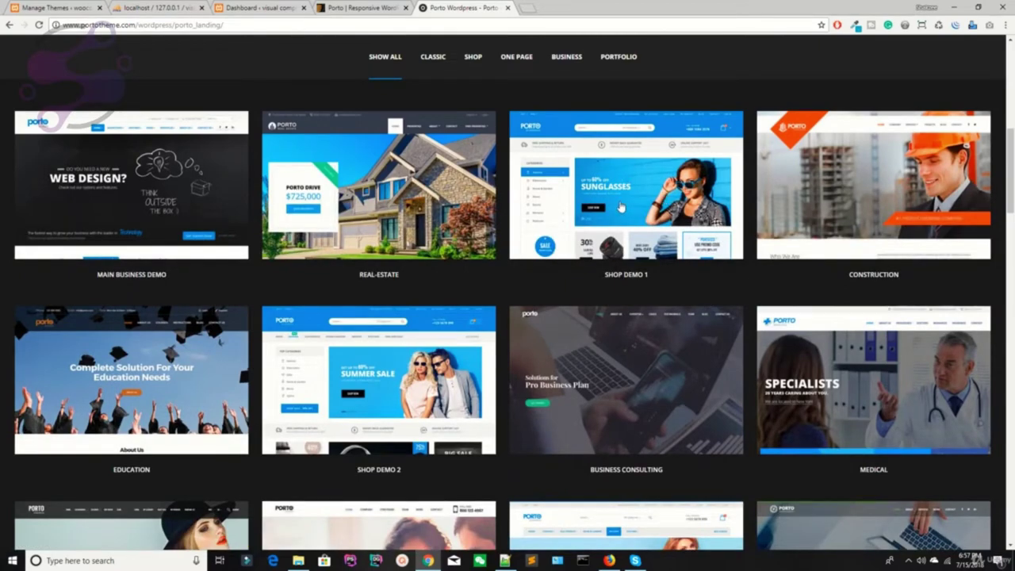
Step: Open the Shop Demo 1 preview and return to the Porto listing on ThemeForest
left_click(648, 176)
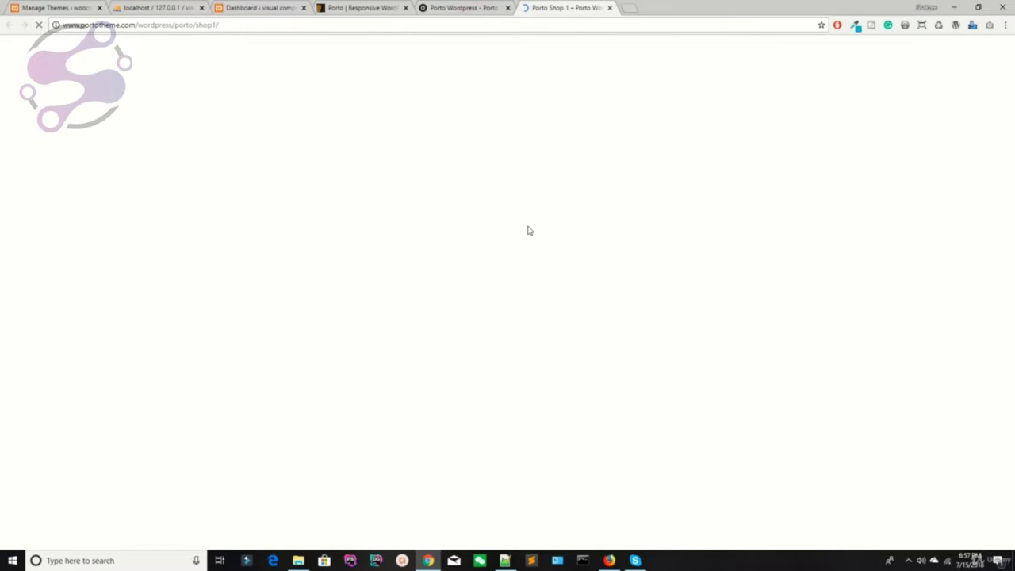
left_click(460, 8)
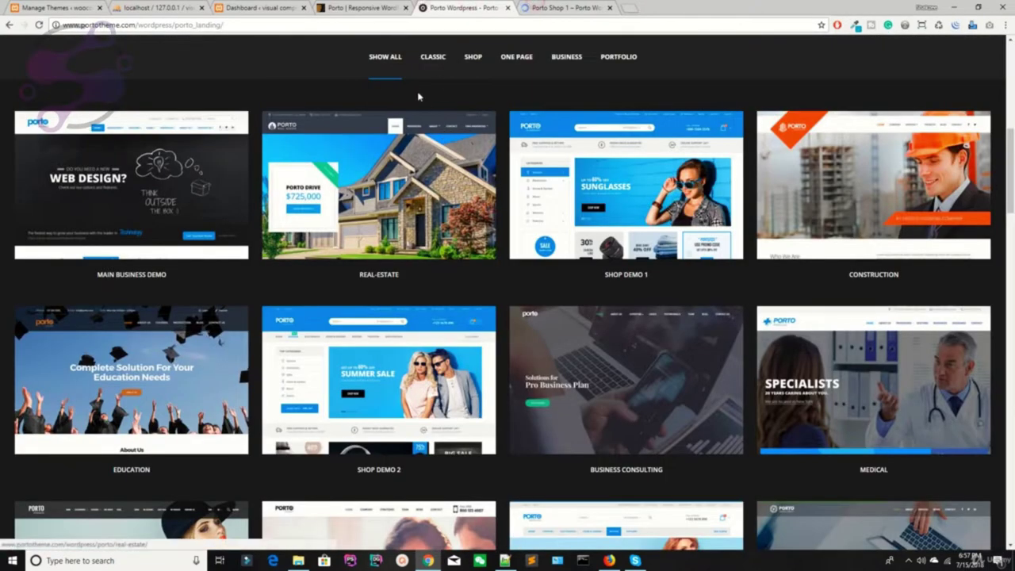
key("ctrl+Tab")
key("ctrl+shift+Tab")
key("ctrl+shift+Tab")
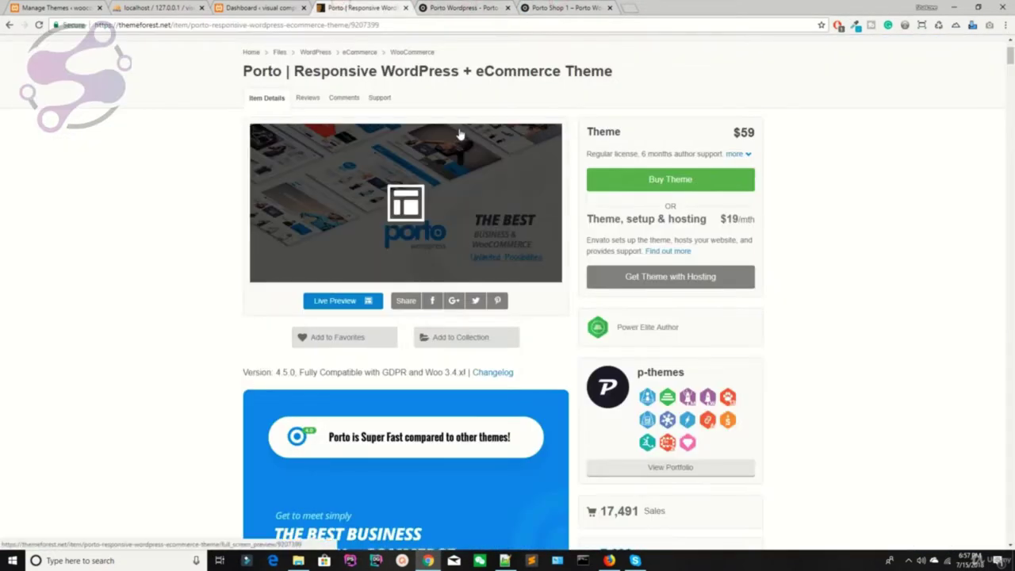
double_click(262, 70)
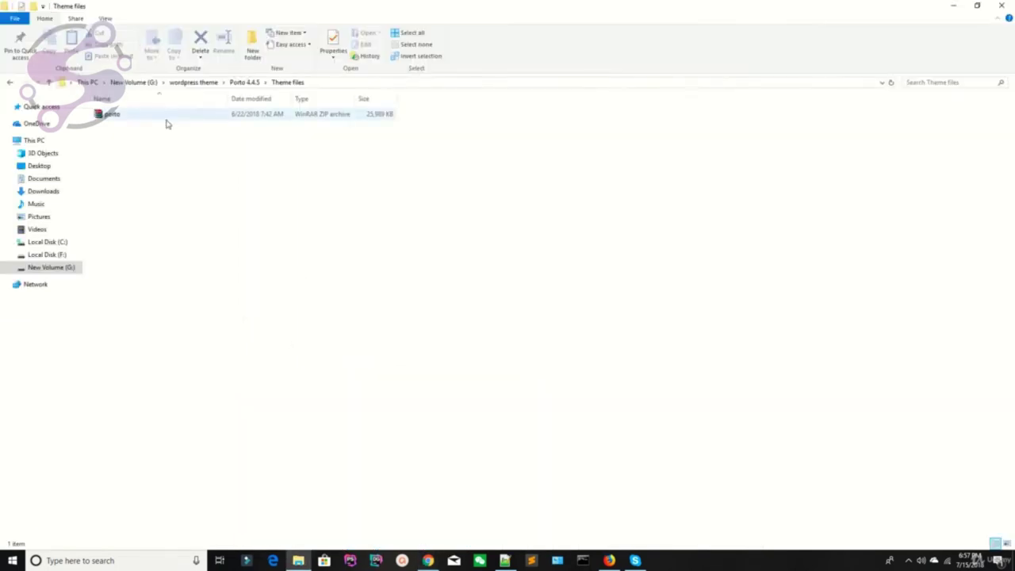
Step: Look through the Documentation and Licensing folders of the downloaded Porto 4.4.5 package in File Explorer
left_click(264, 117)
left_click(244, 83)
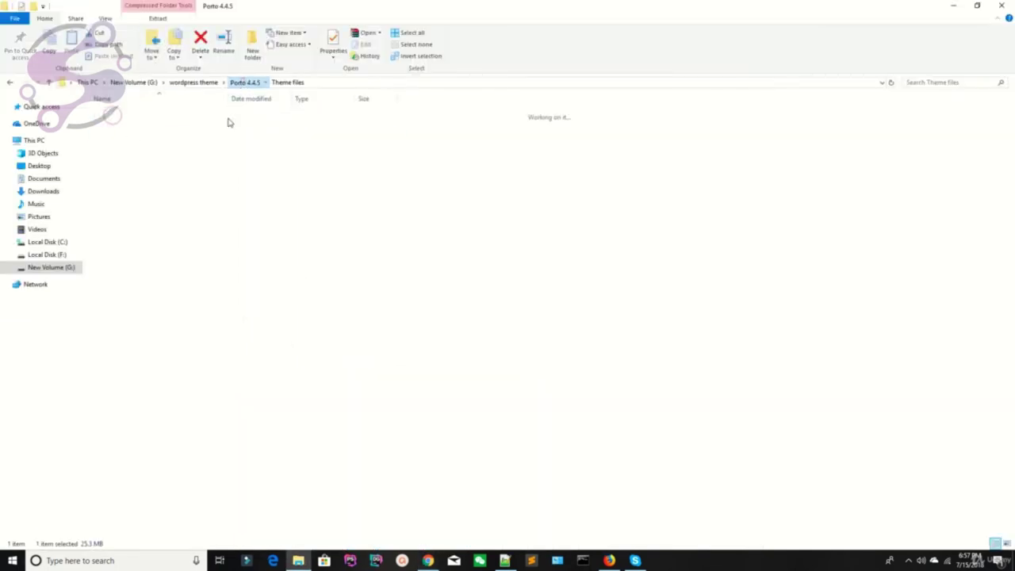
left_click(193, 83)
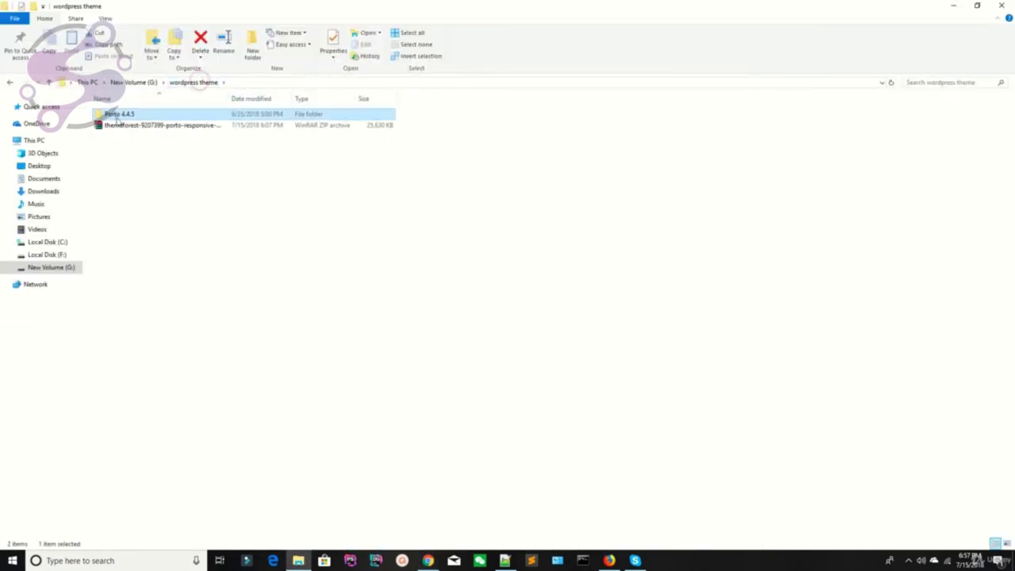
double_click(115, 116)
double_click(111, 113)
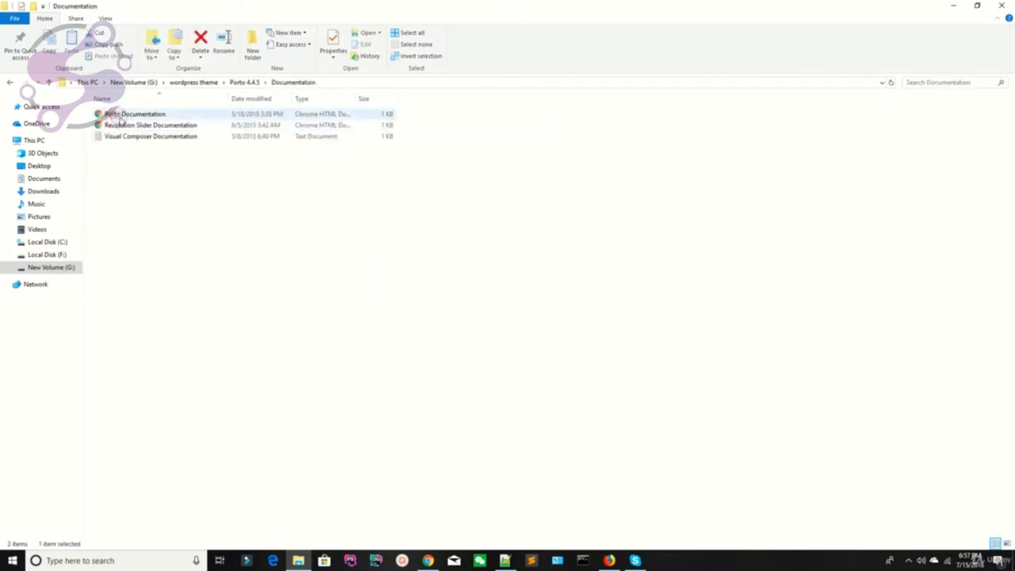
left_click(9, 82)
double_click(117, 126)
left_click(9, 82)
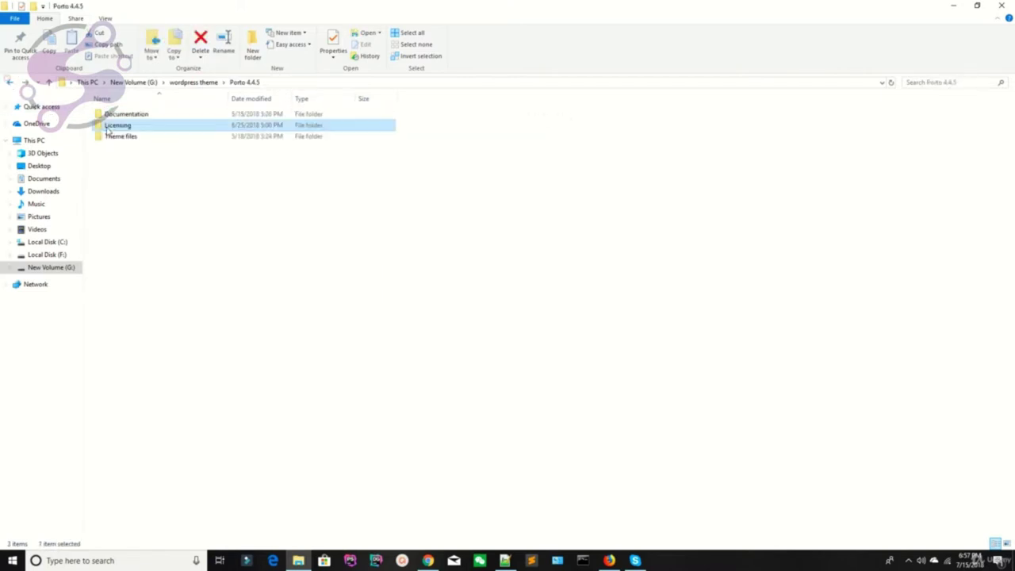
Step: Copy the porto ZIP archive from the package's Theme files folder
double_click(113, 136)
left_click(111, 114)
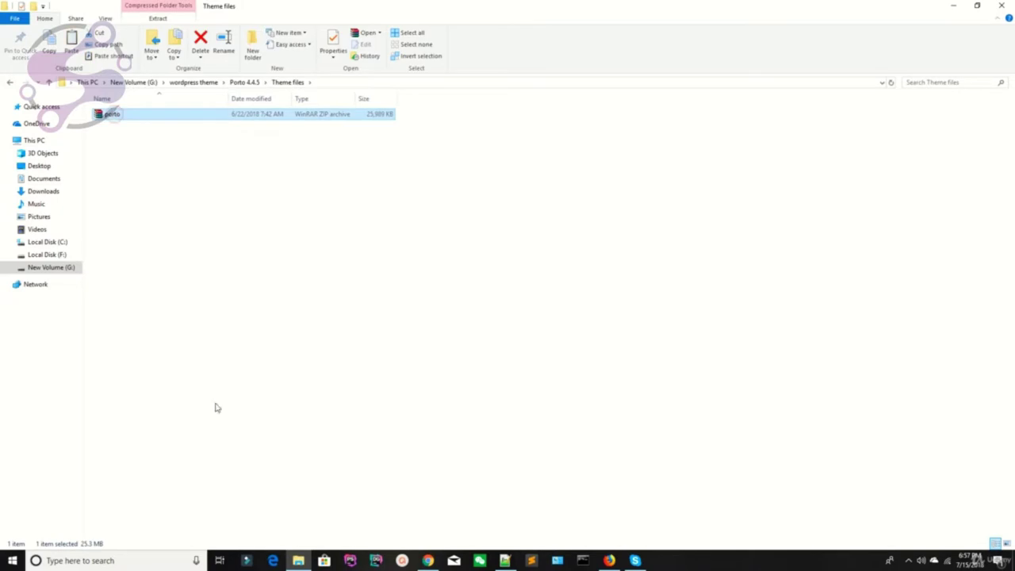
left_click(302, 561)
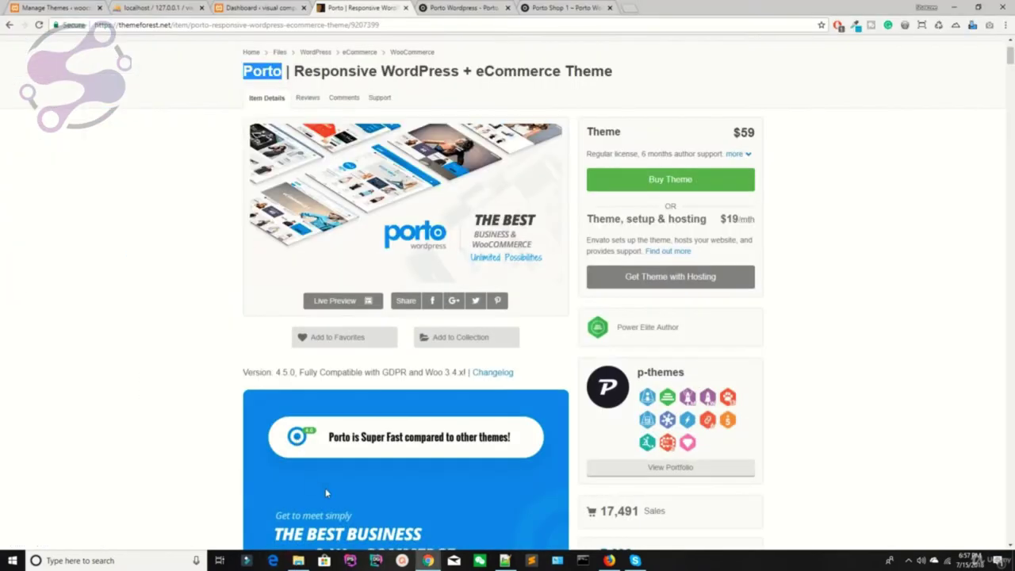
Step: Open the WordPress site's composer folder under C:\xampp\htdocs in File Explorer
left_click(308, 560)
left_click(44, 242)
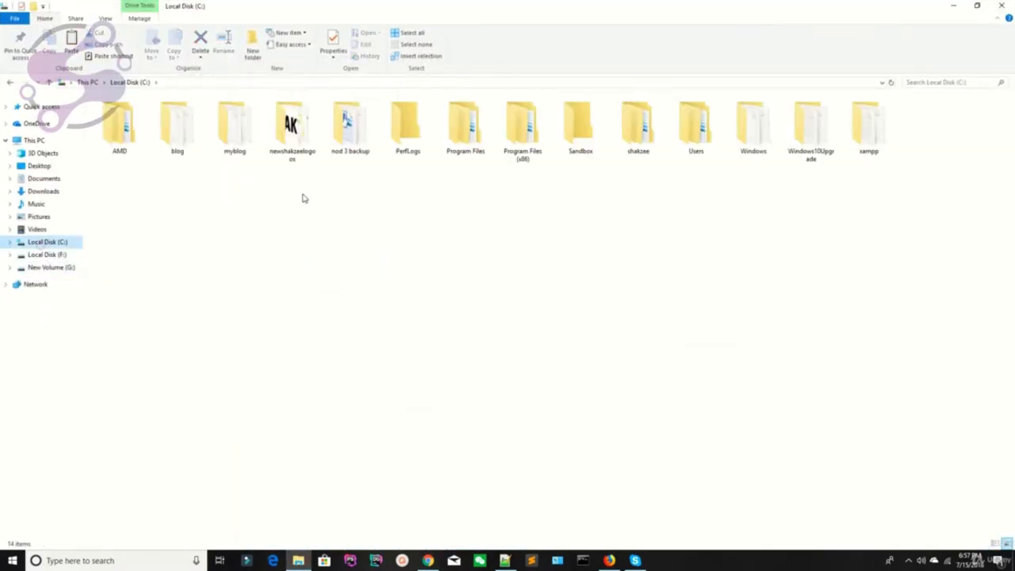
double_click(869, 127)
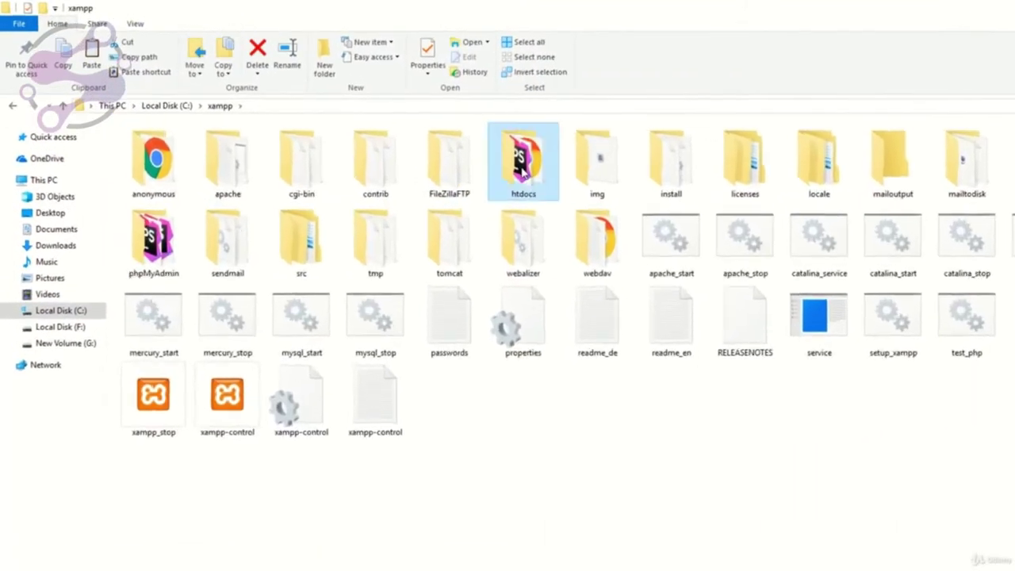
double_click(408, 125)
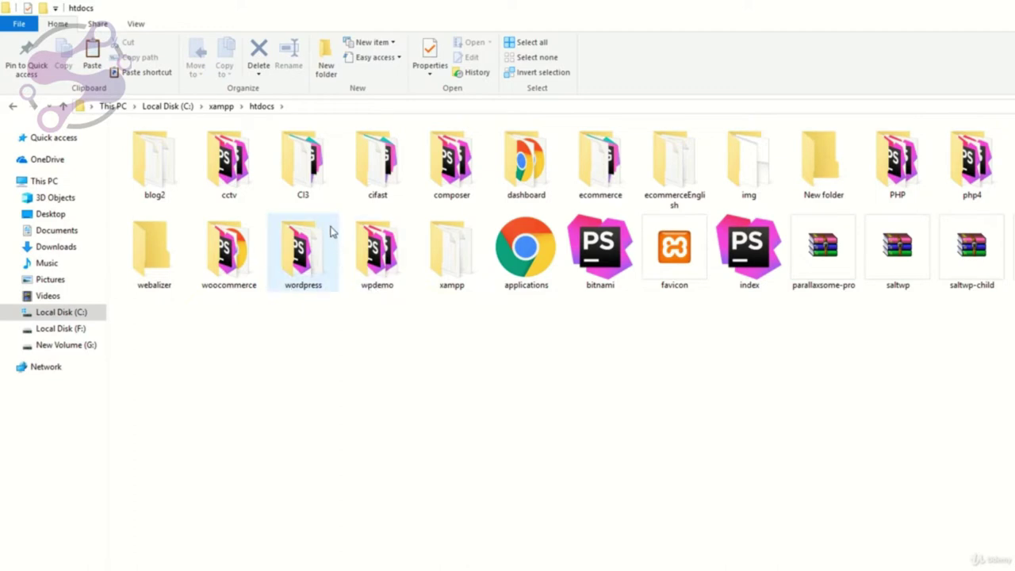
double_click(461, 176)
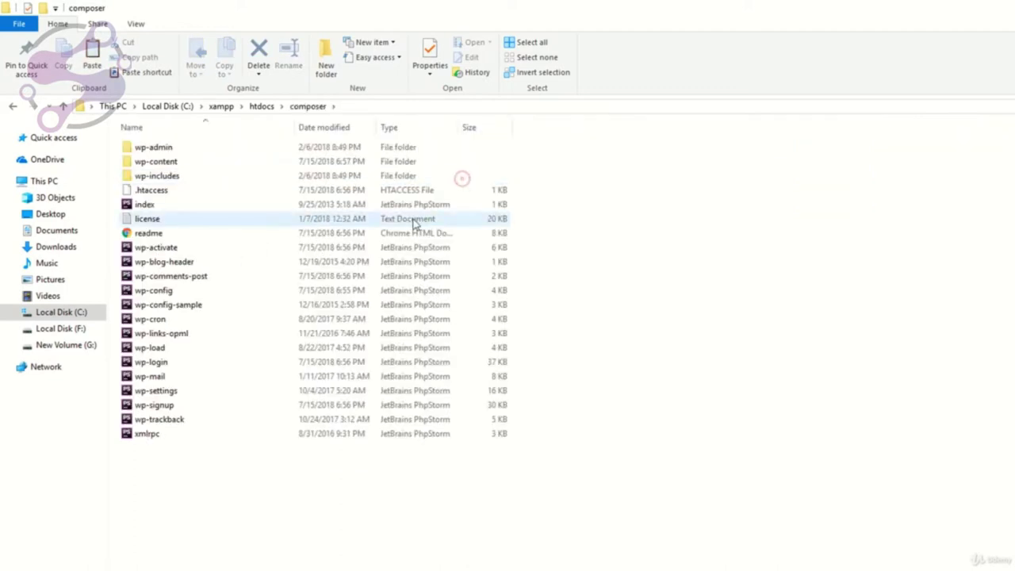
Step: Go into the composer site's wp-content\themes folder, showing the folder contents as large icons
double_click(163, 161)
left_click(13, 106)
left_click(137, 24)
left_click(228, 44)
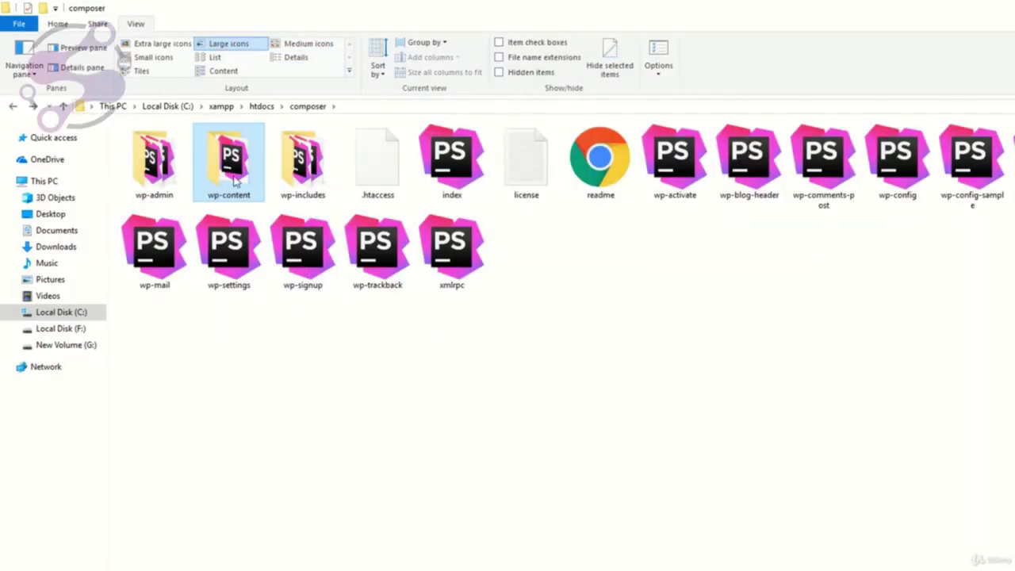
double_click(230, 163)
left_click(228, 44)
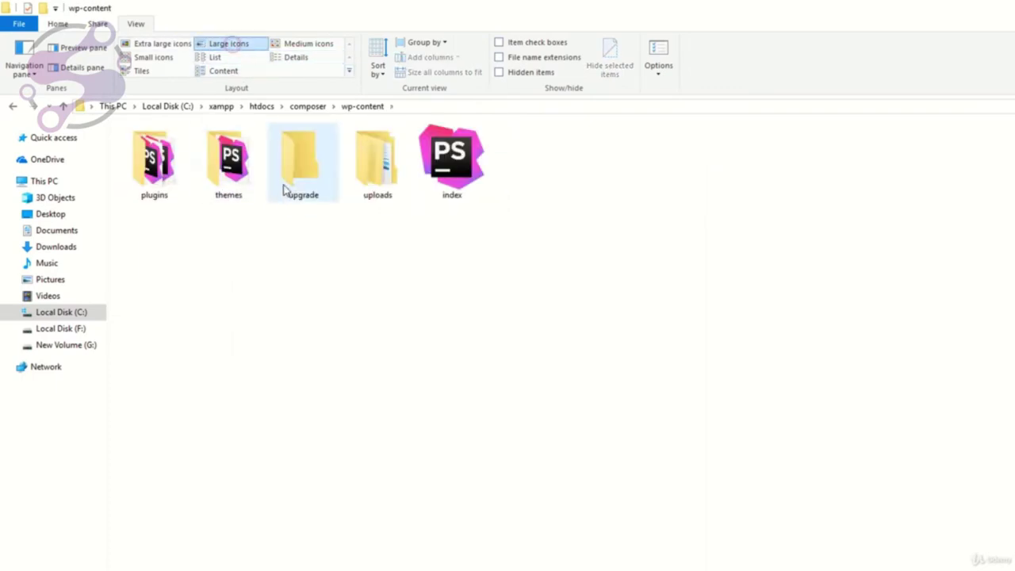
double_click(233, 160)
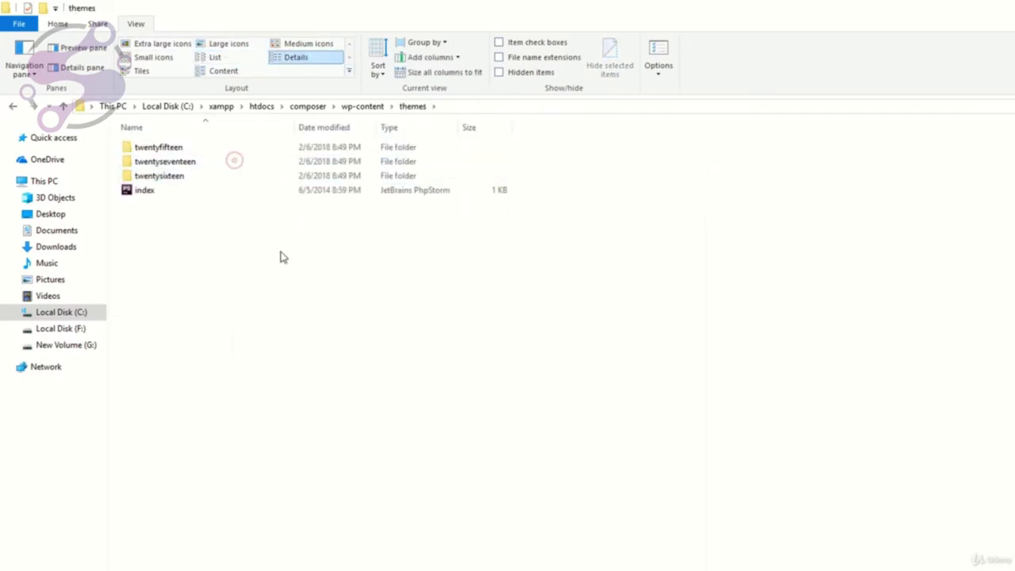
left_click(229, 44)
Step: Paste the porto archive into the themes folder and extract it there
left_click(290, 363)
key("ctrl+v")
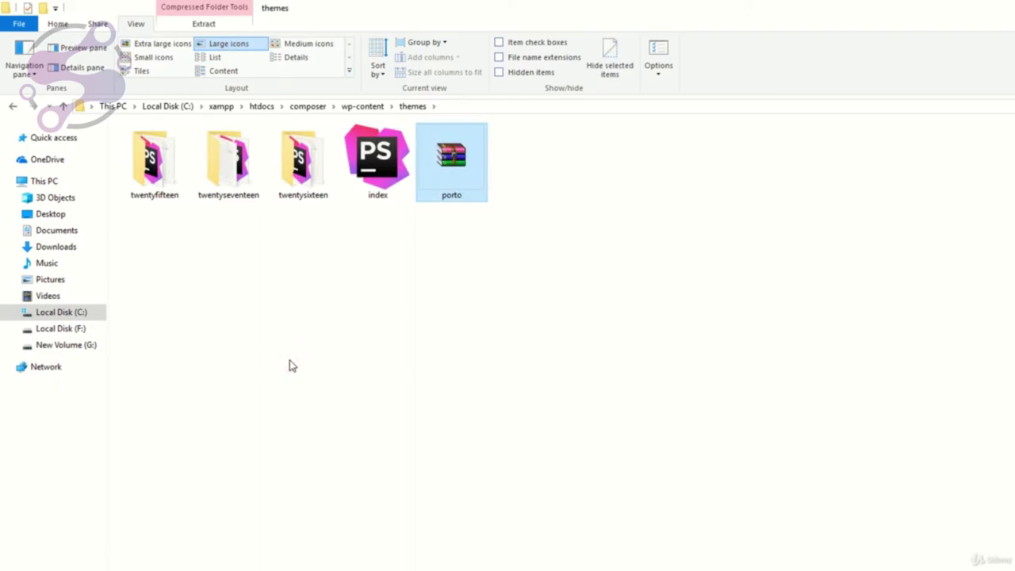
right_click(455, 120)
left_click(754, 246)
right_click(444, 158)
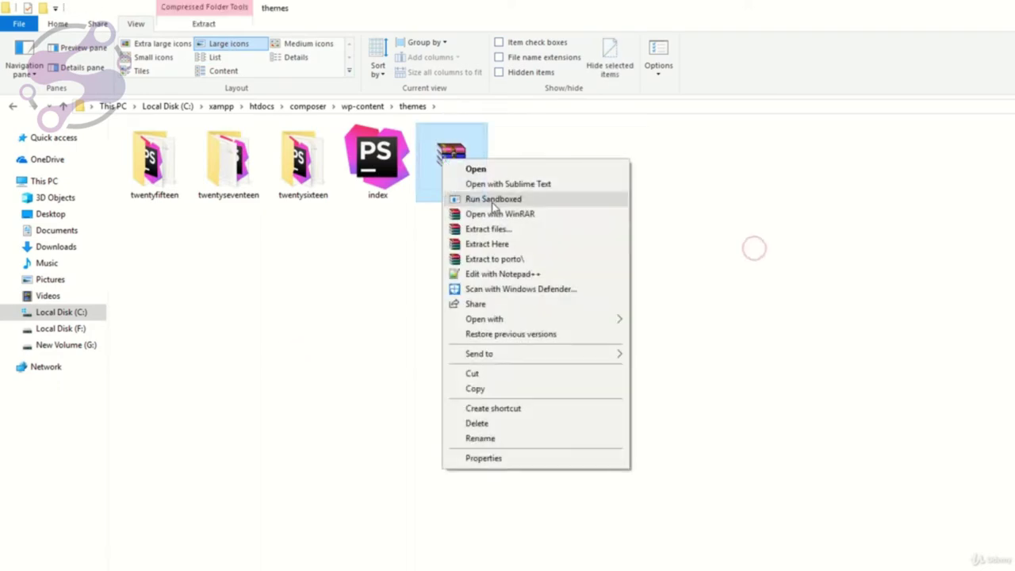
left_click(486, 245)
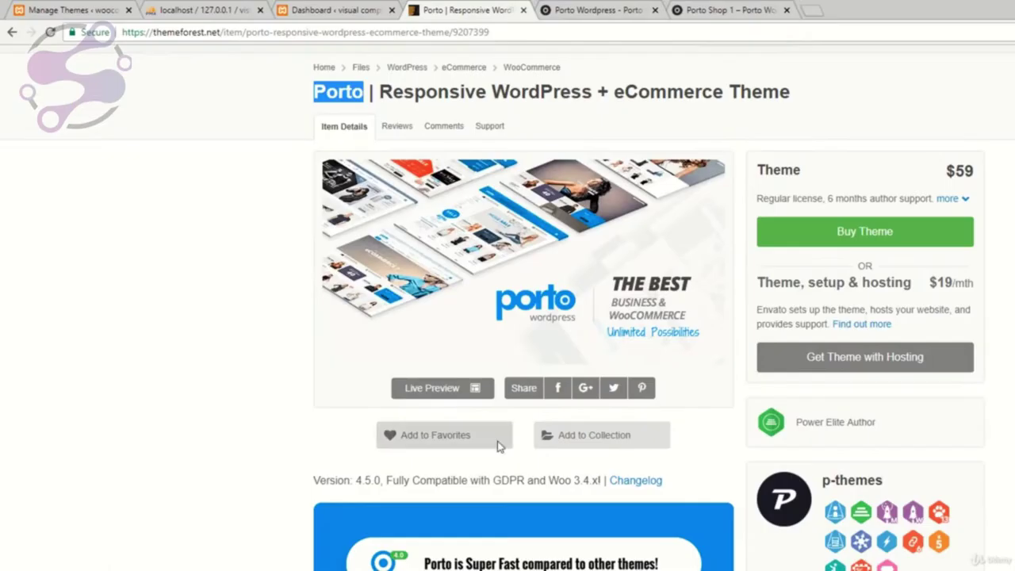
Step: In the browser, close the Manage Themes and localhost / 127.0.0.1 tabs, keeping the WordPress Dashboard tab
left_click(202, 10)
left_click(333, 9)
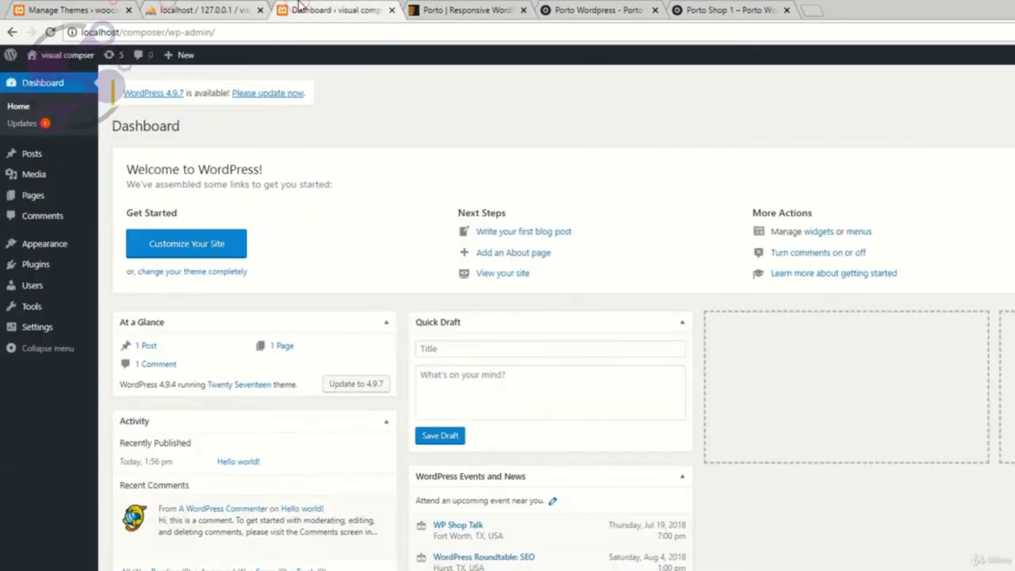
left_click(81, 7)
left_click(128, 9)
left_click(145, 11)
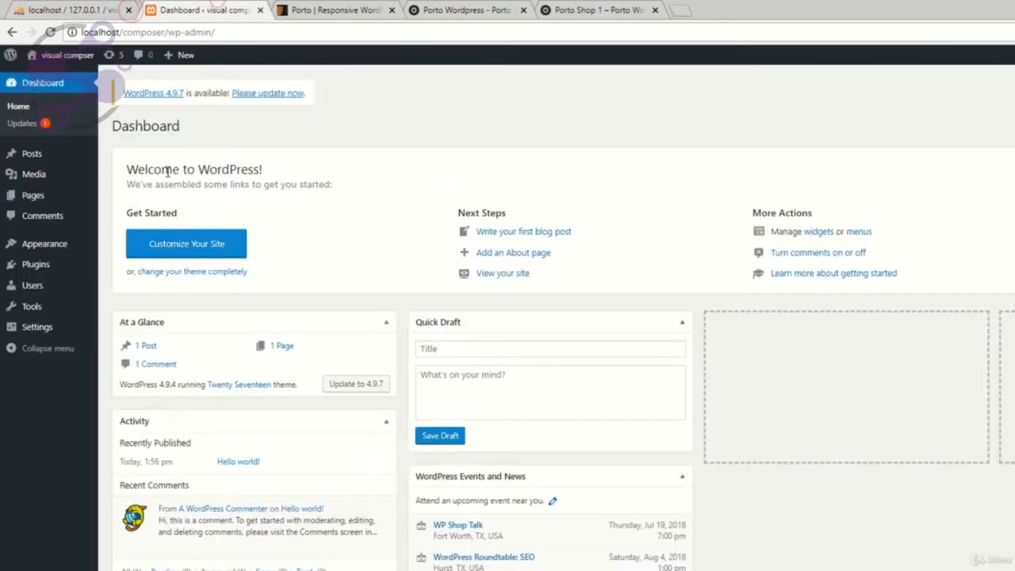
left_click(135, 12)
left_click(129, 9)
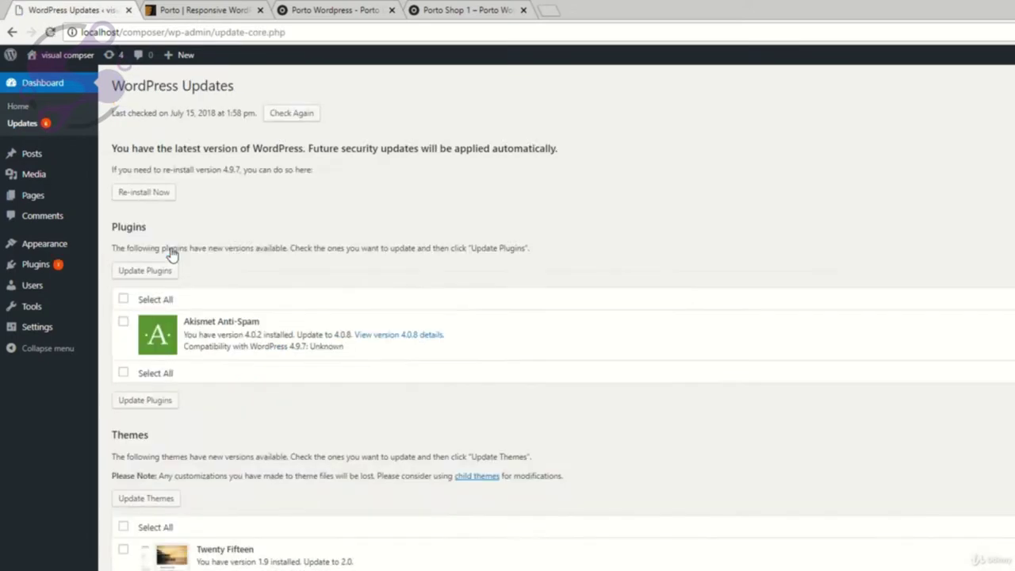
Step: Update the Akismet Anti-Spam plugin to version 4.0.8 from the WordPress Updates page
scroll(213, 327, "down", 1)
left_click(125, 251)
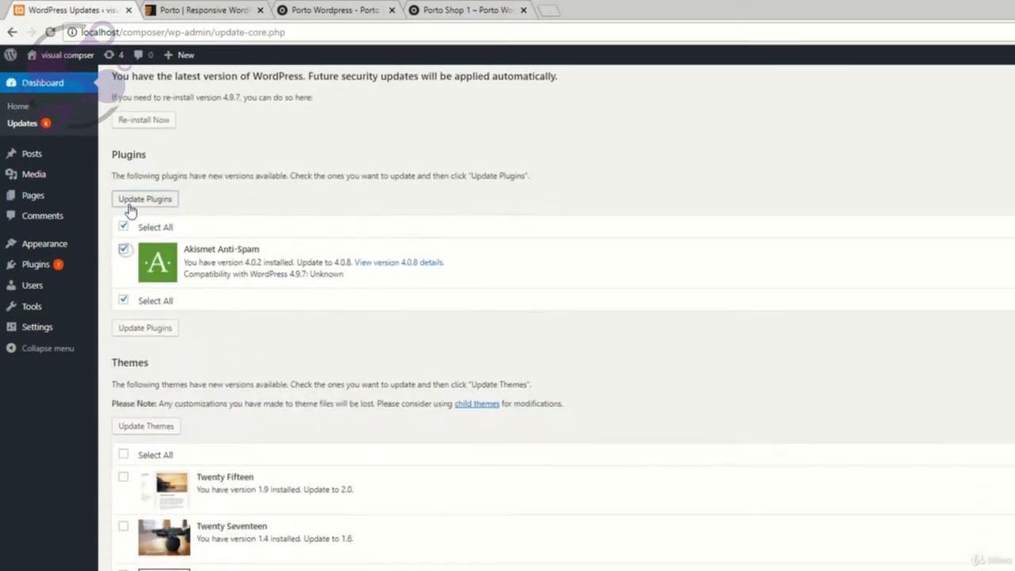
left_click(129, 199)
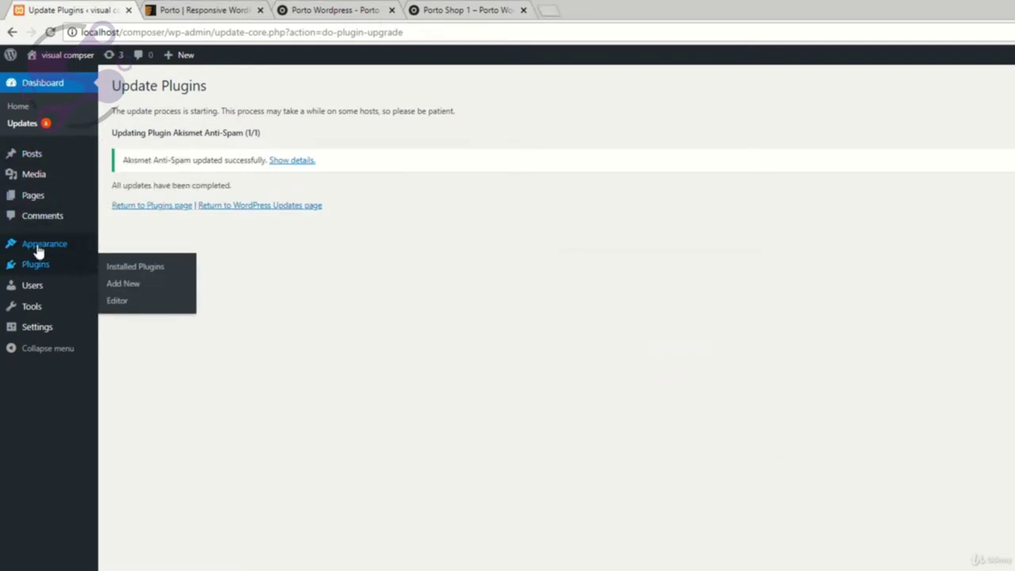
Step: Activate the Porto theme on the WordPress site and start its setup wizard
mouse_move(45, 244)
left_click(123, 248)
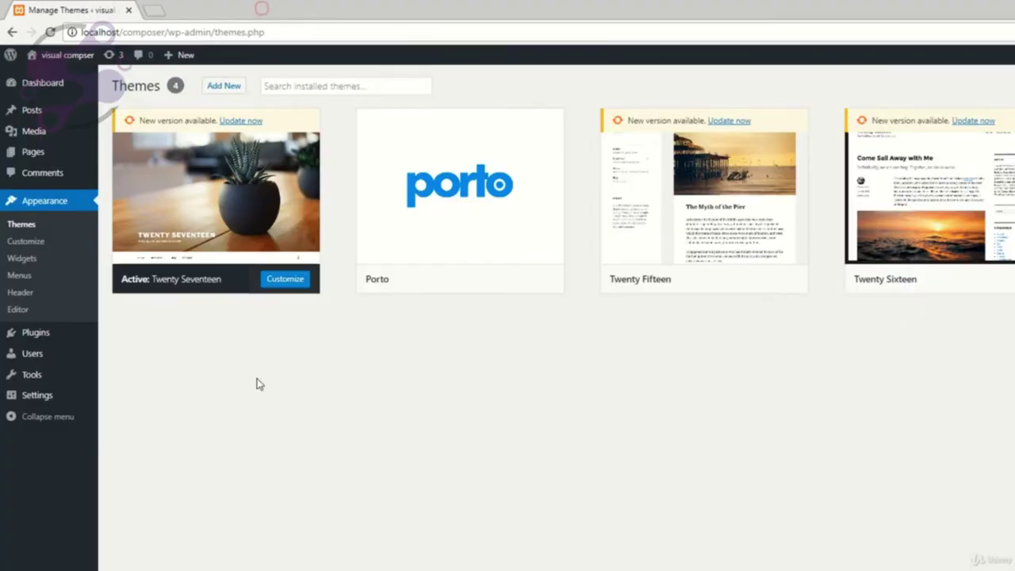
mouse_move(378, 274)
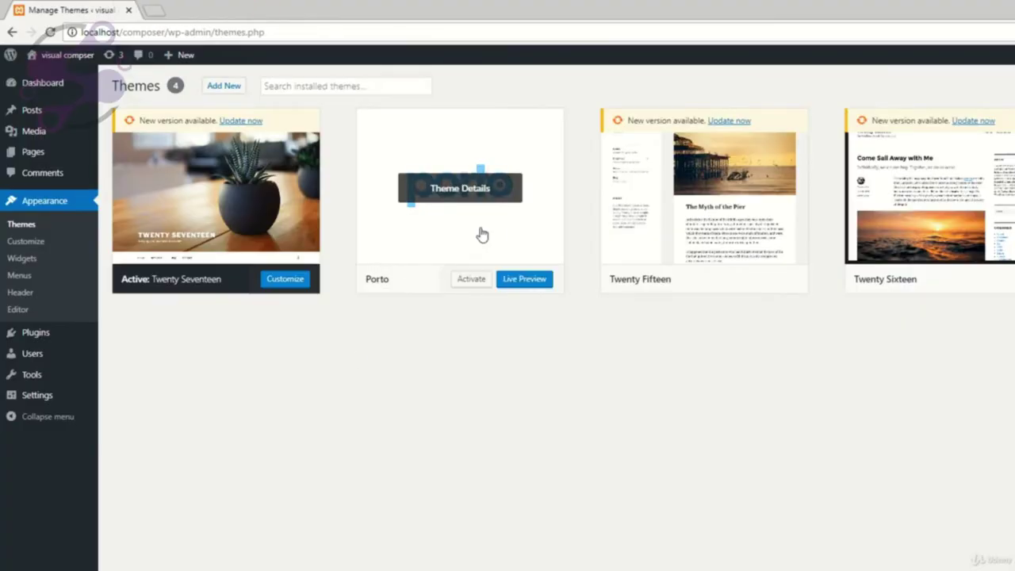
left_click(470, 279)
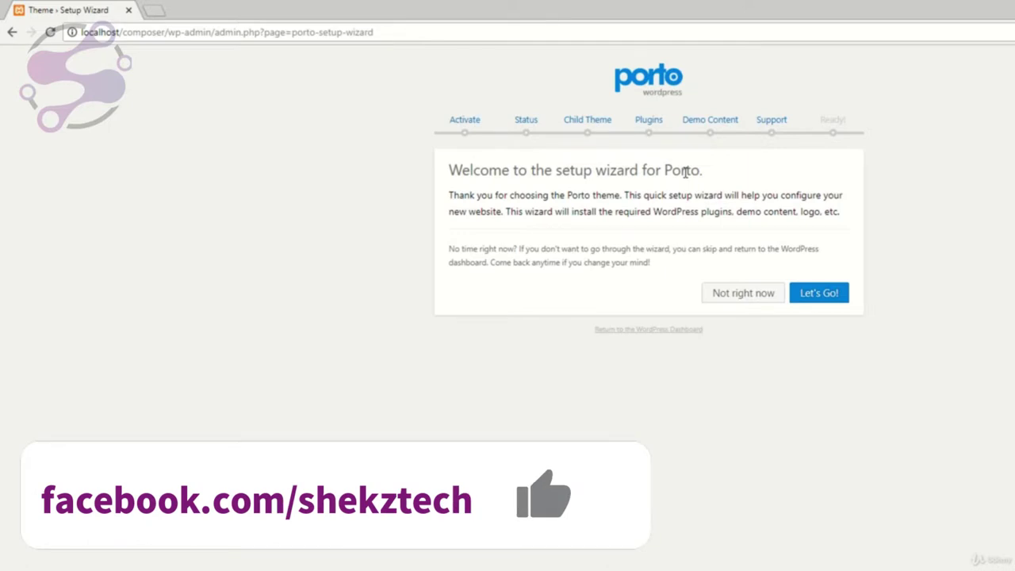
left_click(828, 298)
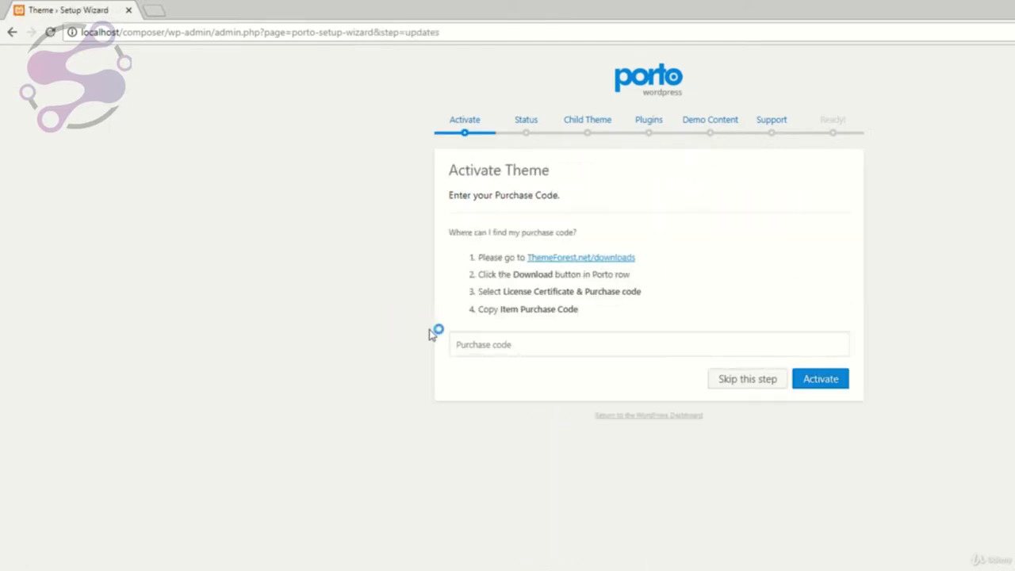
Step: Copy the Porto purchase code from the Notepad++ note, activate the theme with it, and continue to the wizard's System Status page
key("alt+Tab")
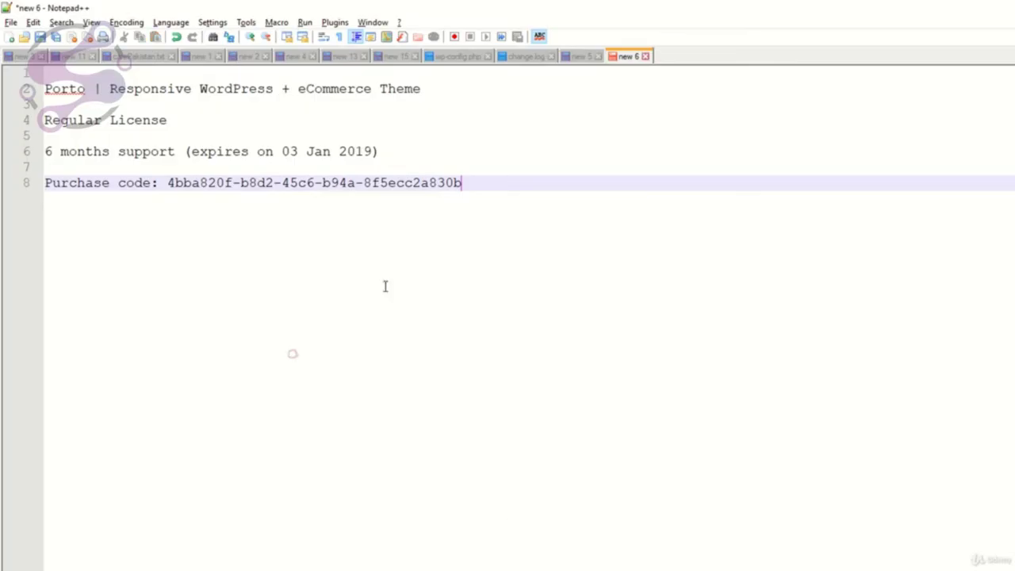
left_click_drag(462, 183, 168, 182)
key("ctrl+c")
key("alt+Tab")
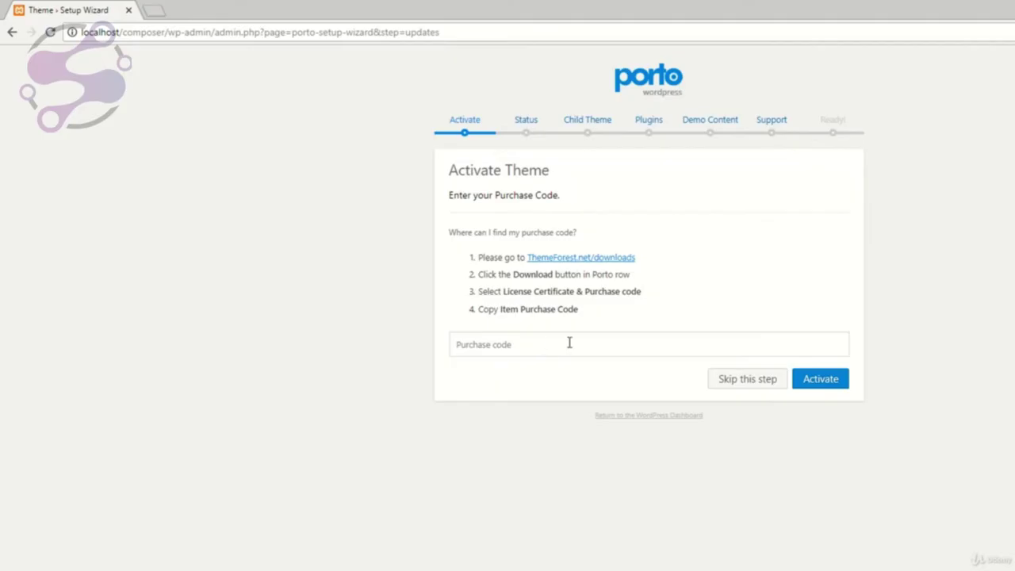
left_click(569, 343)
key("ctrl+v")
left_click(815, 381)
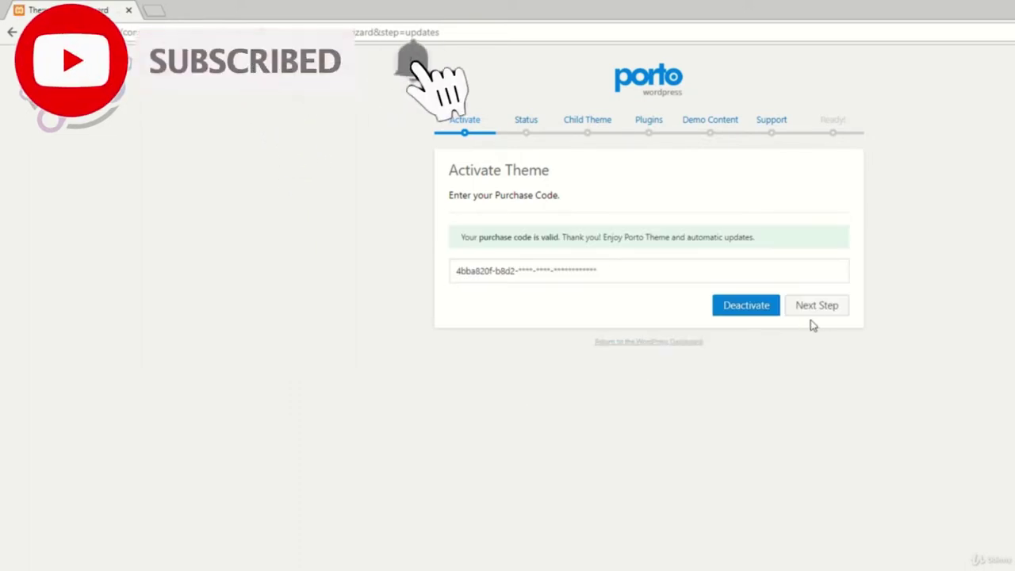
left_click(818, 311)
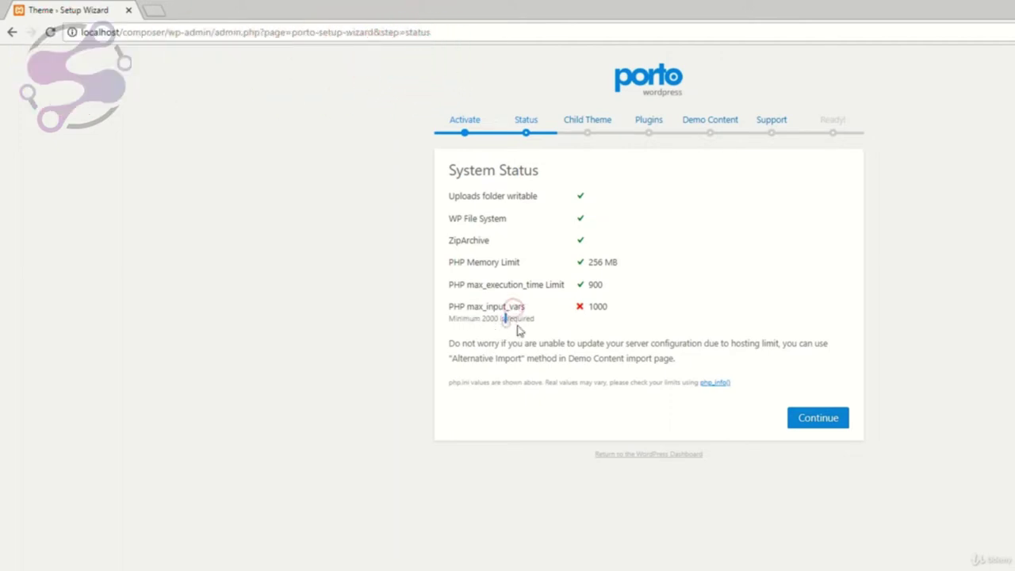
Step: In File Explorer, search the C:\xampp folder for .ini files and inspect xampp-control.ini in Notepad++
double_click(492, 318)
left_click(583, 310)
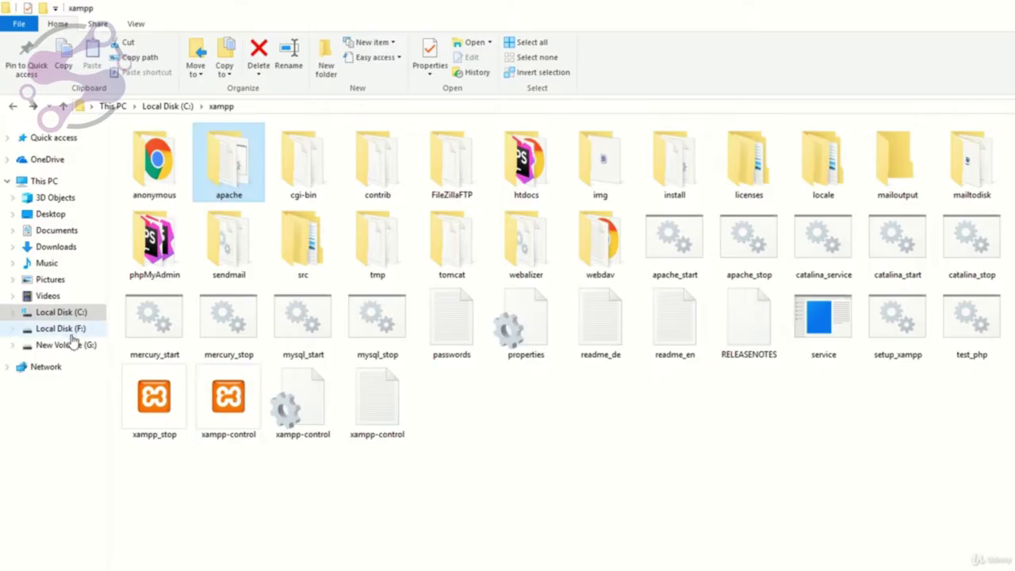
left_click(68, 313)
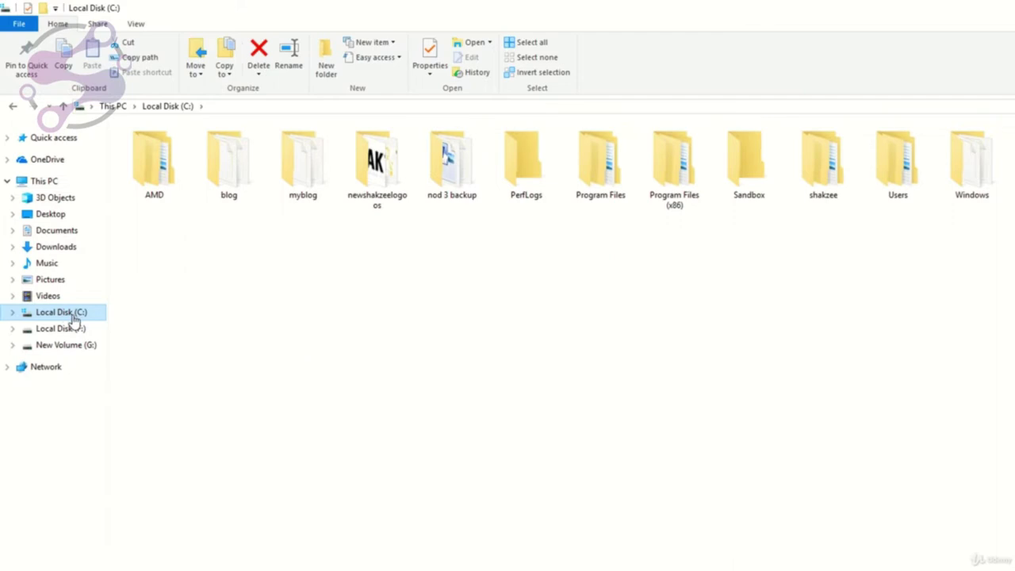
key("alt+Left")
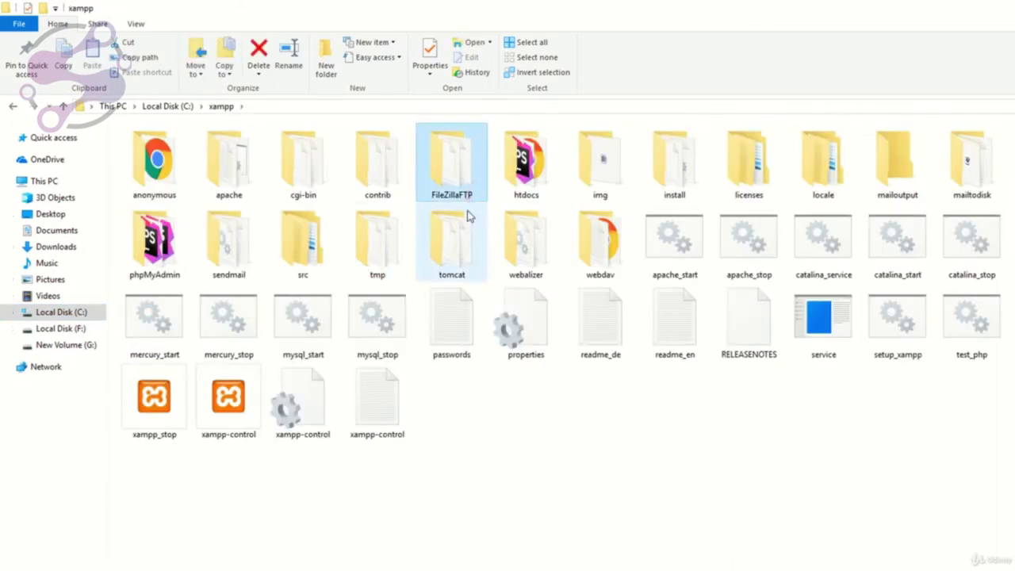
key("ctrl+f")
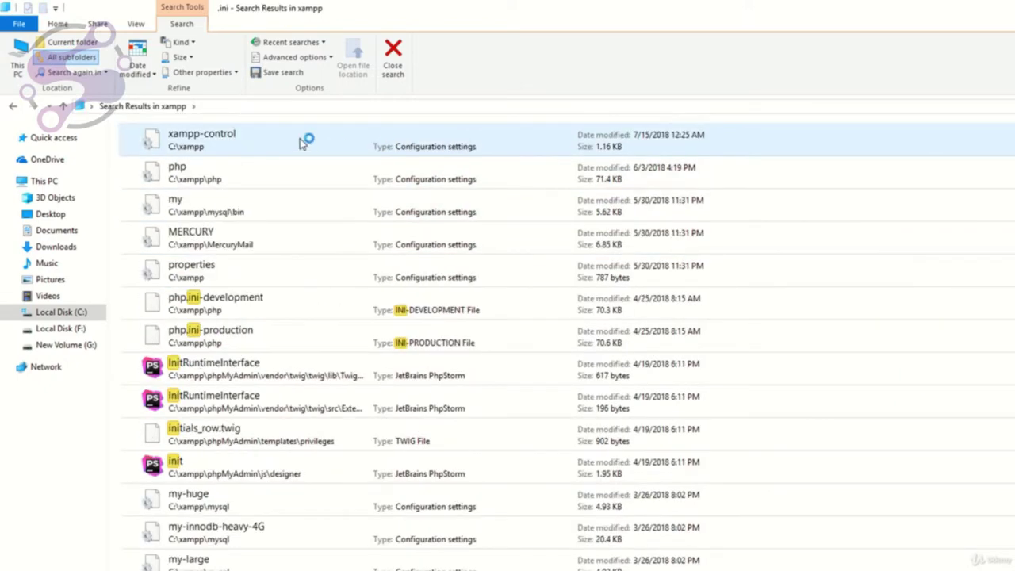
right_click(241, 141)
left_click(308, 341)
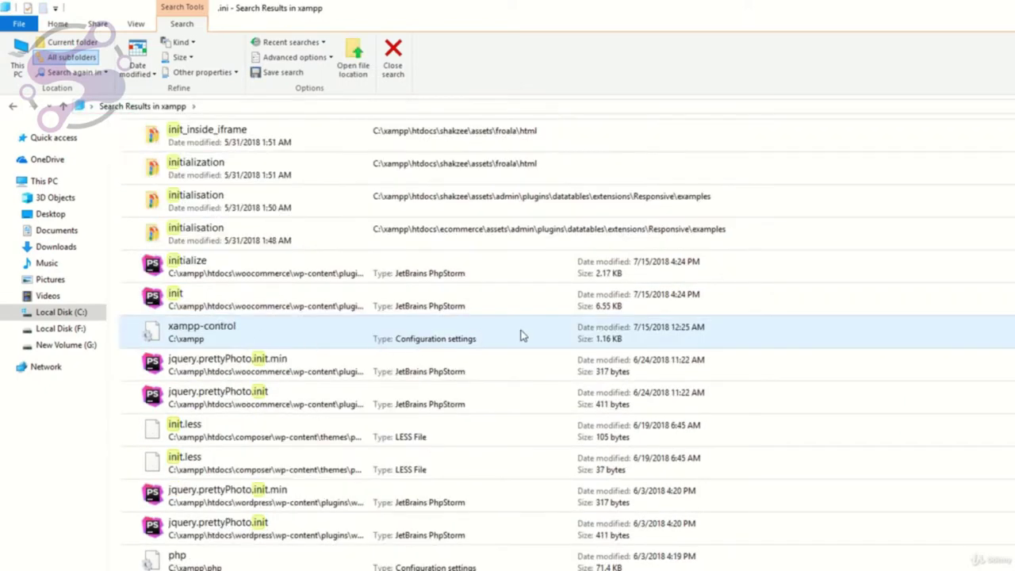
right_click(272, 337)
left_click(258, 415)
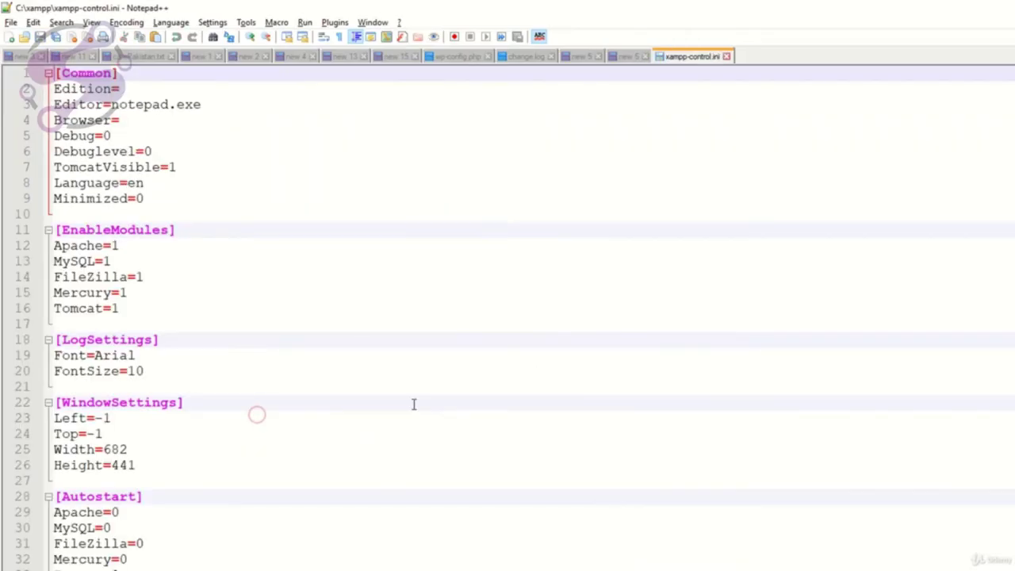
scroll(349, 419, "down", 20)
scroll(349, 419, "up", 20)
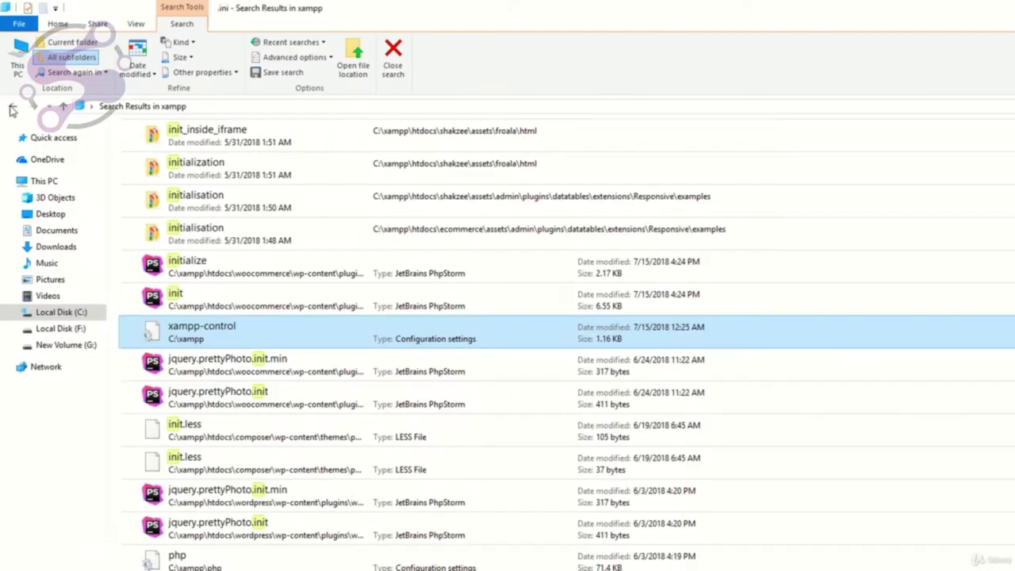
Step: Search the xampp\apache folder for ".ini" and inspect apr_ldap_init.h in Notepad++
left_click(11, 107)
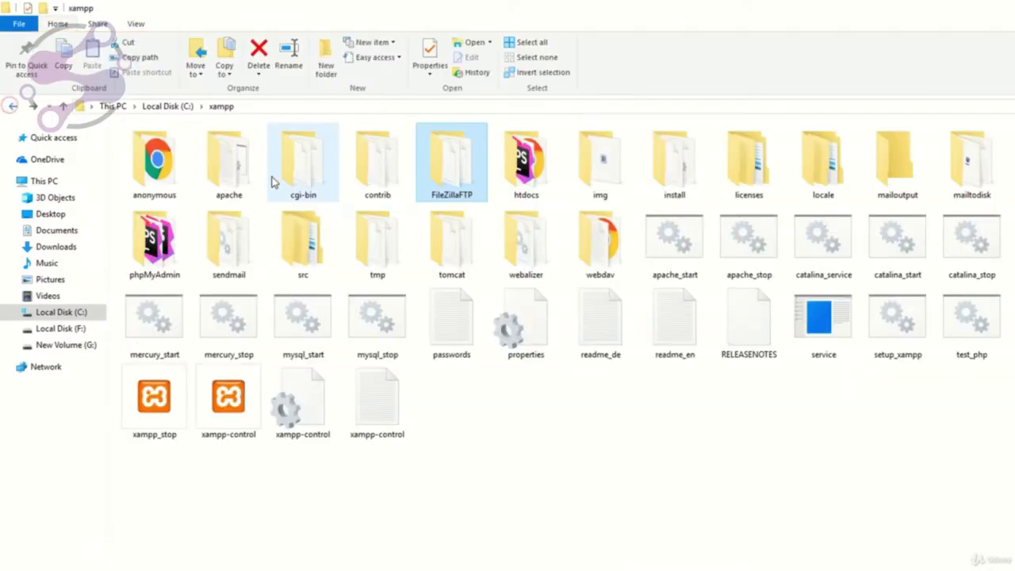
left_click(238, 167)
double_click(238, 167)
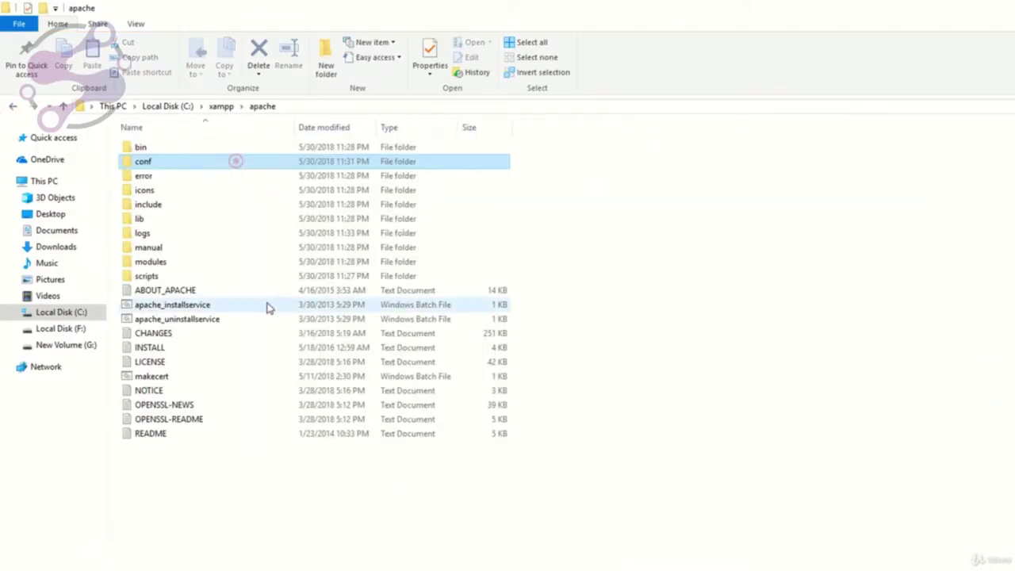
key("ctrl+f")
type(".ini")
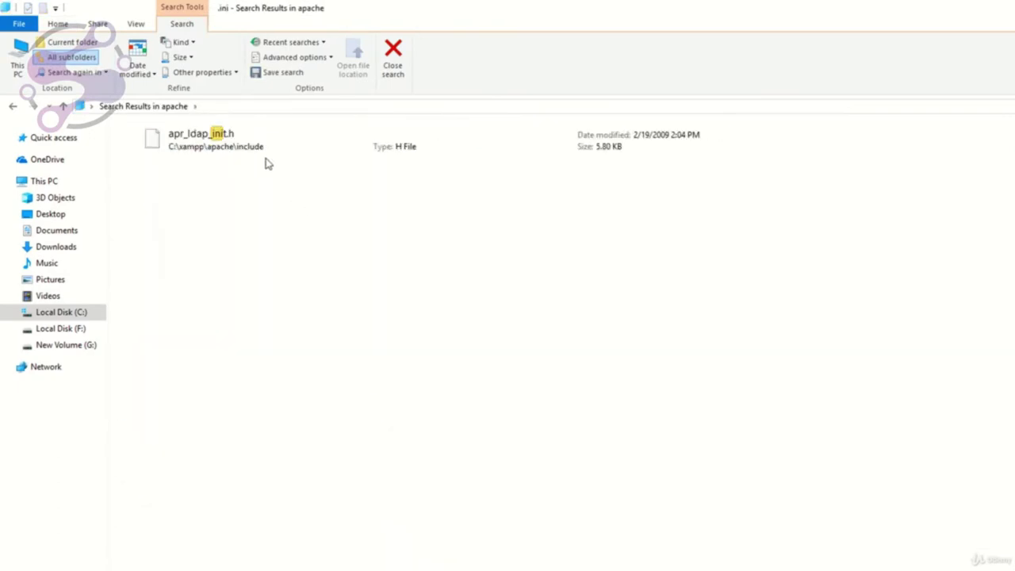
right_click(258, 143)
left_click(273, 232)
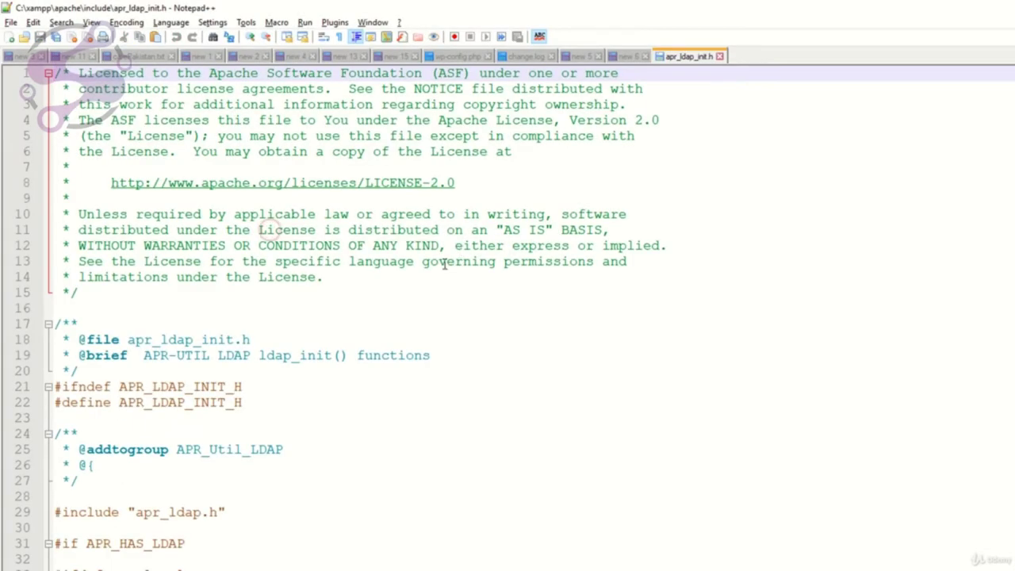
scroll(335, 357, "down", 20)
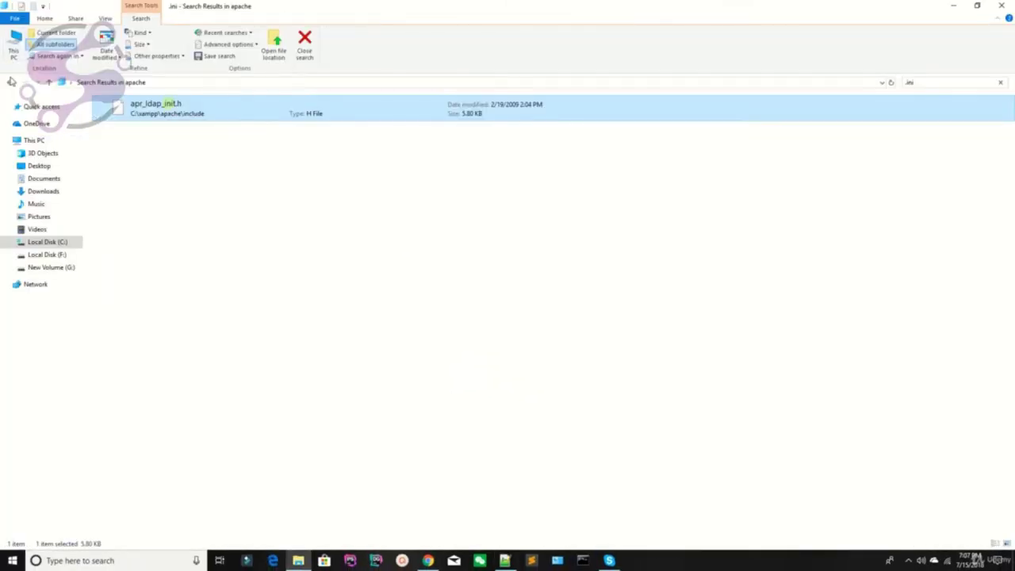
Step: Search the xampp\php folder for ".ini" and open the php configuration settings file in Notepad++
left_click(11, 82)
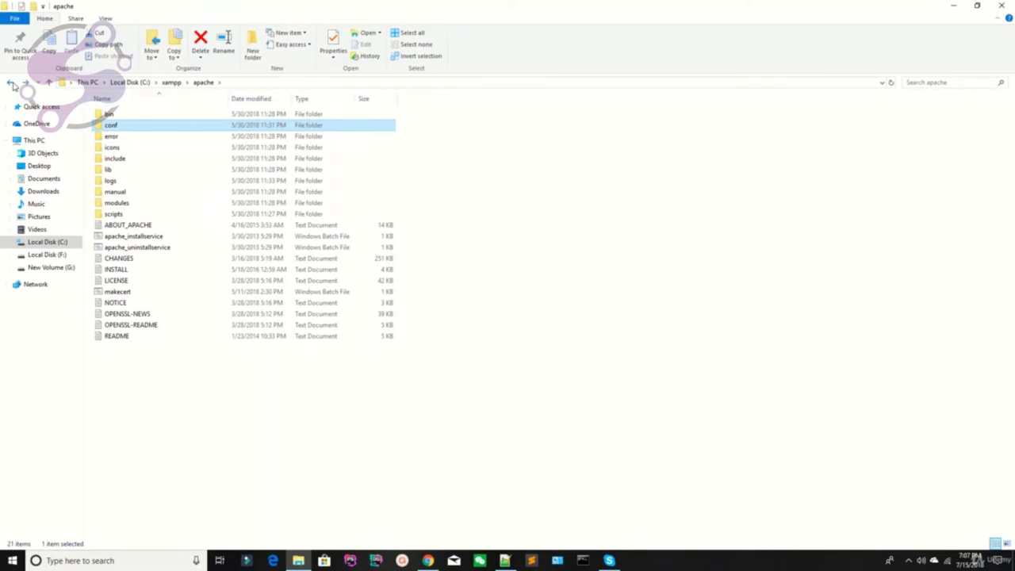
left_click(11, 82)
double_click(984, 125)
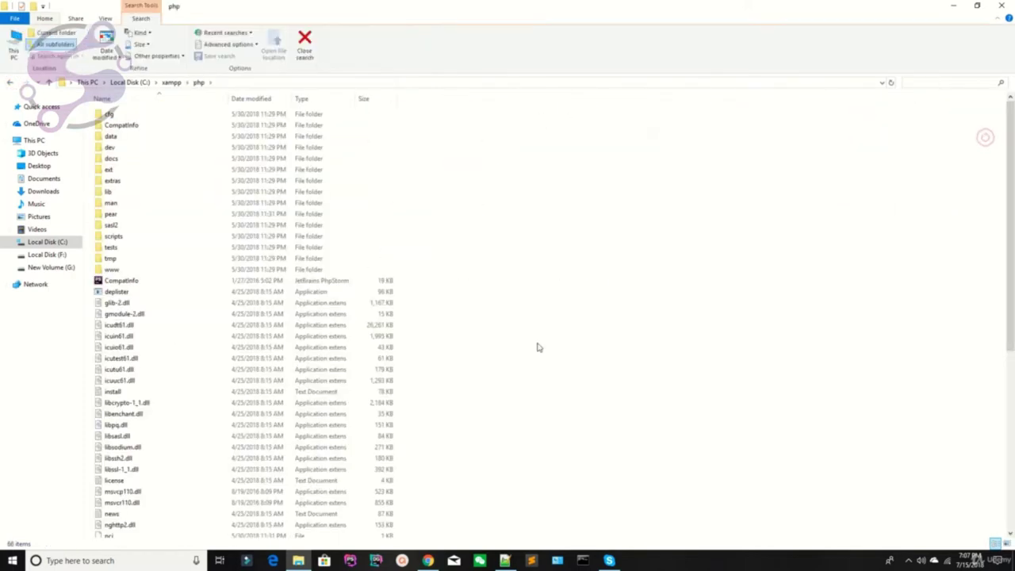
type(".ini")
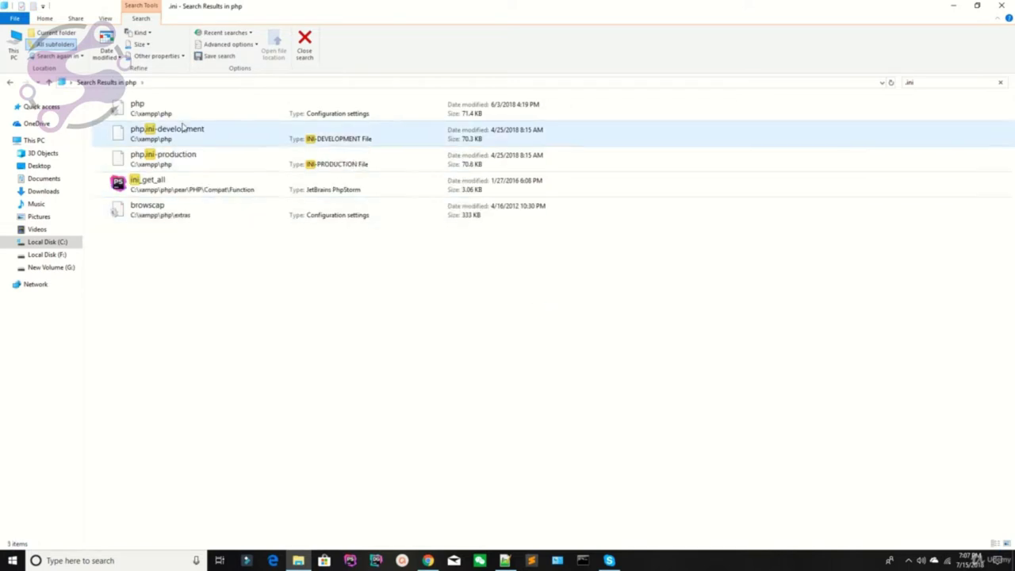
left_click(191, 119)
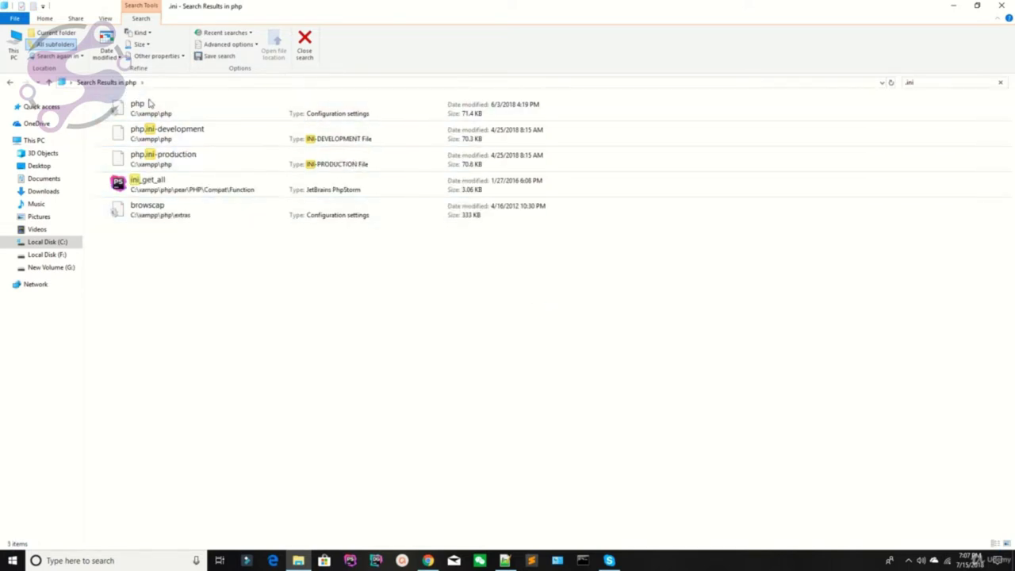
right_click(211, 116)
right_click(140, 112)
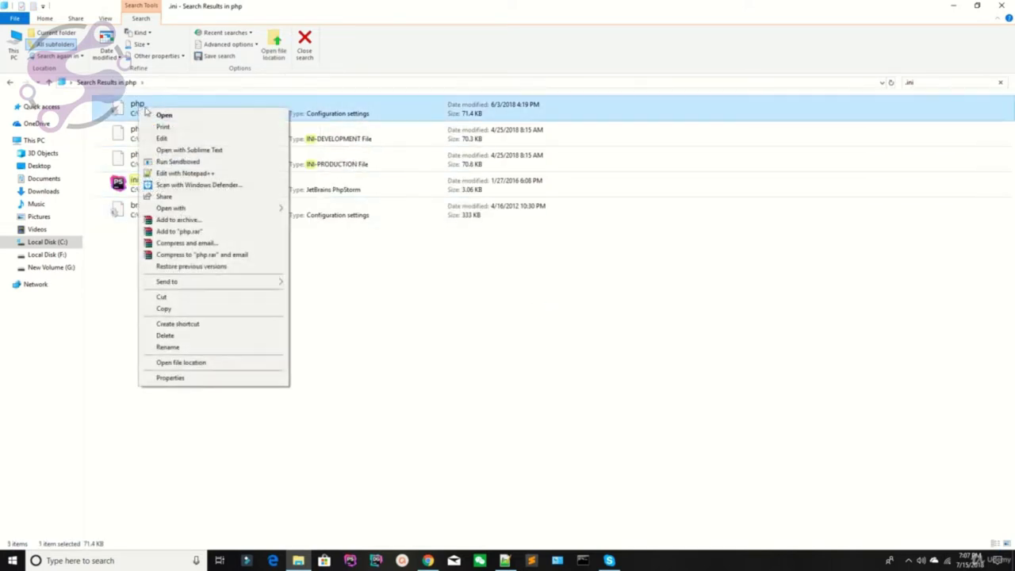
left_click(182, 171)
scroll(249, 293, "down", 8)
scroll(249, 294, "down", 20)
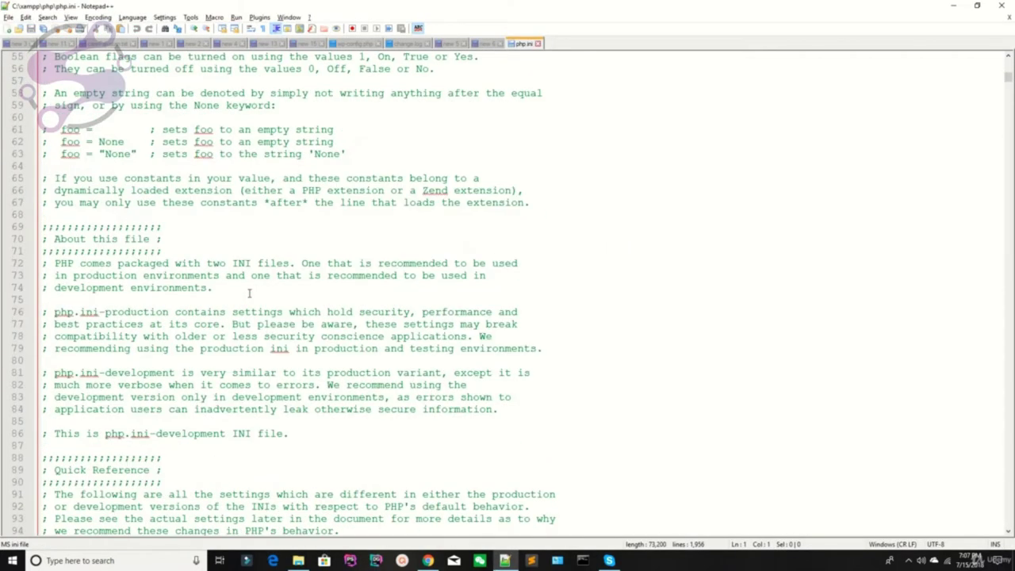
Step: Copy the setting name max_input_vars from the wizard's System Status page and find it in php.ini
key("alt+Tab")
key("alt+Tab")
key("alt+Tab")
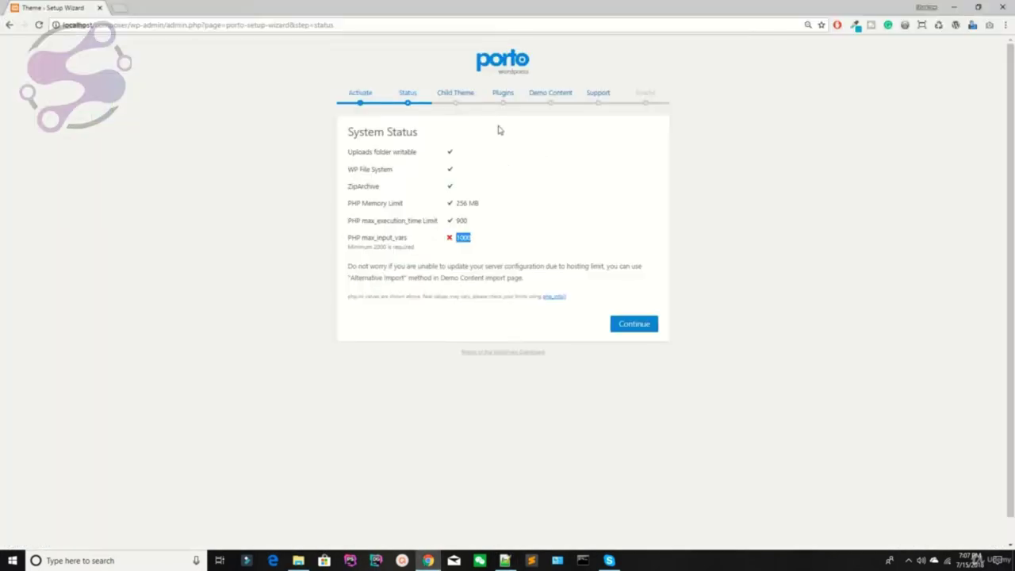
double_click(377, 238)
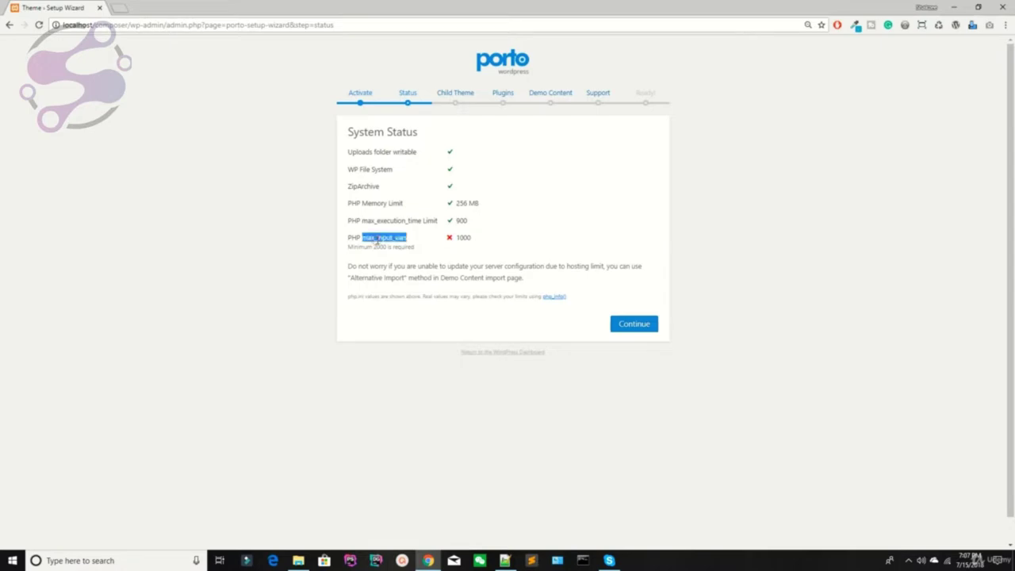
key("ctrl+c")
key("alt+Tab")
key("alt+Tab")
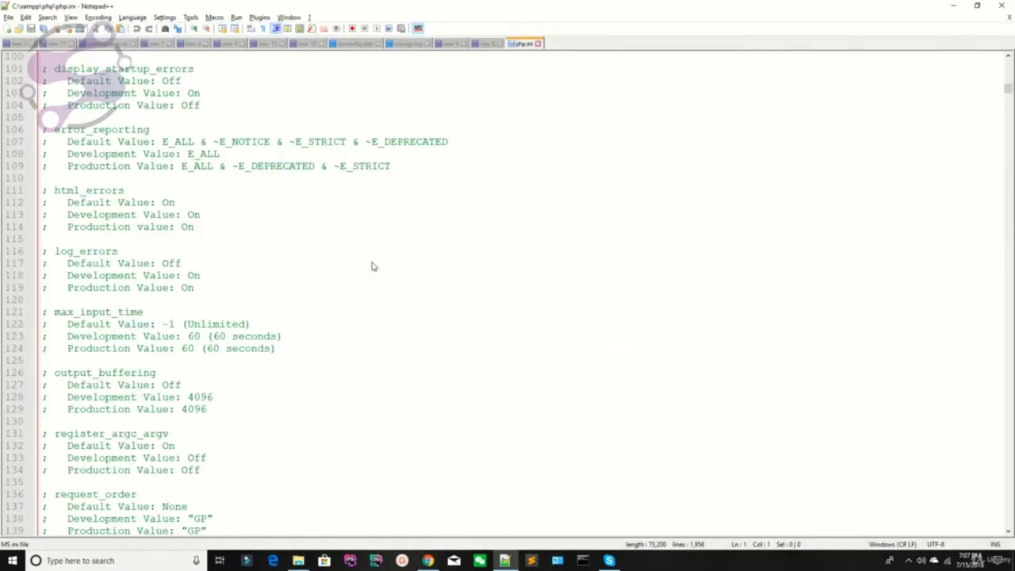
key("ctrl+f")
key("ctrl+v")
key("Return")
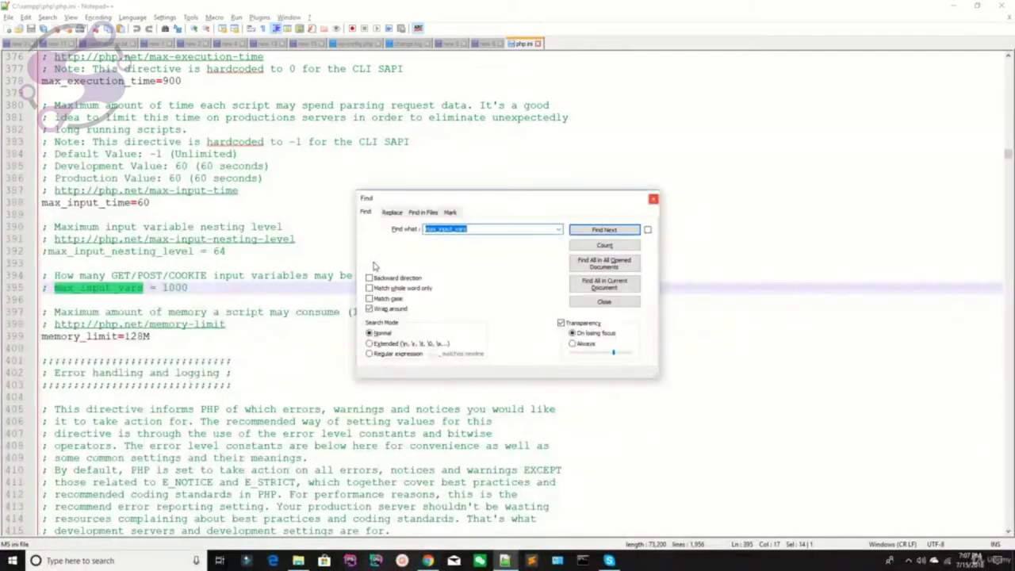
key("Return")
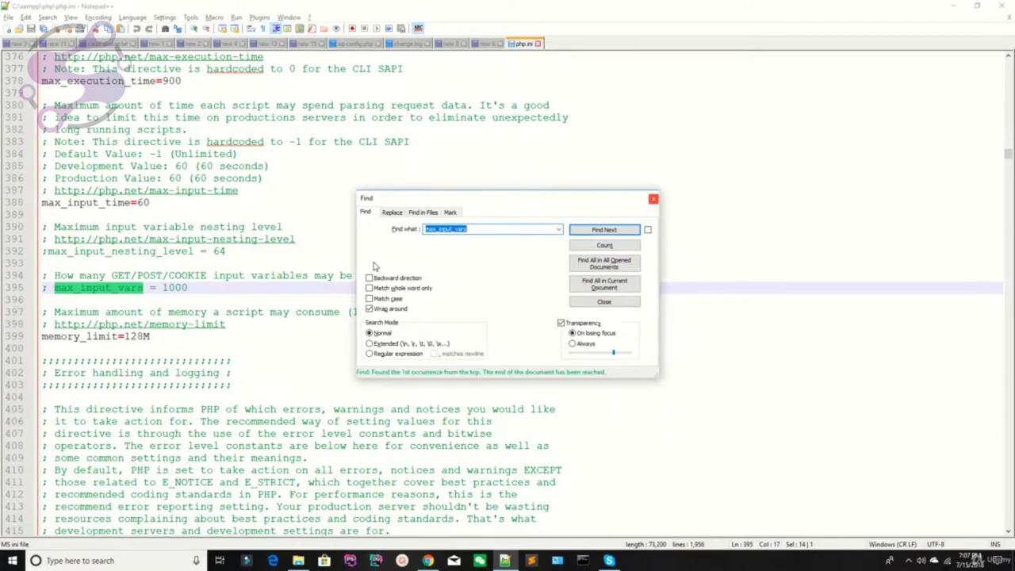
Step: Uncomment the max_input_vars line in php.ini, set its value to 2000, and save the file
key("Escape")
key("Left")
key("Left")
key("Left")
key("Left")
key("Left")
key("Left")
key("Left")
key("Left")
key("Left")
key("Left")
key("Left")
key("Left")
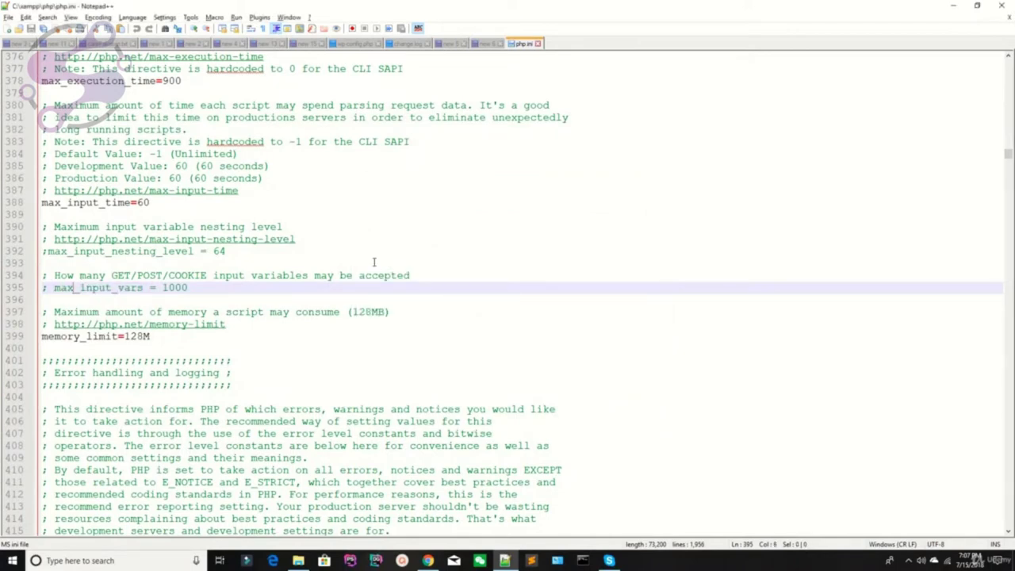
key("Delete")
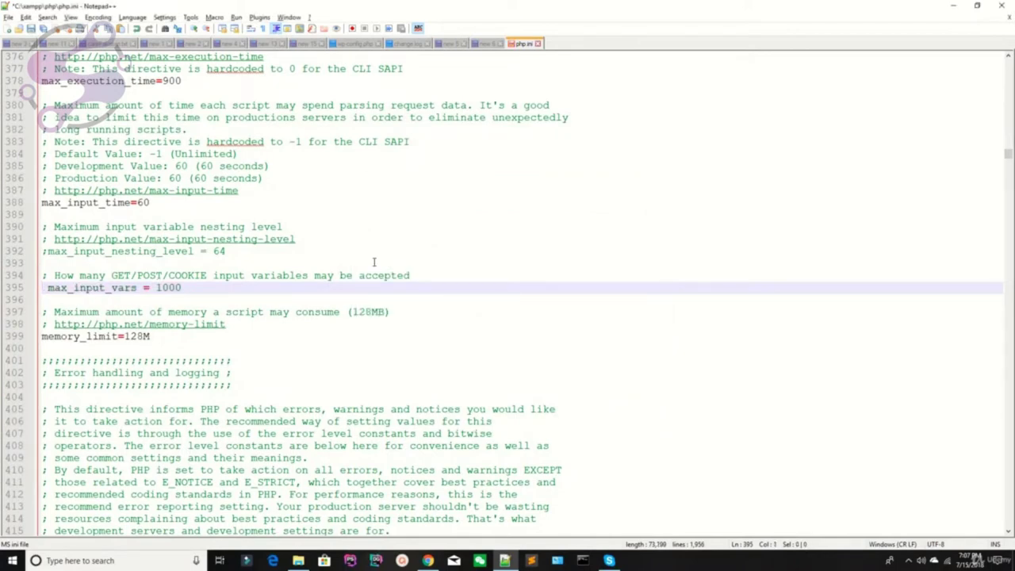
key("End")
key("ctrl+s")
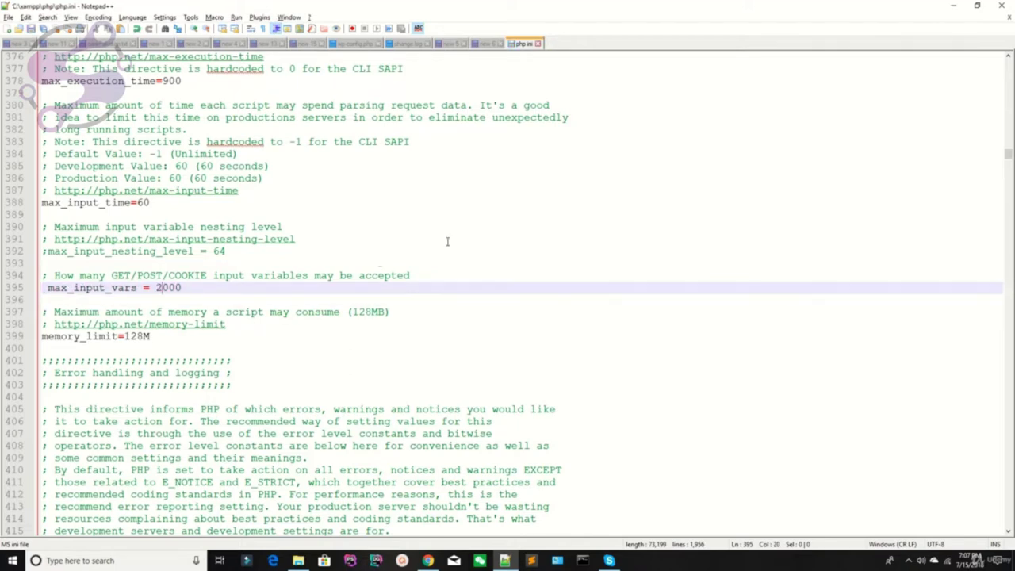
Step: Open the XAMPP Control Panel and restart the Apache and MySQL services
left_click(909, 560)
left_click(878, 540)
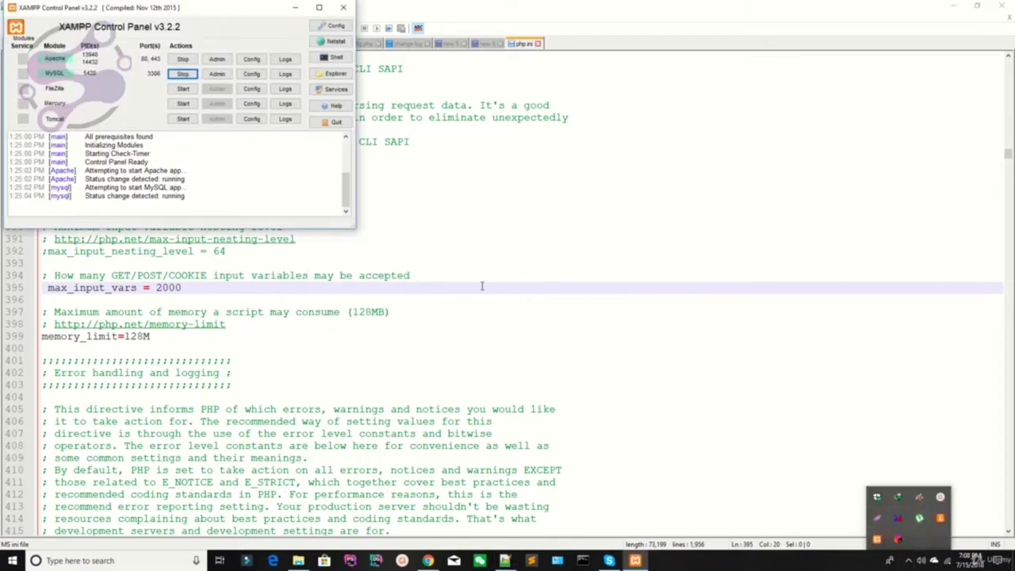
left_click(183, 58)
left_click(183, 74)
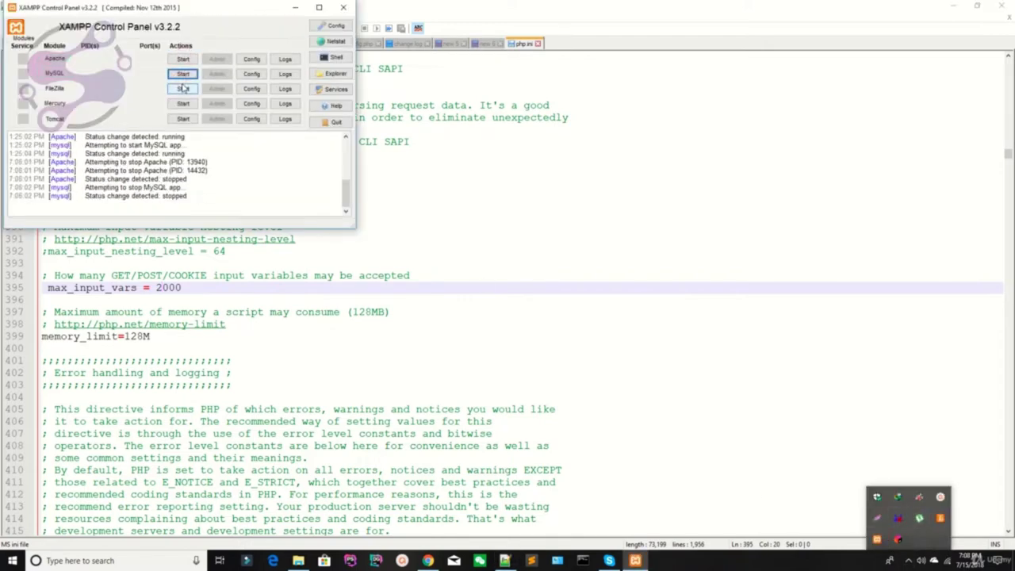
left_click(183, 58)
left_click(183, 74)
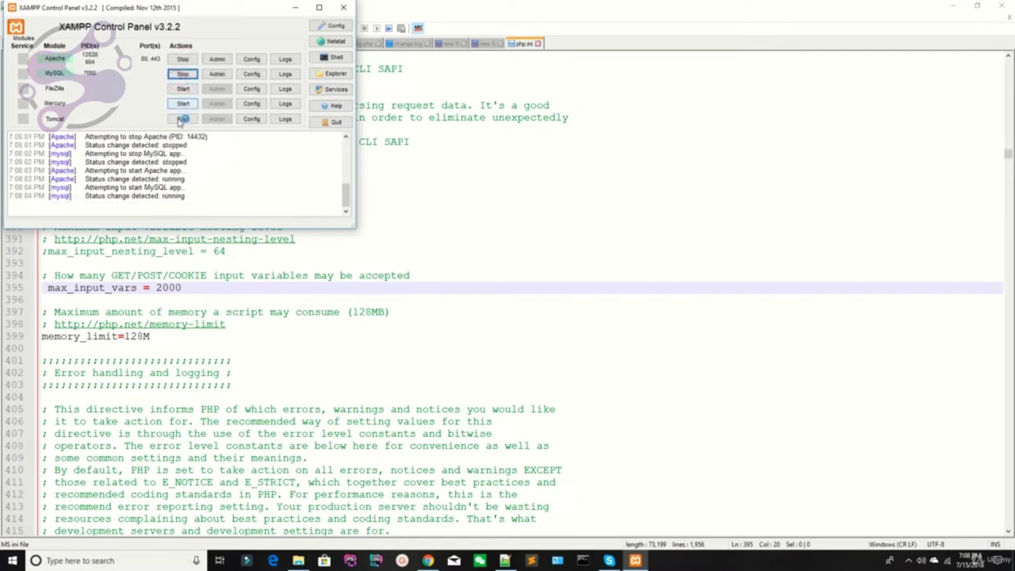
Step: Switch to Chrome, reload the wizard's System Status page and check the PHP memory limit, max_execution_time and max_input_vars rows
left_click(427, 561)
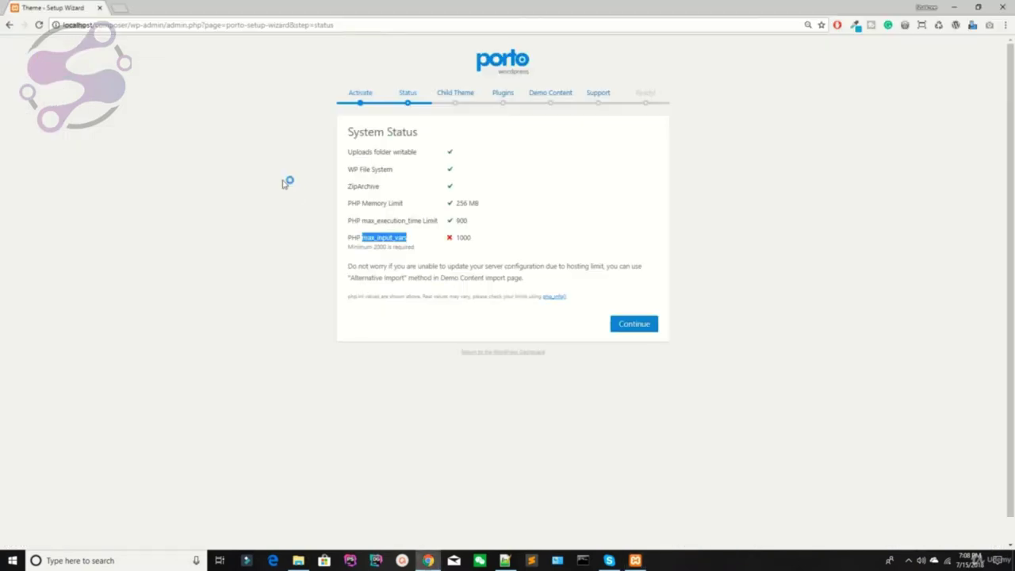
left_click(38, 25)
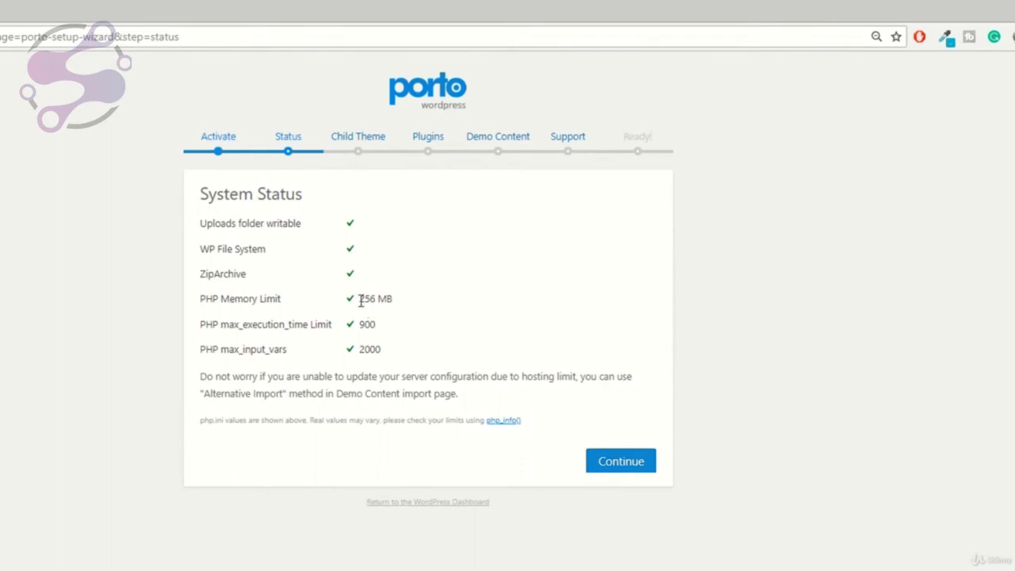
left_click_drag(360, 300, 393, 299)
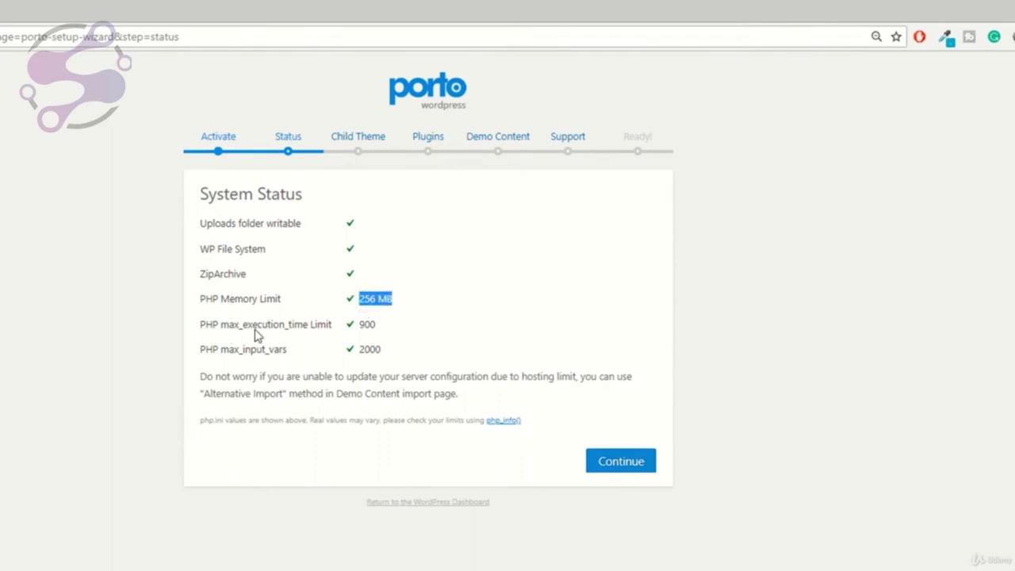
double_click(366, 324)
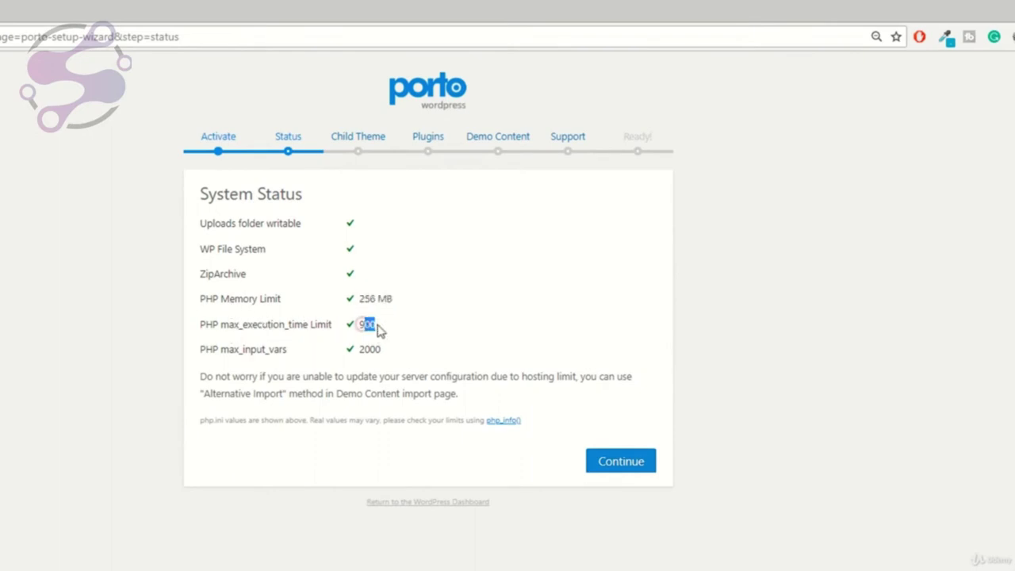
left_click(369, 325)
double_click(238, 299)
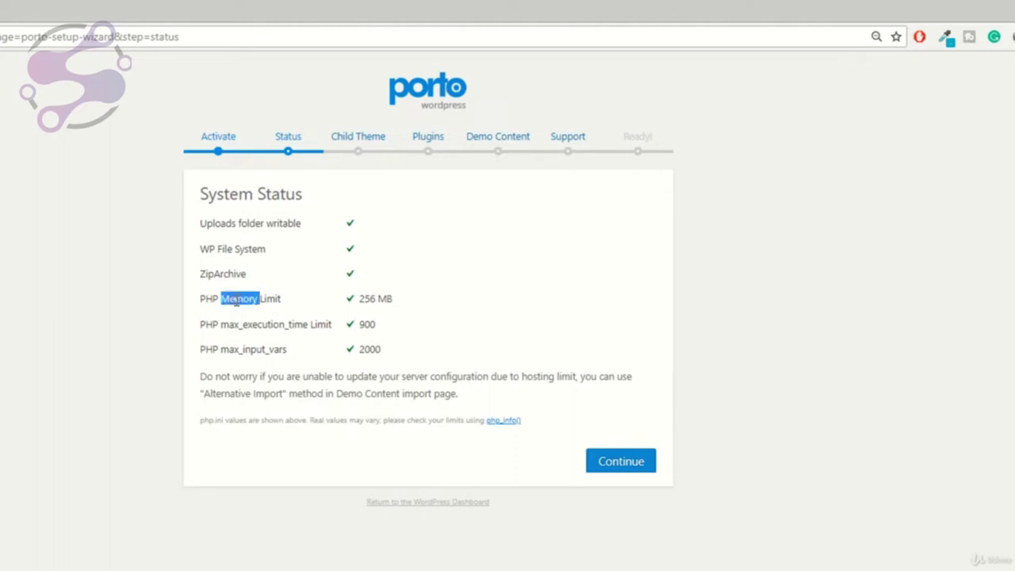
triple_click(267, 327)
double_click(249, 350)
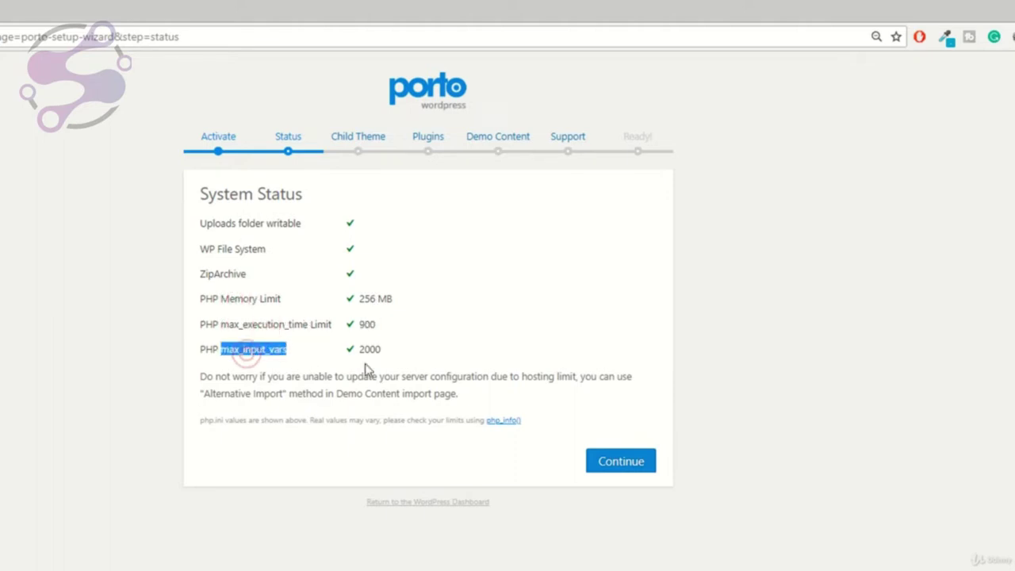
double_click(370, 349)
left_click(355, 345)
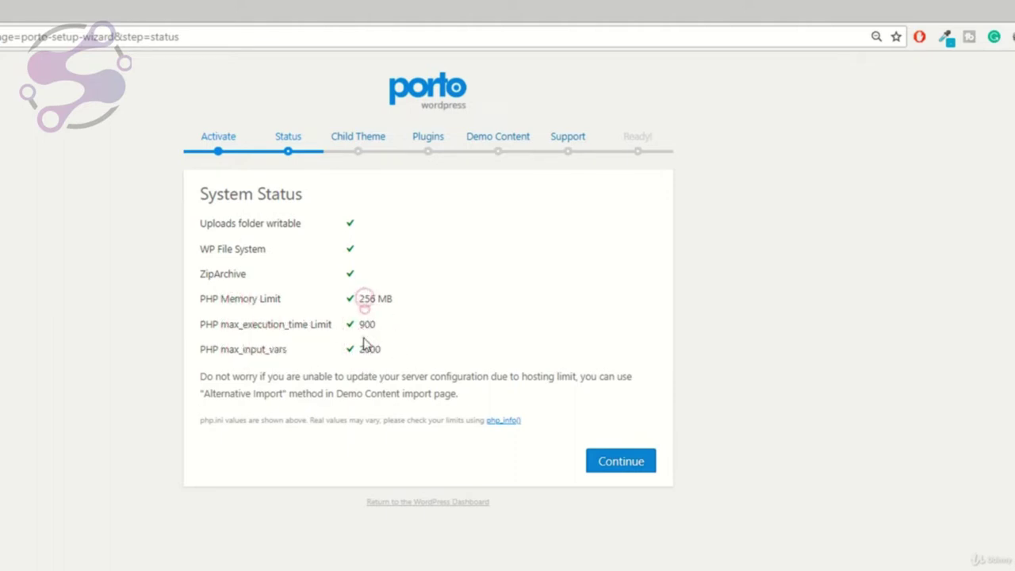
Step: Skip the child theme setup and install the required plugins plus Revolution Slider, Contact Form 7, Woocommerce and Dynamic Featured Image
left_click(624, 468)
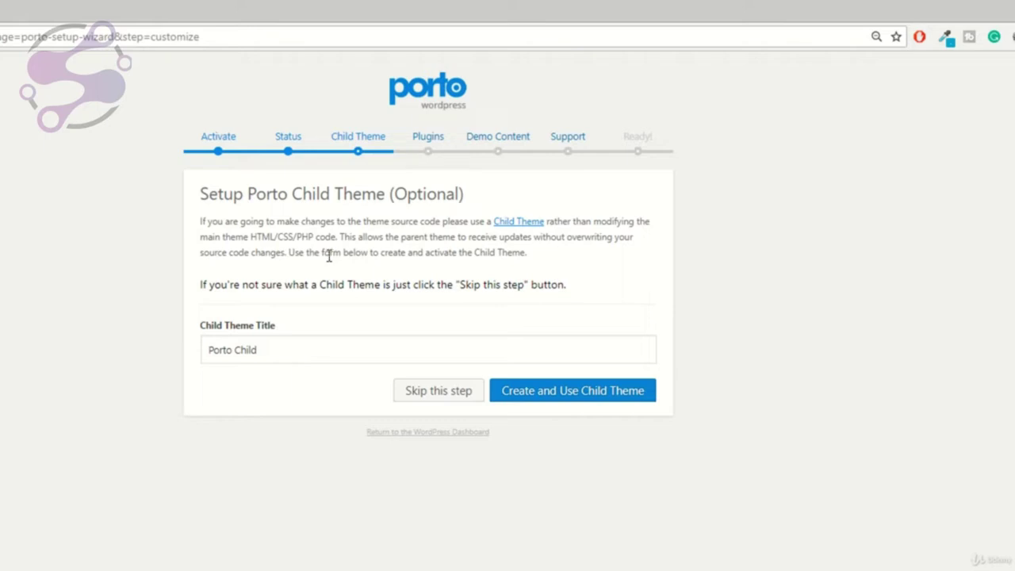
left_click(420, 393)
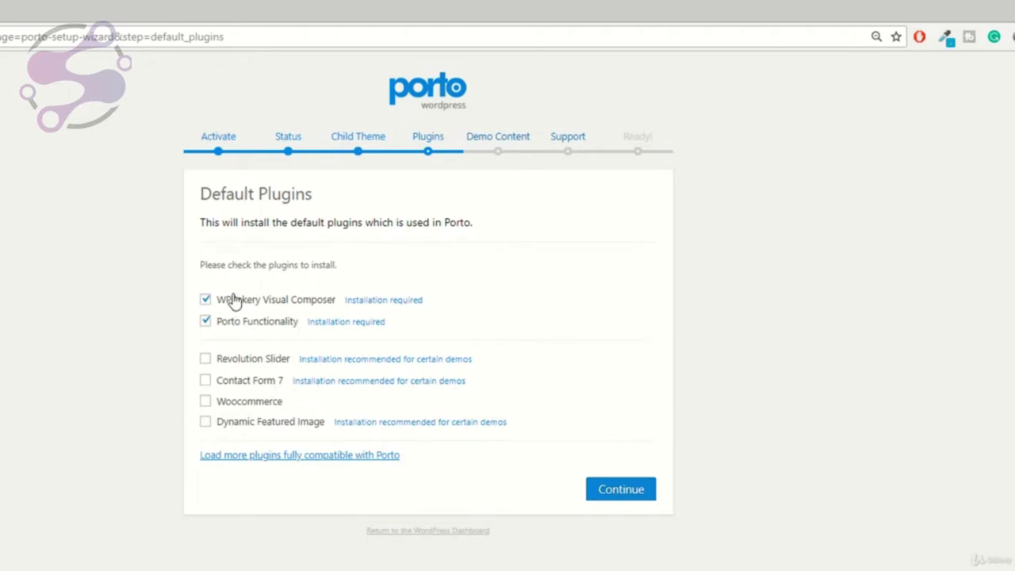
left_click(206, 359)
left_click(205, 381)
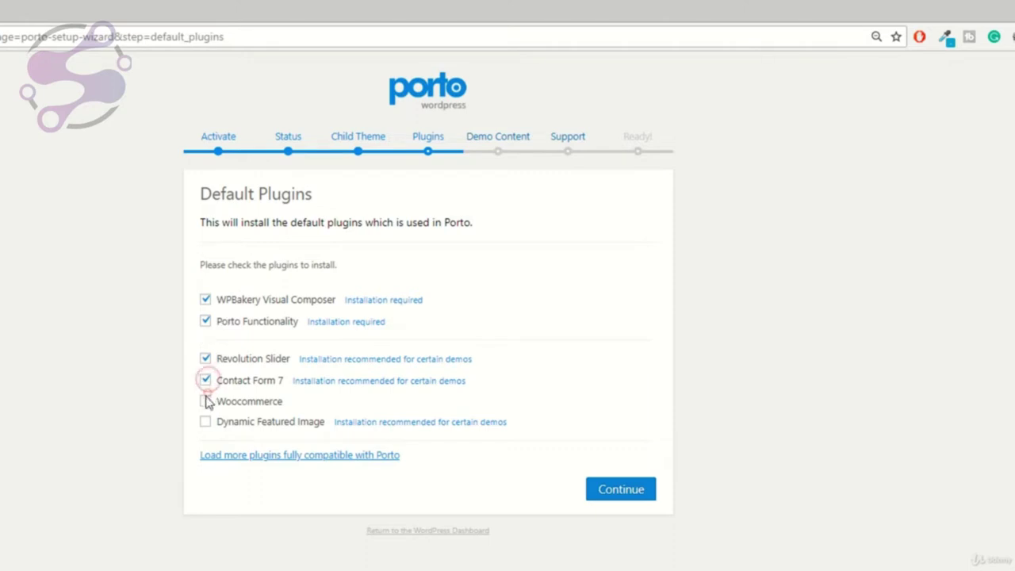
left_click(205, 401)
left_click(206, 422)
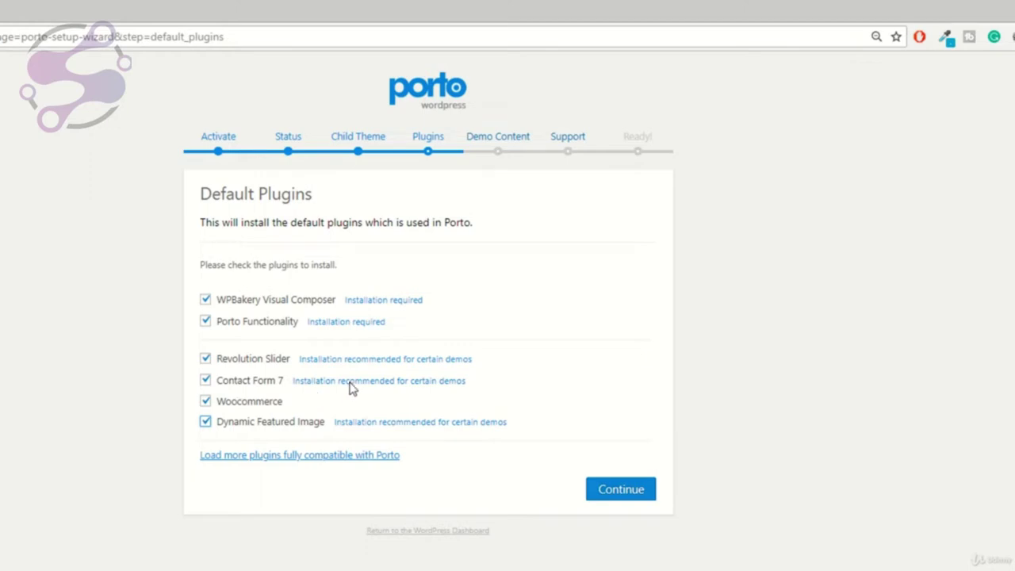
left_click(590, 493)
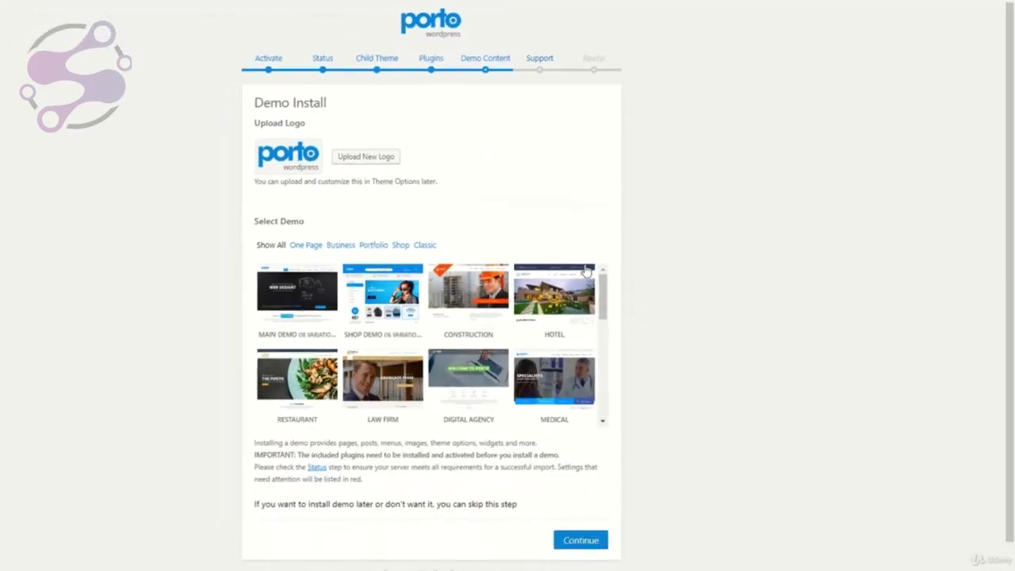
Step: Filter the demos to the Shop category and look at the install dialogs of Shop 1, Shop 2 and Shop 3 without importing
scroll(471, 147, "down", 1)
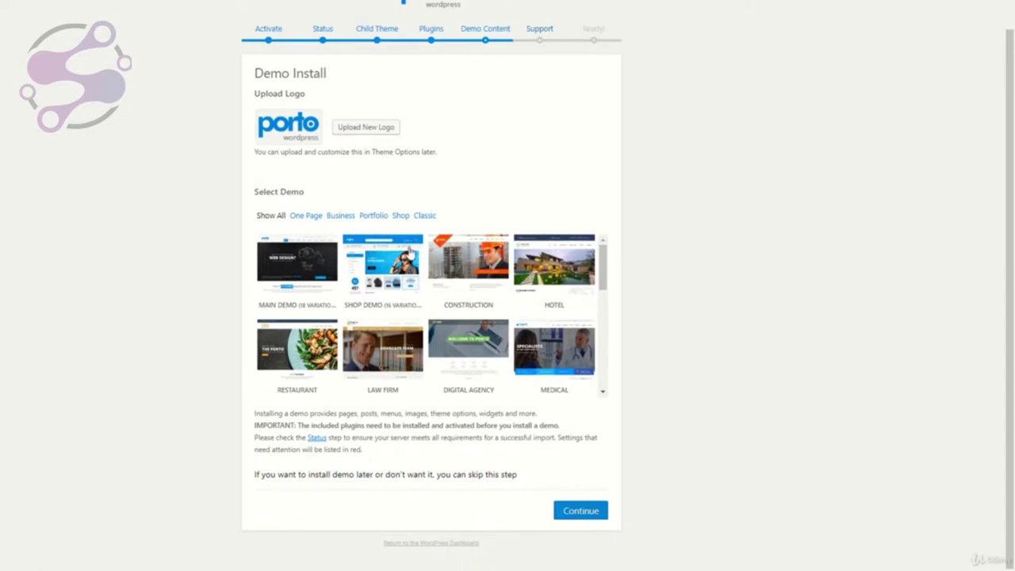
left_click(400, 215)
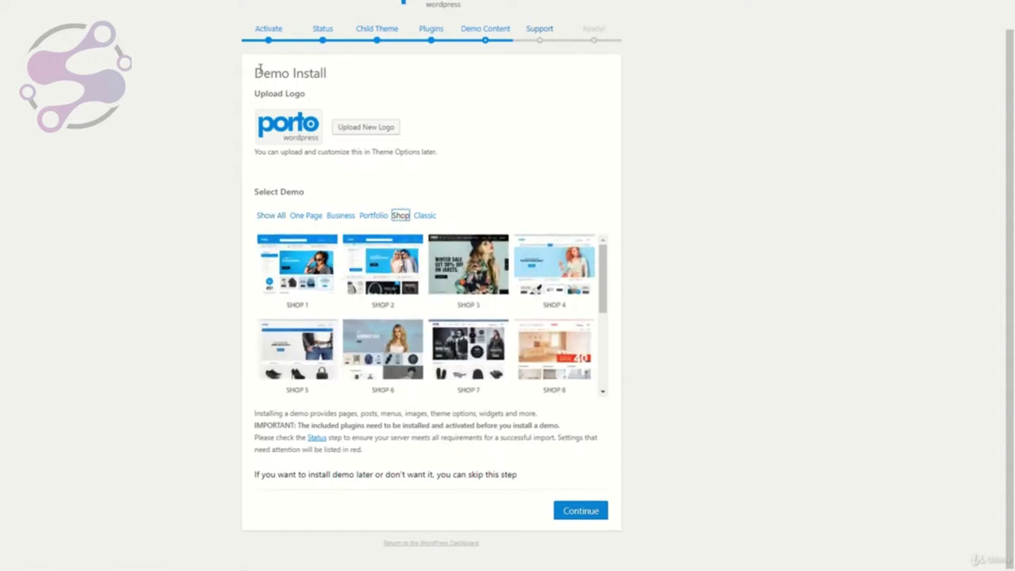
left_click_drag(259, 70, 433, 84)
left_click(432, 81)
left_click(294, 274)
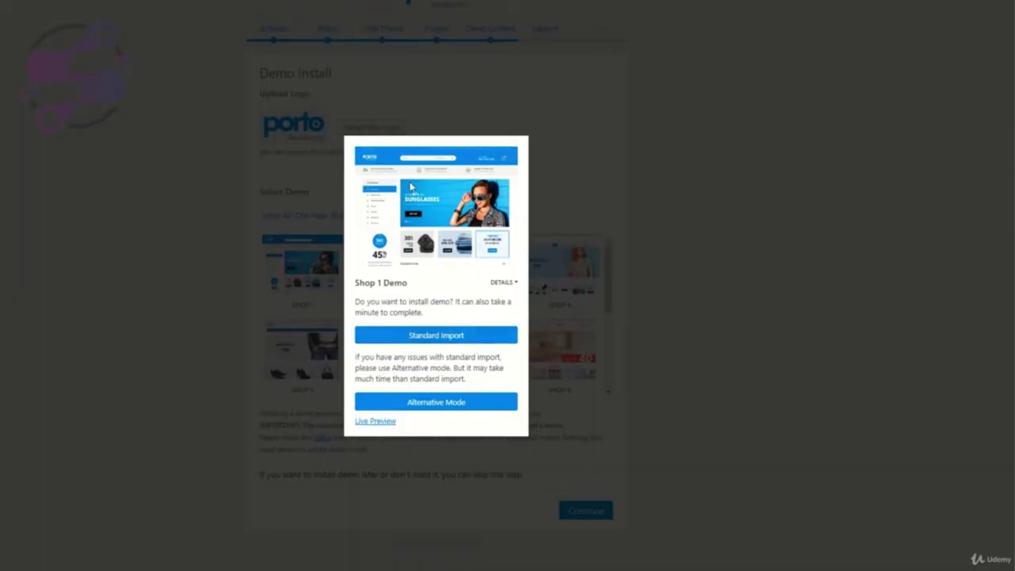
key("Escape")
left_click(363, 270)
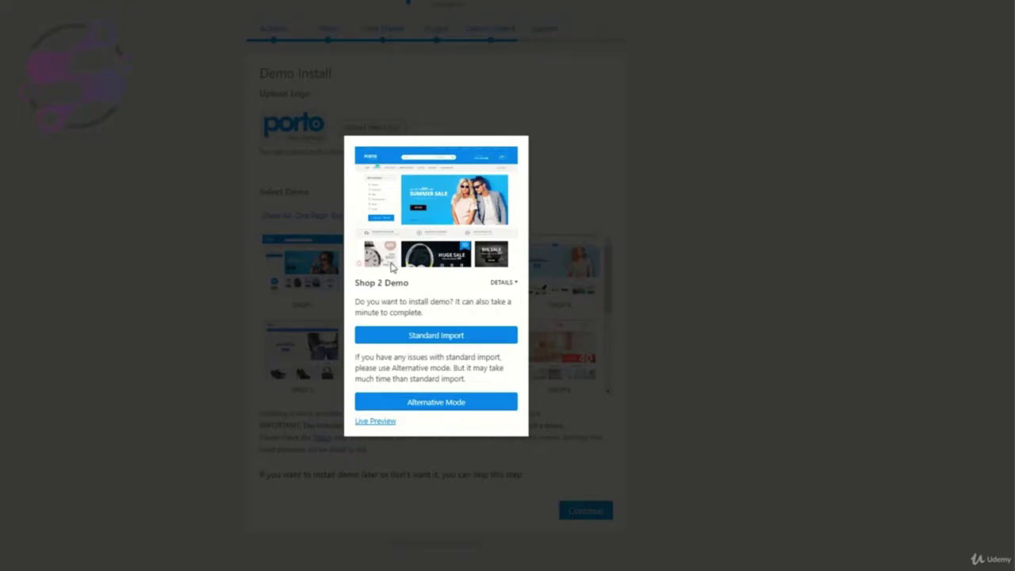
left_click(565, 248)
left_click(473, 269)
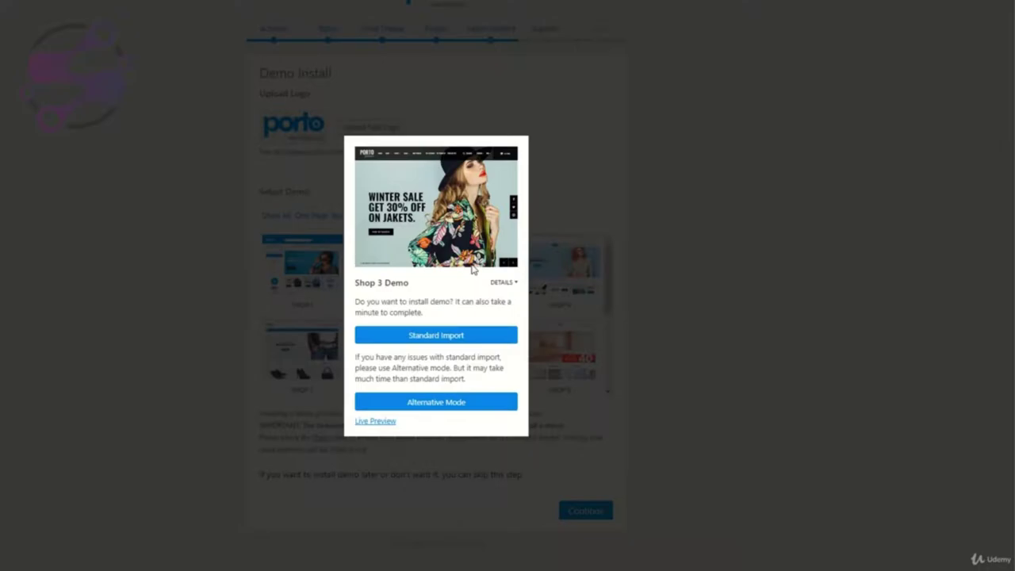
left_click(531, 259)
left_click(537, 275)
key("Escape")
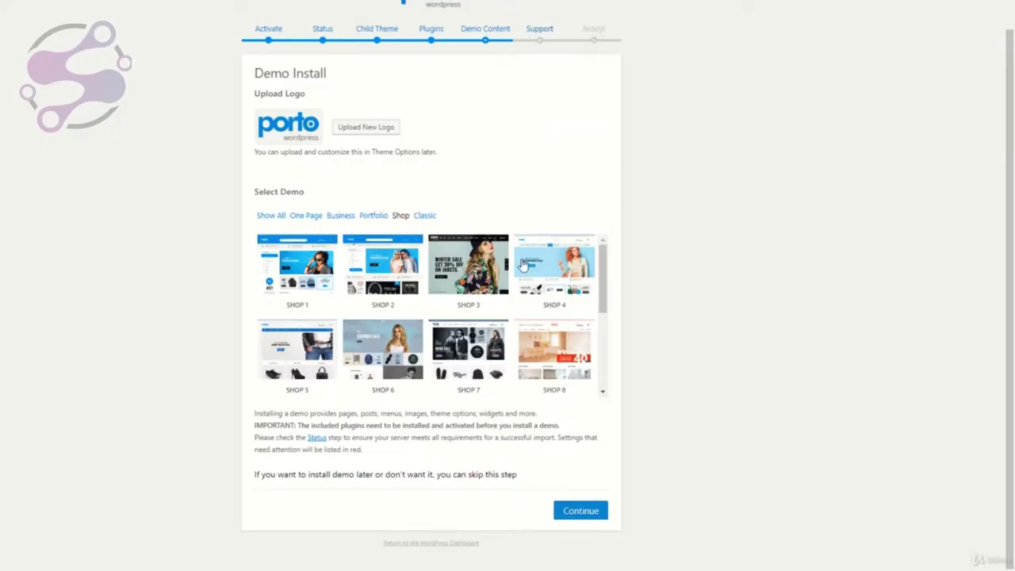
Step: Browse the Classic, Business and One Page demo categories, ending with all demos shown
left_click(429, 217)
left_click(341, 216)
left_click(303, 217)
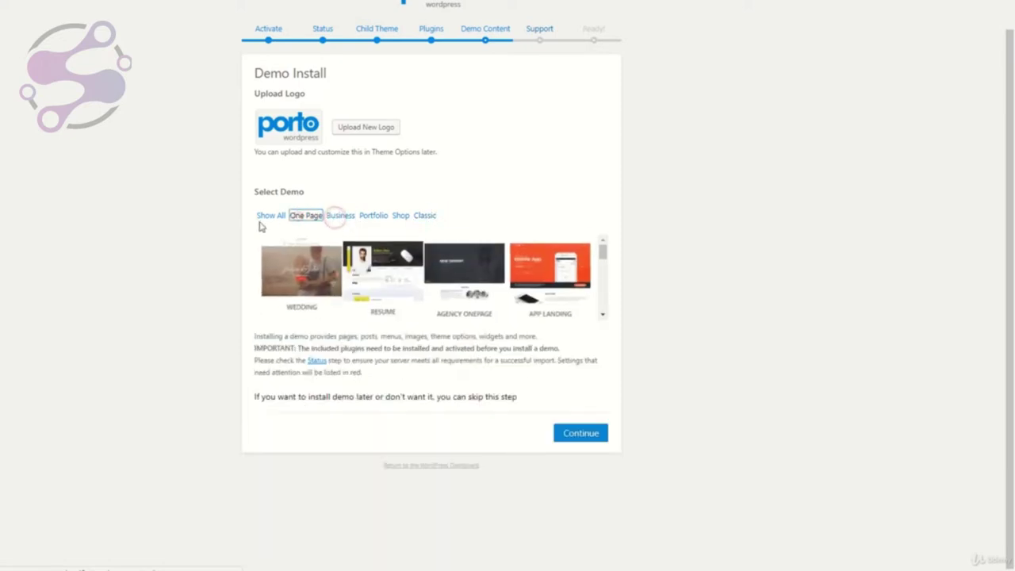
left_click(269, 217)
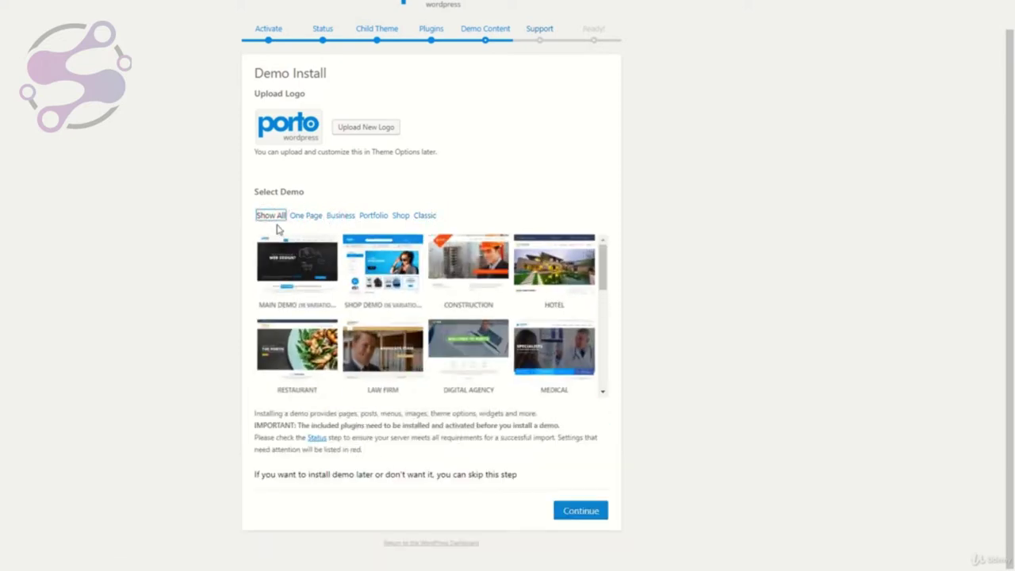
Step: Show the Shop demos again and install the Shop 1 demo with Standard Import
left_click(399, 215)
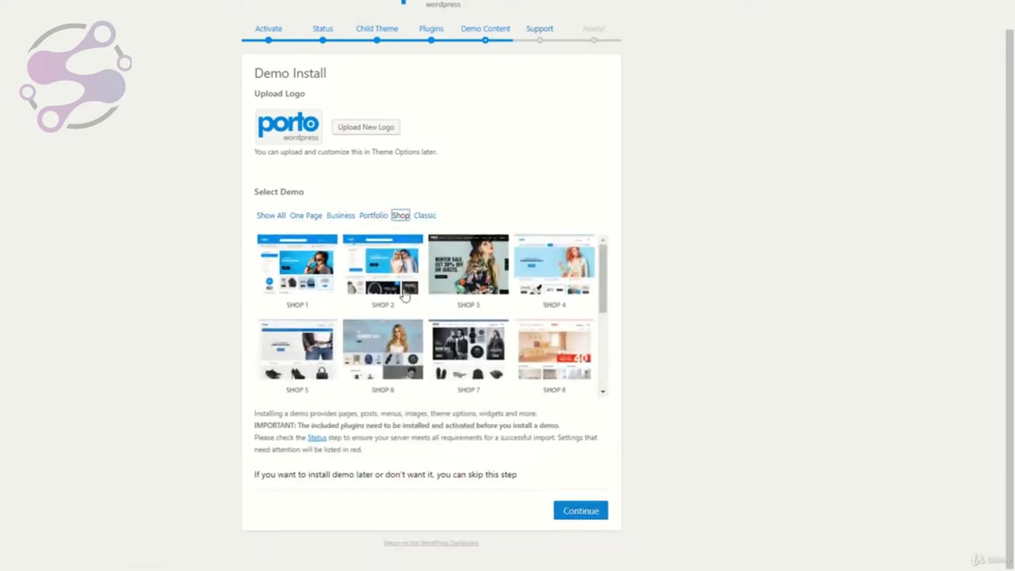
scroll(379, 302, "down", 3)
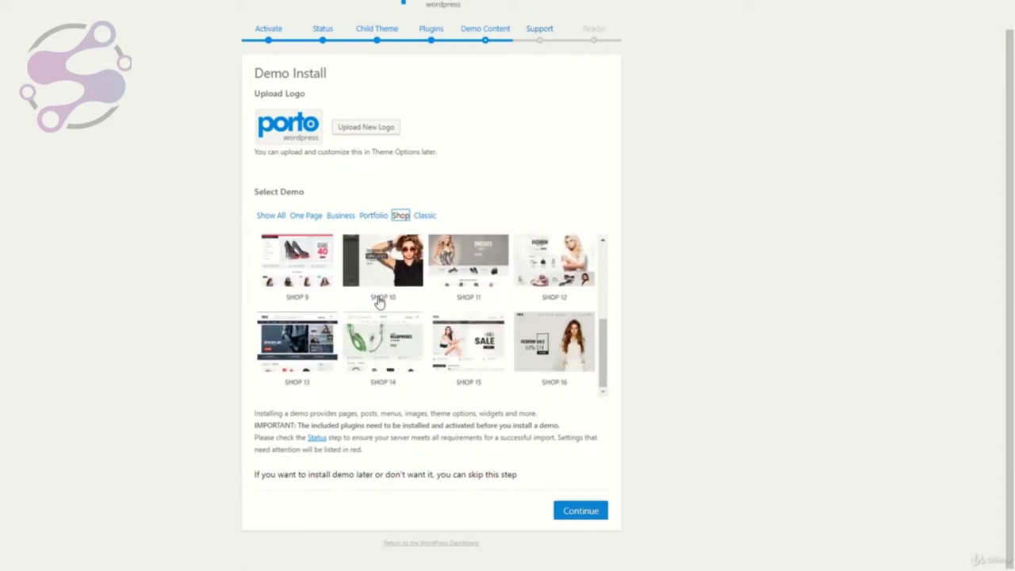
scroll(379, 302, "up", 3)
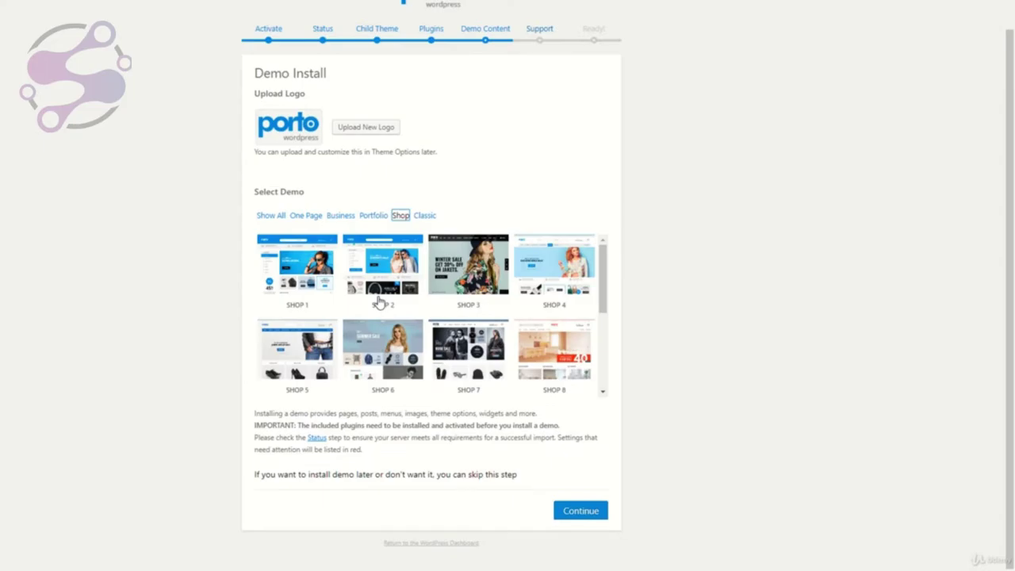
left_click(379, 301)
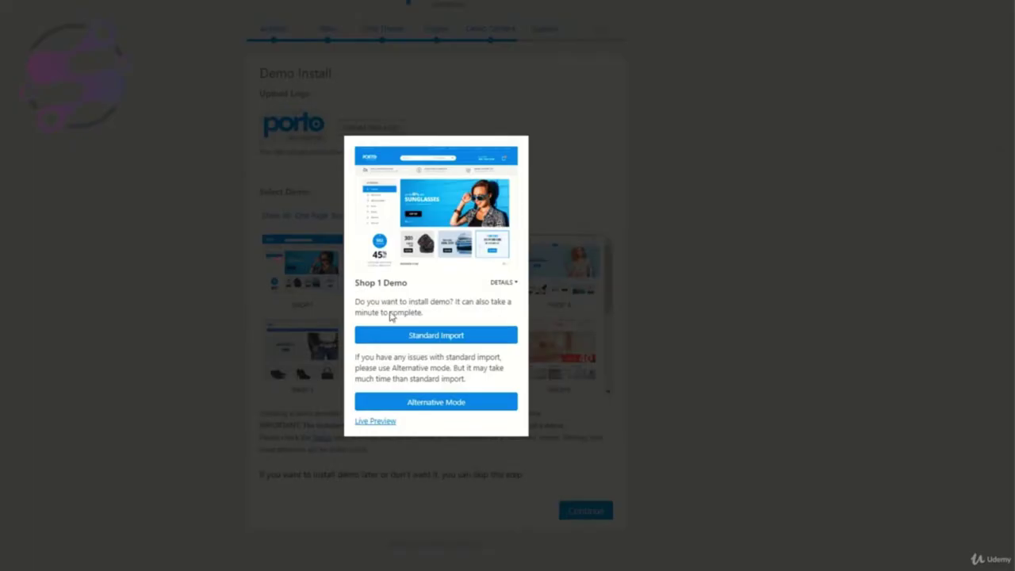
left_click(437, 336)
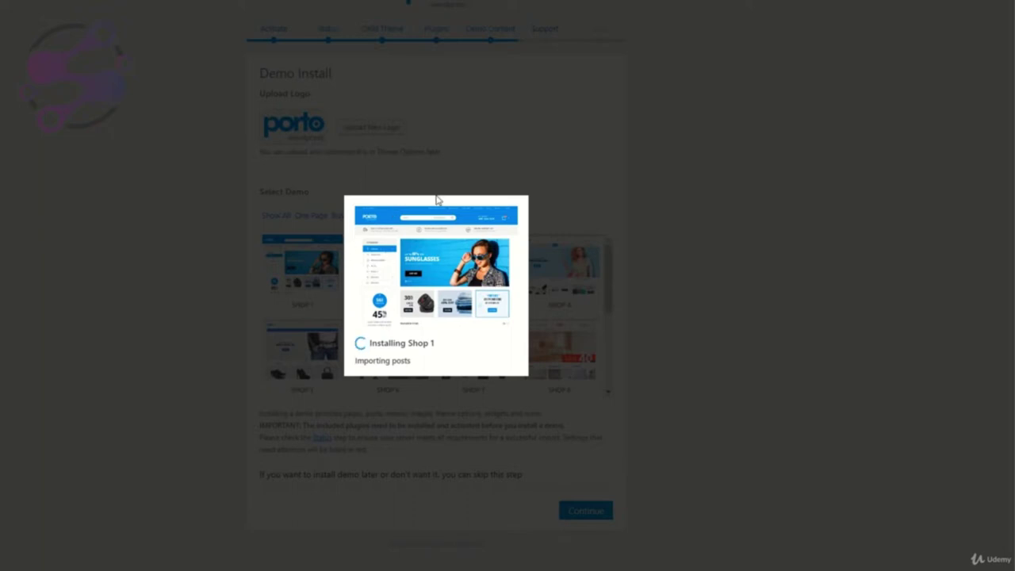
Step: Search Google for "porto wordpress theme" in a new browser tab and view the results
key("ctrl+t")
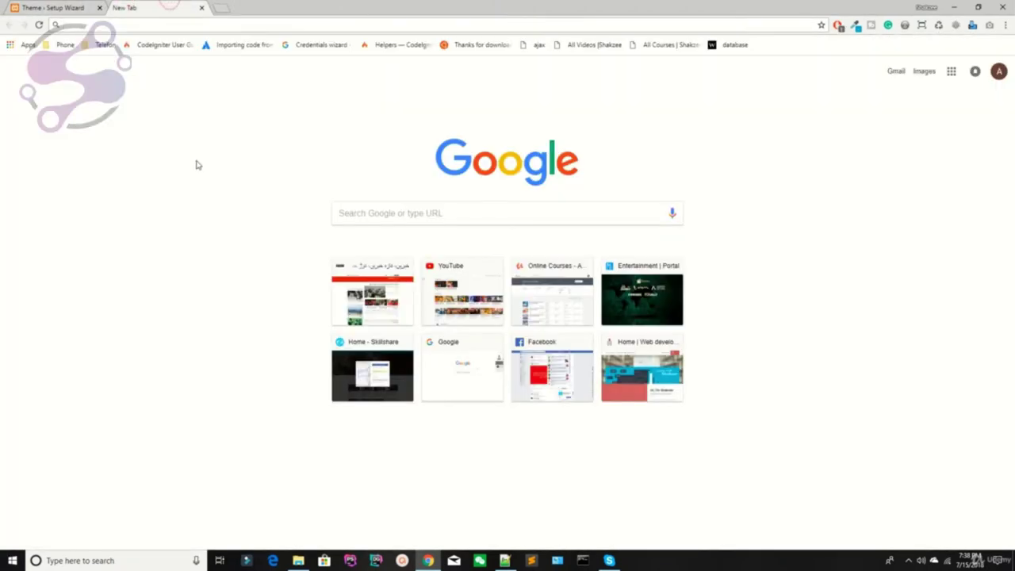
type("porto")
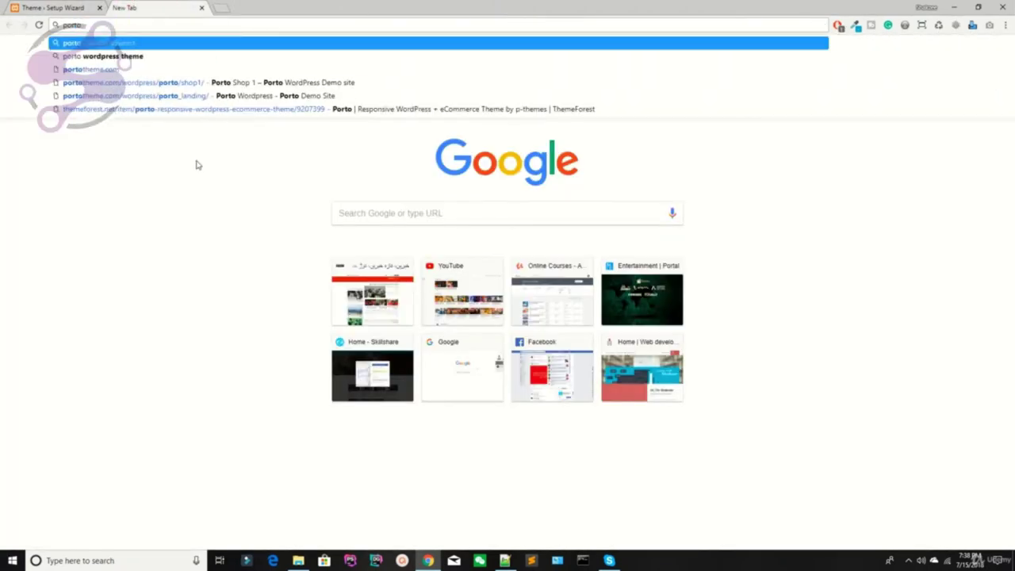
key("Down")
key("Return")
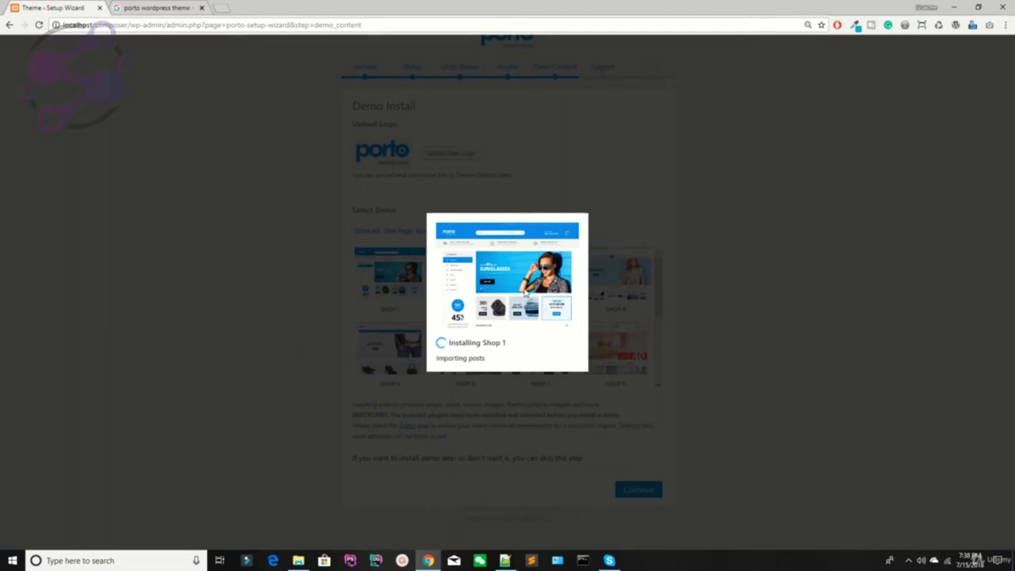
left_click(179, 11)
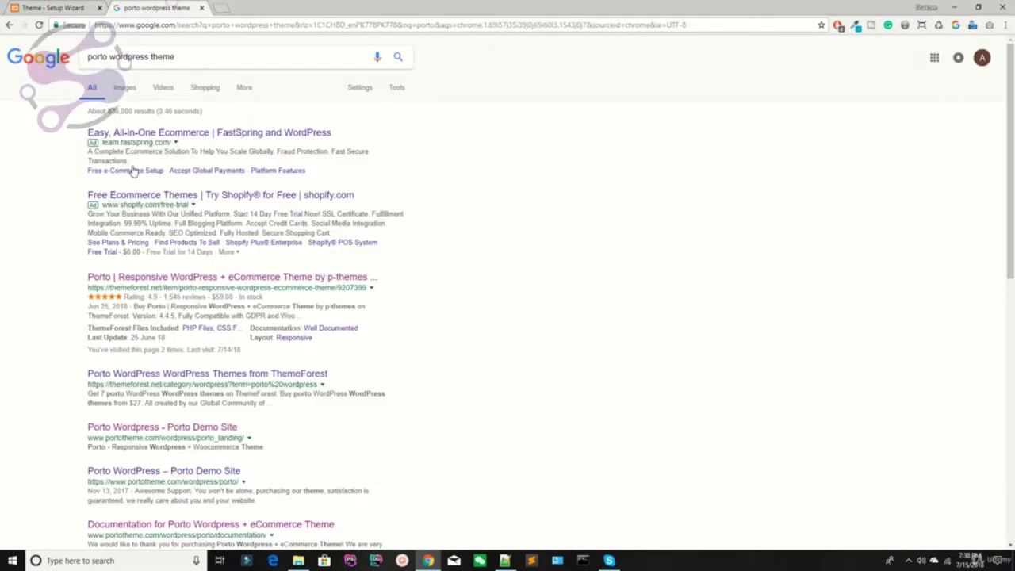
Step: Open Porto's ThemeForest page and its live preview, and return to the setup wizard to check the demo import
left_click(119, 279)
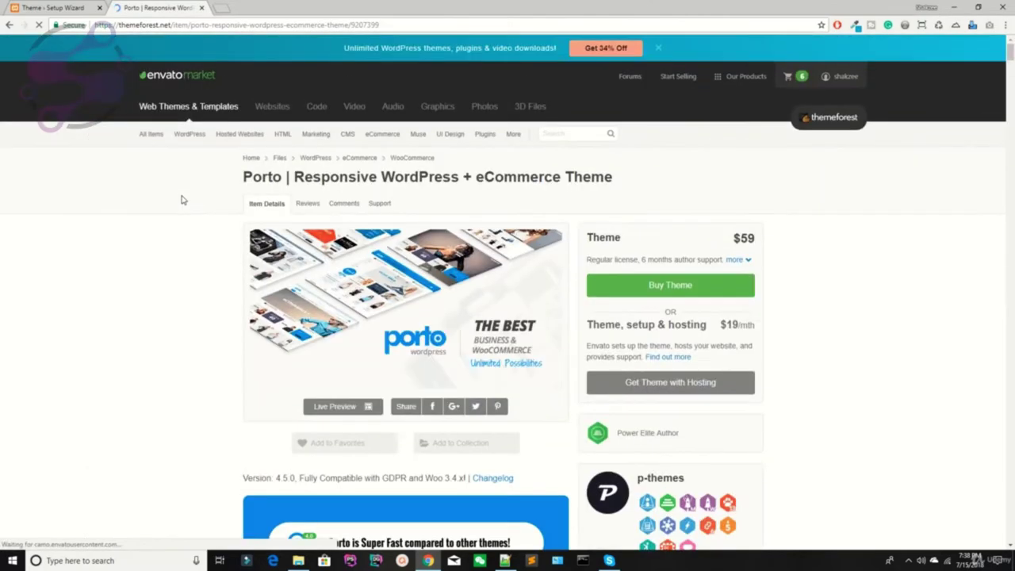
left_click(339, 407)
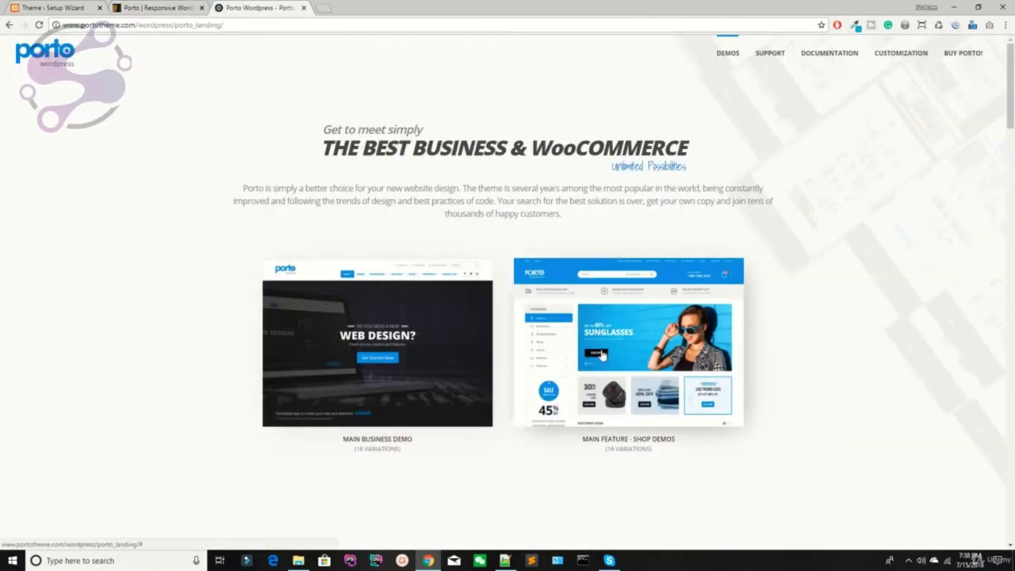
key("ctrl+1")
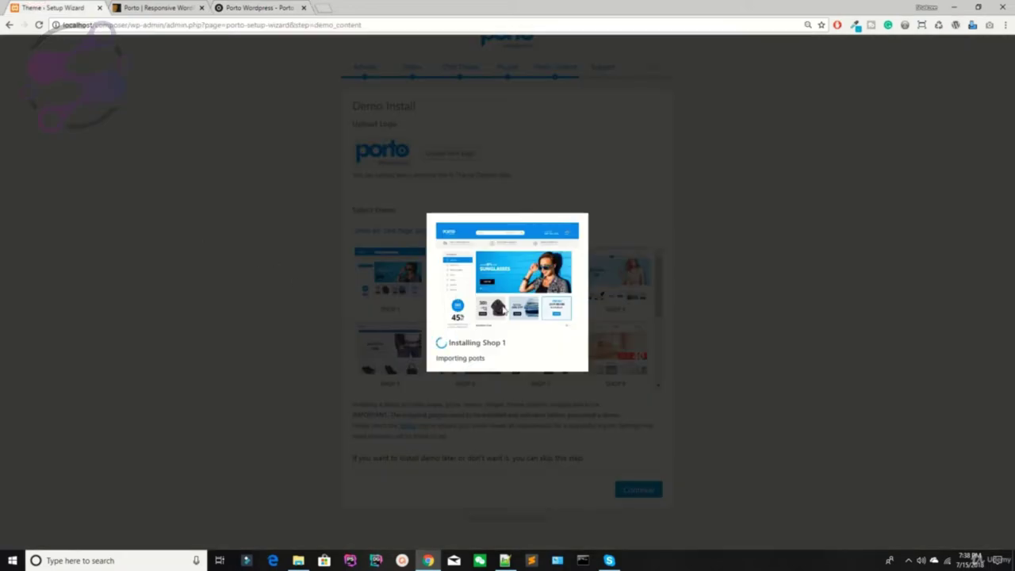
Step: Open the Shop Demo 1 live preview from Porto's demo gallery and look through its home page down to the footer
key("ctrl+3")
scroll(407, 248, "down", 6)
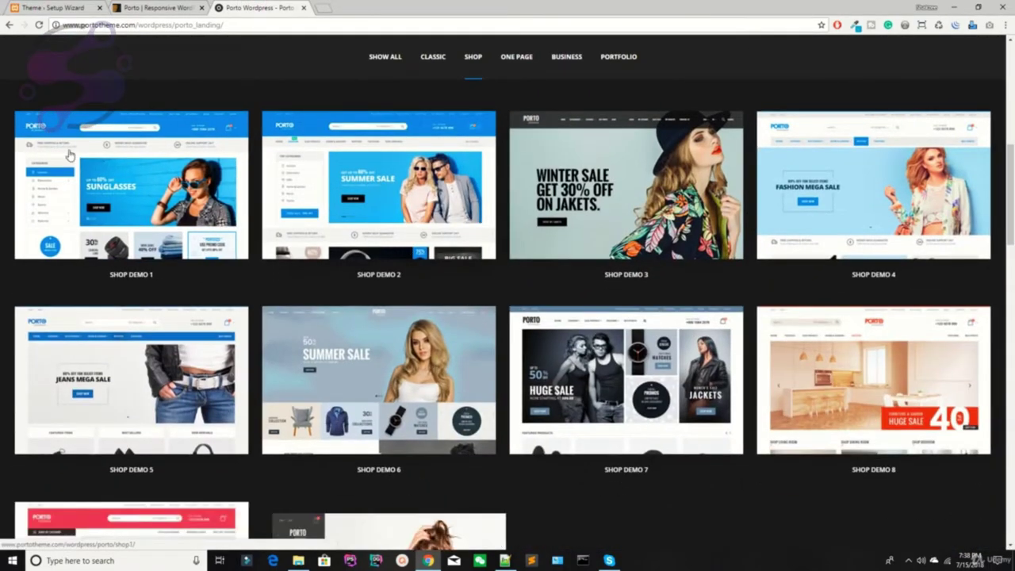
left_click(68, 159)
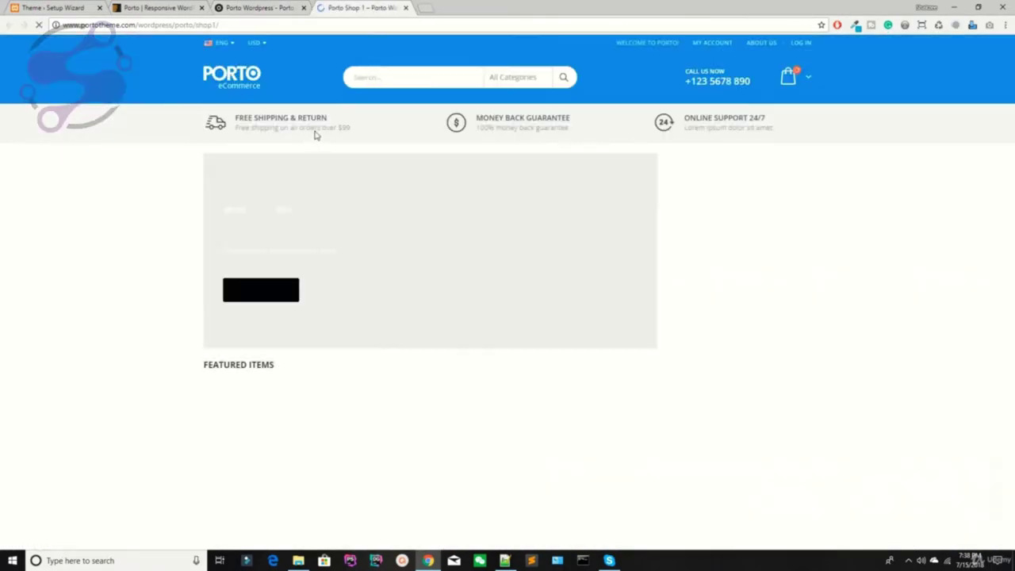
scroll(920, 230, "down", 5)
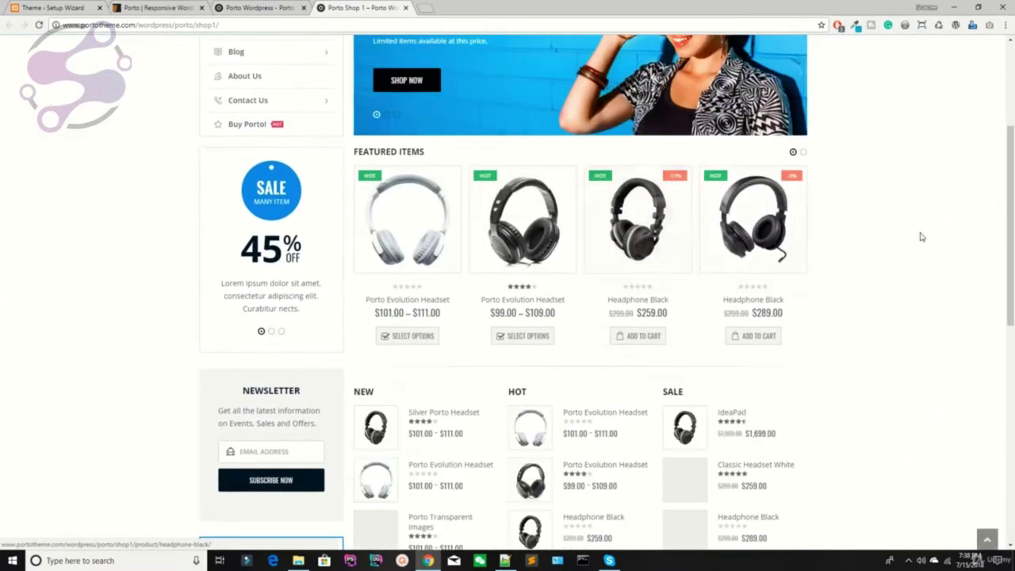
scroll(901, 212, "down", 5)
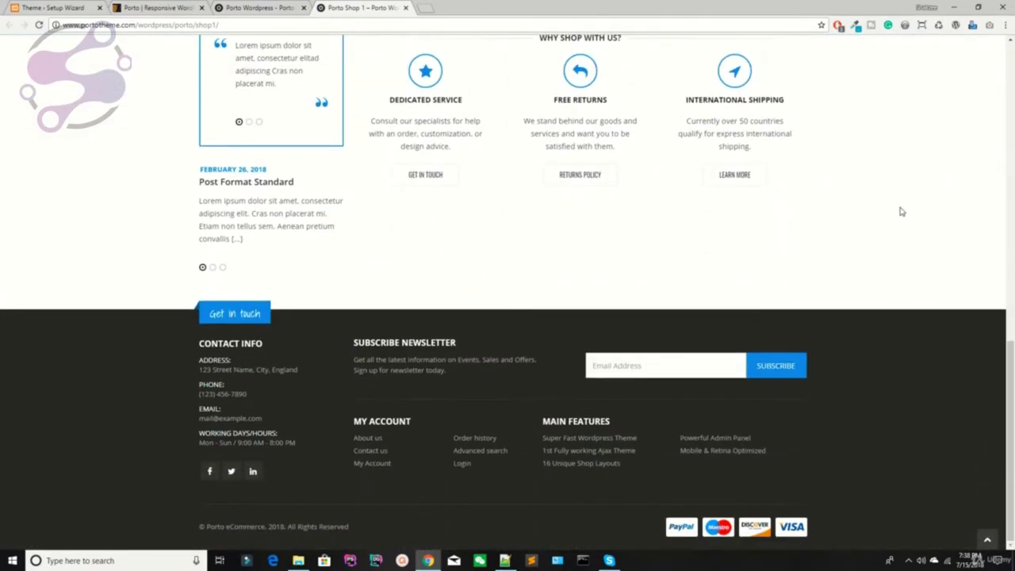
scroll(901, 211, "up", 2)
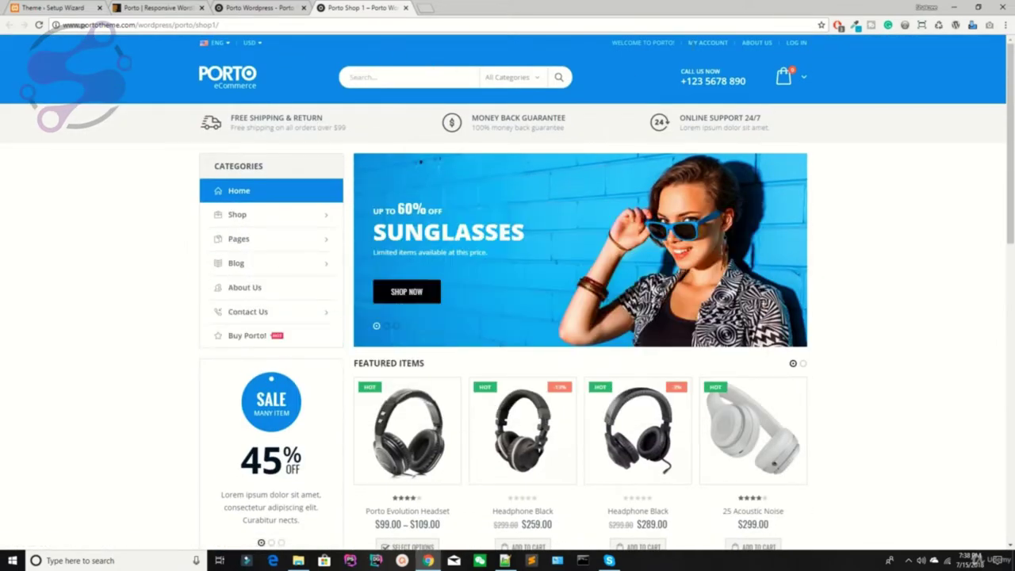
scroll(382, 230, "down", 15)
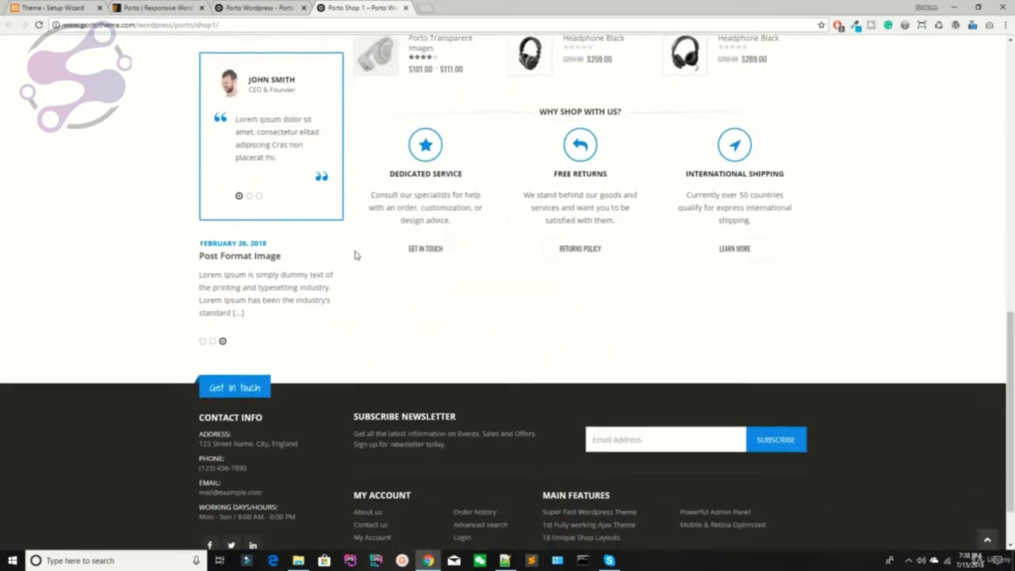
Step: Check the Shop 1 import in the setup wizard and close the Shop 1 preview, demo gallery and ThemeForest tabs
left_click(159, 7)
left_click(54, 7)
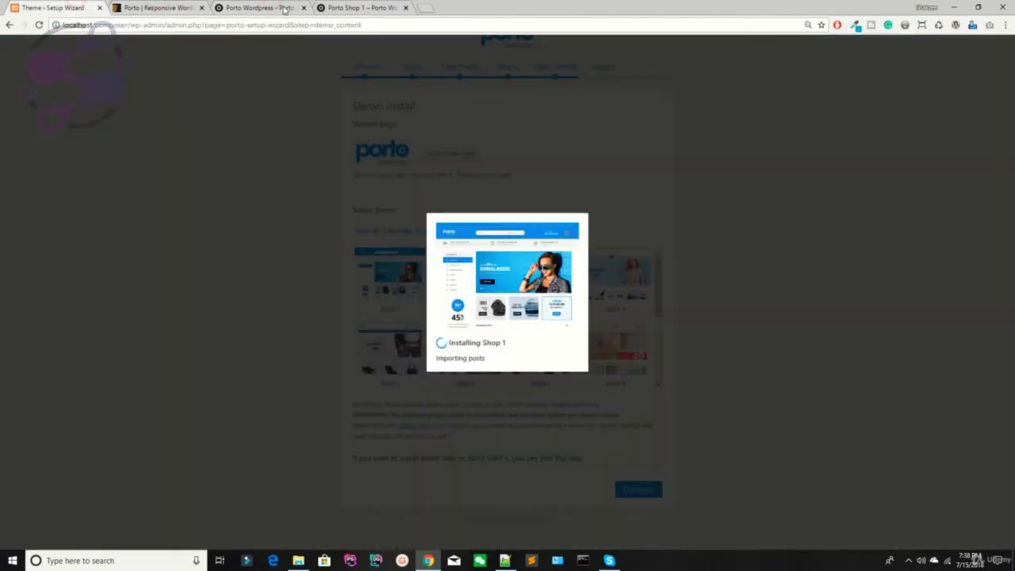
left_click(367, 10)
left_click(405, 7)
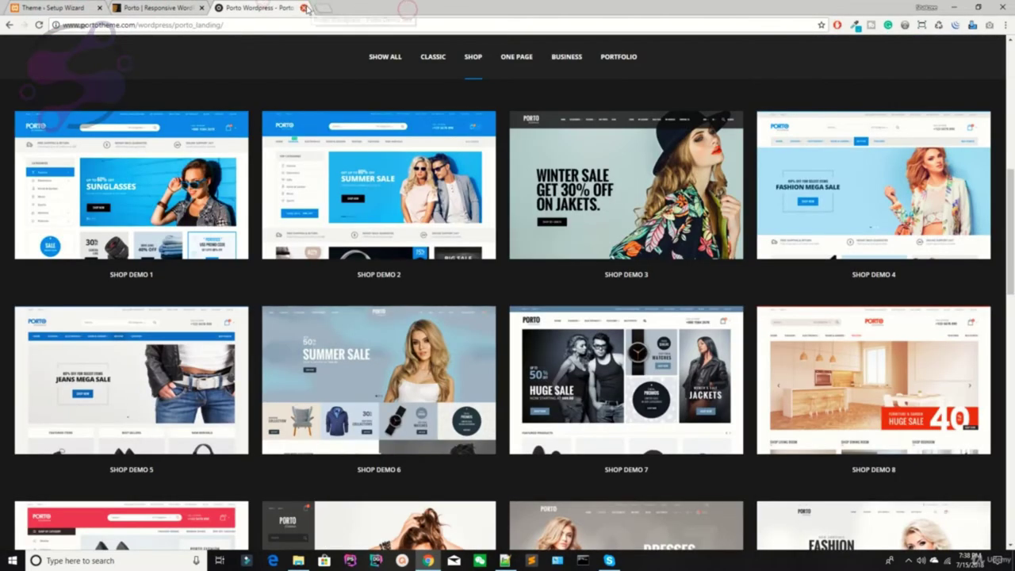
left_click(303, 7)
left_click(201, 8)
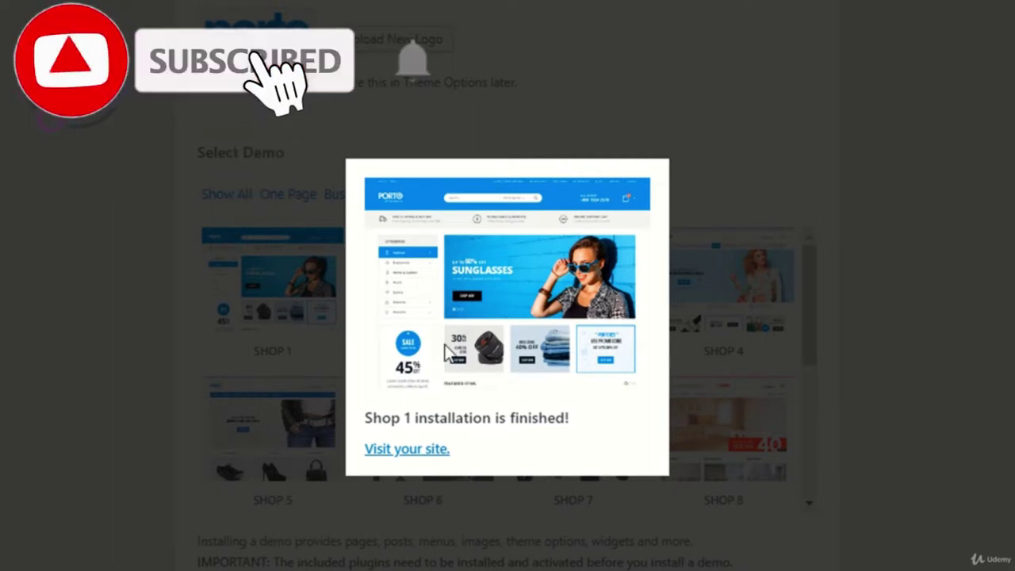
Step: Visit the local site from the finished Shop 1 installation and review its home page and category menu
left_click(390, 454)
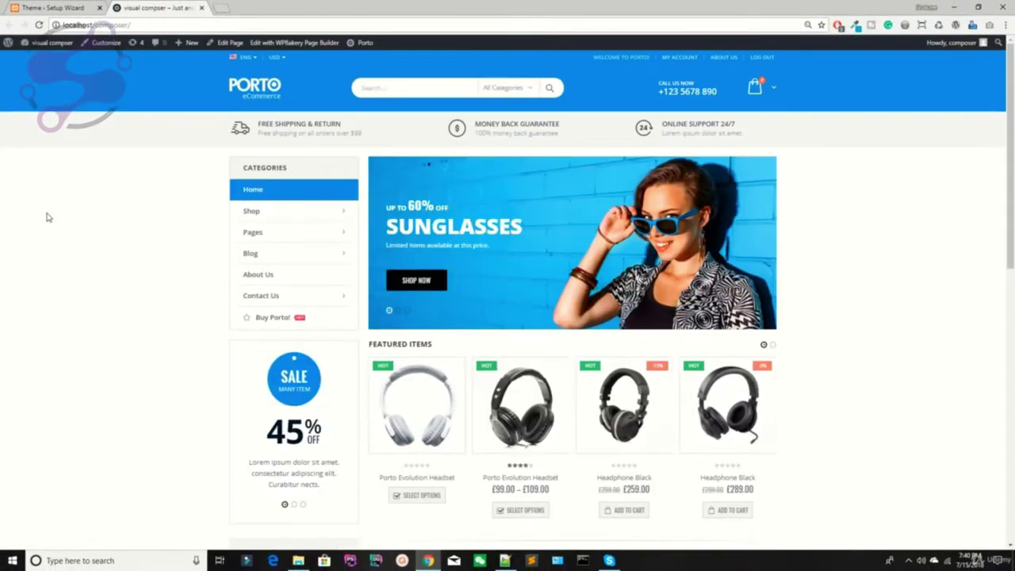
scroll(46, 218, "down", 12)
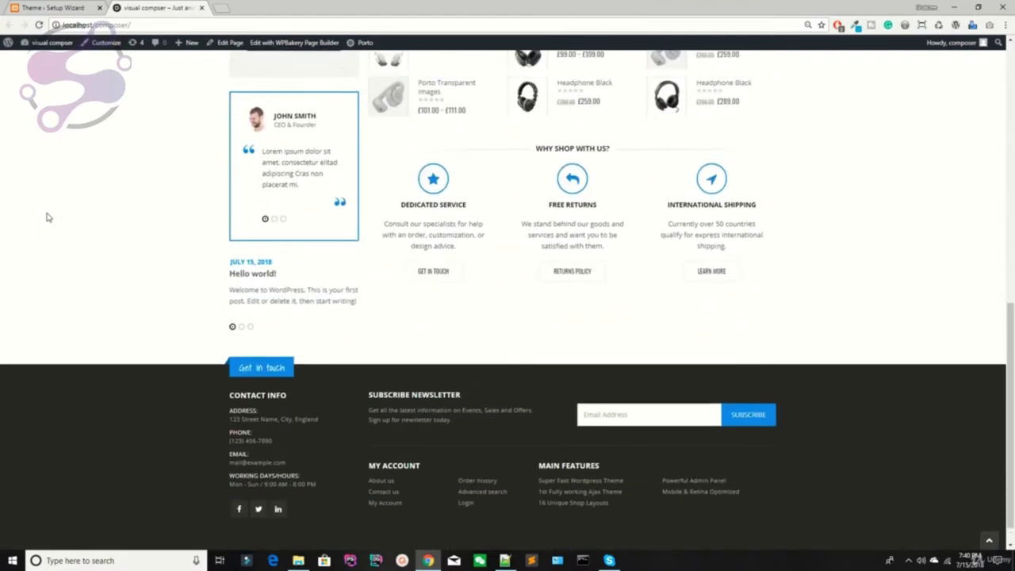
scroll(46, 217, "up", 12)
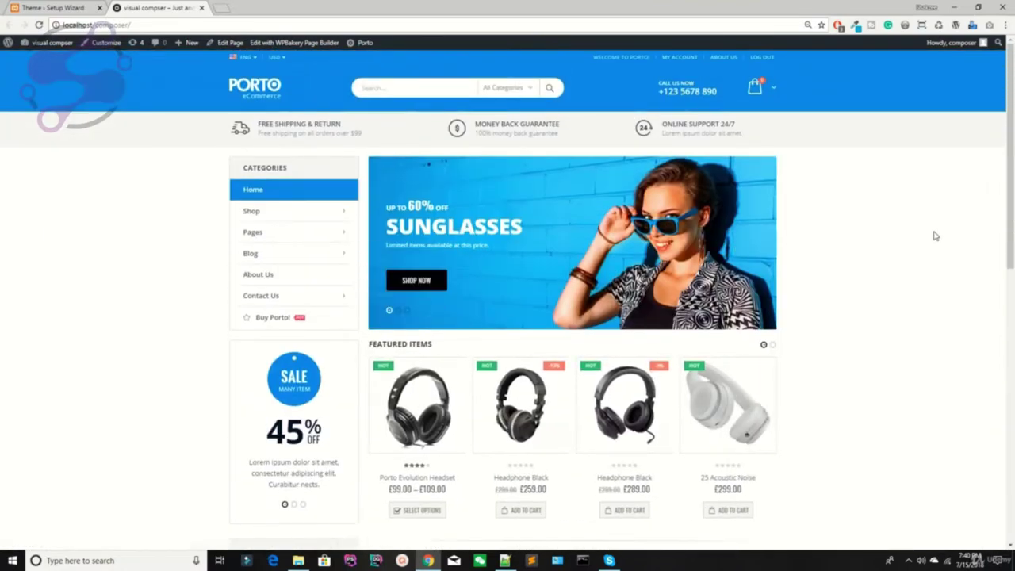
scroll(832, 230, "down", 3)
scroll(737, 238, "up", 3)
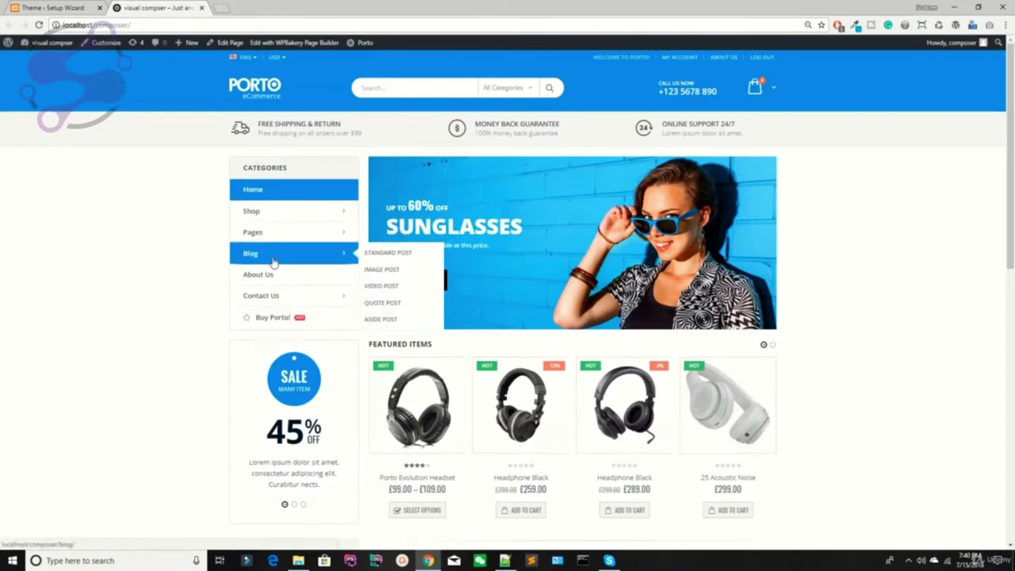
mouse_move(261, 304)
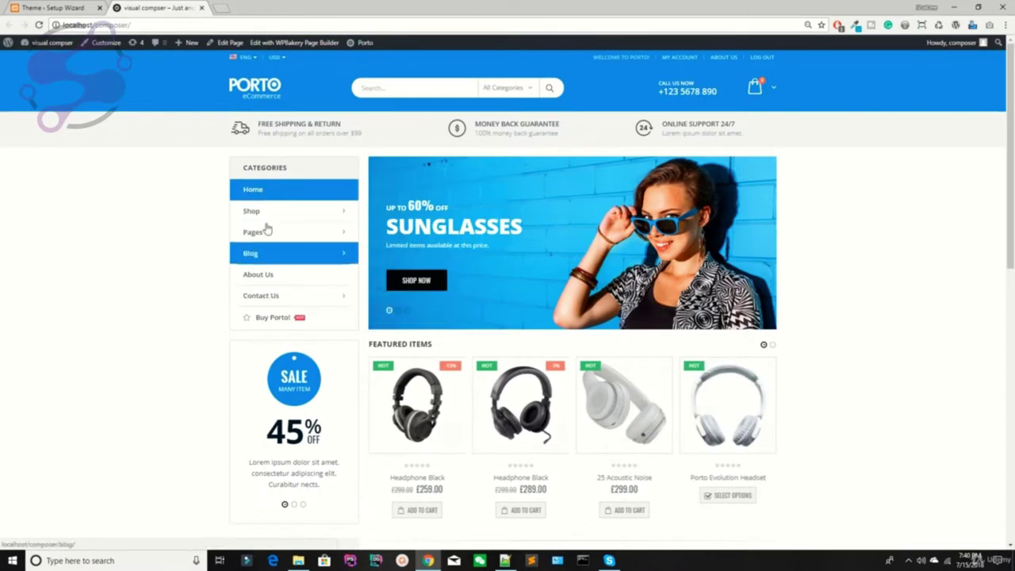
Step: Leave the setup wizard for the admin dashboard at localhost/composer/wp-admin/ and dismiss the Personal Data and Privacy notice
key("ctrl+1")
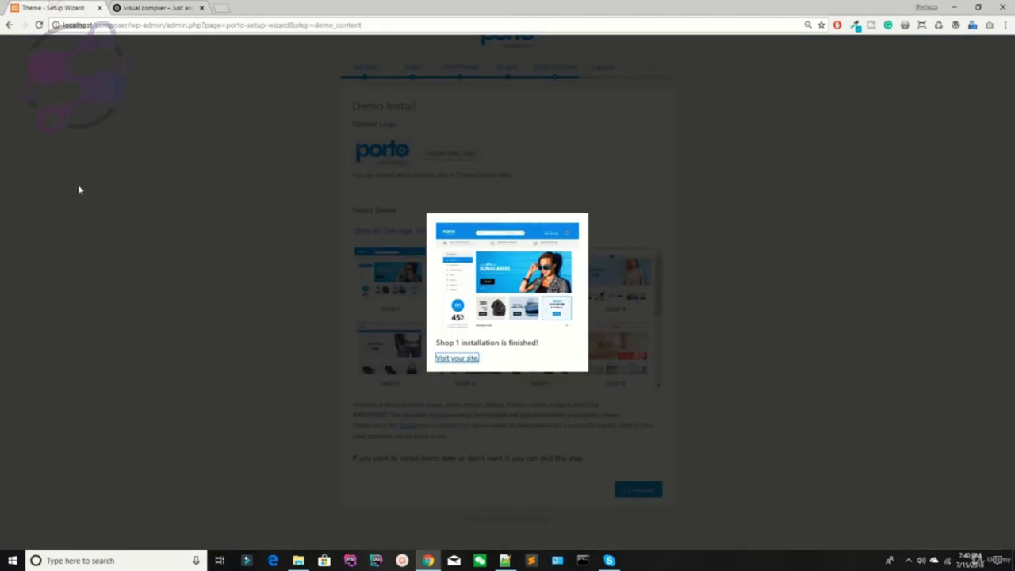
left_click(401, 250)
left_click_drag(129, 25, 606, 25)
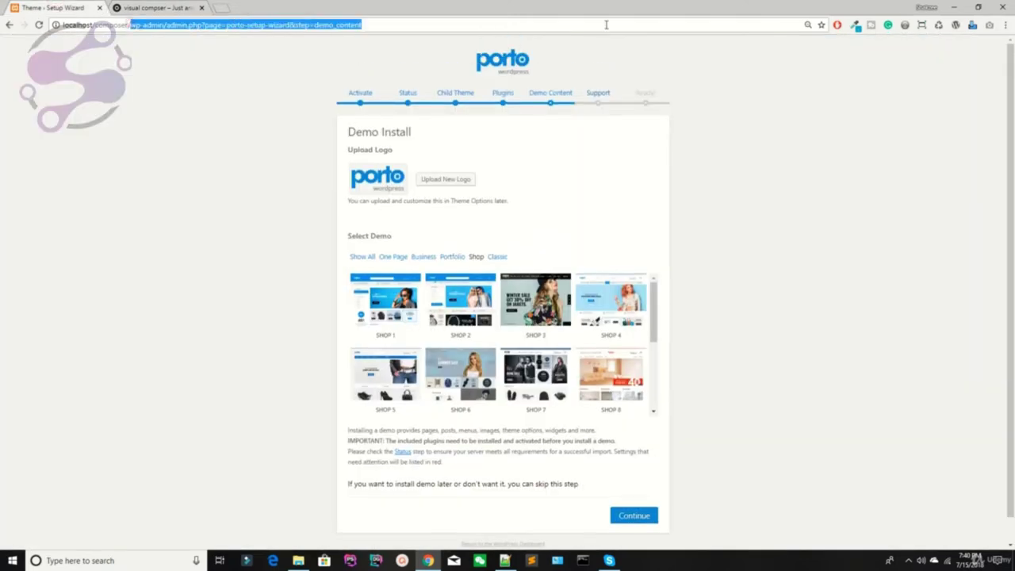
key("BackSpace")
key("Return")
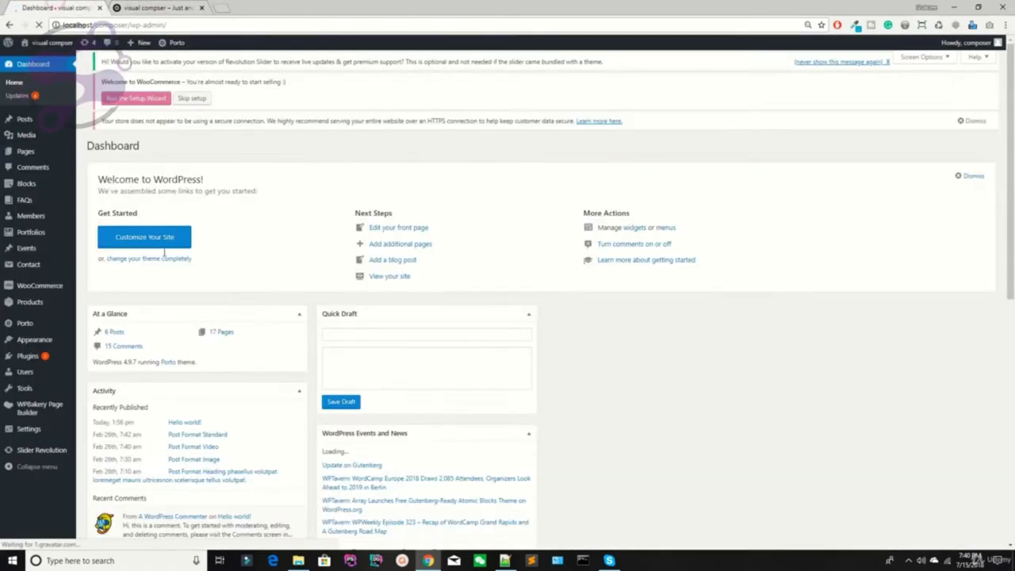
mouse_move(26, 297)
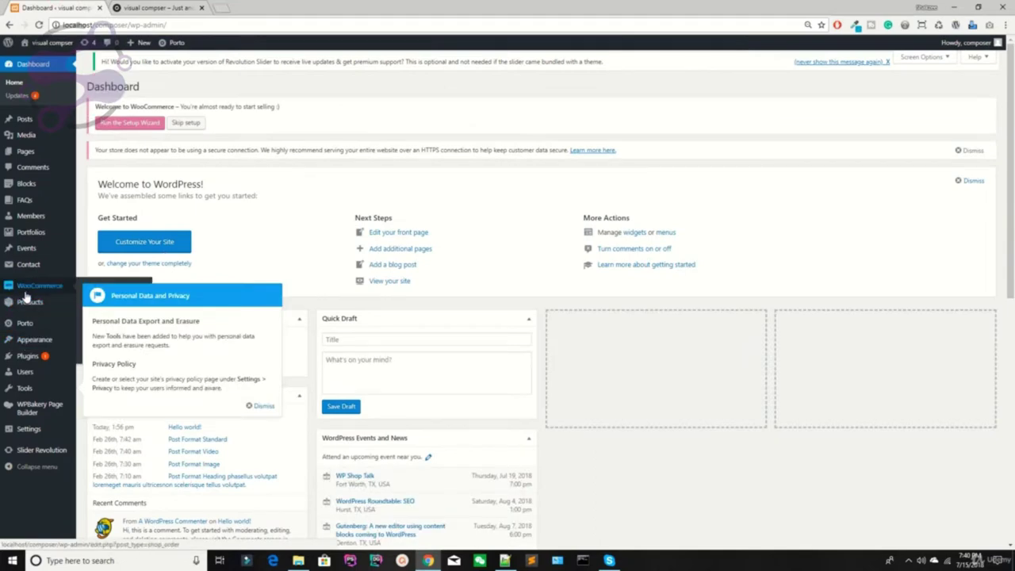
left_click(255, 404)
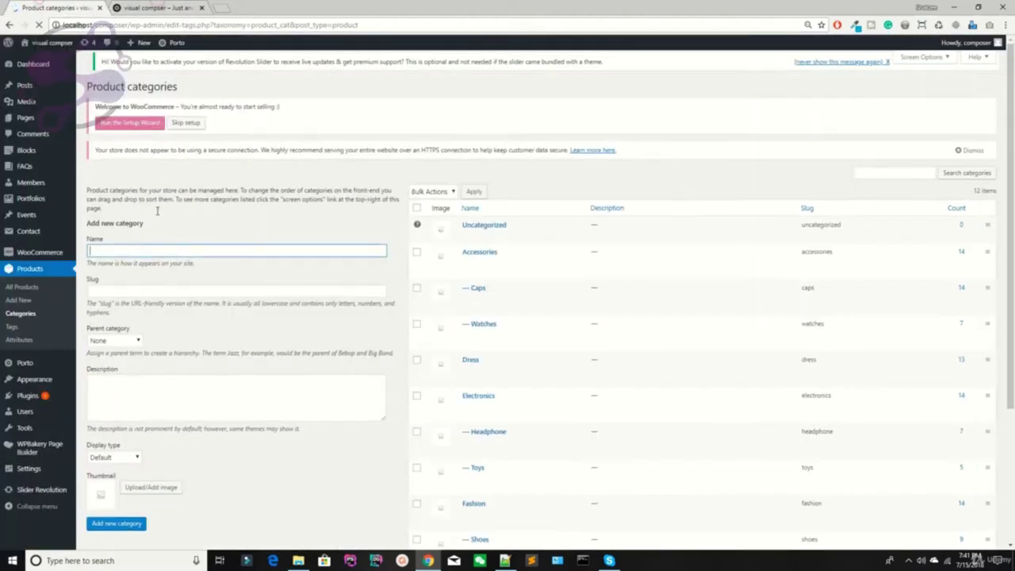
Step: Review the imported product categories in the WordPress admin
scroll(603, 373, "down", 5)
scroll(556, 365, "up", 5)
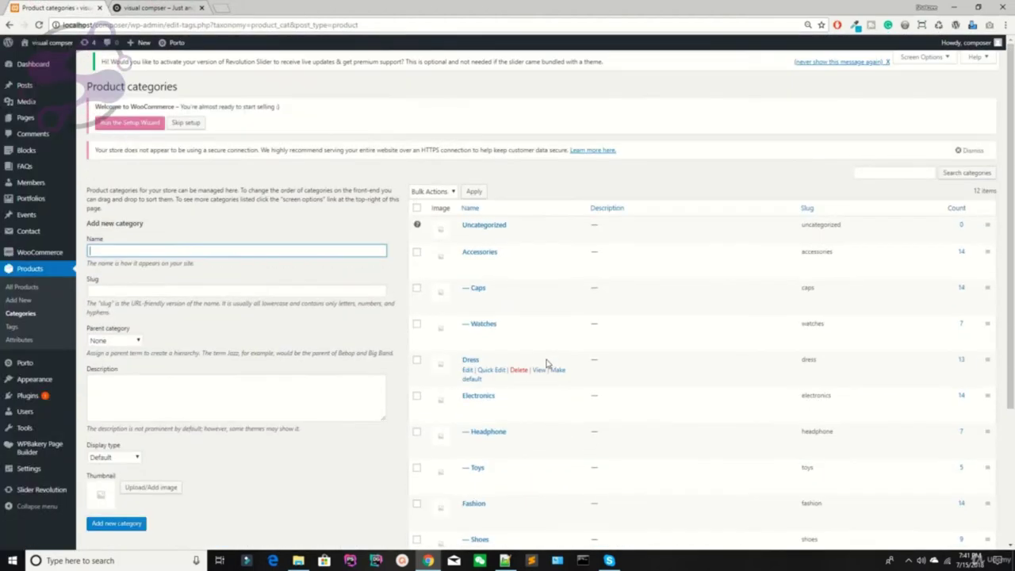
left_click(185, 7)
key("ctrl+shift+Tab")
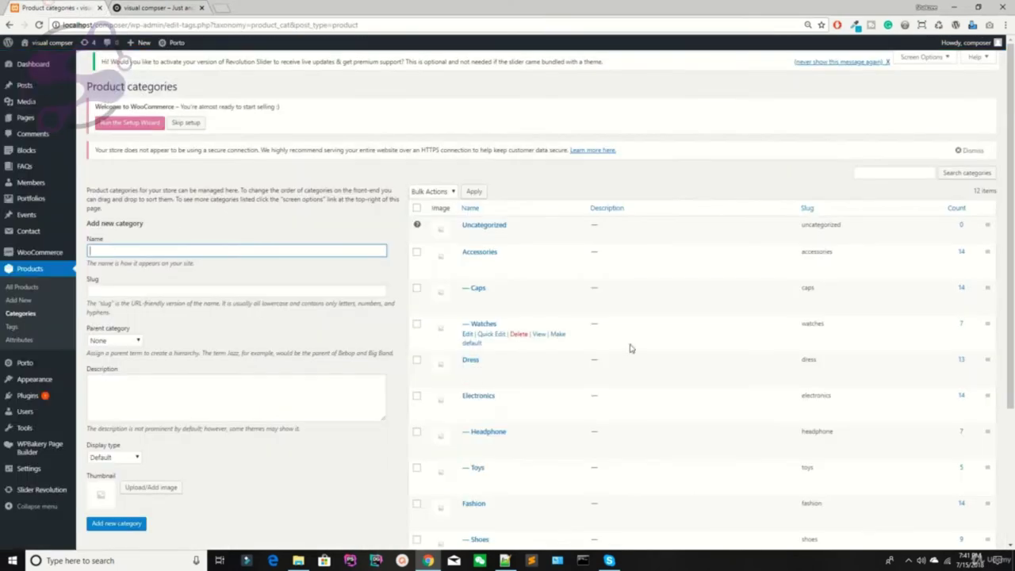
scroll(566, 301, "down", 3)
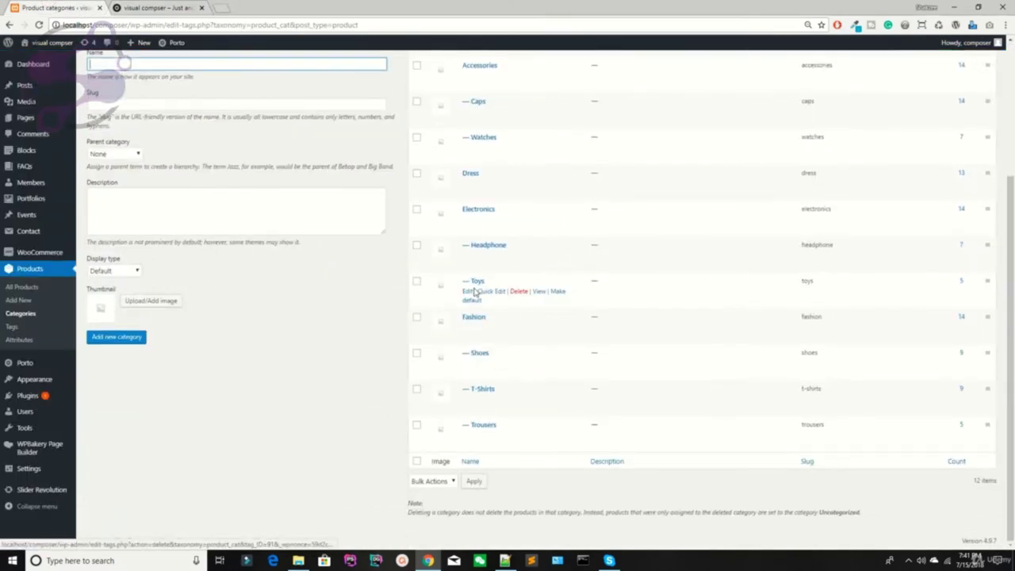
Step: View the local storefront again and look through the imported home page content
left_click(124, 8)
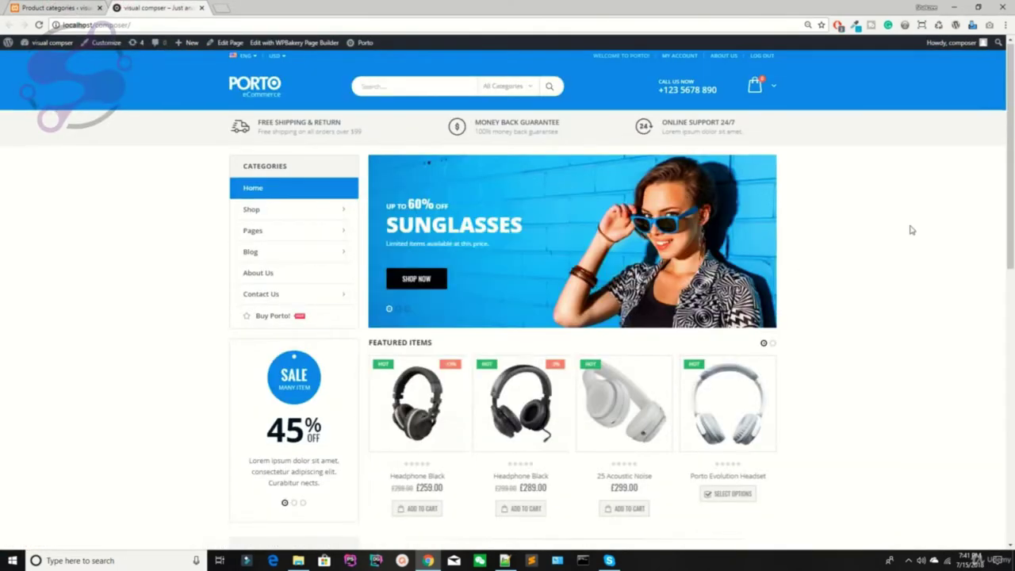
scroll(911, 230, "down", 3)
scroll(911, 230, "down", 6)
scroll(911, 230, "up", 8)
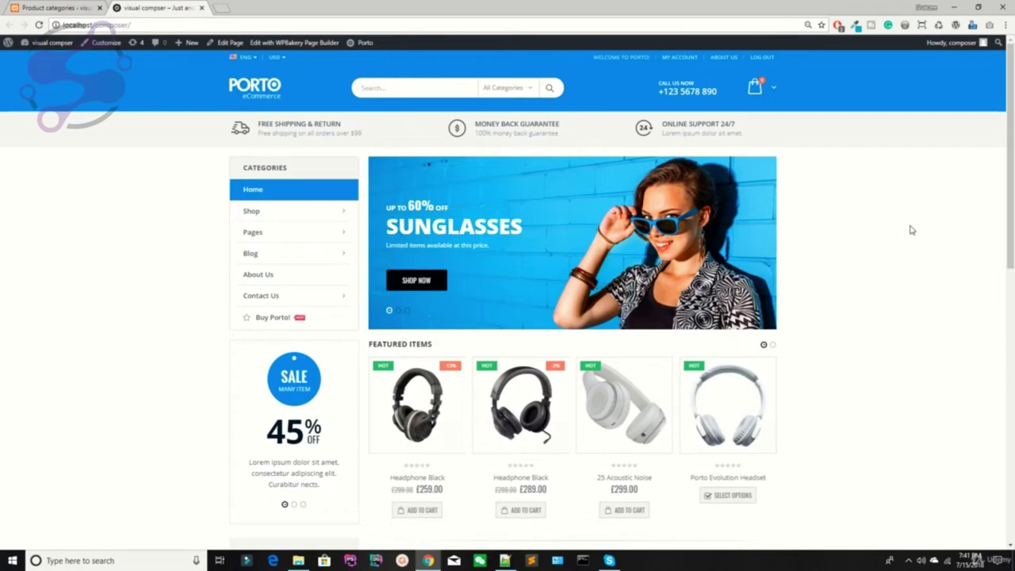
Step: Open the Reading settings in the WordPress admin to check which pages serve as homepage and posts page
key("ctrl+shift+Tab")
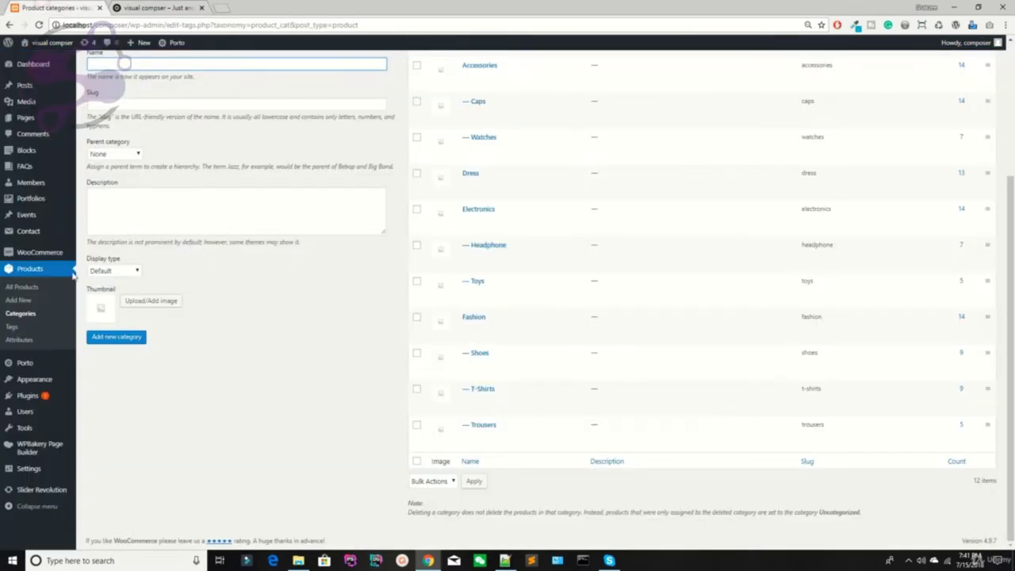
mouse_move(28, 453)
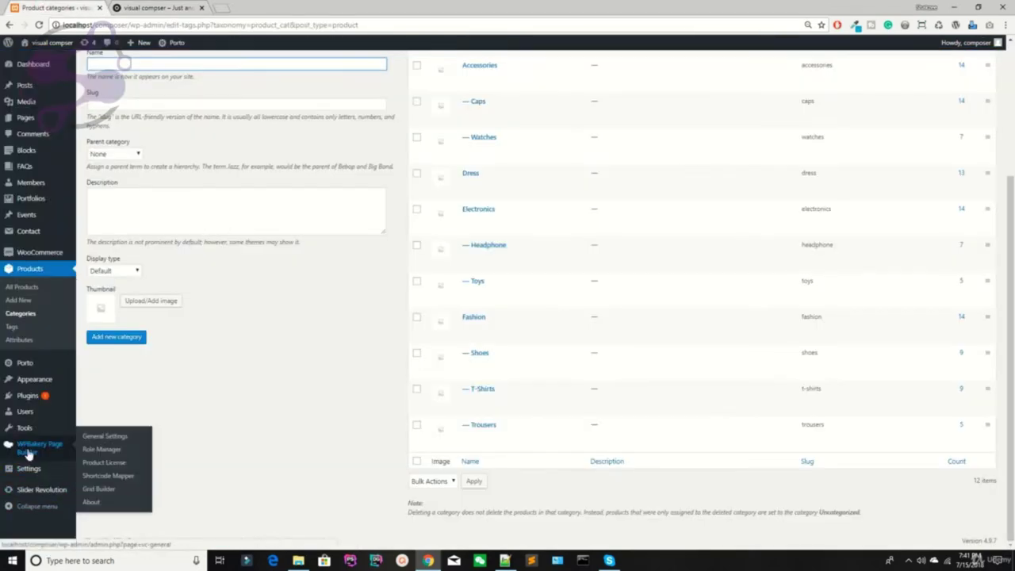
scroll(349, 400, "up", 5)
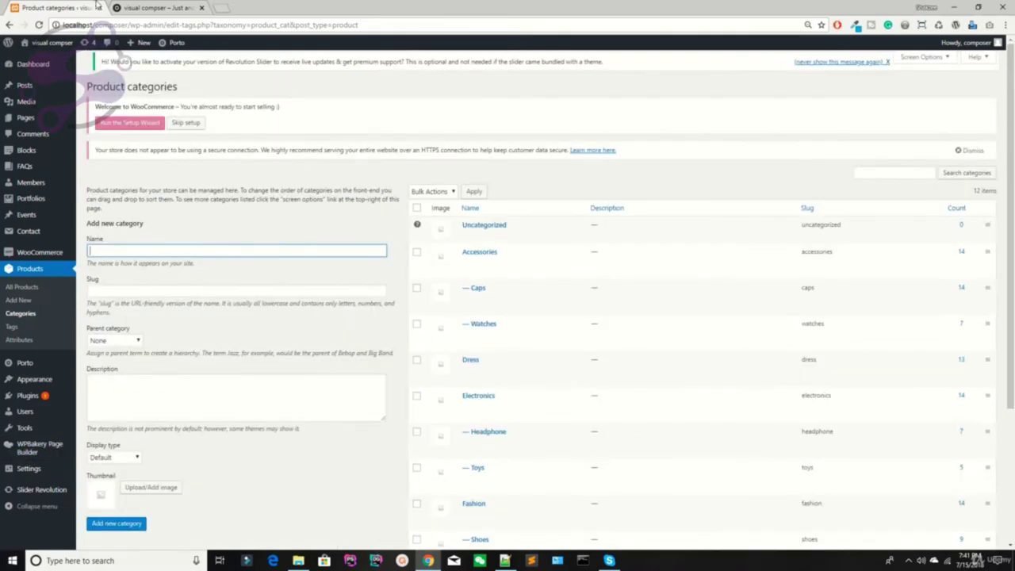
key("ctrl+Tab")
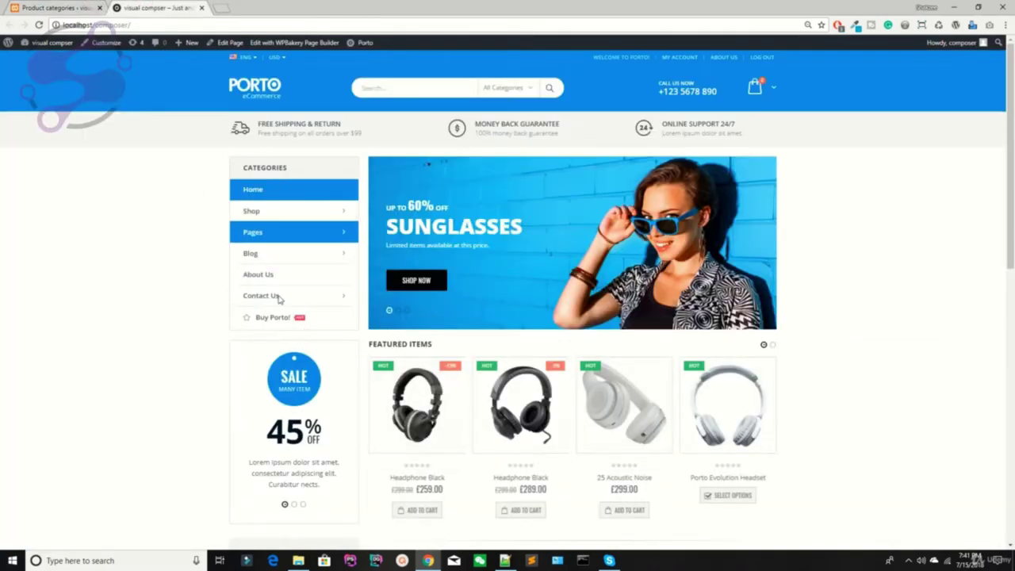
key("ctrl+shift+Tab")
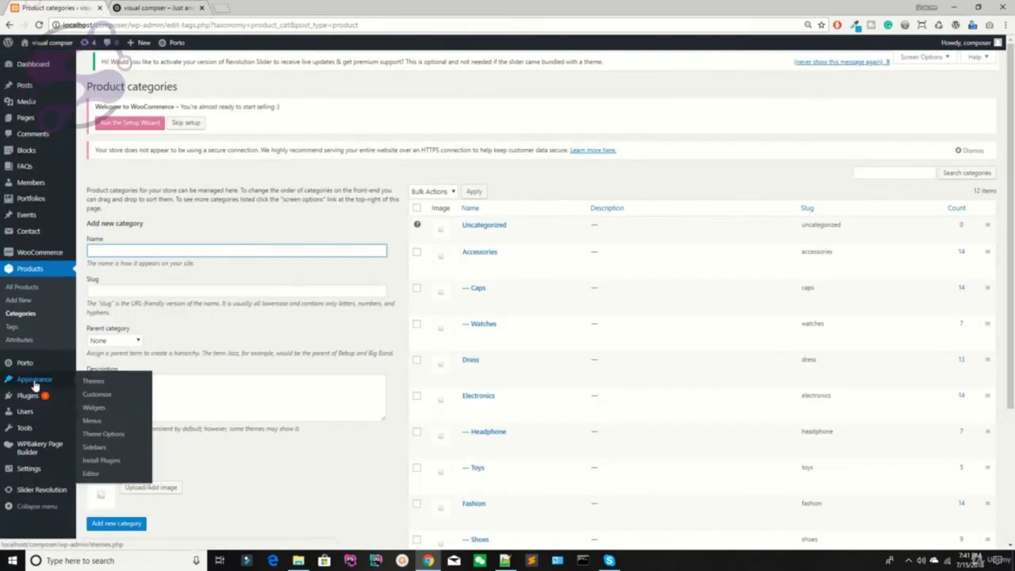
mouse_move(23, 433)
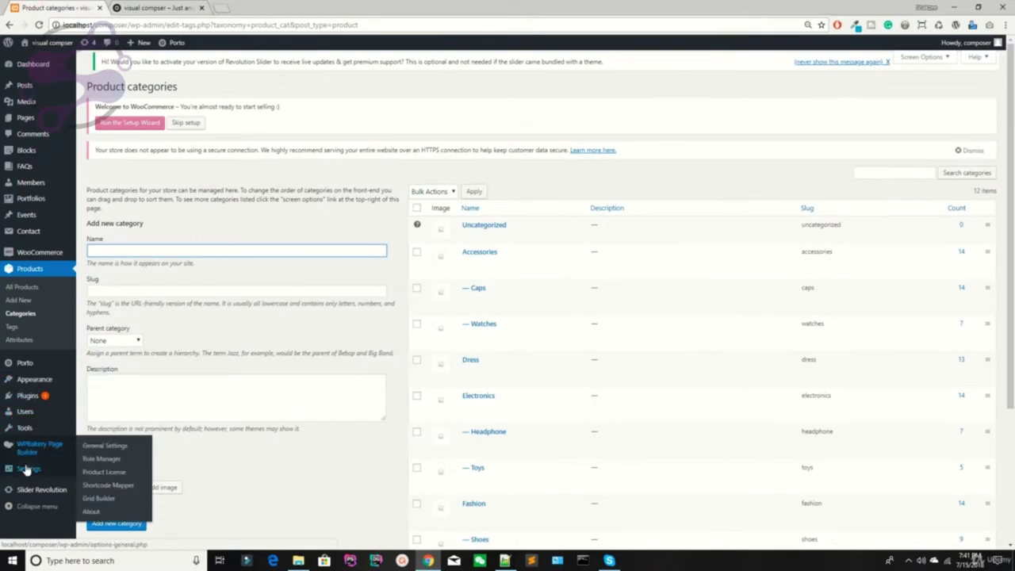
scroll(89, 471, "down", 1)
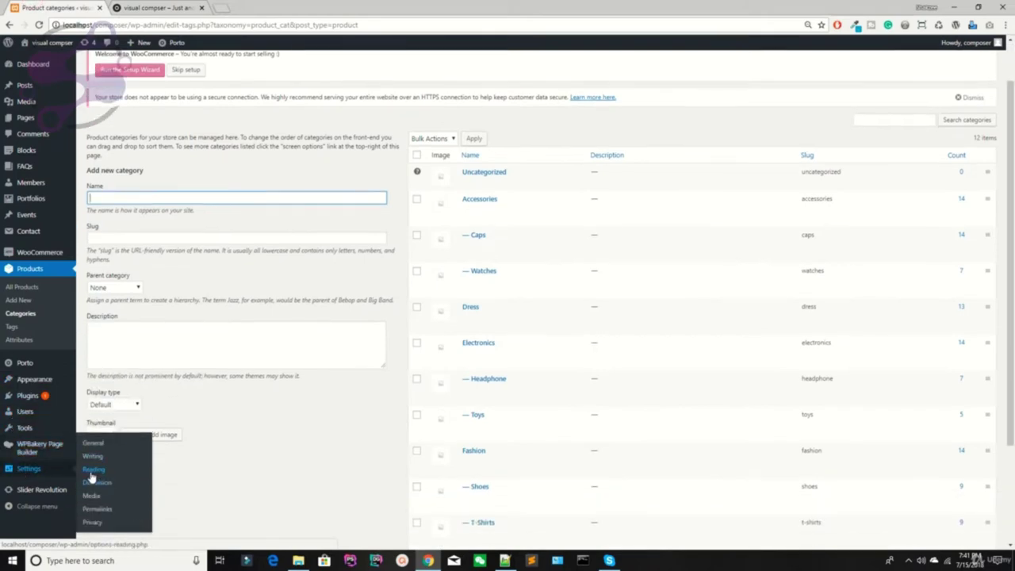
left_click(91, 477)
key("ctrl+Tab")
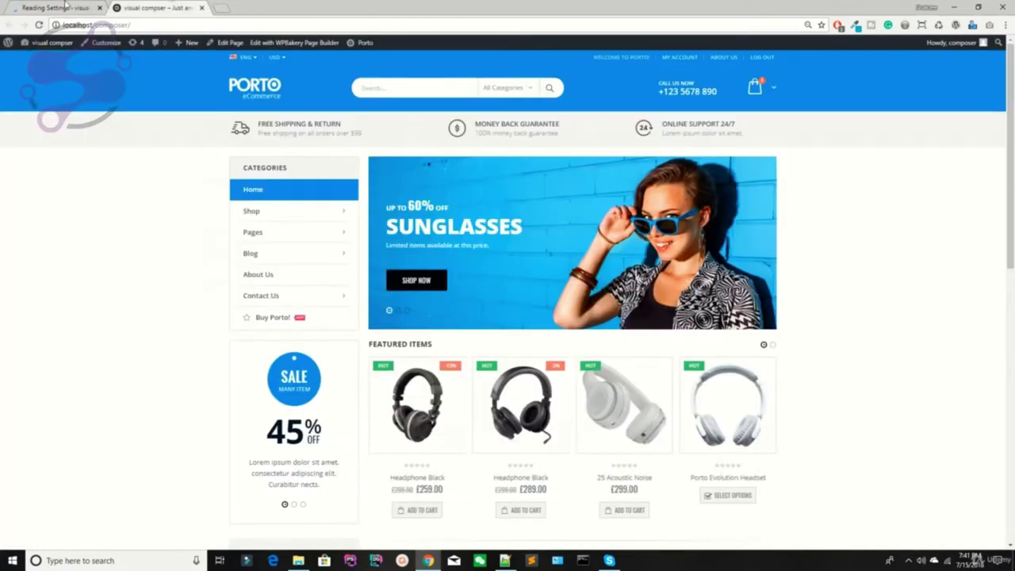
left_click(65, 7)
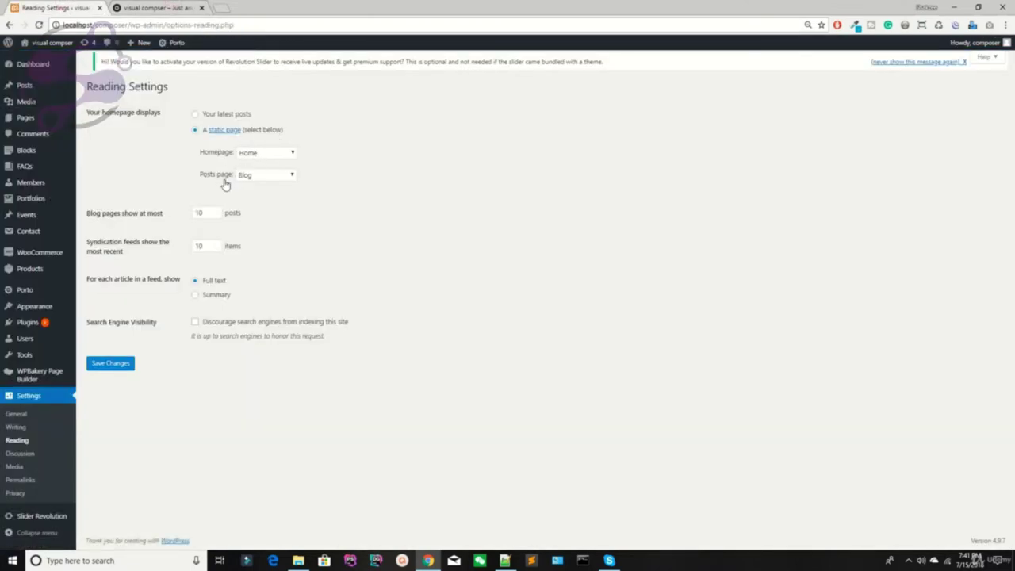
Step: Open the list of all pages in the WordPress admin, view the storefront and open a new browser tab
mouse_move(23, 123)
left_click(93, 125)
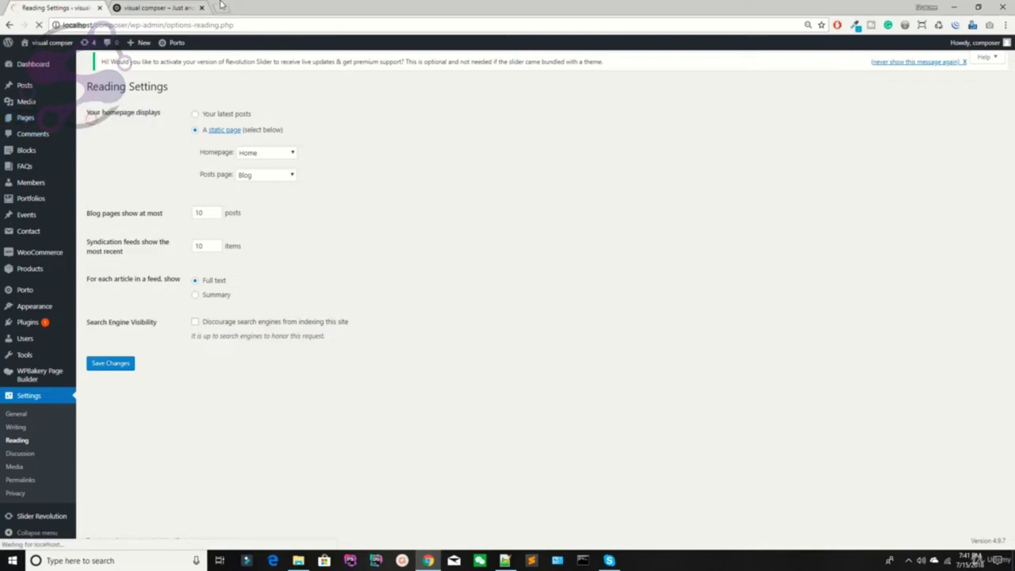
left_click(155, 7)
left_click(221, 8)
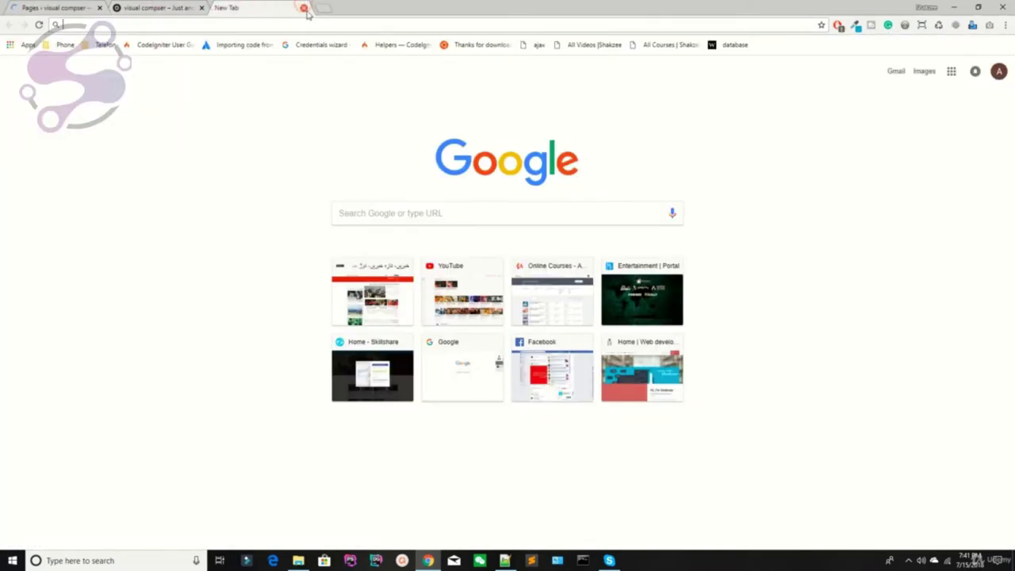
Step: Close the new browser tab, check the storefront, and open the Home front page in the WPBakery Page Builder frontend editor
left_click(304, 8)
key("ctrl+shift+Tab")
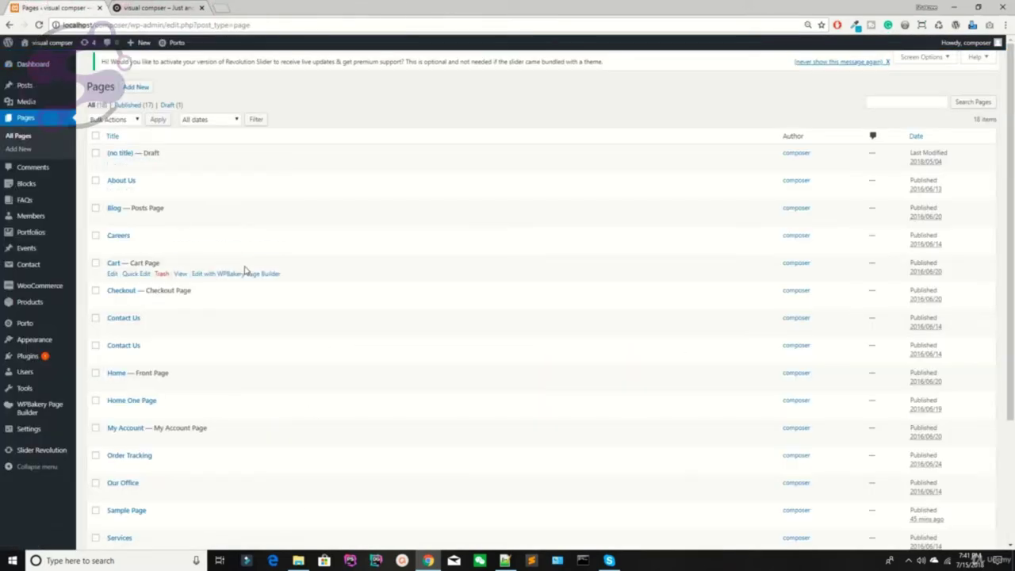
left_click(141, 7)
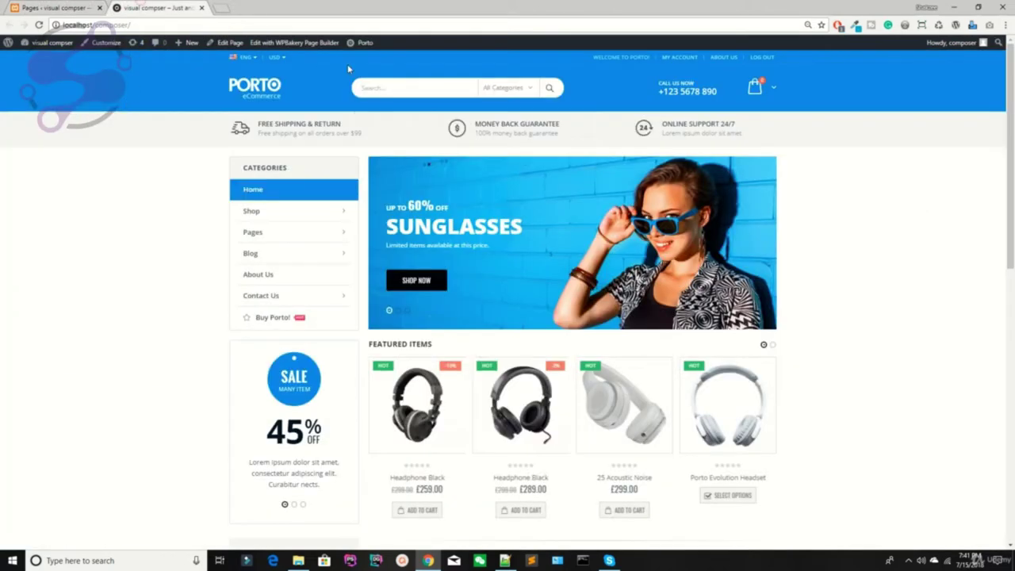
key("ctrl+shift+Tab")
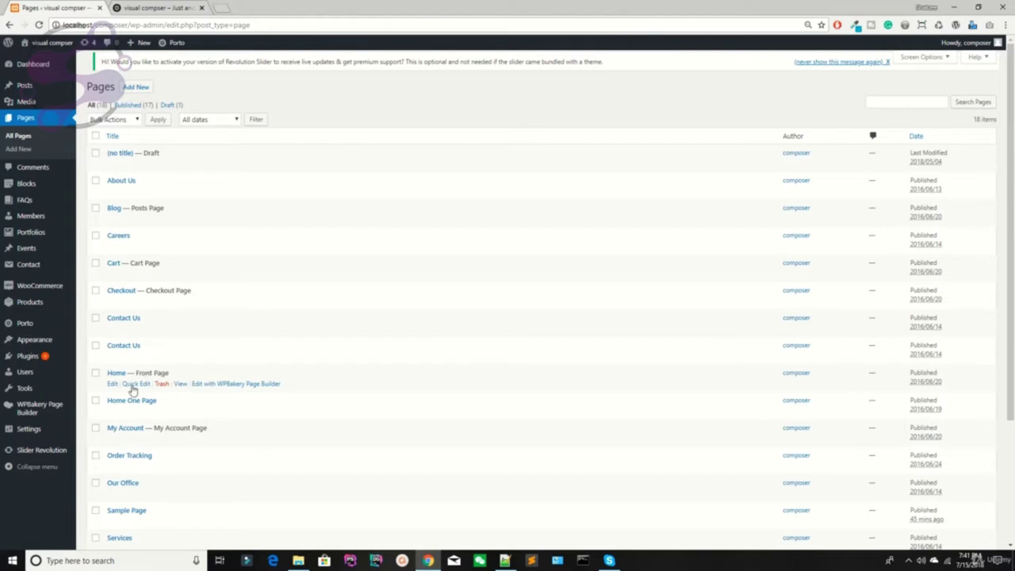
scroll(135, 357, "down", 2)
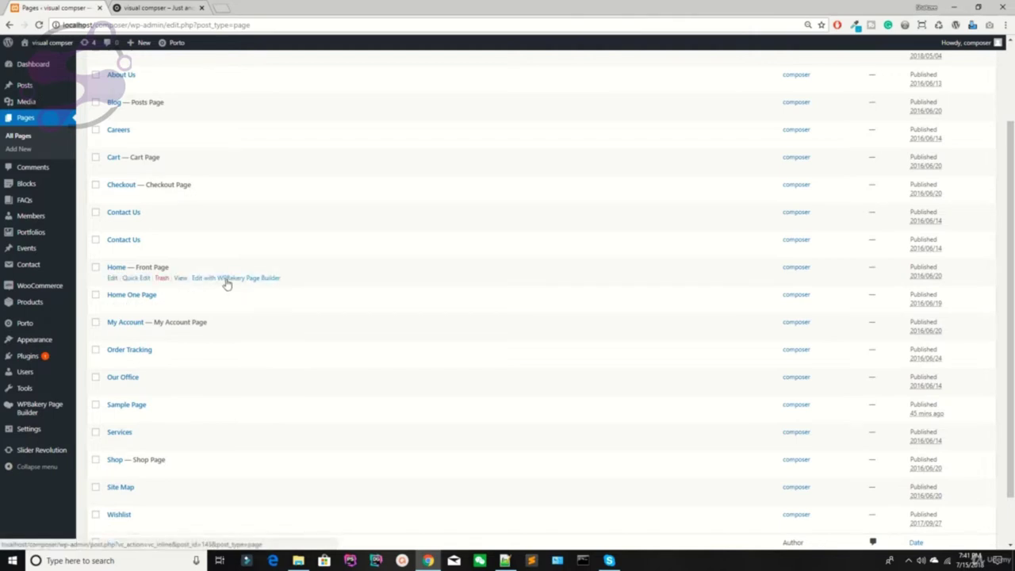
left_click(226, 279)
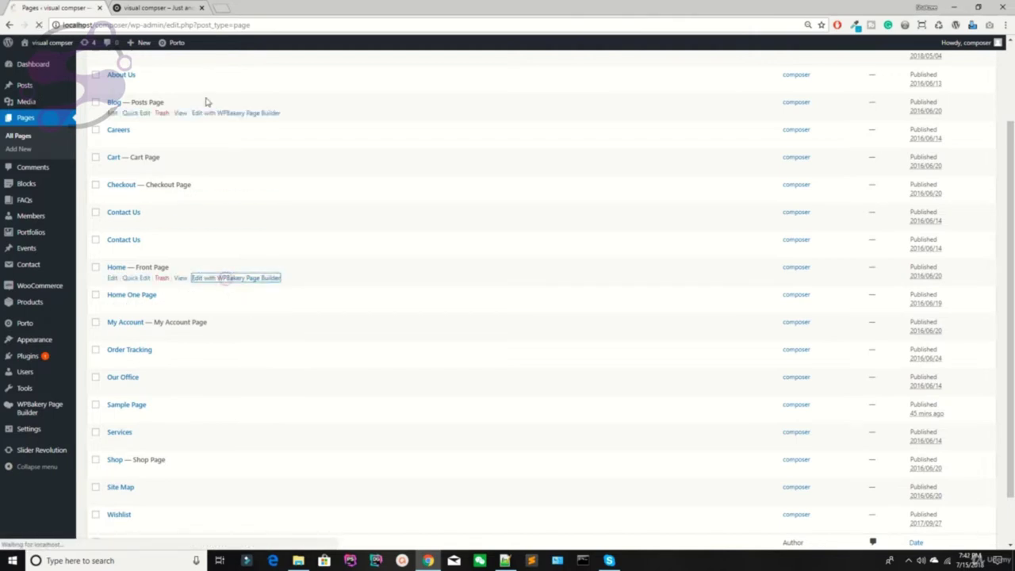
left_click_drag(93, 8, 198, 9)
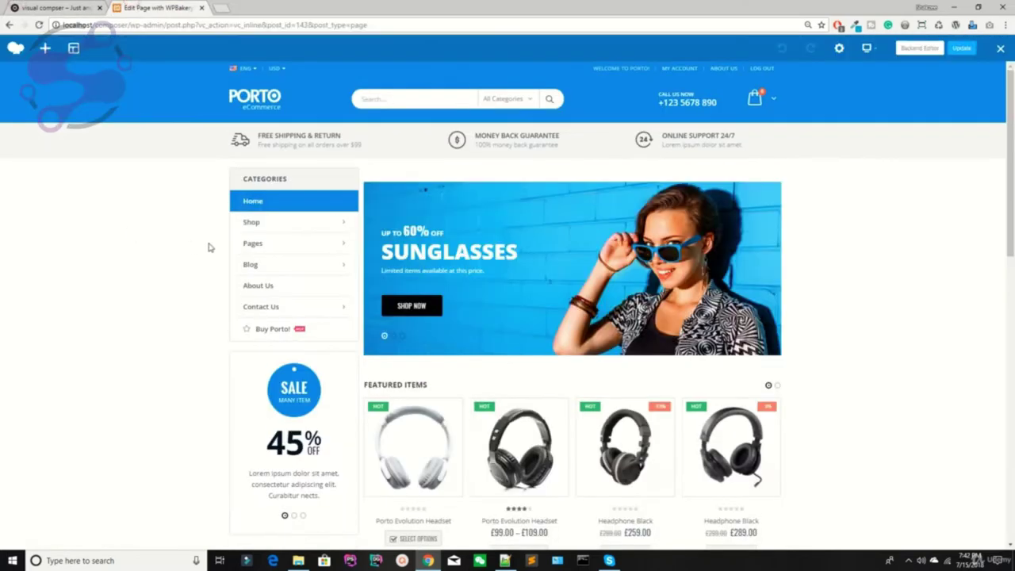
Step: Look through the home page in the editor and inspect the title, description and image settings of the Sunglasses interactive banner
scroll(464, 340, "down", 3)
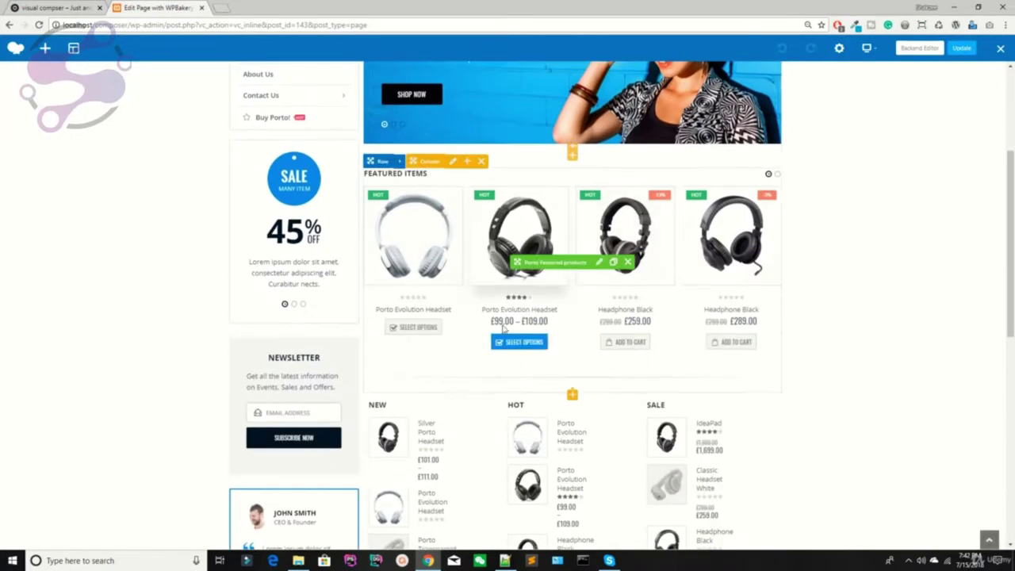
scroll(520, 444, "up", 3)
scroll(490, 356, "down", 5)
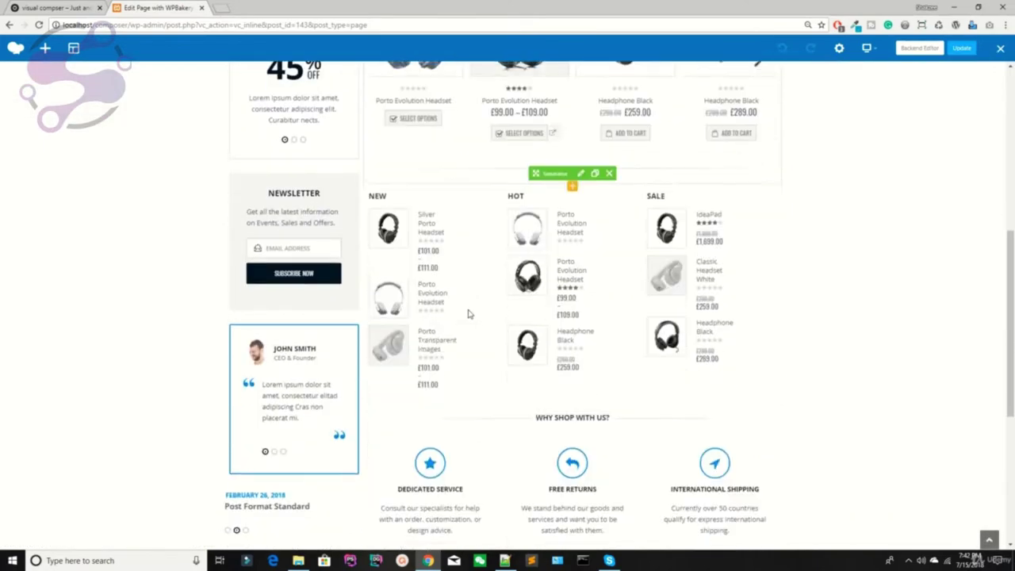
scroll(468, 313, "up", 5)
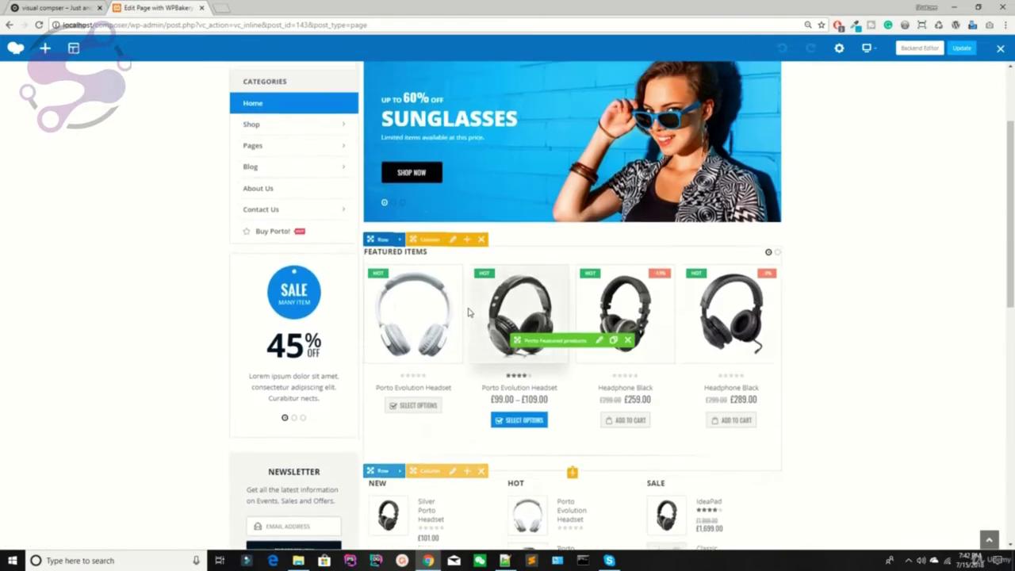
mouse_move(421, 175)
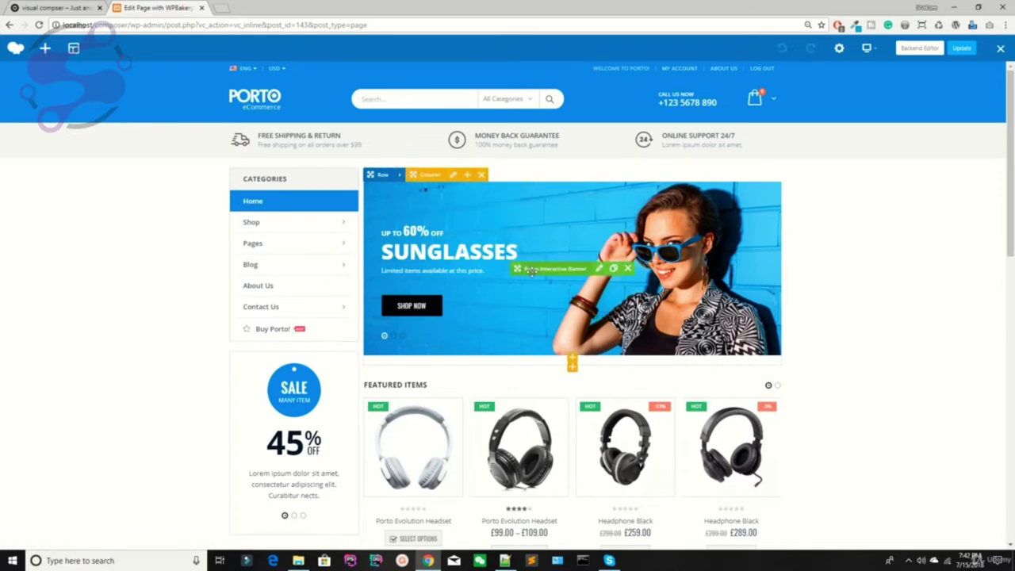
left_click(599, 269)
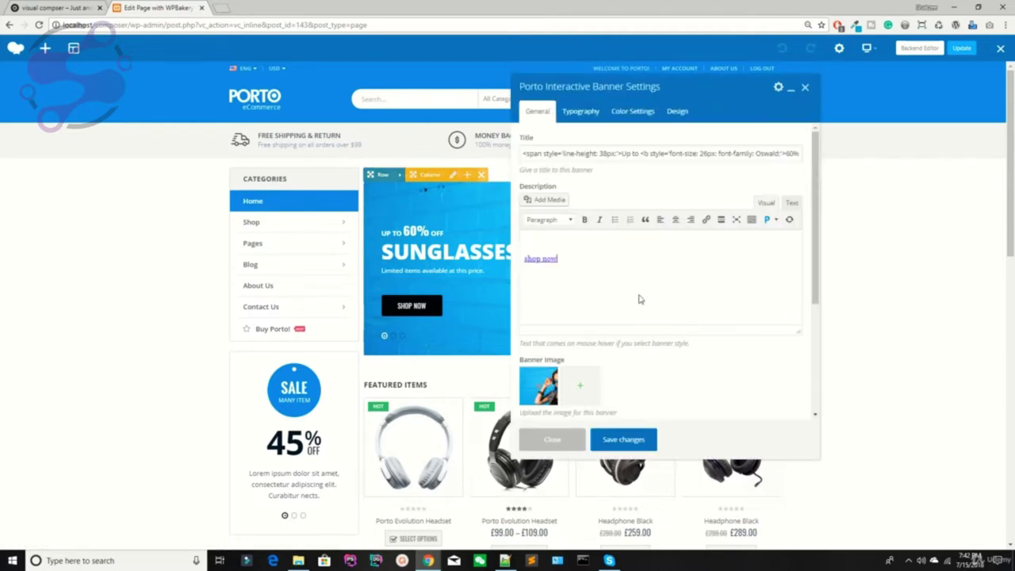
left_click_drag(544, 154, 637, 154)
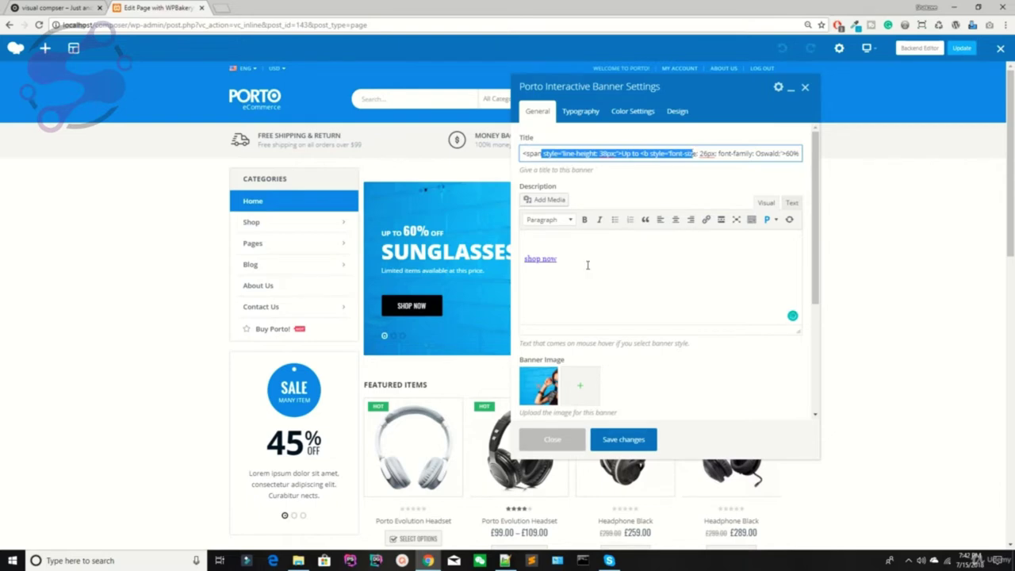
scroll(556, 274, "down", 2)
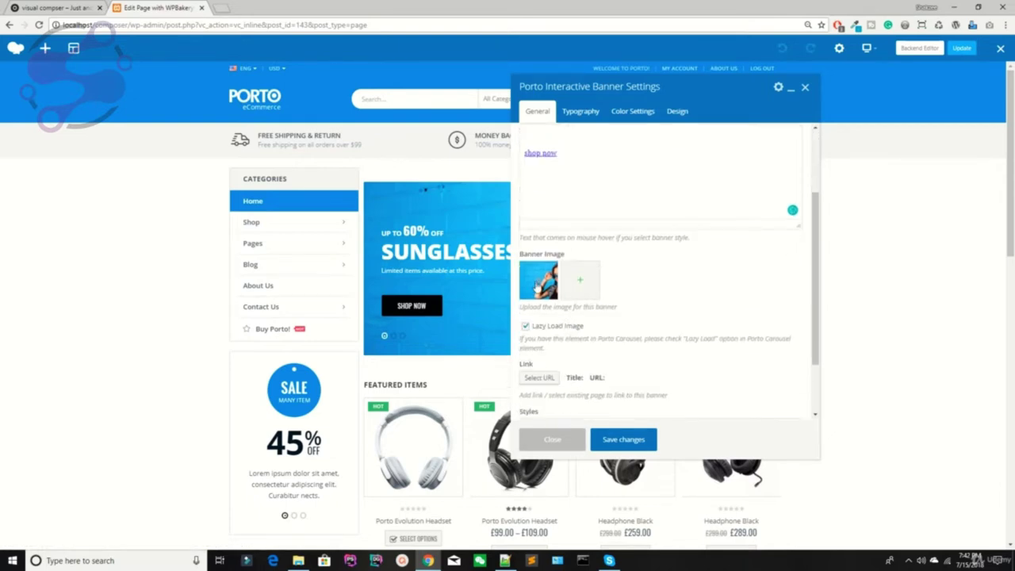
left_click(552, 439)
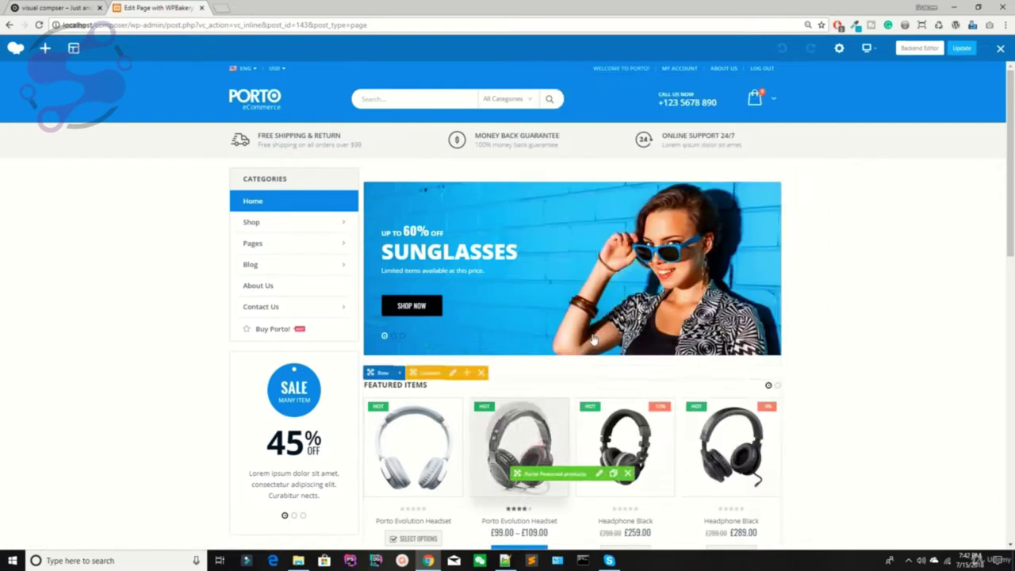
Step: Look over the Porto Featured products element and its controls below the banner on the home page
scroll(529, 282, "down", 1)
scroll(530, 285, "down", 3)
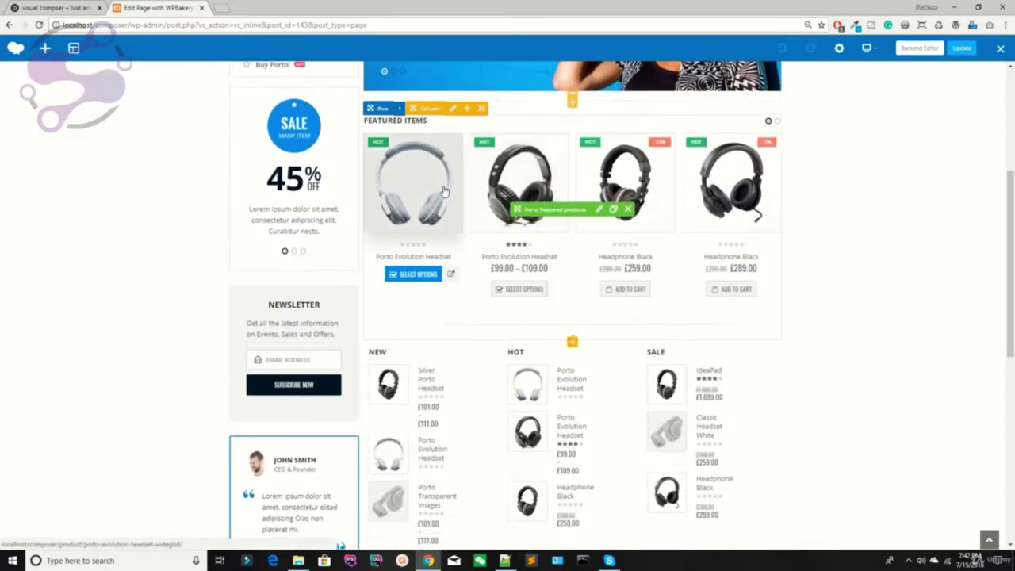
scroll(536, 270, "up", 1)
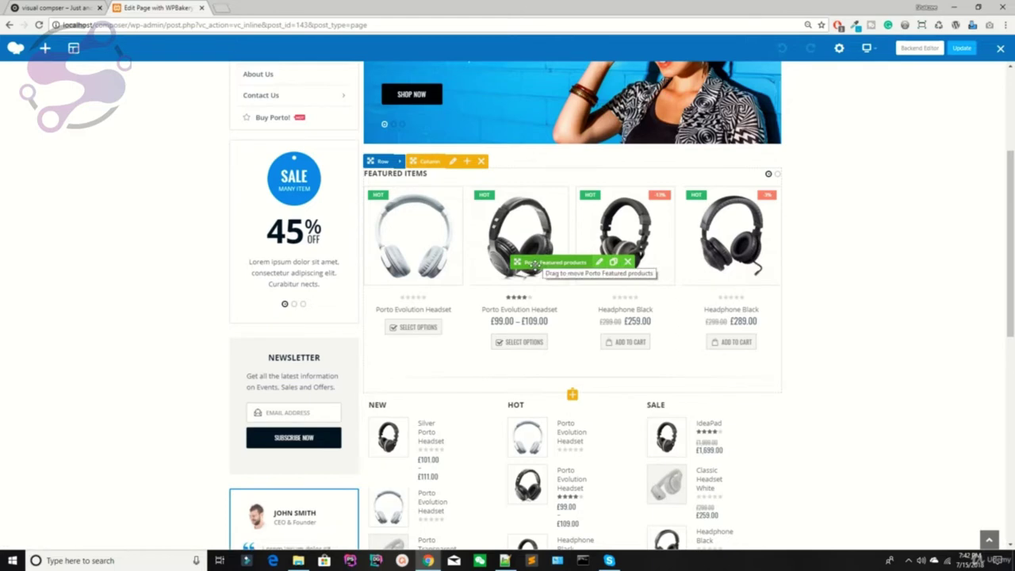
scroll(535, 264, "up", 2)
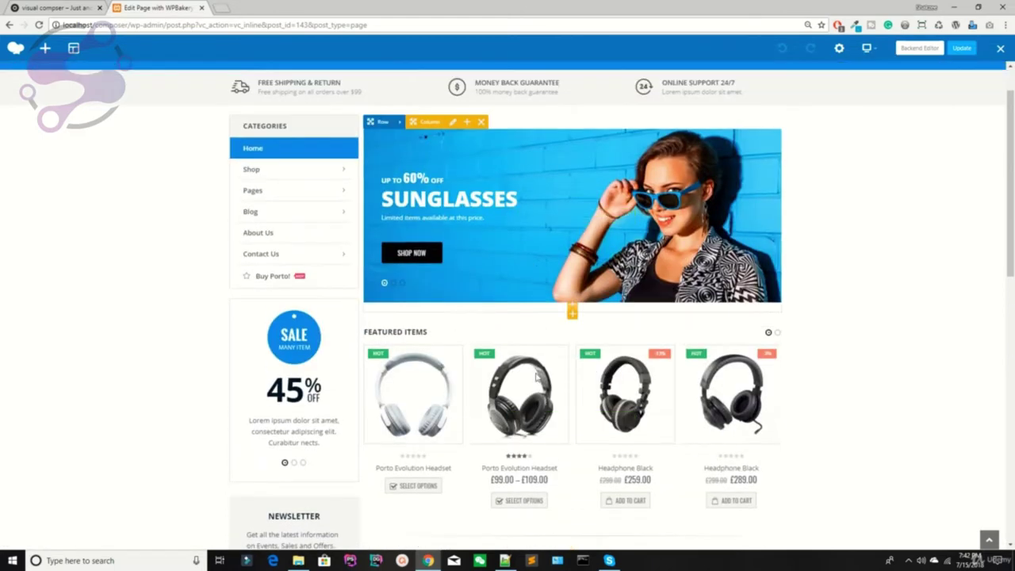
Step: Browse the elements available for the page's end in the Content, Porto, WooCommerce, WooCommerce Widgets and WordPress Widgets categories
scroll(193, 266, "down", 9)
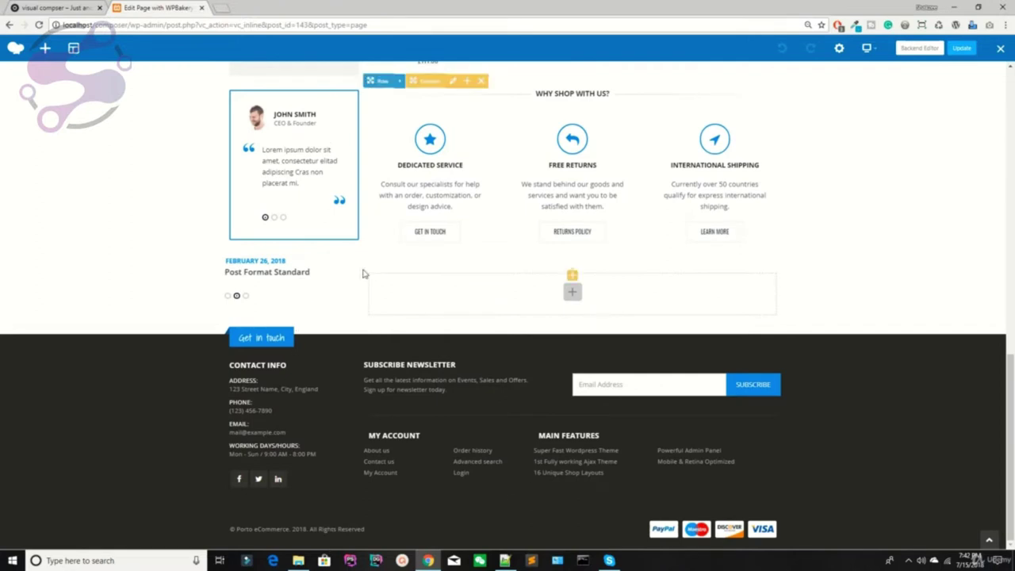
left_click(573, 294)
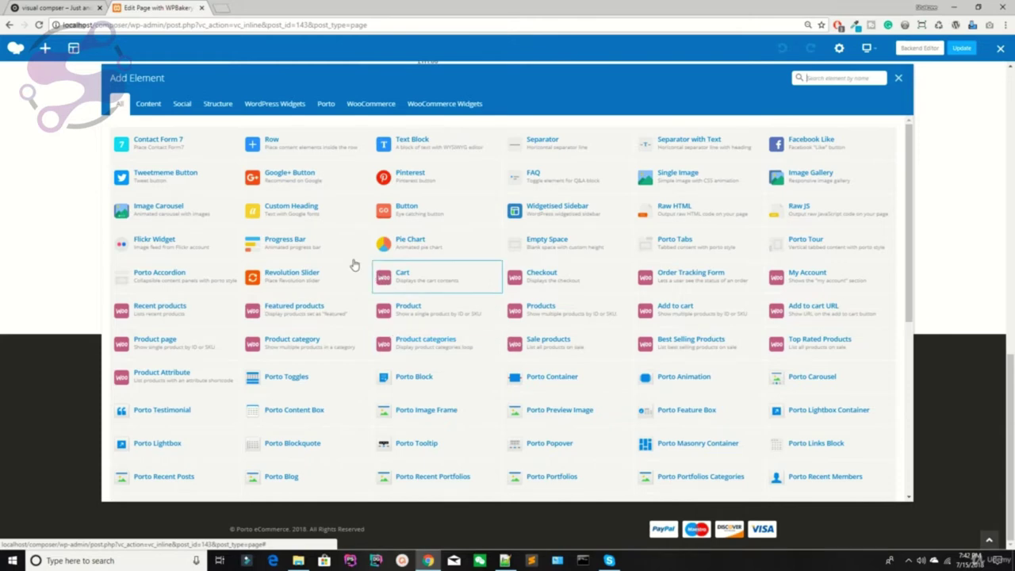
left_click(148, 103)
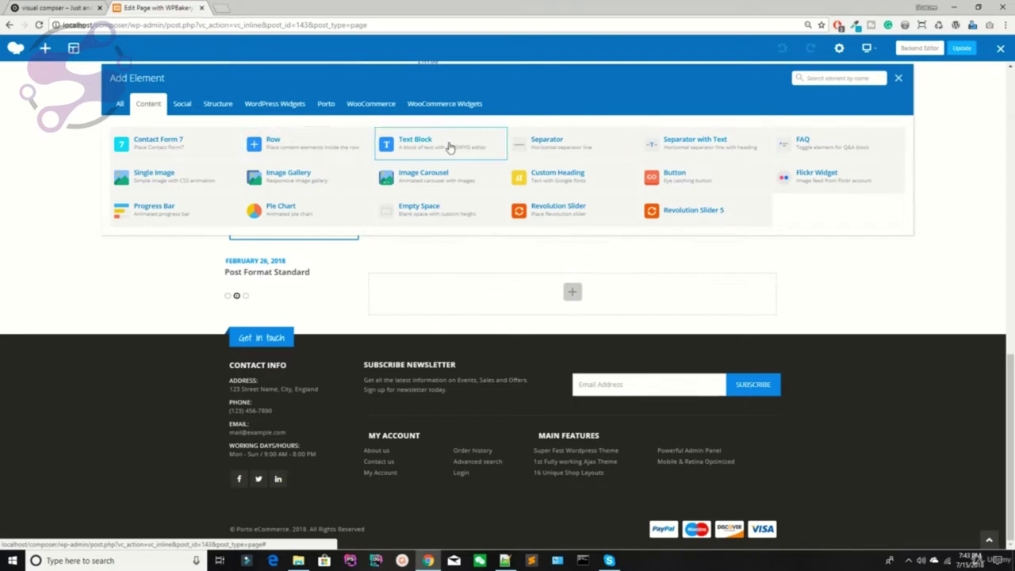
left_click(326, 103)
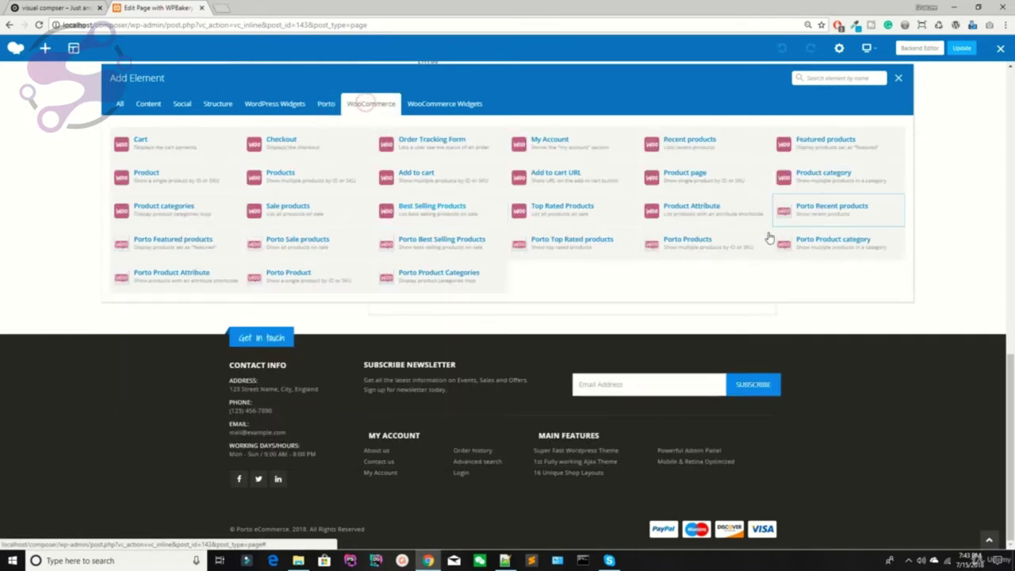
left_click(417, 109)
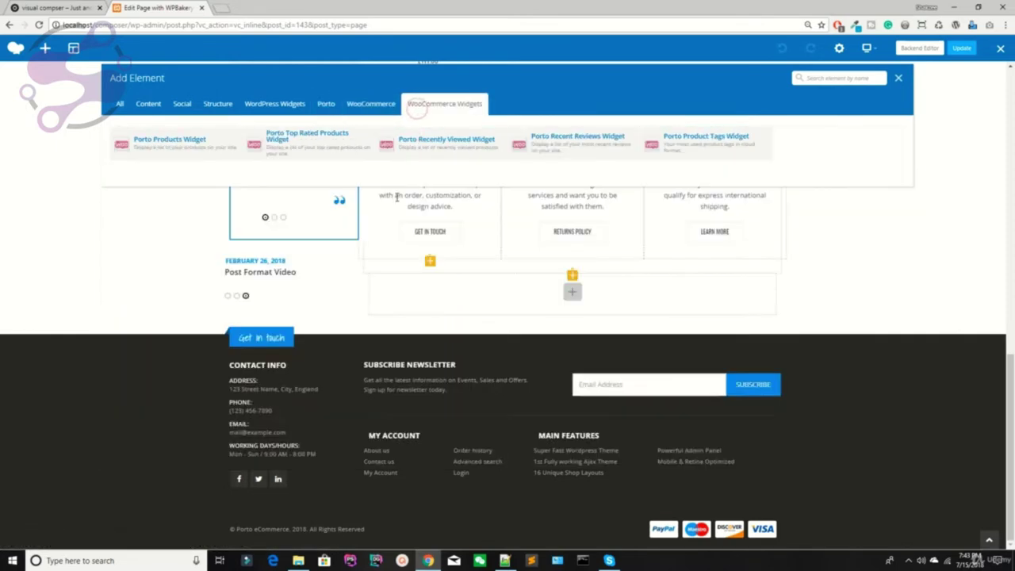
left_click(278, 107)
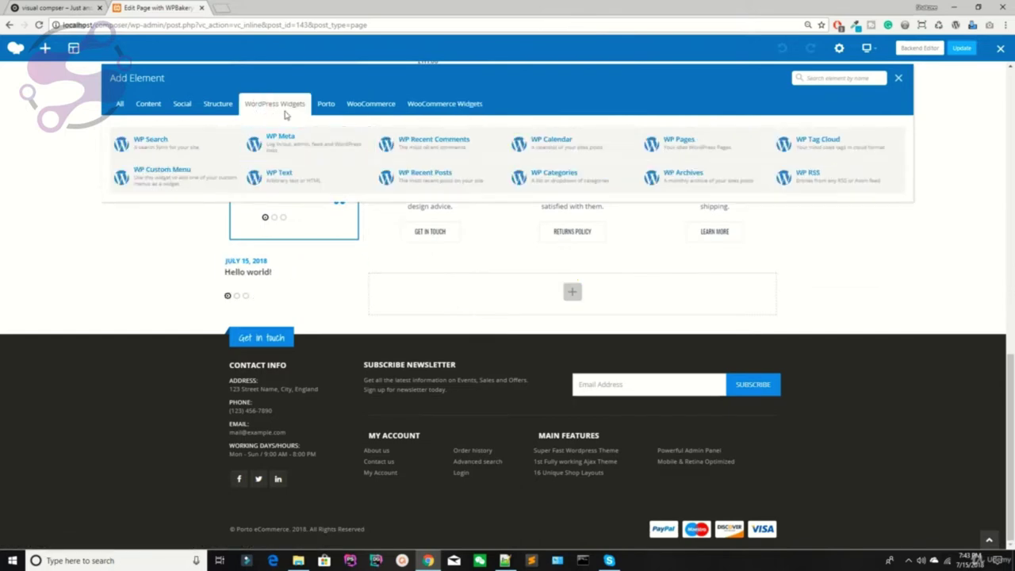
left_click(119, 104)
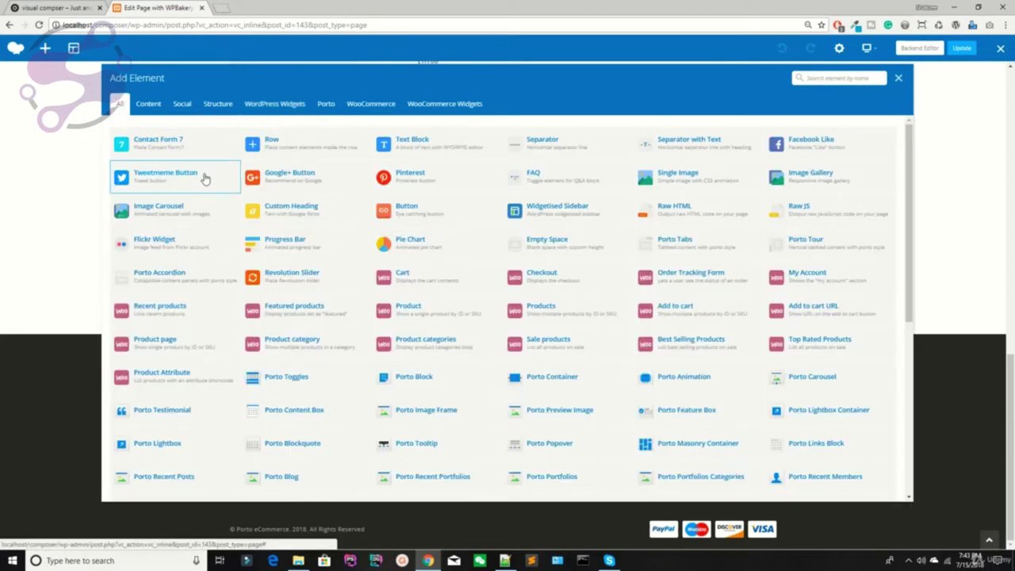
left_click(899, 78)
Step: Add a Row at the end of the home page content and insert a Single Image element inside it
left_click(571, 291)
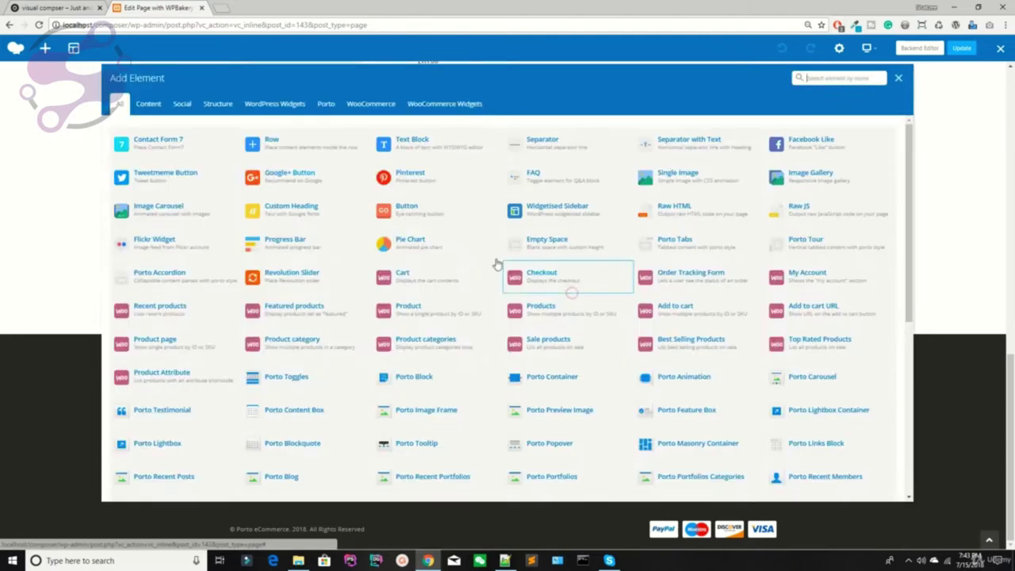
left_click(281, 155)
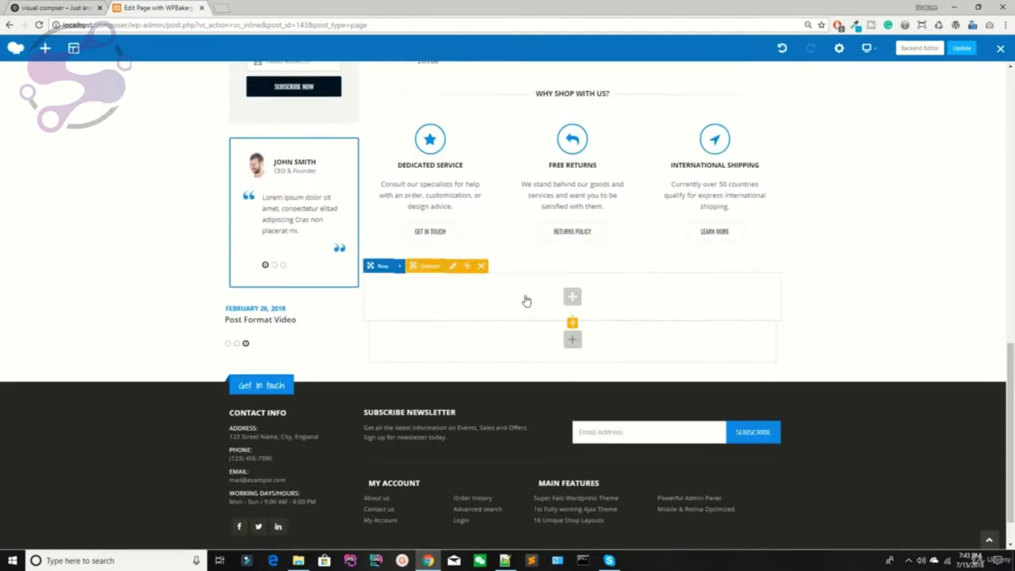
left_click(573, 296)
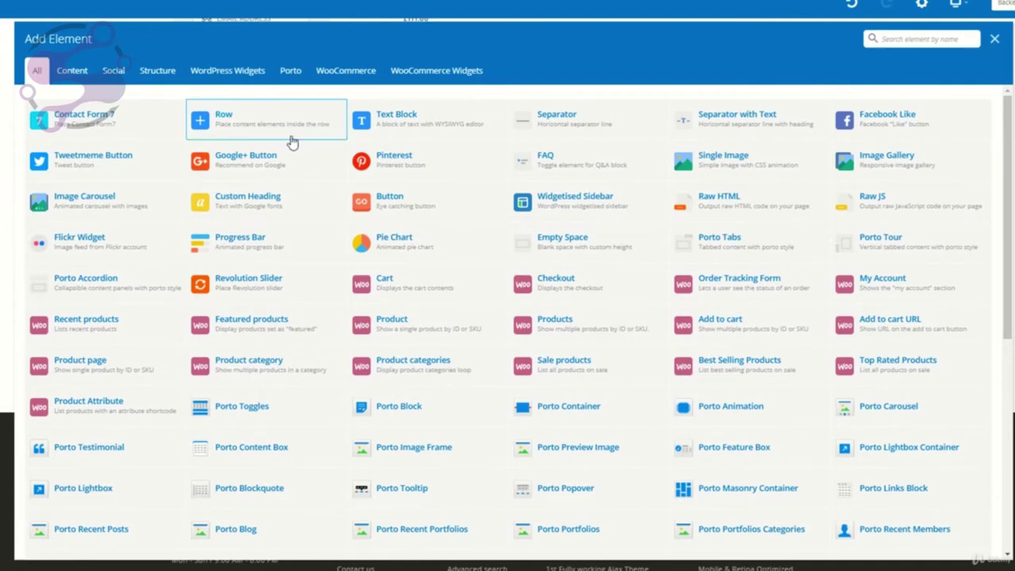
left_click(718, 159)
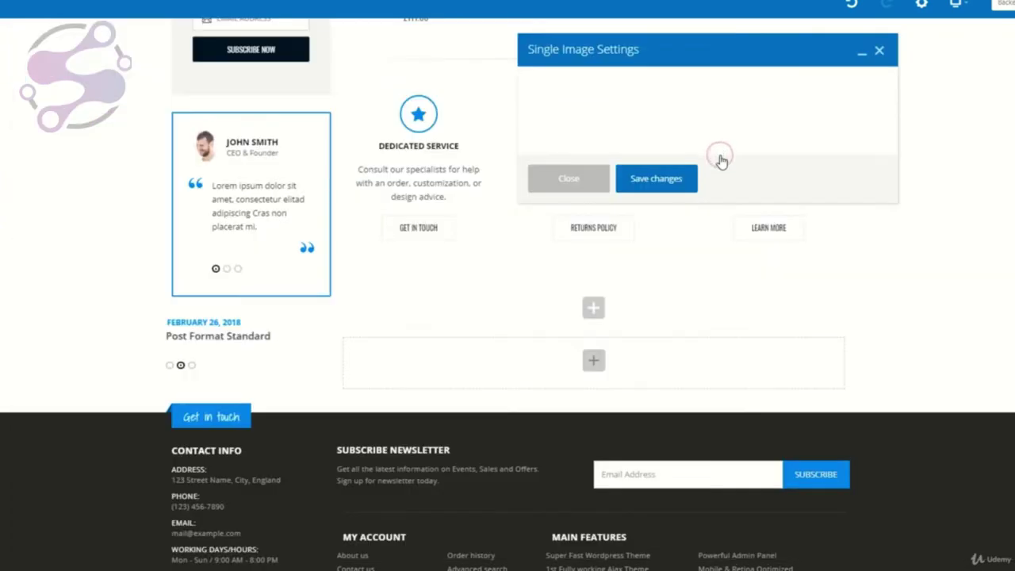
Step: Set the Single Image element's picture to shop1_post4.jpg from the media library
left_click(539, 266)
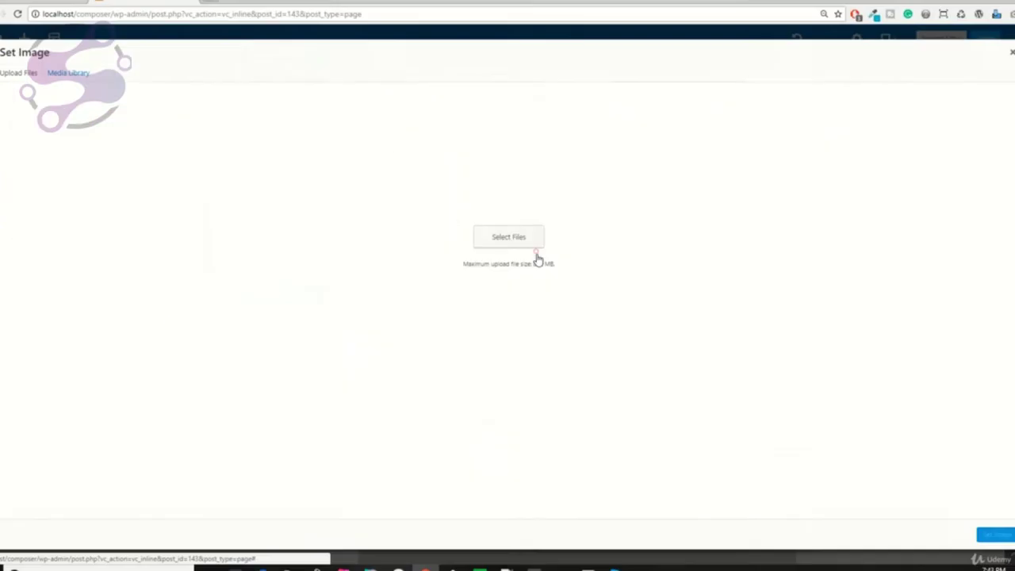
left_click(485, 265)
key("Escape")
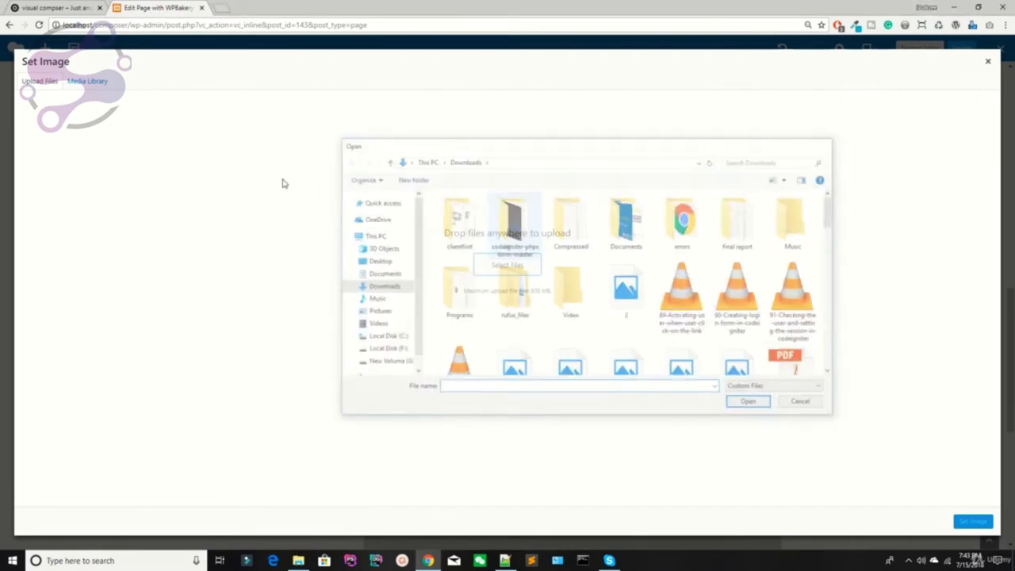
left_click(90, 86)
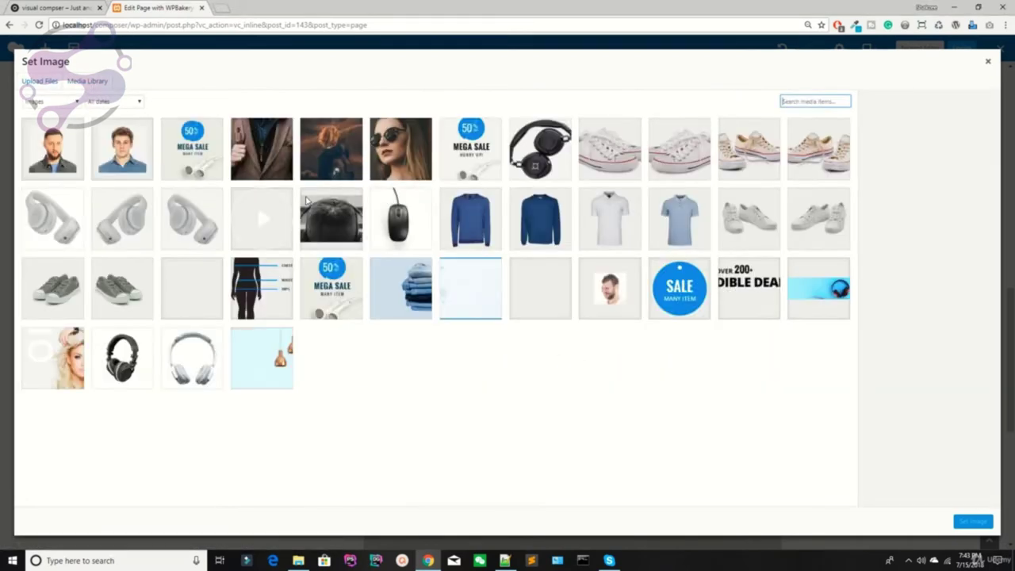
left_click(385, 162)
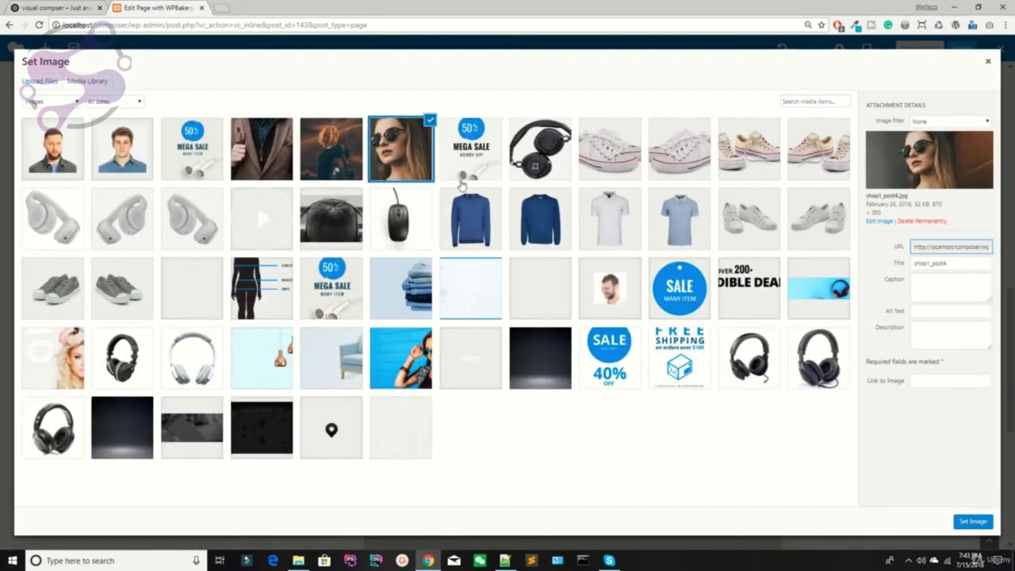
left_click(988, 523)
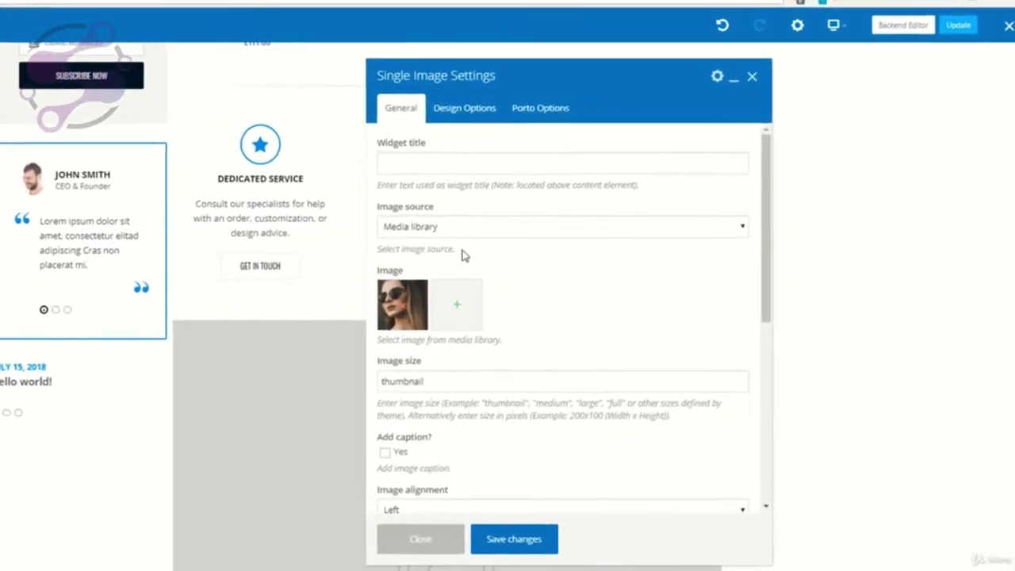
Step: Review the Single Image element's image source, size and style options, keep Media library as the source, and save the settings
left_click(456, 228)
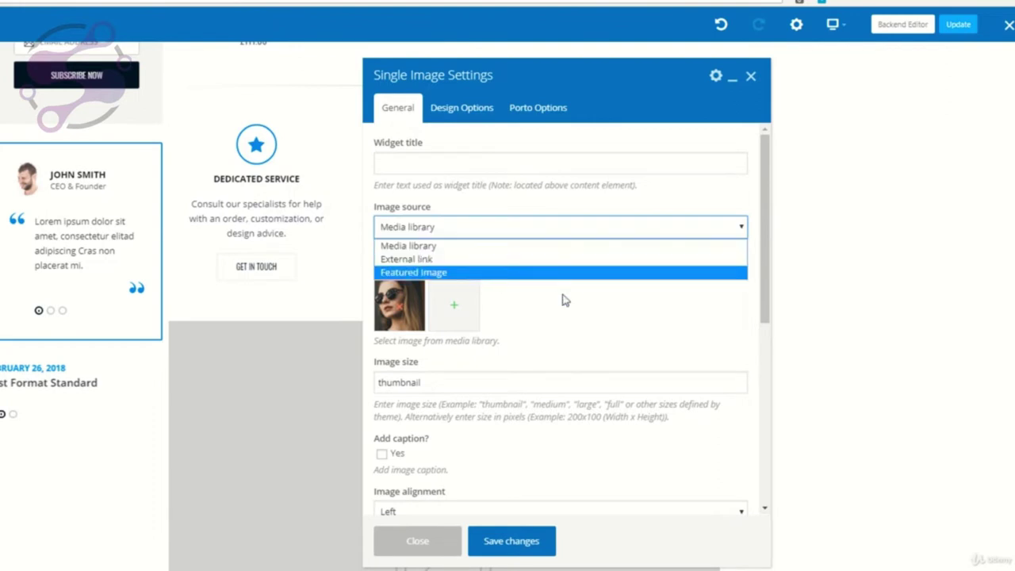
left_click(565, 300)
left_click(430, 228)
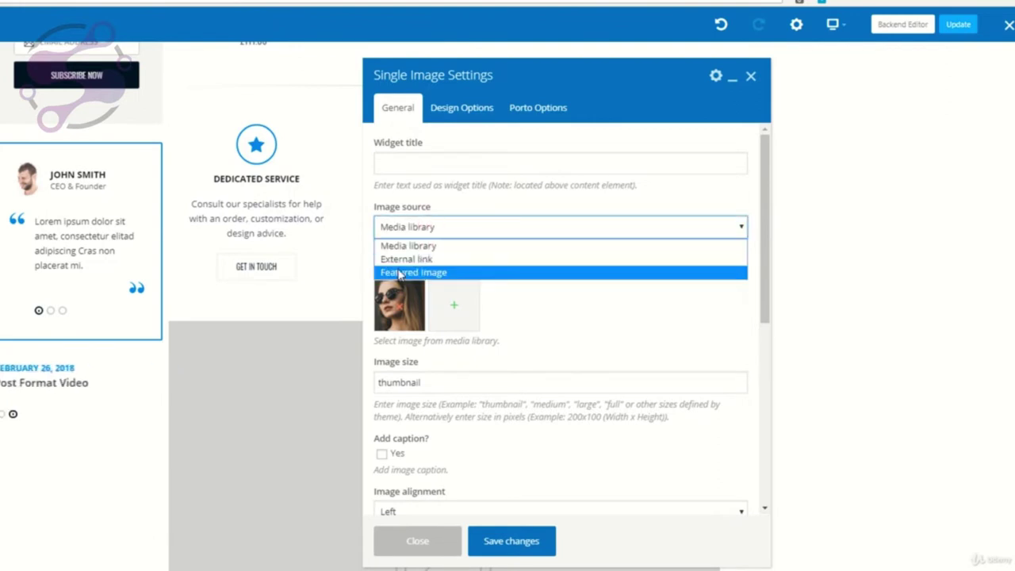
left_click(639, 312)
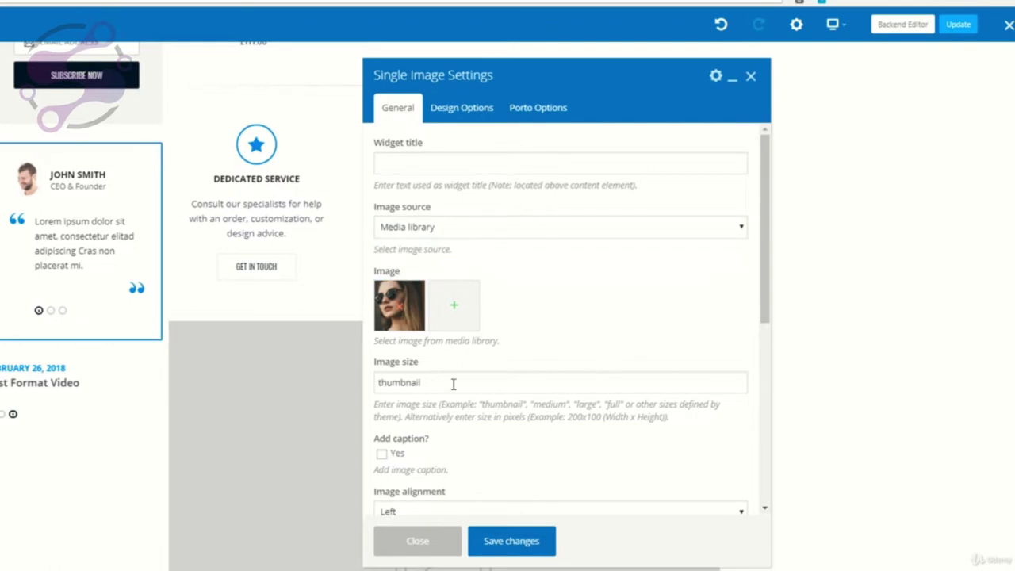
scroll(505, 473, "down", 2)
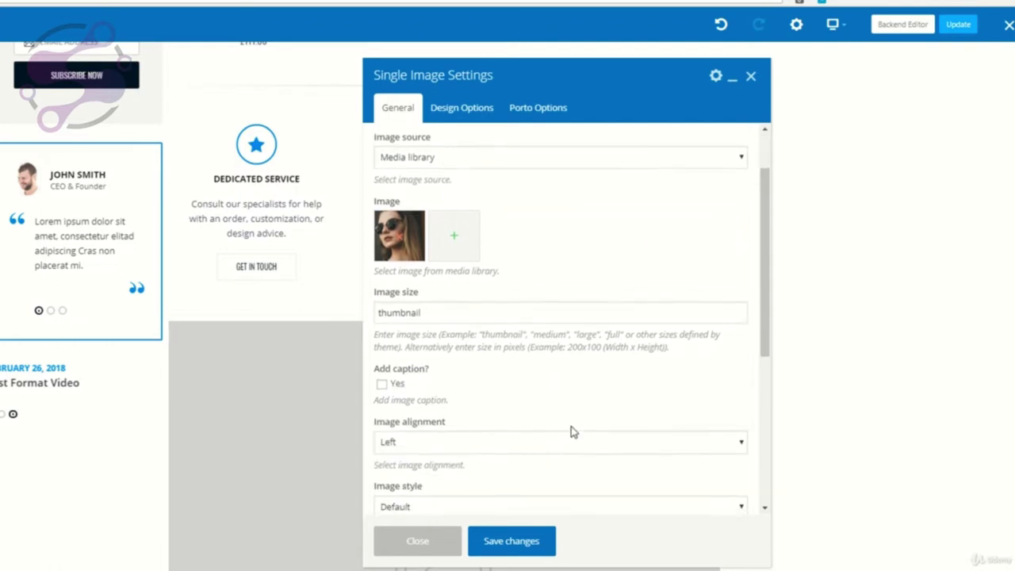
scroll(464, 394, "down", 1)
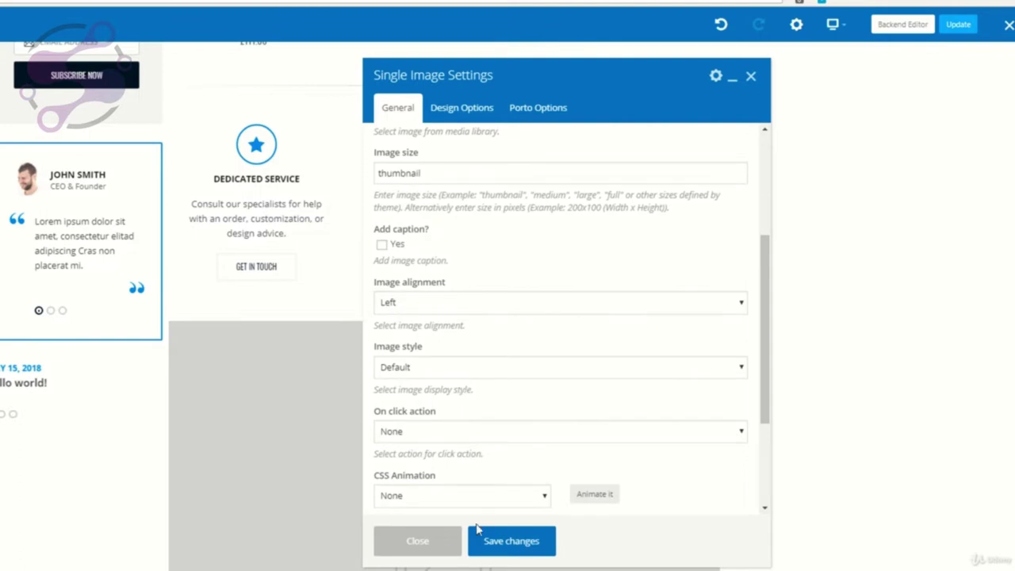
left_click(510, 542)
left_click(411, 546)
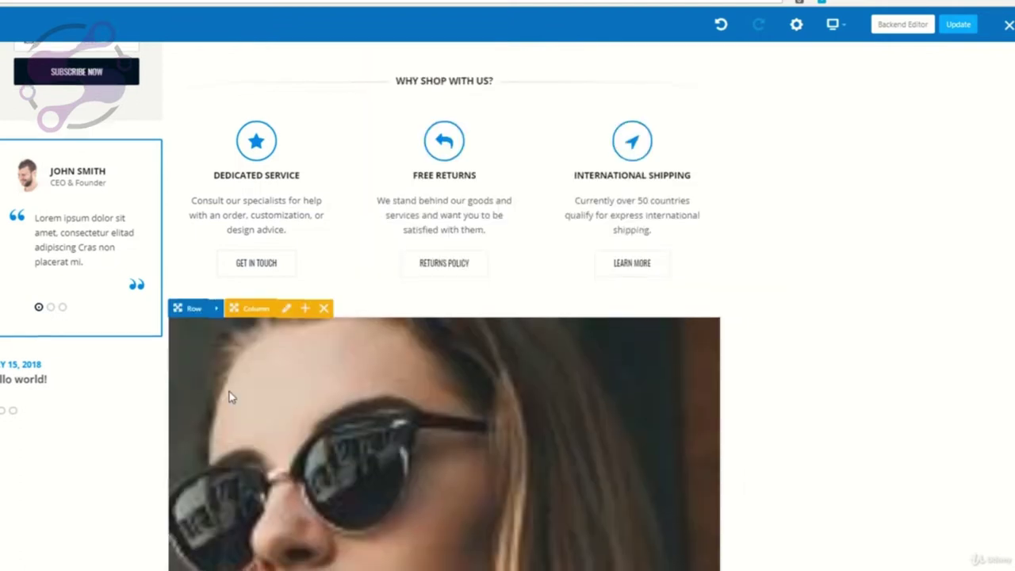
Step: Delete the Single Image element and the empty column that held it at the end of the home page
scroll(619, 390, "down", 5)
scroll(427, 372, "up", 6)
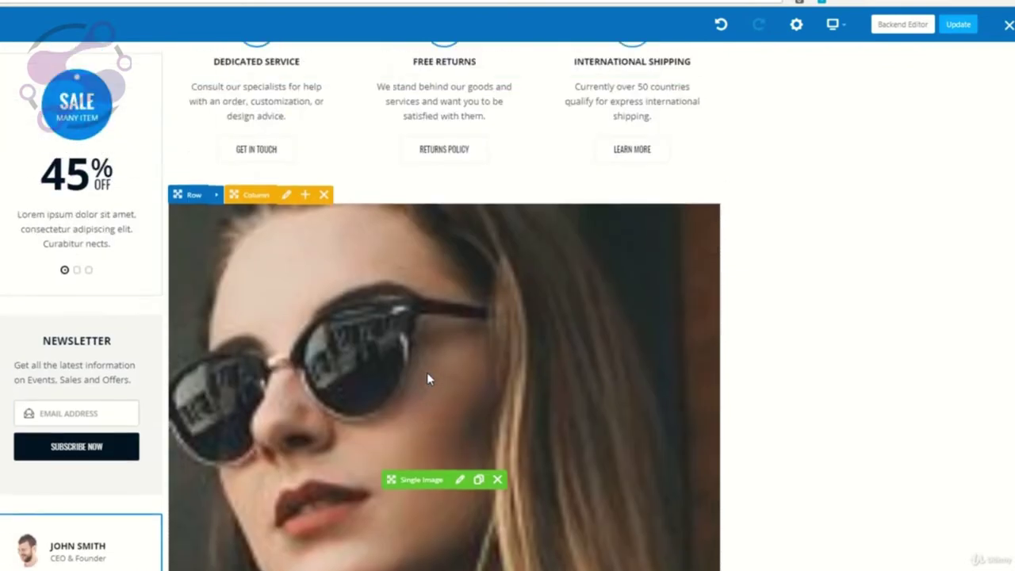
scroll(427, 372, "down", 3)
scroll(426, 372, "down", 1)
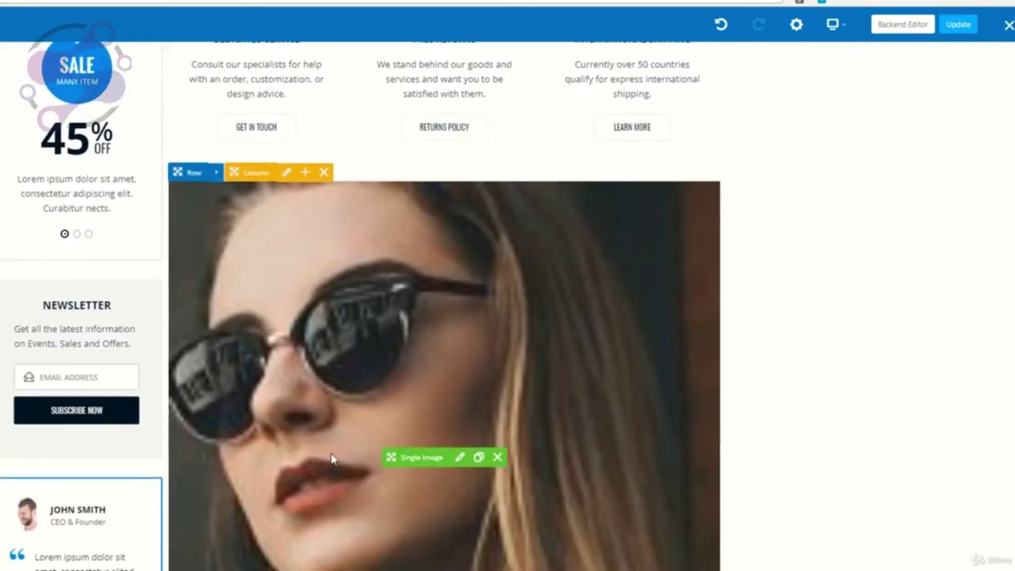
scroll(484, 397, "down", 2)
left_click(498, 386)
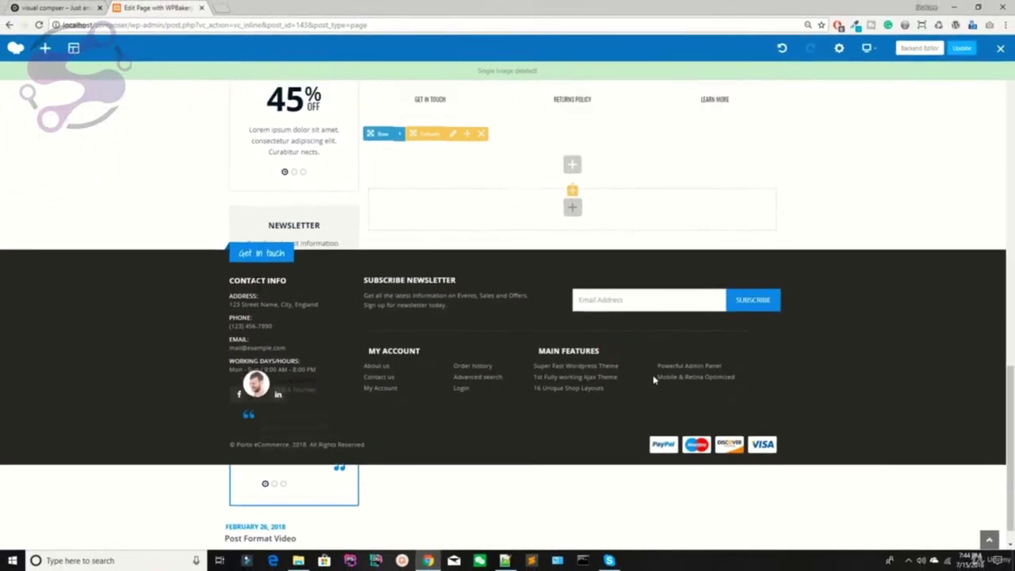
scroll(484, 355, "up", 3)
left_click(482, 320)
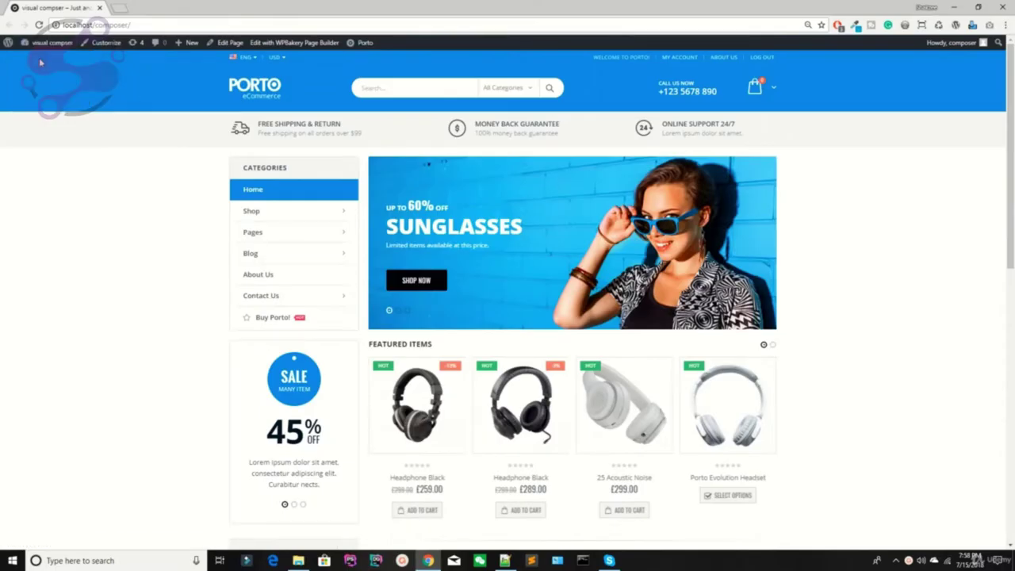
Step: Go to the WordPress dashboard and view the General Settings of WPBakery Page Builder
left_click(40, 62)
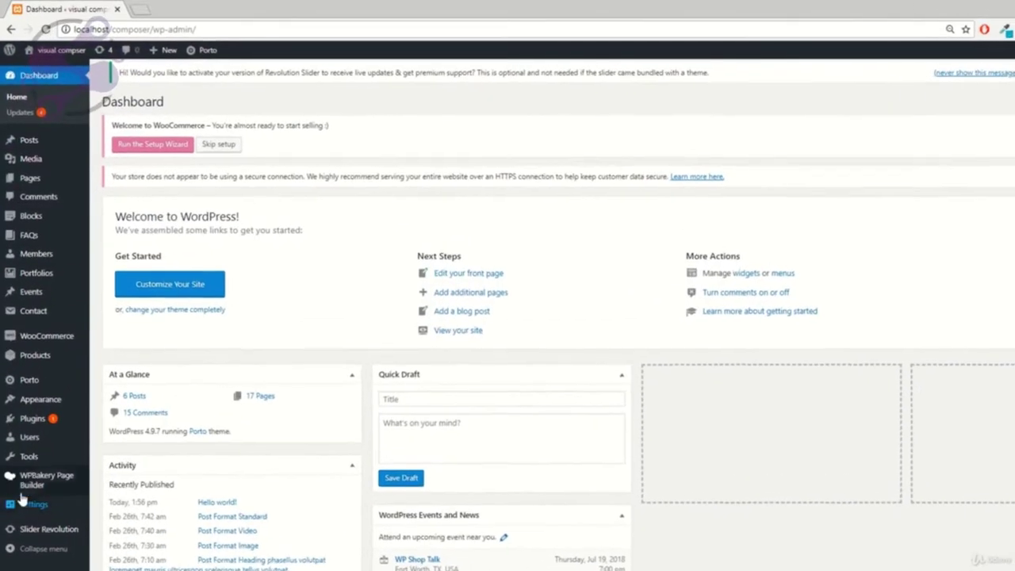
mouse_move(32, 488)
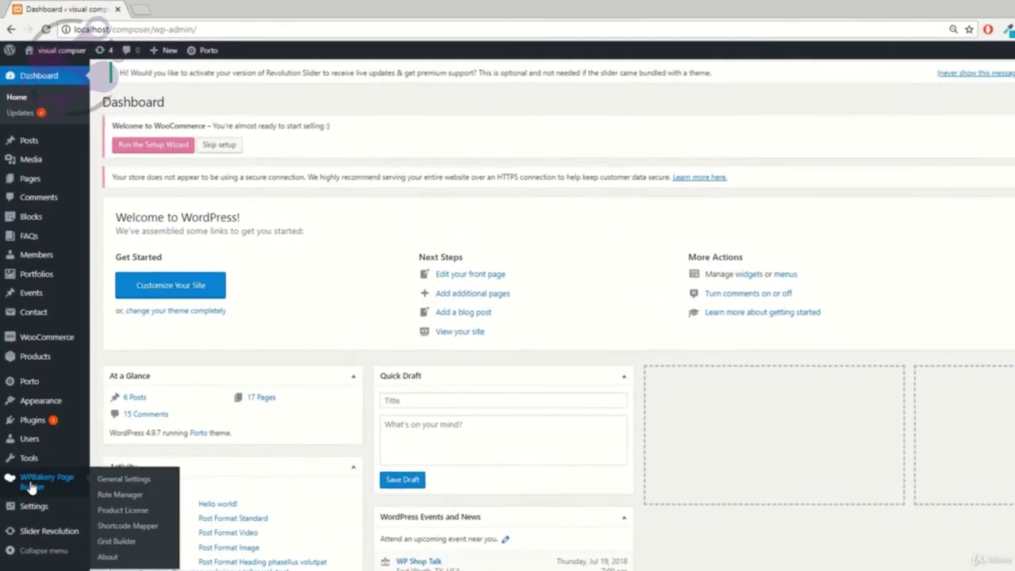
left_click(126, 479)
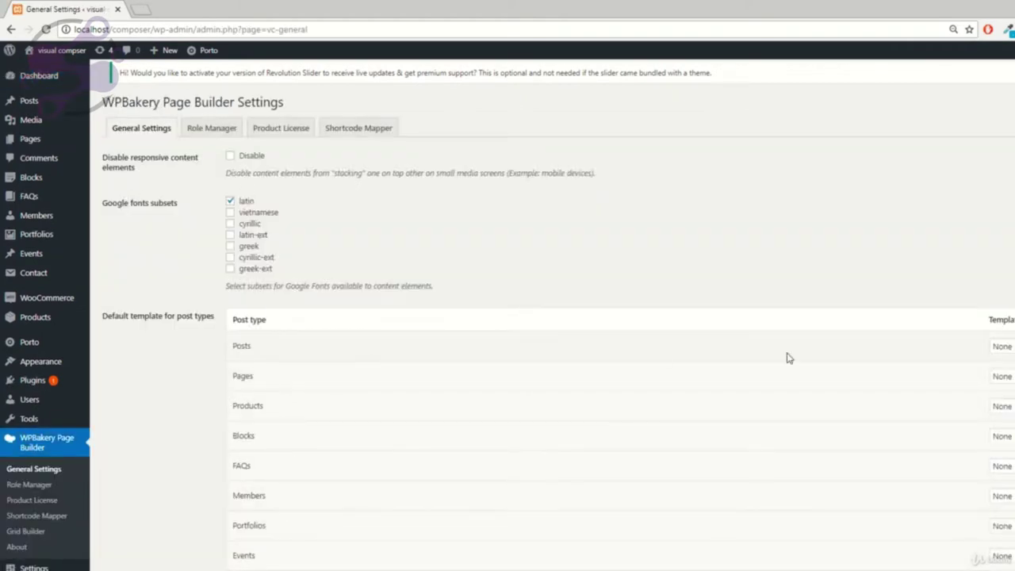
Step: Create a new page titled First Pagge, dismissing the page builder welcome hint, and publish it
mouse_move(23, 140)
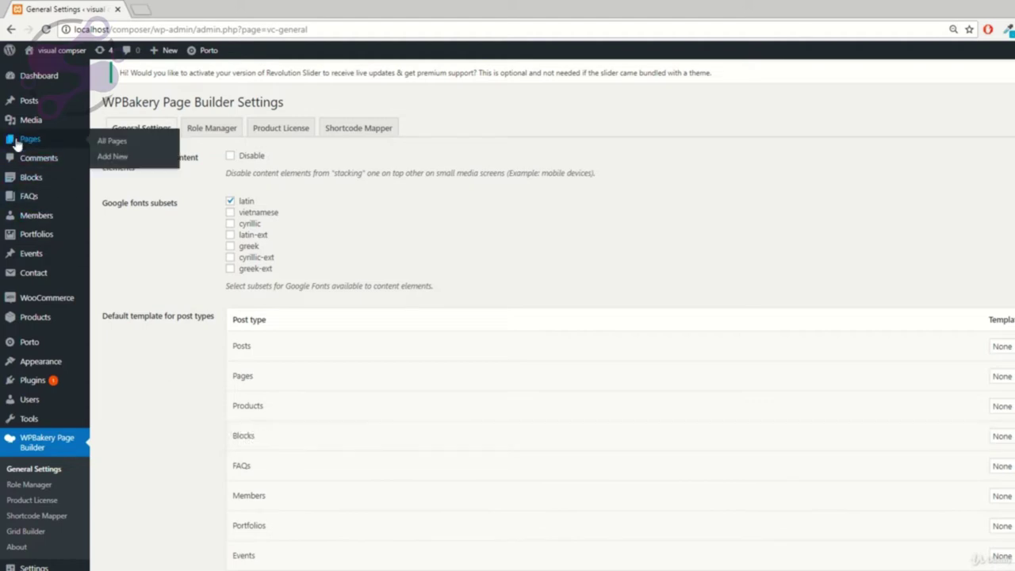
left_click(111, 145)
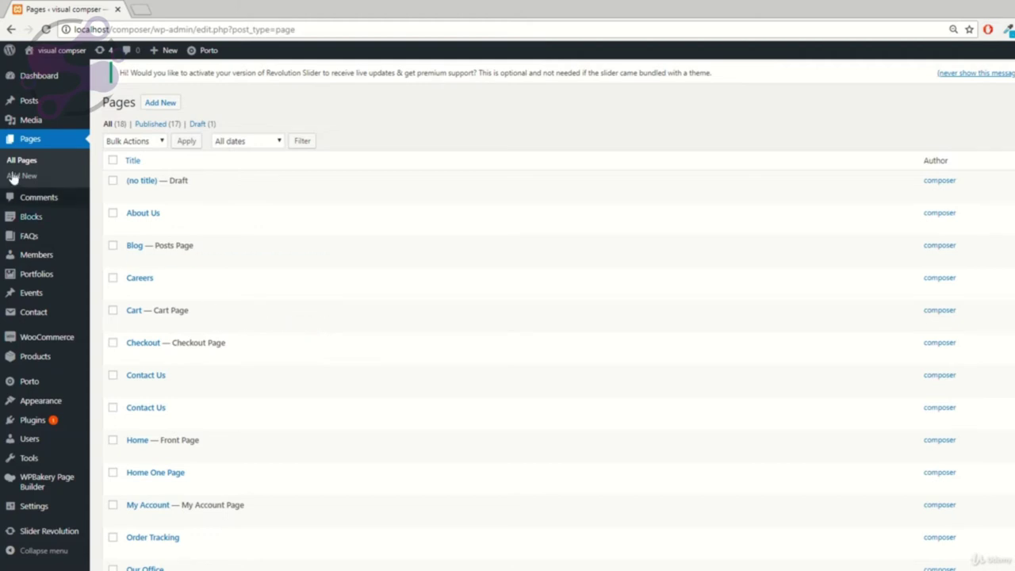
left_click(8, 161)
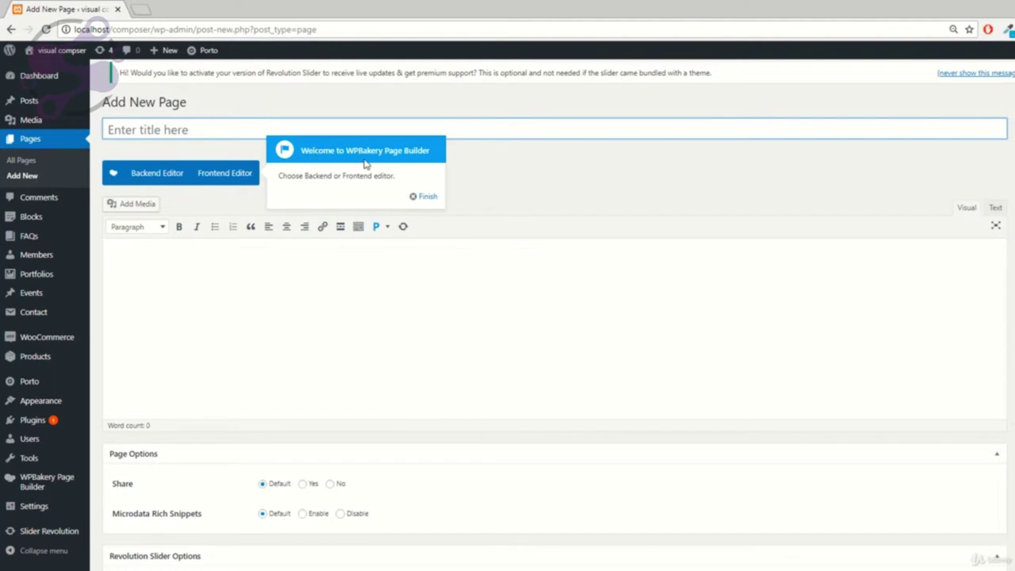
left_click(424, 198)
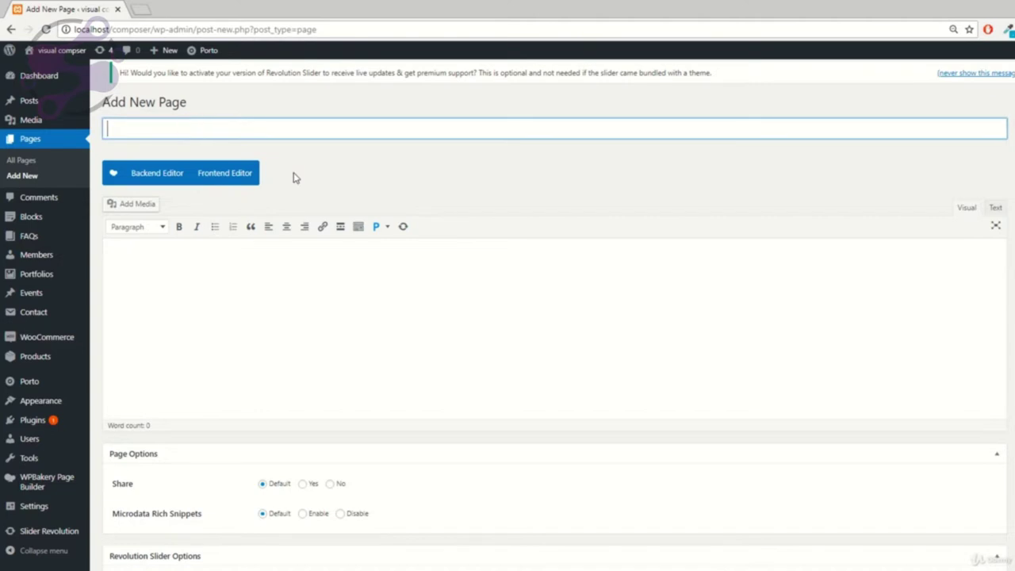
type("First Pagf")
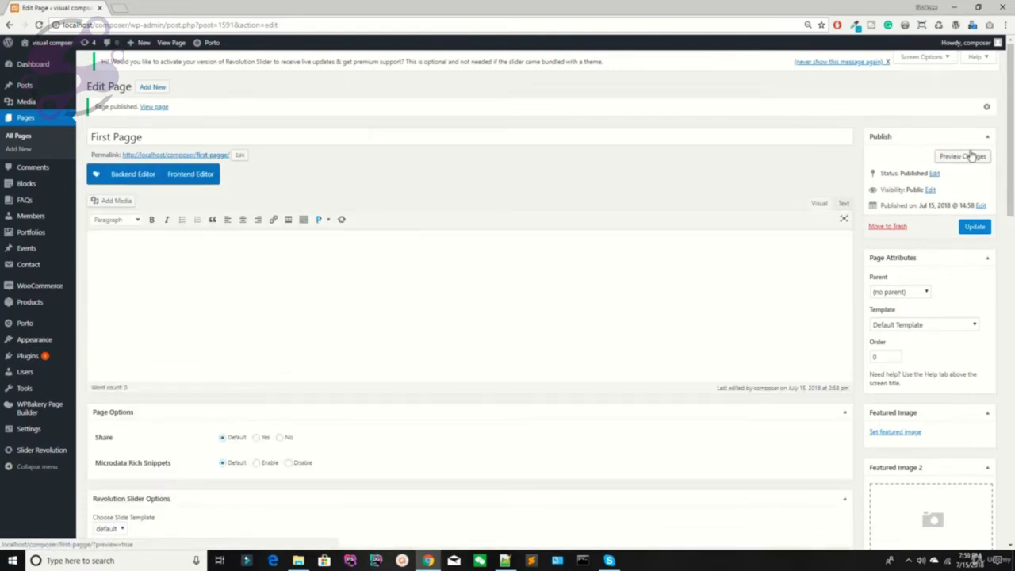
Step: Look over the published page's edit screen and open the page in the WPBakery Frontend Editor
scroll(455, 256, "down", 2)
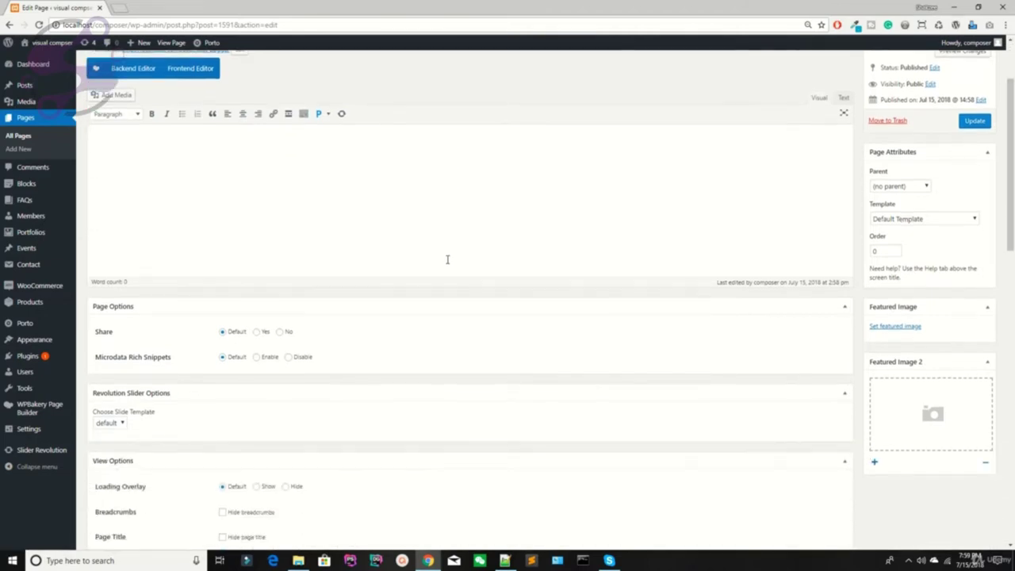
scroll(219, 185, "up", 2)
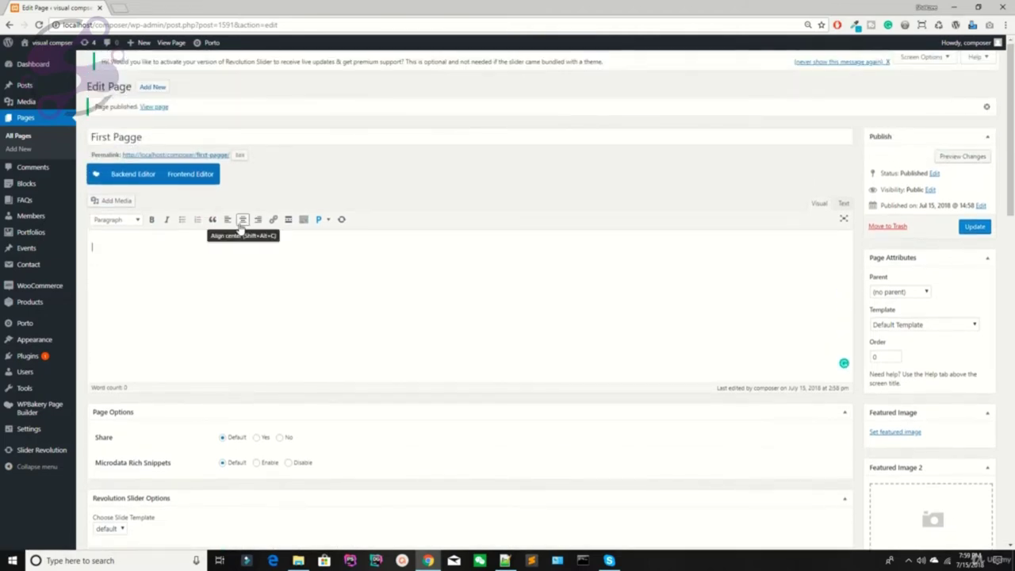
left_click(208, 277)
scroll(206, 278, "down", 2)
scroll(212, 279, "up", 2)
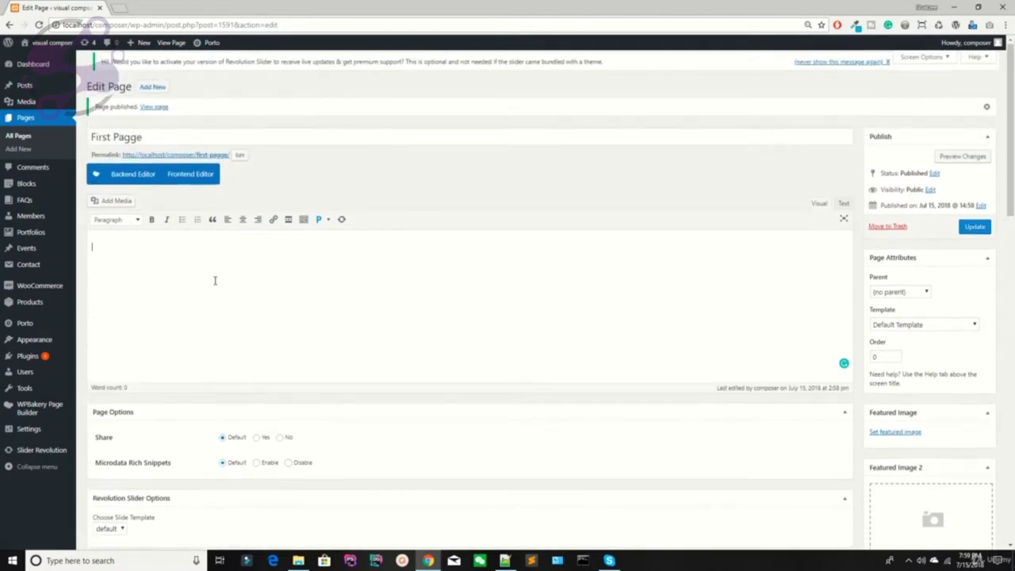
left_click(183, 177)
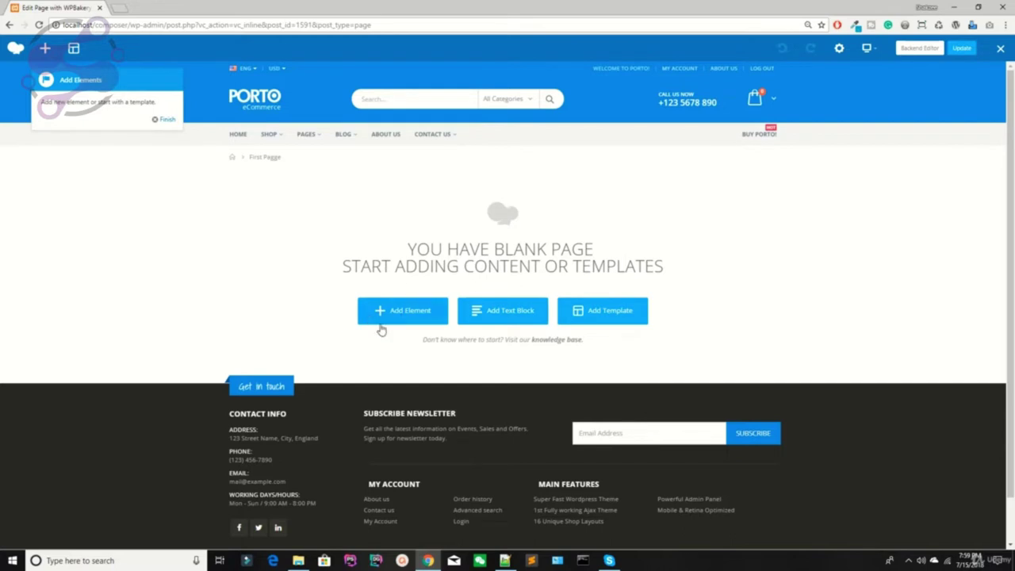
Step: Look through My Templates and the Template Library, and preview the About Page With Features template
left_click(612, 316)
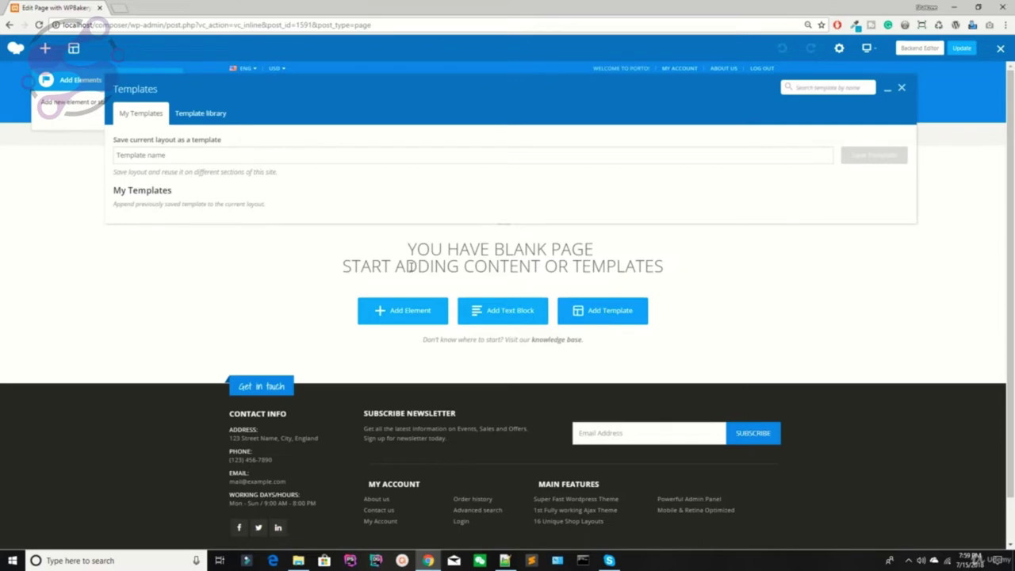
left_click(147, 153)
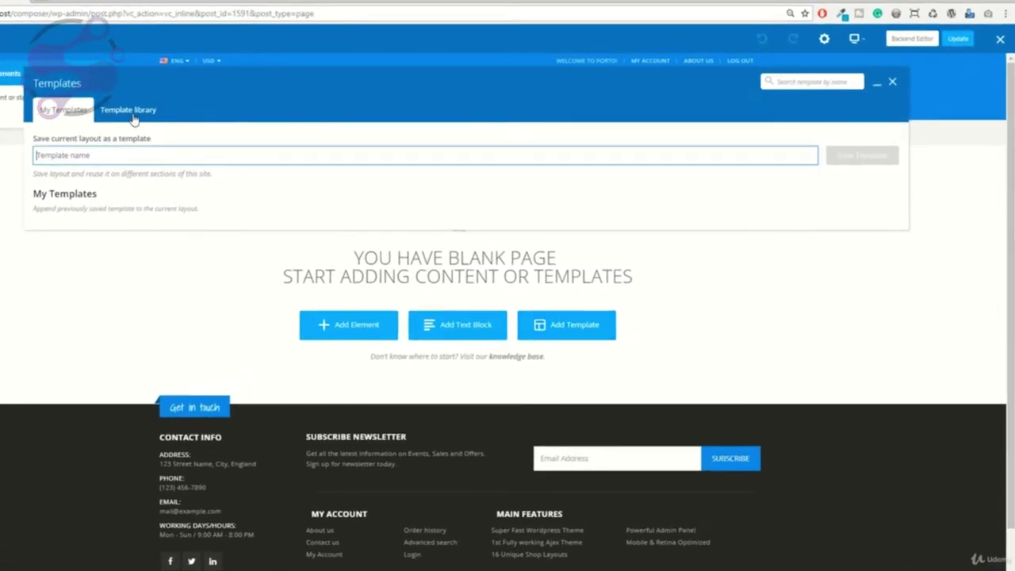
left_click(131, 111)
left_click(59, 111)
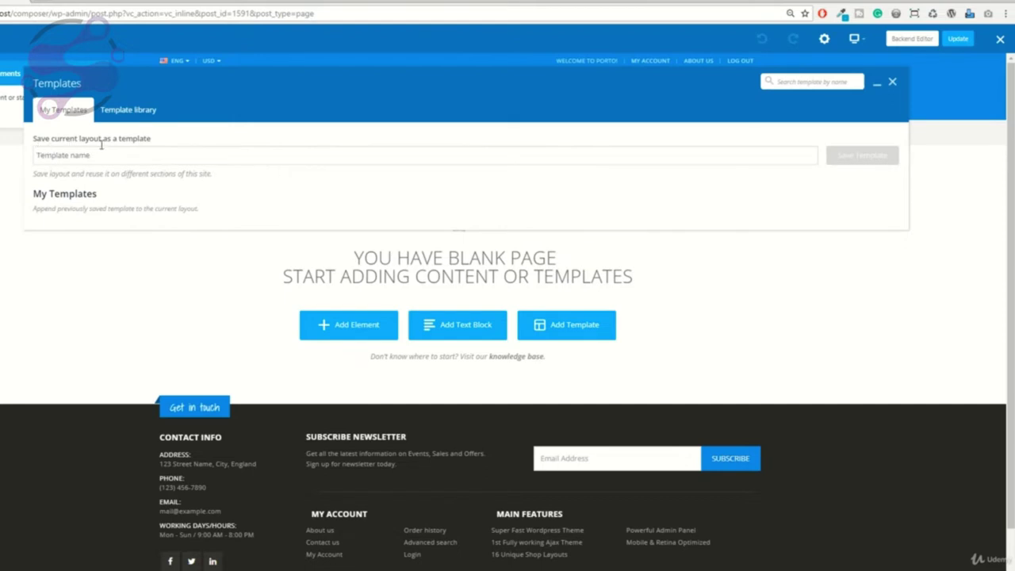
left_click(135, 117)
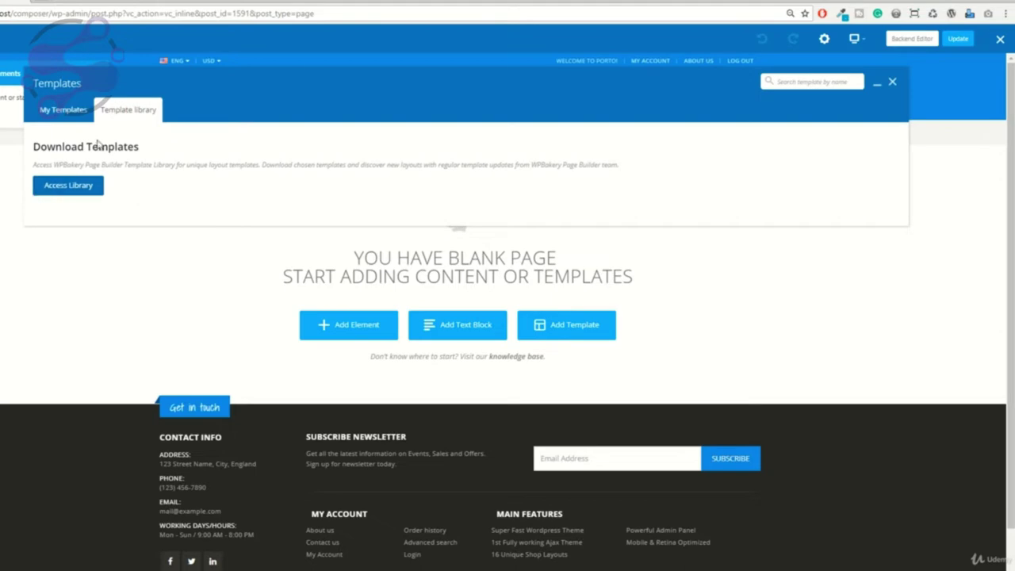
left_click(59, 190)
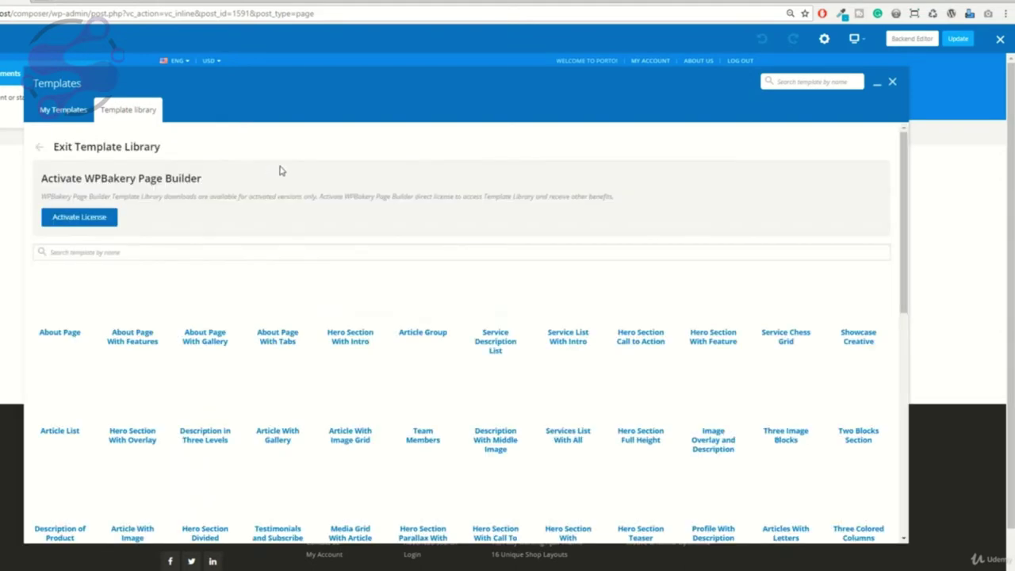
scroll(373, 367, "down", 6)
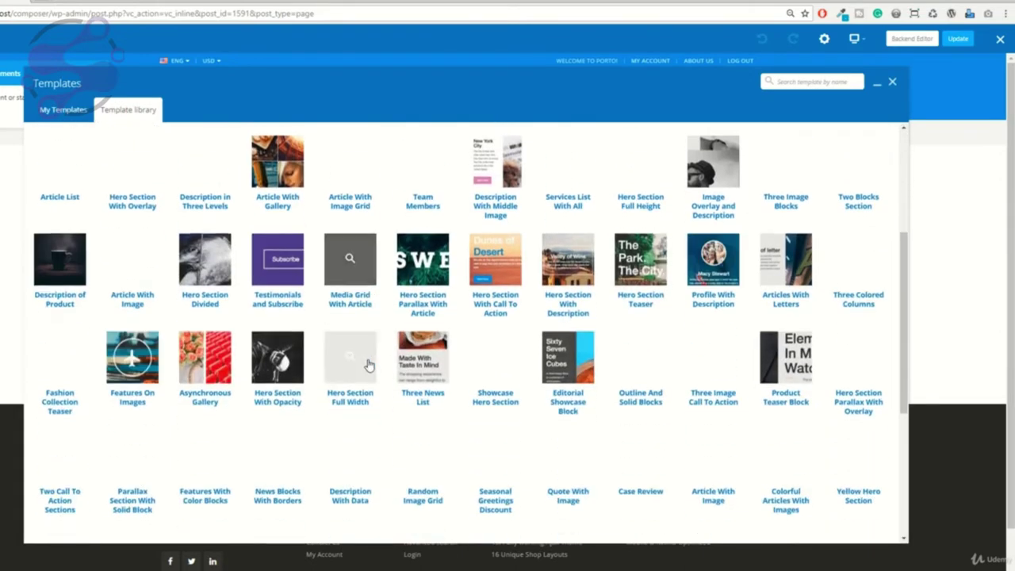
scroll(369, 365, "up", 6)
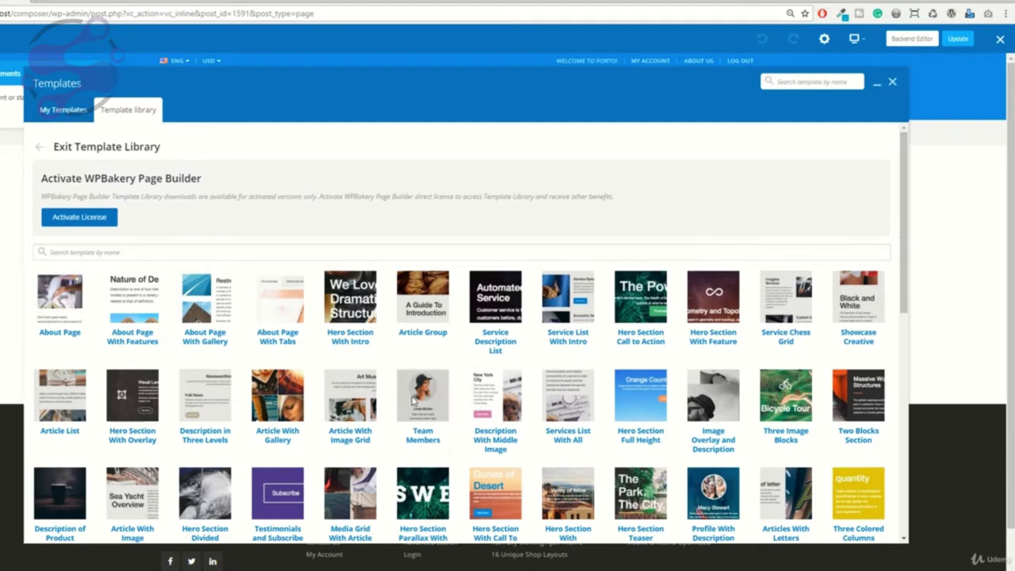
left_click(132, 300)
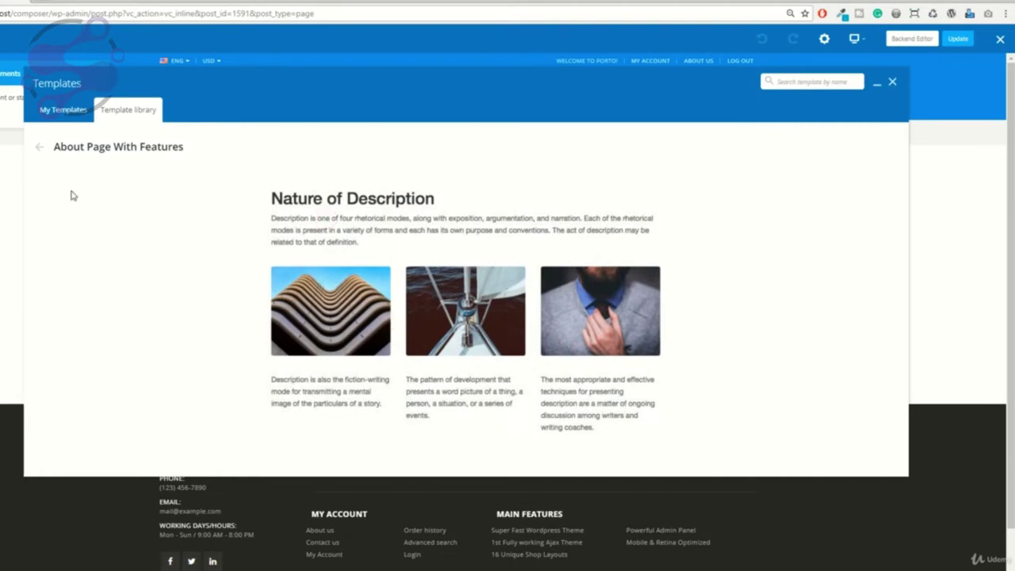
left_click(57, 111)
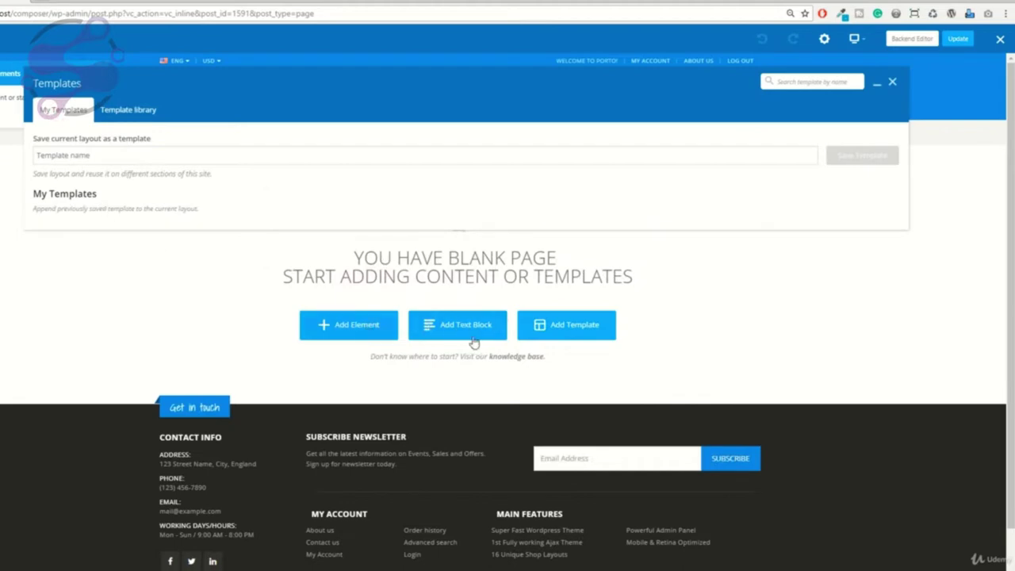
Step: Add a Row element to the blank page and try to dismiss the Rows and Columns hint
left_click(366, 330)
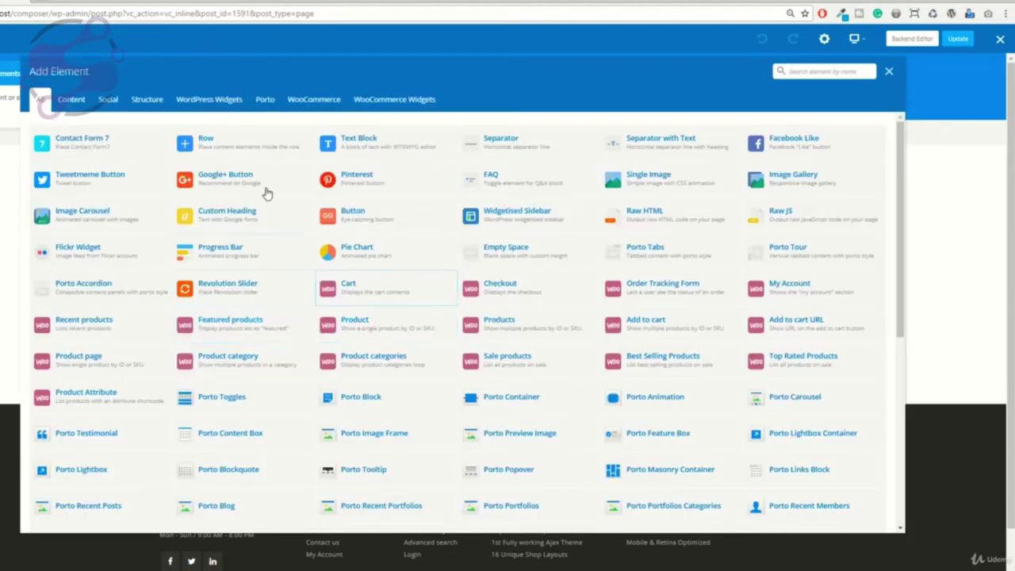
left_click(226, 141)
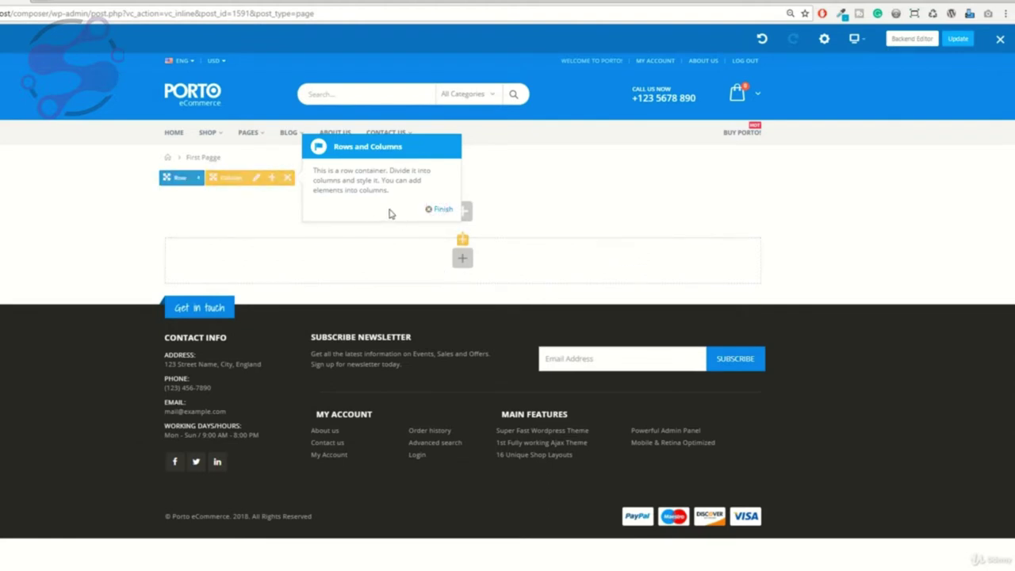
left_click(441, 211)
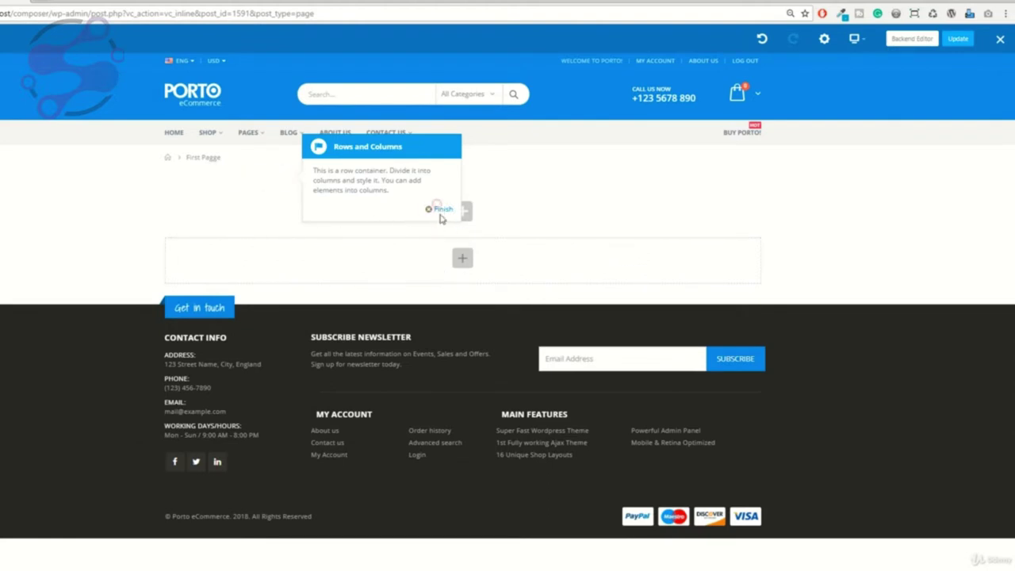
left_click(429, 210)
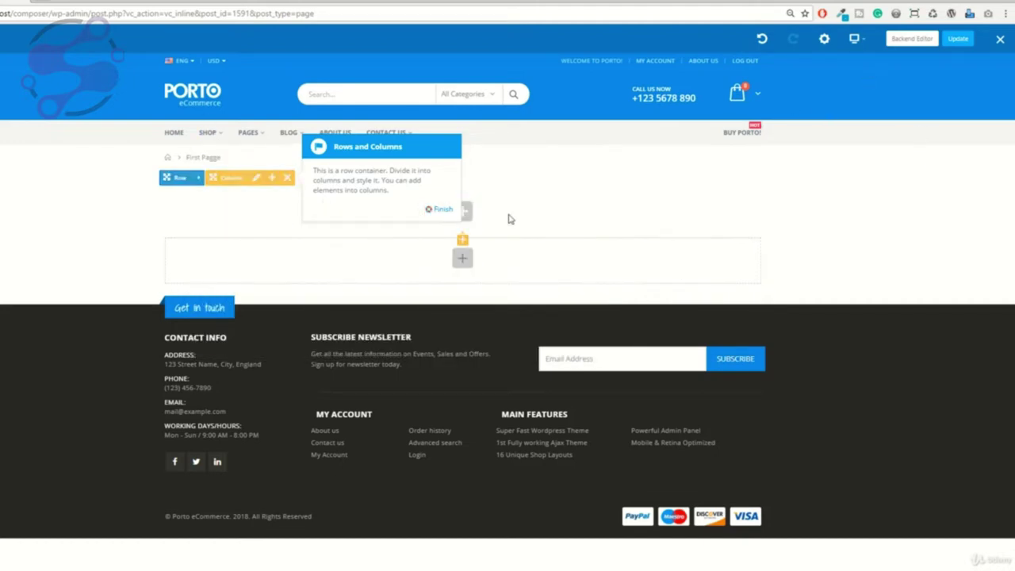
Step: Leave the frontend editor for the Backend Editor and add a Row element to the blank page
left_click(898, 34)
left_click(562, 77)
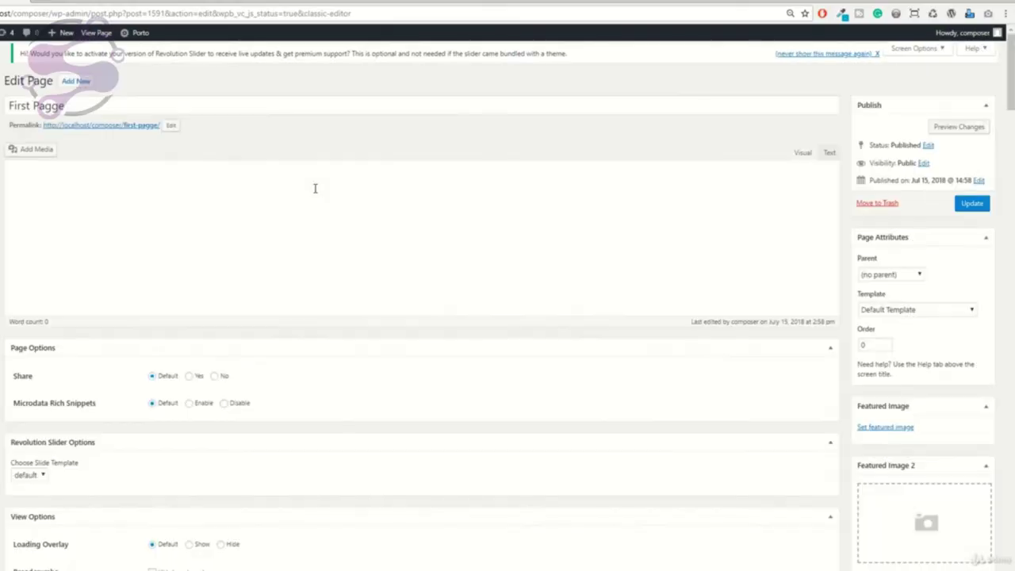
scroll(394, 240, "down", 1)
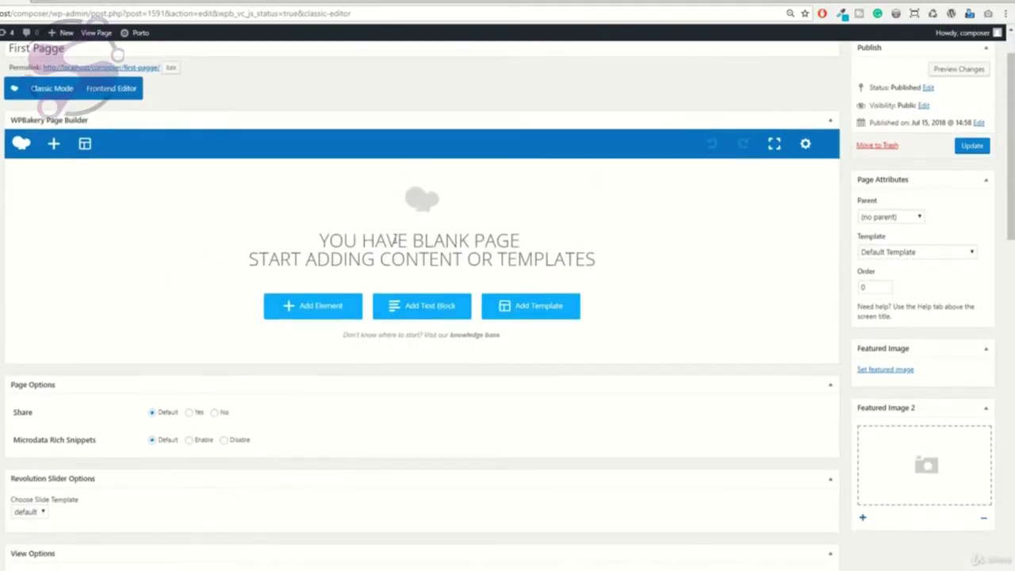
left_click(313, 308)
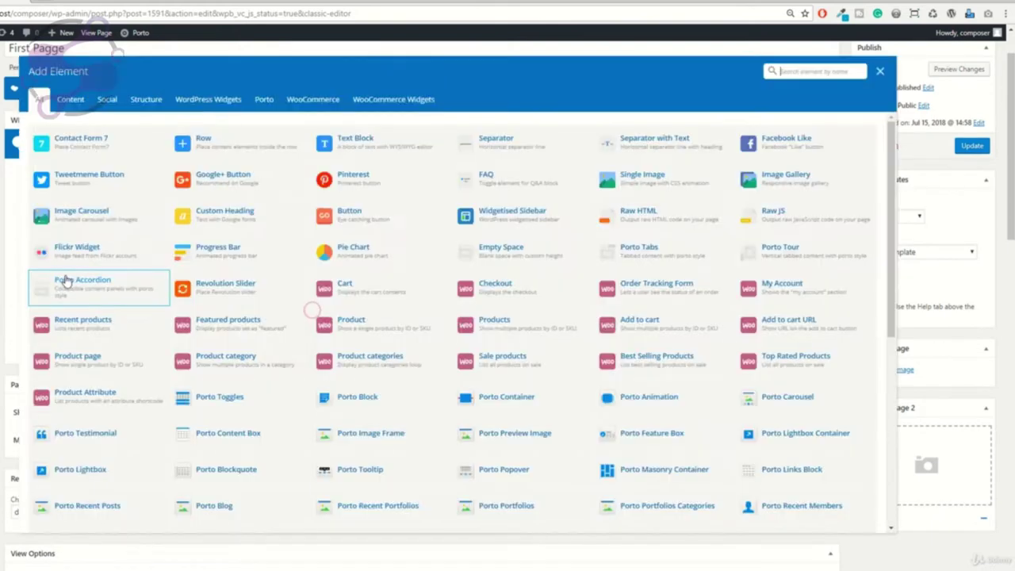
left_click(198, 139)
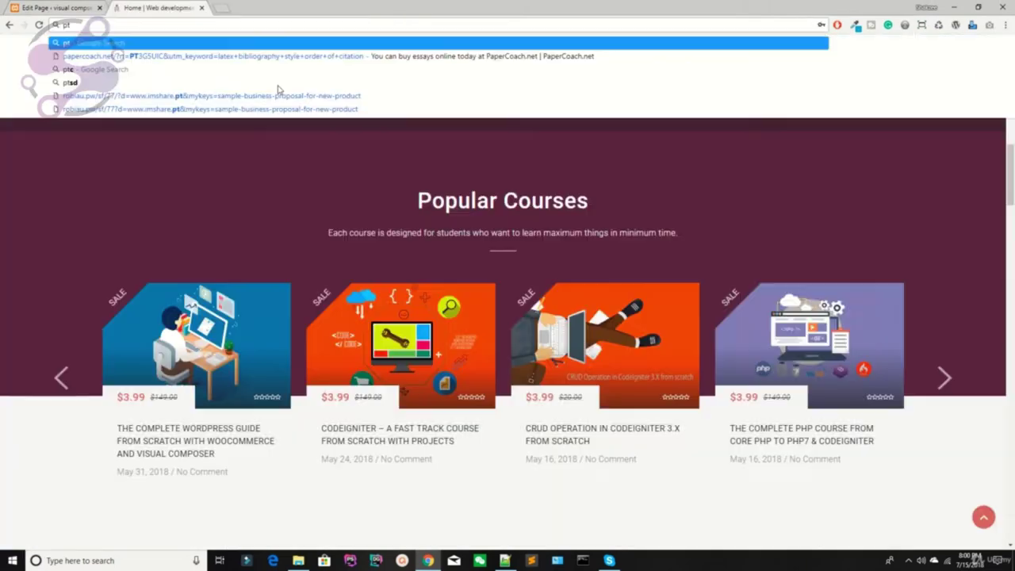
Step: Open potdrumdigital.com in the other browser tab and examine its blue three-column feature section as a layout reference
type("pot")
key("Return")
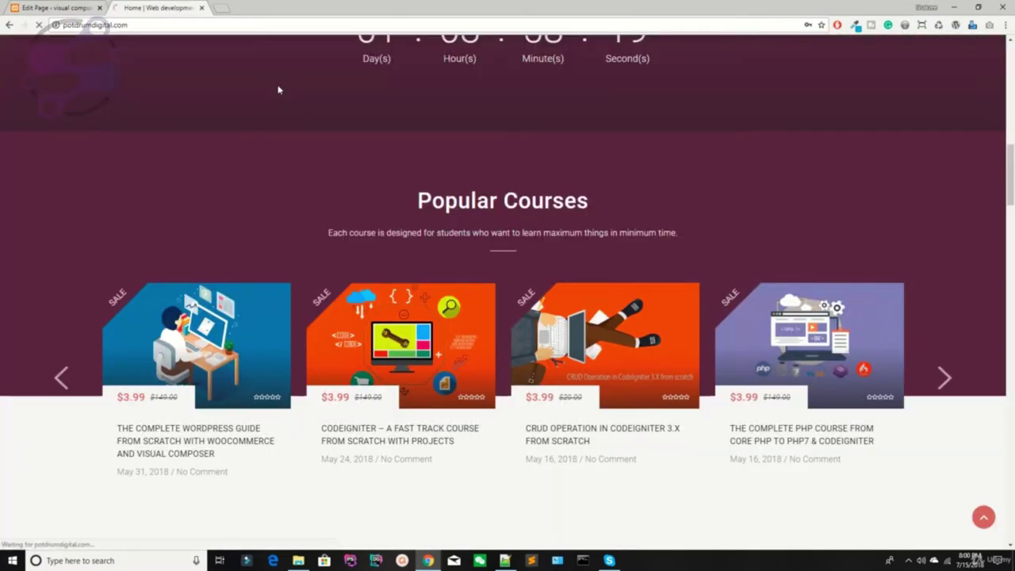
left_click(112, 7)
left_click(113, 5)
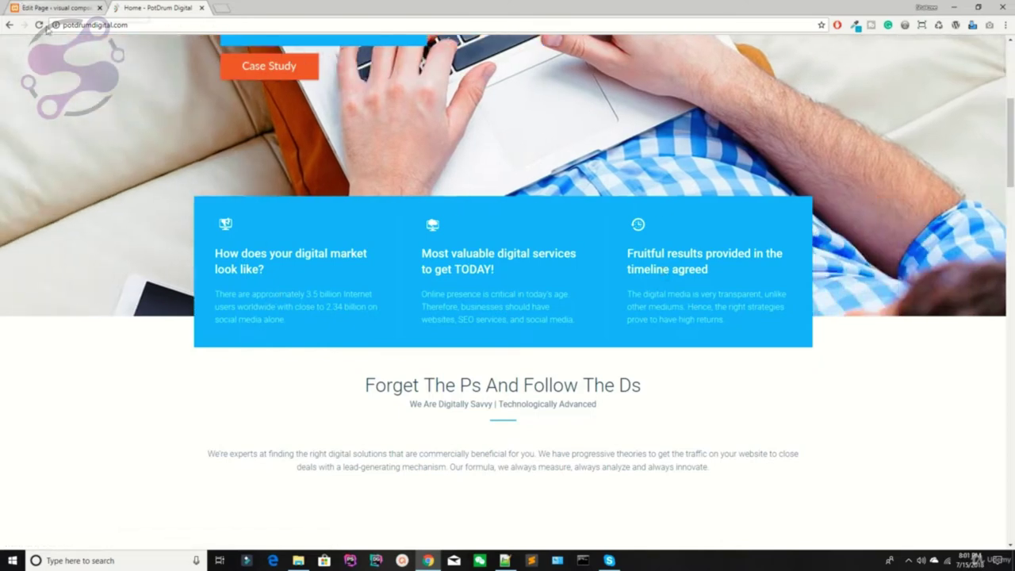
left_click(93, 7)
left_click(170, 7)
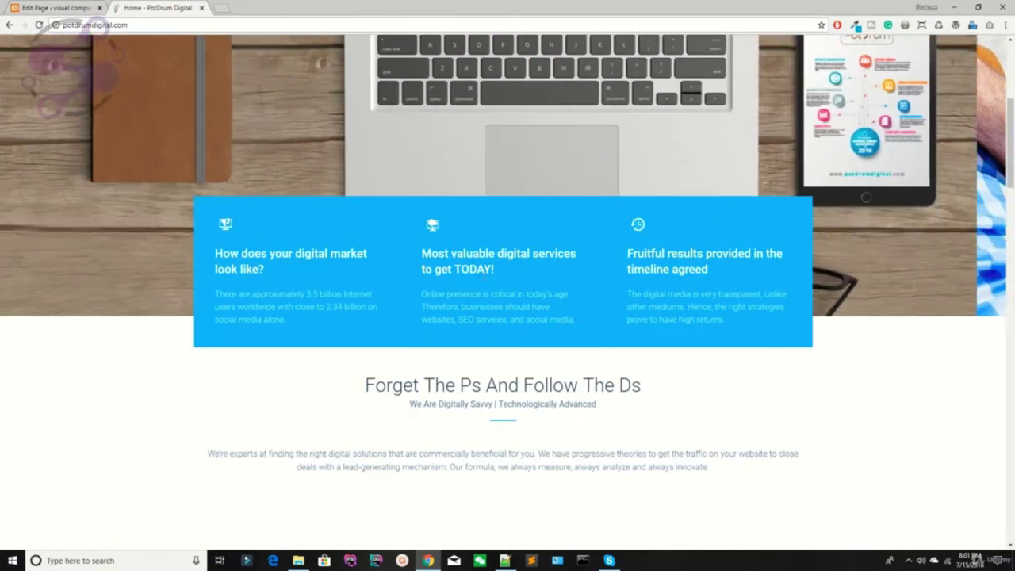
Step: Return to the First Pagge edit screen and split the row into three equal columns
key("ctrl+shift+Tab")
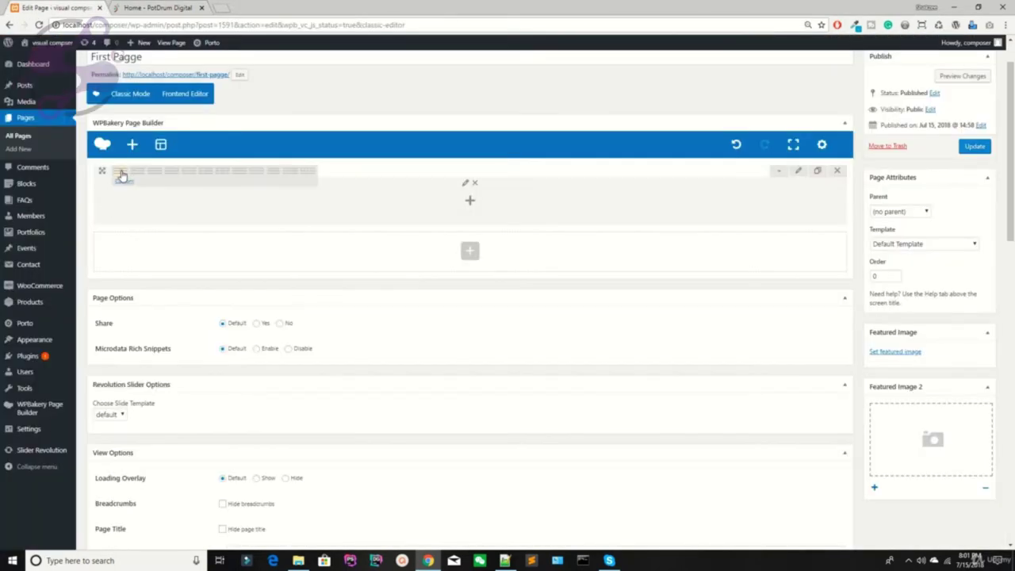
mouse_move(123, 172)
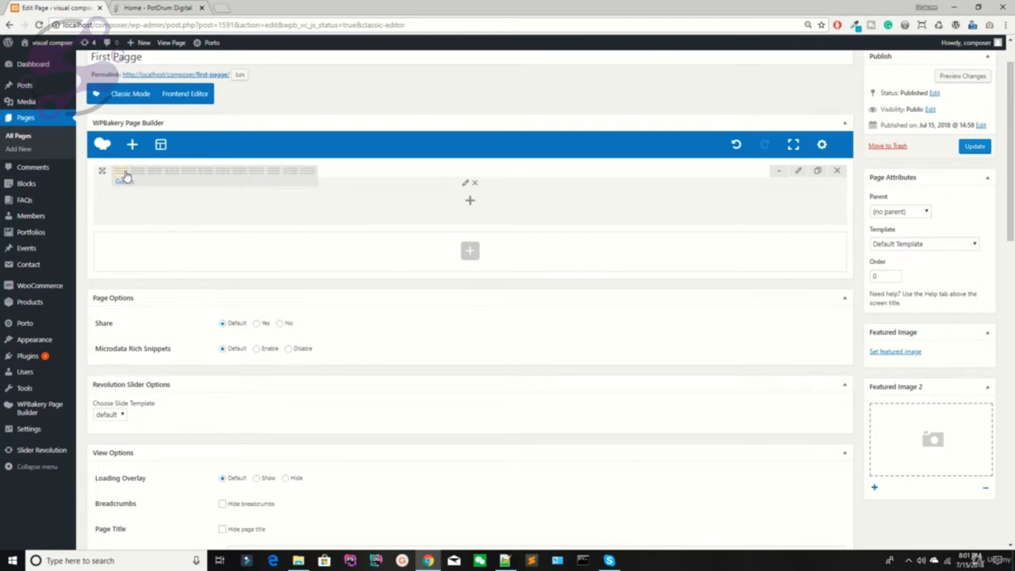
left_click(173, 177)
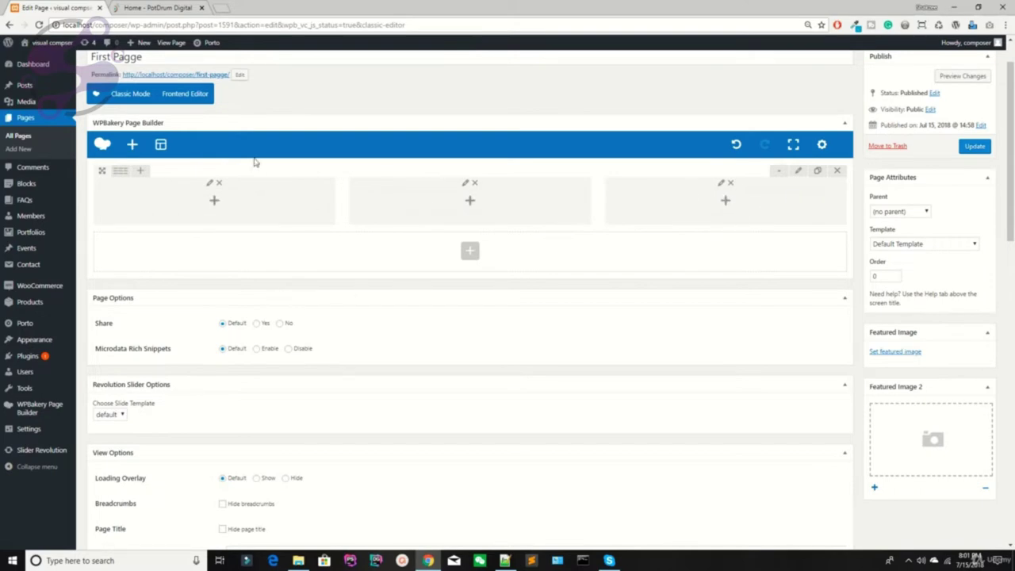
Step: Examine the icon, heading and paragraph in the first column of the PotDrum site's blue feature section
left_click(181, 6)
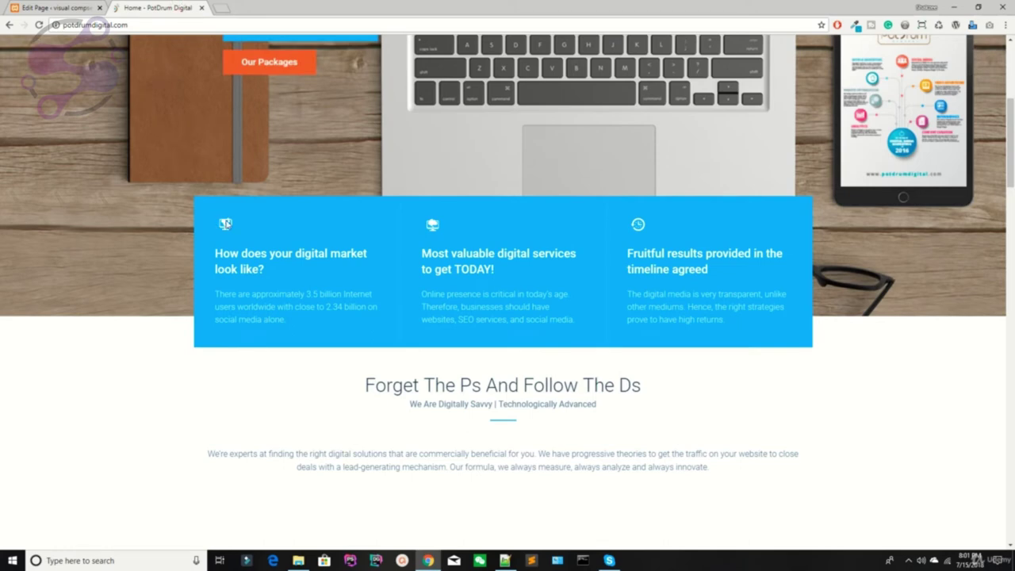
left_click_drag(215, 253, 264, 269)
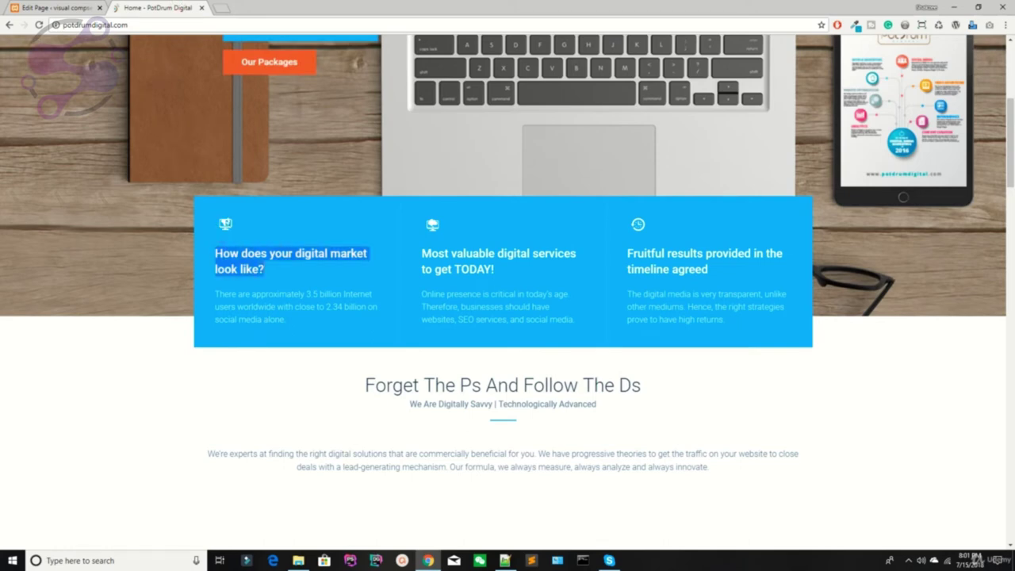
left_click(226, 327)
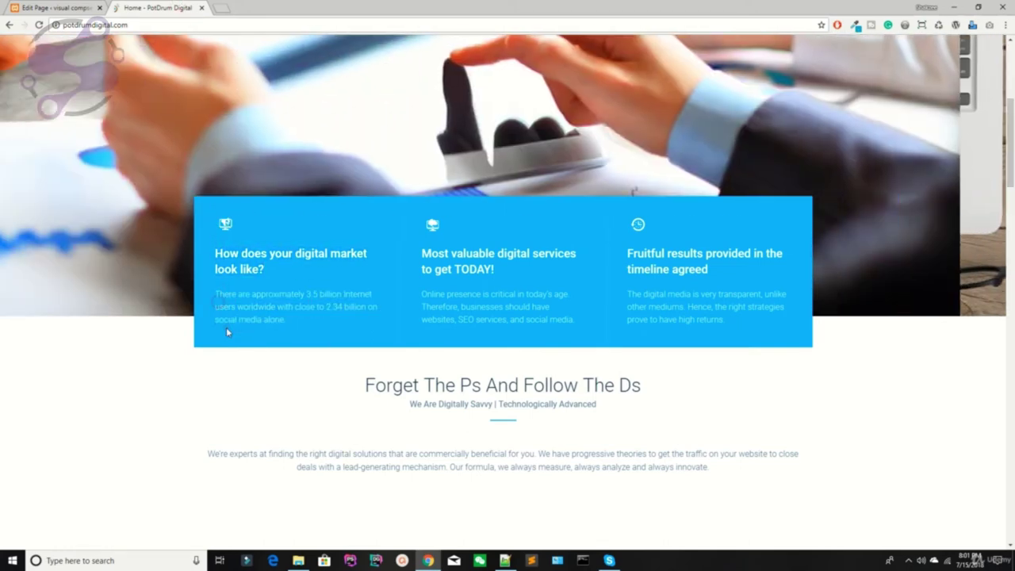
triple_click(228, 320)
left_click(231, 318)
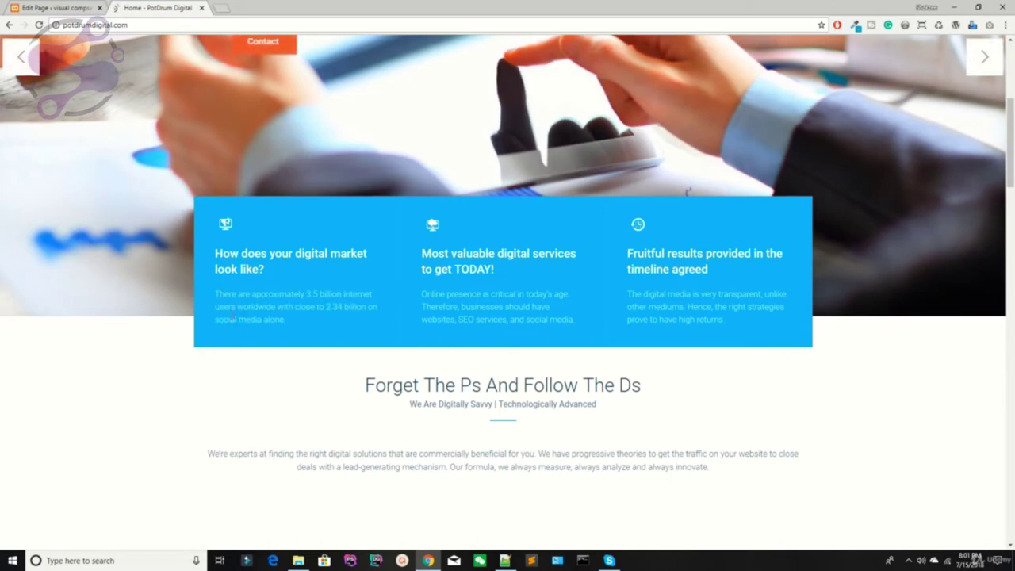
triple_click(230, 319)
left_click(230, 319)
Step: Back on the page's edit screen, search the elements for "icon" and add a Porto Icon to the first column
key("ctrl+Page_Up")
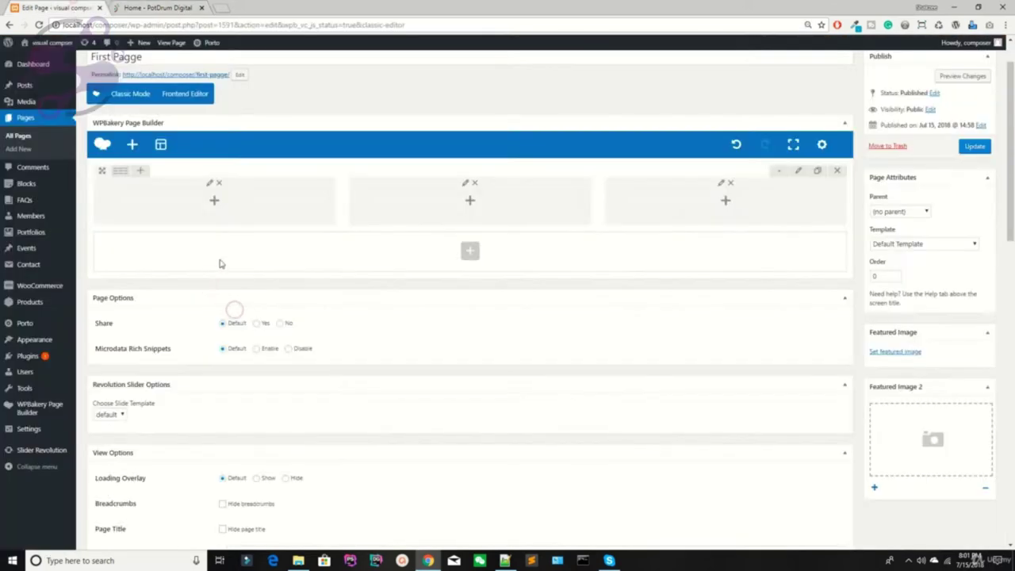
left_click(218, 202)
type("ico")
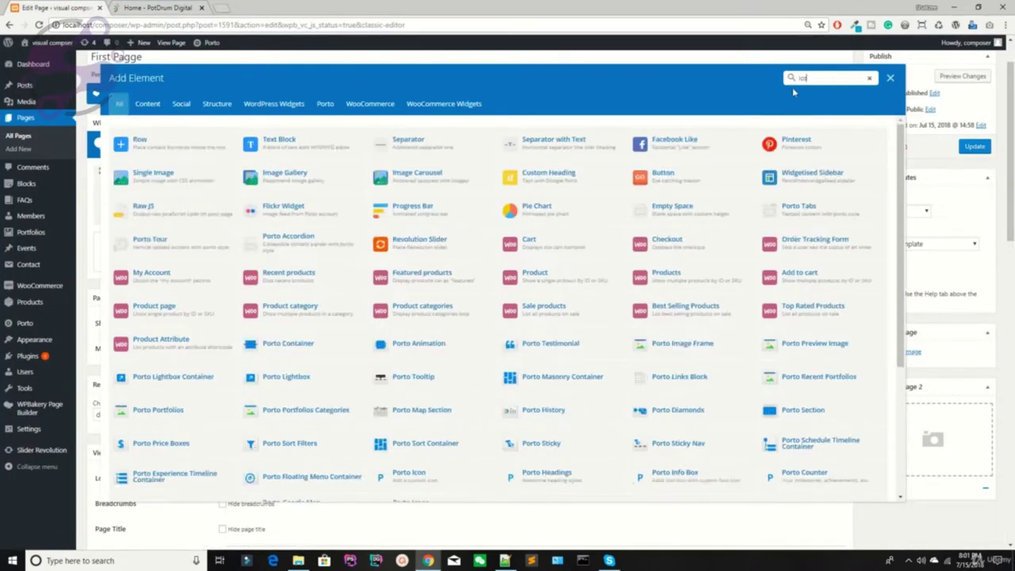
type("n")
left_click(166, 140)
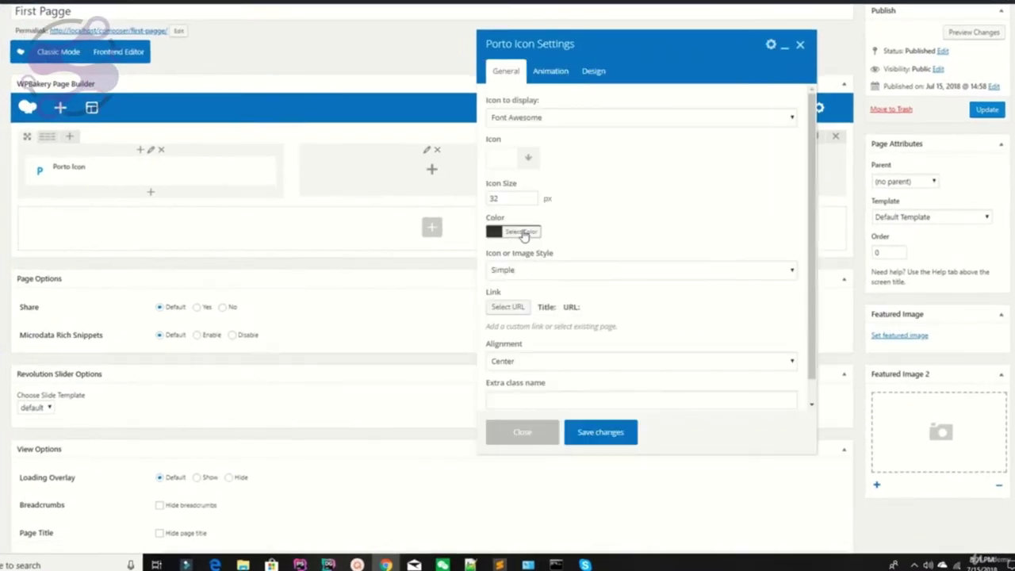
Step: Choose the round Telegram paper-plane icon from the Font Awesome library for the Porto Icon
left_click(513, 119)
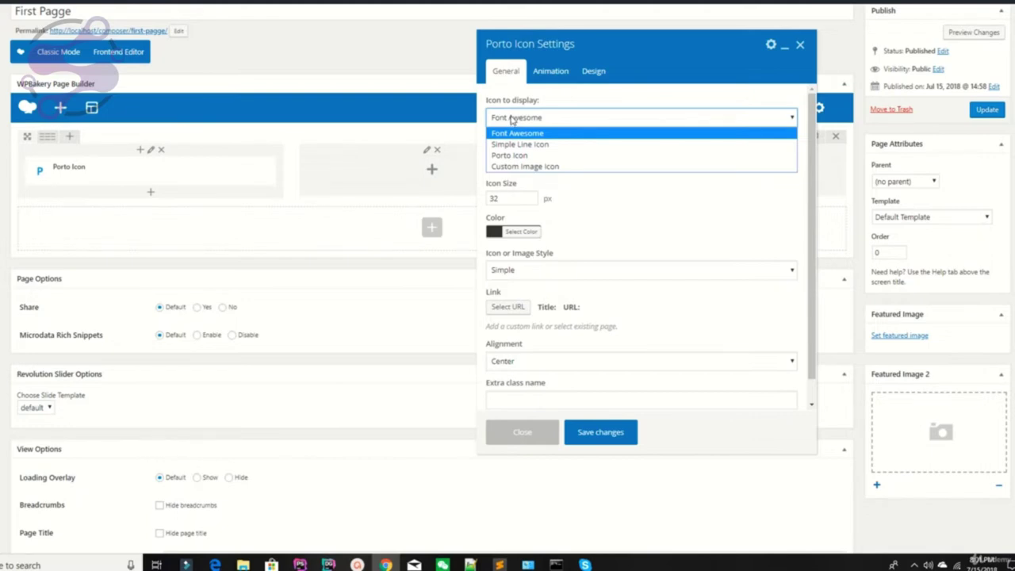
left_click(516, 133)
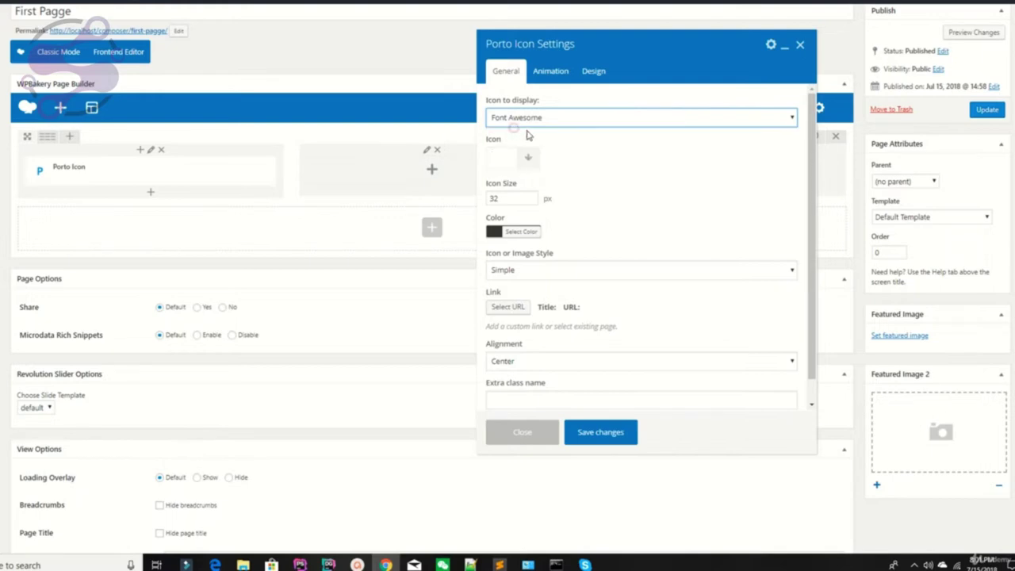
left_click(524, 162)
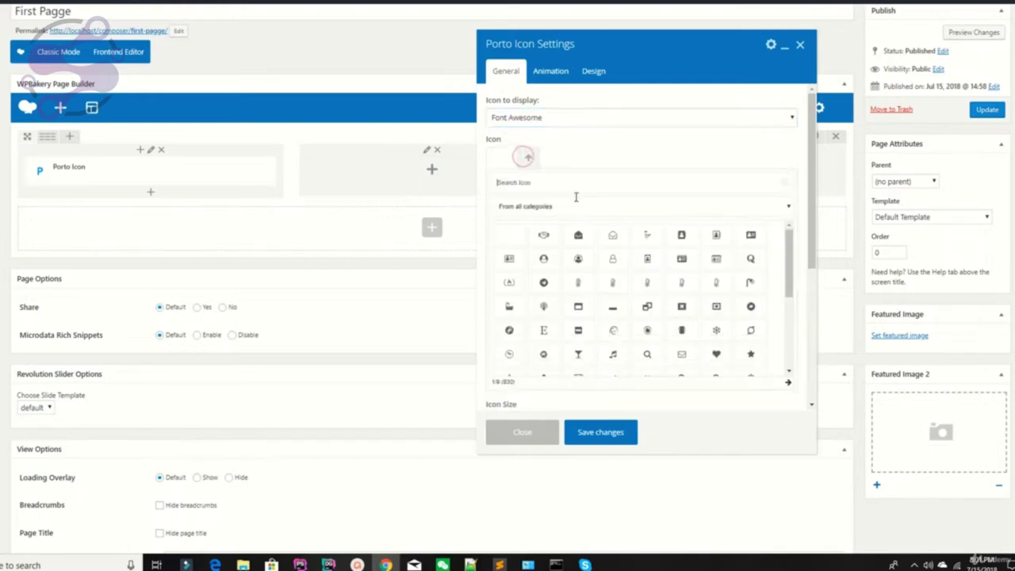
scroll(722, 295, "down", 3)
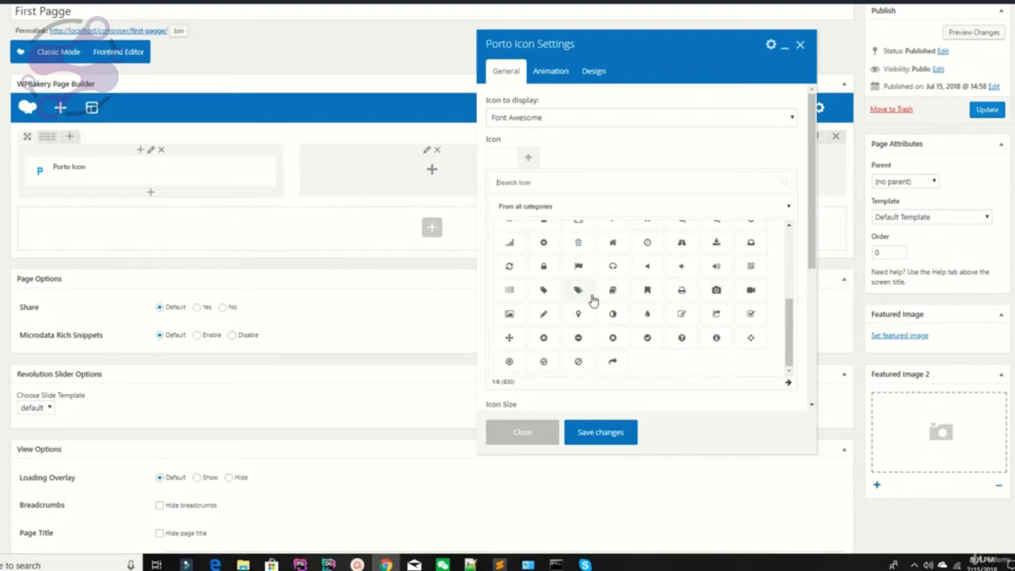
scroll(589, 294, "up", 3)
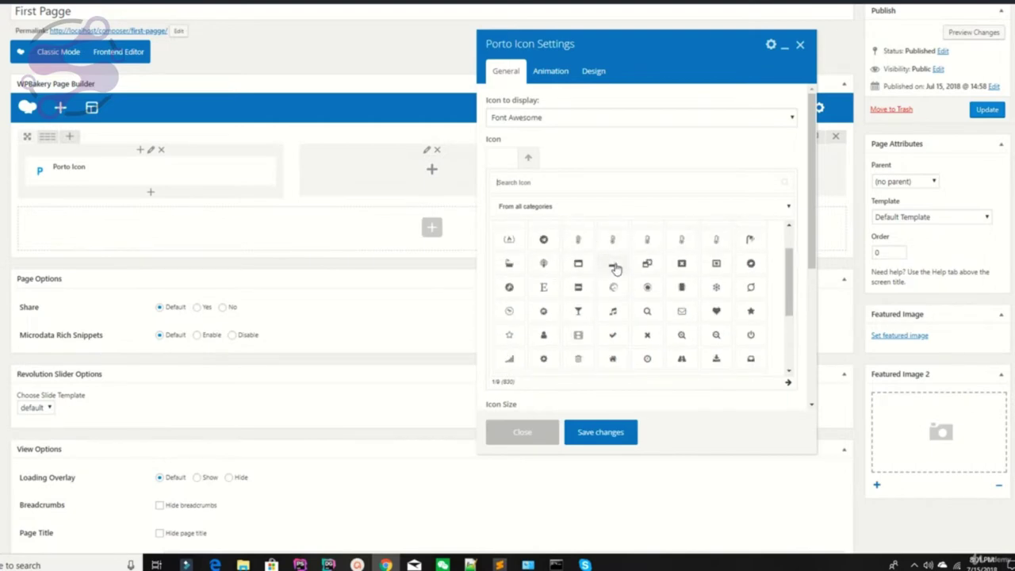
left_click(614, 266)
left_click(528, 160)
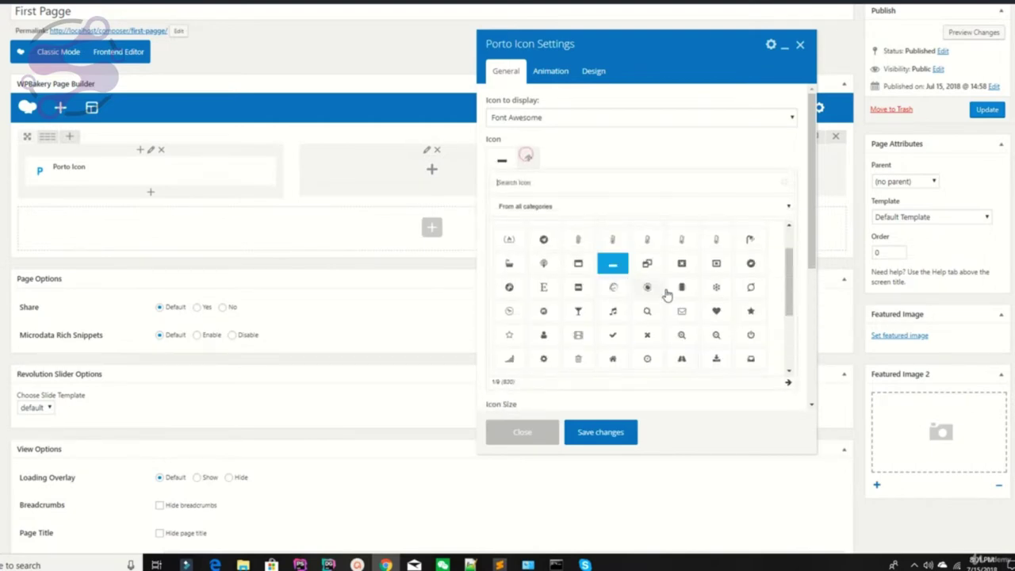
left_click(731, 264)
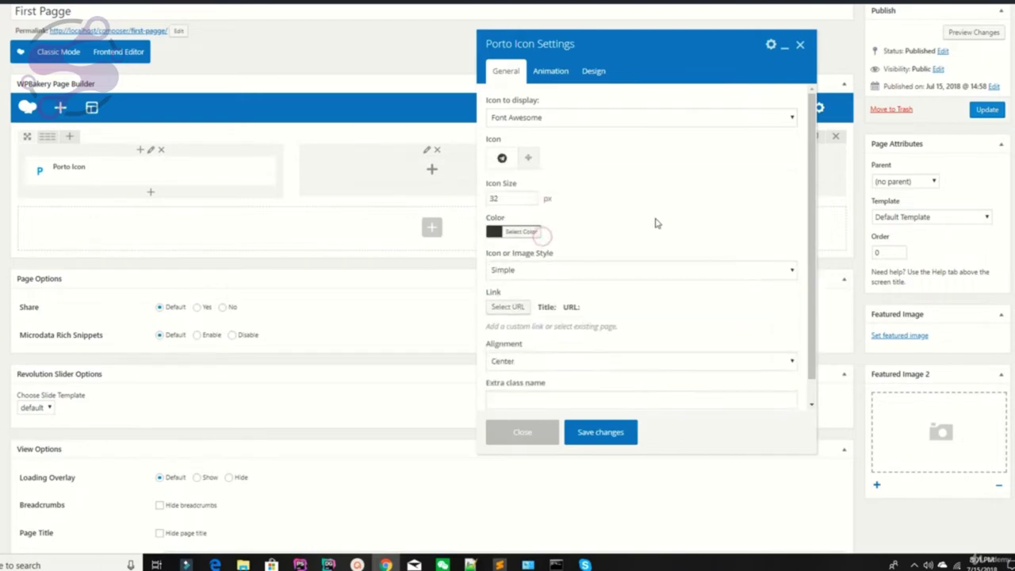
Step: Set the Porto Icon's color to the green preset and save its settings
double_click(495, 194)
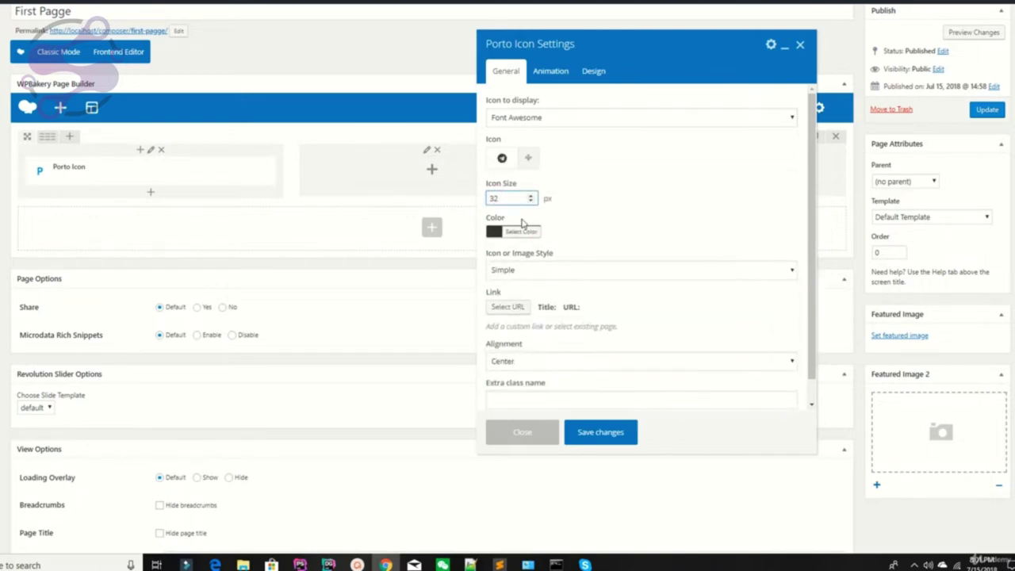
left_click(518, 232)
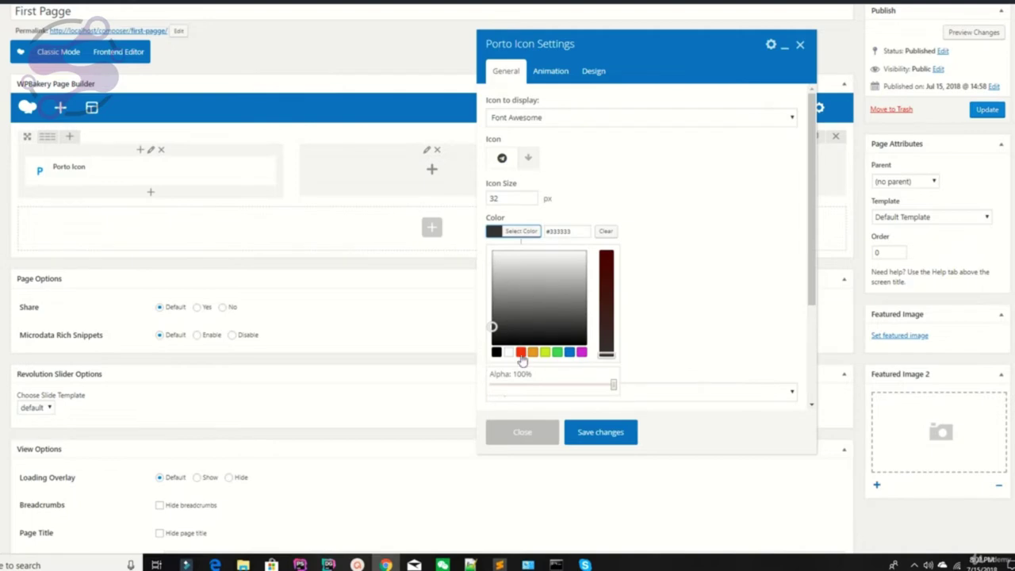
left_click(556, 352)
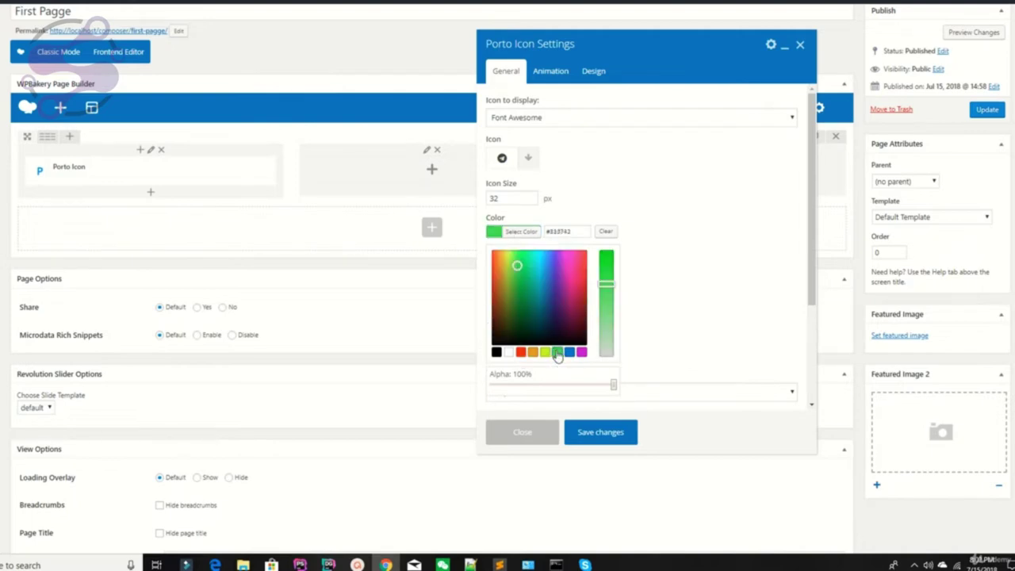
left_click(601, 431)
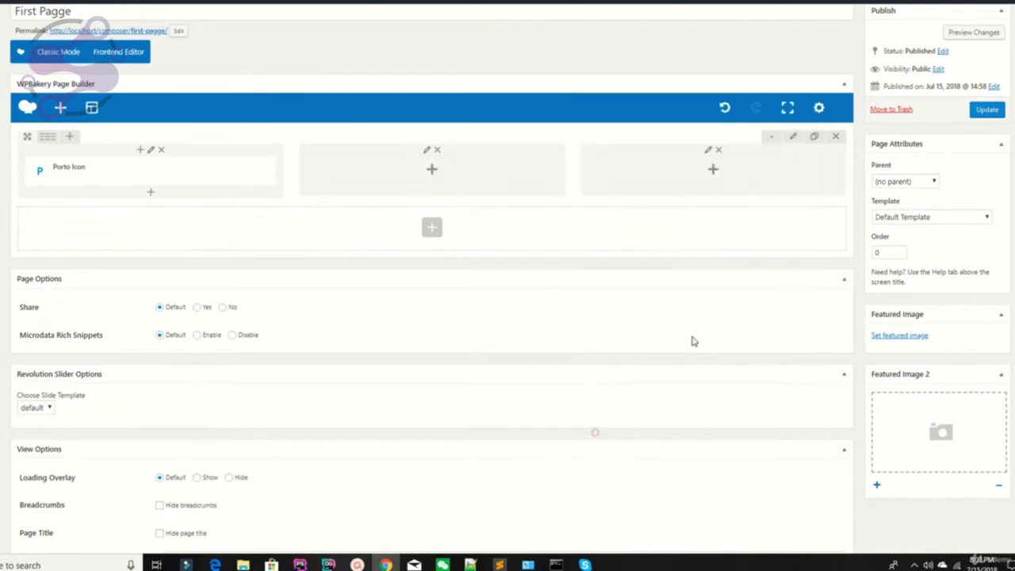
Step: Reopen the first column's Porto Icon settings and look through the available icon or image styles
left_click(159, 170)
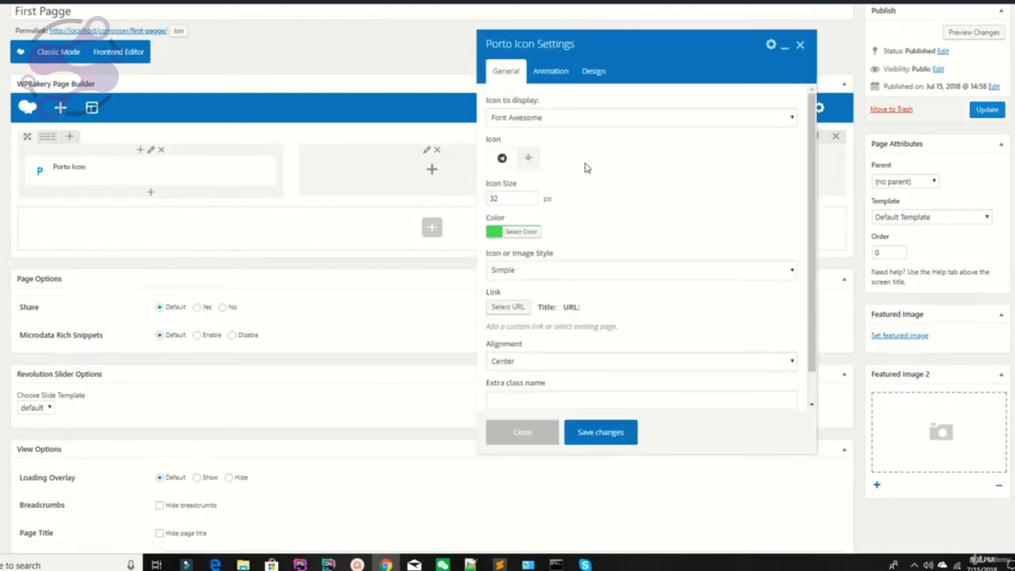
scroll(585, 169, "down", 1)
left_click(532, 236)
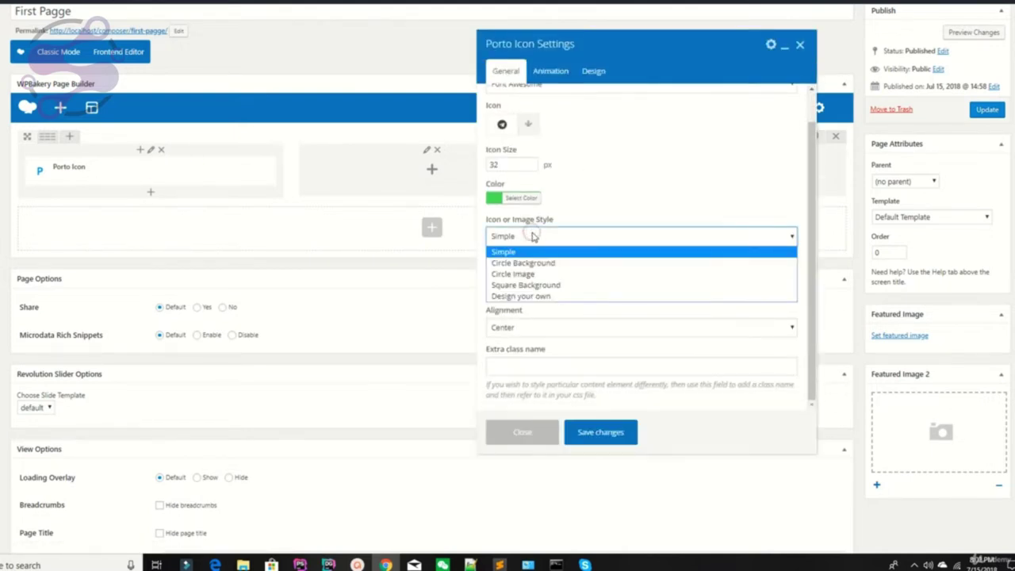
left_click(533, 236)
scroll(533, 237, "down", 2)
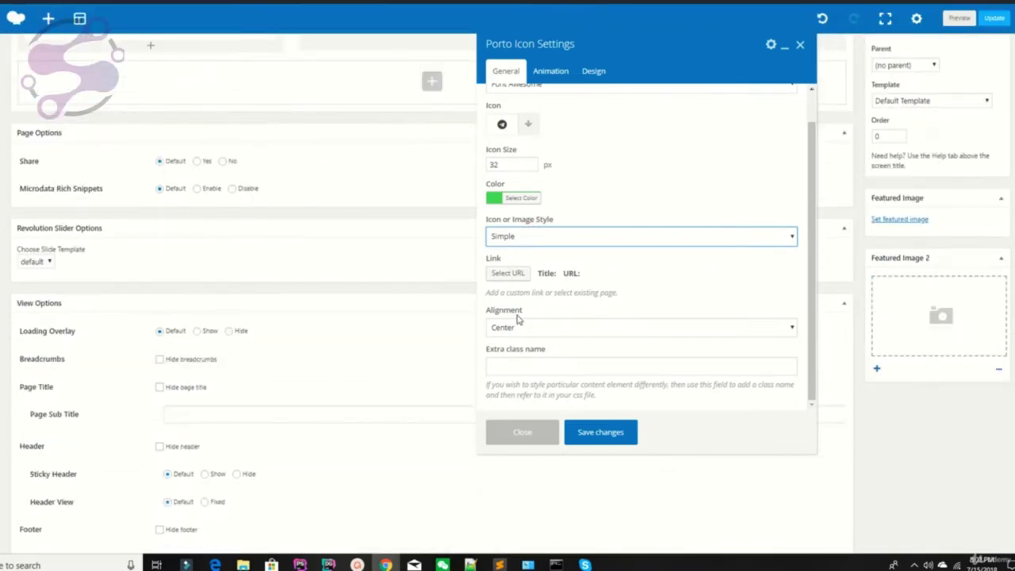
scroll(516, 317, "up", 1)
scroll(346, 299, "up", 3)
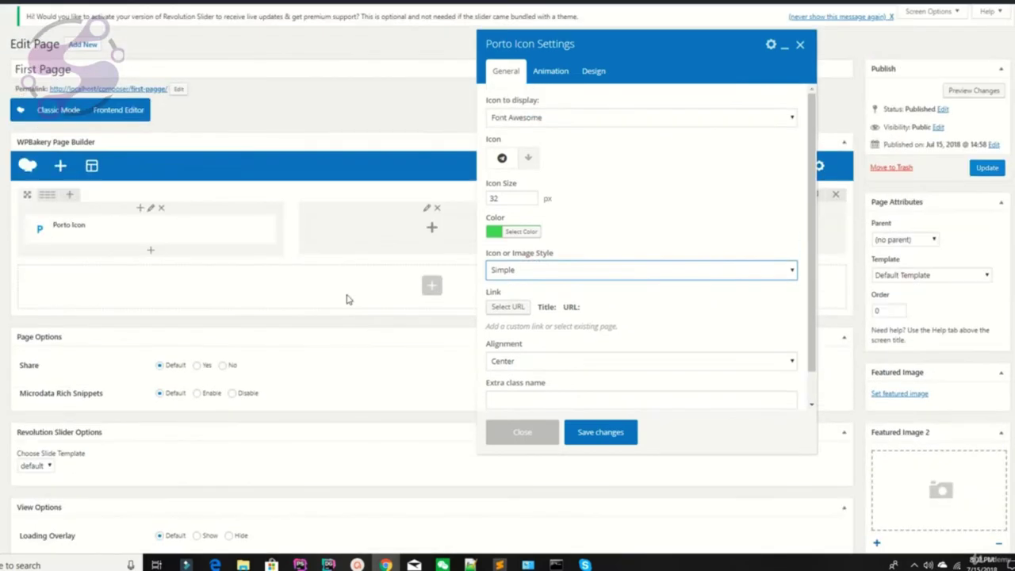
Step: Check the icon's alignment options, then save its settings with Center alignment and preview the page changes
left_click(505, 365)
left_click(560, 319)
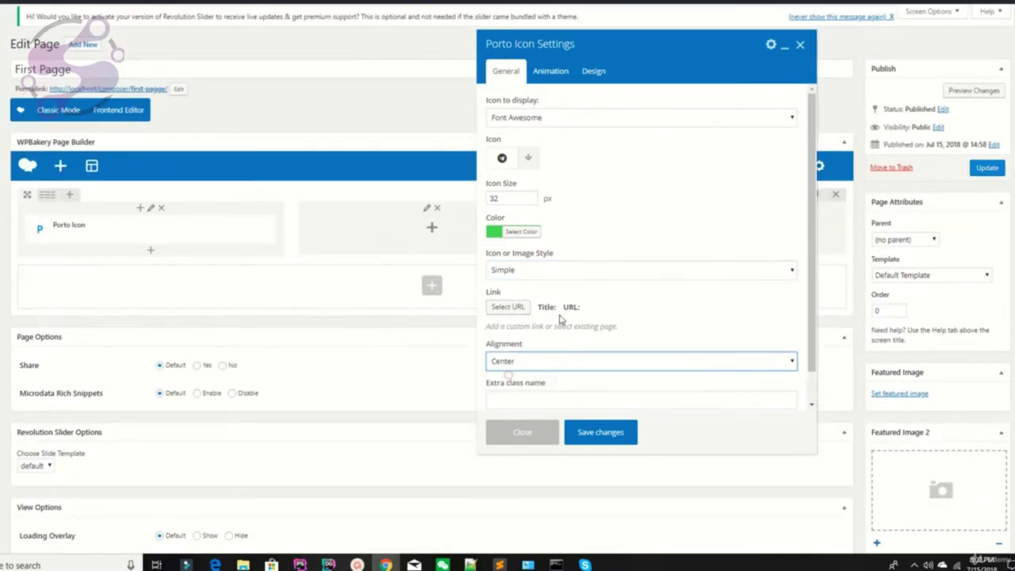
left_click(593, 430)
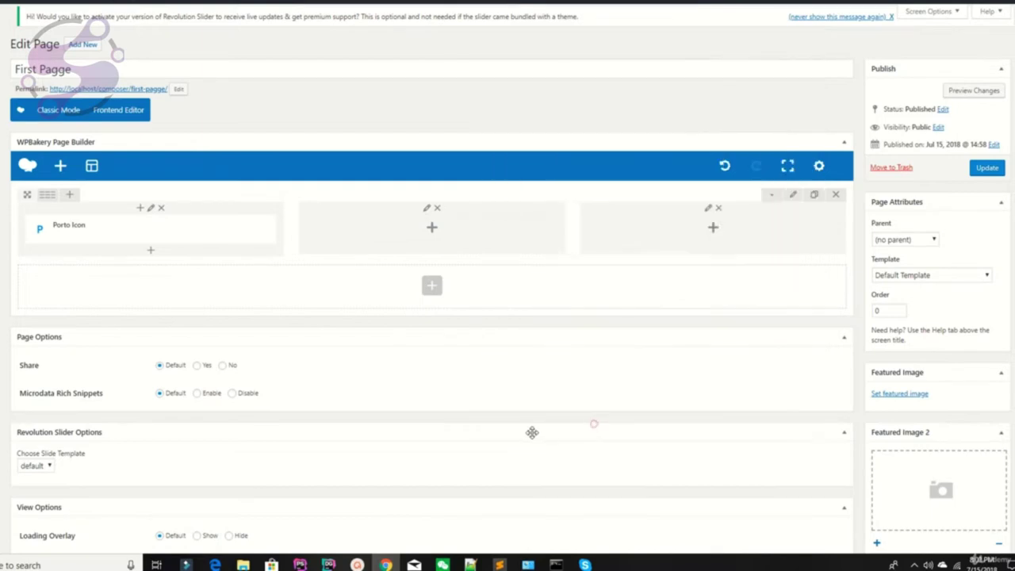
left_click(976, 92)
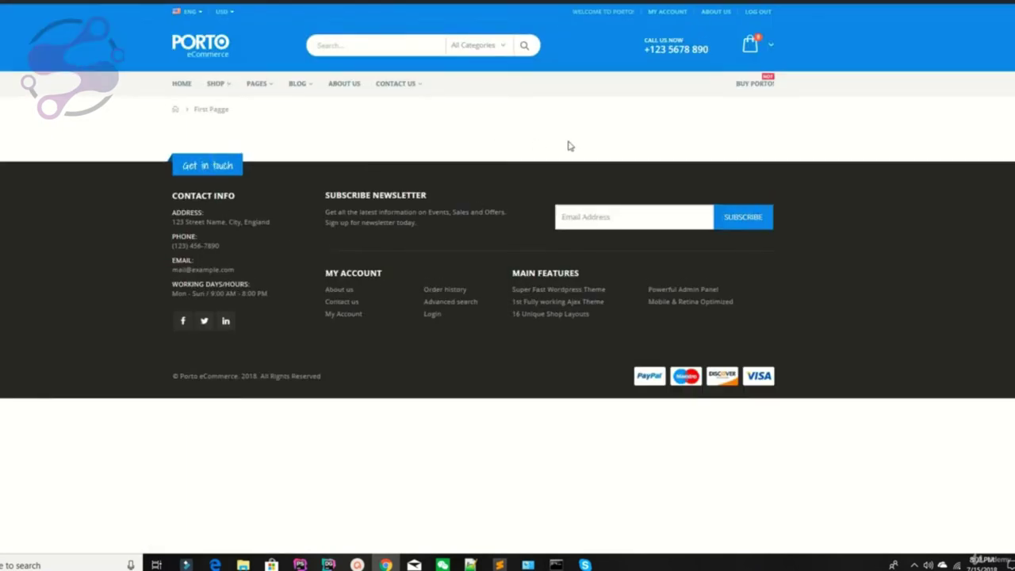
Step: Set the first column's Porto Icon size to 60 px, save its settings and check the page preview
key("ctrl+w")
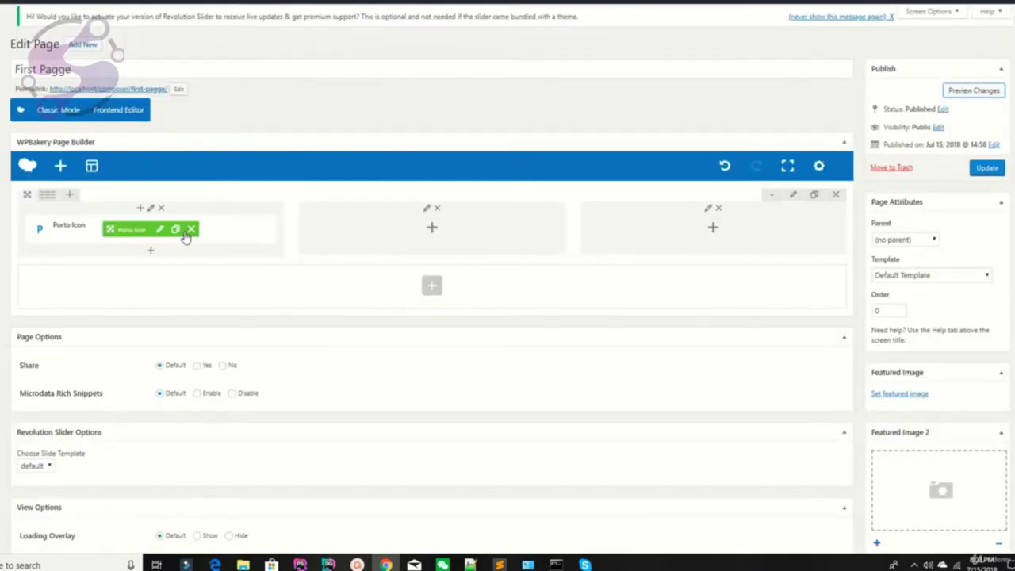
key("ctrl+Tab")
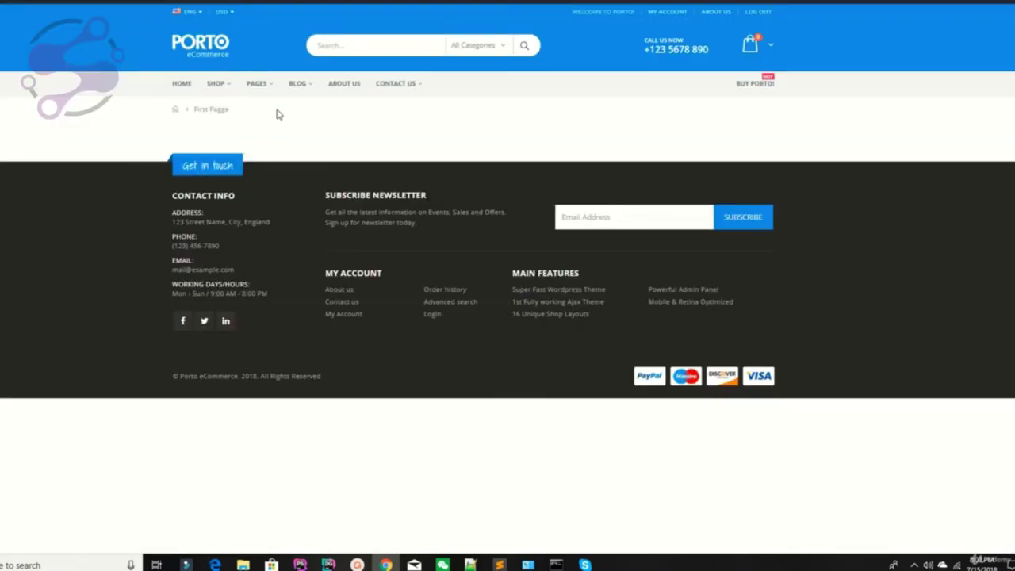
key("ctrl+shift+Tab")
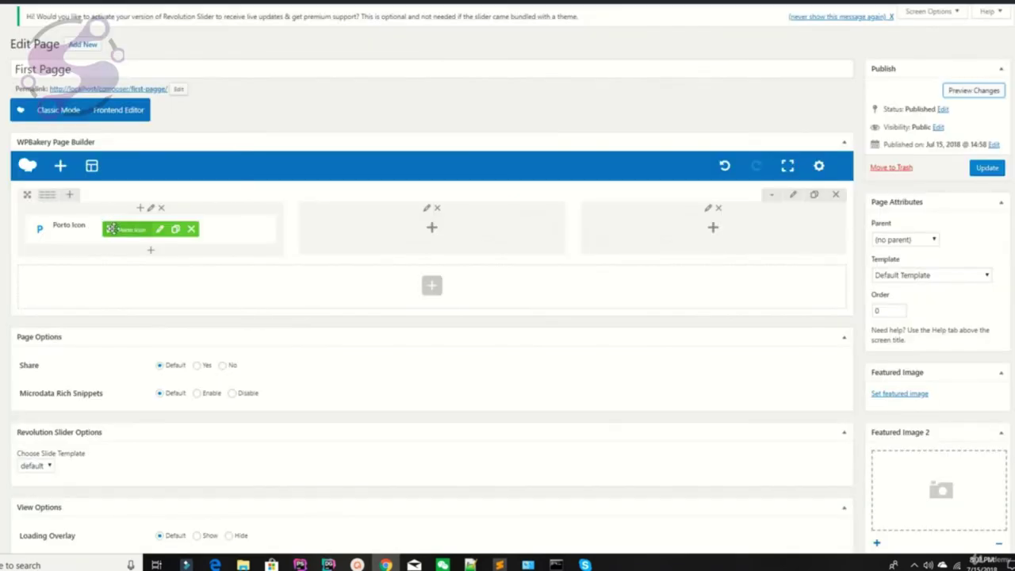
left_click(161, 229)
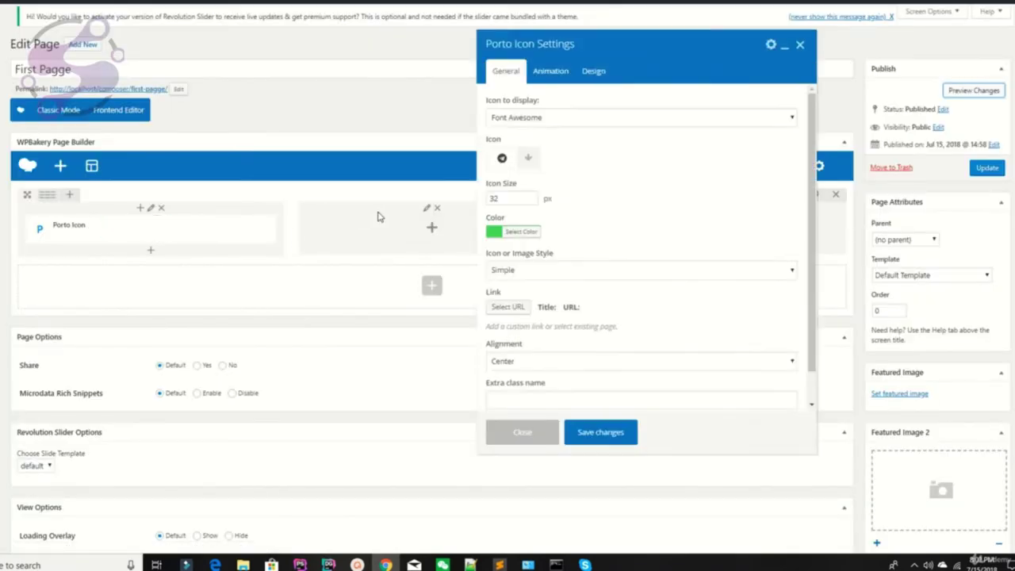
left_click(507, 198)
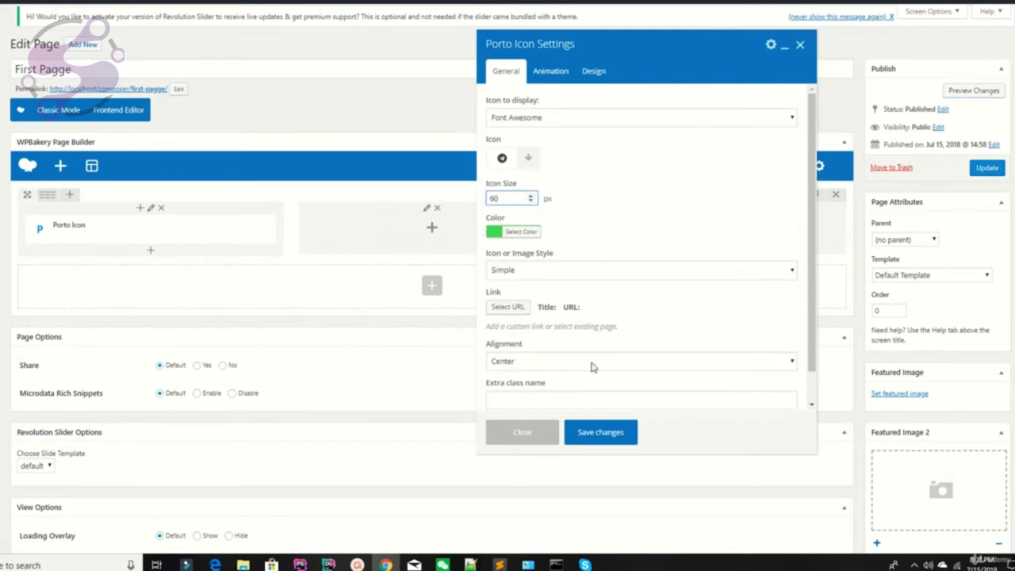
left_click(608, 436)
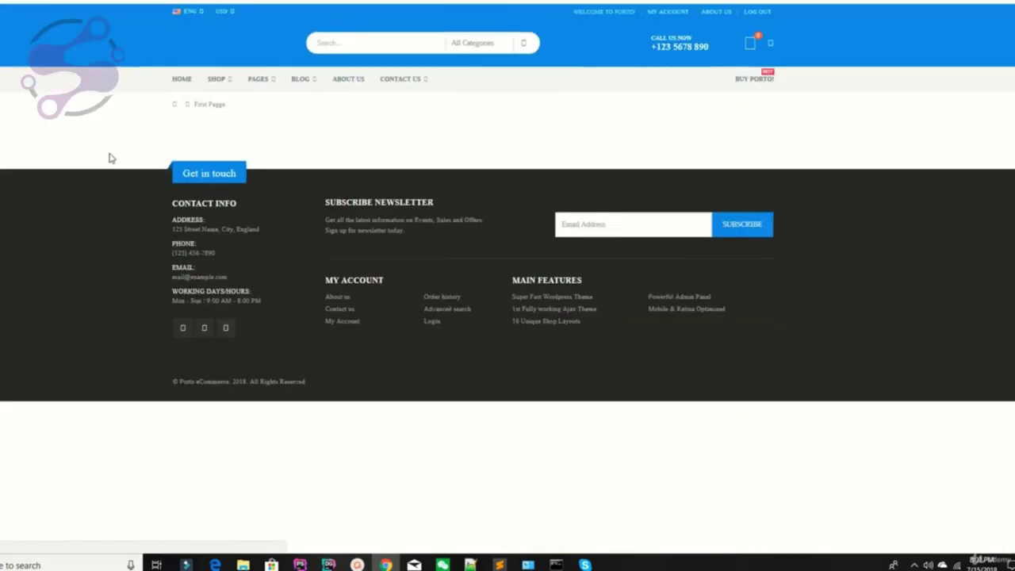
left_click_drag(231, 109, 173, 139)
right_click(172, 140)
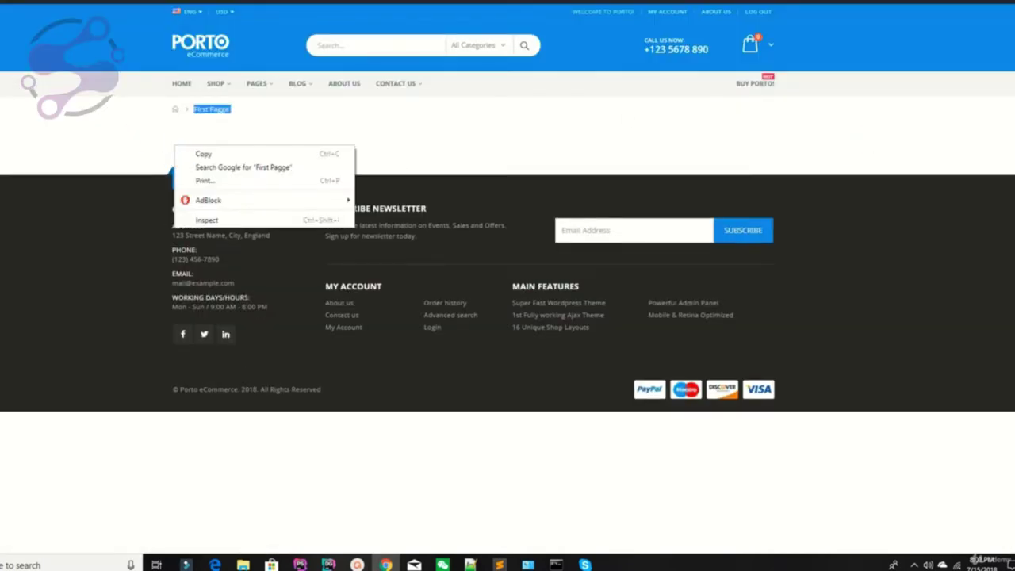
left_click(193, 150)
key("ctrl+w")
Step: Change the Porto Icon to the solid open envelope from the Font Awesome library
left_click(161, 230)
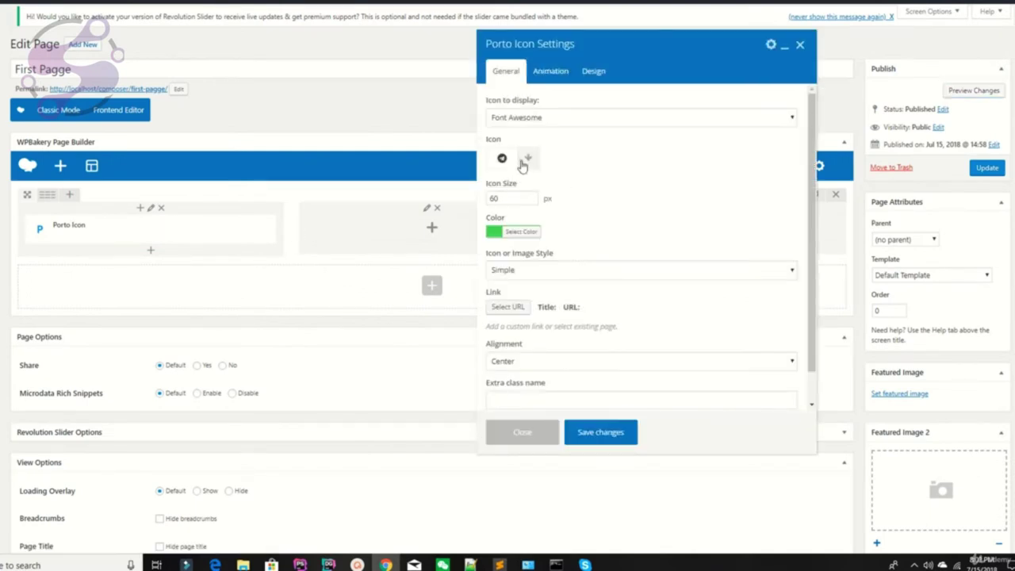
left_click(527, 159)
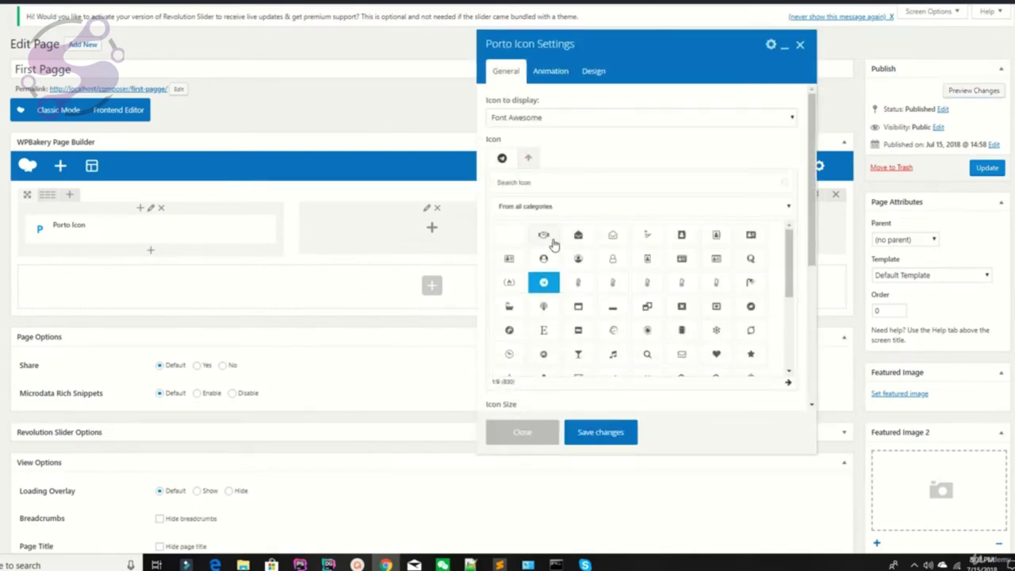
left_click(578, 235)
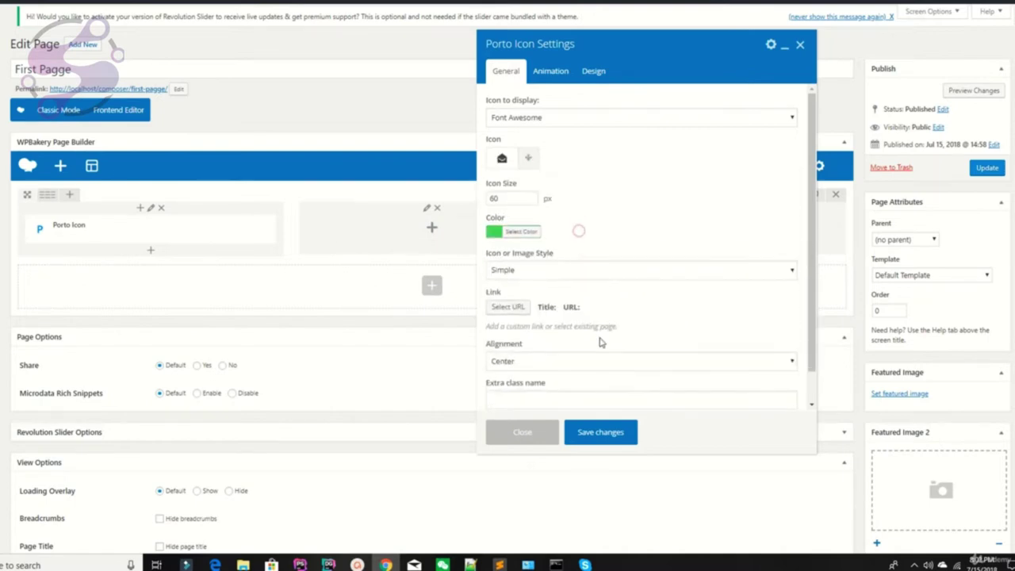
Step: Set the Porto Icon's image style to Circle Background, save its settings and preview the page changes
scroll(549, 285, "down", 1)
left_click(535, 237)
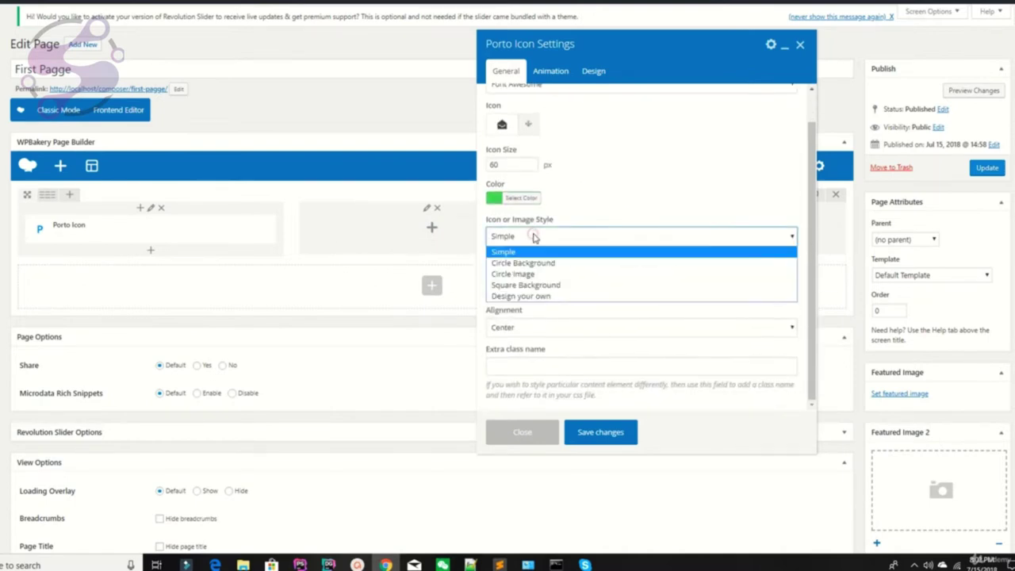
left_click(523, 262)
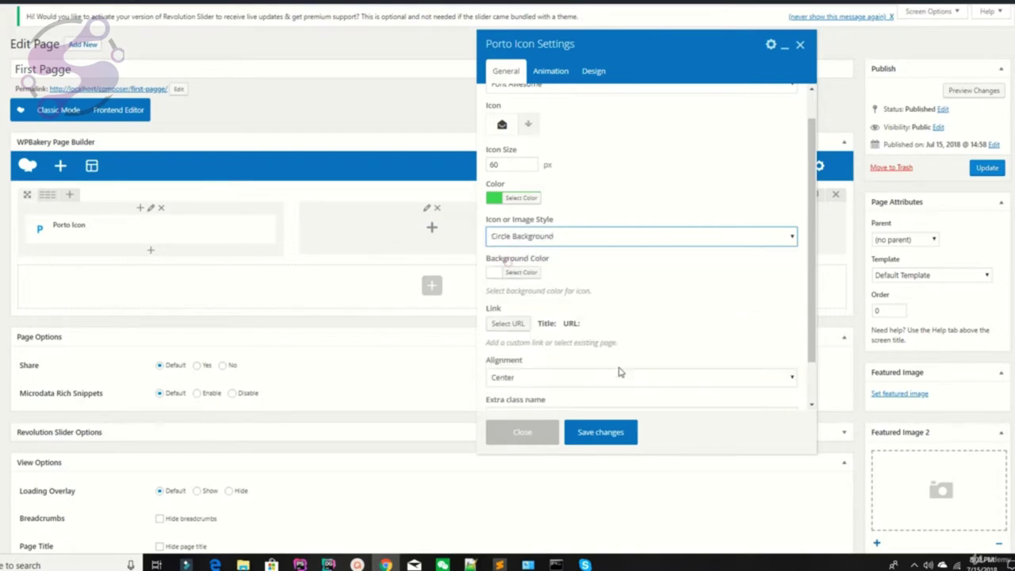
left_click(574, 432)
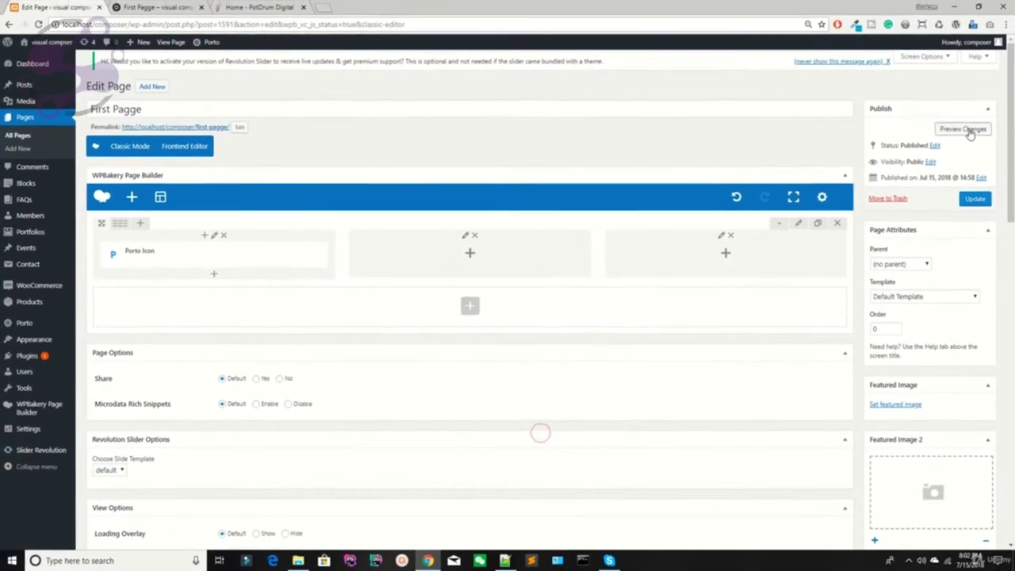
left_click(964, 130)
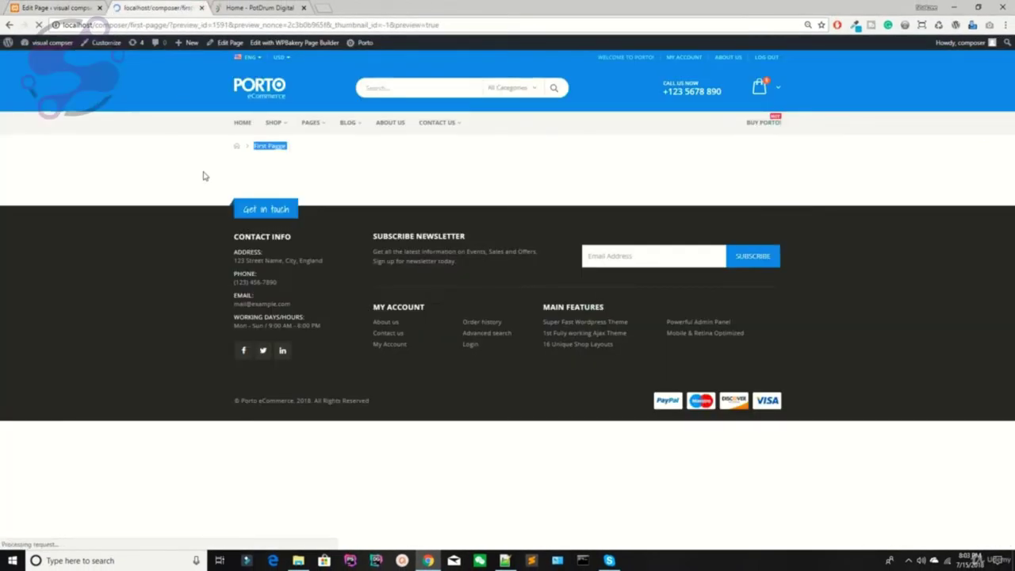
Step: Search the previewed page's source code for "fa-fa", then return to the page editor
right_click(235, 187)
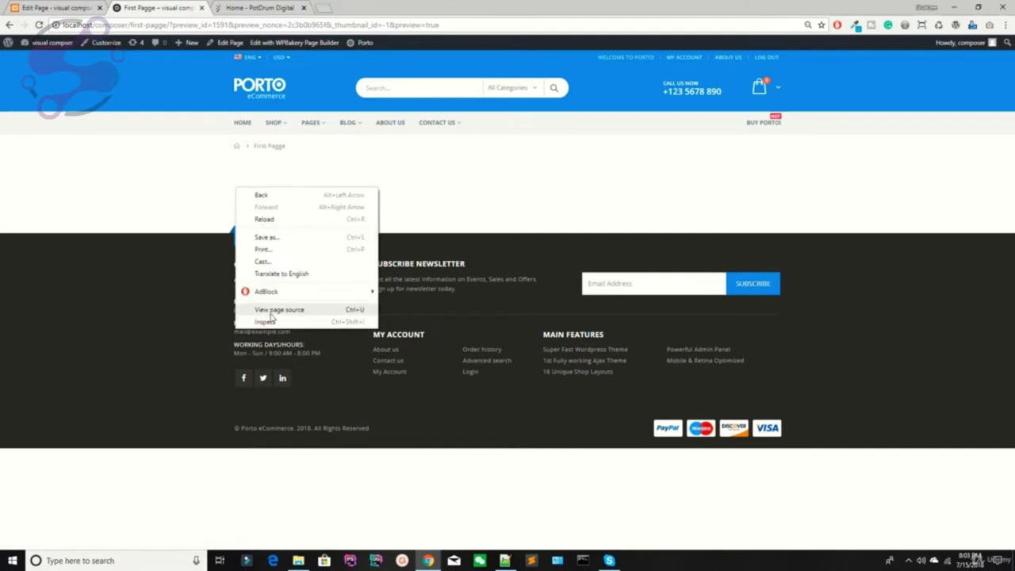
left_click(273, 309)
key("ctrl+f")
type("fa")
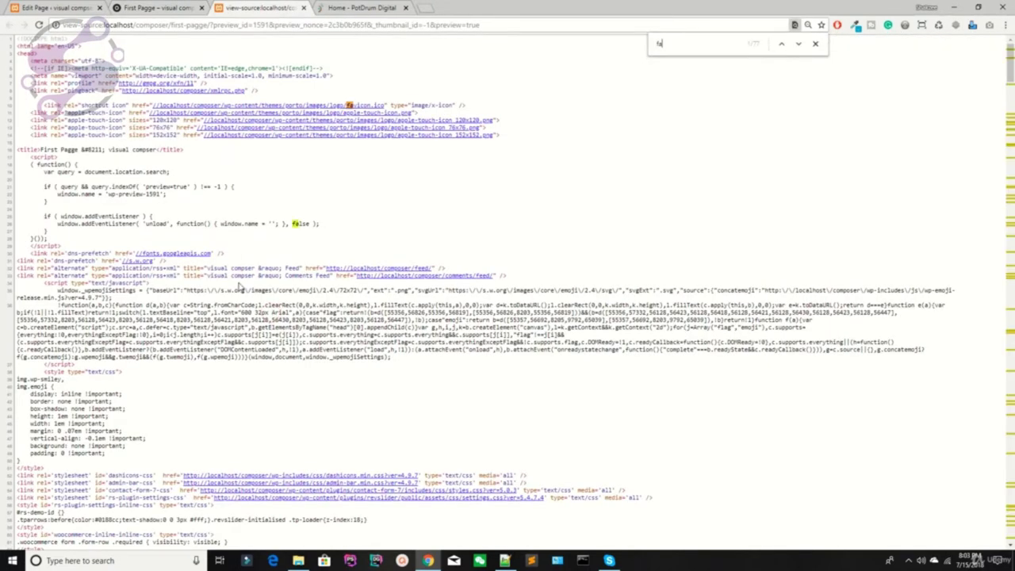
type("-fa")
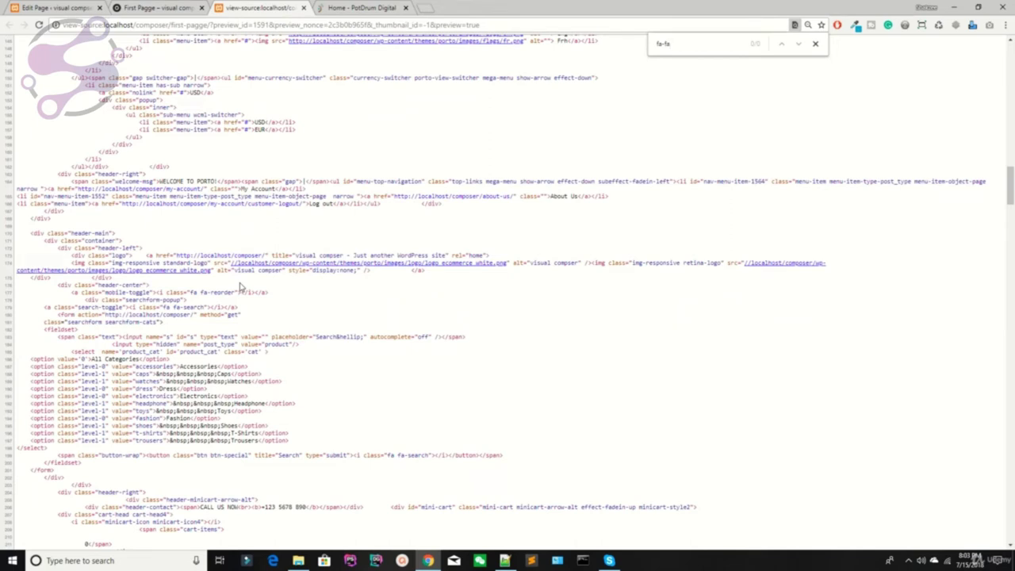
key("Escape")
left_click(146, 10)
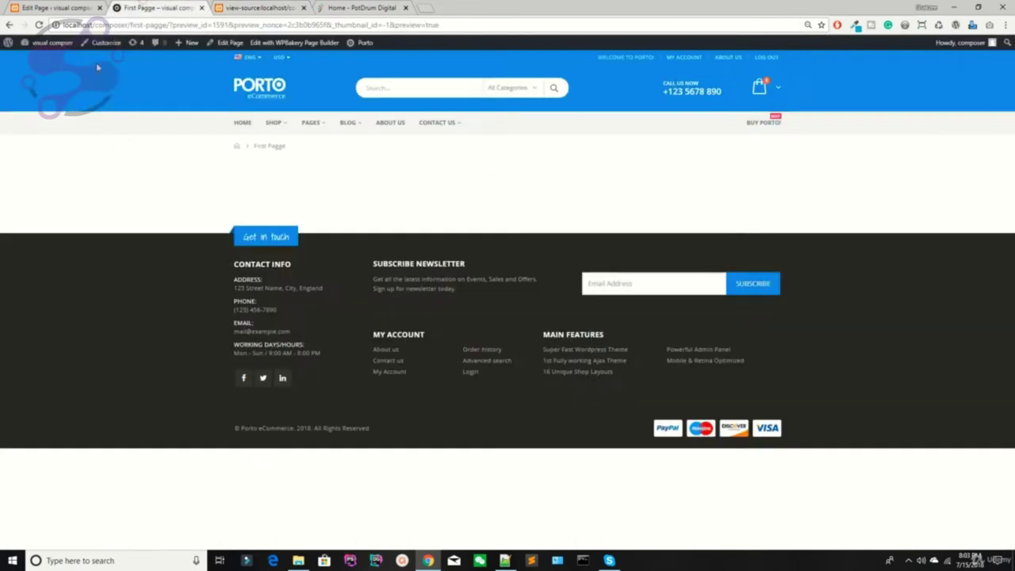
left_click(44, 7)
Step: Add a Text Block with its default text below the first column's Porto Icon and check it in the page preview
mouse_move(202, 259)
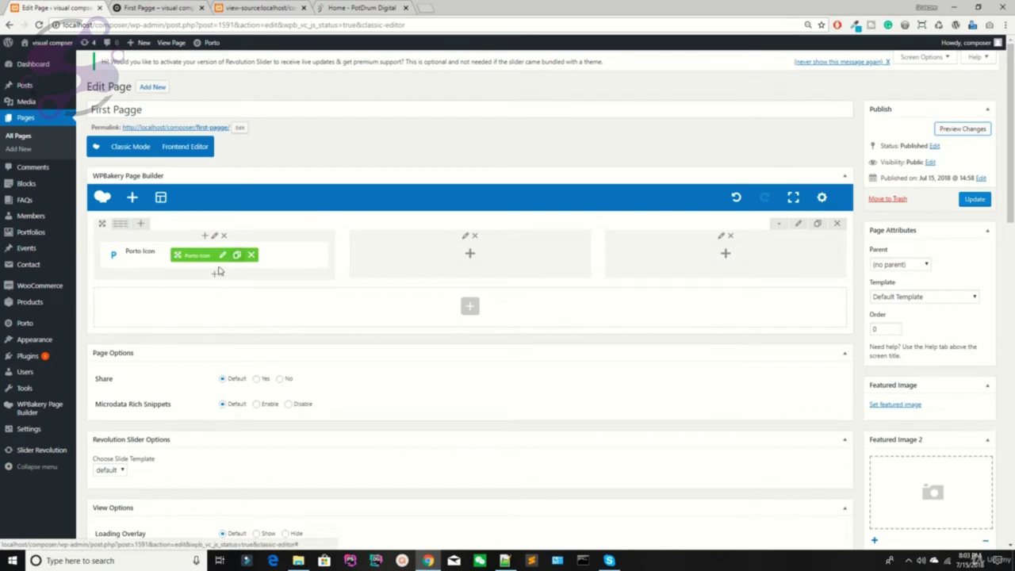
left_click(214, 274)
left_click(830, 78)
type("text")
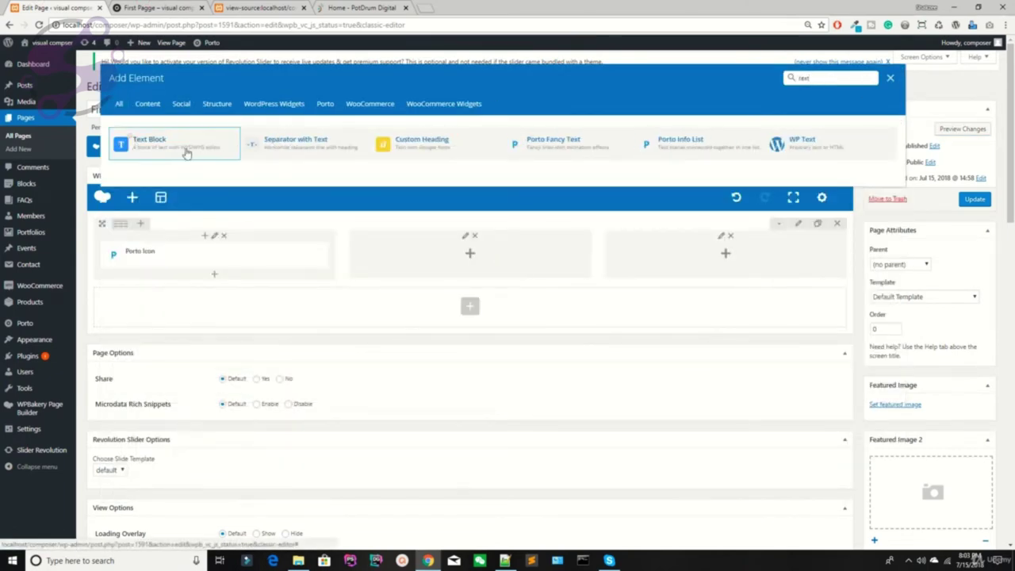
left_click(147, 143)
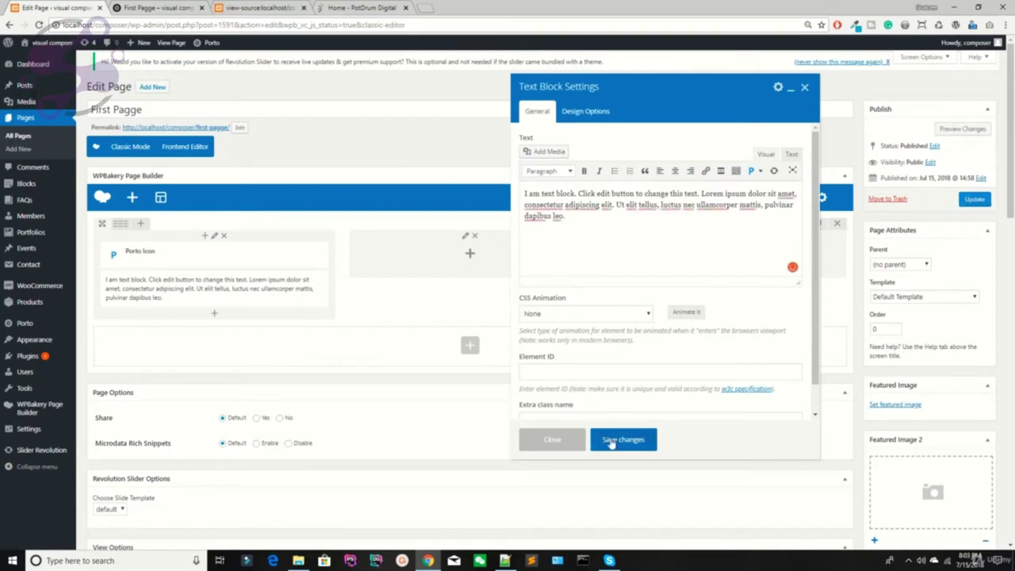
left_click(617, 439)
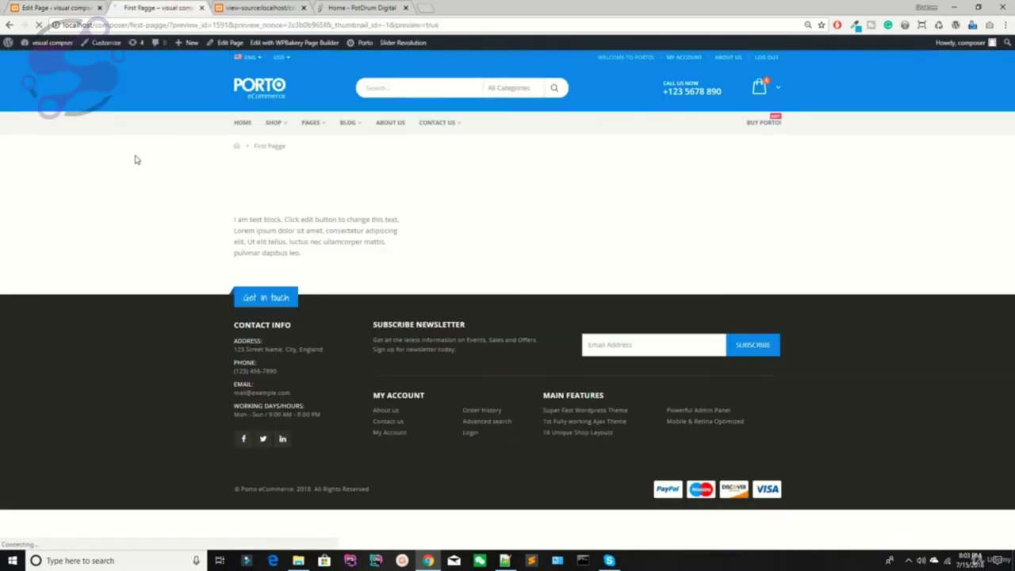
left_click_drag(299, 255, 230, 200)
left_click(230, 175)
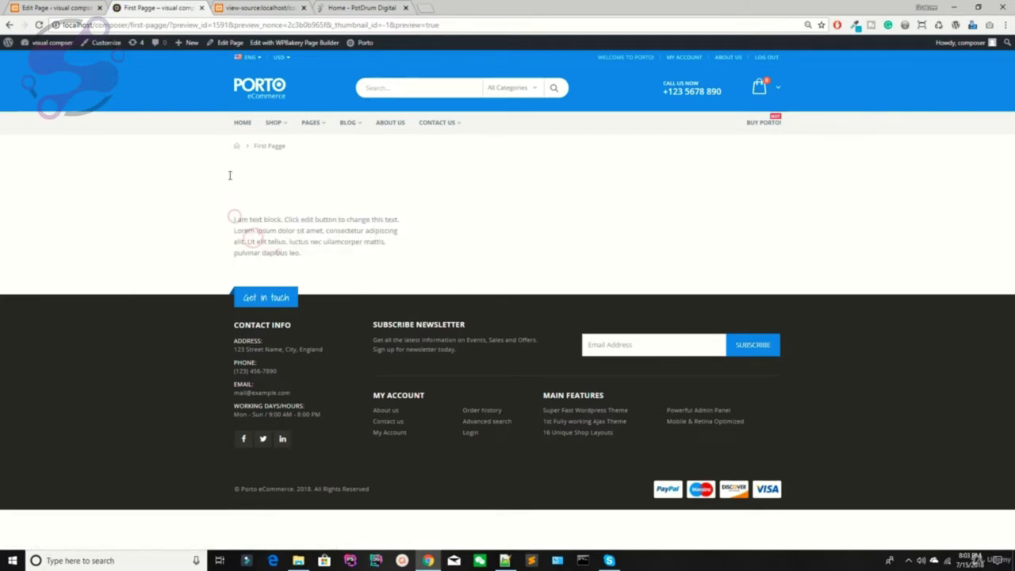
key("ctrl+shift+Tab")
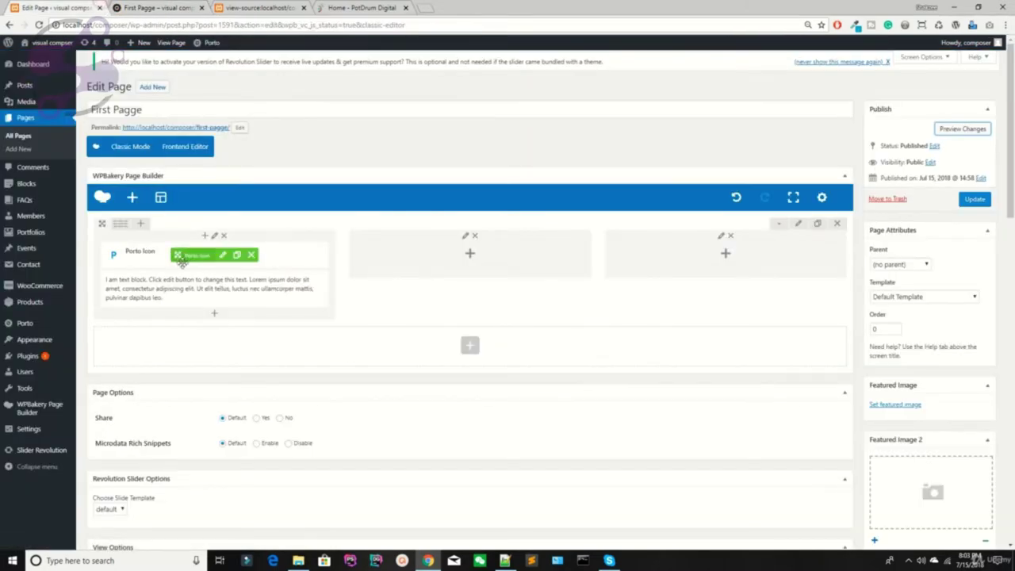
Step: Set the Porto Icon's background color to the black preset, save its settings and preview the page changes
left_click(222, 254)
scroll(626, 214, "down", 1)
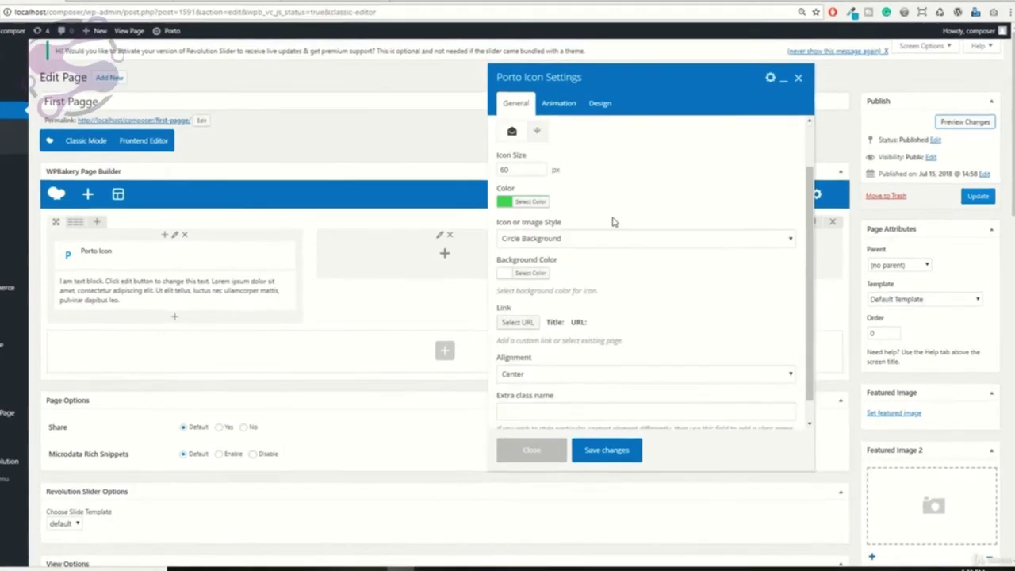
left_click(554, 276)
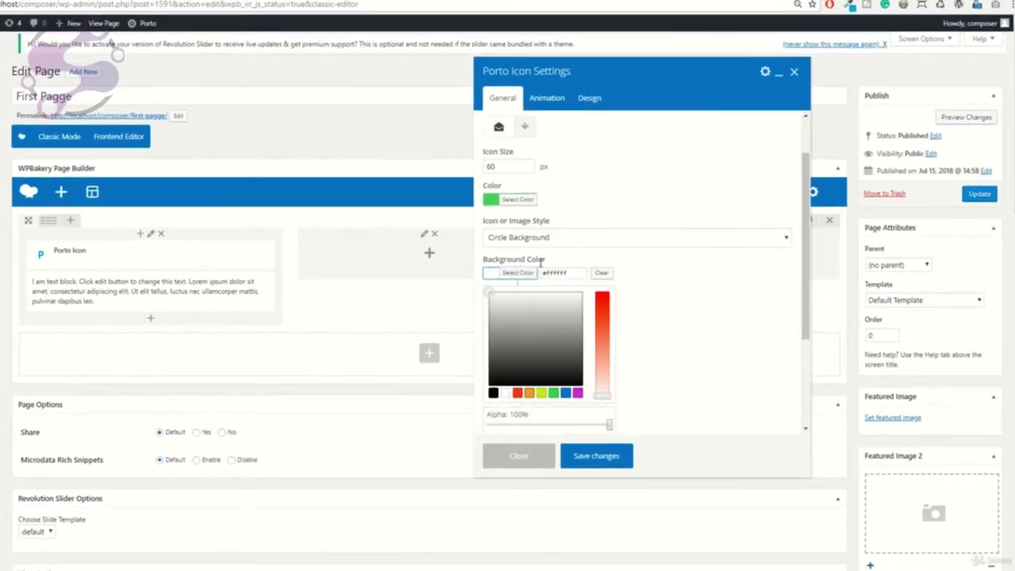
left_click(492, 393)
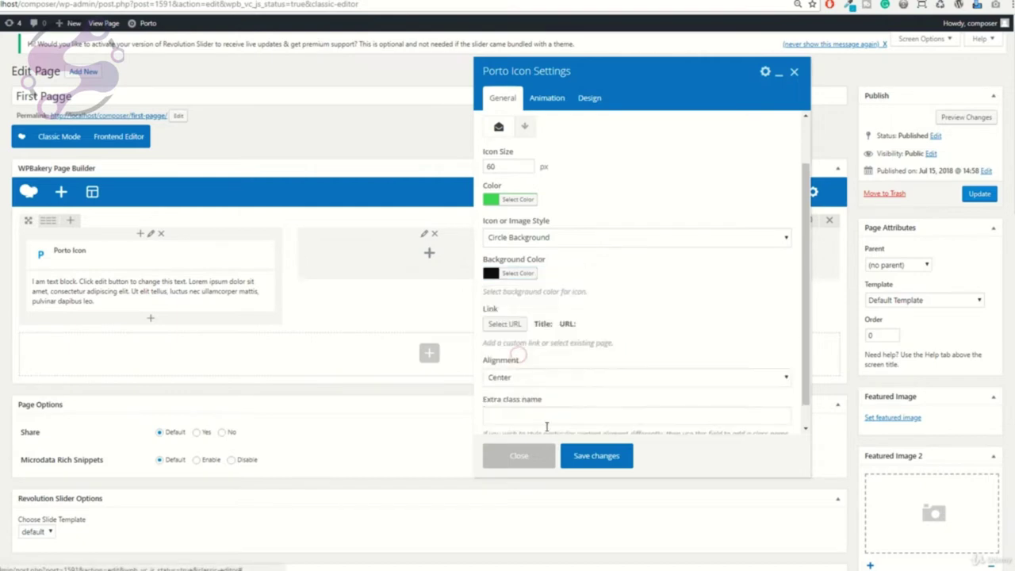
left_click(600, 459)
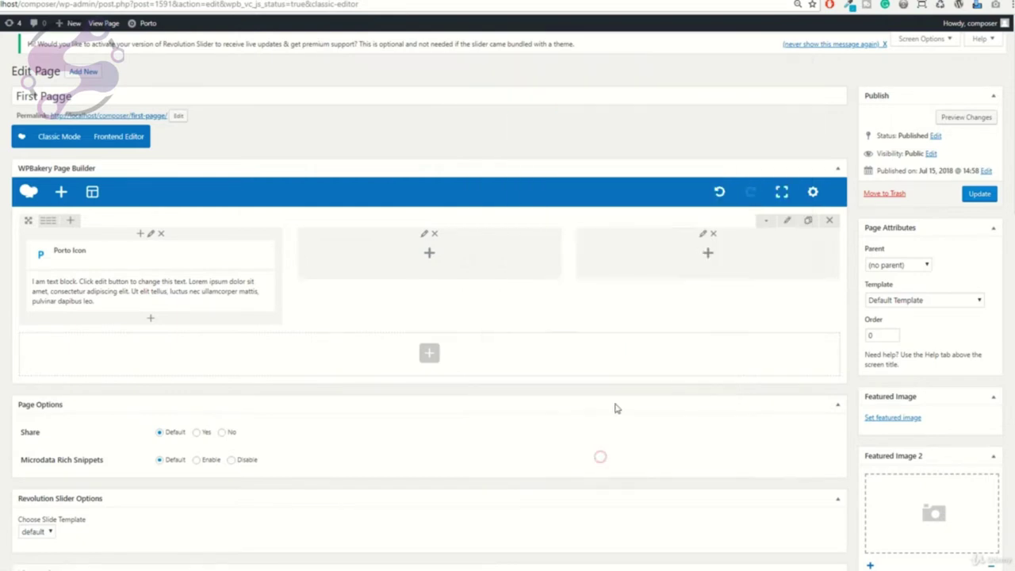
left_click(966, 117)
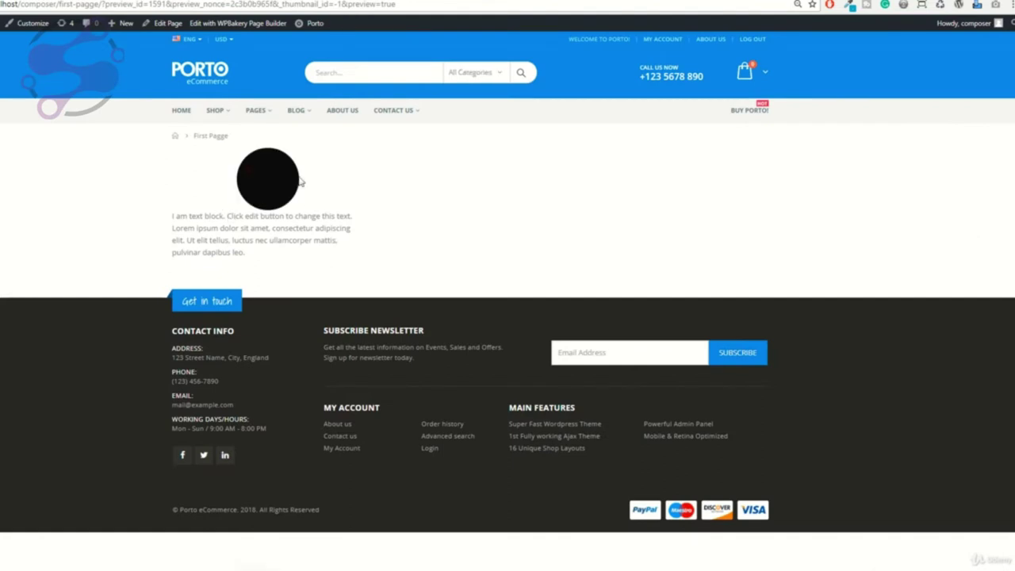
key("ctrl+w")
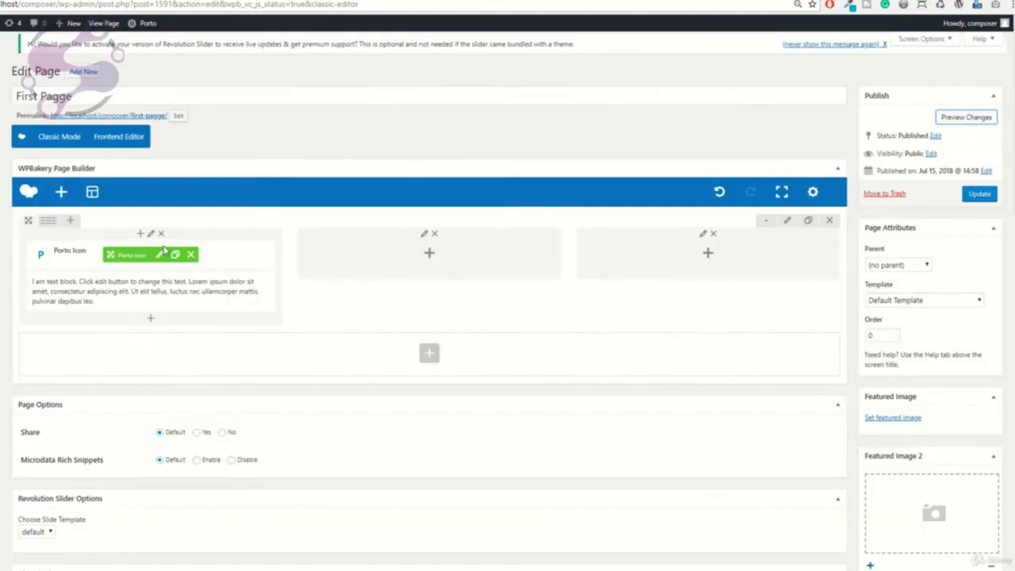
Step: Set the Porto Icon's color to the white preset and save its settings
left_click(160, 255)
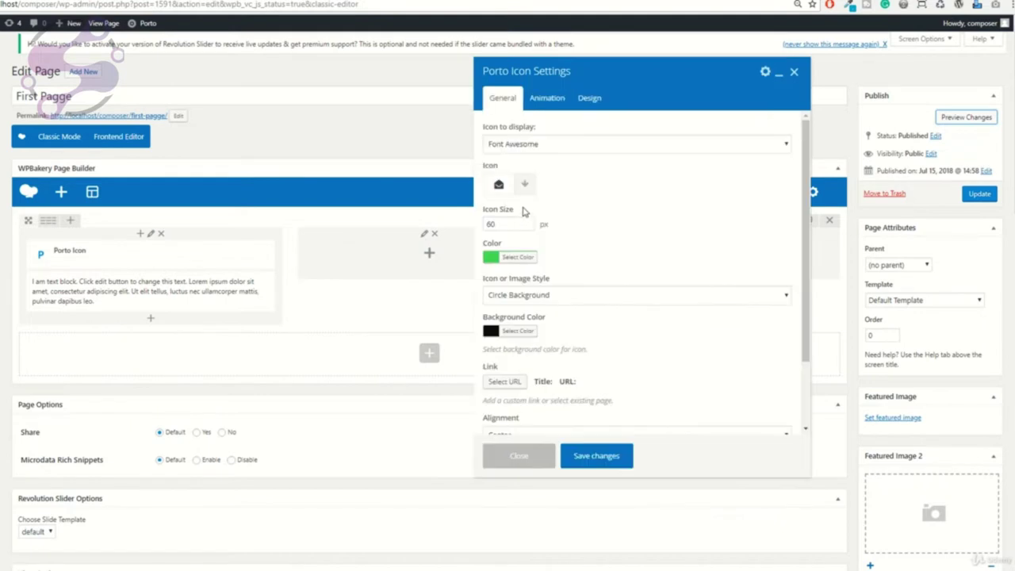
left_click(515, 257)
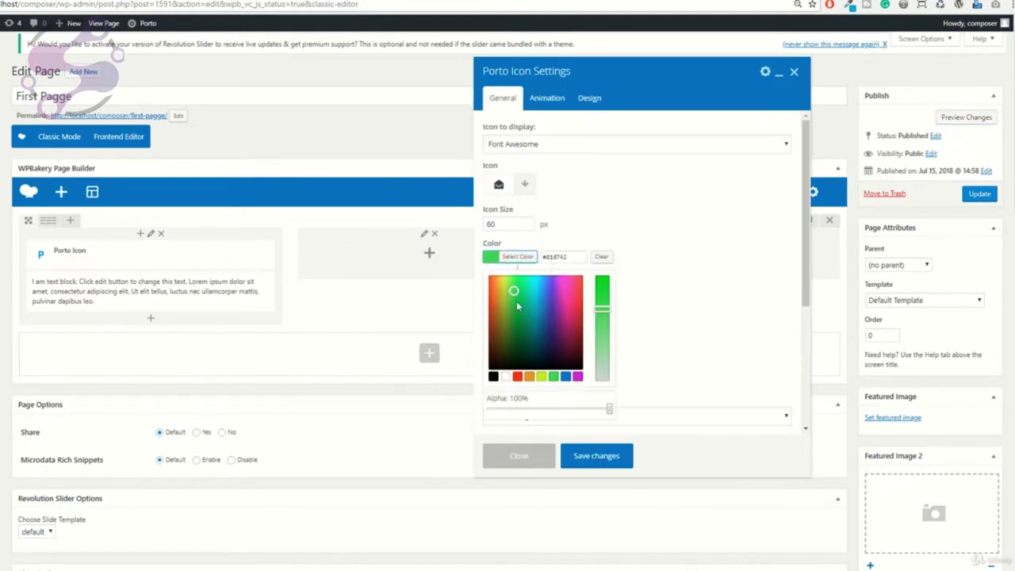
left_click(505, 376)
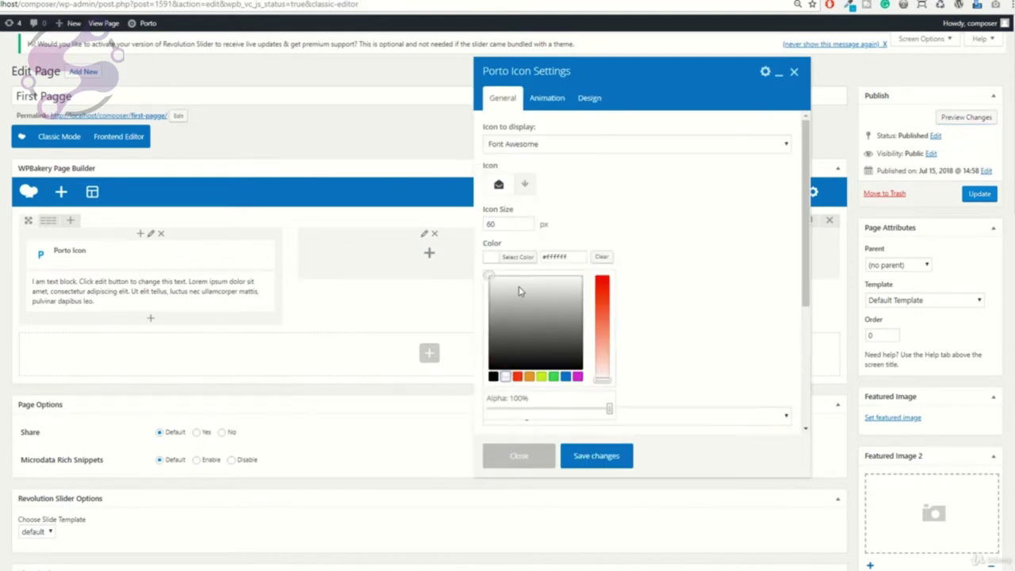
left_click(599, 456)
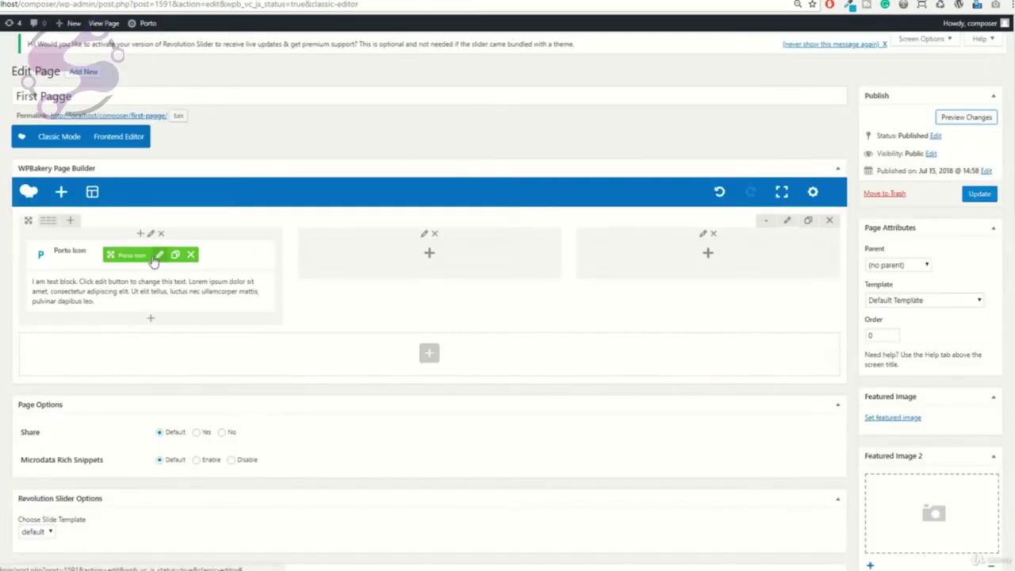
Step: Switch the Porto Icon's icon library to Porto Icon, choose the solid heart icon, save the settings and preview the page changes
left_click(156, 257)
scroll(580, 293, "down", 3)
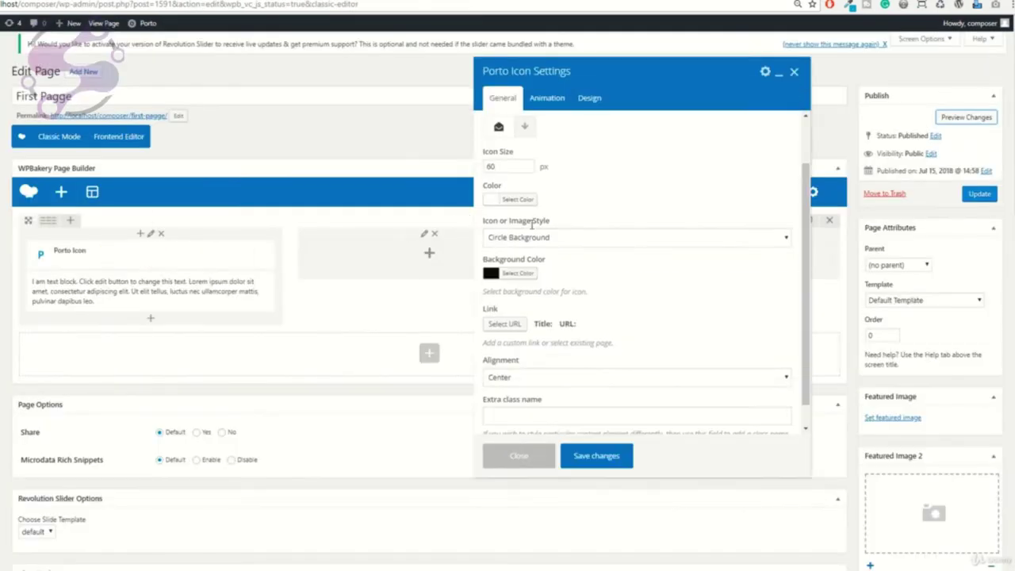
left_click(517, 389)
scroll(524, 238, "up", 3)
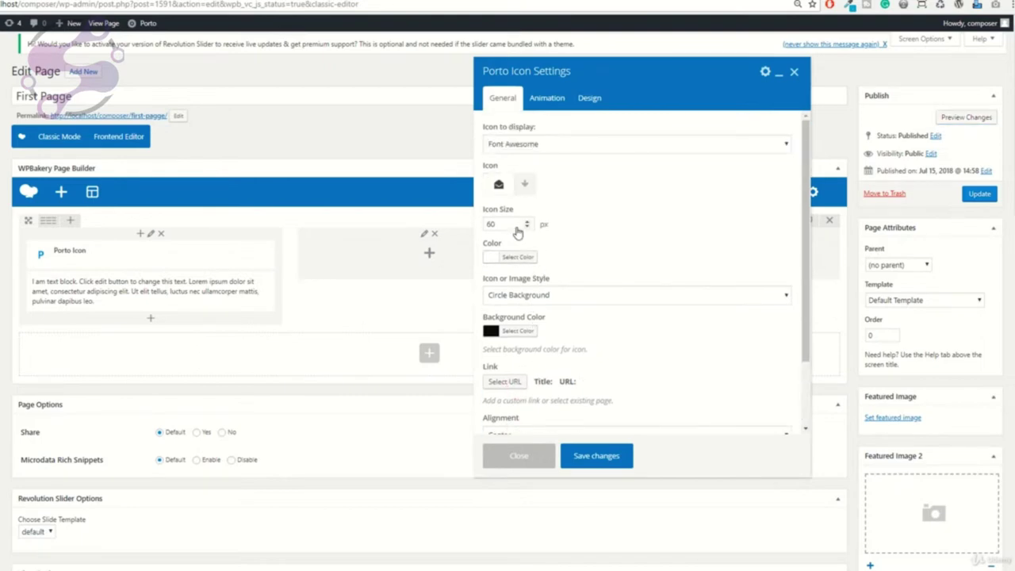
left_click(535, 143)
left_click(521, 171)
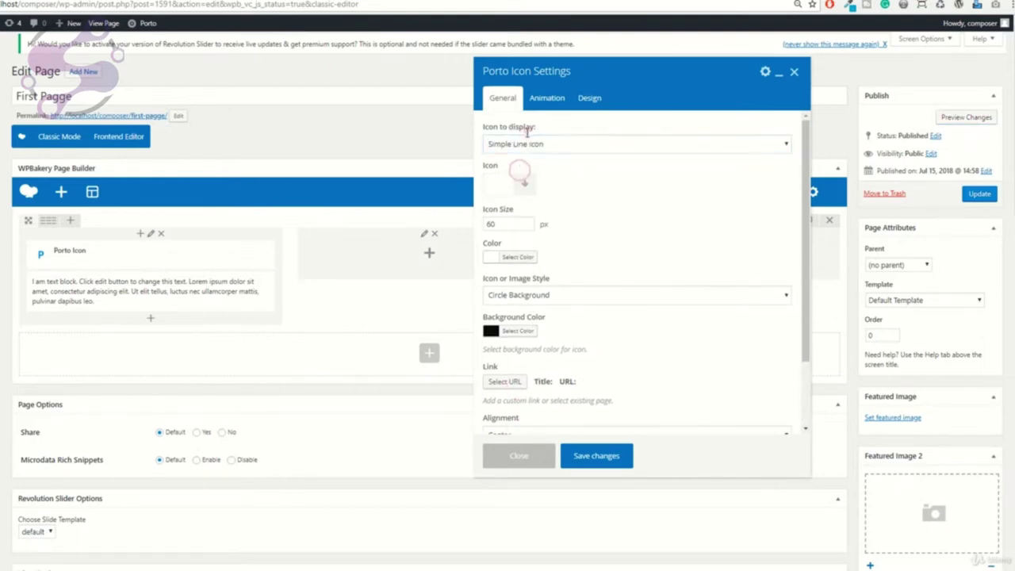
left_click(527, 144)
left_click(528, 181)
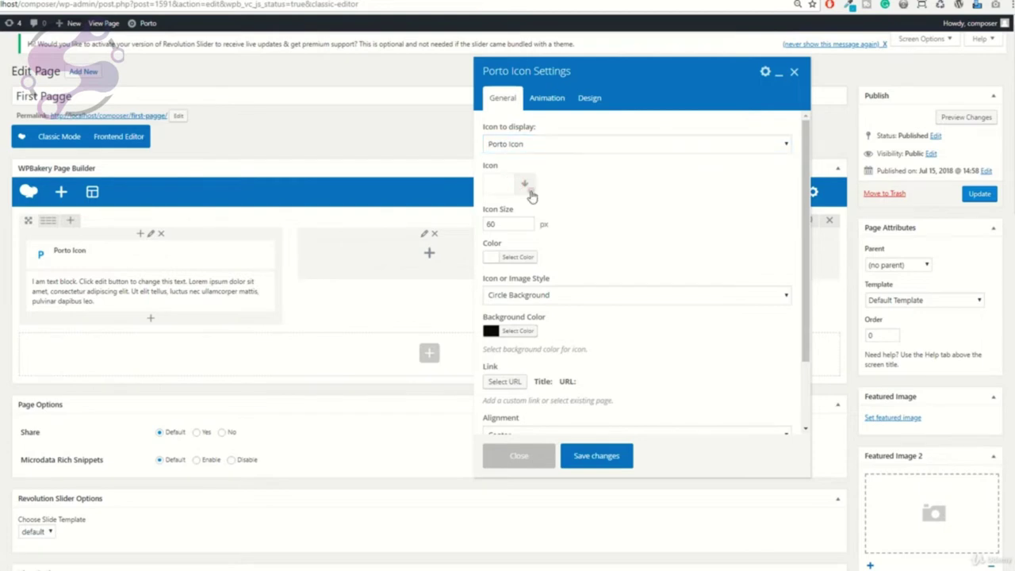
left_click(526, 188)
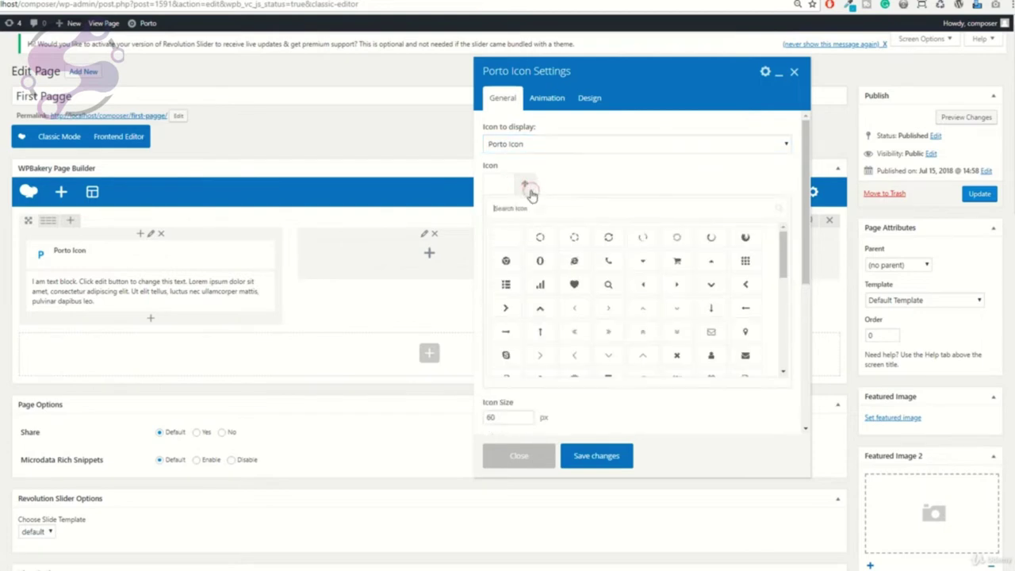
left_click(574, 284)
left_click(596, 456)
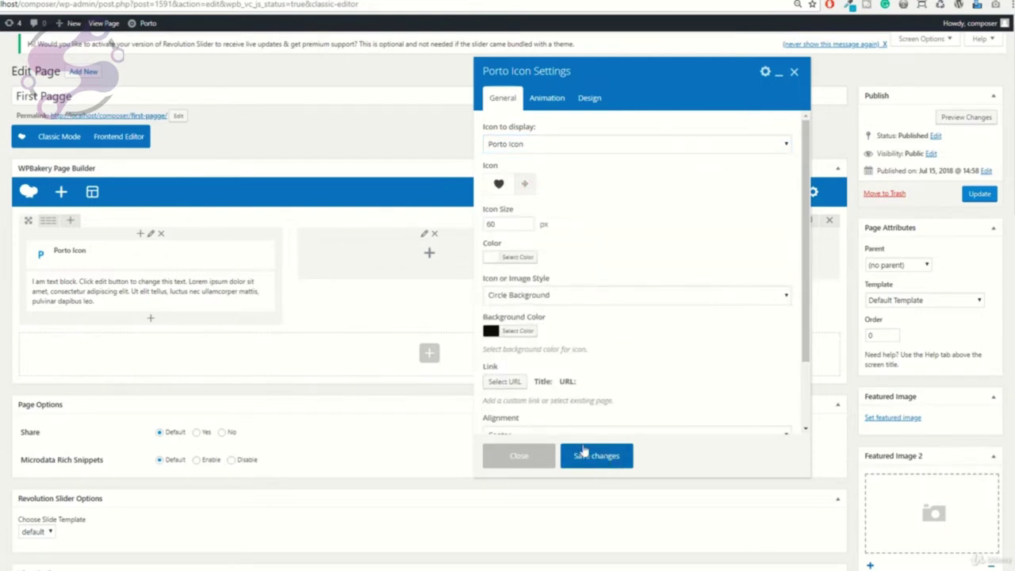
left_click(981, 118)
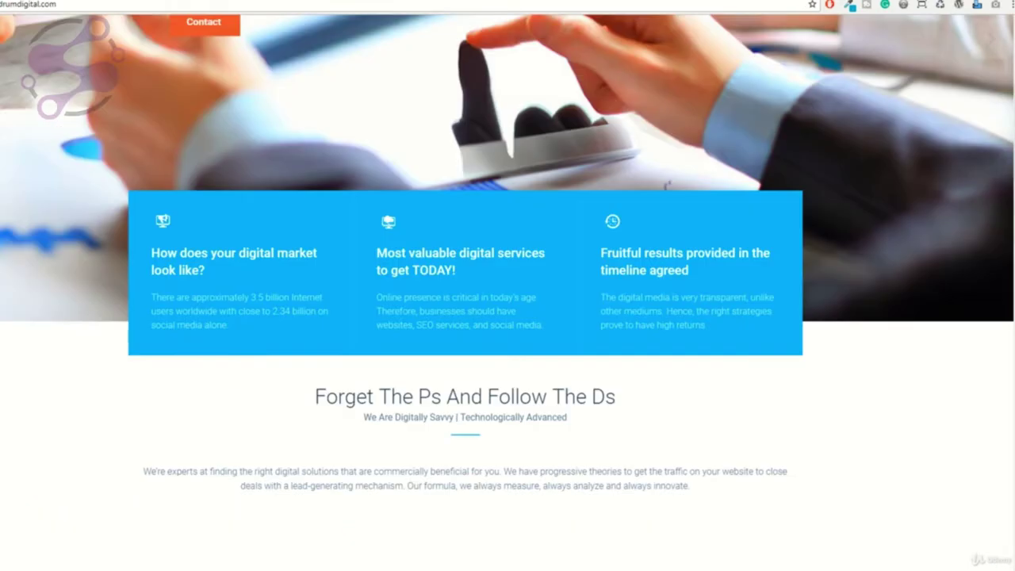
Step: Copy the first column's heading text on potdrumdigital.com and add an untitled Porto Headings element below the first column's text block
left_click_drag(181, 229, 223, 275)
key("ctrl+c")
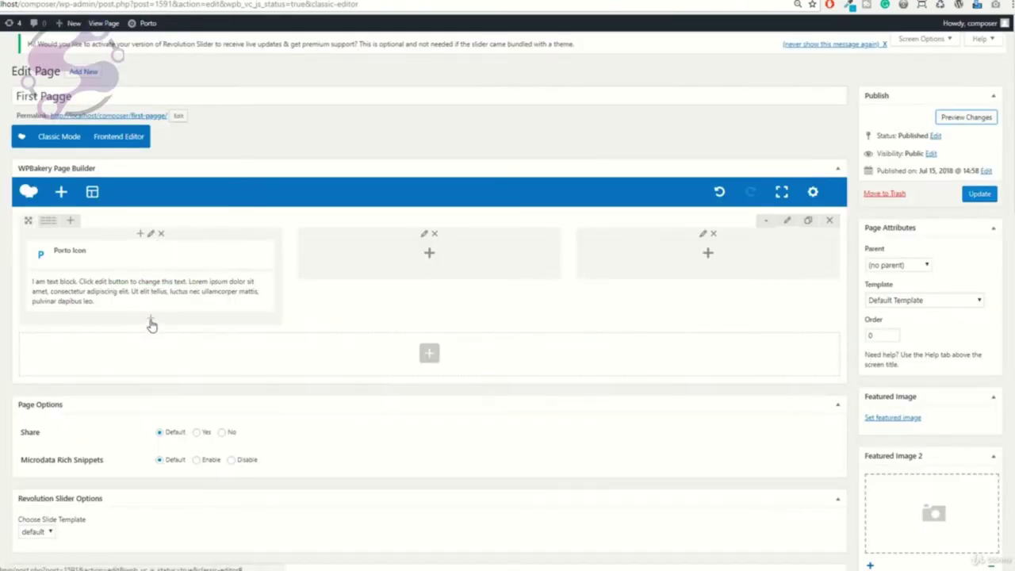
left_click(151, 319)
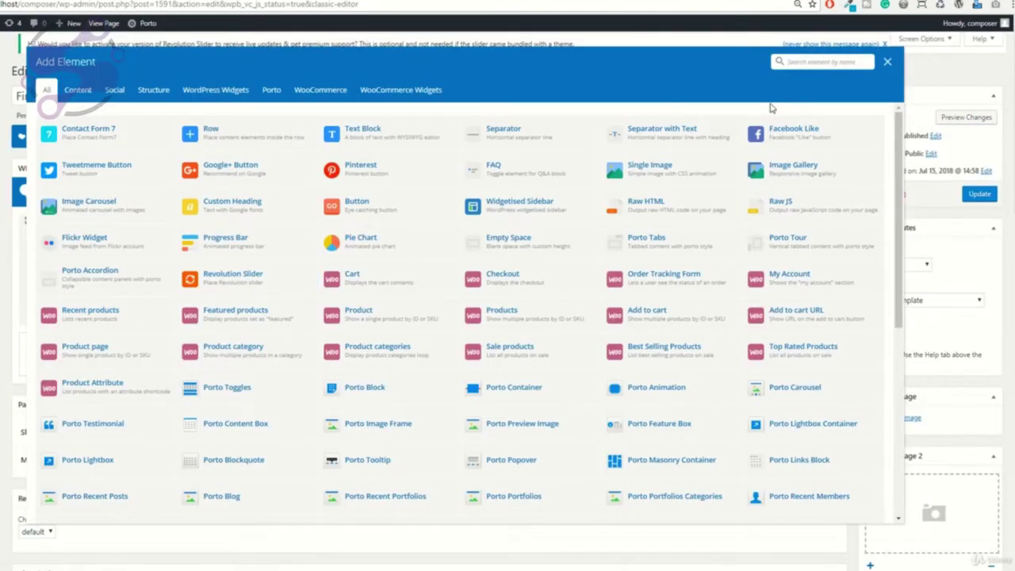
type("headi")
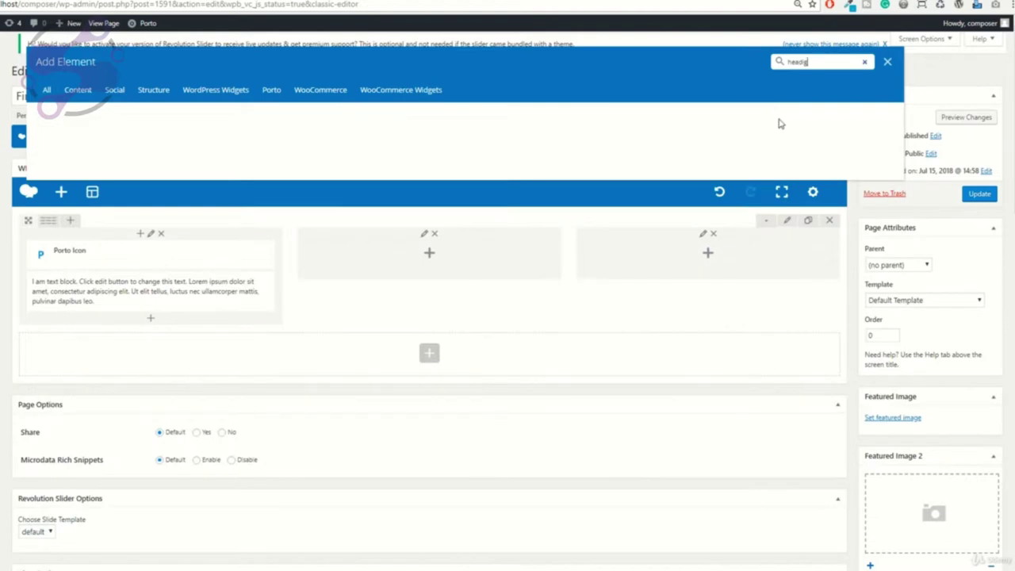
key("BackSpace")
key("BackSpace")
key("BackSpace")
key("BackSpace")
type("hea")
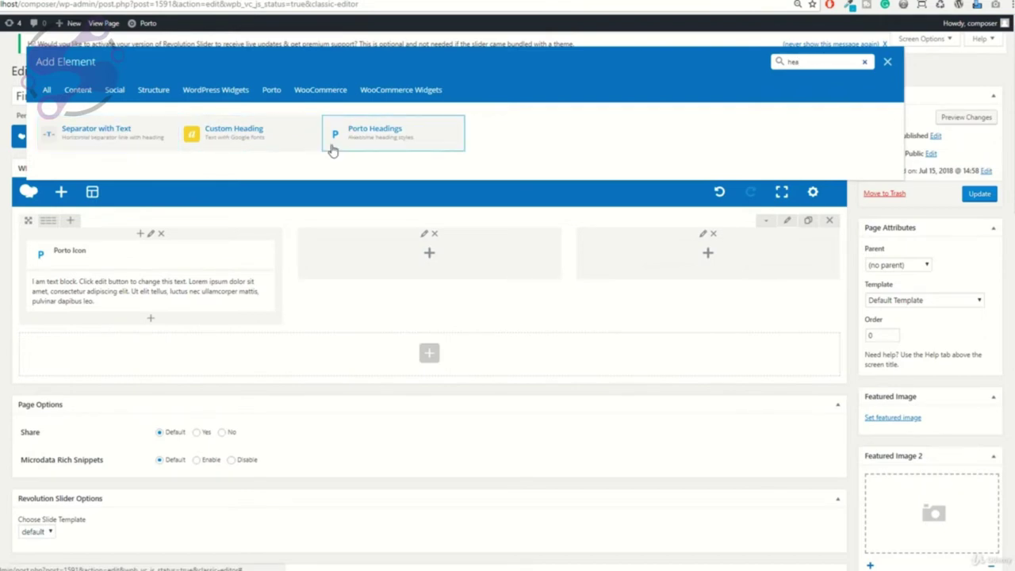
left_click(356, 143)
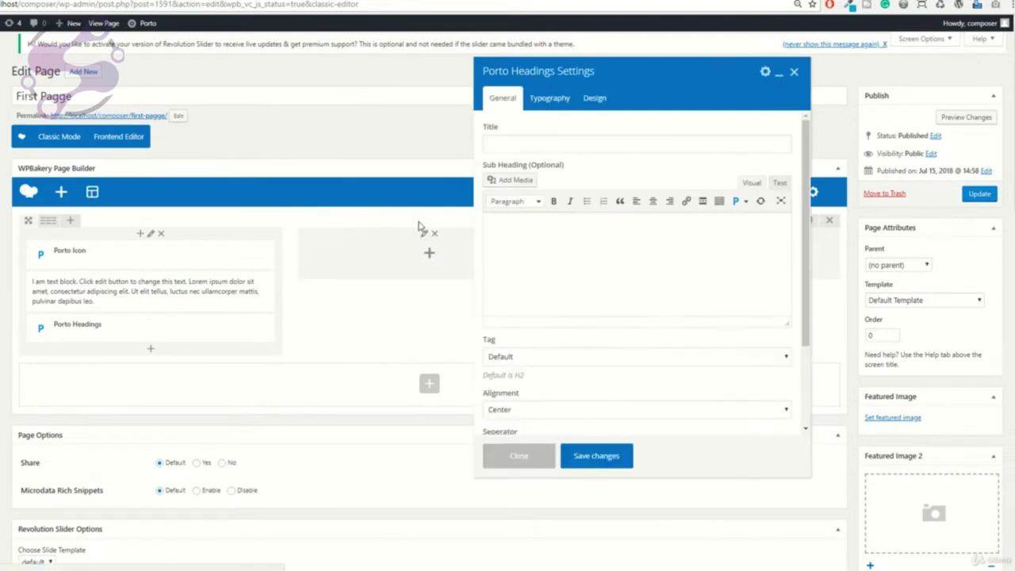
left_click(524, 146)
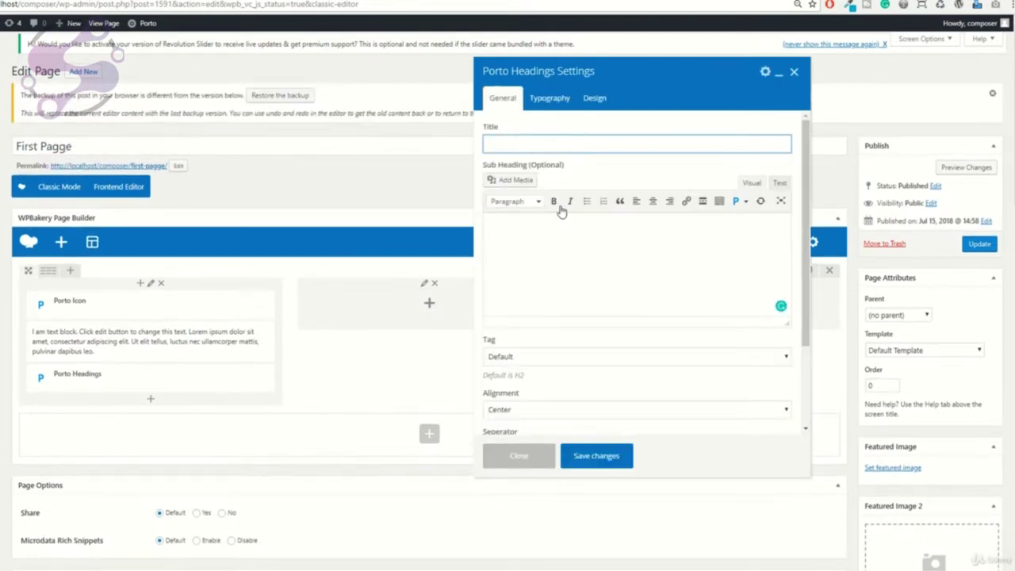
left_click(520, 460)
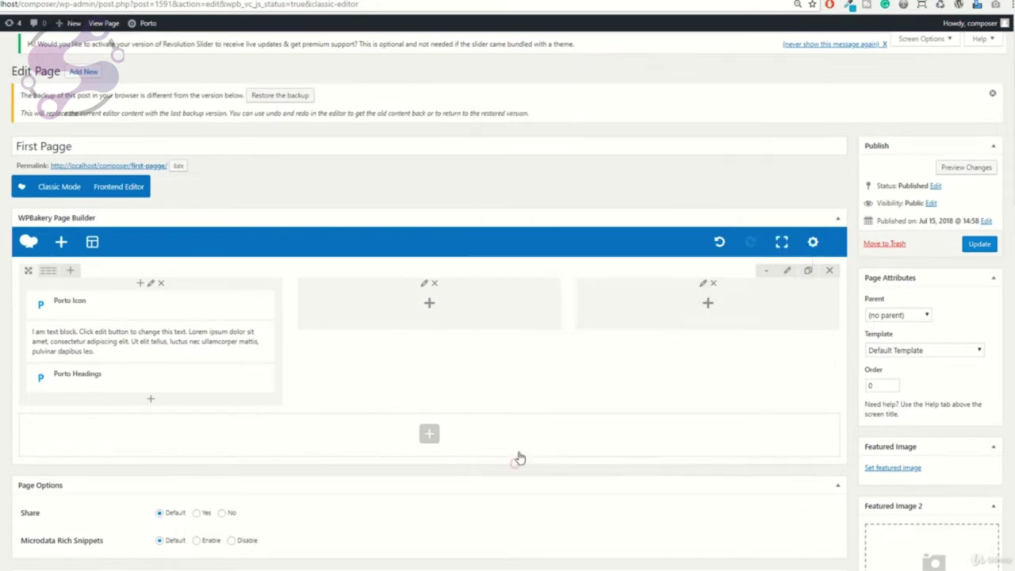
Step: Set the Porto Headings title to "How does your digital market look like?" from the reference site, save the settings and preview the page
left_click(166, 378)
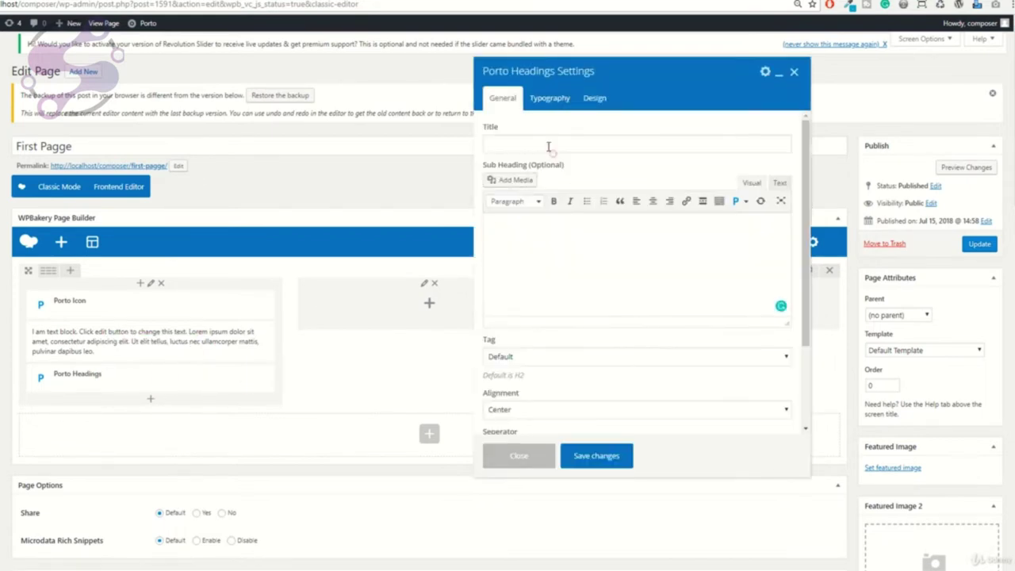
left_click(552, 146)
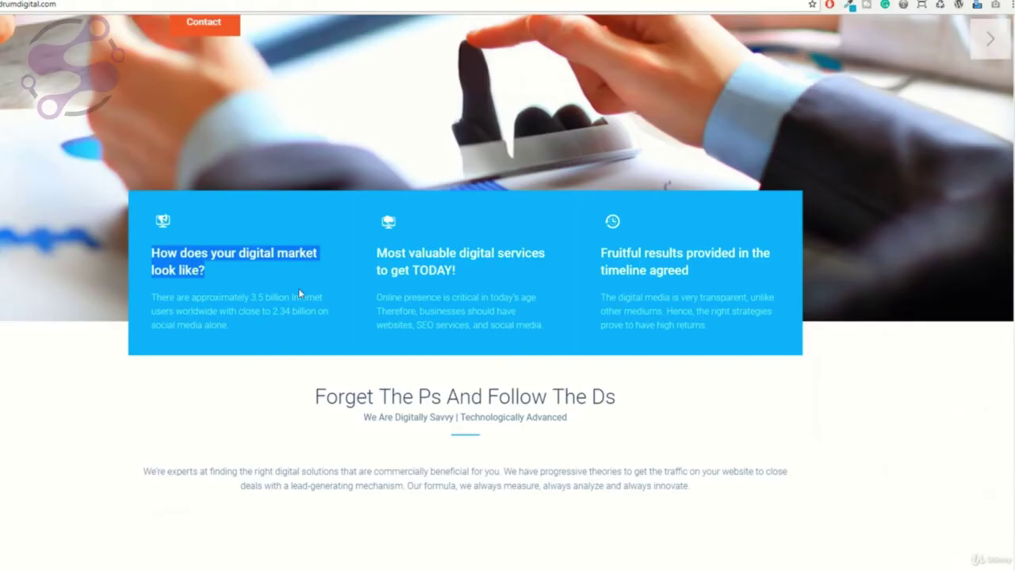
left_click_drag(303, 274, 150, 253)
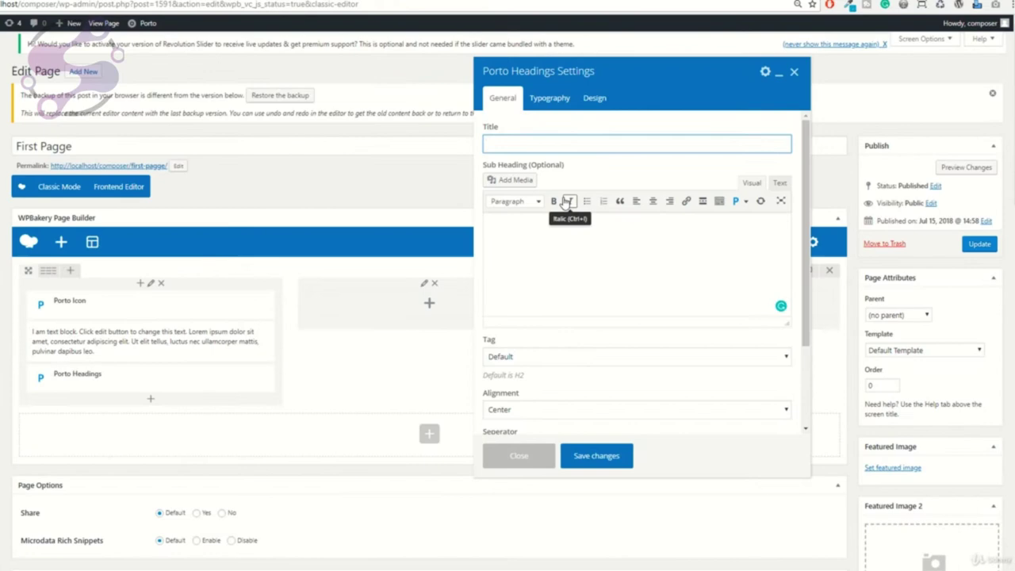
key("ctrl+v")
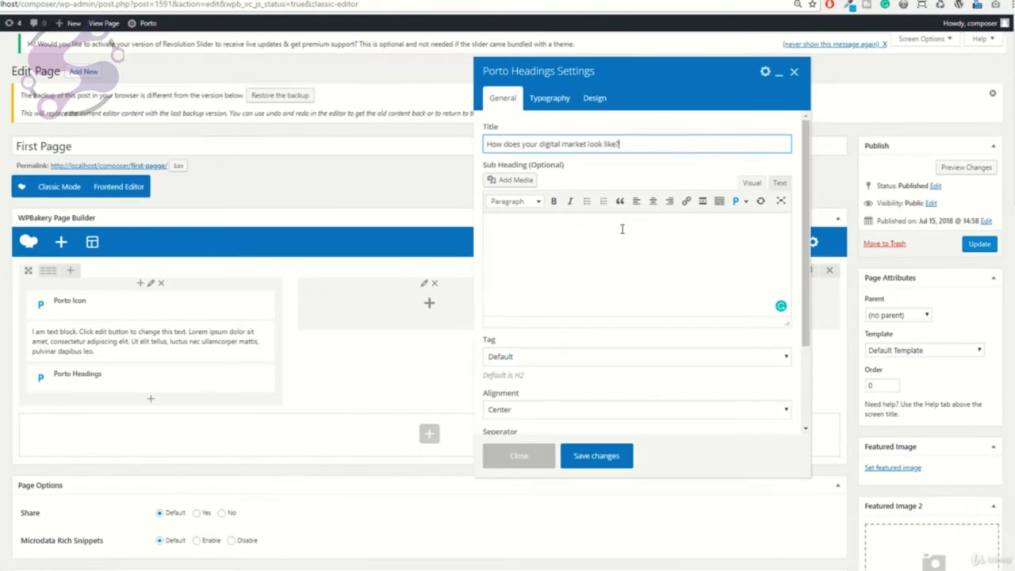
left_click(597, 453)
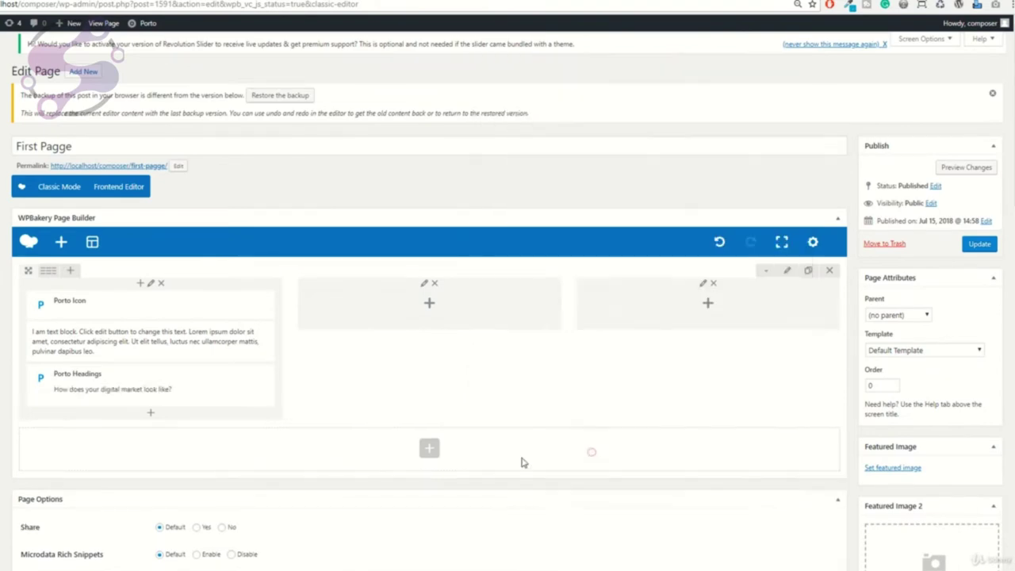
left_click(966, 167)
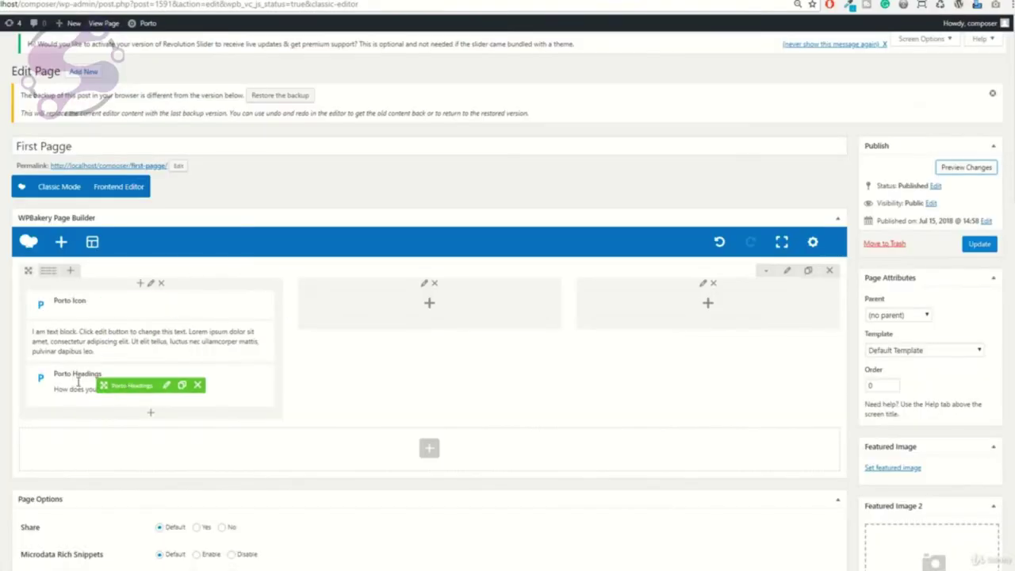
Step: Move the Porto Headings element between the Porto Icon and the text block in the first column, and check the page preview
left_click_drag(104, 385, 107, 332)
left_click(965, 167)
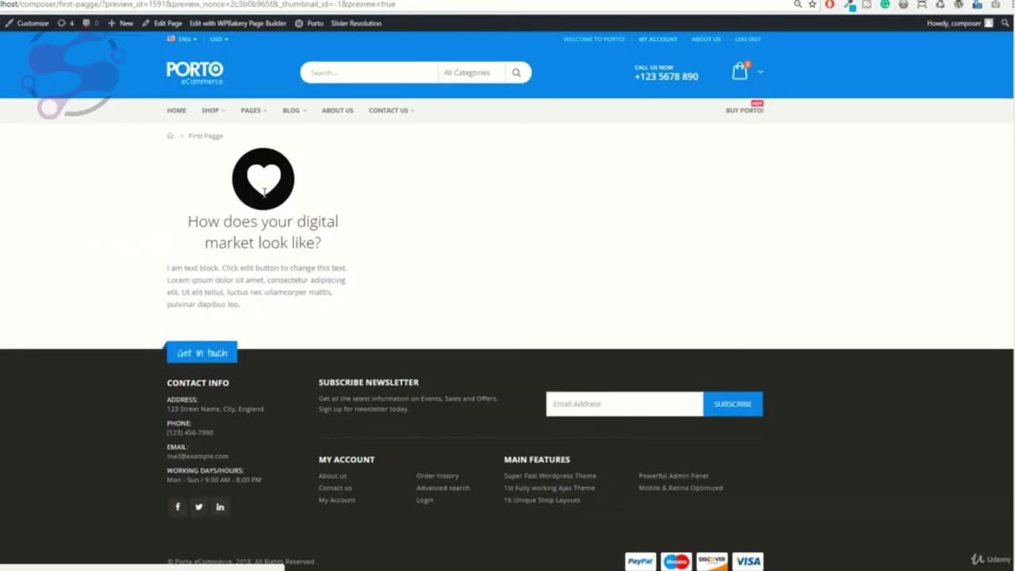
triple_click(176, 267)
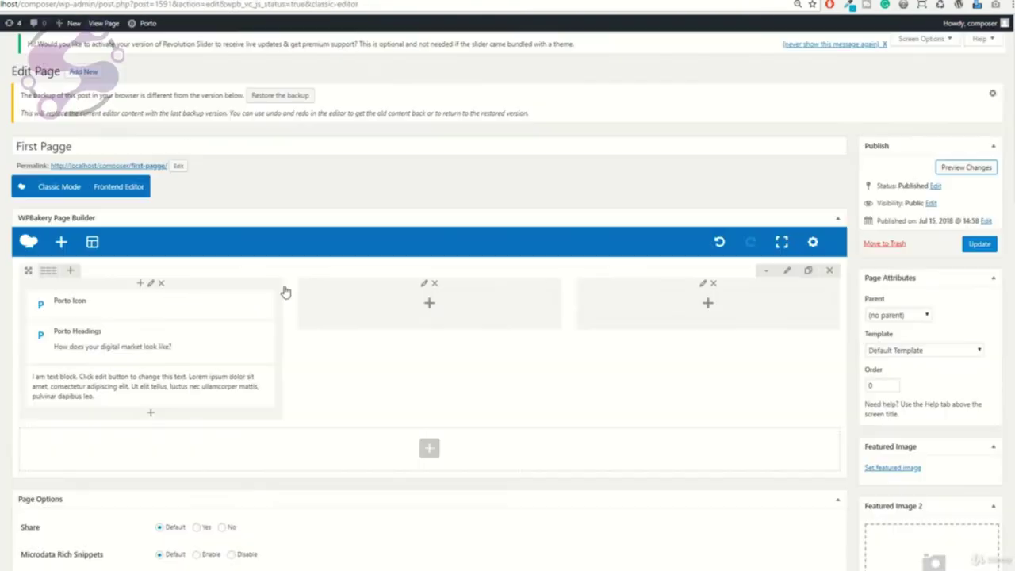
scroll(283, 286, "down", 3)
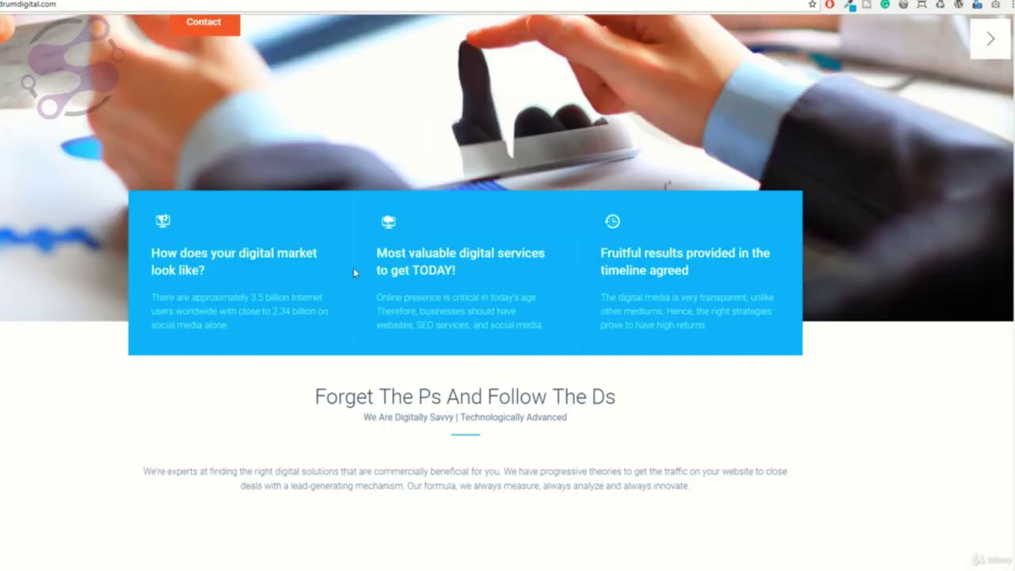
left_click_drag(355, 272, 725, 277)
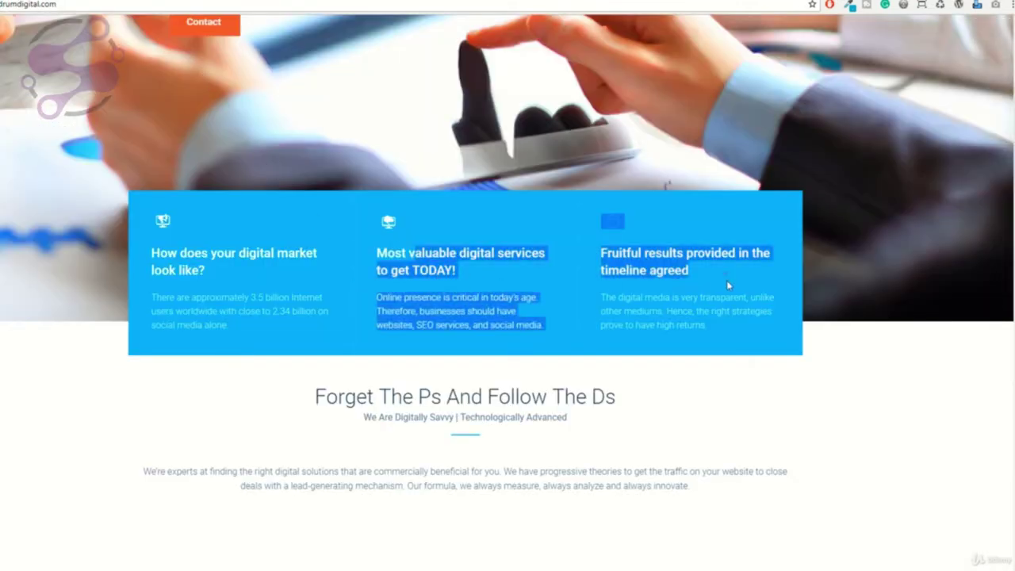
left_click(725, 272)
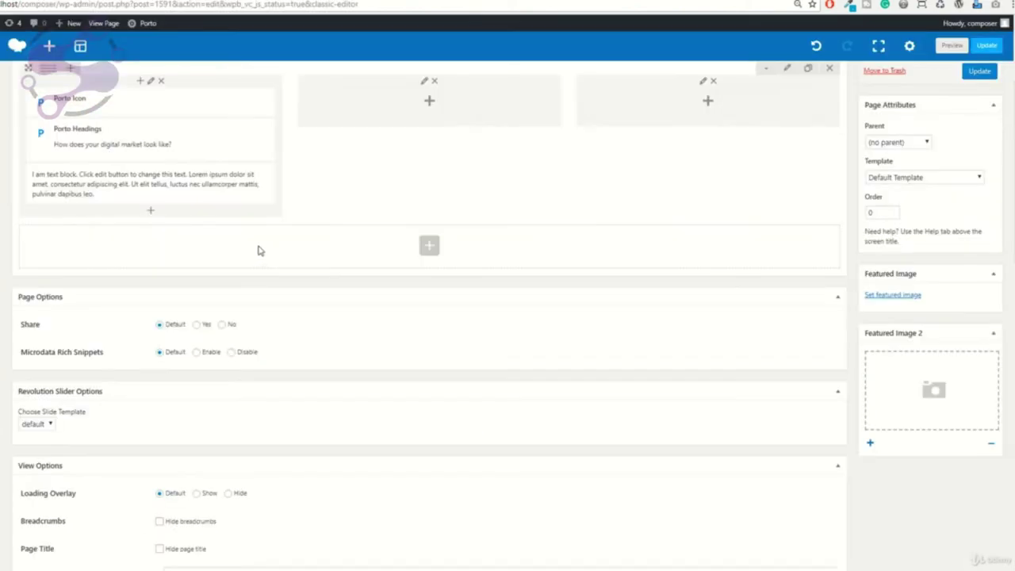
Step: Clone the first column's Porto Icon and move the copy into the second column
scroll(258, 251, "up", 1)
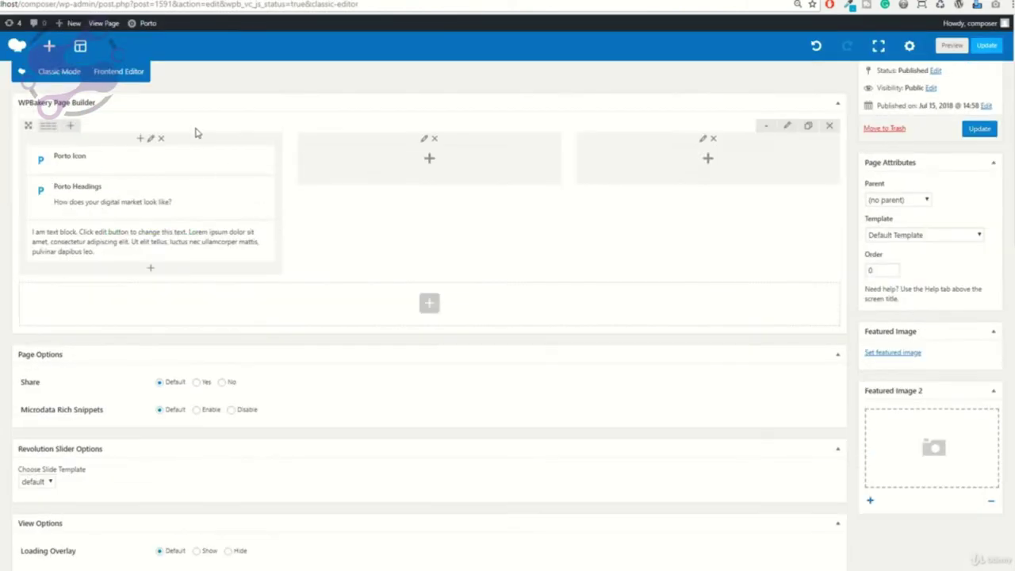
mouse_move(163, 163)
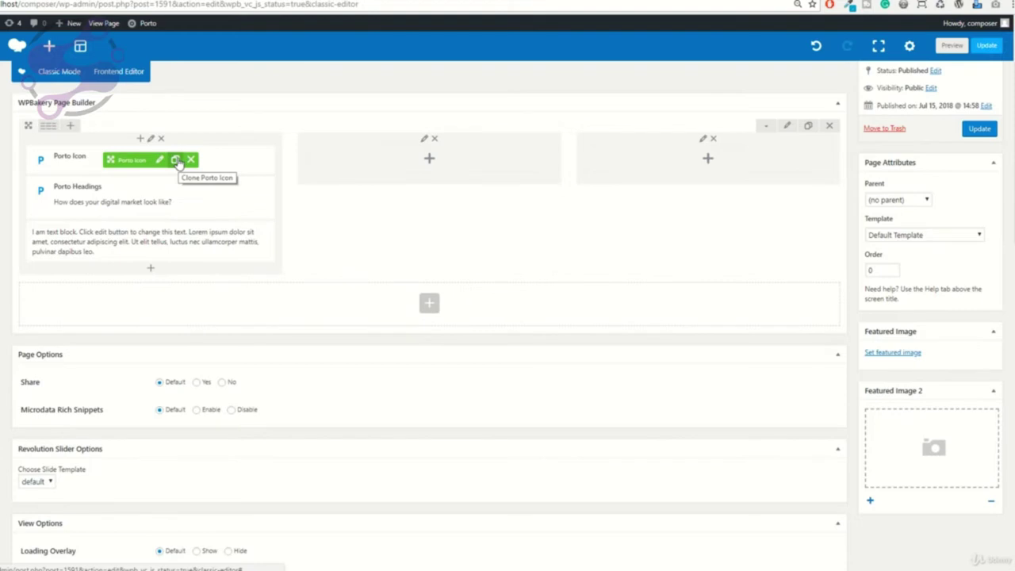
left_click(176, 161)
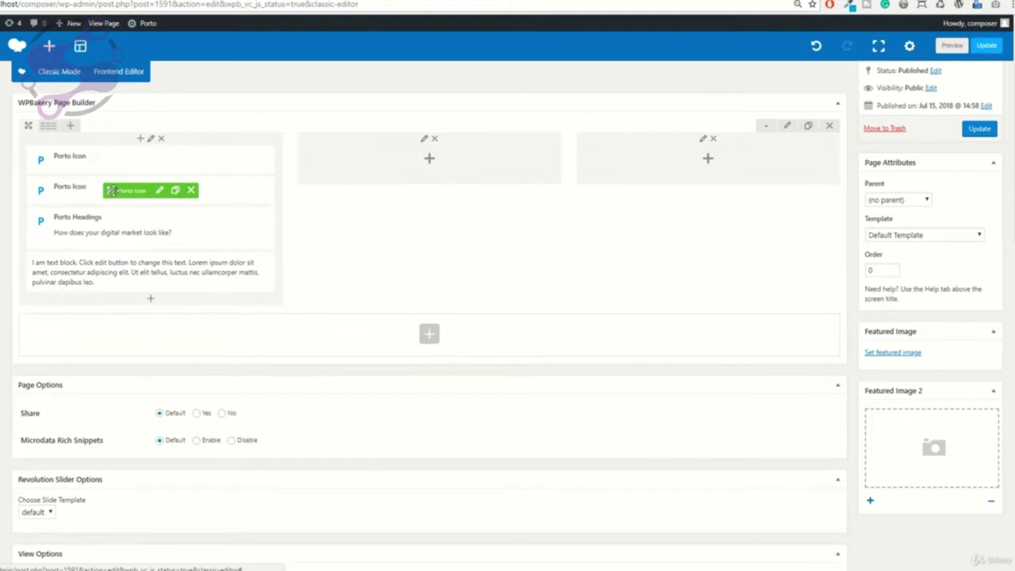
mouse_move(123, 184)
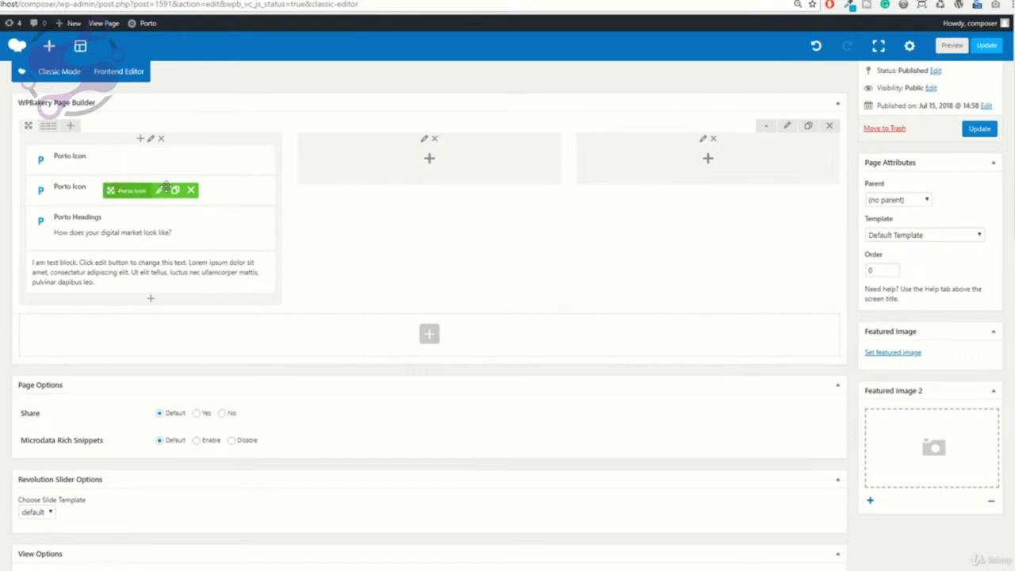
left_click_drag(164, 185, 417, 161)
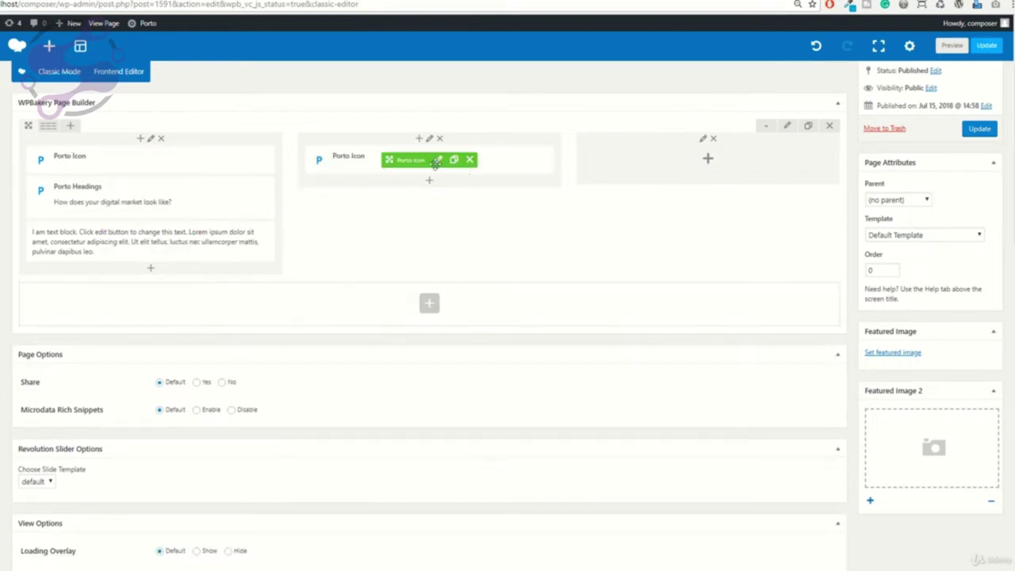
Step: Clone the first column's Porto Headings and text block, placing the copies in order below the second column's Porto Icon
mouse_move(143, 194)
left_click(177, 200)
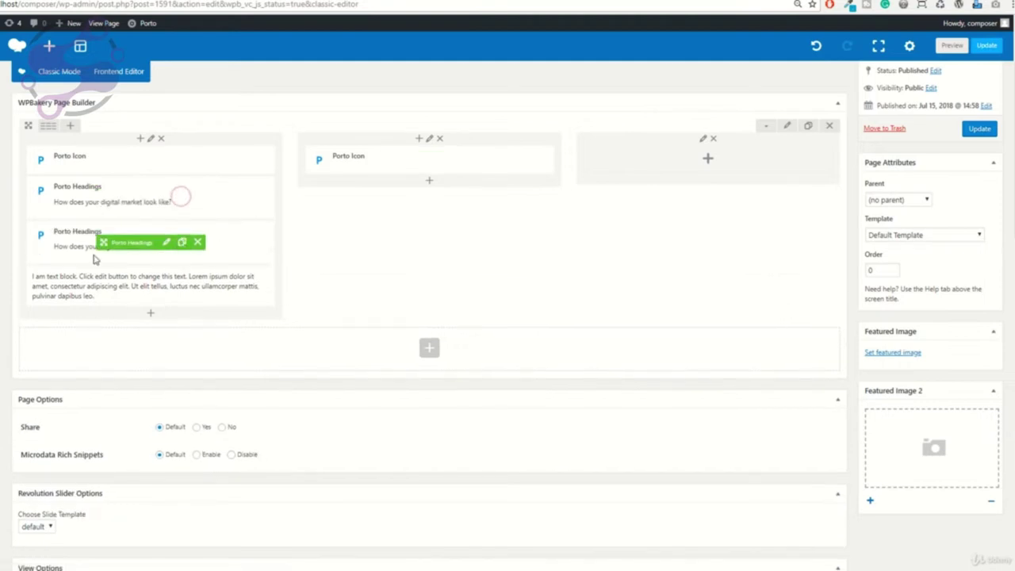
mouse_move(113, 240)
left_mouse_down()
mouse_move(391, 192)
mouse_move(389, 176)
mouse_move(381, 218)
left_mouse_up()
mouse_move(139, 246)
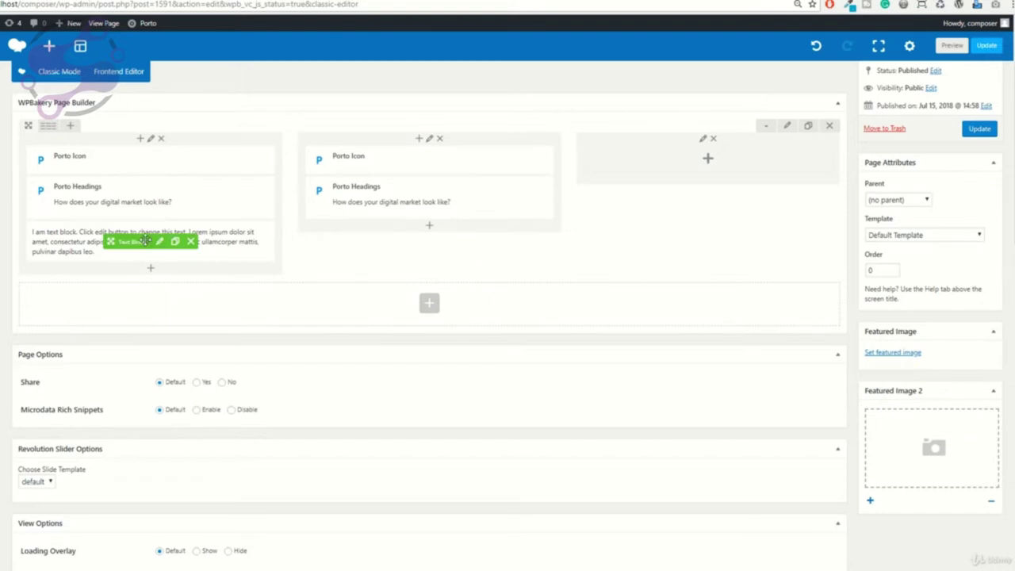
left_click(174, 241)
left_click_drag(129, 283, 381, 247)
Step: Clone the second column's Porto Icon, Porto Headings and text block, move the copies in order into the third column, and preview the page
mouse_move(520, 167)
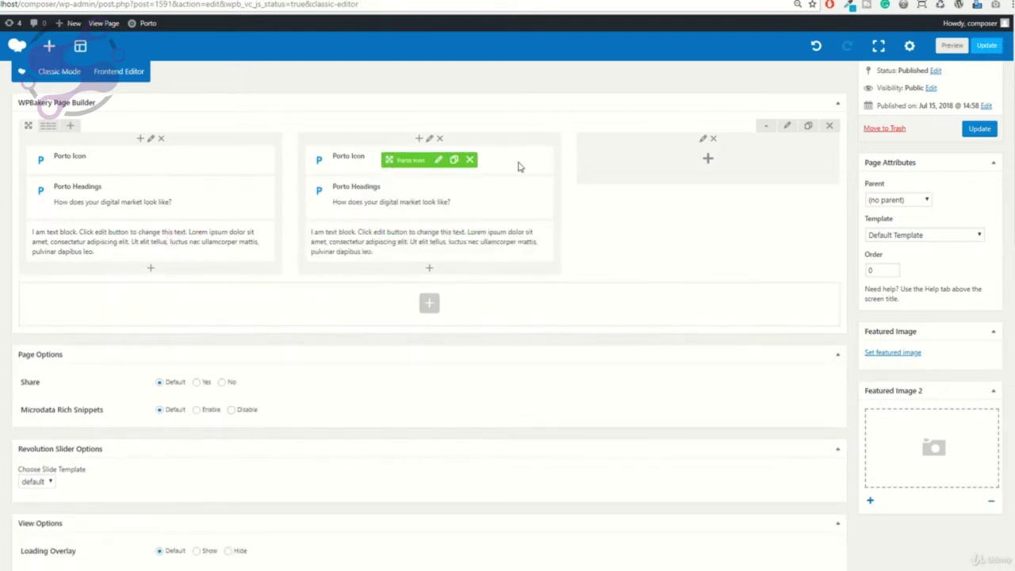
left_click(454, 161)
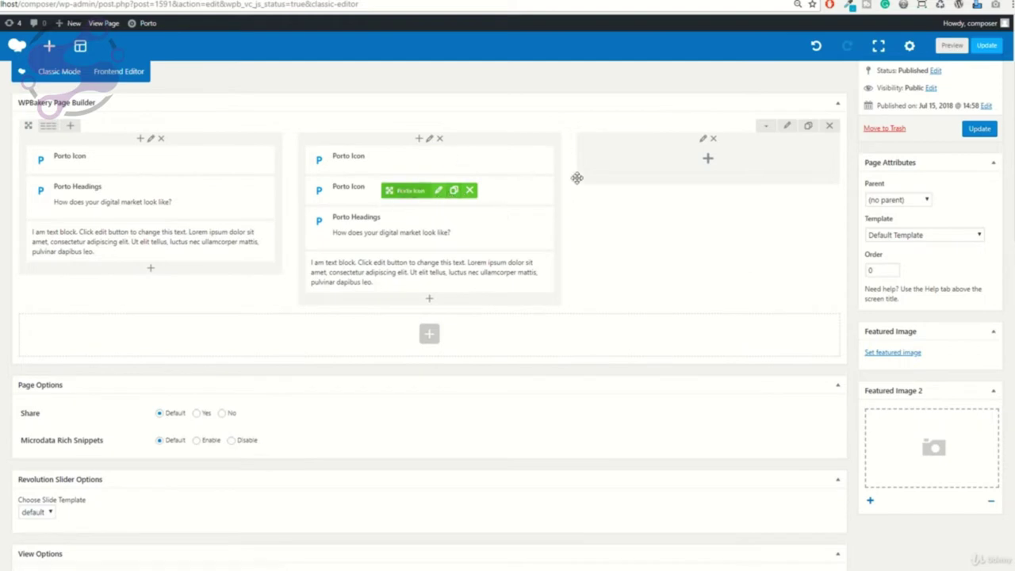
left_click_drag(577, 178, 698, 159)
left_click(460, 199)
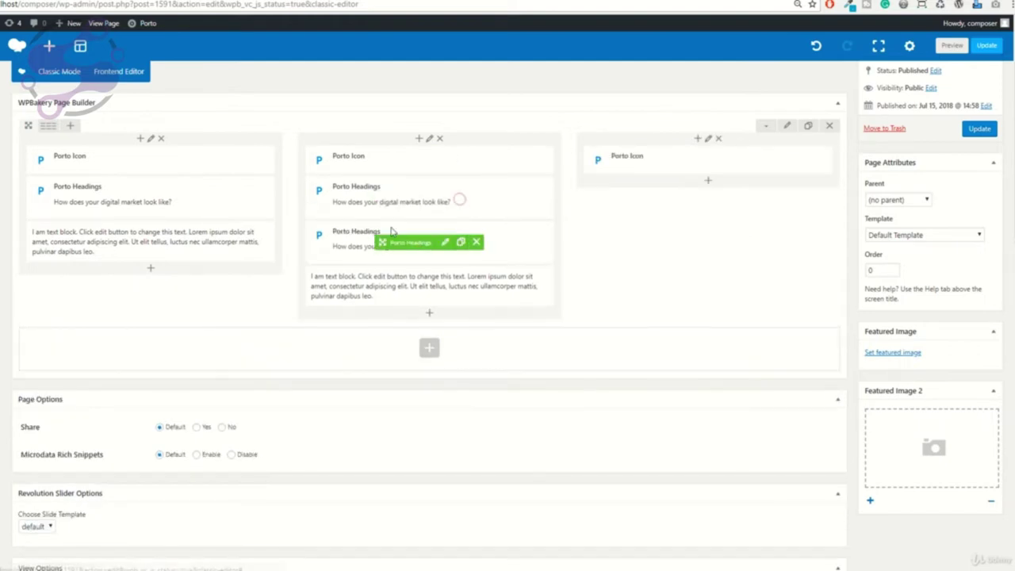
mouse_move(391, 235)
left_mouse_down()
mouse_move(648, 197)
mouse_move(652, 169)
mouse_move(651, 233)
left_mouse_up()
left_click(453, 241)
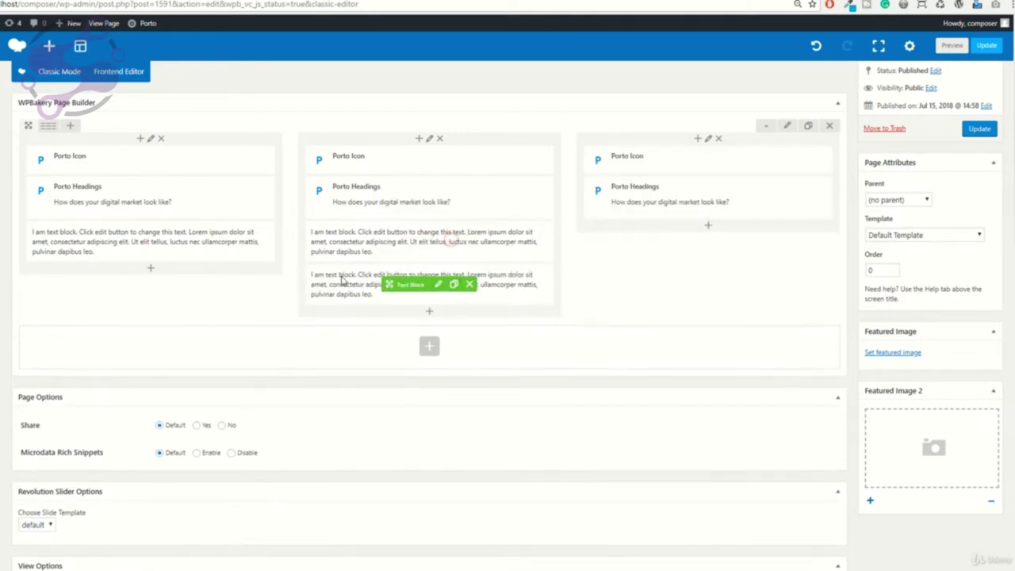
left_click_drag(392, 284, 662, 255)
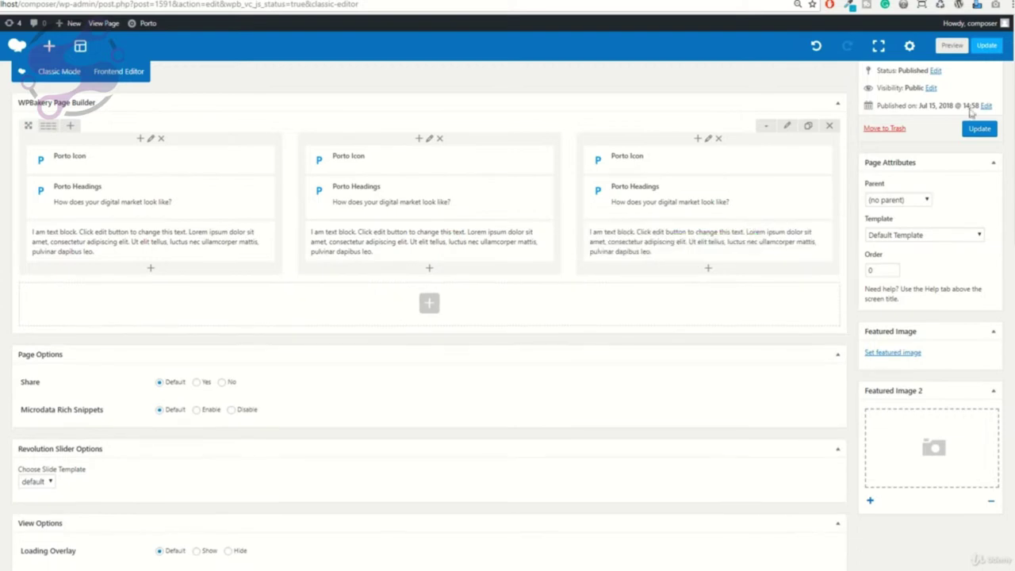
scroll(938, 181, "up", 3)
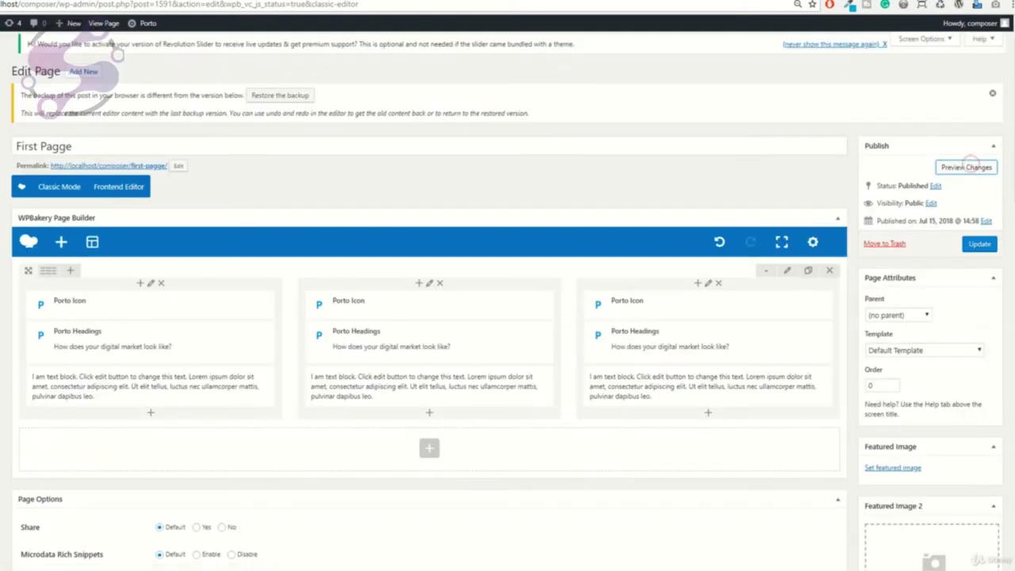
left_click(976, 165)
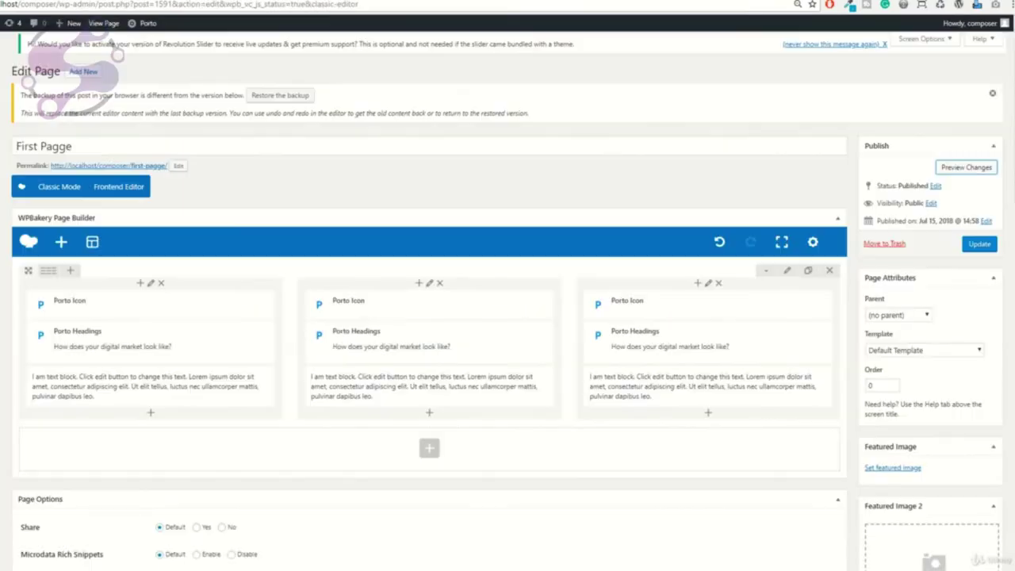
Step: Examine the reference site's sections from the blue three-column block down to the footer, and open a new browser tab
mouse_move(2, 71)
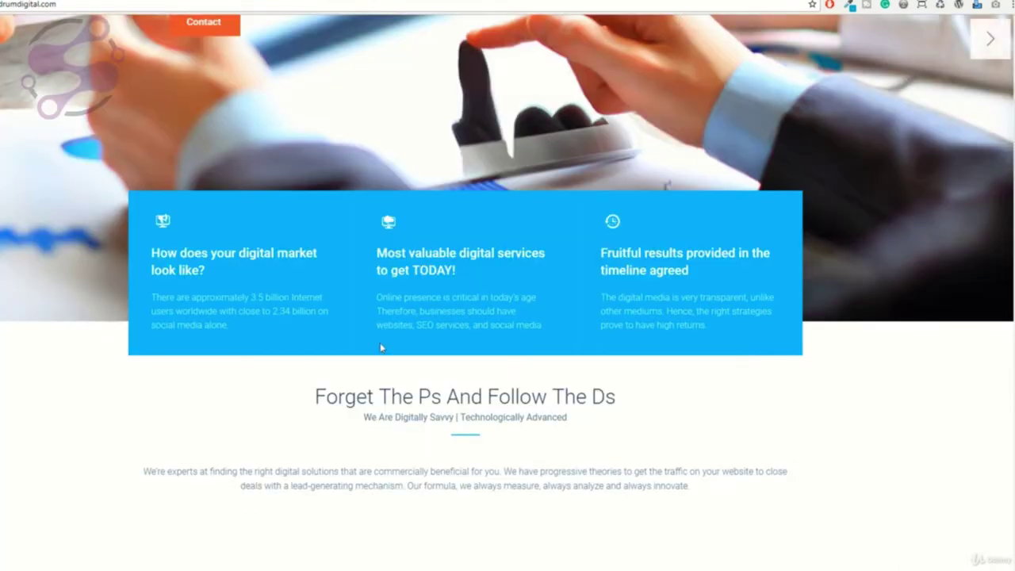
scroll(555, 284, "down", 2)
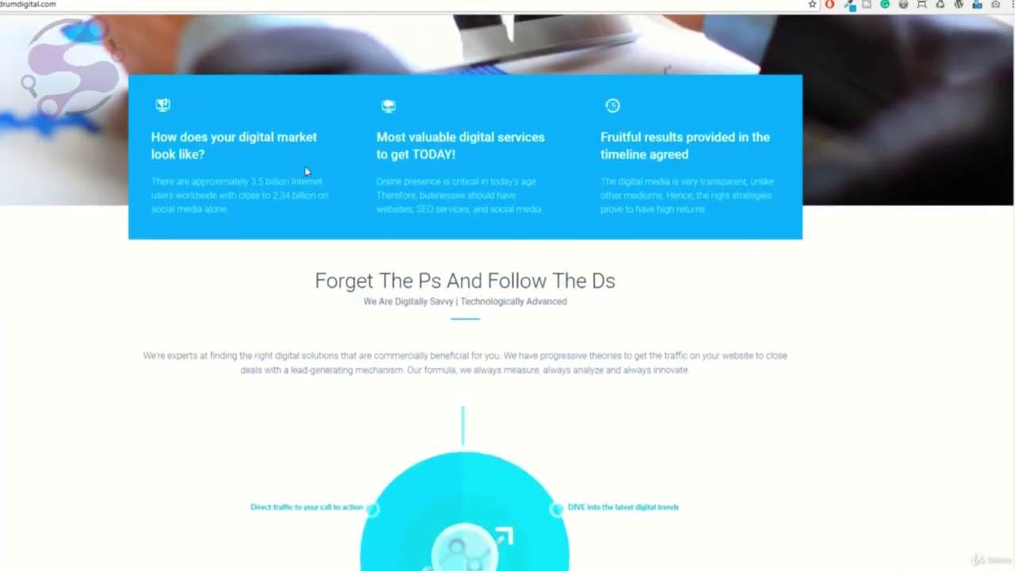
scroll(301, 170, "down", 8)
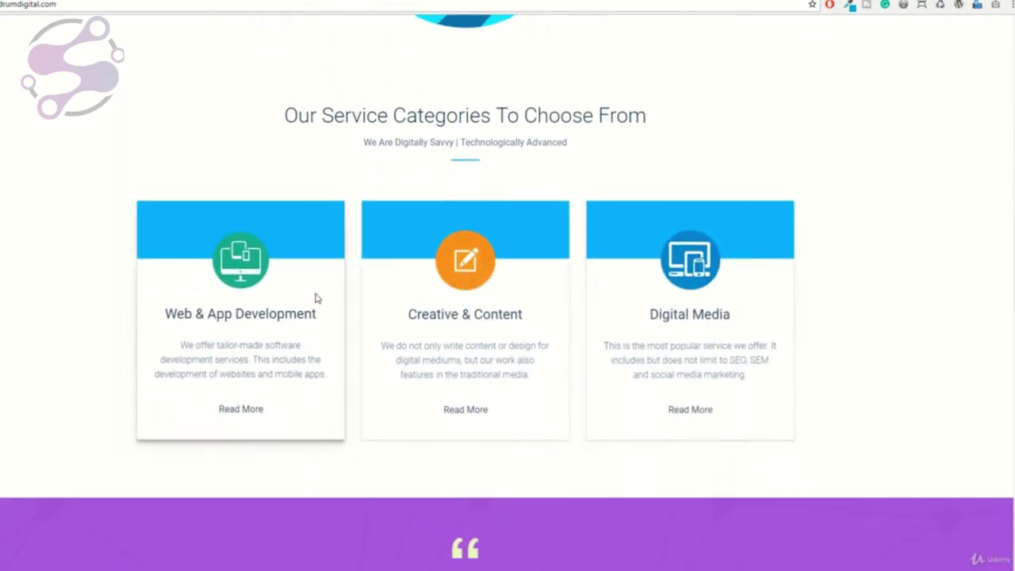
scroll(315, 297, "down", 5)
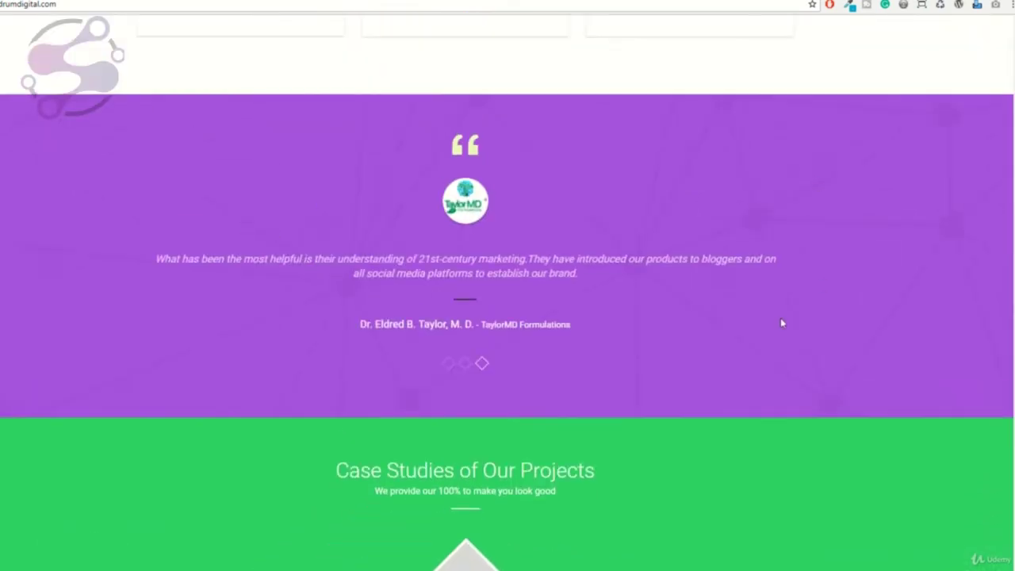
scroll(757, 253, "down", 7)
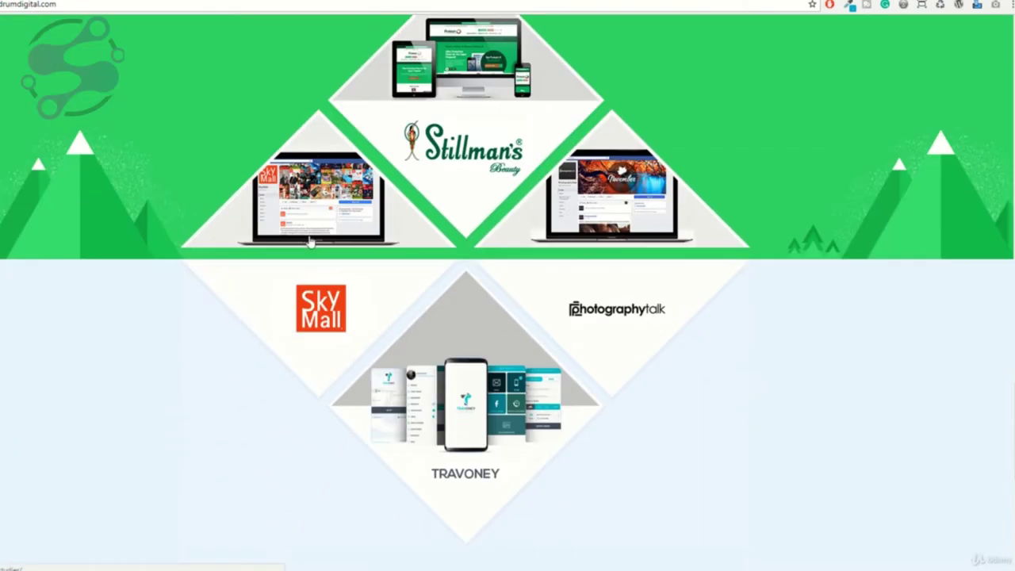
scroll(574, 115, "down", 6)
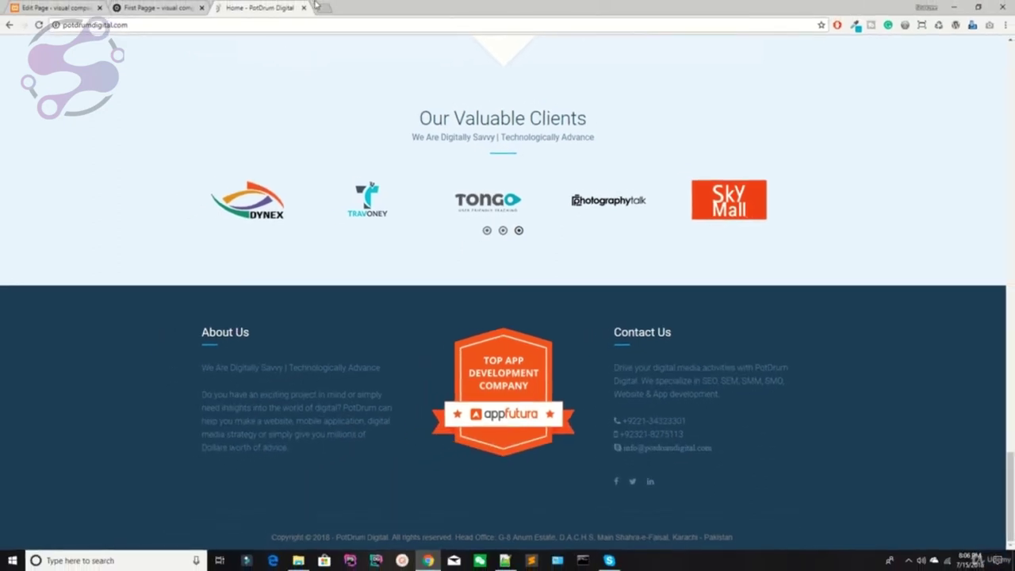
left_click(317, 6)
type("goog")
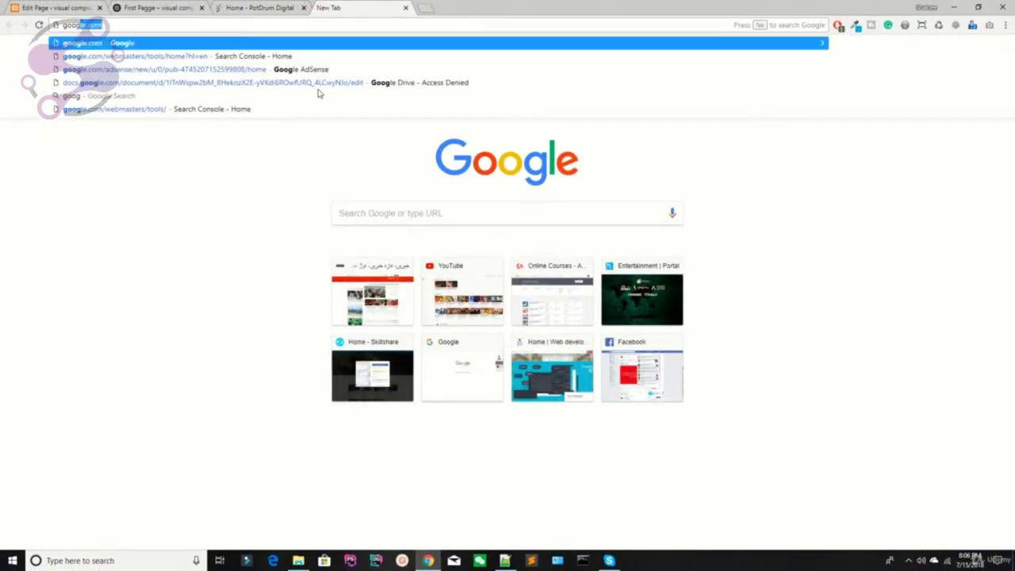
key("BackSpace")
key("BackSpace")
key("BackSpace")
key("BackSpace")
key("BackSpace")
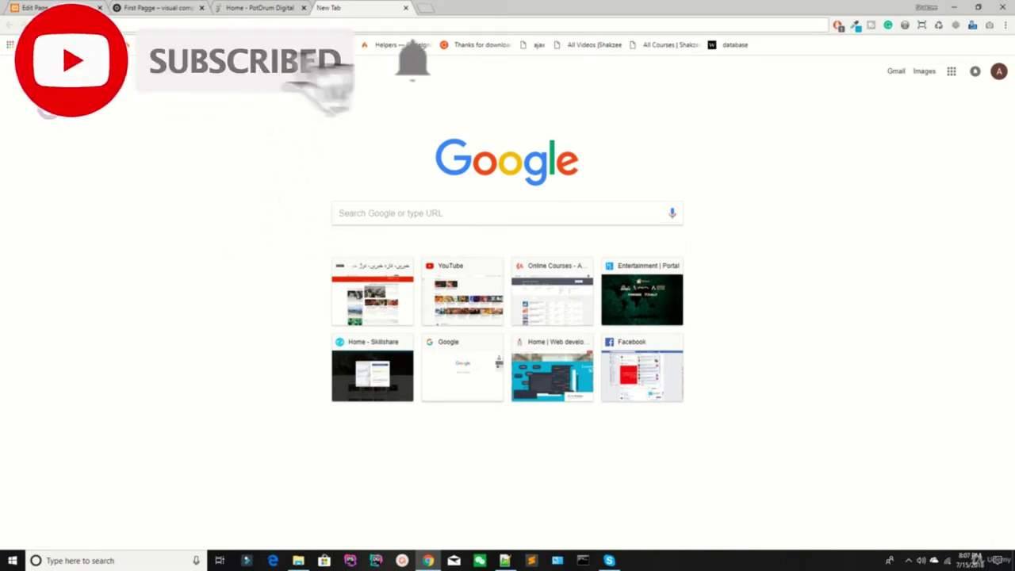
Step: Search the web for "bootstrap" and open the official Bootstrap website
type("bootstrap")
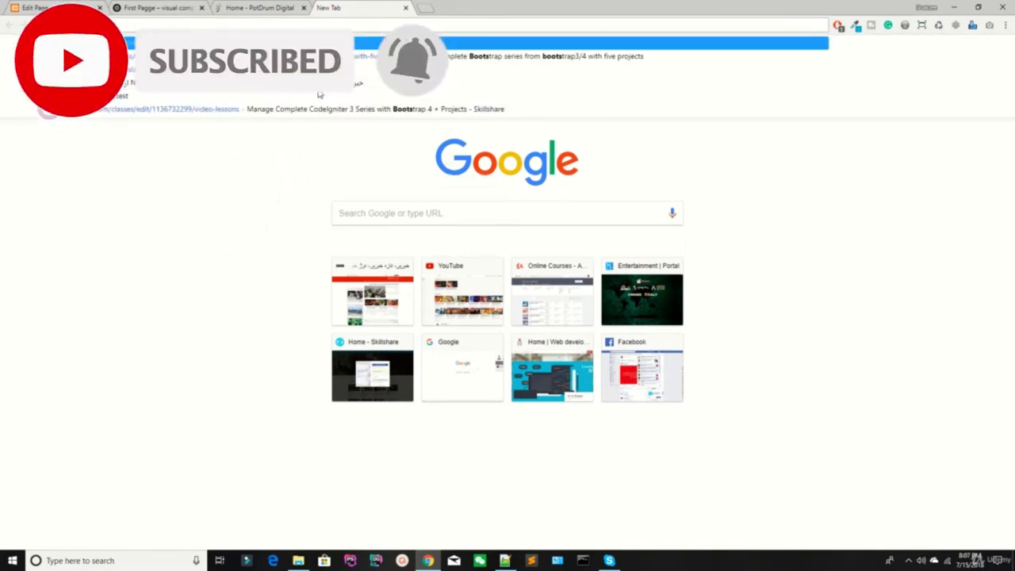
key("Return")
left_click(333, 136)
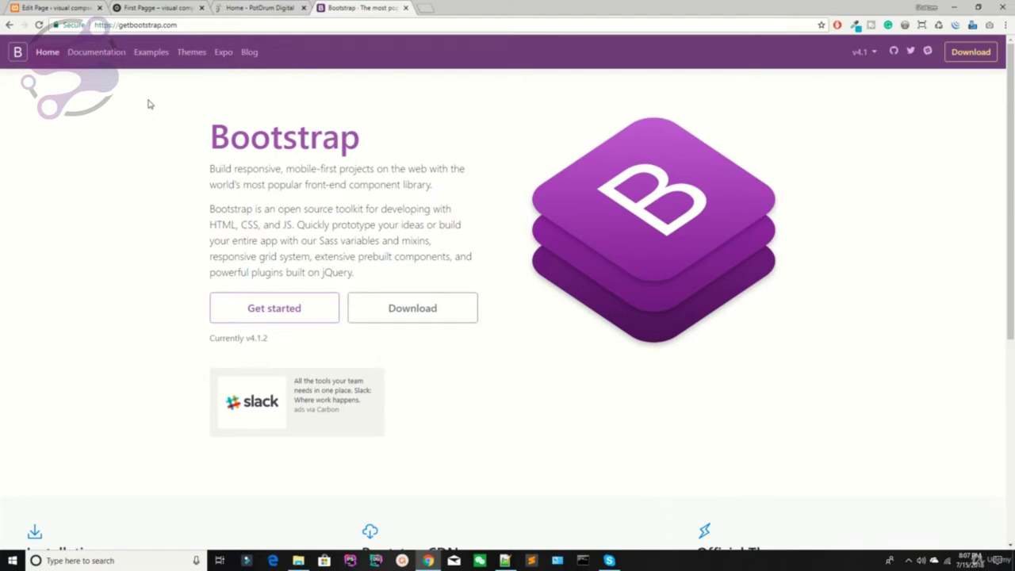
Step: Search the Bootstrap documentation for "grid" and open the Grid system page at its three-column example
left_click(104, 53)
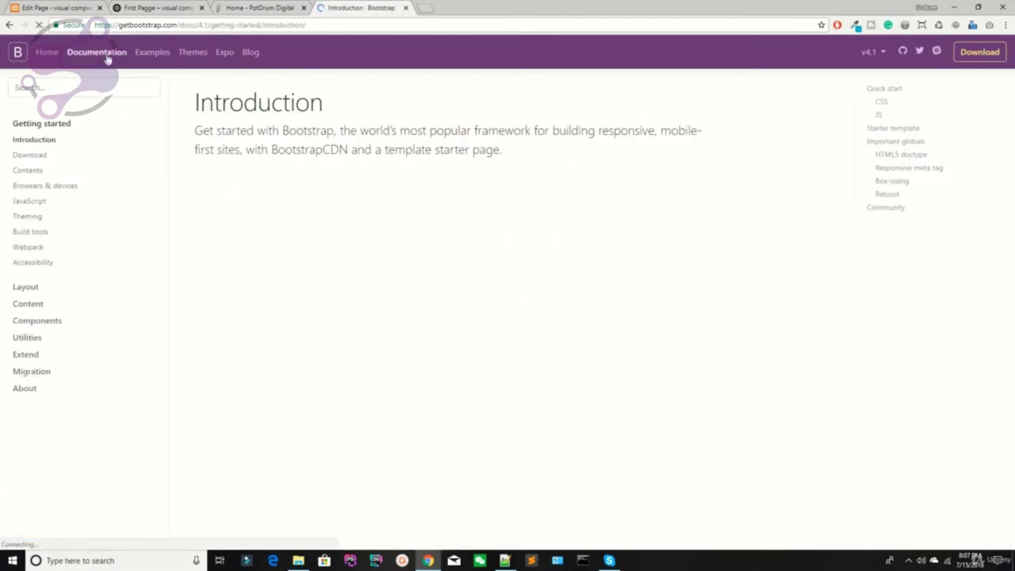
left_click(74, 87)
type("grid")
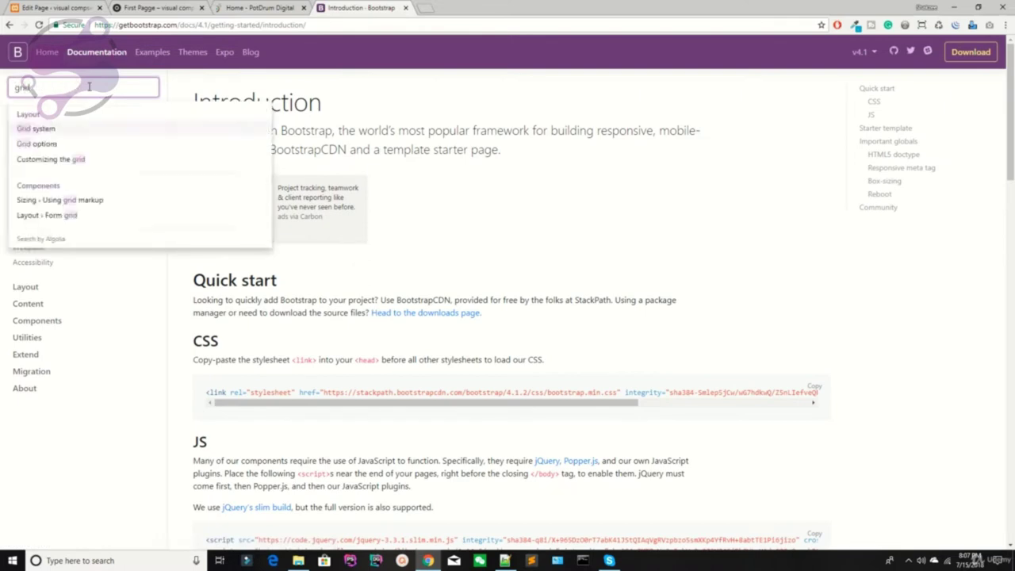
left_click(43, 133)
scroll(374, 262, "down", 3)
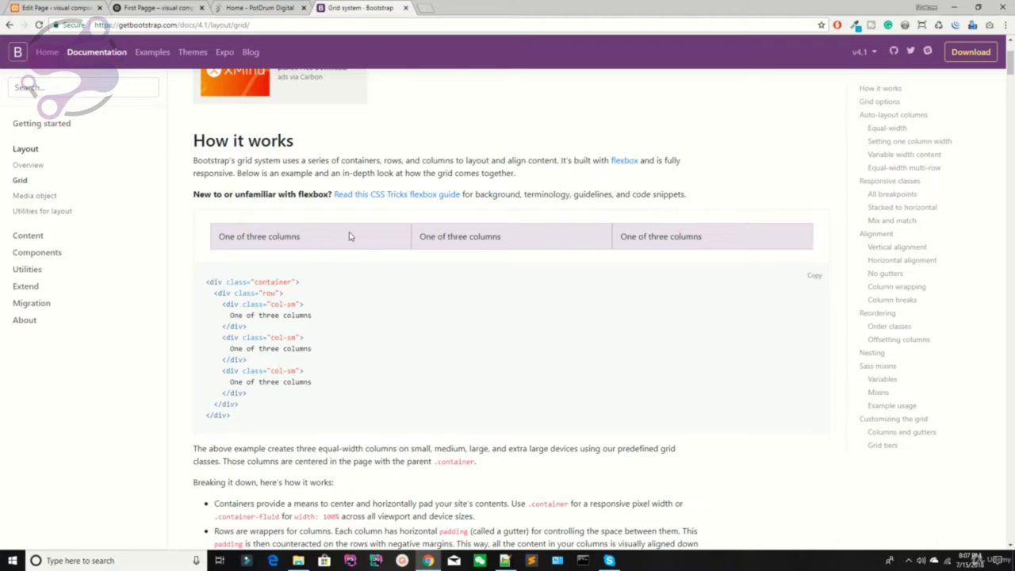
Step: Compare the previewed three-column section of the local page with Bootstrap's three-column grid example
left_click(55, 8)
left_click(157, 7)
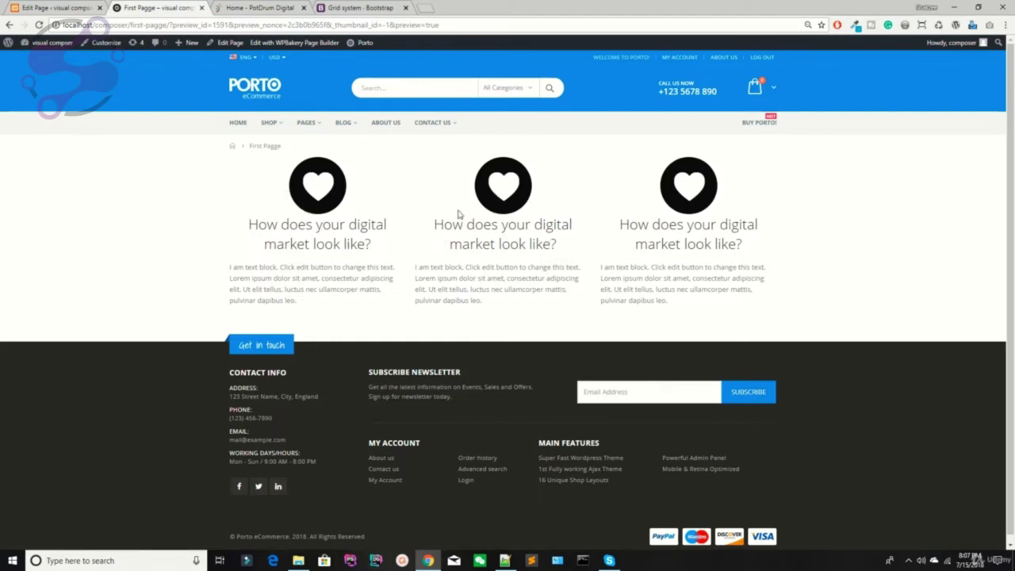
left_click_drag(245, 190, 714, 269)
left_click(661, 254)
left_click(345, 7)
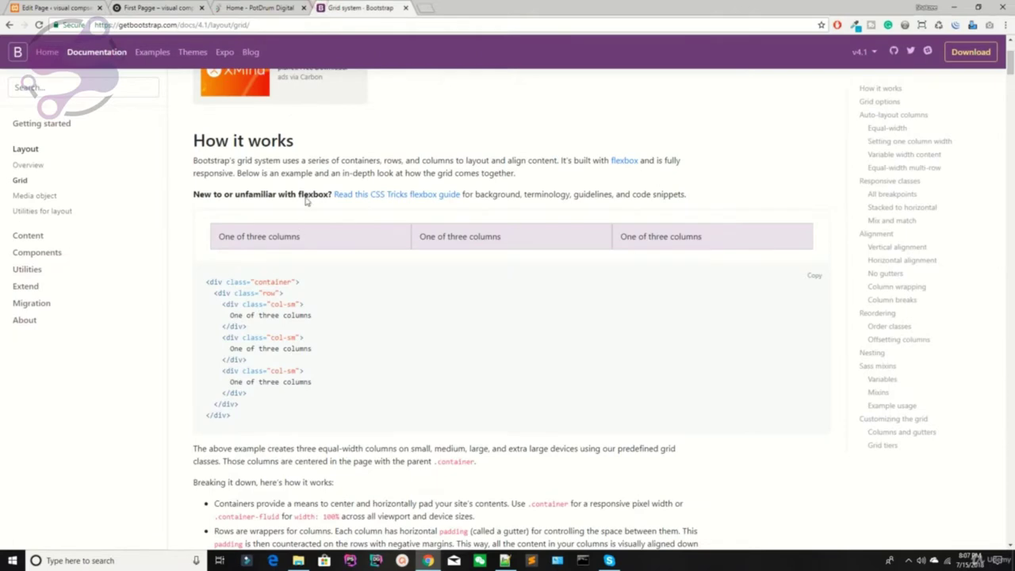
left_click(159, 7)
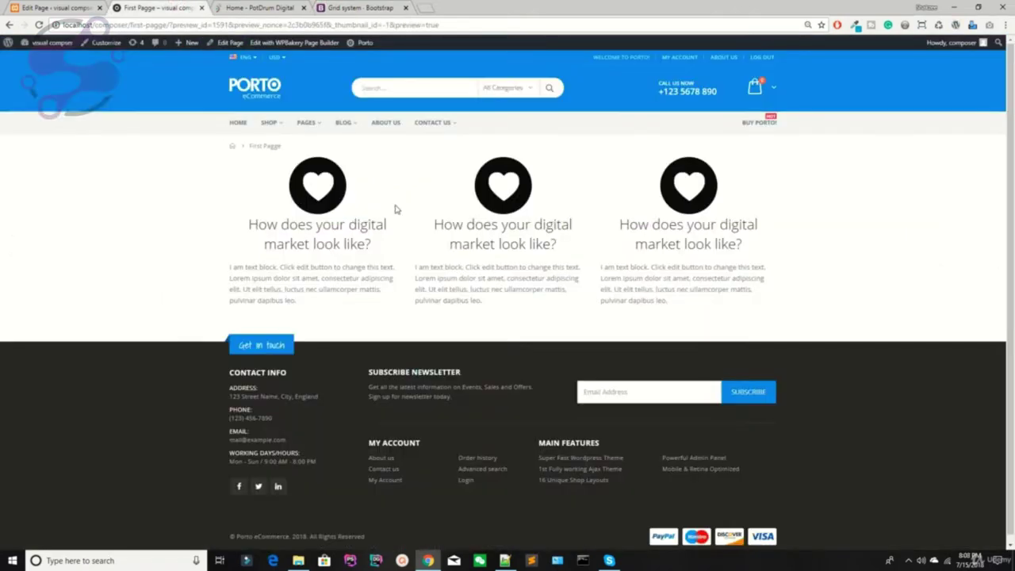
left_click(360, 7)
Step: Examine the three-column markup and the explanation of containers, rows and columns on Bootstrap's Grid system page
scroll(376, 265, "down", 3)
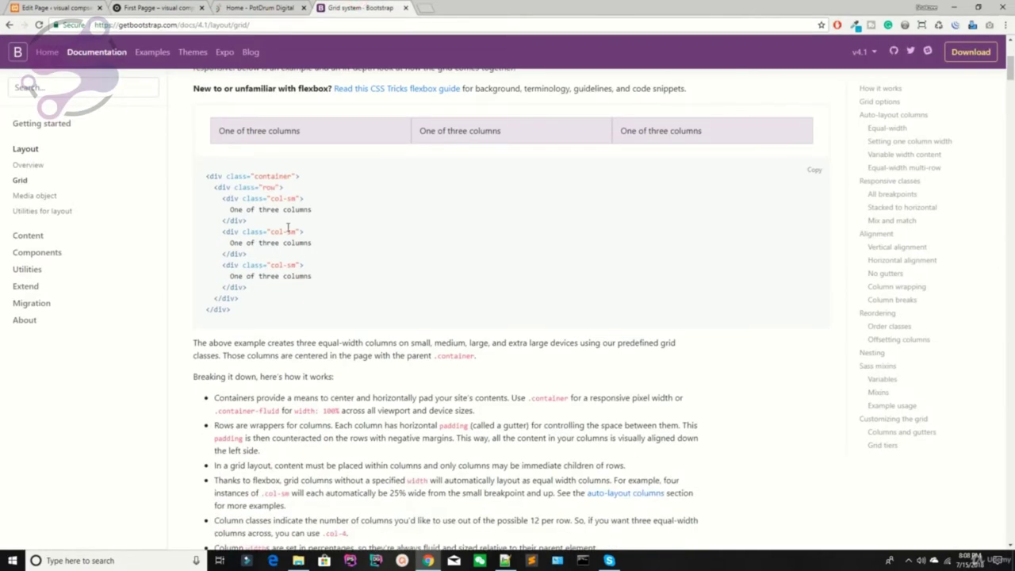
left_click(267, 191)
scroll(390, 189, "down", 1)
scroll(394, 181, "down", 2)
scroll(275, 165, "up", 3)
scroll(409, 192, "down", 5)
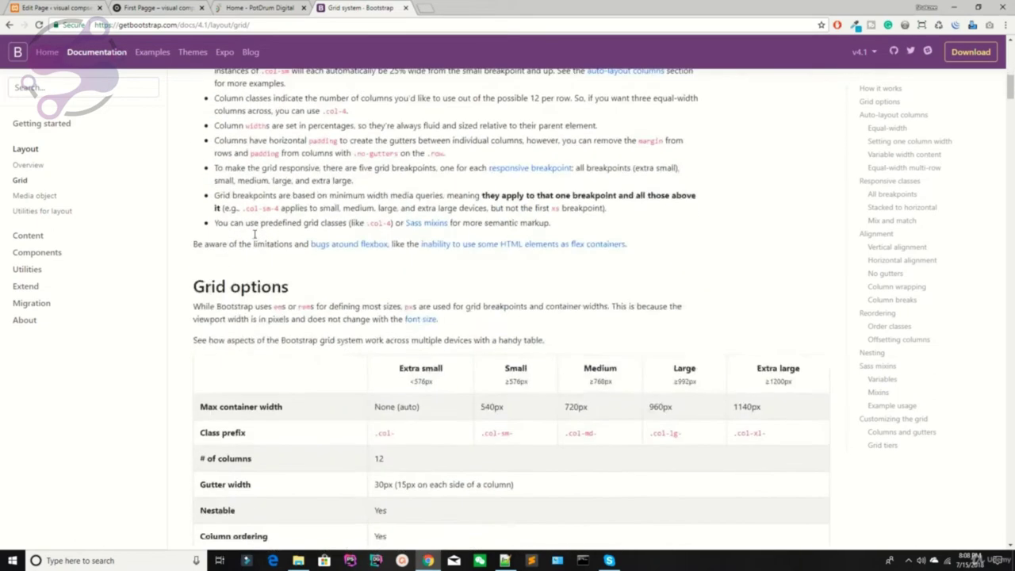
scroll(256, 233, "up", 2)
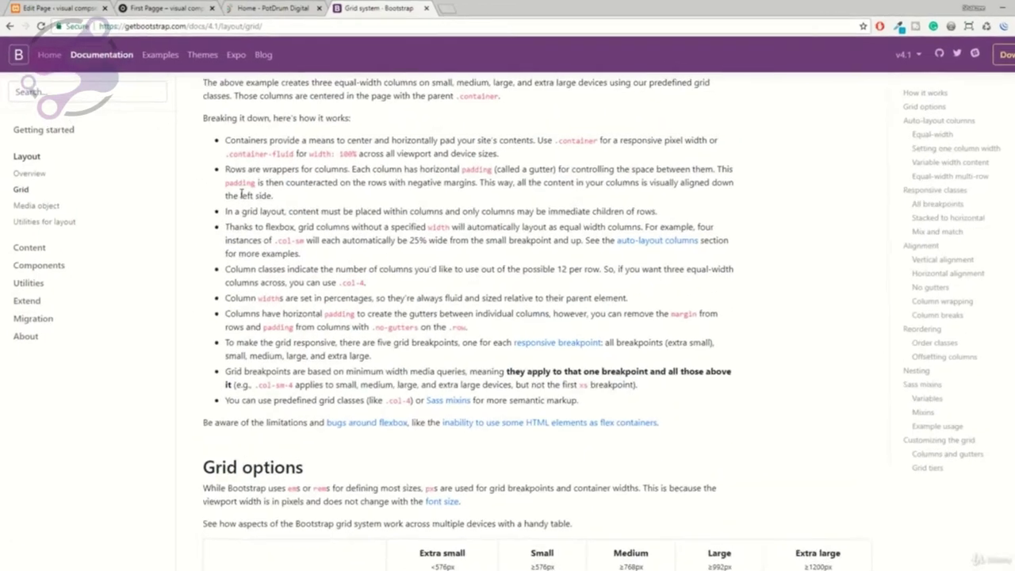
scroll(241, 194, "up", 1)
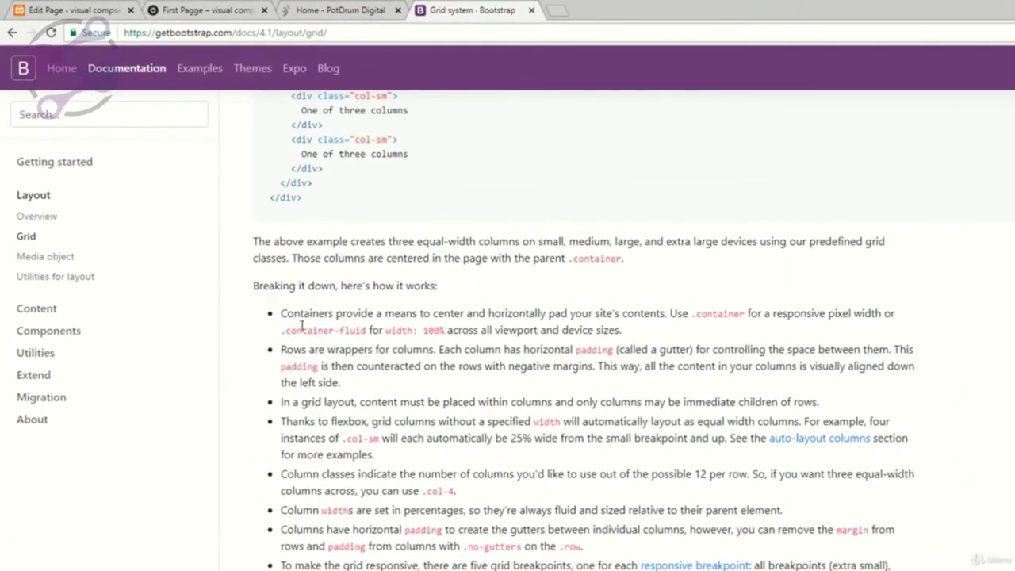
left_click(294, 314)
left_click(301, 365)
Step: Check the number of columns in the Grid options table and continue to the Equal-width examples
scroll(430, 355, "down", 8)
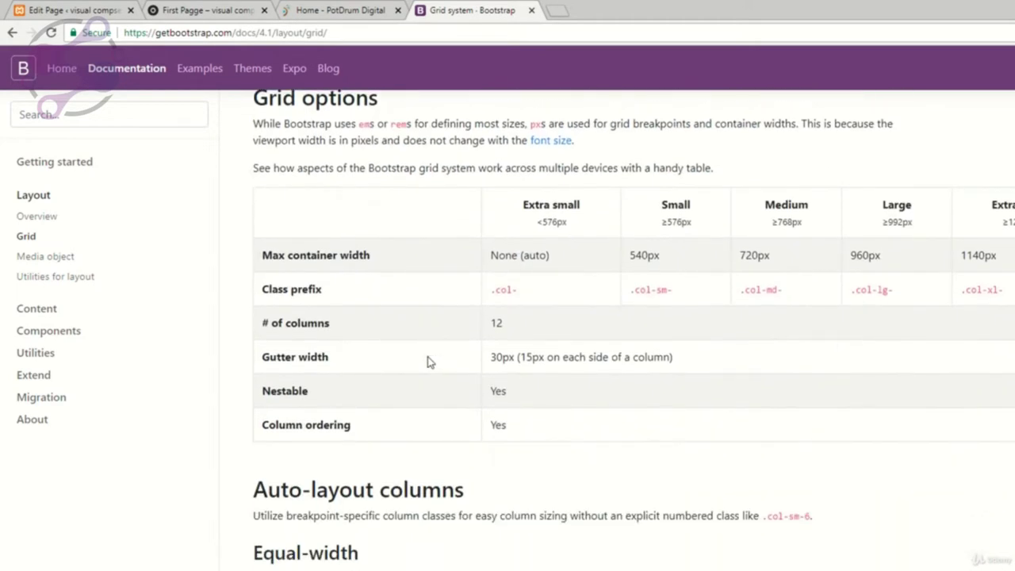
double_click(496, 323)
left_click(523, 331)
scroll(589, 354, "down", 2)
scroll(589, 354, "down", 3)
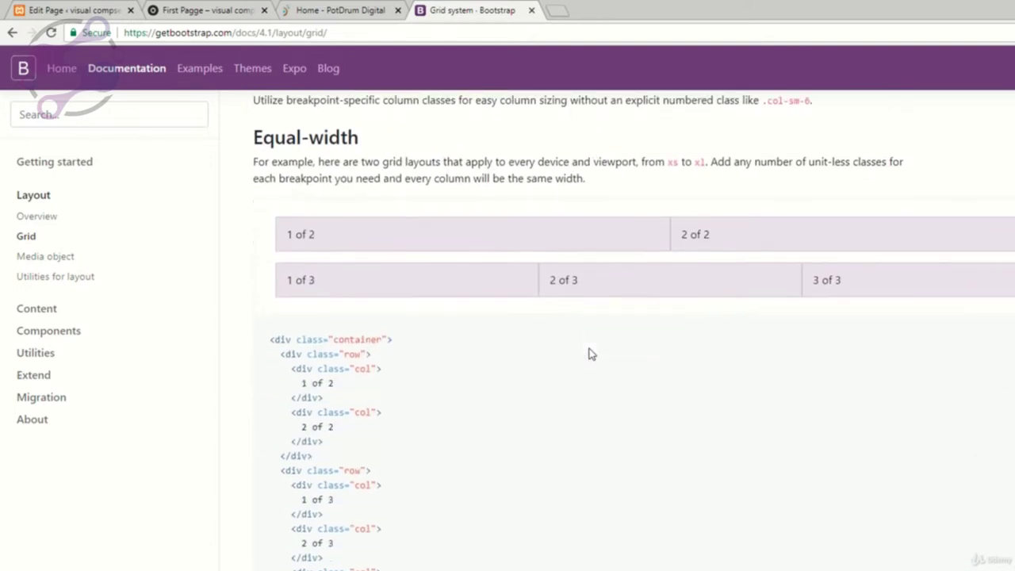
Step: Examine the column classes in the Equal-width markup and the column width, multi-row and alignment examples below it
double_click(358, 369)
left_click(309, 247)
scroll(457, 338, "down", 11)
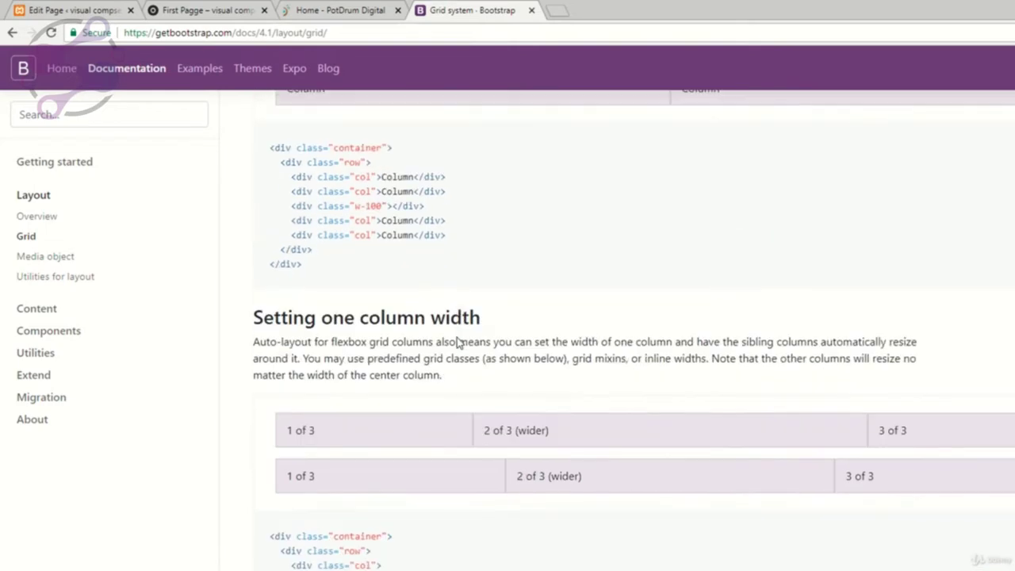
scroll(458, 338, "up", 2)
scroll(458, 338, "down", 5)
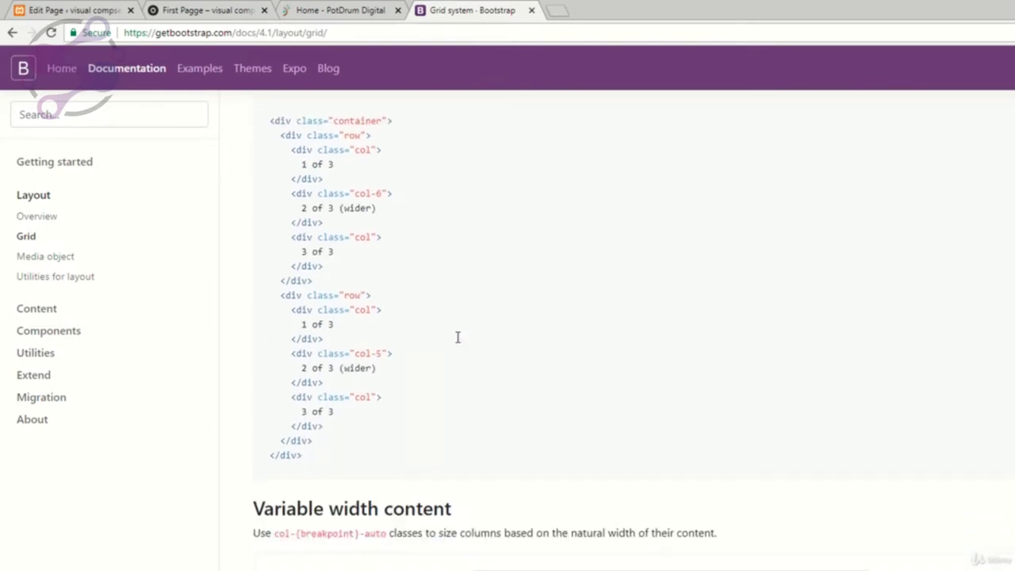
scroll(458, 339, "down", 14)
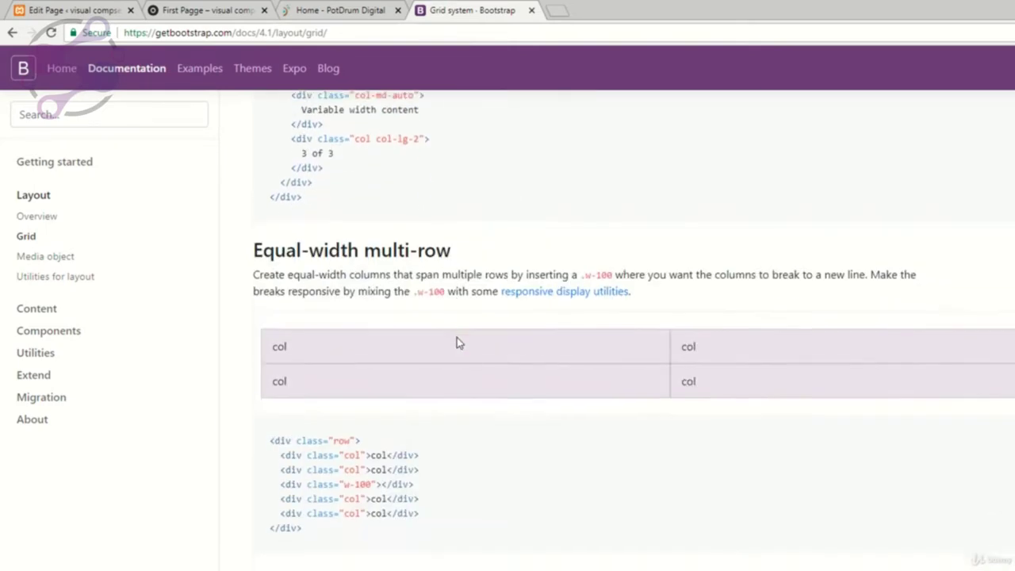
scroll(457, 342, "down", 10)
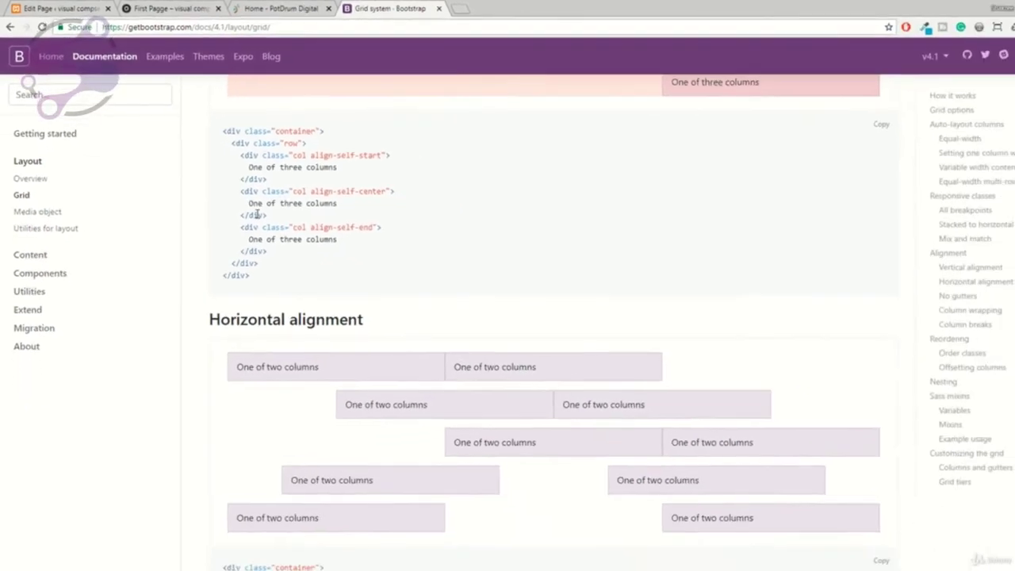
Step: Check the three-column section in the page preview once more and return to the page editor's options below the builder
left_click(206, 11)
left_click(75, 10)
left_click(139, 7)
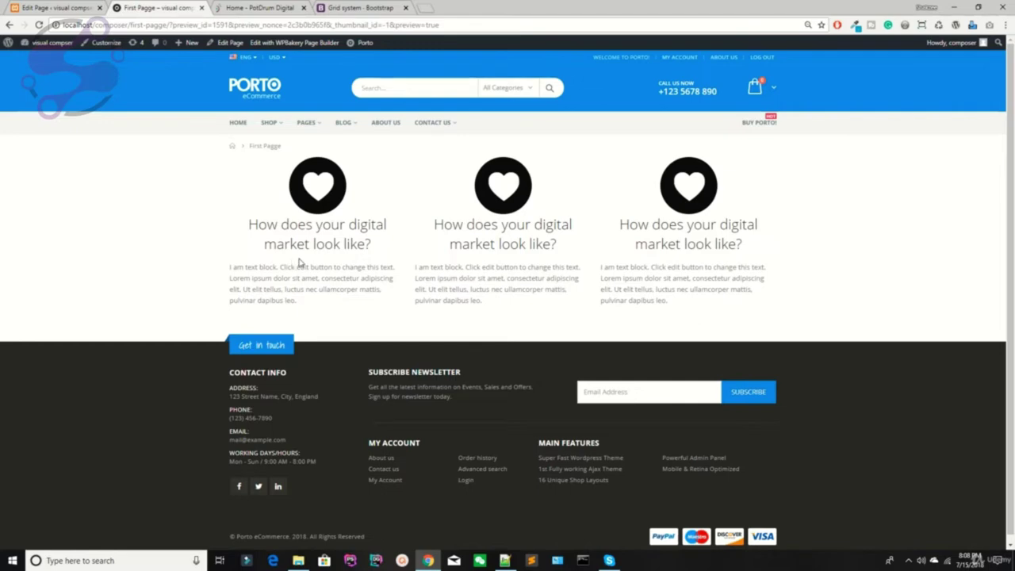
left_click(60, 7)
scroll(487, 295, "down", 3)
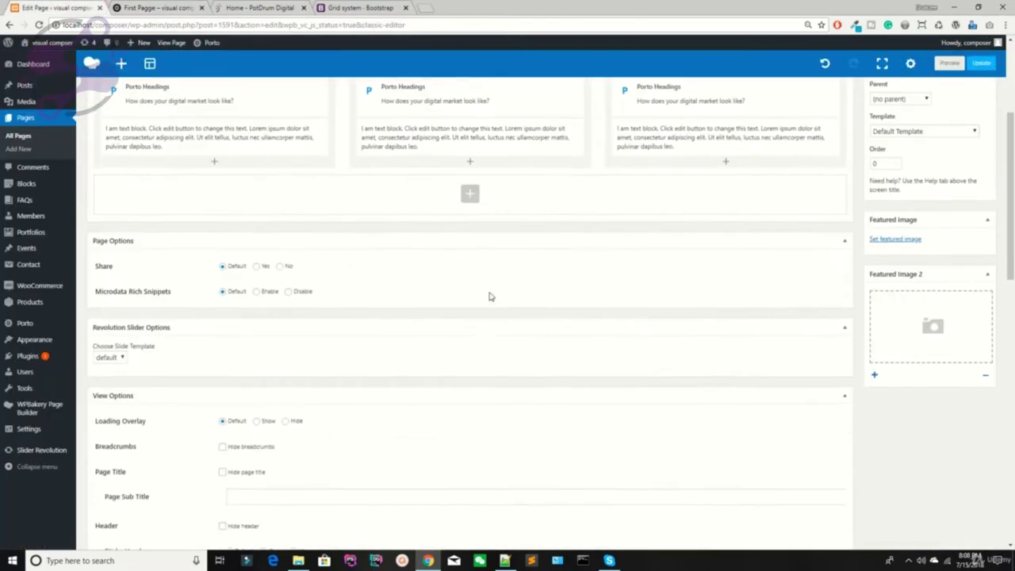
Step: Add a new row below the three-column section and divide it into five equal columns
left_click(470, 196)
left_click(142, 141)
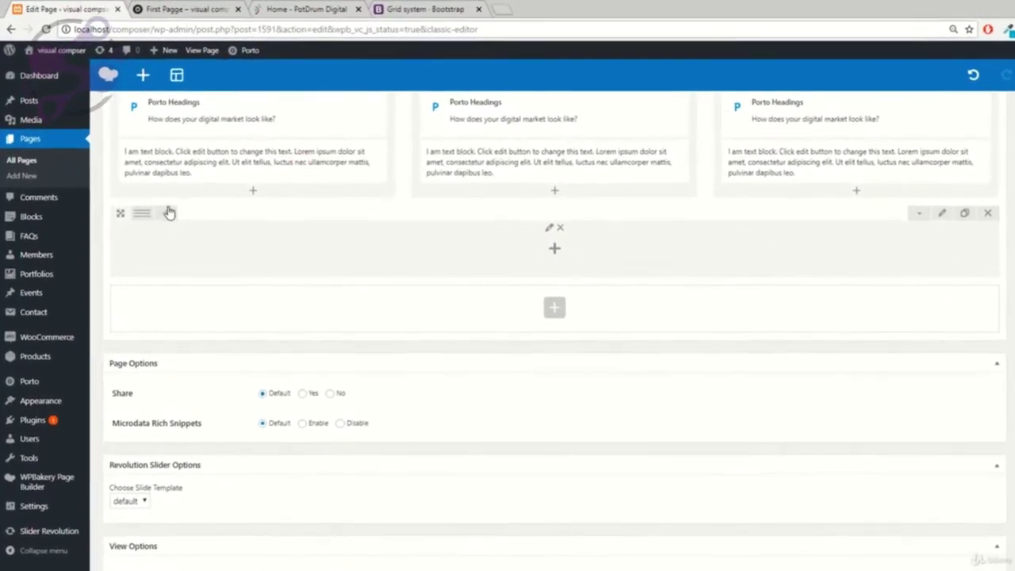
mouse_move(169, 213)
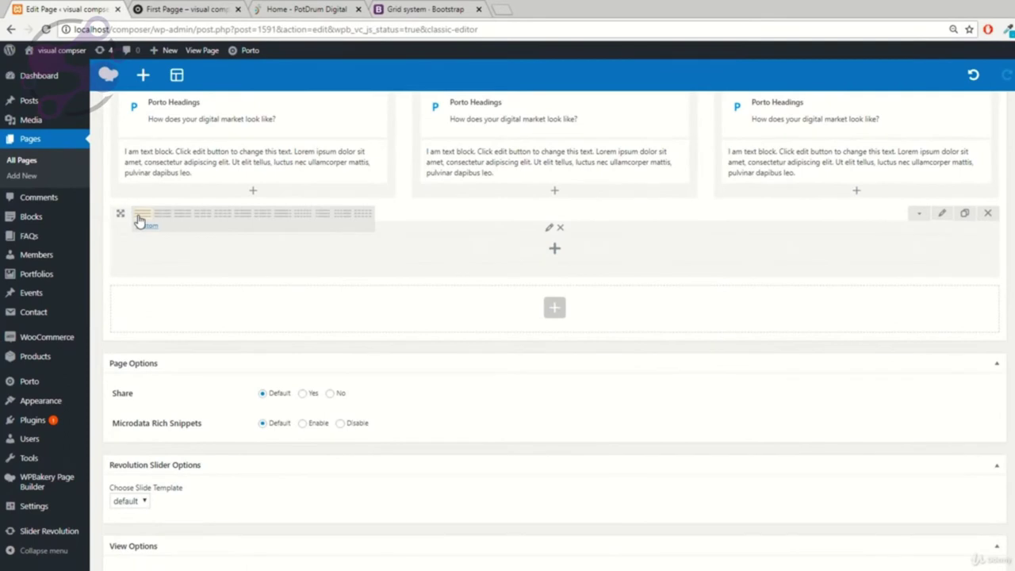
left_click(364, 214)
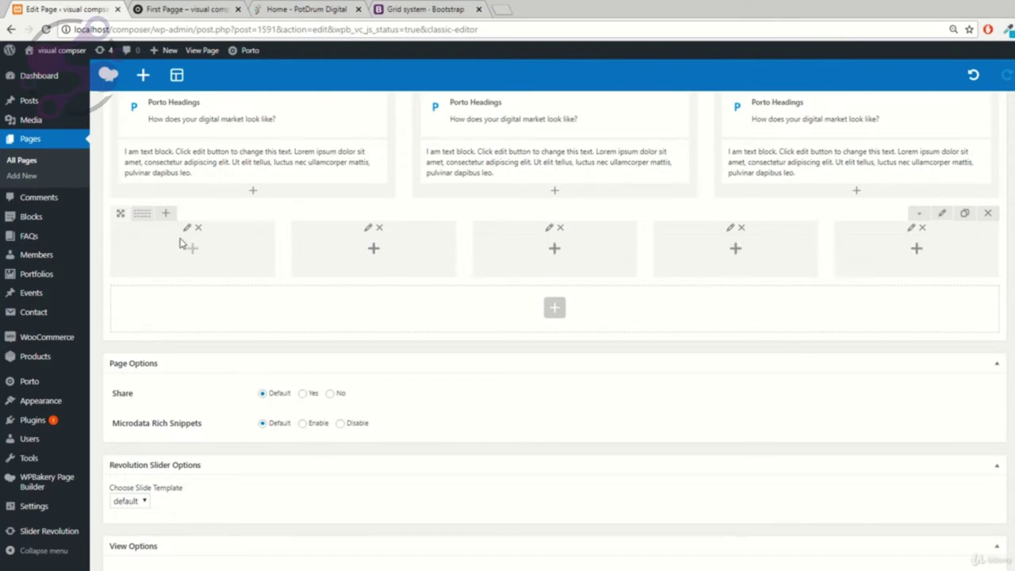
Step: Close the Bootstrap Grid system page and return to the page editor
left_click(309, 9)
left_click(412, 9)
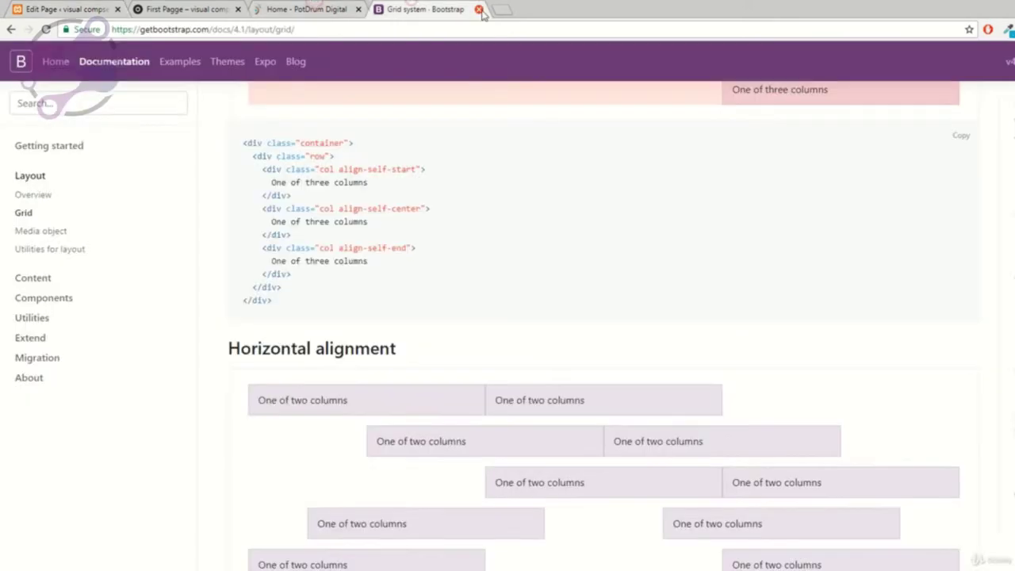
left_click(479, 9)
left_click(61, 8)
Step: Try the two-column, one-column and four-column layouts on the new row, and delete that row
mouse_move(133, 223)
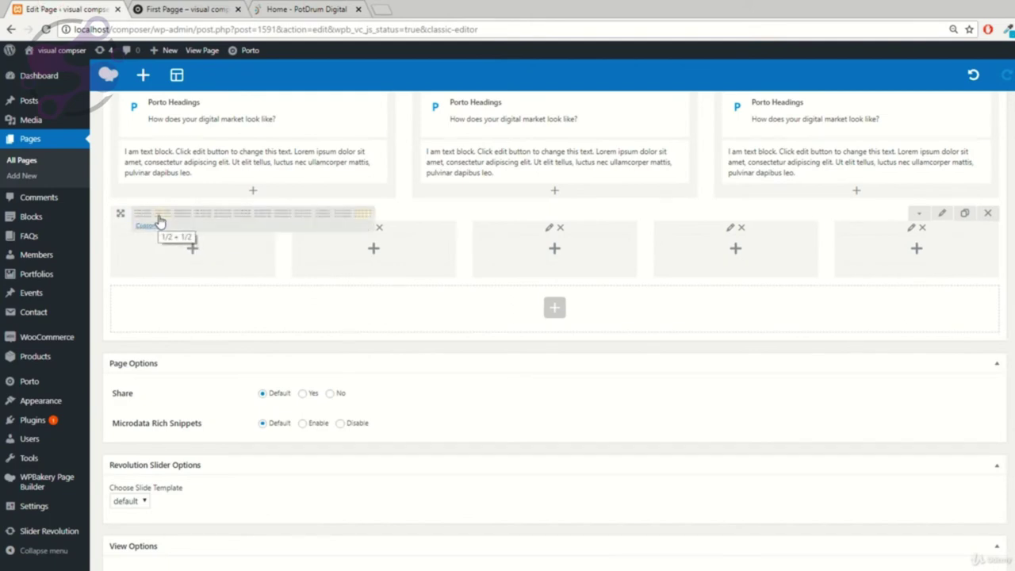
left_click(160, 214)
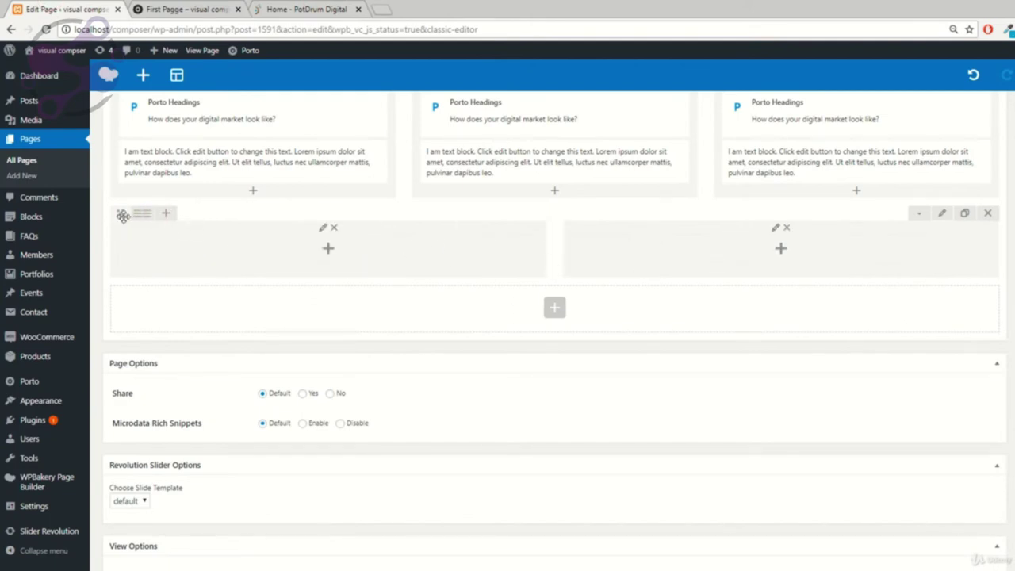
mouse_move(136, 219)
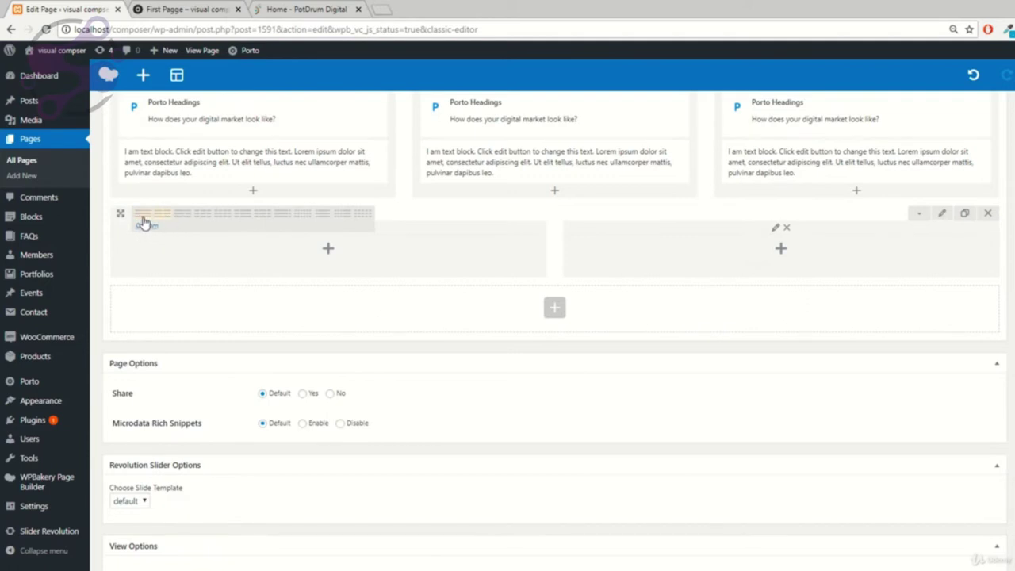
left_click(141, 218)
mouse_move(143, 217)
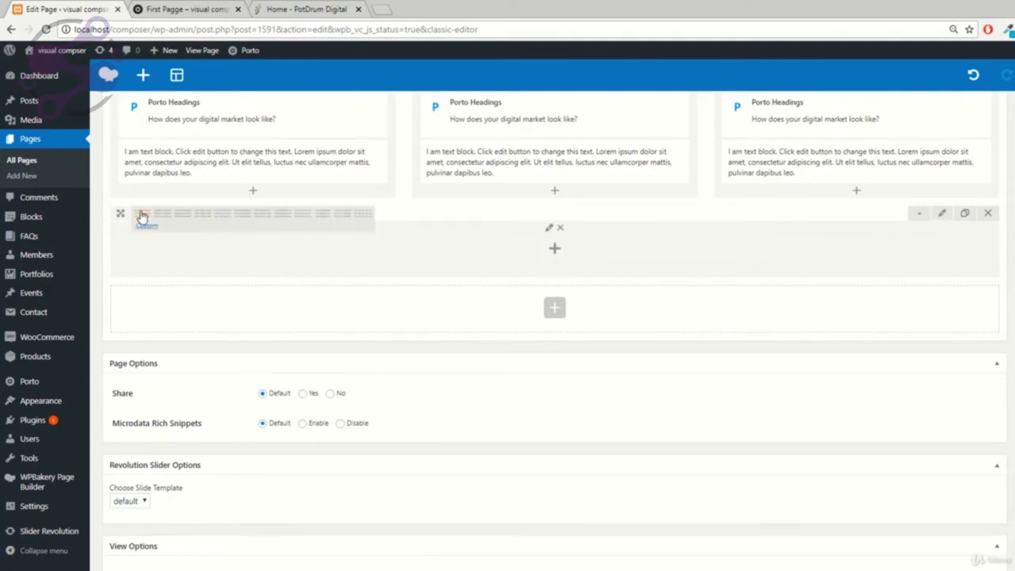
left_click(220, 219)
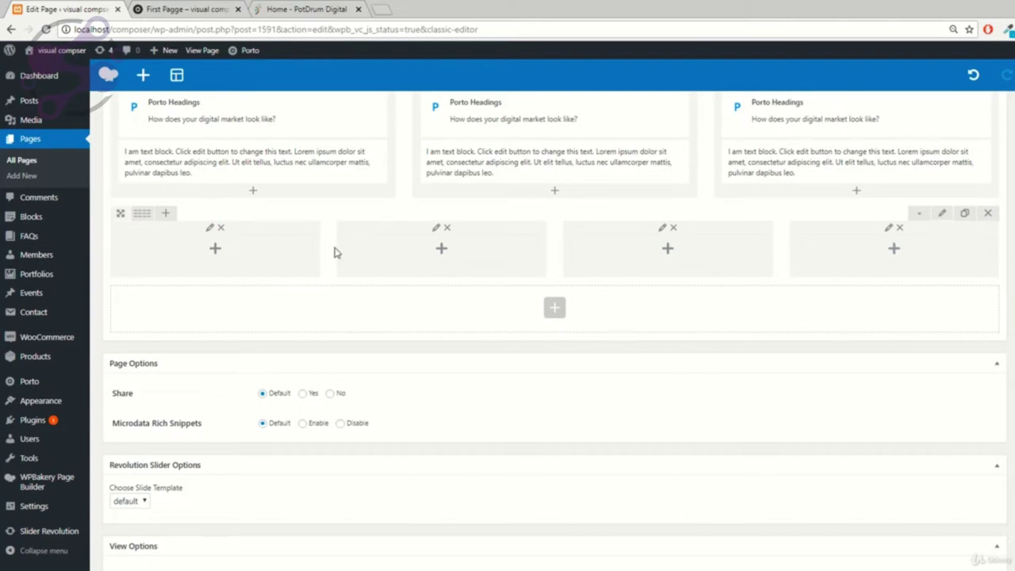
left_click(987, 212)
Step: Compare the blue three-column section below the banner on potdrumdigital.com with the row in the page editor
scroll(624, 193, "up", 3)
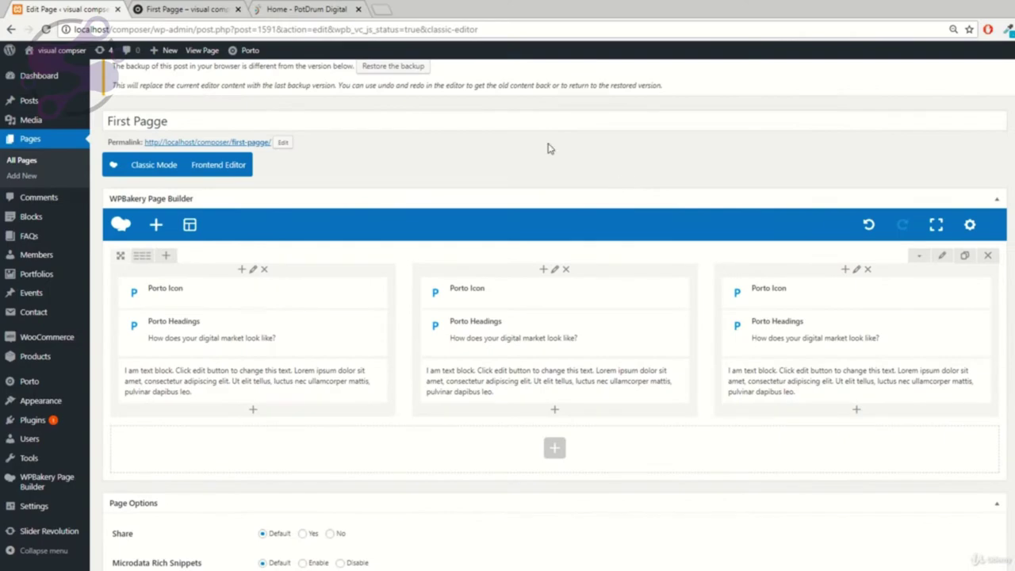
key("ctrl+3")
scroll(374, 260, "up", 15)
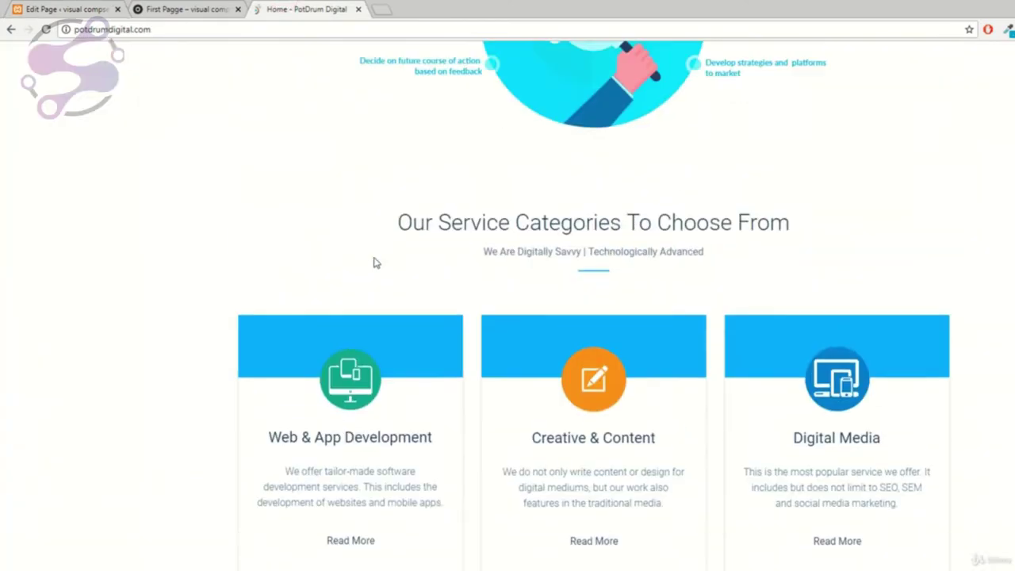
scroll(376, 263, "up", 10)
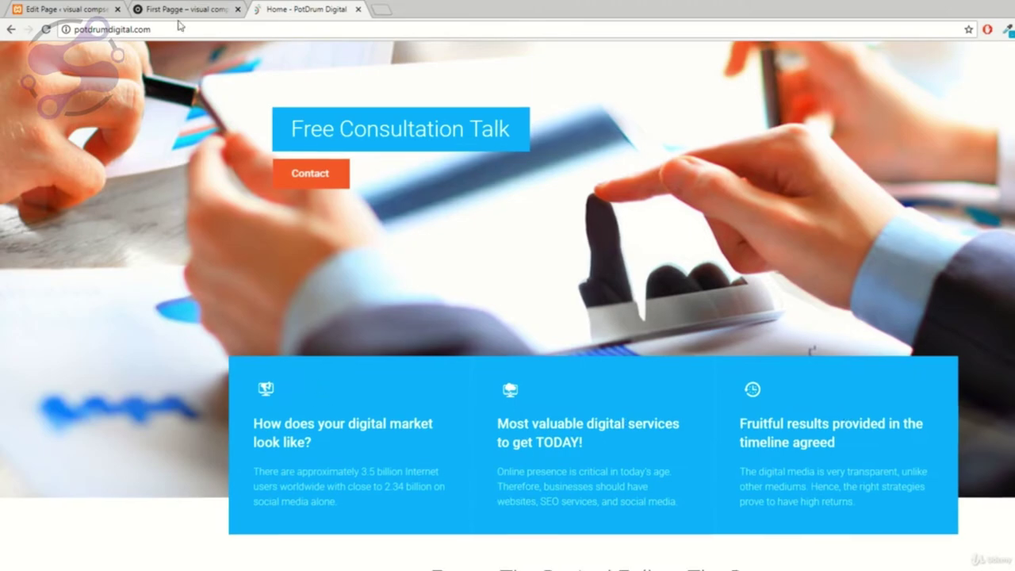
key("ctrl+1")
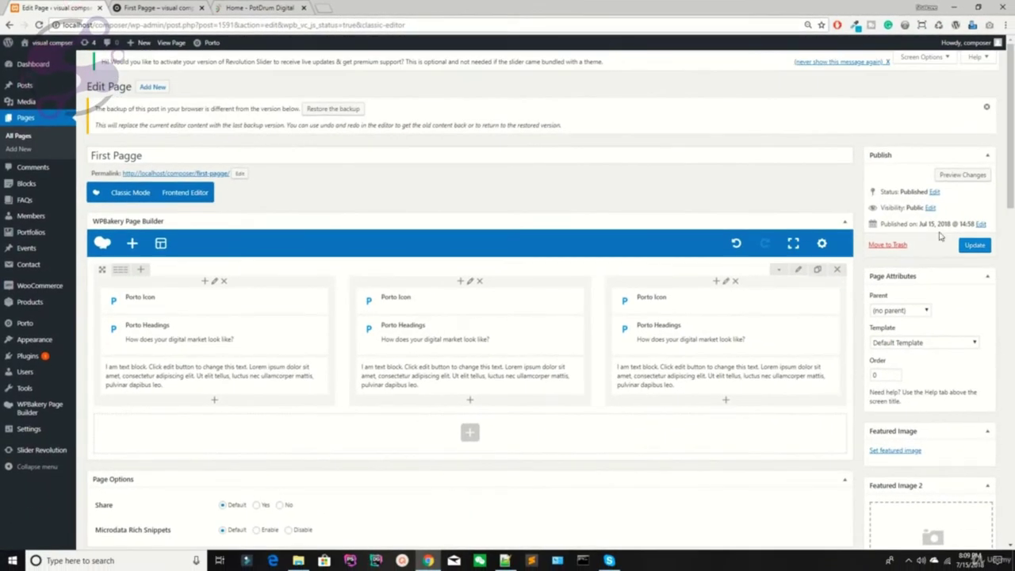
Step: Set the three-column row's background to the preset green in its design options and preview the page
left_click(798, 272)
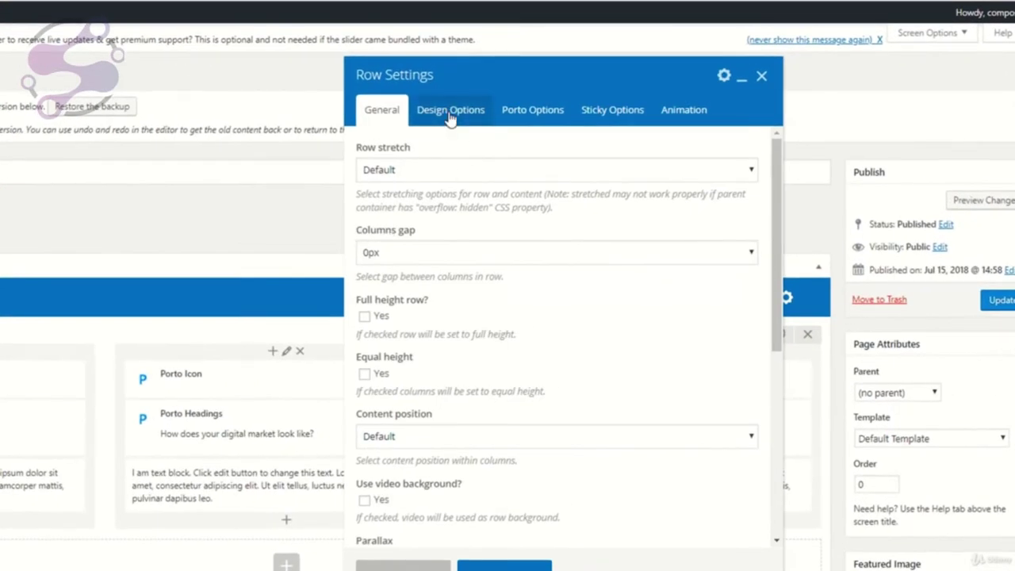
left_click(450, 112)
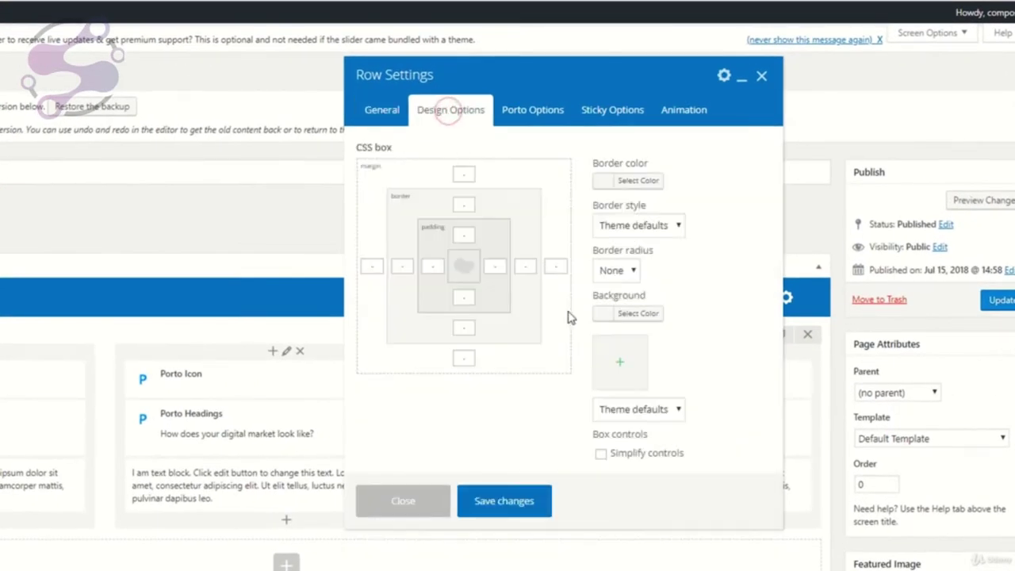
left_click(642, 312)
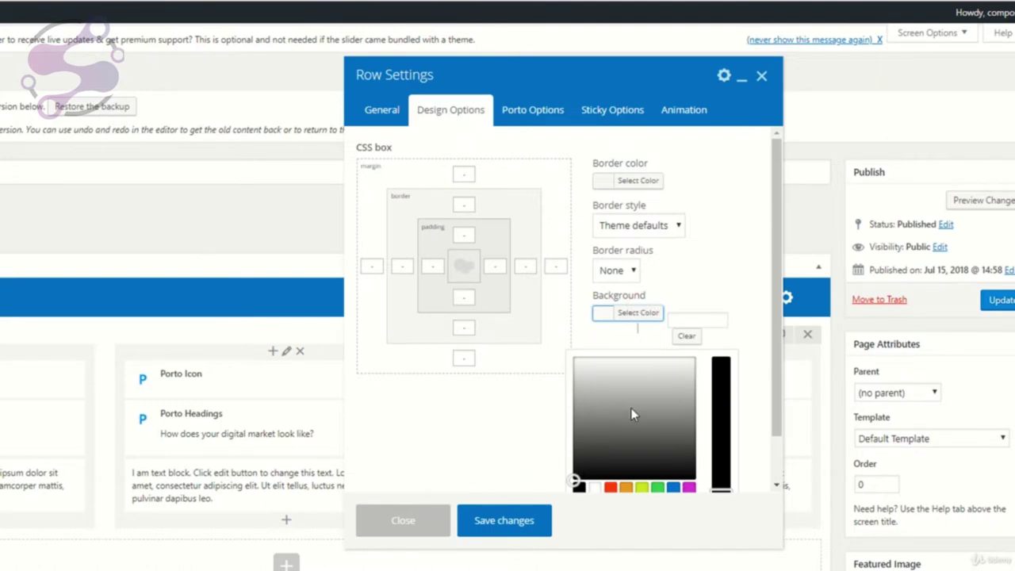
left_click(658, 487)
left_click(506, 521)
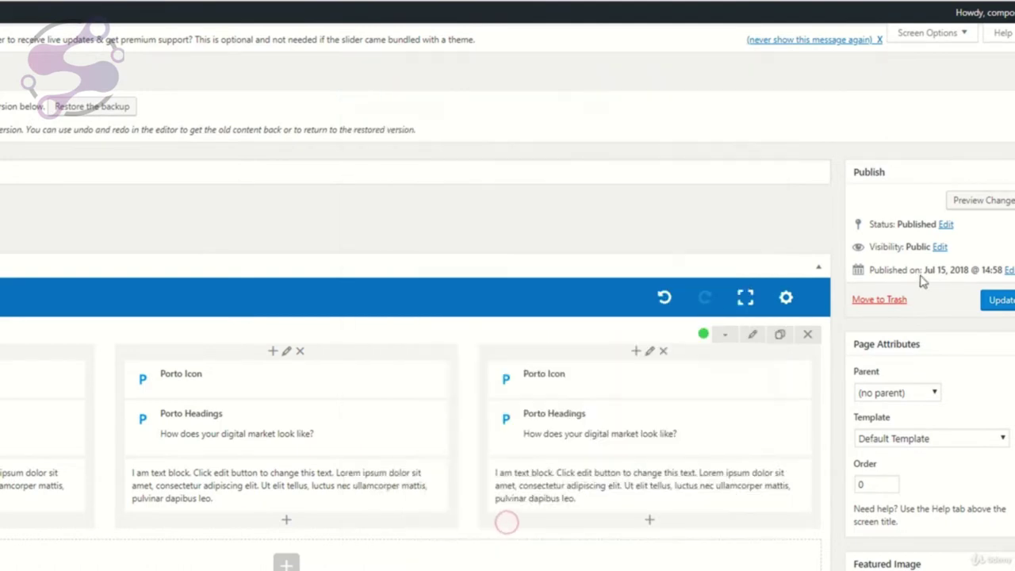
left_click(988, 201)
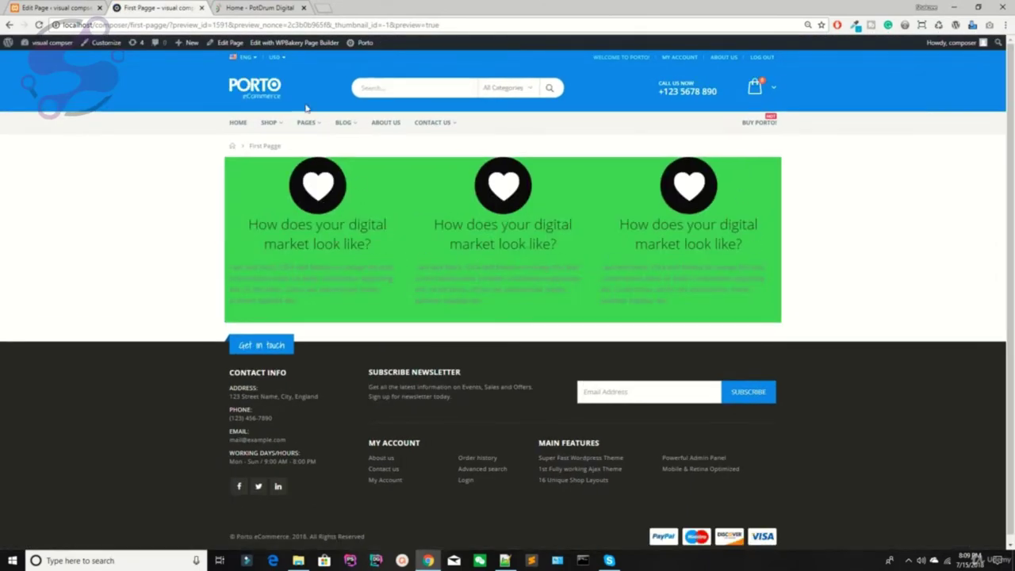
key("ctrl+shift+Tab")
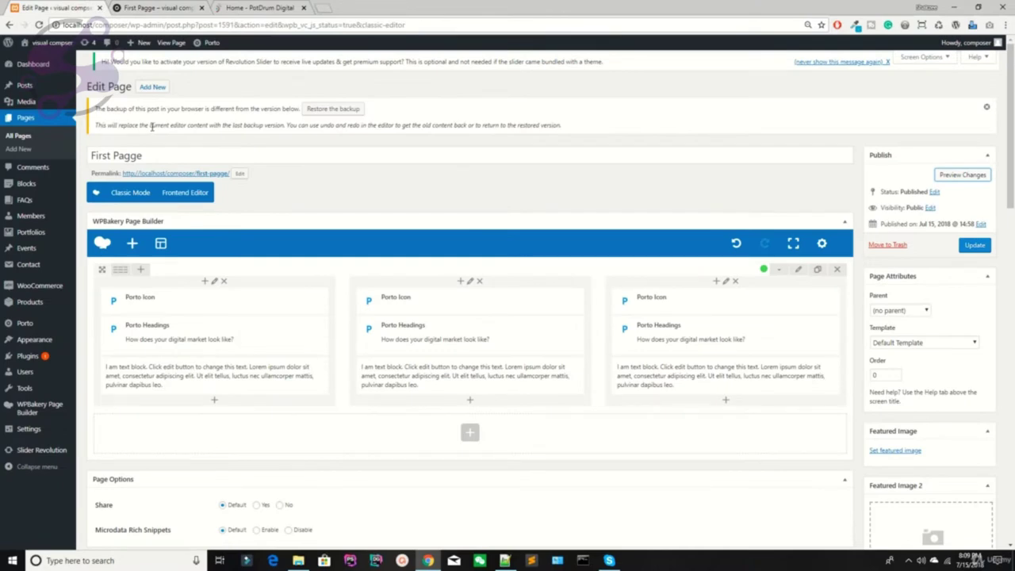
Step: Update the page and open it in the Frontend Editor
left_click(977, 246)
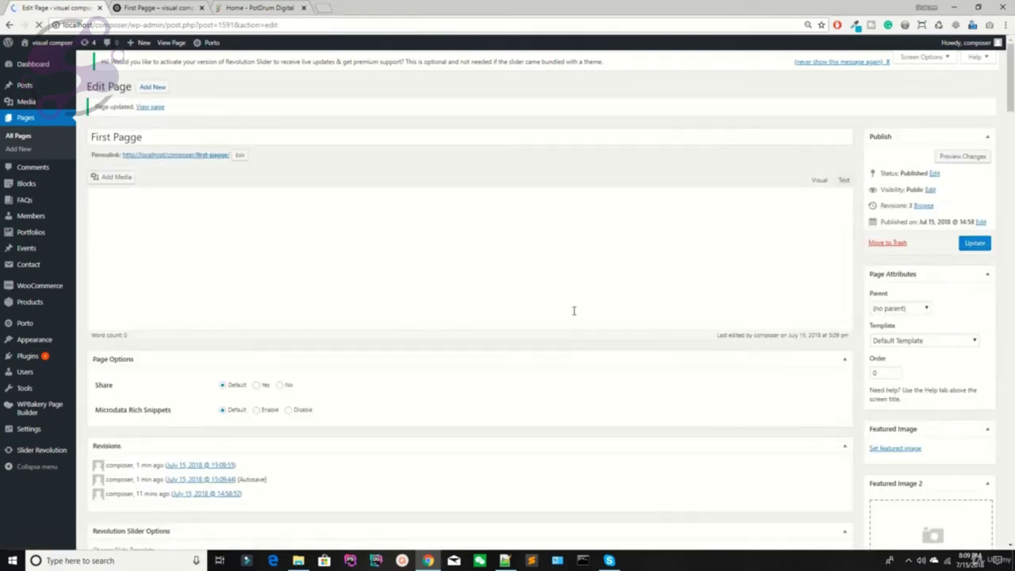
scroll(359, 290, "down", 2)
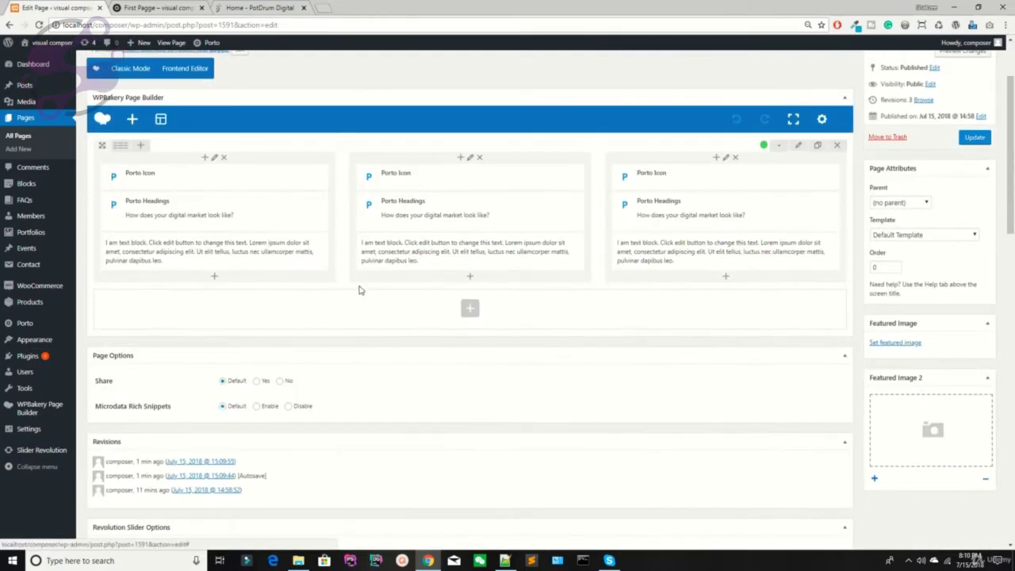
scroll(359, 290, "up", 2)
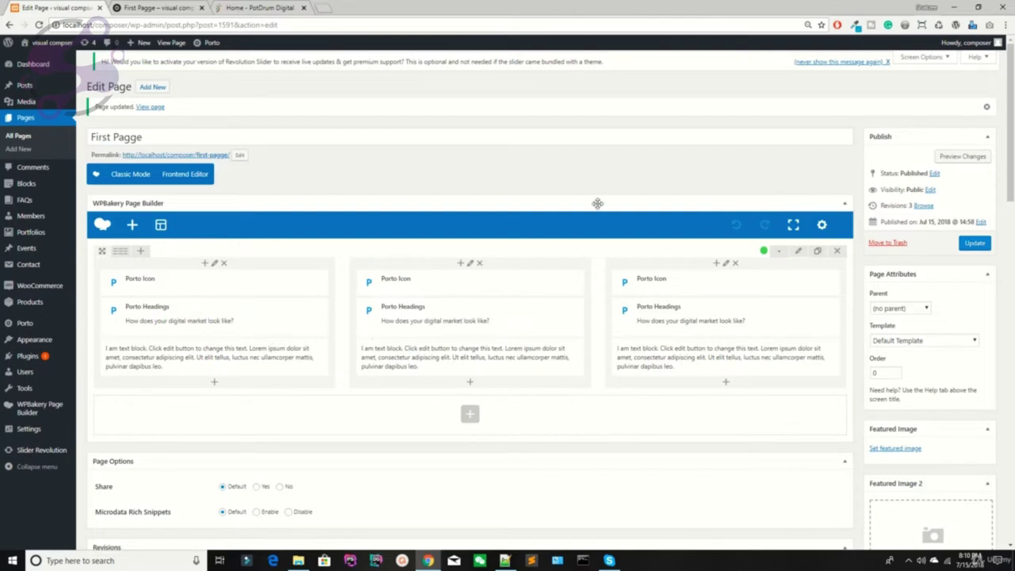
left_click(181, 181)
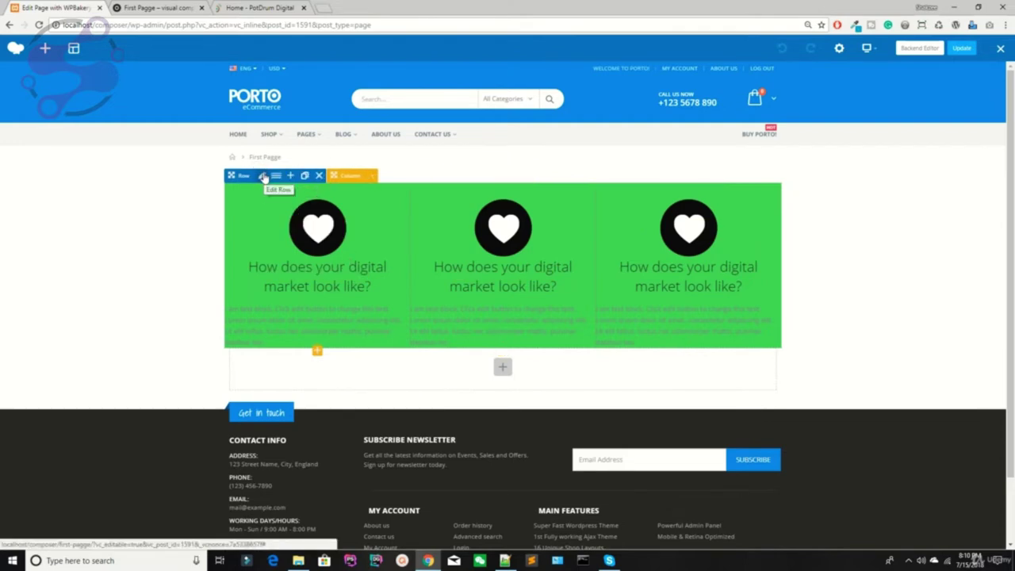
Step: Set the three-column row's background to the preset red in its design options and save the row settings
left_click(264, 177)
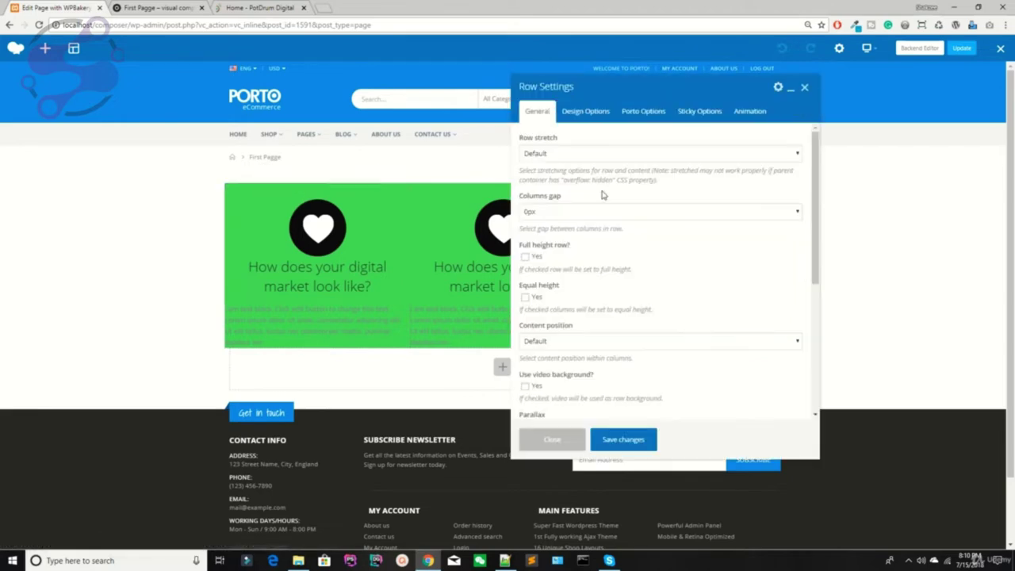
left_click(595, 113)
left_click(716, 254)
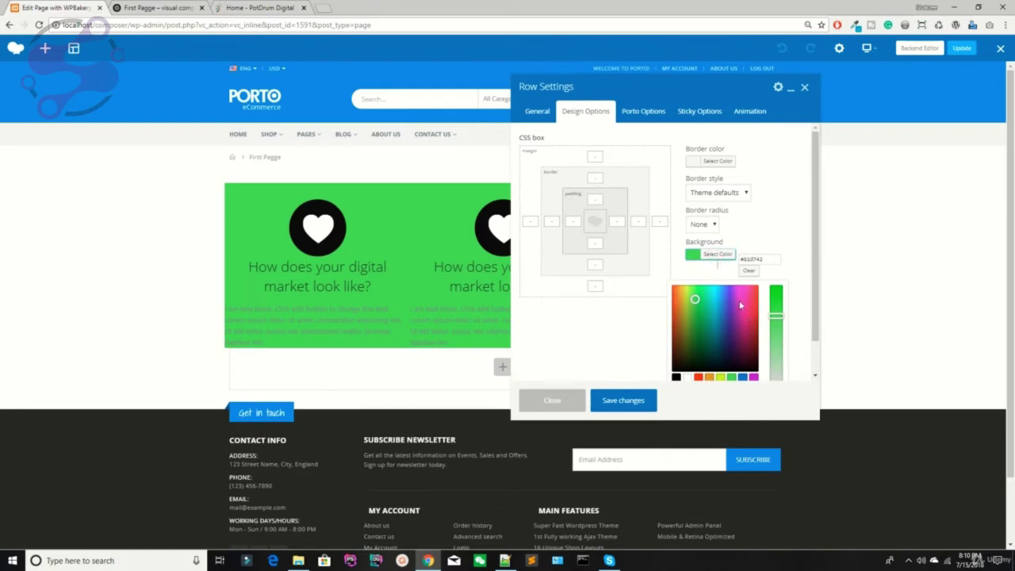
left_click(698, 376)
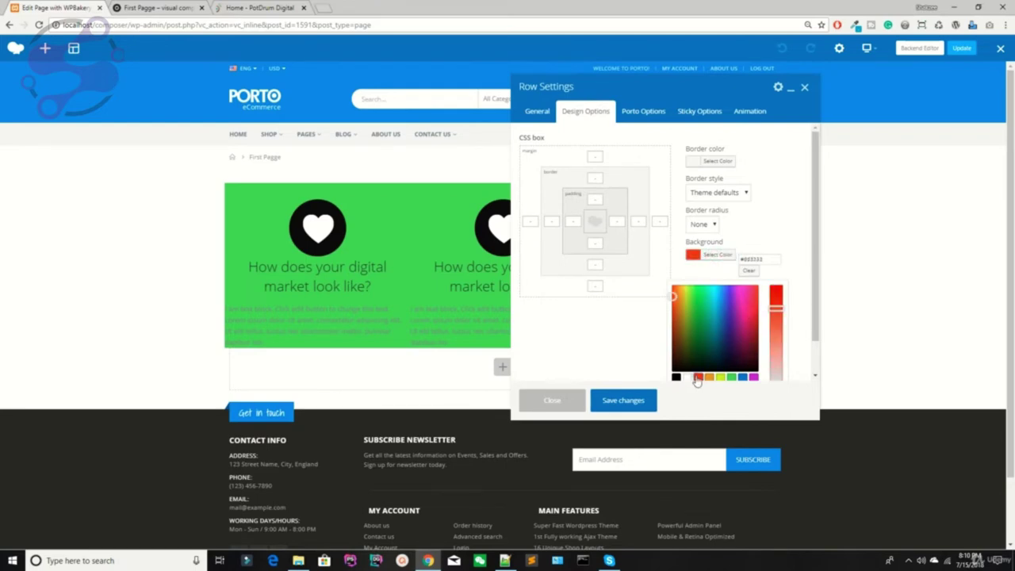
left_click(608, 408)
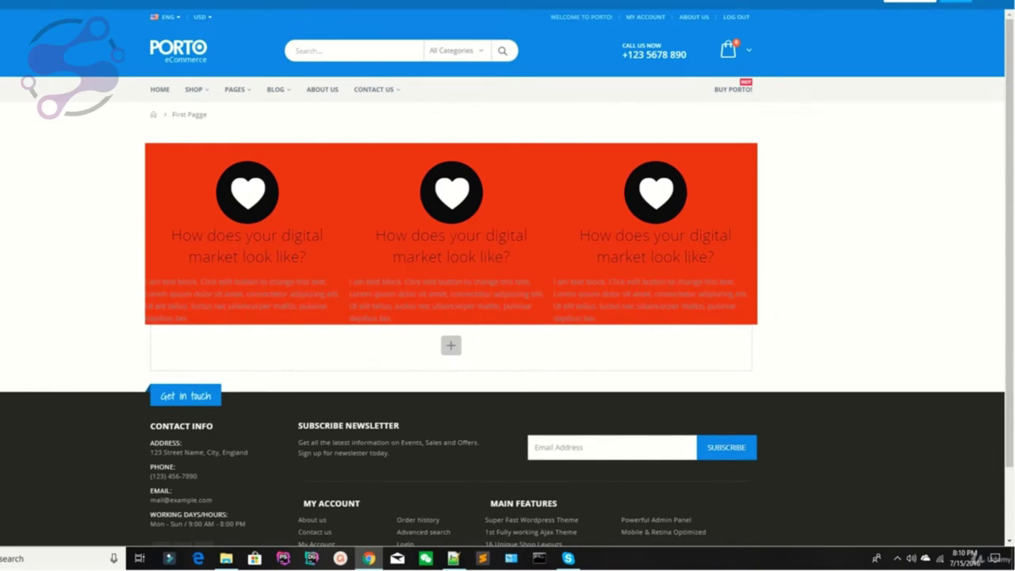
Step: Change the three-column row's background to a custom dark navy blue and save the row settings
left_click(187, 136)
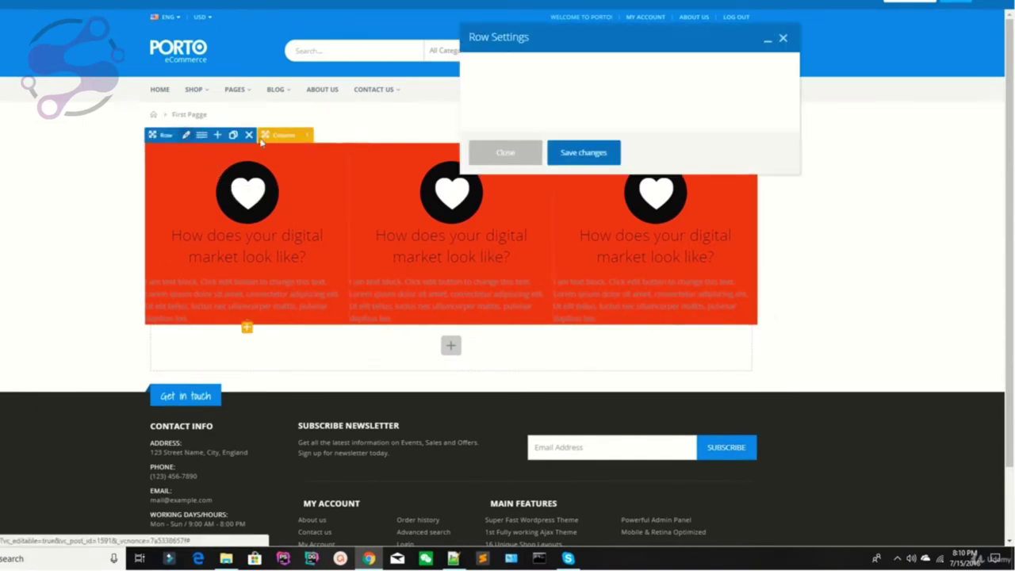
left_click(542, 63)
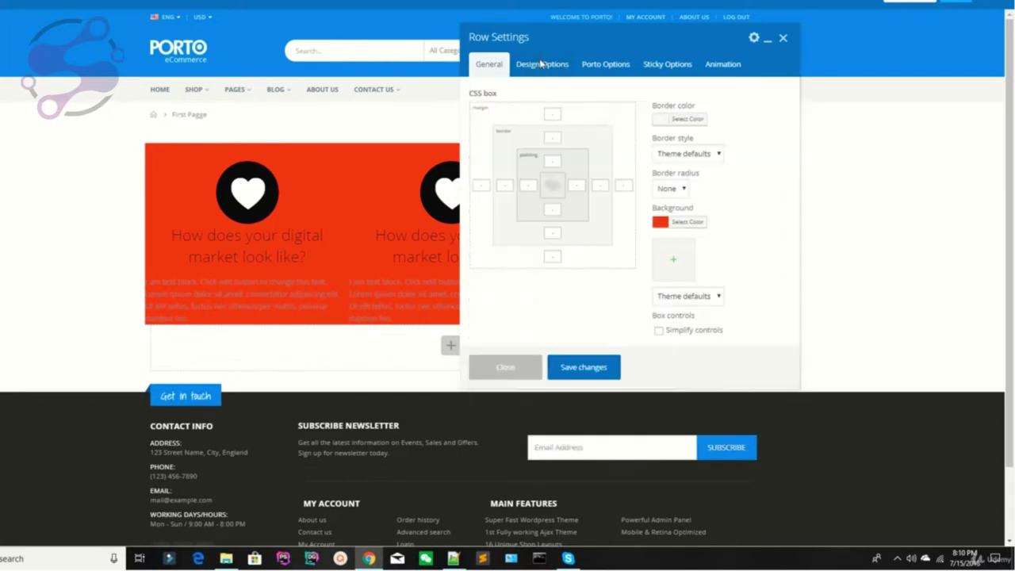
left_click(678, 222)
left_click(696, 326)
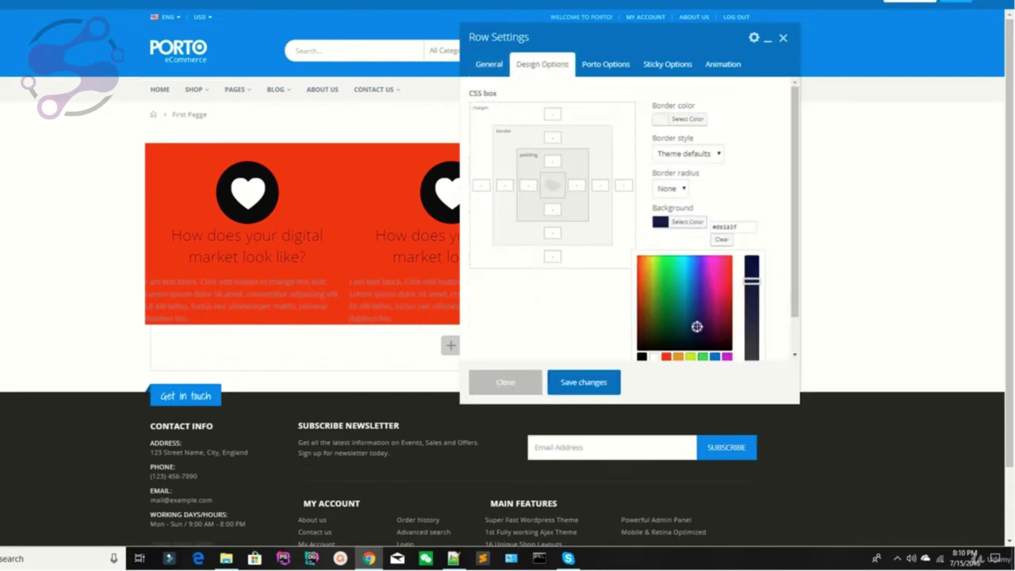
left_click(583, 382)
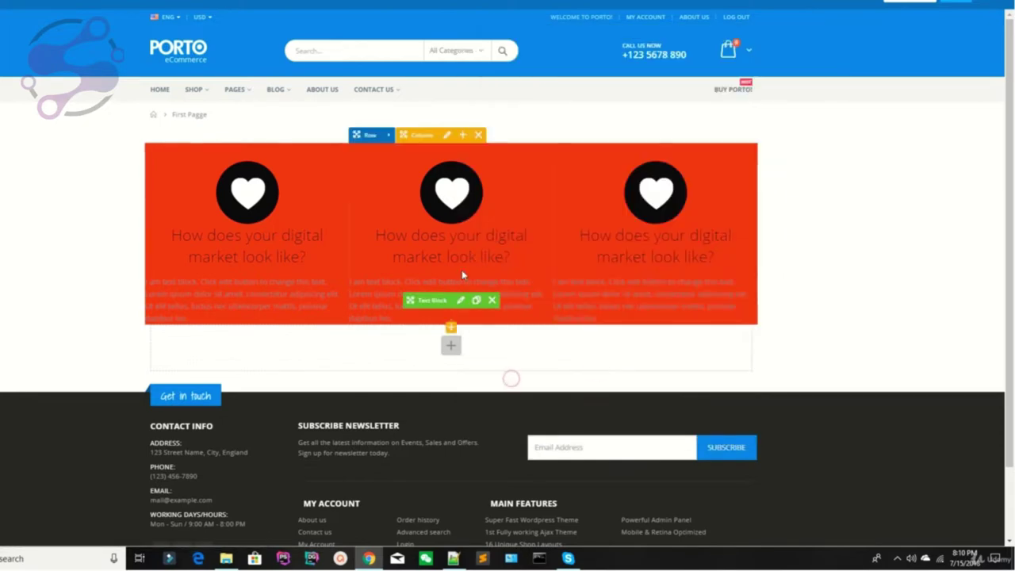
left_click(187, 135)
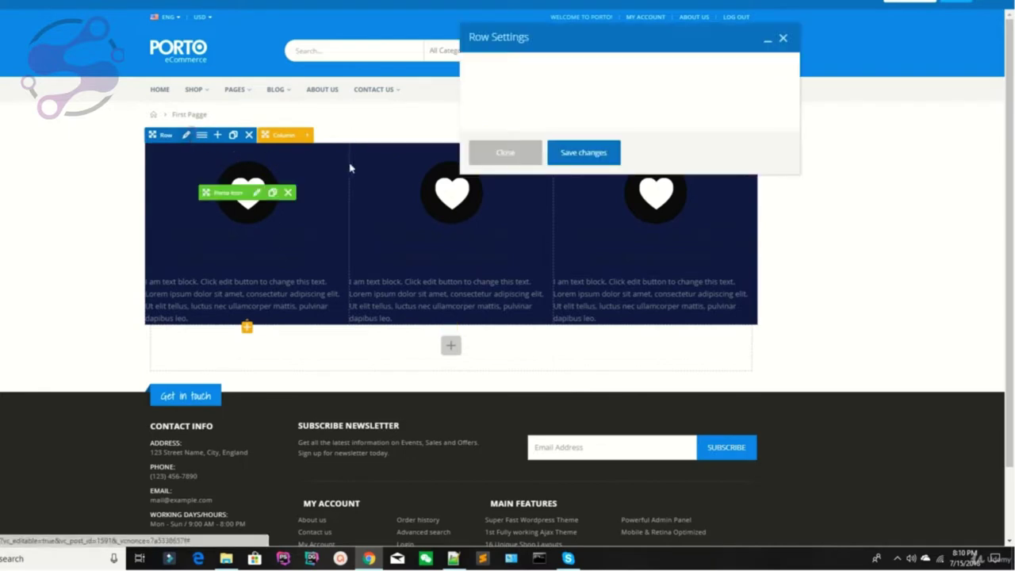
left_click(540, 68)
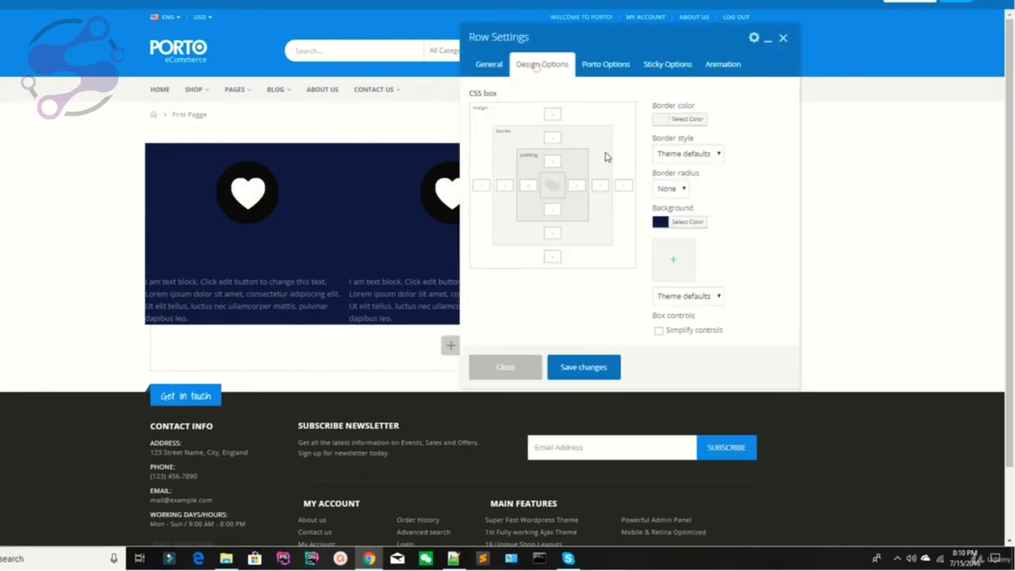
left_click(681, 222)
left_click(740, 233)
left_click(536, 367)
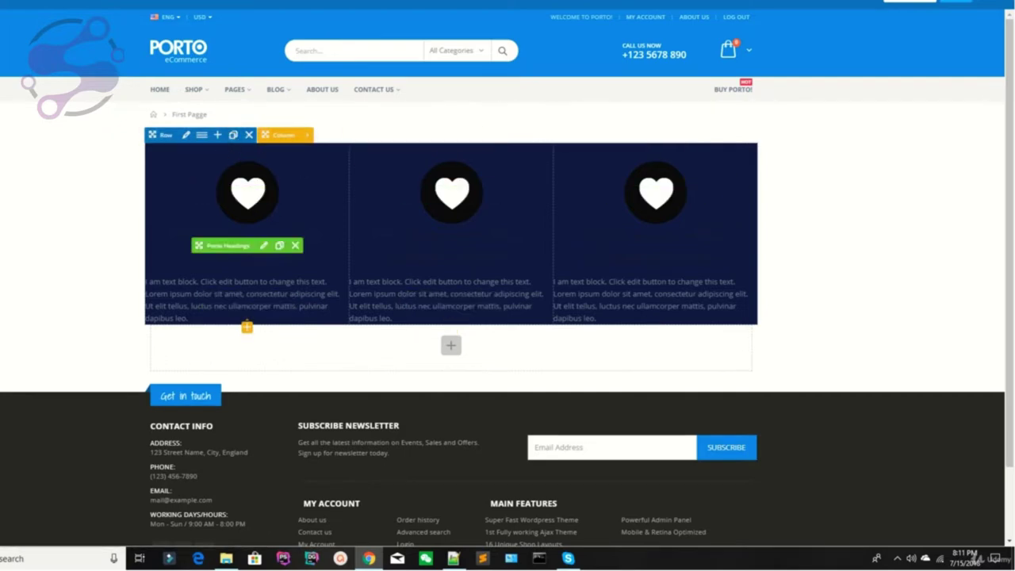
Step: Duplicate the row containing the three heart-icon columns
left_click(234, 135)
scroll(362, 245, "down", 3)
scroll(303, 188, "up", 2)
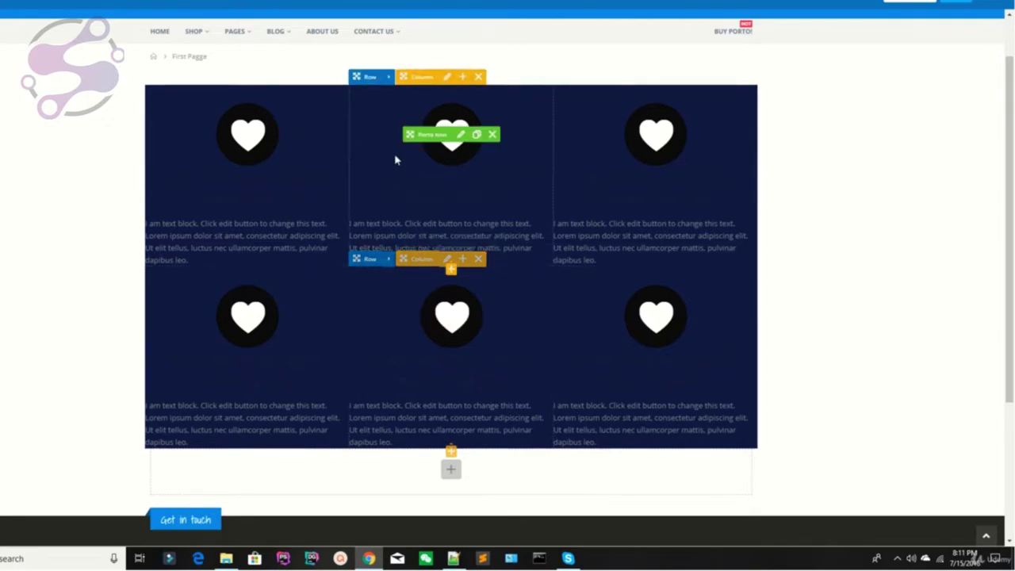
Step: Add a Separator element with its default settings below the two rows of icon columns
left_click(445, 481)
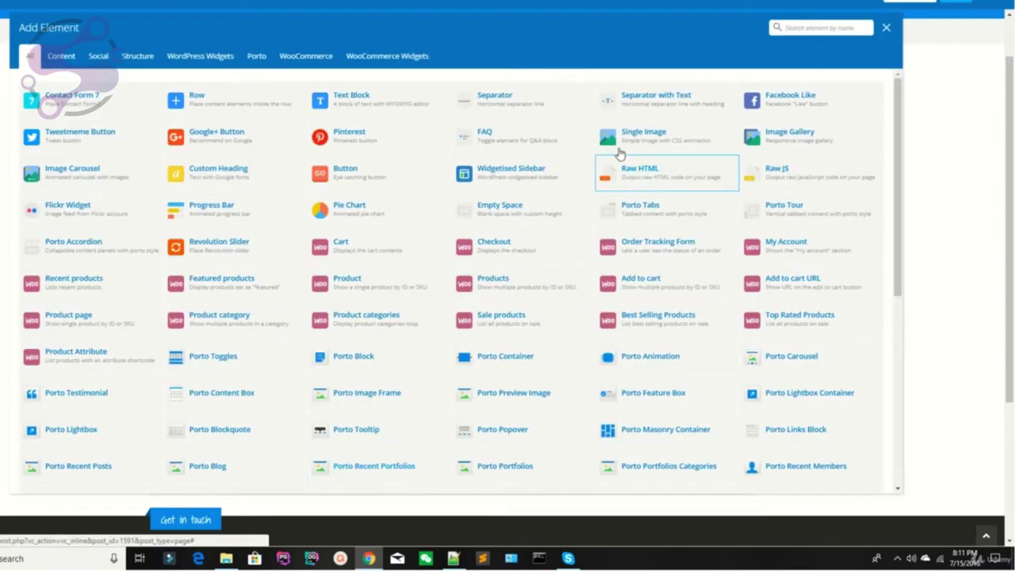
left_click(498, 108)
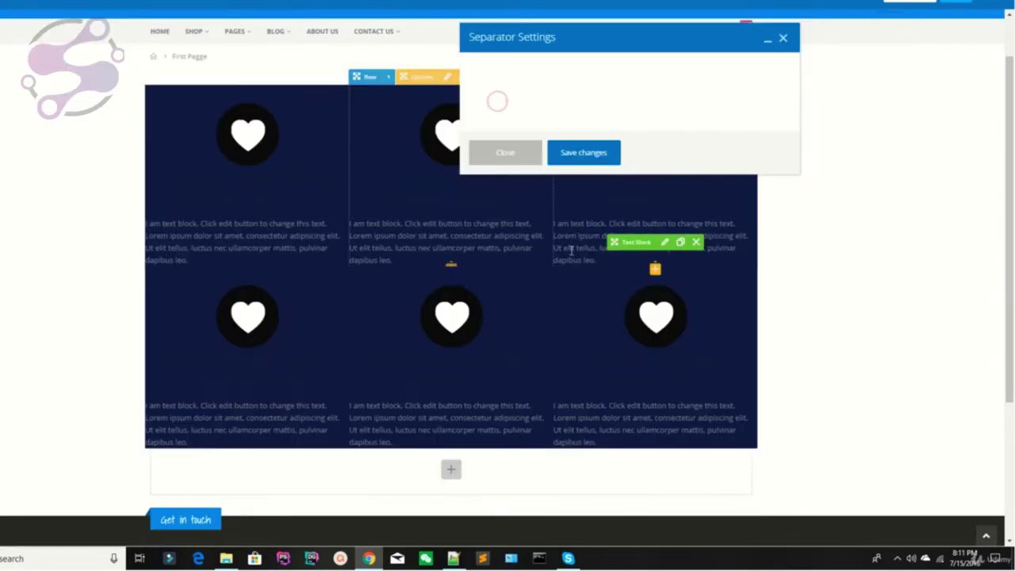
left_click(555, 427)
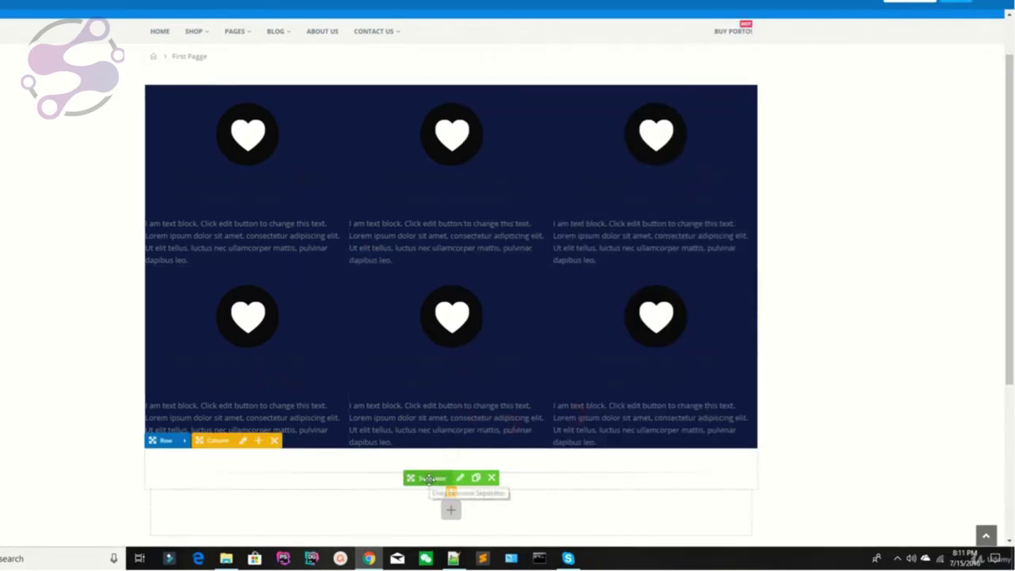
Step: Move the separator's row between the two rows of heart-icon columns
left_click_drag(413, 478, 391, 346)
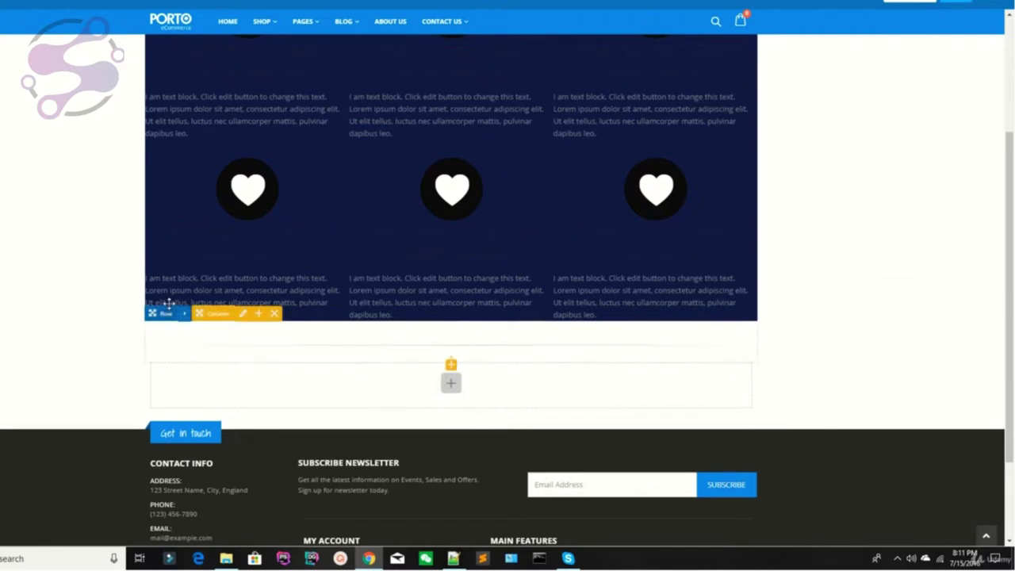
left_click_drag(168, 303, 187, 159)
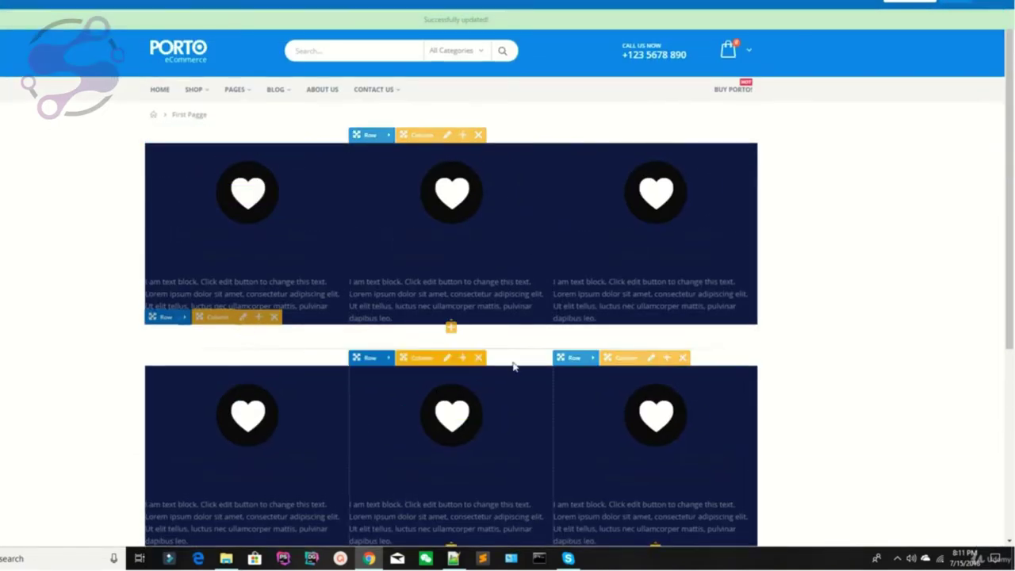
scroll(354, 339, "down", 1)
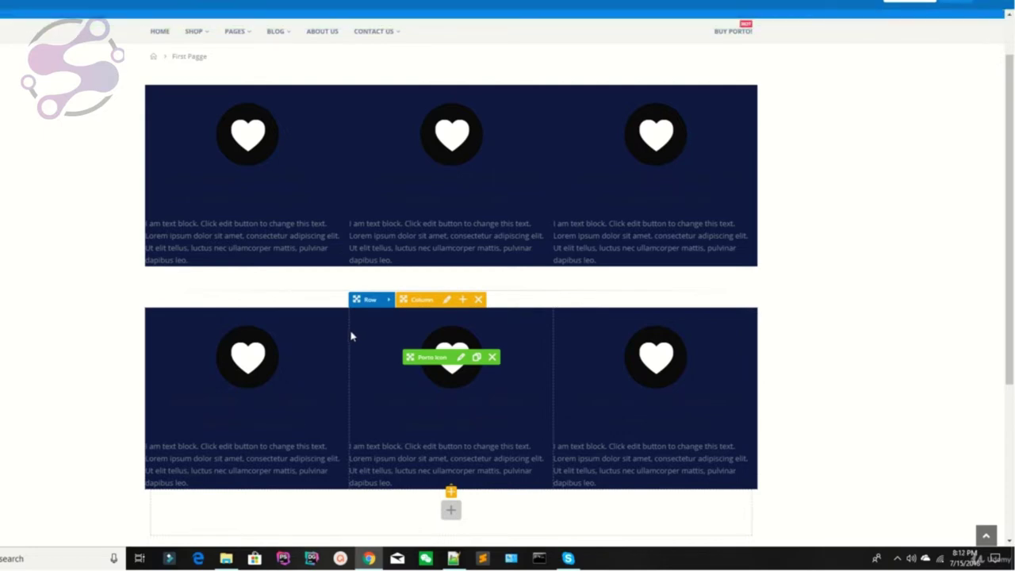
scroll(356, 335, "up", 1)
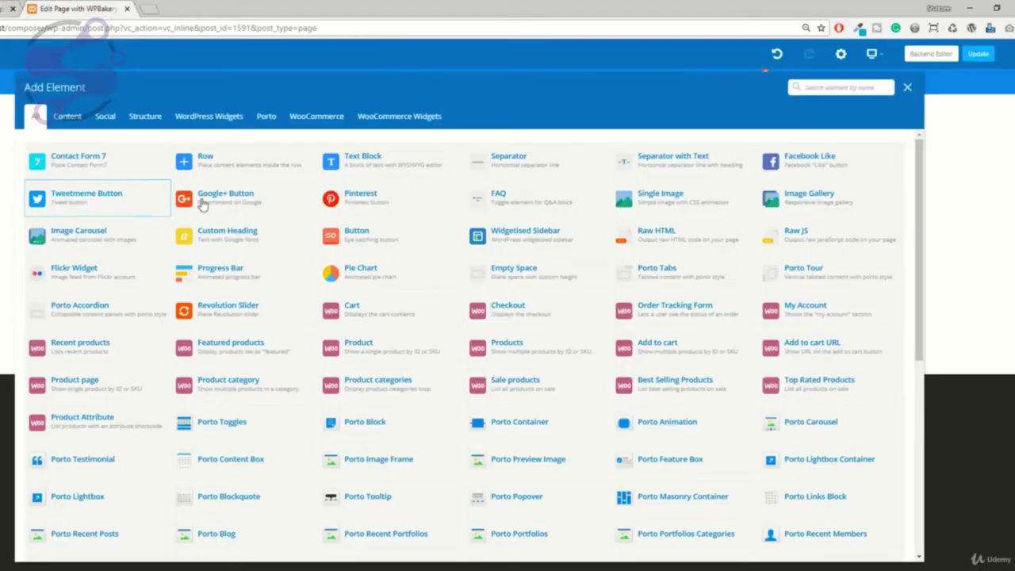
left_click(908, 87)
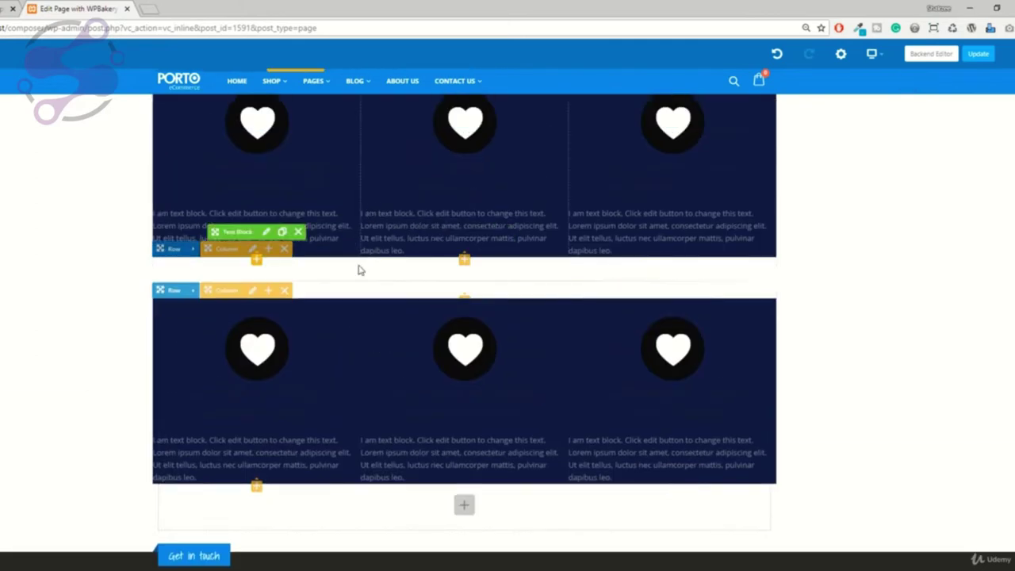
scroll(357, 268, "up", 3)
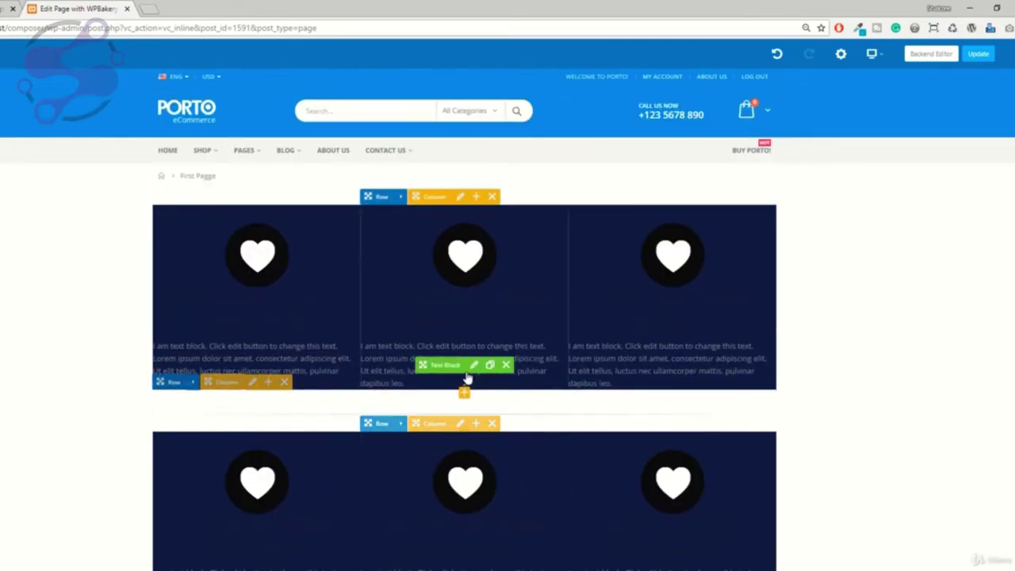
scroll(465, 380, "down", 2)
scroll(465, 372, "down", 3)
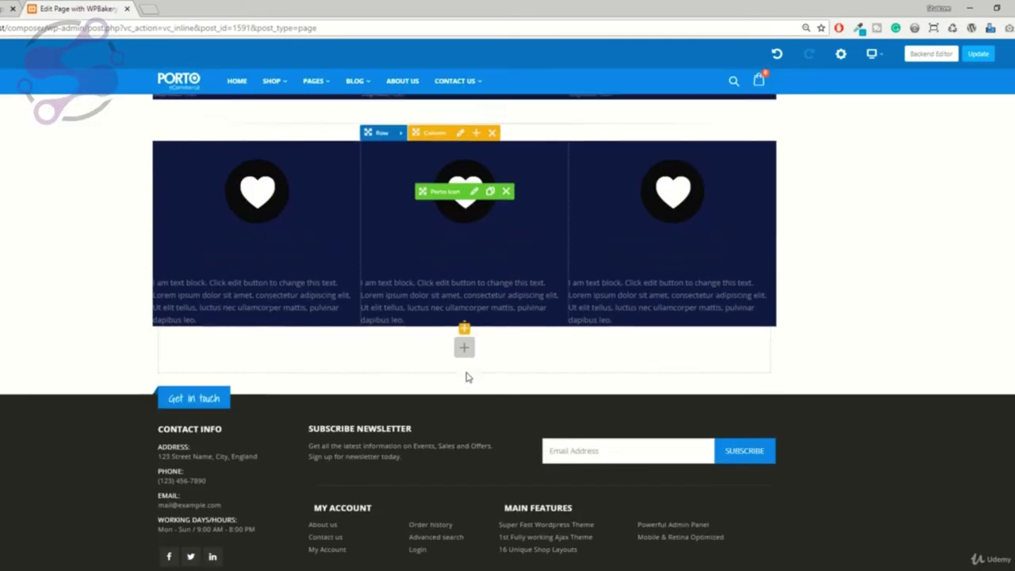
scroll(437, 329, "up", 3)
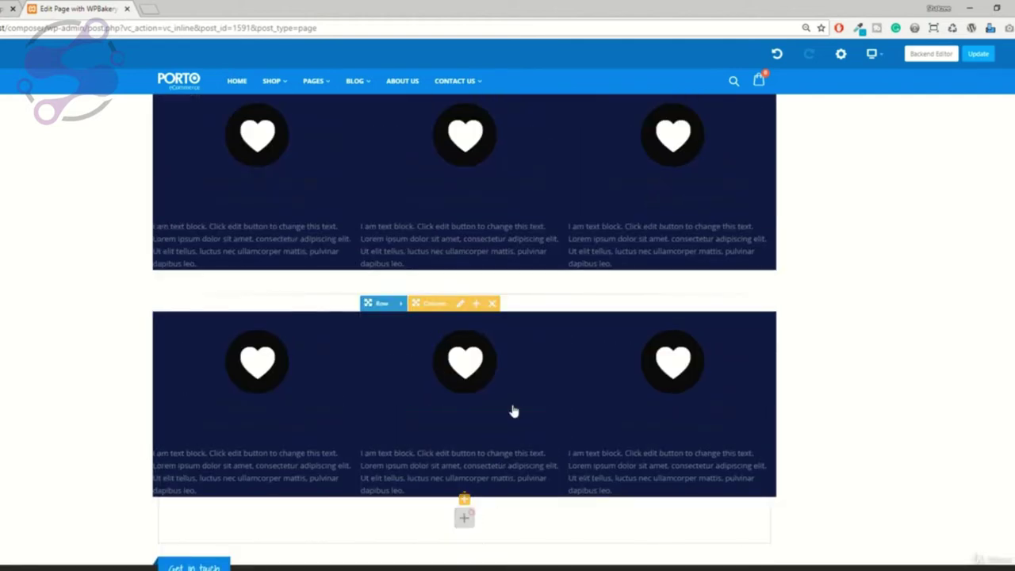
Step: Add an empty row below the second row of heart-icon columns
left_click(464, 518)
key("Escape")
scroll(325, 475, "down", 1)
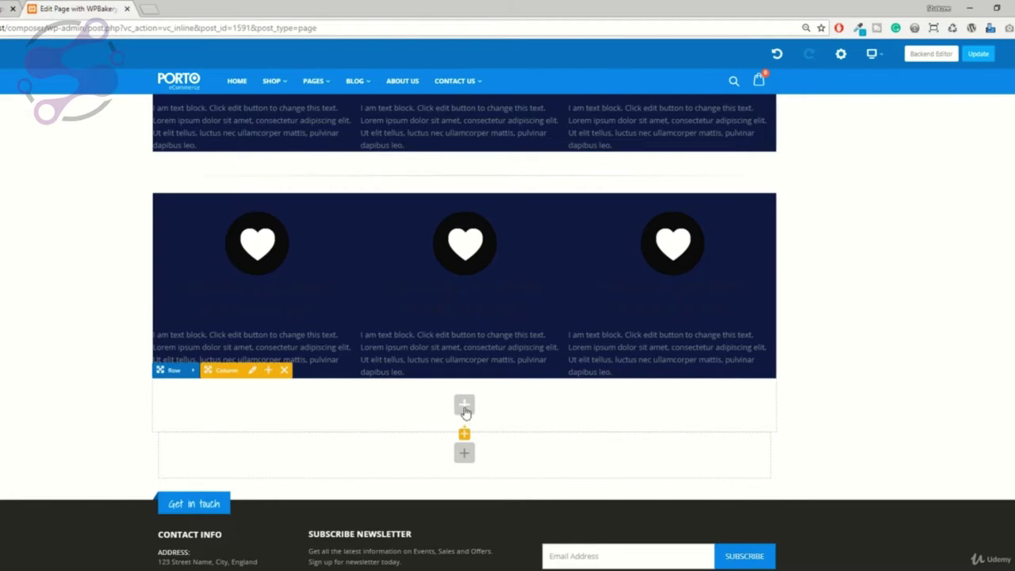
Step: Insert a Separator element into the empty row below the second row of icon columns
scroll(464, 409, "up", 5)
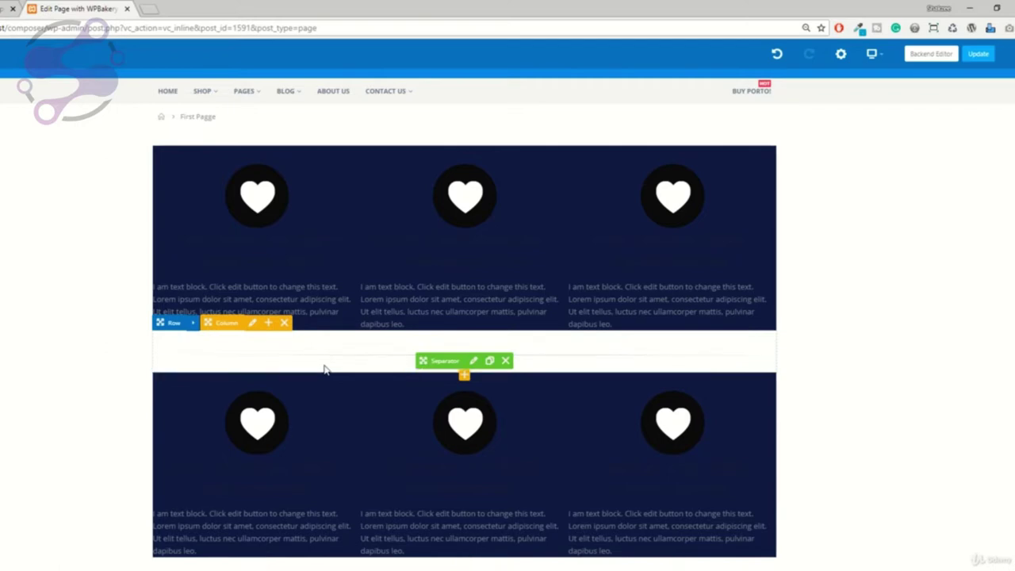
scroll(329, 369, "down", 2)
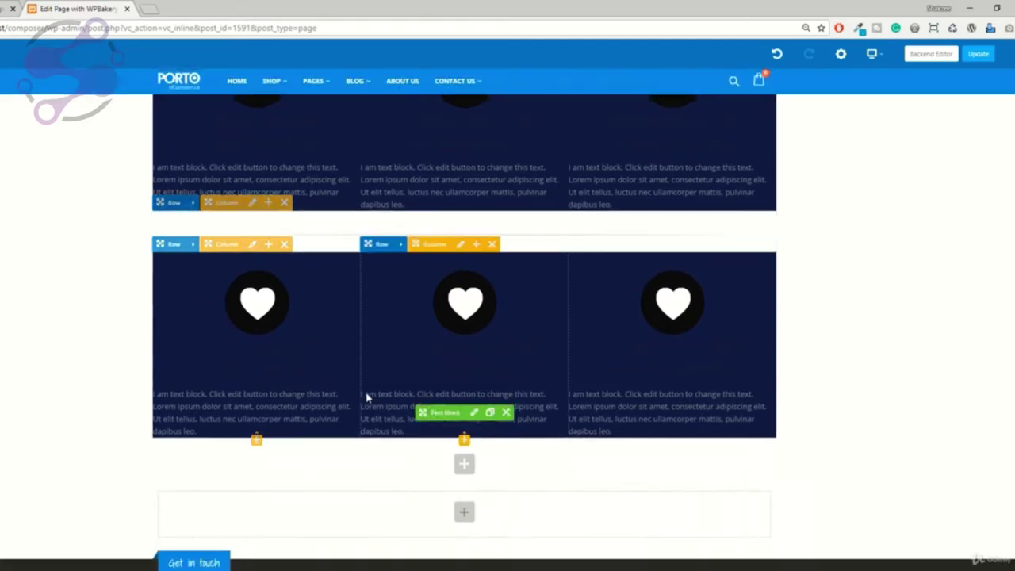
left_click(464, 464)
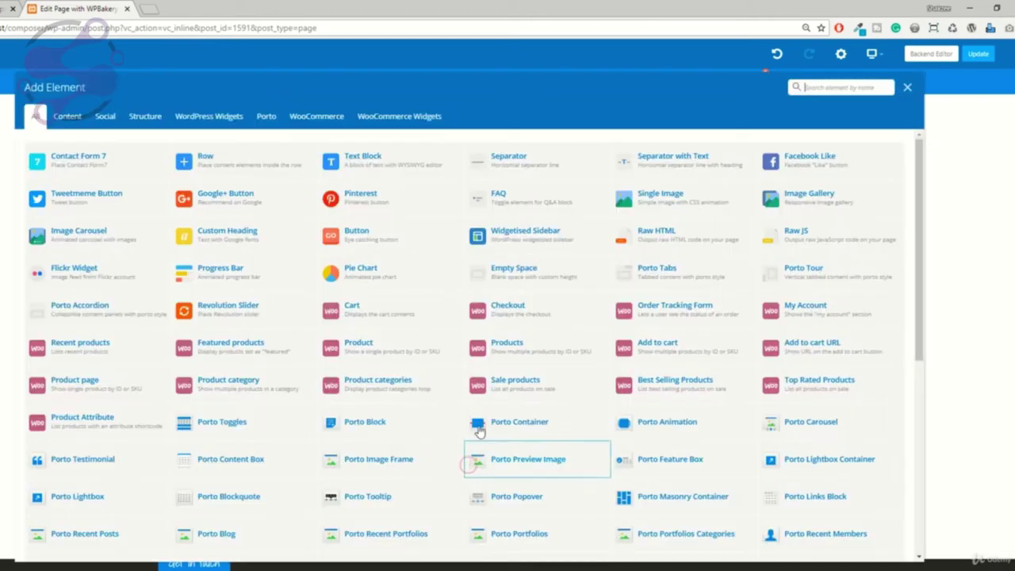
left_click(506, 171)
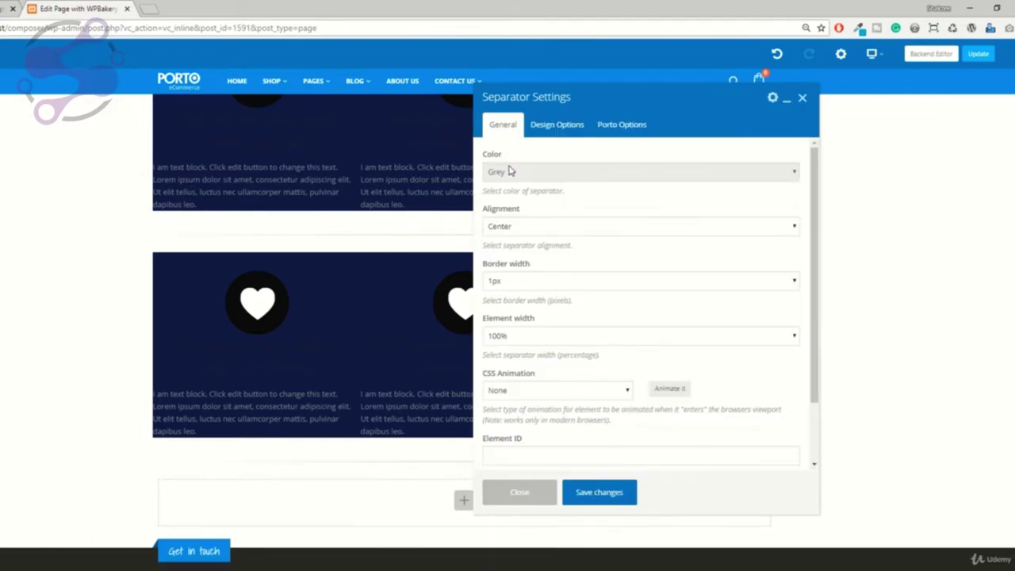
Step: Set the lower separator's color to Vista Blue, keep its alignment centered, and save the settings
left_click(521, 230)
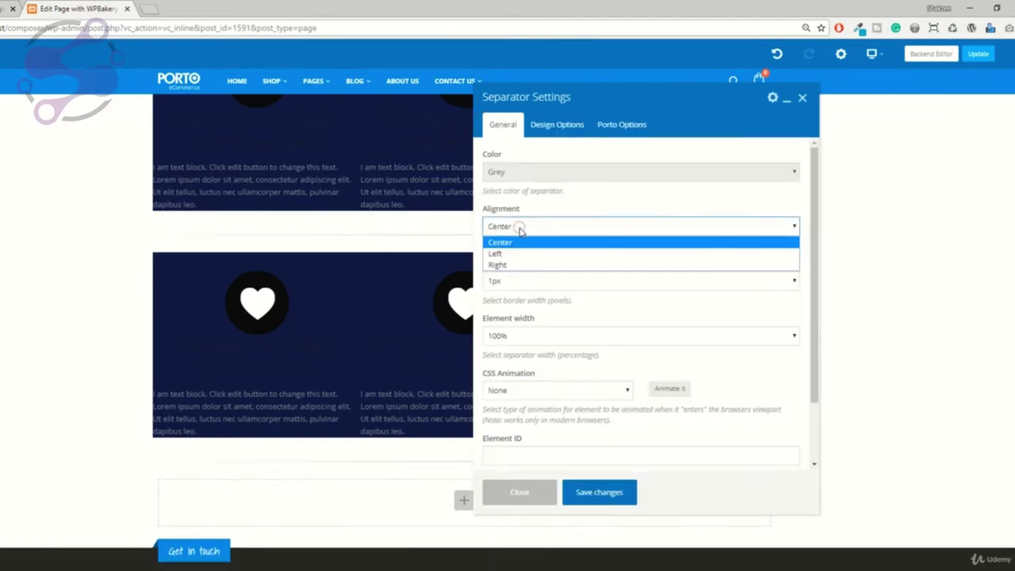
left_click(515, 226)
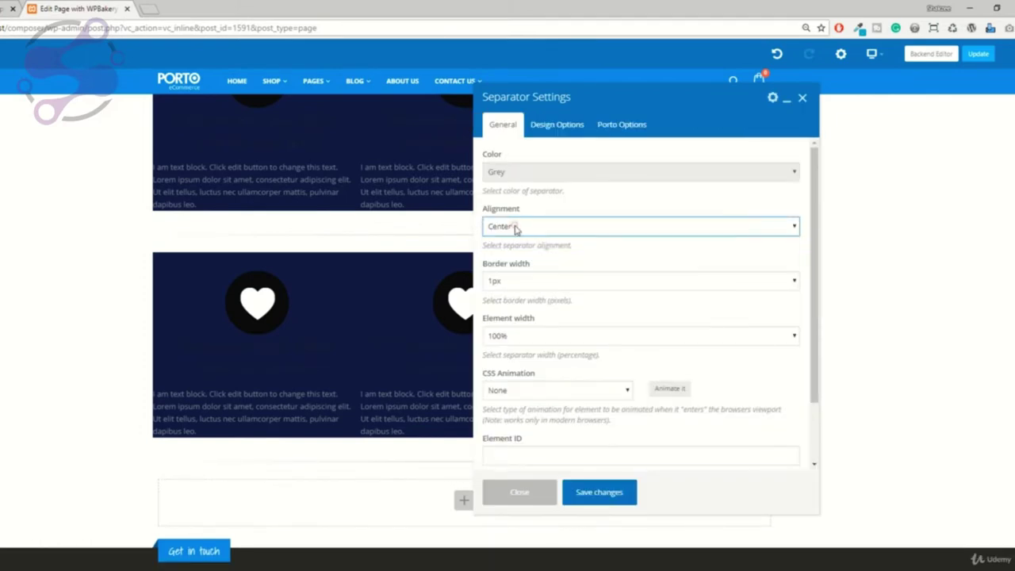
left_click(515, 176)
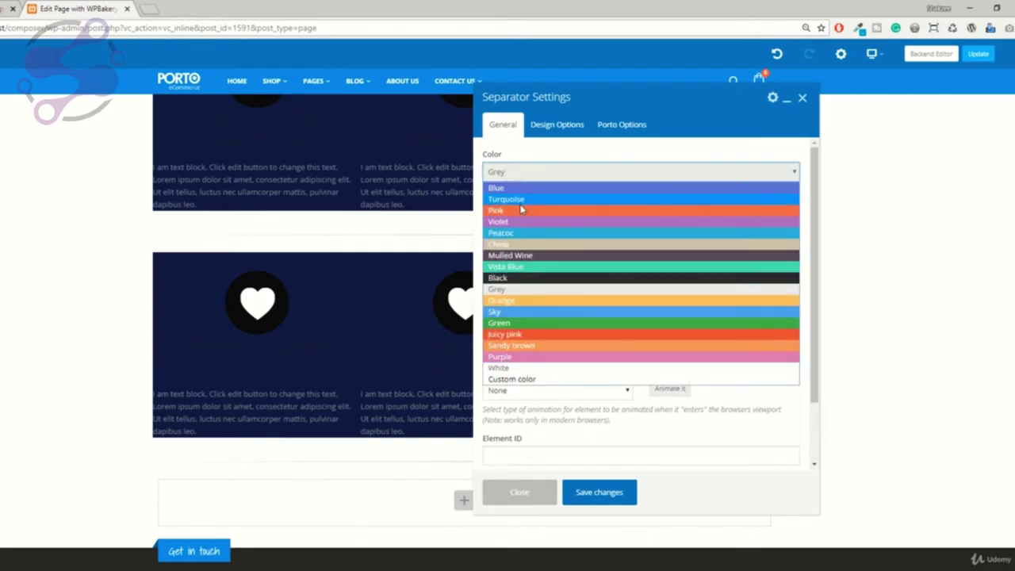
left_click(506, 270)
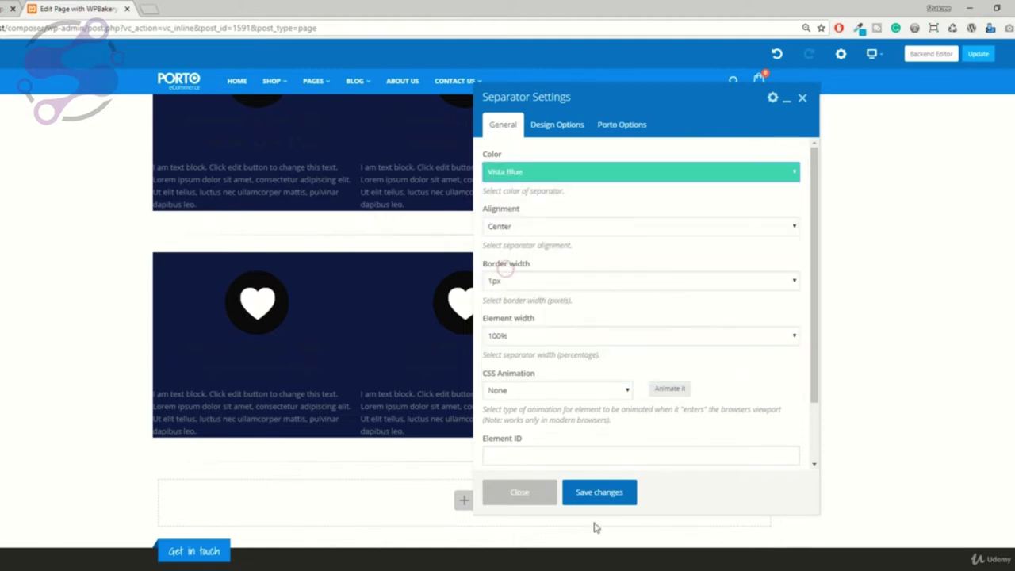
left_click(598, 492)
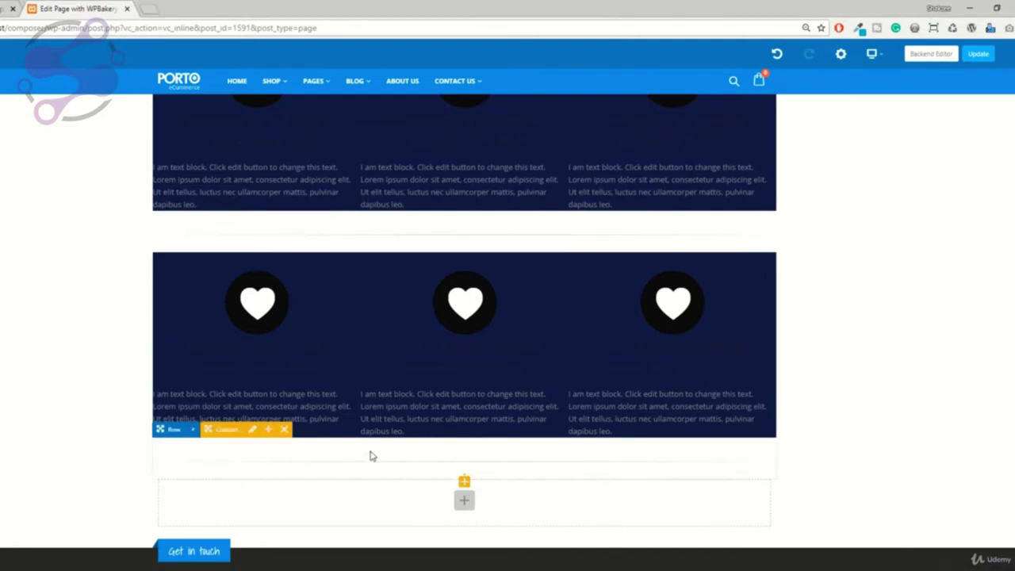
Step: Change the lower separator's color to Purple and save the settings
left_click(473, 468)
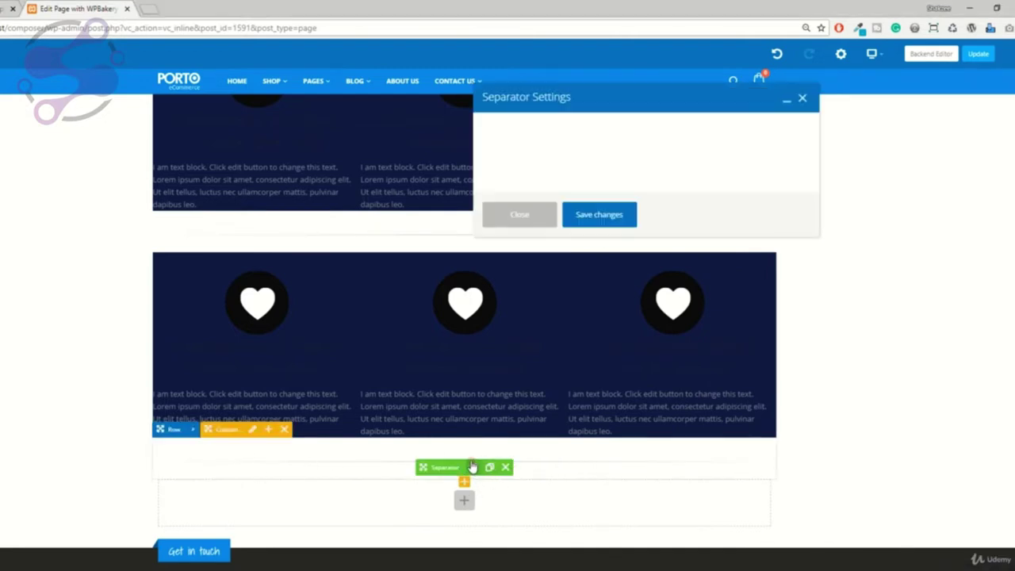
left_click(540, 172)
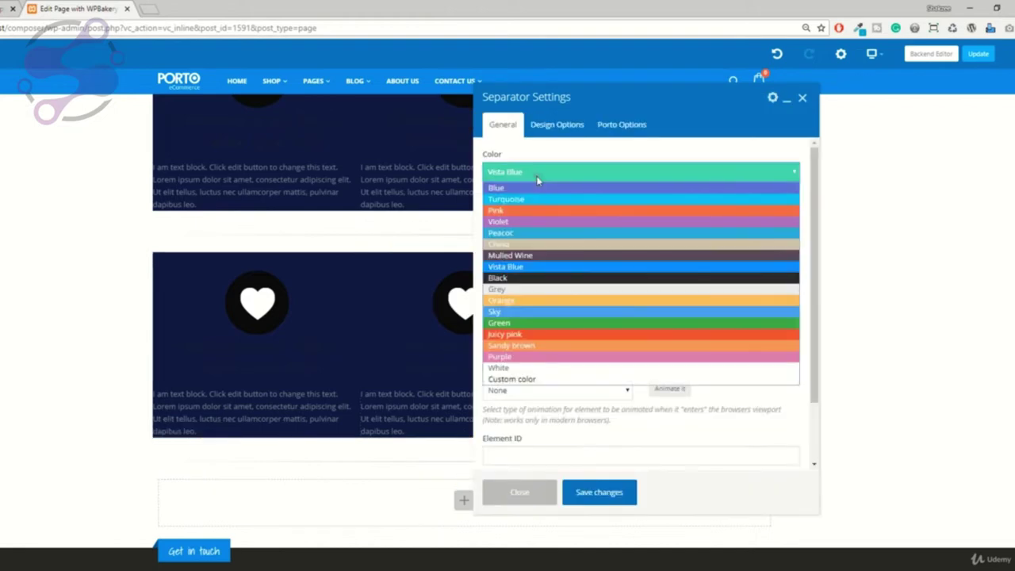
left_click(507, 358)
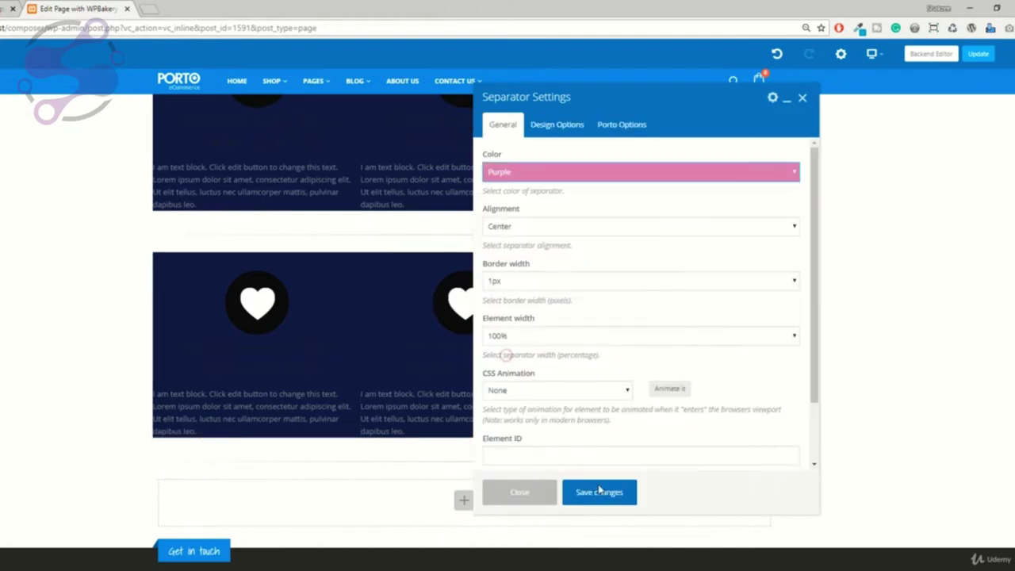
left_click(600, 493)
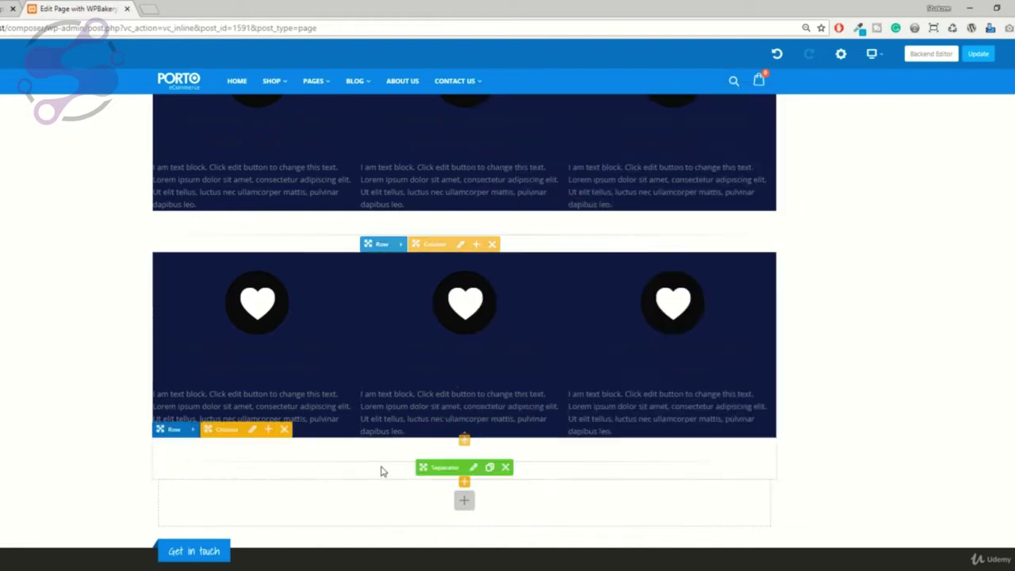
Step: Set the lower separator's border width to 10px and save the settings
left_click(474, 468)
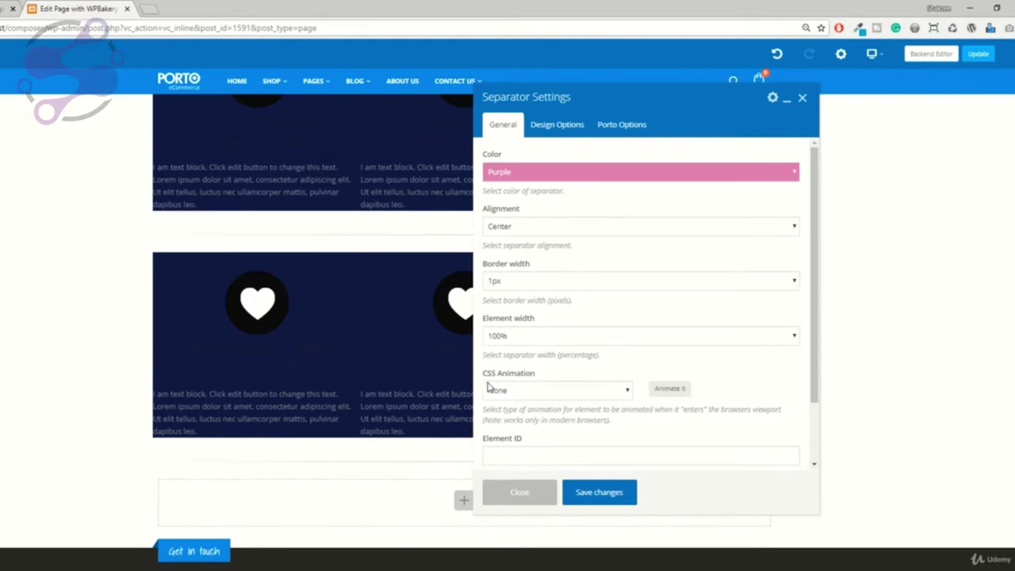
scroll(523, 329, "down", 1)
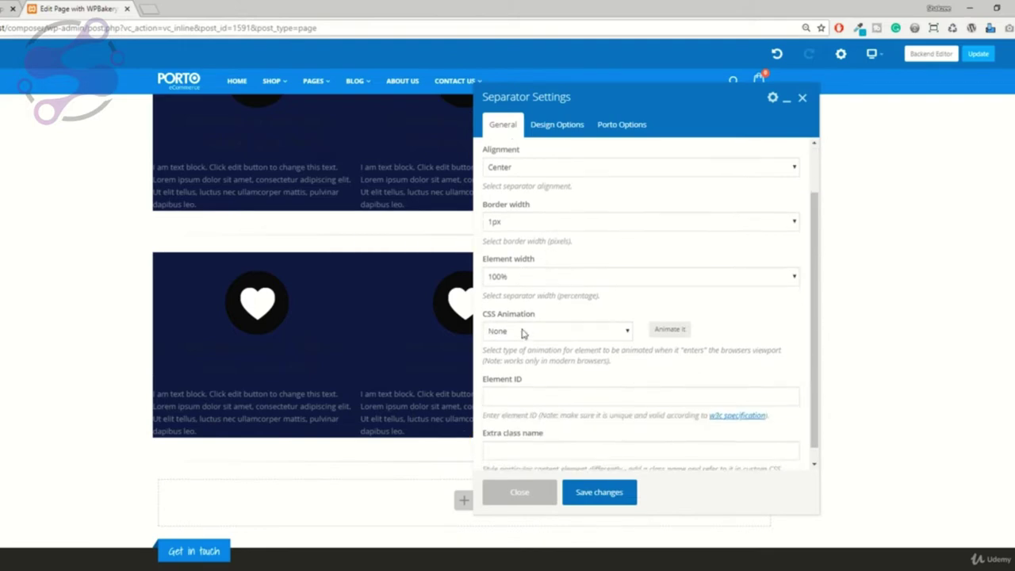
scroll(524, 333, "up", 1)
left_click(511, 282)
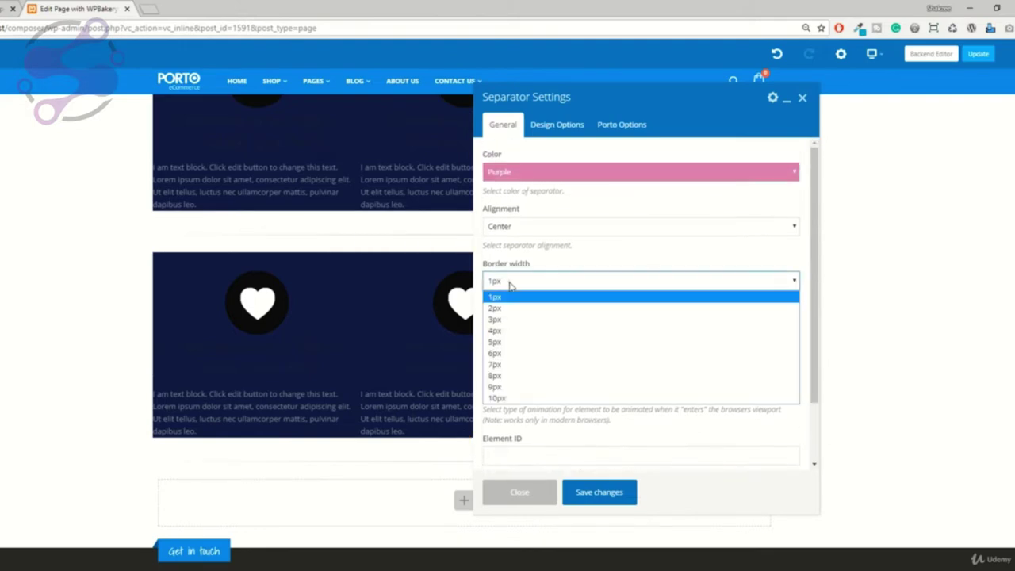
left_click(498, 397)
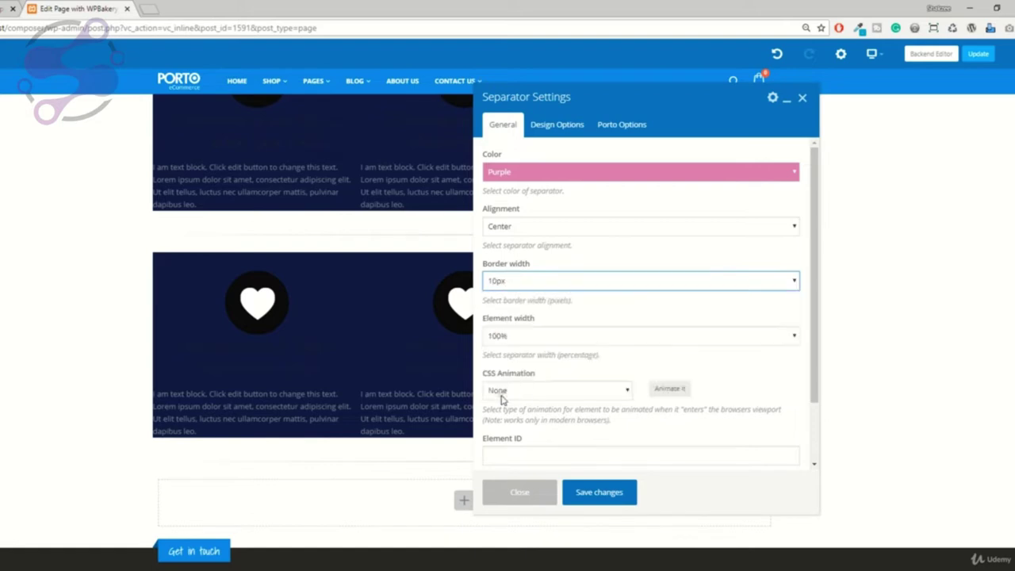
left_click(583, 492)
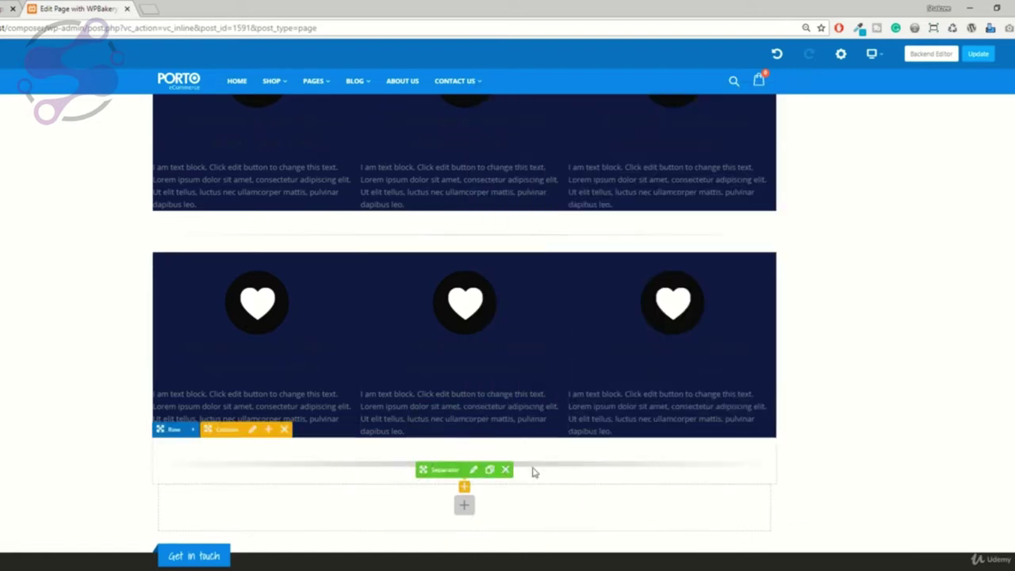
Step: Apply the bounceIn CSS animation to the lower separator and save the settings
left_click(474, 469)
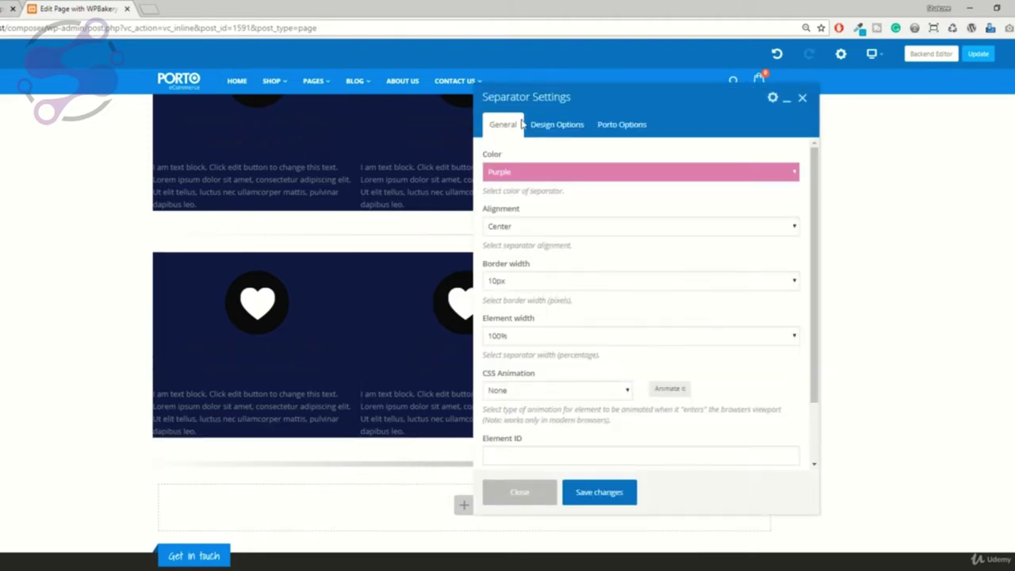
scroll(621, 334, "down", 1)
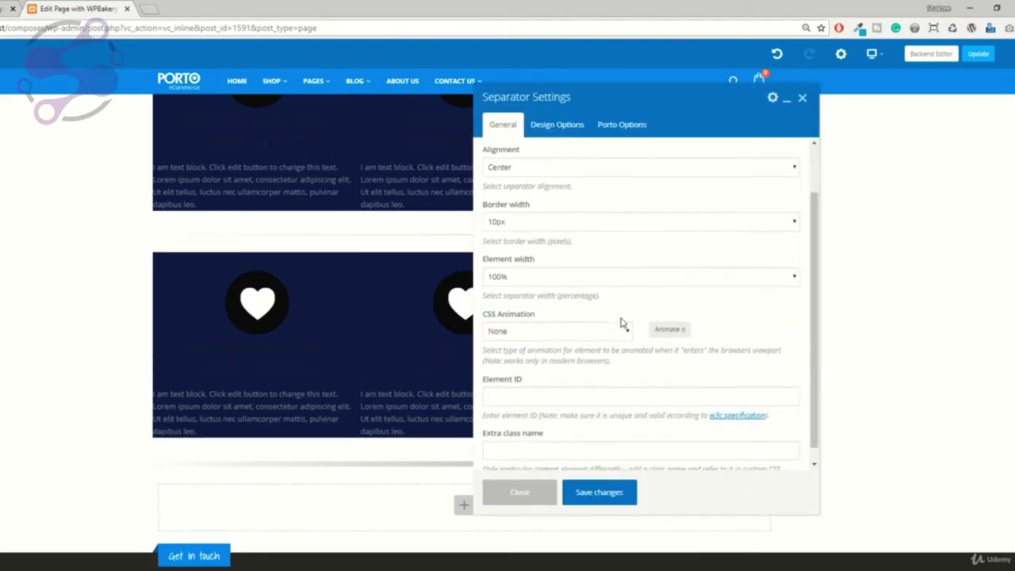
left_click(533, 330)
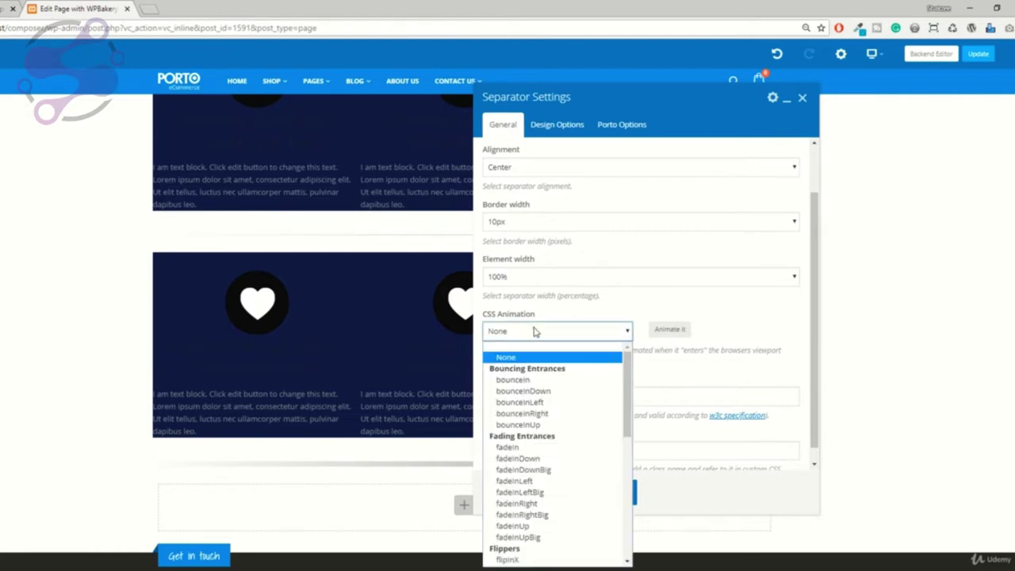
left_click(524, 384)
left_click(593, 490)
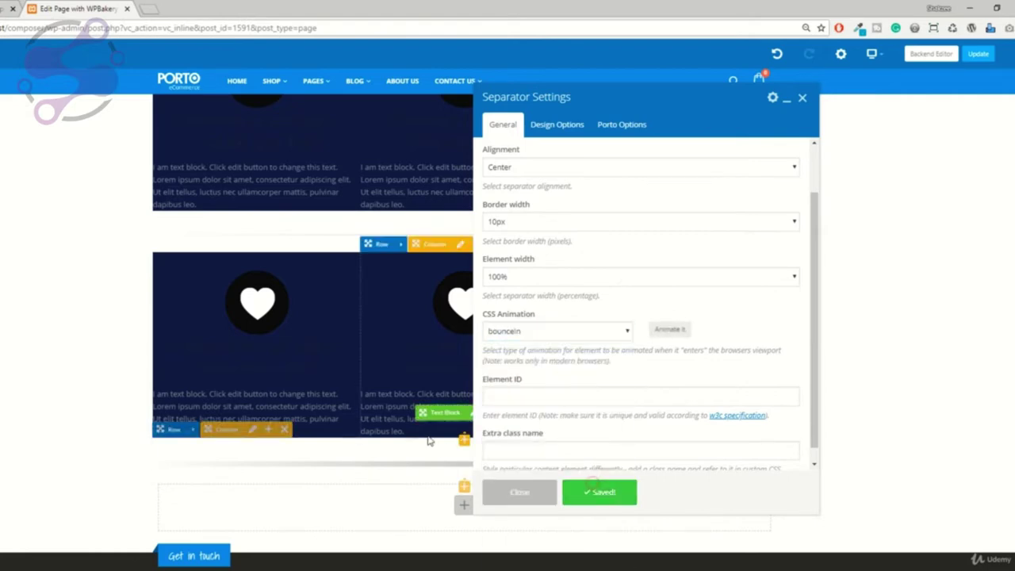
Step: Reopen the lower separator's settings and set its CSS animation to None
left_click(502, 492)
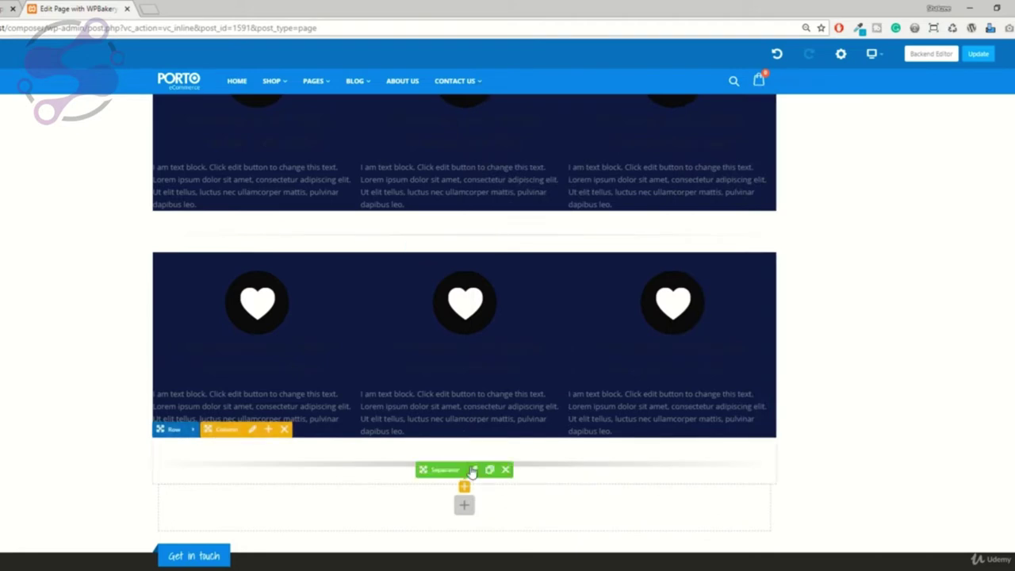
left_click(473, 470)
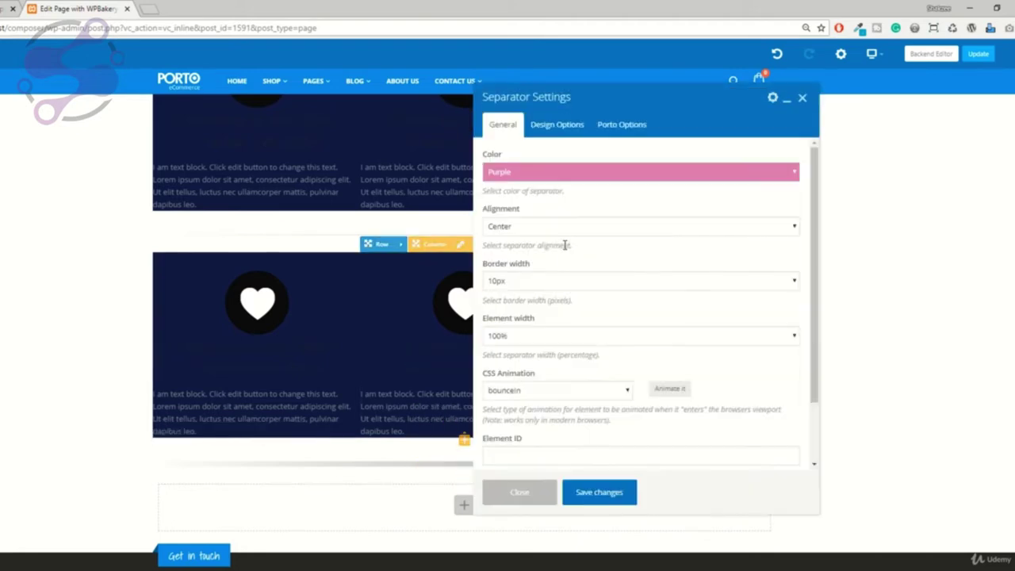
scroll(495, 366, "down", 1)
left_click(531, 332)
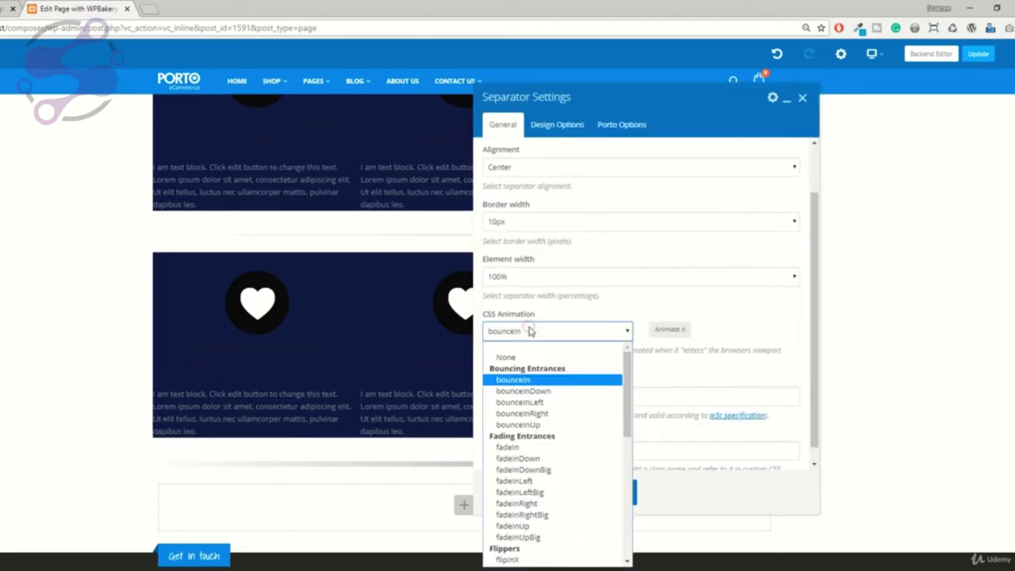
left_click(509, 355)
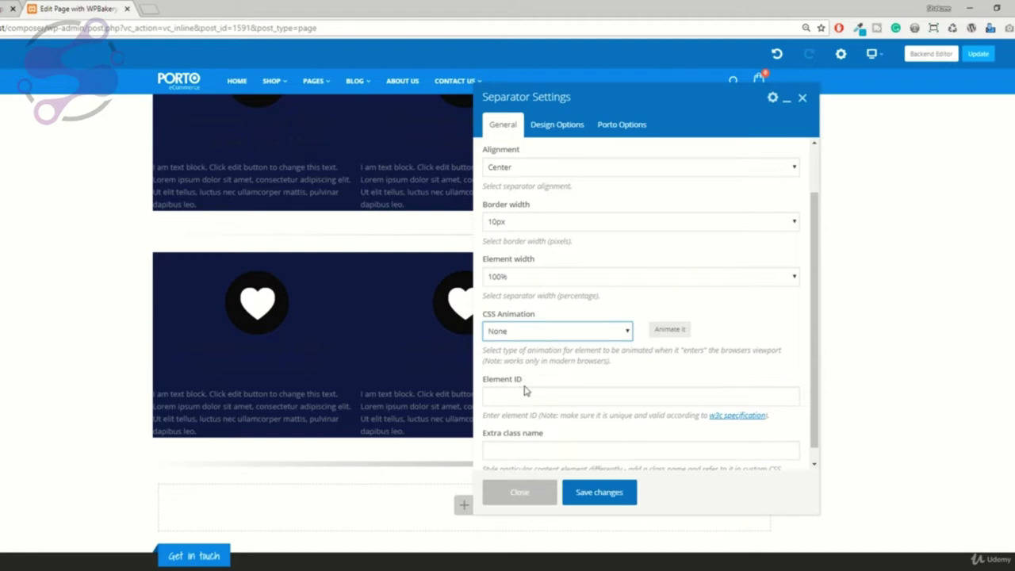
left_click(518, 449)
scroll(518, 442, "up", 1)
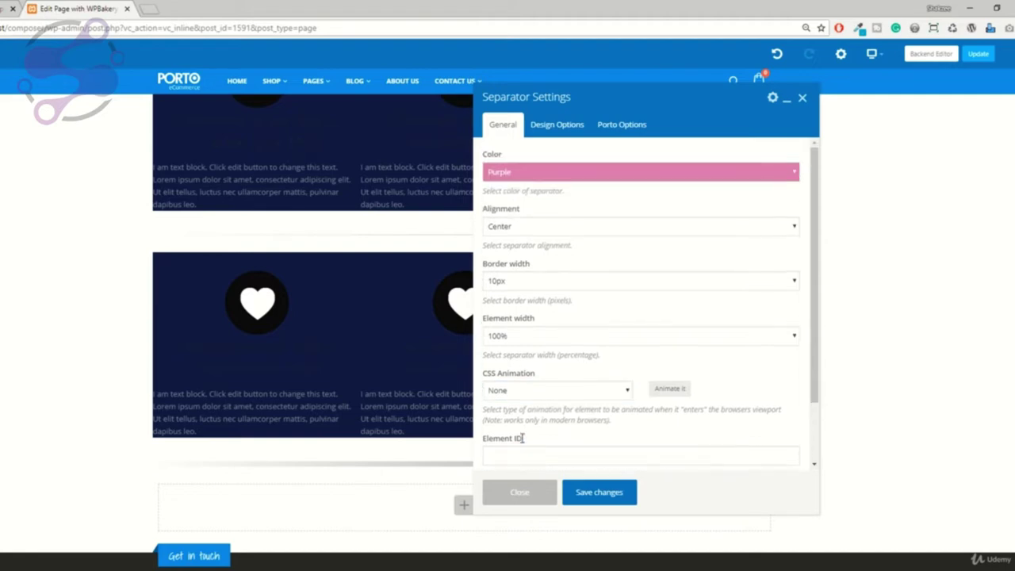
Step: Examine the lower separator's Design Options and Porto Options, including the border, background, type and style choices
left_click(558, 127)
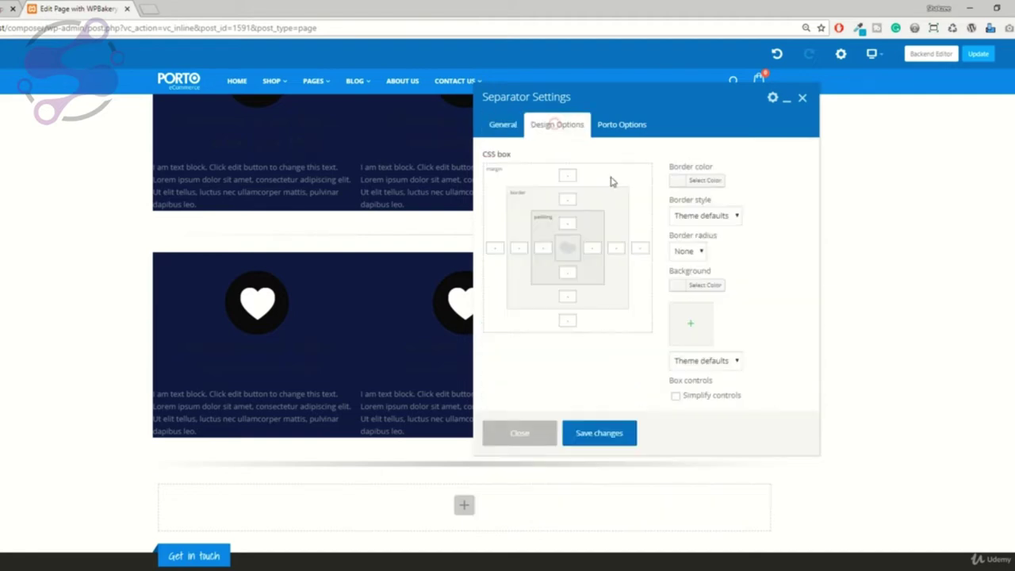
left_click(698, 287)
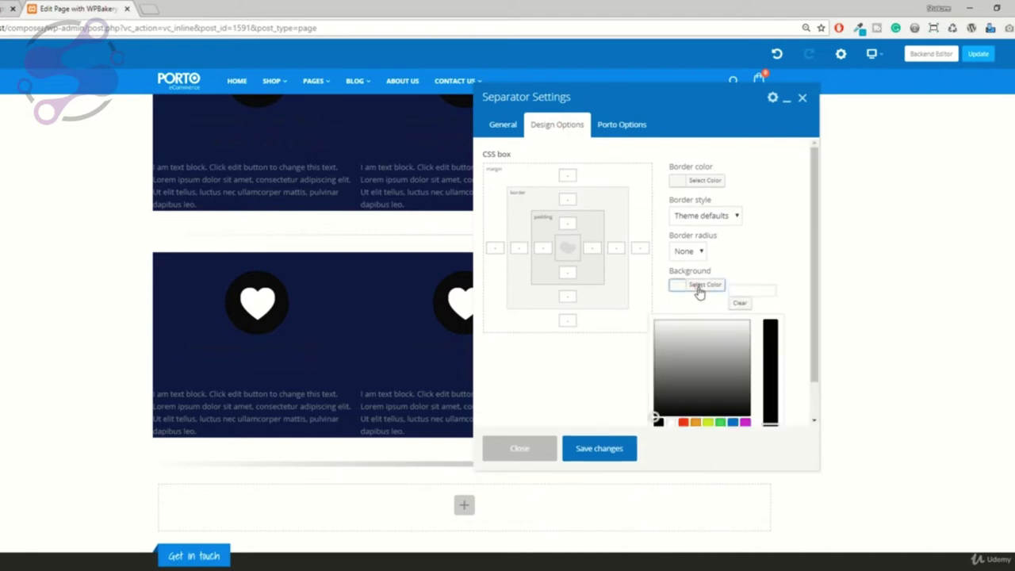
left_click(771, 264)
left_click(706, 181)
left_click(771, 165)
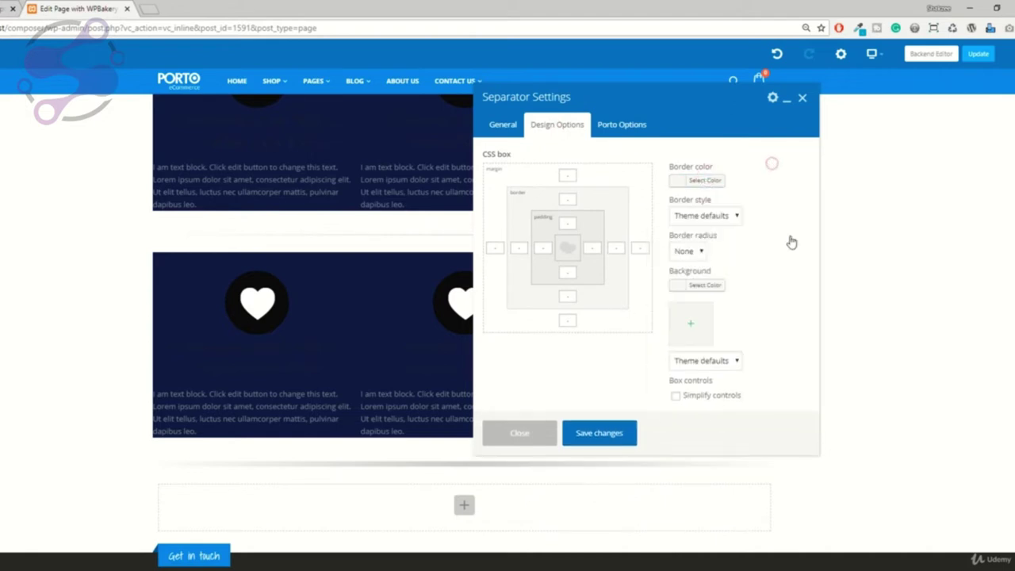
left_click(698, 259)
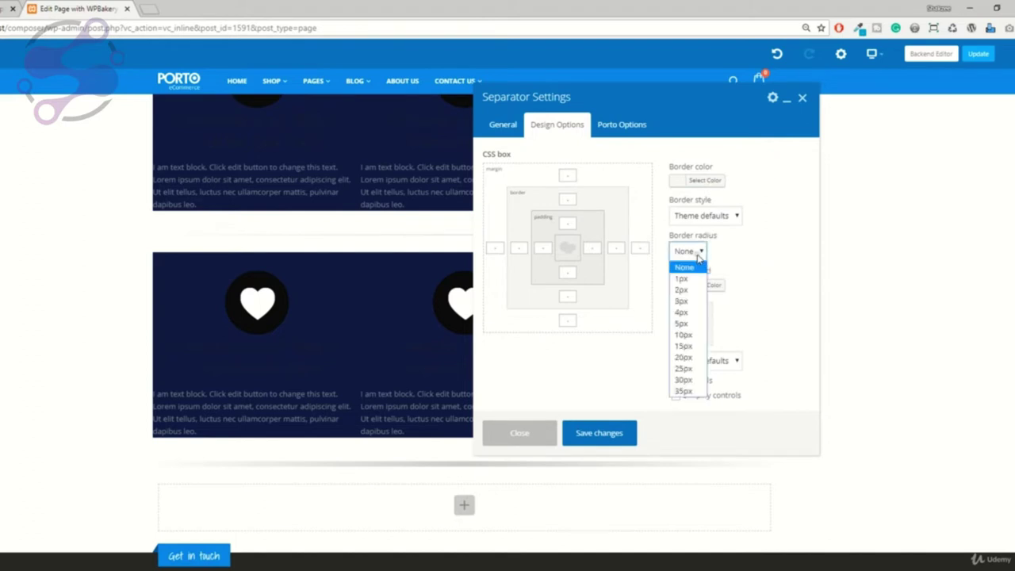
left_click(702, 254)
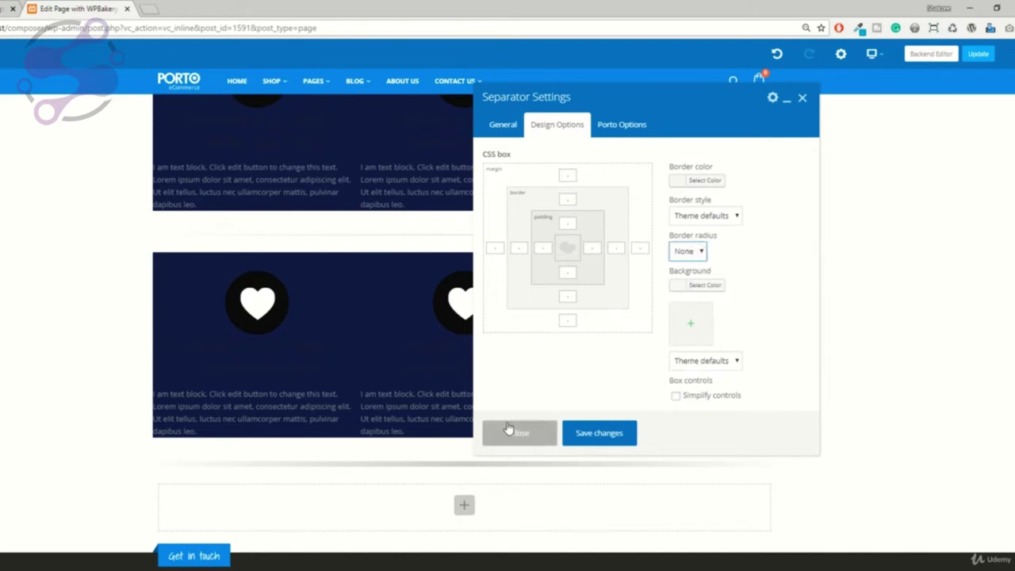
left_click(622, 130)
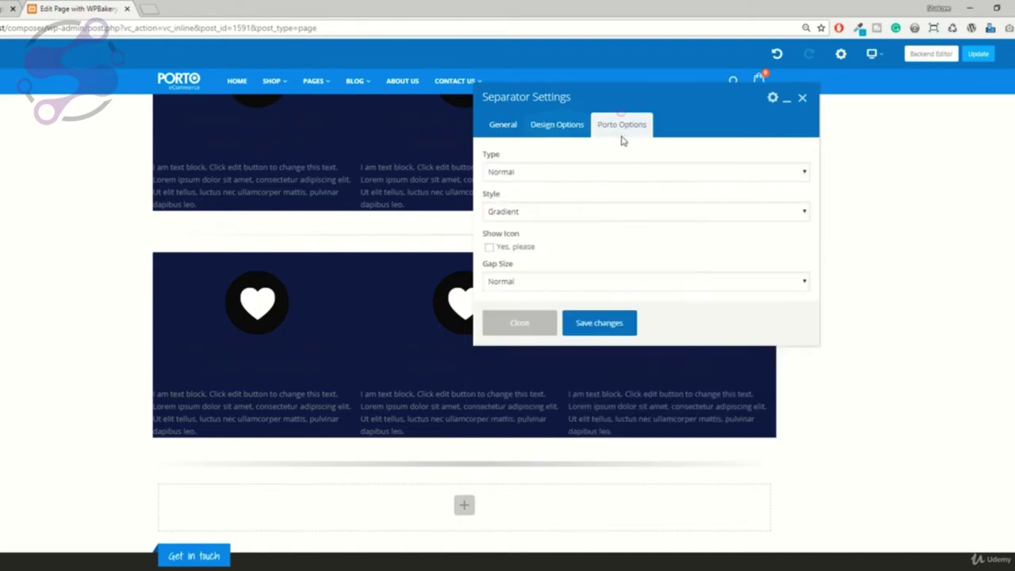
left_click(518, 172)
left_click(543, 184)
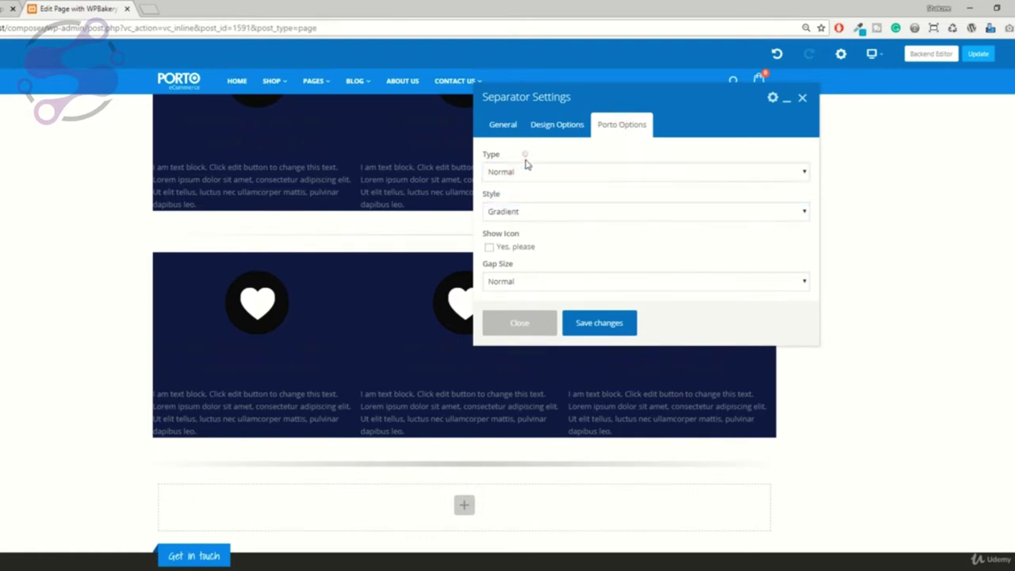
left_click(515, 210)
left_click(514, 208)
Step: Return to the lower separator's general settings, save them, and check the separator on the page
left_click(504, 124)
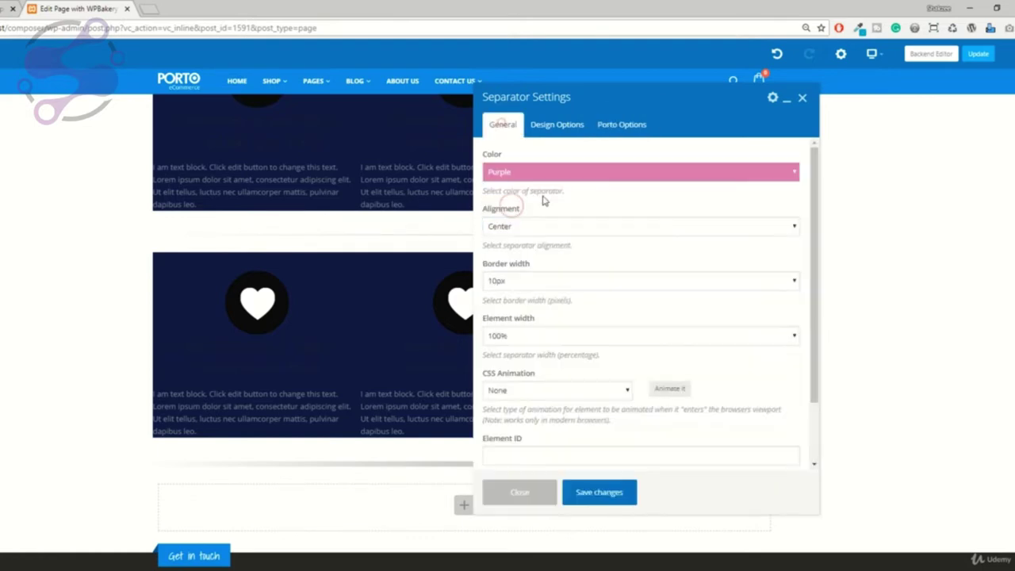
scroll(569, 286, "down", 1)
scroll(571, 285, "up", 1)
left_click(616, 505)
scroll(385, 351, "down", 2)
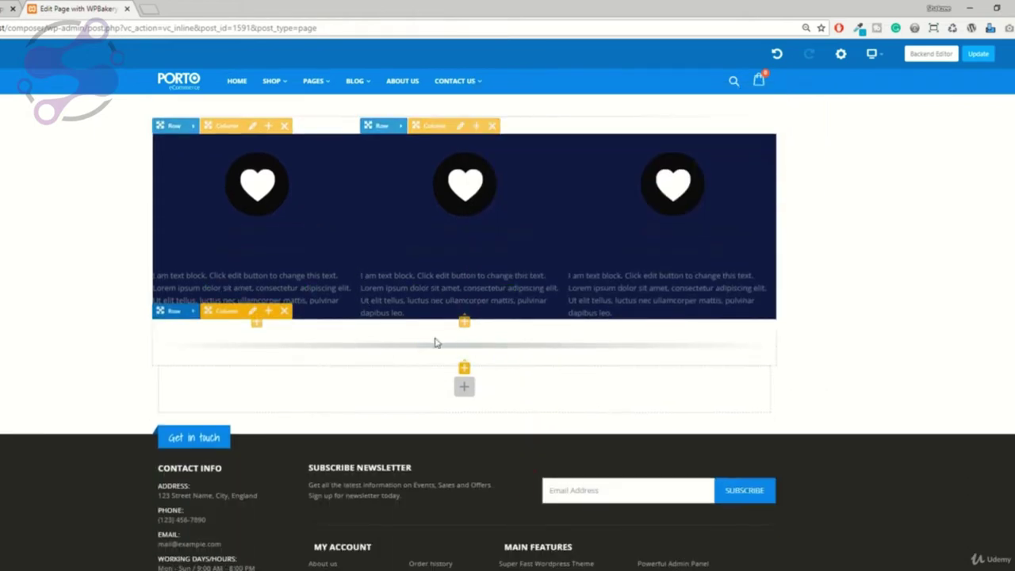
scroll(475, 341, "up", 2)
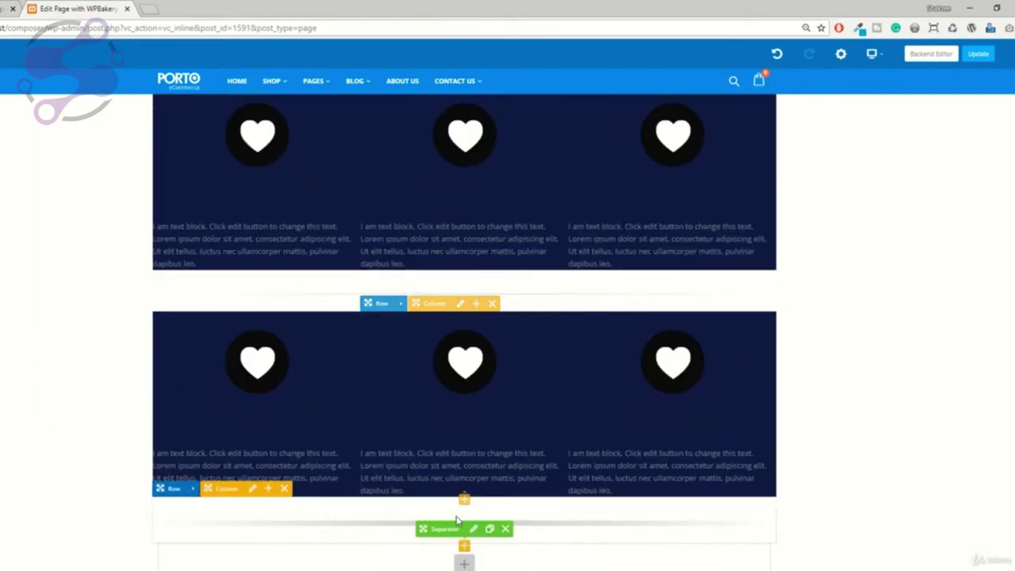
scroll(456, 521, "down", 1)
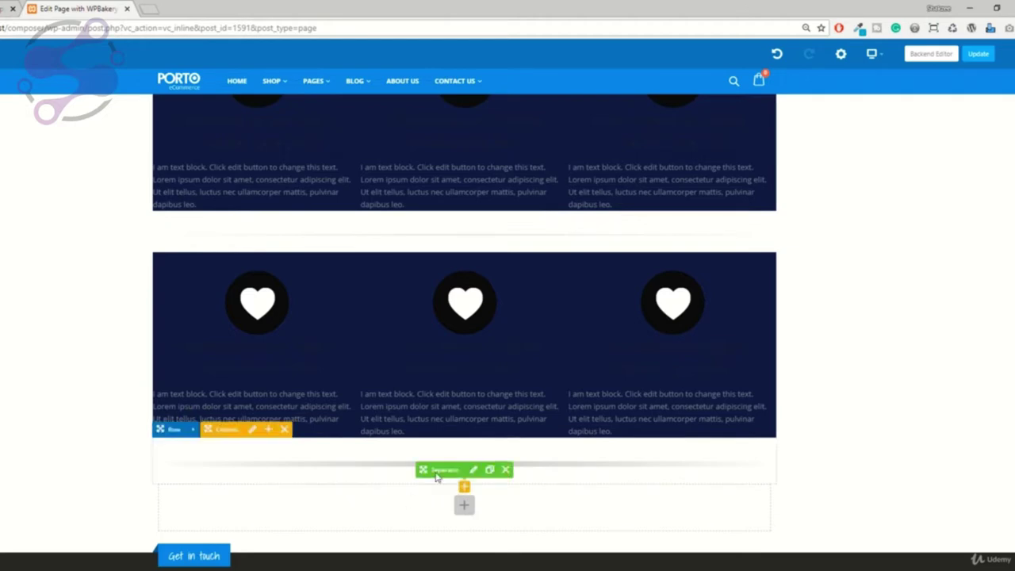
Step: Examine the design and responsive options of the lower separator's column, including its width choices, and save the column settings
left_click(254, 430)
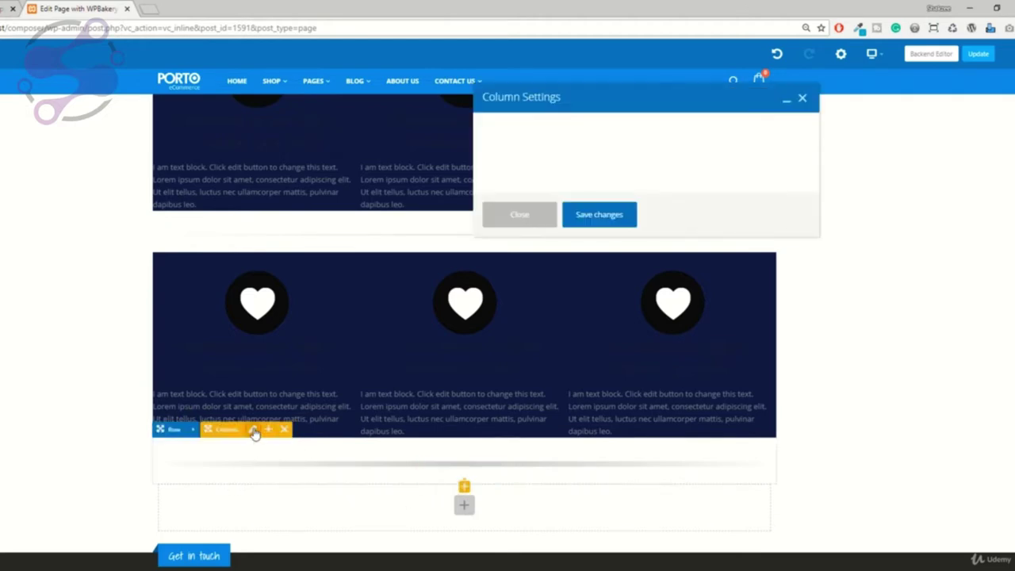
left_click(567, 126)
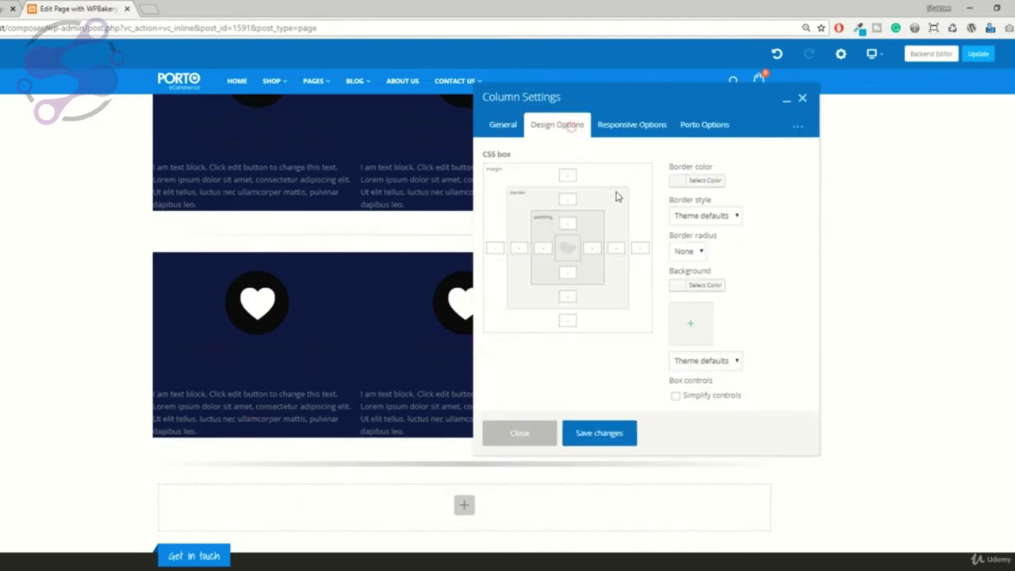
left_click(506, 128)
left_click(632, 131)
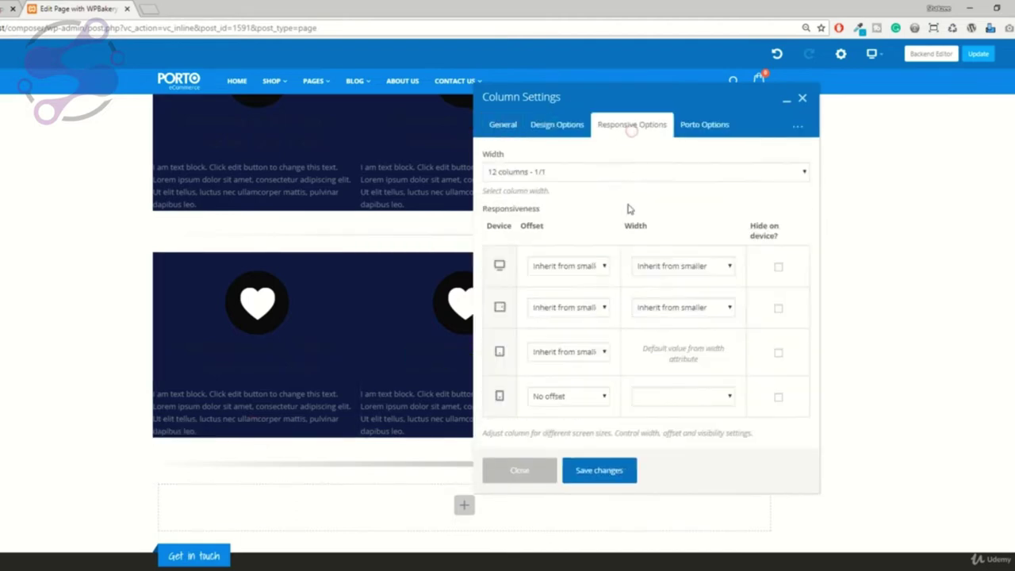
left_click(534, 173)
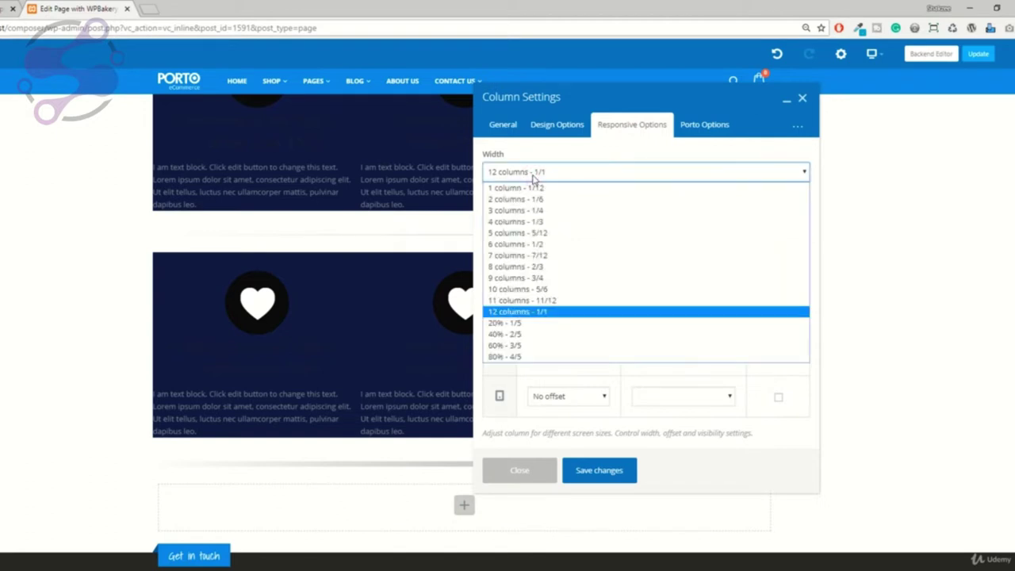
left_click(530, 178)
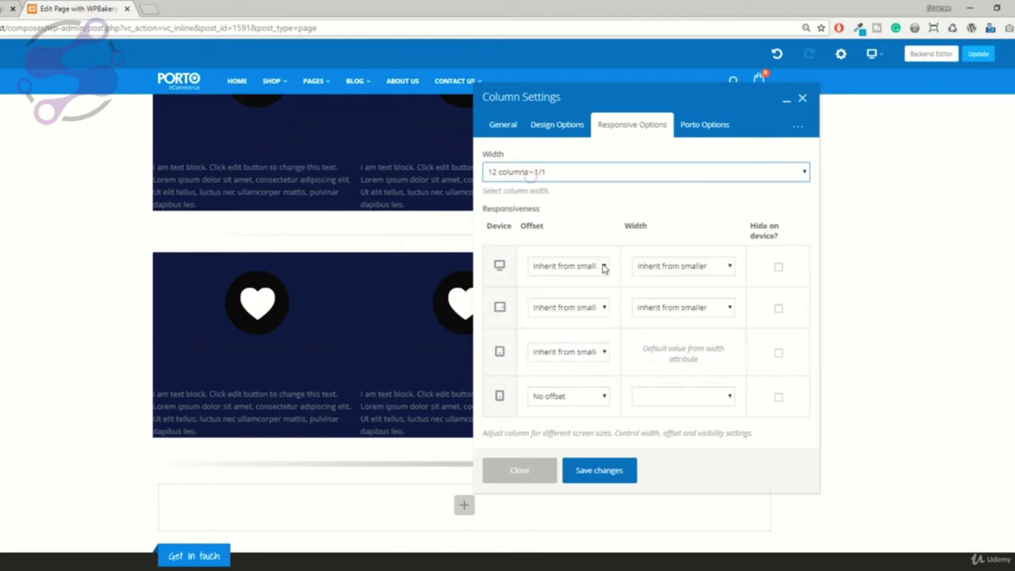
left_click(599, 469)
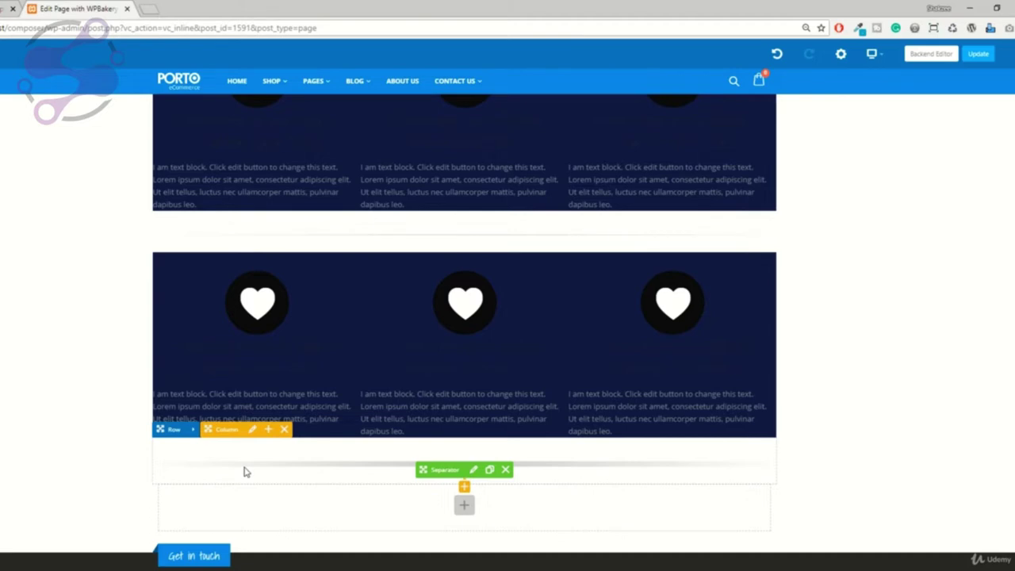
Step: Search the elements for "heading" and add a Custom Heading below the lower separator
scroll(246, 472, "up", 3)
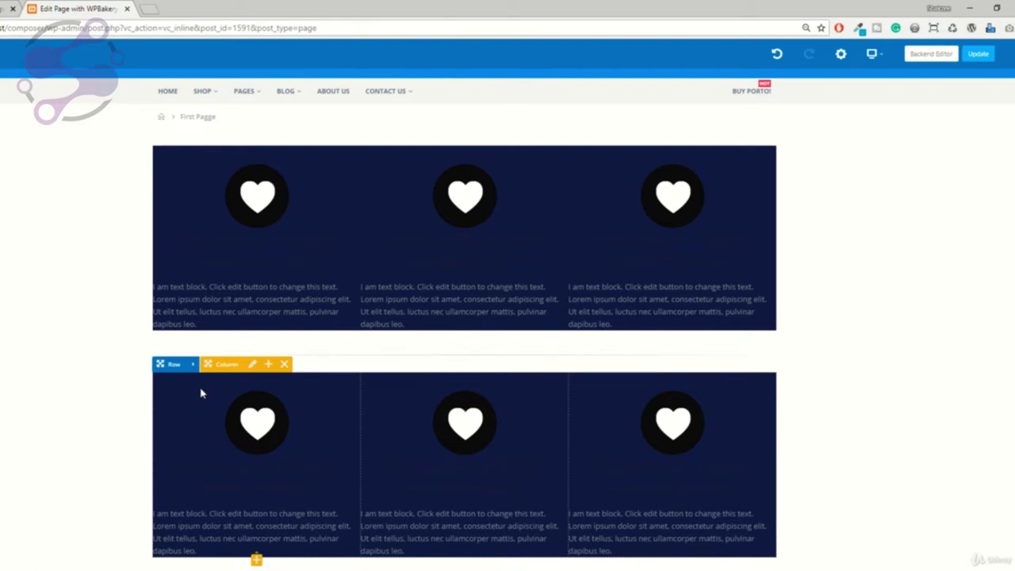
scroll(335, 388, "down", 2)
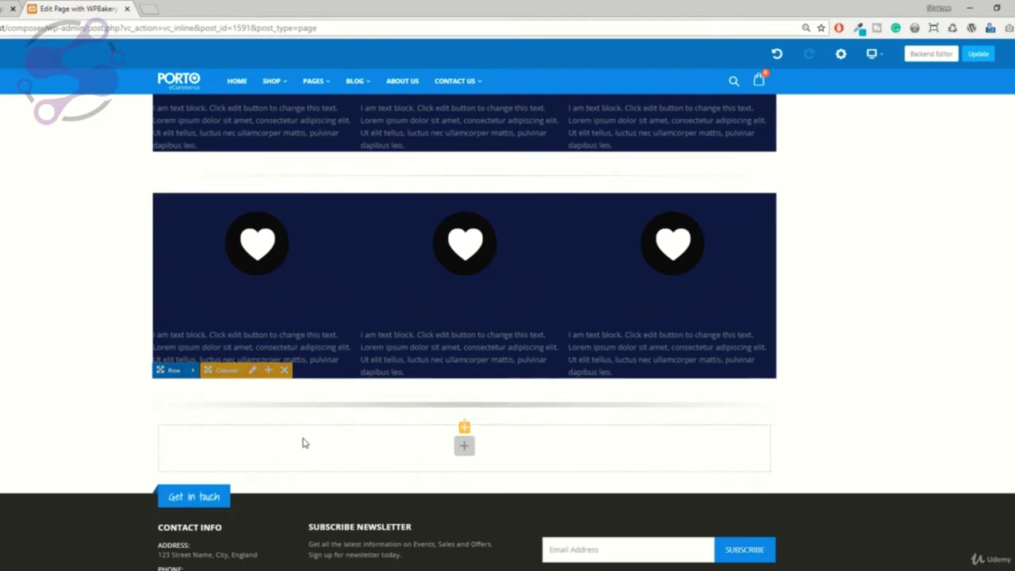
left_click(463, 427)
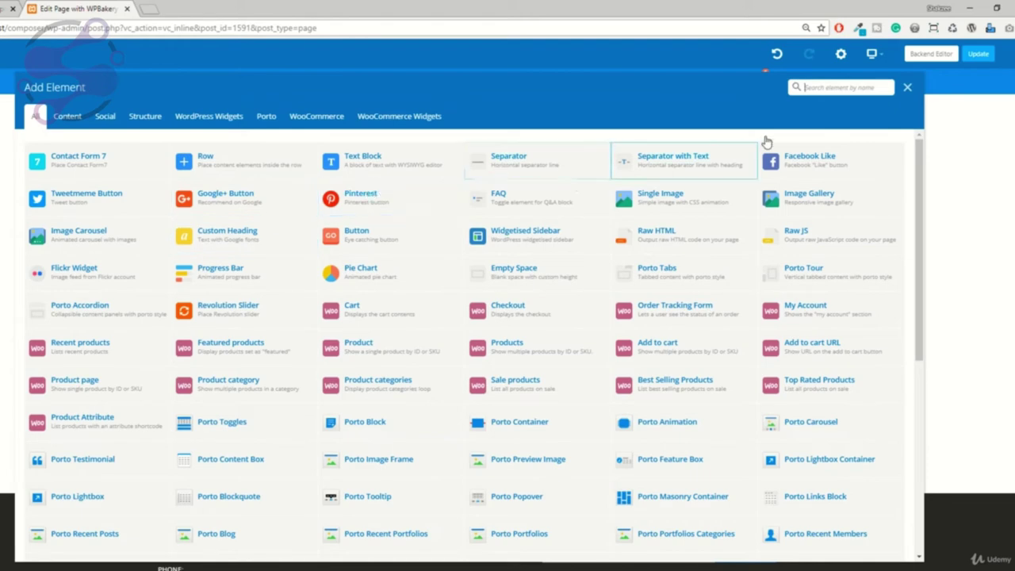
left_click(831, 87)
type("heading")
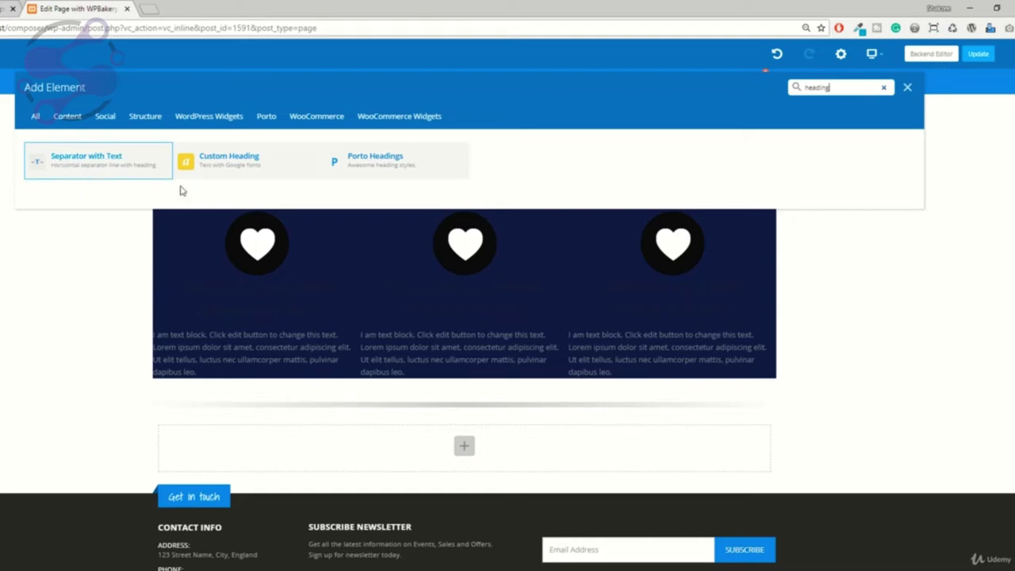
left_click(232, 165)
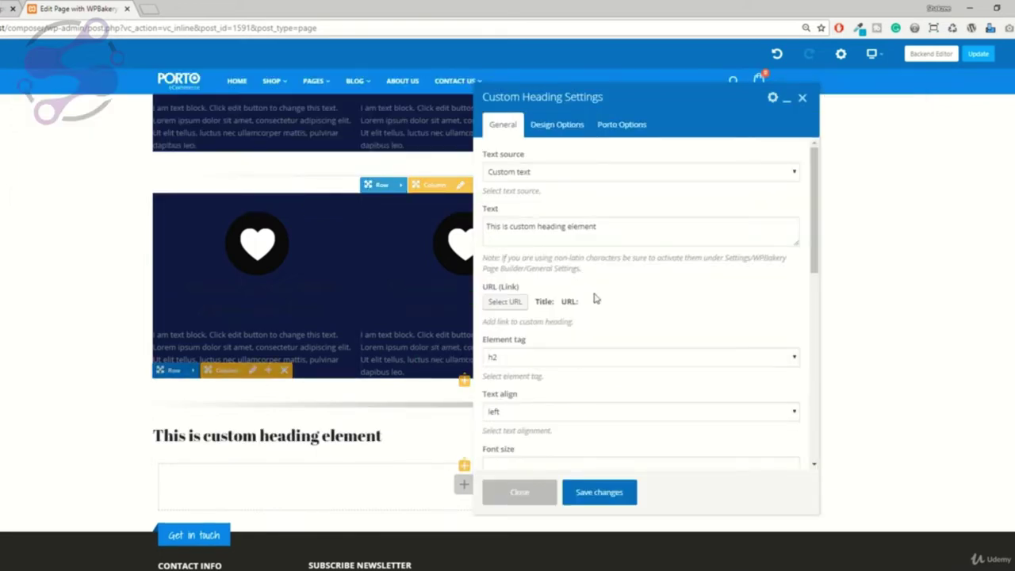
Step: Try Post or Page Title as the custom heading's text source and return it to Custom text
left_click(527, 173)
left_click(527, 173)
left_click(525, 172)
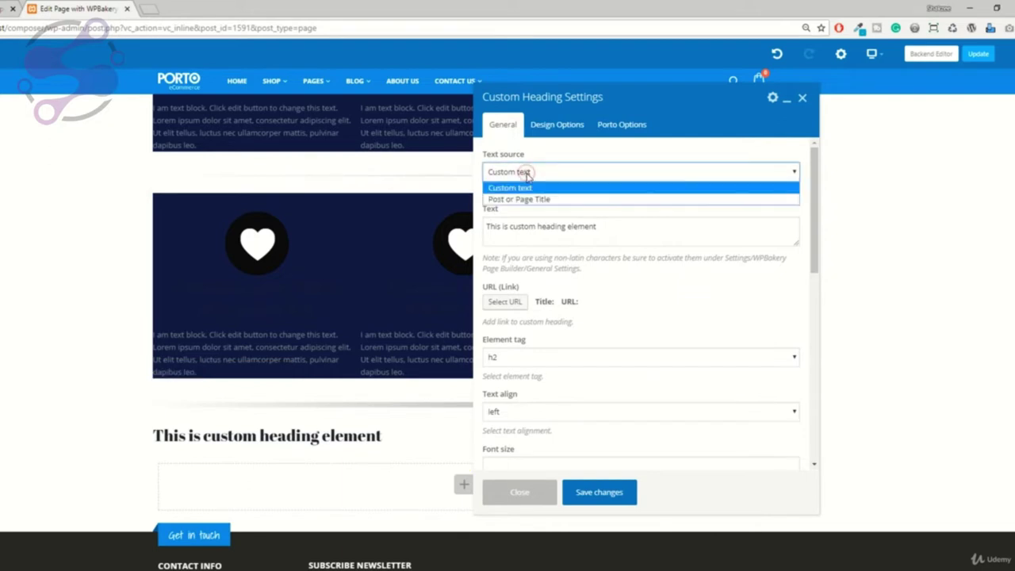
left_click(526, 172)
left_click(516, 174)
left_click(512, 200)
left_click(517, 176)
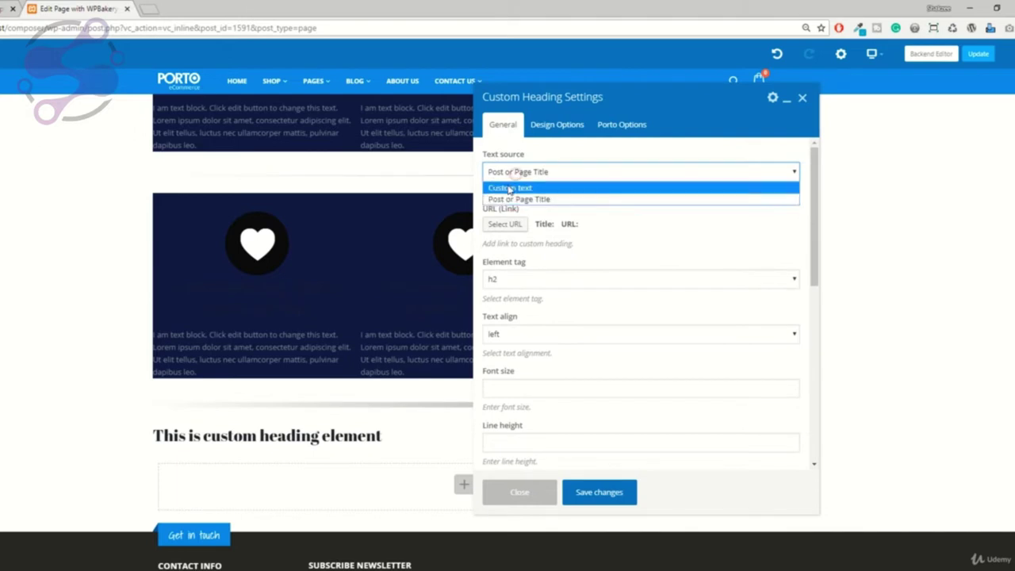
left_click(513, 185)
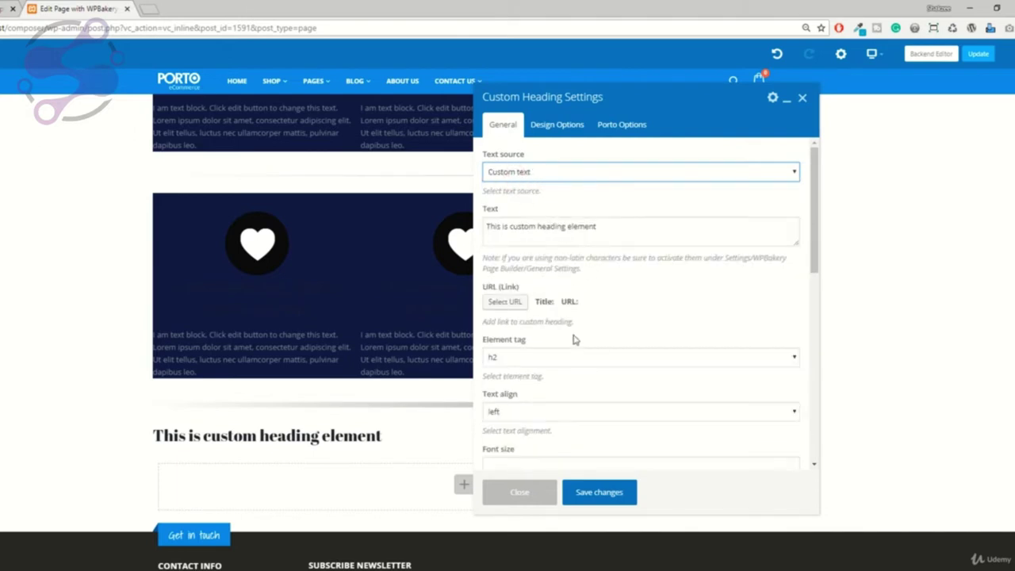
Step: Set the custom heading's element tag to h1 and its text alignment to center, leaving font size and line height empty
scroll(575, 340, "down", 1)
left_click(509, 299)
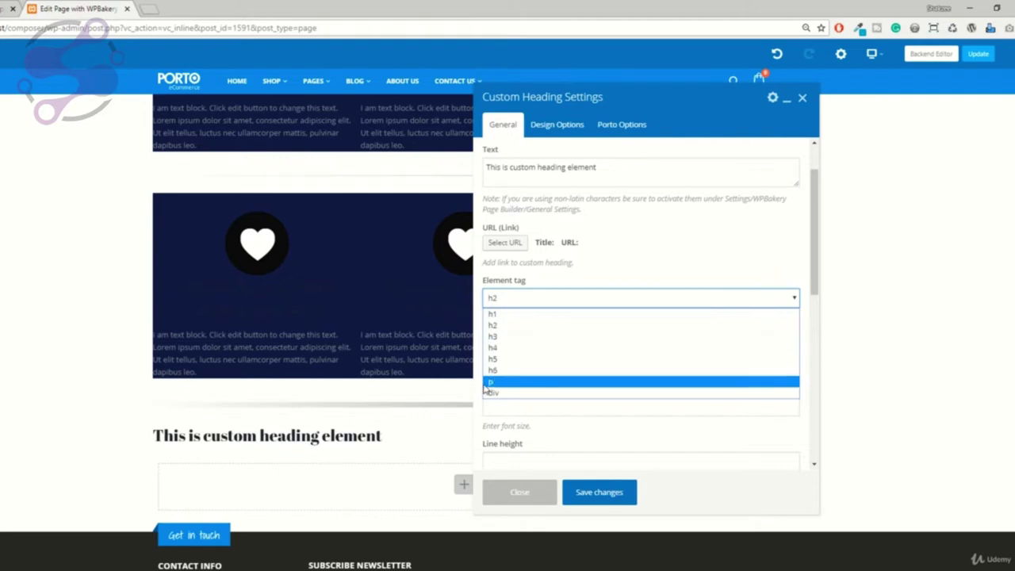
left_click(491, 314)
left_click(531, 356)
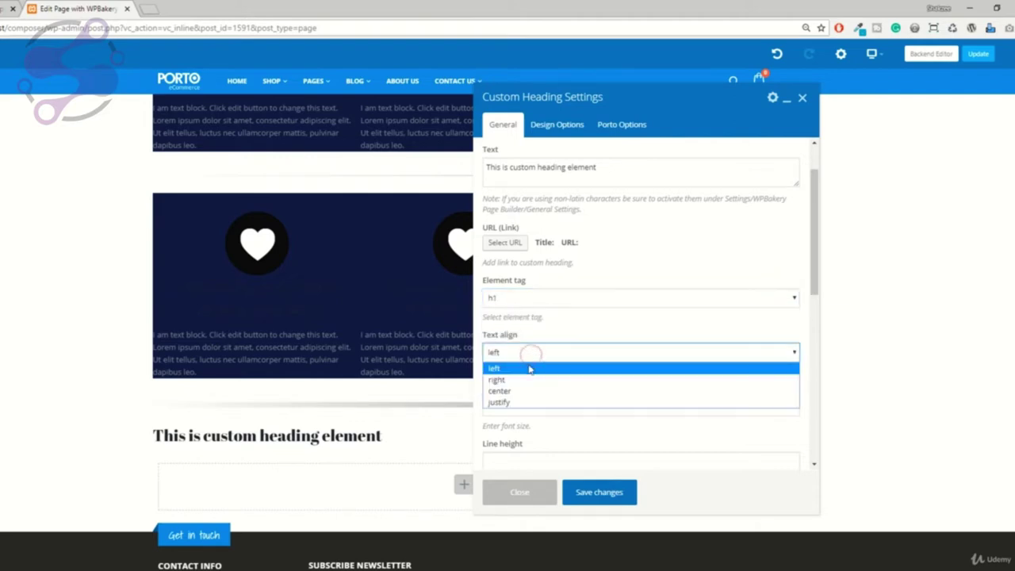
left_click(533, 391)
scroll(588, 362, "down", 1)
scroll(587, 362, "down", 1)
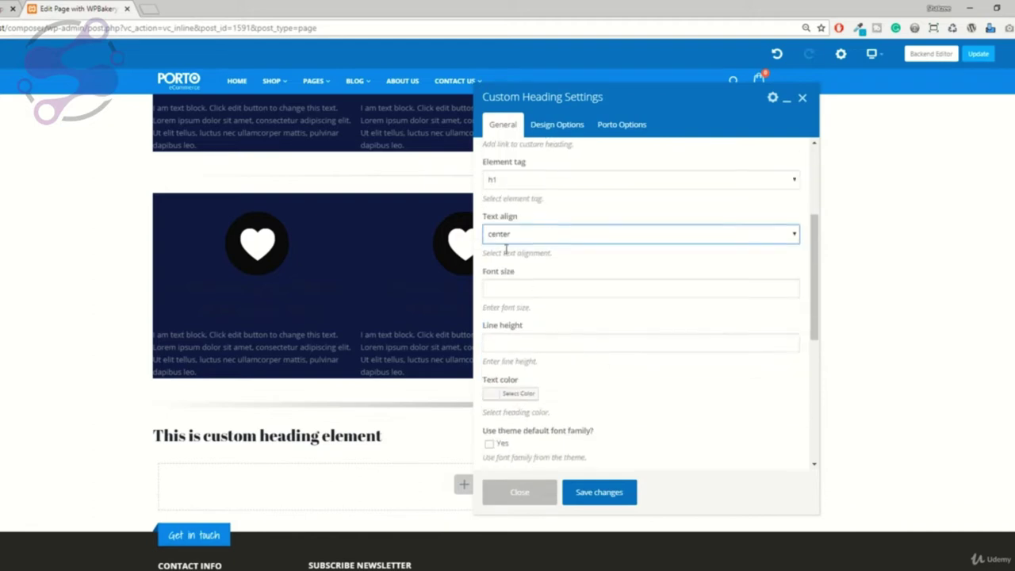
left_click(511, 293)
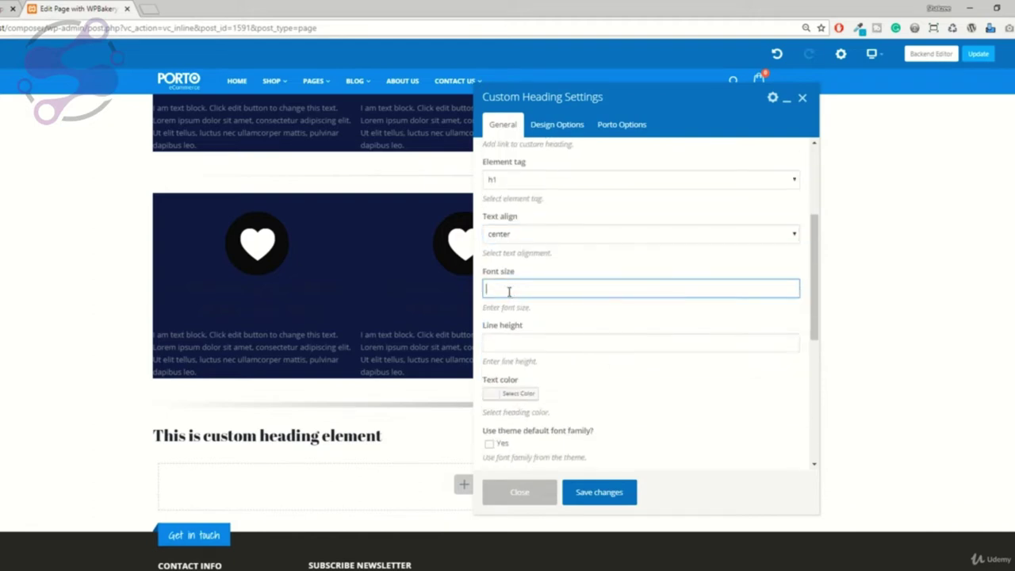
left_click(515, 341)
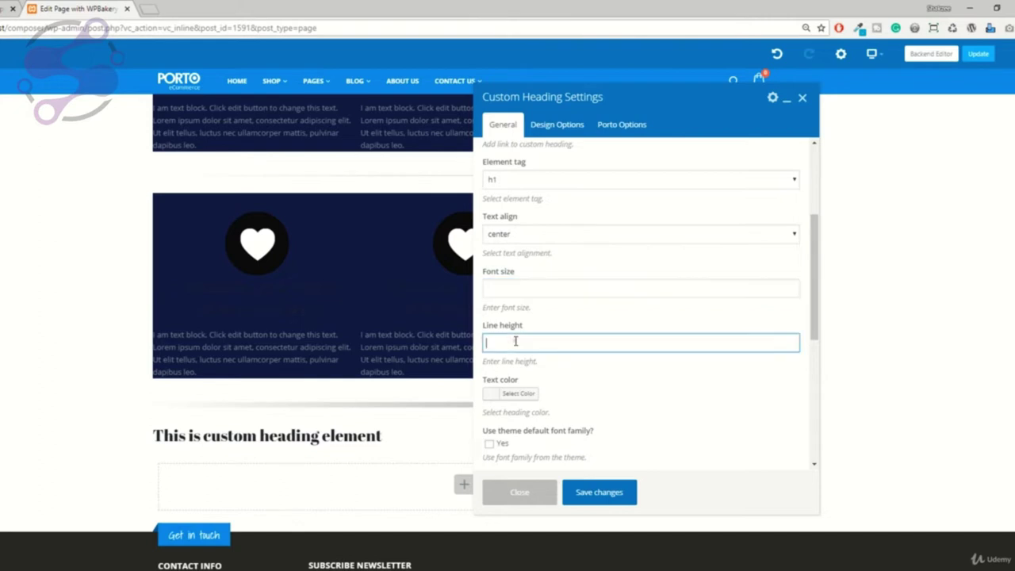
Step: Set the custom heading's text color to the preset red #dd3333 and save the heading settings
scroll(515, 341, "down", 1)
left_click(508, 278)
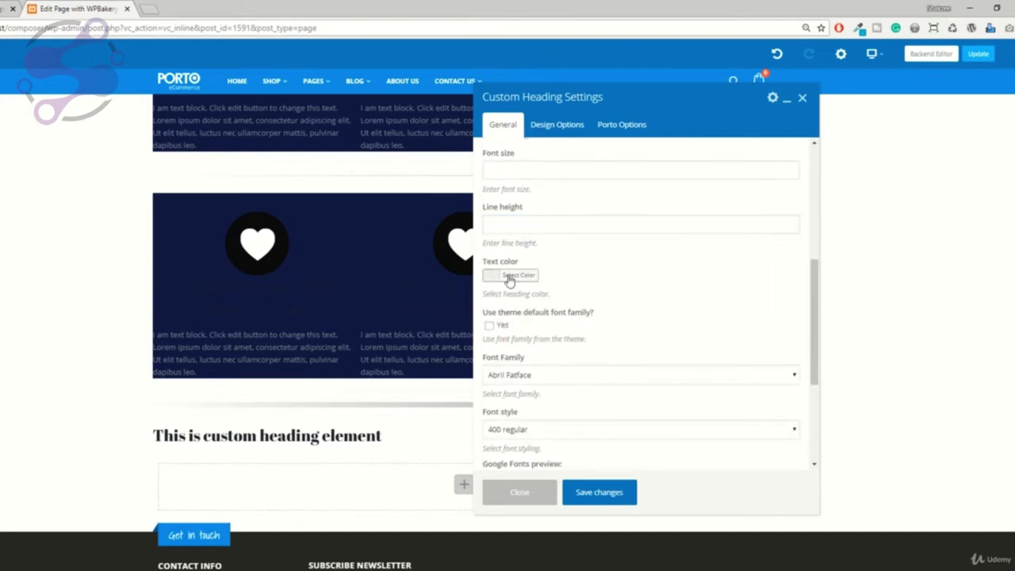
left_click(517, 399)
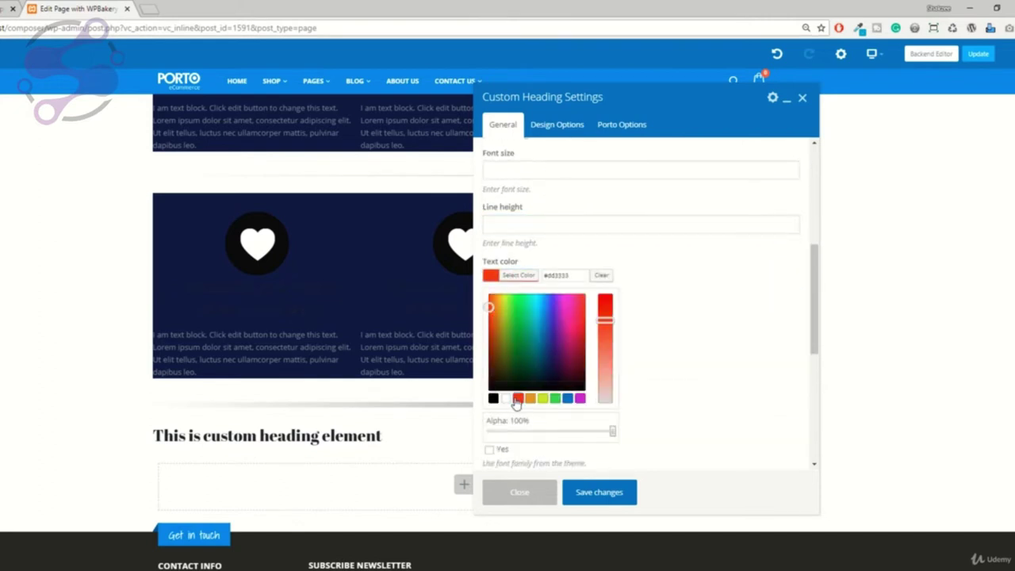
left_click(596, 491)
Step: Examine the custom heading's font family, font style and CSS animation choices, then save and close its settings
scroll(529, 335, "down", 1)
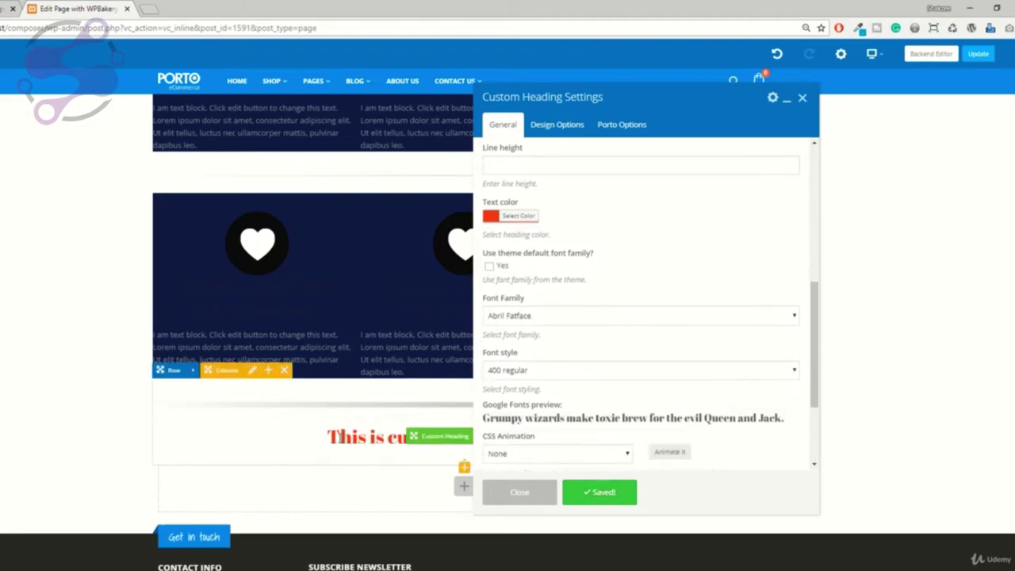
left_click(538, 317)
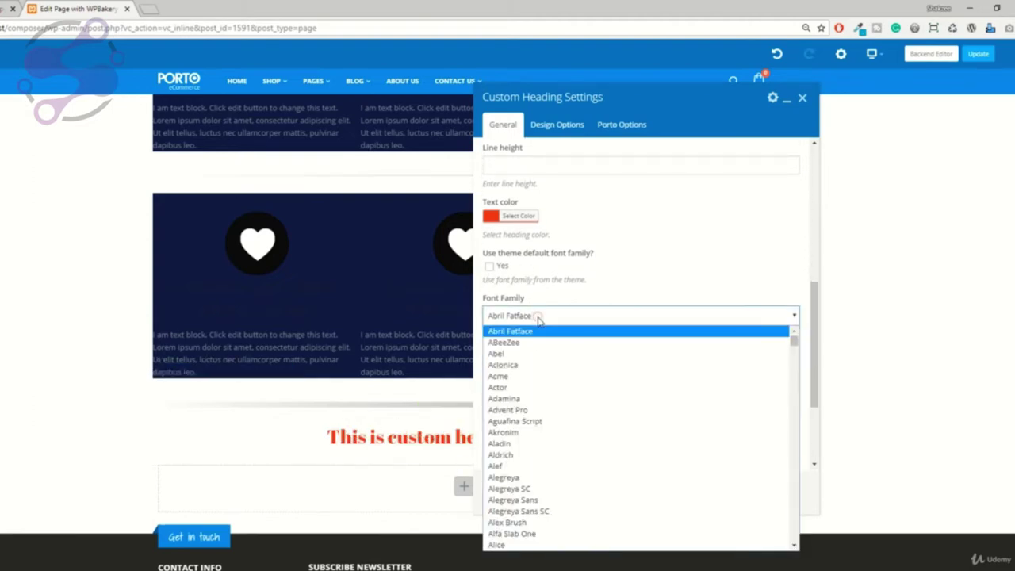
left_click(537, 318)
scroll(538, 320, "down", 1)
left_click(537, 319)
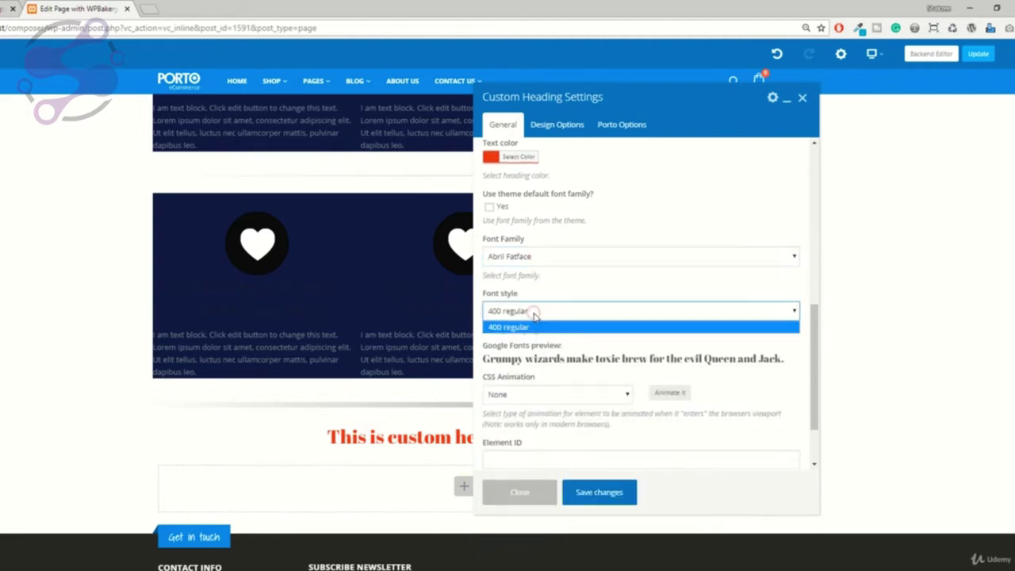
left_click(579, 290)
scroll(579, 291, "down", 2)
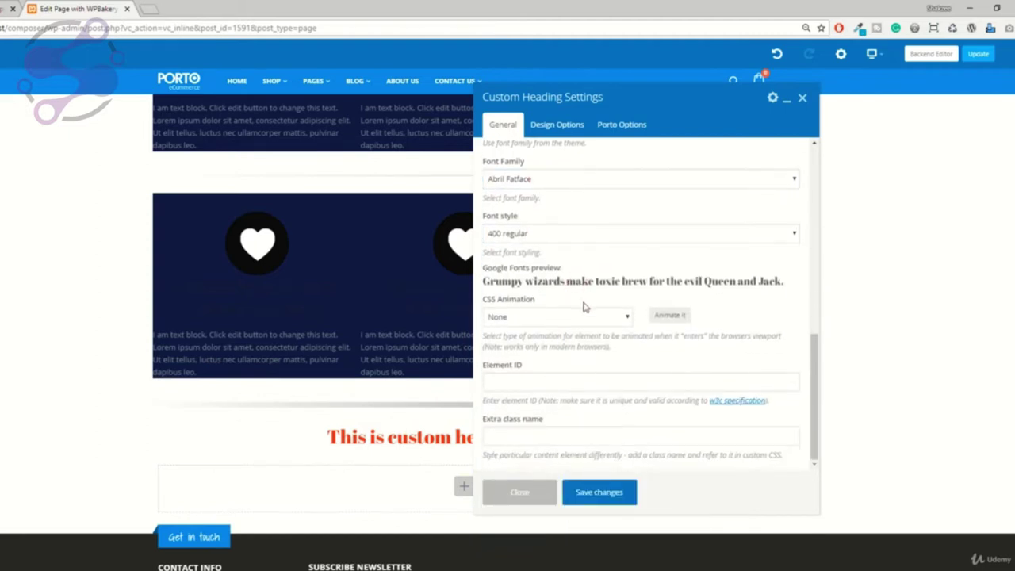
left_click(521, 321)
left_click(521, 324)
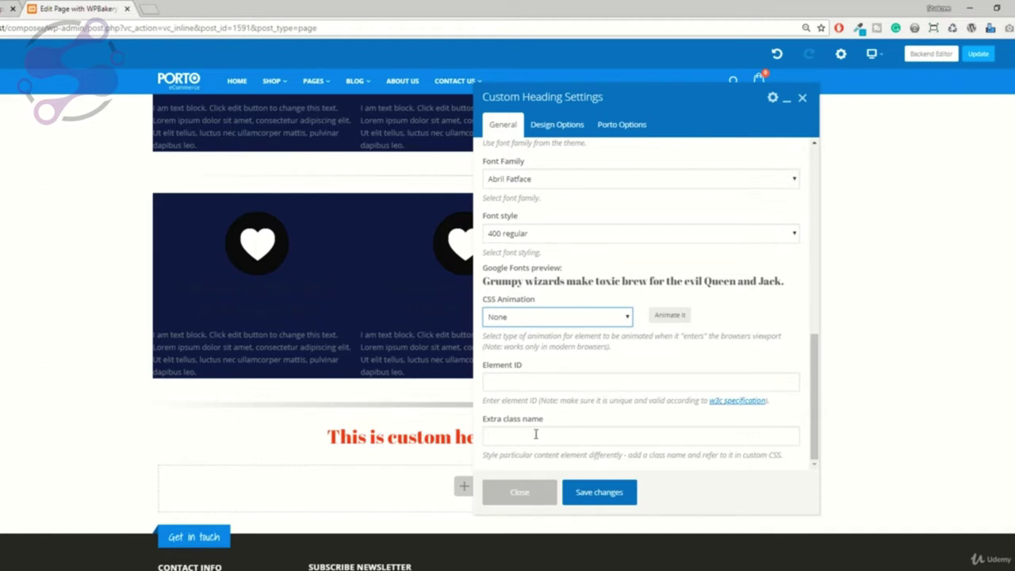
left_click(599, 491)
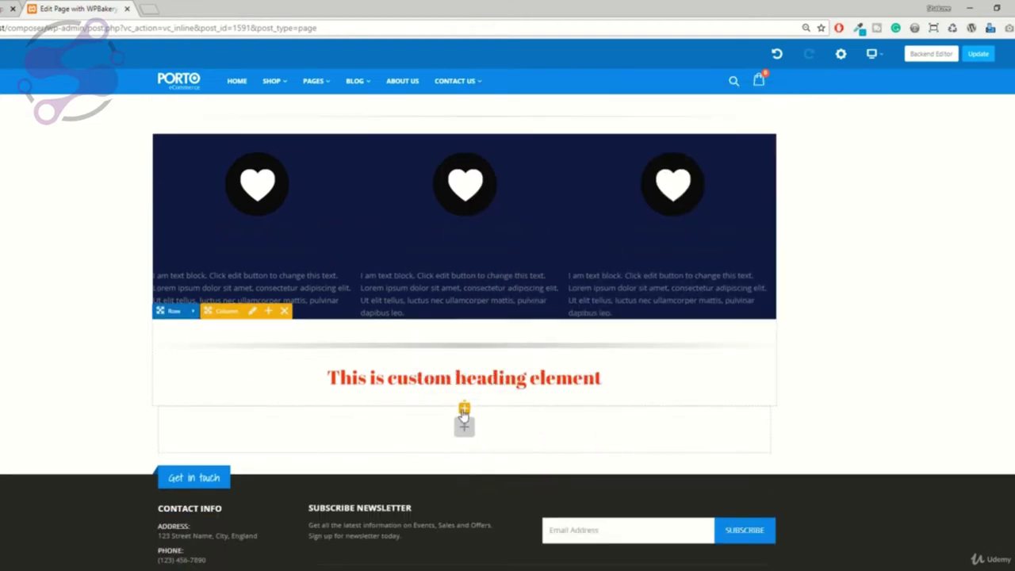
Step: Search the elements for "sing", clear the search and add a Single Image below the custom heading
left_click(463, 408)
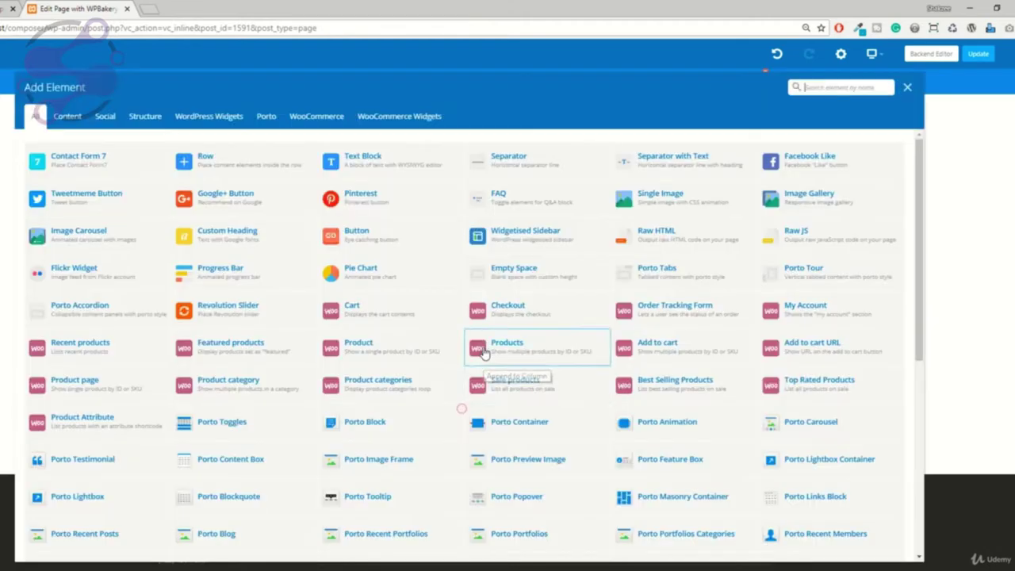
left_click(826, 89)
type("sing")
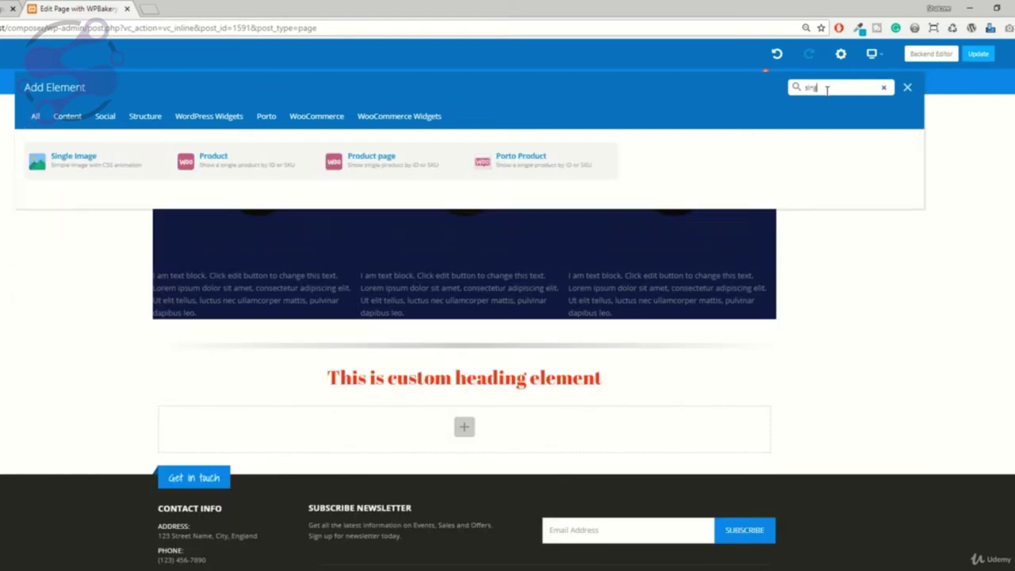
key("BackSpace")
key("BackSpace")
key("BackSpace")
key("BackSpace")
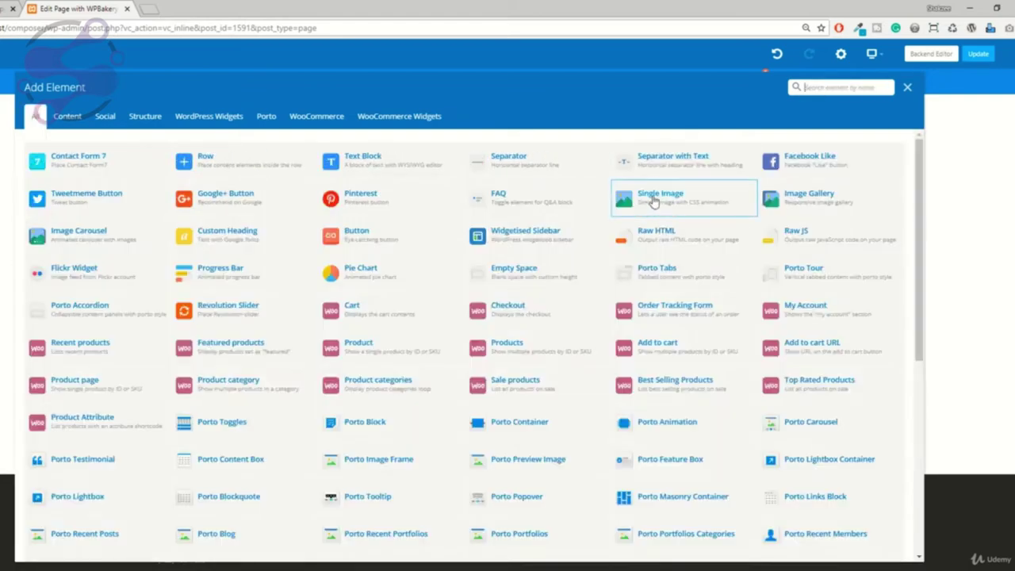
left_click(660, 199)
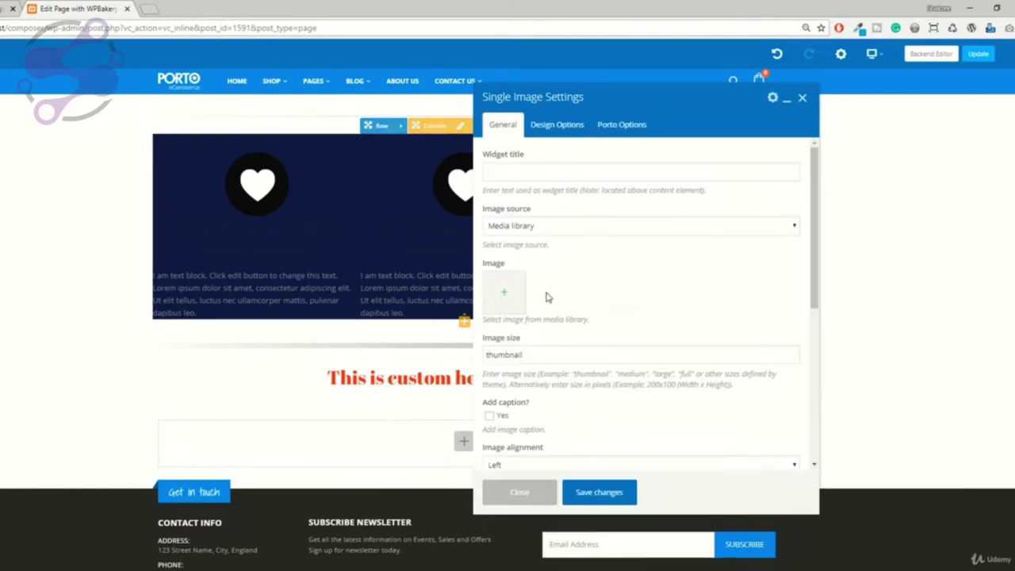
Step: Try External link and Featured Image as the single image's source and return it to Media library
scroll(550, 345, "down", 2)
scroll(356, 436, "down", 1)
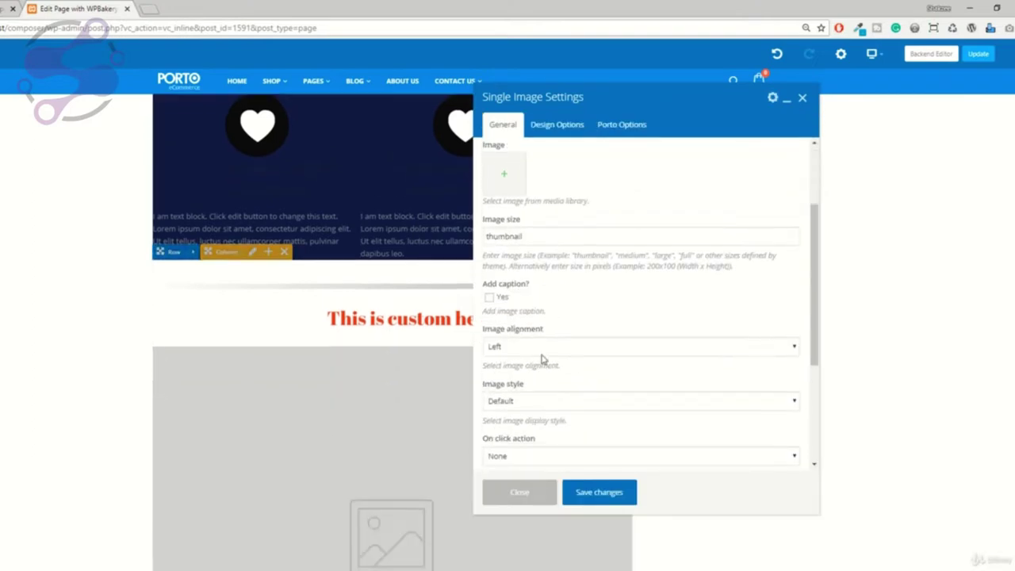
scroll(575, 333, "up", 2)
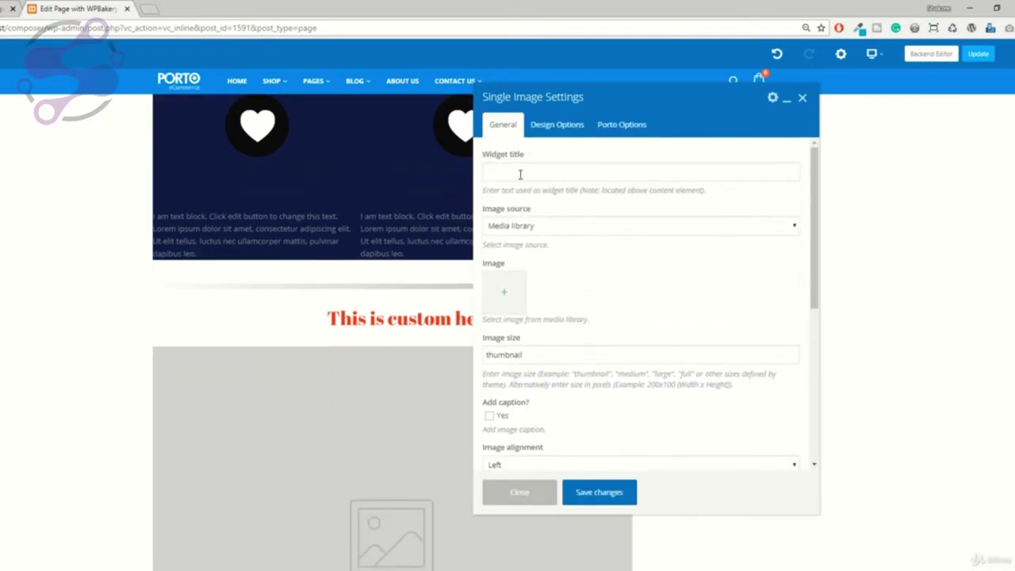
left_click(542, 230)
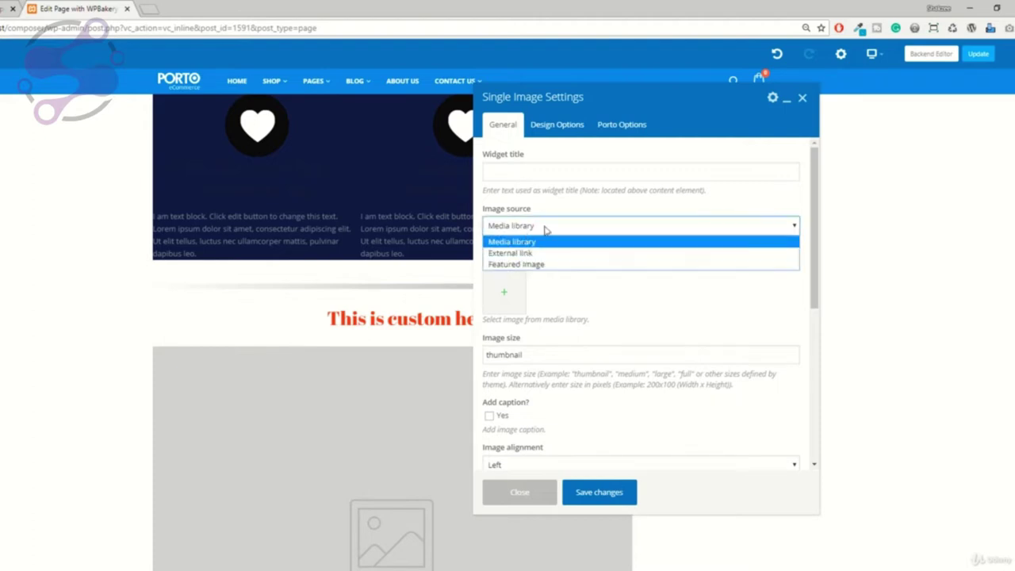
left_click(544, 230)
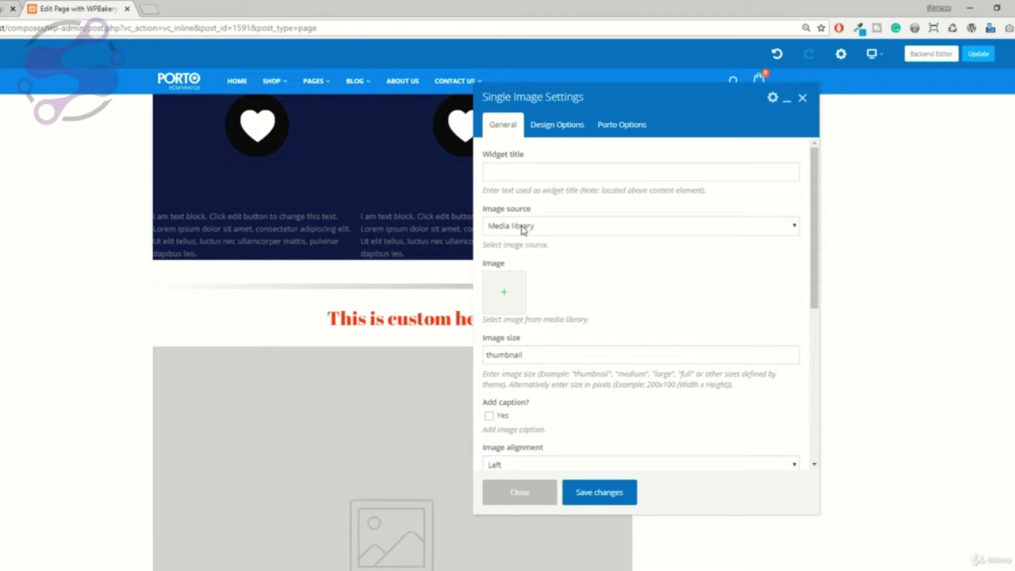
left_click(522, 228)
left_click(511, 251)
left_click(513, 278)
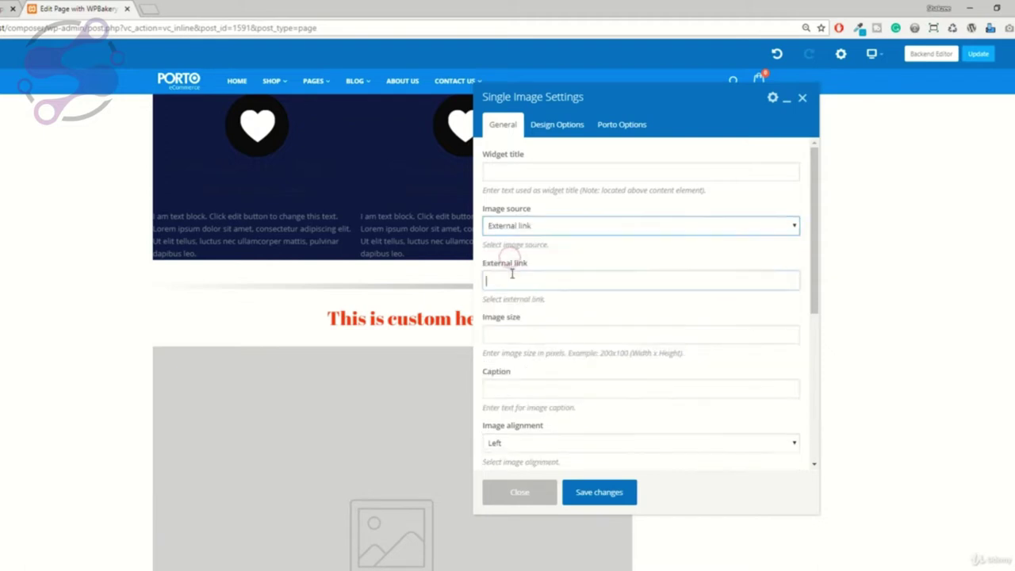
left_click(516, 227)
left_click(516, 228)
left_click(516, 228)
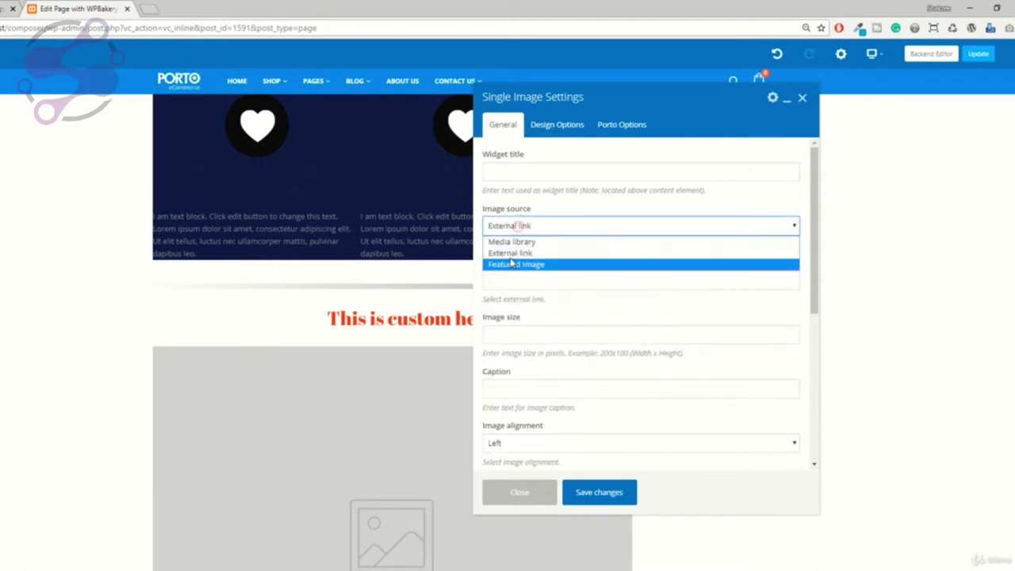
left_click(511, 264)
left_click(514, 228)
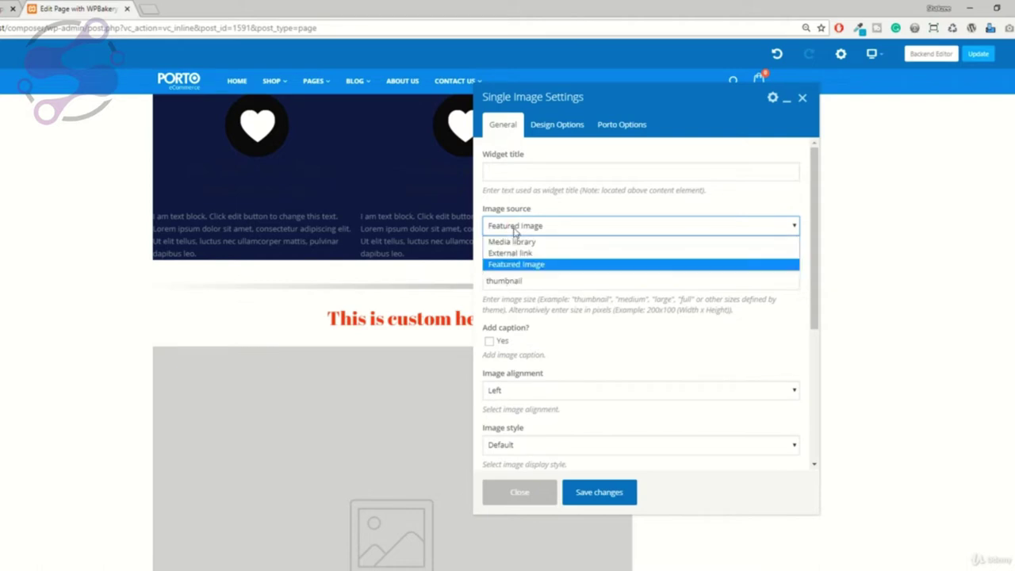
left_click(507, 242)
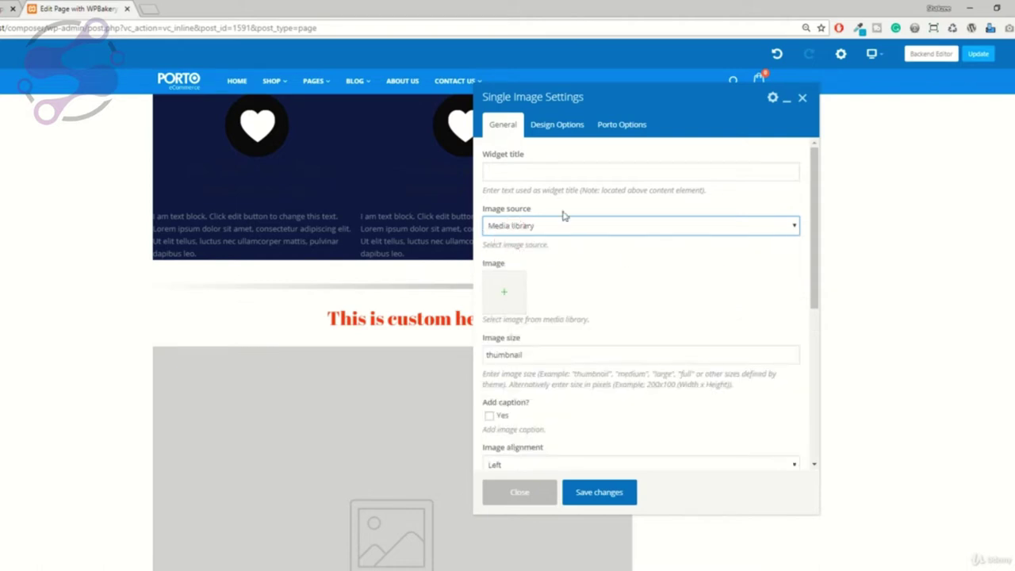
Step: Choose the photo of the woman against the blue background from the media library, leaving the image size at thumbnail
left_click(513, 294)
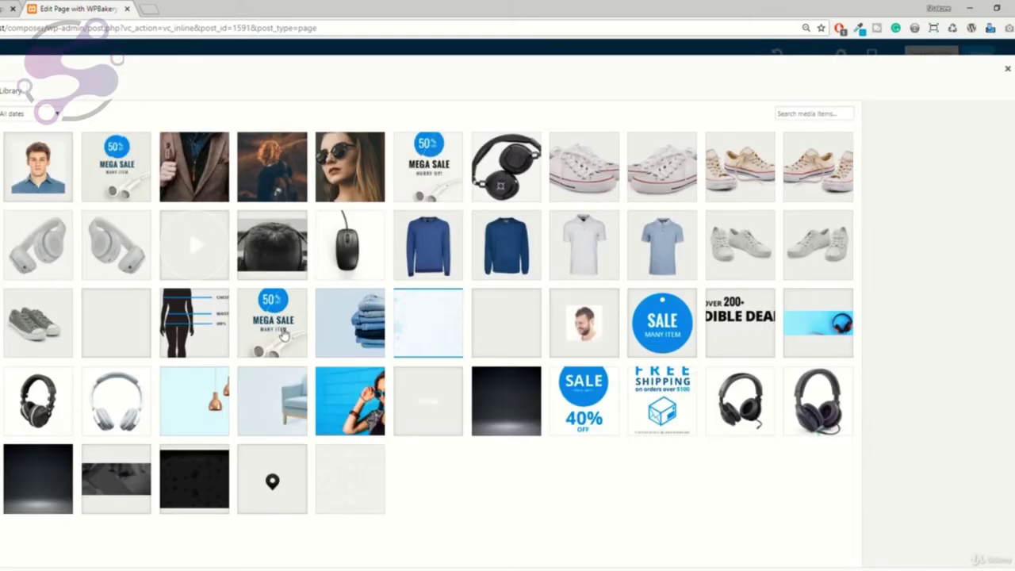
left_click(355, 403)
left_click(317, 380)
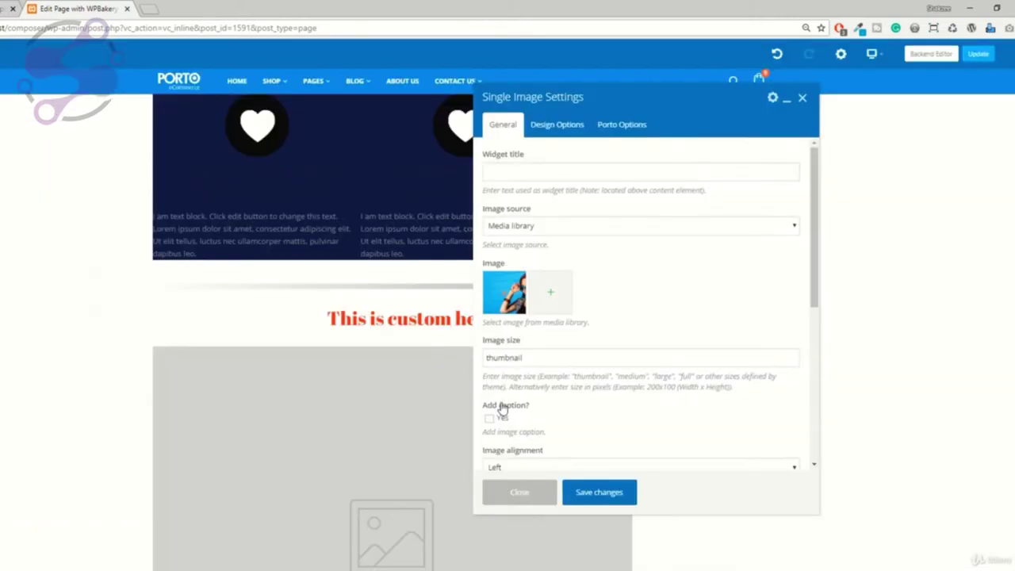
double_click(498, 361)
left_click(499, 361)
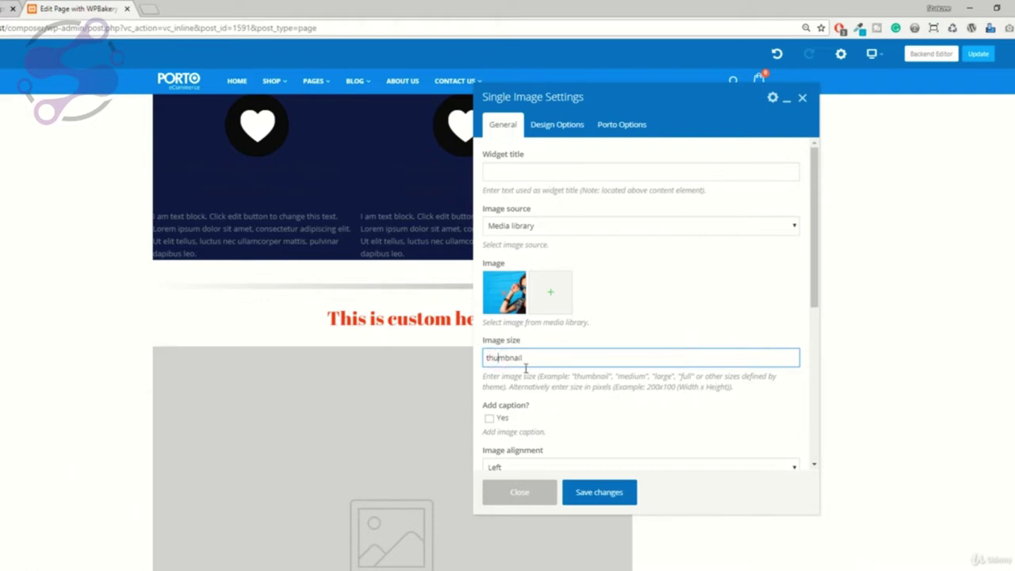
Step: Try Center and Right as the single image's alignment and return it to Left
scroll(526, 367, "down", 3)
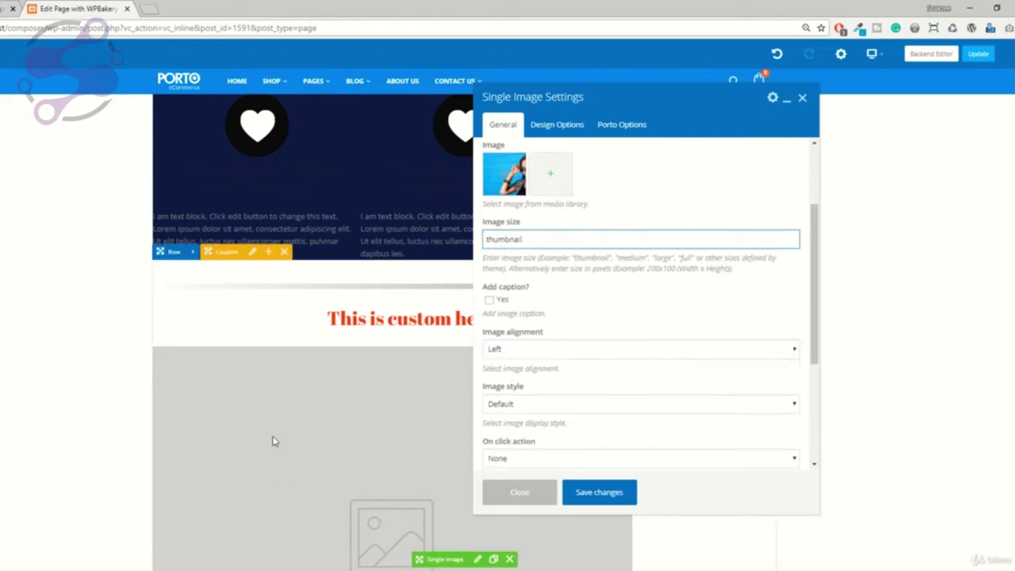
left_click(515, 352)
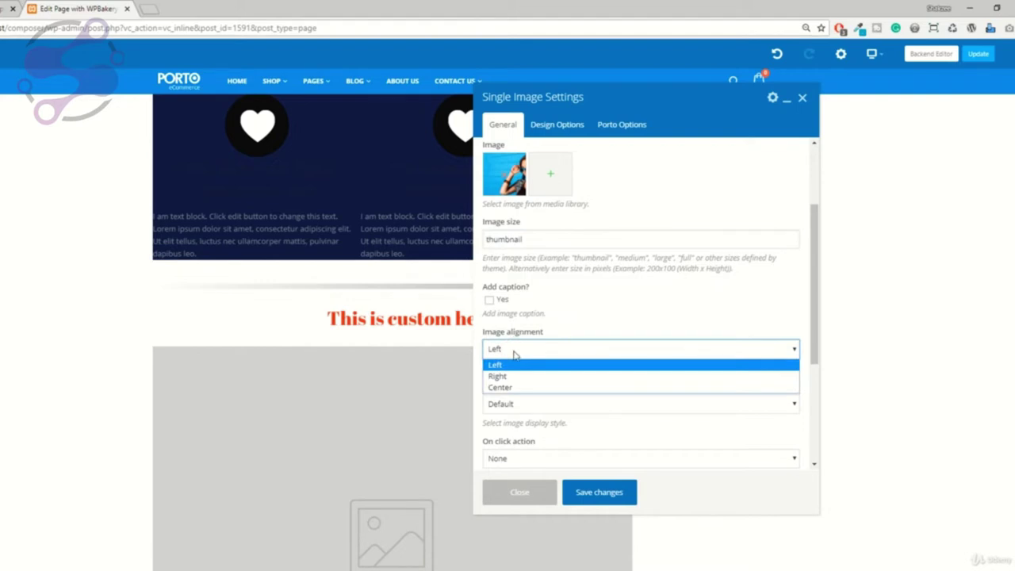
left_click(502, 387)
left_click(506, 352)
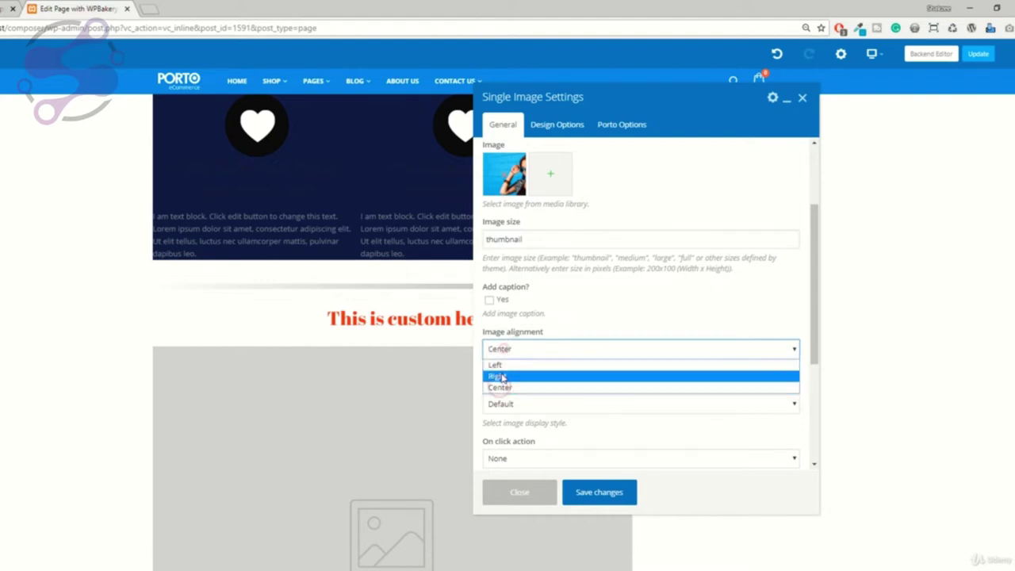
left_click(501, 378)
left_click(499, 350)
left_click(498, 365)
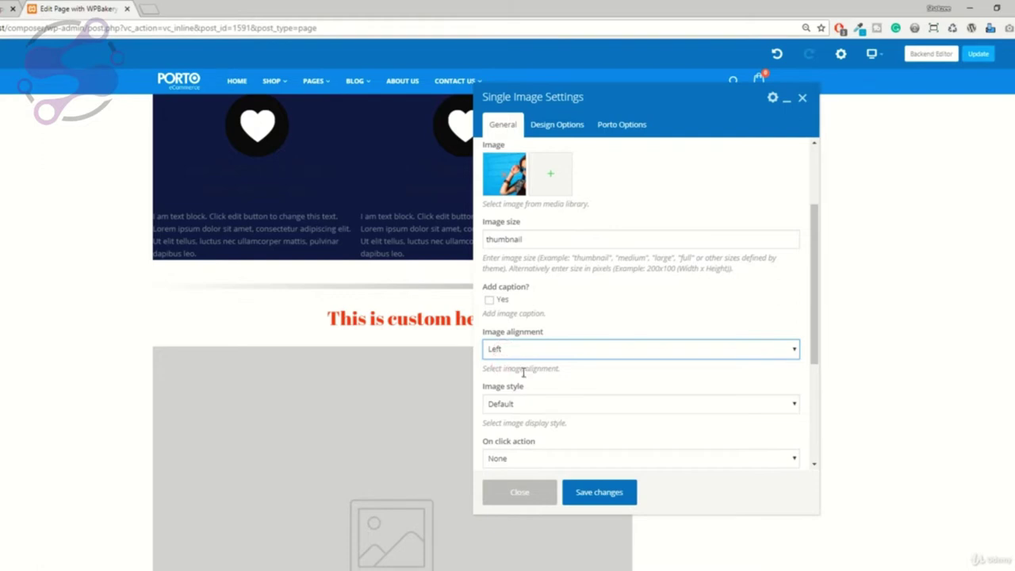
Step: Examine the single image's style and on click action choices, and its CSS animation, element ID and extra class settings
left_click(506, 406)
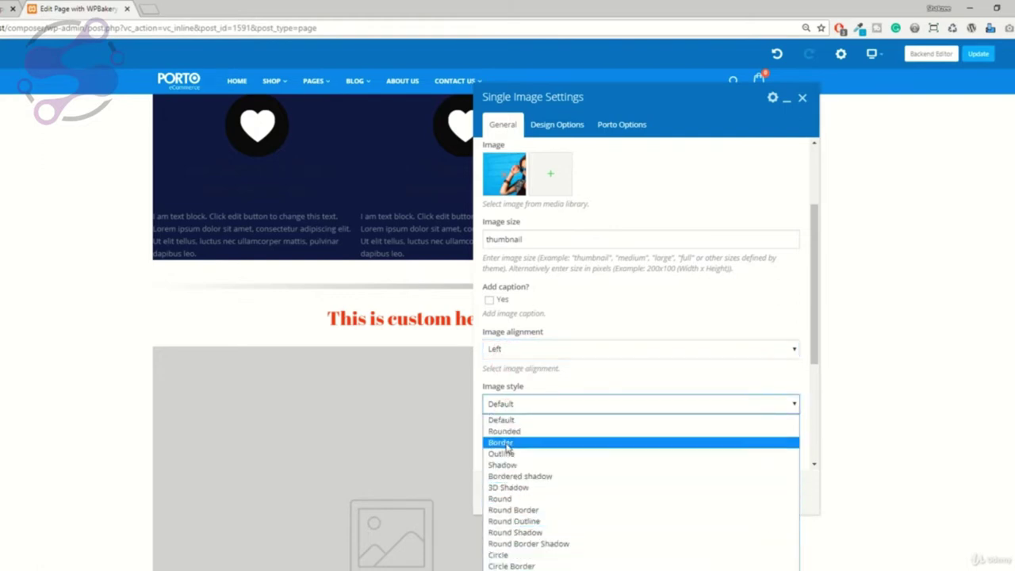
left_click(603, 323)
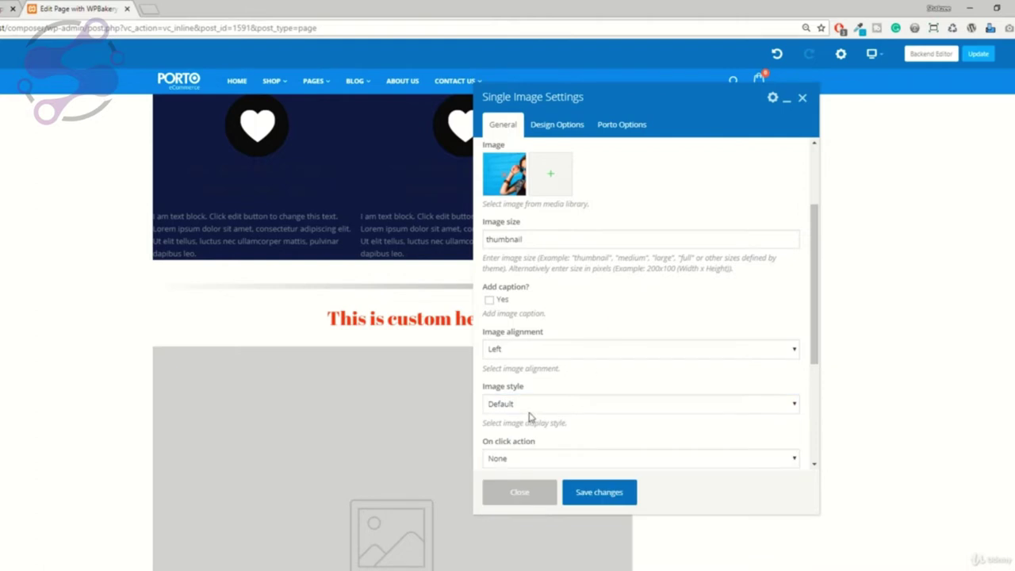
scroll(552, 409, "down", 1)
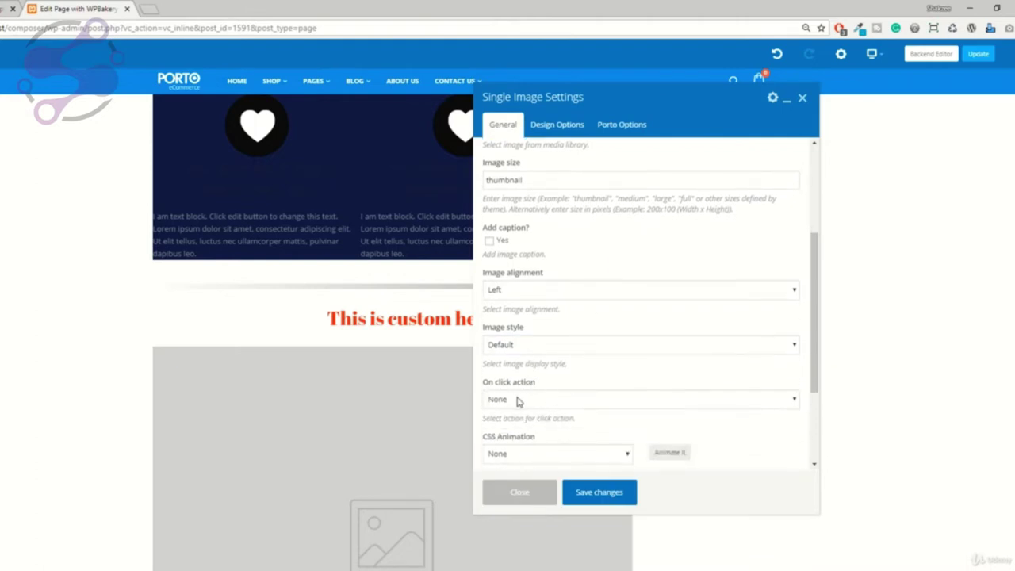
left_click(516, 399)
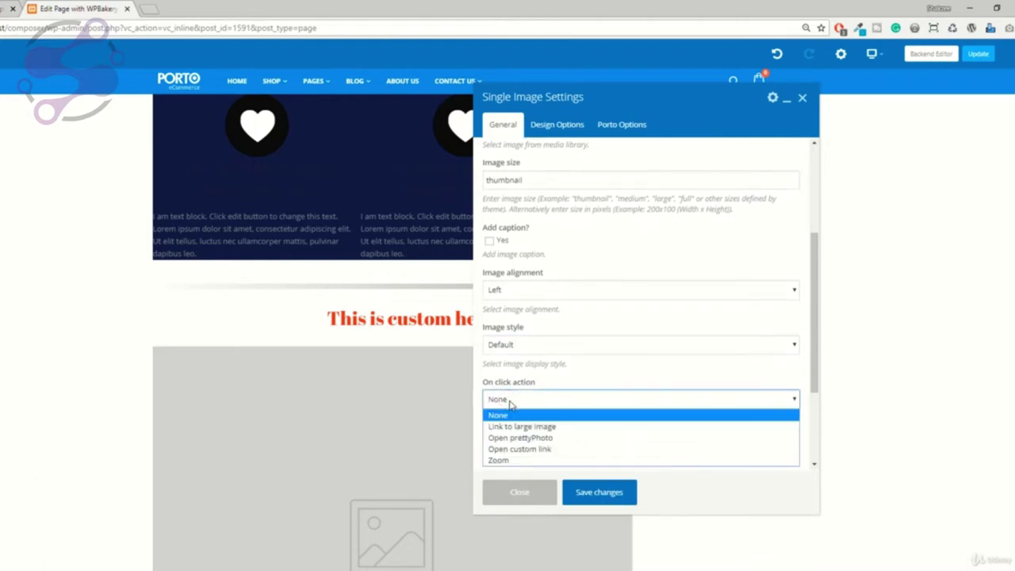
left_click(597, 366)
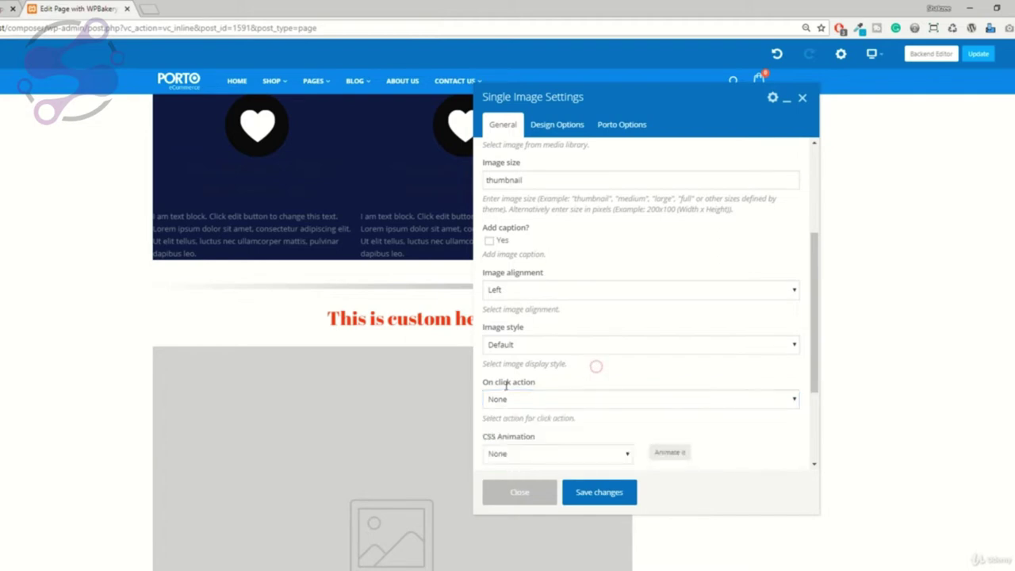
scroll(571, 400, "down", 2)
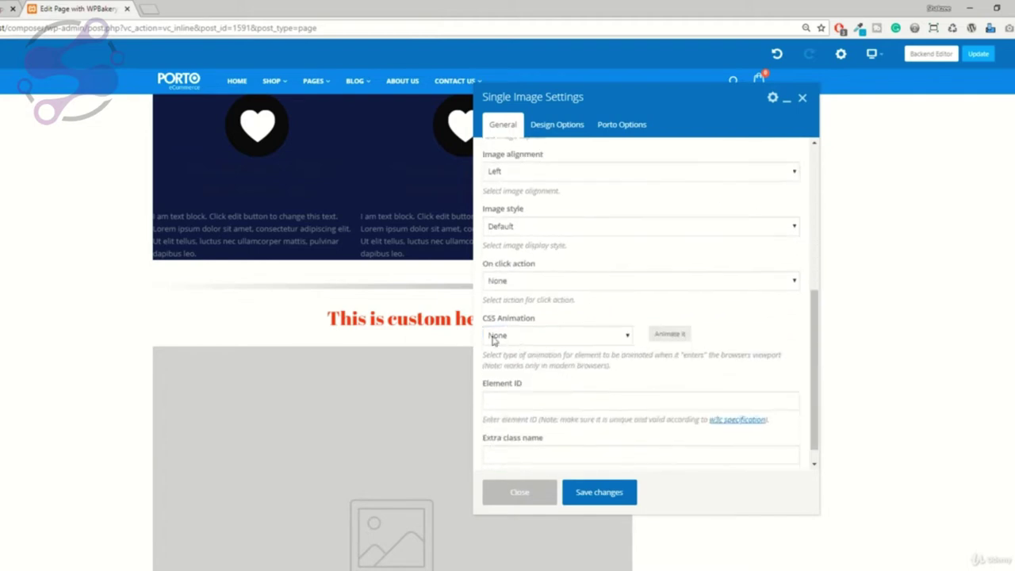
left_click(523, 399)
left_click(570, 442)
left_click(532, 453)
scroll(682, 403, "up", 4)
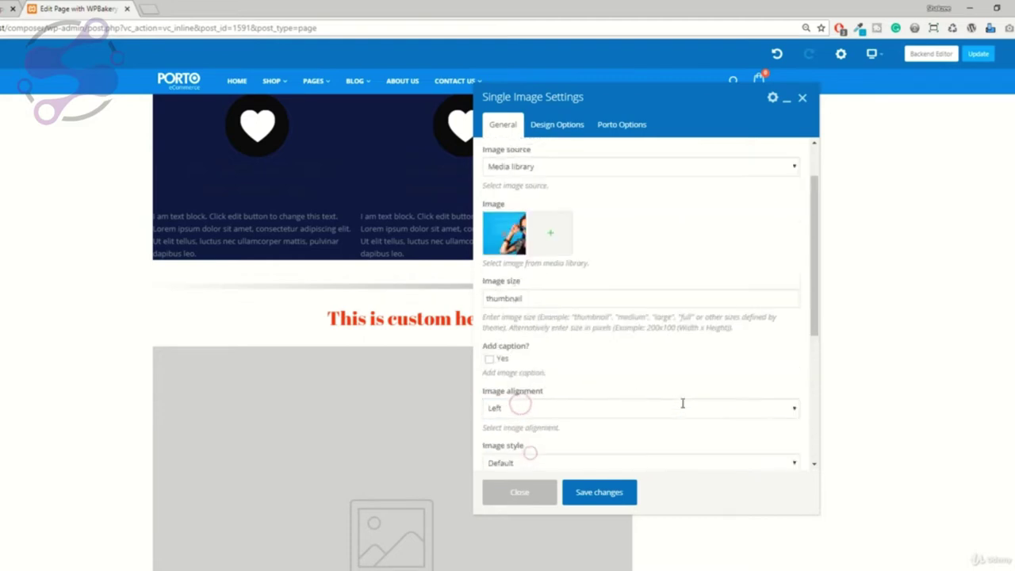
scroll(553, 394, "down", 2)
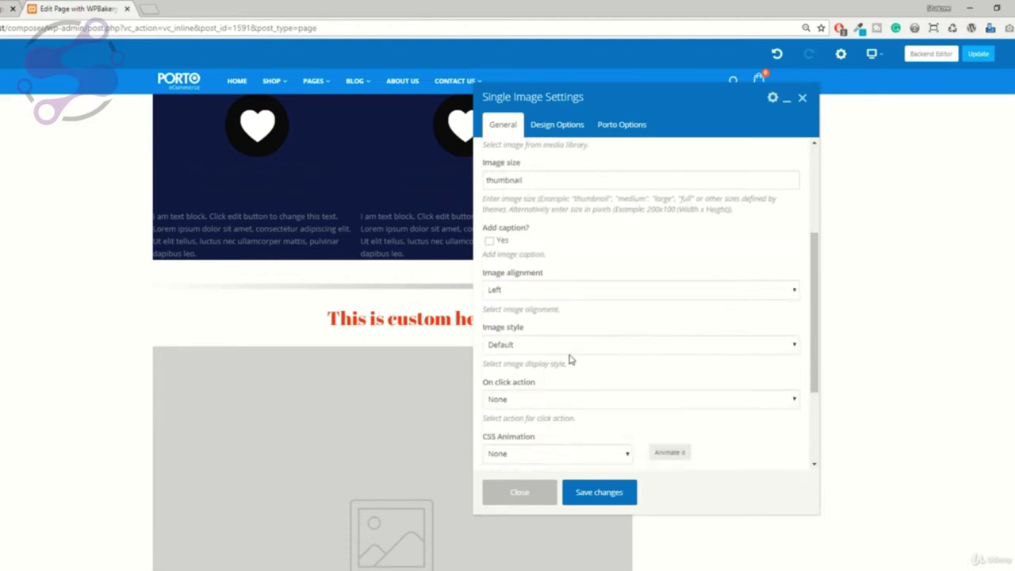
Step: Save the single image's settings with the chosen photo and close them
scroll(571, 353, "up", 2)
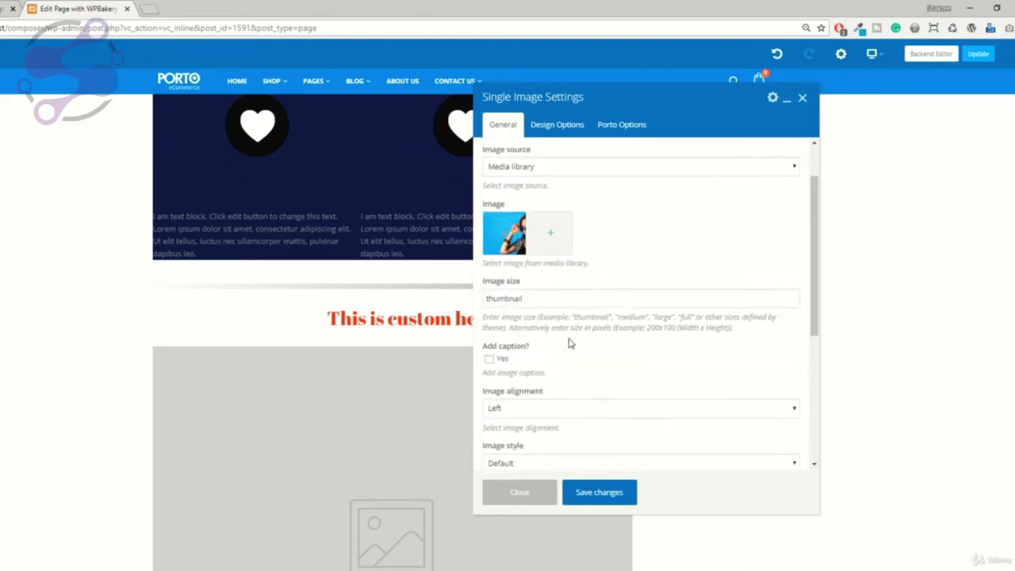
left_click(601, 495)
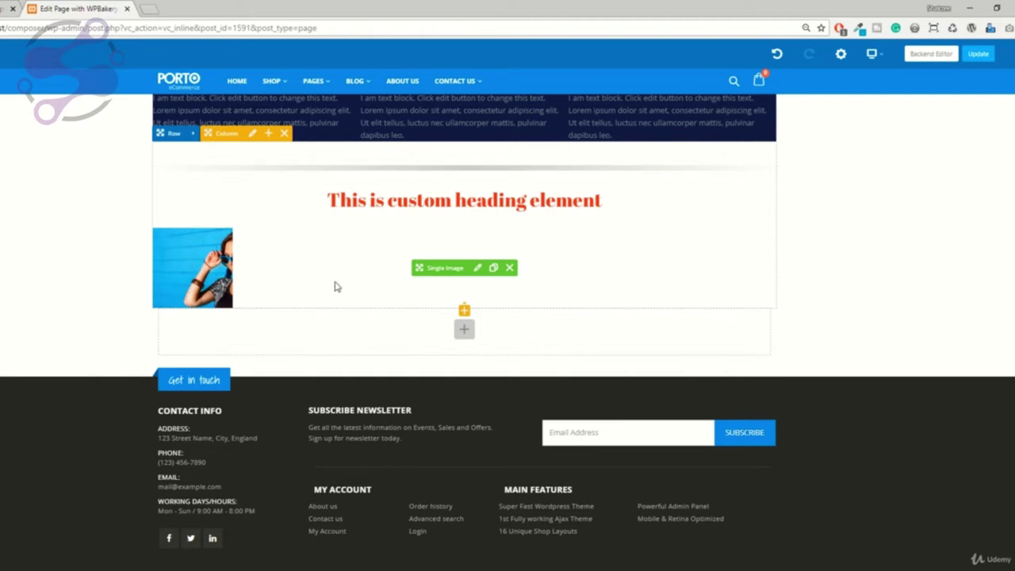
Step: Set the single image's size to medium and save the change
left_click(477, 269)
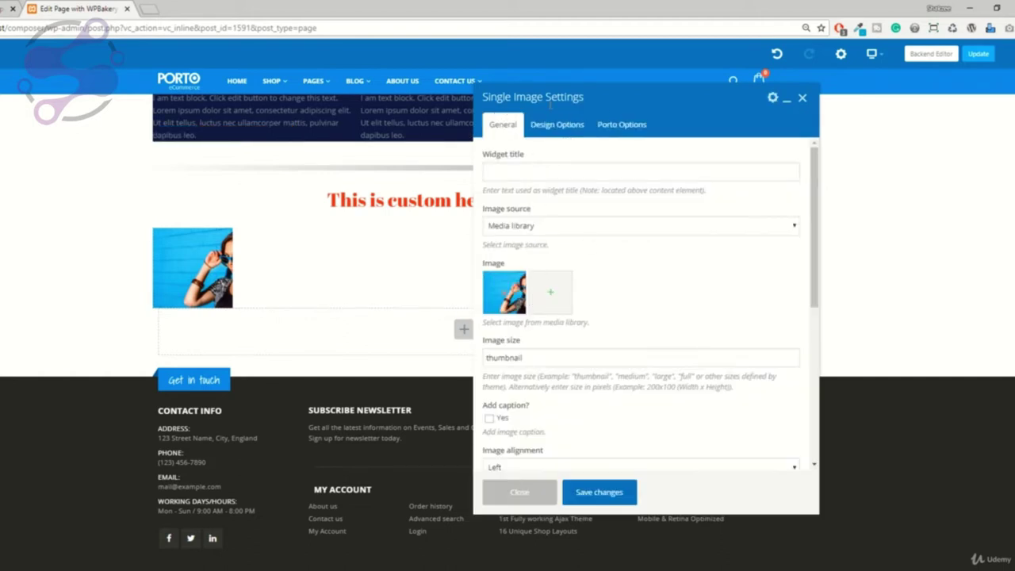
scroll(568, 295, "down", 2)
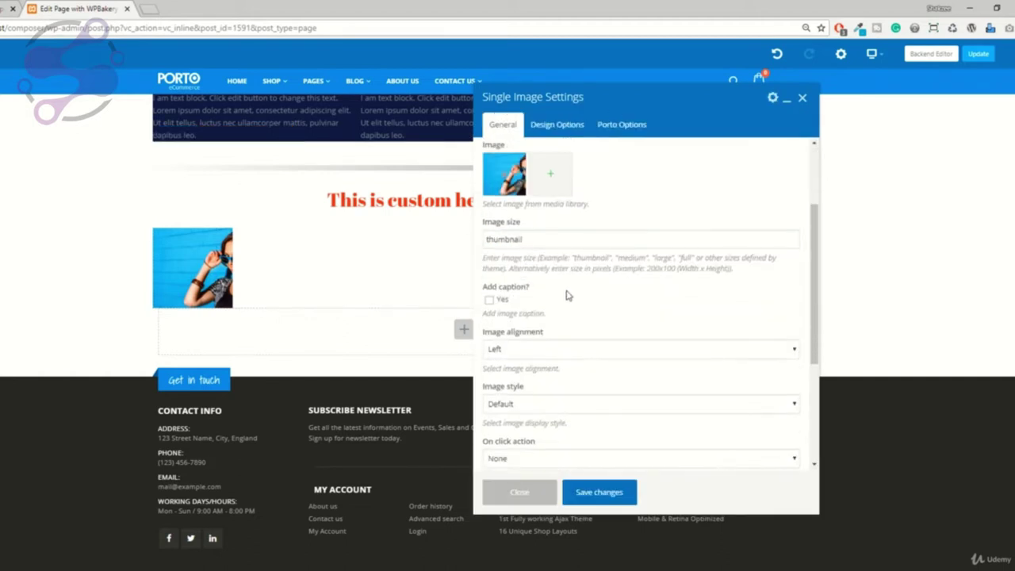
double_click(631, 258)
key("ctrl+c")
key("shift+Tab")
key("ctrl+v")
left_click(600, 491)
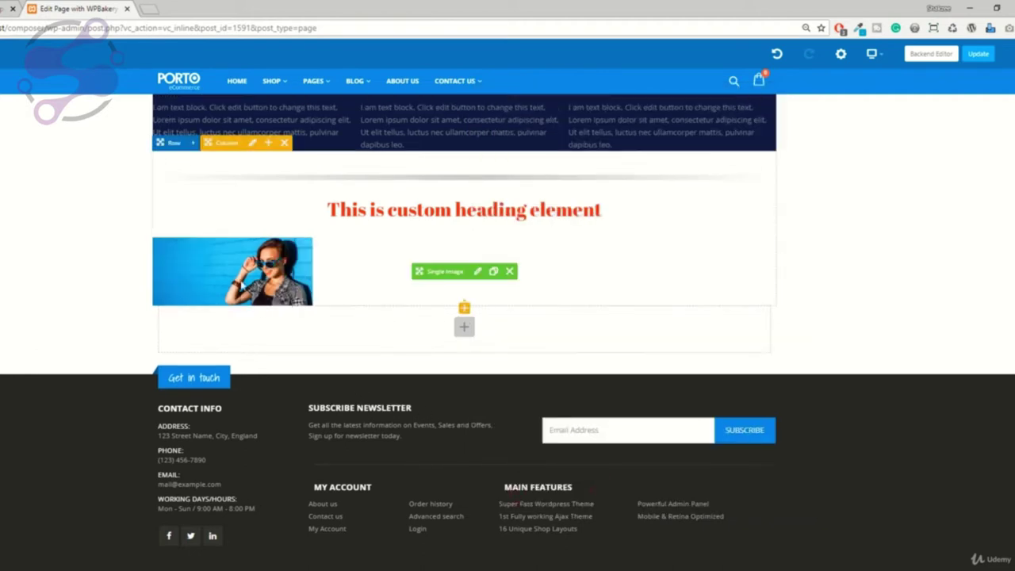
Step: Set the single image's size to large and save the change
left_click(477, 271)
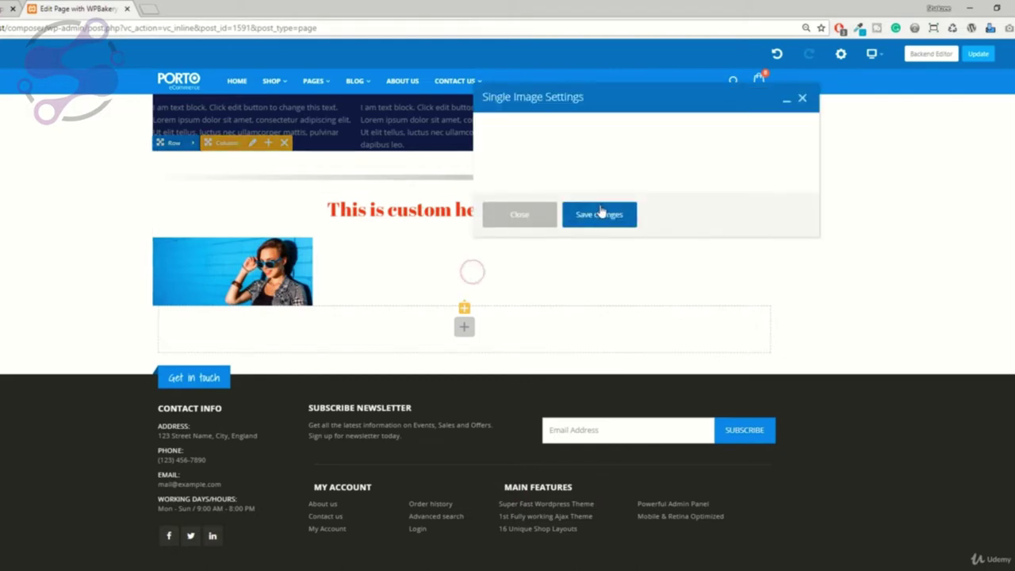
scroll(645, 311, "down", 3)
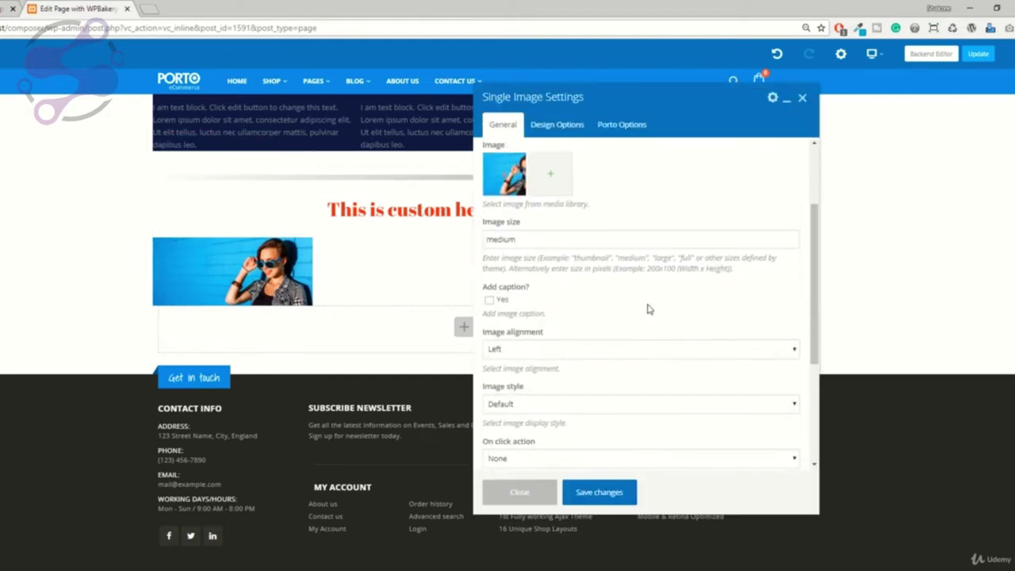
double_click(663, 258)
key("ctrl+c")
double_click(493, 239)
key("ctrl+v")
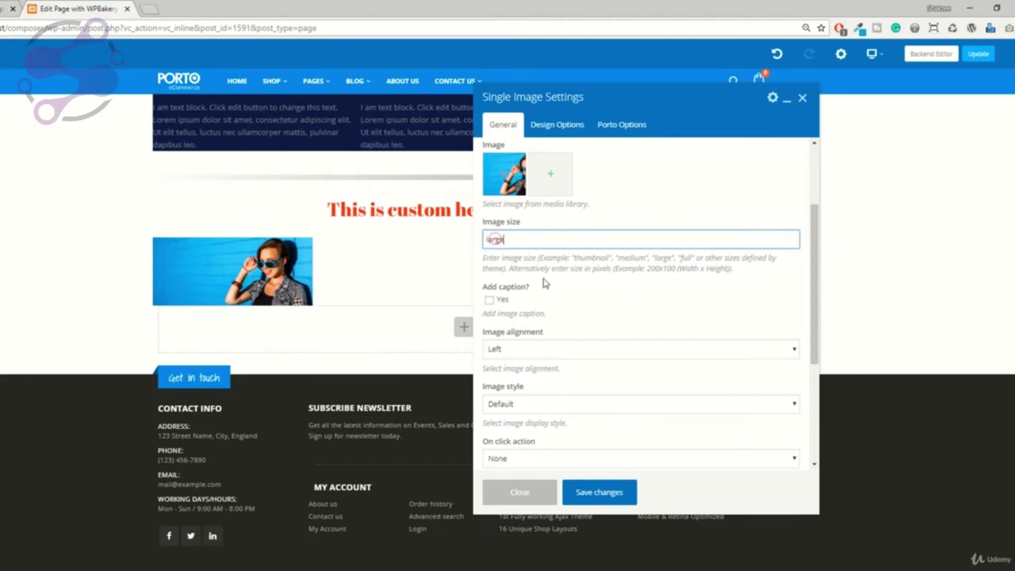
left_click(585, 492)
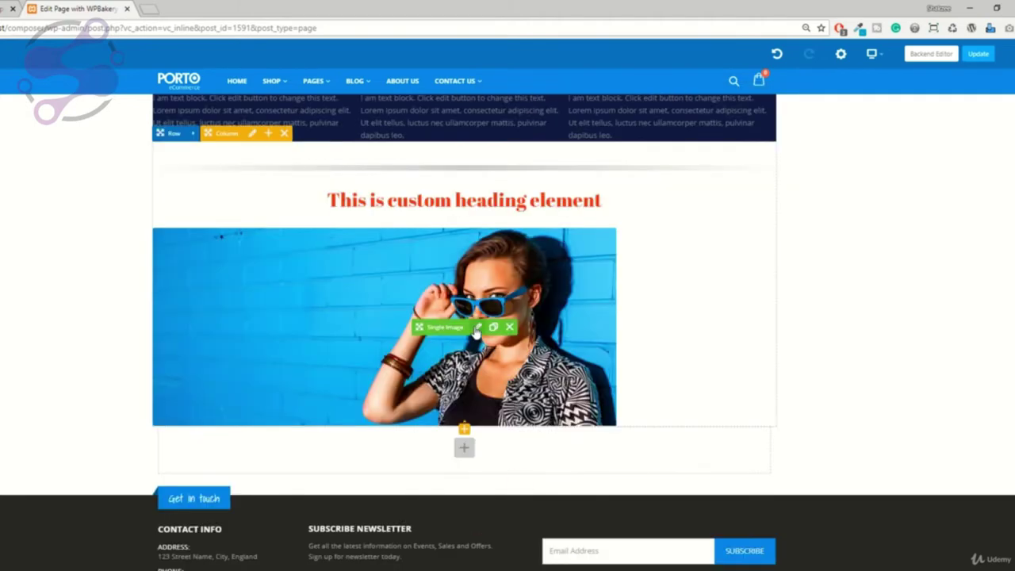
Step: Set the single image's size to full, save the change and close its settings
left_click(478, 328)
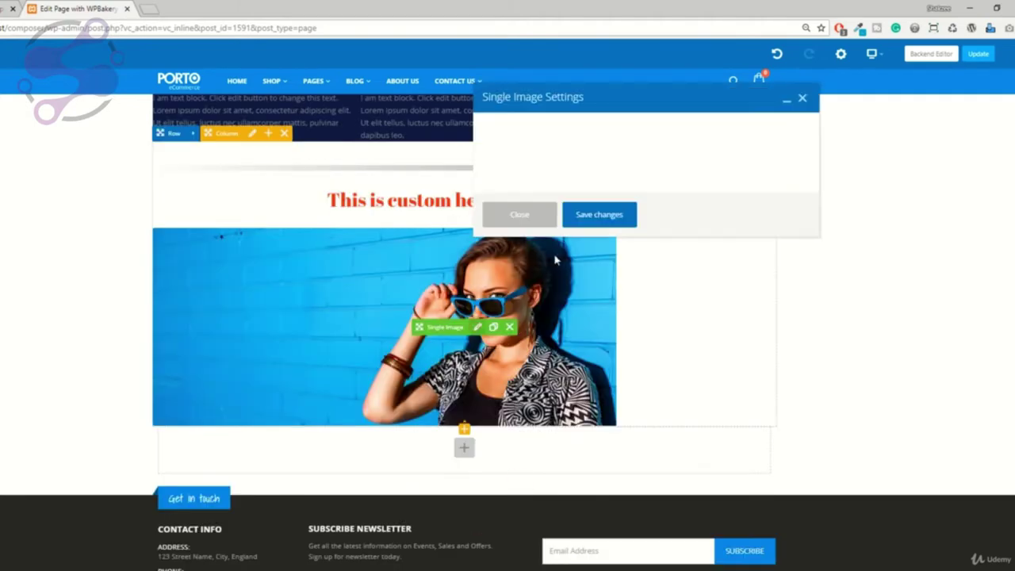
scroll(674, 254, "down", 3)
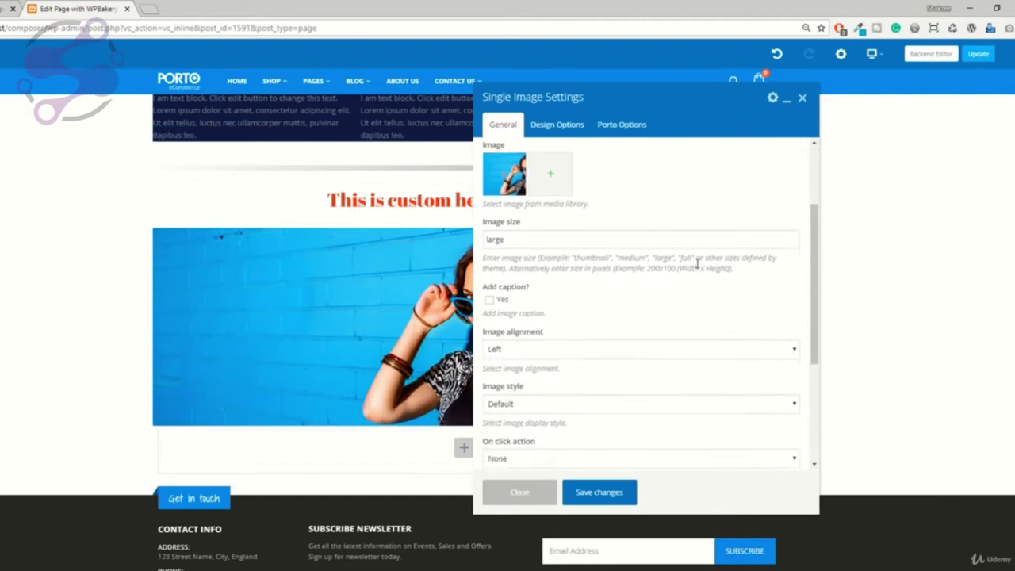
double_click(506, 240)
key("ctrl+v")
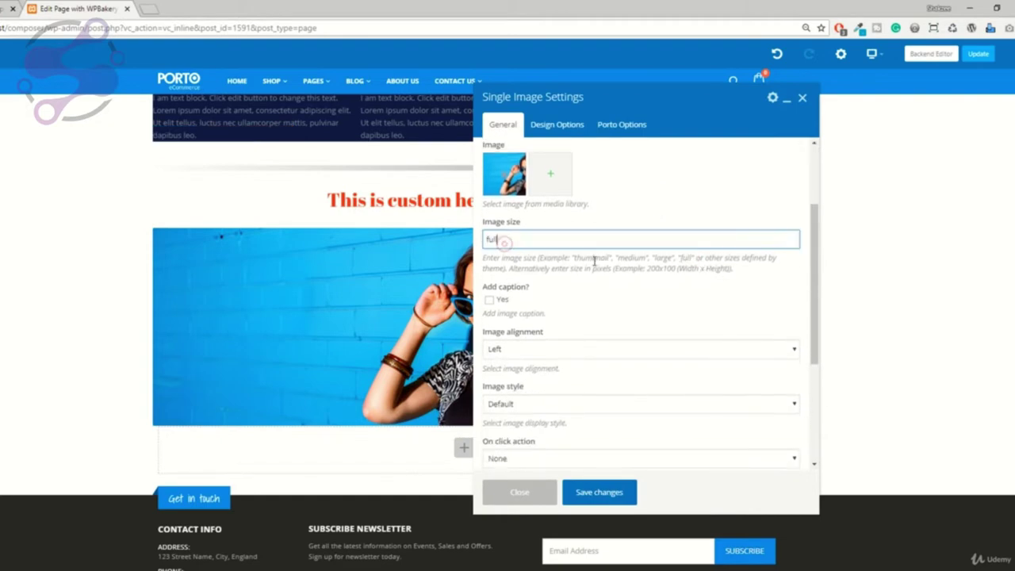
left_click(587, 492)
left_click(531, 494)
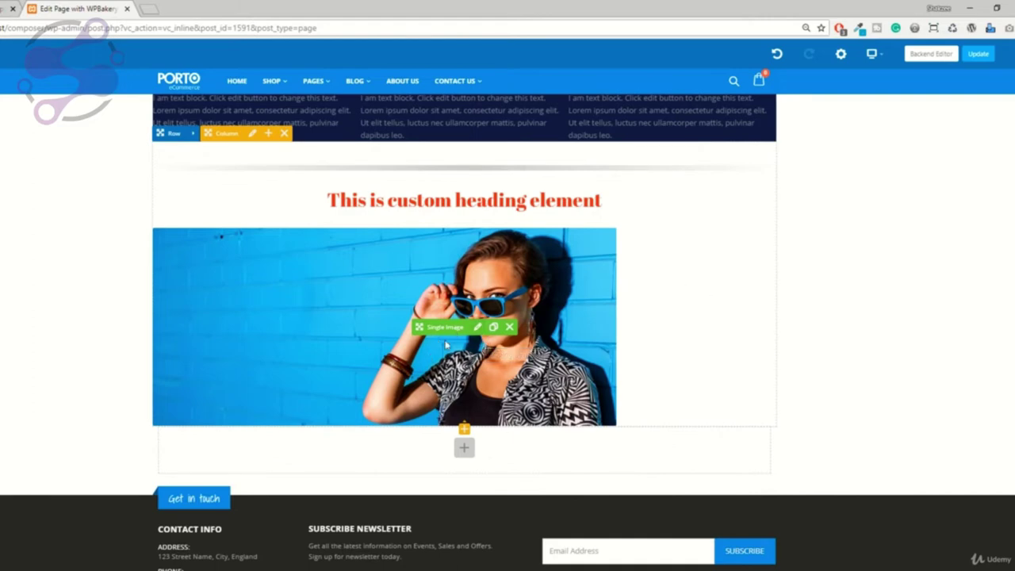
left_click(477, 328)
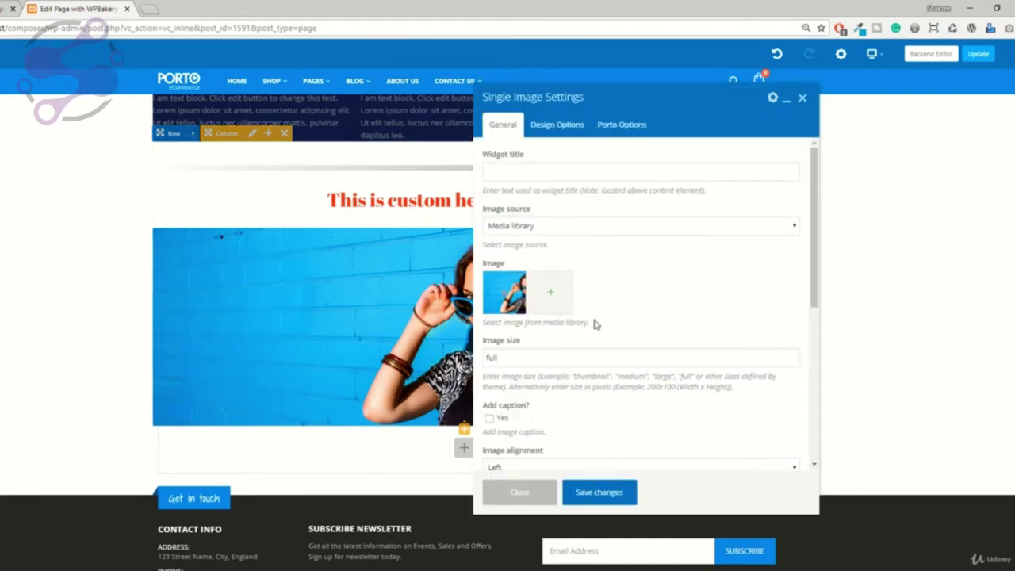
left_click(803, 99)
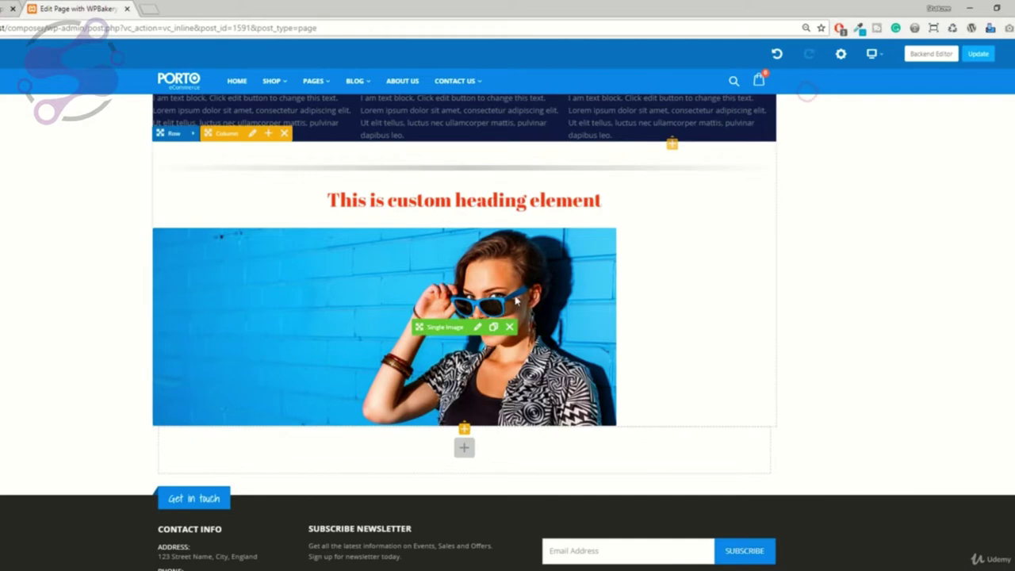
scroll(616, 182, "down", 2)
scroll(493, 255, "up", 2)
left_click(464, 447)
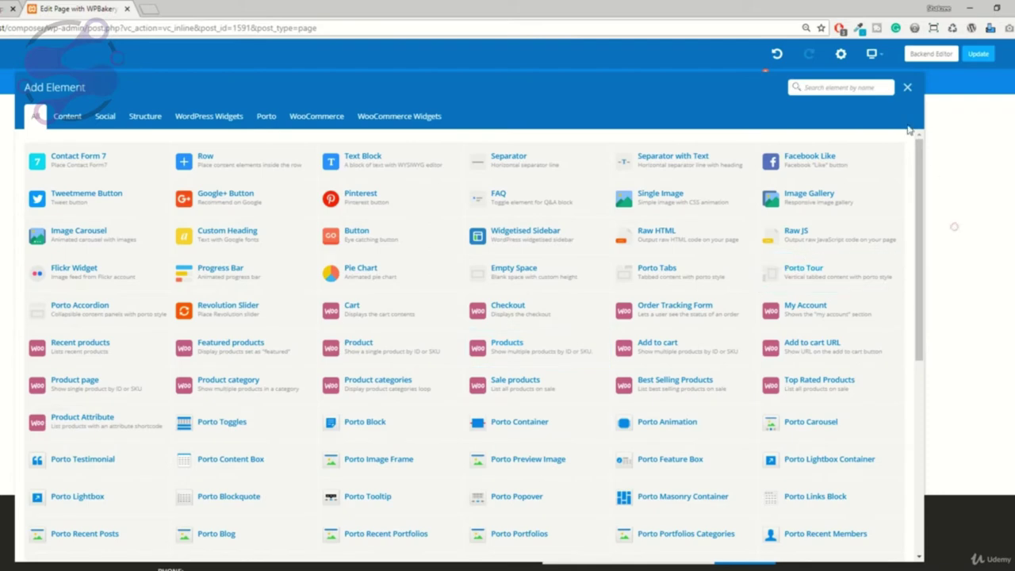
left_click(907, 89)
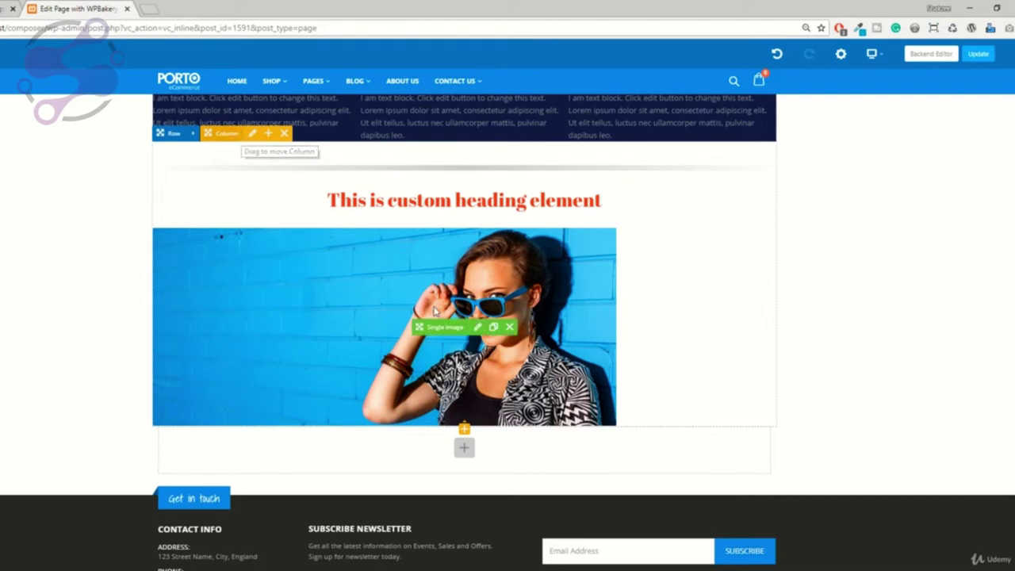
Step: Try adding a text block with the default text beneath the first column of the lower icon row, and delete it
scroll(476, 333, "up", 3)
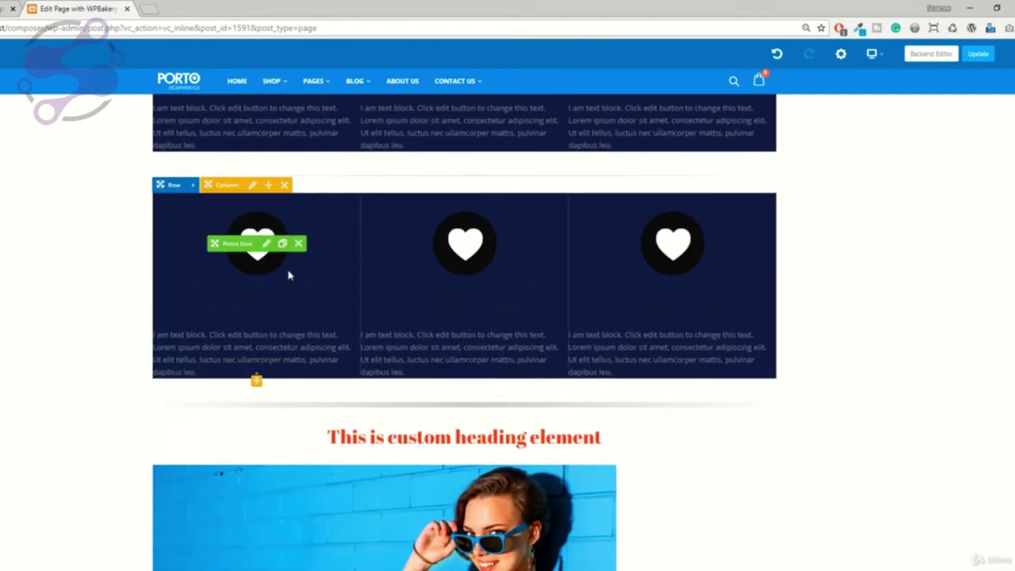
left_click(256, 385)
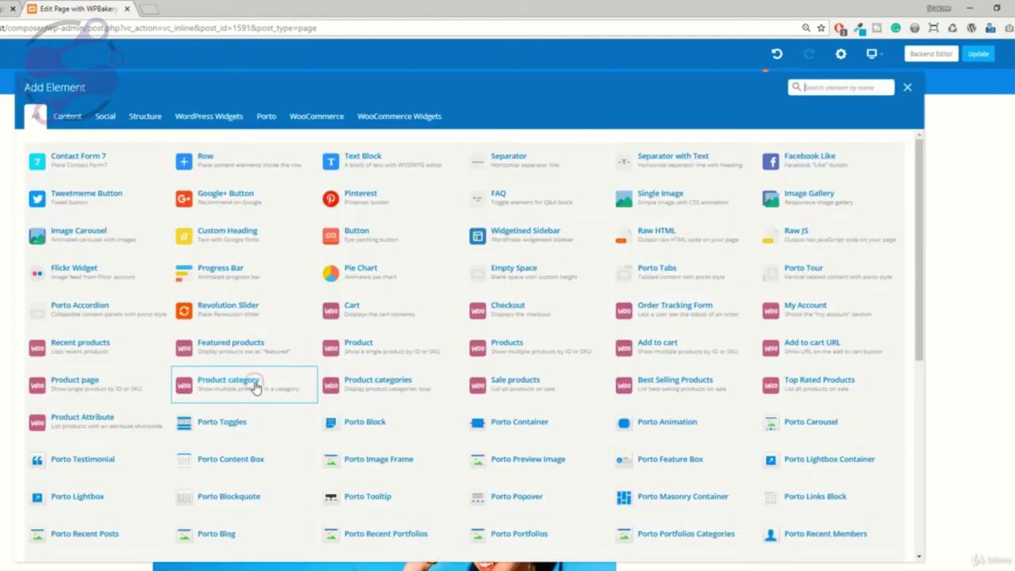
left_click(369, 161)
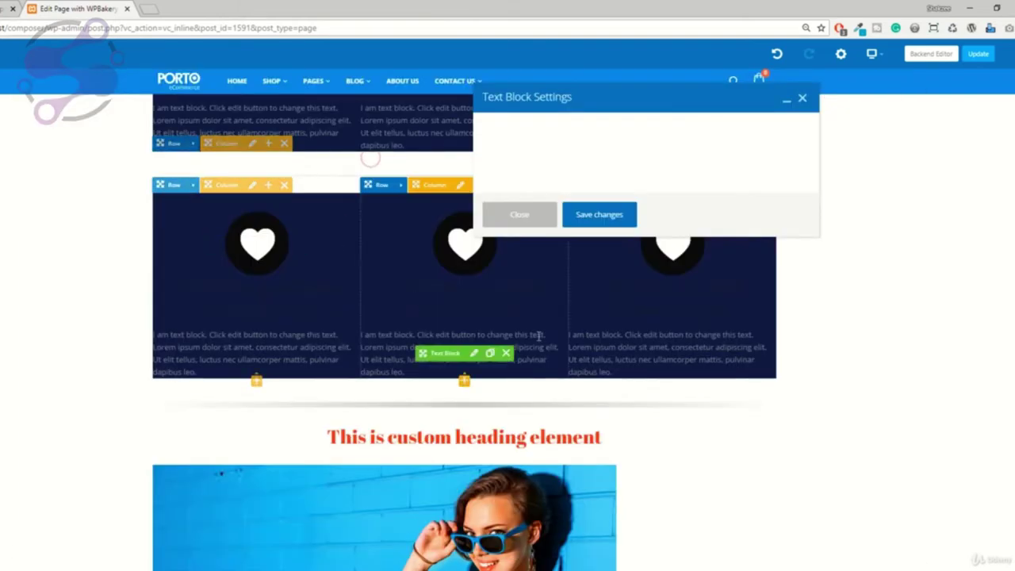
left_click(603, 495)
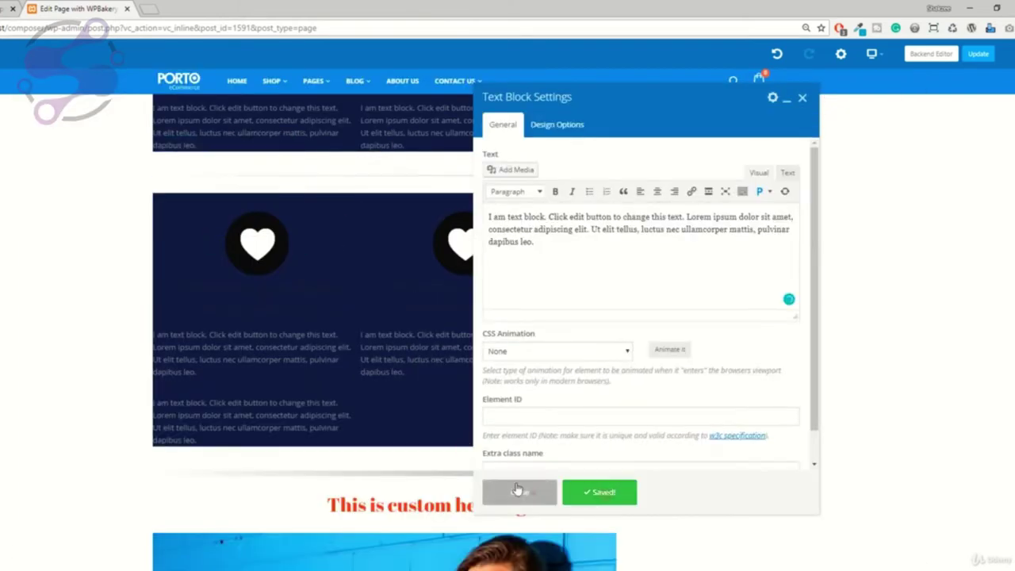
mouse_move(216, 405)
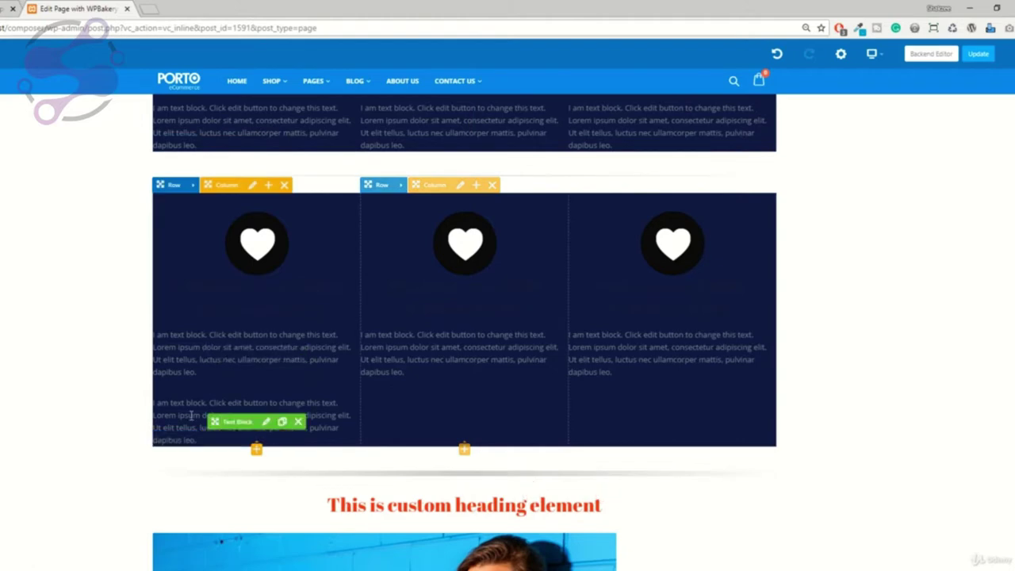
left_click(298, 426)
Step: Search the elements for "text" and add a Text Block below the single image
scroll(277, 290, "down", 5)
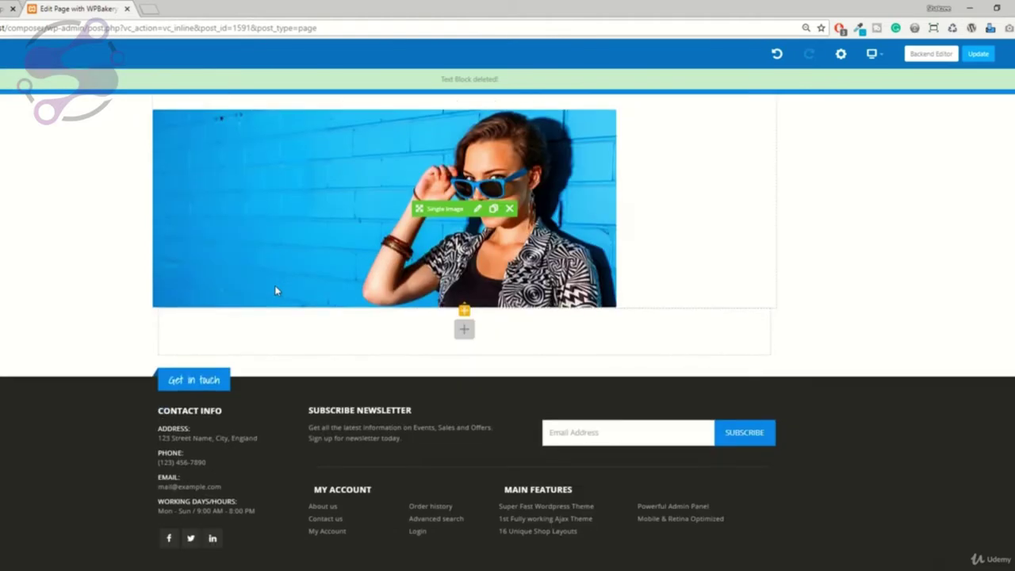
scroll(276, 291, "up", 3)
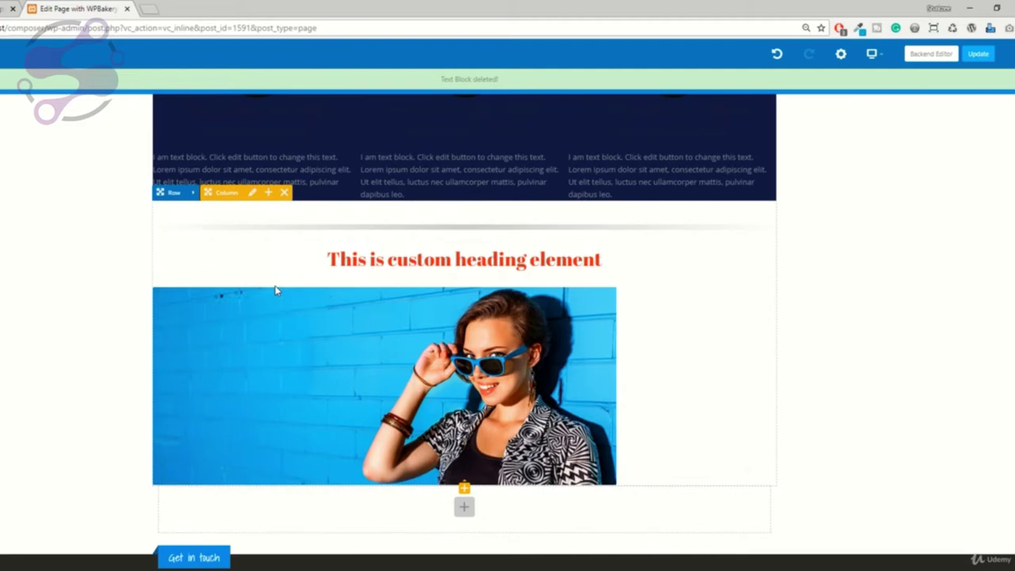
mouse_move(390, 335)
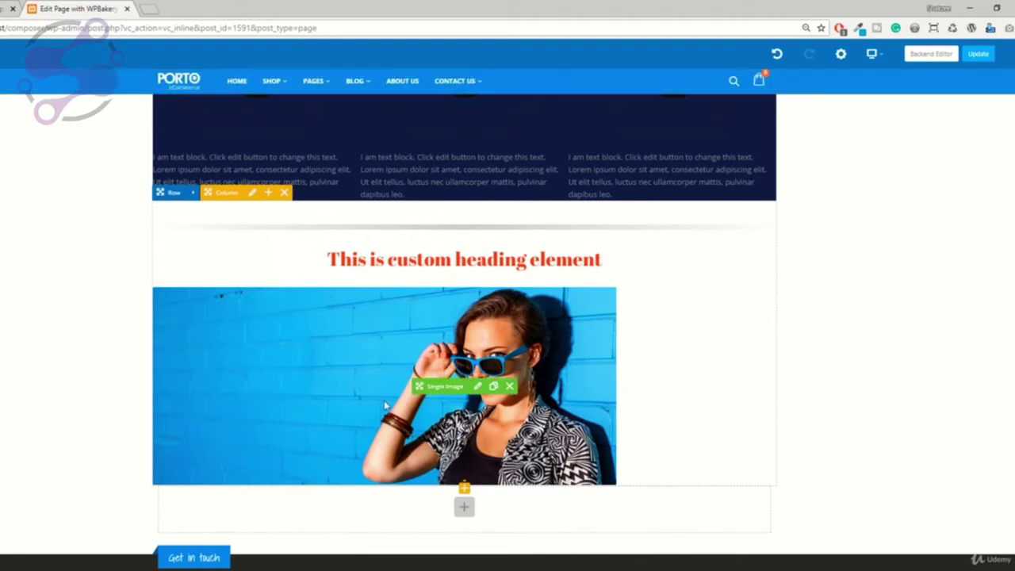
left_click(464, 492)
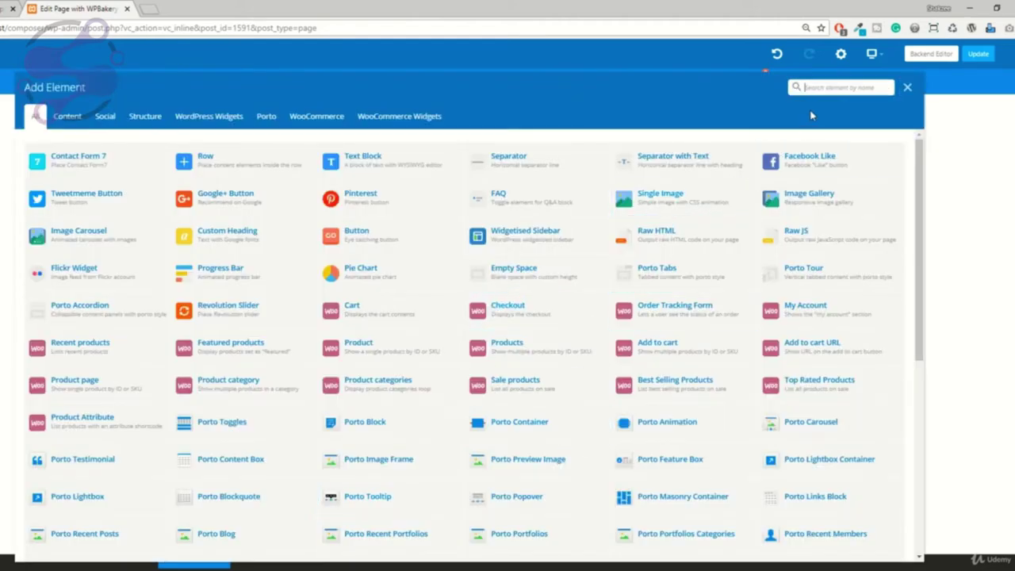
type("tn")
key("BackSpace")
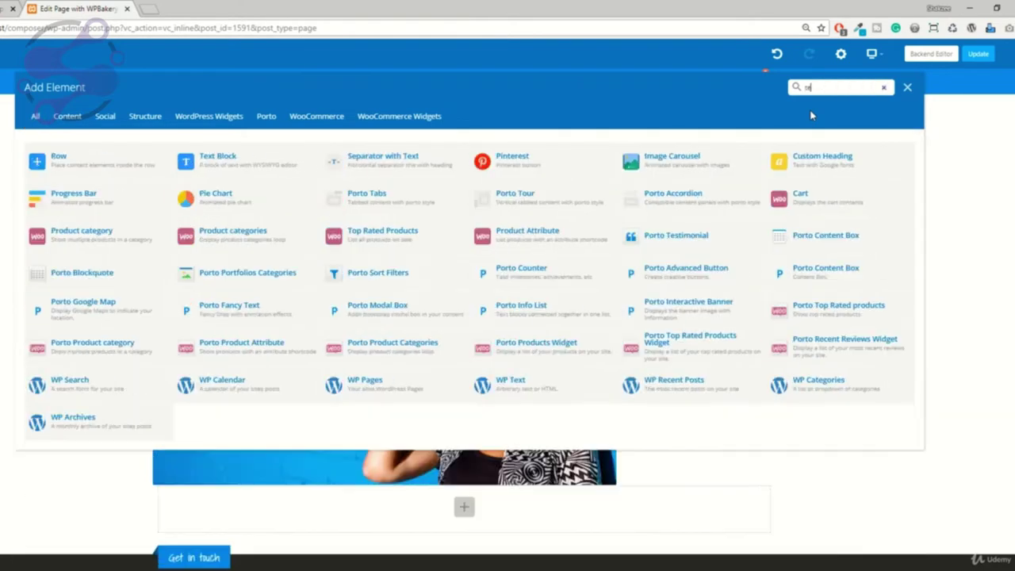
type("ext")
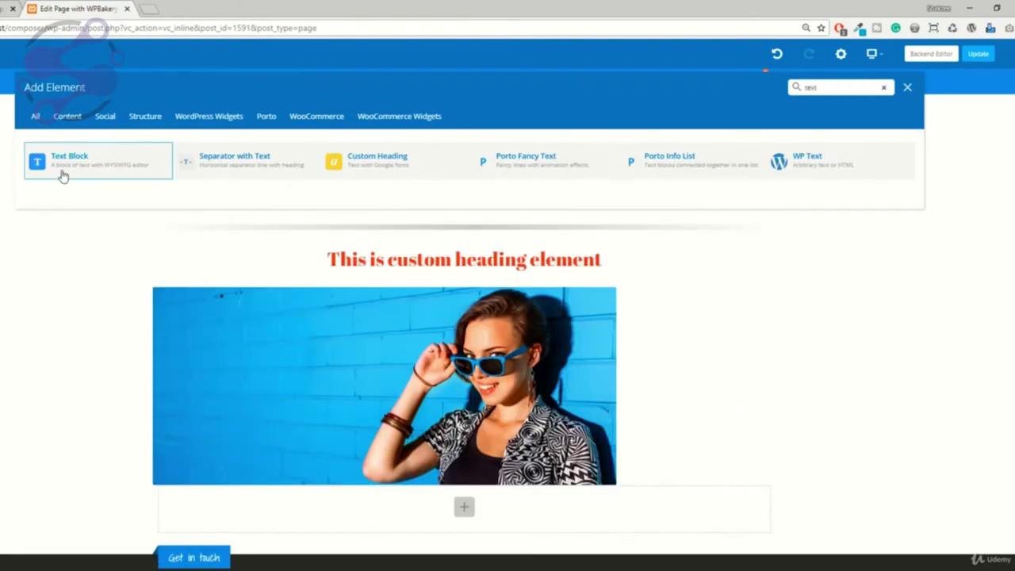
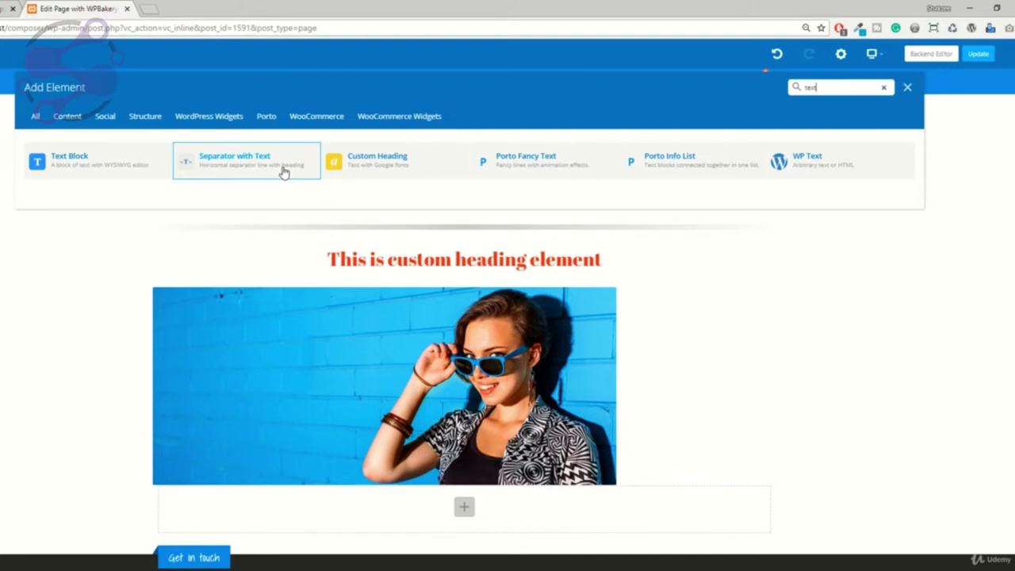
left_click(60, 162)
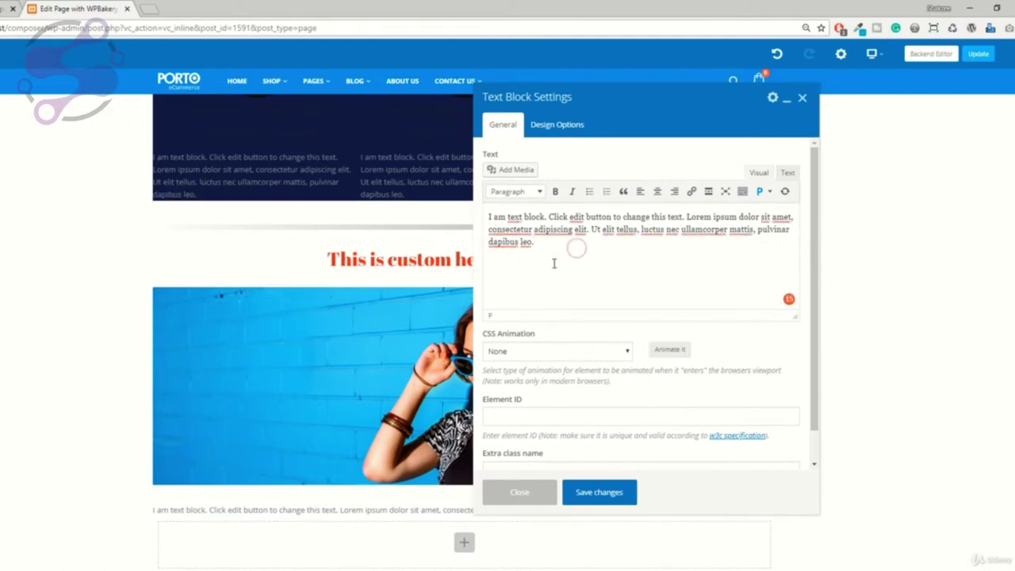
Step: Examine the text block's element ID and extra class fields, and try bold on its whole text, undoing it
scroll(555, 369, "down", 1)
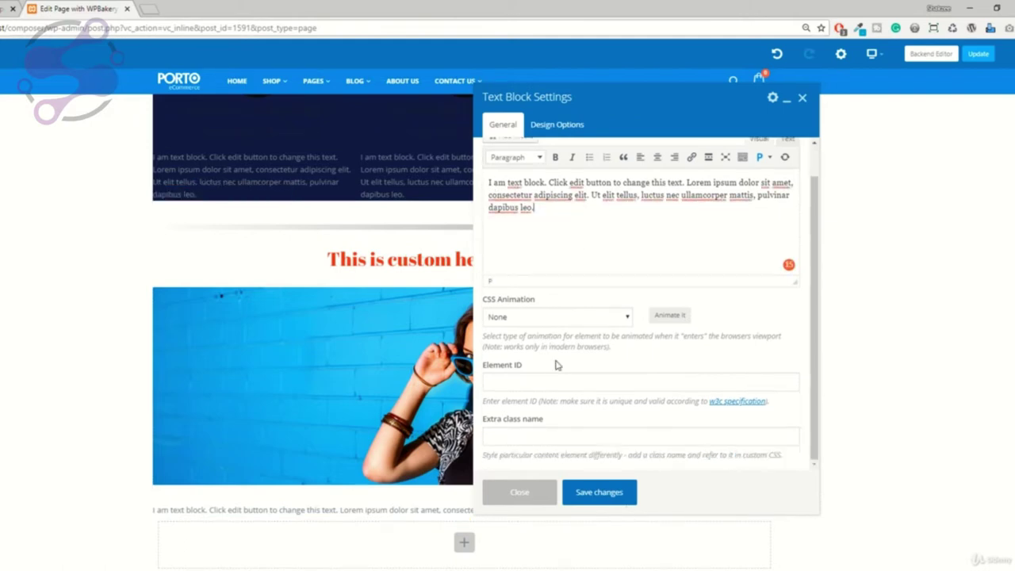
left_click(518, 379)
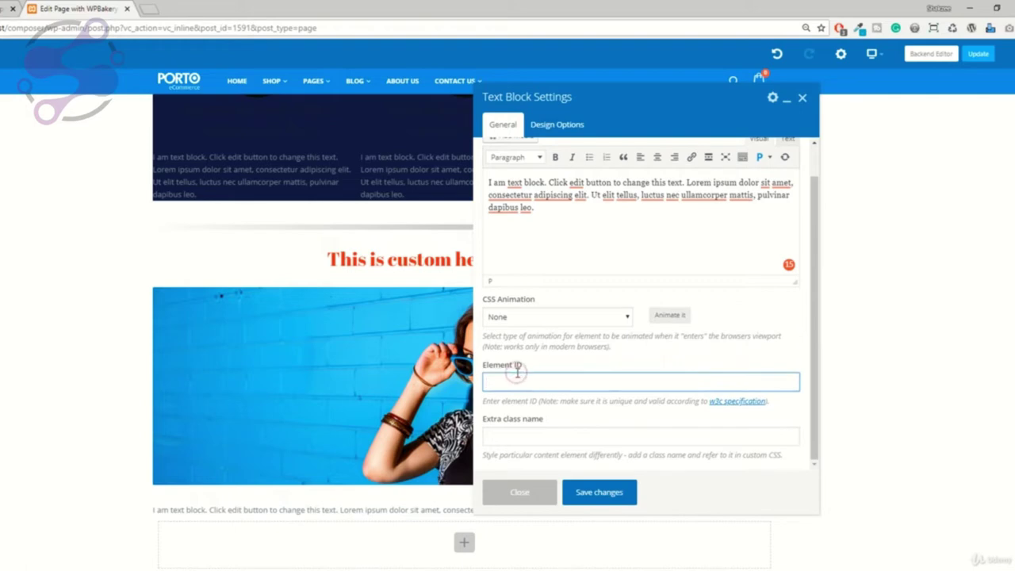
left_click(516, 435)
scroll(516, 436, "up", 1)
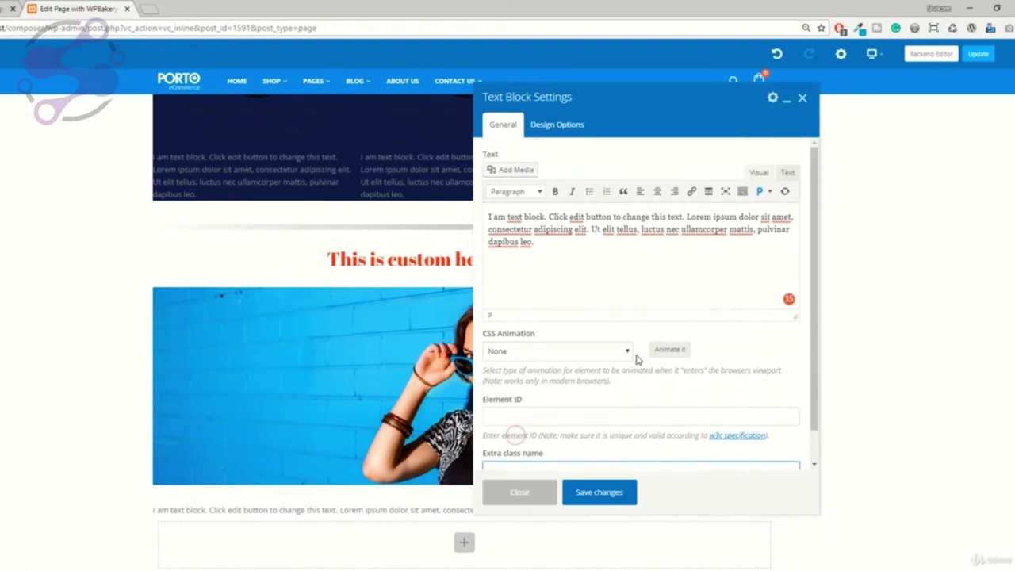
left_click_drag(556, 256, 525, 243)
triple_click(544, 248)
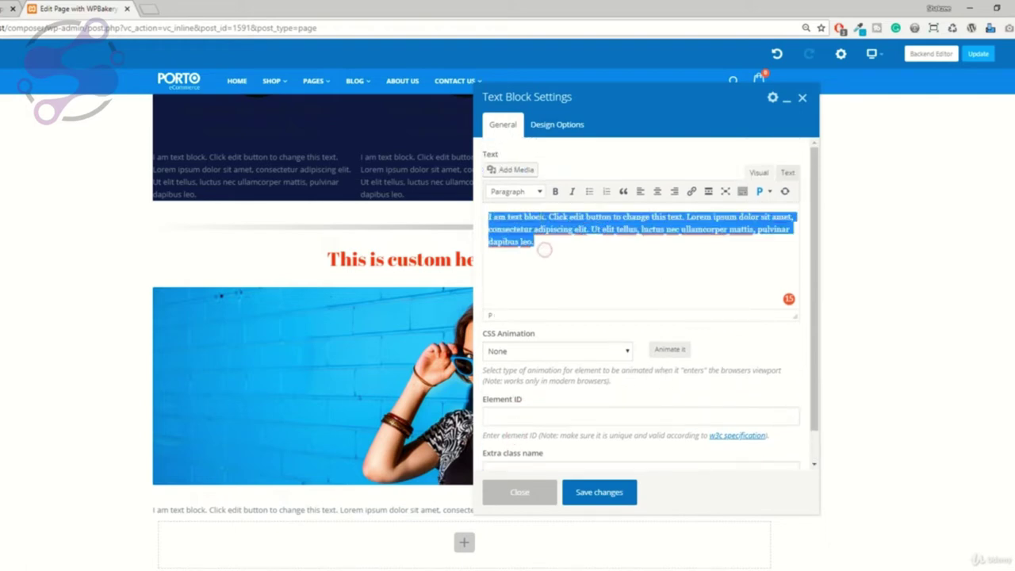
left_click(555, 191)
left_click(547, 248)
key("ctrl+z")
Step: Save the text block below the single image with its default text
left_click(587, 494)
scroll(474, 403, "down", 1)
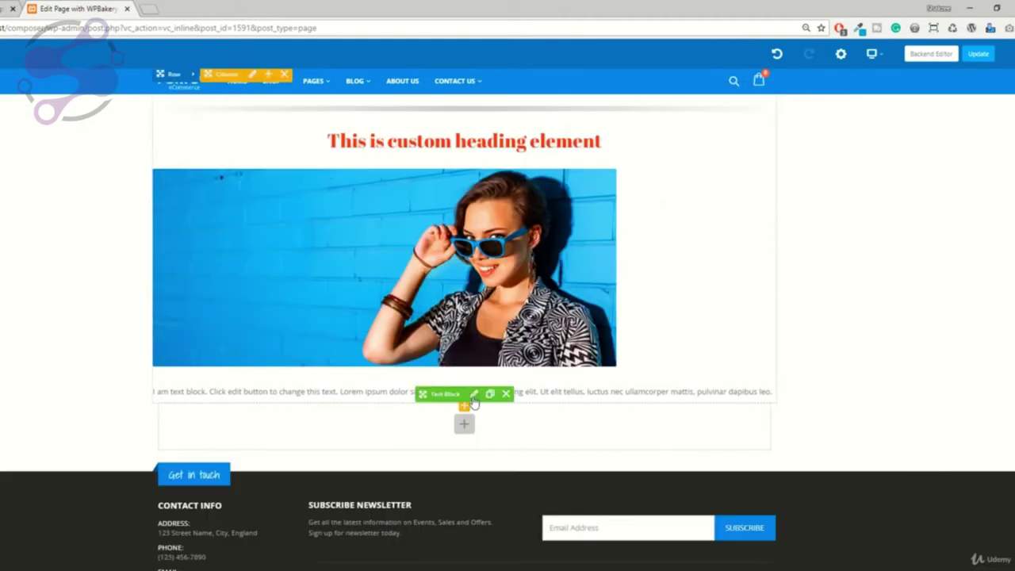
Step: Center-align the whole text of the text block below the single image and save it
left_click(474, 394)
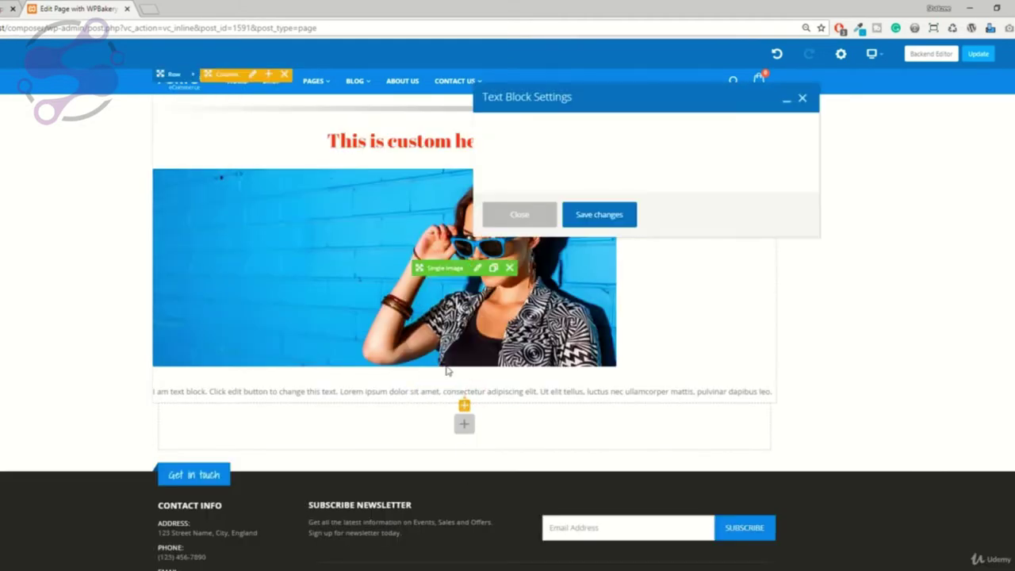
triple_click(549, 245)
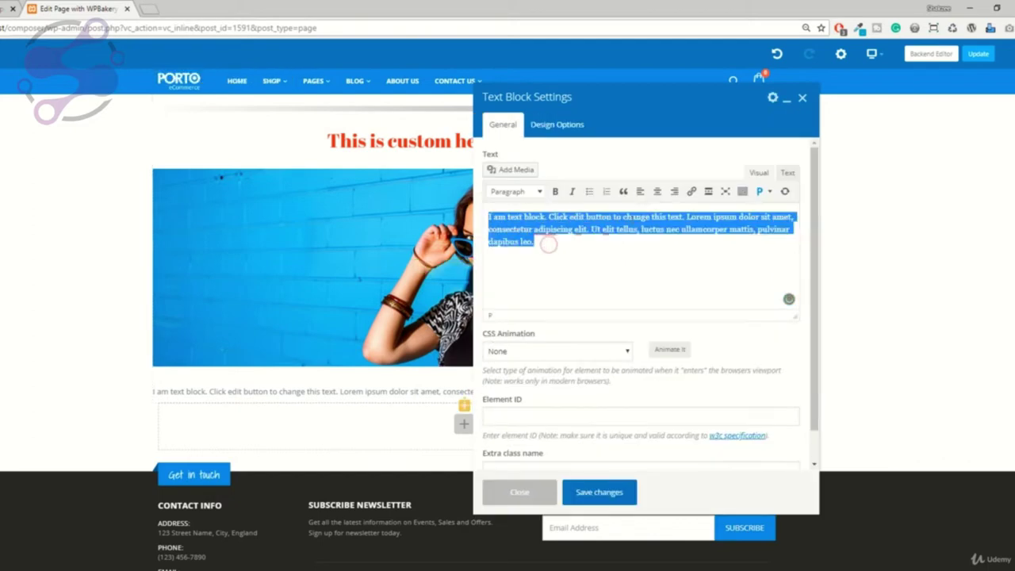
left_click(657, 191)
left_click(600, 492)
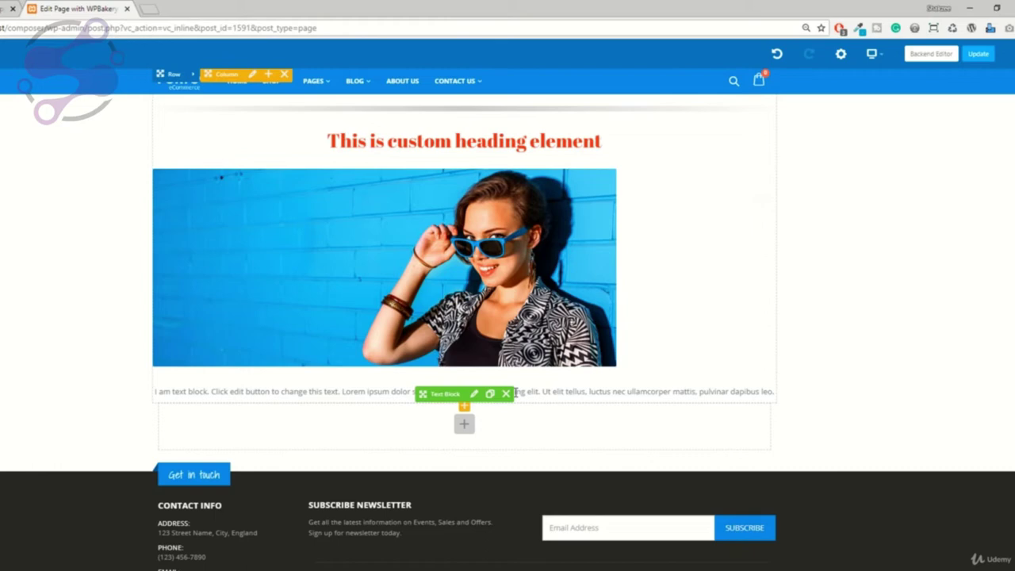
Step: Set the text block's background color to the red preset in its design options and save
left_click(473, 394)
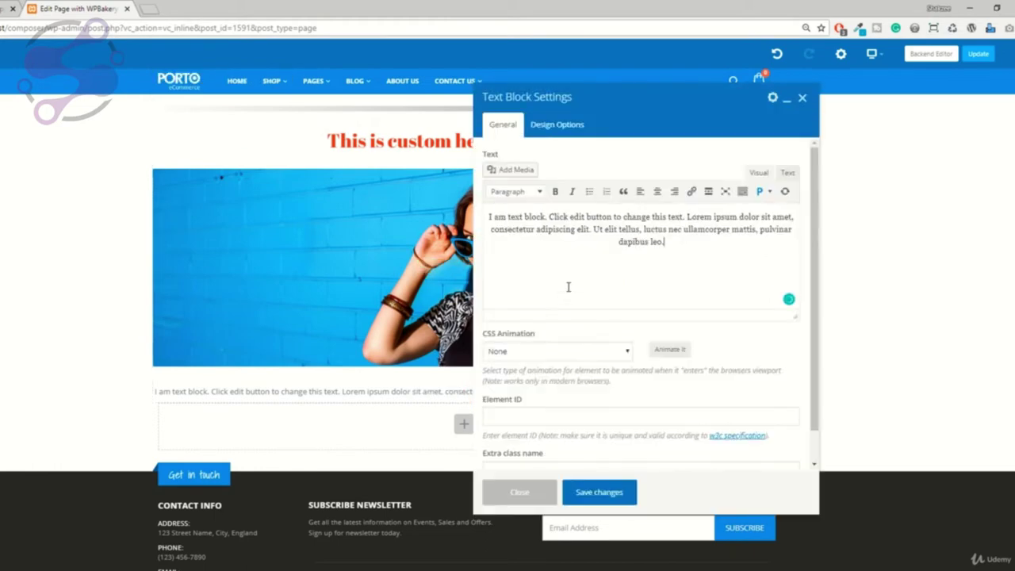
left_click(564, 125)
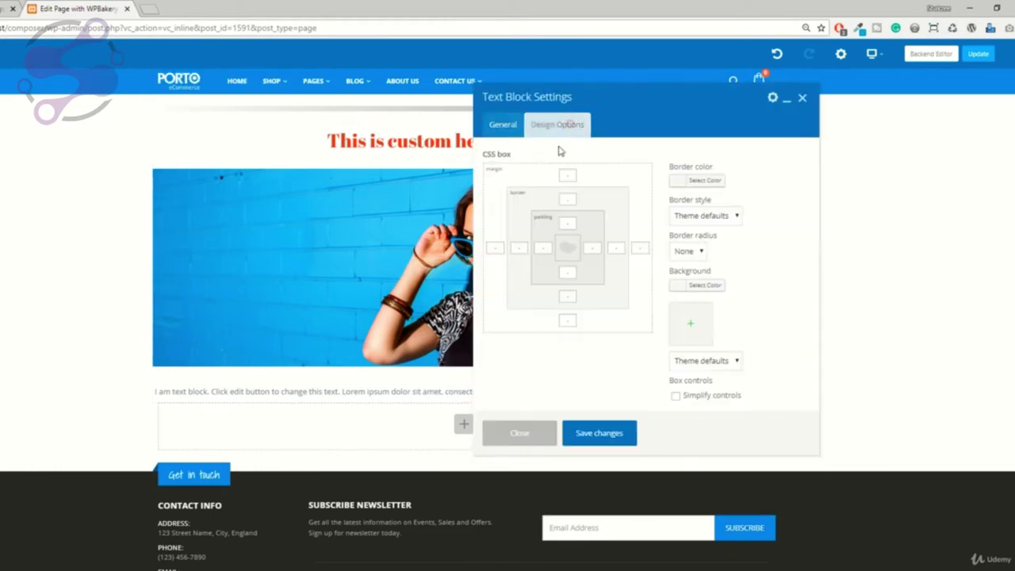
left_click(702, 287)
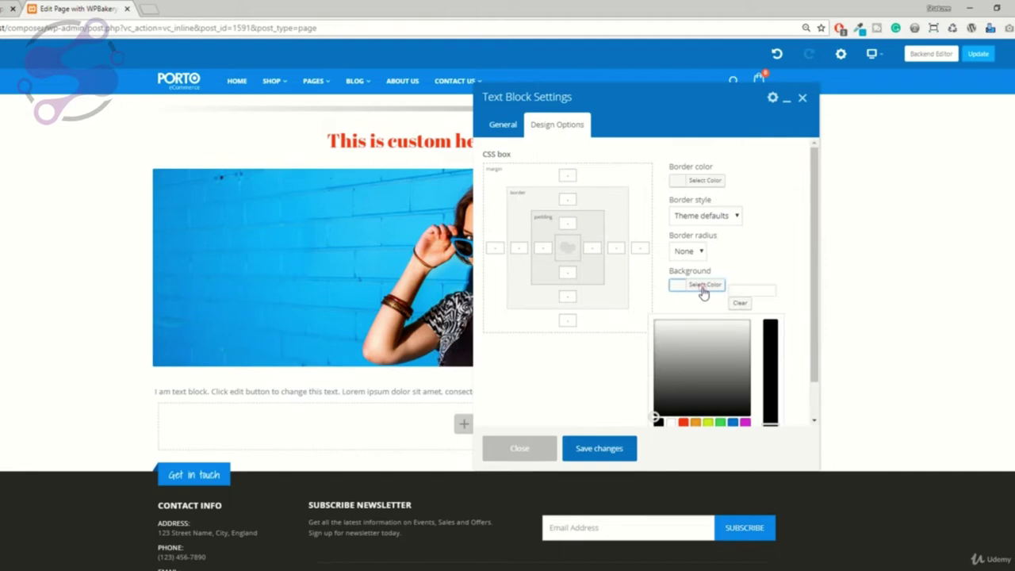
left_click(683, 423)
left_click(581, 452)
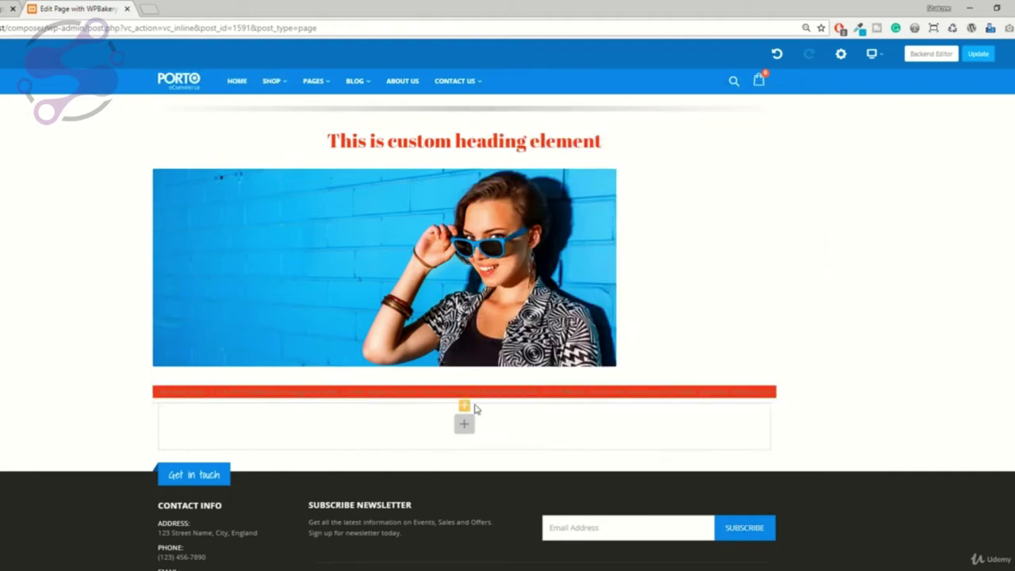
Step: Change the text block's background color to the white preset and save
left_click(474, 394)
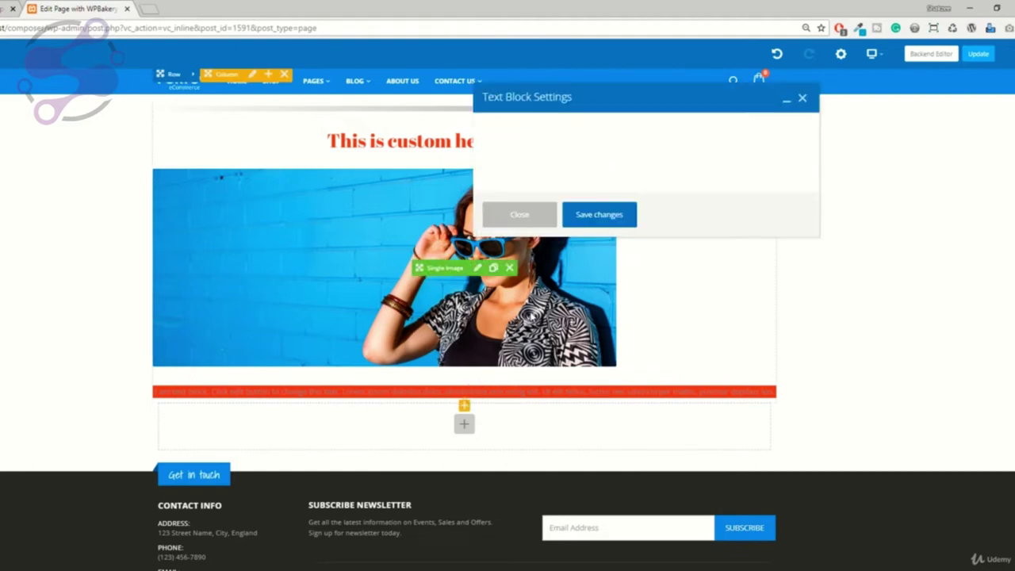
left_click(560, 129)
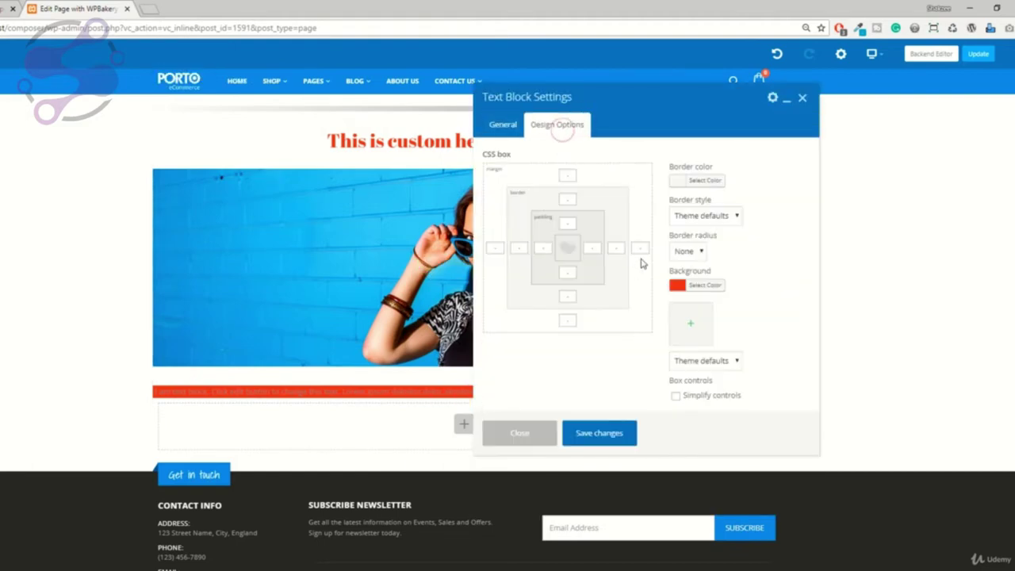
left_click(705, 284)
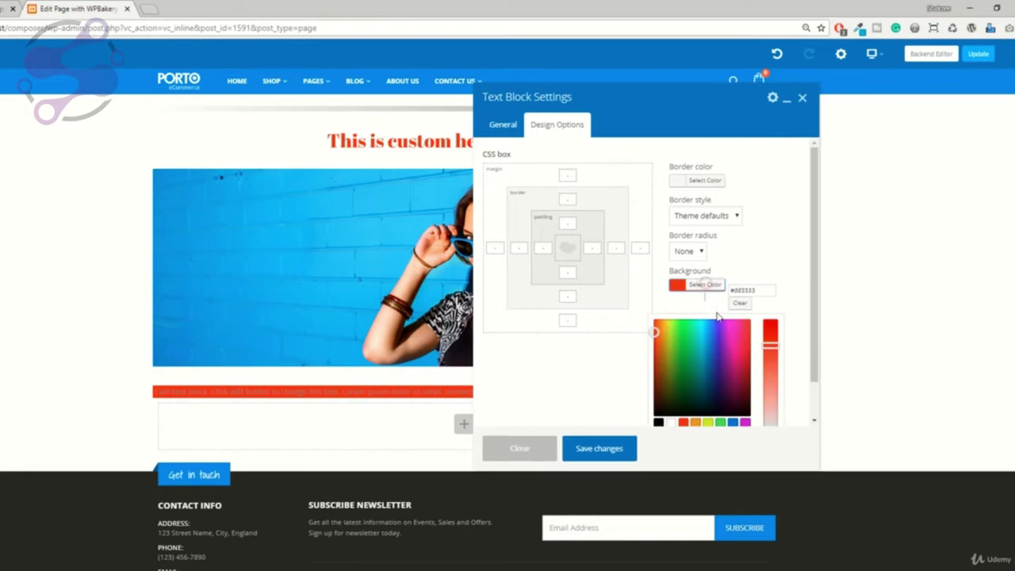
left_click(671, 422)
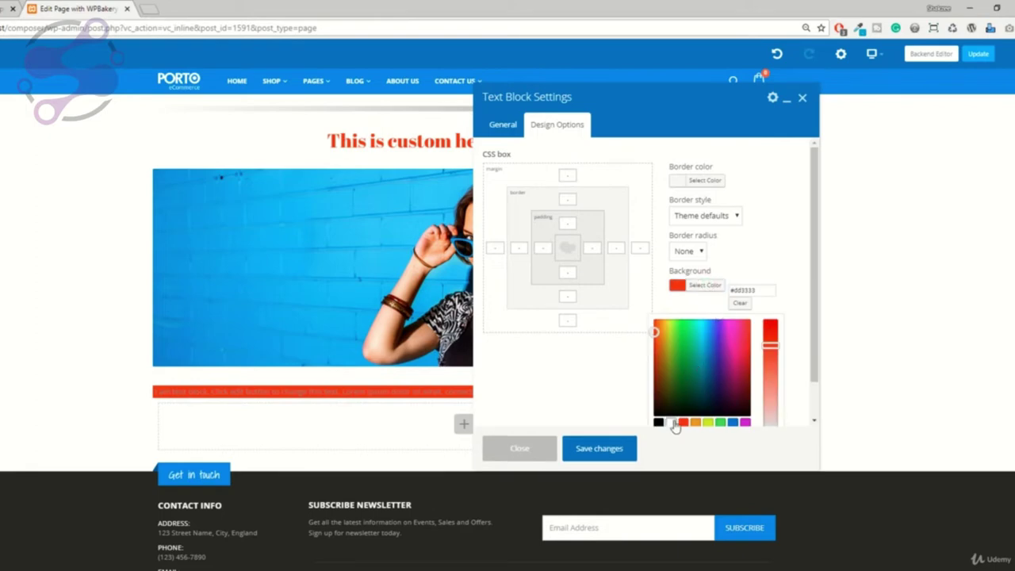
left_click(596, 450)
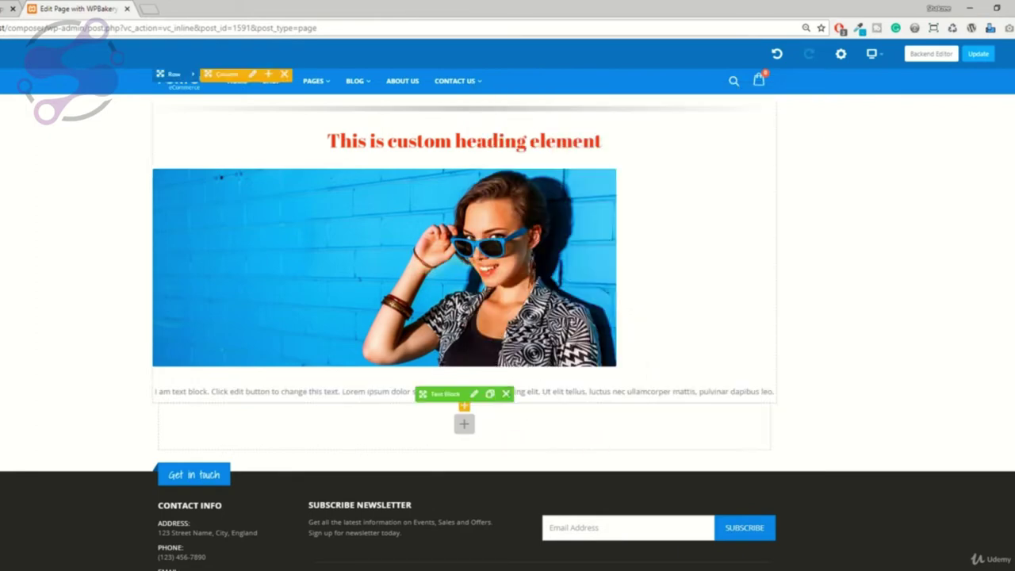
Step: Replace the text block below the single image with a Separator with Text element, found by searching for "text"
left_click(506, 394)
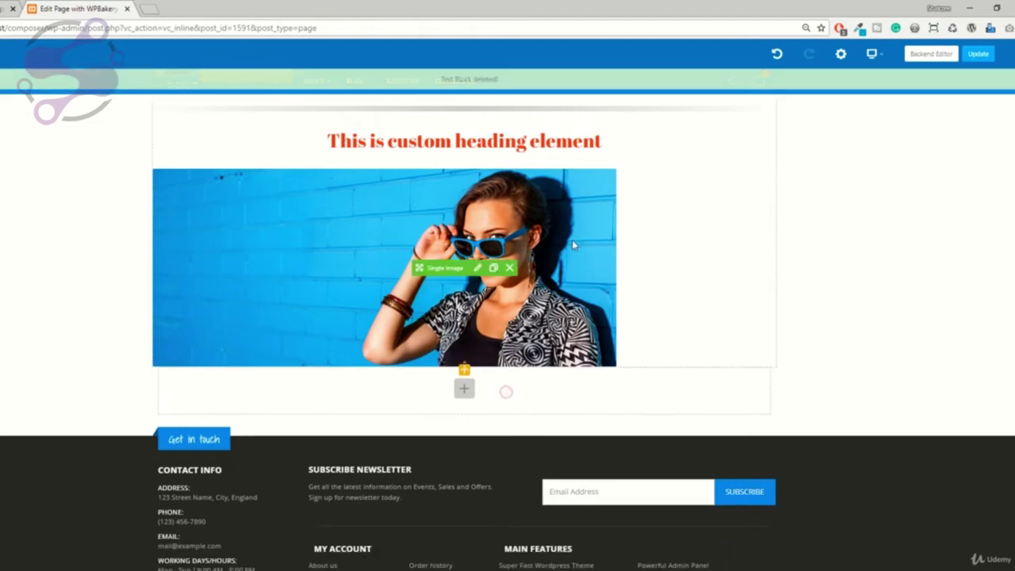
left_click(466, 388)
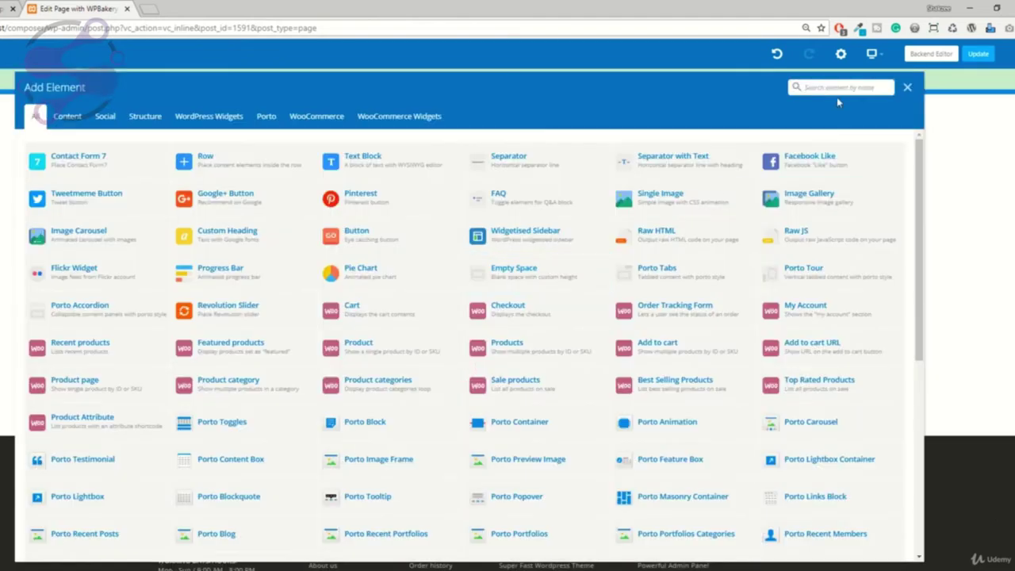
type("text")
key("BackSpace")
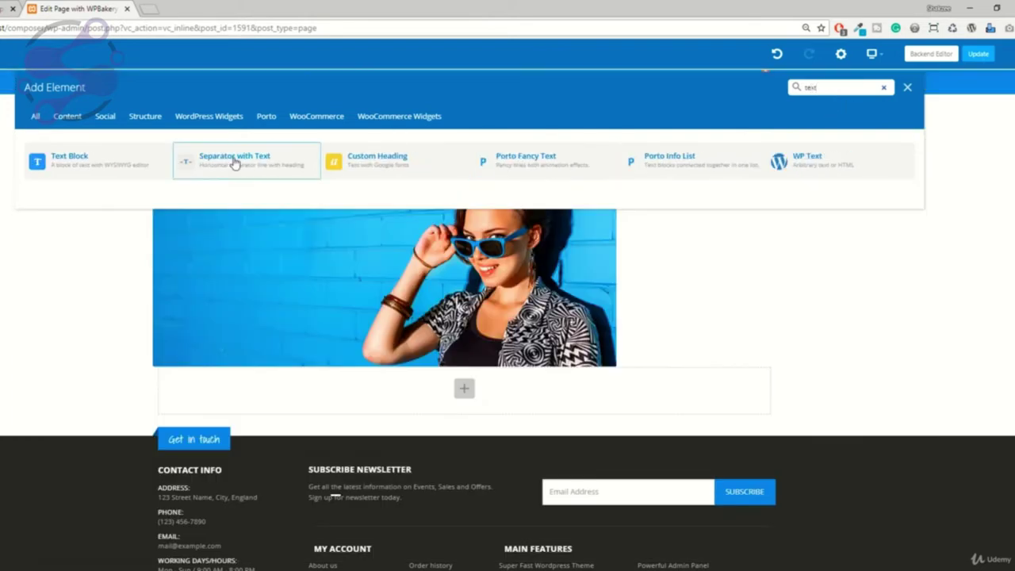
left_click(238, 159)
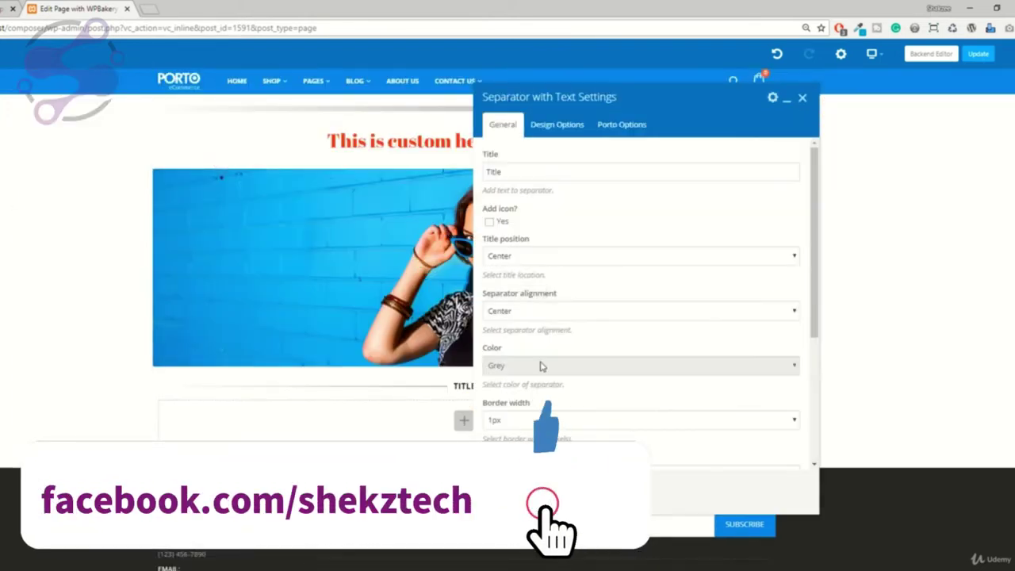
left_click(512, 172)
type("d")
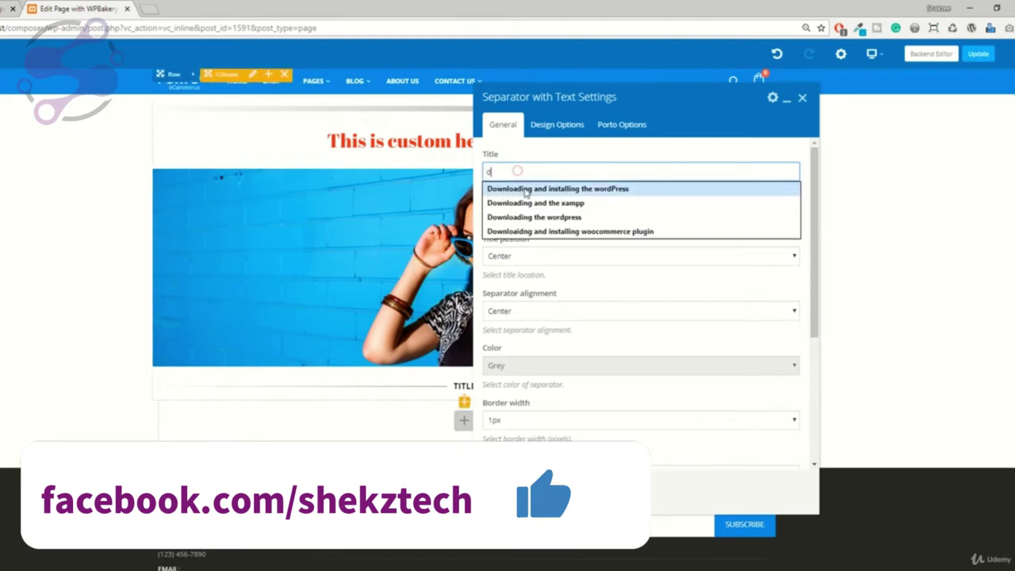
type("fdfdfdfd")
double_click(546, 171)
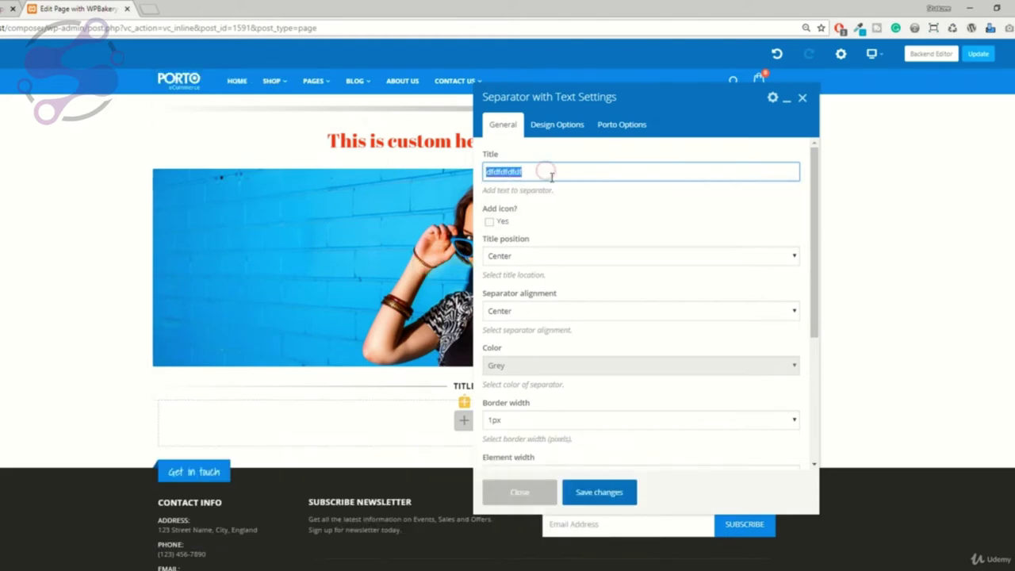
key("BackSpace")
Step: Set the separator's title to "What we did", keeping its title position and separator alignment at Center
left_click(575, 173)
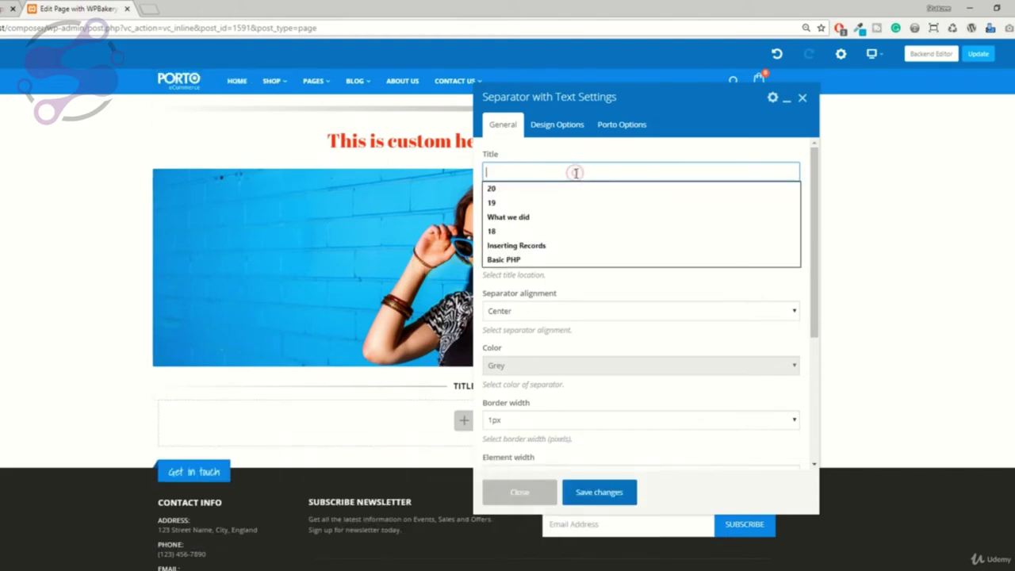
left_click(523, 217)
left_click(510, 311)
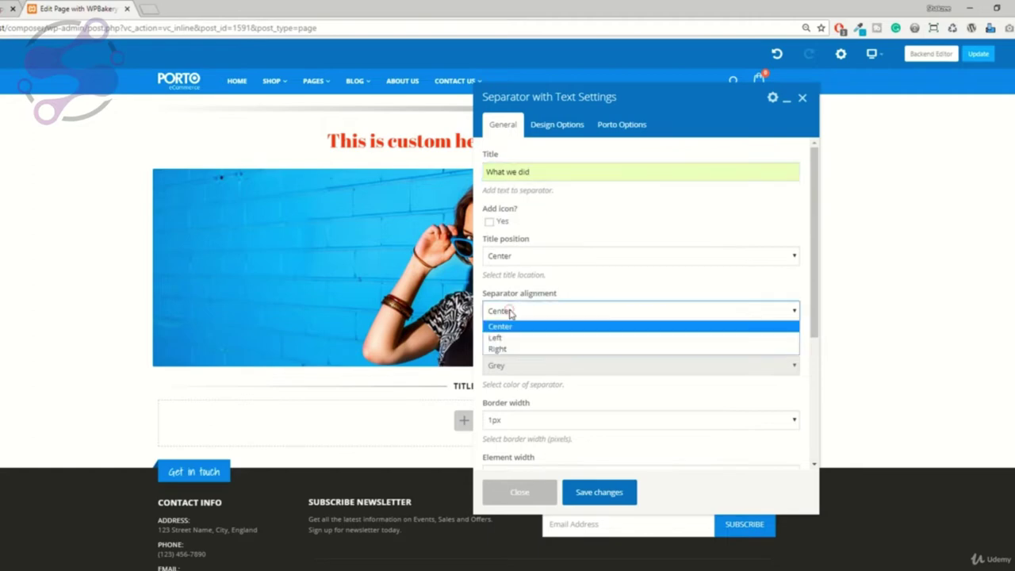
left_click(510, 310)
left_click(514, 257)
left_click(514, 263)
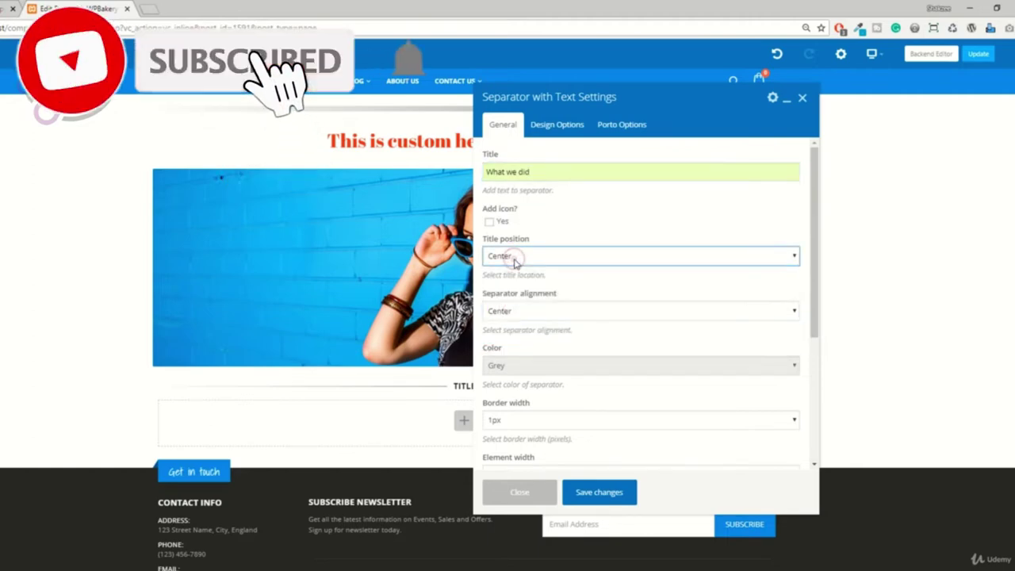
Step: Review the separator's border width choices, keep 1px, and save the separator
scroll(522, 363, "down", 1)
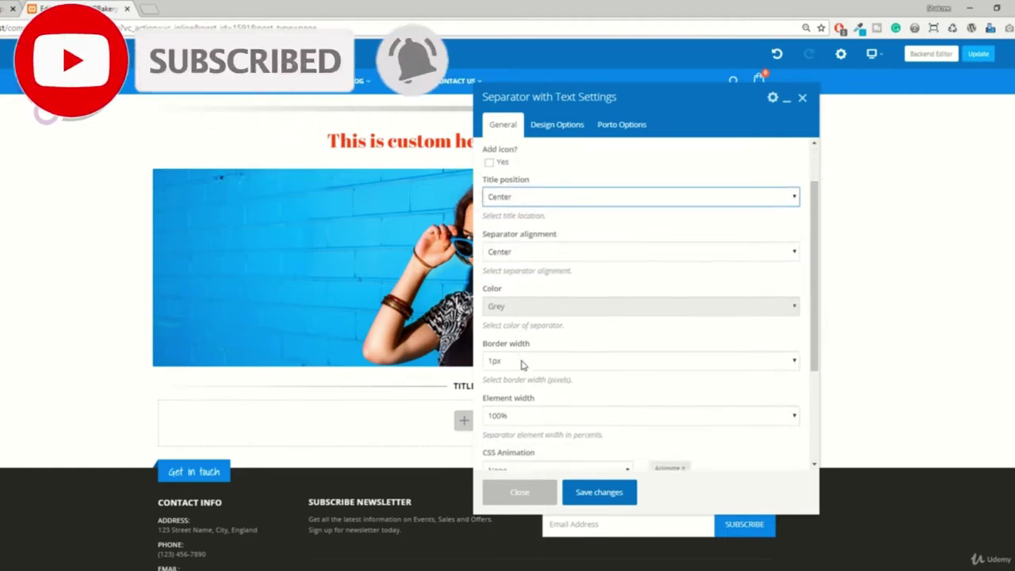
scroll(512, 366, "down", 1)
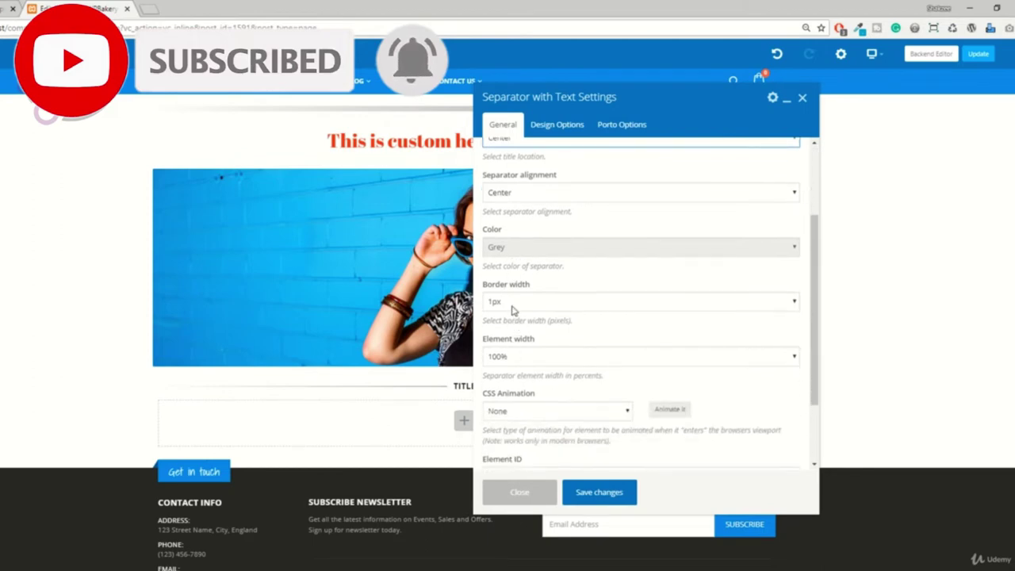
left_click(512, 309)
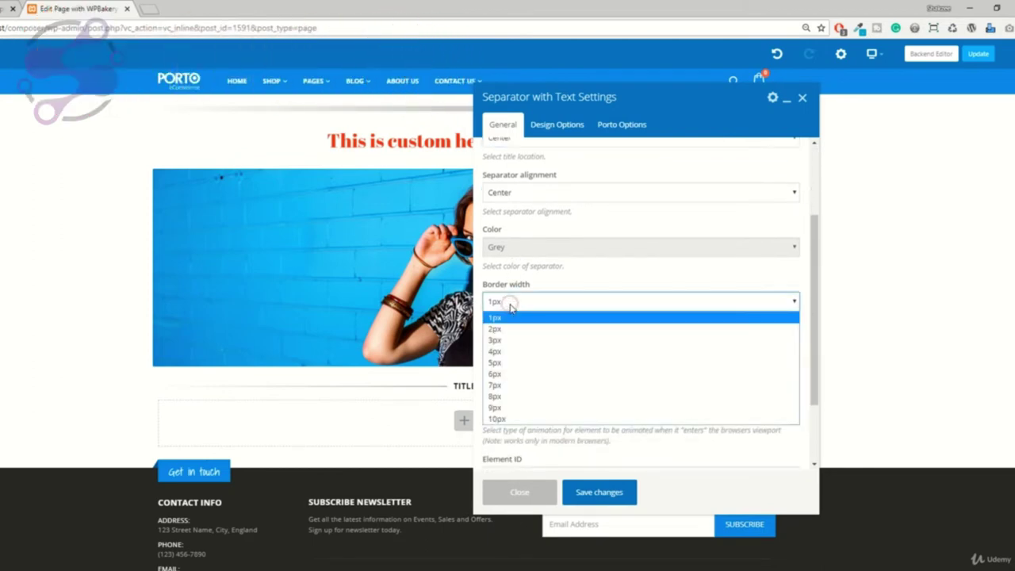
left_click(511, 308)
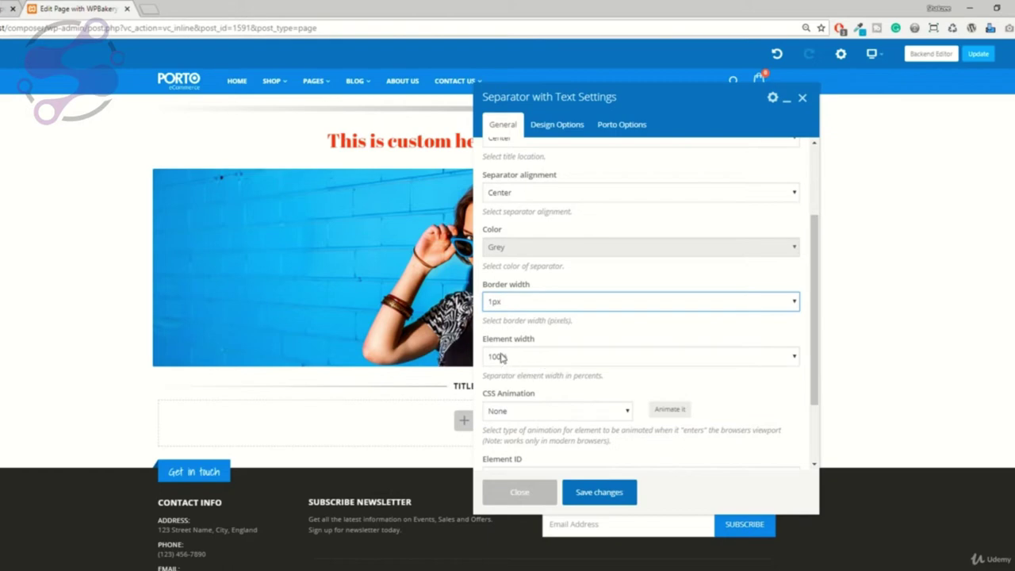
left_click(608, 491)
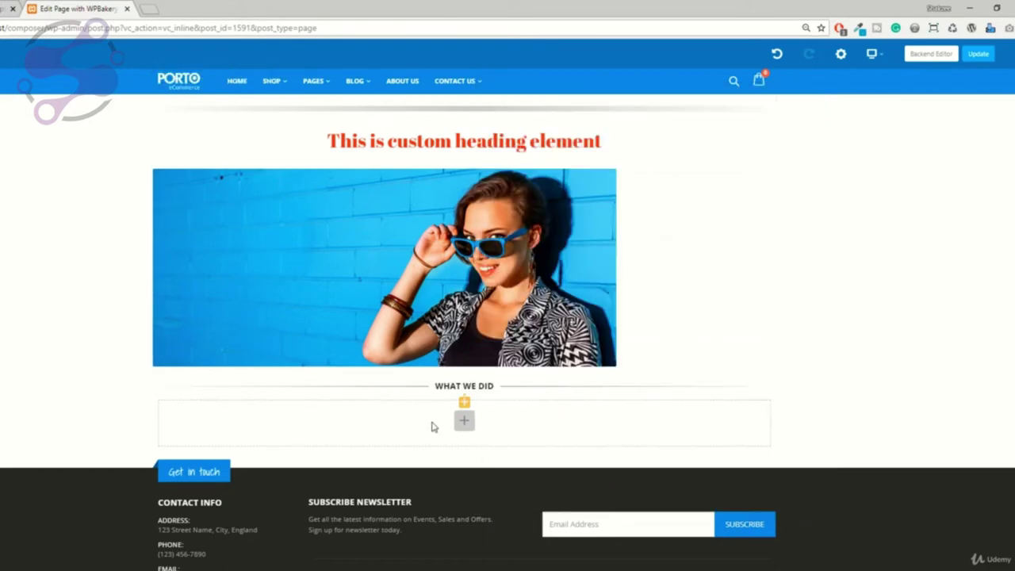
Step: Search the elements for "map" and add a Porto Google Map below the "What we did" separator
scroll(432, 424, "down", 1)
scroll(429, 426, "down", 1)
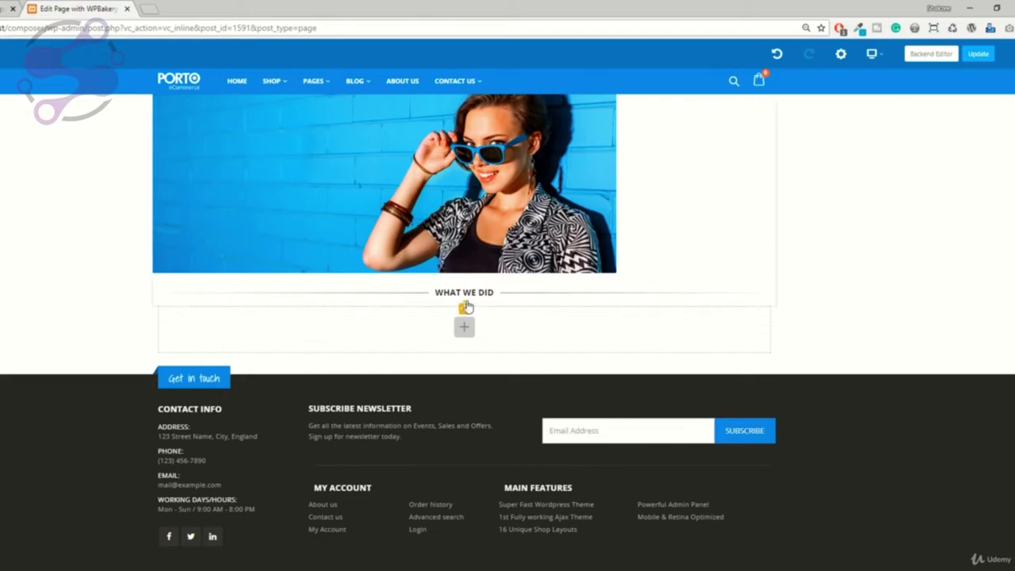
left_click(466, 313)
type("map")
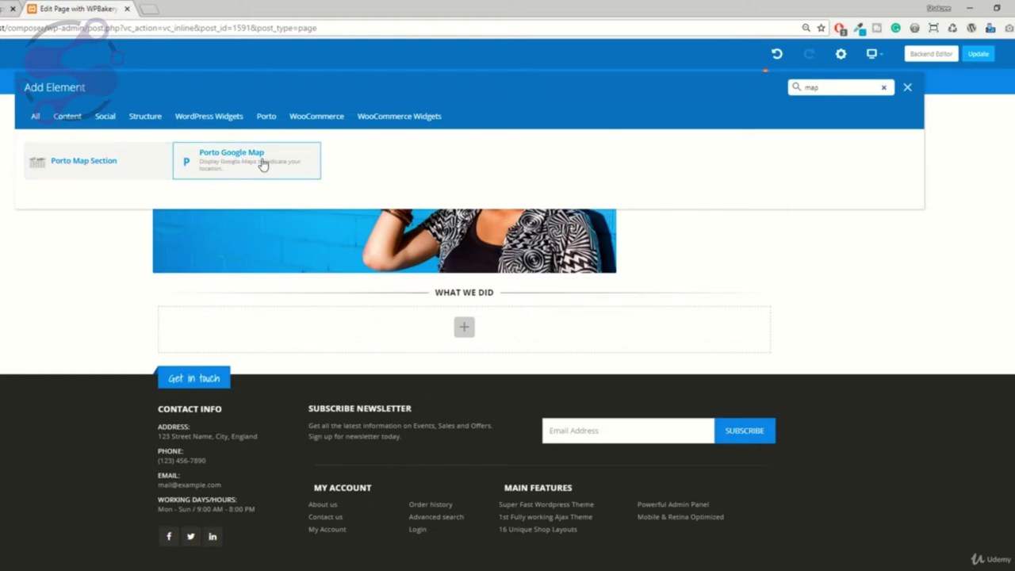
left_click(207, 166)
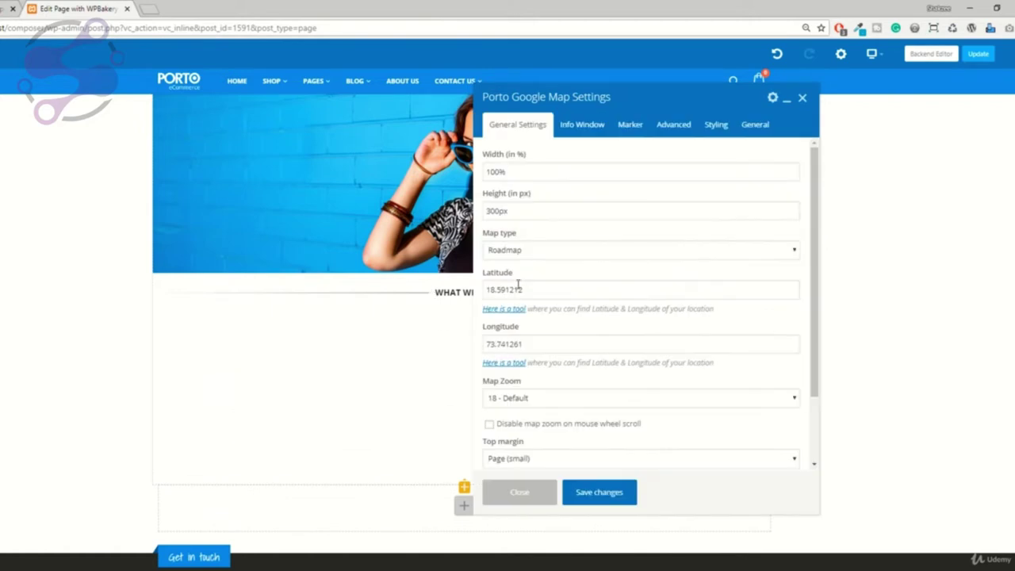
Step: Review the map's size, type, coordinate, zoom and margin settings, and save it with the default values
left_click(524, 168)
double_click(518, 210)
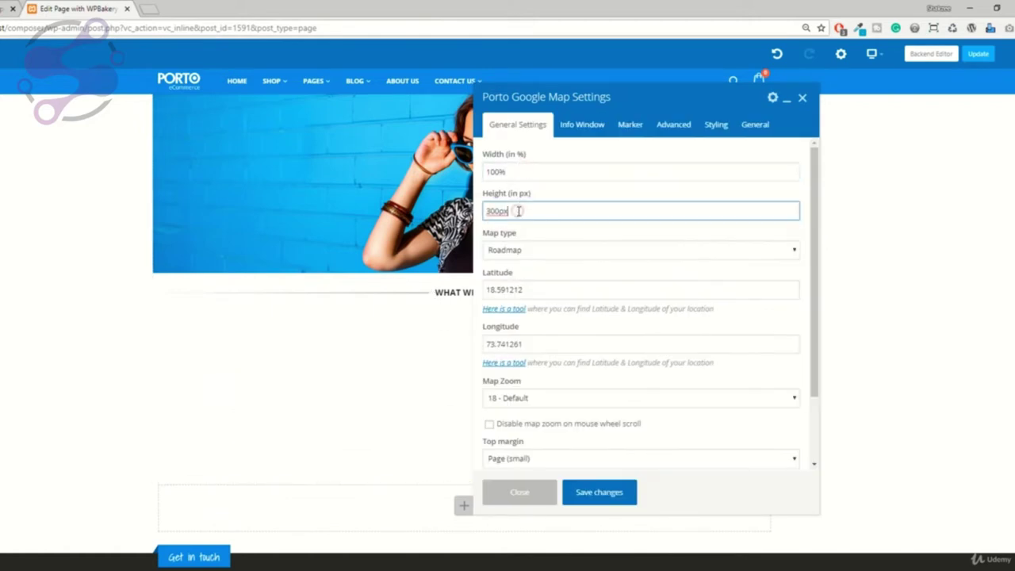
left_click(527, 251)
left_click(527, 253)
left_click(528, 252)
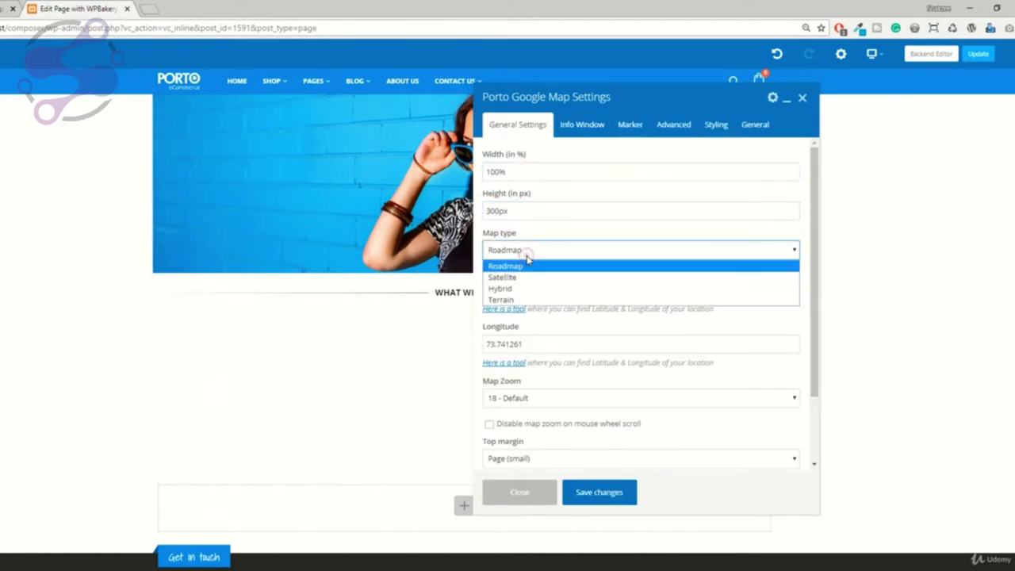
left_click(526, 258)
scroll(535, 284, "down", 1)
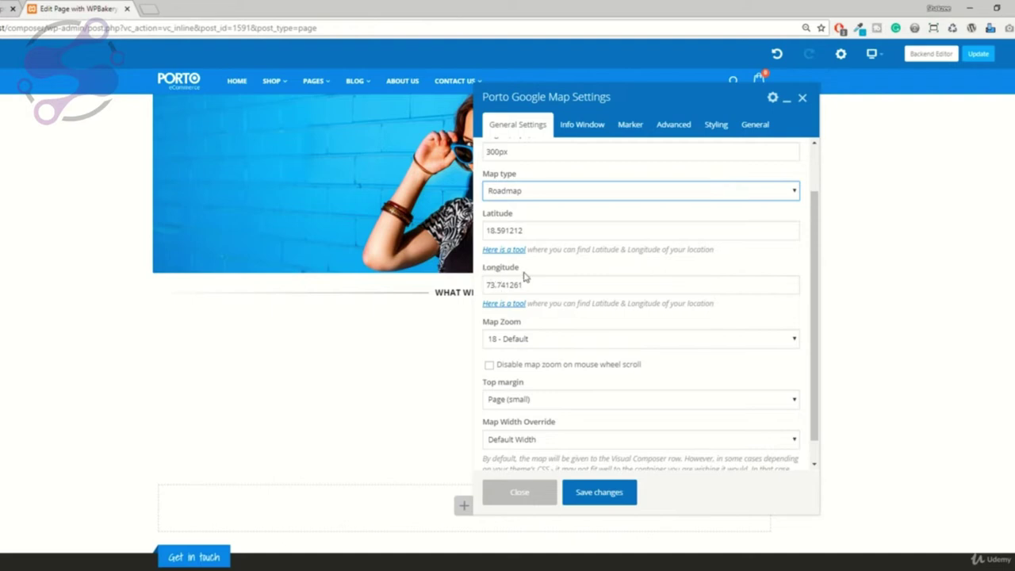
scroll(515, 306, "down", 1)
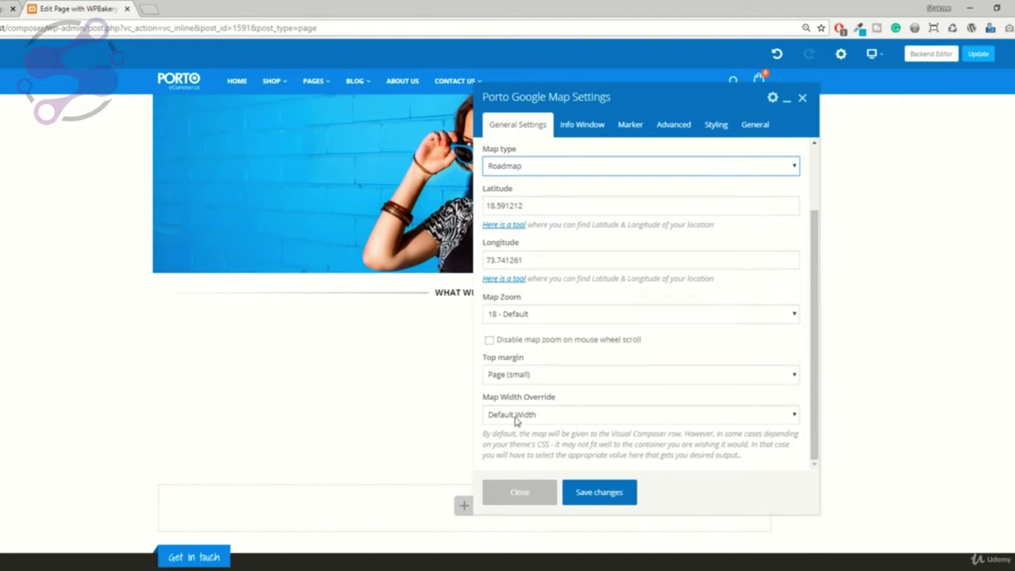
left_click(596, 492)
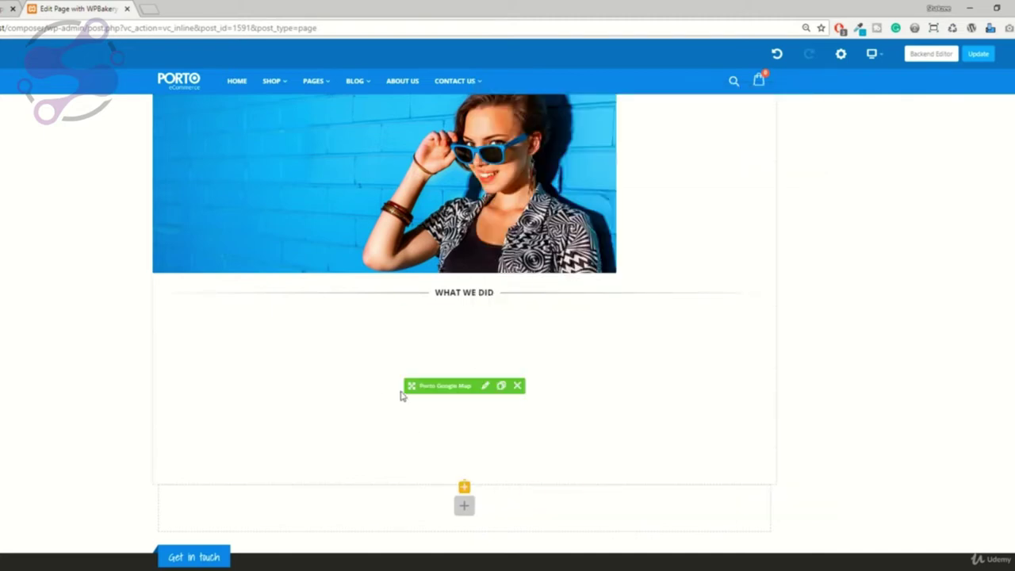
Step: Open the Porto Google Map's settings and search Google for "my current position in google map", opening the map result in Google Maps
left_click(486, 387)
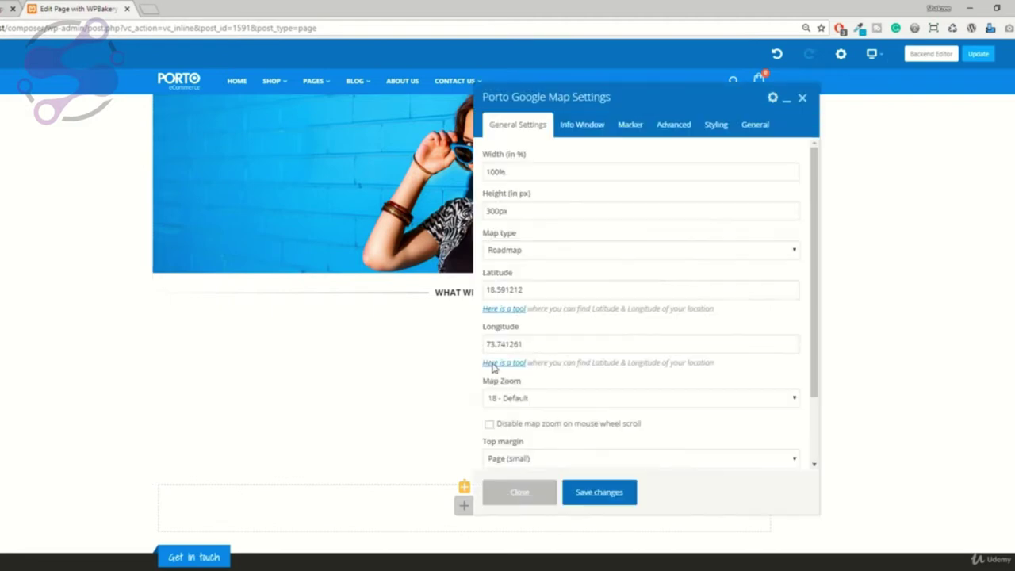
left_click(527, 292)
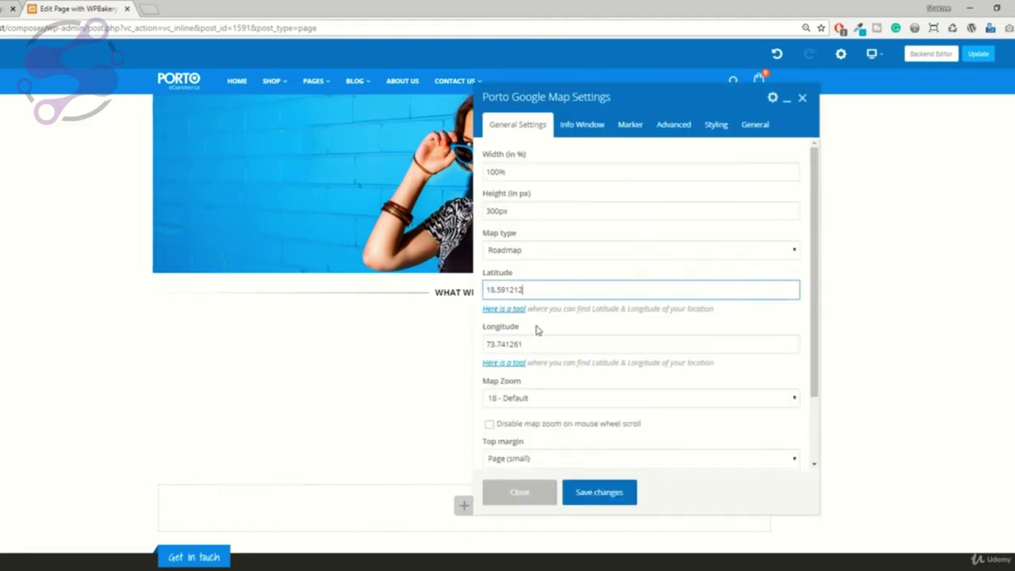
key("ctrl+t")
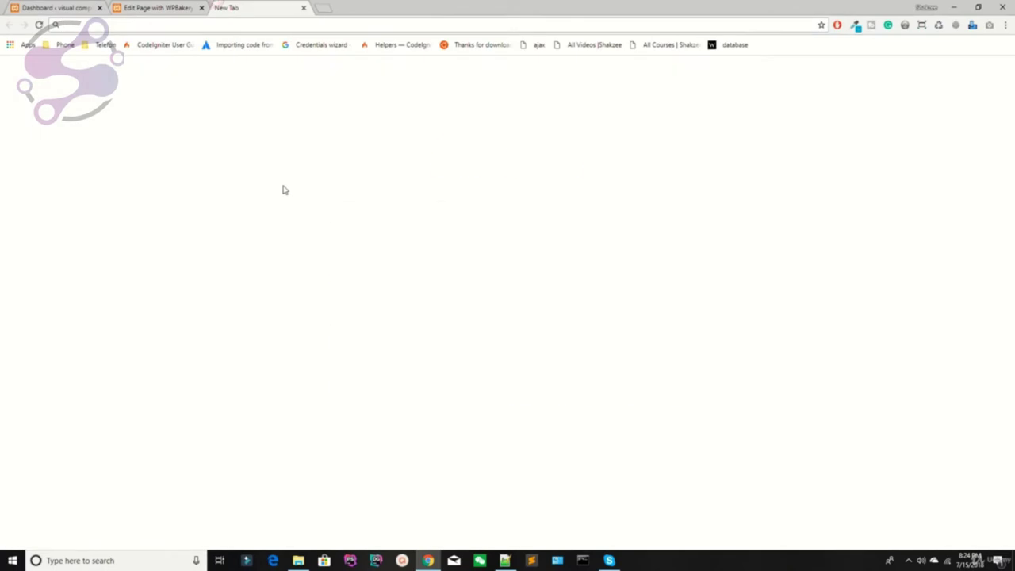
type("my current")
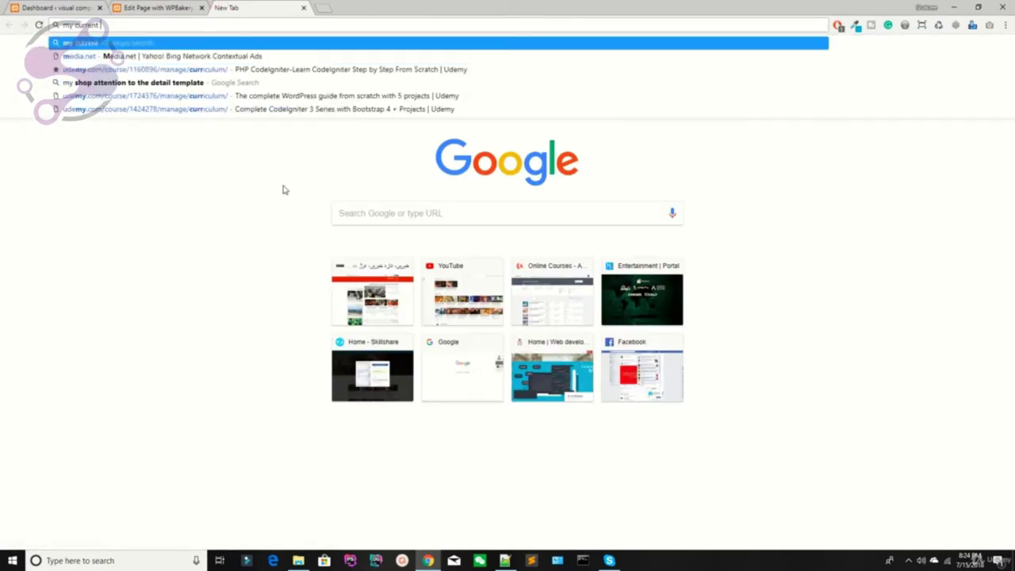
type(" position ")
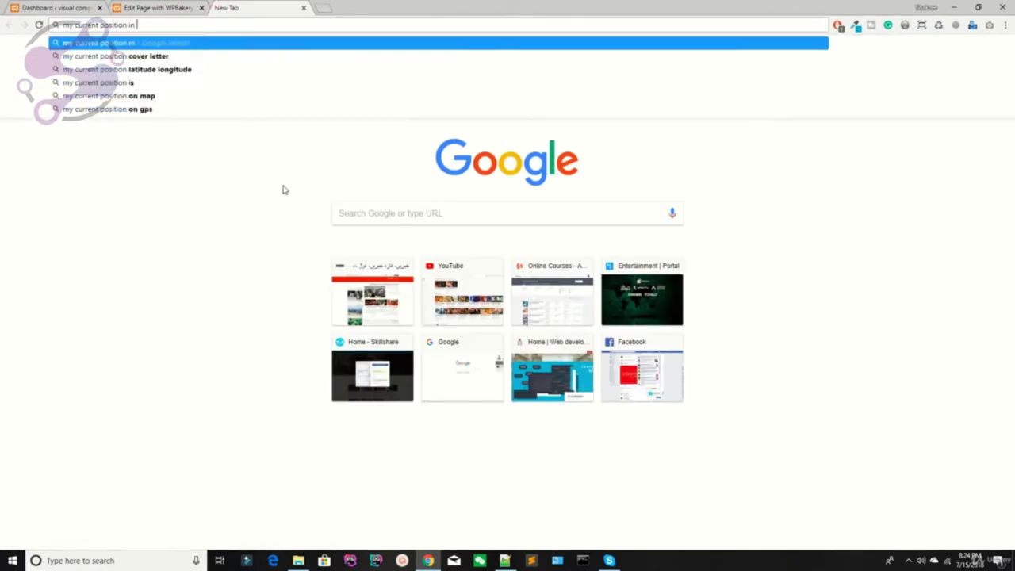
type("in google map")
key("Return")
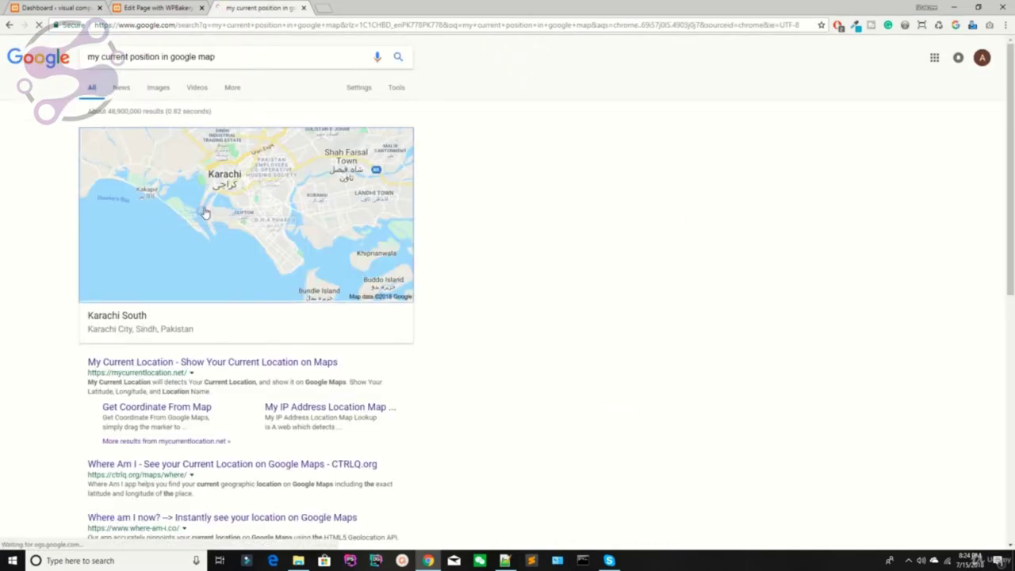
left_click(204, 212)
key("ctrl+shift+Tab")
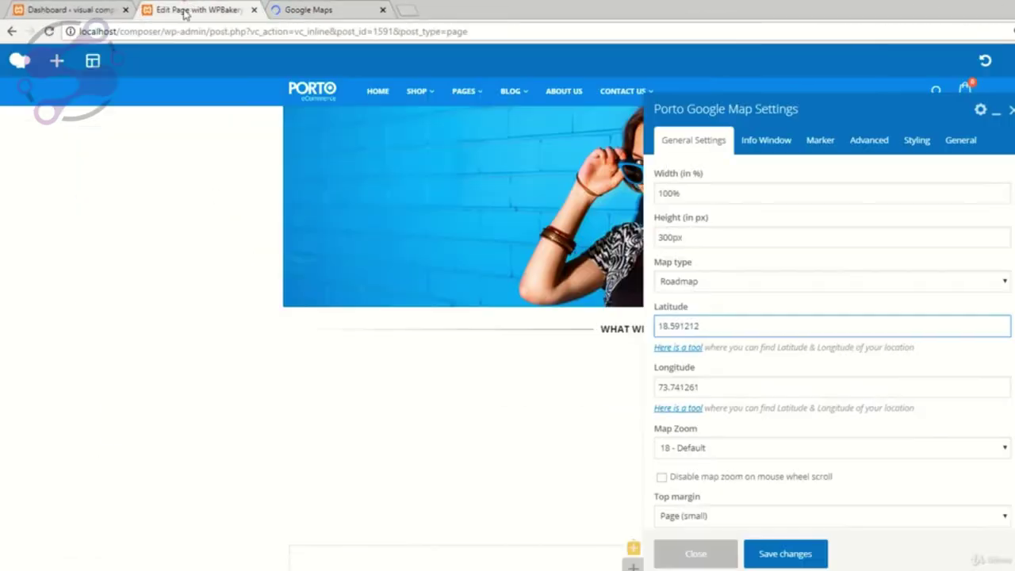
left_click(255, 7)
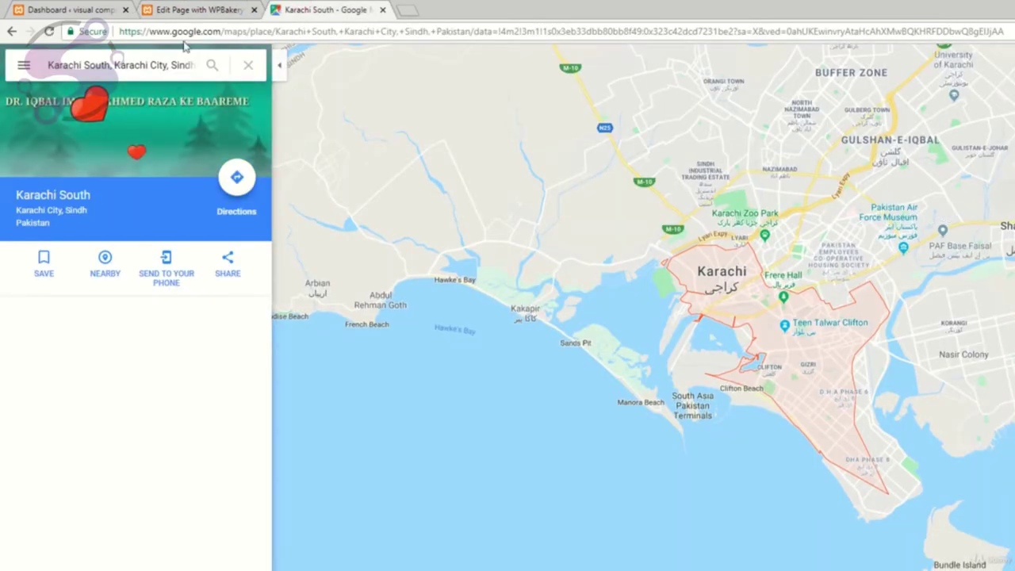
Step: Search Google for "latitude and longitude", open the LatLong.net finder and look up the coordinates of "karachi"
left_click(181, 30)
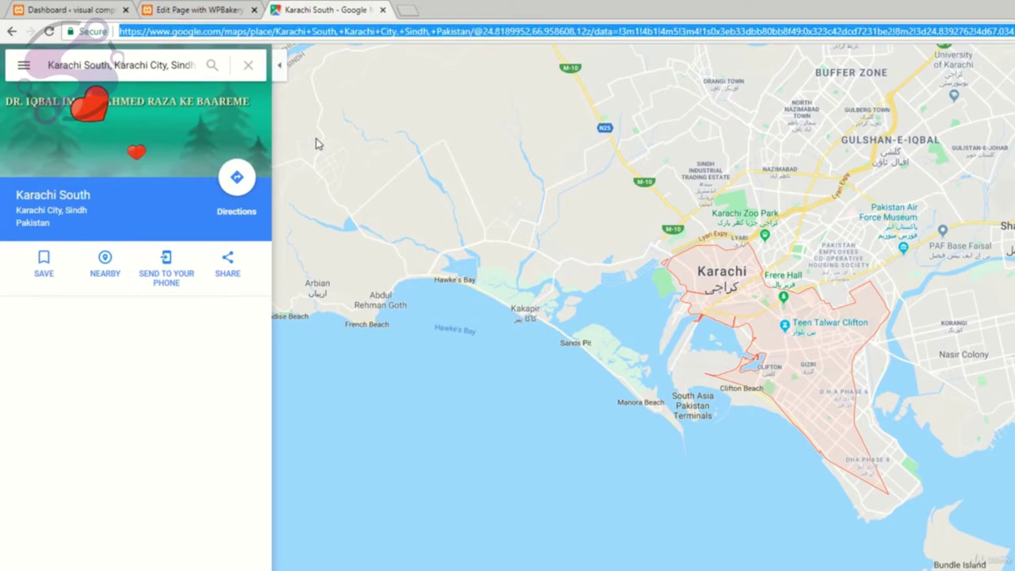
type("latitute a")
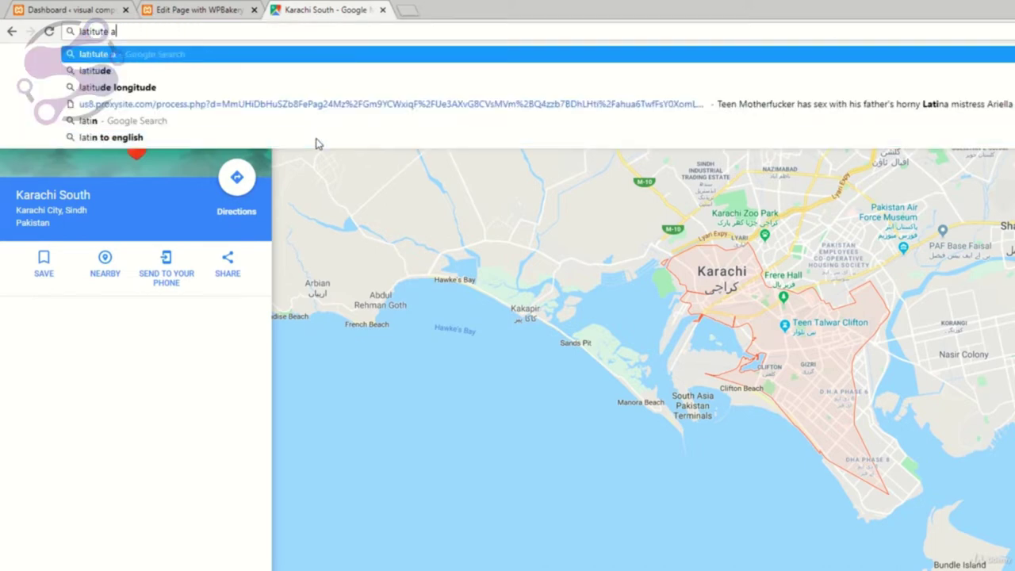
type("nd")
key("Return")
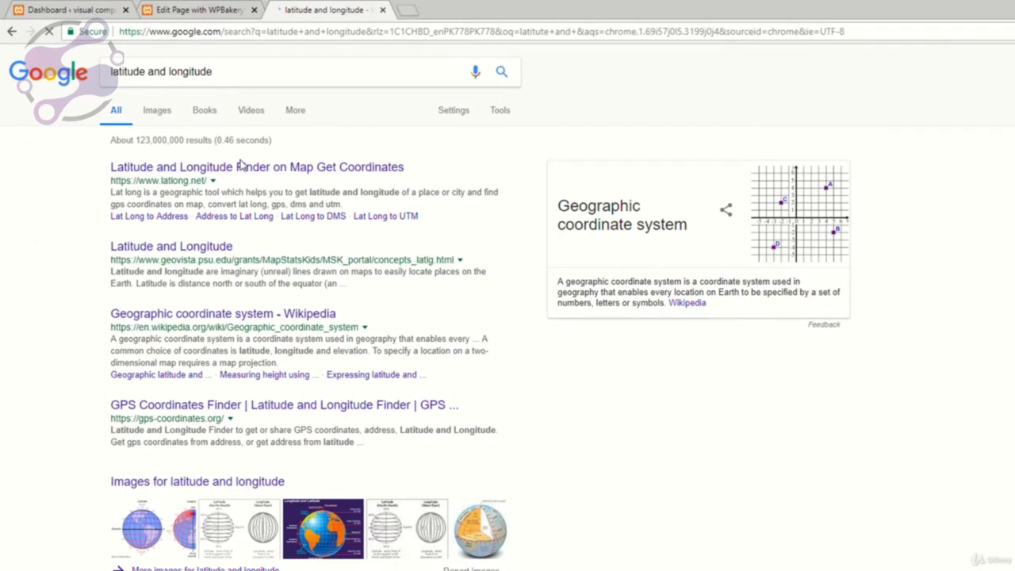
left_click(241, 167)
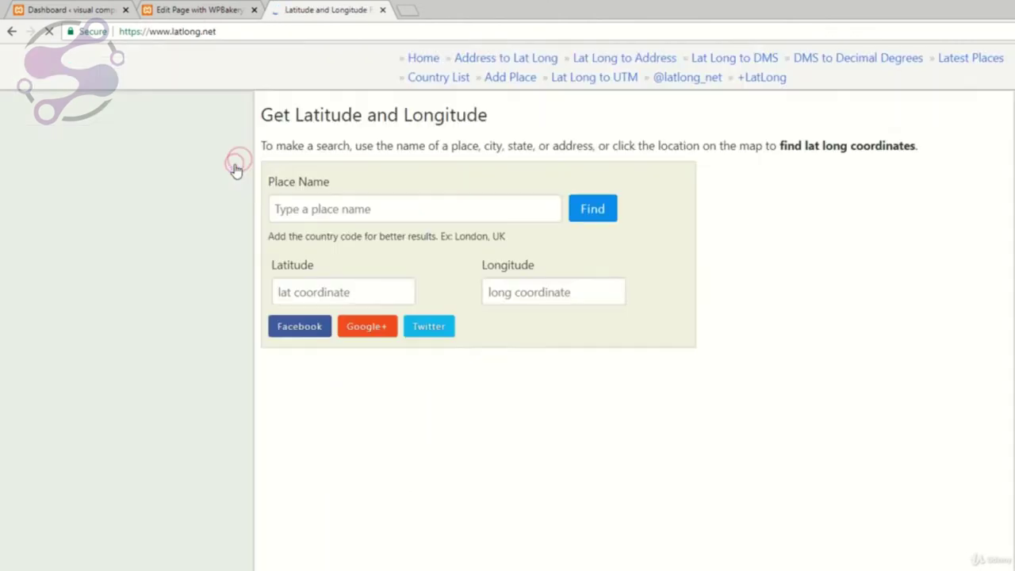
left_click(332, 203)
type("karachi")
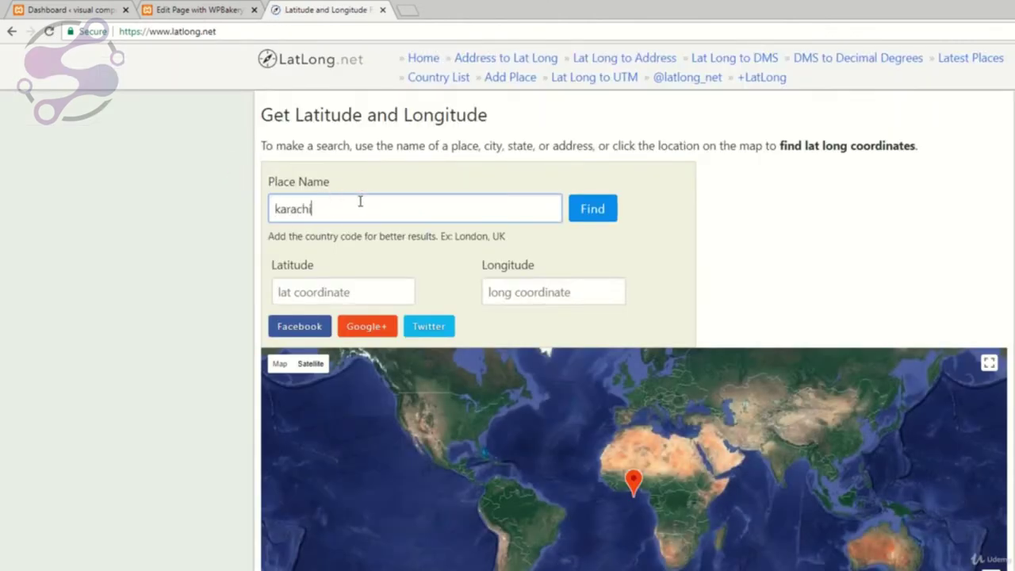
key("Return")
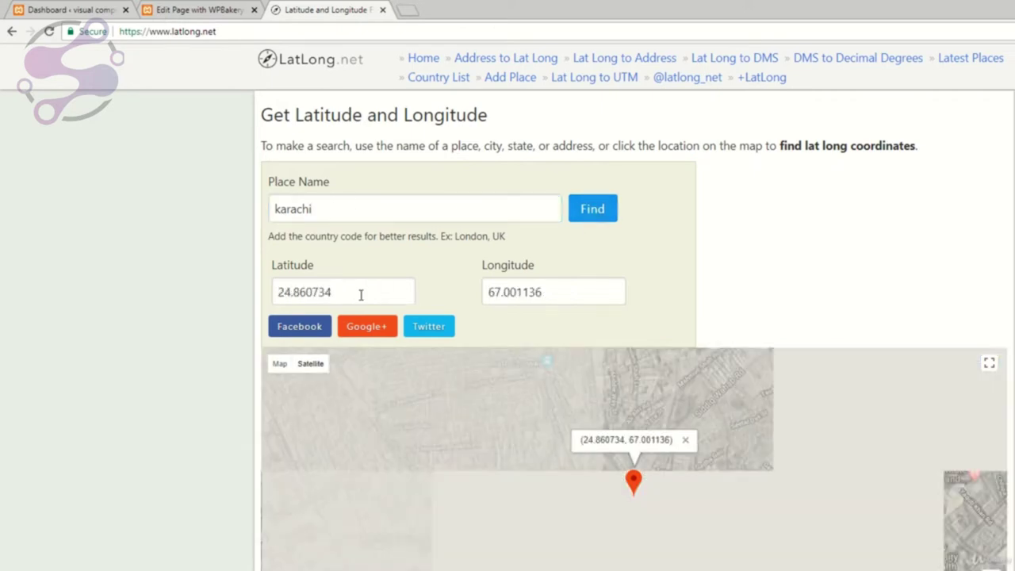
Step: Copy Karachi's latitude from LatLong.net and set the Porto Google Map's latitude to 24.860734
left_click(361, 295)
left_click(571, 292)
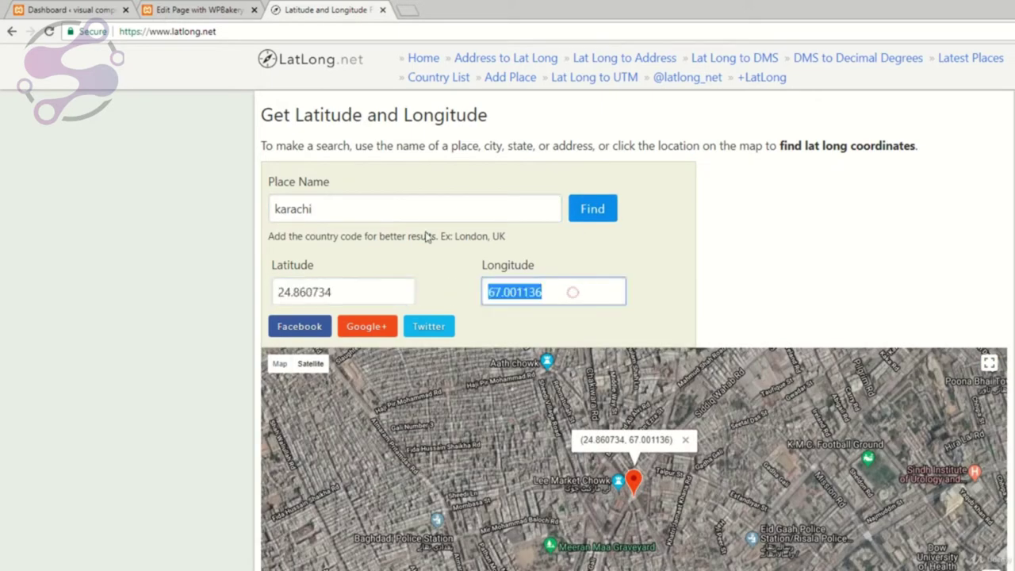
left_click(198, 9)
left_click(364, 9)
left_click(325, 291)
key("ctrl+c")
left_click(198, 9)
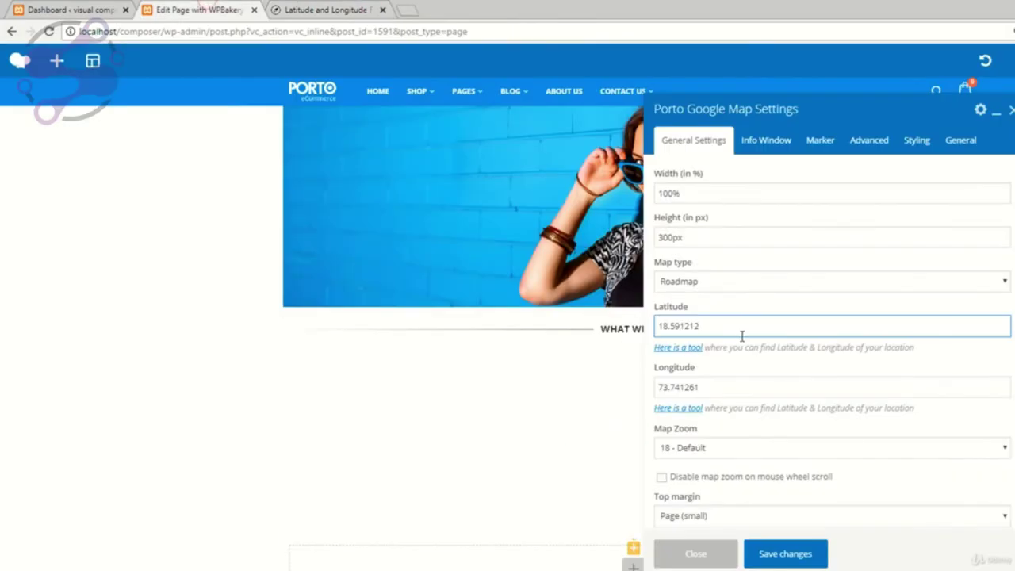
key("ctrl+a")
key("ctrl+v")
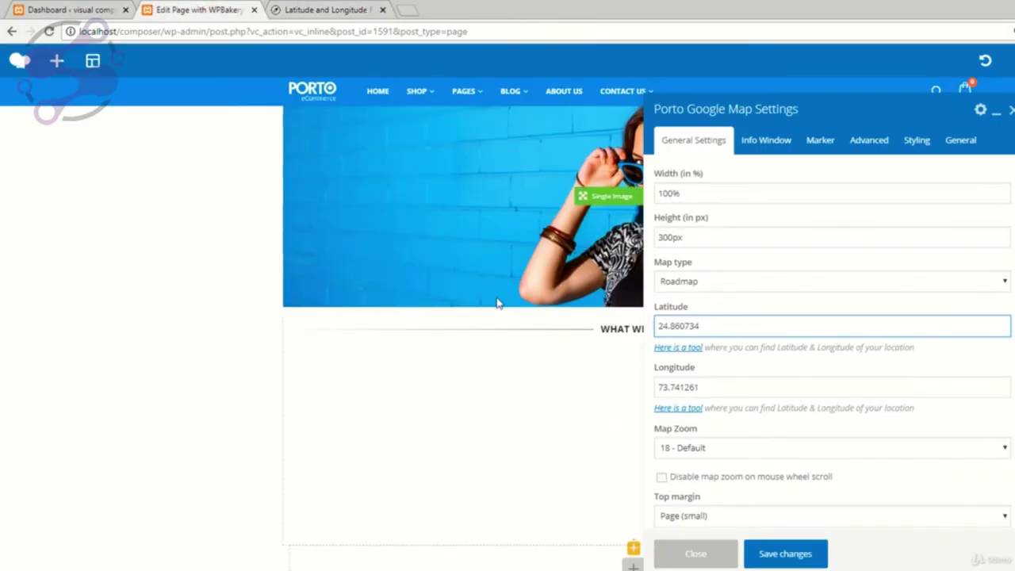
Step: Copy Karachi's longitude from LatLong.net, set the map's longitude to 67.001136, and save and close the map settings
left_click(361, 9)
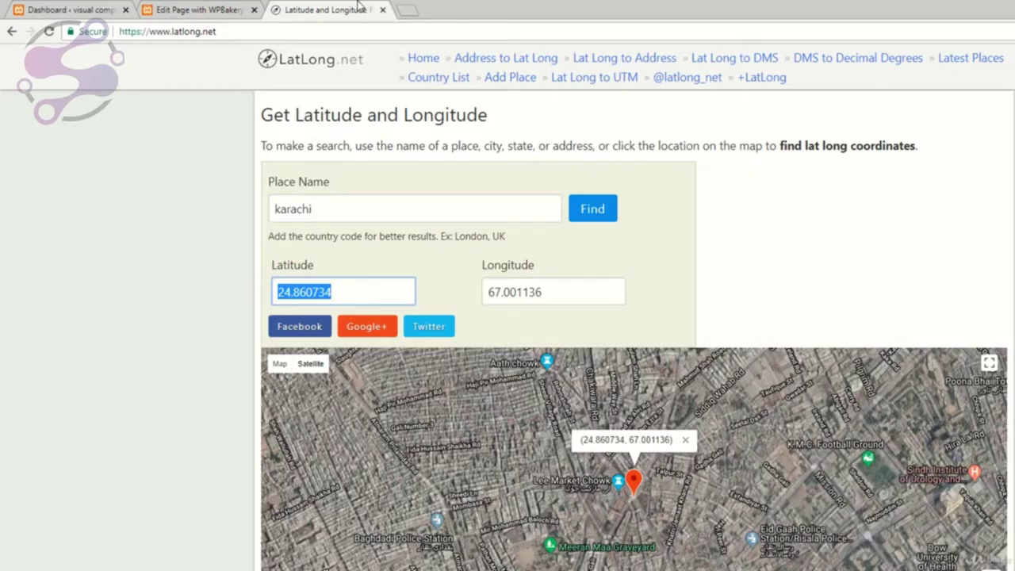
left_click(570, 290)
key("ctrl+c")
left_click(198, 10)
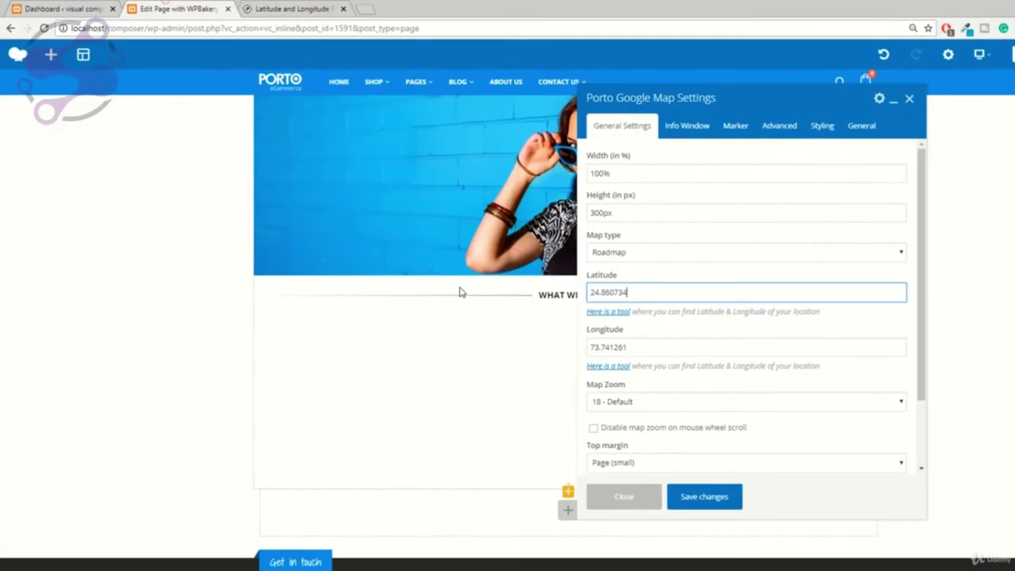
left_click(649, 348)
key("ctrl+a")
key("ctrl+v")
left_click(706, 498)
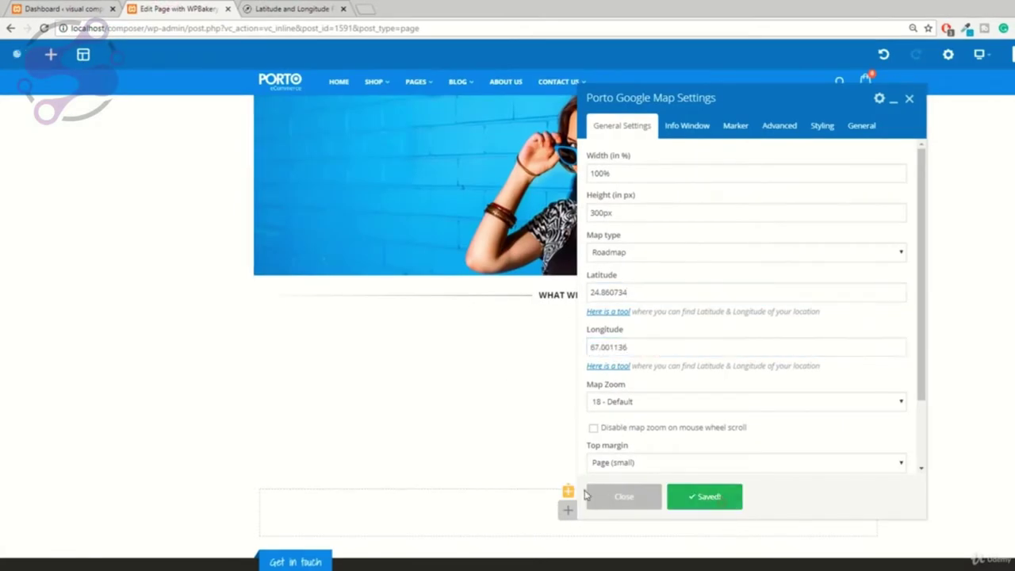
left_click(642, 500)
Step: Update the page and open it in the backend editor
left_click(1012, 54)
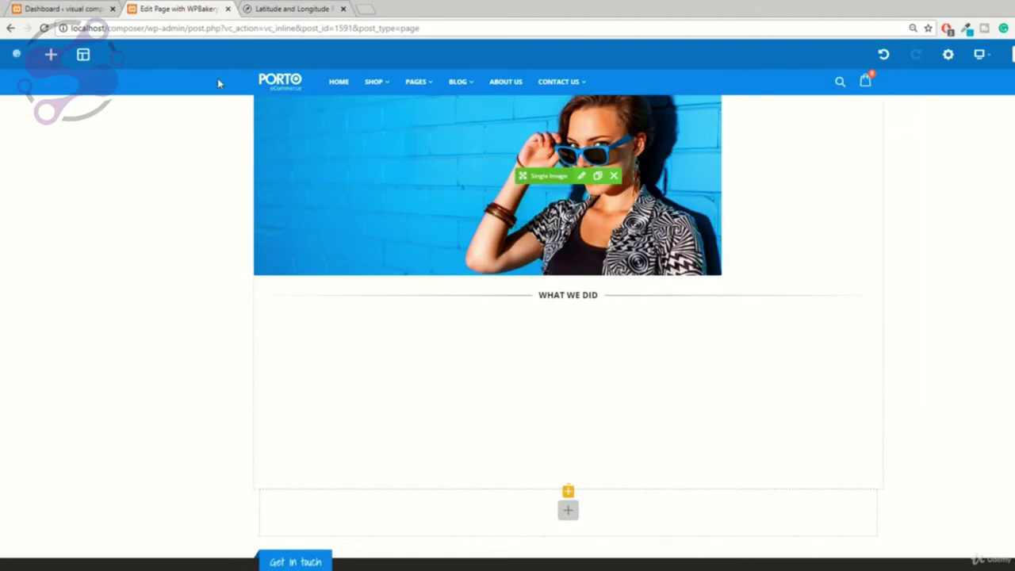
left_click(55, 7)
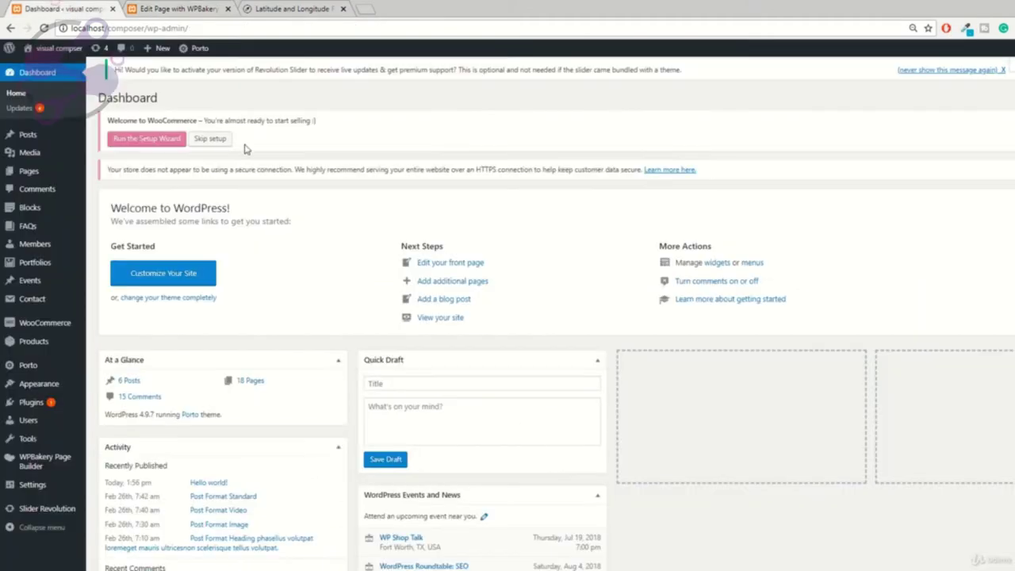
left_click(179, 8)
key("F5")
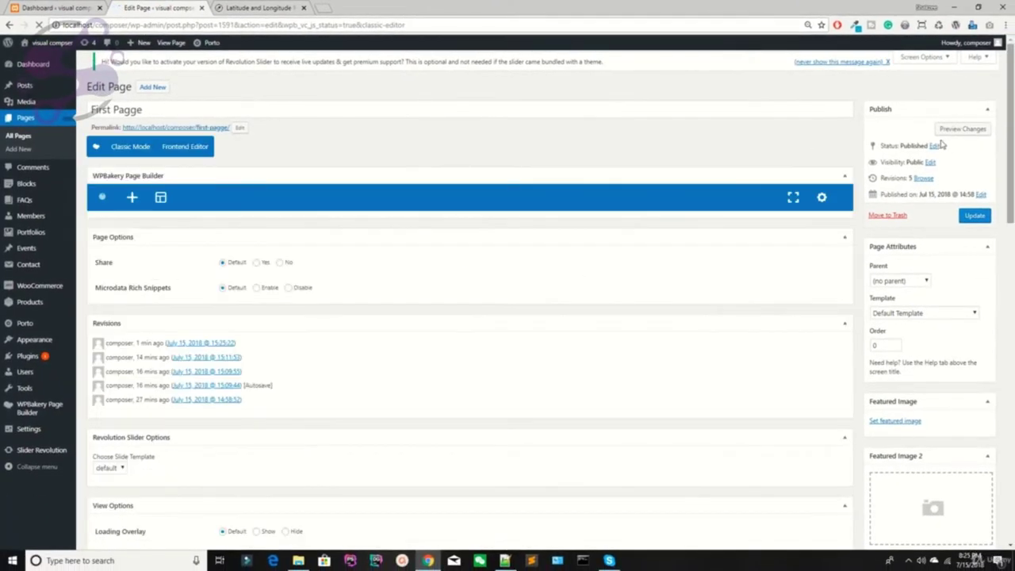
Step: Preview the page's changes and dismiss the Google Maps error message over the map below "What we did"
left_click(963, 129)
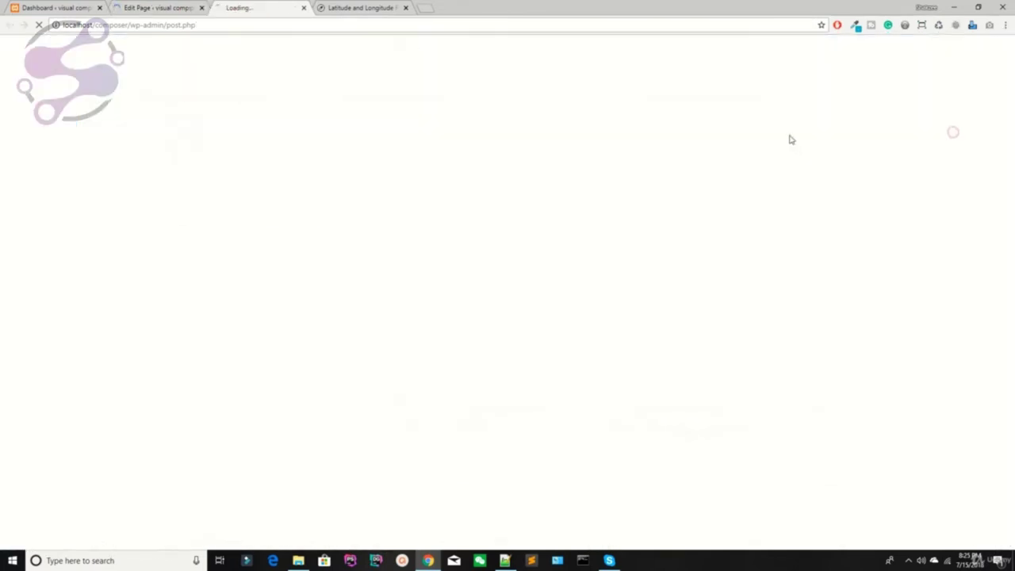
left_click(196, 7)
left_click(246, 7)
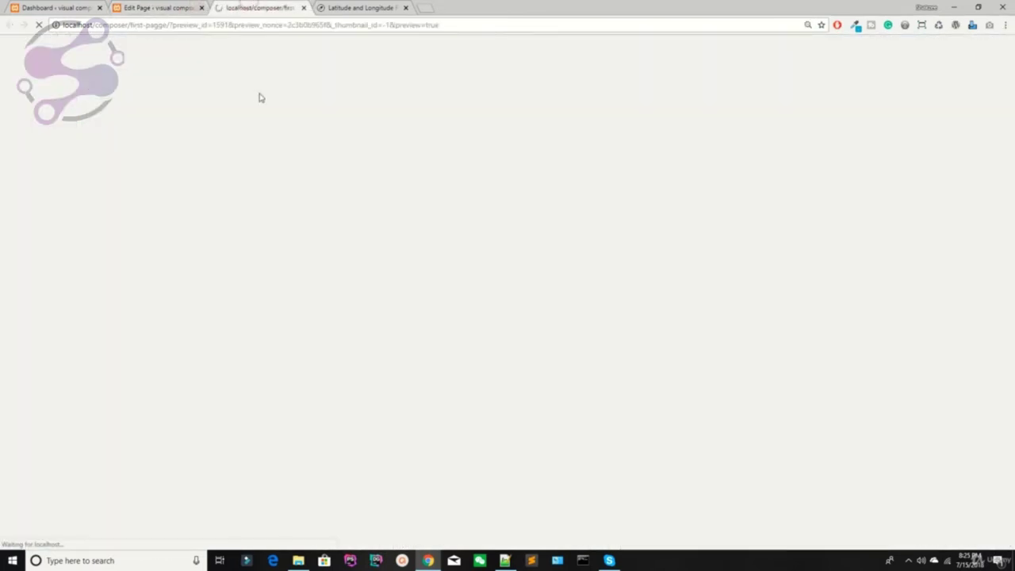
scroll(301, 215, "down", 6)
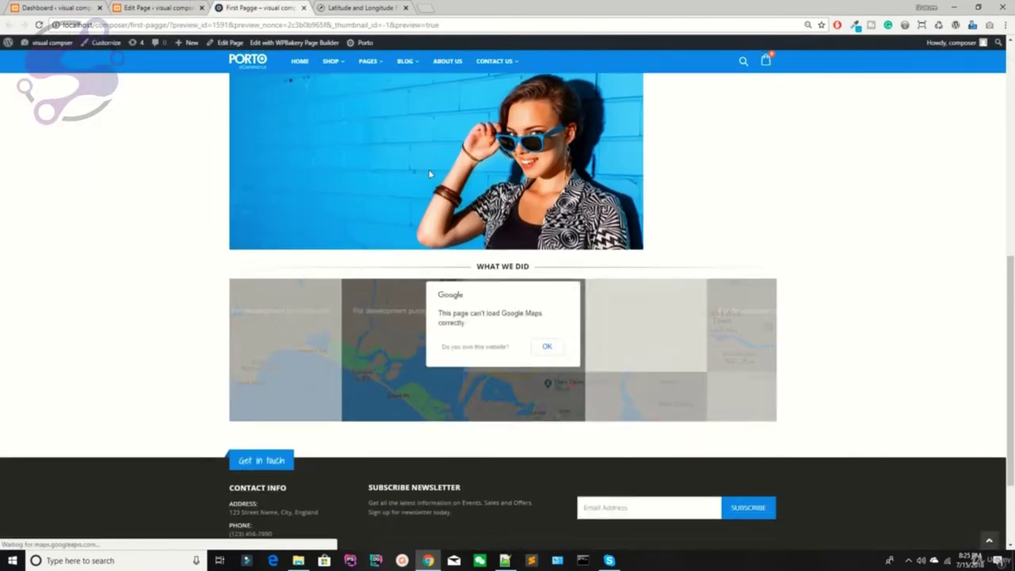
left_click(548, 371)
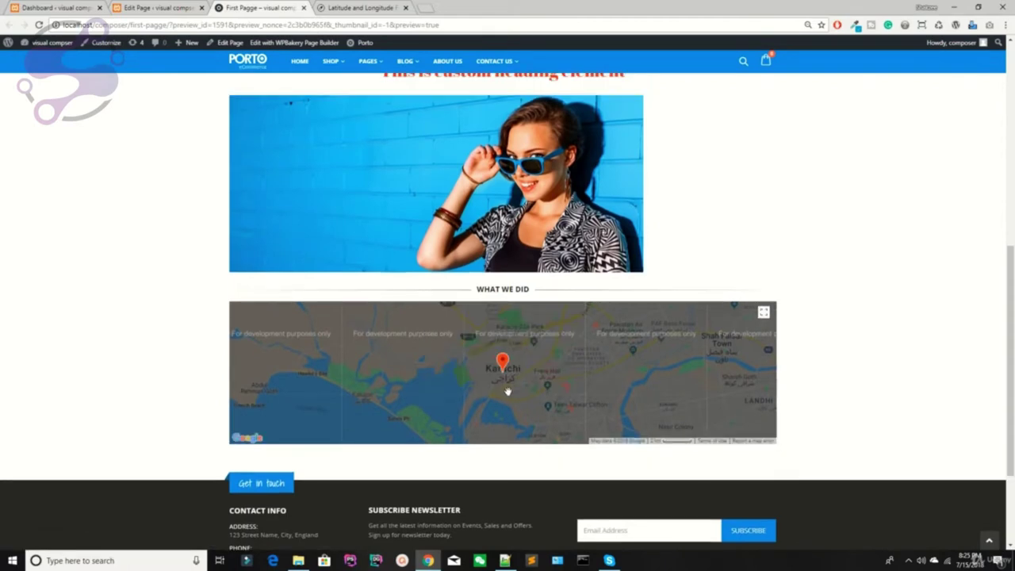
Step: Zoom the previewed map in around Karachi and review the page's custom heading, image and "What we did" separator
scroll(524, 361, "up", 3)
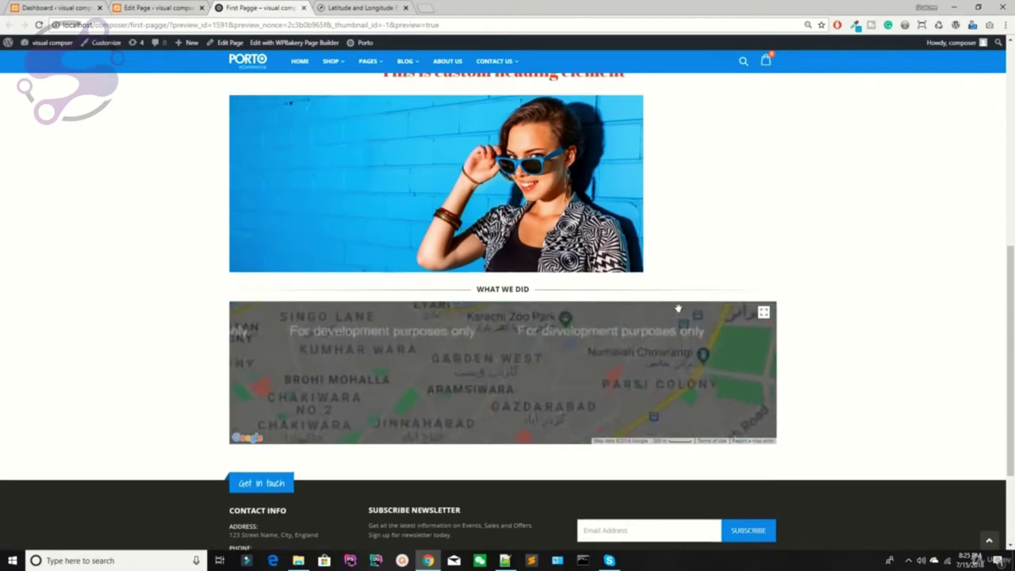
scroll(632, 254, "up", 2)
left_click_drag(369, 277, 765, 274)
left_click(765, 273)
scroll(765, 273, "down", 2)
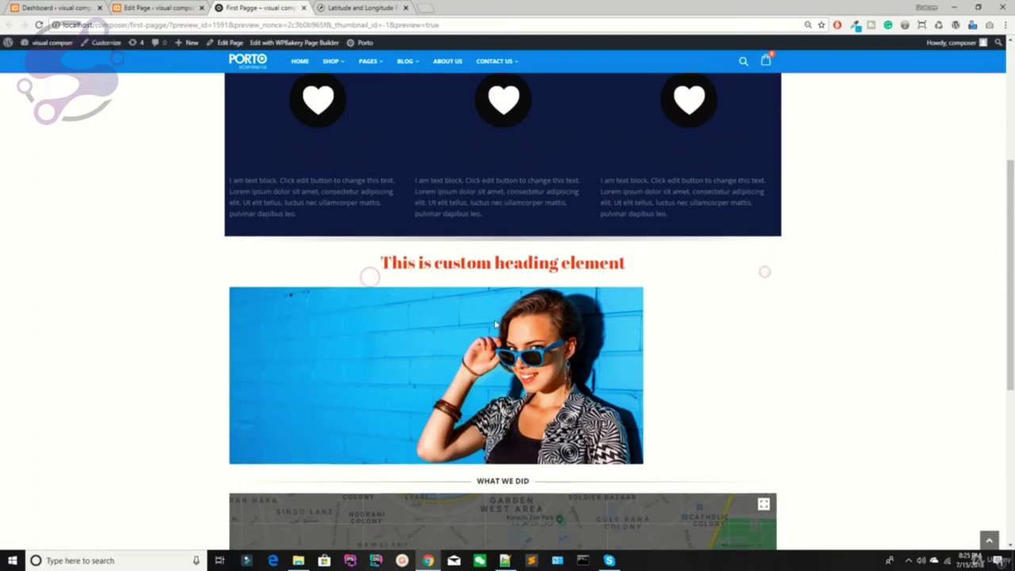
scroll(543, 287, "down", 2)
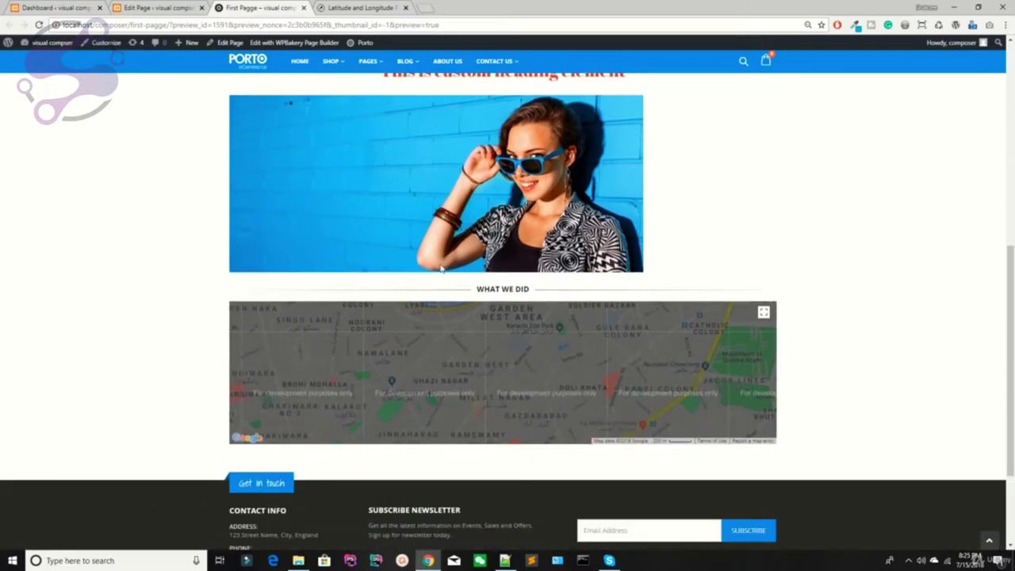
left_click_drag(483, 285, 544, 294)
left_click(484, 286)
left_click(178, 9)
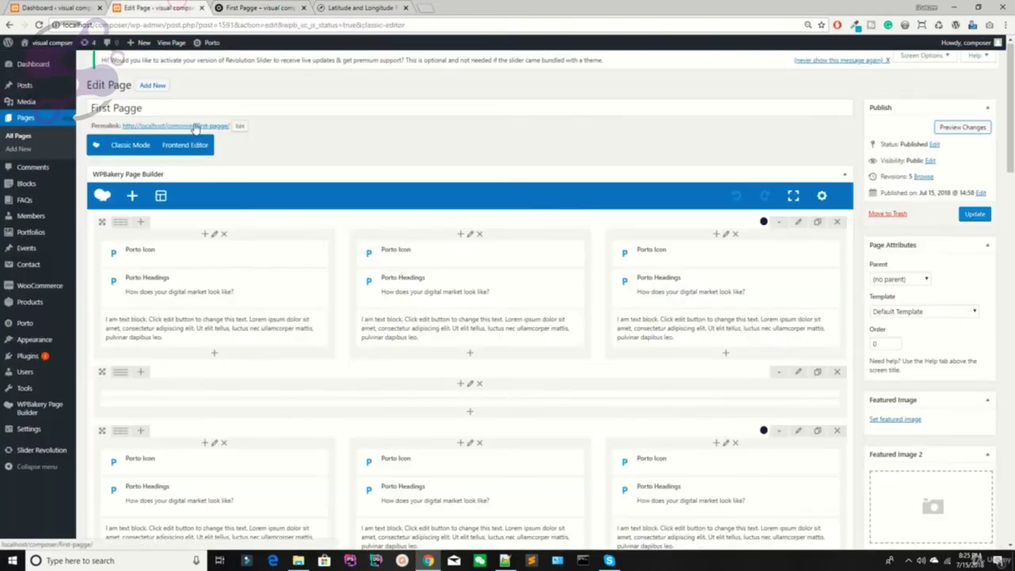
left_click(260, 7)
left_click(359, 7)
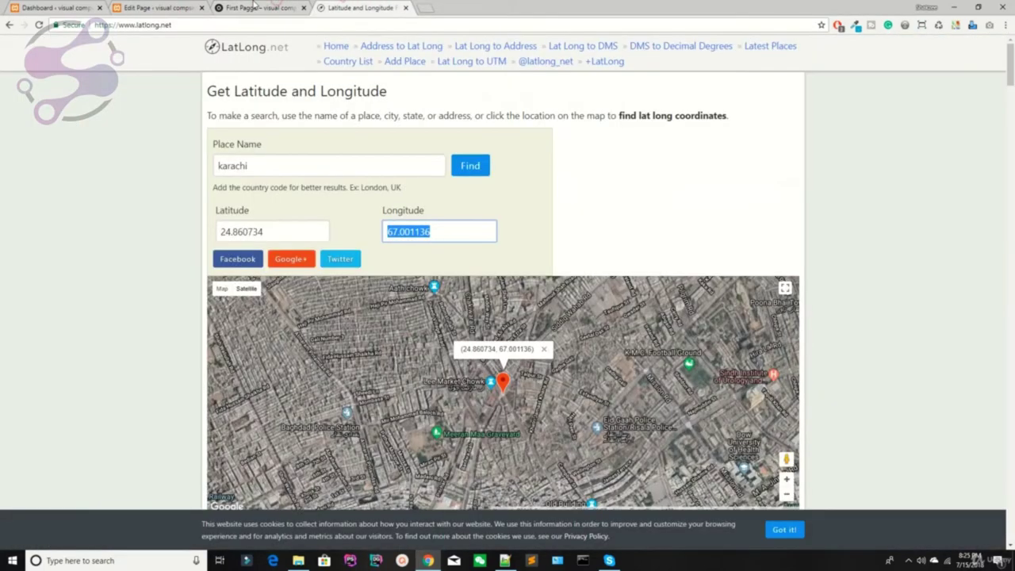
left_click(262, 7)
Step: Return to the page editor and add a WP Text element below the Porto Google Map
left_click(181, 4)
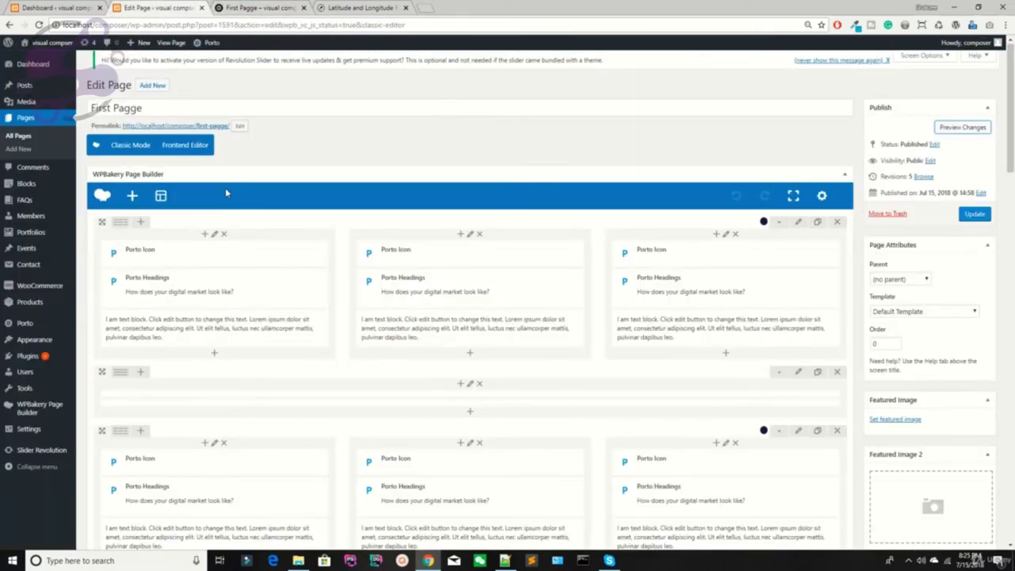
scroll(229, 198, "down", 4)
scroll(310, 320, "down", 1)
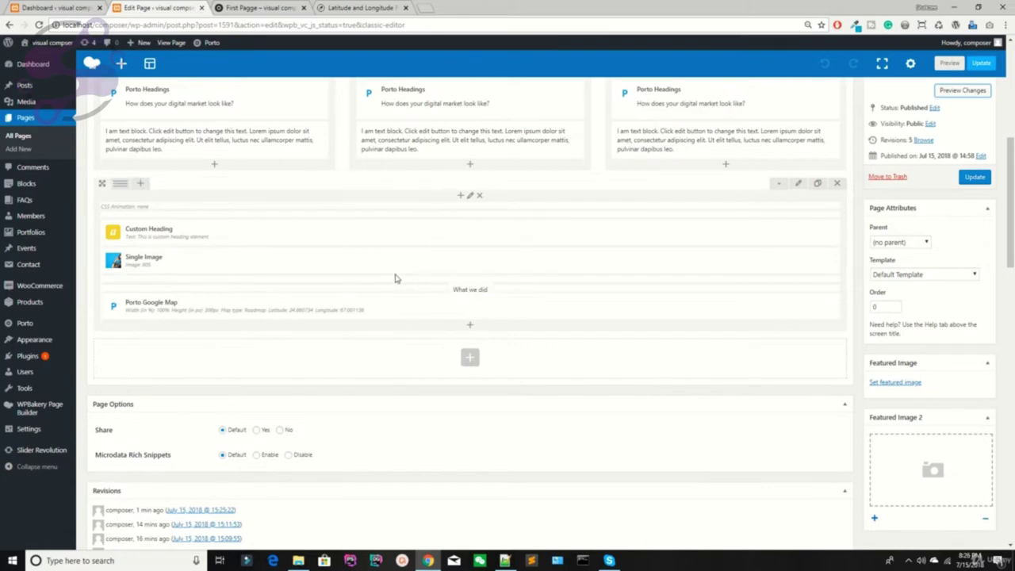
left_click(469, 324)
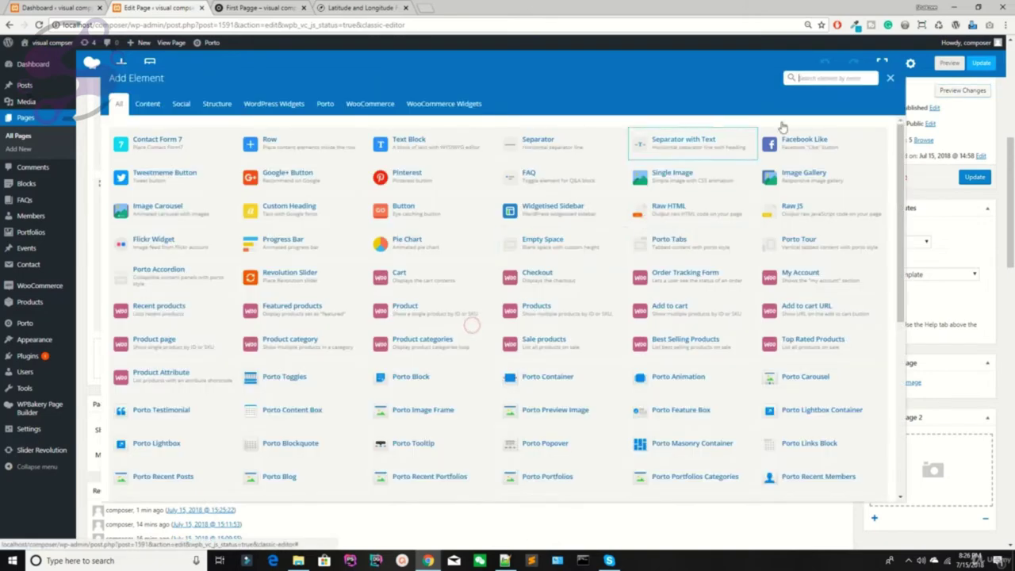
type("sext")
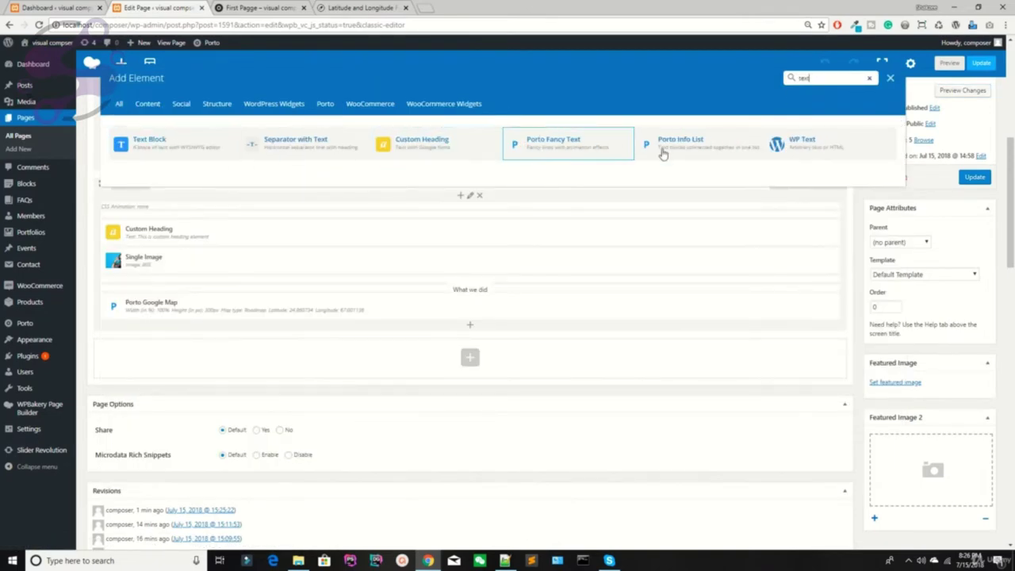
left_click(768, 154)
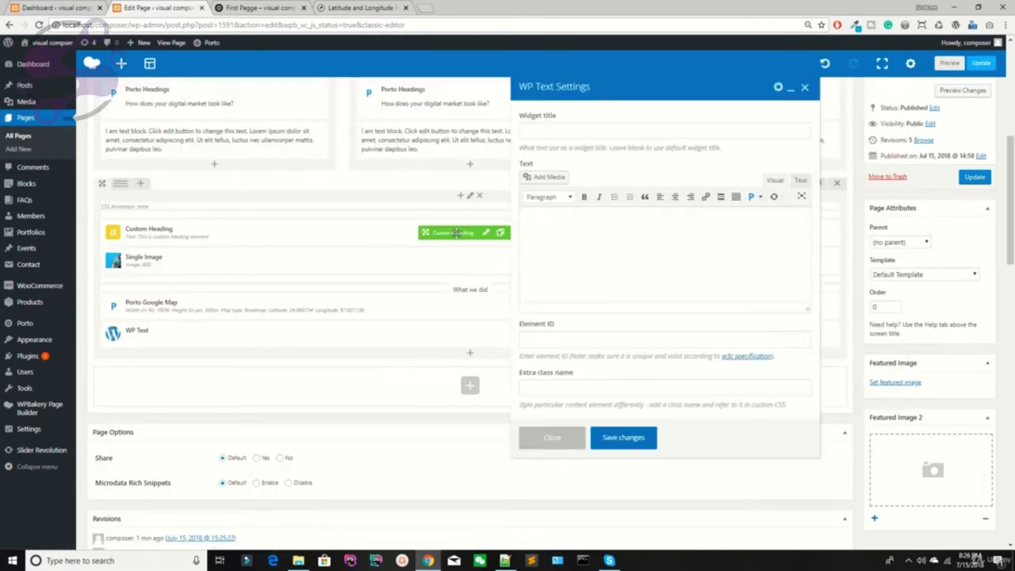
Step: Enter "dfdfdfdfdfdfdf" as the WP Text content, save the element, and preview the page's changes
type("dfdfdfdfdfdfdf")
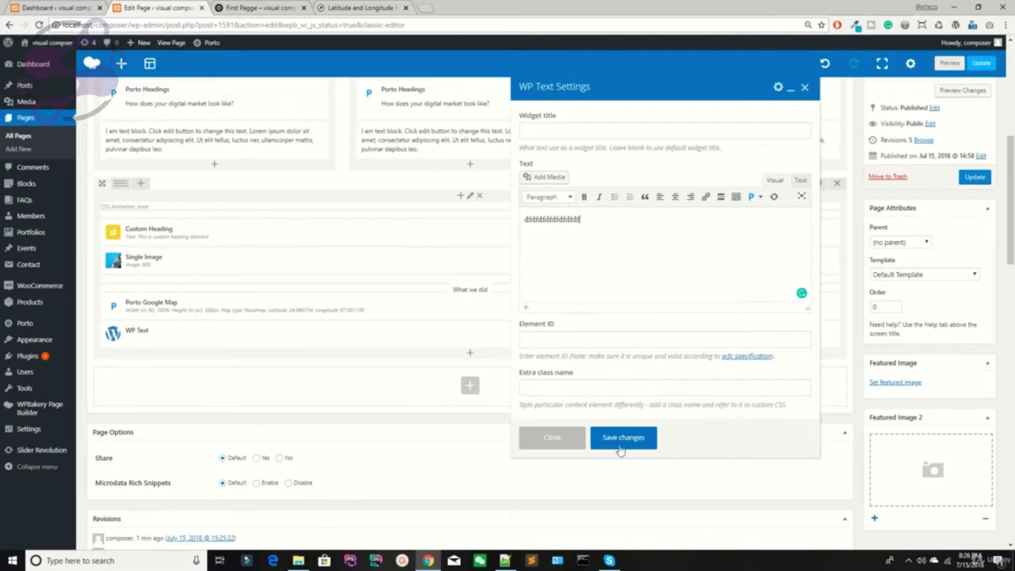
left_click(621, 438)
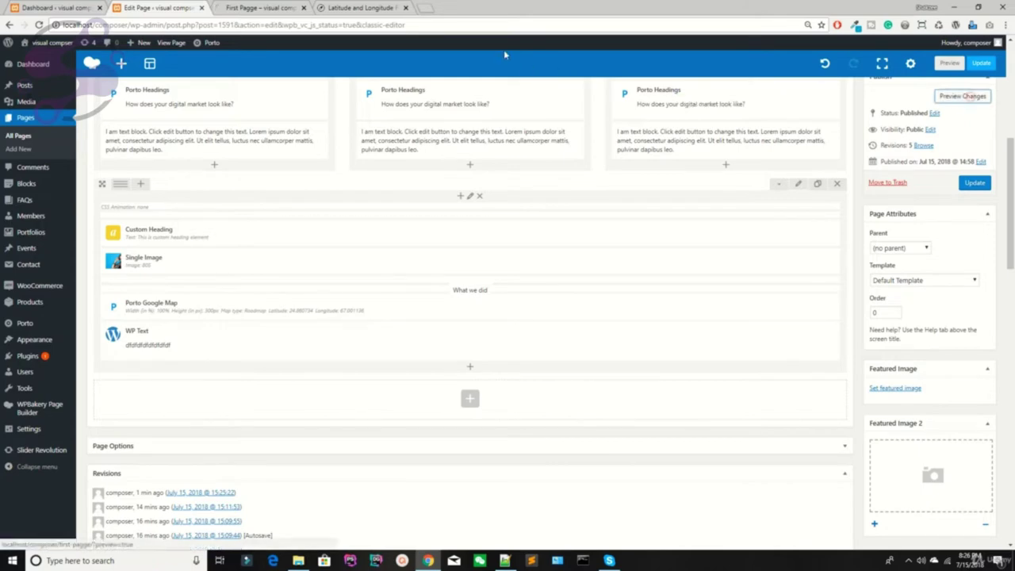
left_click(951, 63)
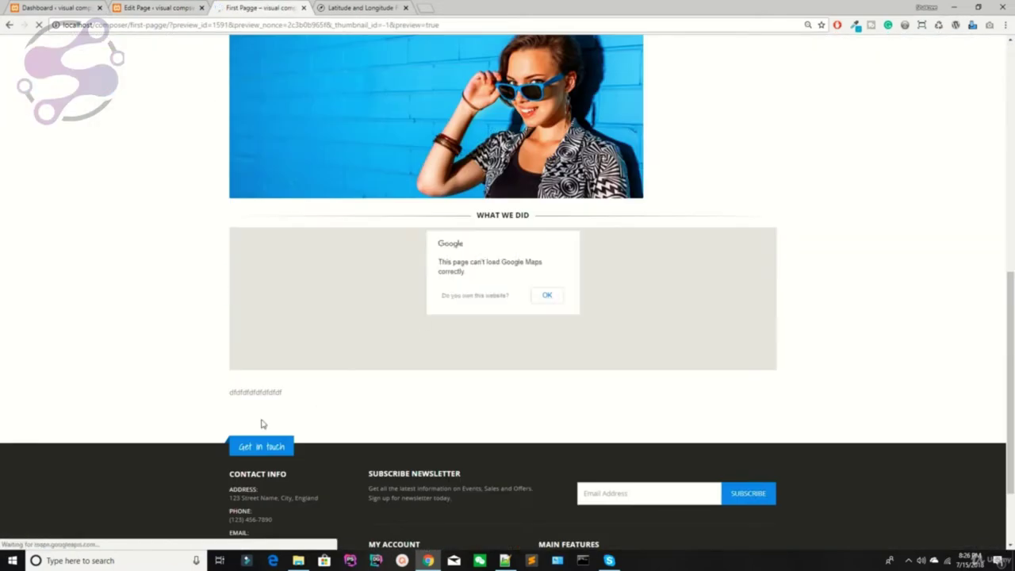
key("ctrl+w")
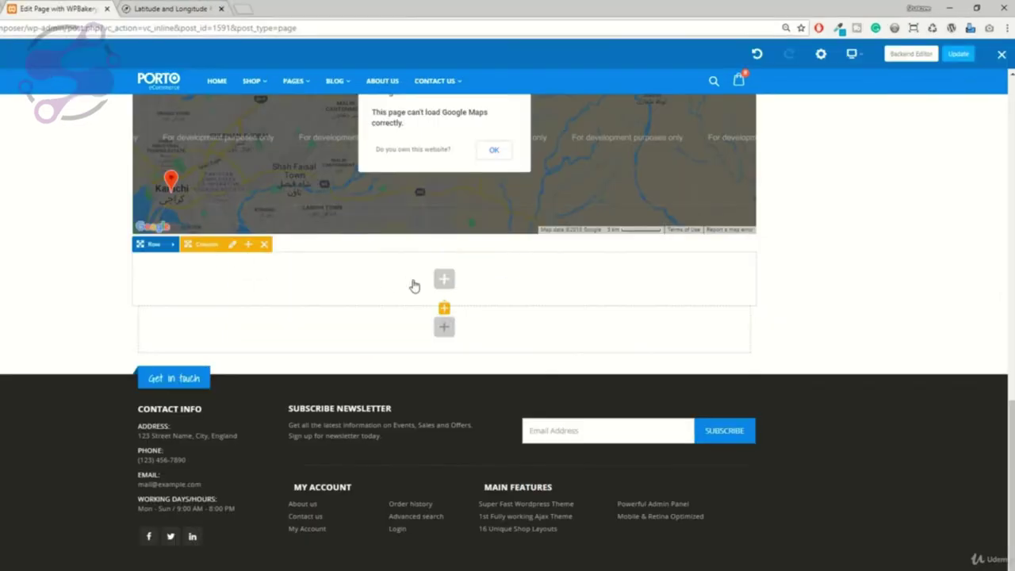
Step: Add an FAQ element from the content elements to the empty column below the map
left_click(446, 280)
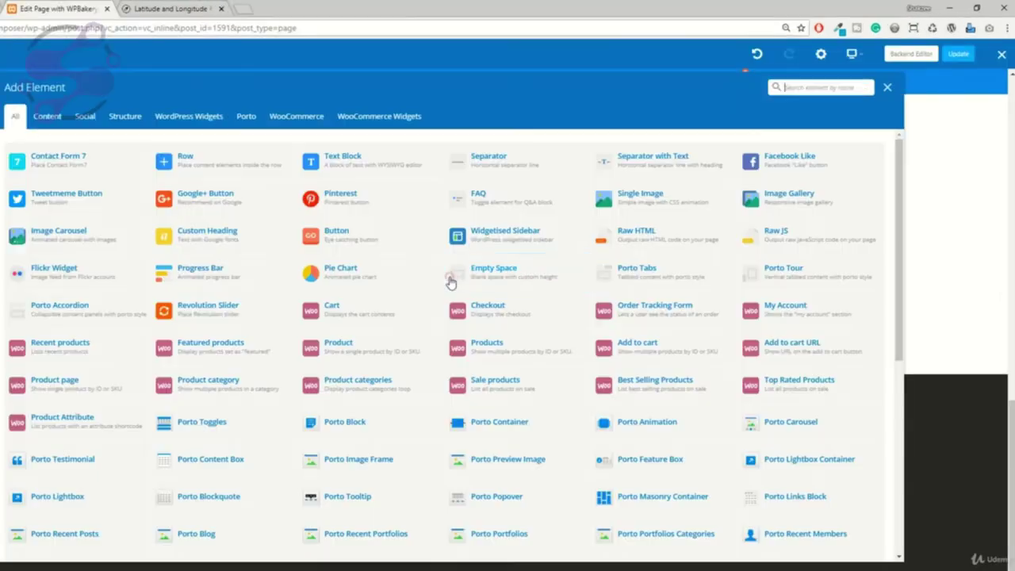
left_click(62, 121)
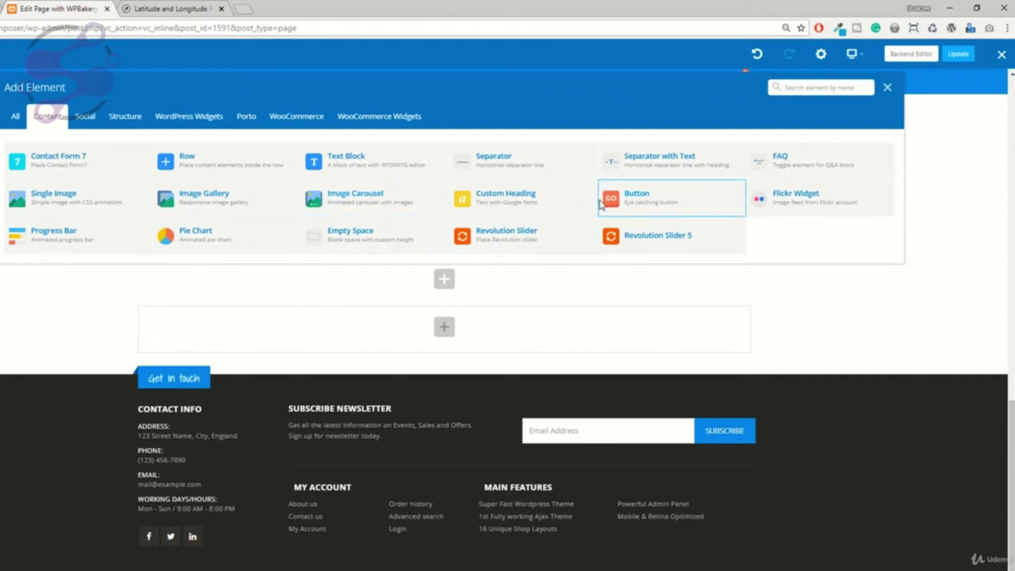
left_click(773, 170)
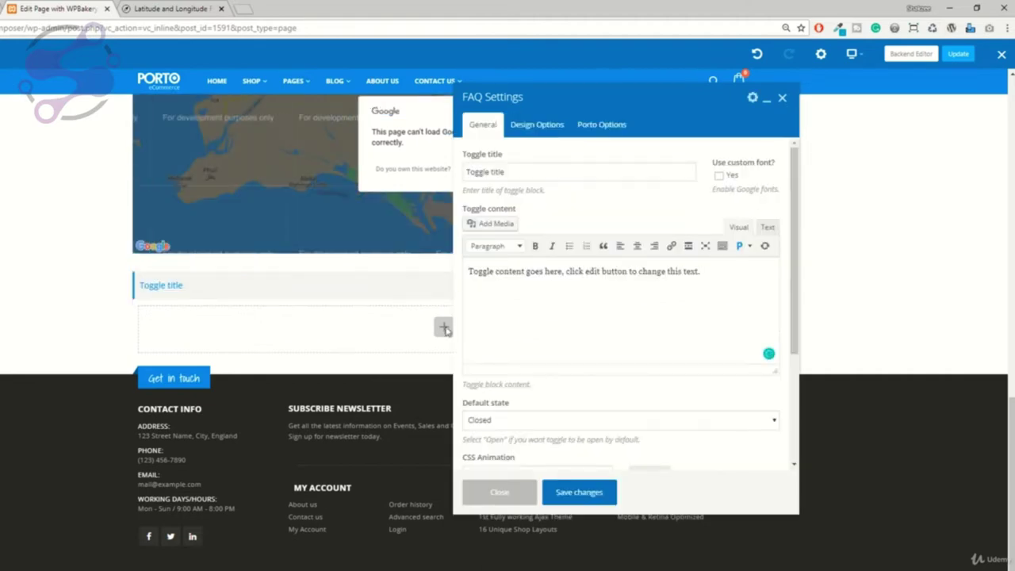
Step: Set the FAQ toggle's default state to Open, keeping its CSS animation at None
left_click(543, 172)
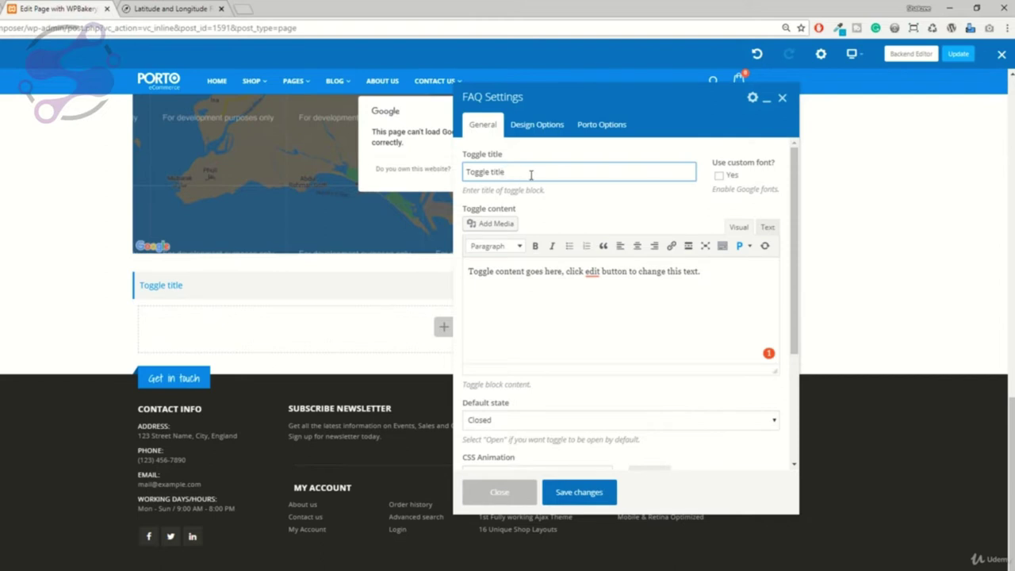
scroll(548, 318, "down", 4)
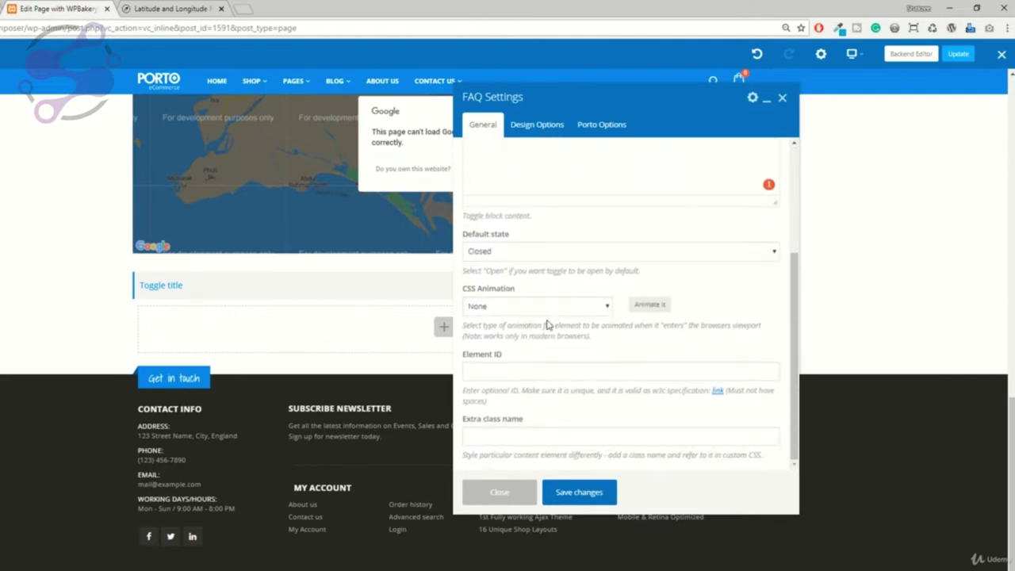
scroll(548, 319, "up", 4)
scroll(629, 279, "down", 3)
left_click(549, 302)
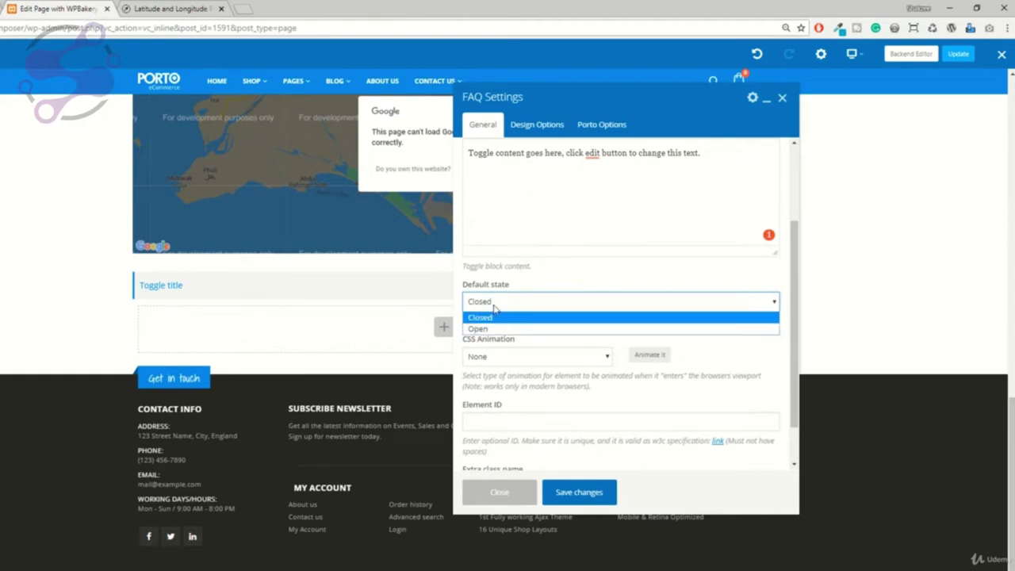
left_click(493, 303)
left_click(488, 300)
left_click(486, 329)
left_click(504, 359)
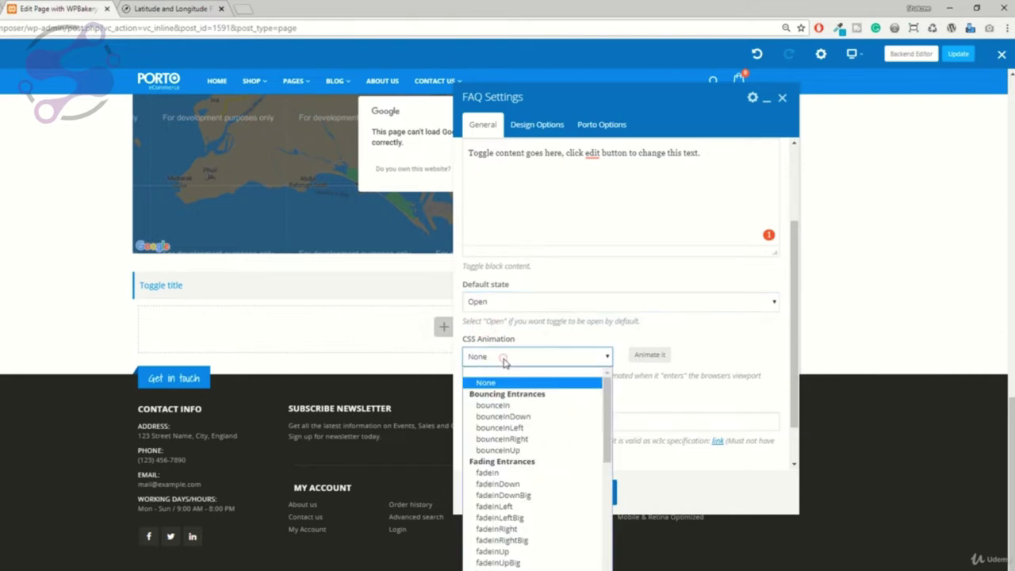
left_click(504, 359)
scroll(504, 341, "down", 1)
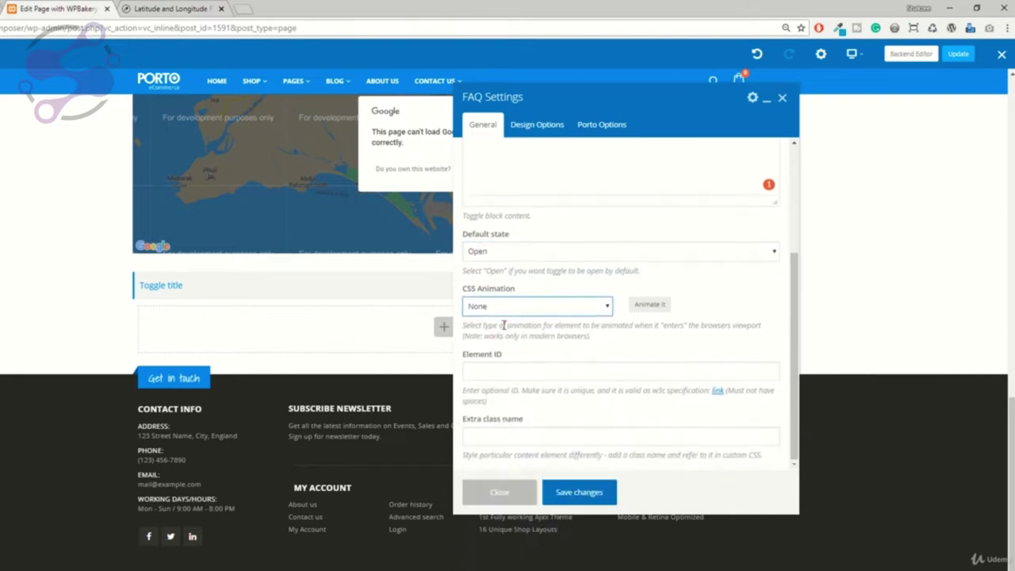
scroll(550, 365, "up", 3)
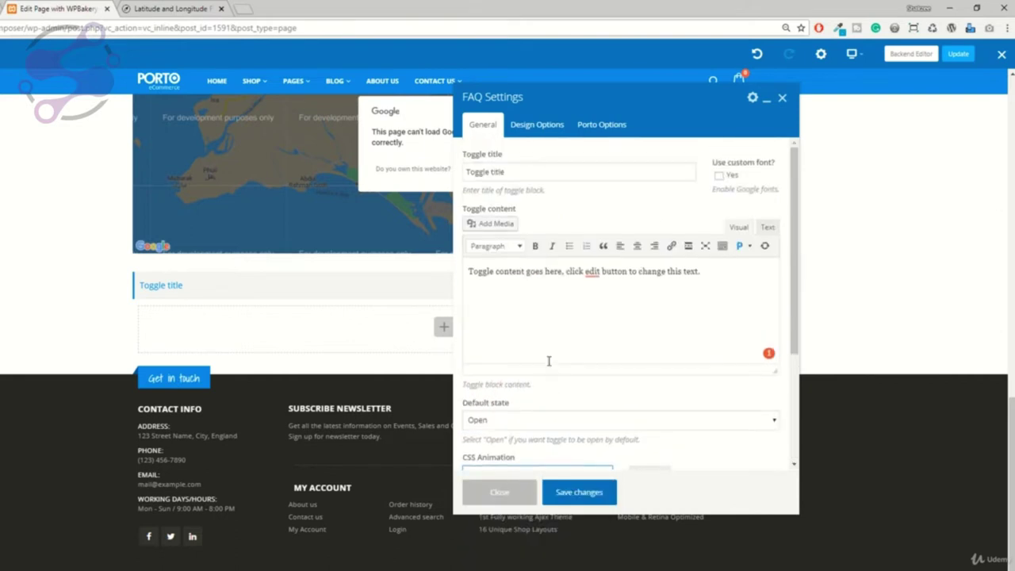
Step: Change the FAQ's toggle title to "Toggle title 1" and save the element
left_click_drag(735, 287, 497, 273)
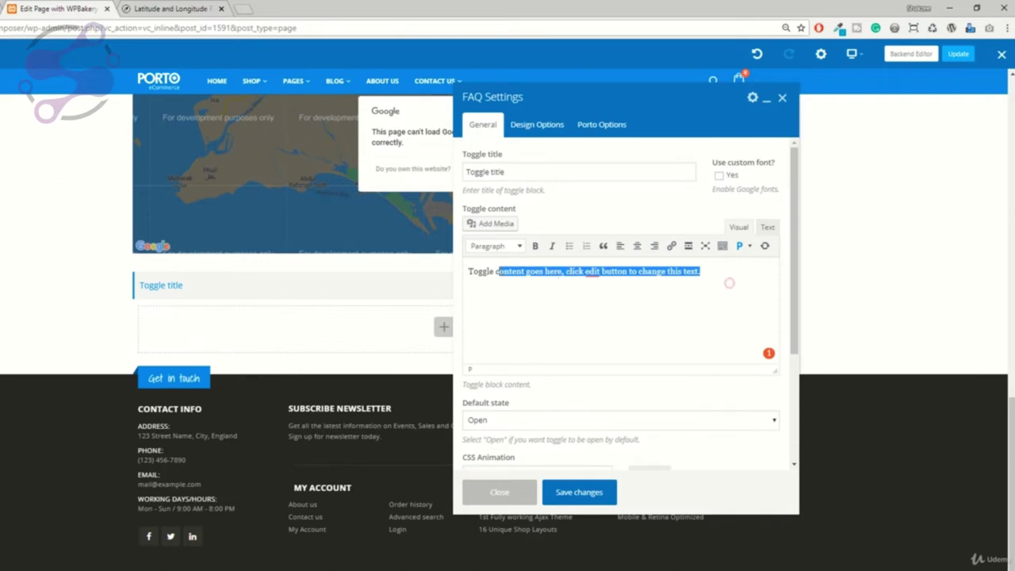
left_click(512, 172)
left_click(512, 168)
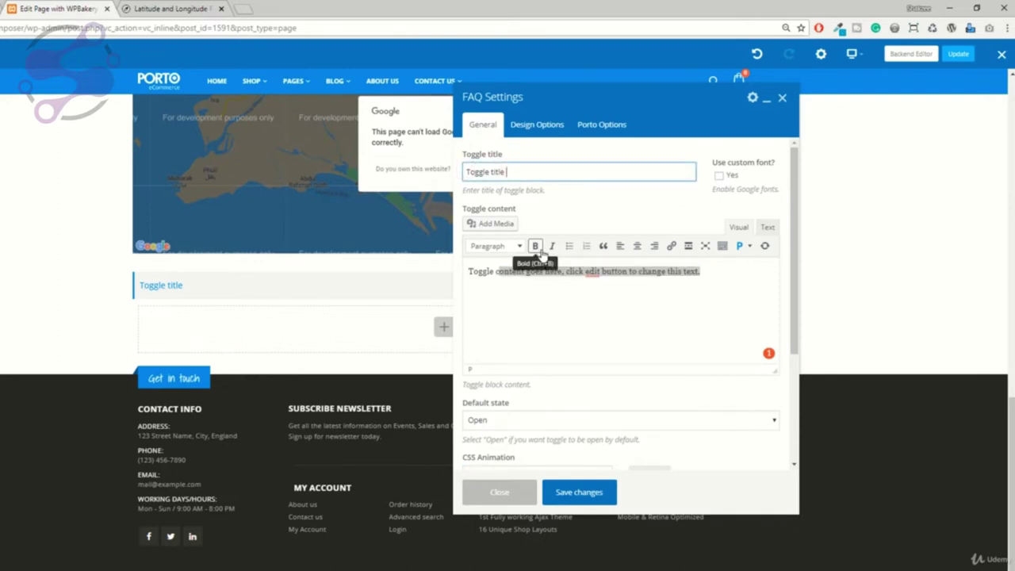
type("1")
left_click(605, 498)
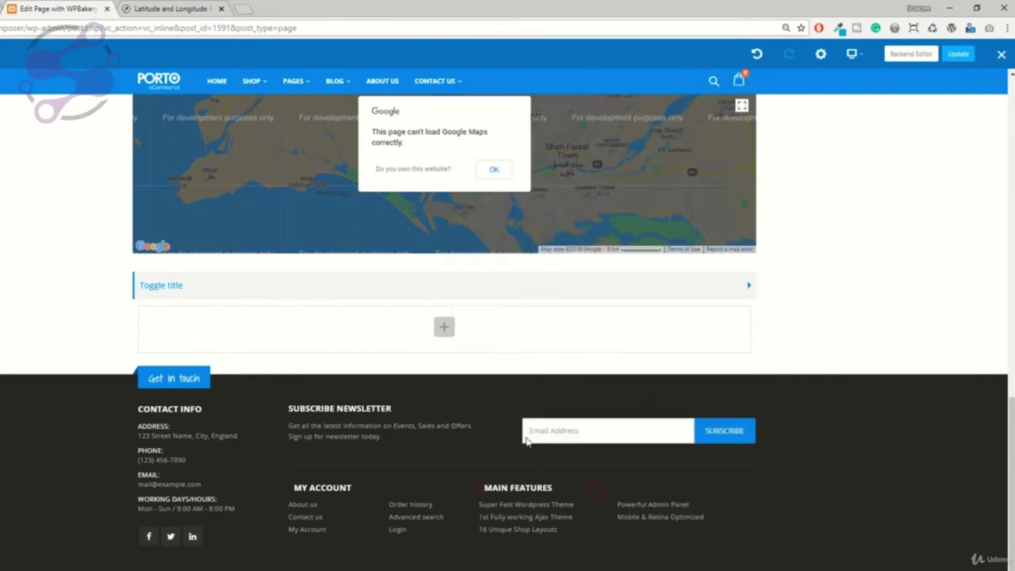
Step: Test expanding and collapsing the "Toggle title 1" FAQ below the map
mouse_move(741, 267)
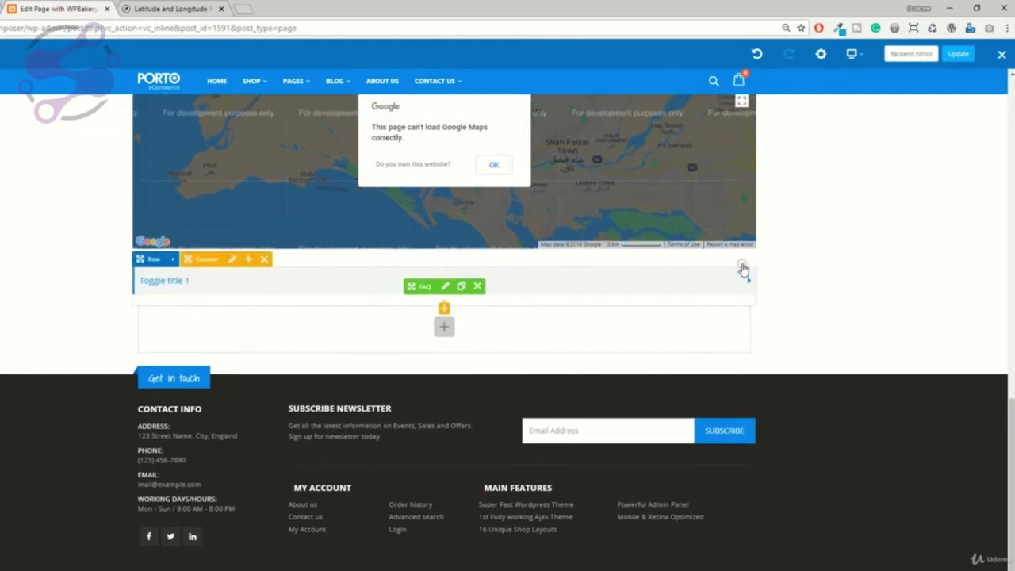
left_click(741, 279)
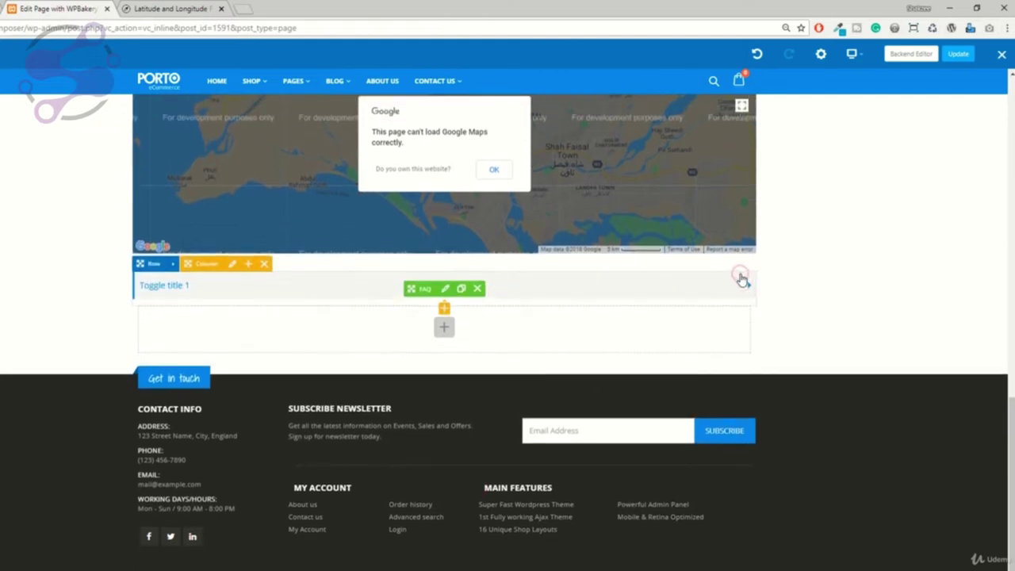
left_click(741, 279)
left_click(741, 280)
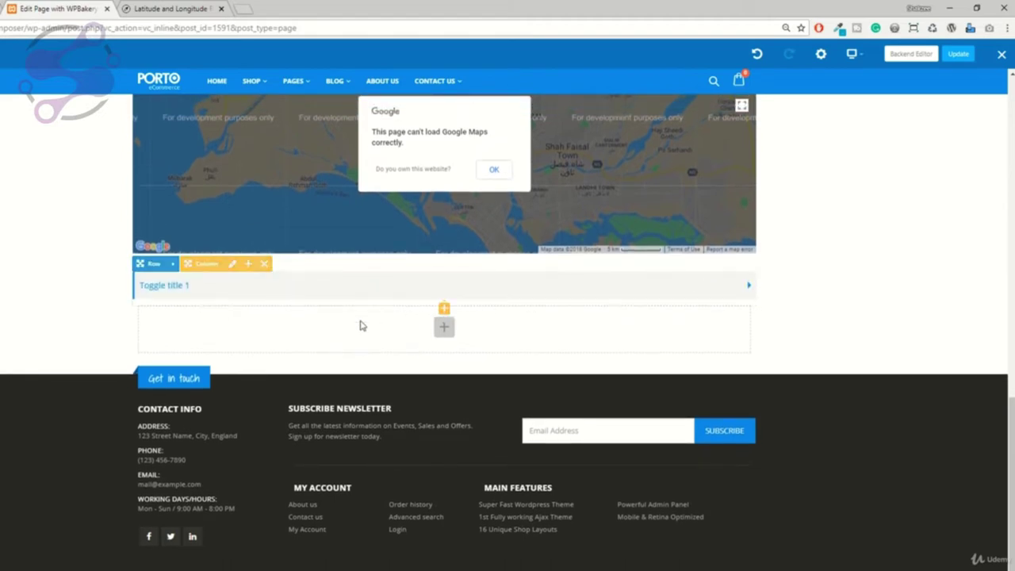
Step: Duplicate the FAQ element, title the copy "Toggle title 2" with default state Closed, and save it
left_click(461, 290)
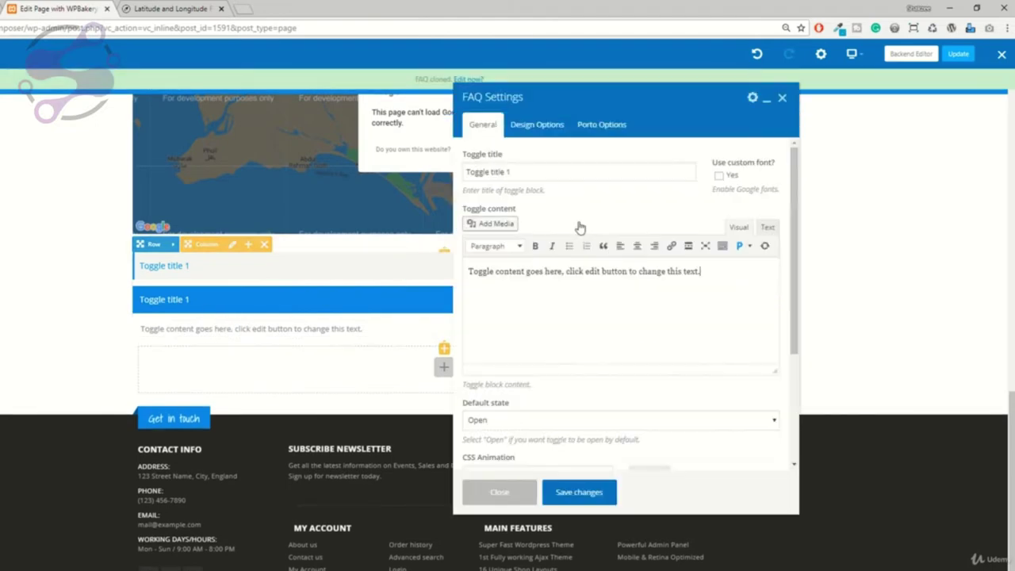
left_click(510, 172)
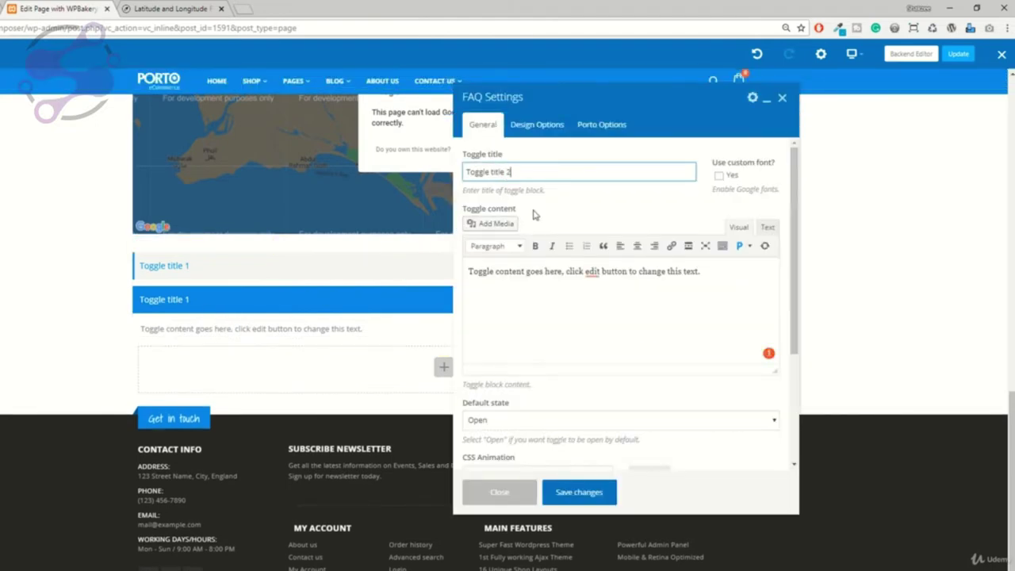
scroll(584, 347, "down", 3)
left_click(479, 301)
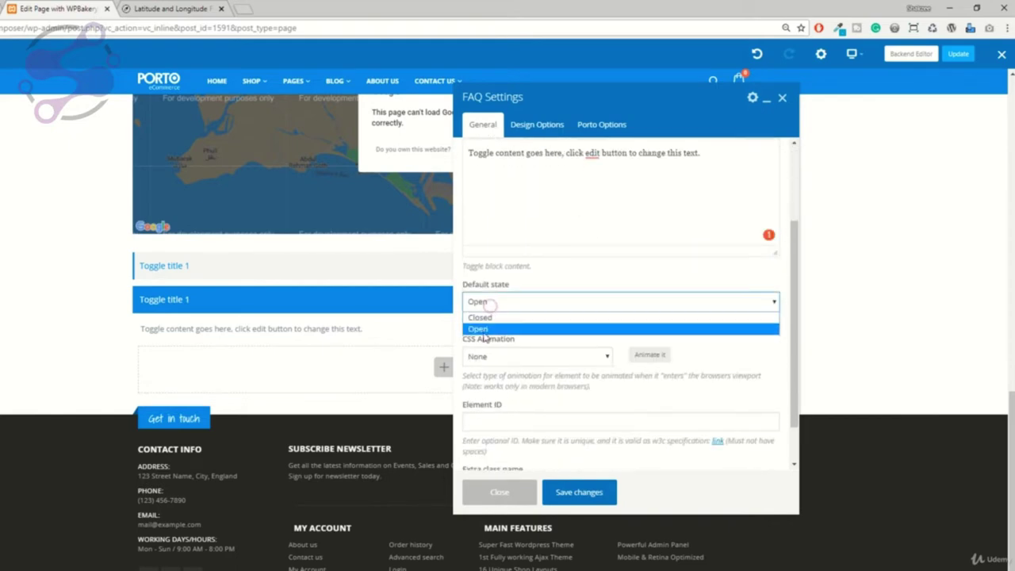
left_click(483, 318)
left_click(564, 491)
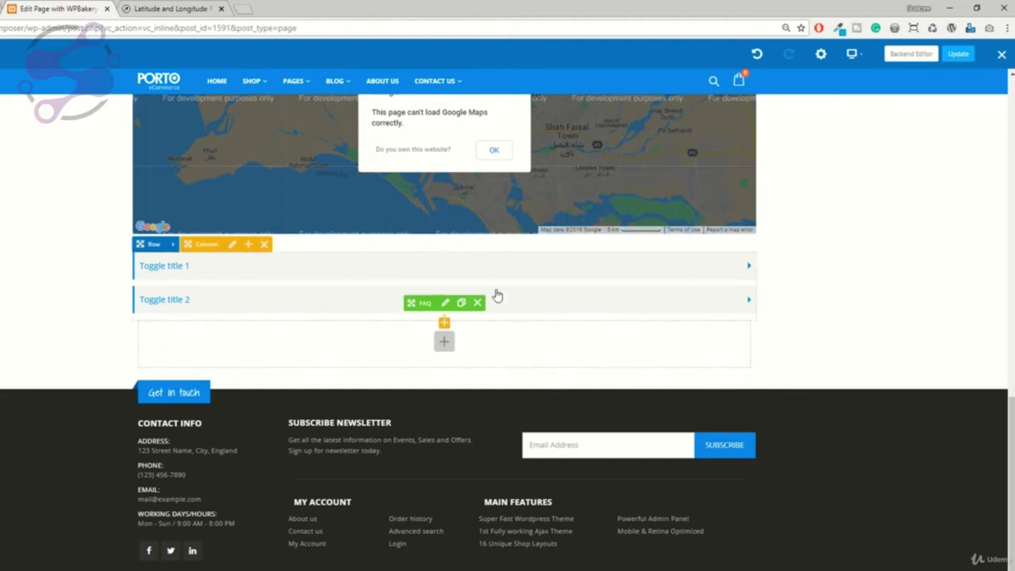
Step: Test expanding and collapsing both FAQ toggles, "Toggle title 1" and "Toggle title 2"
left_click(664, 269)
left_click(664, 268)
left_click(664, 268)
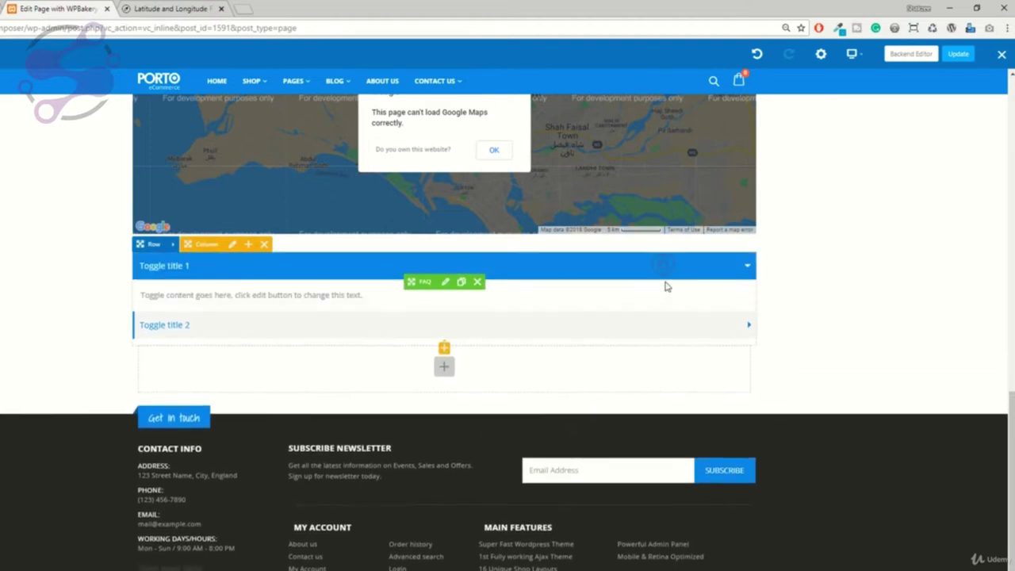
left_click(662, 264)
left_click(662, 300)
left_click(652, 307)
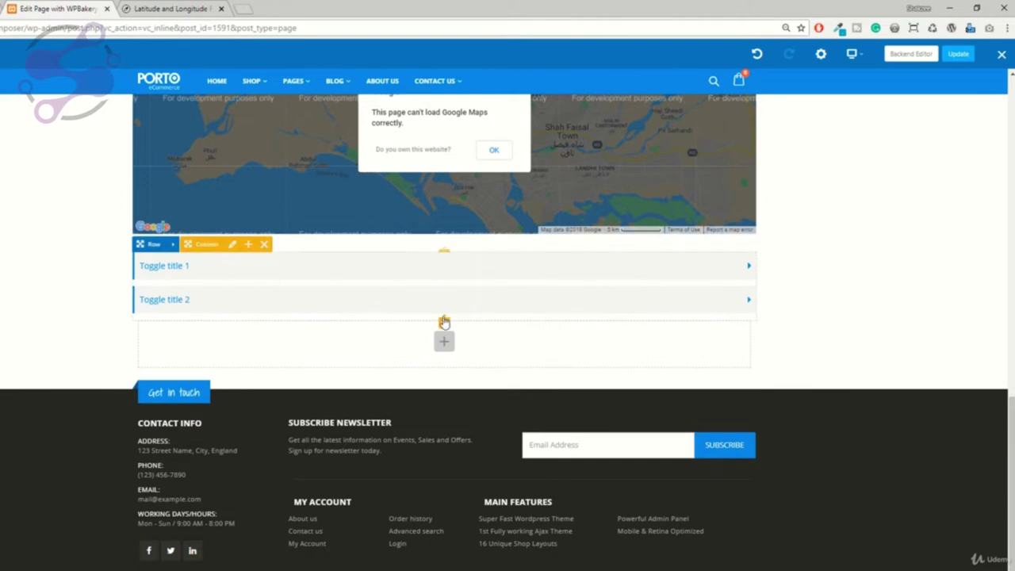
Step: Add an Image Gallery element below the "Toggle title 2" FAQ
left_click(445, 323)
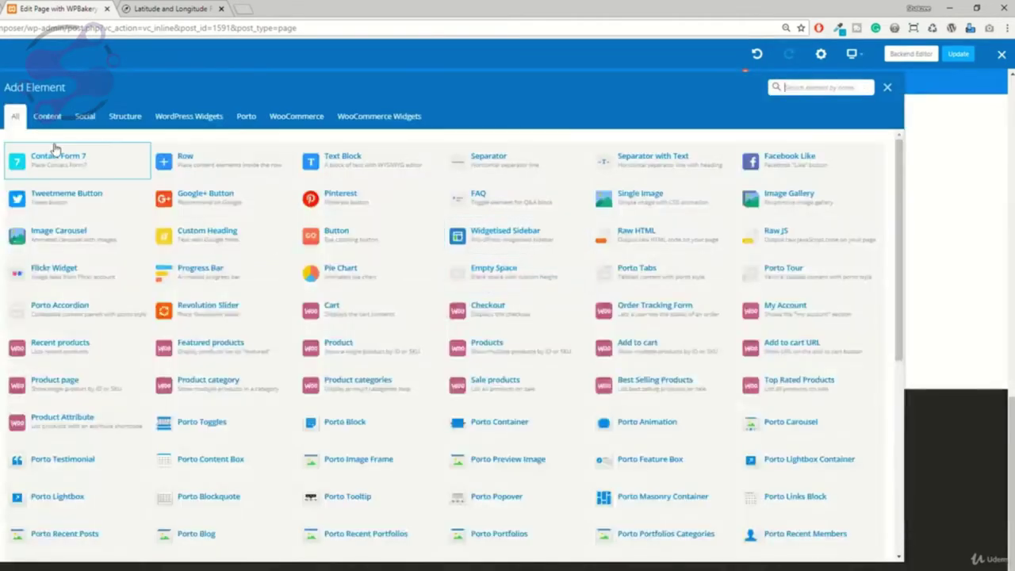
left_click(49, 119)
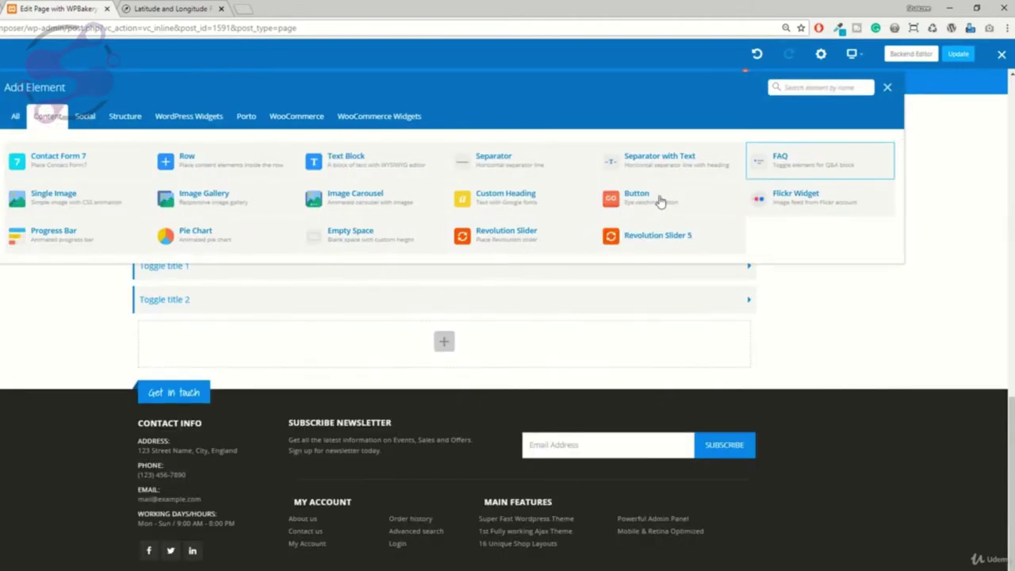
left_click(206, 195)
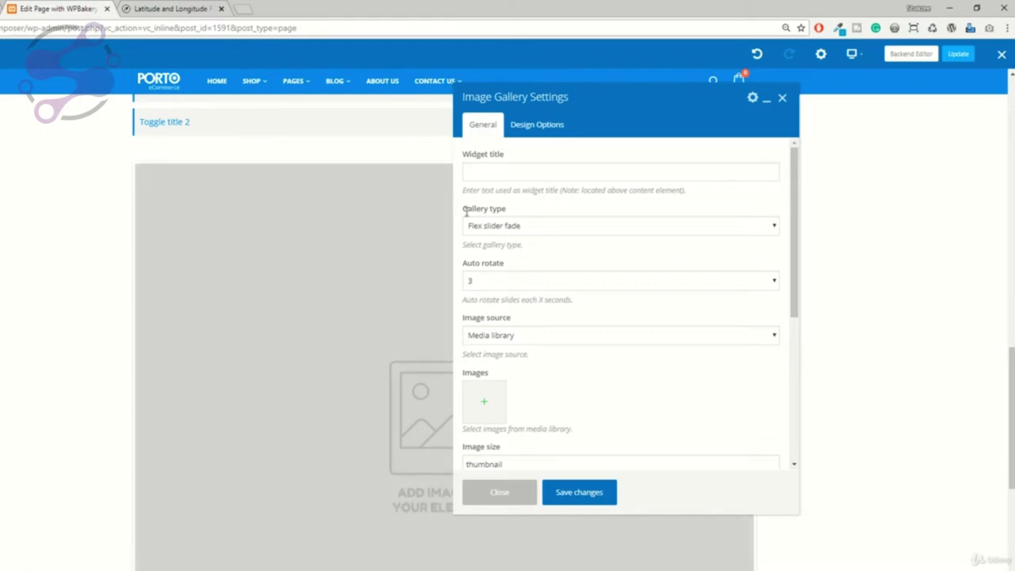
Step: Try the gallery types Flex slider slide, Nivo slider and Image grid, and return to Flex slider fade
left_click(486, 230)
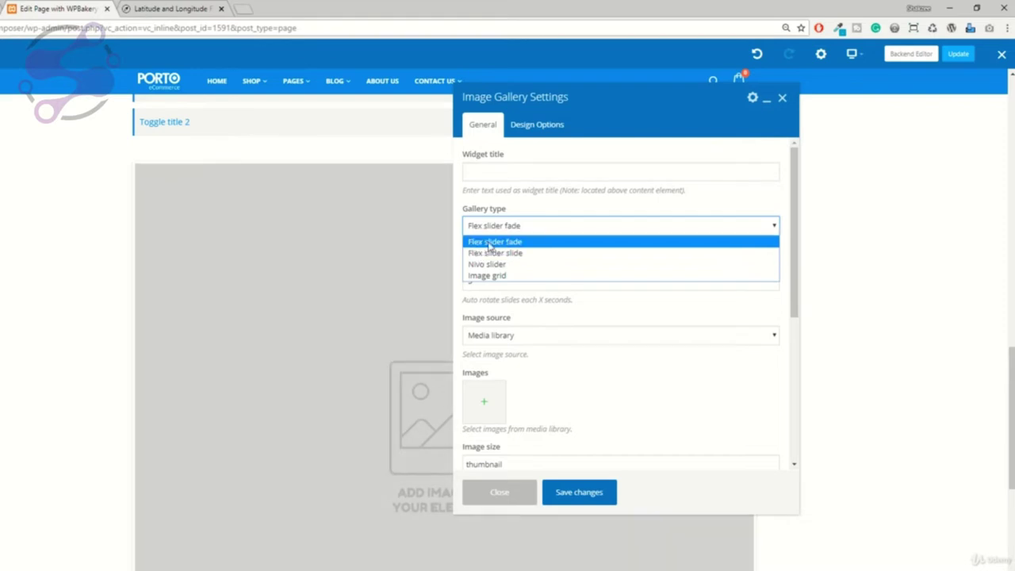
left_click(486, 241)
left_click(496, 230)
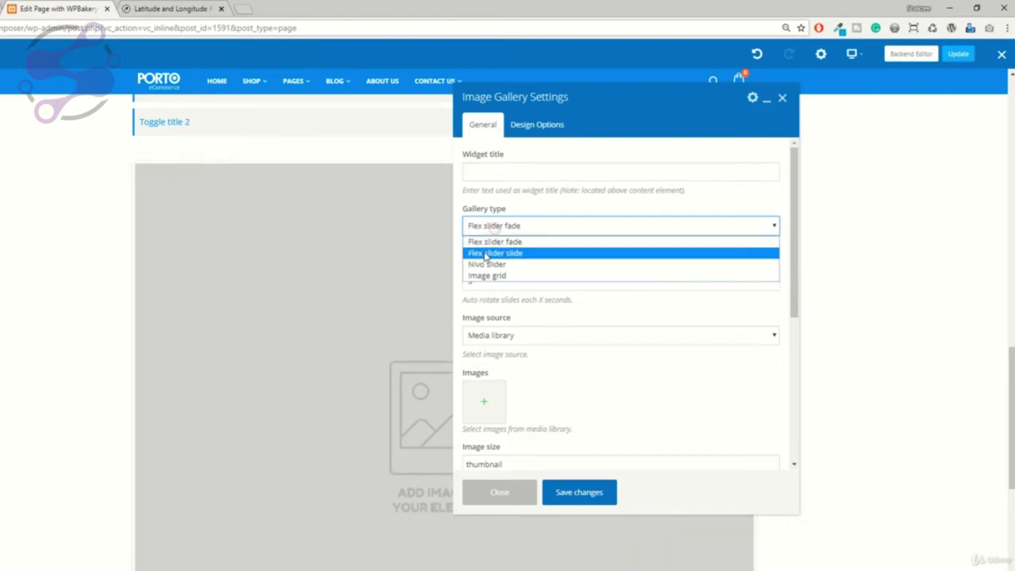
left_click(483, 253)
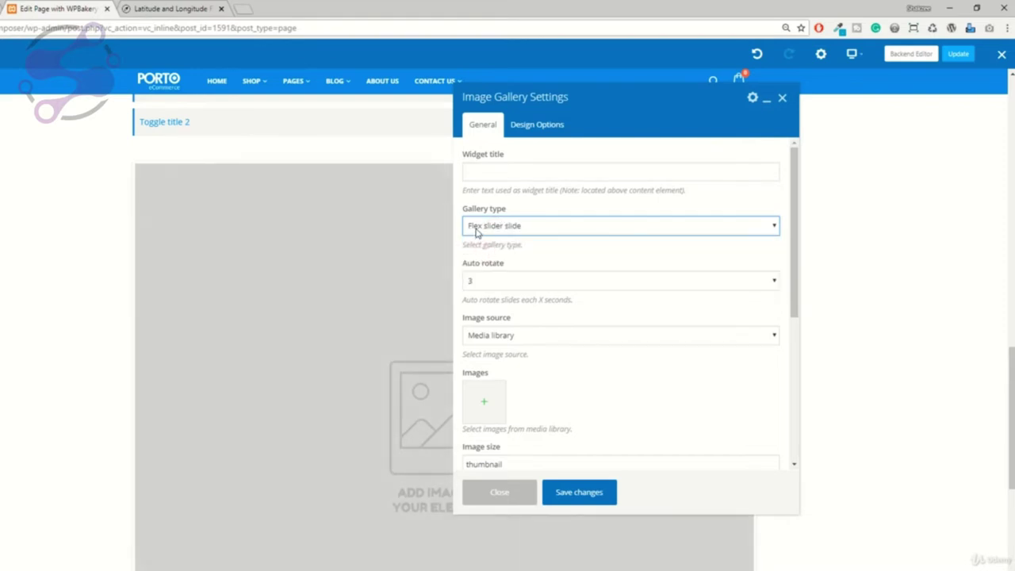
left_click(508, 230)
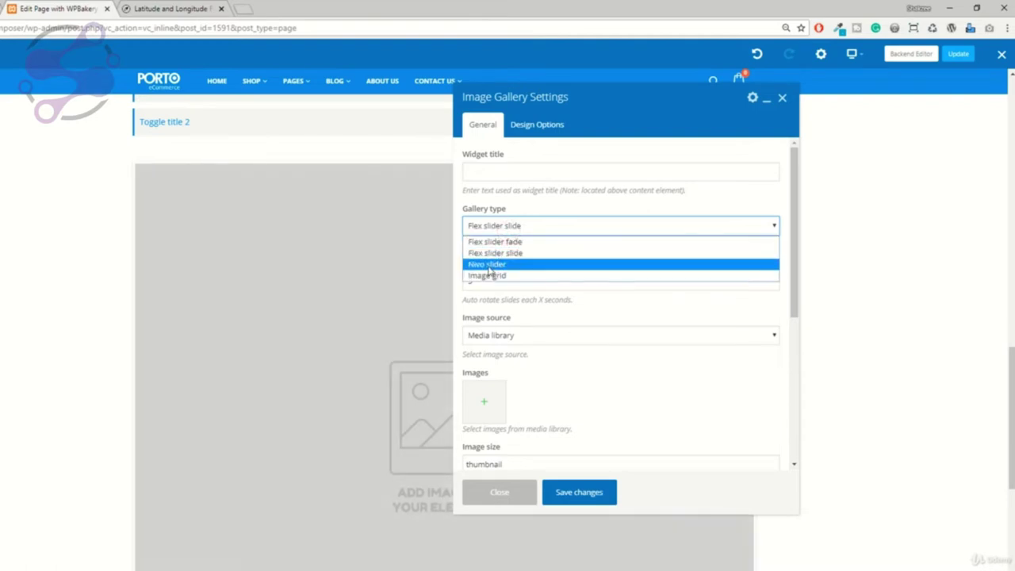
left_click(488, 265)
left_click(496, 230)
left_click(487, 275)
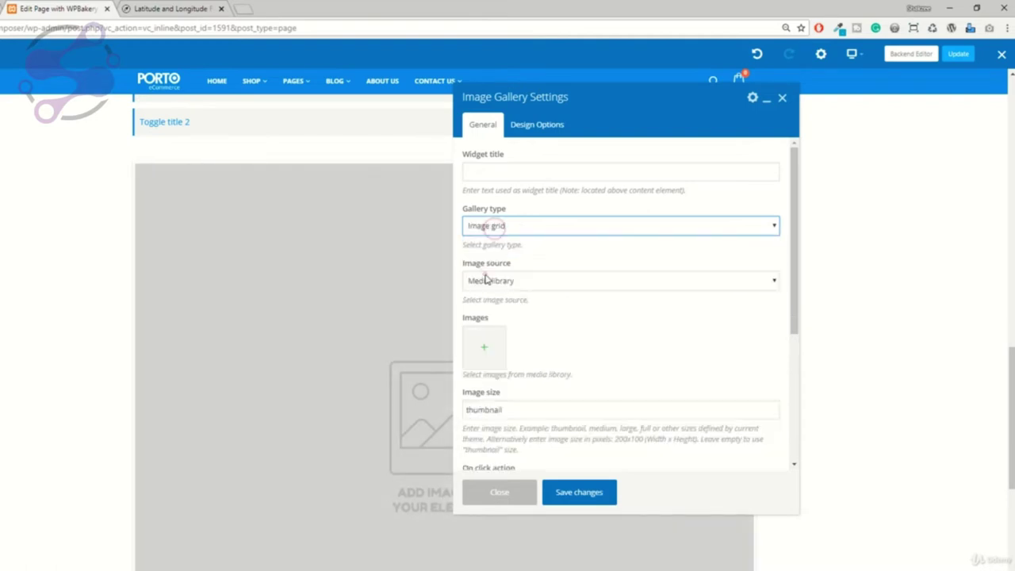
left_click(491, 227)
left_click(490, 240)
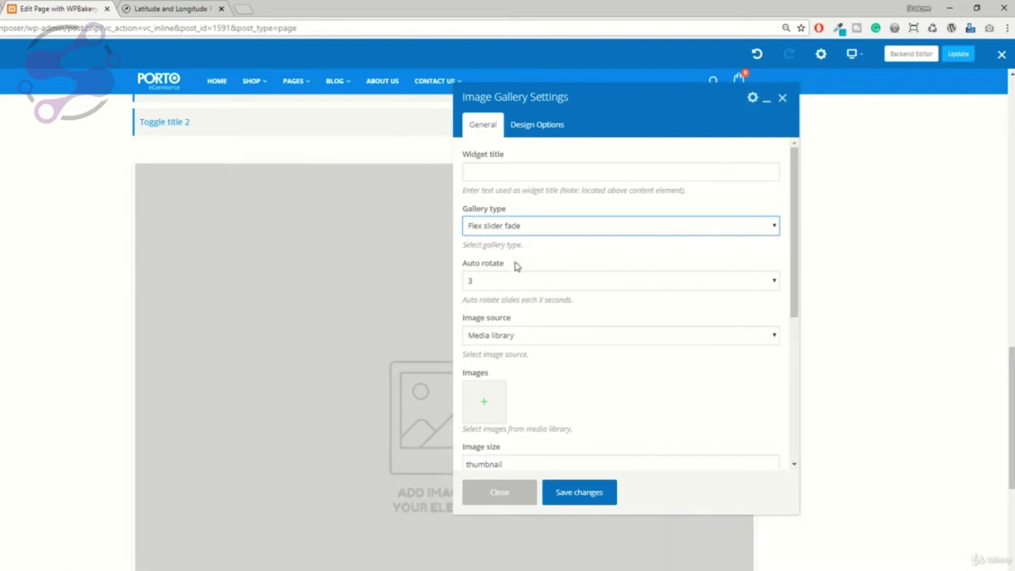
Step: Review the gallery's widget title field and the available Auto rotate intervals
left_click(488, 173)
left_click(627, 317)
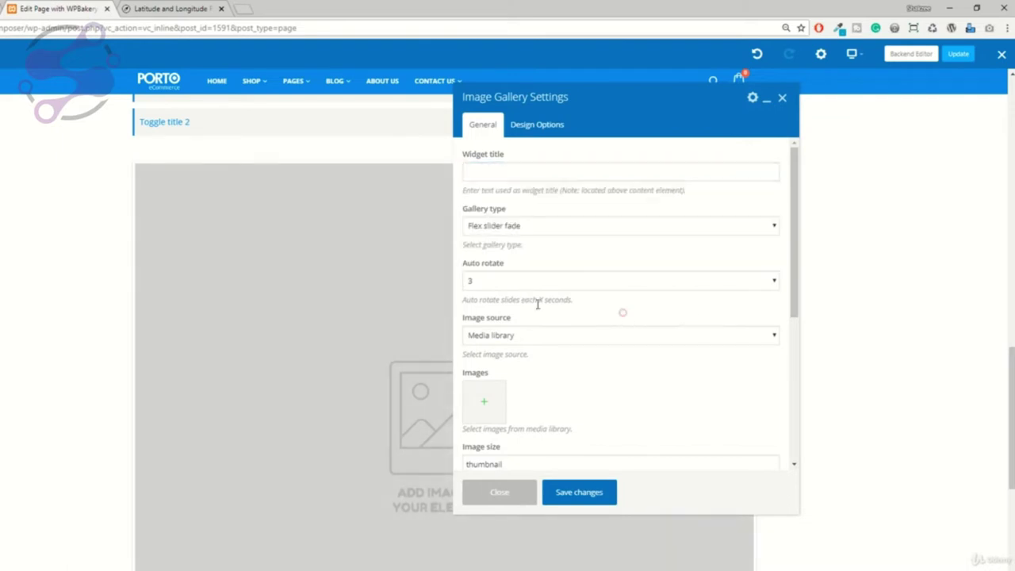
left_click(519, 287)
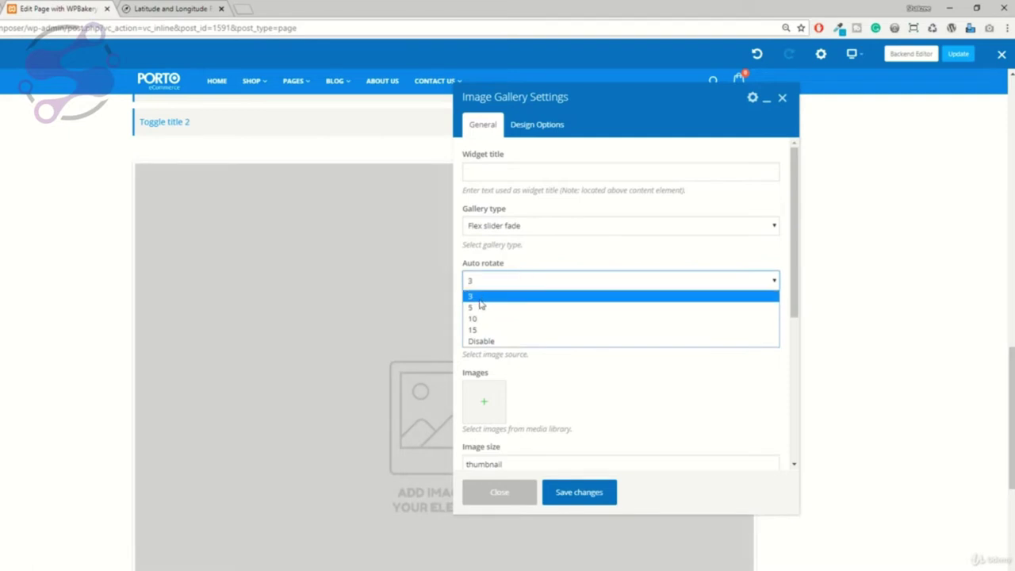
left_click(652, 249)
left_click(529, 276)
left_click(544, 260)
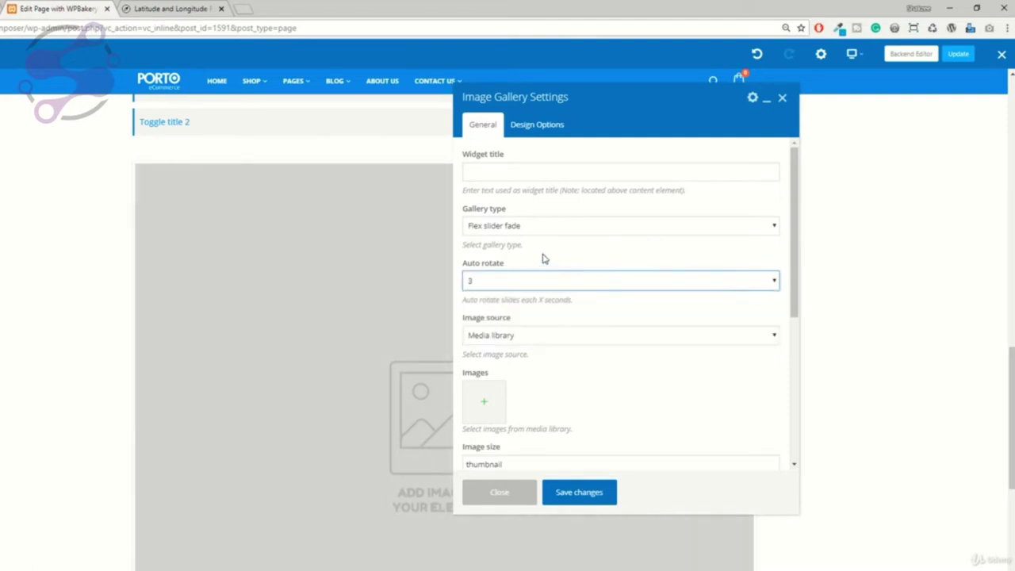
left_click(548, 334)
left_click(596, 295)
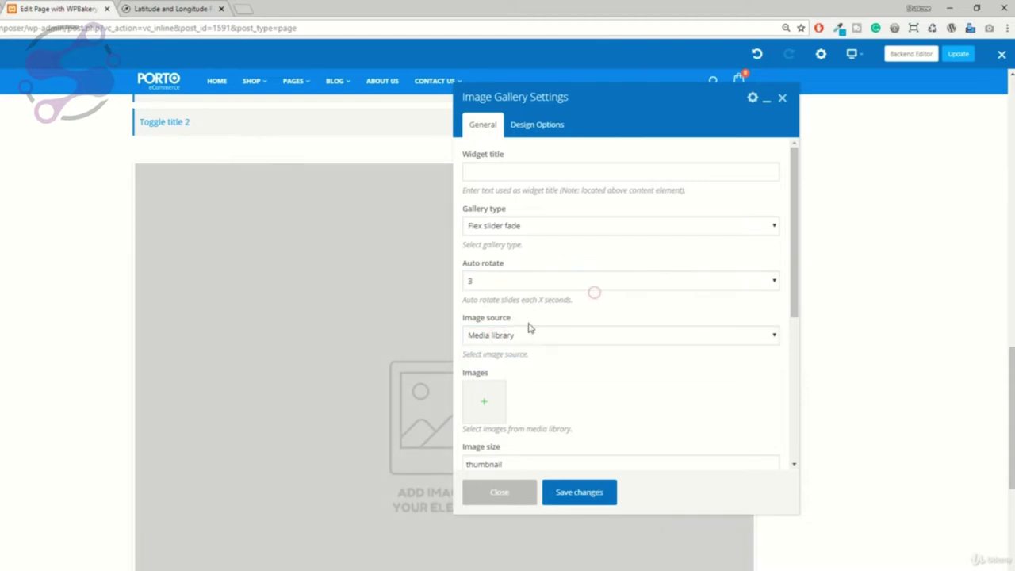
Step: Try External links as the gallery's image source and return it to Media library
left_click(503, 337)
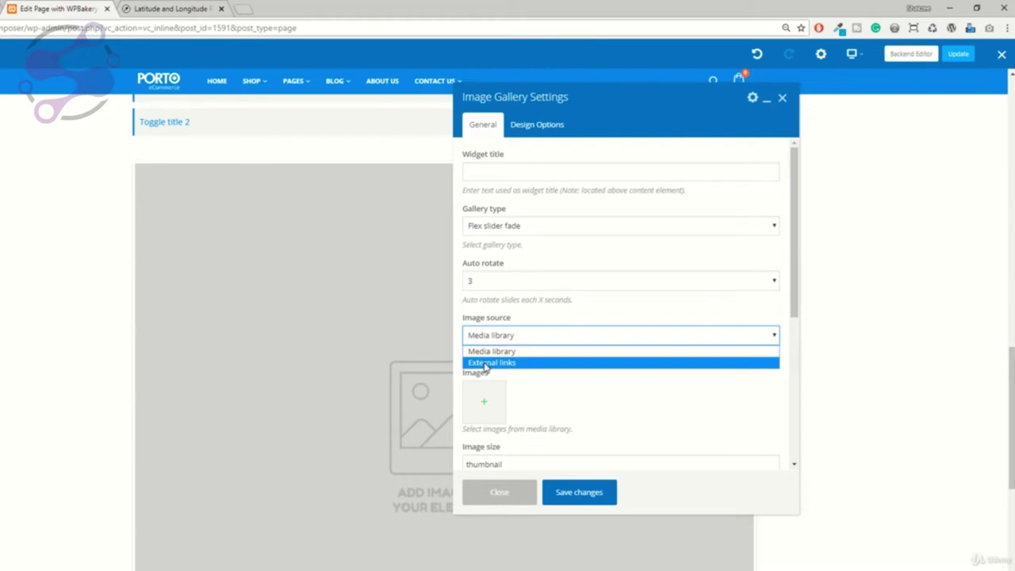
left_click(485, 363)
left_click(517, 337)
left_click(494, 350)
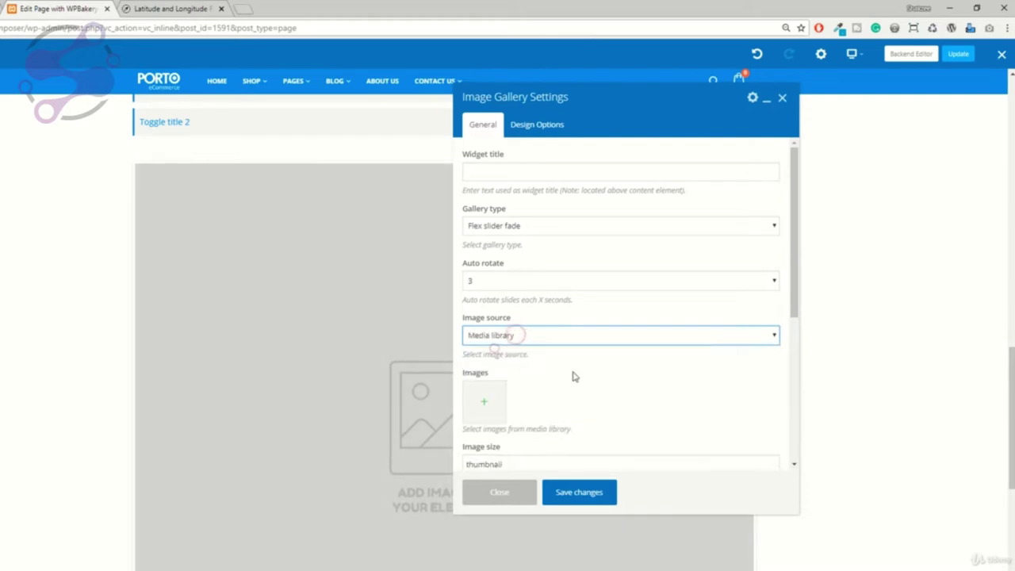
Step: Add three portrait photos and the white, cream and grey sneaker images from the media library to the gallery
scroll(571, 373, "down", 3)
left_click(487, 284)
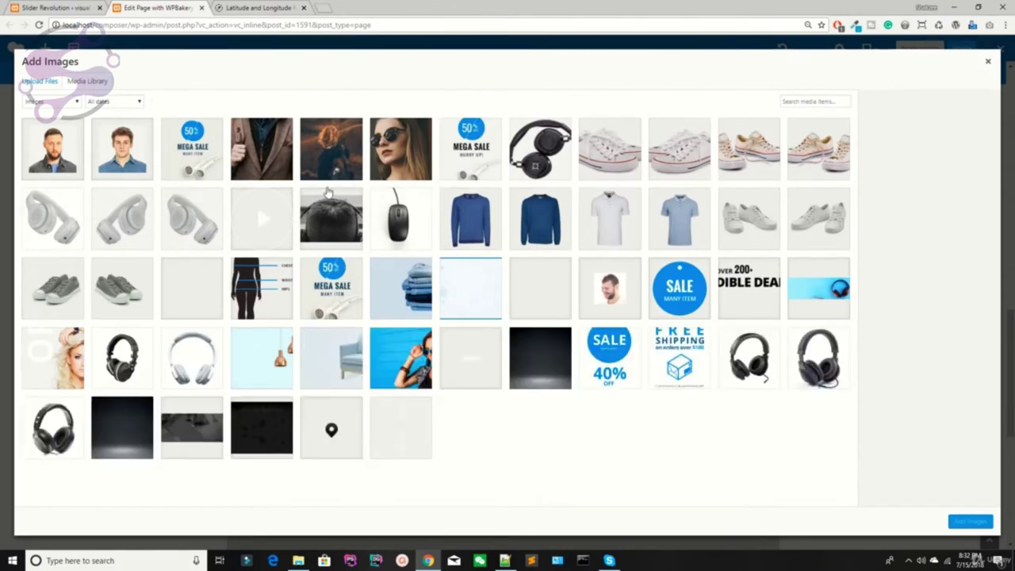
left_click(287, 166)
left_click(331, 159)
left_click(398, 159)
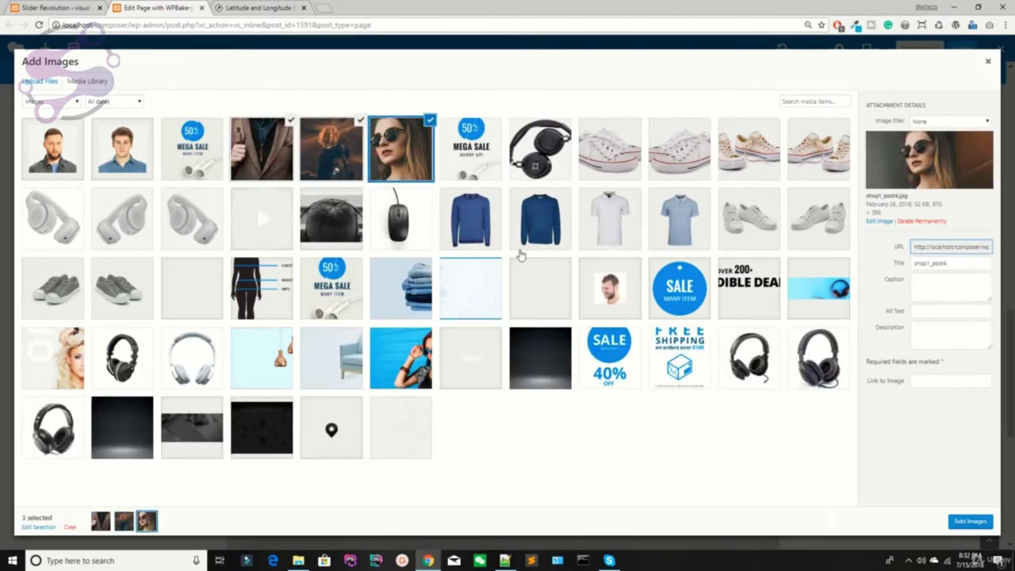
left_click(266, 154)
left_click(616, 153)
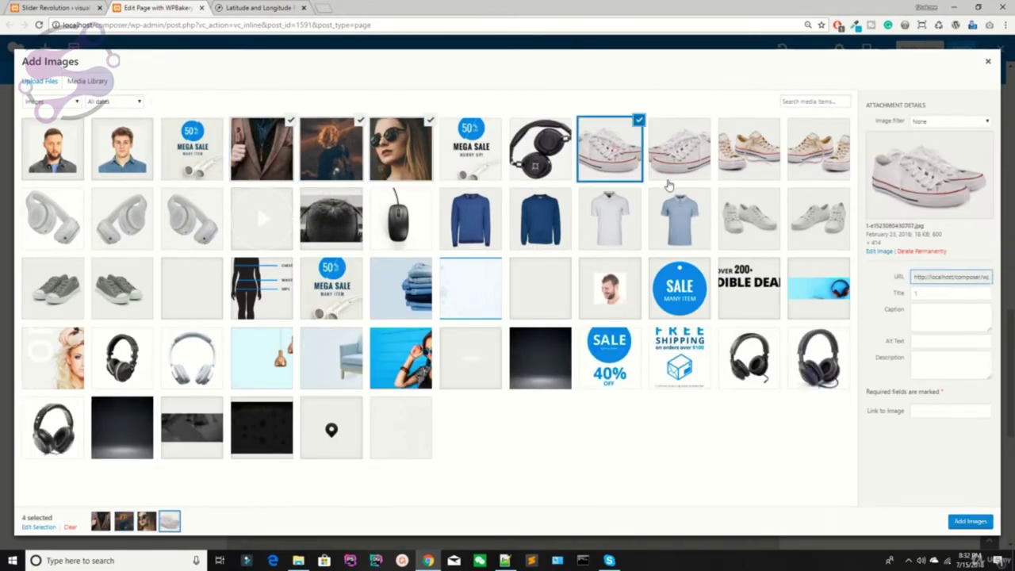
left_click(674, 183)
left_click(745, 159)
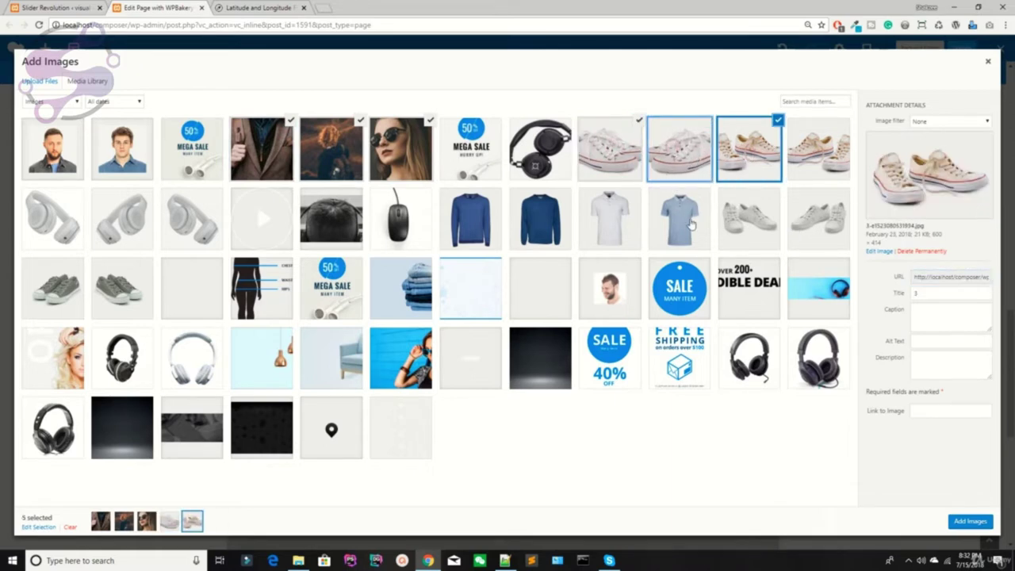
left_click(728, 245)
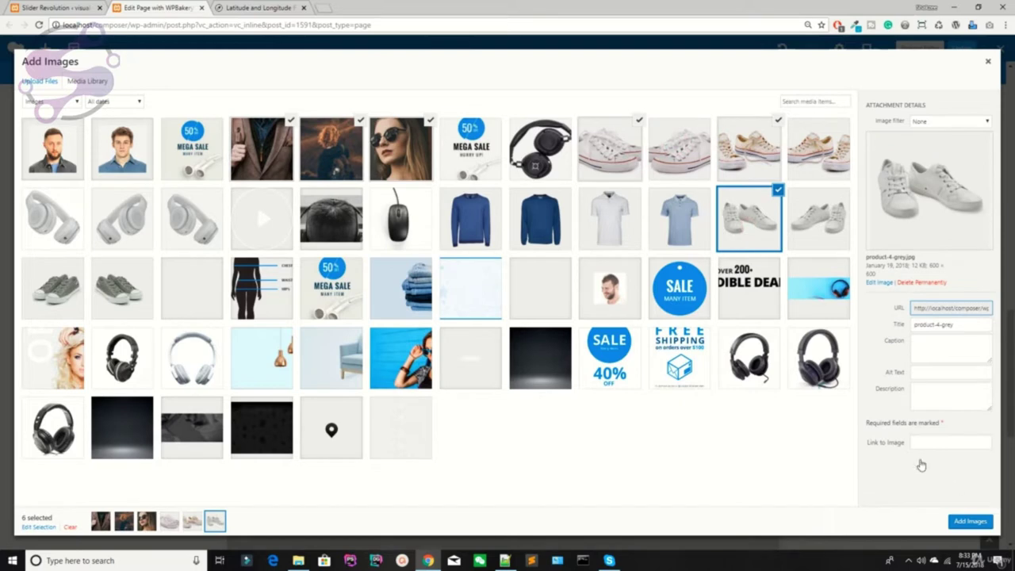
left_click(960, 522)
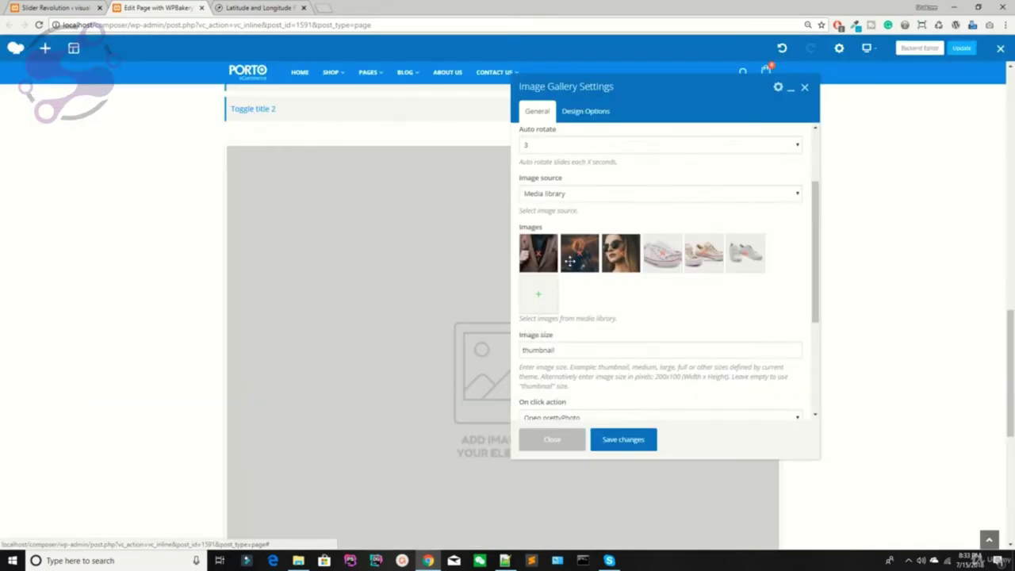
Step: Remove the three portrait photos from the gallery's images, keeping only the three sneaker pictures
left_click(639, 256)
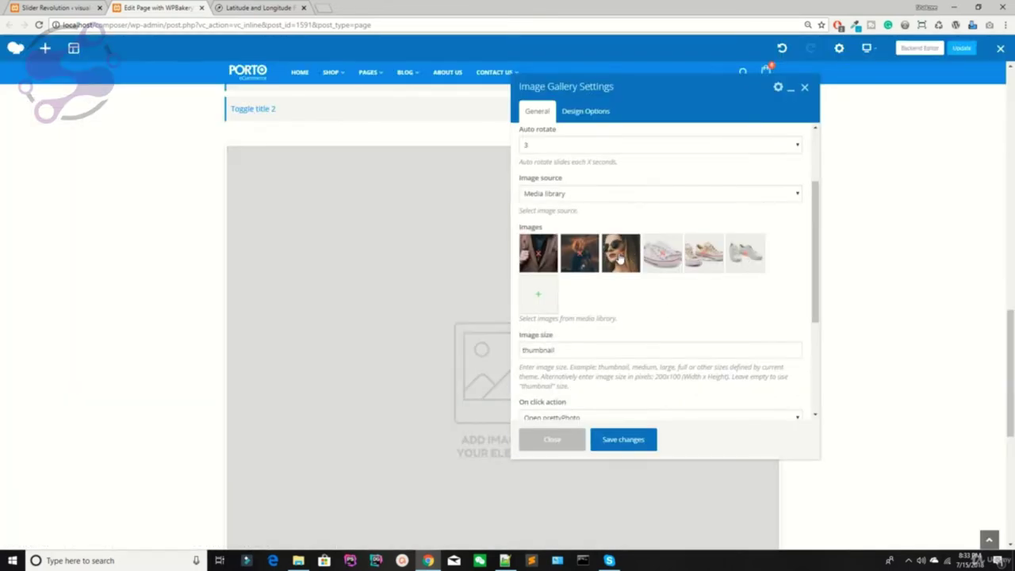
left_click(580, 256)
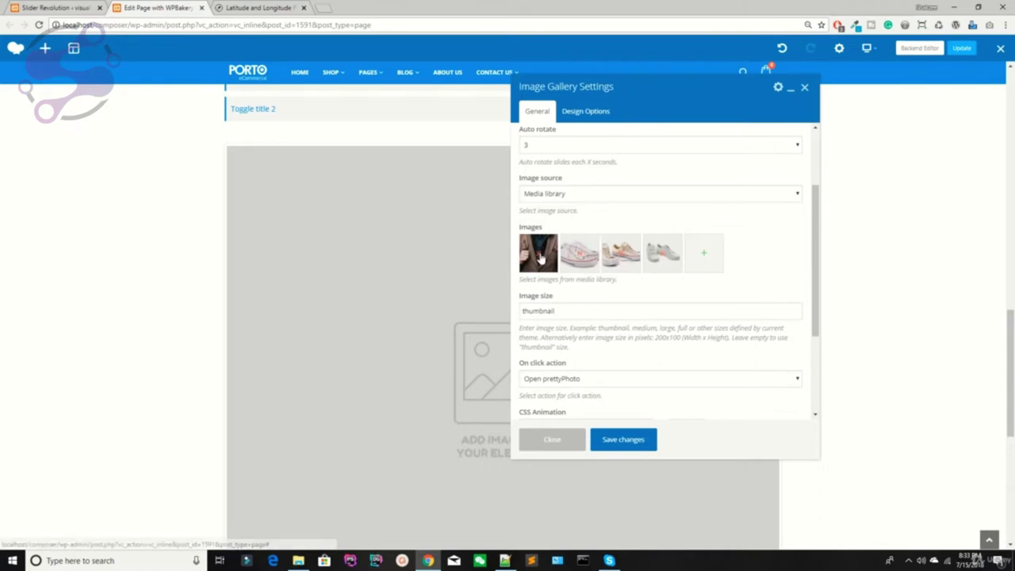
left_click(544, 253)
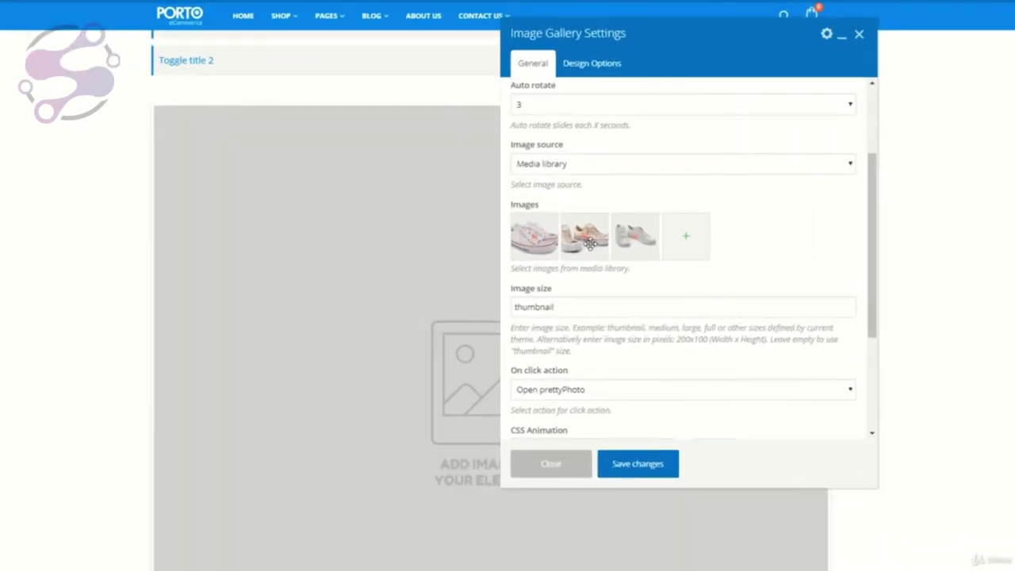
Step: Review the image size options, choose Open prettyPhoto as the on click action, and save the gallery settings
scroll(634, 278, "down", 1)
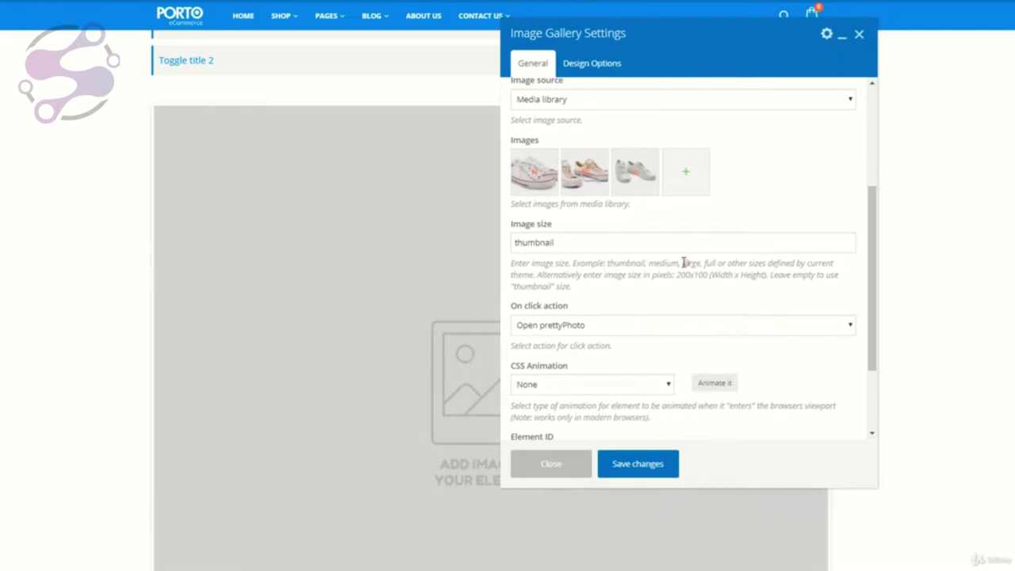
double_click(617, 263)
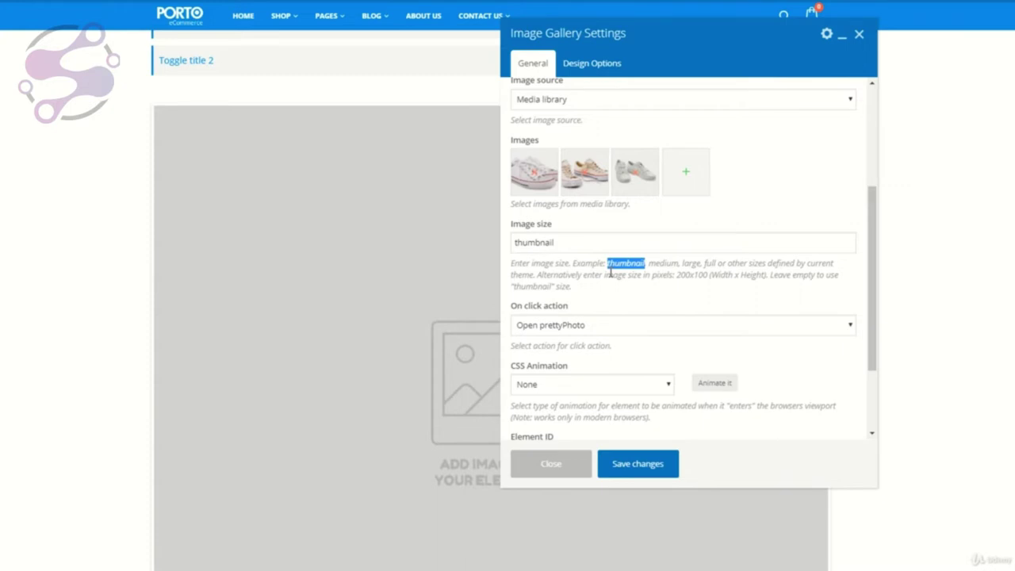
scroll(615, 274, "down", 1)
left_click(571, 262)
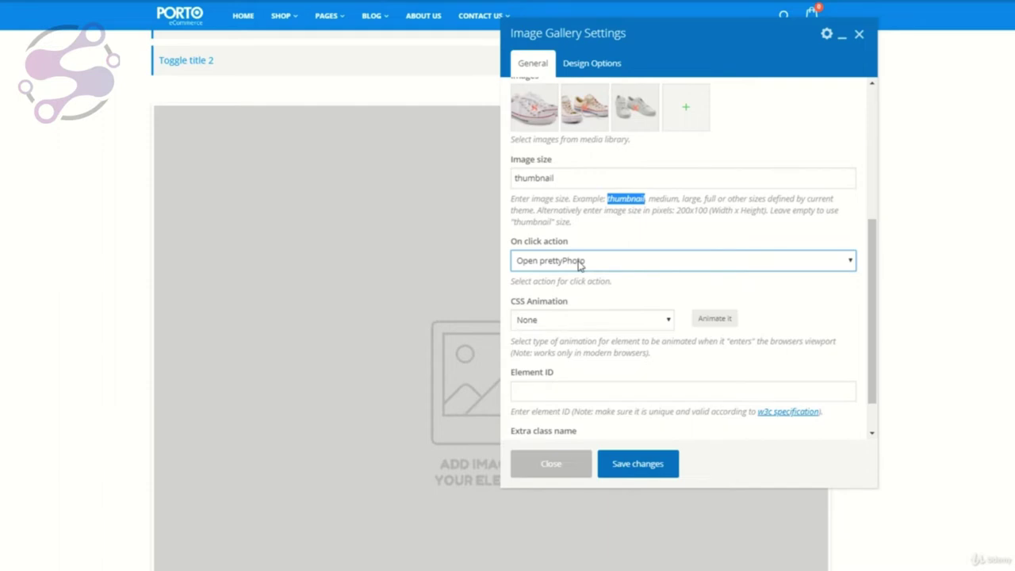
left_click(590, 240)
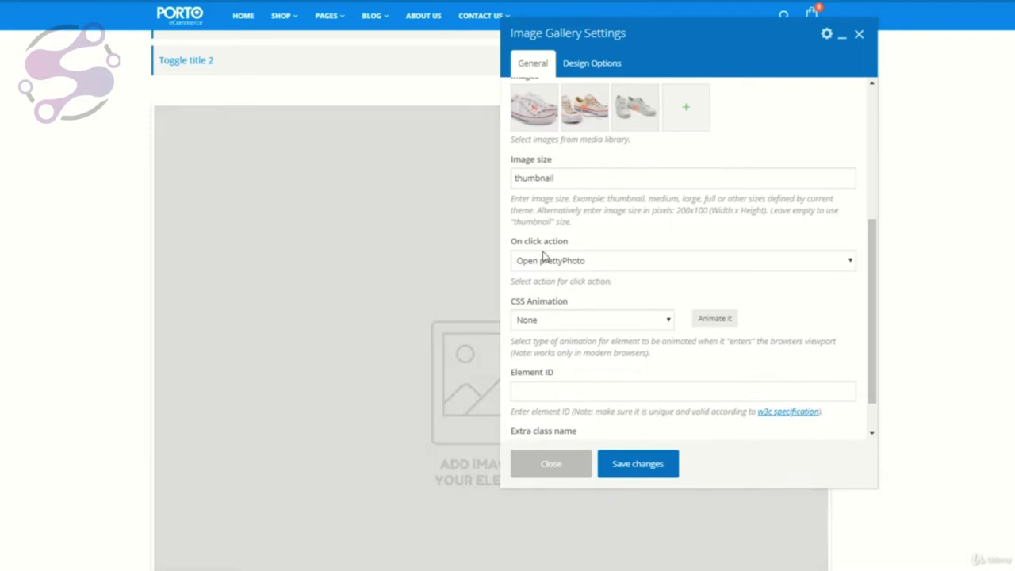
left_click(554, 264)
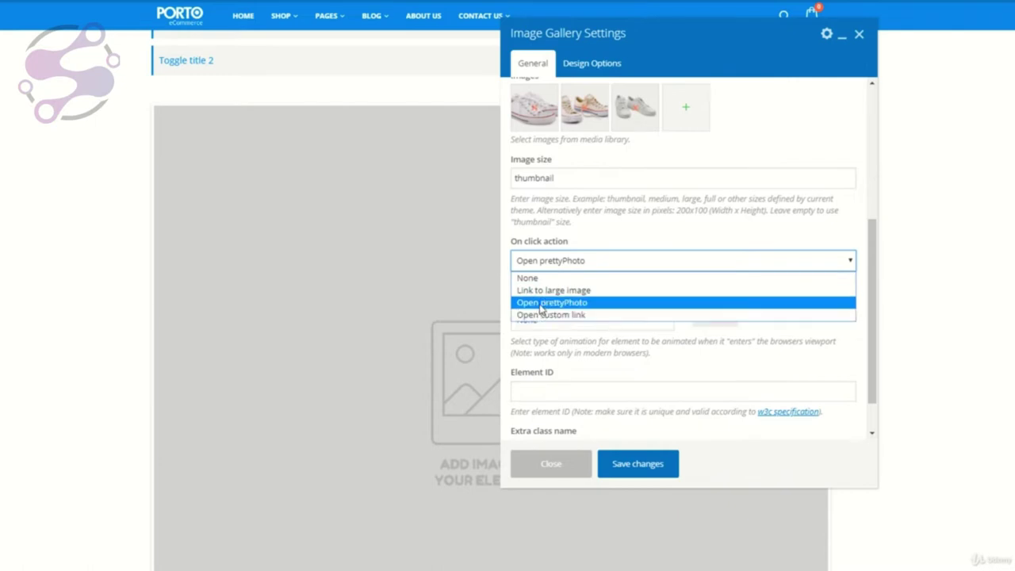
left_click(548, 302)
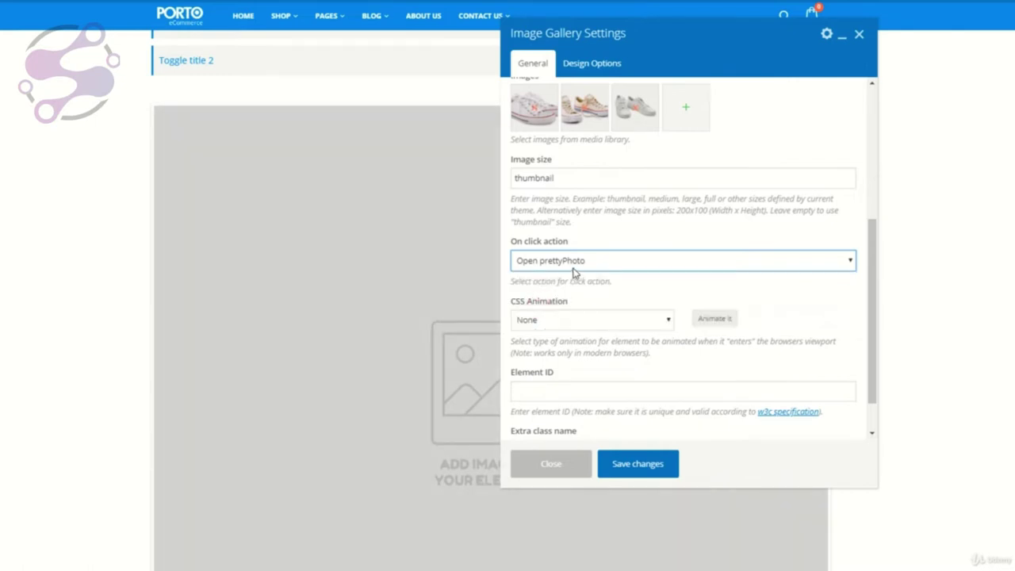
scroll(632, 325, "down", 1)
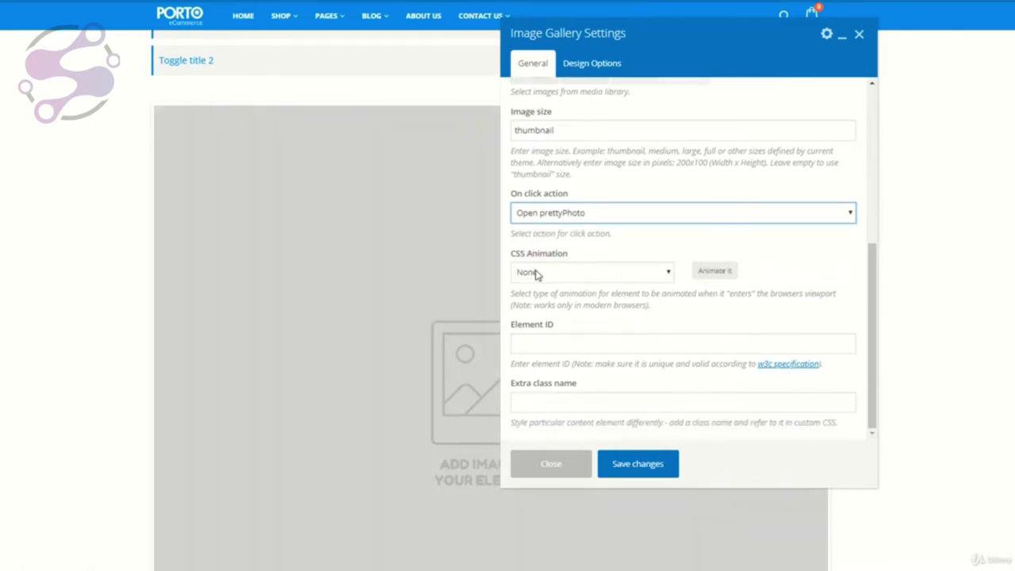
left_click(639, 467)
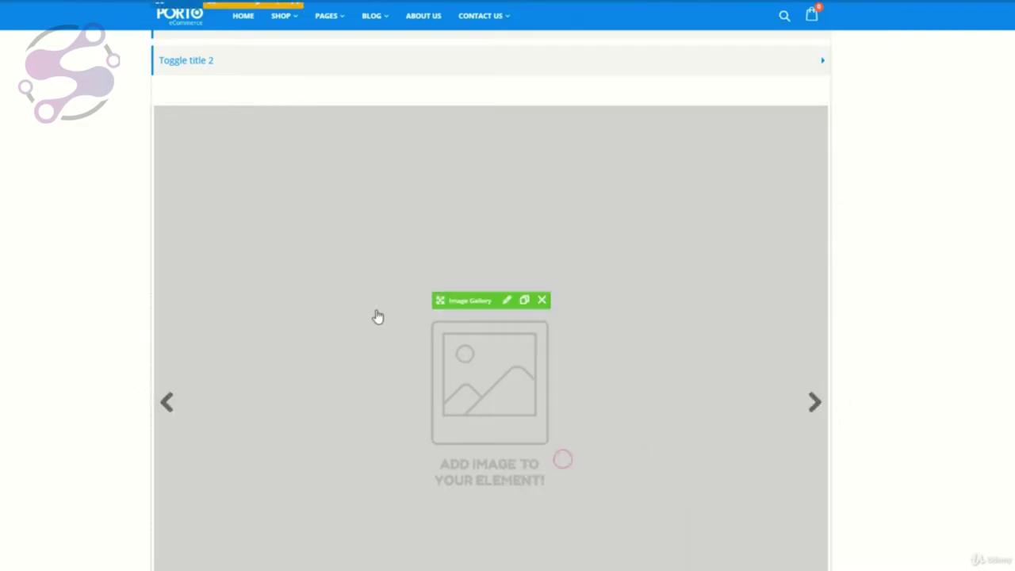
Step: Test the saved image gallery by advancing through its sneaker slides
scroll(394, 322, "down", 5)
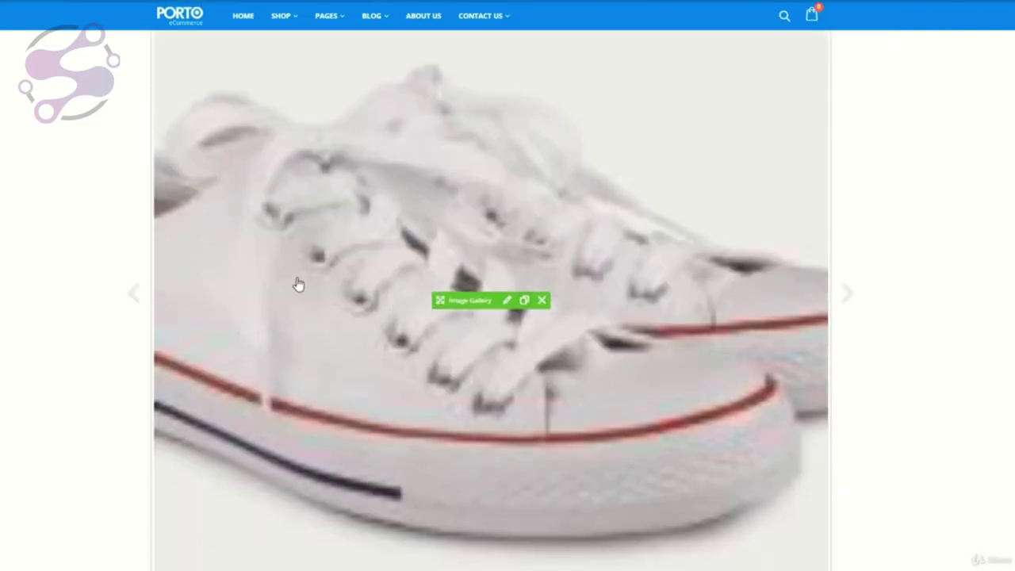
scroll(297, 283, "down", 1)
left_click(815, 167)
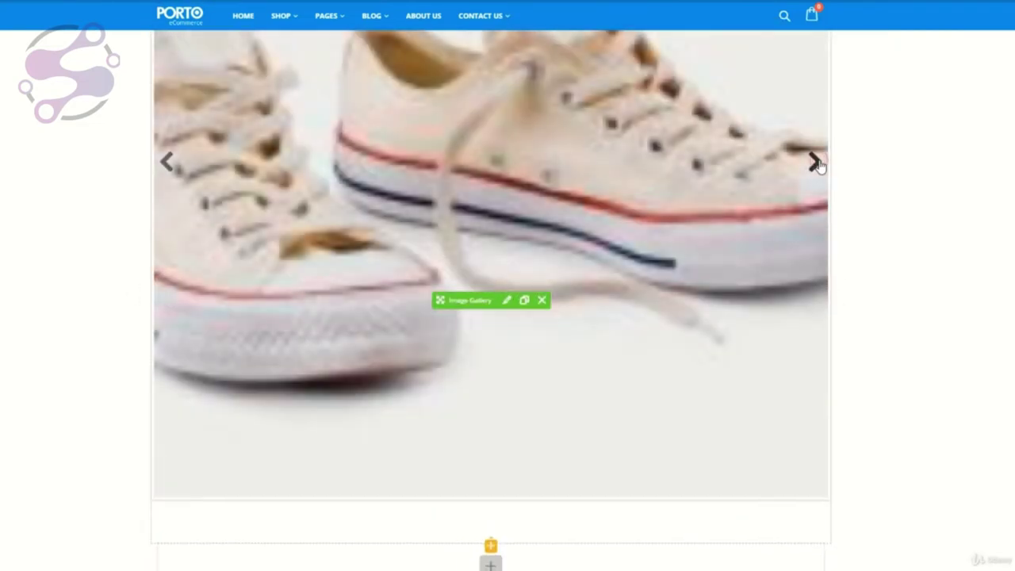
left_click(817, 163)
left_click(817, 164)
left_click(816, 163)
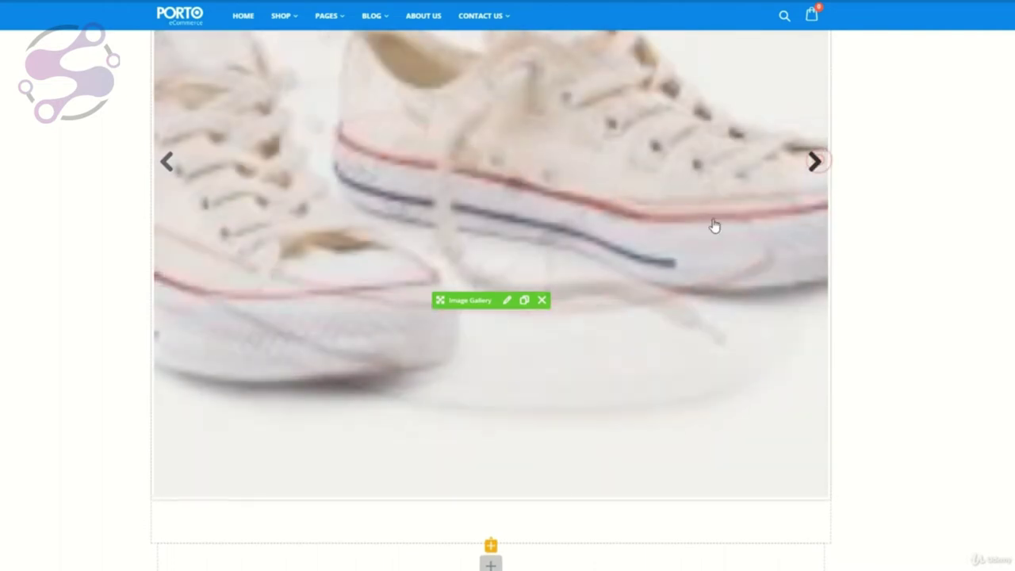
Step: Advance the image gallery to the grey sneaker slide and switch the page to the backend editor
scroll(501, 260, "up", 3)
scroll(501, 260, "down", 3)
left_click(817, 163)
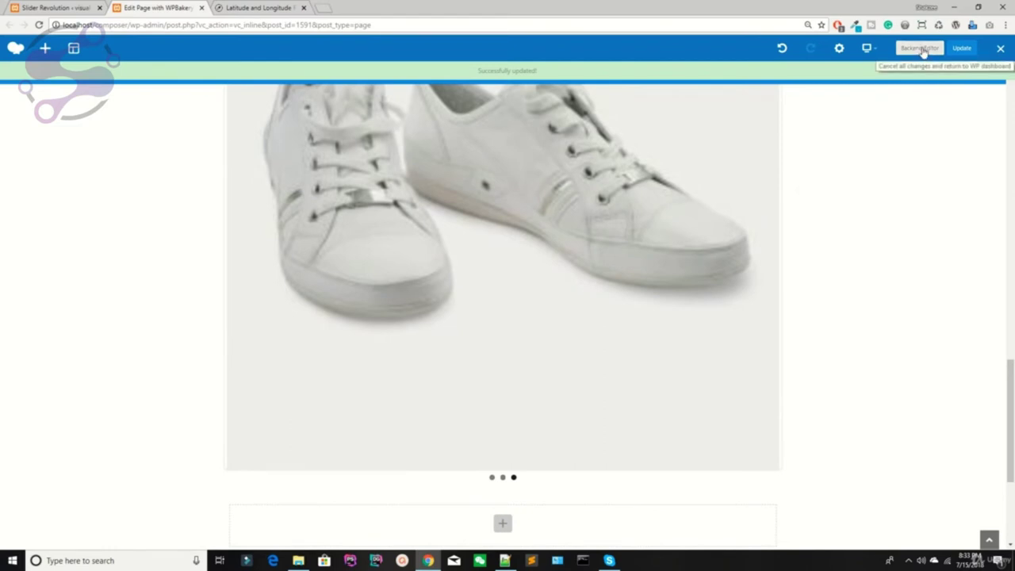
left_click(921, 48)
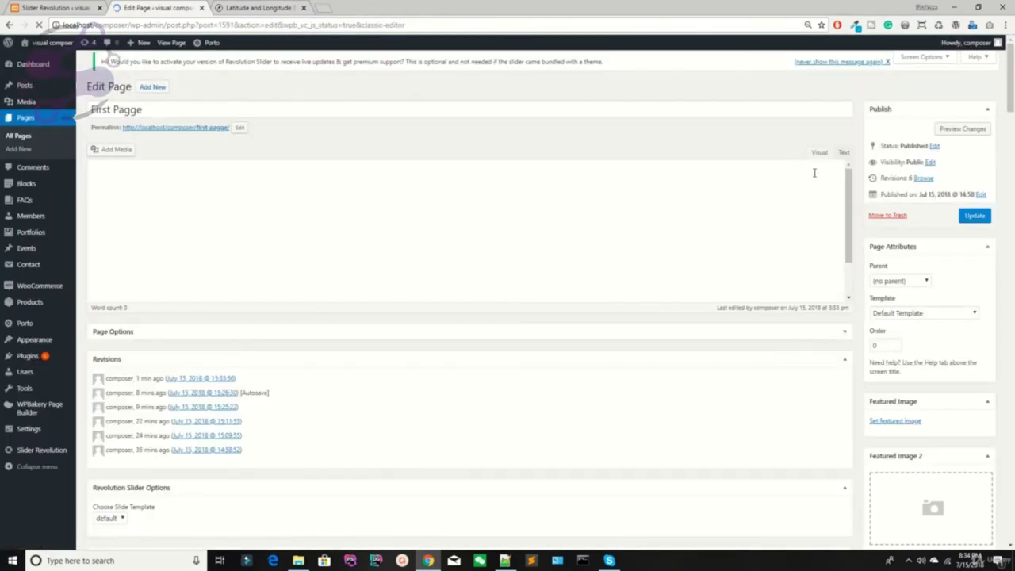
Step: Preview the page and open a sneaker image from the gallery slider in its lightbox
left_click(959, 130)
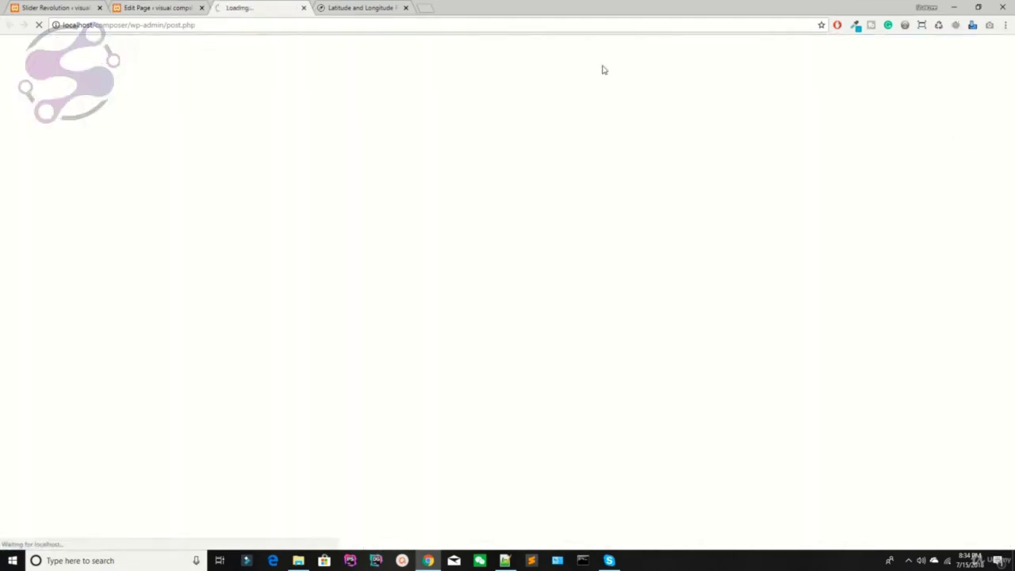
scroll(317, 195, "down", 15)
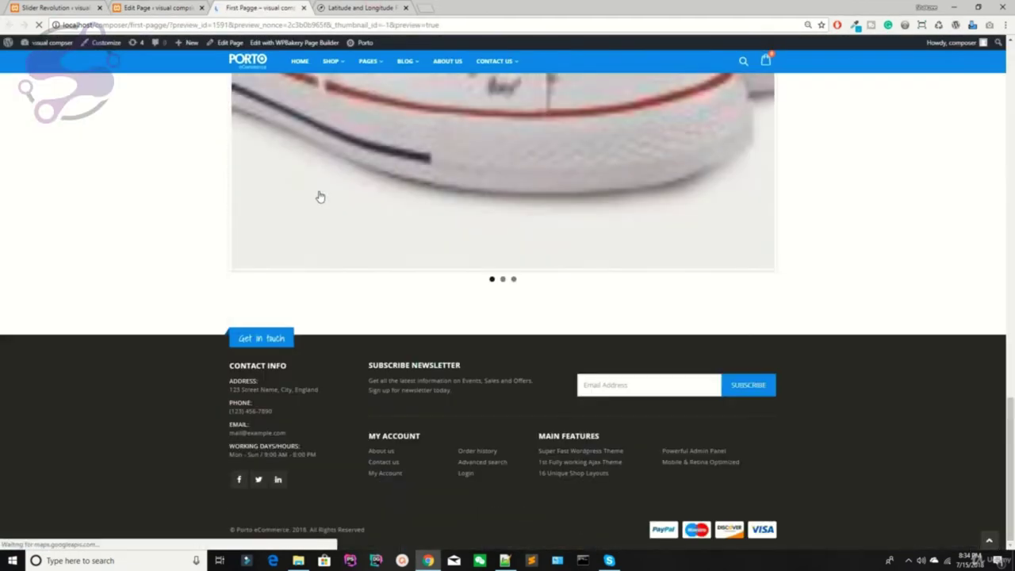
scroll(317, 196, "up", 2)
left_click(506, 442)
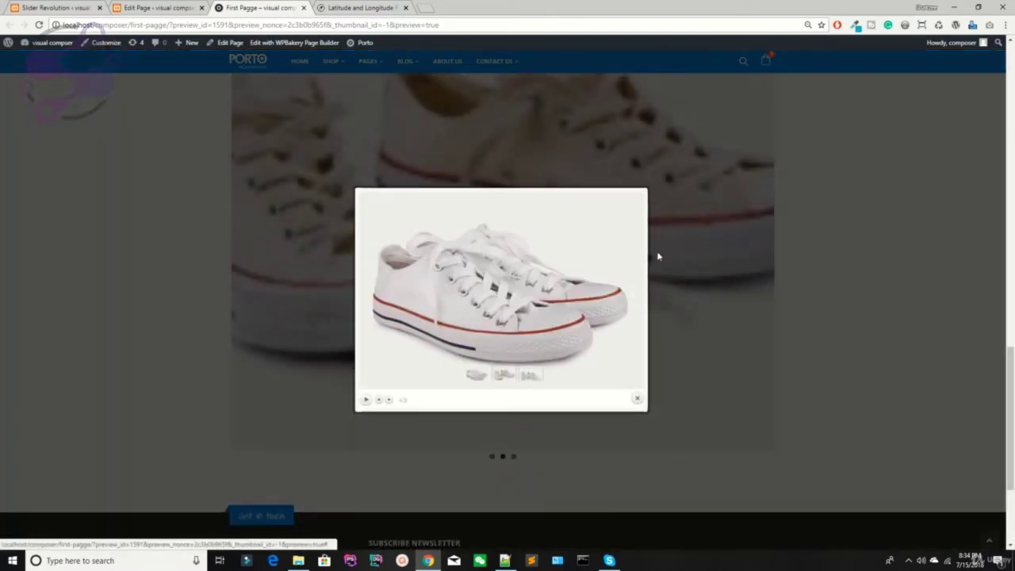
Step: Keep the image gallery's type as Flex slider fade, set its on click action to Link to large image, and save the settings
left_click(152, 7)
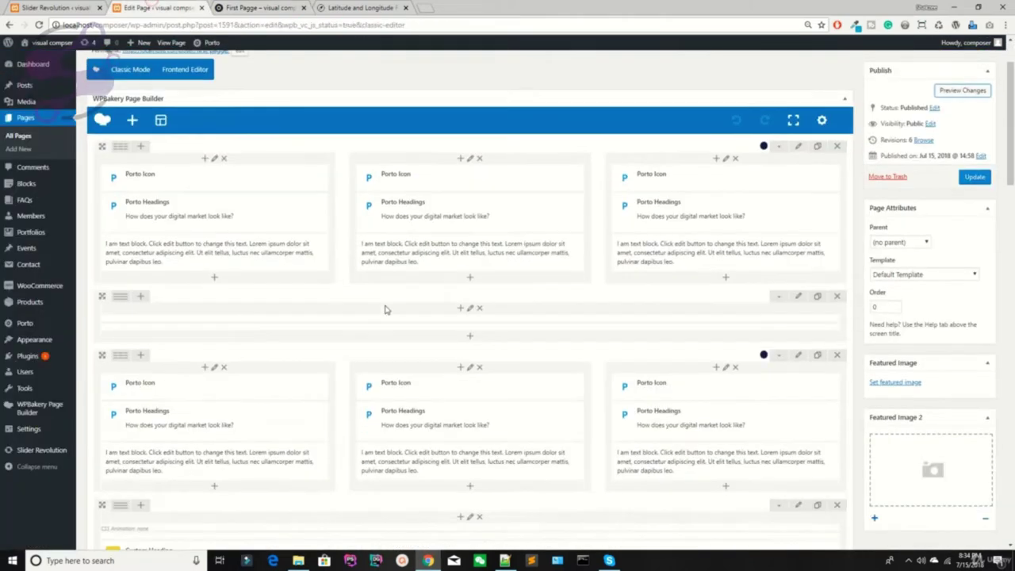
scroll(385, 306, "down", 5)
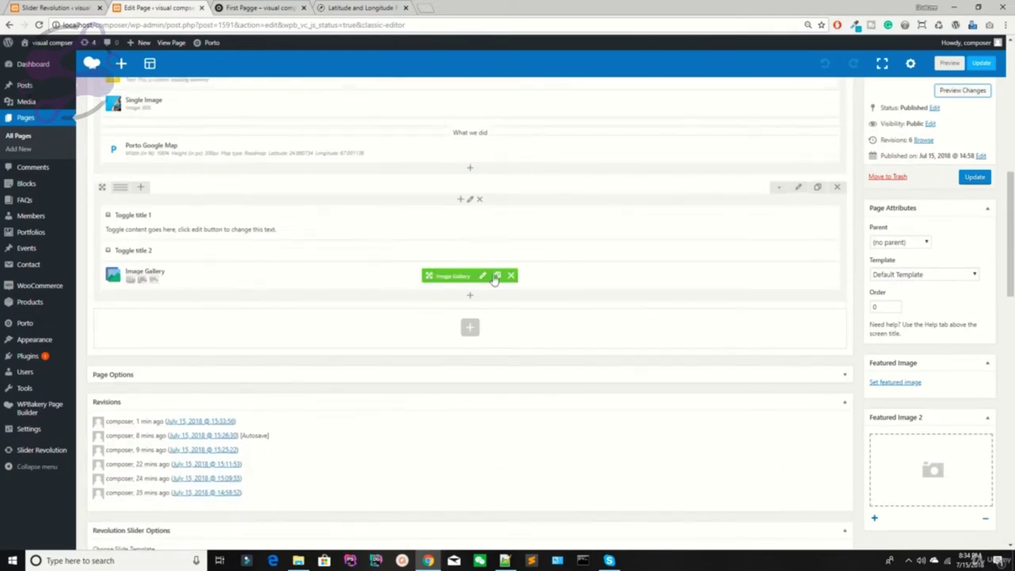
left_click(483, 276)
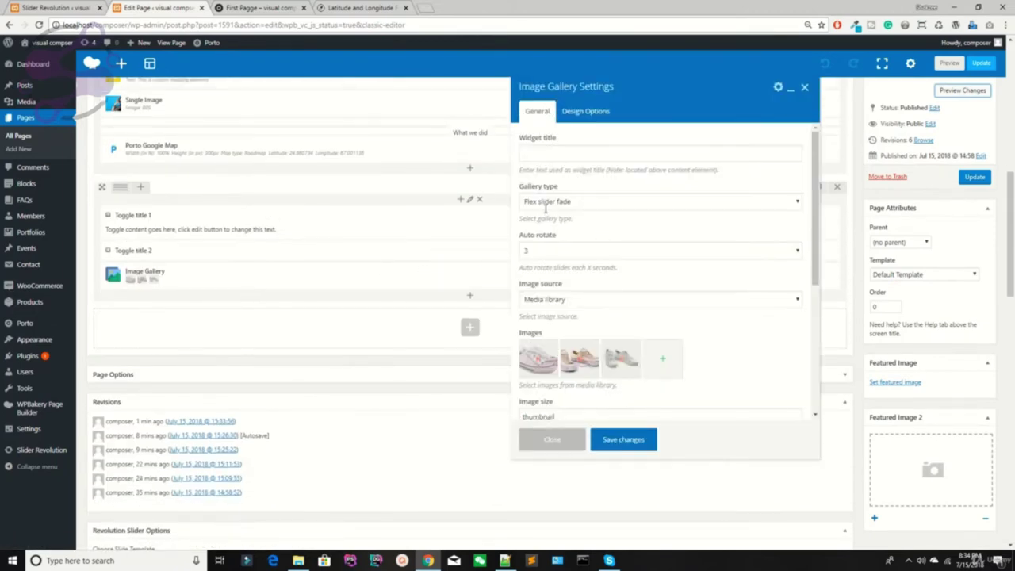
left_click(542, 301)
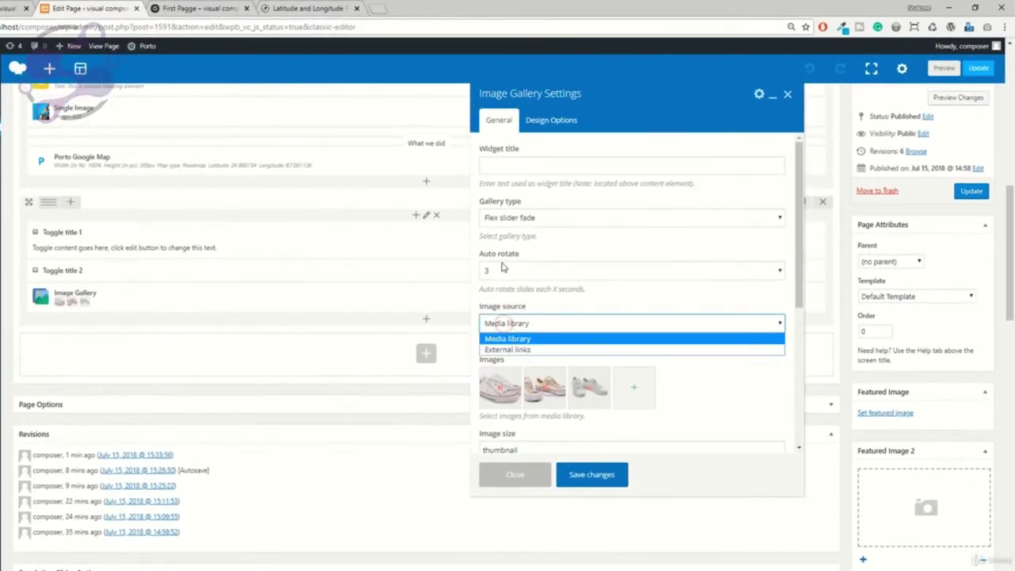
left_click(509, 218)
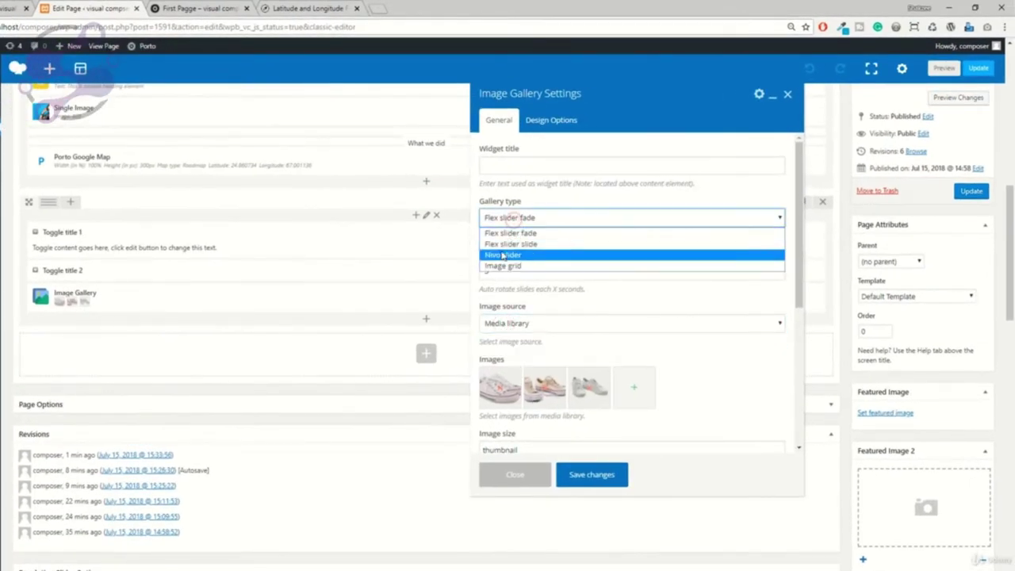
left_click(508, 231)
scroll(553, 320, "down", 2)
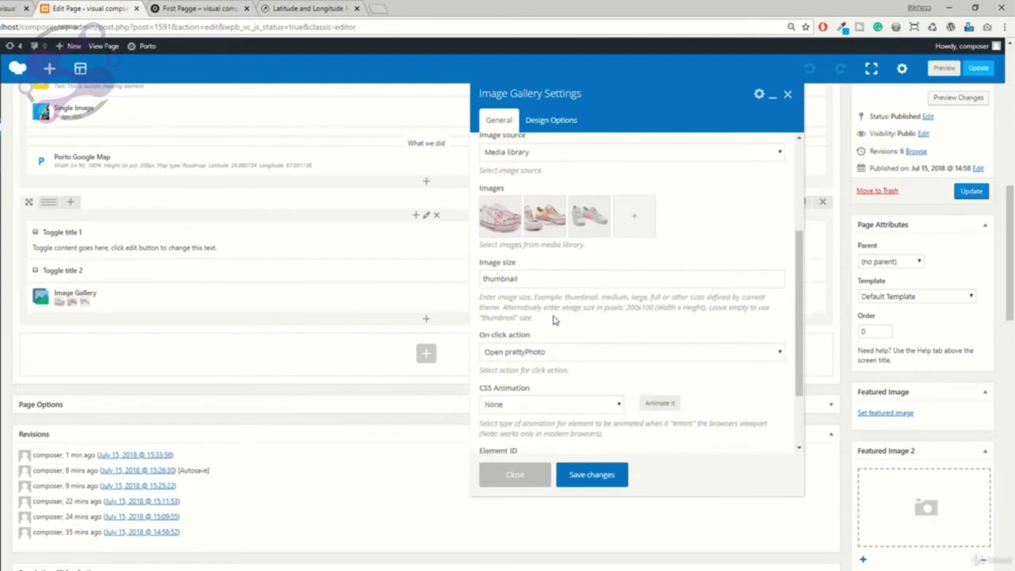
left_click(532, 353)
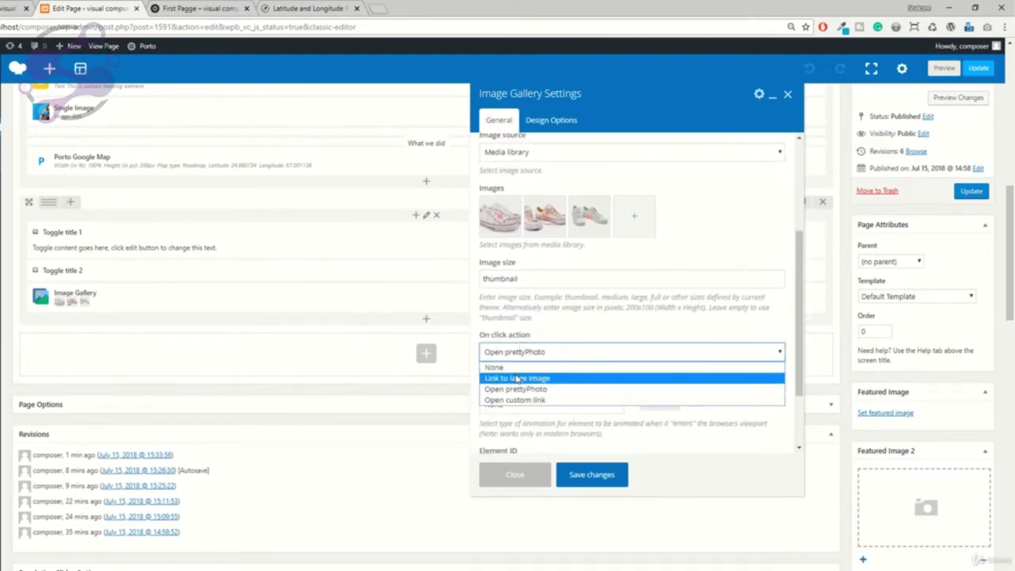
left_click(517, 379)
left_click(587, 475)
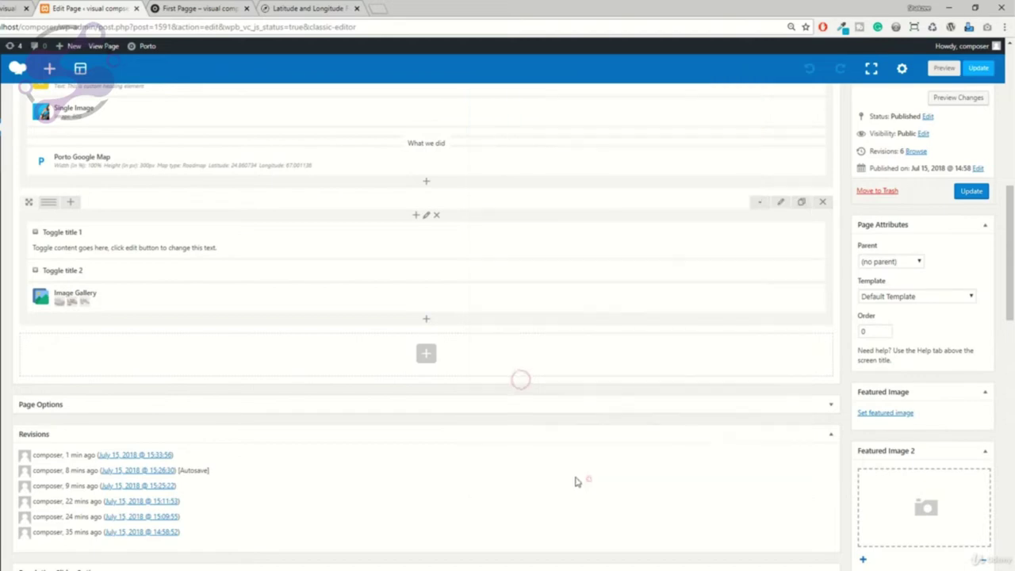
Step: Check the image click behaviour in the open page preview by opening a gallery image and closing its lightbox
left_click(198, 8)
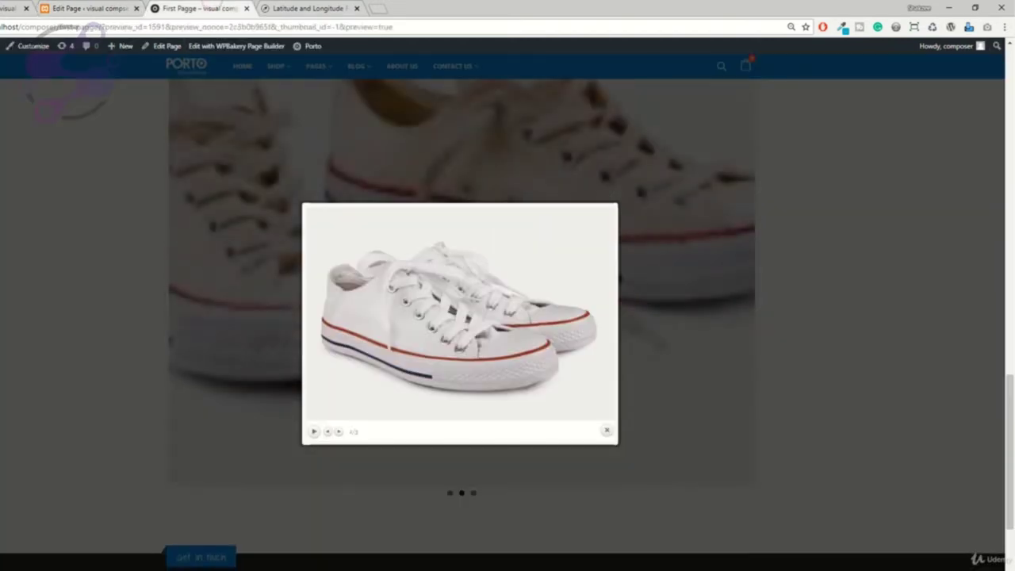
scroll(376, 336, "up", 4)
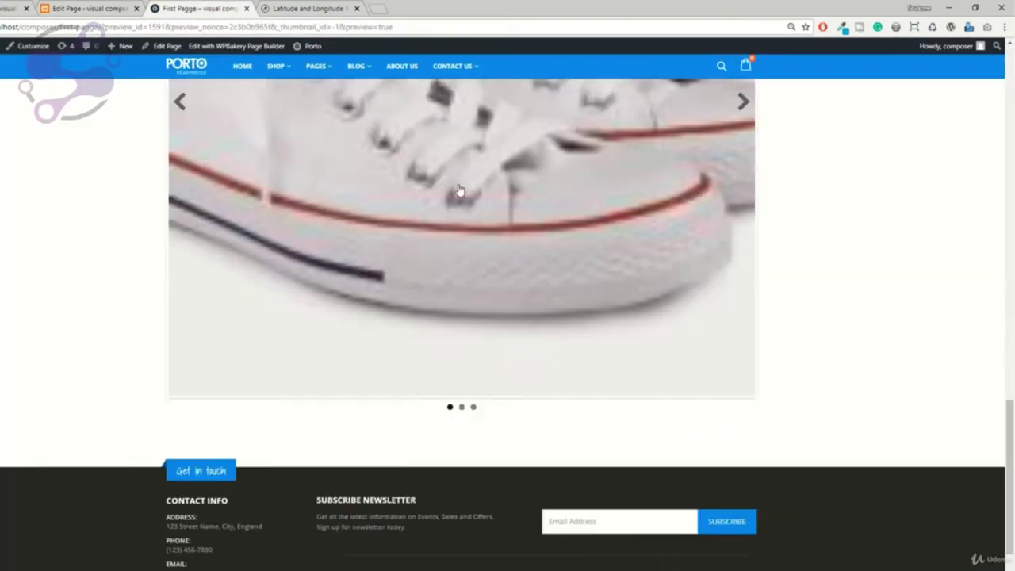
left_click(452, 292)
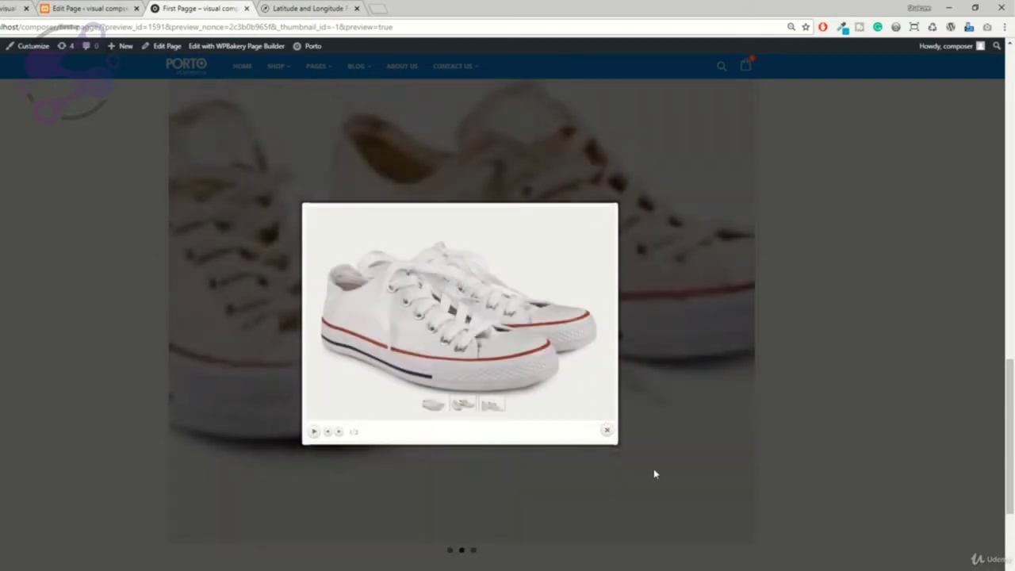
left_click(606, 430)
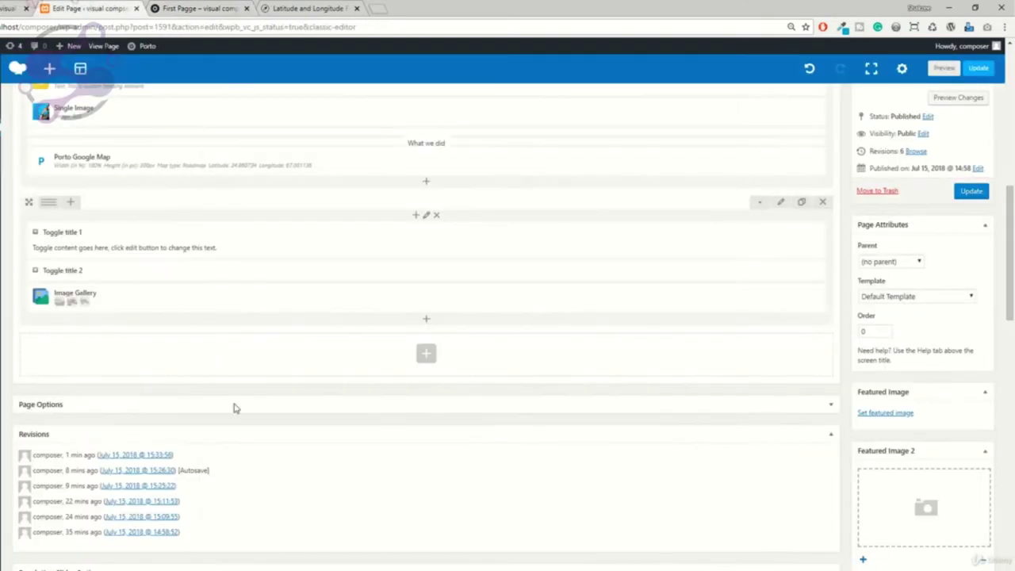
Step: Return to the page editor and add an Image Carousel element below the image gallery
left_click(79, 7)
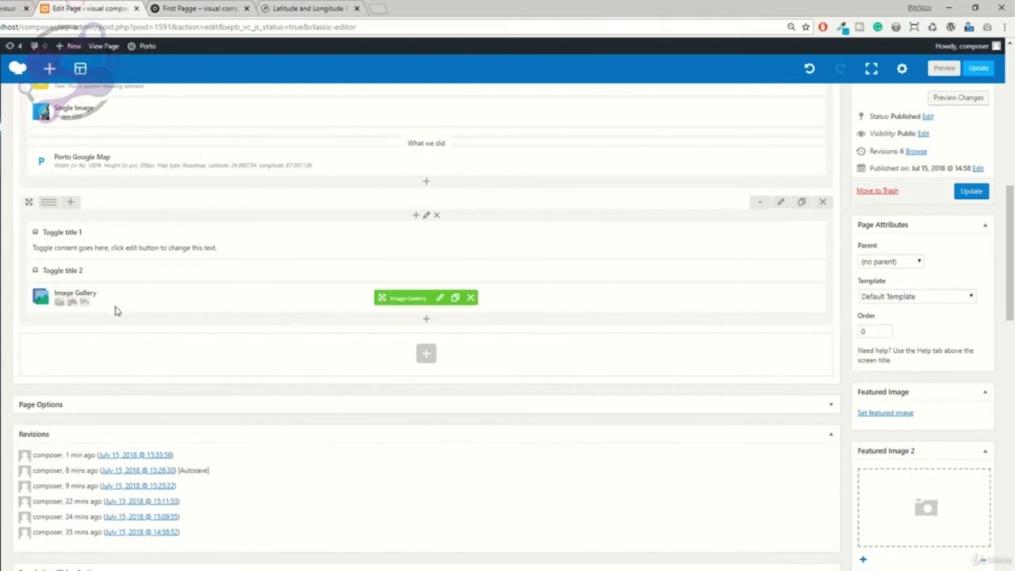
left_click(426, 322)
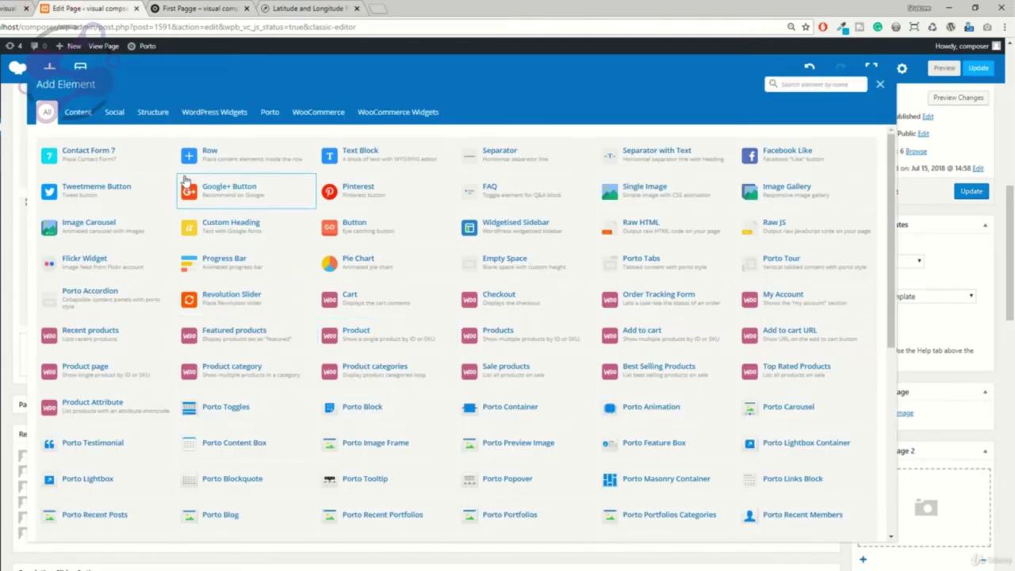
left_click(76, 114)
left_click(393, 193)
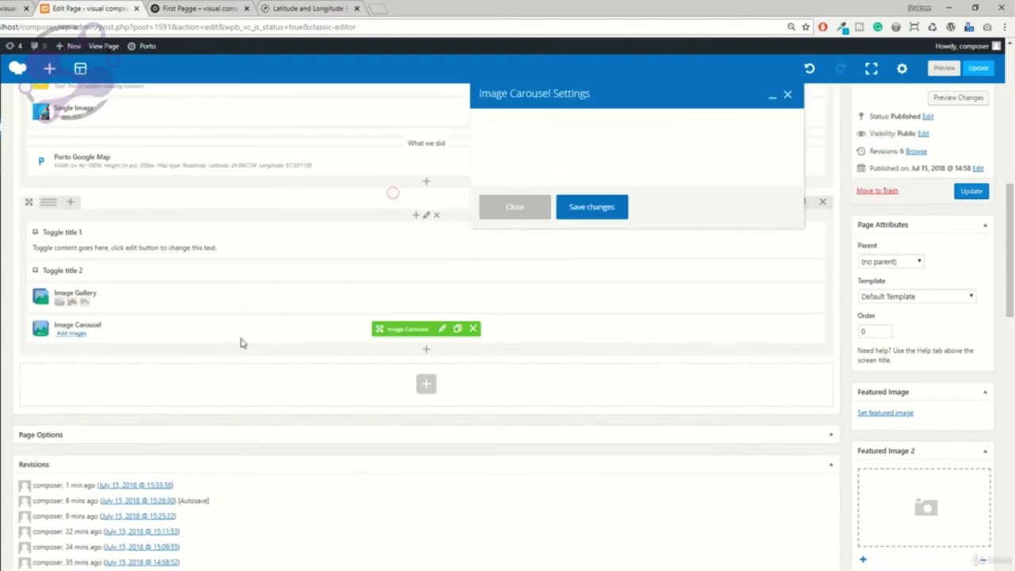
Step: Add the white headphones, grey sneakers and black mouse images from the media library to the carousel
scroll(564, 283, "down", 8)
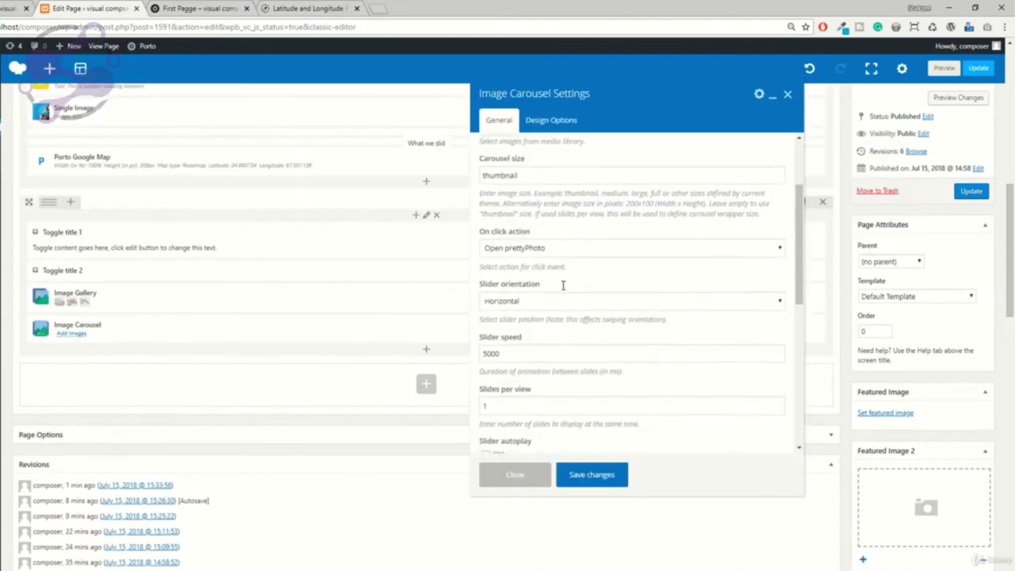
scroll(571, 309, "up", 8)
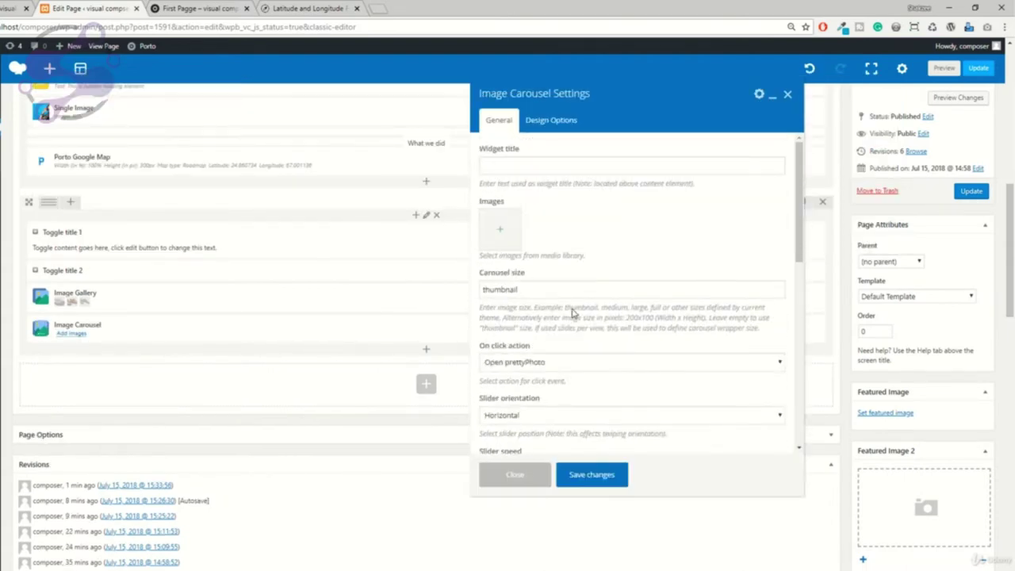
scroll(572, 313, "up", 3)
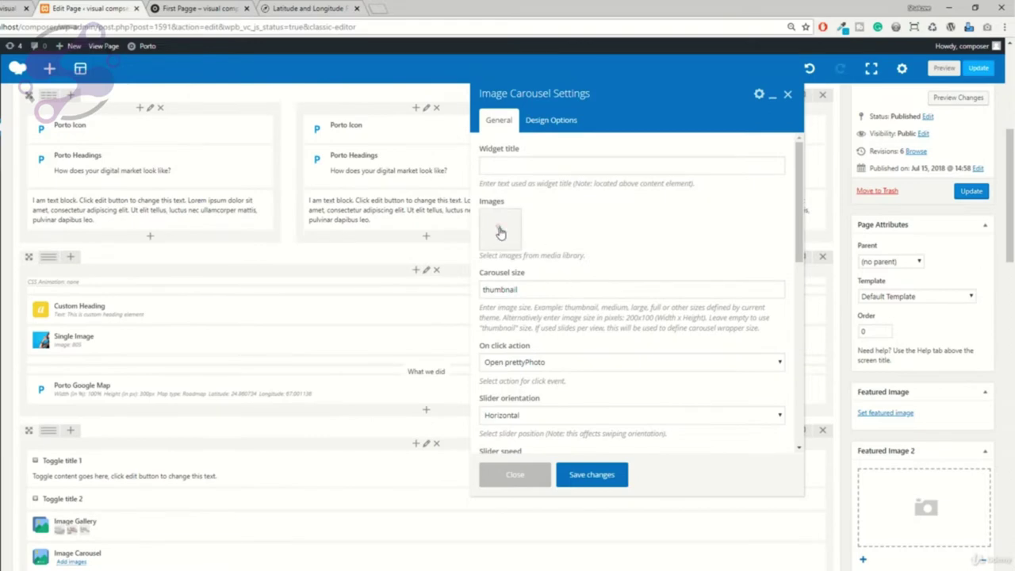
left_click(501, 232)
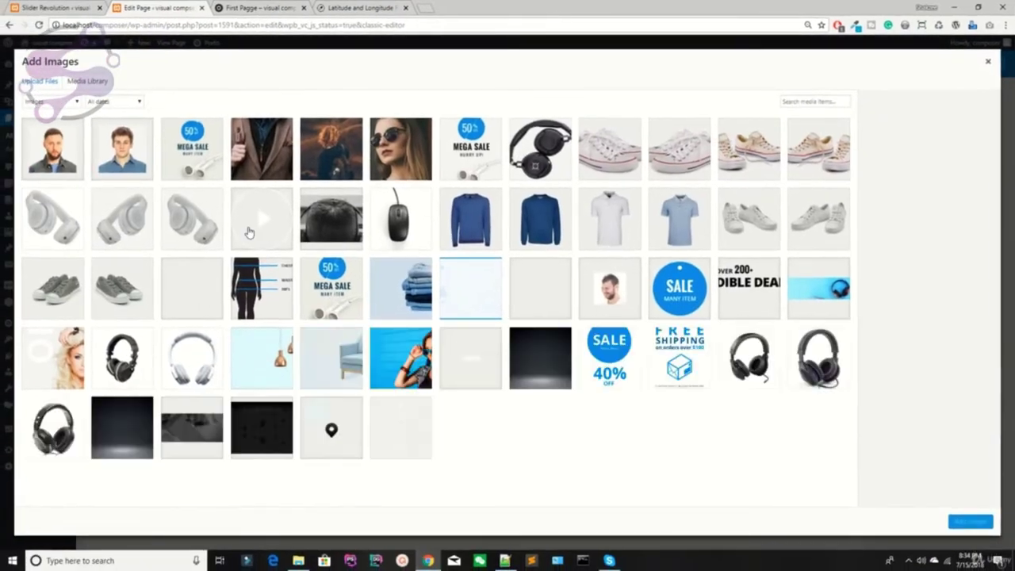
left_click(185, 214)
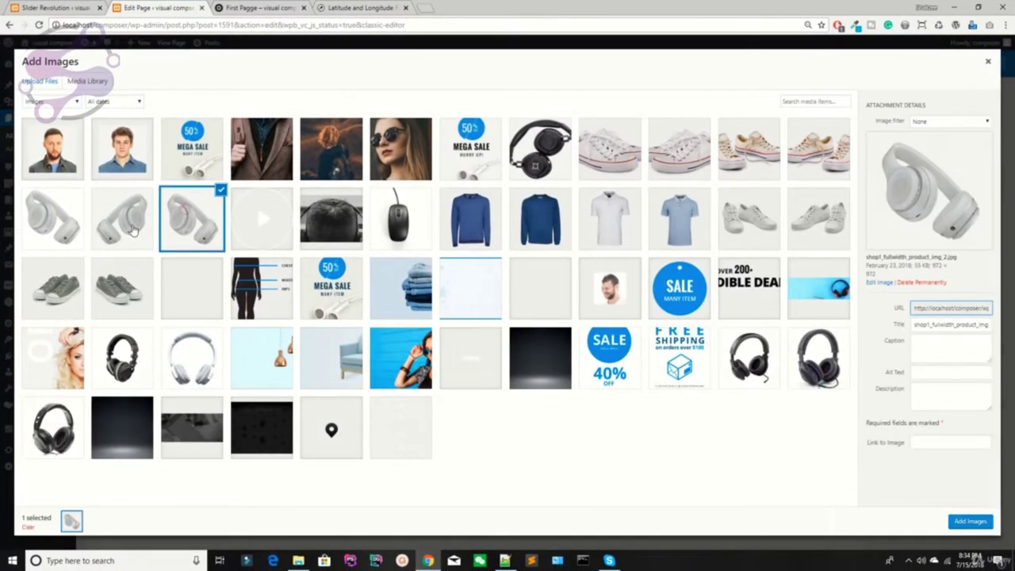
left_click(123, 288)
left_click(400, 219)
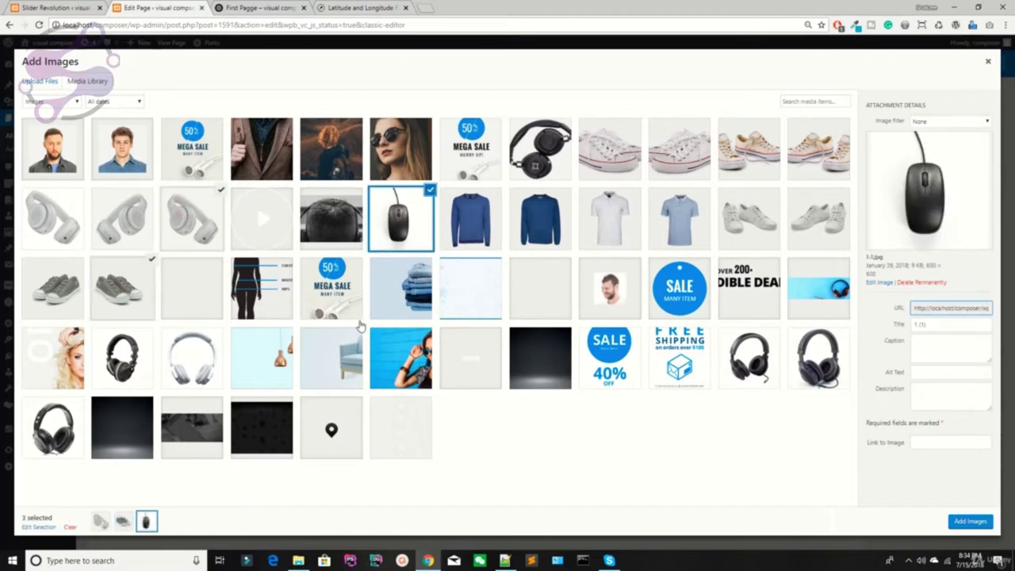
left_click(961, 519)
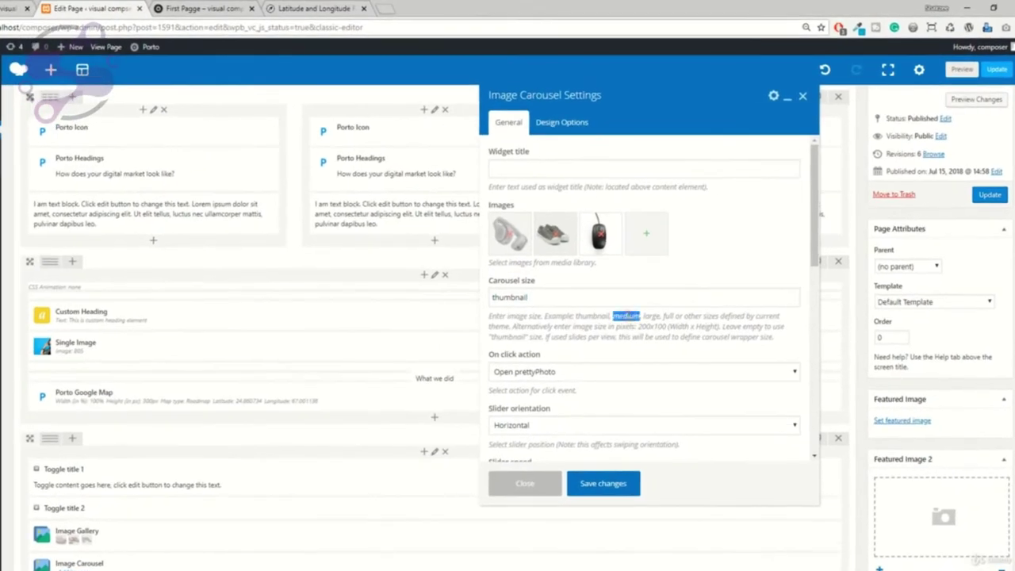
double_click(526, 299)
type("67.001136")
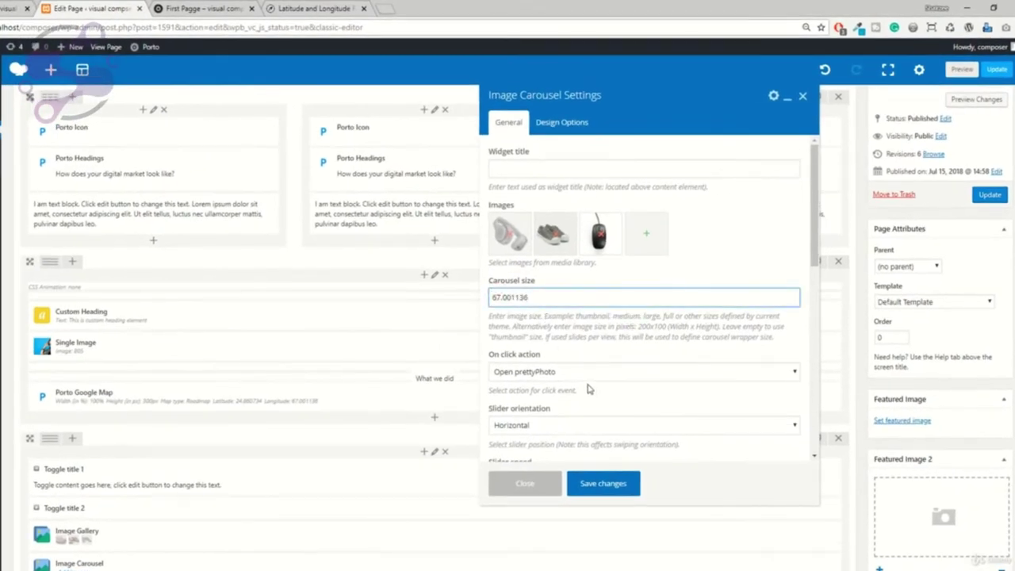
key("ctrl+z")
Step: Set the carousel size to medium
double_click(627, 315)
key("ctrl+c")
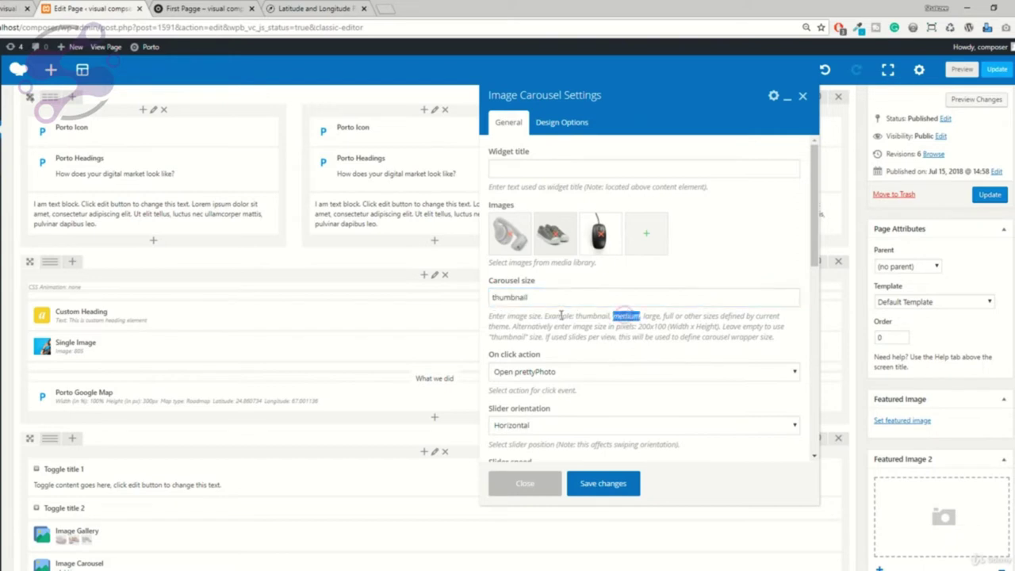
double_click(509, 297)
key("ctrl+v")
Step: Review the on click action and slider orientation choices, keep Open prettyPhoto, and save the carousel settings
scroll(544, 353, "down", 1)
left_click(529, 314)
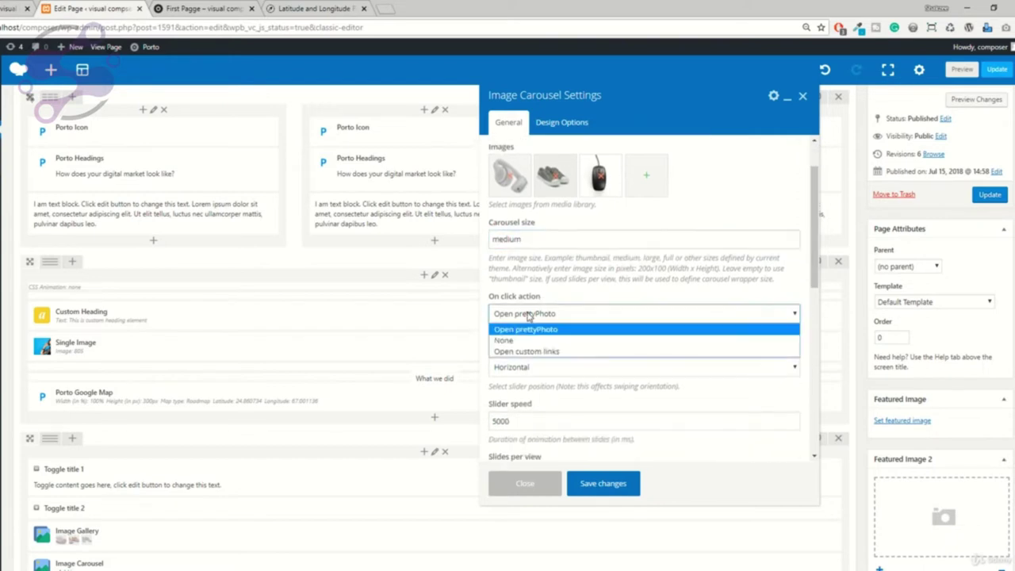
left_click(535, 300)
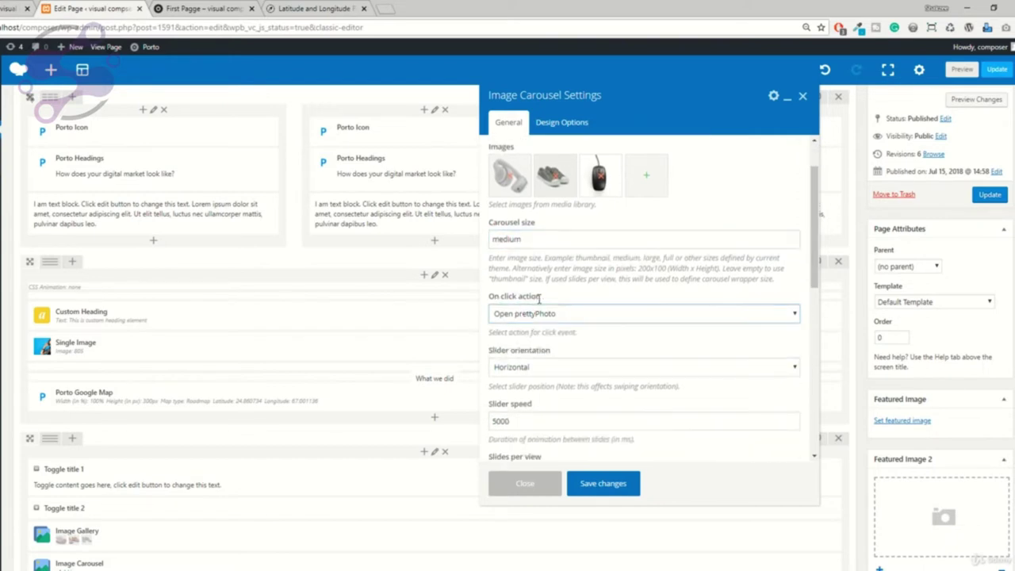
left_click(529, 368)
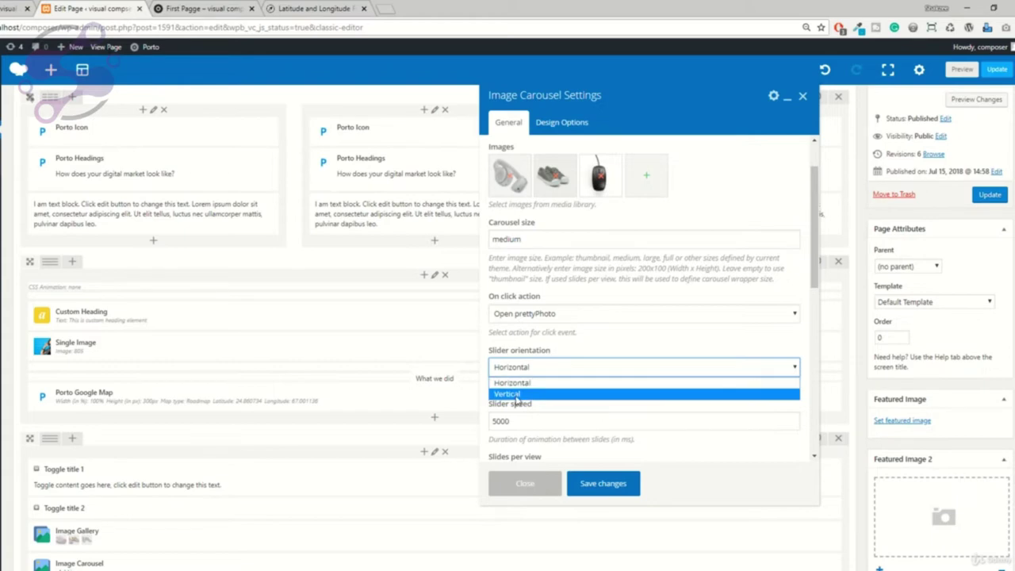
left_click(605, 494)
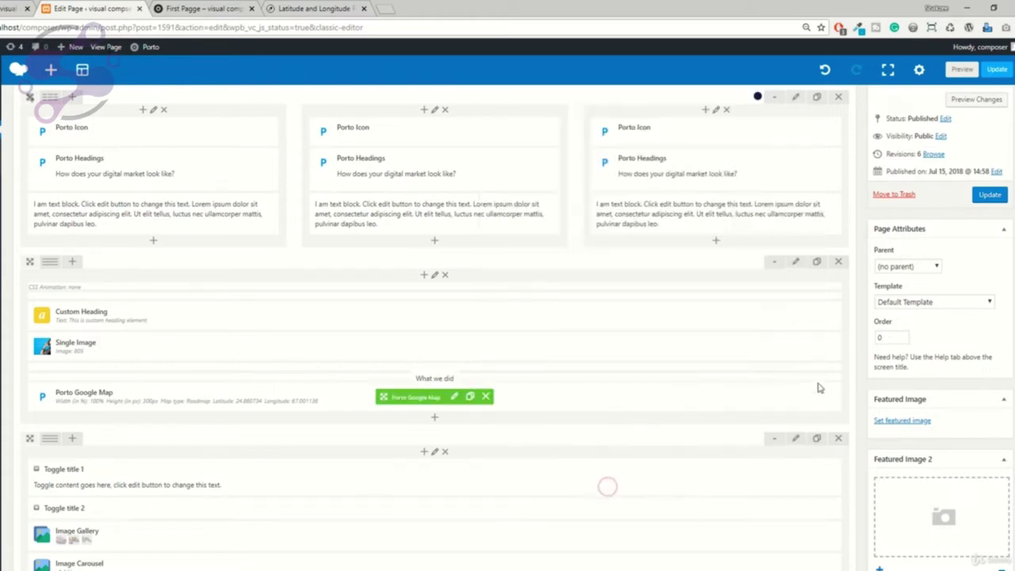
Step: Preview the page changes, inspect the image carousel at the end of the page, and return to the page editor
left_click(982, 101)
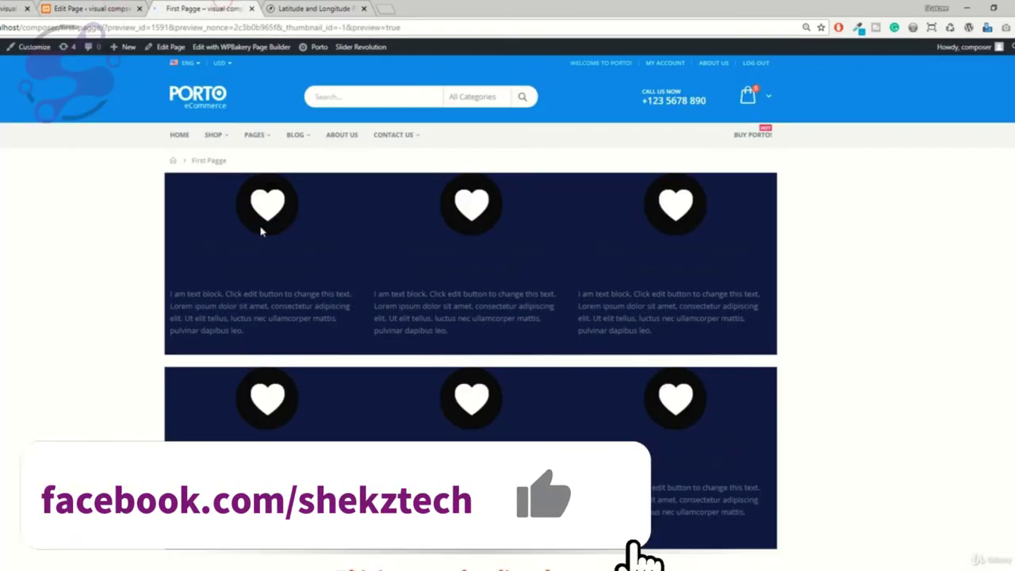
scroll(123, 255, "down", 4)
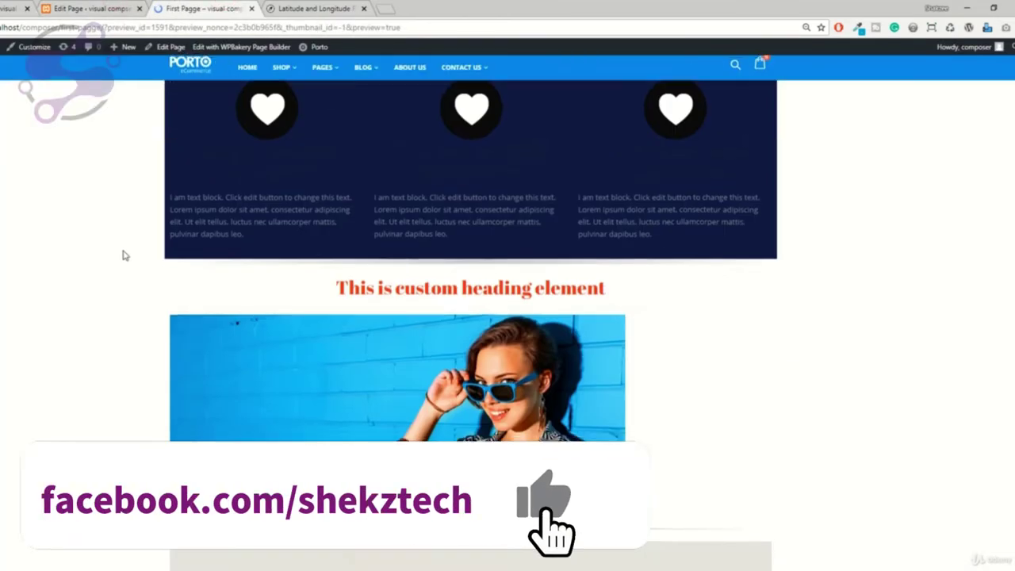
scroll(123, 256, "down", 15)
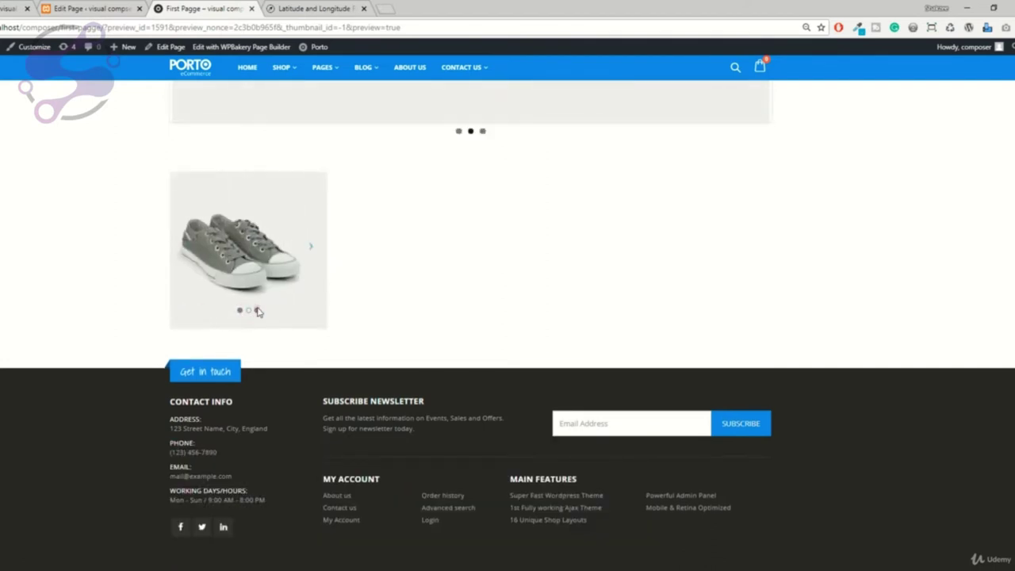
key("ctrl+Page_Up")
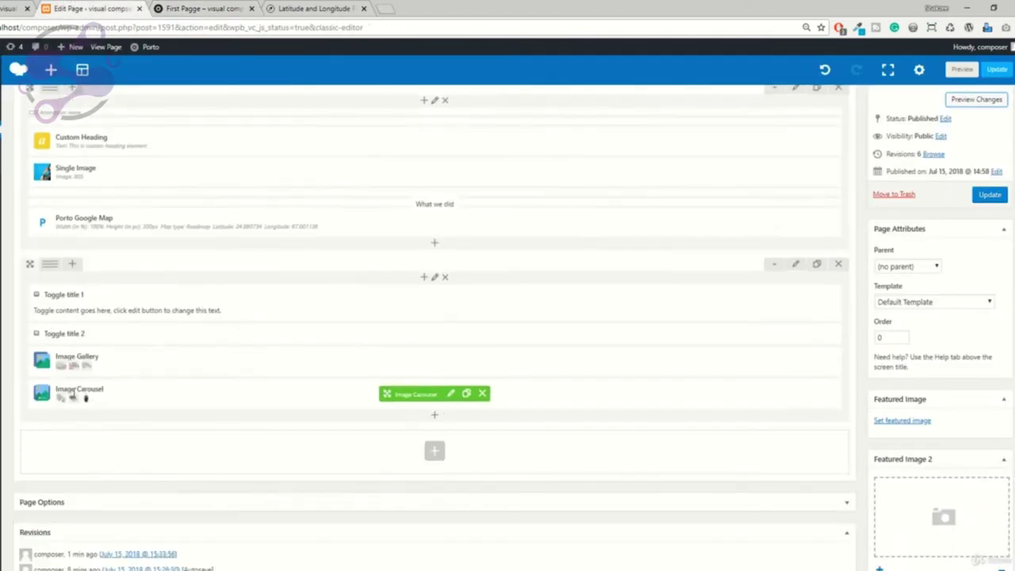
key("ctrl+Page_Down")
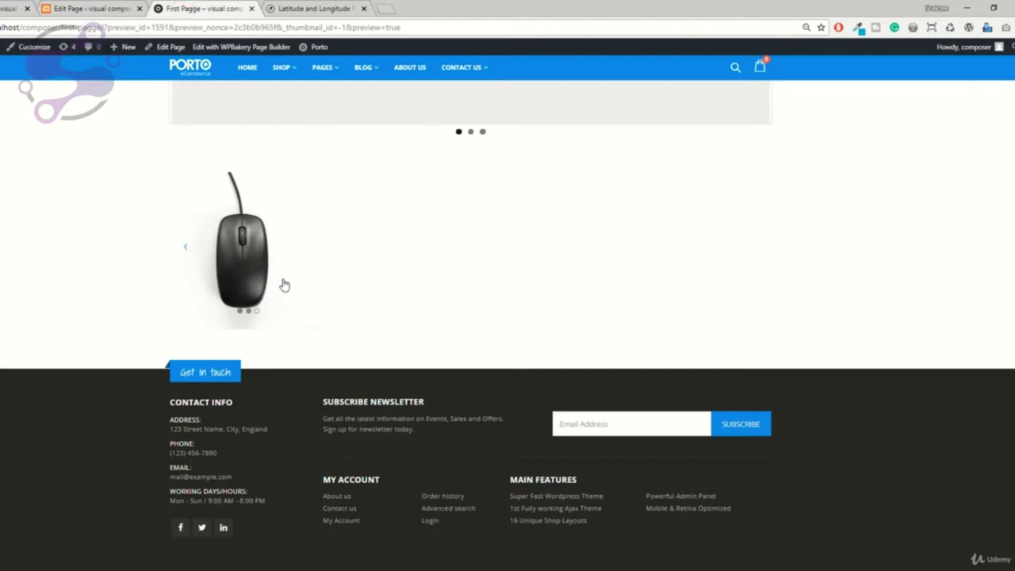
key("ctrl+Page_Up")
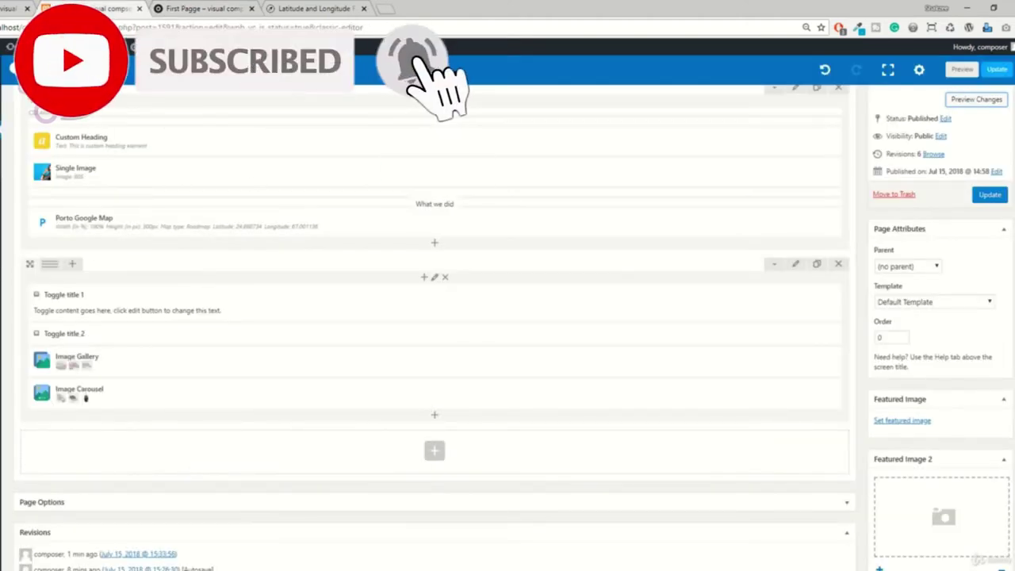
left_click(166, 7)
key("ctrl+Page_Up")
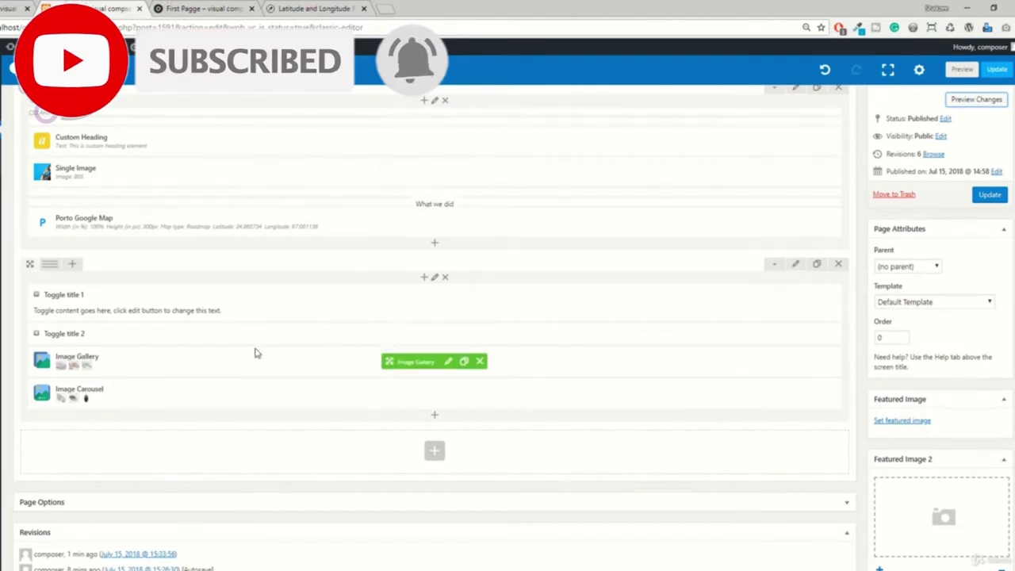
Step: Add a Button element below the image carousel and set its text to "Click me"
left_click(435, 419)
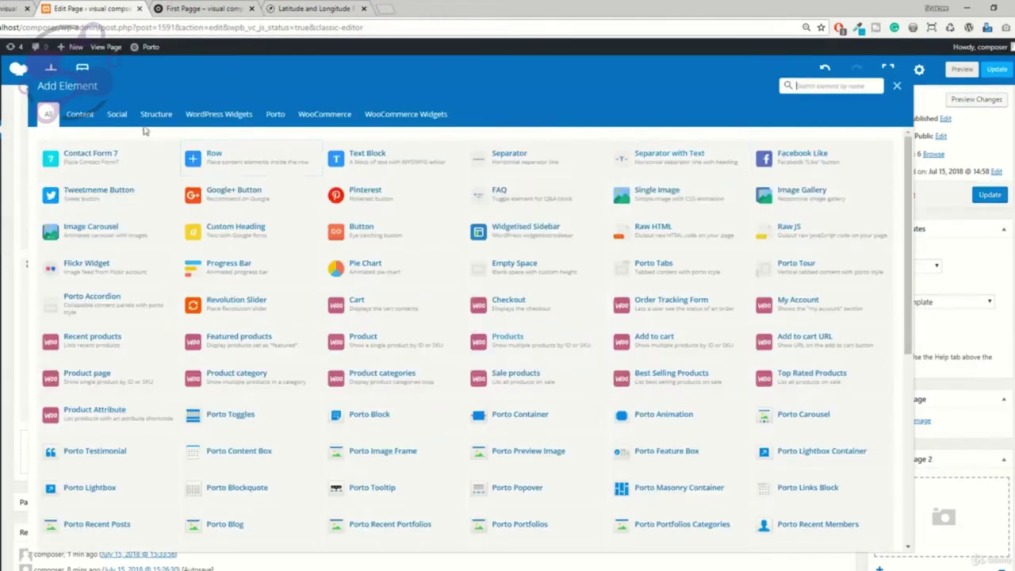
left_click(77, 115)
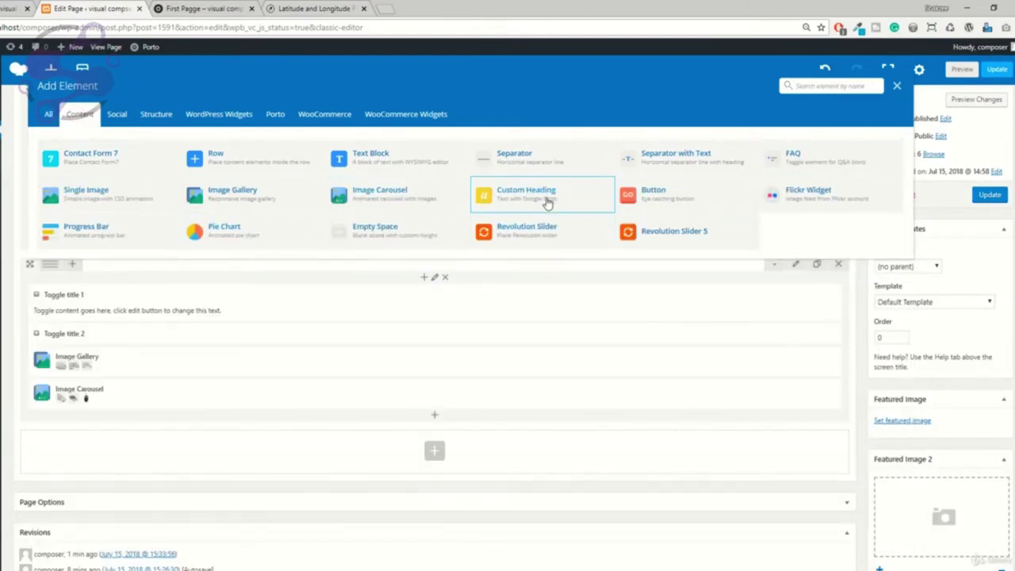
left_click(654, 197)
left_click_drag(583, 170, 475, 168)
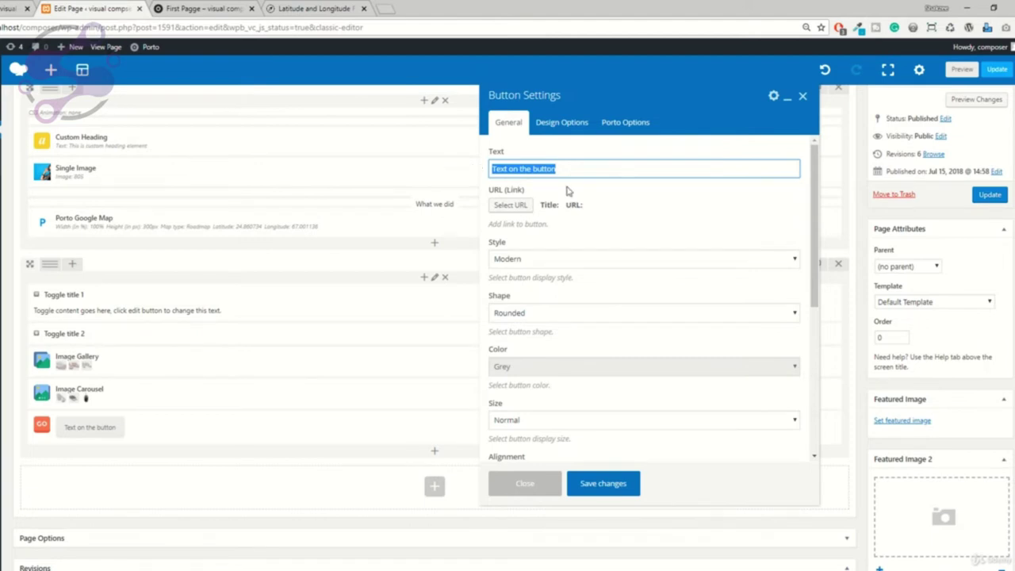
type("Click me")
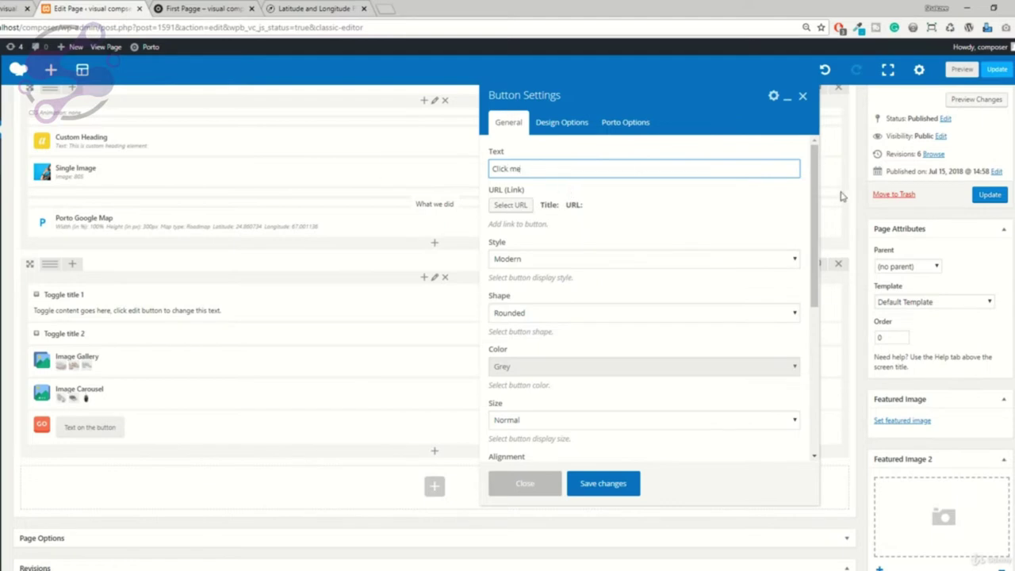
left_click(842, 196)
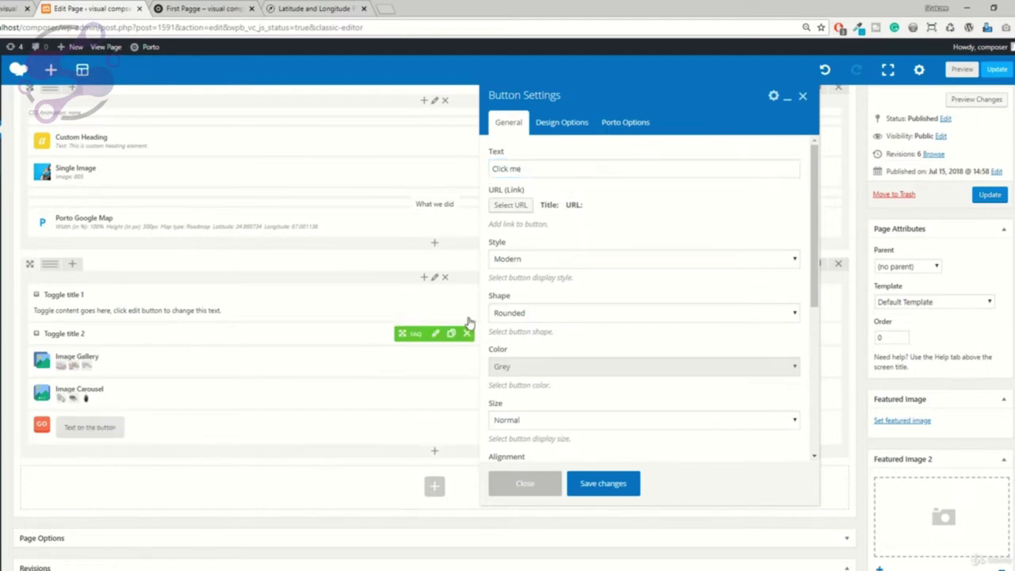
Step: Review the button's style and shape choices, keeping Modern and Rounded
left_click(533, 267)
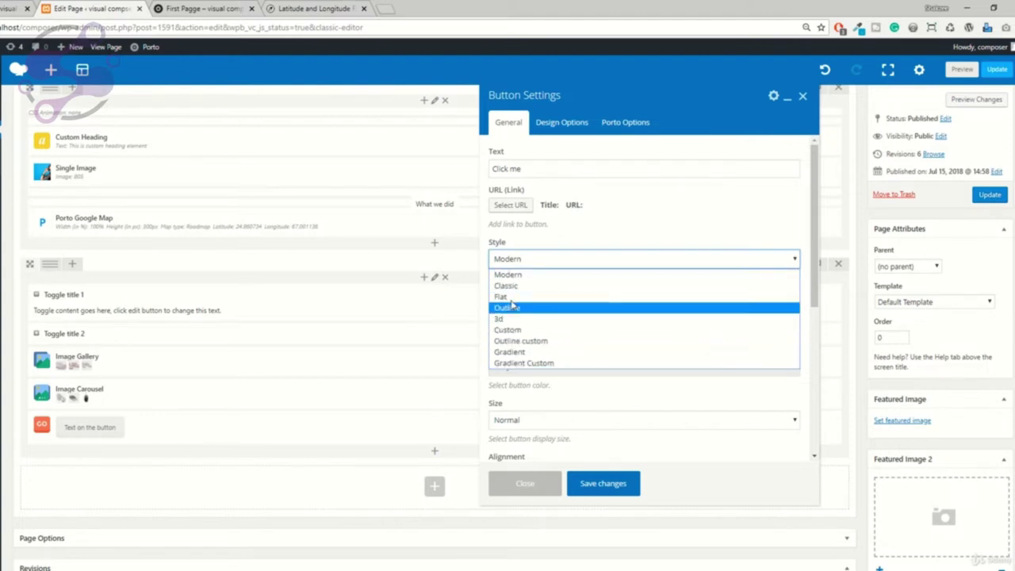
left_click(563, 225)
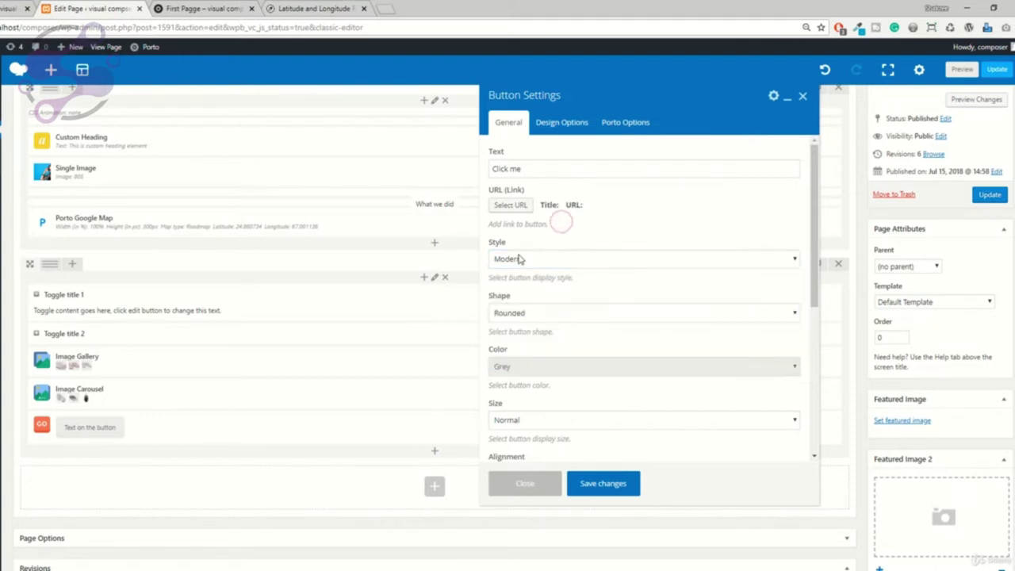
left_click(519, 258)
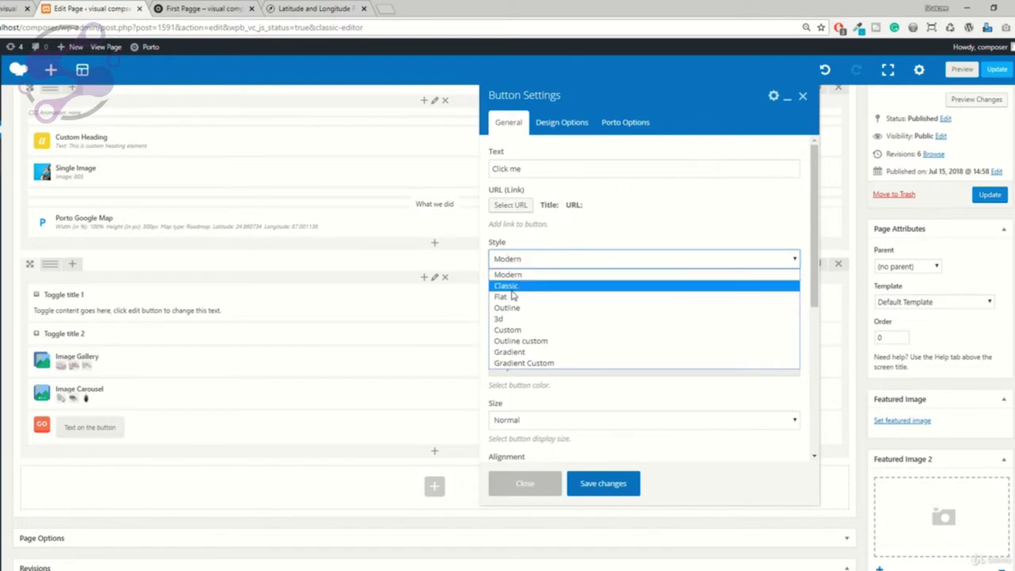
left_click(563, 236)
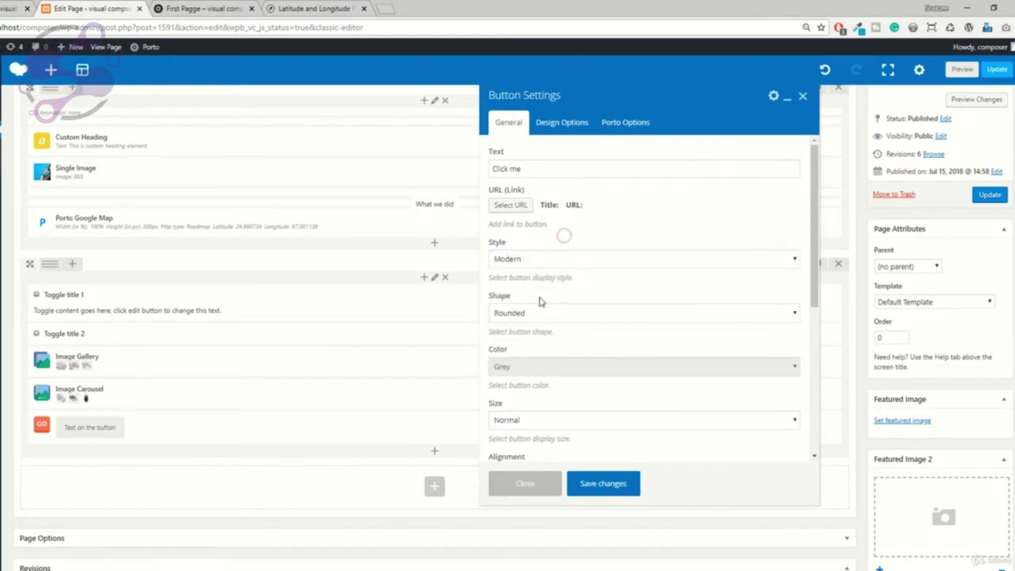
scroll(539, 302, "down", 1)
left_click(531, 254)
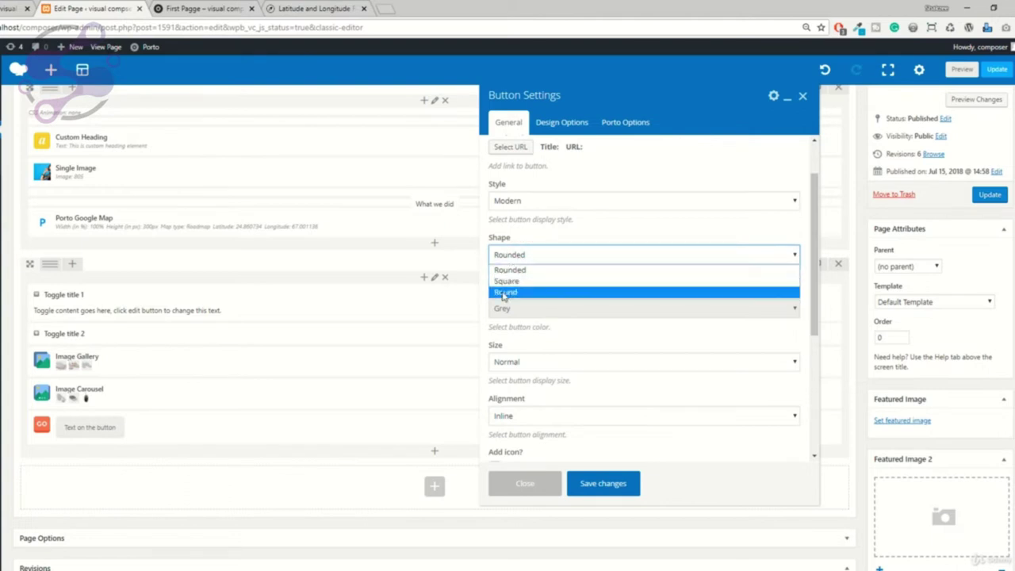
left_click(511, 270)
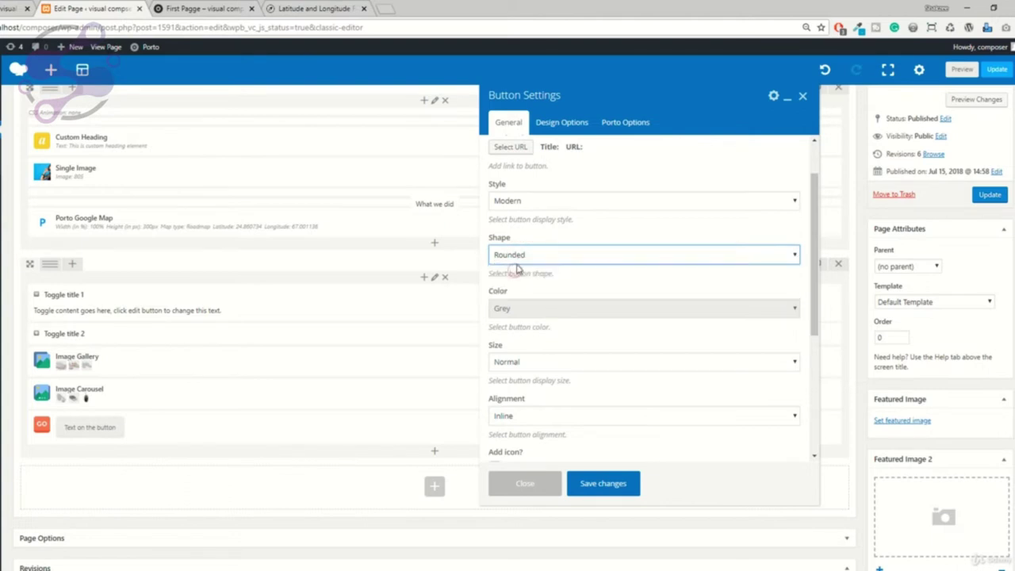
left_click(514, 260)
left_click(510, 270)
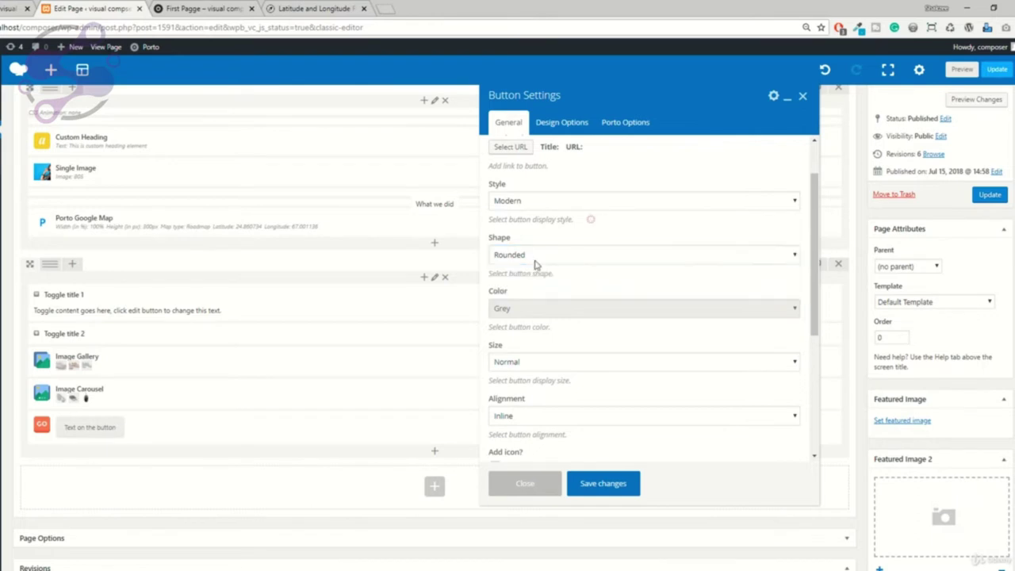
Step: Set the button color to Green
scroll(527, 262, "down", 1)
left_click(526, 252)
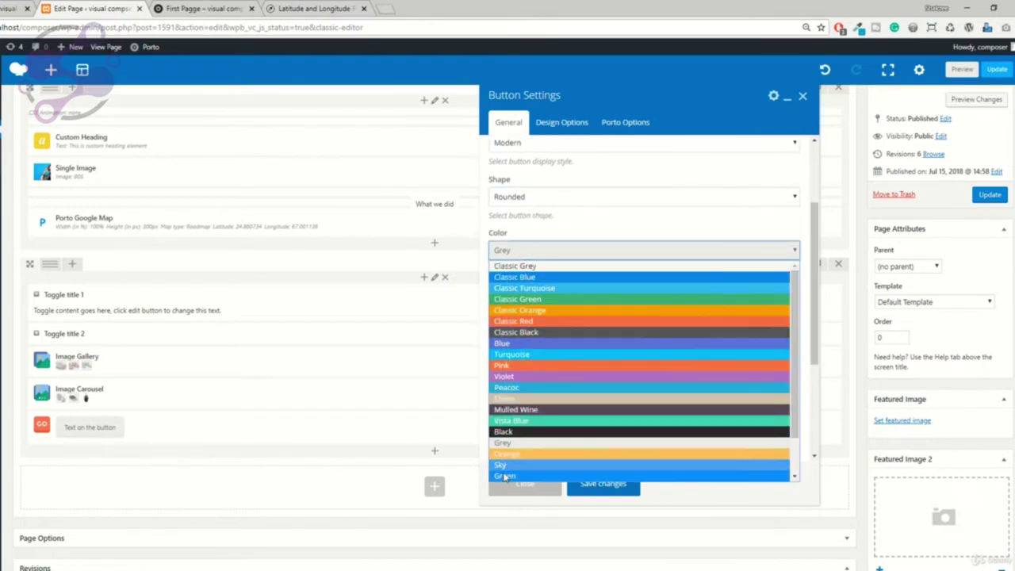
left_click(505, 476)
Step: Set the button size to Large and its alignment to Center
scroll(533, 317, "down", 1)
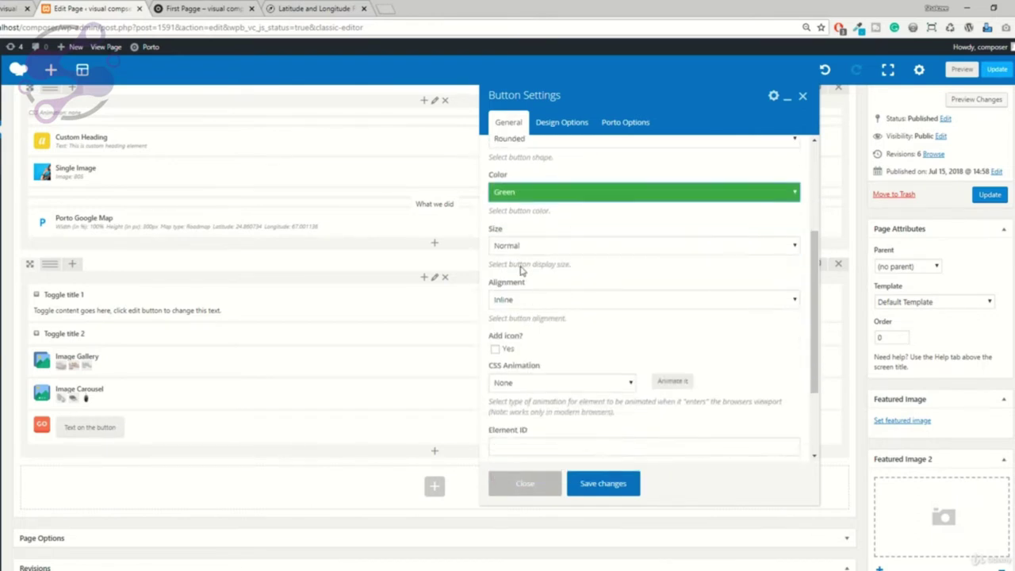
left_click(515, 246)
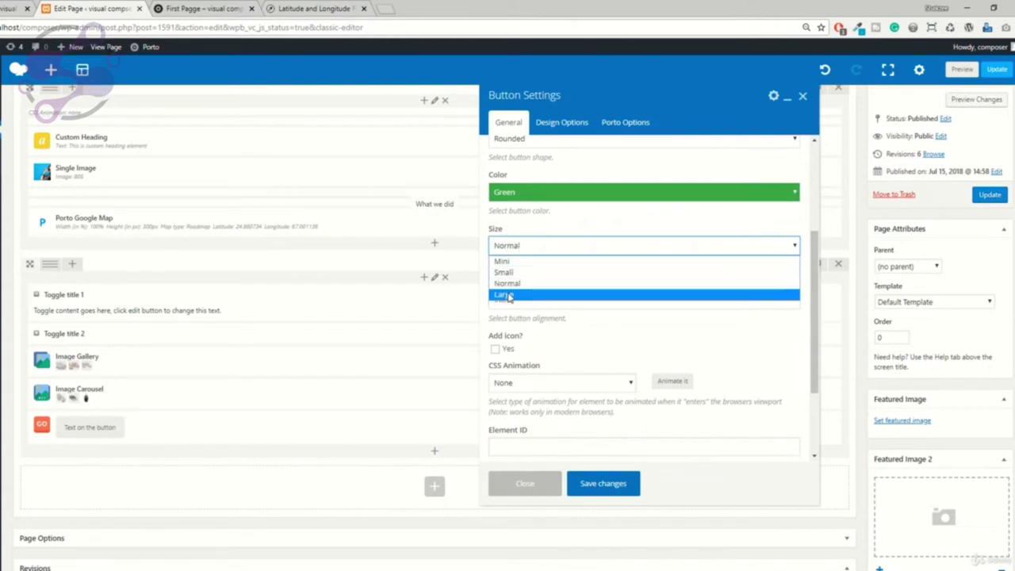
left_click(509, 295)
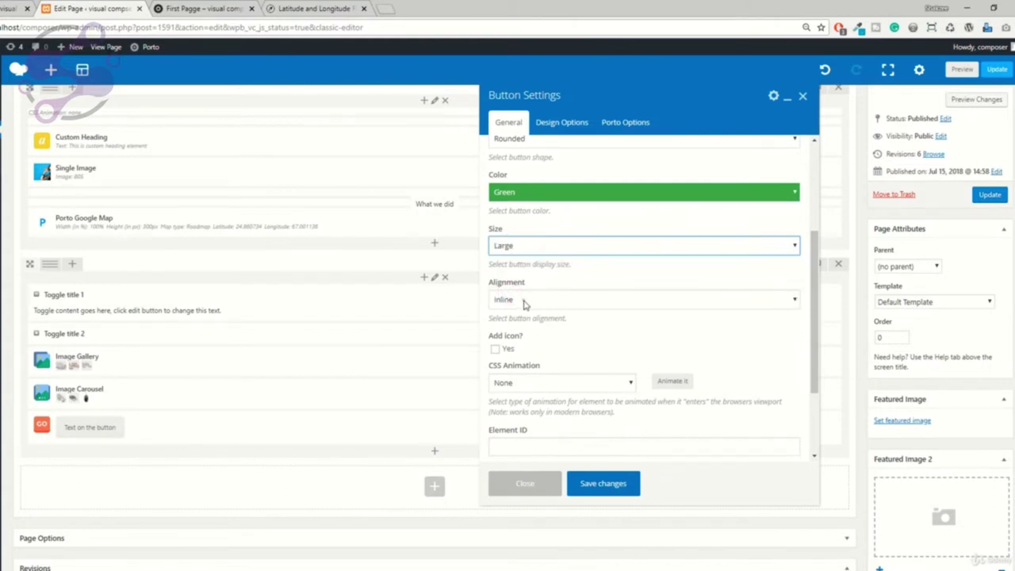
left_click(524, 301)
left_click(512, 347)
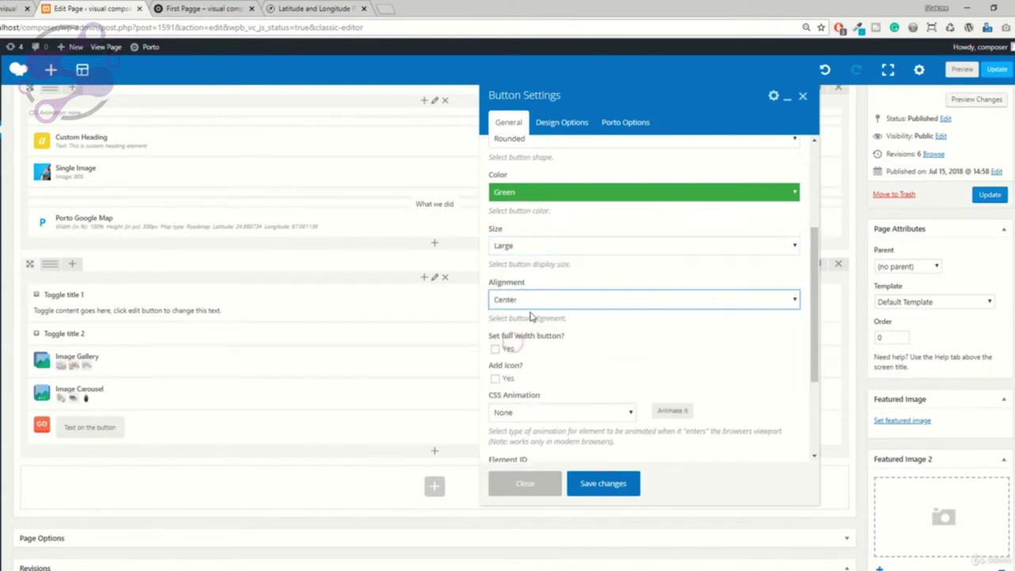
Step: Check the options offered for adding an icon, leave the icon off, and save the button settings
scroll(530, 317, "down", 1)
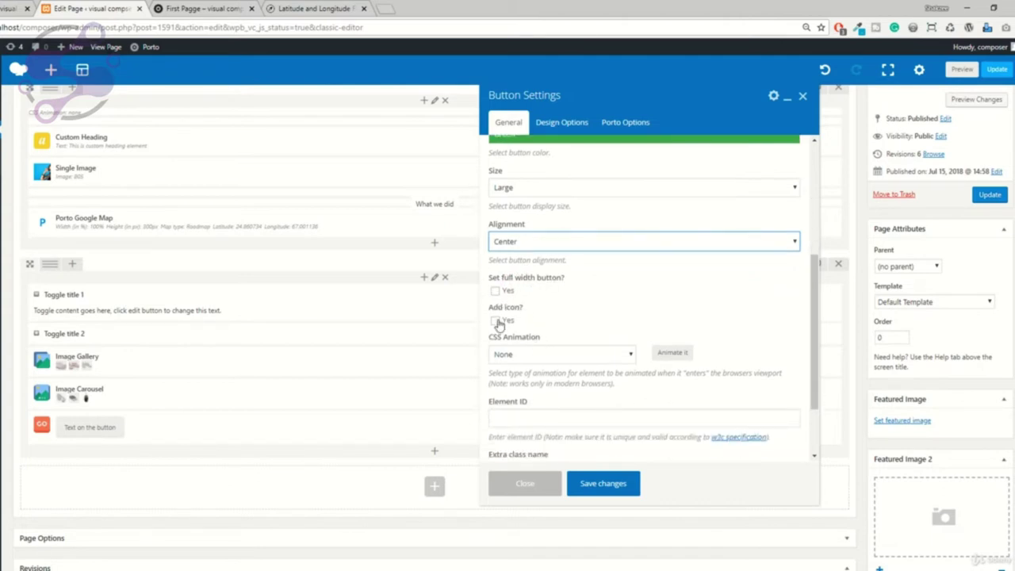
left_click(496, 321)
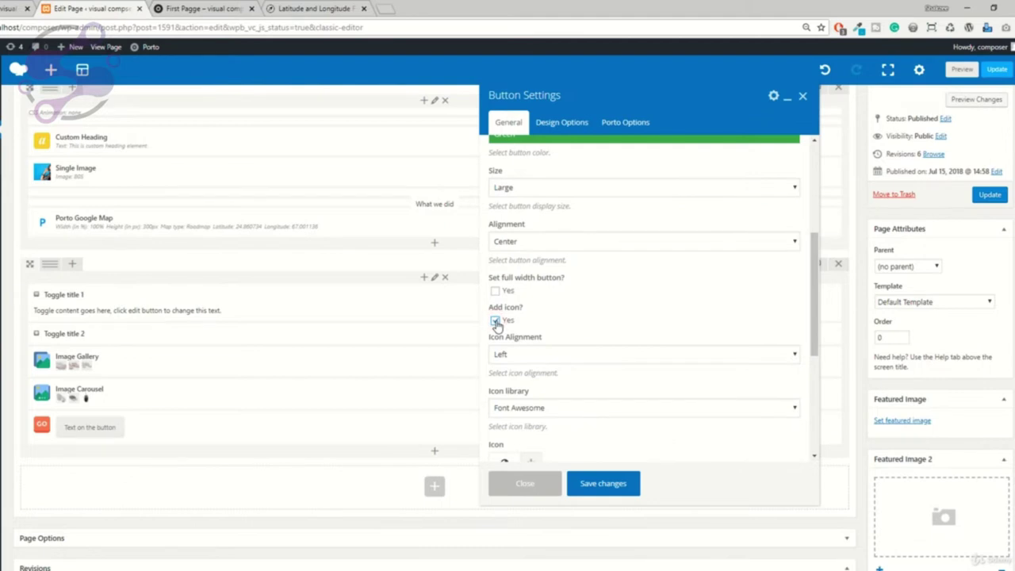
left_click(496, 322)
scroll(523, 328, "down", 2)
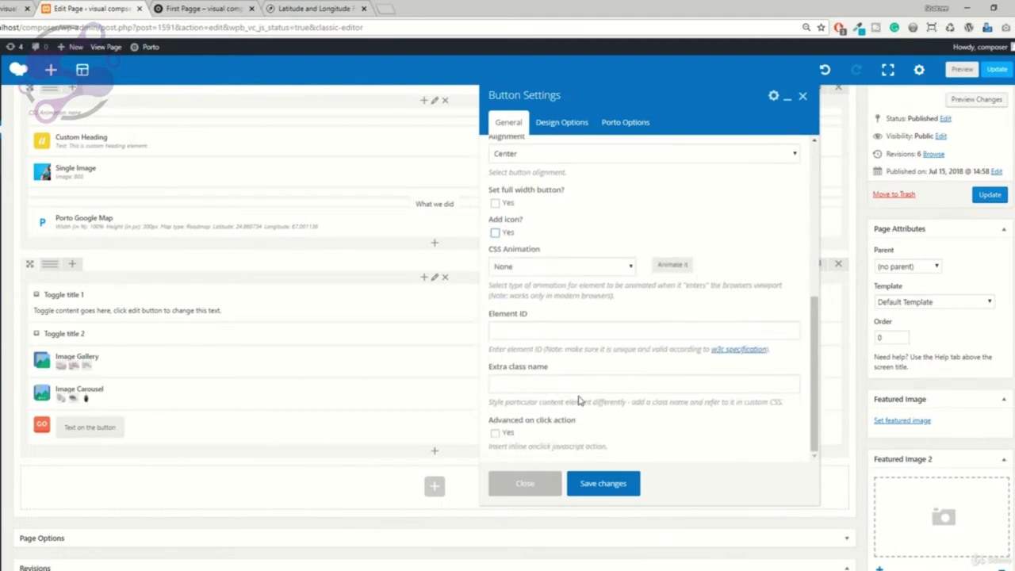
left_click(603, 484)
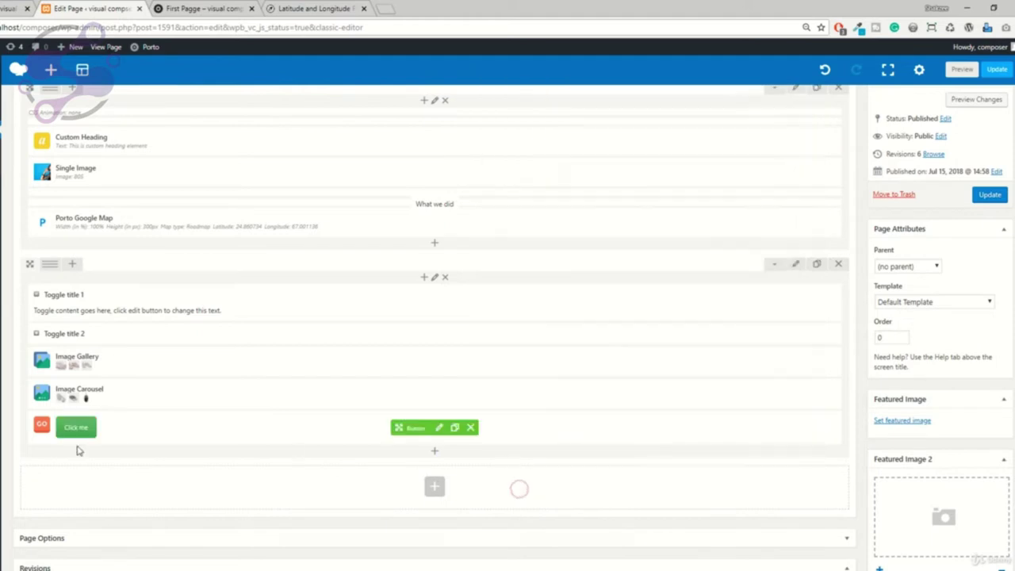
Step: Preview the page and examine the "Click me" button below the image carousel
left_click(962, 70)
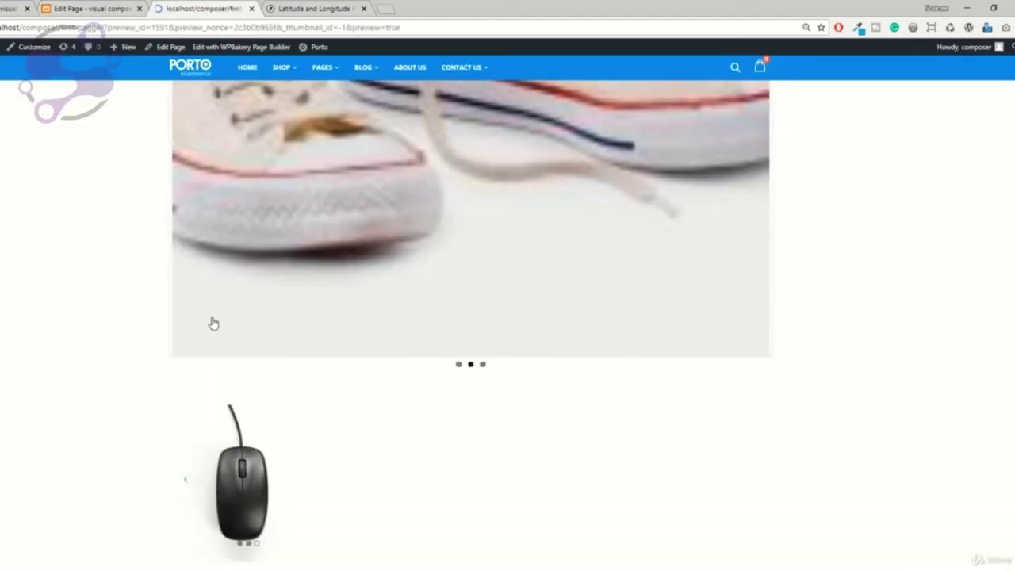
scroll(215, 321, "down", 20)
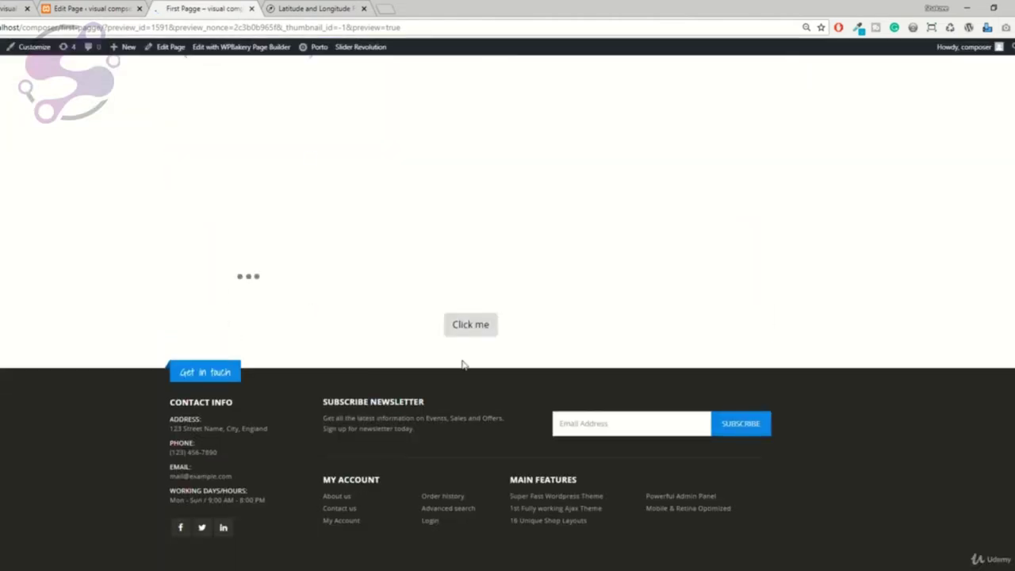
scroll(492, 349, "down", 5)
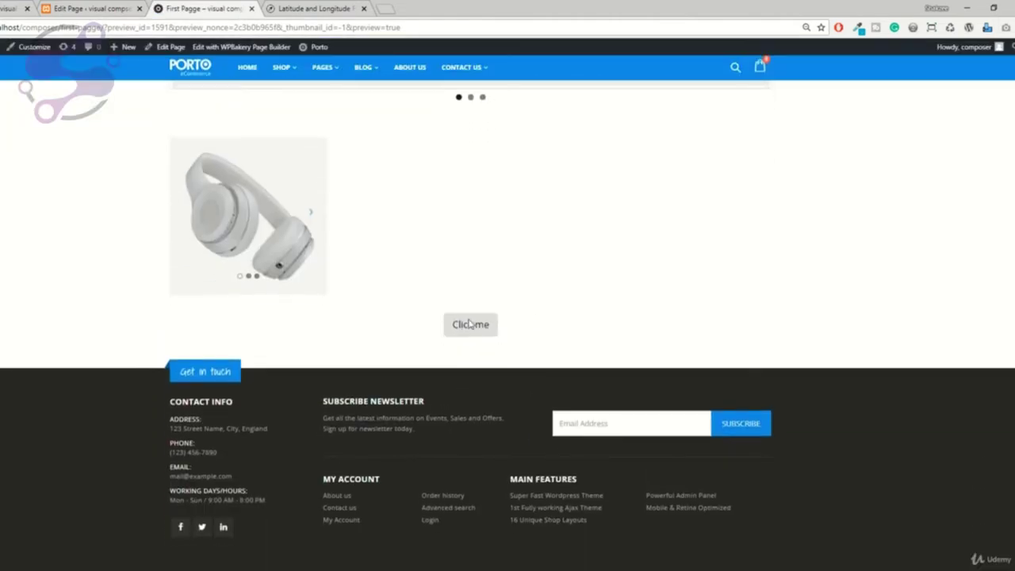
Step: Return to the page editor, reopen the "Click me" button's settings, and enable its advanced on click action
key("ctrl+shift+Tab")
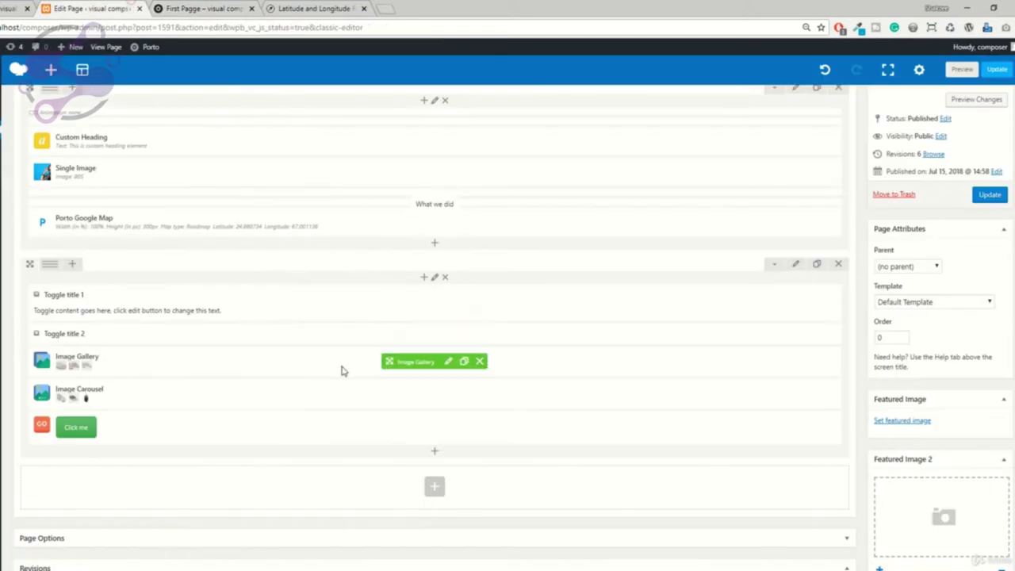
left_click(438, 428)
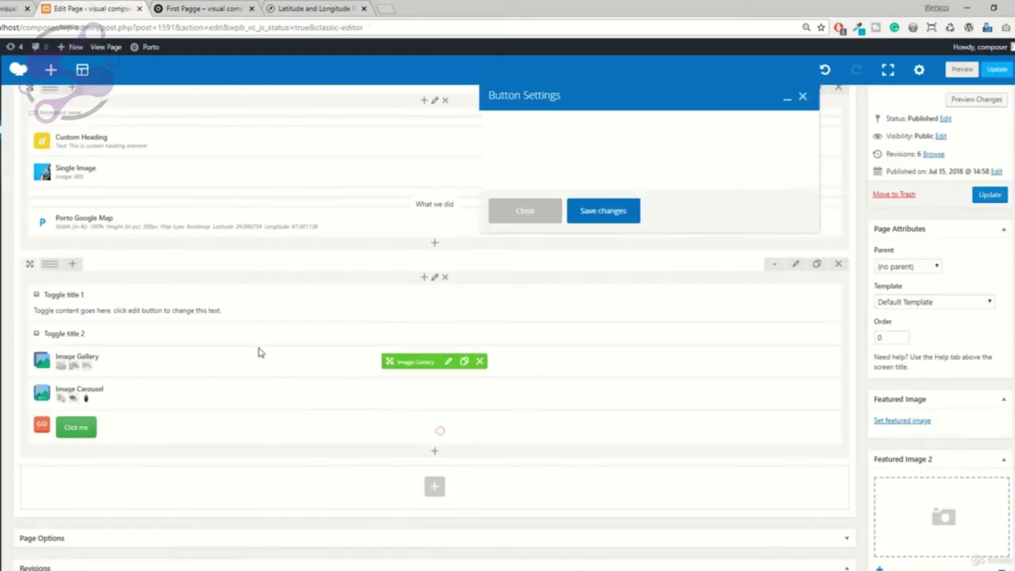
scroll(537, 438, "down", 10)
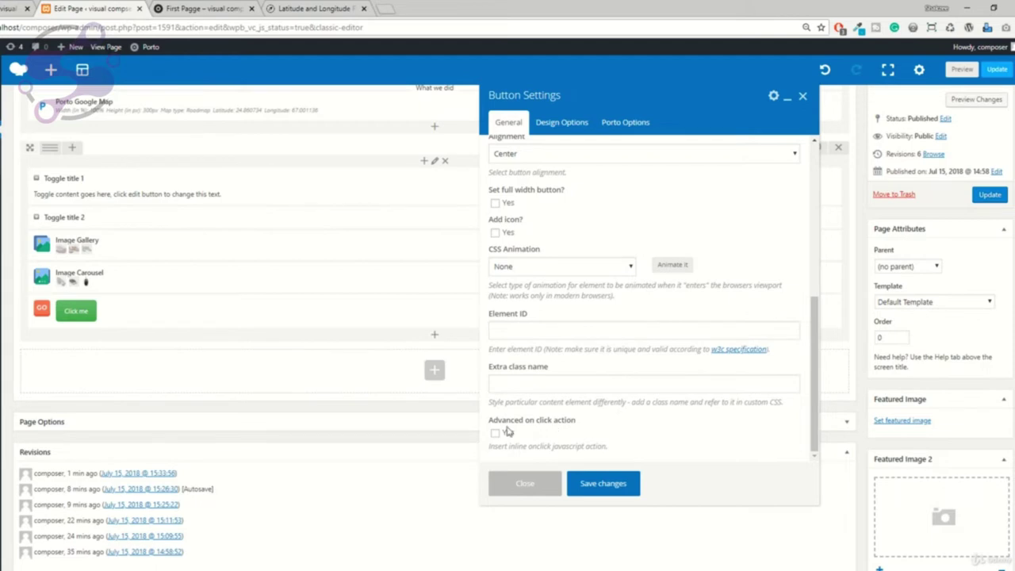
left_click(495, 434)
scroll(501, 435, "down", 5)
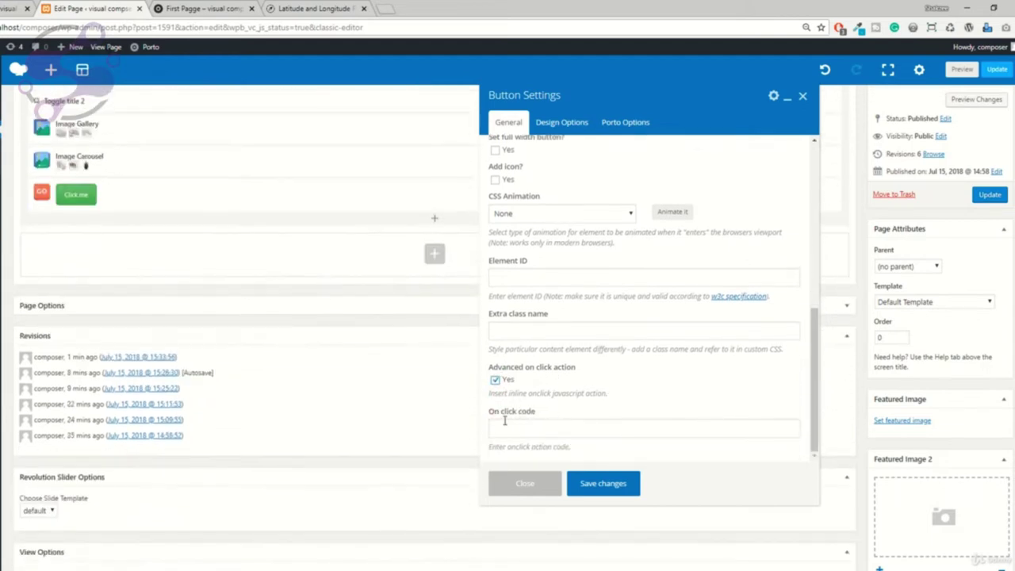
Step: Turn off the button's advanced on click action again, save the button settings, and return to the element list
left_click(503, 429)
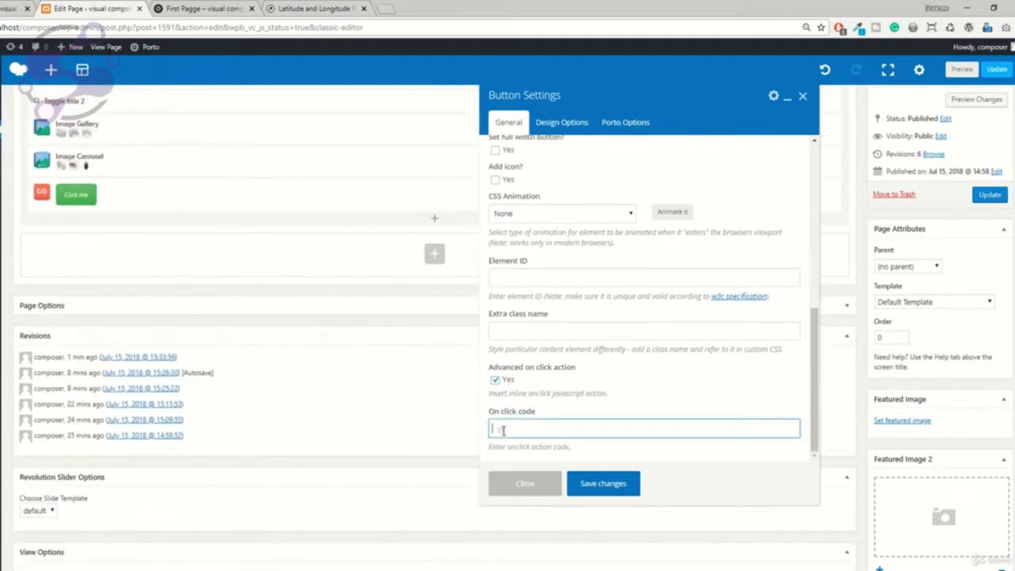
left_click(495, 380)
scroll(602, 317, "up", 5)
left_click(602, 482)
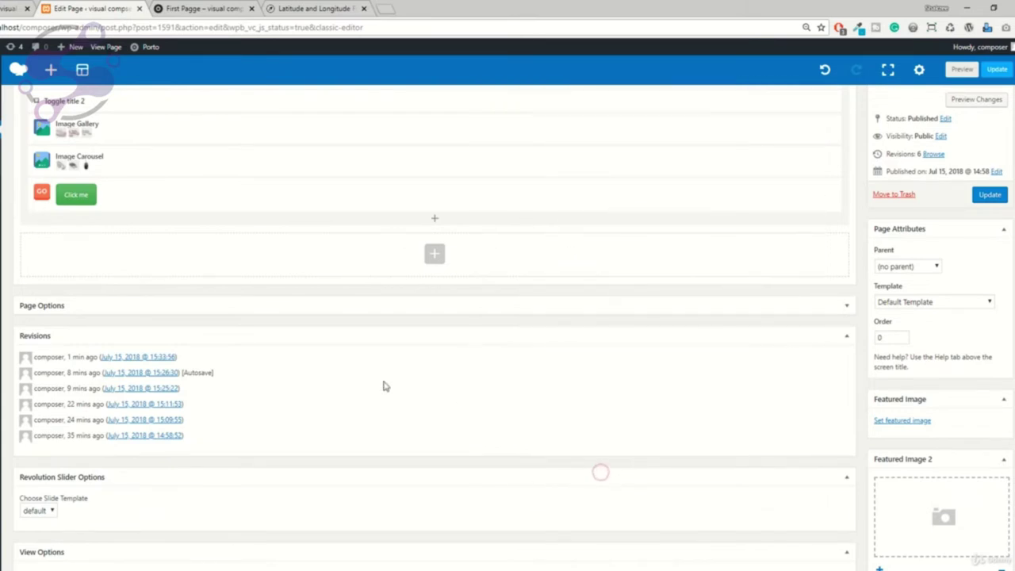
scroll(383, 386, "up", 3)
left_click(438, 369)
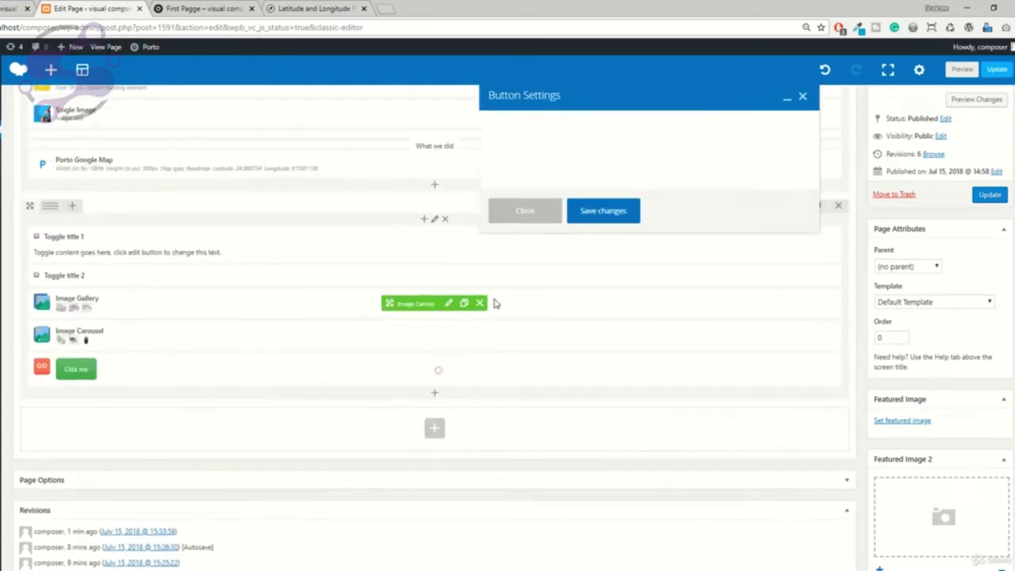
left_click(801, 95)
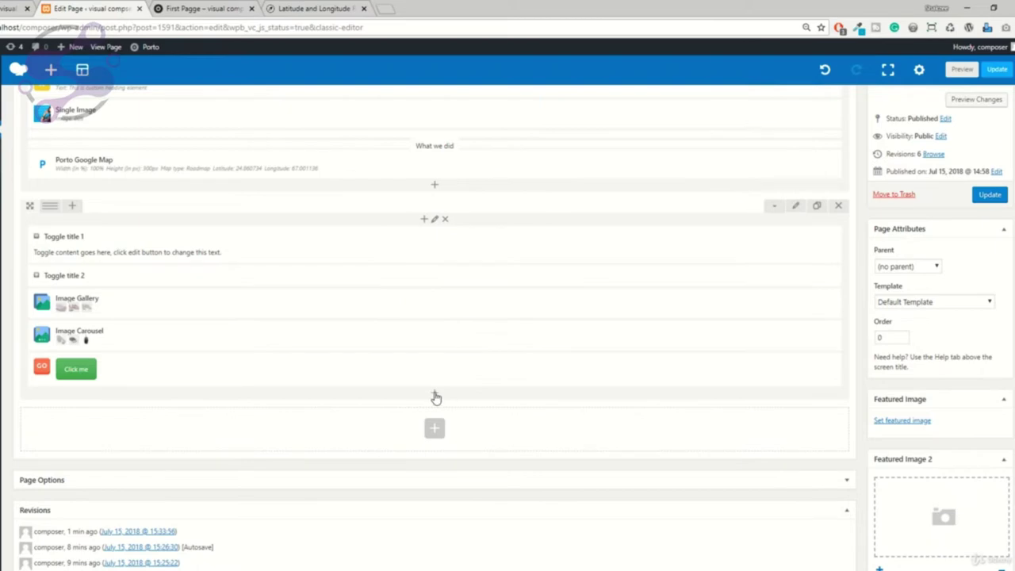
Step: Add a Progress Bar content element below the "Click me" button
left_click(435, 393)
left_click(80, 116)
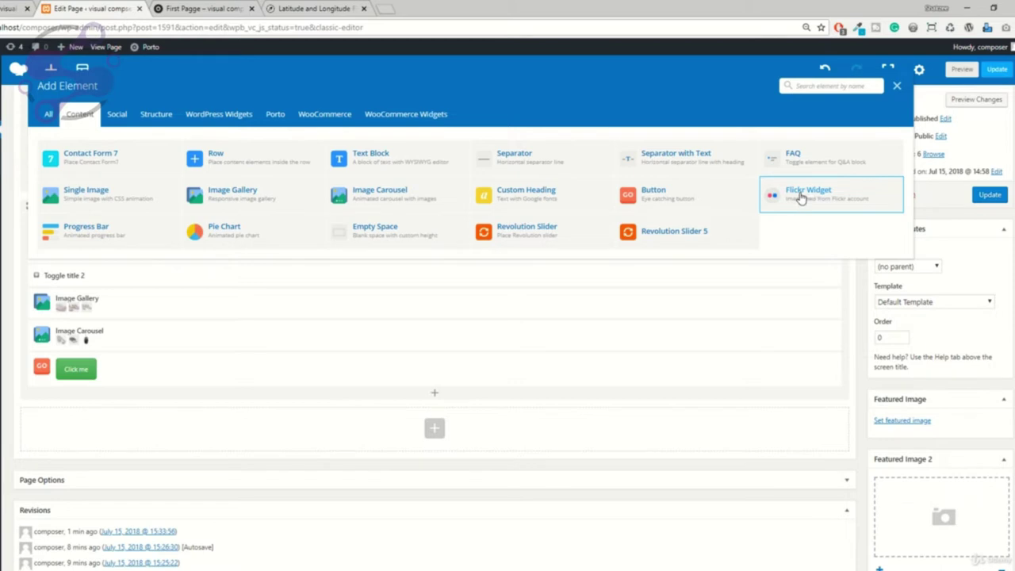
left_click(73, 230)
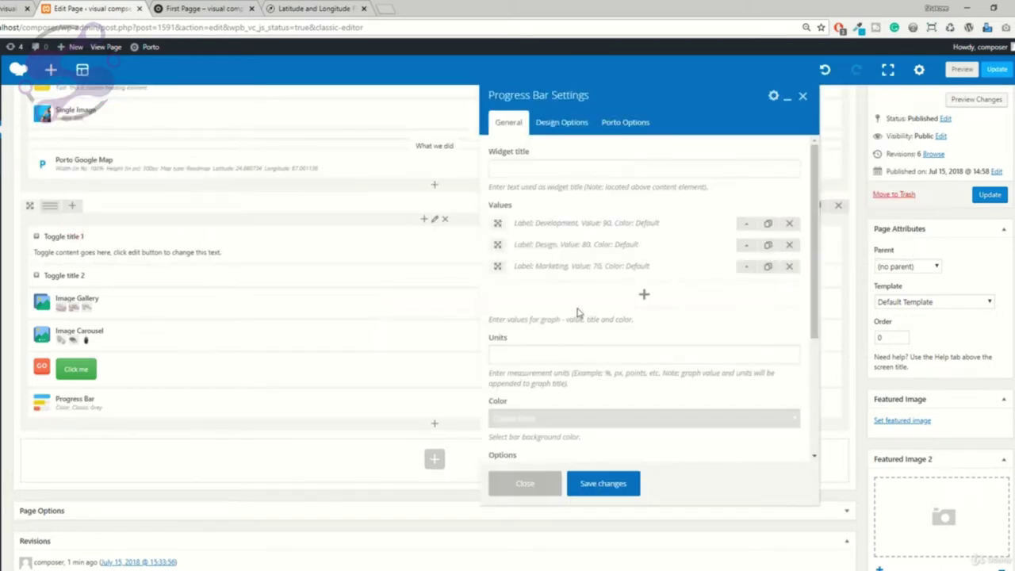
Step: Examine the label, value and color fields of the Development, Design and Marketing bars
left_click(749, 225)
scroll(571, 273, "down", 2)
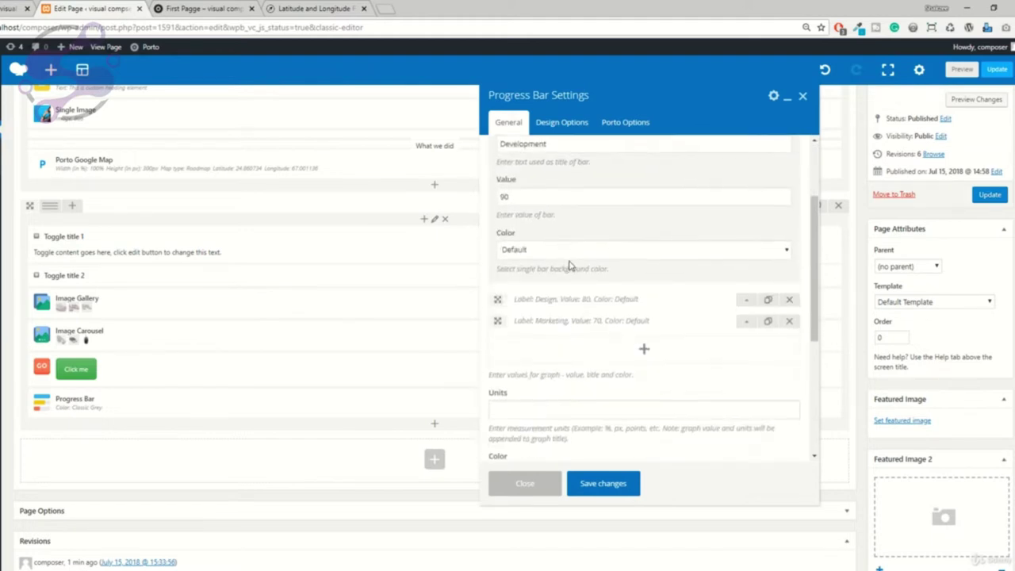
scroll(569, 266, "up", 2)
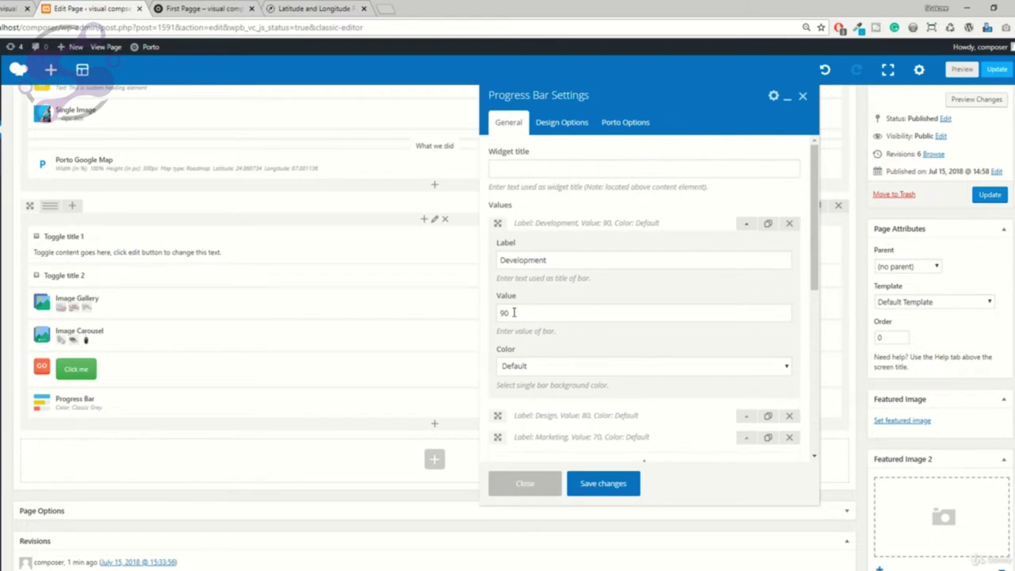
scroll(555, 290, "down", 2)
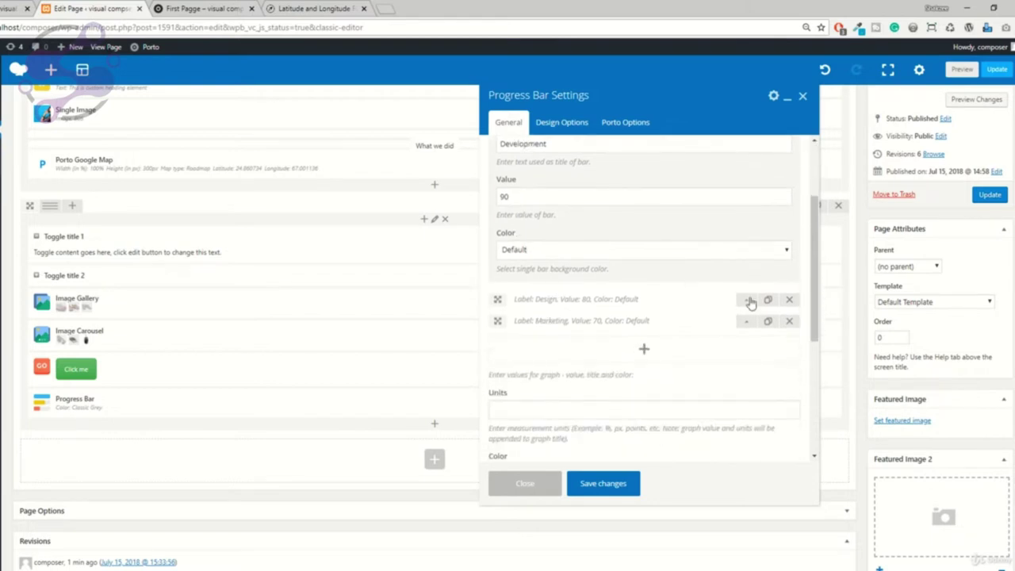
left_click(750, 302)
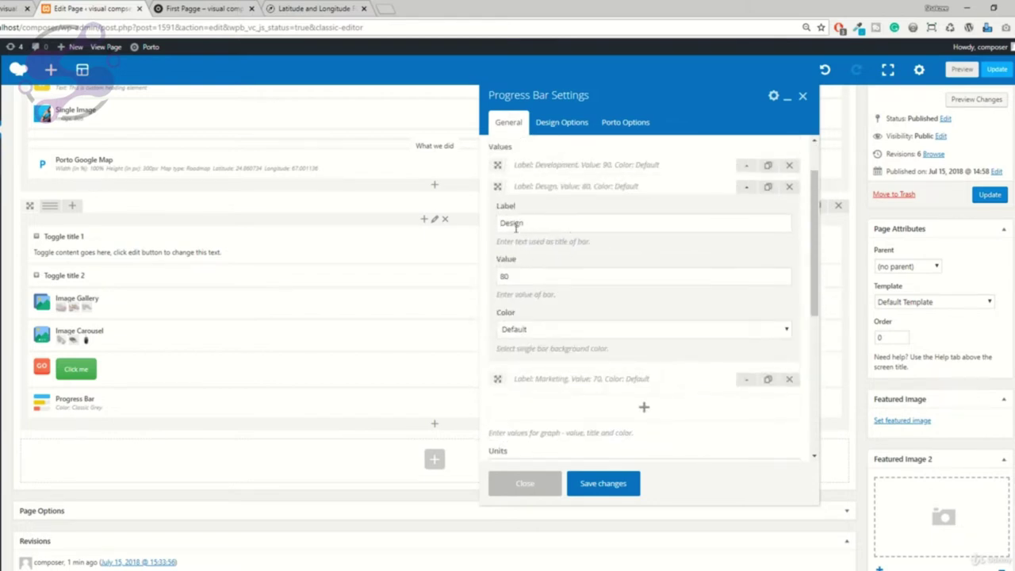
scroll(533, 271, "down", 1)
left_click(742, 324)
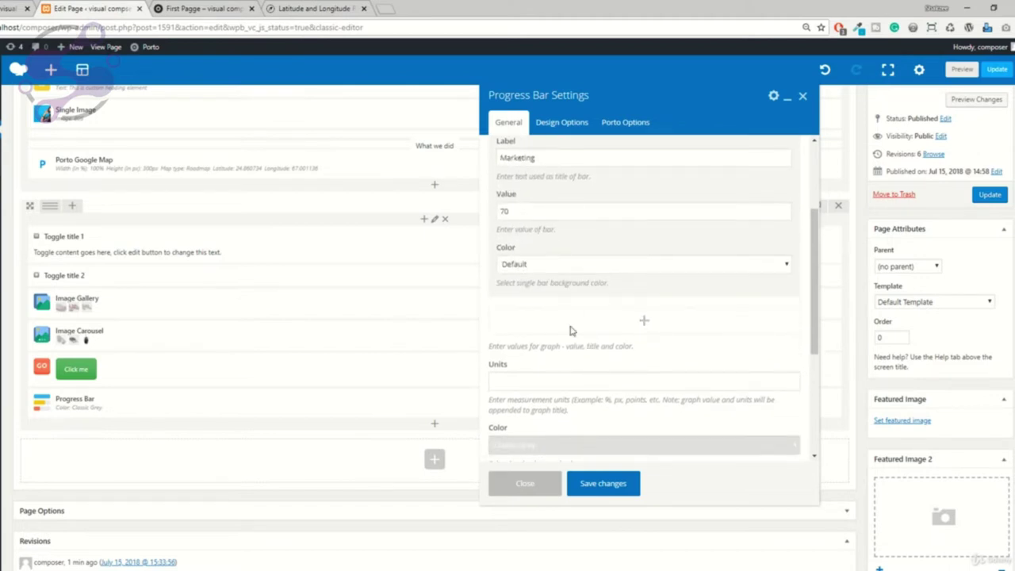
Step: Check the progress bar's units, color, stripe and animation options, keep the defaults, and save the settings
scroll(568, 317, "down", 2)
left_click(528, 267)
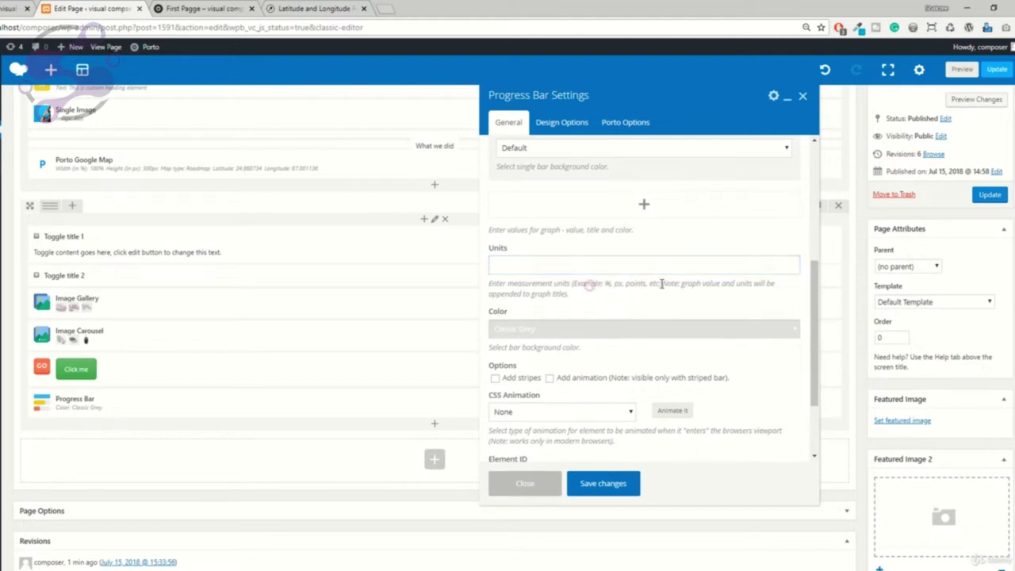
left_click(579, 259)
scroll(579, 259, "down", 1)
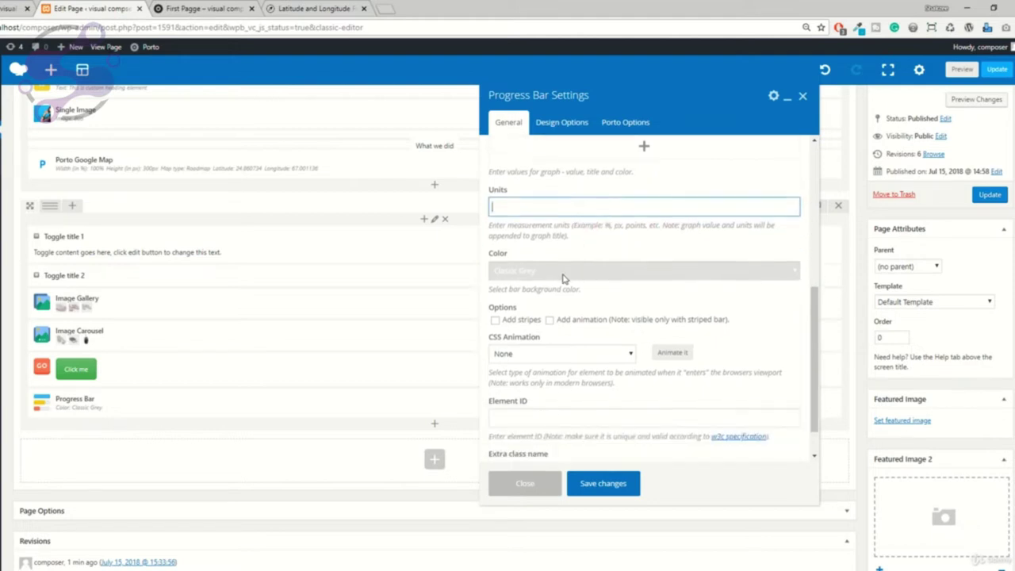
left_click(528, 274)
left_click(546, 253)
scroll(558, 265, "down", 1)
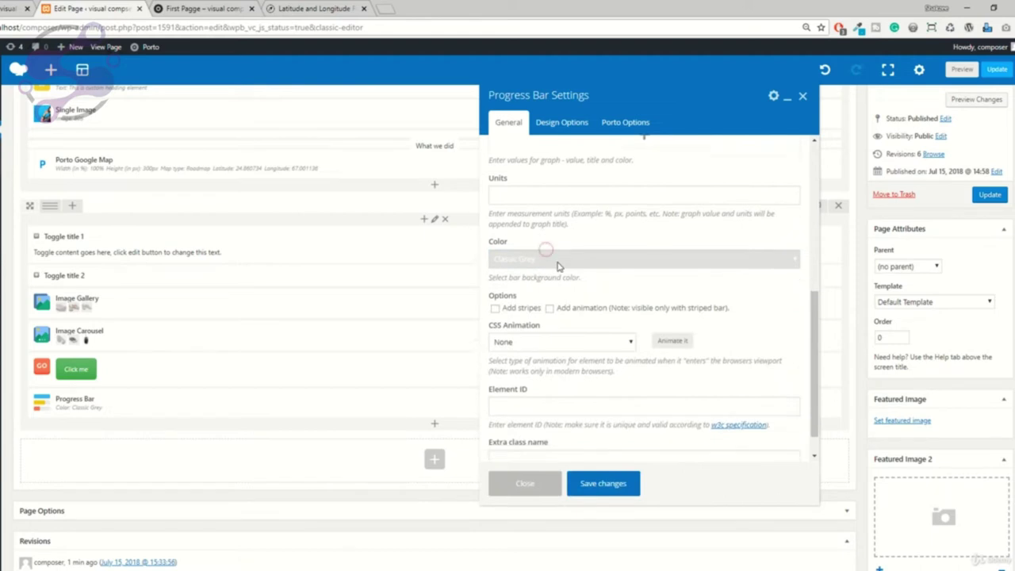
scroll(521, 315, "down", 1)
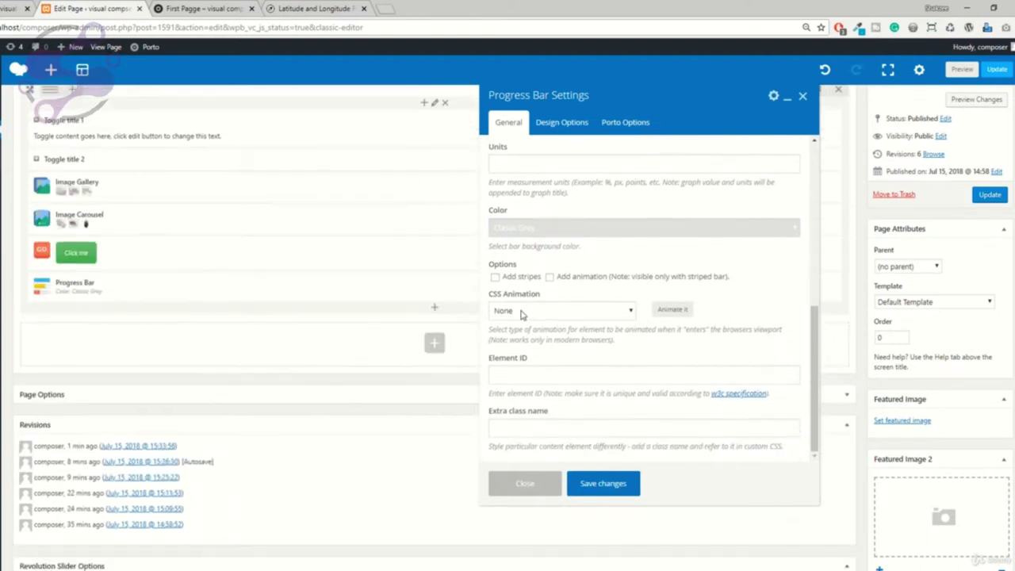
left_click(602, 484)
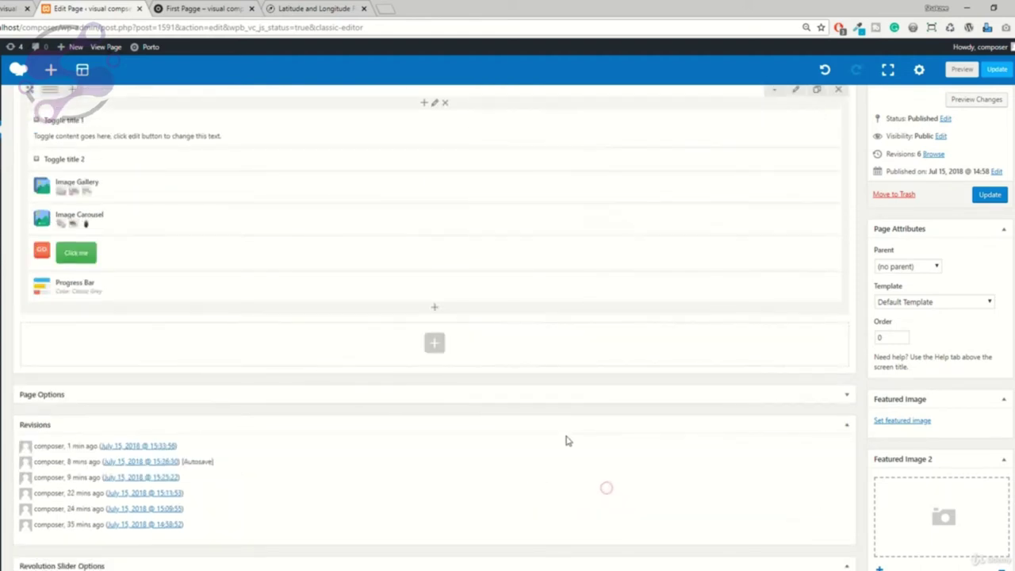
Step: Preview the page and examine the progress bars below the "Click me" button
left_click(211, 7)
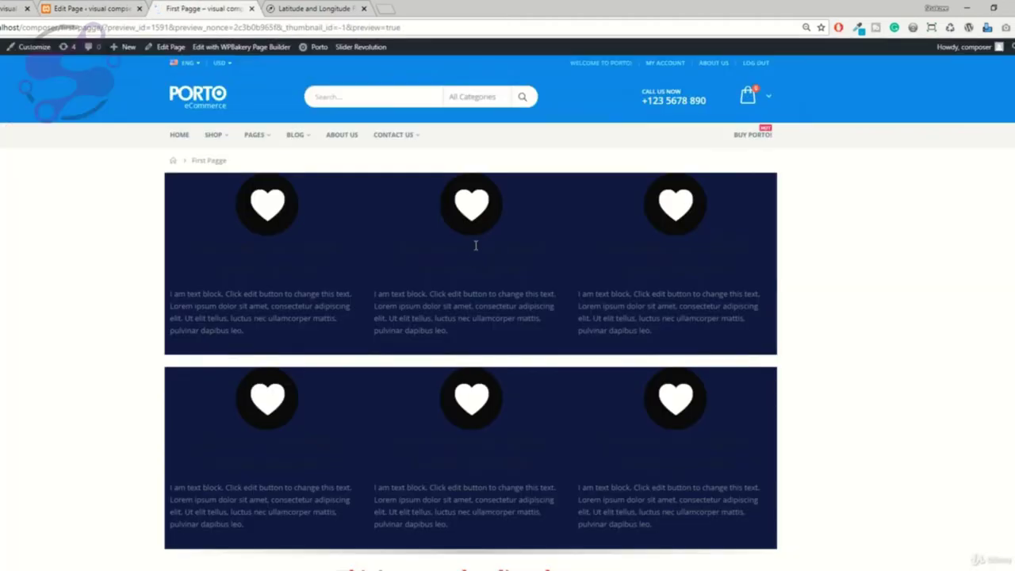
scroll(476, 246, "down", 10)
scroll(476, 252, "down", 10)
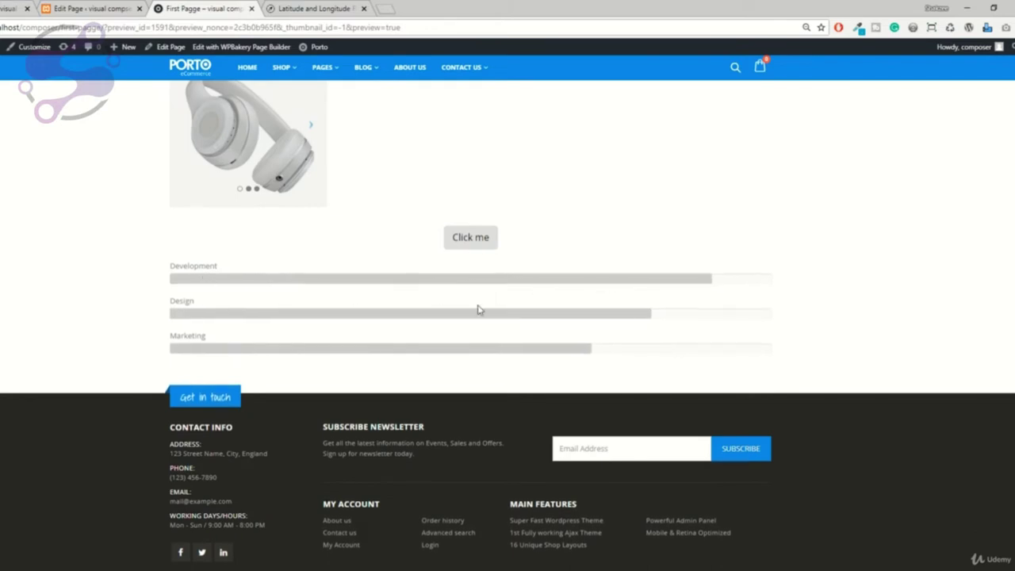
Step: Return to the page editor, reopen the progress bar's settings, and set the Development bar's color to Classic Green
left_click(133, 7)
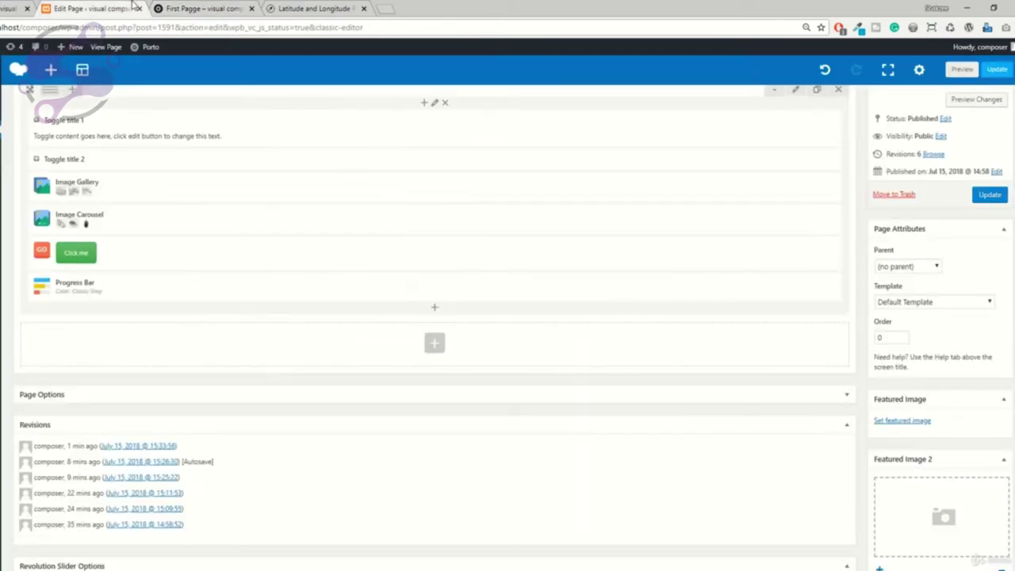
left_click(436, 295)
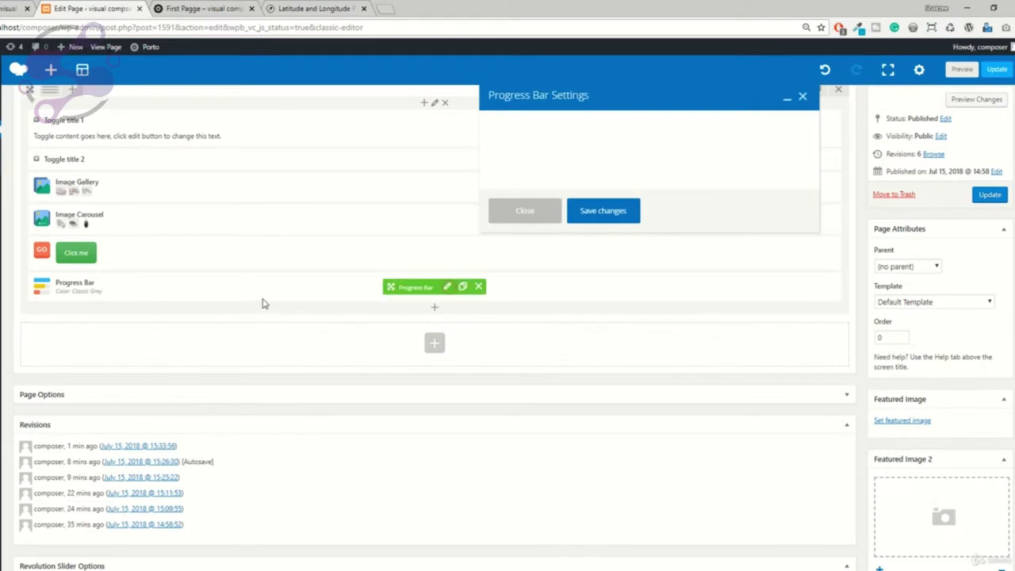
left_click(747, 223)
scroll(643, 341, "down", 1)
left_click(594, 307)
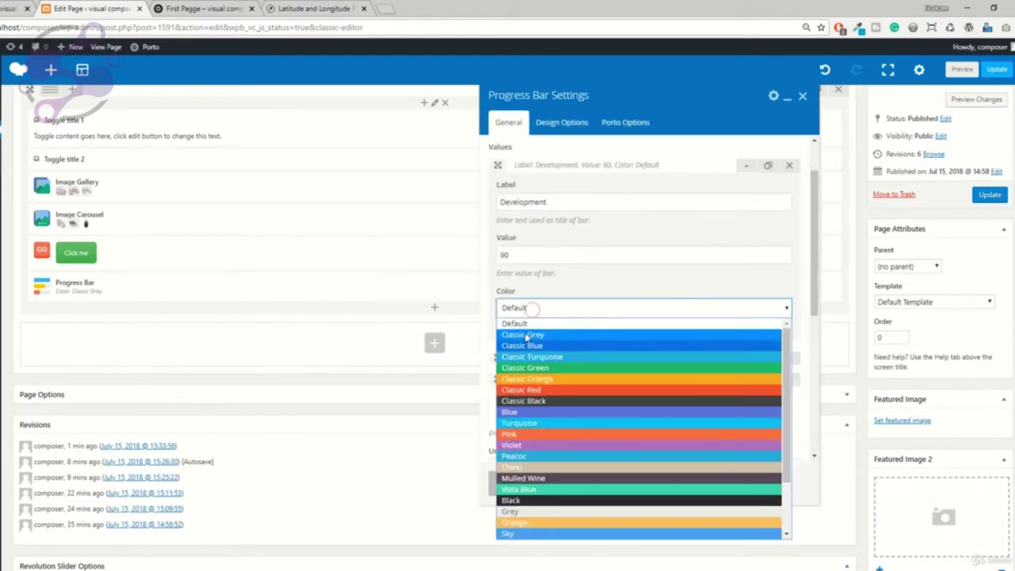
left_click(523, 511)
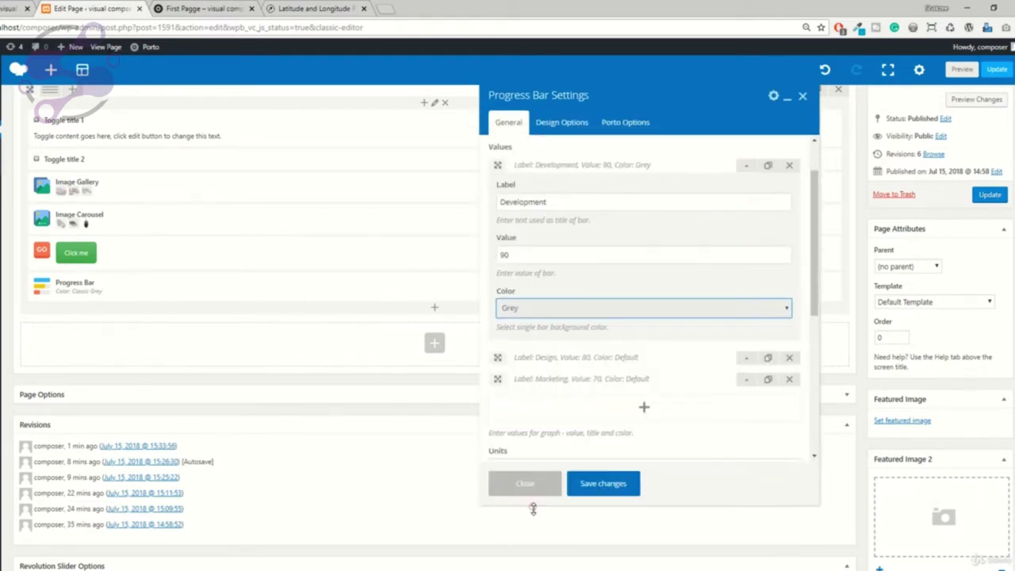
left_click(537, 308)
left_click(537, 309)
left_click(643, 313)
left_click(537, 368)
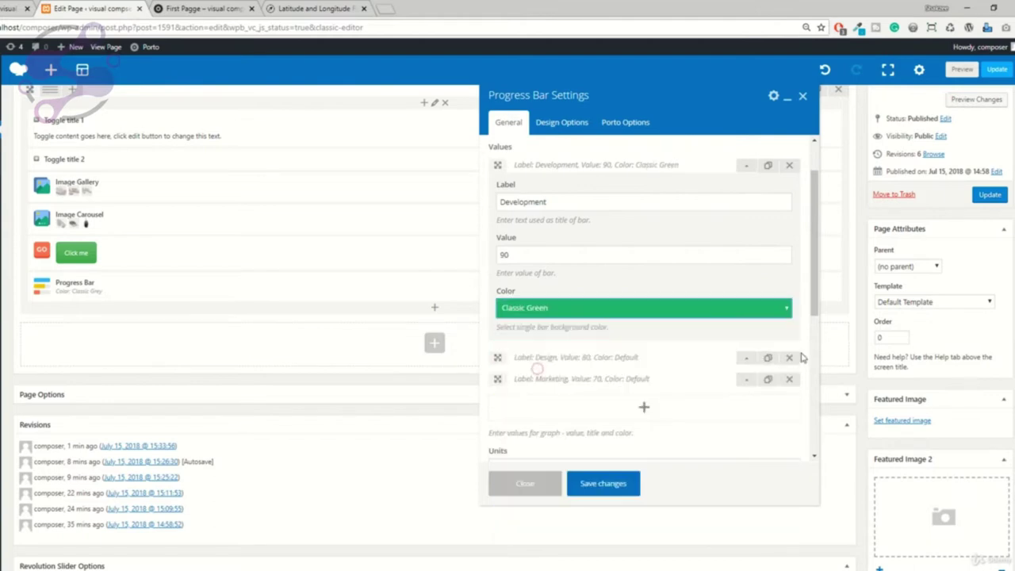
Step: Set the Design bar's color to Classic Orange and the Marketing bar's color to Chino
left_click(739, 358)
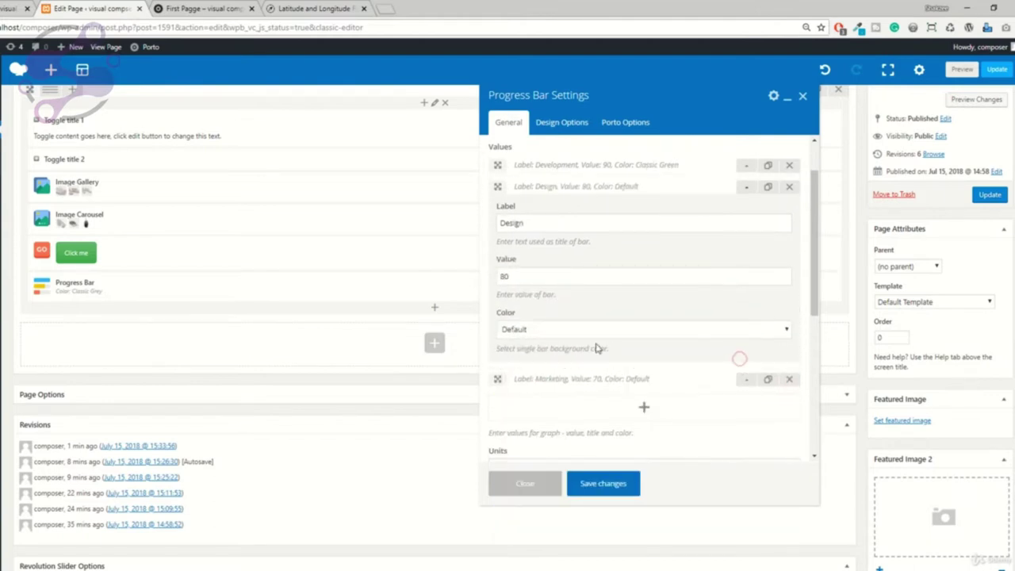
left_click(537, 339)
left_click(537, 401)
left_click(746, 379)
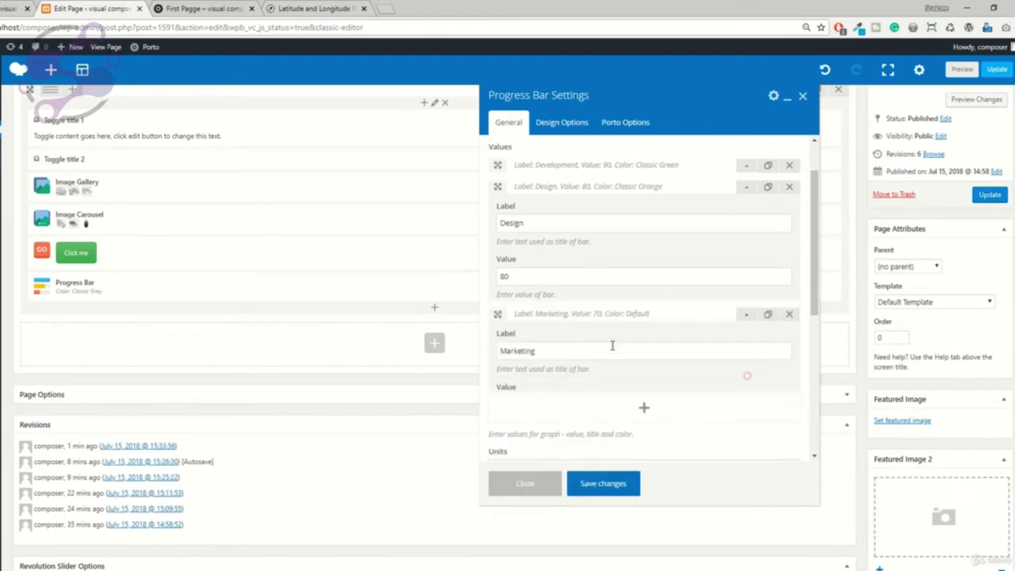
left_click(535, 351)
left_click(561, 450)
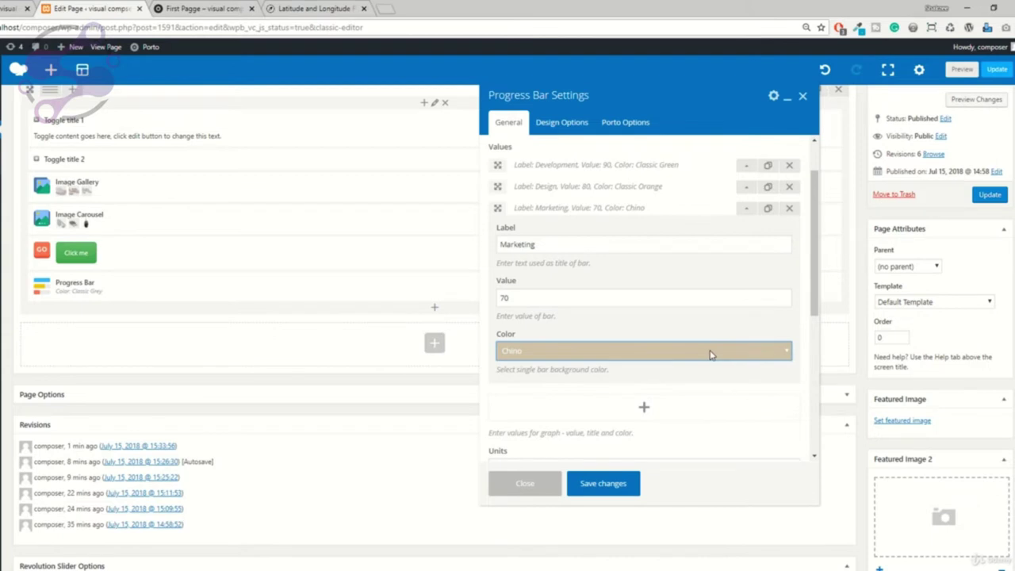
Step: Set the progress bar's units to % and save its settings
scroll(615, 341, "down", 3)
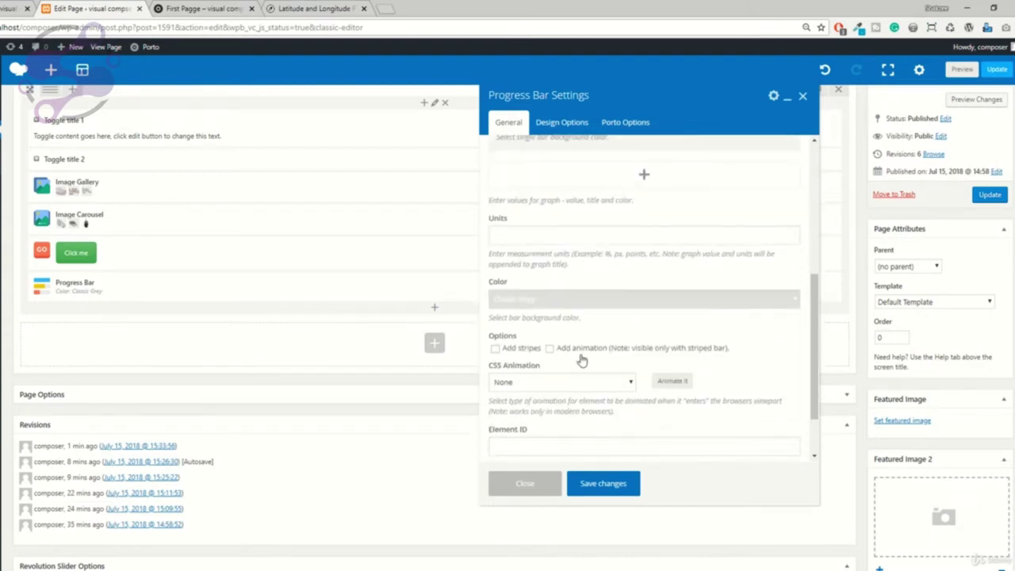
scroll(581, 361, "down", 2)
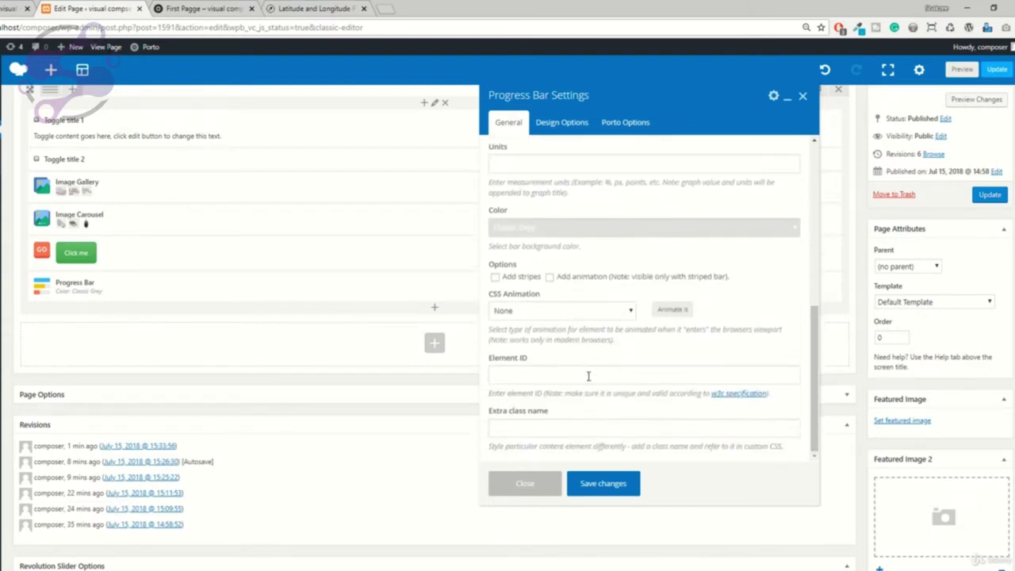
scroll(612, 312, "up", 1)
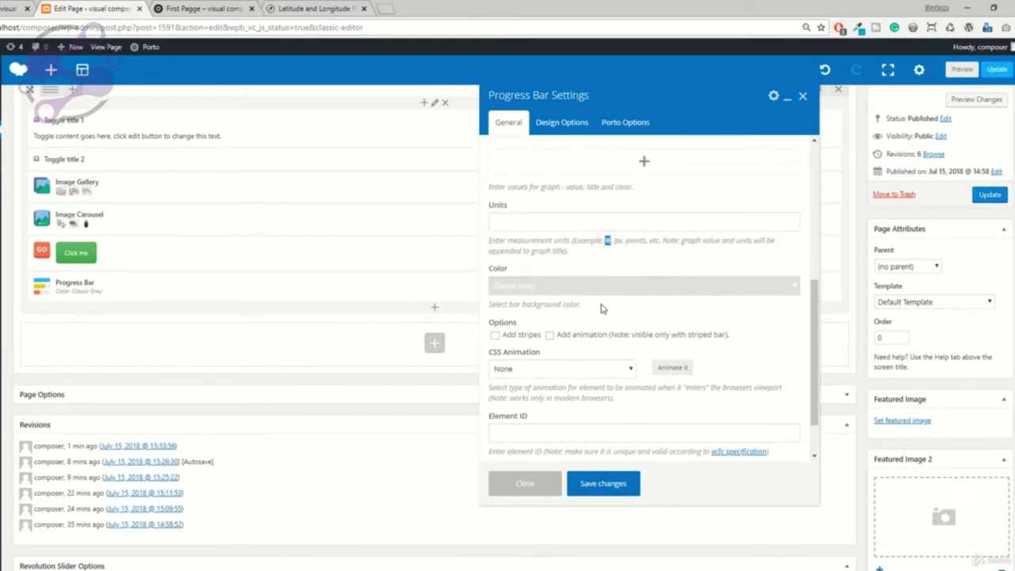
left_click(538, 229)
type("%")
left_click(603, 483)
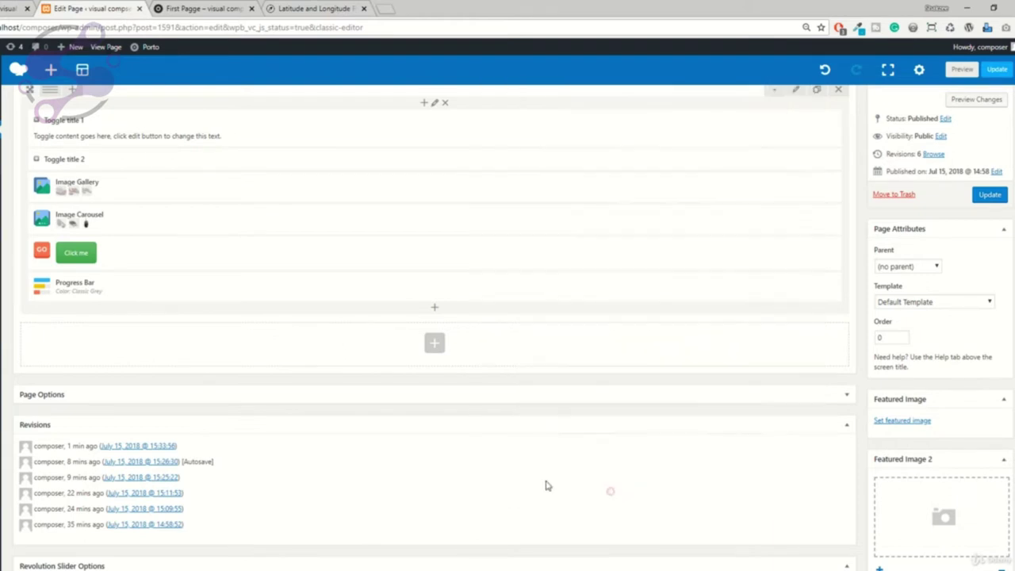
Step: Preview the page and examine the colors and unit labels of the three progress bars
left_click(961, 69)
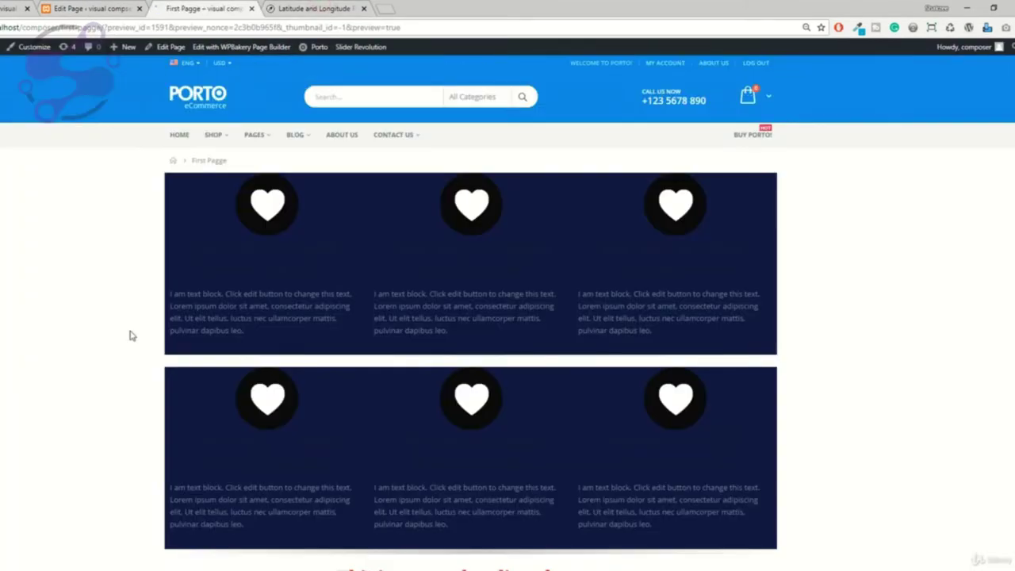
scroll(130, 333, "down", 8)
scroll(95, 349, "down", 10)
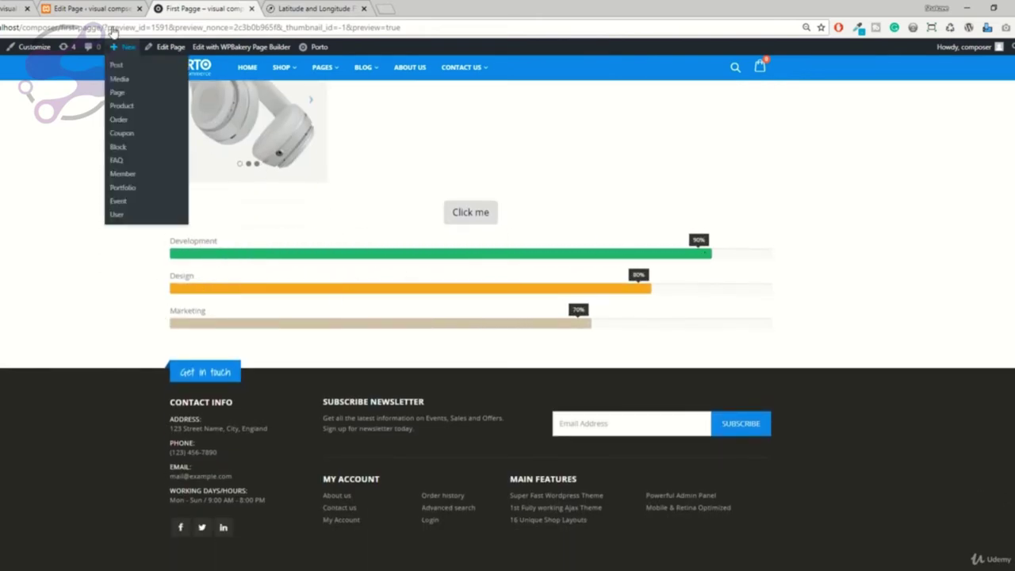
left_click(87, 8)
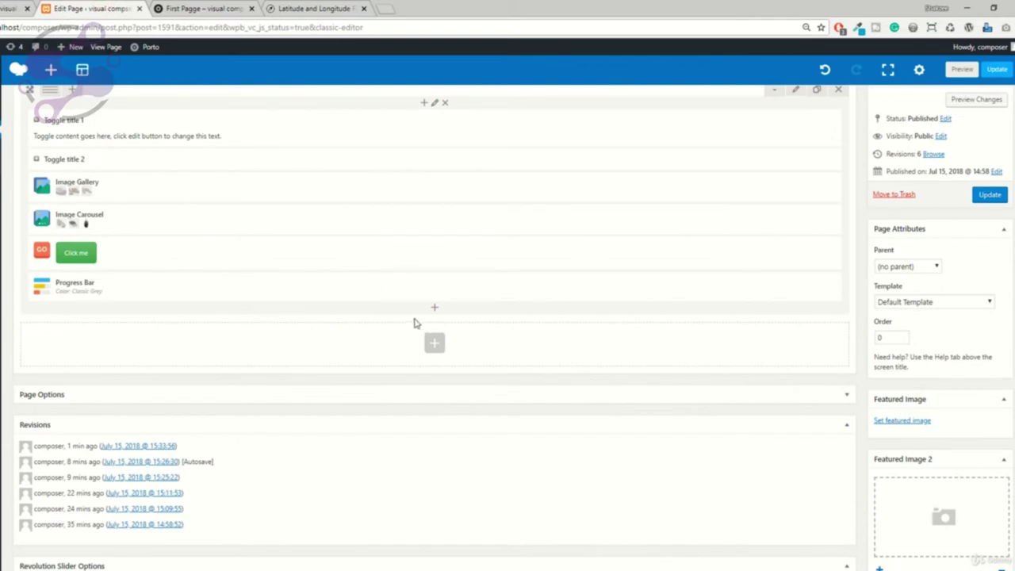
left_click(198, 9)
Step: Return to the page editor and add a Pie Chart content element below the progress bar
left_click(95, 8)
left_click(434, 307)
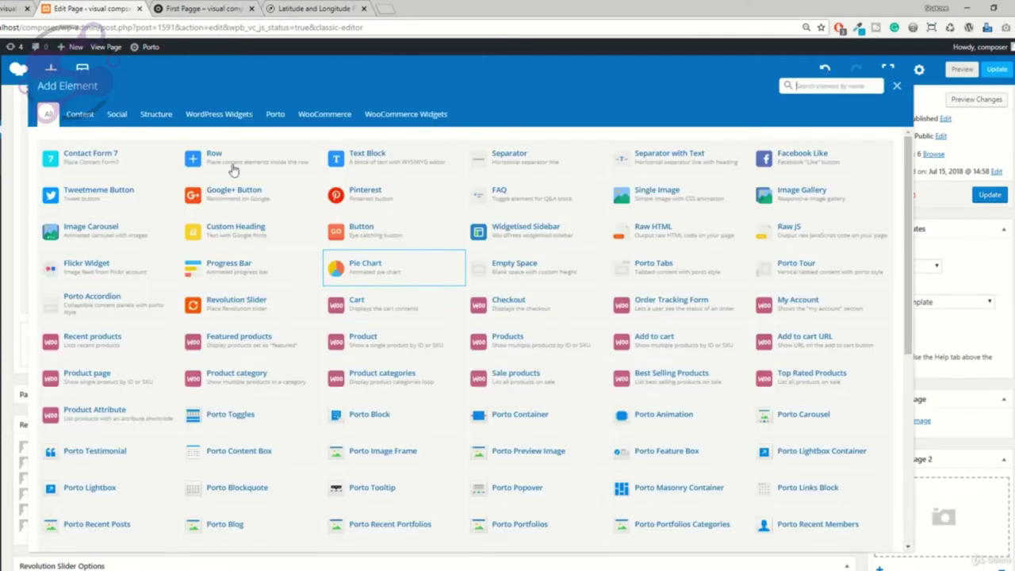
left_click(80, 114)
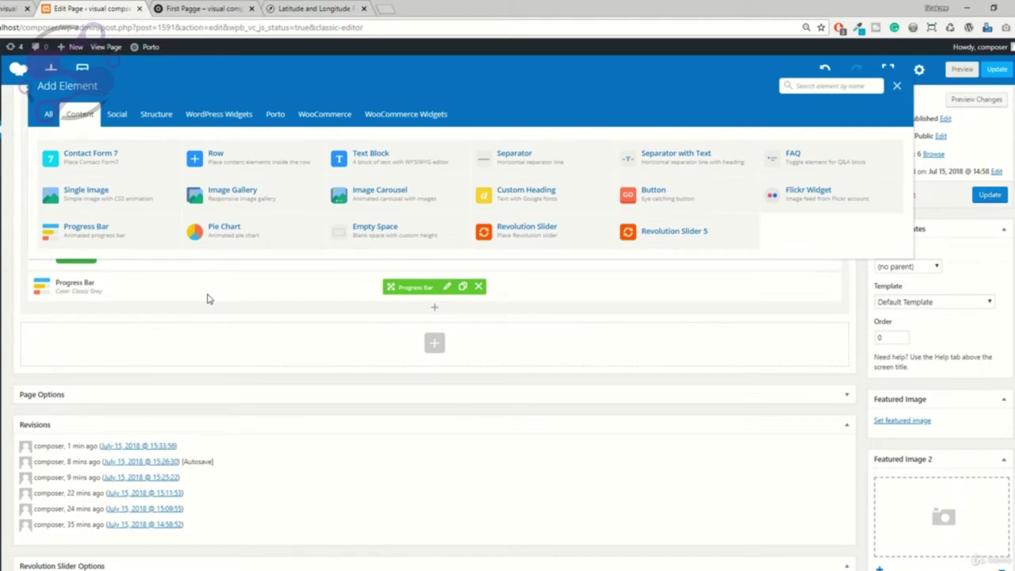
left_click(217, 228)
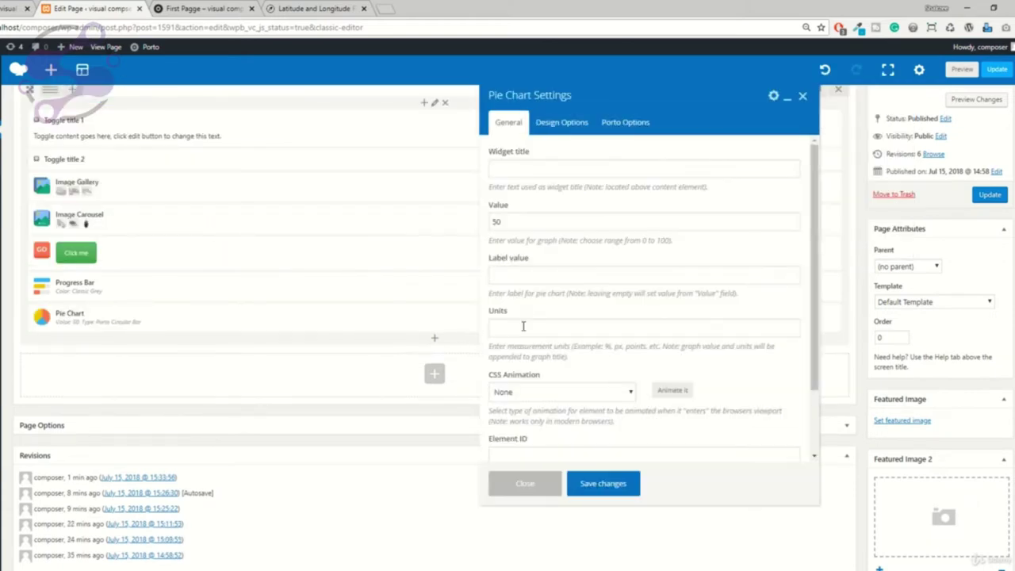
Step: Look through the pie chart's settings and set its widget title to "What we did"
scroll(557, 305, "down", 3)
scroll(558, 305, "up", 3)
left_click(518, 169)
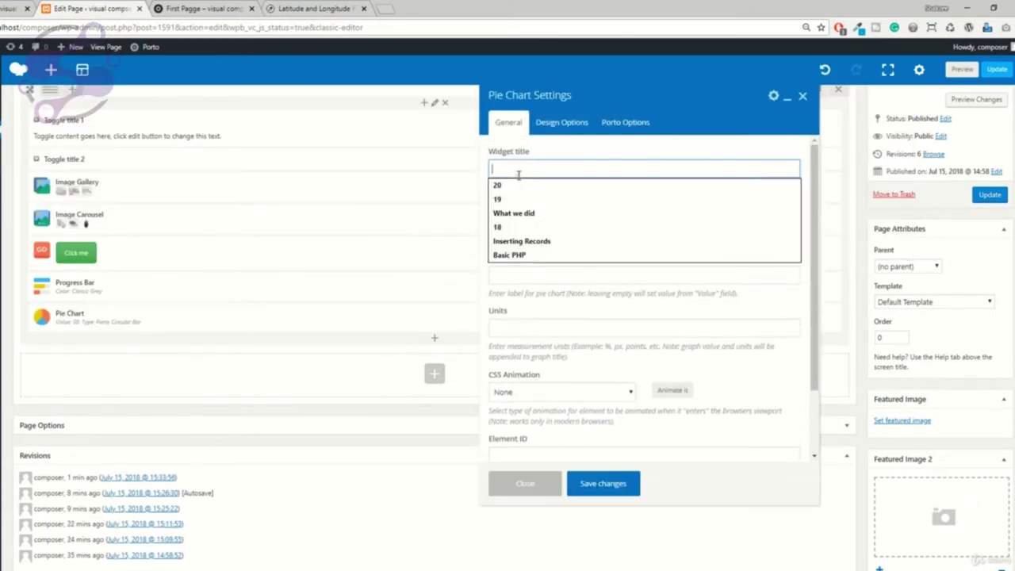
left_click(511, 214)
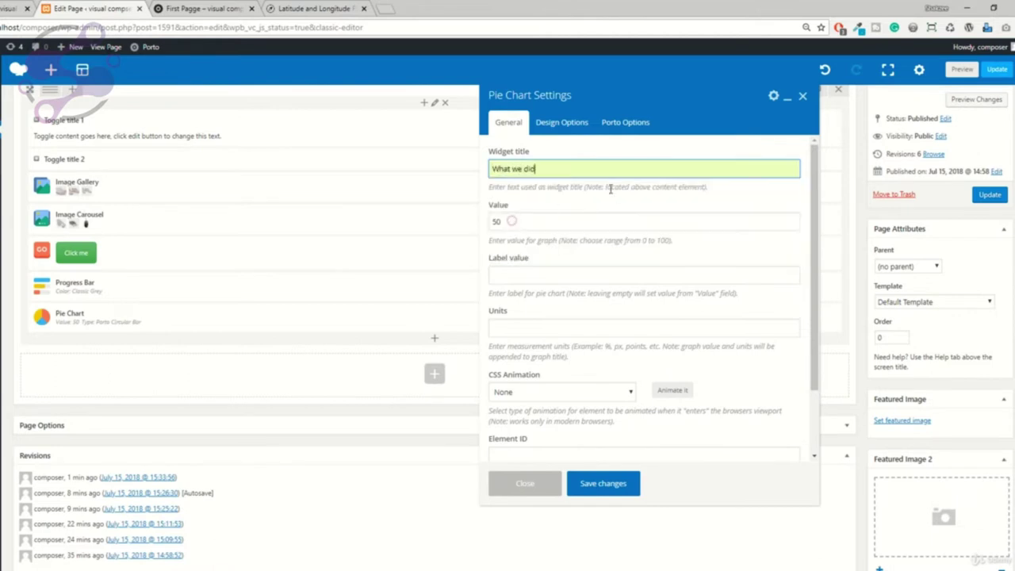
Step: Save the pie chart settings with the label value and units left empty, and preview the page
left_click(518, 275)
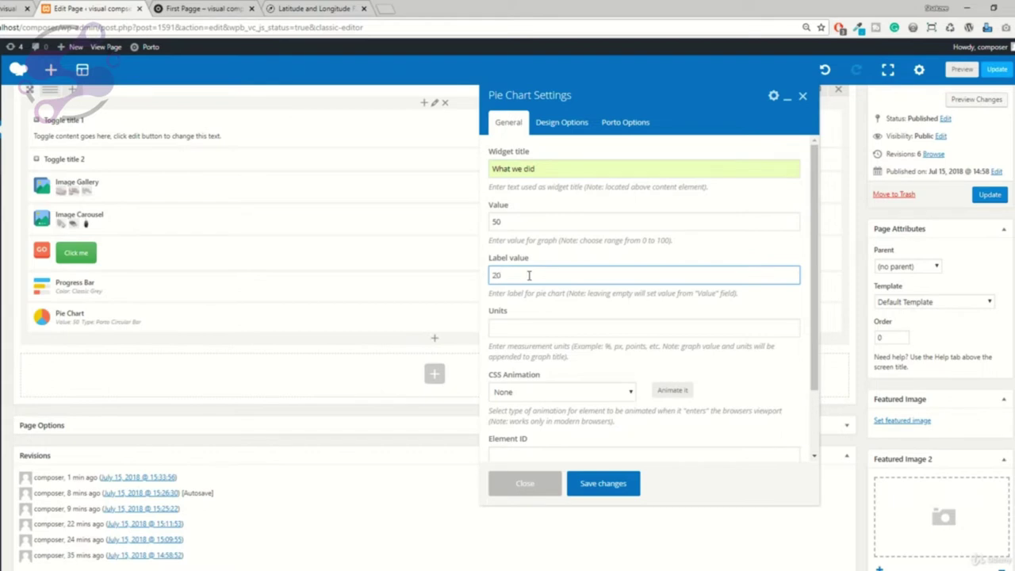
scroll(557, 305, "down", 2)
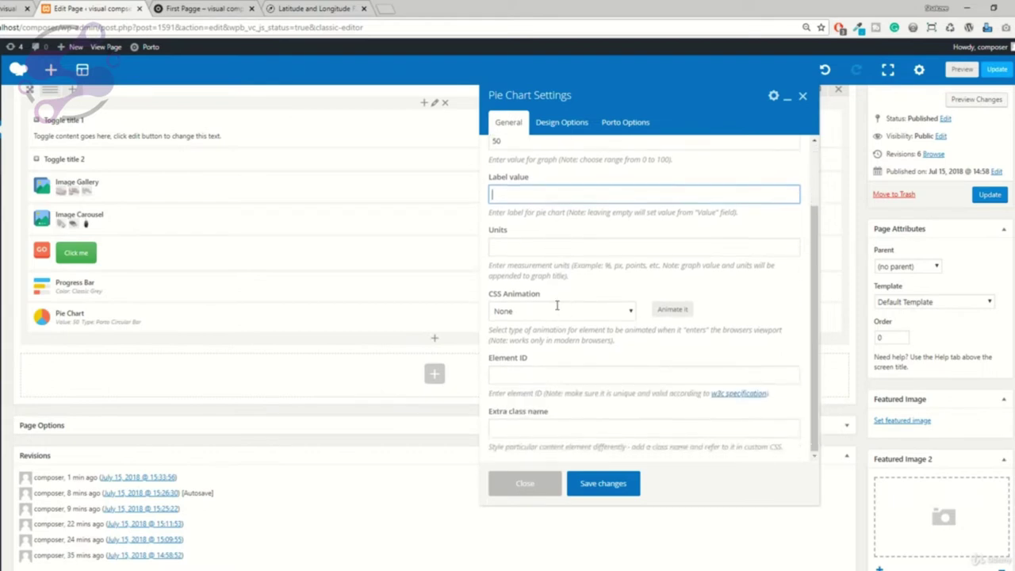
left_click(515, 250)
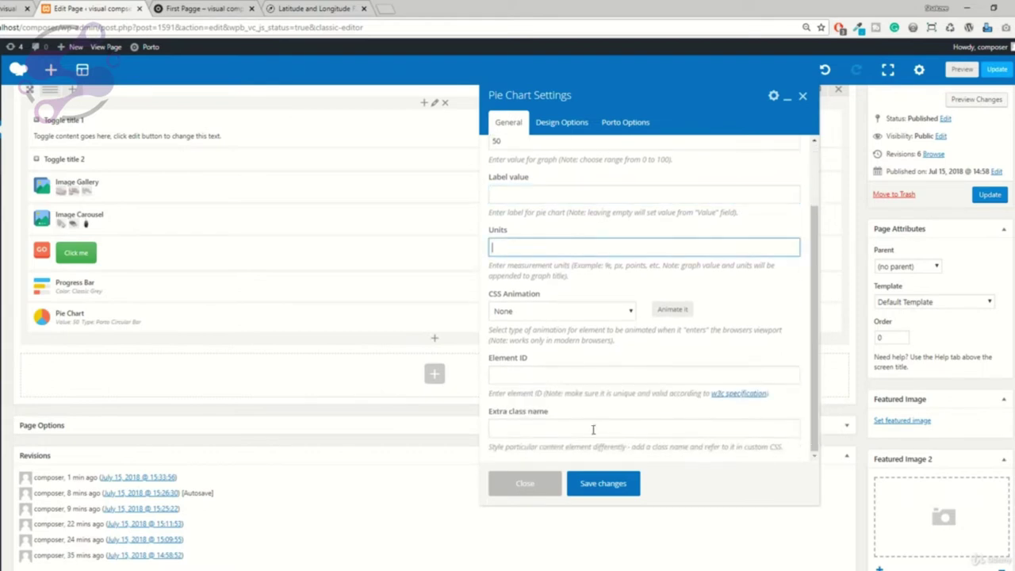
left_click(607, 483)
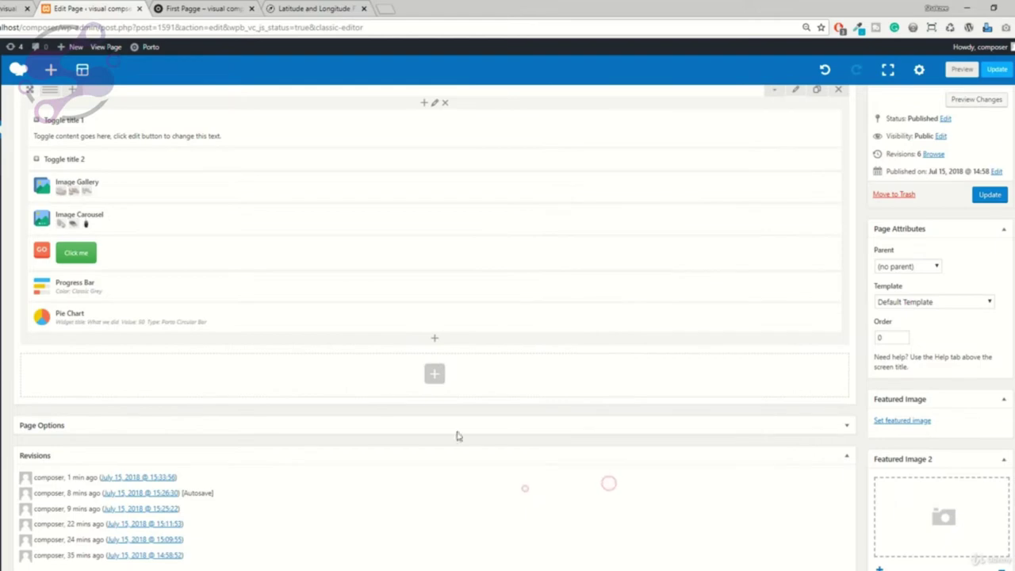
left_click(951, 70)
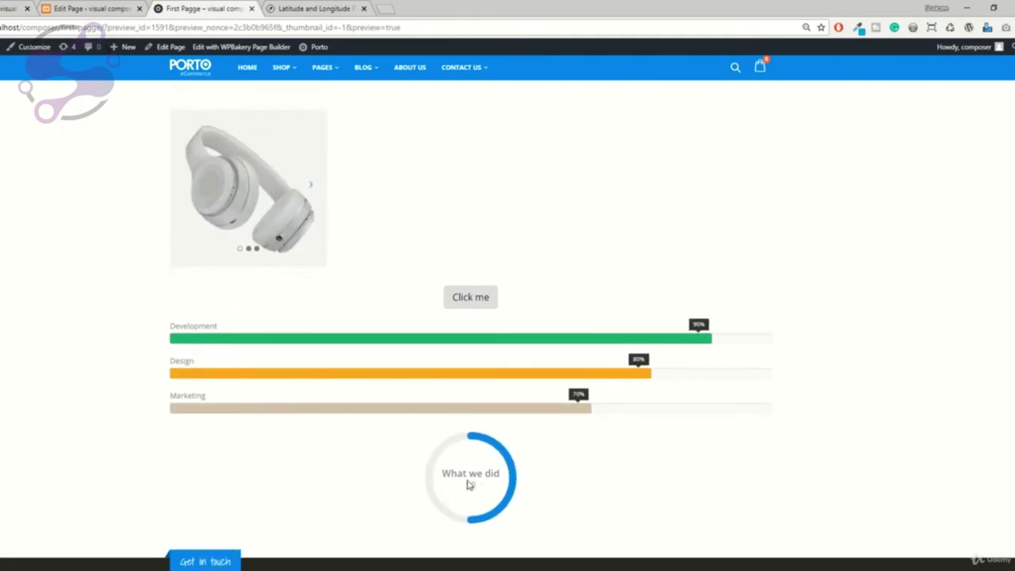
Step: Reopen the pie chart's settings and compare its widget title with the chart on the previewed page
left_click(103, 8)
mouse_move(405, 319)
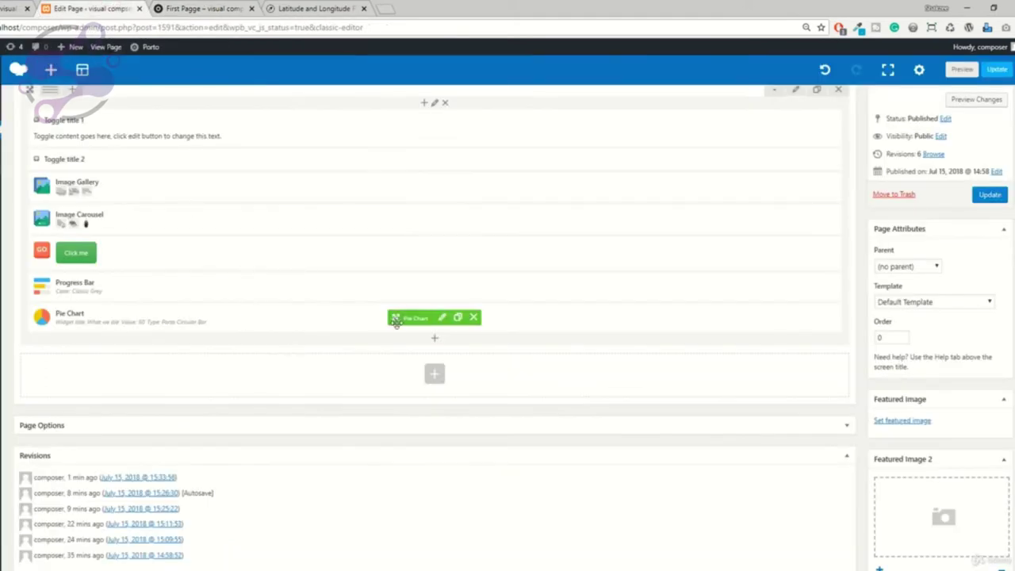
left_click(444, 318)
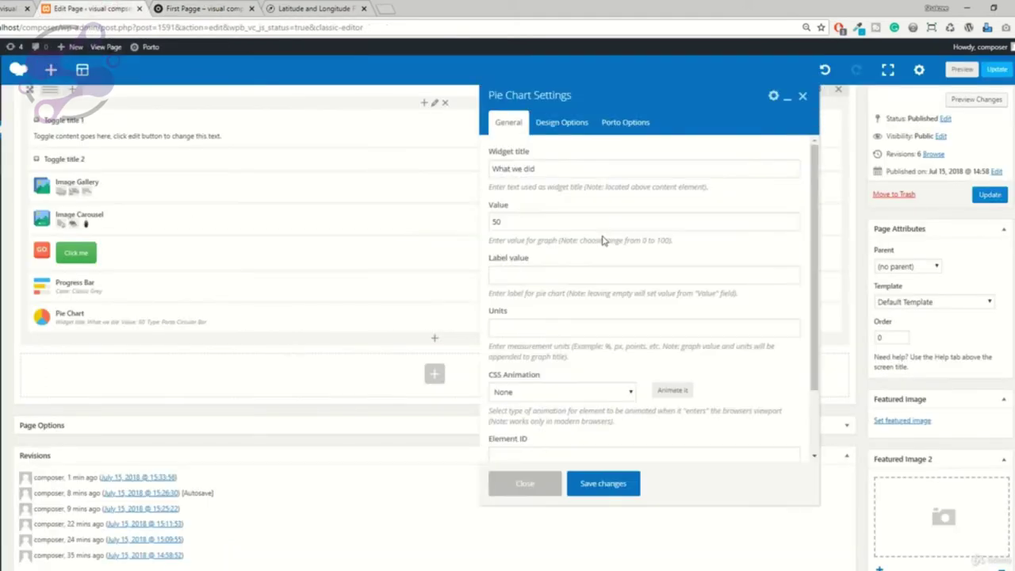
left_click(550, 169)
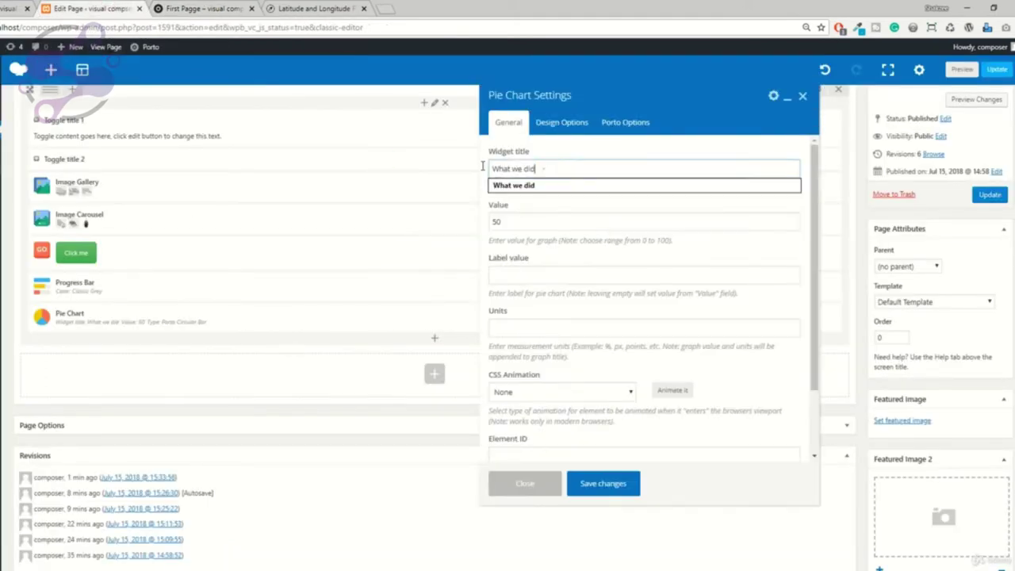
left_click(238, 8)
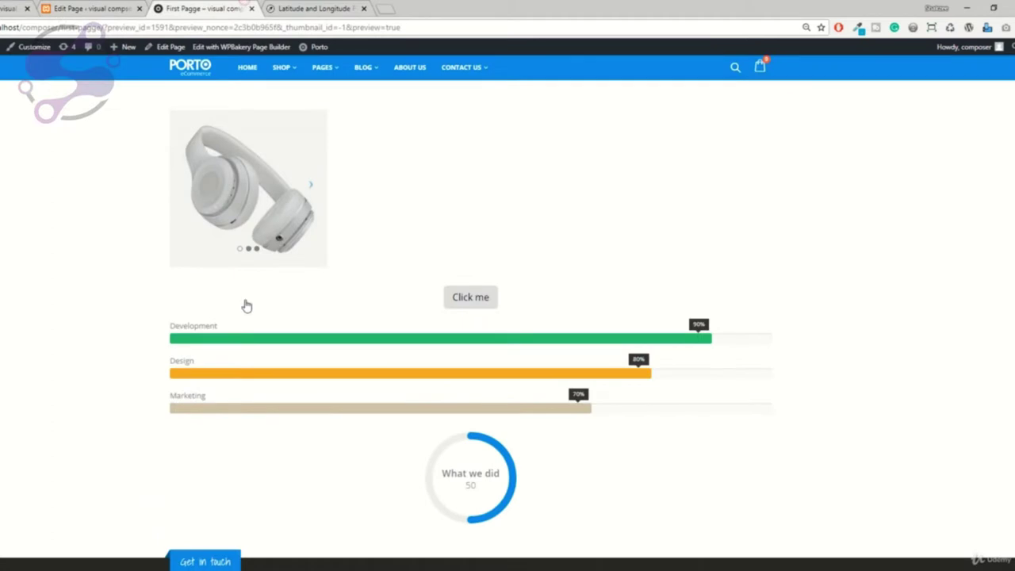
left_click(91, 9)
Step: Set the pie chart's value to 90 and its units to %, and save the changes
left_click(520, 222)
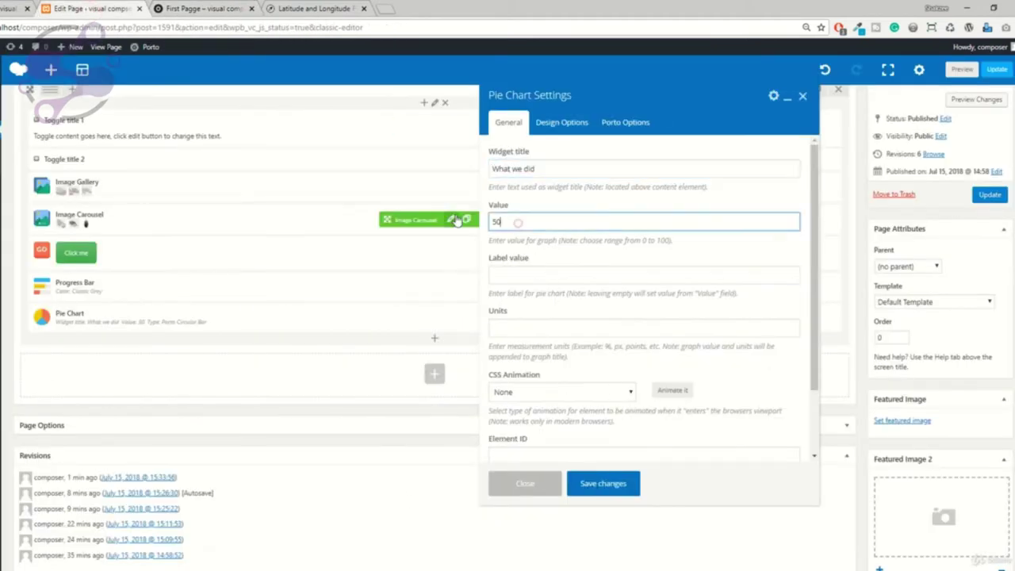
key("ctrl+a")
type("9")
scroll(649, 295, "down", 1)
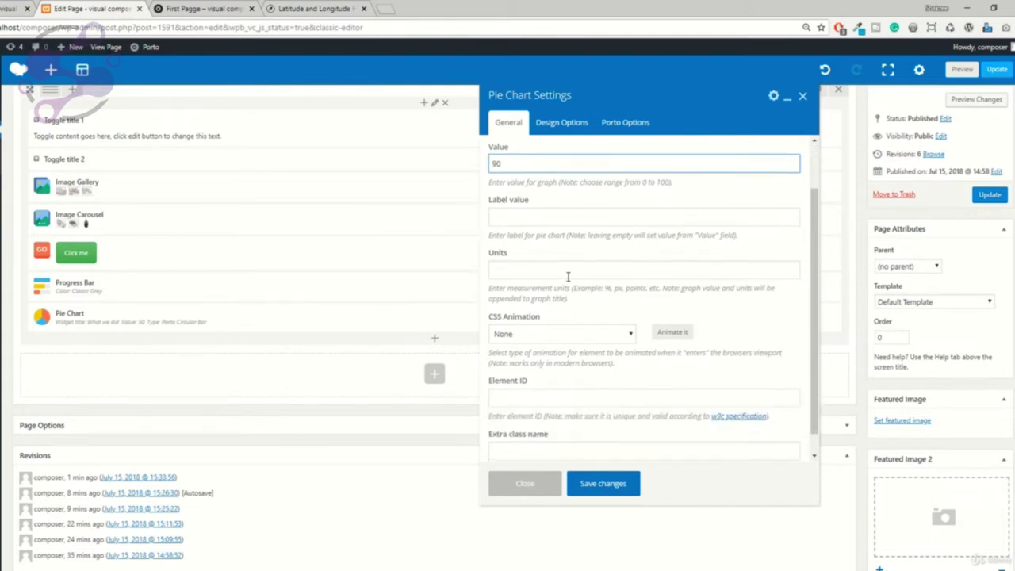
left_click(609, 284)
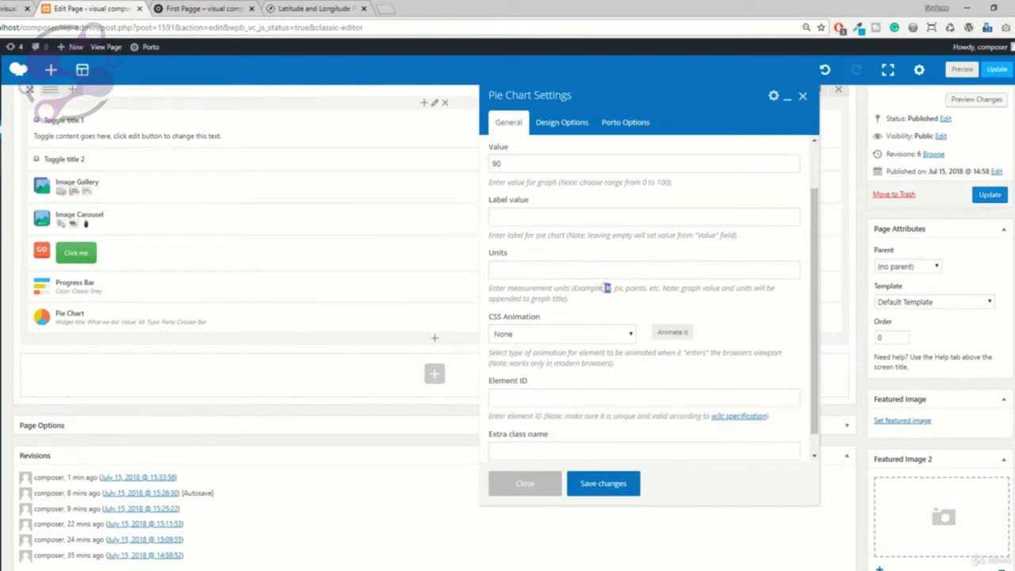
left_click(537, 269)
type("%")
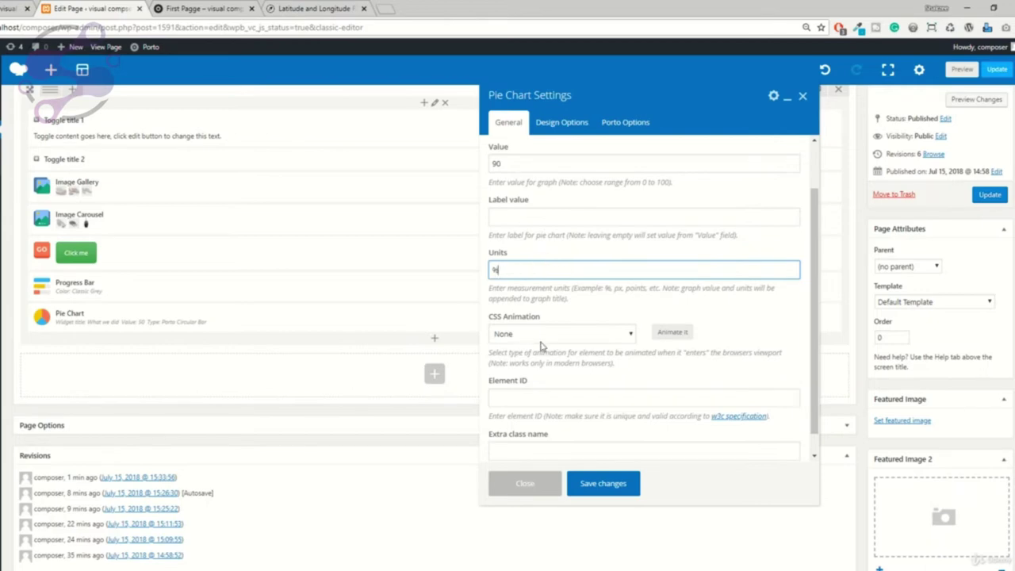
left_click(600, 483)
Step: Preview the page, check the pie chart below the progress bars, and return to the page editor
left_click(962, 69)
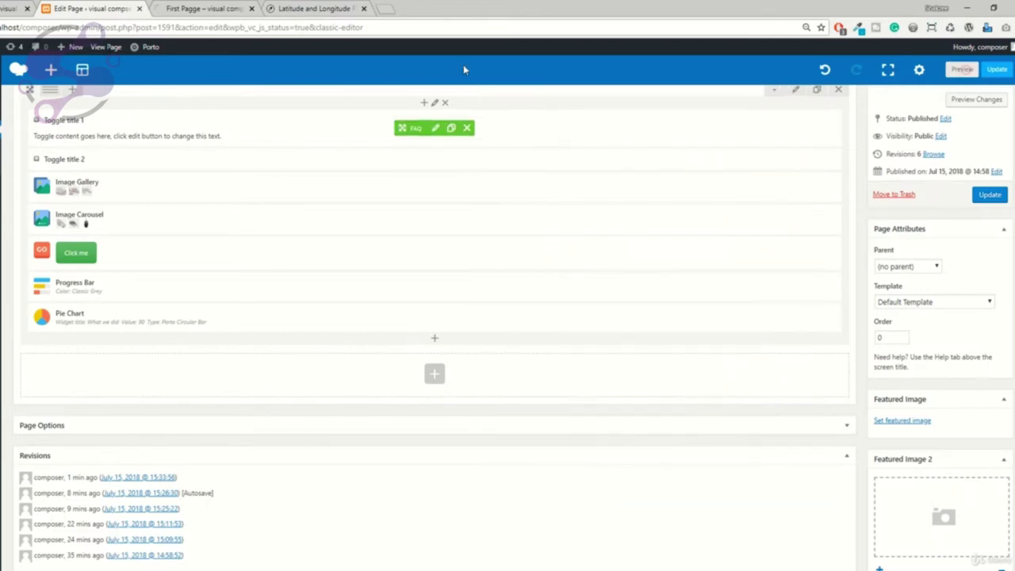
scroll(222, 227, "down", 2)
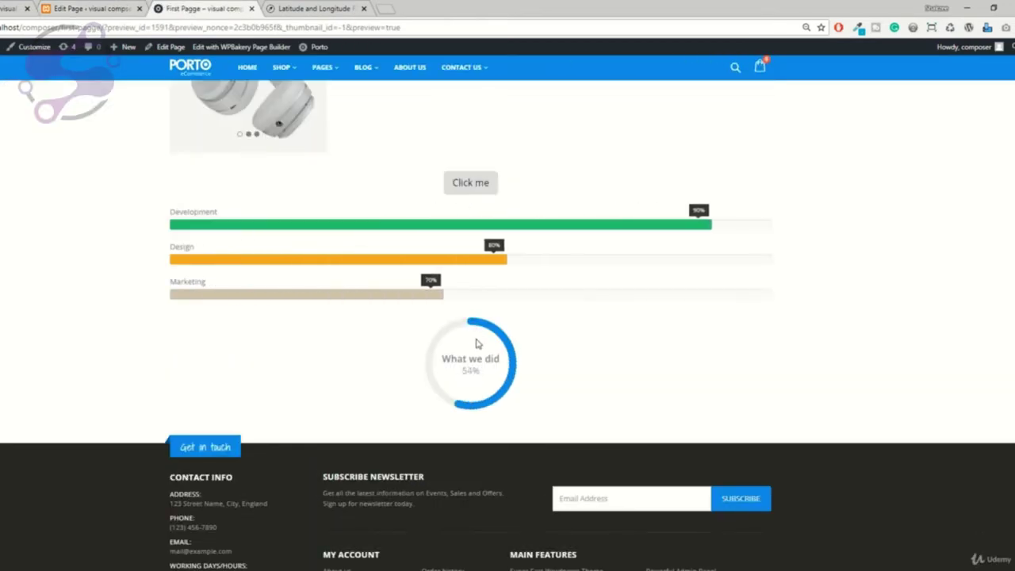
left_click(87, 8)
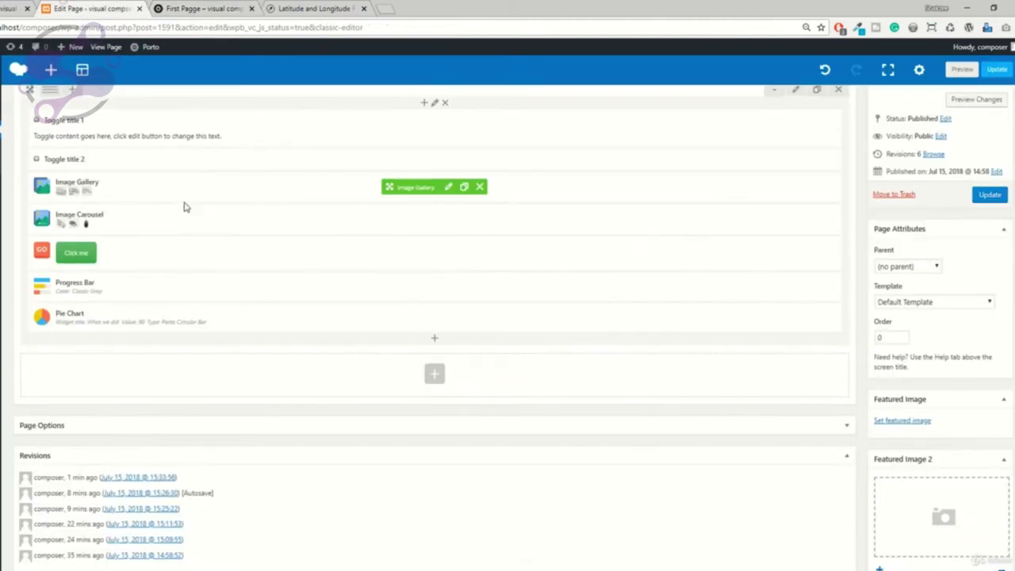
Step: Add an Empty Space content element below the pie chart and save it with a height of 50px
left_click(434, 342)
left_click(80, 115)
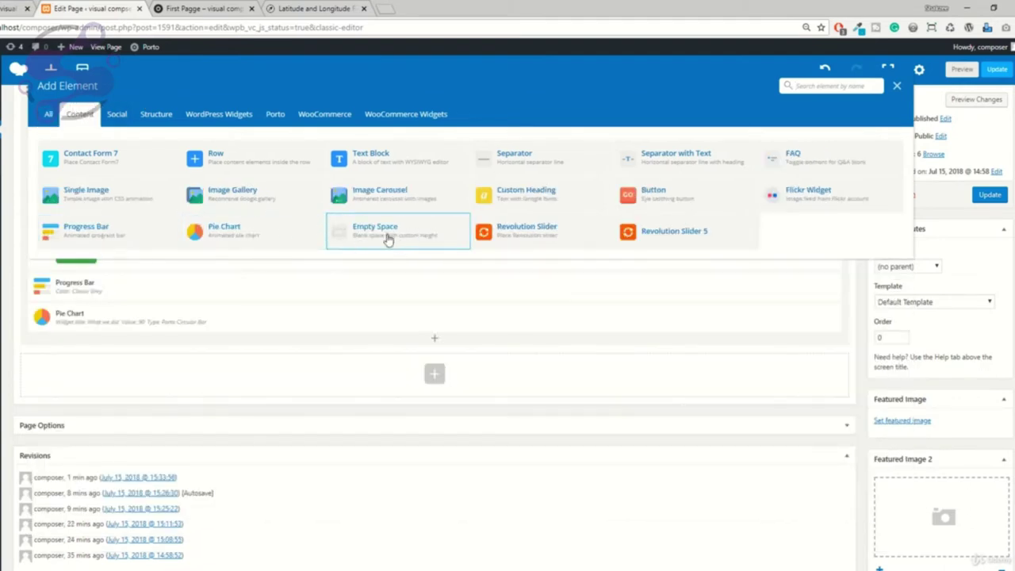
left_click(388, 238)
left_click(196, 8)
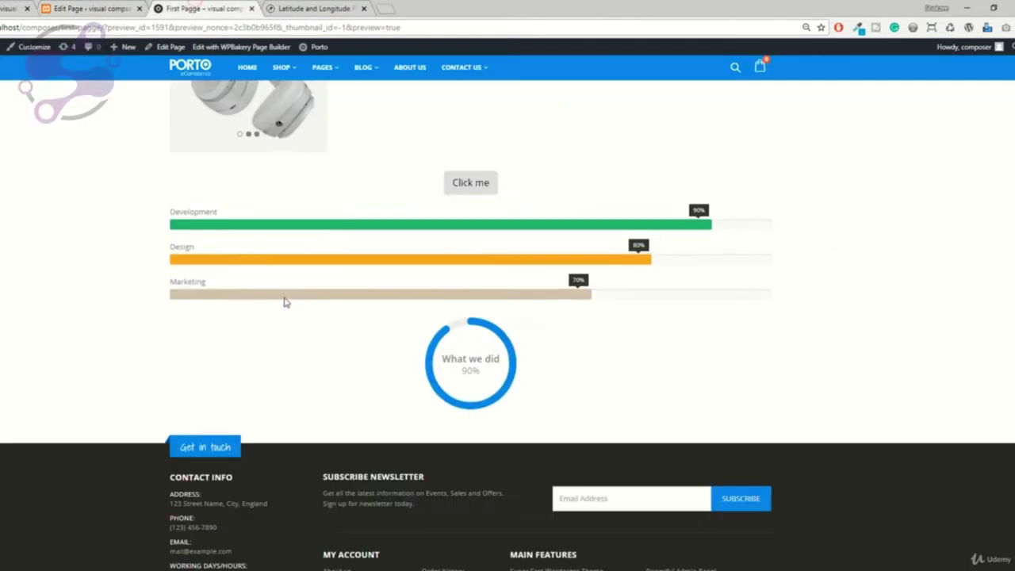
scroll(469, 295, "down", 1)
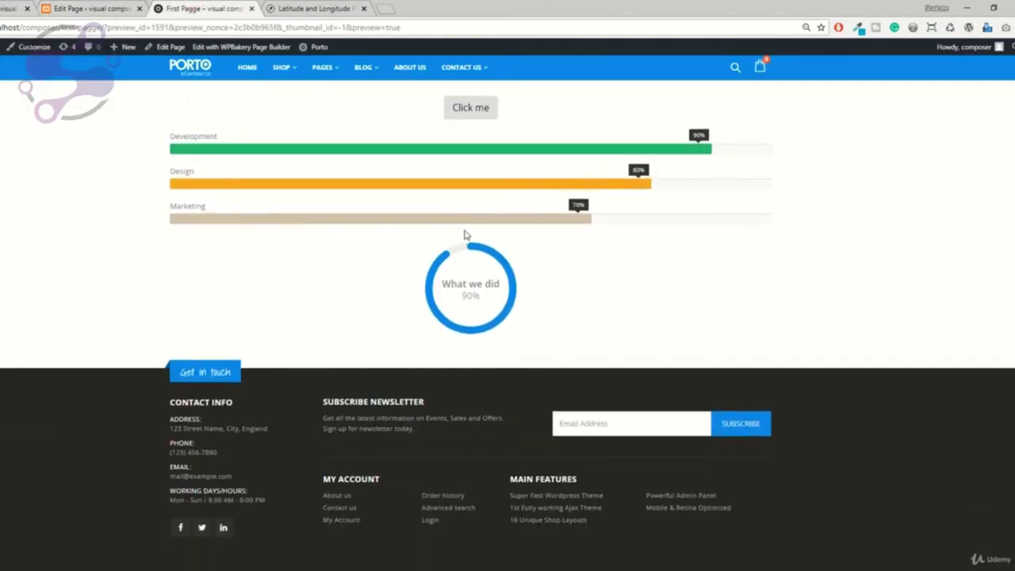
left_click(107, 8)
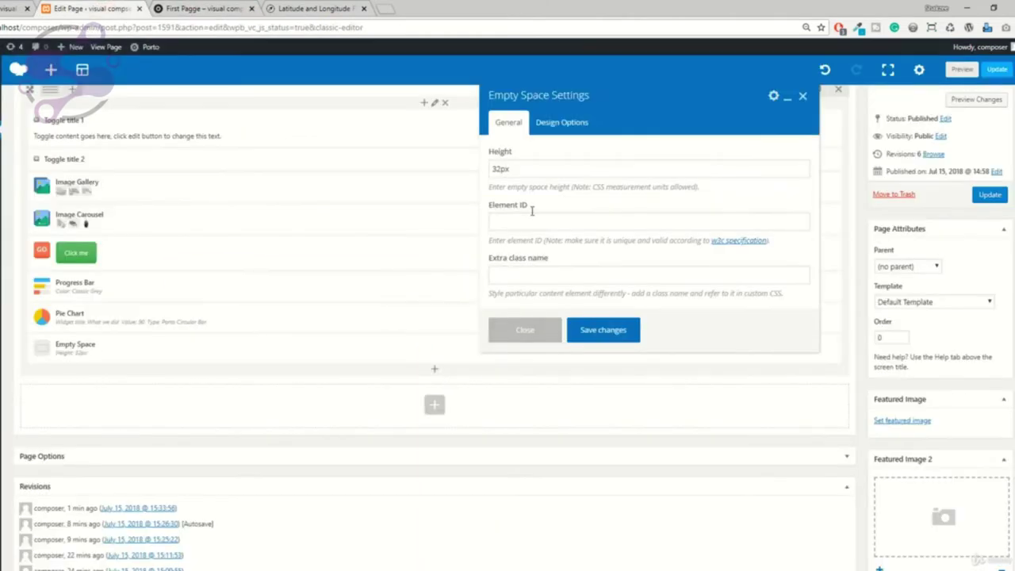
left_click(501, 165)
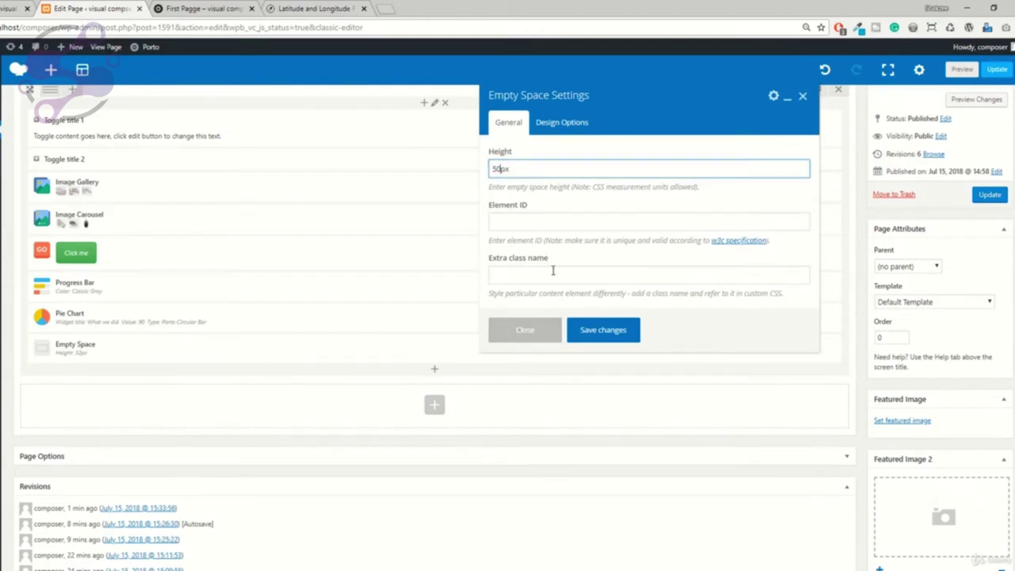
left_click(618, 341)
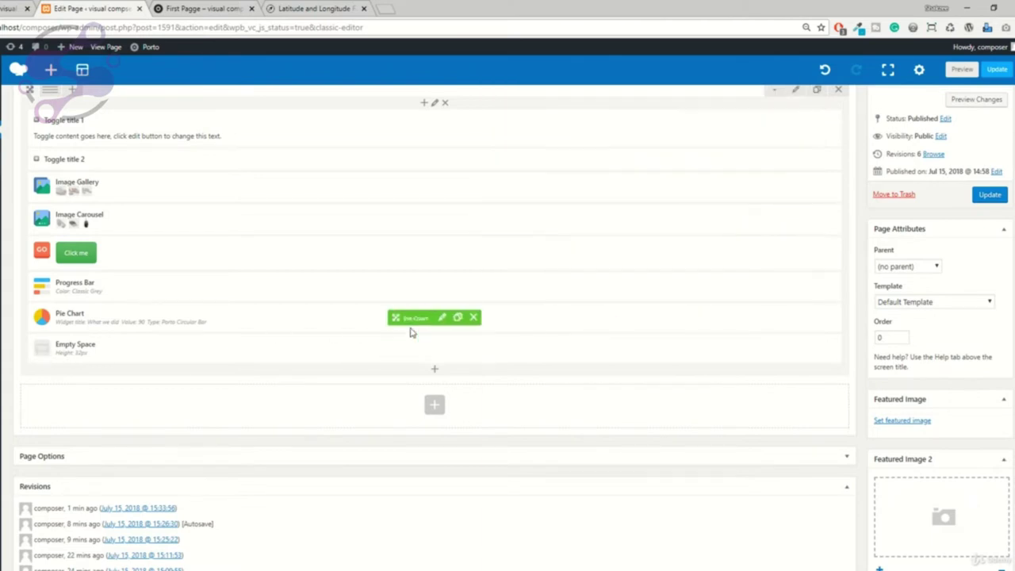
Step: Move the empty space between the progress bar and the pie chart, and preview the page
left_click_drag(402, 345, 402, 312)
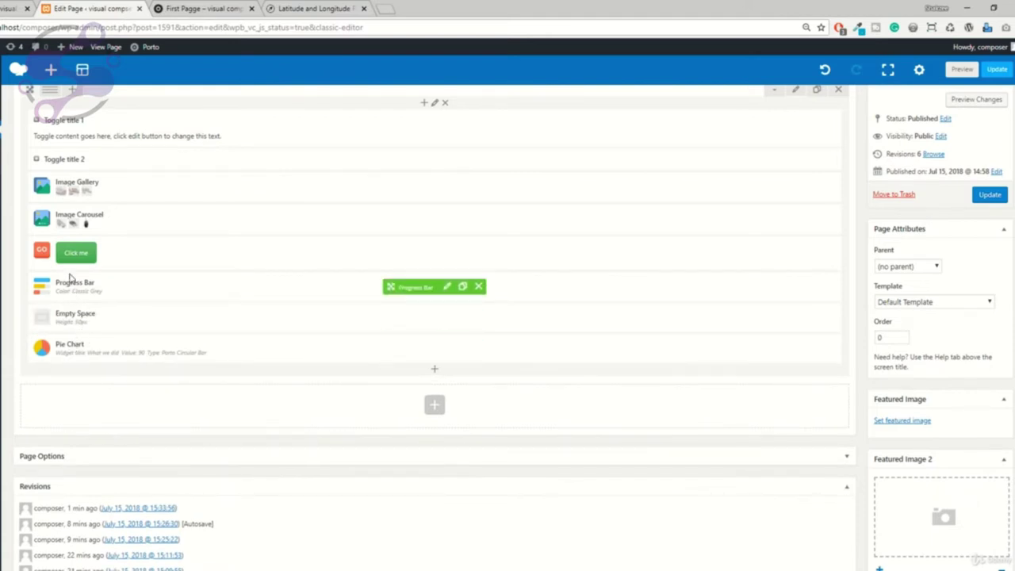
left_click(958, 70)
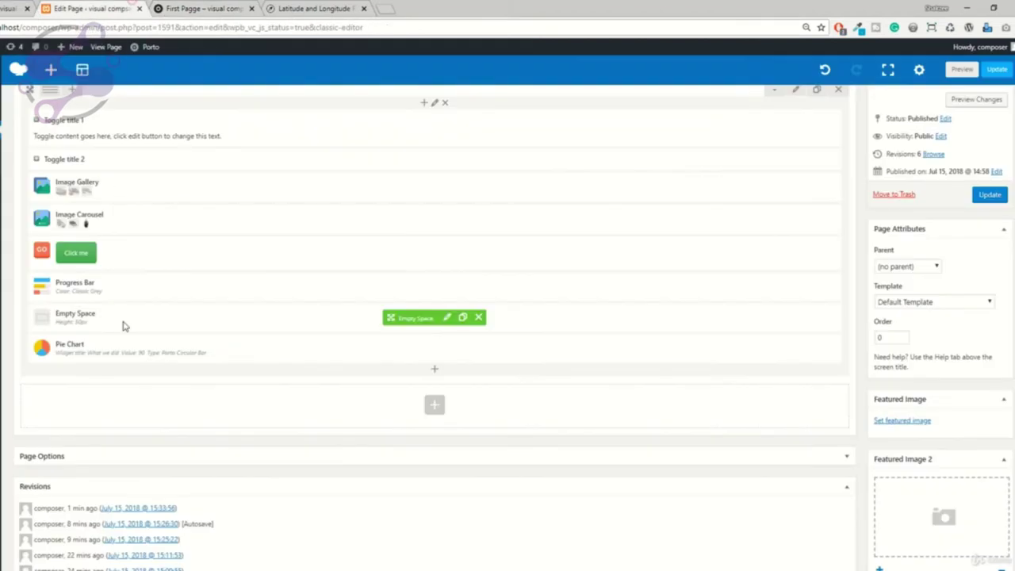
Step: Set the empty space's height to 500px, save it, and preview the gap above the pie chart
left_click(448, 318)
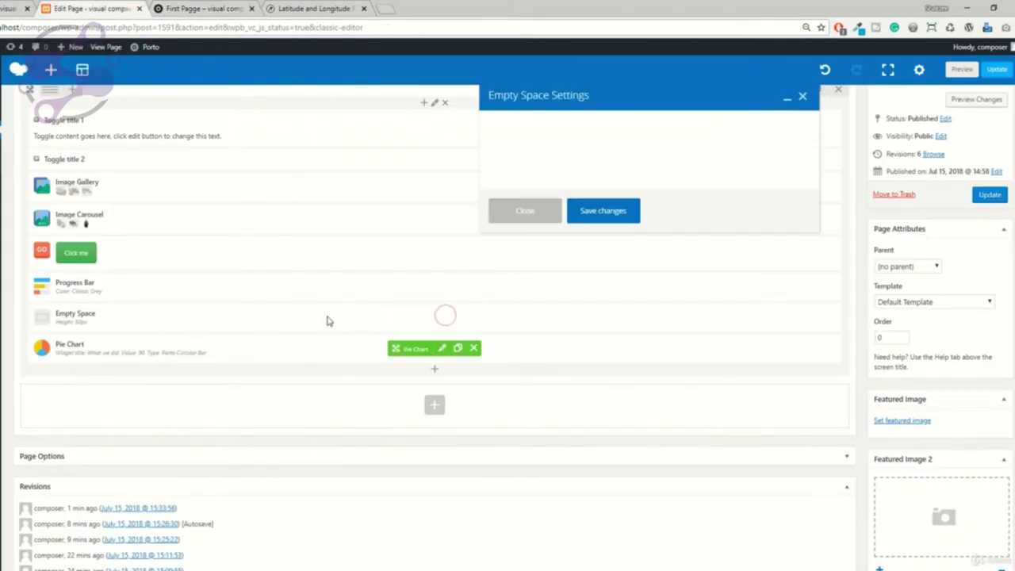
left_click(500, 171)
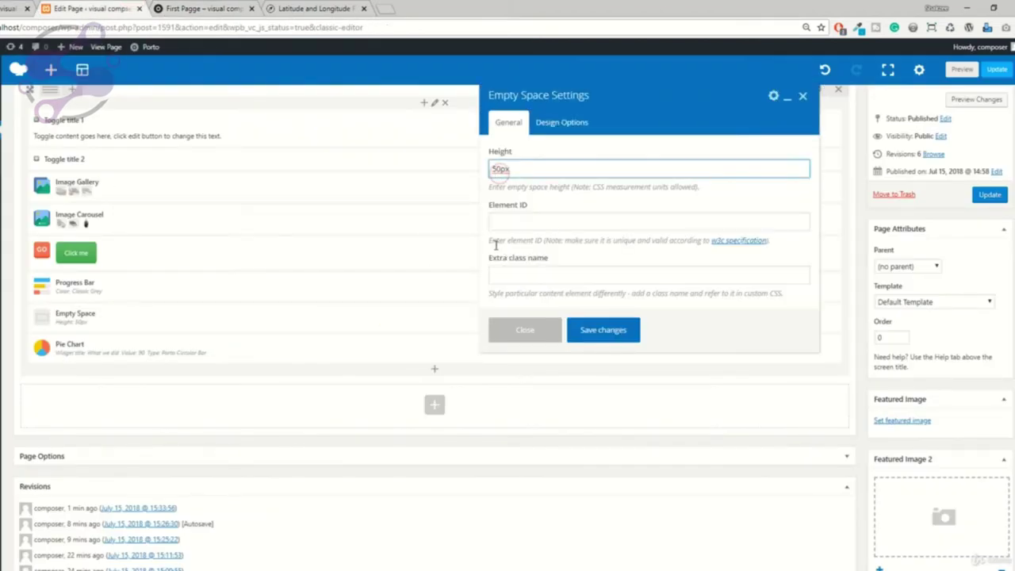
left_click(608, 337)
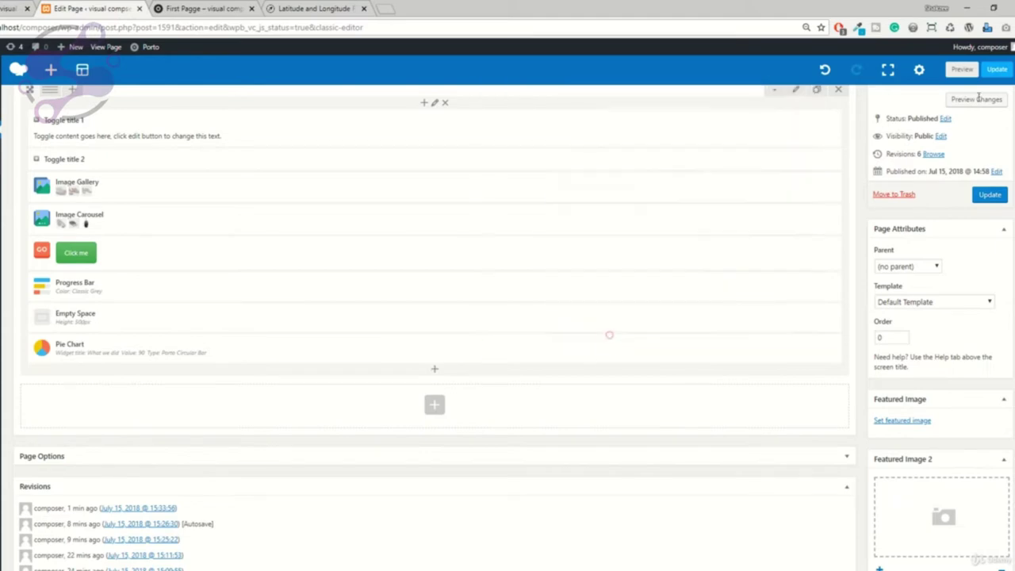
left_click(962, 69)
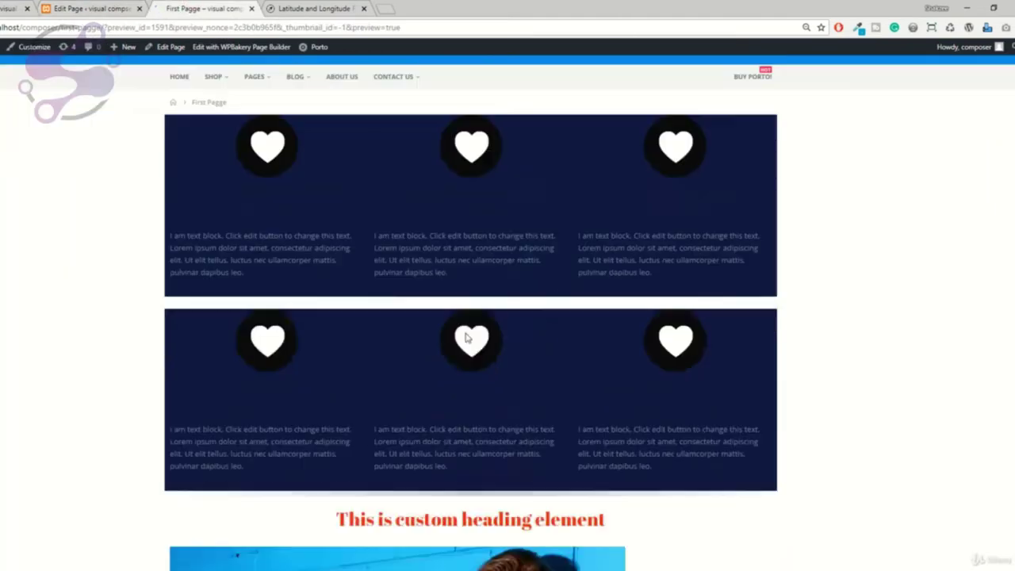
scroll(467, 337, "down", 15)
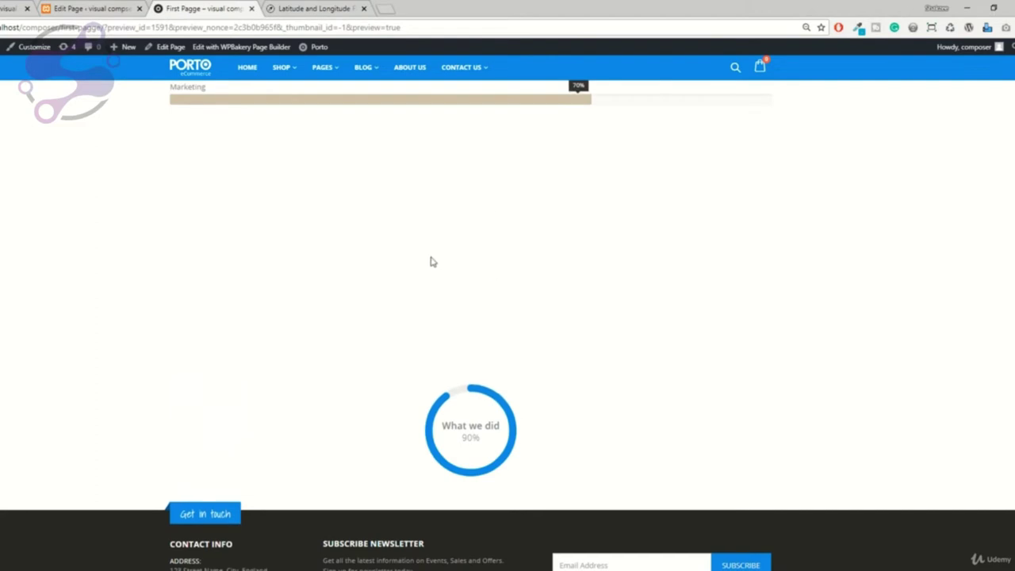
scroll(428, 257, "up", 3)
Step: Return to the page editor, set the empty space's height to 50px, and save the changes
left_click(146, 6)
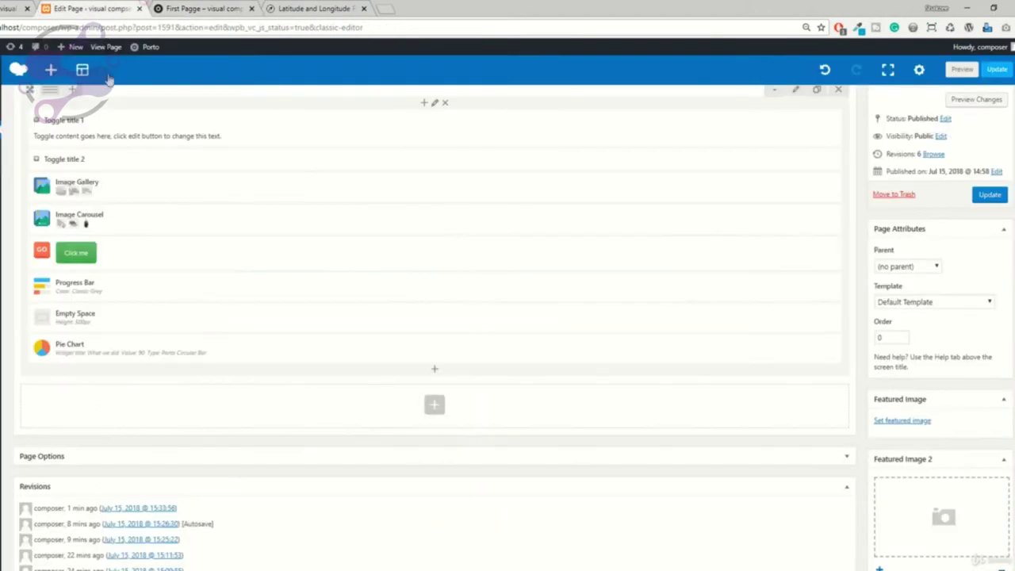
left_click(447, 318)
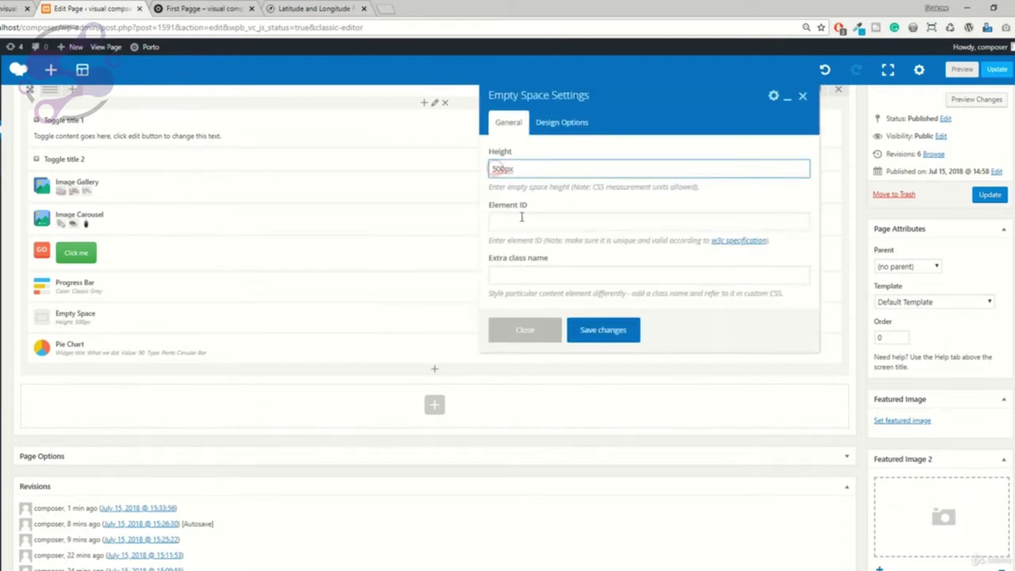
left_click(599, 330)
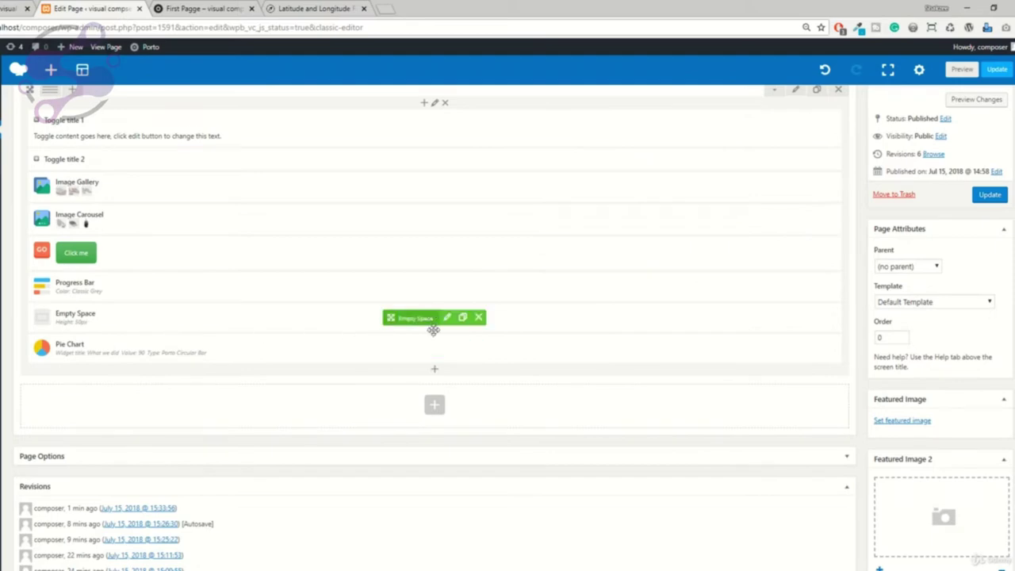
Step: Start adding an element below the pie chart and look through the available content elements
left_click(434, 369)
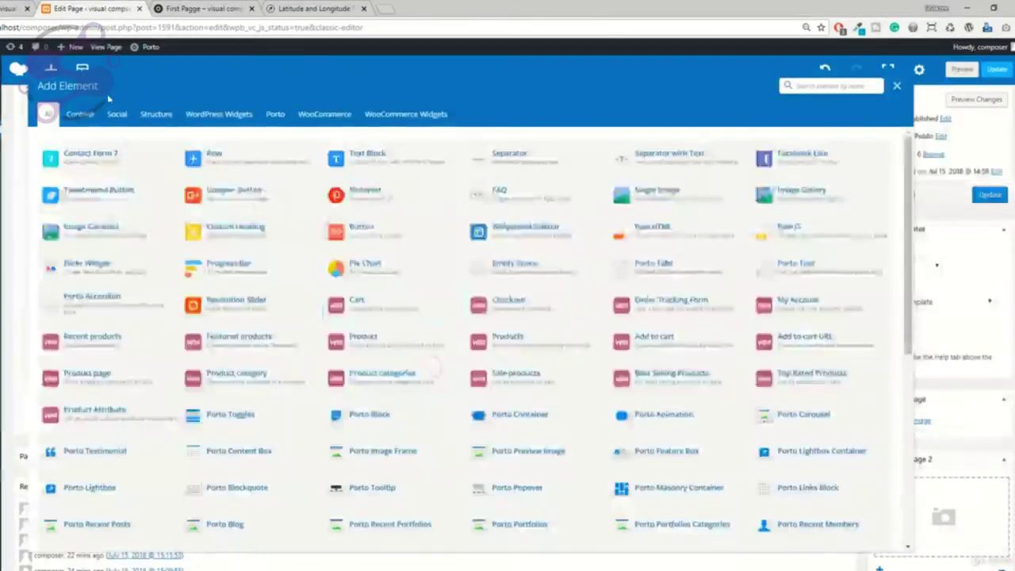
left_click(79, 113)
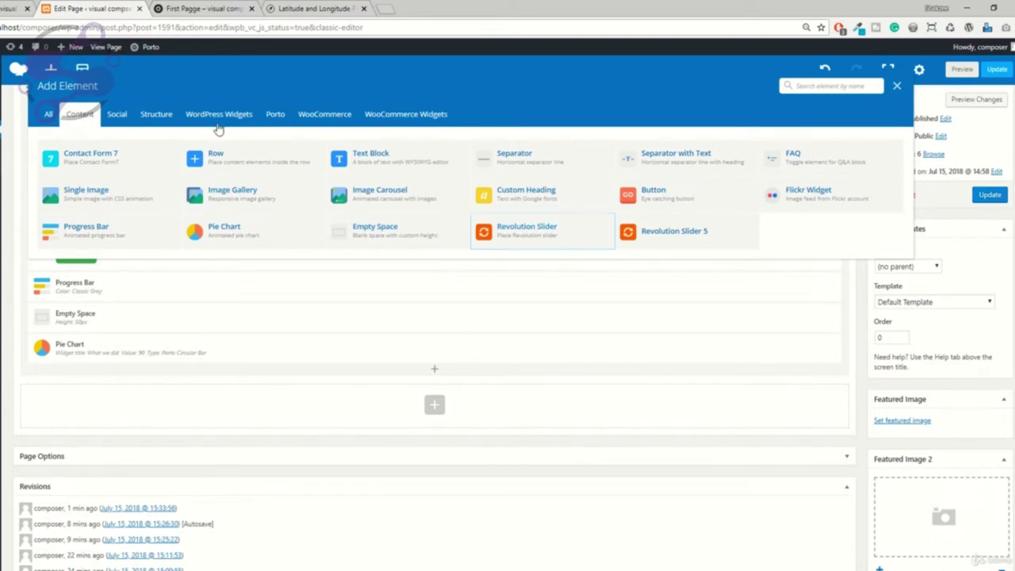
scroll(16, 317, "down", 3)
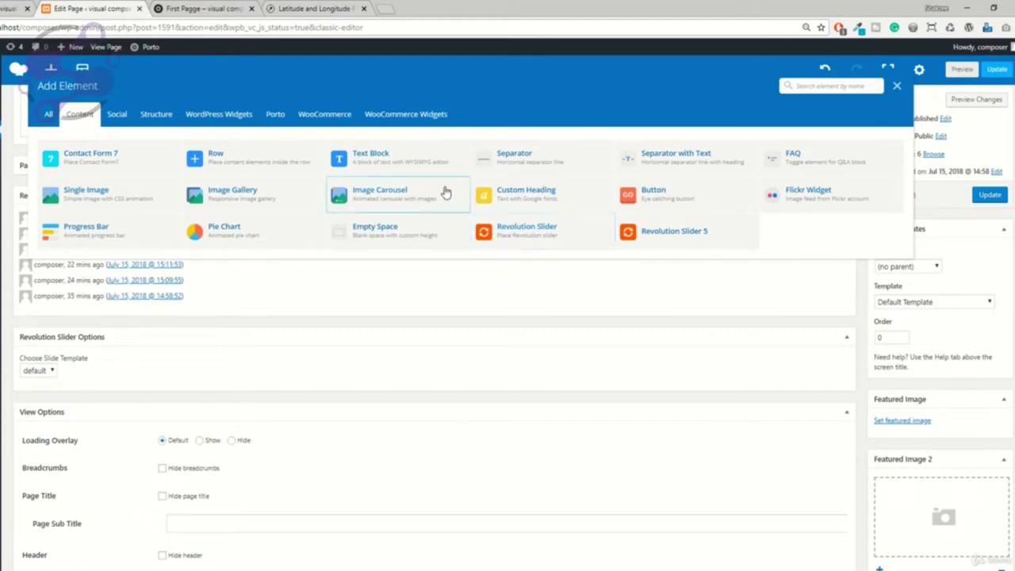
Step: Add a Revolution Slider element below the pie chart, check its slider choices, and delete the element again
left_click(527, 228)
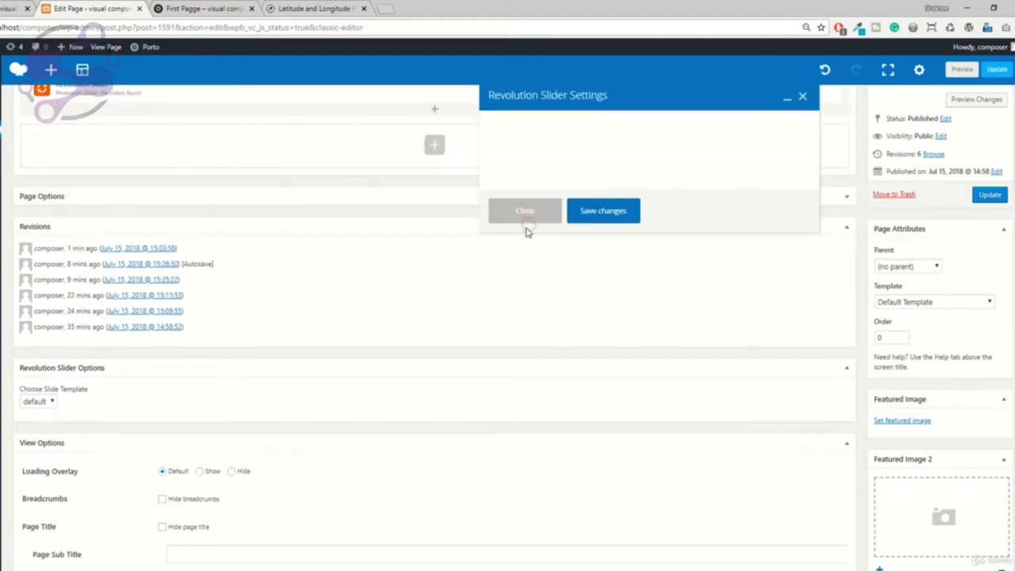
left_click(555, 198)
left_click(547, 200)
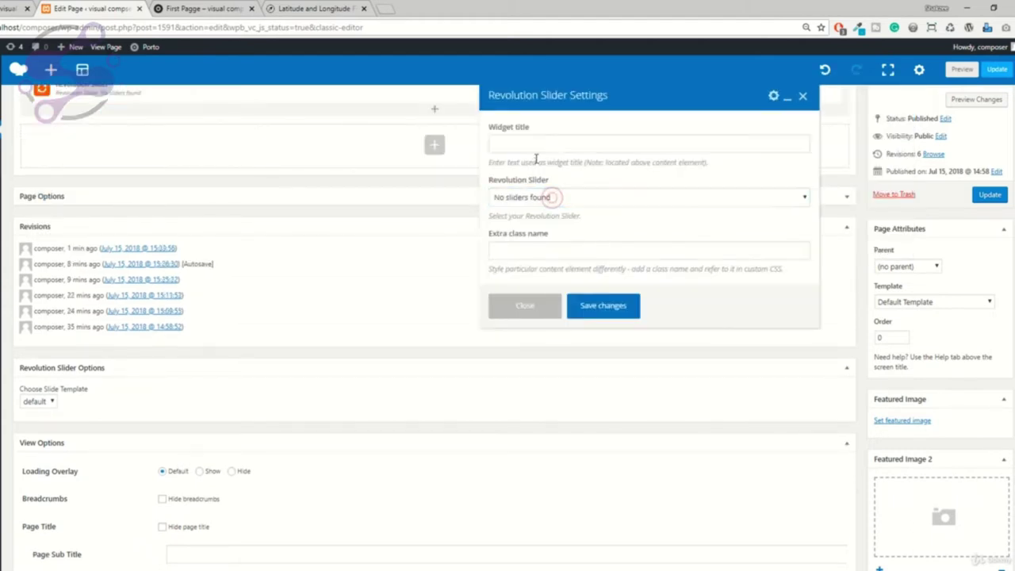
left_click(533, 143)
left_click(558, 202)
left_click(558, 199)
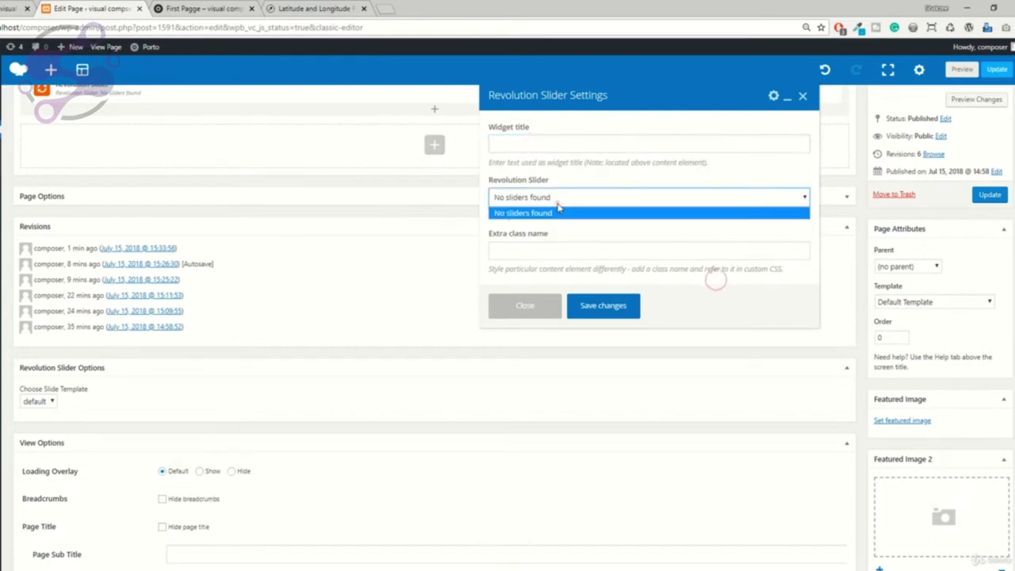
left_click(558, 199)
left_click(526, 306)
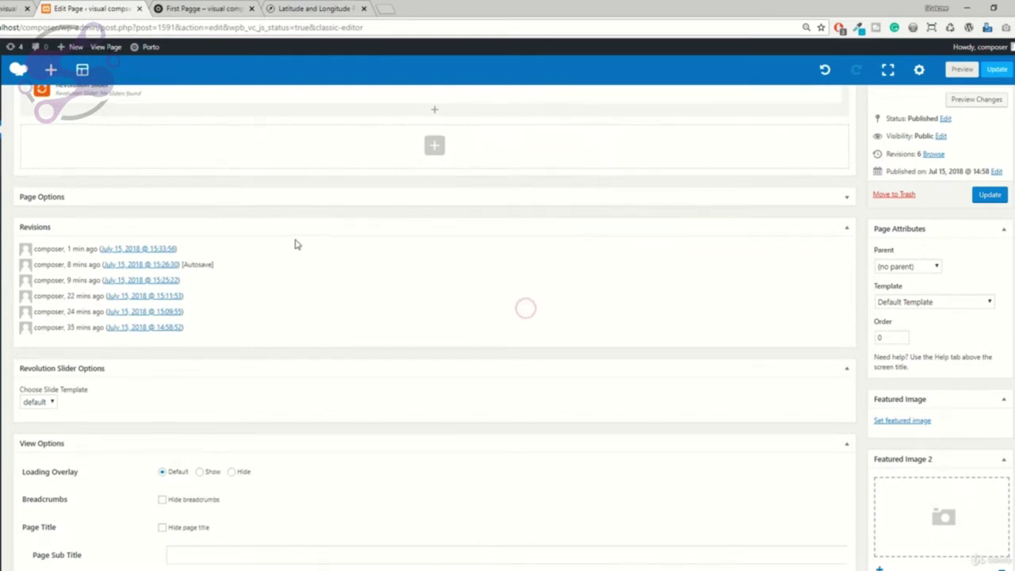
scroll(408, 281, "up", 2)
left_click(484, 264)
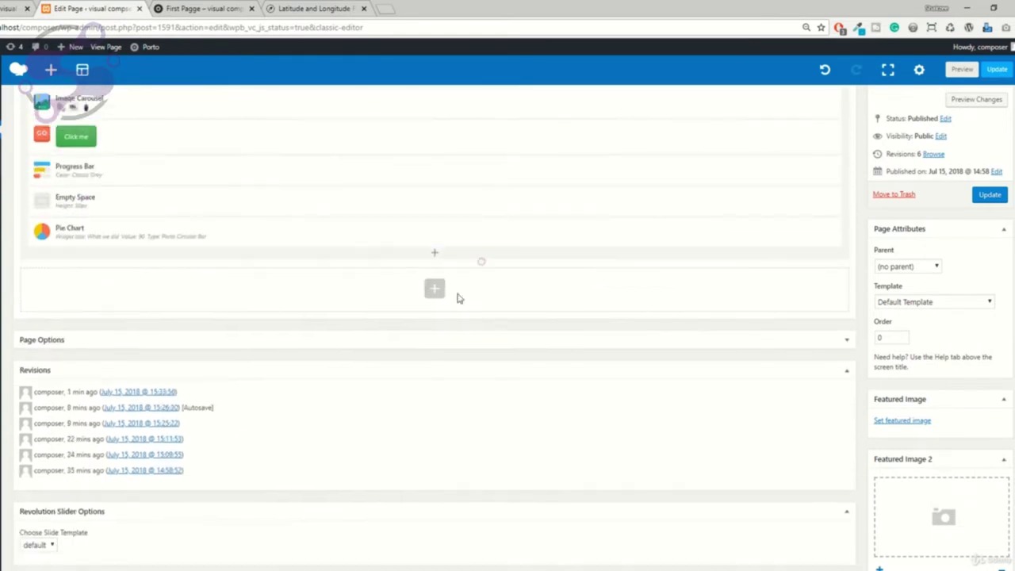
Step: Add a Revolution Slider 5 element below the pie chart, look at the new slider page, and delete the element
left_click(436, 256)
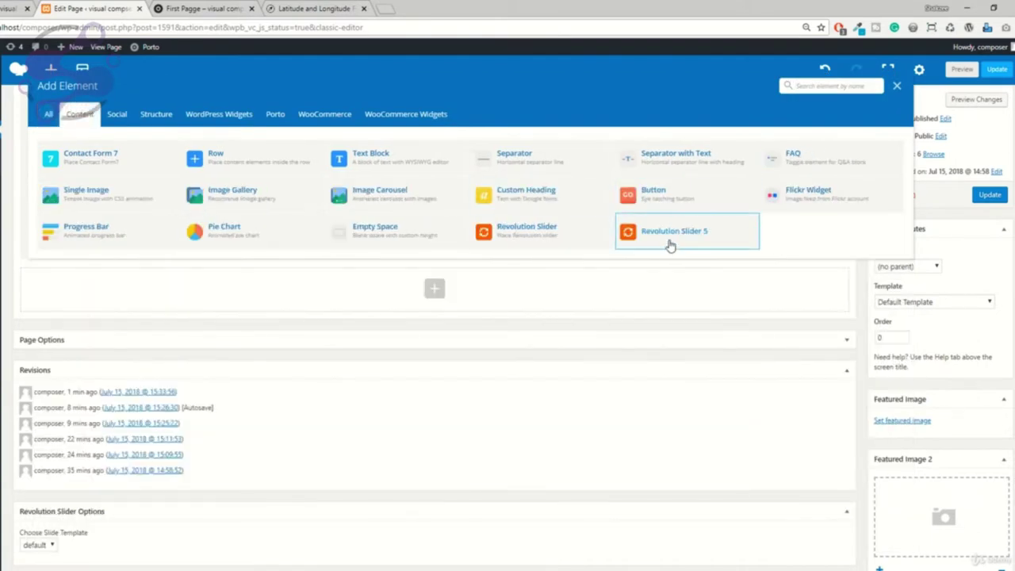
left_click(670, 245)
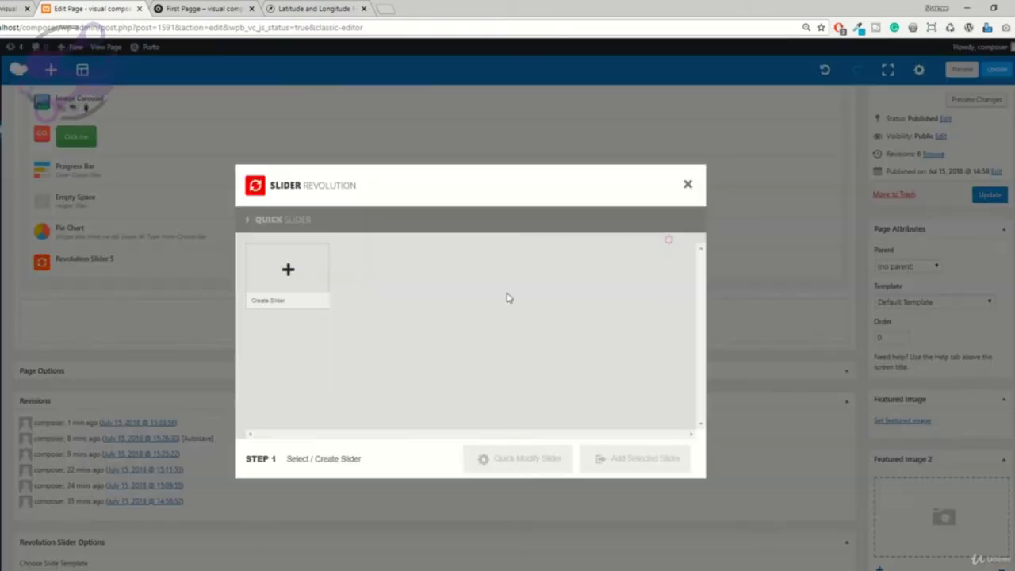
left_click(287, 271)
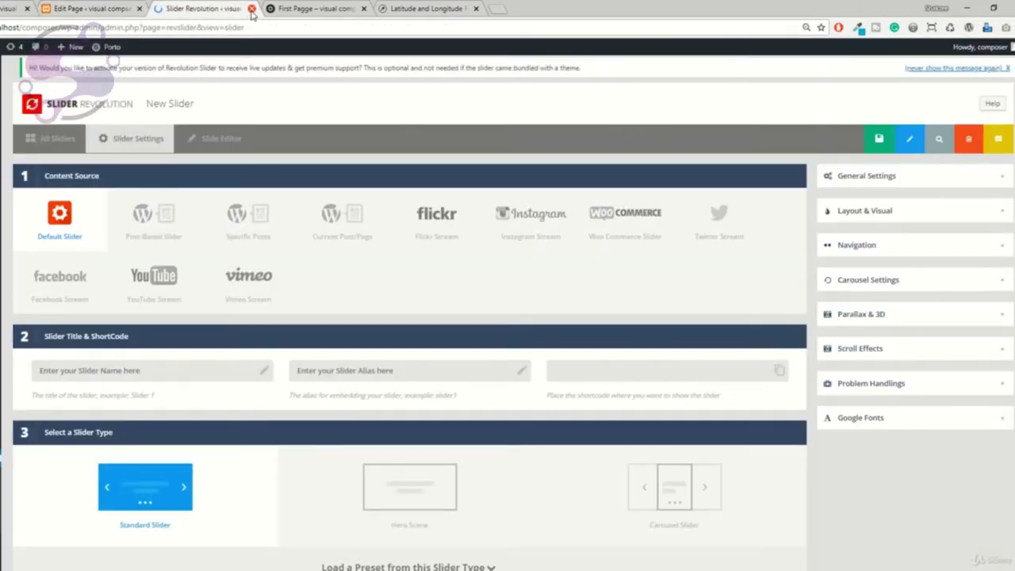
left_click(252, 9)
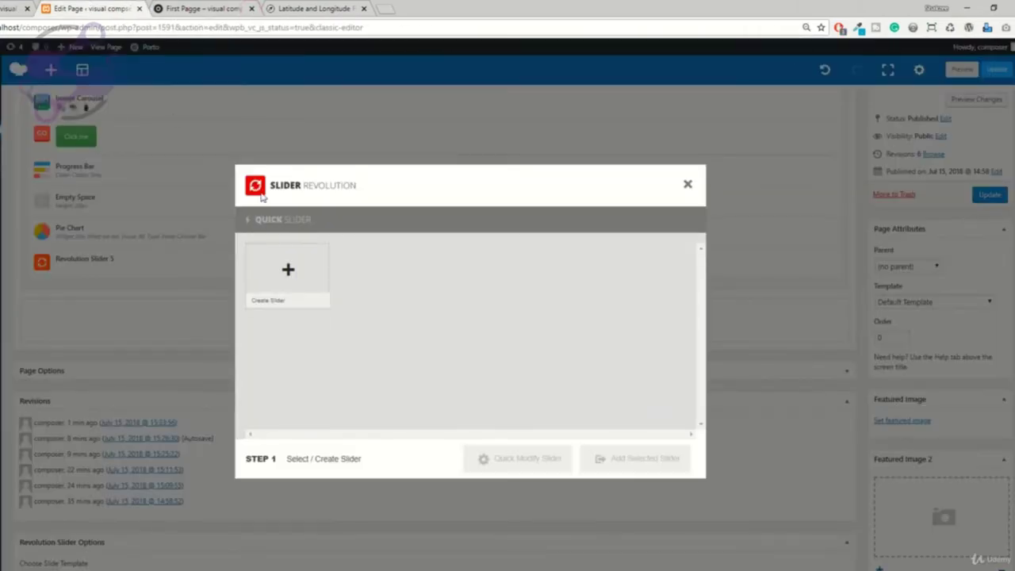
left_click(687, 185)
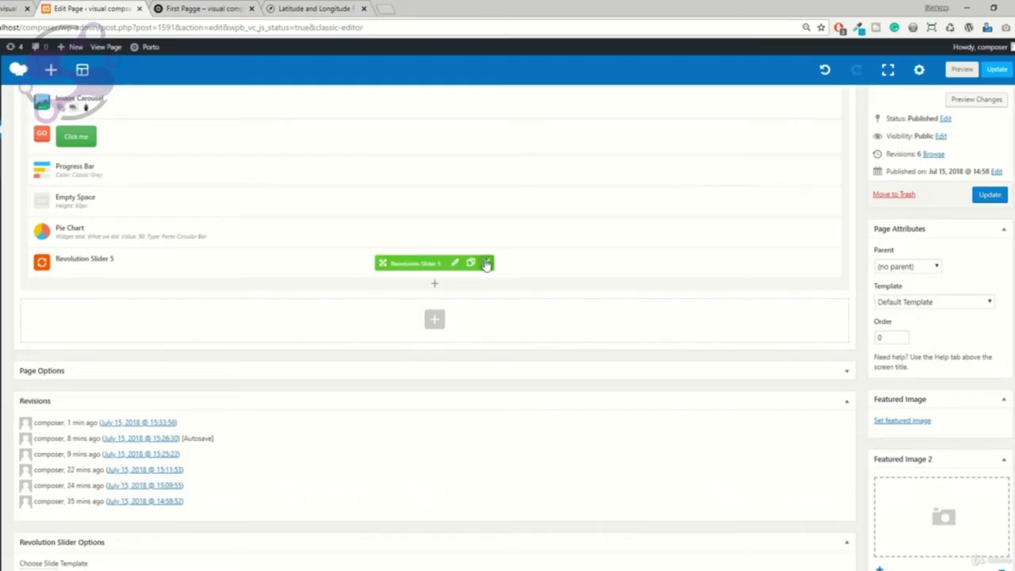
left_click(487, 263)
Step: Add a separator below the pie chart and save it with its default settings
left_click(435, 252)
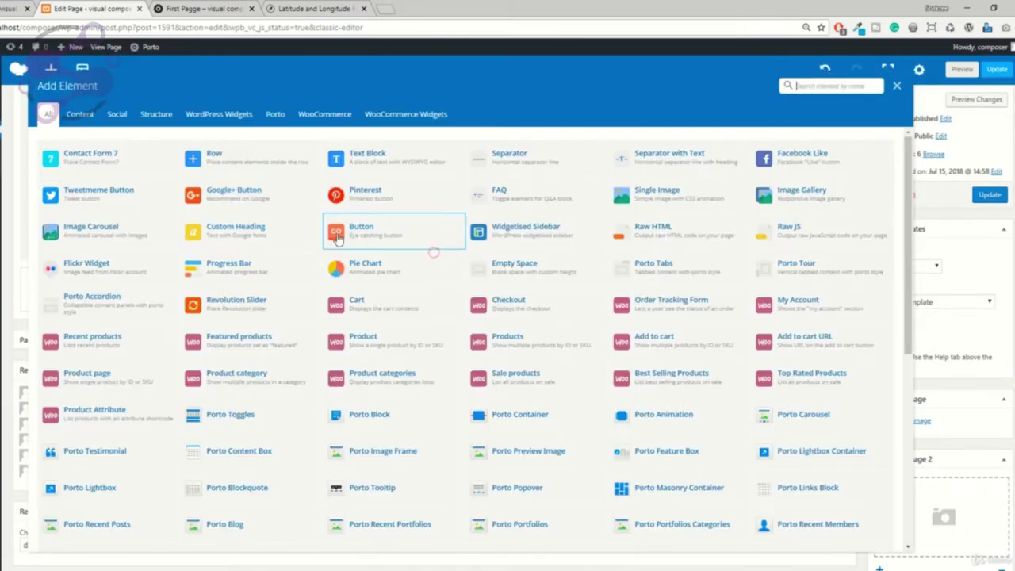
left_click(81, 117)
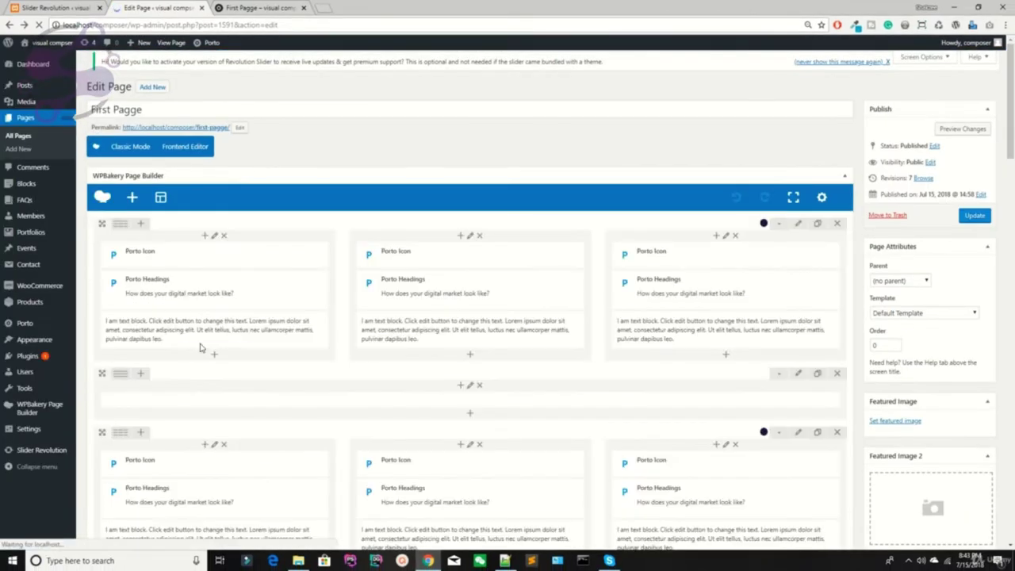
scroll(510, 301, "down", 10)
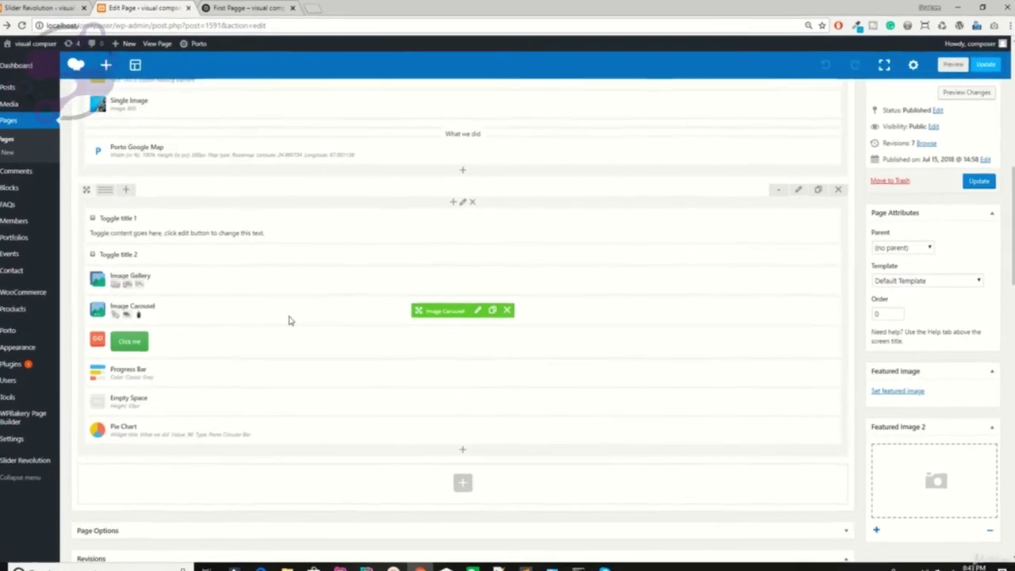
scroll(376, 433, "down", 1)
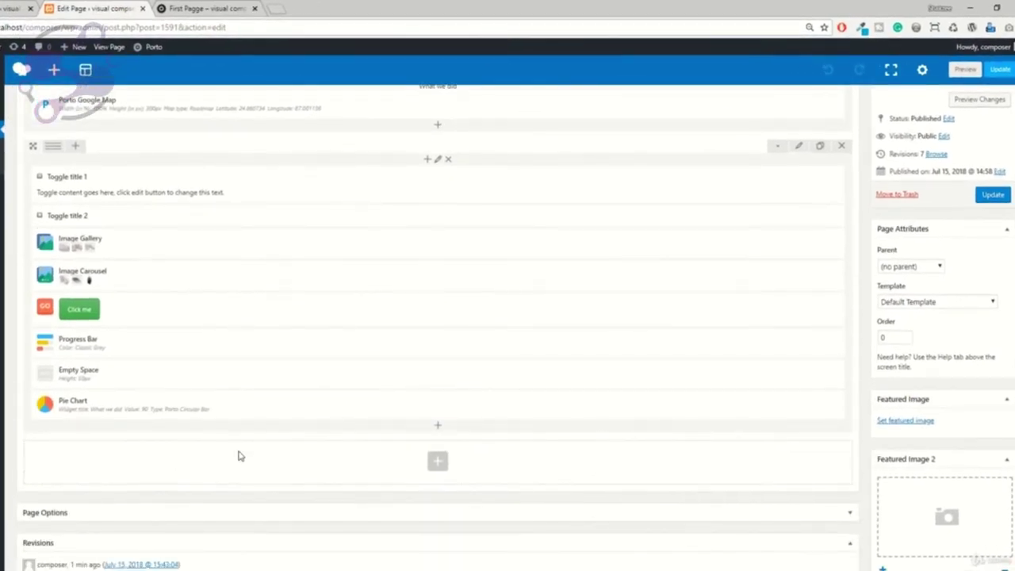
left_click(438, 429)
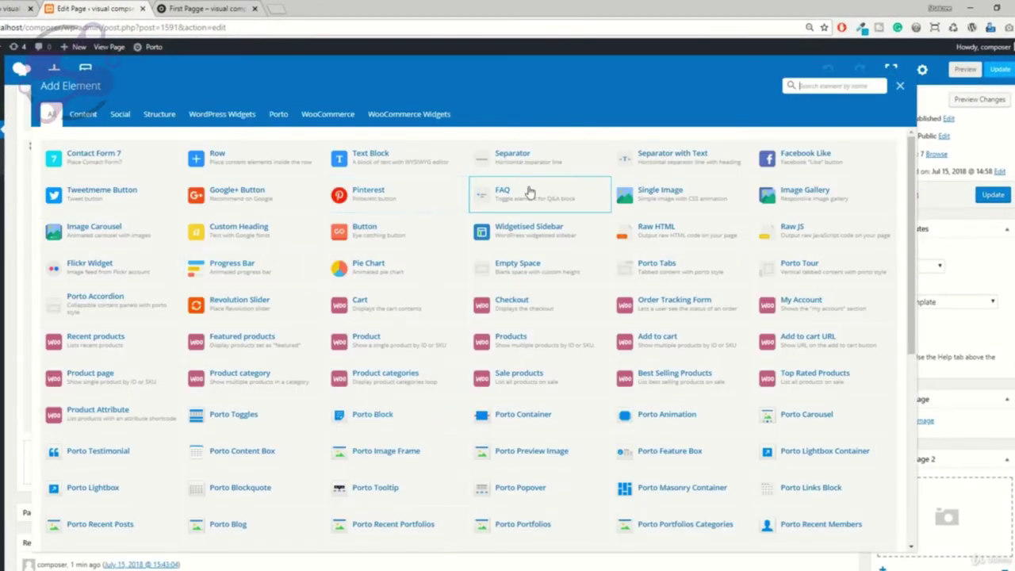
left_click(514, 162)
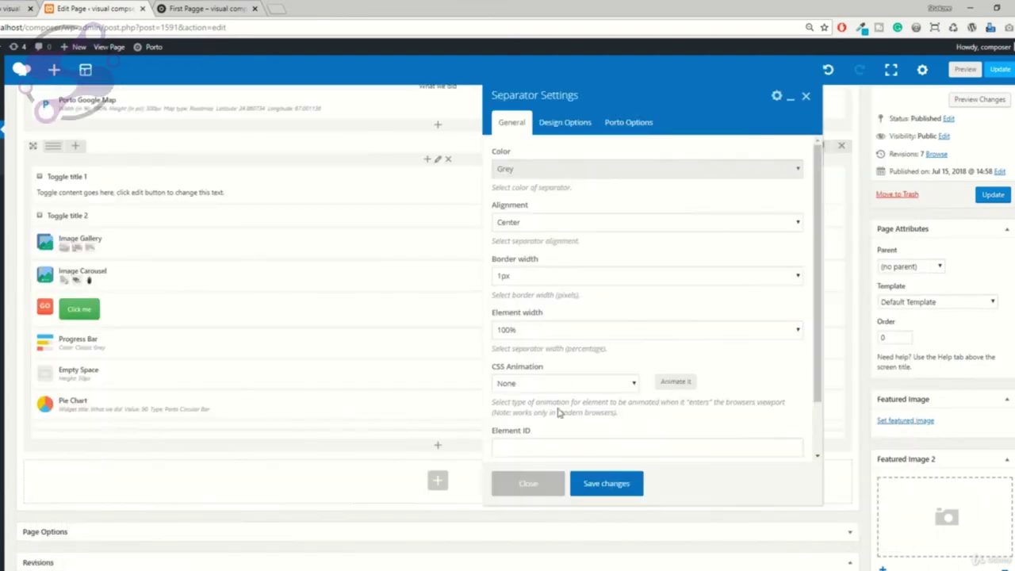
left_click(602, 485)
Step: Add a Facebook Like element below the separator with the button type Horizontal with count, and save it
left_click(438, 481)
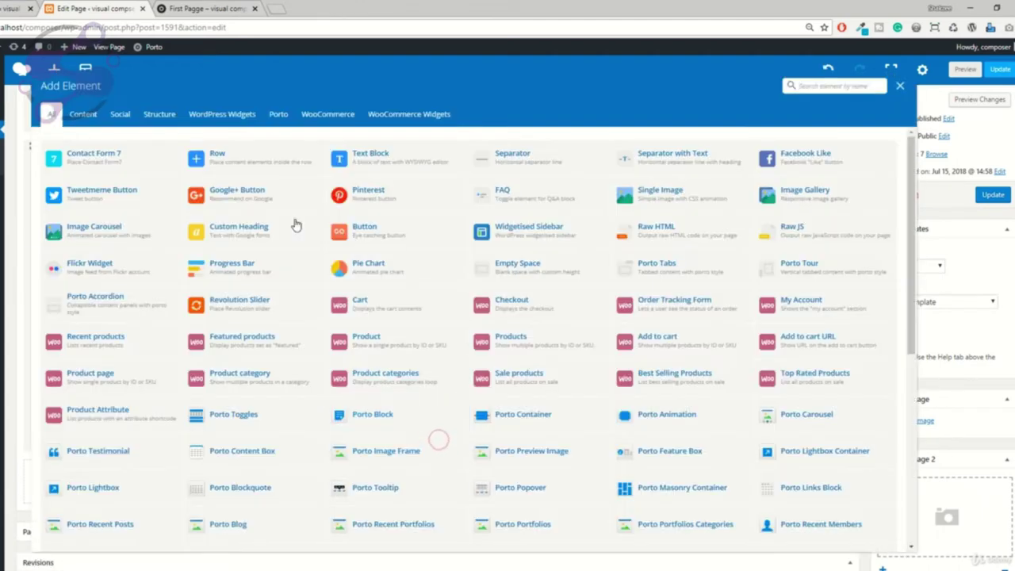
left_click(120, 114)
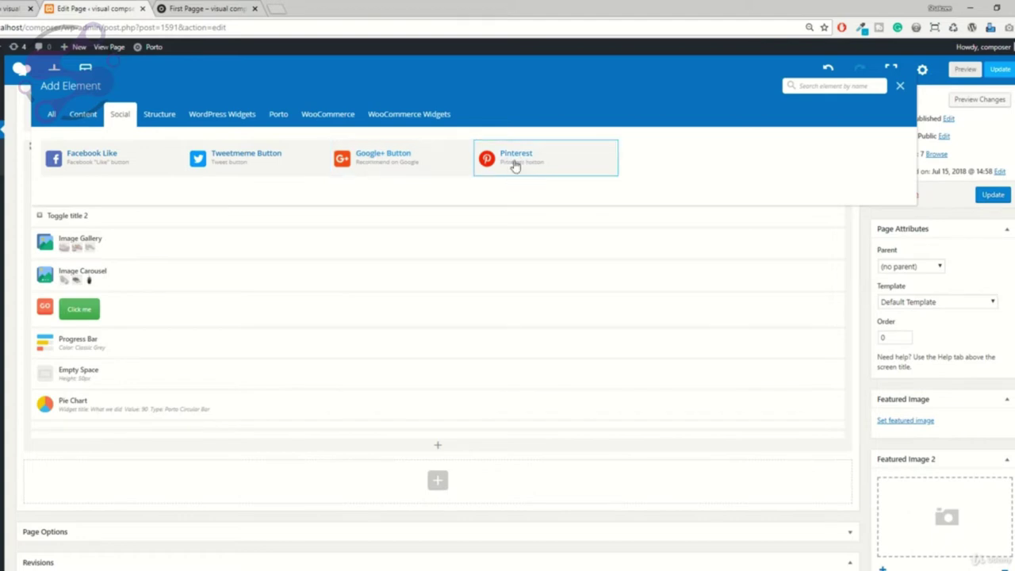
left_click(104, 166)
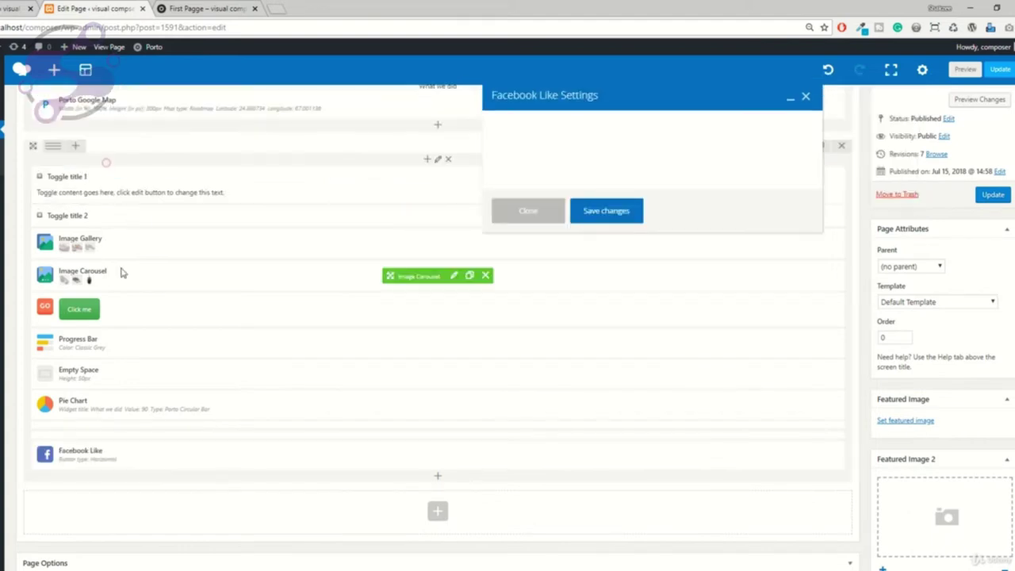
left_click(544, 169)
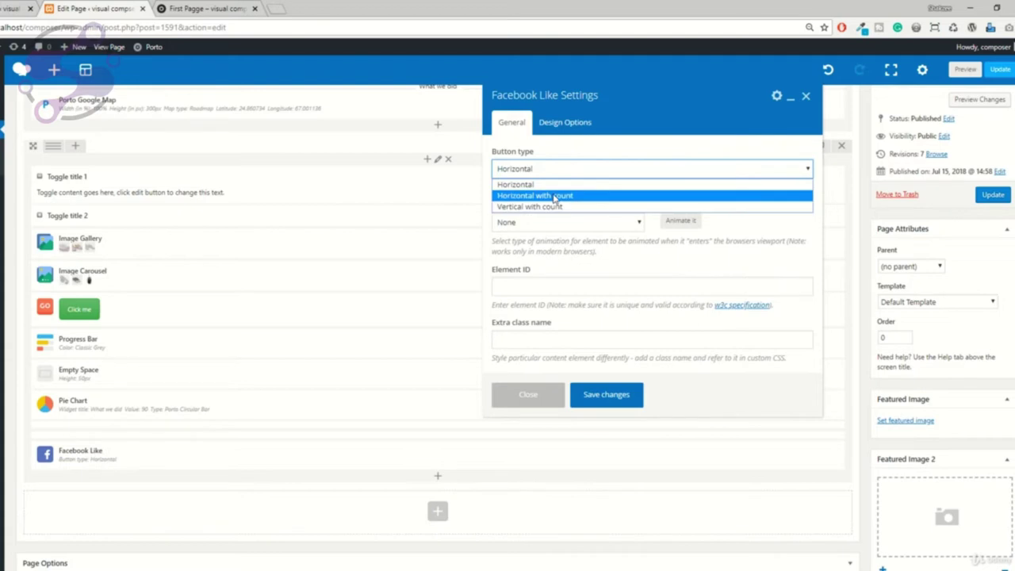
left_click(555, 196)
left_click(533, 222)
left_click(530, 223)
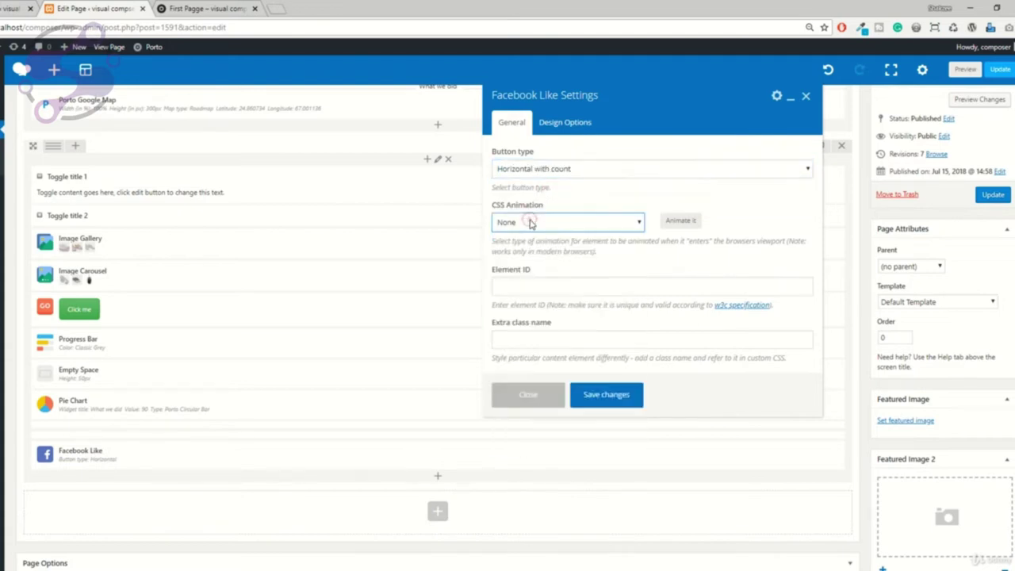
left_click(607, 395)
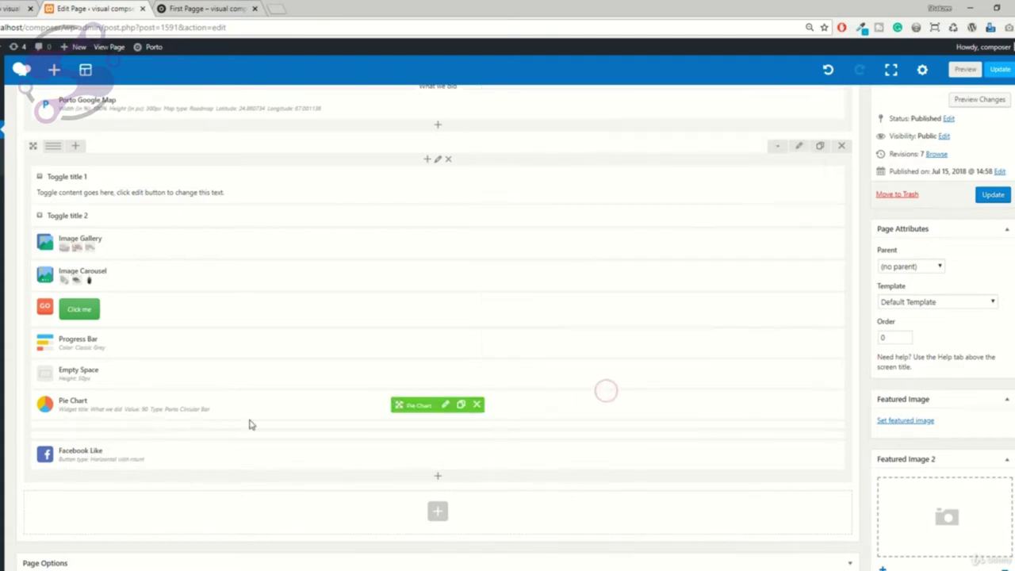
Step: Preview the page and check the separator and Facebook Like button below the pie chart
left_click(226, 9)
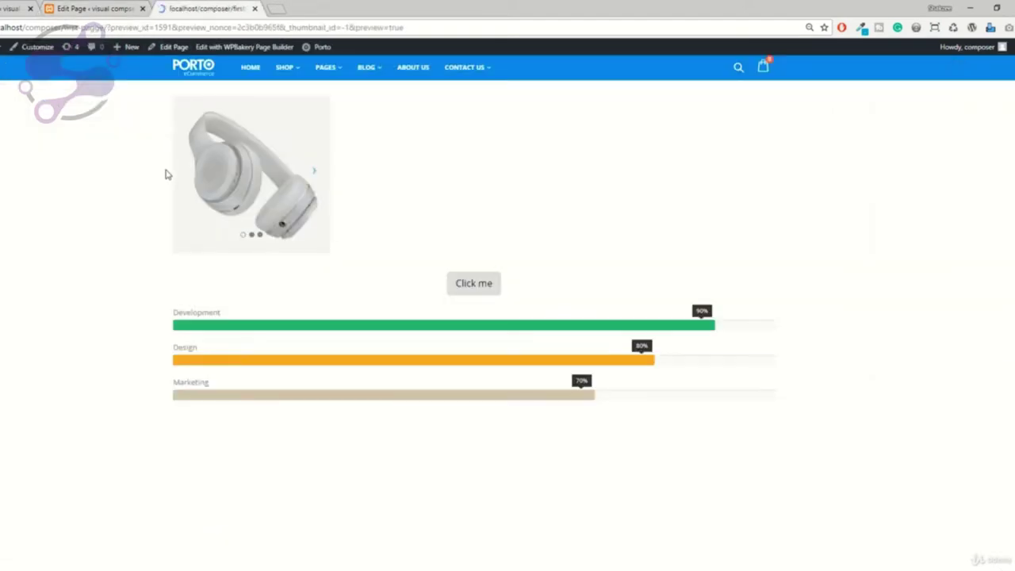
scroll(578, 270, "down", 10)
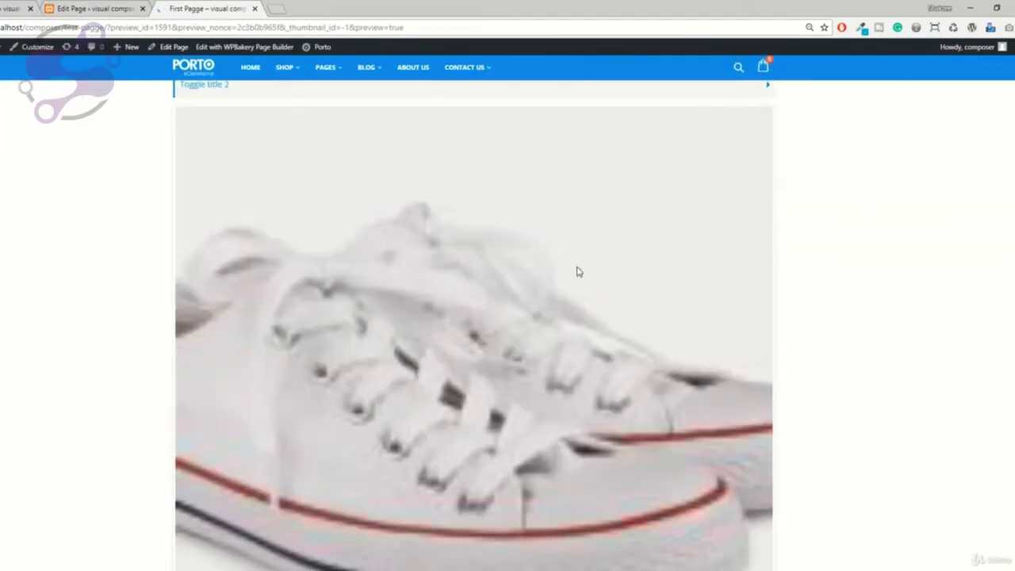
scroll(578, 270, "down", 10)
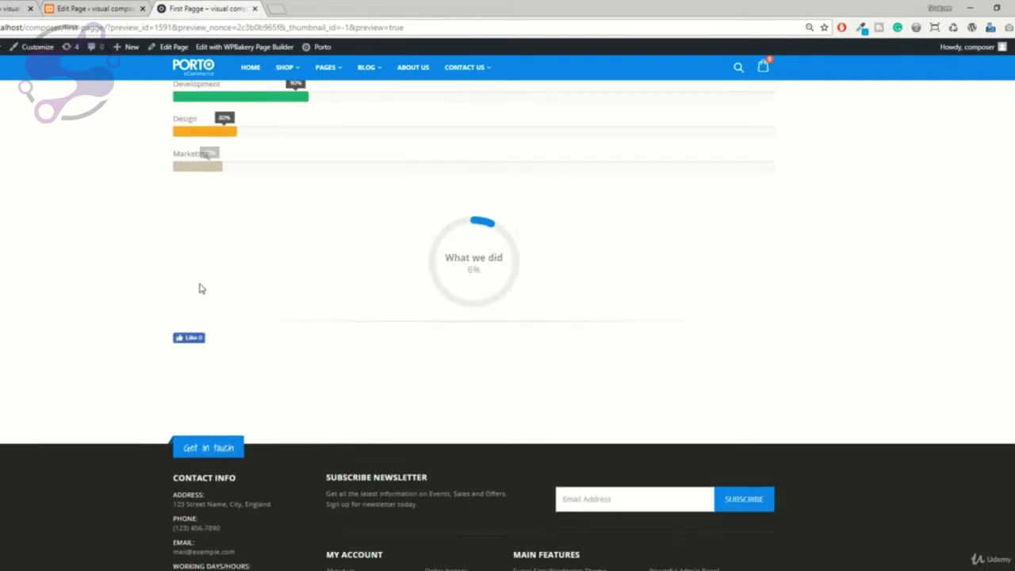
Step: Return to the page editor, switch to the Frontend Editor without saving the changes, and close the preview
key("ctrl+shift+Tab")
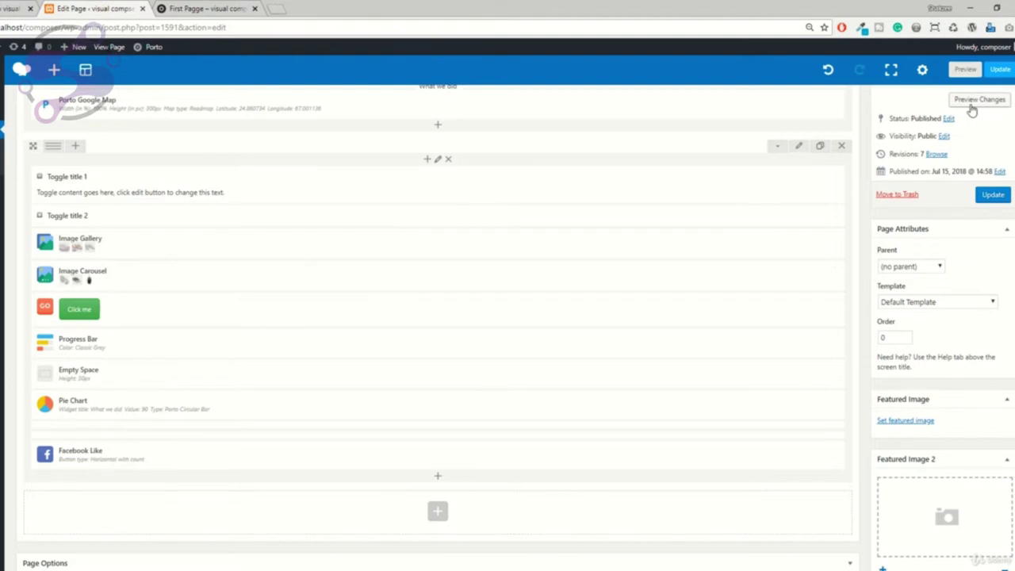
scroll(336, 187, "up", 10)
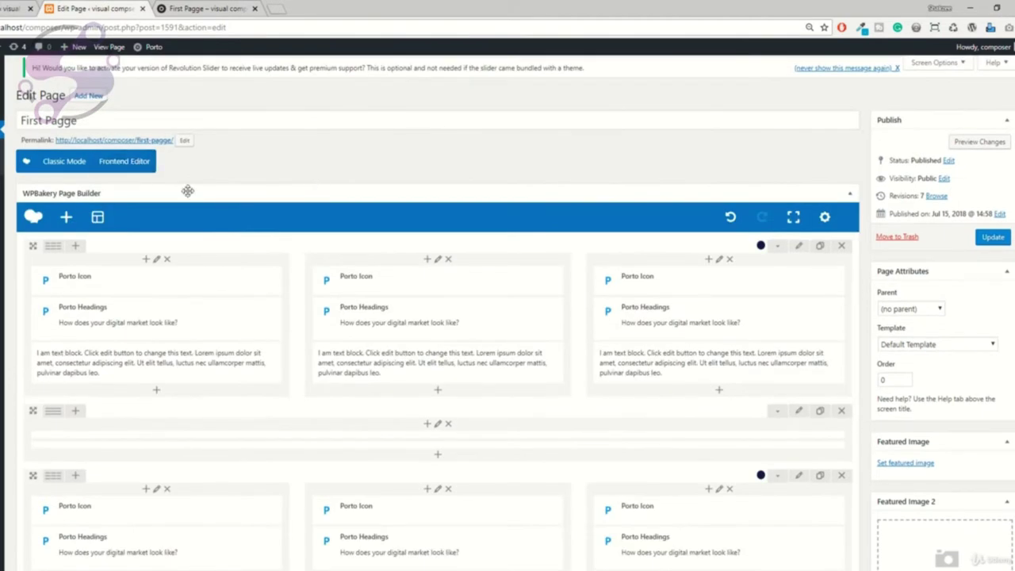
left_click(127, 161)
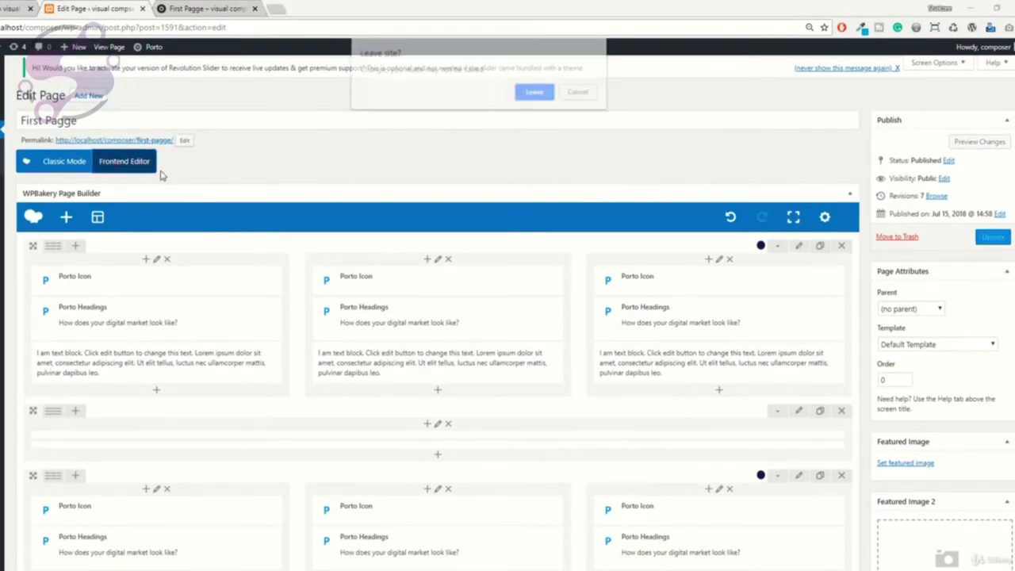
left_click(546, 93)
left_click(229, 9)
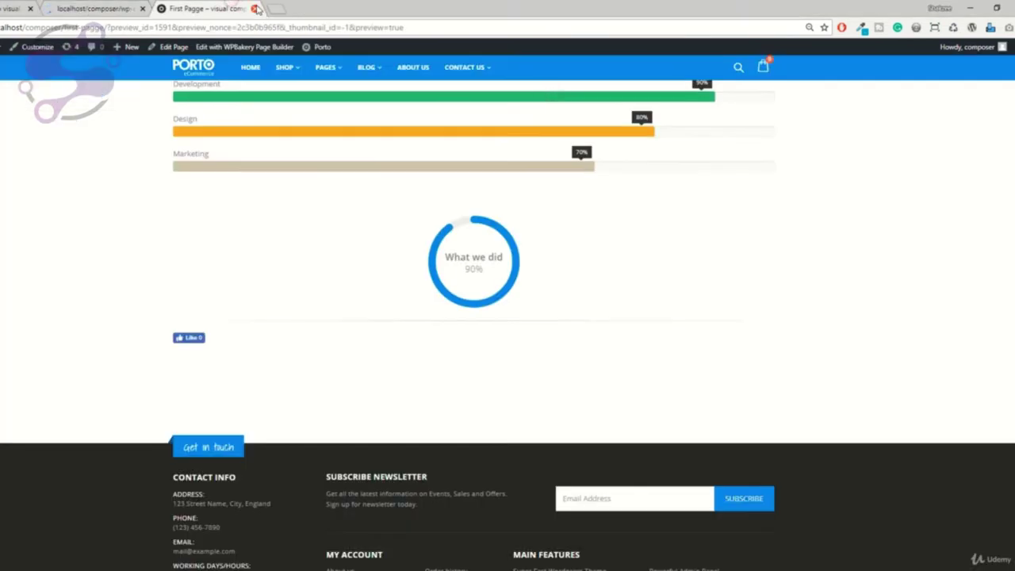
left_click(254, 9)
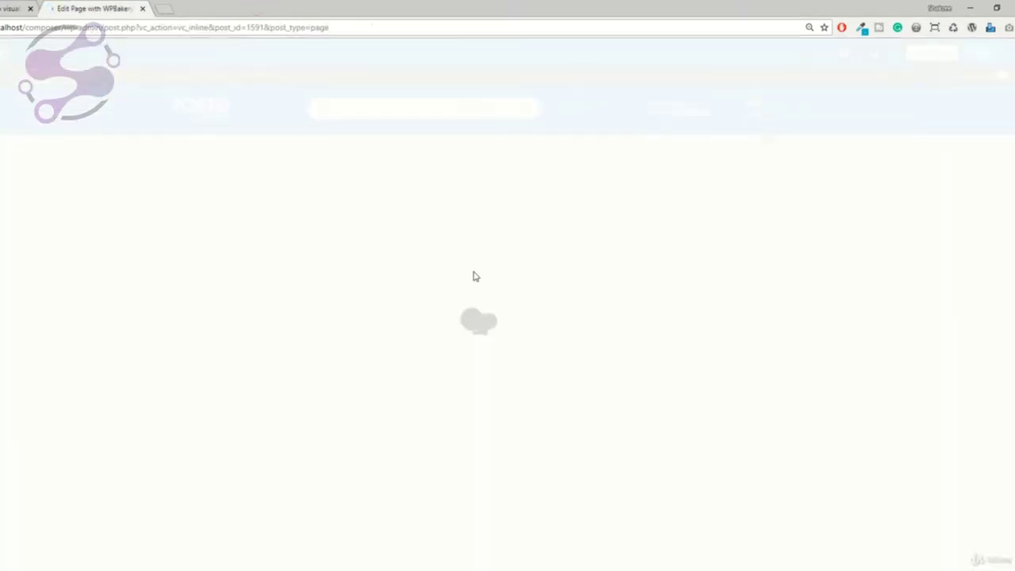
Step: Add an empty row below the pie chart in the frontend editor
scroll(473, 273, "down", 15)
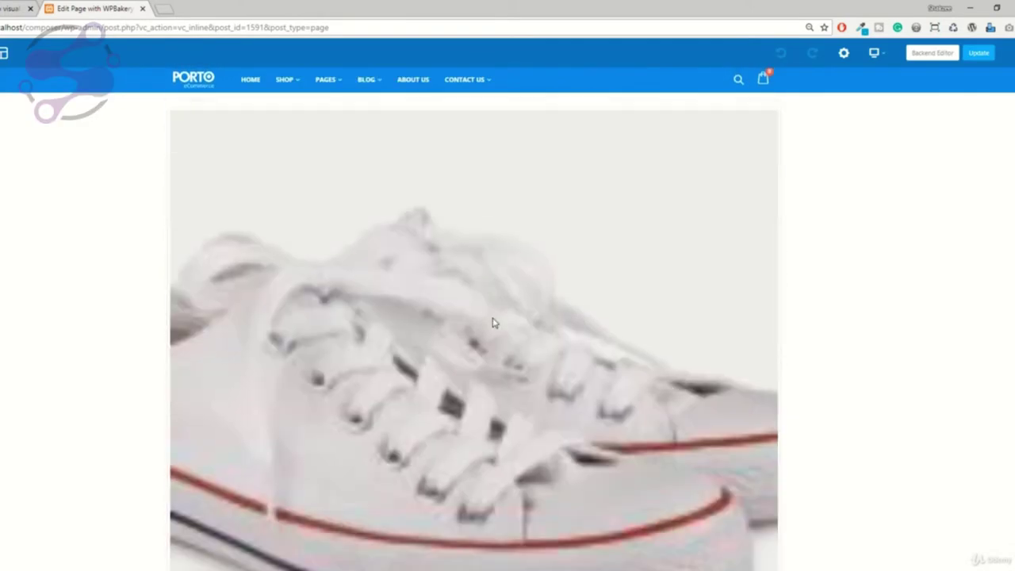
scroll(493, 324, "down", 8)
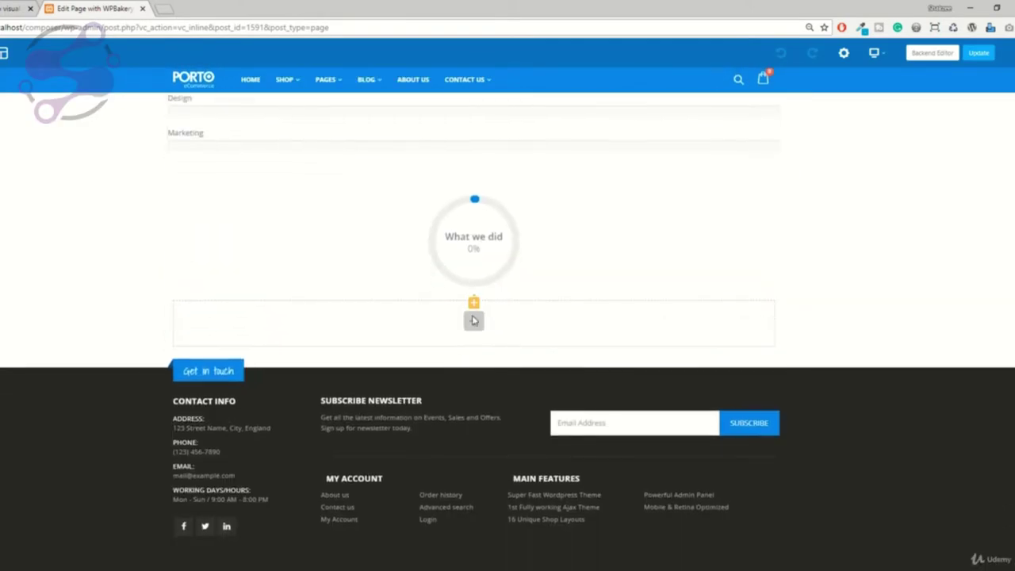
left_click(474, 320)
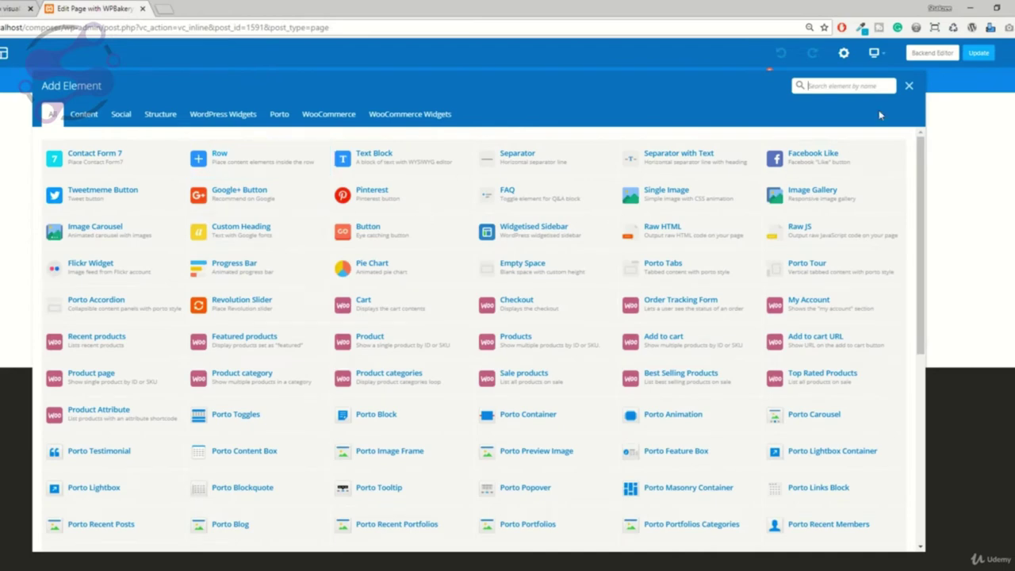
left_click(911, 86)
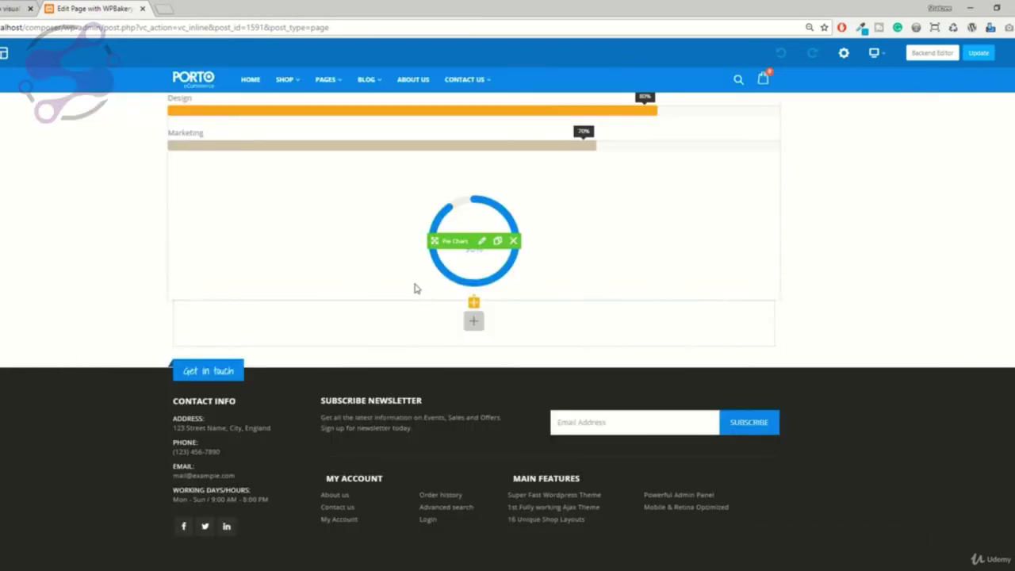
left_click(474, 318)
left_click(220, 154)
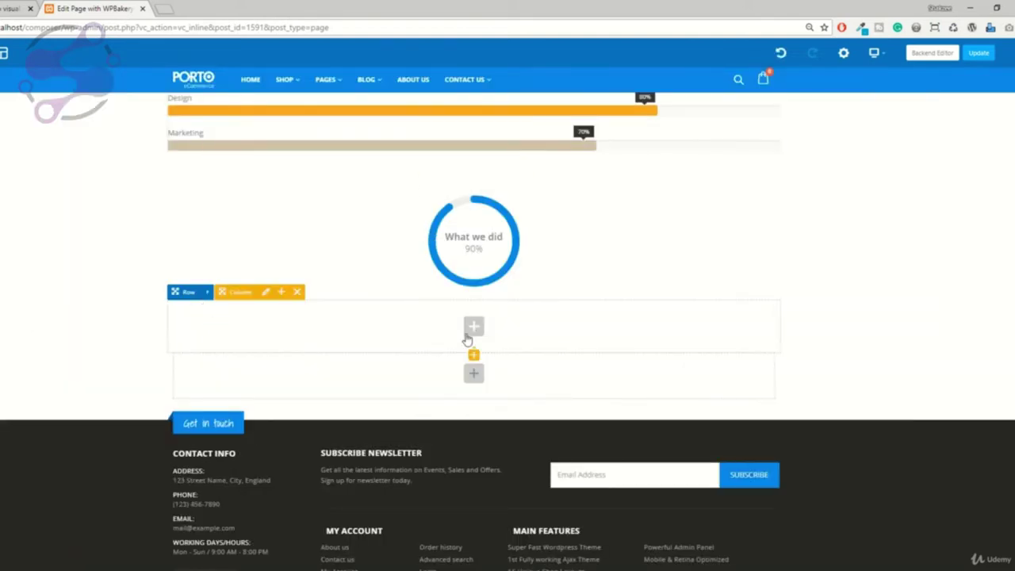
Step: Add a Separator element to the empty row below the pie chart with its default settings, and save it
left_click(470, 329)
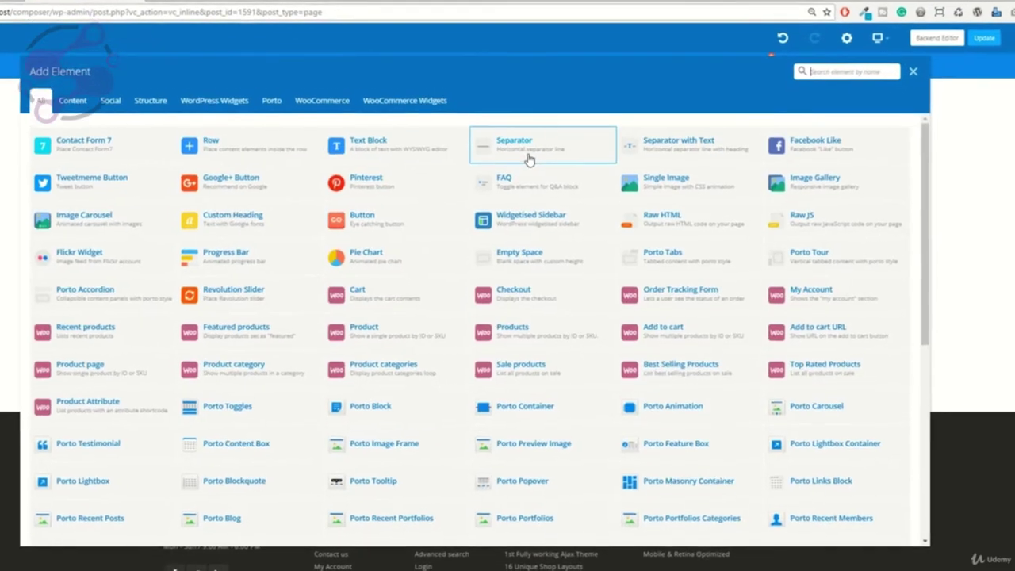
left_click(529, 159)
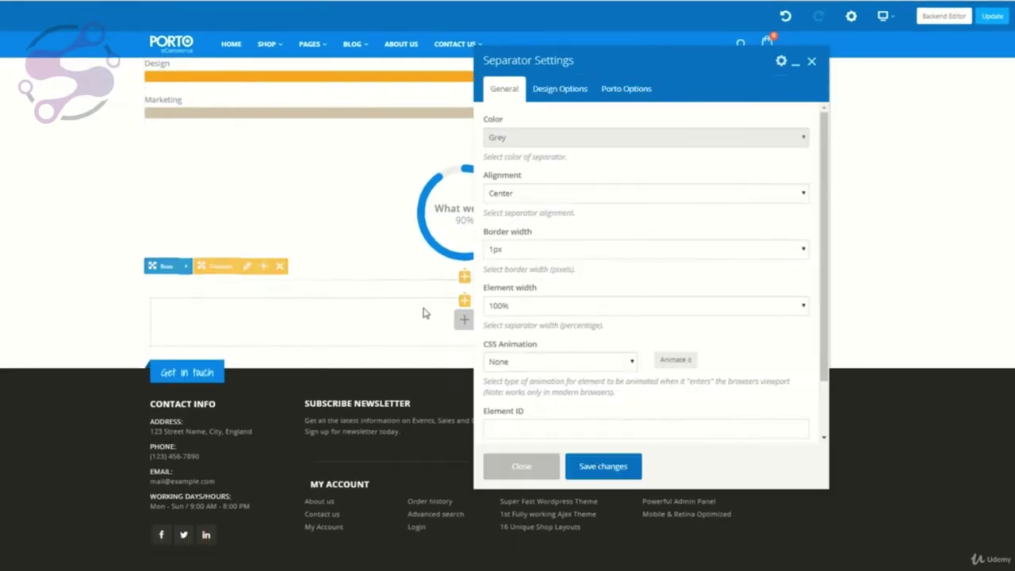
left_click(600, 468)
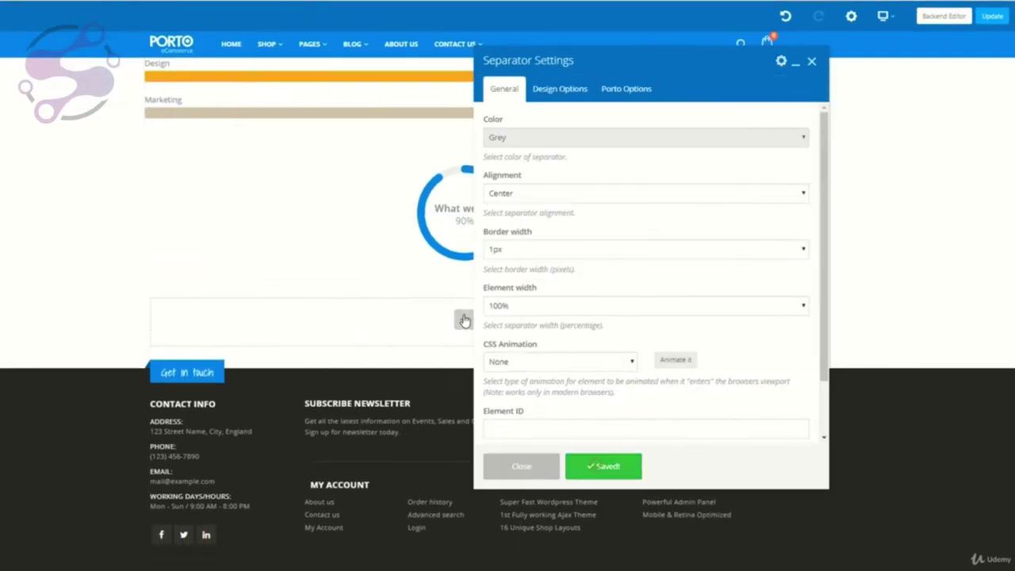
left_click(497, 457)
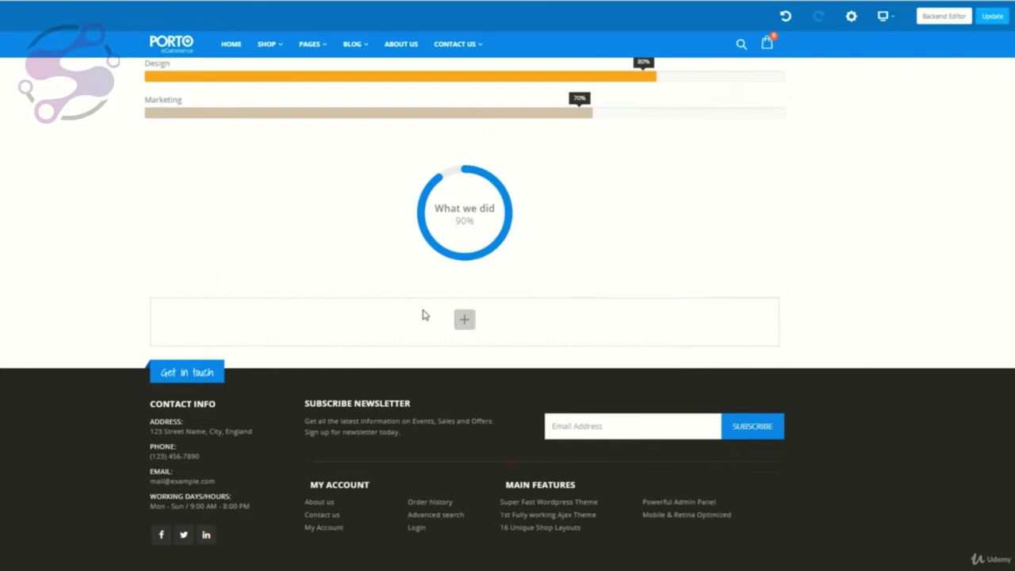
Step: Add a Facebook Like element below the separator with the button type Horizontal with count, and save it
left_click(464, 320)
left_click(93, 80)
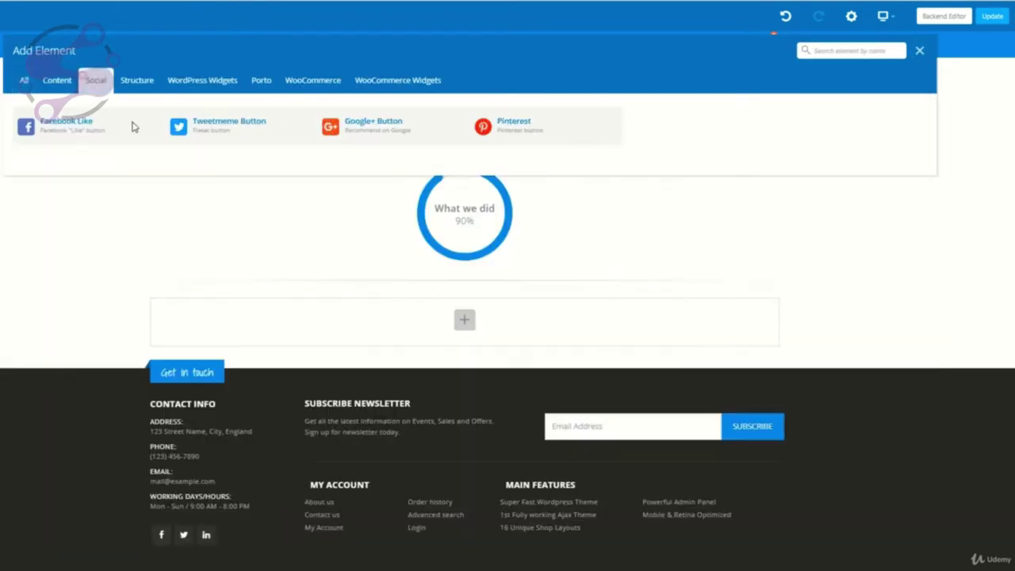
left_click(72, 123)
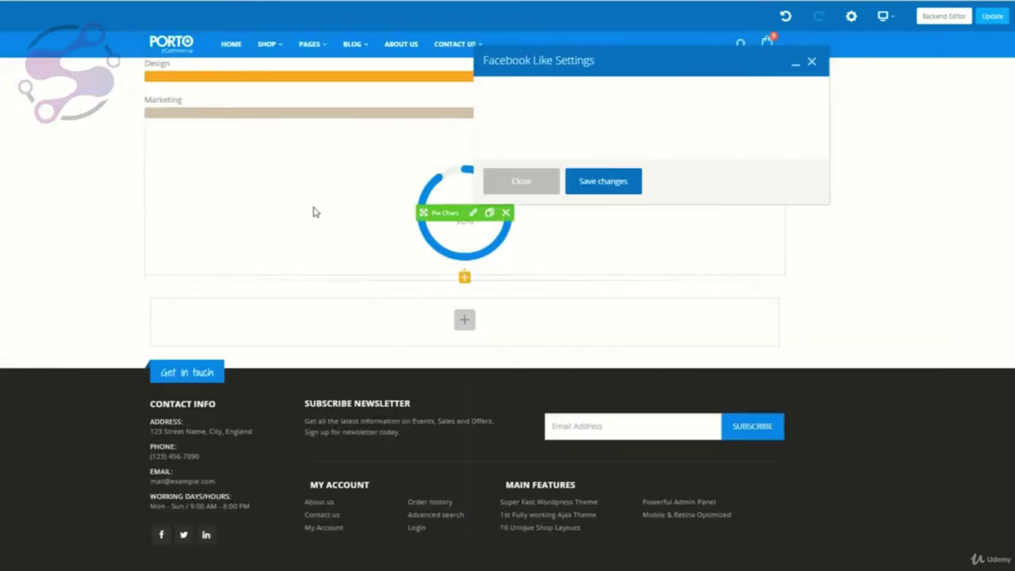
left_click(525, 139)
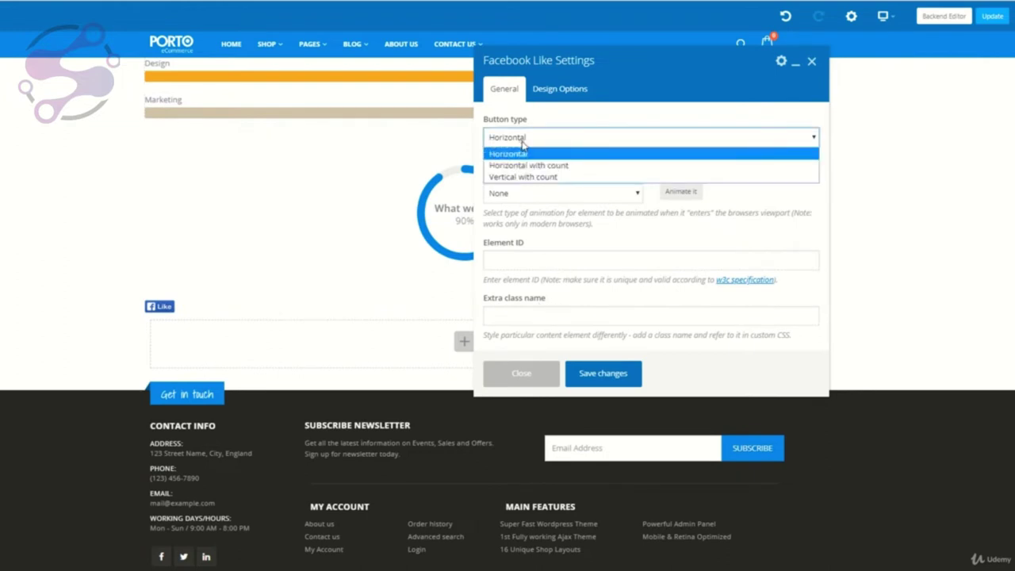
left_click(555, 164)
left_click(601, 372)
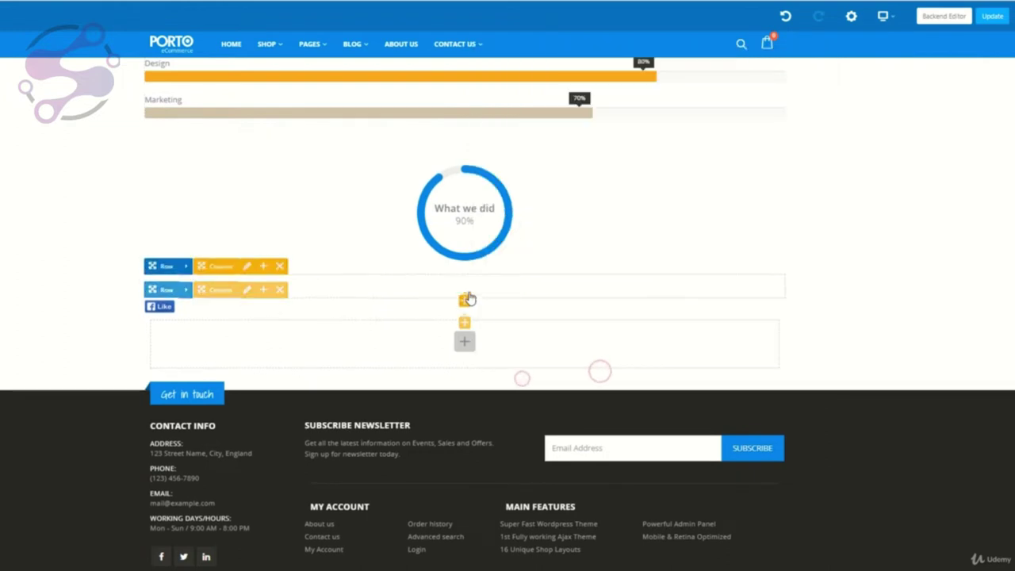
mouse_move(186, 314)
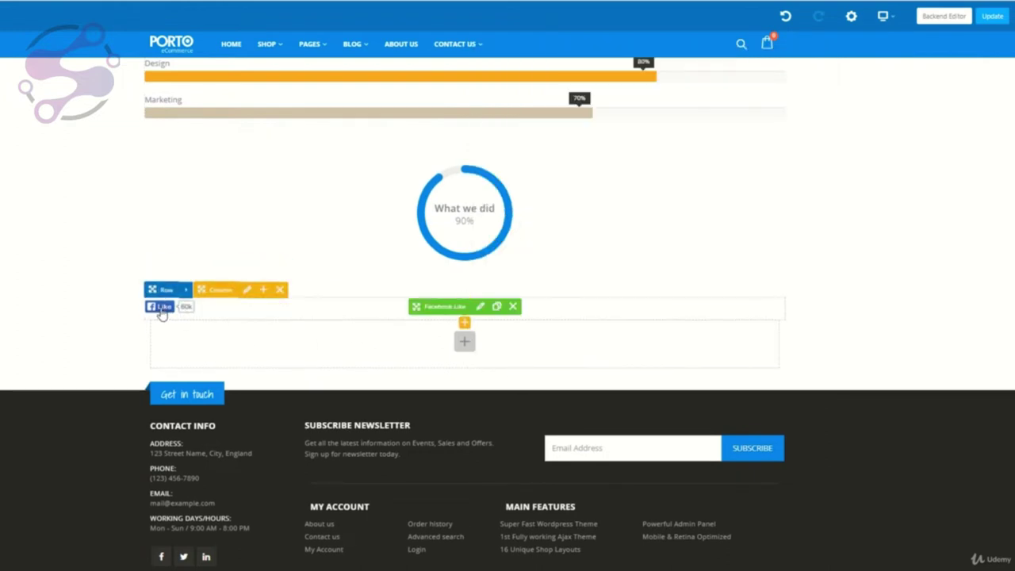
Step: Add a Tweetmeme Button element below the Facebook Like button, keeping the button type Share a link
left_click(464, 323)
left_click(95, 80)
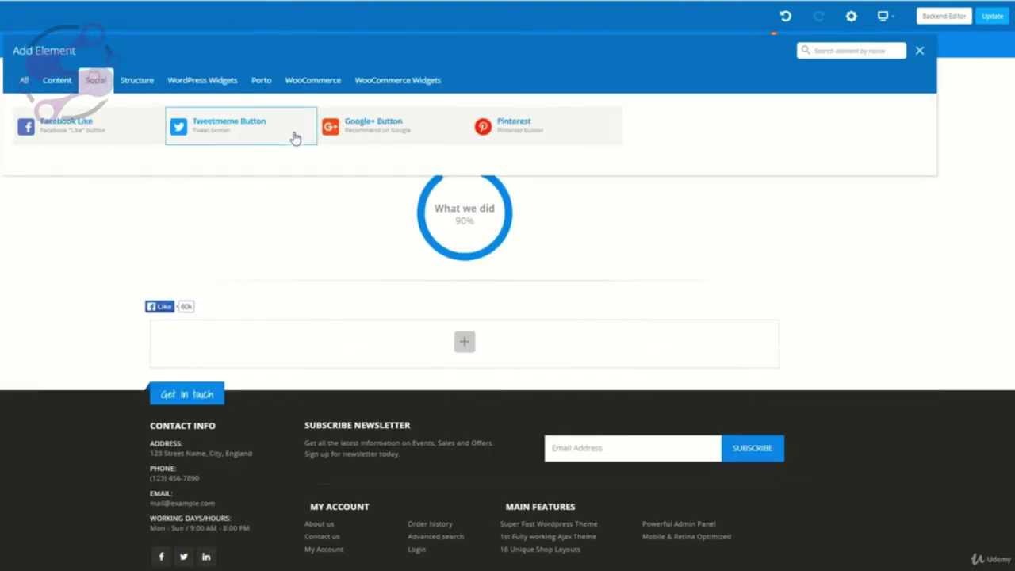
left_click(295, 138)
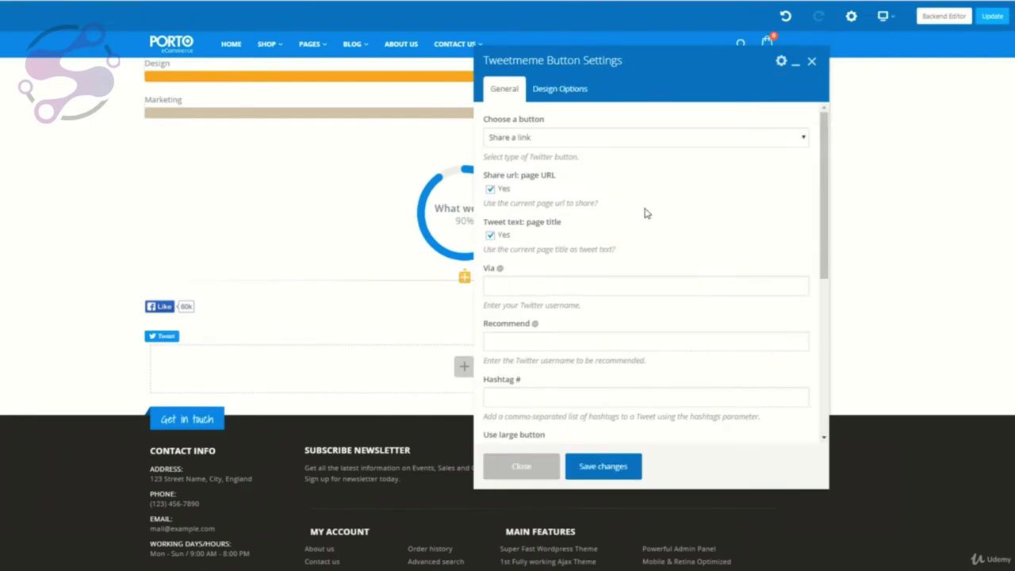
left_click(519, 135)
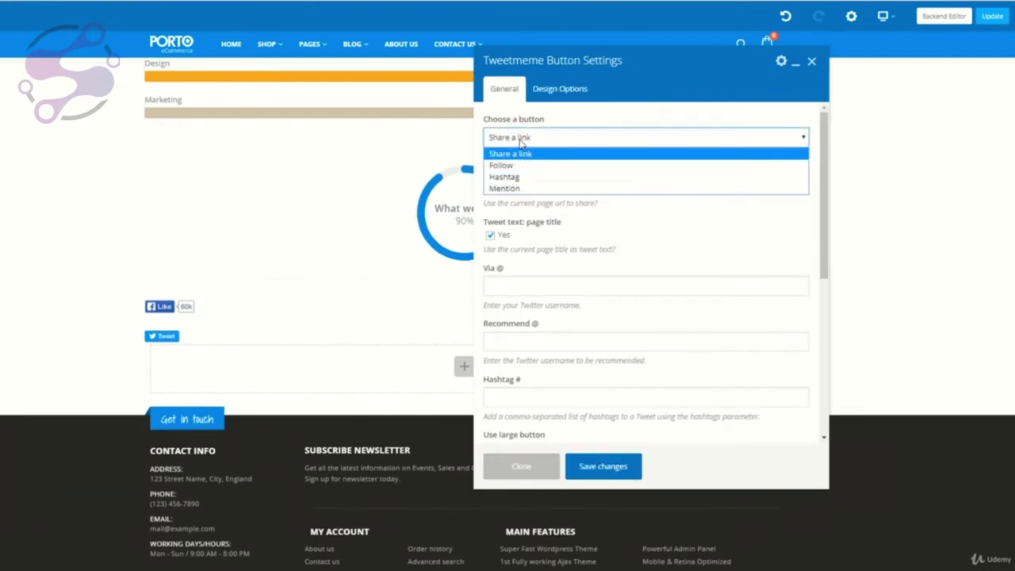
left_click(572, 143)
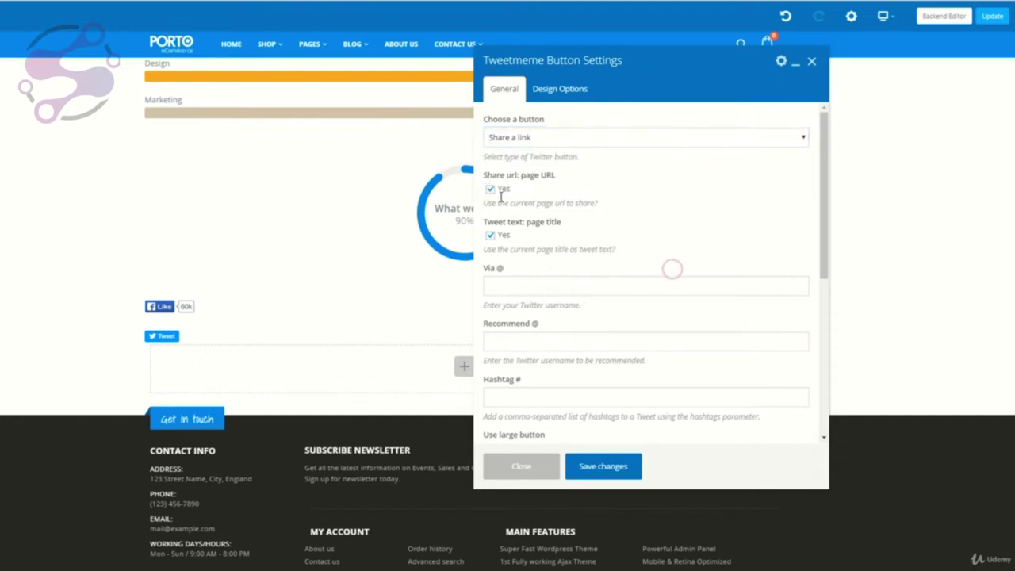
Step: Review the Tweetmeme Button's username, hashtag, large button, tailoring and language options, and save the element with its defaults
scroll(577, 264, "down", 1)
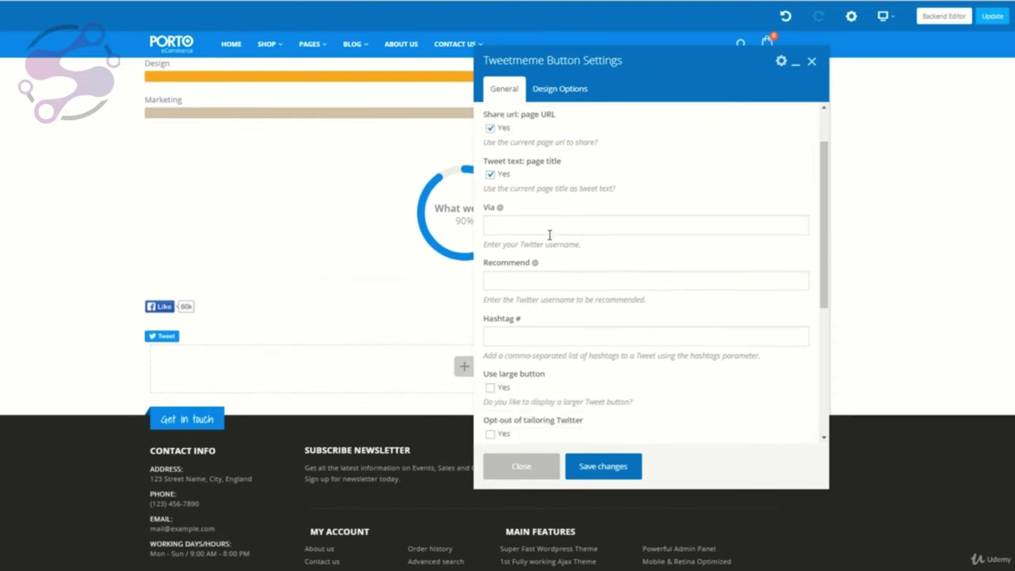
left_click(541, 226)
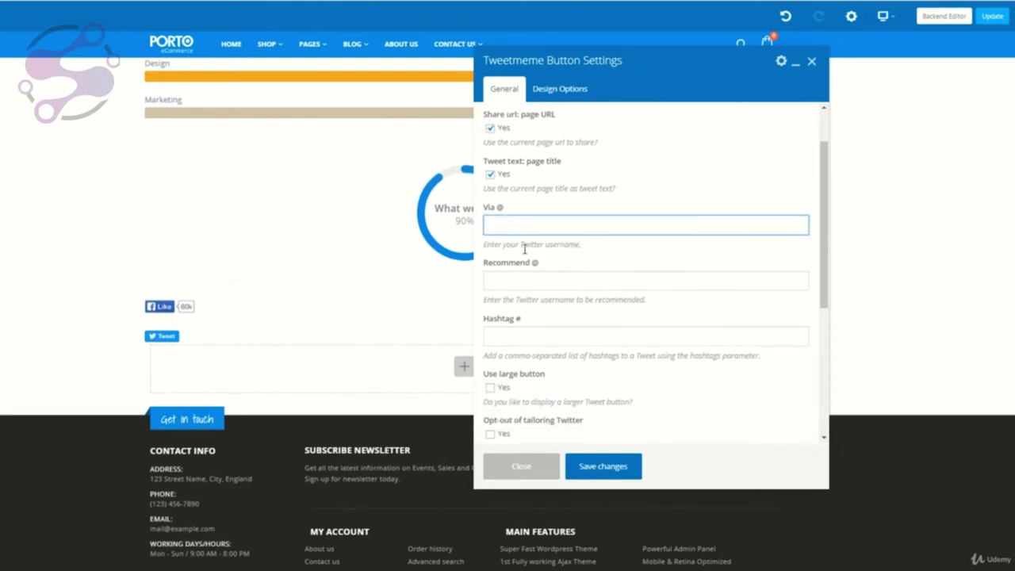
left_click(582, 249)
left_click(576, 230)
left_click(531, 282)
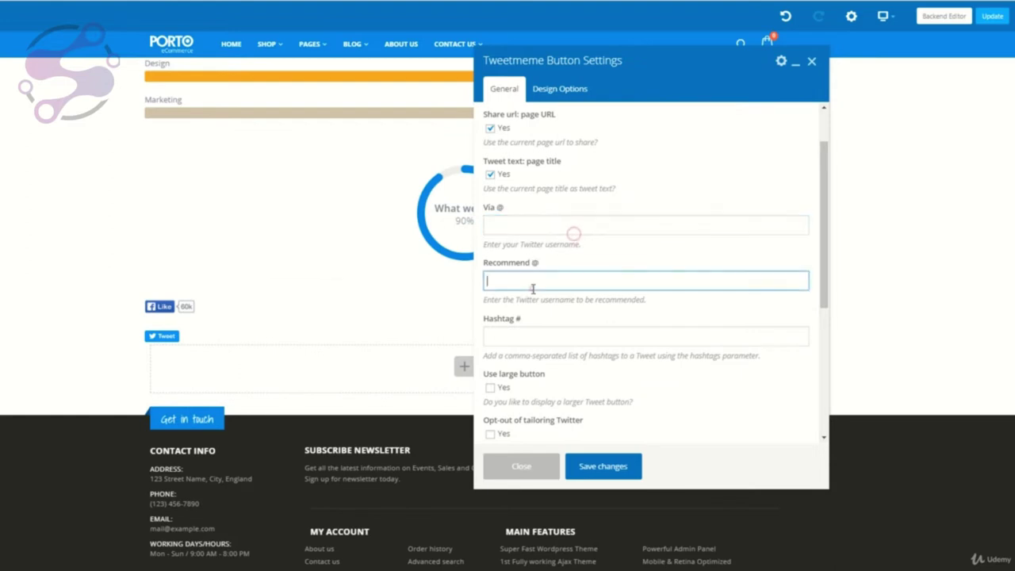
scroll(623, 280, "down", 2)
left_click(550, 215)
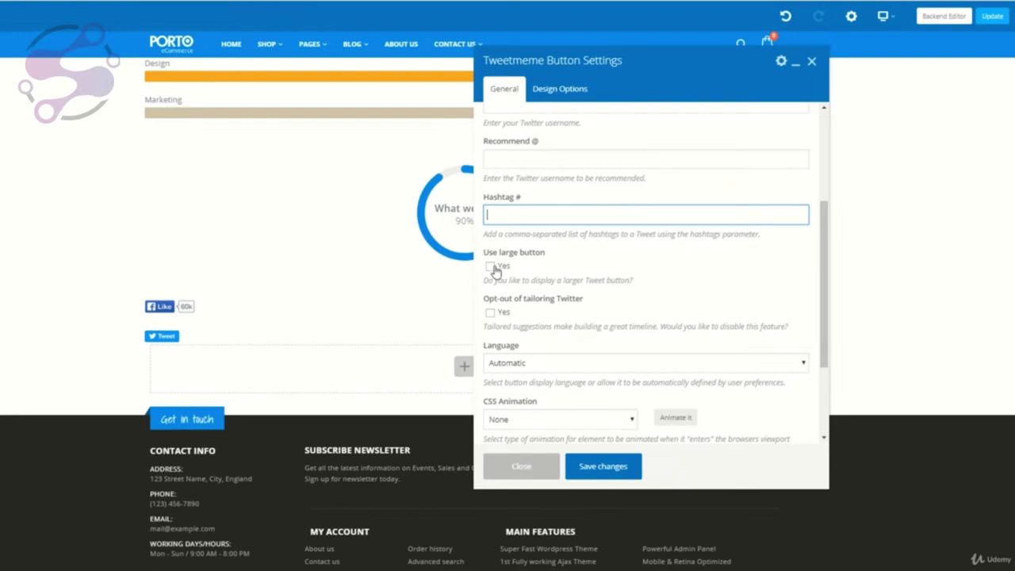
left_click_drag(610, 305, 505, 299)
left_click(505, 299)
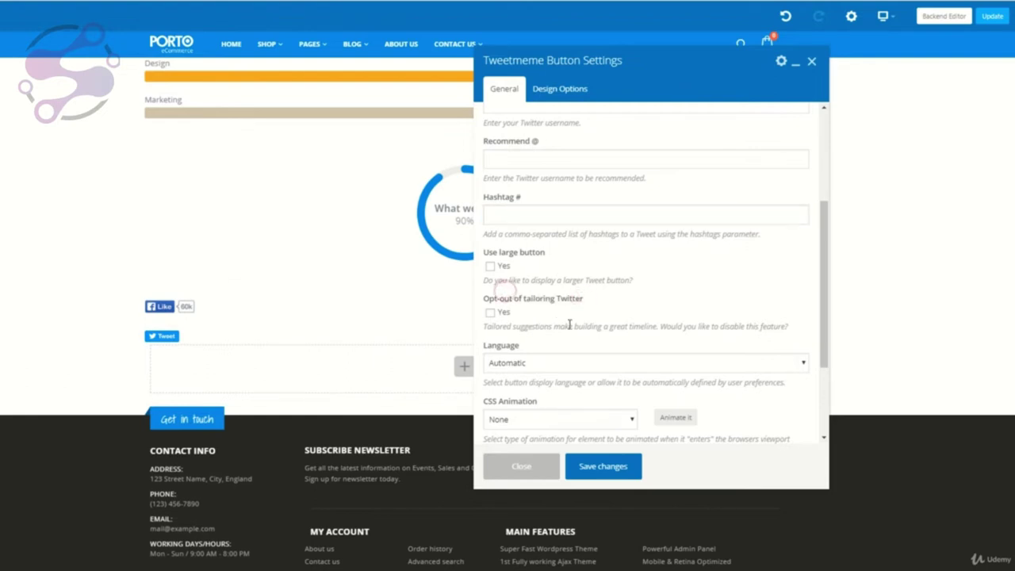
triple_click(505, 299)
left_click(603, 305)
scroll(600, 310, "down", 1)
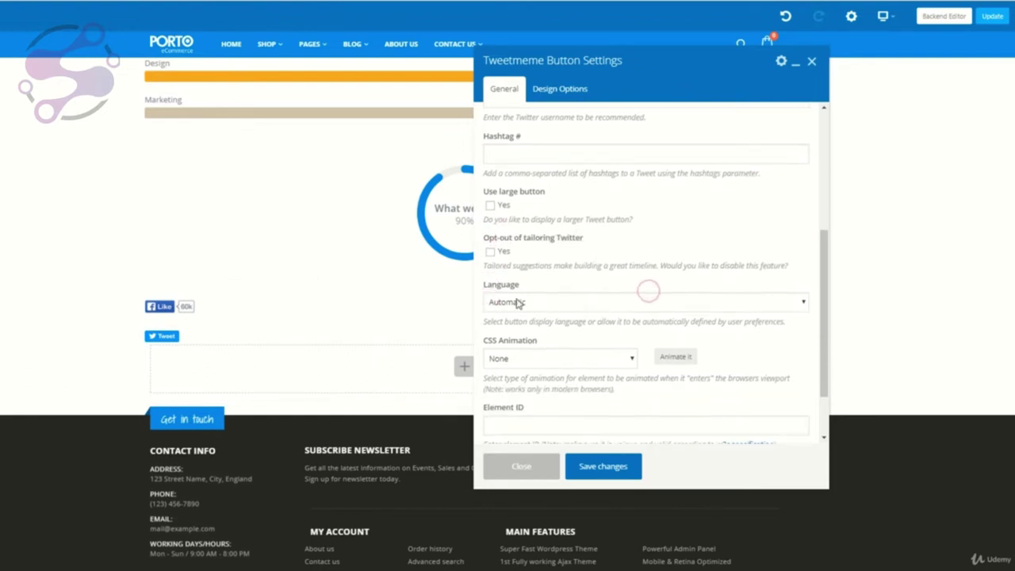
left_click(517, 302)
left_click(517, 302)
scroll(517, 301, "down", 1)
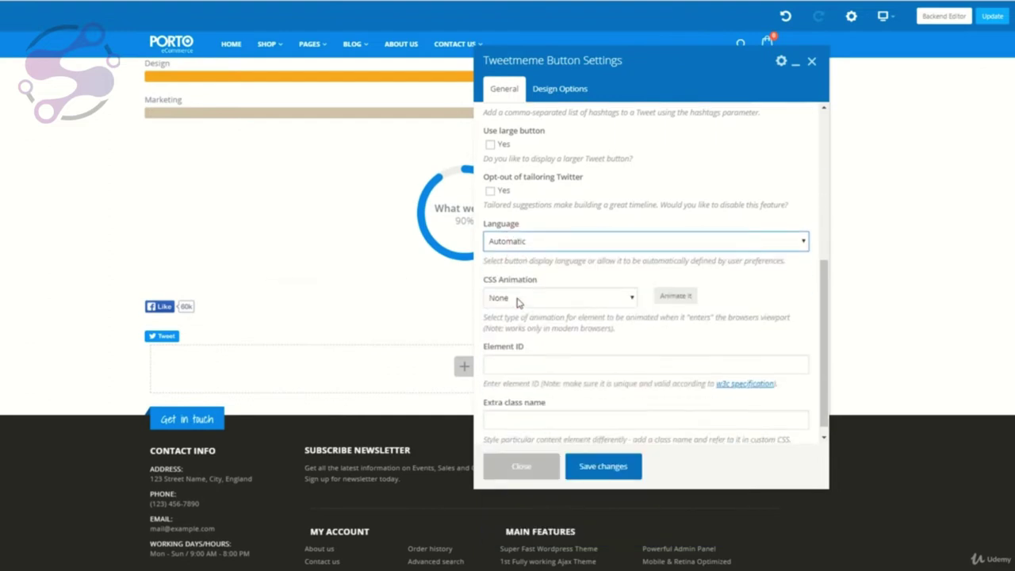
scroll(517, 300, "up", 5)
left_click(602, 467)
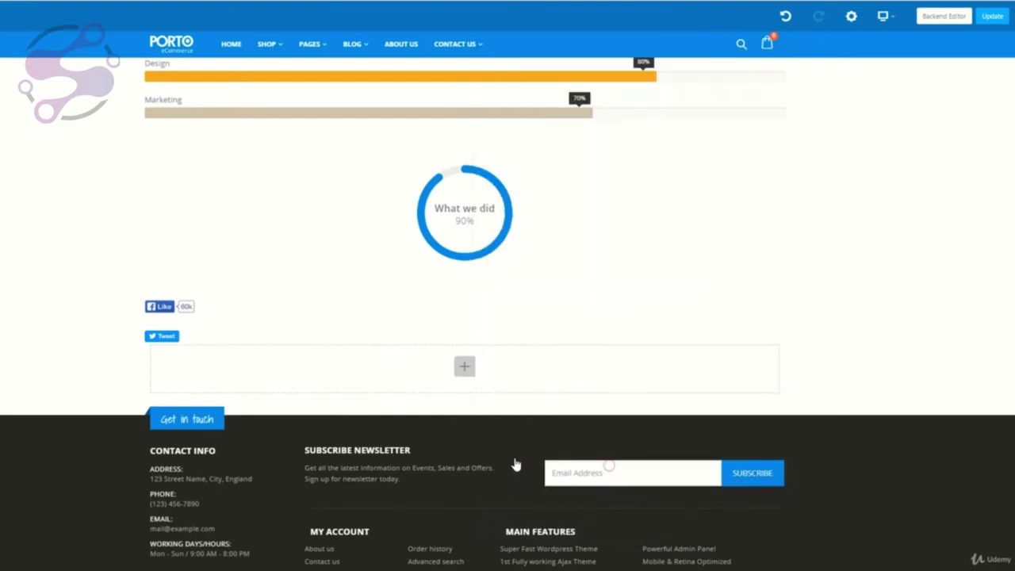
Step: Add a Google+ Button element below the Tweet button with size Tall and annotation Bubble, and save it
left_click(465, 365)
left_click(137, 80)
left_click(98, 81)
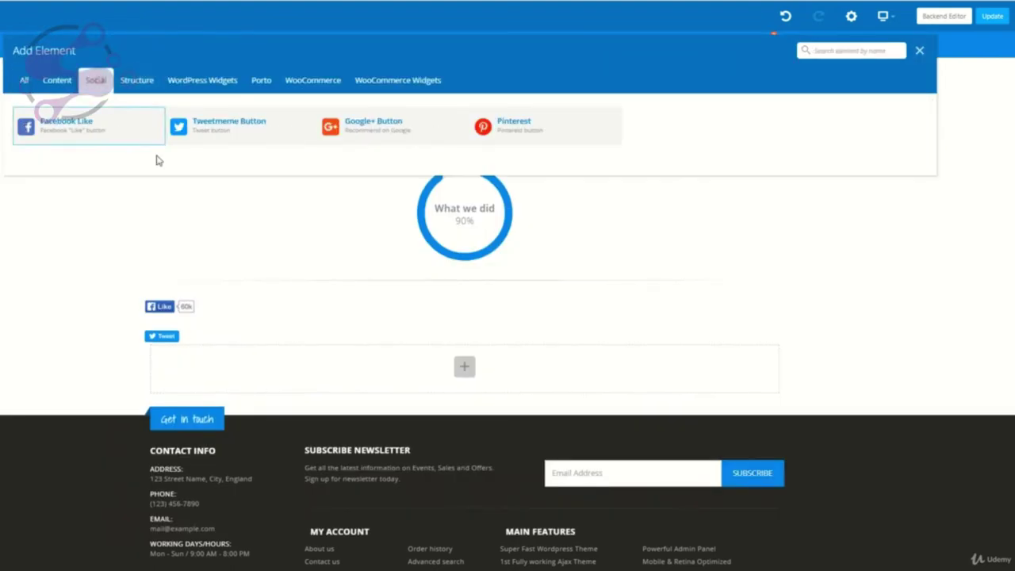
left_click(368, 126)
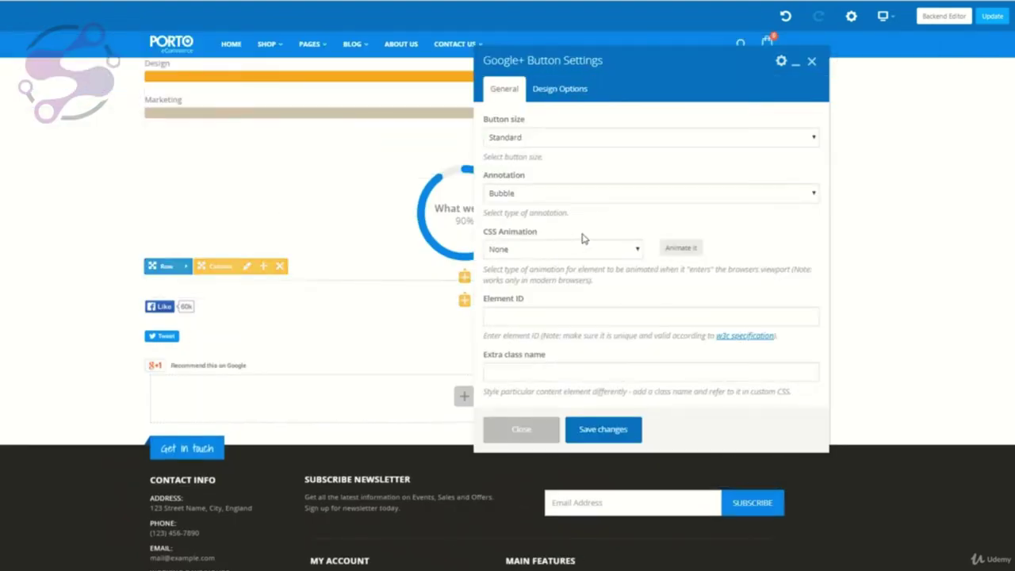
left_click(536, 141)
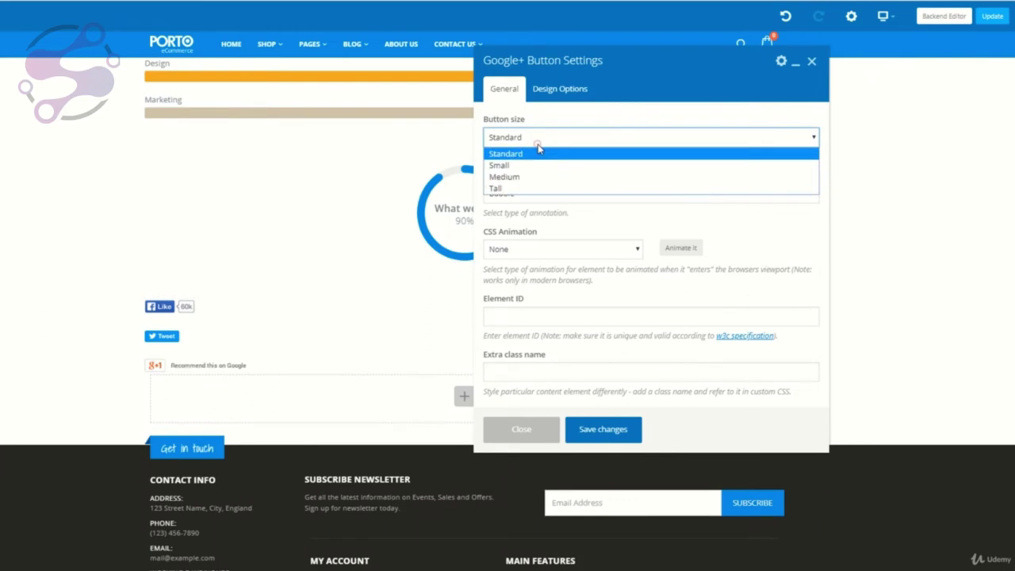
left_click(505, 191)
left_click(516, 196)
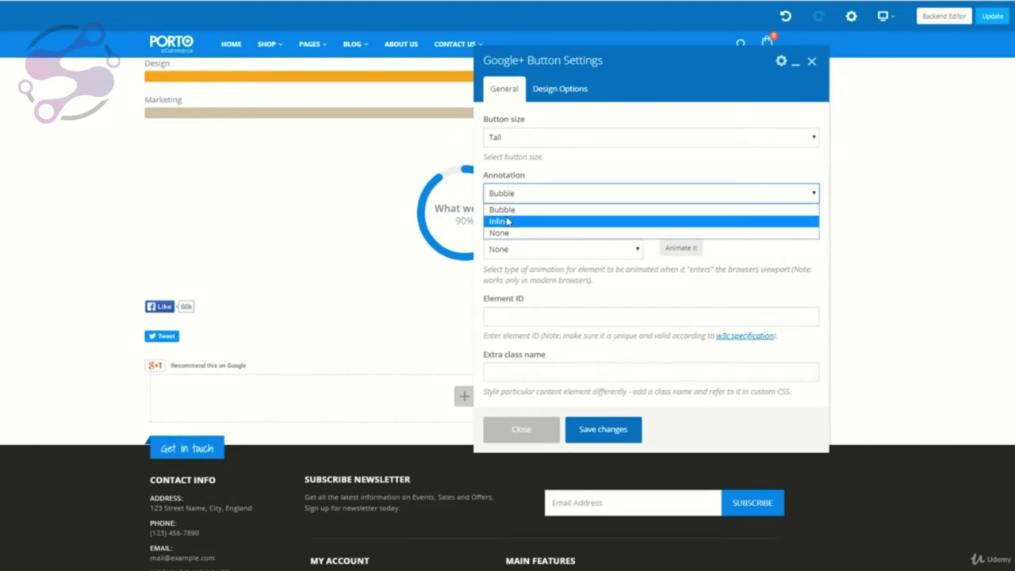
left_click(595, 196)
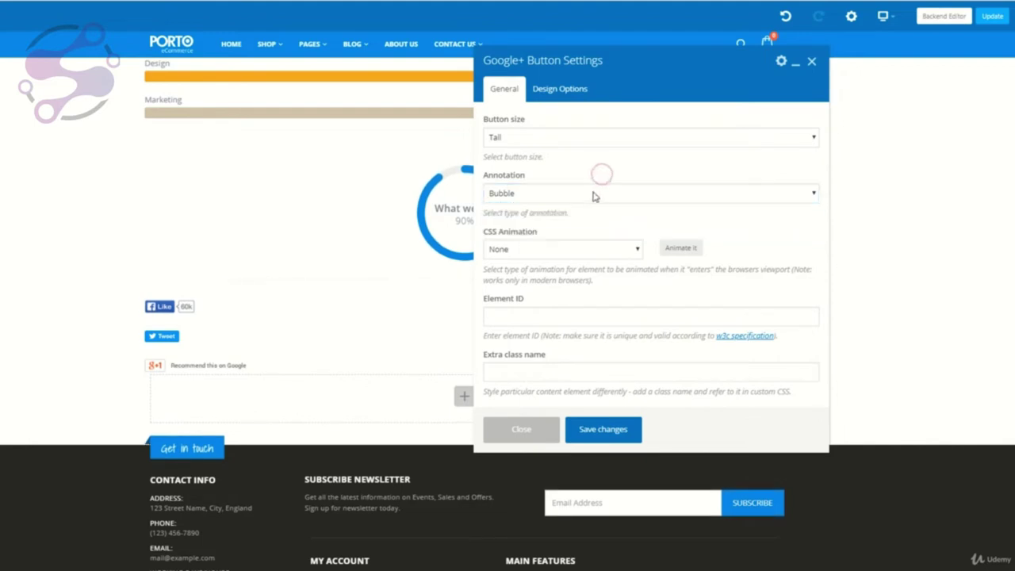
left_click(603, 432)
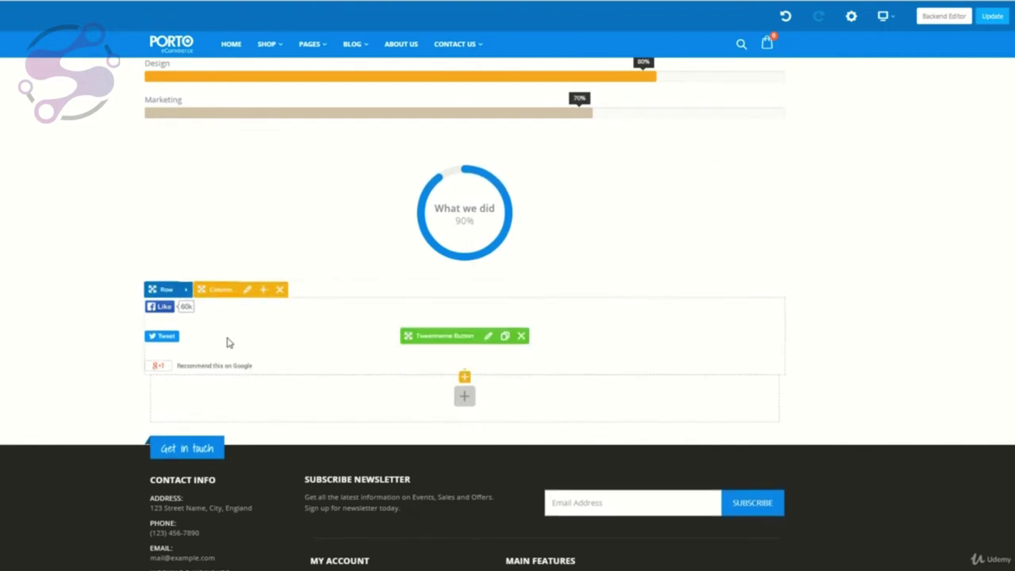
Step: Add a Raw HTML element below the Google+ button, keep its sample HTML paragraph, and save it
left_click(464, 376)
left_click(95, 81)
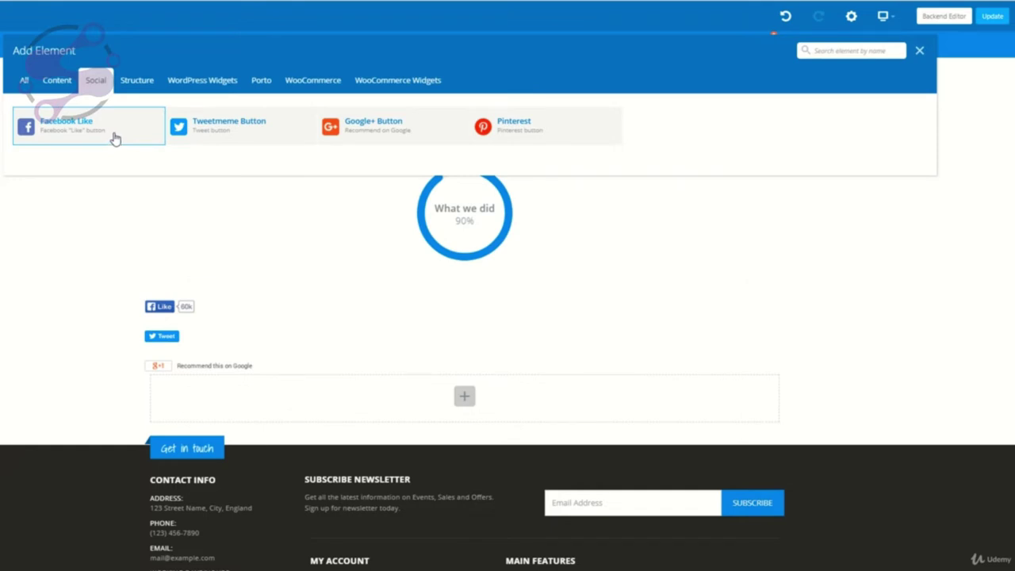
left_click(138, 79)
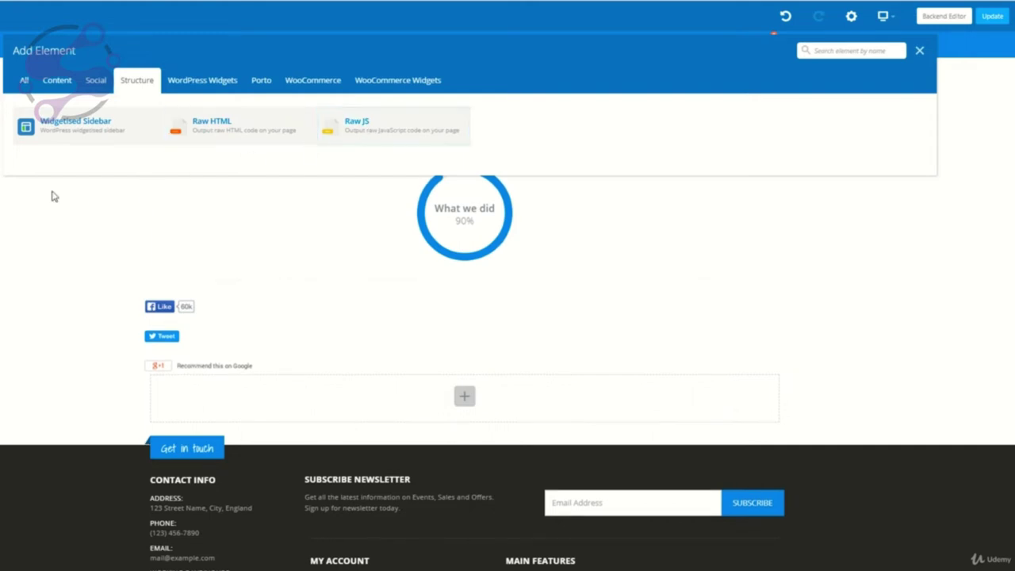
left_click(226, 125)
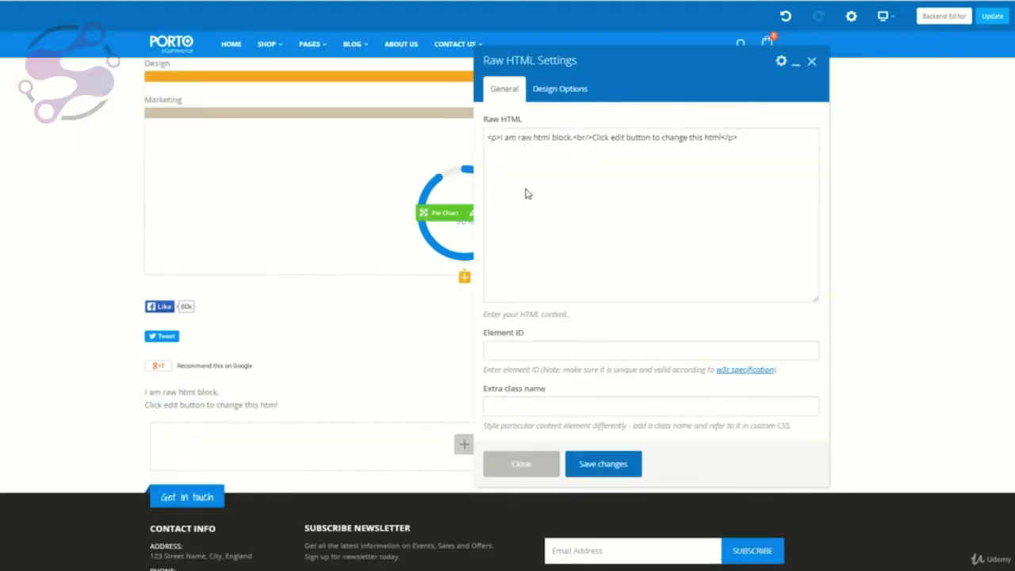
left_click(607, 170)
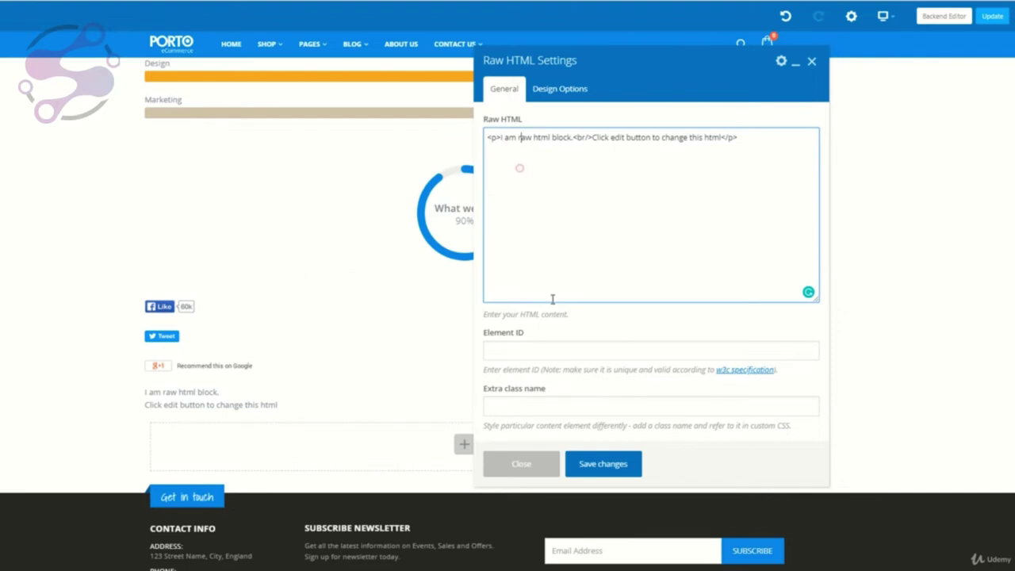
key("Return")
key("ctrl+a")
left_click(603, 464)
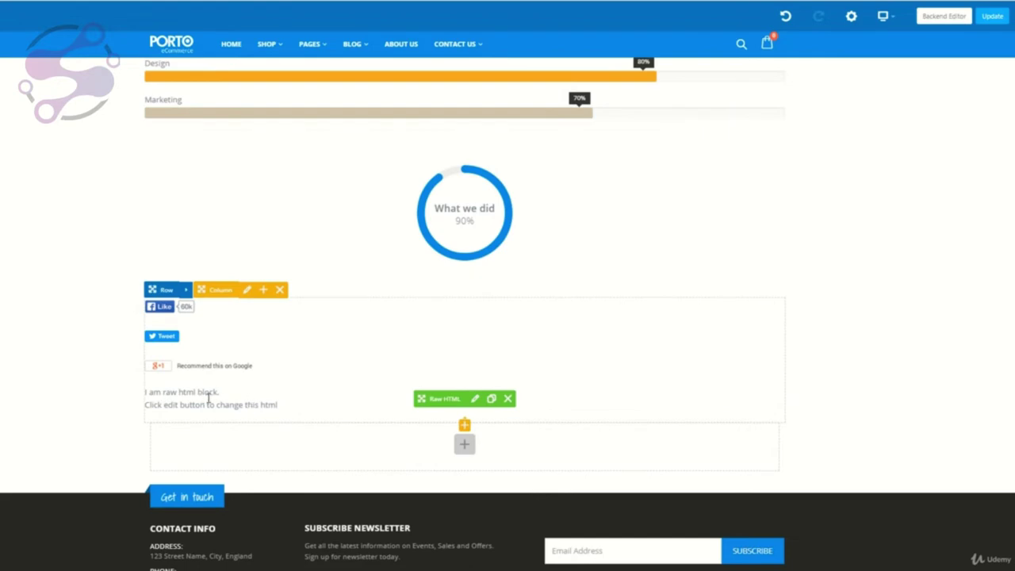
Step: Add a Raw JS element below the Raw HTML block and dismiss the alert its sample script raises
left_click(464, 425)
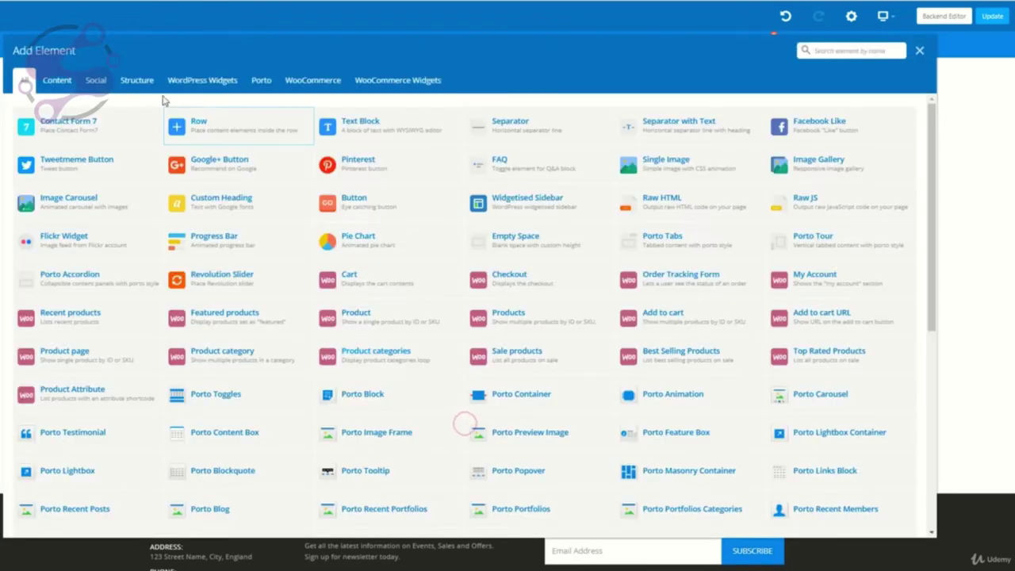
left_click(127, 80)
left_click(363, 131)
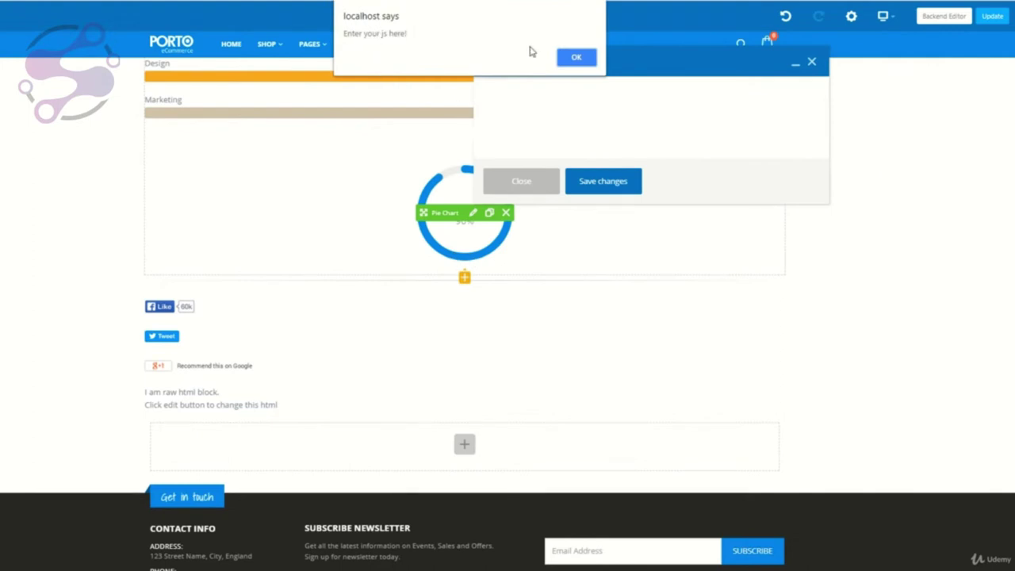
left_click(575, 57)
left_click(540, 163)
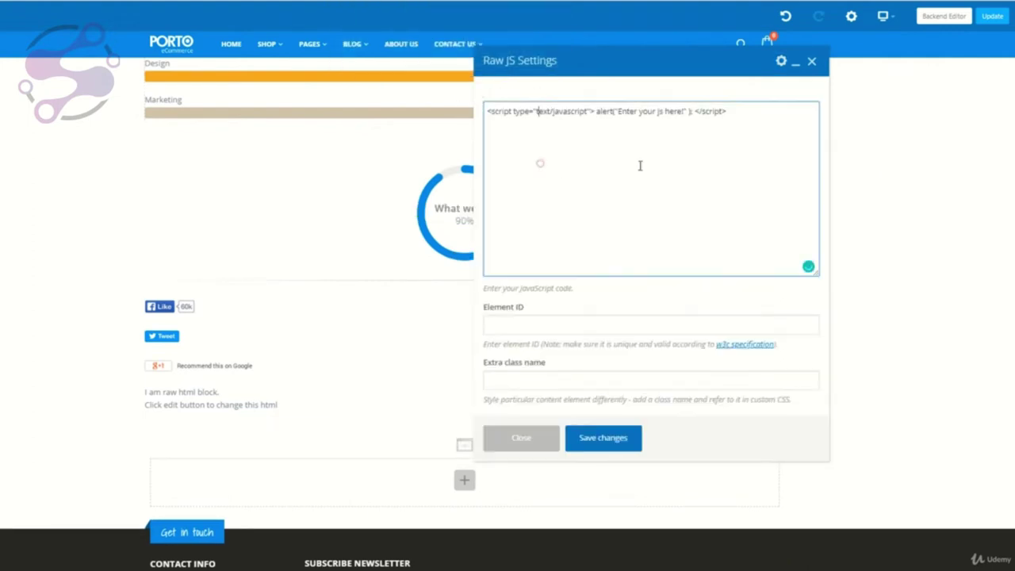
left_click(753, 128)
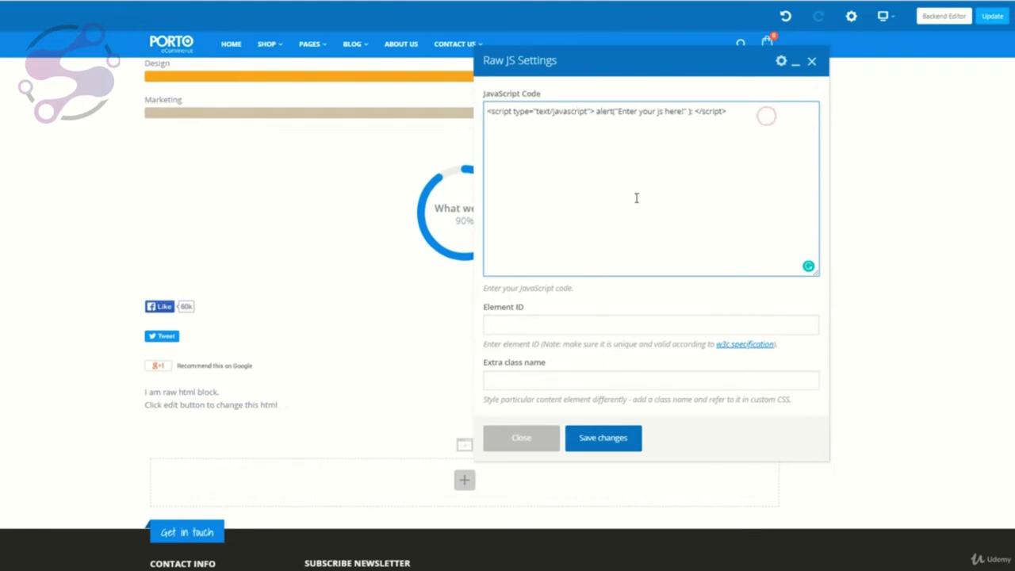
key("Return")
type("con")
key("BackSpace")
key("BackSpace")
key("BackSpace")
key("BackSpace")
Step: Put the script's opening tag, indented alert call and closing tag on separate lines, and save the Raw JS element
key("Up")
key("Return")
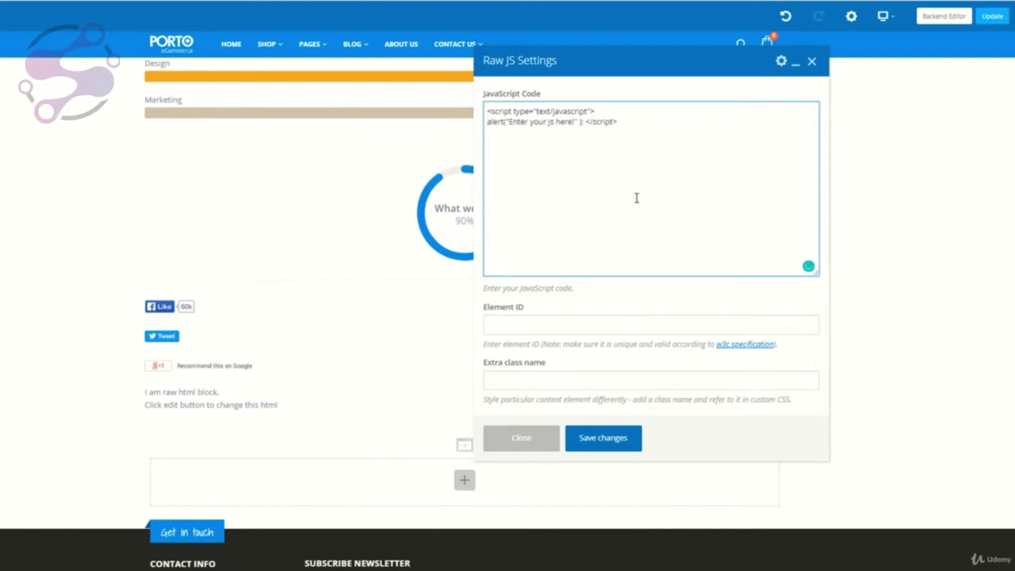
key("Return")
key("Return")
key("Tab")
left_click(486, 121)
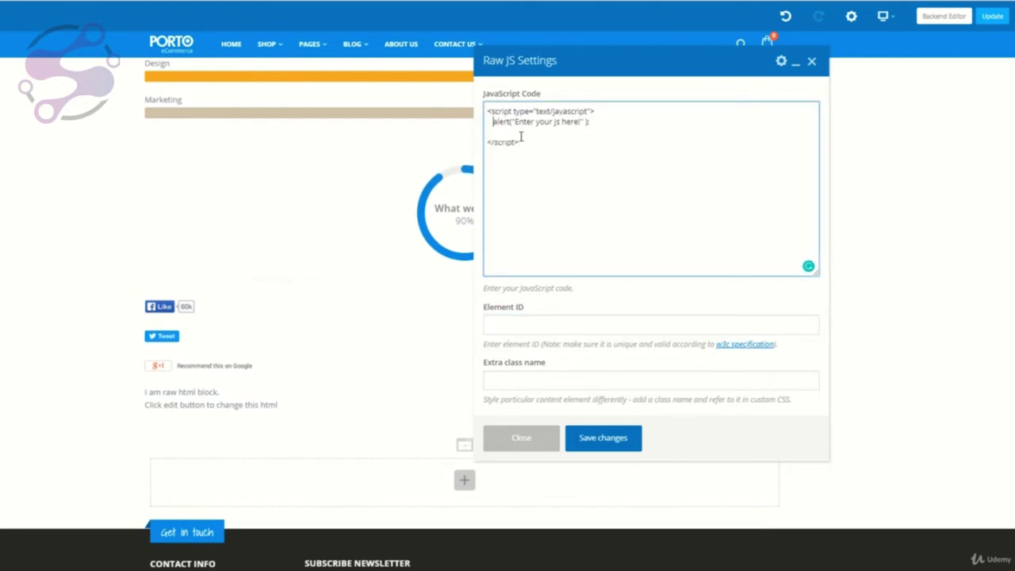
left_click(602, 438)
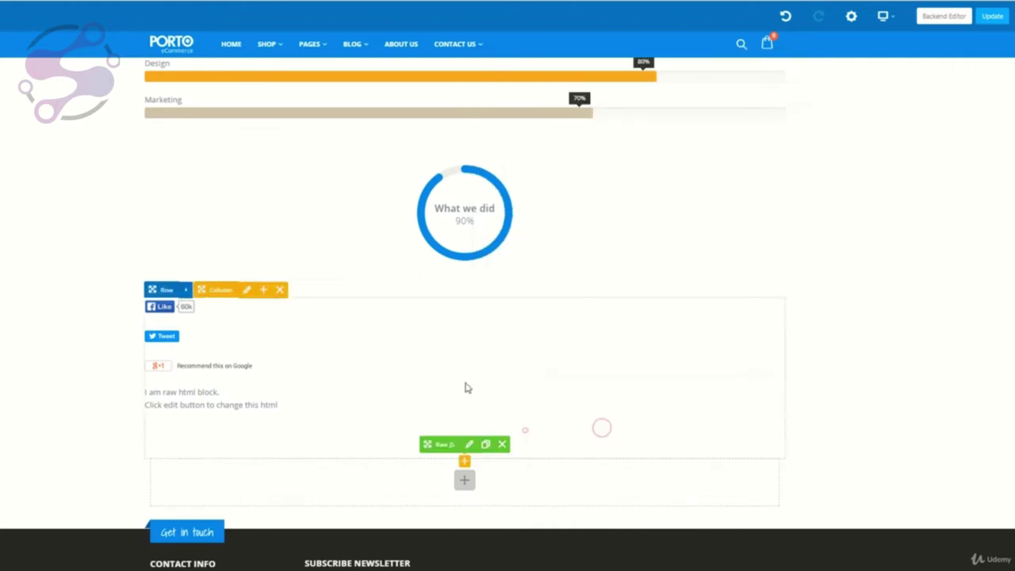
left_click(574, 57)
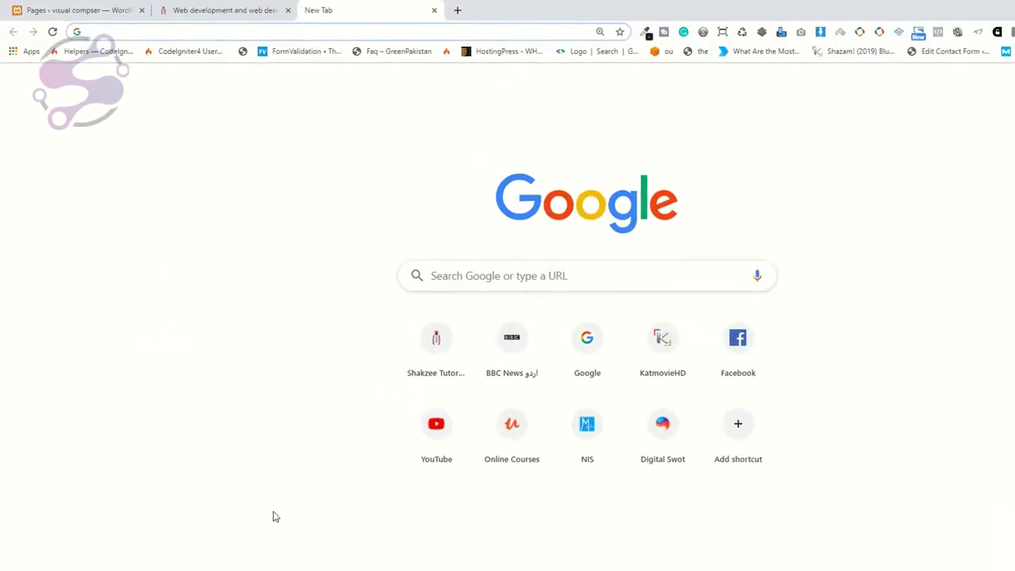
Step: Open getbootstrap.com in a new browser tab and go to its documentation
type("getb")
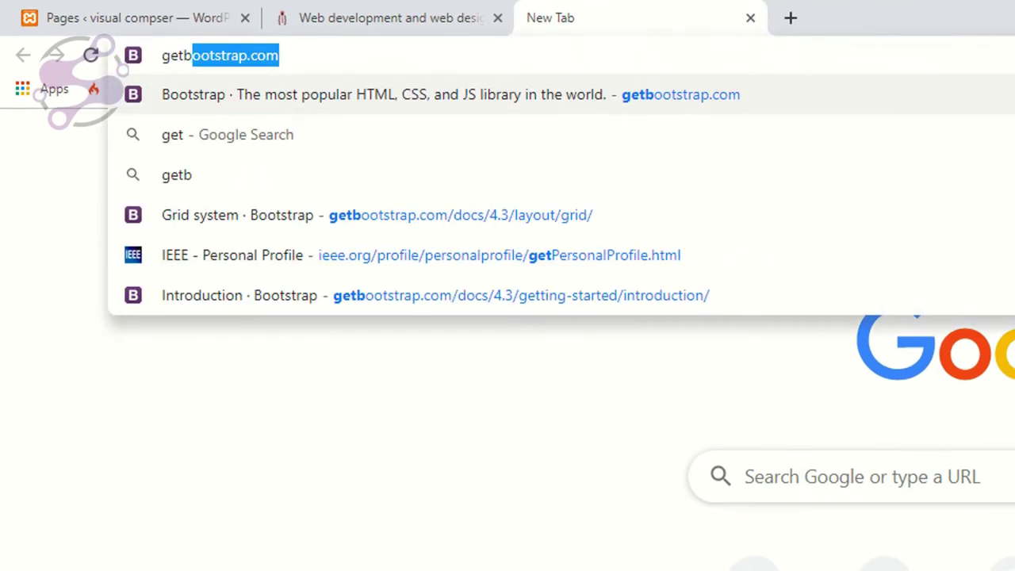
key("Return")
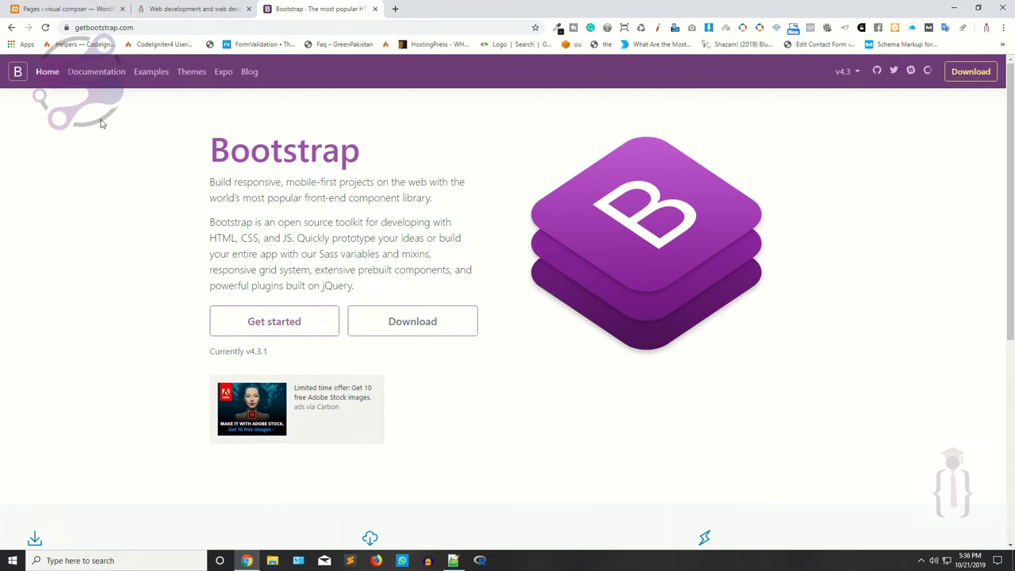
left_click(96, 72)
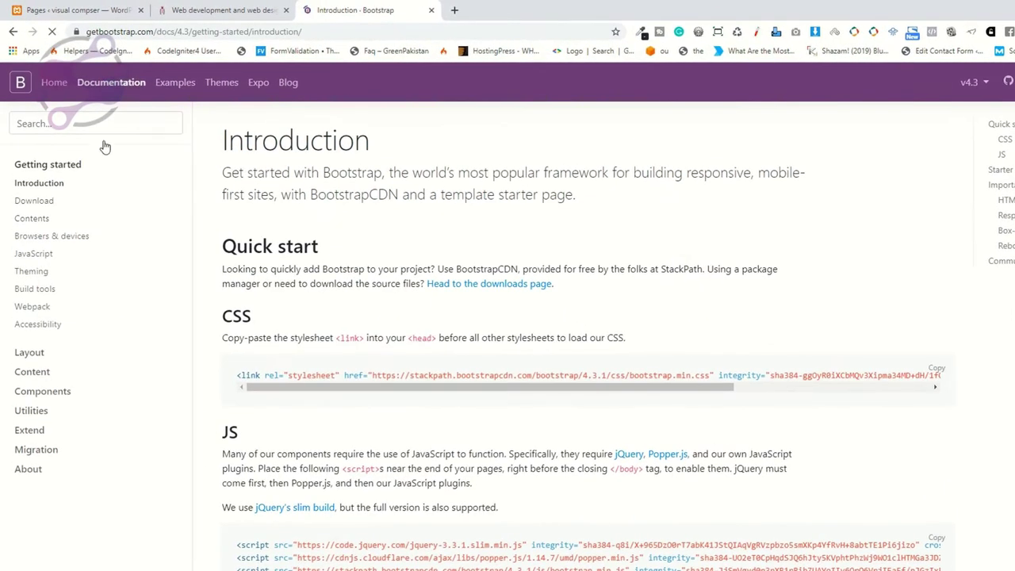
Step: Search the Bootstrap documentation for grid and open the Grid system page
key("ctrl+f")
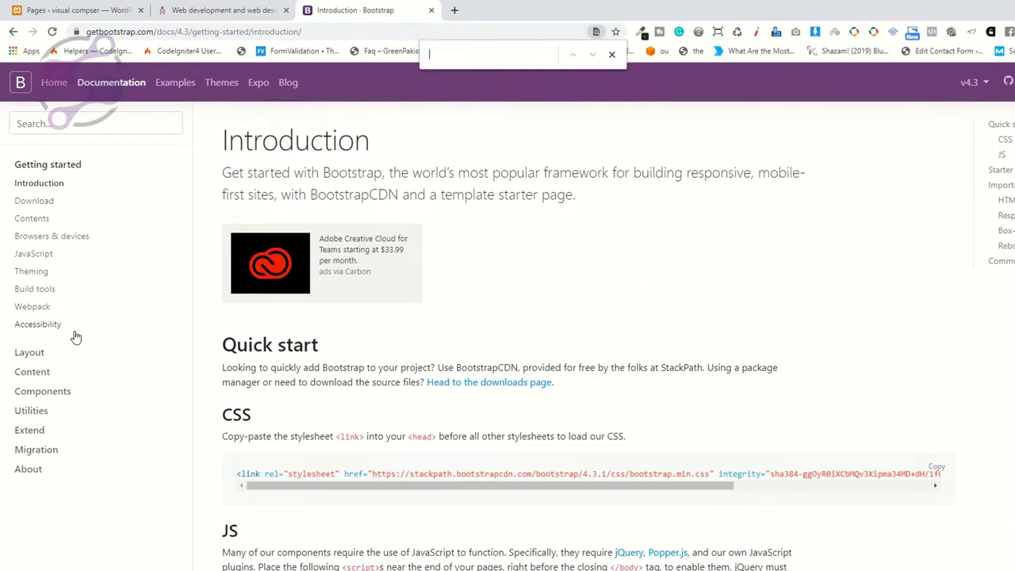
type("grid")
left_click(61, 125)
type("grid")
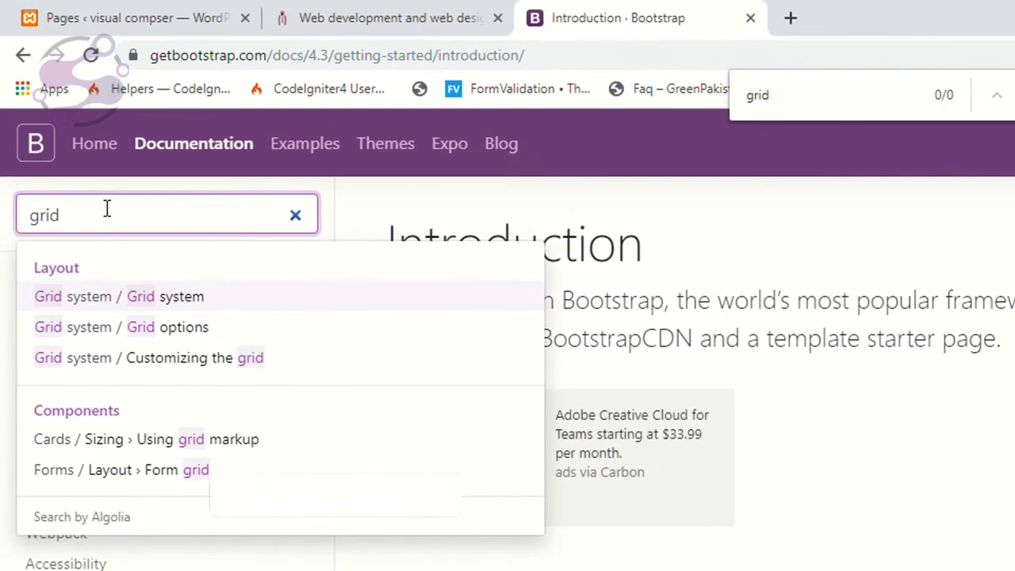
left_click(38, 236)
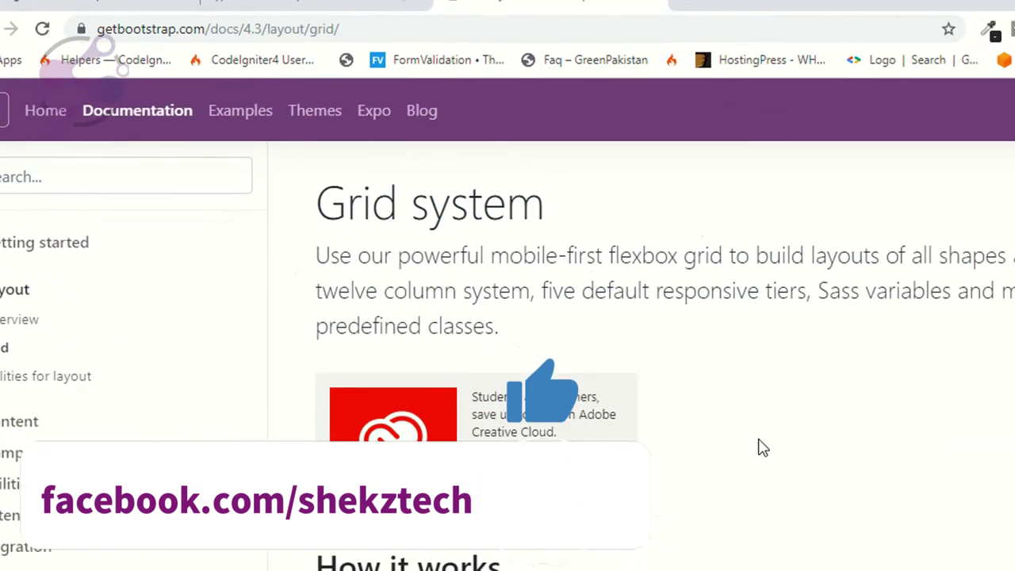
Step: Examine the How it works example, highlighting the row div, the col-sm div and the first column's text
scroll(379, 232, "down", 3)
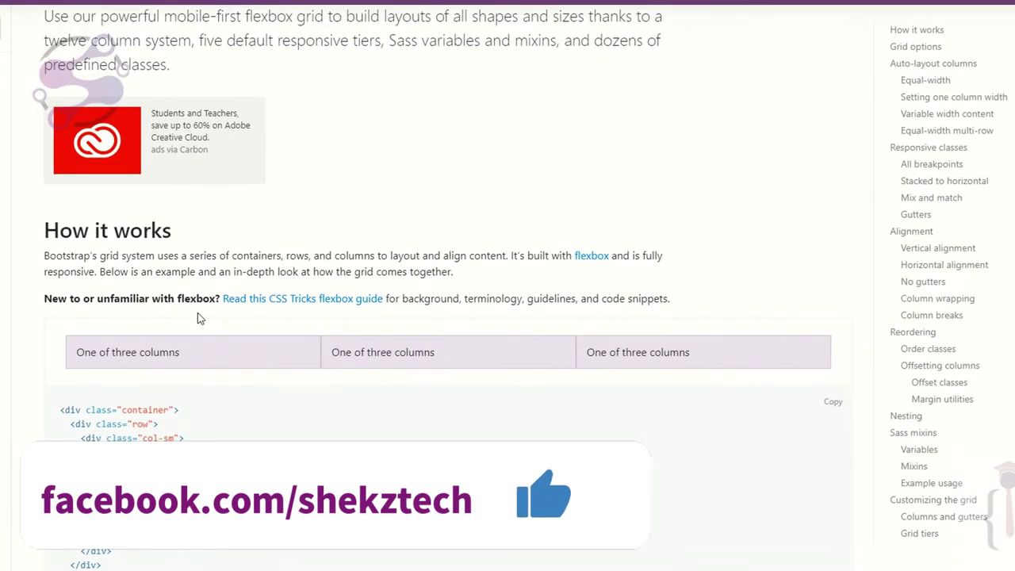
scroll(218, 334, "up", 1)
left_click_drag(46, 48, 264, 49)
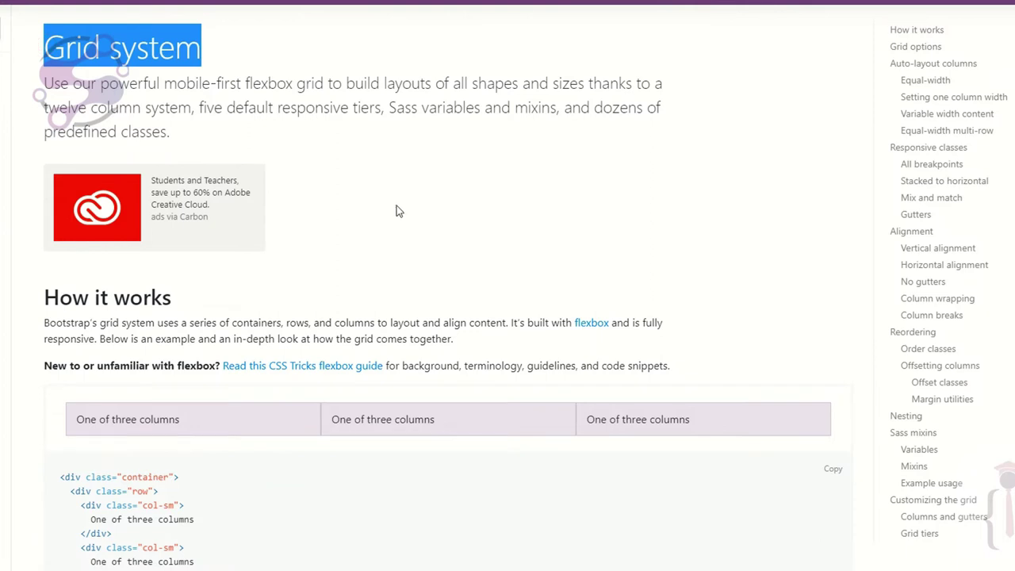
scroll(397, 210, "down", 3)
left_click_drag(72, 224, 170, 222)
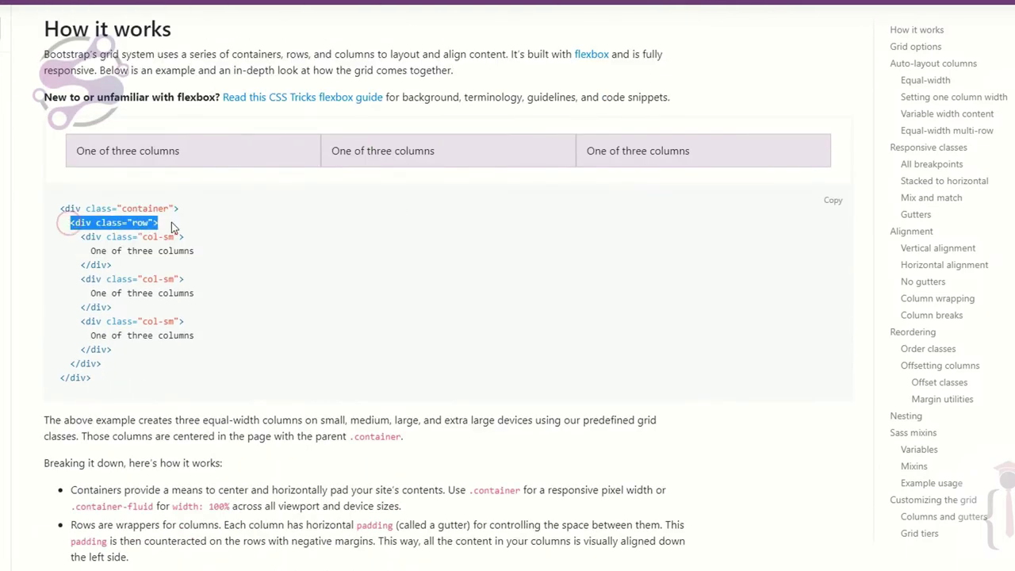
left_click(171, 223)
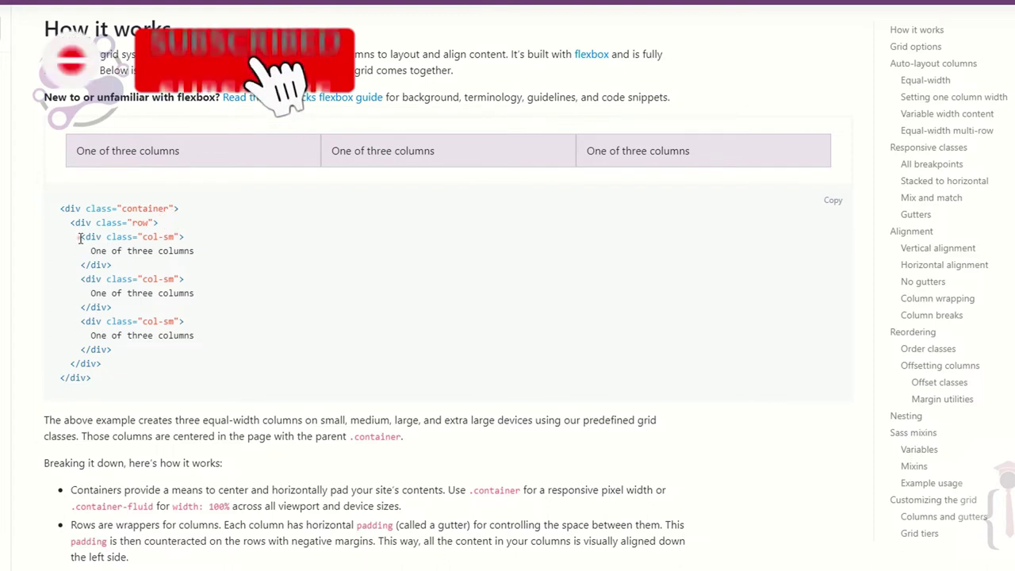
left_click_drag(82, 237, 184, 237)
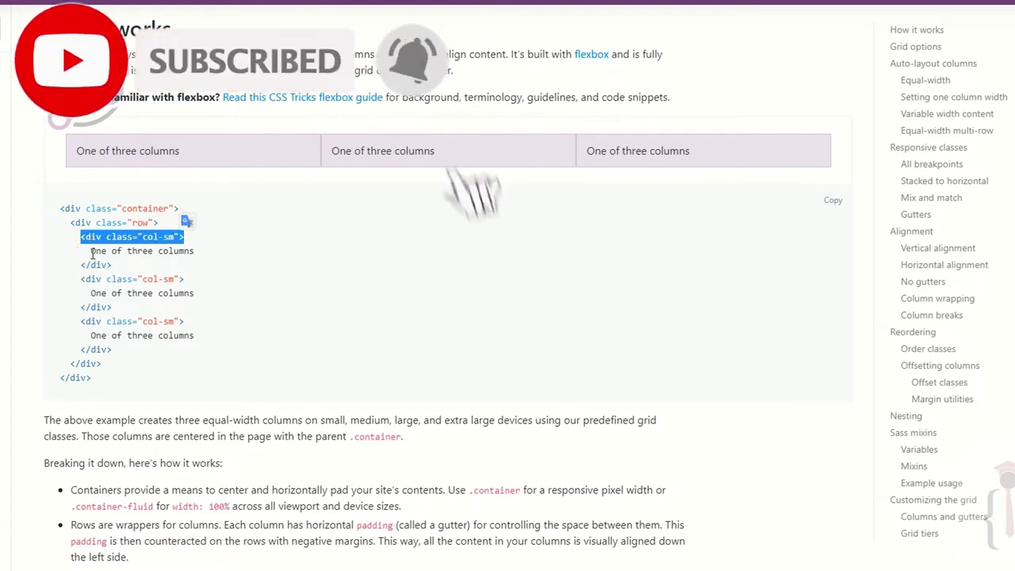
left_click_drag(89, 252, 199, 256)
left_click(119, 280)
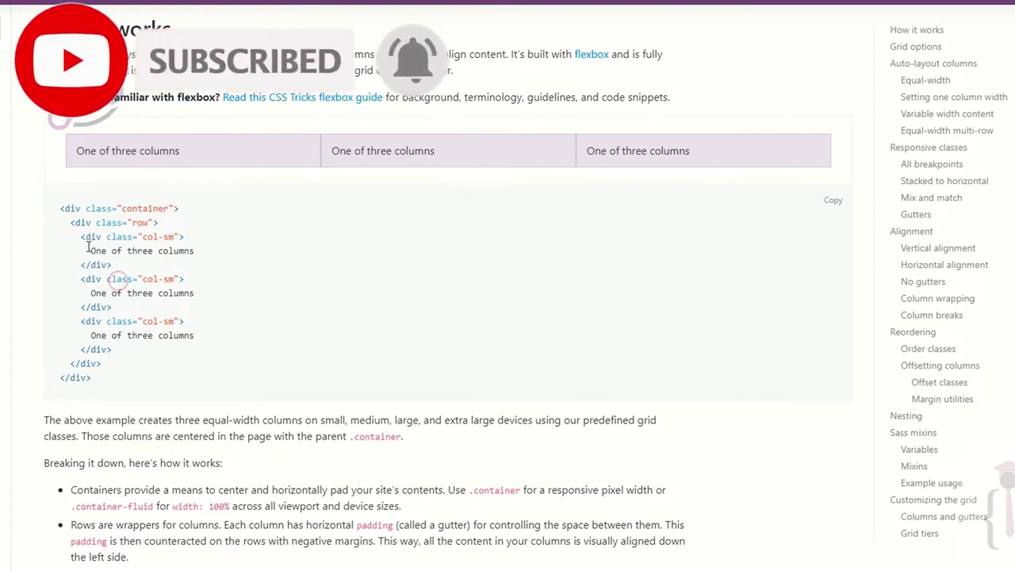
left_click_drag(89, 251, 201, 250)
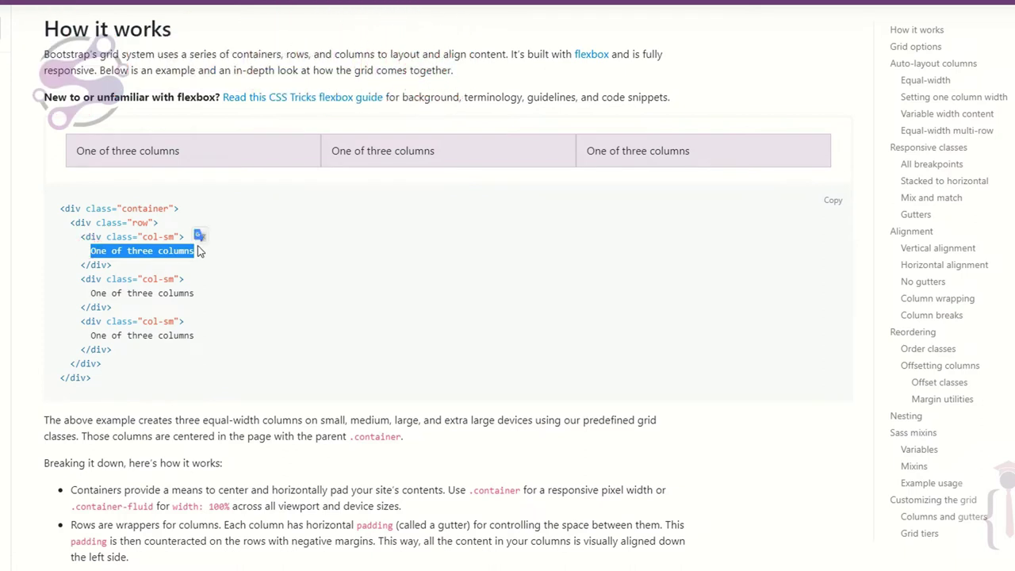
left_click(204, 321)
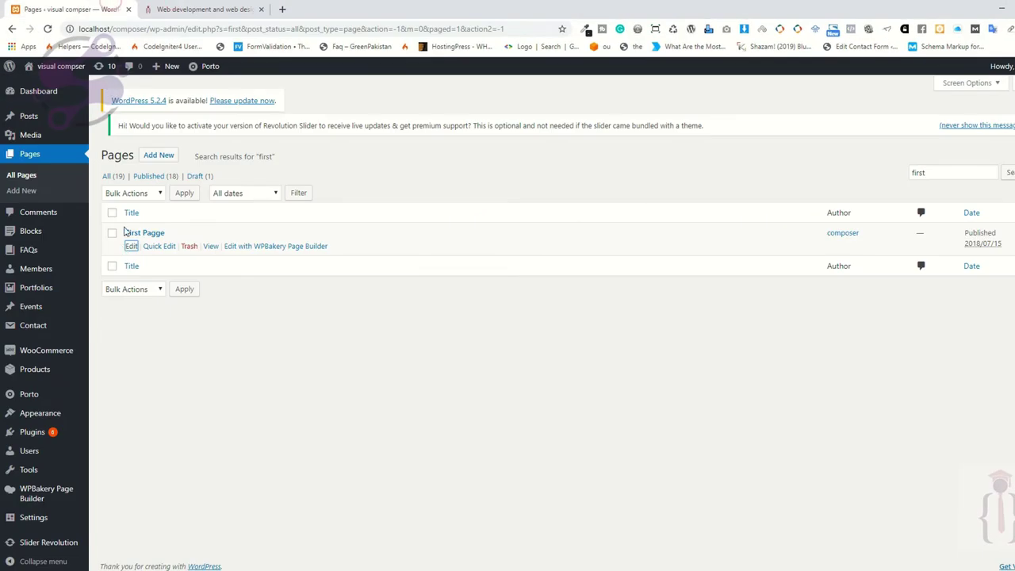
Step: Create a new WordPress page titled grid and publish it
left_click(153, 159)
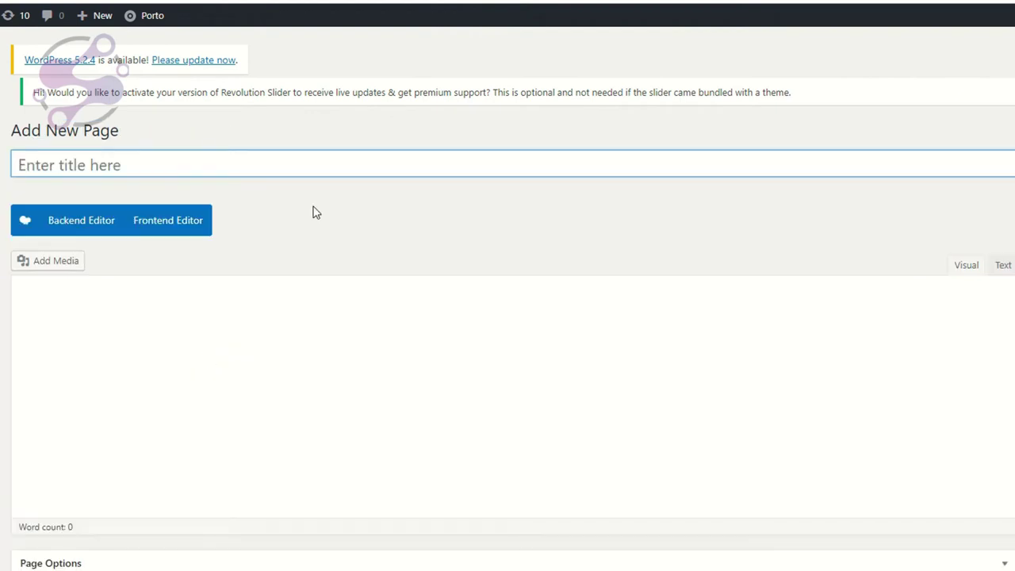
type("grid")
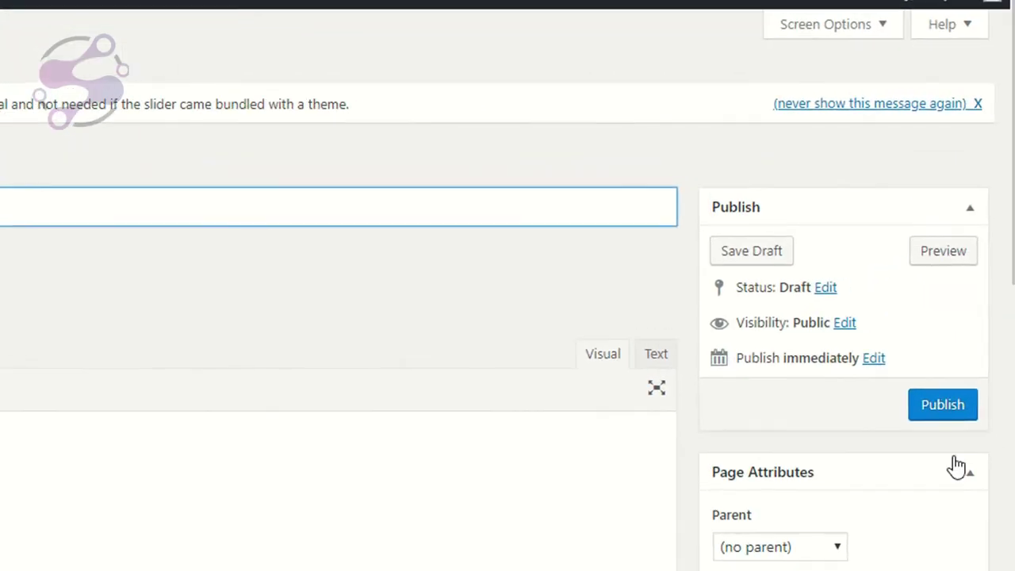
left_click(563, 433)
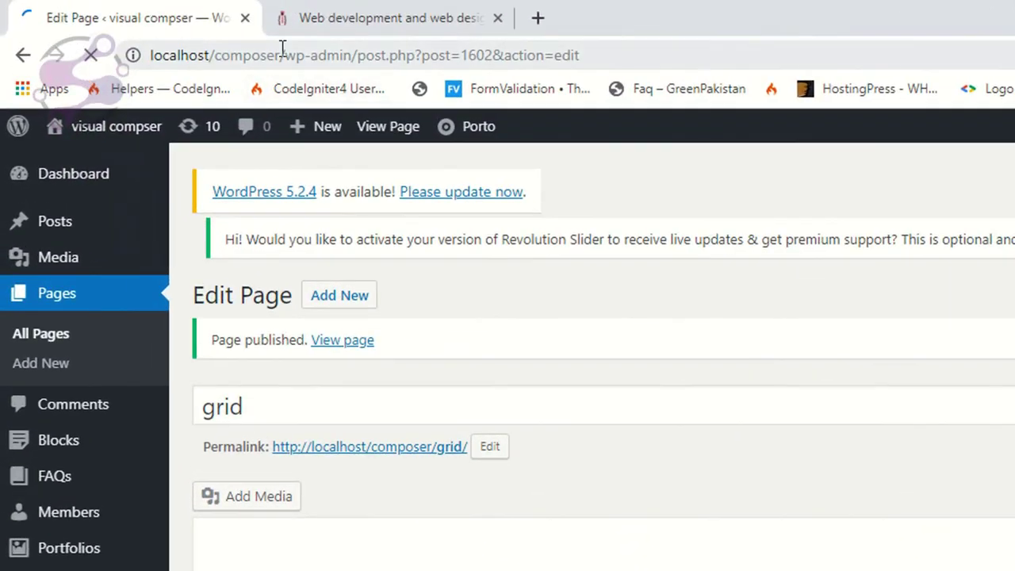
Step: Close the spare browser tab showing the shakzee.com site
left_click_drag(281, 49, 151, 55)
left_click(400, 17)
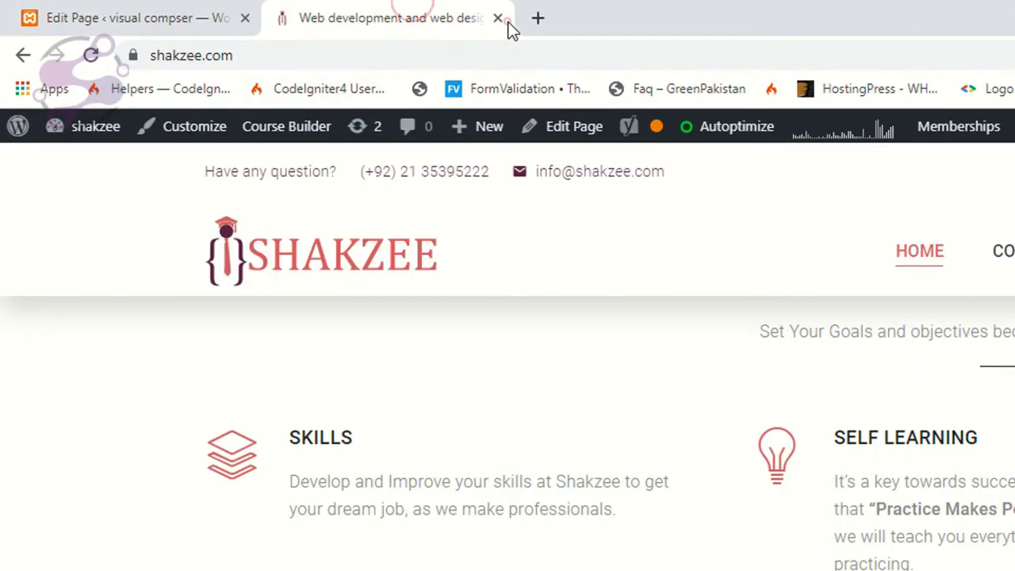
left_click(500, 18)
Step: Open the grid page in the WPBakery frontend editor and look over the elements available to add
left_click(420, 491)
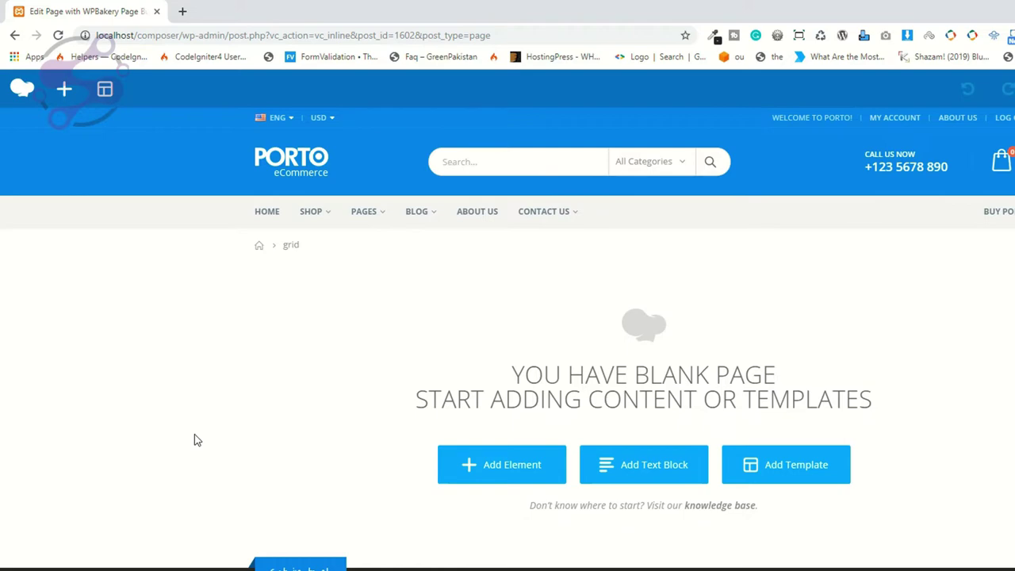
left_click(506, 476)
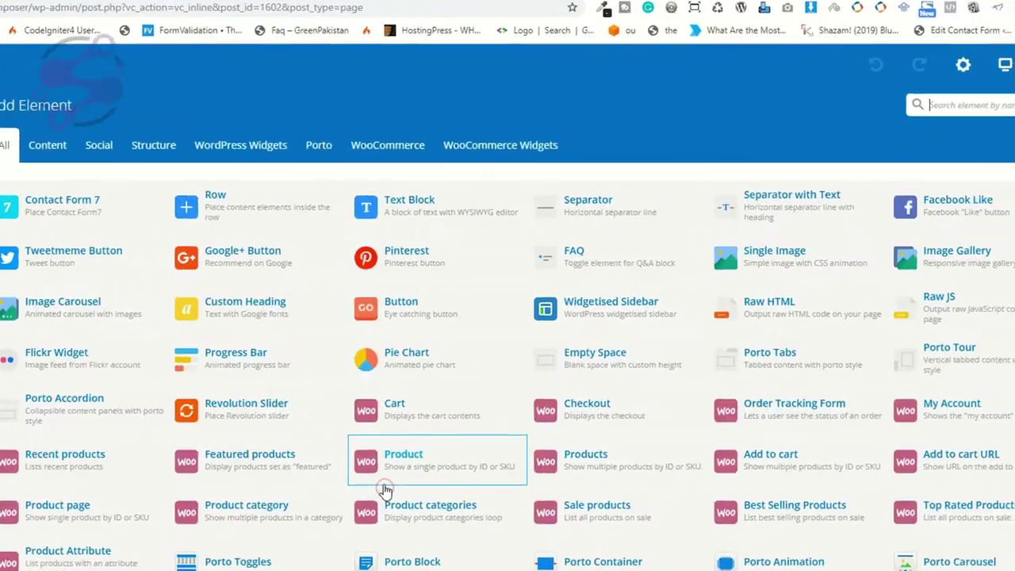
key("Escape")
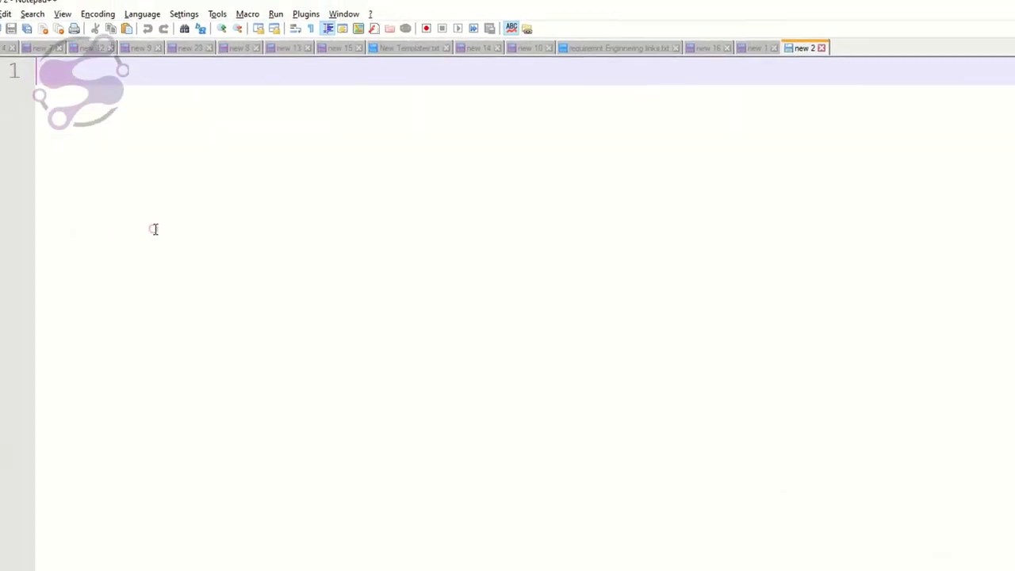
Step: Switch to Notepad++ and write the column sum 12 = 6+6 on the third line of the empty document
key("Return")
key("Return")
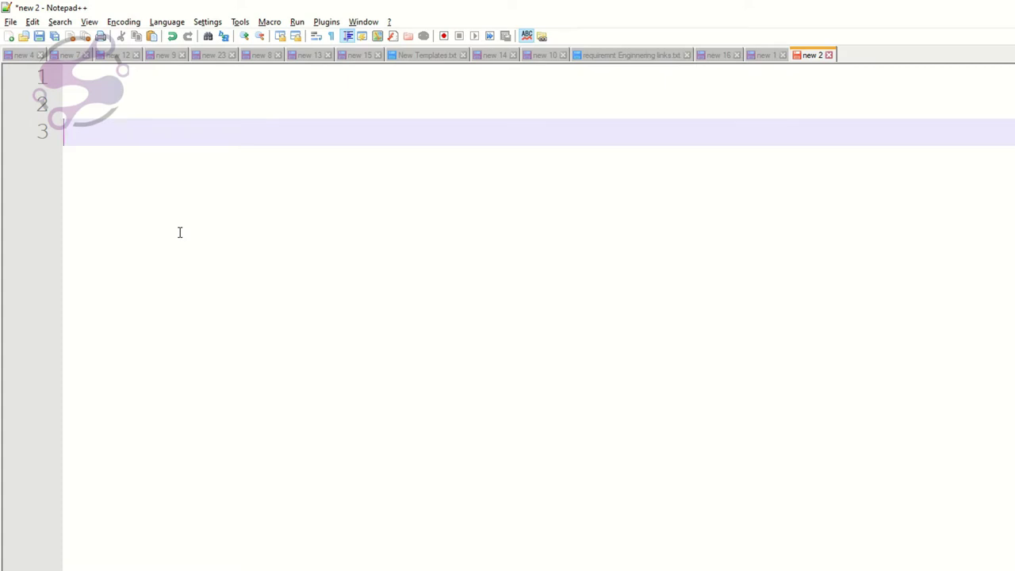
type("6")
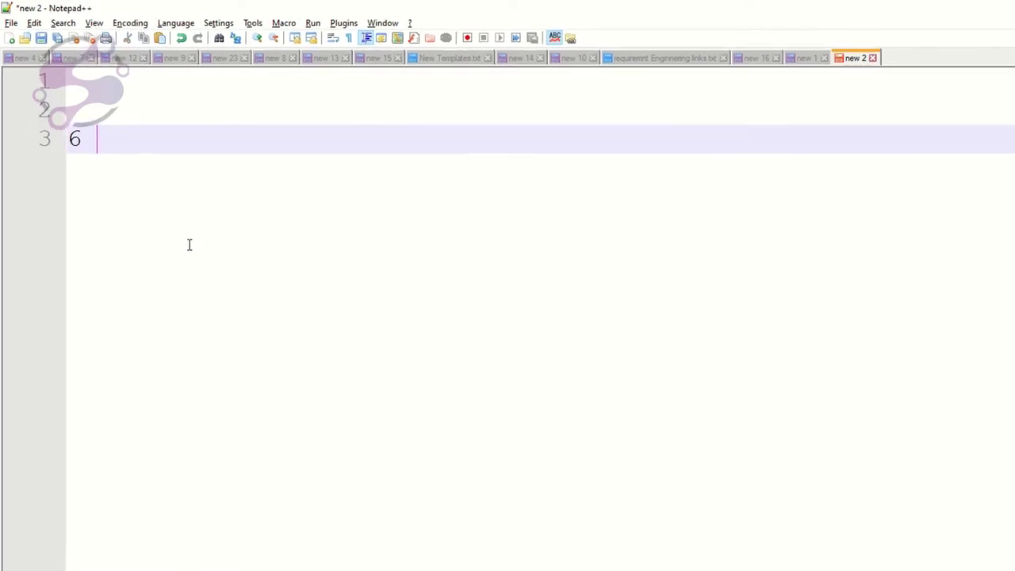
type("+6")
key("Left")
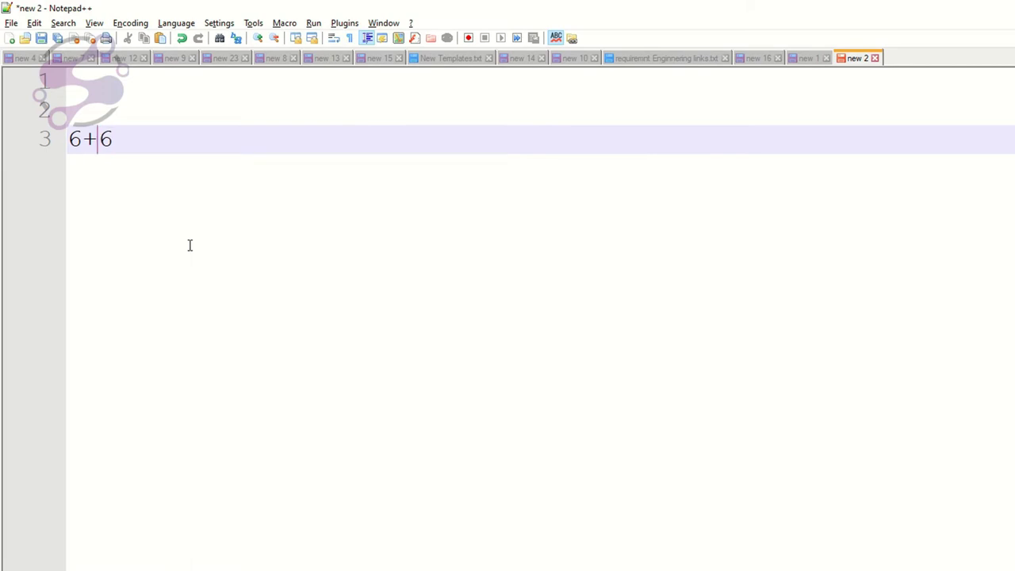
type("=")
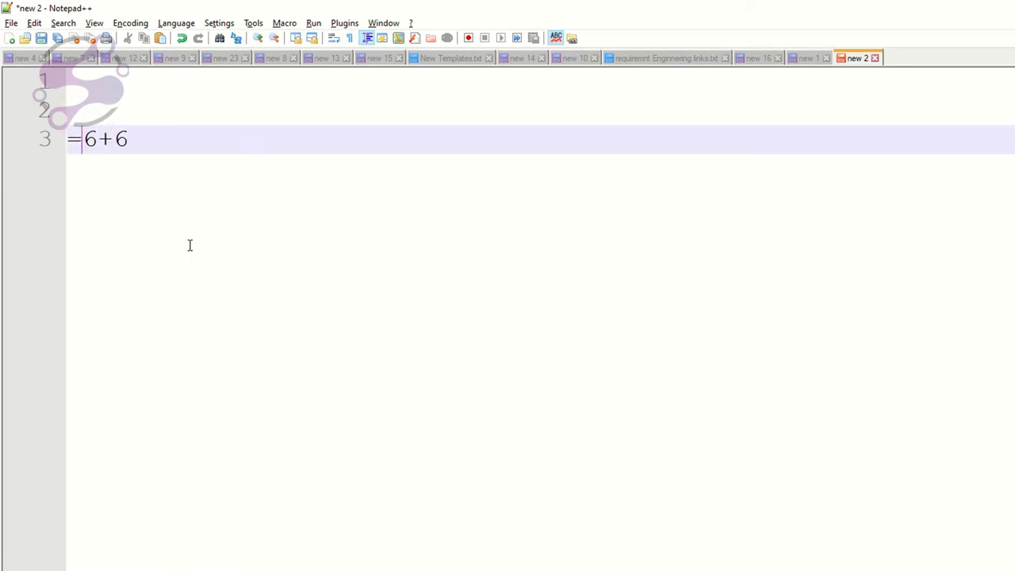
key("Home")
type("12")
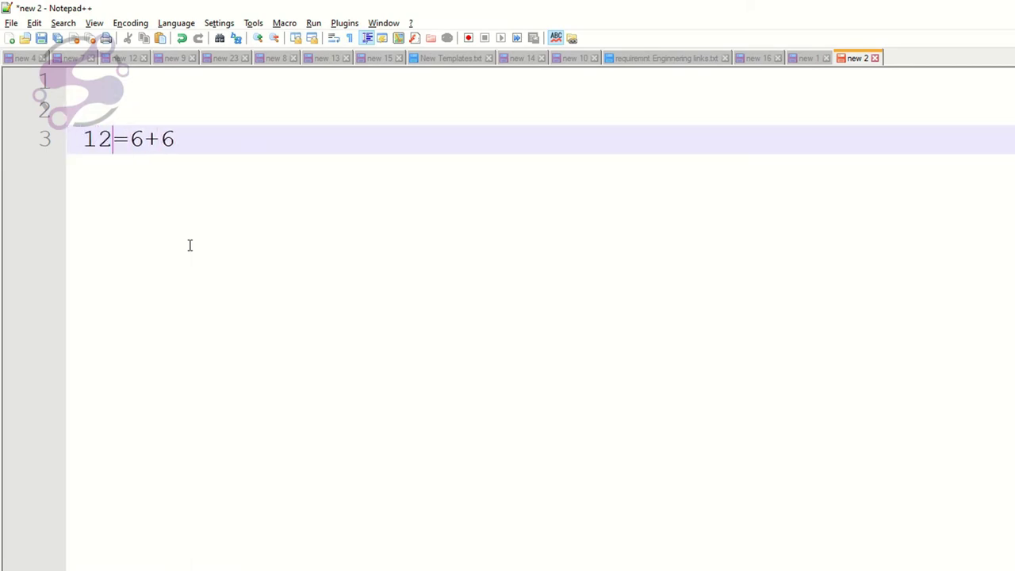
key("Right")
key("Left")
key("Left")
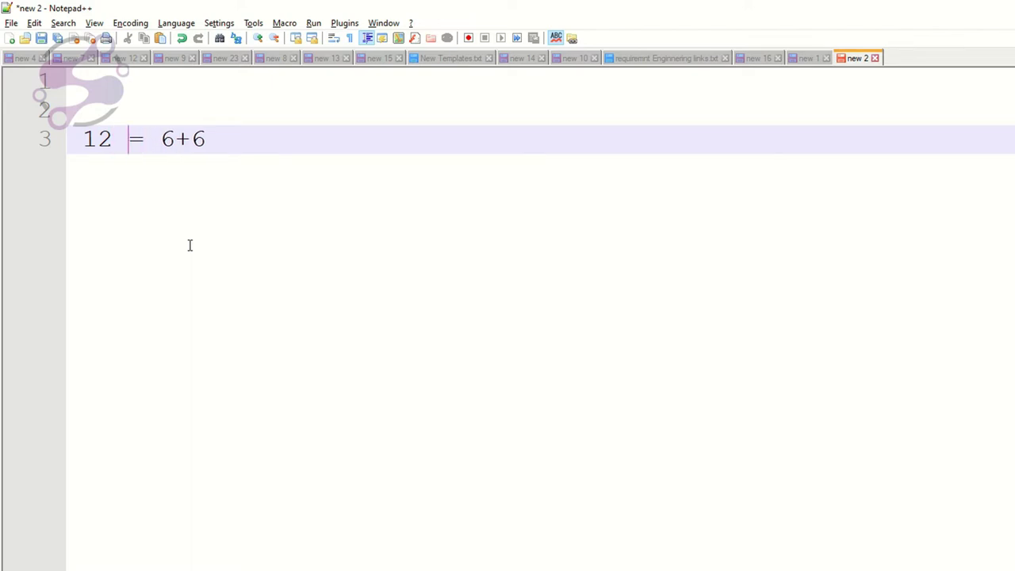
Step: Highlight the total 12 in the column sum on the third line
key("Left")
key("shift+Left")
key("shift+Left")
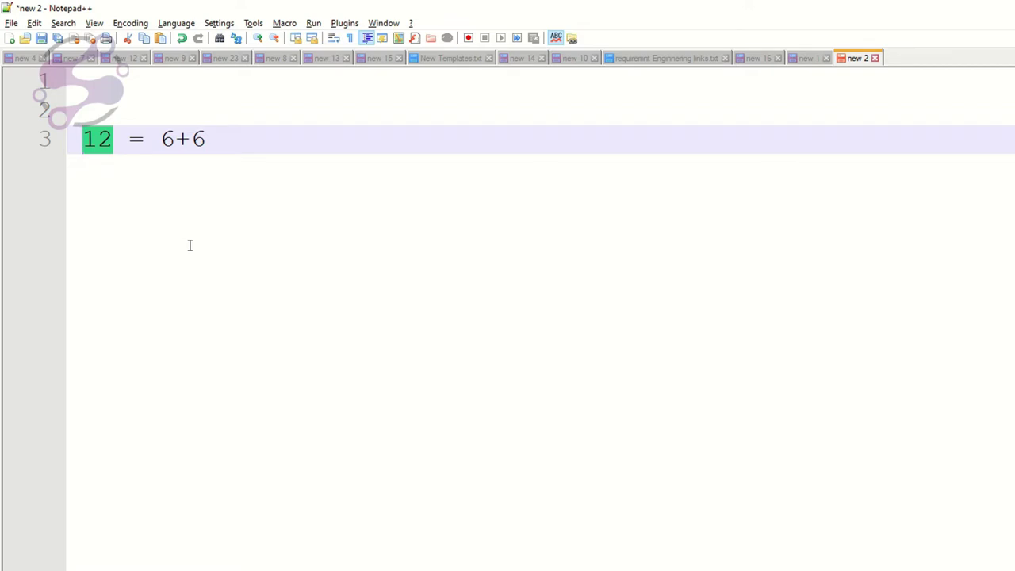
Step: Switch to the grid page in Chrome, open the row's settings and look over its General and Design Options, including the border styles
key("alt+Tab")
mouse_move(303, 309)
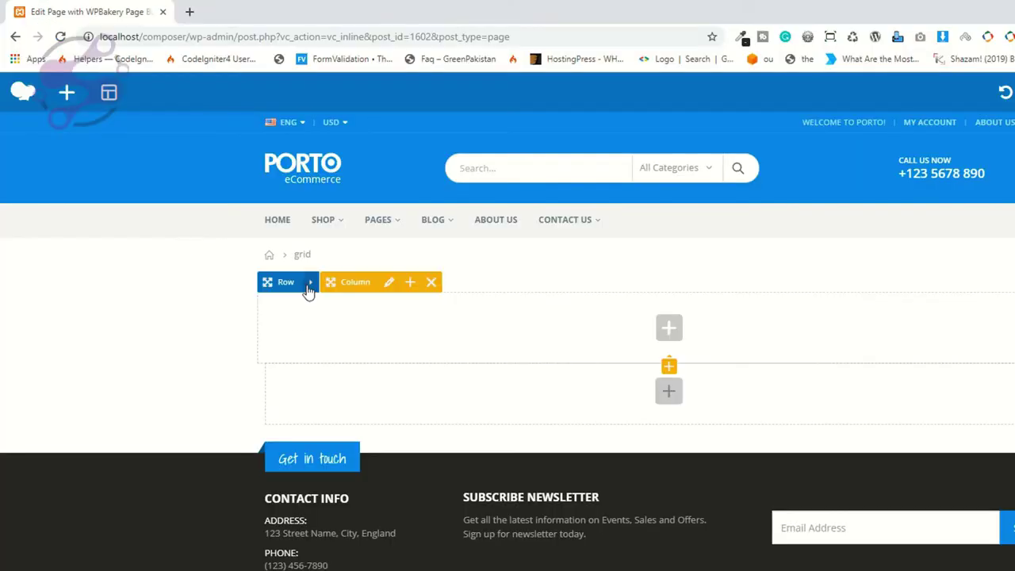
left_click(312, 283)
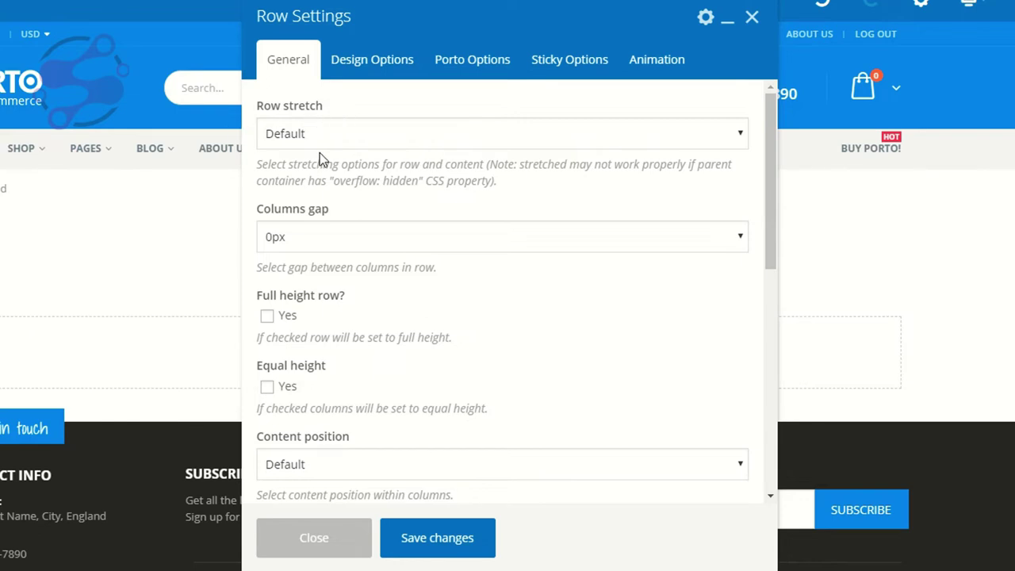
scroll(324, 147, "down", 2)
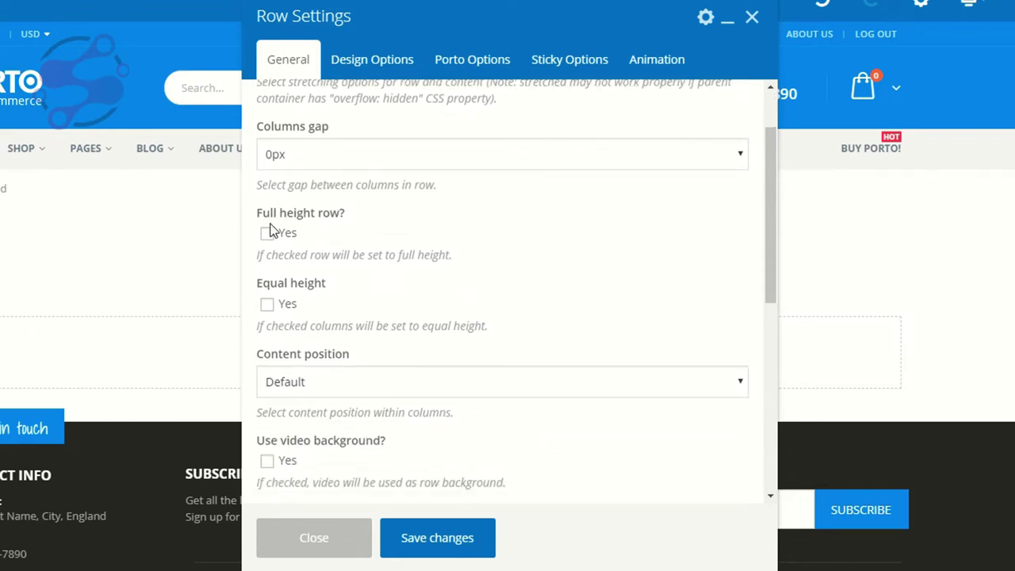
scroll(291, 313, "down", 5)
scroll(292, 315, "down", 1)
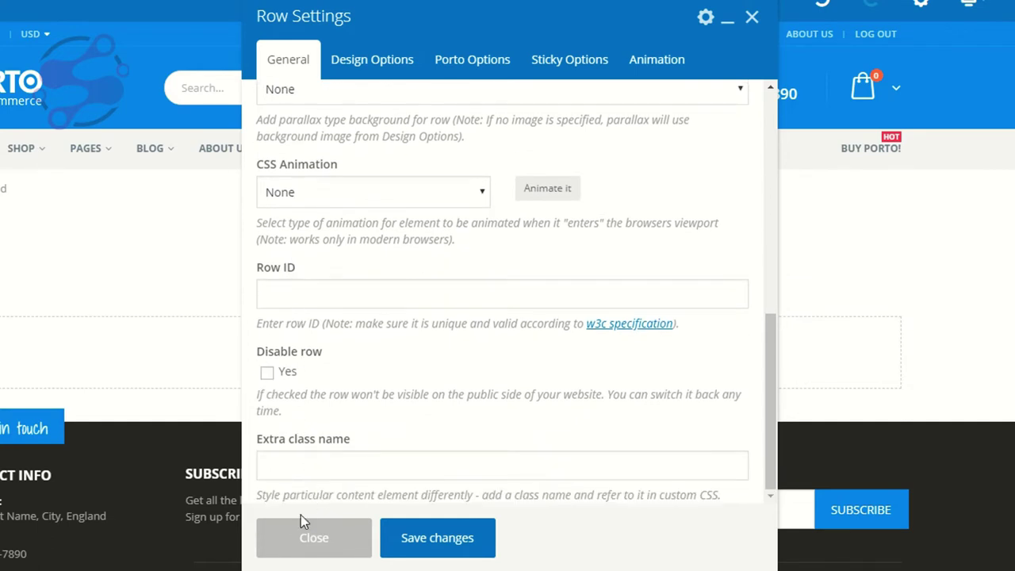
left_click(344, 62)
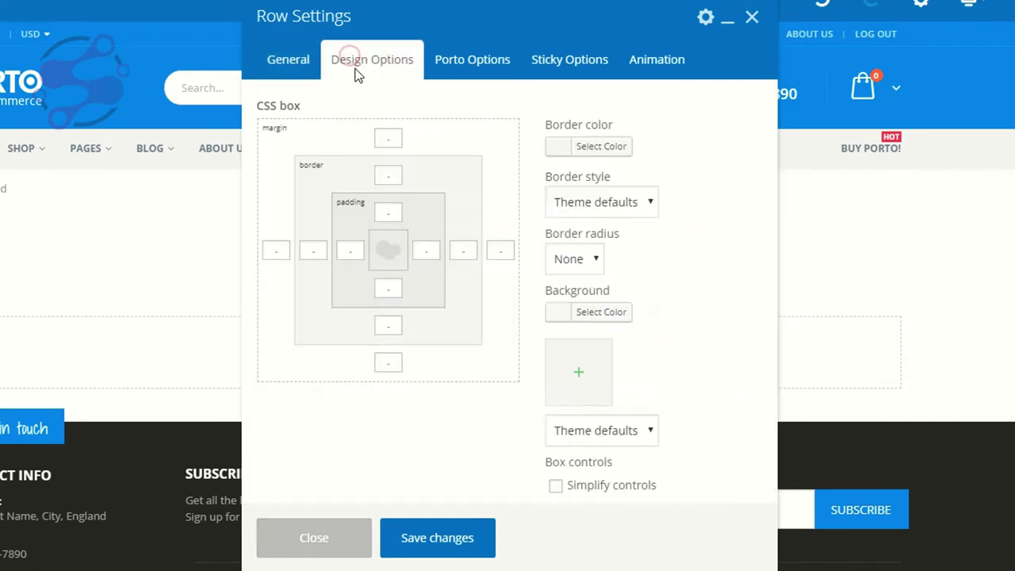
left_click(583, 380)
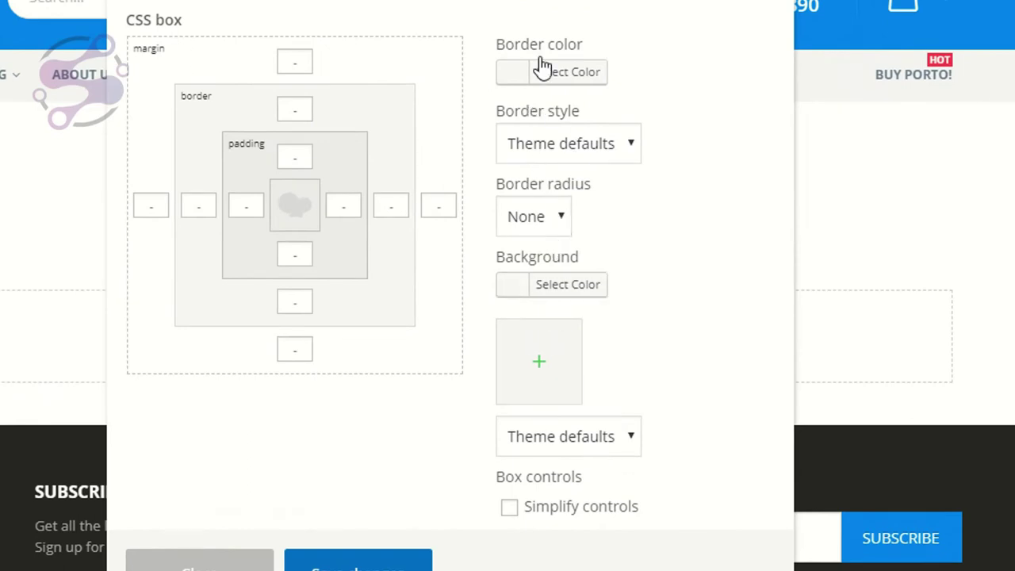
left_click(560, 149)
left_click(559, 148)
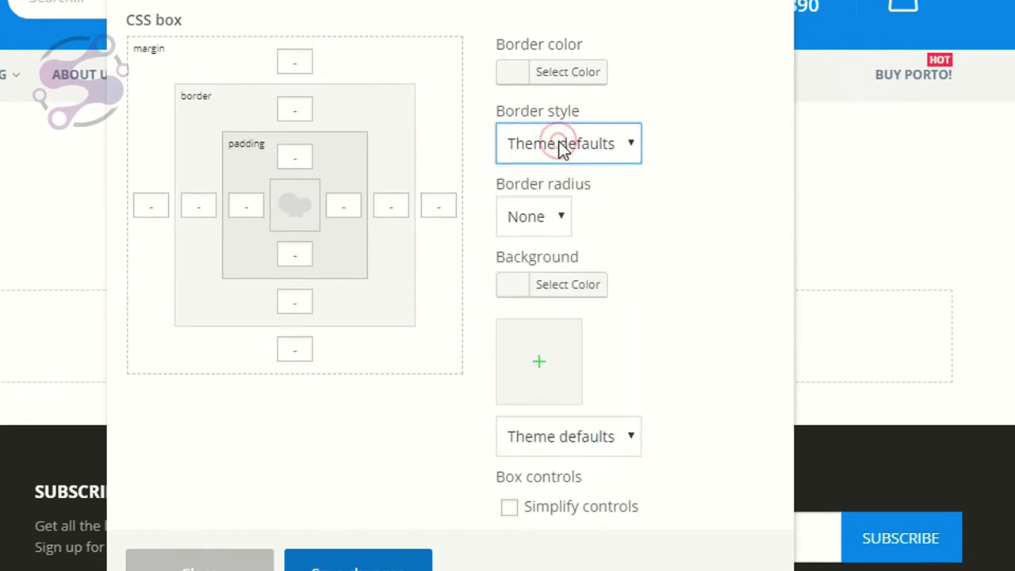
Step: Give the row the shop1_post4 image of the woman in sunglasses as its background and save the row settings
left_click(539, 367)
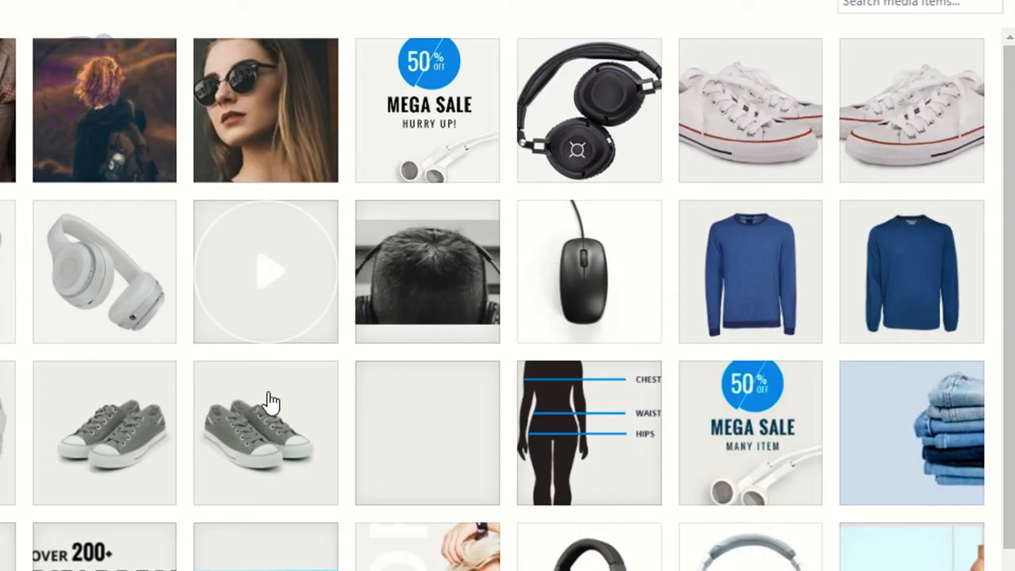
left_click(277, 142)
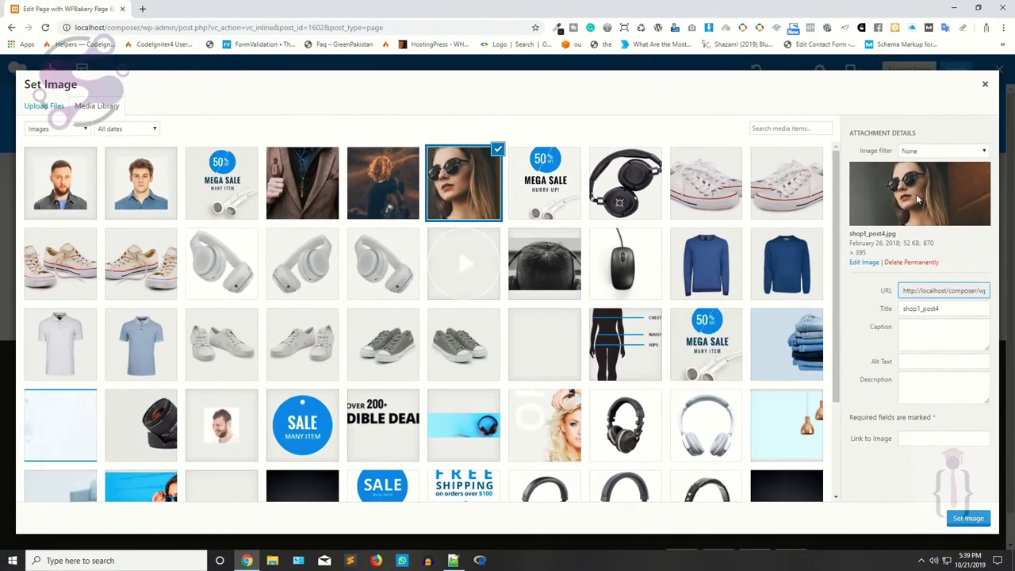
left_click(968, 518)
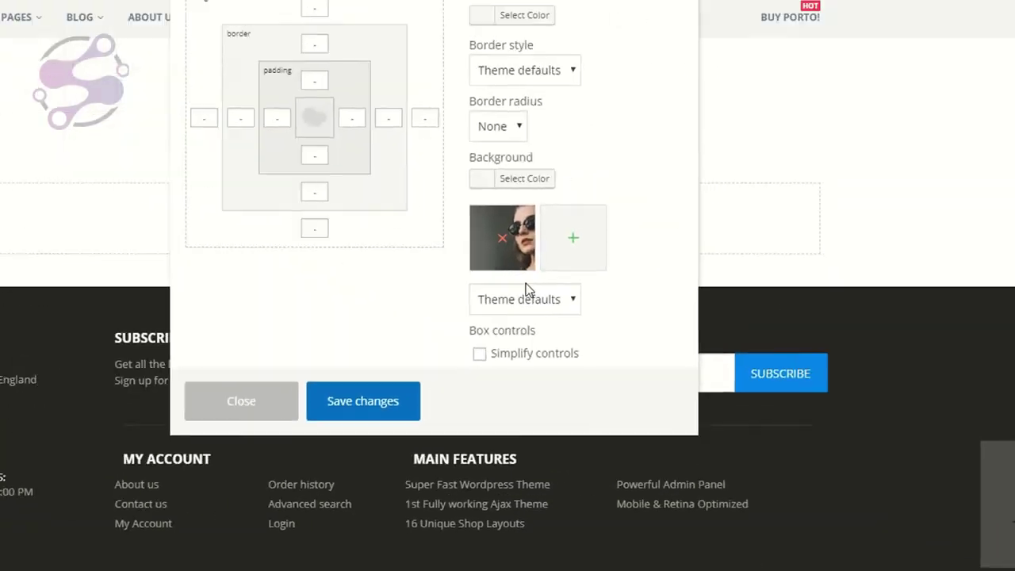
left_click(215, 121)
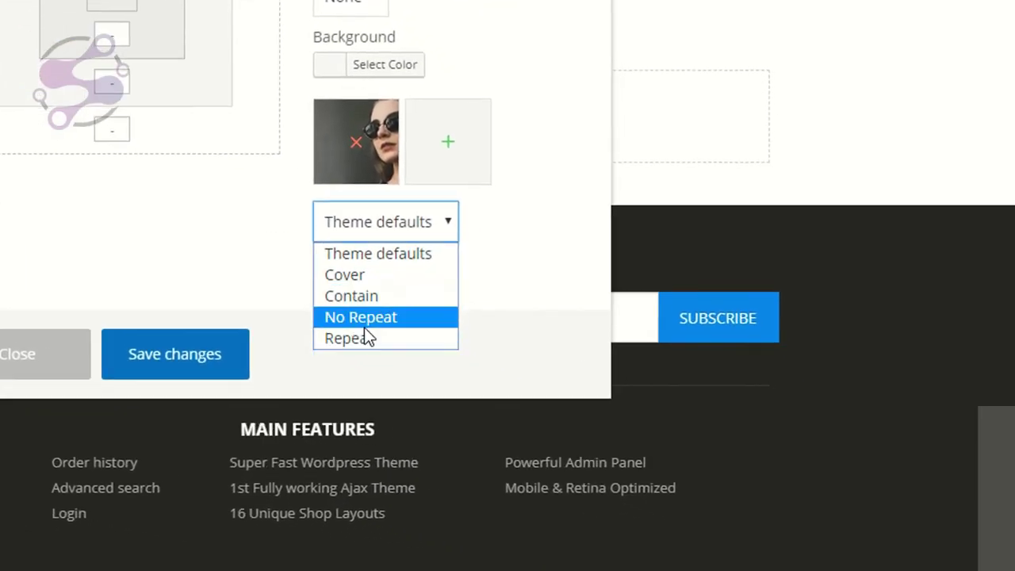
left_click(153, 354)
left_click(36, 366)
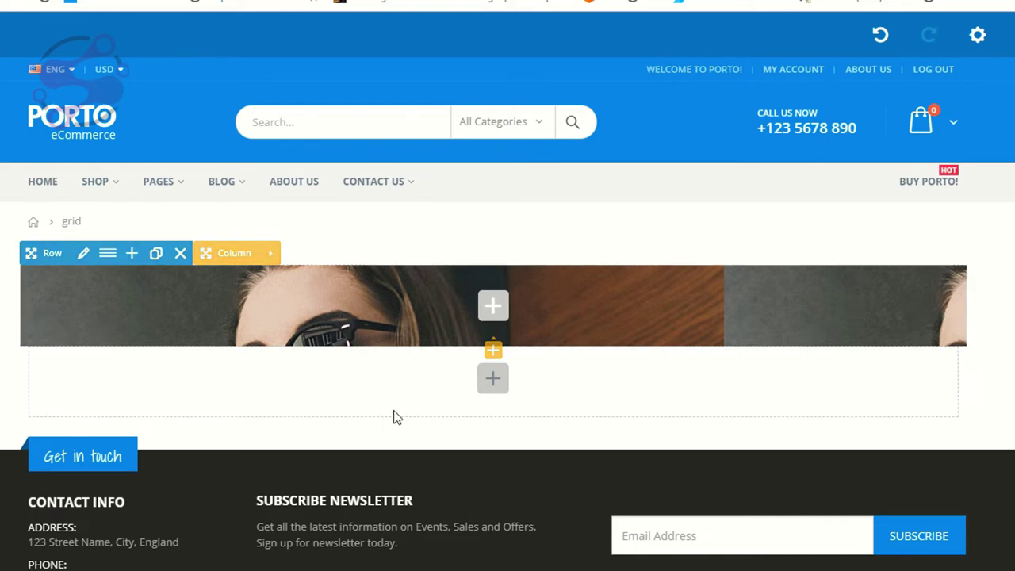
Step: Set the row's background image to No Repeat, save the settings and check the row on the page
left_click(83, 253)
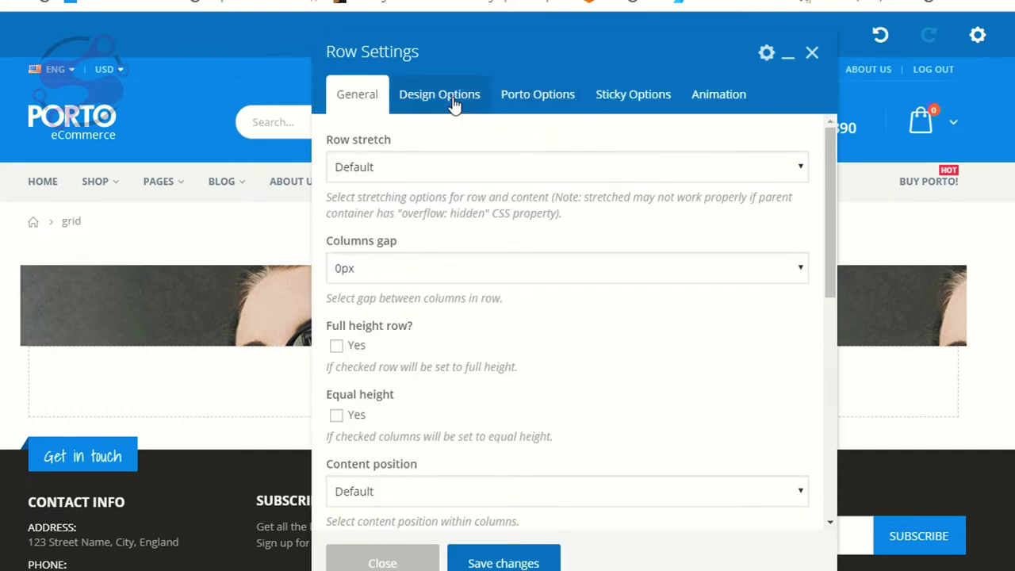
left_click(449, 97)
left_click(657, 468)
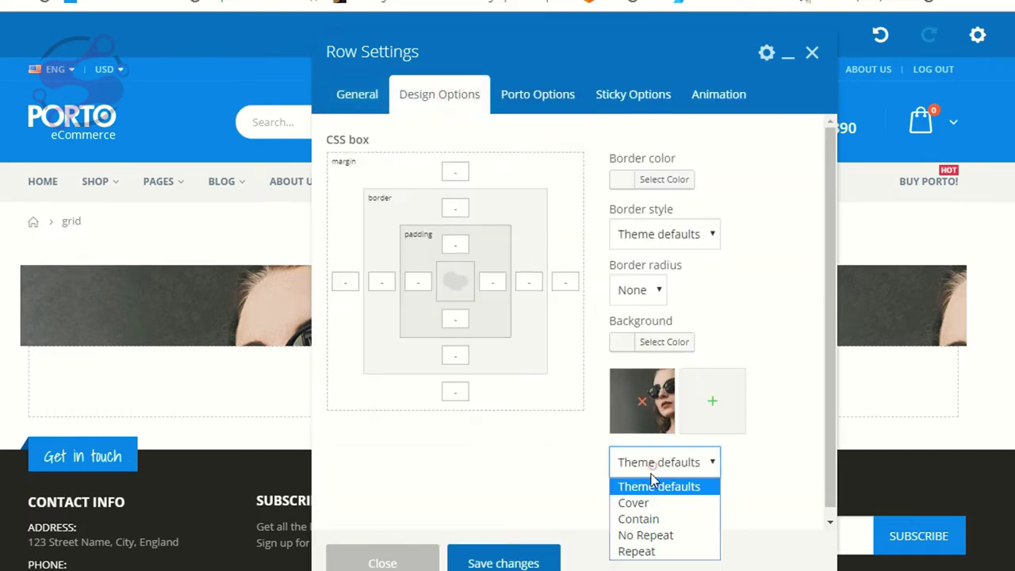
left_click(644, 532)
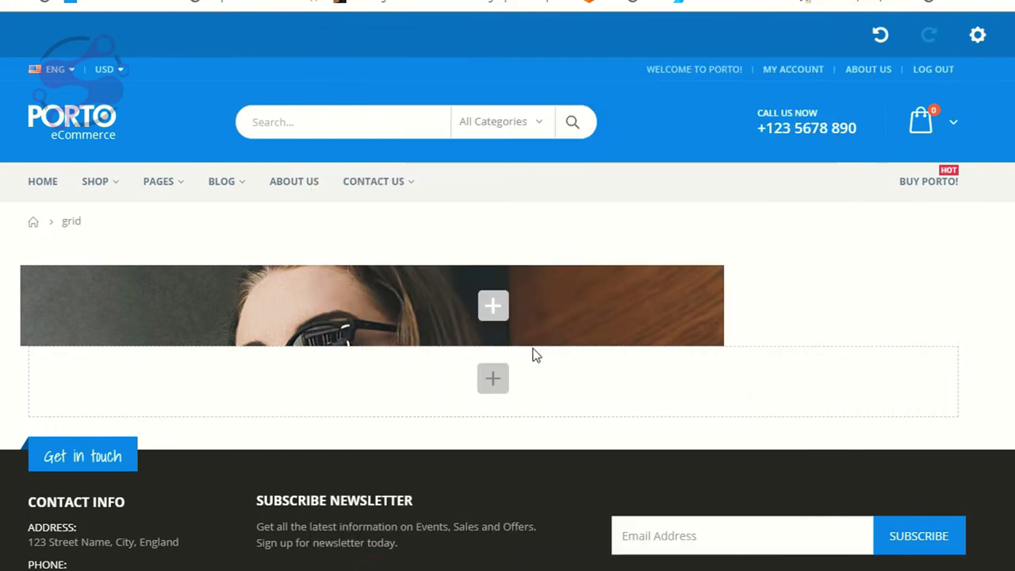
mouse_move(754, 287)
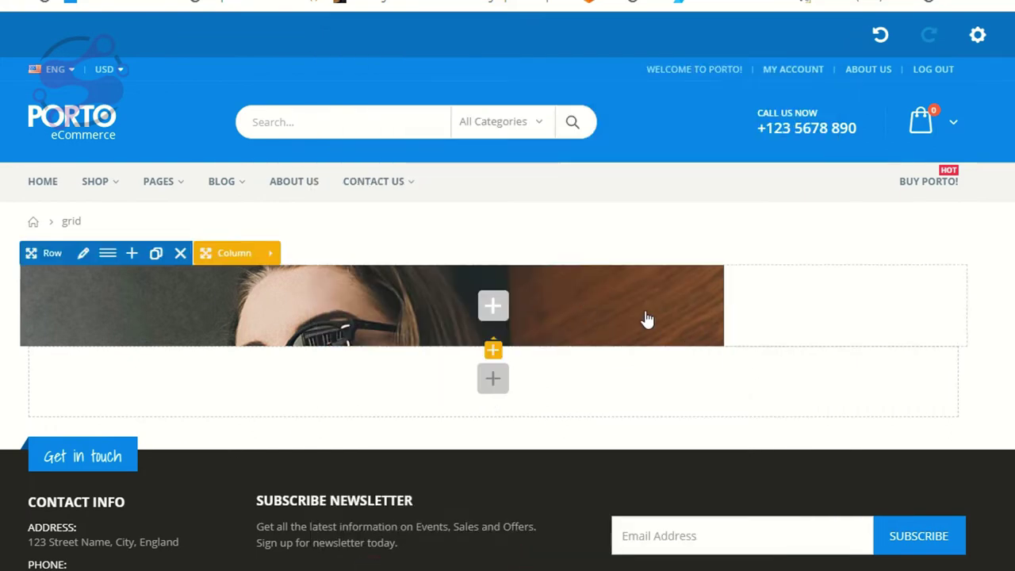
Step: Return the row's background image style to Theme defaults and save the row settings
left_click(83, 253)
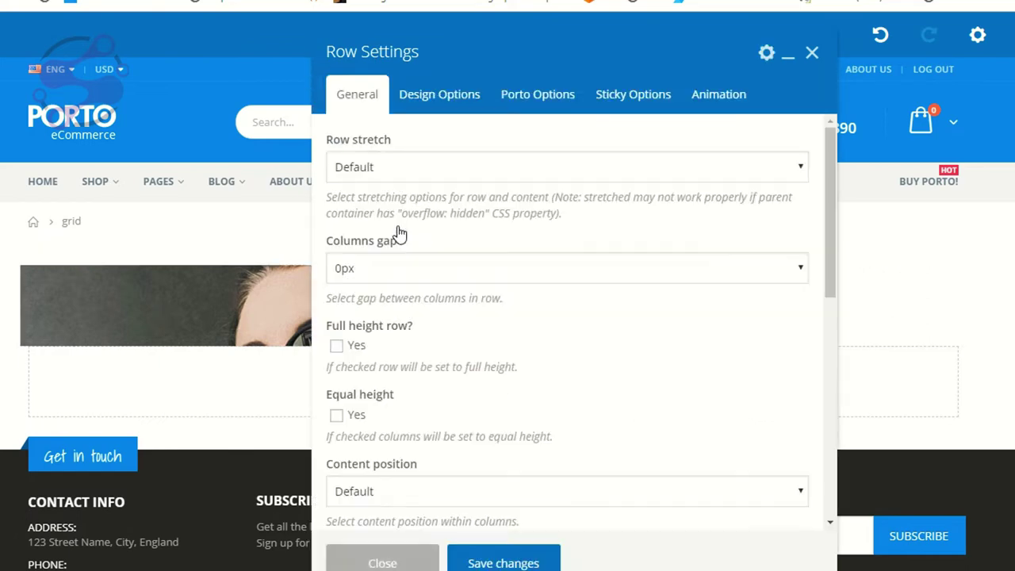
left_click(400, 166)
left_click(396, 166)
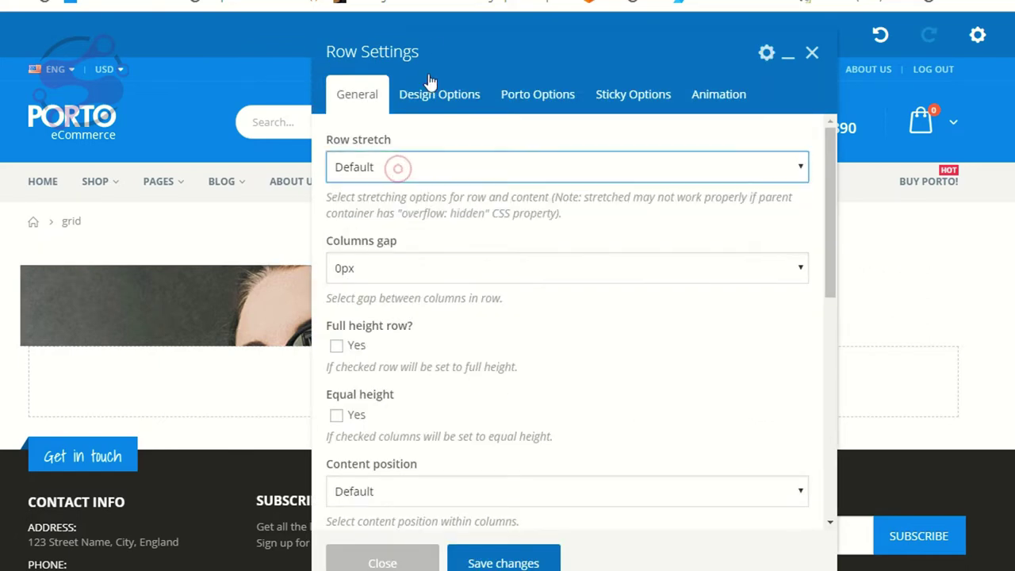
left_click(428, 91)
left_click(655, 463)
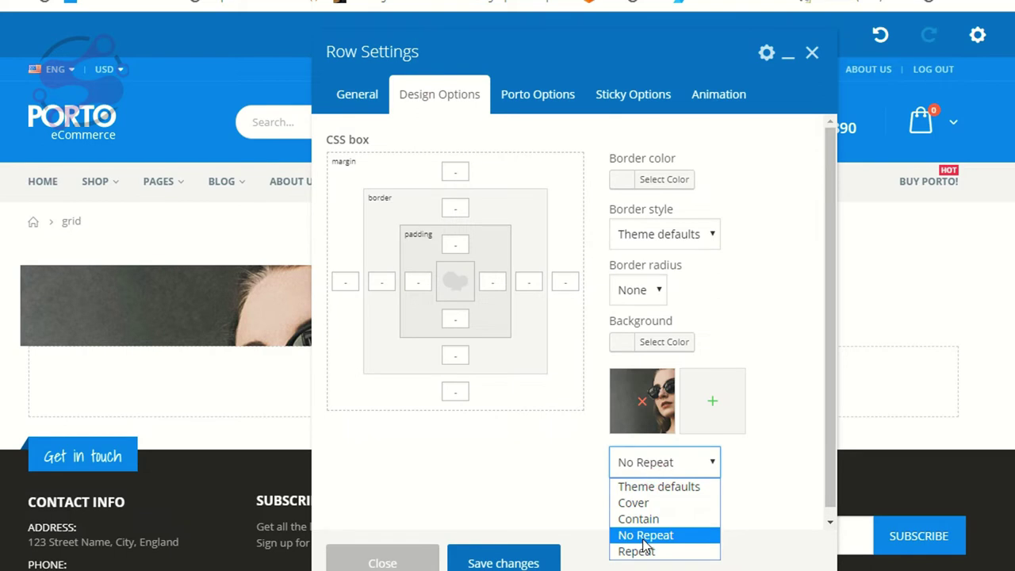
left_click(643, 486)
left_click(486, 563)
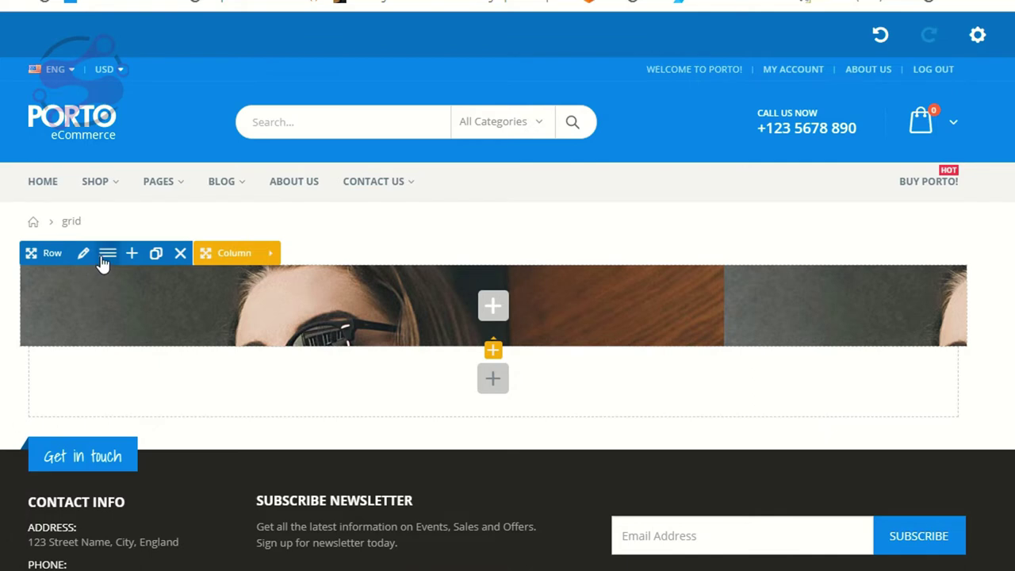
Step: Change the row with the background image to a two-column 1/2 + 1/2 layout
left_click(106, 254)
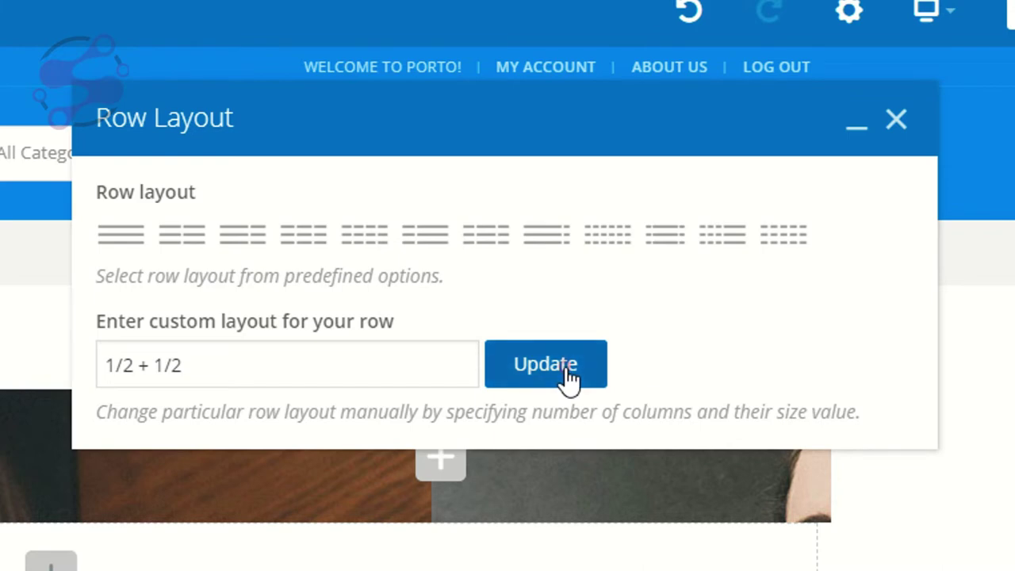
left_click(910, 128)
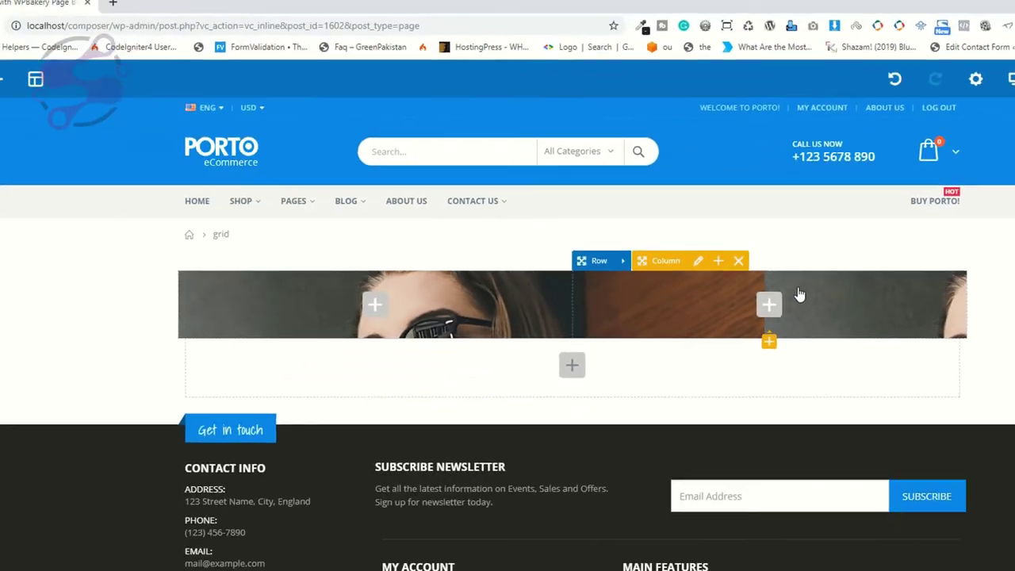
left_click(375, 309)
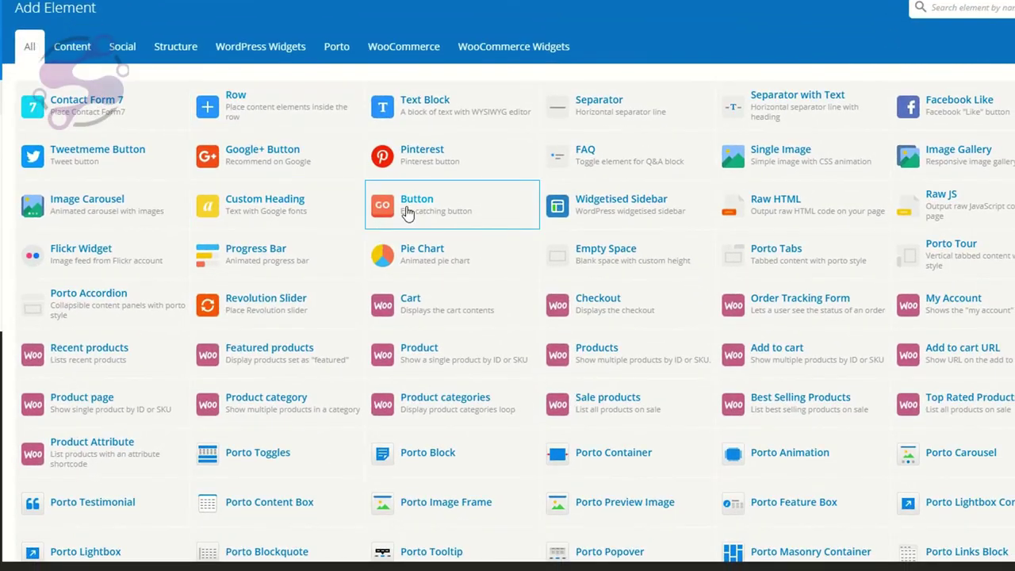
left_click(776, 153)
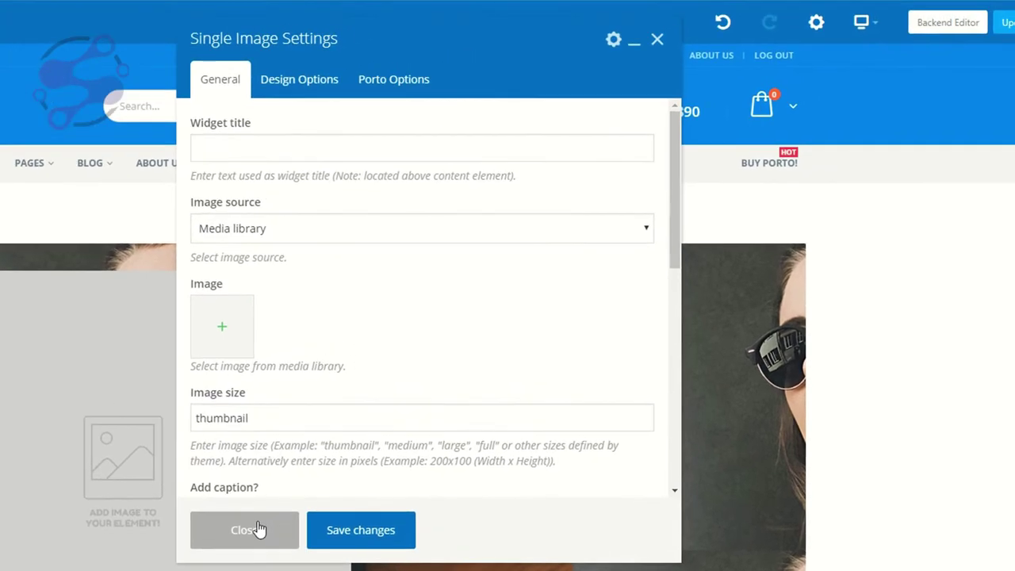
left_click(259, 529)
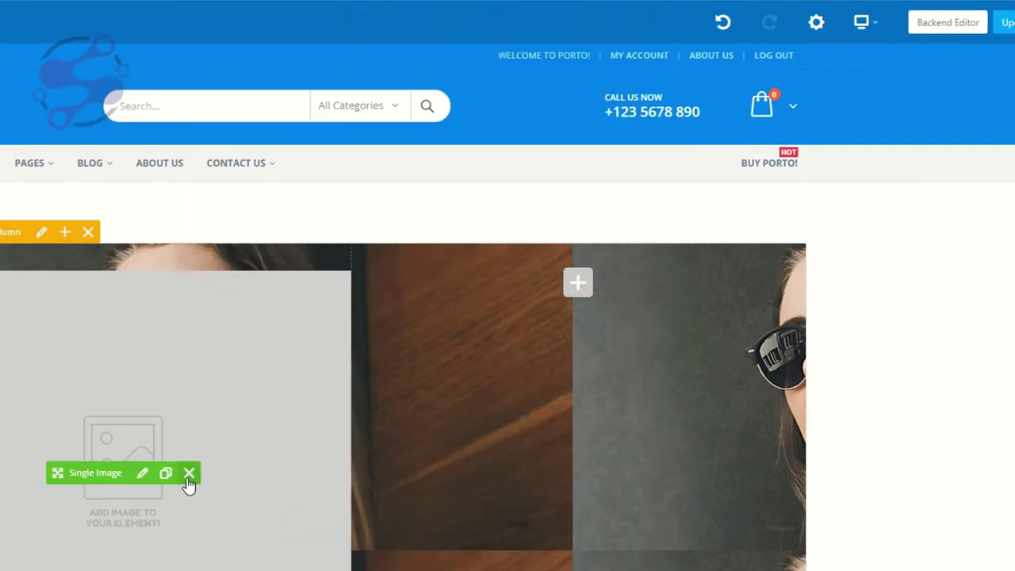
left_click(188, 476)
Step: Search the elements for text and add a Text Block with its default text to the row's first column
left_click(122, 279)
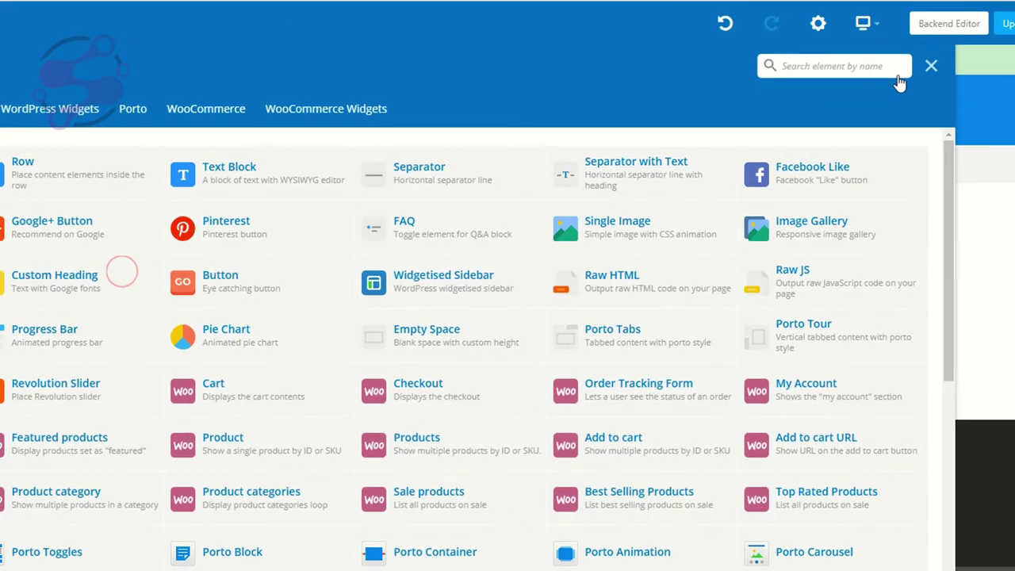
type("text")
left_click(211, 194)
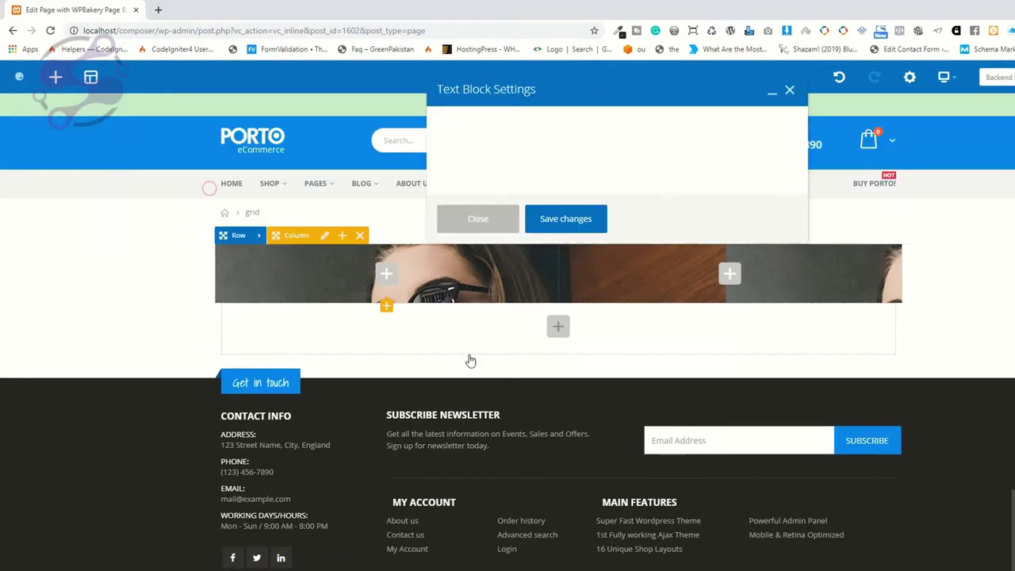
left_click(559, 397)
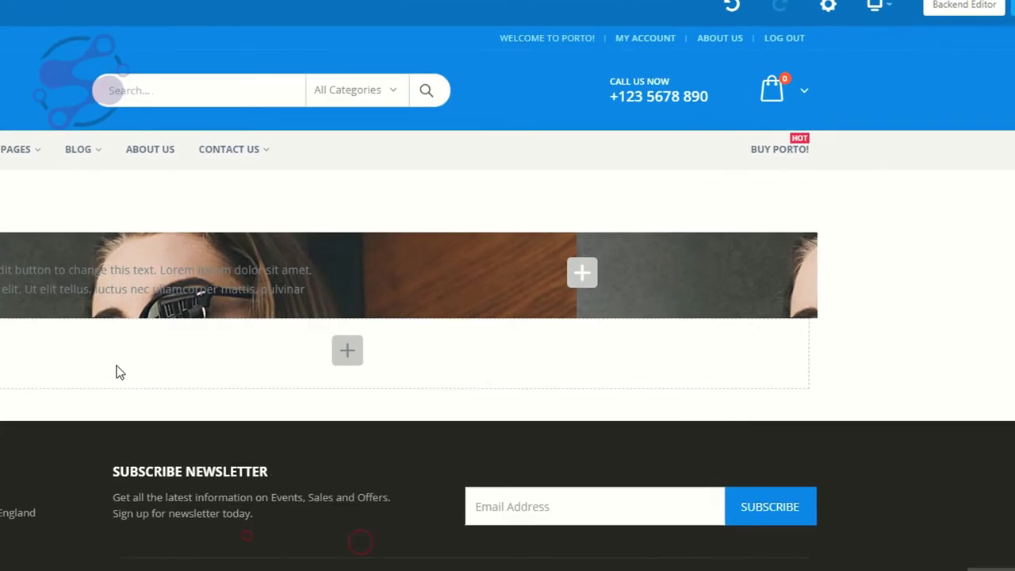
Step: Duplicate the text block to make four in total and move two of them into the row's second column
mouse_move(119, 293)
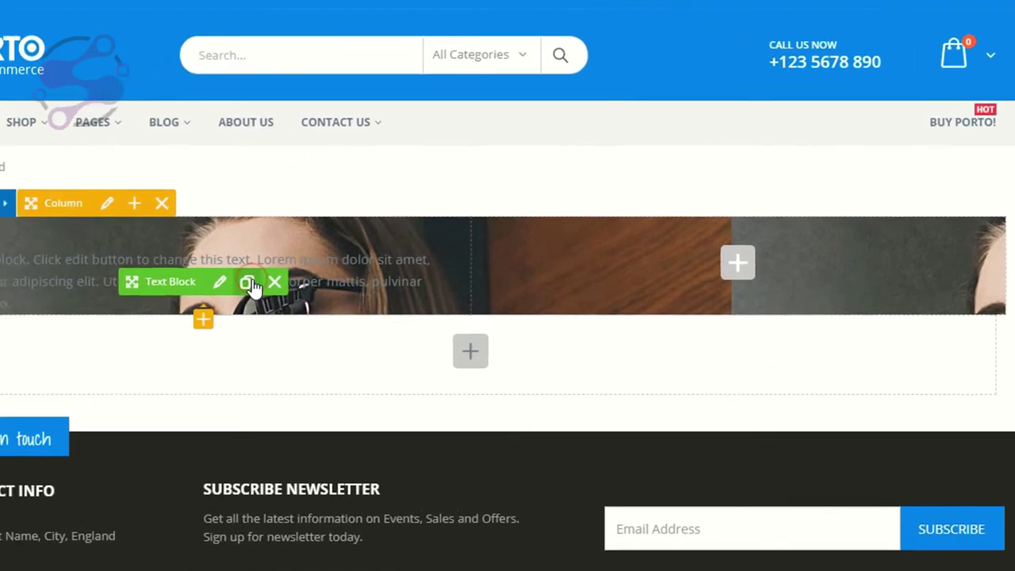
left_click(151, 290)
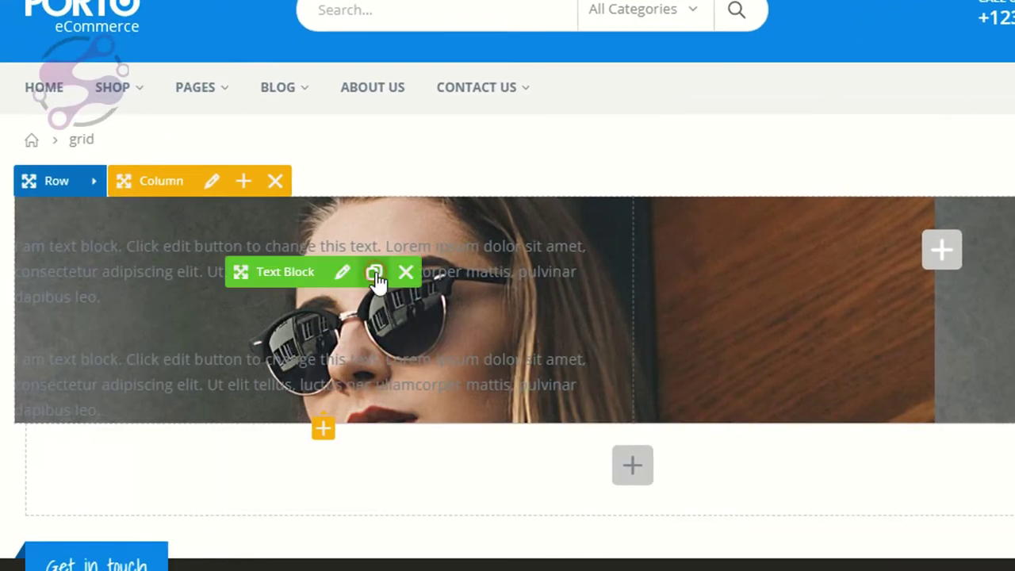
left_click(375, 273)
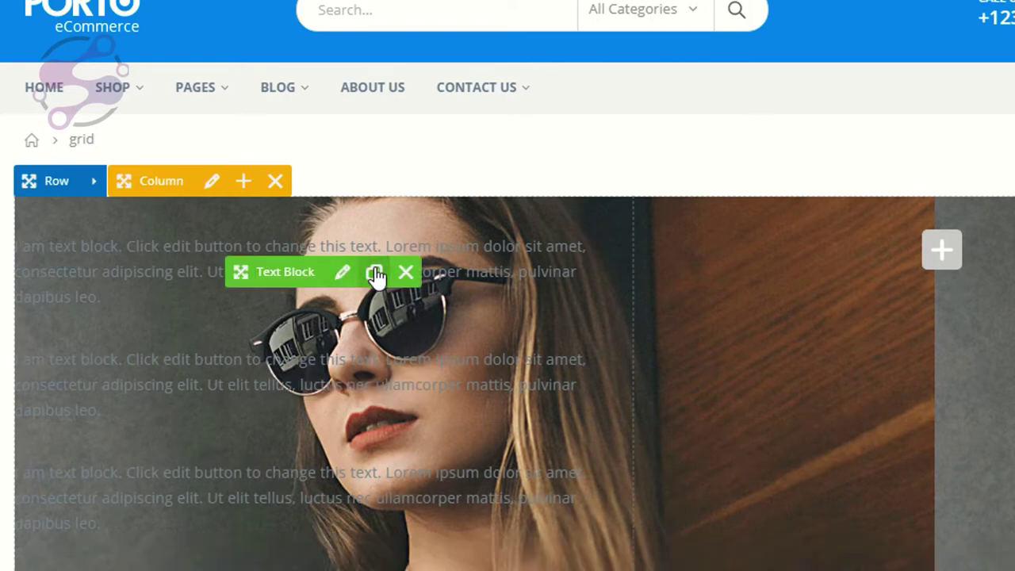
mouse_move(294, 379)
left_mouse_down()
mouse_move(798, 345)
mouse_move(879, 299)
mouse_move(788, 326)
left_mouse_up()
left_click_drag(312, 385, 775, 343)
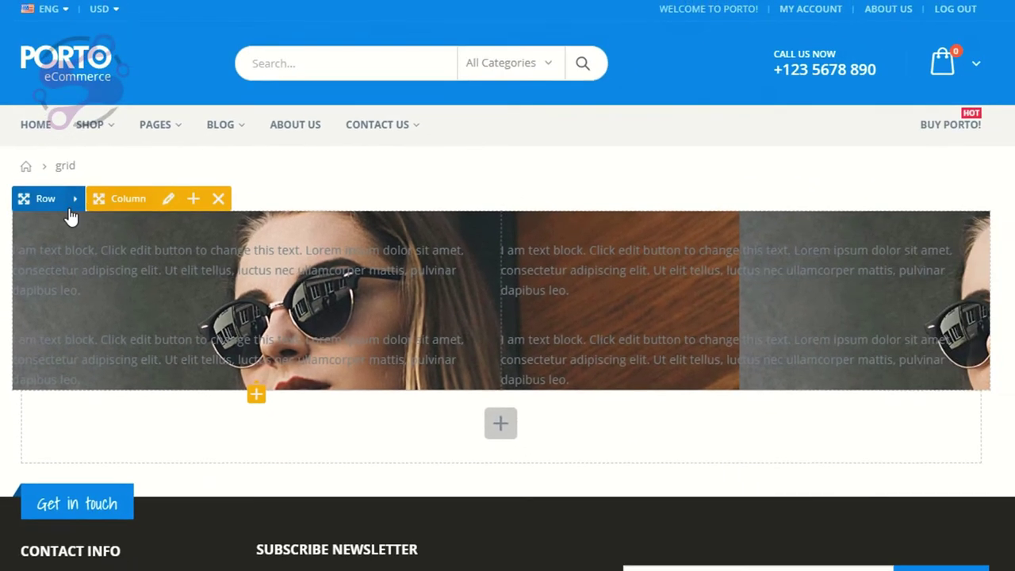
Step: Set the two-column row's stretch option to Stretch row and save the row settings
left_click(78, 199)
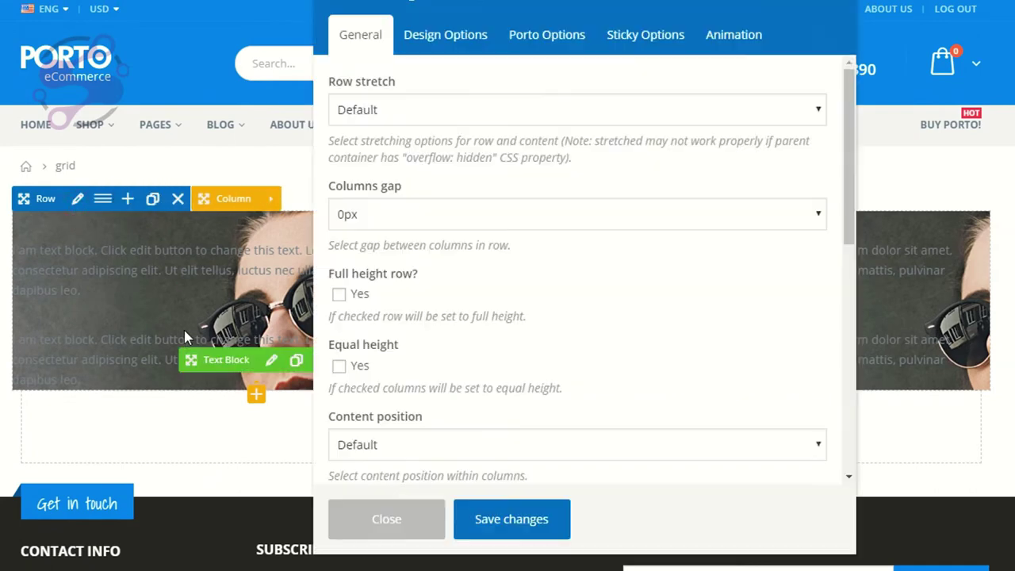
left_click(370, 116)
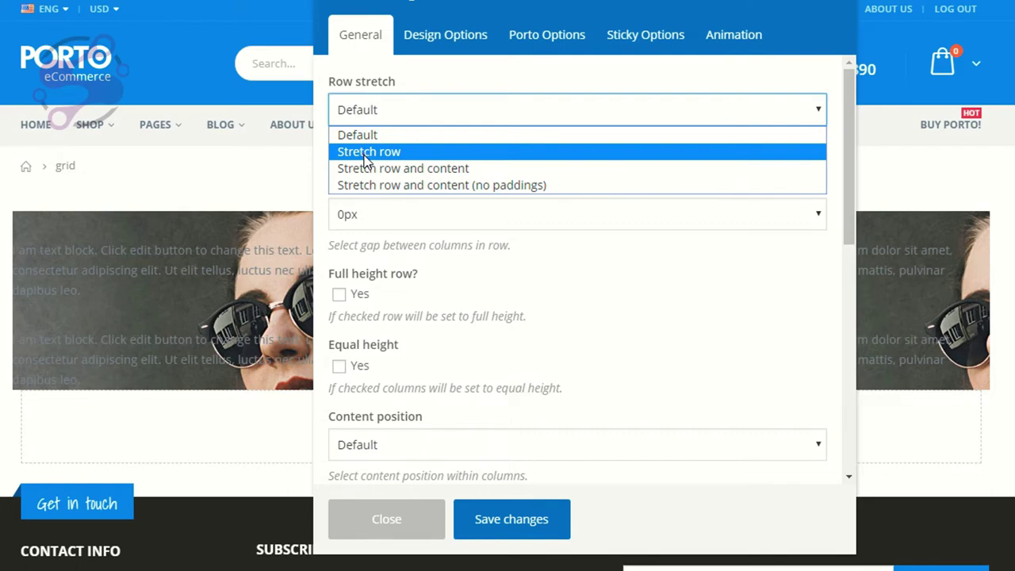
left_click(367, 151)
left_click(513, 523)
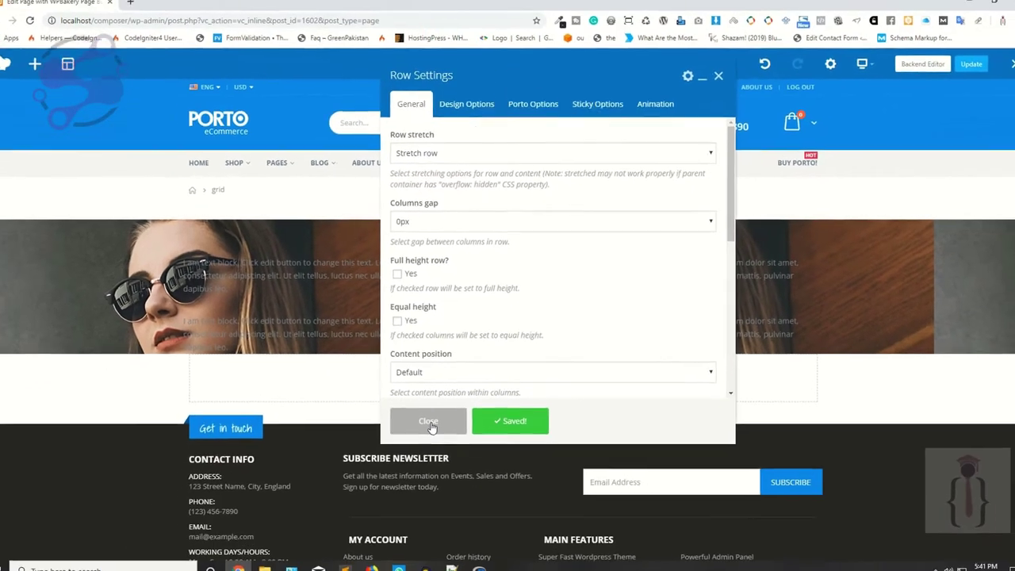
left_click(401, 493)
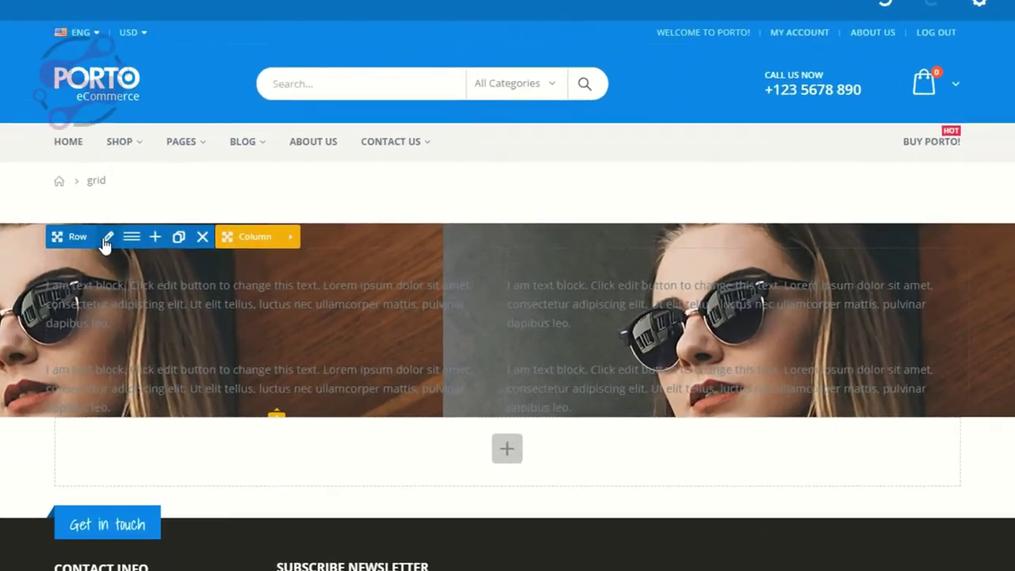
Step: Change the row's stretch option to Stretch row and content and save the row settings
left_click(234, 229)
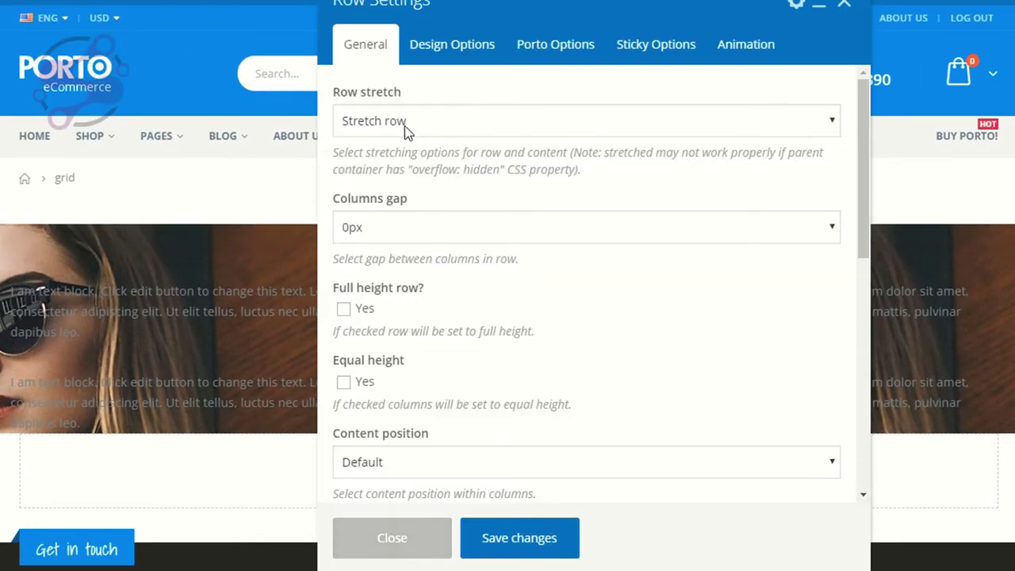
left_click(405, 124)
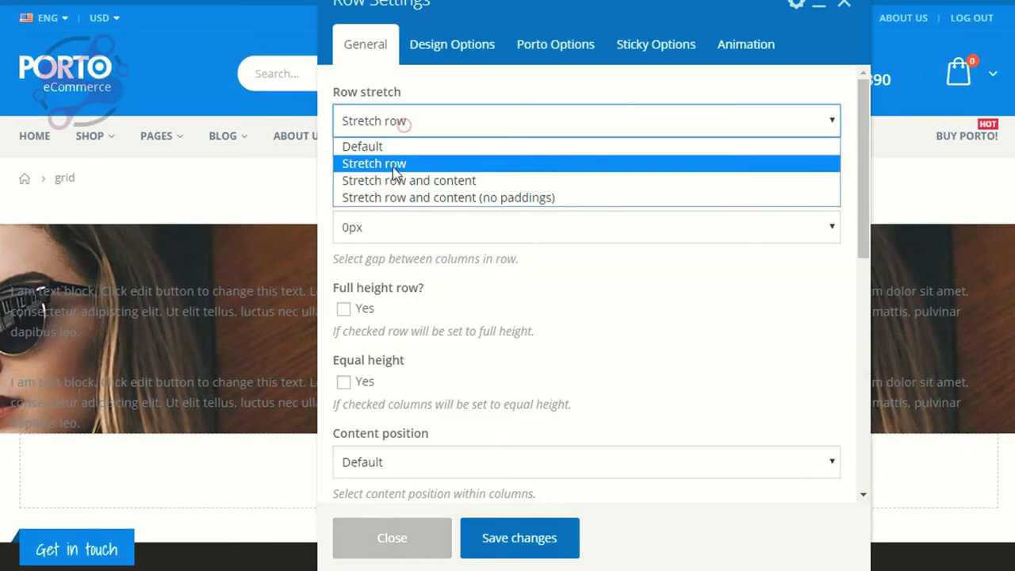
left_click(384, 182)
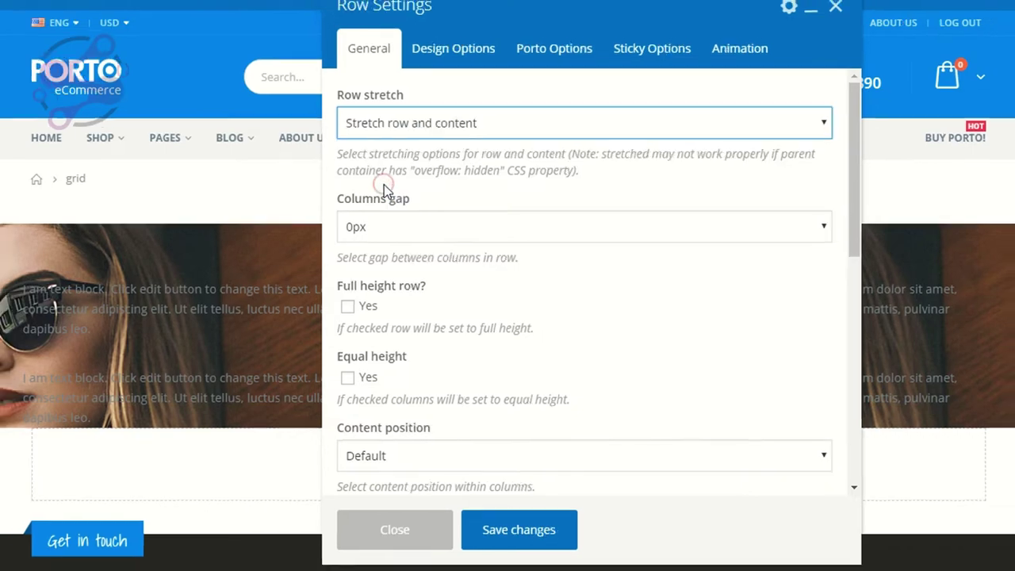
left_click(519, 537)
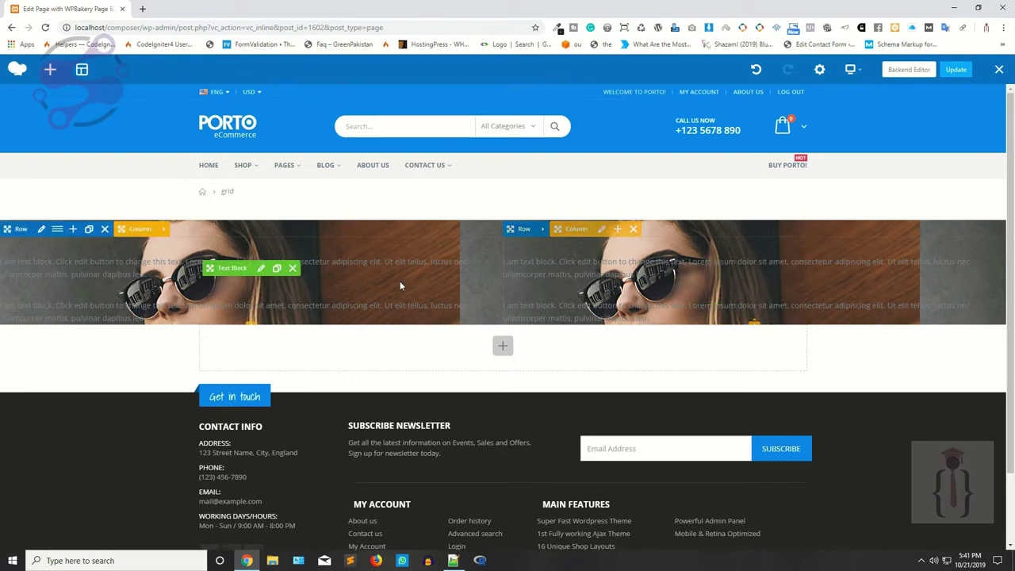
Step: Change the row's stretch option to Stretch row and content (no paddings), save and close the row settings
left_click(41, 228)
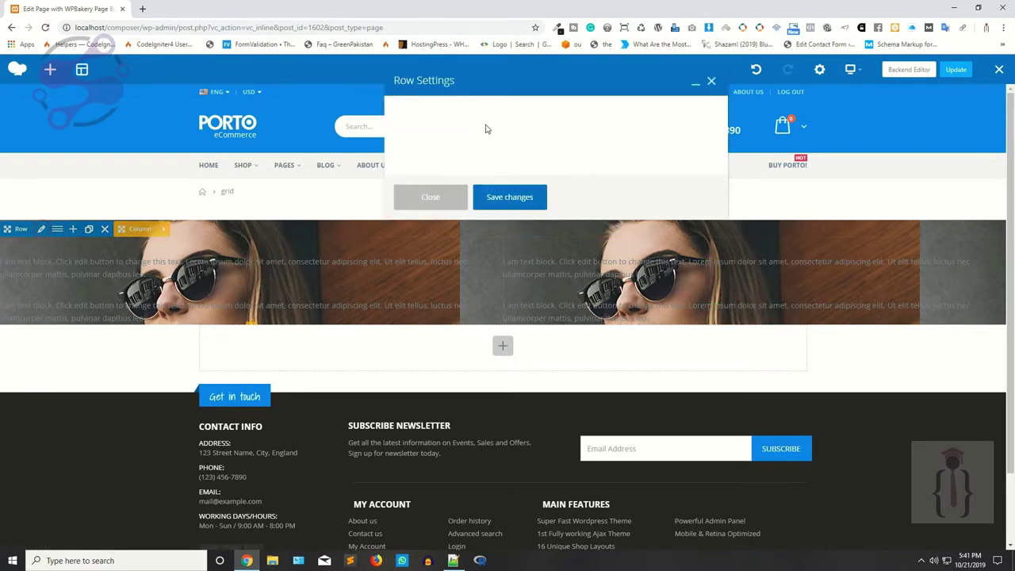
left_click(438, 161)
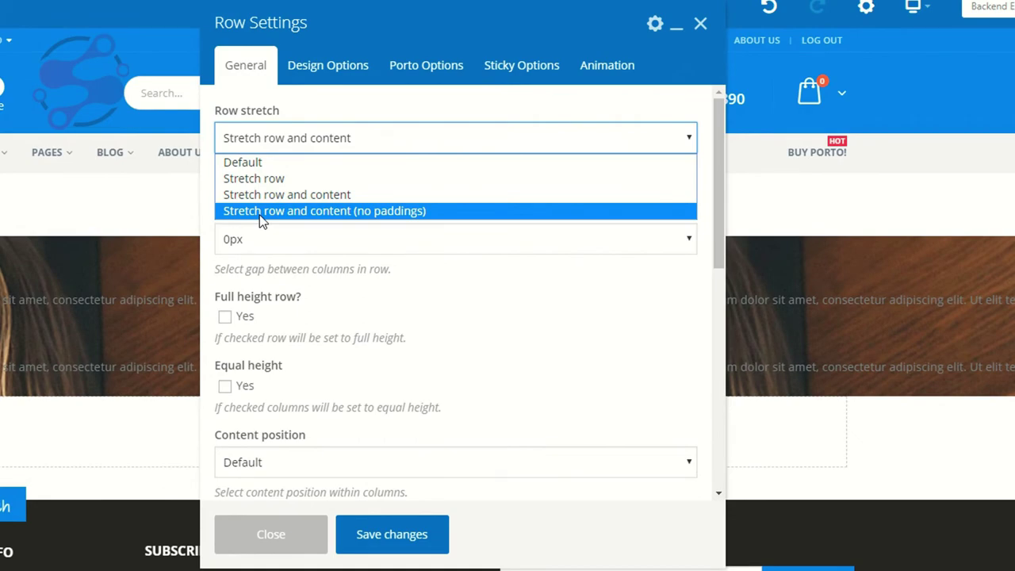
key("Escape")
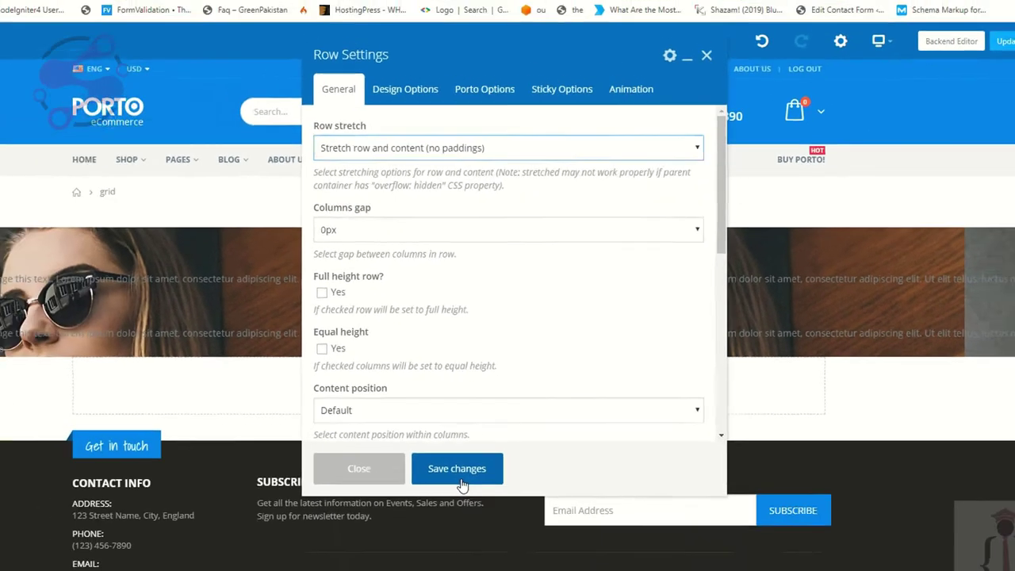
left_click(392, 534)
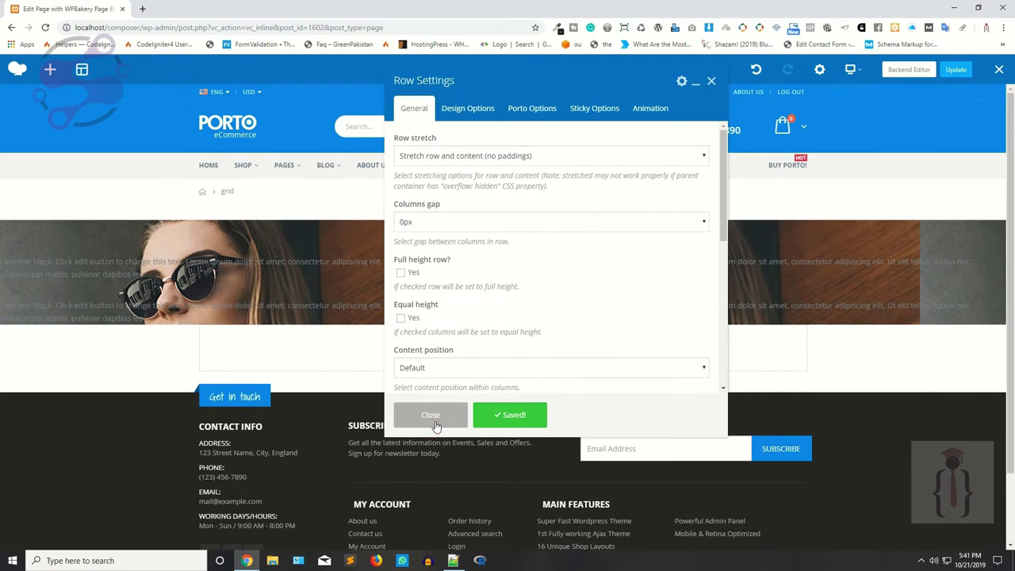
left_click(432, 418)
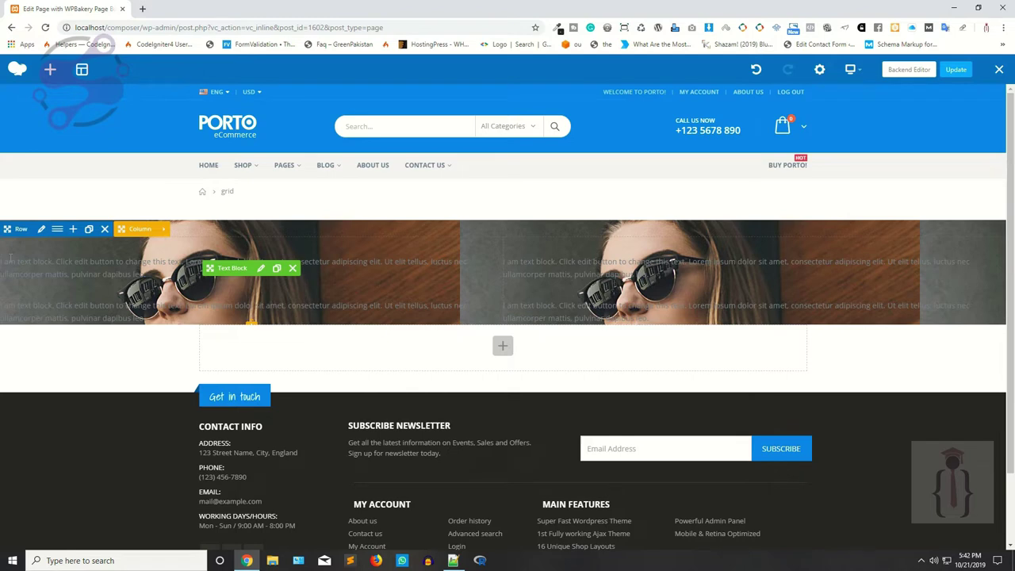
Step: Examine the text block's settings, the row's stretch setting and the row and column controls over both columns
left_click(261, 268)
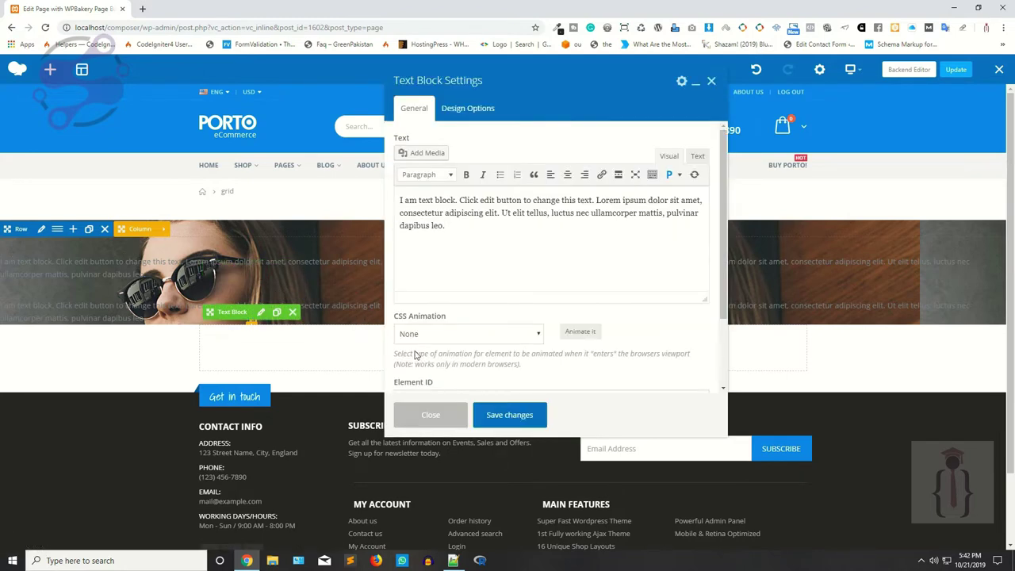
left_click(430, 414)
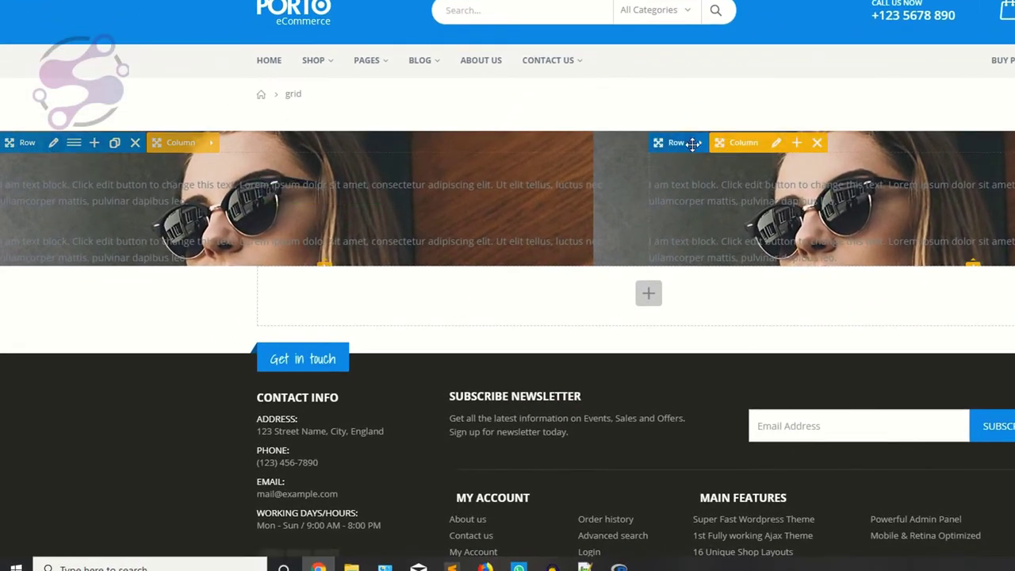
left_click(702, 149)
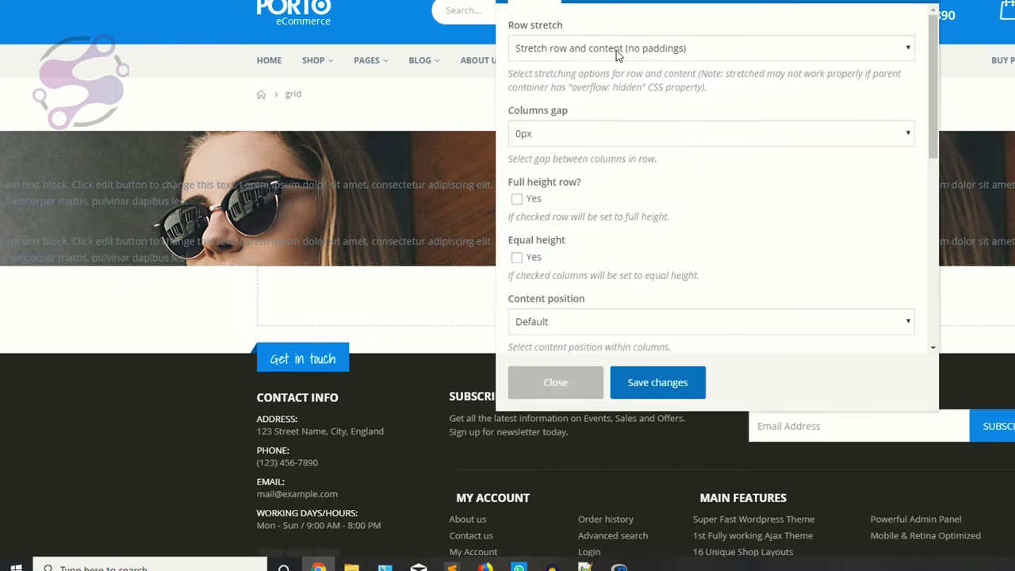
left_click(554, 384)
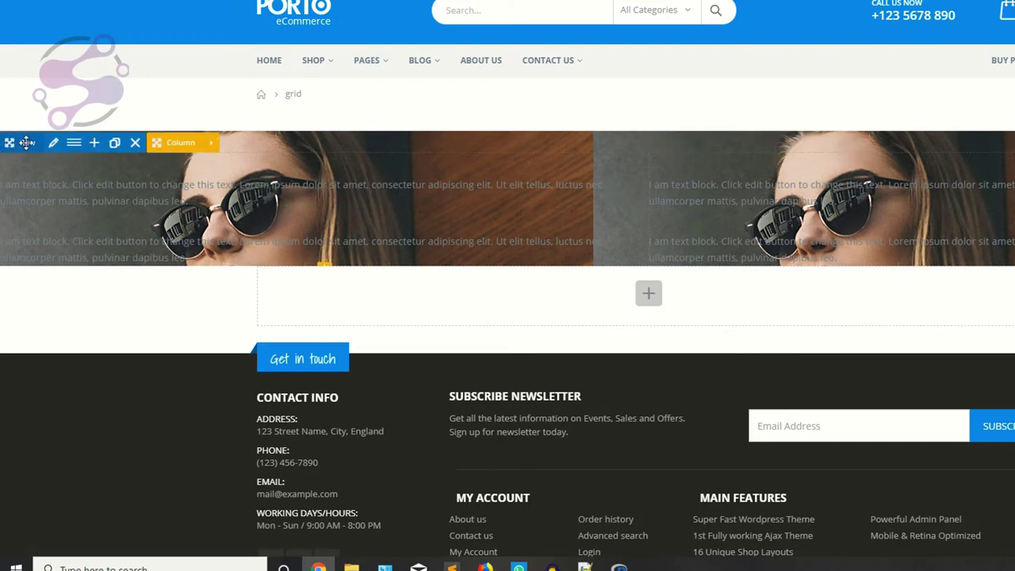
mouse_move(704, 161)
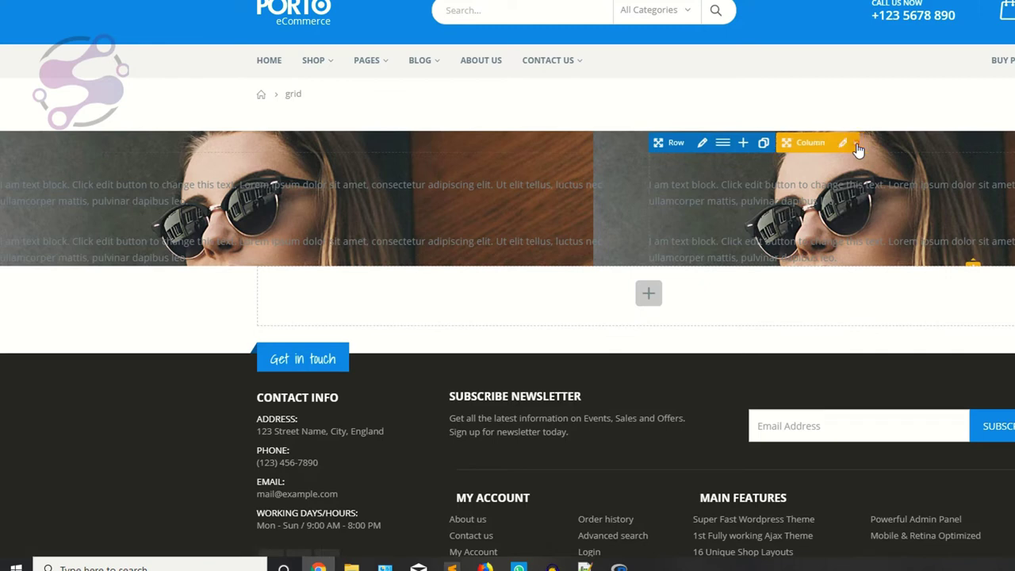
mouse_move(827, 157)
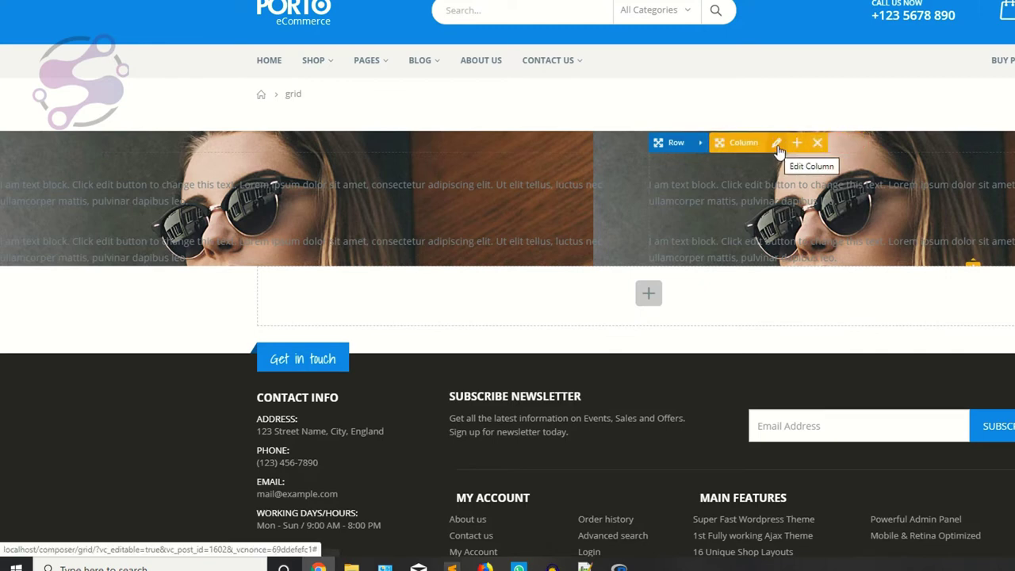
mouse_move(340, 141)
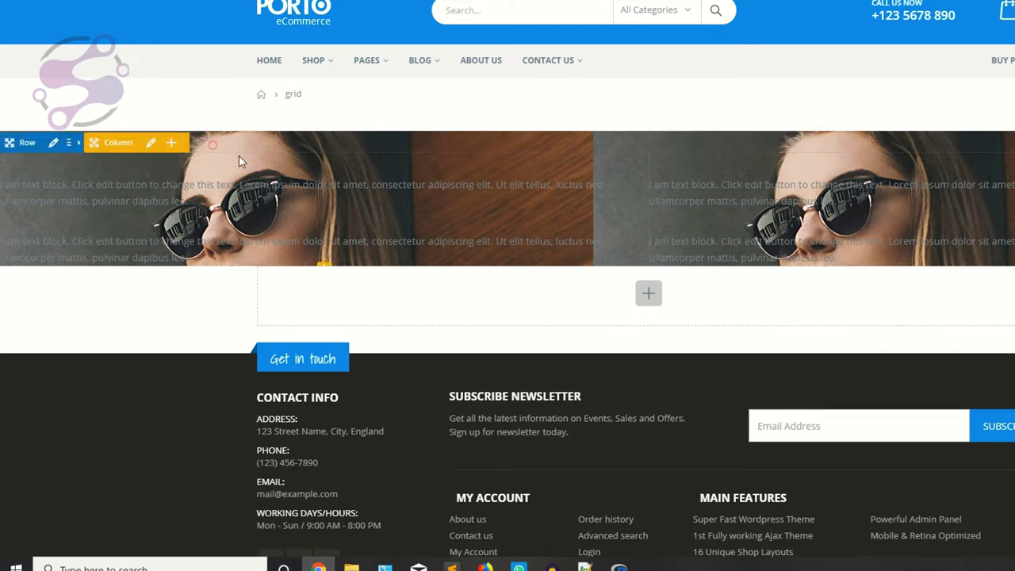
mouse_move(125, 149)
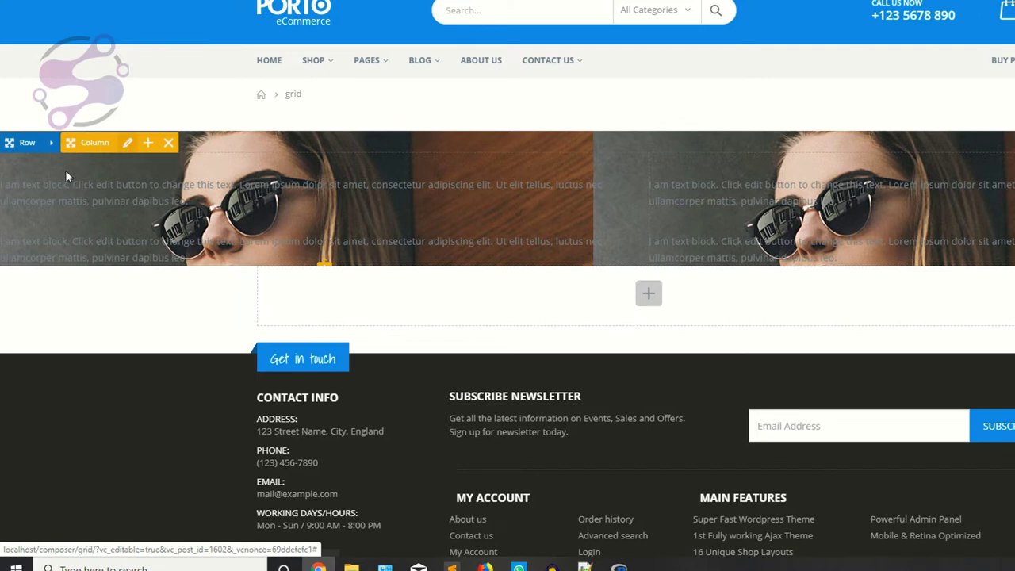
mouse_move(101, 162)
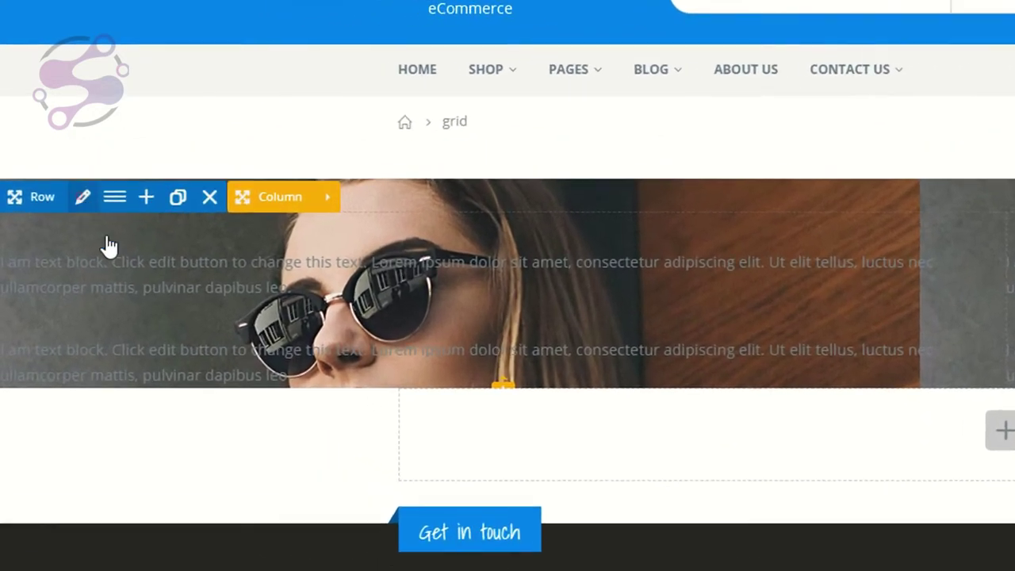
Step: Return the row's stretch option to Default and save the row settings
left_click(68, 169)
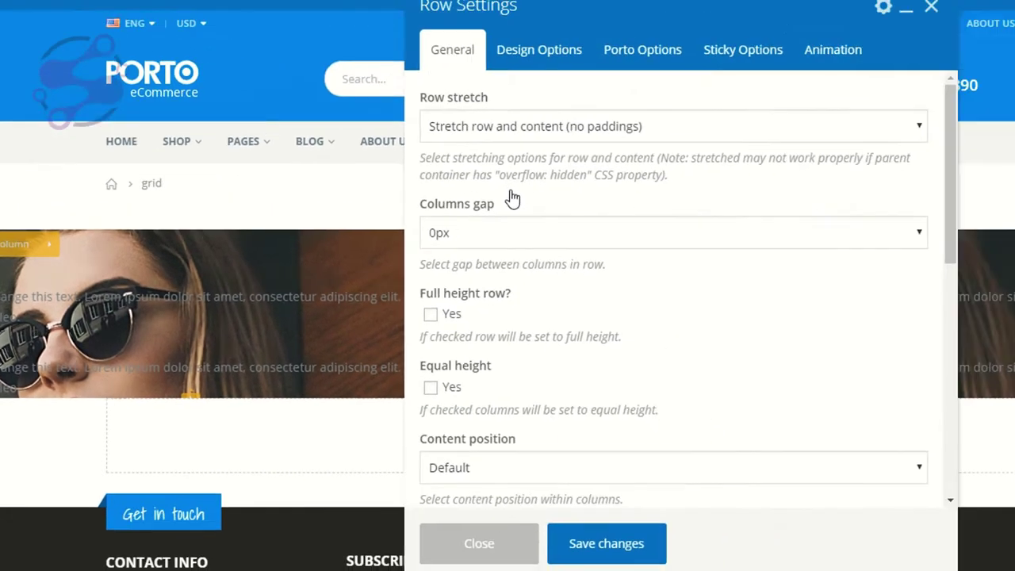
left_click(561, 126)
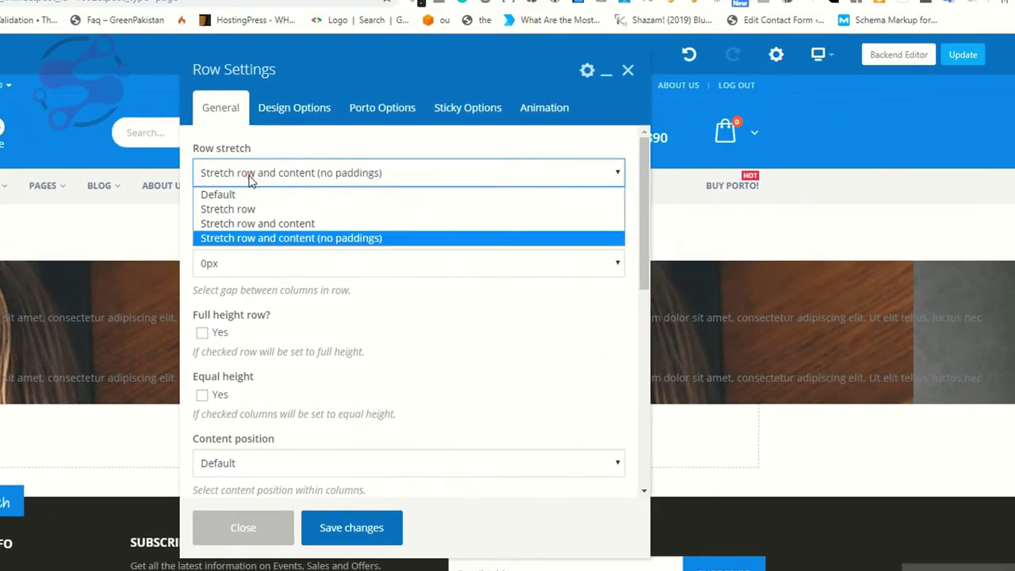
left_click(228, 208)
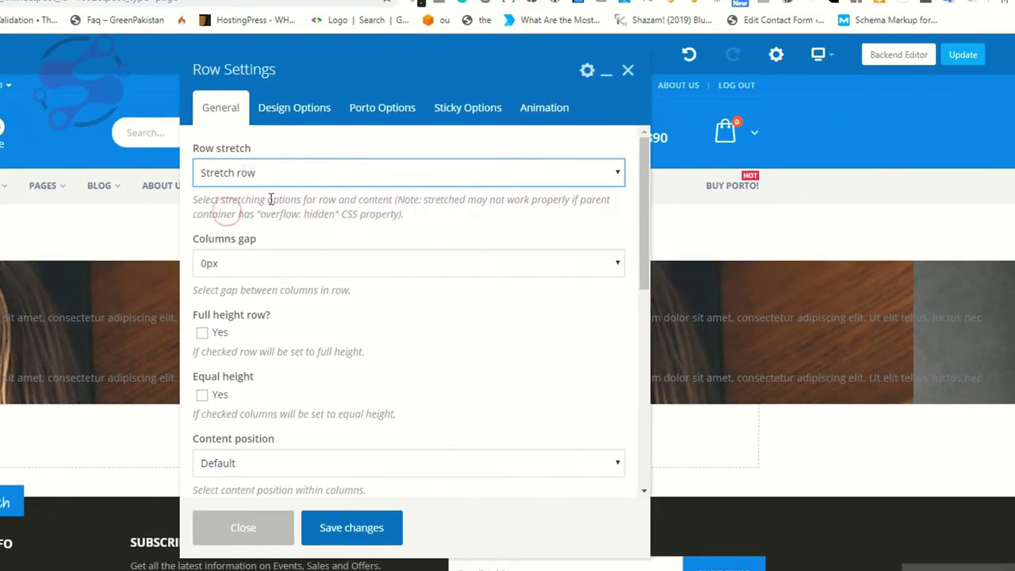
left_click(262, 175)
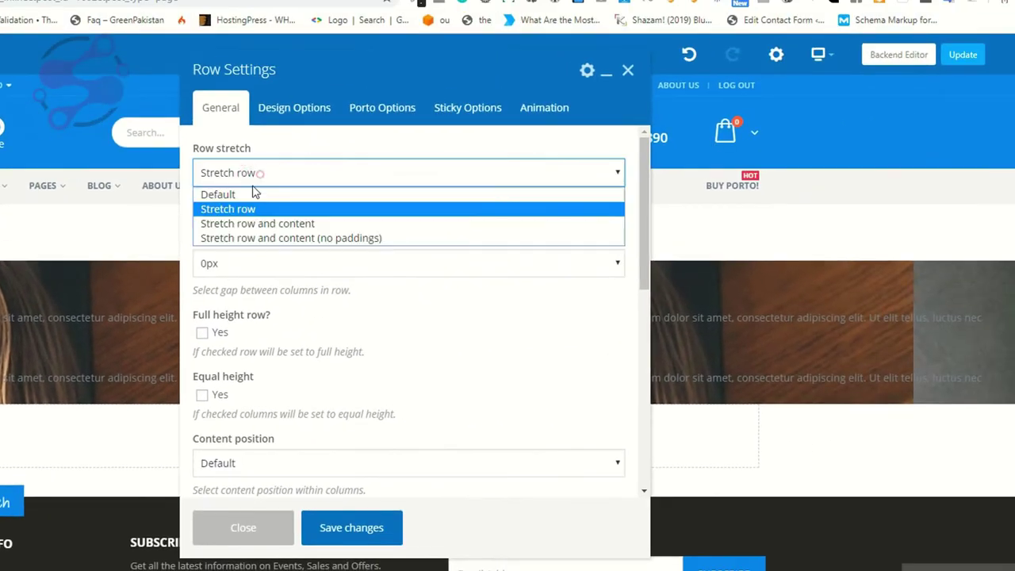
left_click(257, 193)
left_click(351, 527)
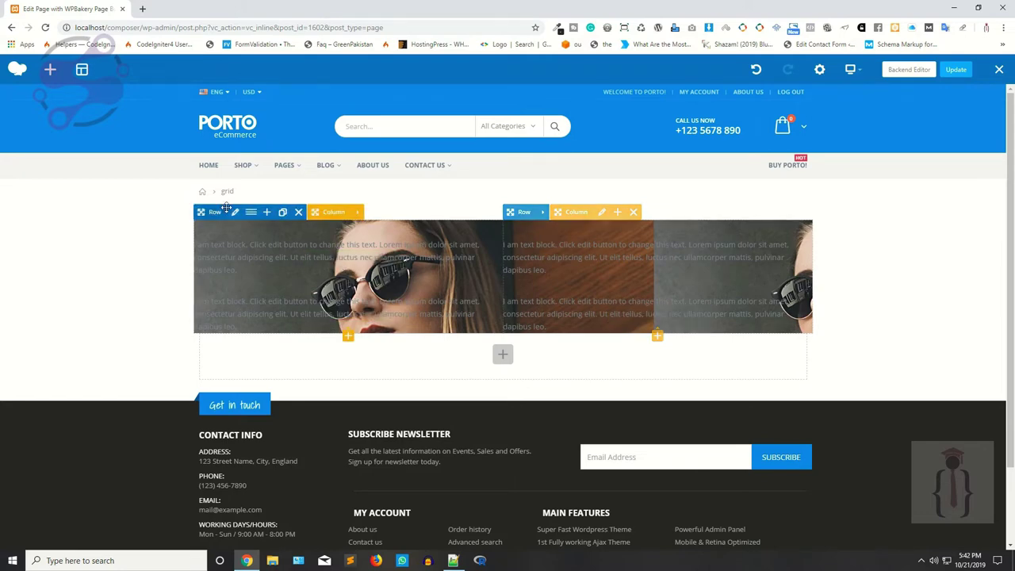
Step: Remove the row's background image, set its border color to red #dd3333 and save the row settings
left_click(235, 212)
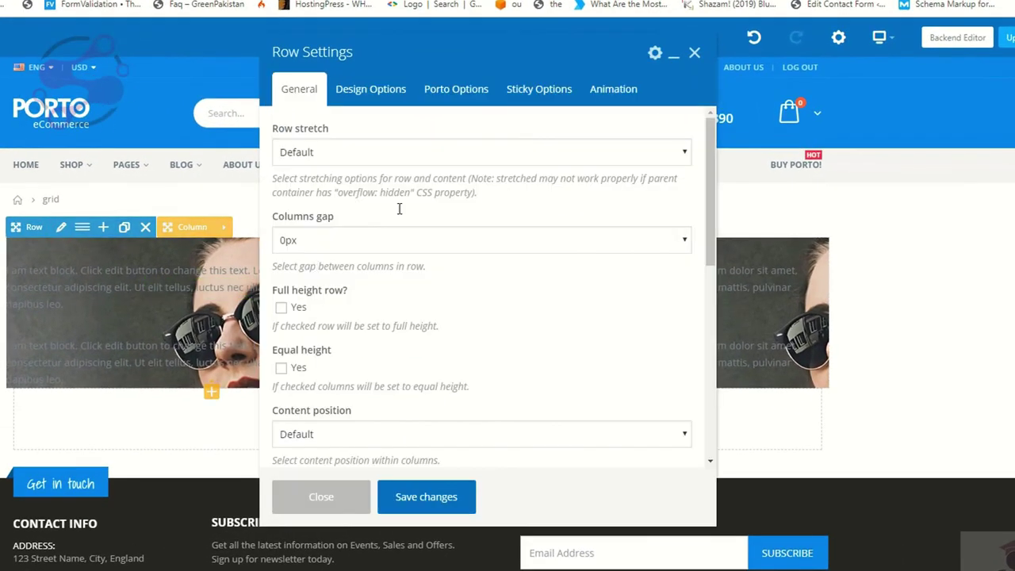
left_click(396, 89)
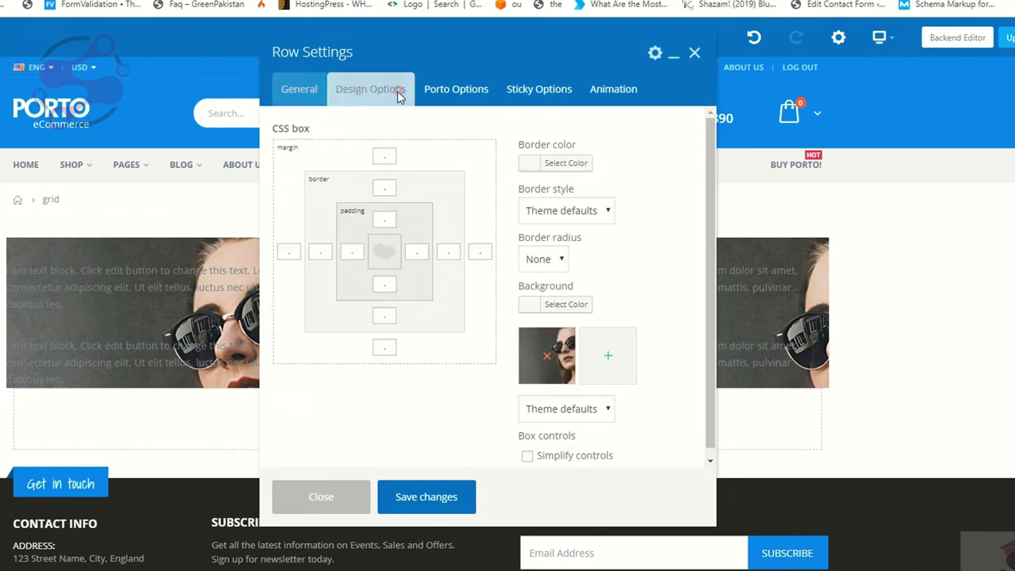
left_click(547, 357)
left_click(555, 166)
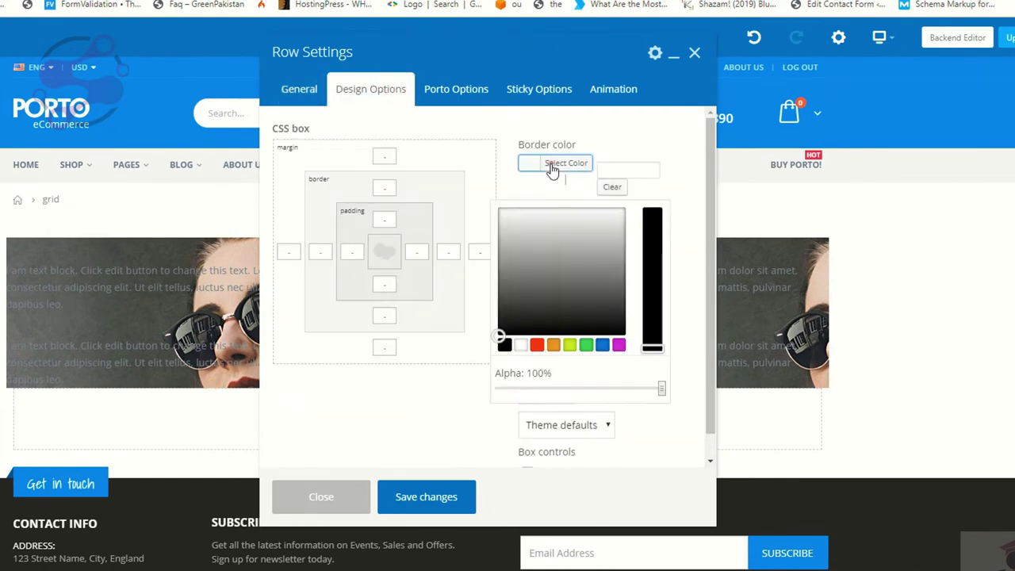
left_click(538, 345)
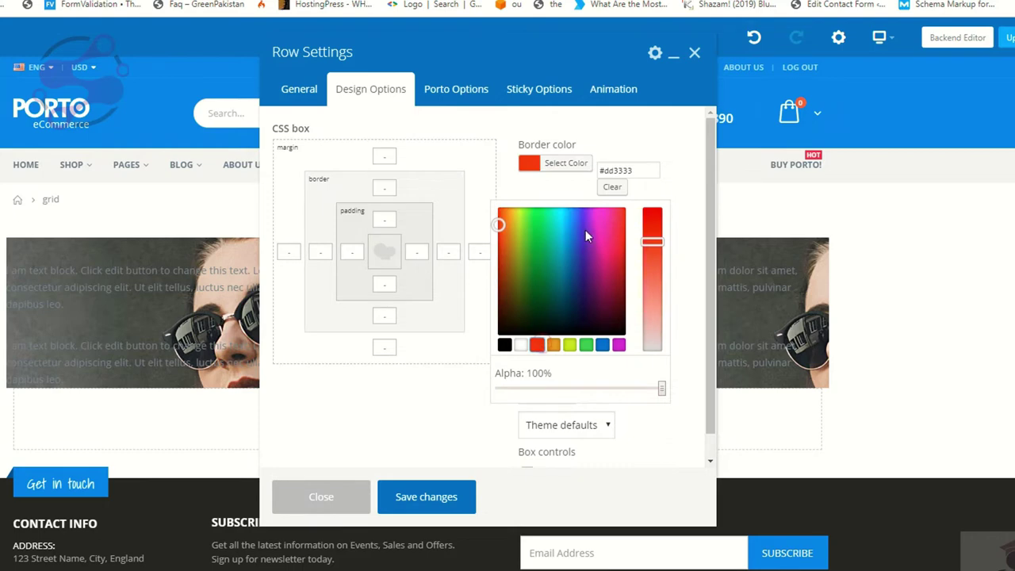
left_click(432, 499)
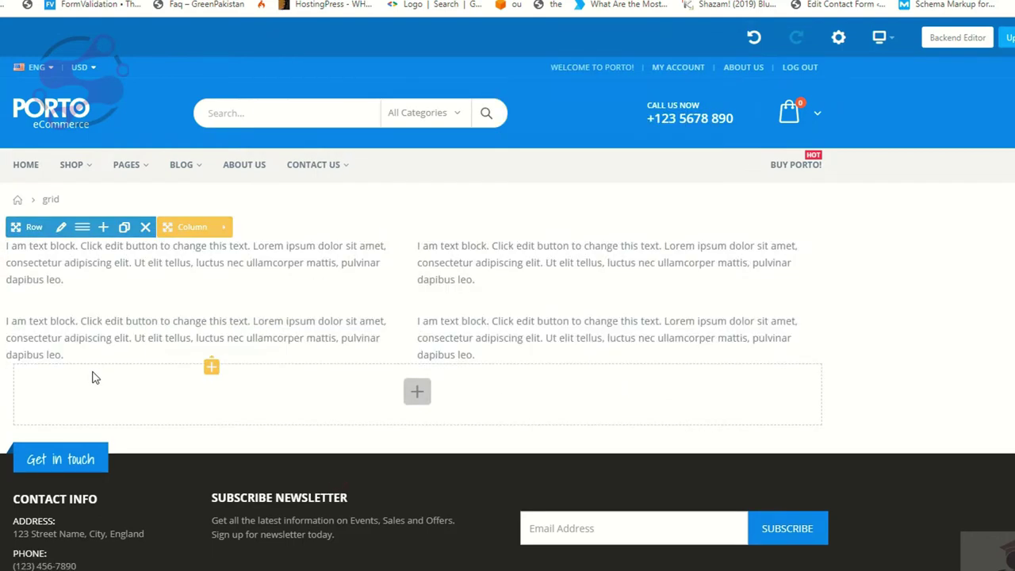
Step: Set the row's background color to dark gray #3a3a3a, then save and close the row settings
left_click(61, 227)
left_click(302, 151)
left_click(293, 176)
left_click(347, 100)
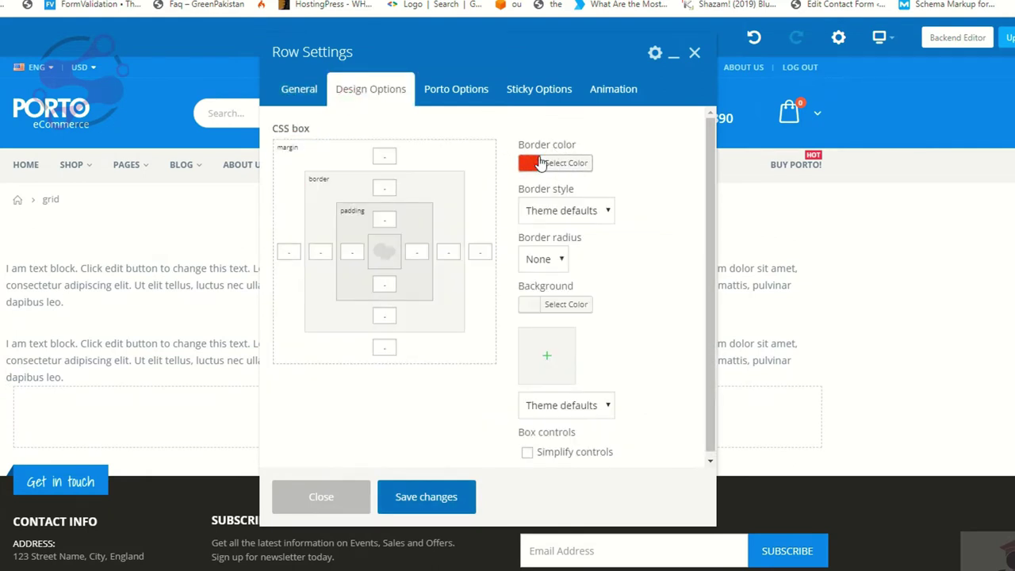
scroll(646, 312, "down", 1)
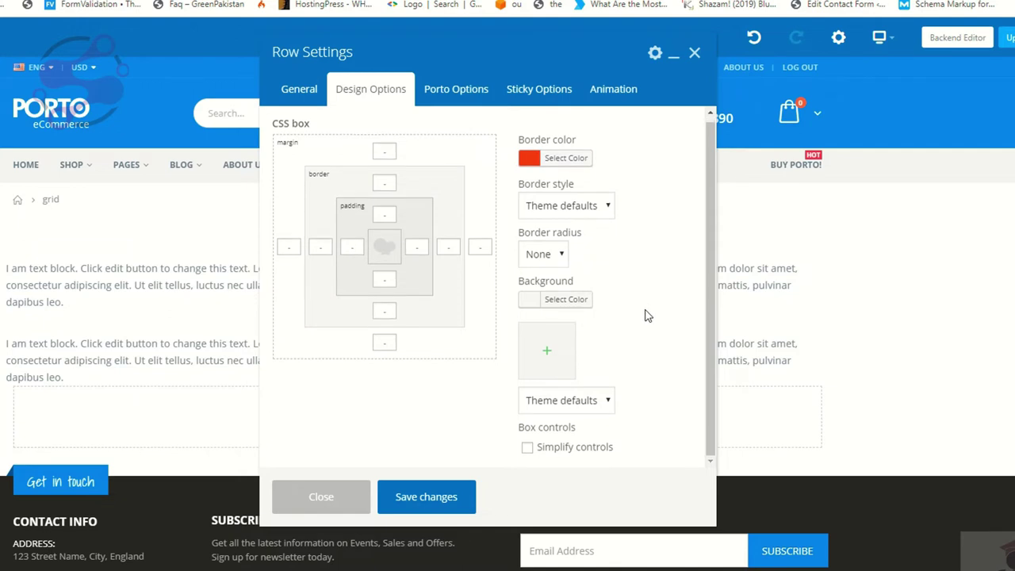
left_click(575, 299)
left_click(557, 445)
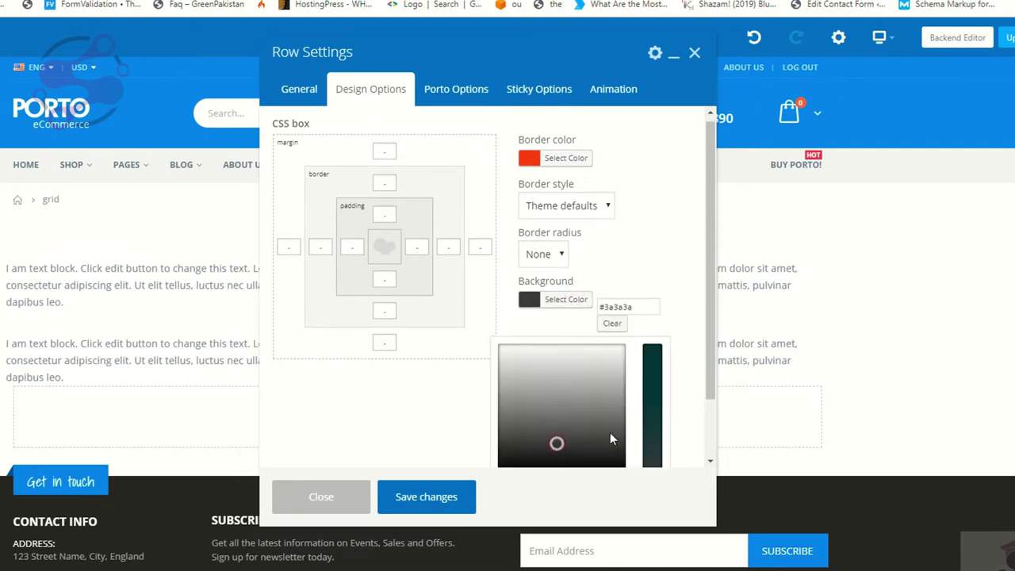
left_click(429, 501)
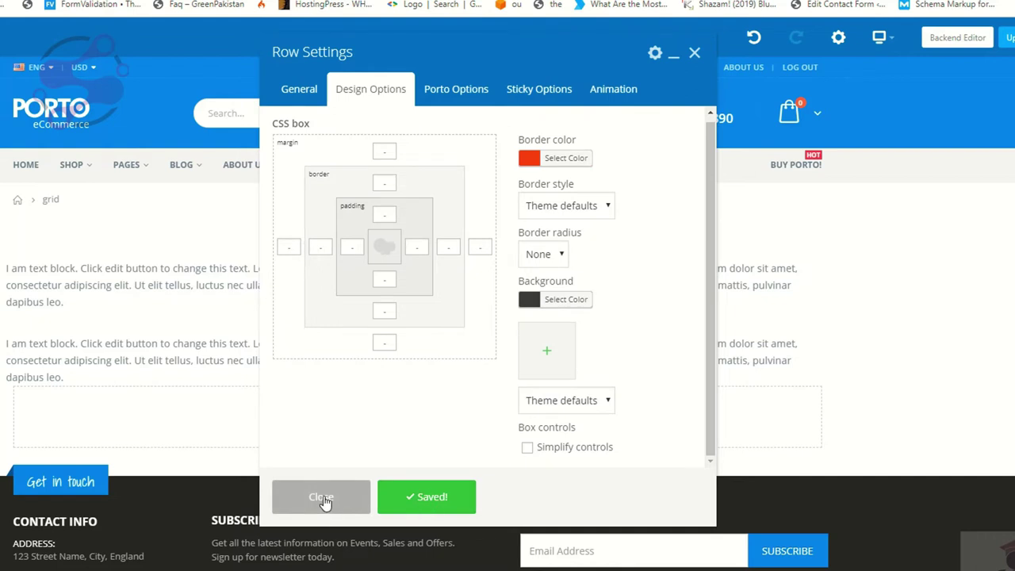
left_click(322, 499)
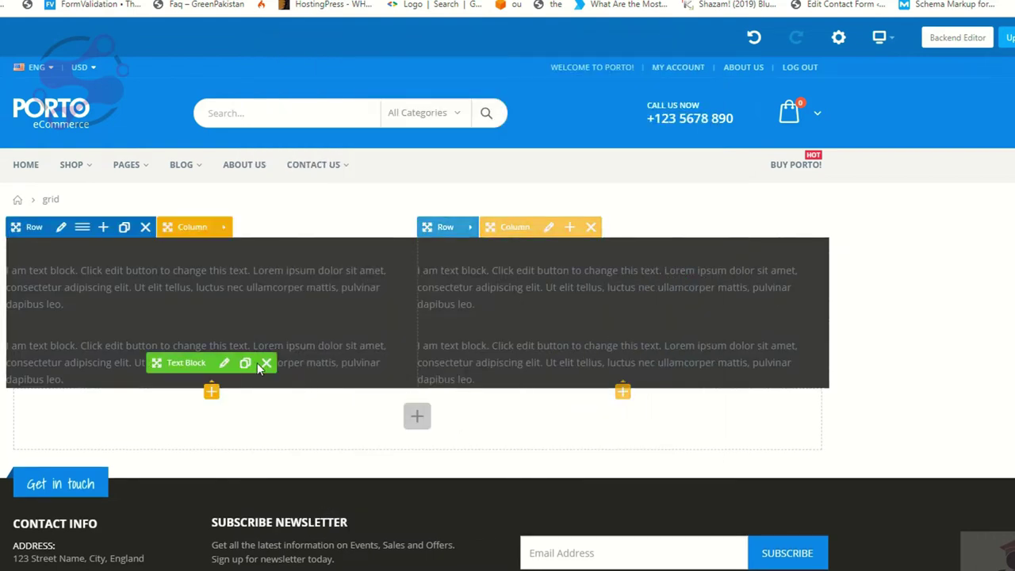
Step: Review the row's Porto options and close the row settings without changing anything
left_click(62, 228)
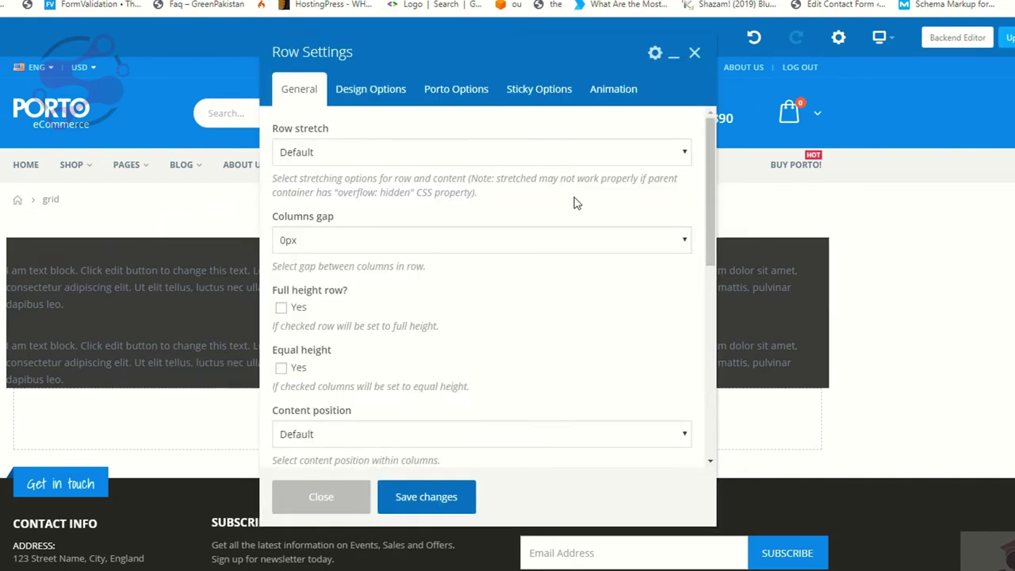
left_click(457, 90)
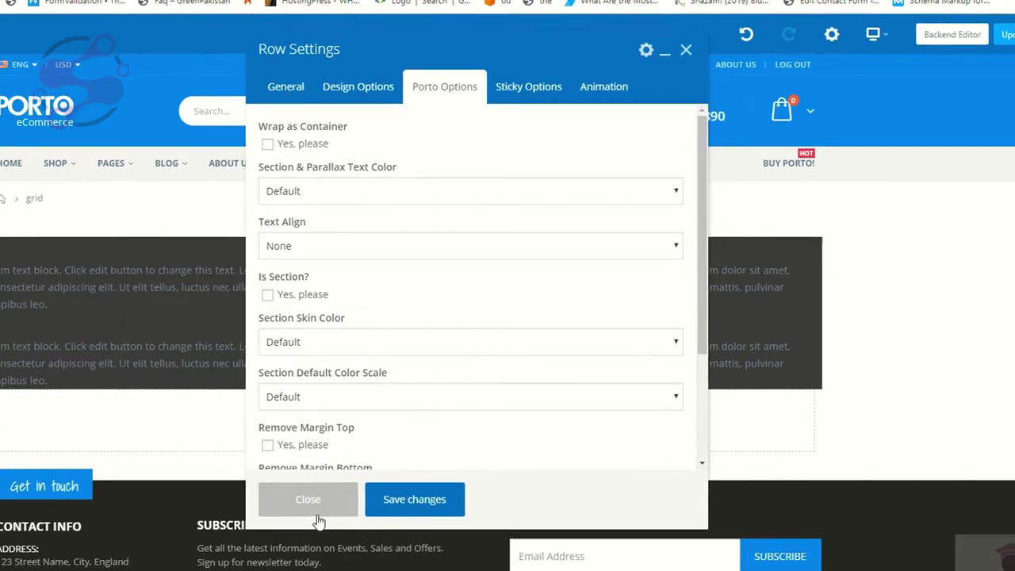
left_click(321, 496)
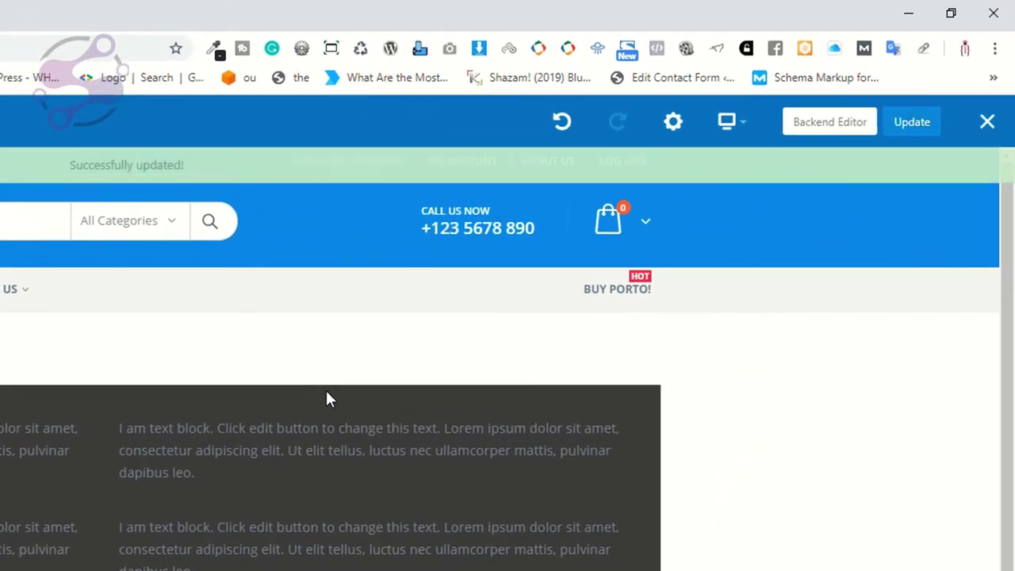
Step: Switch the grid page to the backend editor and review the row's design and general settings there
left_click(801, 123)
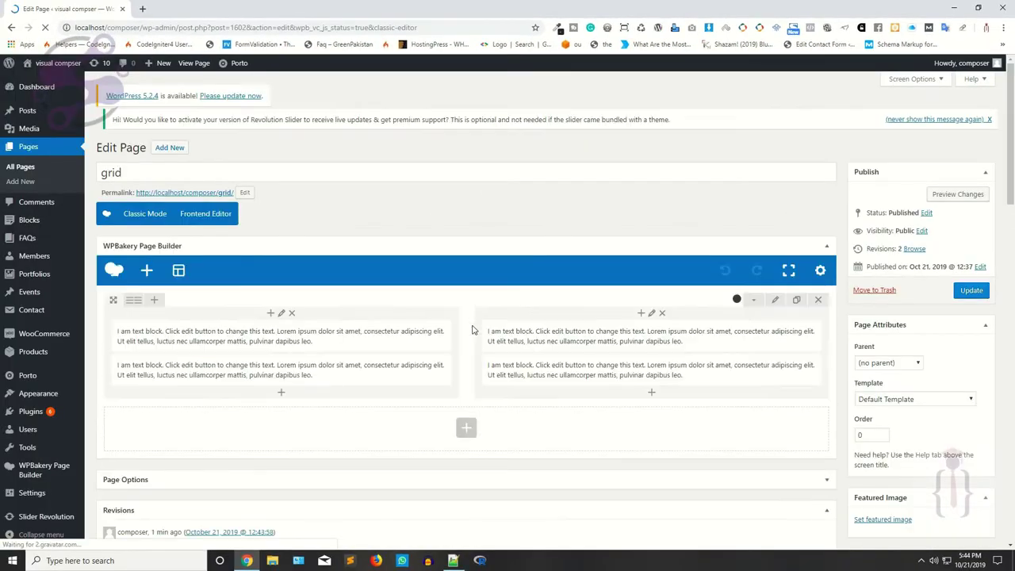
scroll(475, 331, "down", 1)
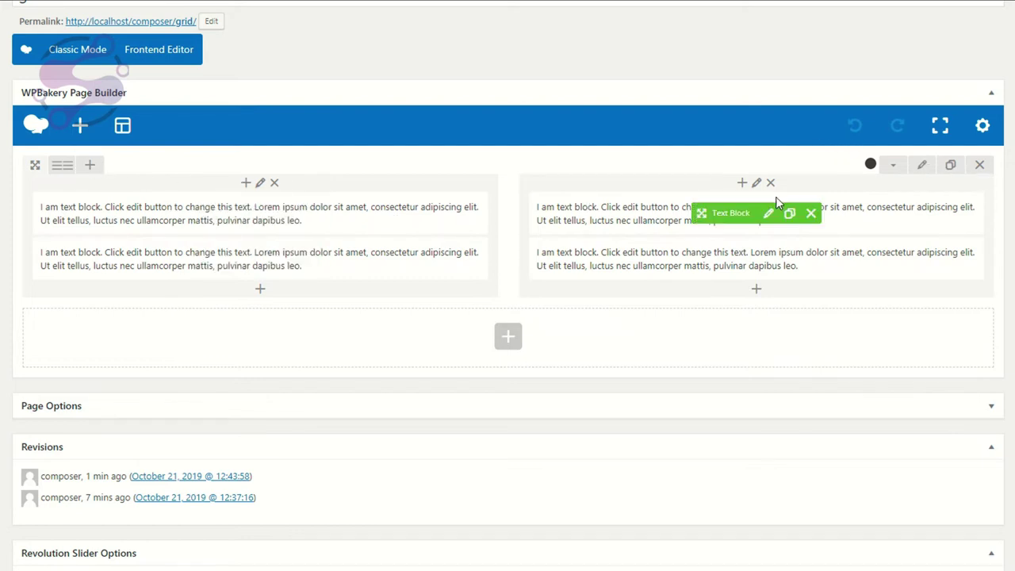
left_click(919, 168)
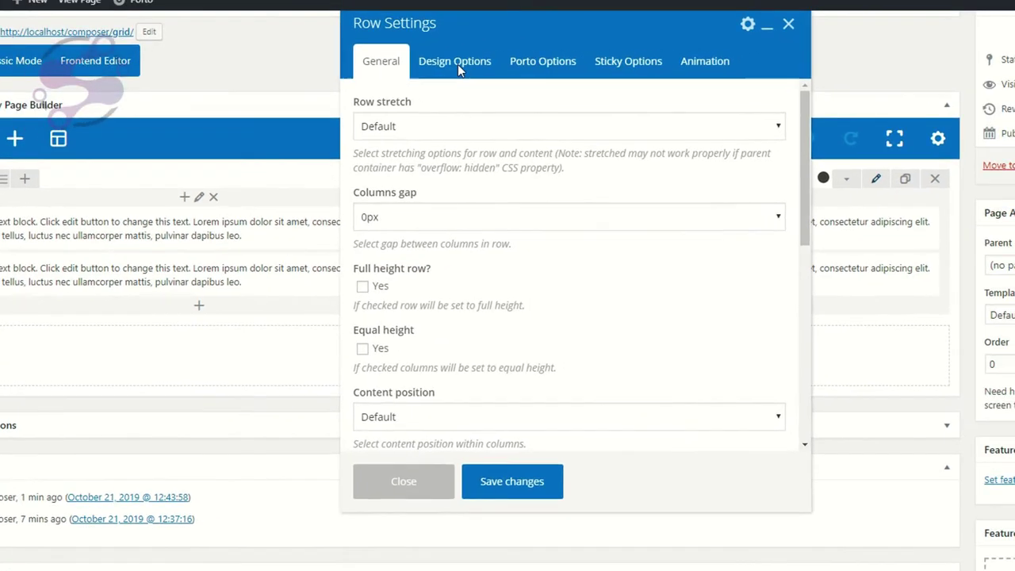
left_click(516, 48)
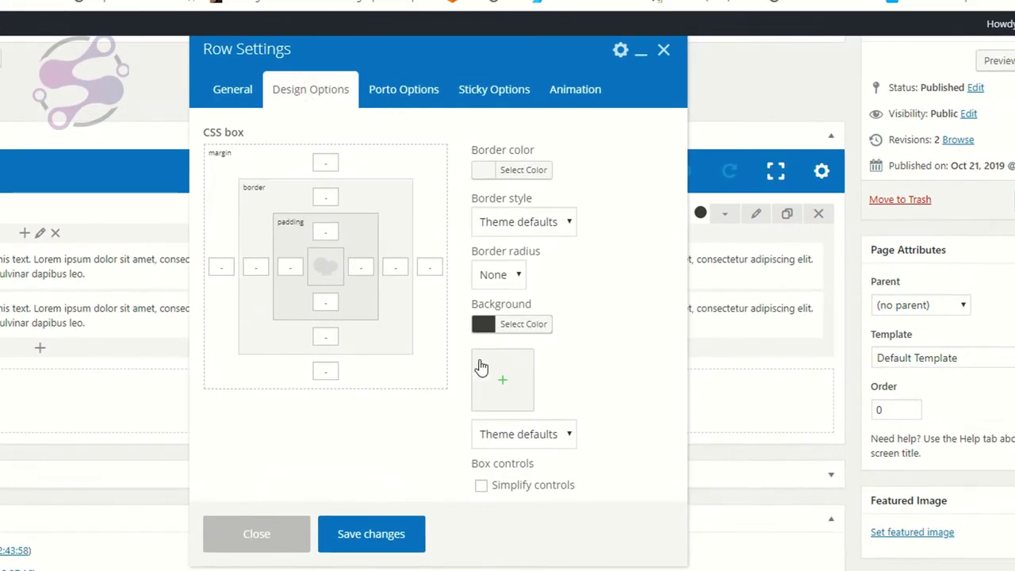
left_click(230, 101)
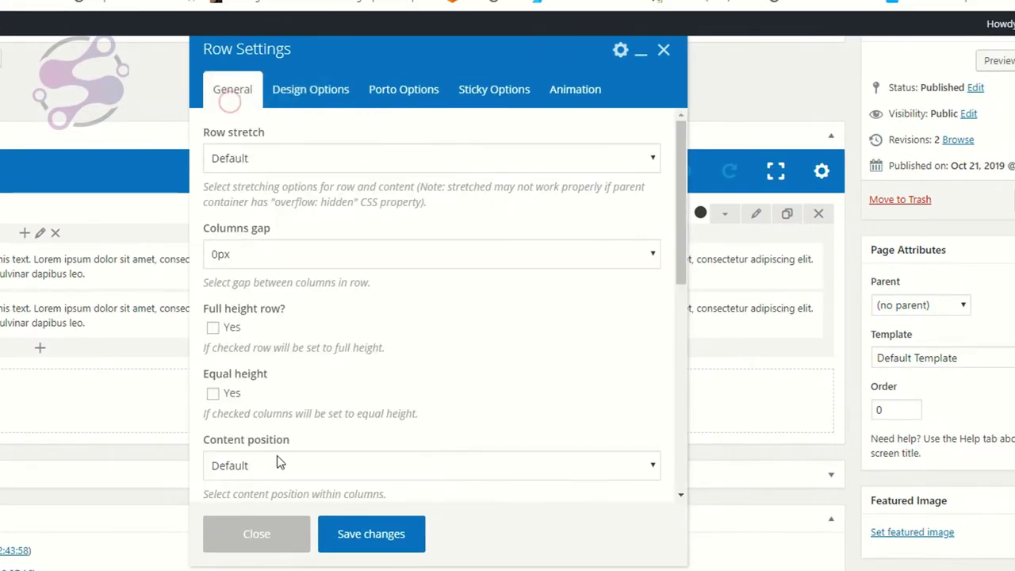
left_click(278, 547)
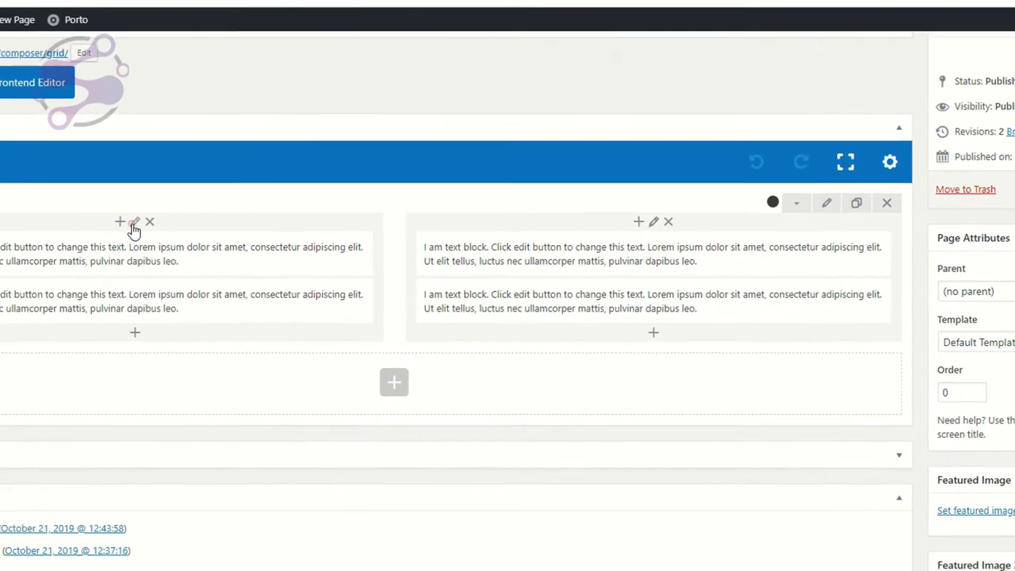
Step: Examine the first column's general settings and compare them with the row's general and design options
left_click(40, 232)
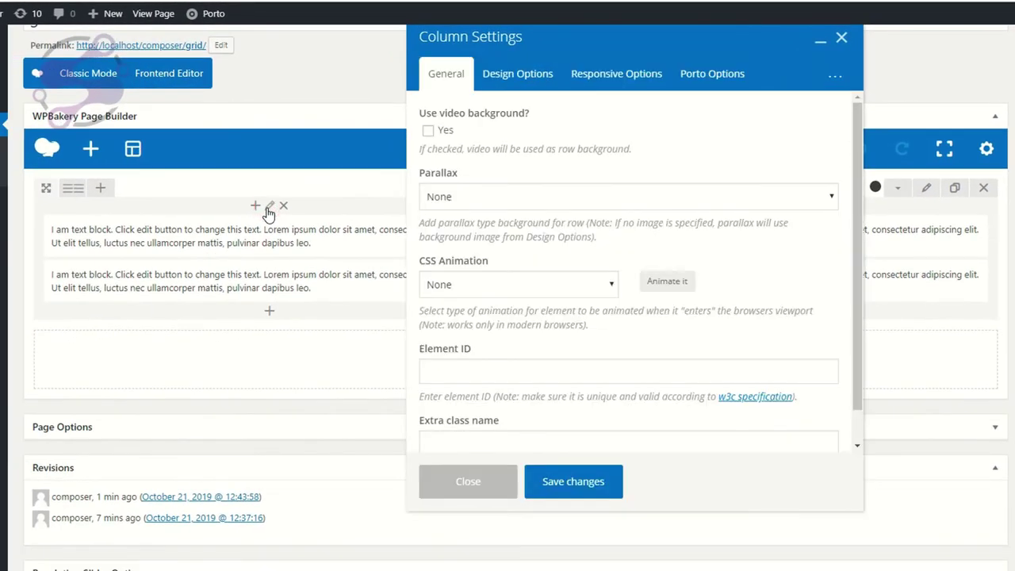
scroll(521, 224, "down", 1)
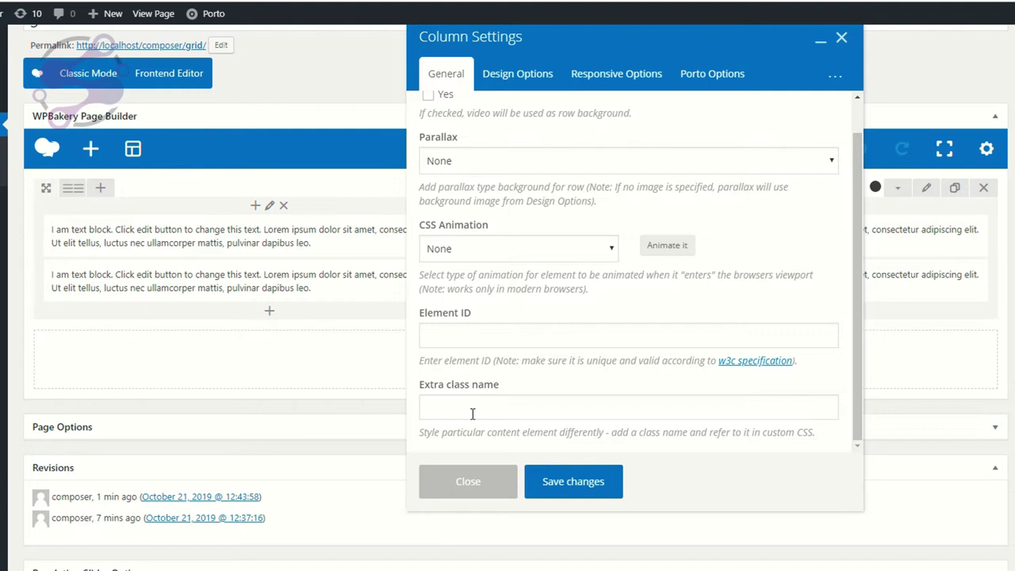
left_click(457, 494)
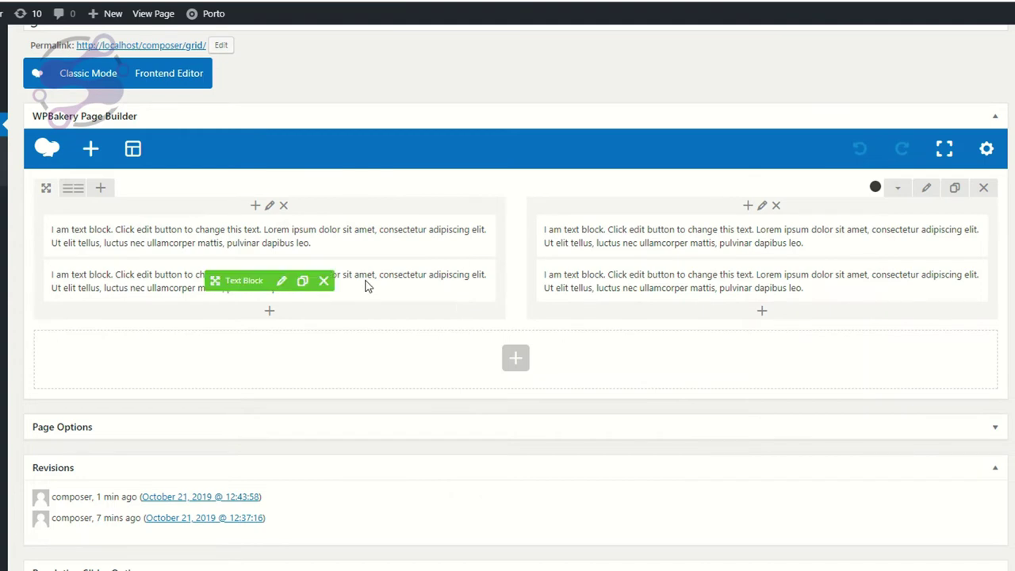
left_click(927, 188)
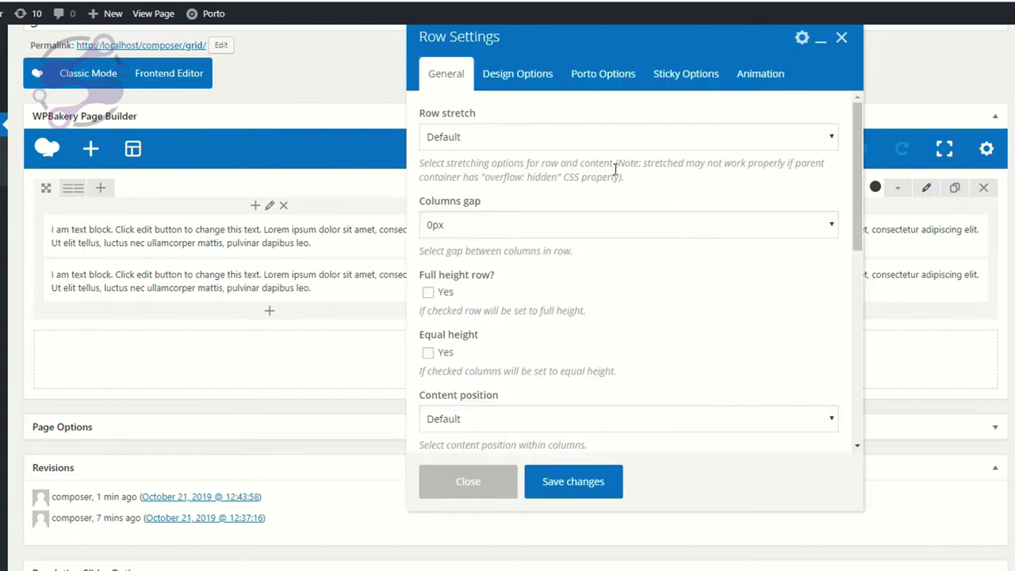
left_click(493, 80)
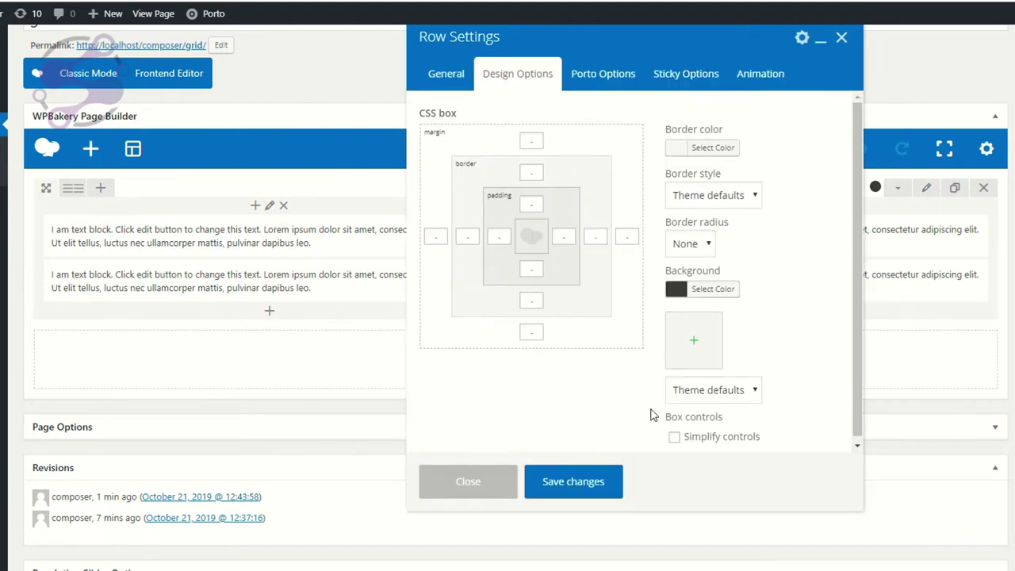
left_click(487, 476)
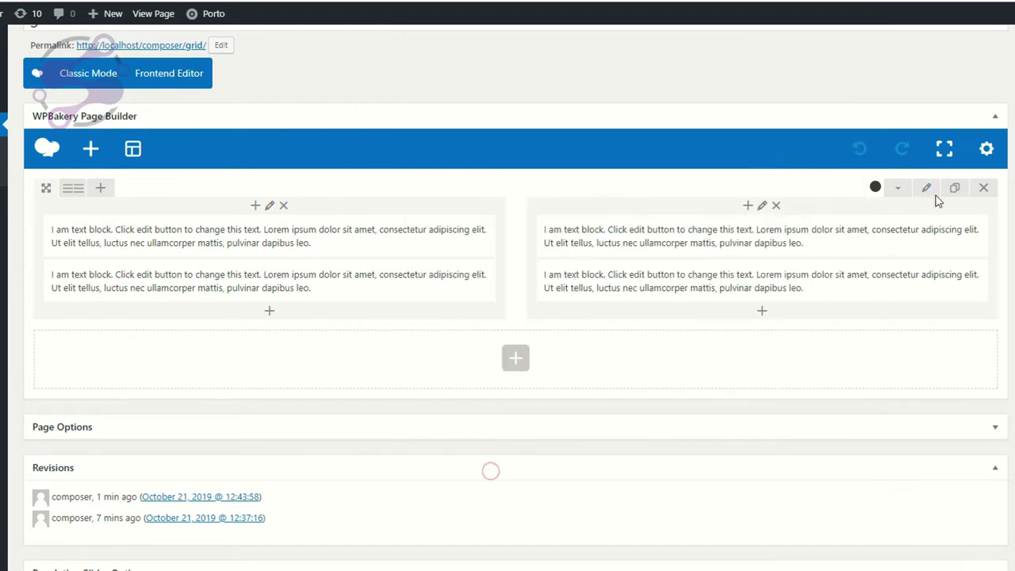
Step: Examine the design and responsive options of the second column and of the first column, including their width settings
left_click(761, 207)
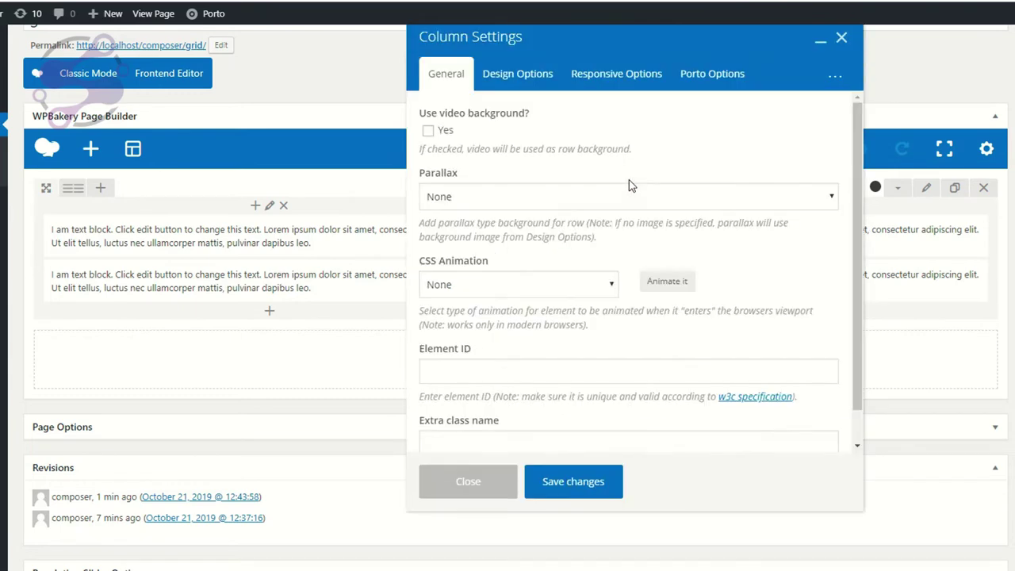
left_click(523, 83)
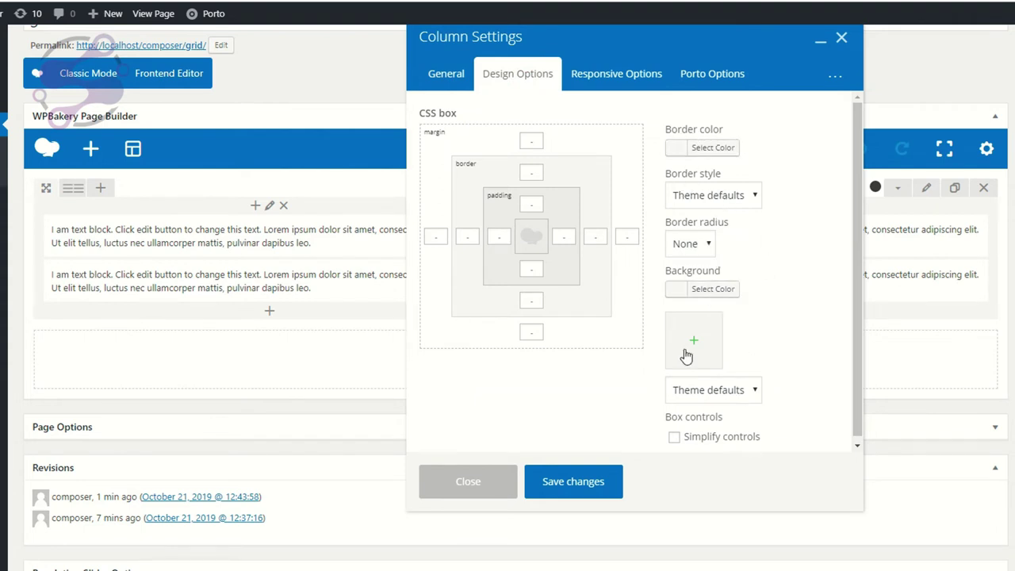
left_click(624, 80)
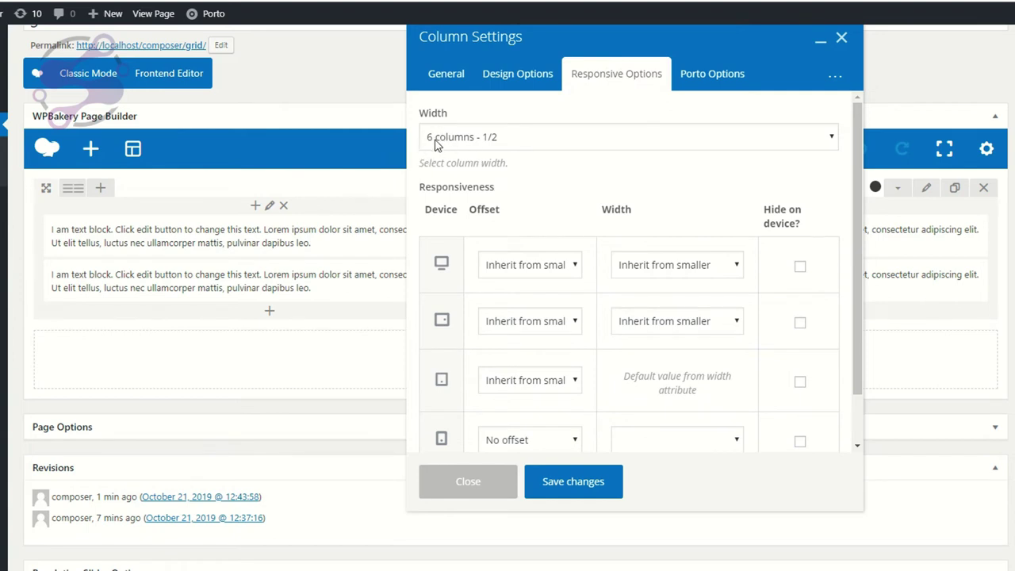
left_click(479, 468)
left_click(271, 205)
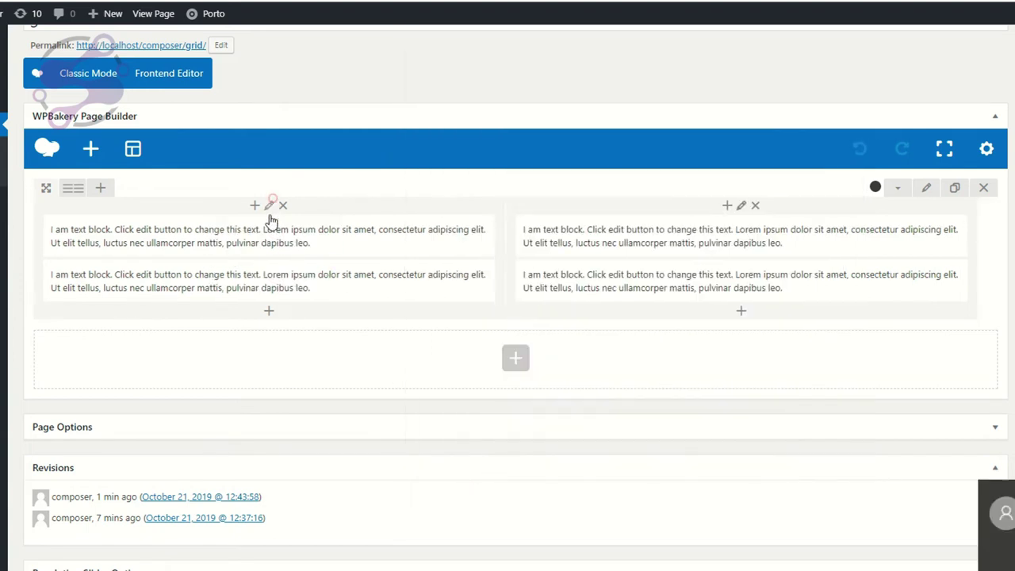
left_click(264, 206)
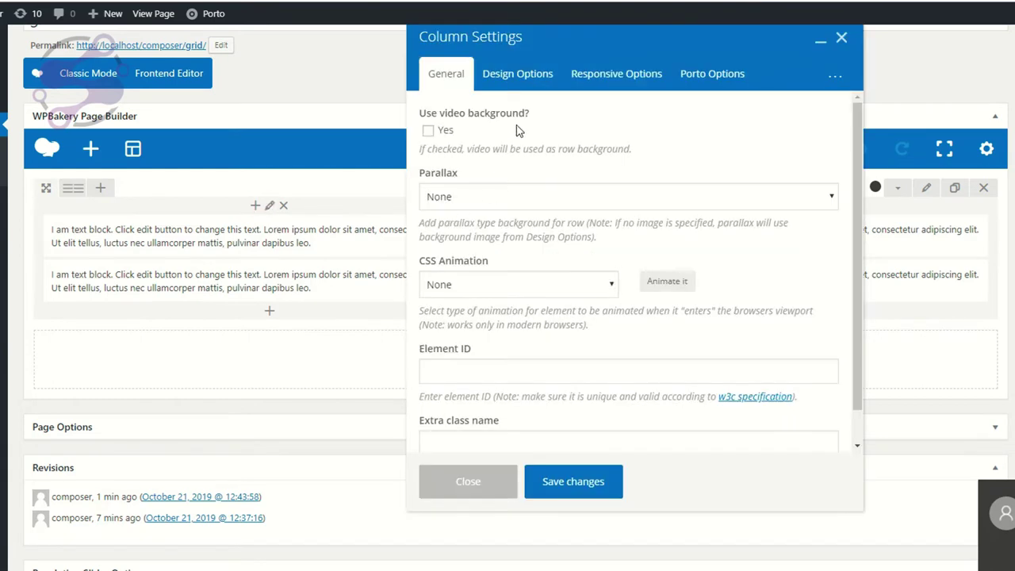
left_click(533, 73)
left_click(614, 71)
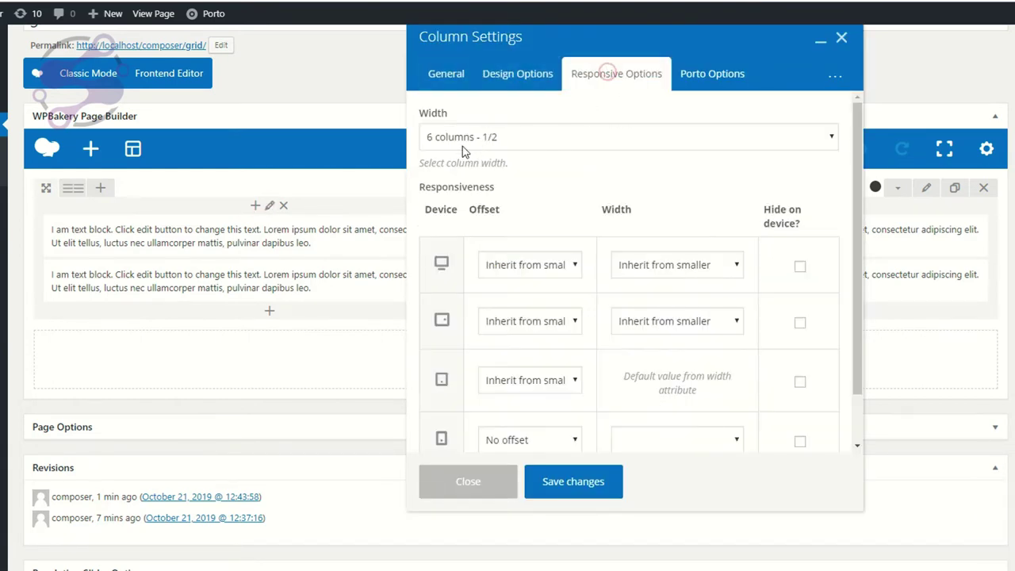
left_click(479, 485)
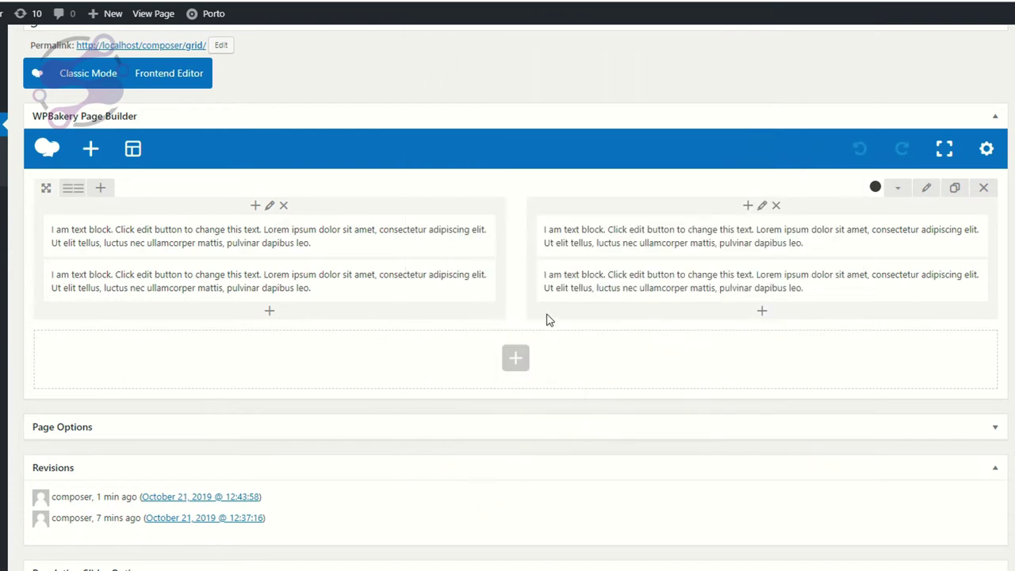
Step: Set the first column's width to 4 columns - 1/3 in its responsive options and save the column settings
mouse_move(723, 227)
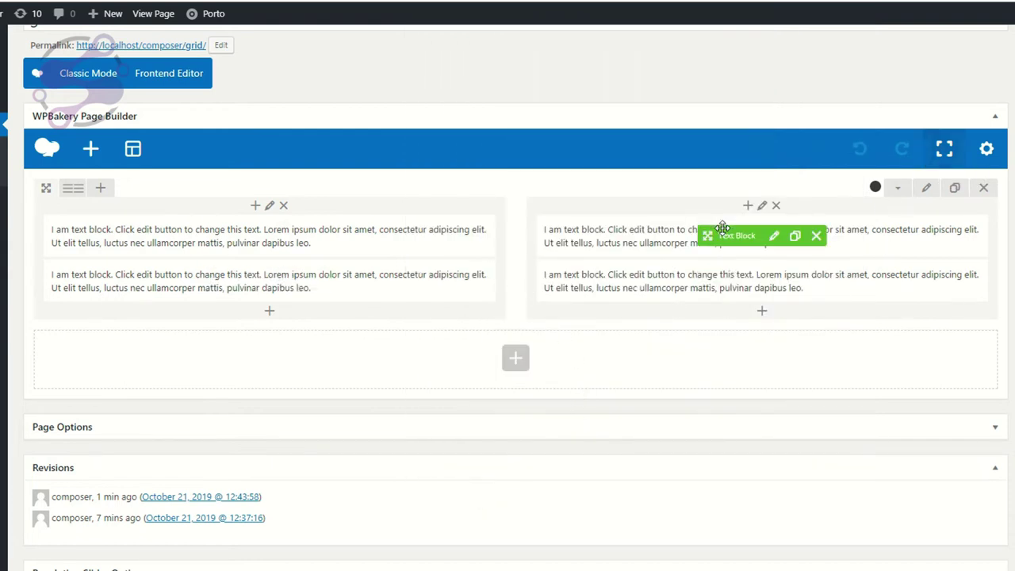
left_click(268, 207)
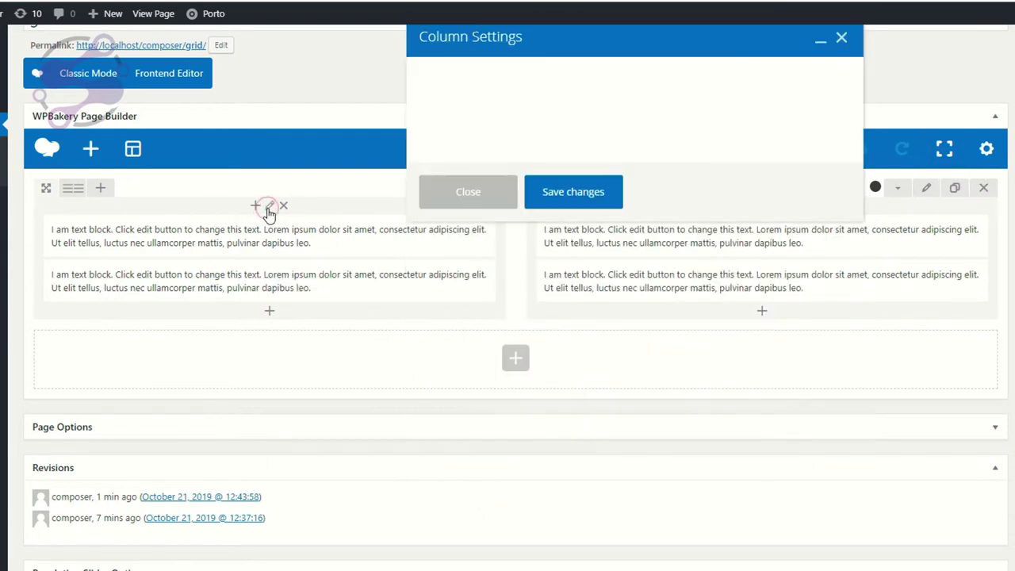
left_click(591, 80)
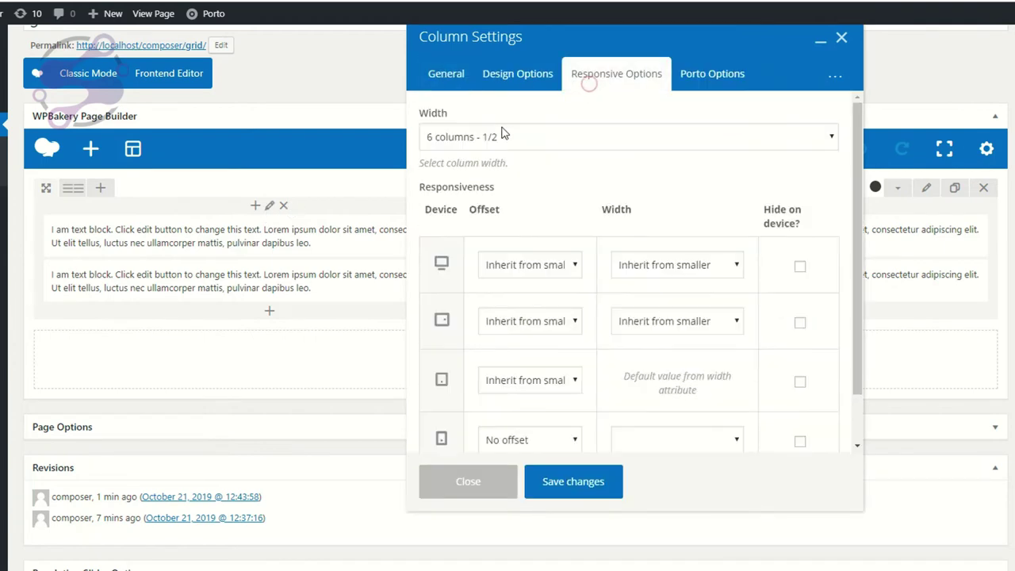
left_click(464, 136)
left_click(441, 203)
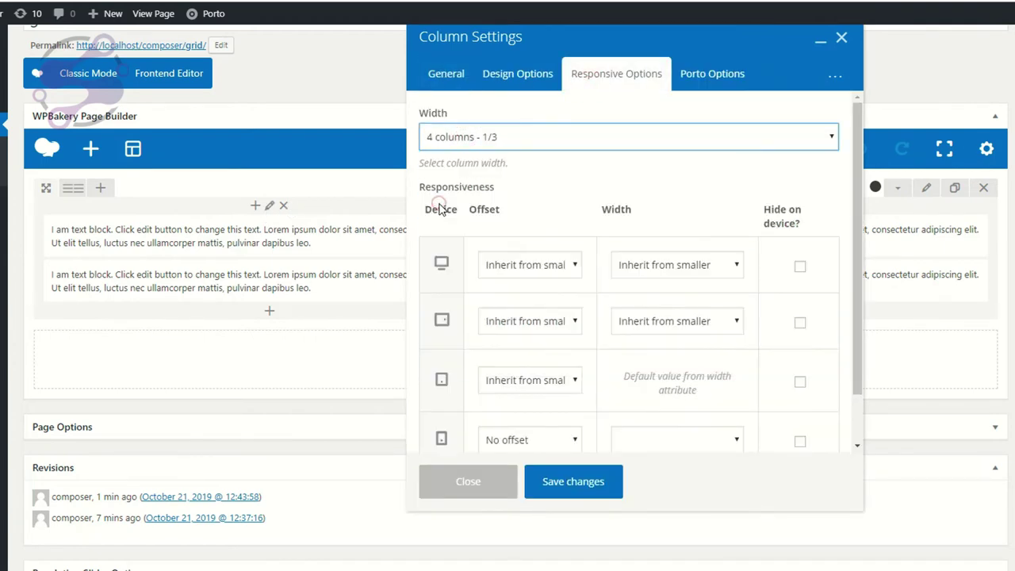
left_click(567, 481)
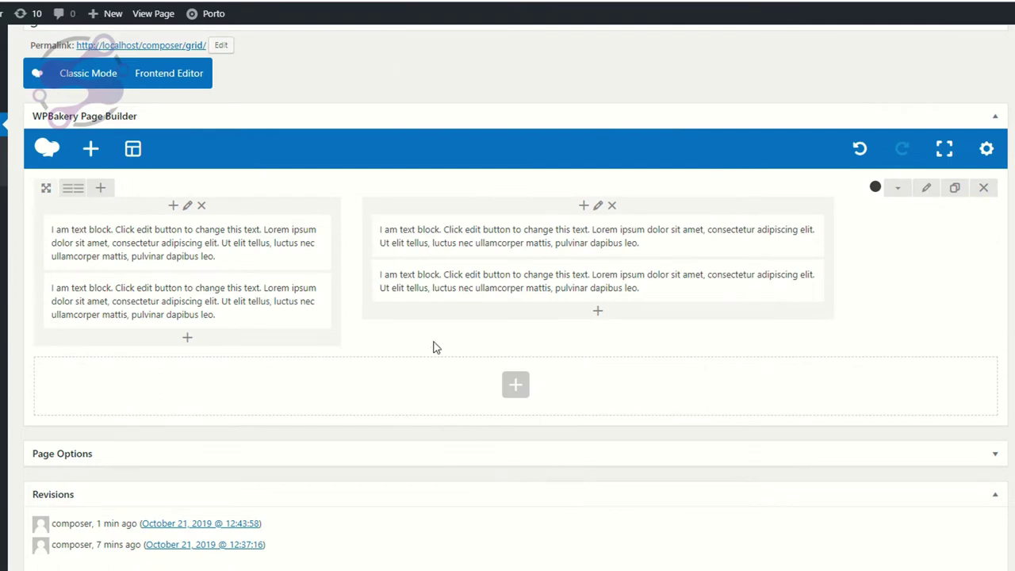
Step: Collapse the row to one column, change its layout to 1/4 + 3/4 and move two text blocks into the wider column
left_click_drag(121, 300, 536, 236)
left_click(76, 191)
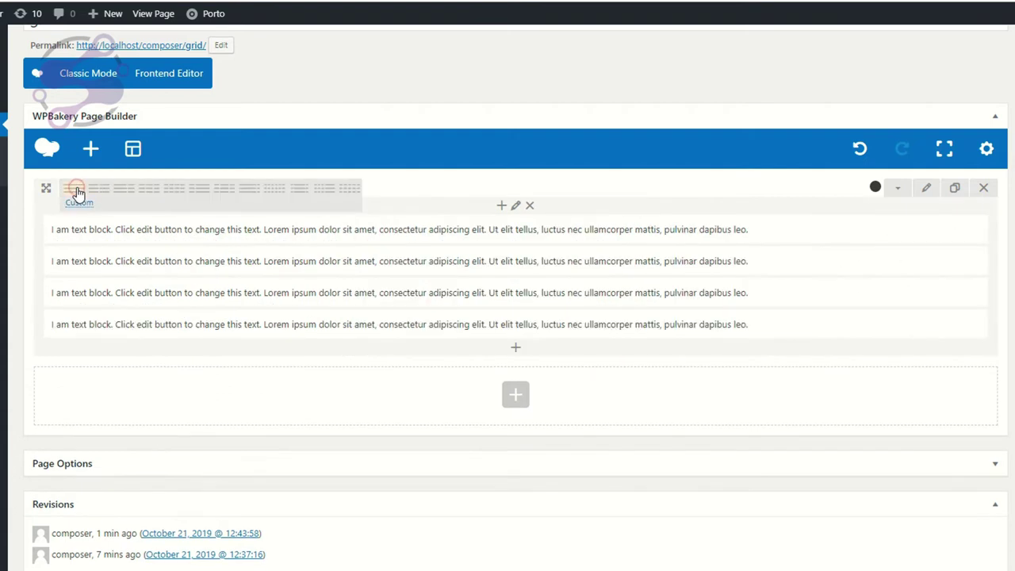
left_click(198, 192)
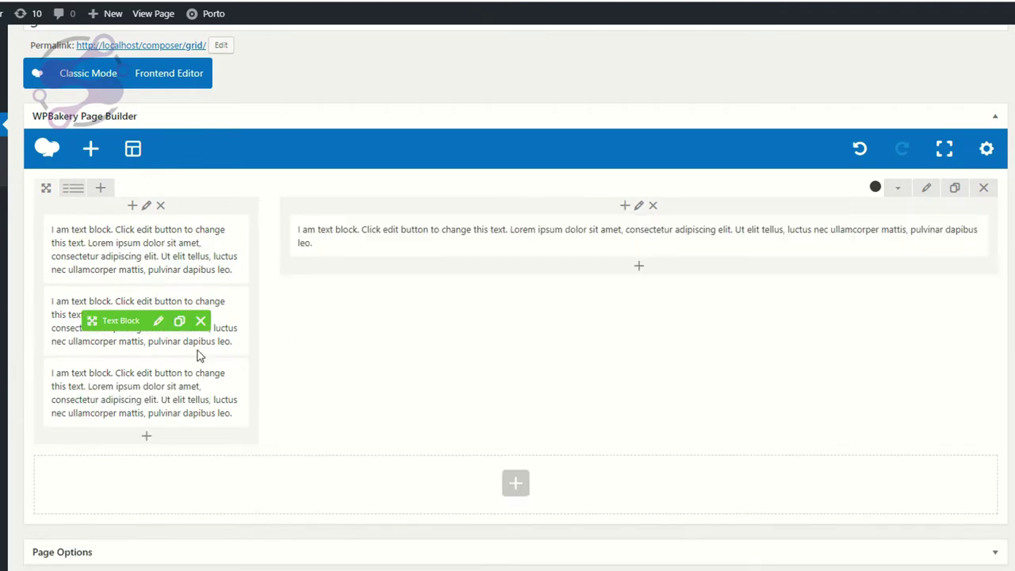
left_click_drag(119, 324, 493, 259)
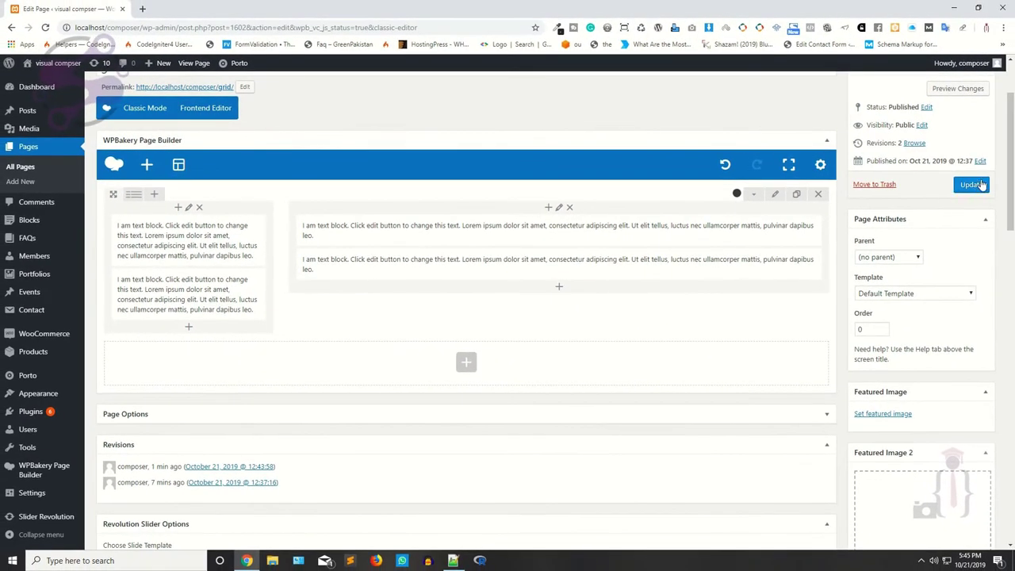
Step: Update the grid page and preview its row with the 1/4 + 3/4 layout
left_click(972, 184)
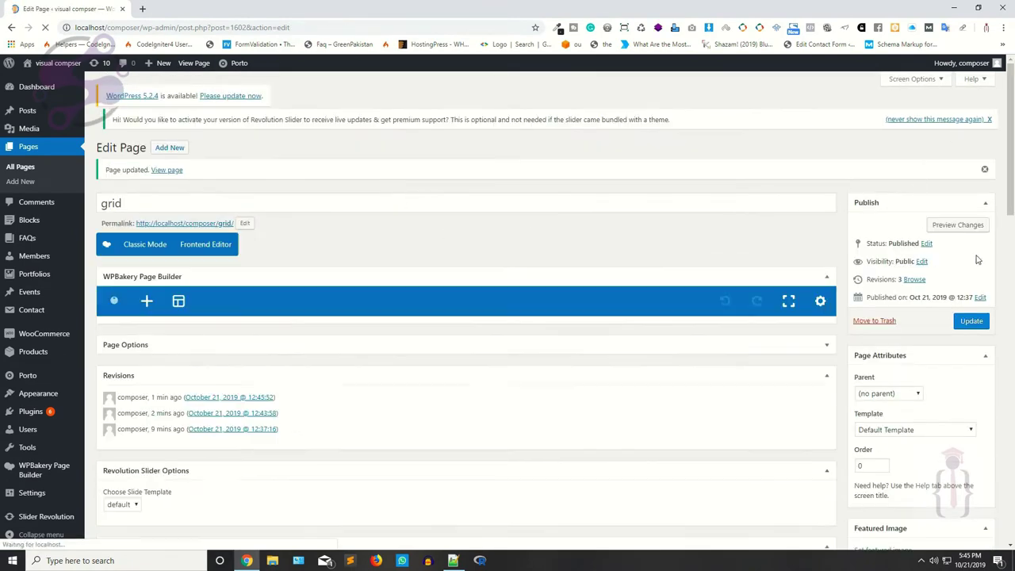
left_click(956, 226)
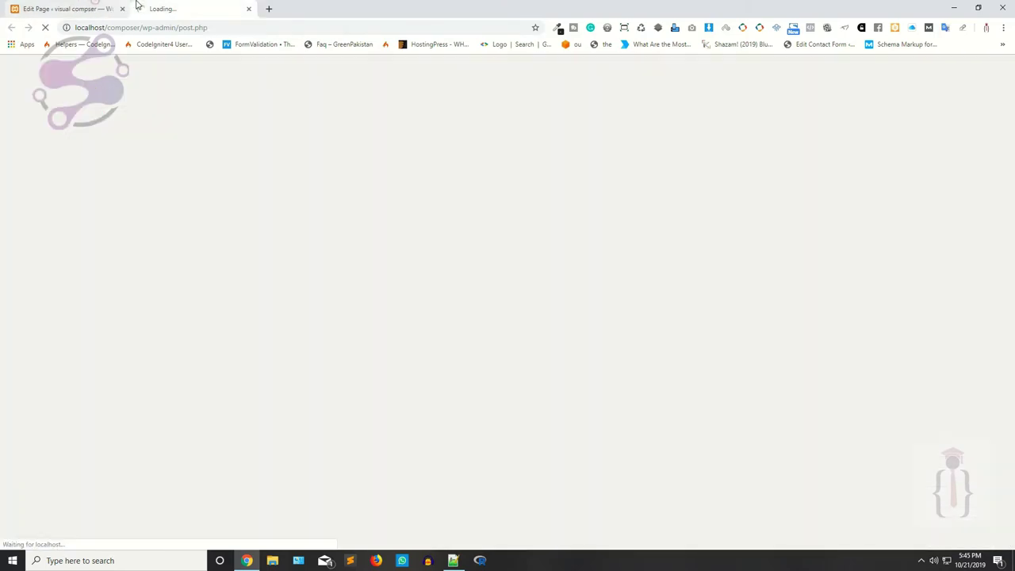
scroll(338, 249, "down", 1)
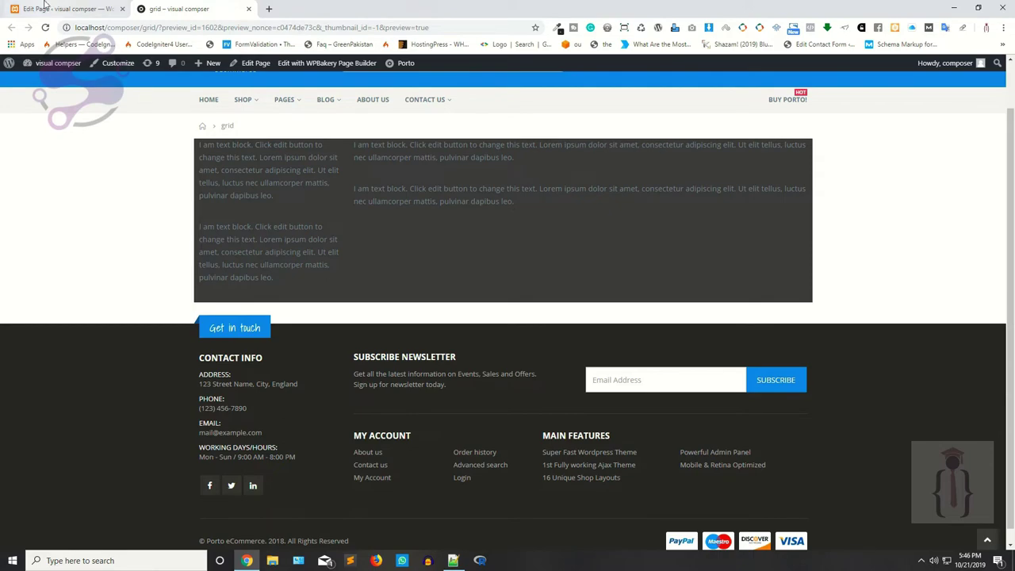
Step: Collapse the row to one column, change its layout to 1/2 + 1/2 and move two text blocks into the second column
left_click(68, 9)
scroll(159, 230, "down", 3)
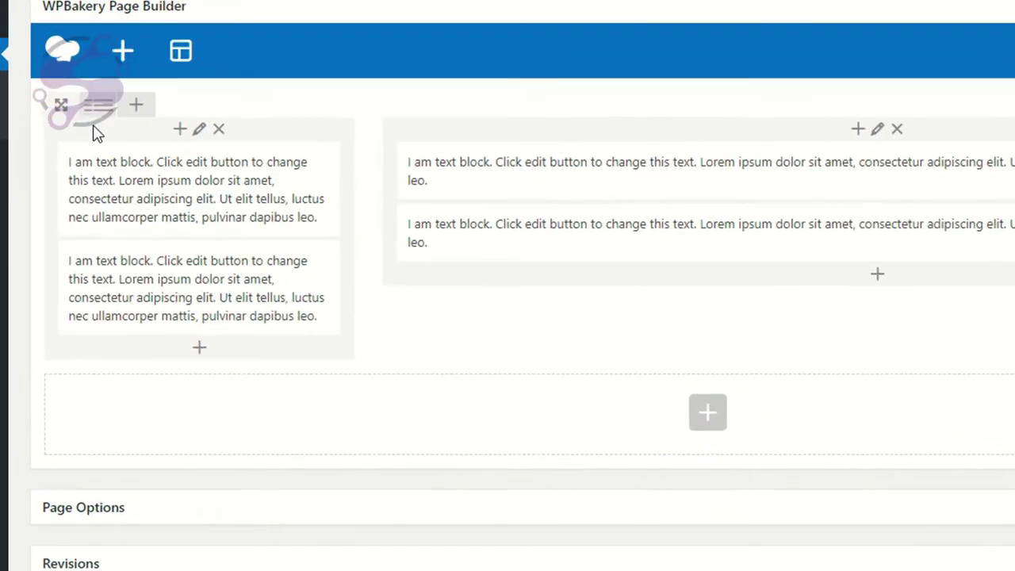
mouse_move(72, 149)
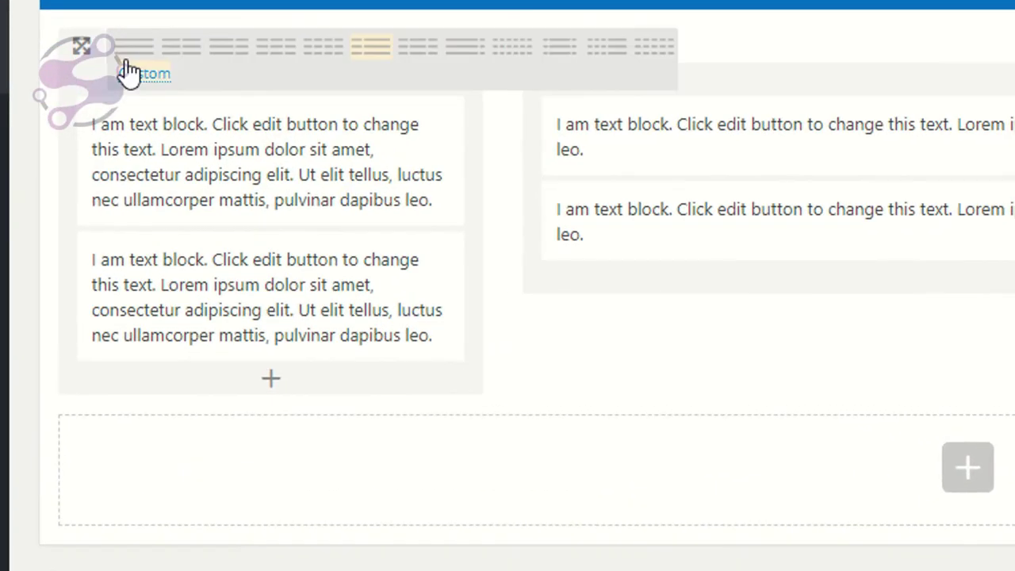
left_click(129, 53)
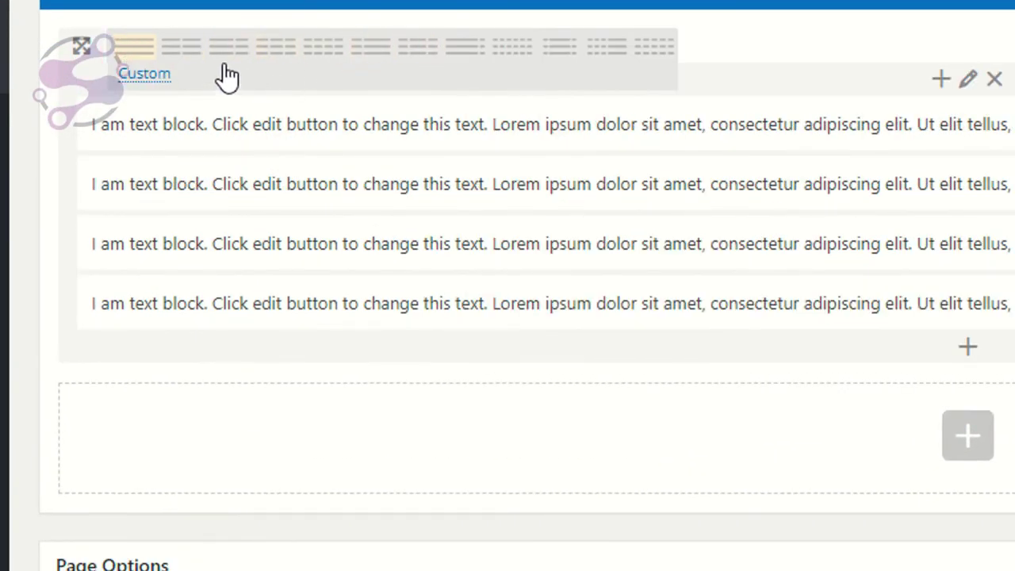
left_click(184, 48)
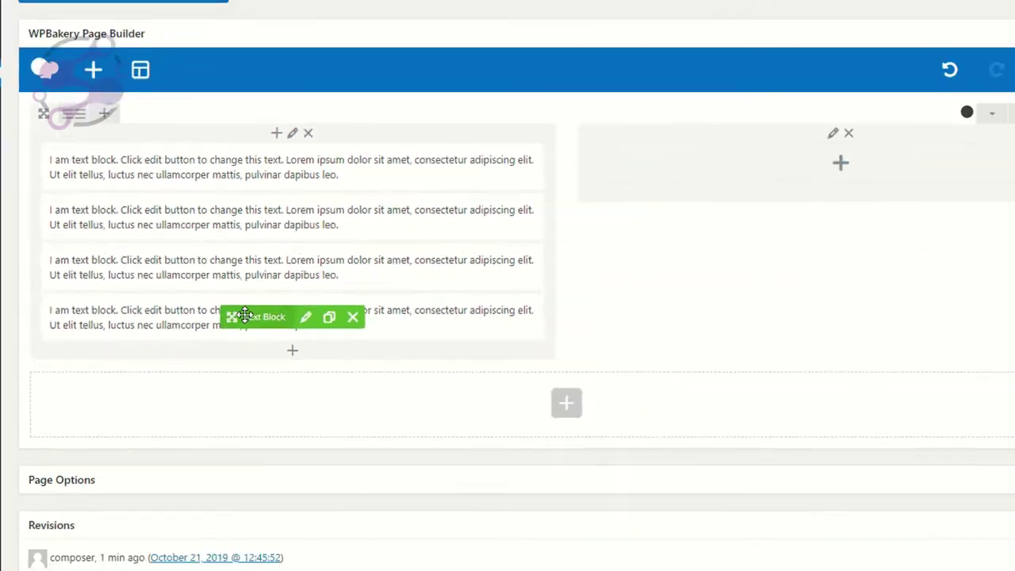
left_click_drag(245, 316, 794, 170)
left_click_drag(256, 267, 662, 239)
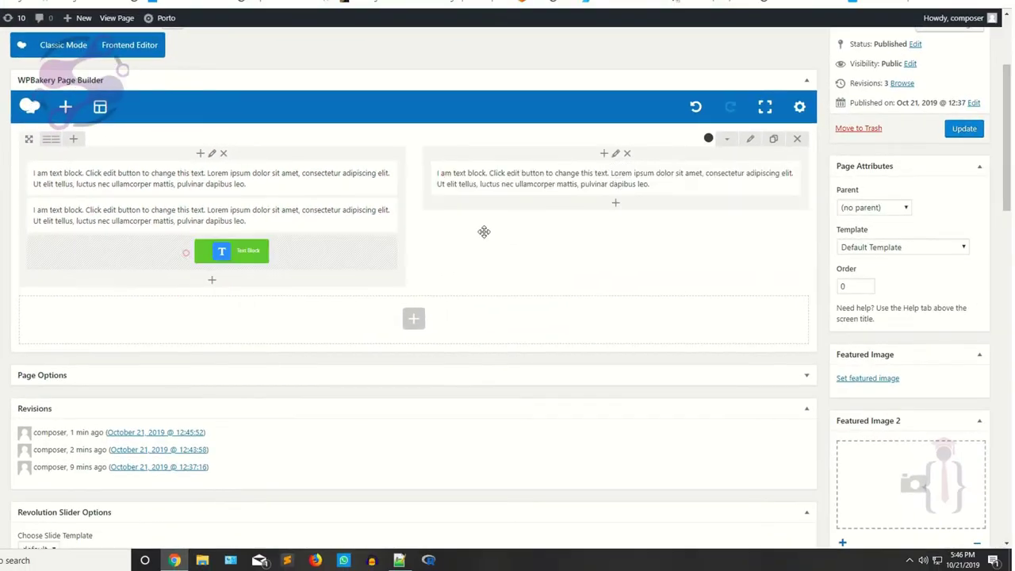
left_click_drag(484, 231, 607, 187)
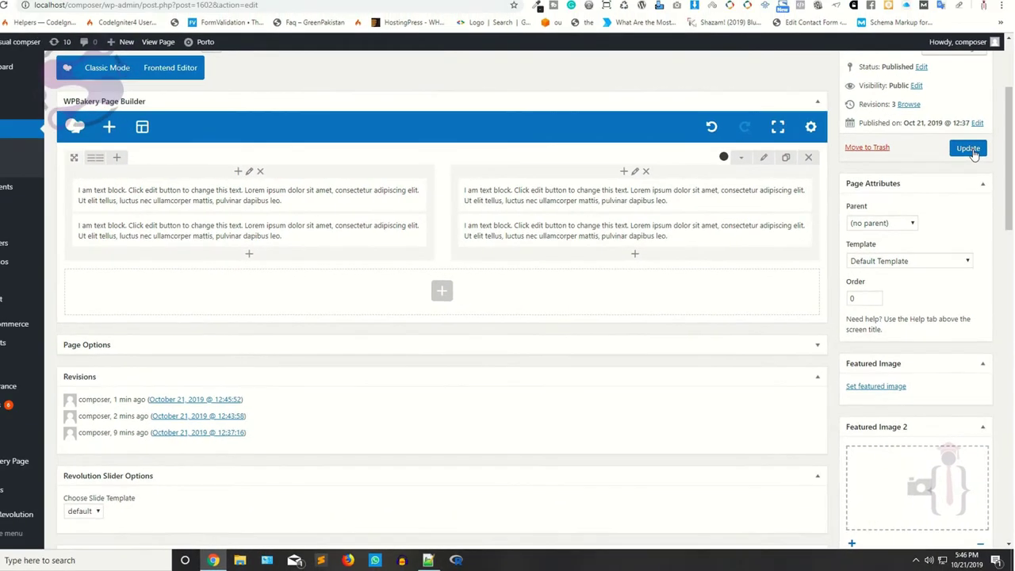
Step: Update the grid page and preview the row with two equal columns
left_click(969, 149)
left_click(208, 0)
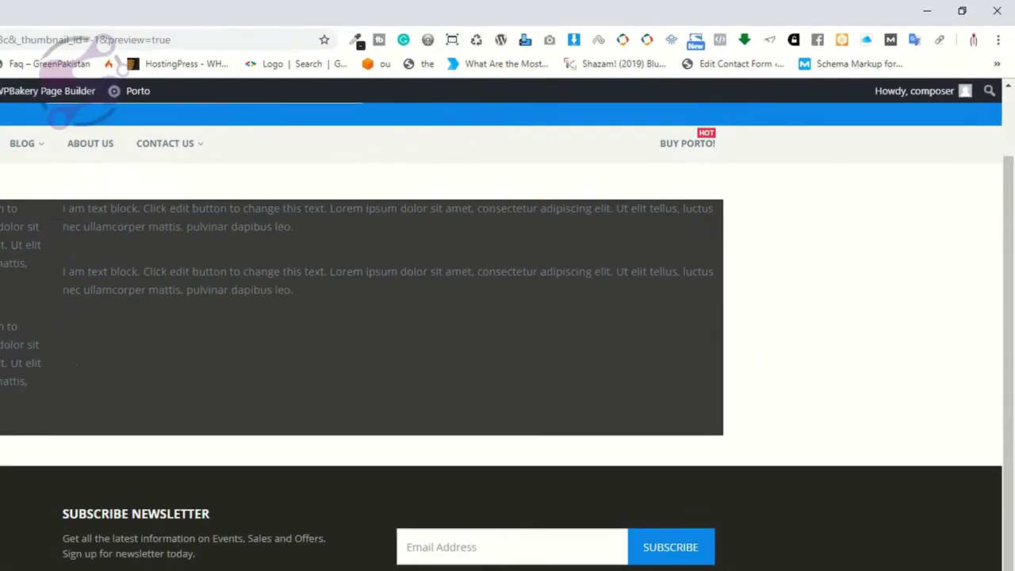
left_click(68, 9)
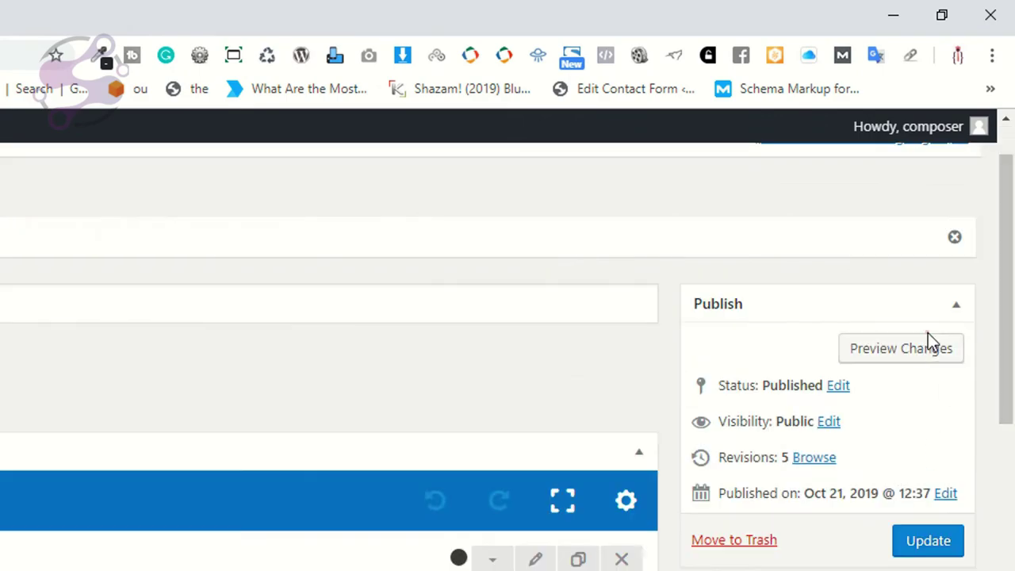
left_click(926, 339)
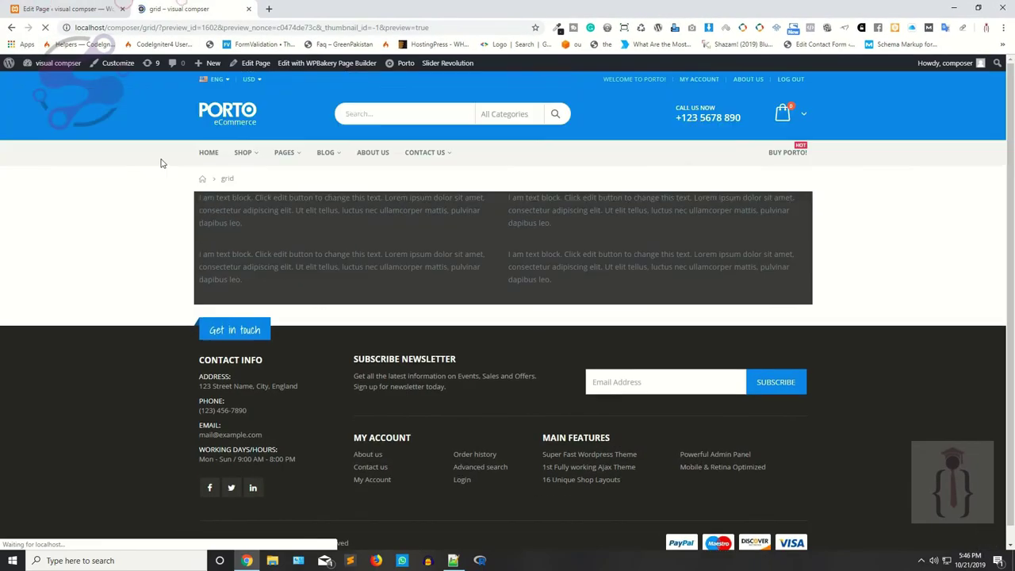
left_click(68, 9)
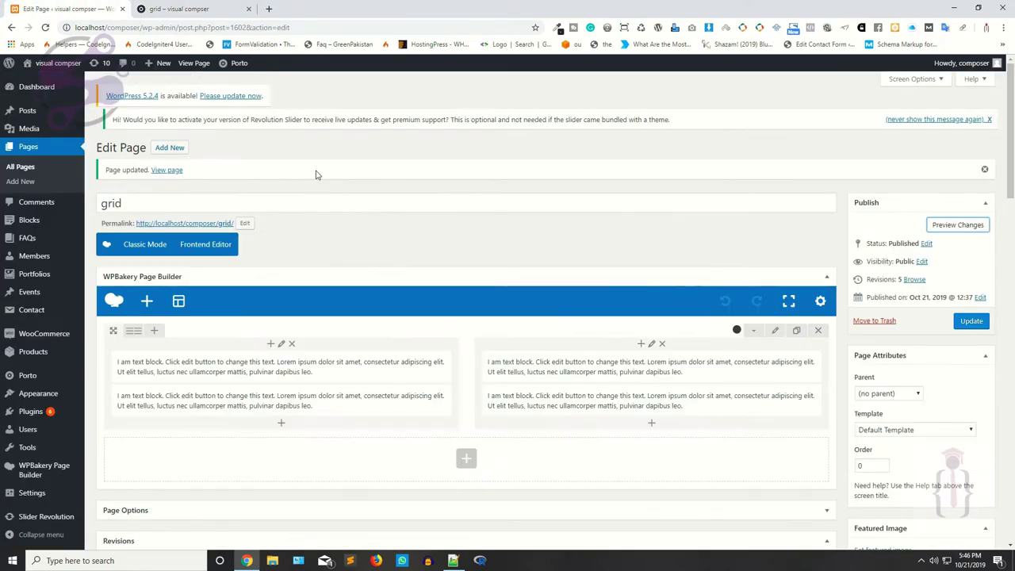
Step: Examine the shop's home page to see how the sidebar, banner, promo boxes and product sections divide into columns
left_click(178, 8)
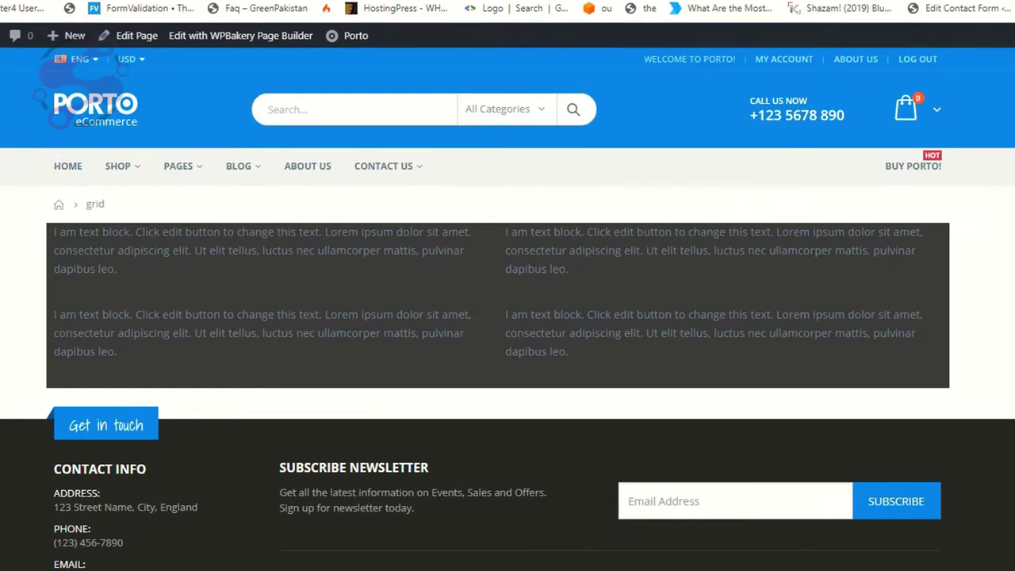
scroll(508, 317, "down", 4)
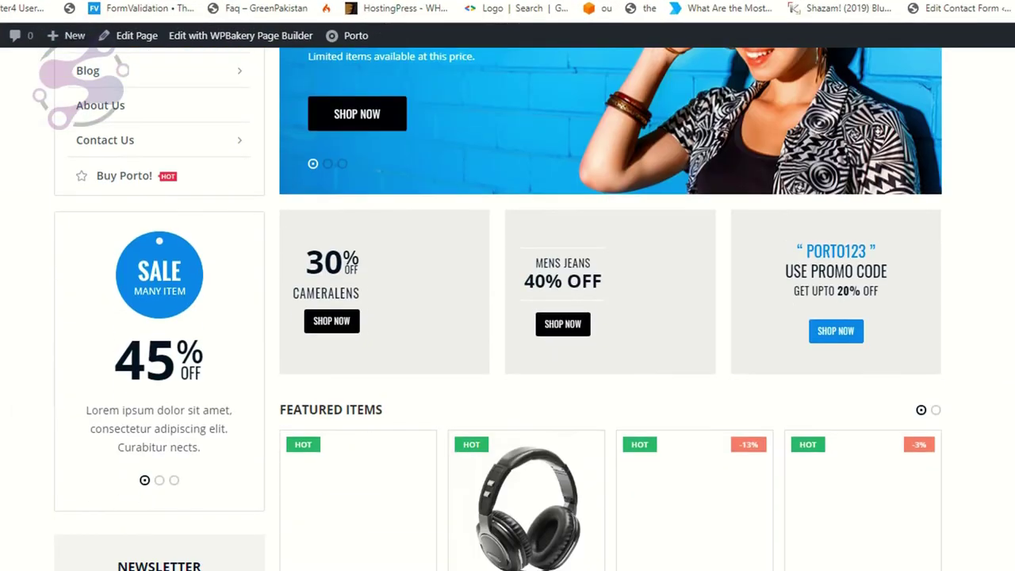
scroll(507, 318, "up", 3)
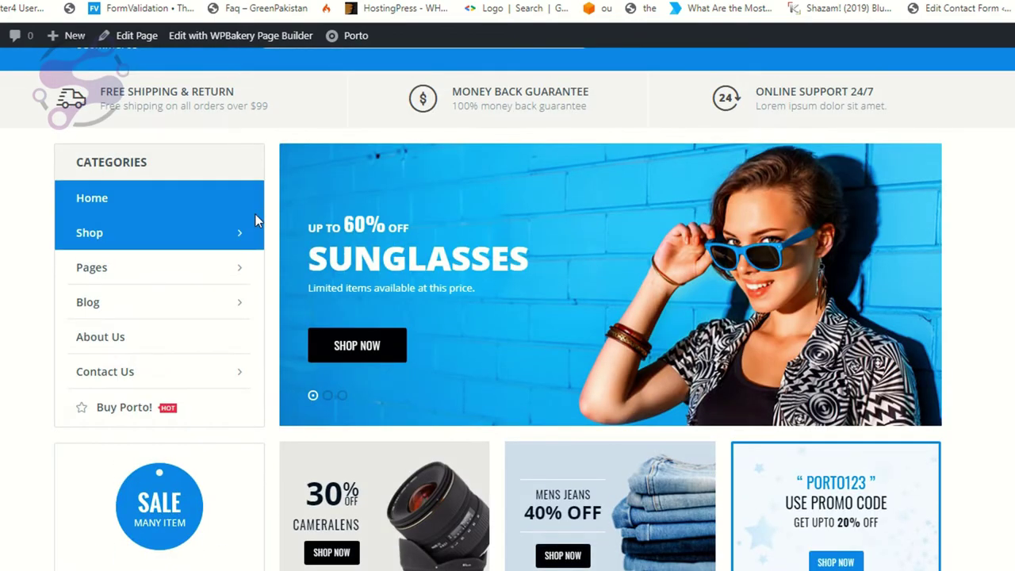
scroll(734, 300, "down", 3)
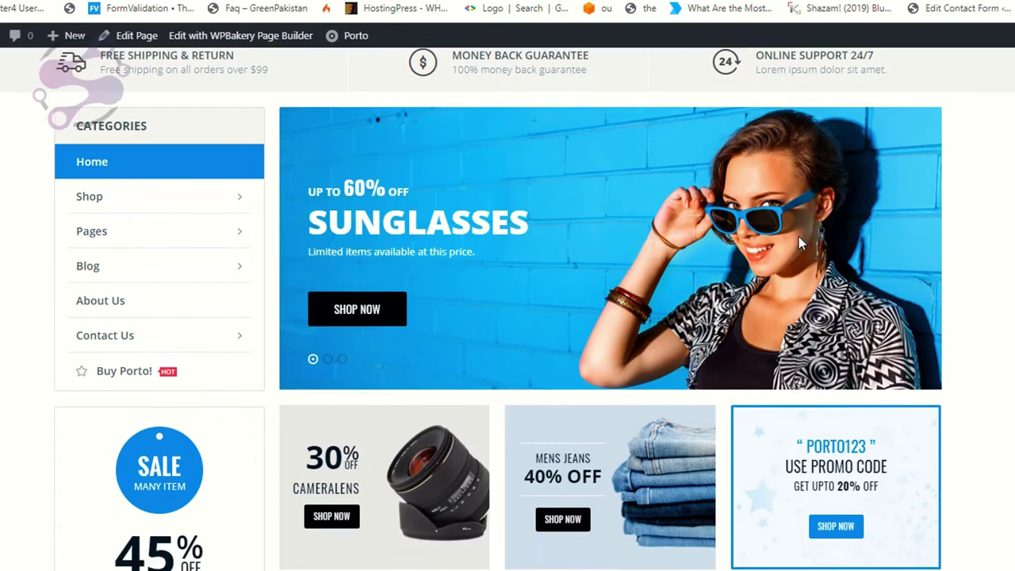
scroll(989, 389, "down", 3)
scroll(262, 544, "down", 5)
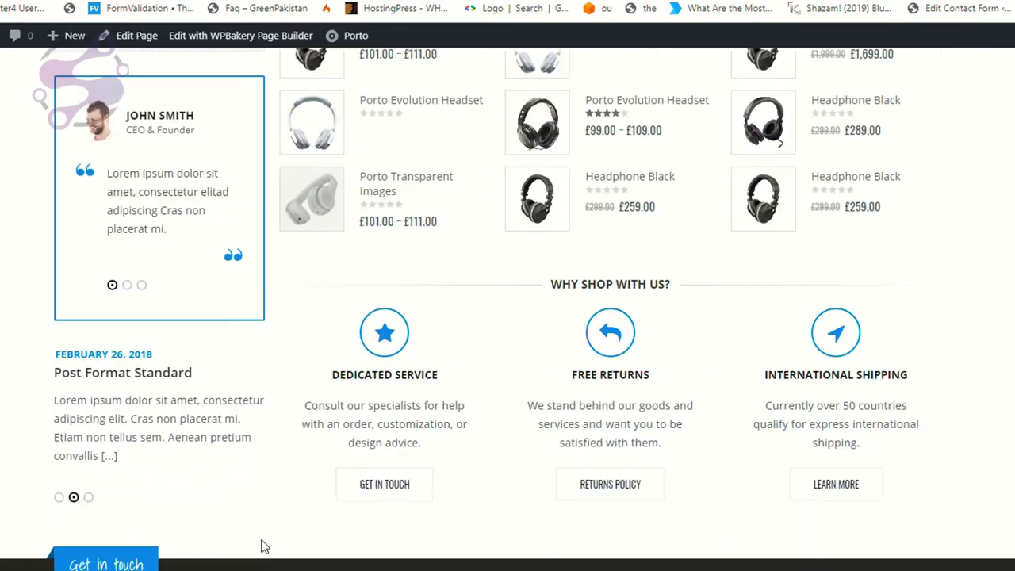
scroll(179, 550, "up", 10)
scroll(79, 460, "down", 10)
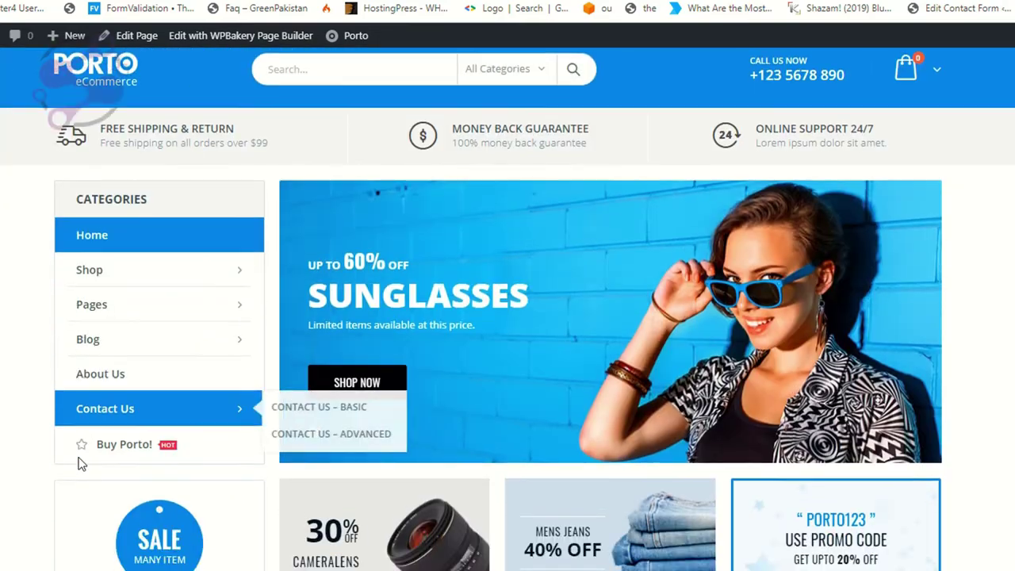
scroll(56, 79, "up", 8)
scroll(79, 91, "down", 3)
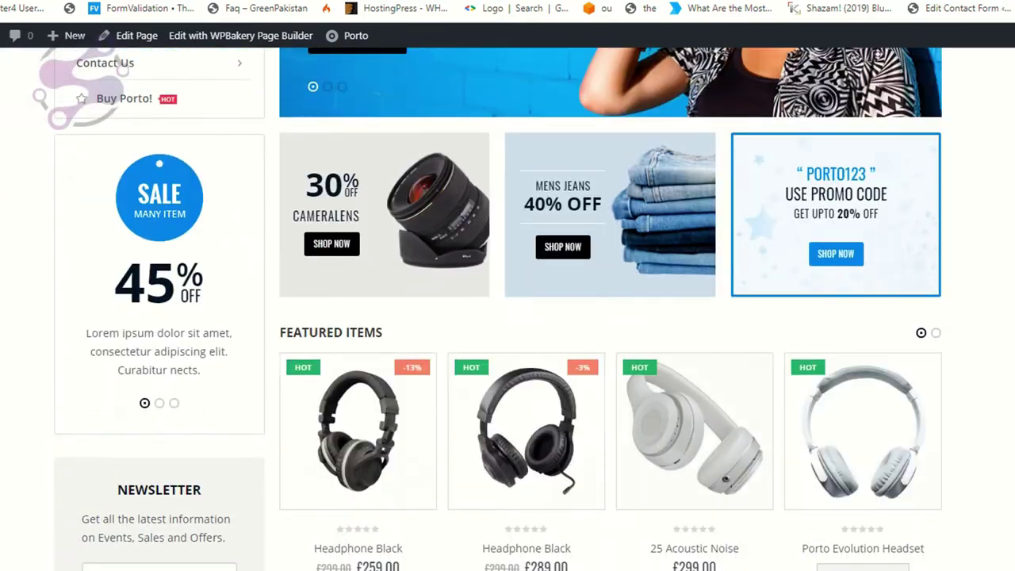
scroll(79, 91, "up", 3)
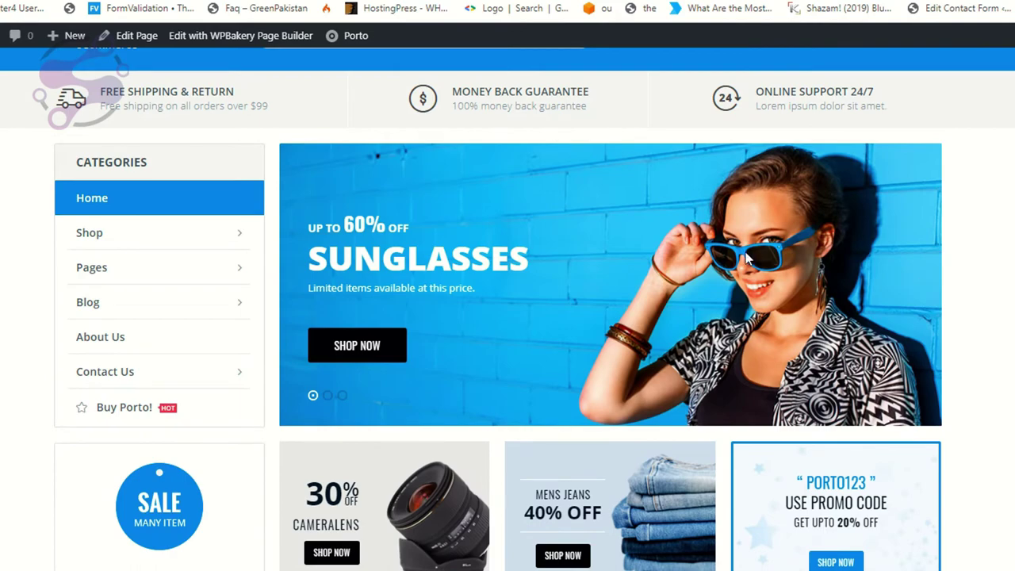
Step: Open the grid page in the Frontend Editor and close the preview tab
key("ctrl+Tab")
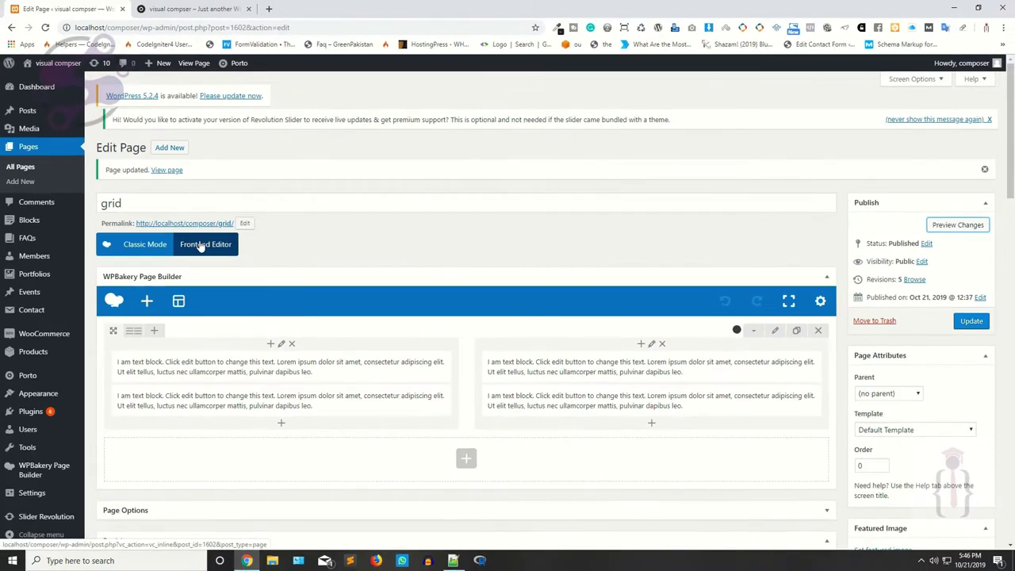
left_click(201, 246)
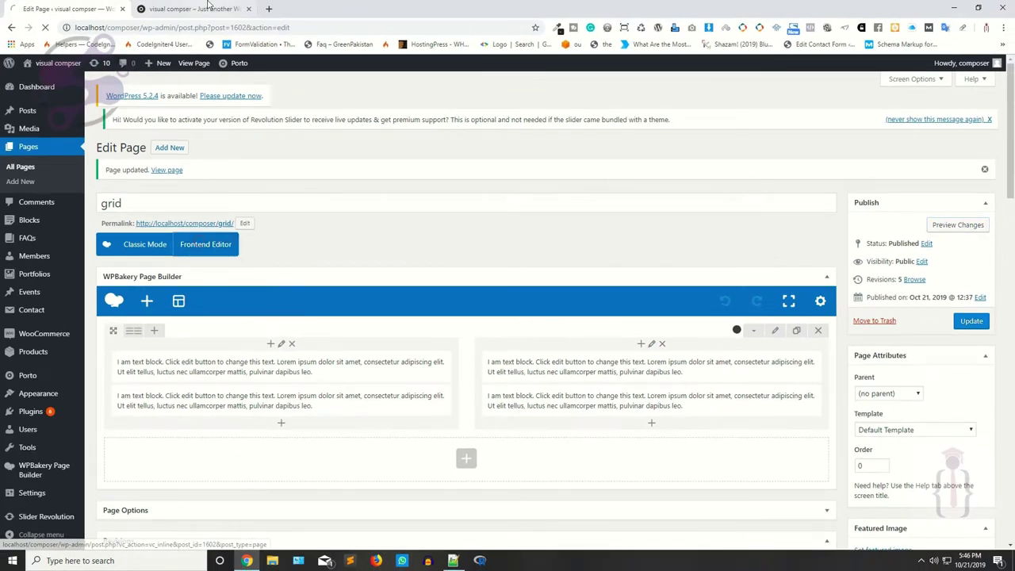
left_click(215, 9)
left_click(248, 9)
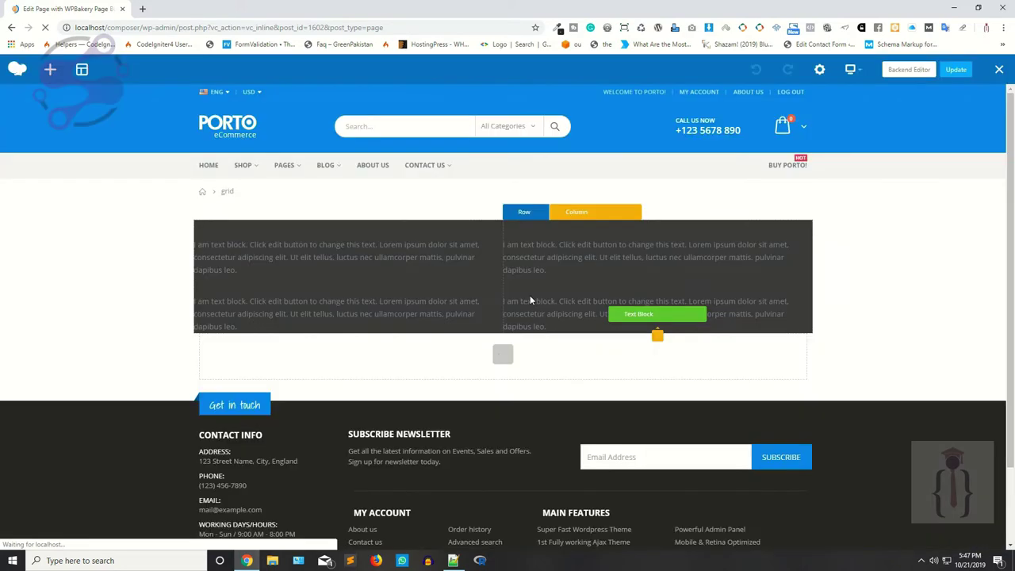
Step: Delete all four text blocks from the row's two columns
scroll(529, 295, "down", 1)
left_click(390, 168)
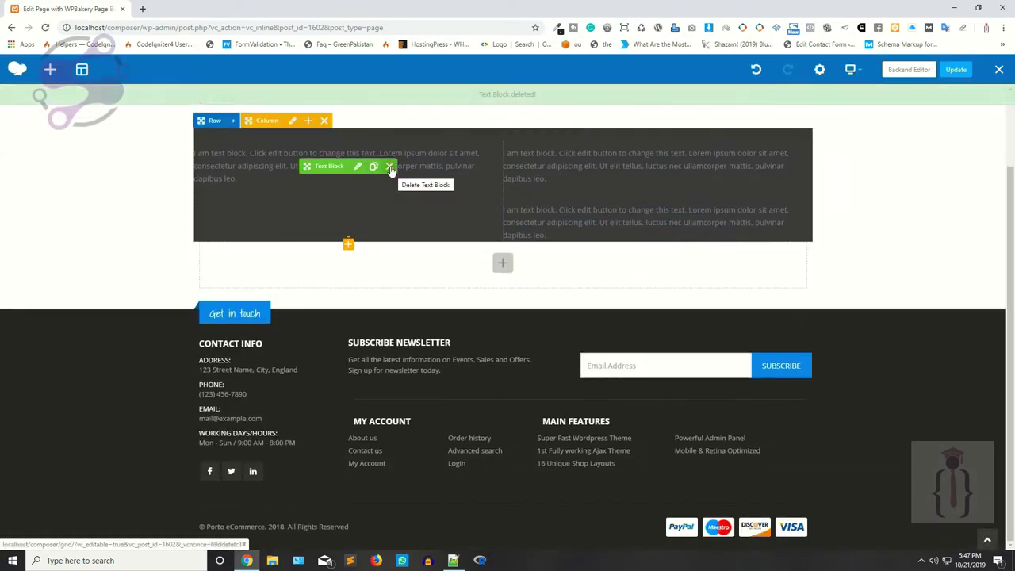
left_click(390, 167)
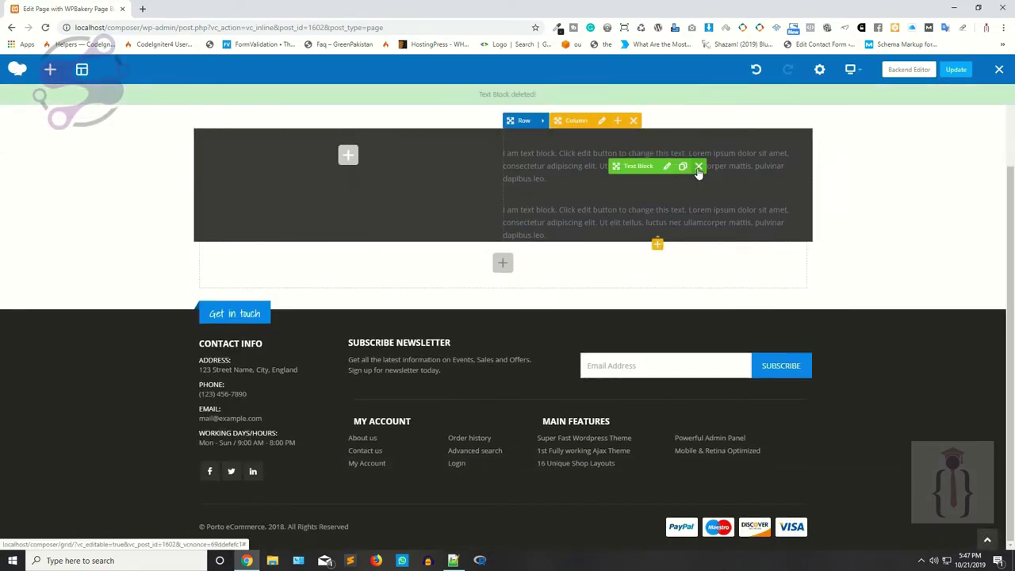
left_click(698, 168)
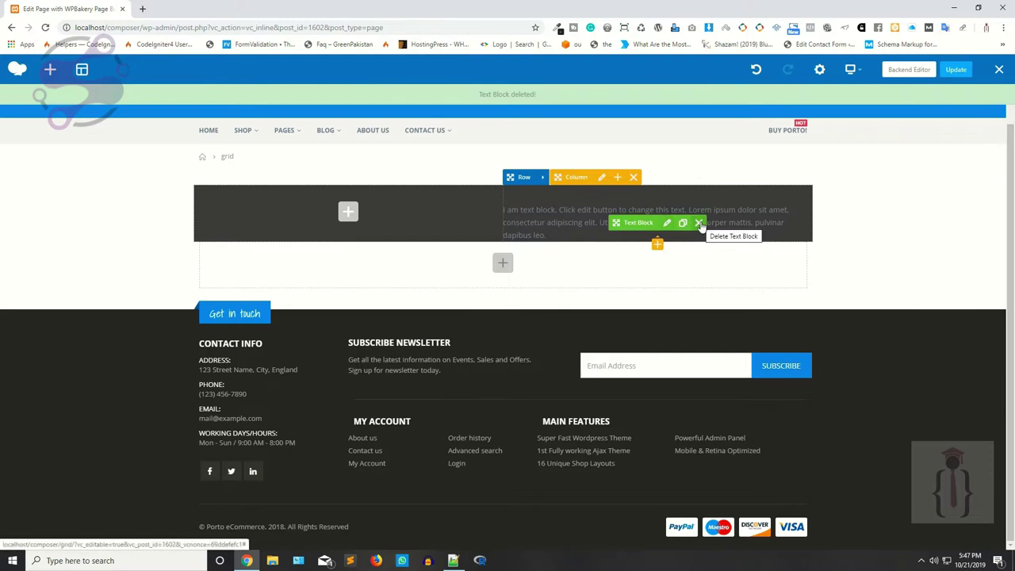
left_click(698, 222)
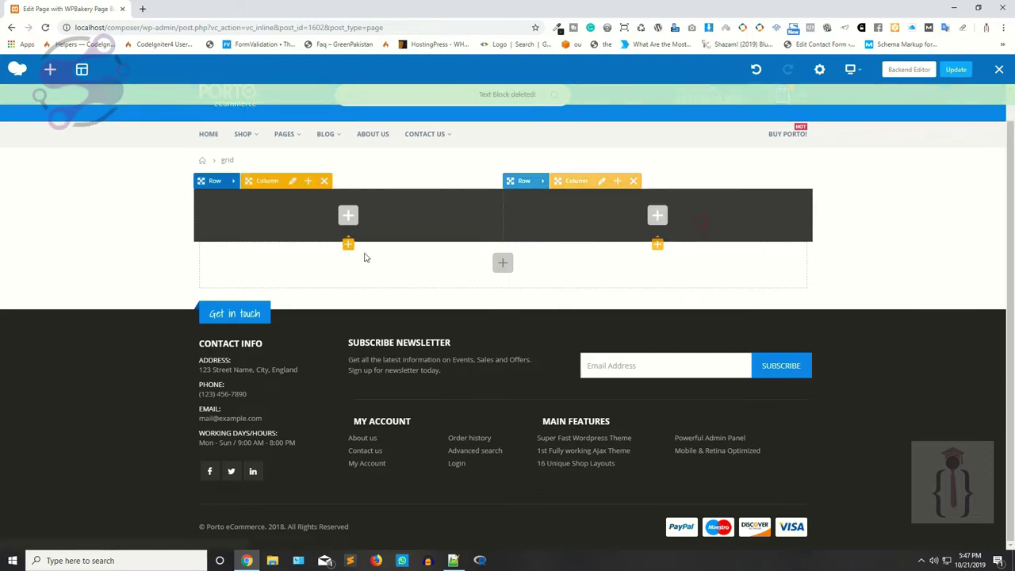
Step: Add an inner row to the first column of the row
left_click(349, 217)
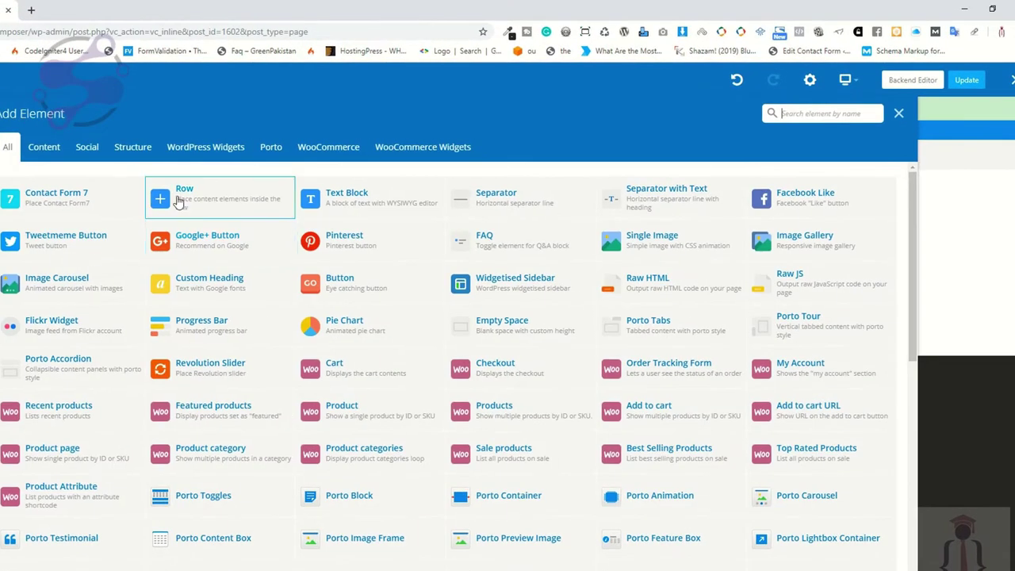
left_click(178, 199)
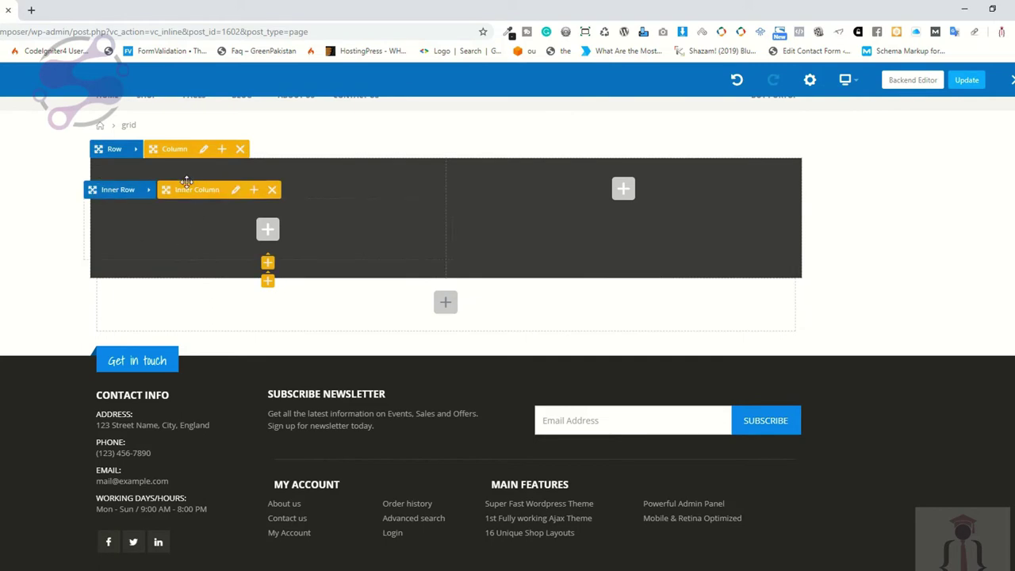
key("ctrl+z")
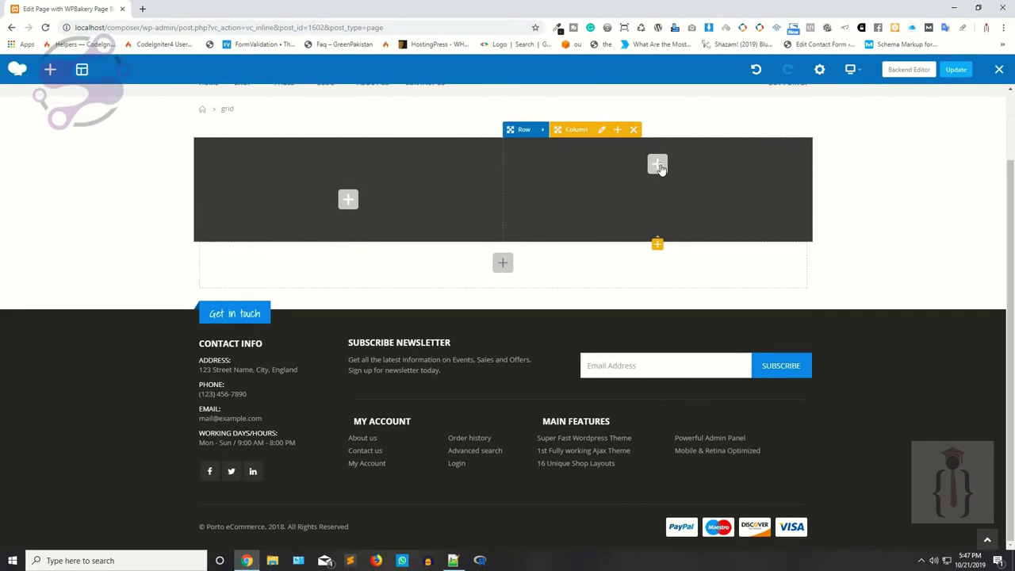
Step: Add an inner row to the second column and delete its inner column again
left_click(657, 164)
left_click(266, 165)
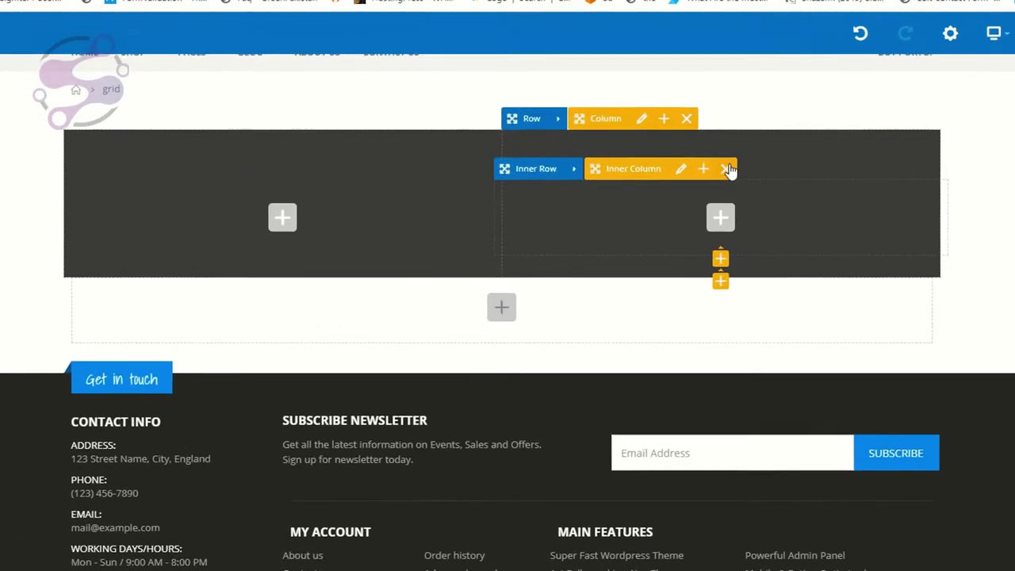
left_click(660, 164)
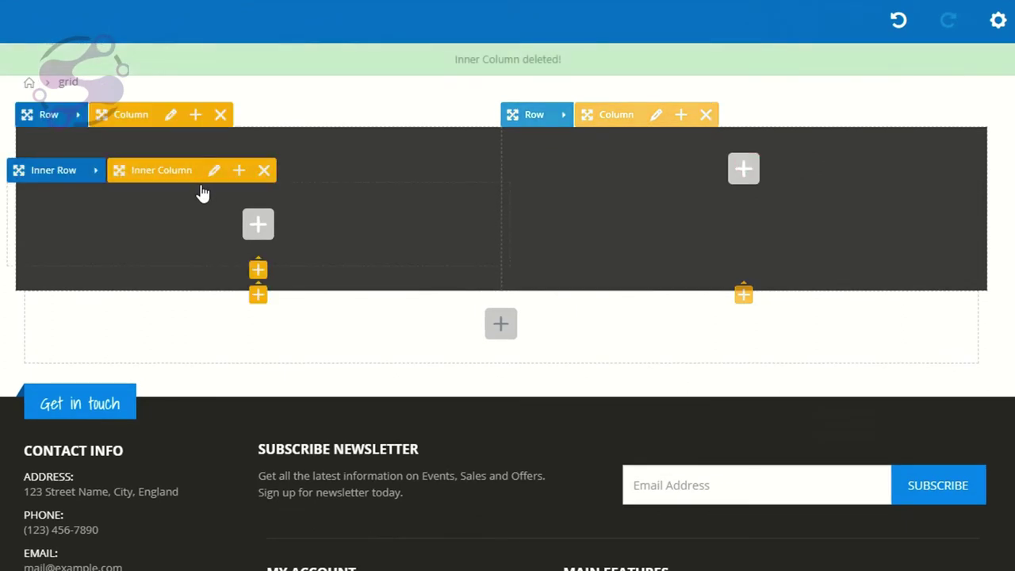
Step: Set the layout of the first column's inner row to 1/2 + 1/2
left_click(95, 171)
left_click(123, 173)
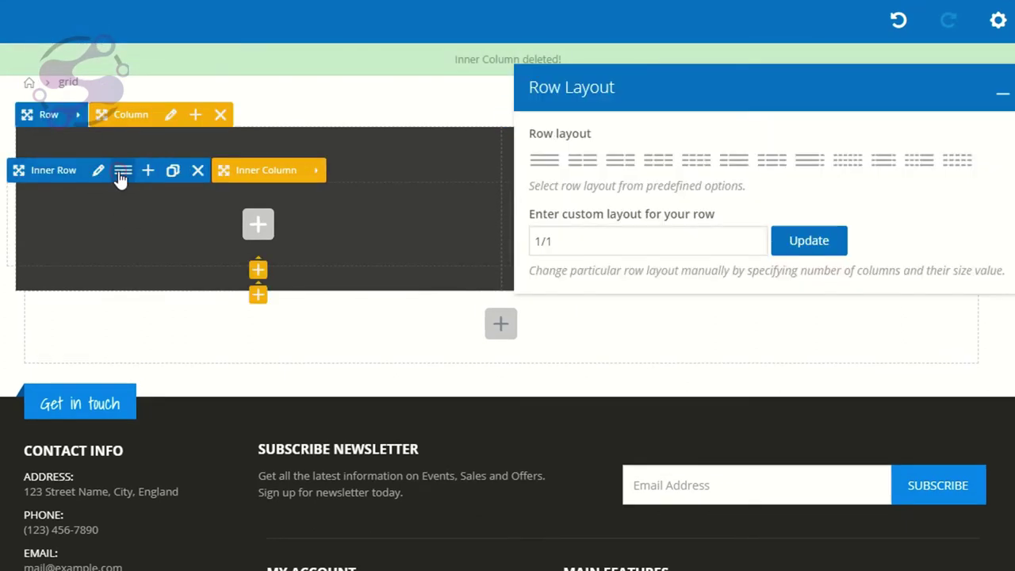
left_click(583, 161)
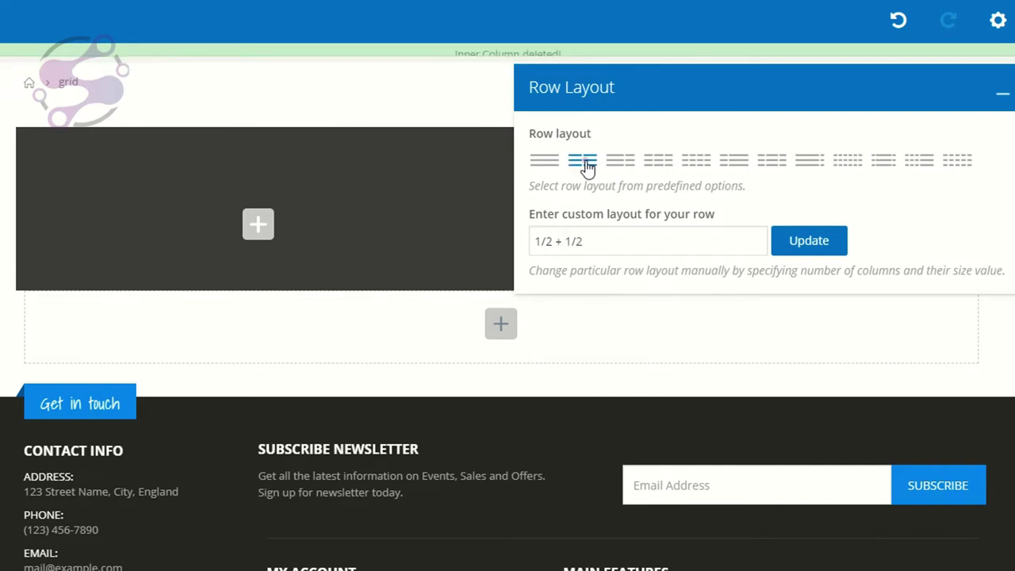
Step: Apply 1/2 + 1/2 to the first column's inner row and add an inner row with the same layout to the second column
left_click(808, 238)
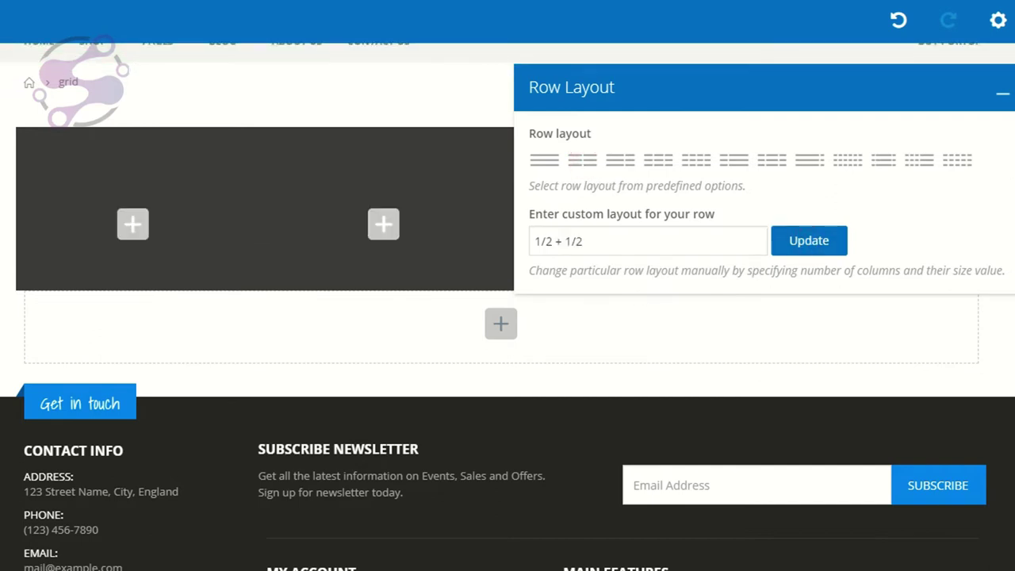
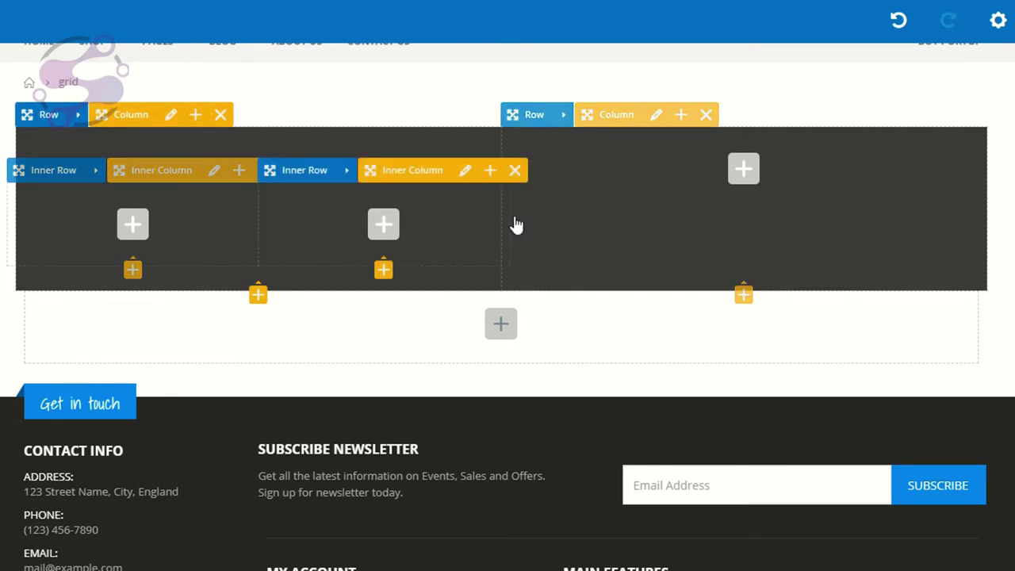
left_click(743, 169)
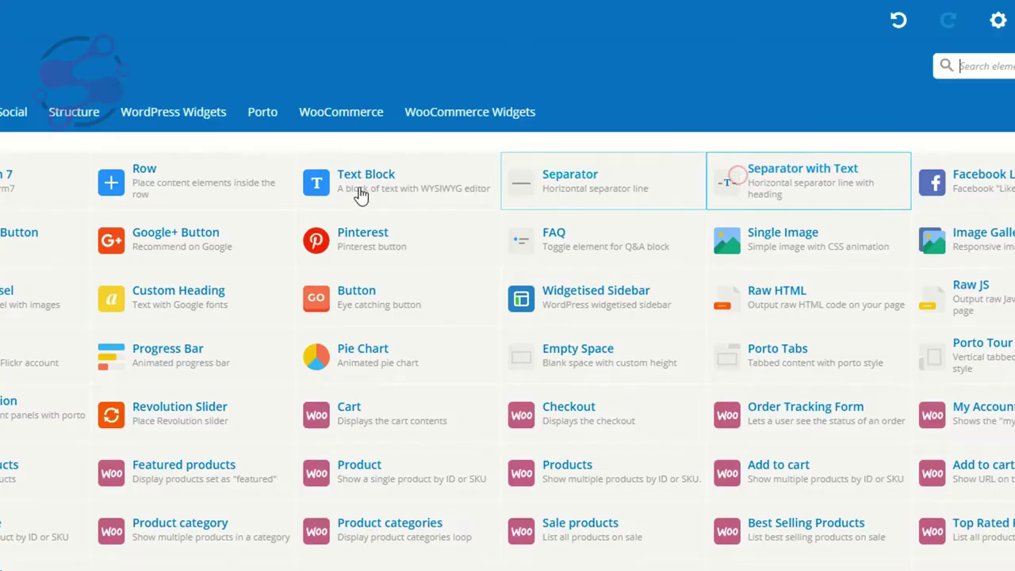
left_click(166, 181)
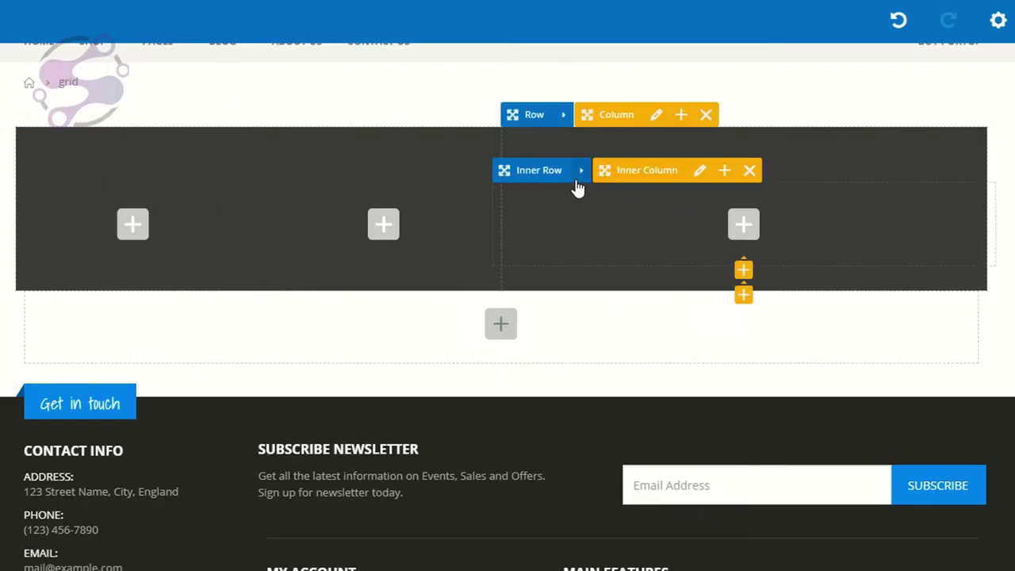
left_click(608, 171)
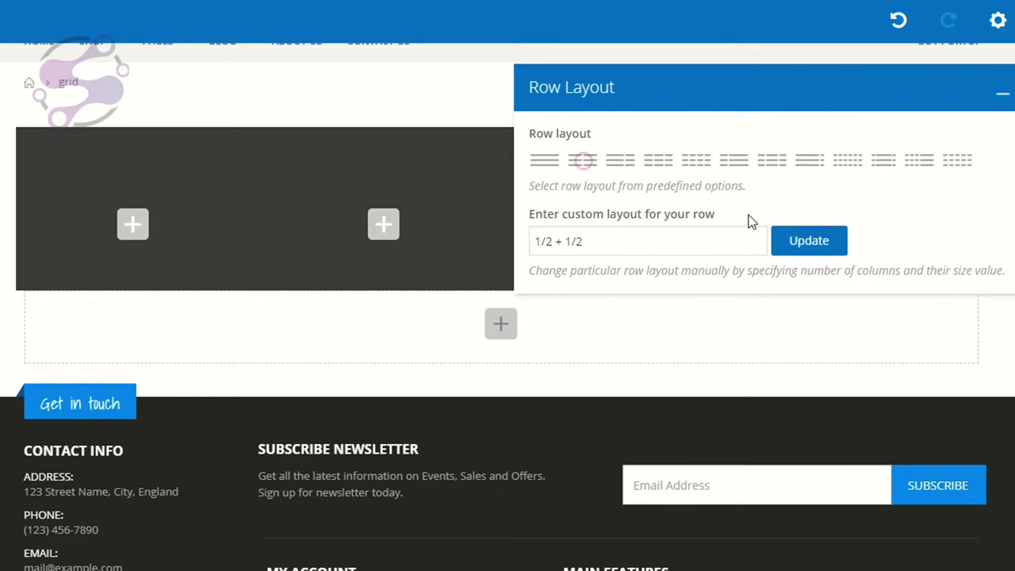
left_click(1002, 93)
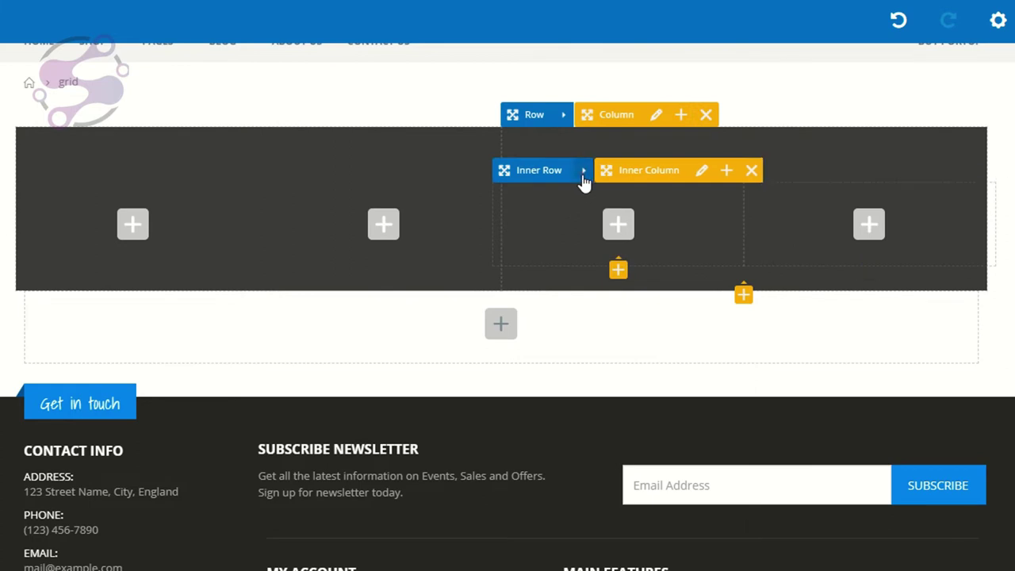
Step: Delete the last inner column and the inner rows in both columns, leaving the main two-column row
left_click(581, 170)
left_click(609, 173)
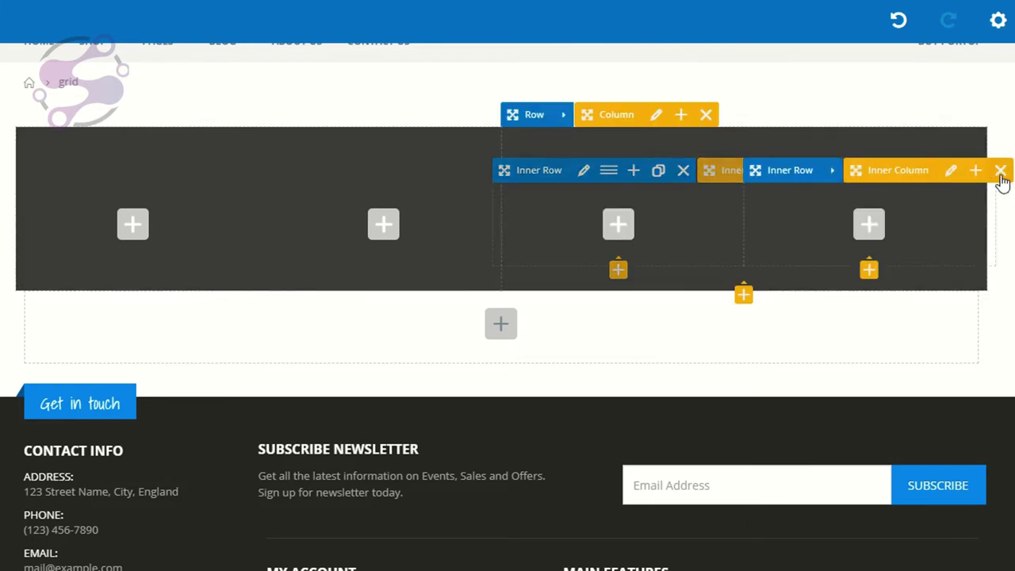
left_click(1001, 171)
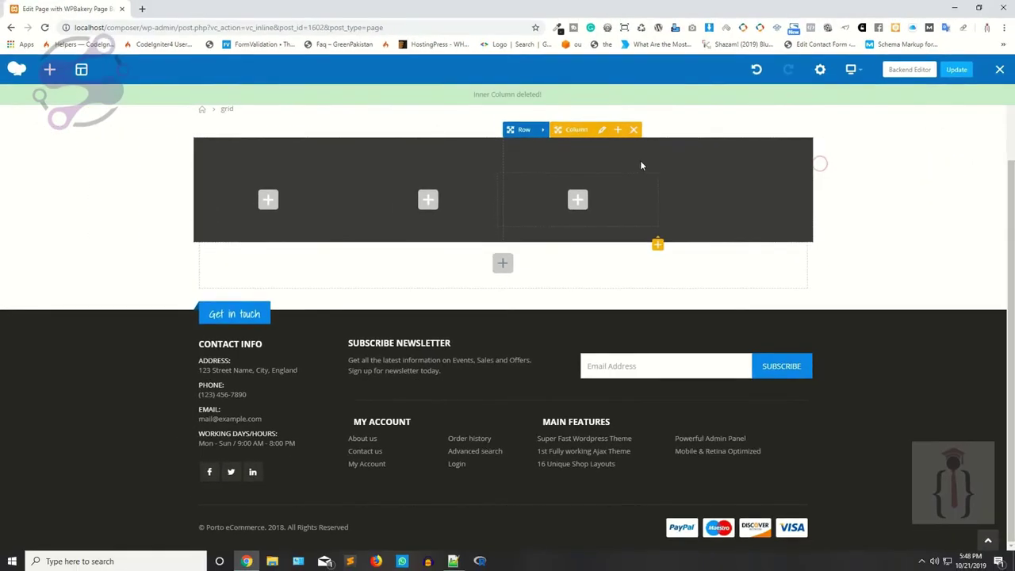
left_click(619, 165)
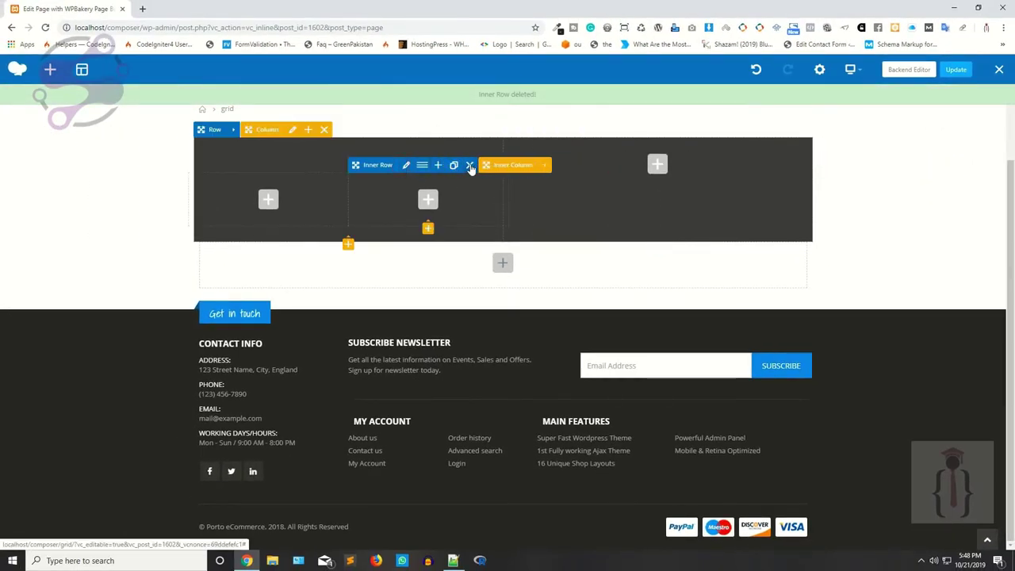
left_click(470, 165)
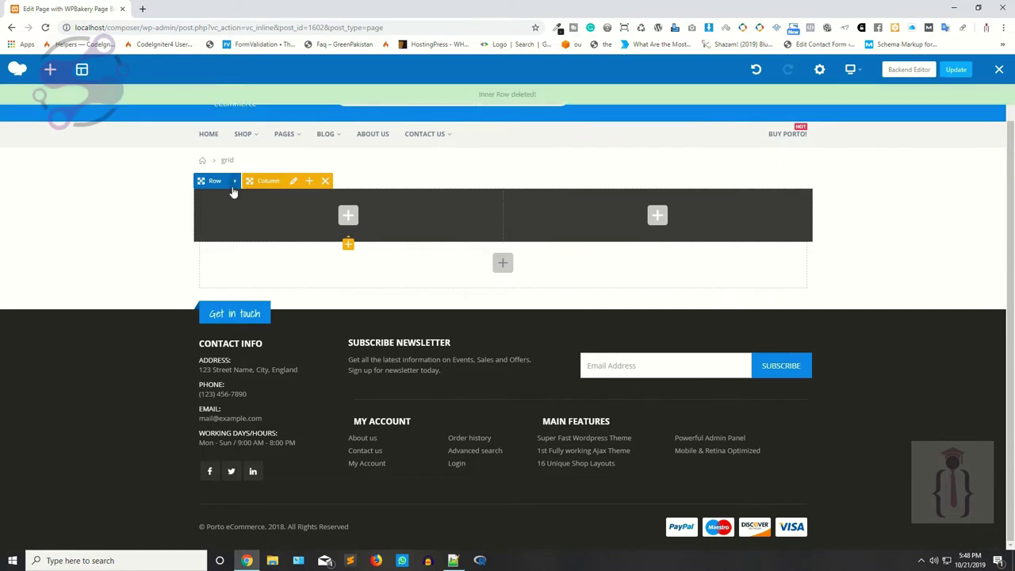
Step: Duplicate the empty two-column row and delete the lower one of the two
mouse_move(276, 199)
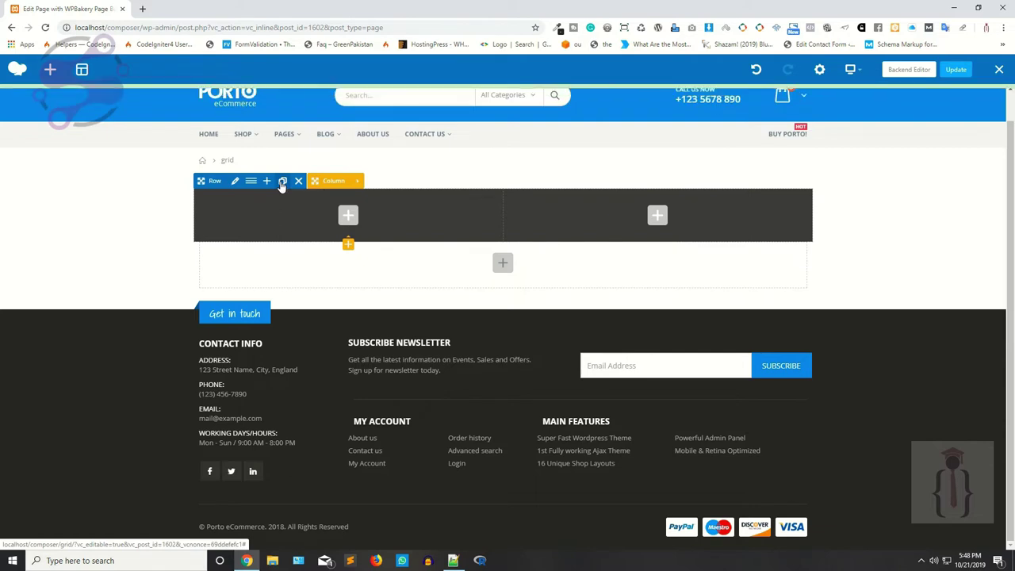
left_click(282, 181)
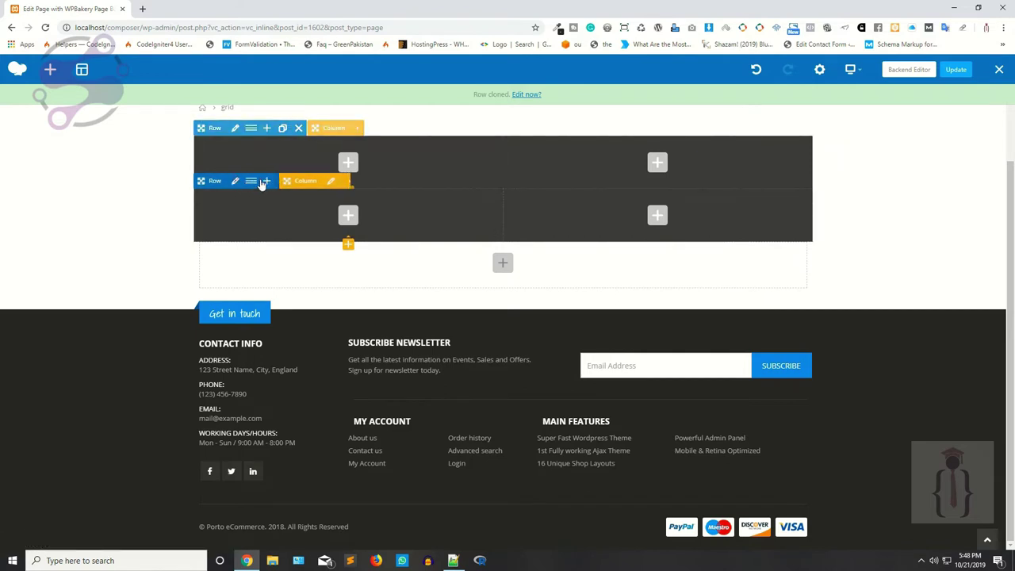
left_click(299, 182)
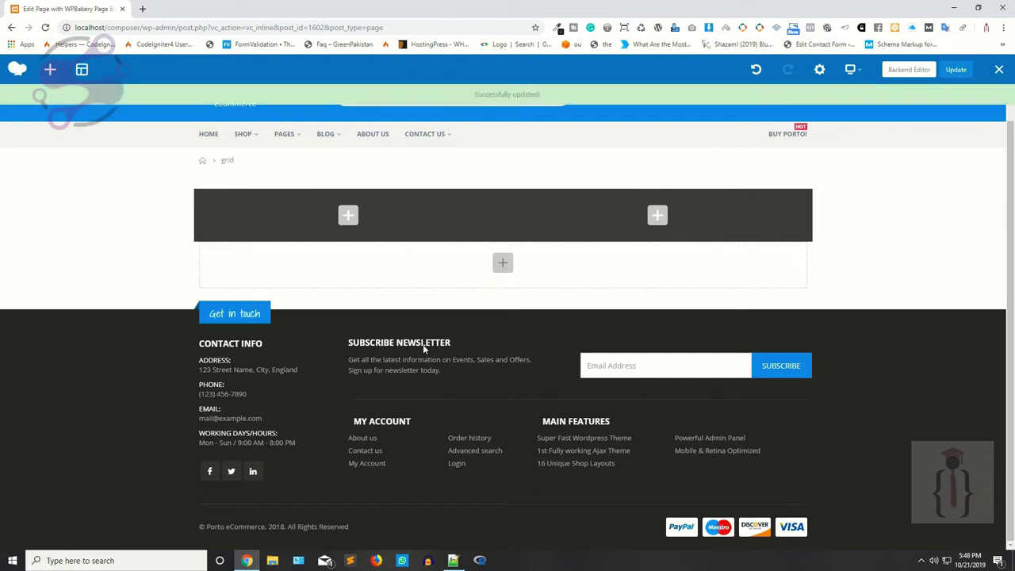
Step: Open the site's home page in a separate browser tab and switch to it
left_click(207, 132)
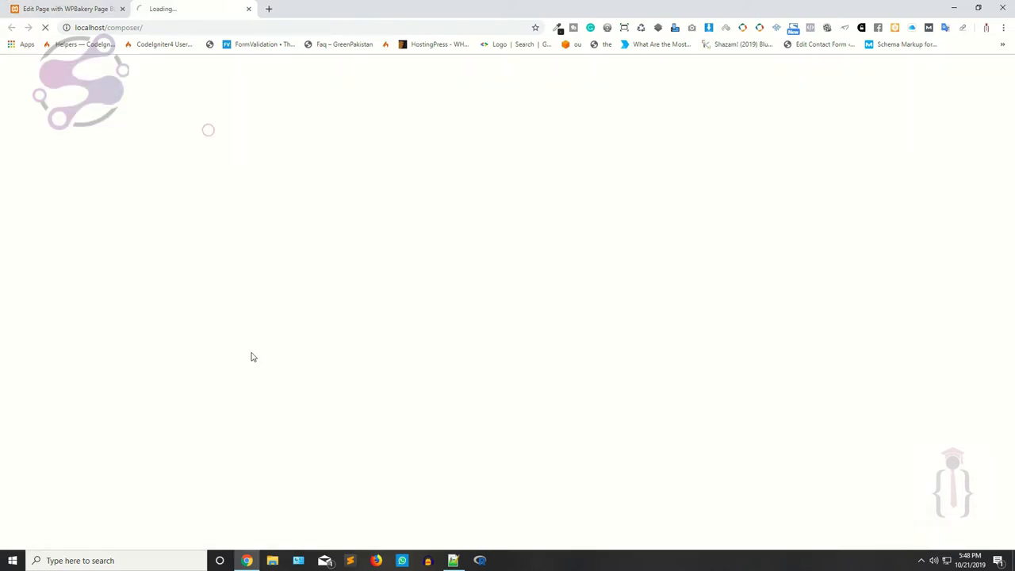
left_click(79, 9)
double_click(257, 6)
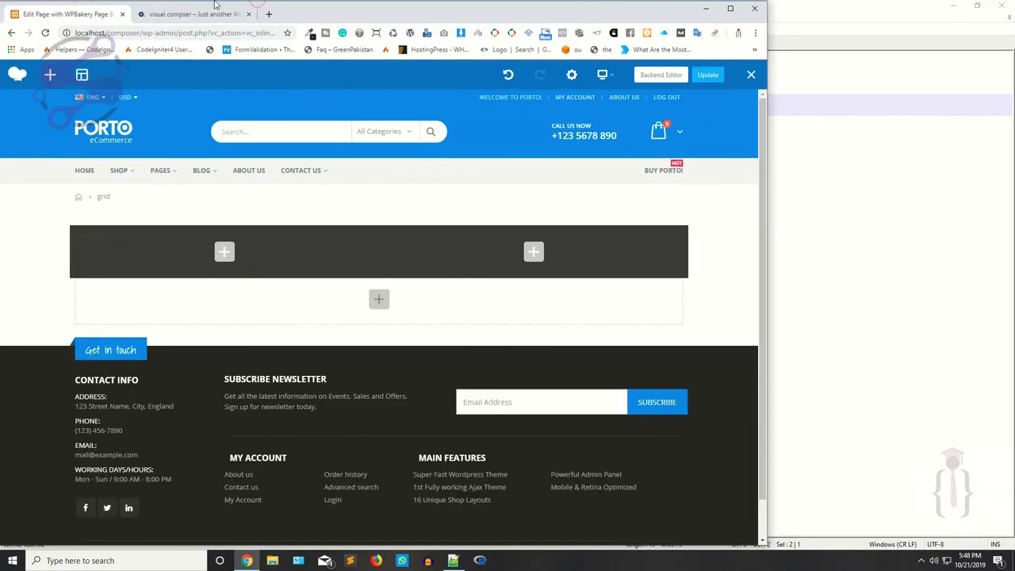
double_click(414, 11)
left_click(191, 9)
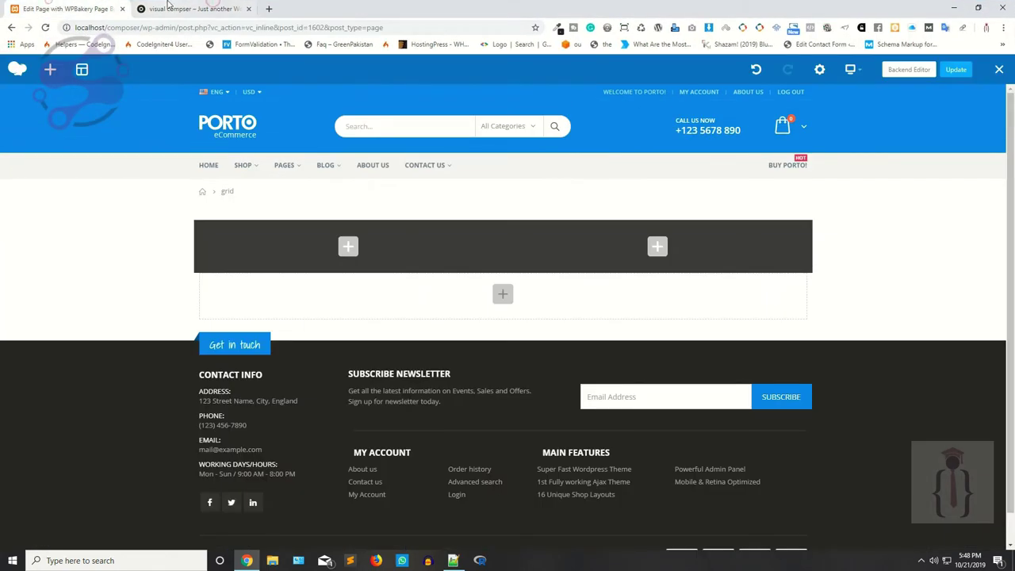
Step: Look through the About Us page and open it for editing with WPBakery Page Builder
mouse_move(245, 307)
scroll(245, 307, "down", 4)
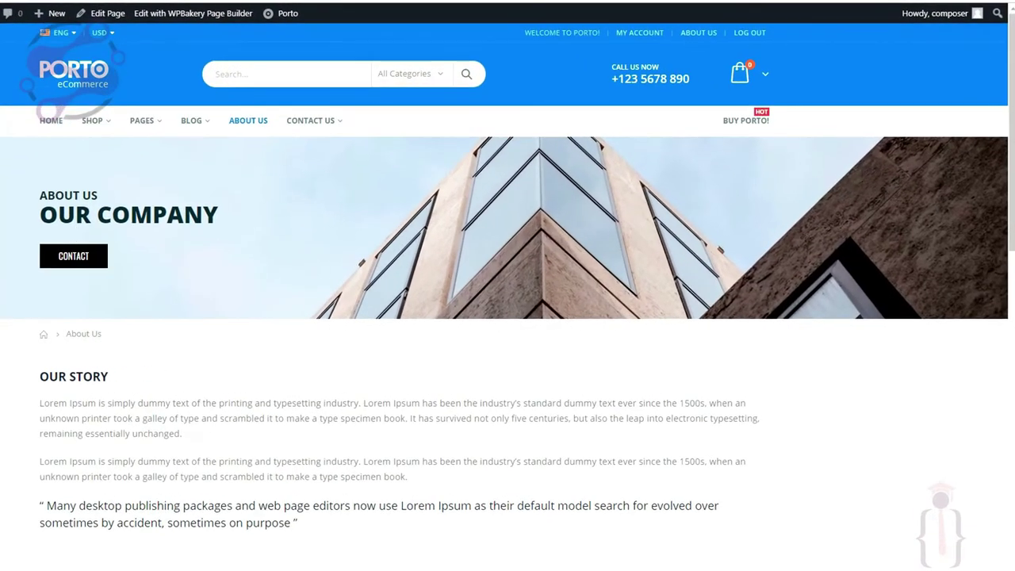
scroll(96, 103, "down", 15)
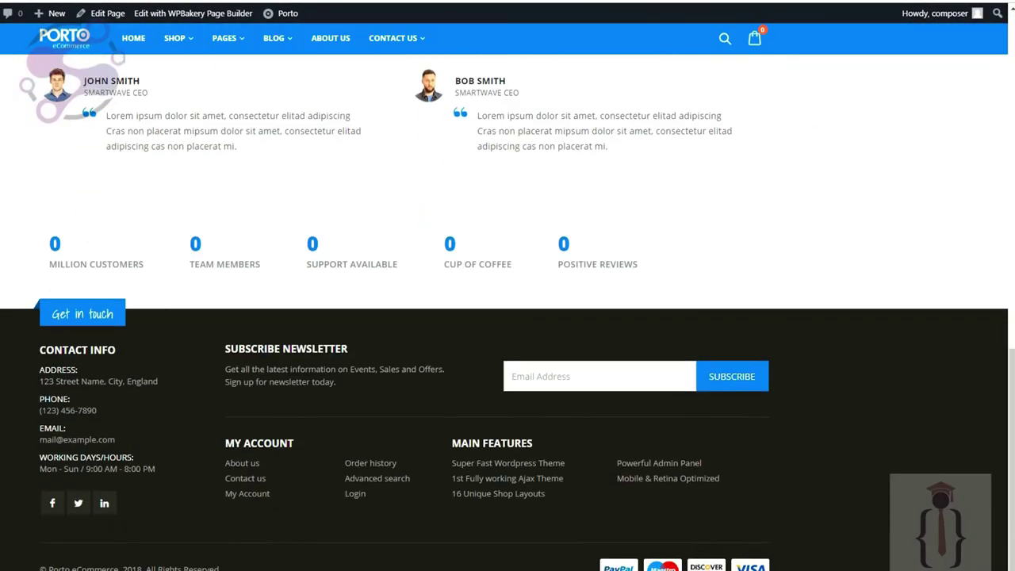
scroll(252, 468, "up", 4)
scroll(206, 205, "up", 8)
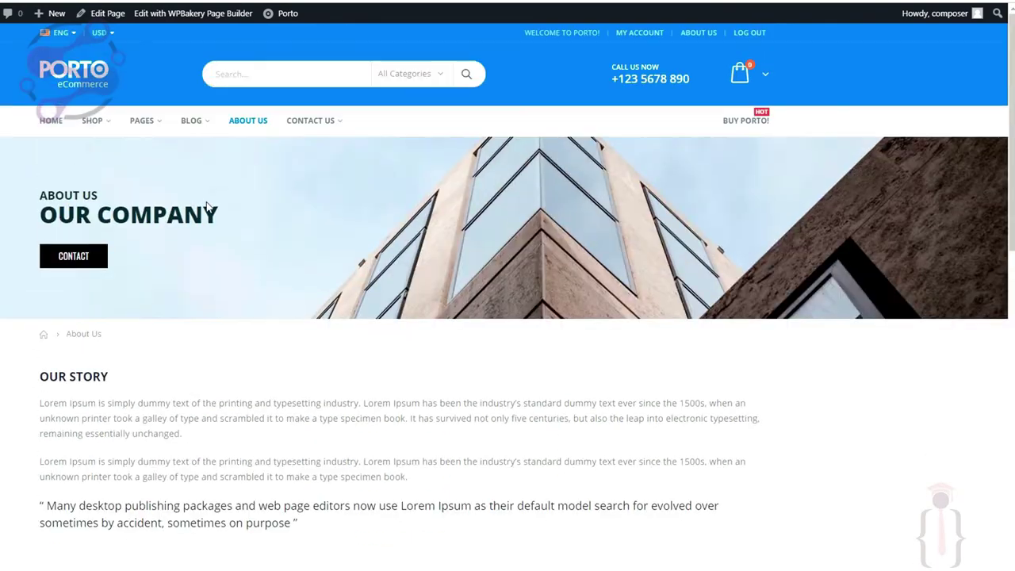
left_click(202, 16)
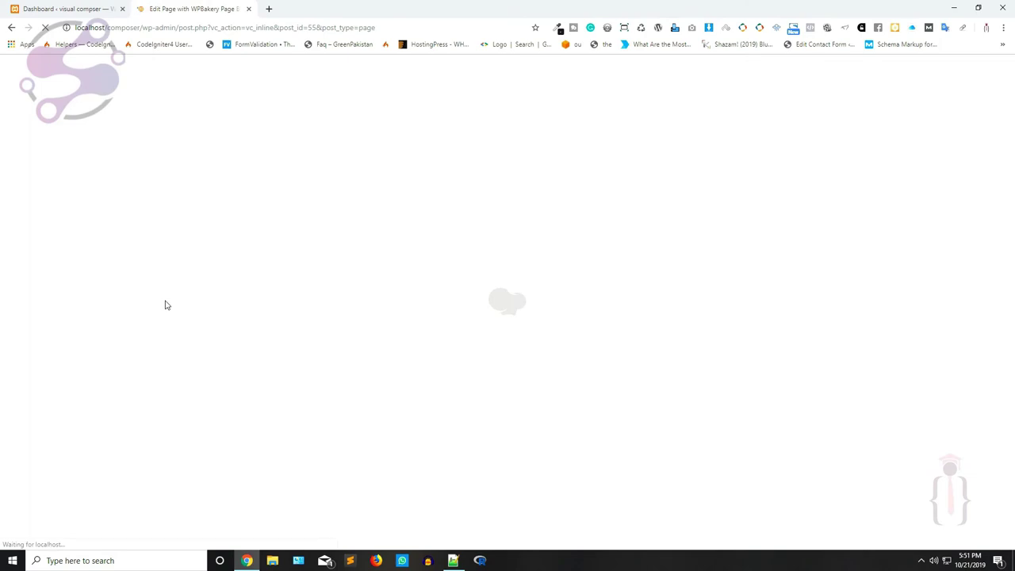
Step: Examine the About Us page in the editor from the banner through its content sections to the footer
scroll(165, 306, "down", 2)
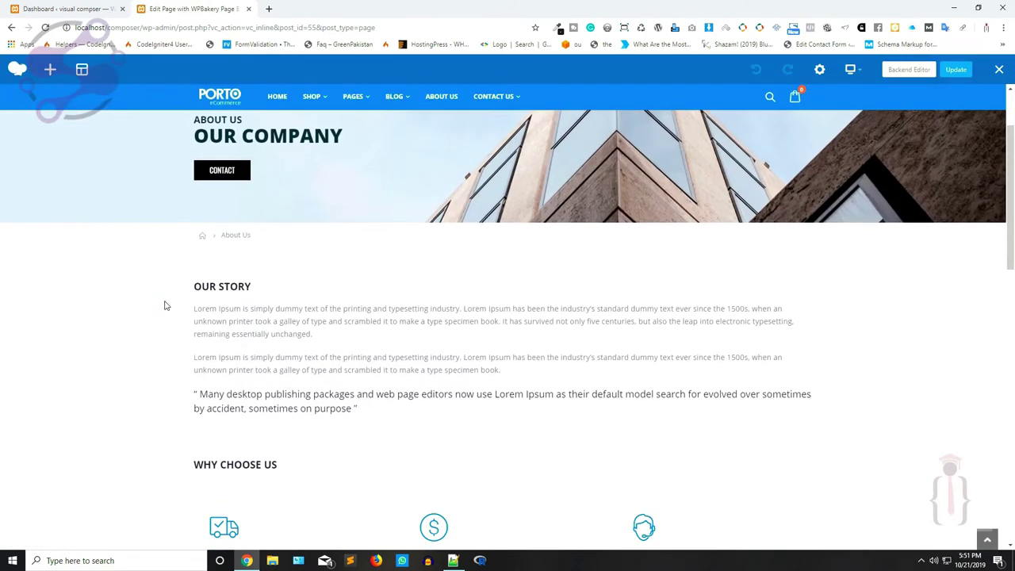
scroll(166, 305, "down", 3)
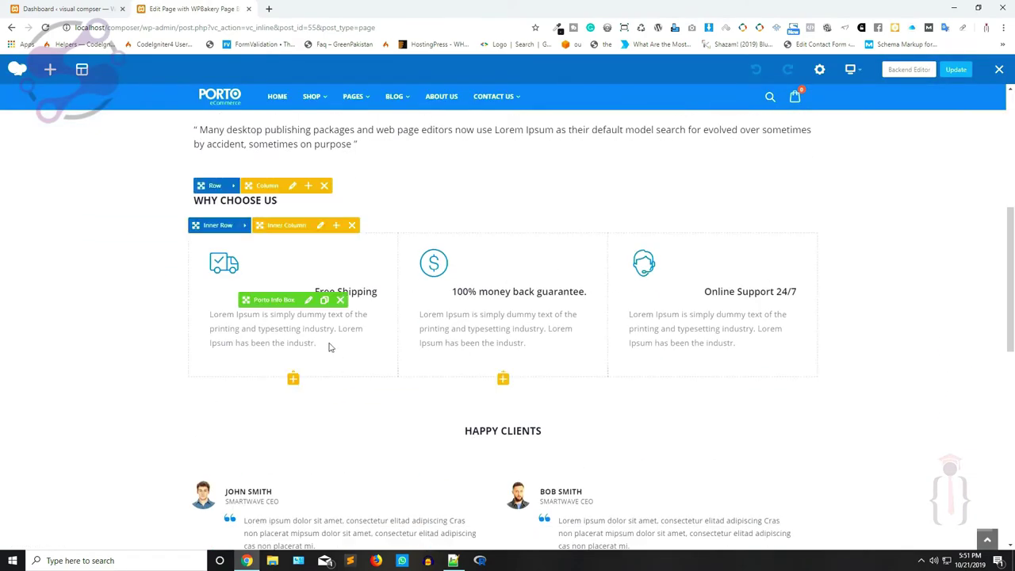
scroll(328, 344, "up", 2)
scroll(328, 338, "down", 12)
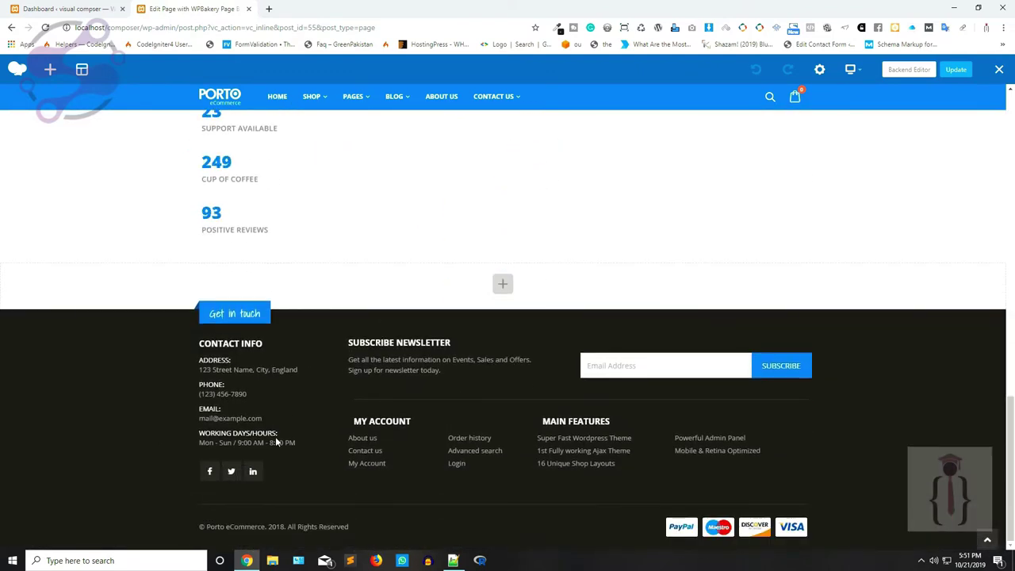
scroll(276, 440, "up", 20)
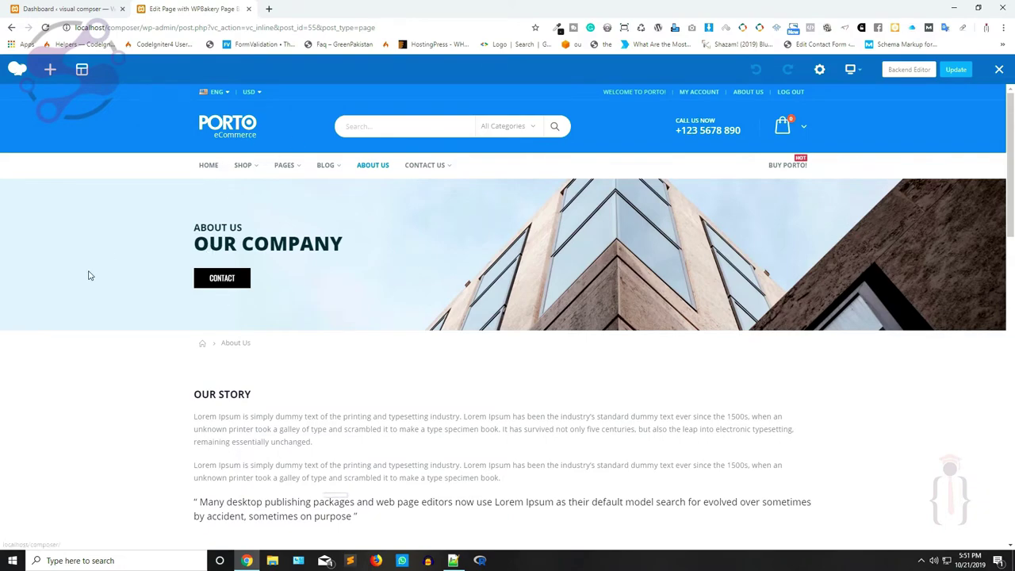
scroll(89, 275, "down", 20)
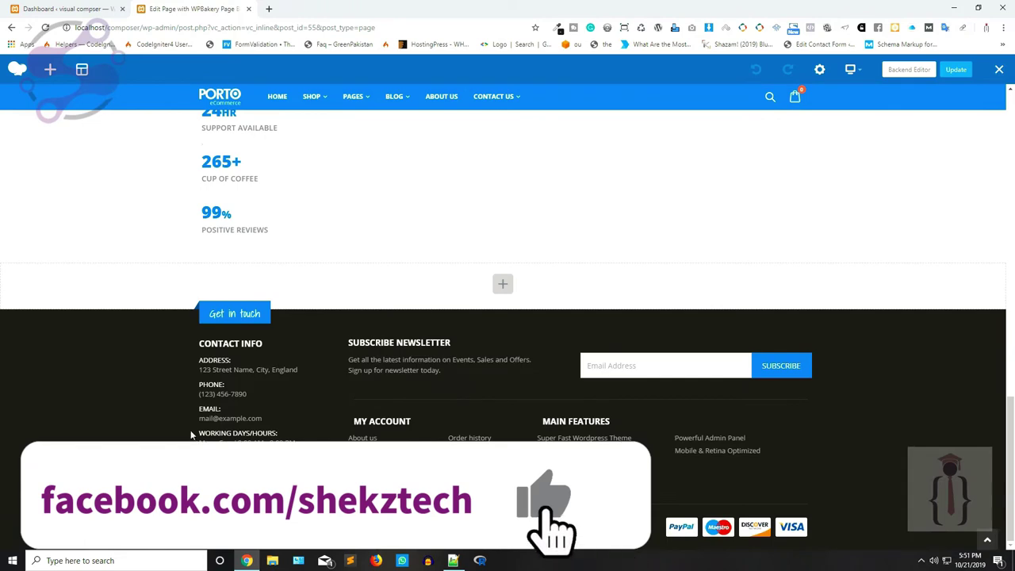
scroll(191, 435, "up", 20)
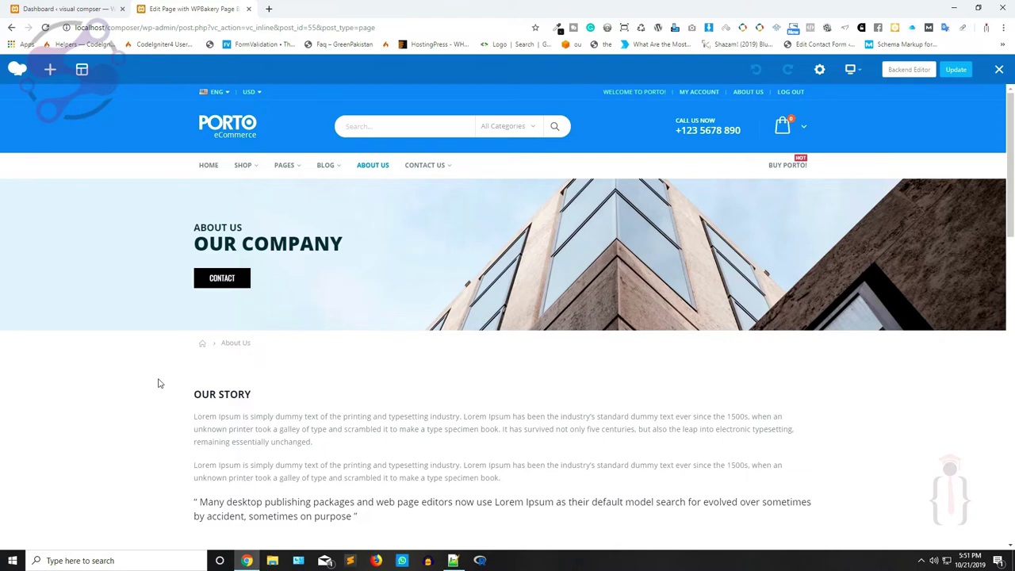
scroll(158, 383, "down", 20)
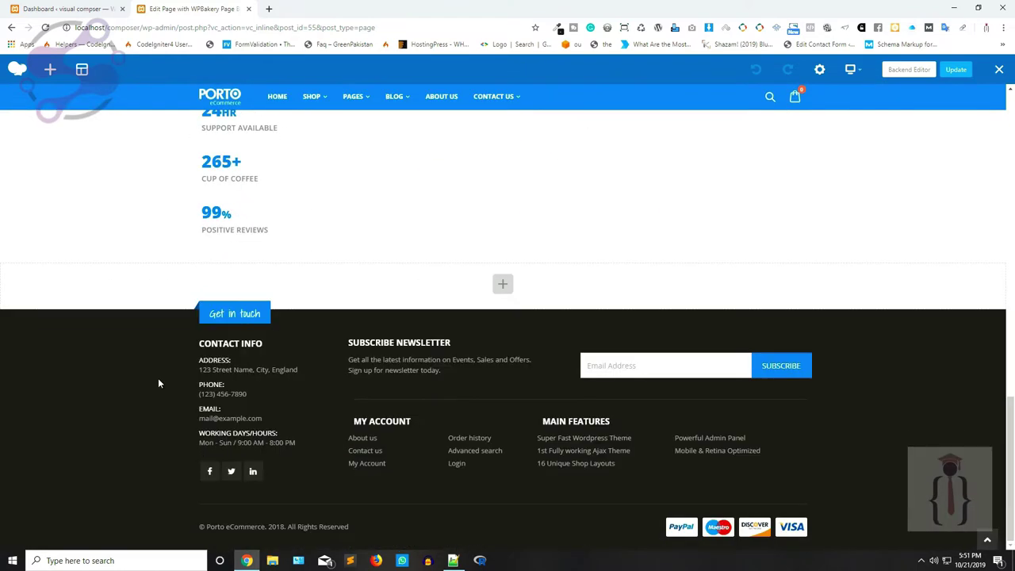
Step: On the Widgets page, expand the Contact Info widget in Footer Widget 1 and compare its fields with the page's footer
key("ctrl+shift+Tab")
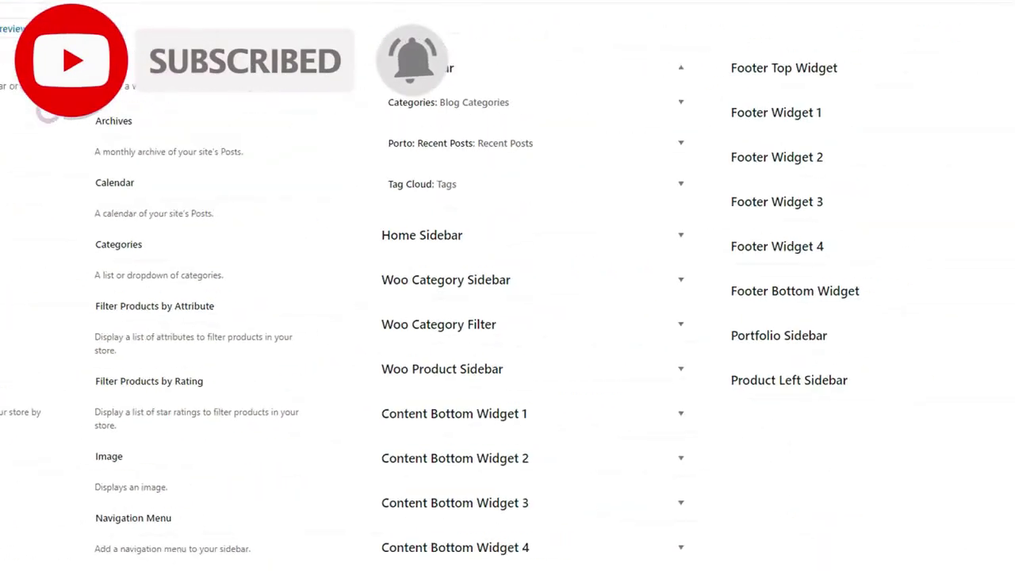
left_click(575, 107)
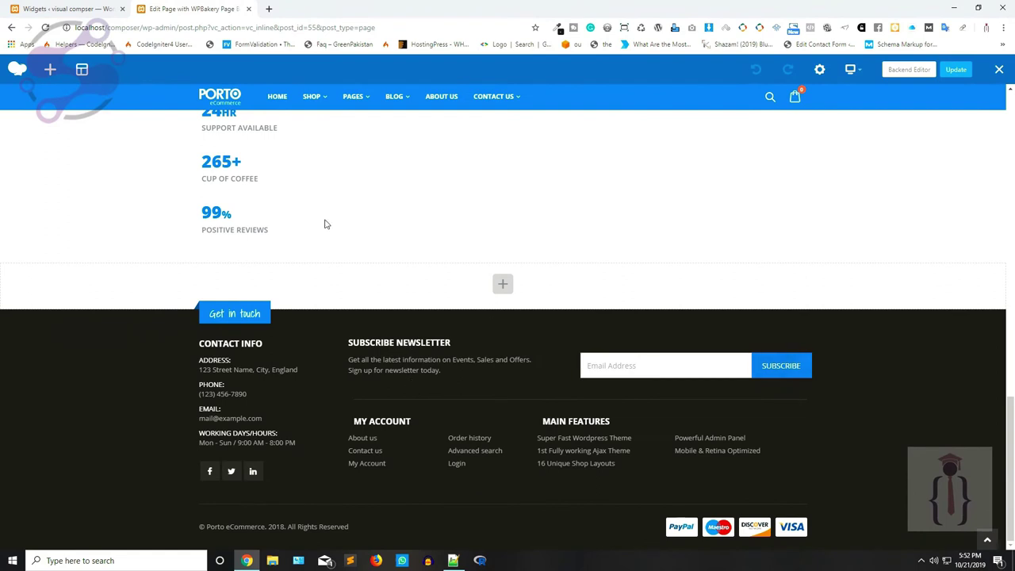
key("ctrl+shift+Tab")
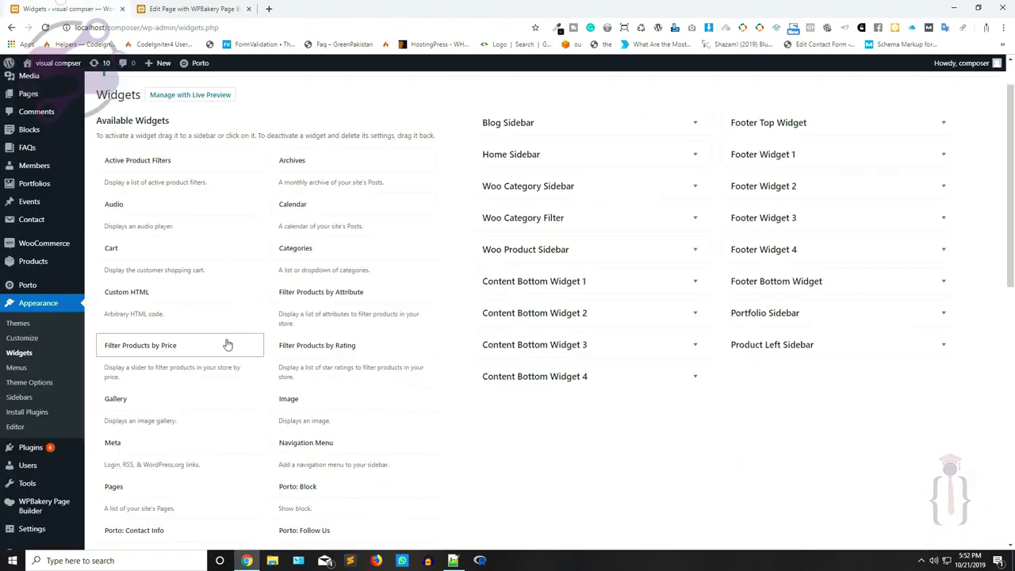
left_click(783, 152)
left_click(833, 179)
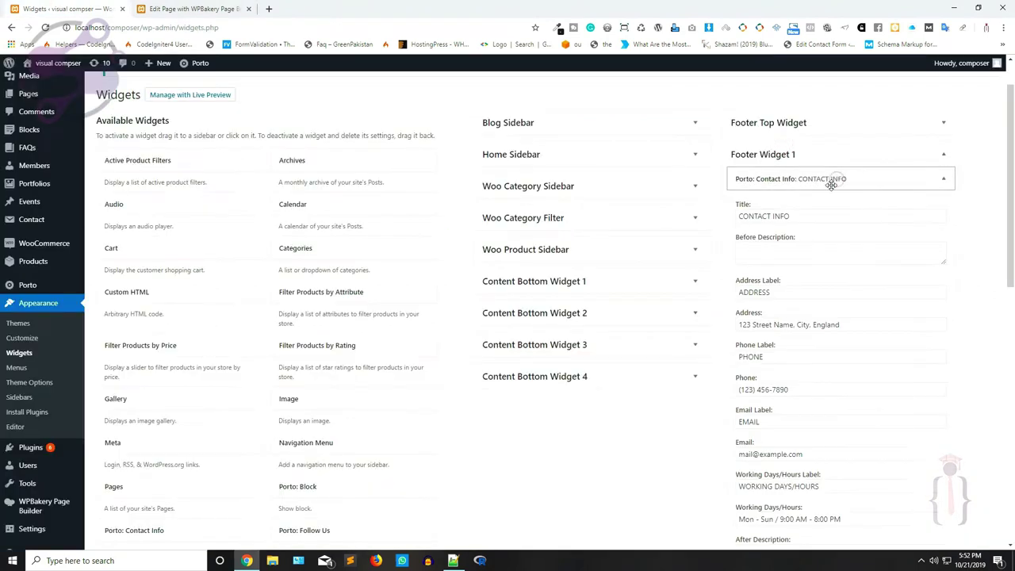
left_click(186, 10)
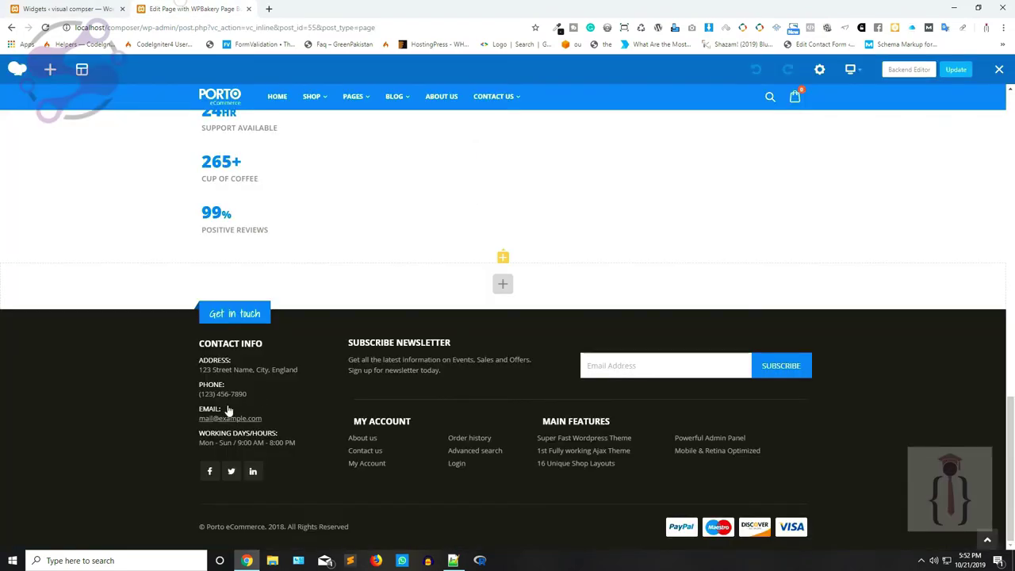
left_click_drag(227, 409, 282, 442)
key("ctrl+Page_Up")
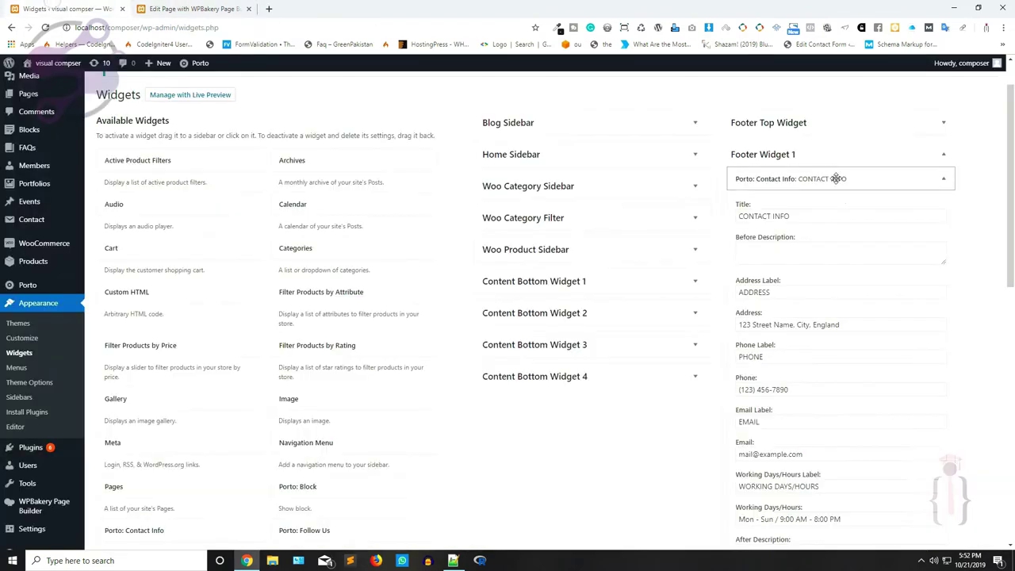
Step: Collapse the Contact Info widget and expand the Porto: Block widget in Footer Widget 2
left_click(836, 179)
left_click(800, 246)
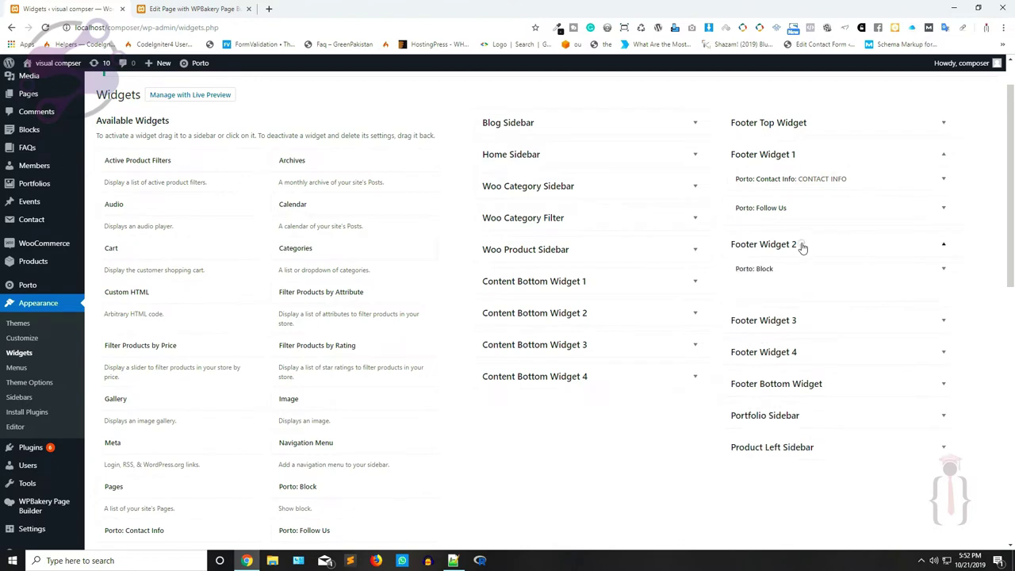
left_click(778, 268)
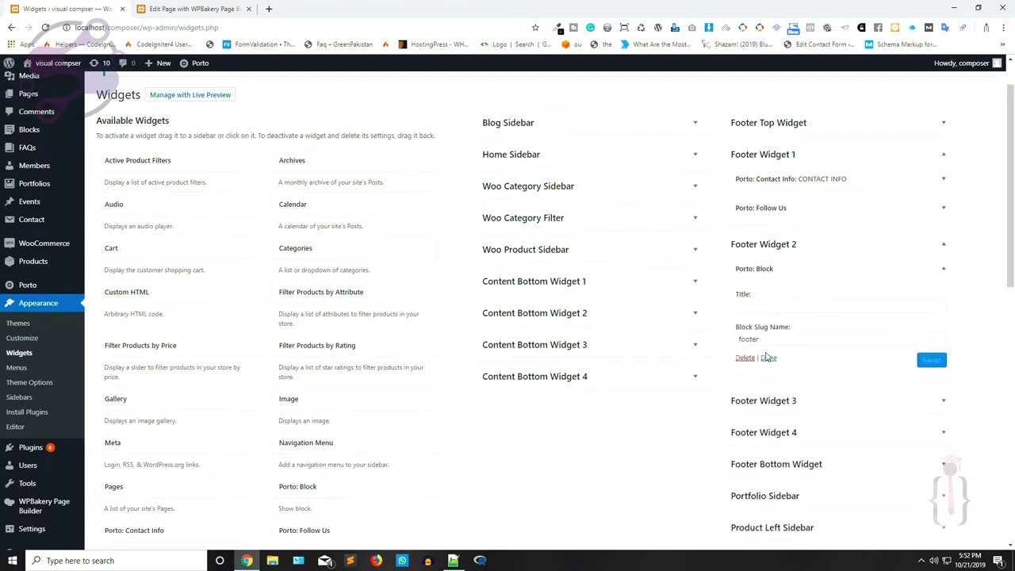
Step: Toggle the Porto: Block widget in Footer Widget 2 to review its block slug, leaving the widget collapsed
left_click(900, 263)
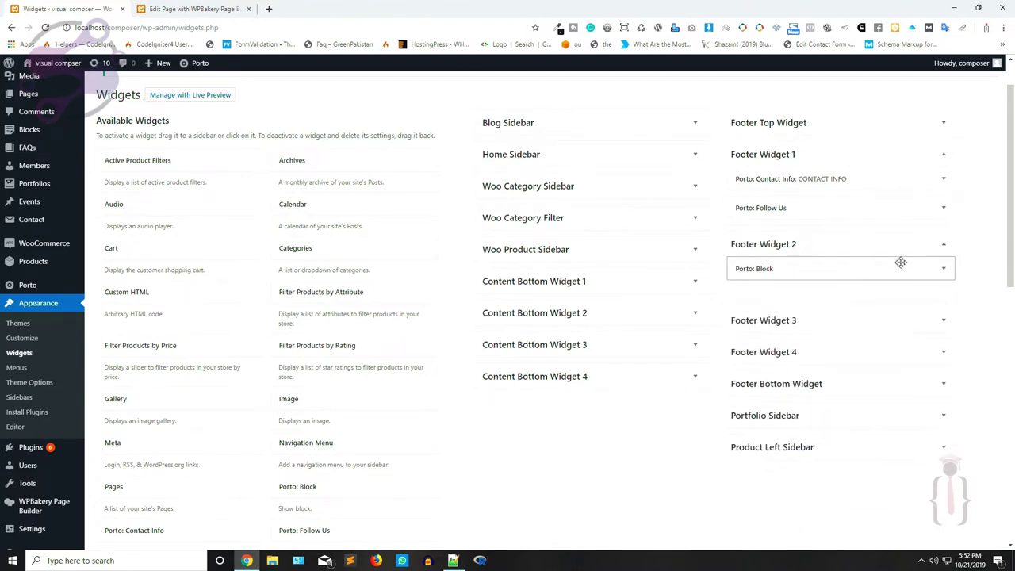
left_click(761, 271)
left_click(761, 271)
left_click(761, 271)
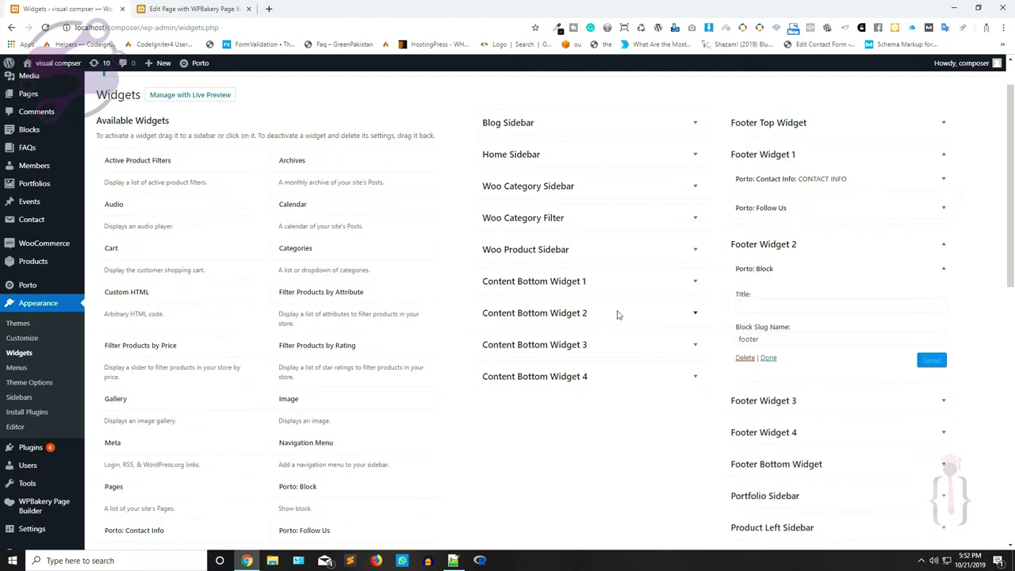
left_click(757, 266)
Step: Search the Widgets page for "block" to locate the Porto: Block widget among the available widgets, and close the search
scroll(230, 380, "down", 2)
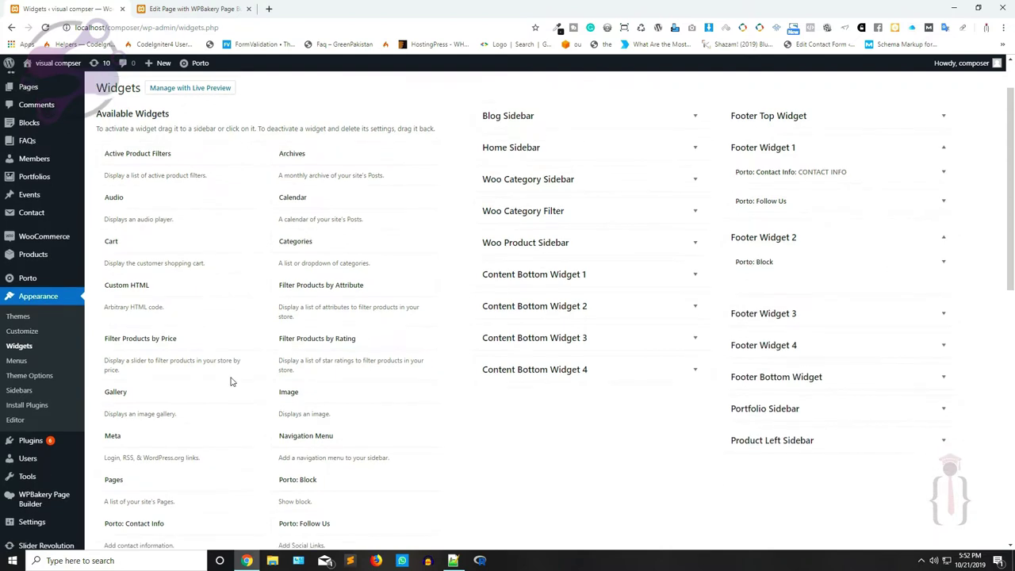
key("ctrl+f")
type("bloc")
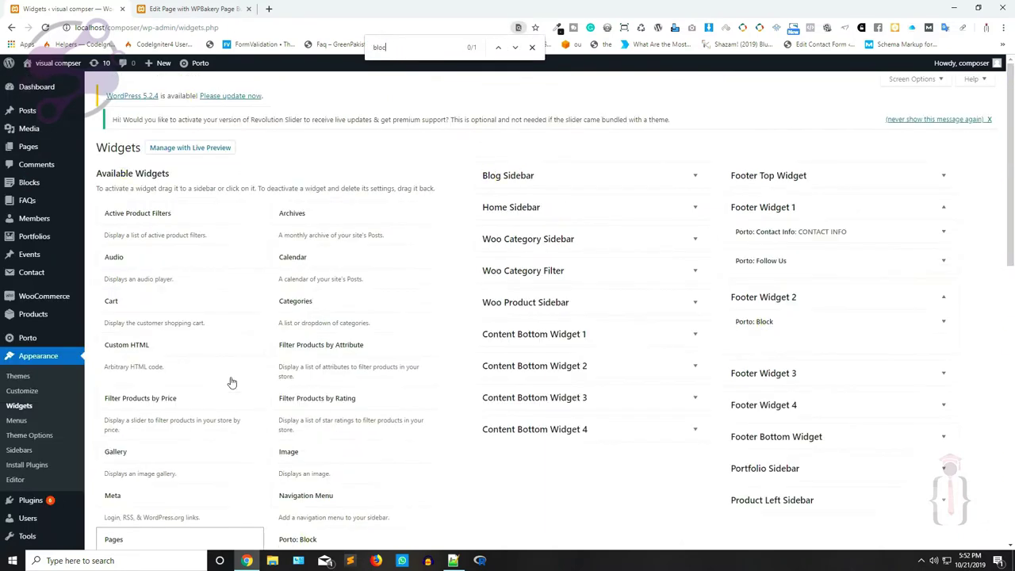
key("BackSpace")
key("BackSpace")
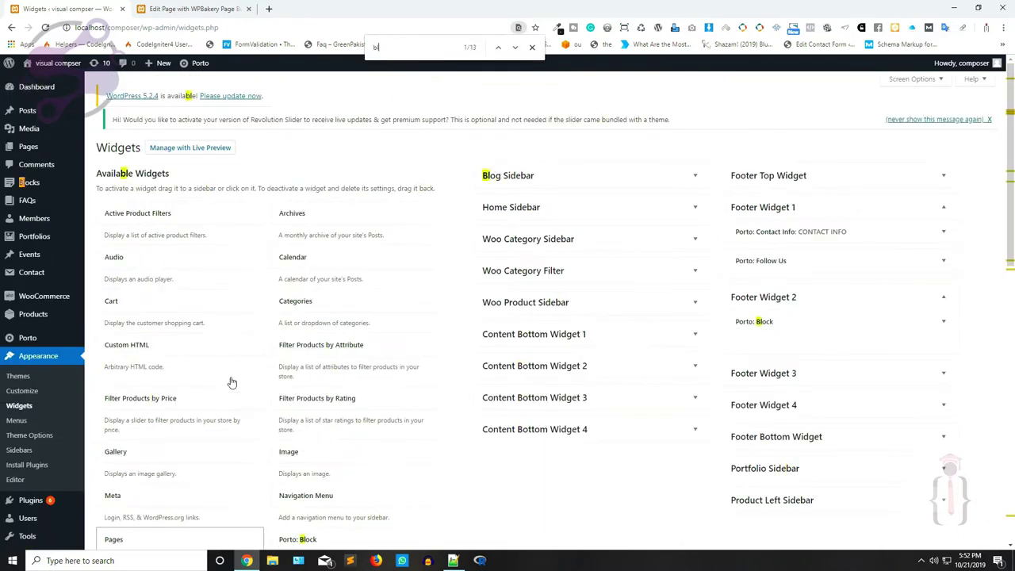
scroll(232, 383, "down", 5)
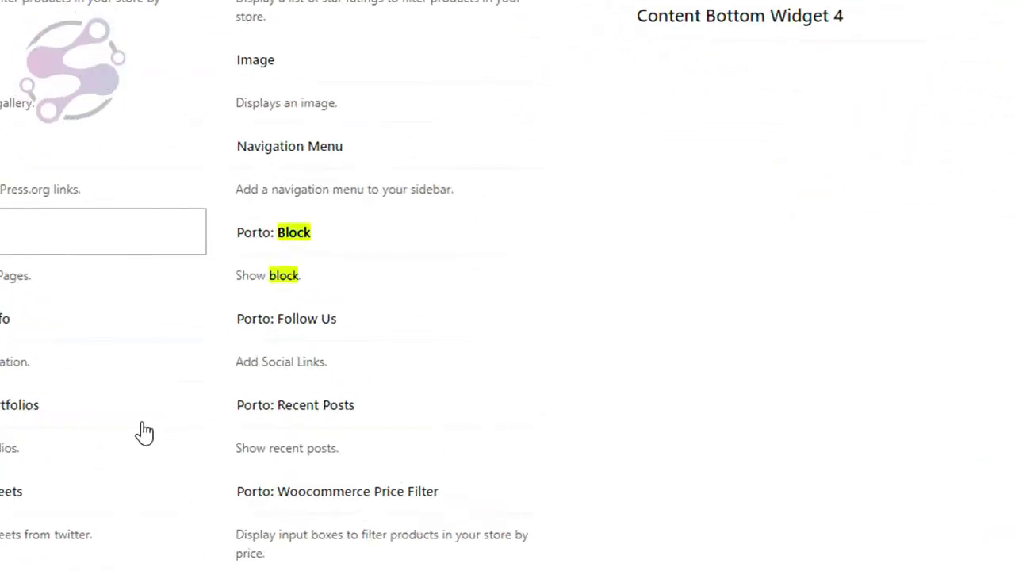
scroll(299, 184, "up", 5)
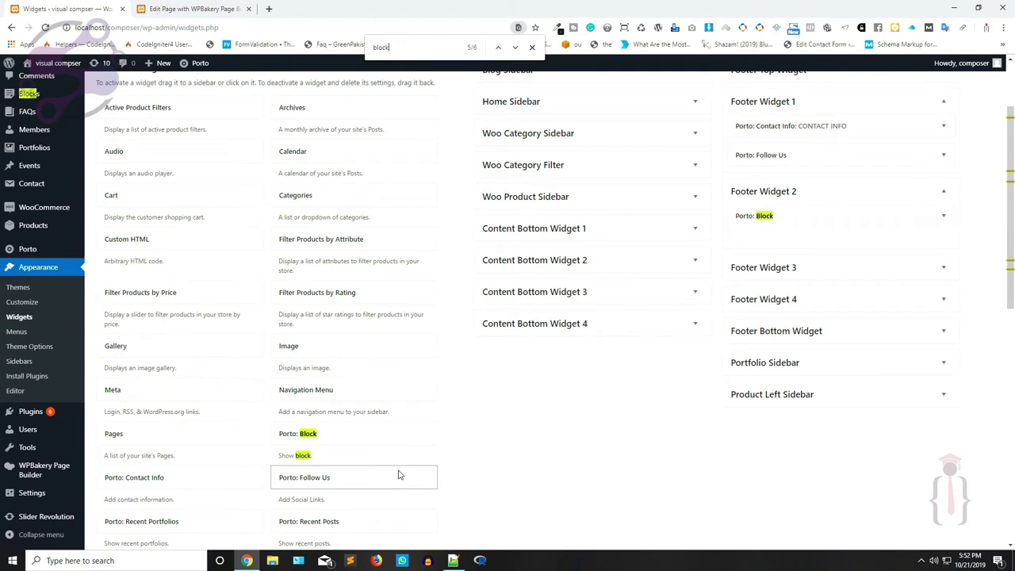
left_click(533, 48)
Step: Expand Footer Widget 3 and Footer Widget 4 and look over the footer widget areas
left_click(805, 269)
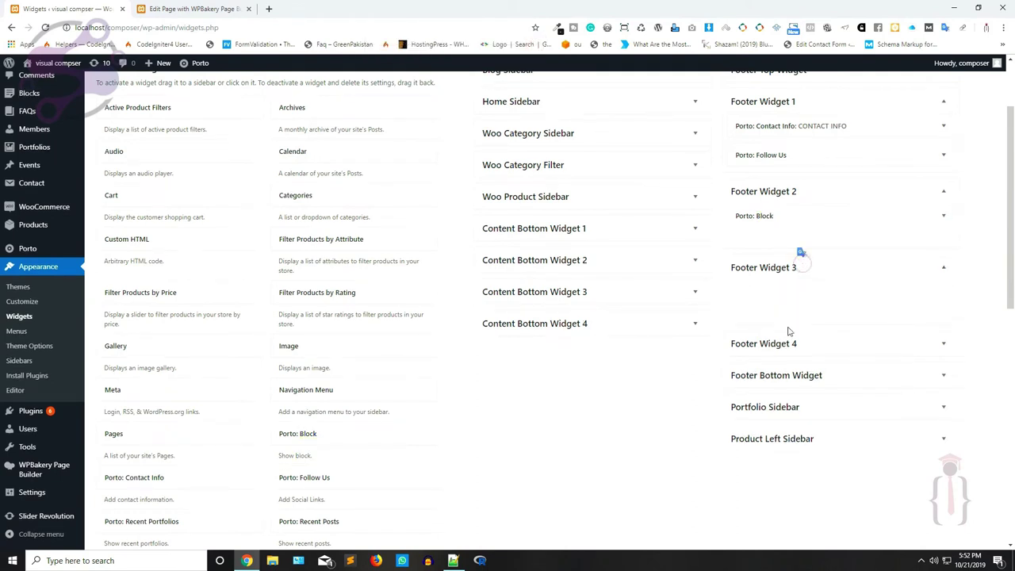
left_click(770, 347)
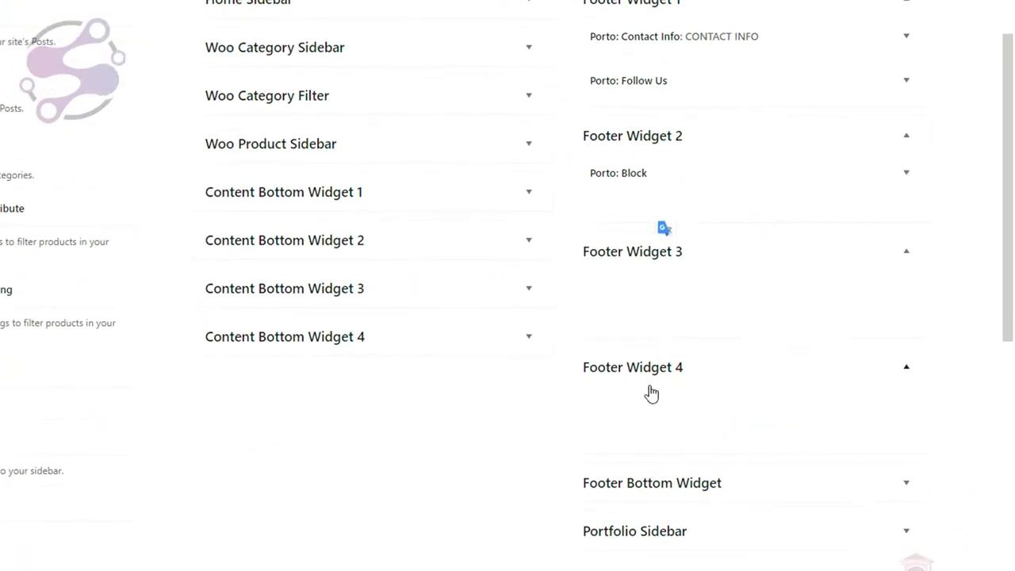
left_click(671, 351)
left_click(671, 351)
scroll(675, 354, "up", 4)
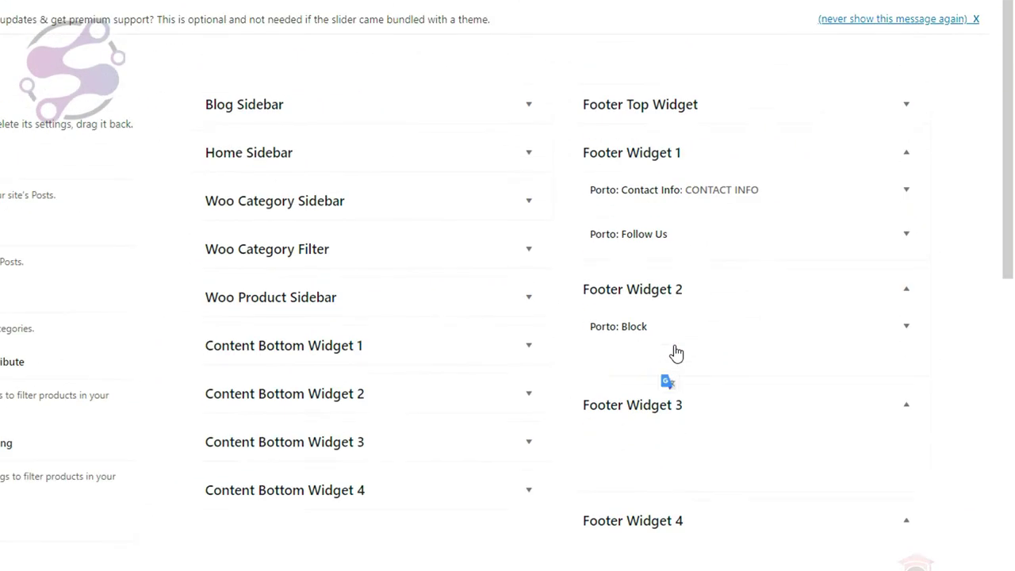
scroll(507, 317, "down", 5)
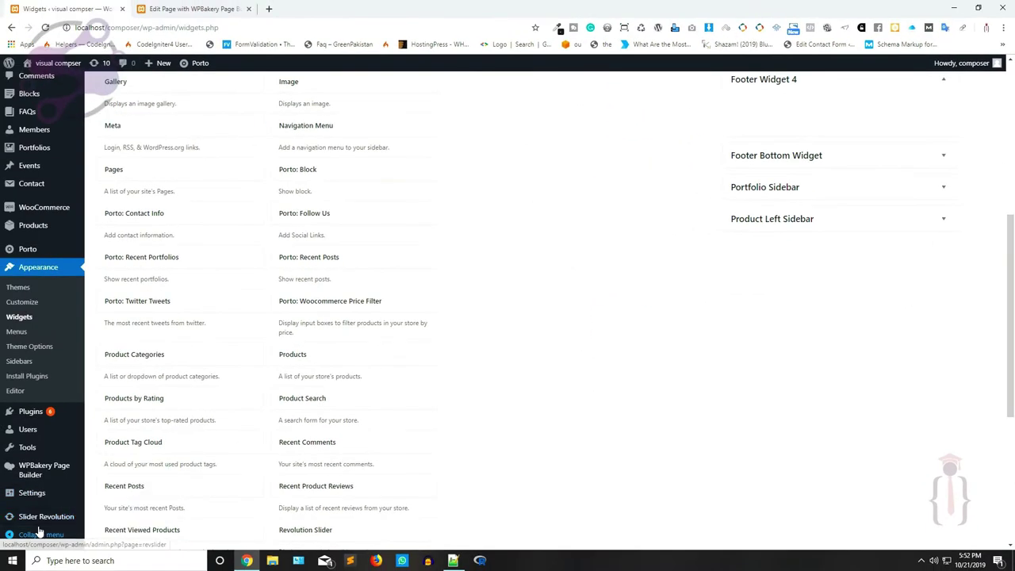
Step: Open the Porto theme's Theme Options and go to the Footer settings
mouse_move(25, 495)
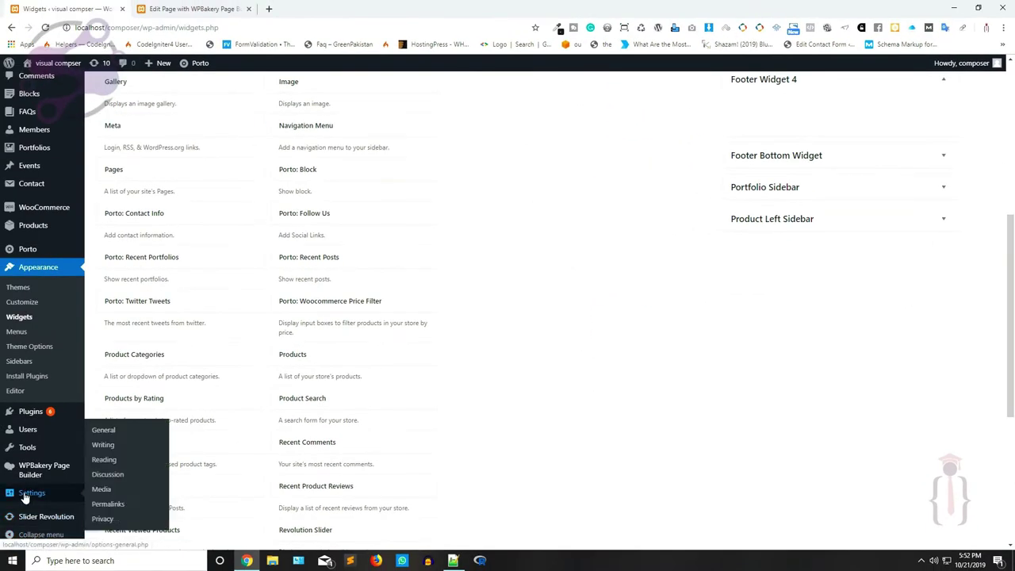
mouse_move(30, 250)
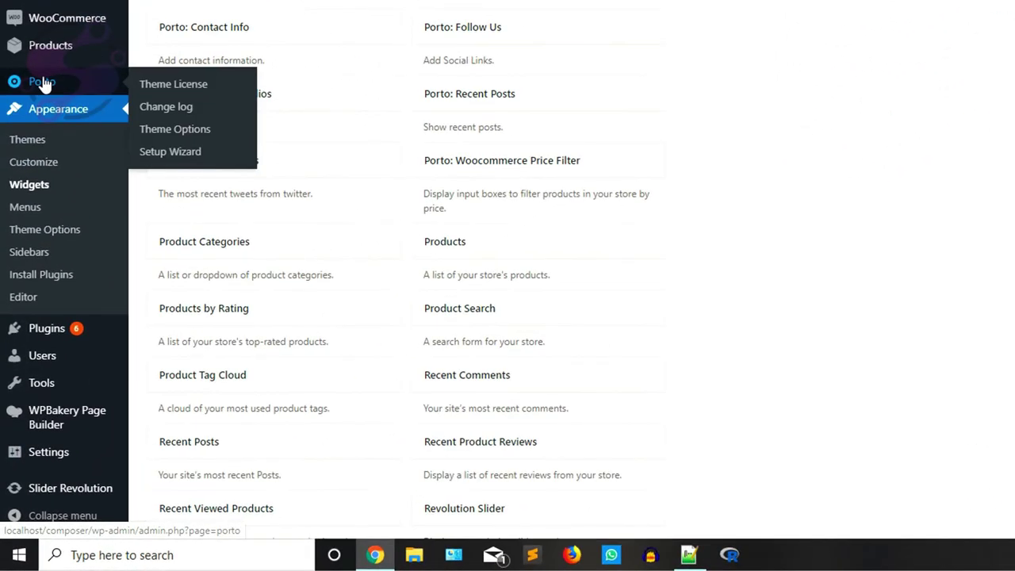
left_click(184, 129)
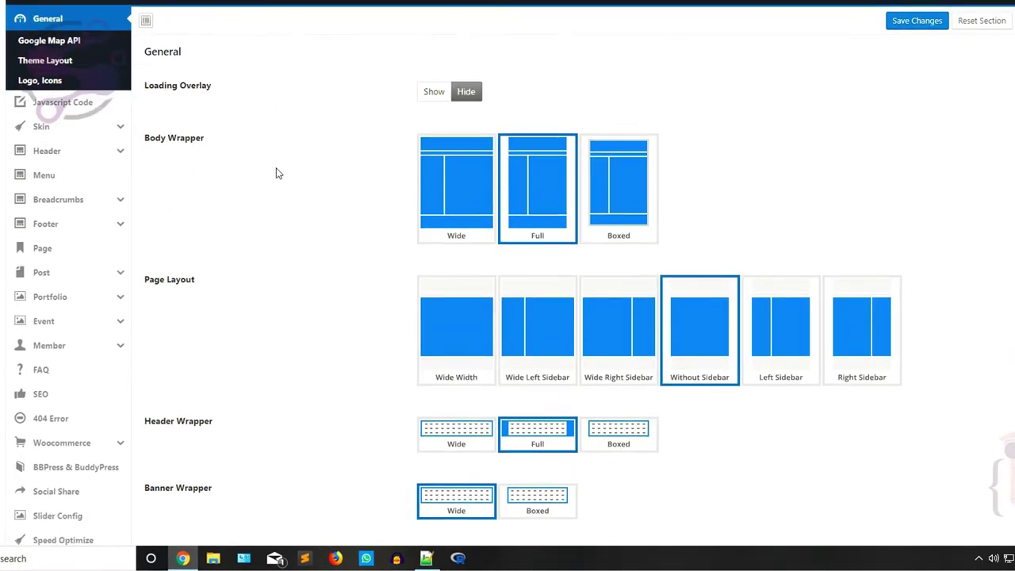
scroll(226, 205, "down", 1)
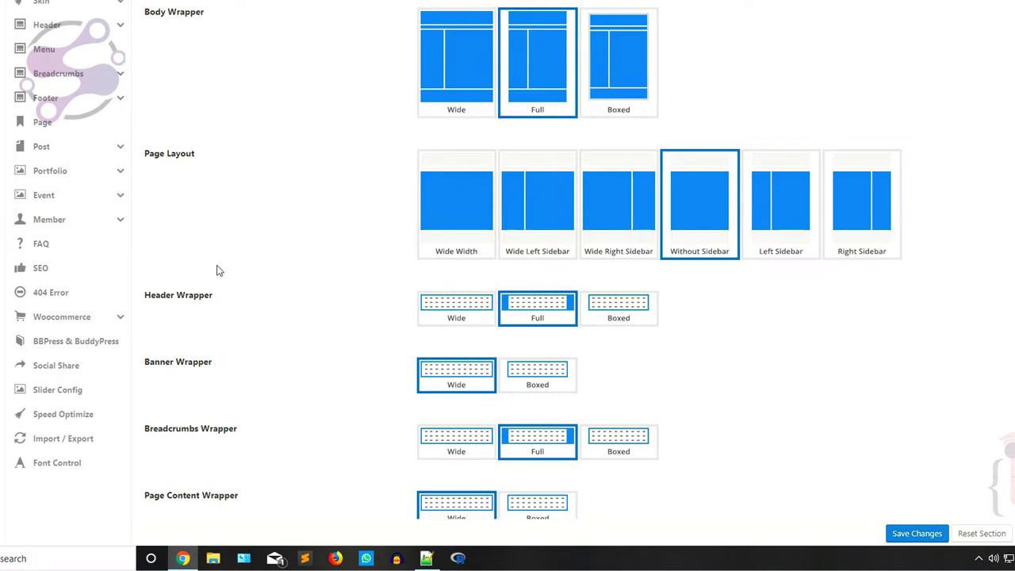
left_click(45, 98)
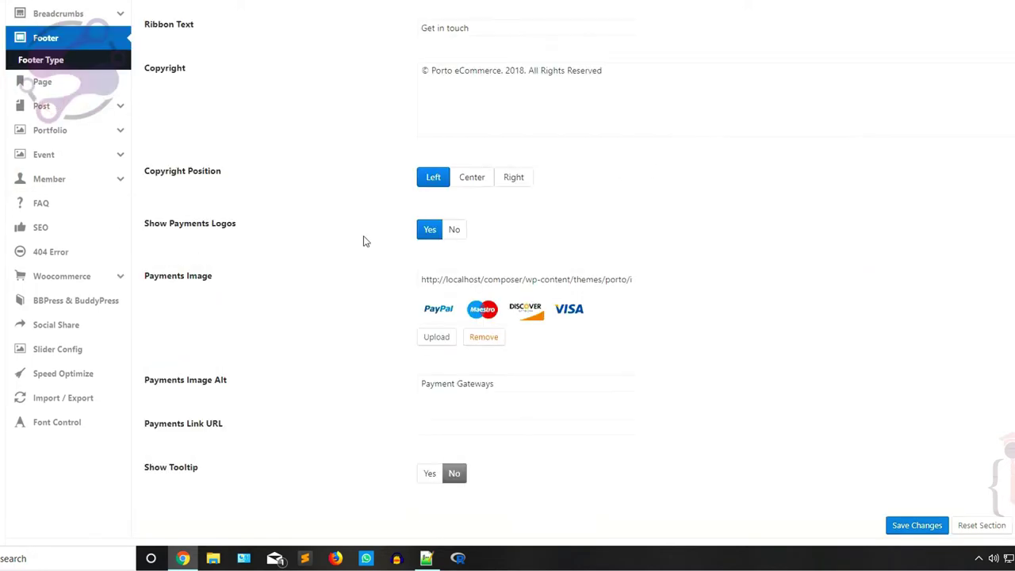
Step: Review the theme's Footer settings and compare the copyright text with the one in the About Us page's footer
scroll(356, 264, "down", 3)
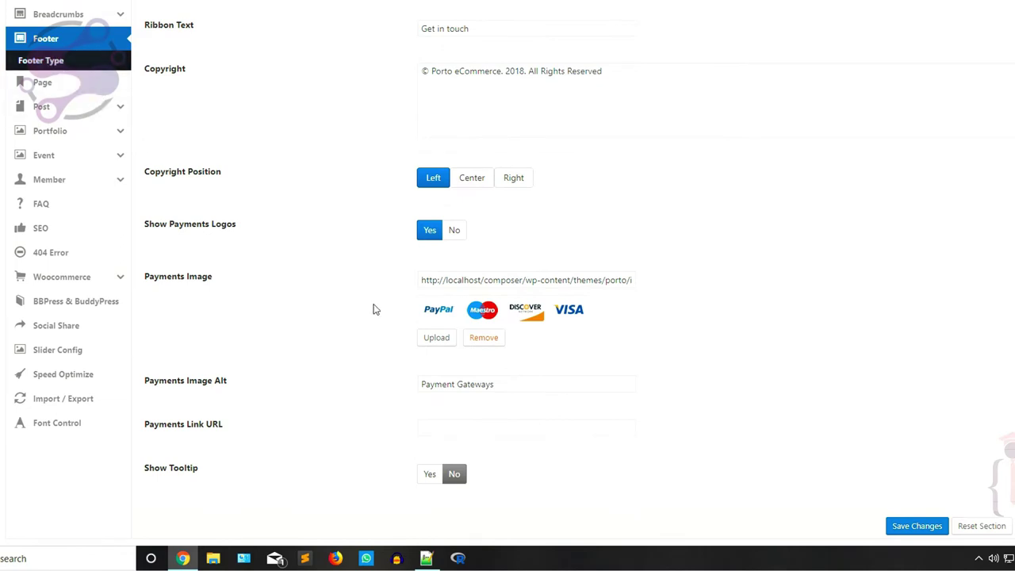
scroll(341, 305, "down", 1)
scroll(340, 303, "up", 5)
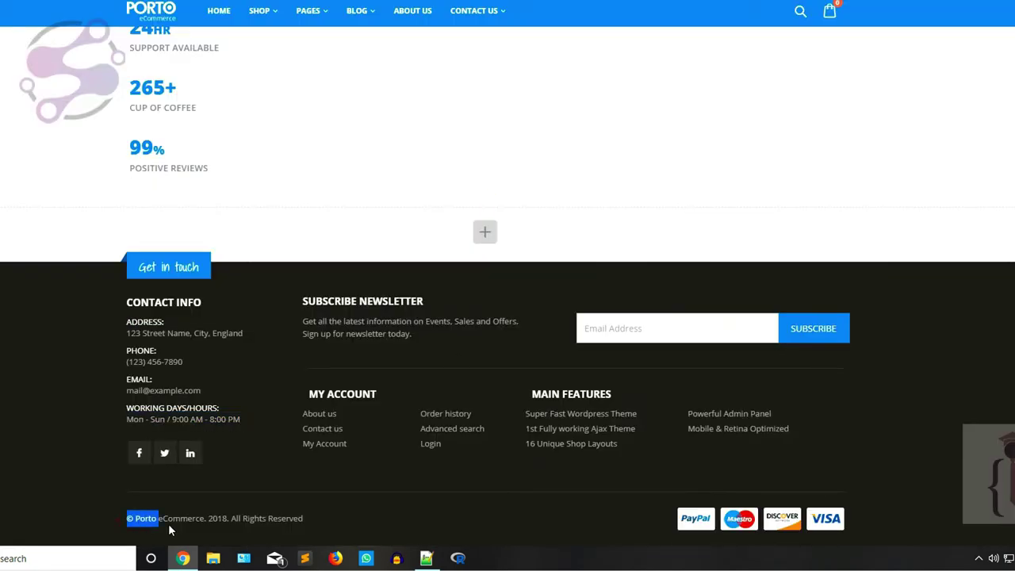
left_click_drag(169, 525, 328, 505)
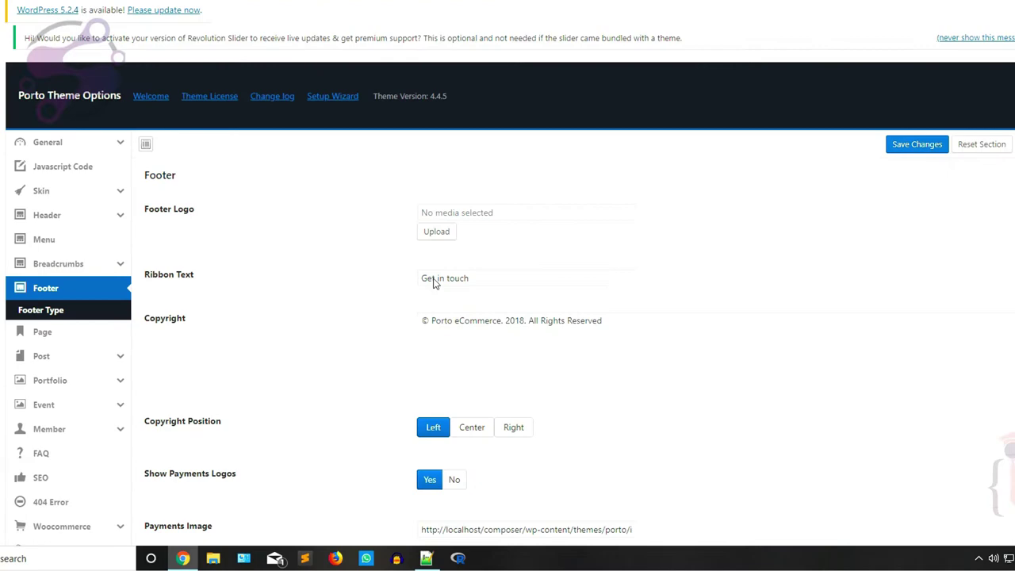
scroll(498, 286, "down", 3)
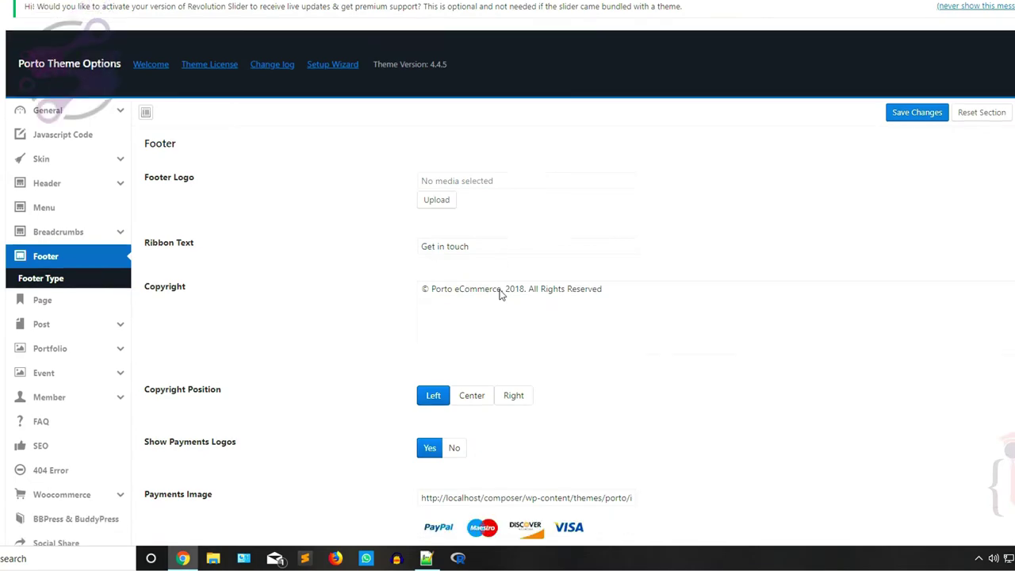
left_click_drag(604, 197, 432, 196)
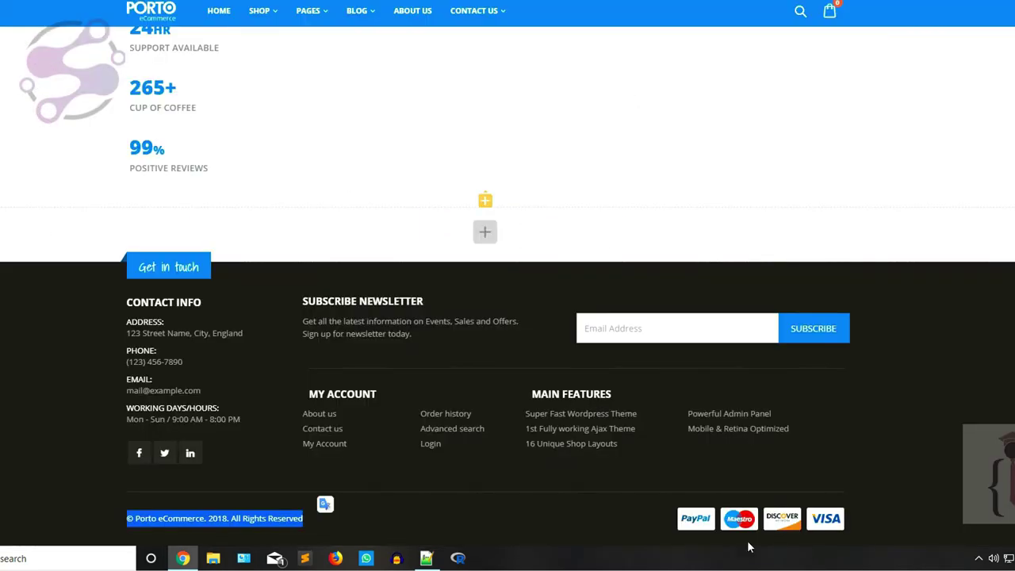
Step: Compare the payment logos in the page's footer with the Payments Image settings in the theme's Footer options
left_click(886, 517)
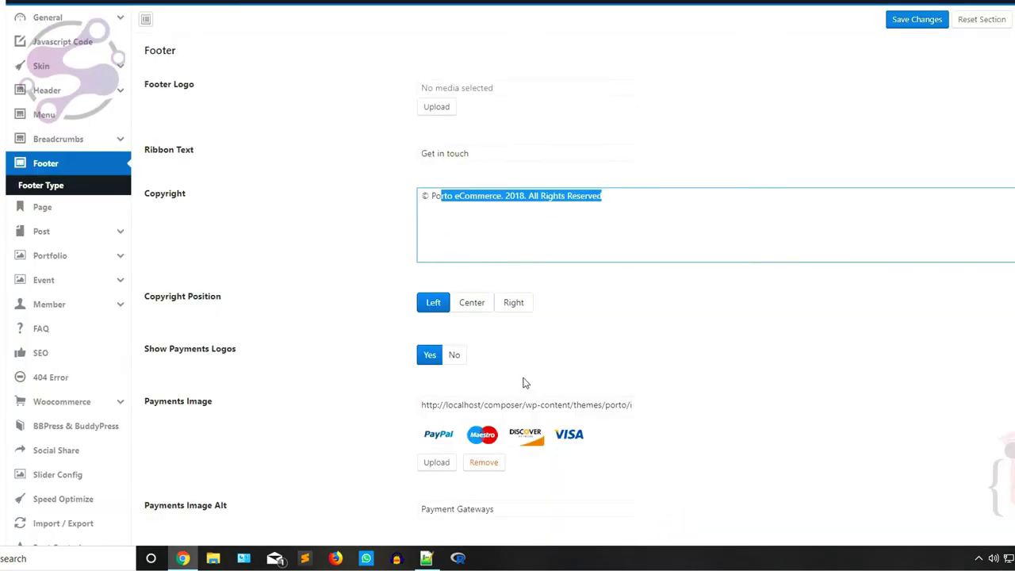
scroll(524, 383, "down", 2)
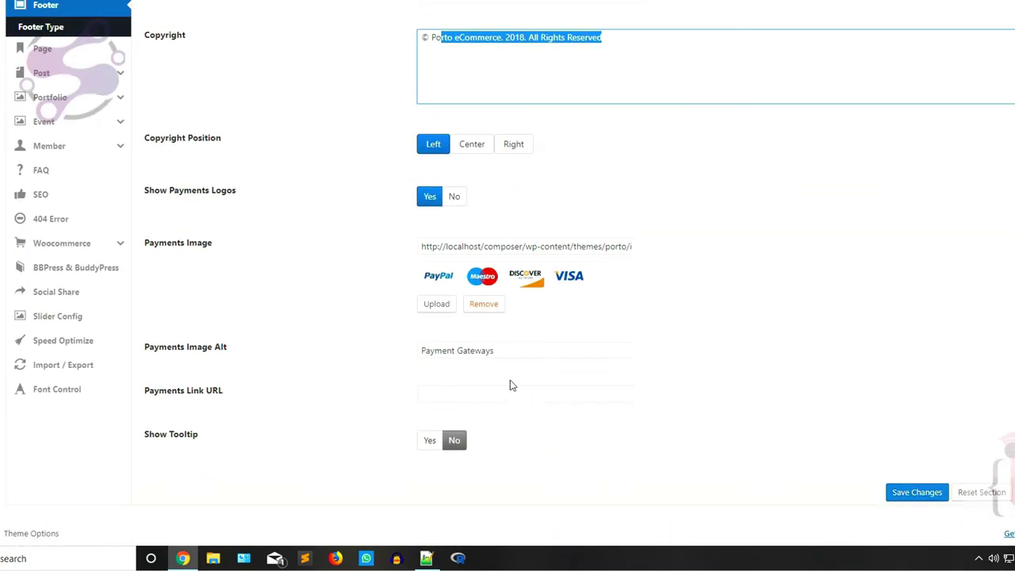
left_click(723, 231)
scroll(135, 397, "up", 3)
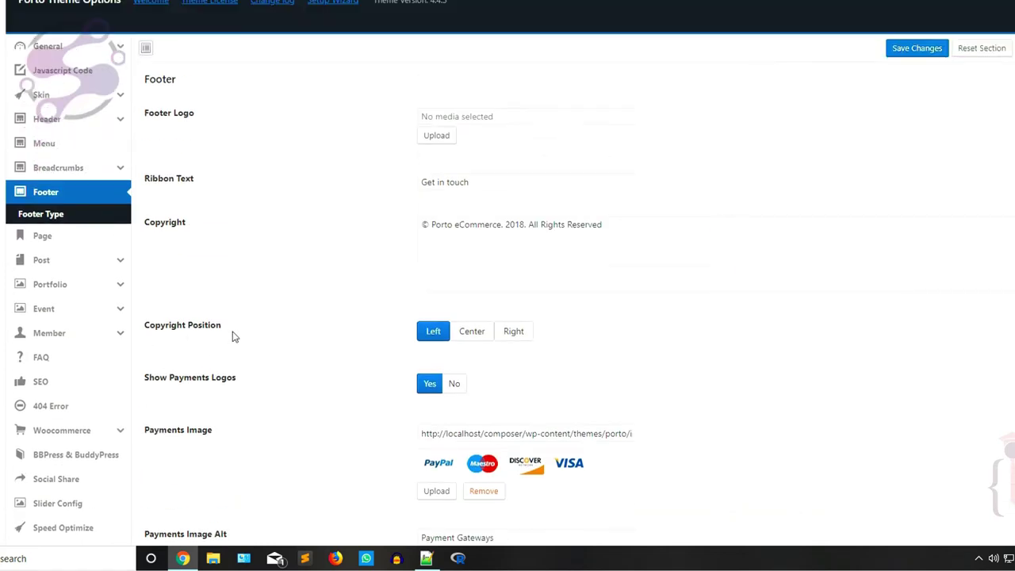
scroll(261, 294, "up", 2)
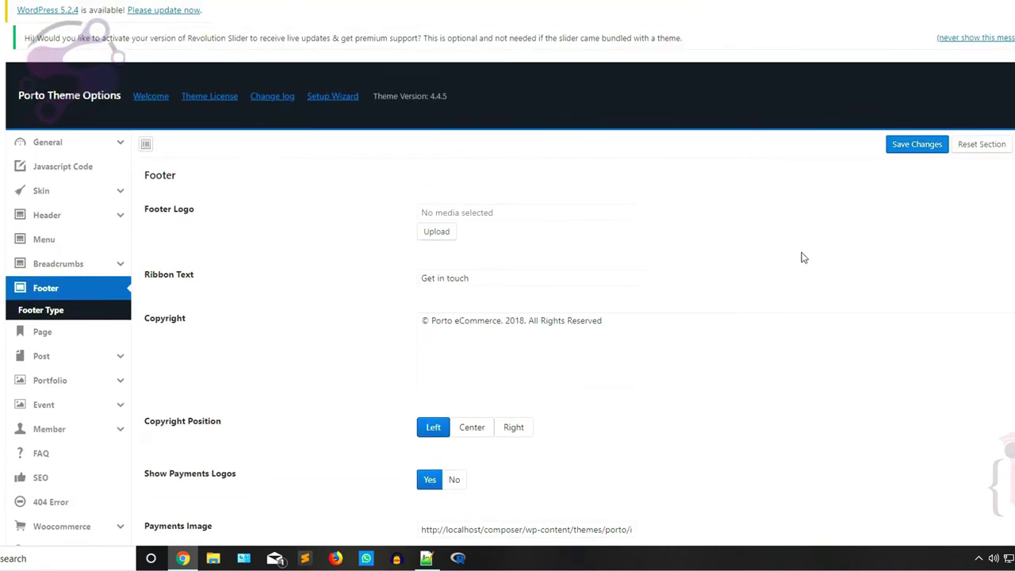
scroll(284, 357, "down", 5)
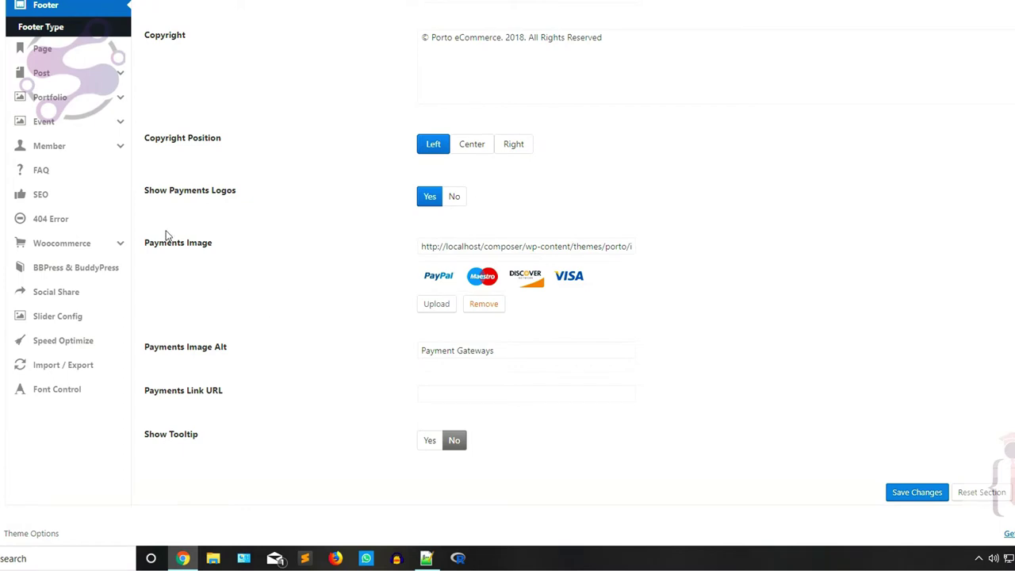
Step: Open the Footer Type settings and examine the footer layouts and the Customize Footer Columns options
left_click(47, 32)
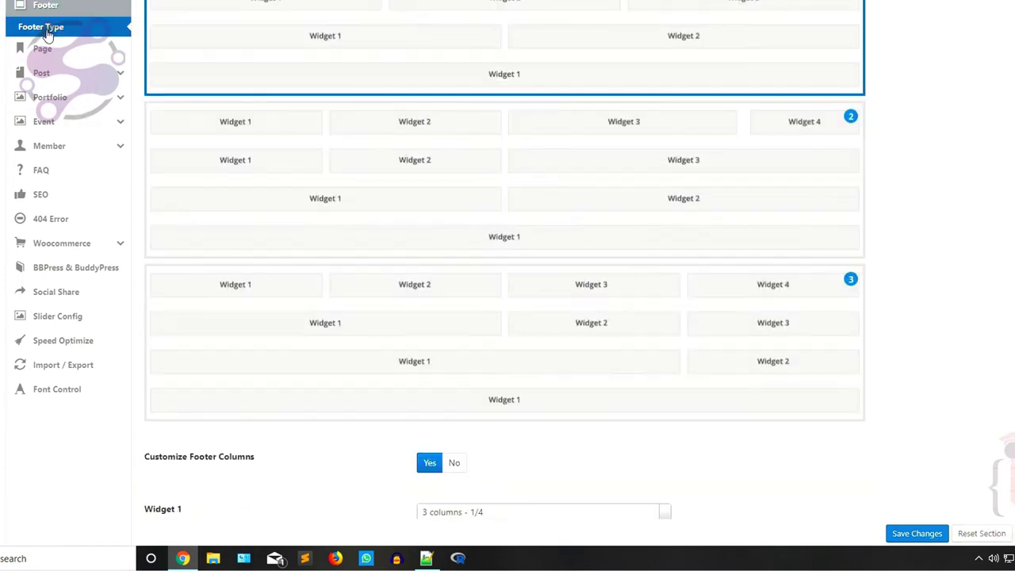
scroll(331, 228, "up", 3)
scroll(331, 228, "down", 2)
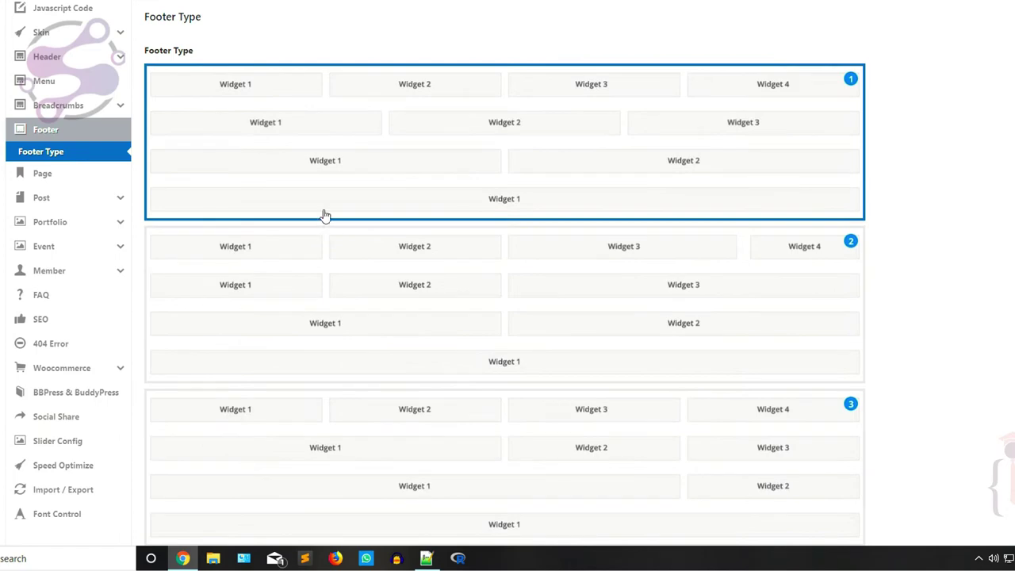
scroll(525, 149, "down", 4)
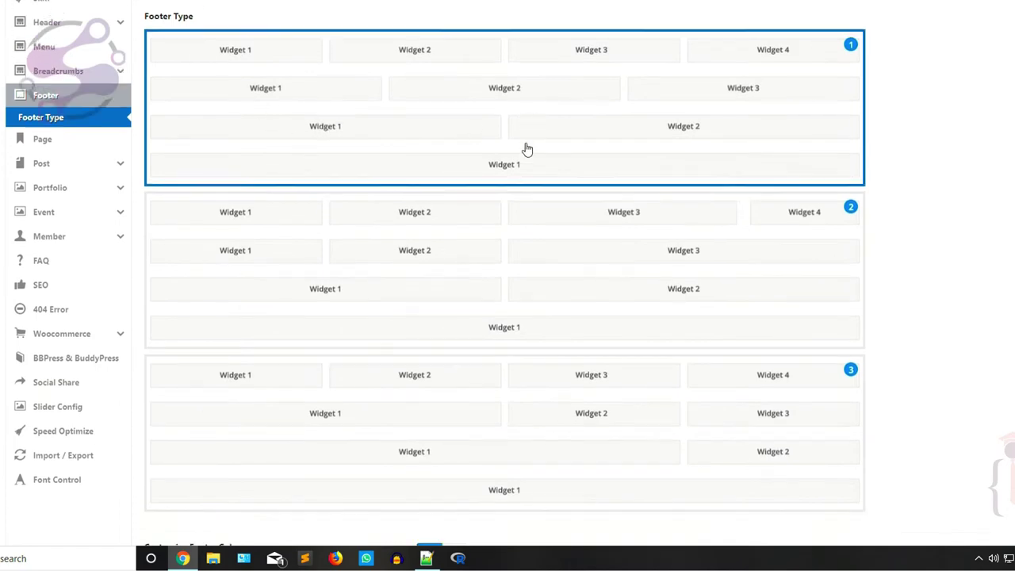
scroll(414, 278, "up", 3)
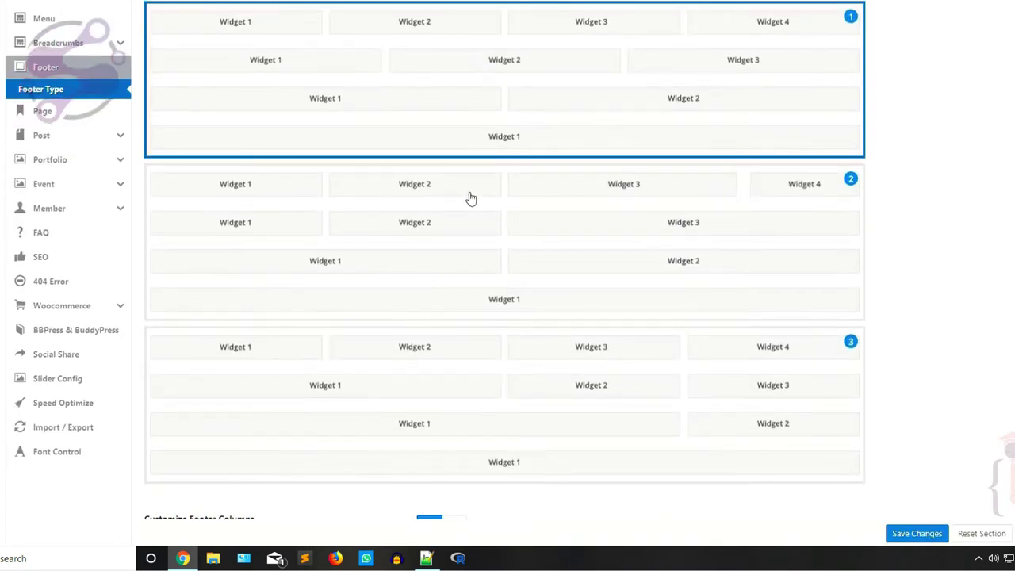
scroll(471, 203, "down", 3)
scroll(431, 148, "down", 1)
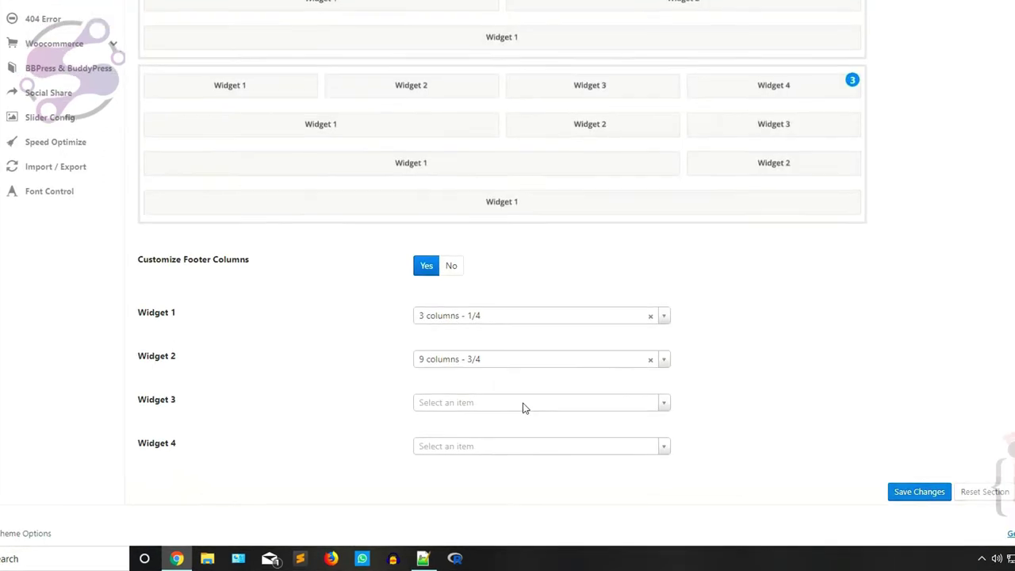
Step: Set the footer column widths of Widget 1 and Widget 2 to 4 columns - 1/3 each
left_click(458, 317)
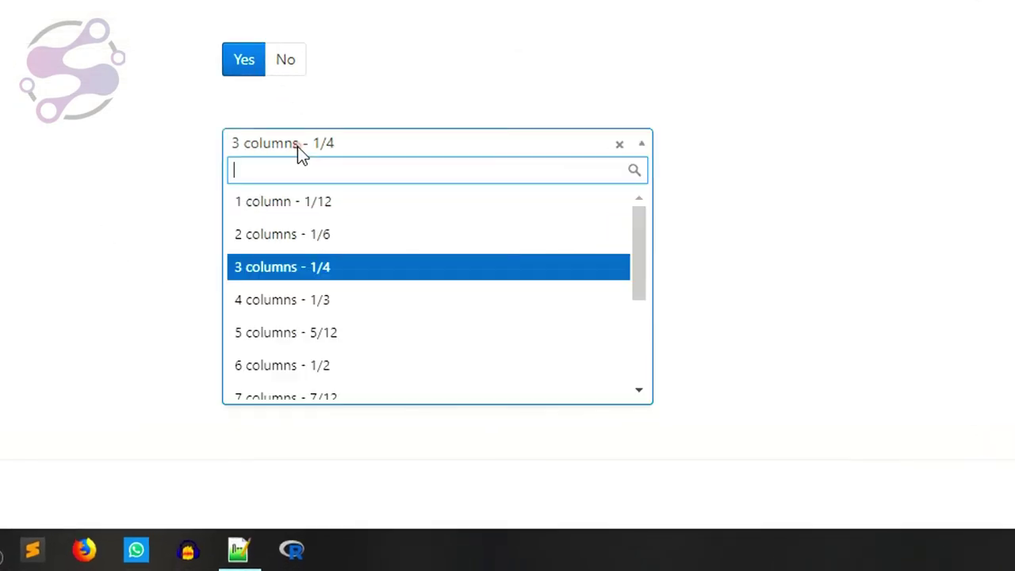
left_click(251, 300)
left_click(294, 215)
scroll(258, 304, "up", 1)
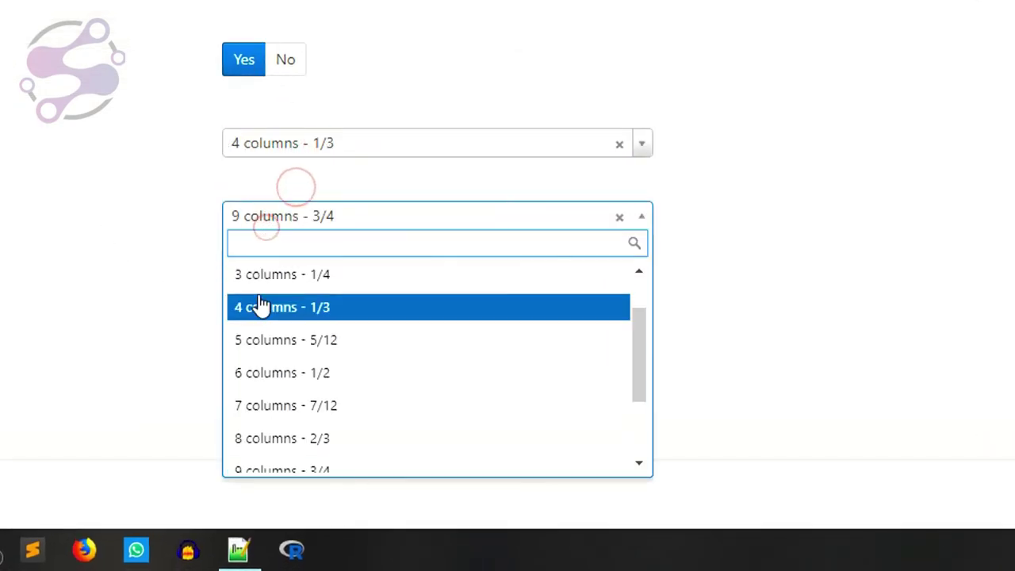
left_click(259, 304)
Step: Set the footer column widths of Widget 3 and Widget 4 to 4 columns - 1/3 each and save the theme options
left_click(292, 287)
scroll(272, 140, "down", 1)
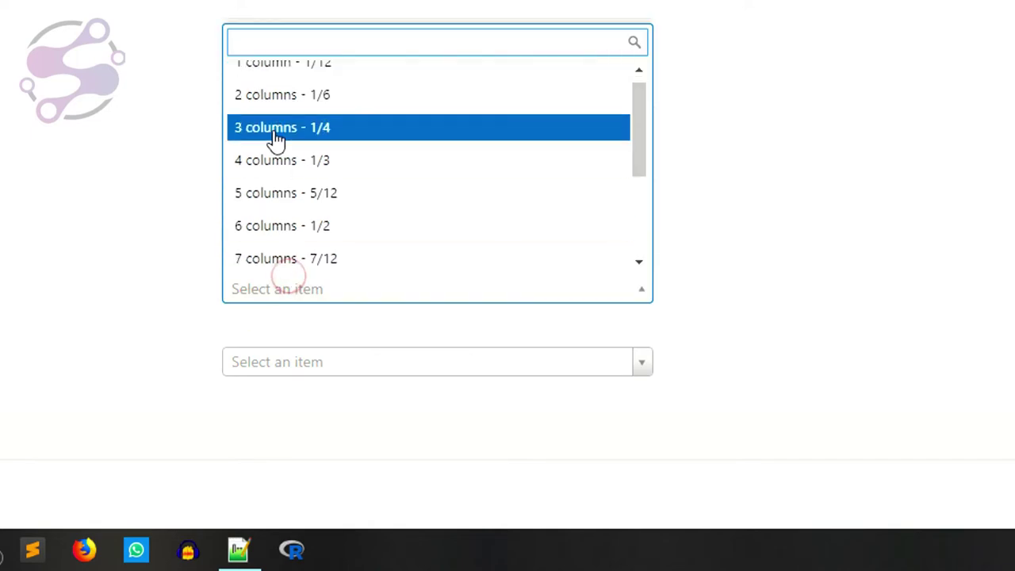
left_click(258, 165)
left_click(294, 363)
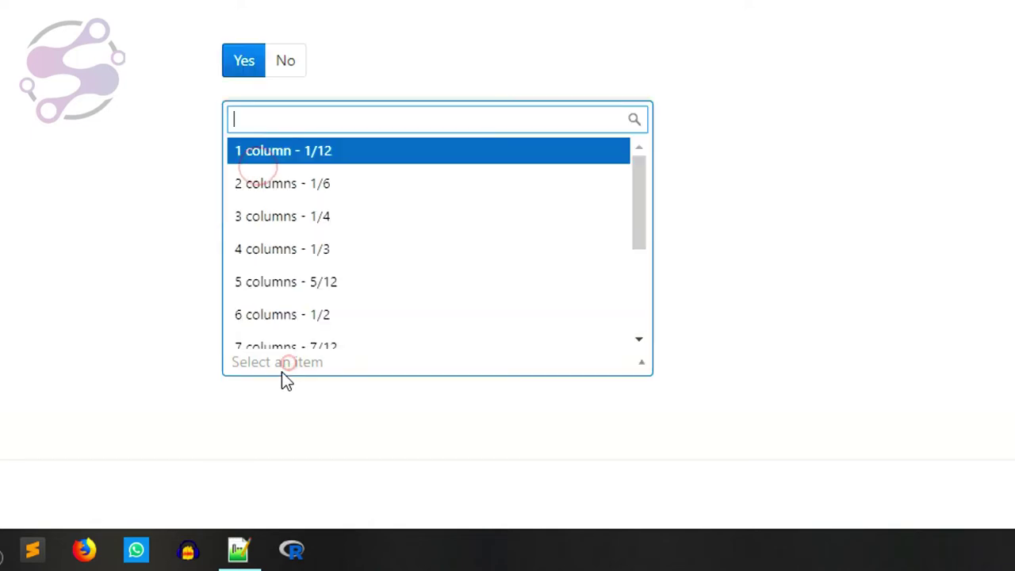
left_click(255, 249)
left_click(976, 483)
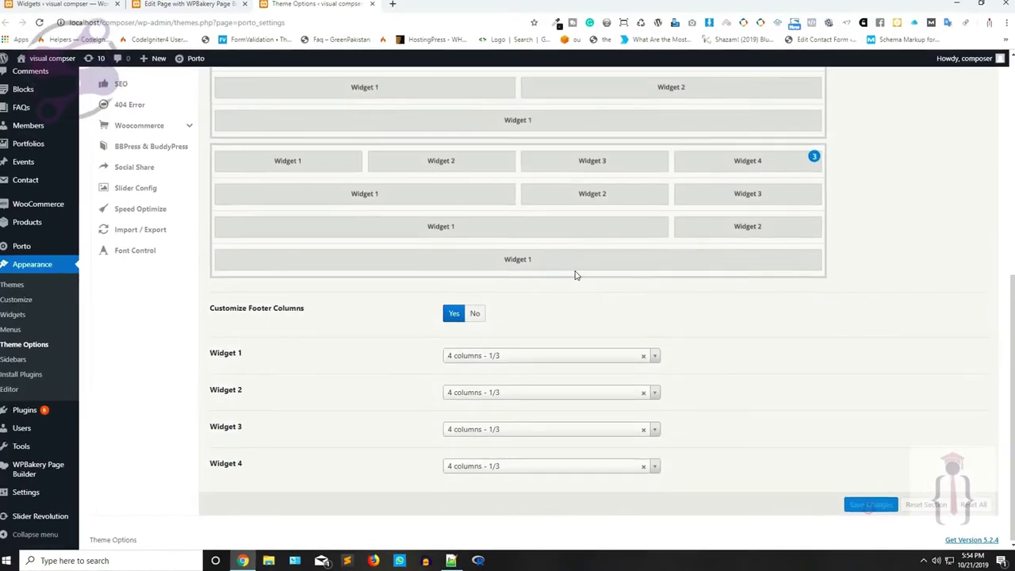
Step: Open the site's home page in a separate tab and check the column layout of its footer
left_click(194, 9)
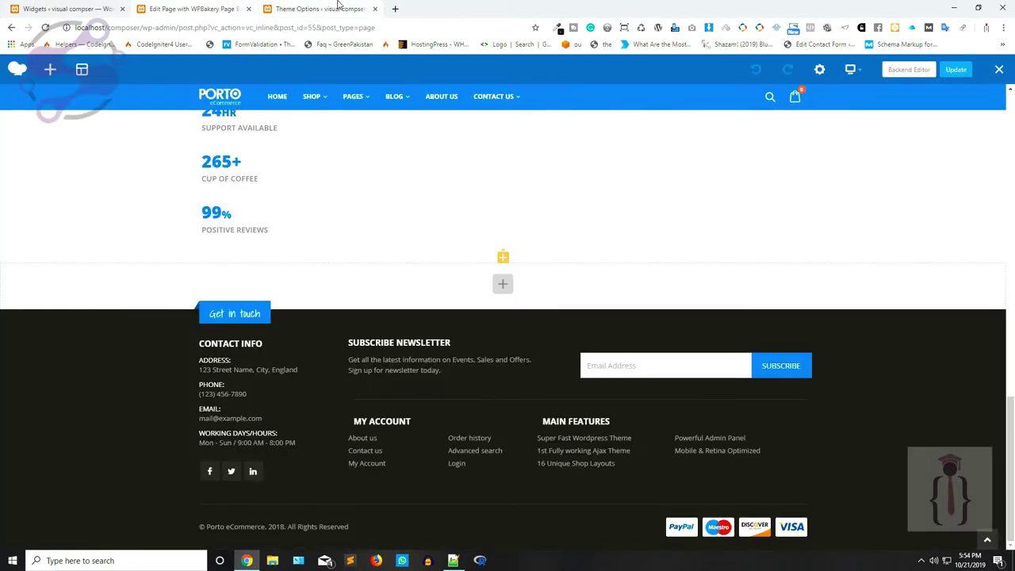
left_click(317, 9)
left_click(45, 84)
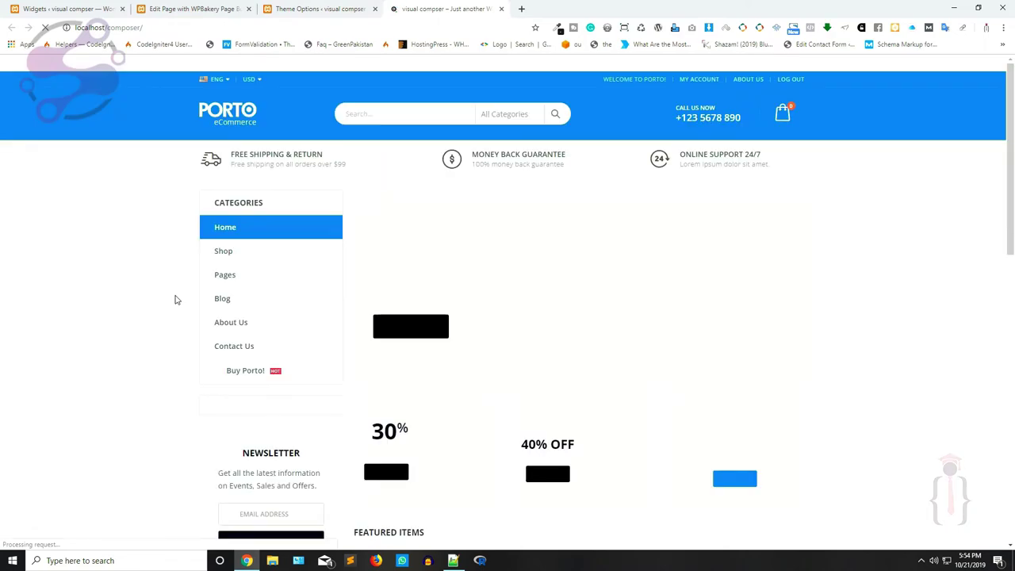
scroll(178, 302, "down", 6)
scroll(179, 307, "down", 3)
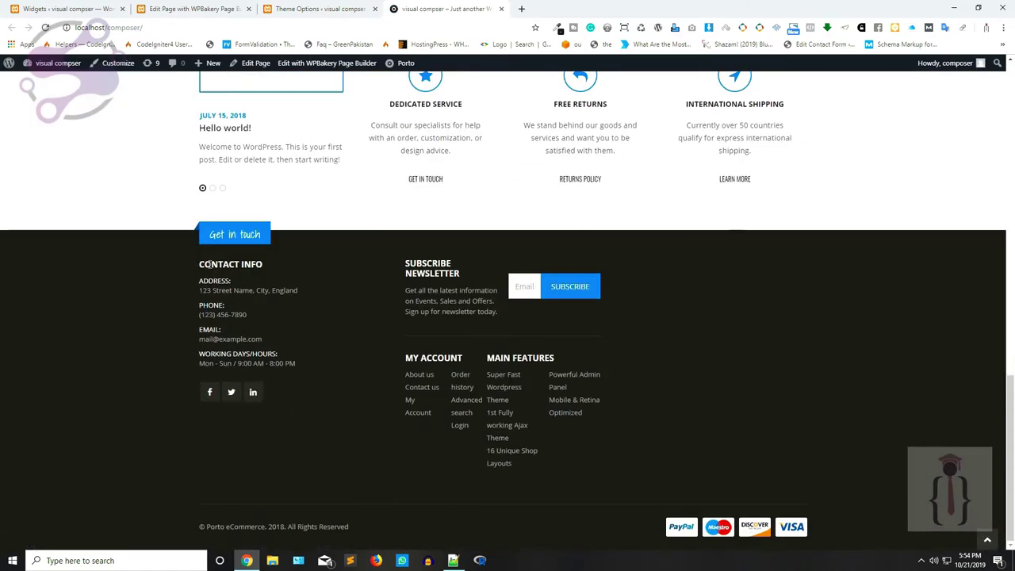
Step: Reload the Widgets admin page and expand the Footer Widget 1, Footer Widget 3 and Footer Widget 4 areas
left_click(63, 9)
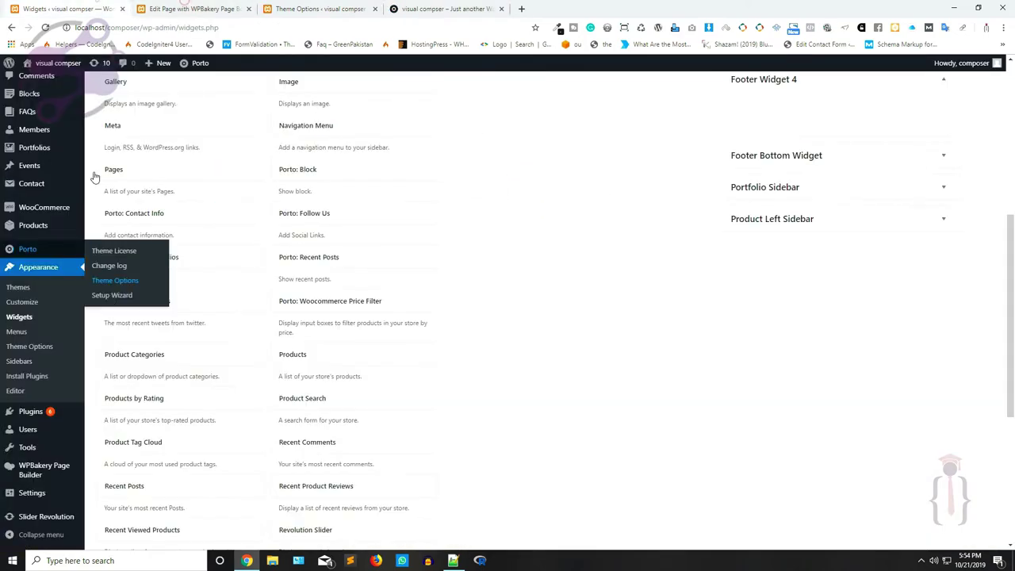
scroll(633, 257, "up", 5)
key("F5")
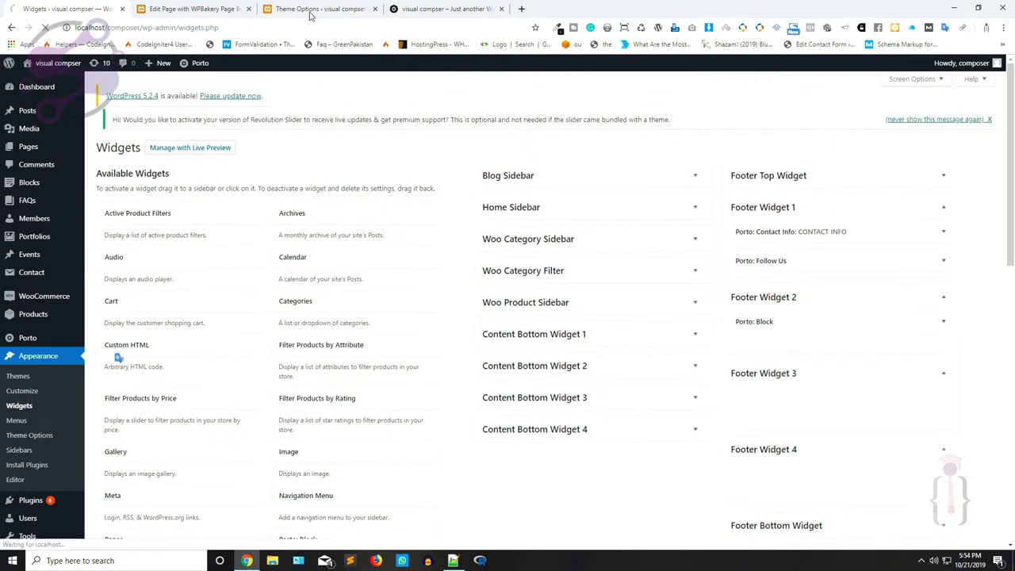
left_click_drag(95, 6, 444, 7)
scroll(664, 211, "down", 3)
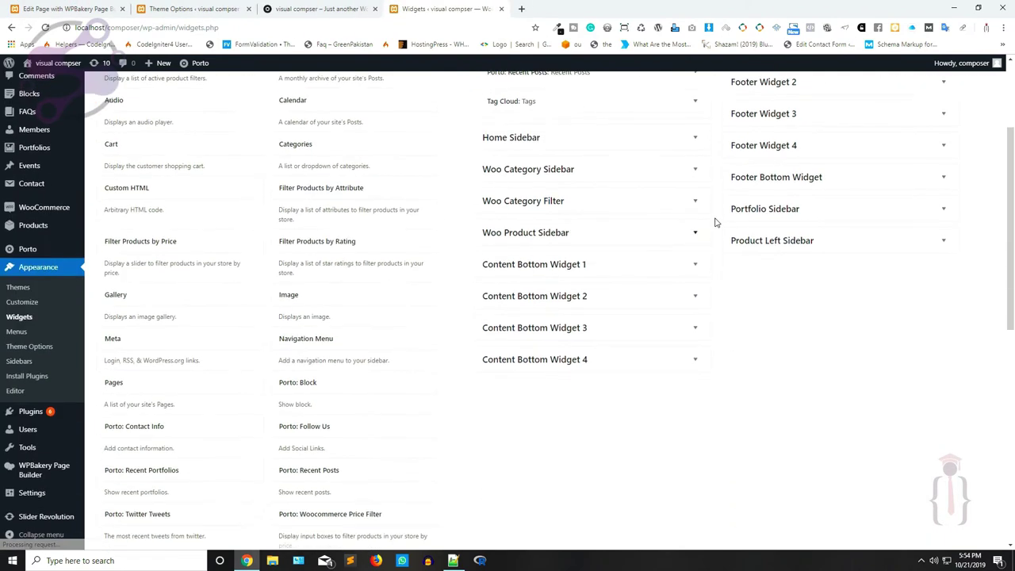
scroll(716, 220, "up", 2)
left_click(791, 157)
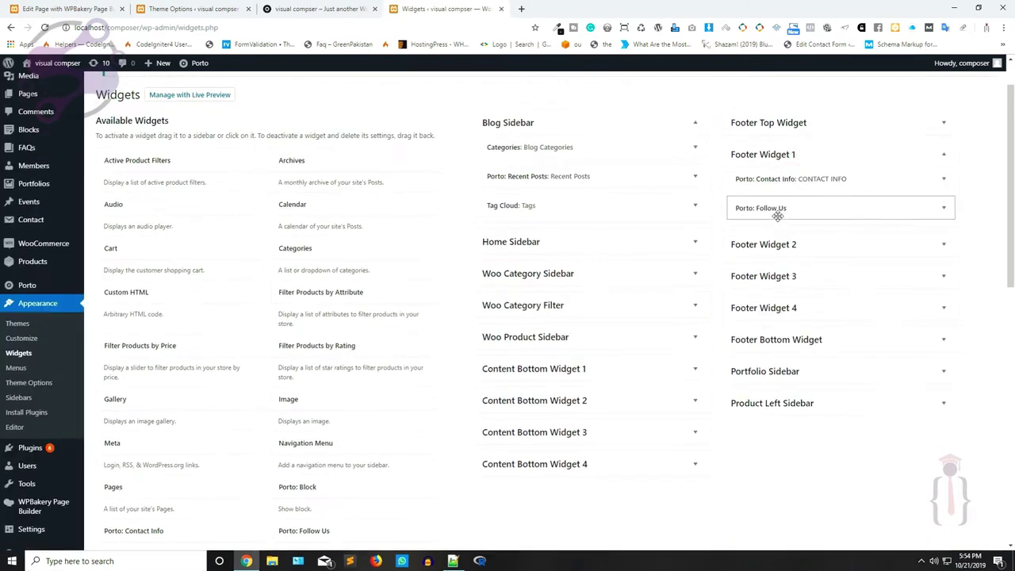
left_click(609, 333)
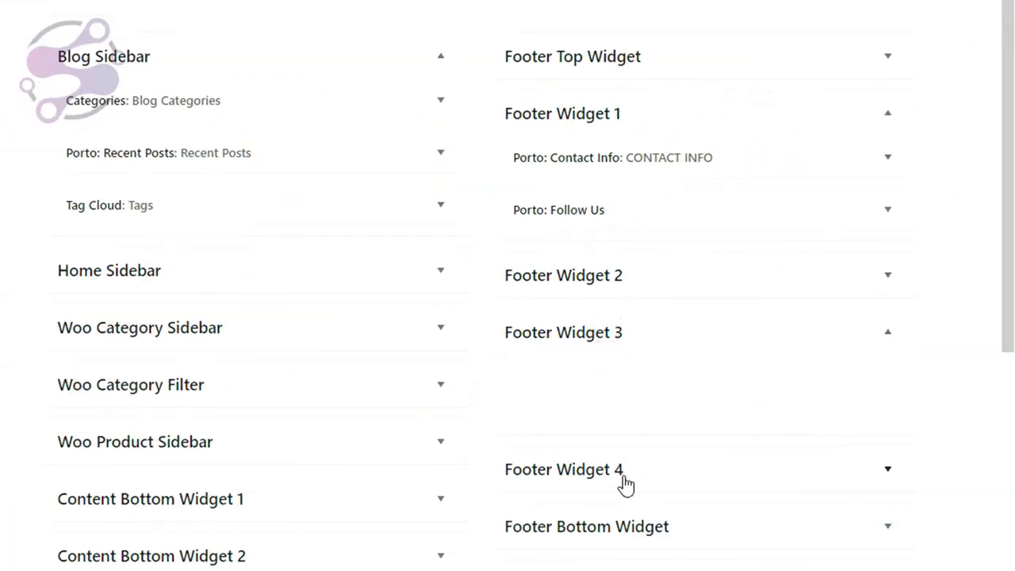
left_click(623, 474)
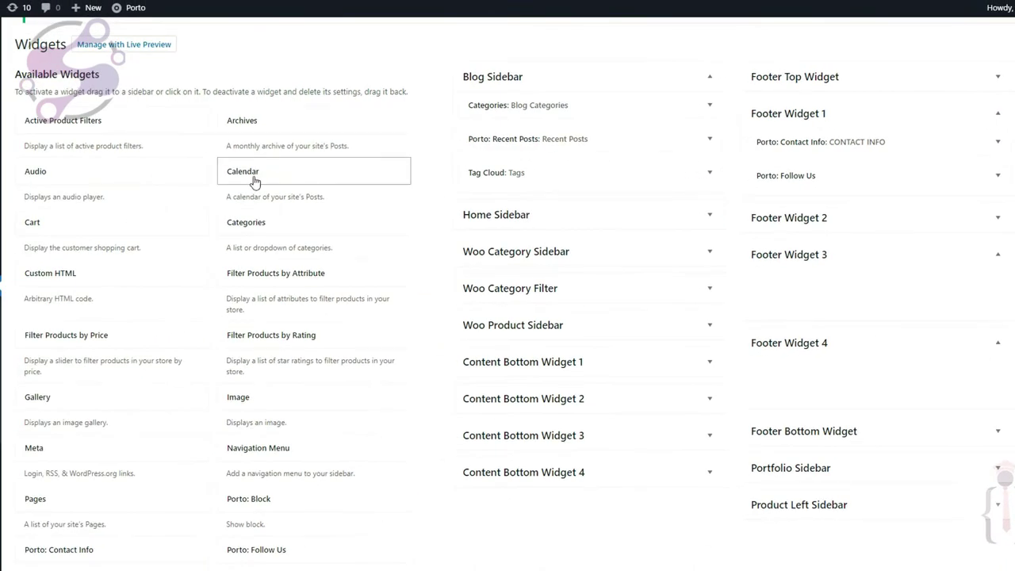
Step: Add a Calendar widget titled "third footer" to Footer Widget 3, save it and collapse its settings
left_click_drag(253, 181, 831, 282)
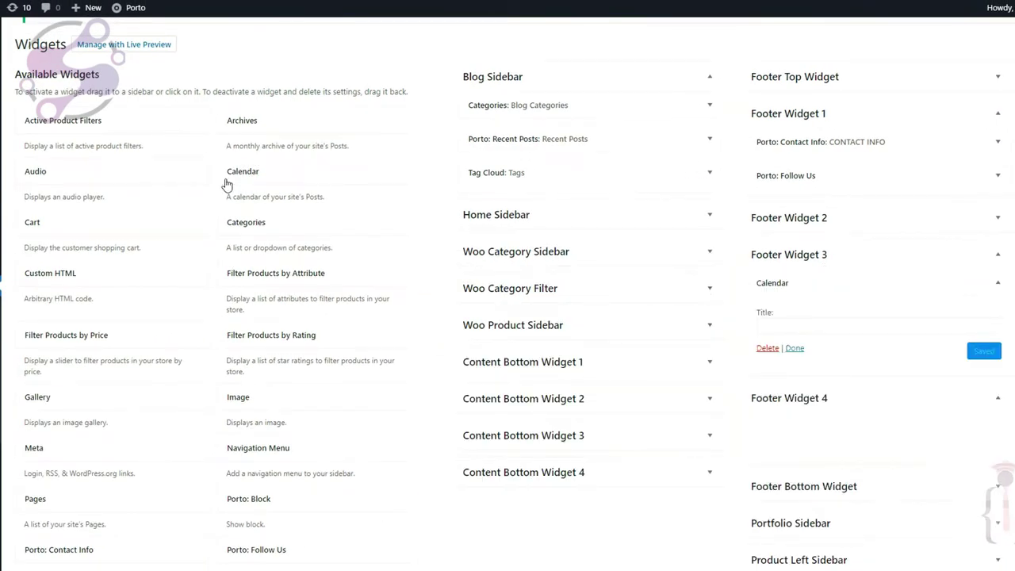
left_click(795, 325)
type("third footer")
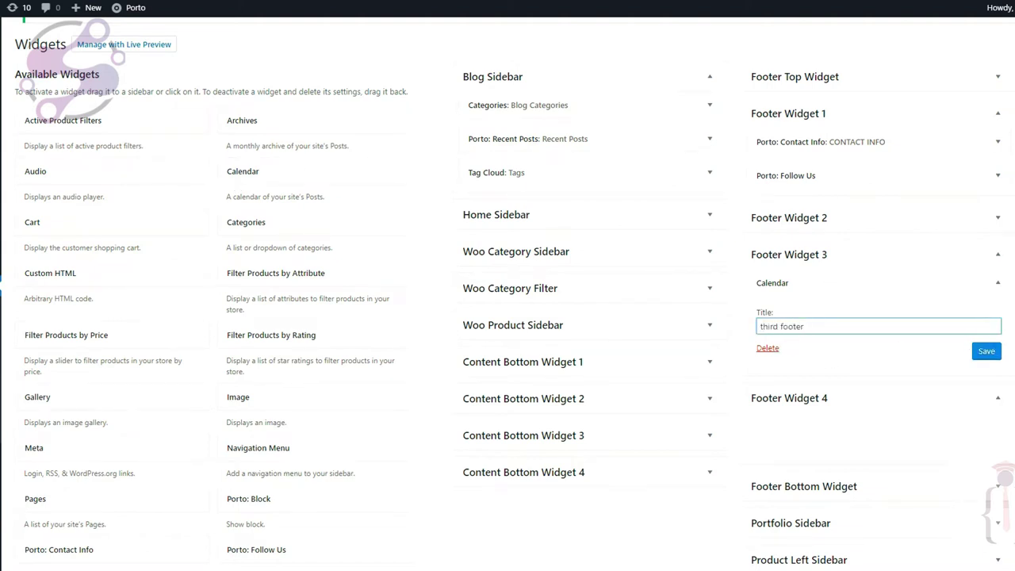
left_click(988, 352)
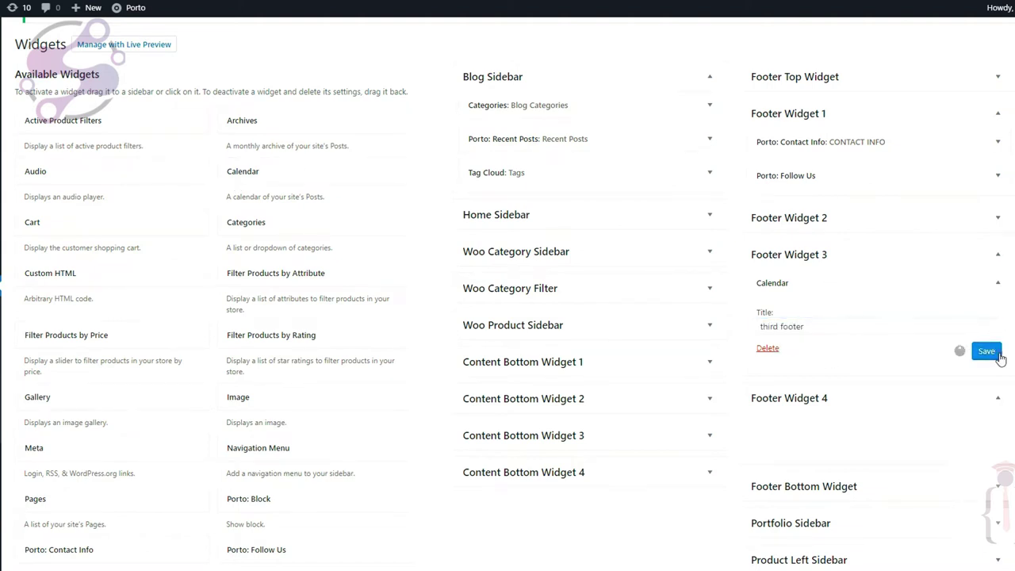
left_click(997, 283)
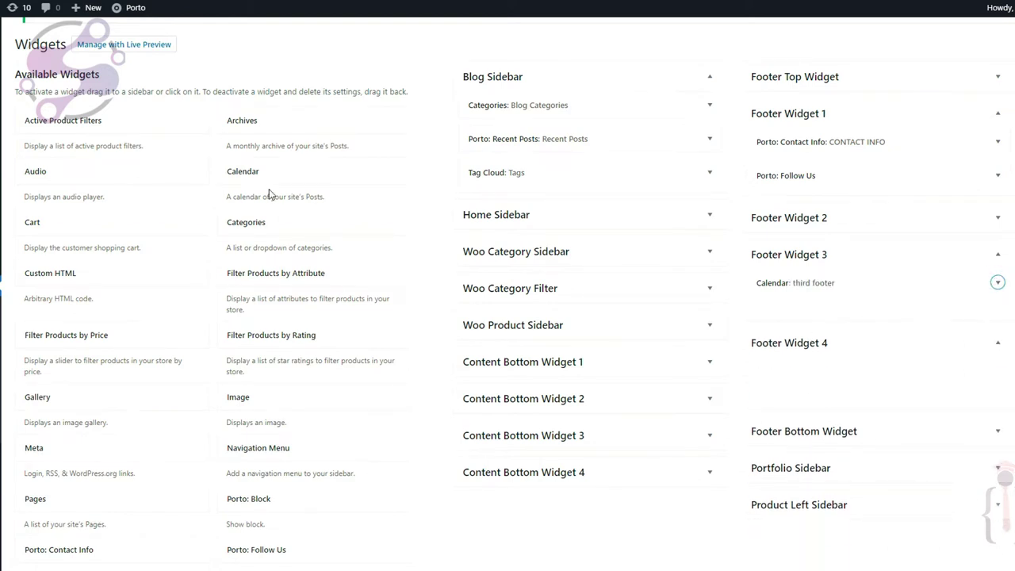
Step: Add a Calendar widget titled "fourth footer" to Footer Widget 4 and save it
left_click_drag(252, 171, 833, 393)
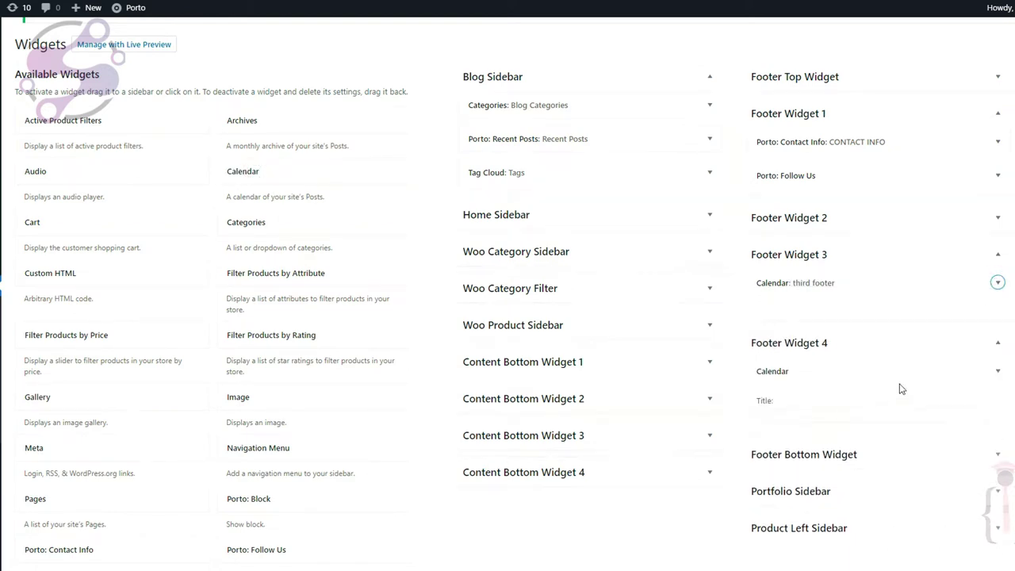
left_click(811, 423)
type("fourth footer")
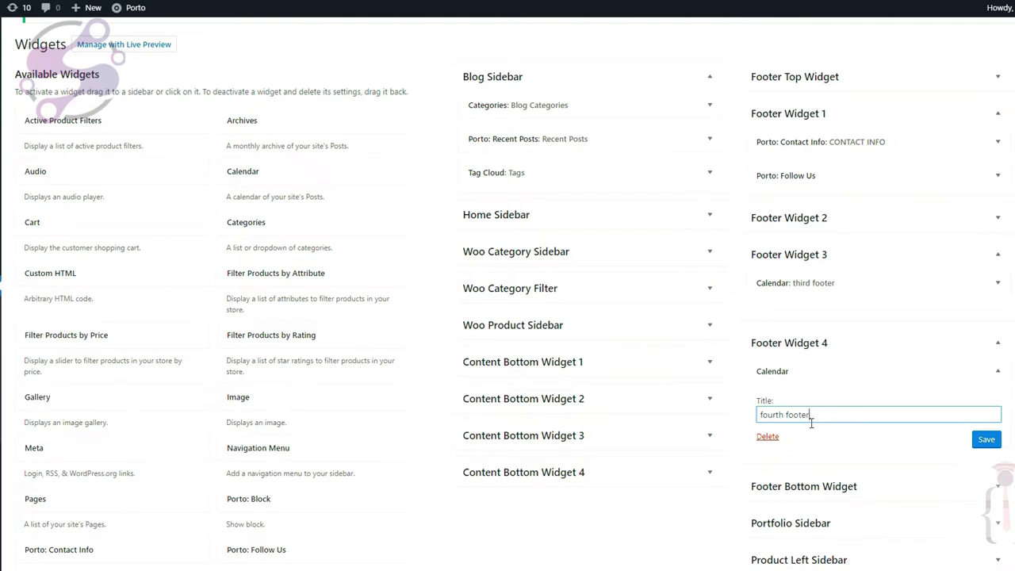
left_click(988, 442)
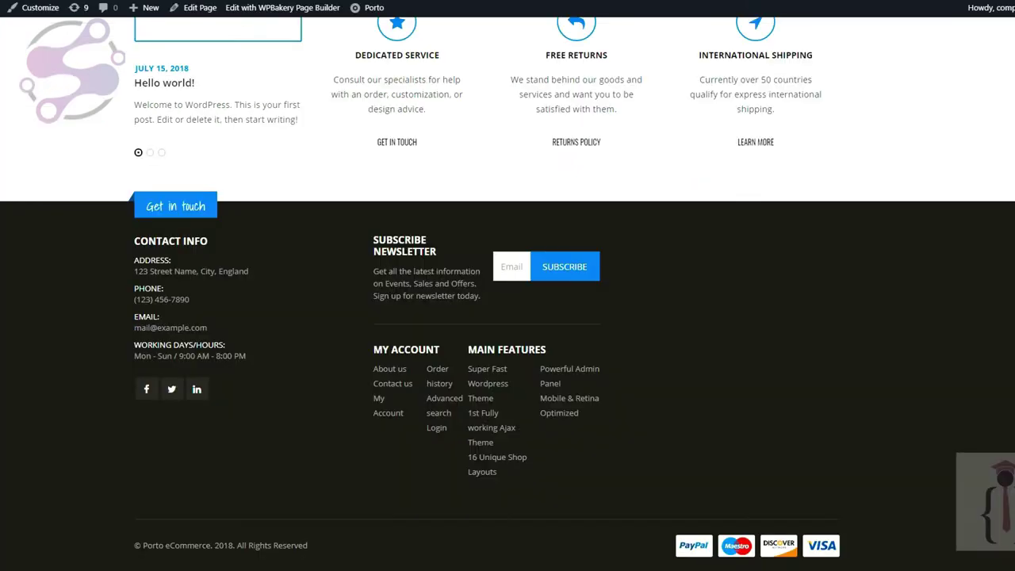
Step: Reload the site's home page and compare its footer with the column widths and layouts in the Footer Type settings
key("F5")
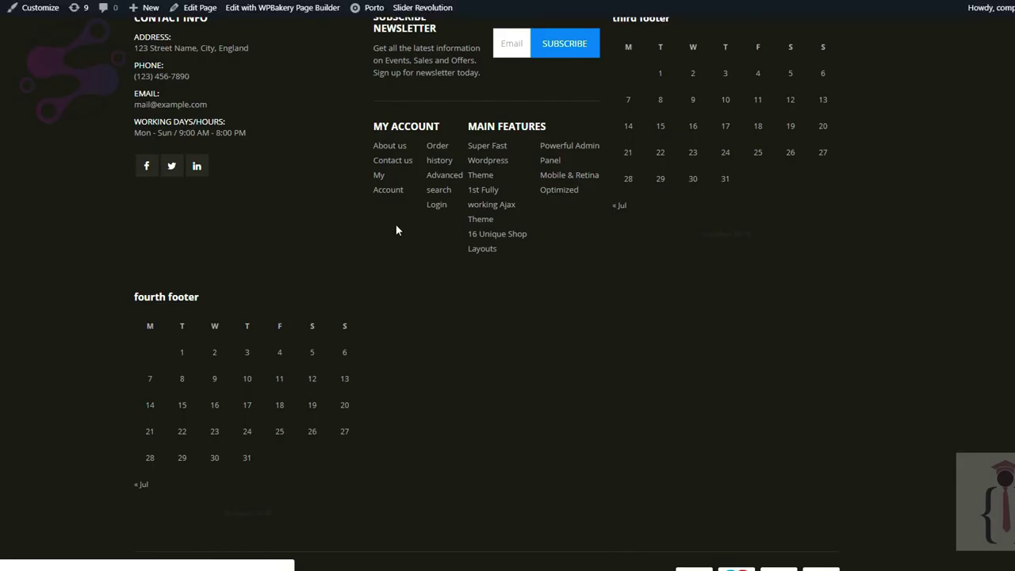
scroll(702, 279, "down", 1)
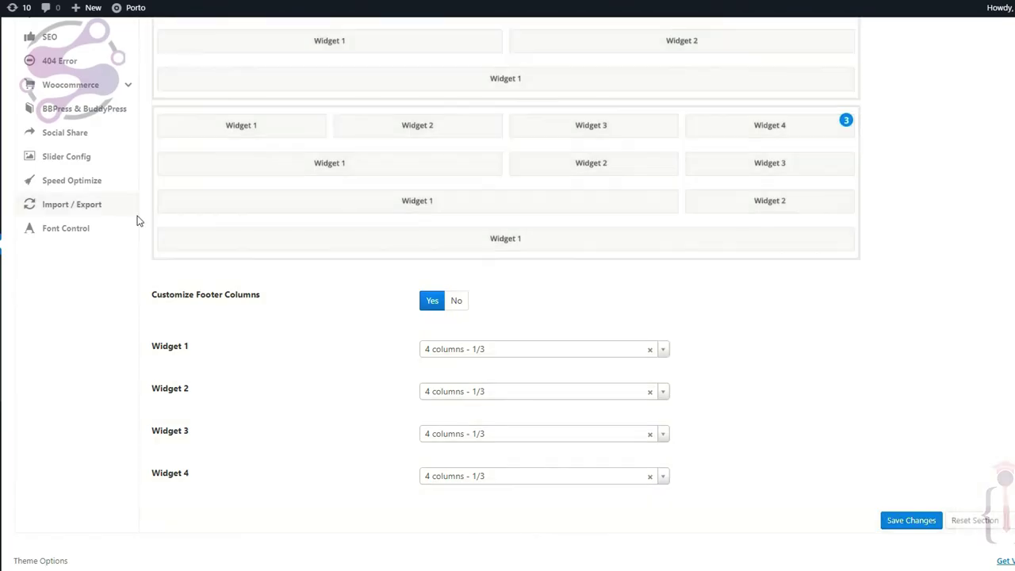
scroll(70, 320, "down", 2)
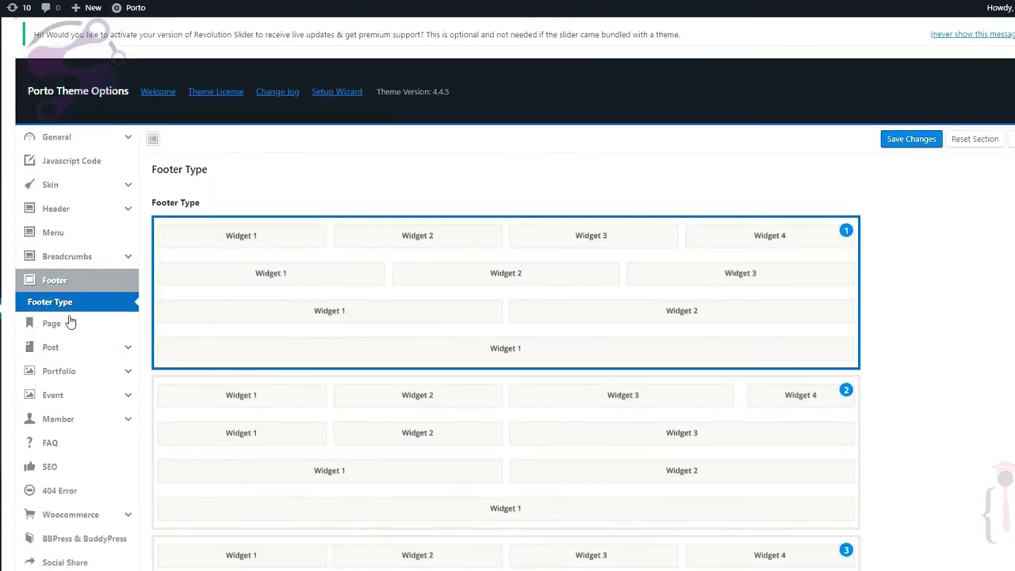
left_click(317, 9)
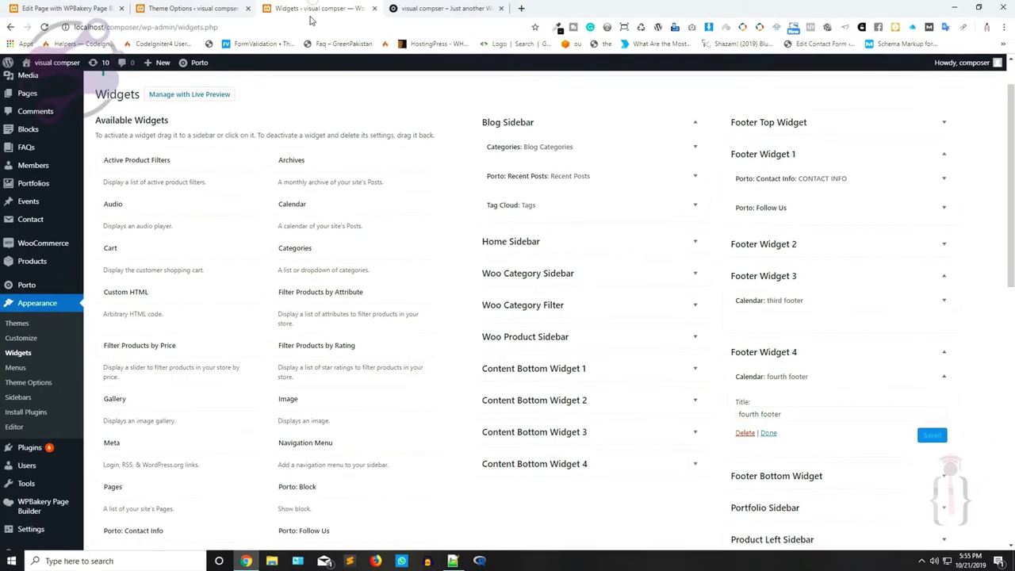
Step: Examine how the contact info, newsletter block and two calendars are arranged in the home page's footer
left_click(521, 9)
left_click(447, 9)
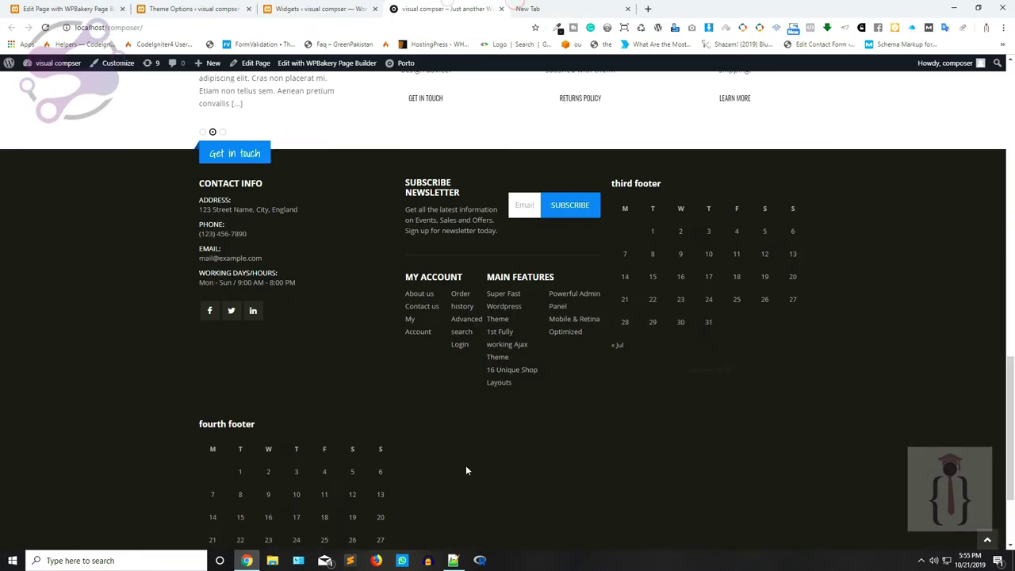
left_click(555, 9)
left_click(628, 9)
left_click(190, 9)
left_click(447, 8)
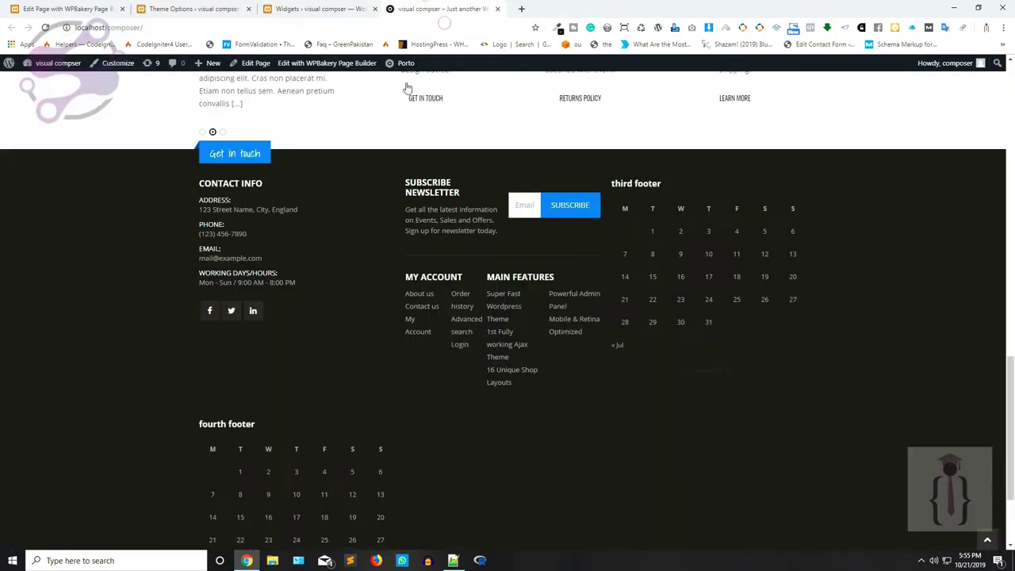
scroll(569, 381, "down", 1)
scroll(568, 381, "up", 4)
scroll(569, 381, "up", 2)
scroll(773, 252, "down", 4)
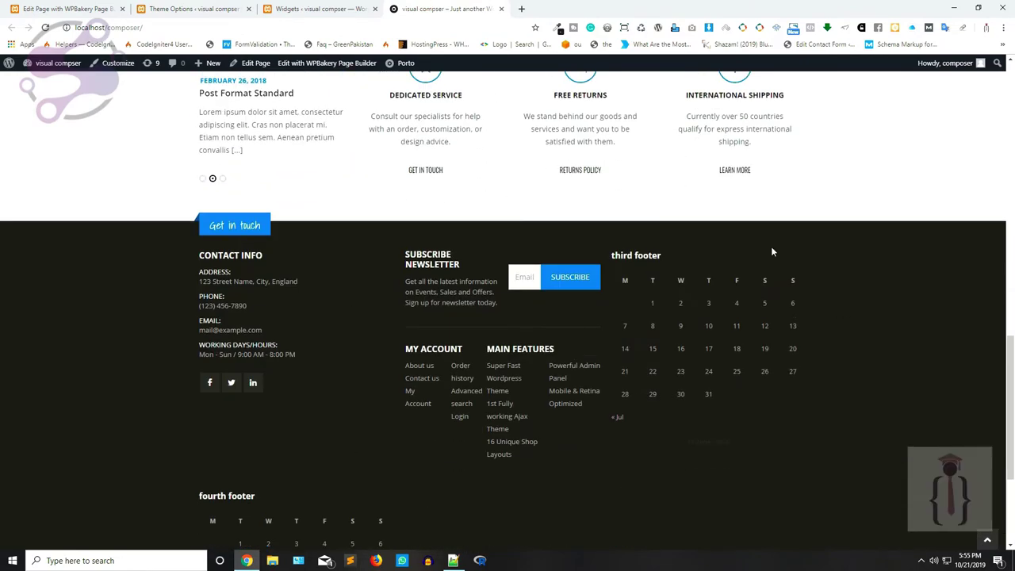
scroll(337, 282, "up", 20)
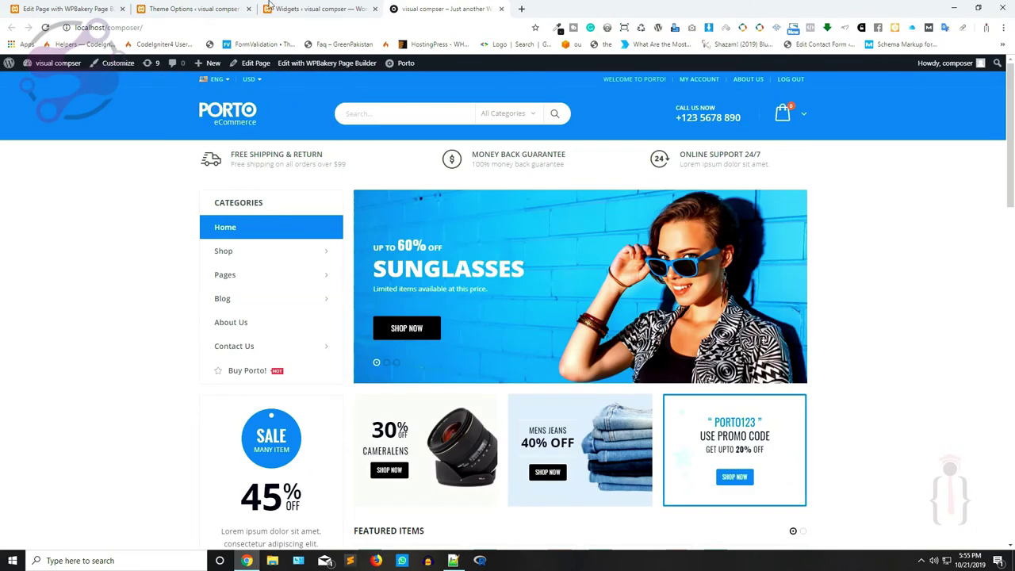
Step: Open the Header Type settings in the theme options and look through the available header layouts
left_click(317, 8)
left_click(194, 9)
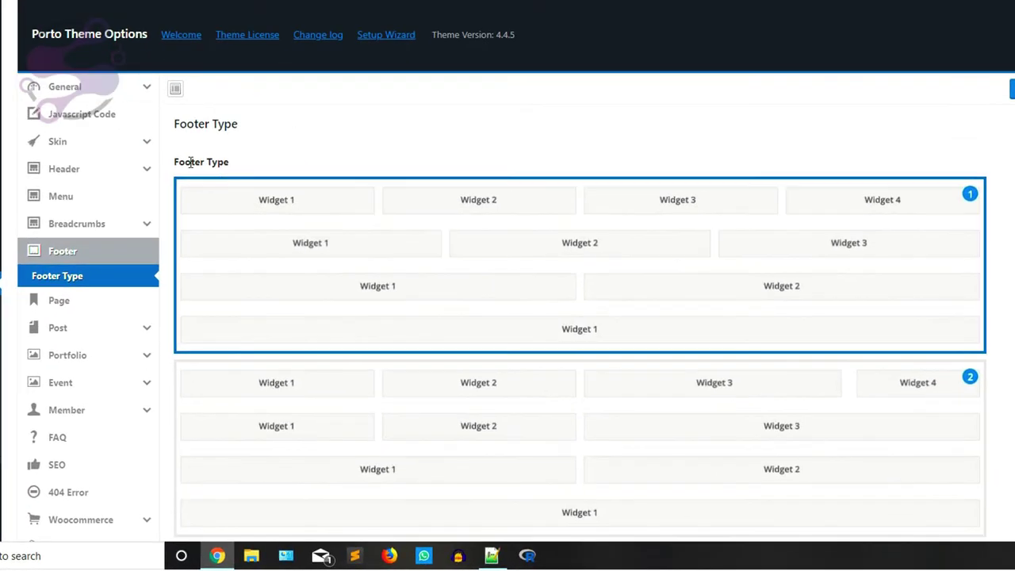
scroll(107, 173, "down", 1)
left_click(83, 125)
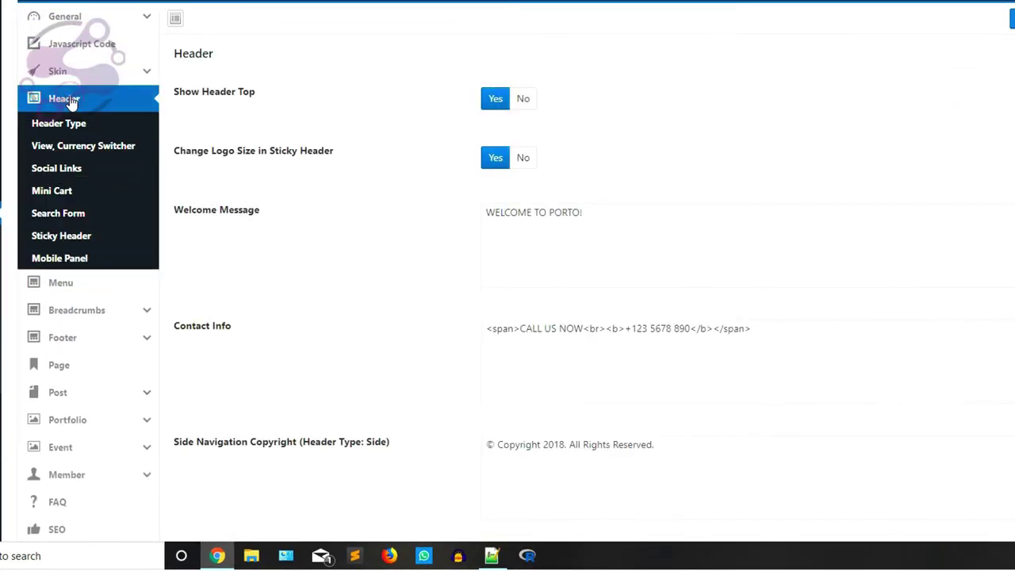
left_click(62, 124)
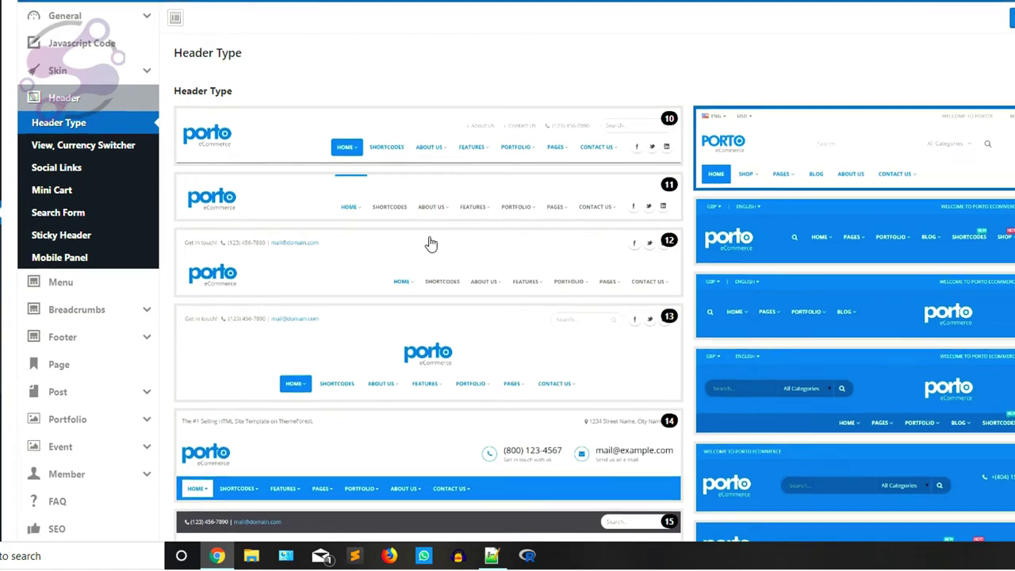
scroll(384, 231, "down", 2)
scroll(303, 275, "down", 3)
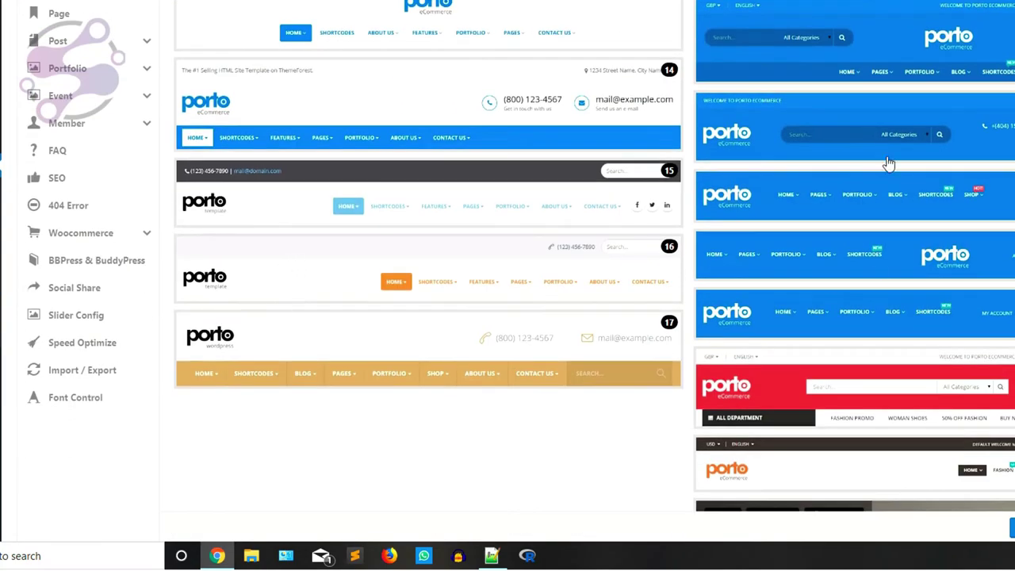
scroll(889, 163, "up", 4)
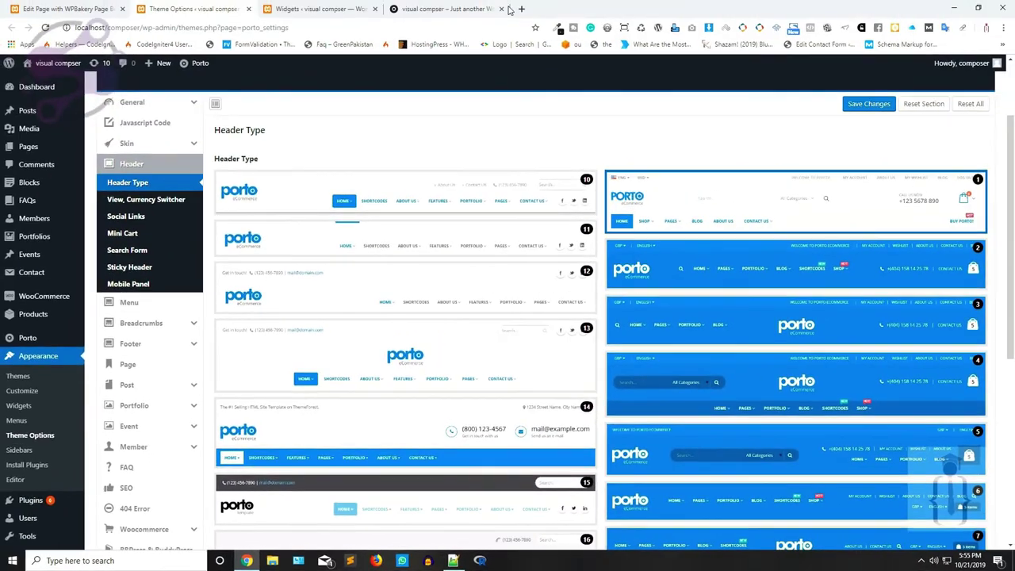
Step: Open the Customizer from the site's home page, review the Site Identity settings and return to its main list
left_click(449, 8)
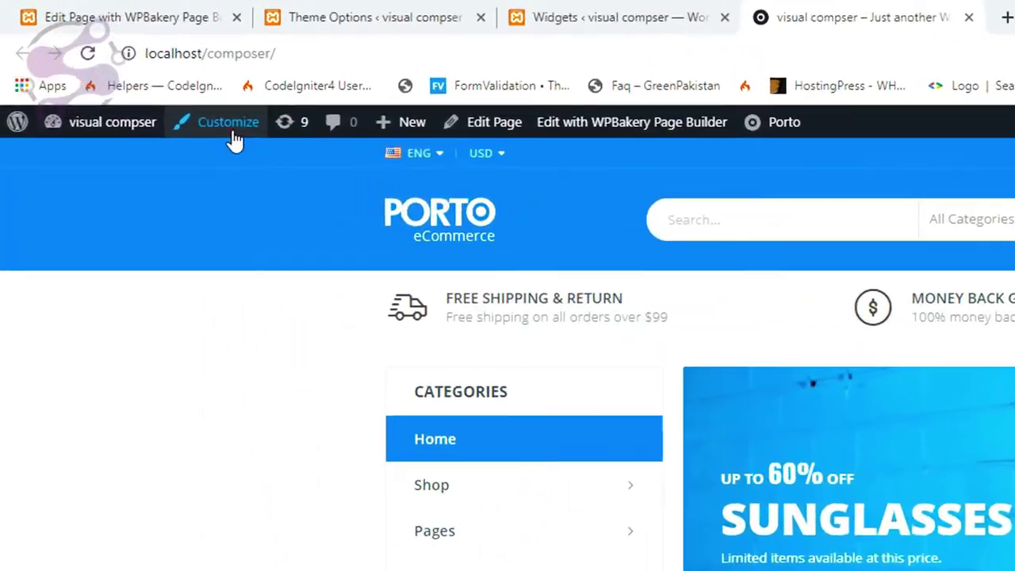
left_click(121, 67)
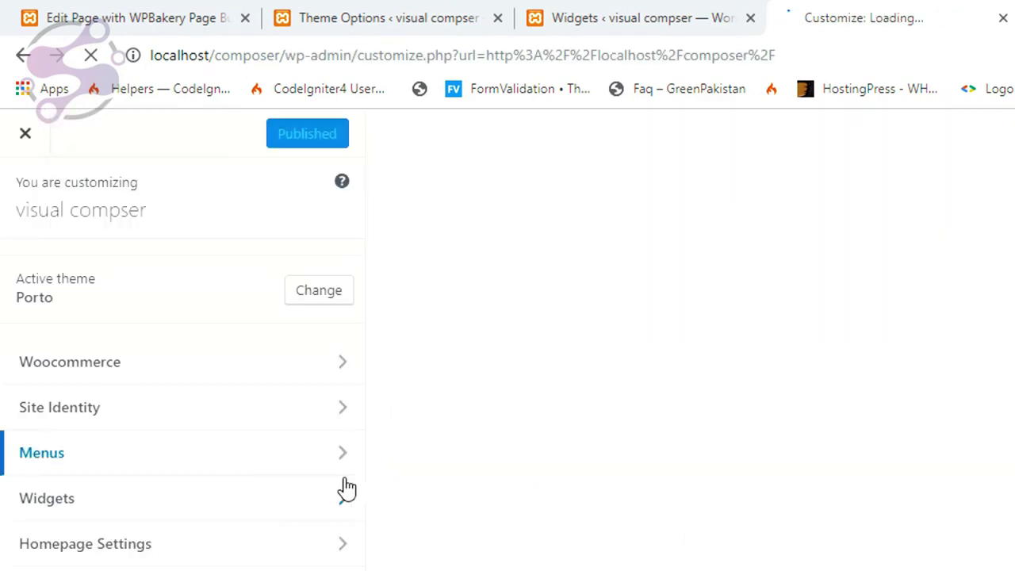
left_click(74, 407)
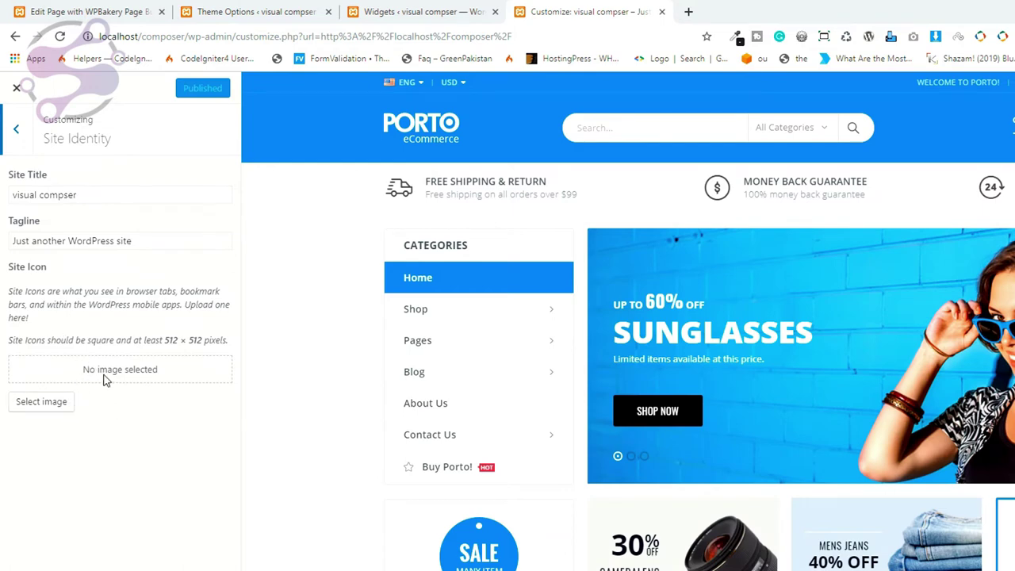
left_click(16, 130)
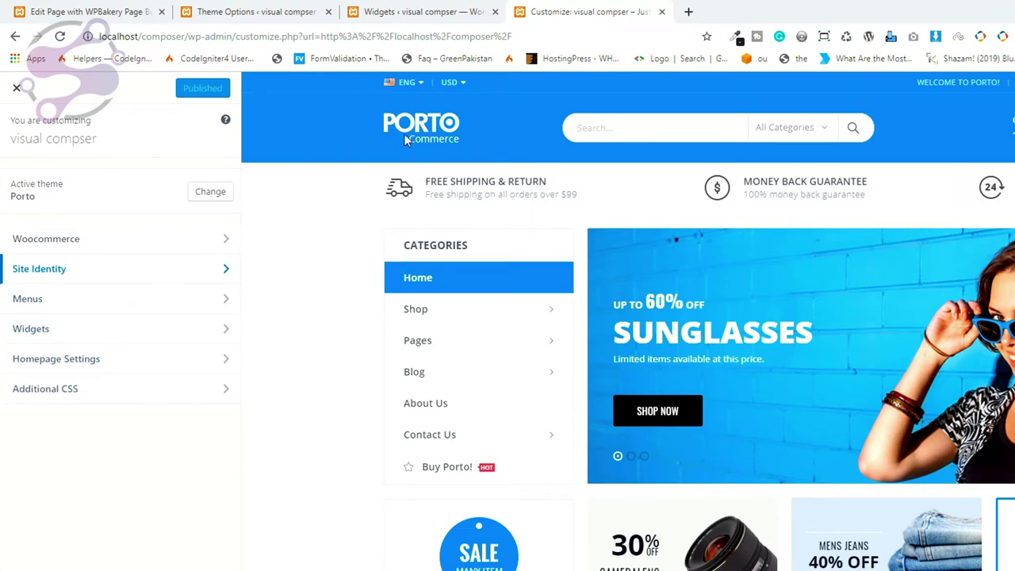
Step: Open the header's Social Links settings in the Porto theme options and compare them with the live customizer preview
left_click(413, 11)
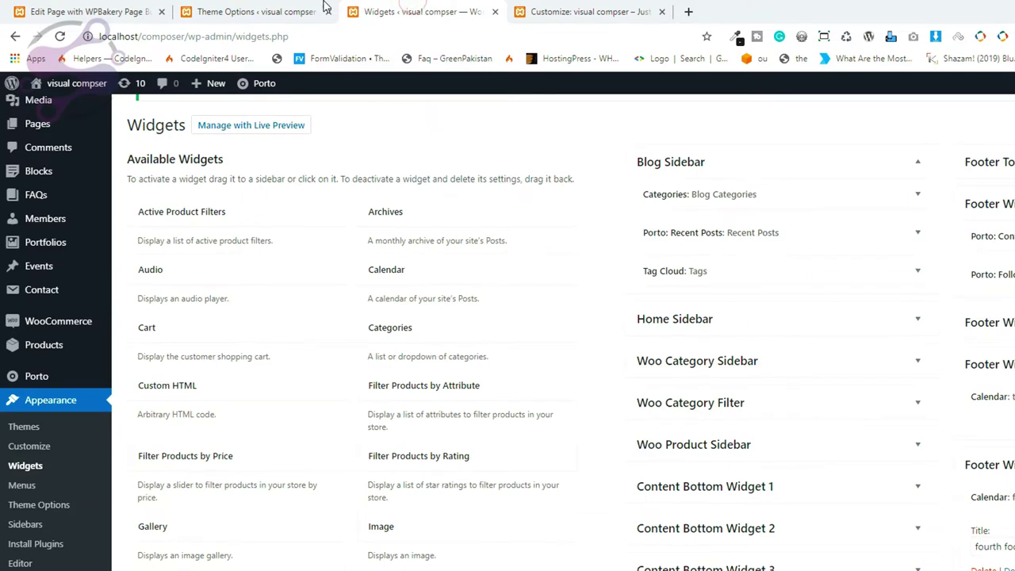
left_click(238, 10)
left_click_drag(238, 10, 409, 11)
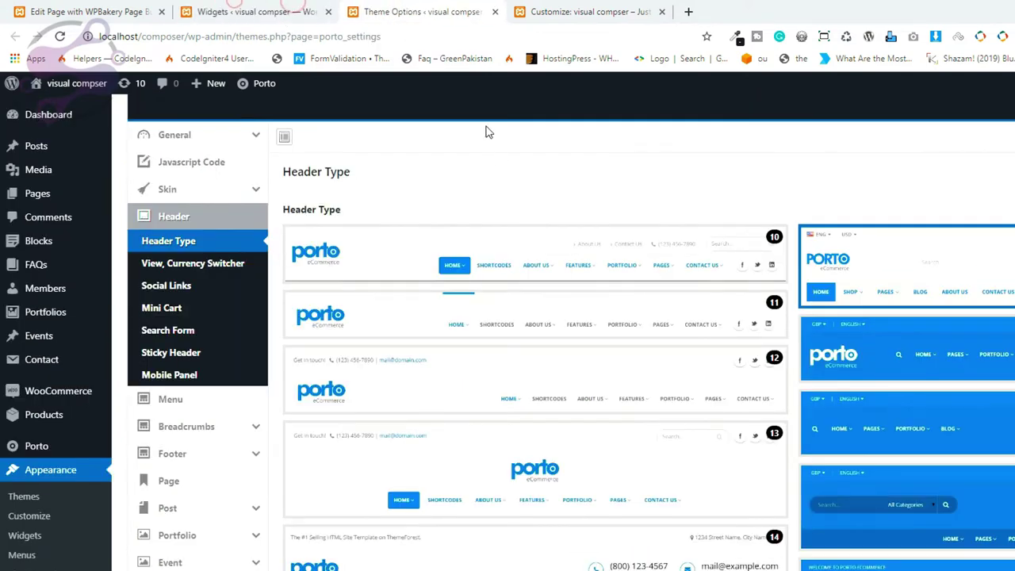
left_click(167, 289)
left_click(587, 11)
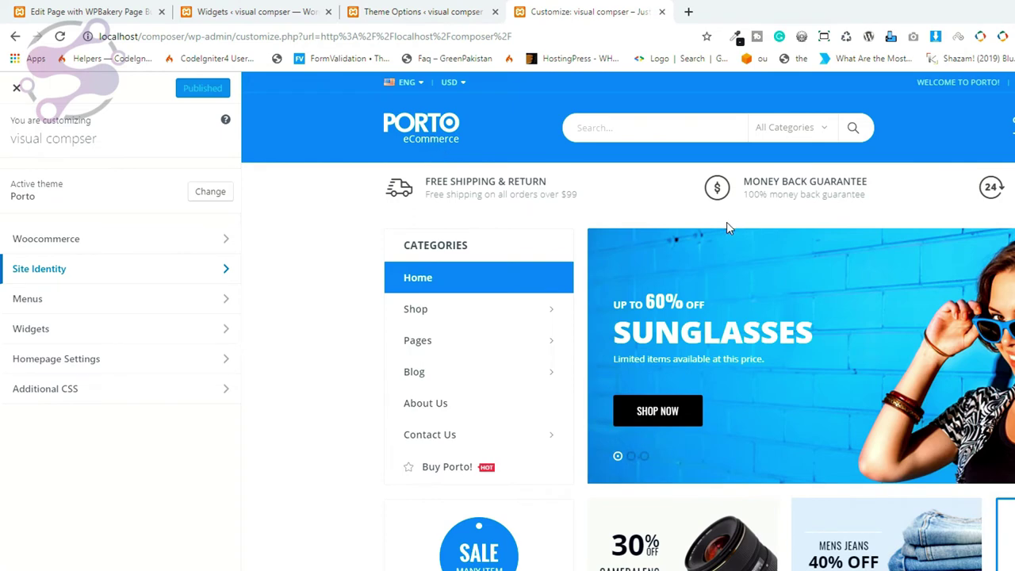
left_click(420, 11)
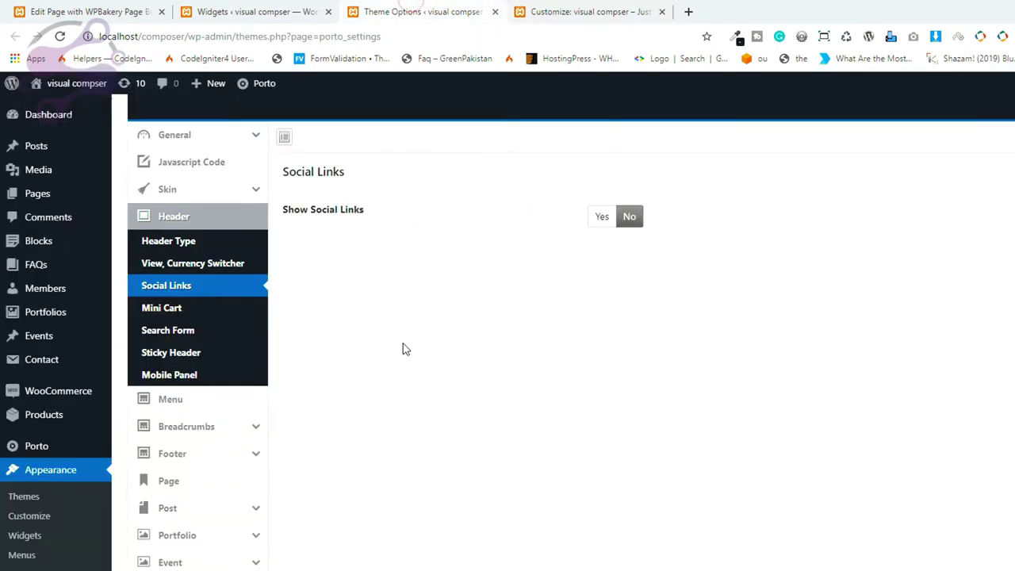
Step: Enable Show Social Links to look through the social network fields, and set it back to No
left_click(601, 218)
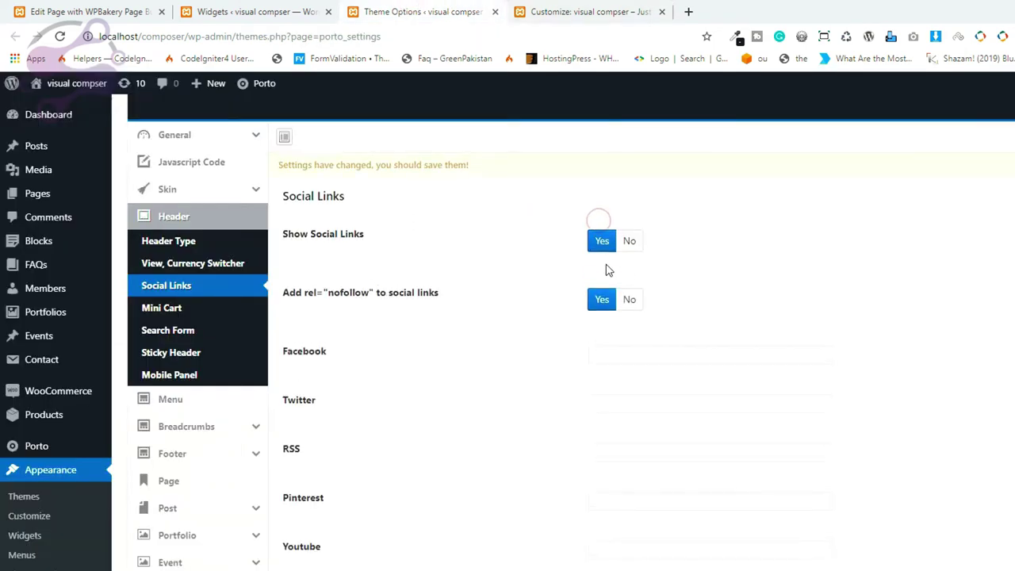
scroll(453, 408, "down", 2)
scroll(589, 401, "up", 3)
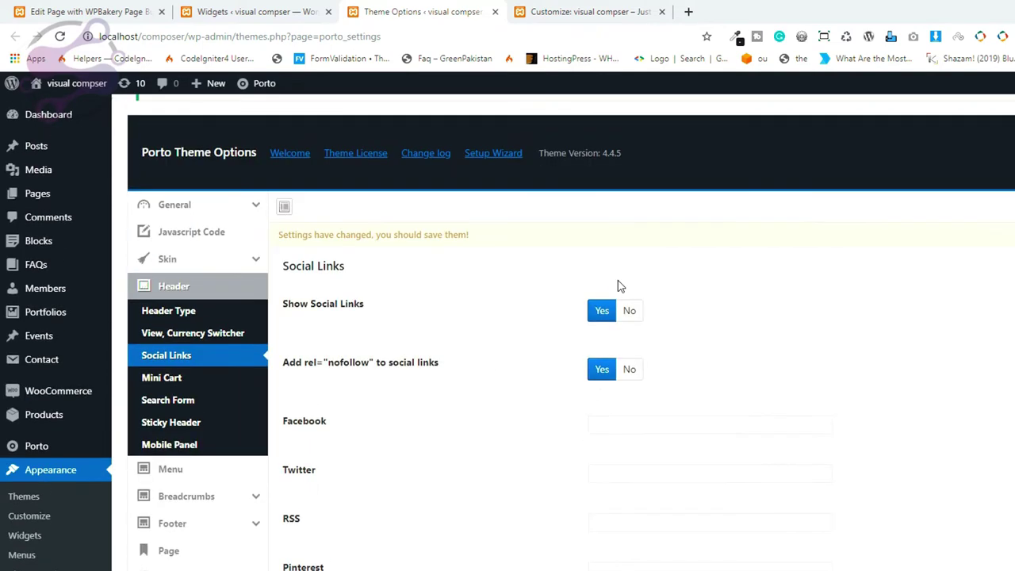
left_click(628, 312)
Step: Review the header's Mini Cart, Search Form, Sticky Header and Mobile Panel settings in the theme options
left_click(162, 377)
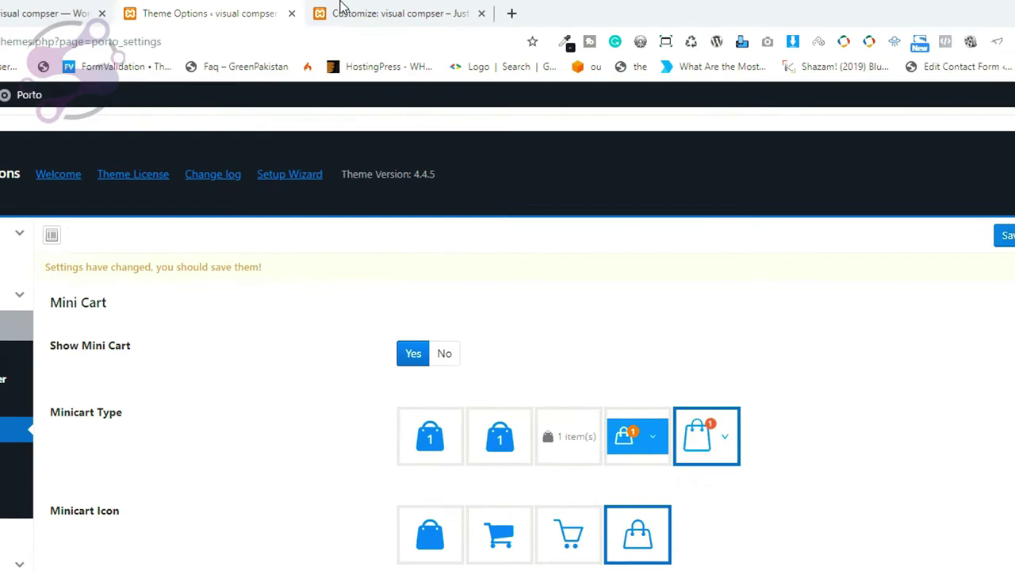
left_click(591, 11)
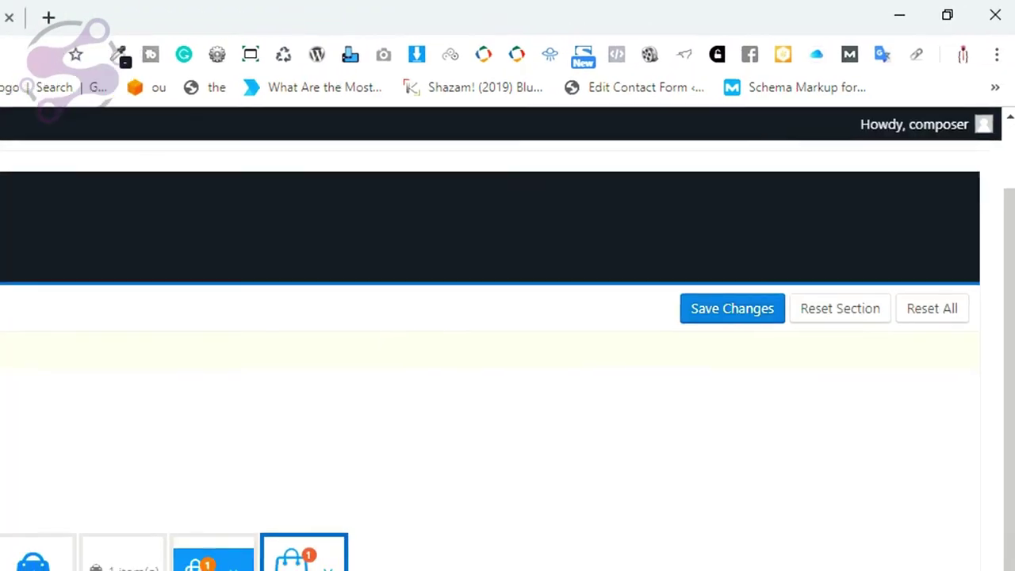
scroll(533, 414, "down", 1)
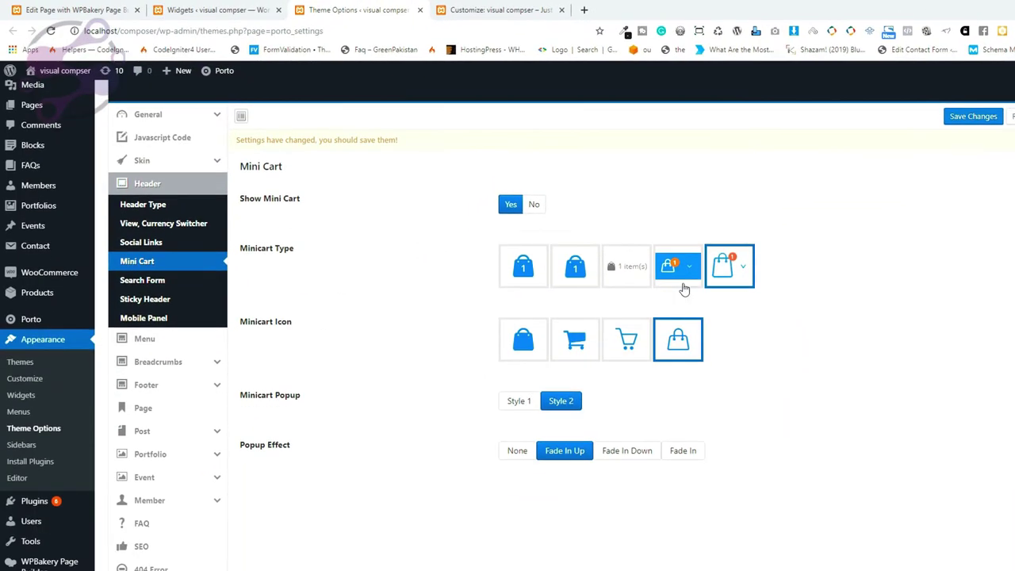
left_click(142, 280)
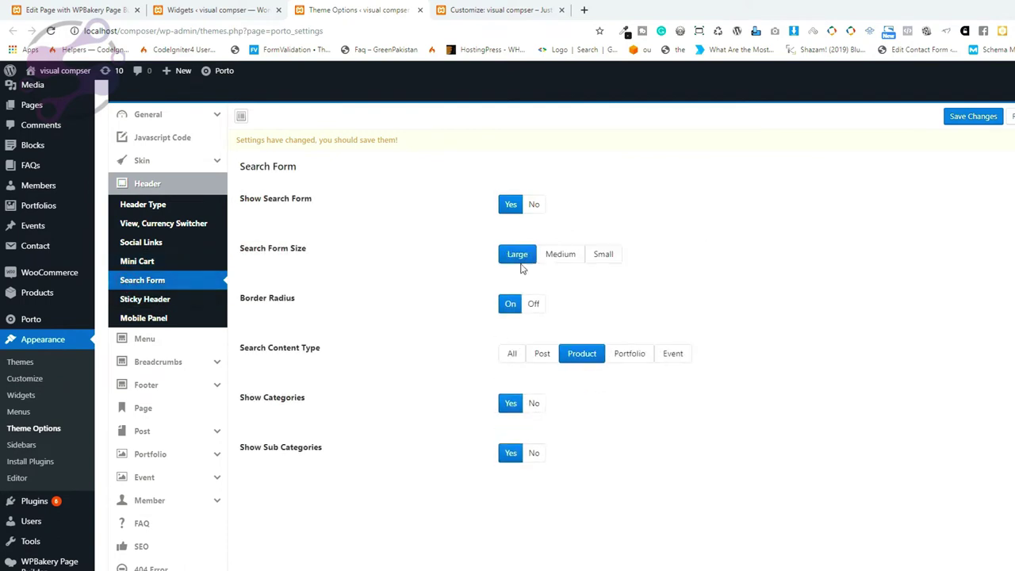
left_click(145, 299)
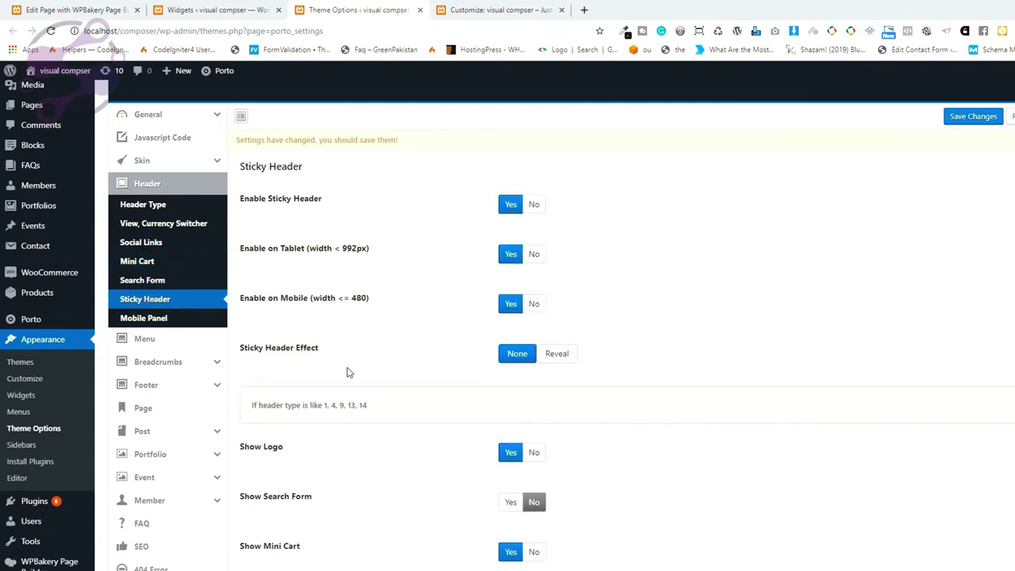
left_click(184, 321)
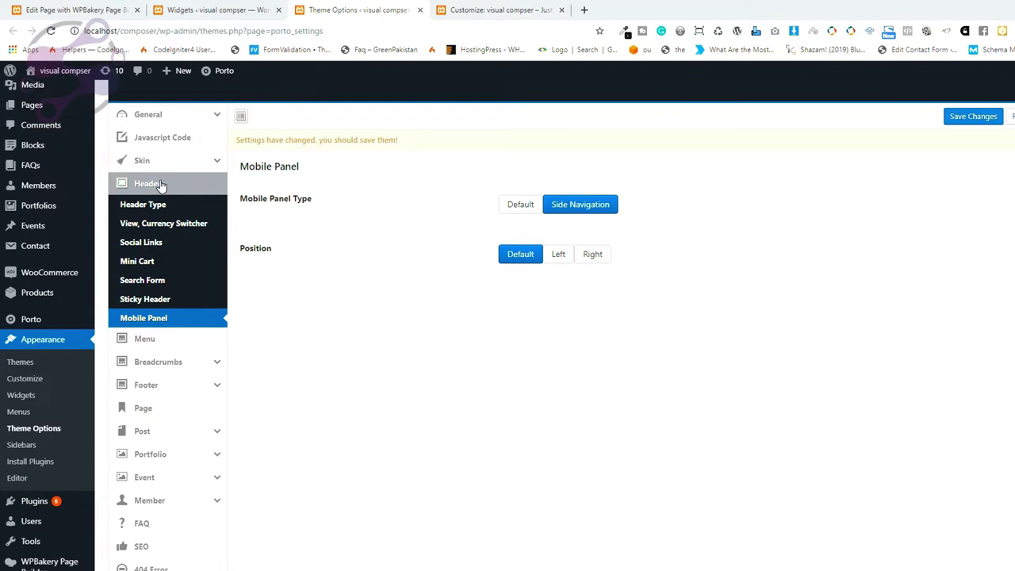
Step: Examine the theme's Menu settings, from the menu arrow and type to popup effects and sidebar menu
left_click(143, 341)
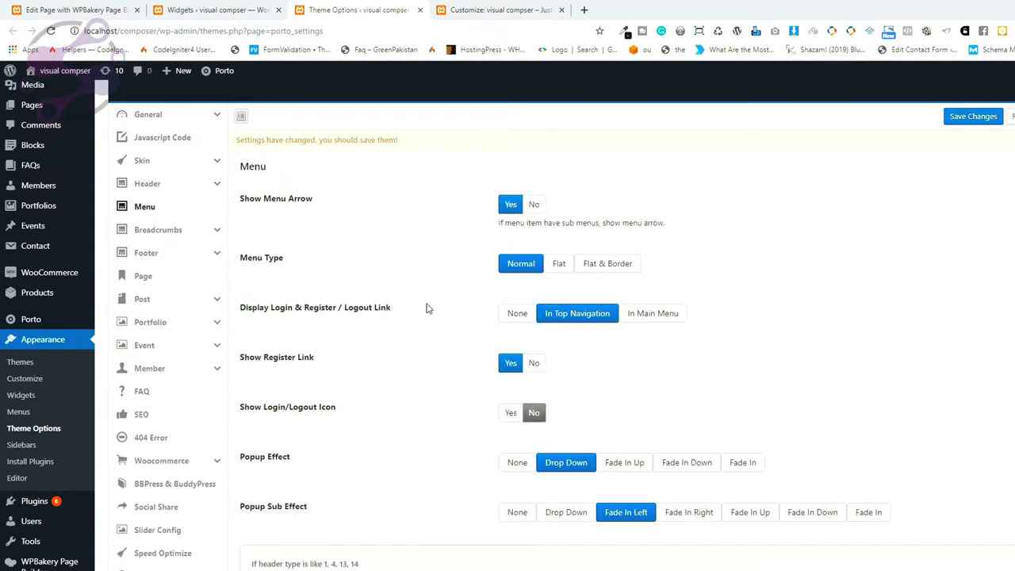
scroll(385, 299, "down", 6)
scroll(396, 416, "up", 4)
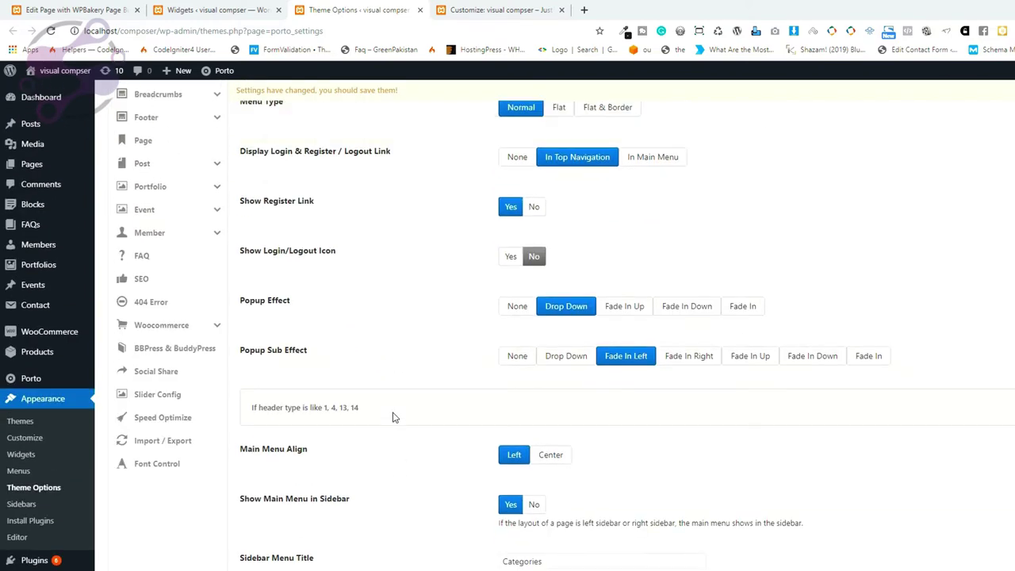
scroll(394, 418, "up", 3)
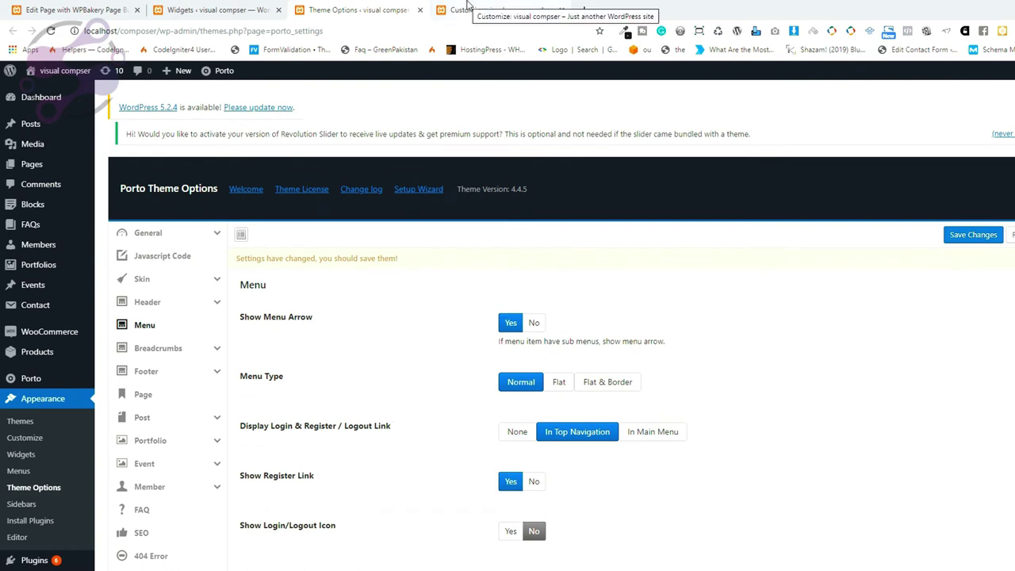
Step: Return to the About Us page in WPBakery Page Builder and open it in the Backend Editor
left_click(469, 8)
left_click(214, 10)
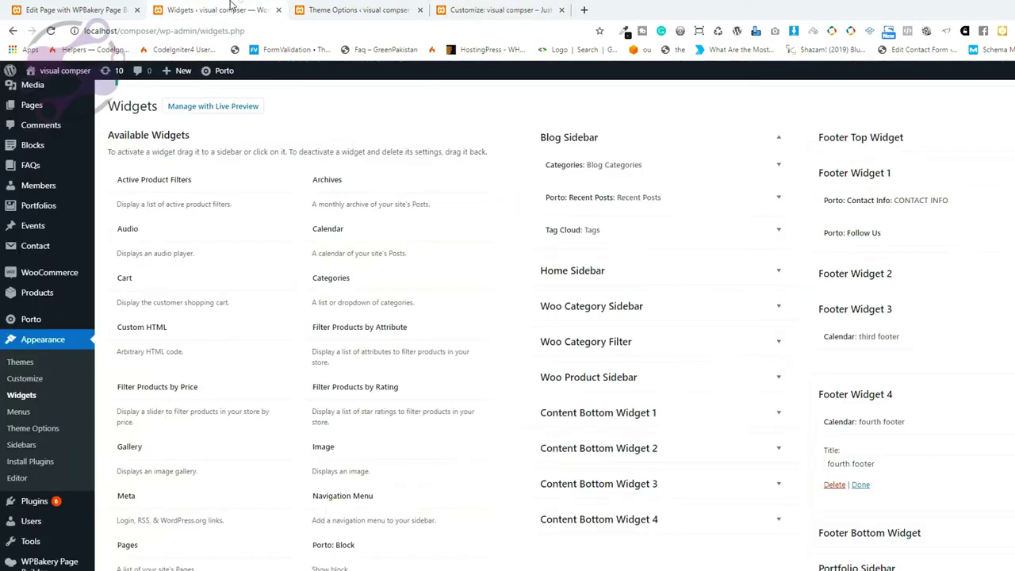
left_click_drag(215, 10, 507, 10)
left_click_drag(72, 9, 491, 10)
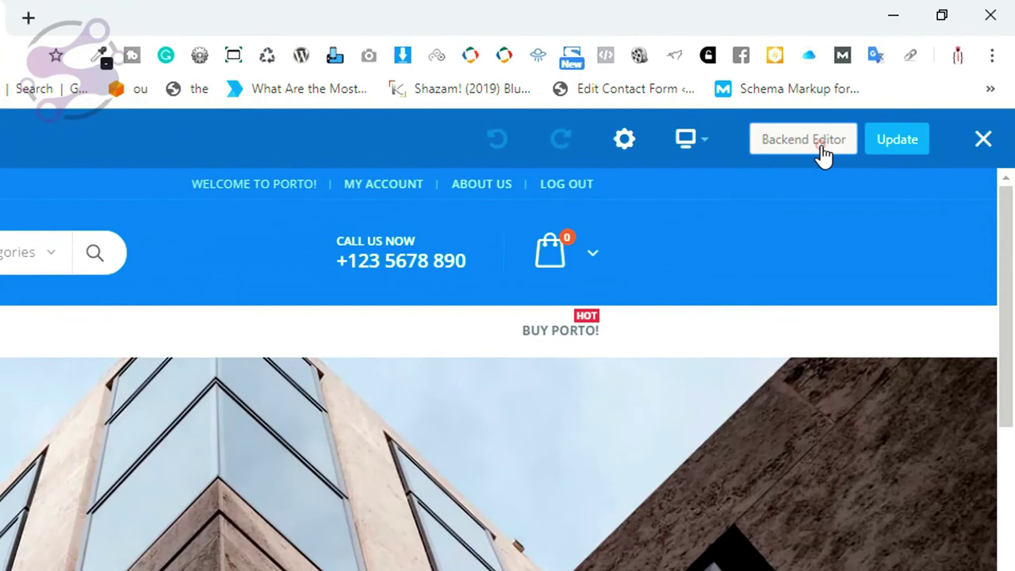
left_click(821, 148)
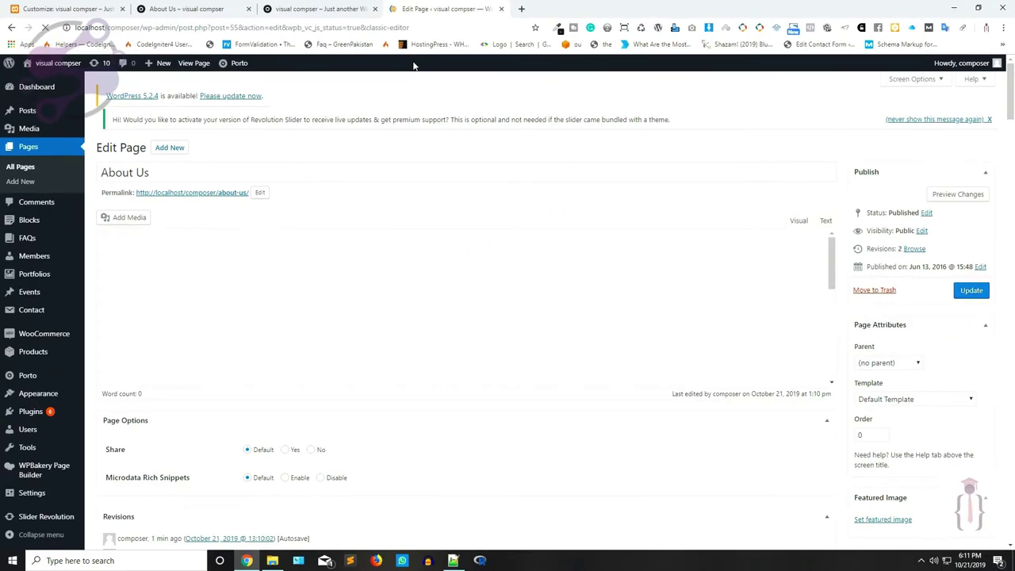
Step: Preview the About Us page from the backend editor and look over its banner and breadcrumbs
scroll(169, 285, "down", 10)
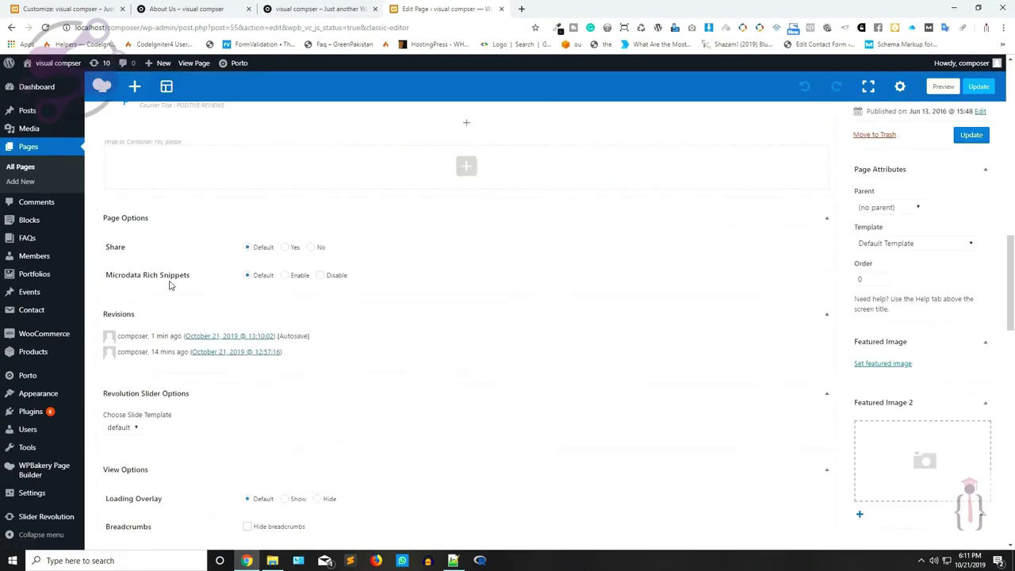
scroll(169, 285, "up", 4)
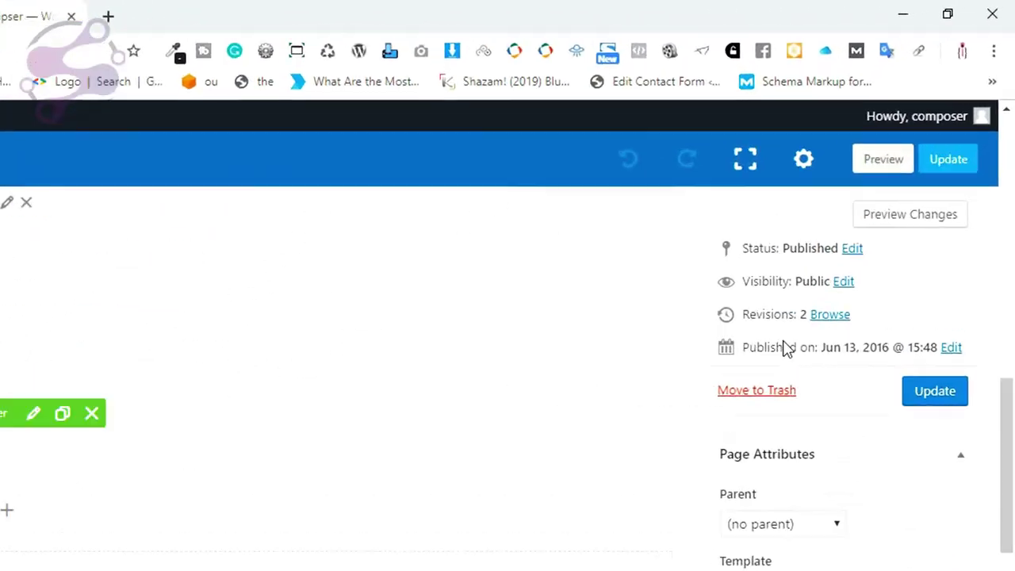
left_click(977, 111)
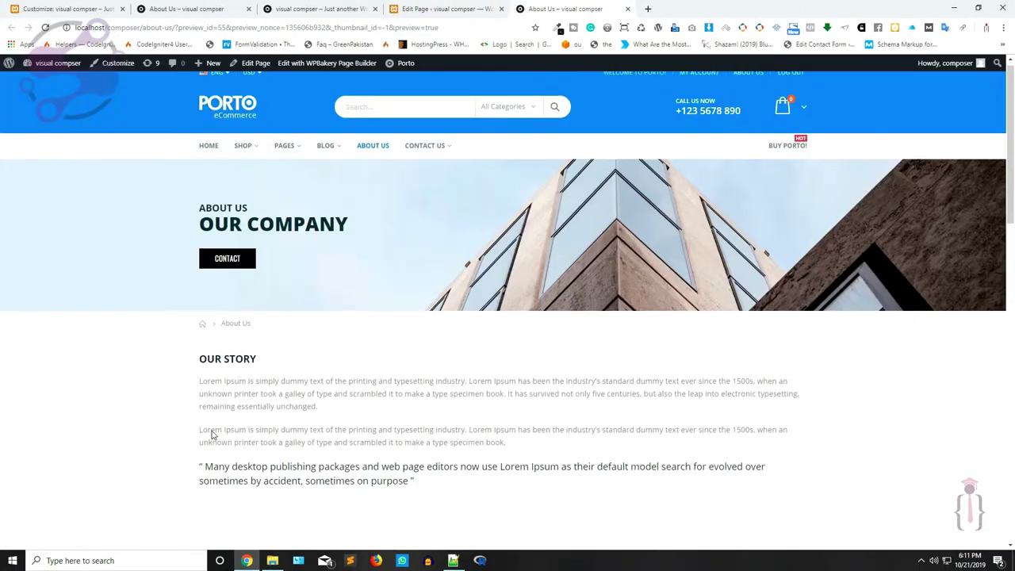
scroll(211, 432, "down", 1)
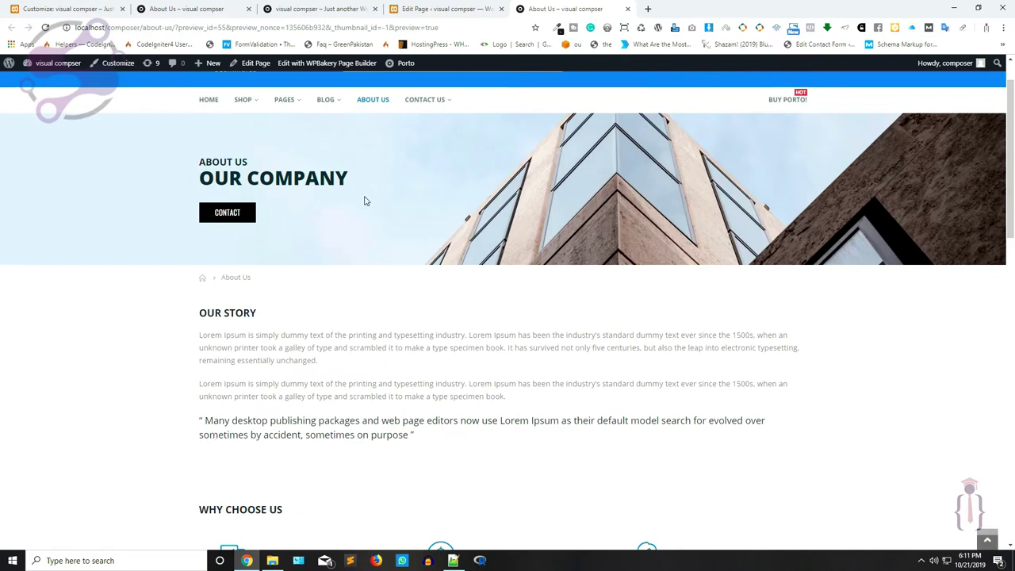
Step: Examine the About Us page's View Options, layout and banner settings, and Skin Options below the editor content
left_click(432, 6)
scroll(357, 390, "down", 20)
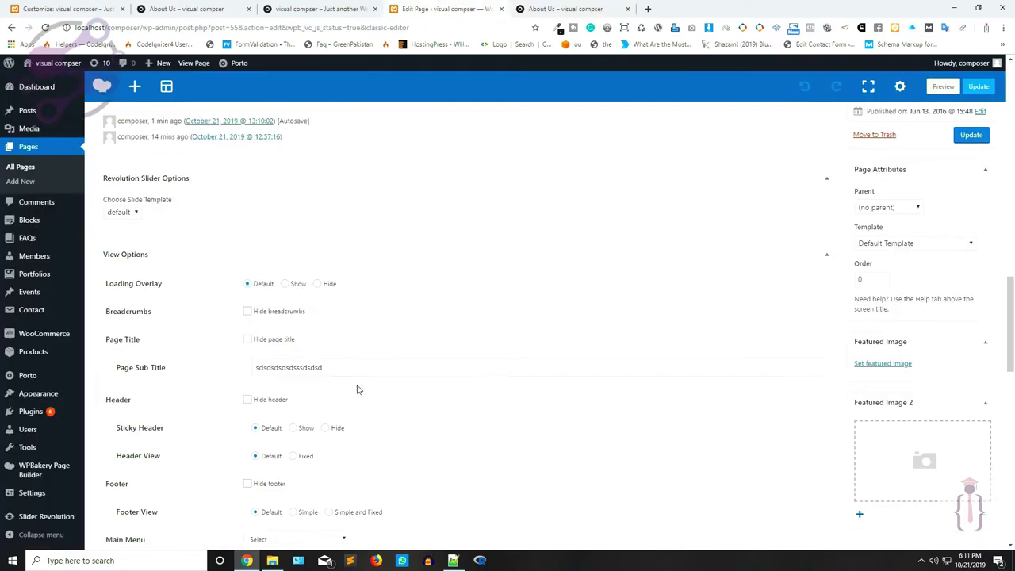
scroll(357, 390, "up", 3)
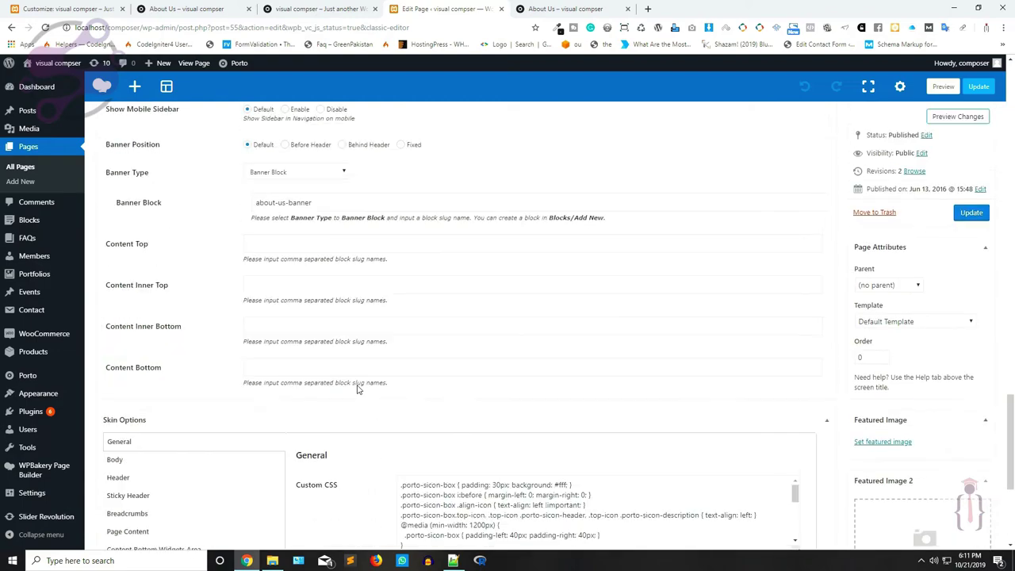
scroll(357, 390, "down", 1)
scroll(47, 373, "up", 10)
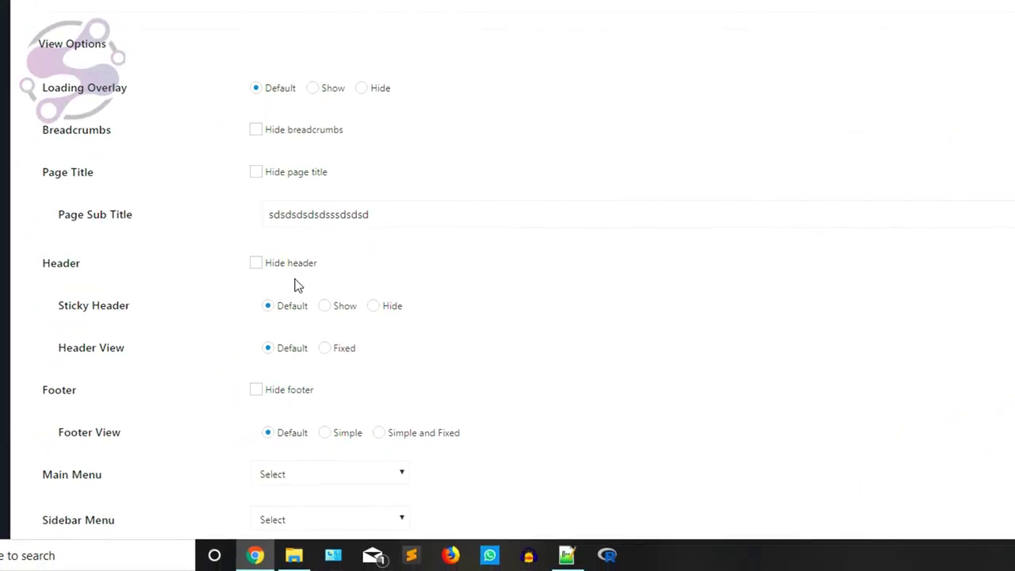
scroll(295, 284, "down", 5)
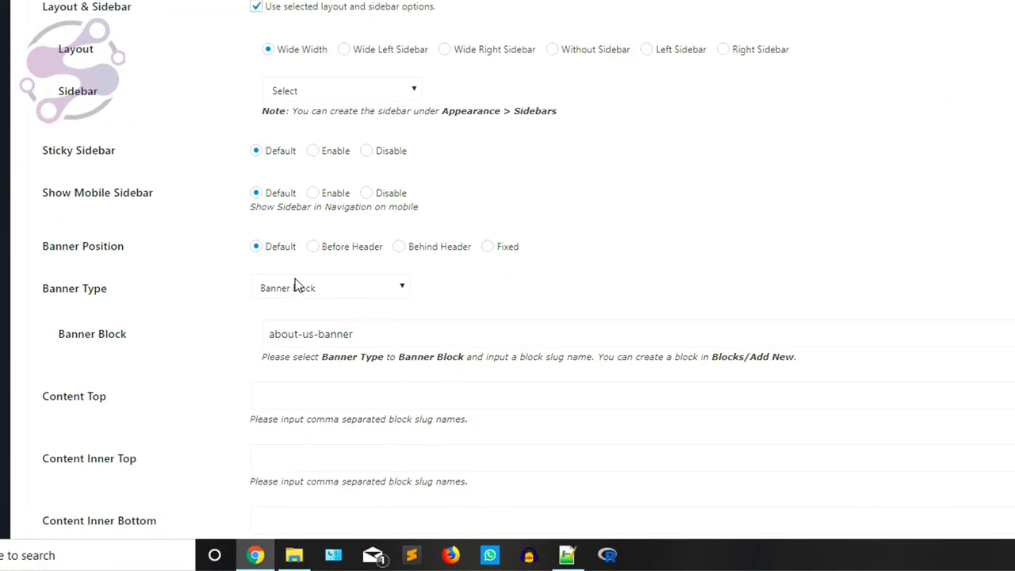
scroll(295, 284, "down", 5)
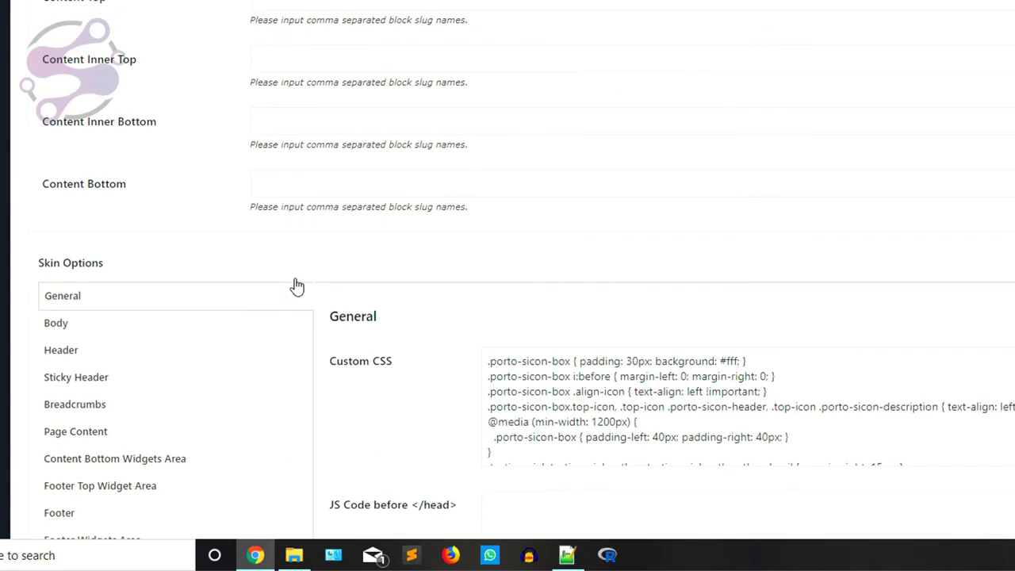
scroll(295, 283, "up", 12)
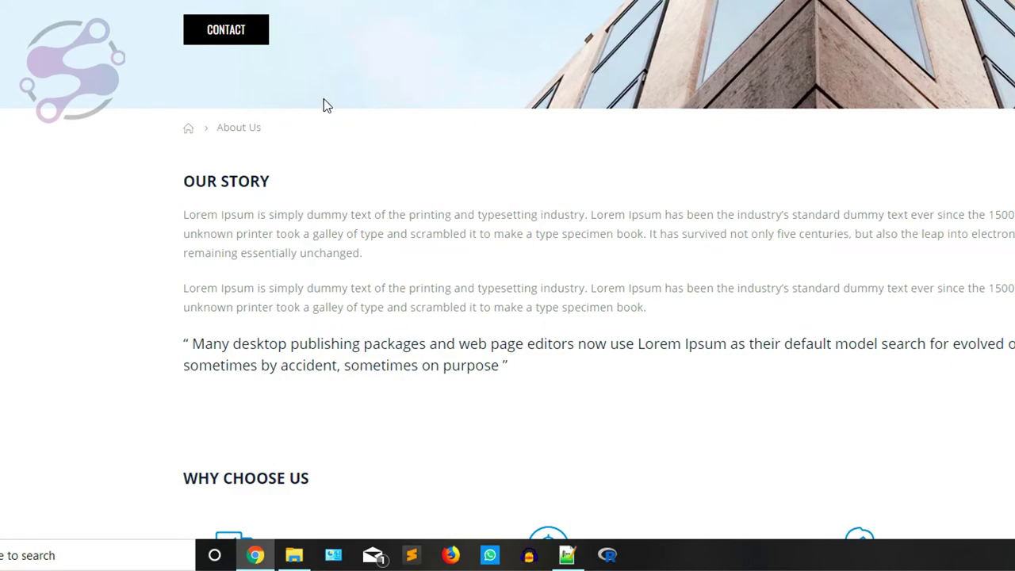
Step: Enable Hide breadcrumbs in the About Us page's View Options and preview the page without the breadcrumb trail
left_click_drag(306, 120, 186, 108)
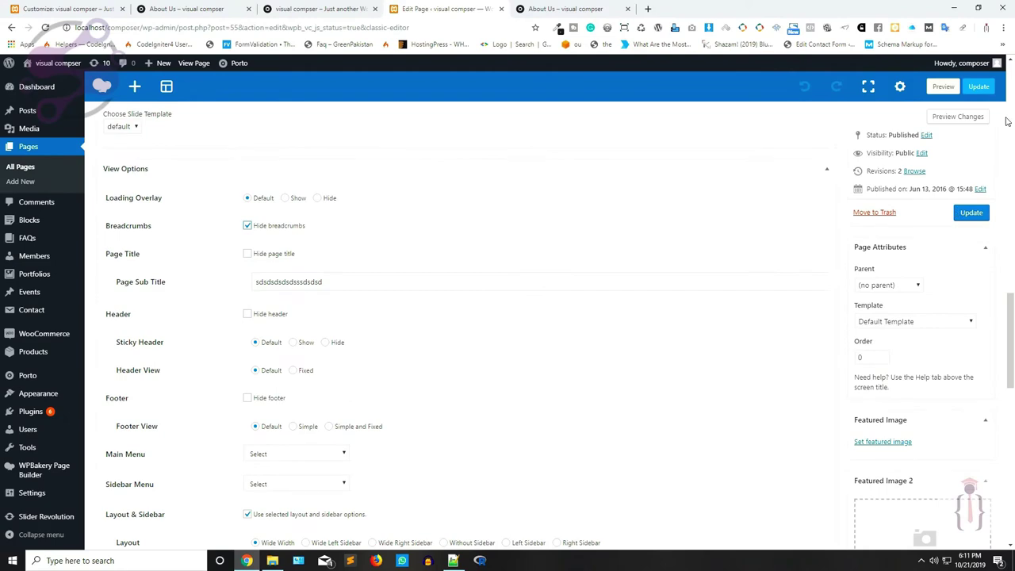
left_click(941, 86)
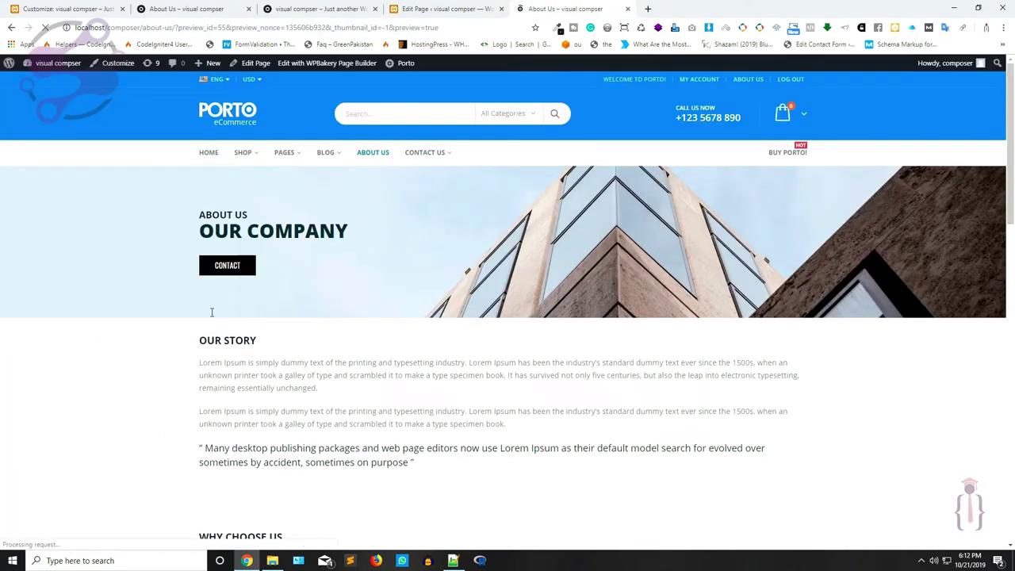
left_click_drag(212, 312, 186, 315)
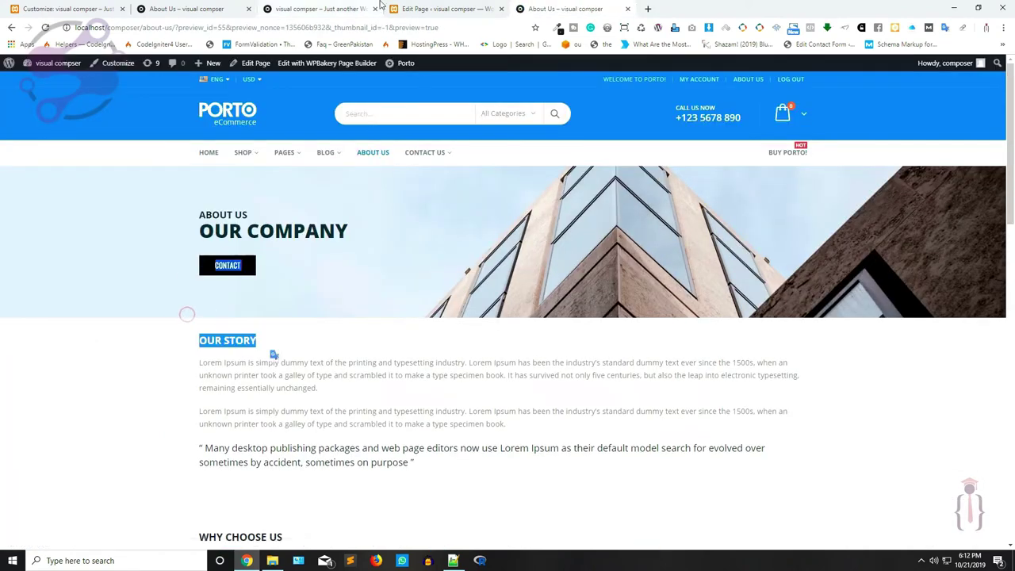
key("ctrl+shift+Tab")
key("ctrl+Tab")
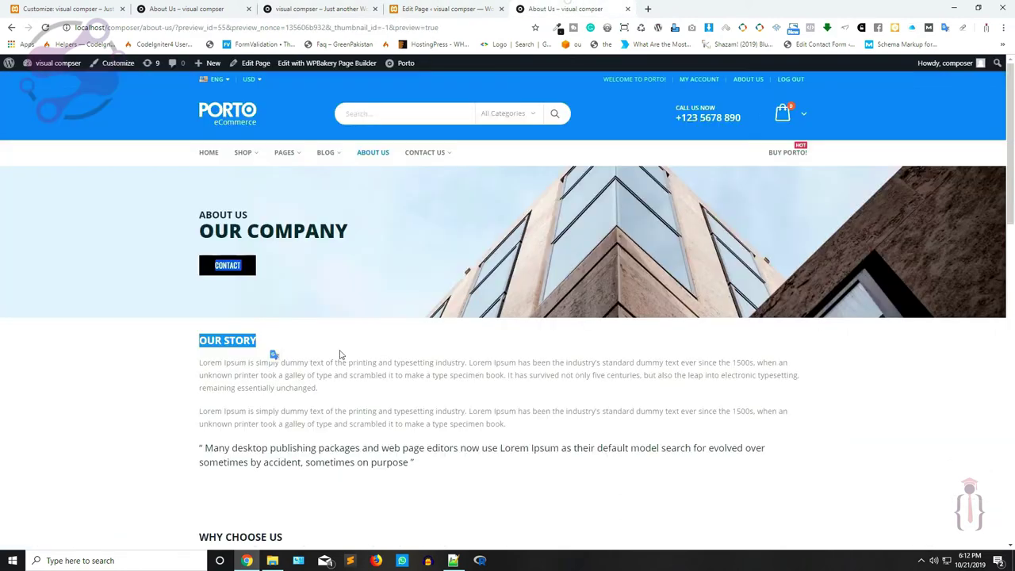
left_click(383, 360)
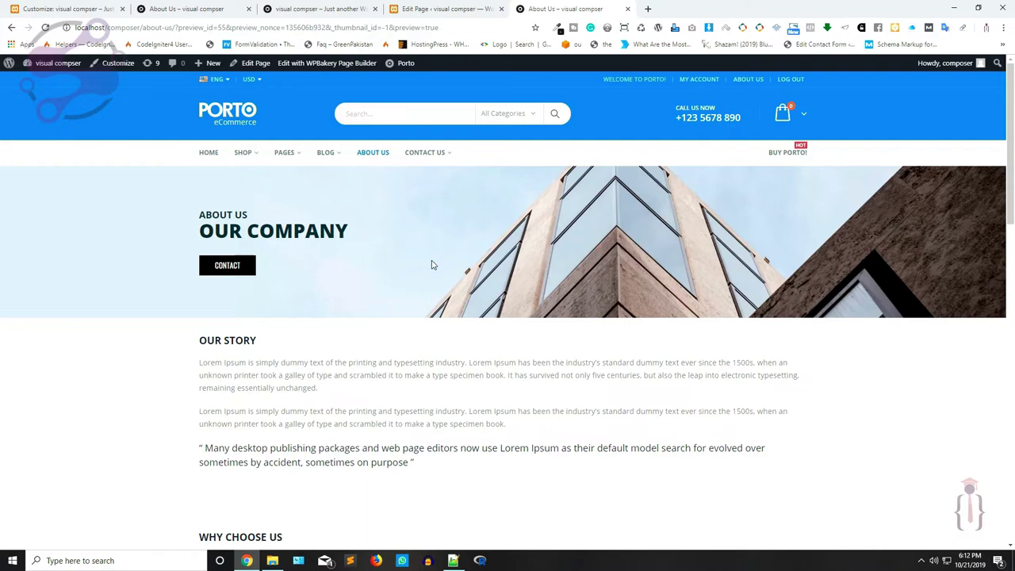
Step: Go back through the page editor to the site's theme customizer
left_click(444, 7)
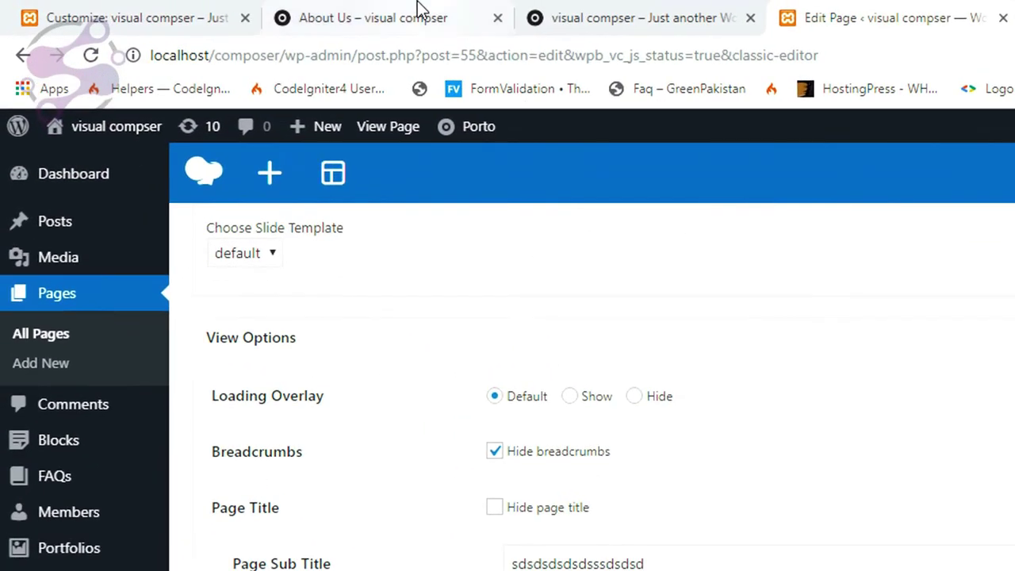
left_click(213, 7)
left_click(136, 7)
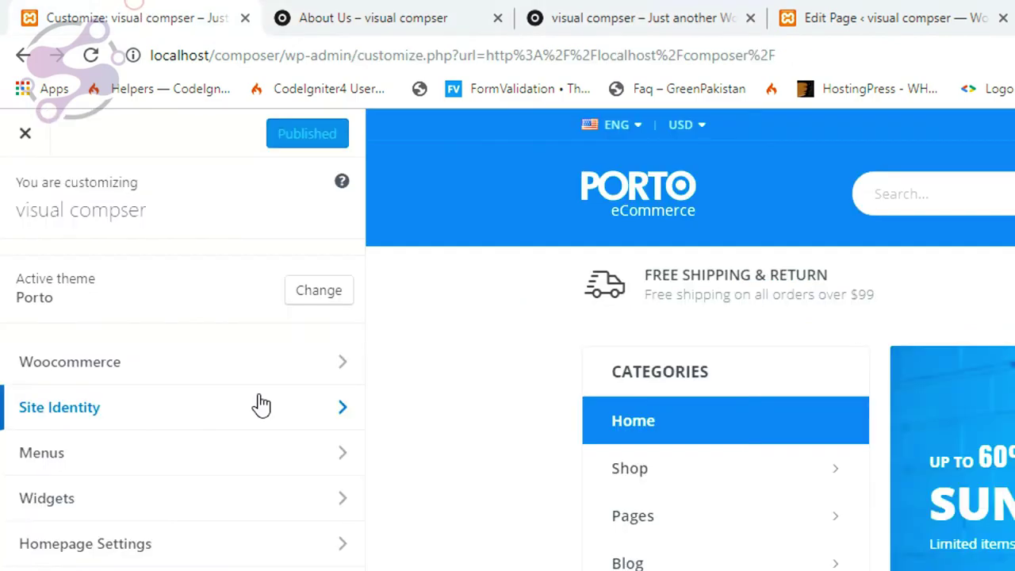
Step: Open the Porto Theme Options from the site's dashboard and view the Header and Breadcrumbs settings
left_click(468, 17)
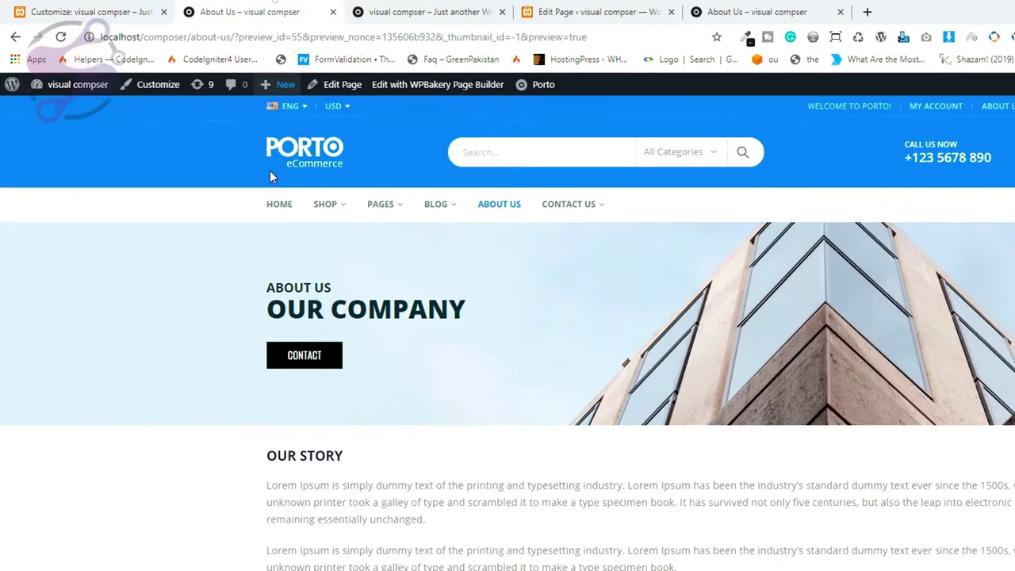
mouse_move(78, 94)
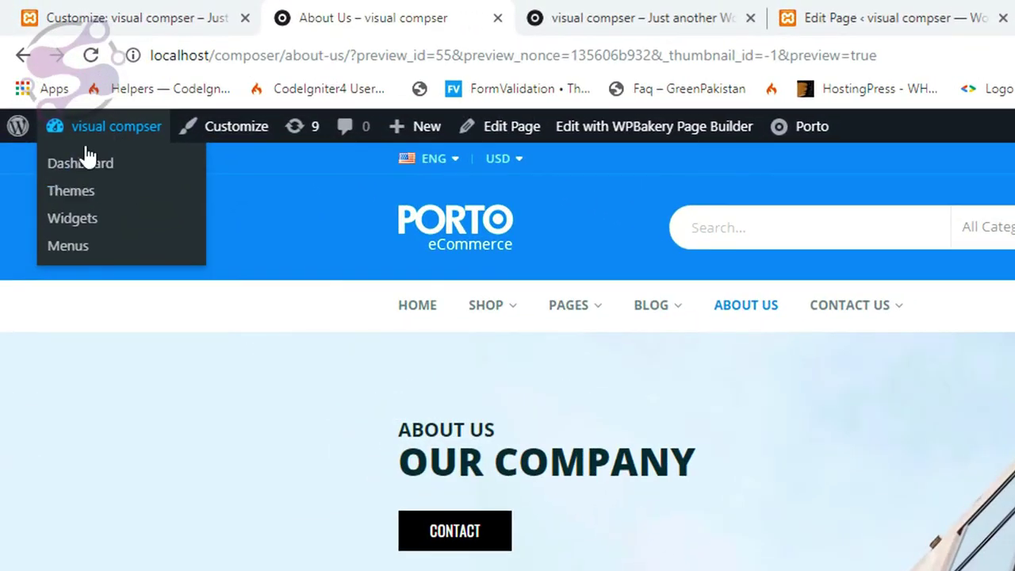
left_click(79, 166)
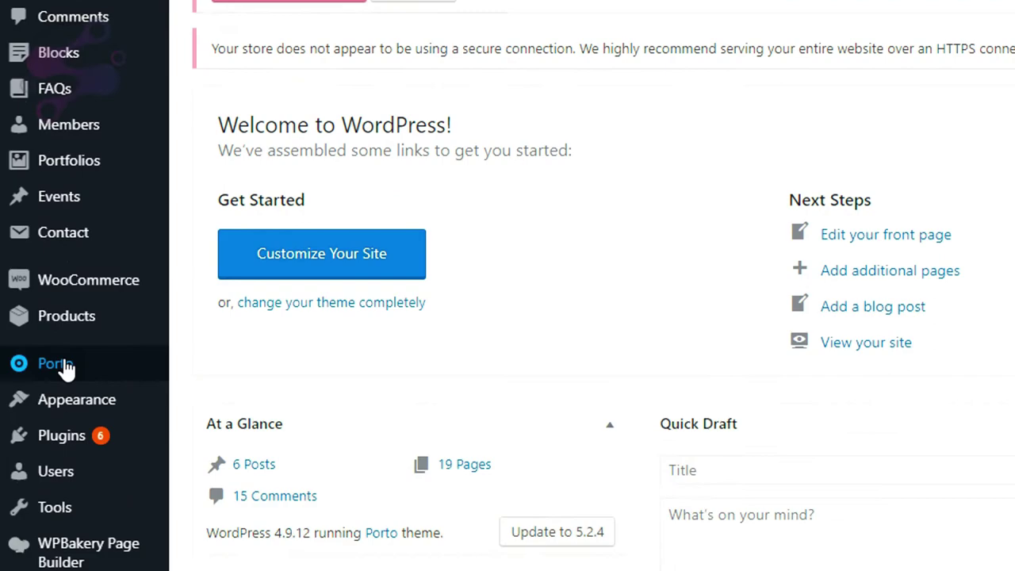
mouse_move(119, 226)
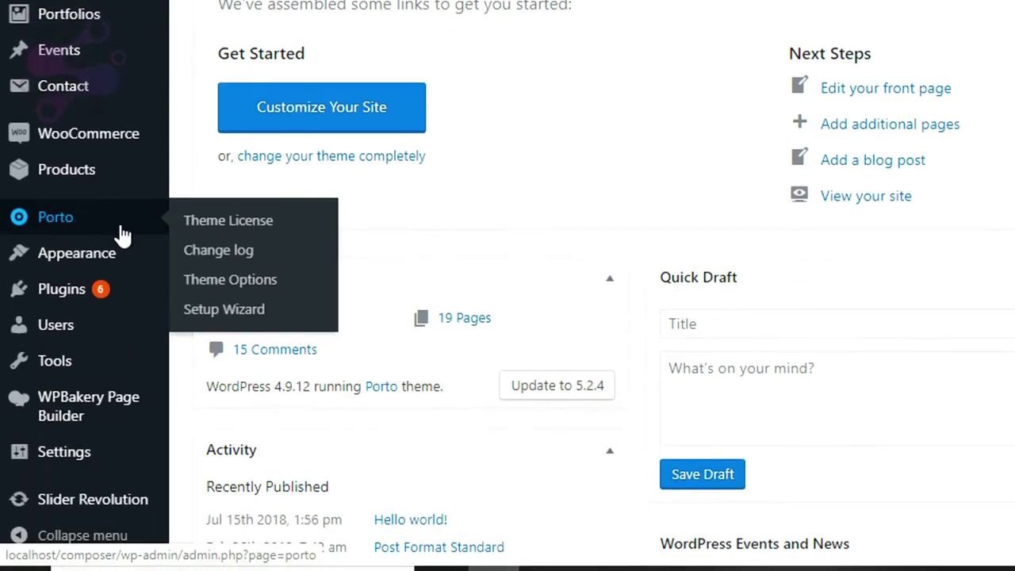
left_click(261, 274)
left_click(214, 283)
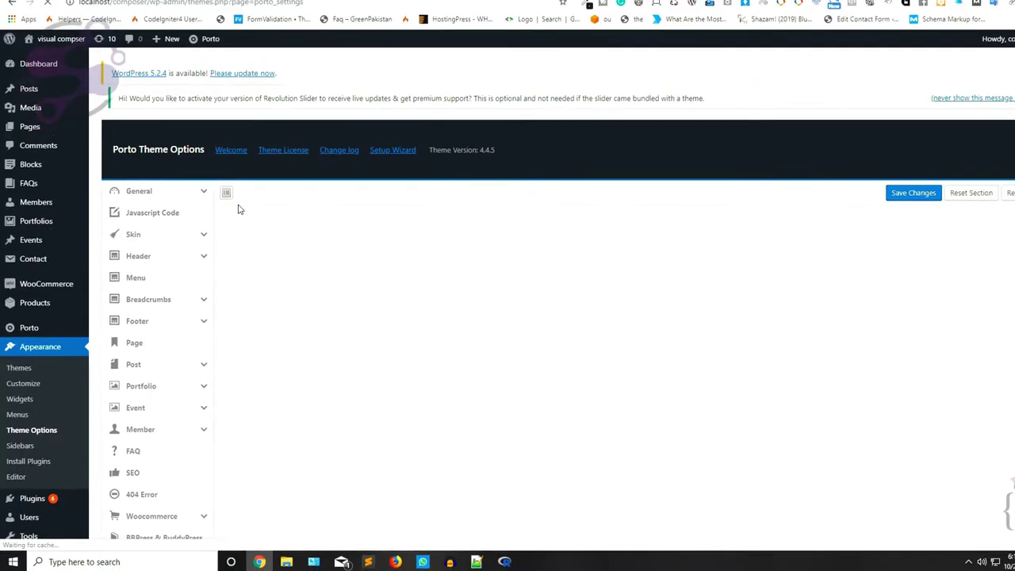
left_click(131, 270)
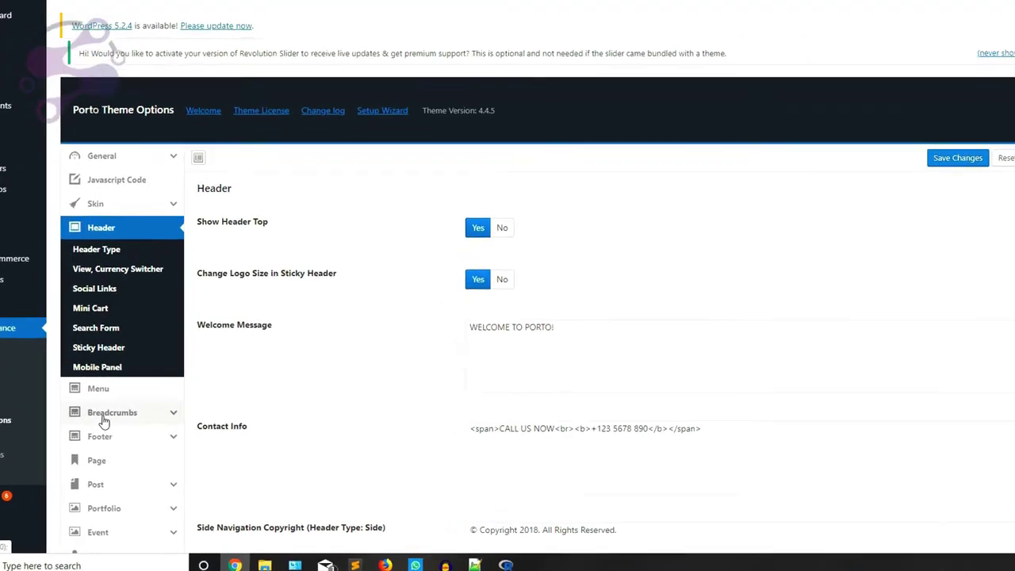
left_click(136, 427)
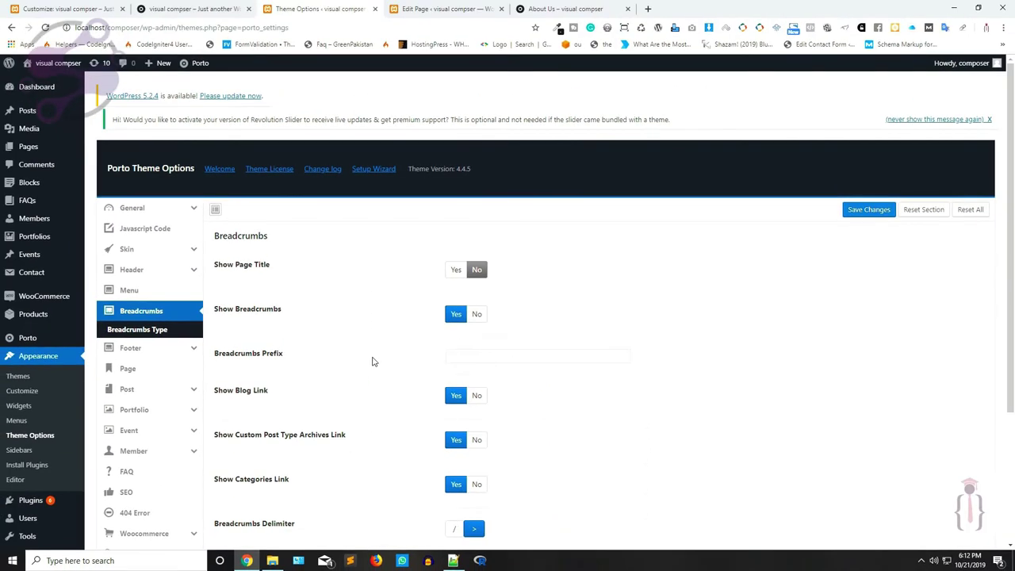
Step: Compare the Hide breadcrumbs option in the About Us page editor with the page's preview
left_click(447, 9)
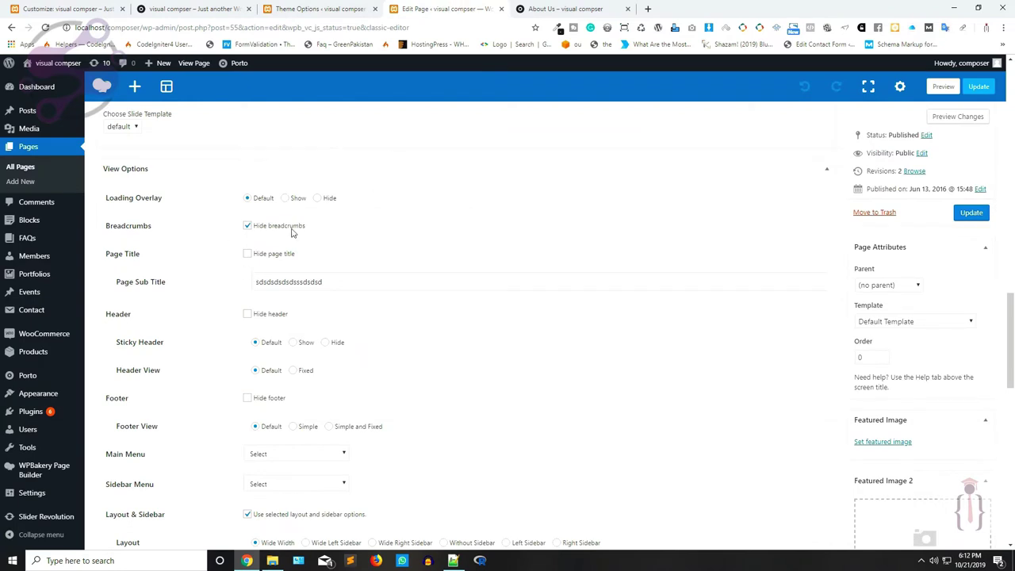
key("ctrl+Tab")
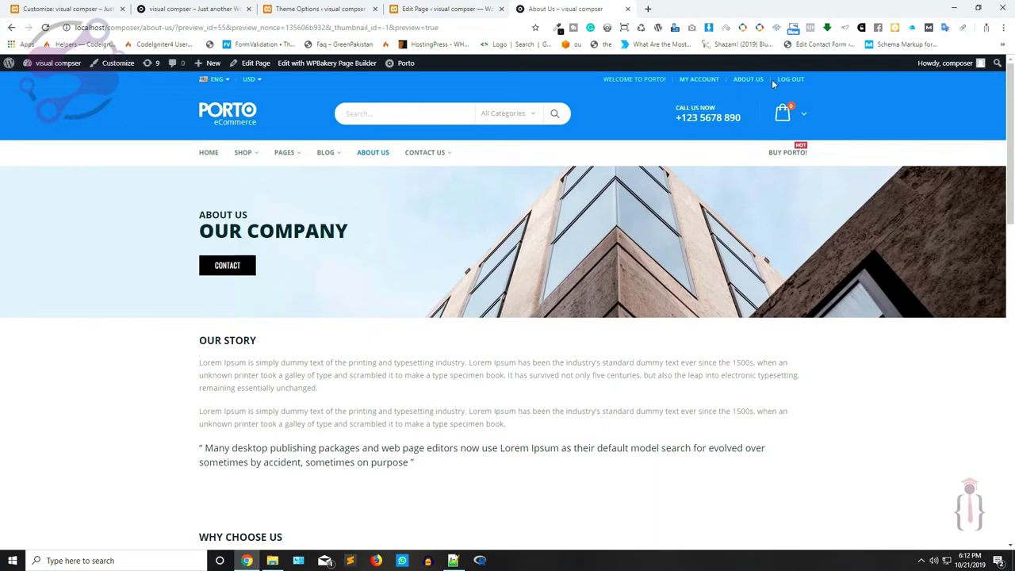
left_click(432, 9)
key("ctrl+Tab")
key("ctrl+shift+Tab")
Step: Examine the Banner Type and Banner Block settings in the About Us page's View Options
scroll(221, 433, "down", 3)
scroll(222, 434, "down", 2)
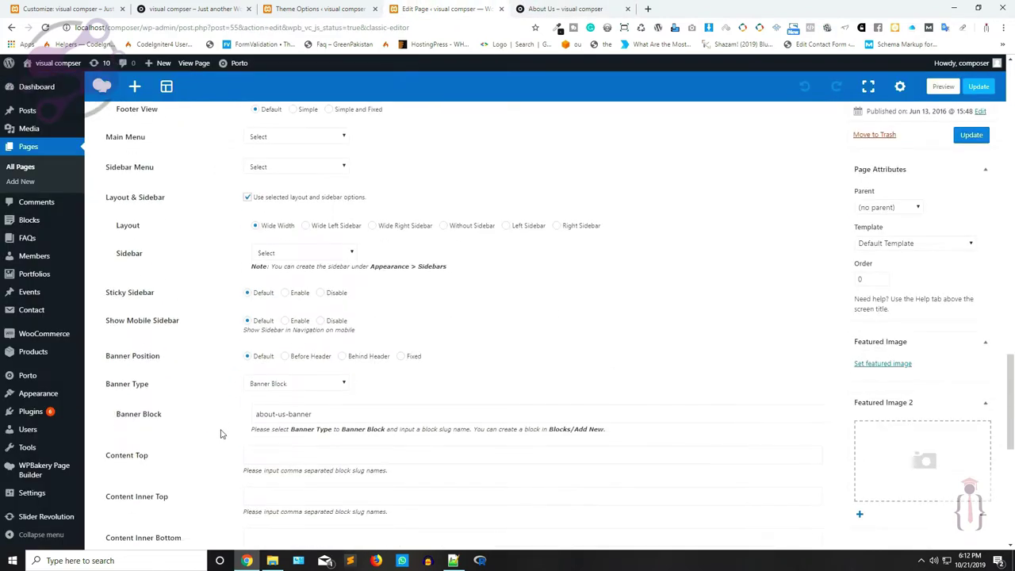
triple_click(167, 362)
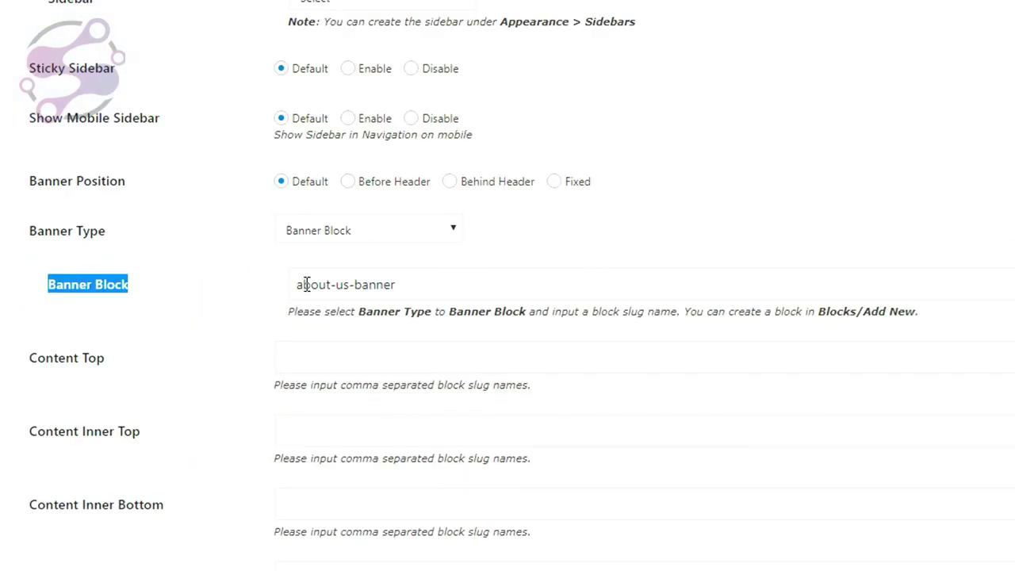
left_click_drag(293, 284, 419, 313)
left_click(408, 346)
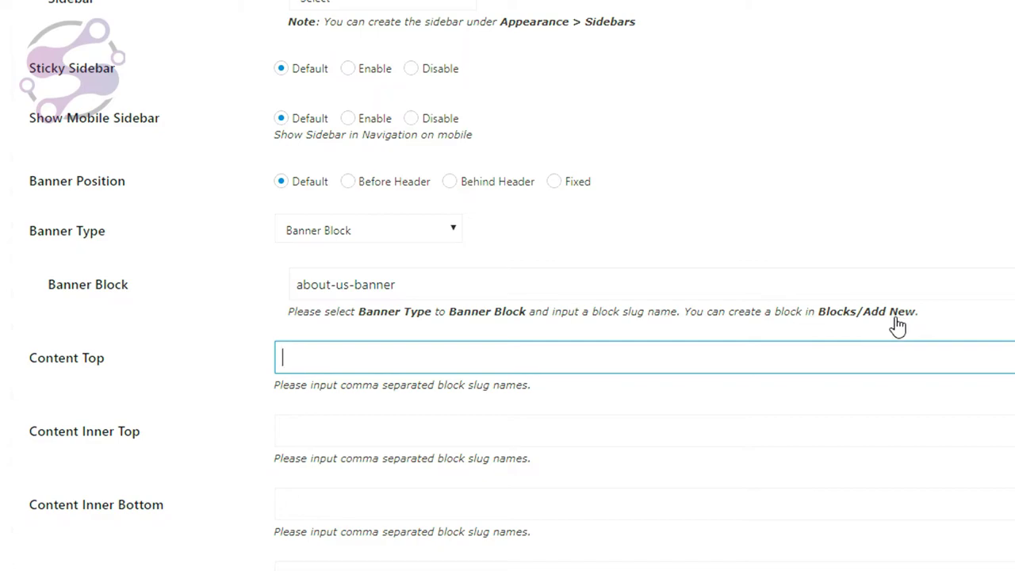
Step: Open the About Us Banner block from the Blocks list in the WPBakery frontend editor and compare it with the About Us page
mouse_move(20, 254)
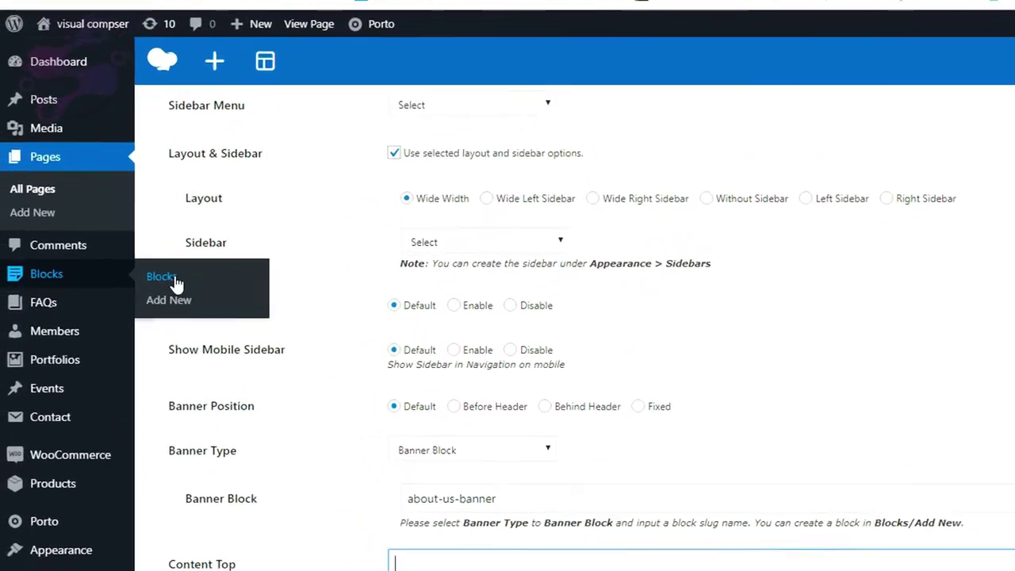
left_click(175, 277)
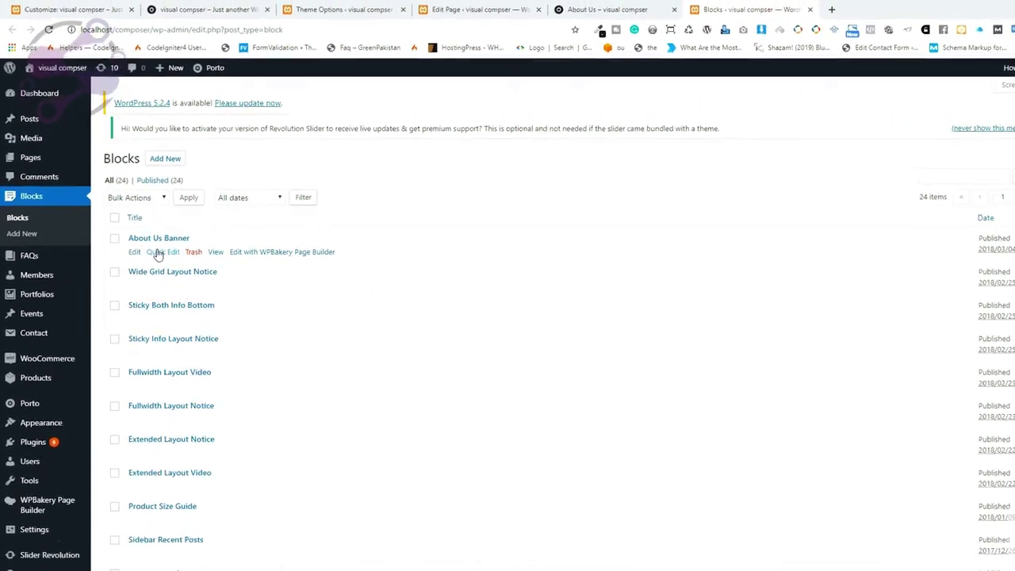
left_click(239, 251)
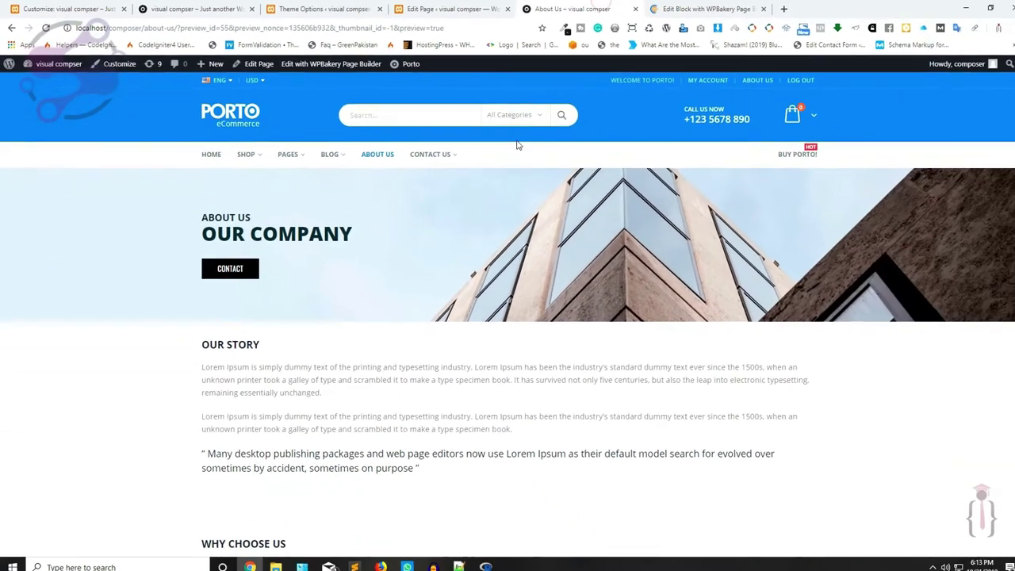
left_click(698, 8)
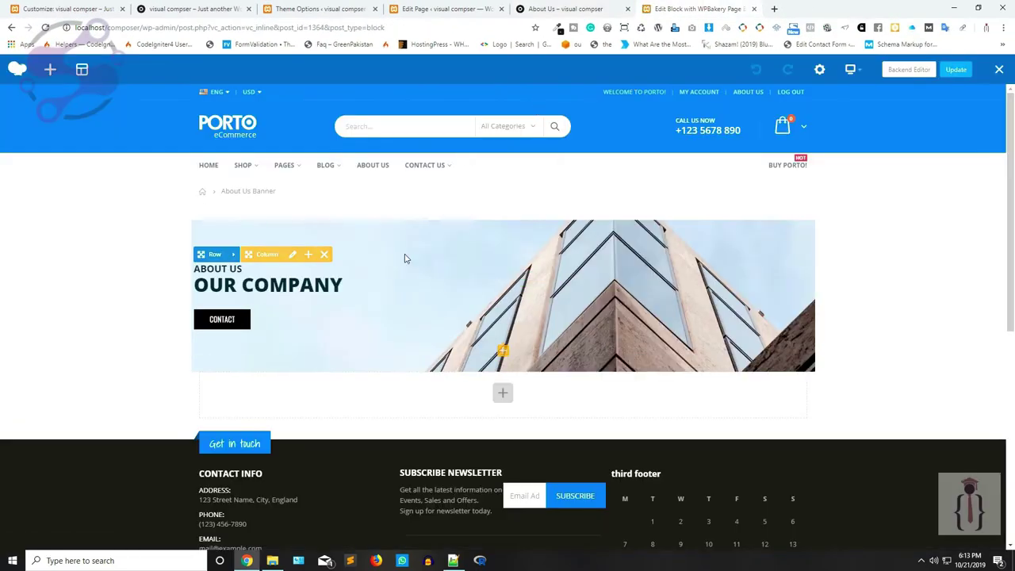
key("ctrl+shift+Tab")
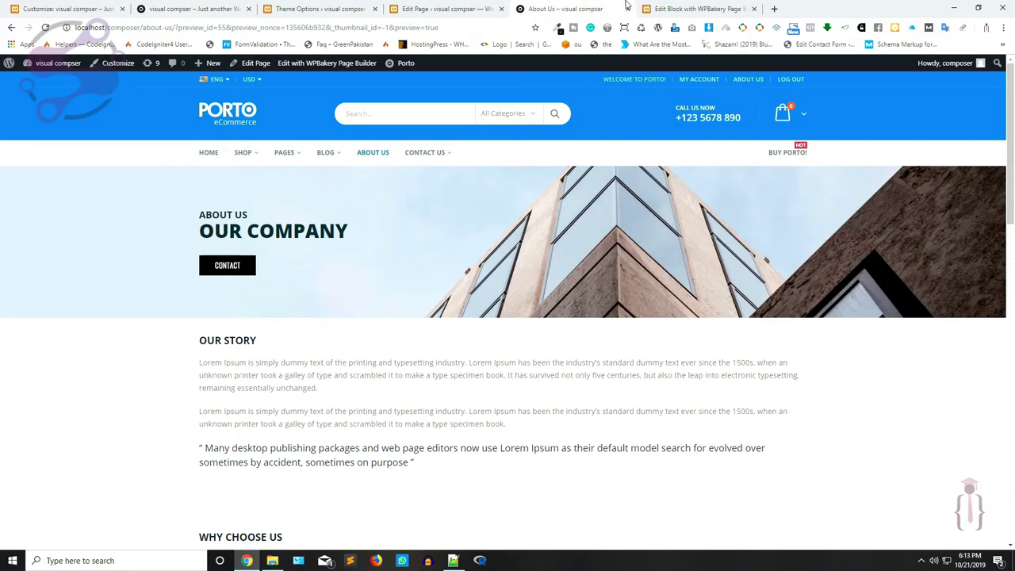
left_click(658, 9)
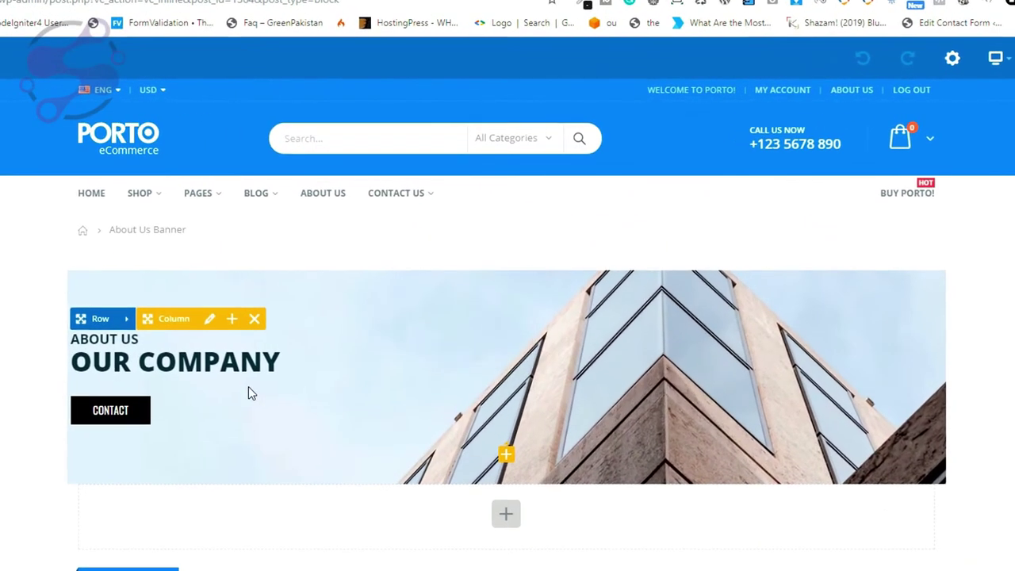
Step: Change the banner heading's sub heading to "OUR COMPANY edited" and save the heading settings
left_click(530, 353)
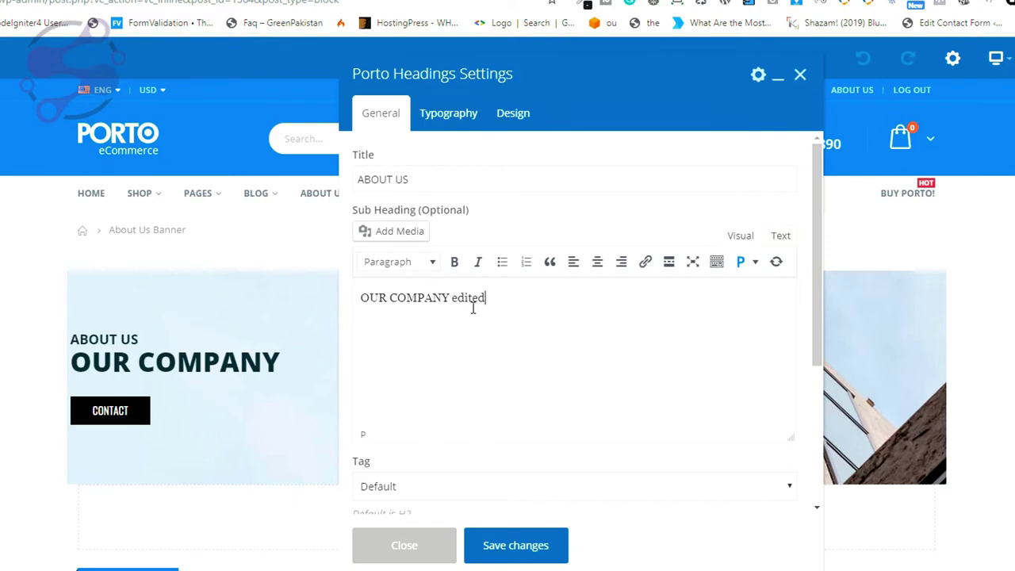
left_click(527, 541)
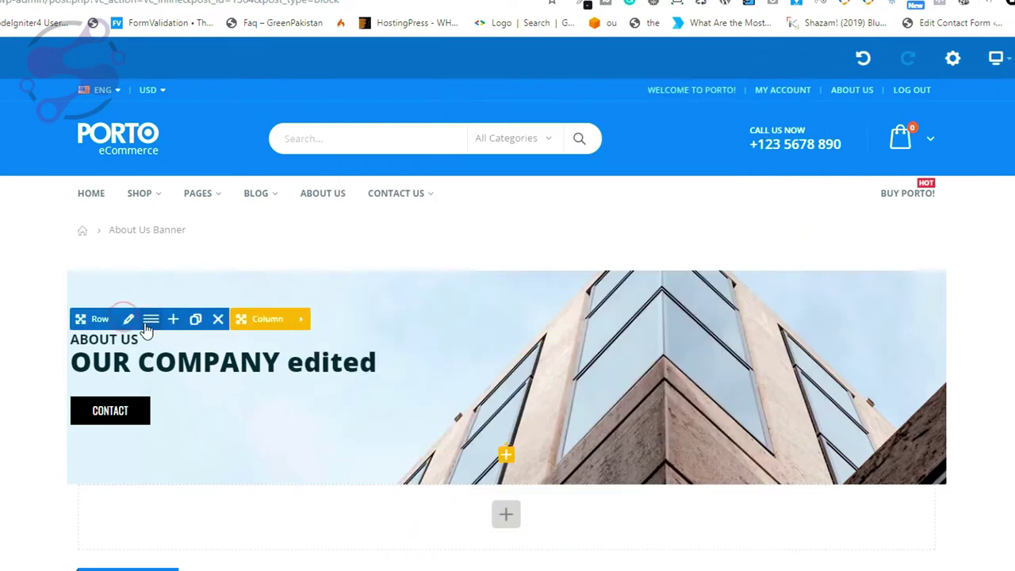
Step: Look over the banner row's Design Options and the Contact button's settings without changing them
left_click(129, 320)
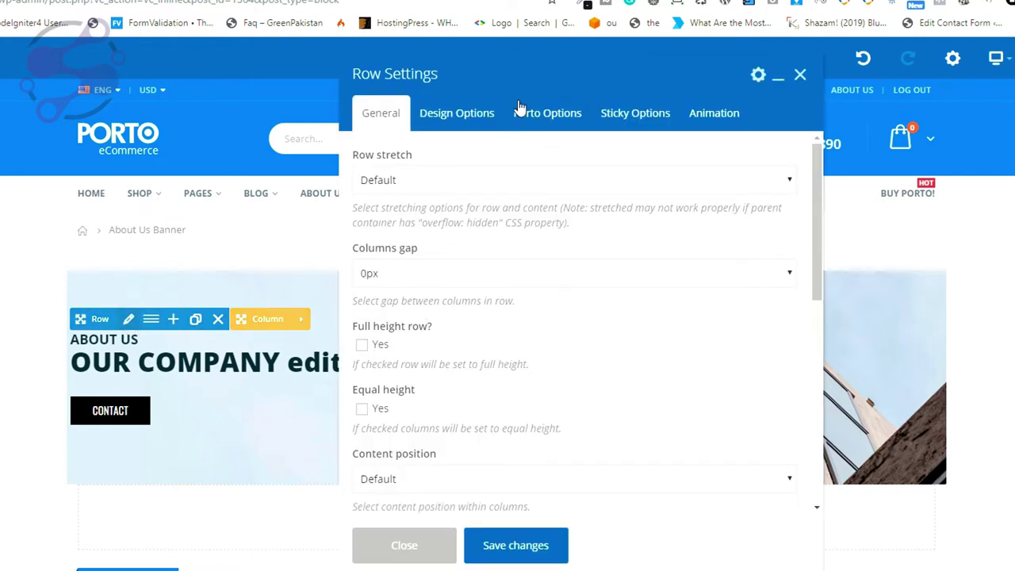
left_click(452, 112)
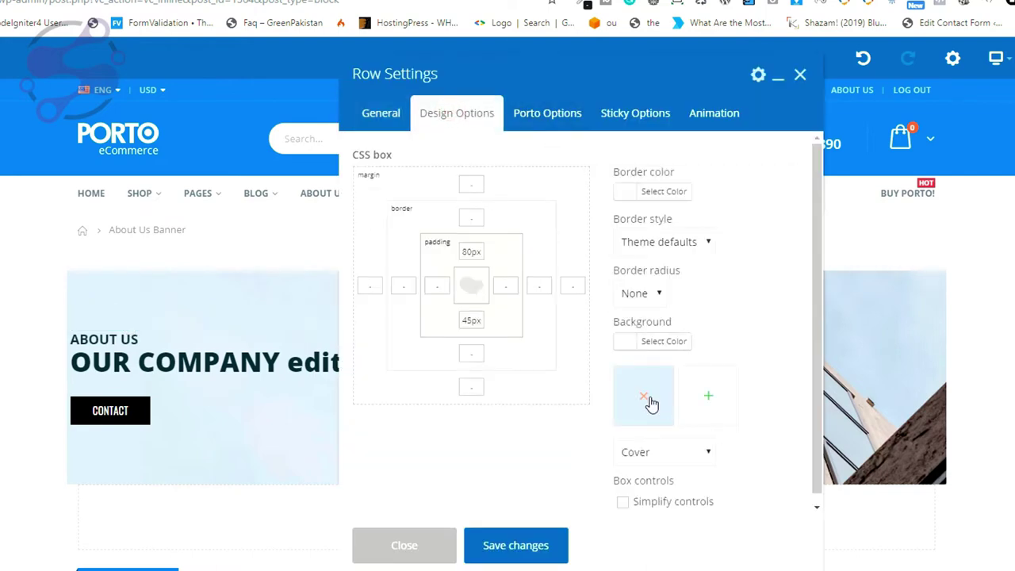
left_click(409, 547)
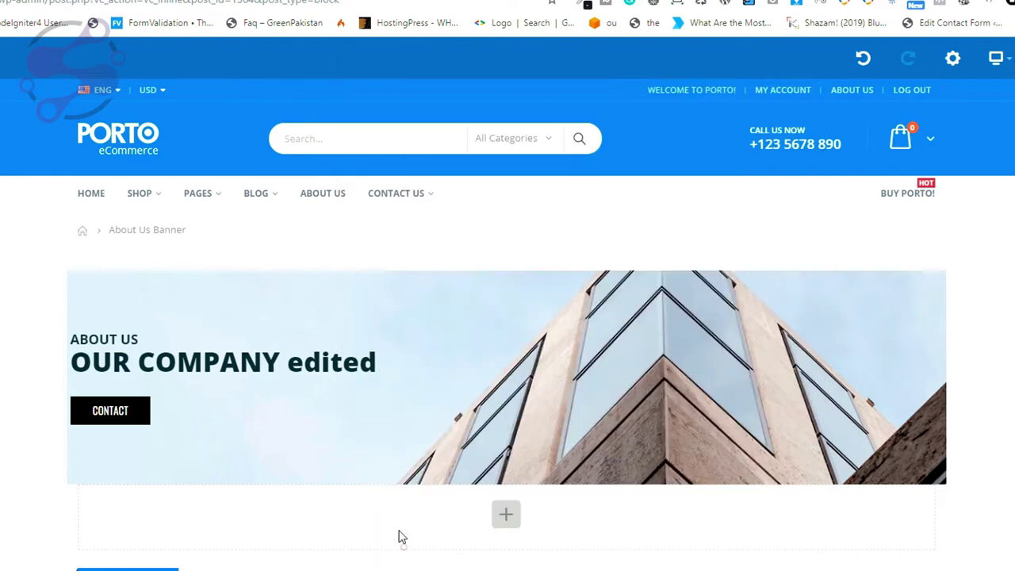
left_click(544, 417)
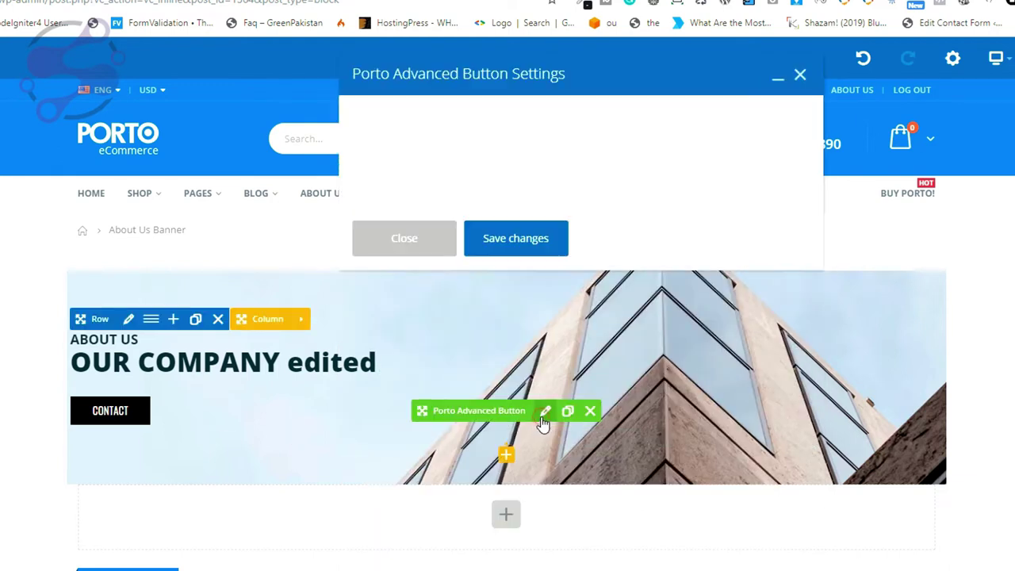
left_click(423, 531)
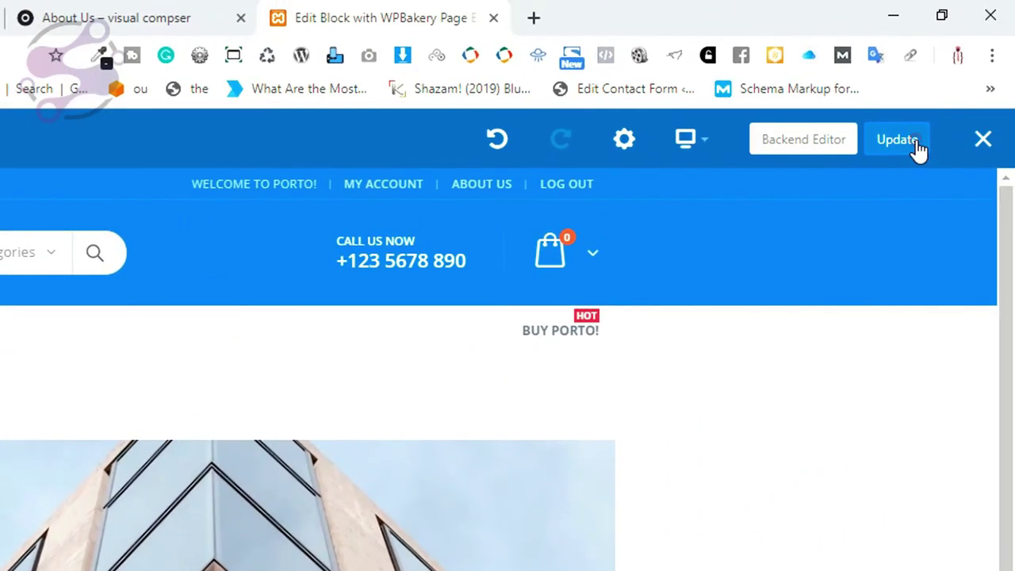
Step: Update the About Us Banner block and preview the About Us page to check the edited heading
left_click(1014, 74)
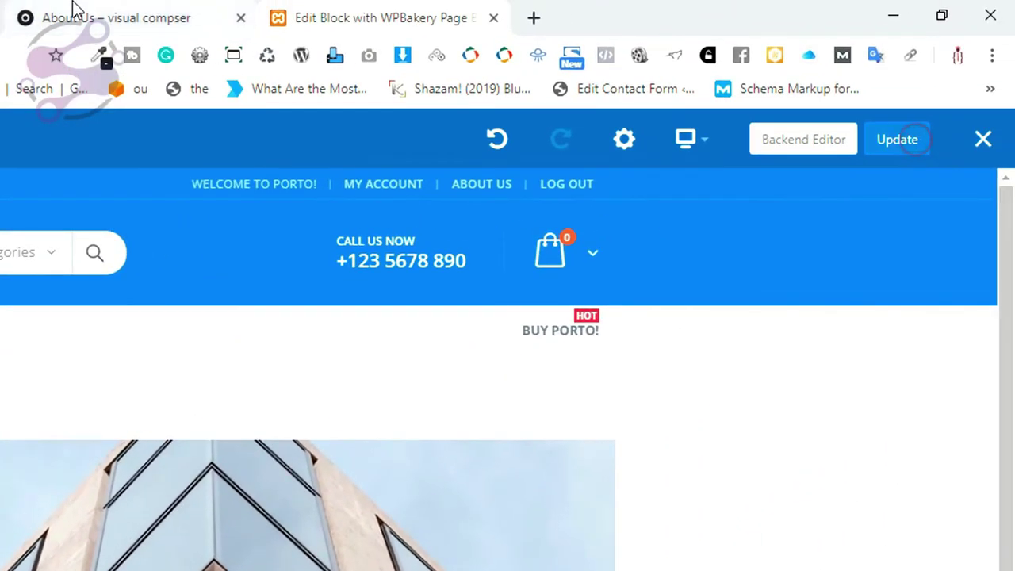
left_click(493, 0)
left_click(381, 17)
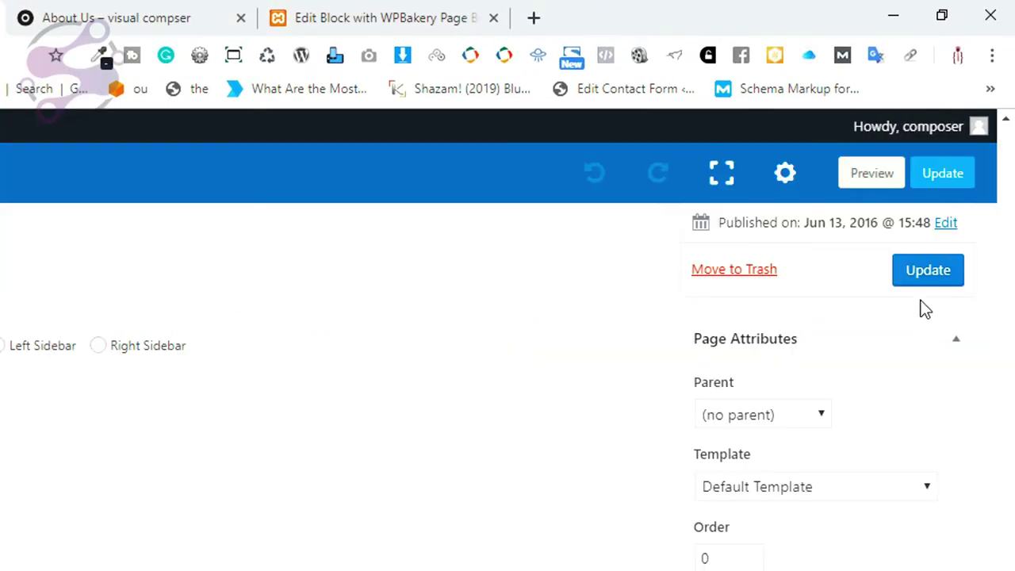
left_click(874, 177)
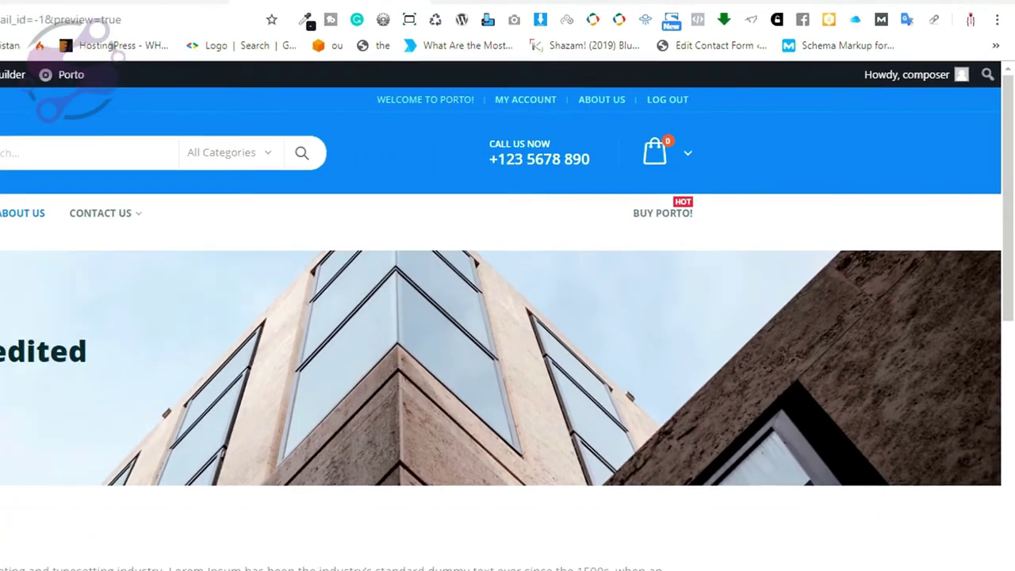
double_click(409, 241)
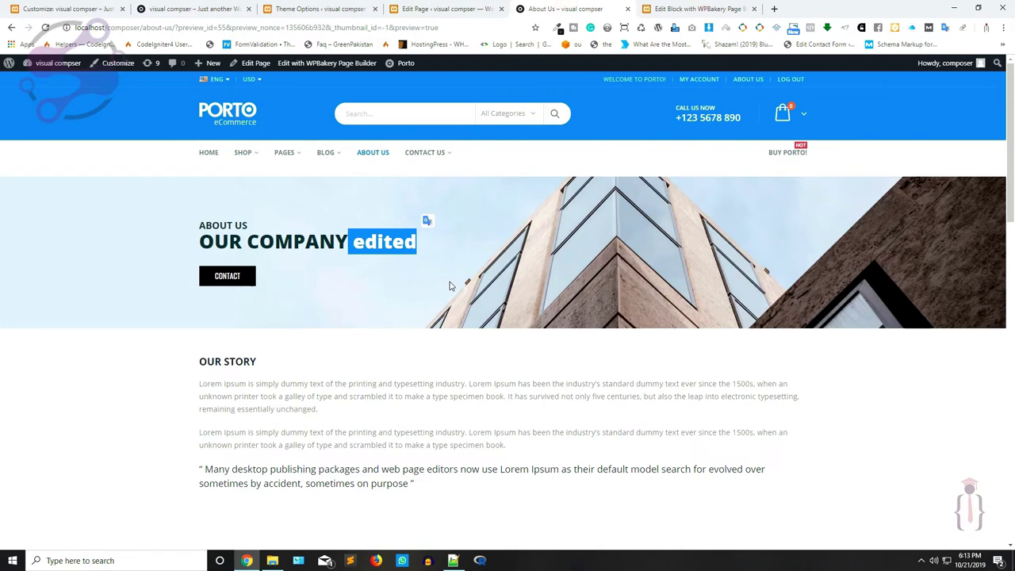
Step: Compare the About Us page editor and the banner block editor with the previewed banner
left_click(445, 9)
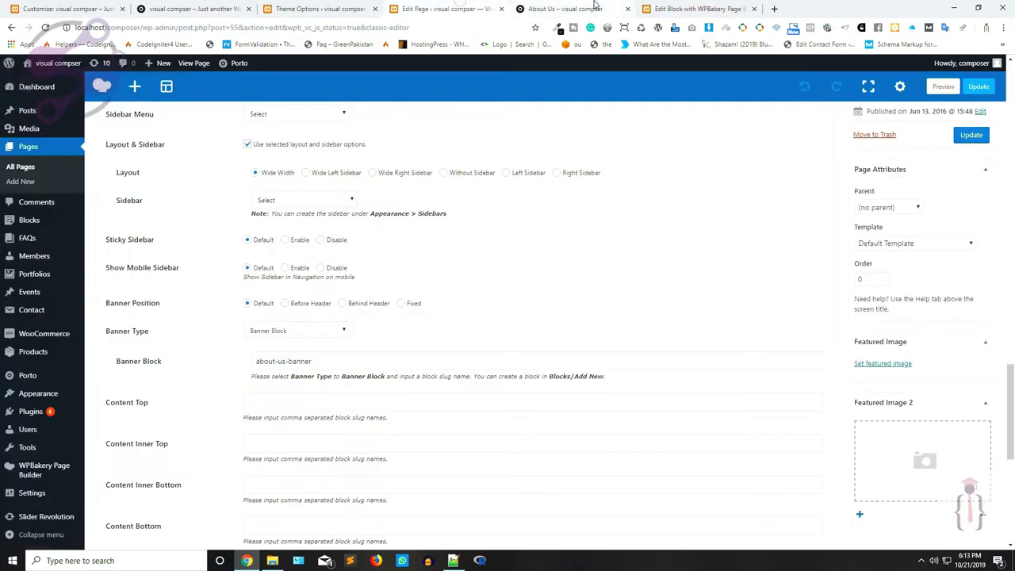
left_click(693, 9)
key("ctrl+shift+Tab")
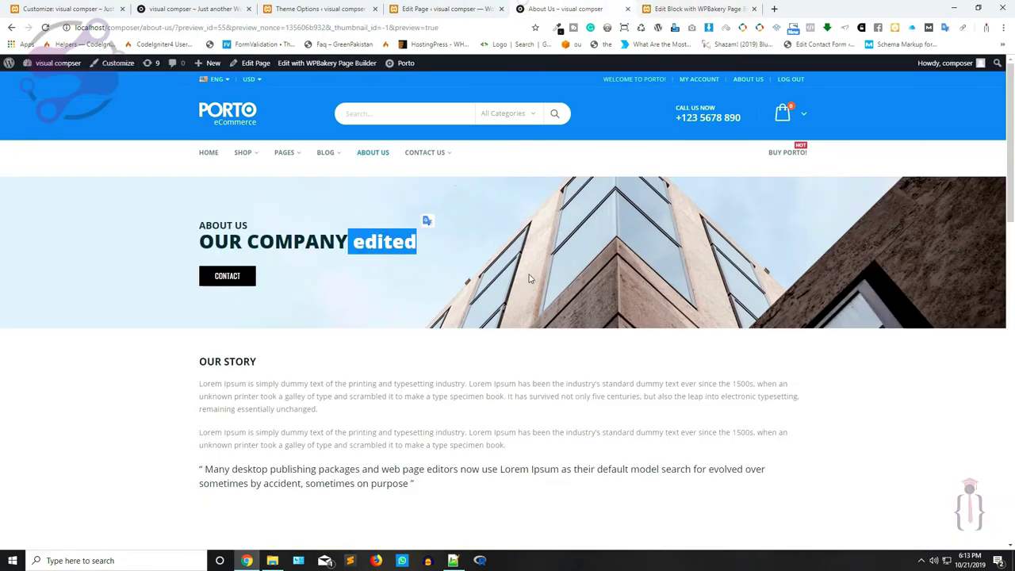
left_click(150, 243)
Step: Review the Banner Block slug and the content block fields in the About Us page's View Options alongside the page preview
key("ctrl+shift+Tab")
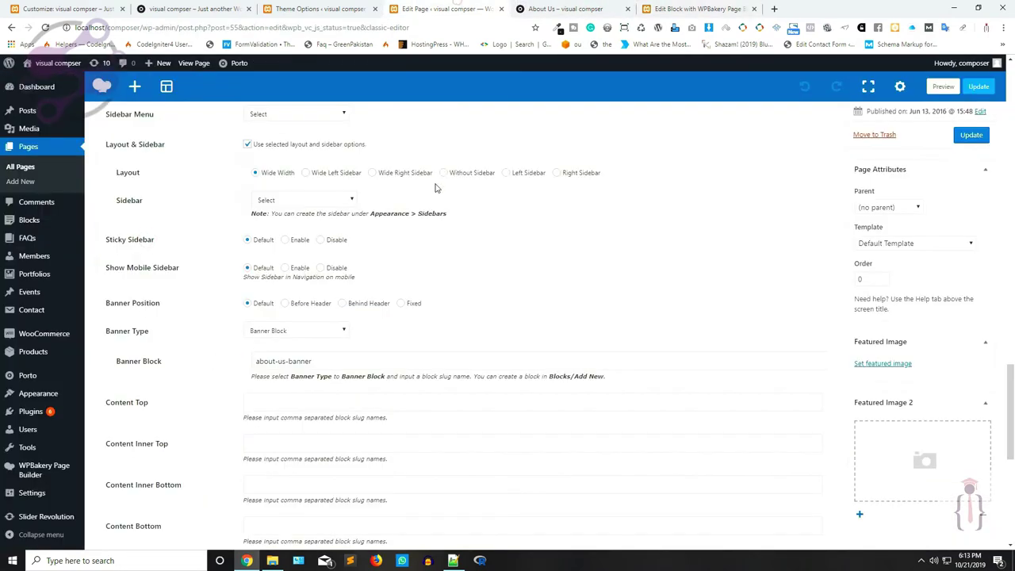
scroll(301, 394, "down", 3)
scroll(485, 289, "up", 1)
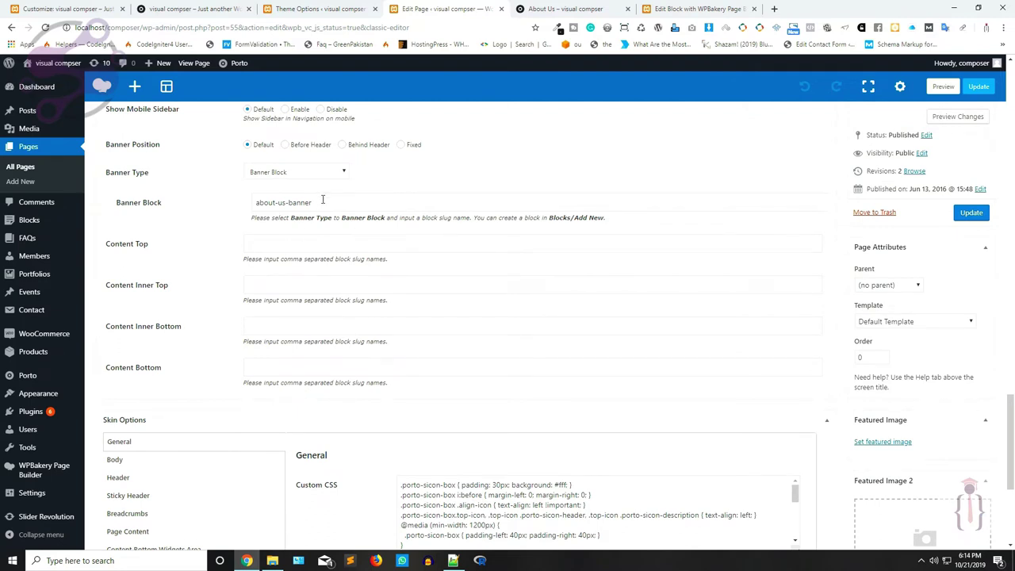
left_click_drag(322, 200, 243, 194)
left_click(215, 202)
key("ctrl+Tab")
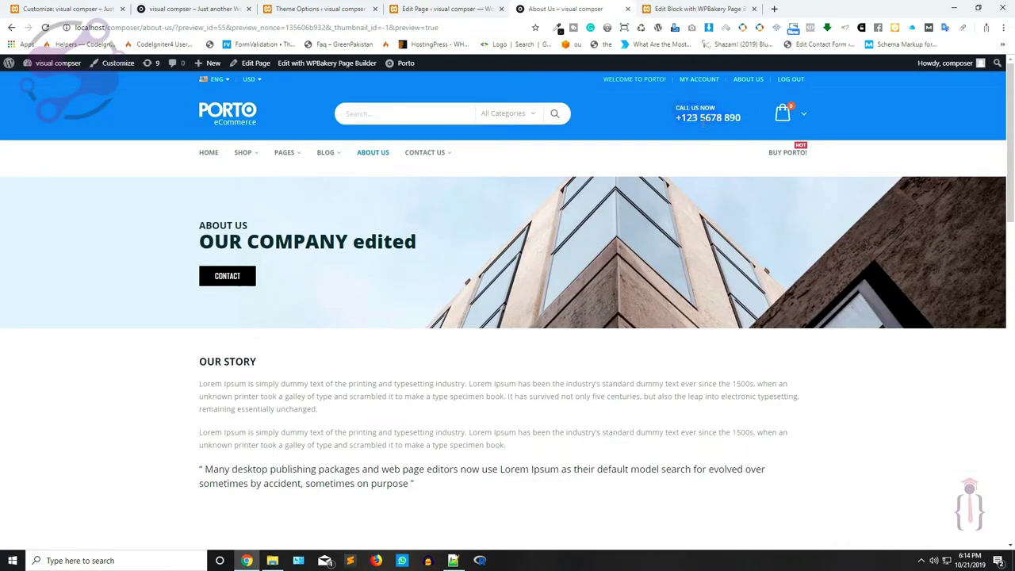
key("ctrl+shift+Tab")
scroll(323, 349, "up", 2)
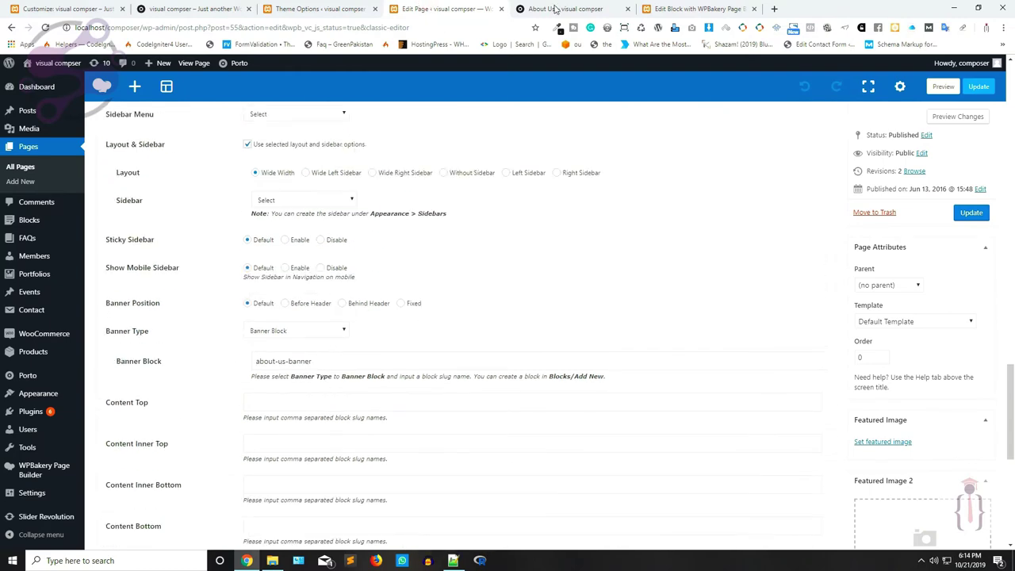
Step: Place the Theme Options page beside the About Us preview and open the theme's Header settings
left_click(555, 8)
left_click(435, 8)
left_click(530, 11)
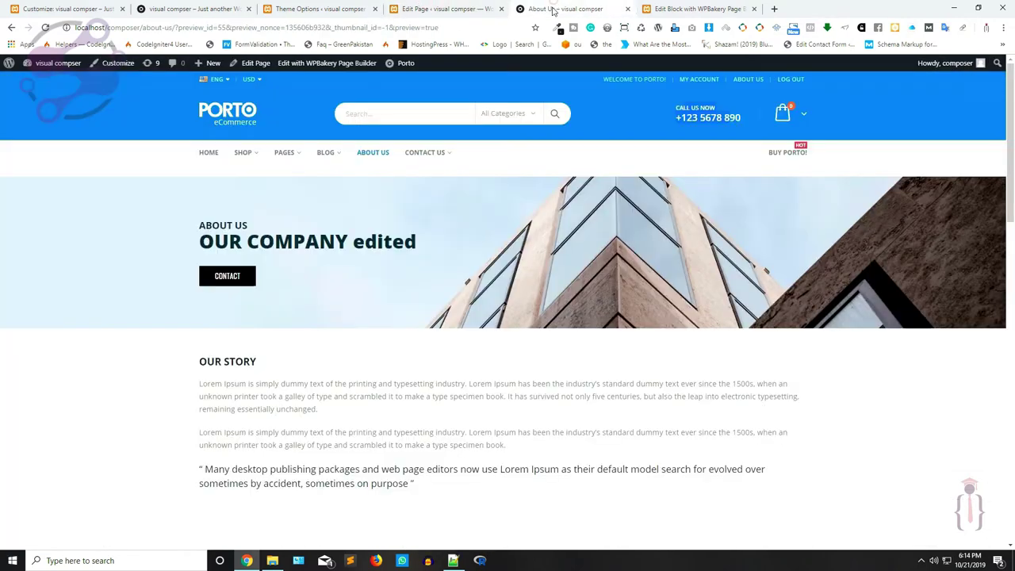
left_click_drag(318, 9, 444, 9)
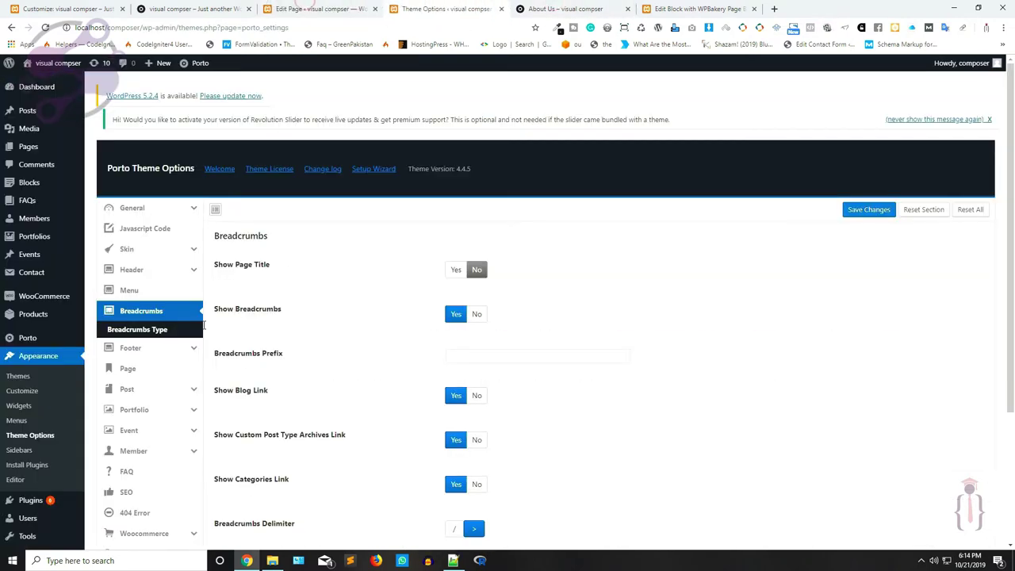
left_click(133, 270)
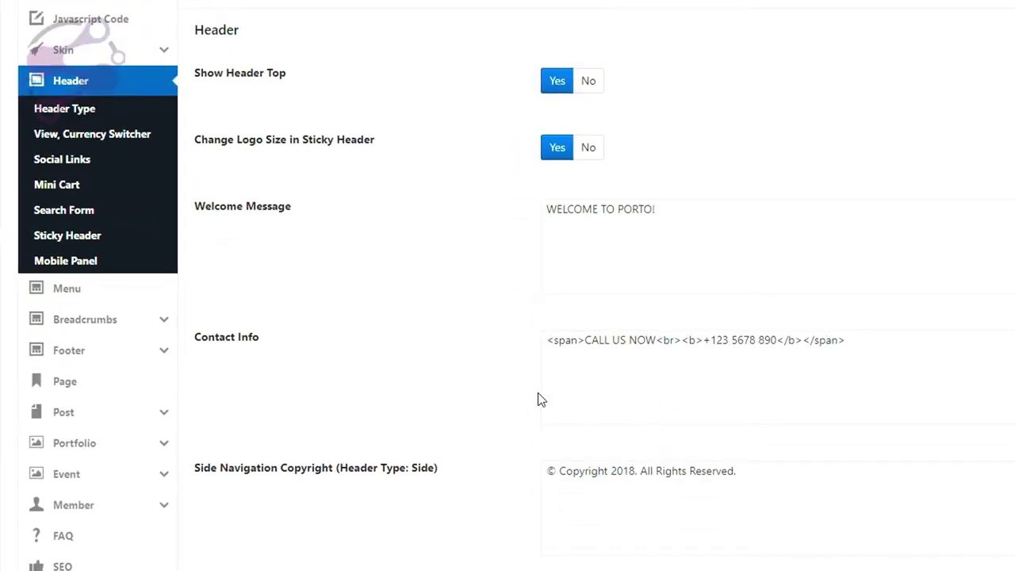
Step: Examine the Contact Info field in the Header settings, including its phone number markup, and compare it with the About Us preview
scroll(537, 399, "down", 3)
scroll(791, 272, "up", 1)
left_click_drag(868, 175, 496, 149)
key("ctrl+Tab")
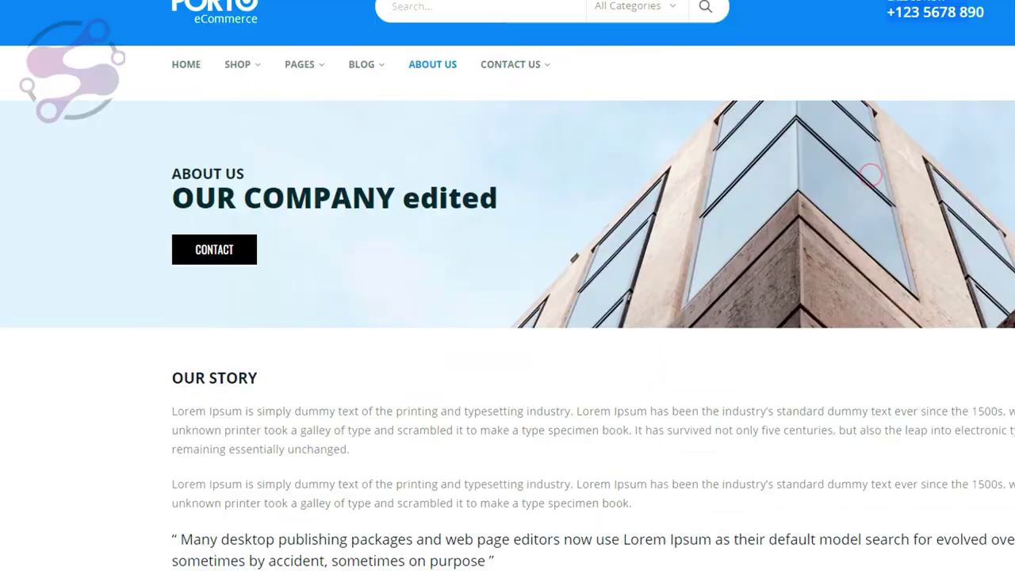
key("ctrl+shift+Tab")
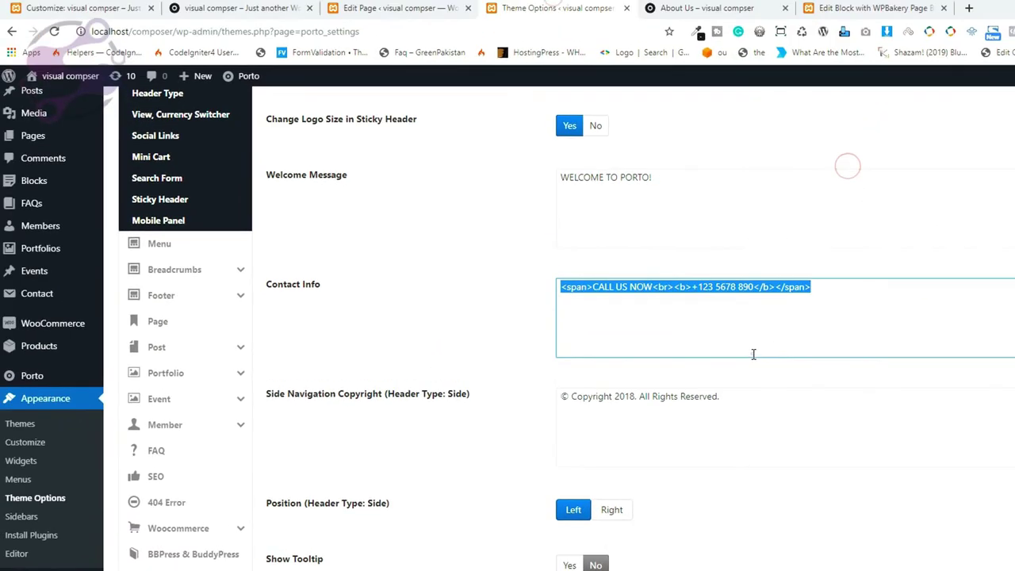
left_click(752, 355)
left_click_drag(690, 289, 756, 293)
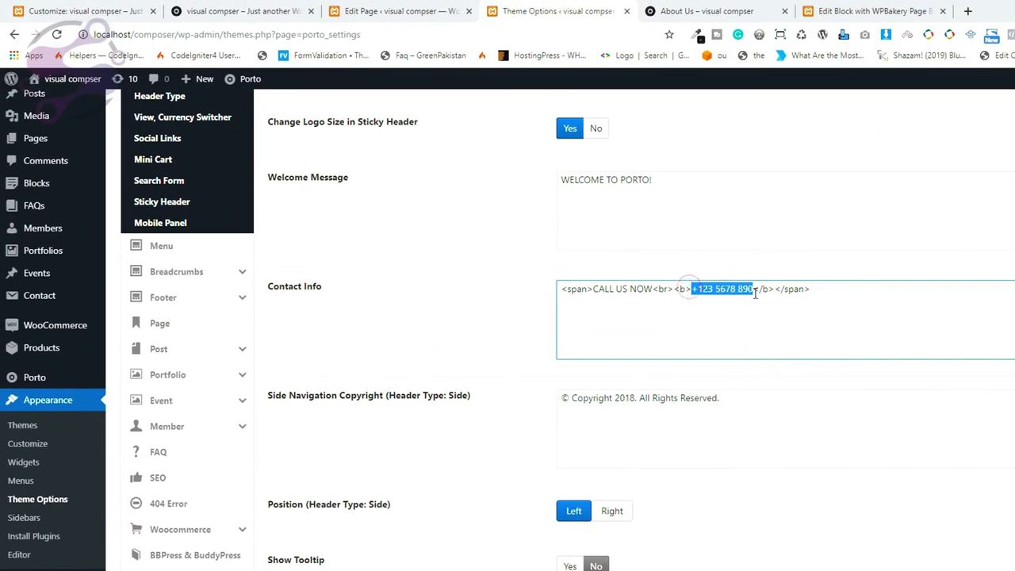
Step: Reload the About Us preview and examine the welcome message and contact number in its header
left_click(731, 7)
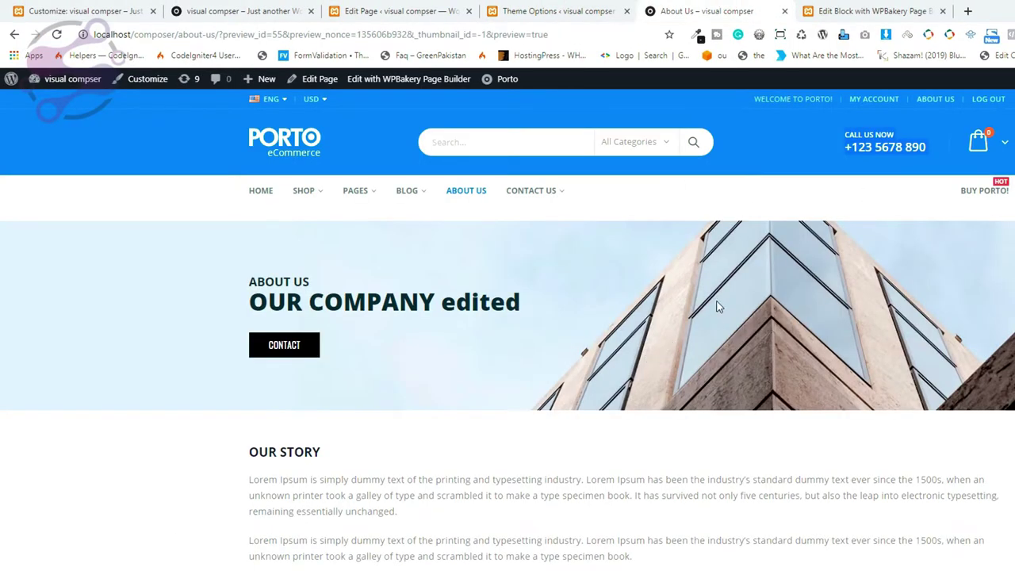
key("F5")
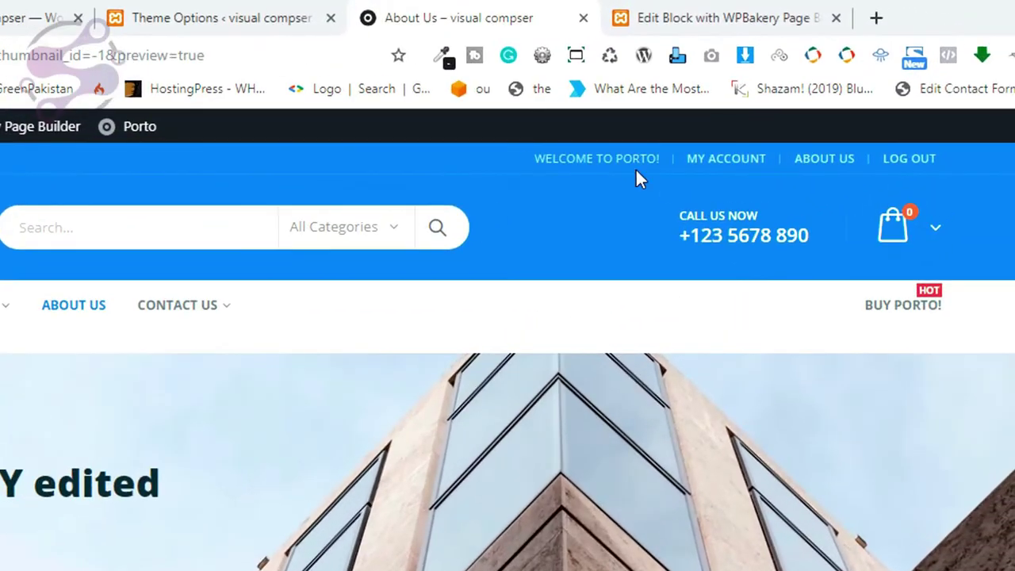
left_click_drag(754, 98, 771, 99)
left_click_drag(560, 159, 662, 161)
Step: Change the header's Welcome Message to "WELCOME TO shakzee!", append 00 to the Contact Info phone number, and save the theme options
left_click(279, 9)
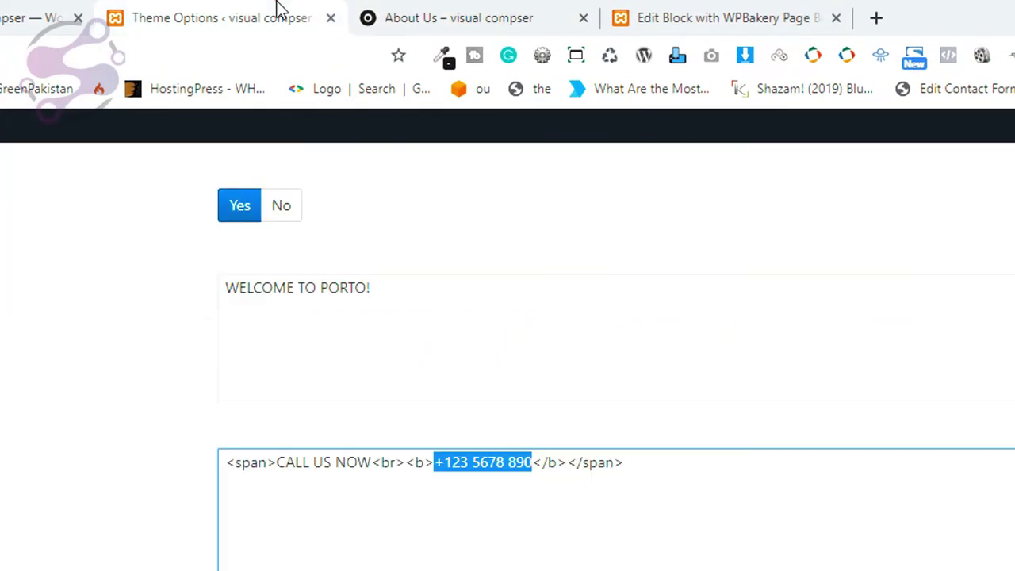
left_click(581, 476)
double_click(334, 289)
type("shakzeel")
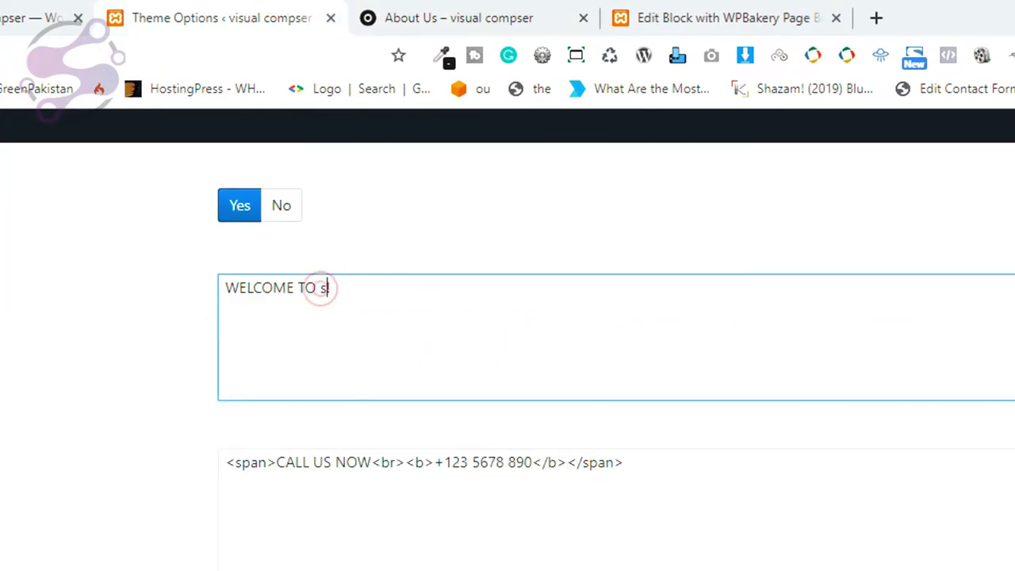
left_click(529, 463)
type("00")
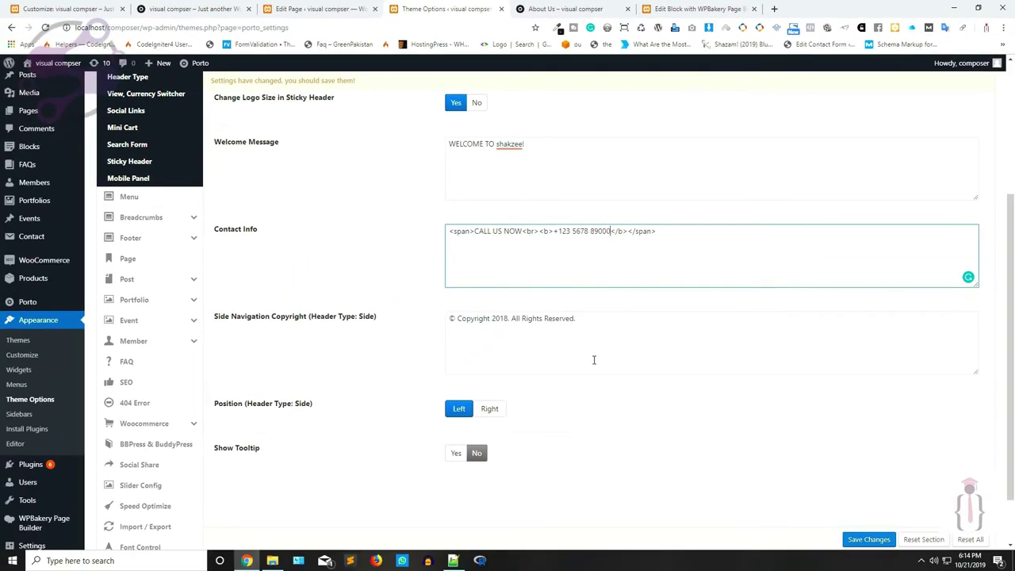
key("ctrl+s")
Step: Reload the About Us page to check the edited welcome message and phone number in the header
left_click(601, 6)
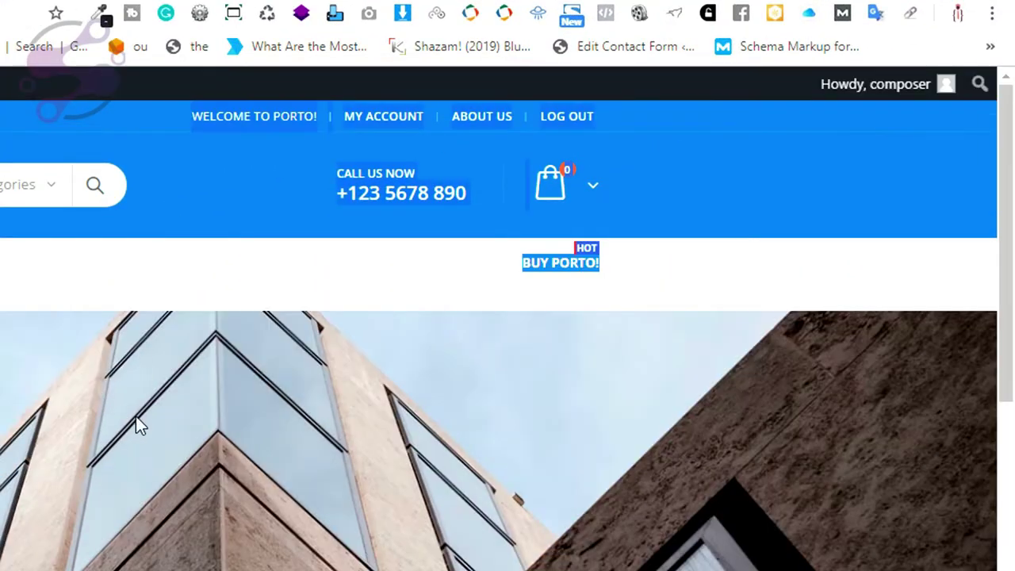
key("F5")
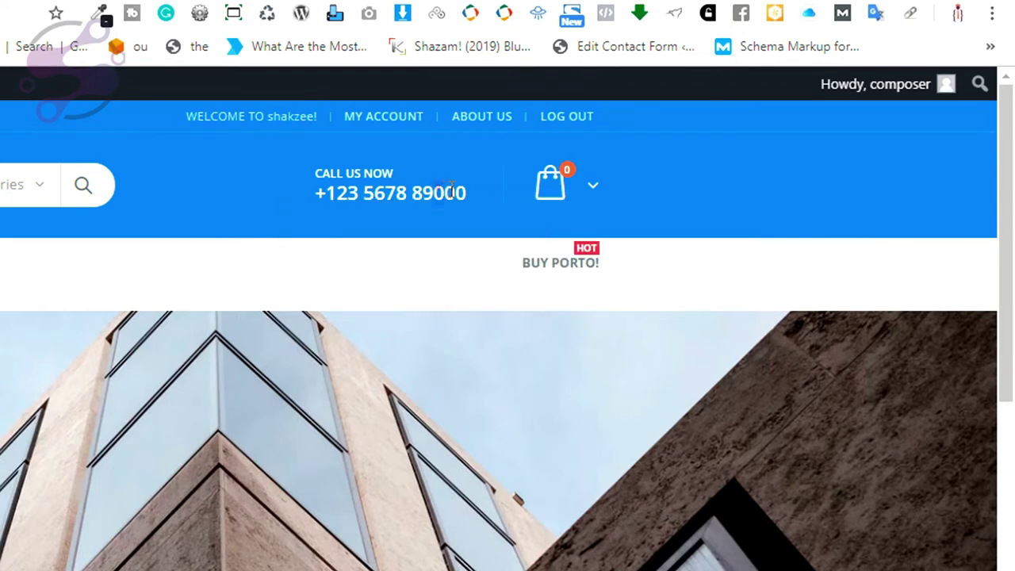
left_click(287, 117)
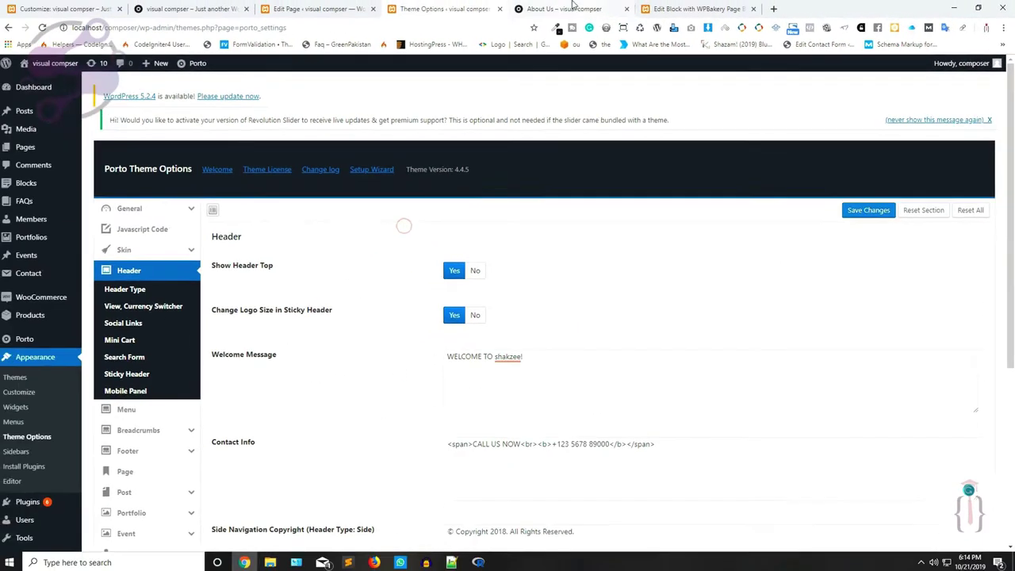
Step: Compare the Header settings in Theme Options with the About Us page, looking over its header and content sections
left_click(565, 9)
left_click(414, 6)
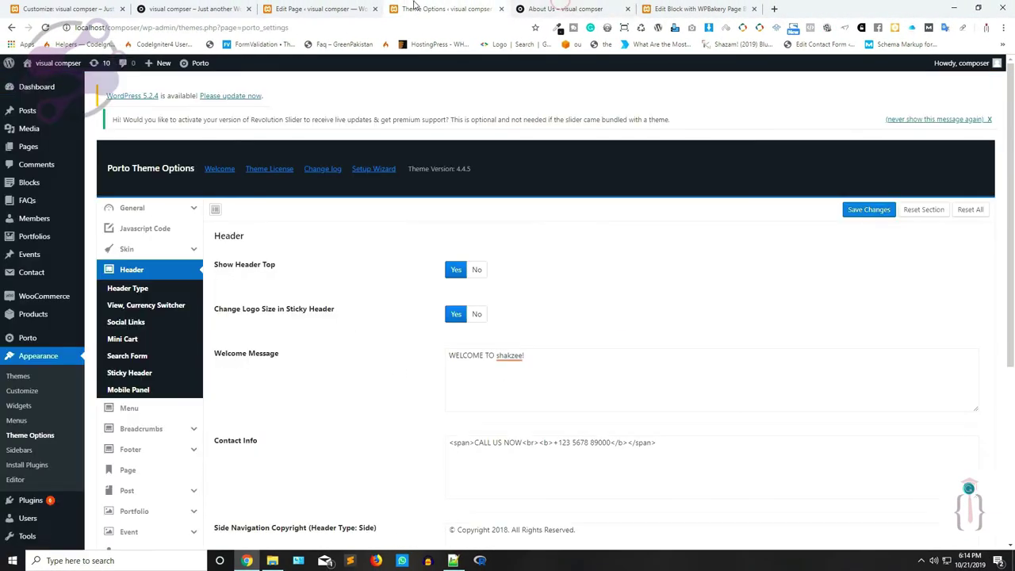
left_click(565, 9)
scroll(383, 500, "down", 15)
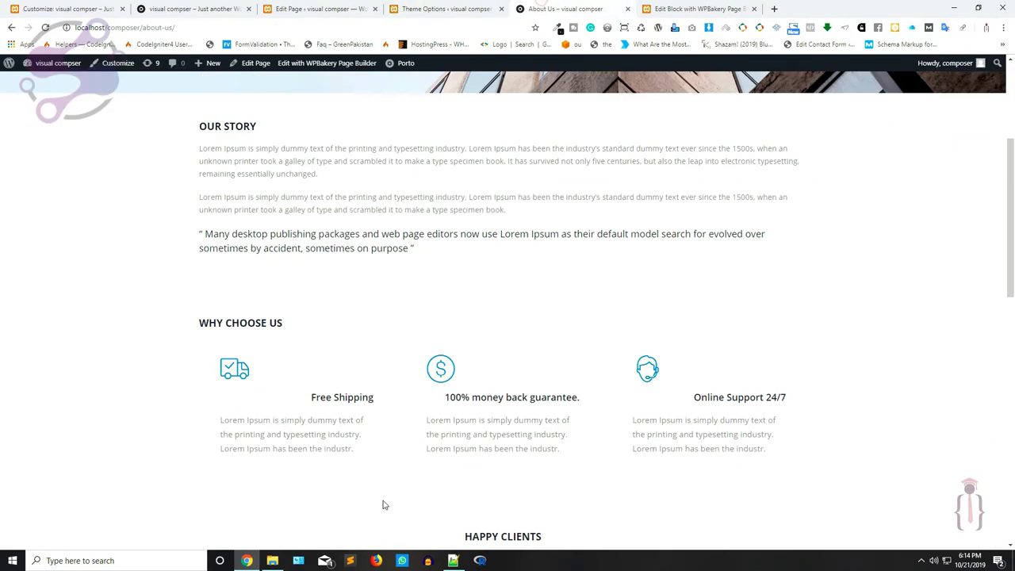
scroll(327, 389, "up", 5)
left_click(444, 8)
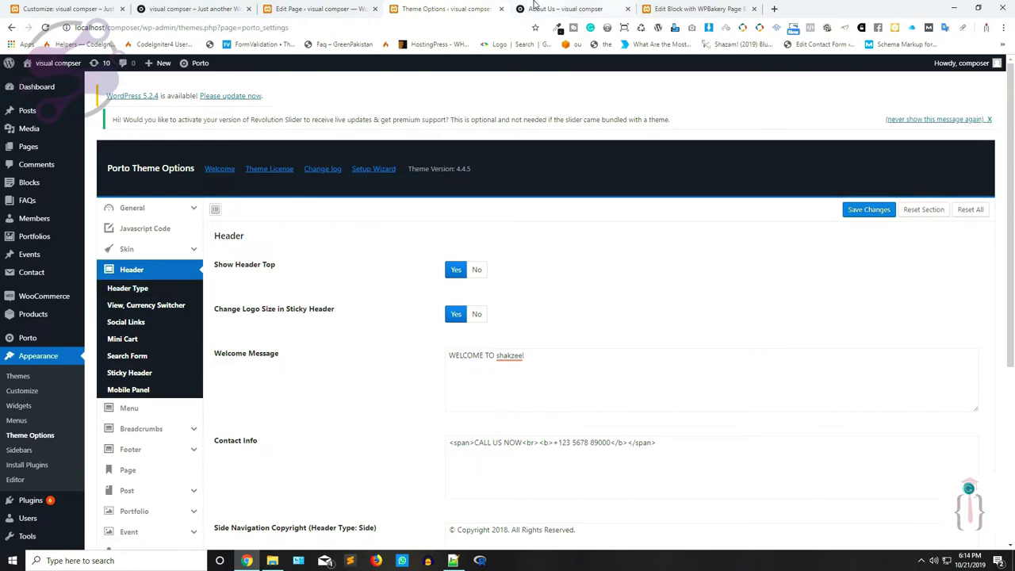
left_click(565, 9)
scroll(375, 271, "up", 4)
scroll(375, 270, "up", 4)
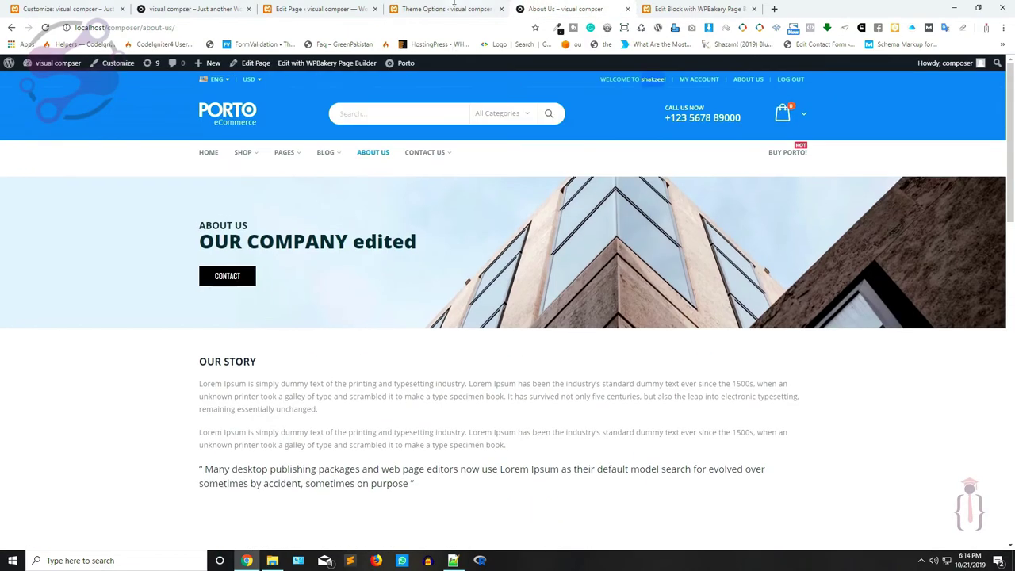
left_click(454, 7)
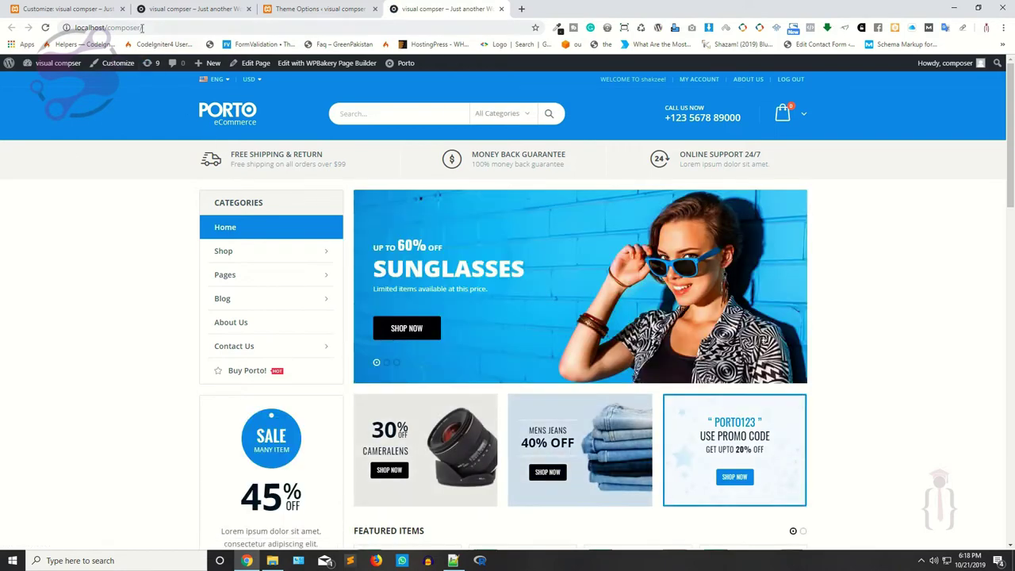
Step: Open the site's Permalink settings, and then review the timezone, date and time format options in the General settings
left_click(309, 9)
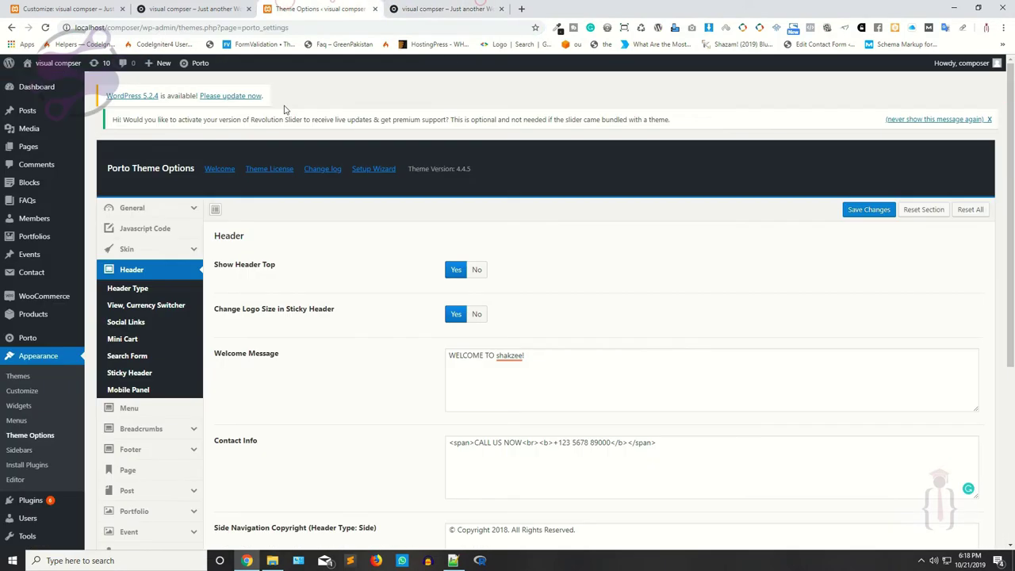
scroll(67, 421, "down", 5)
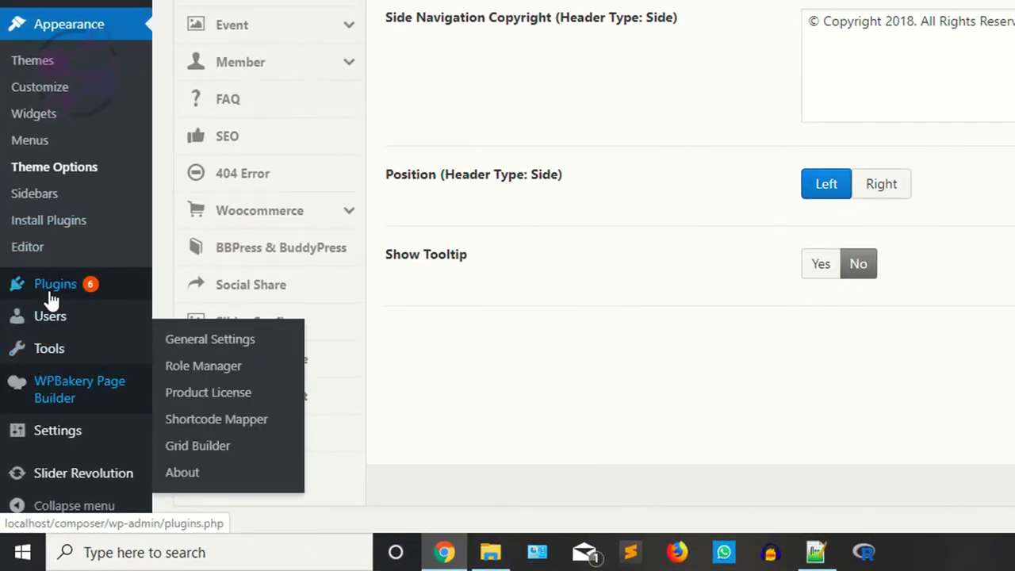
mouse_move(49, 445)
left_click(183, 318)
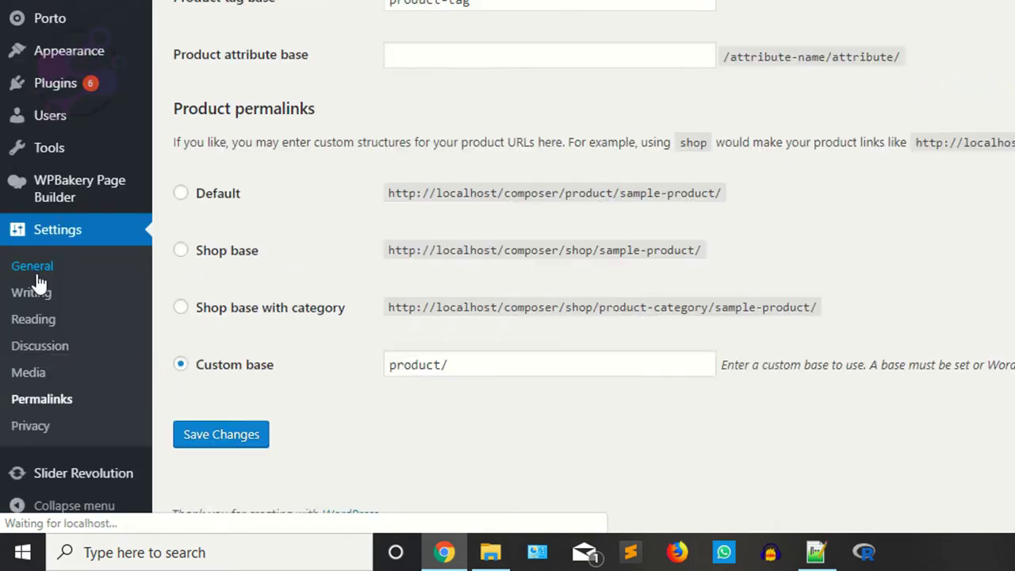
left_click(33, 275)
scroll(468, 168, "down", 4)
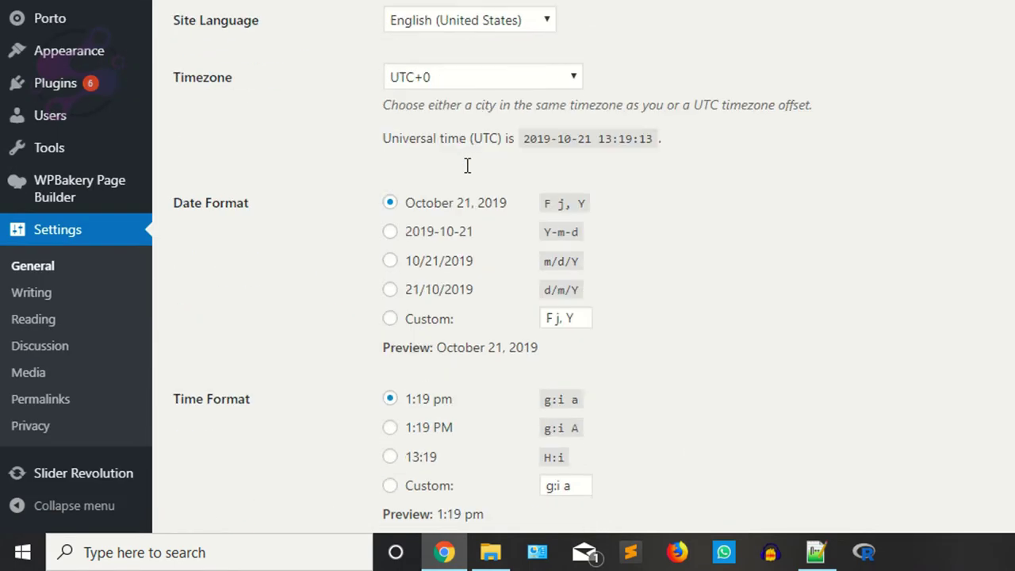
scroll(467, 165, "down", 3)
Step: Open the Reading Settings and check the static homepage choice, leaving Home selected
left_click(31, 328)
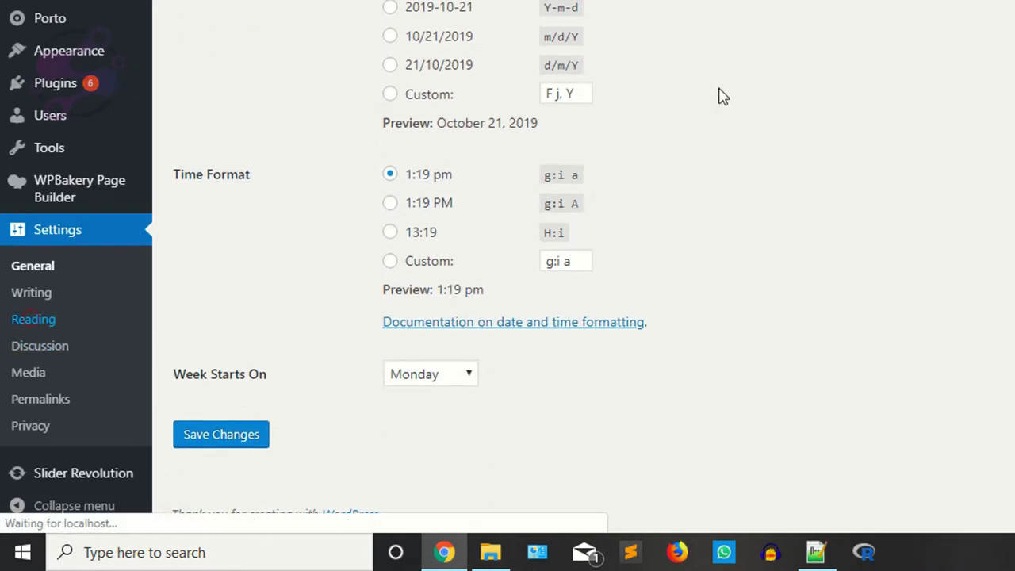
scroll(482, 82, "up", 4)
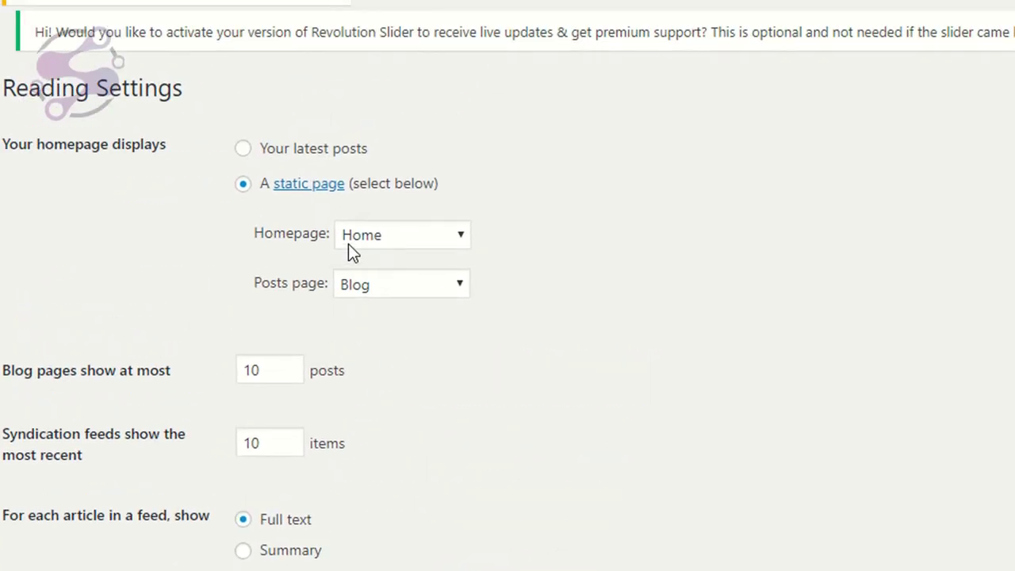
left_click(404, 232)
left_click(374, 474)
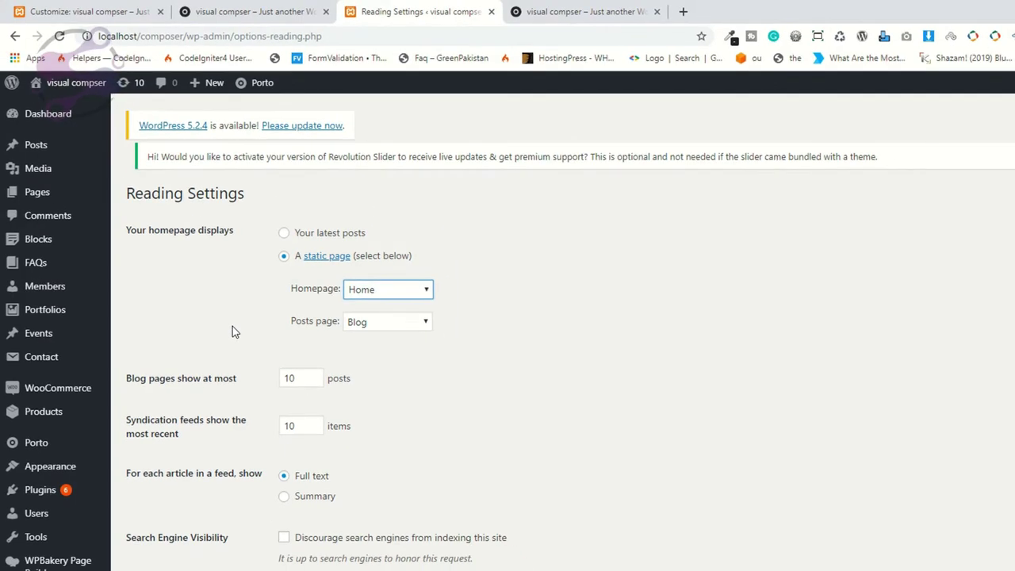
Step: Open the site's Home page for editing from its live view and load it in the WPBakery Frontend Editor
left_click(537, 15)
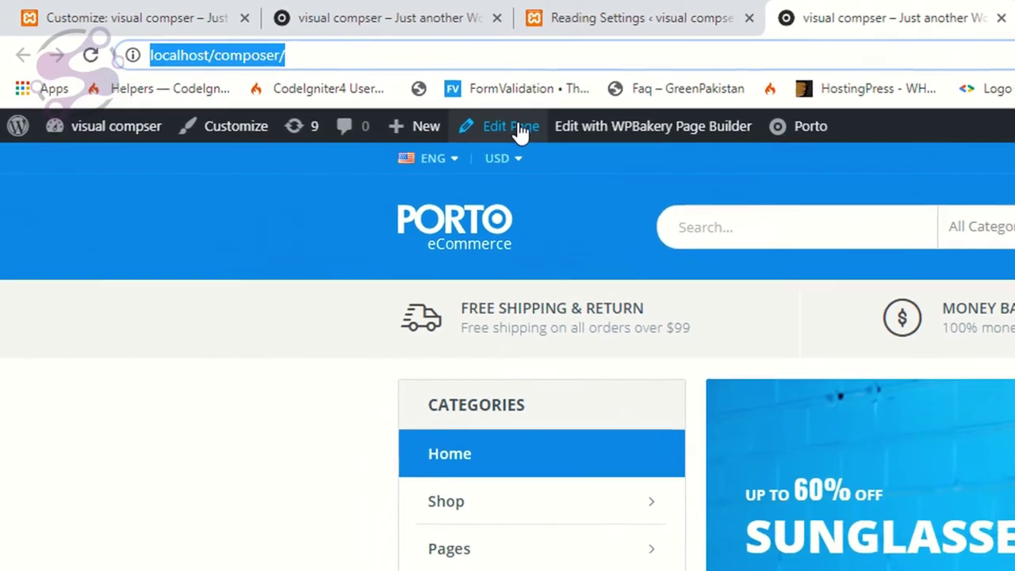
left_click(176, 324)
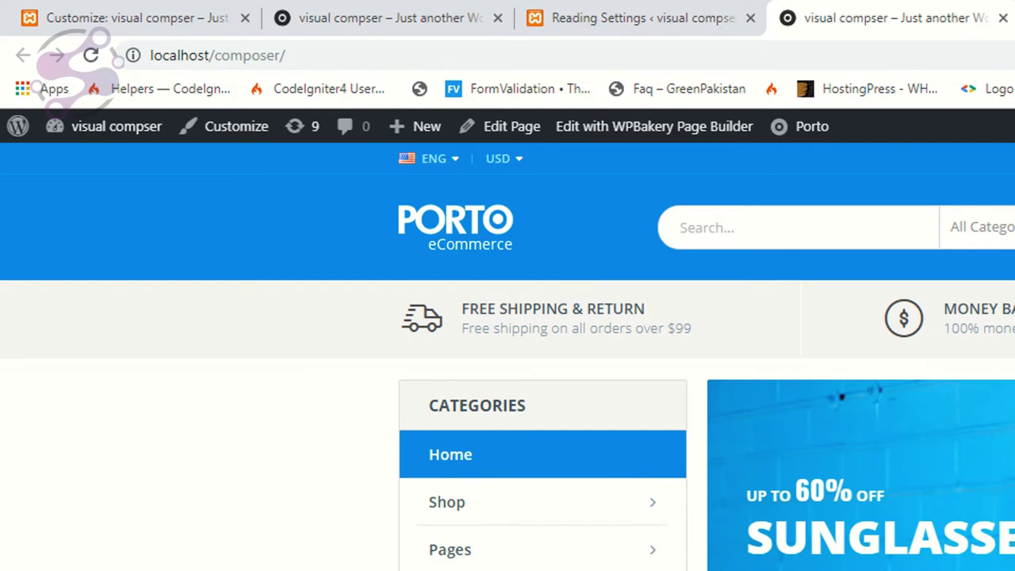
left_click(503, 132)
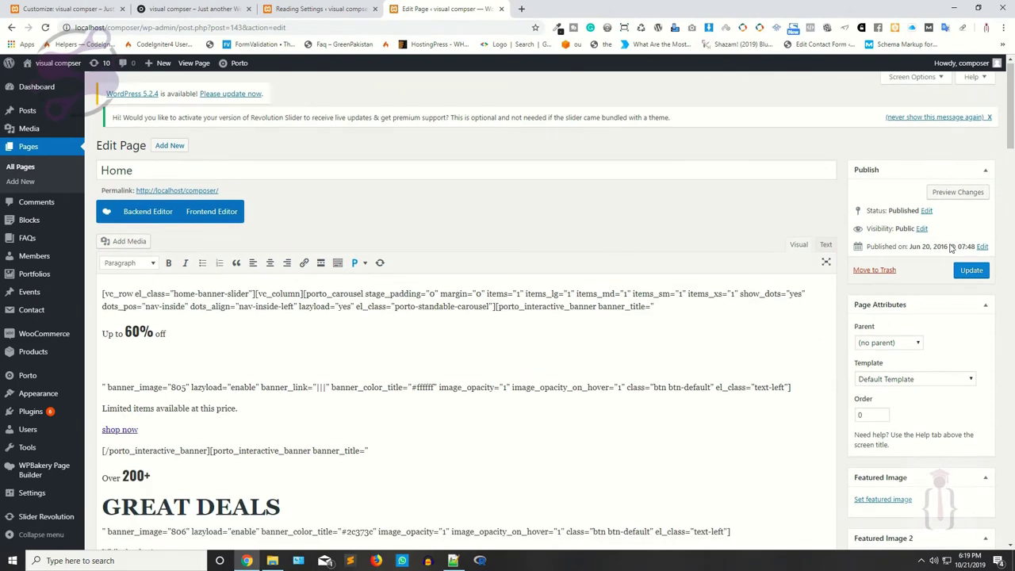
left_click(210, 212)
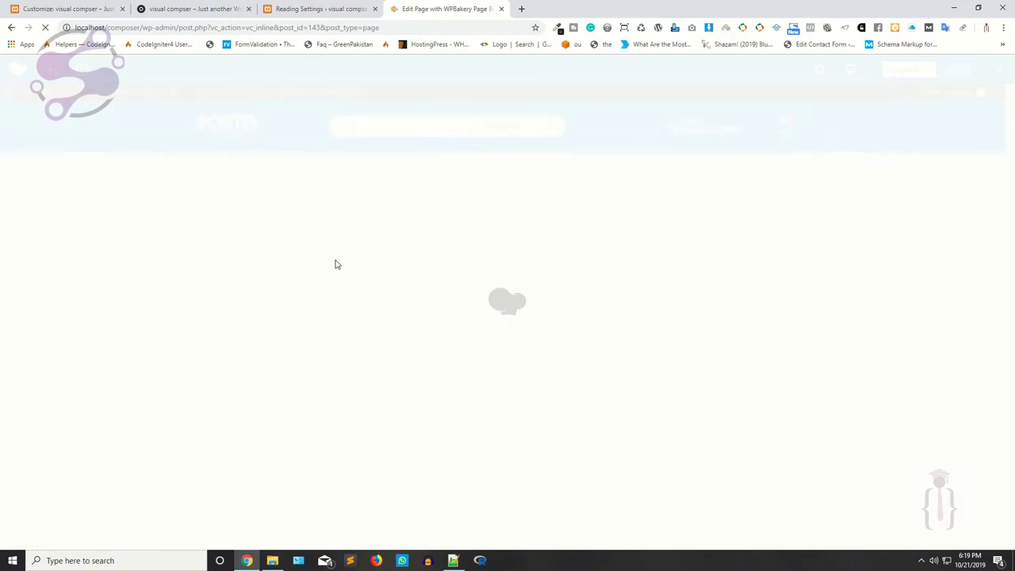
Step: Look over the Home page's banner slider, promo banners, product sections and sidebar in the frontend editor
scroll(334, 261, "down", 2)
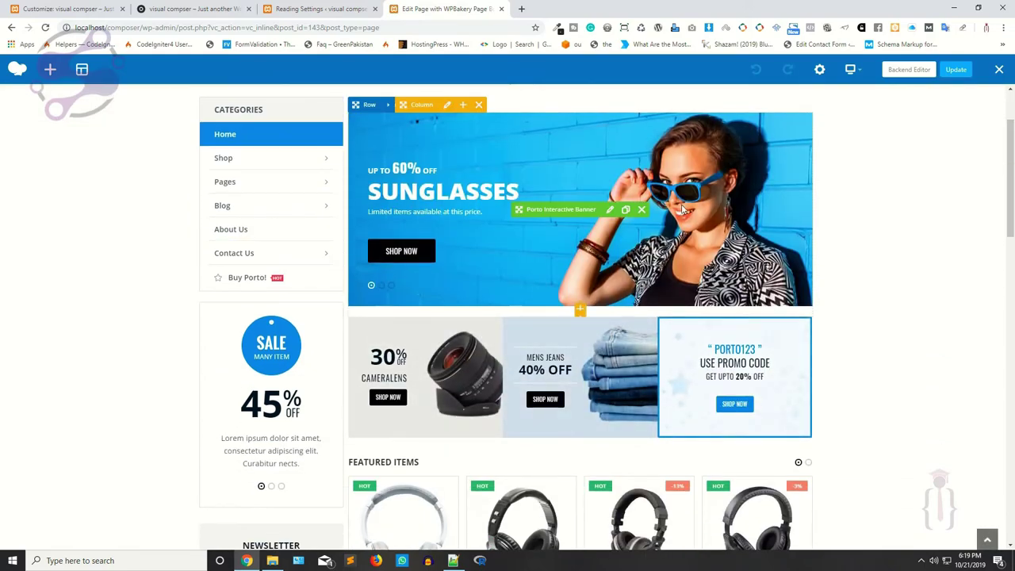
scroll(682, 208, "down", 2)
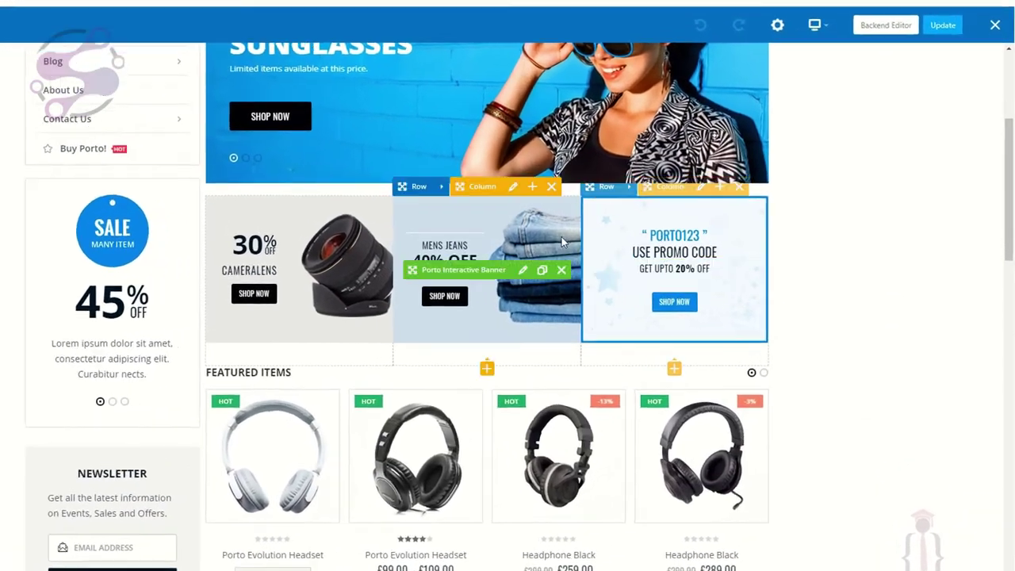
scroll(561, 242, "down", 8)
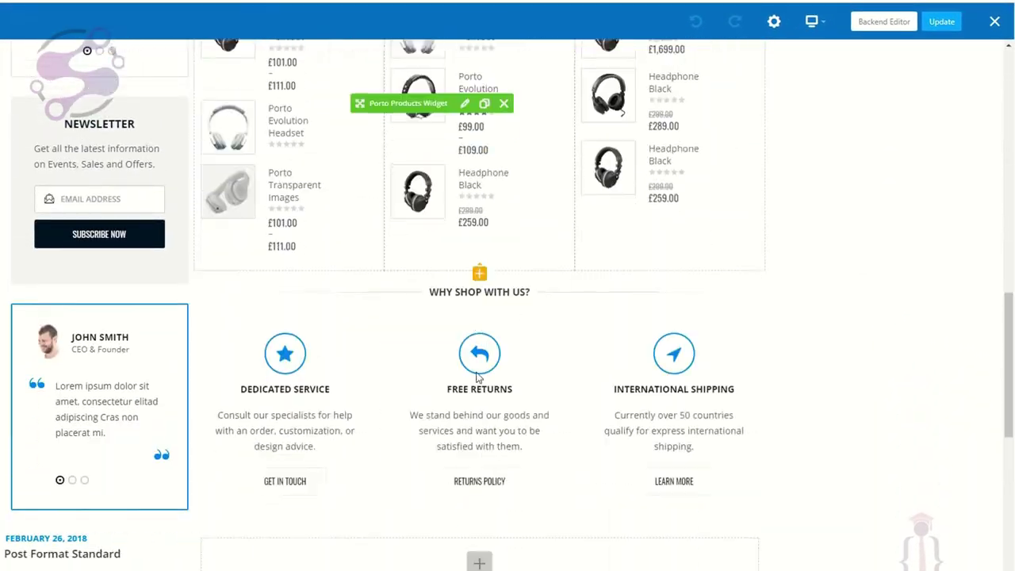
scroll(118, 410, "up", 10)
scroll(82, 347, "up", 6)
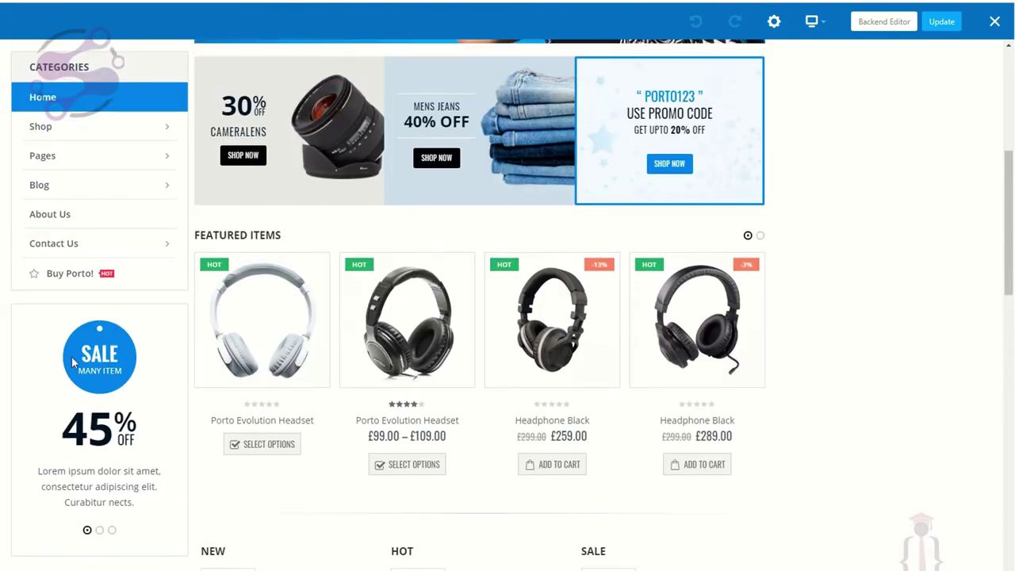
scroll(340, 494, "down", 3)
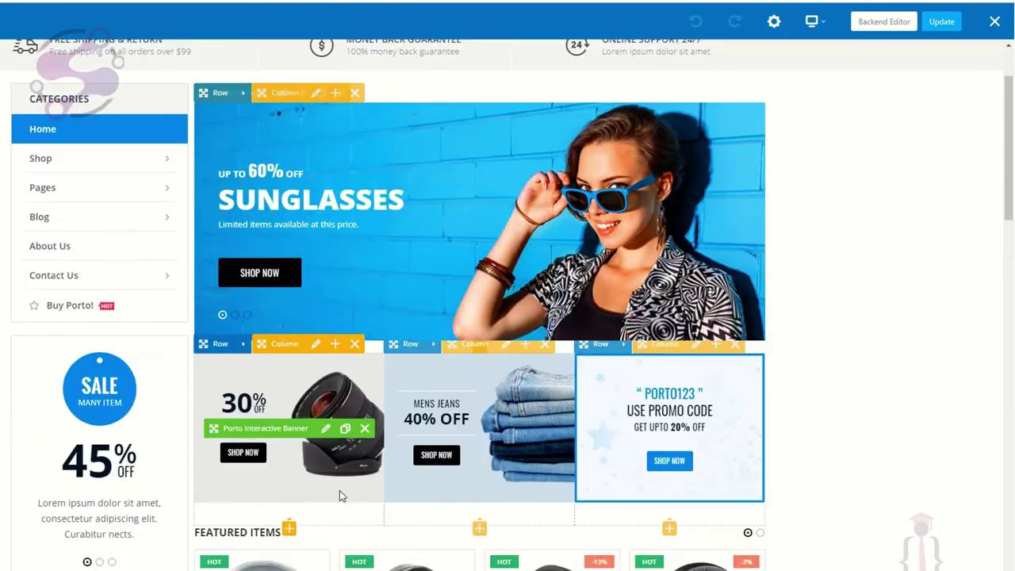
Step: Open the Widgets page from the WordPress admin's appearance options
scroll(199, 357, "up", 3)
mouse_move(103, 272)
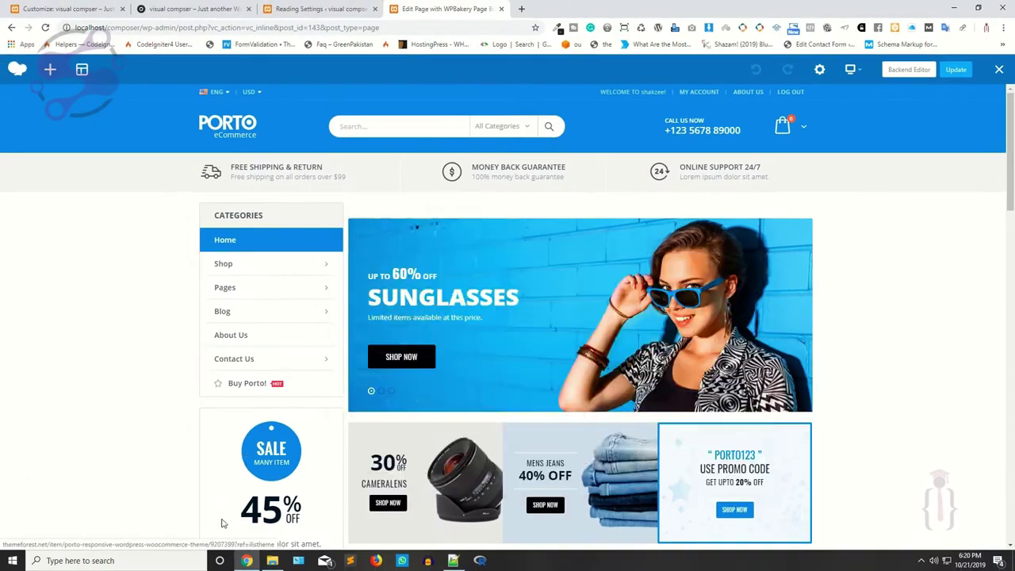
scroll(220, 521, "down", 4)
scroll(360, 267, "up", 3)
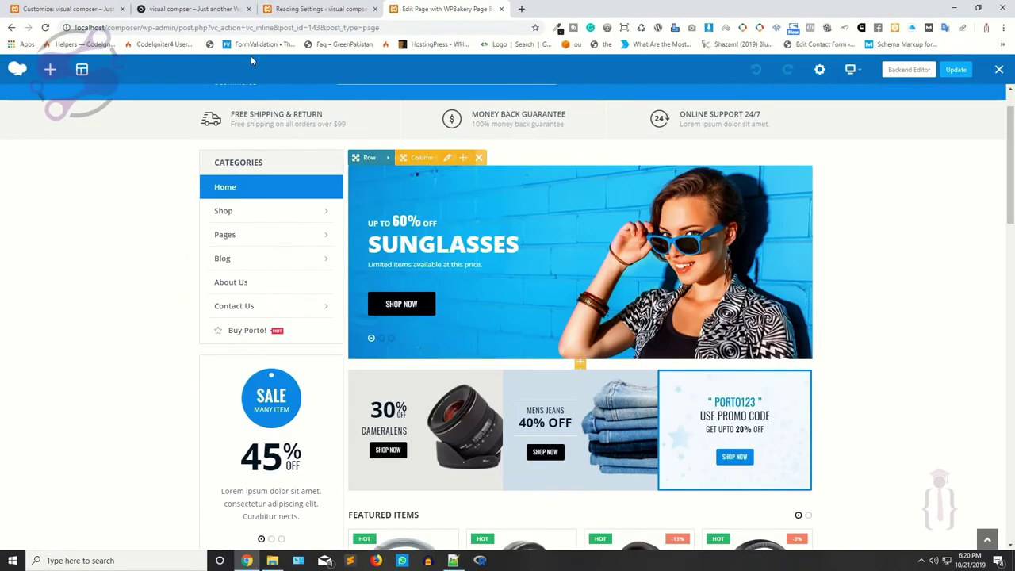
left_click(295, 9)
mouse_move(19, 356)
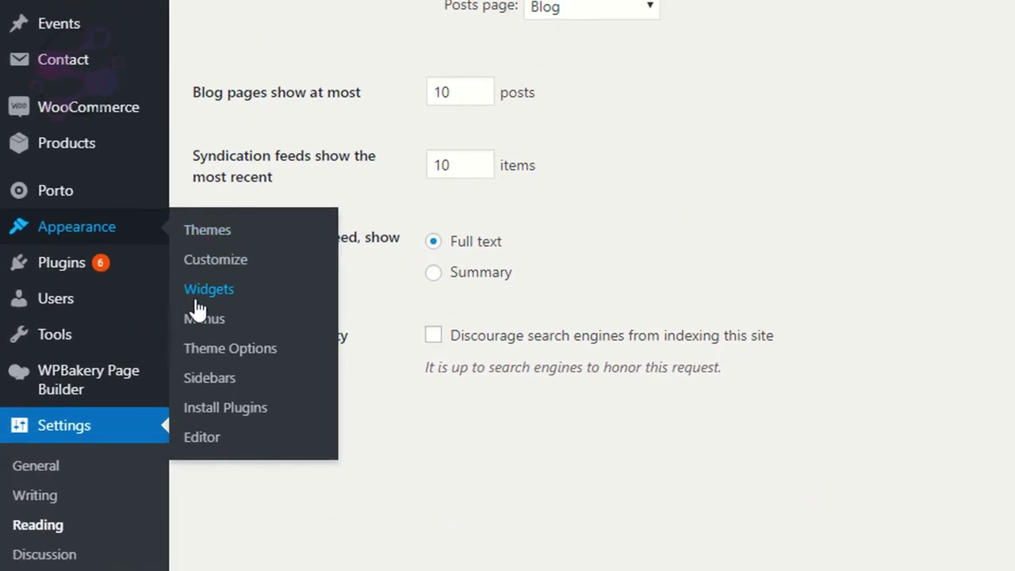
left_click(194, 295)
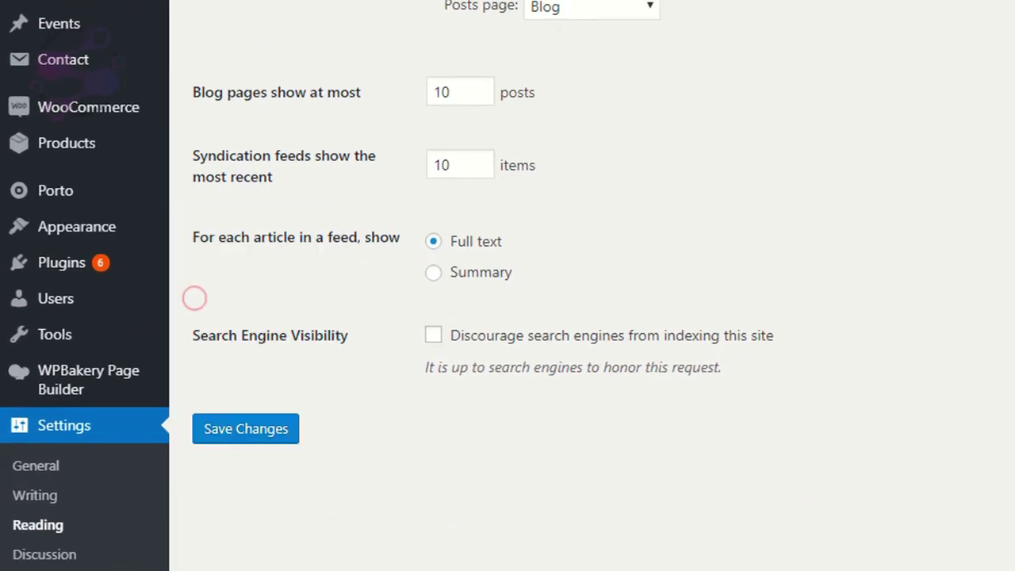
scroll(781, 29, "down", 3)
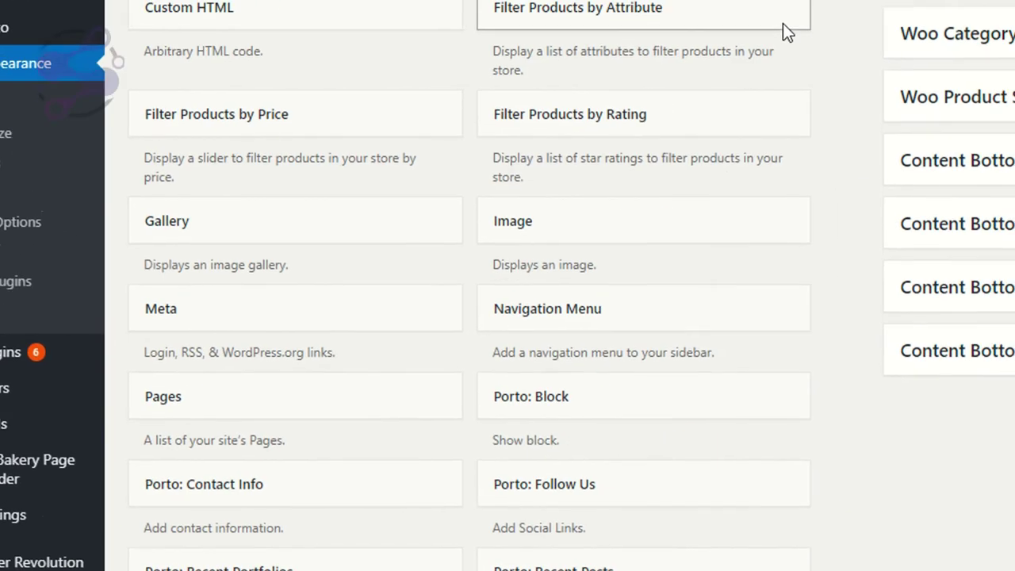
Step: Check the Home page's sidebar in the frontend editor, from the categories menu through the sale banner, newsletter and testimonials
left_click(301, 70)
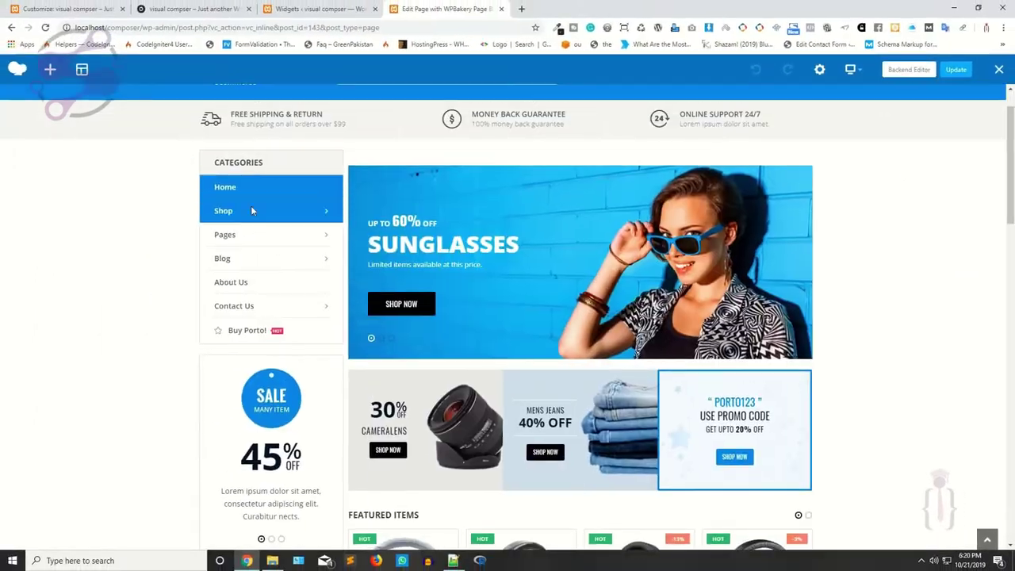
scroll(325, 211, "down", 3)
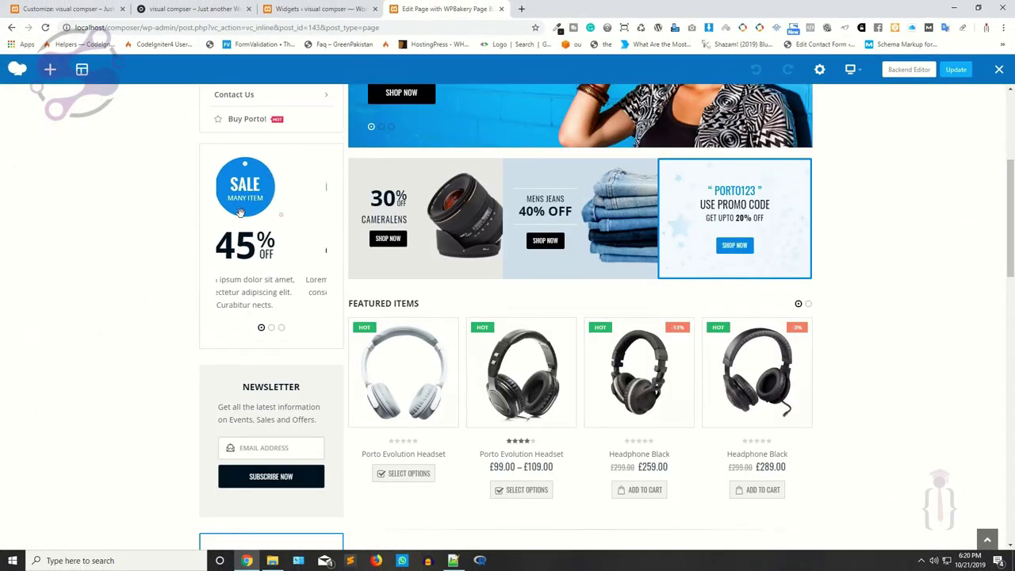
scroll(231, 212, "down", 2)
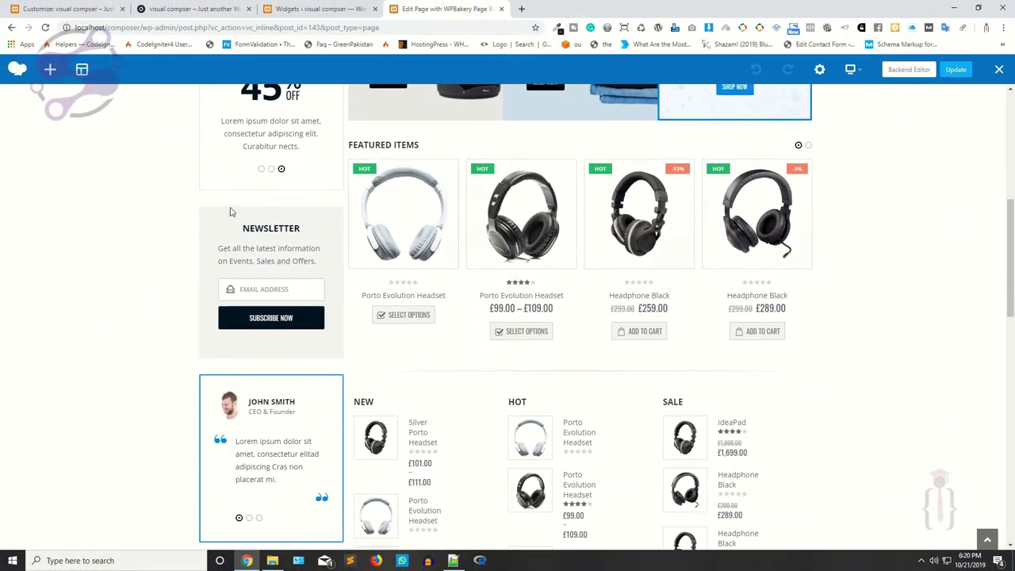
scroll(322, 277, "down", 1)
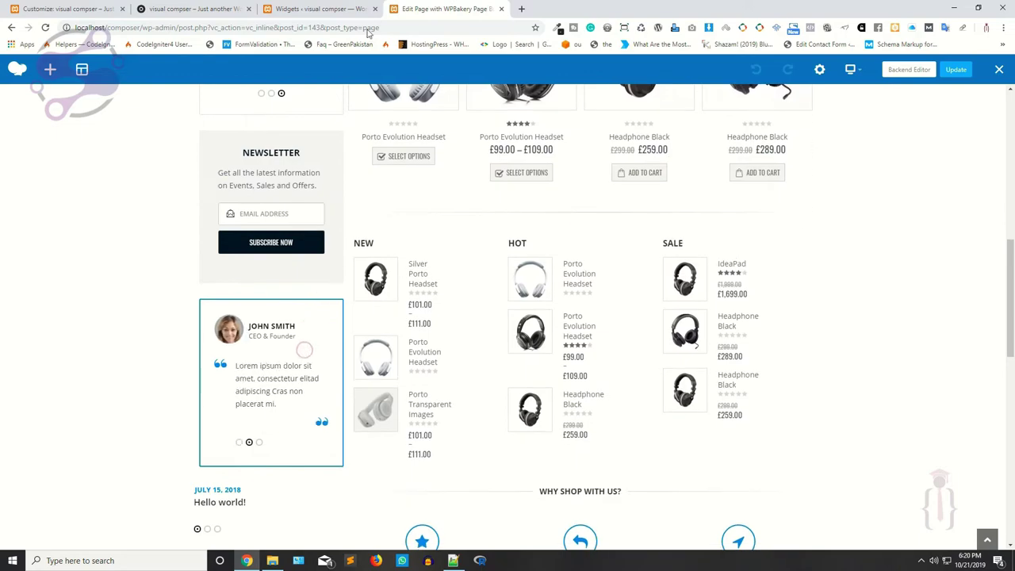
Step: On the Widgets page, inspect the settings of the Home Sidebar's first Porto: Block and its Text widget
key("ctrl+shift+Tab")
scroll(420, 364, "down", 1)
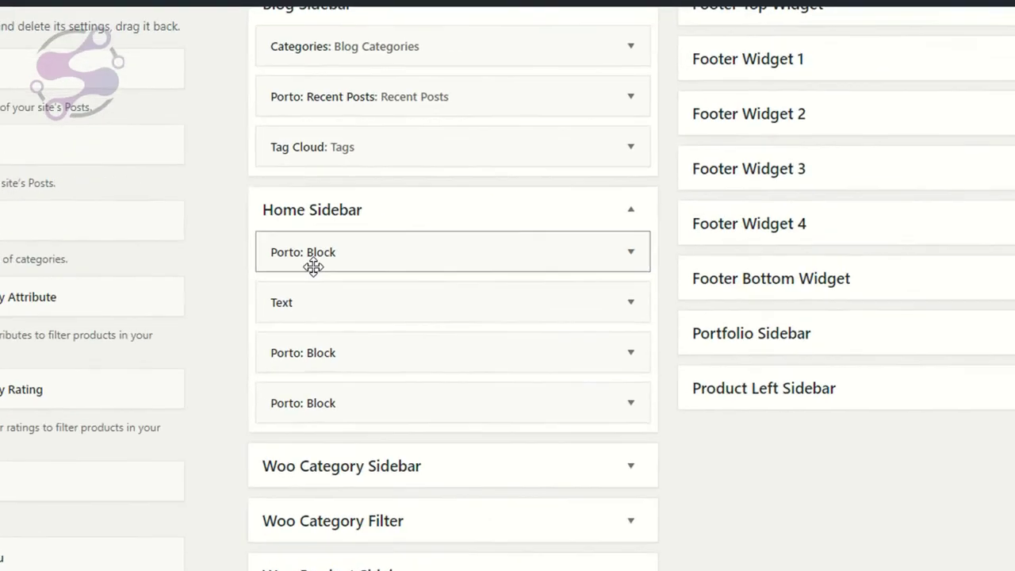
left_click(369, 264)
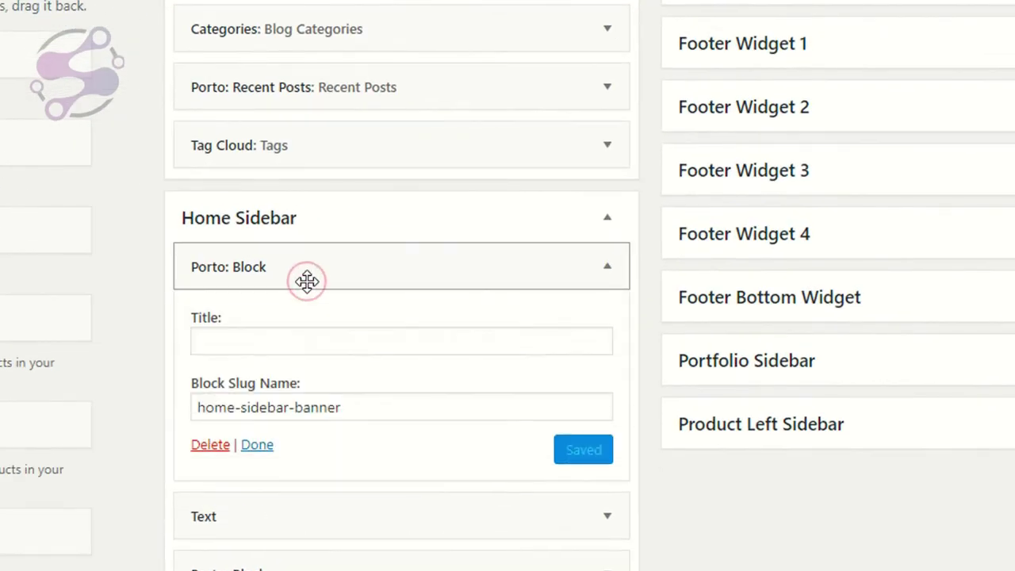
left_click(368, 264)
left_click(274, 327)
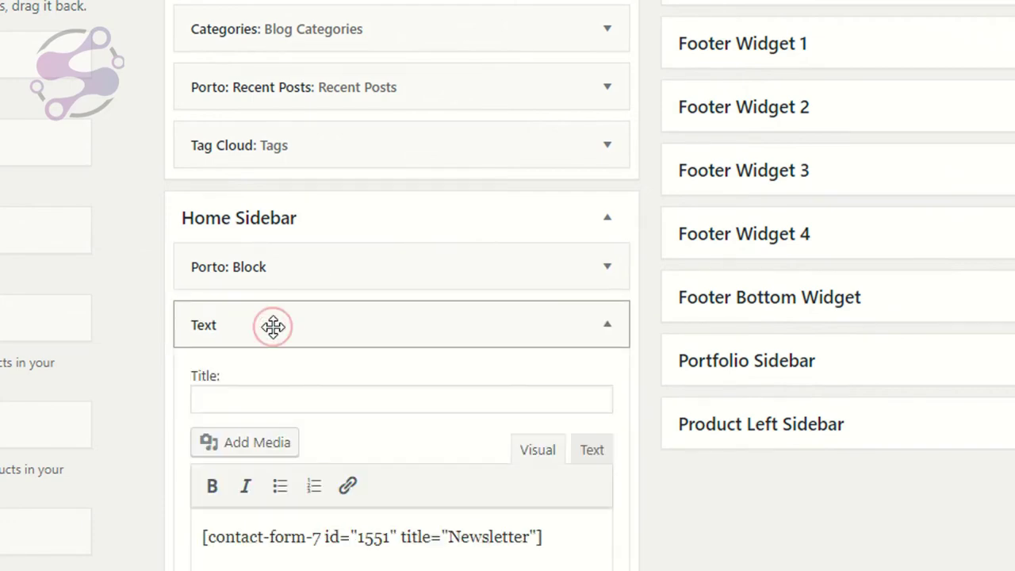
left_click(274, 326)
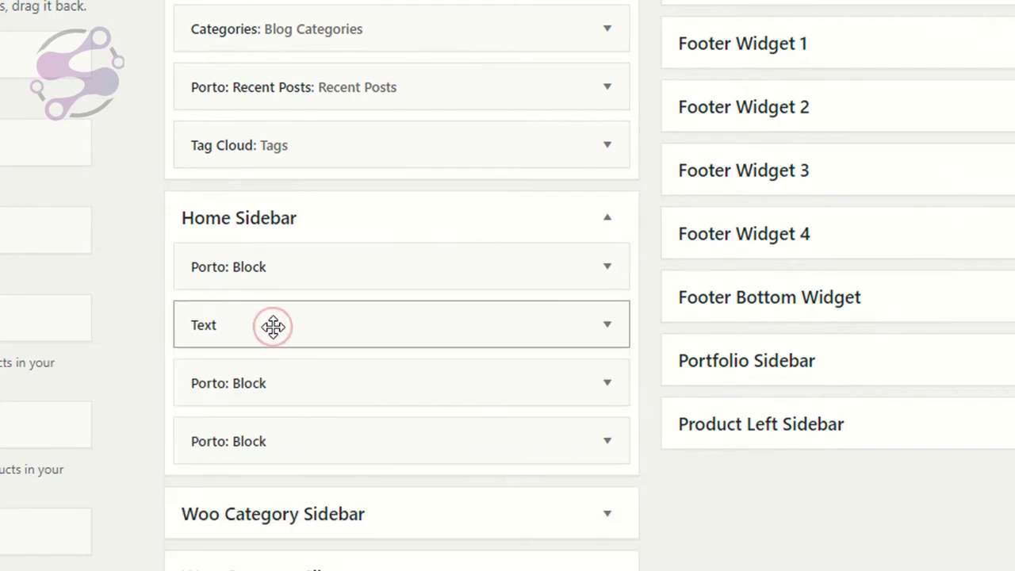
Step: Inspect the Home Sidebar's last two Porto: Block widgets and highlight the final one's block slug name
scroll(272, 327, "down", 1)
left_click(283, 278)
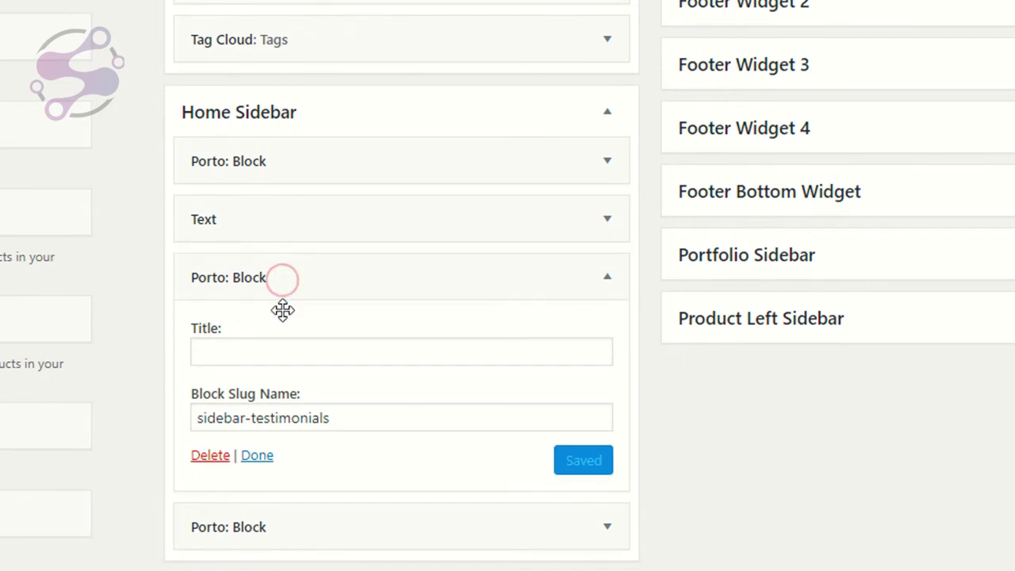
left_click(365, 286)
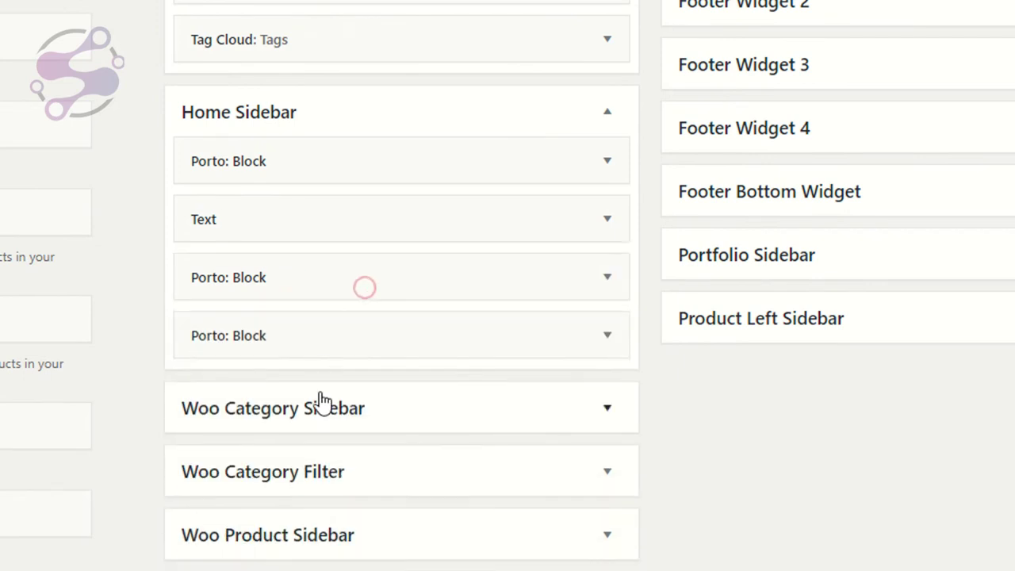
left_click(323, 345)
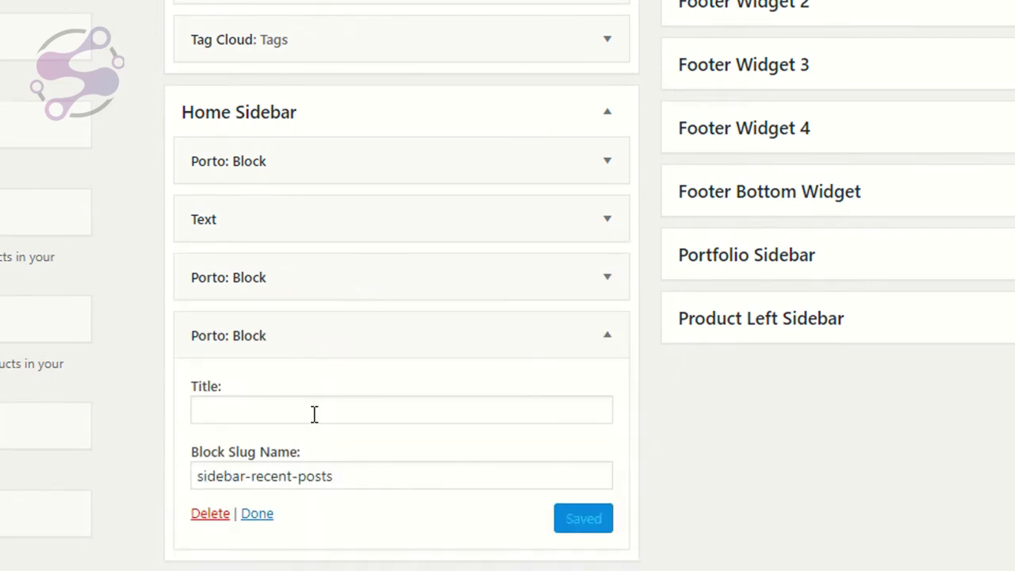
left_click_drag(337, 476, 181, 477)
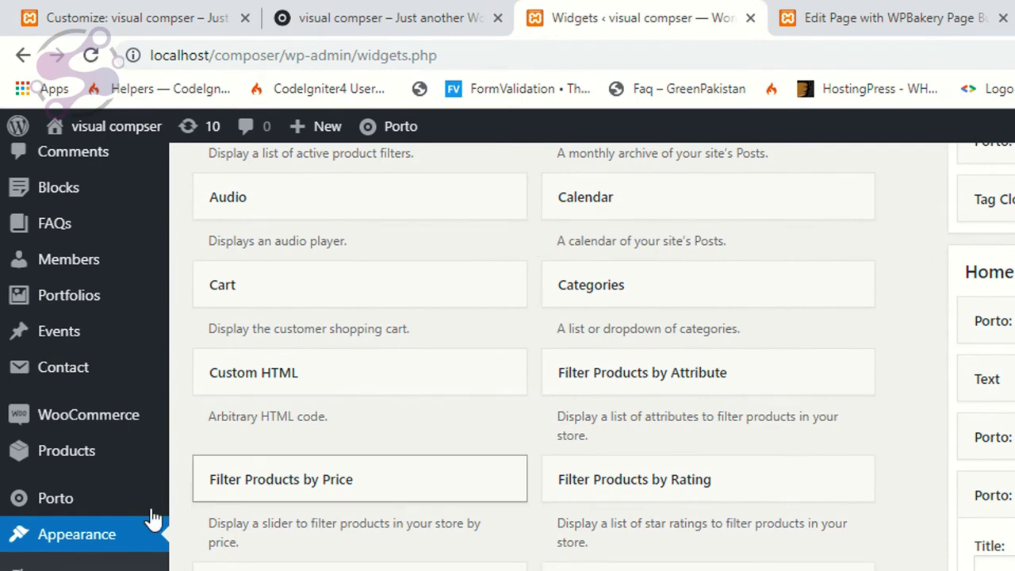
Step: Find the Blocks entry in the admin, and then review the Home page's sidebar in the frontend editor
mouse_move(47, 200)
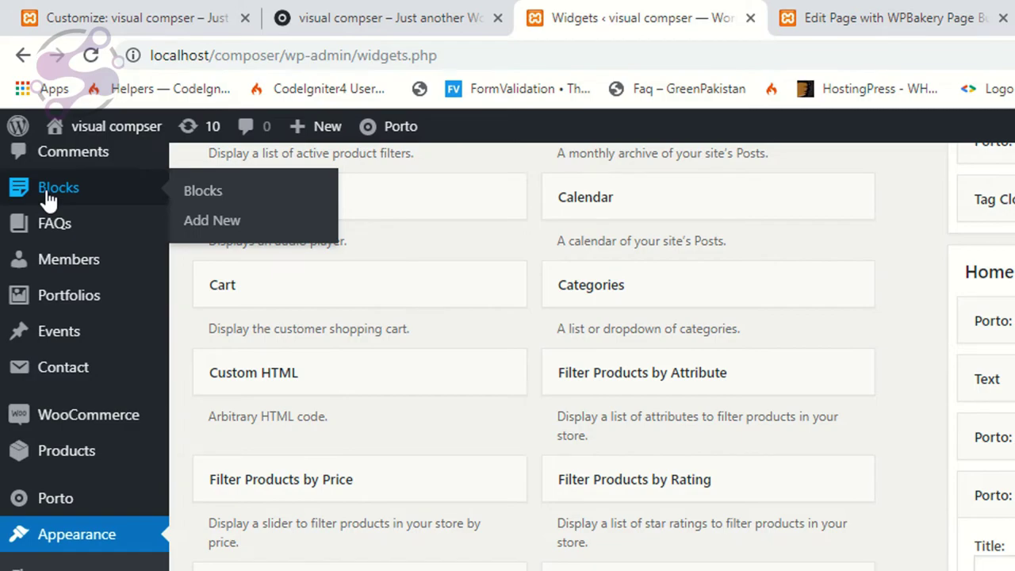
left_click(841, 17)
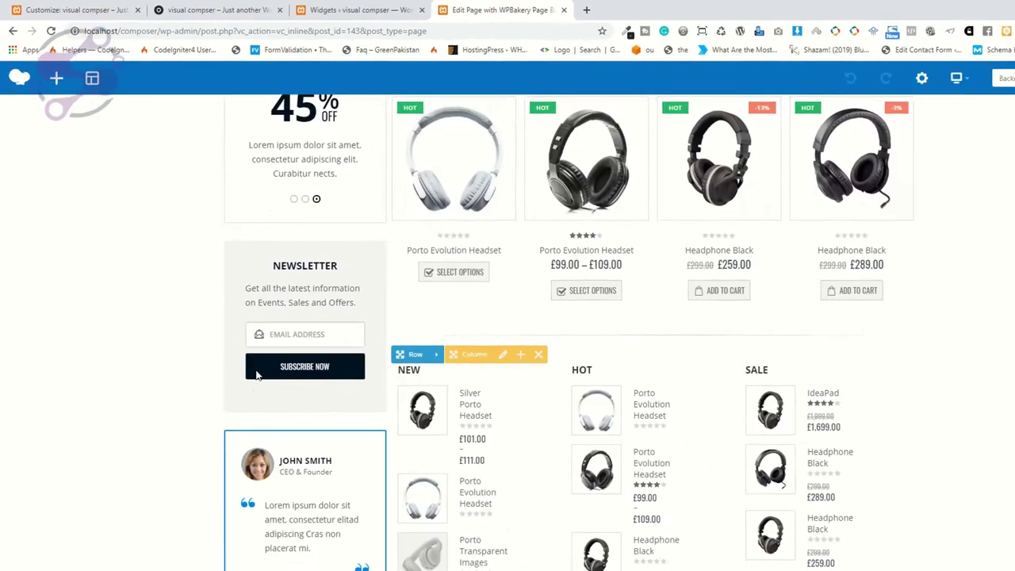
scroll(229, 335, "up", 5)
scroll(229, 335, "down", 3)
scroll(227, 334, "up", 3)
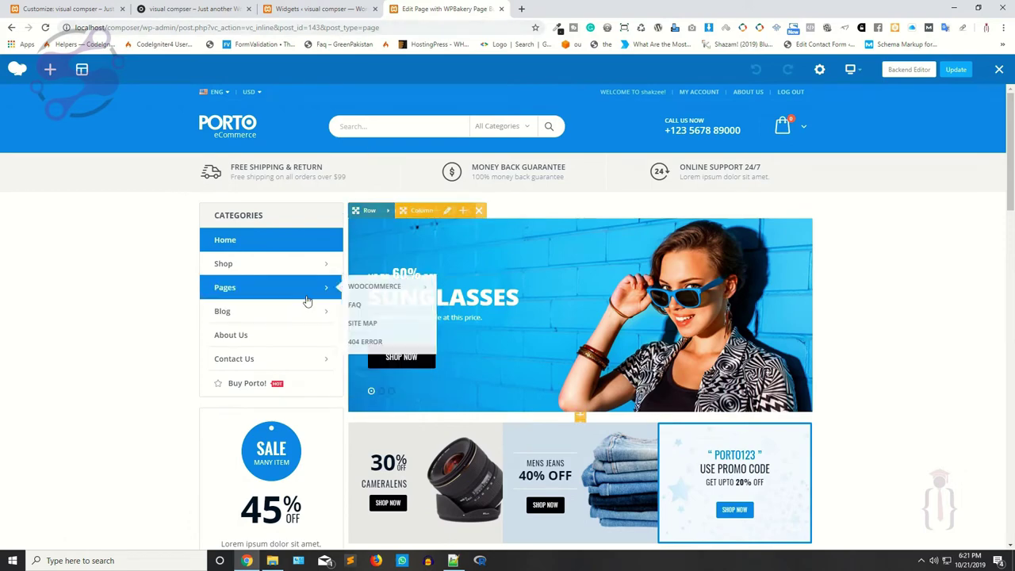
Step: Return to the Widgets page and recheck the block slug name of the Home Sidebar's last Porto: Block
left_click(341, 6)
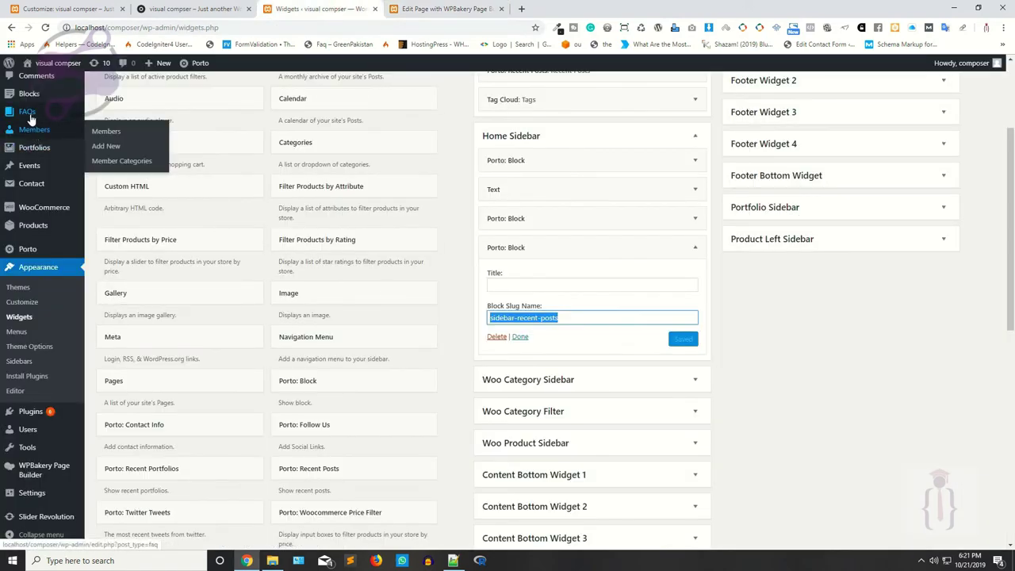
left_click(506, 318)
double_click(522, 317)
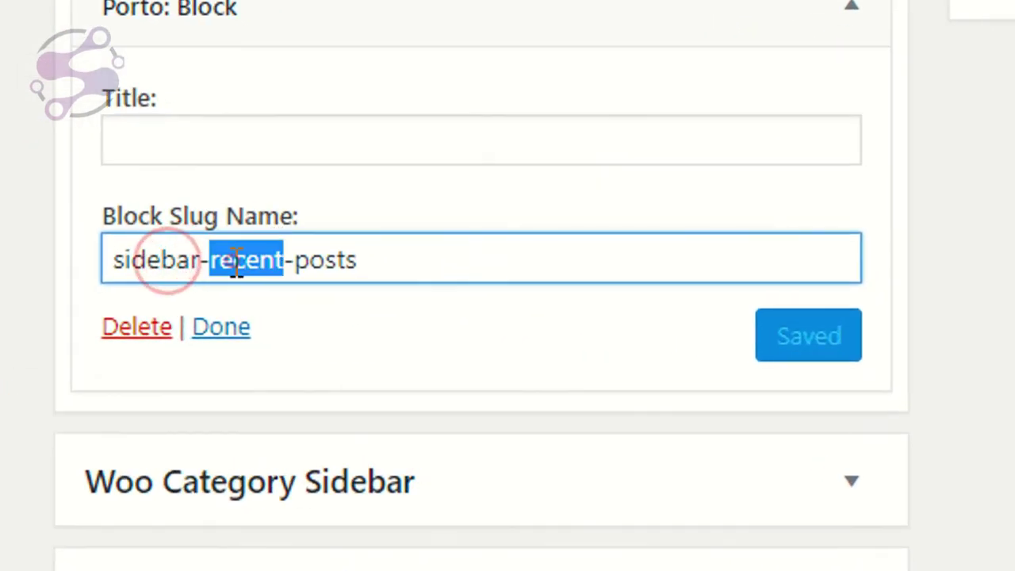
left_click(338, 249)
double_click(333, 246)
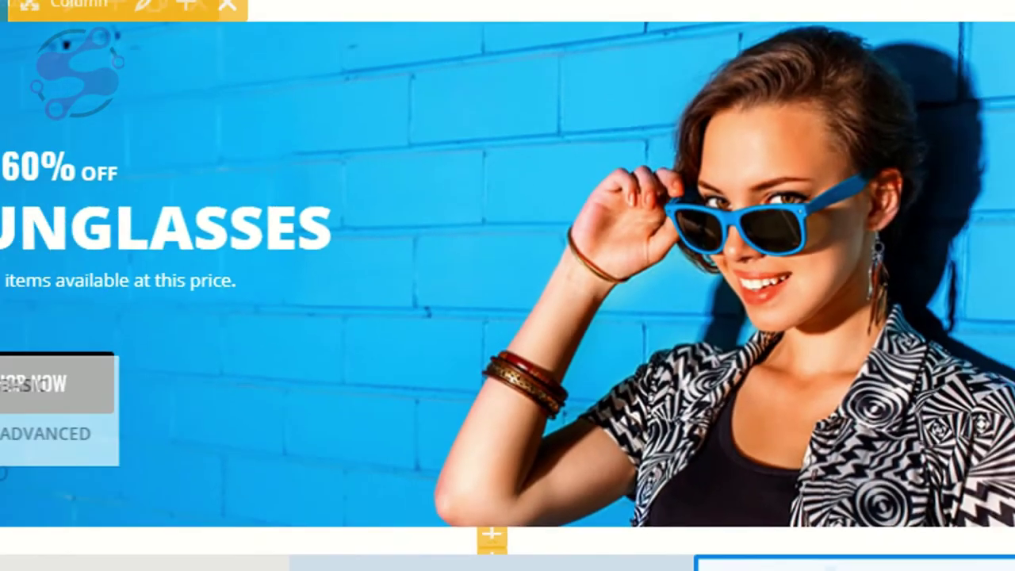
Step: Compare the Widgets page with the Home page in the frontend editor, ending at the sunglasses banner
scroll(203, 406, "down", 3)
scroll(263, 342, "up", 3)
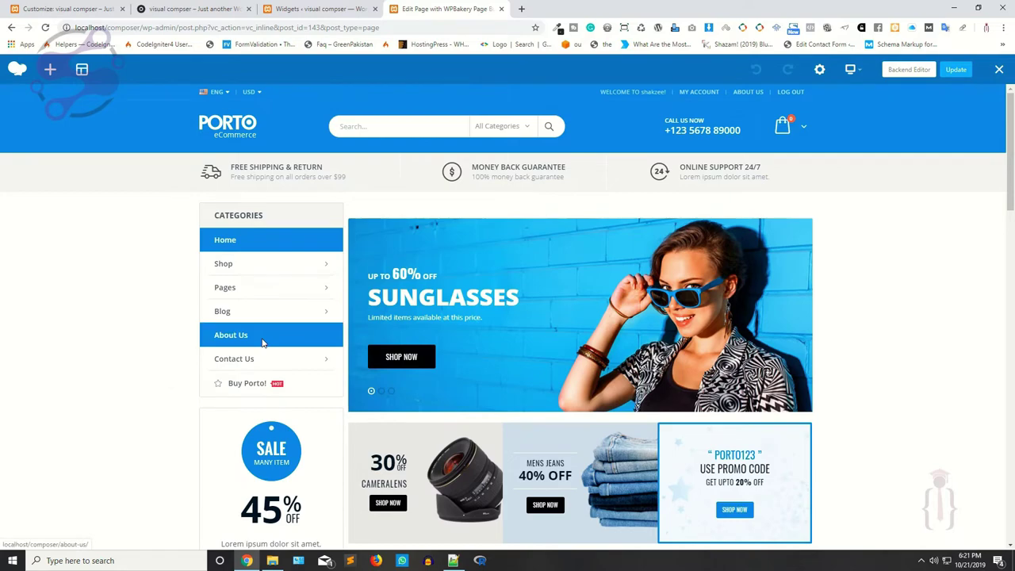
left_click(305, 9)
left_click(465, 8)
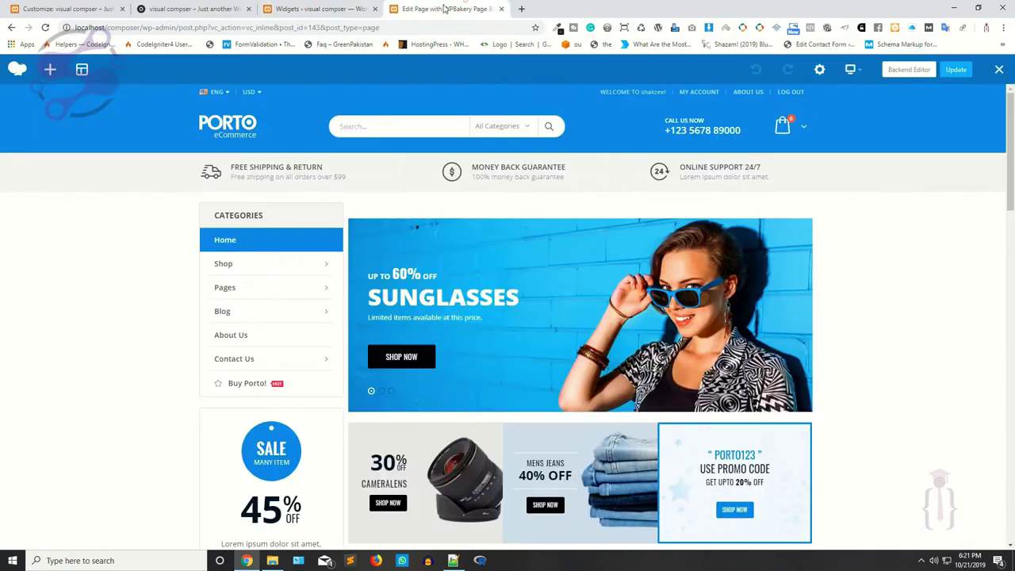
left_click(317, 9)
left_click(423, 8)
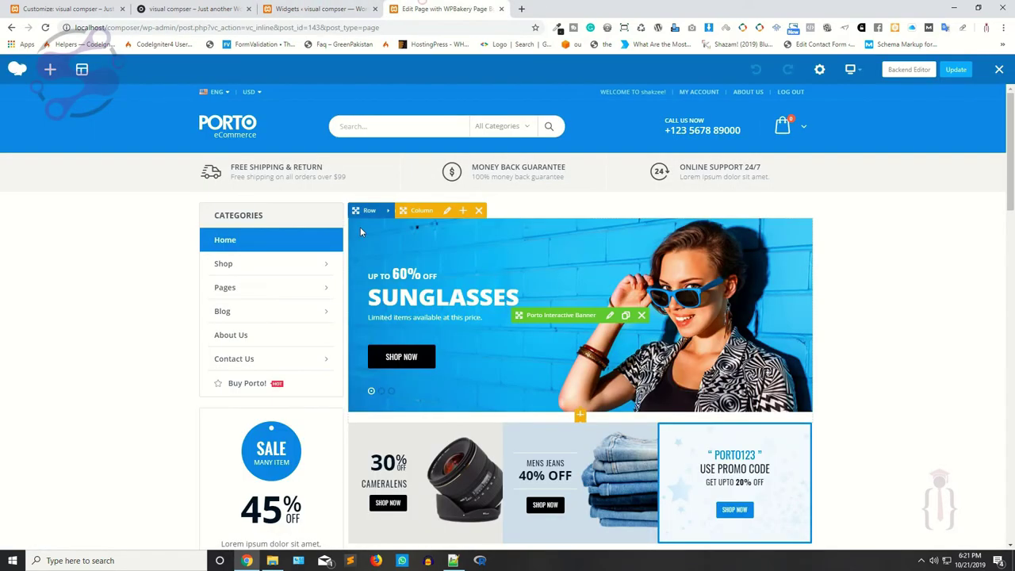
scroll(899, 251, "down", 2)
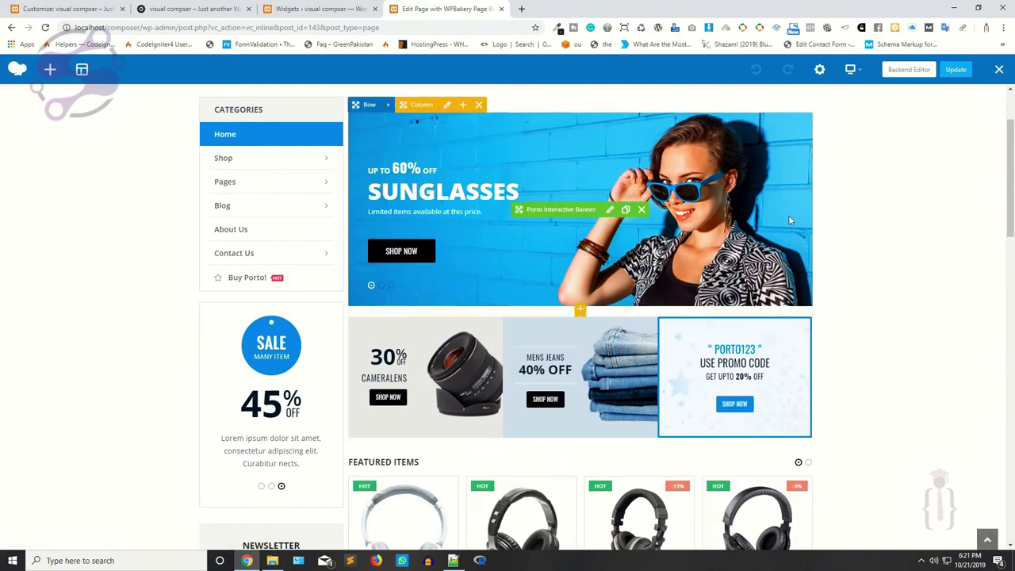
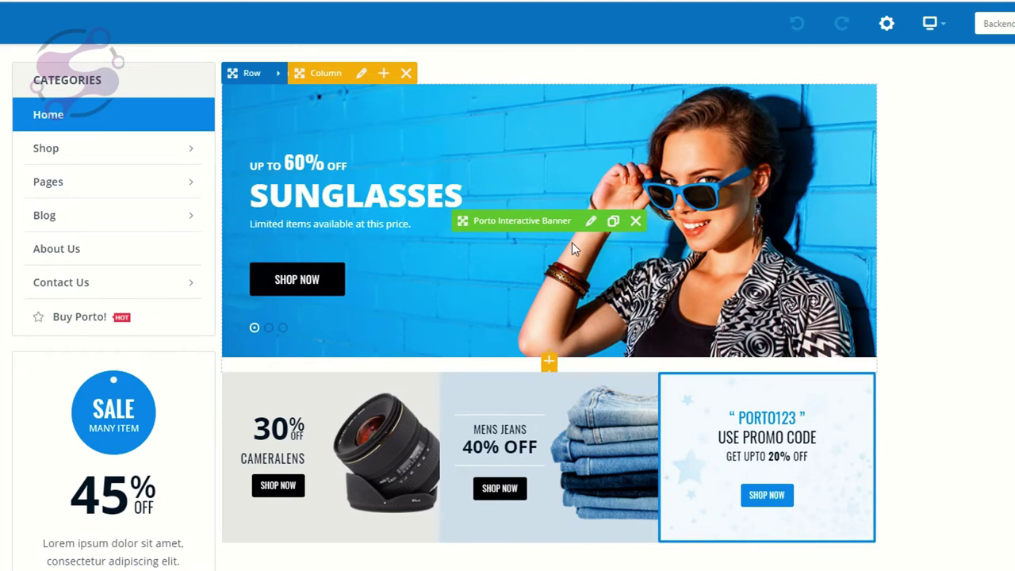
Step: Review the sunglasses banner's title, description, image, link and style settings, and then close them without saving
left_click(589, 225)
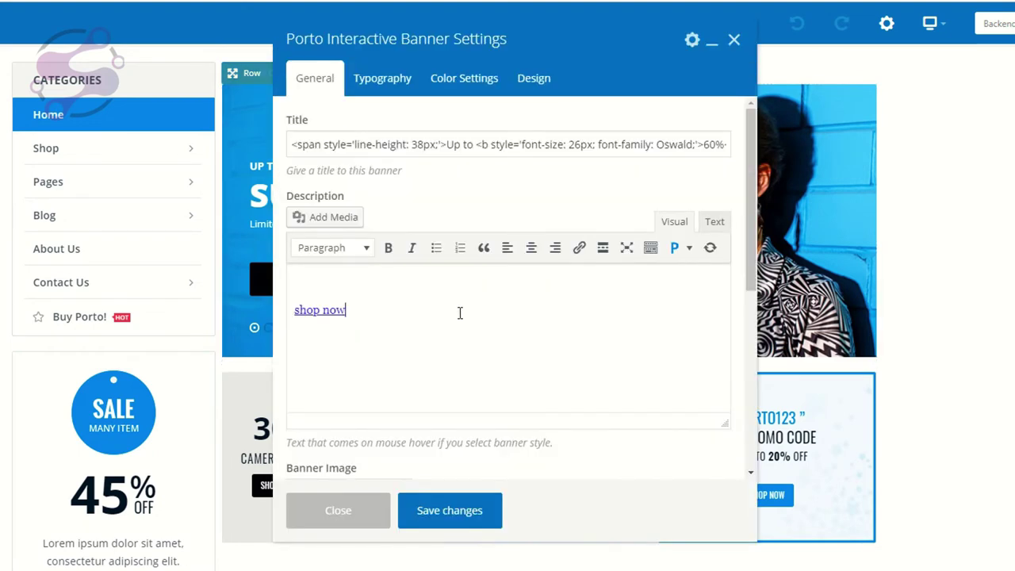
left_click_drag(474, 145, 715, 151)
scroll(381, 413, "down", 3)
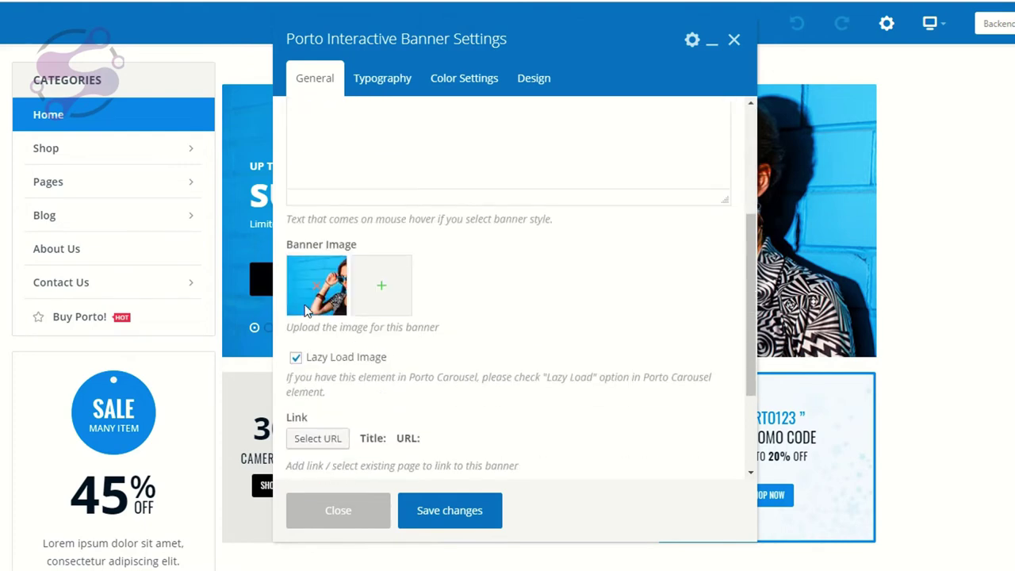
scroll(327, 402, "down", 2)
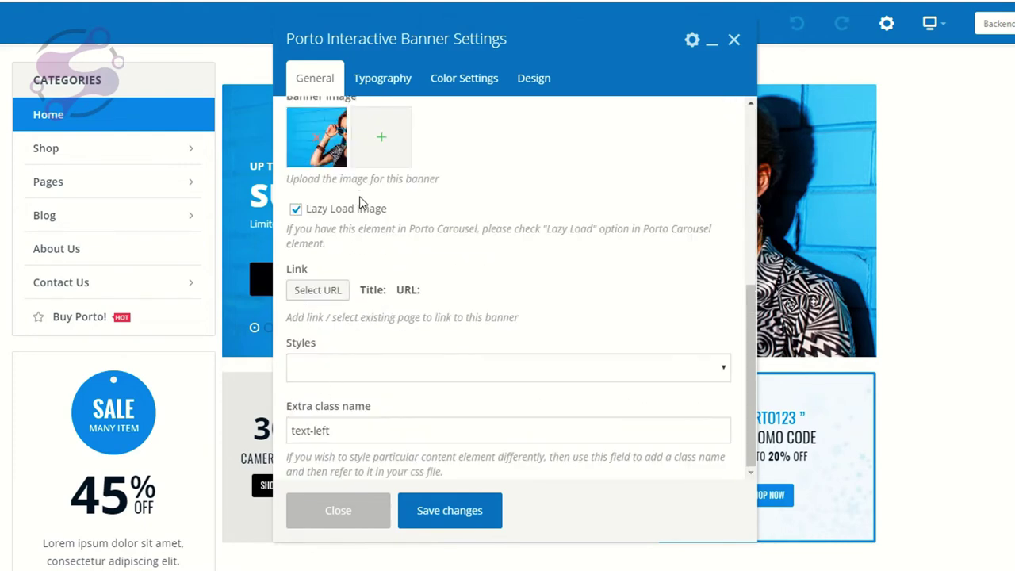
left_click(339, 511)
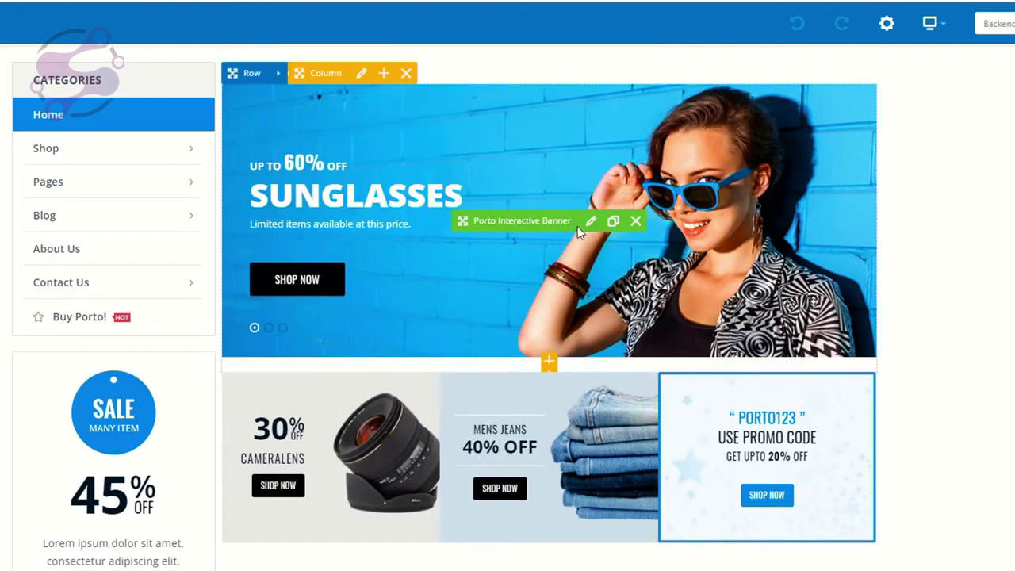
Step: Reopen the sunglasses banner's settings and highlight its extra class name
left_click(591, 220)
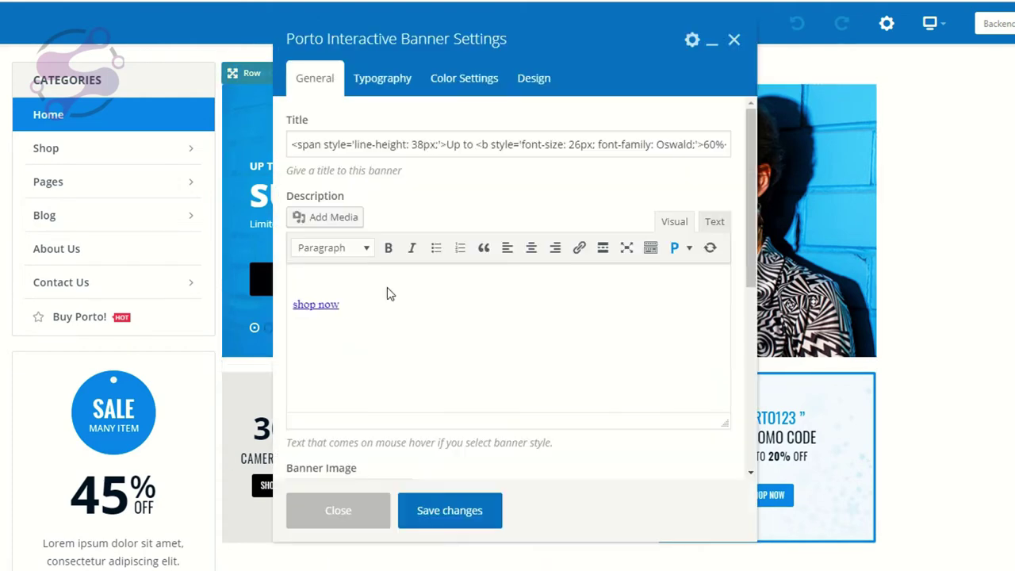
scroll(379, 337, "down", 5)
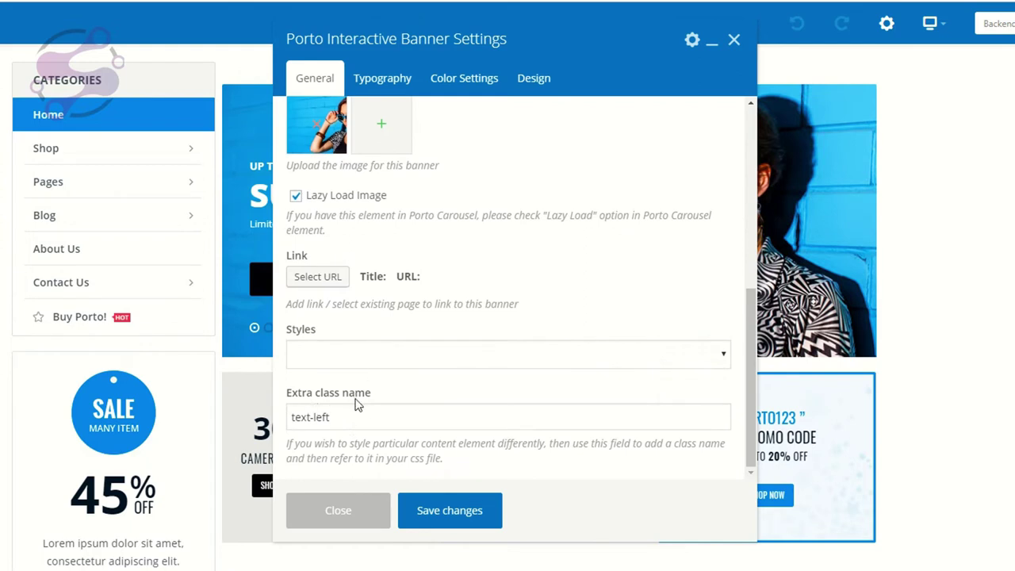
left_click_drag(345, 410, 292, 407)
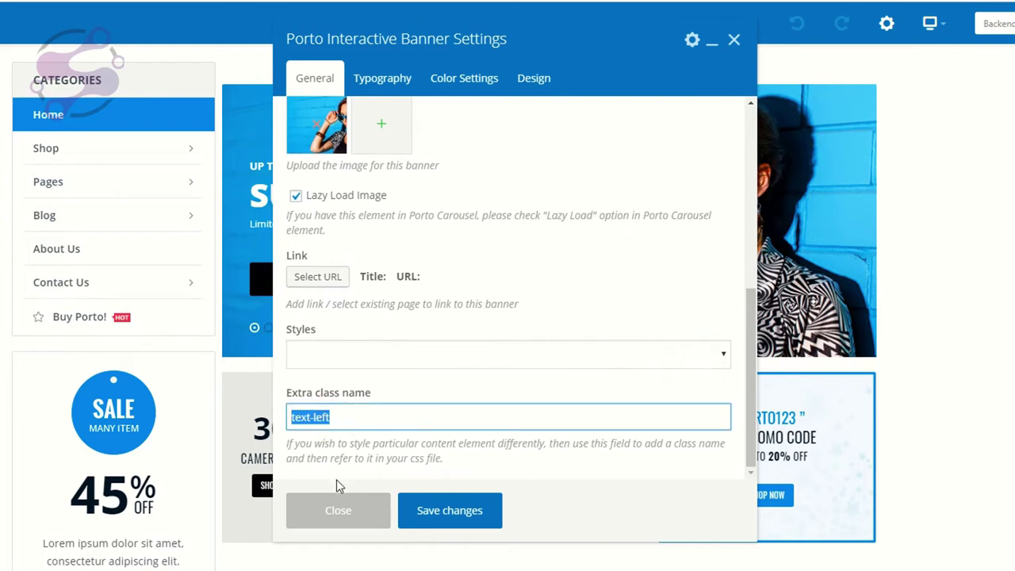
Step: Highlight the sunglasses banner's extra class name again and close its settings without saving
left_click(358, 392)
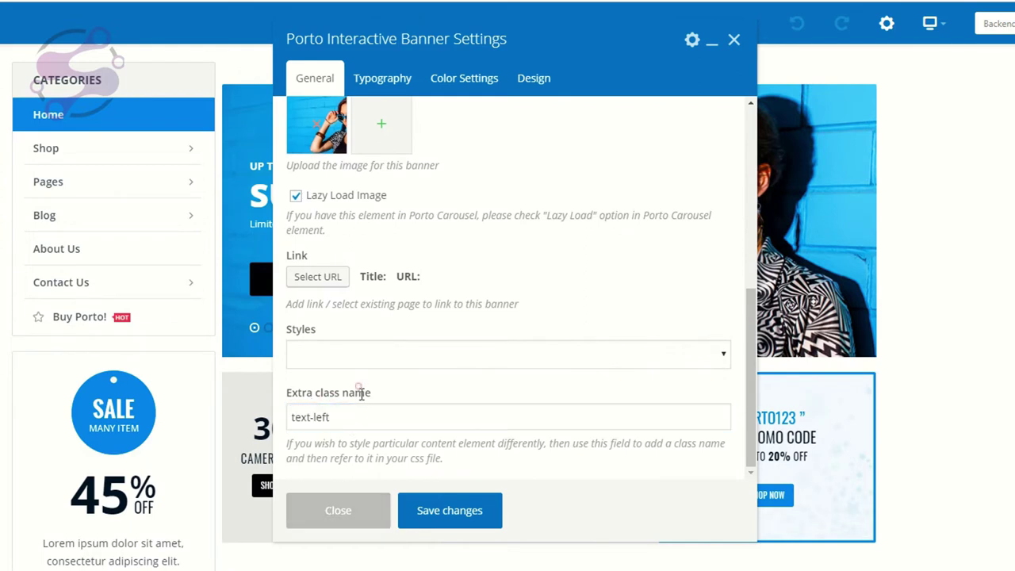
left_click_drag(346, 419, 278, 418)
left_click(449, 389)
left_click(352, 515)
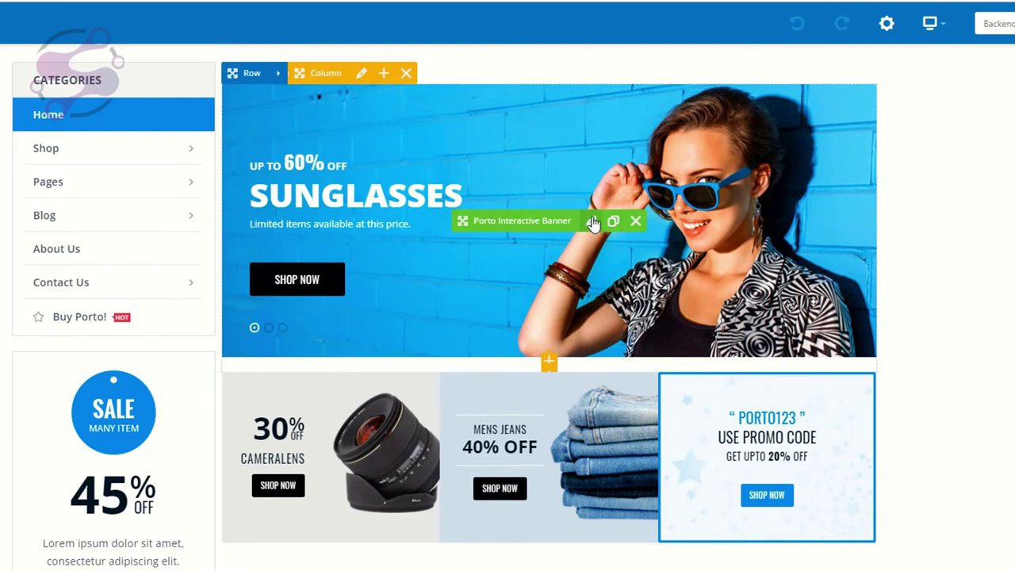
Step: Reopen the sunglasses banner's settings, inspect the shop now link in the description's HTML, and close without saving
left_click(592, 223)
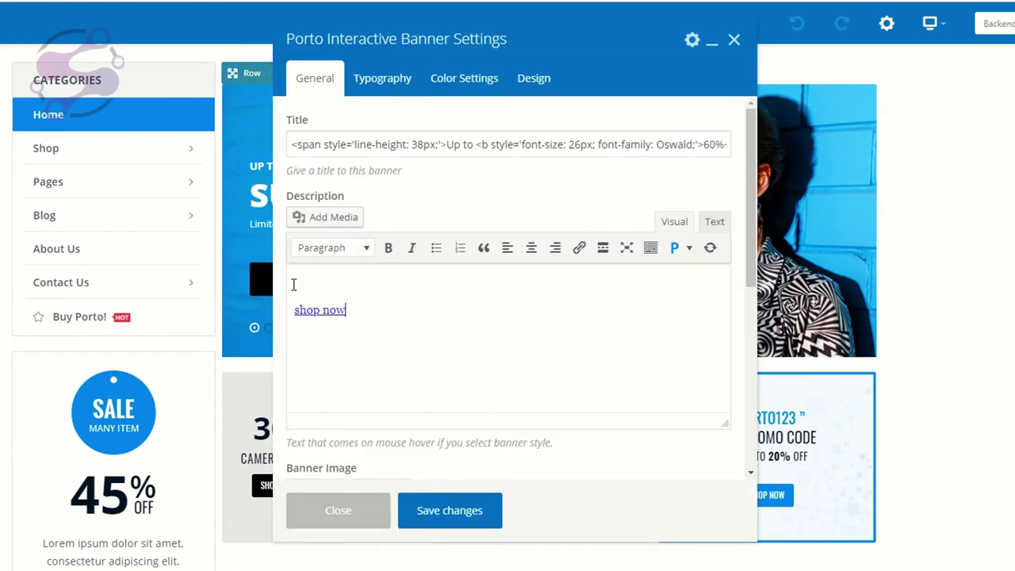
left_click(714, 221)
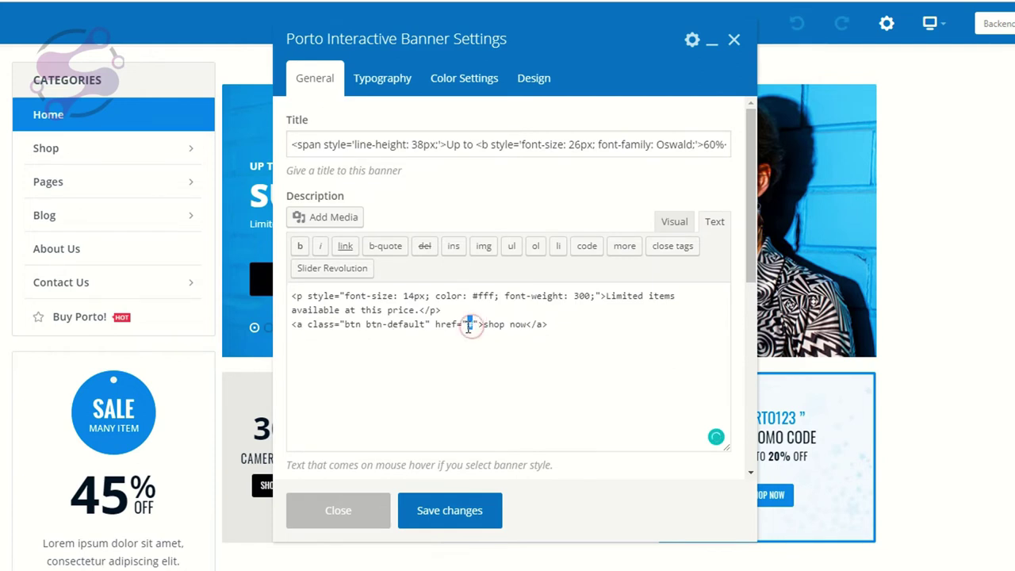
left_click(441, 374)
left_click(357, 502)
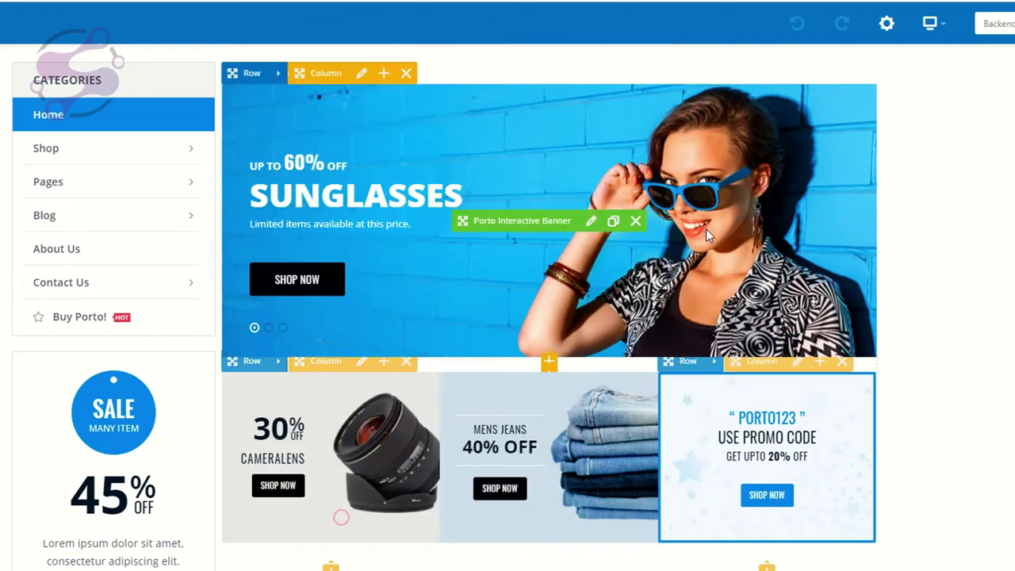
Step: Review the Great Deals chair banner's title, image and description in both text and visual views, and close its settings without saving
left_click(586, 220)
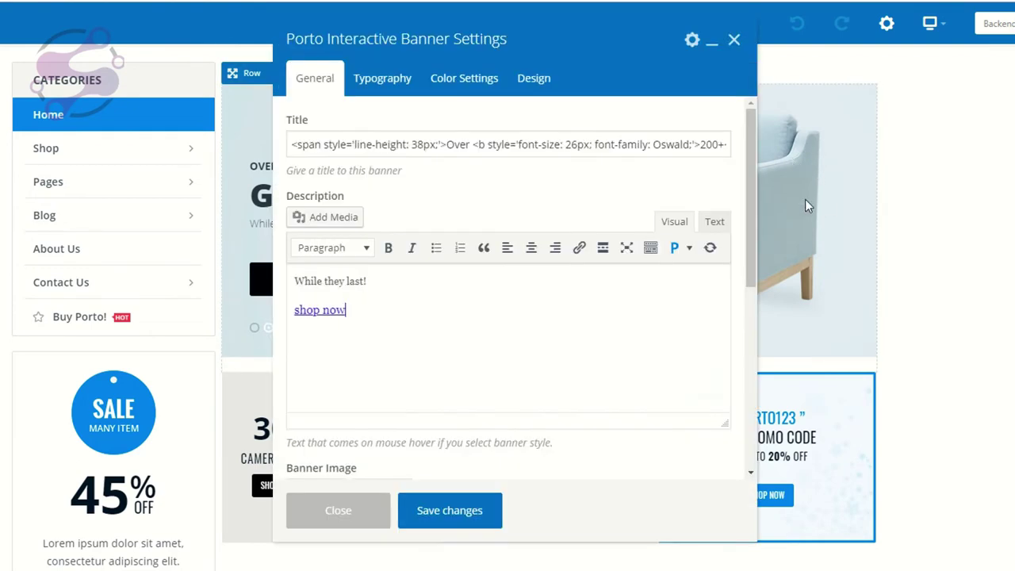
scroll(460, 313, "down", 5)
scroll(460, 315, "up", 2)
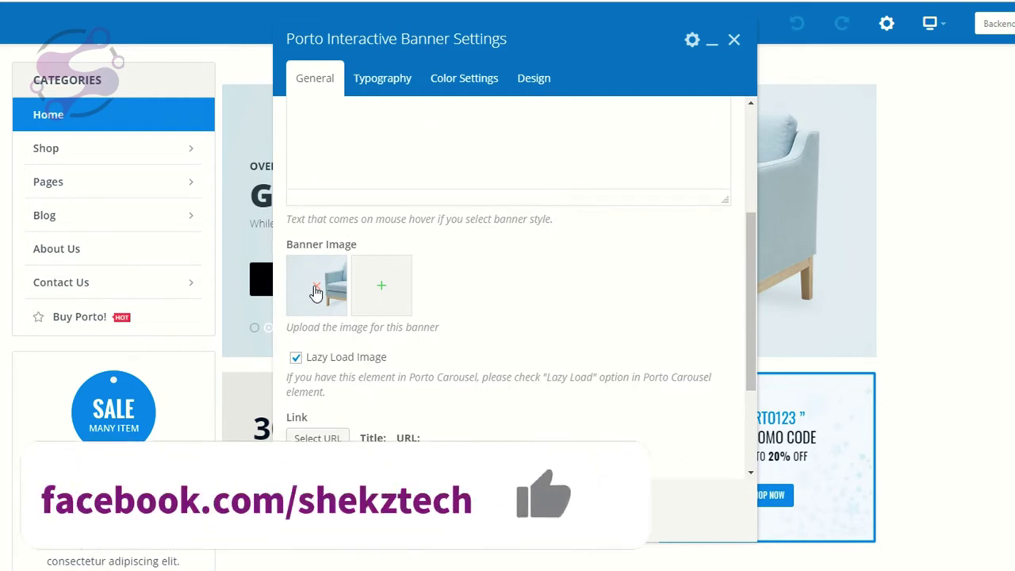
scroll(317, 294, "down", 2)
scroll(333, 345, "up", 3)
scroll(341, 345, "up", 2)
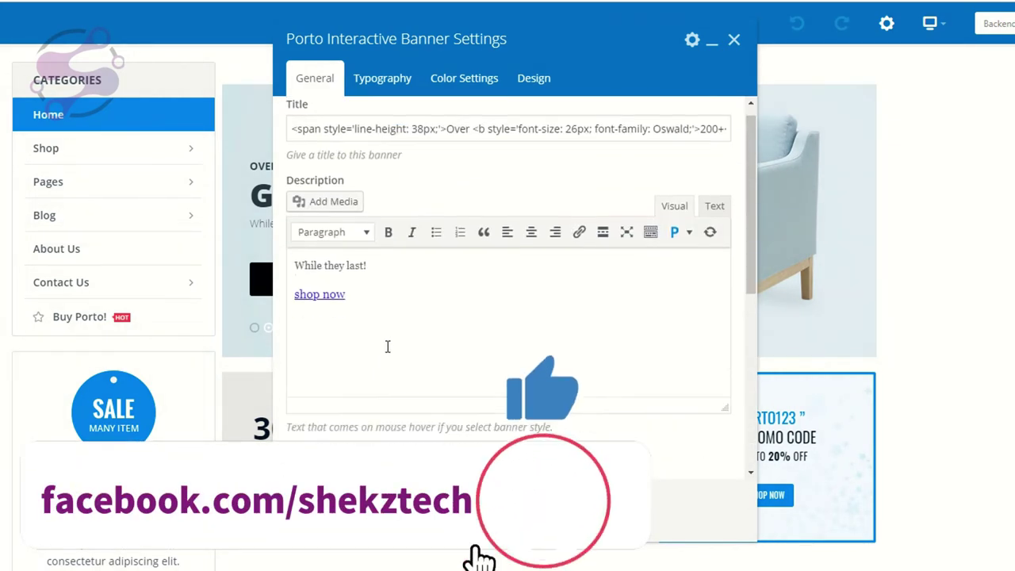
scroll(318, 293, "down", 4)
scroll(576, 322, "up", 5)
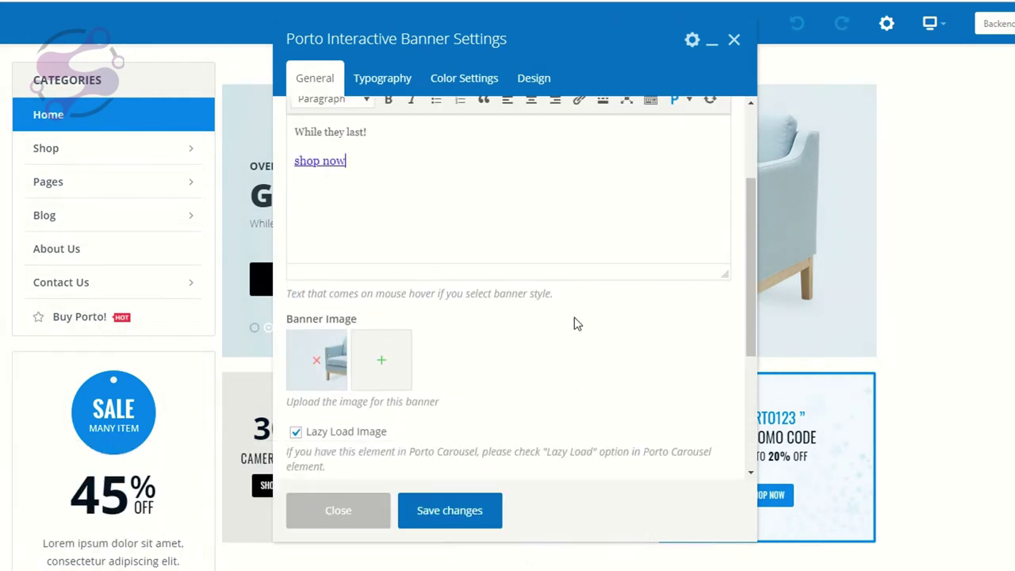
left_click(714, 221)
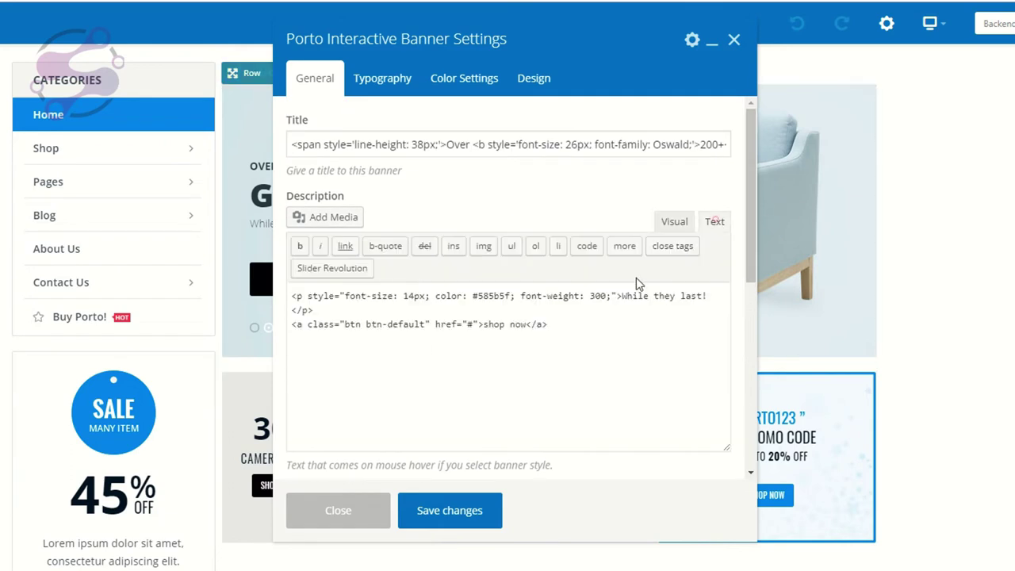
left_click(673, 221)
left_click(481, 132)
left_click_drag(480, 132, 729, 49)
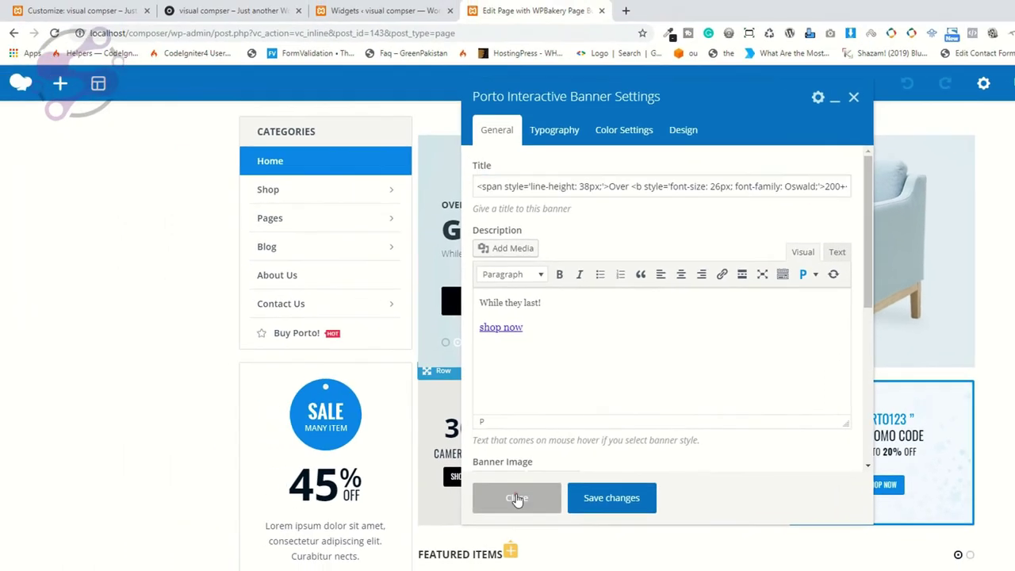
left_click(337, 510)
scroll(615, 417, "down", 1)
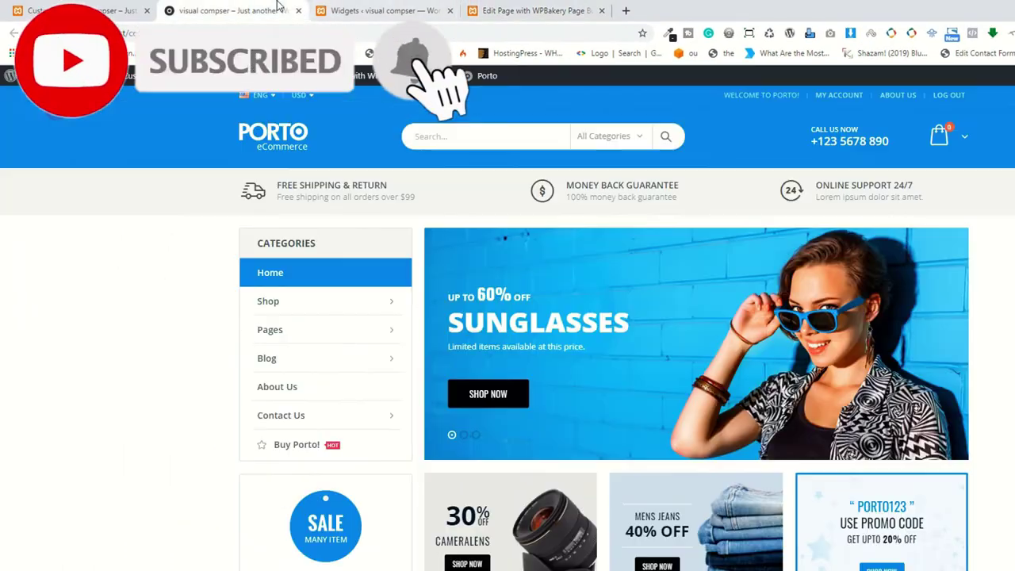
Step: From the Widgets page, go to the list of all pages and open the untitled draft in the WPBakery frontend editor
left_click(79, 10)
key("ctrl+Tab")
key("ctrl+Tab")
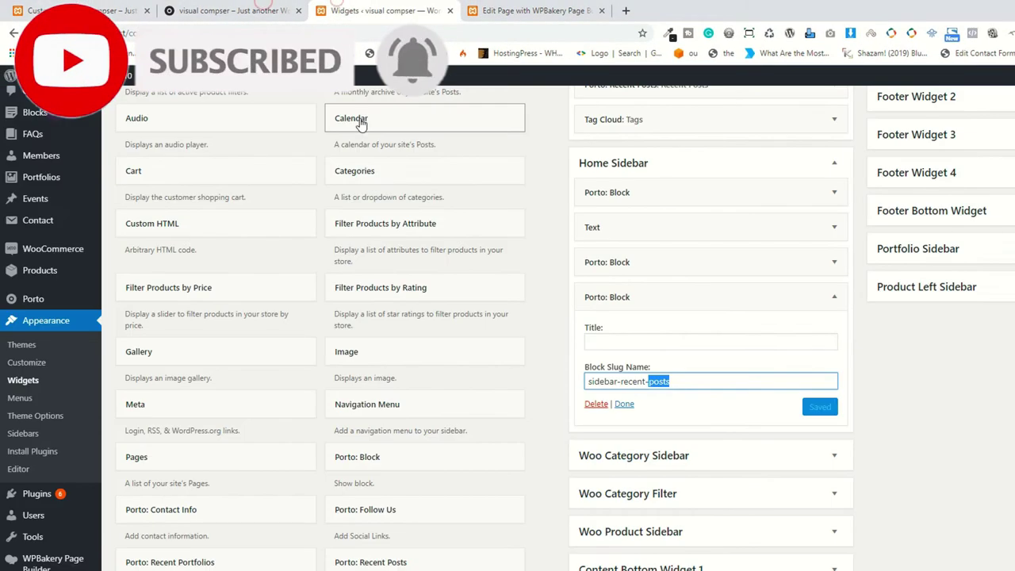
mouse_move(35, 135)
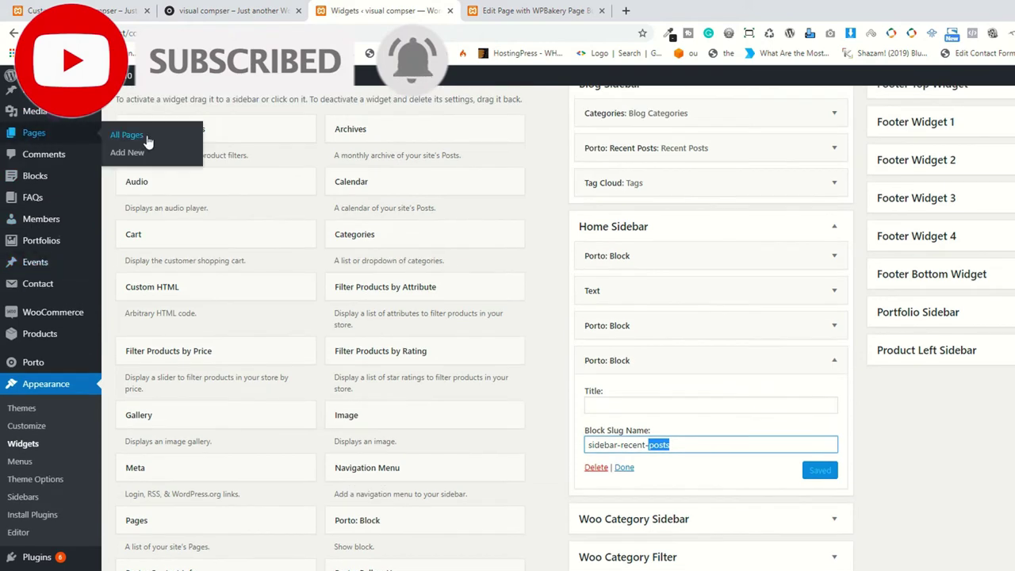
left_click(131, 134)
left_click_drag(367, 7, 527, 9)
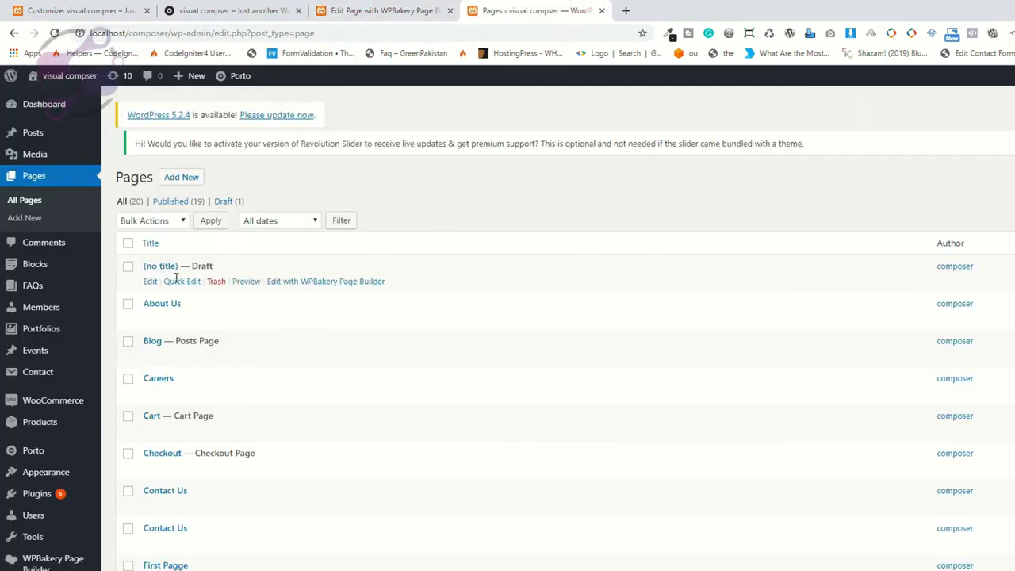
left_click(305, 281)
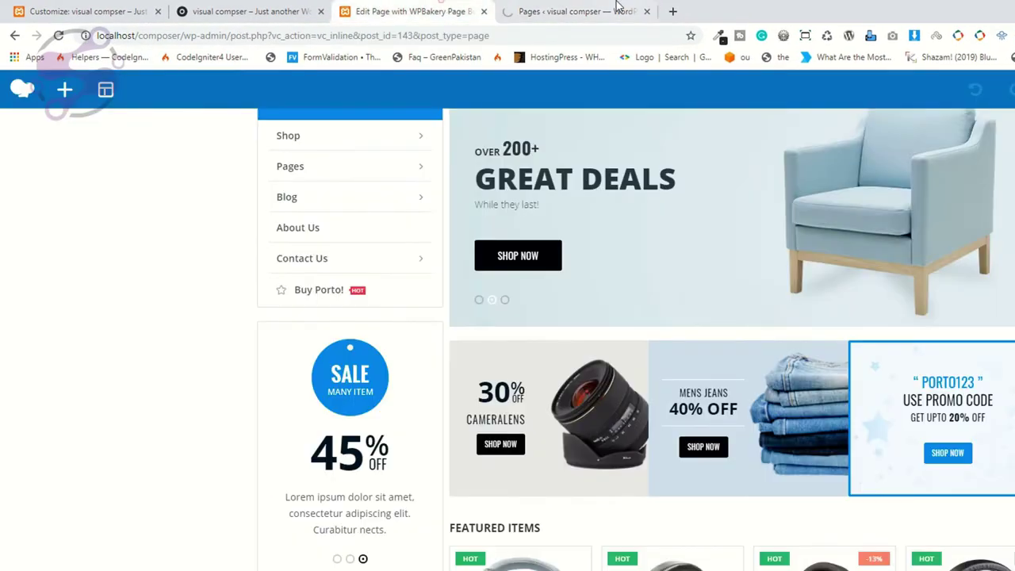
Step: Examine the row of three promotional banners above Featured Items on the Home page
left_click(617, 8)
left_click(412, 8)
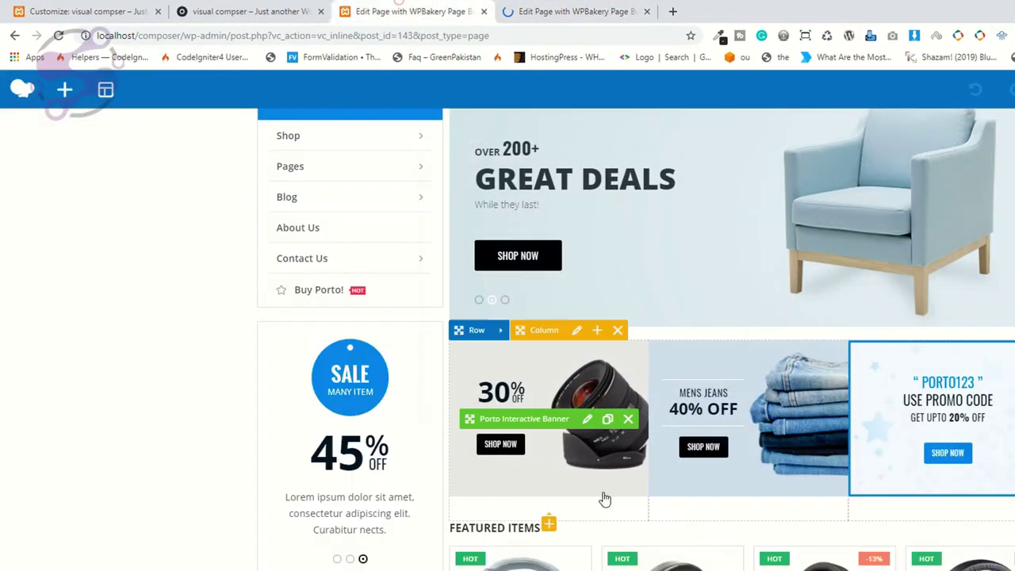
scroll(719, 424, "down", 3)
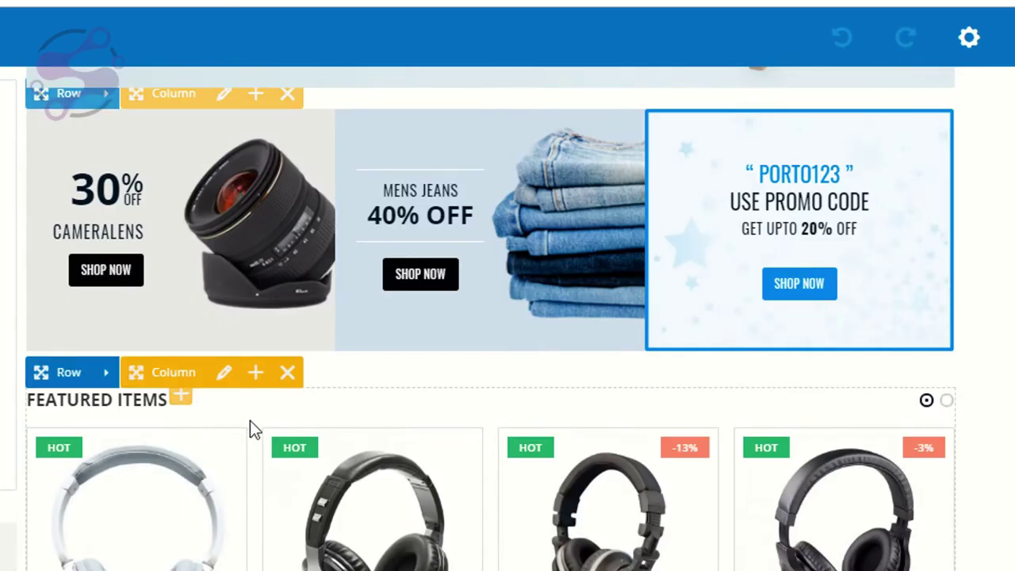
scroll(249, 428, "up", 3)
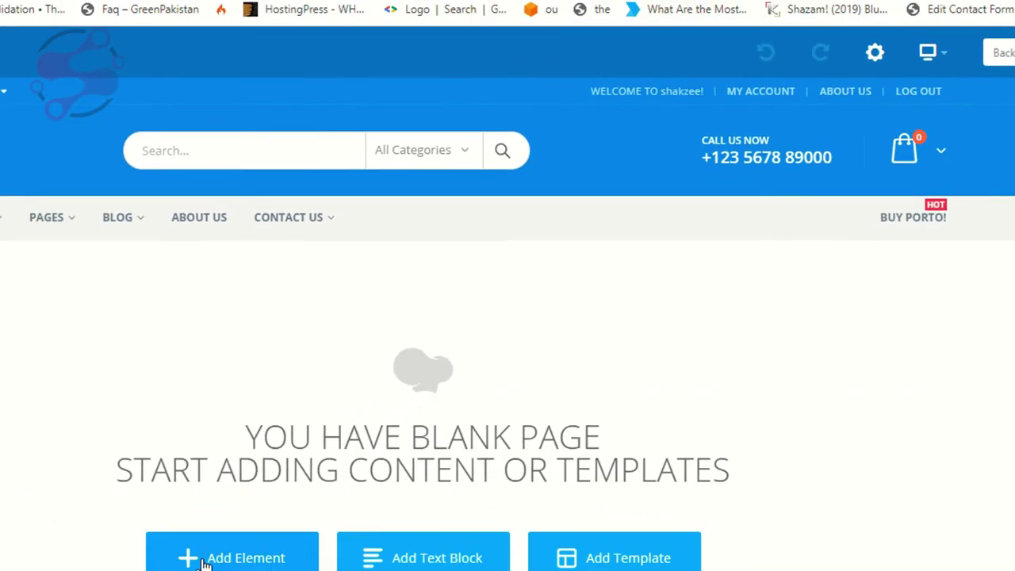
Step: Add a row to the blank draft page and set its layout to 1/3 + 1/3 + 1/3
left_click(203, 560)
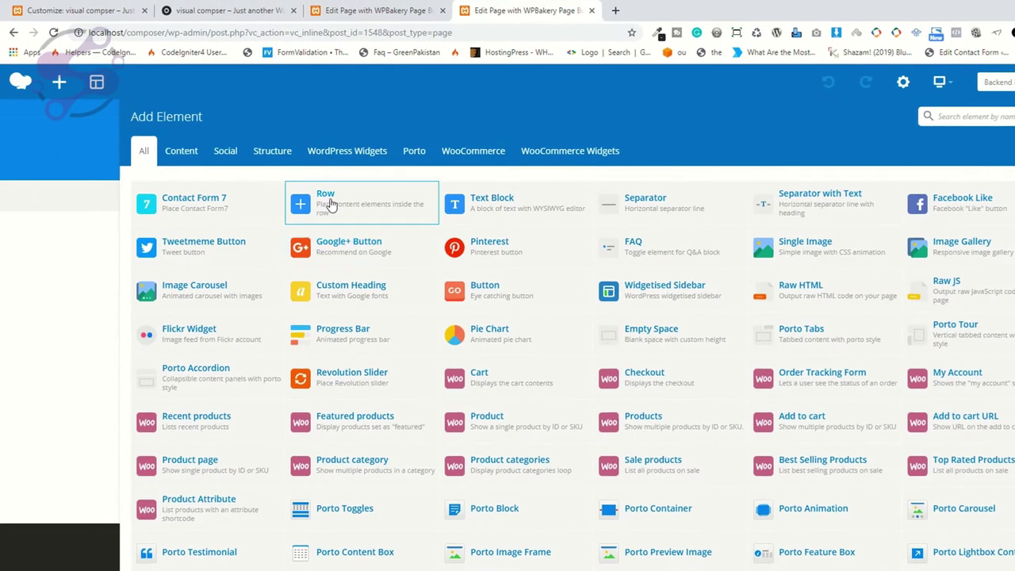
left_click(331, 204)
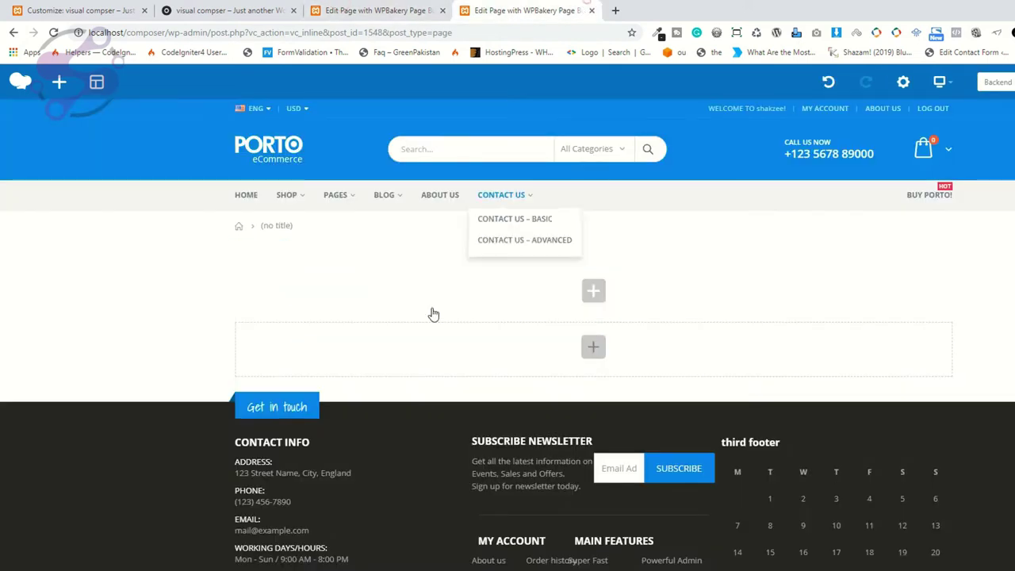
mouse_move(266, 254)
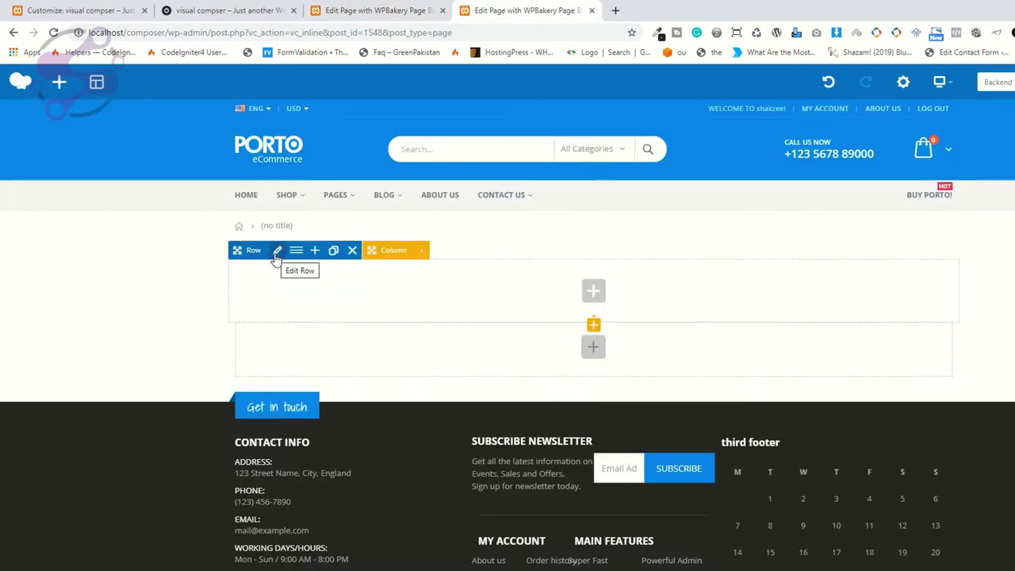
left_click(296, 251)
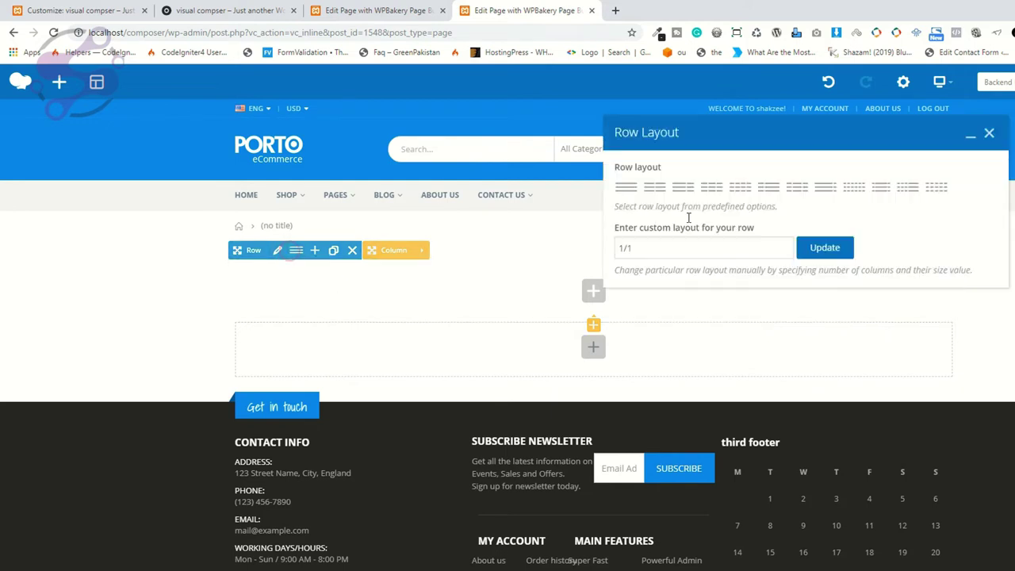
left_click(712, 188)
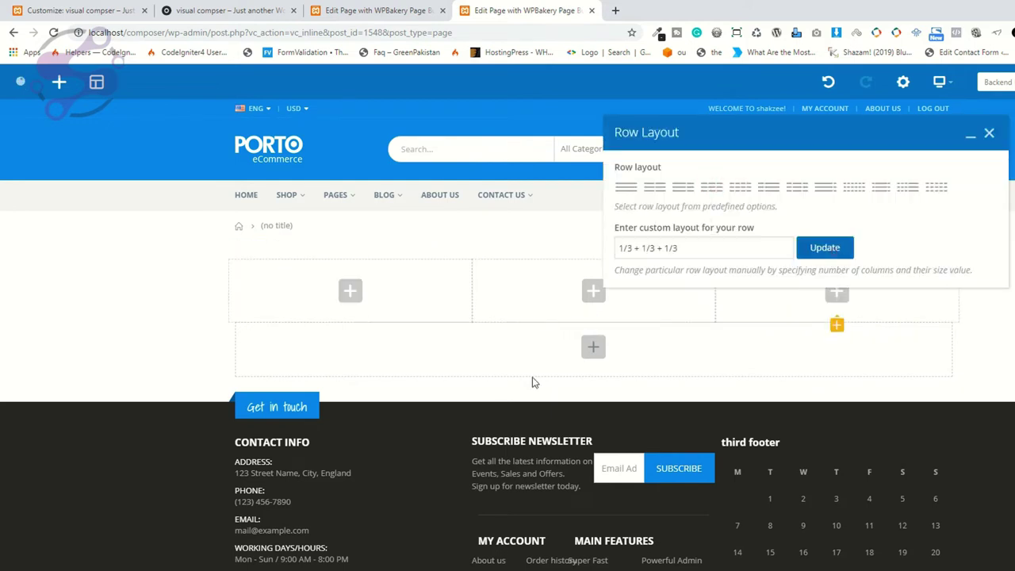
left_click(989, 132)
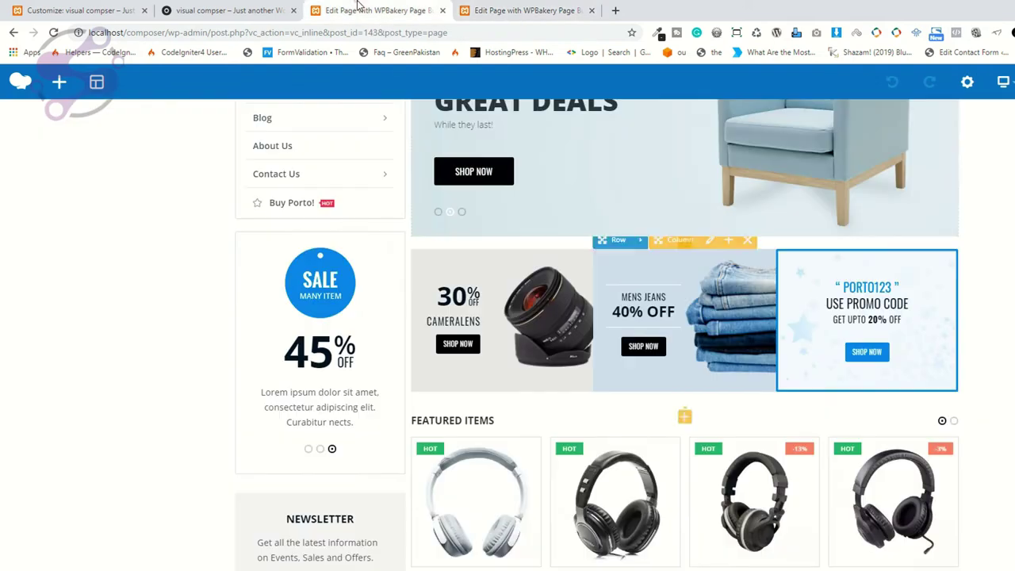
Step: Check the Home page's banner element type and add a Porto Interactive Banner to the new row's first column
left_click(357, 10)
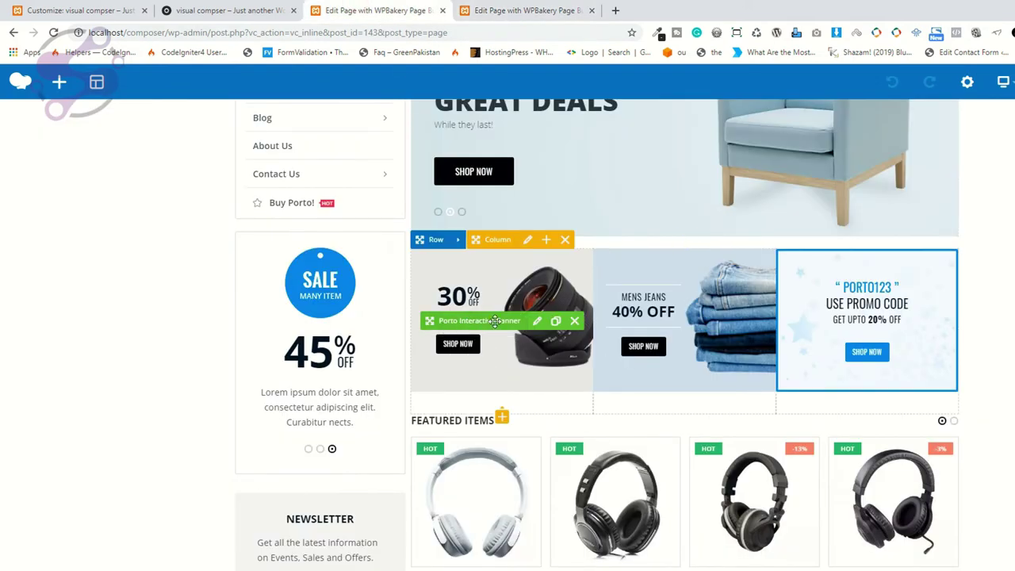
key("ctrl+Tab")
left_click(354, 306)
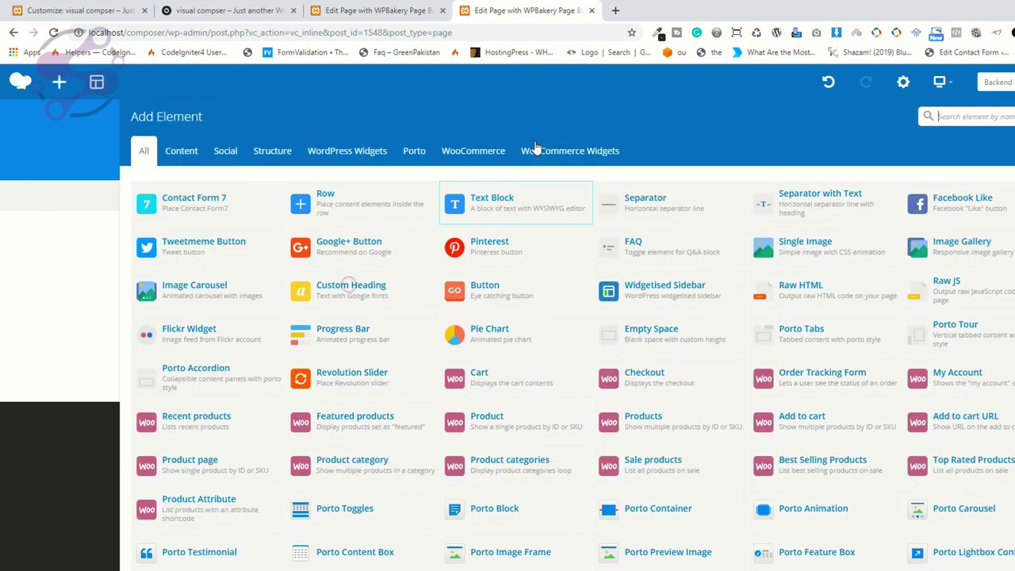
type("port")
key("BackSpace")
key("BackSpace")
key("BackSpace")
key("BackSpace")
type("banner")
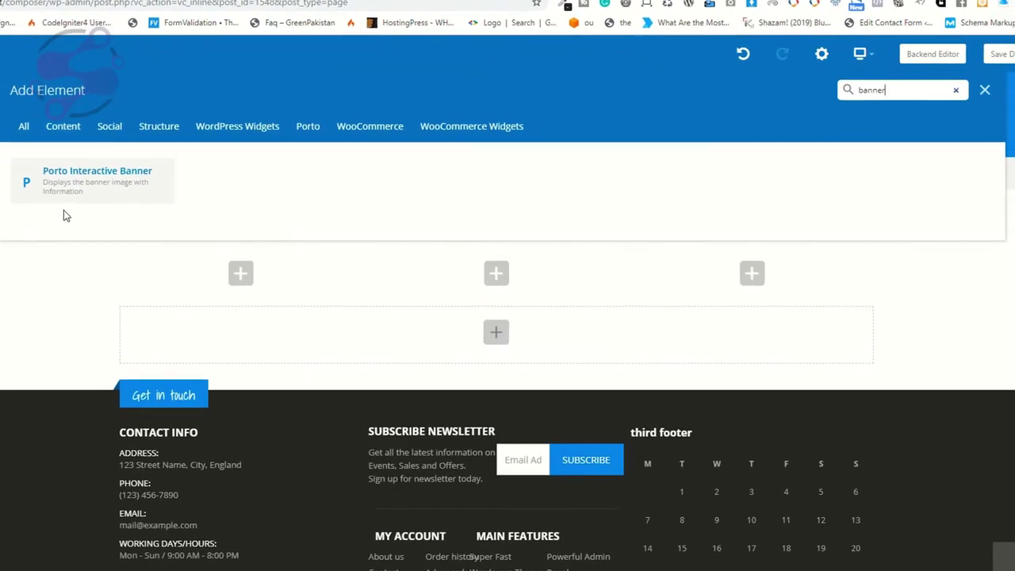
left_click(80, 181)
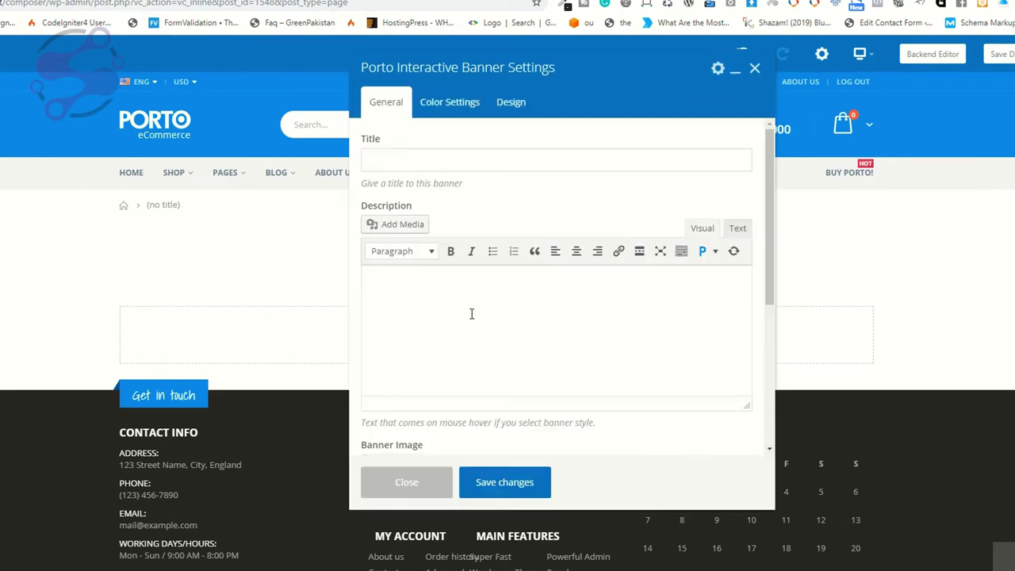
Step: Choose the 50% off Mega Sale earphones picture as the new banner's image and save the banner settings
scroll(471, 312, "down", 5)
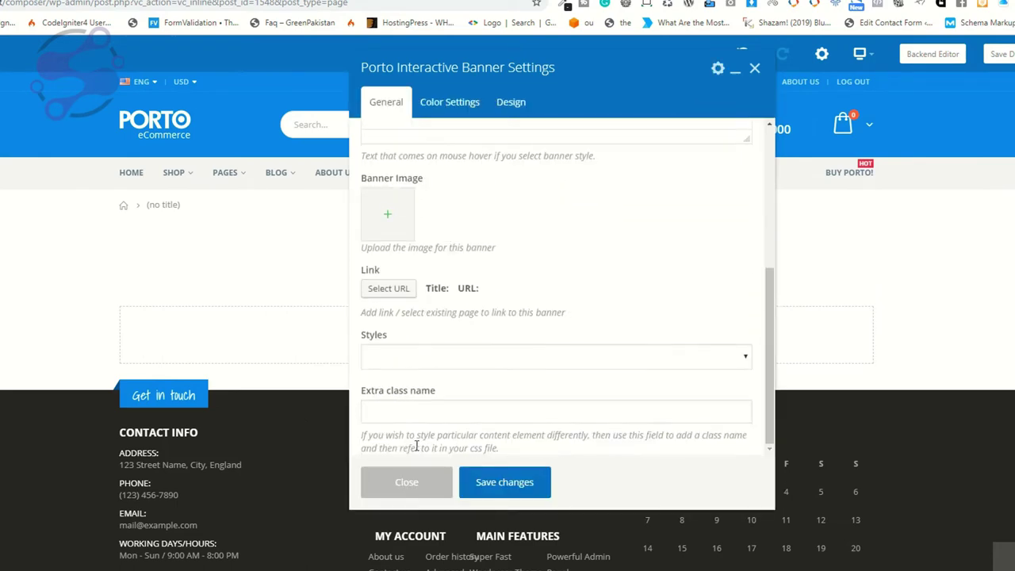
left_click(388, 216)
left_click(485, 178)
left_click(857, 436)
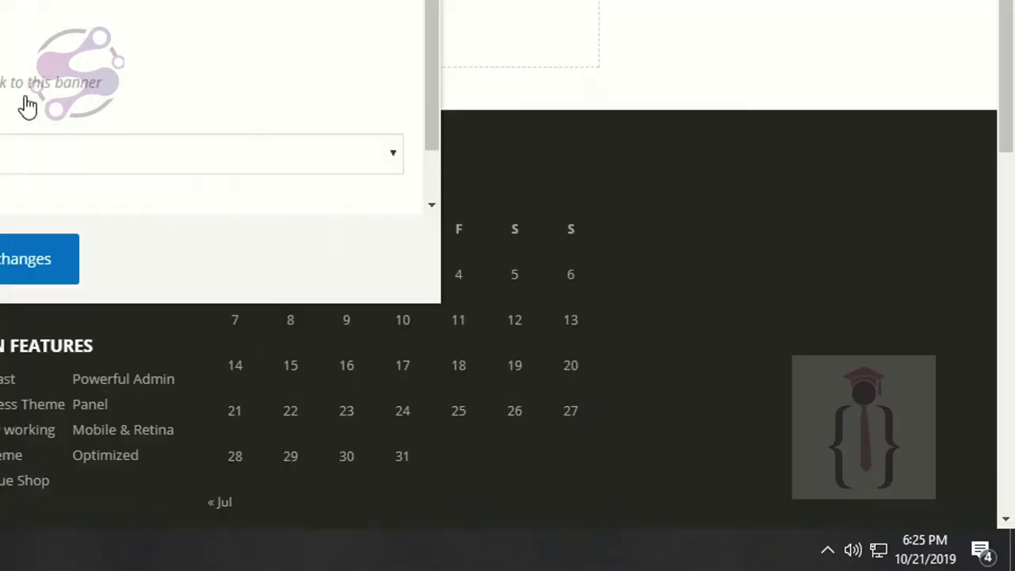
left_click(31, 259)
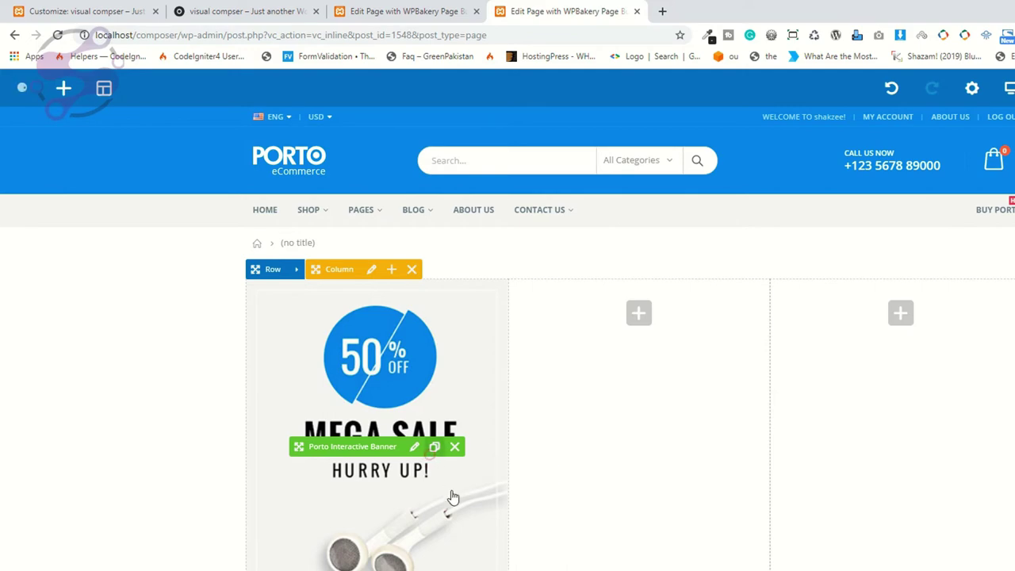
Step: Clone the Mega Sale banner twice and place the copies in the row's second and third columns
left_click(434, 450)
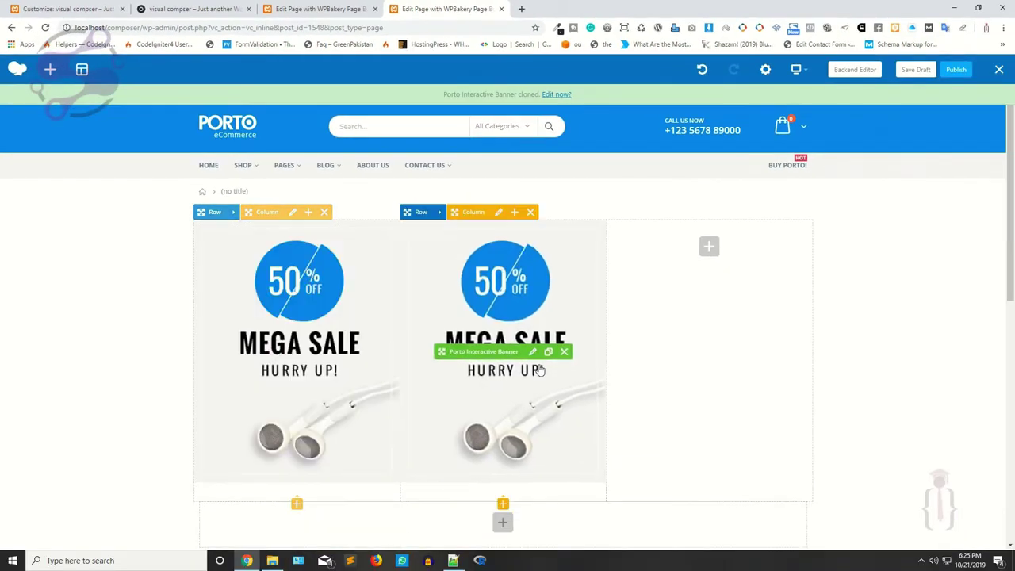
left_click(548, 353)
scroll(845, 274, "down", 3)
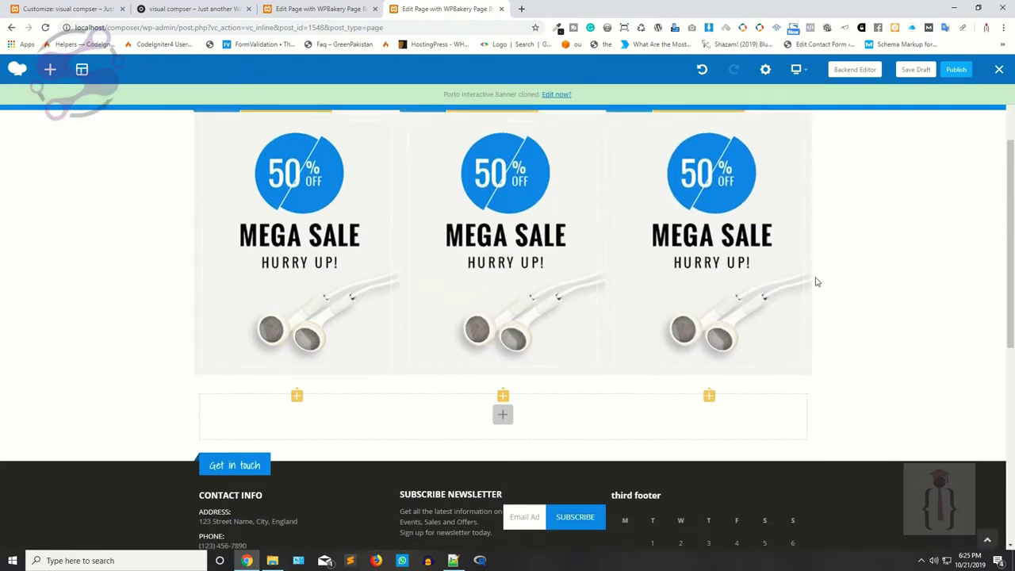
scroll(579, 256, "up", 2)
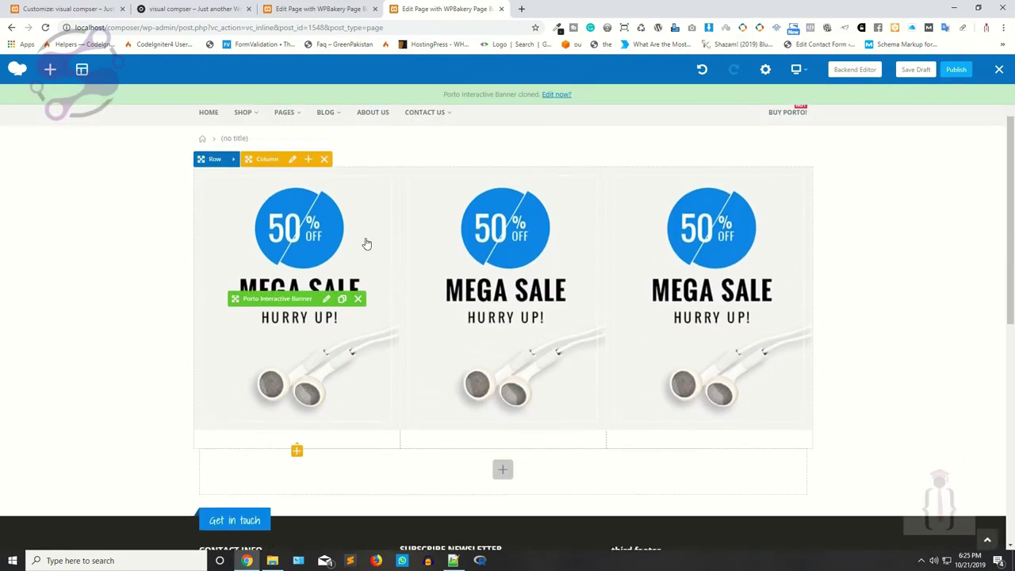
Step: Clone the three-banner row and remove the duplicate row beneath it
mouse_move(235, 158)
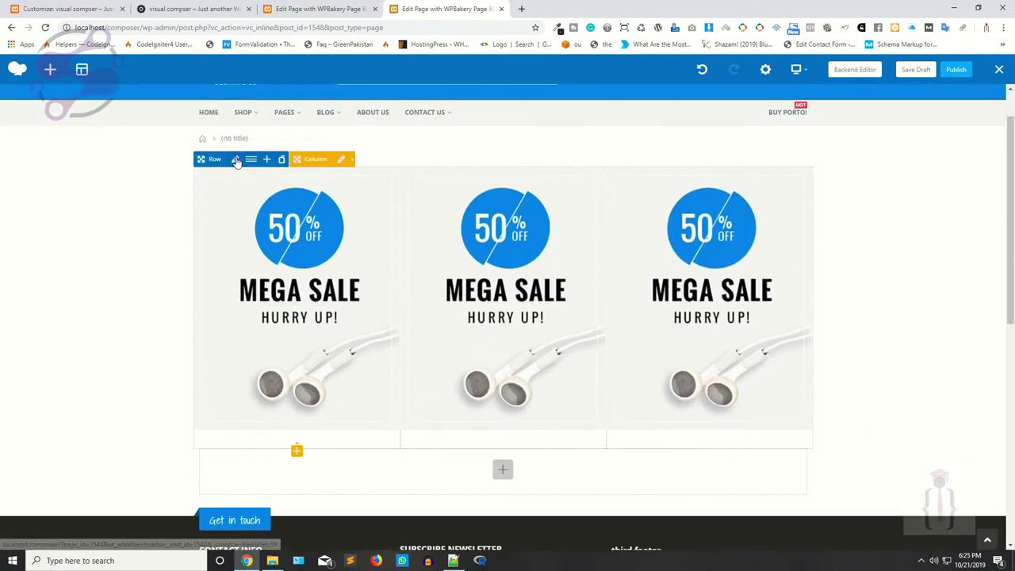
left_click(283, 160)
scroll(476, 301, "down", 3)
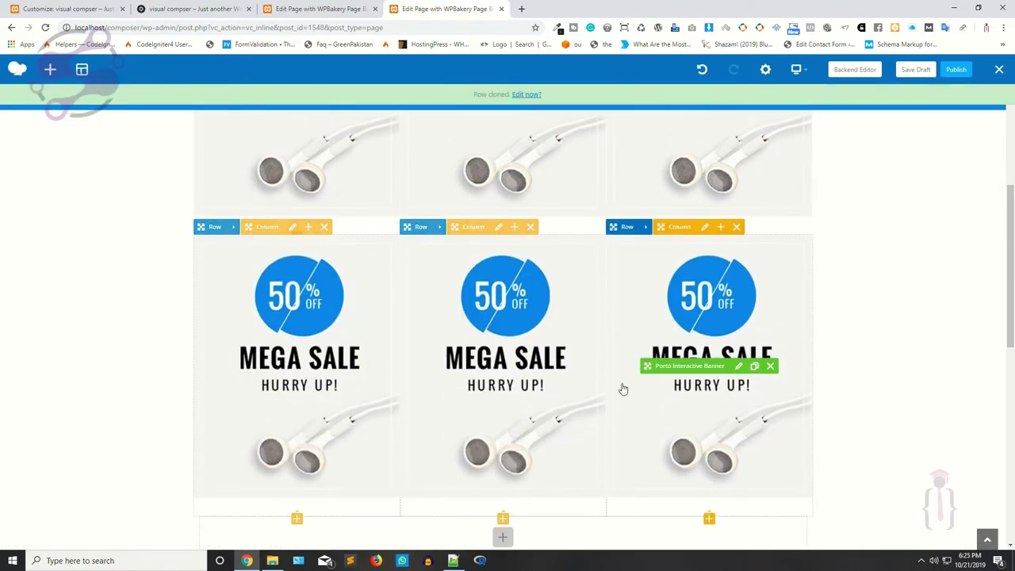
mouse_move(249, 238)
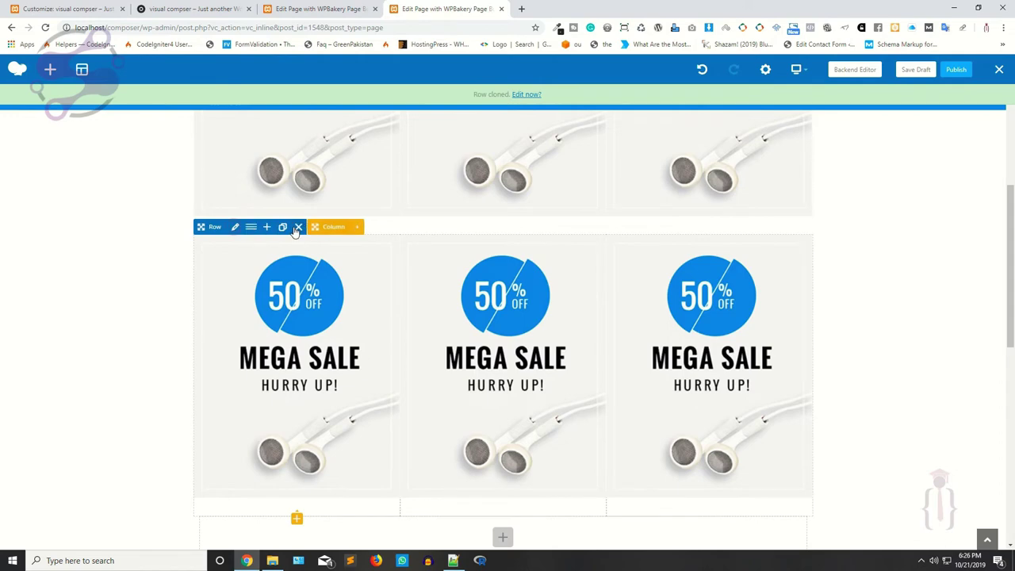
left_click(297, 228)
Step: Check which element type builds the Featured Items section on the Home page
key("ctrl+shift+Tab")
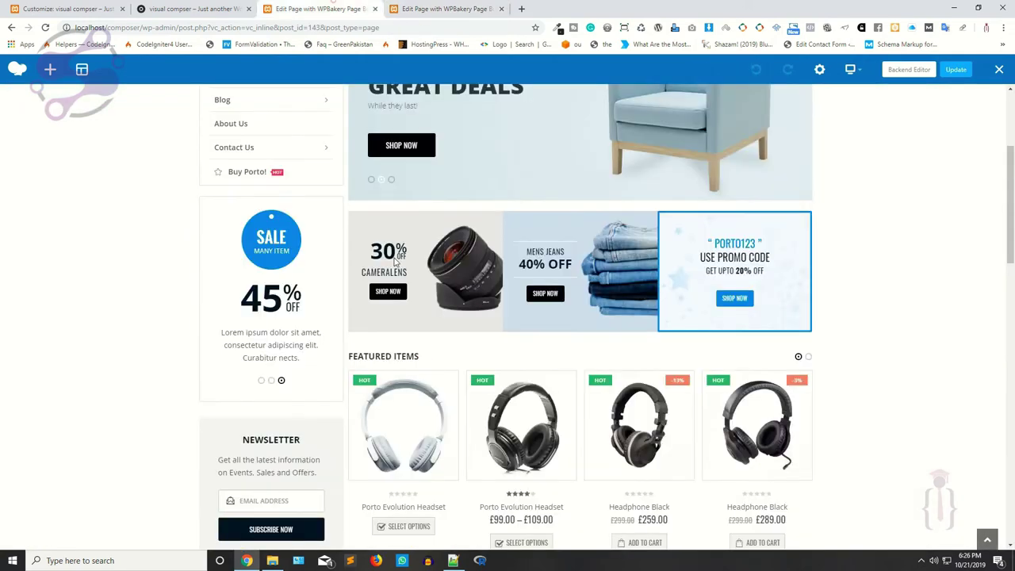
scroll(291, 346, "down", 2)
mouse_move(430, 217)
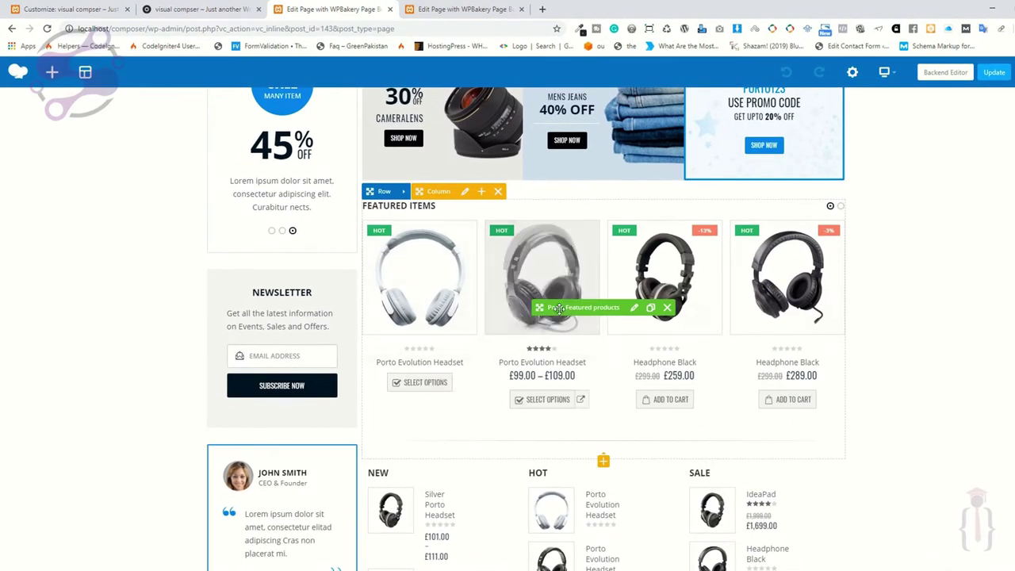
Step: Open the element library on the draft page and look through the Porto elements
left_click(464, 9)
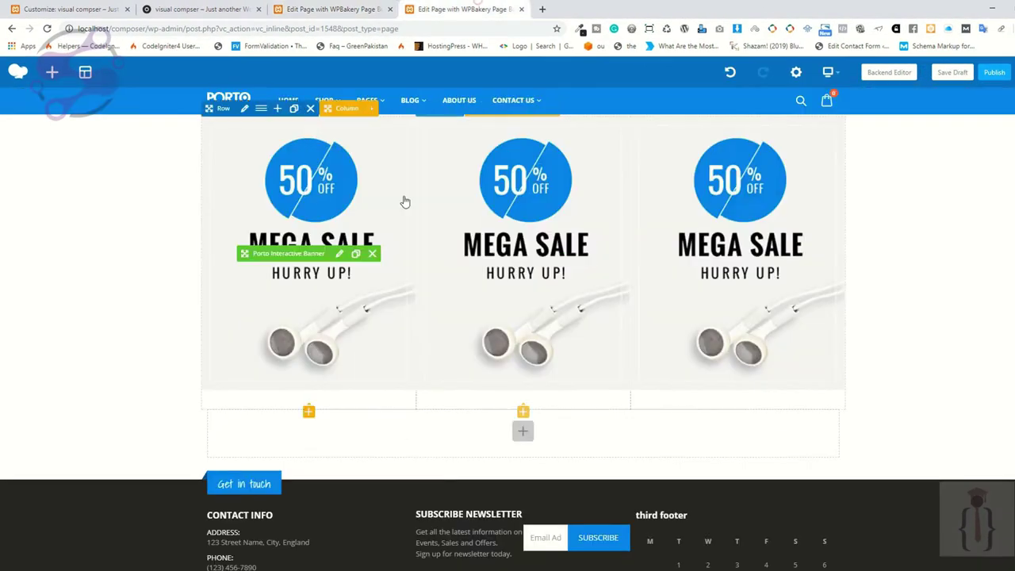
left_click(522, 433)
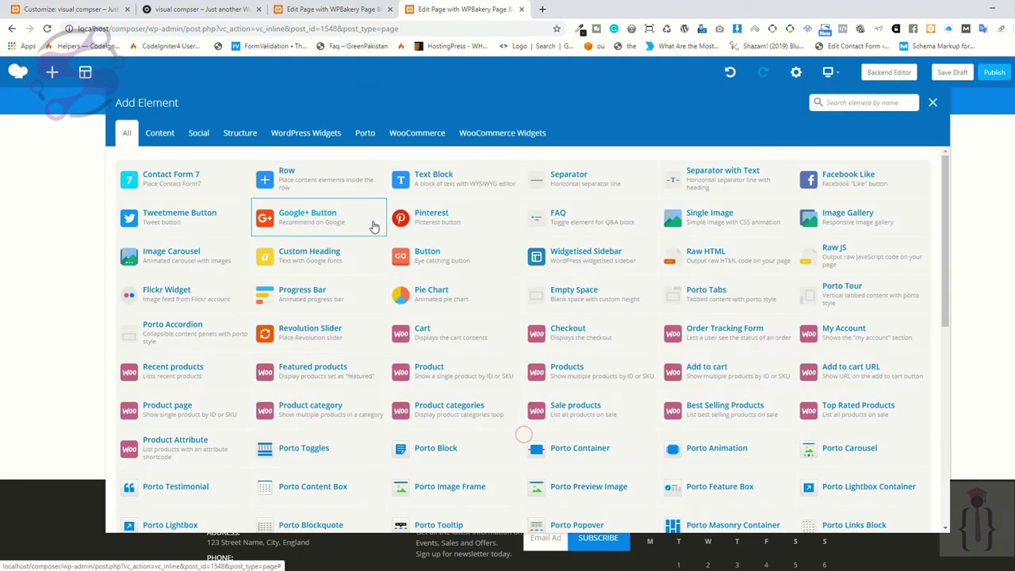
left_click(365, 133)
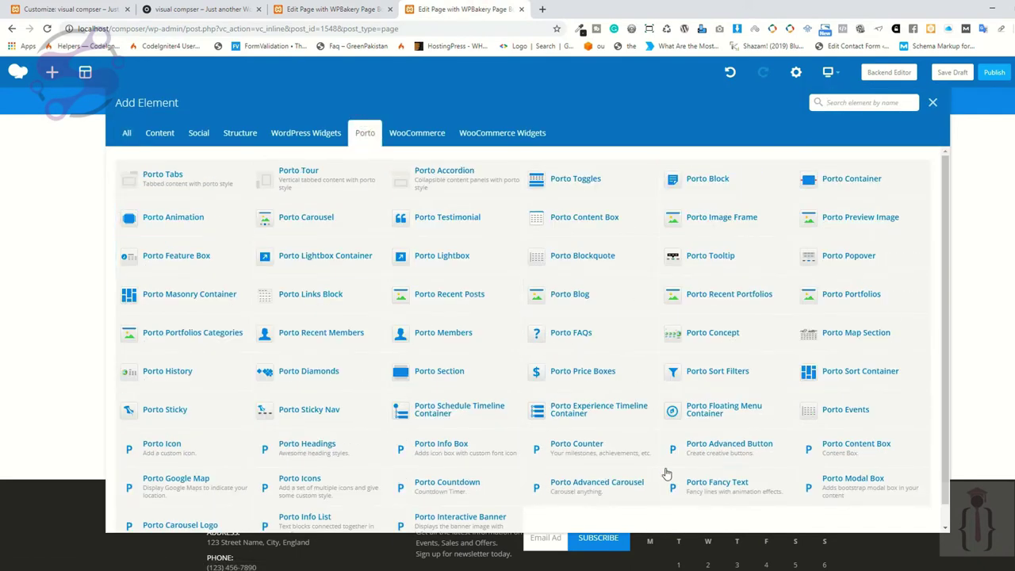
scroll(402, 424, "down", 1)
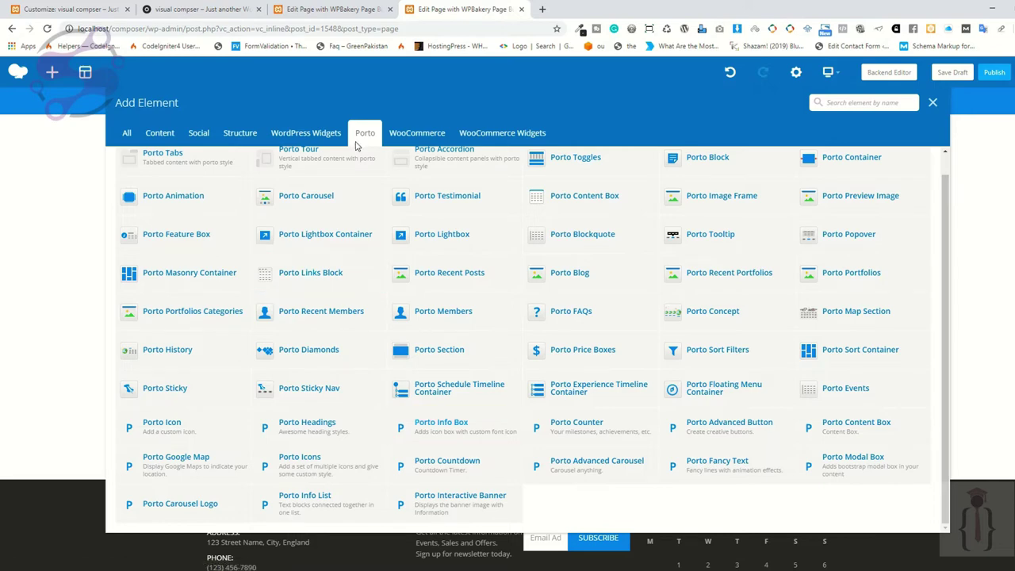
Step: Open the Insurance Heaven site in a new browser tab and load its Home page in the Frontend Editor
key("ctrl+t")
type("insu")
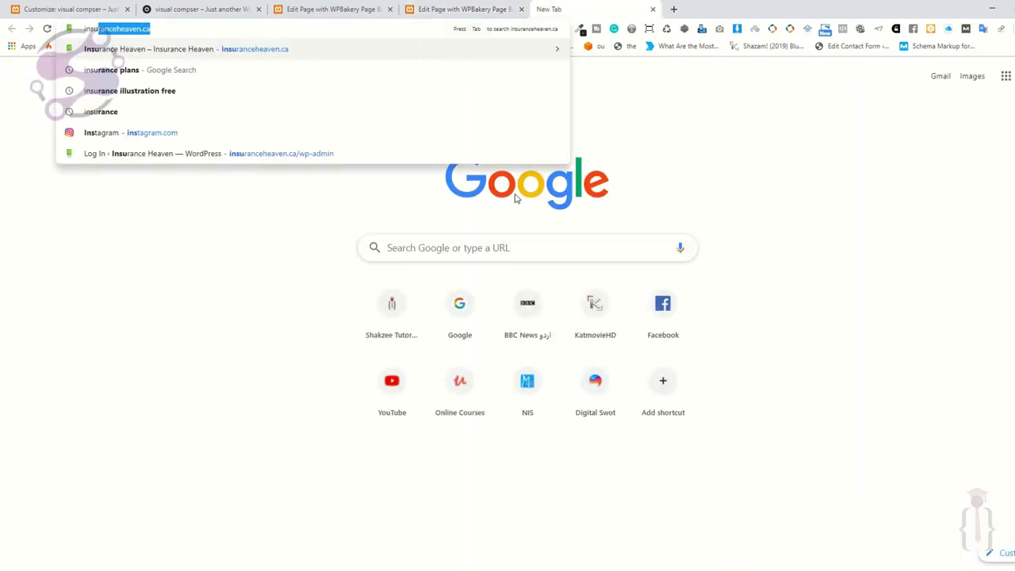
key("Return")
key("ctrl+shift+Tab")
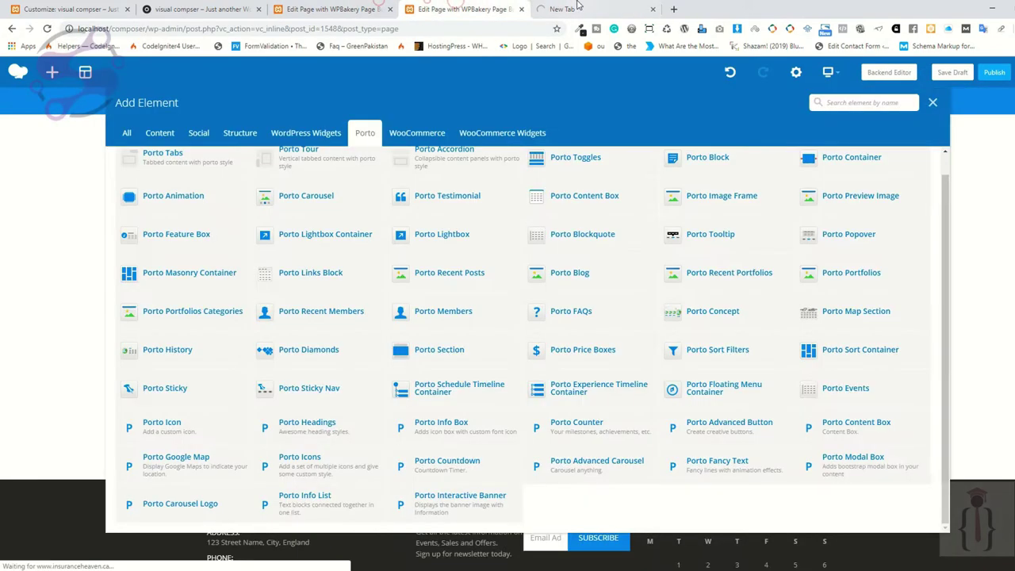
key("ctrl+Tab")
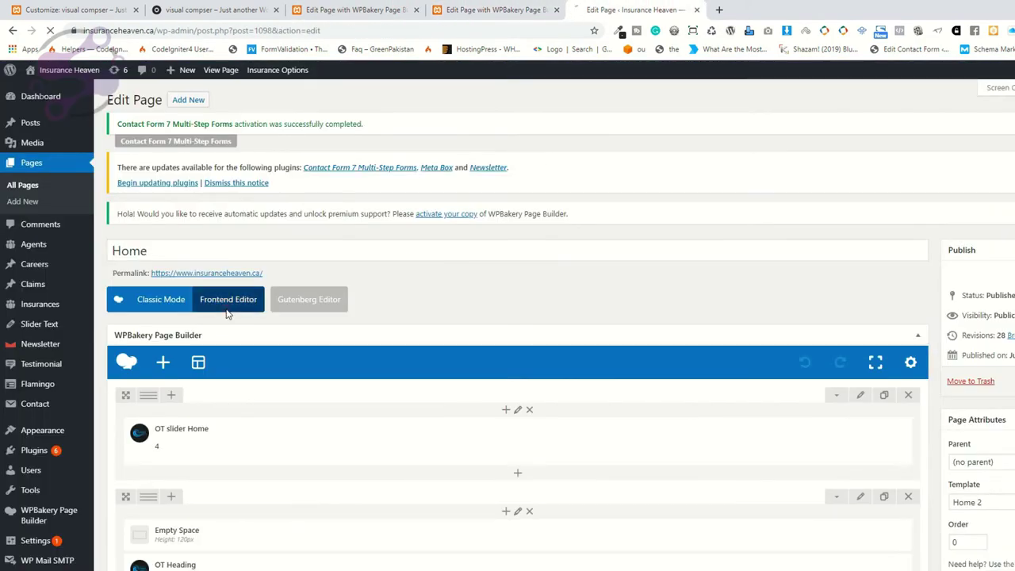
left_click(225, 306)
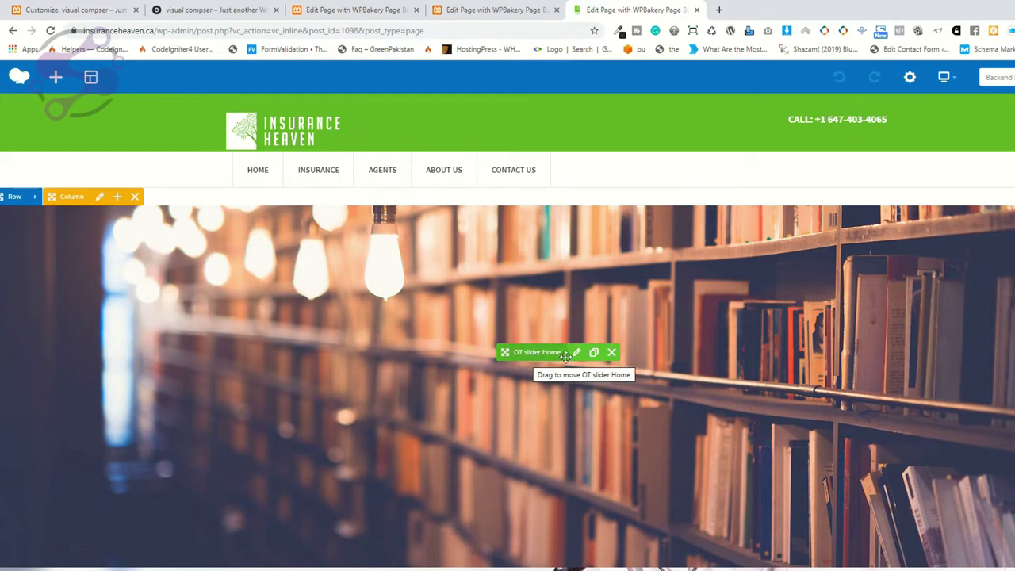
Step: Look over the Insurance Heaven Home page and open its element library to the Peace Elements category
key("ctrl+shift+Tab")
key("ctrl+Tab")
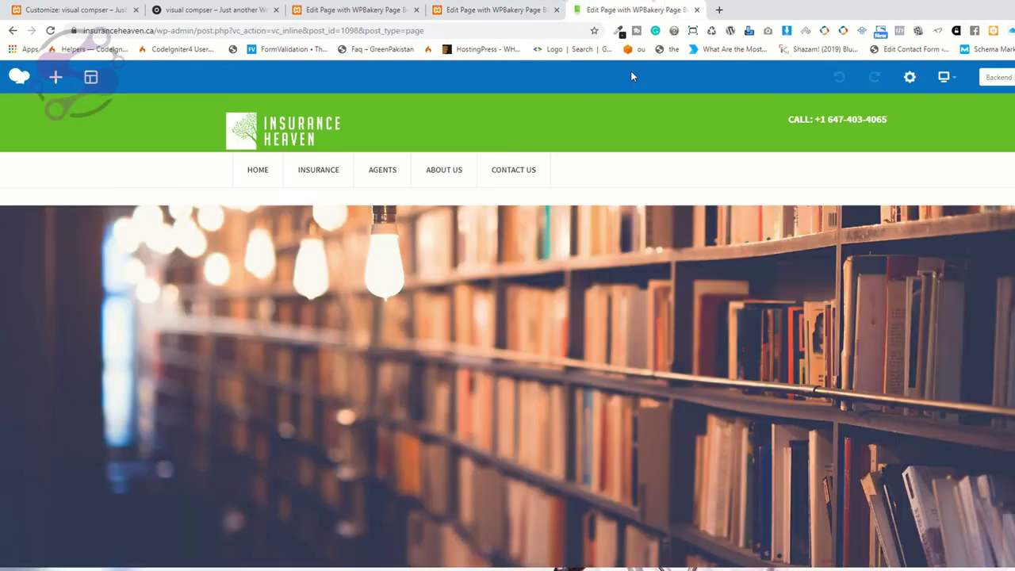
key("ctrl+shift+Tab")
key("ctrl+Tab")
scroll(322, 423, "down", 5)
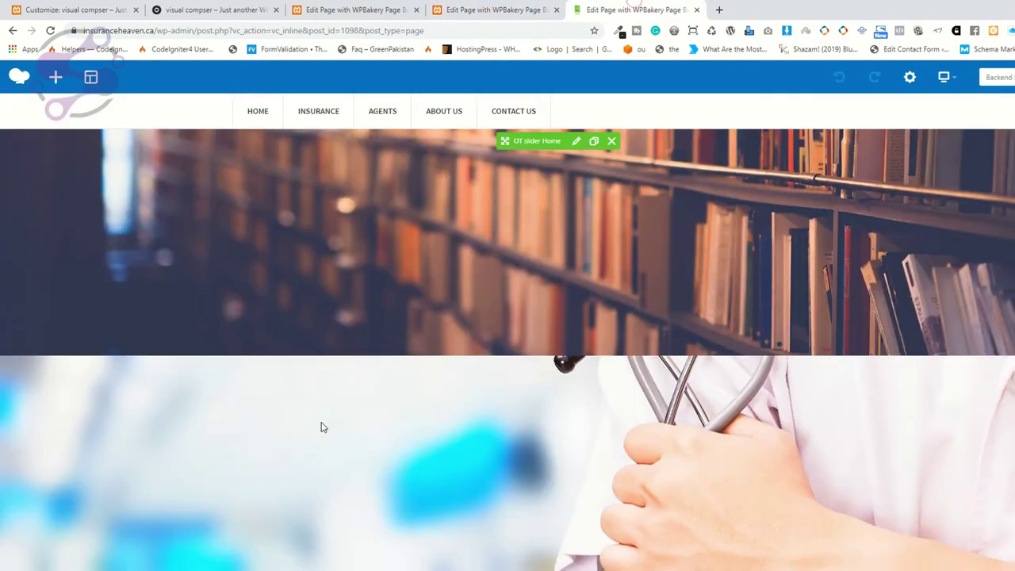
scroll(462, 354, "up", 2)
scroll(559, 317, "down", 6)
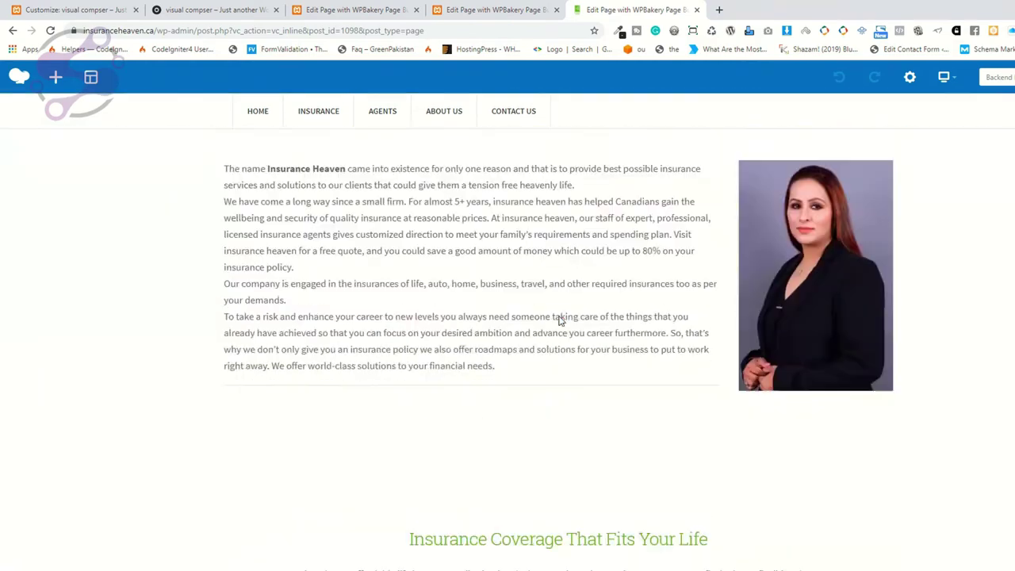
scroll(557, 274, "up", 3)
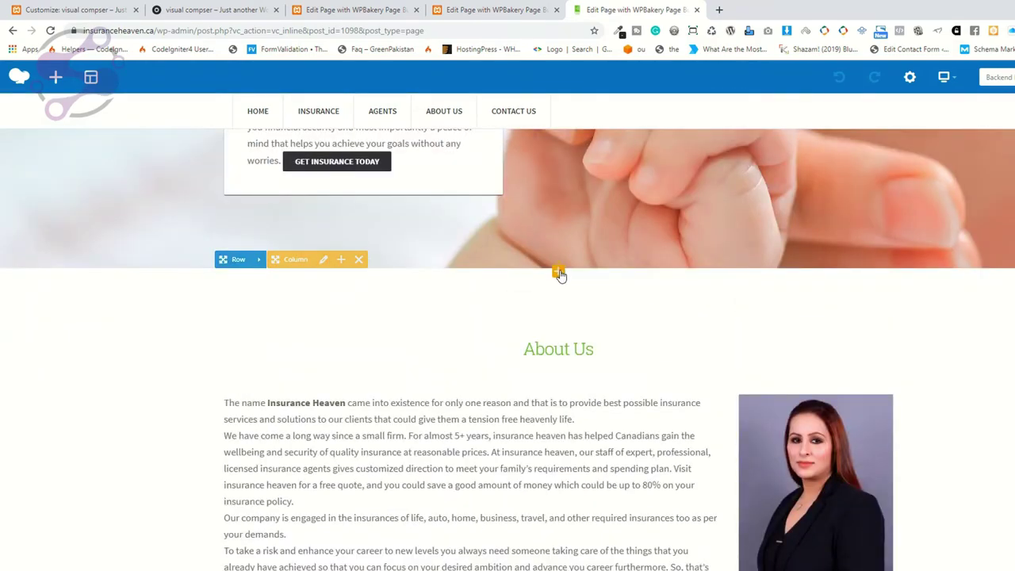
left_click(559, 274)
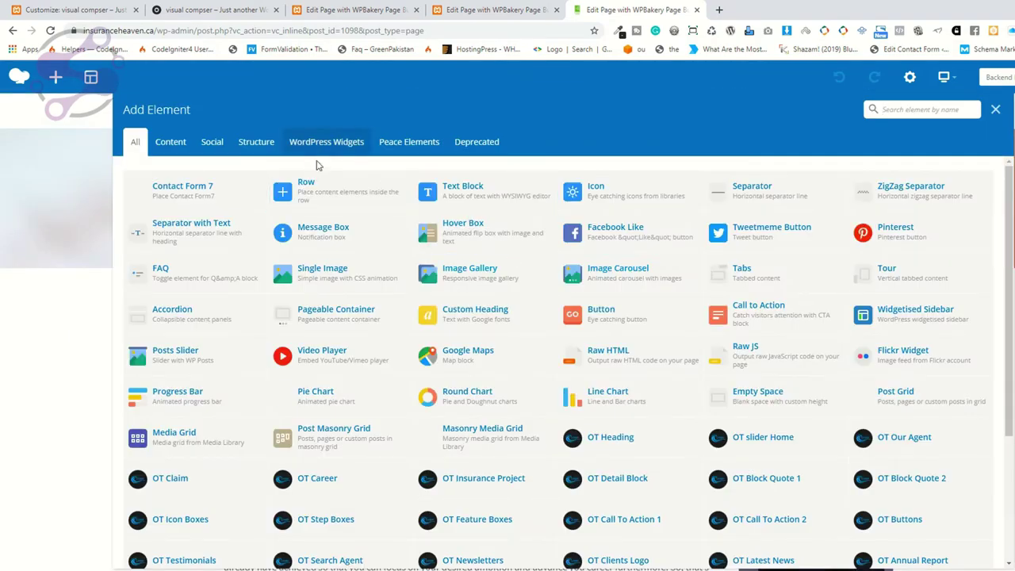
left_click(391, 150)
Step: Compare the Peace Elements with the draft page's Porto elements and close the draft's element library
left_click(487, 8)
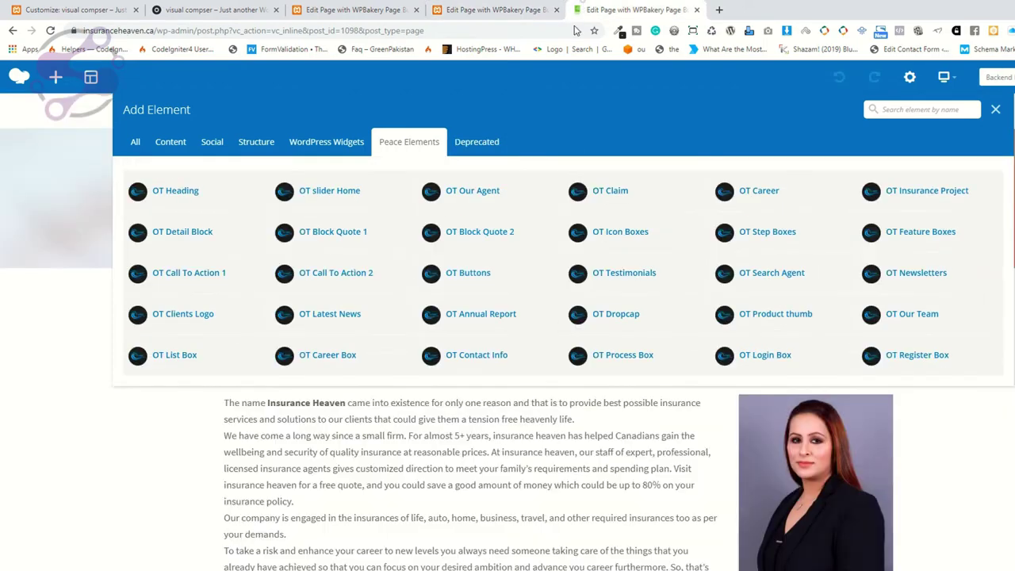
left_click(595, 9)
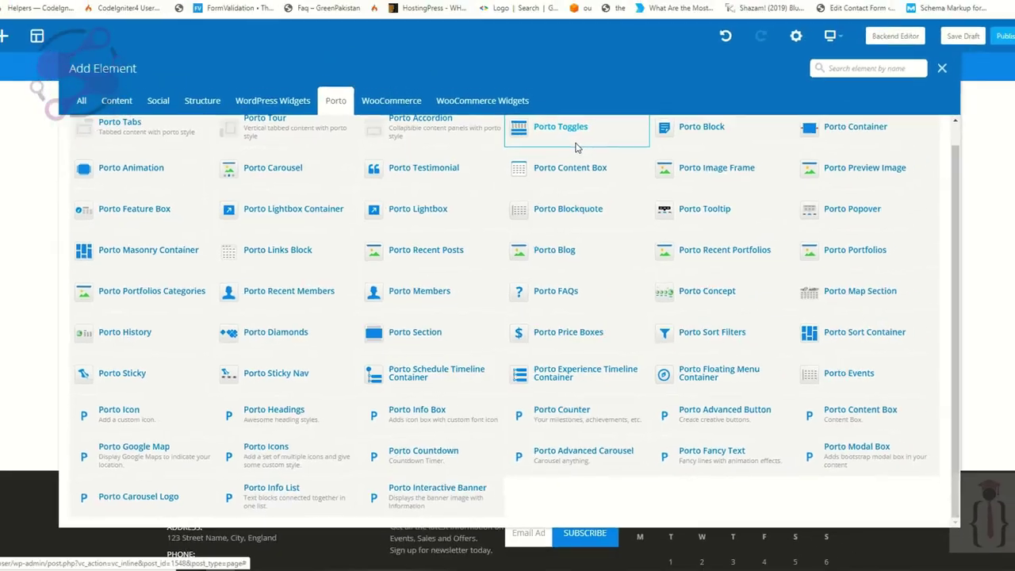
scroll(248, 365, "up", 1)
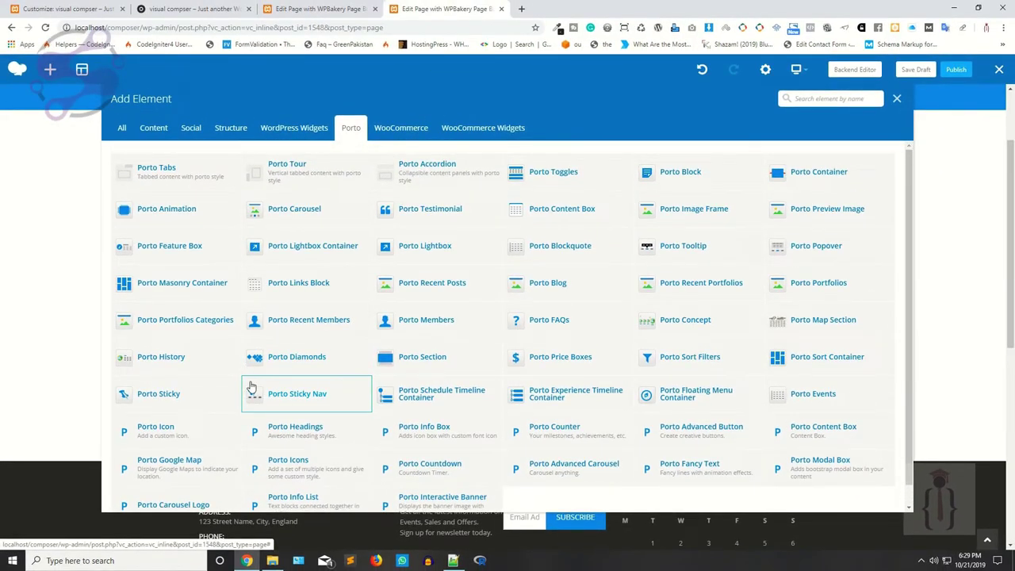
left_click(896, 100)
Step: Recheck the Home page's Featured Items element and add a new row below the draft page's banners
left_click(320, 7)
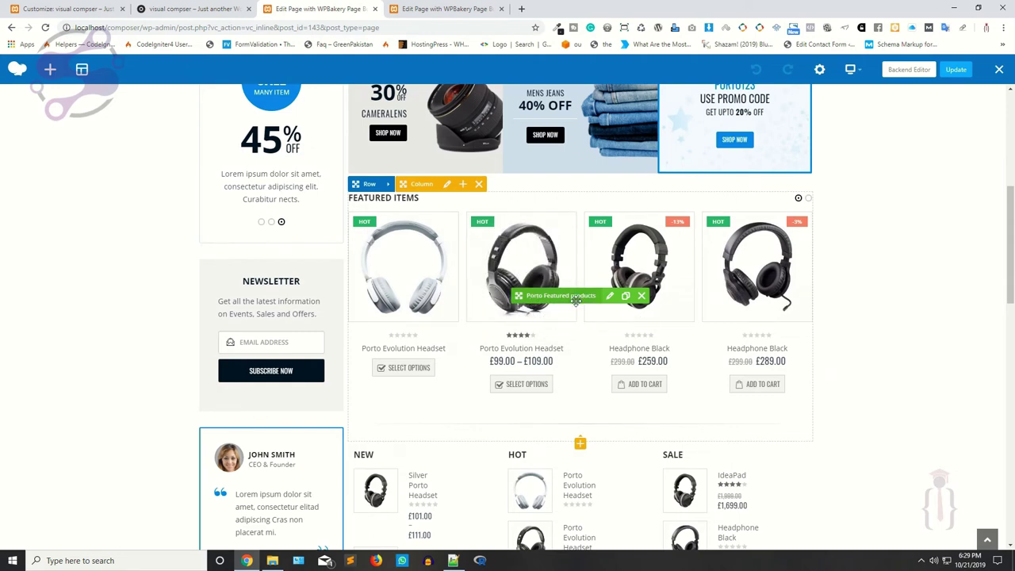
key("ctrl+Tab")
left_click(506, 413)
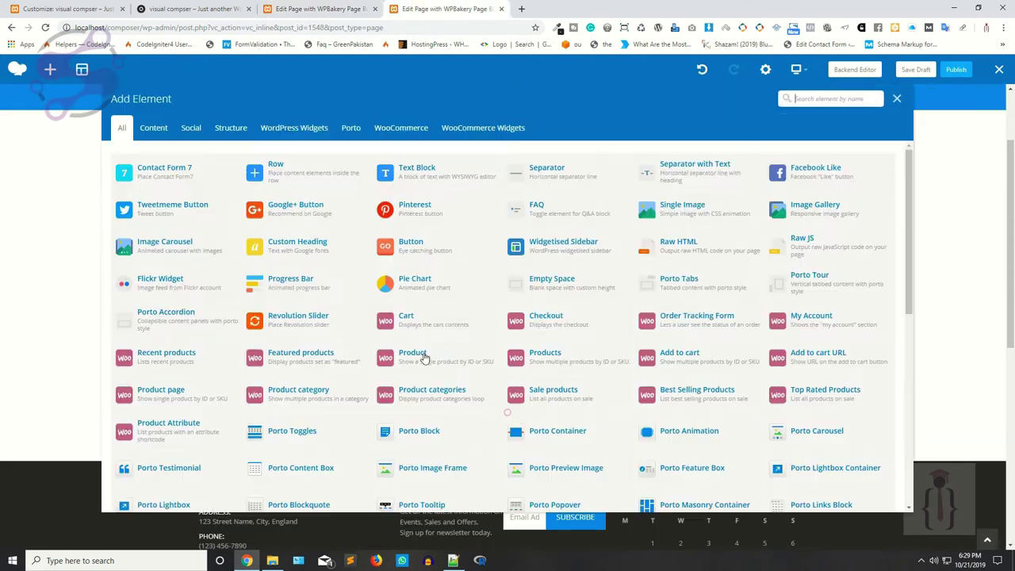
left_click(261, 168)
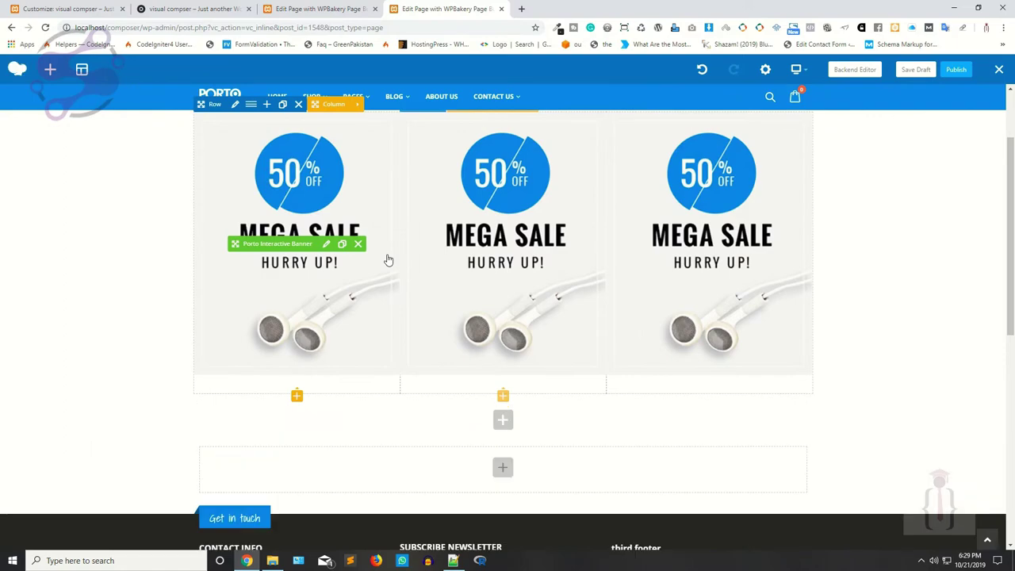
Step: Find the featured elements with "featu" and add Porto Featured products to the new row
scroll(389, 261, "down", 3)
left_click(396, 220)
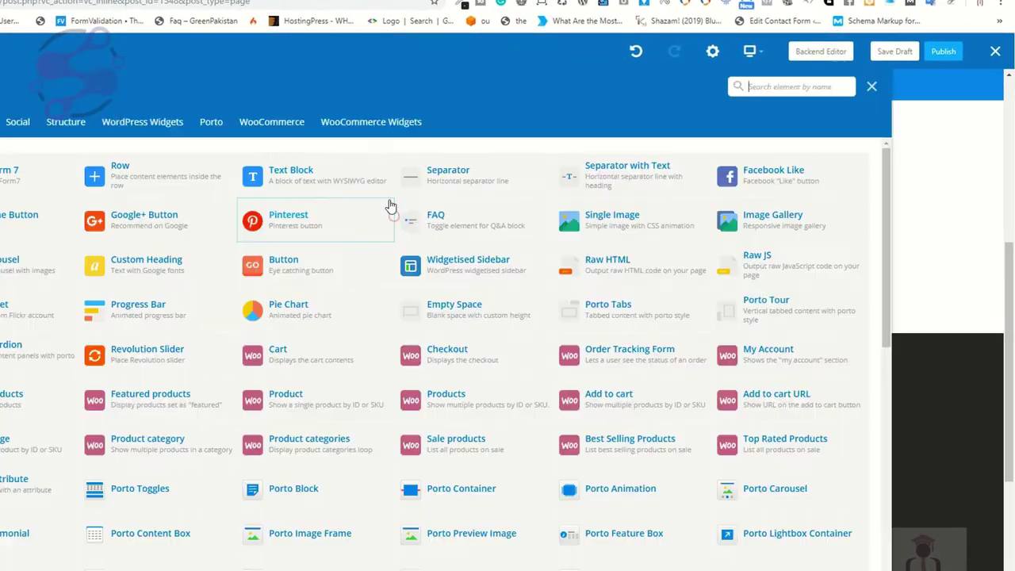
type("featu")
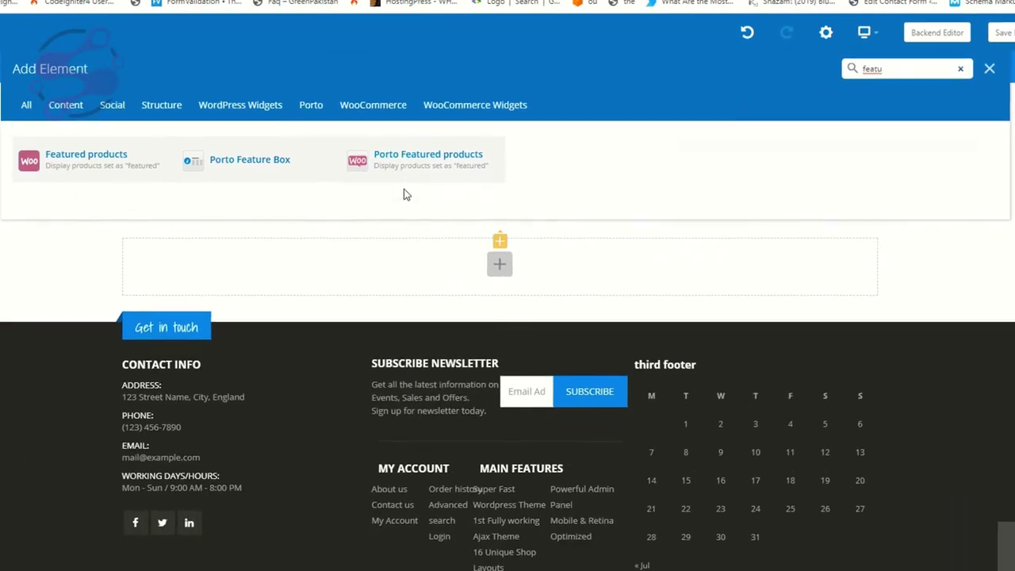
left_click(405, 168)
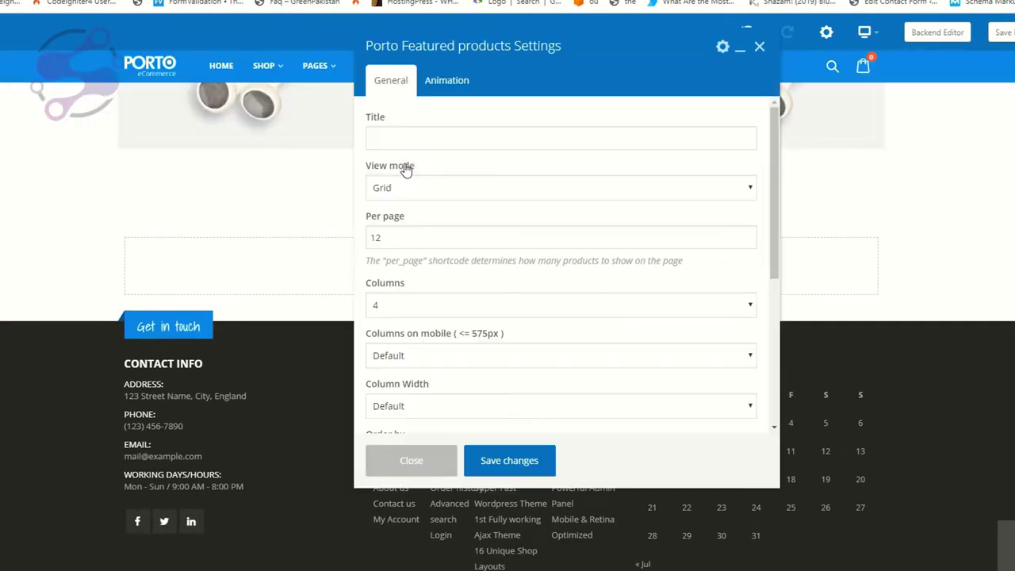
Step: Set the featured products to 3 columns and 10 per page, save the changes, and review the resulting grid
scroll(473, 273, "down", 3)
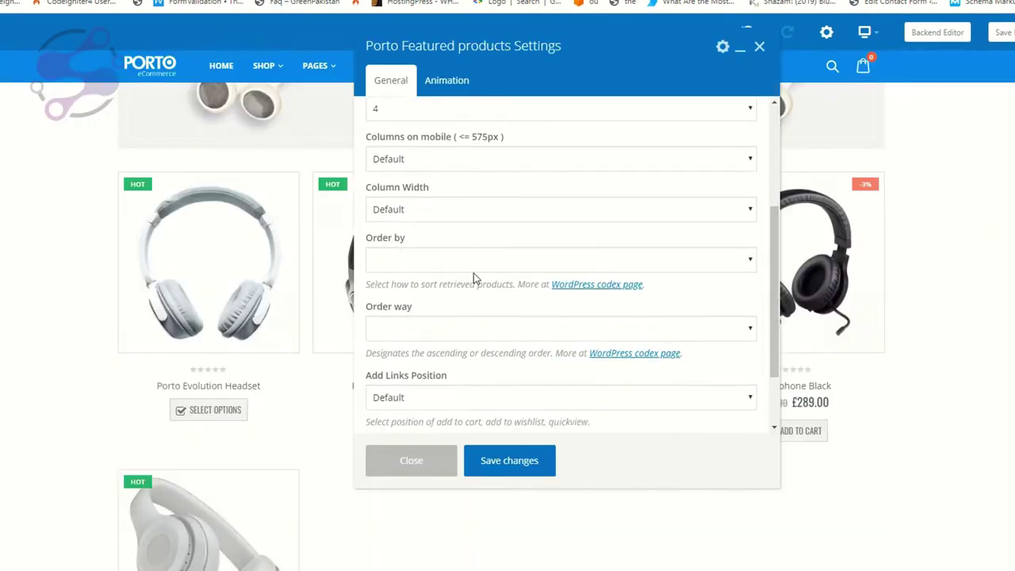
scroll(480, 229, "up", 3)
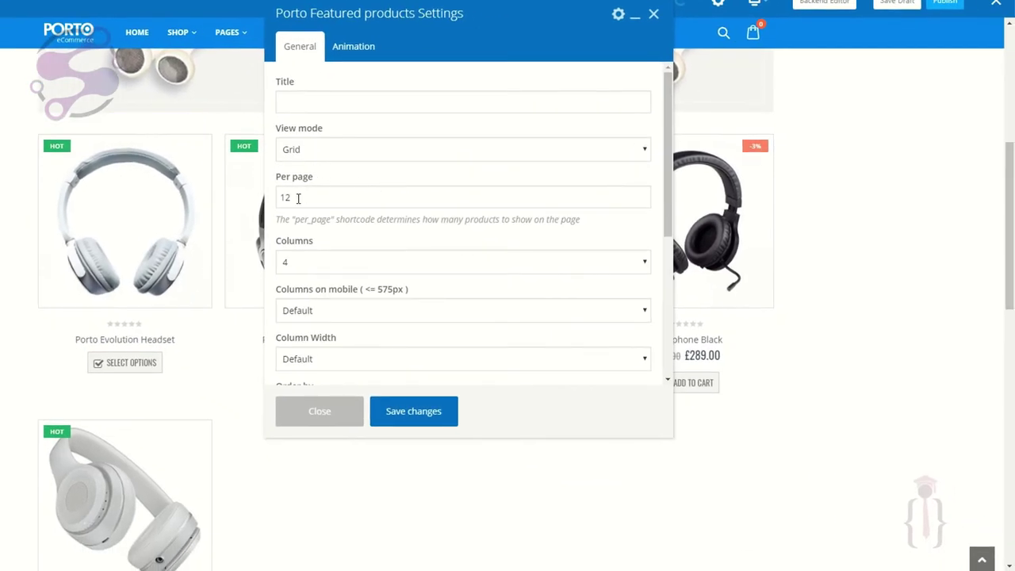
left_click(306, 264)
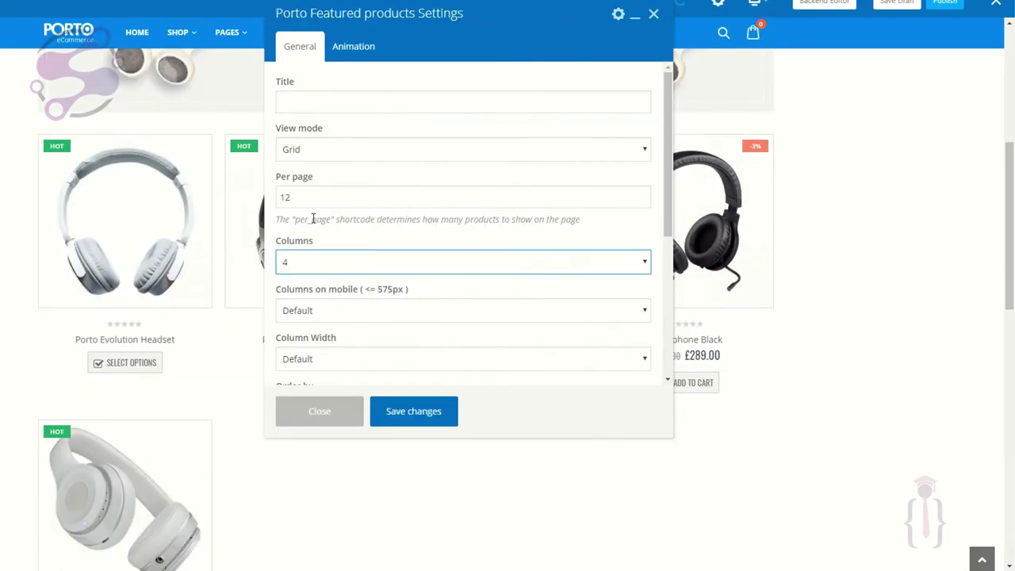
left_click(306, 198)
left_click(295, 264)
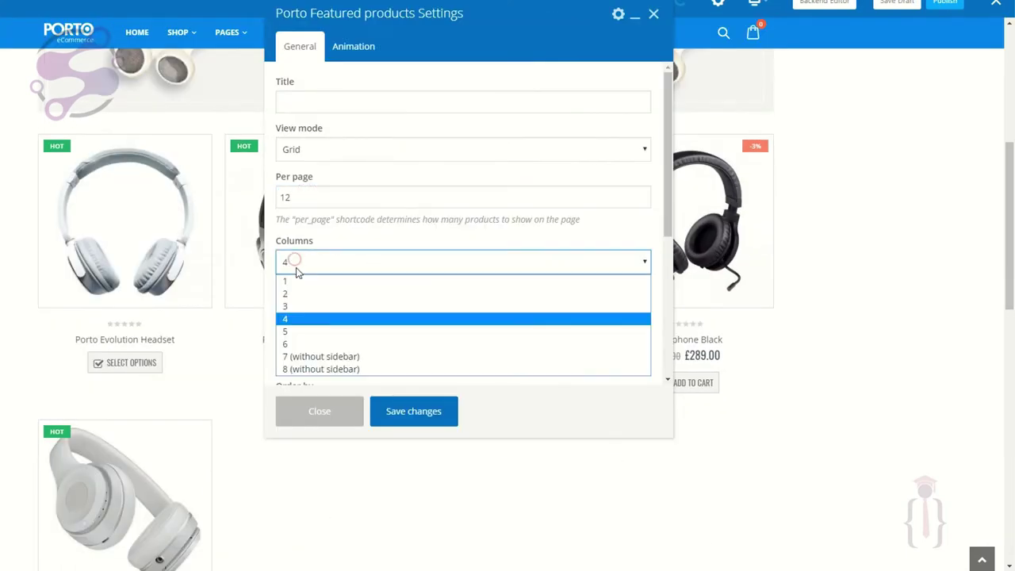
left_click(288, 308)
left_click(312, 200)
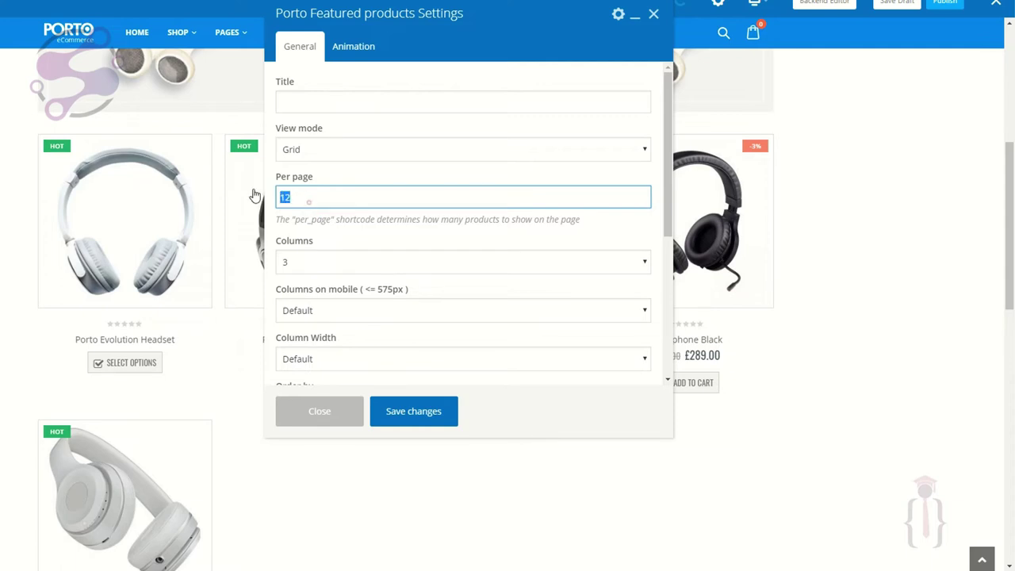
type("10")
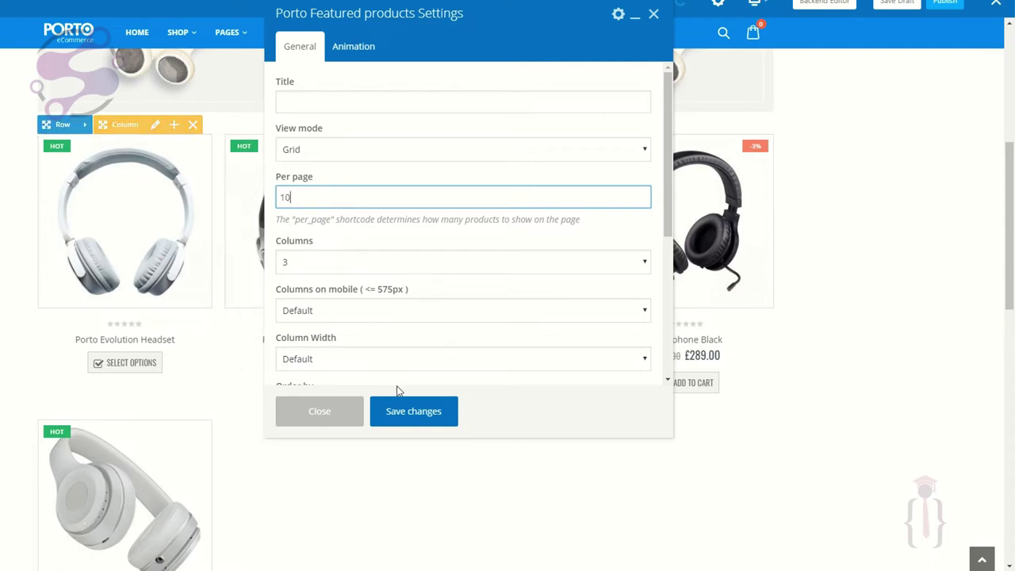
left_click(406, 417)
left_click(340, 419)
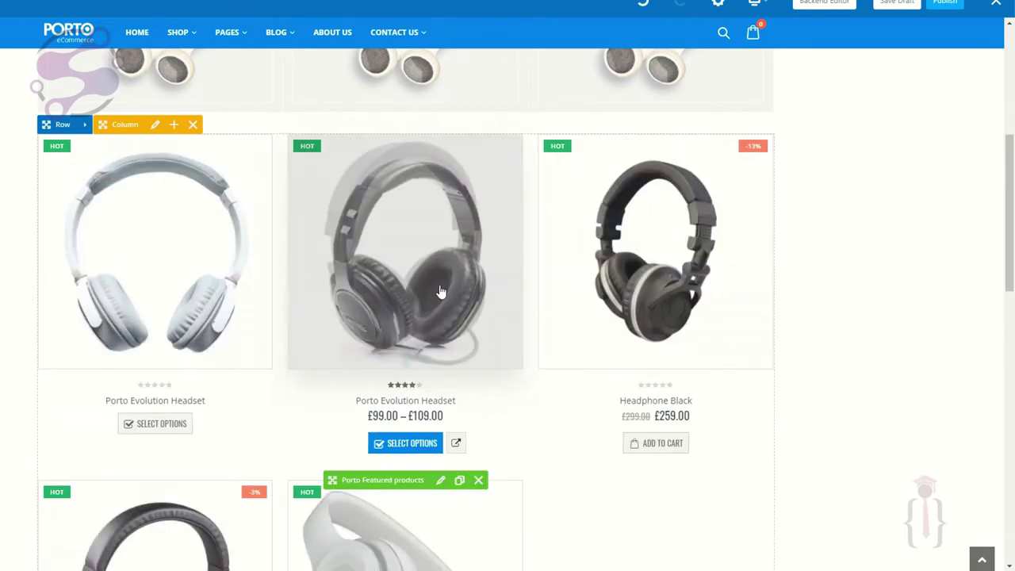
scroll(440, 291, "down", 5)
scroll(222, 202, "up", 10)
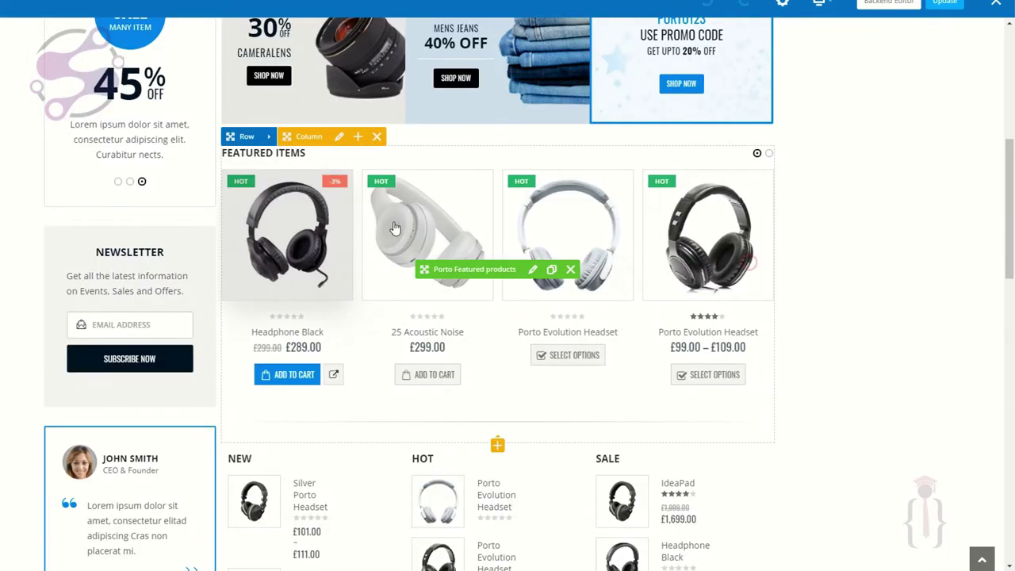
Step: Open the draft page's featured products settings and check the mobile columns and column width options
scroll(435, 369, "down", 10)
scroll(435, 369, "up", 3)
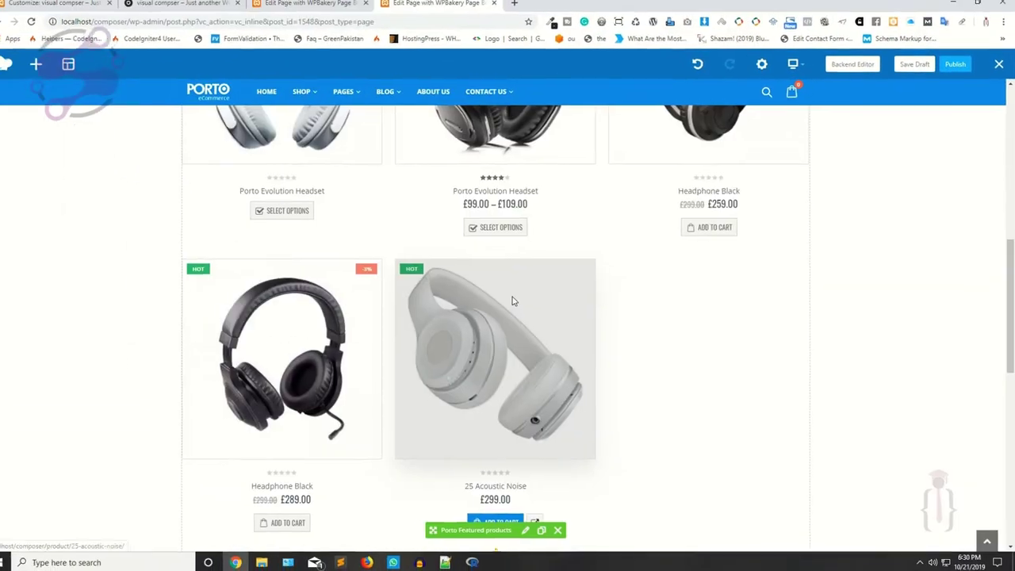
left_click(530, 320)
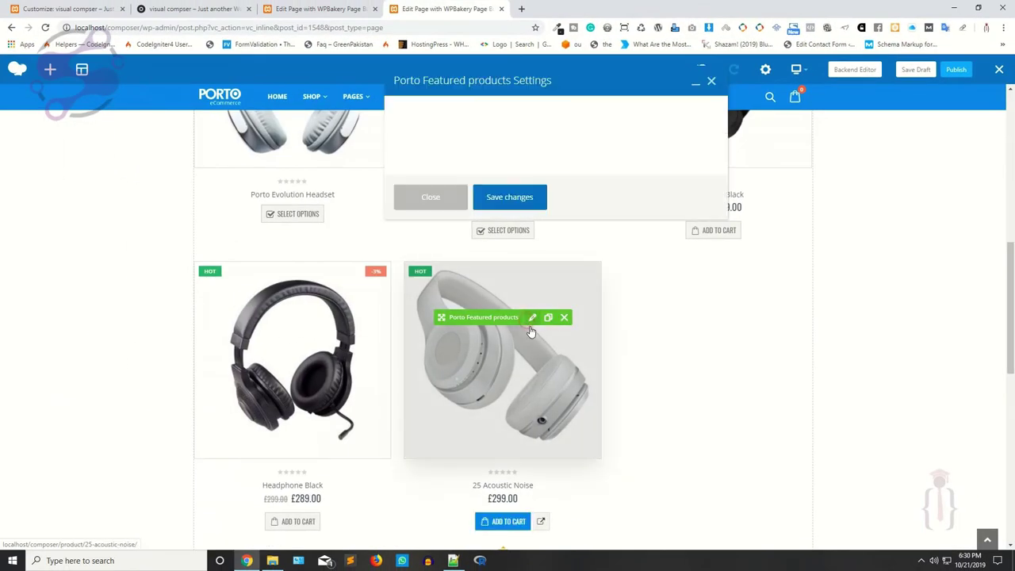
scroll(499, 234, "down", 2)
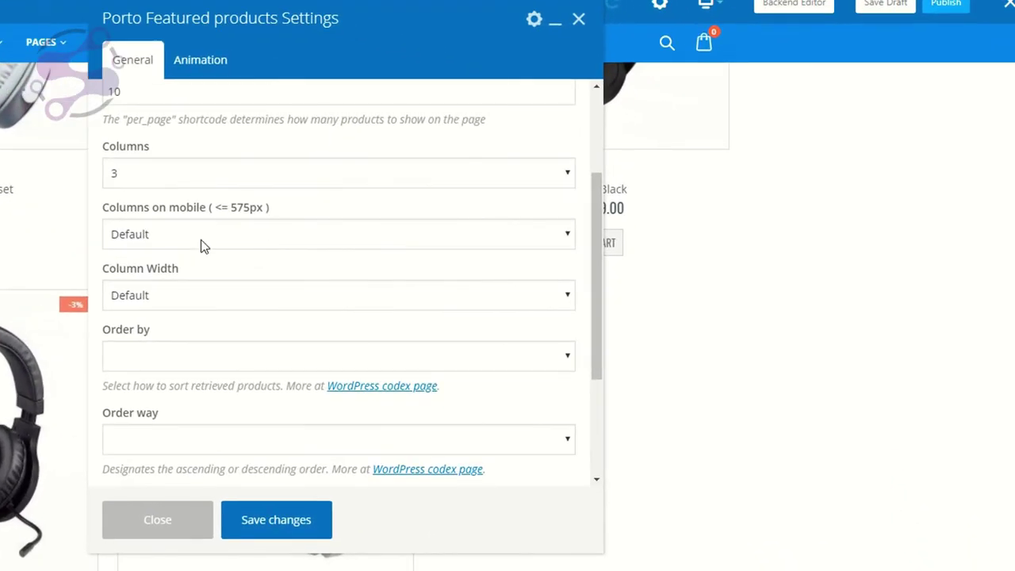
left_click(238, 254)
left_click(237, 254)
left_click(152, 302)
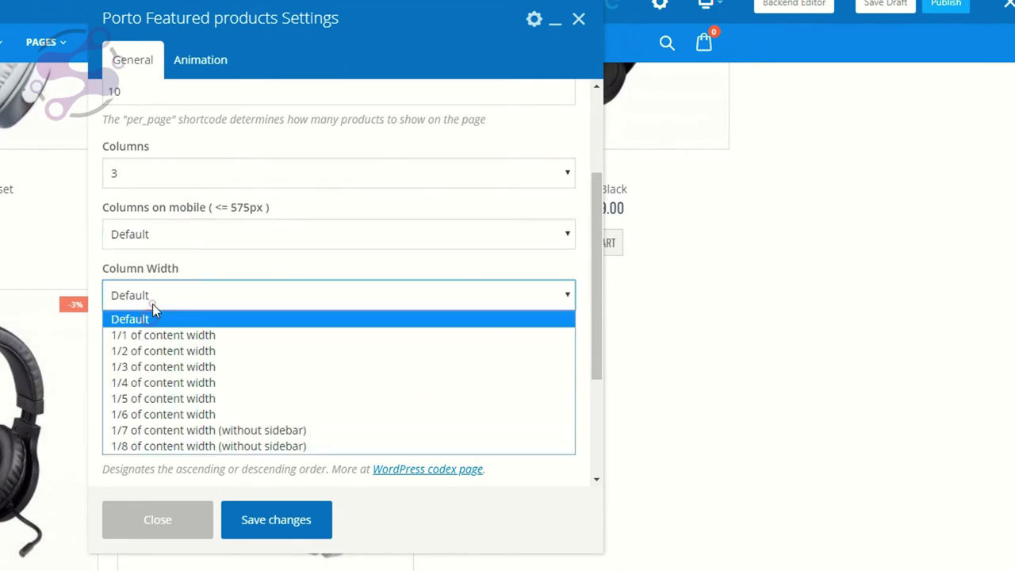
left_click(152, 304)
scroll(155, 310, "down", 3)
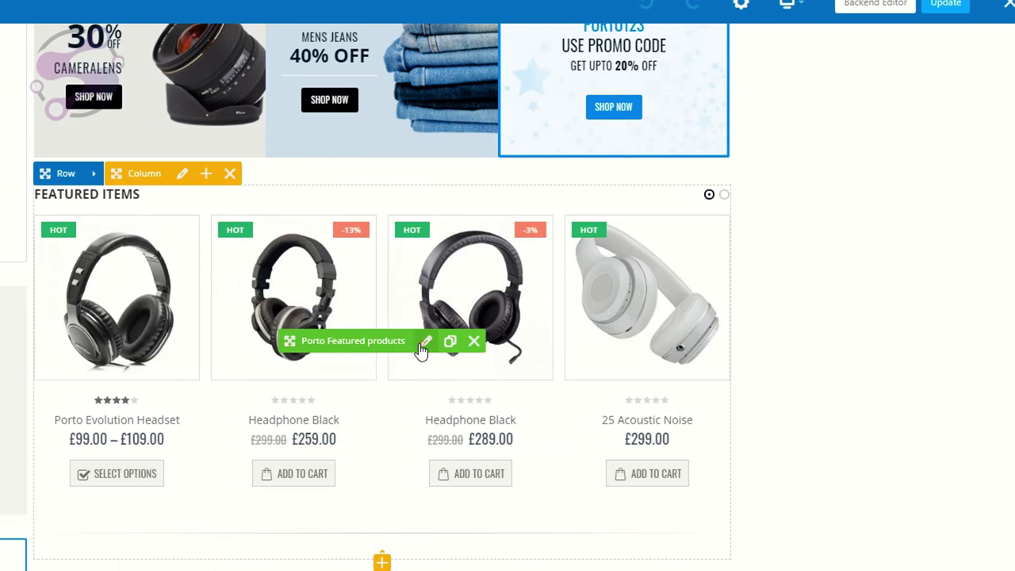
Step: Open the Home page's featured products settings and compare their column, ordering and link options with the draft's
left_click(426, 341)
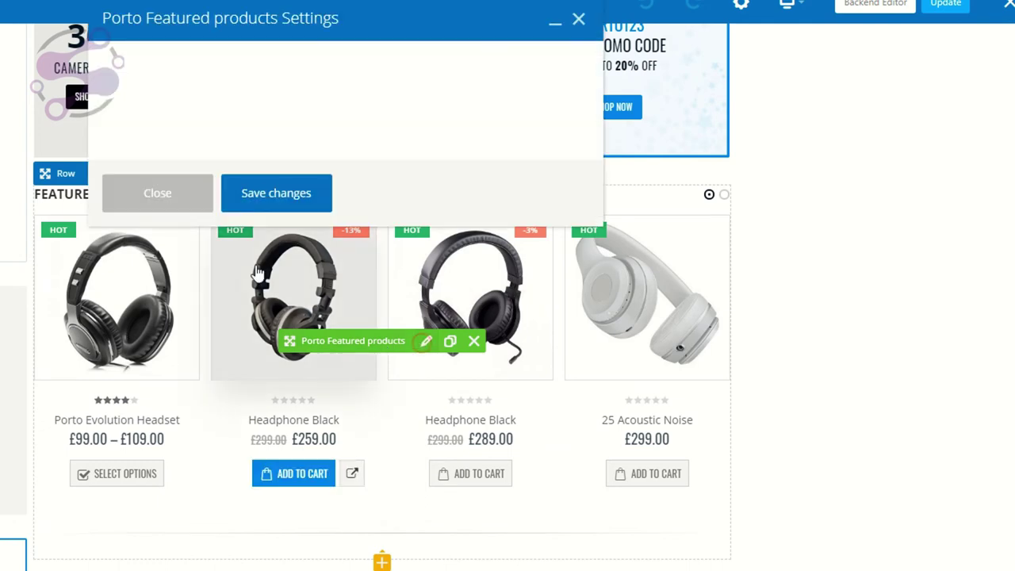
scroll(256, 272, "down", 1)
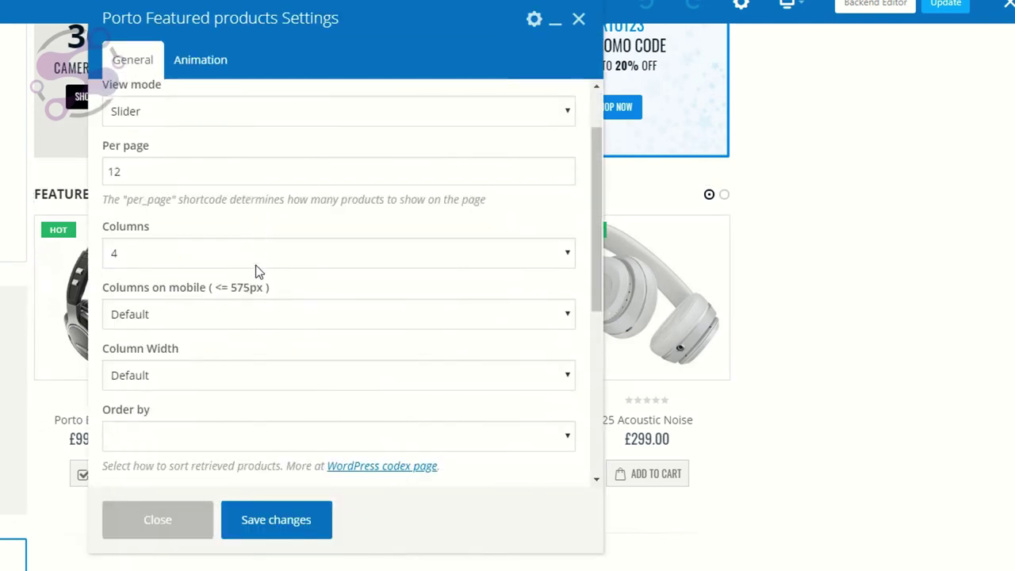
scroll(180, 187, "down", 3)
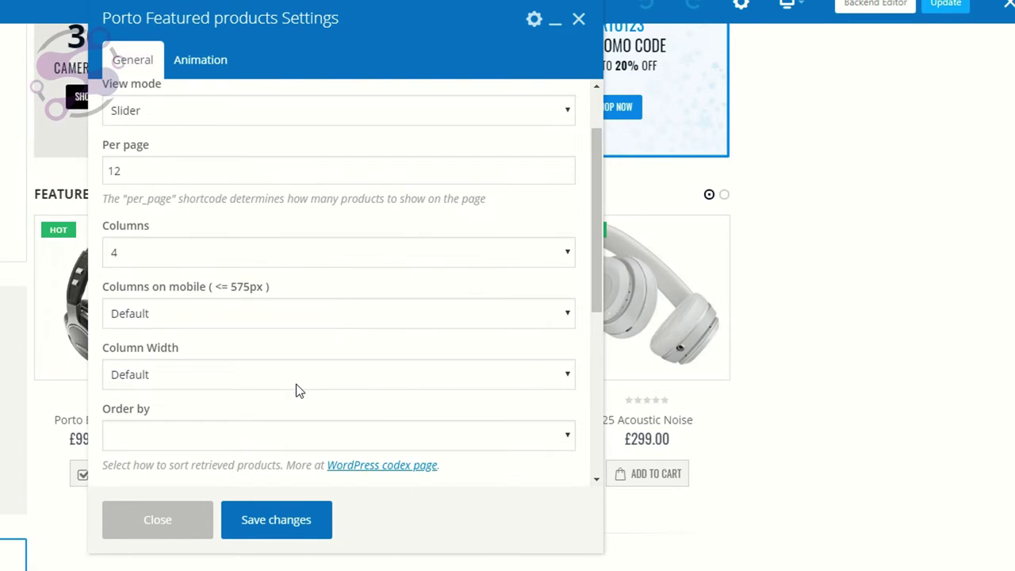
scroll(295, 387, "down", 1)
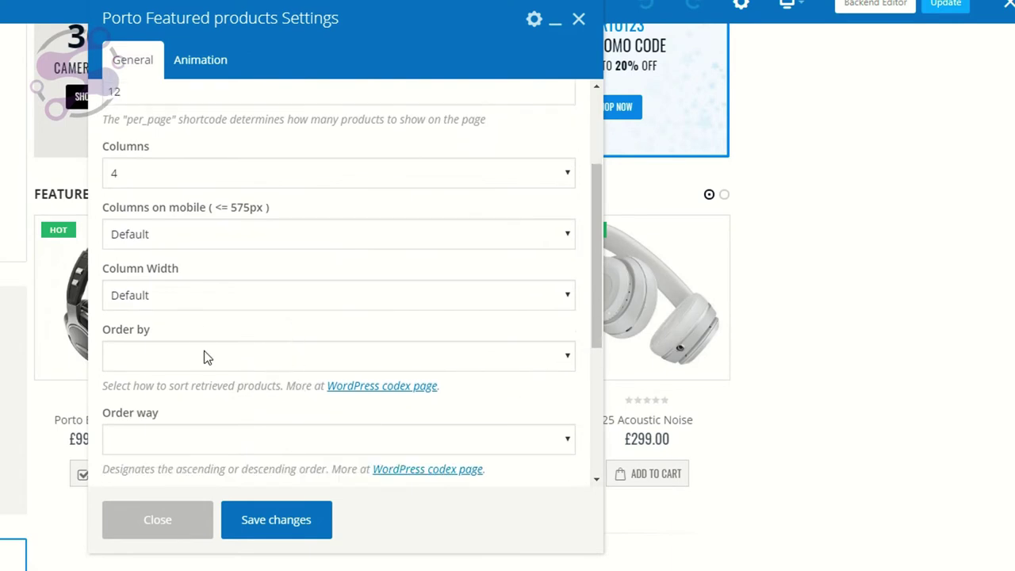
scroll(203, 357, "down", 3)
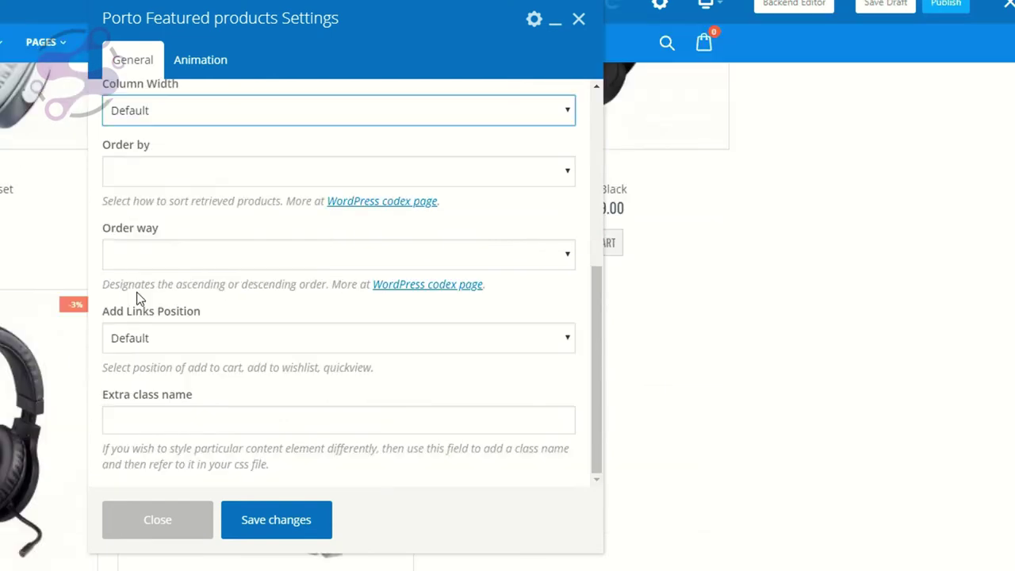
scroll(209, 317, "up", 3)
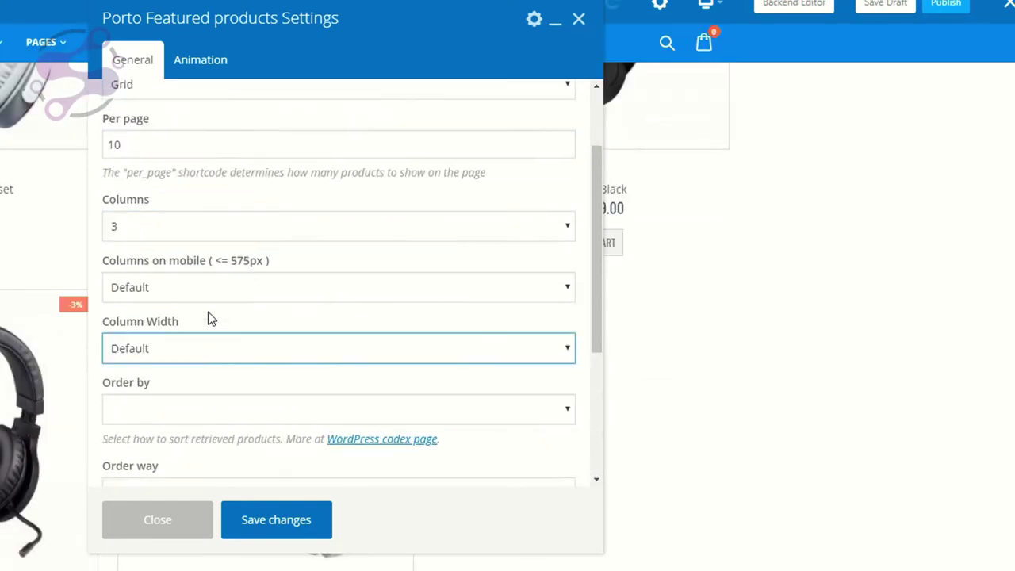
scroll(210, 317, "down", 3)
scroll(209, 317, "up", 5)
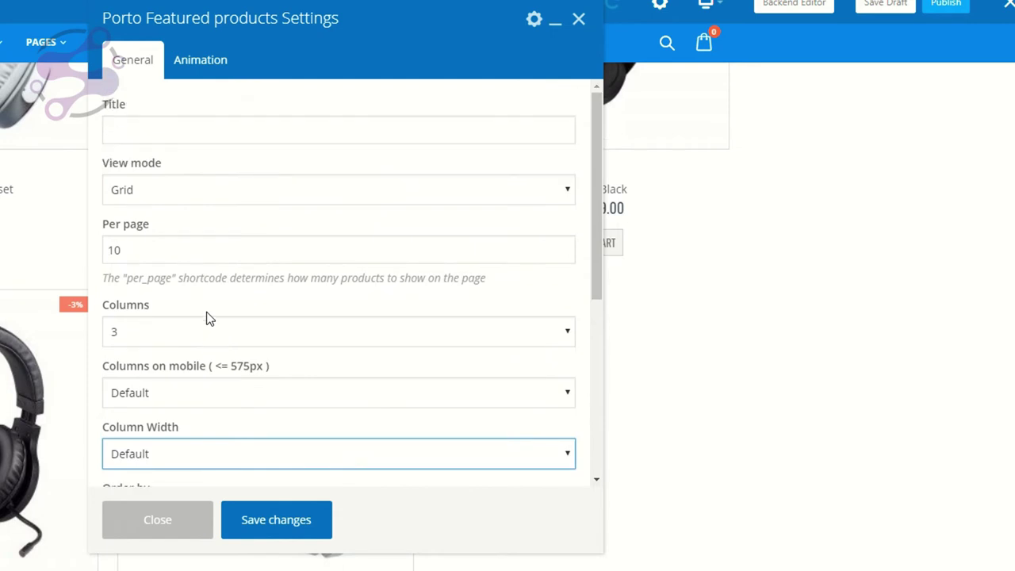
Step: Set the draft's featured products to 12 per page in Slider view mode and save the changes
left_click(145, 251)
key("BackSpace")
type("2")
left_click(140, 182)
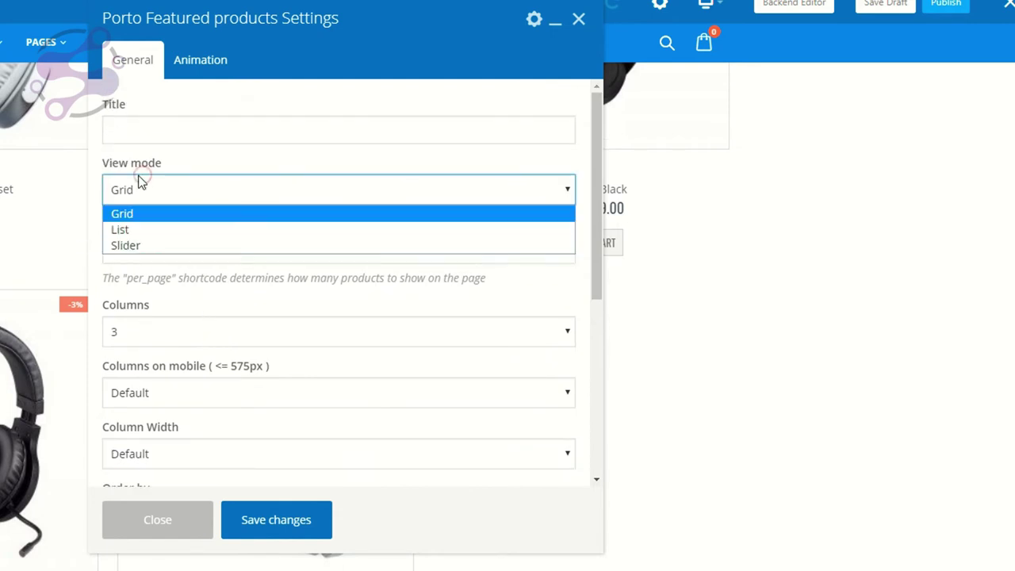
left_click(151, 246)
scroll(256, 294, "down", 5)
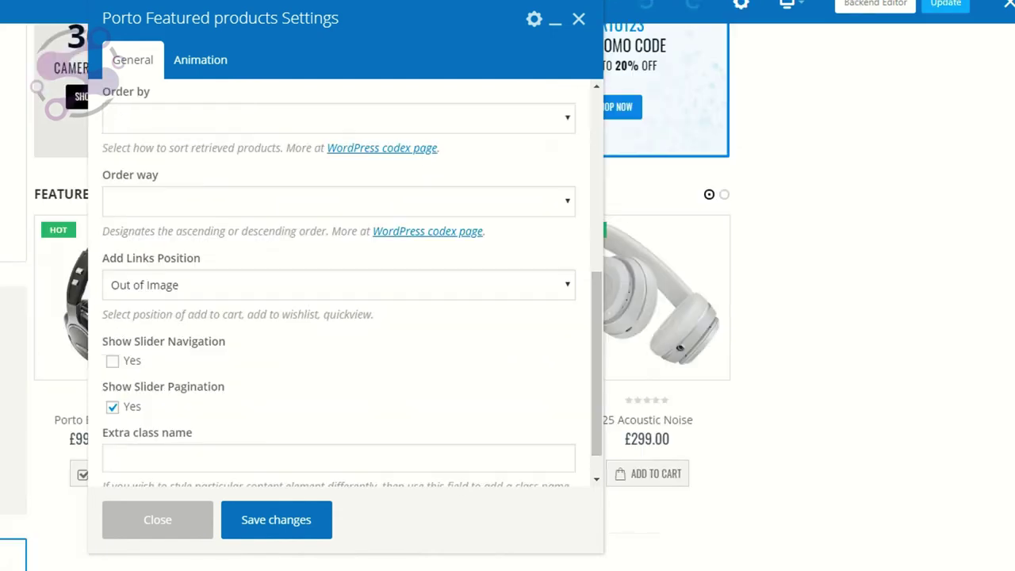
scroll(251, 297, "up", 5)
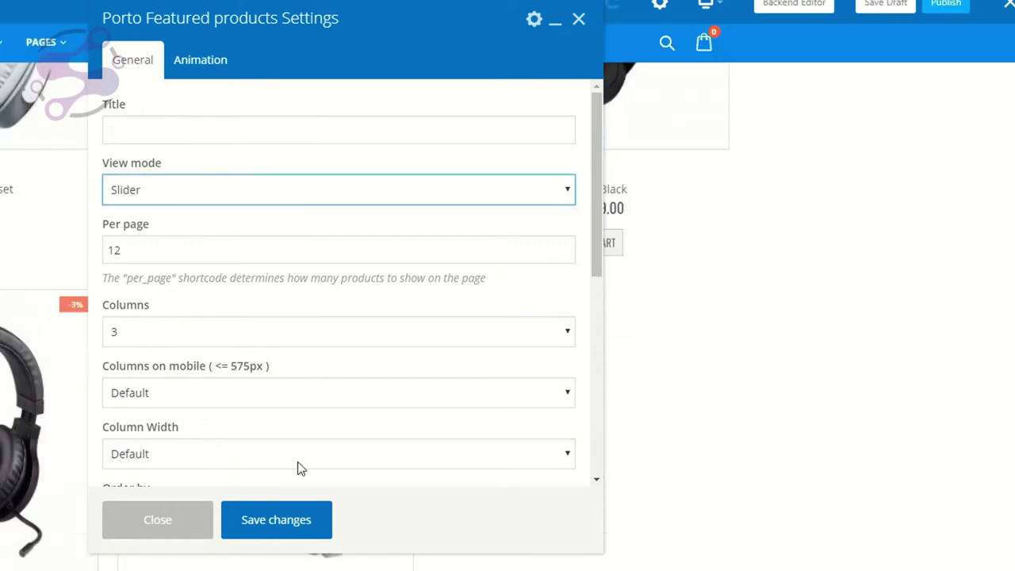
left_click(277, 526)
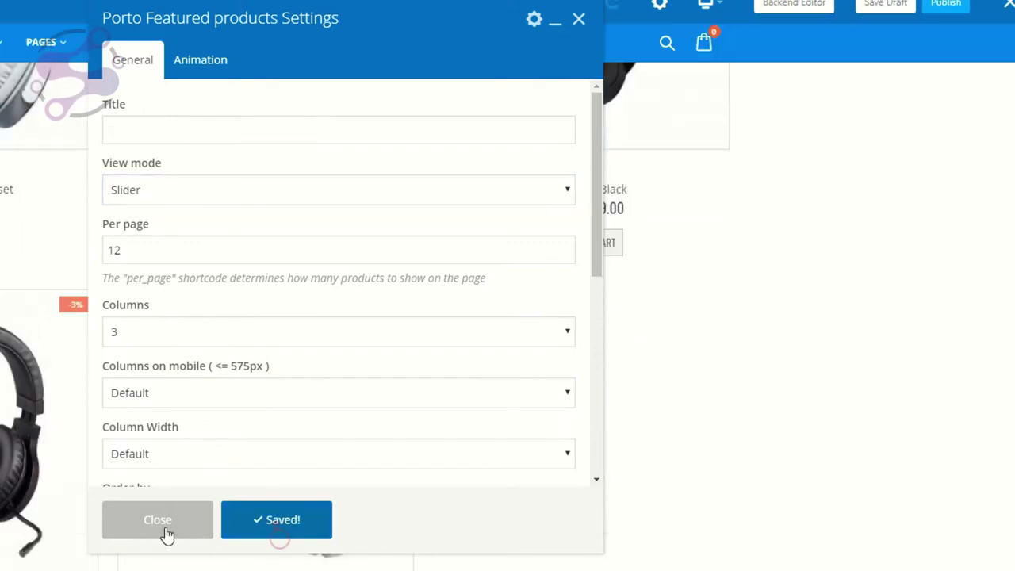
left_click(161, 526)
Step: Test the navigation arrows of the draft page's featured products slider below the banners
scroll(437, 458, "up", 5)
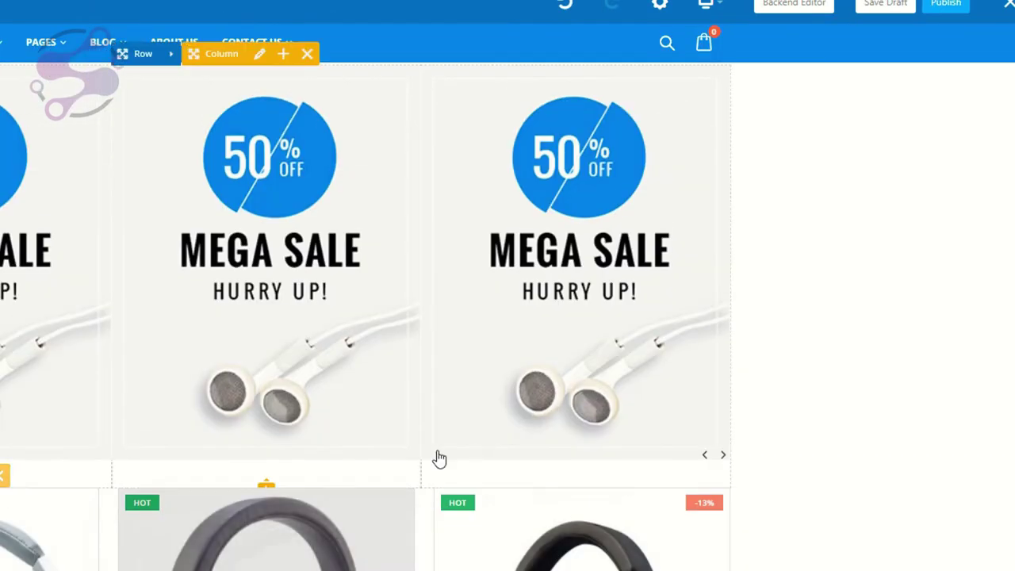
scroll(718, 347, "down", 3)
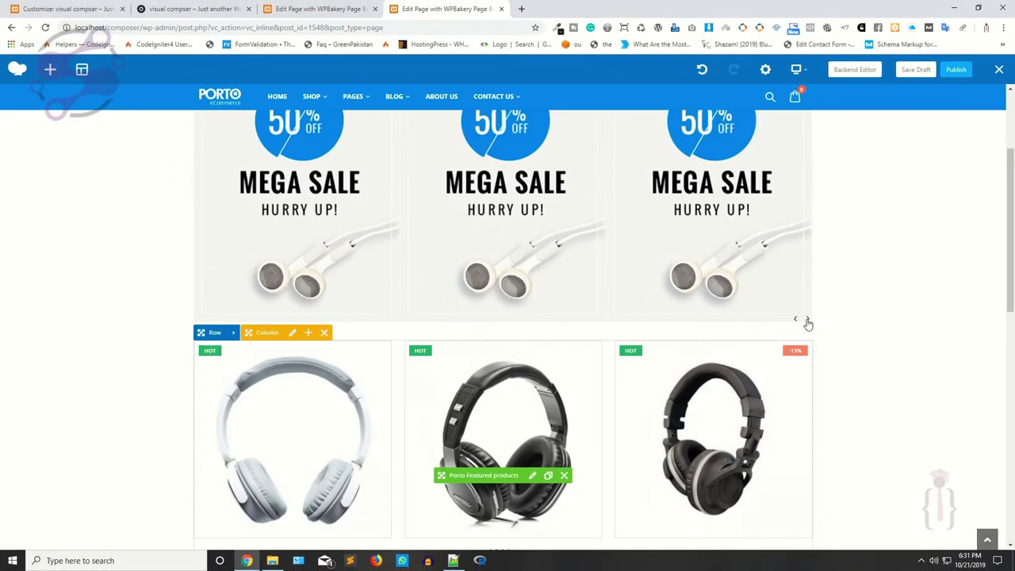
left_click(801, 323)
left_click(802, 323)
left_click(807, 321)
left_click(807, 320)
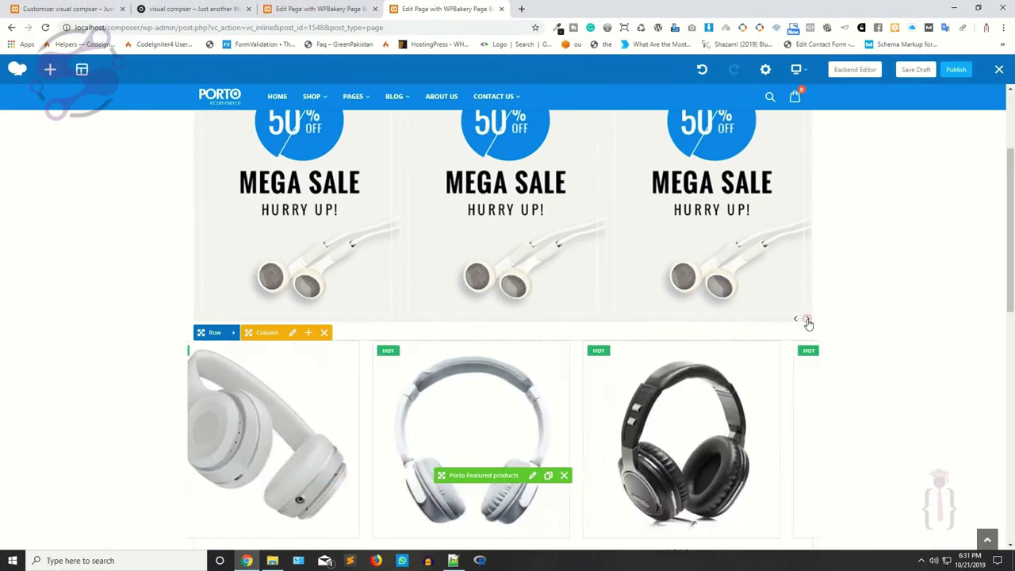
scroll(805, 317, "down", 2)
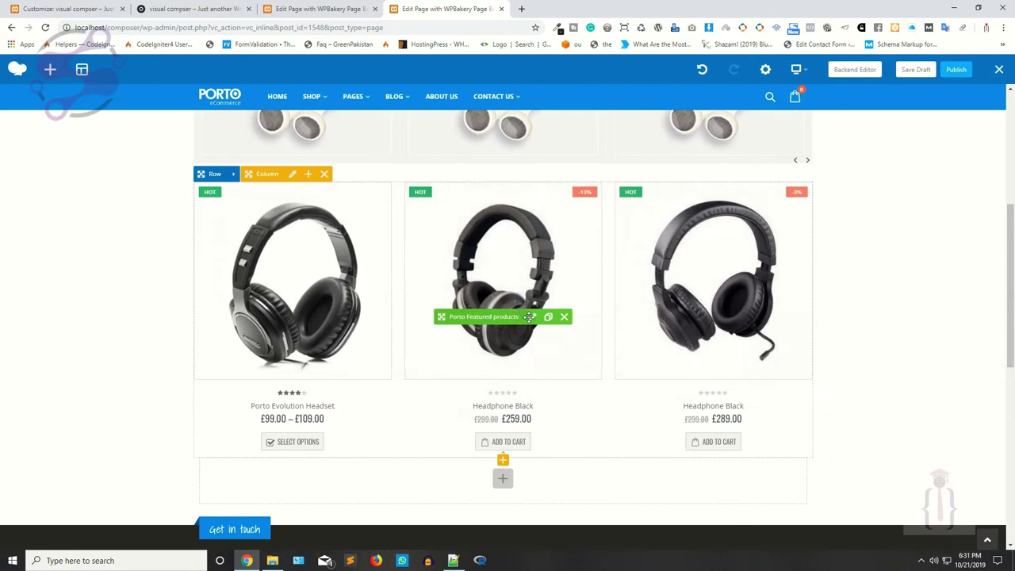
Step: Set the featured products' view mode to List, save the changes, and review the resulting layout
left_click(531, 319)
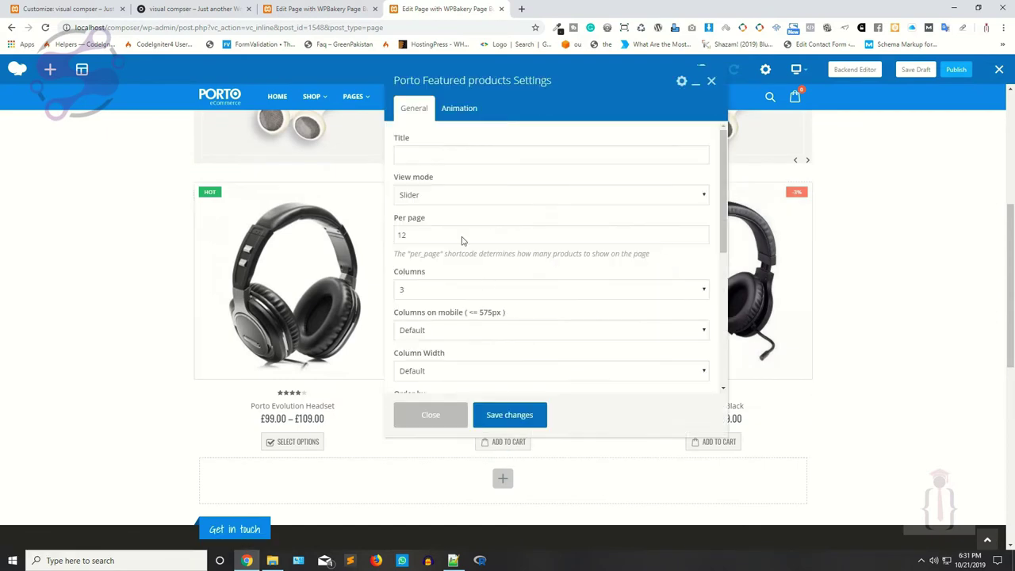
left_click(439, 195)
left_click(432, 221)
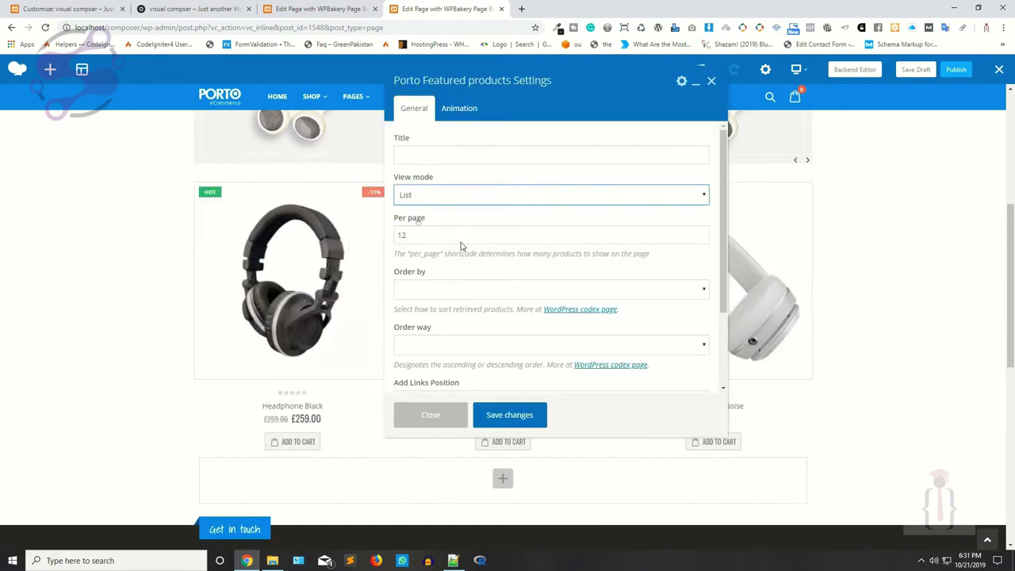
left_click(512, 420)
left_click(431, 416)
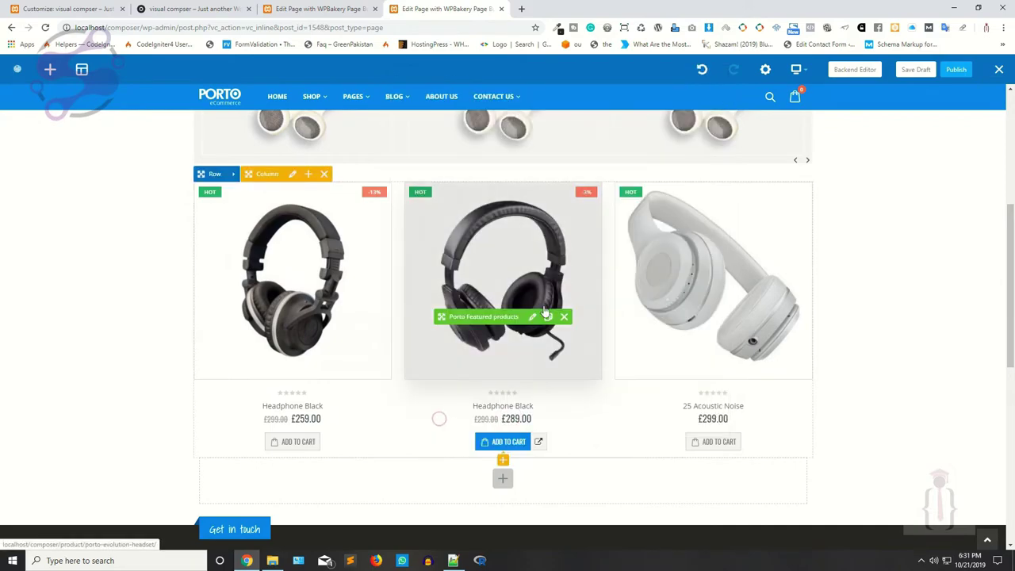
scroll(306, 449, "down", 5)
scroll(306, 444, "down", 2)
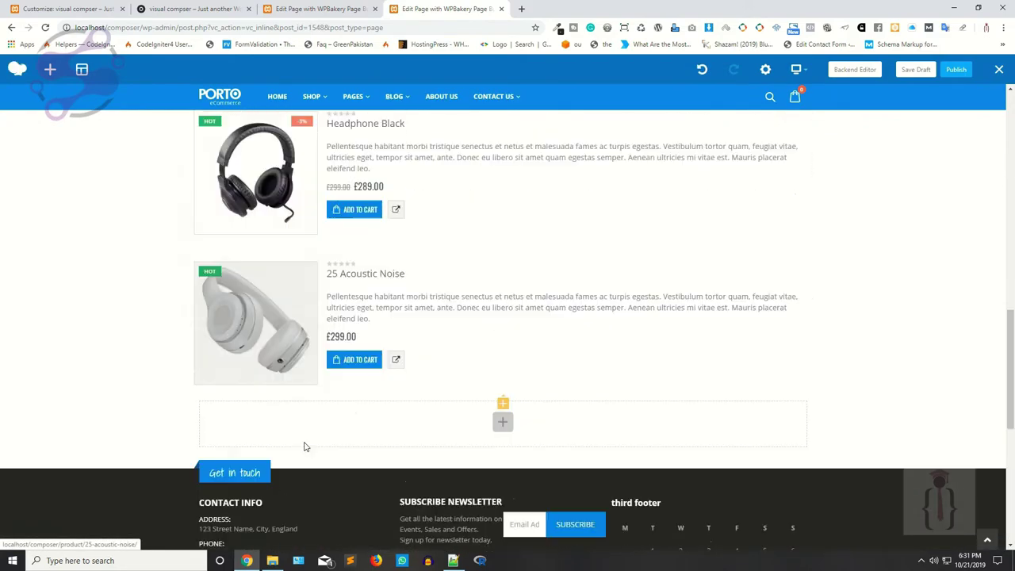
scroll(322, 428, "up", 8)
scroll(419, 341, "down", 2)
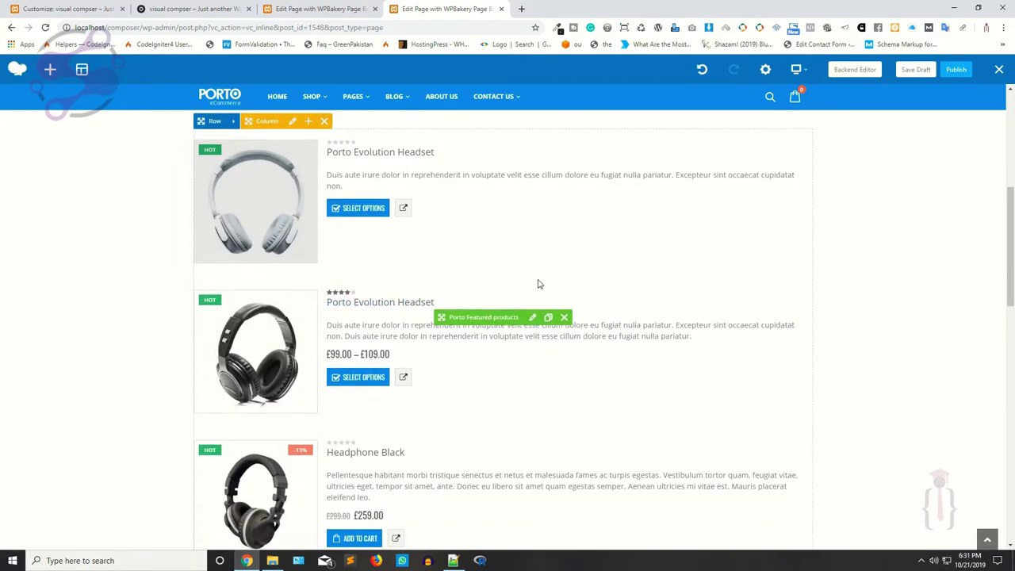
Step: Set the featured products' view mode to Grid and save the changes
left_click(533, 318)
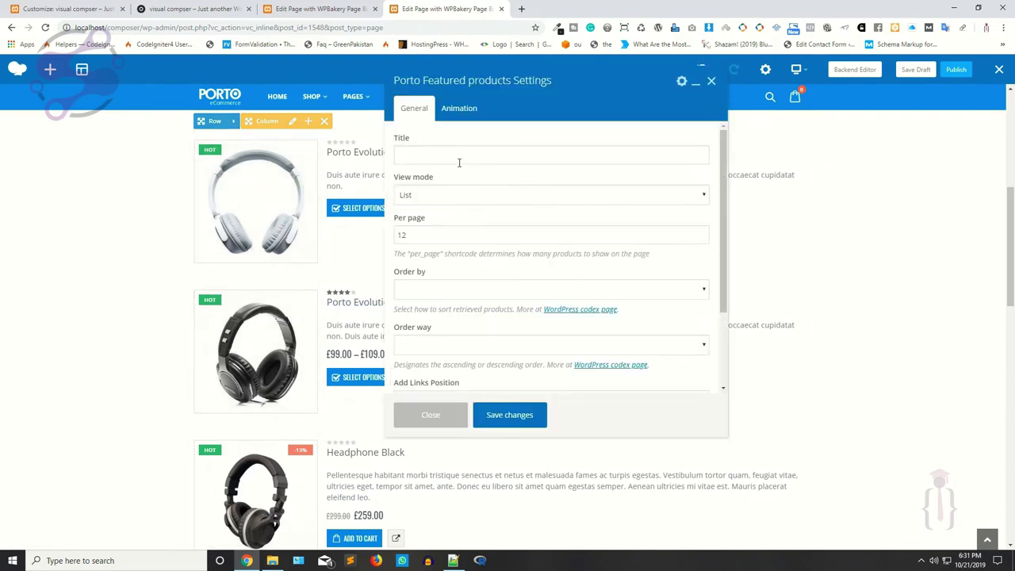
left_click(423, 194)
left_click(409, 211)
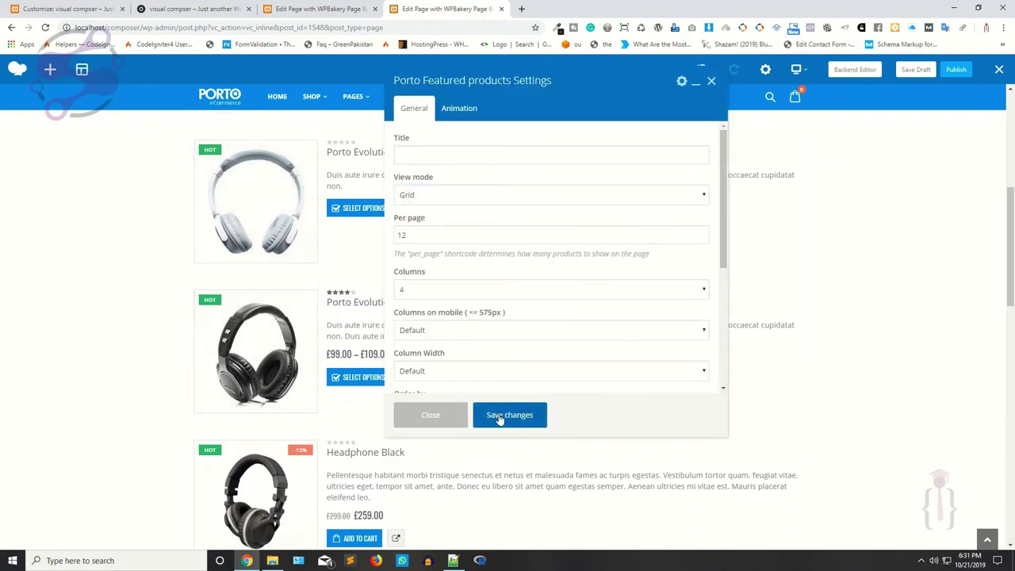
left_click(496, 414)
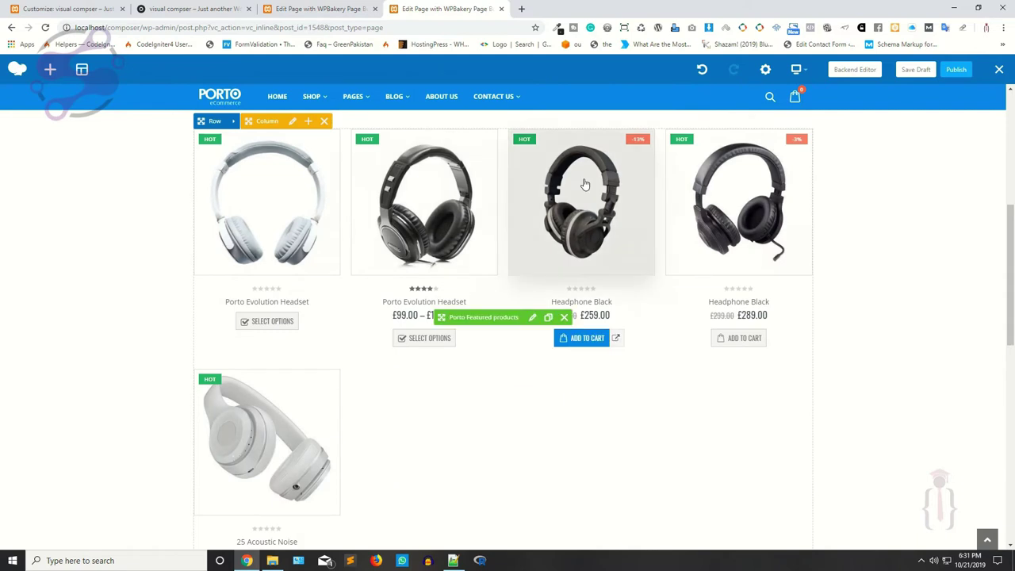
Step: Choose Slider as the draft featured products' view mode and check the slider navigation and pagination options
left_click(532, 317)
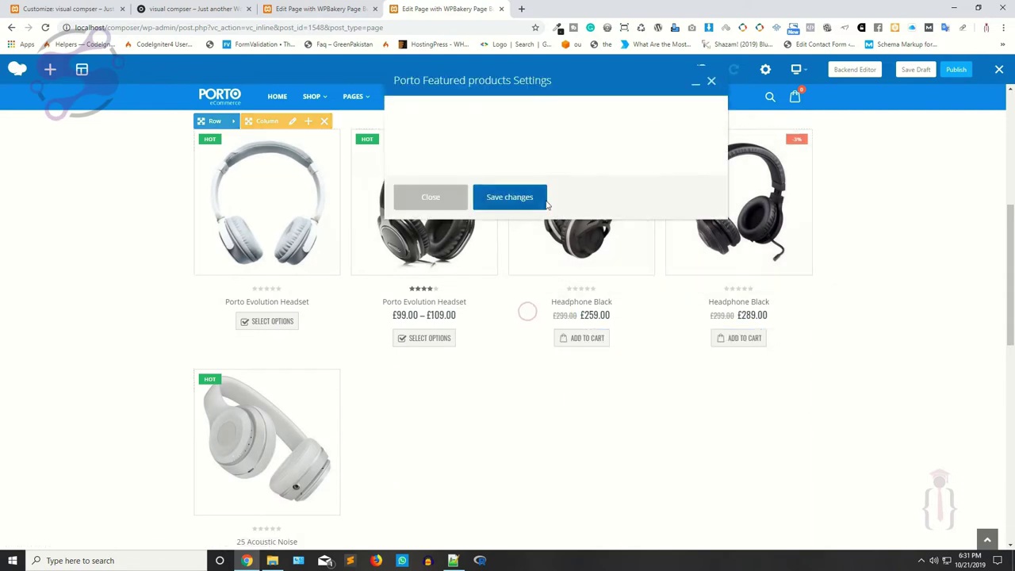
left_click(461, 198)
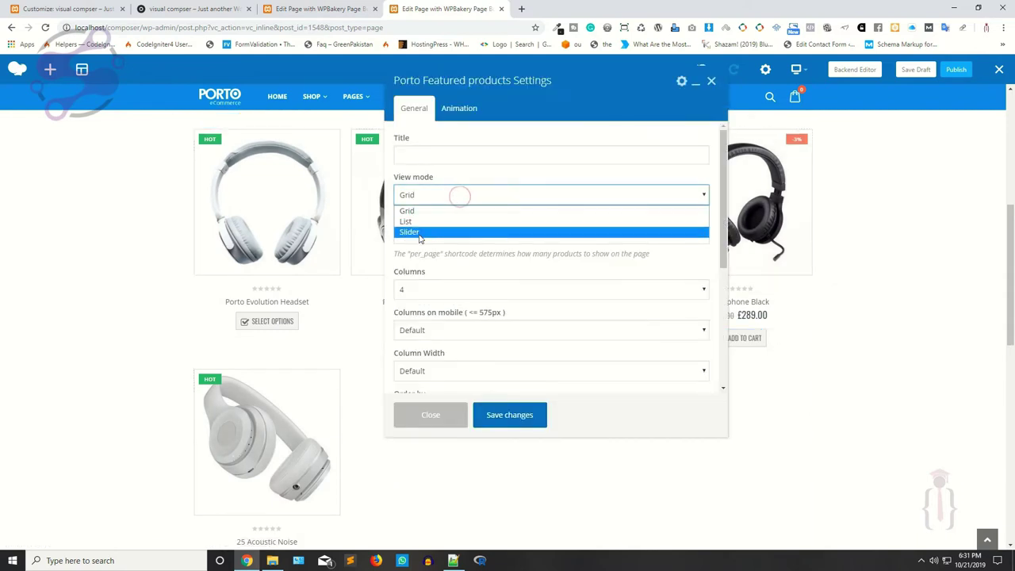
left_click(420, 233)
scroll(420, 237, "down", 5)
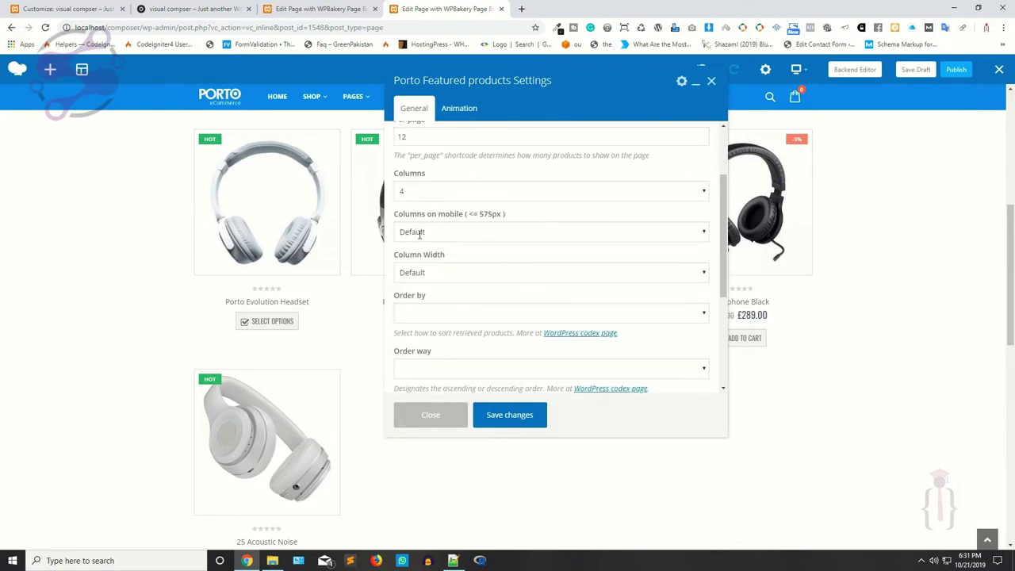
scroll(420, 238, "down", 2)
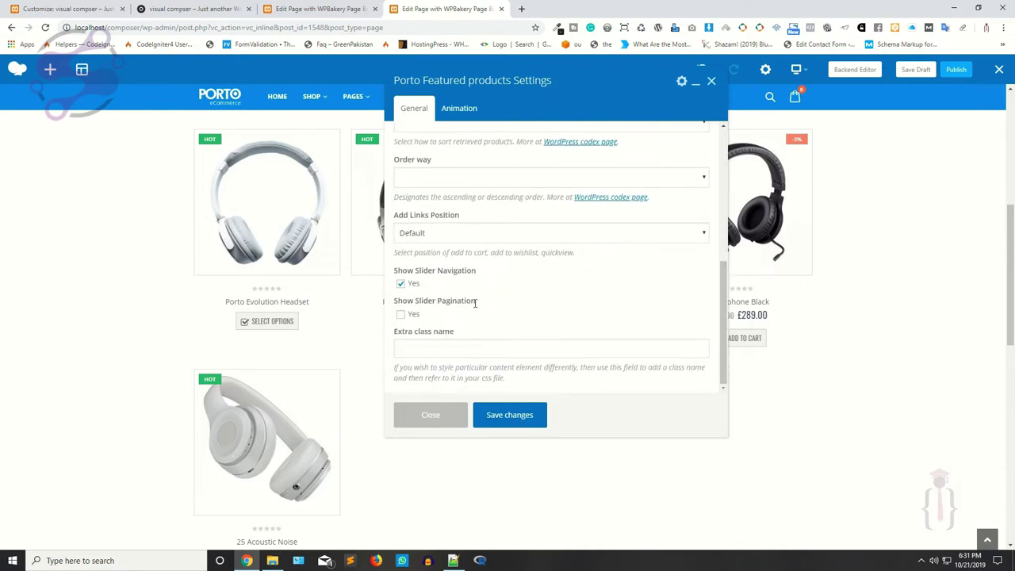
Step: Check the Home page's slider options against the draft's, save the draft's featured products, and close the Home element's settings
left_click(321, 8)
scroll(472, 252, "down", 7)
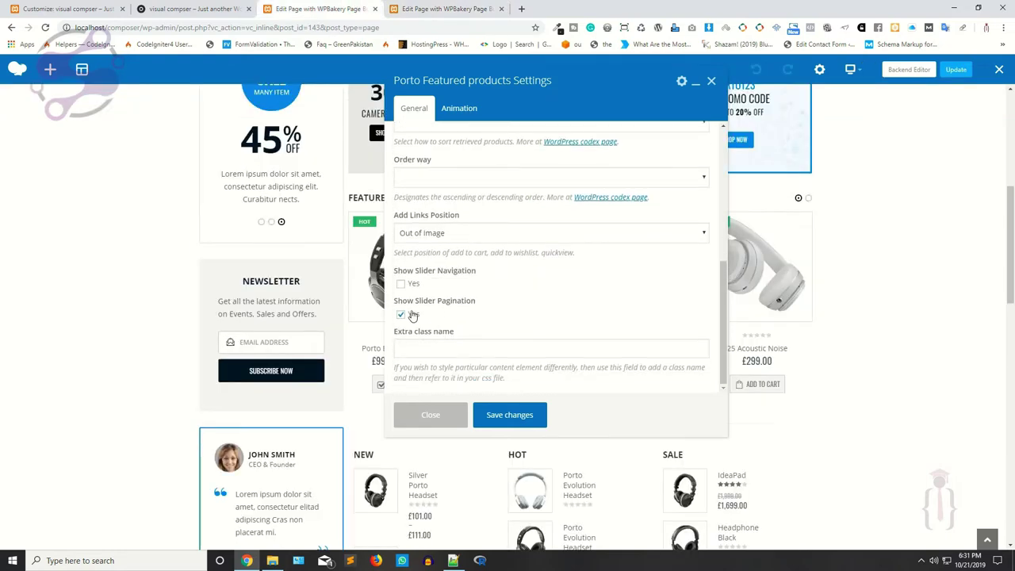
left_click(446, 9)
left_click(519, 422)
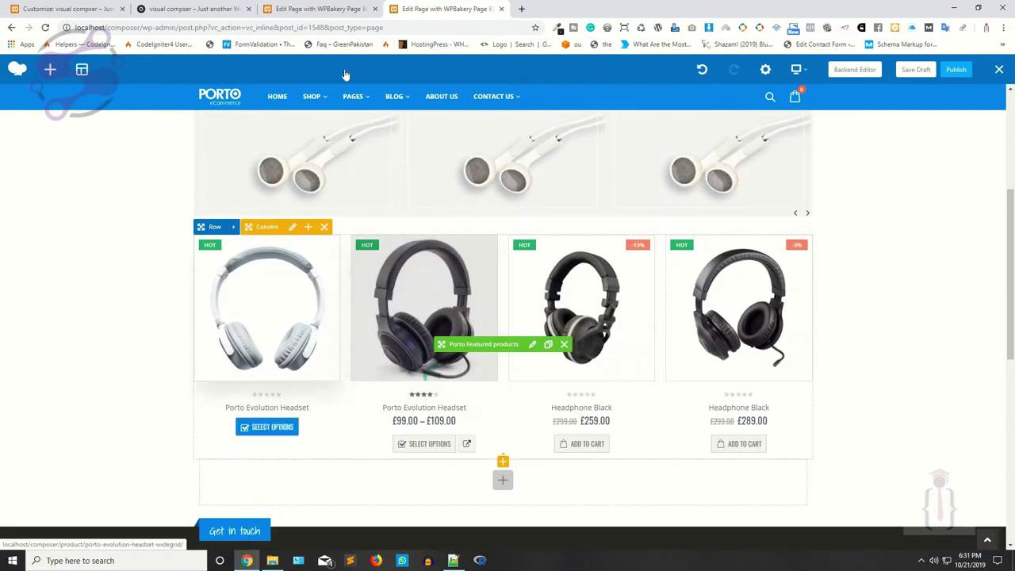
left_click(319, 8)
left_click(431, 415)
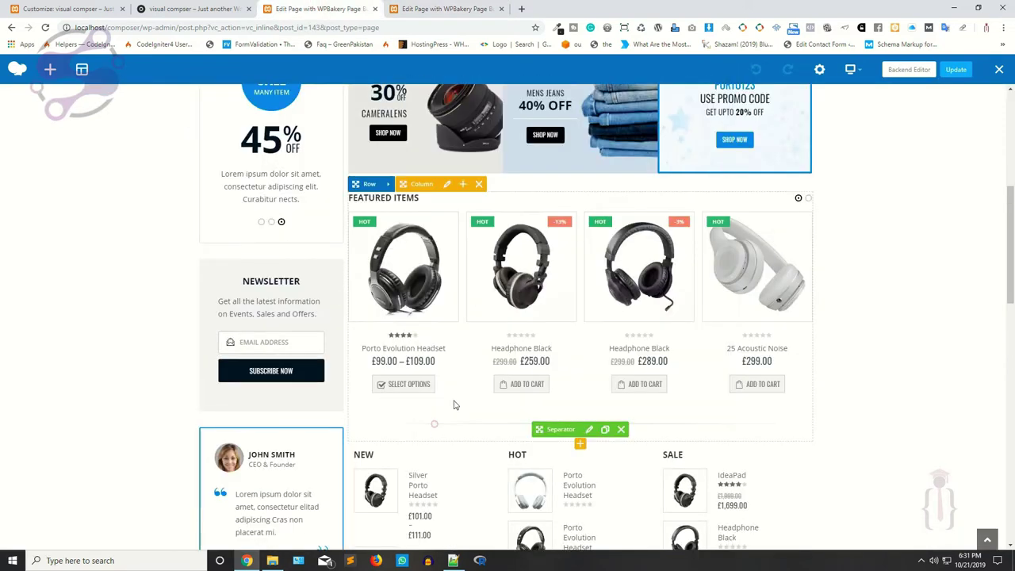
Step: Set the title of the draft page's featured products element to "Feature Products" and save the changes
scroll(440, 381, "up", 2)
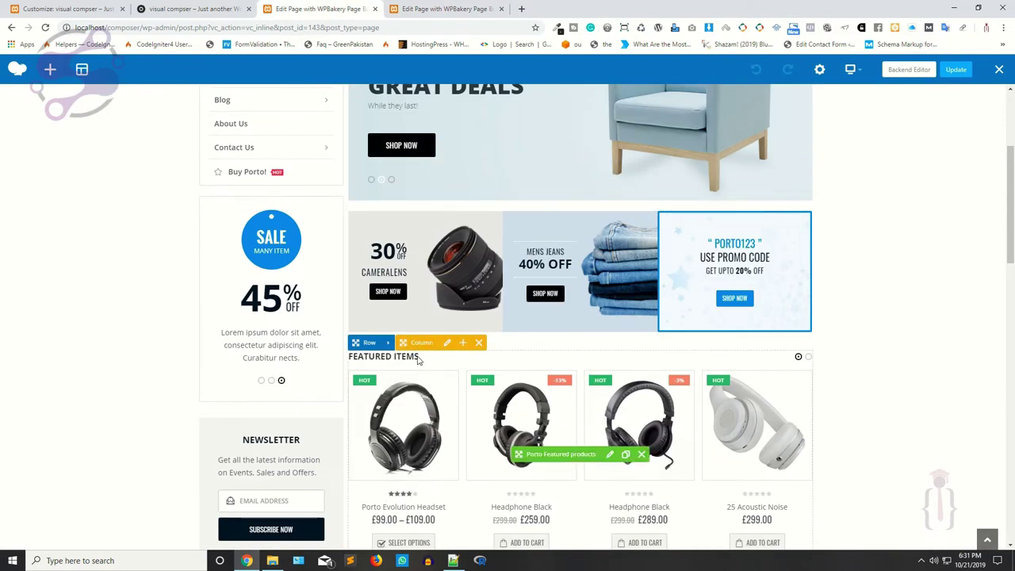
key("ctrl+Tab")
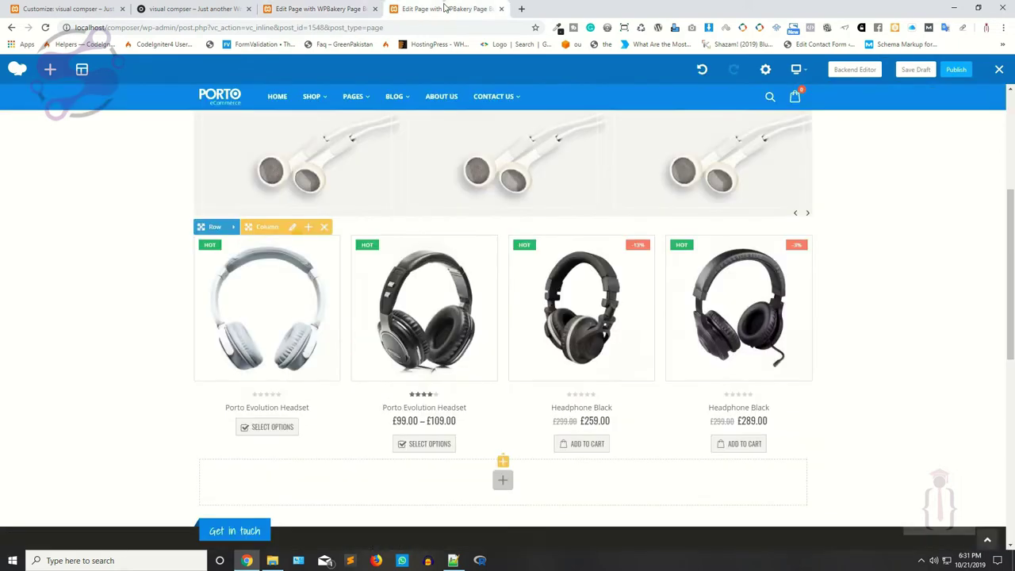
left_click(532, 344)
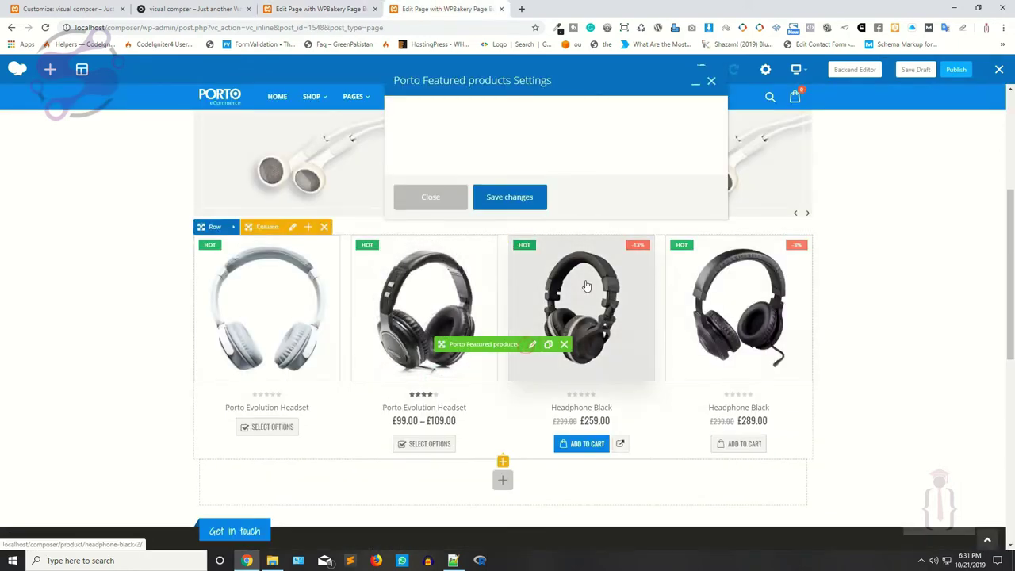
left_click(436, 148)
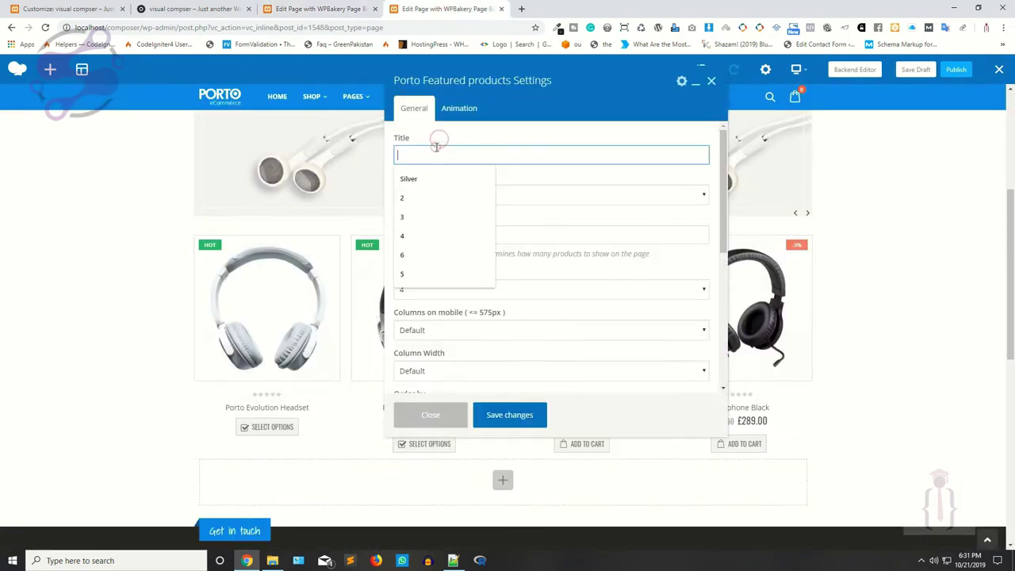
type("Feature Products")
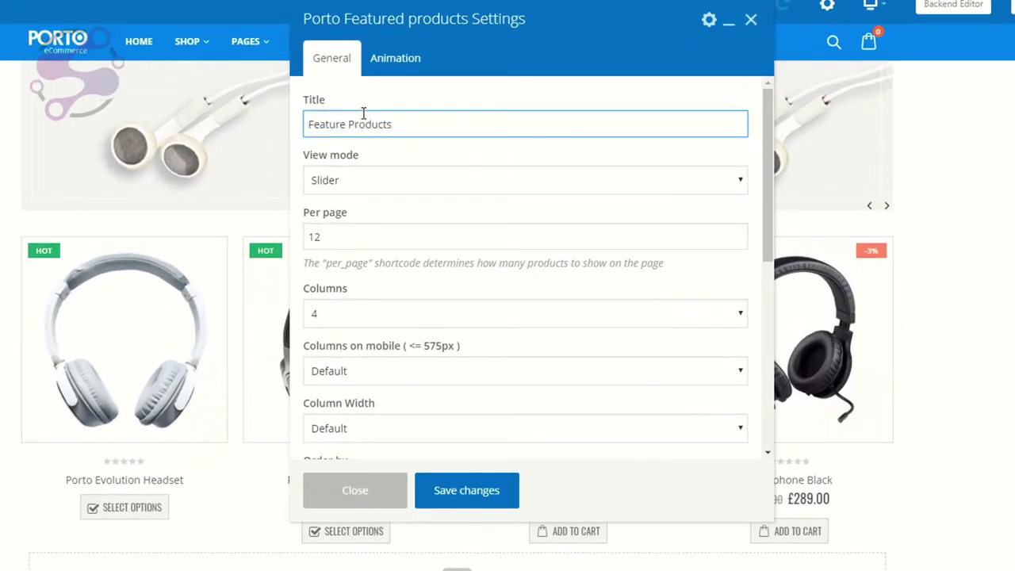
left_click(488, 474)
left_click(355, 492)
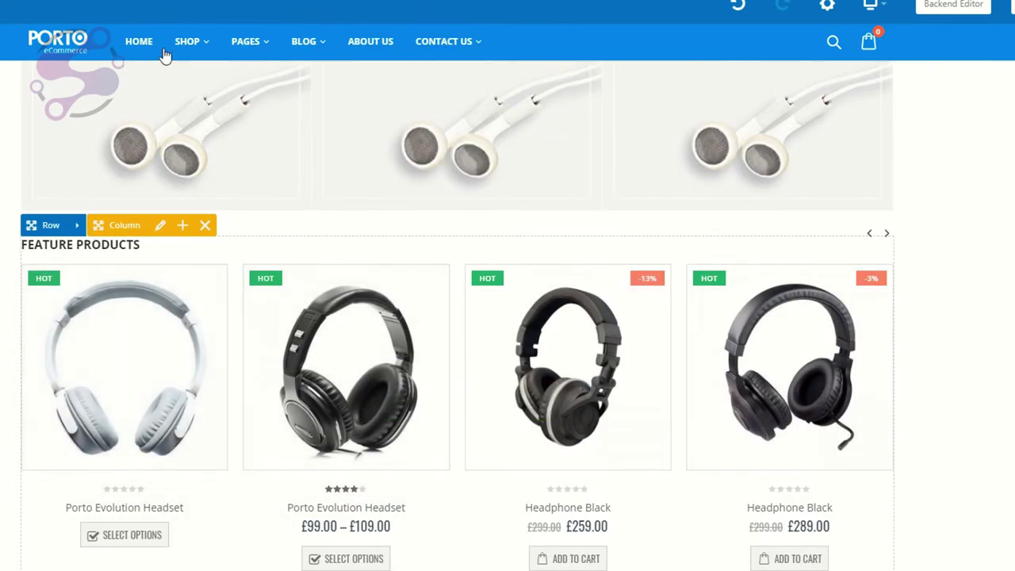
Step: Add a new row below the draft's featured products and insert a Porto Headings element in it
scroll(288, 351, "down", 10)
scroll(290, 355, "down", 4)
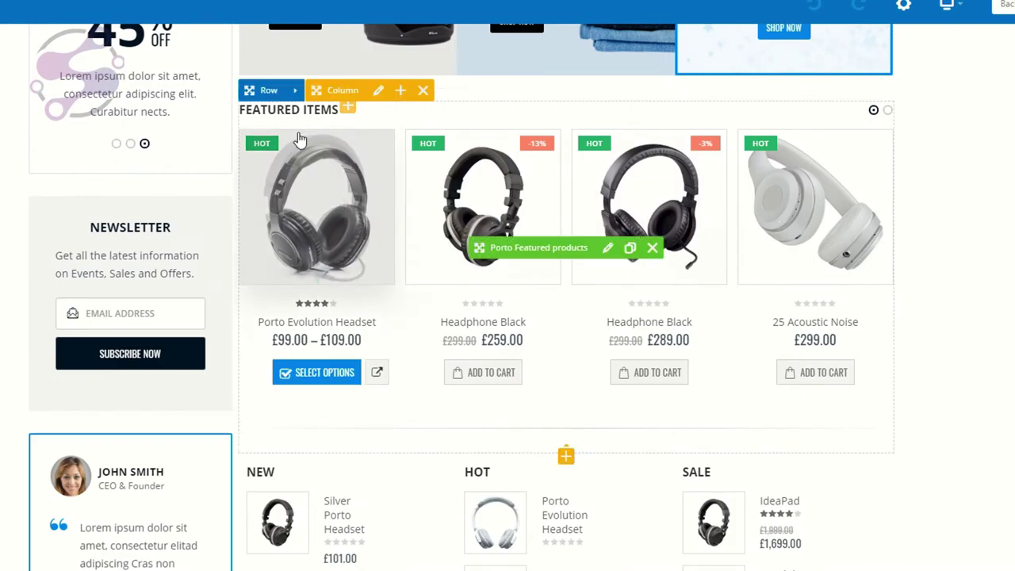
scroll(484, 275, "down", 3)
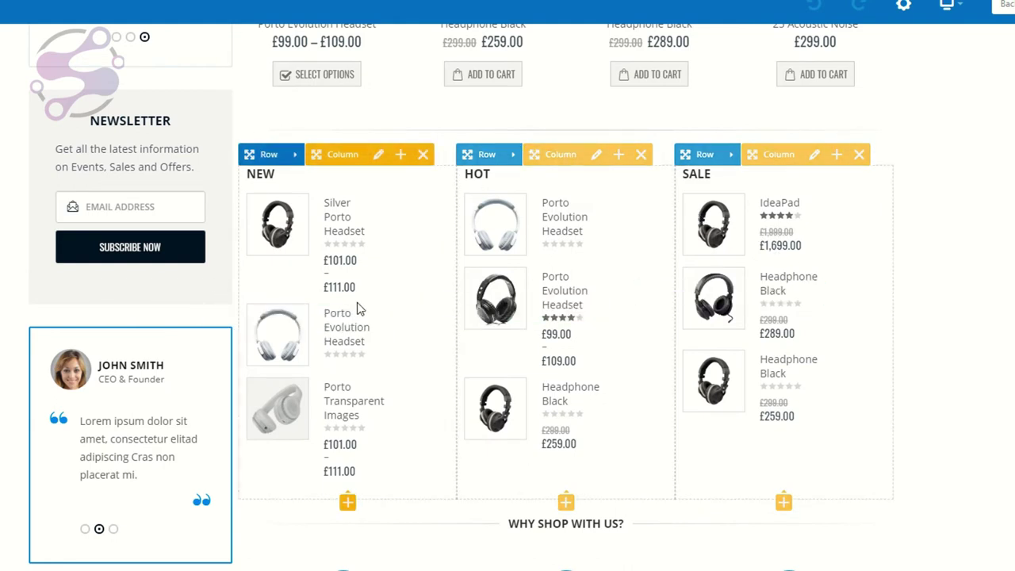
scroll(508, 300, "down", 3)
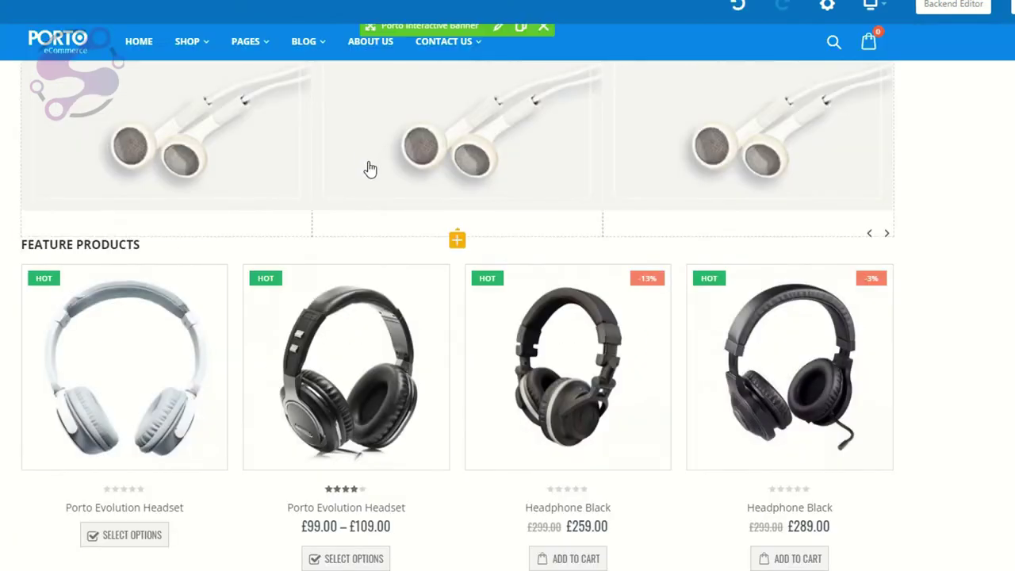
scroll(294, 357, "down", 3)
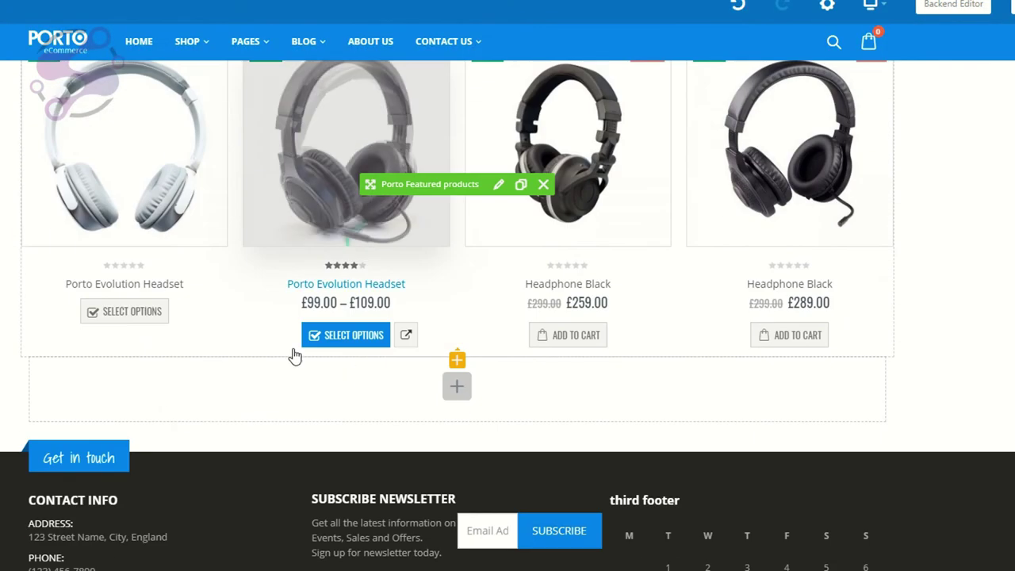
left_click(457, 387)
left_click(137, 143)
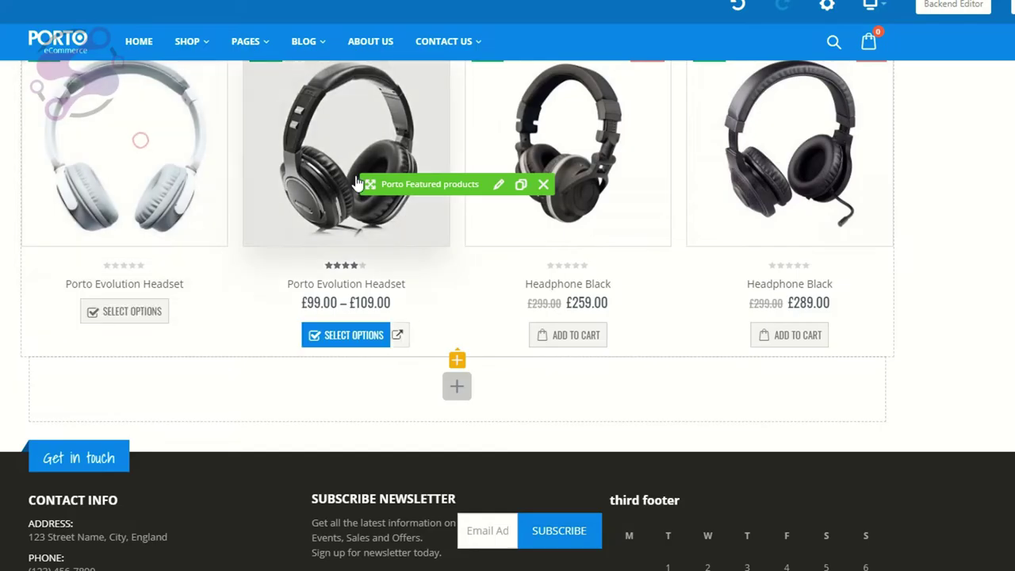
left_click(454, 397)
type("heading")
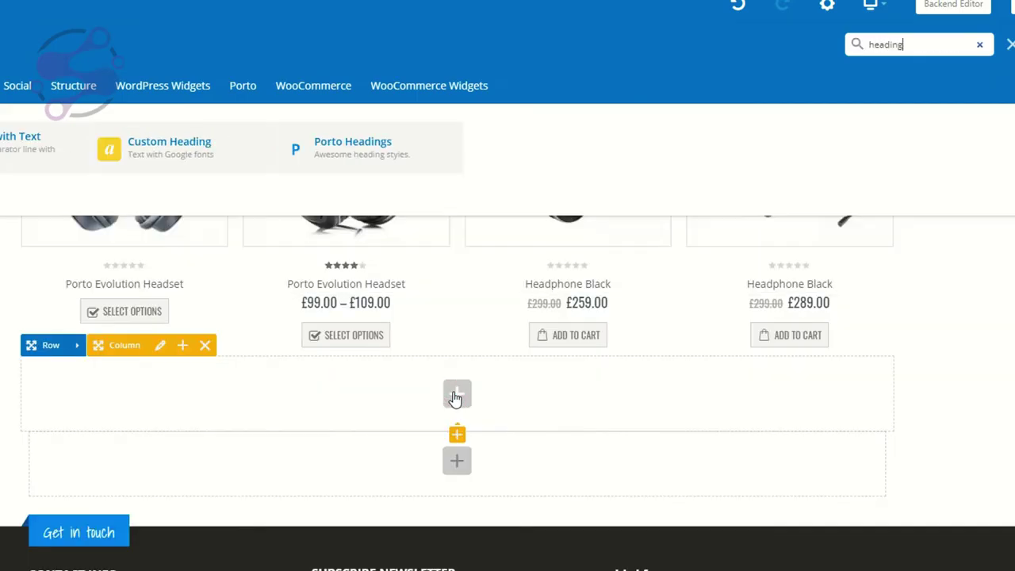
left_click(355, 150)
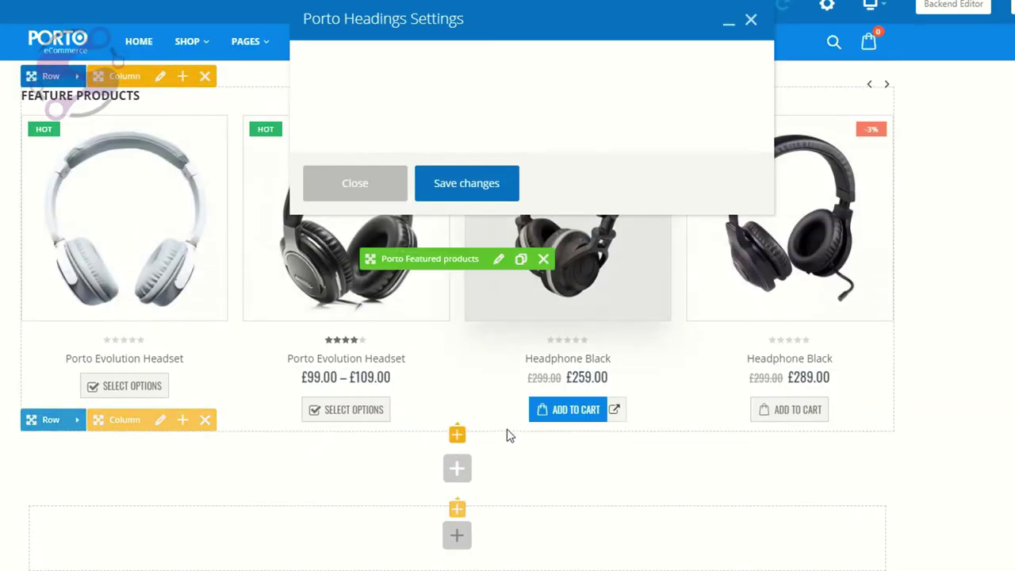
Step: Give the new heading the title "dfdfdfdfdfdf" and save its settings
left_click(389, 124)
type("dfdfdfdfdfdf")
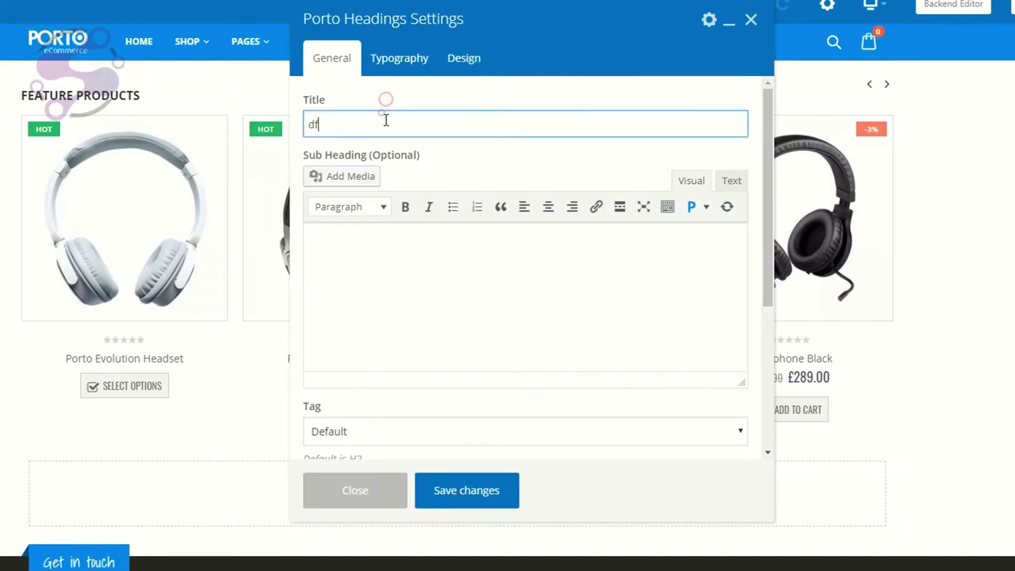
left_click(476, 498)
left_click(341, 507)
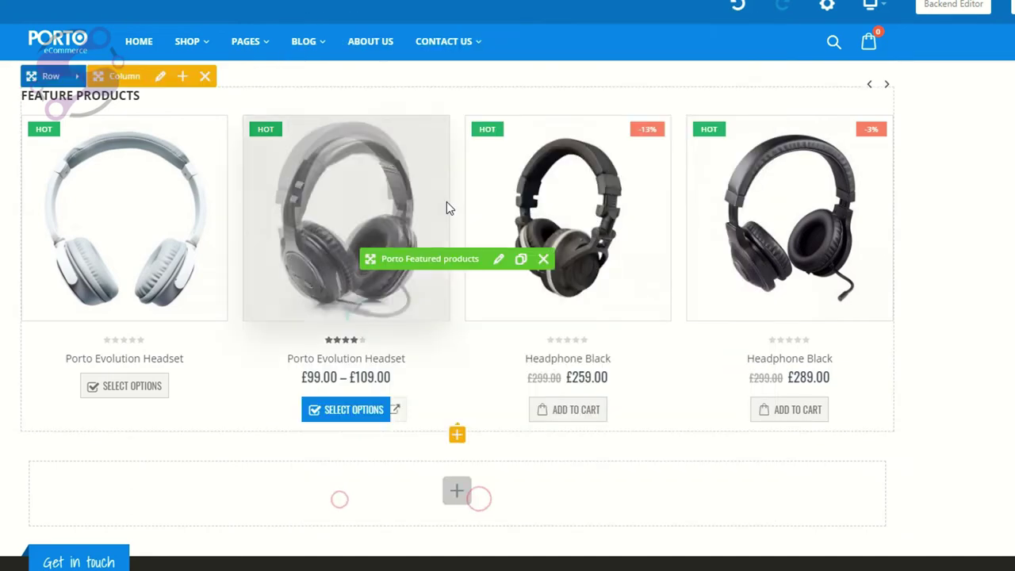
scroll(447, 204, "down", 3)
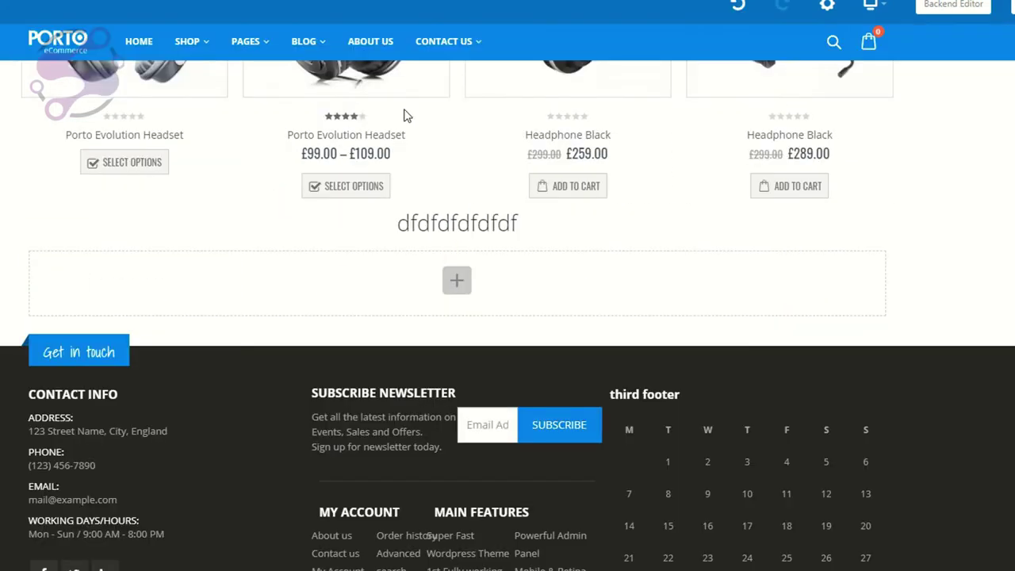
Step: Set the heading's separator to Line with its position at Top, and close the heading settings
left_click(479, 222)
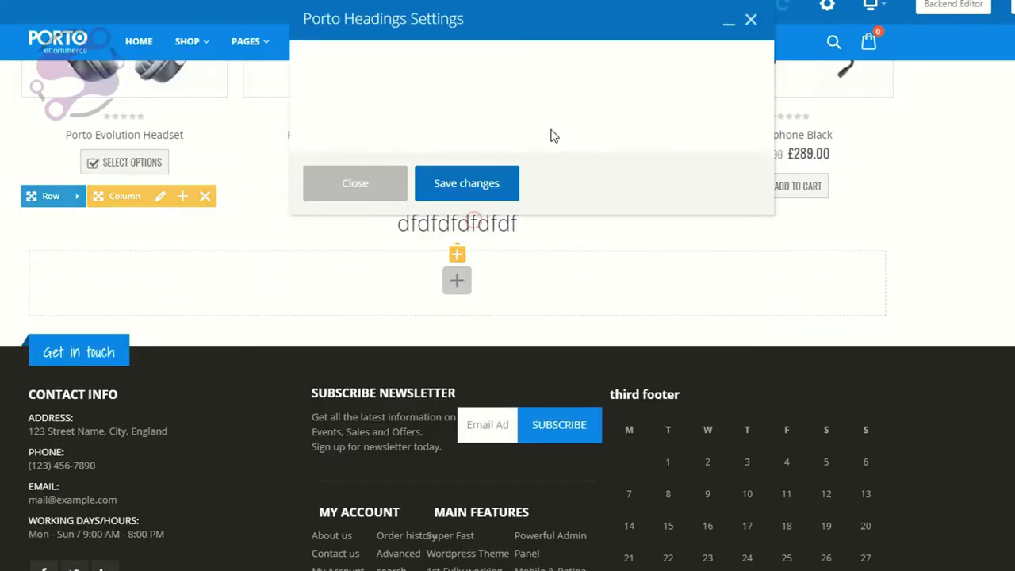
scroll(413, 270, "down", 3)
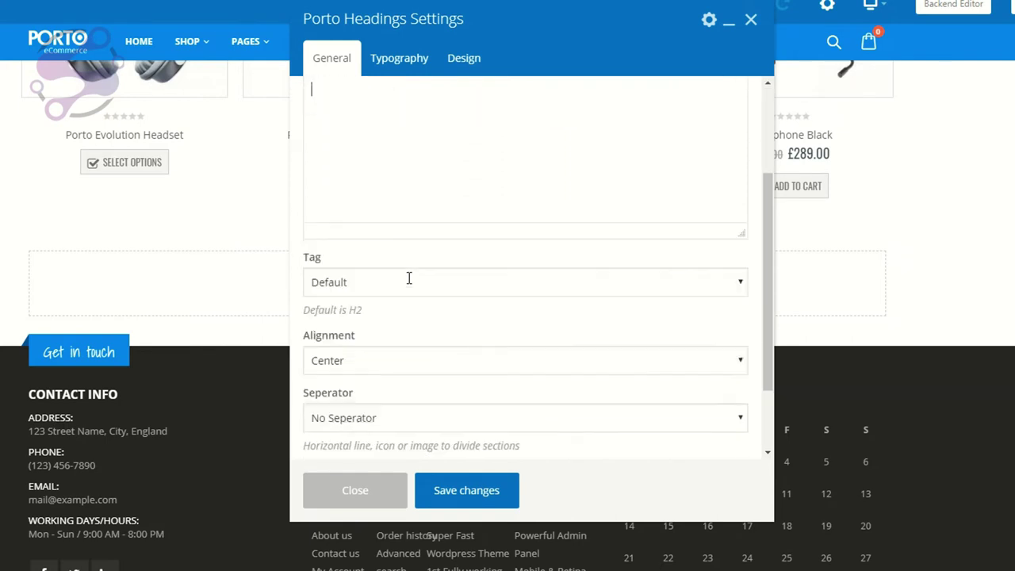
left_click(394, 282)
left_click(393, 282)
scroll(399, 333, "down", 1)
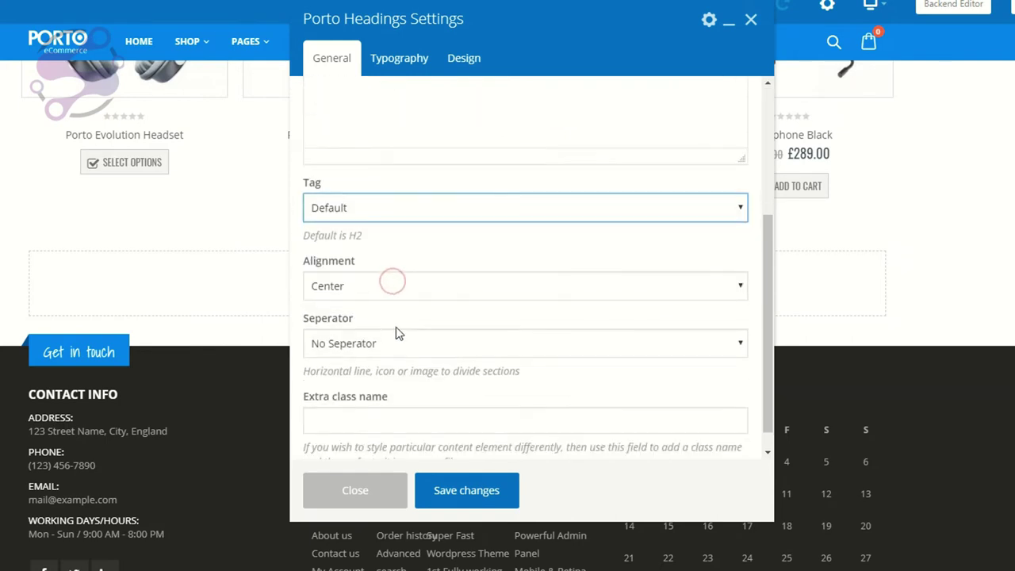
scroll(384, 314, "down", 1)
left_click(344, 317)
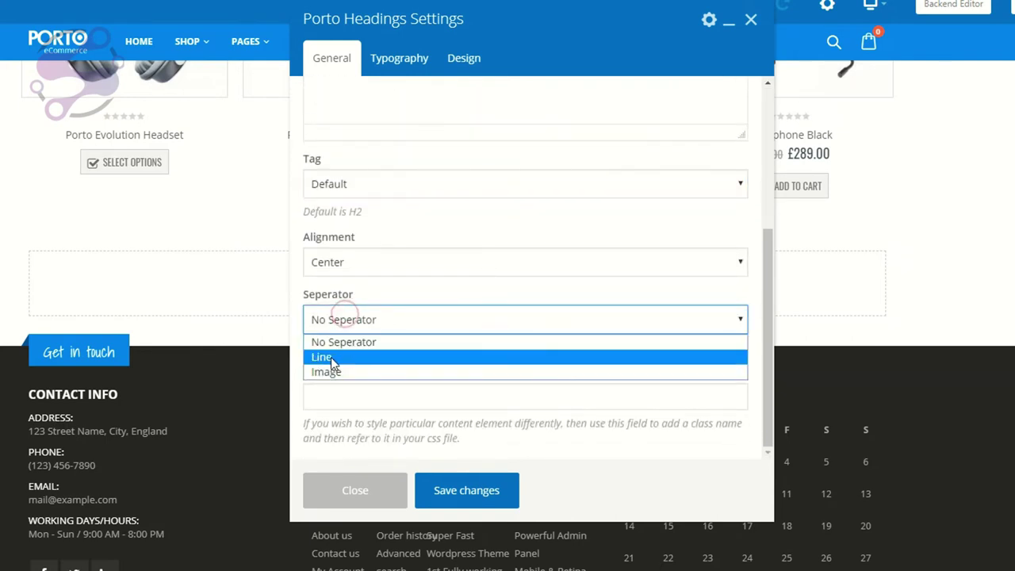
left_click(330, 359)
left_click(390, 398)
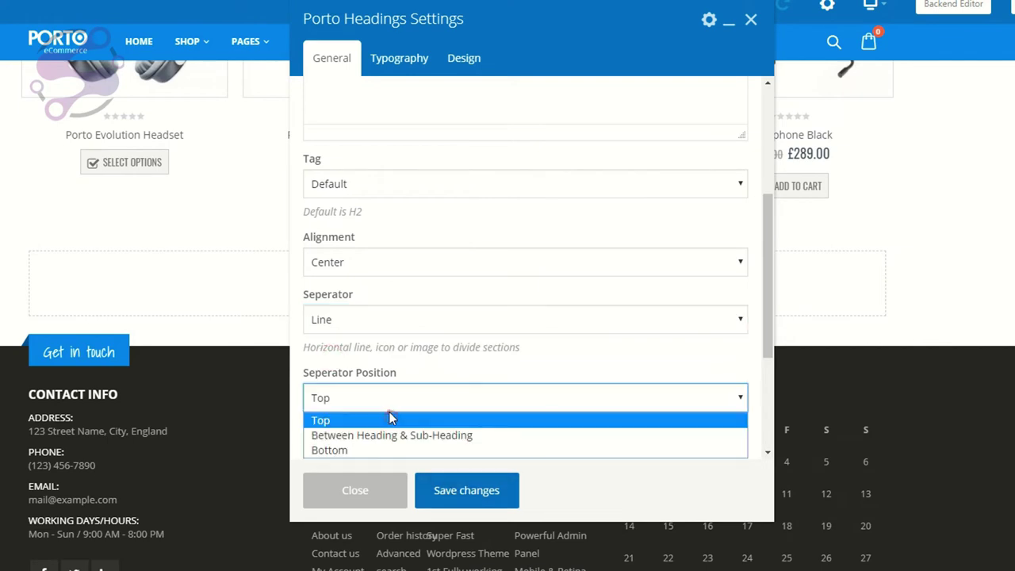
left_click(389, 420)
left_click(353, 503)
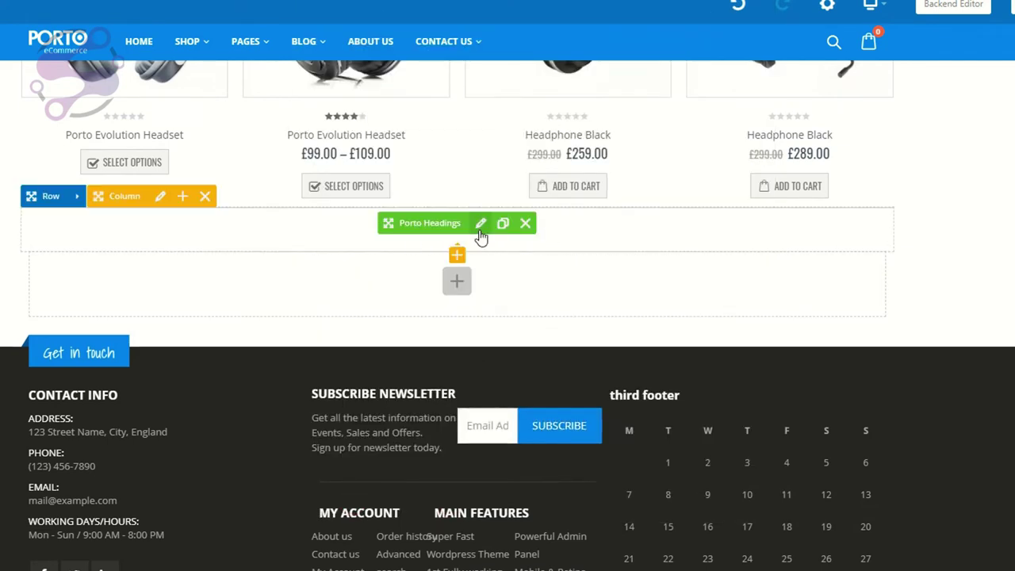
Step: Add an inner row below the heading and divide it into three equal columns like the Home page's "Why Shop With Us?" section
left_click(456, 280)
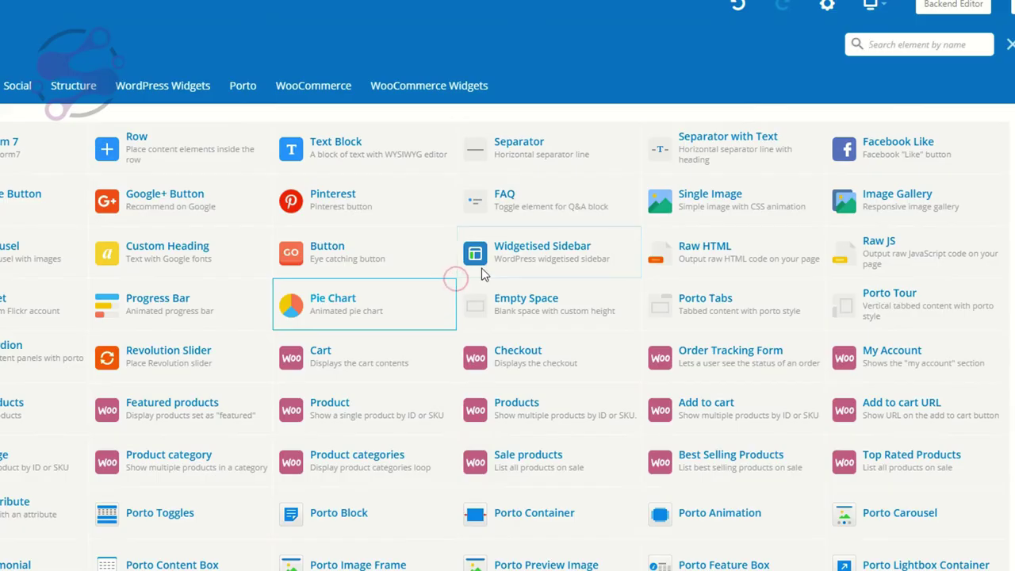
key("Escape")
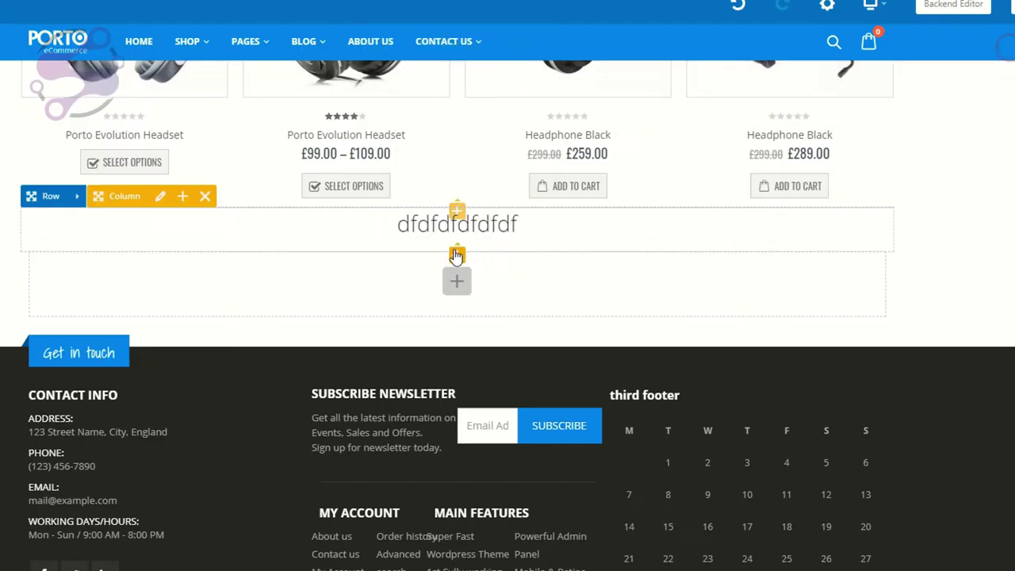
left_click(456, 254)
key("Escape")
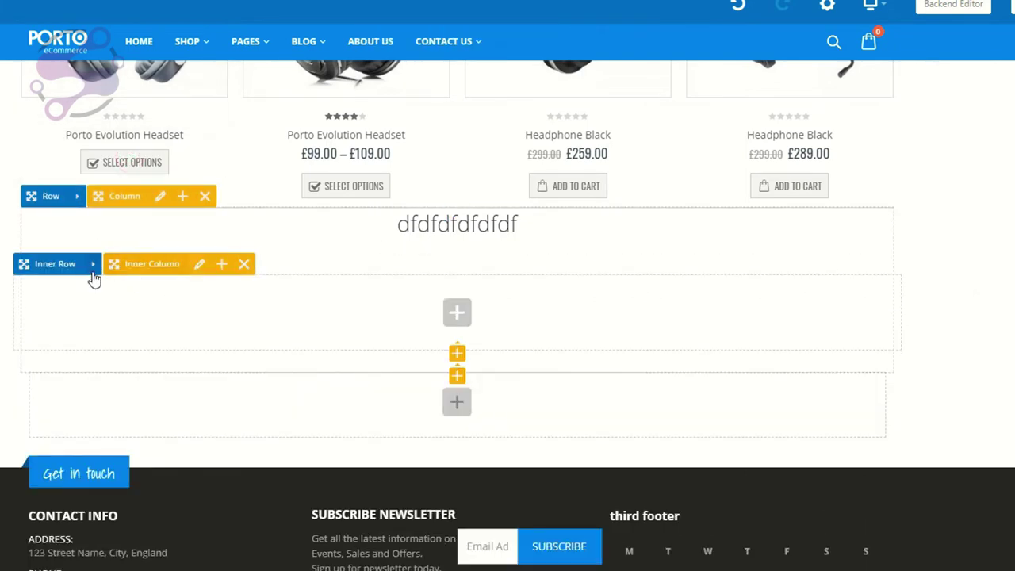
left_click(118, 266)
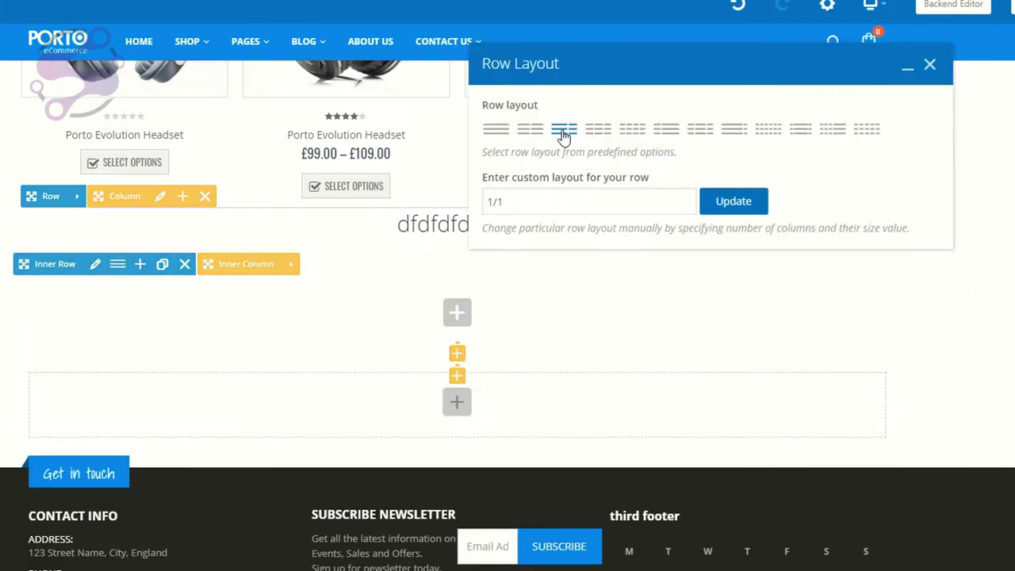
left_click(929, 64)
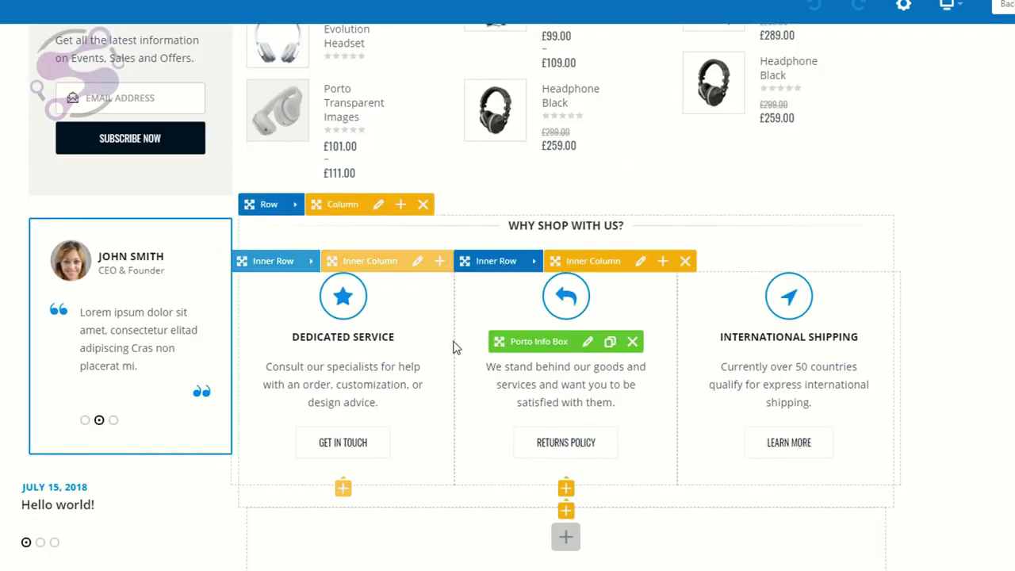
scroll(361, 318, "down", 1)
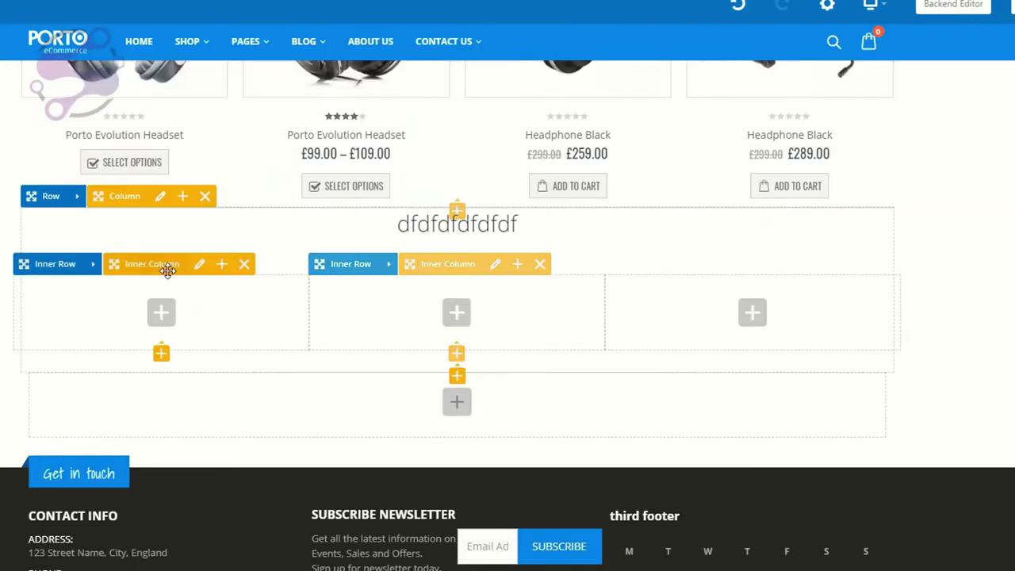
Step: Check the elements available for the first inner column and the outer row's settings and layout options
left_click(174, 322)
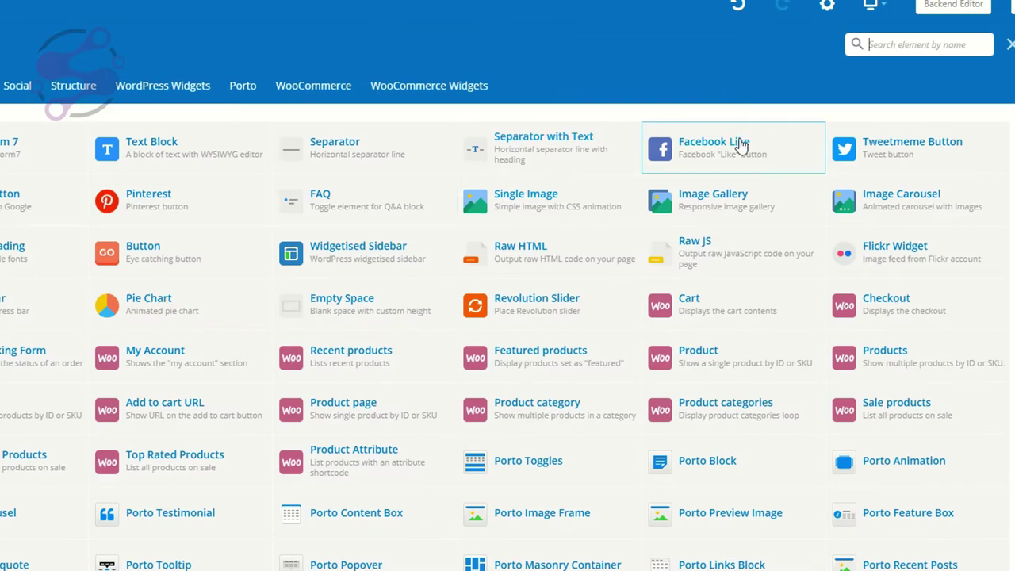
left_click(1009, 43)
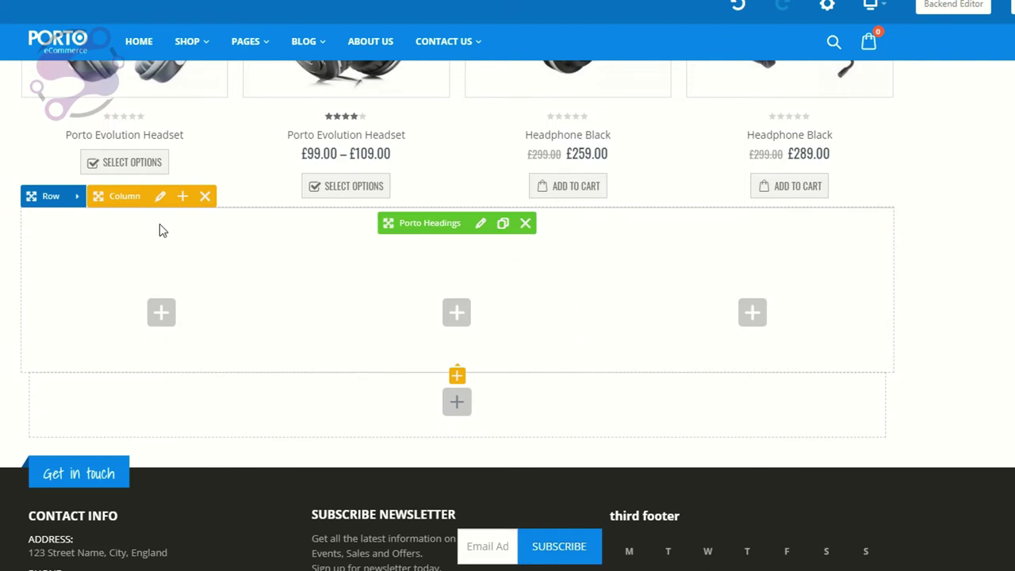
left_click(79, 196)
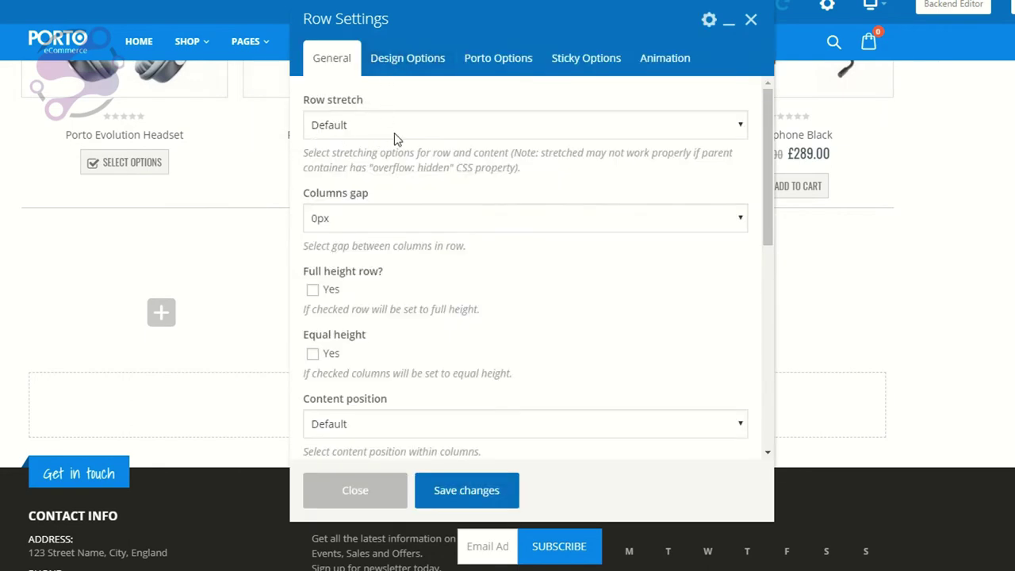
left_click(370, 489)
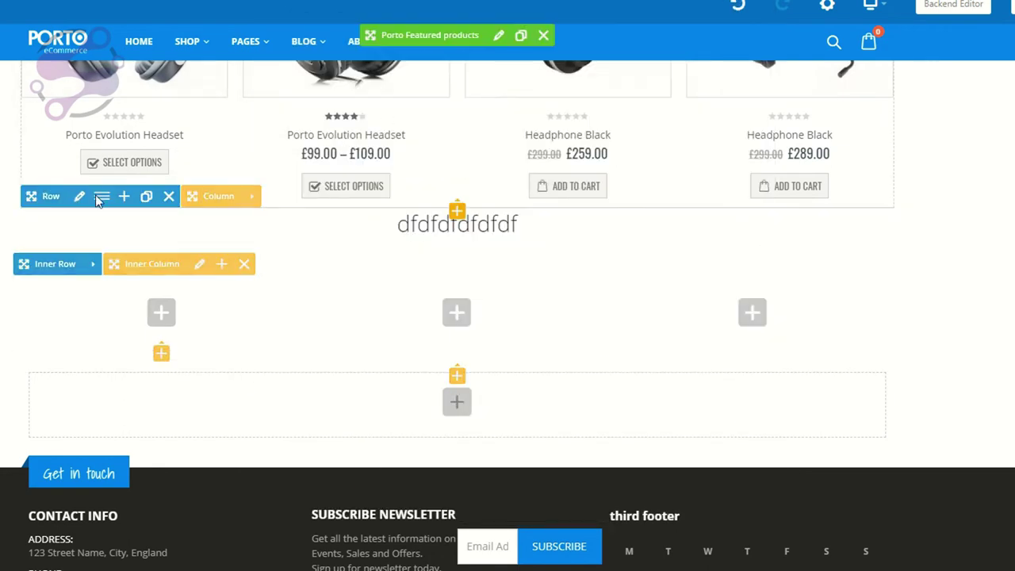
left_click(102, 196)
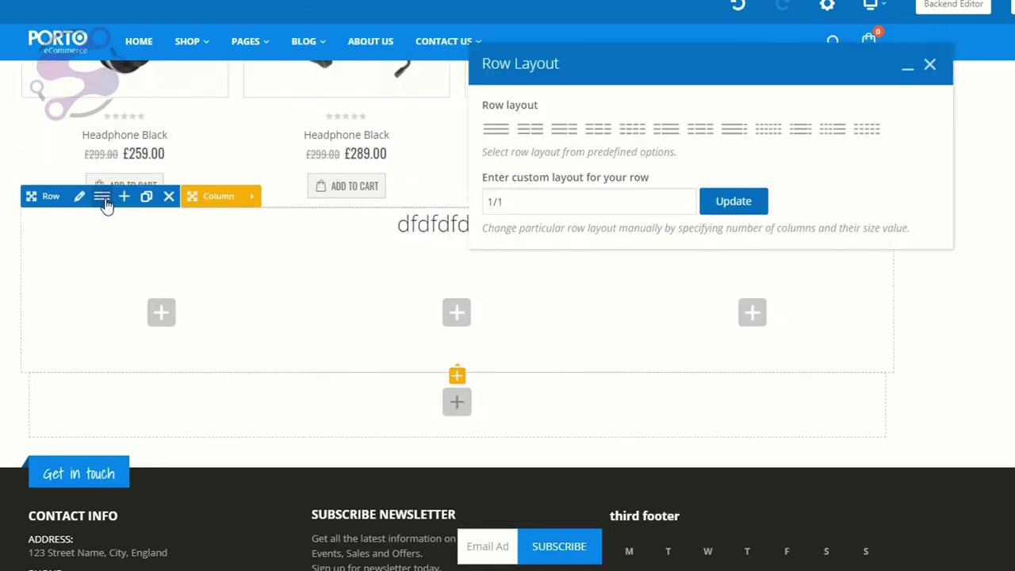
left_click(501, 130)
left_click(929, 65)
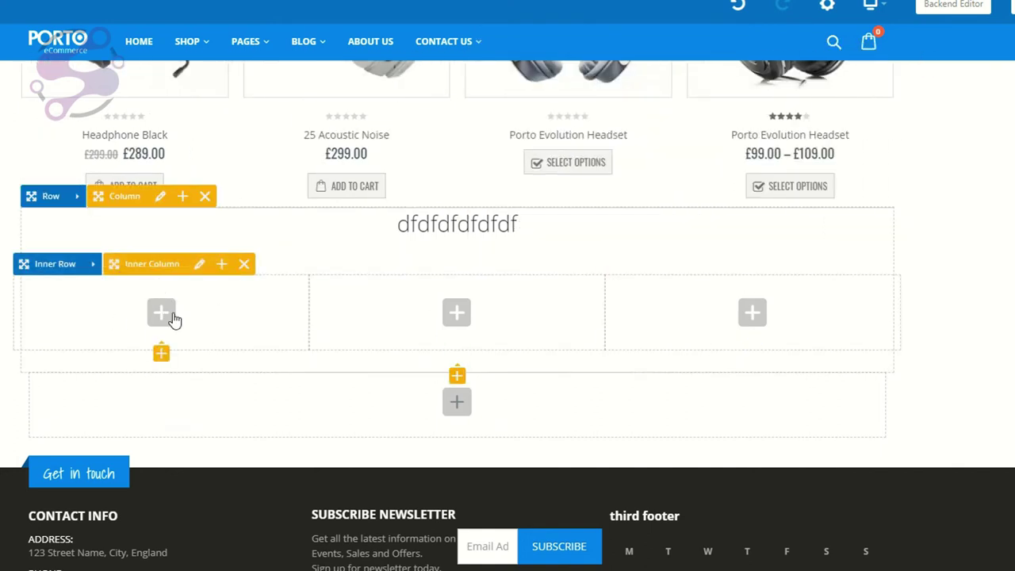
Step: Add a Porto Info Box to the first inner column with the title "fdsfdfsd" and the description "sdsdsd"
left_click(162, 316)
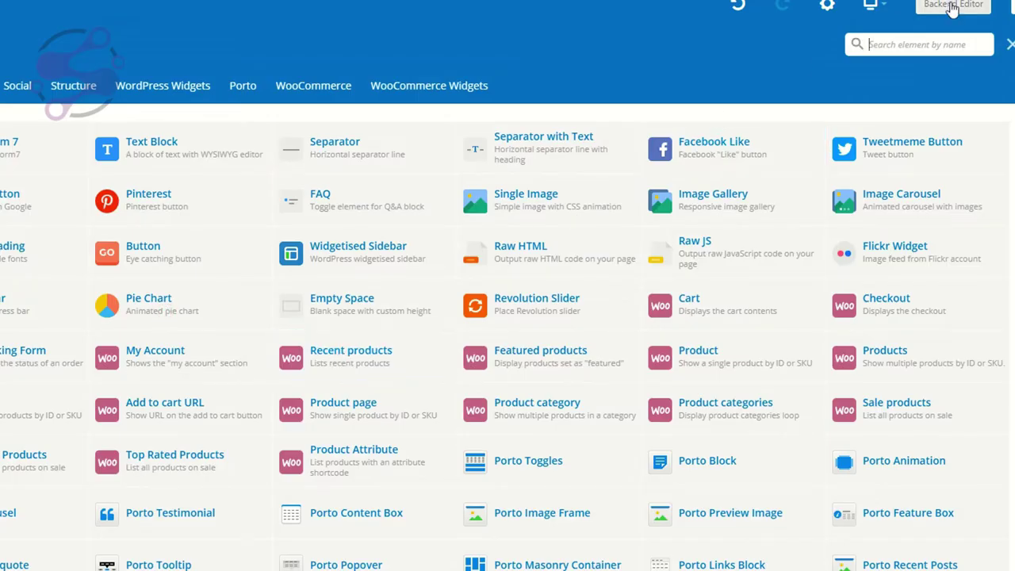
type("box")
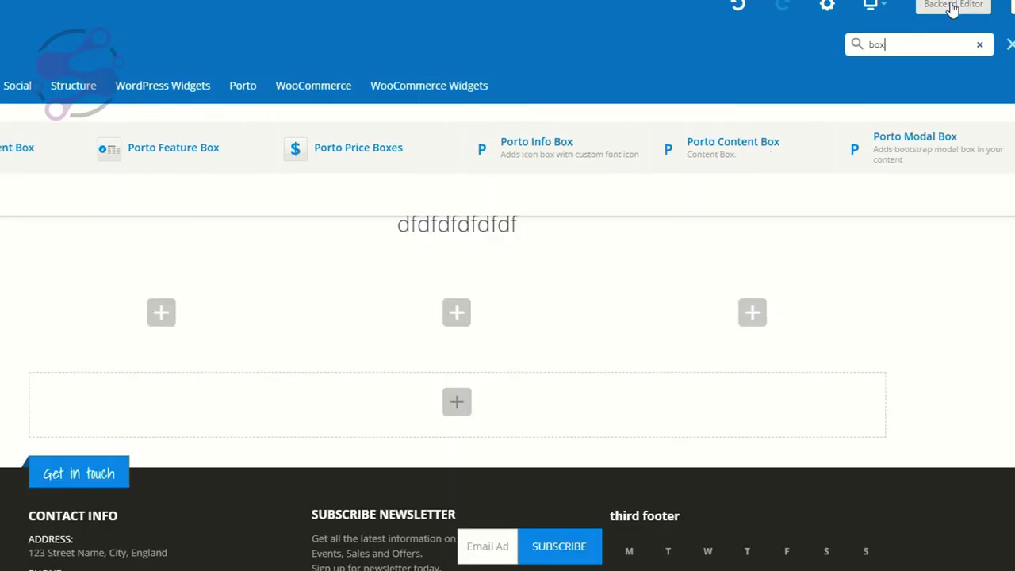
left_click(560, 162)
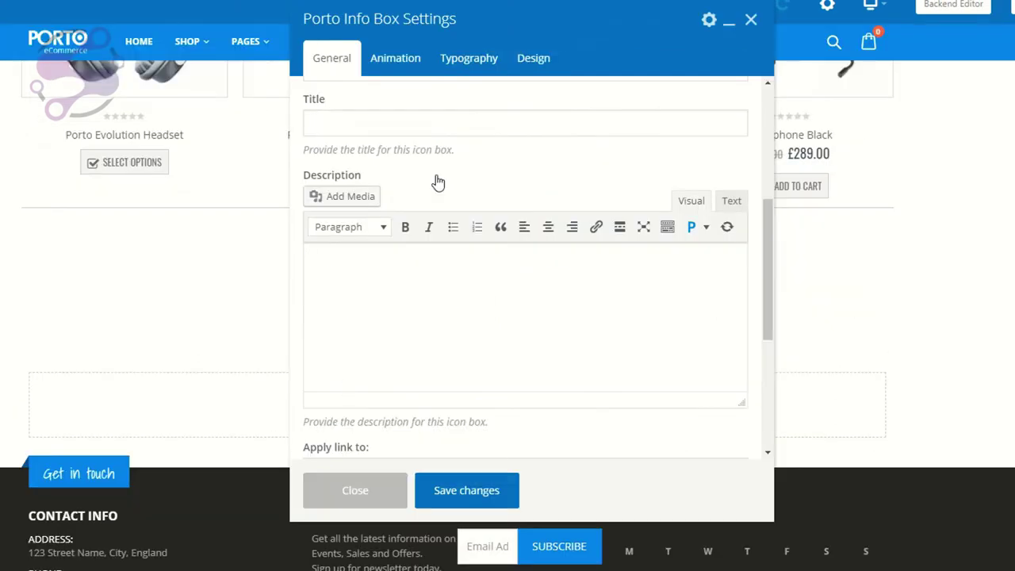
left_click(410, 125)
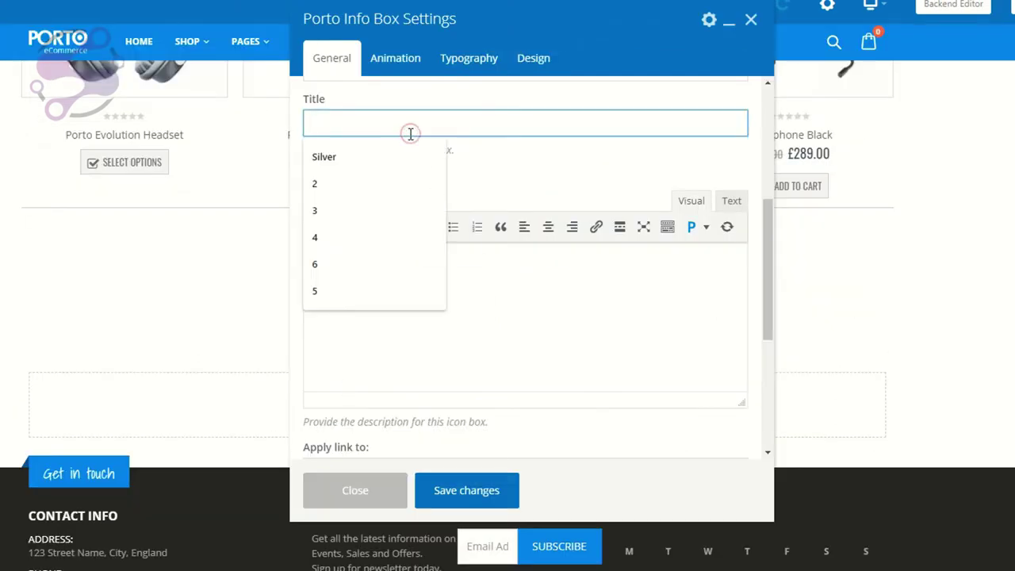
type("fdsfdfsd")
scroll(434, 252, "down", 2)
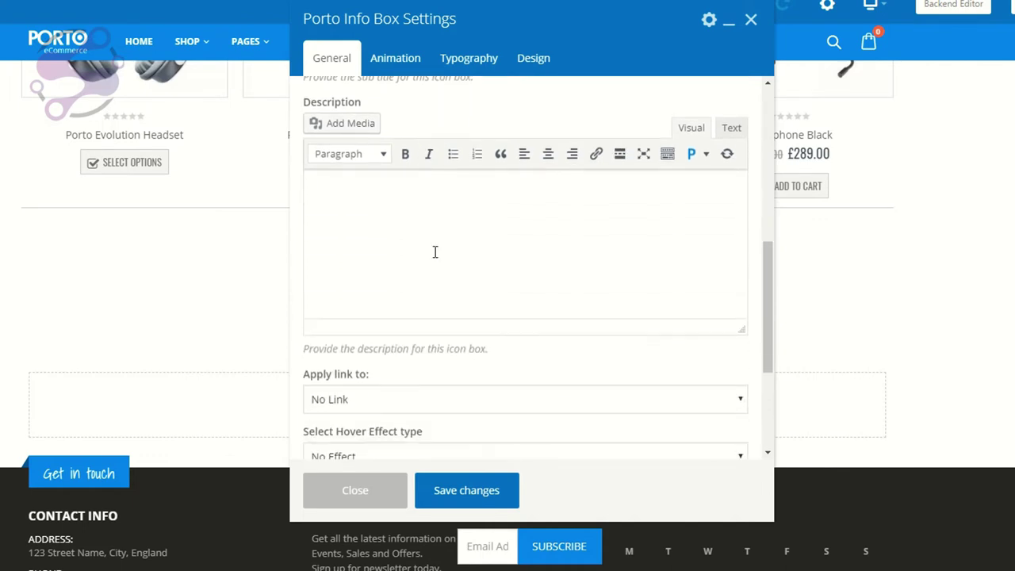
type("sdsd")
Step: Keep the info box's link at No Link, save its settings and close them
scroll(435, 252, "down", 2)
left_click(318, 249)
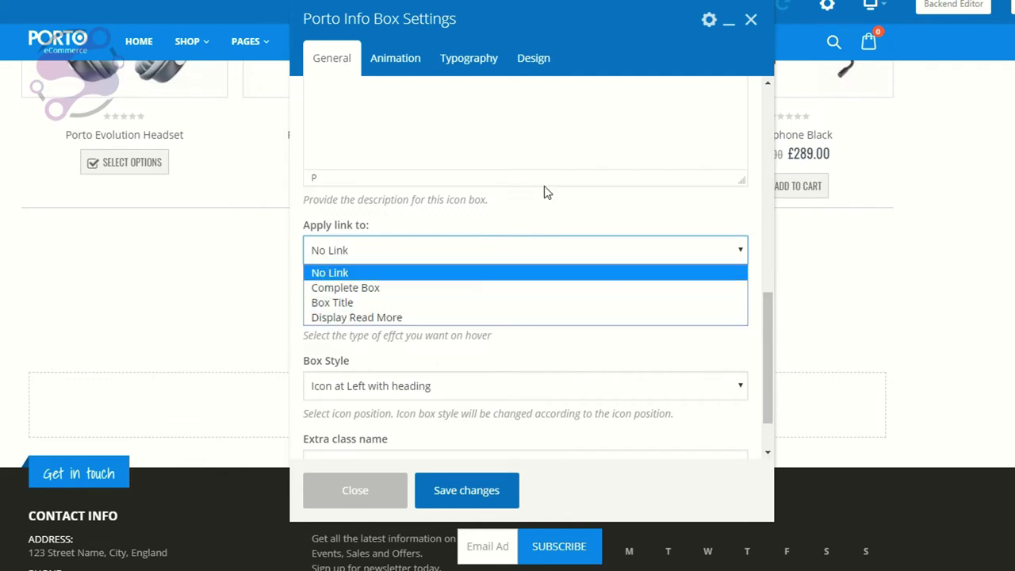
left_click(496, 220)
scroll(400, 310, "down", 2)
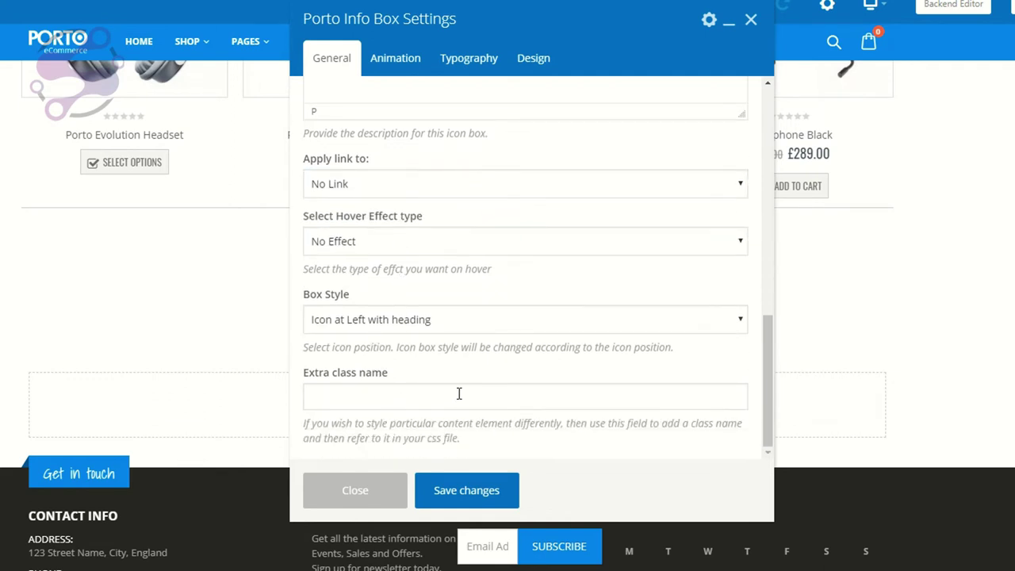
left_click(471, 491)
left_click(401, 492)
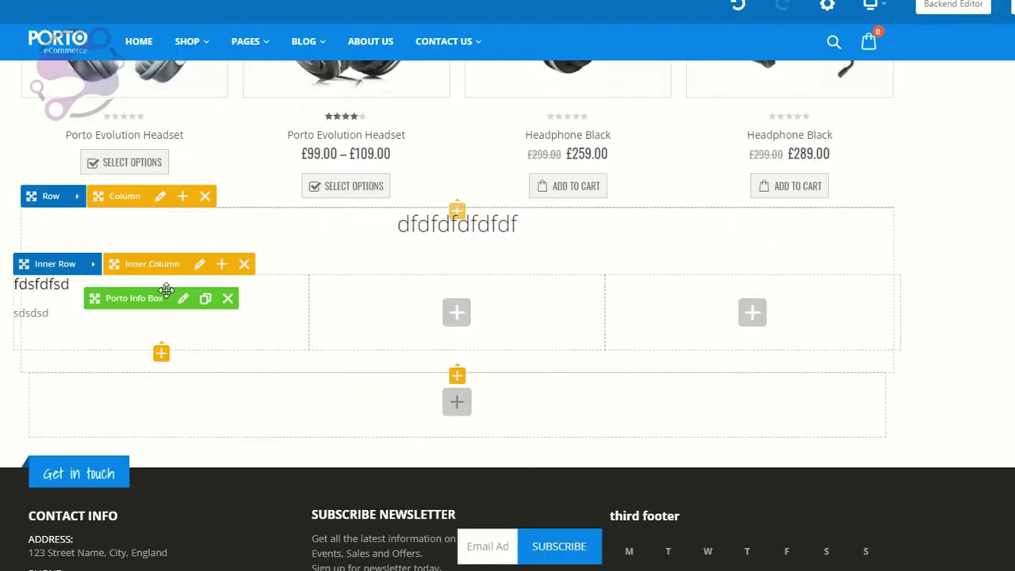
Step: Reopen the settings of the Porto Info Box in the first inner column at its icon options
left_click(182, 298)
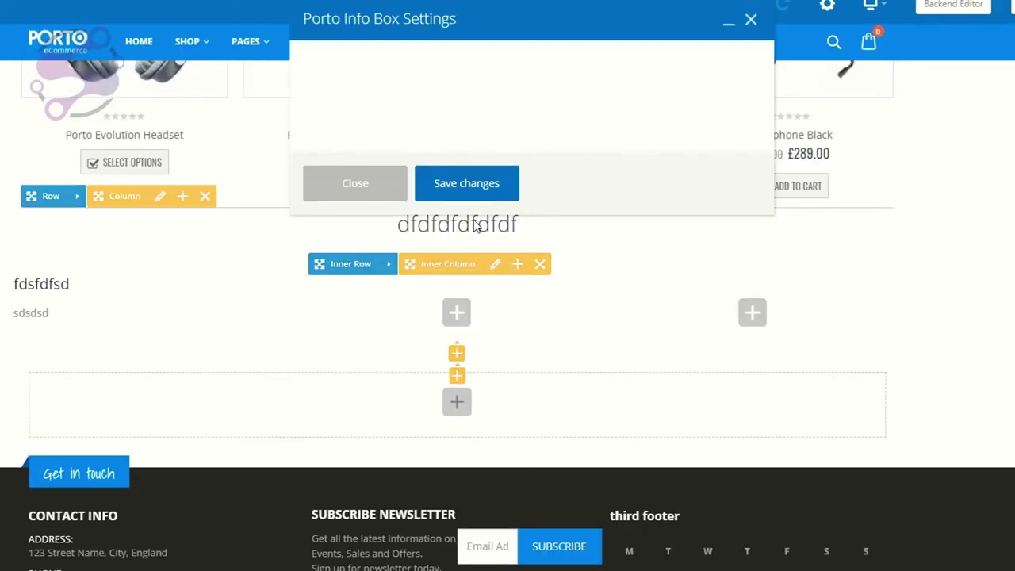
scroll(476, 224, "up", 5)
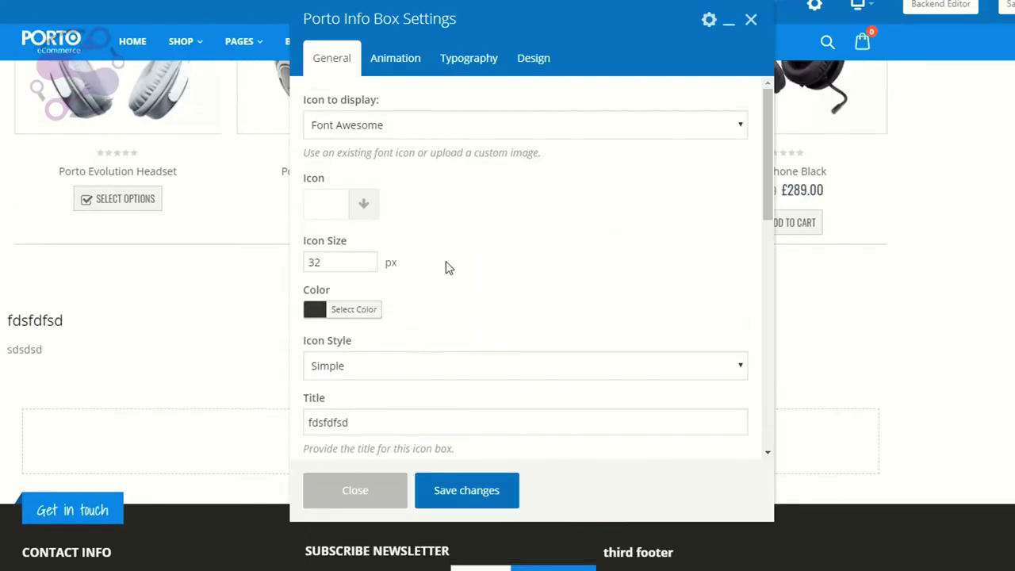
scroll(334, 363, "down", 1)
Step: Try the Circle Image icon style with its background color option, and set the icon style back to Simple
left_click(375, 291)
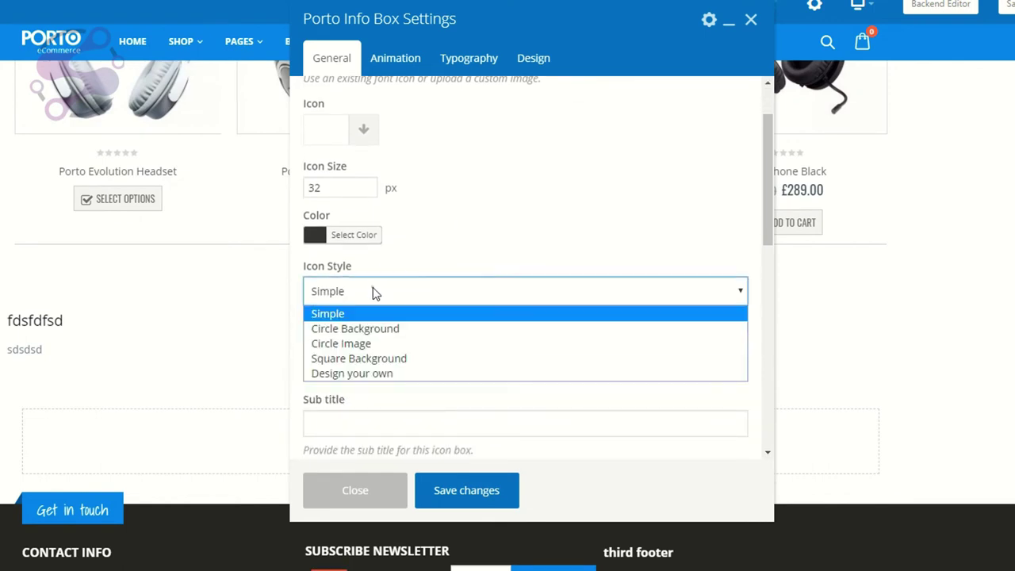
left_click(340, 344)
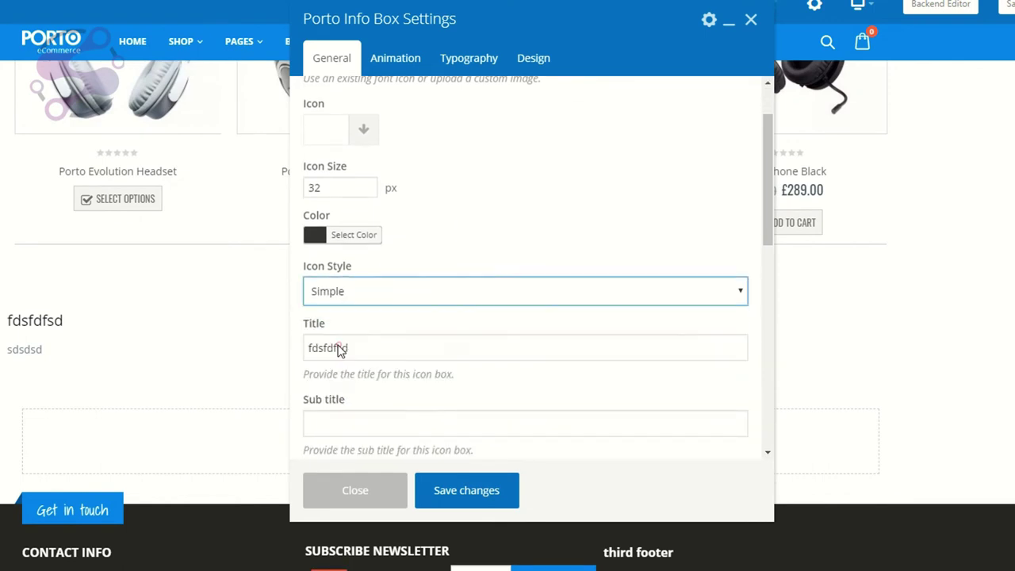
left_click(341, 344)
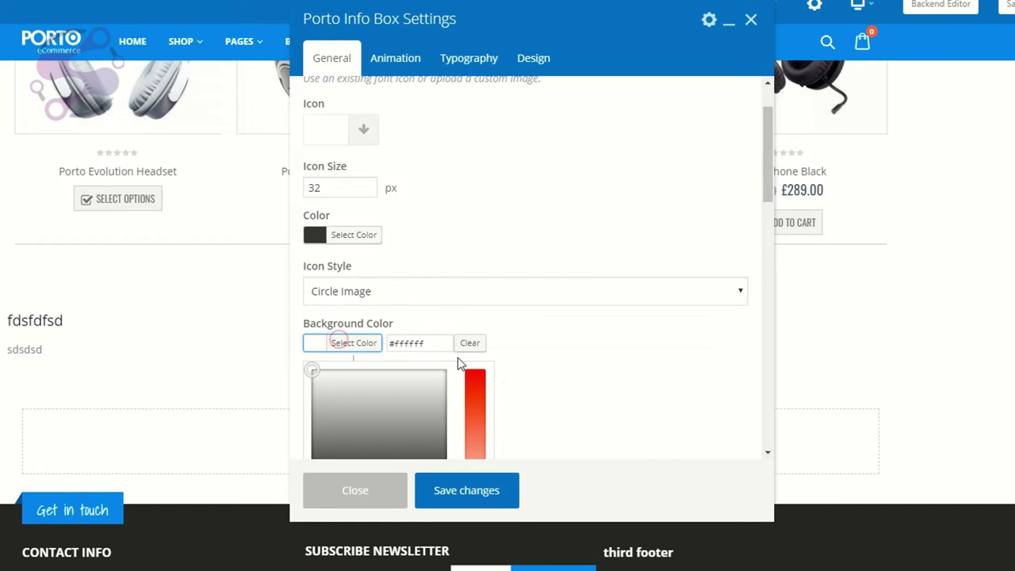
left_click(553, 343)
scroll(415, 278, "down", 3)
scroll(386, 208, "up", 3)
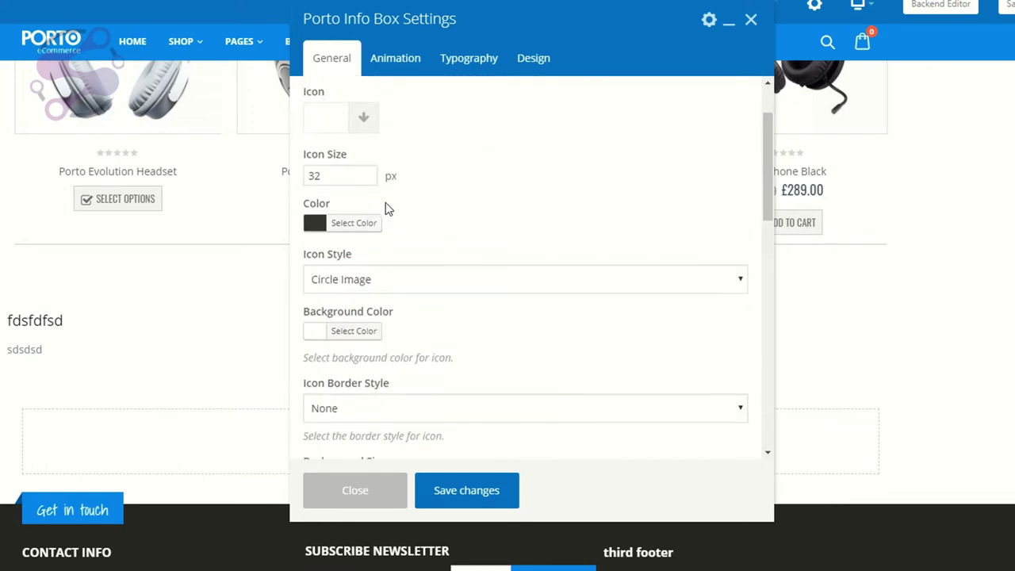
scroll(387, 208, "up", 1)
left_click(362, 290)
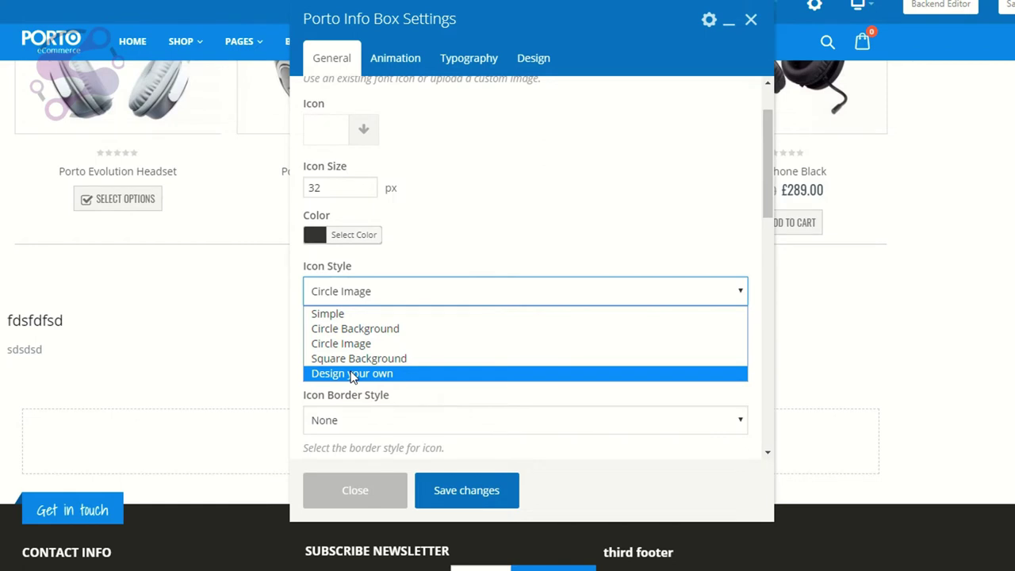
left_click(345, 316)
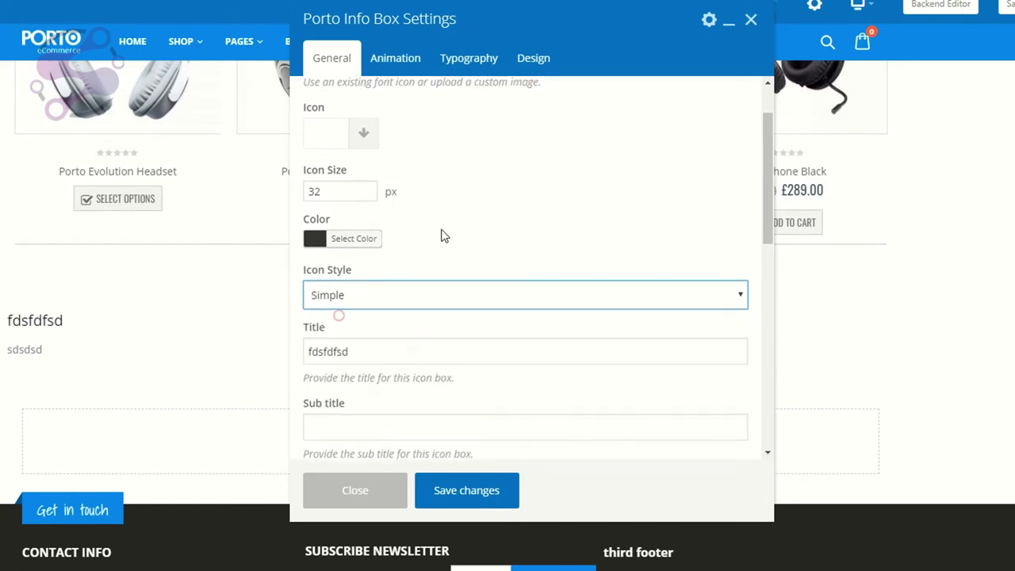
Step: Choose the solid open envelope icon for the info box, keeping Font Awesome as the icon source
scroll(442, 234, "up", 1)
left_click(364, 200)
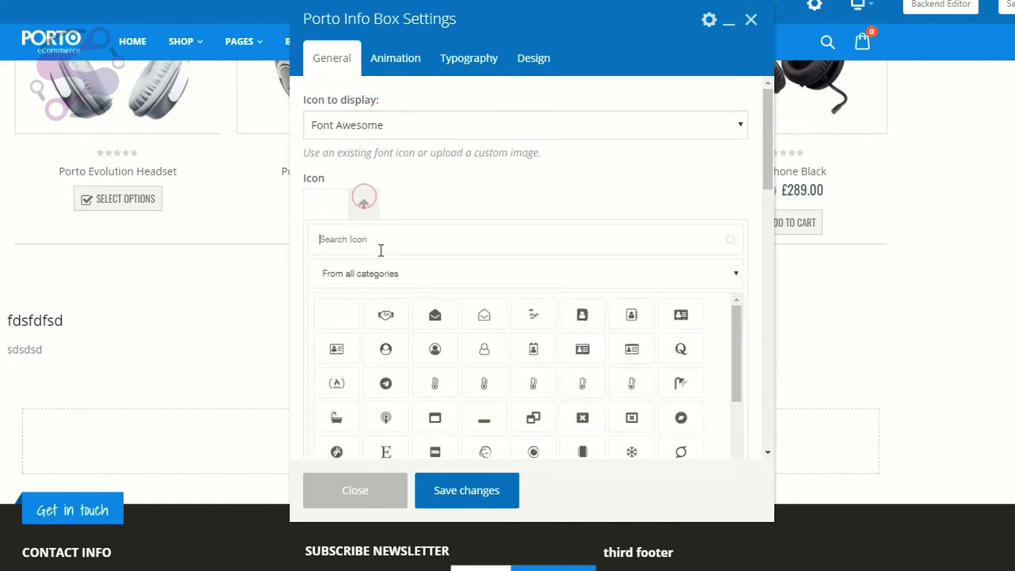
left_click(435, 315)
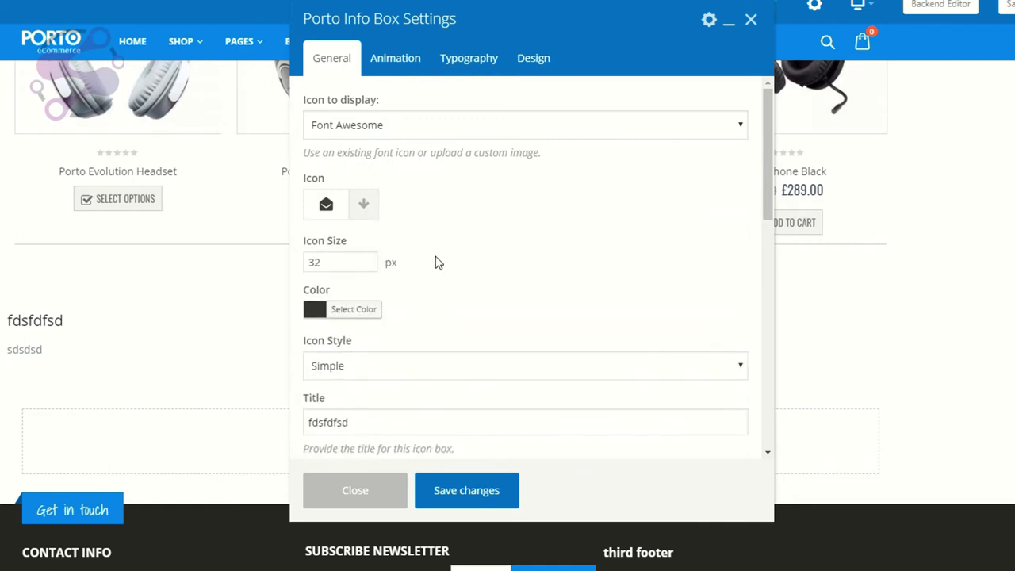
left_click(387, 127)
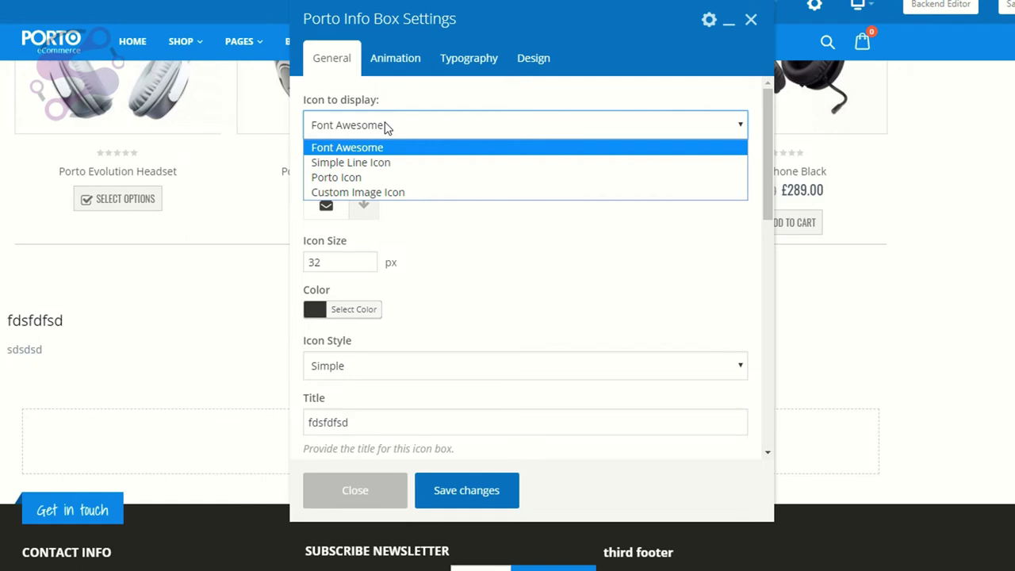
left_click(387, 127)
Step: Examine the info box's link, hover effect and box style options and its design, typography and animation settings
scroll(435, 283, "down", 3)
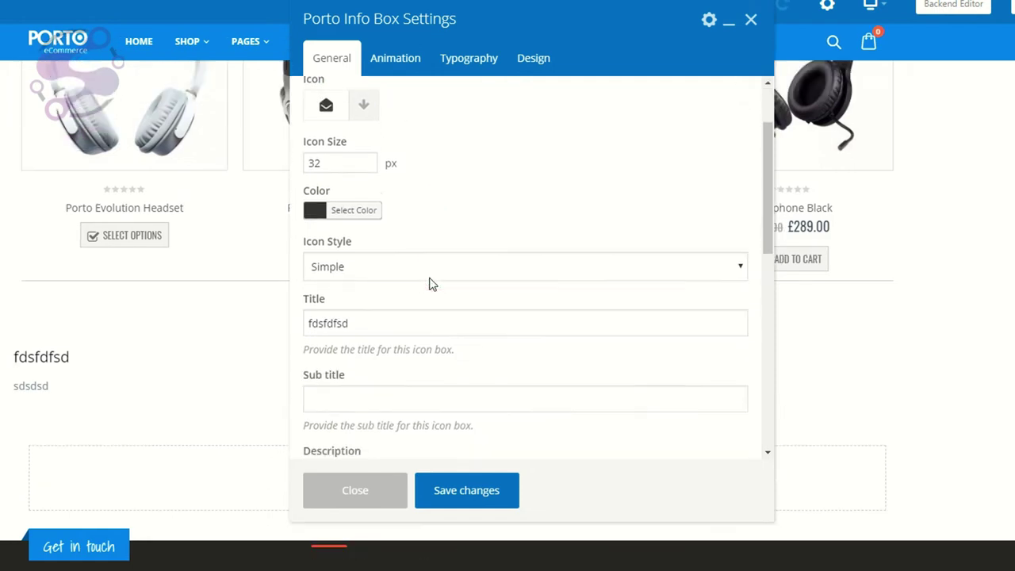
scroll(430, 277, "down", 5)
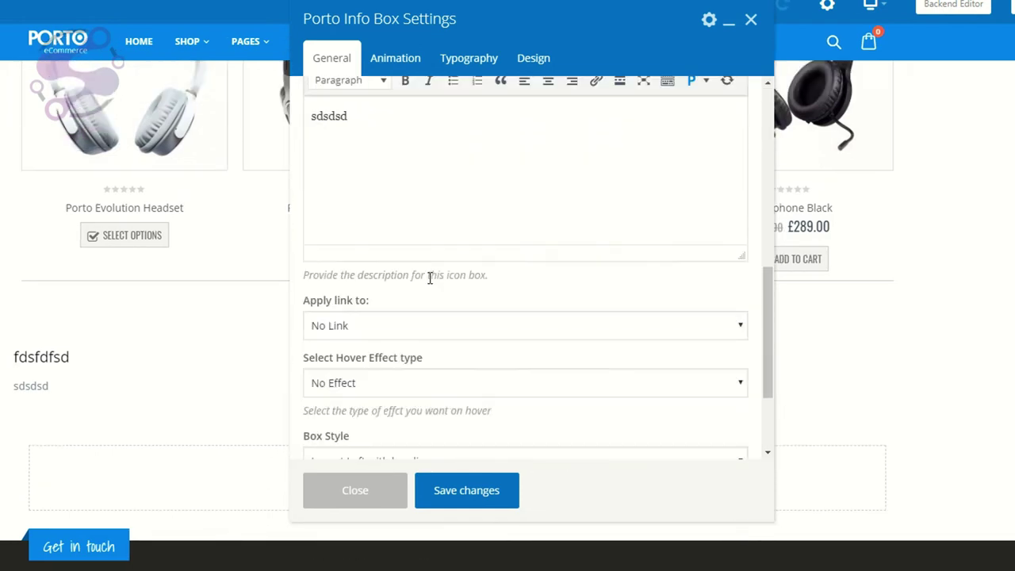
scroll(430, 283, "down", 2)
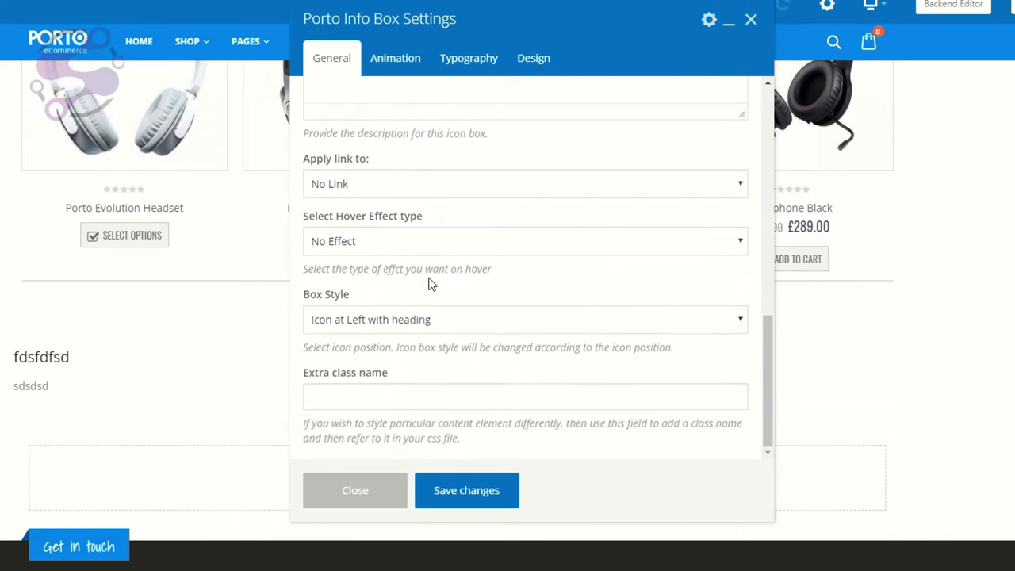
scroll(430, 283, "up", 2)
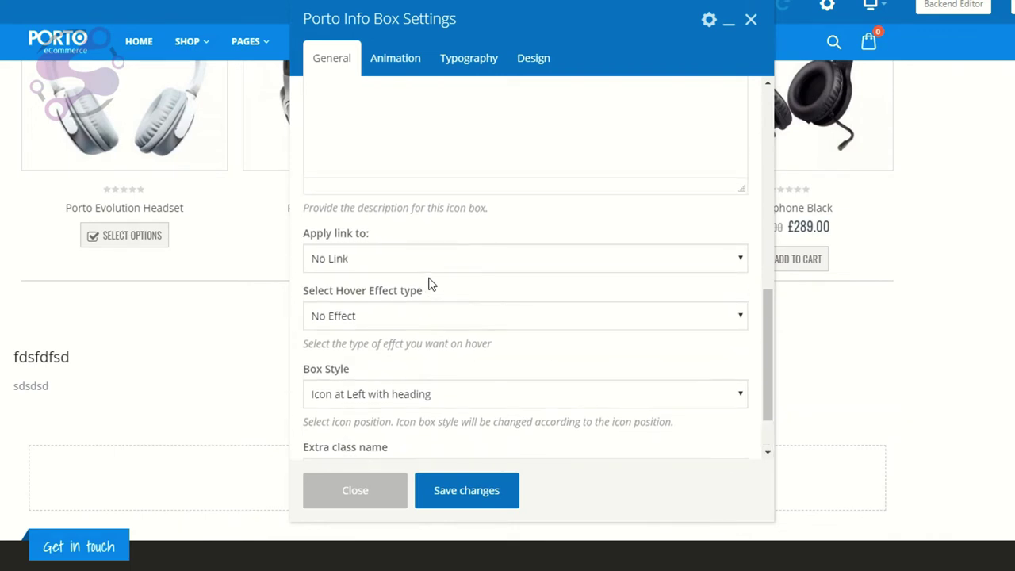
left_click(536, 58)
scroll(530, 203, "down", 1)
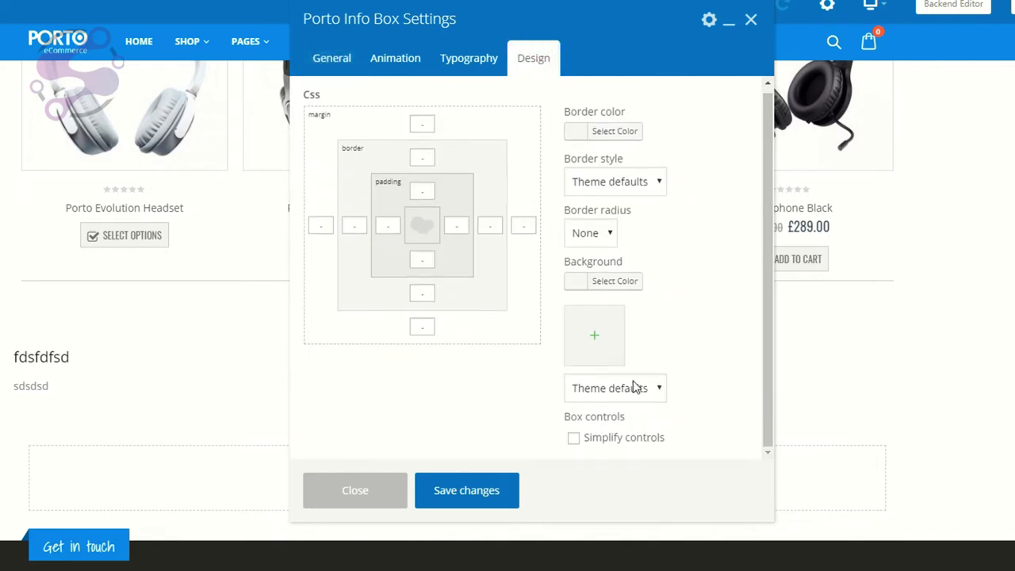
left_click(476, 62)
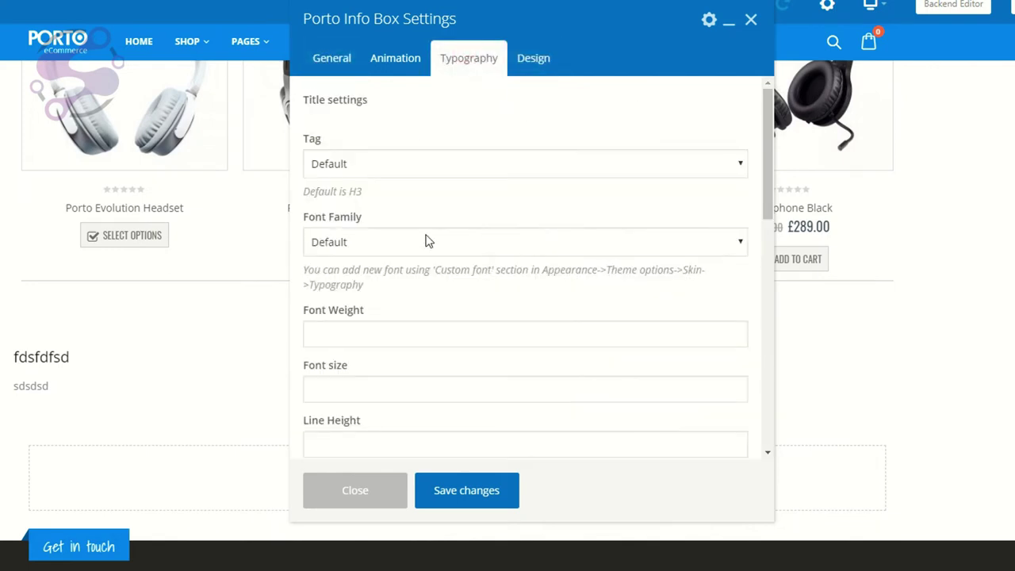
scroll(426, 241, "down", 2)
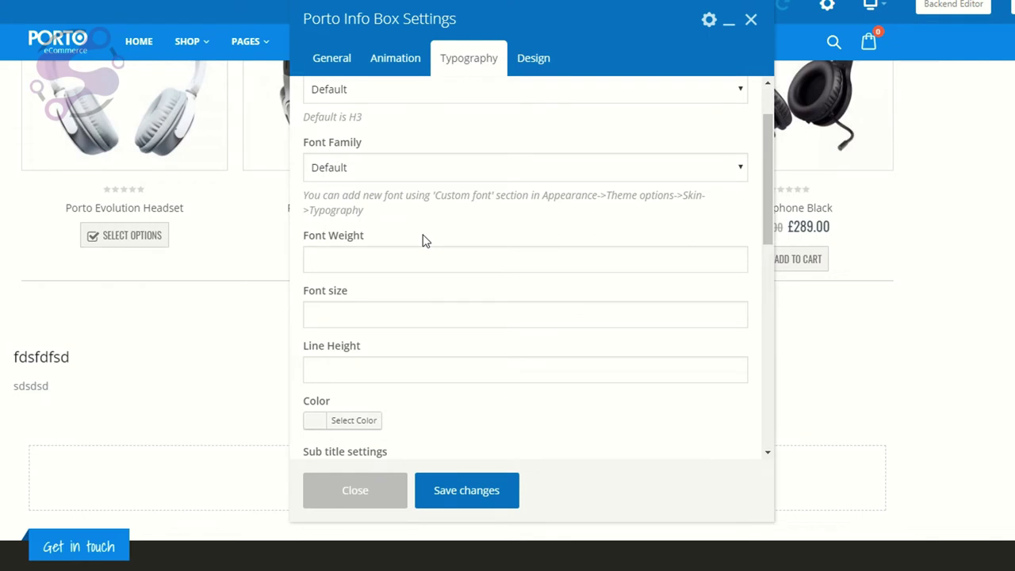
scroll(423, 241, "down", 4)
left_click(397, 49)
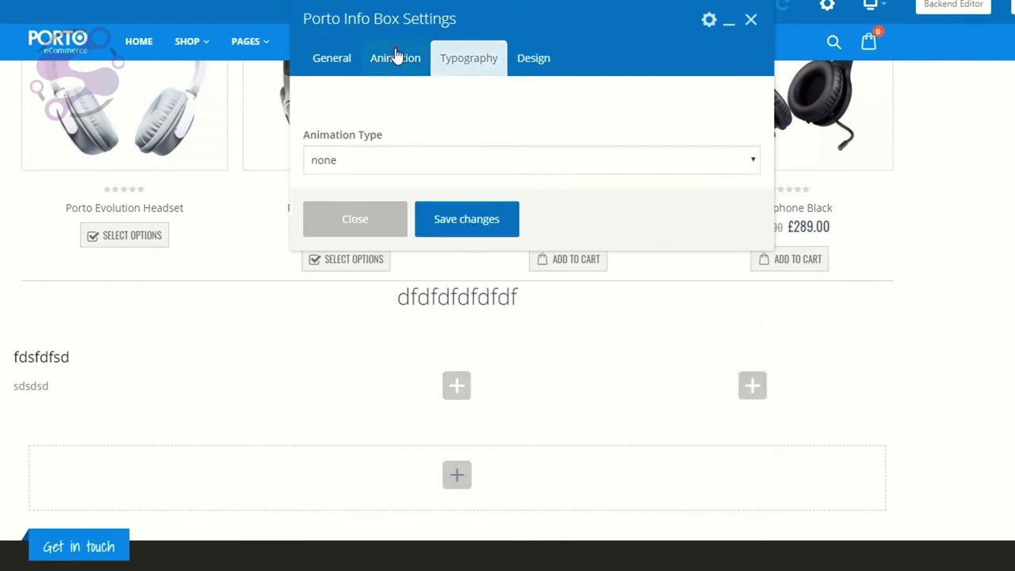
Step: Return to the info box's general settings, save the changes and close the settings
left_click(333, 60)
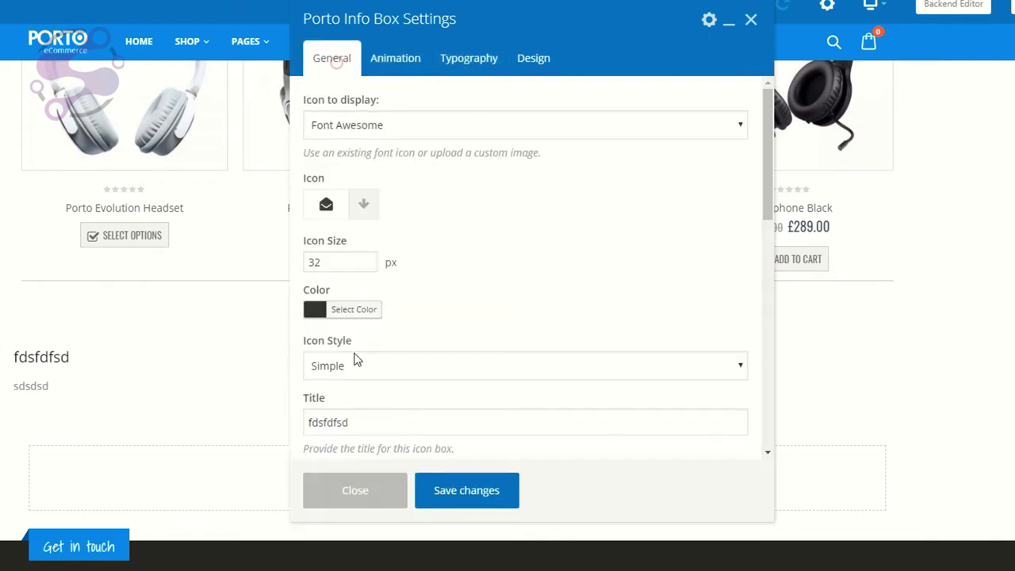
left_click(474, 493)
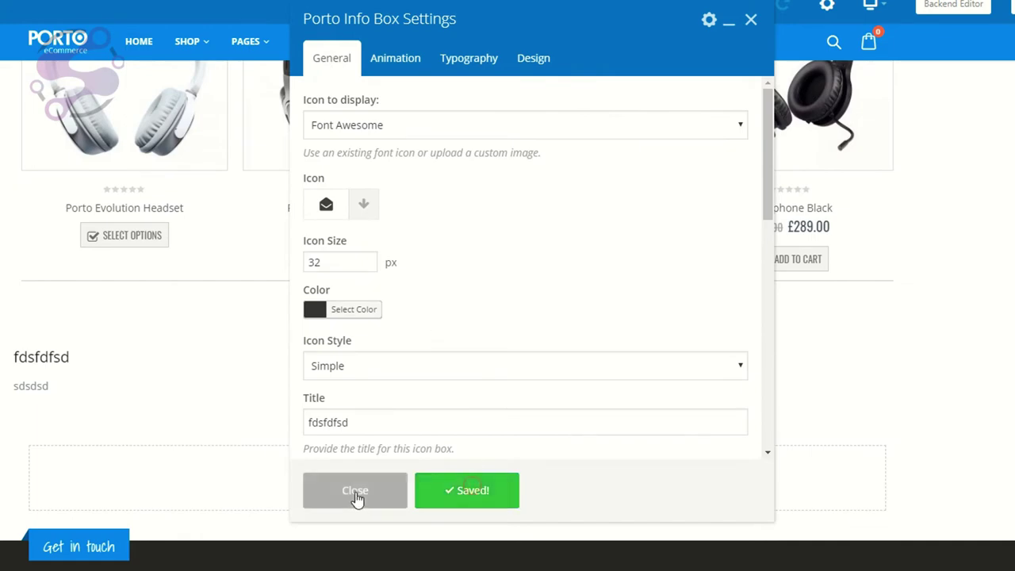
left_click(356, 498)
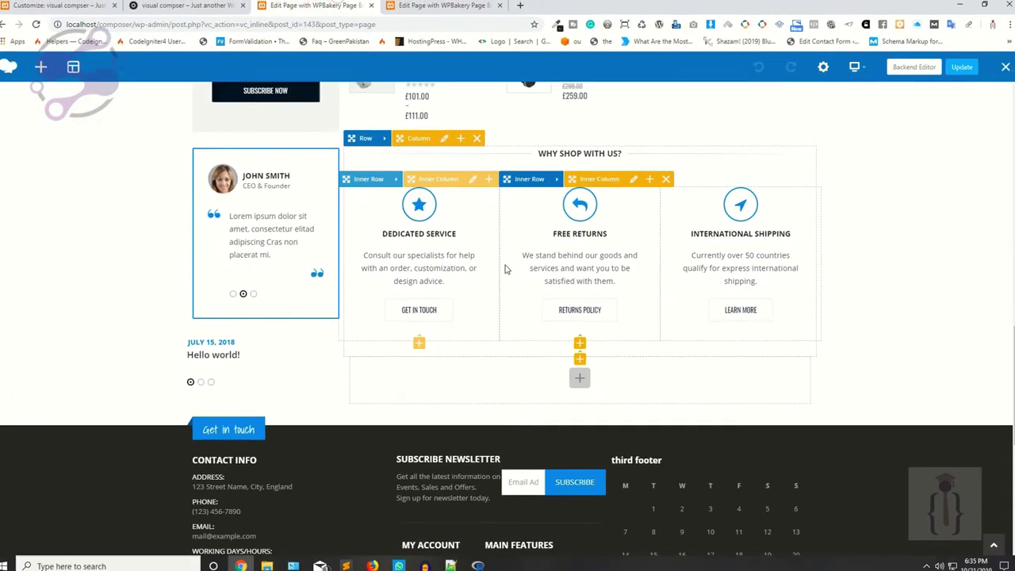
Step: Review the Home page's sections and compare them with the draft page's banners, featured products and new heading section
scroll(319, 234, "down", 5)
scroll(318, 234, "up", 15)
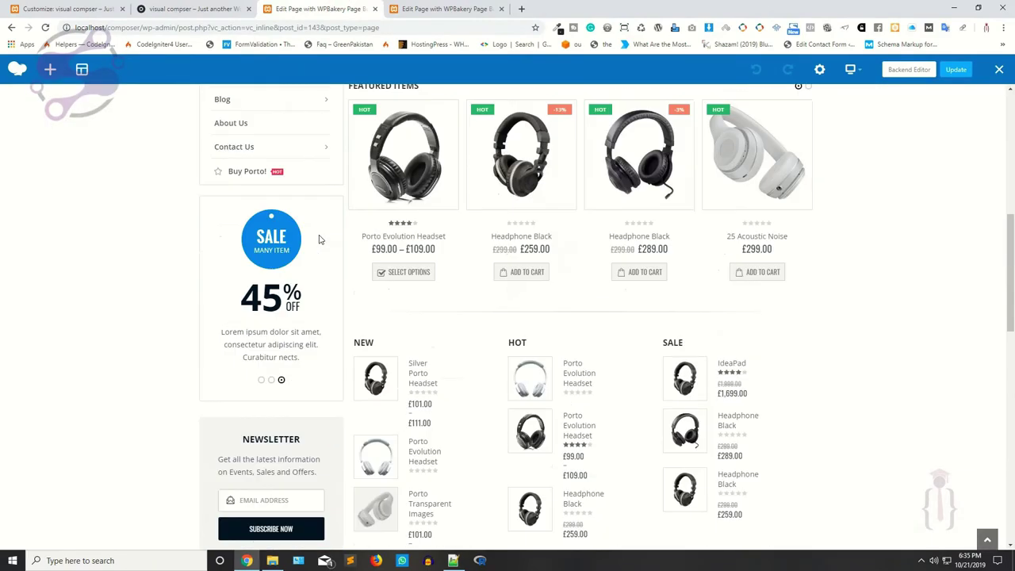
scroll(320, 239, "up", 1)
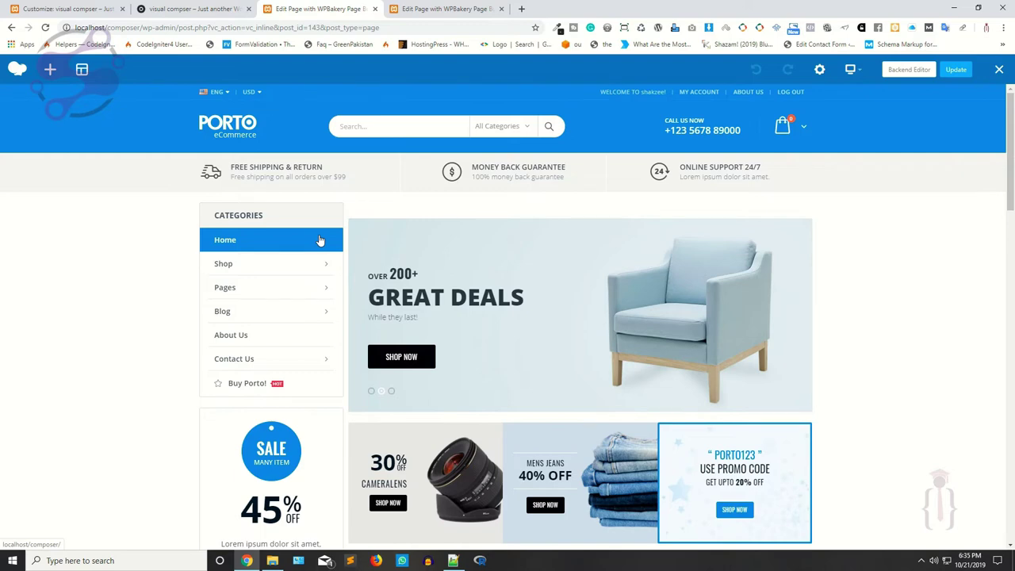
left_click(446, 8)
scroll(468, 424, "up", 6)
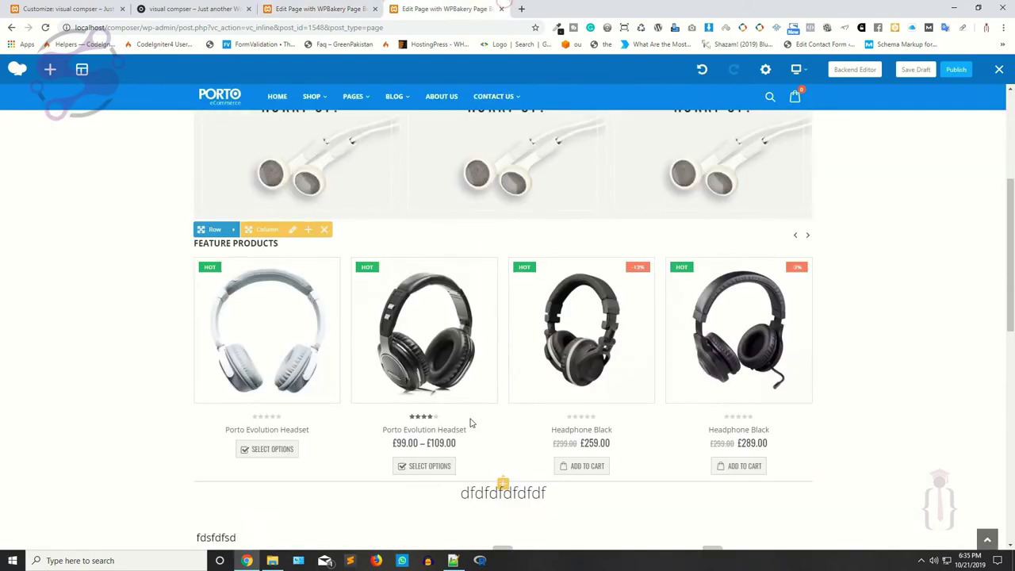
scroll(471, 423, "down", 2)
scroll(496, 373, "up", 2)
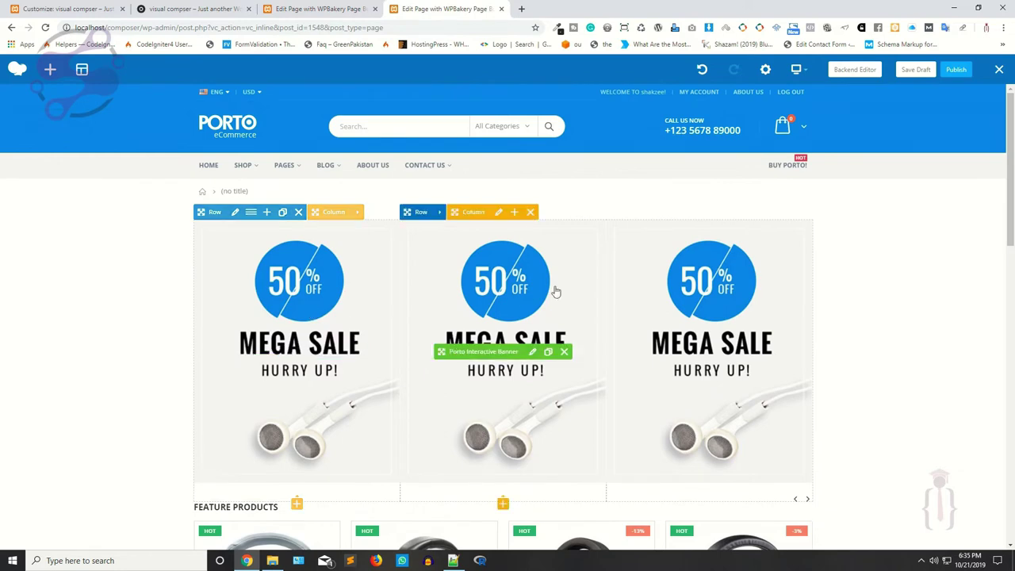
scroll(555, 286, "down", 3)
scroll(344, 403, "up", 4)
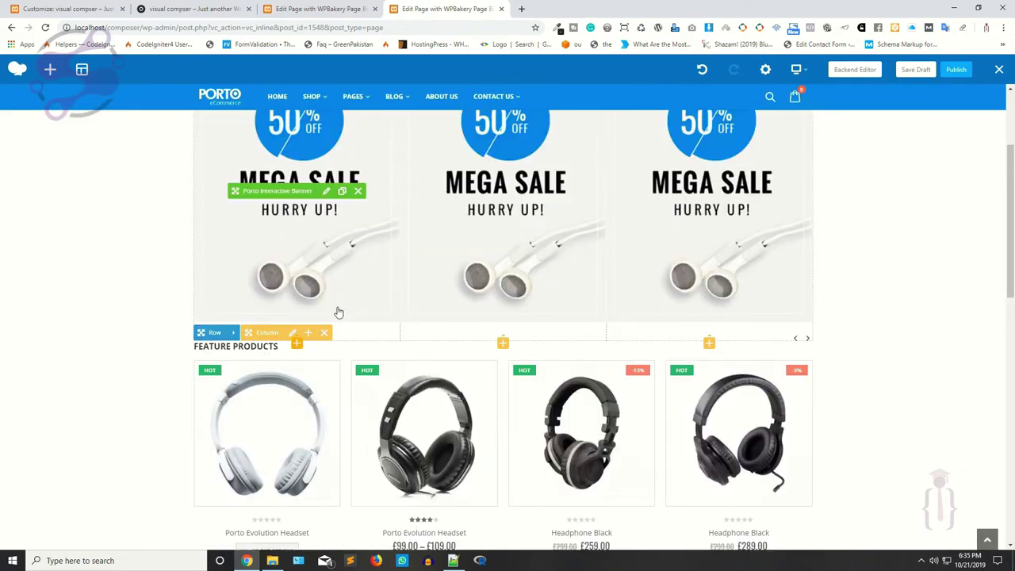
Step: Open the Home page in the backend editor and check its page template choices, keeping Default Template
key("ctrl+shift+Tab")
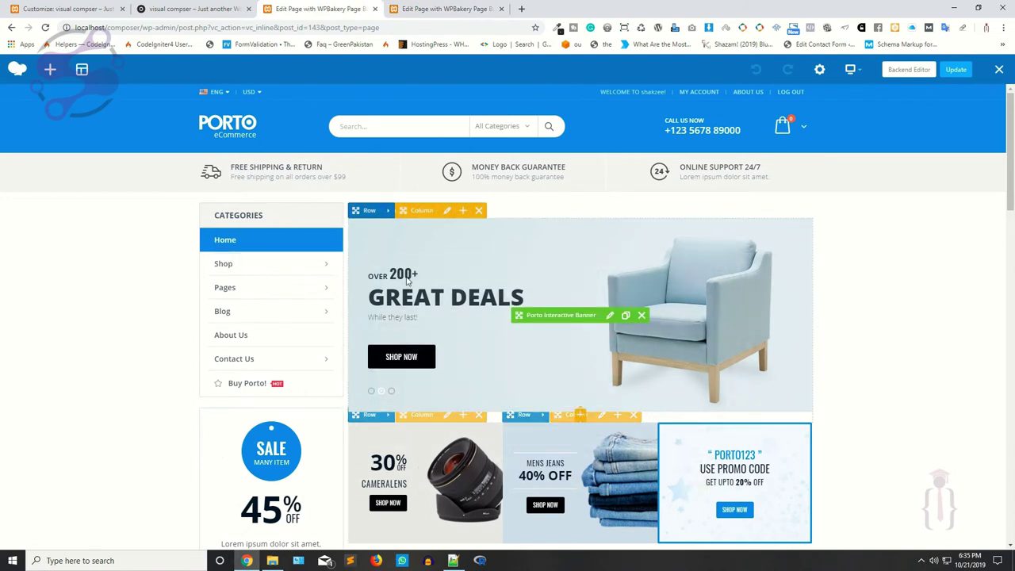
left_click(911, 69)
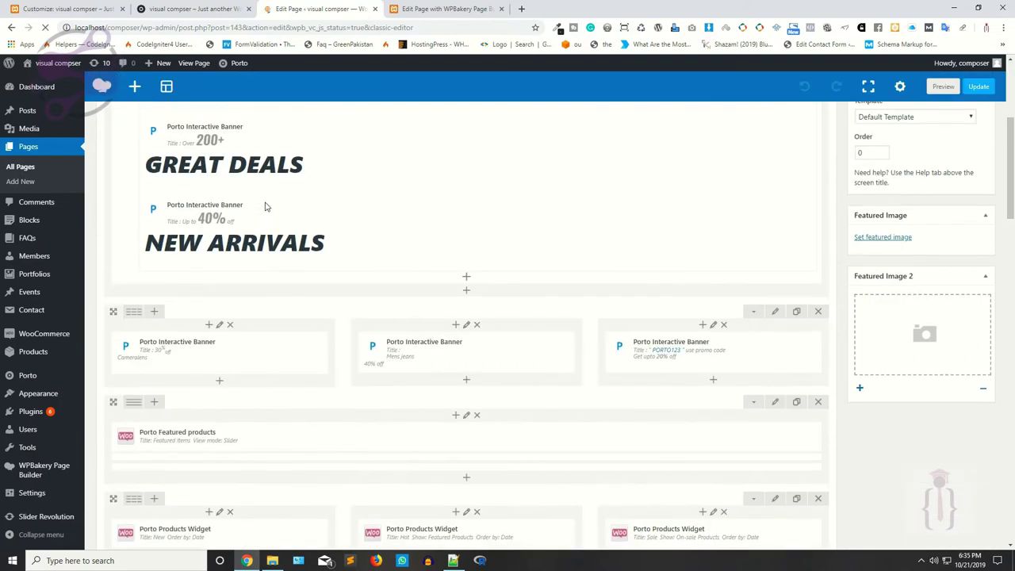
left_click(873, 272)
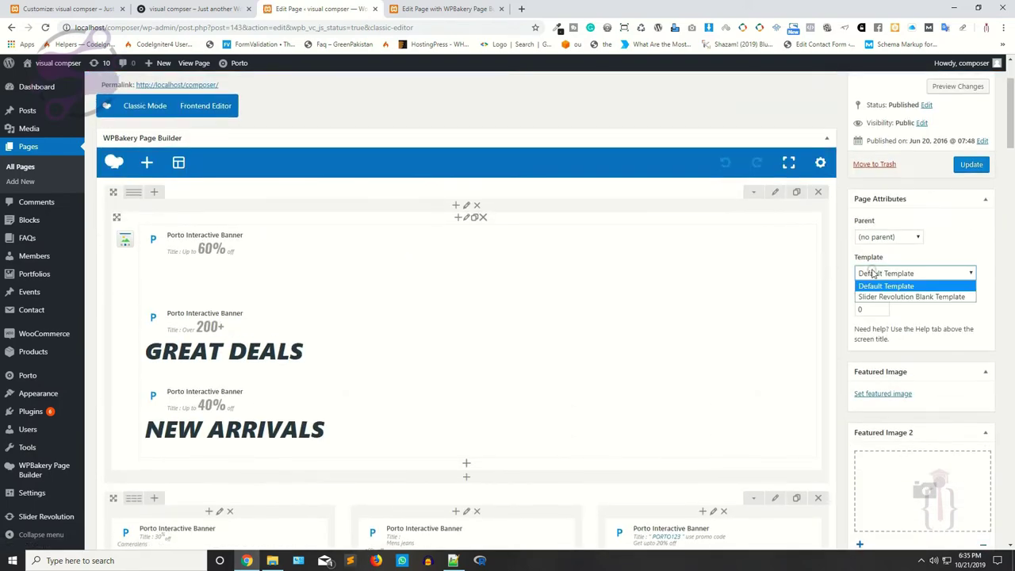
left_click(872, 273)
Step: Publish the draft page with the banners and featured products and open it in the backend editor
left_click(448, 8)
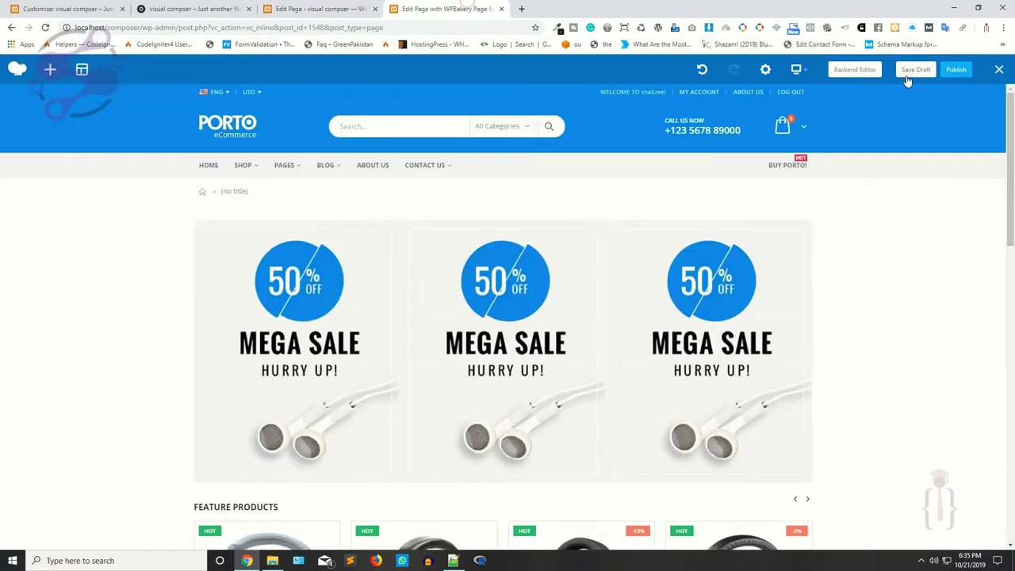
left_click(954, 70)
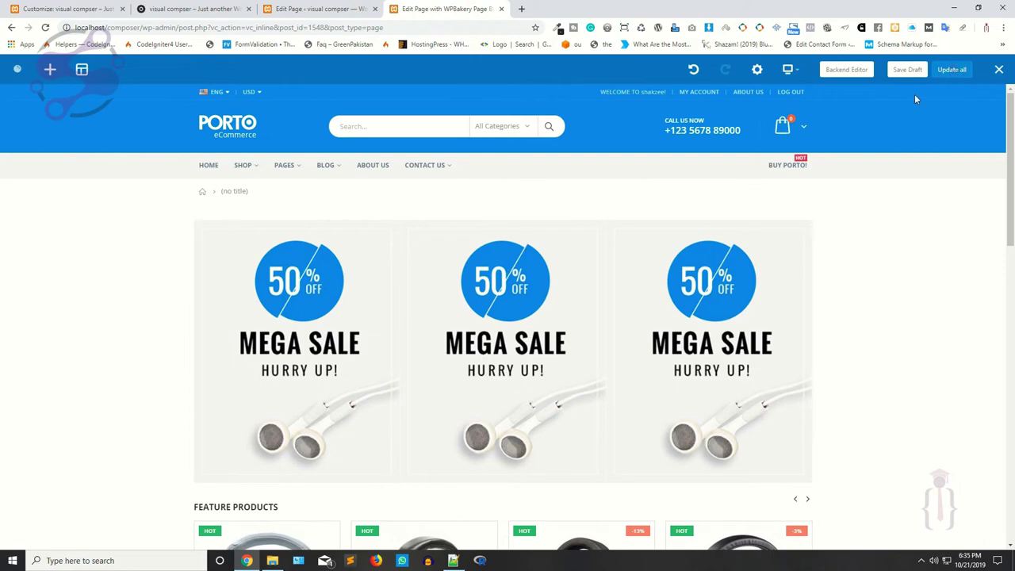
left_click(846, 70)
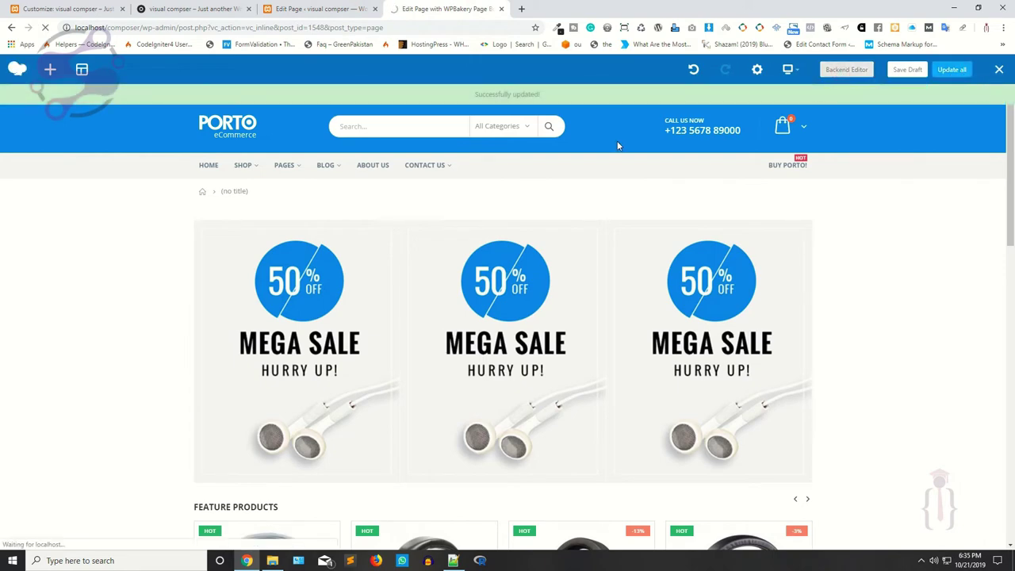
Step: Compare the draft page's page and view options with the Home page's, and examine the skin options below them
scroll(627, 297, "down", 3)
scroll(627, 297, "down", 5)
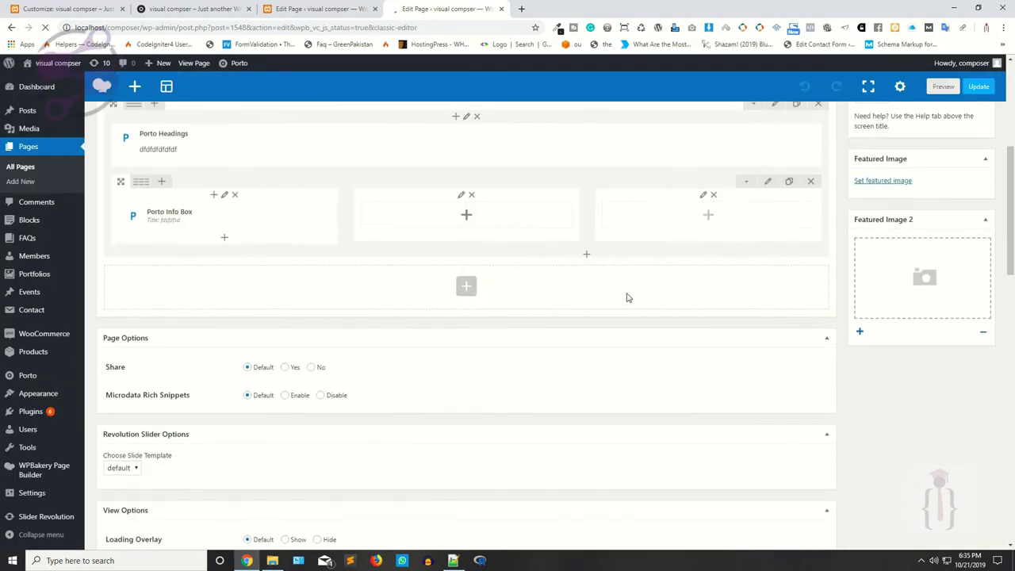
scroll(389, 325, "up", 3)
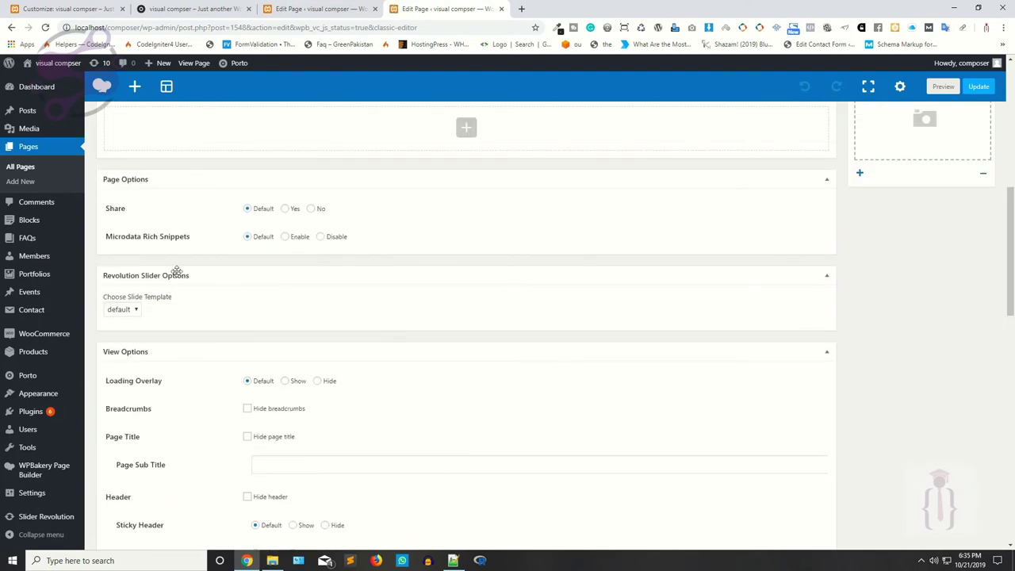
left_click(309, 8)
scroll(267, 367, "down", 10)
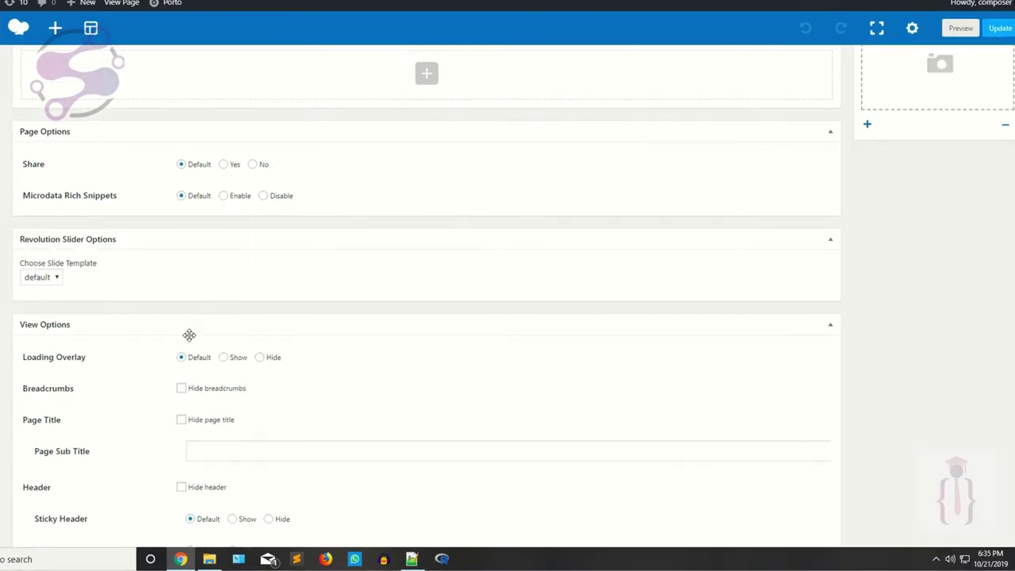
scroll(256, 363, "down", 3)
scroll(222, 268, "down", 4)
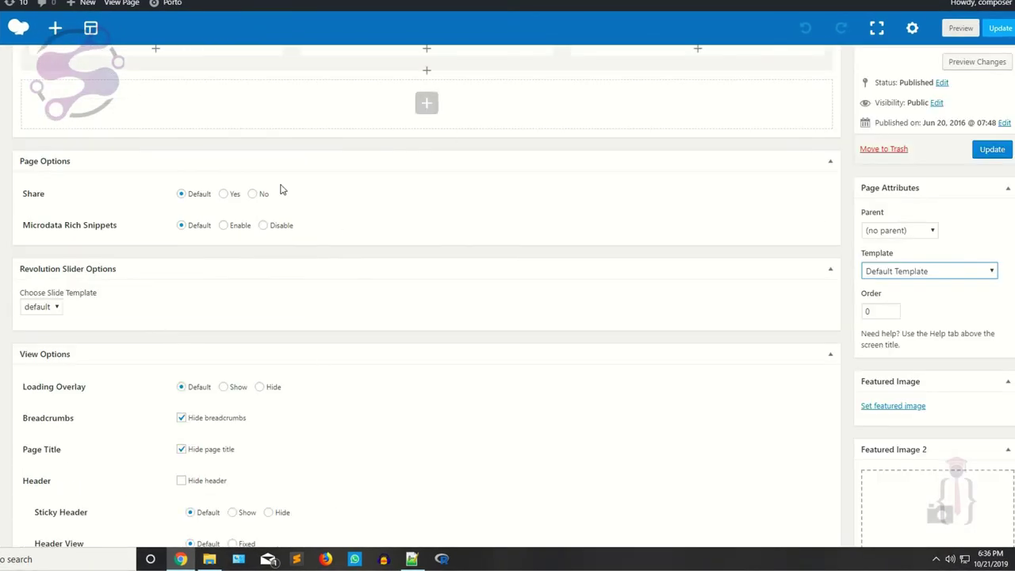
scroll(113, 349, "down", 5)
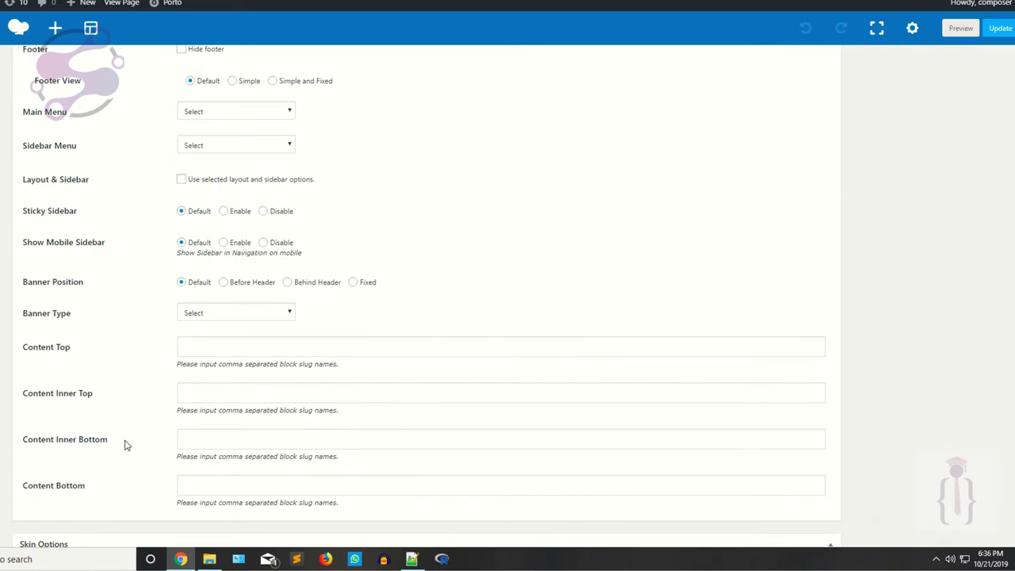
scroll(215, 204, "down", 4)
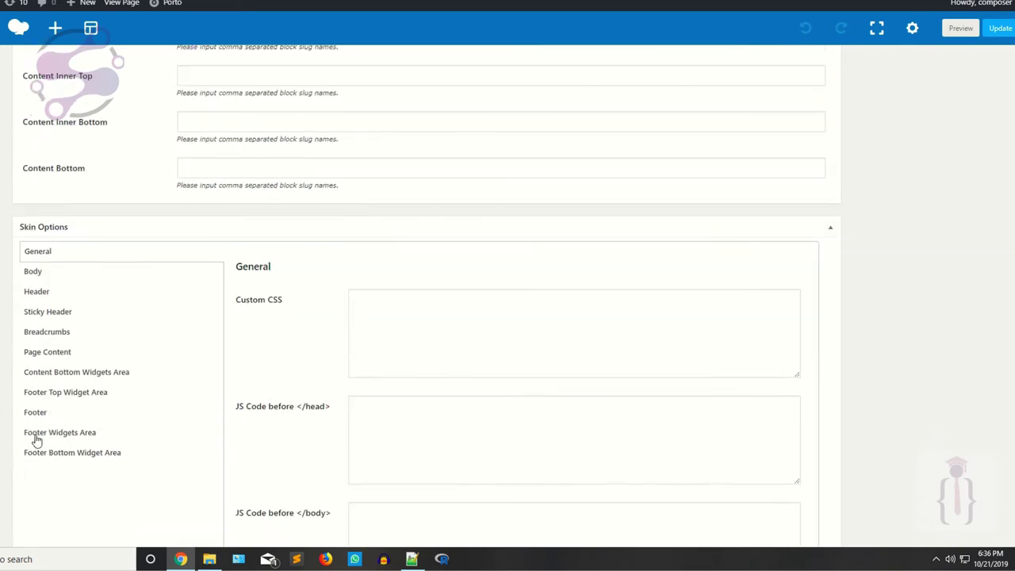
scroll(34, 441, "up", 3)
scroll(36, 442, "up", 1)
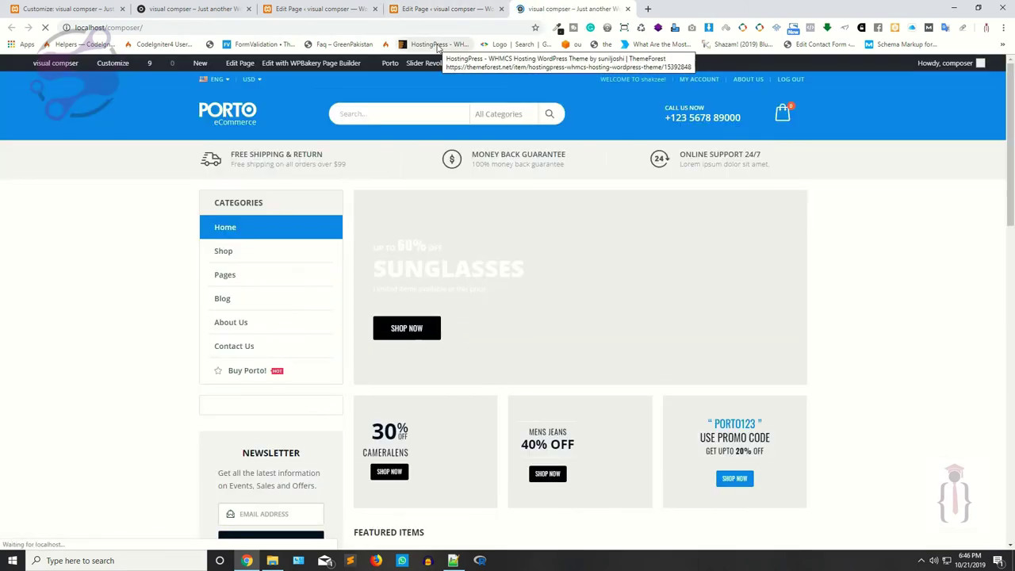
Step: Open the site's Contact Us – Basic and Contact Us – Advanced pages in separate tabs and compare their URL slugs
mouse_move(256, 349)
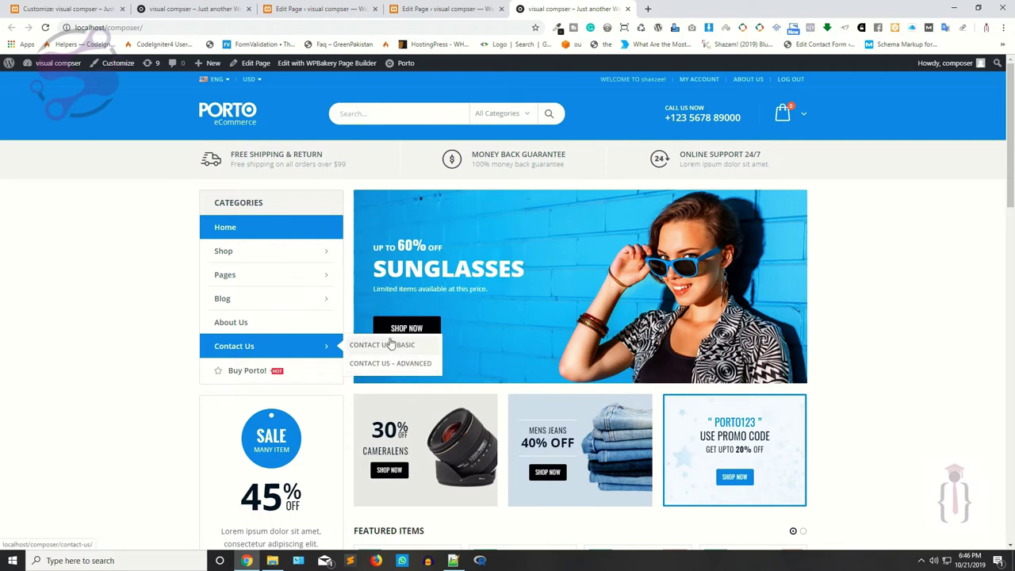
middle_click(390, 346)
middle_click(391, 364)
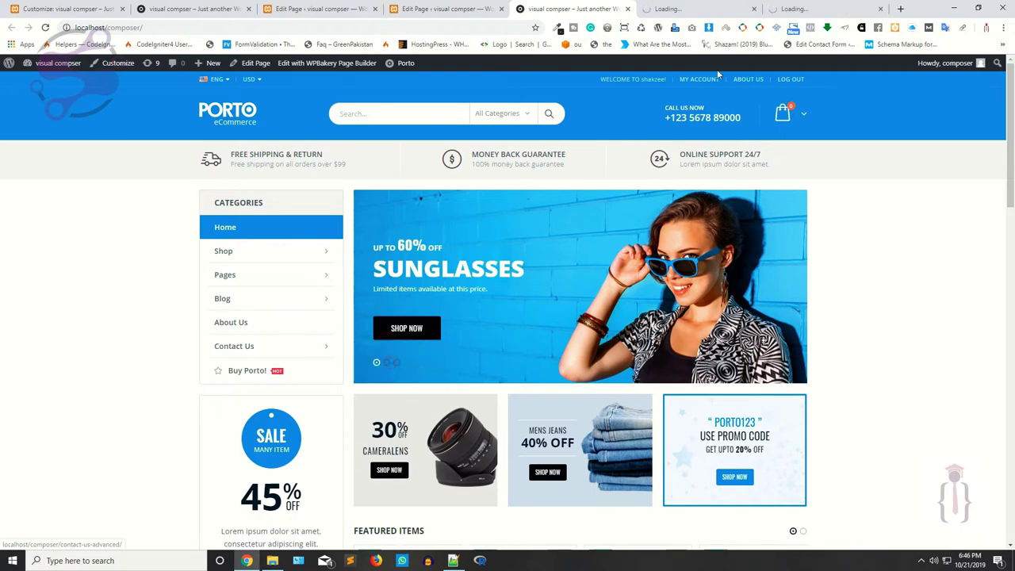
left_click(682, 8)
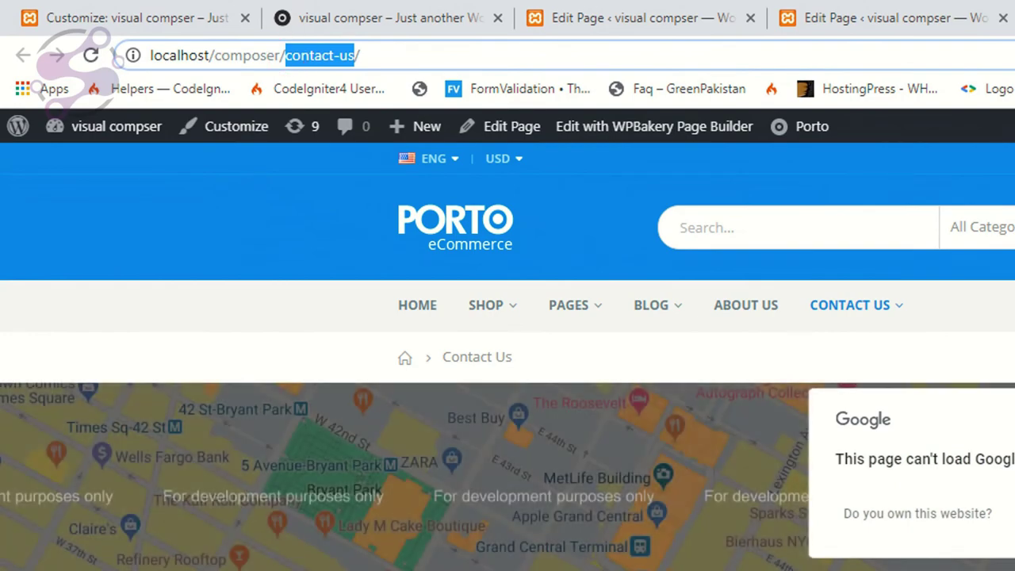
left_click(821, 9)
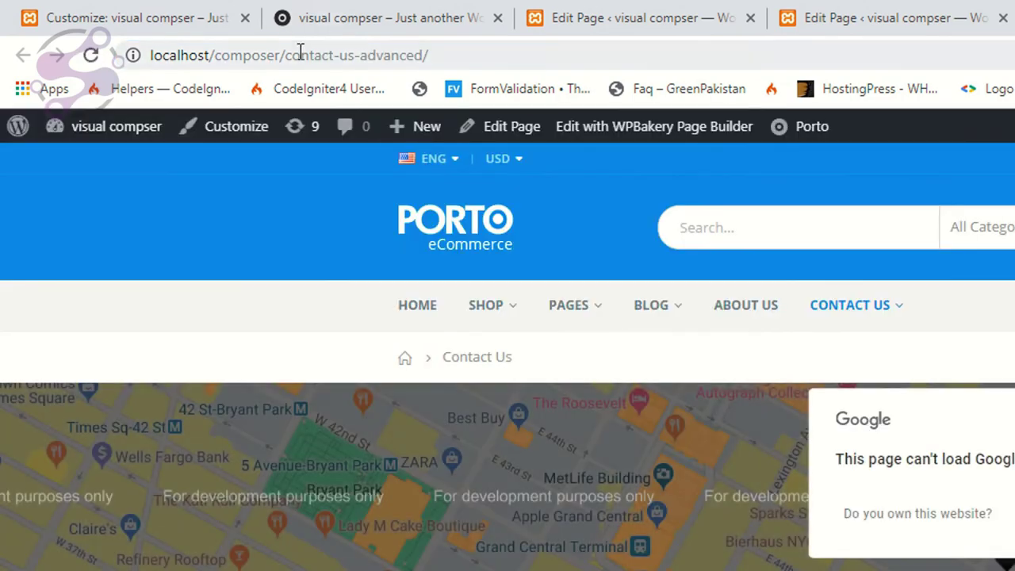
left_click_drag(288, 55, 438, 55)
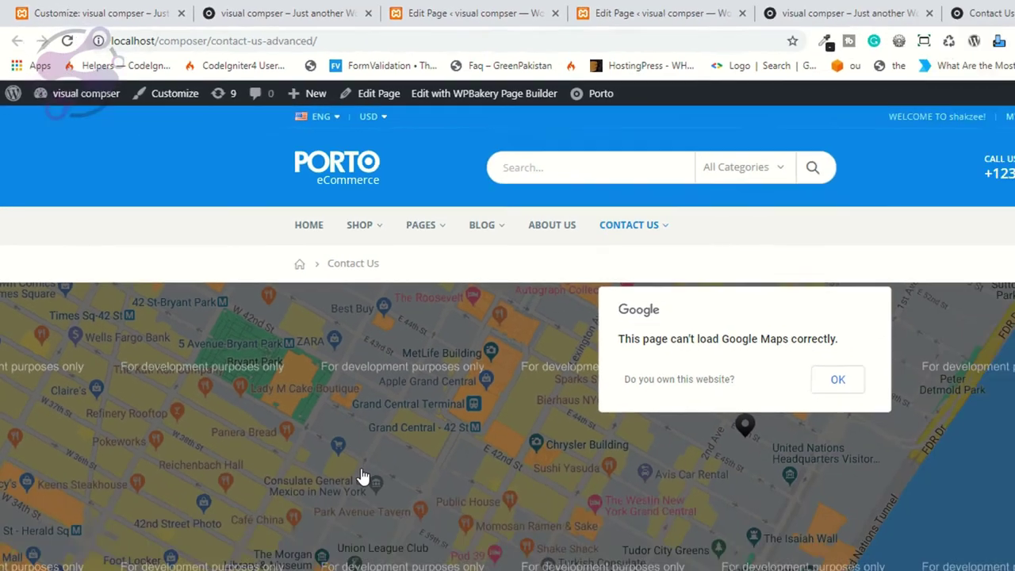
Step: Review the advanced contact page's form, office details and business hours, and close that page
scroll(93, 379, "down", 3)
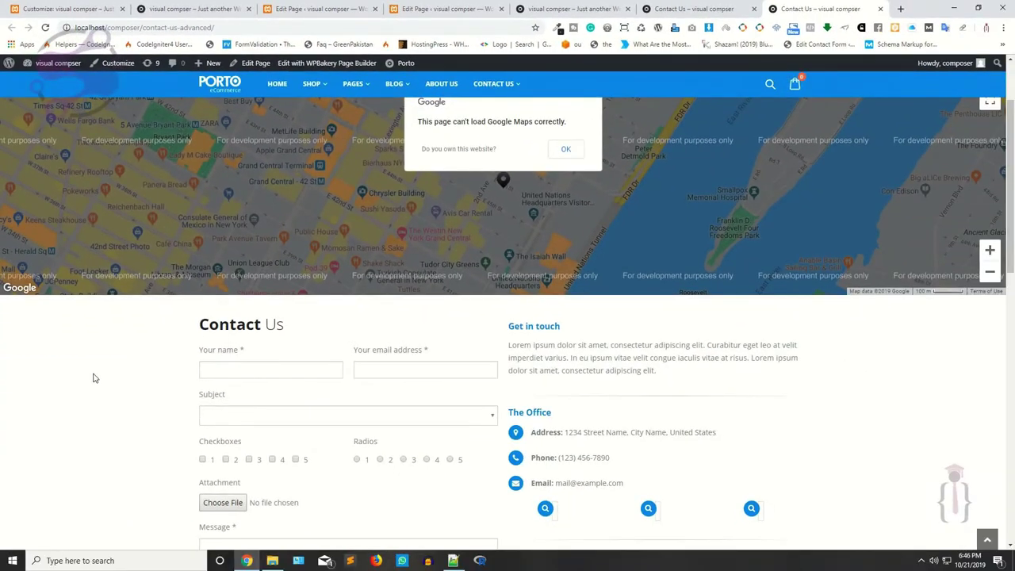
scroll(93, 378, "down", 2)
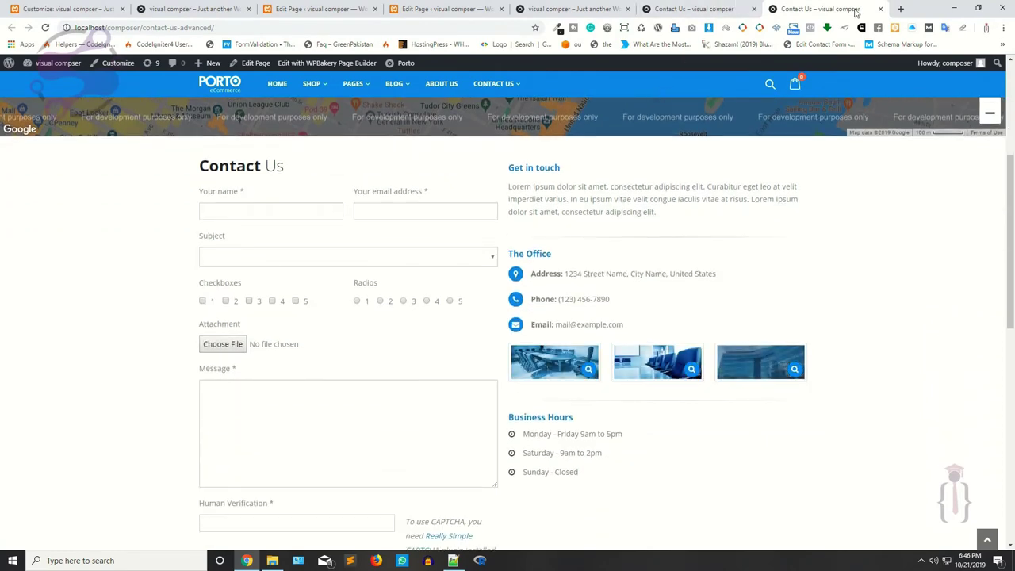
left_click(880, 10)
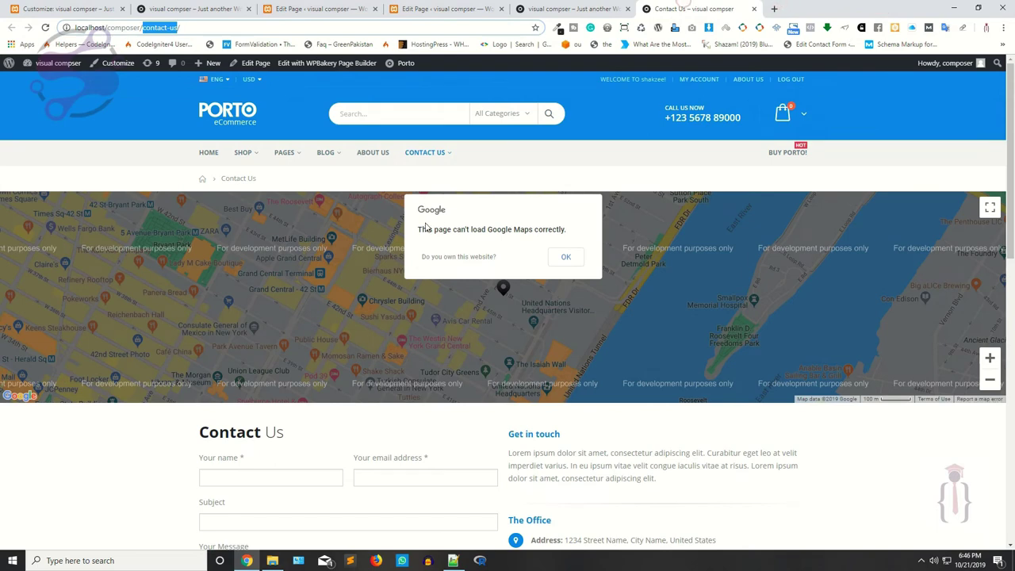
Step: Open the basic Contact Us page in the WPBakery frontend editor and examine its form and text elements
left_click(317, 63)
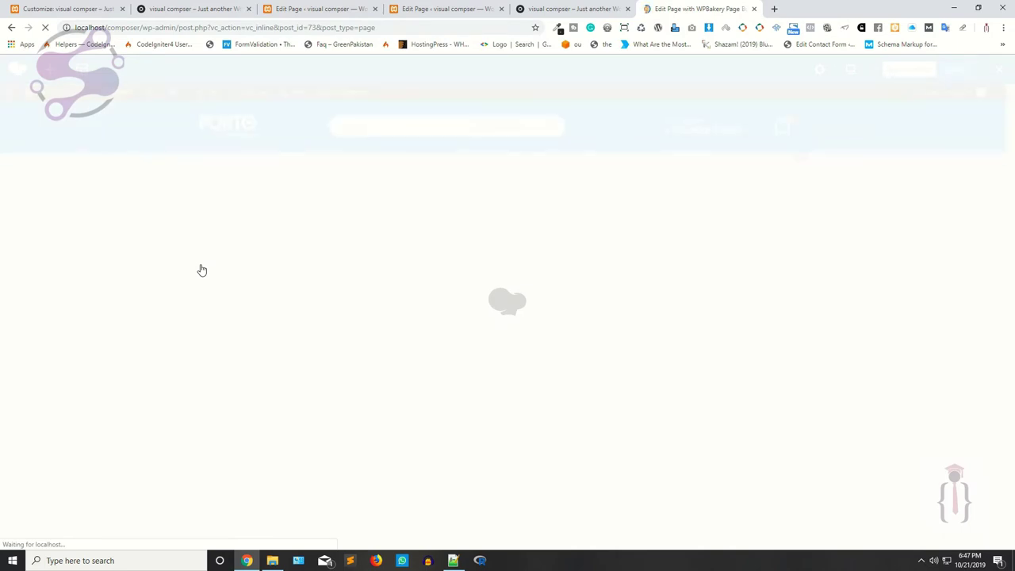
scroll(200, 268, "down", 5)
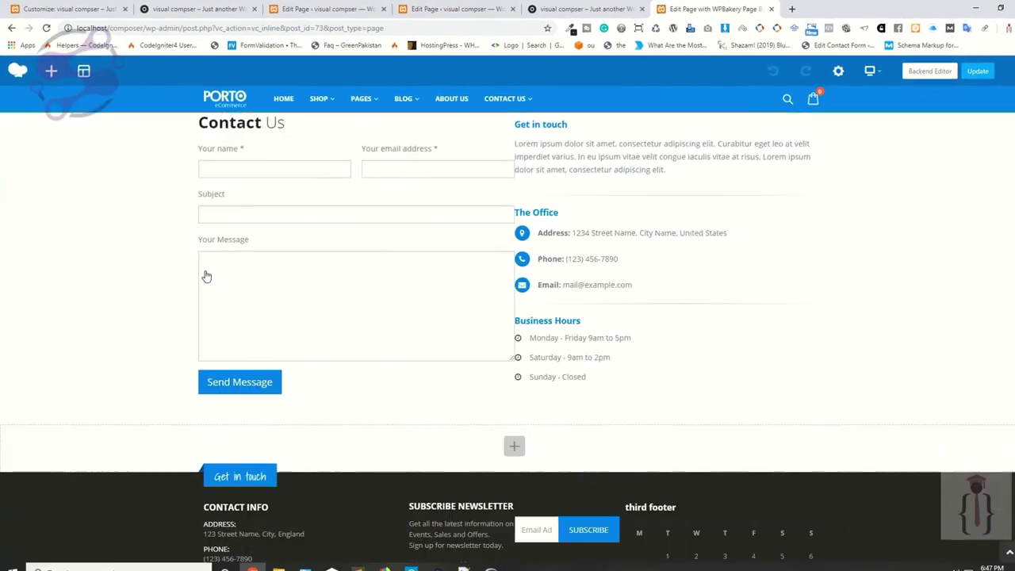
scroll(206, 276, "up", 1)
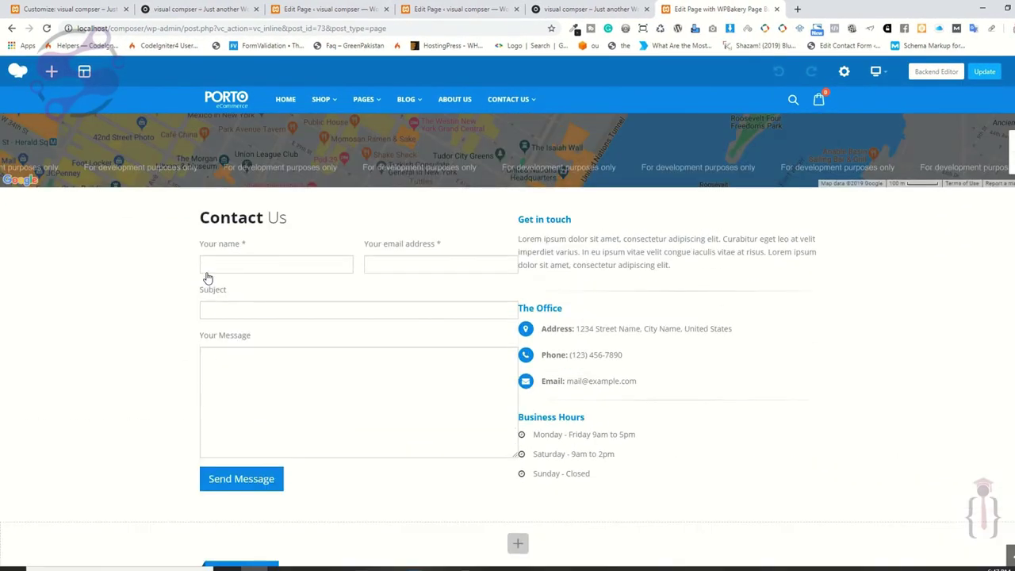
mouse_move(236, 197)
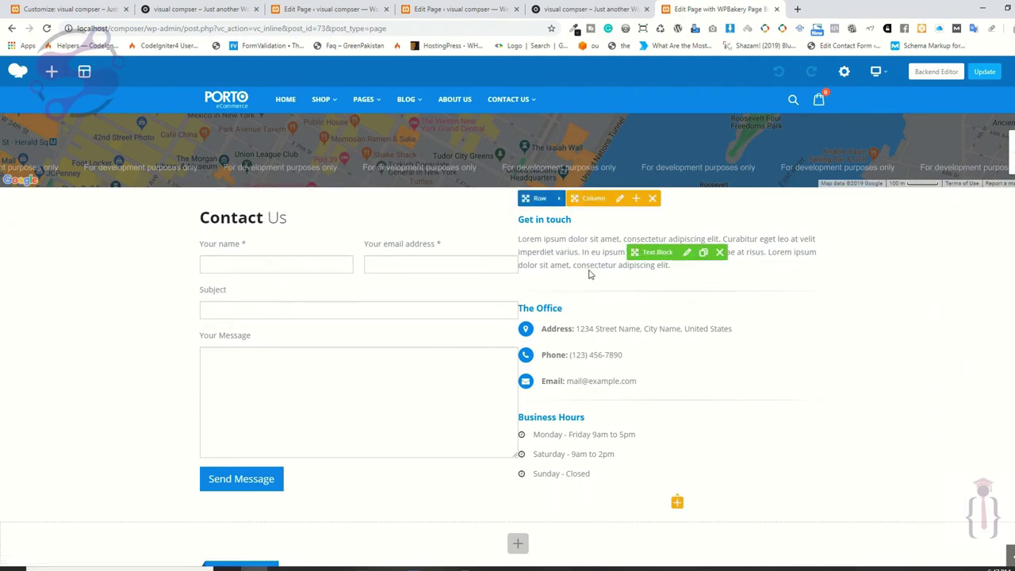
Step: Examine the contact form choices in the Contact Form 7 element's settings, keep Contact Form - Basic and close the settings
left_click(375, 357)
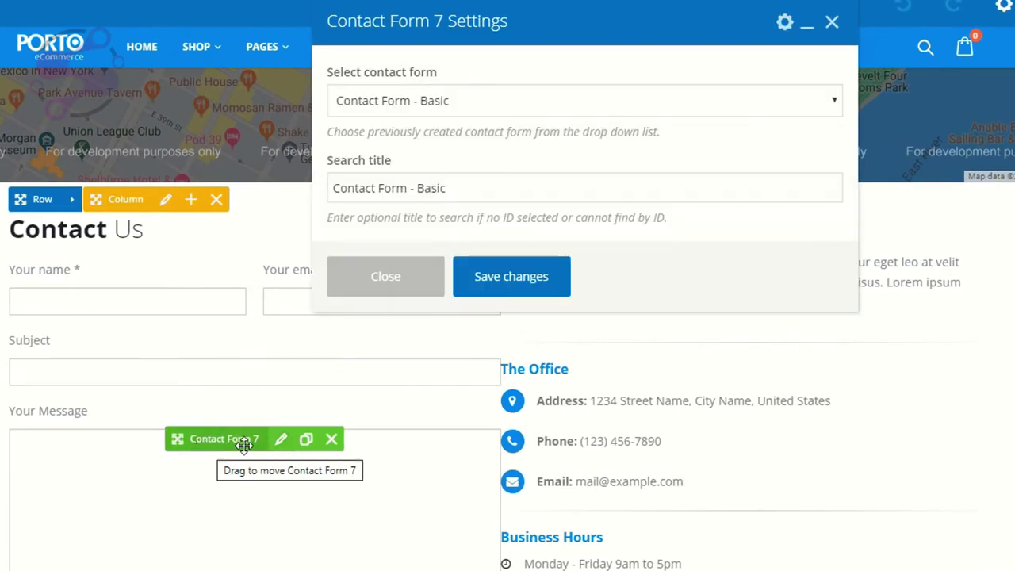
left_click(444, 100)
left_click(442, 102)
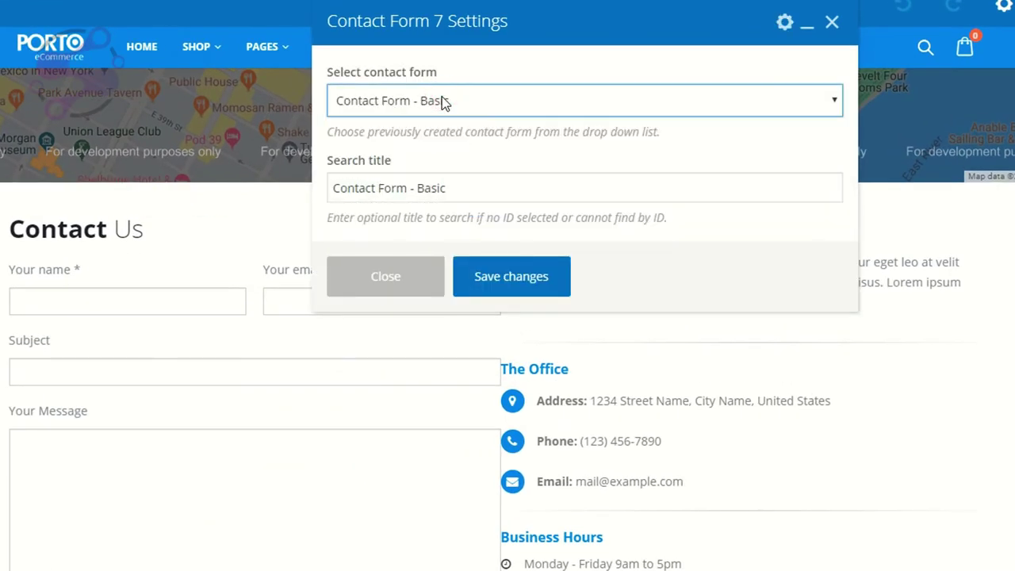
left_click(442, 102)
left_click(412, 114)
left_click(385, 278)
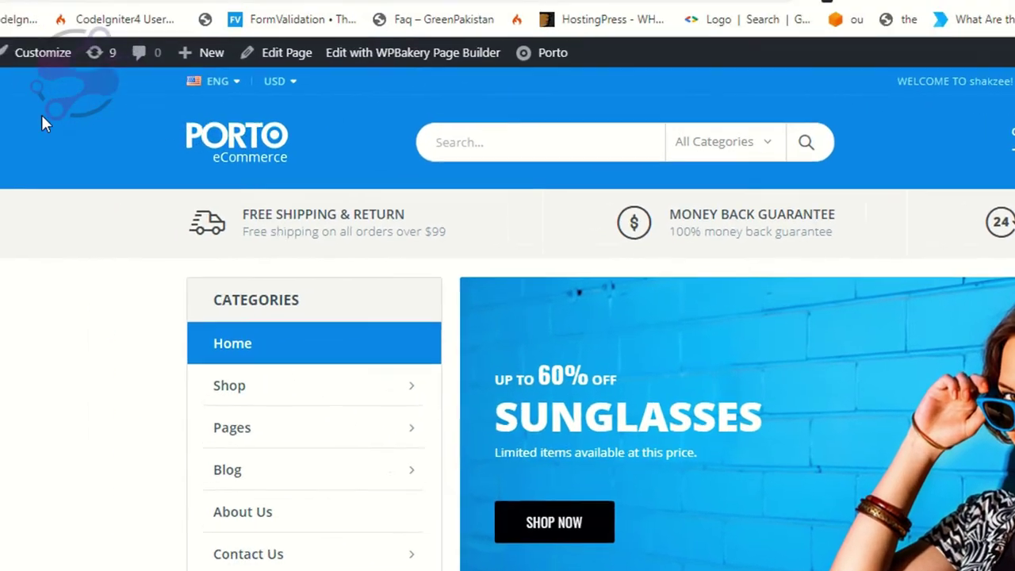
Step: Open the WordPress dashboard and close all other tabs except the Contact Us page editor
mouse_move(71, 150)
left_click(888, 11)
left_click(686, 11)
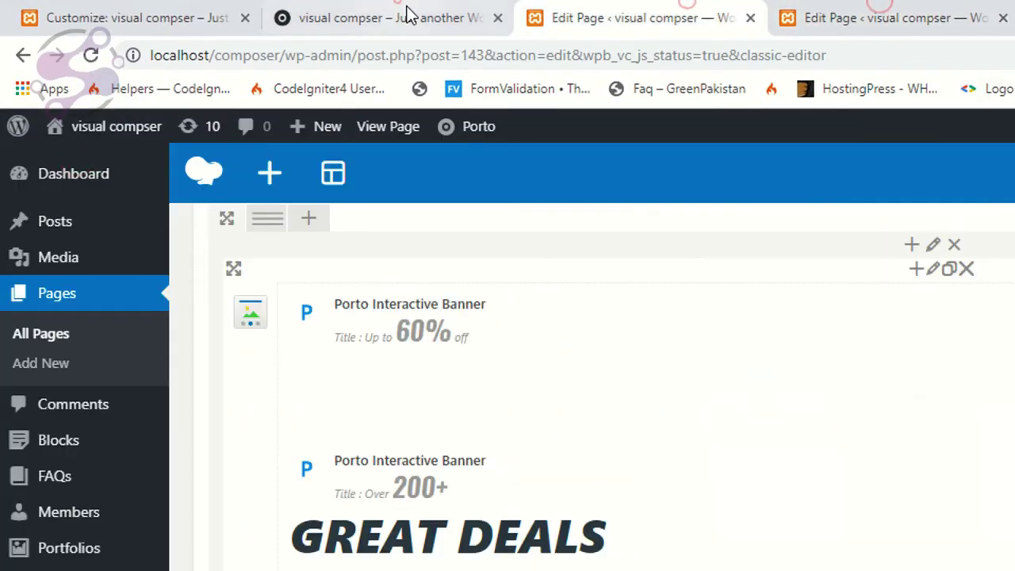
left_click(396, 11)
left_click(498, 18)
left_click(498, 18)
left_click(498, 18)
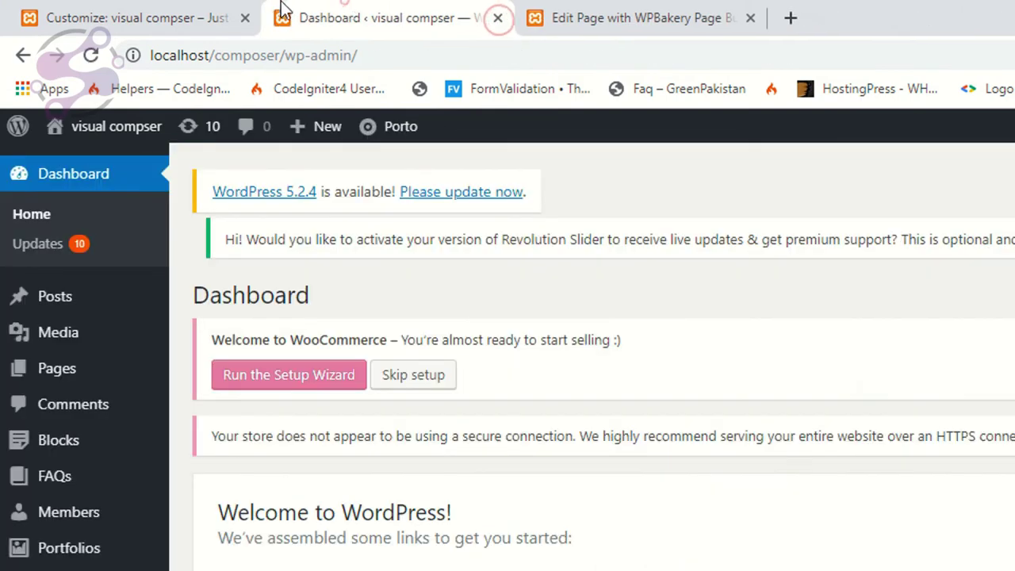
left_click(242, 12)
left_click(244, 17)
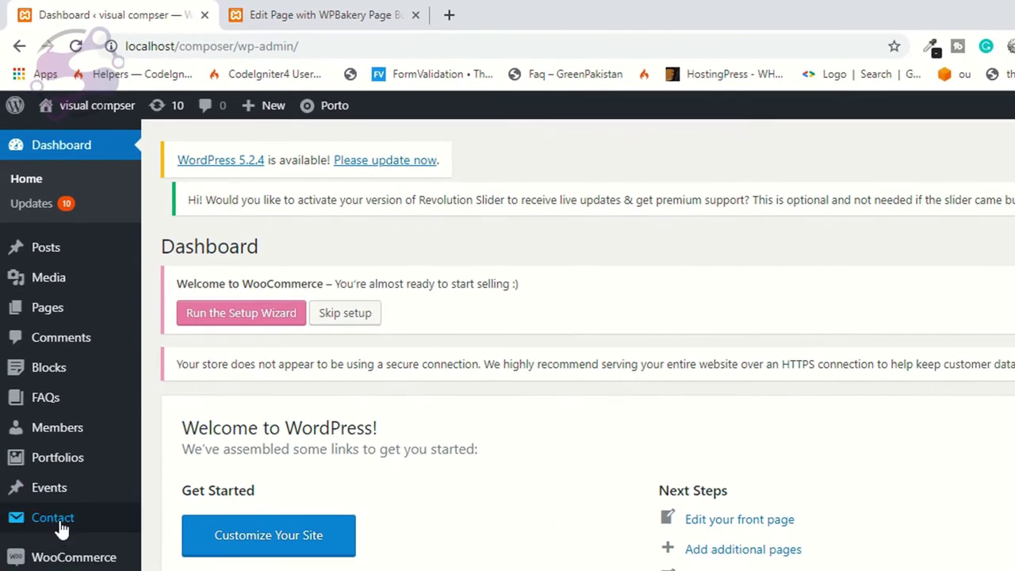
Step: Open the basic contact form's template and compare its field code with the form used in the Contact Us page's Contact Form 7 element
mouse_move(28, 524)
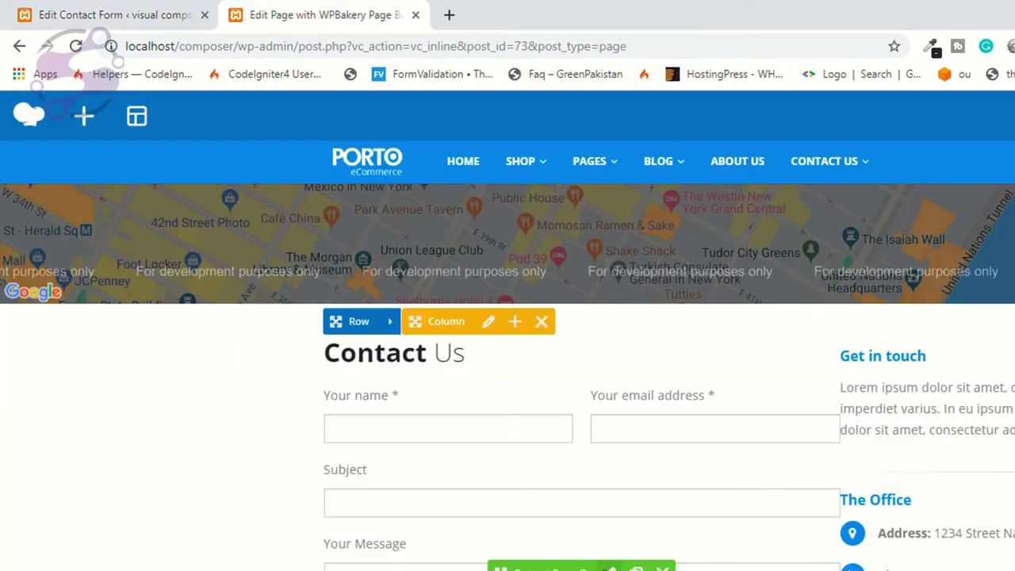
left_click(610, 569)
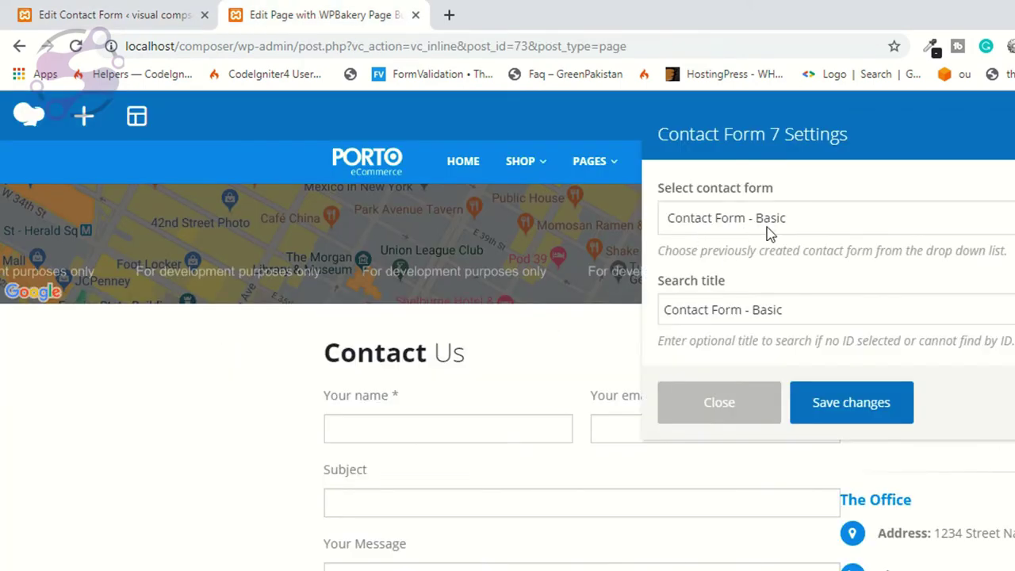
key("ctrl+Tab")
scroll(398, 428, "down", 1)
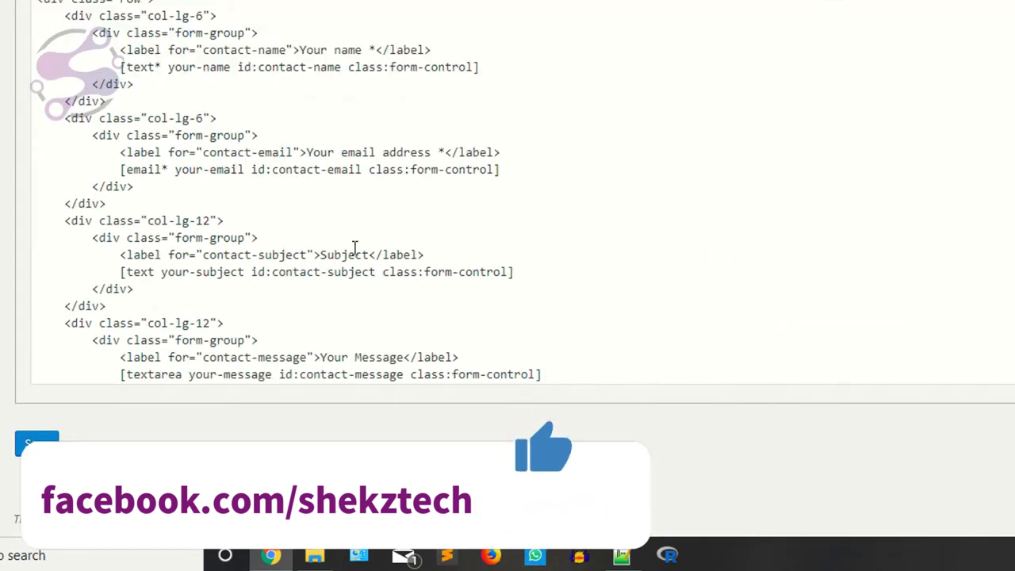
left_click_drag(425, 255, 92, 33)
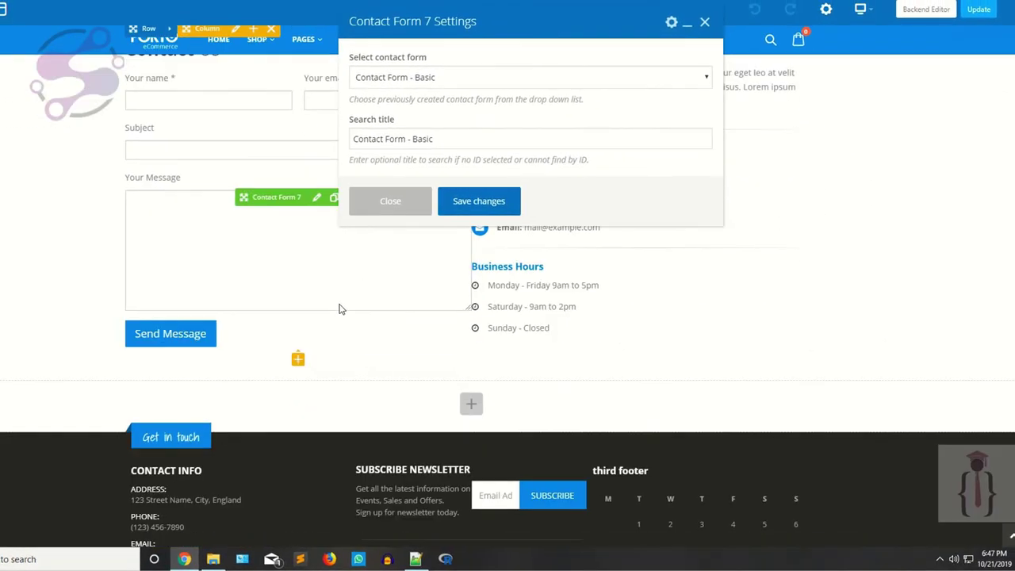
Step: Close the Contact Form 7 settings and examine the name, email, subject, message and submit tags in the basic contact form's template
left_click(381, 208)
scroll(227, 347, "up", 2)
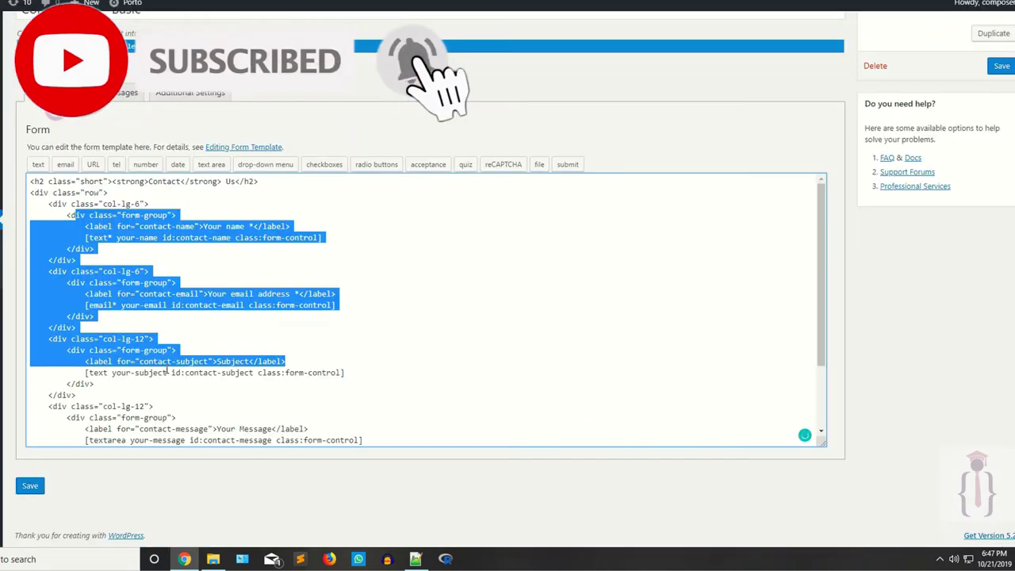
left_click(253, 281)
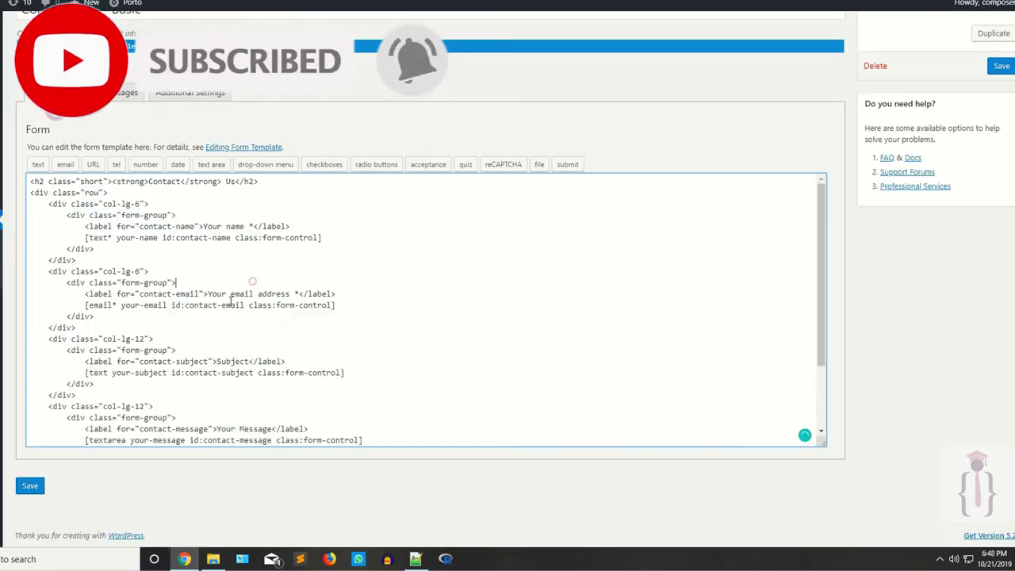
left_click_drag(85, 237, 380, 243)
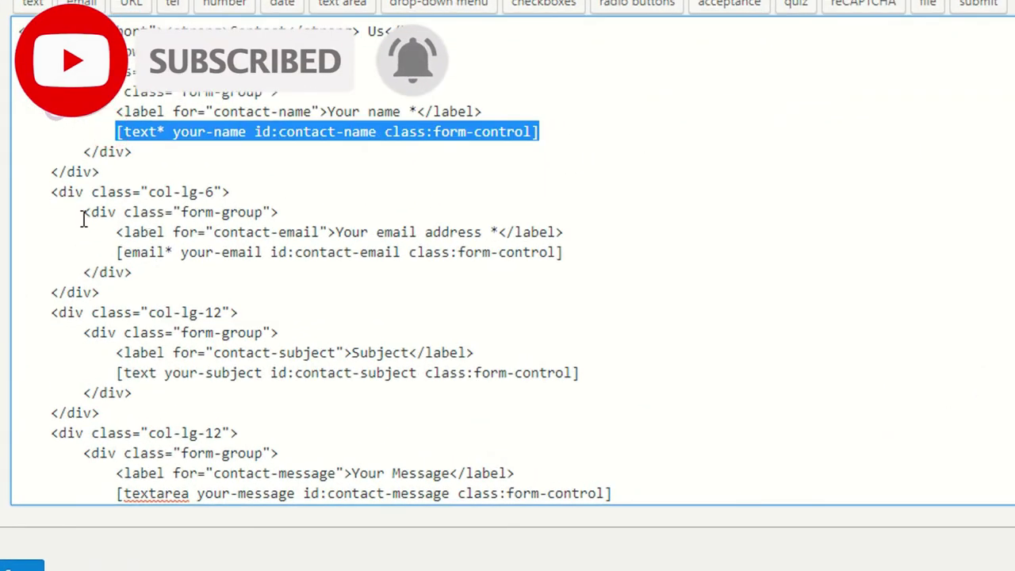
left_click_drag(117, 252, 642, 242)
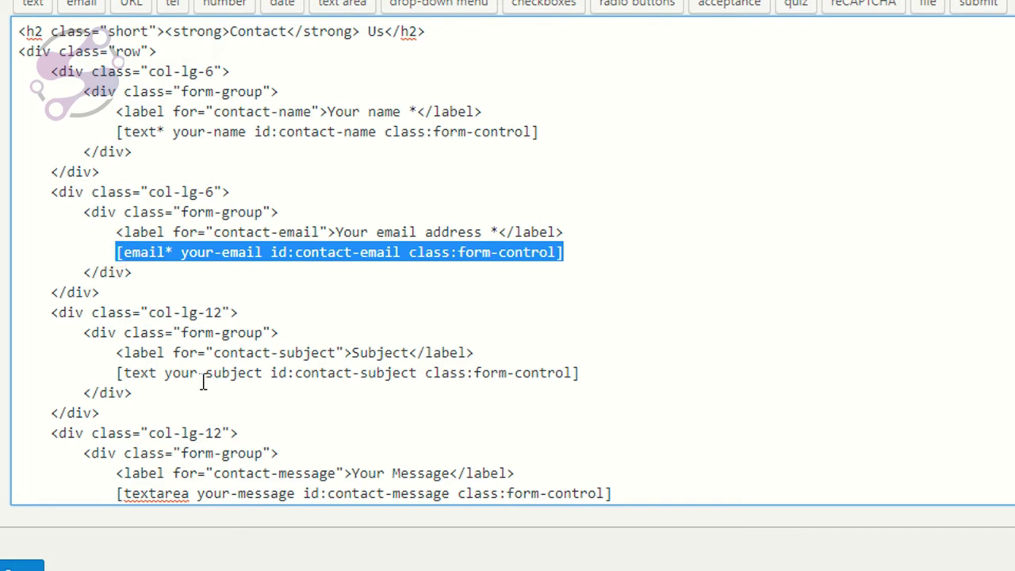
left_click_drag(92, 374, 646, 381)
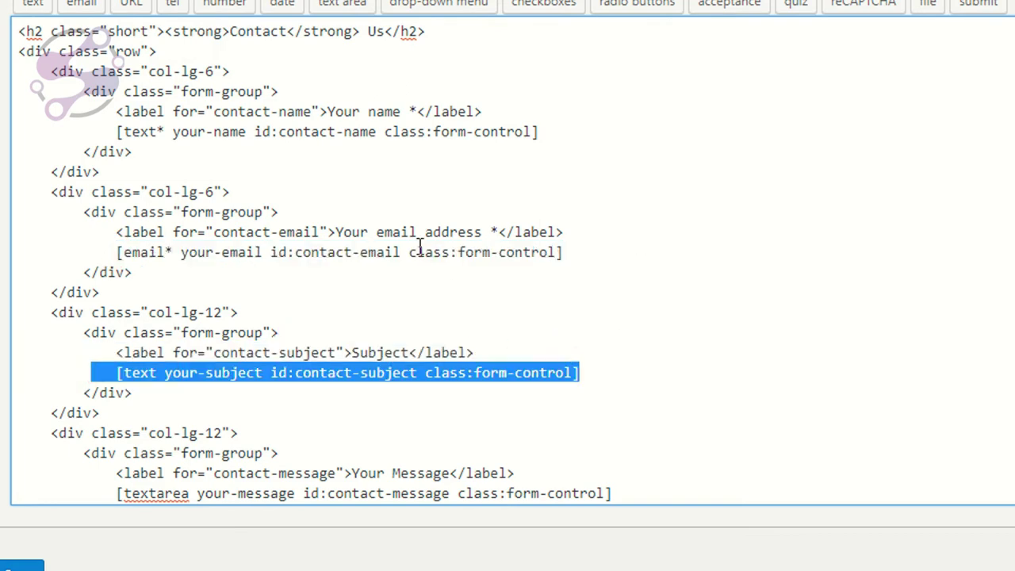
scroll(420, 246, "down", 2)
left_click_drag(127, 389, 631, 363)
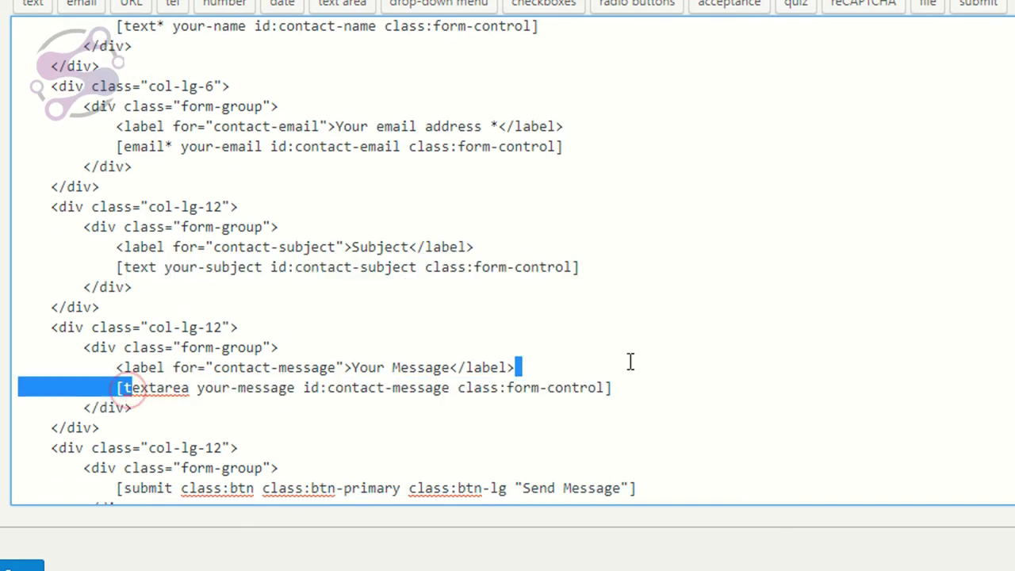
scroll(262, 418, "down", 1)
left_click_drag(117, 433, 548, 407)
left_click(652, 322)
Step: Examine the row, col-lg-6 and form-group div wrappers around the name and email fields in the form template
scroll(490, 355, "up", 2)
scroll(324, 204, "up", 5)
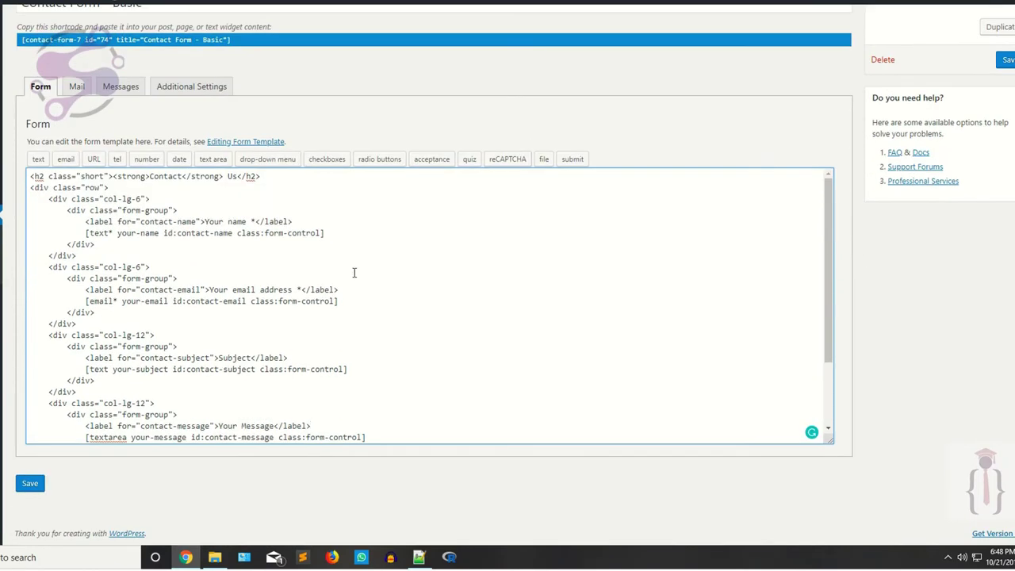
scroll(355, 273, "up", 2)
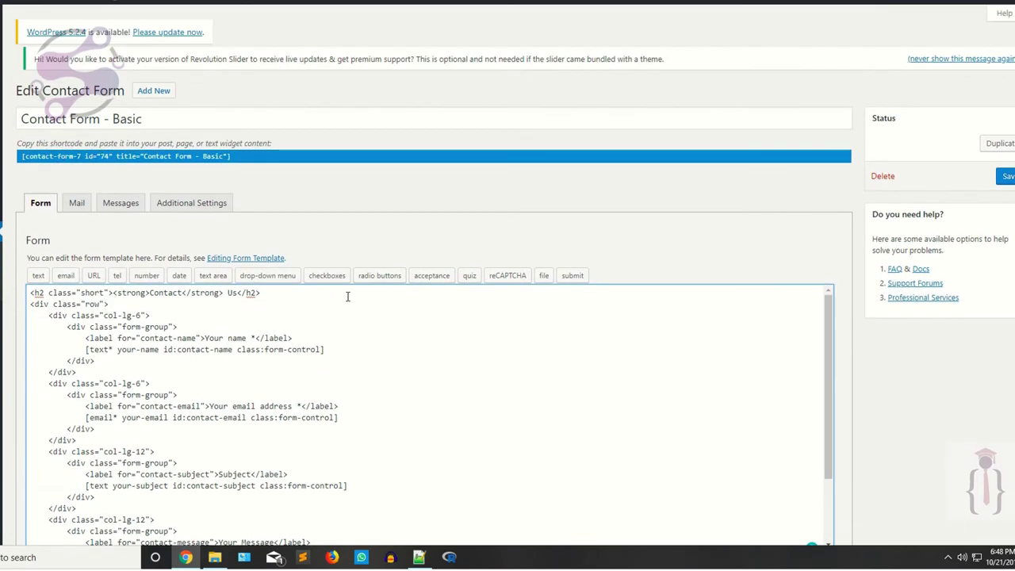
left_click_drag(31, 304, 154, 305)
left_click_drag(49, 316, 188, 309)
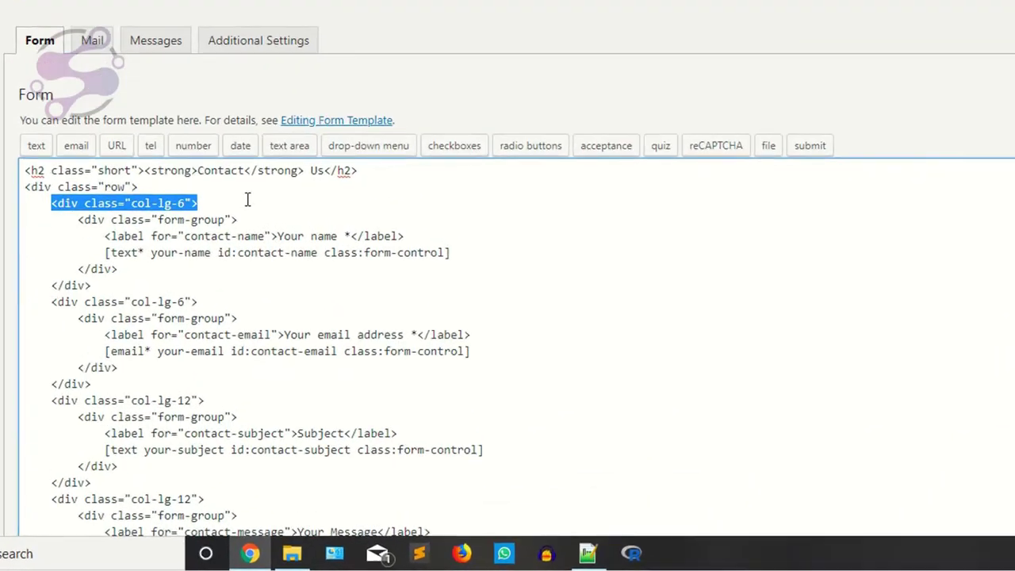
left_click_drag(78, 218, 130, 273)
left_click(416, 134)
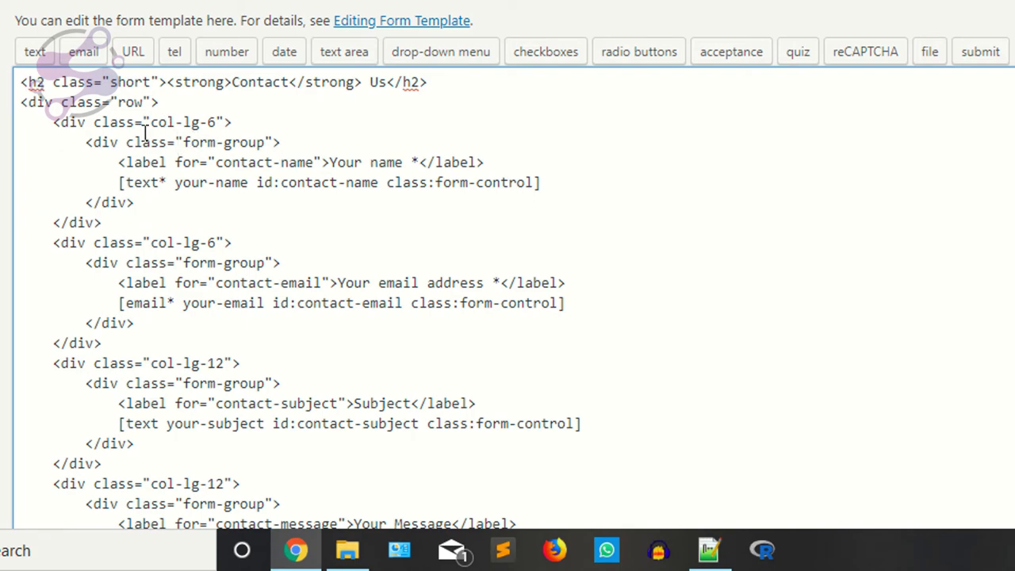
left_click_drag(170, 118, 218, 125)
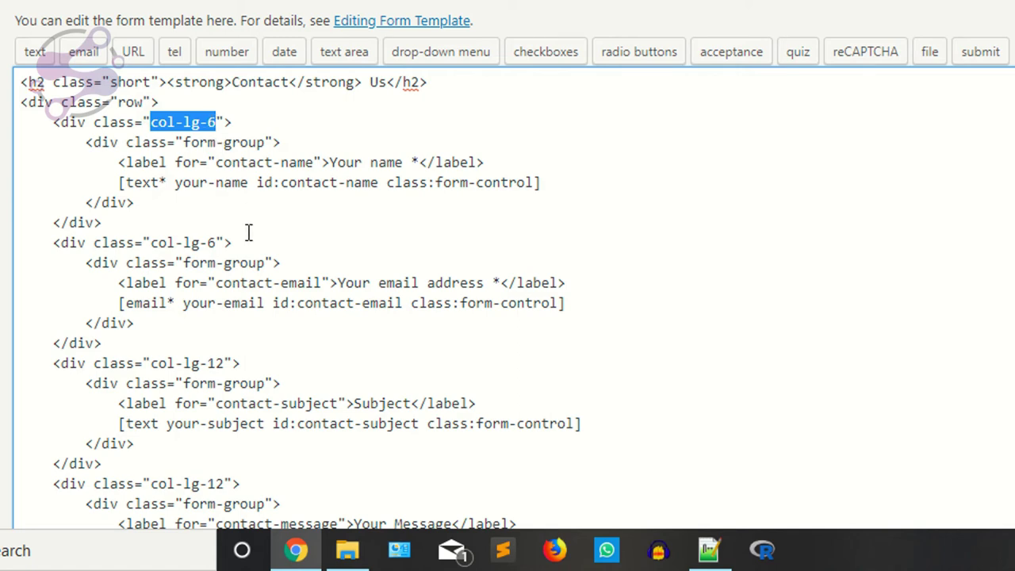
left_click(291, 280)
left_click(268, 161)
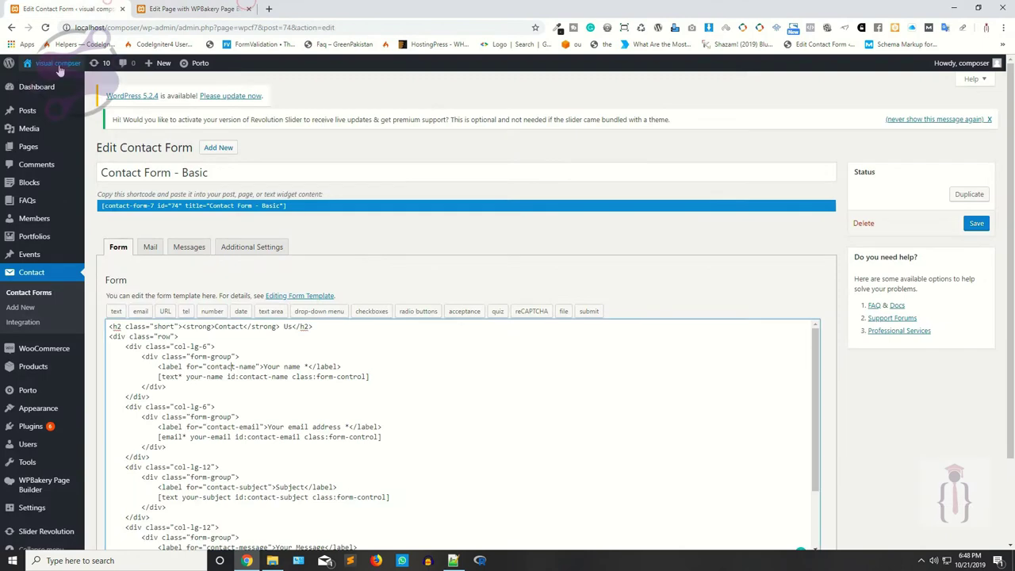
Step: Open the website's front end in a new tab and go to its Contact Us page
mouse_move(59, 68)
left_click(33, 87)
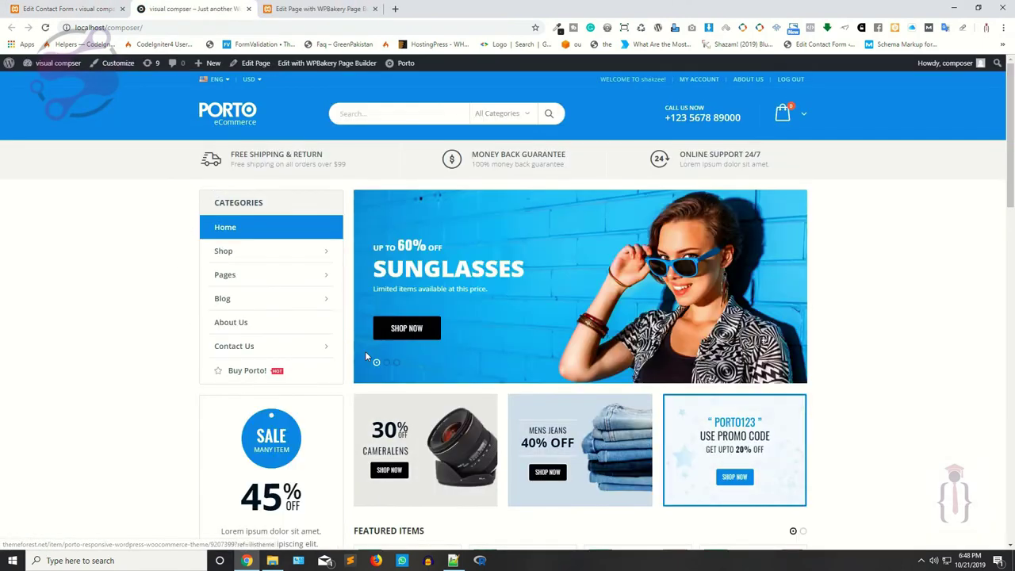
mouse_move(321, 347)
left_click(379, 343)
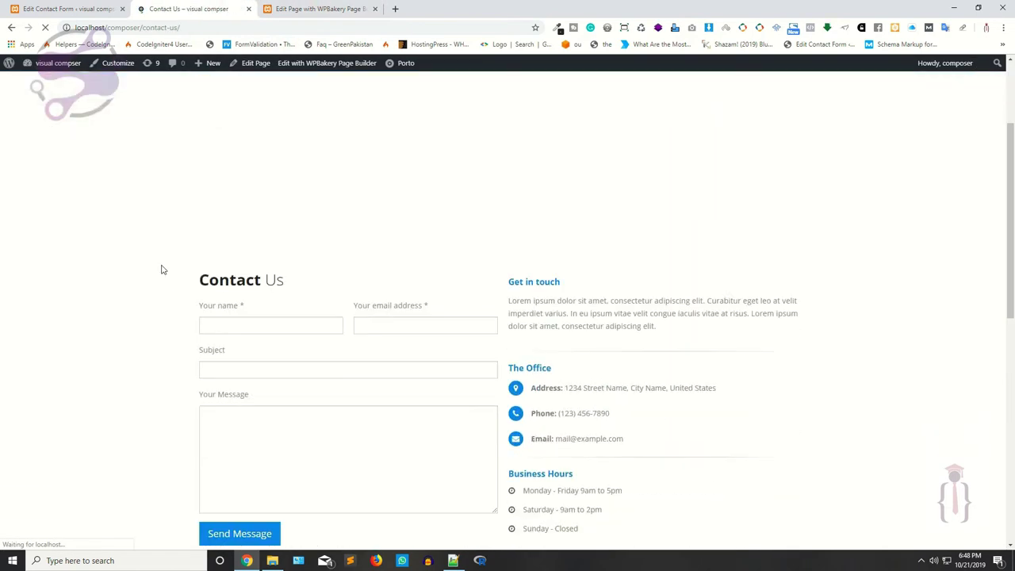
scroll(238, 266, "down", 1)
Step: Submit the Contact Us form with all fields empty to test its required-field validation
left_click(262, 266)
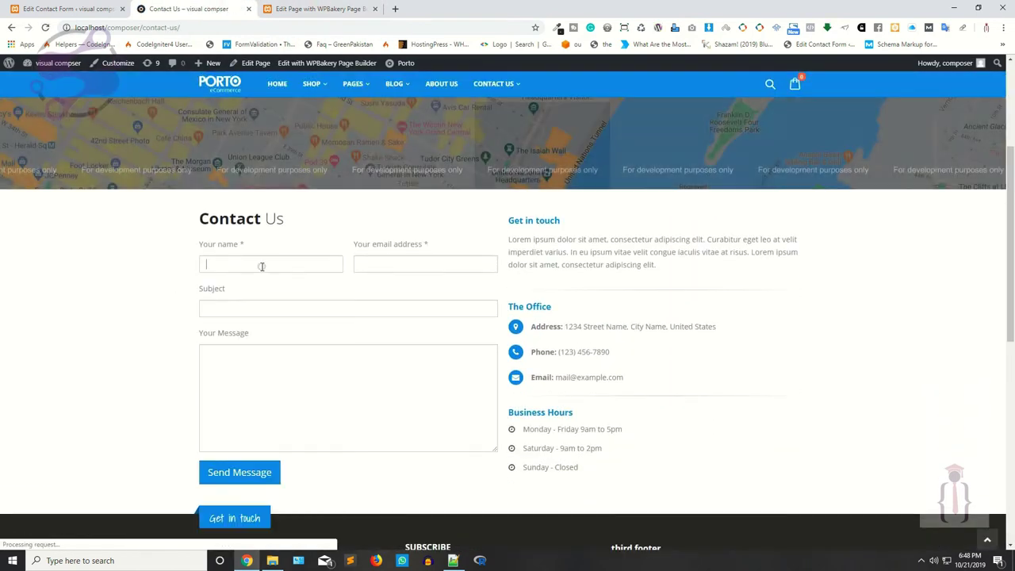
left_click(163, 297)
scroll(163, 296, "down", 1)
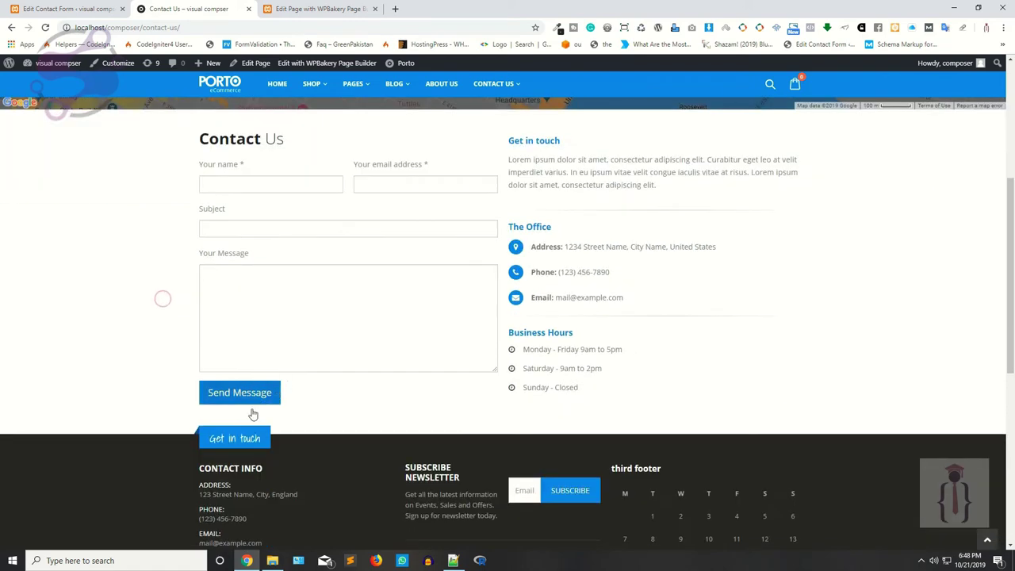
left_click(238, 402)
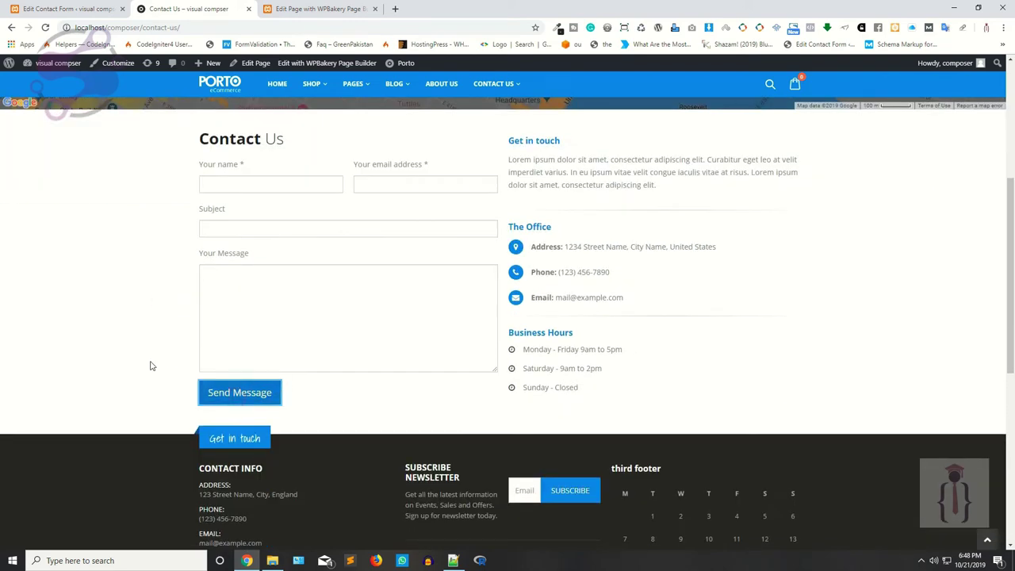
Step: Fill in the sender's name and email address from a saved autofill entry and set the subject to "testing"
left_click(254, 185)
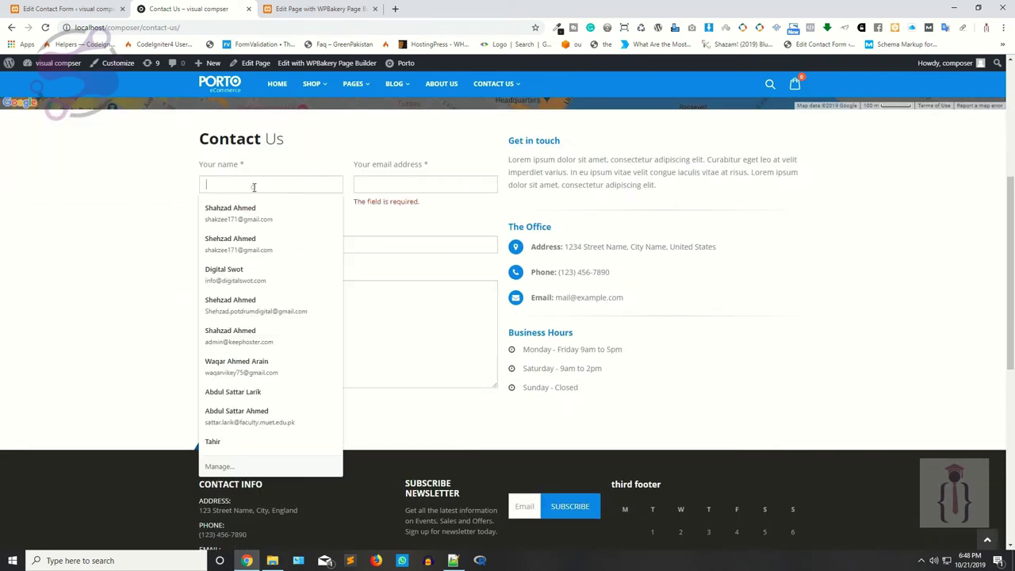
left_click(268, 215)
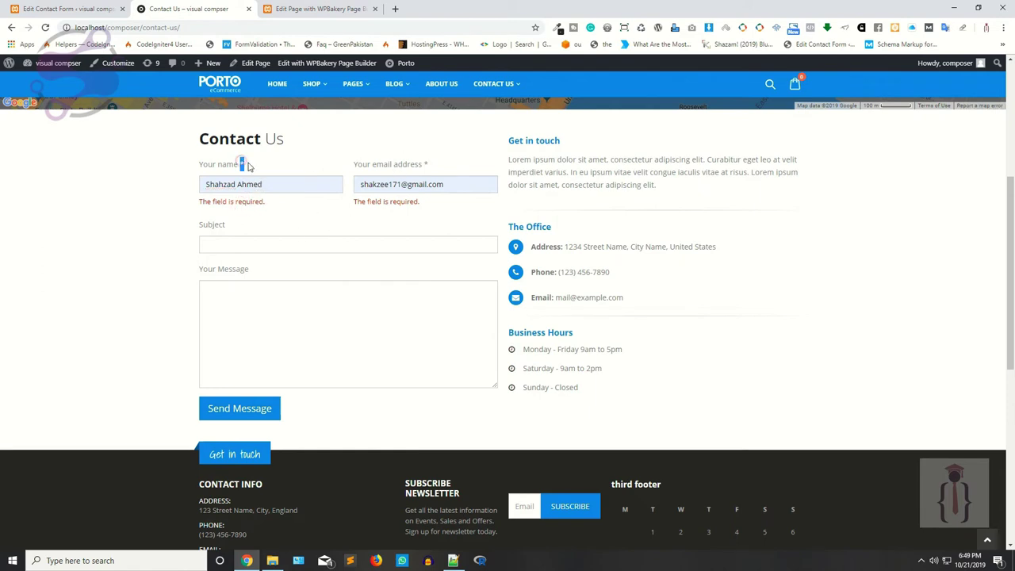
left_click(222, 245)
left_click(229, 264)
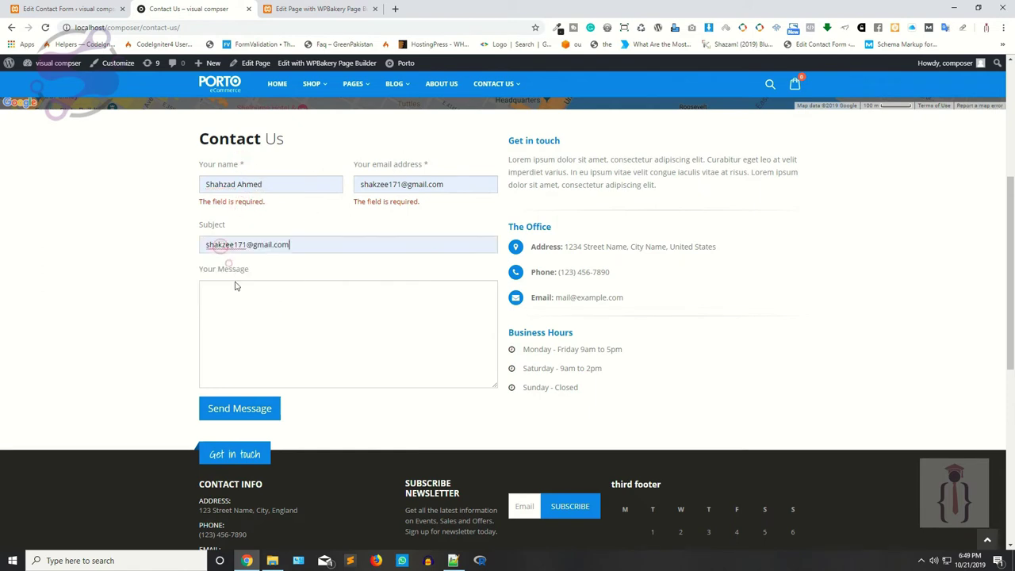
triple_click(320, 240)
left_click(324, 235)
triple_click(324, 238)
type("testing")
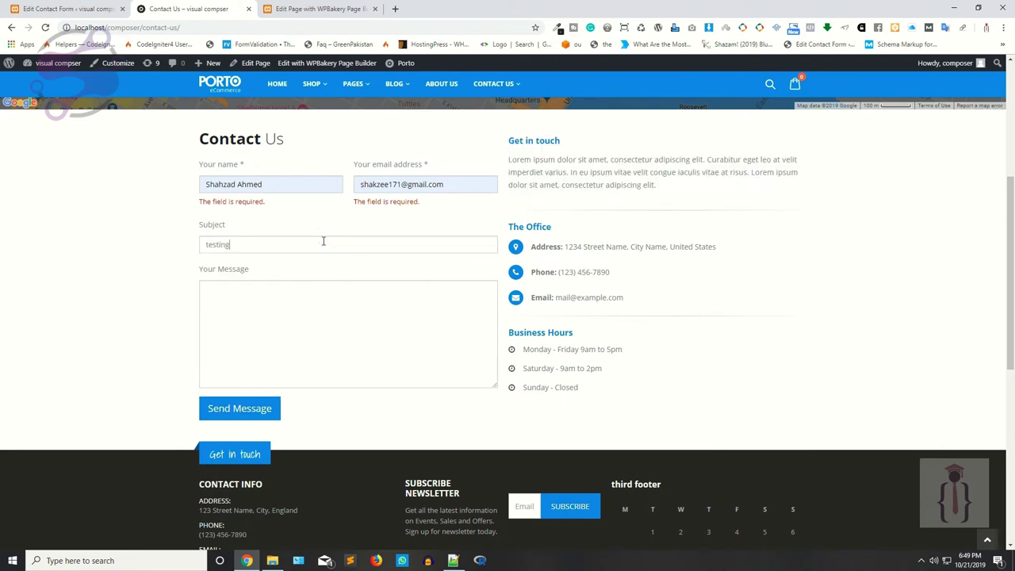
Step: Enter "dfdfdf" as the message and send the contact form
left_click(288, 301)
type("dfdfdf")
left_click(240, 408)
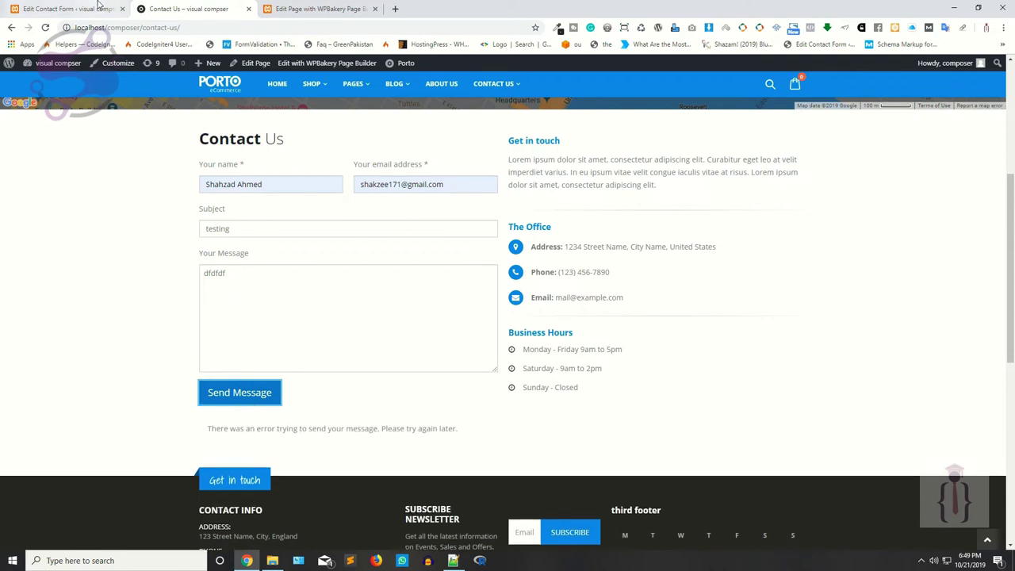
Step: Return to the Contact Form - Basic editor and examine its mail template fields
left_click(67, 9)
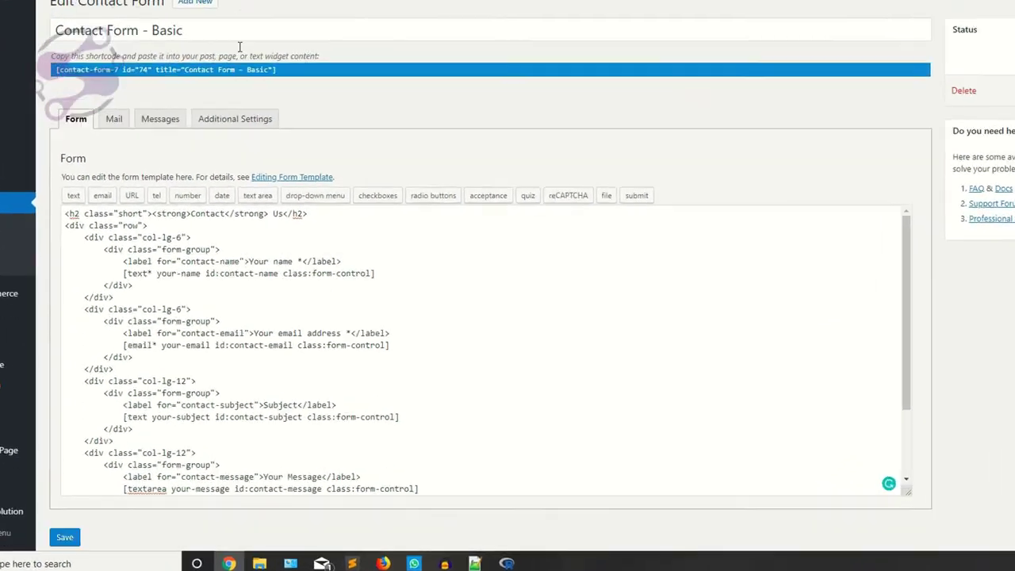
scroll(239, 46, "down", 2)
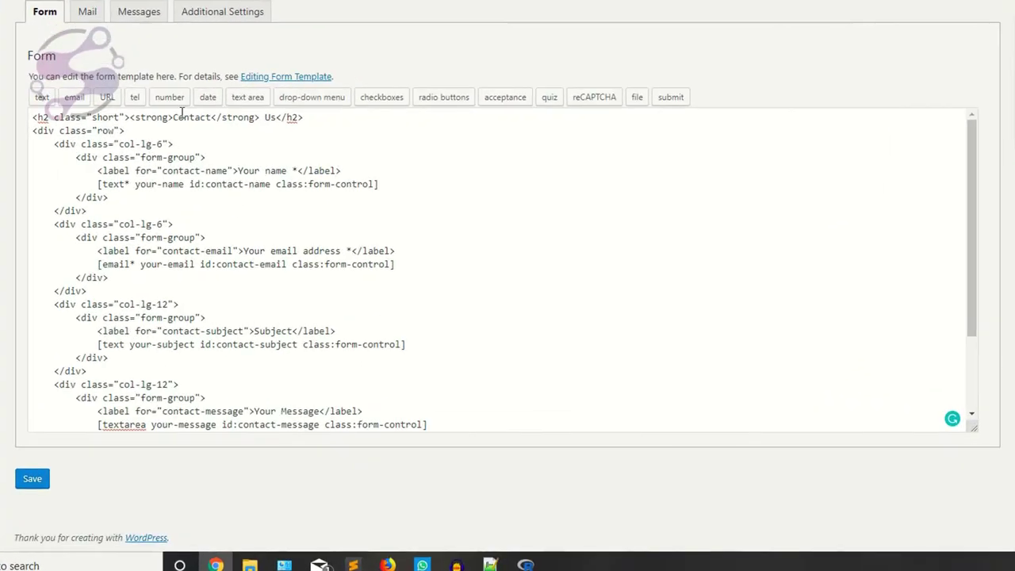
scroll(182, 116, "down", 3)
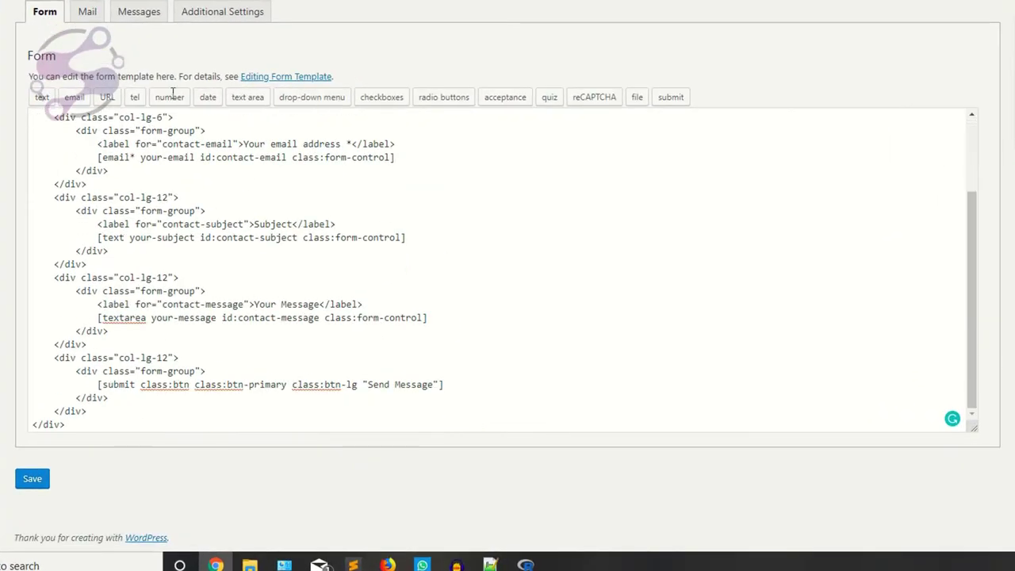
left_click(83, 11)
scroll(78, 270, "down", 5)
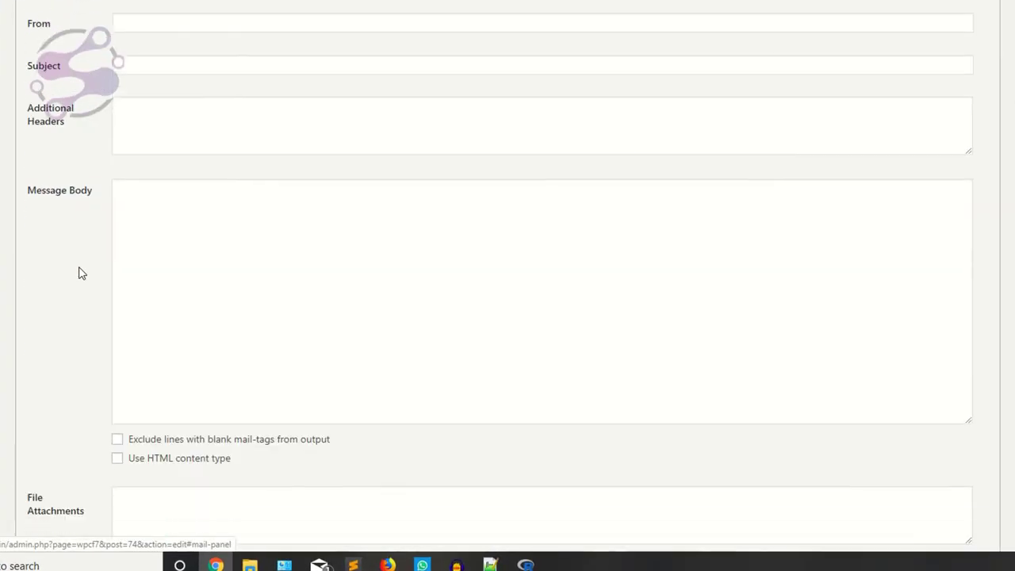
Step: Copy the [your-email] mail-tag from the list of available mail-tags
scroll(79, 272, "up", 5)
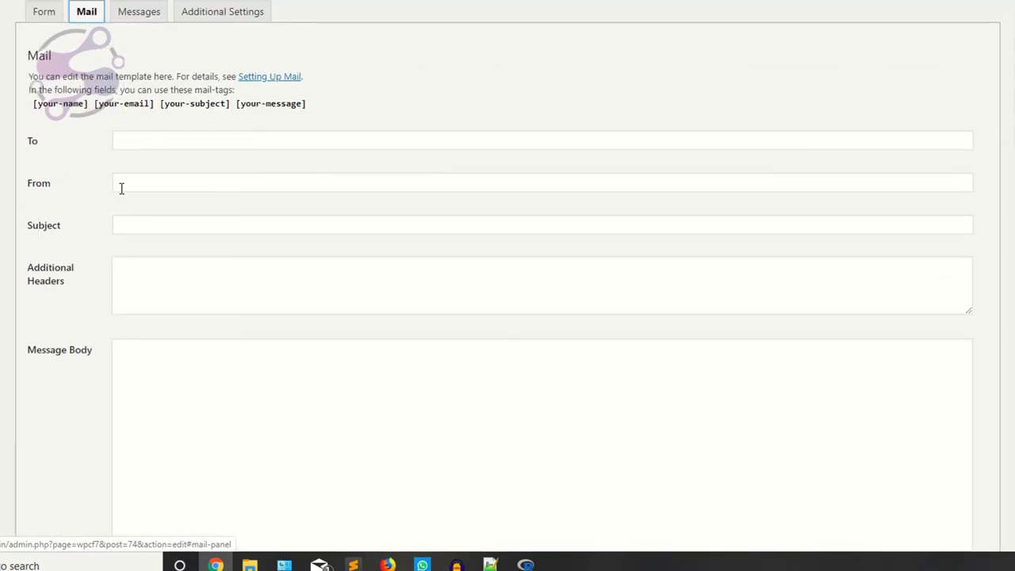
left_click_drag(94, 109, 154, 109)
key("ctrl+c")
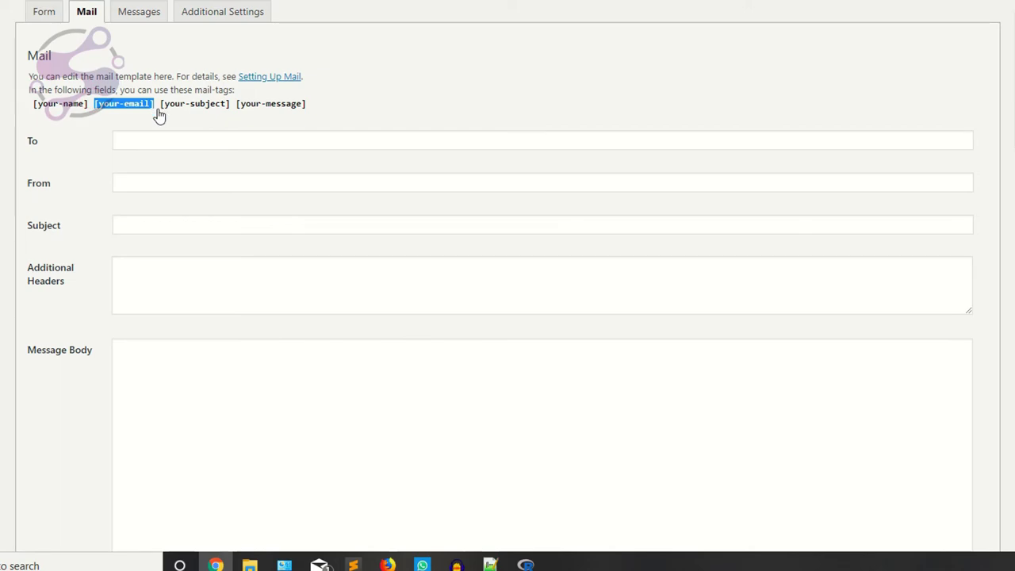
Step: Set the mail template's To field to the [your-email] mail tag
left_click(147, 140)
key("ctrl+v")
left_click(56, 158)
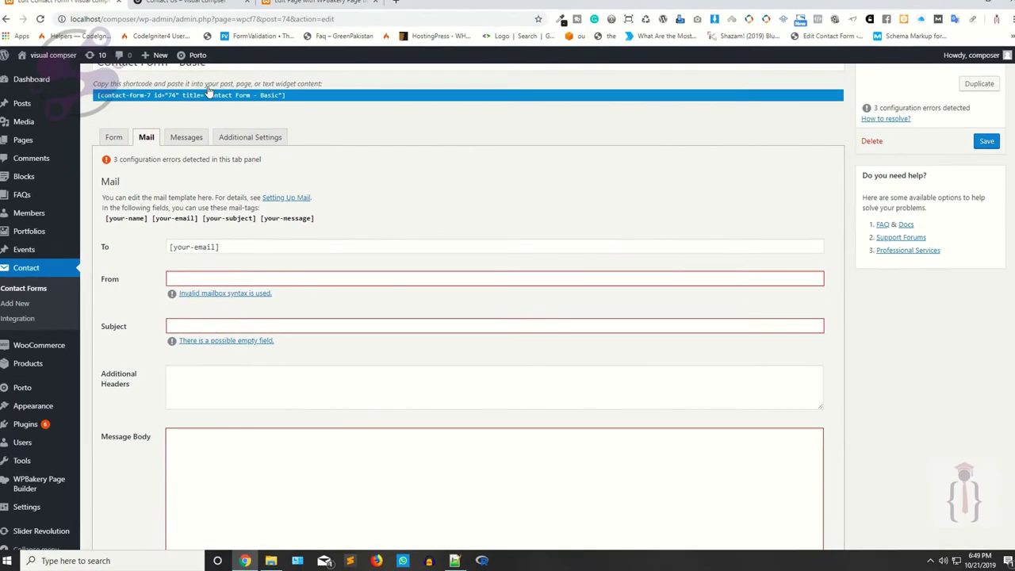
Step: Check the email address field on the Contact Us page, and return to the contact form's mail settings
left_click(188, 9)
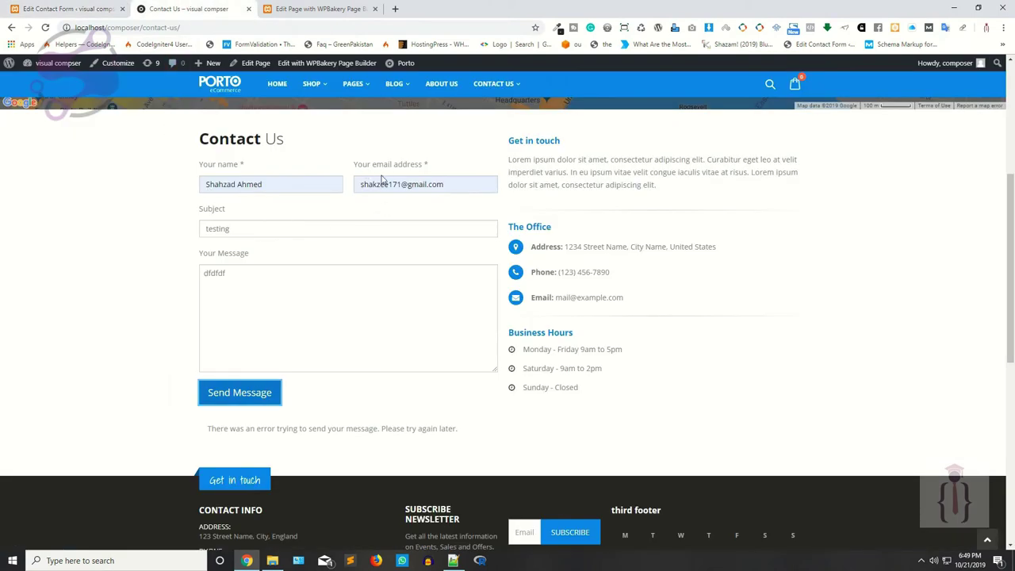
left_click_drag(358, 185, 442, 193)
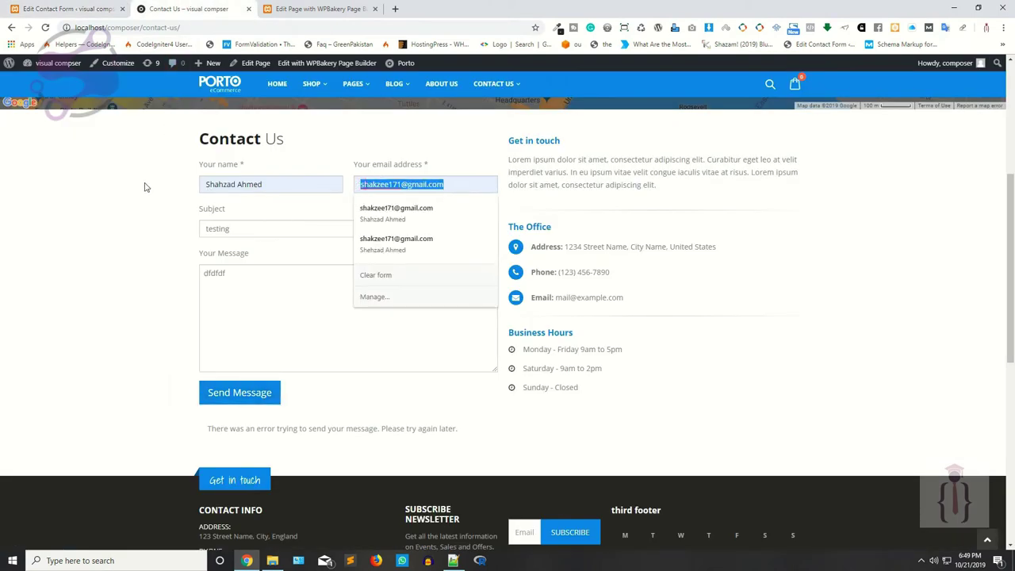
left_click(67, 9)
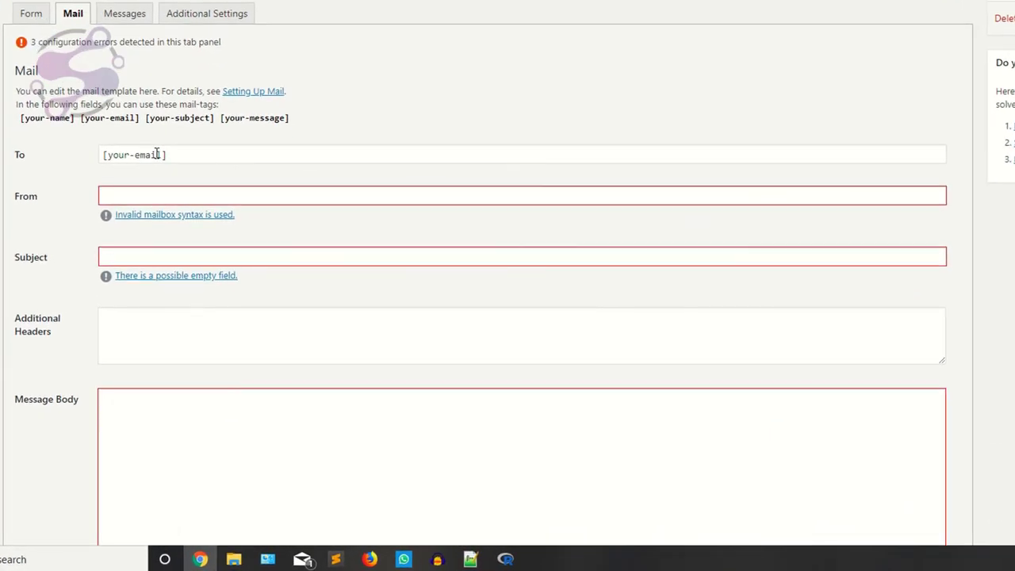
Step: Fill the From field with the saved entry combining the [firstname] tag and the sender's e-mail without a space, and set the Subject to Query
left_click(138, 193)
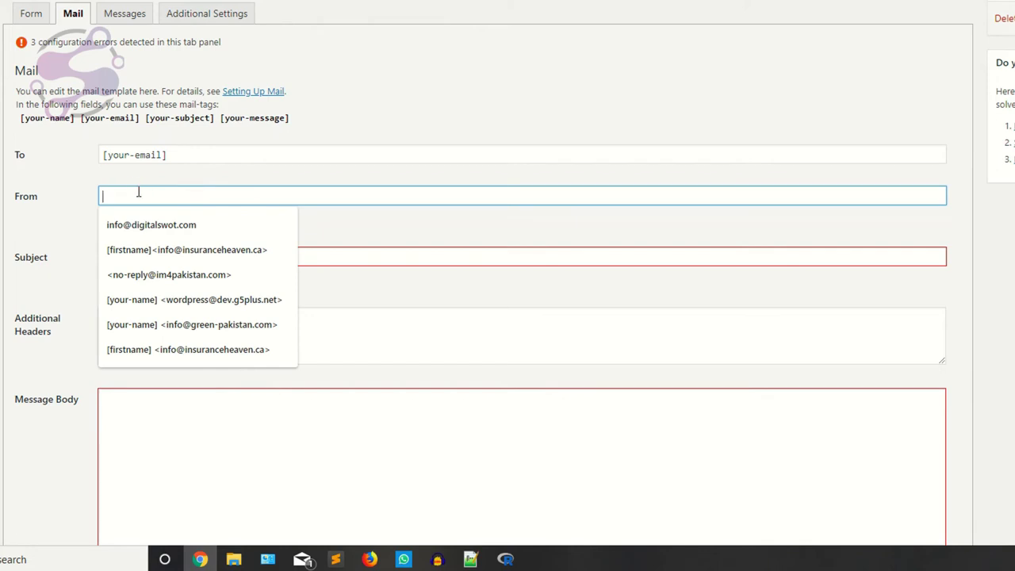
left_click(190, 250)
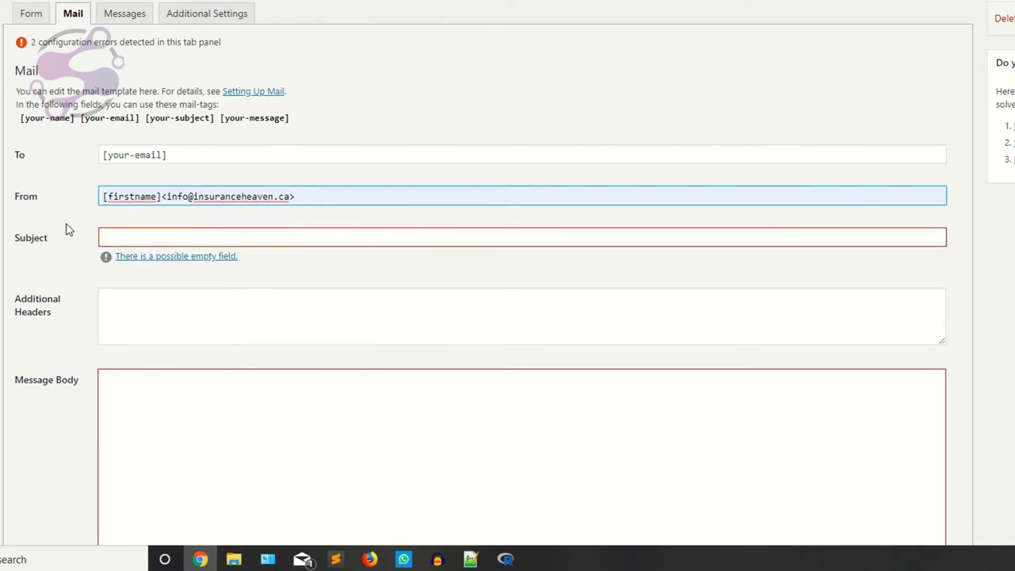
left_click(129, 238)
type("Query")
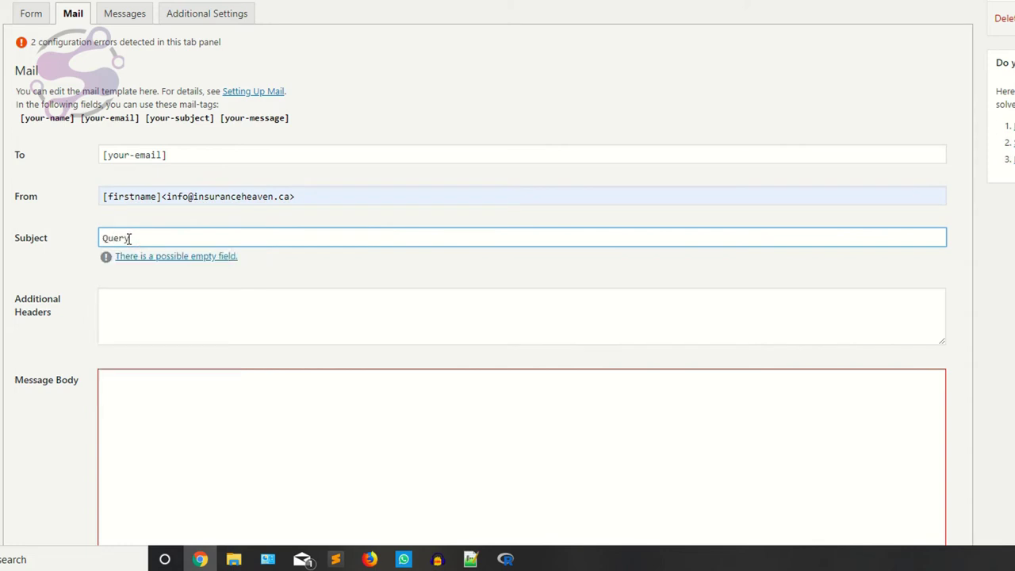
Step: Start the message body with "From: Ecommerce" and, on the next line, "Thank you for the contacting us...."
scroll(48, 246, "down", 2)
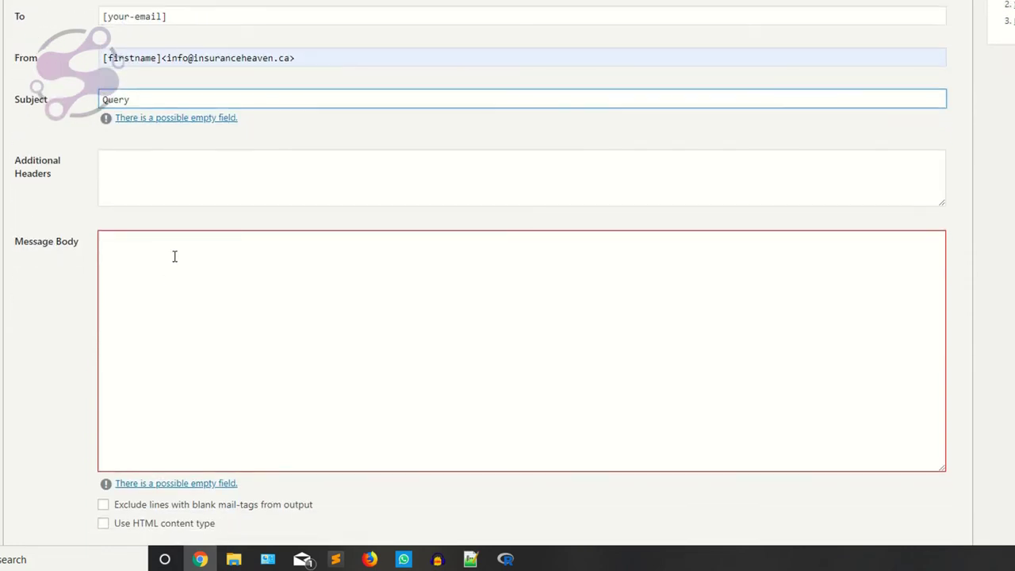
left_click(172, 256)
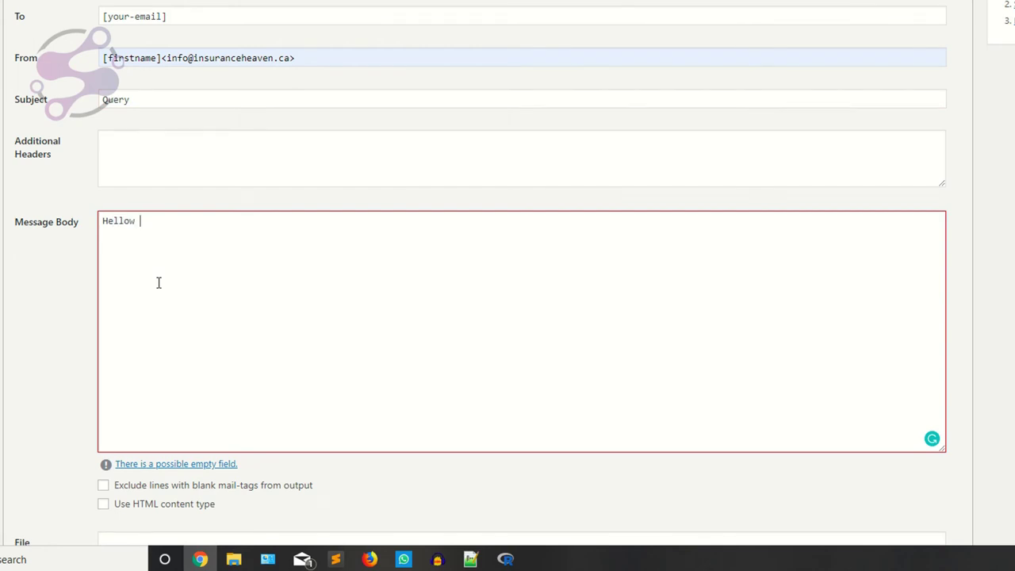
key("ctrl+a")
key("BackSpace")
key("ctrl+a")
key("BackSpace")
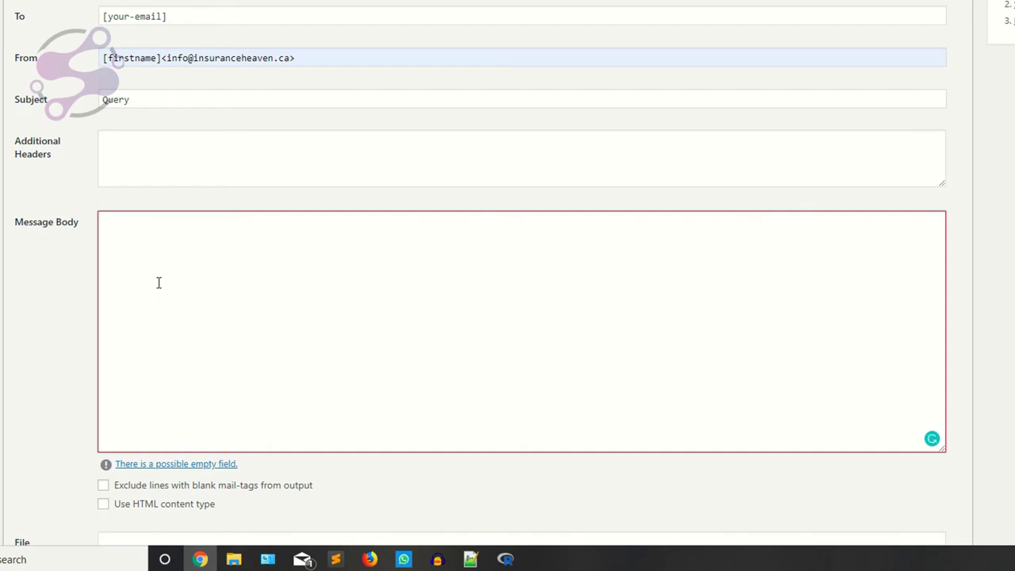
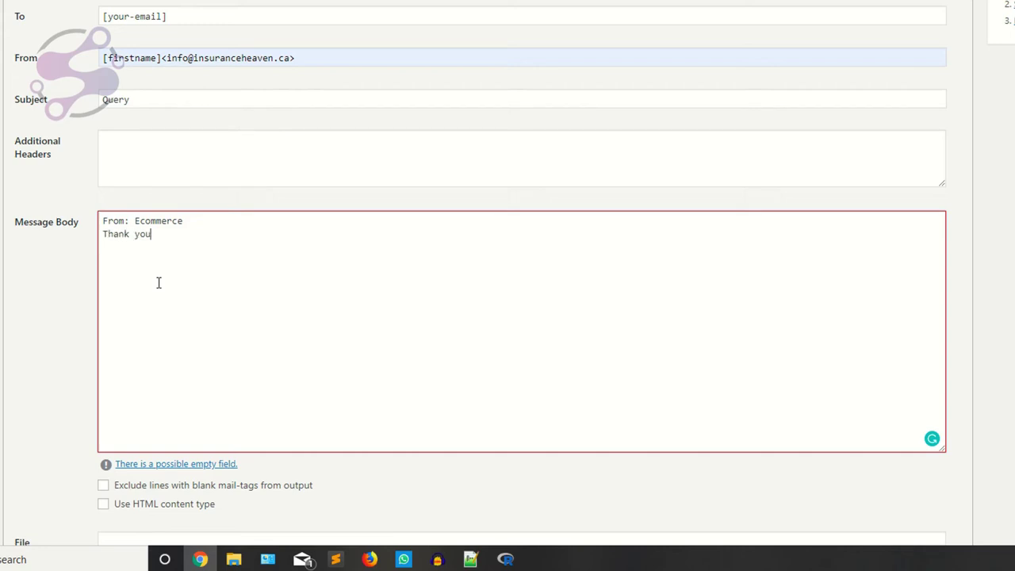
type("for the contacting us....   ")
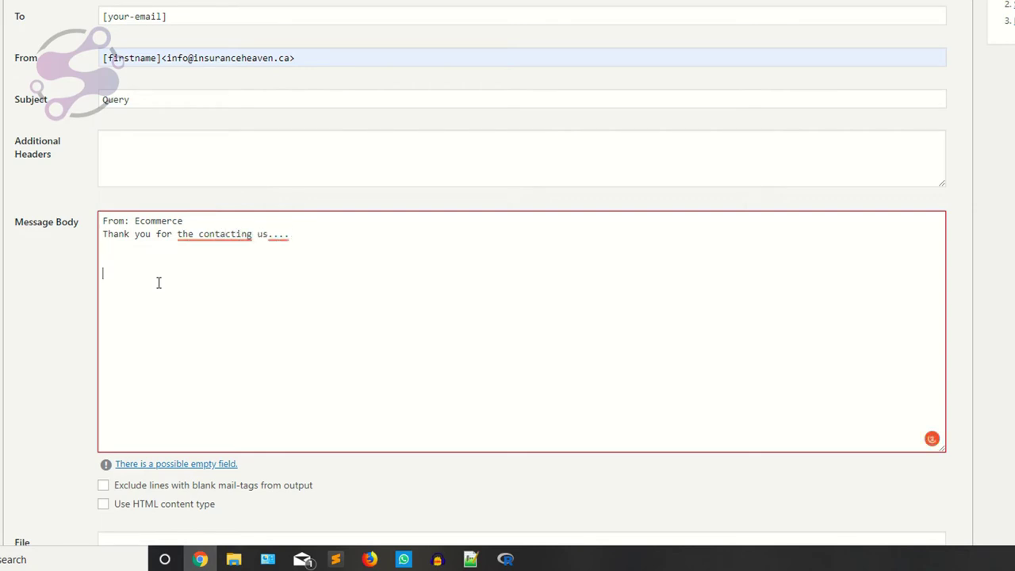
Step: Add a closing to the message body: "Regards", a line of dashes, and "Shakee.com"
type("Regards ")
type("-")
key("Return")
type("Shk")
key("BackSpace")
type("akmz")
key("BackSpace")
key("BackSpace")
key("BackSpace")
type("om")
left_click(103, 503)
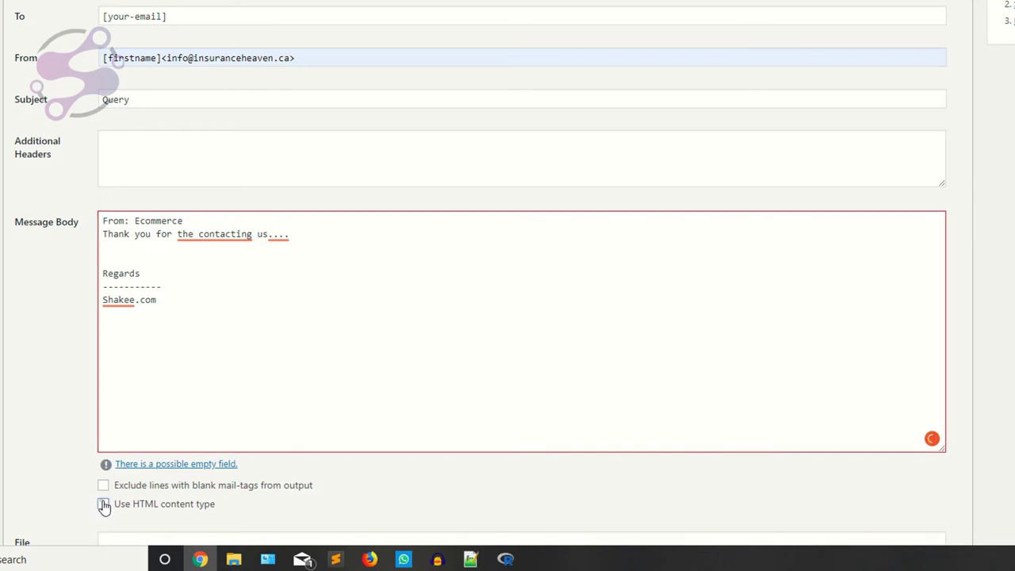
scroll(64, 347, "down", 2)
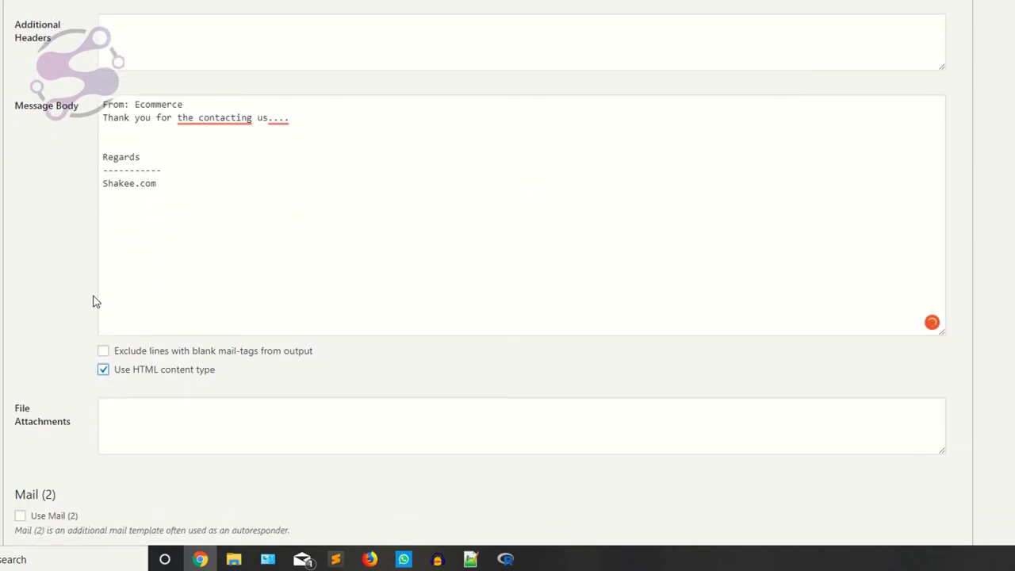
left_click(104, 104)
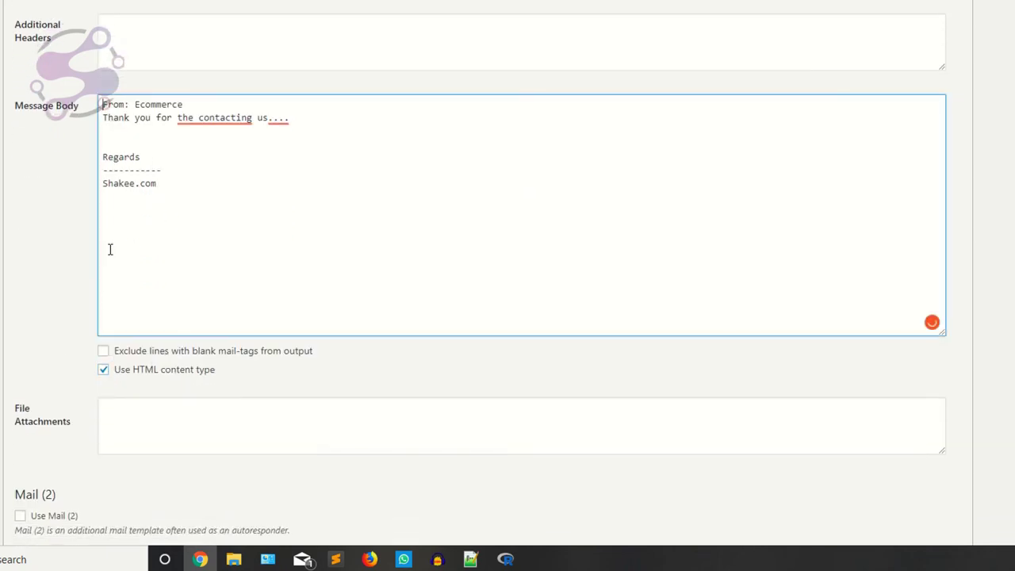
type("<p>")
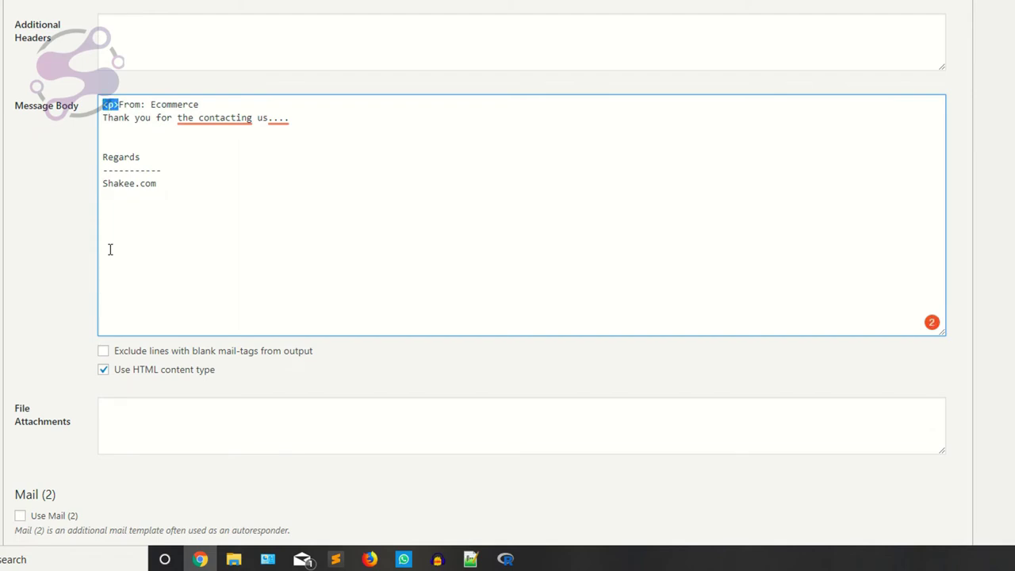
key("BackSpace")
left_click(104, 370)
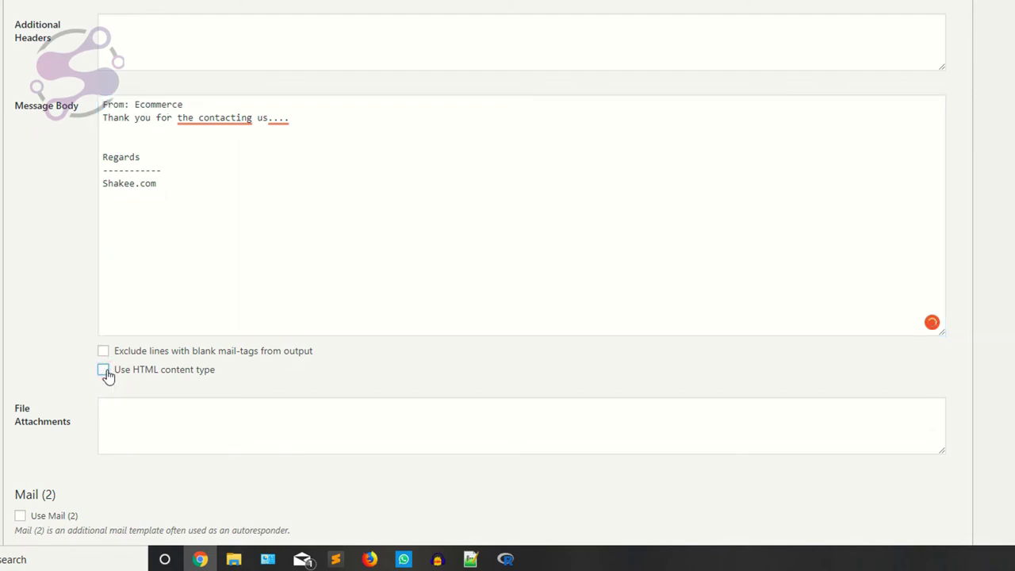
Step: Save the contact form with its mail template
scroll(107, 349, "down", 1)
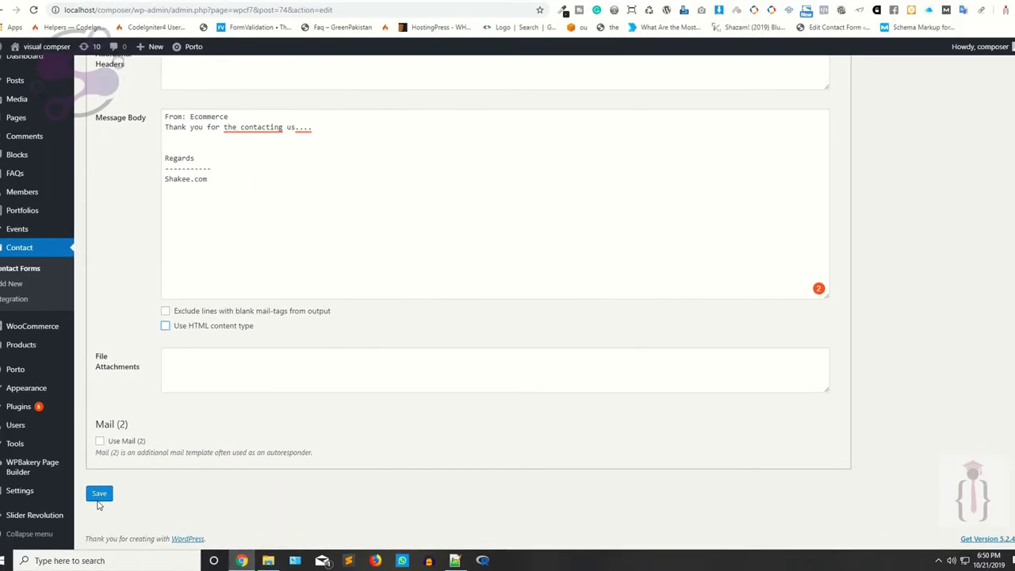
left_click(98, 498)
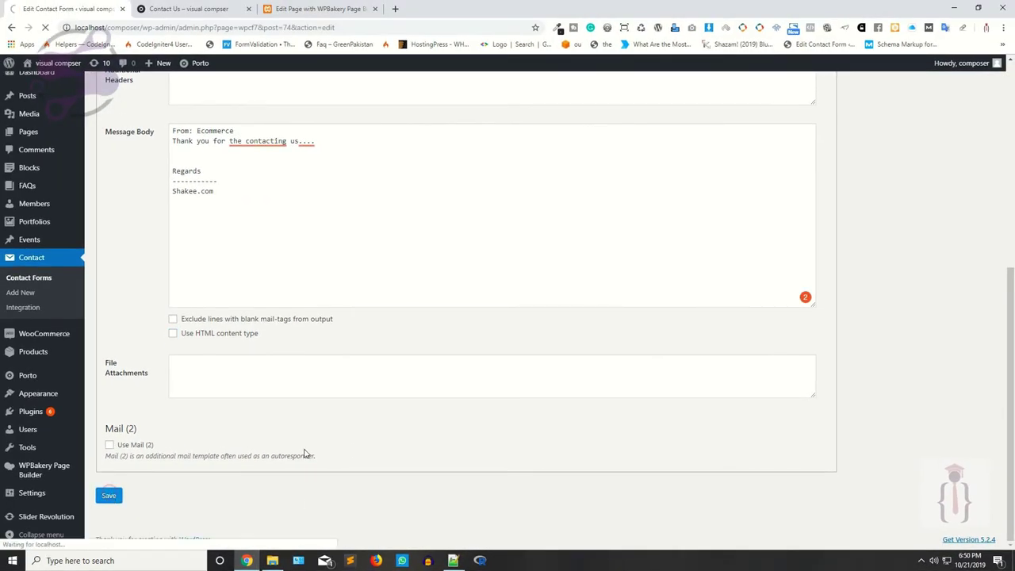
scroll(305, 454, "up", 2)
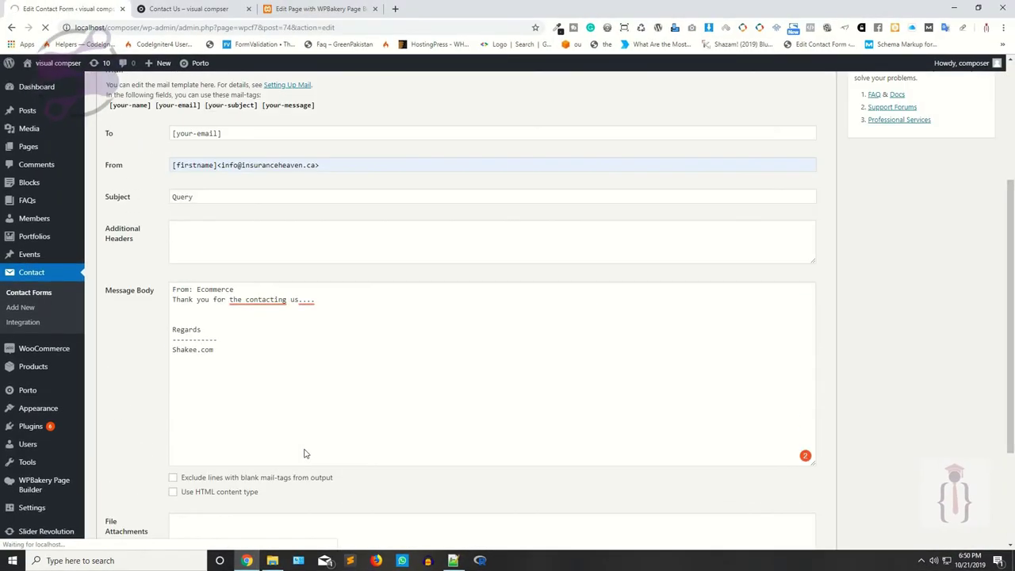
Step: Reload the Contact Us page and autofill the sender's name and email address in the form
key("ctrl+Tab")
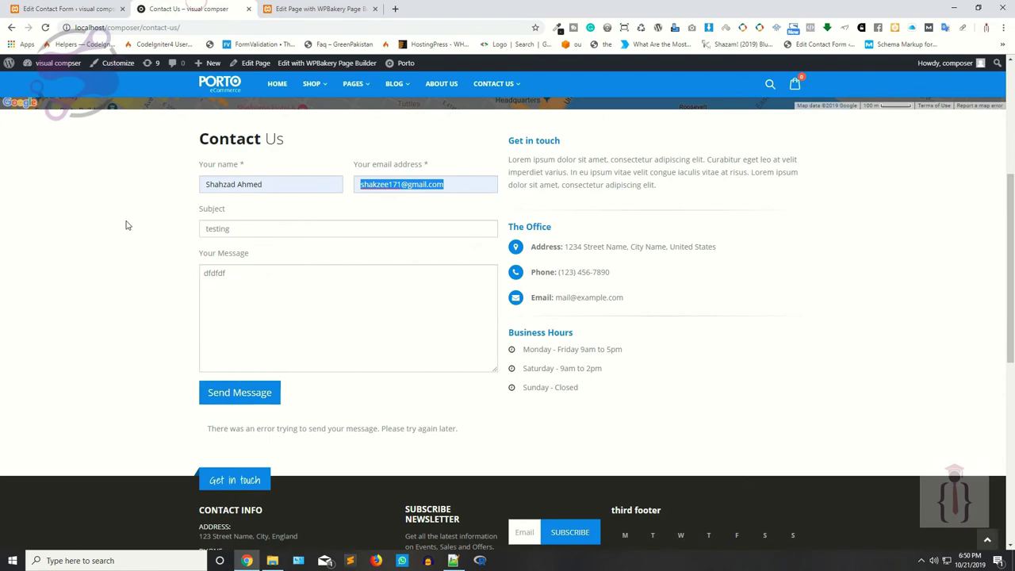
key("F5")
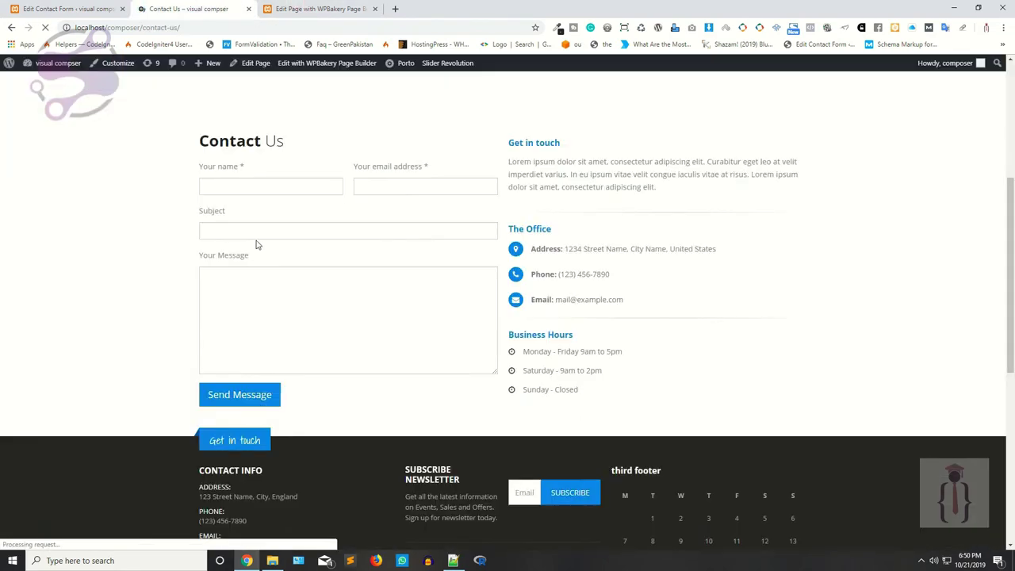
left_click(245, 189)
left_click(249, 216)
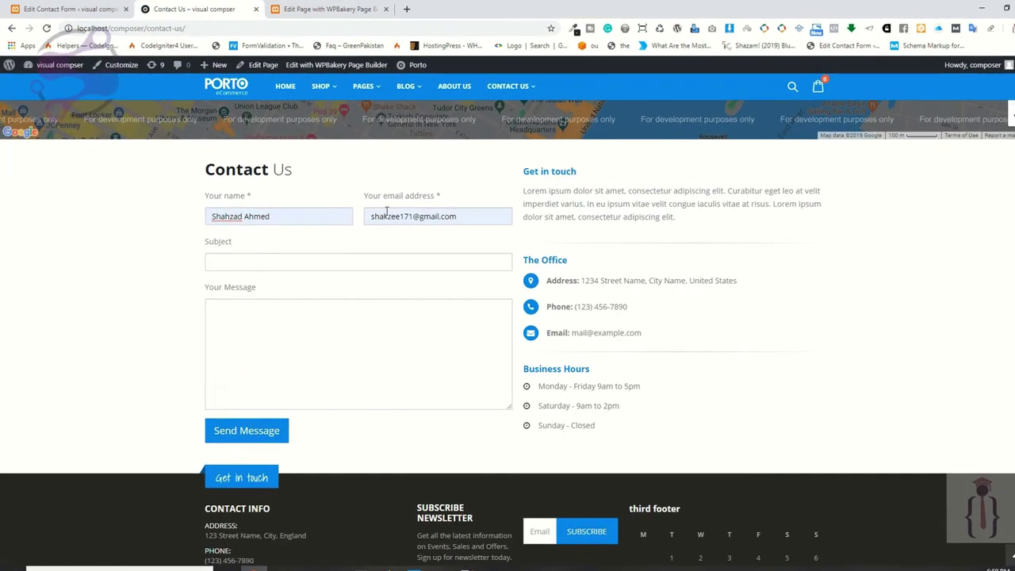
Step: Submit the contact form with the subject "testing" and the message "dfdfdfdfdfd"
left_click(216, 264)
left_click(230, 293)
triple_click(334, 260)
type("t")
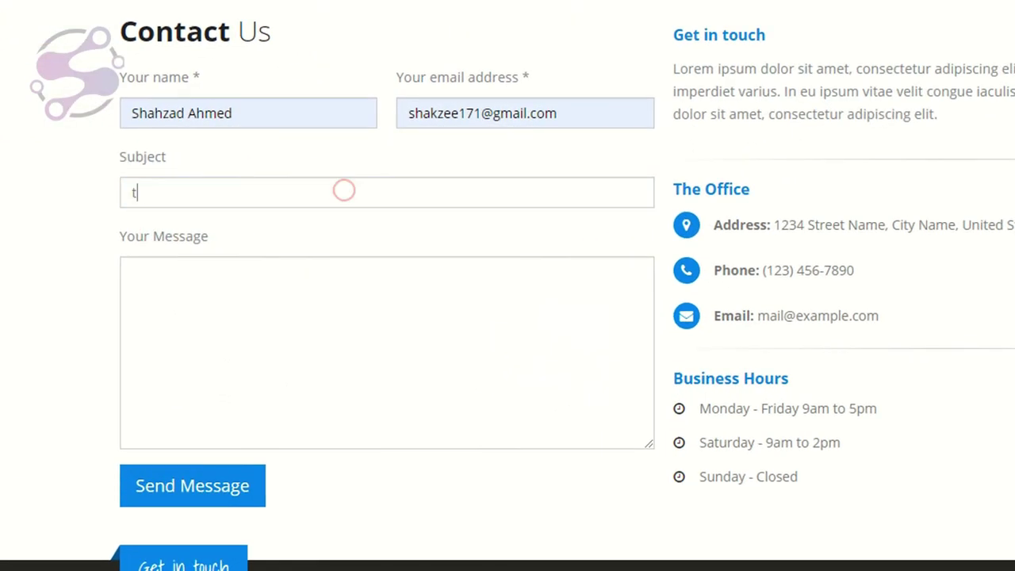
type("esting")
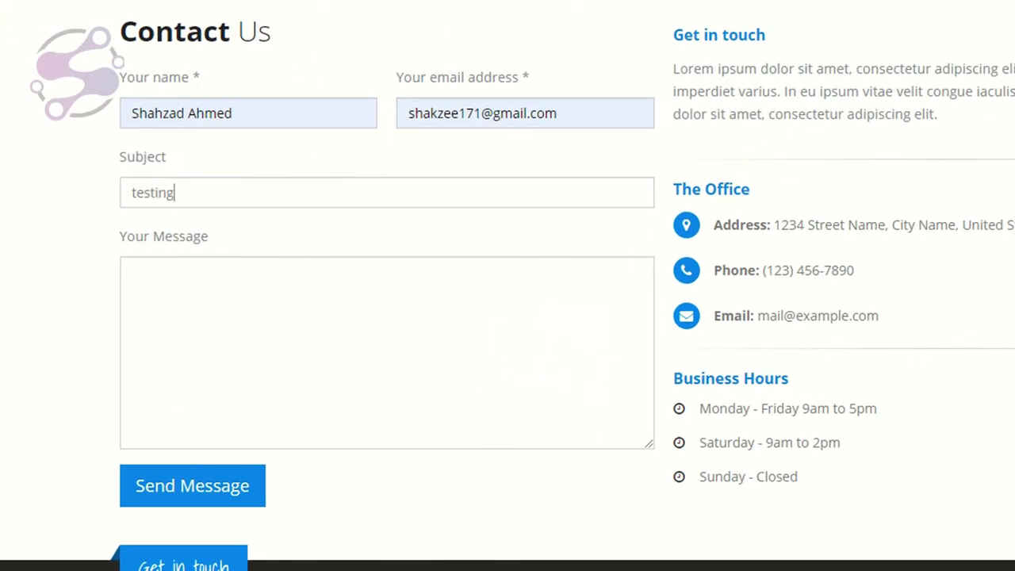
left_click(207, 400)
type("dfdfdfdfdfd")
left_click(216, 498)
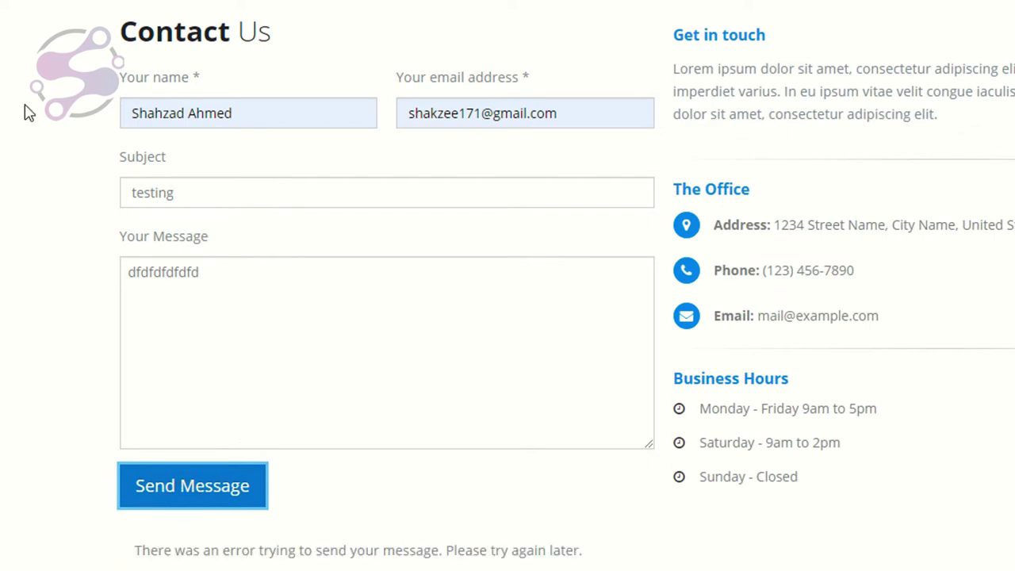
Step: Examine the send status below the Contact Us form and review the saved mail template settings
left_click_drag(133, 555, 611, 567)
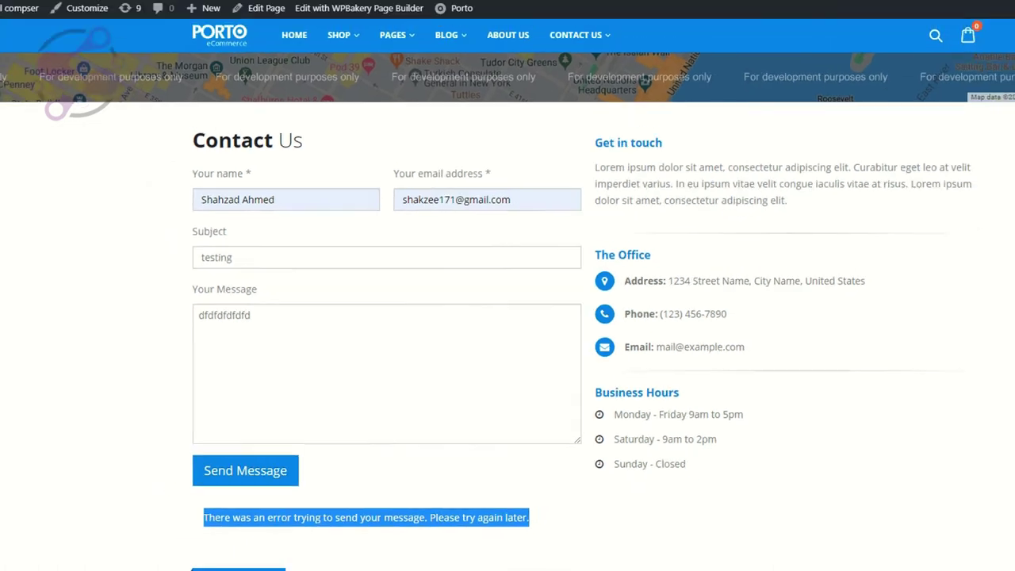
left_click(56, 9)
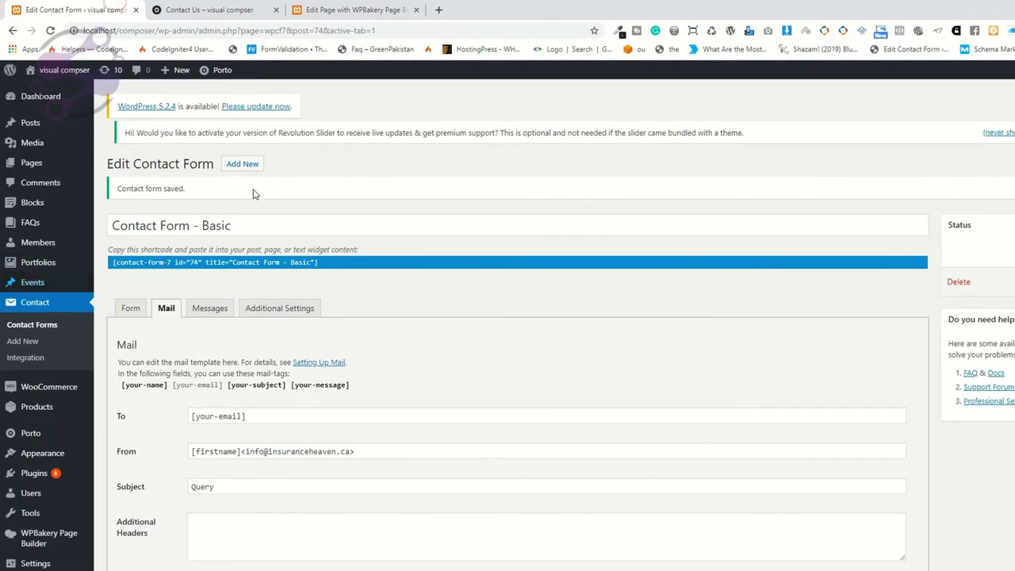
left_click(238, 10)
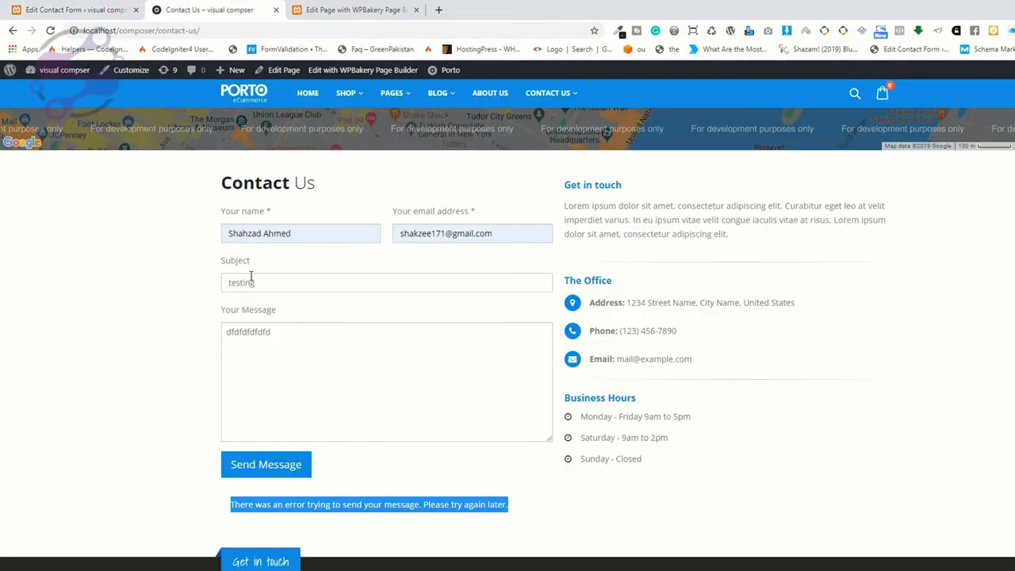
left_click(71, 9)
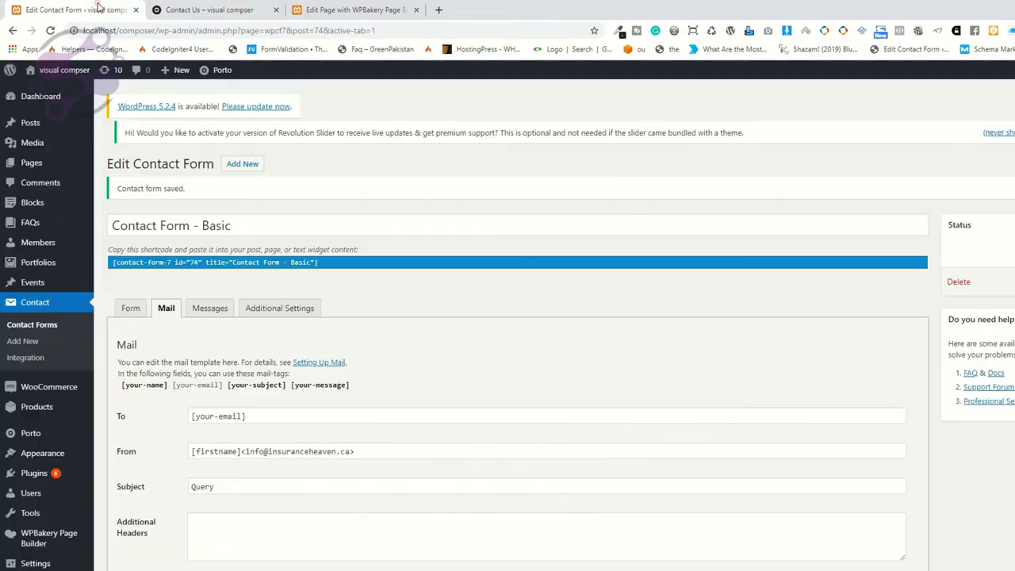
scroll(246, 350, "down", 2)
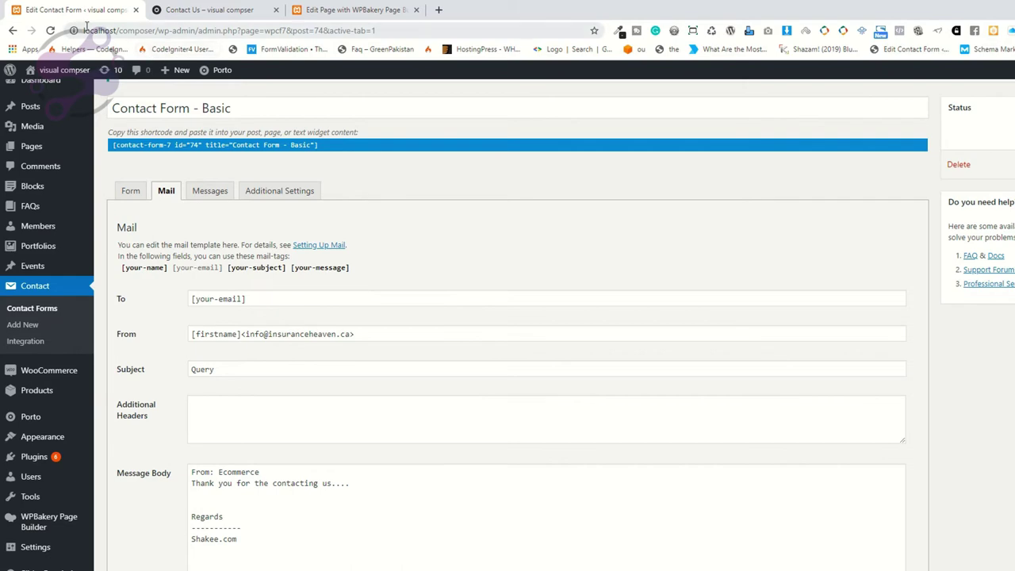
double_click(99, 31)
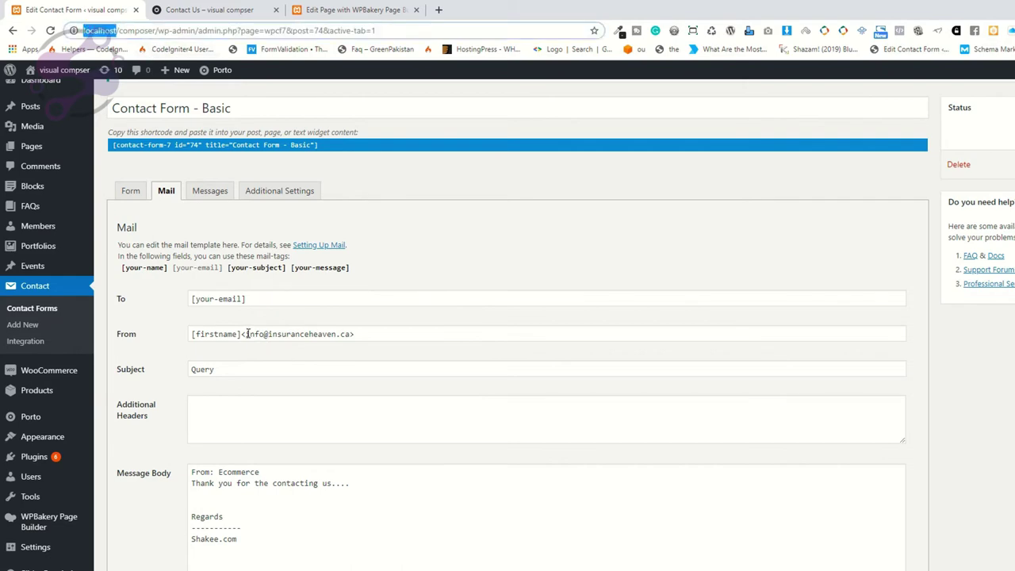
left_click_drag(247, 334, 330, 332)
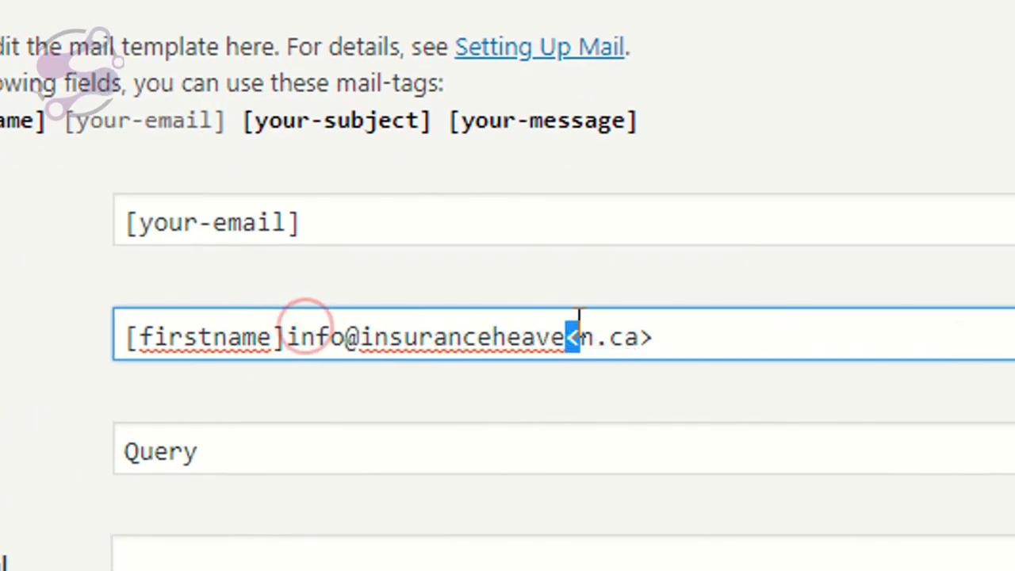
left_click_drag(572, 337, 288, 337)
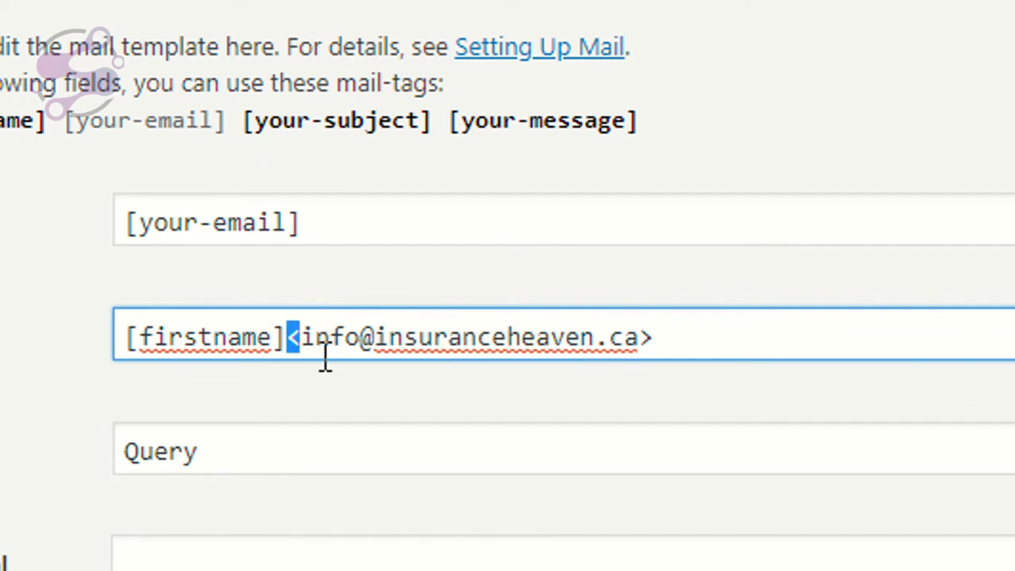
left_click(373, 349)
Step: Remove the [firstname] tag and both angle brackets from the From field, keeping only the sender's email address, and save the form
left_click(303, 337)
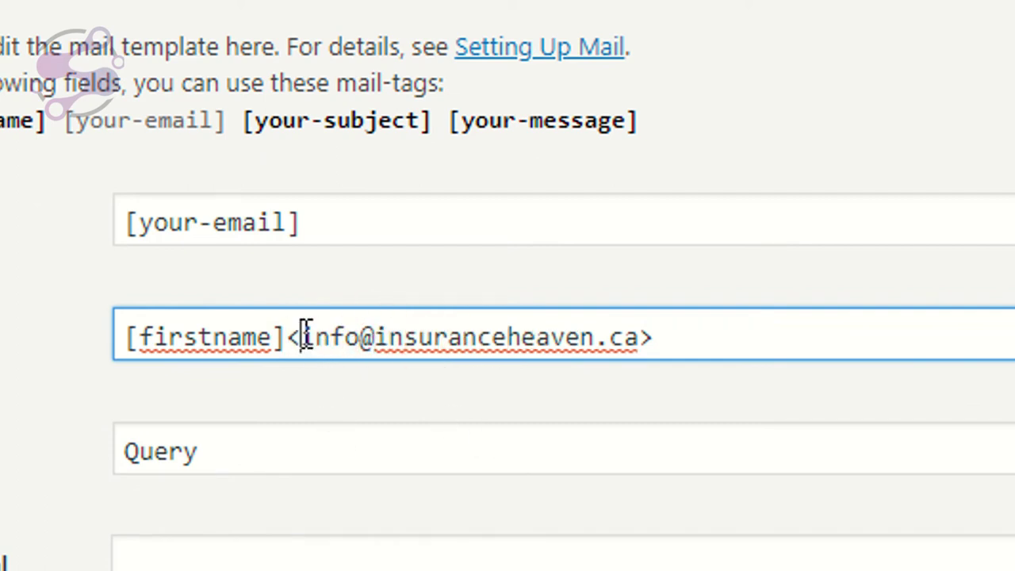
key("shift+Home")
key("BackSpace")
key("Right")
key("Right")
key("Right")
key("Right")
key("Right")
key("Right")
key("Right")
key("Right")
key("Right")
key("Right")
key("Right")
key("Right")
key("Right")
key("Right")
key("Right")
key("Right")
key("Right")
key("Right")
key("Right")
key("Right")
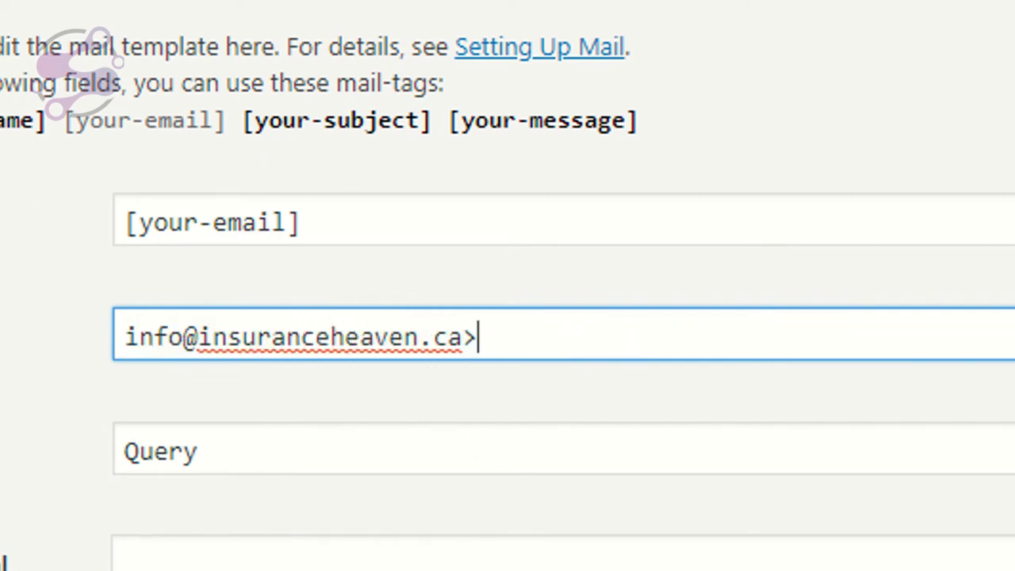
key("BackSpace")
left_click(947, 265)
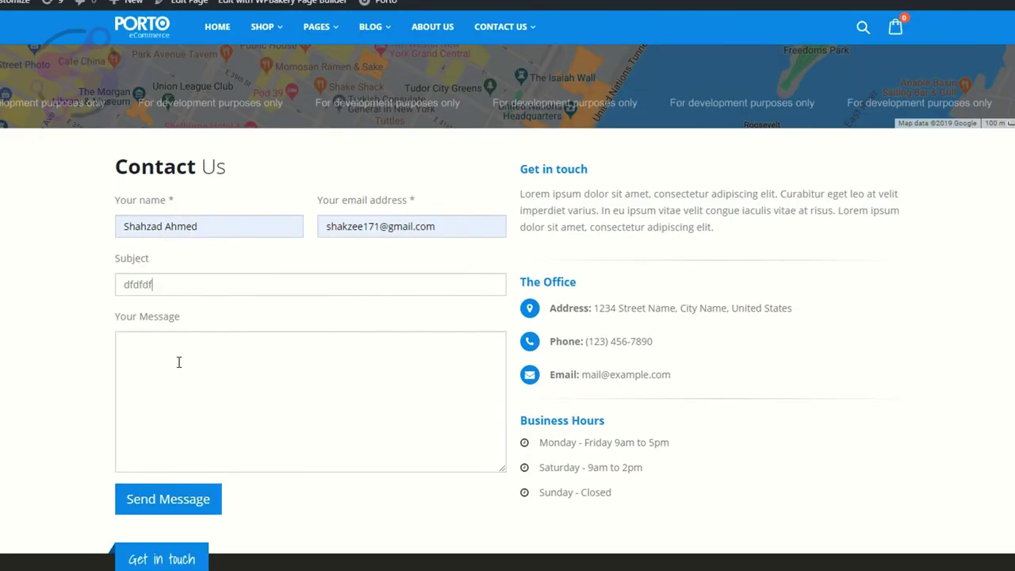
Step: Submit the Contact Us form with "dfdfdf" as both the subject and the message
type("dfdfdf")
key("Tab")
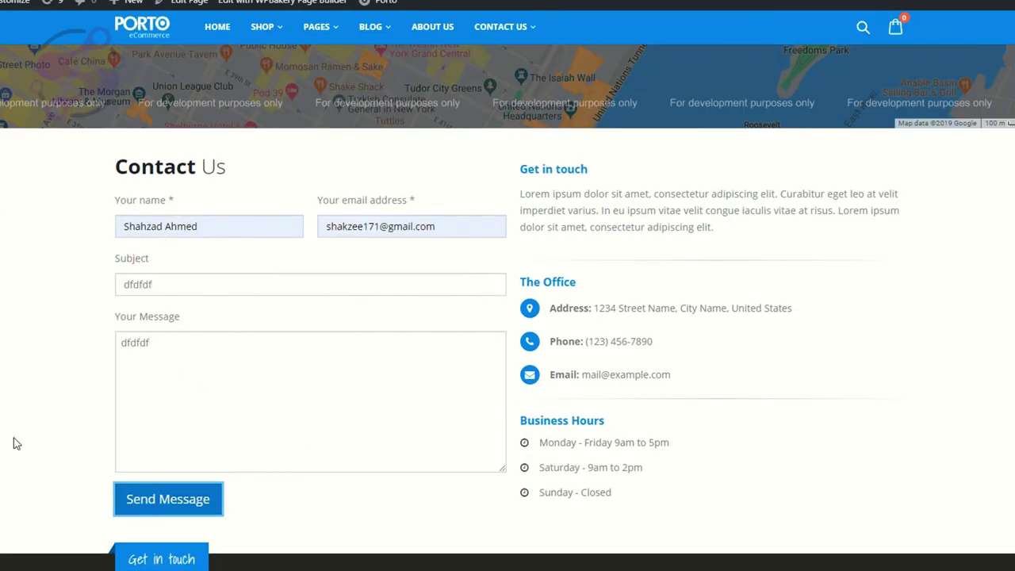
key("Return")
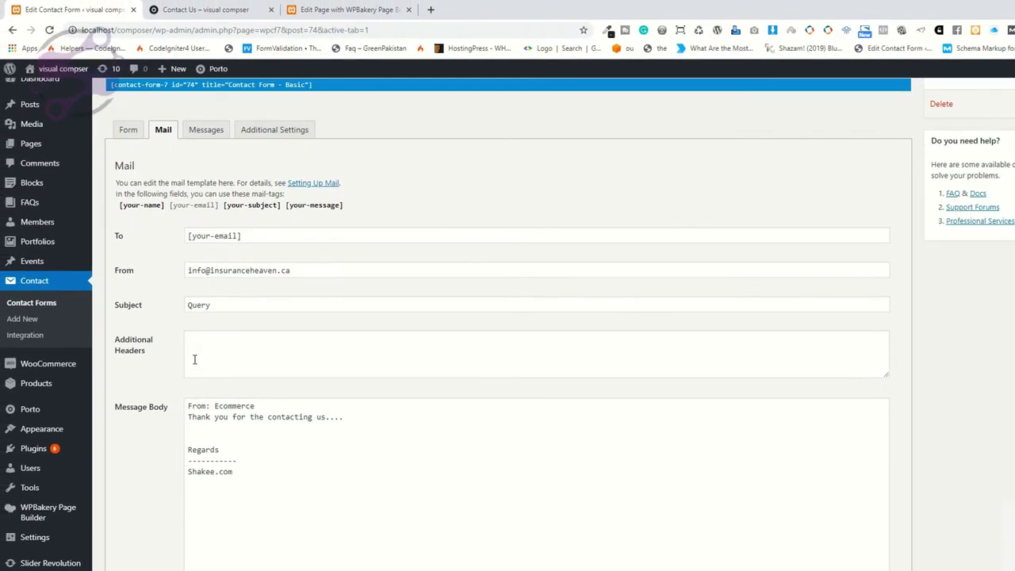
Step: Check the Contact Us page against the From and To entries of the contact form's mail template
scroll(214, 341, "down", 1)
left_click(206, 10)
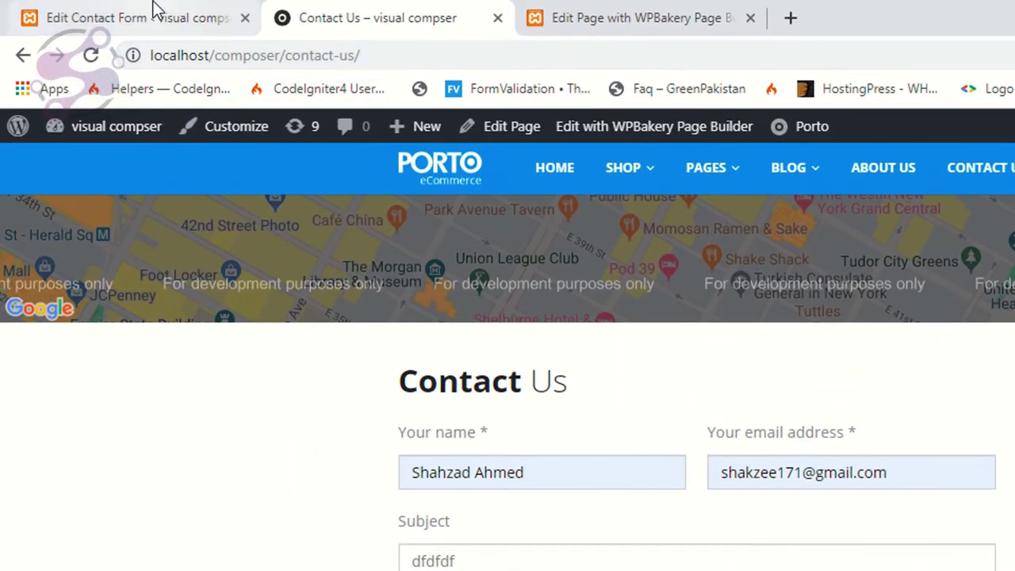
left_click(141, 10)
triple_click(590, 400)
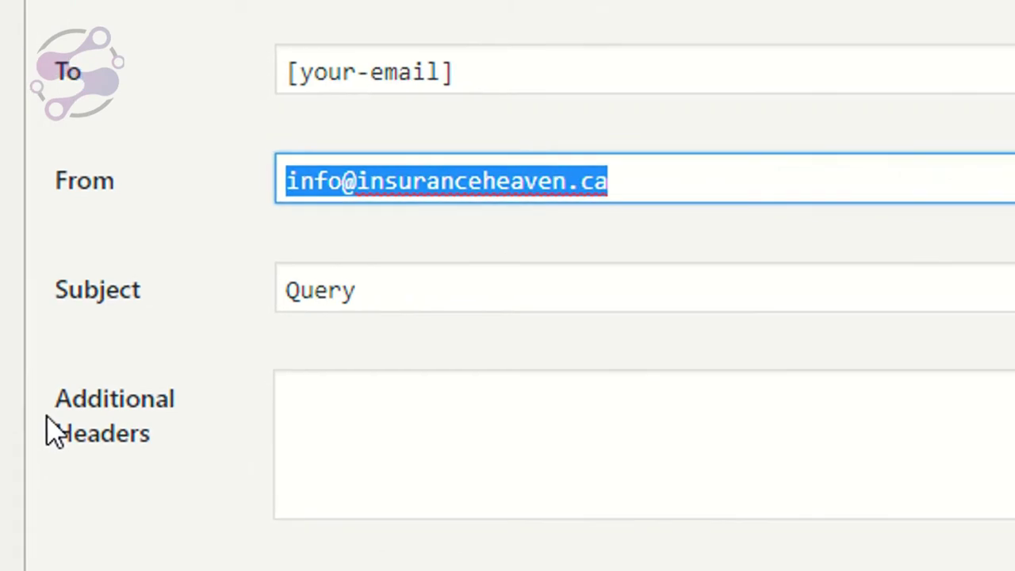
triple_click(510, 80)
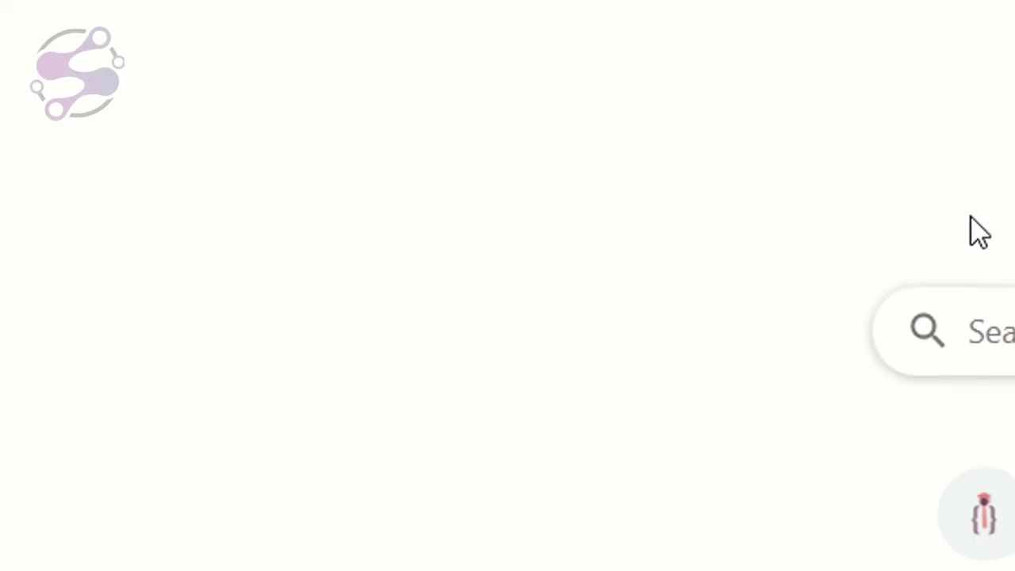
Step: Open digitalswot.com in a new browser tab and go to its Contact Us page
type("google.com")
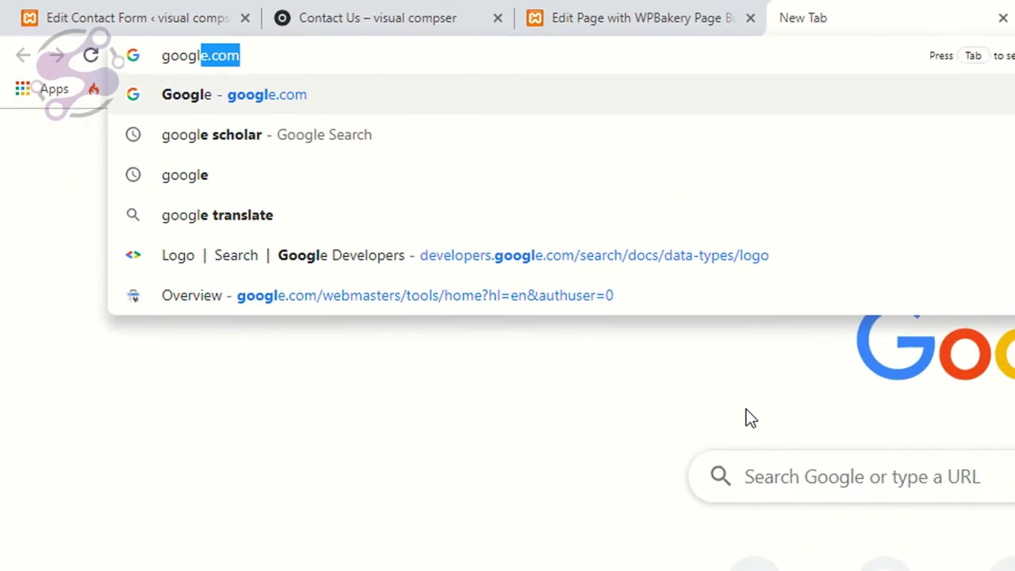
key("Return")
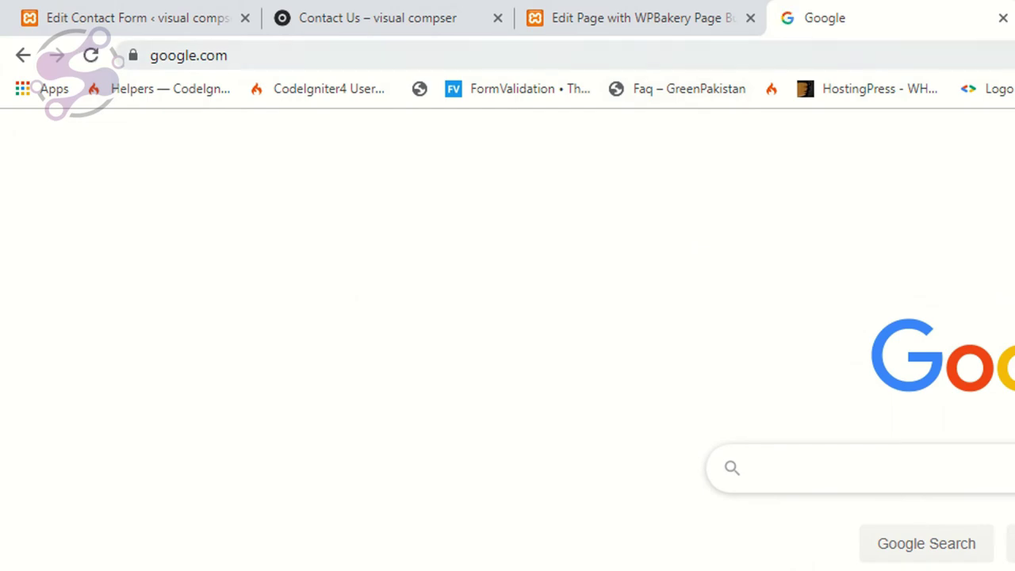
left_click(846, 50)
type("di")
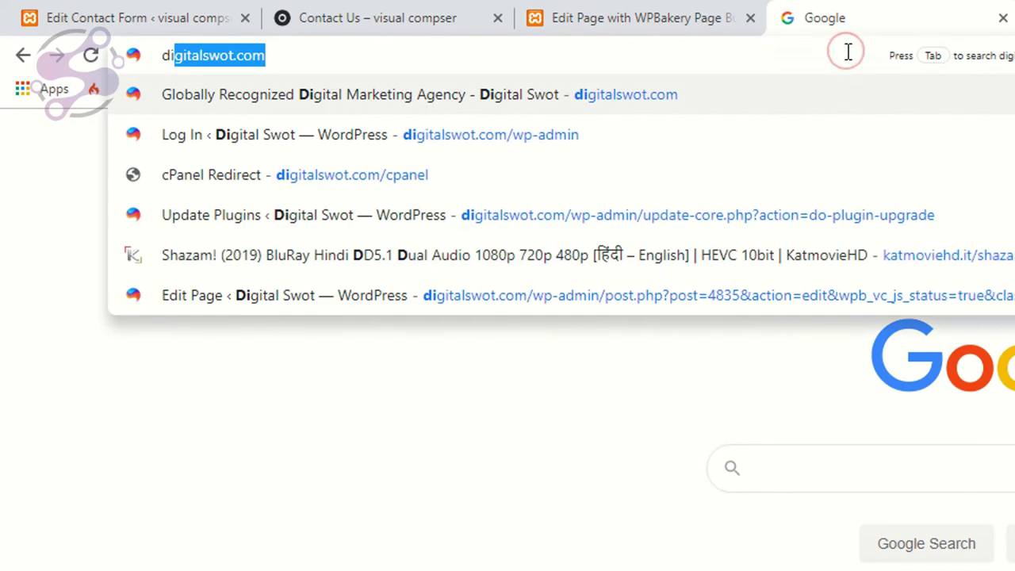
key("Return")
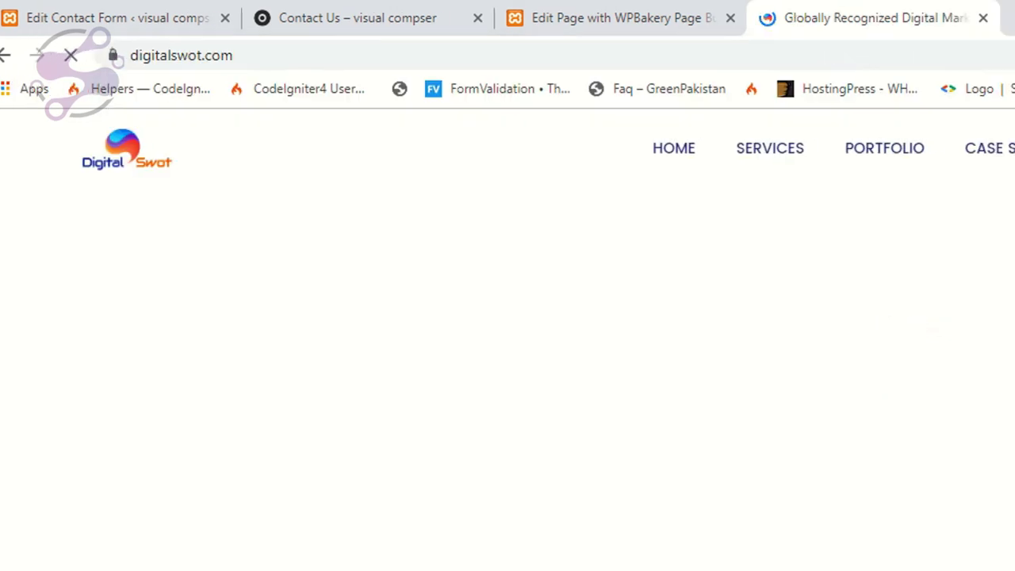
left_click(712, 149)
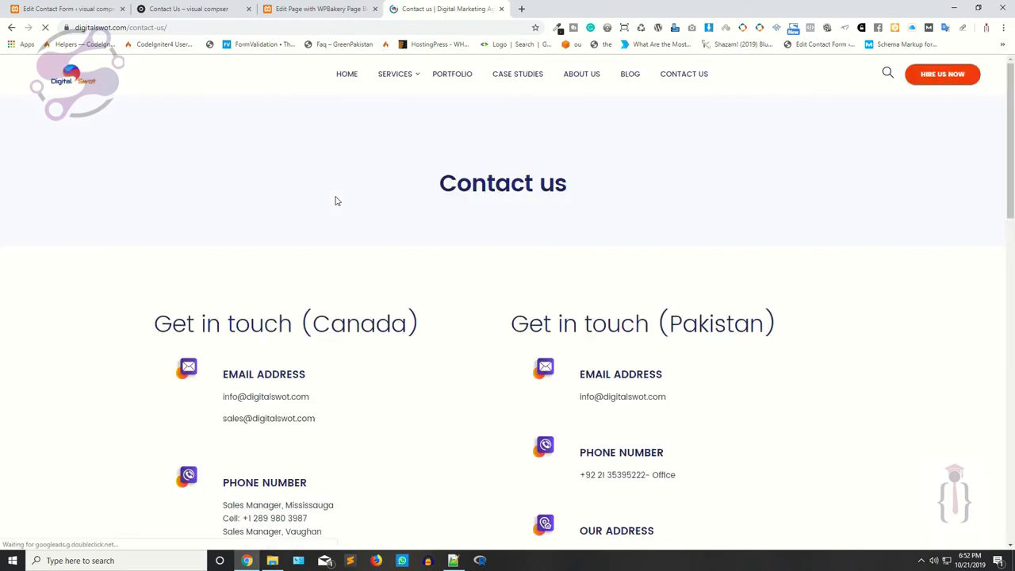
Step: Submit the Digital Swot contact form with the autofilled email, name and phone number and the message "dfdfdfdfdfdf", and check its status
scroll(383, 210, "down", 4)
scroll(383, 209, "down", 5)
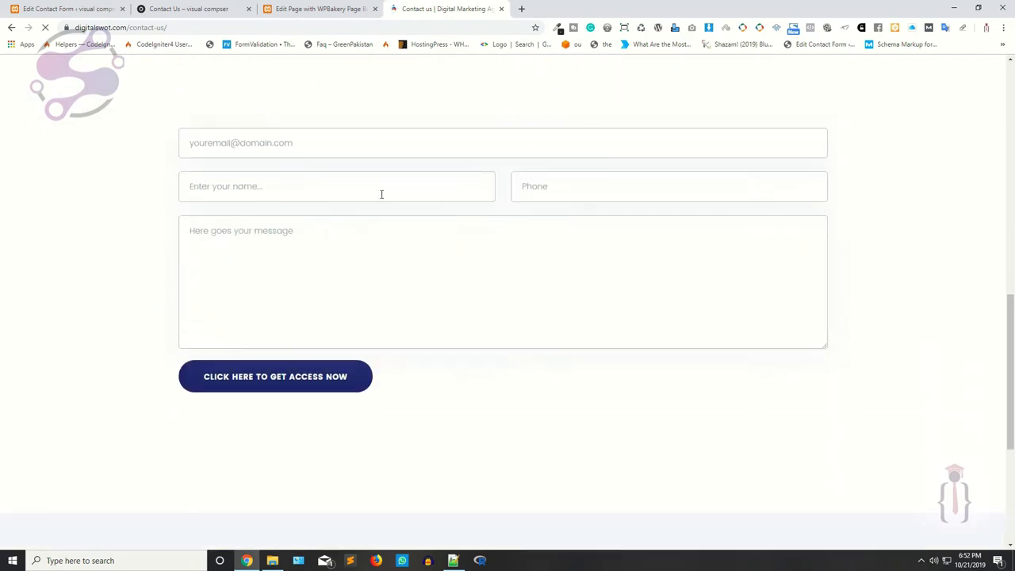
left_click(307, 143)
left_click(248, 179)
left_click(293, 295)
type("dfdfdfdfdfdf")
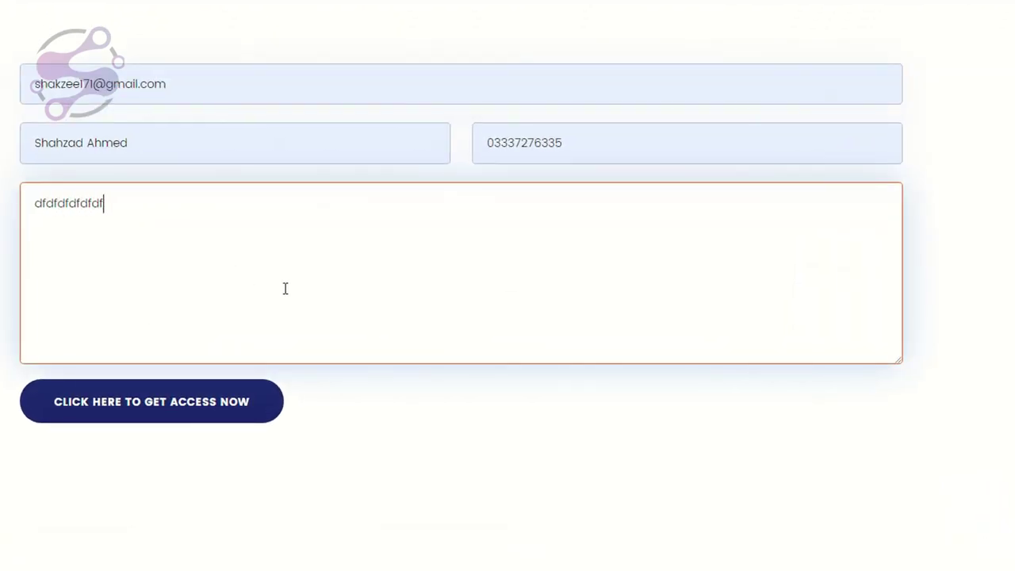
left_click(137, 406)
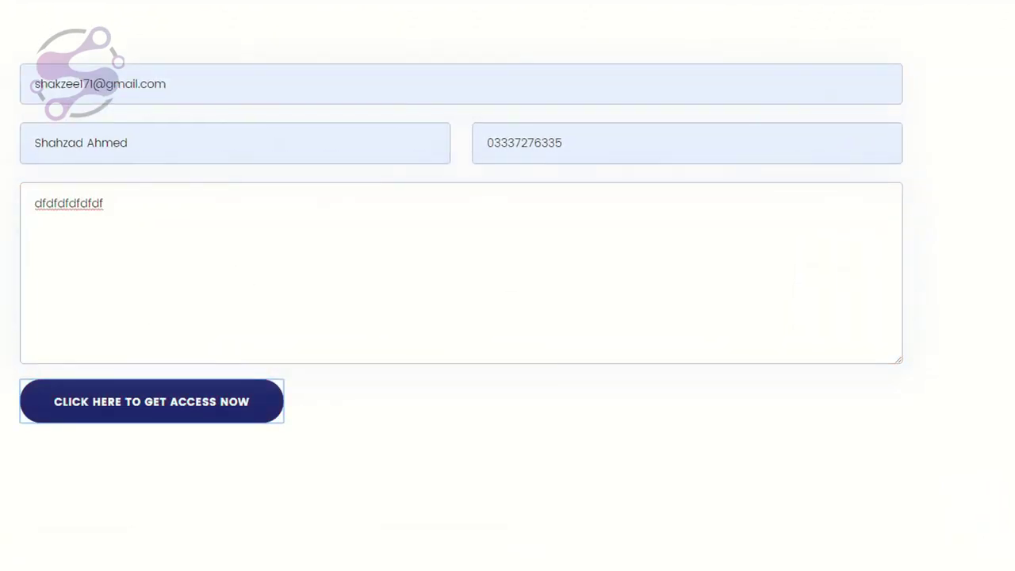
scroll(508, 317, "down", 10)
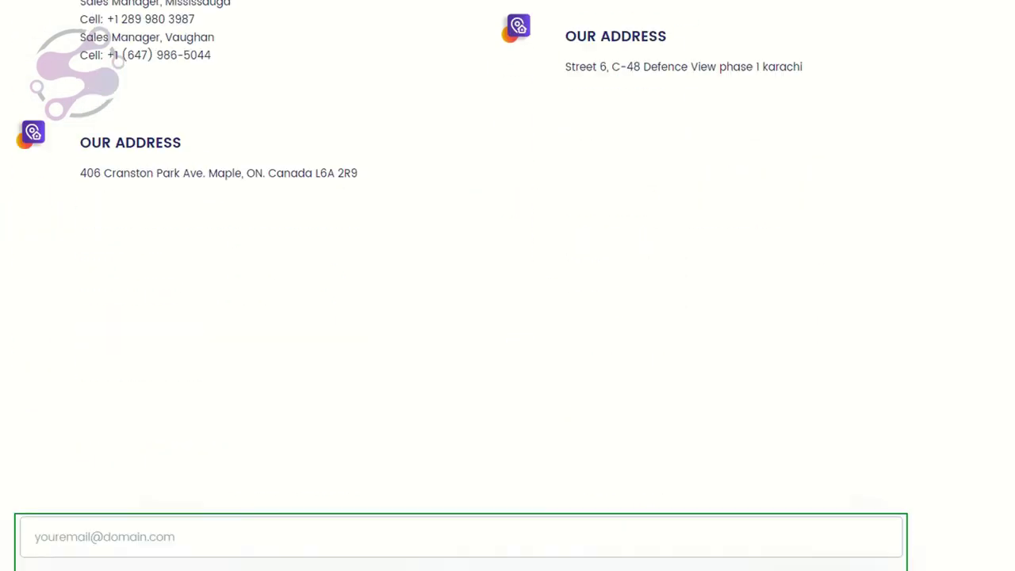
scroll(460, 357, "down", 2)
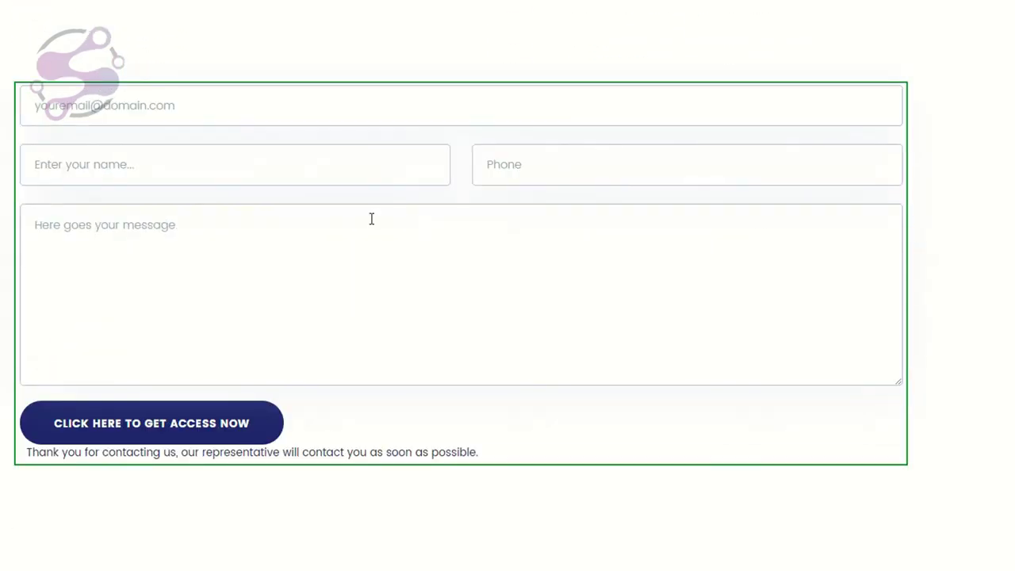
Step: Switch to Gmail in a new tab and read the new "digitalswot.com | Query" email from Digital Swot
key("ctrl+t")
type("google")
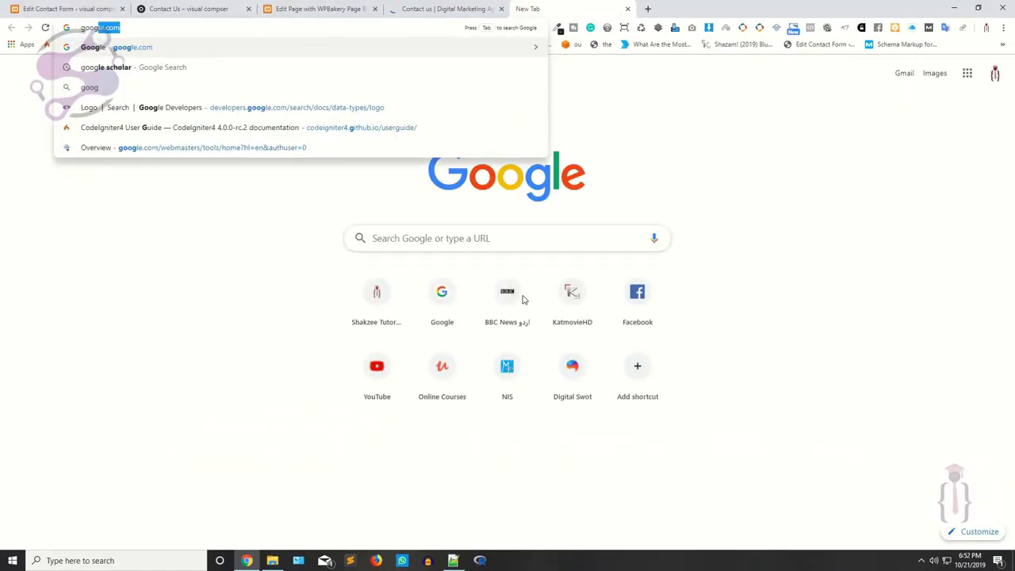
key("Return")
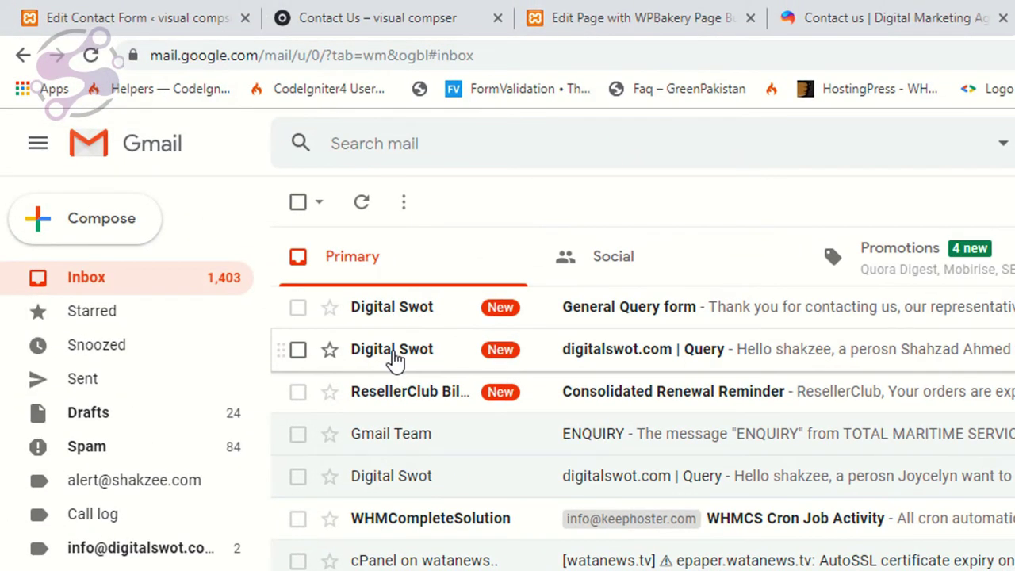
left_click(387, 347)
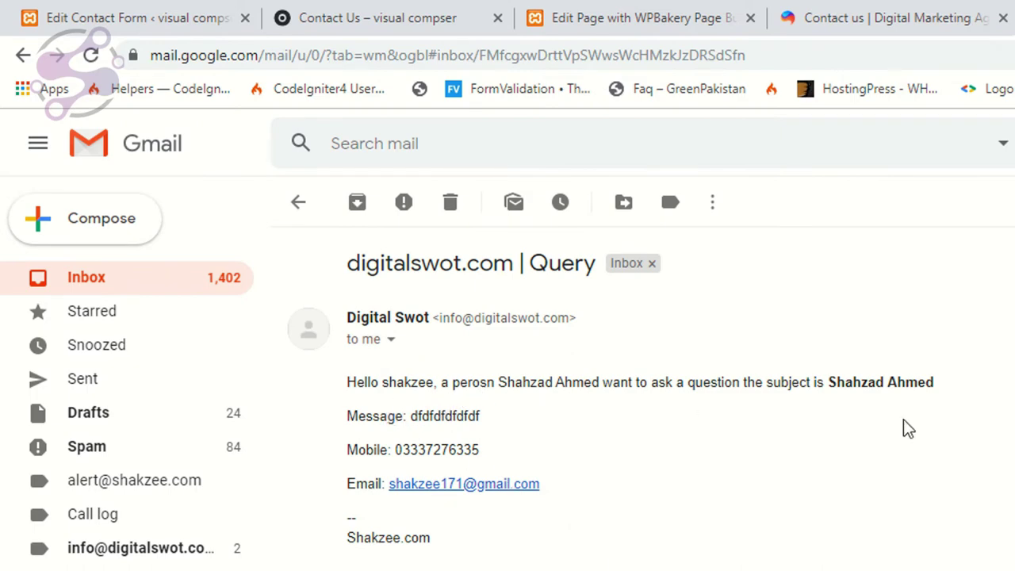
Step: Read the "General Query form" auto-reply from Digital Swot, including its Canada and Pakistan contact details, and return to the inbox
left_click(59, 279)
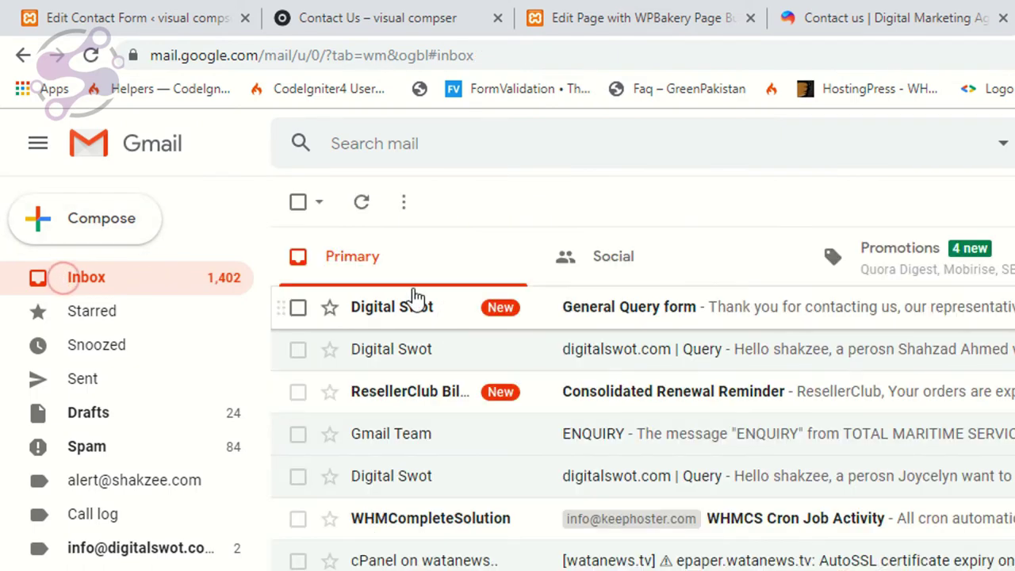
left_click(400, 302)
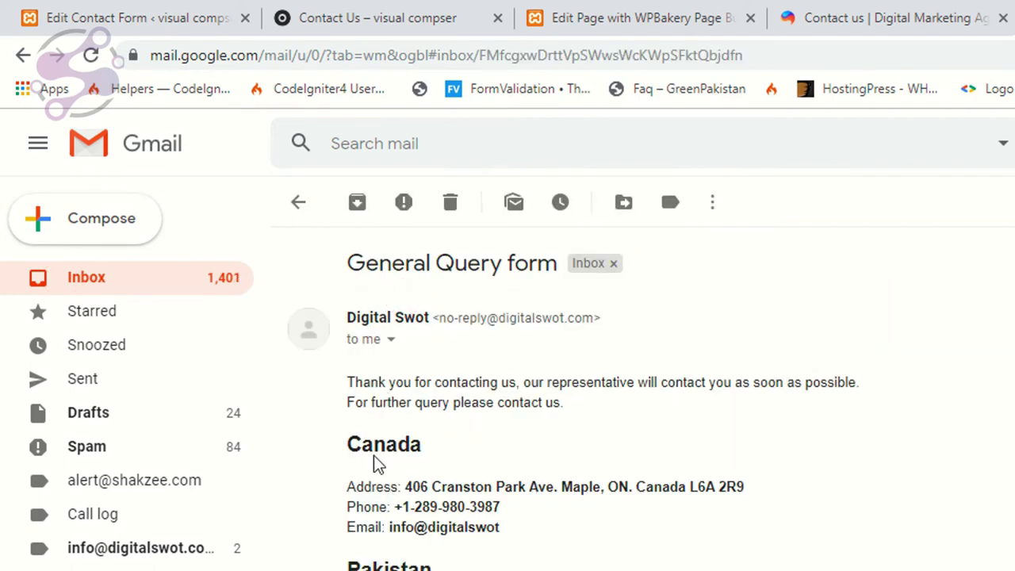
left_click_drag(349, 402, 591, 547)
left_click(340, 389)
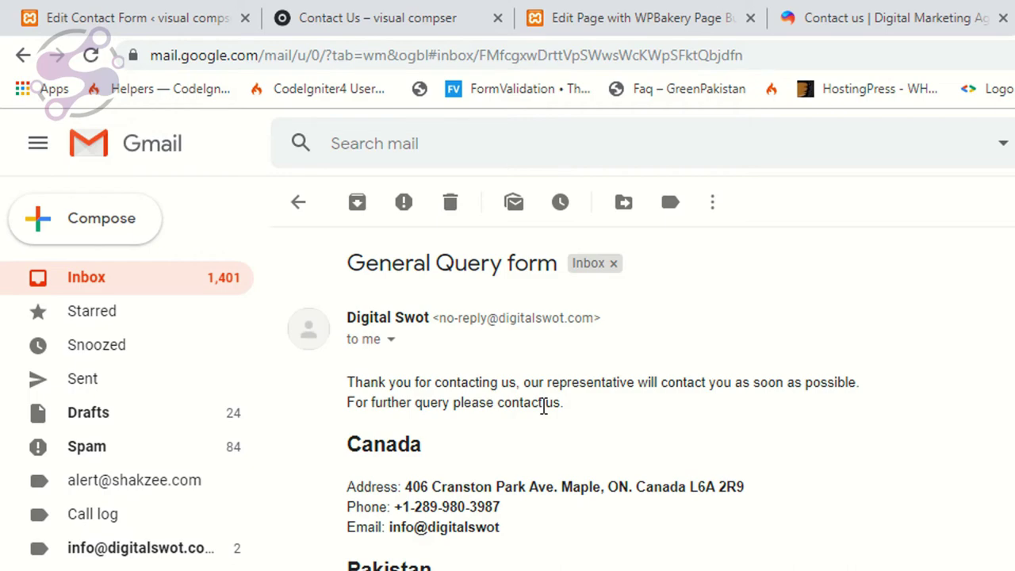
left_click_drag(174, 306, 374, 353)
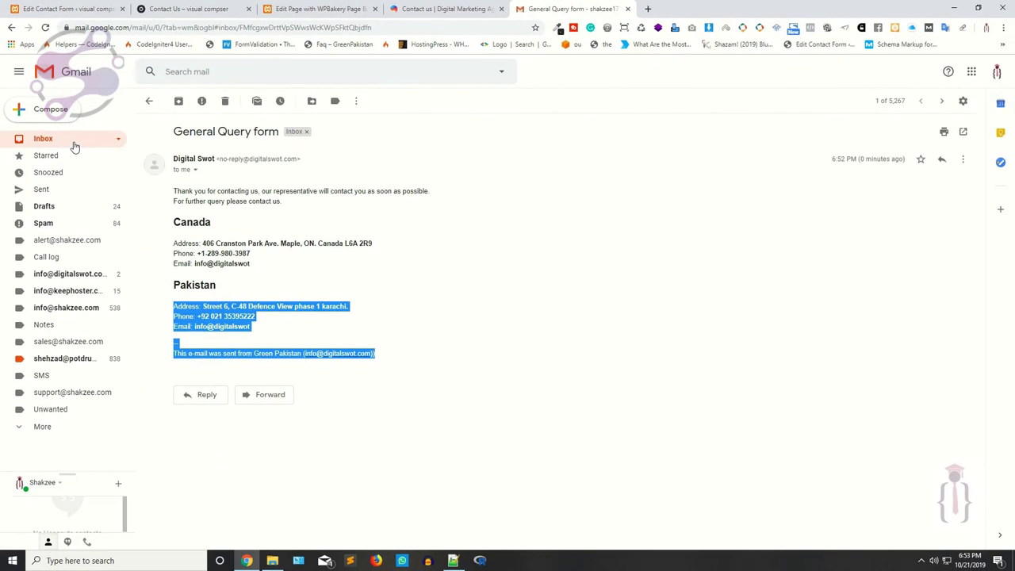
left_click(74, 148)
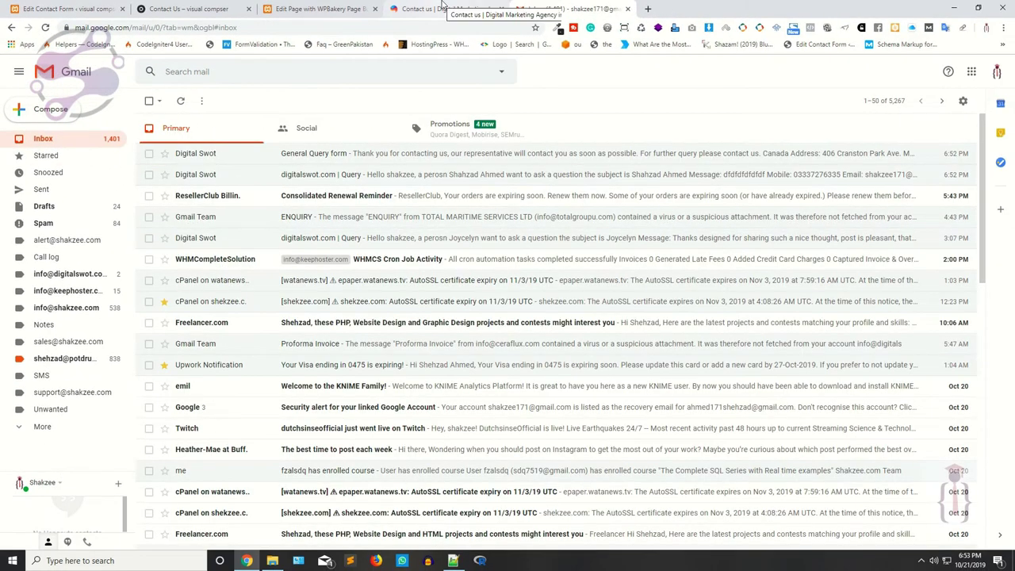
Step: Return to the Edit Contact Form page, enable the additional Mail (2) template, and look through its fields
left_click(444, 9)
left_click(317, 9)
left_click(226, 8)
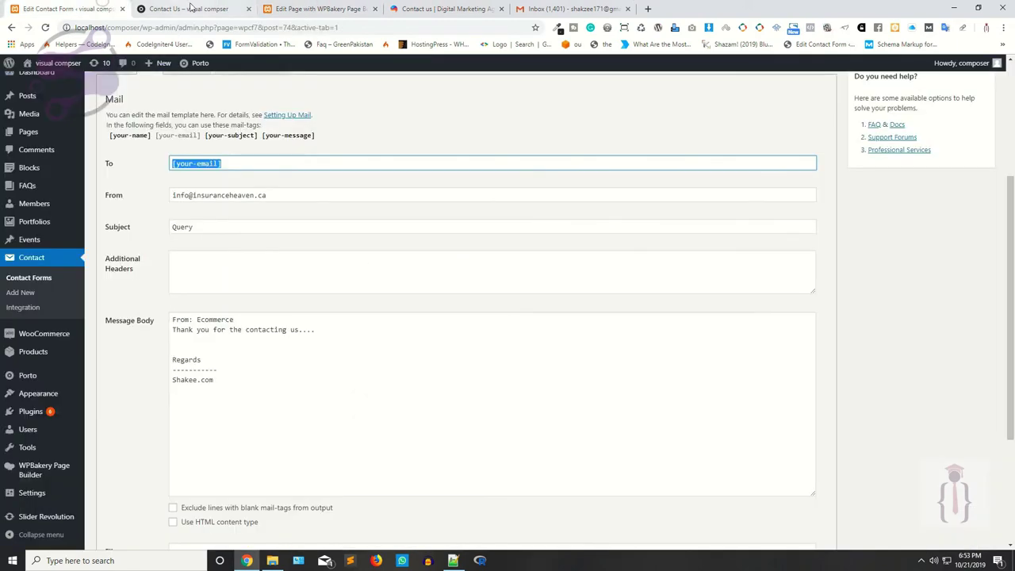
scroll(184, 325, "down", 3)
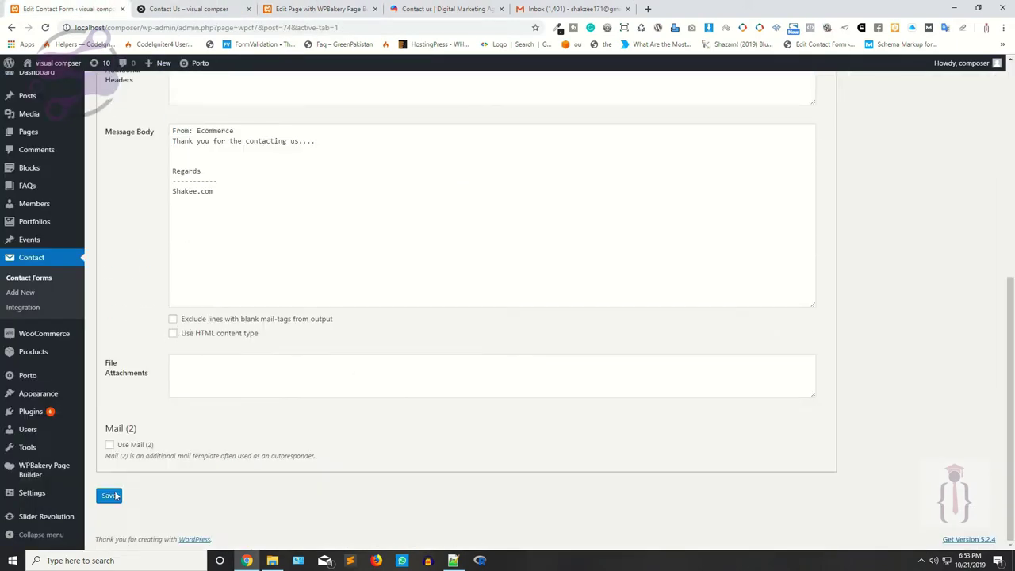
scroll(311, 370, "up", 3)
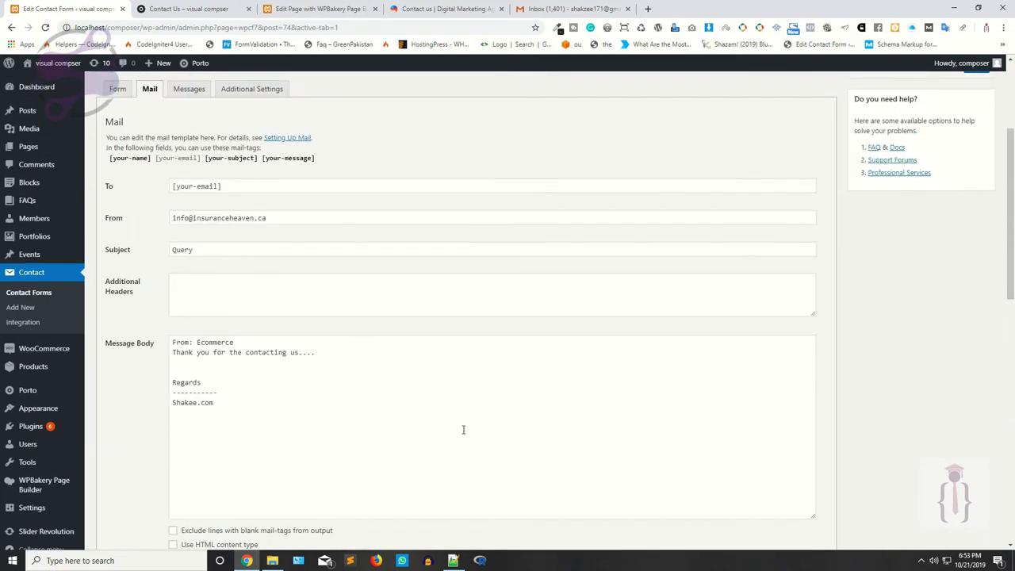
scroll(206, 269, "down", 5)
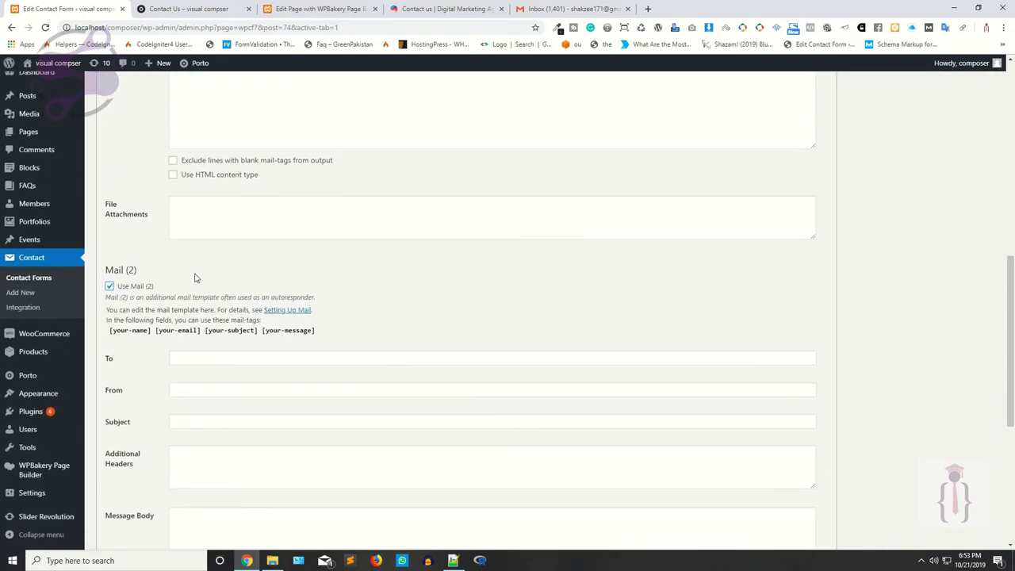
scroll(195, 277, "down", 2)
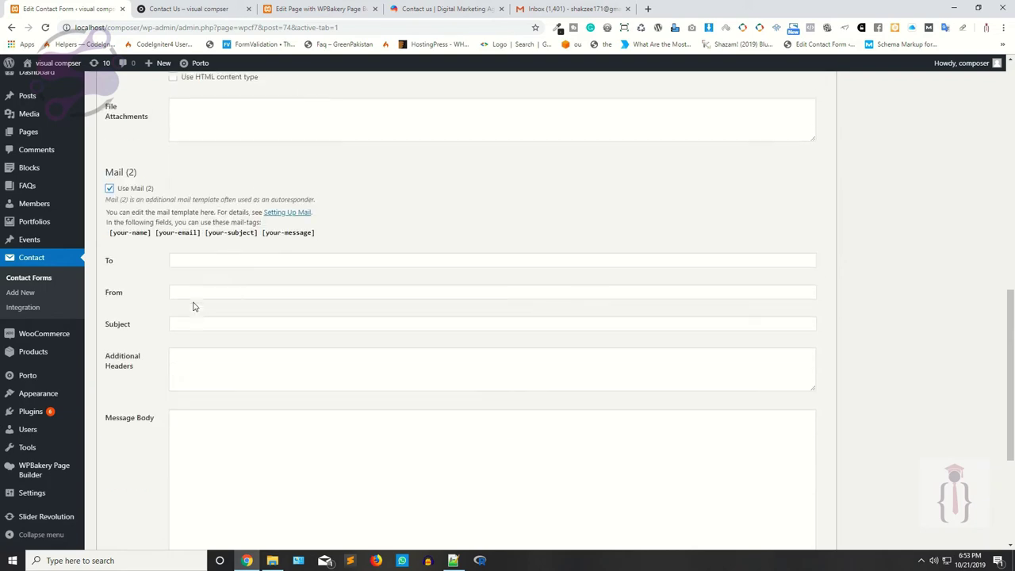
scroll(198, 333, "down", 4)
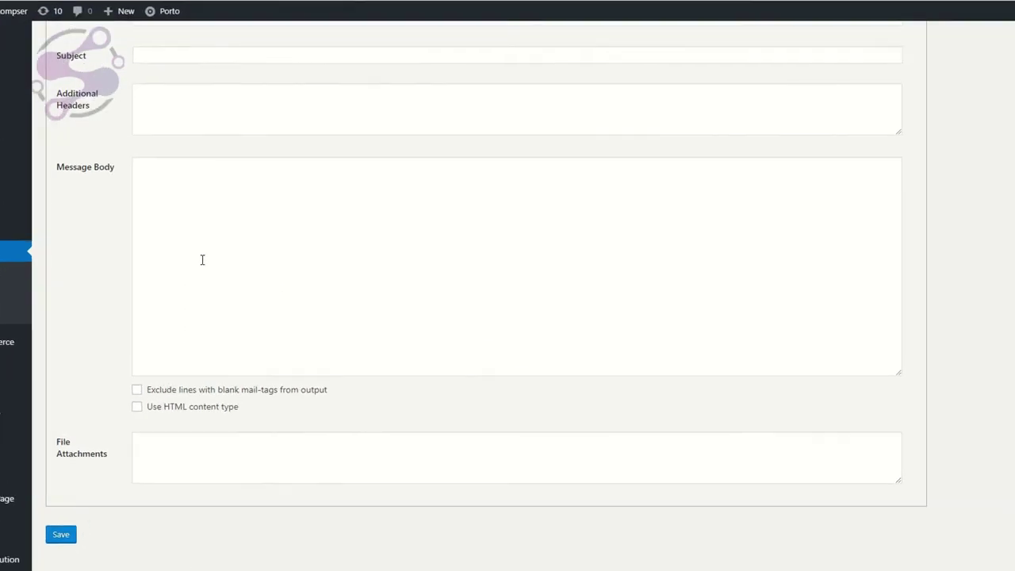
Step: Return to the local Contact Us page, reload it, and look over its "Get in touch" and office details section
scroll(202, 259, "up", 3)
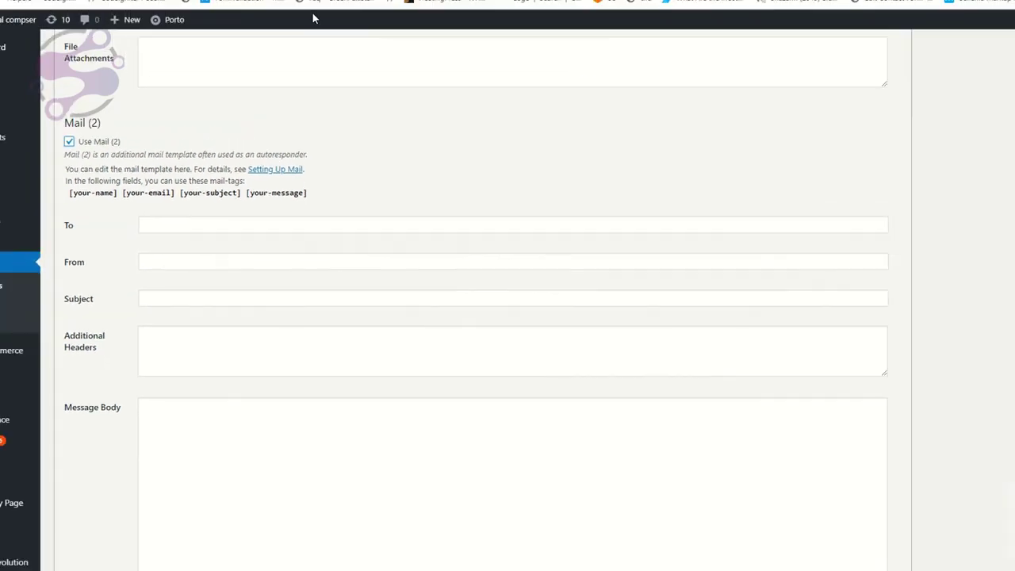
left_click(189, 9)
key("F5")
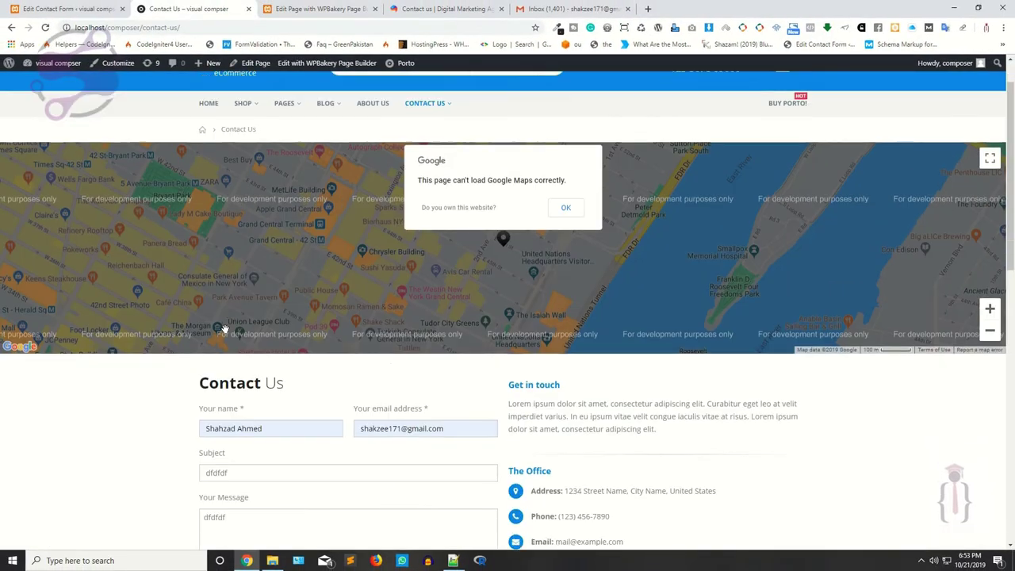
scroll(224, 329, "down", 3)
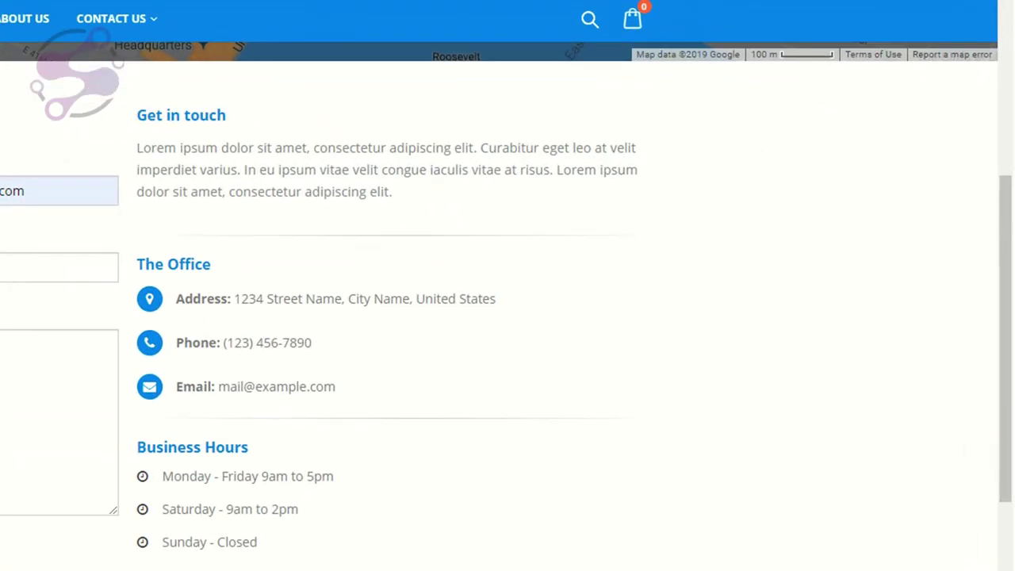
scroll(728, 231, "up", 1)
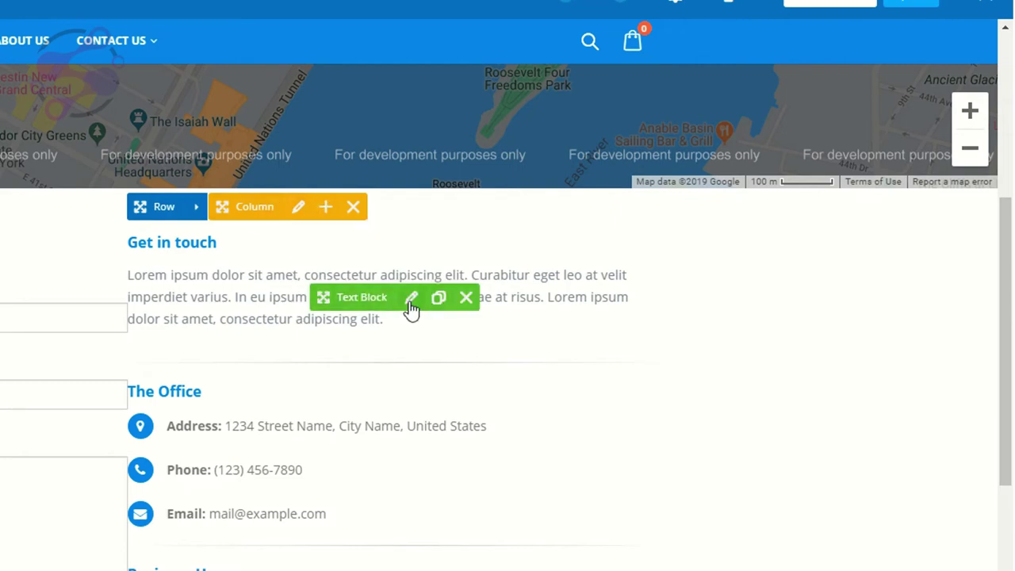
Step: Open the settings of the text block under "Get in touch", look through its text and options, and close them
left_click(402, 302)
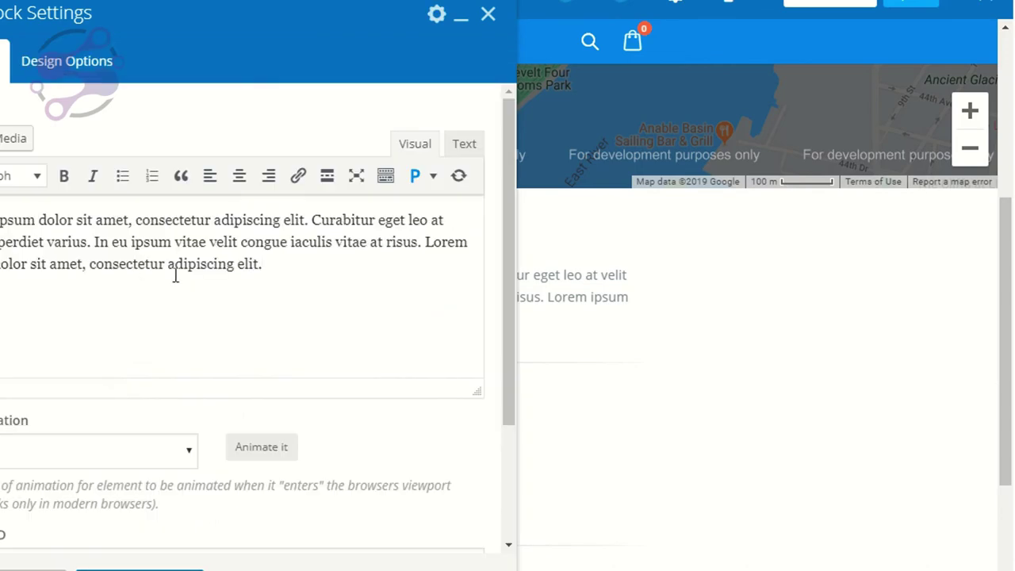
left_click_drag(262, 264, 1, 238)
scroll(119, 484, "down", 2)
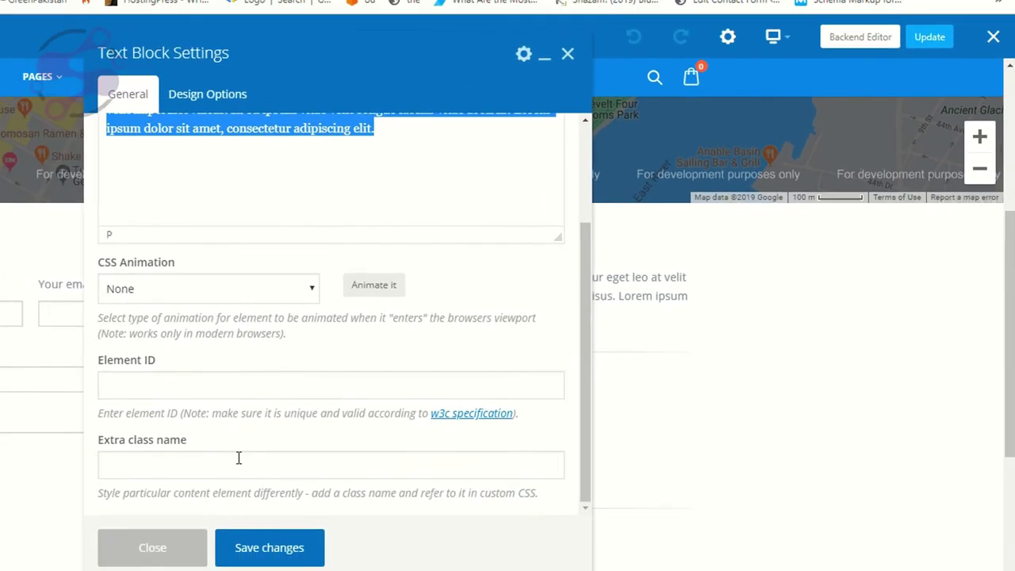
left_click(151, 546)
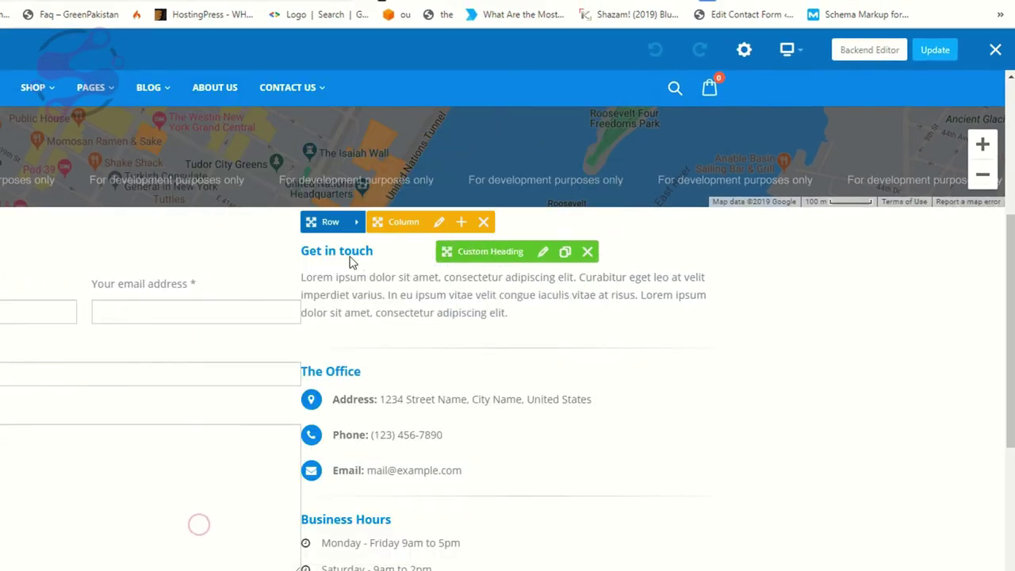
Step: Change the "Get in touch" custom heading's text to "Get in <strong>touch editing</strong>", save it, and close its settings
left_click(544, 252)
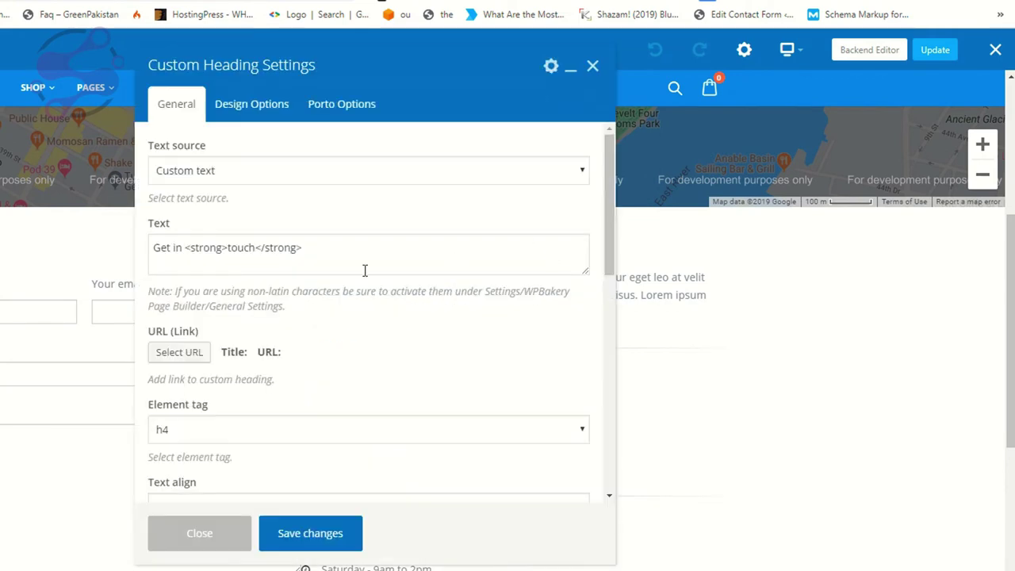
left_click(260, 161)
left_click(258, 165)
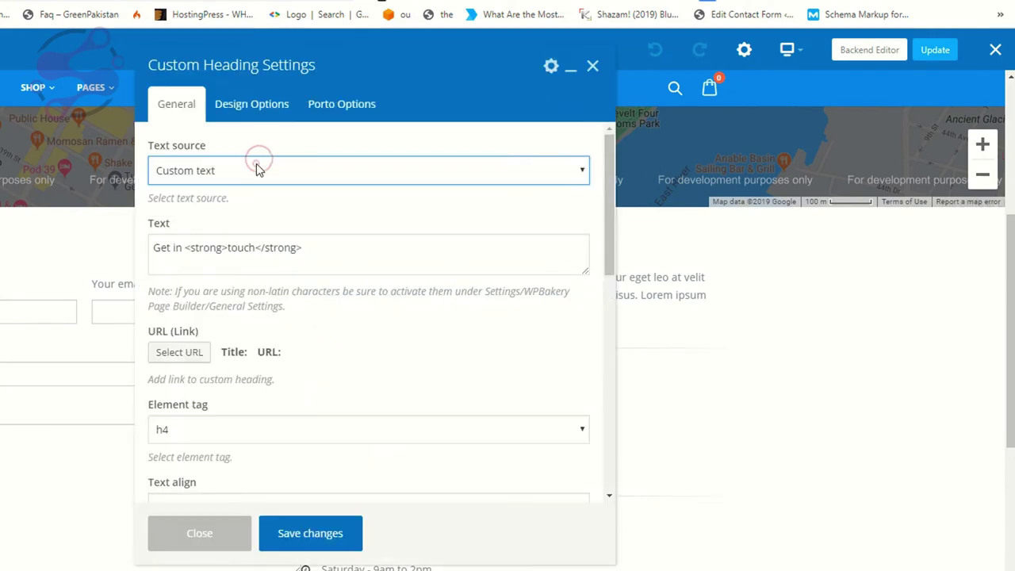
left_click(246, 248)
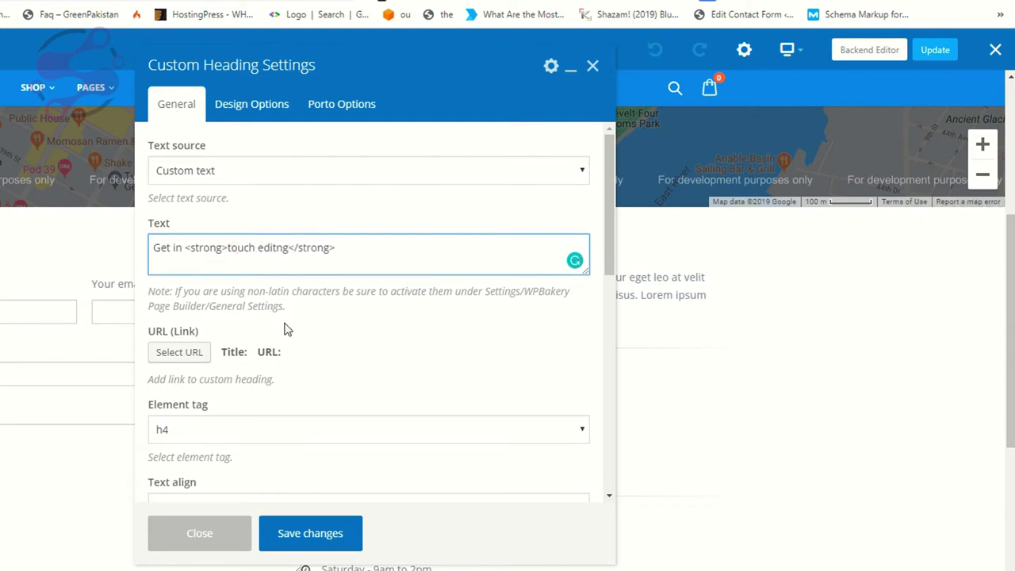
key("Left")
key("Left")
type("i")
left_click(192, 533)
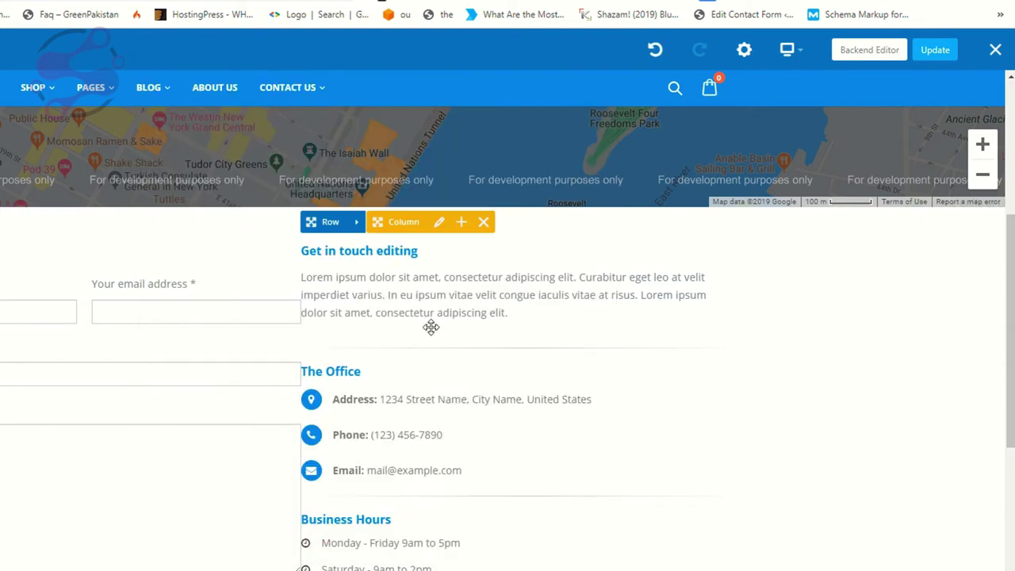
Step: Open the settings of the office address info box, look through its general options, and close them
scroll(382, 251, "down", 2)
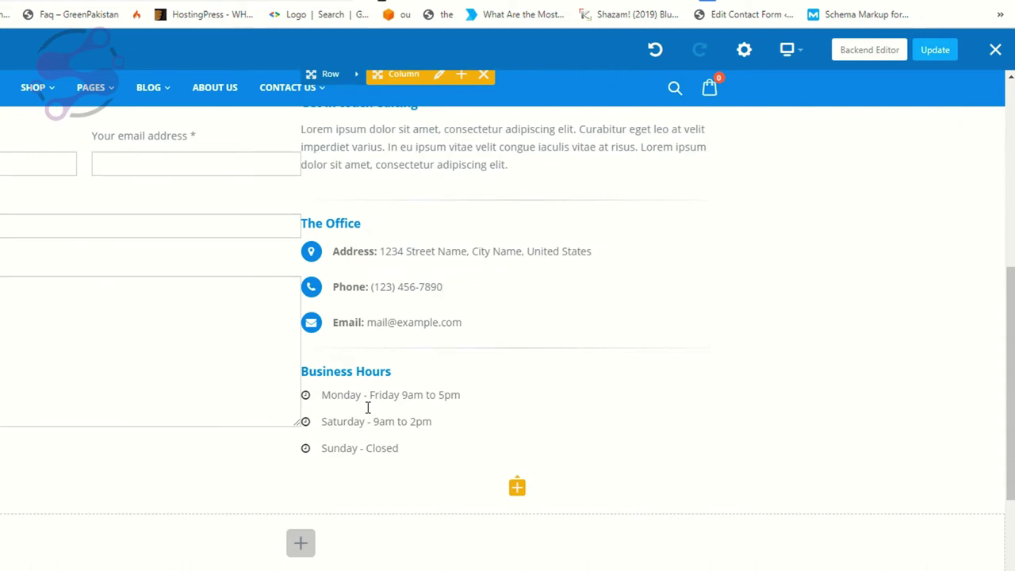
left_click(536, 252)
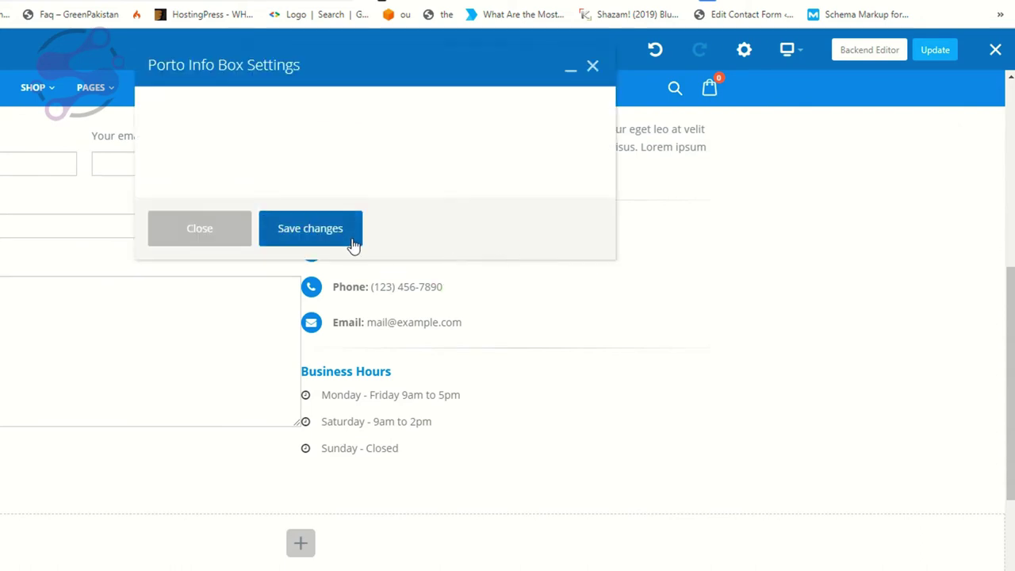
scroll(279, 301, "down", 4)
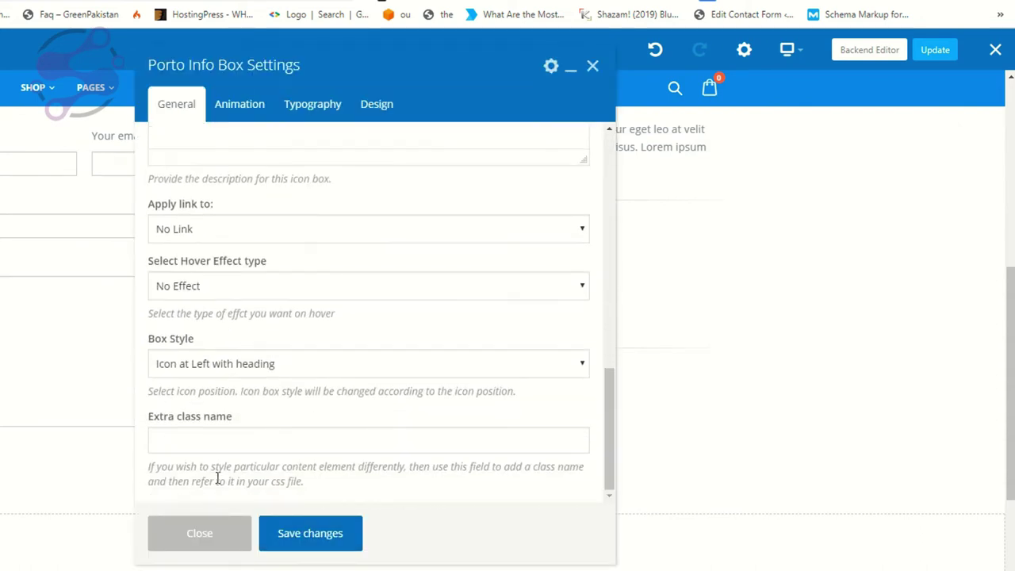
scroll(241, 336, "up", 10)
left_click(199, 532)
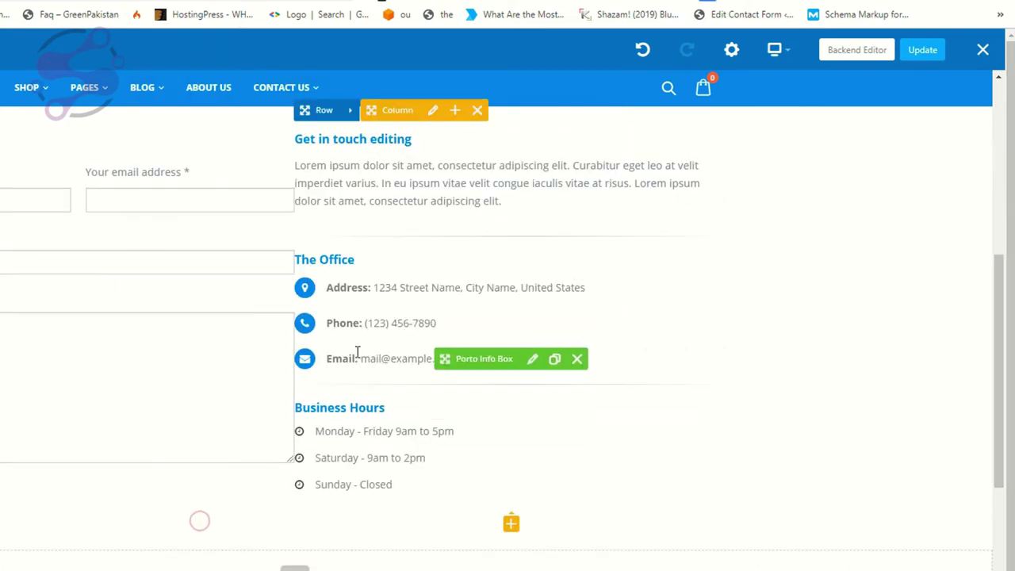
Step: Update the Contact Us page and dismiss the Google Maps loading notice on the map
left_click(935, 50)
scroll(355, 460, "up", 7)
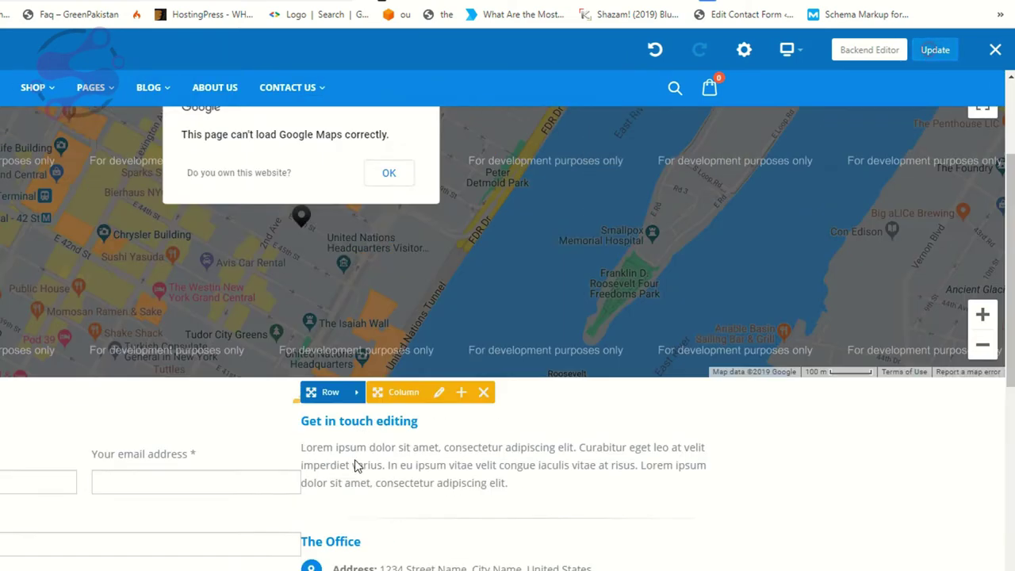
scroll(356, 465, "down", 3)
scroll(356, 465, "up", 3)
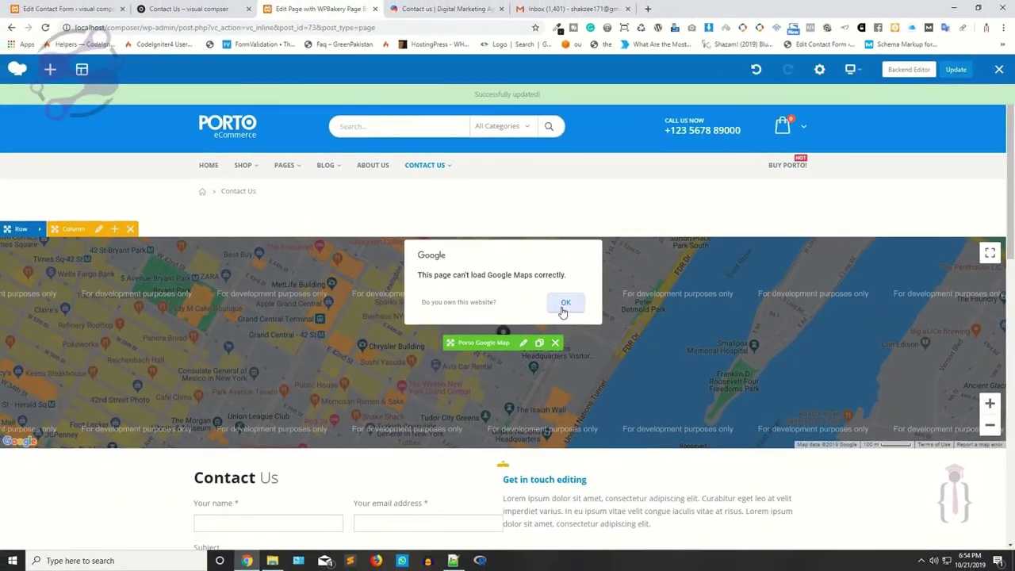
left_click(565, 303)
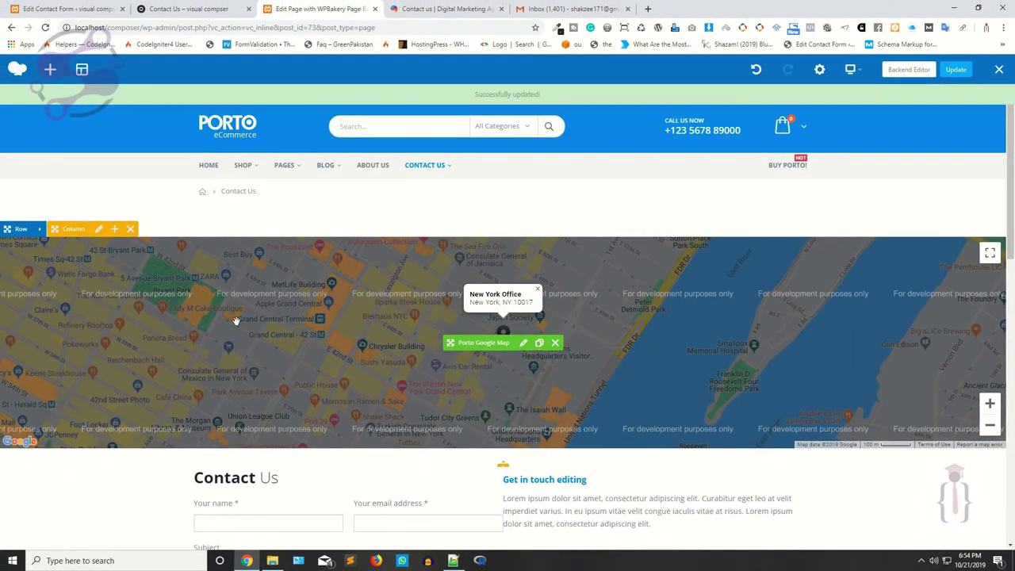
Step: Expand the map row's controls and look over the contact form and contact details sections below the map
left_click(40, 228)
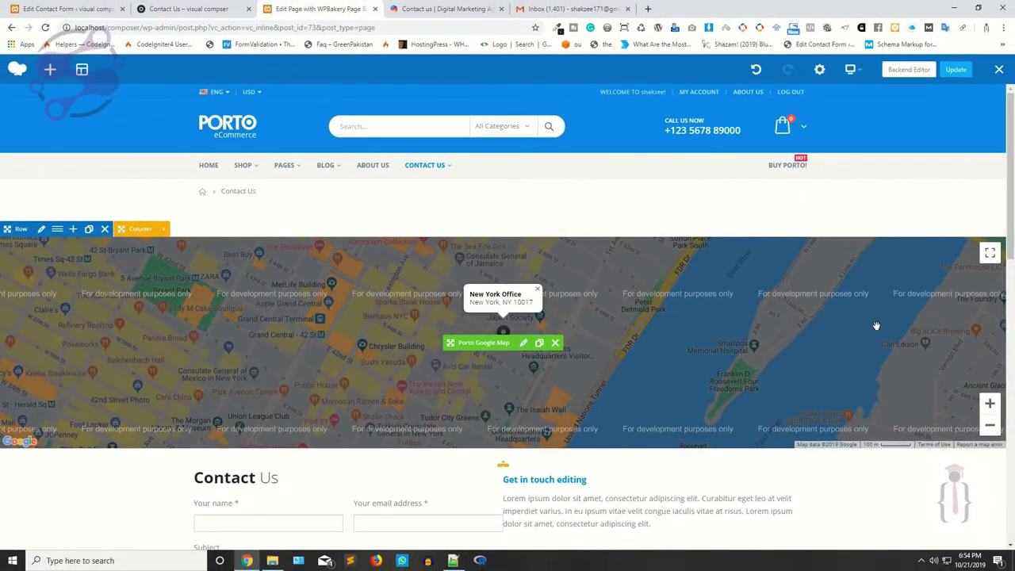
scroll(648, 410, "down", 1)
scroll(378, 227, "down", 3)
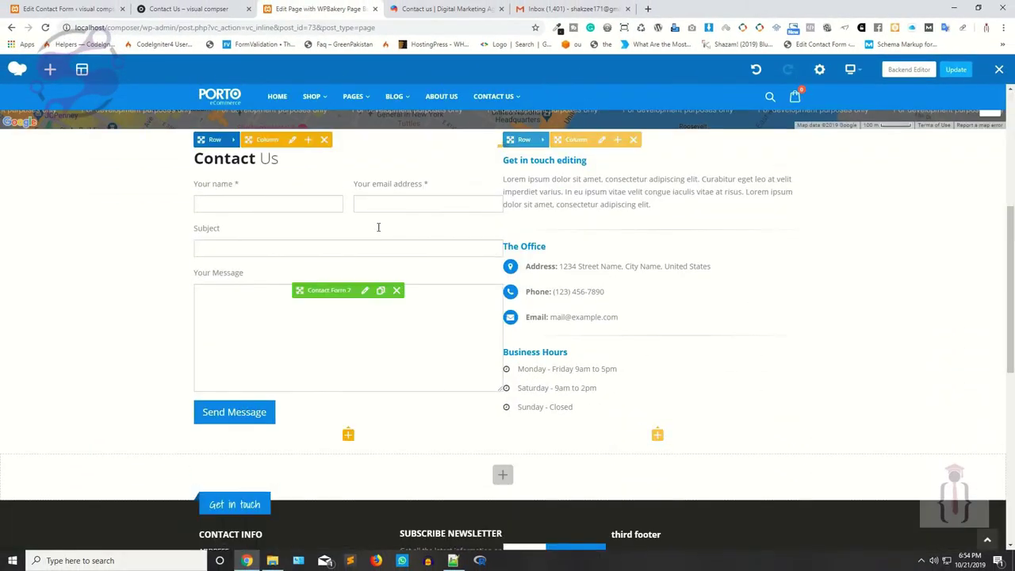
scroll(236, 402, "up", 2)
scroll(230, 408, "down", 2)
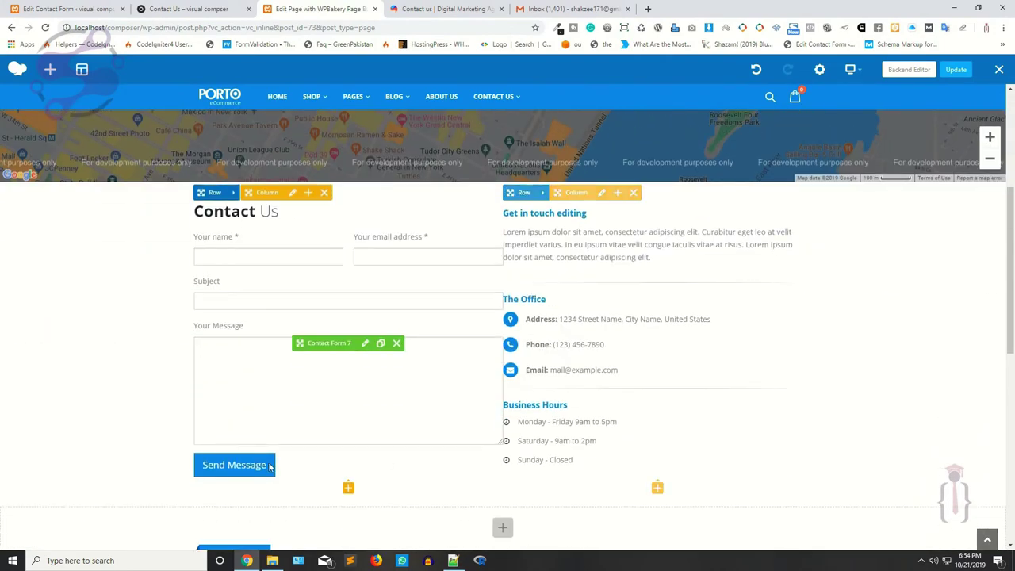
scroll(238, 408, "up", 5)
Step: Open the Porto Google Map element's settings and examine its width and height values
left_click(524, 342)
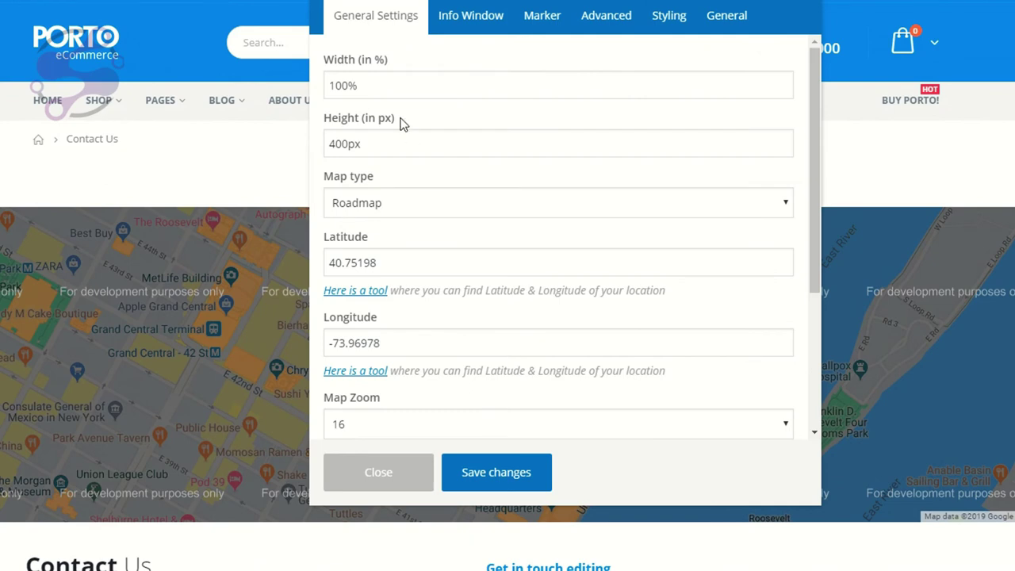
left_click_drag(386, 82, 301, 95)
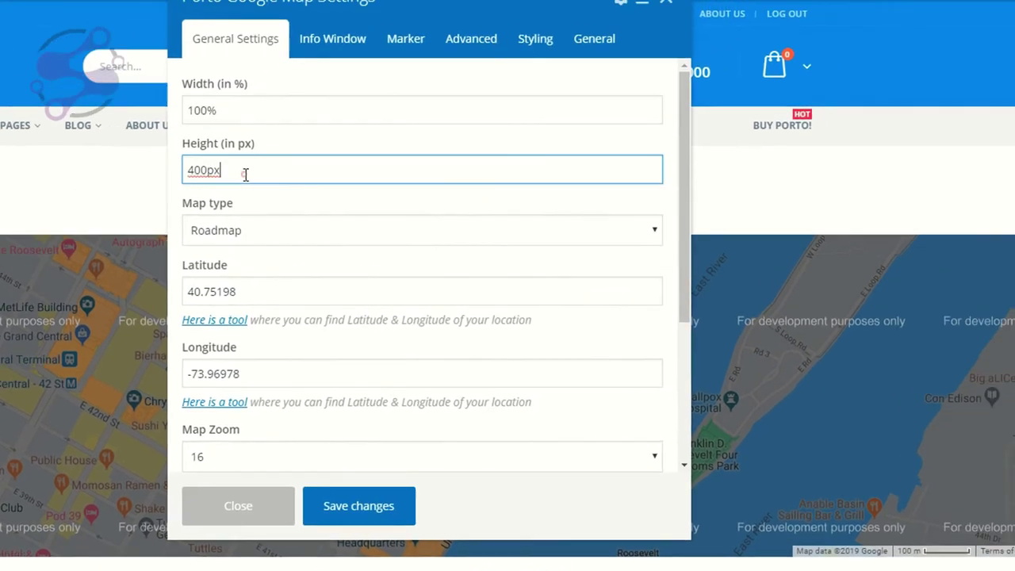
left_click_drag(384, 146, 306, 145)
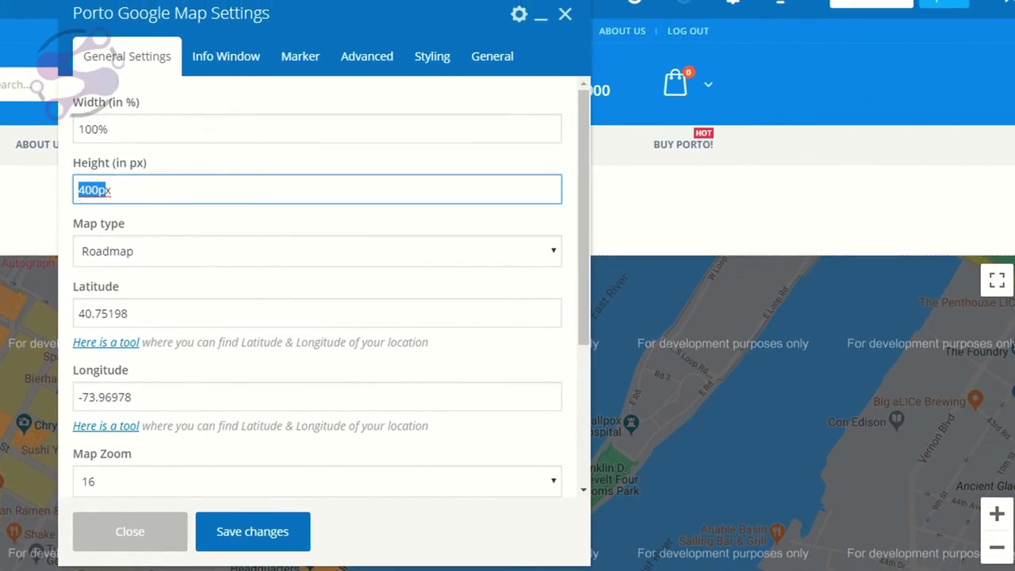
Step: Set the Google map's type to Satellite and save the change
left_click(166, 254)
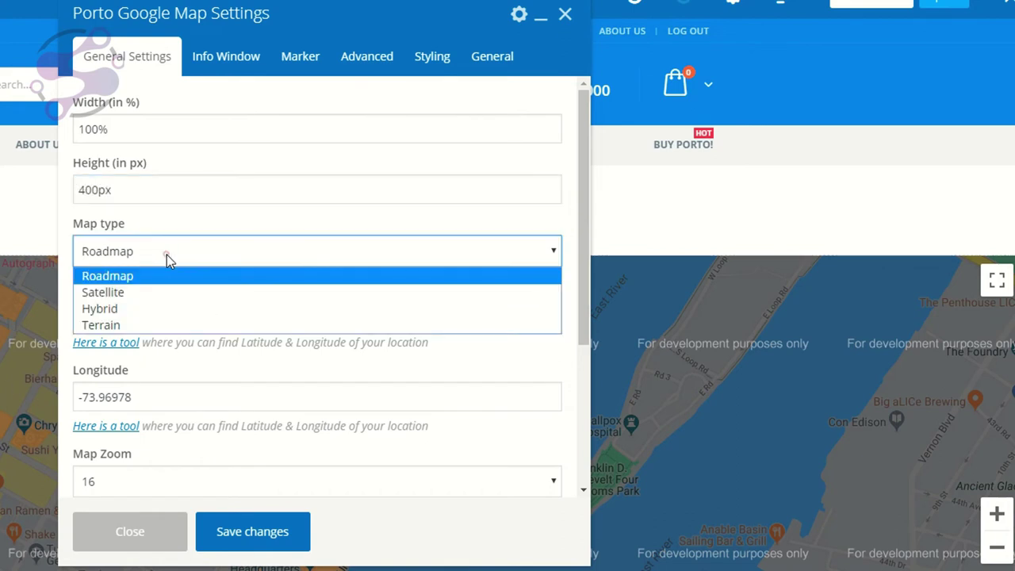
left_click(121, 297)
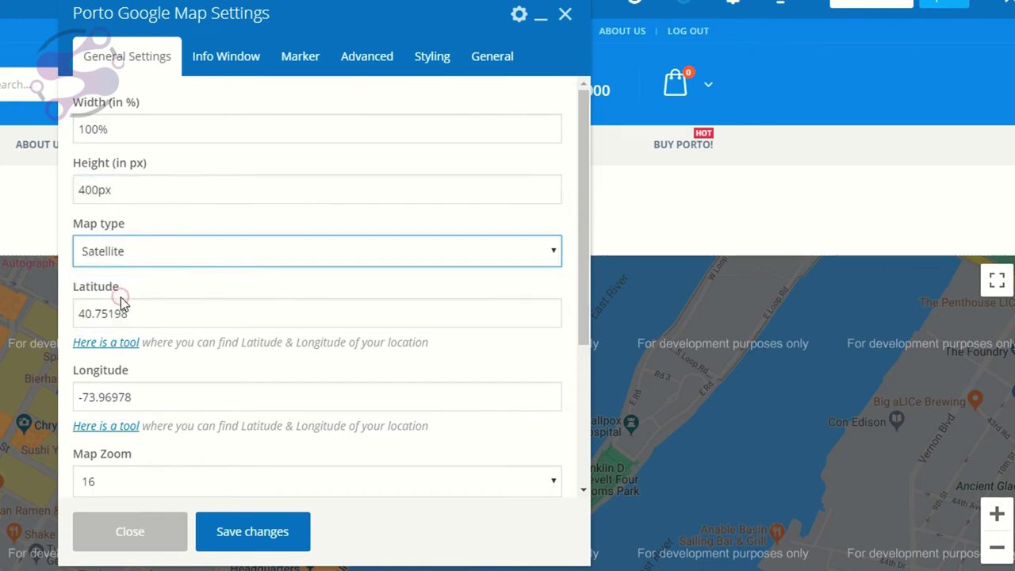
left_click(256, 532)
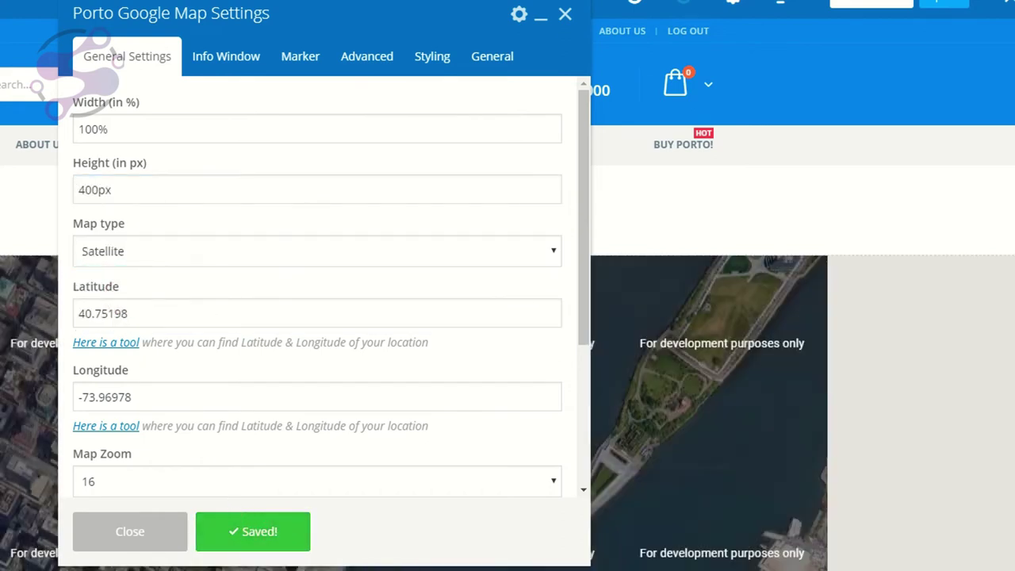
Step: Switch the Google map's type to Hybrid and save the change
left_click(115, 252)
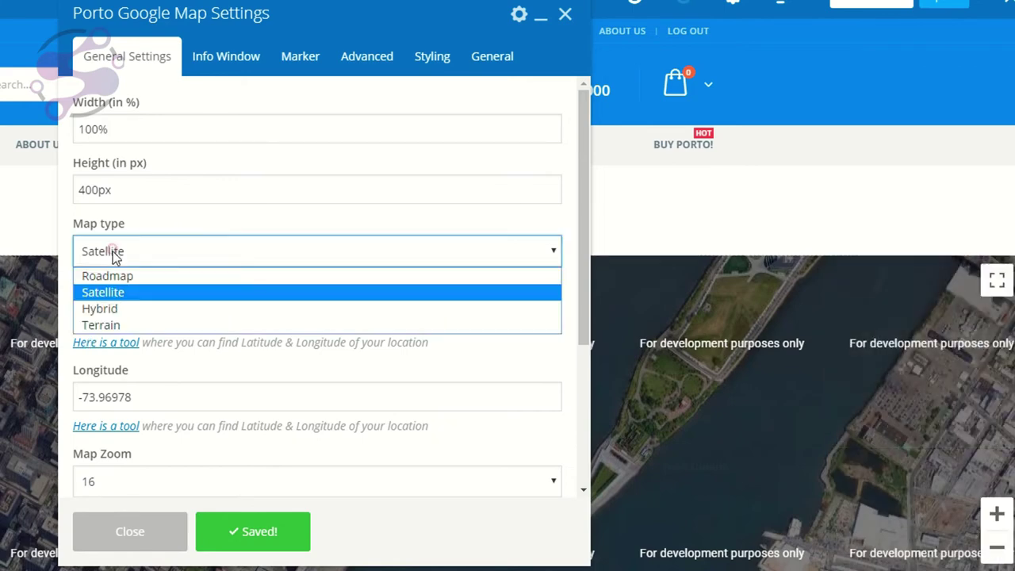
left_click(102, 308)
left_click(250, 537)
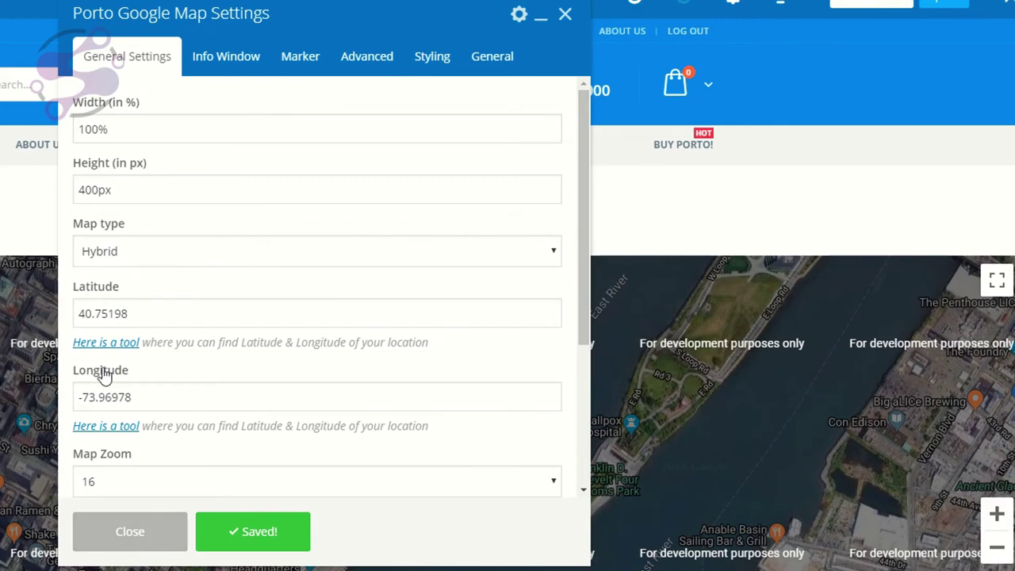
Step: Set the Google map's type to Terrain and save the change
left_click(87, 251)
left_click(89, 324)
left_click(248, 539)
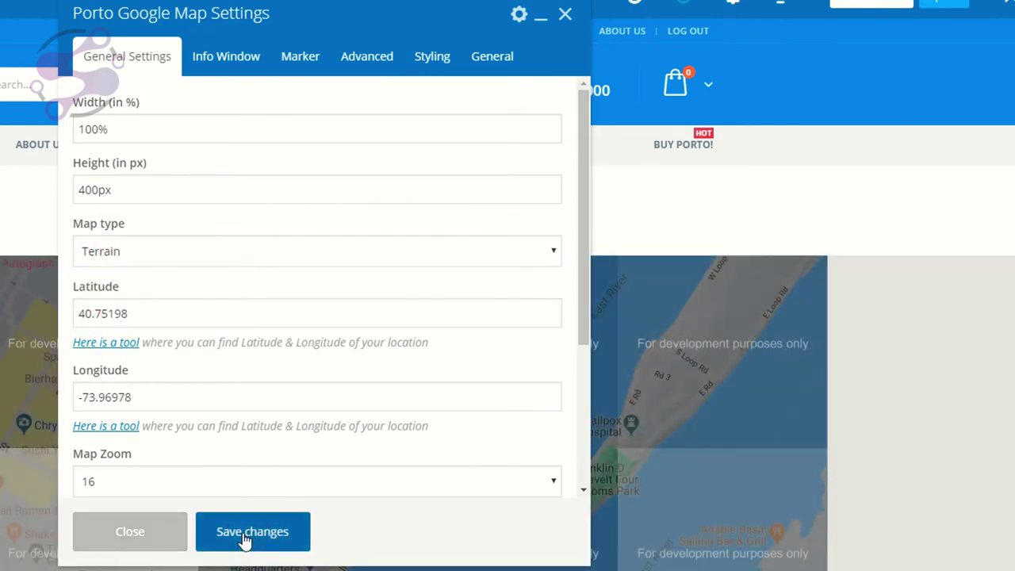
left_click(244, 539)
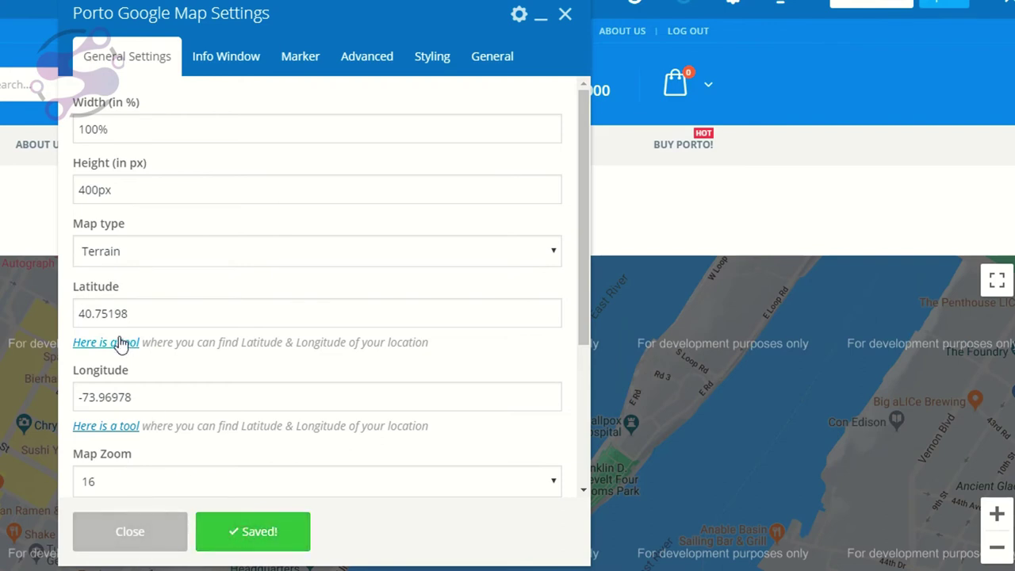
Step: Examine the map's latitude, longitude, zoom, top margin and width override settings
left_click_drag(147, 315, 64, 313)
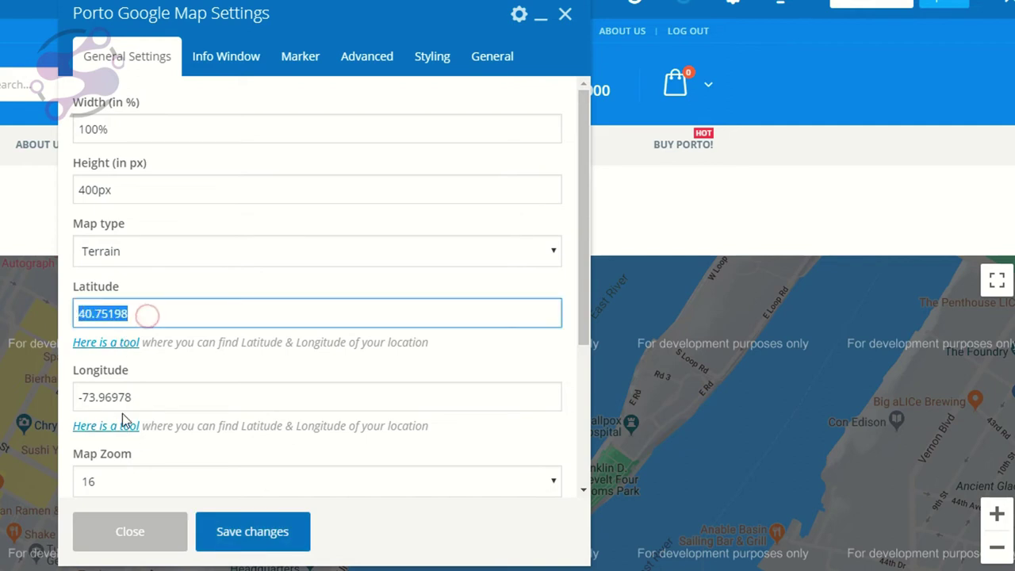
left_click_drag(145, 396, 69, 393)
scroll(159, 372, "down", 2)
left_click(119, 315)
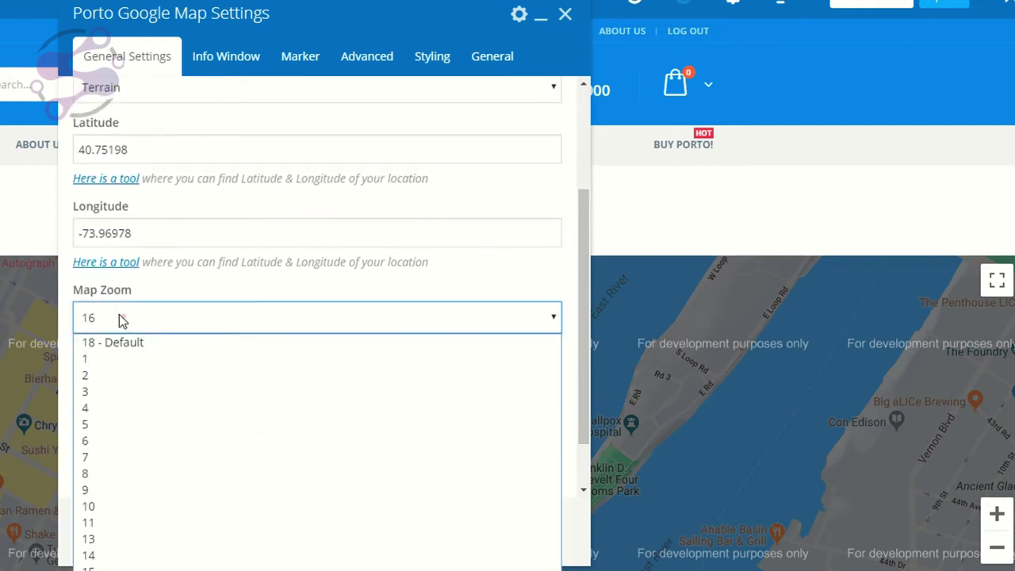
key("6")
key("Return")
scroll(102, 349, "down", 1)
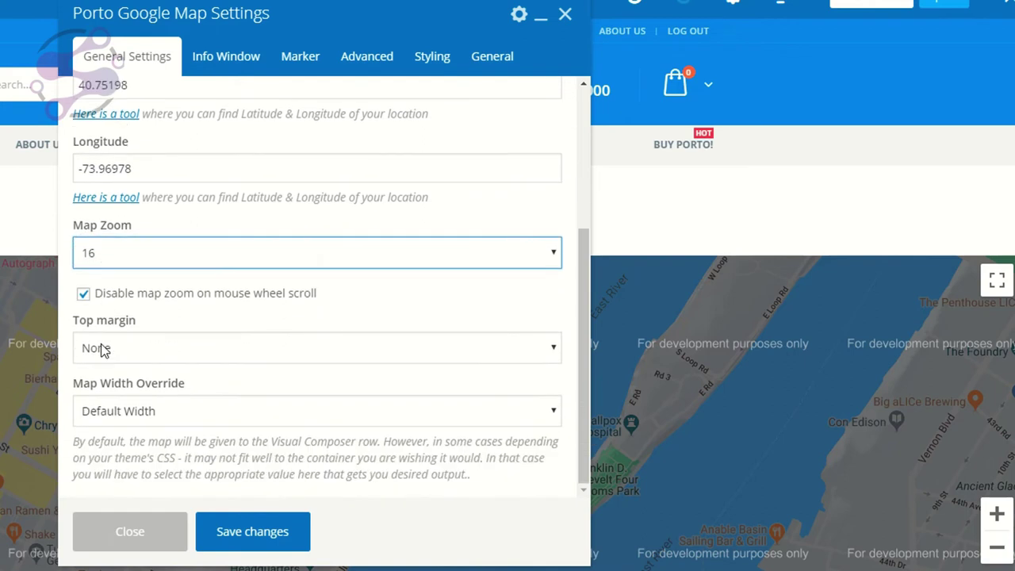
scroll(194, 330, "up", 3)
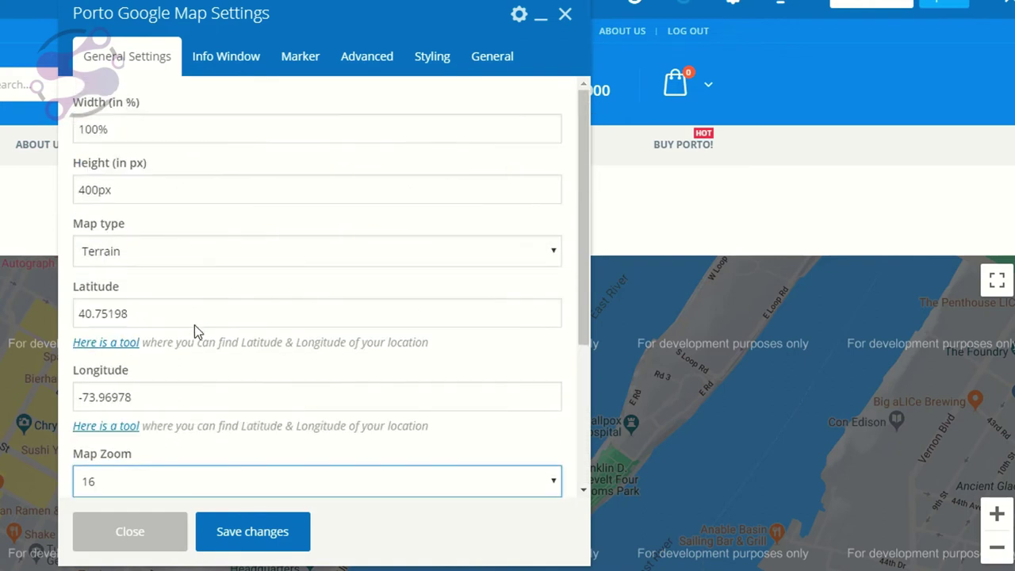
Step: View the Google map's info window text, close the map settings and dismiss the Google error message
left_click(232, 65)
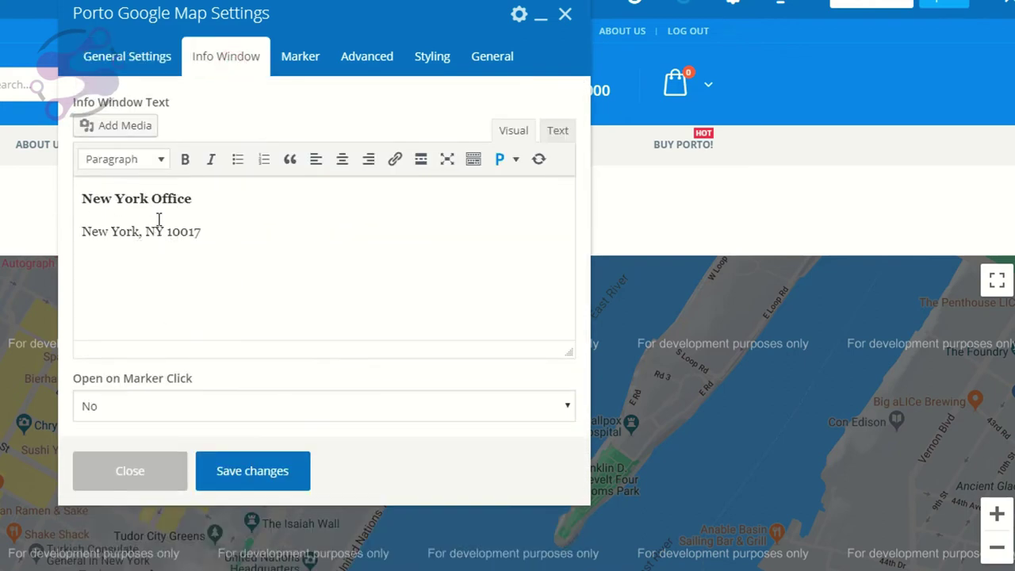
left_click(155, 485)
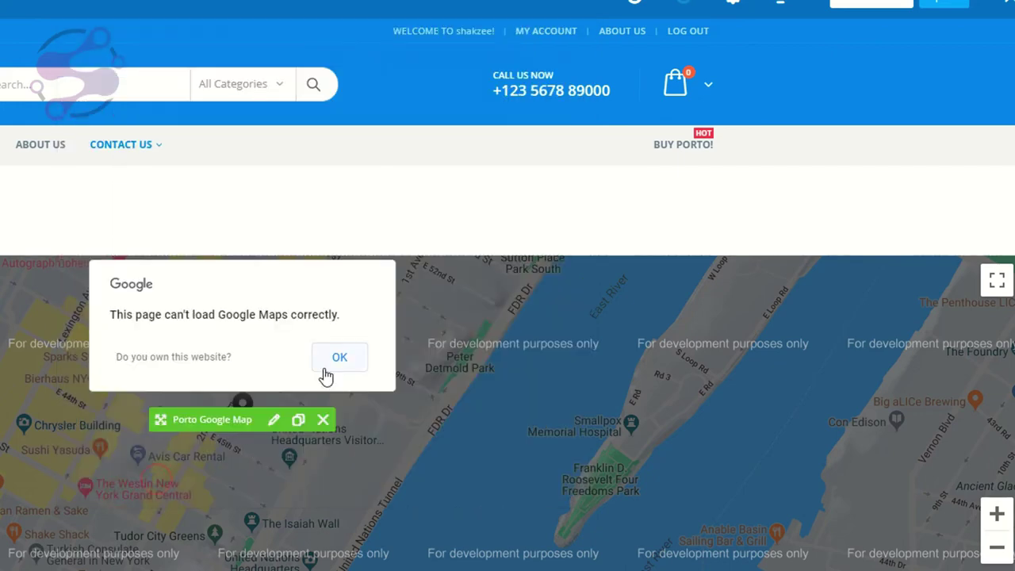
left_click(339, 358)
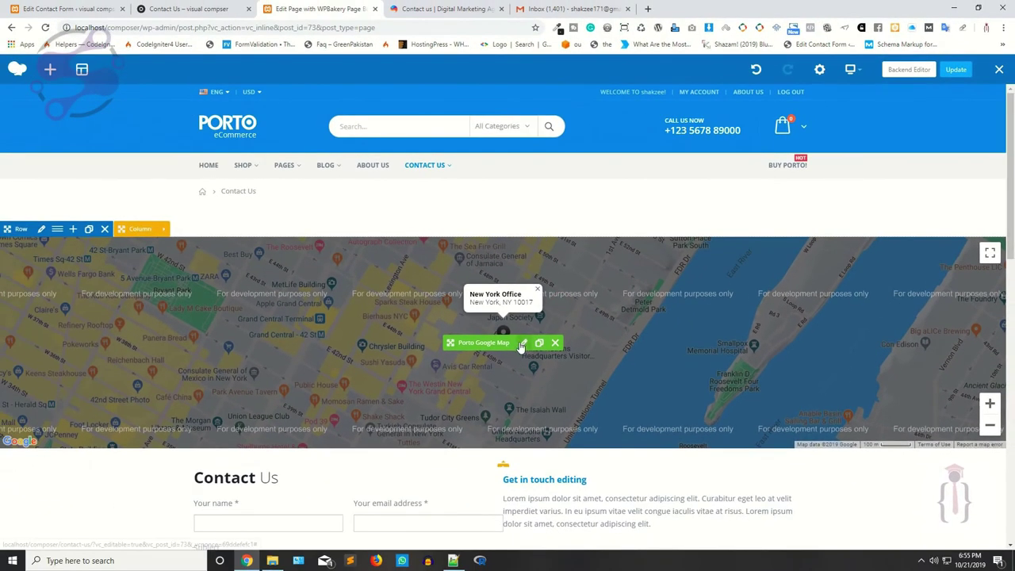
Step: Reopen the Google map's settings and review the info window, marker, advanced, styling and general options
left_click(522, 344)
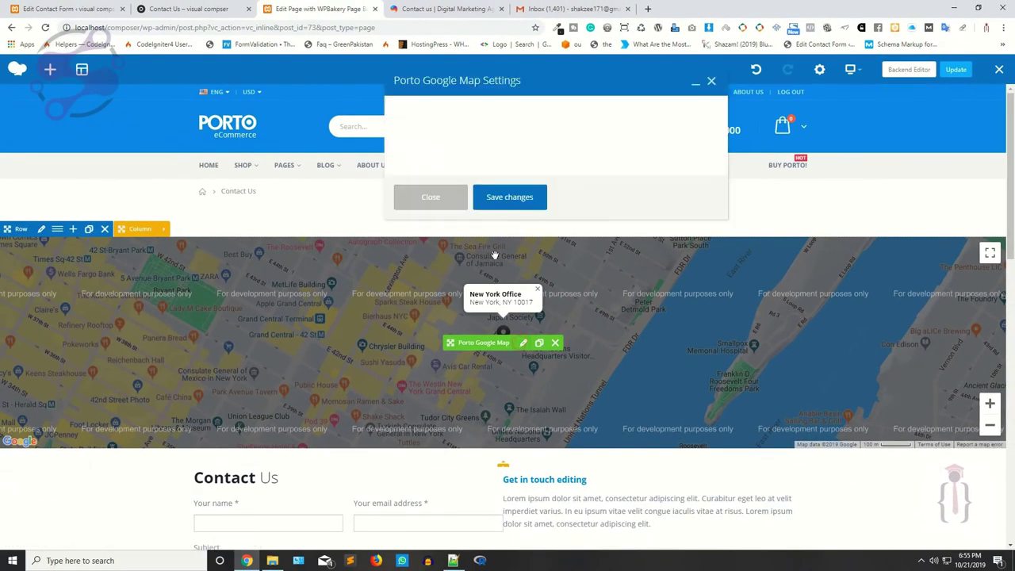
left_click(483, 106)
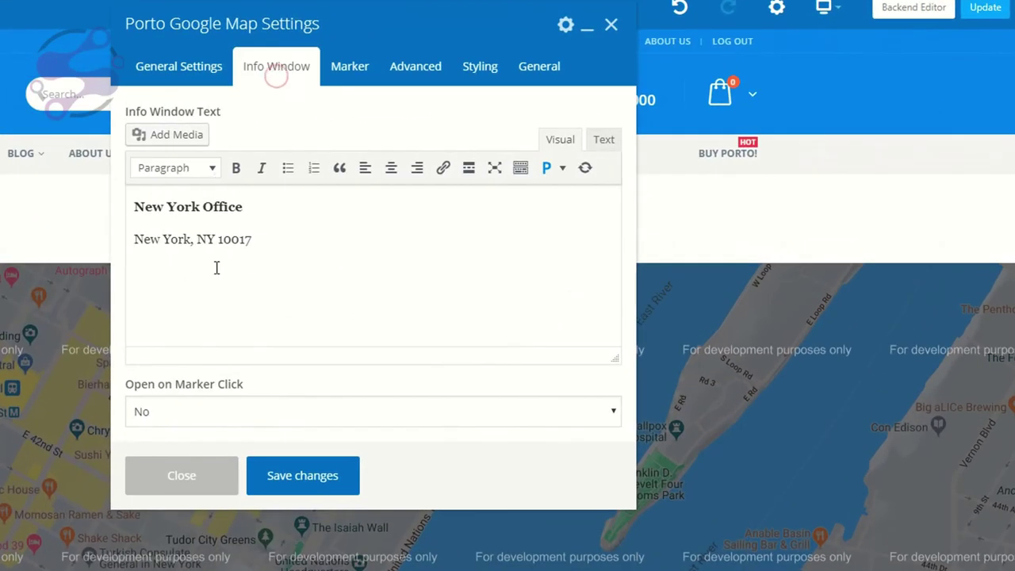
left_click(347, 68)
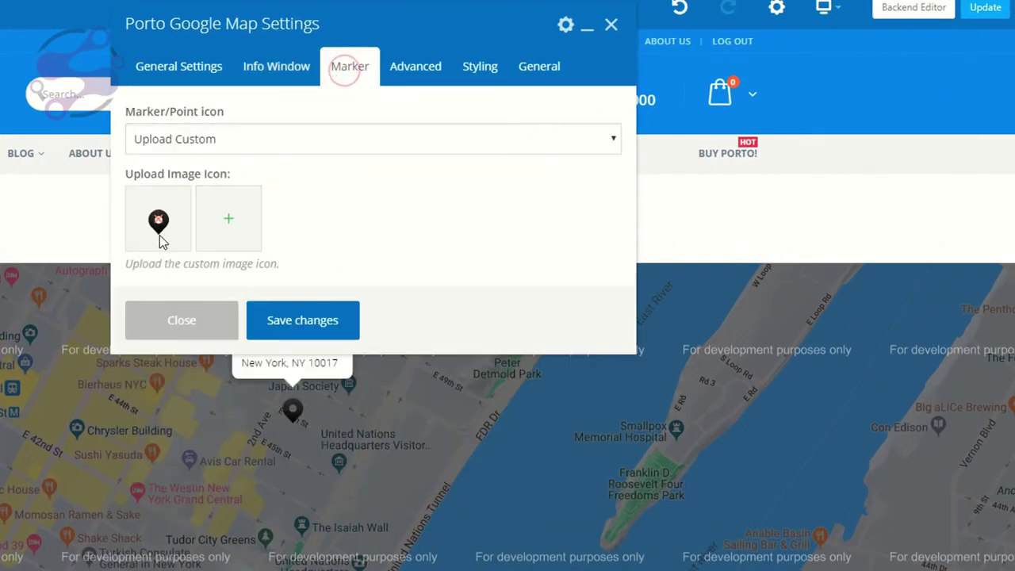
left_click(427, 68)
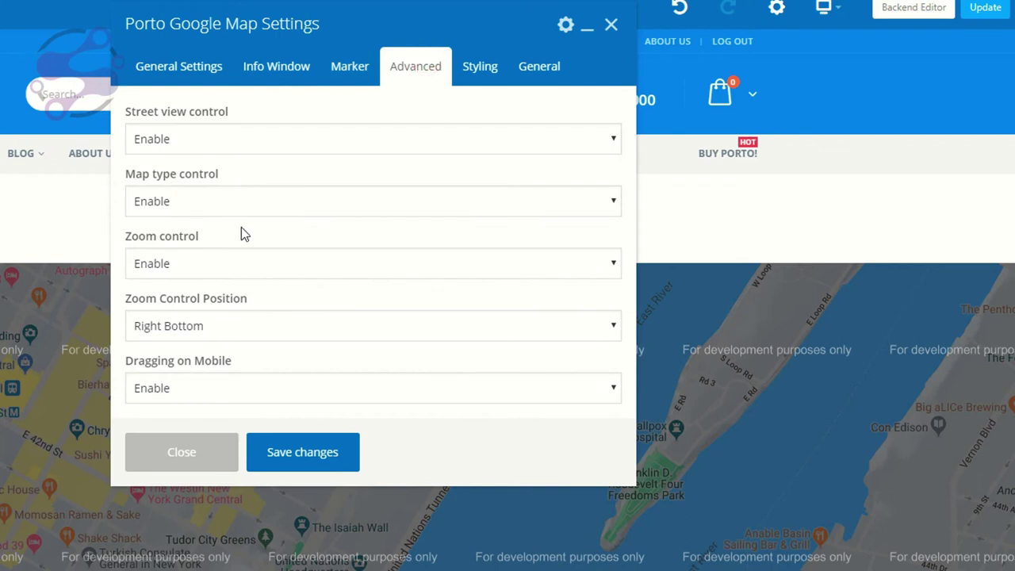
left_click(474, 72)
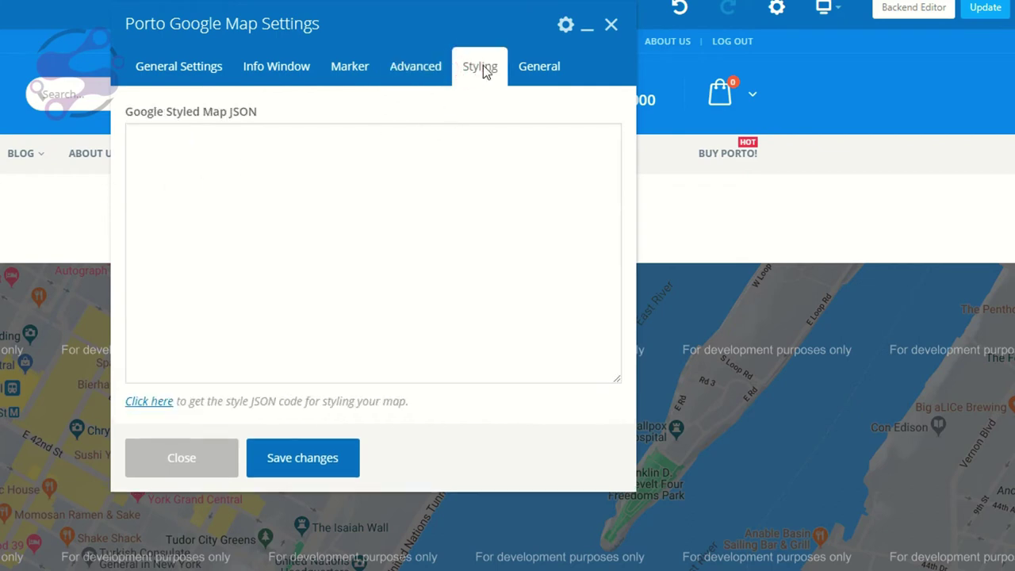
left_click(525, 65)
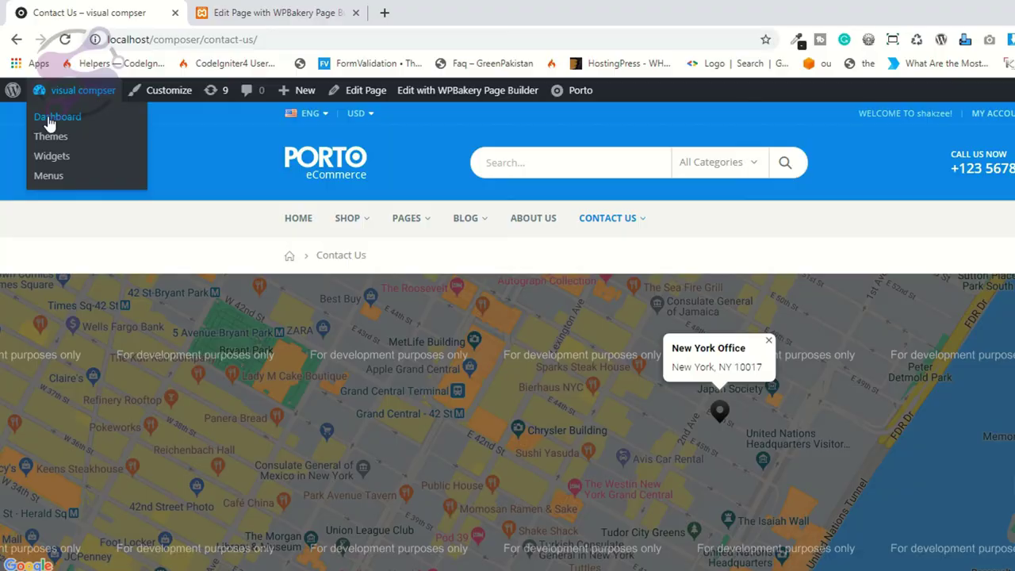
Step: Open the WordPress dashboard in a separate browser tab and go to the Menus administration page
left_click(50, 118)
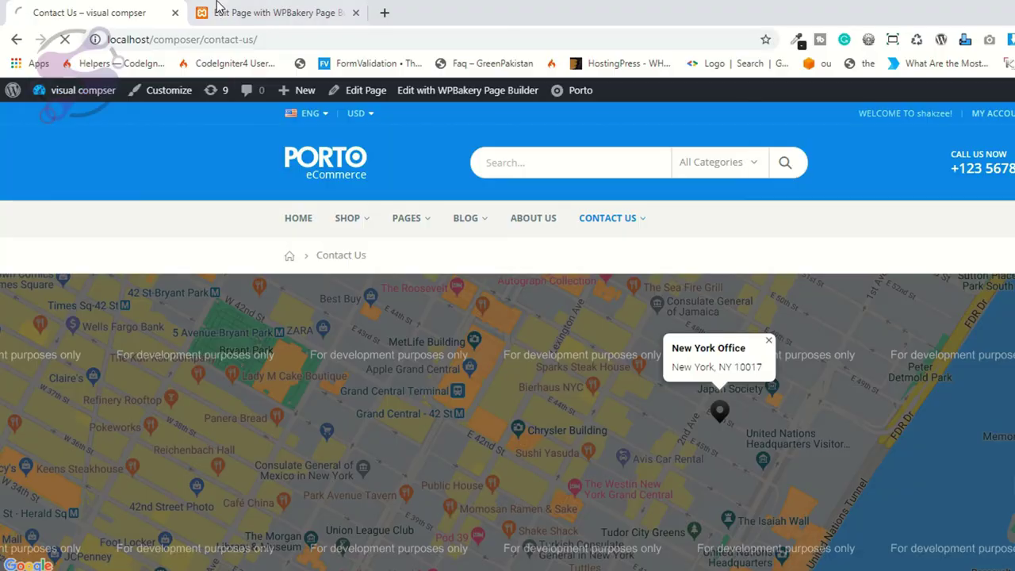
left_click(215, 10)
left_click(169, 6)
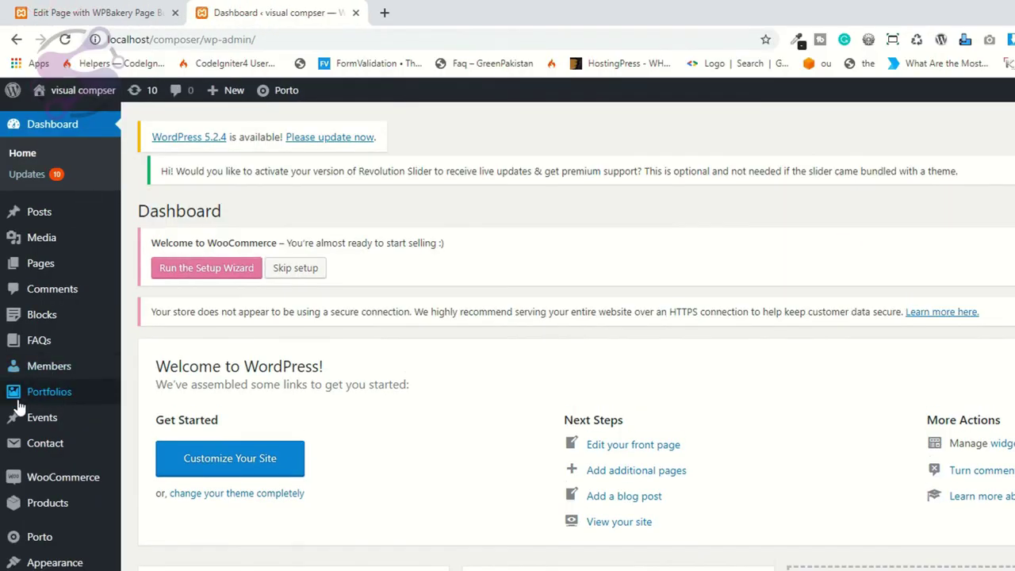
scroll(79, 500, "down", 2)
mouse_move(53, 474)
scroll(56, 318, "down", 3)
mouse_move(49, 251)
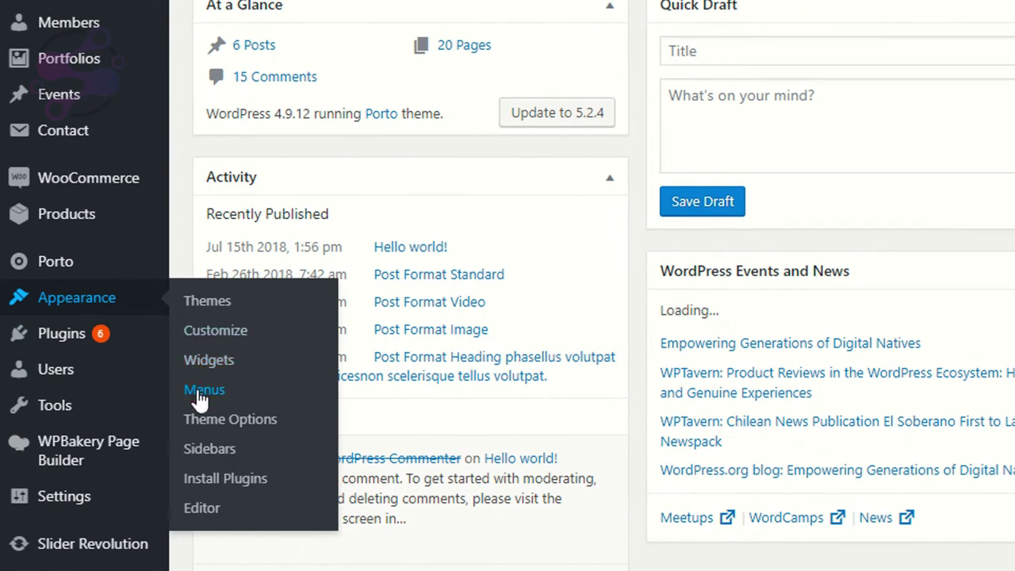
left_click(199, 393)
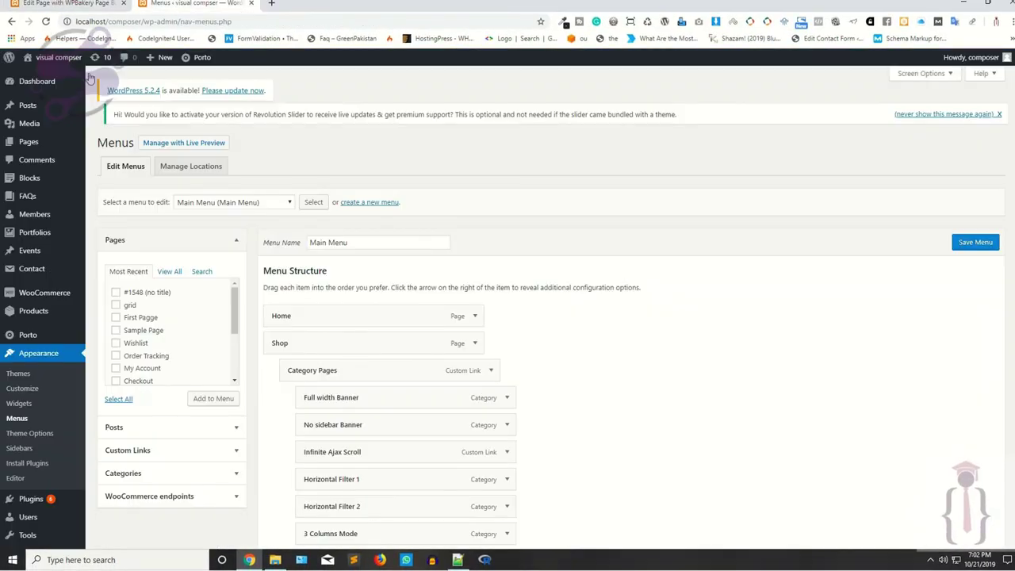
Step: Open the site's front end in another browser tab, look over the home page and go to the About Us page
left_click(36, 77)
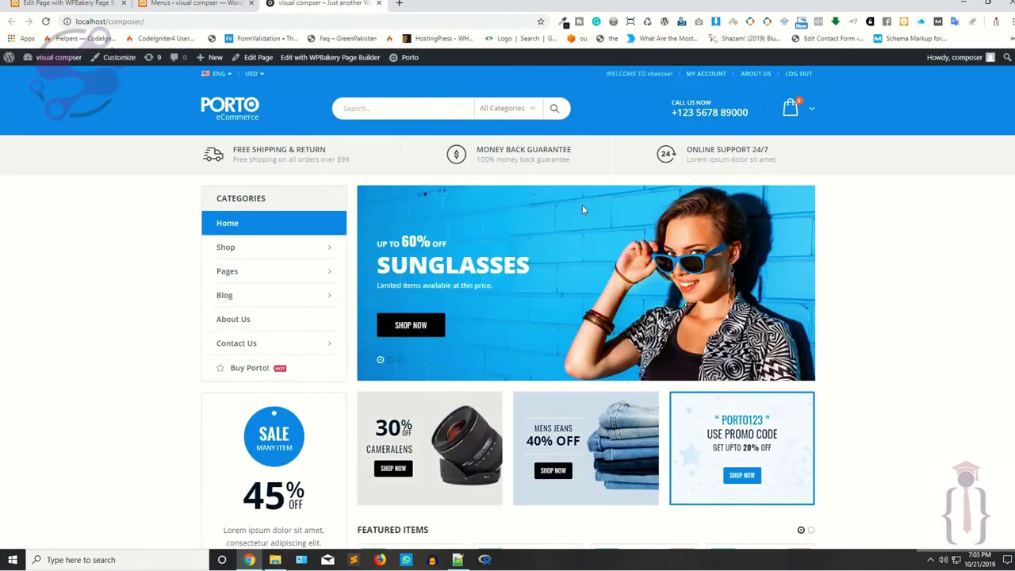
scroll(553, 210, "down", 1)
scroll(553, 208, "down", 5)
scroll(552, 205, "up", 6)
left_click(755, 74)
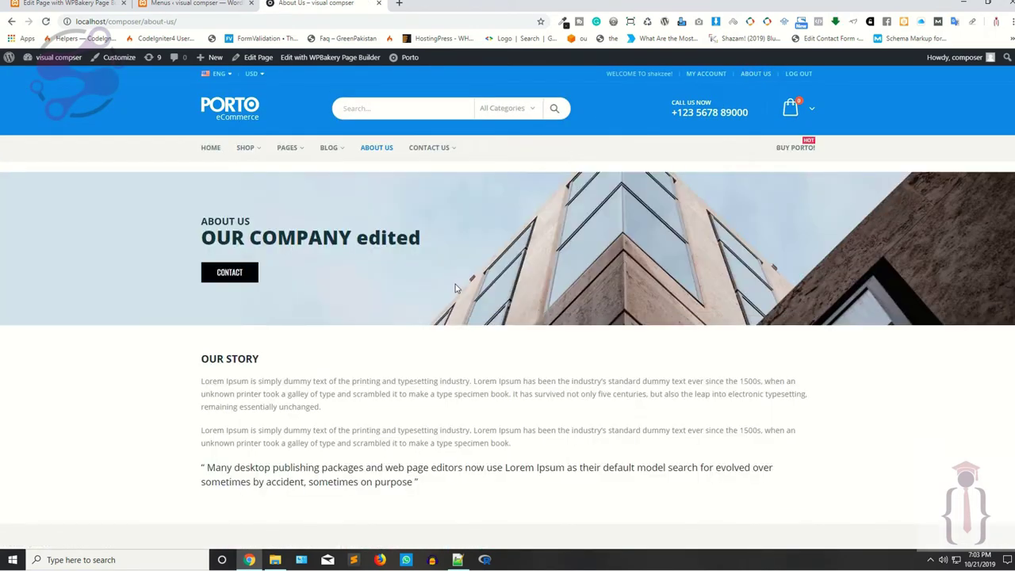
mouse_move(257, 157)
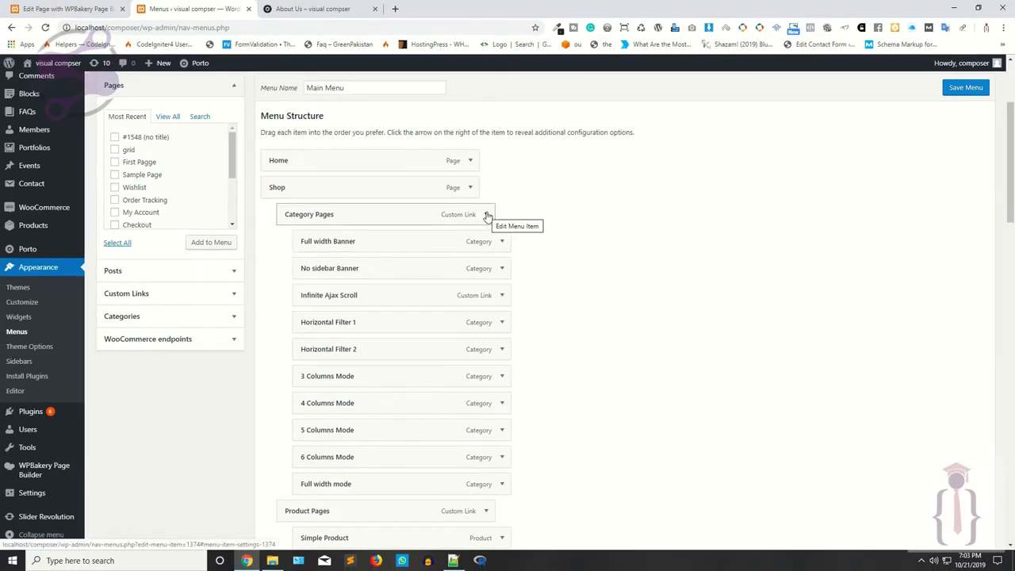
Step: Expand the Shop item's settings in Main Menu and compare them with the Shop mega menu on the About Us page
left_click(471, 187)
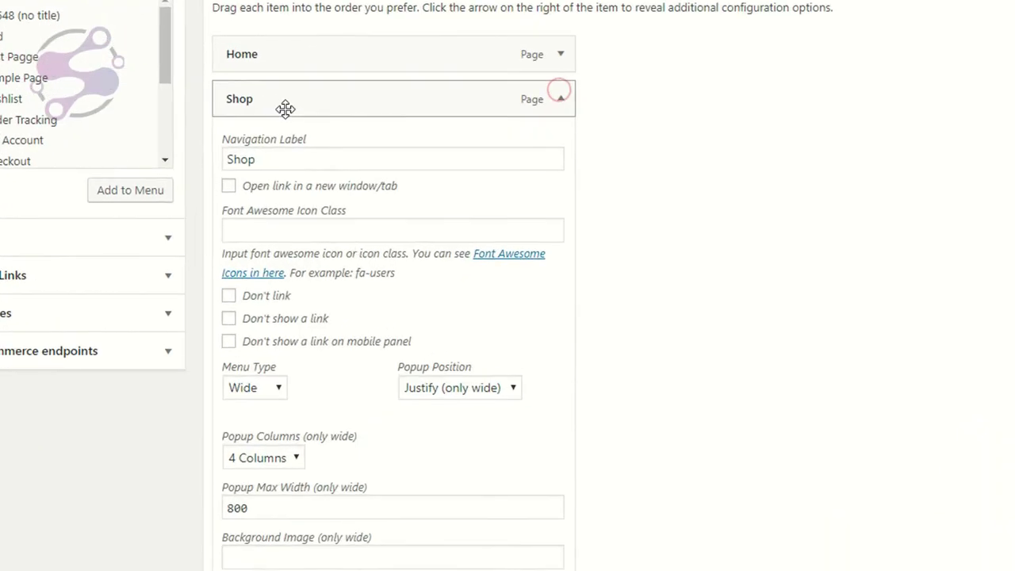
left_click(580, 81)
left_click(580, 80)
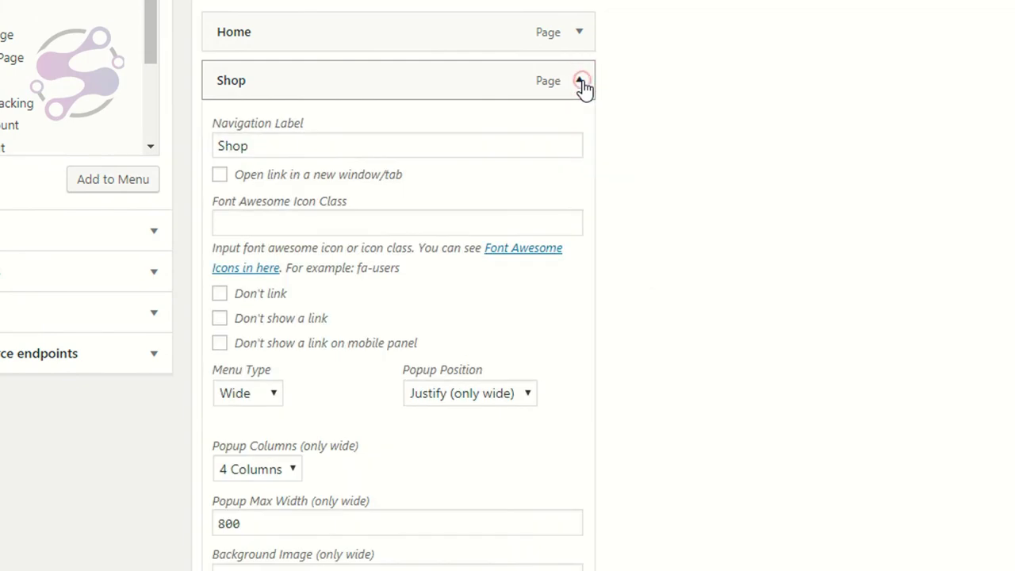
scroll(343, 258, "down", 1)
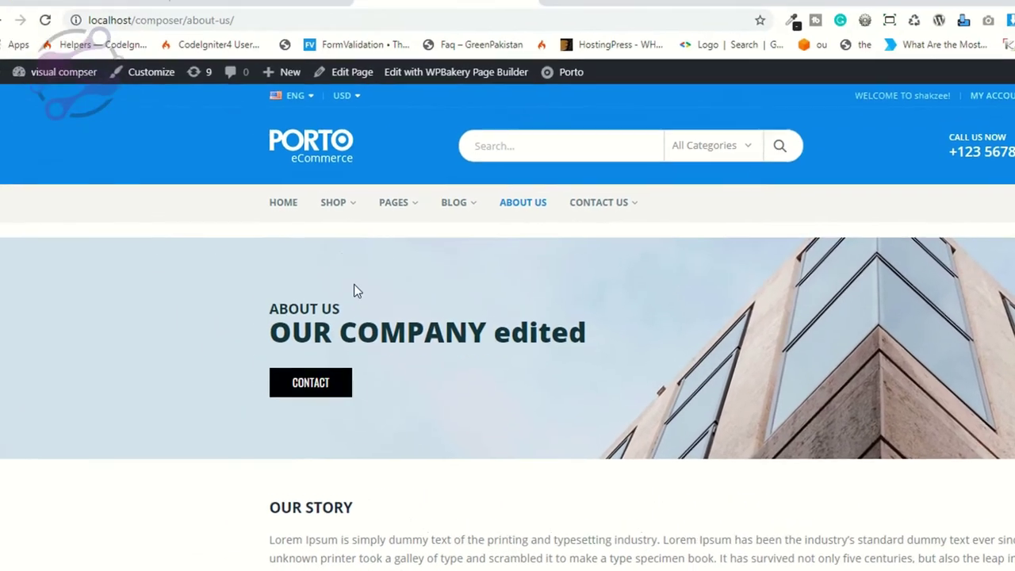
mouse_move(358, 204)
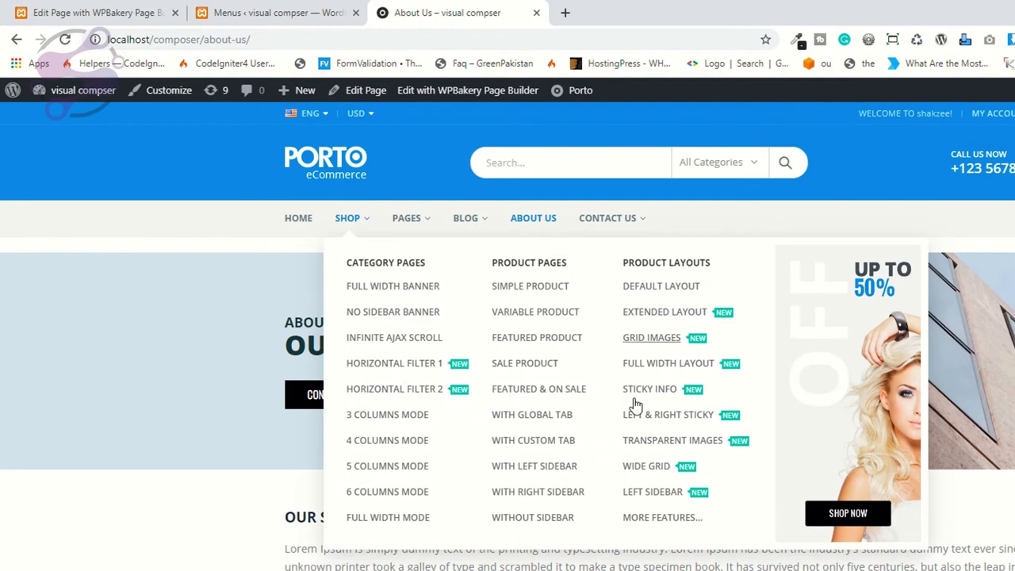
mouse_move(349, 222)
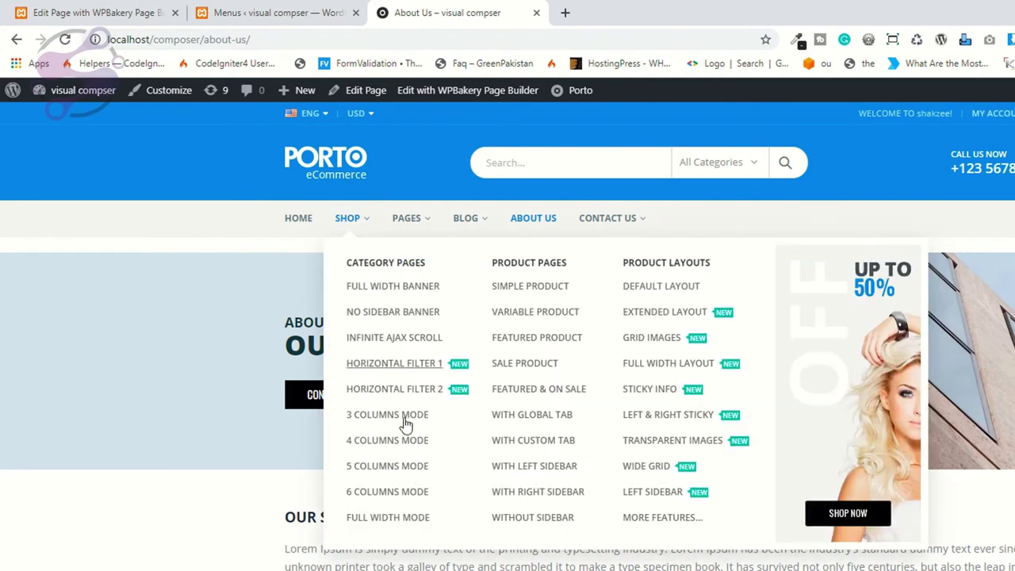
Step: Examine the Shop item's menu type, popup position, columns and max width, and check them against the live Shop menu
left_click(339, 10)
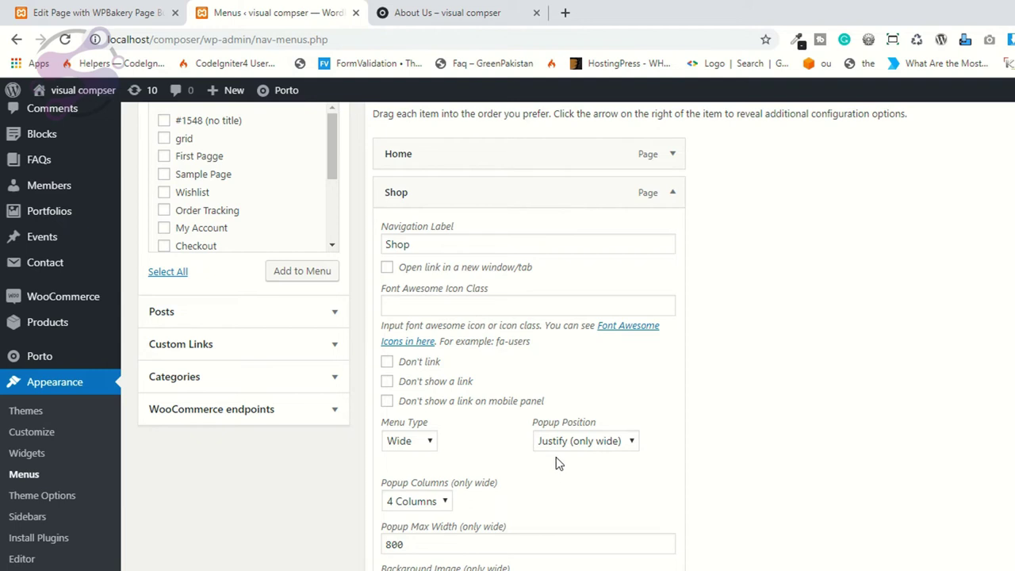
scroll(500, 512, "down", 2)
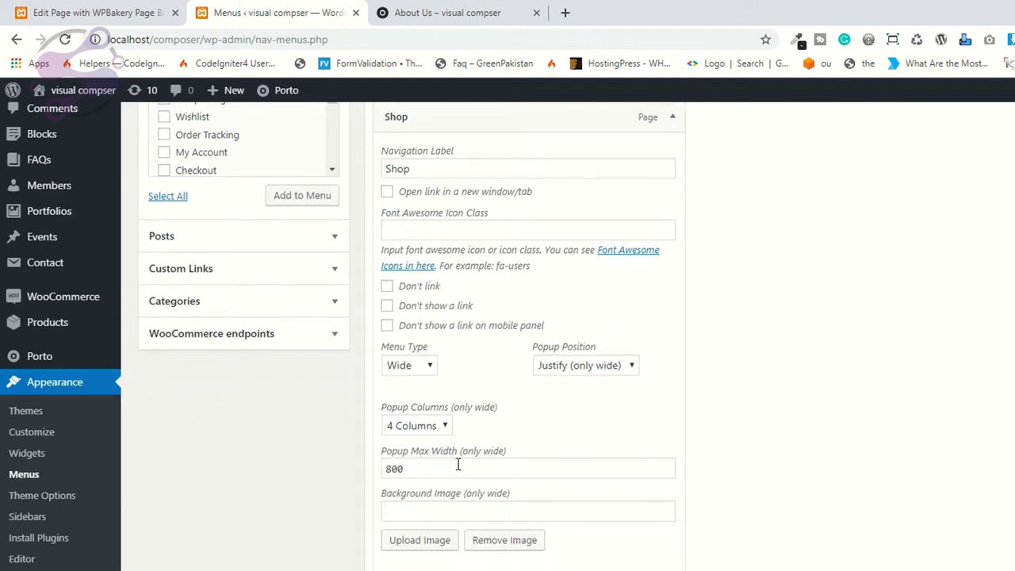
double_click(427, 469)
left_click(446, 13)
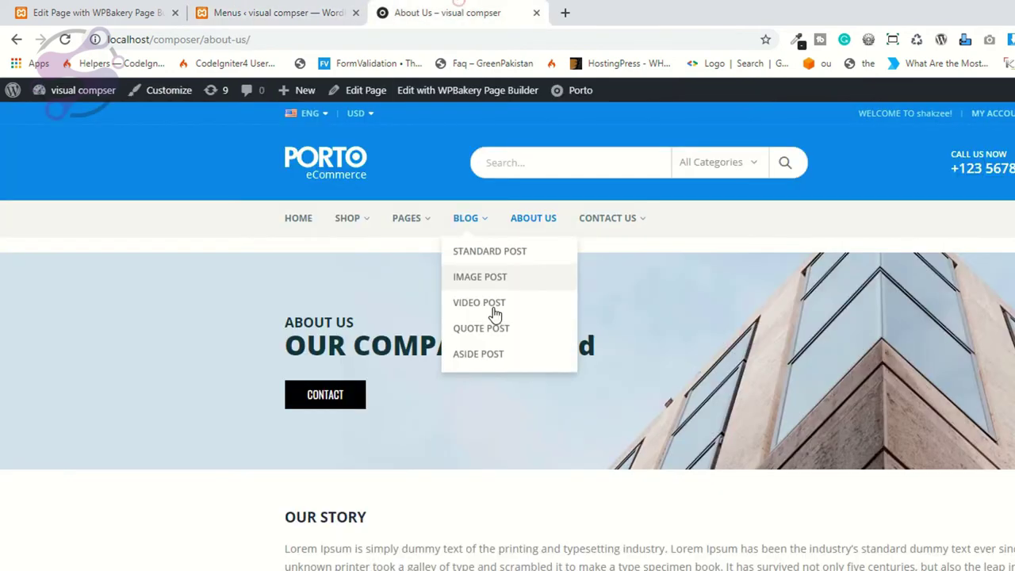
mouse_move(358, 213)
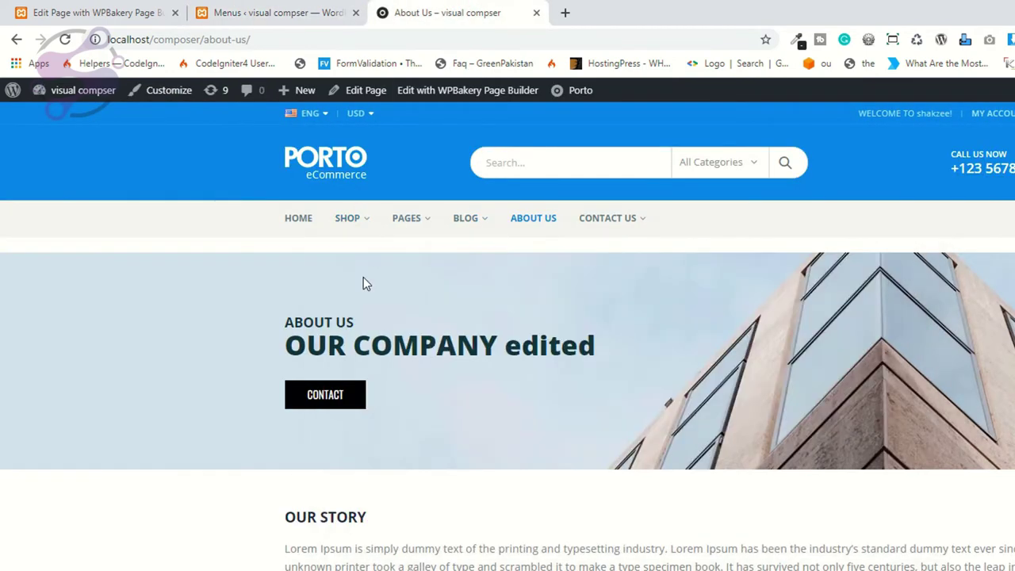
Step: Review the Shop item's background, custom styles and preview image settings, and collapse the item
key("ctrl+shift+Tab")
scroll(427, 412, "down", 6)
scroll(427, 409, "up", 4)
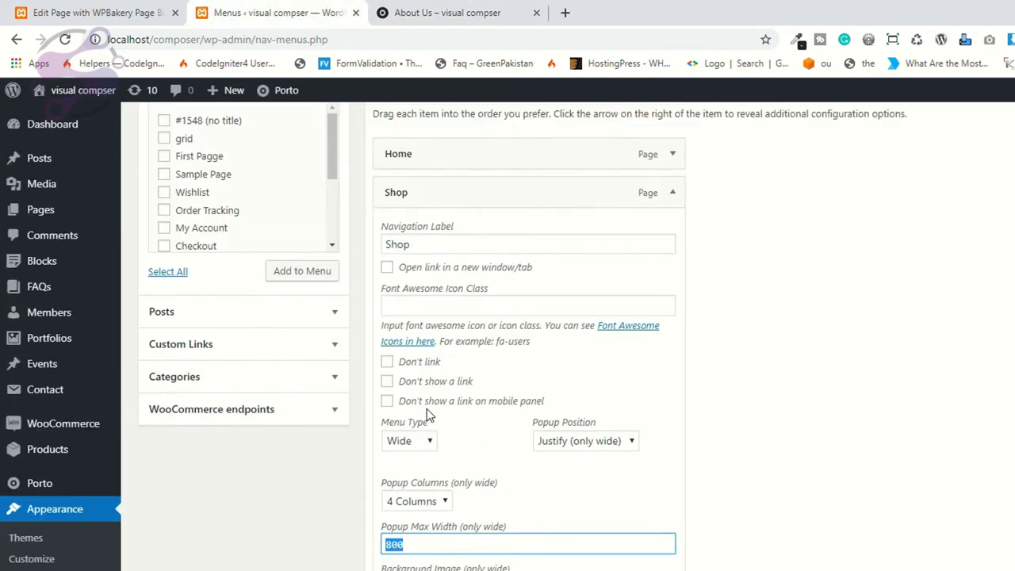
scroll(428, 412, "down", 3)
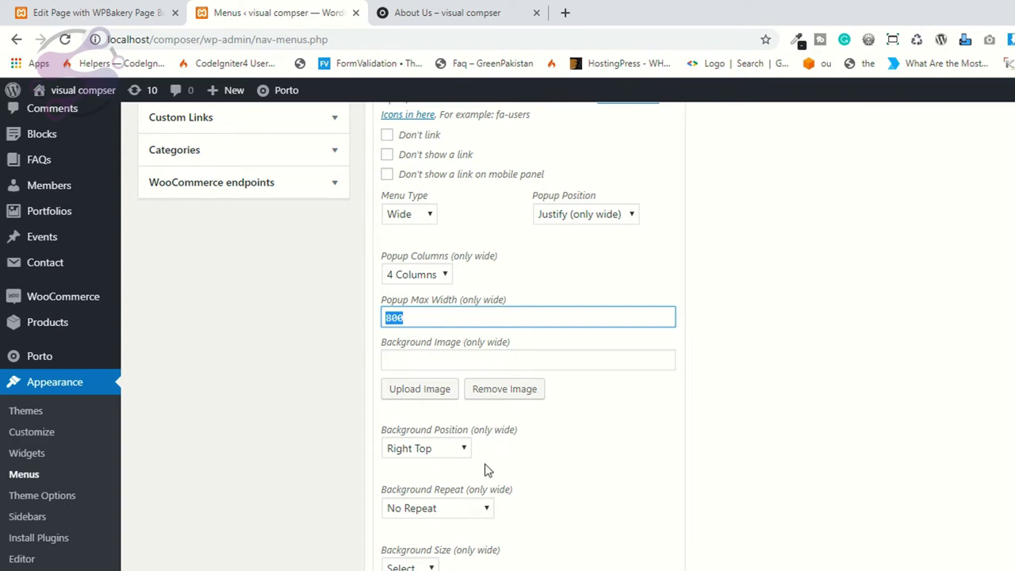
scroll(487, 471, "down", 2)
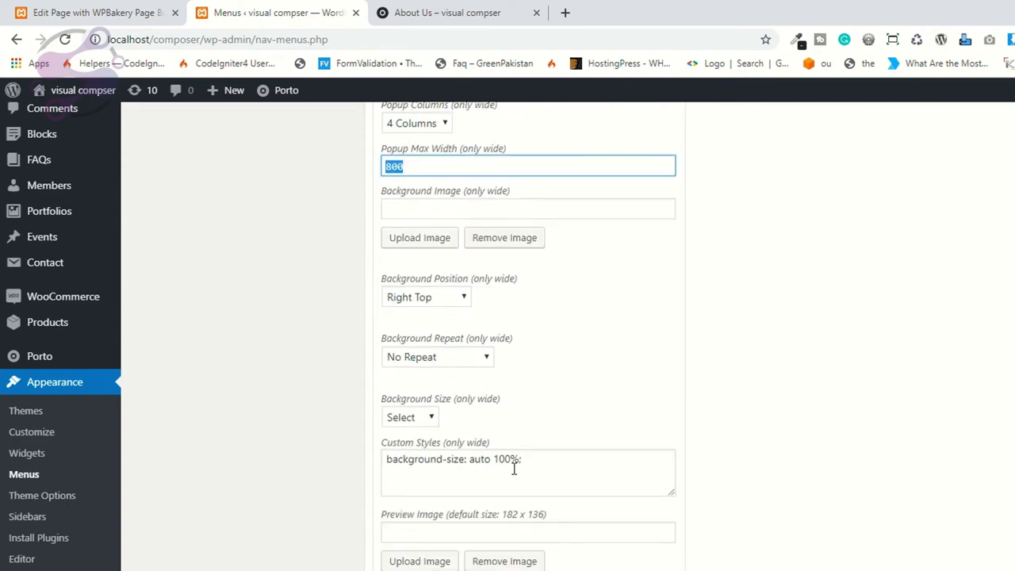
scroll(561, 457, "down", 3)
scroll(555, 464, "up", 13)
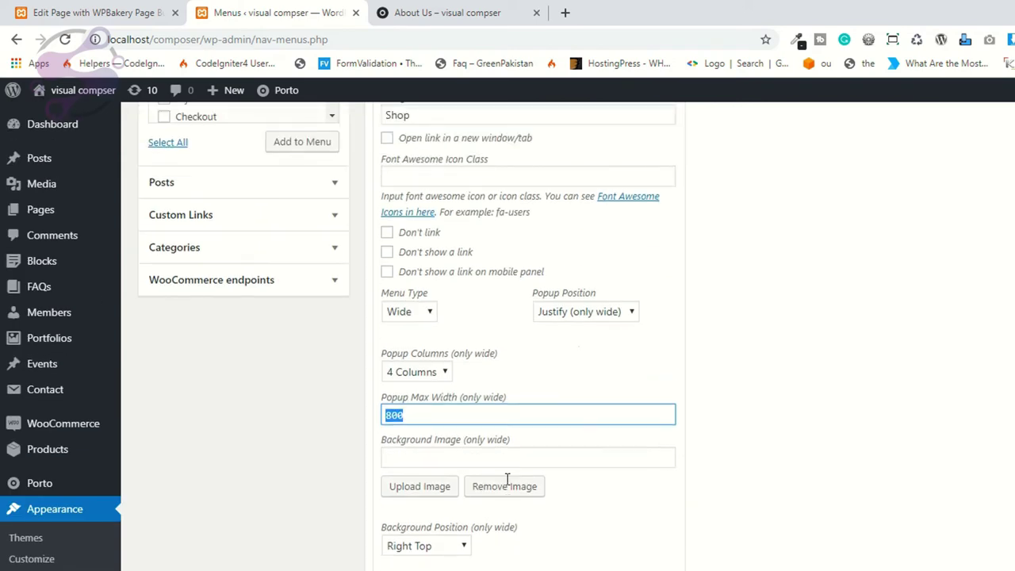
left_click(671, 498)
scroll(693, 280, "down", 3)
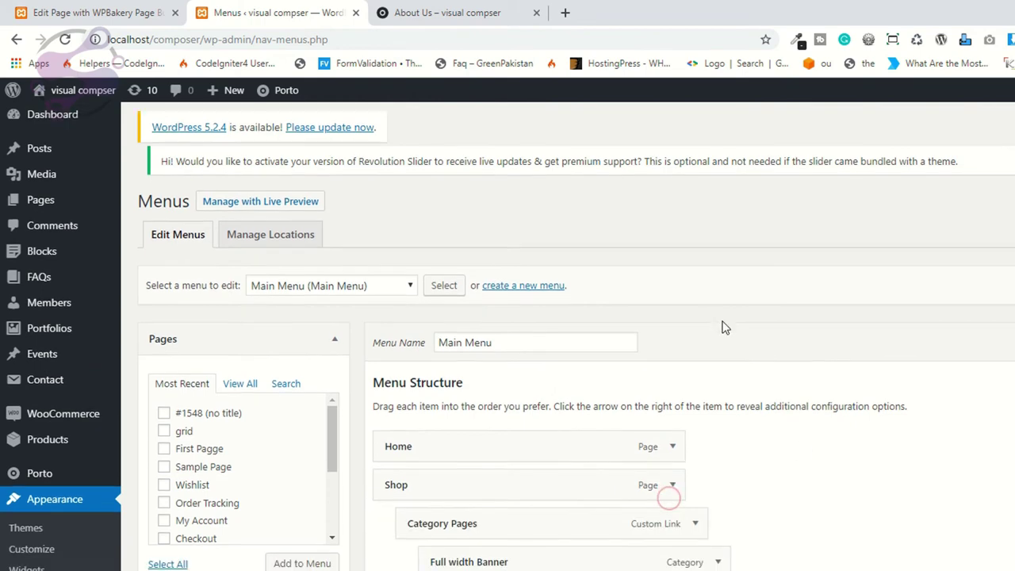
Step: Inspect the Category Pages heading in the Shop mega menu on the About Us page
left_click(444, 13)
mouse_move(350, 224)
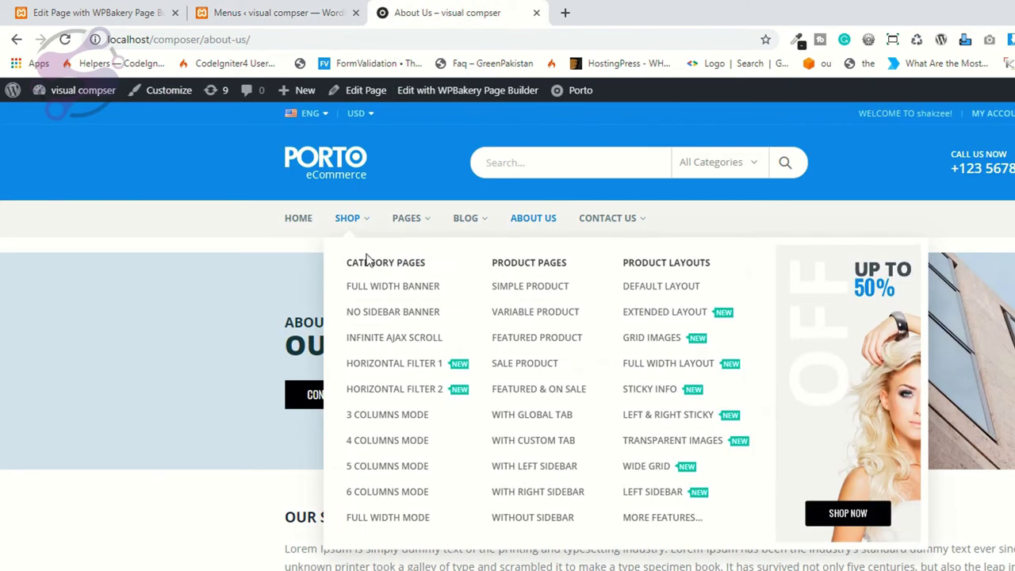
left_click_drag(367, 270, 426, 270)
Step: Review the Category Pages item's link, column, block and background settings in Main Menu, and collapse the item
left_click(317, 13)
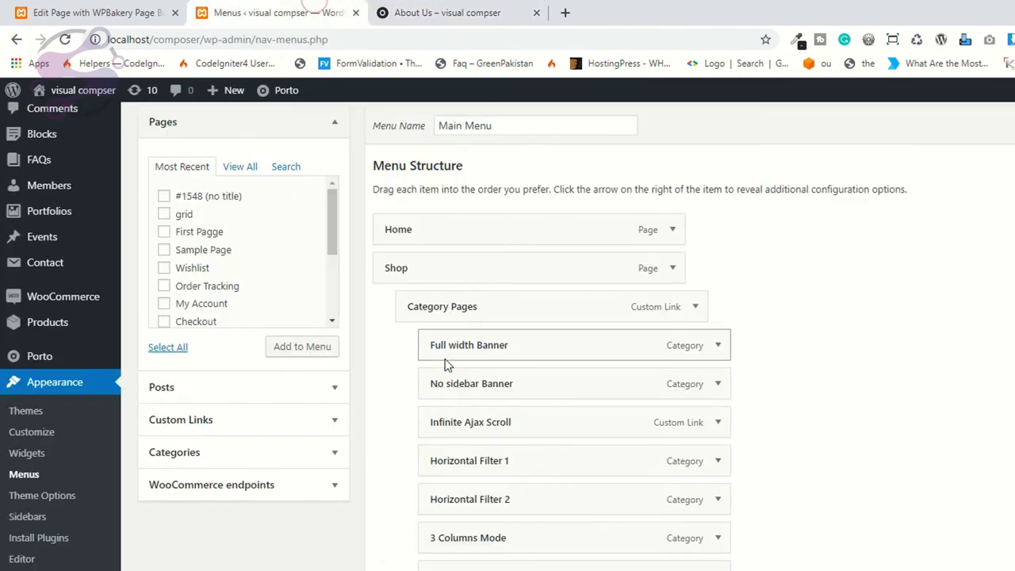
left_click(696, 307)
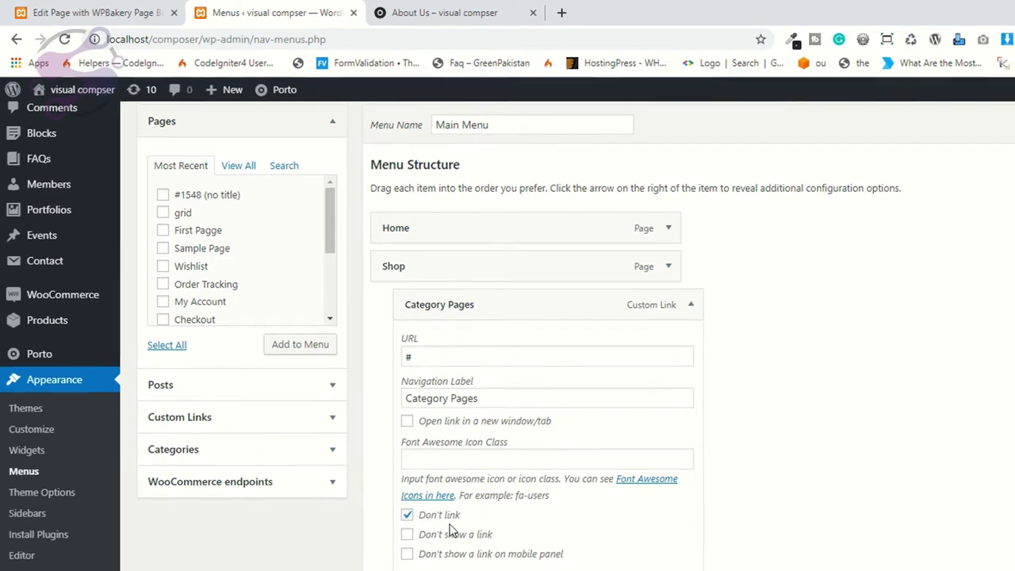
scroll(335, 472, "down", 3)
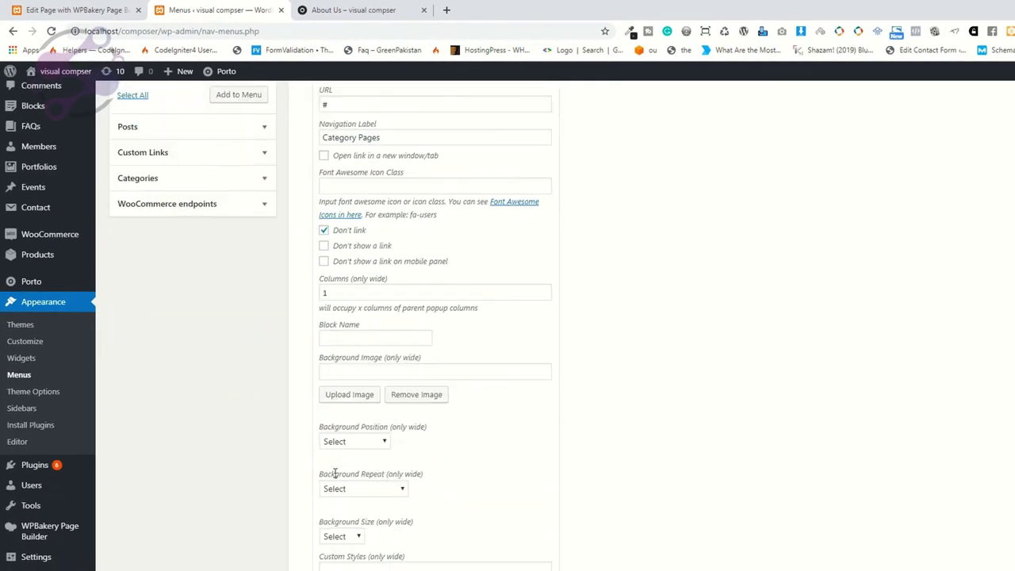
scroll(336, 473, "up", 4)
left_click(548, 300)
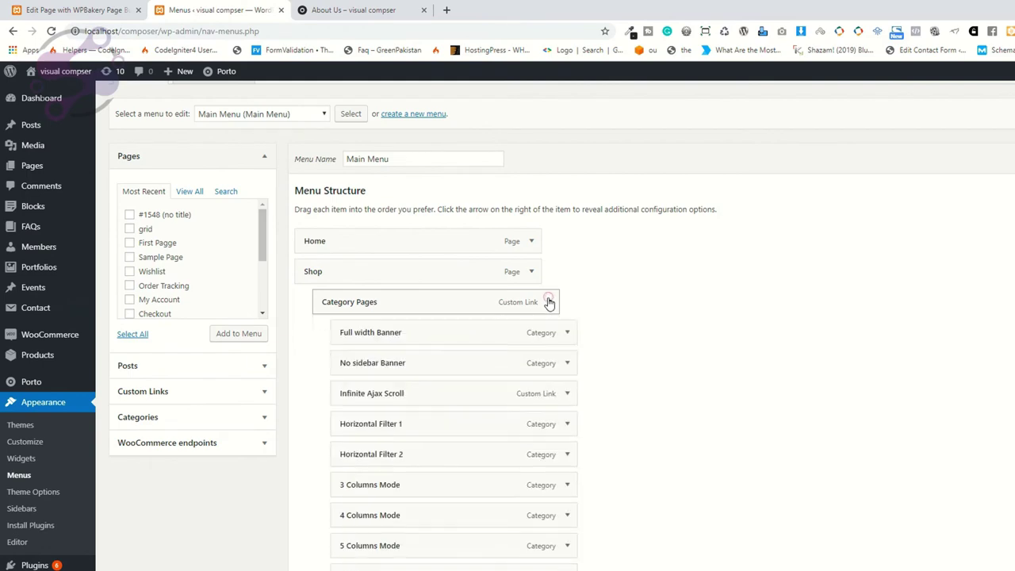
Step: Check the links listed under Category Pages in the Shop mega menu on the About Us page
left_click(336, 8)
mouse_move(276, 170)
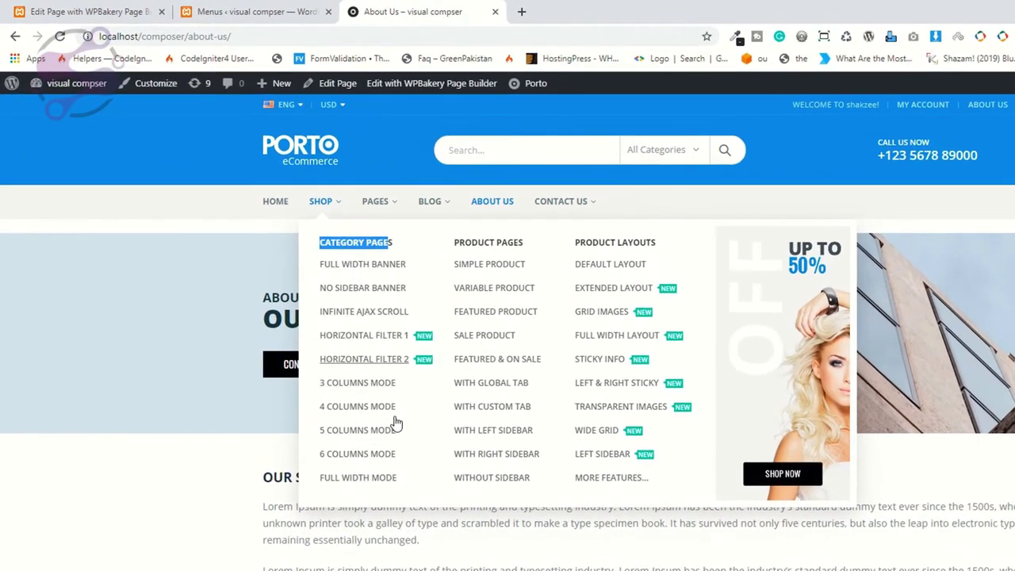
key("ctrl+shift+Tab")
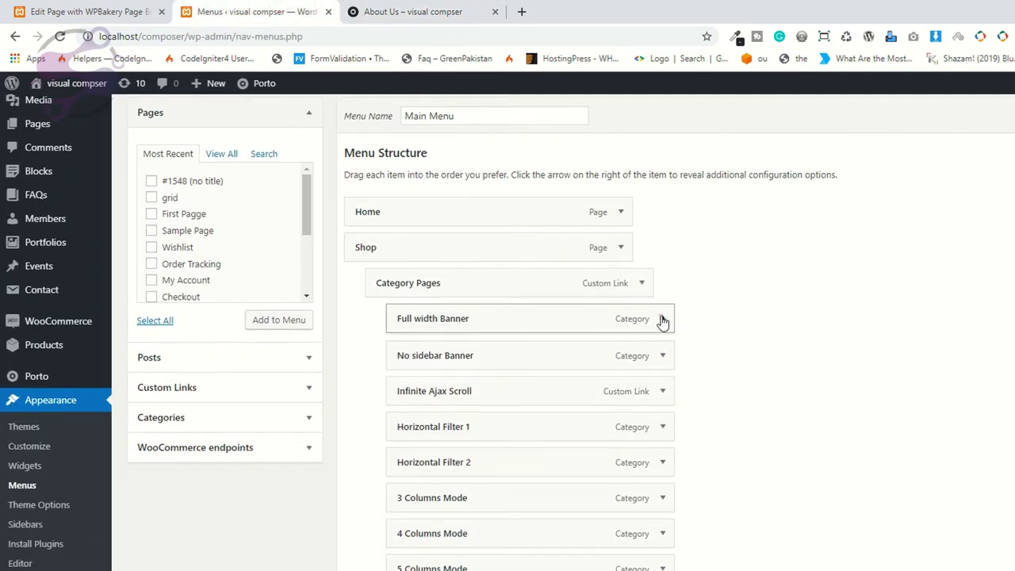
Step: Review the Full width Banner item's link, preview image, tip and CSS class settings in Main Menu, and collapse the item
left_click(662, 319)
scroll(515, 390, "down", 2)
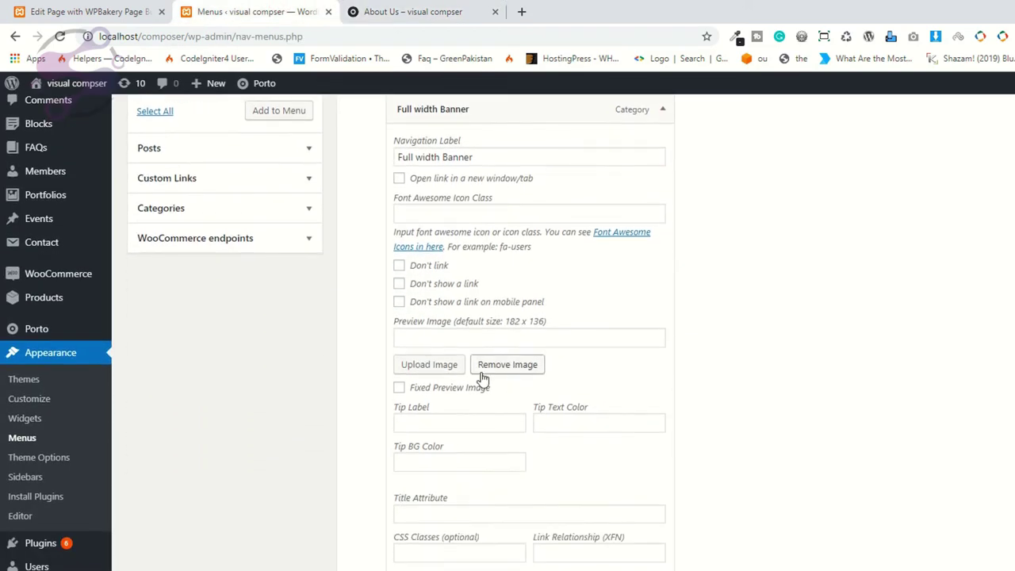
scroll(481, 378, "down", 4)
scroll(480, 396, "up", 2)
scroll(479, 418, "up", 3)
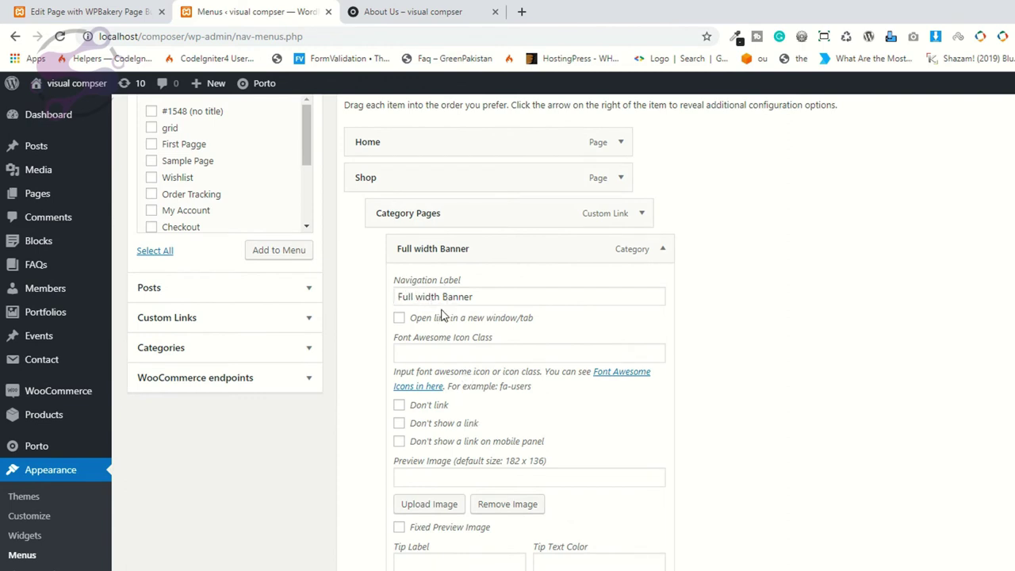
left_click(663, 248)
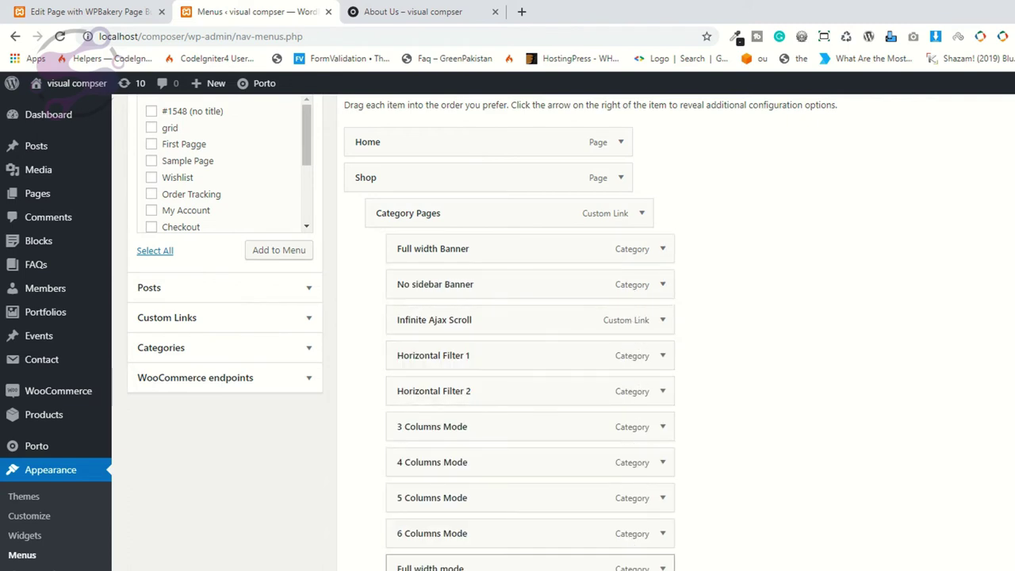
Step: Examine the Product Pages and Product Layouts groups under Shop in Main Menu, down to the Test item
scroll(752, 294, "down", 2)
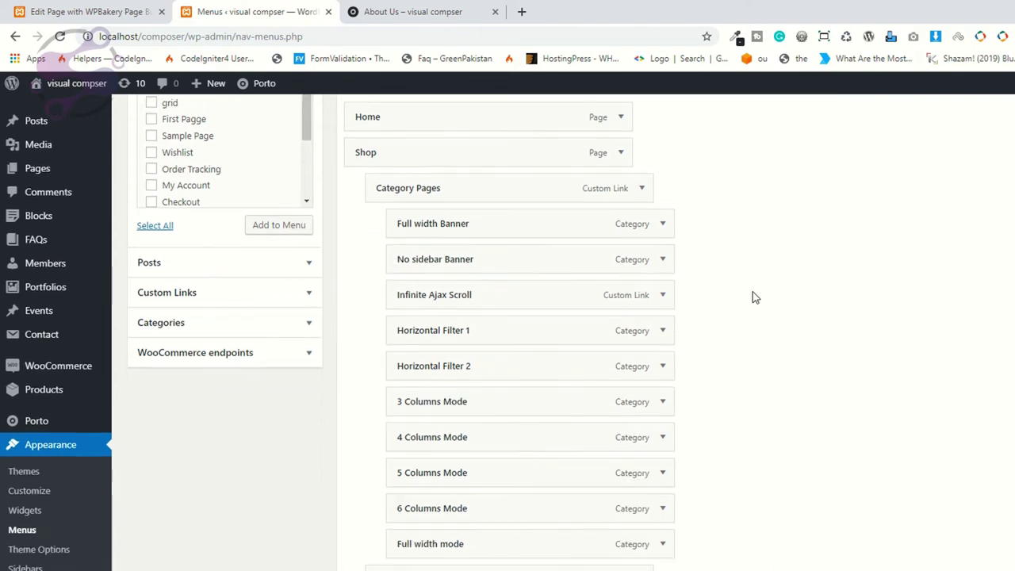
left_click(441, 9)
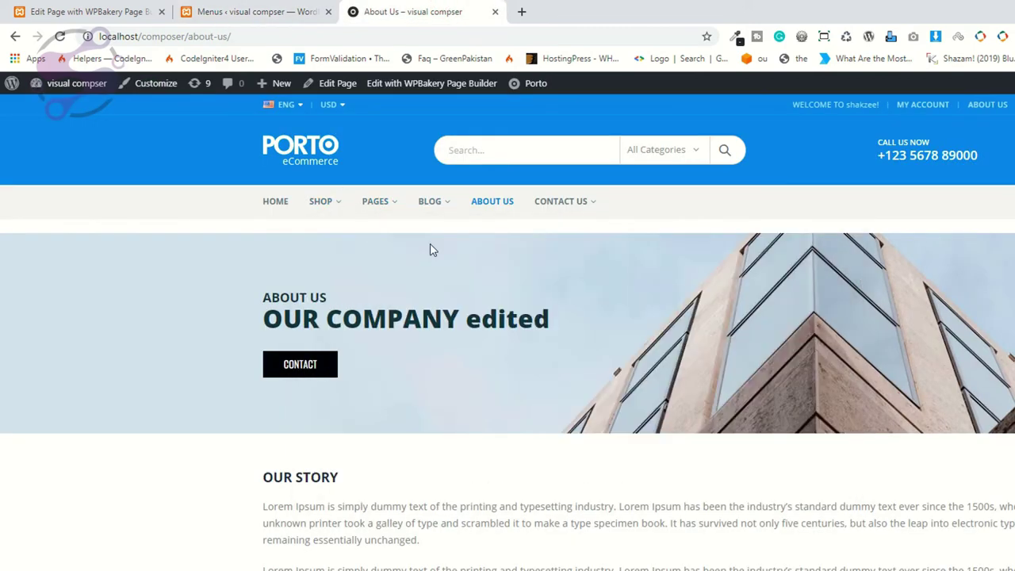
mouse_move(327, 214)
left_click(270, 11)
scroll(363, 460, "down", 1)
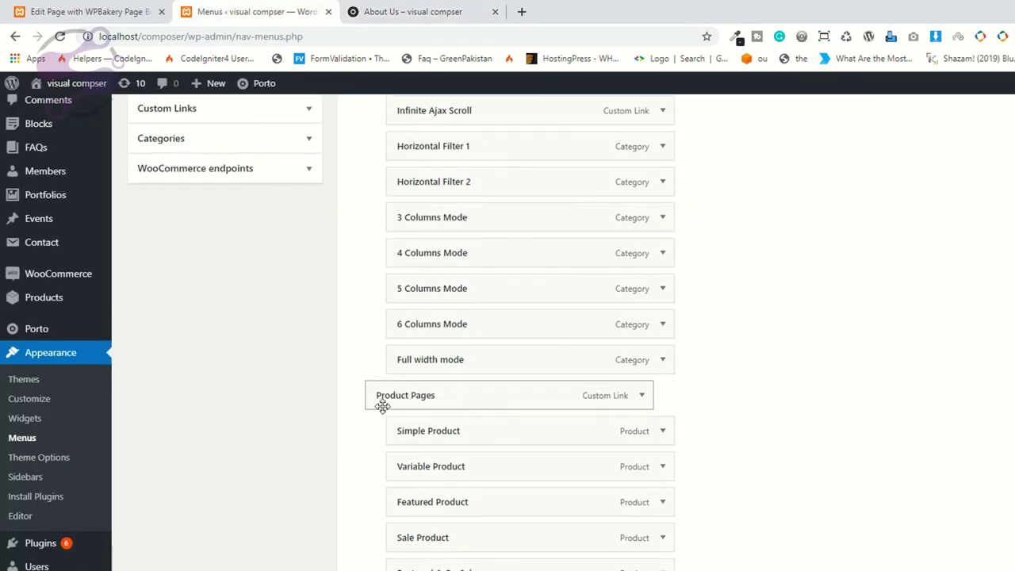
scroll(399, 413, "up", 2)
scroll(399, 412, "down", 4)
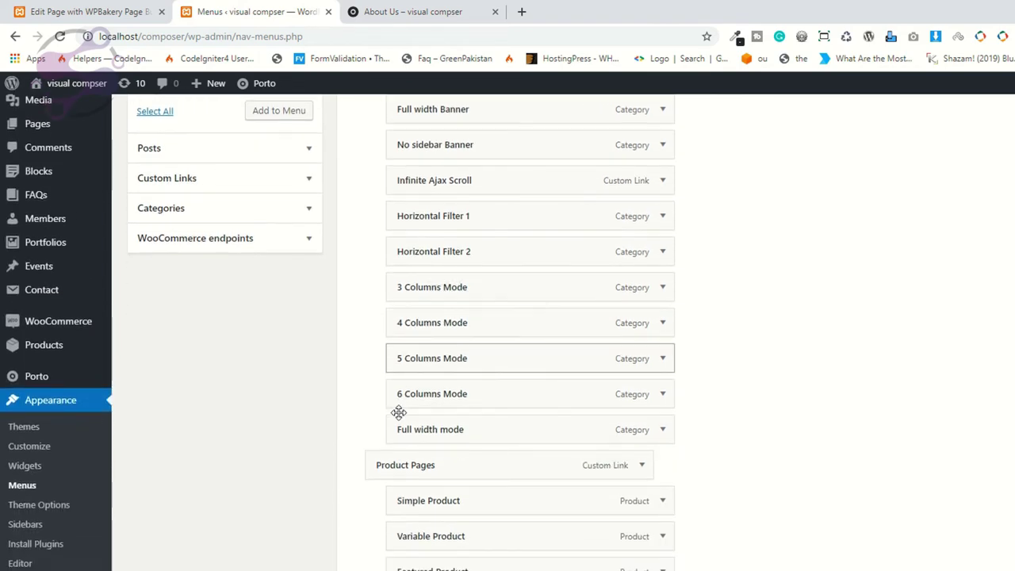
scroll(399, 413, "down", 3)
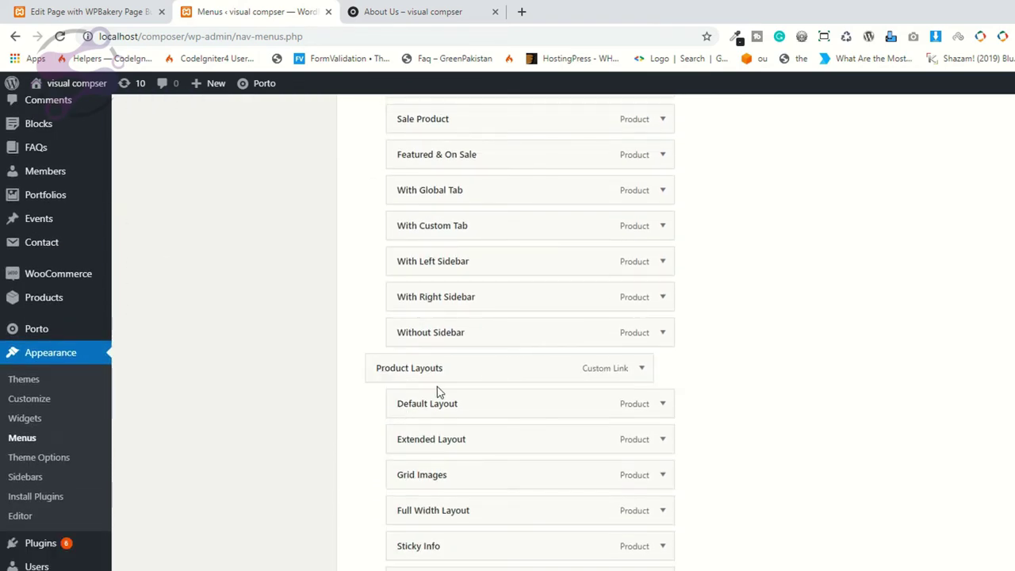
scroll(437, 390, "down", 4)
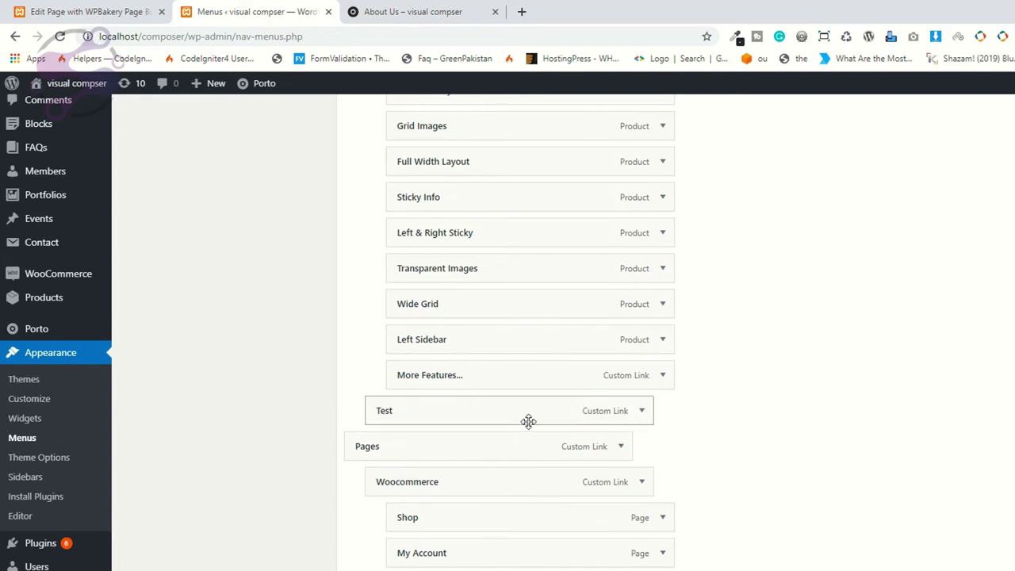
Step: Inspect the live Shop menu's banner column, and examine the Test item's link, column and background image settings in Main Menu
left_click(412, 12)
mouse_move(333, 194)
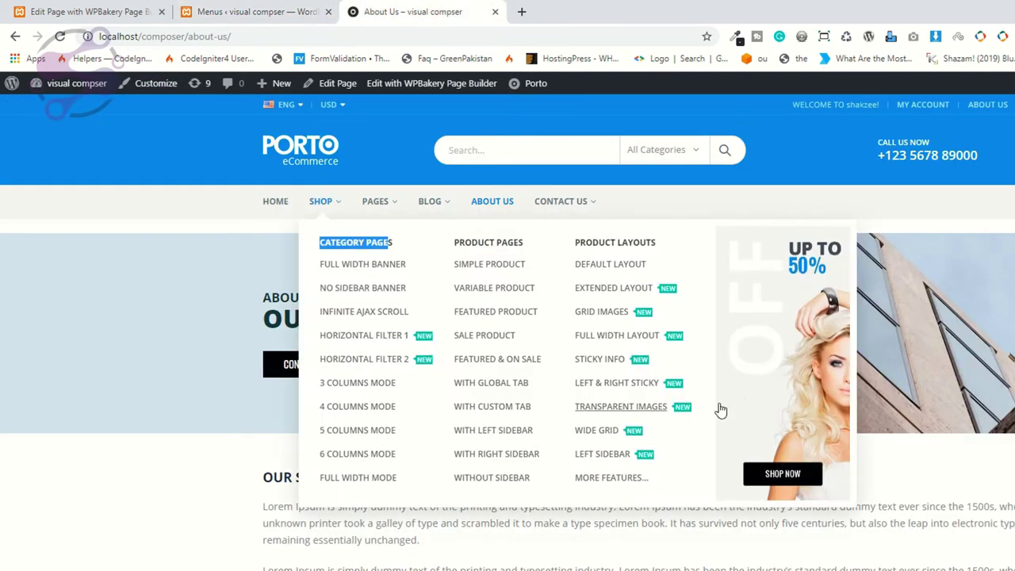
left_click(269, 11)
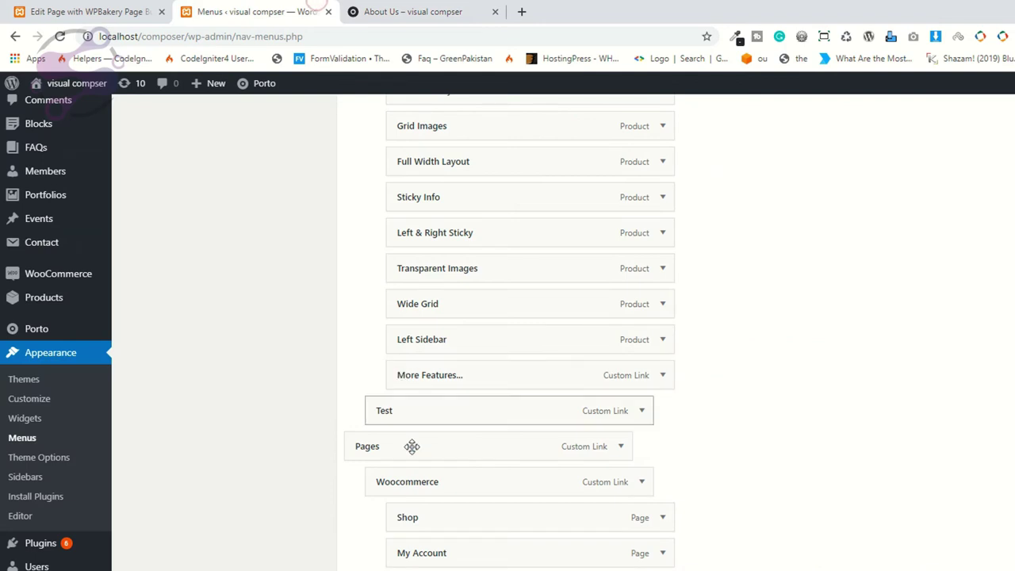
left_click(642, 411)
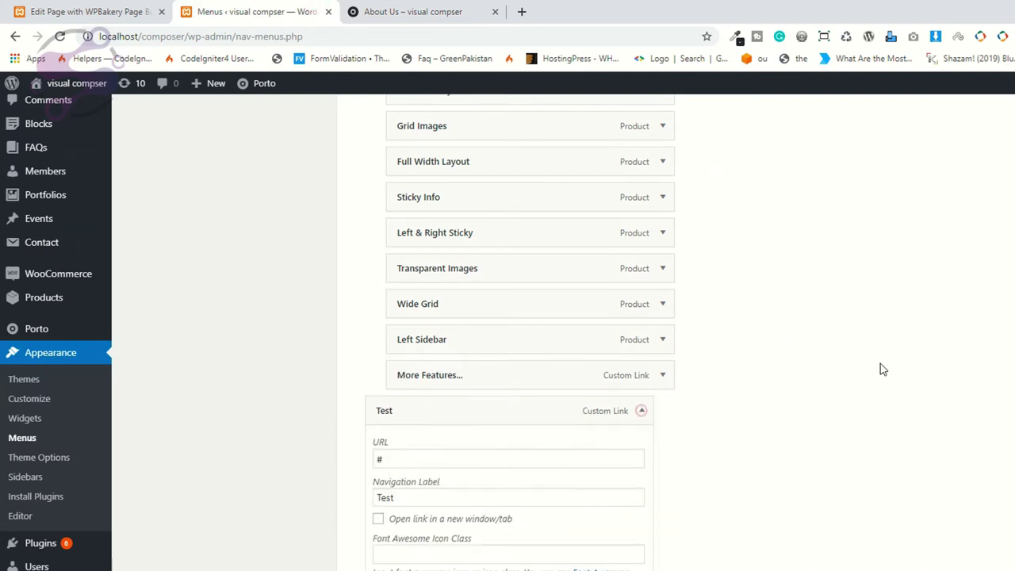
scroll(877, 369, "down", 4)
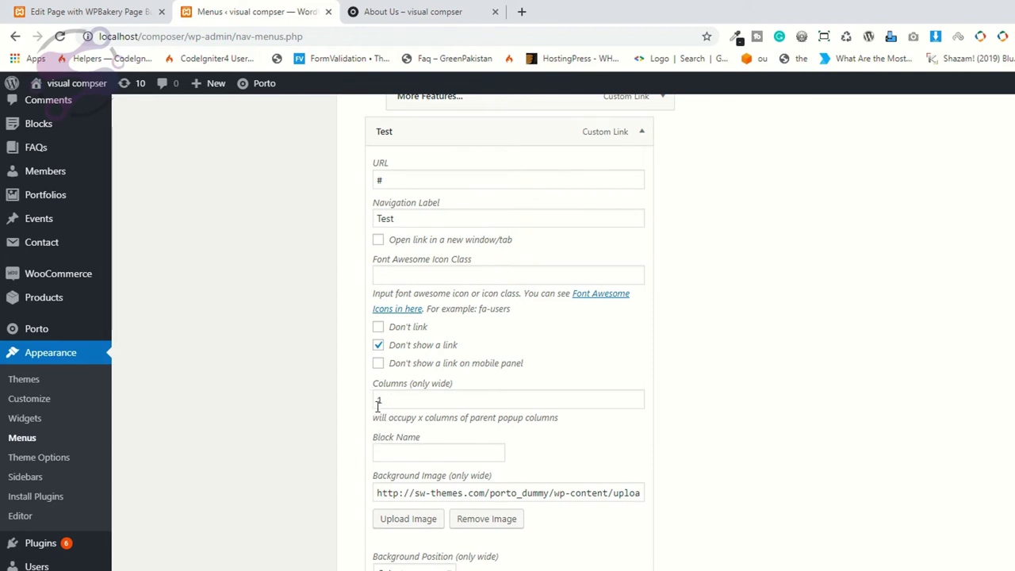
left_click_drag(374, 476, 513, 463)
left_click(462, 493)
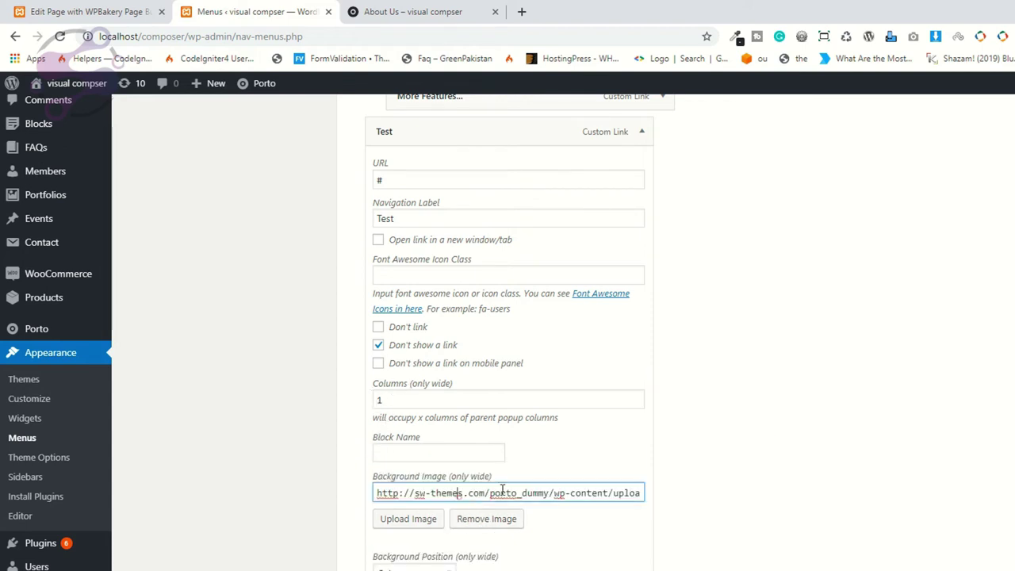
left_click_drag(374, 493, 669, 501)
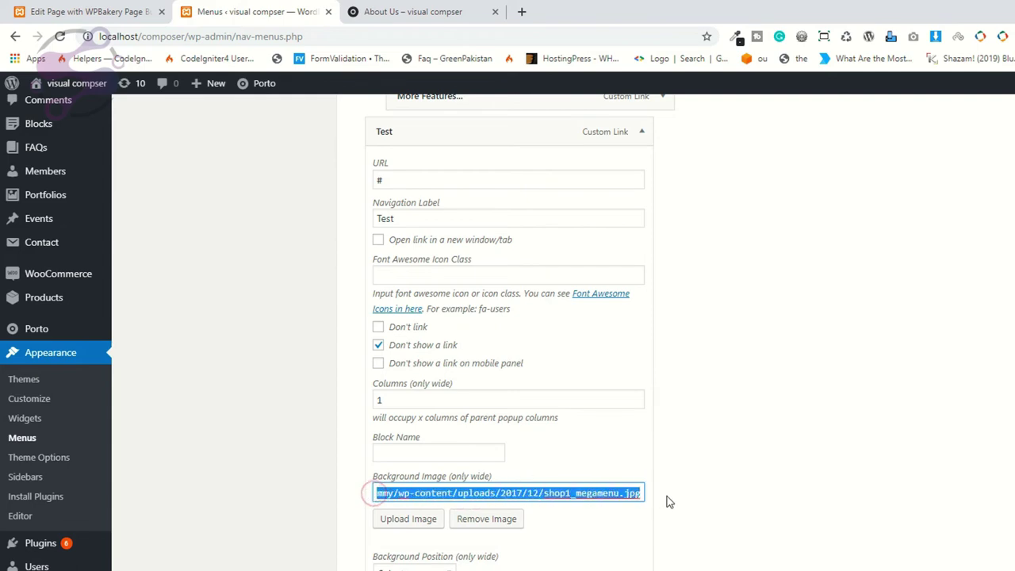
Step: Compare the Test item's background image with the live Shop menu, and review its background position, repeat and size settings
key("ctrl+Tab")
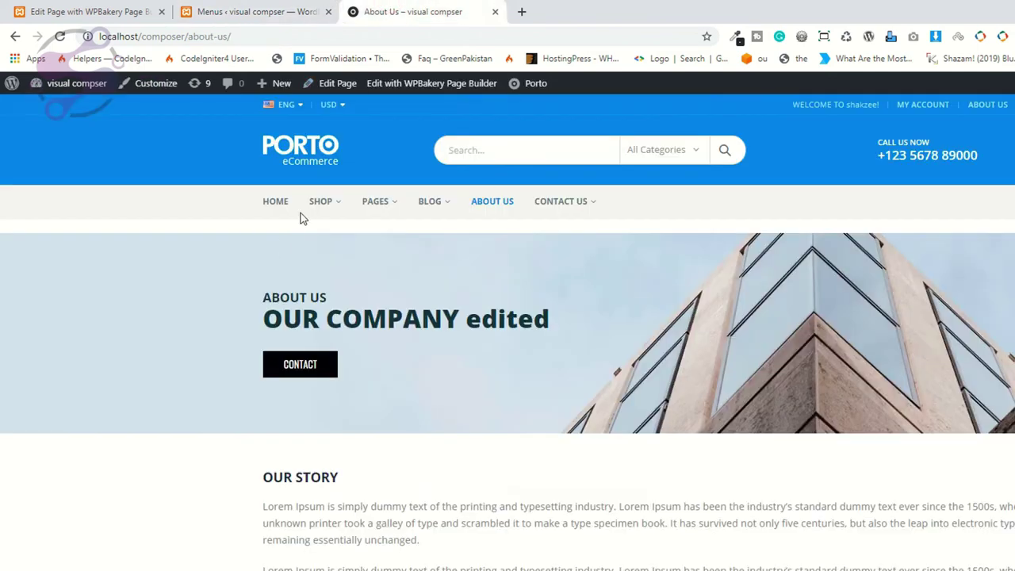
mouse_move(333, 204)
left_click(288, 10)
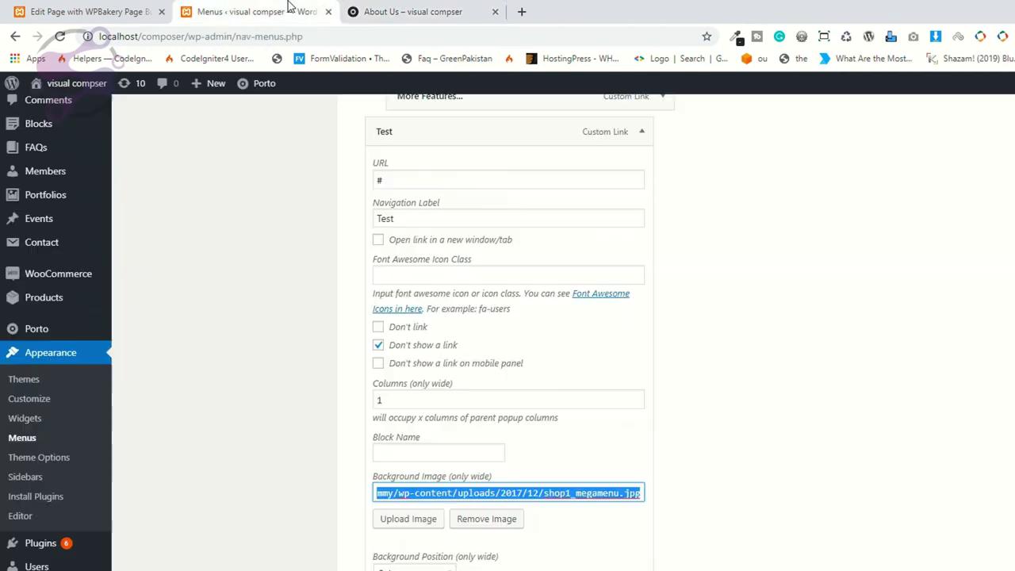
scroll(184, 553, "down", 3)
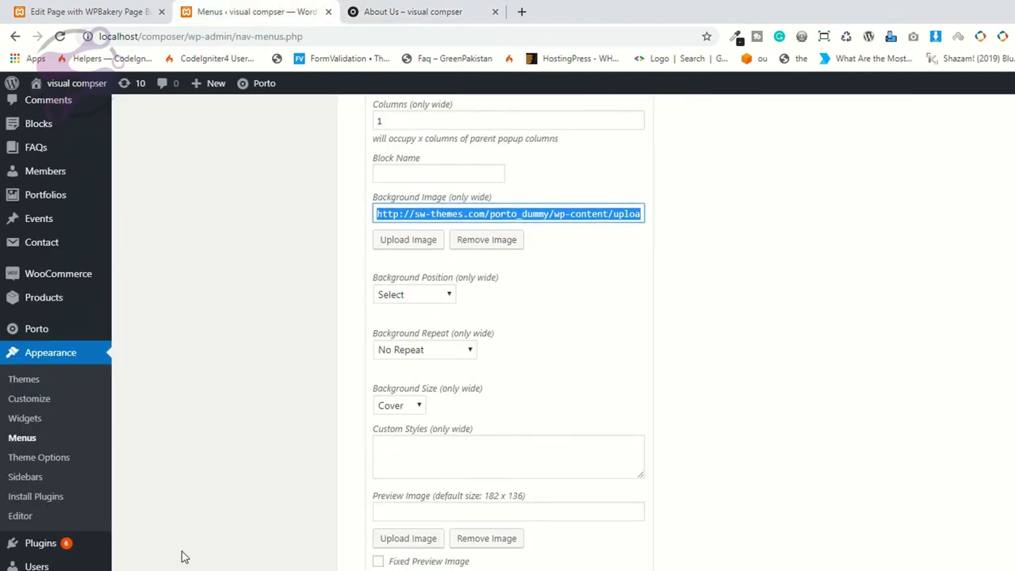
scroll(169, 542, "up", 10)
scroll(168, 543, "up", 10)
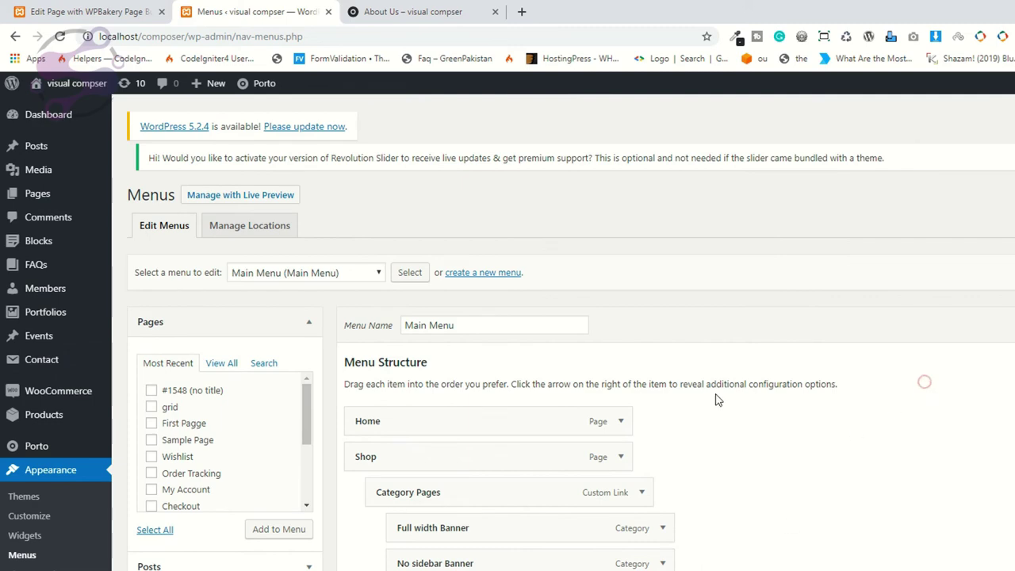
Step: Inspect the live Pages dropdown on the About Us page and locate the matching Pages item and sub-items in Main Menu
left_click(412, 12)
mouse_move(341, 206)
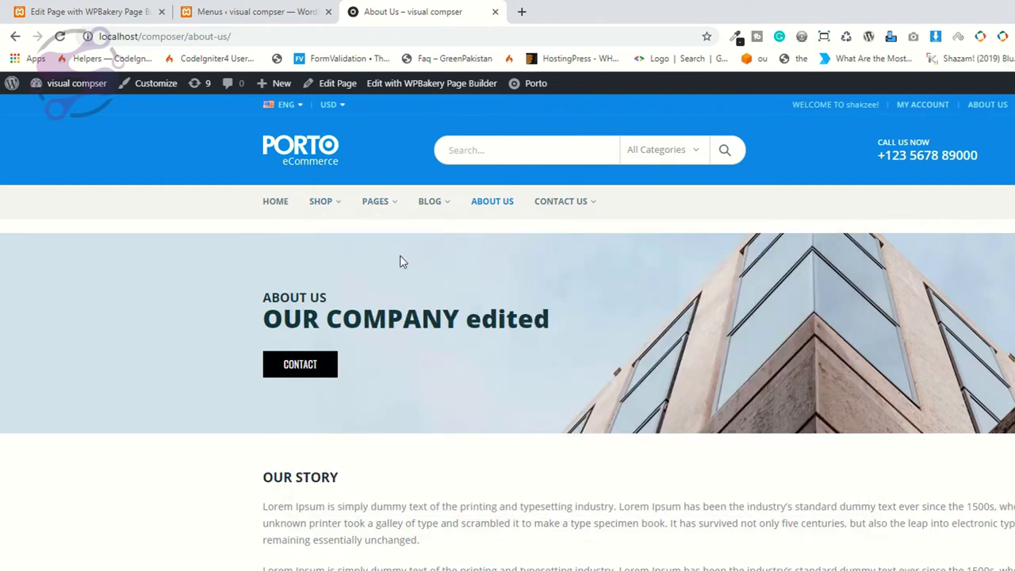
mouse_move(389, 201)
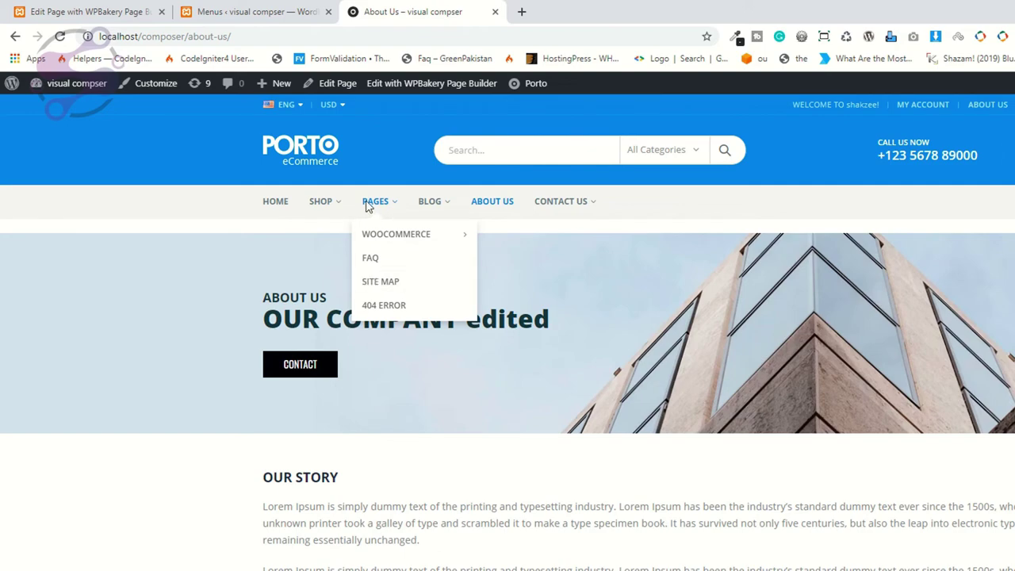
left_click(254, 11)
scroll(304, 433, "down", 10)
scroll(278, 444, "down", 15)
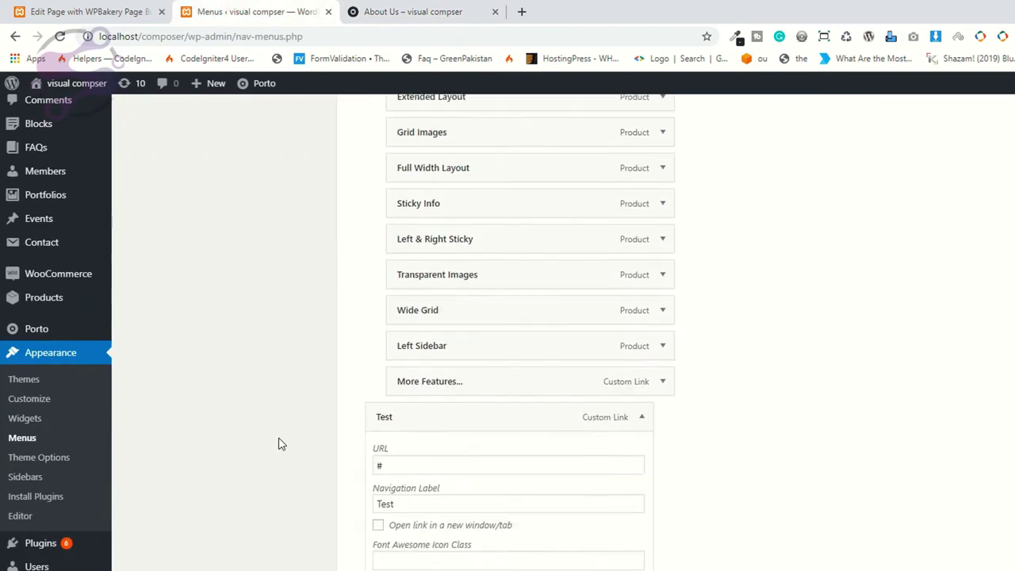
scroll(279, 445, "down", 8)
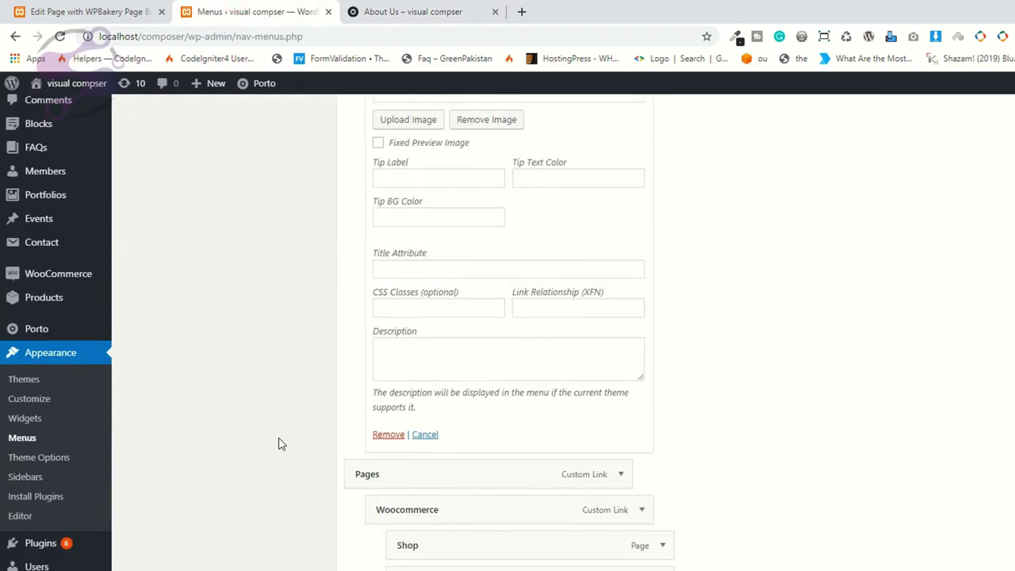
scroll(278, 441, "up", 2)
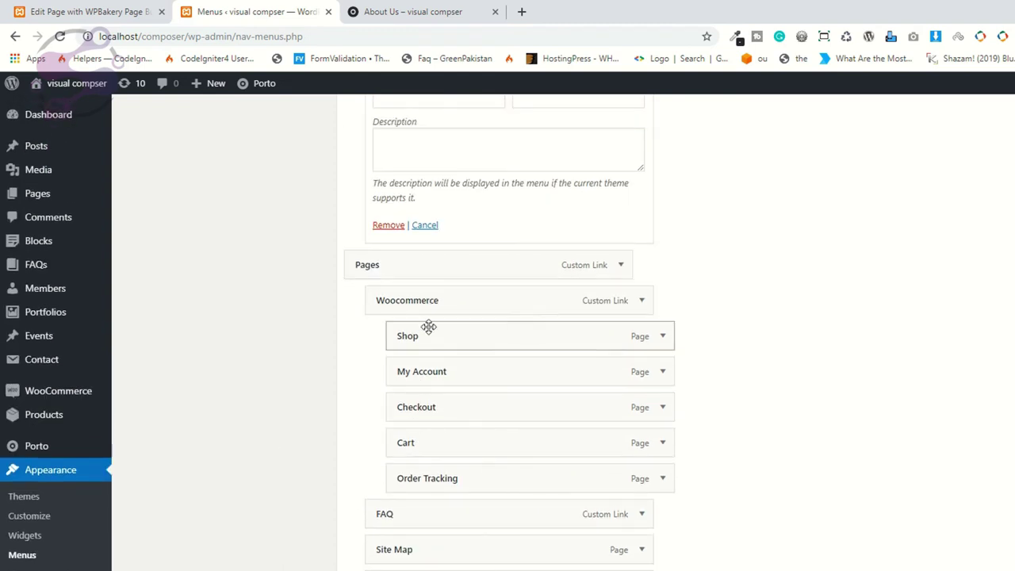
Step: Move the My Account item below Checkout in the Woocommerce submenu under Pages, and return to the live About Us page
mouse_move(421, 338)
left_mouse_down()
mouse_move(390, 339)
mouse_move(421, 338)
left_mouse_up()
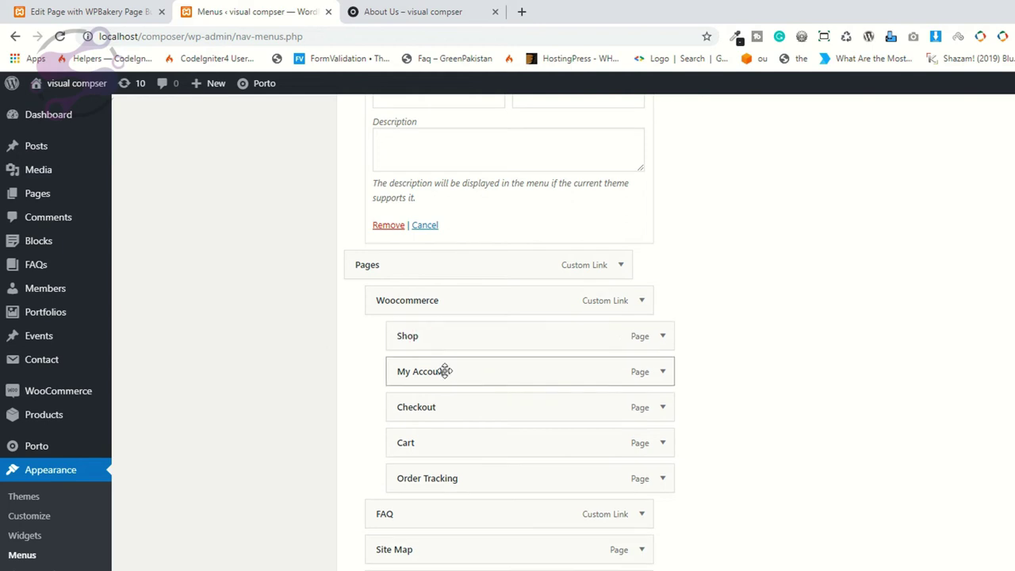
left_click_drag(449, 370, 444, 412)
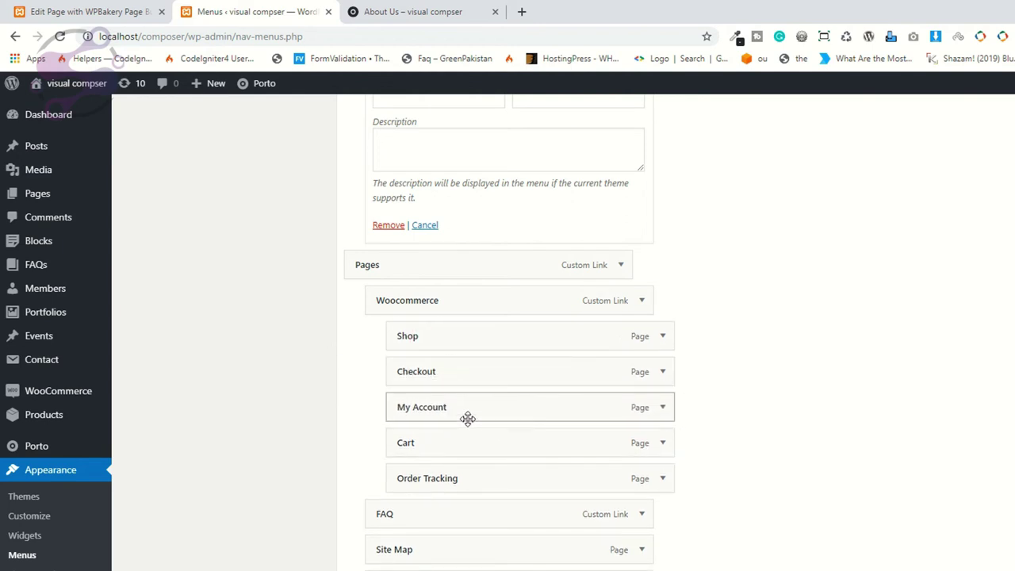
left_click(412, 11)
left_click(262, 12)
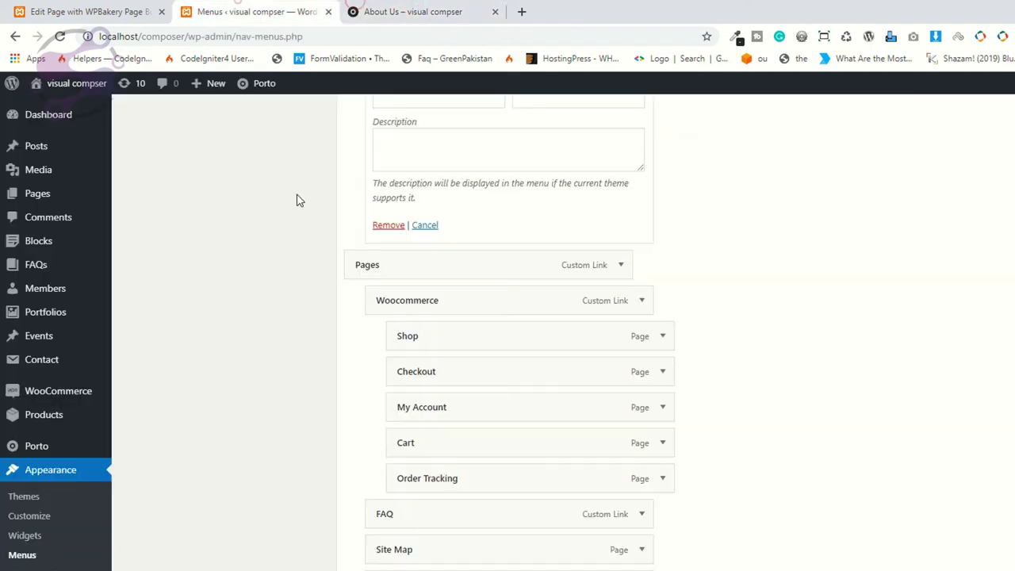
left_click(412, 11)
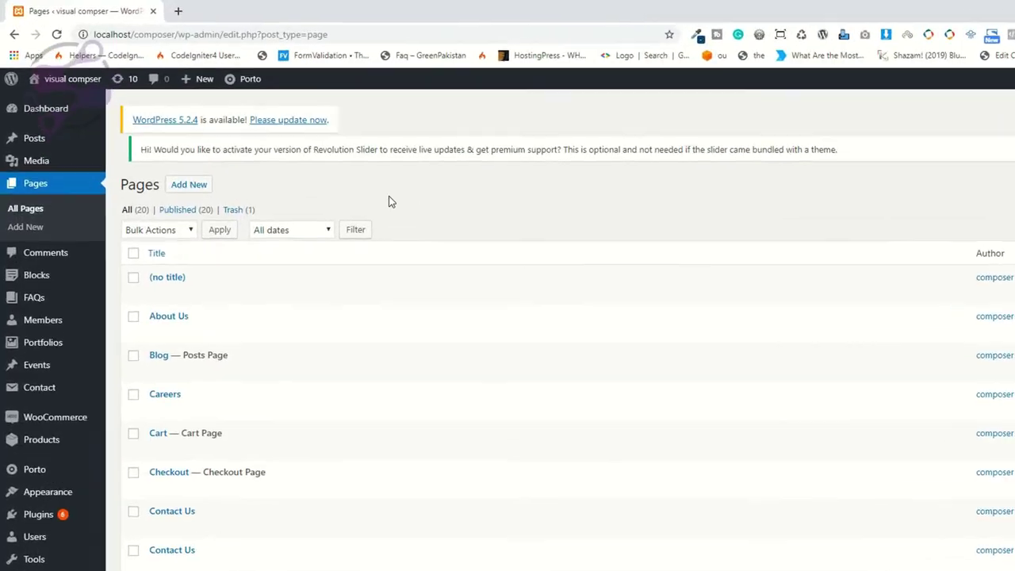
Step: Add a new page titled "padding and margin" and open it in the WPBakery Frontend Editor
left_click(223, 226)
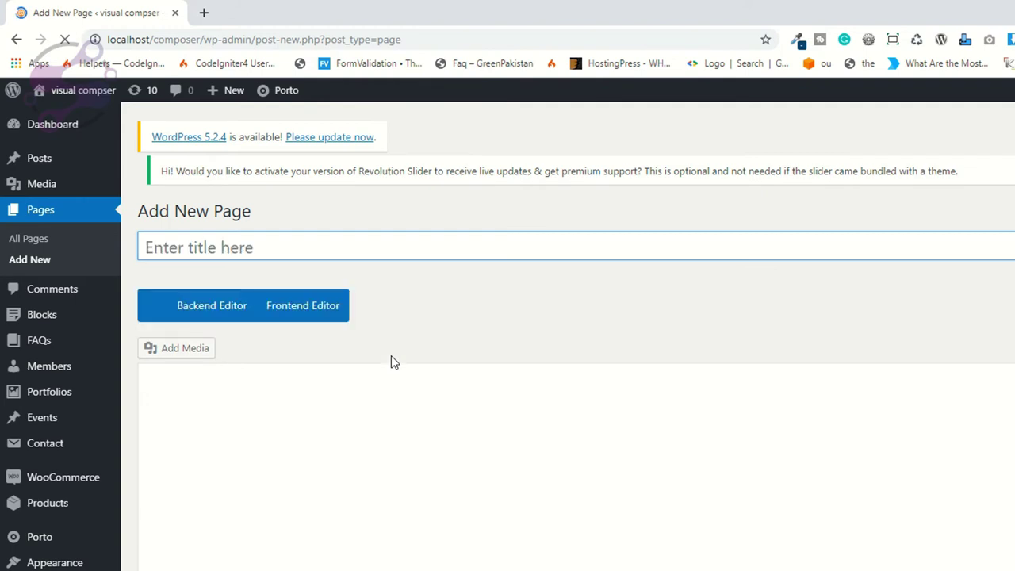
type("padding and")
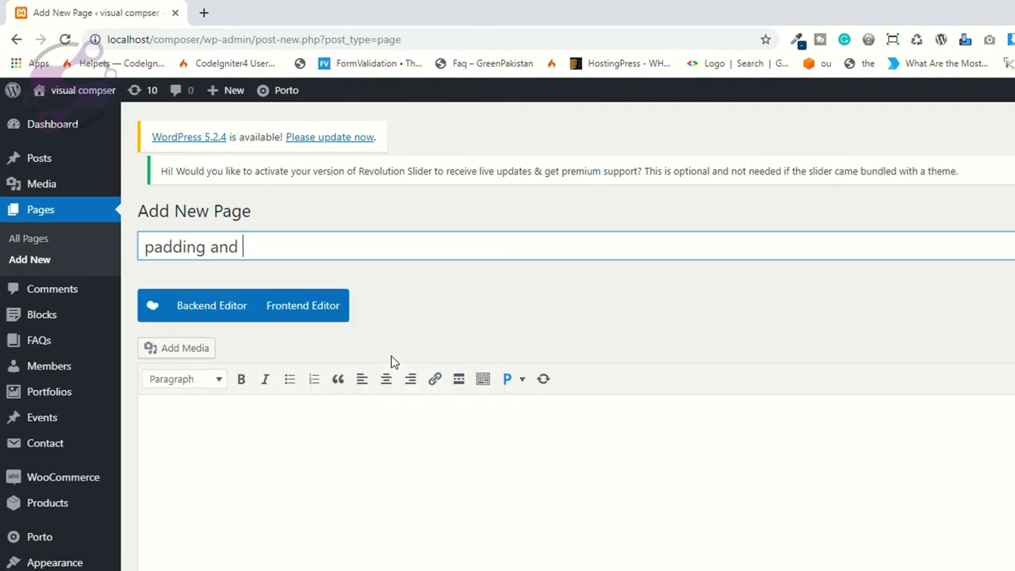
type(" ma")
key("BackSpace")
type("margin")
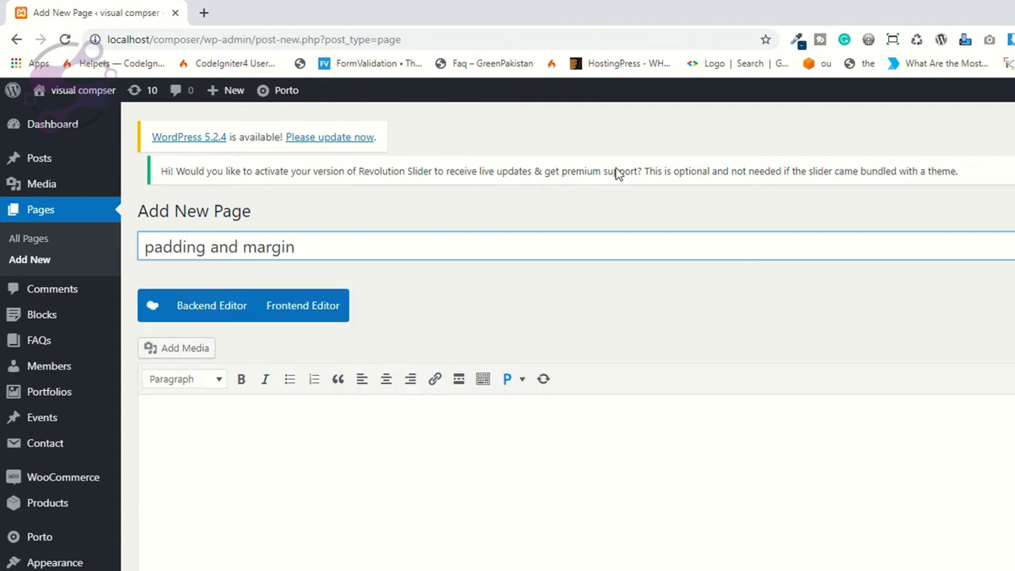
key("Tab")
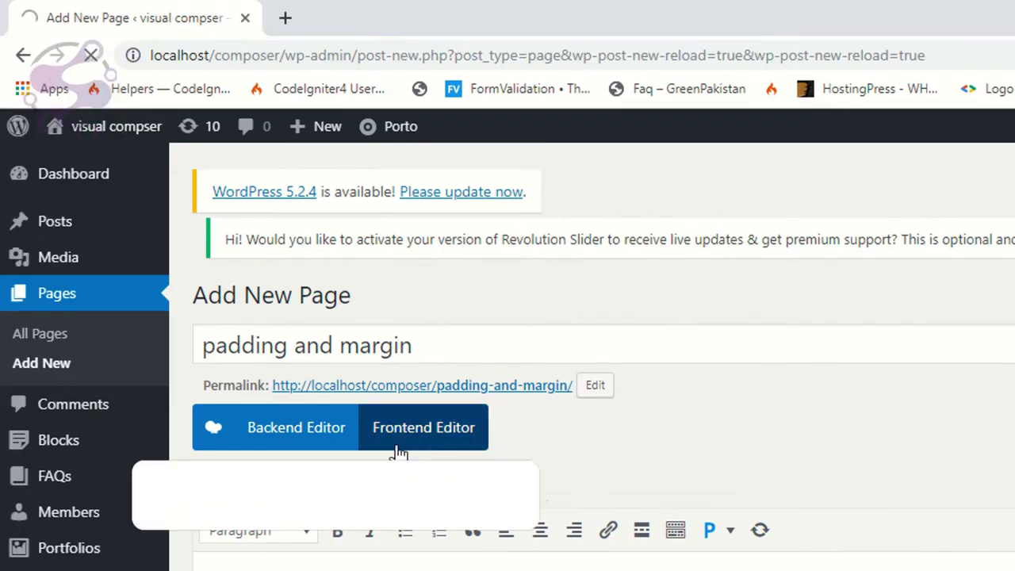
left_click(294, 313)
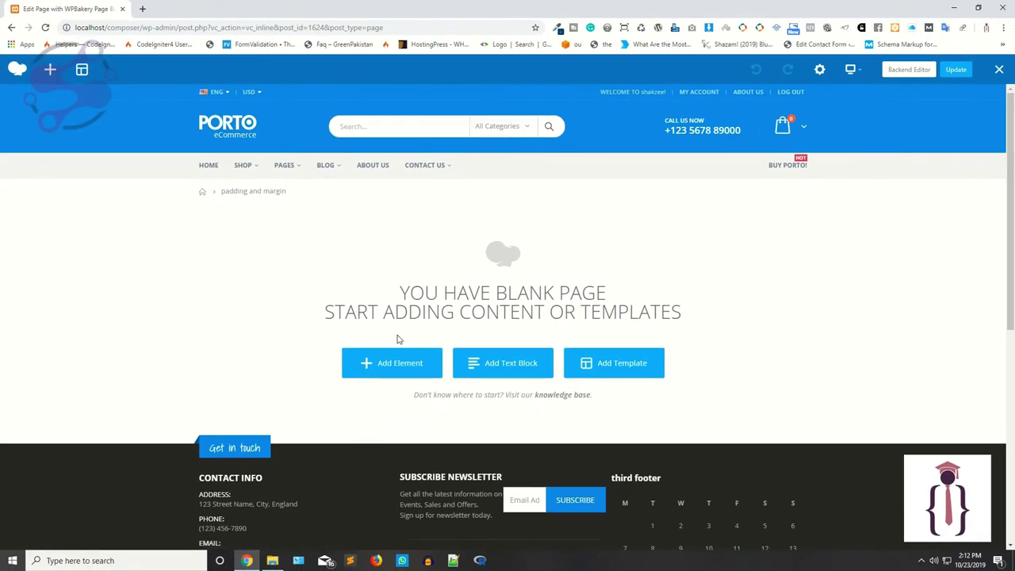
Step: Add a row to the blank page and split it into two equal columns with the 1/2 + 1/2 layout
left_click(400, 363)
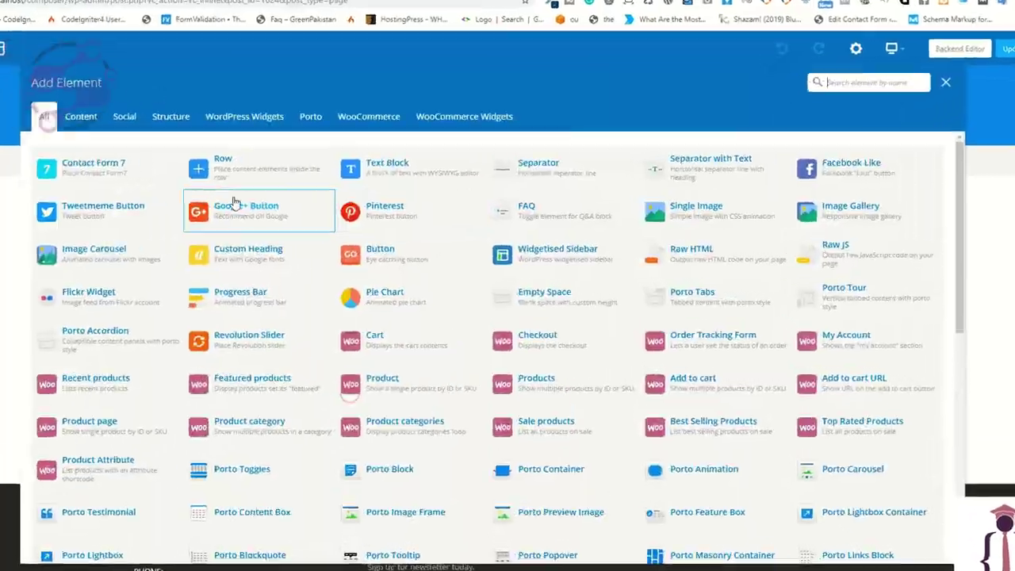
key("Escape")
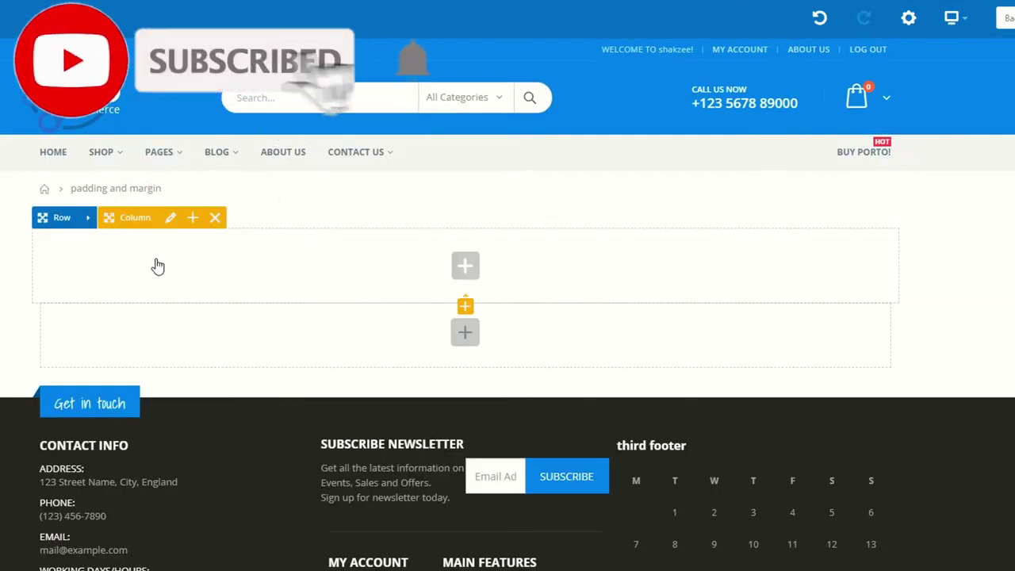
left_click(87, 217)
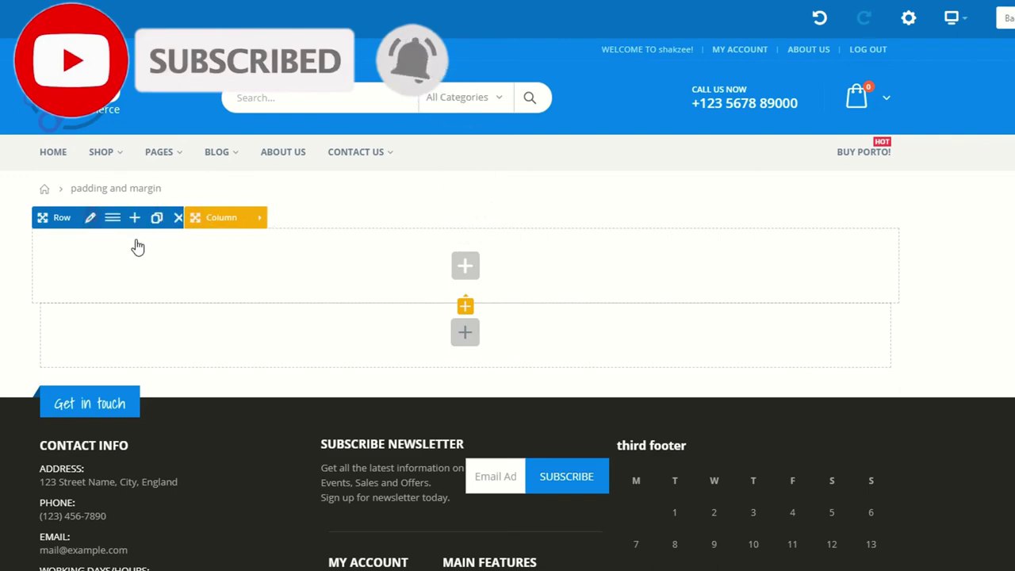
left_click(111, 217)
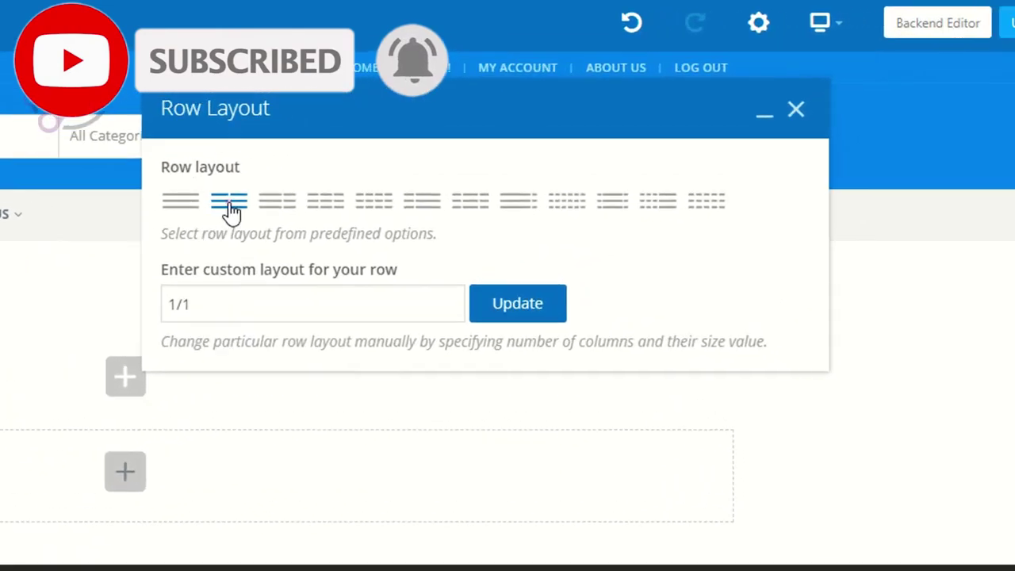
left_click(229, 204)
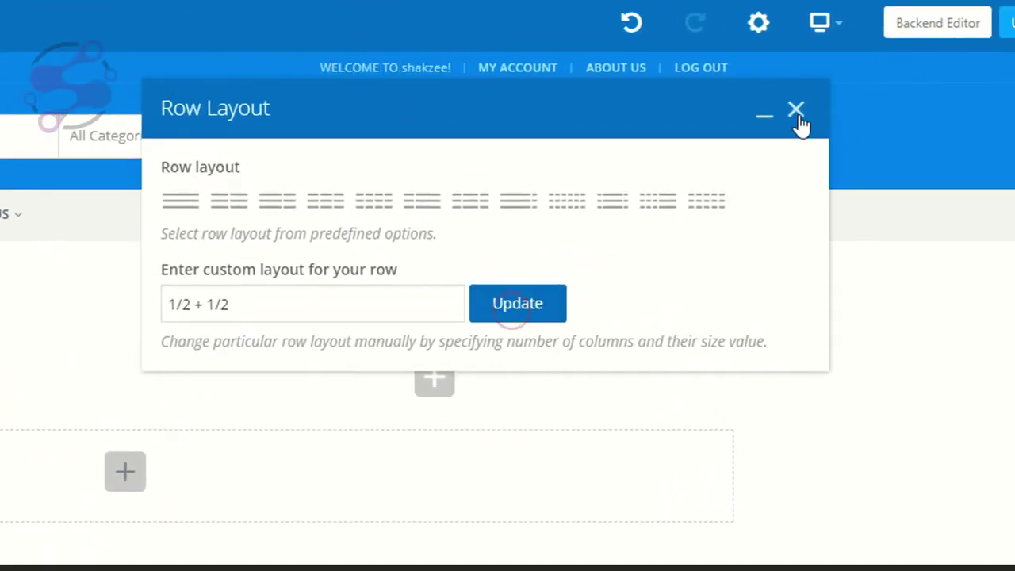
left_click(798, 115)
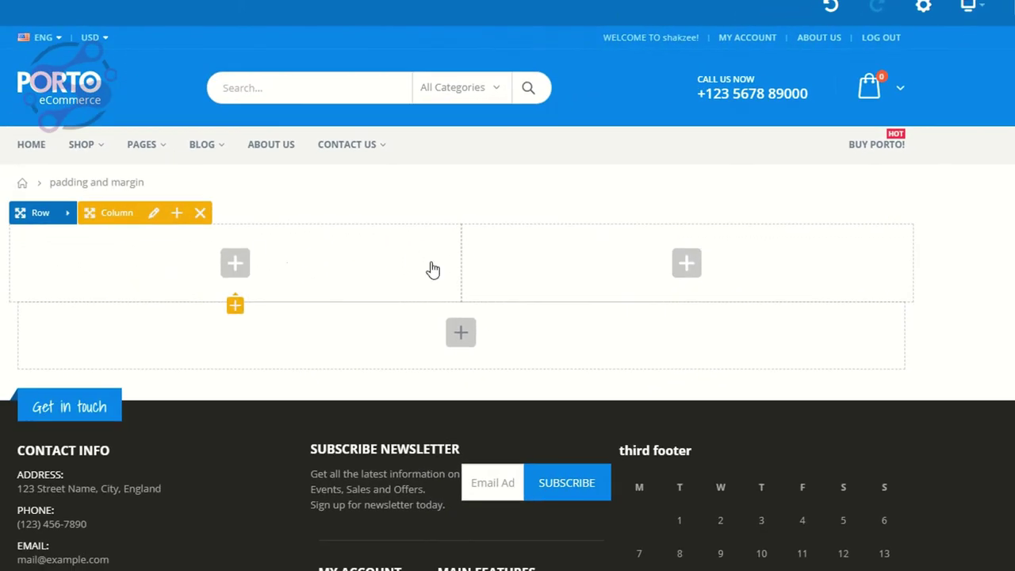
Step: Set the row's background color to red #dd3333 in its design options and save the row settings
left_click(70, 213)
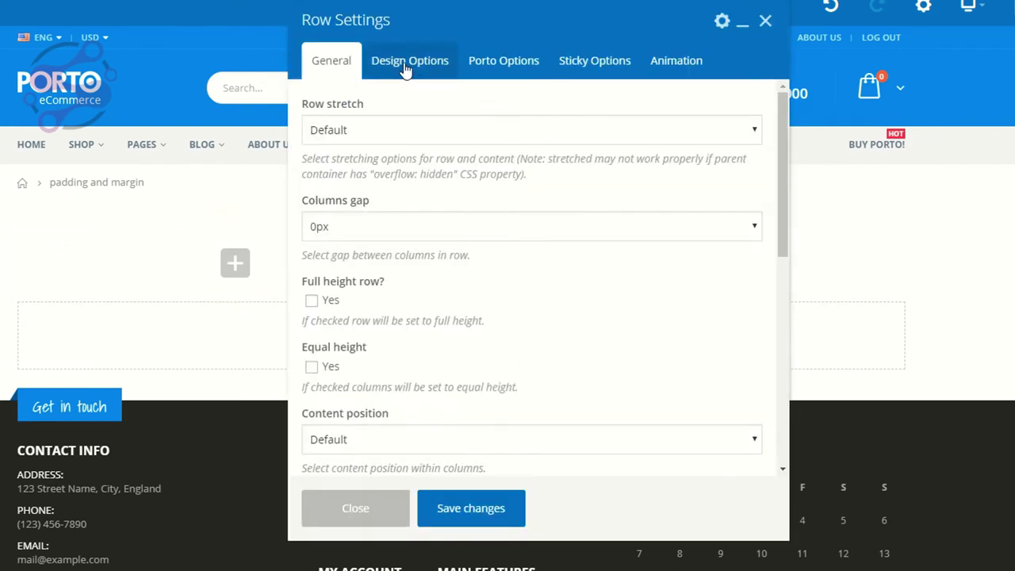
left_click(403, 69)
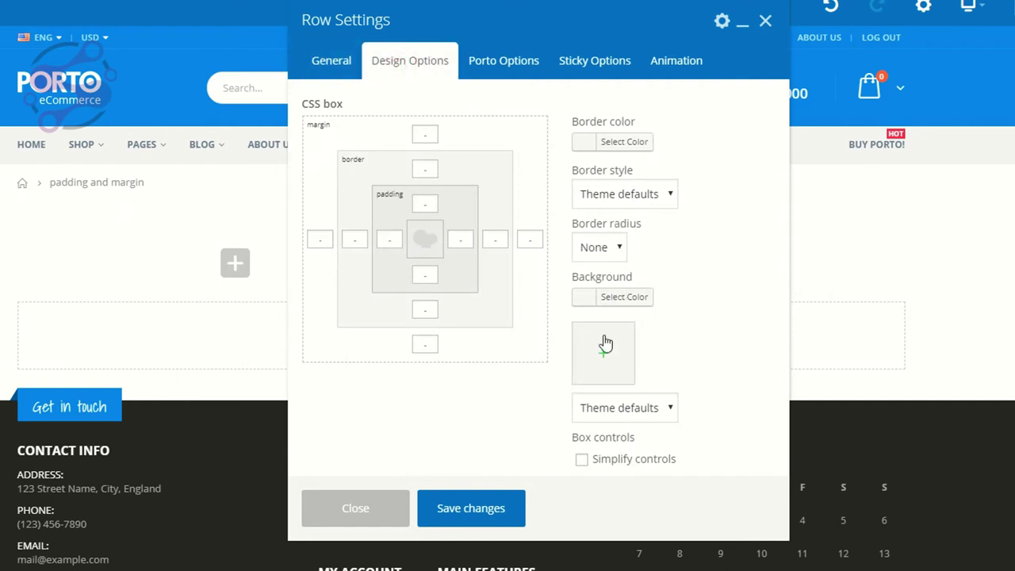
left_click(613, 300)
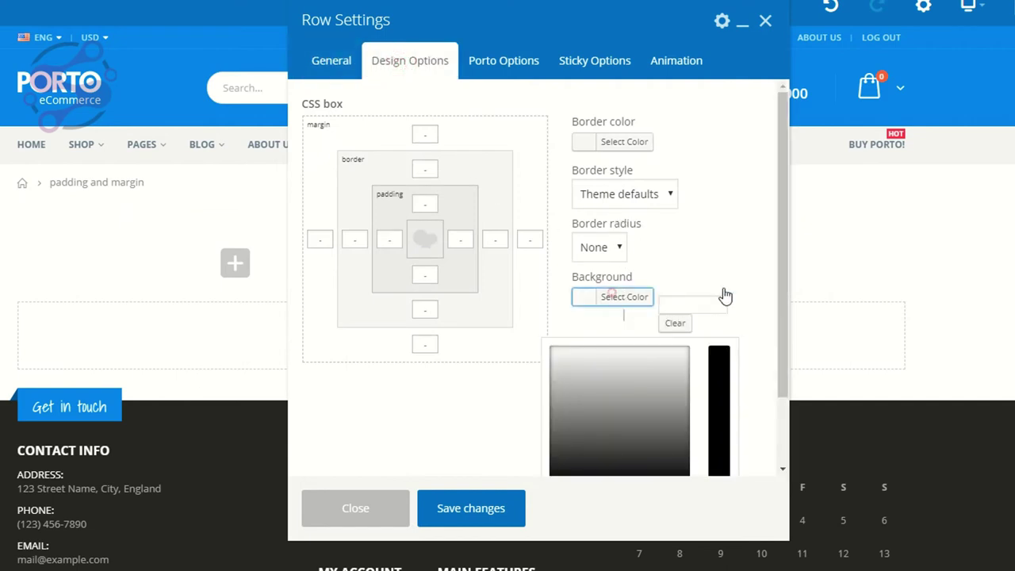
scroll(674, 340, "down", 1)
left_click(592, 412)
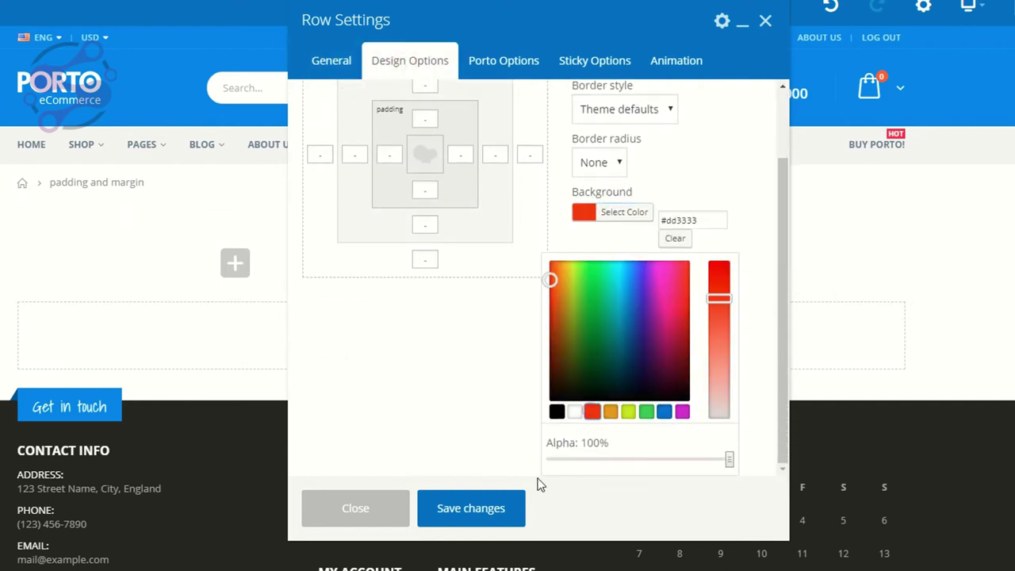
left_click(470, 509)
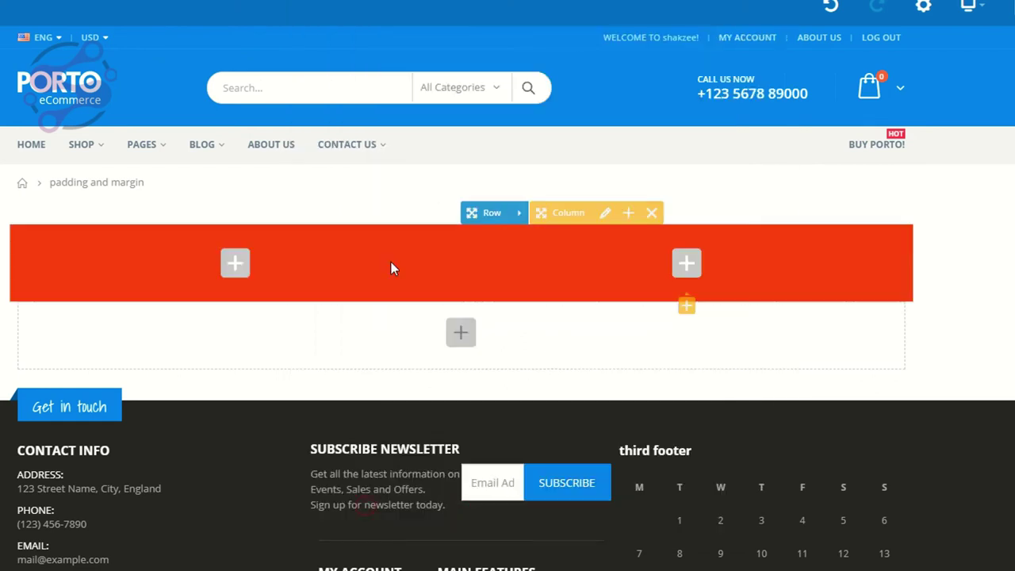
Step: Add a Text Block to the row's left column, duplicate its placeholder paragraph to make four paragraphs, and save it
left_click(231, 265)
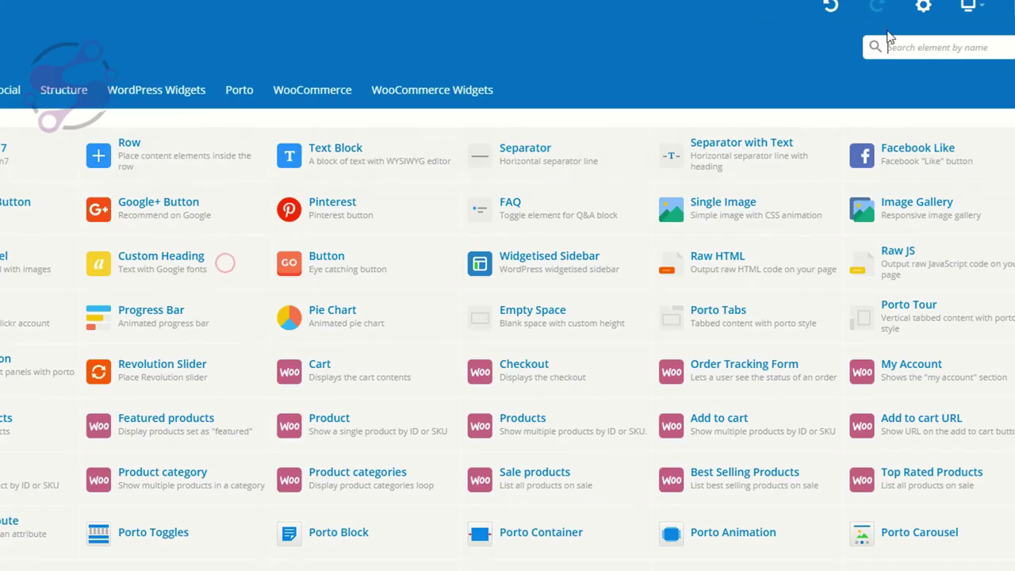
type("text")
left_click(44, 155)
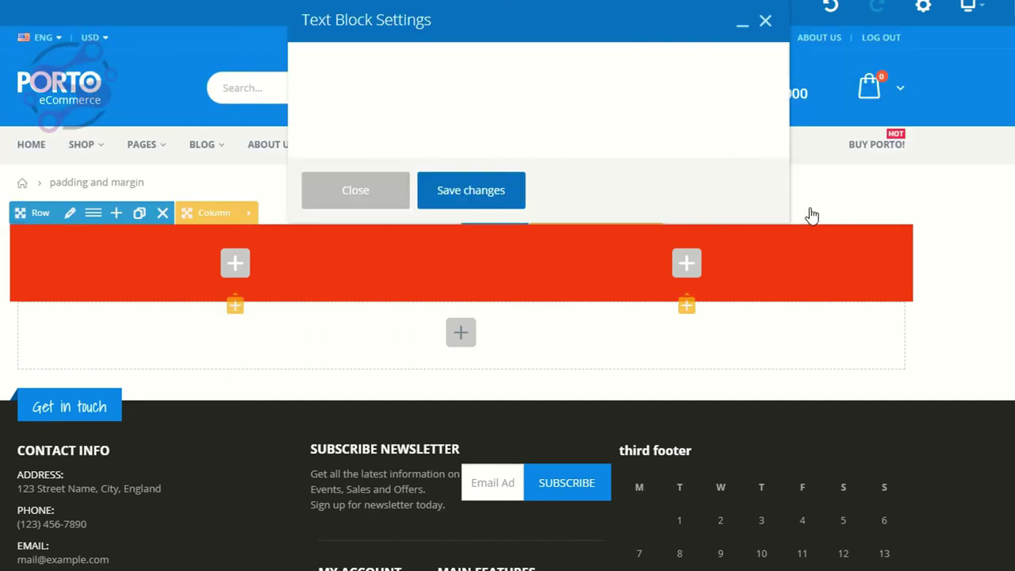
triple_click(454, 216)
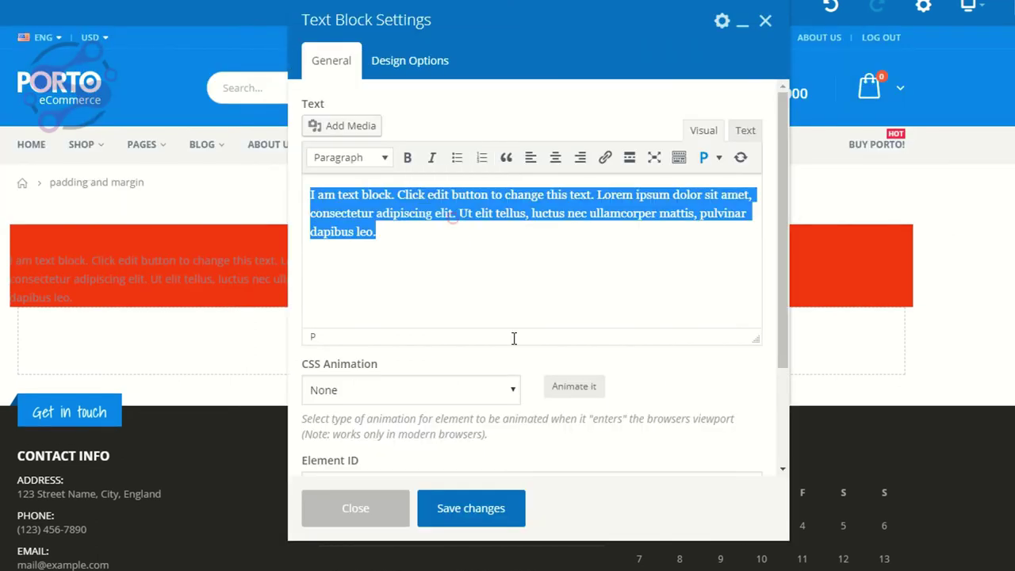
key("ctrl+c")
key("Right")
key("Return")
key("ctrl+v")
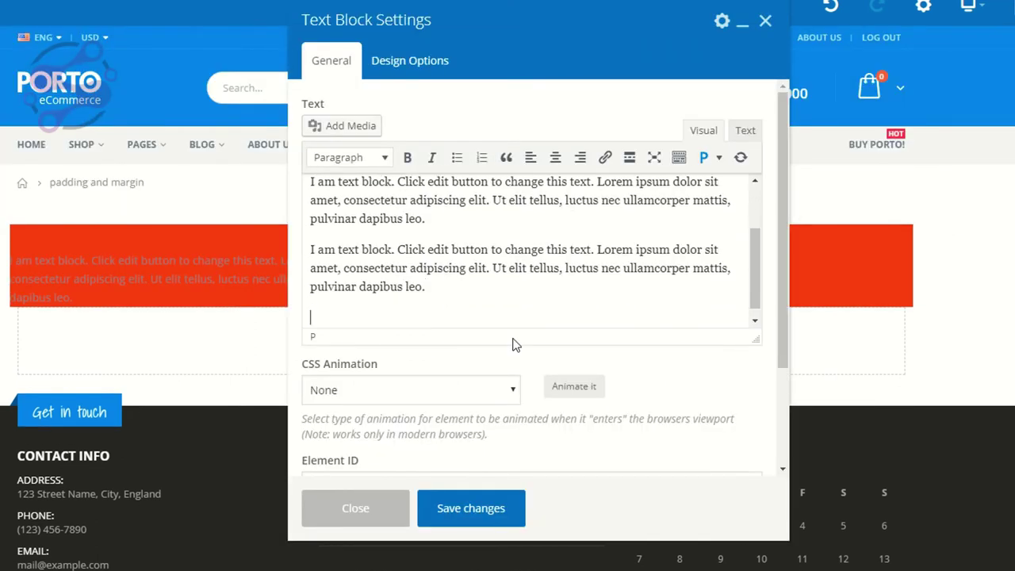
key("ctrl+v")
left_click(460, 512)
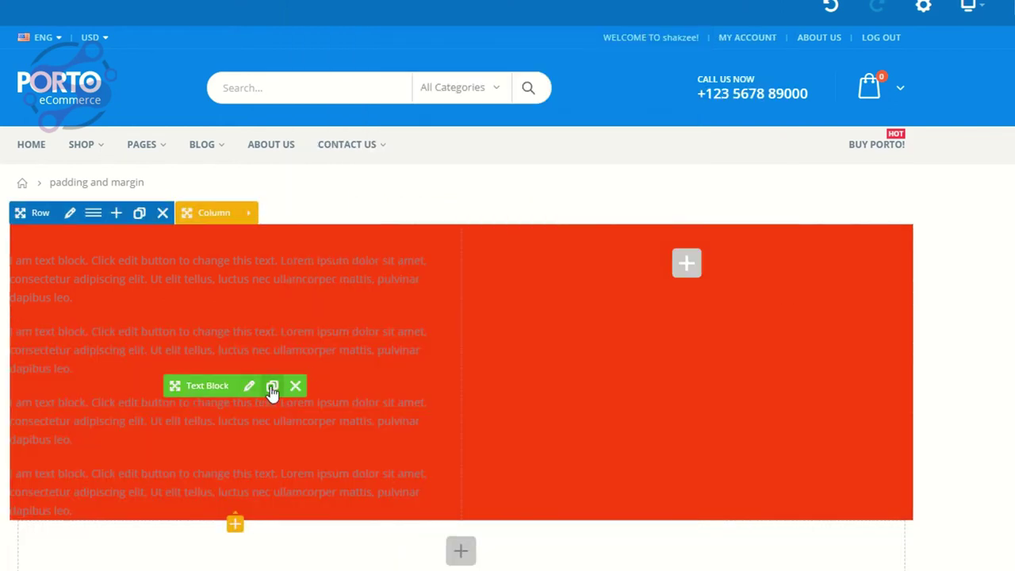
Step: Clone the left column's text block and move the copy into the row's right column
left_click(272, 385)
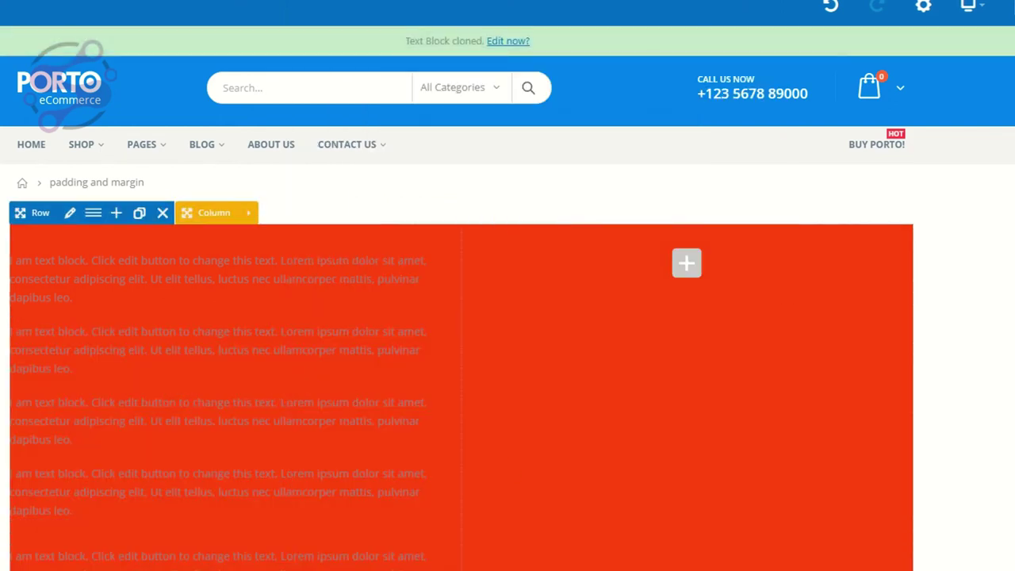
scroll(244, 482, "down", 3)
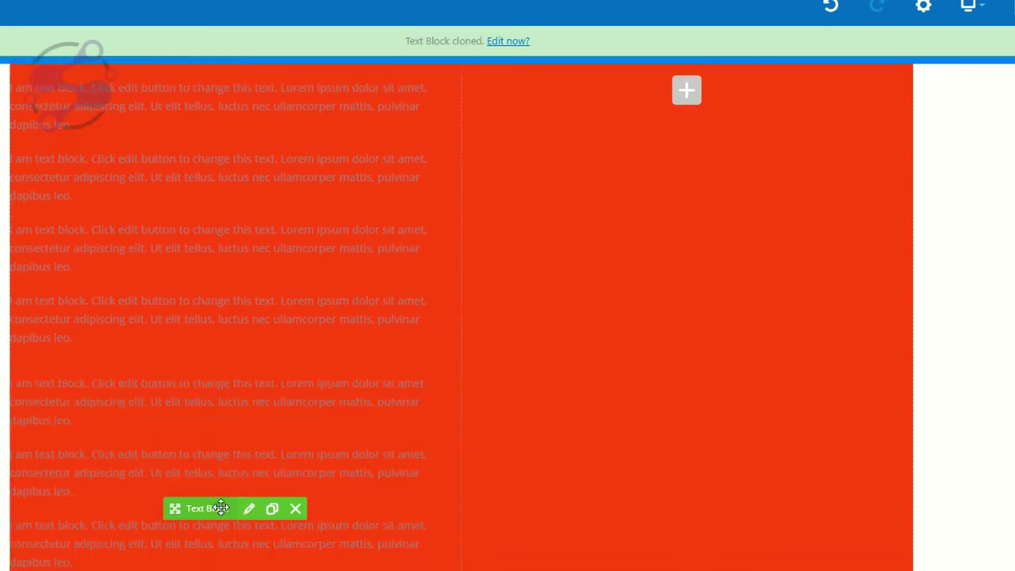
mouse_move(216, 511)
left_mouse_down()
mouse_move(716, 213)
mouse_move(560, 161)
mouse_move(571, 230)
mouse_move(555, 365)
mouse_move(540, 347)
left_mouse_up()
scroll(567, 199, "up", 3)
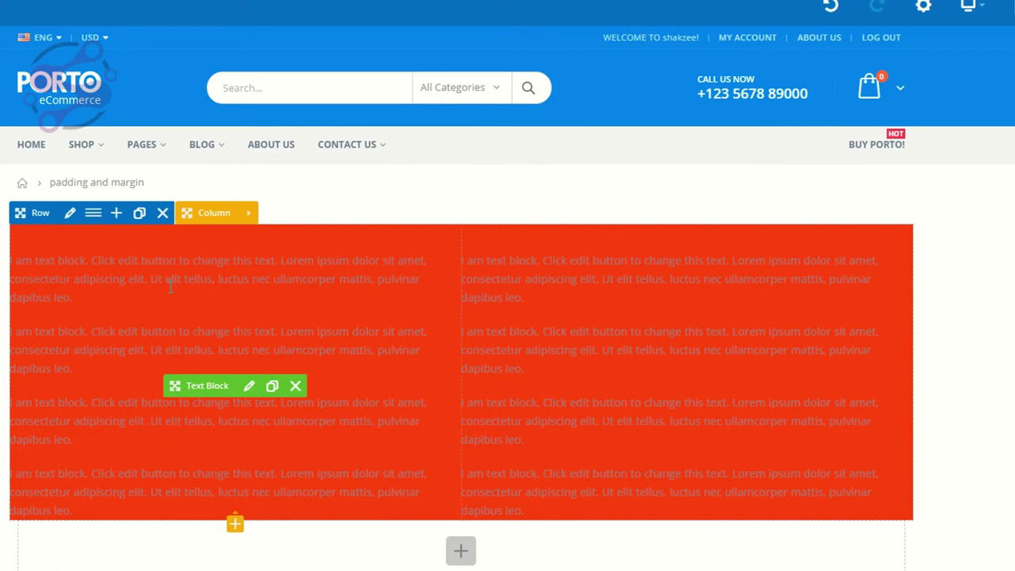
Step: Set the red row's margin to 50 px on all four sides in its design options and save
left_click(71, 219)
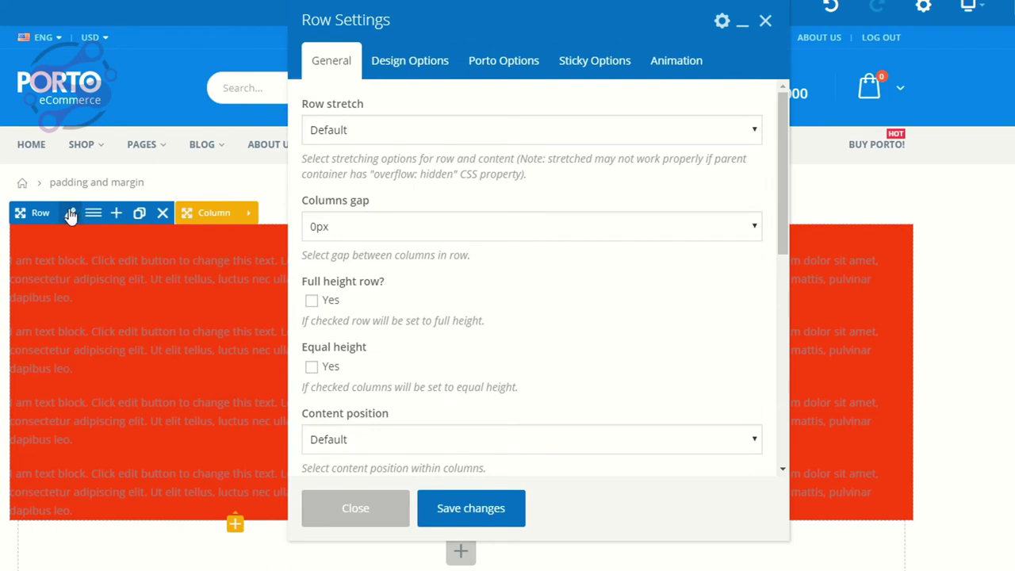
left_click(408, 68)
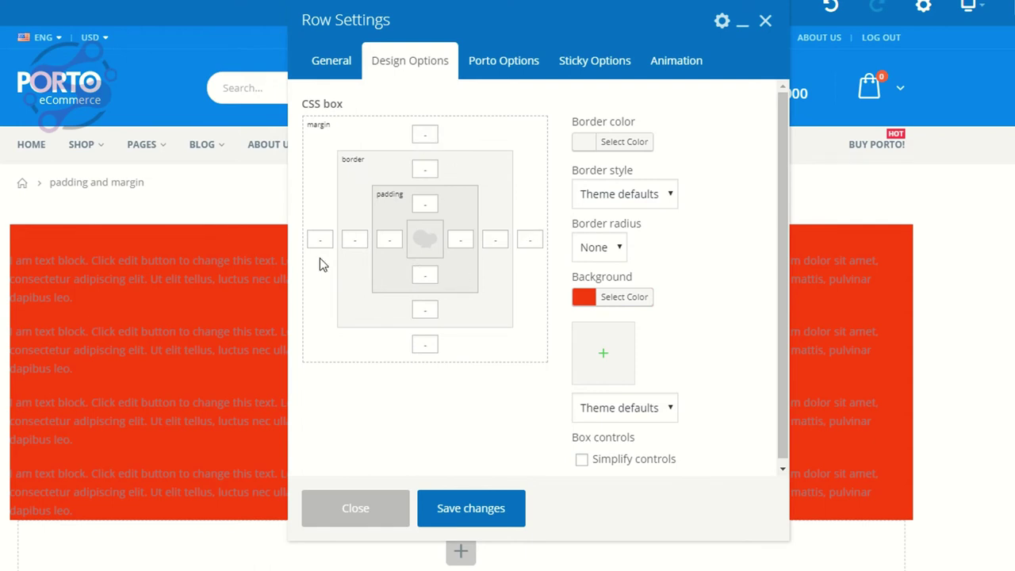
left_click(435, 131)
type("20")
key("Tab")
double_click(425, 134)
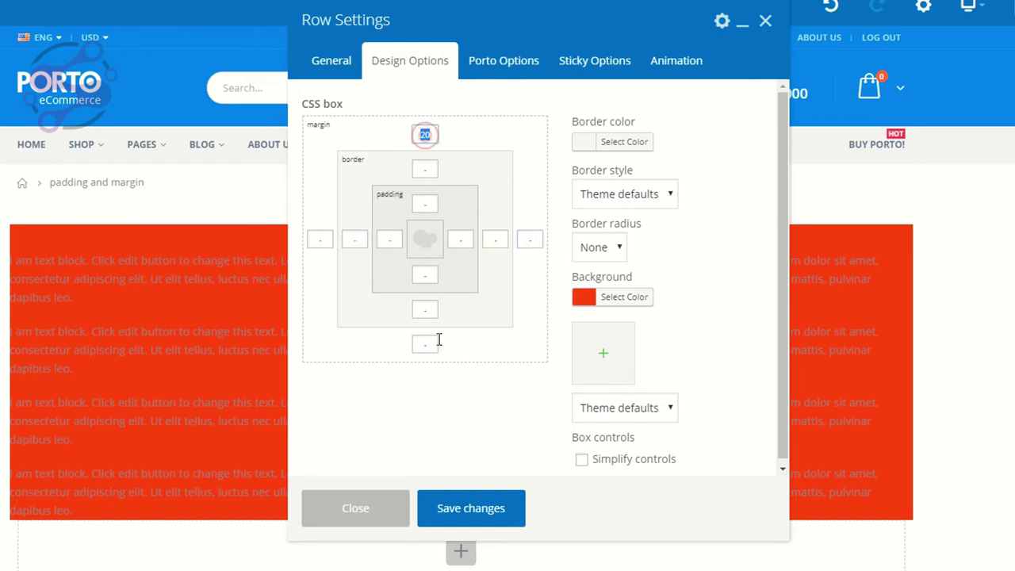
type("50")
key("Tab")
type("50")
key("Tab")
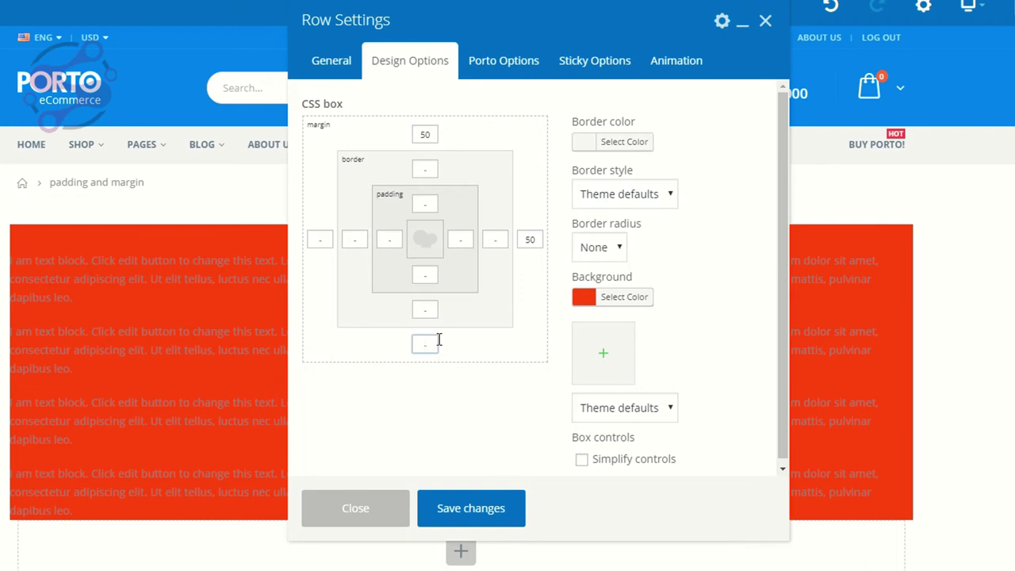
type("50")
key("Tab")
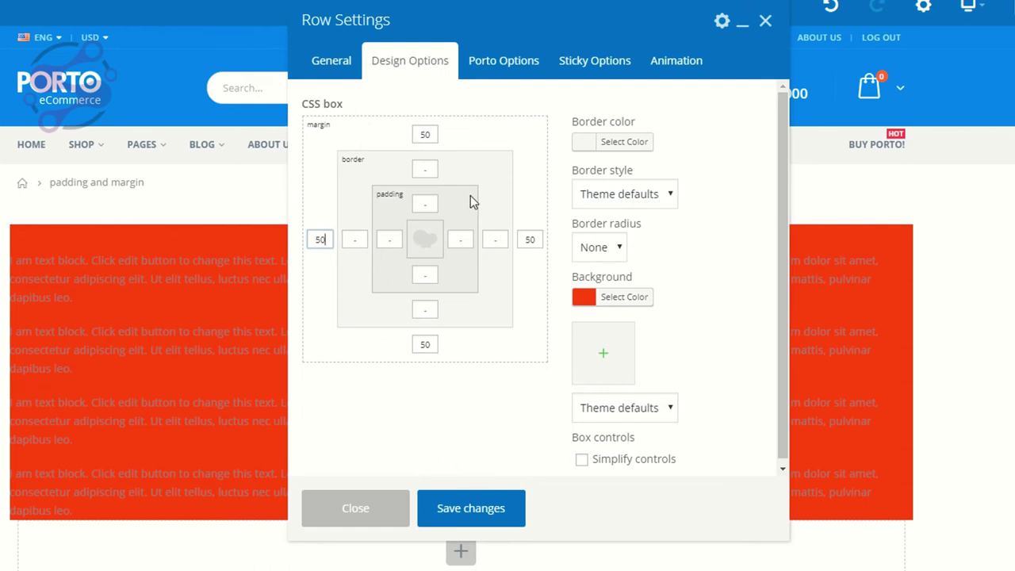
left_click(470, 513)
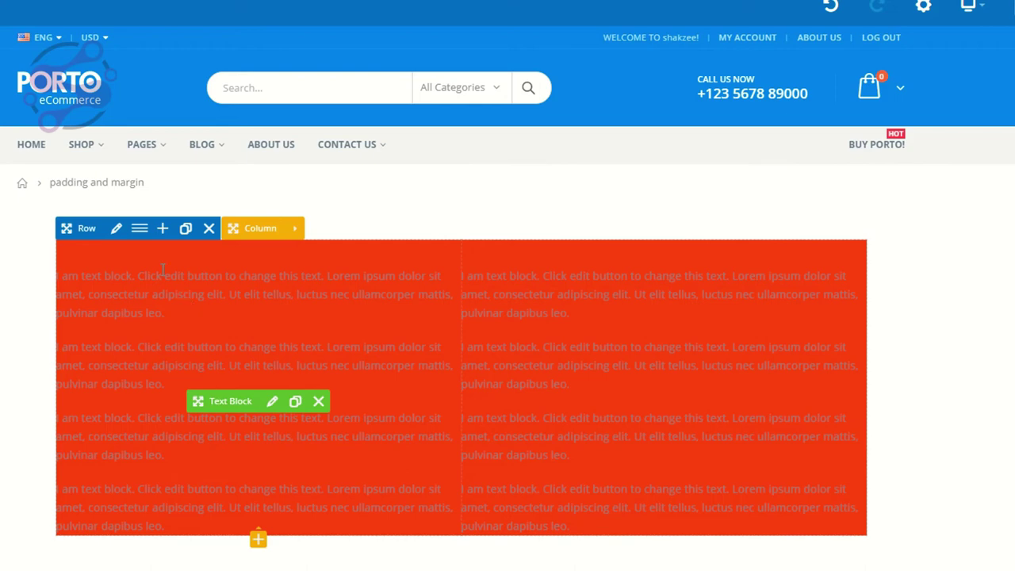
Step: Clear all four margin values in the red row's design options
left_click(115, 229)
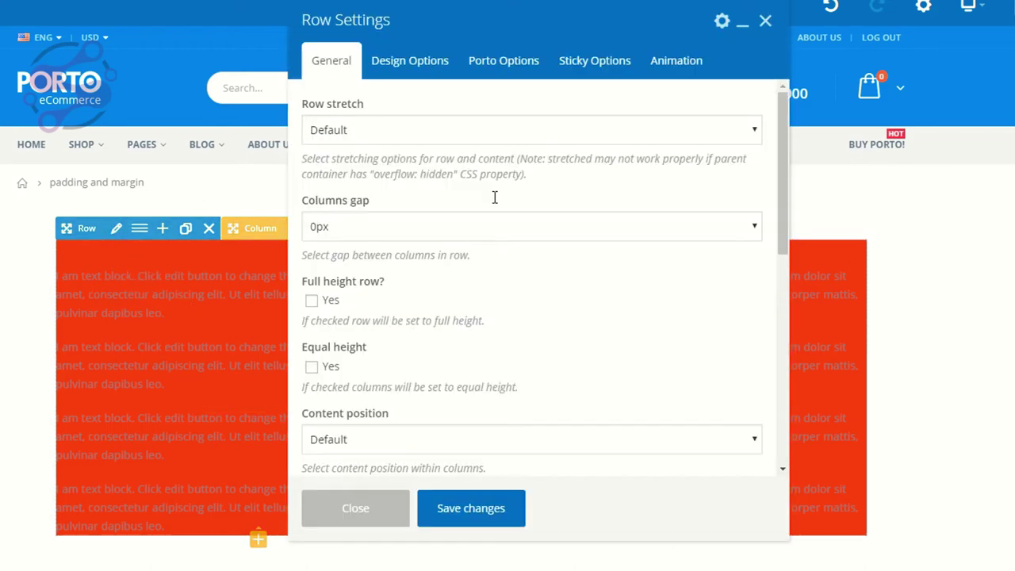
left_click(413, 61)
double_click(428, 134)
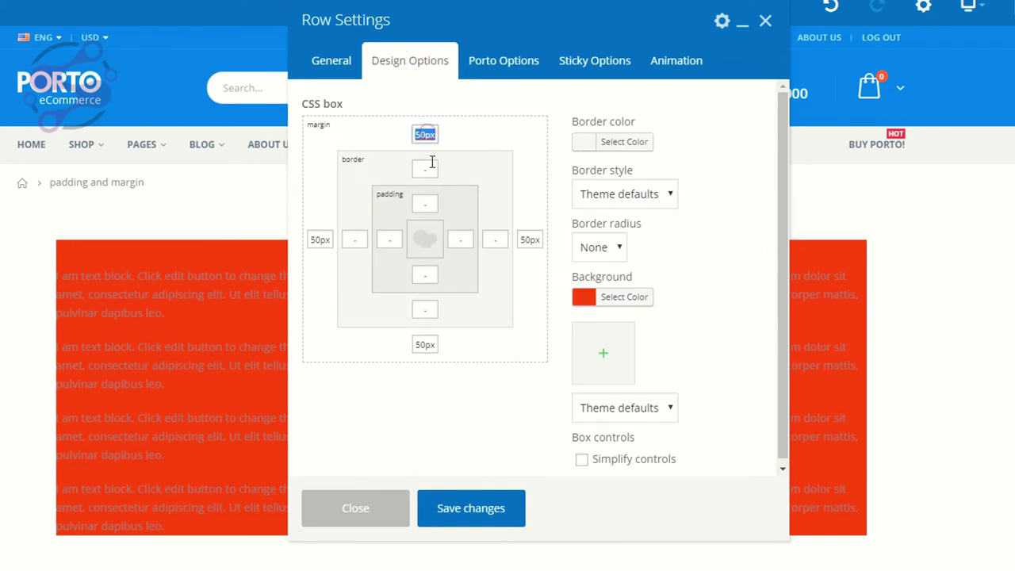
left_click(436, 134)
double_click(434, 135)
double_click(427, 129)
key("Tab")
key("BackSpace")
key("Tab")
key("BackSpace")
key("Tab")
key("BackSpace")
key("Tab")
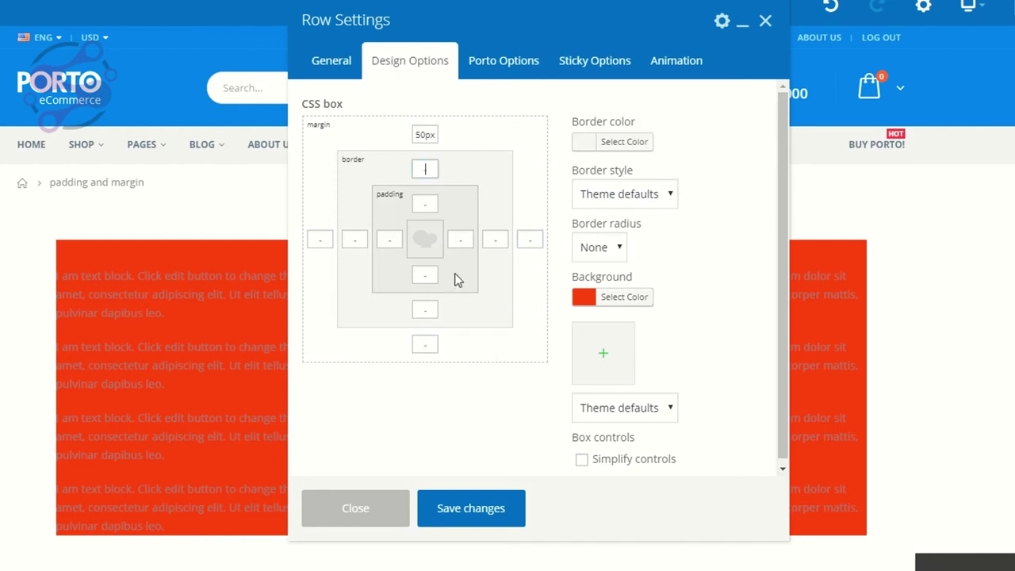
double_click(436, 132)
key("BackSpace")
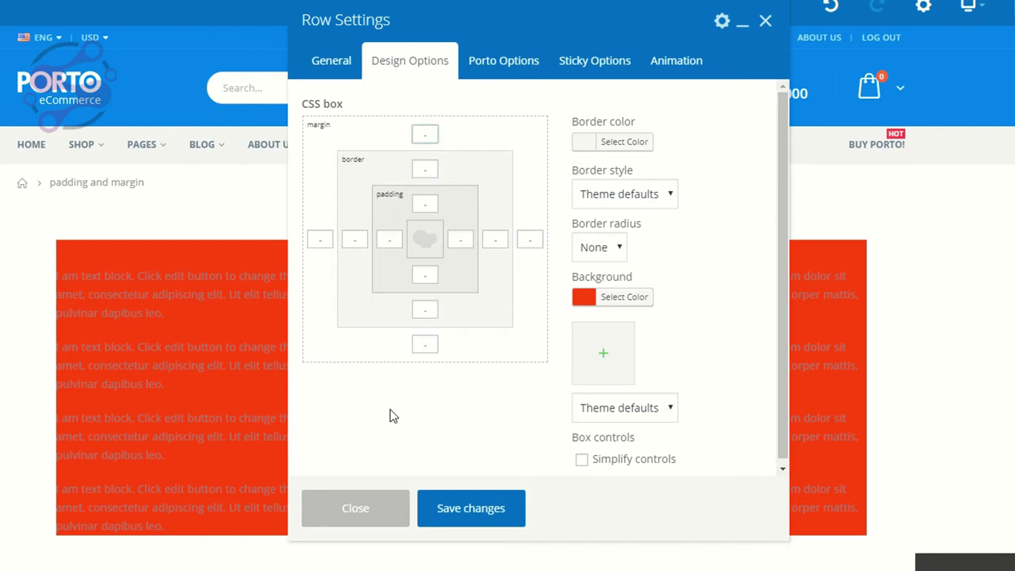
Step: Set the row's padding to 20 px on all four sides, save the changes and close the row settings
left_click(418, 198)
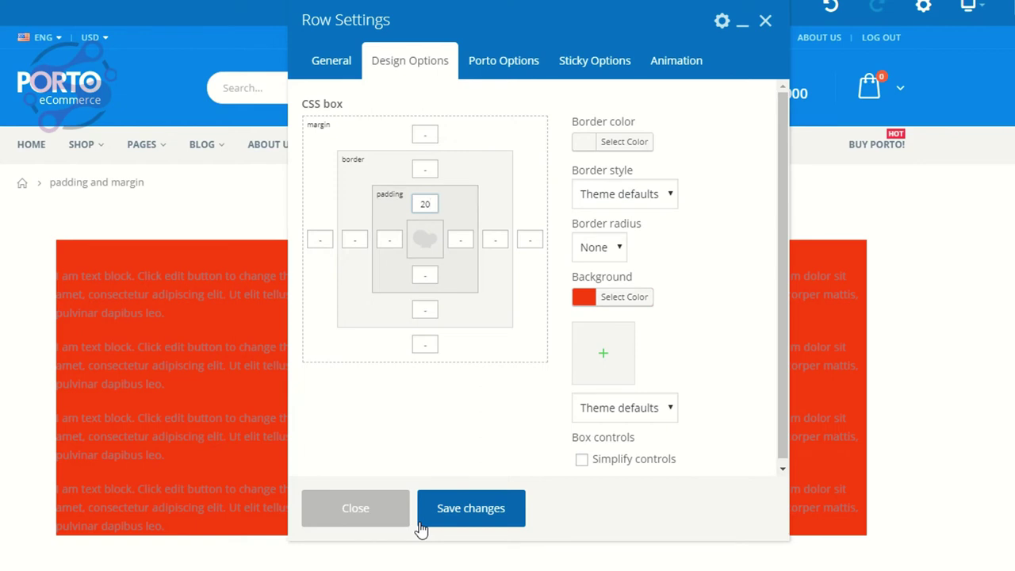
key("Tab")
key("Tab")
type("20")
key("Tab")
type("20")
left_click(421, 519)
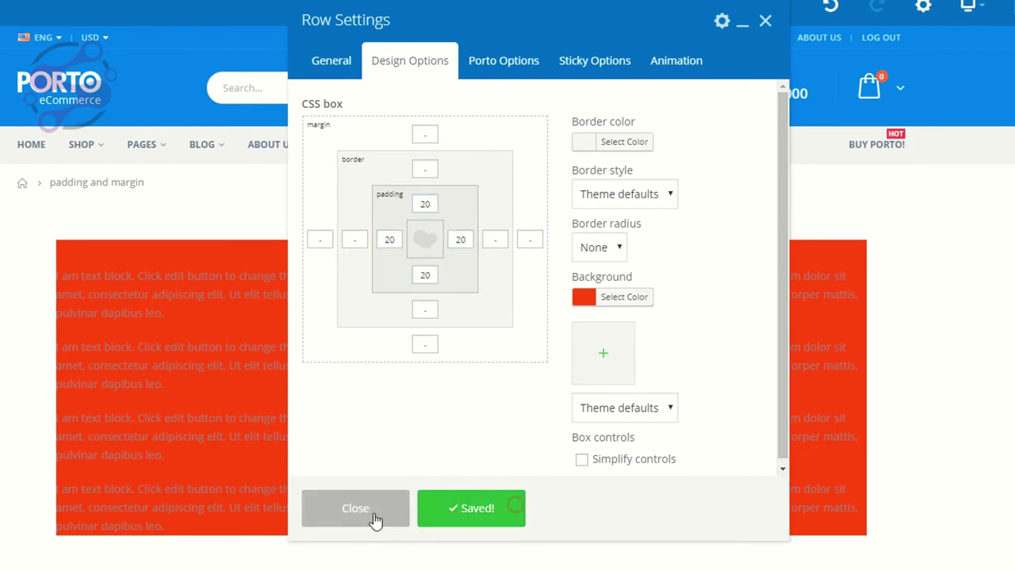
left_click(376, 521)
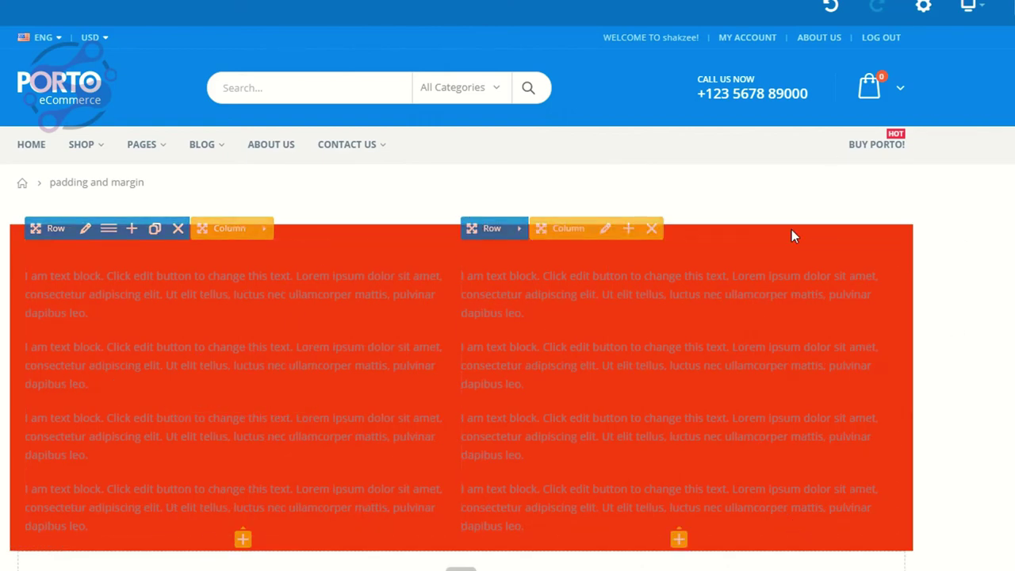
Step: Clear the red row's padding on all four sides in its design options, save the changes and close the row settings
left_click(82, 236)
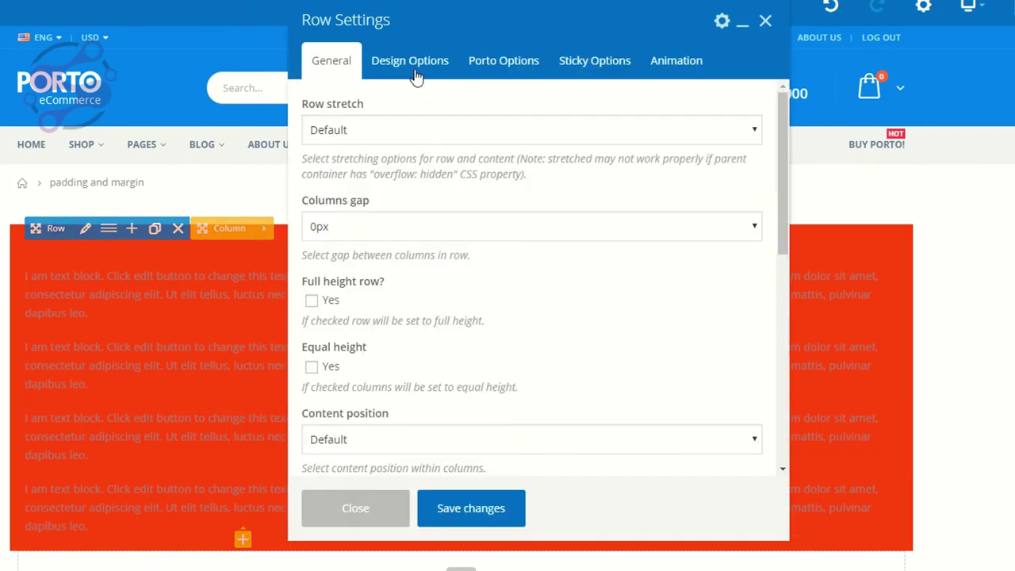
left_click(411, 66)
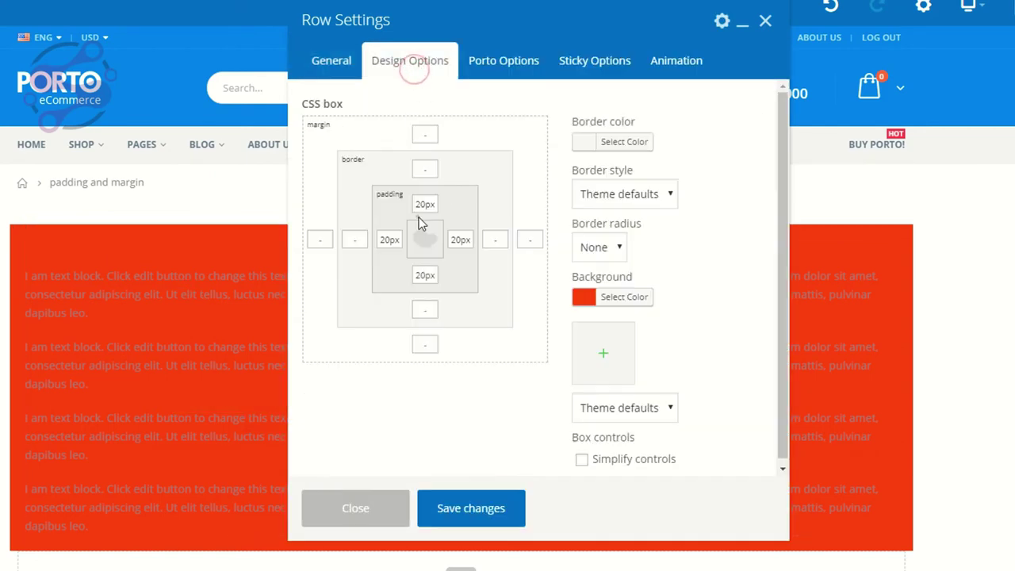
left_click(423, 206)
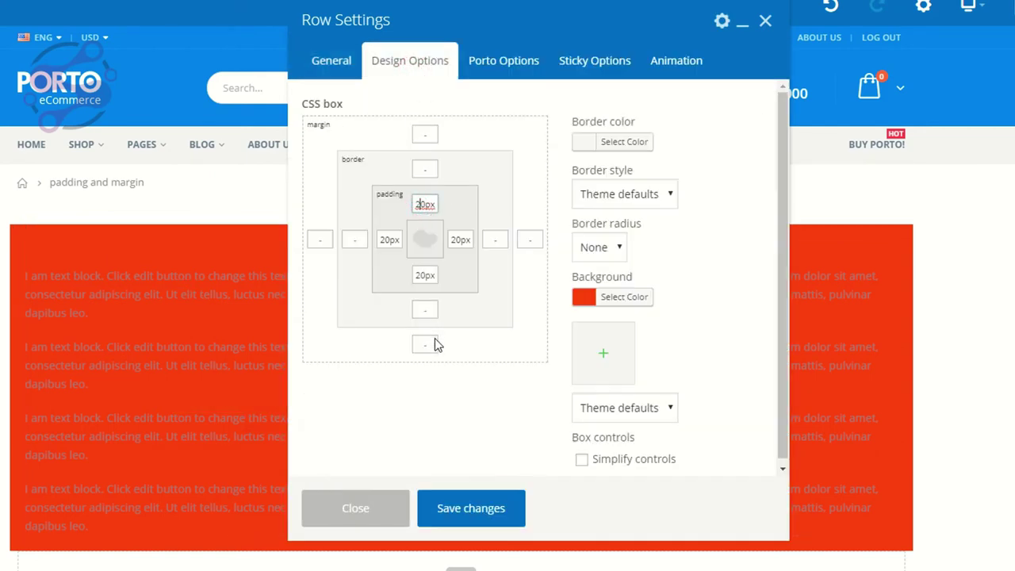
left_click(447, 508)
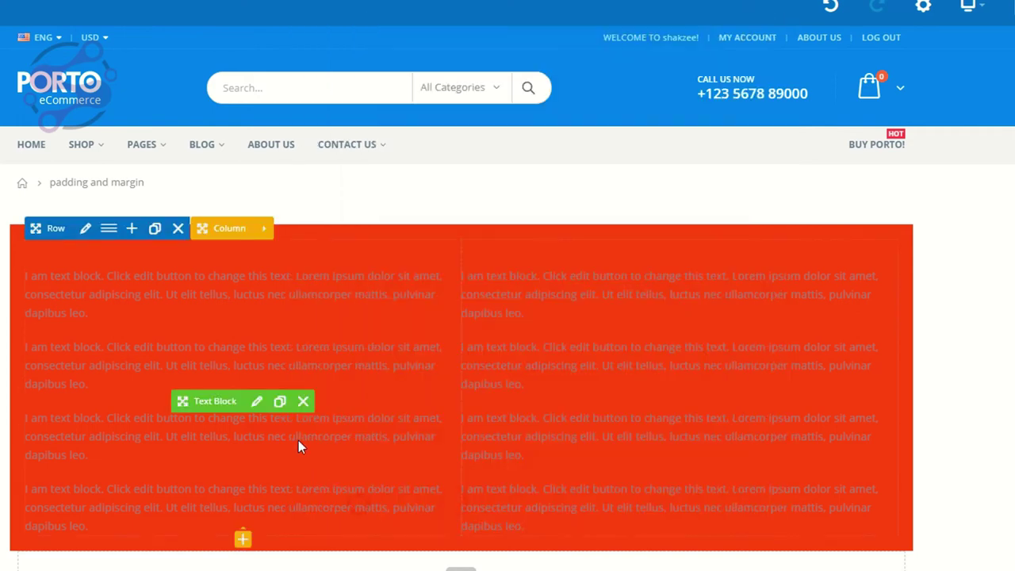
left_click(248, 214)
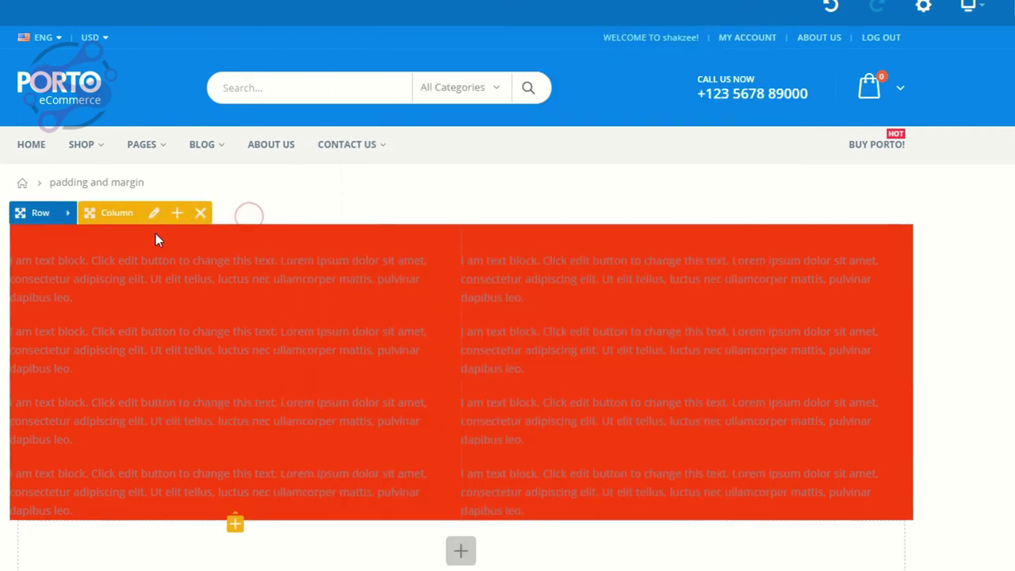
Step: Set the left column's padding to 50 px on all four sides, save the changes and close the column settings
left_click(156, 216)
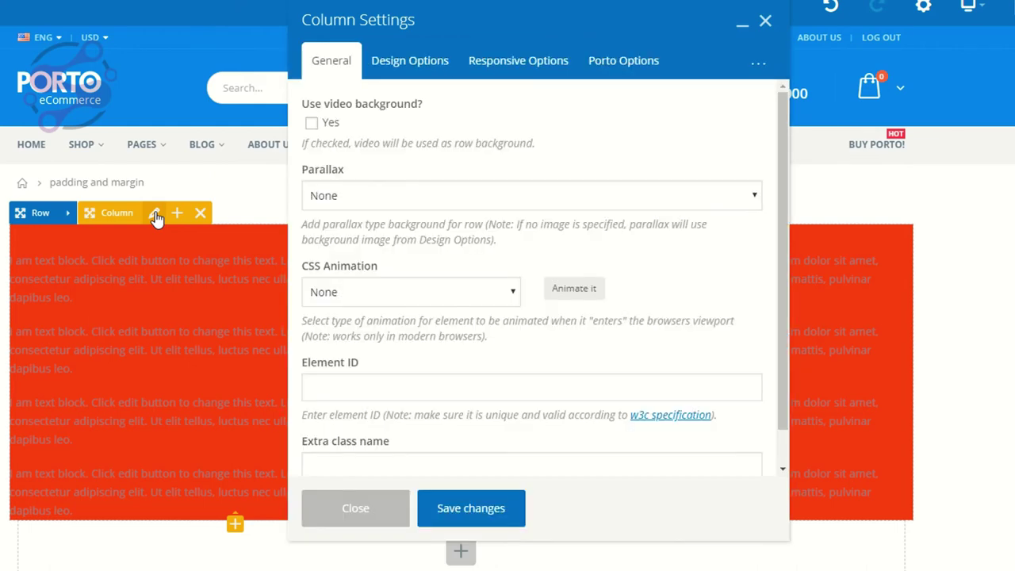
left_click(380, 61)
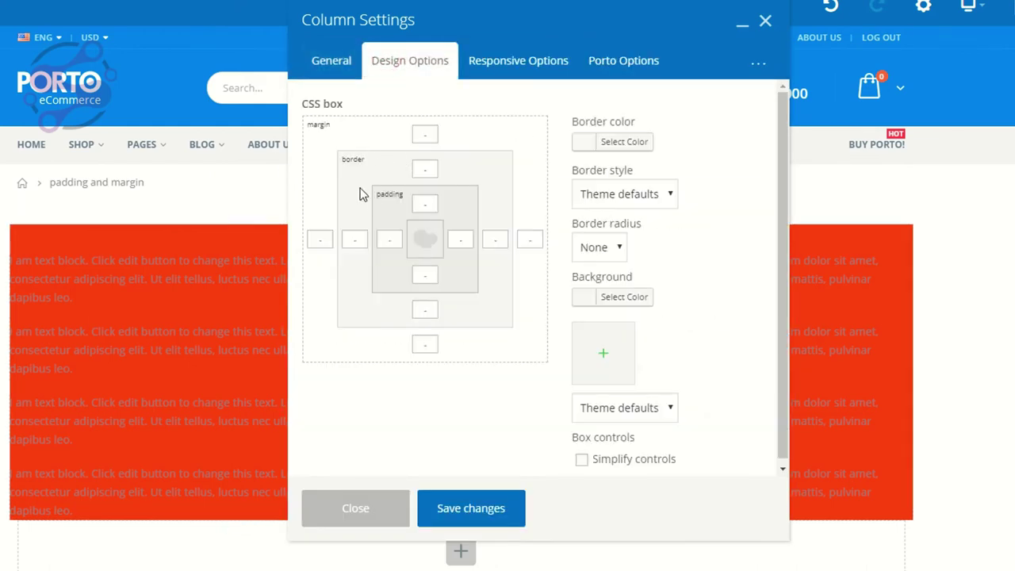
left_click(425, 205)
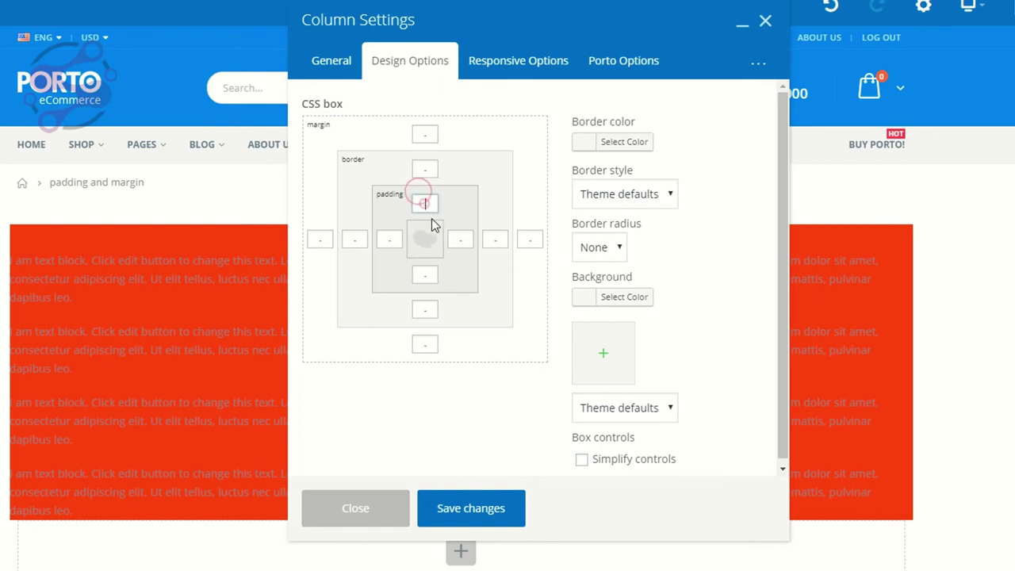
type("50")
key("Tab")
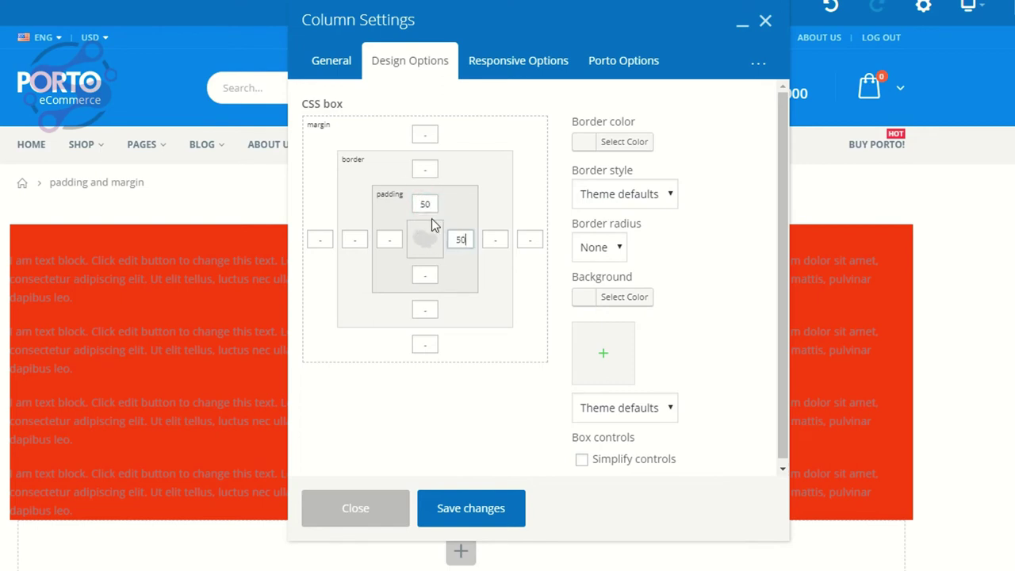
key("Tab")
type("50")
key("Tab")
type("50")
left_click(480, 508)
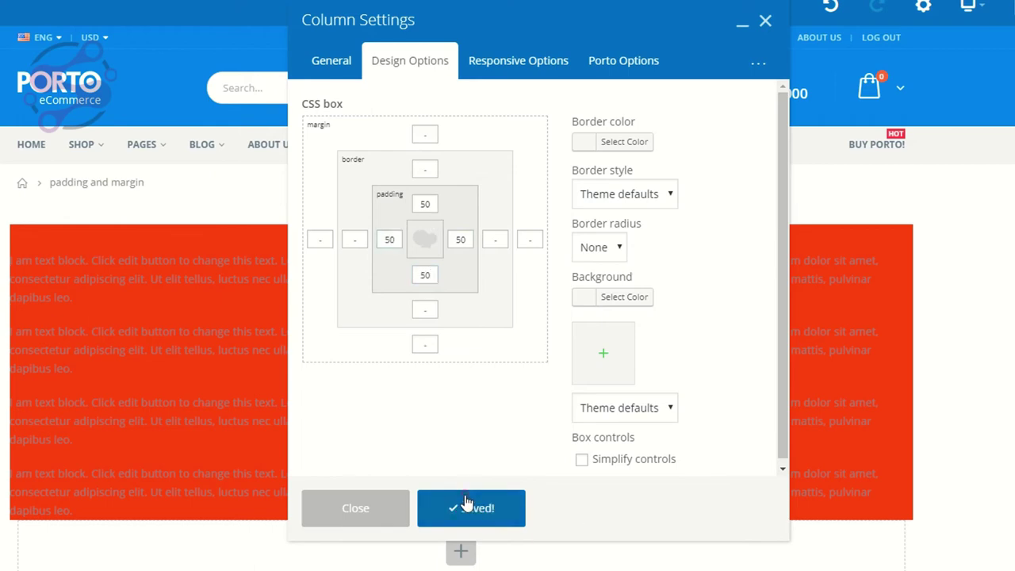
left_click(380, 525)
scroll(301, 496, "down", 2)
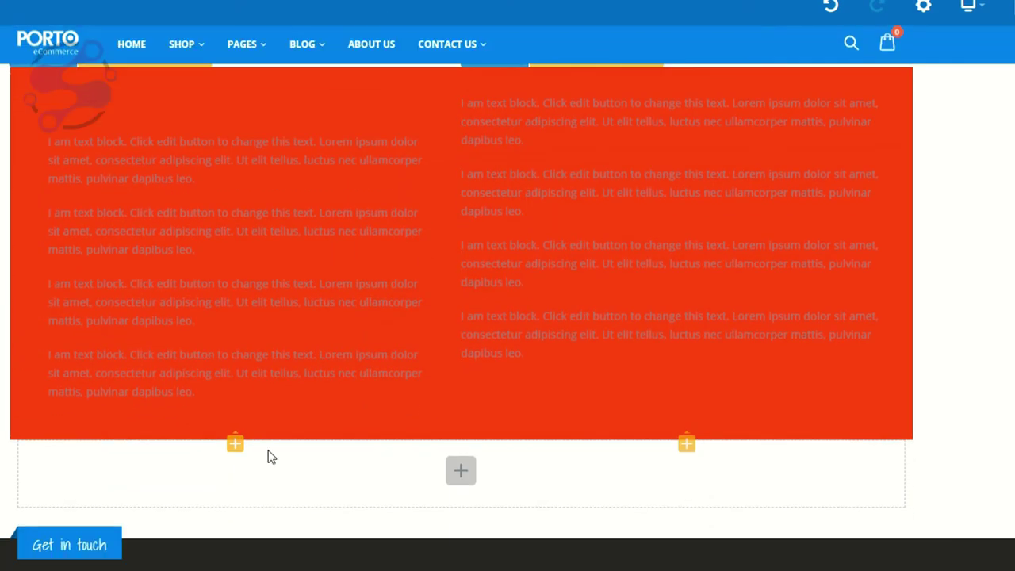
scroll(277, 306, "up", 2)
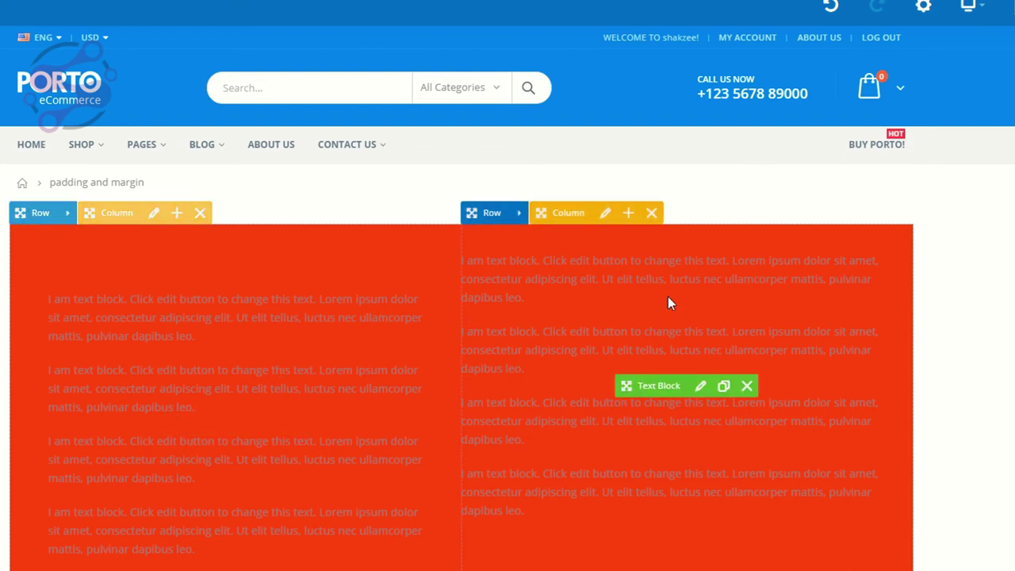
Step: Look at the design options of the right column's text block, then close its settings without changes
left_click(701, 386)
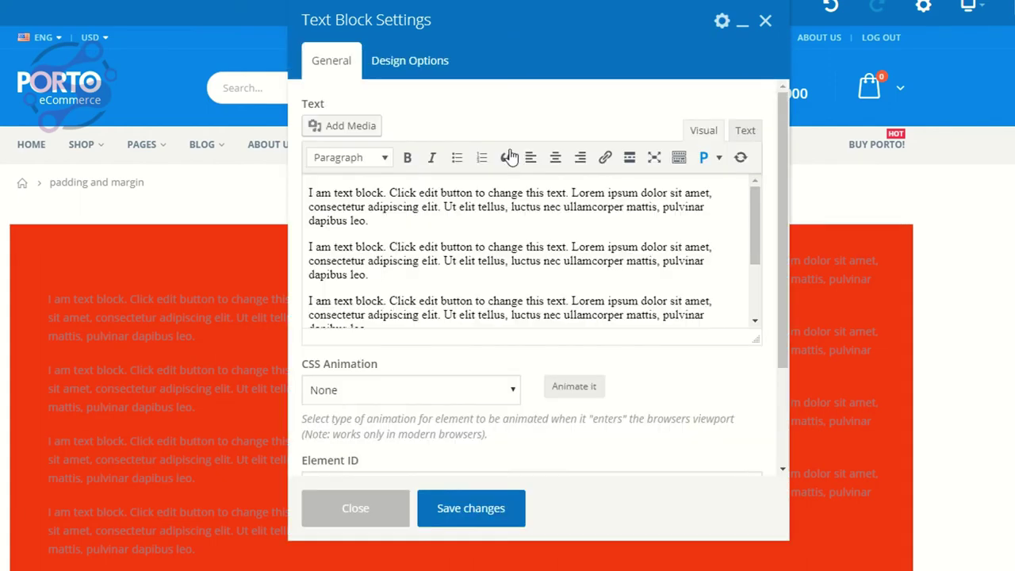
left_click(425, 74)
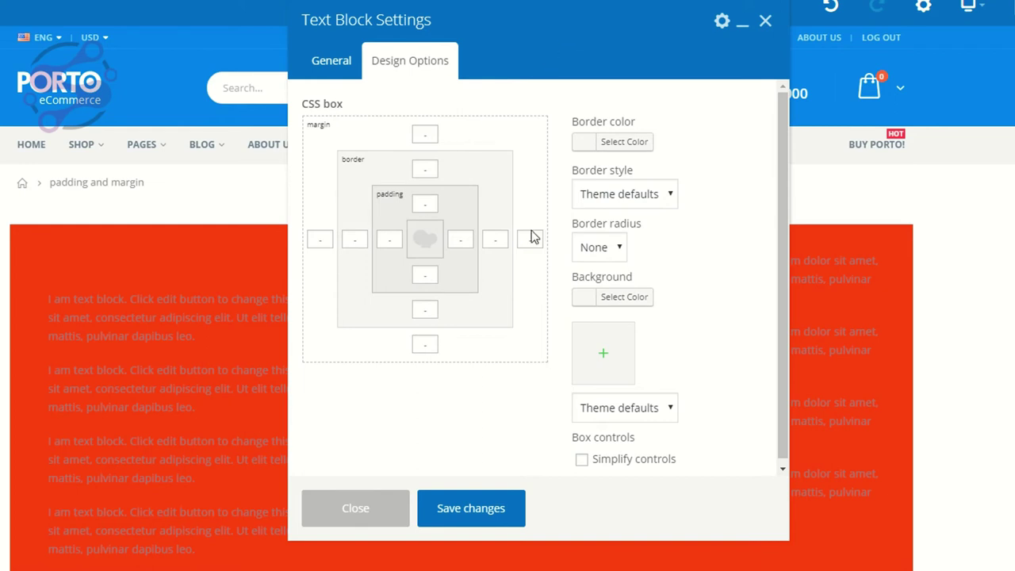
left_click(362, 516)
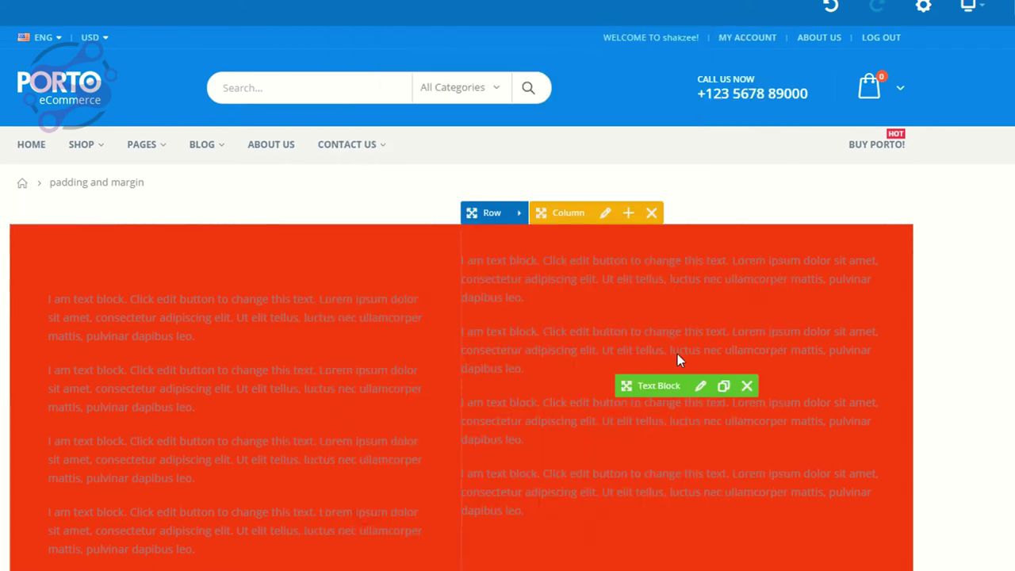
Step: Set the padding of the left column's text block to 20 px on all four sides and save the changes
left_click(700, 386)
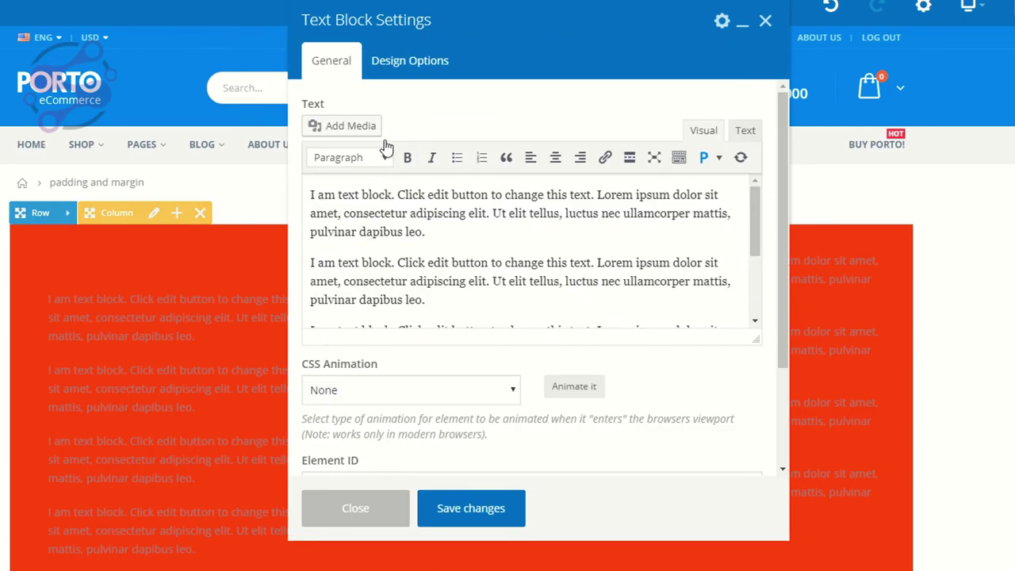
left_click(399, 61)
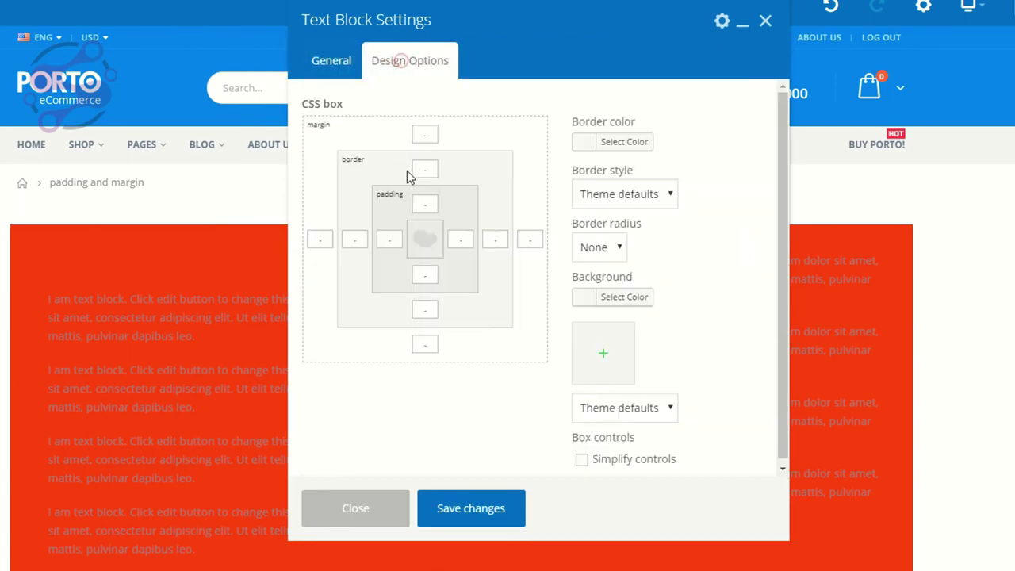
left_click(427, 206)
type("20")
key("Tab")
type("20")
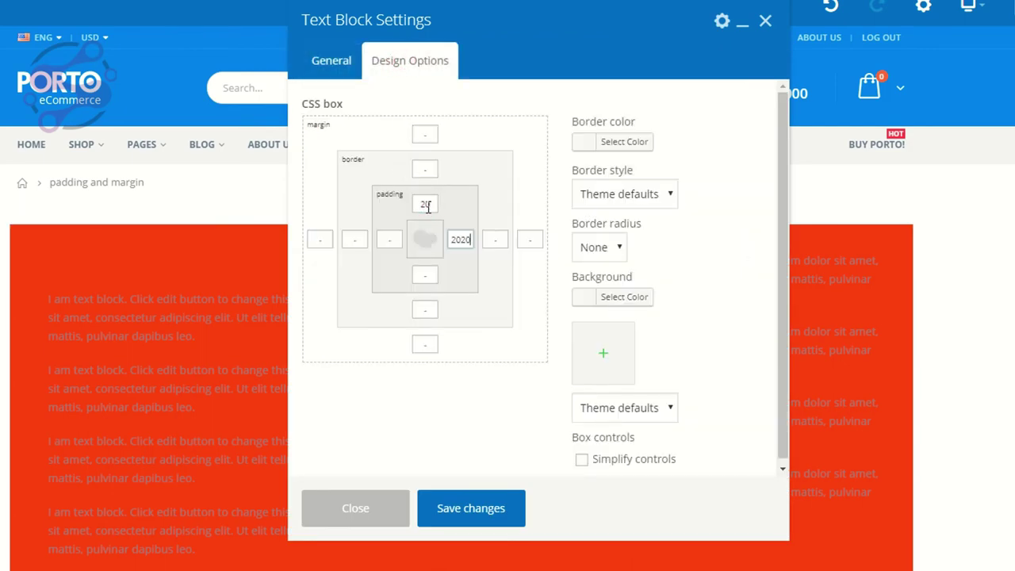
key("Tab")
type("520")
key("Tab")
type("2")
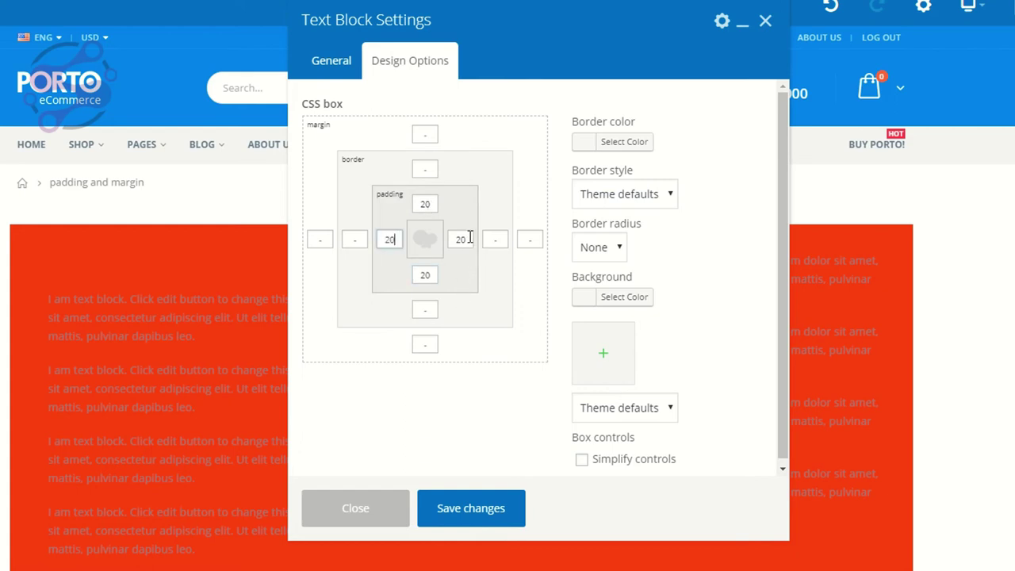
left_click(467, 514)
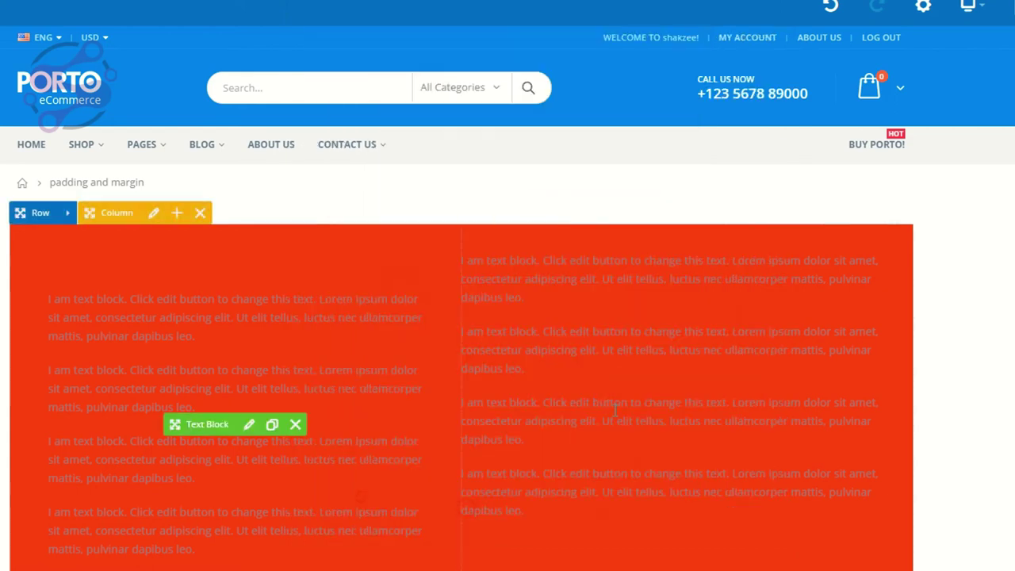
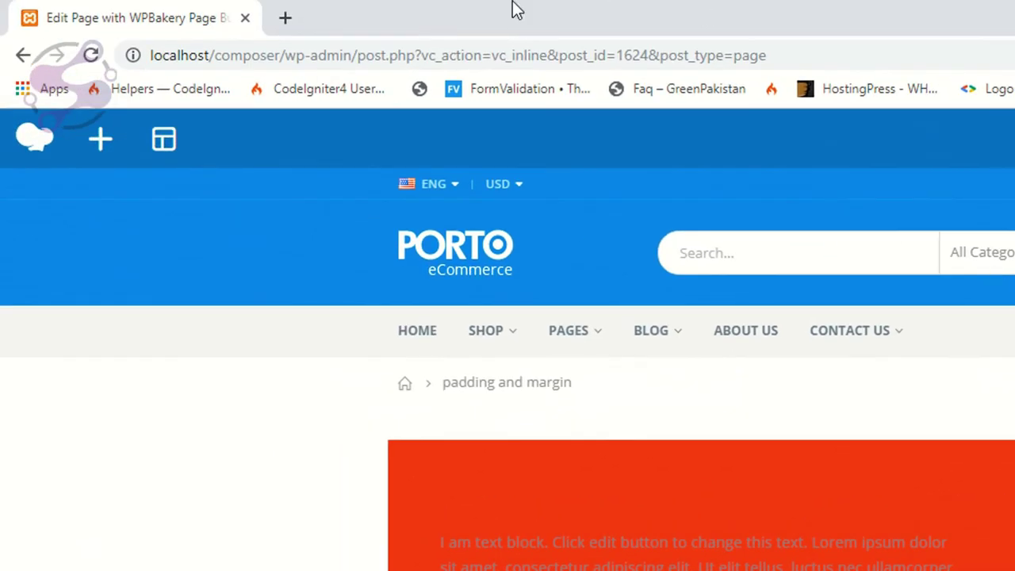
Step: Open the site localhost/composer in a new browser tab
left_click(285, 16)
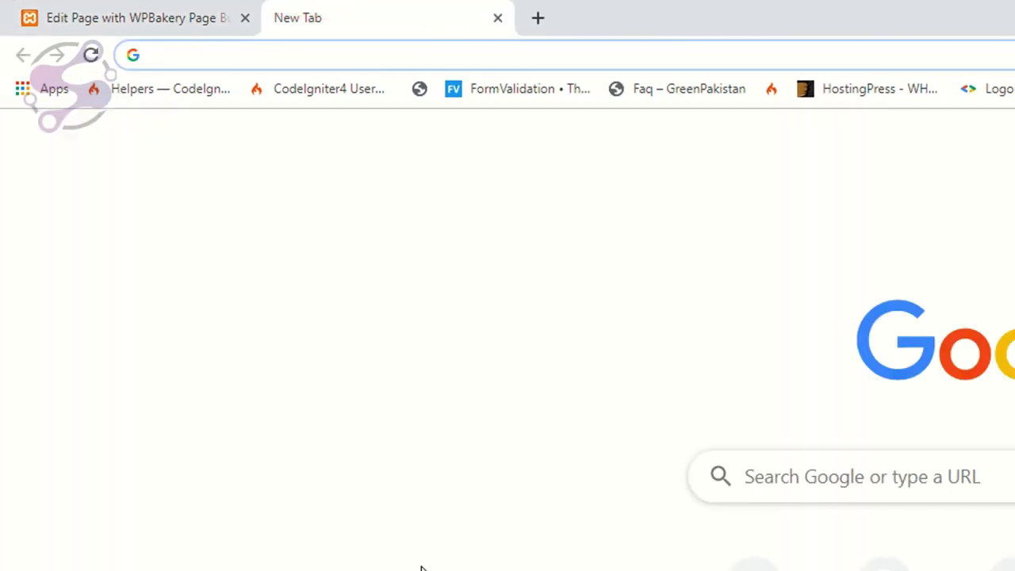
type("localhost/machinesell")
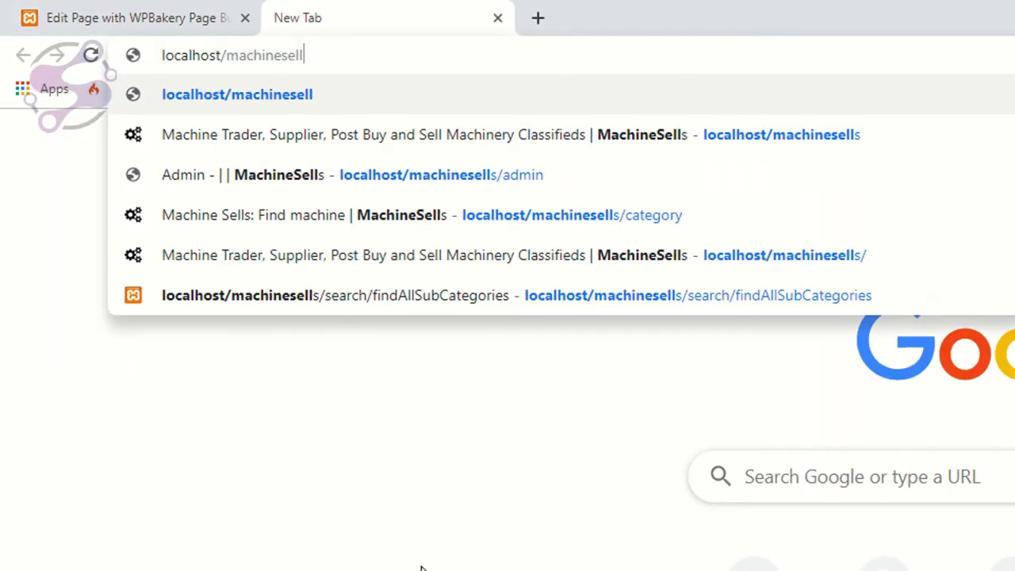
key("BackSpace")
key("BackSpace")
key("BackSpace")
key("BackSpace")
key("BackSpace")
key("BackSpace")
key("BackSpace")
key("BackSpace")
key("BackSpace")
key("BackSpace")
key("BackSpace")
type("com")
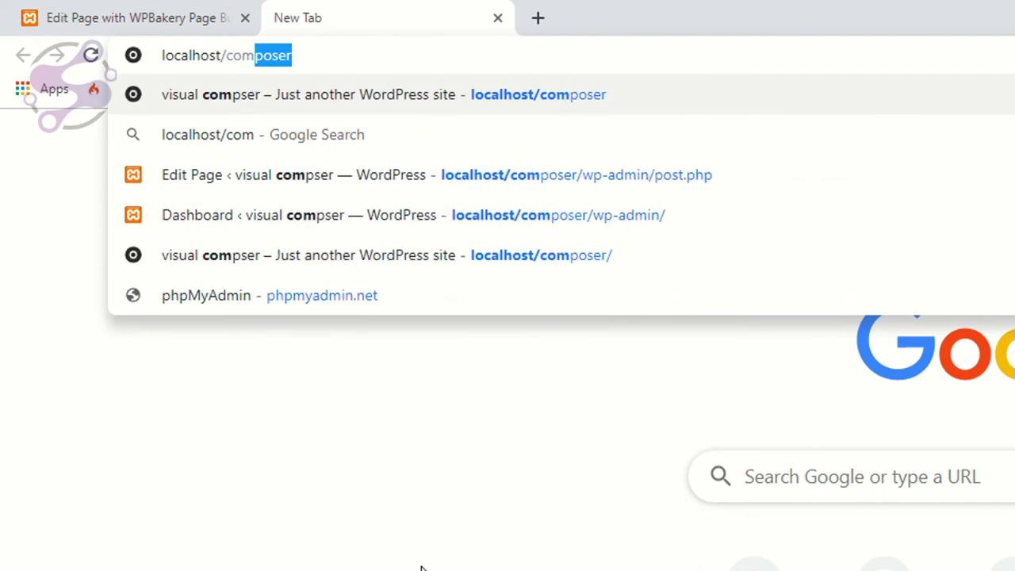
key("Return")
Step: Return to the page editor, check the text block's padding in its design options and close the settings
left_click(170, 9)
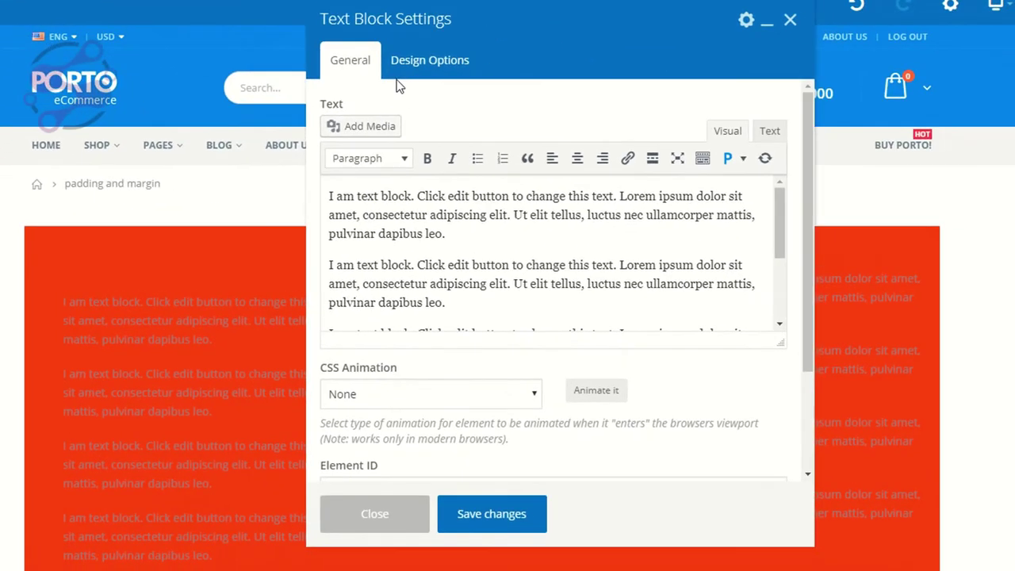
left_click(901, 232)
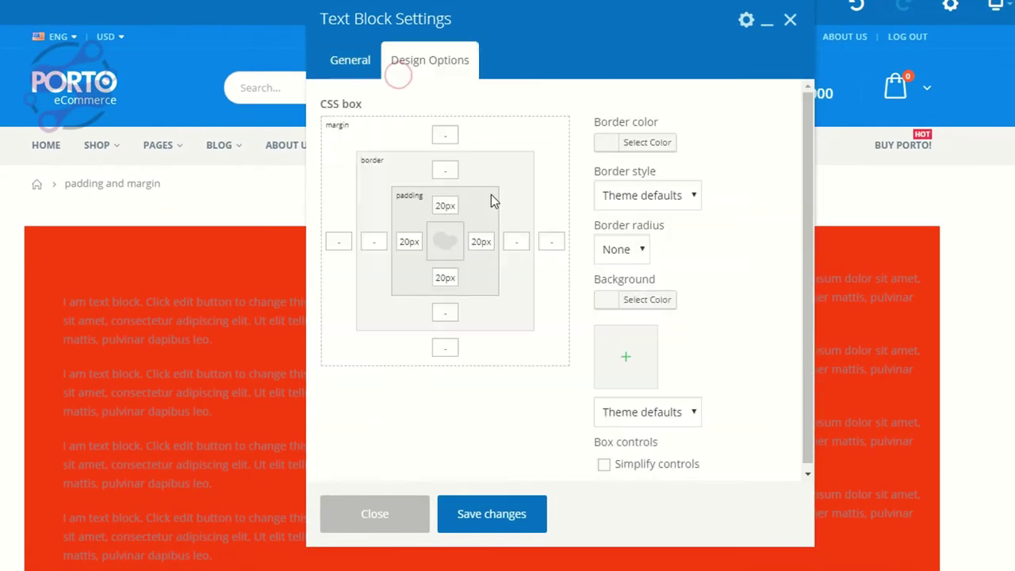
left_click(446, 205)
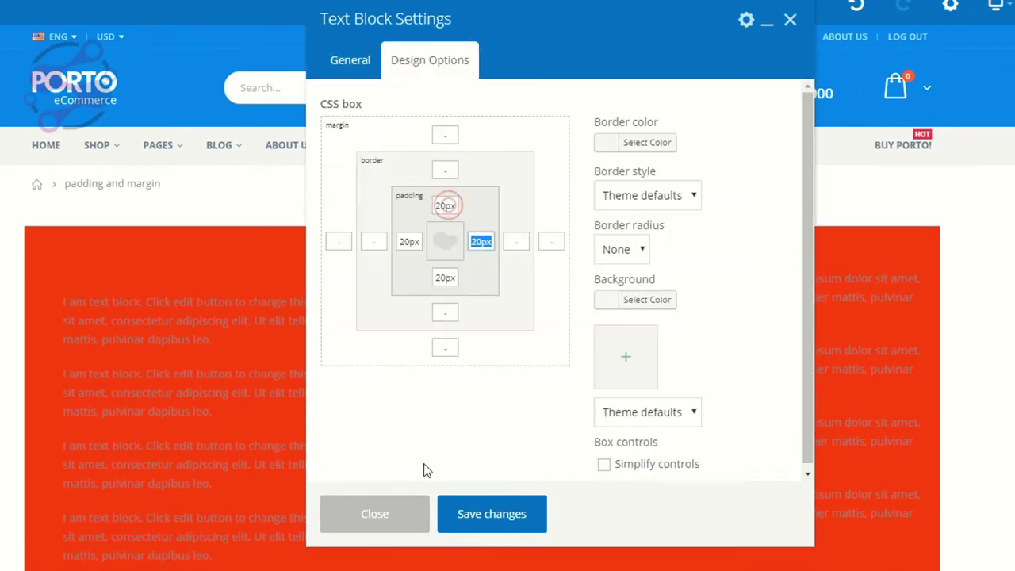
key("Escape")
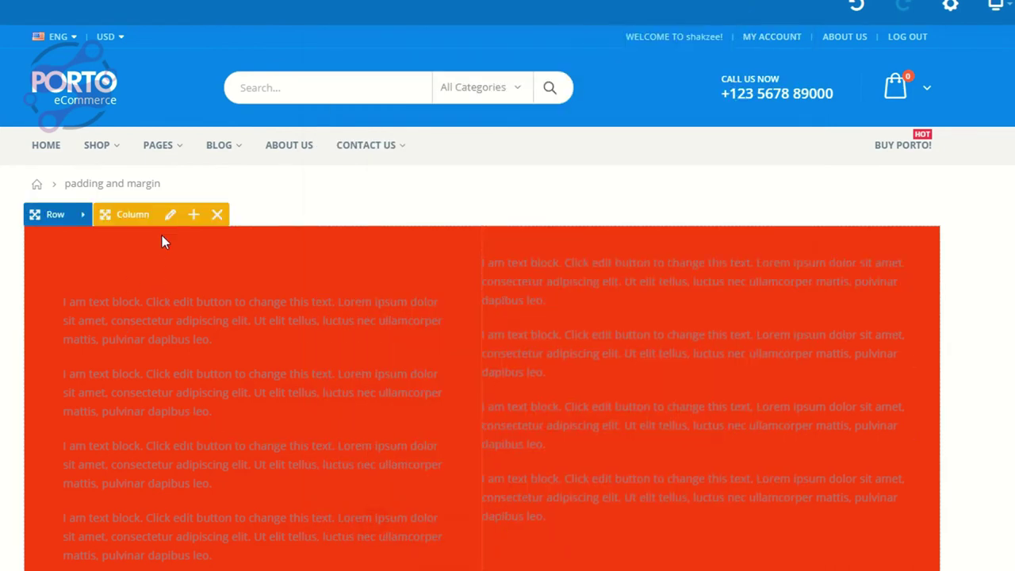
Step: Clear the left column's padding on all four sides in its design options, save and close the column settings
left_click(169, 214)
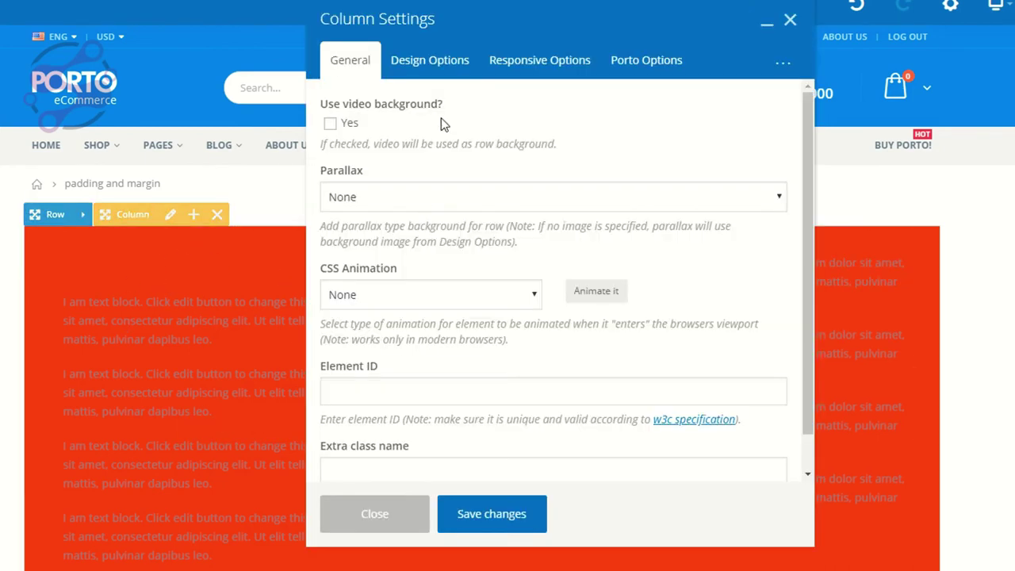
left_click(429, 64)
double_click(445, 205)
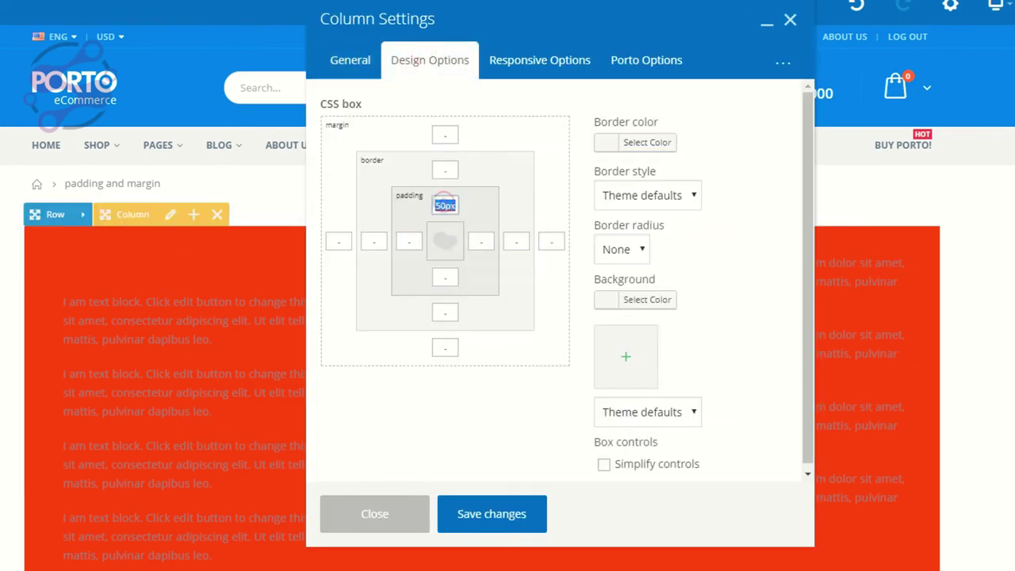
key("BackSpace")
left_click(484, 529)
left_click(421, 517)
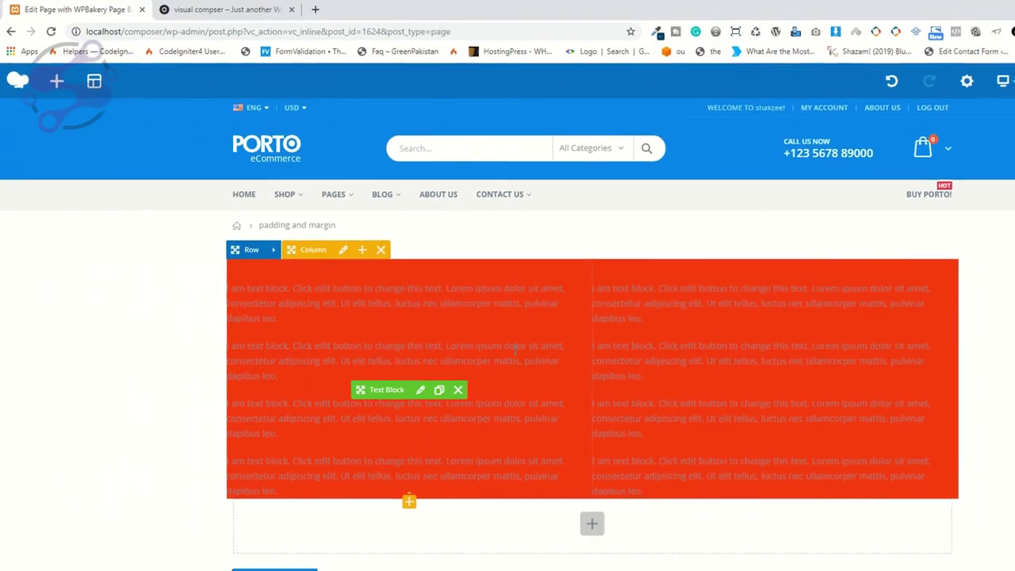
Step: Open the Customizer from the site's front-end tab, place the editor tab after it and open the Additional CSS section
left_click(244, 6)
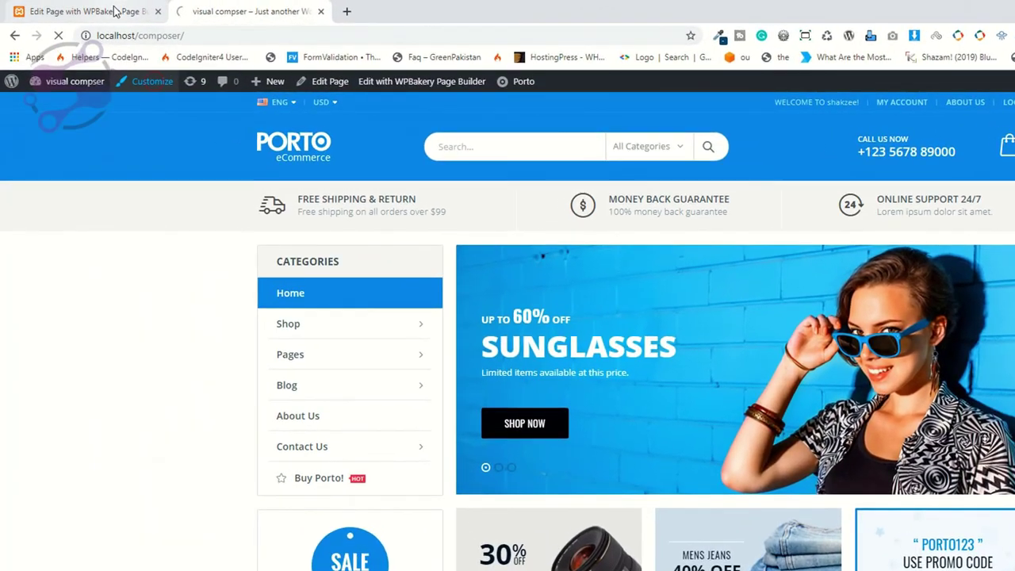
left_click(103, 10)
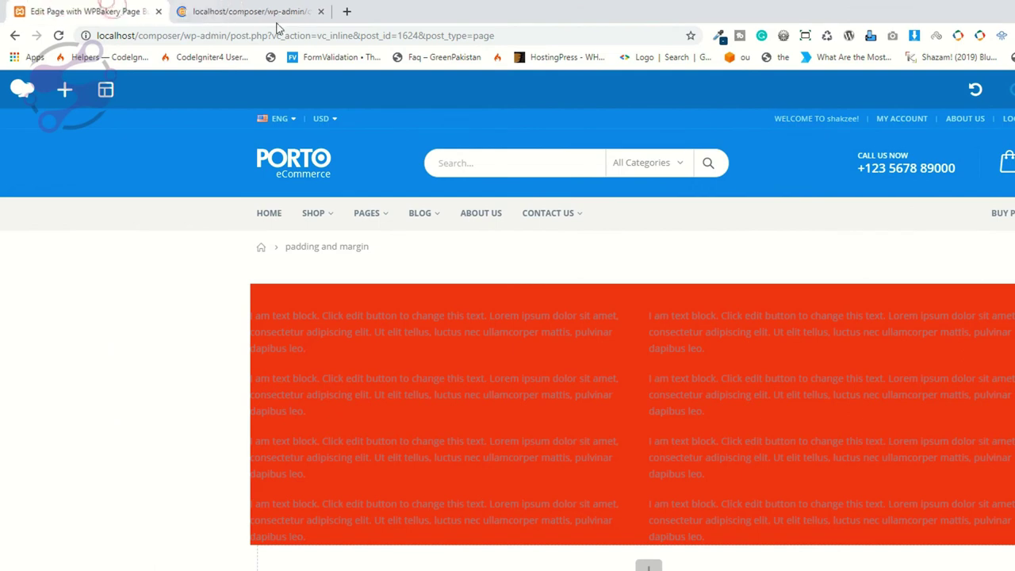
left_click_drag(79, 10, 254, 12)
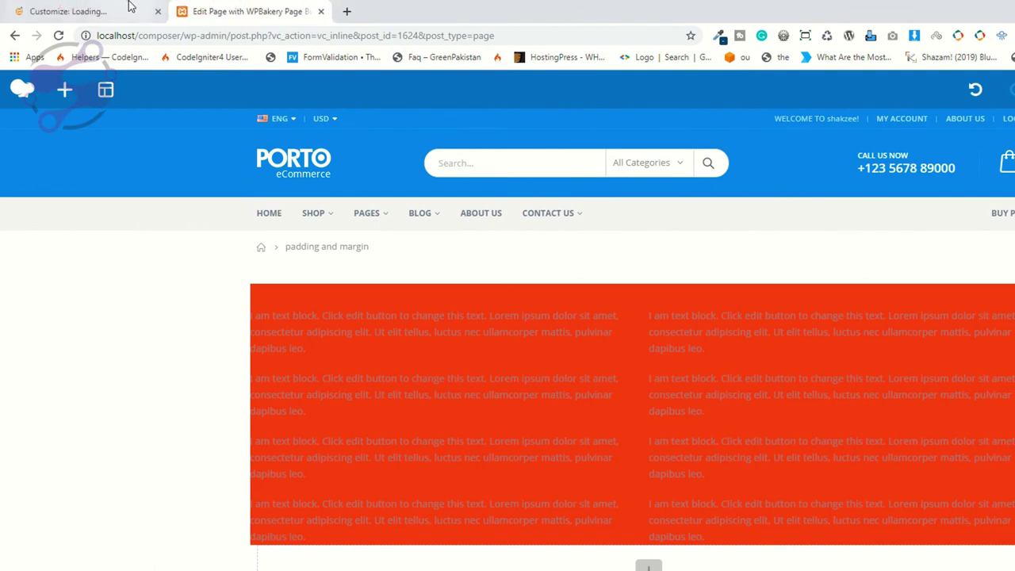
left_click(127, 10)
left_click(73, 378)
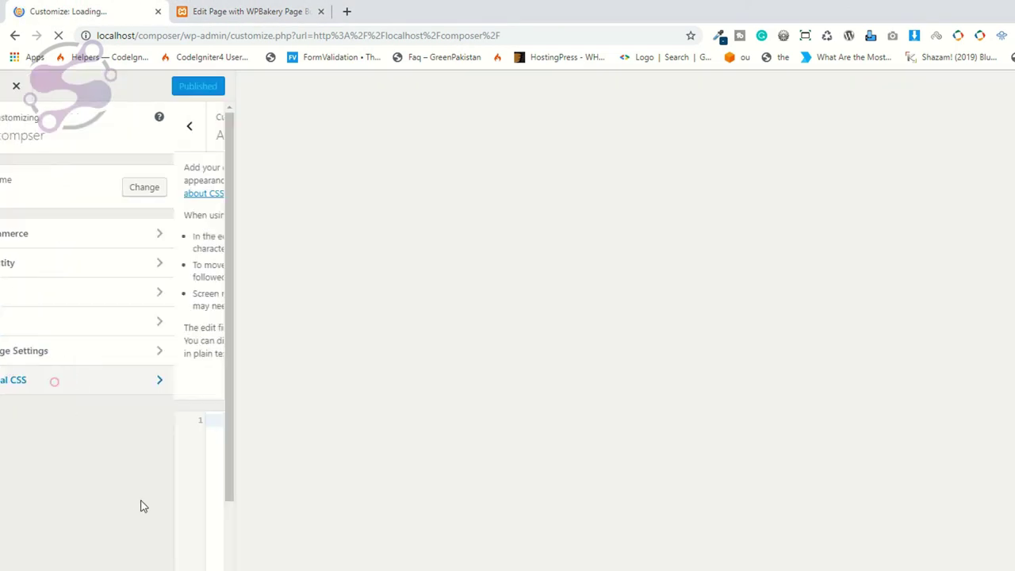
Step: Return to the page editor, give the row the extra class name myClass, save and close the row settings
left_click(198, 10)
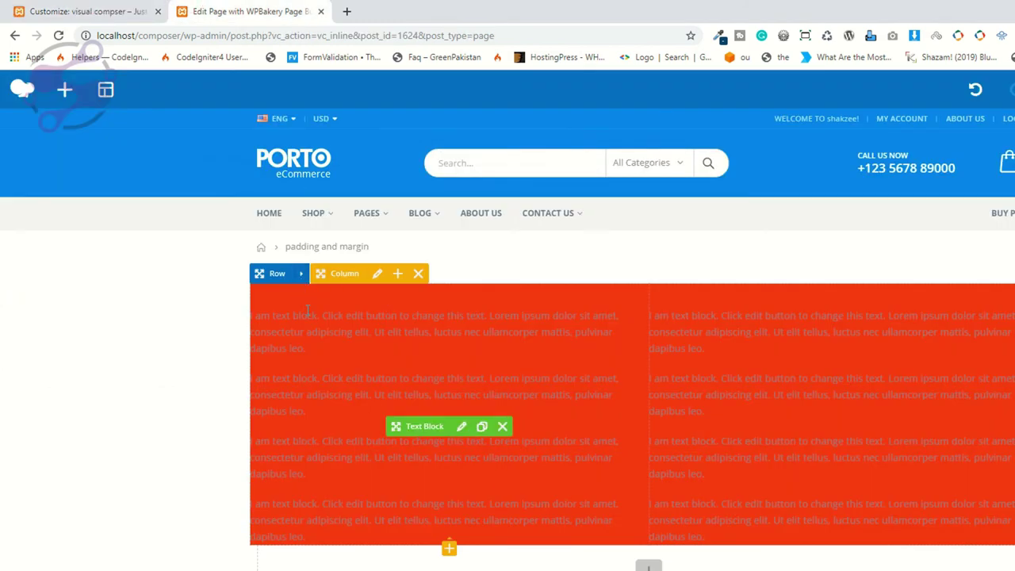
left_click(305, 281)
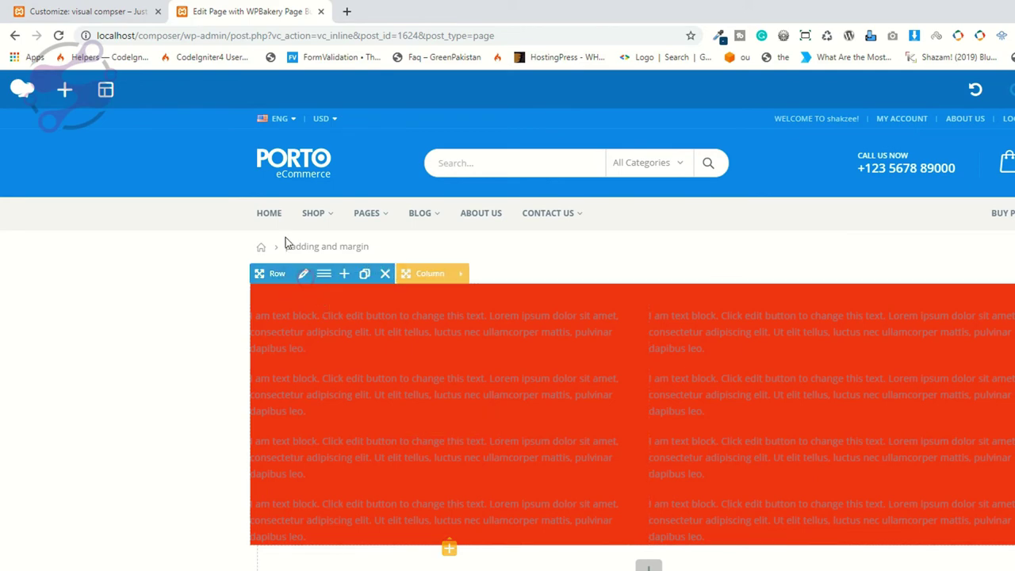
left_click(304, 278)
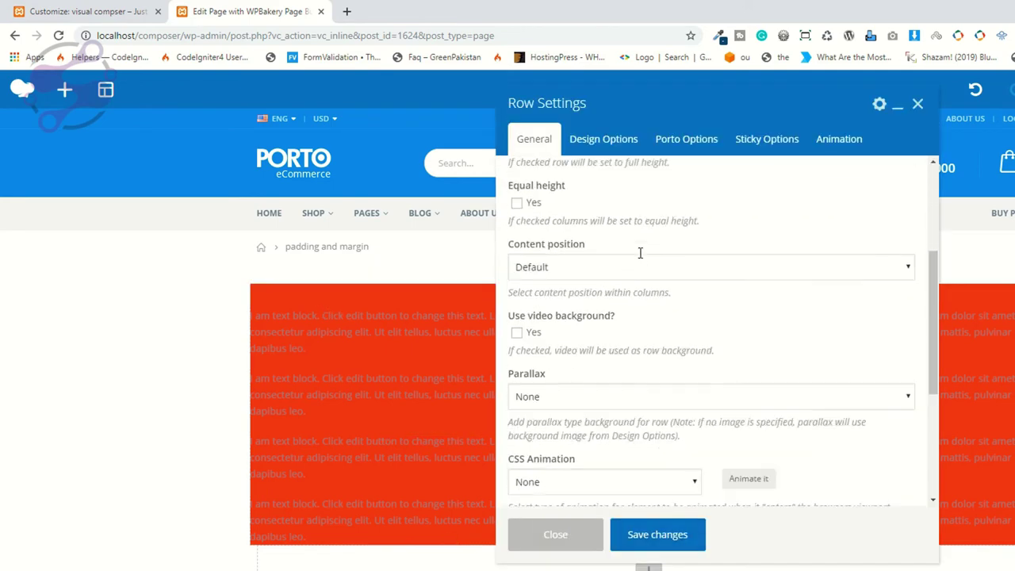
scroll(640, 252, "down", 3)
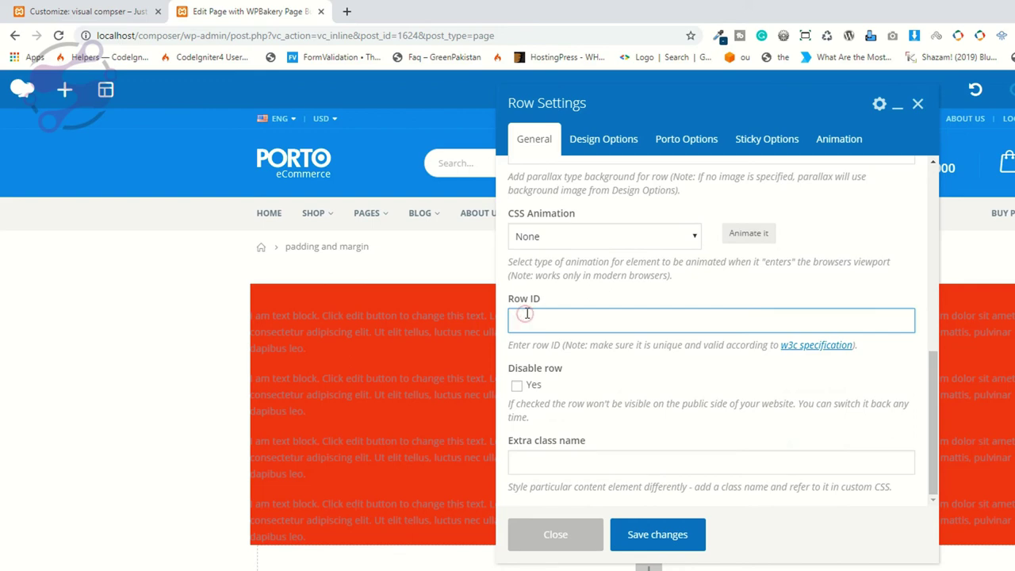
left_click(564, 461)
key("Down")
key("Down")
key("Down")
key("Down")
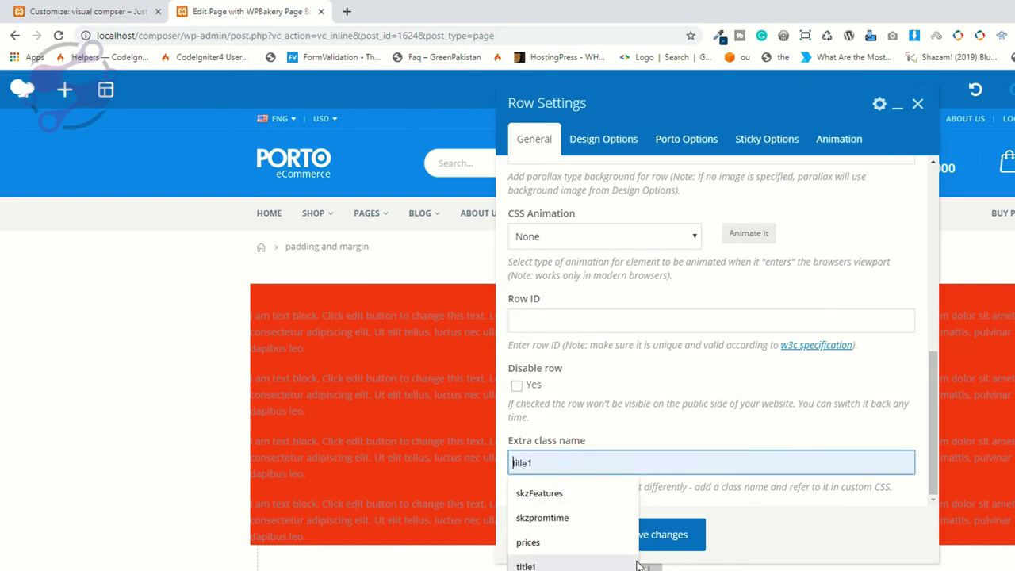
type("myClass")
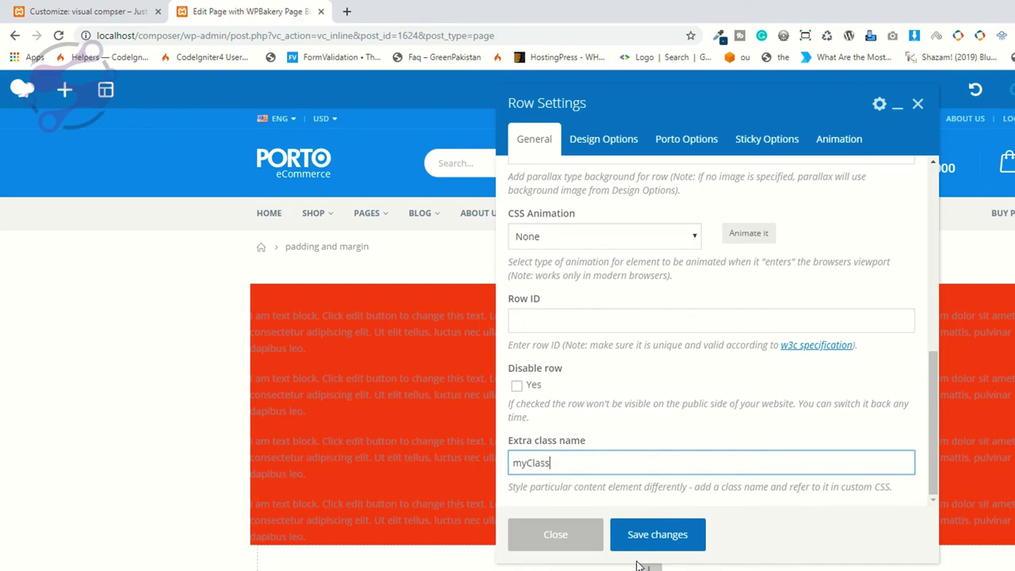
double_click(580, 469)
left_click(679, 534)
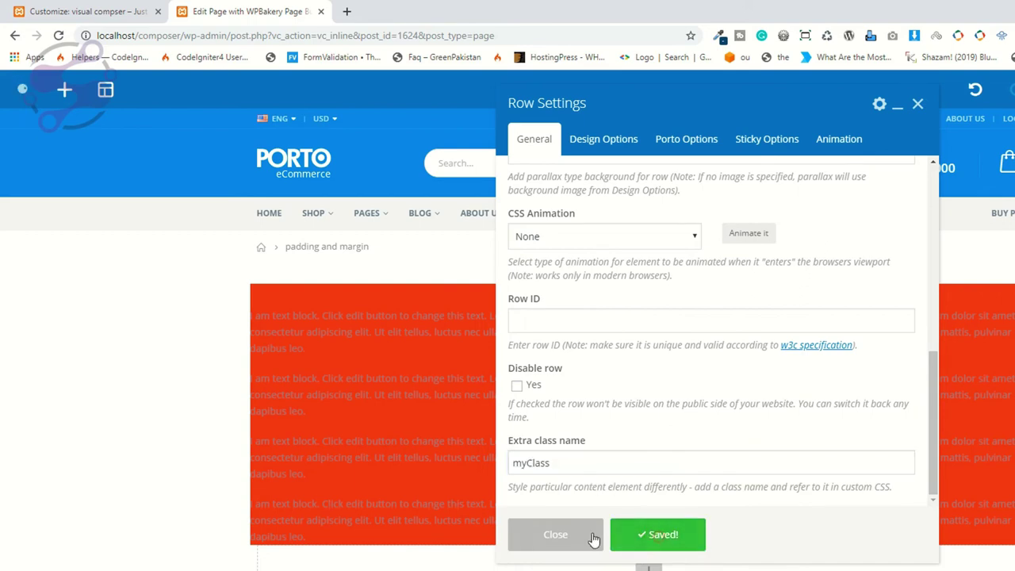
left_click(593, 536)
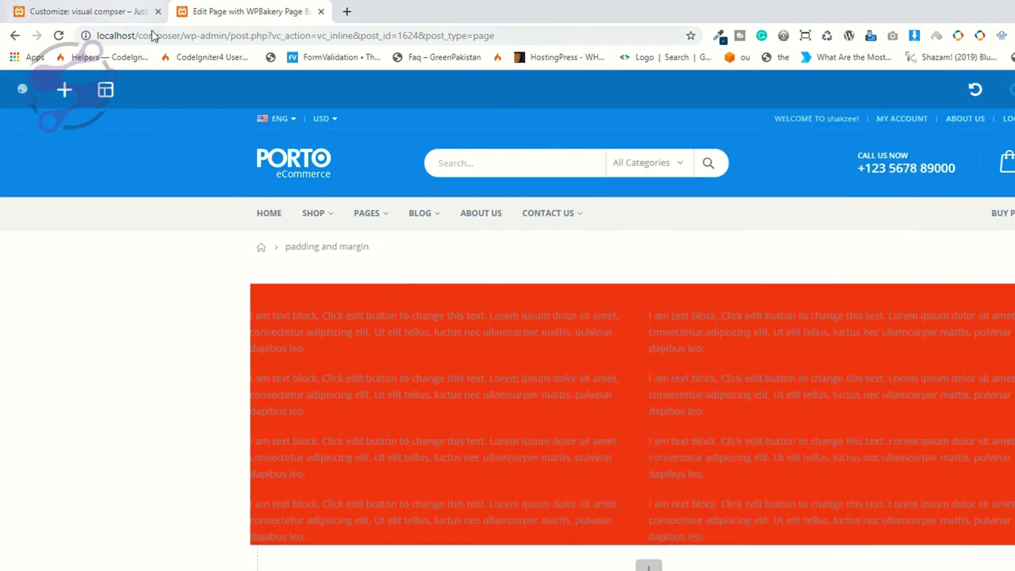
Step: Place the Customizer tab after the editor tab and add a .myClass rule with padding:100px; to the Additional CSS
left_click(87, 12)
left_click_drag(87, 11, 268, 9)
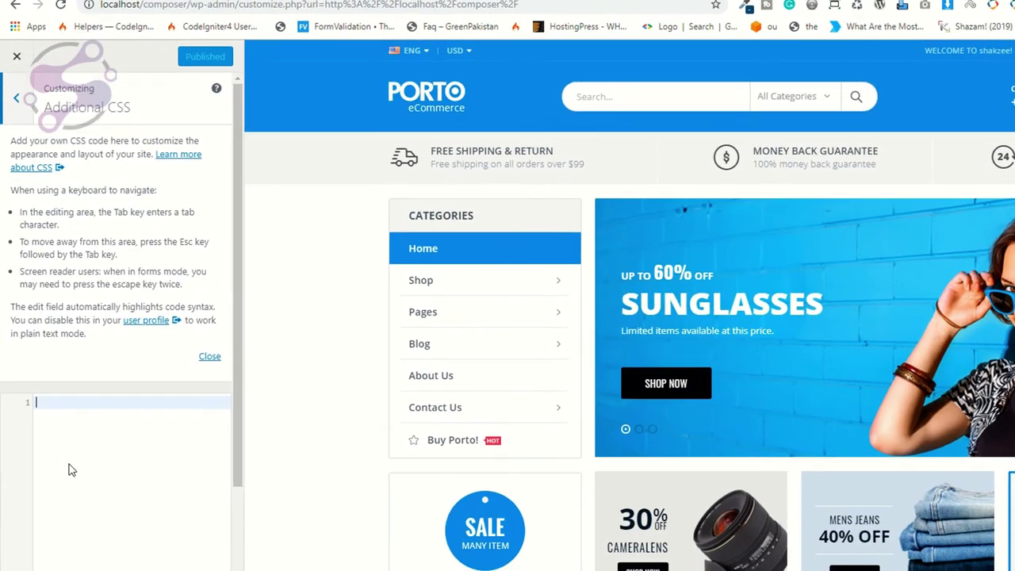
type(".myClass{")
key("Return")
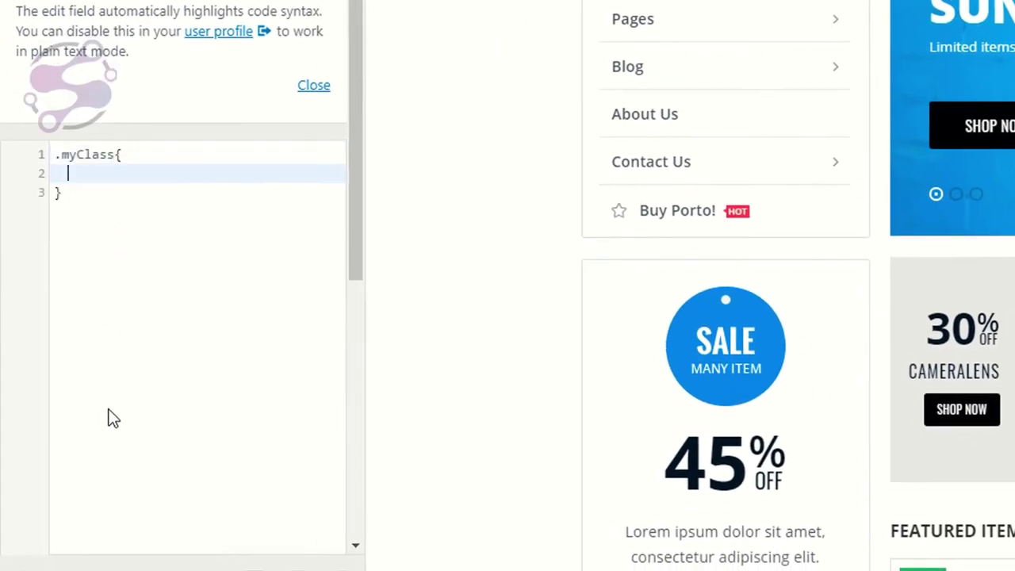
type("padding")
key("Escape")
type(":100px;")
key("BackSpace")
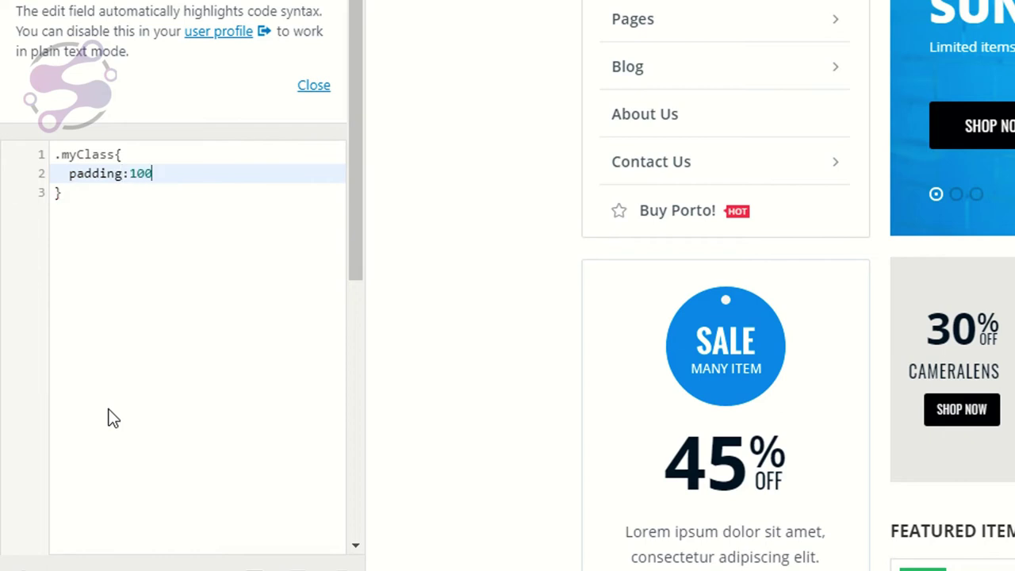
type("px;")
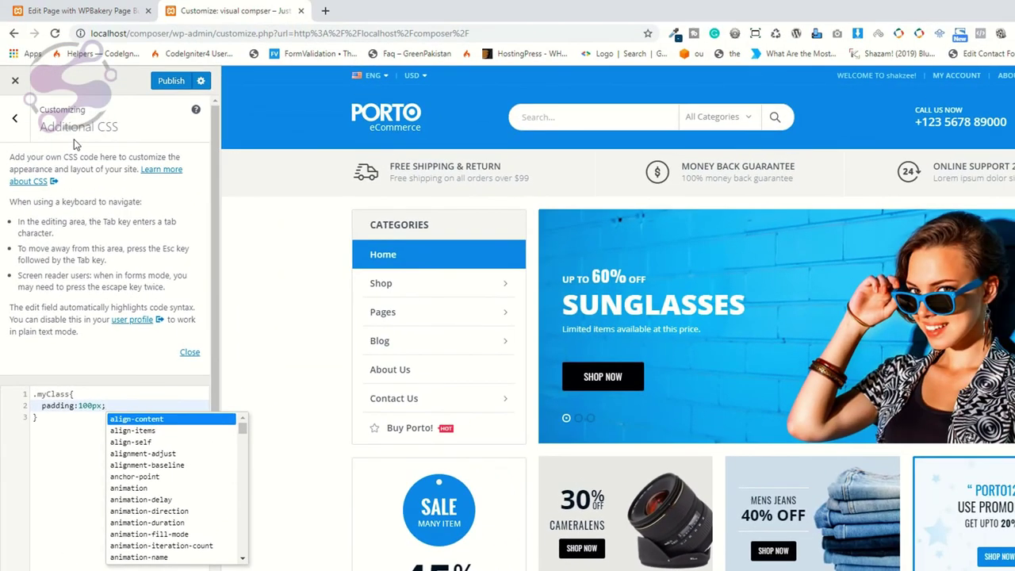
Step: Publish the new .myClass CSS rule and stay in the Customizer
left_click(163, 81)
left_click(80, 11)
left_click(207, 8)
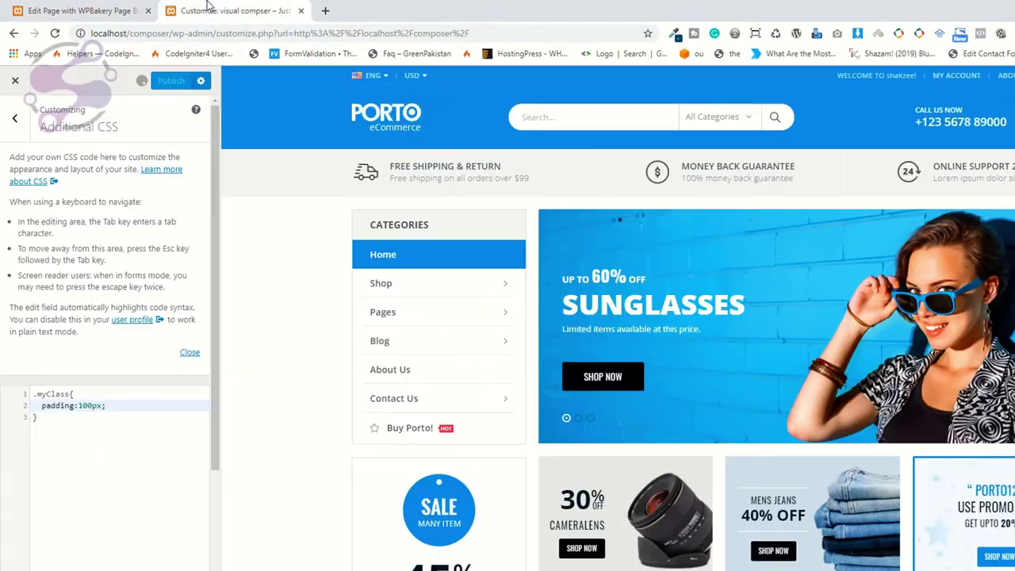
left_click(86, 8)
left_click(257, 8)
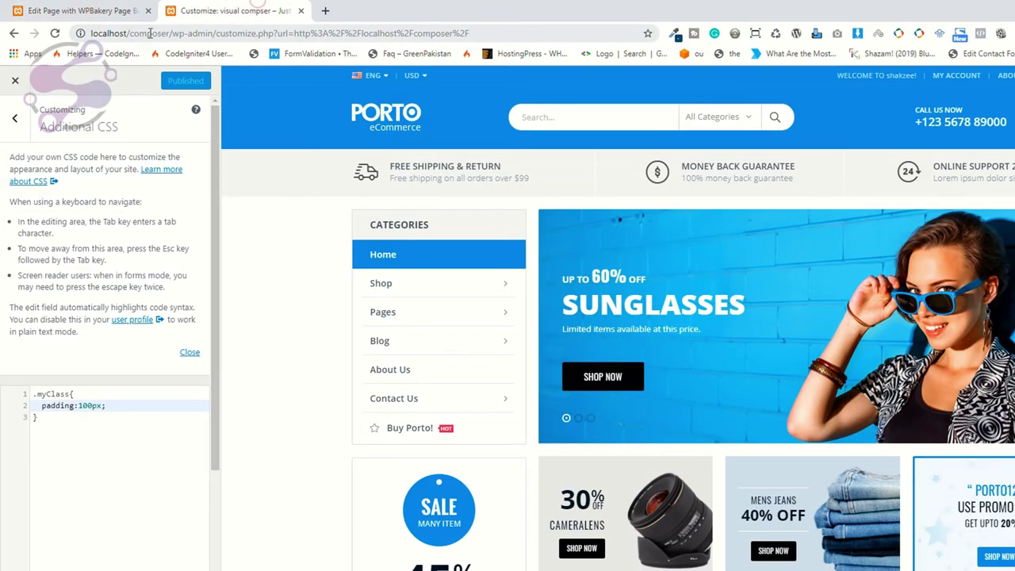
Step: Open localhost/composer/padding-and-margin in a new browser tab and view the row with its padding
left_click(325, 10)
type("localhost/machinesell")
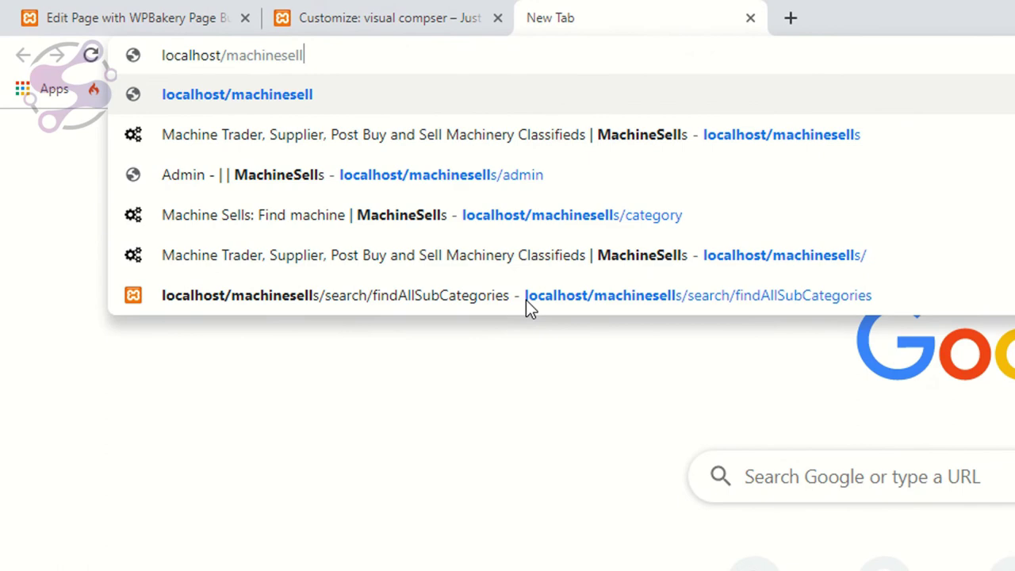
key("BackSpace")
key("BackSpace")
key("BackSpace")
key("BackSpace")
key("BackSpace")
key("BackSpace")
key("BackSpace")
key("BackSpace")
key("BackSpace")
key("BackSpace")
key("BackSpace")
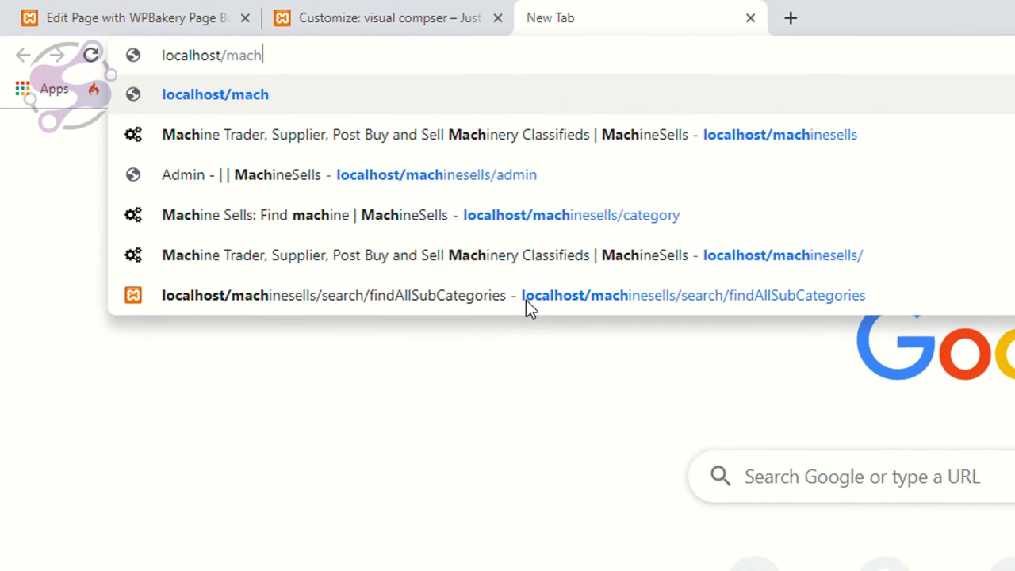
type("composer/padding")
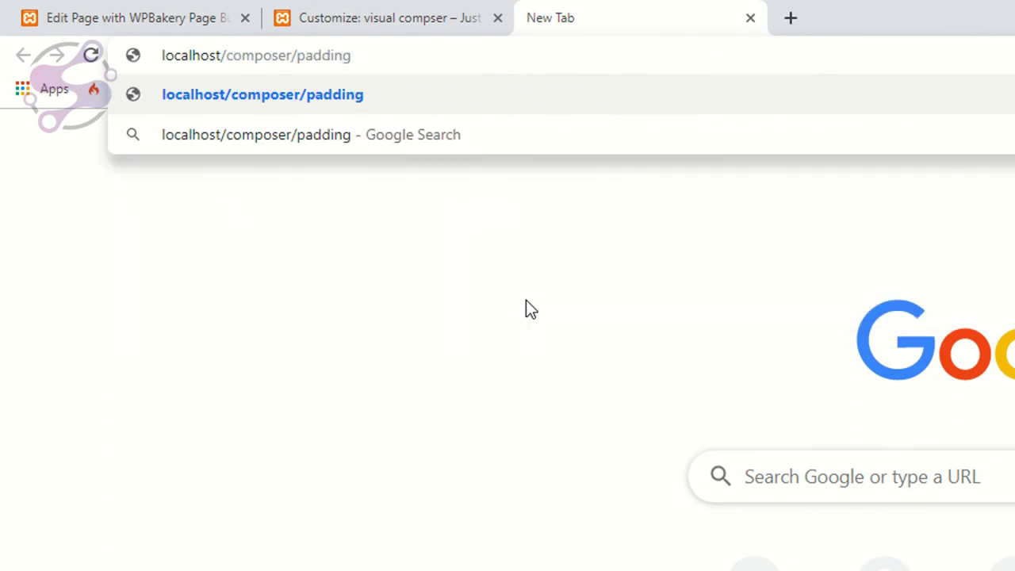
type("-and-mar")
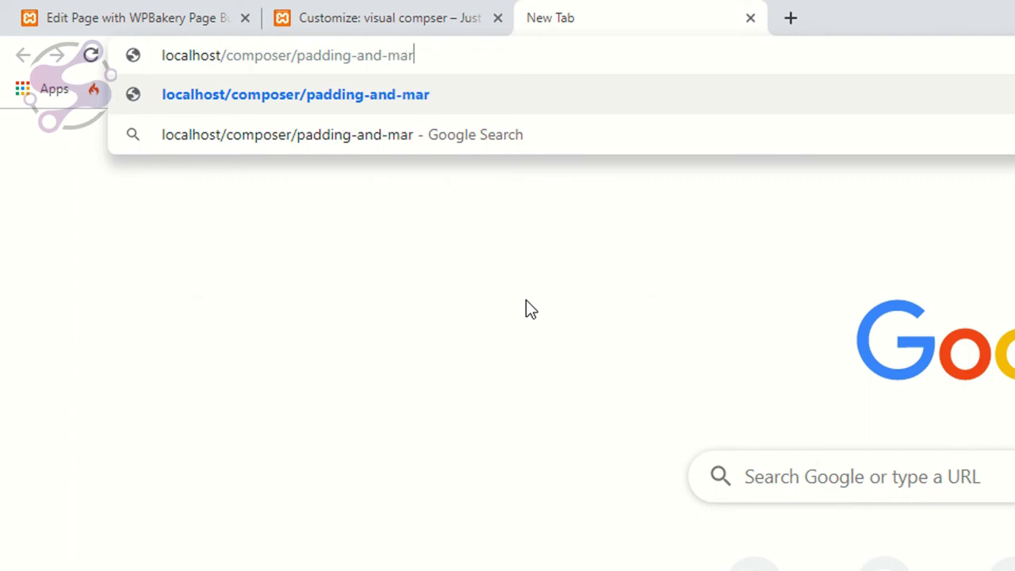
type("gin")
key("Return")
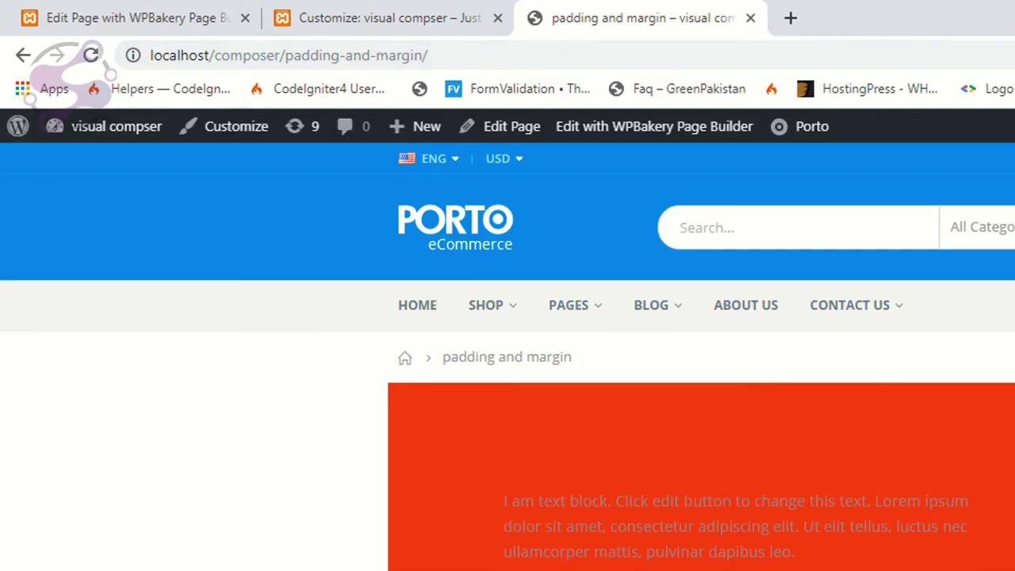
scroll(697, 420, "down", 1)
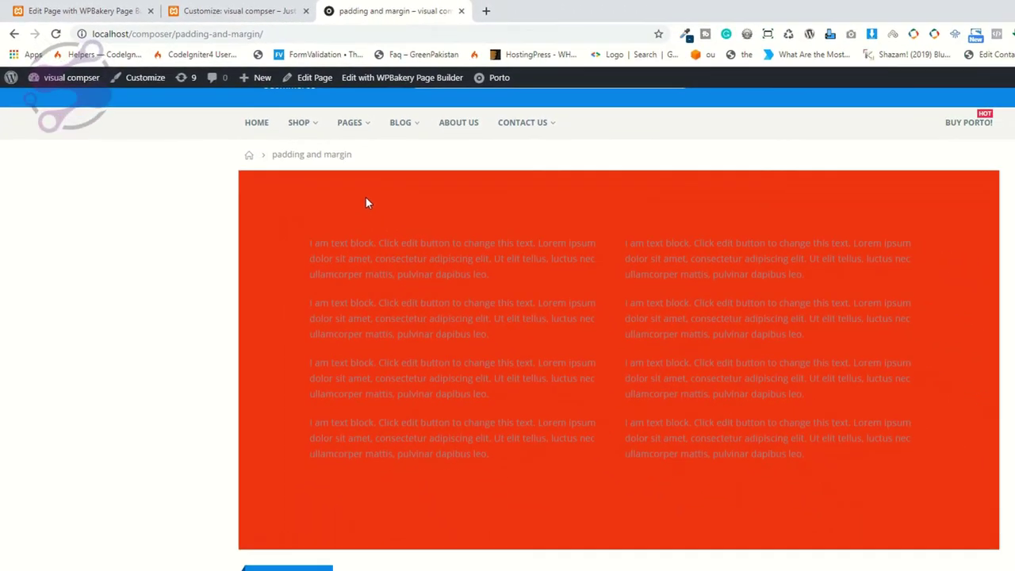
Step: Open the Customizer from the front-end padding and margin page and go to its Additional CSS section
left_click(214, 10)
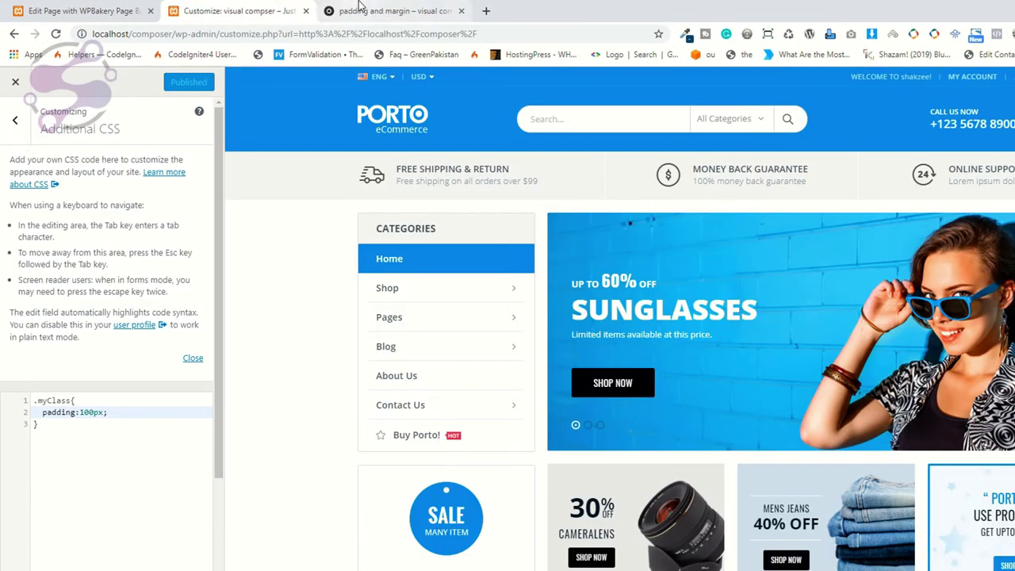
left_click(361, 10)
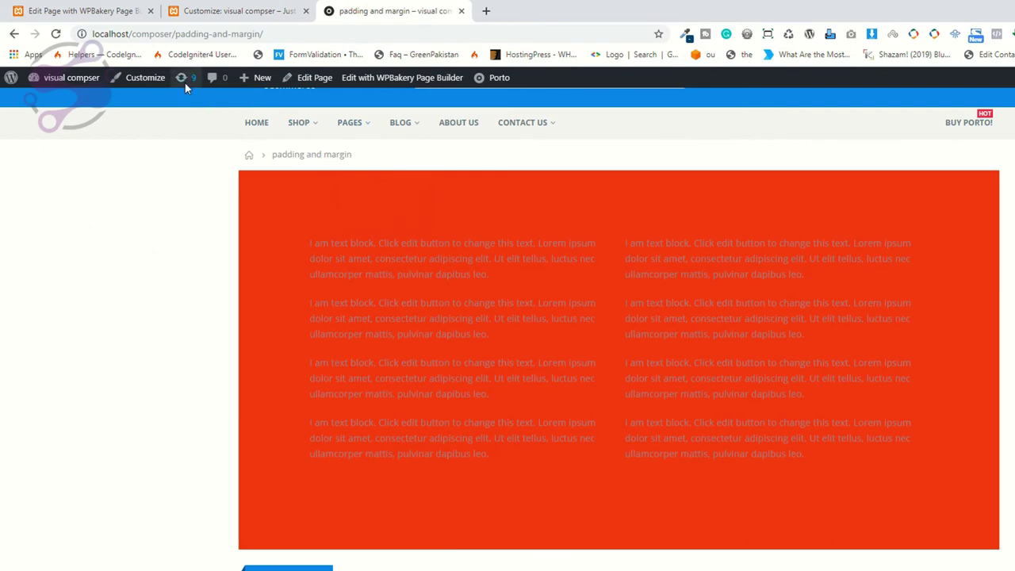
left_click(163, 80)
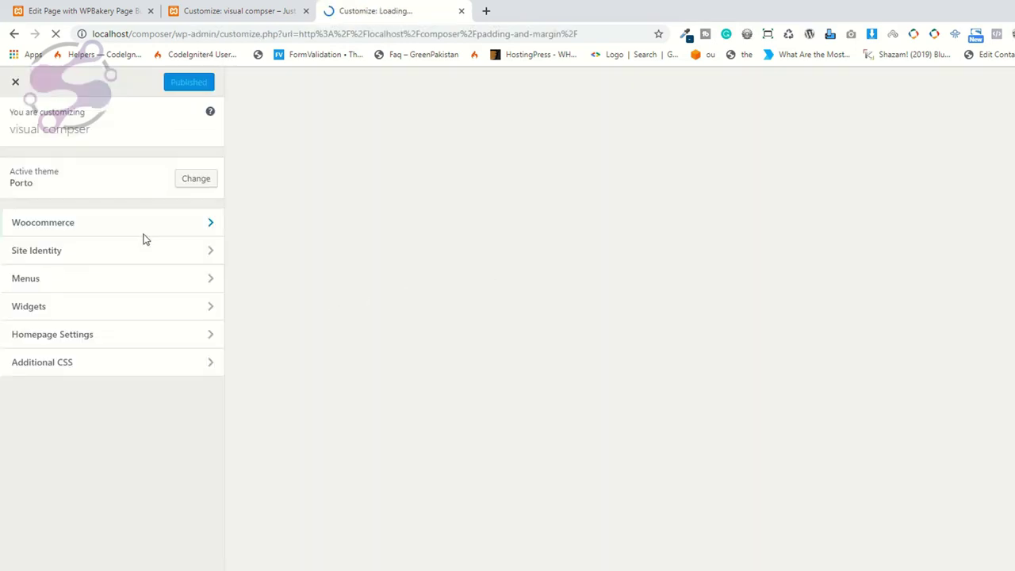
left_click(40, 371)
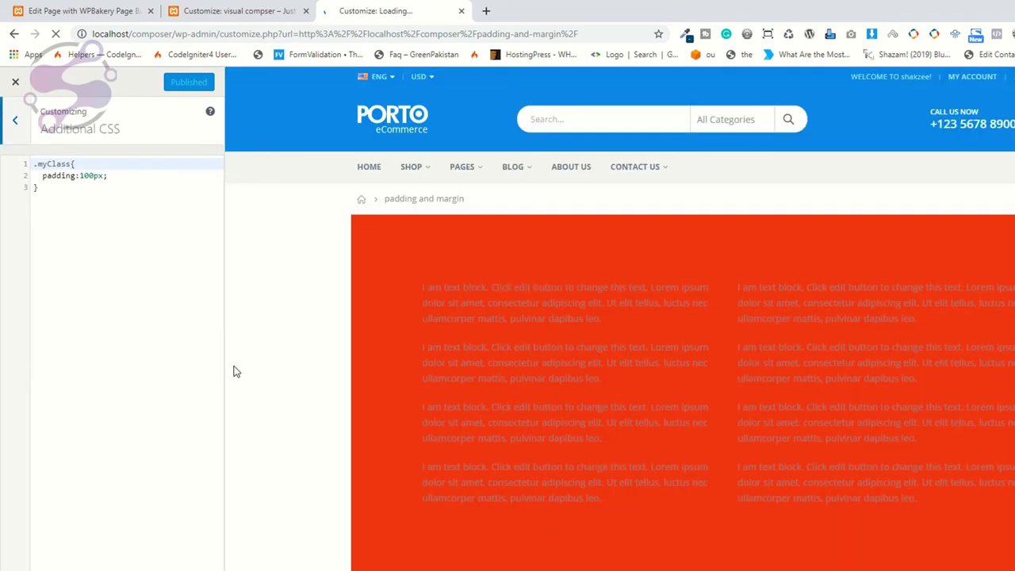
Step: Try 10px and 50px for the .myClass padding, set it to 20px and publish the change
left_click(89, 175)
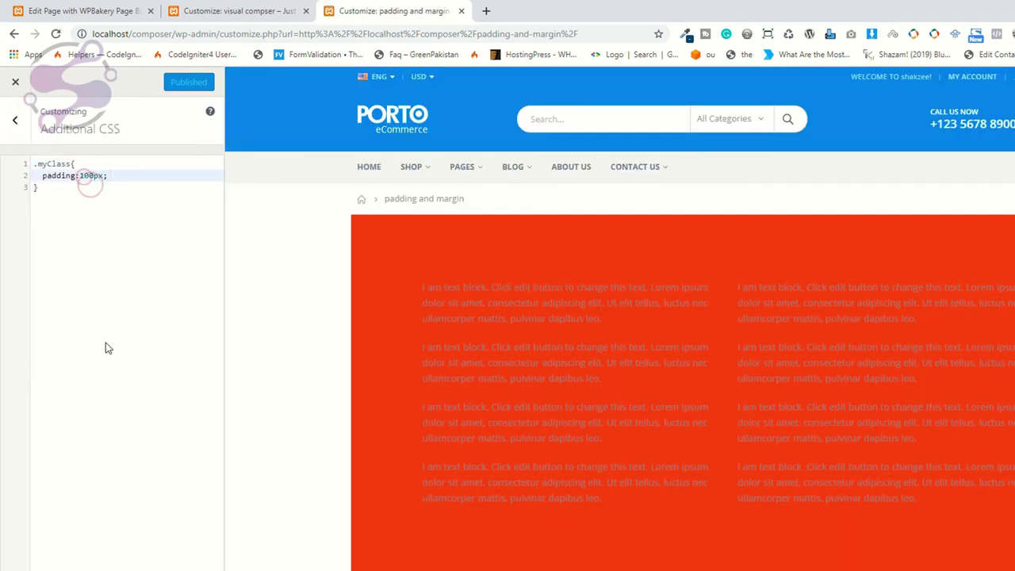
key("BackSpace")
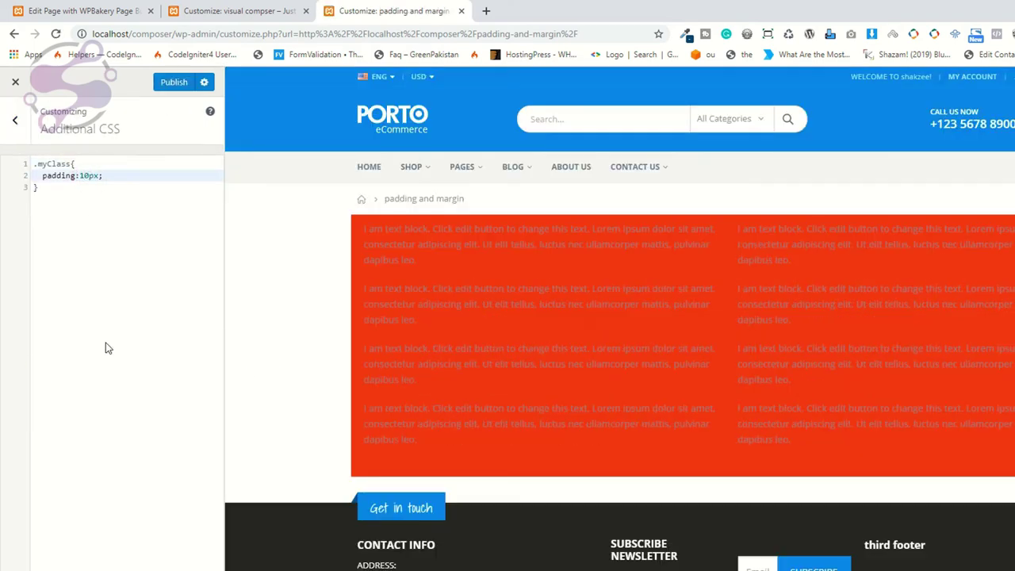
key("BackSpace")
type("5")
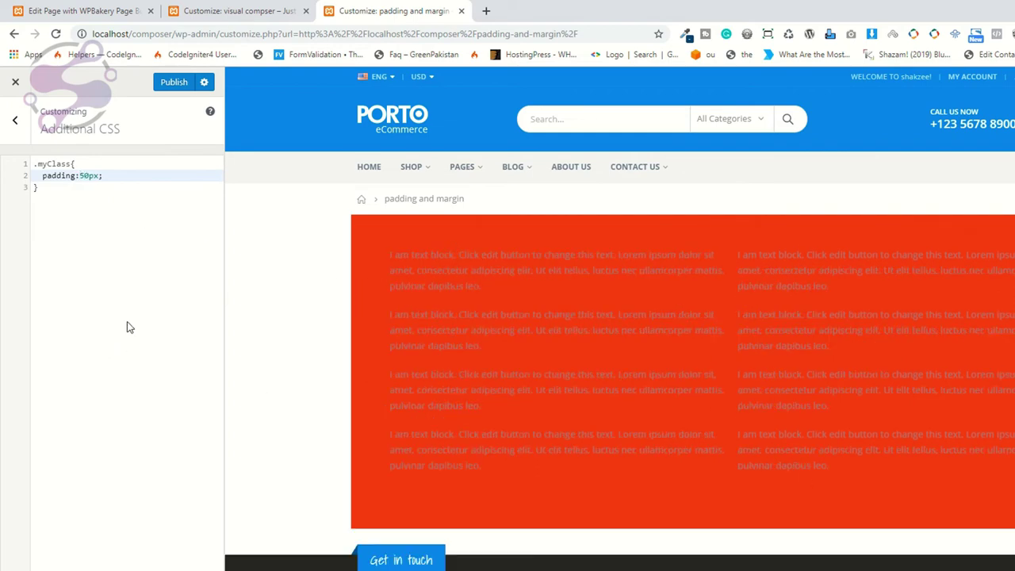
key("BackSpace")
type("2")
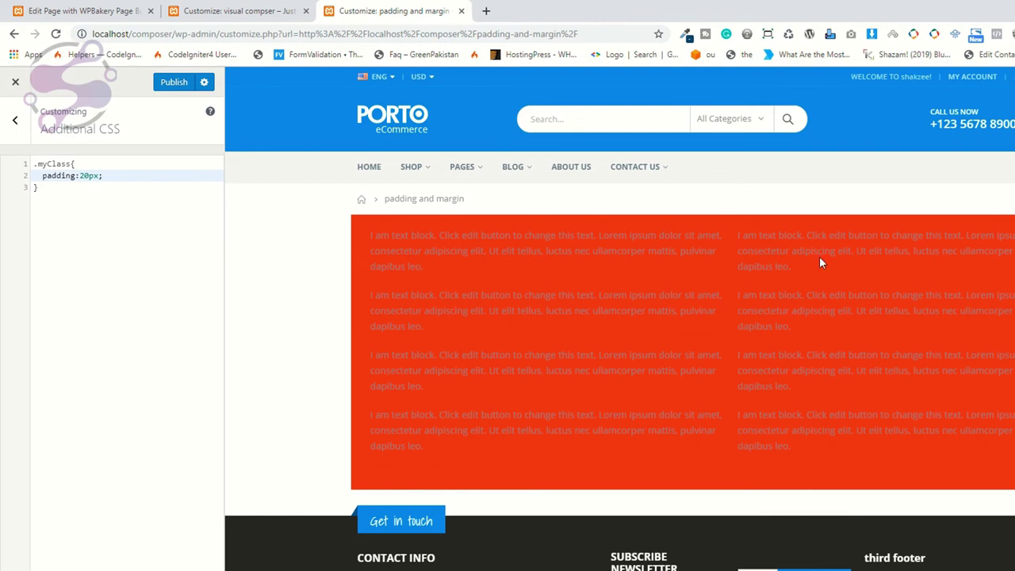
left_click(167, 82)
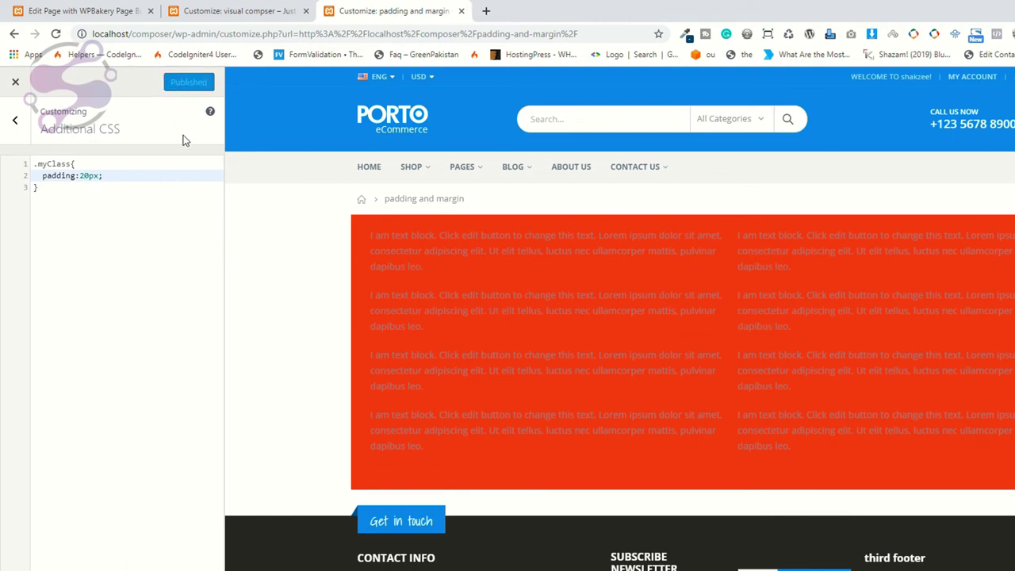
Step: Compare the row in the page editor with the .myClass rule in the two Customizer tabs
left_click(234, 12)
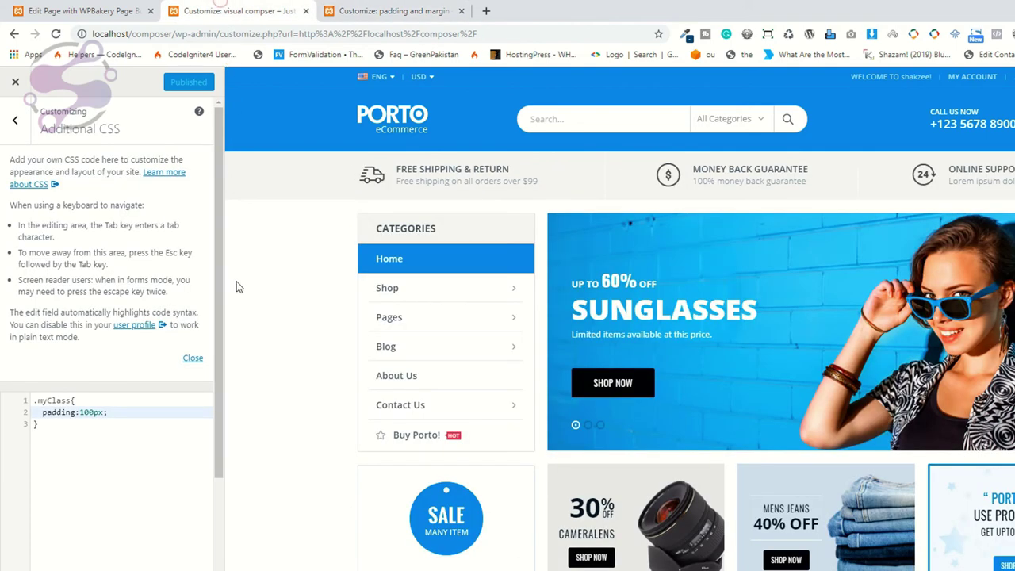
left_click(79, 11)
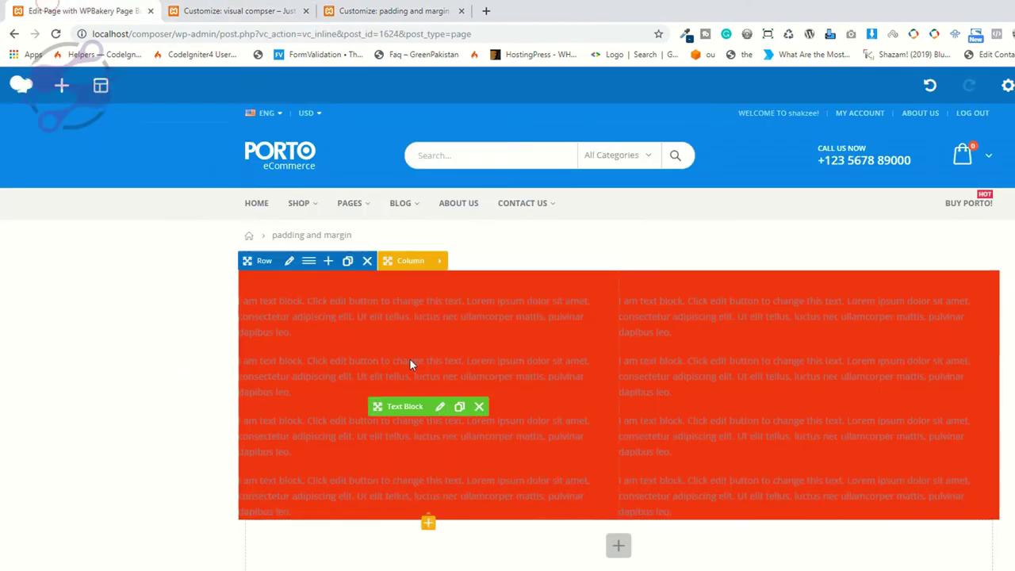
left_click(265, 9)
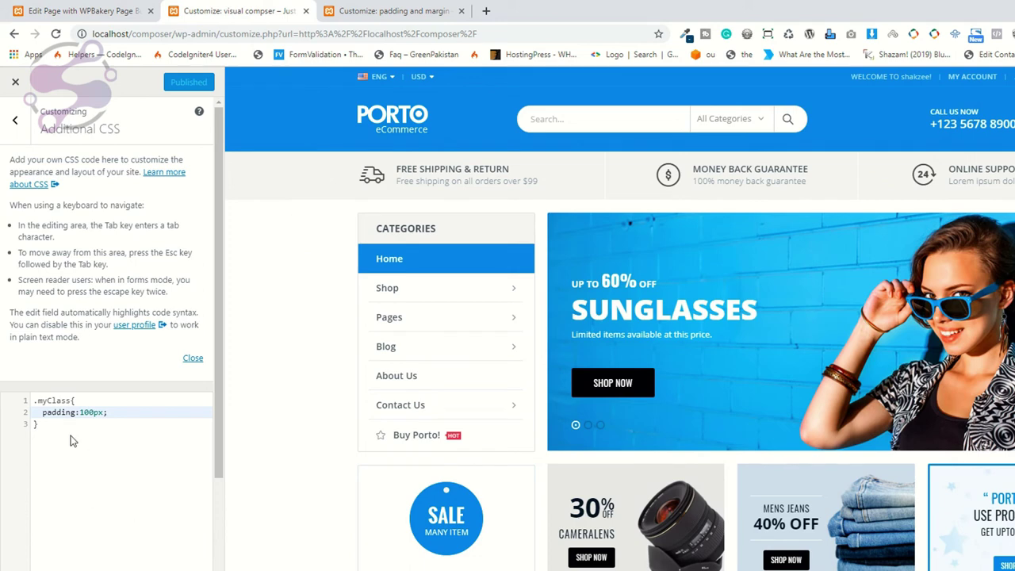
left_click(456, 6)
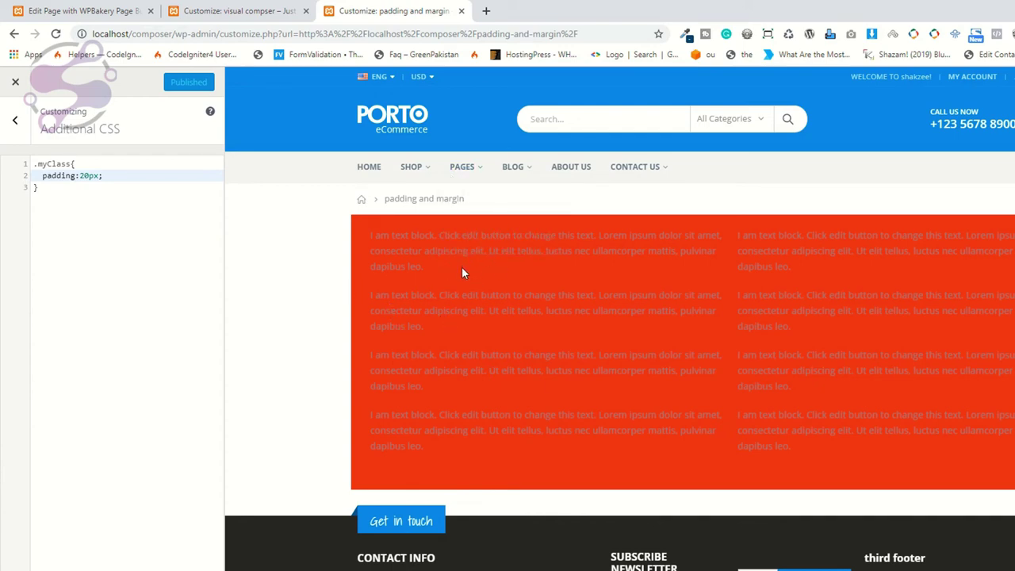
Step: Return to the WPBakery page editor and open the Design Options of the row's settings
left_click(238, 10)
left_click(79, 10)
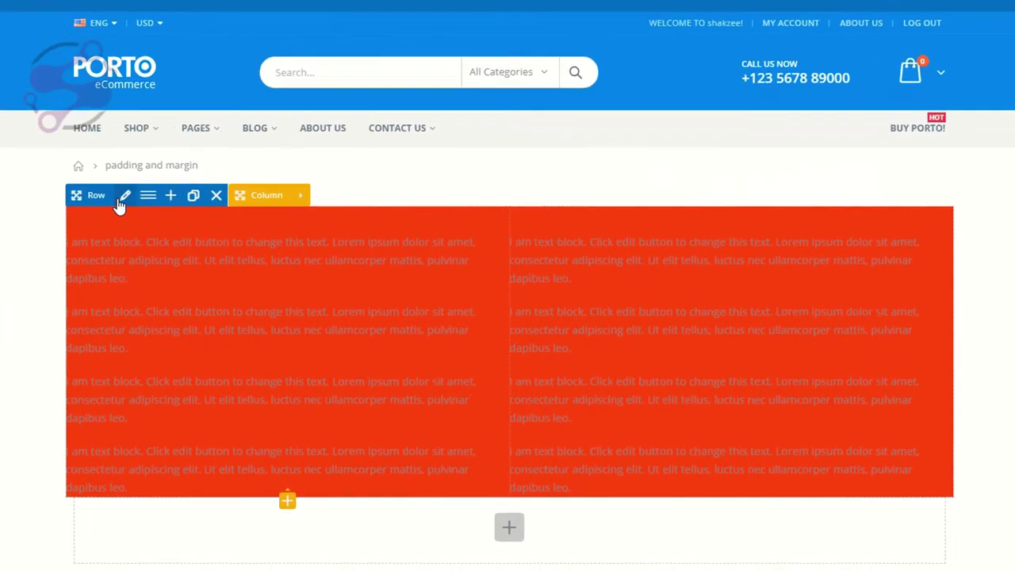
left_click(288, 261)
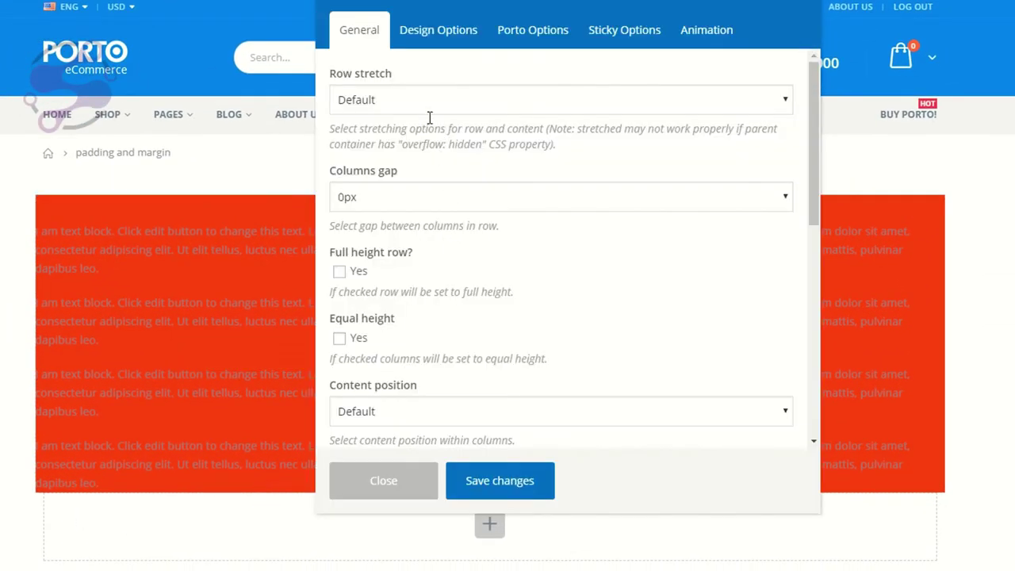
left_click(440, 49)
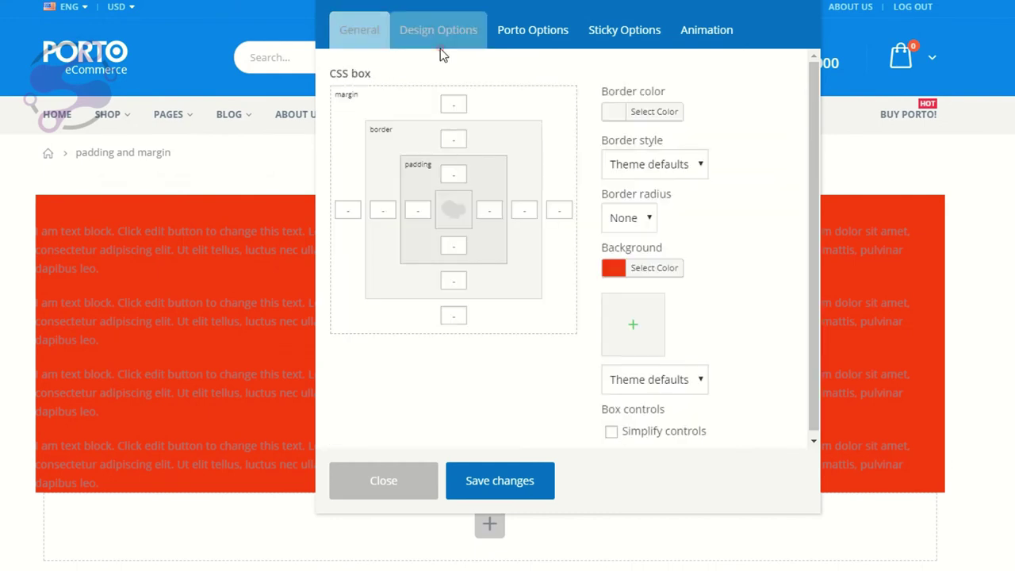
Step: Set the row's padding to 50 on all four sides, save the changes and close the row settings
left_click(450, 104)
left_click(452, 173)
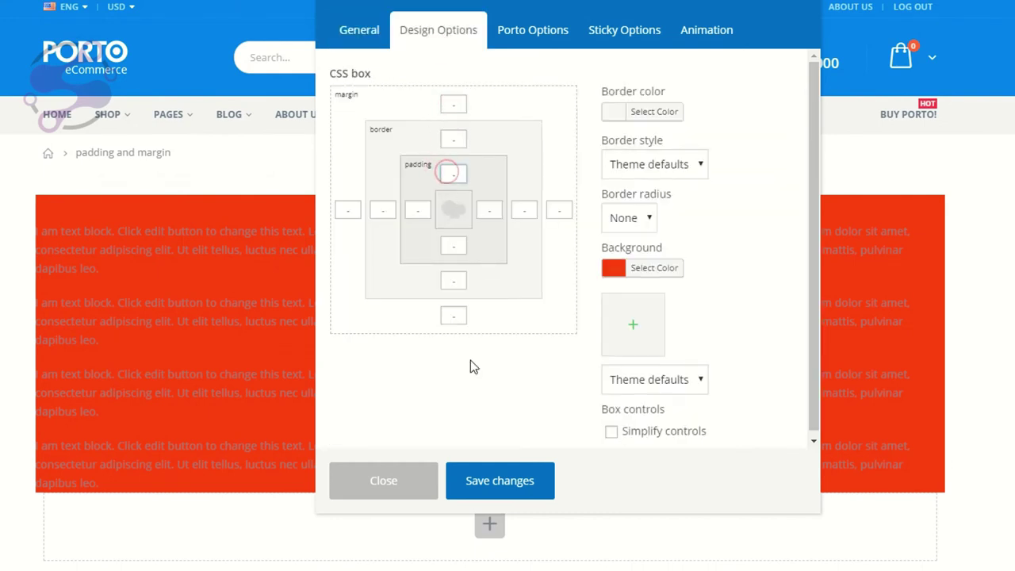
type("50")
key("Tab")
type("50")
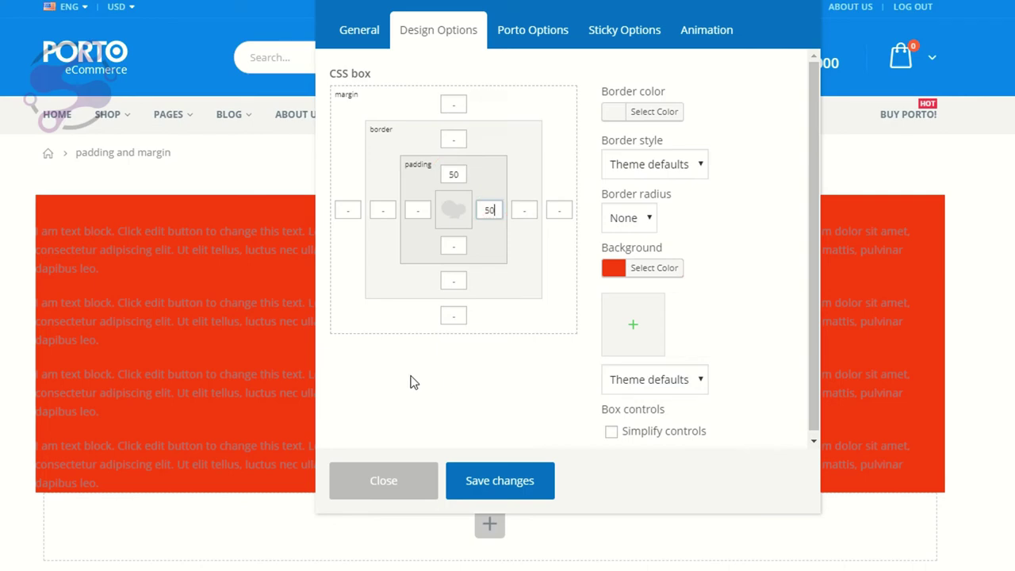
key("Tab")
type("50")
key("Tab")
type("50")
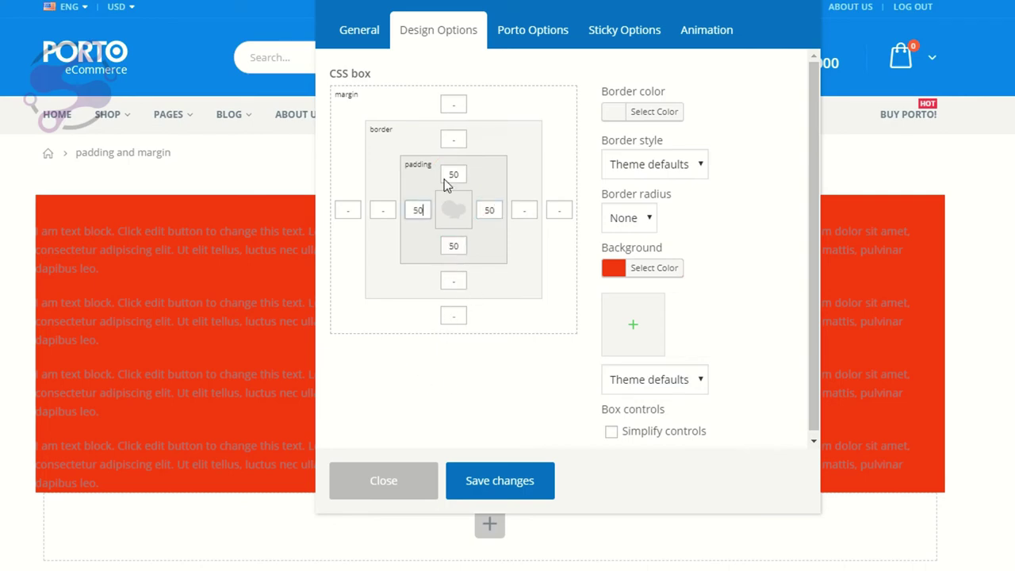
left_click(507, 476)
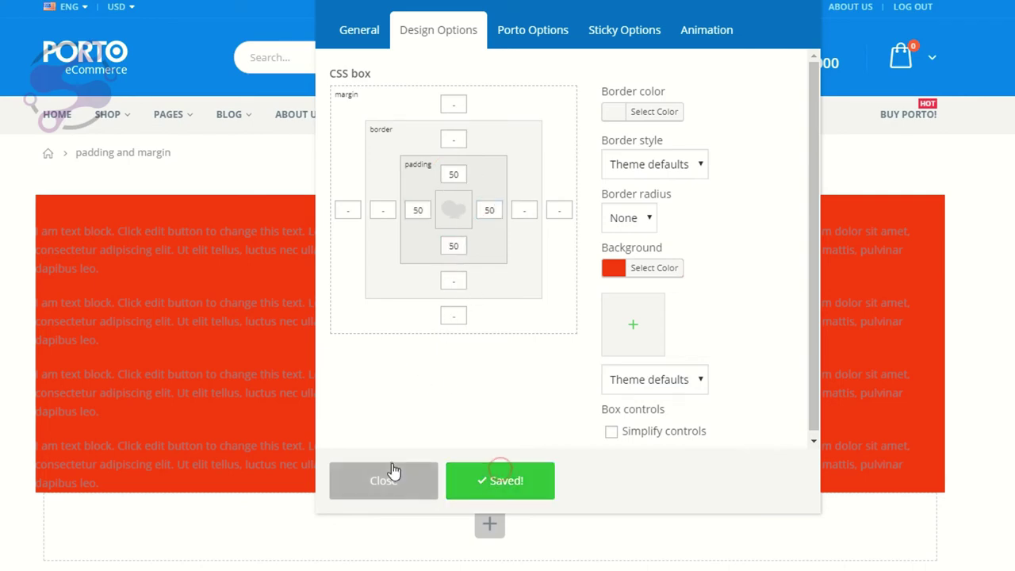
left_click(387, 479)
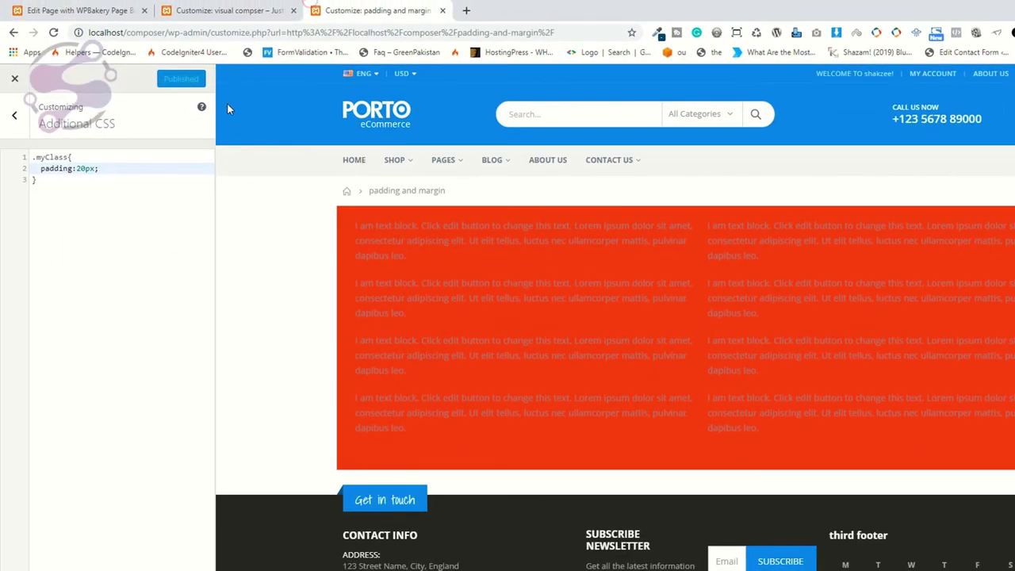
Step: Compare the .myClass rule in the two Customizer tabs and close the page's Customizer to view the row on the front end
left_click(240, 9)
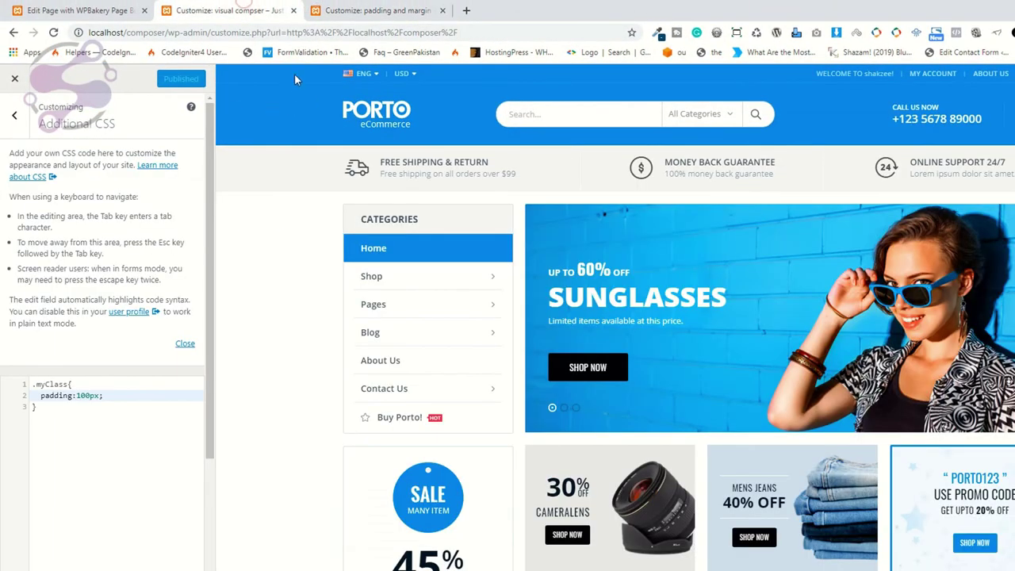
left_click(365, 9)
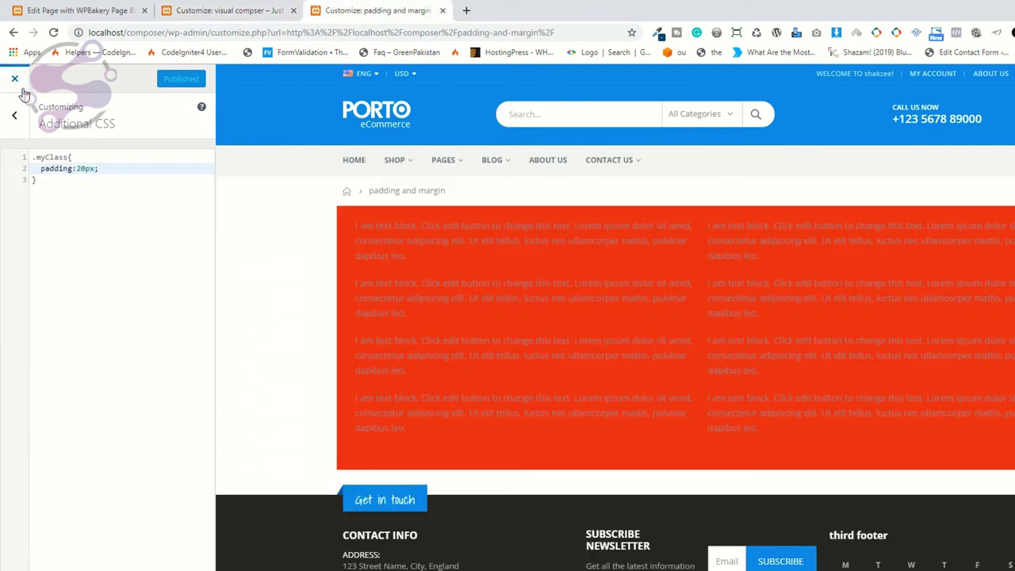
key("F5")
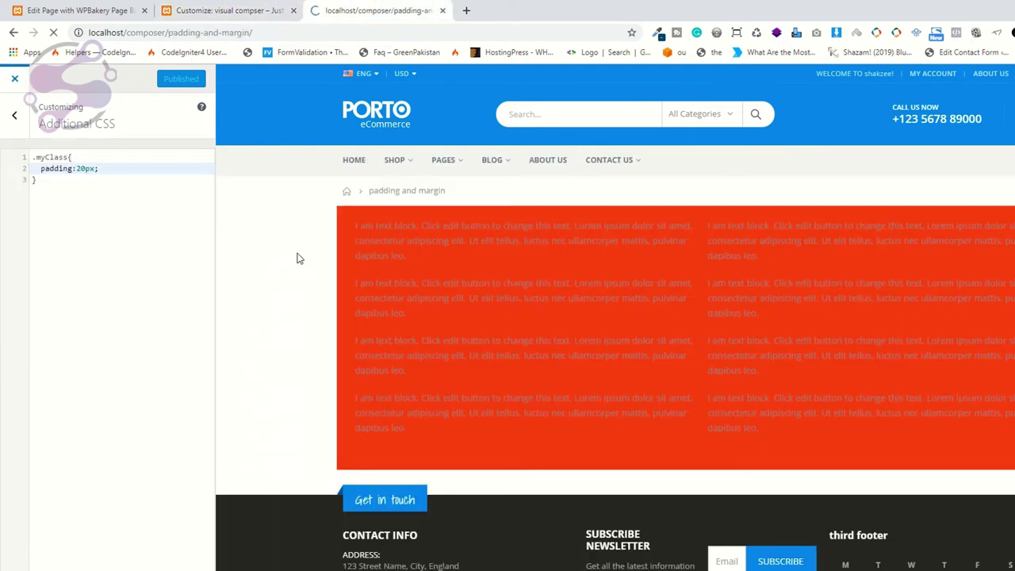
scroll(190, 329, "down", 1)
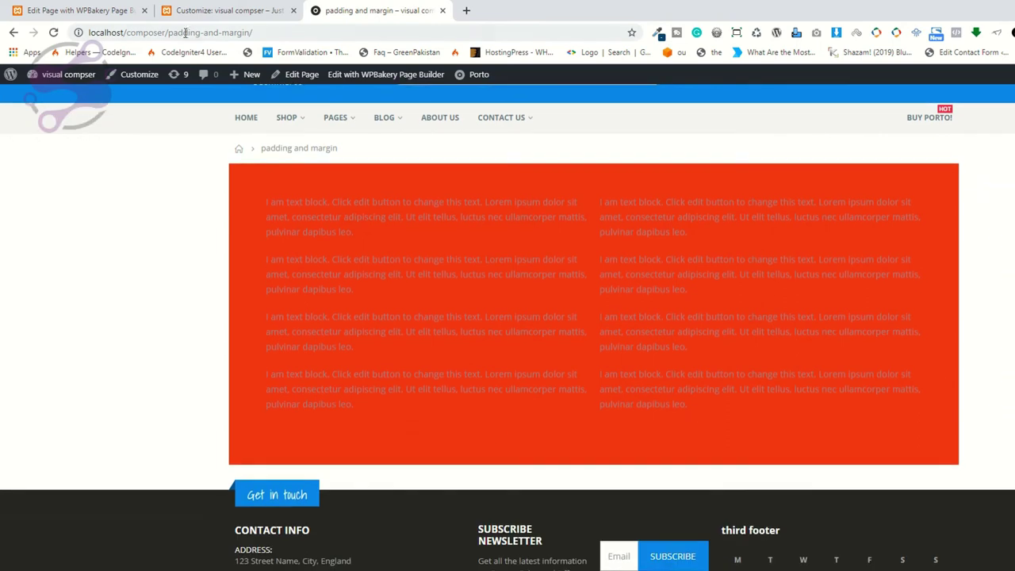
Step: Delete all the Additional CSS in the remaining Customizer tab, publish the change and reload the front-end padding and margin page
left_click(230, 9)
key("ctrl+a")
key("BackSpace")
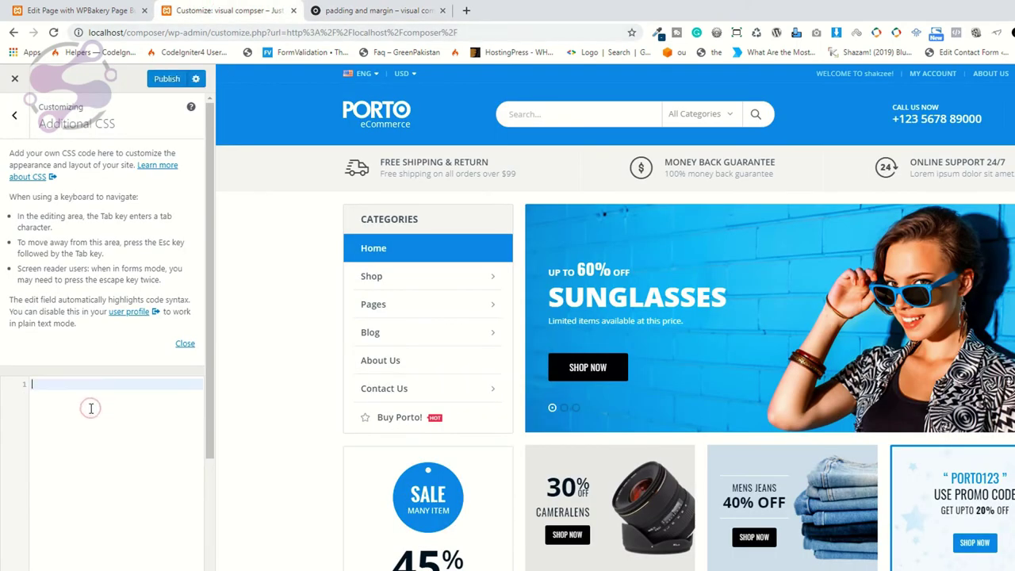
left_click(352, 16)
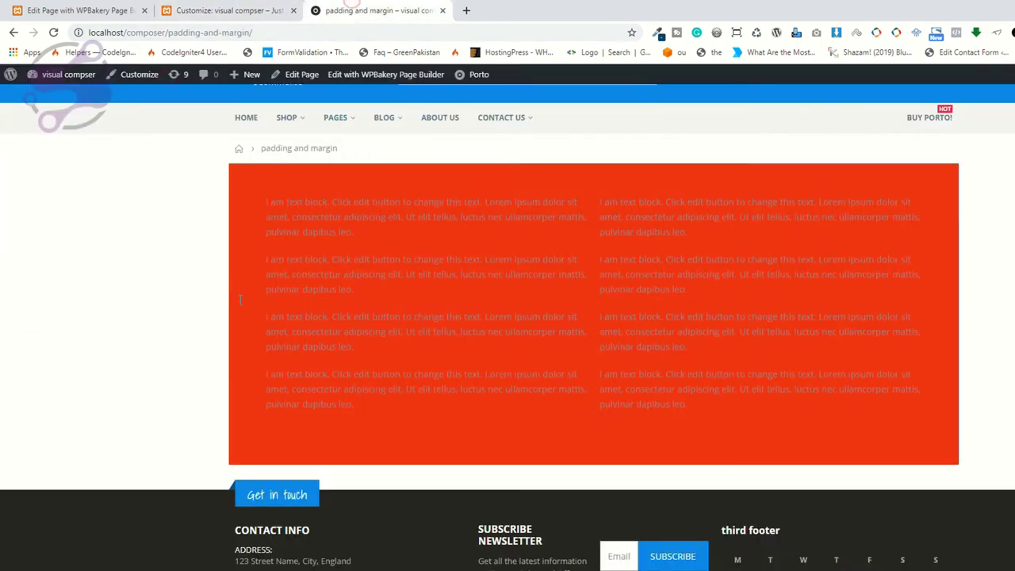
key("F5")
key("F5")
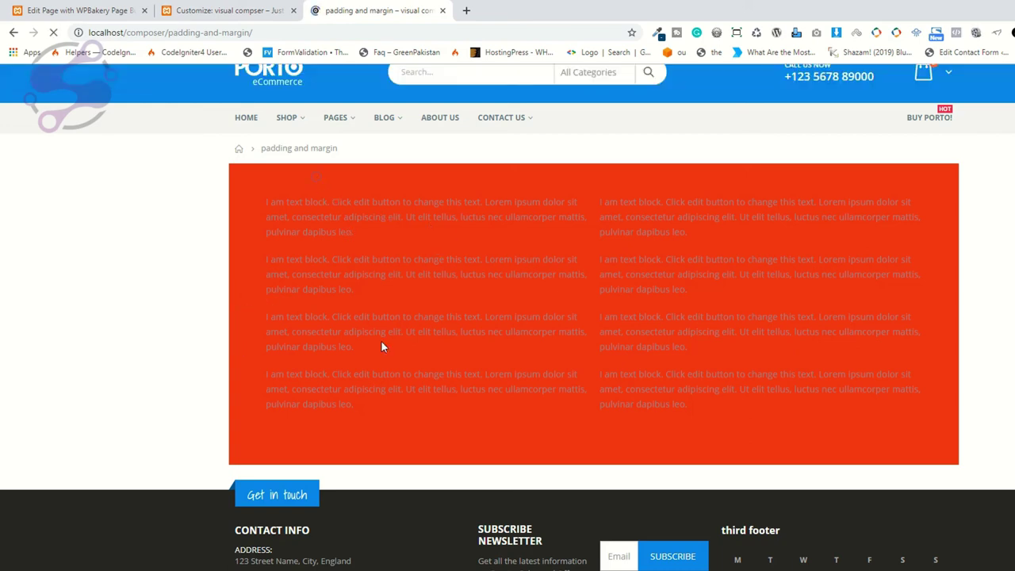
Step: Inspect the red row in DevTools, expand its div and first column, and examine the padding declarations of its vc_custom class
right_click(305, 182)
left_click(336, 343)
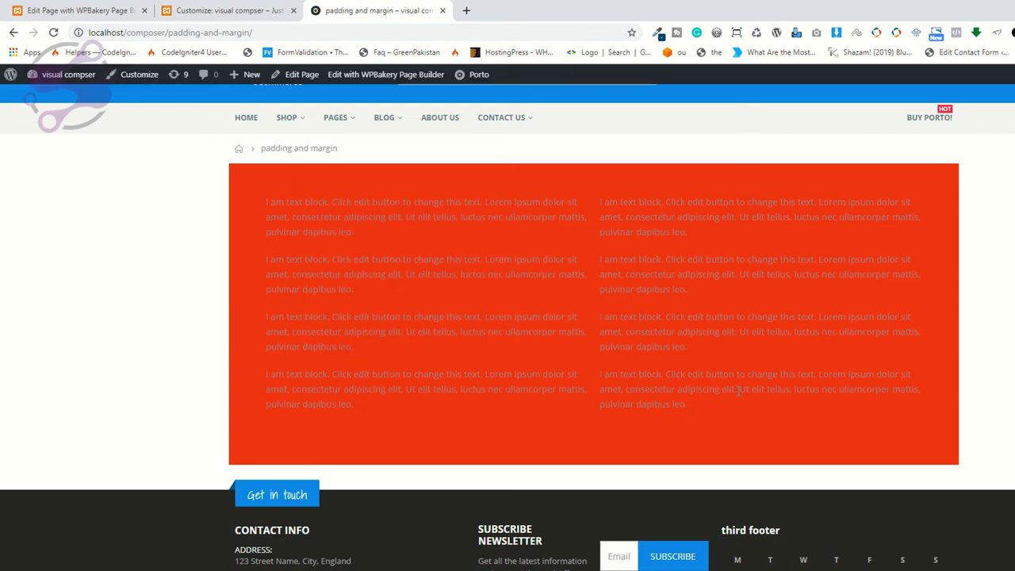
left_click_drag(795, 16, 781, 332)
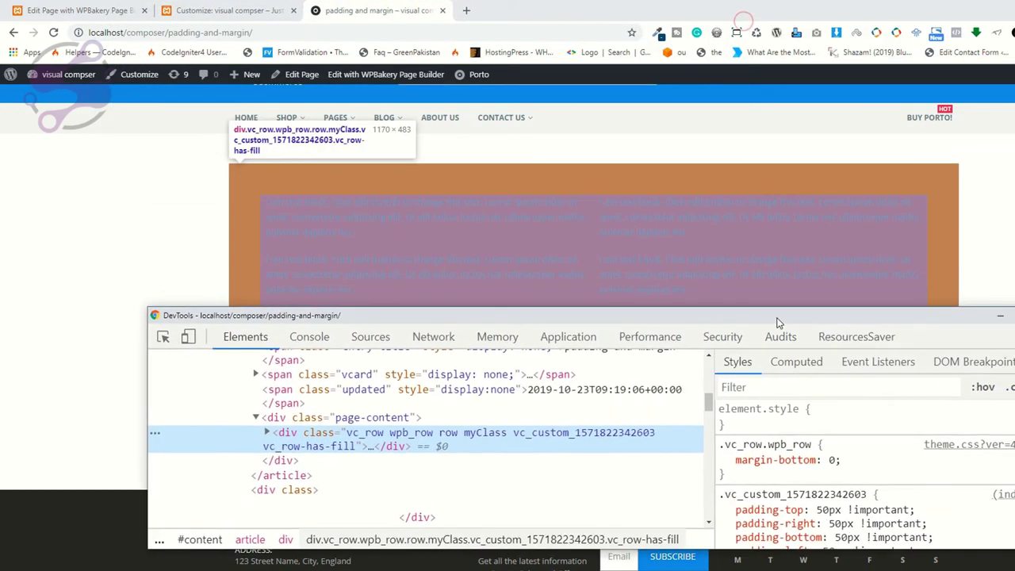
left_click(267, 433)
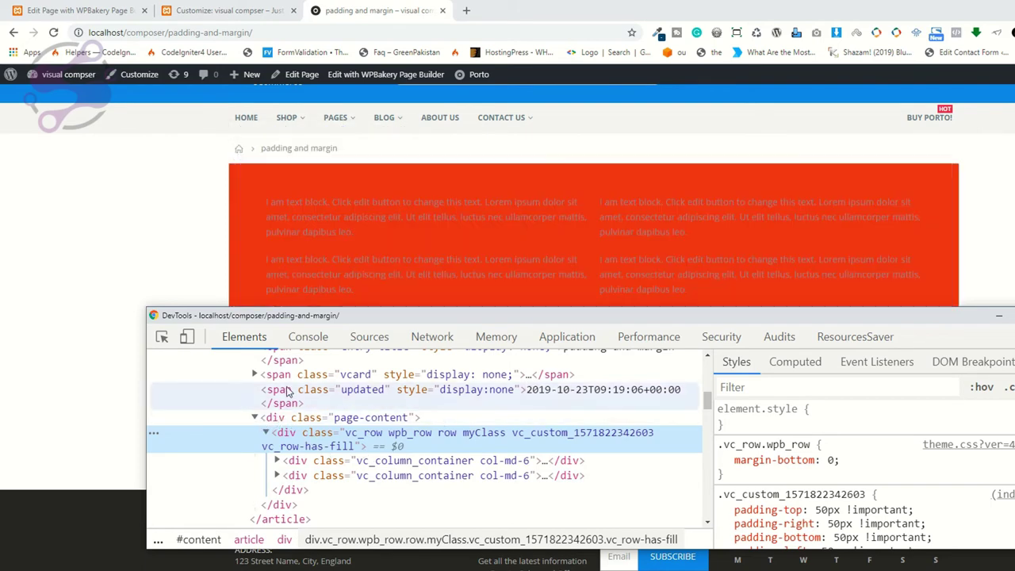
left_click(277, 461)
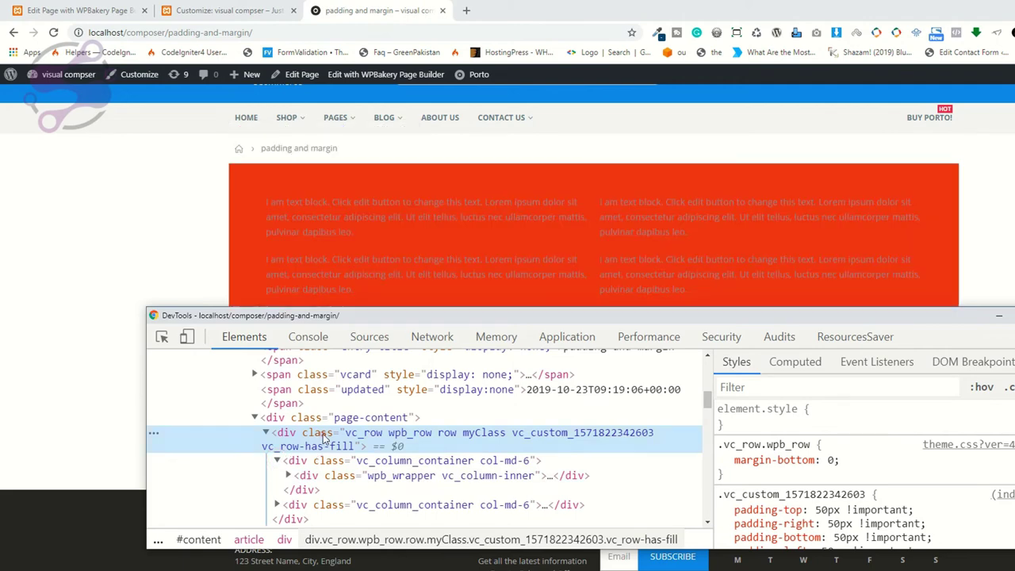
left_click_drag(843, 317, 843, 221)
scroll(839, 396, "down", 2)
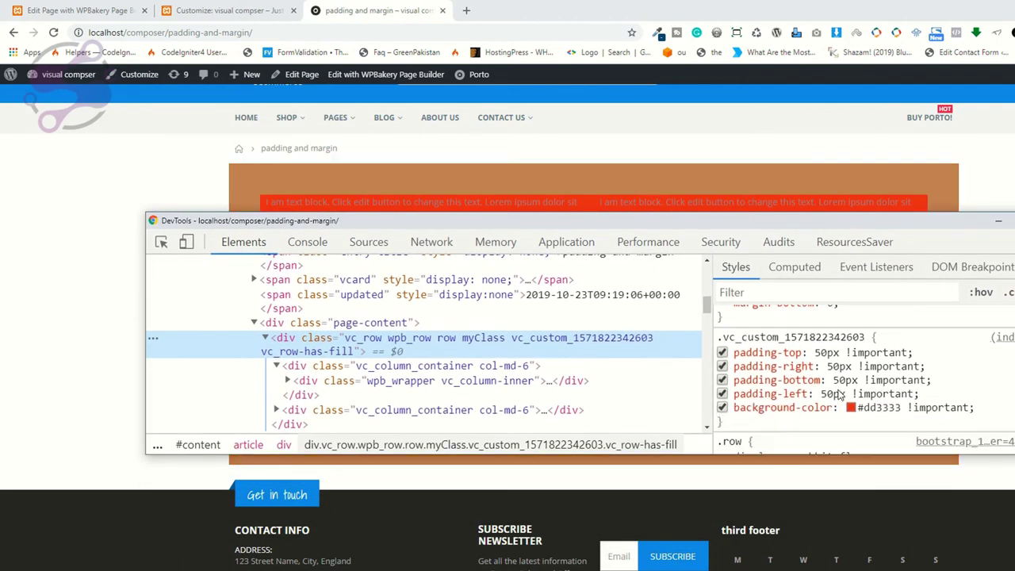
Step: Disable the padding-top, padding-right, padding-bottom, padding-left and background-color declarations of the row's vc_custom class in DevTools
left_click(721, 352)
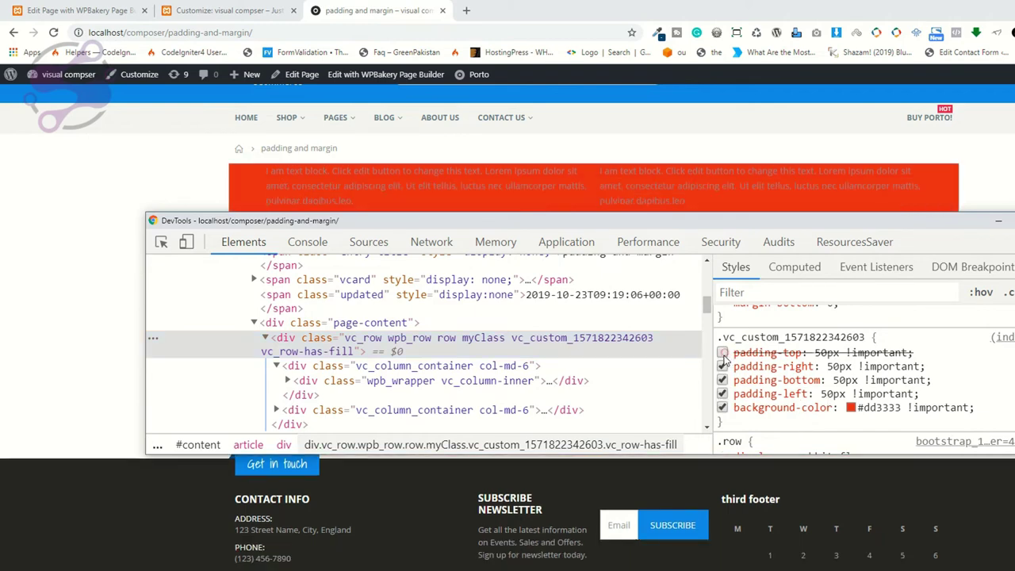
left_click(722, 365)
left_click(722, 380)
left_click(721, 393)
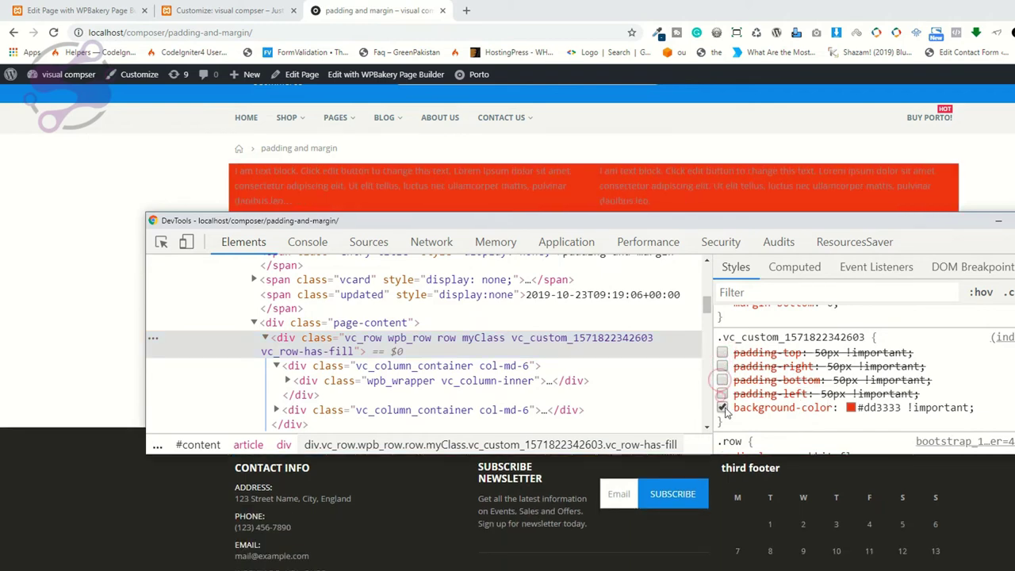
left_click(721, 407)
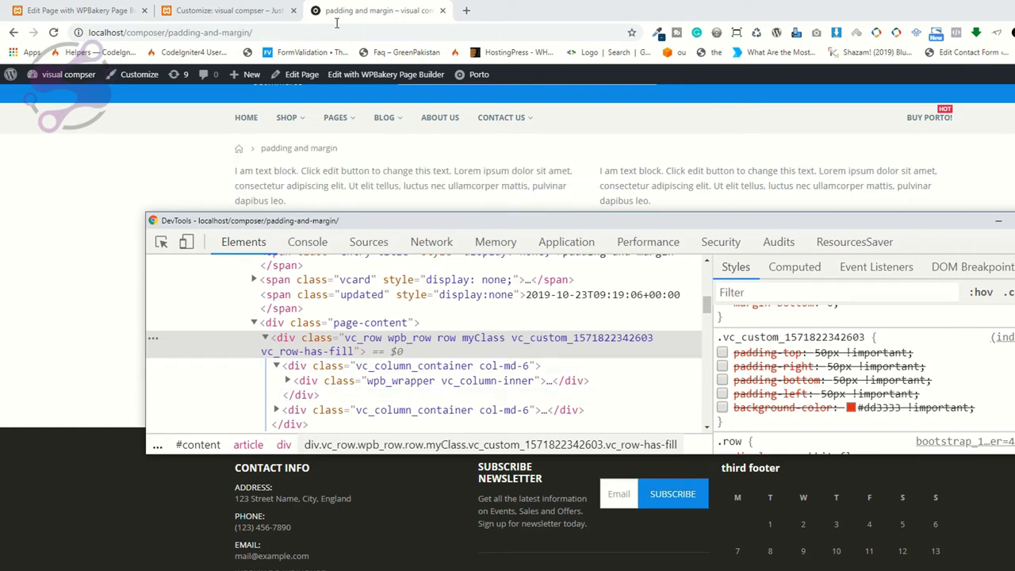
Step: Try the shorthand padding:40px 40px 40px 40px in the Customizer's Additional CSS and delete it again
left_click(230, 10)
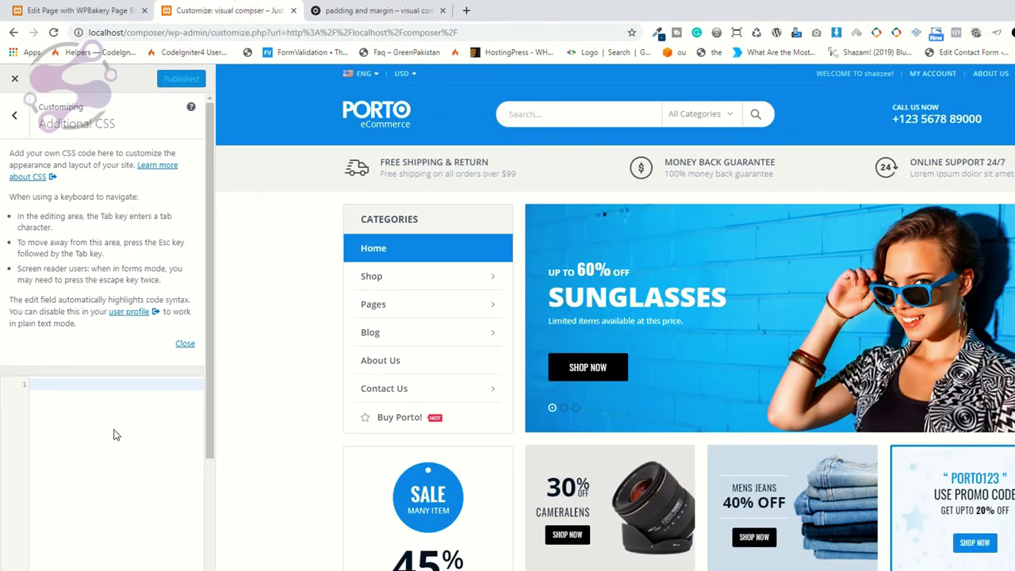
type("paddi")
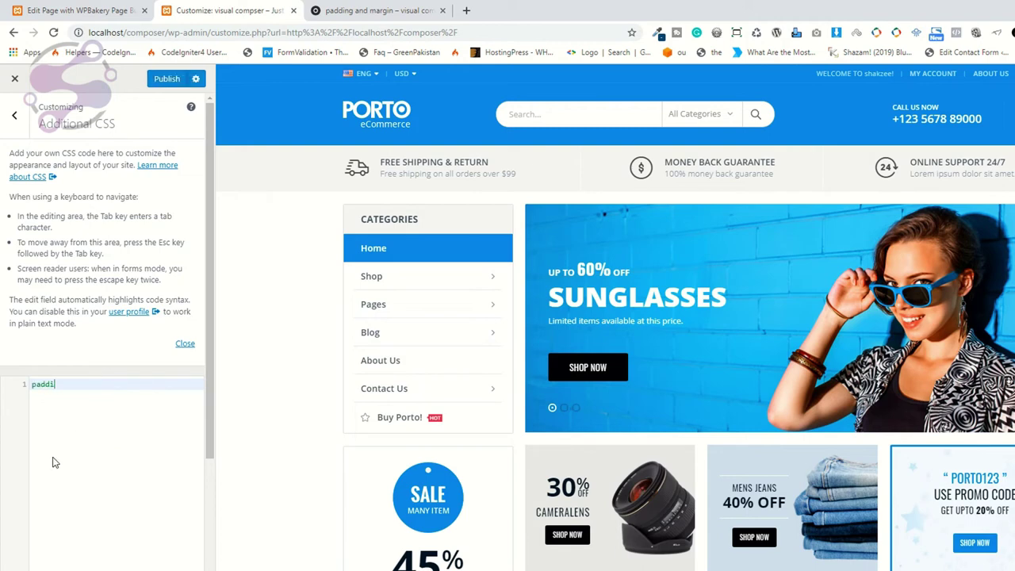
type("ng:")
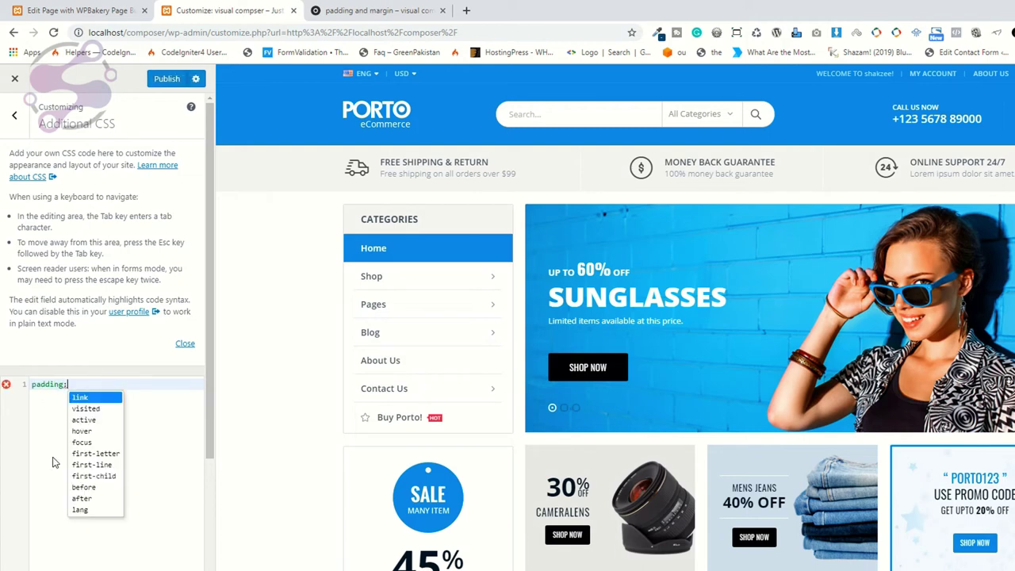
type("40px 40px 40px 40px")
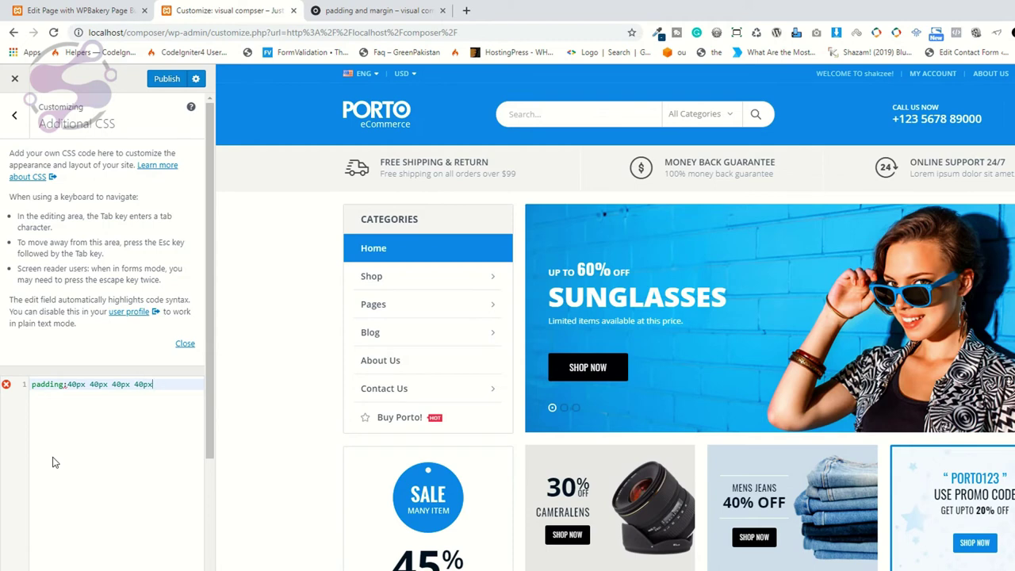
key("ctrl+a")
key("BackSpace")
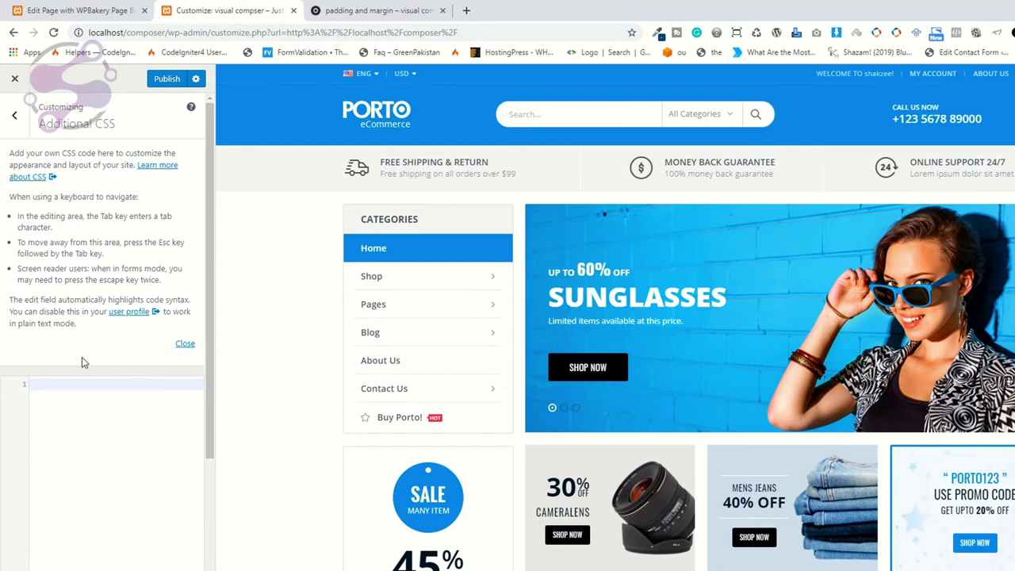
Step: Check the row in the page editor and reload the front-end padding and margin page to restore its styles
left_click(379, 11)
left_click(127, 11)
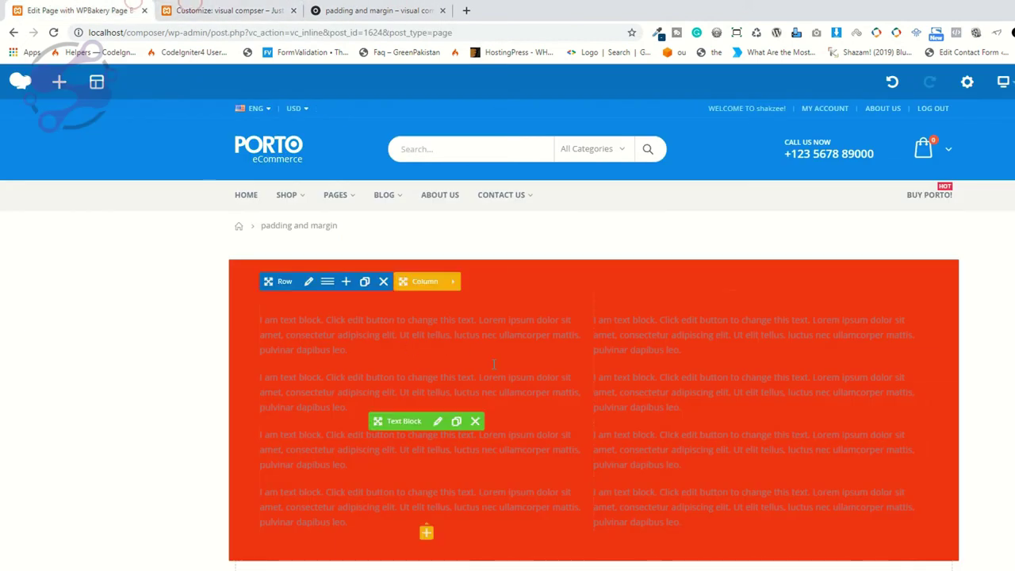
left_click(238, 10)
left_click(376, 13)
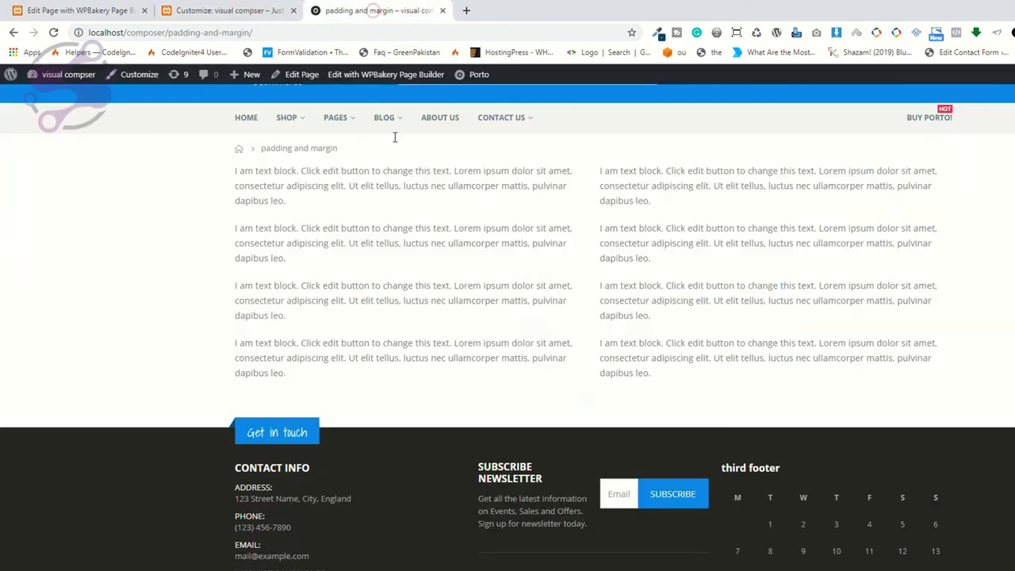
key("F5")
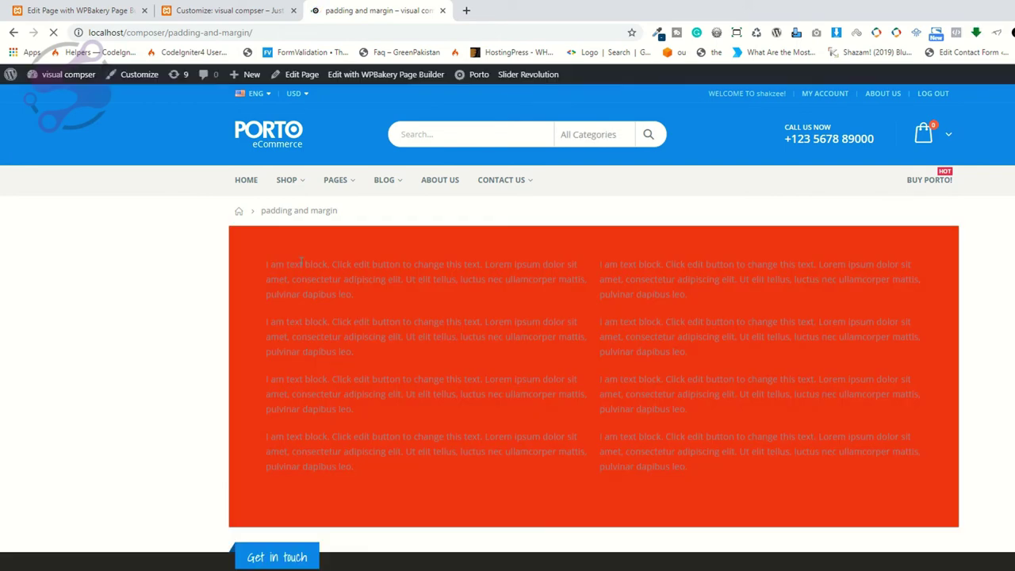
Step: Inspect the row's classes and vc_custom padding rule in DevTools again and return to the Customizer's Additional CSS
right_click(281, 244)
left_click(313, 403)
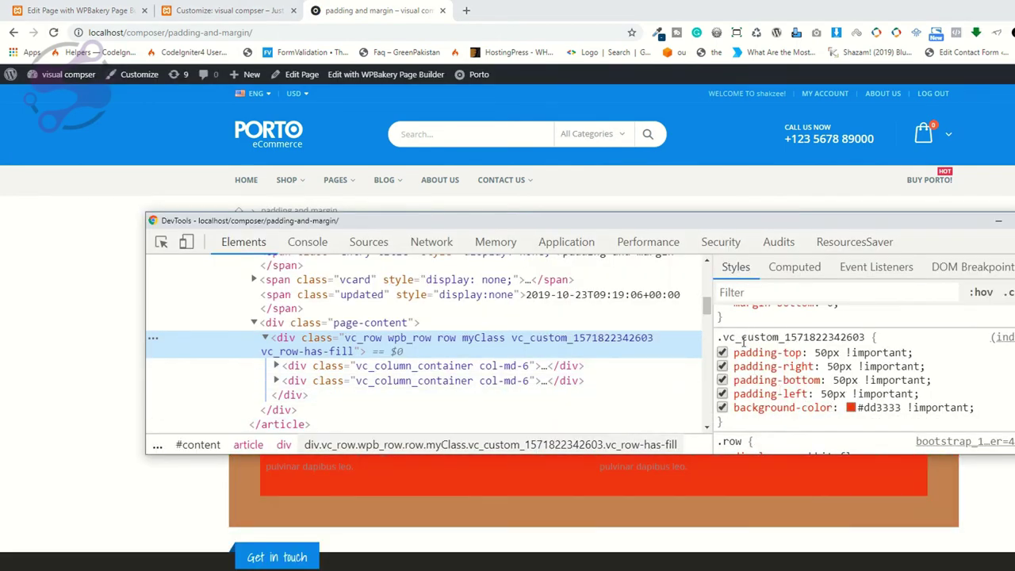
left_click_drag(802, 229, 832, 281)
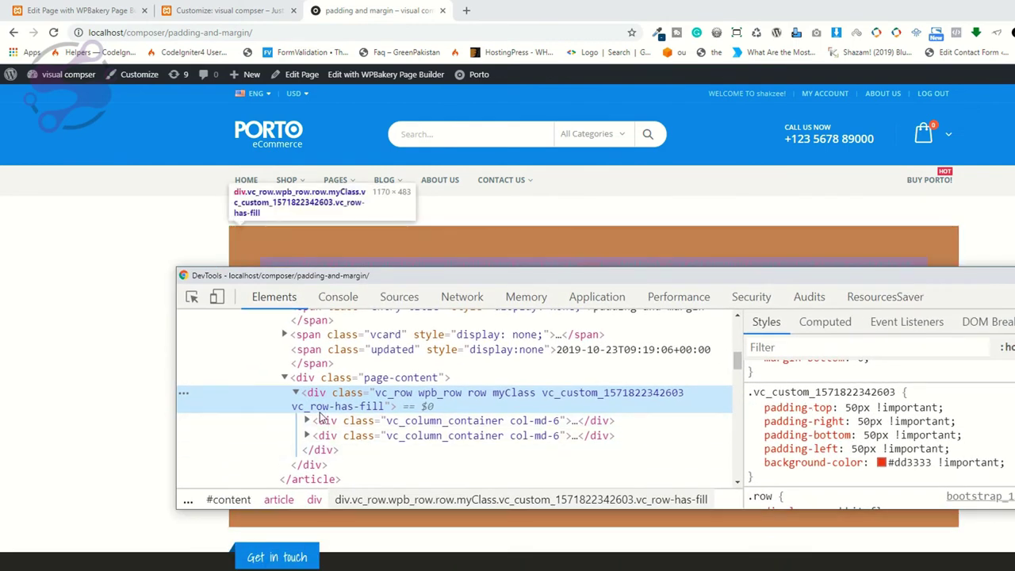
left_click_drag(630, 281, 644, 305)
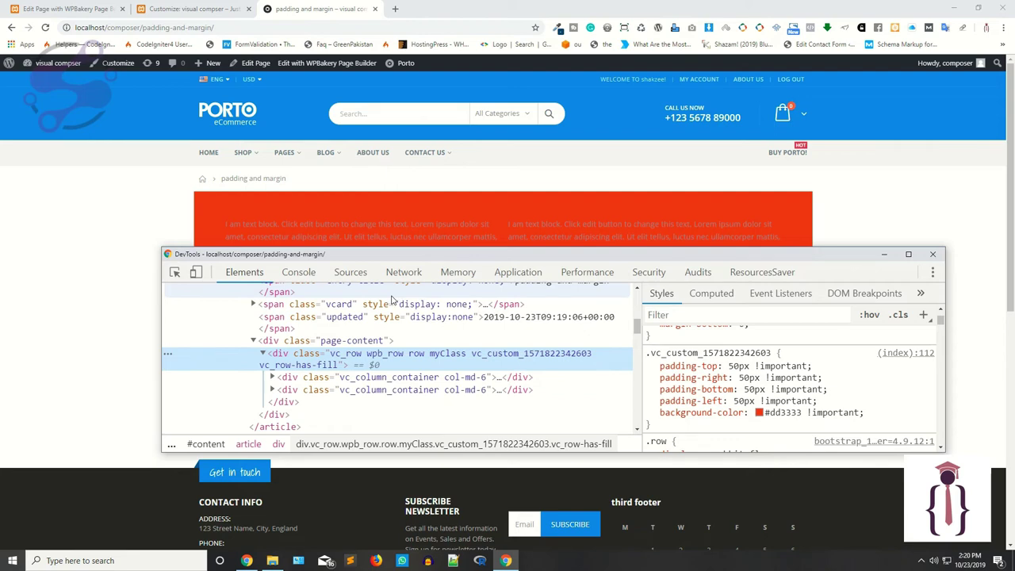
left_click(190, 9)
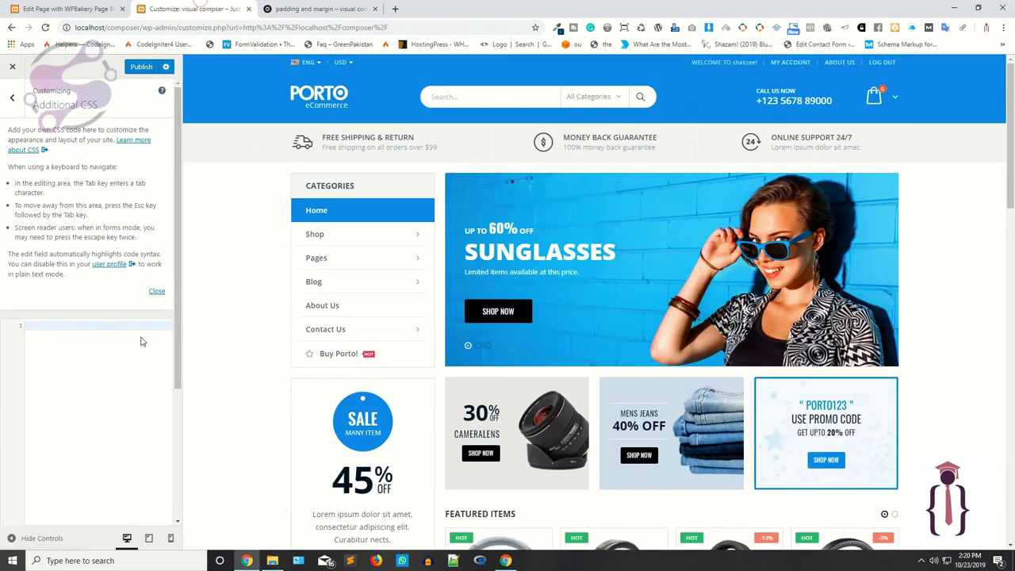
Step: Close the front-end padding and margin page and stay in the Customizer
left_click(317, 9)
left_click(374, 9)
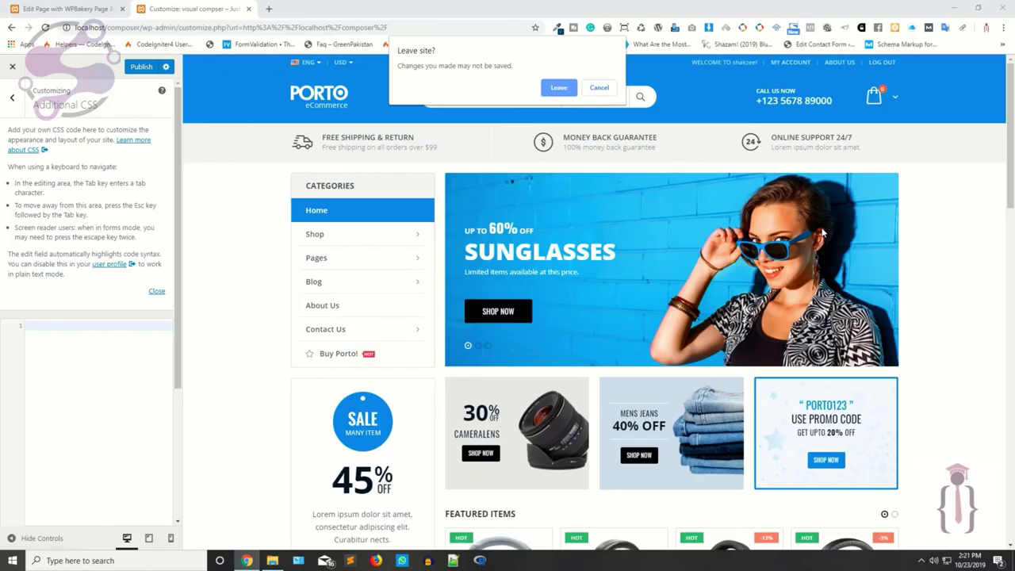
left_click(599, 87)
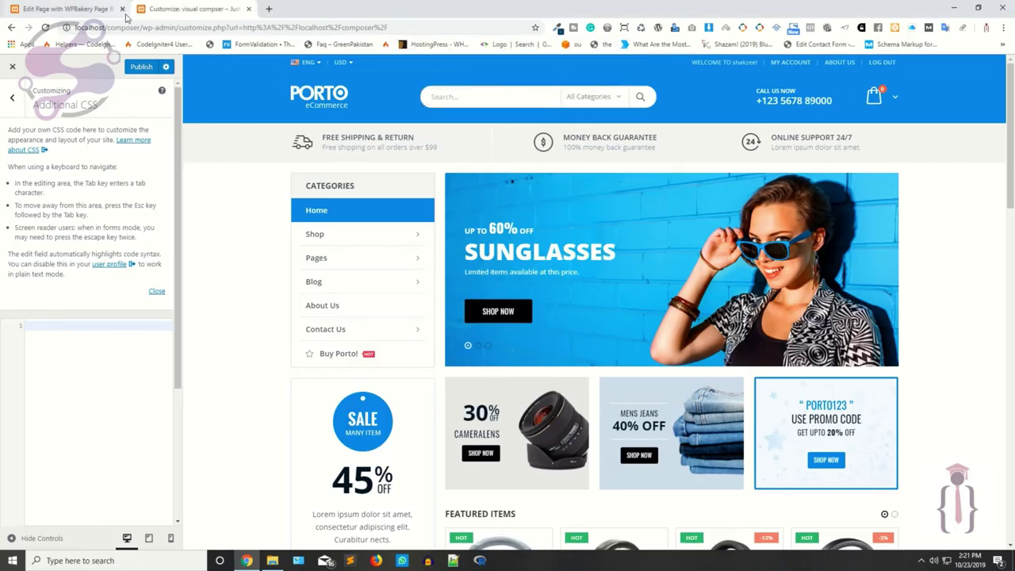
key("ctrl+t")
left_click(174, 8)
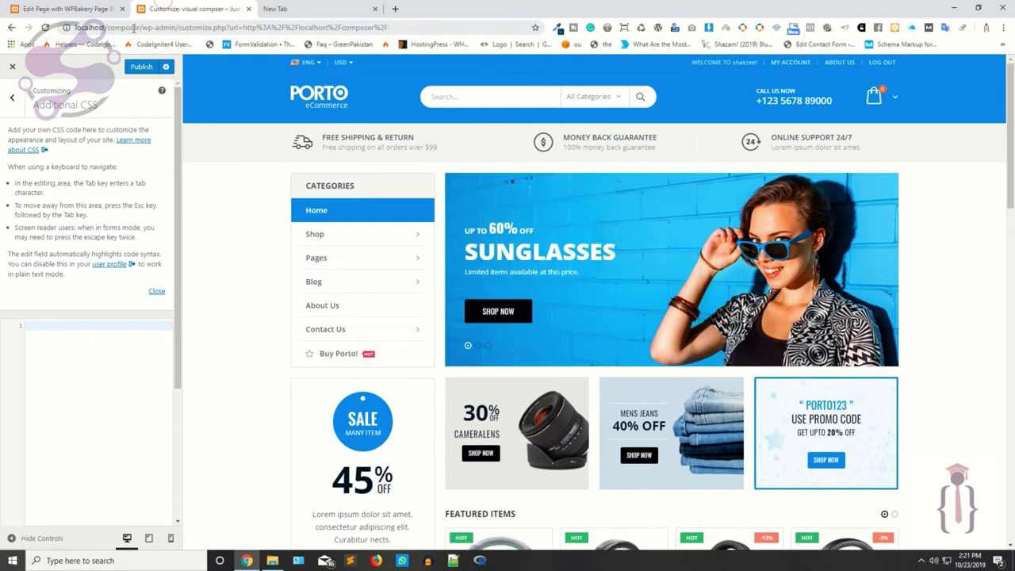
Step: Leave the Customizer by opening the site's front page at localhost/composer, and close the empty tab
left_click_drag(76, 27, 141, 27)
key("Right")
key("shift+End")
key("Delete")
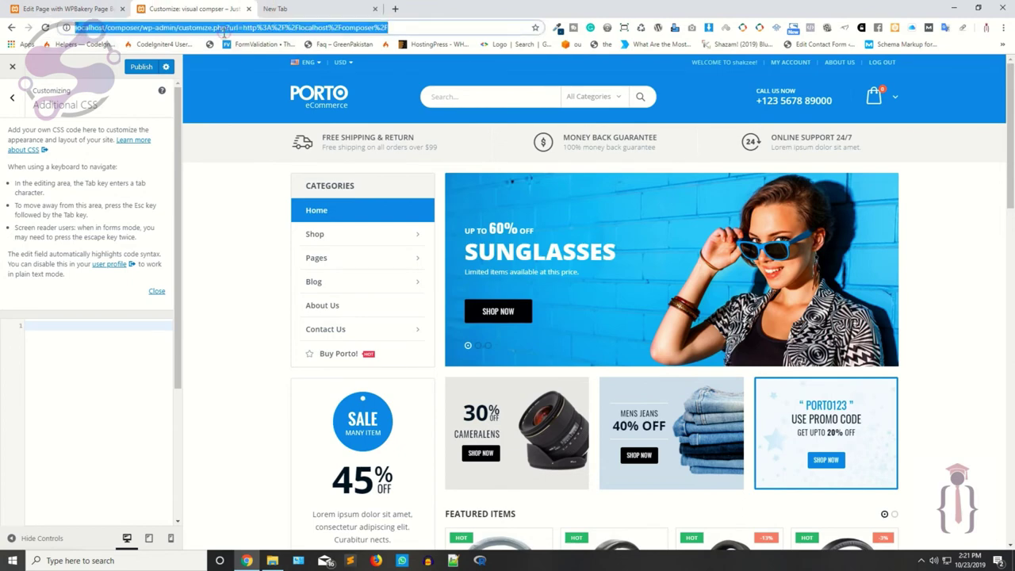
key("Return")
left_click(559, 105)
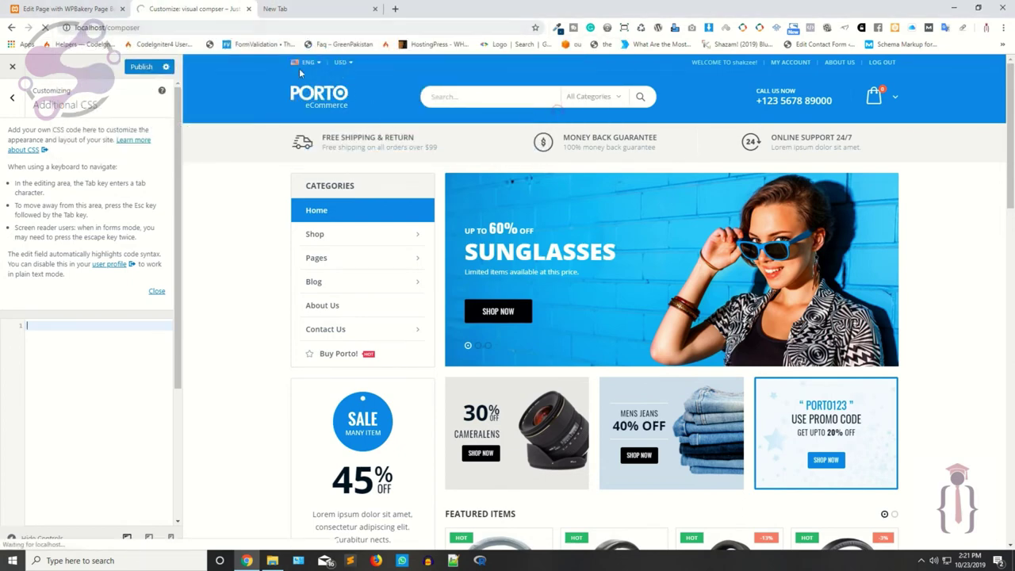
left_click(347, 11)
left_click(375, 9)
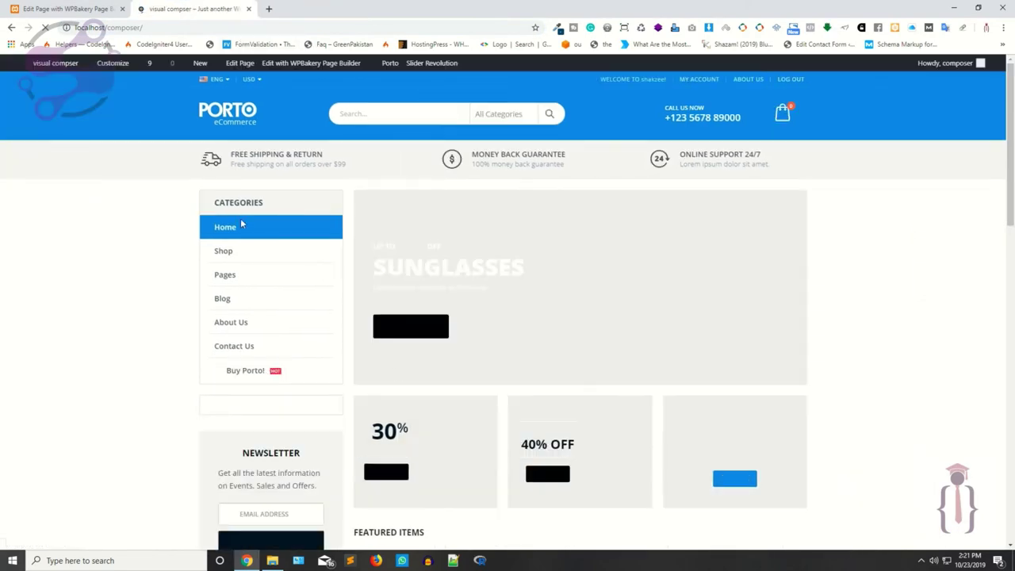
Step: Look through the home page's sections, open the About Us page and find its WHY CHOOSE US section
scroll(444, 397, "down", 10)
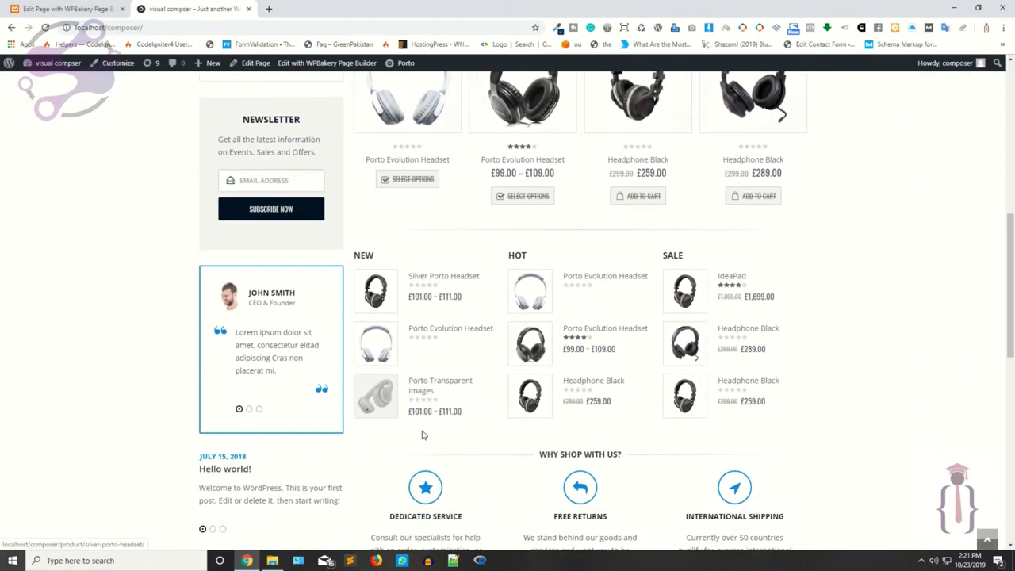
scroll(421, 430, "down", 3)
scroll(422, 429, "up", 3)
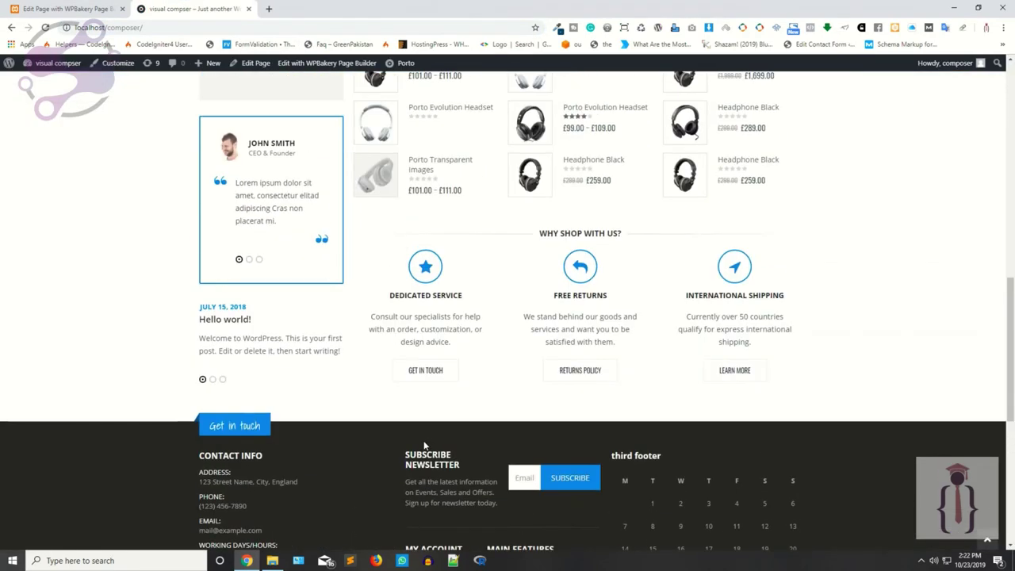
scroll(419, 446, "up", 10)
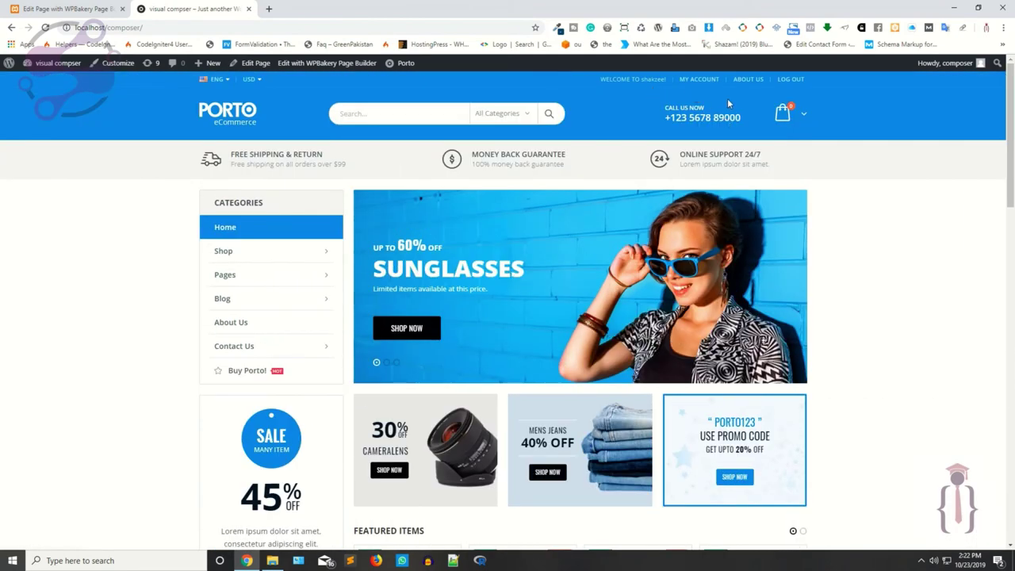
left_click(748, 84)
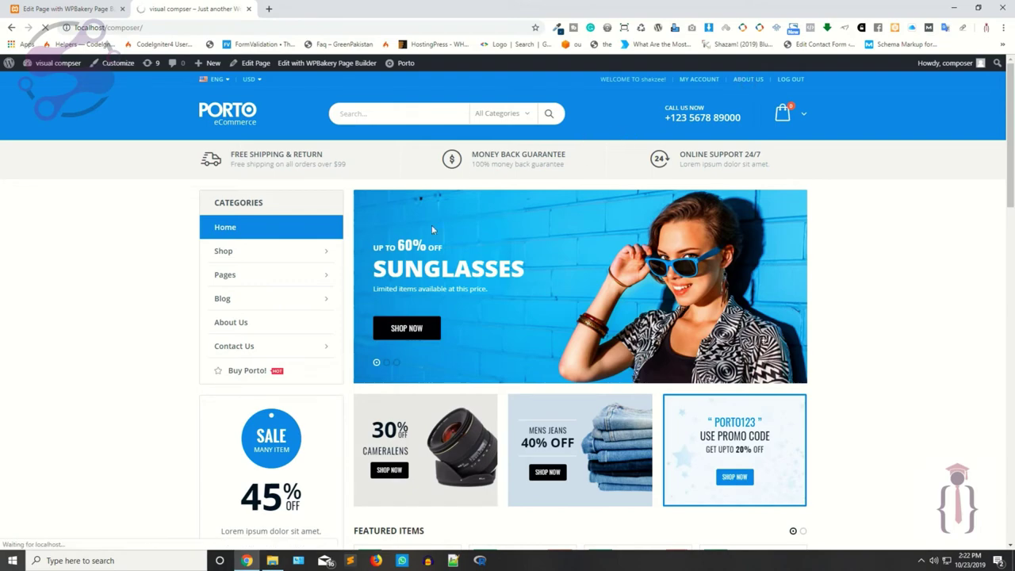
scroll(351, 250, "down", 5)
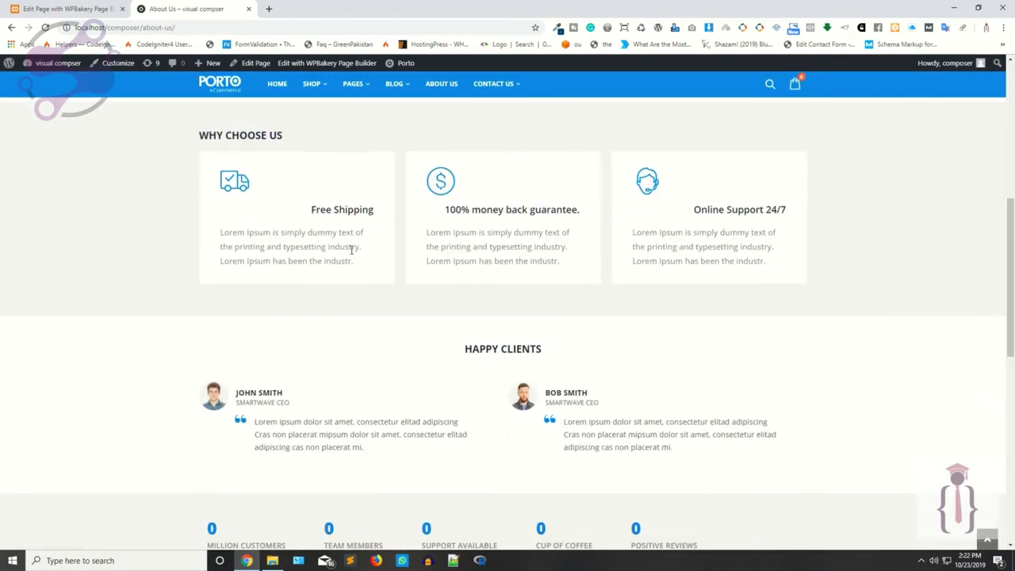
scroll(351, 250, "up", 1)
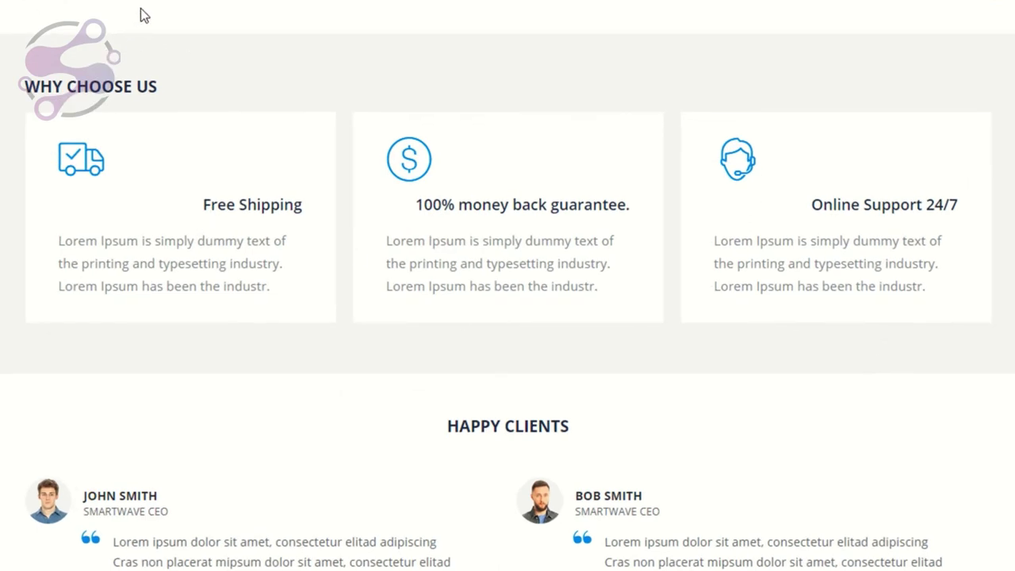
Step: Open the About Us page in the WPBakery Frontend Editor and the Home page for editing in separate tabs
scroll(254, 87, "up", 5)
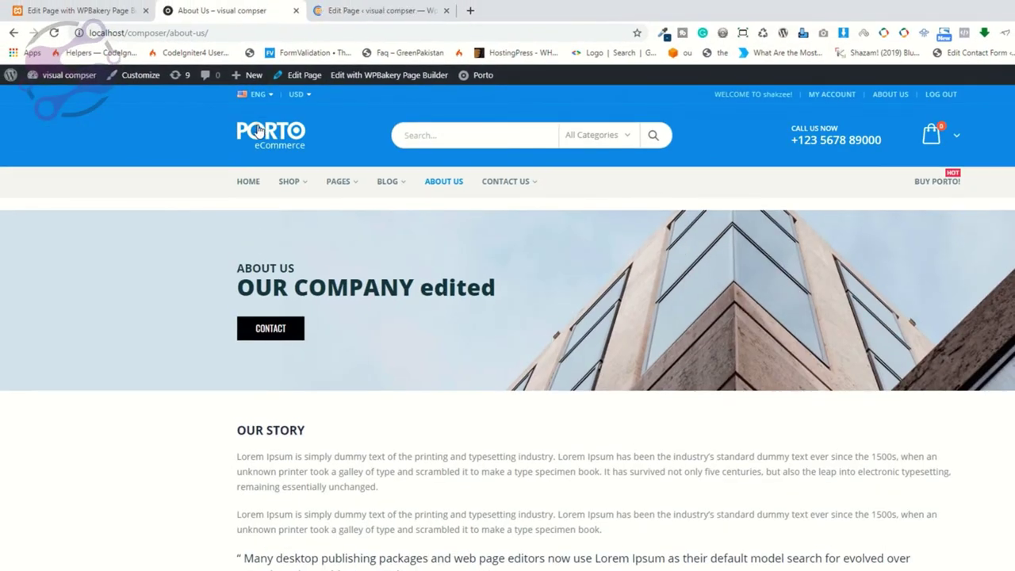
left_click(258, 129)
left_click(377, 10)
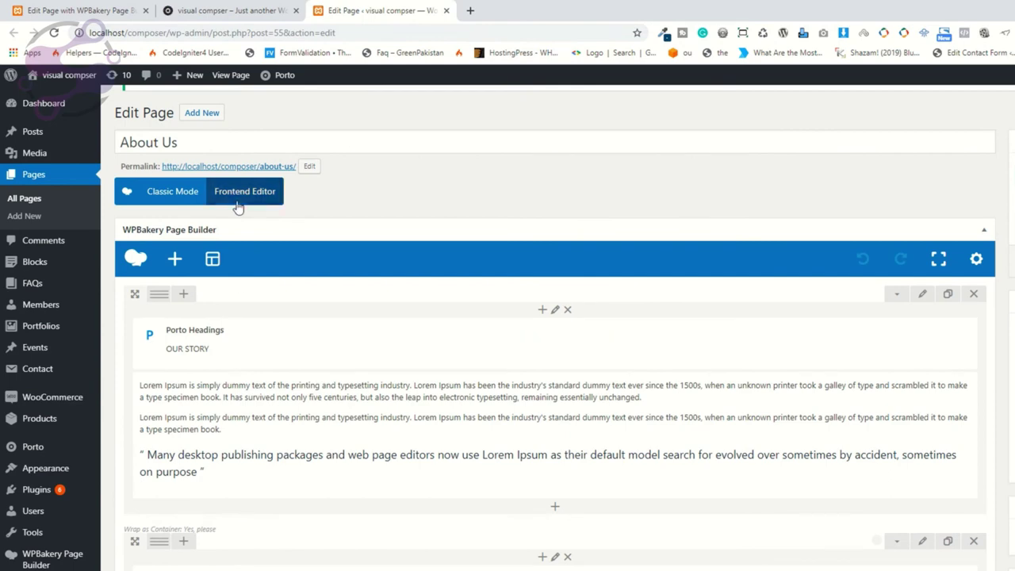
left_click(238, 198)
left_click(231, 10)
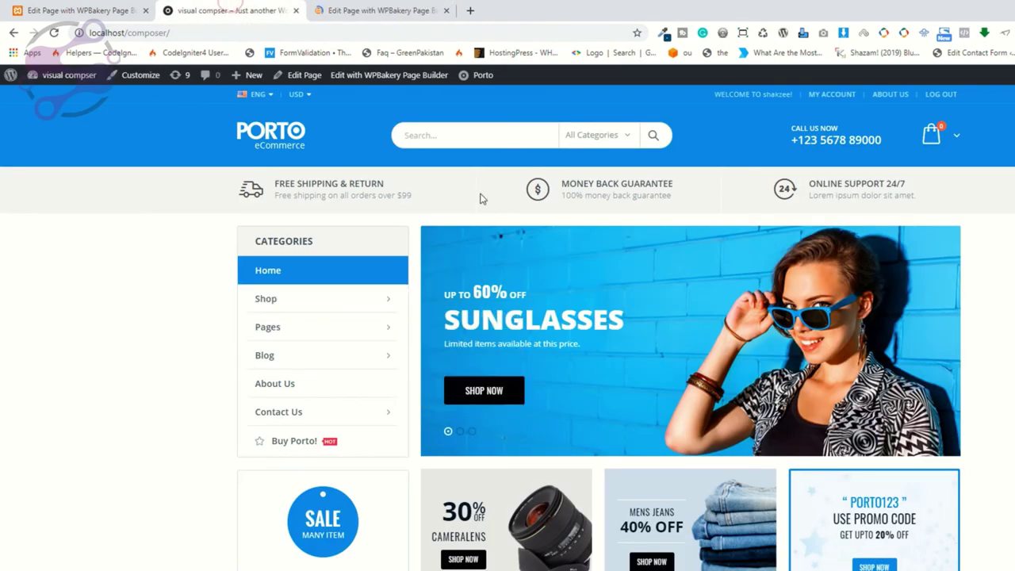
middle_click(300, 75)
left_click(381, 10)
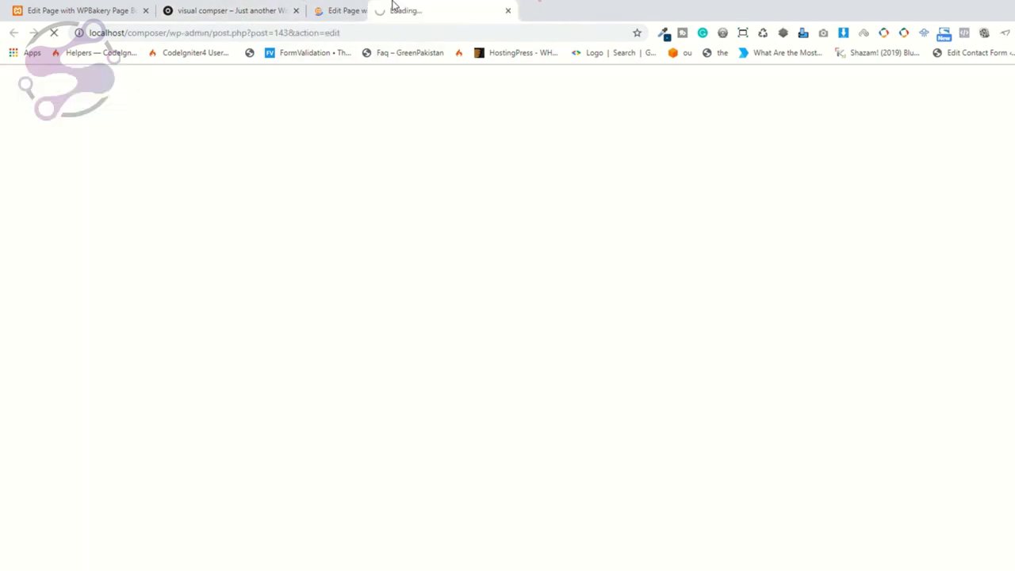
Step: Examine the rows and sections of the About Us page in the Frontend Editor
left_click(483, 10)
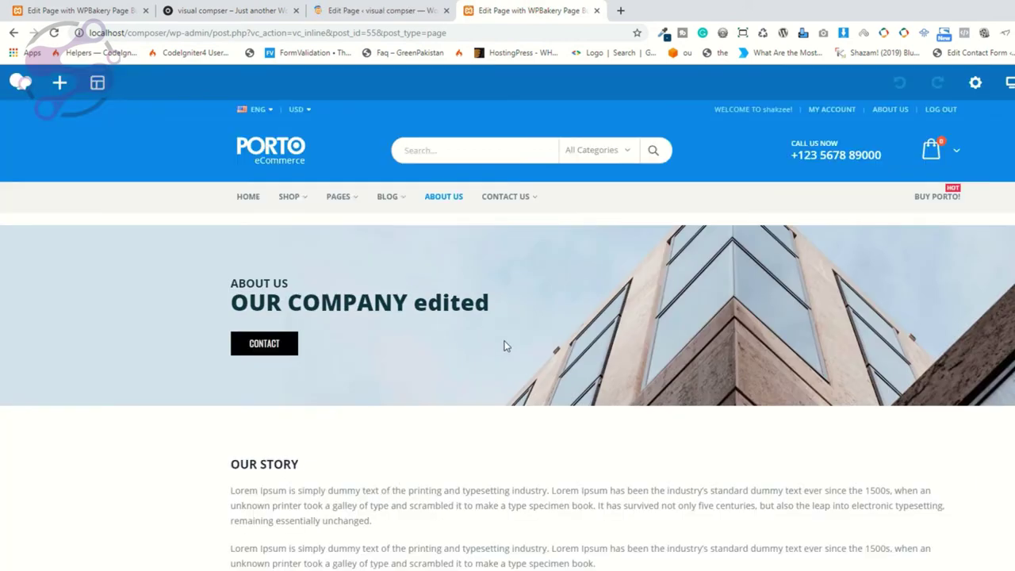
scroll(504, 346, "down", 3)
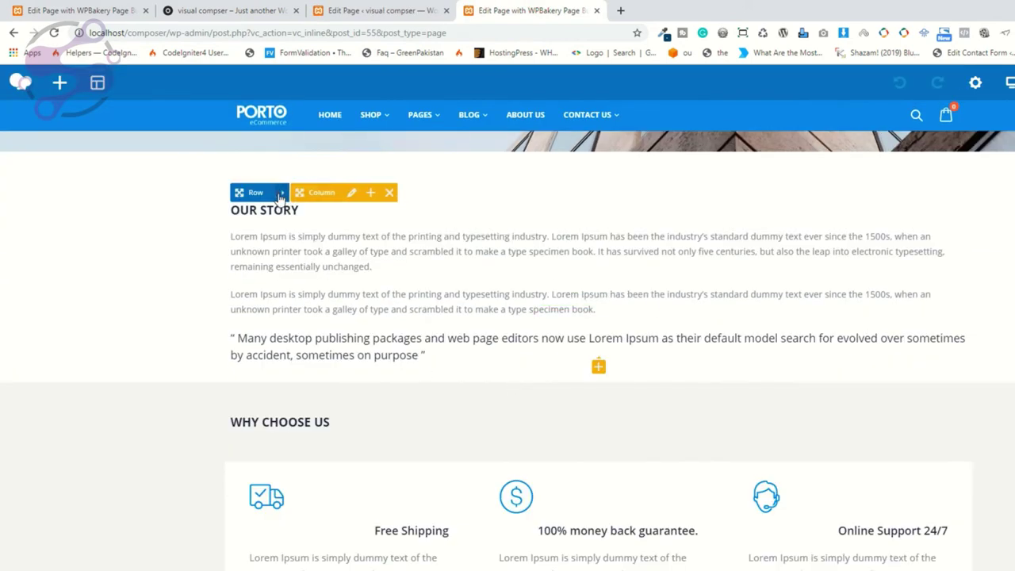
mouse_move(353, 199)
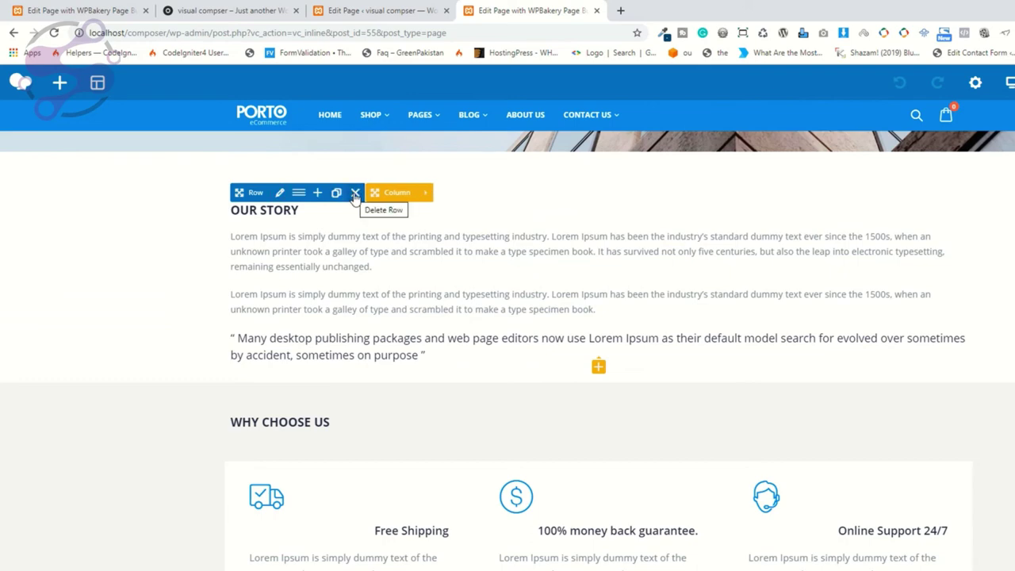
scroll(338, 242, "down", 3)
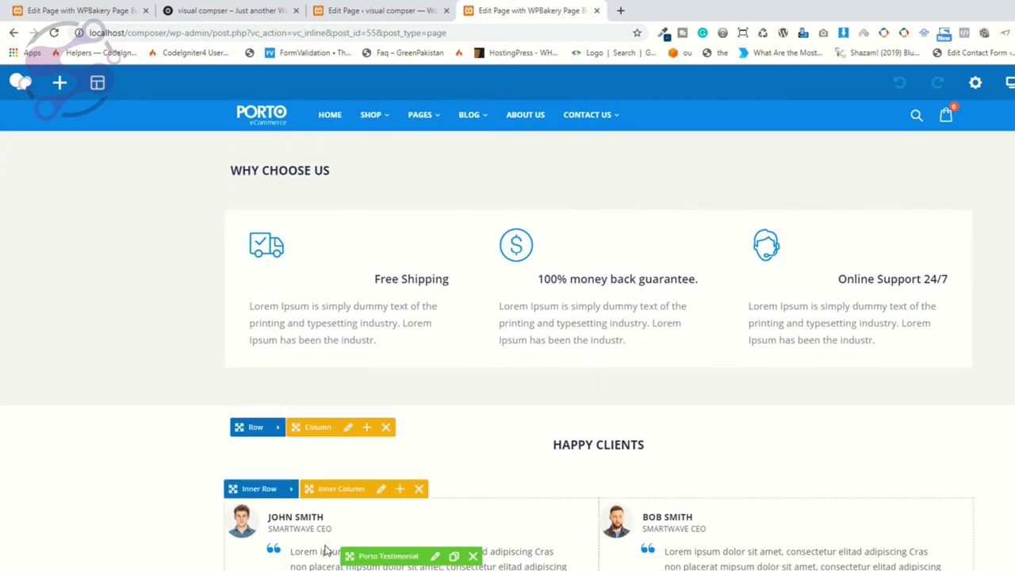
scroll(325, 550, "down", 4)
Step: Return to the About Us backend editor, delete the OUR STORY row and preview the changes
key("F5")
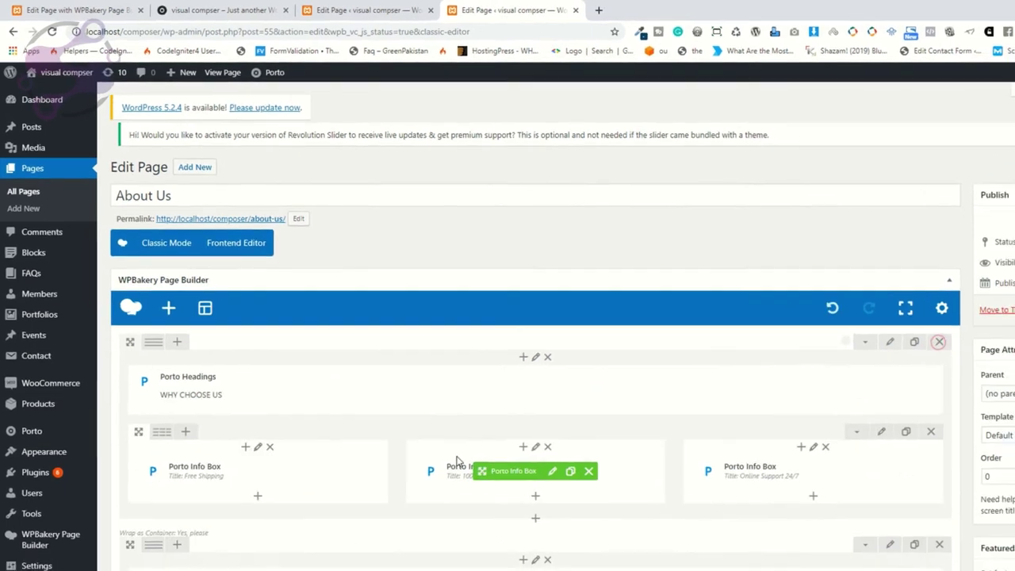
scroll(476, 397, "down", 5)
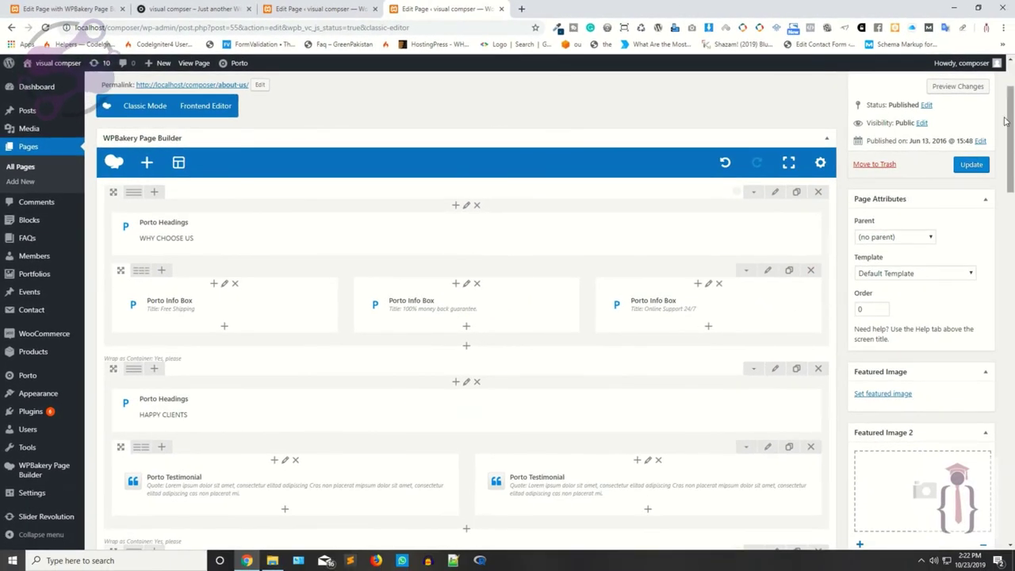
left_click(957, 87)
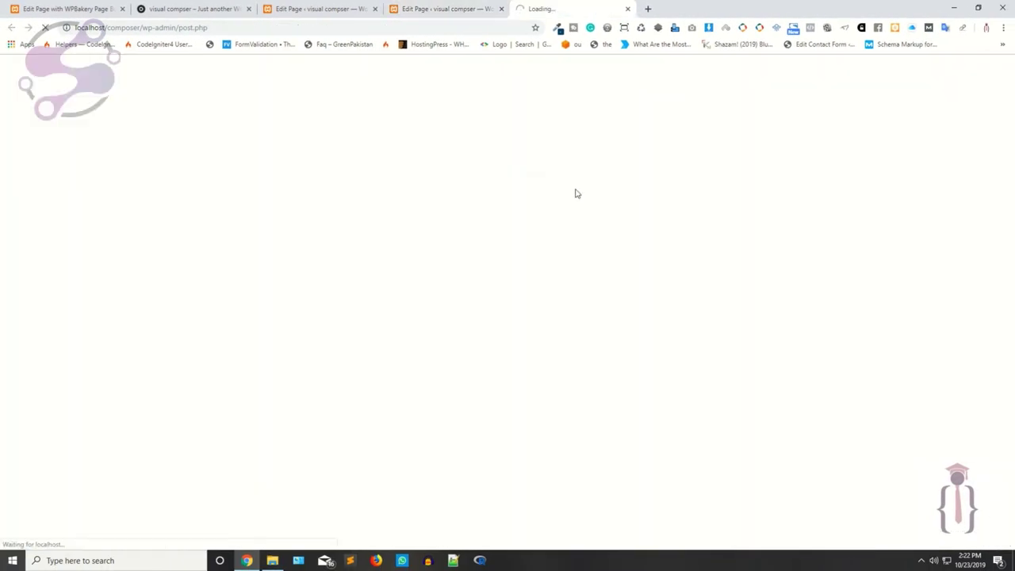
scroll(576, 193, "down", 4)
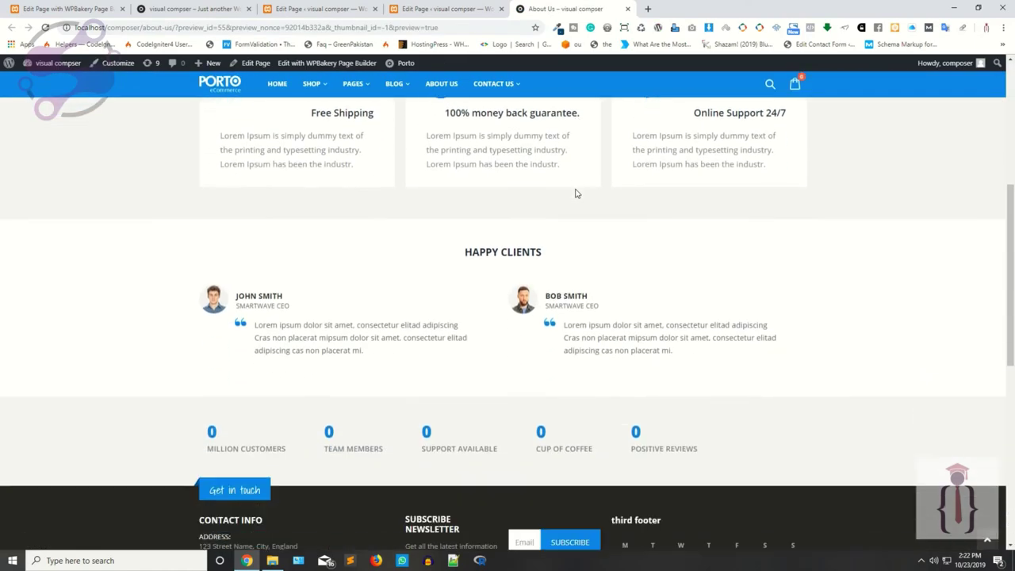
scroll(475, 270, "down", 2)
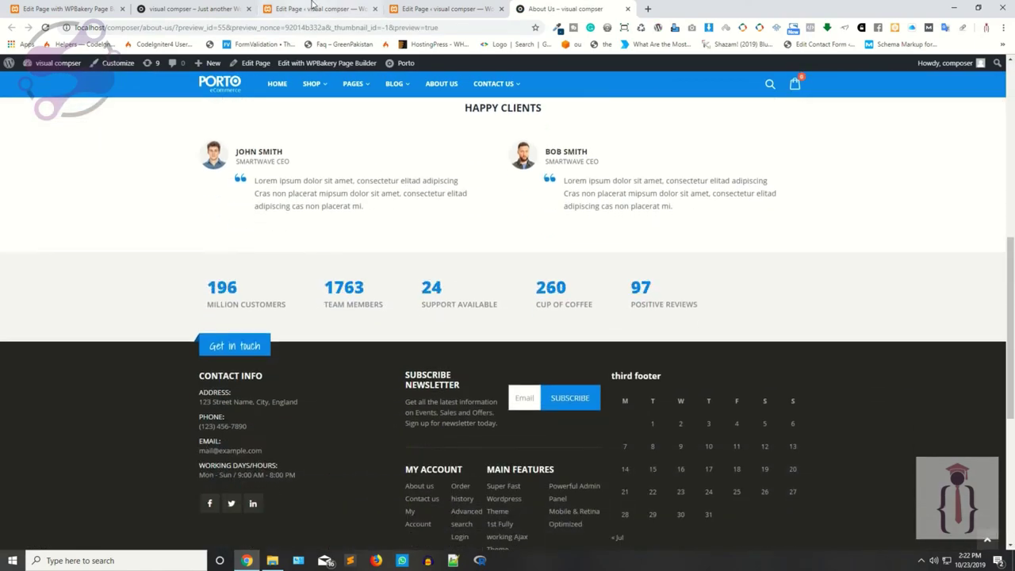
Step: Delete the HAPPY CLIENTS and counter rows from the About Us page and check the WHY CHOOSE US section in the preview
left_click(313, 7)
scroll(449, 326, "down", 2)
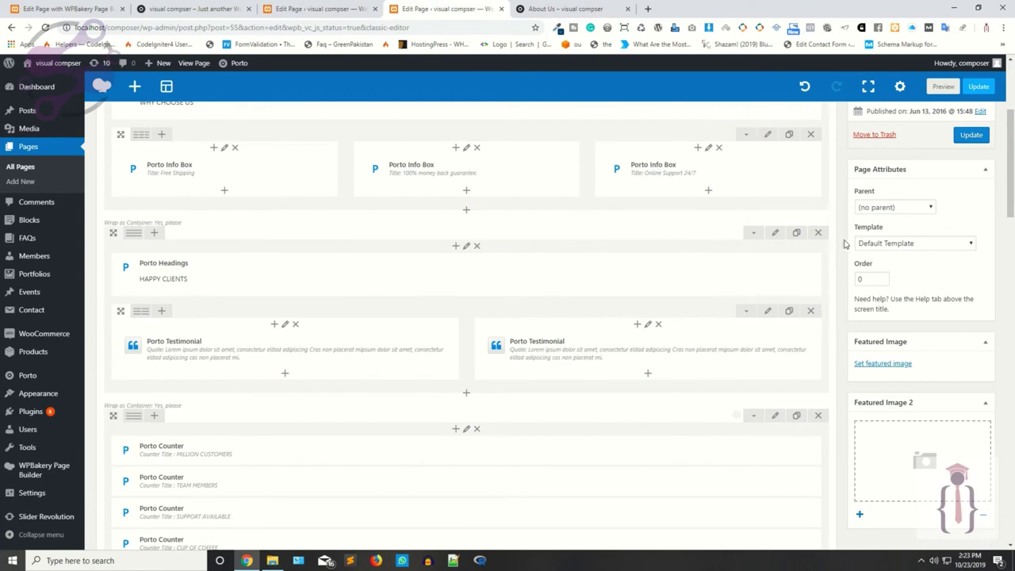
left_click(820, 232)
left_click(820, 232)
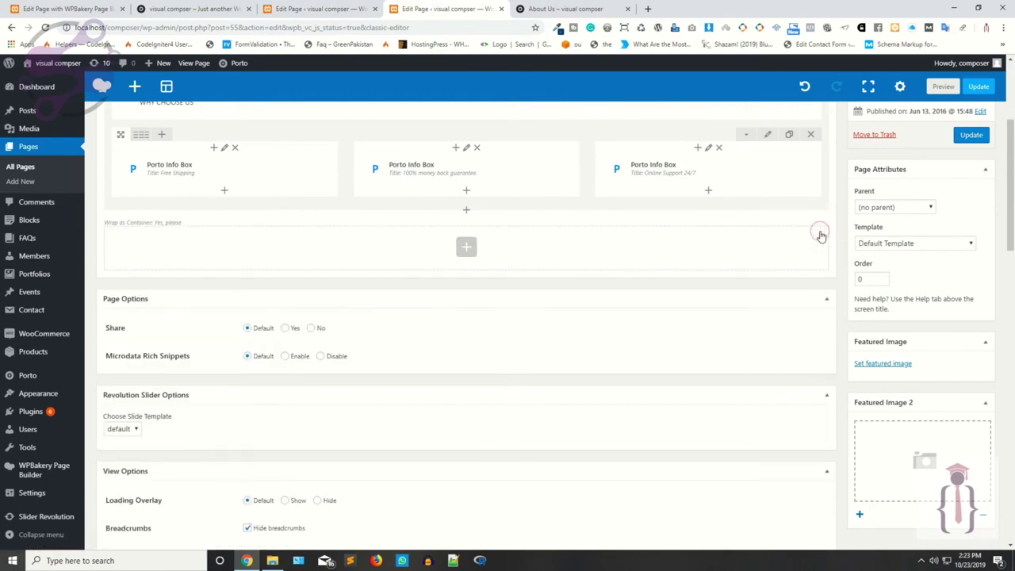
scroll(830, 285, "up", 3)
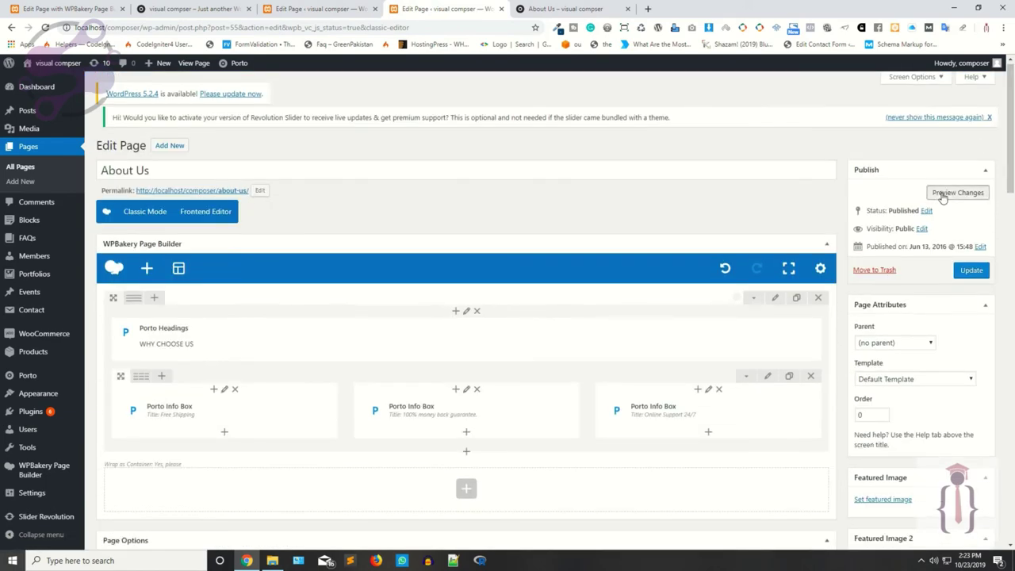
left_click(952, 190)
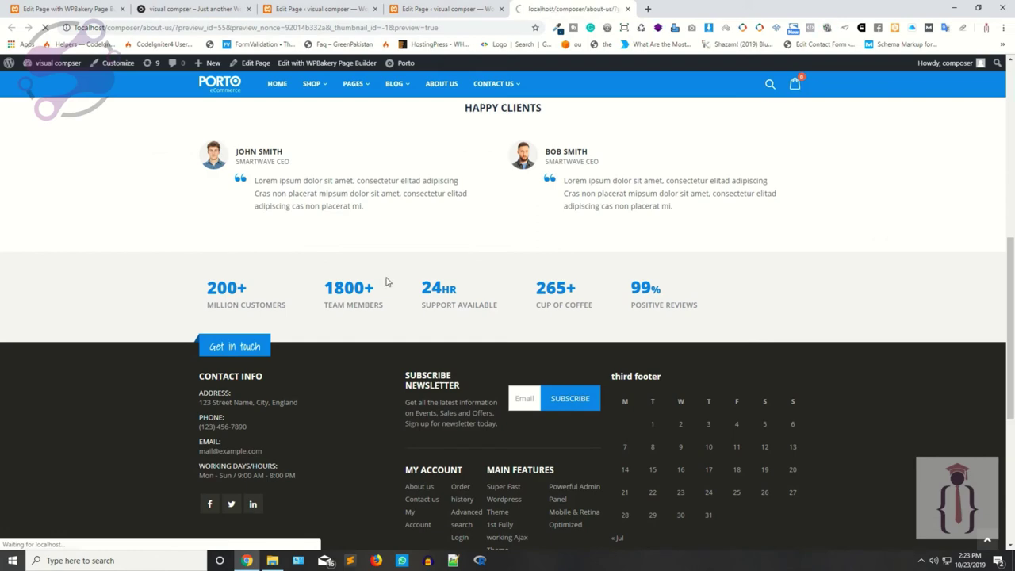
scroll(396, 350, "down", 2)
scroll(397, 350, "down", 1)
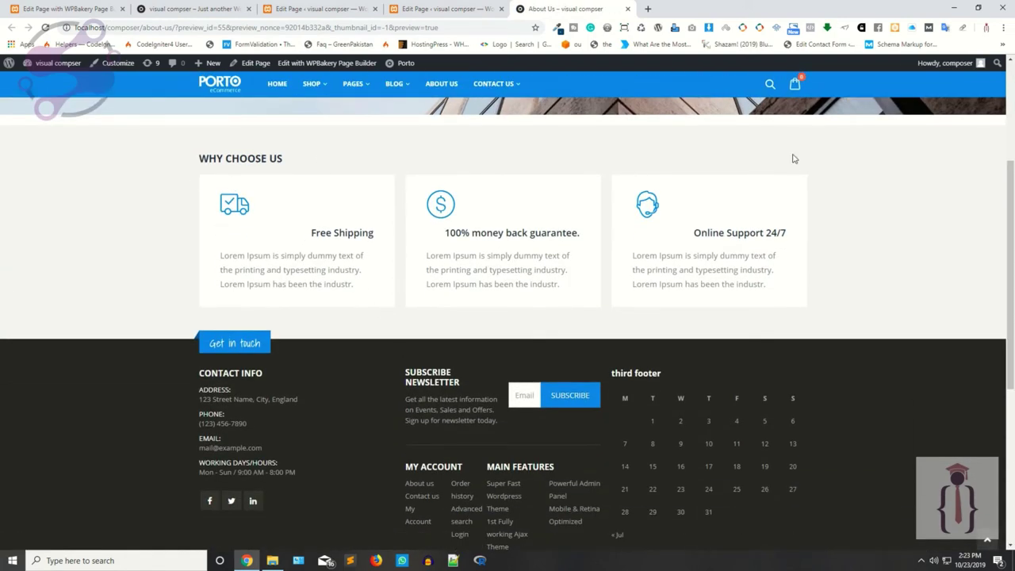
scroll(272, 240, "up", 2)
left_click_drag(199, 320, 332, 320)
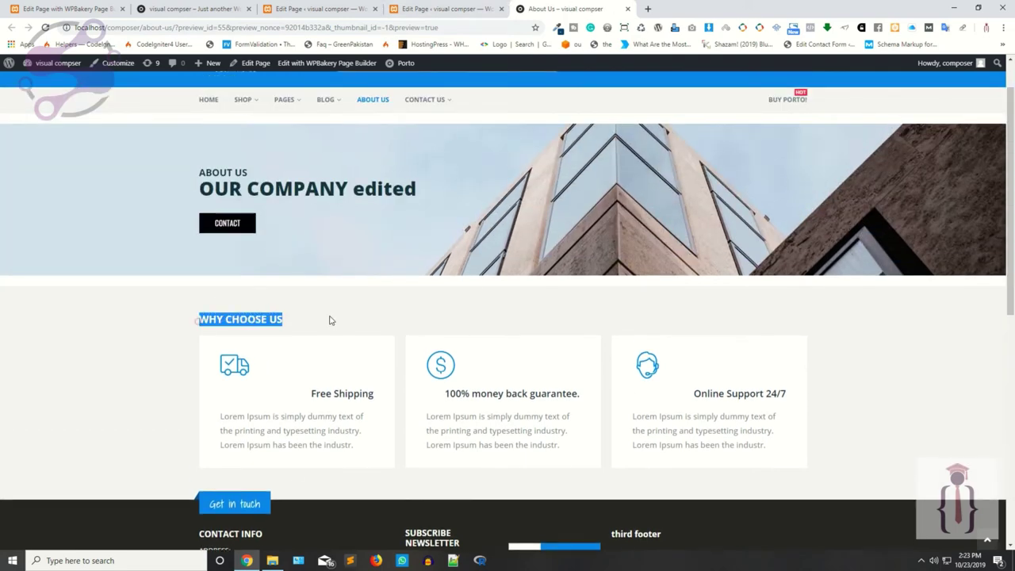
Step: Switch the About Us page to Classic Mode, copy its entire WHY CHOOSE US shortcode and go to the Home page's editor
left_click(476, 9)
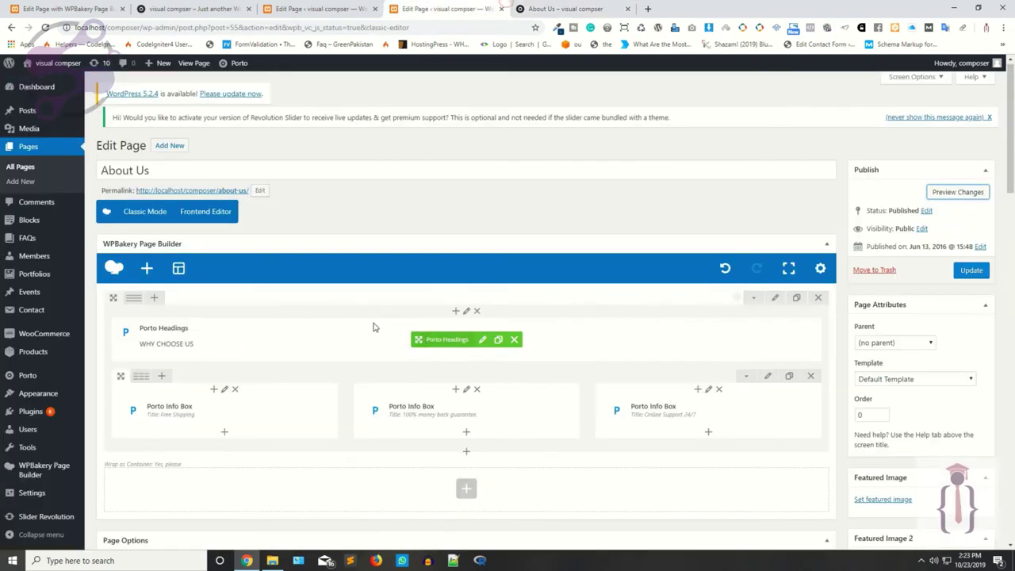
left_click(144, 213)
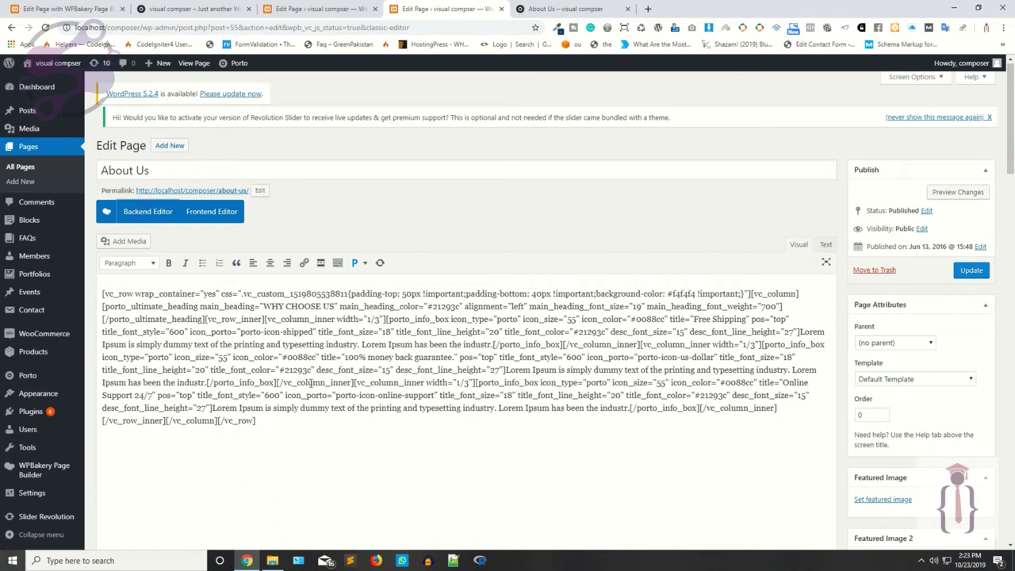
key("ctrl+a")
key("ctrl+c")
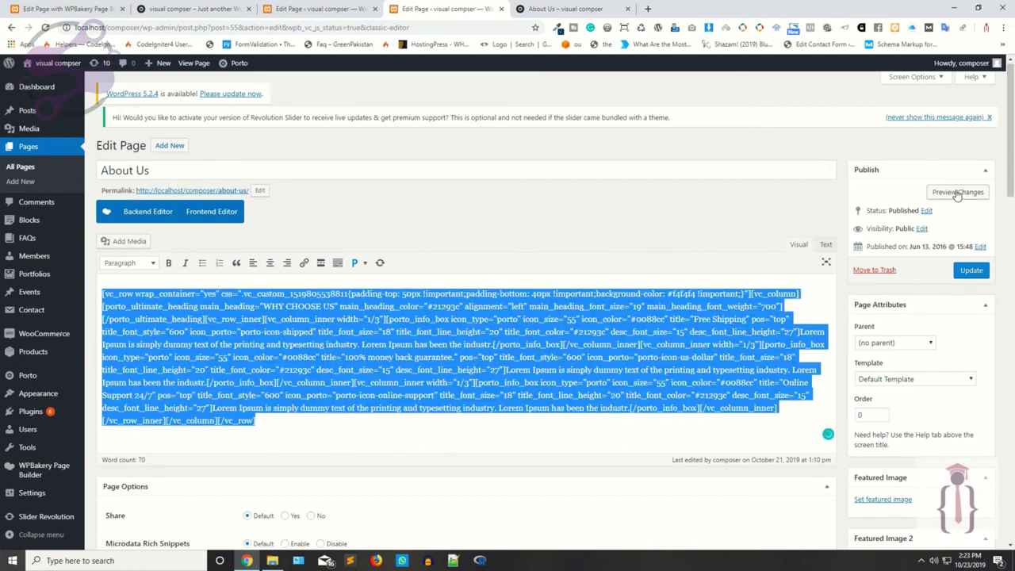
left_click(349, 9)
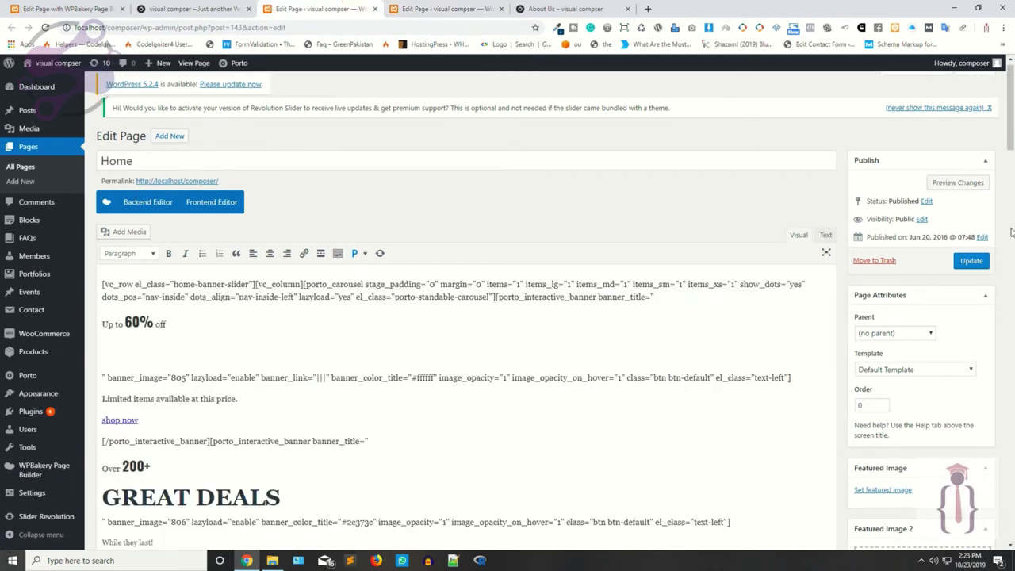
Step: Preview the Home page and look through its existing sections, comparing them with the About Us preview
left_click(964, 184)
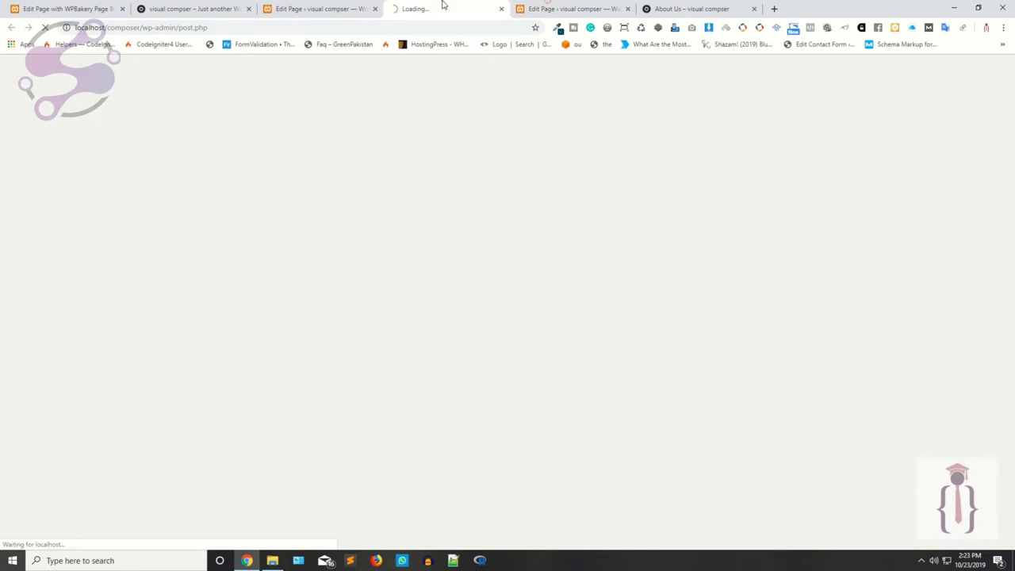
scroll(476, 287, "down", 5)
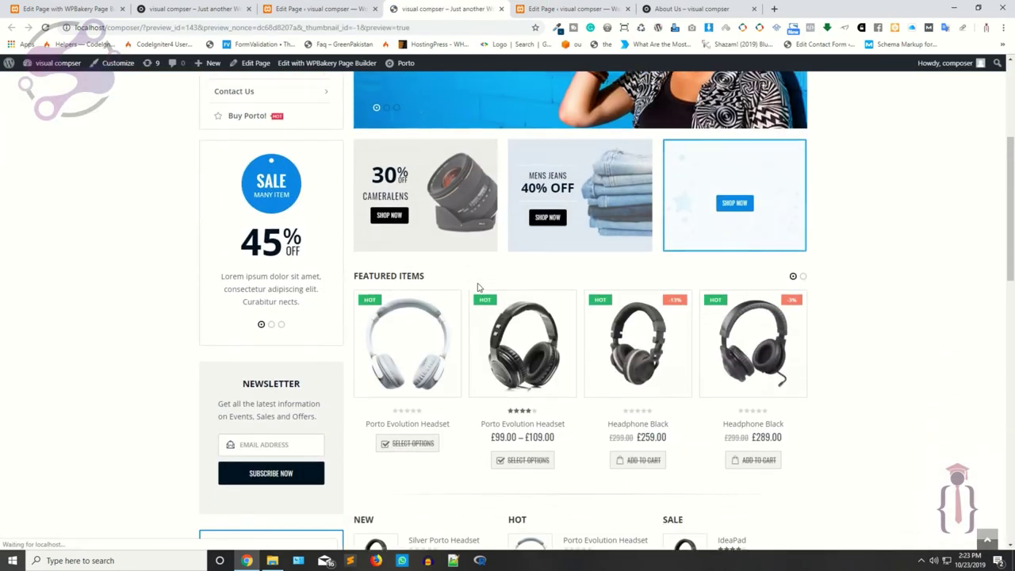
left_click(689, 9)
left_click(468, 10)
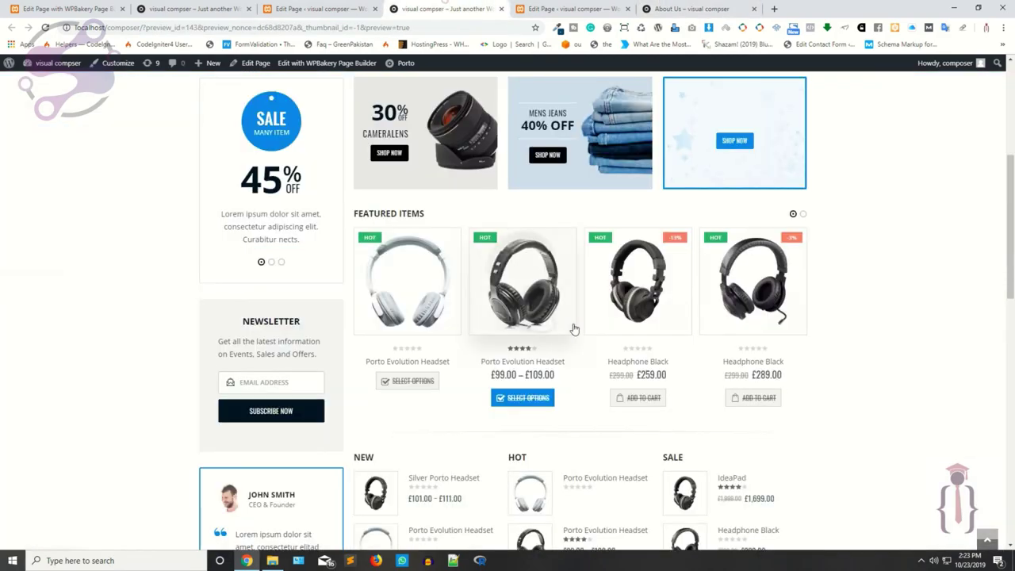
scroll(525, 306, "down", 5)
key("ctrl+shift+Tab")
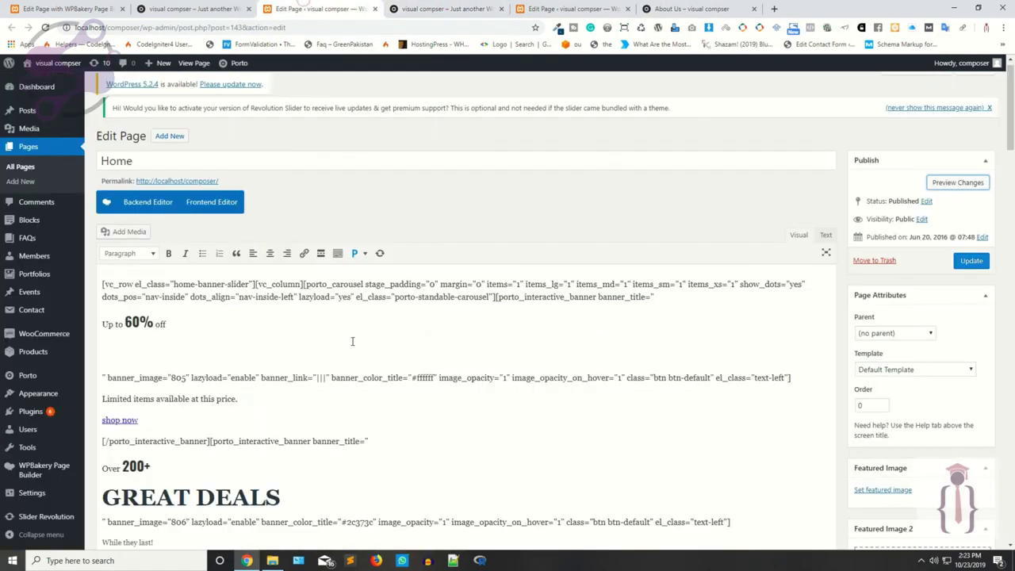
Step: Paste the copied WHY CHOOSE US shortcode on a new line at the end of the Home page's content
scroll(355, 337, "down", 10)
scroll(359, 339, "down", 15)
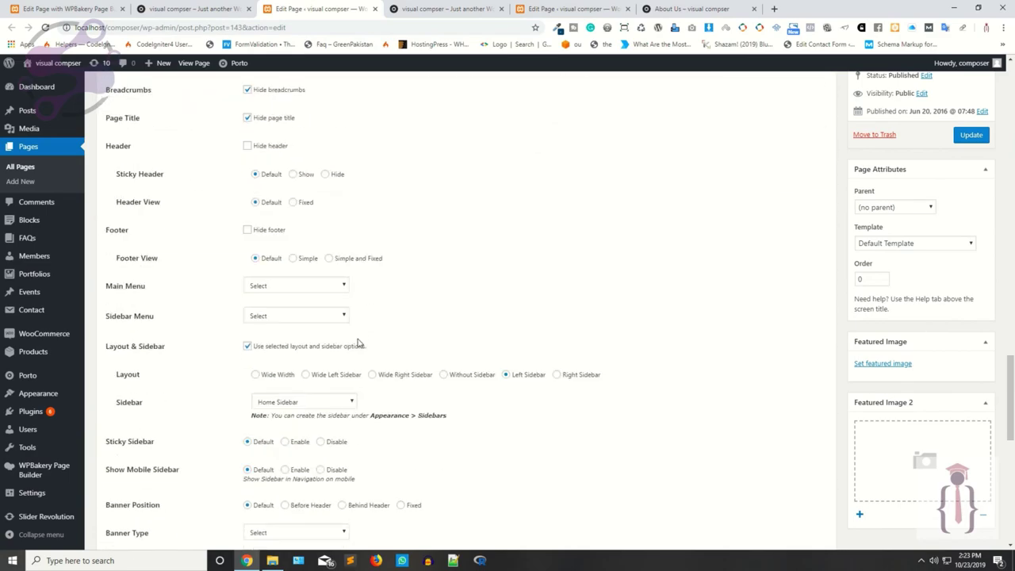
scroll(349, 318, "up", 5)
scroll(339, 306, "up", 15)
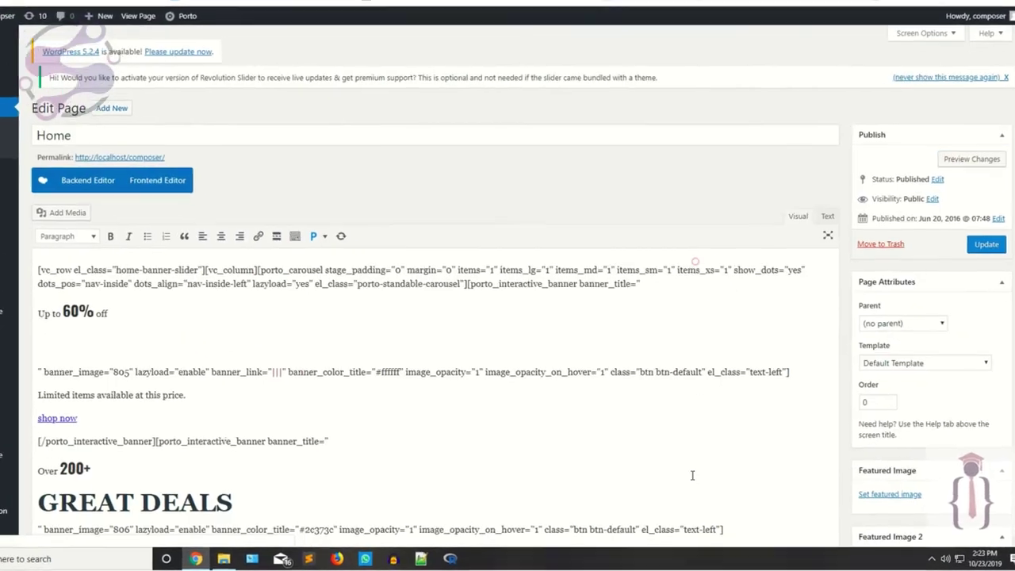
scroll(508, 317, "down", 5)
scroll(491, 310, "down", 10)
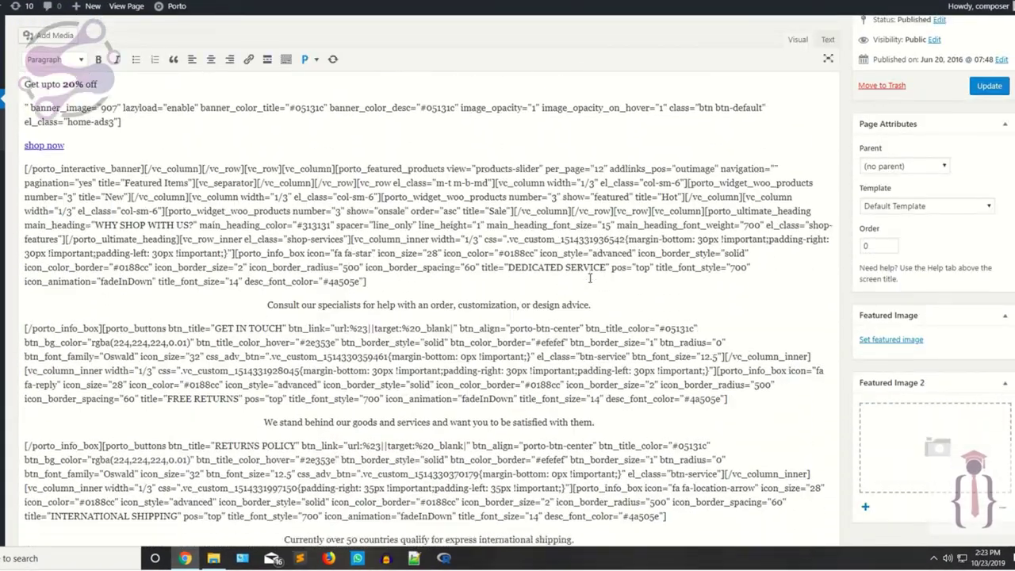
key("Return")
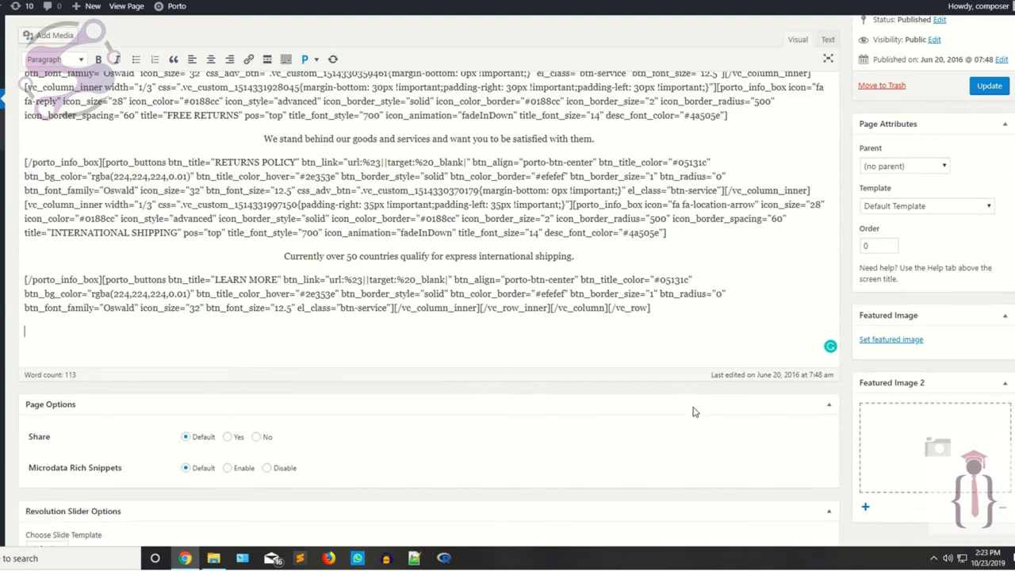
key("ctrl+v")
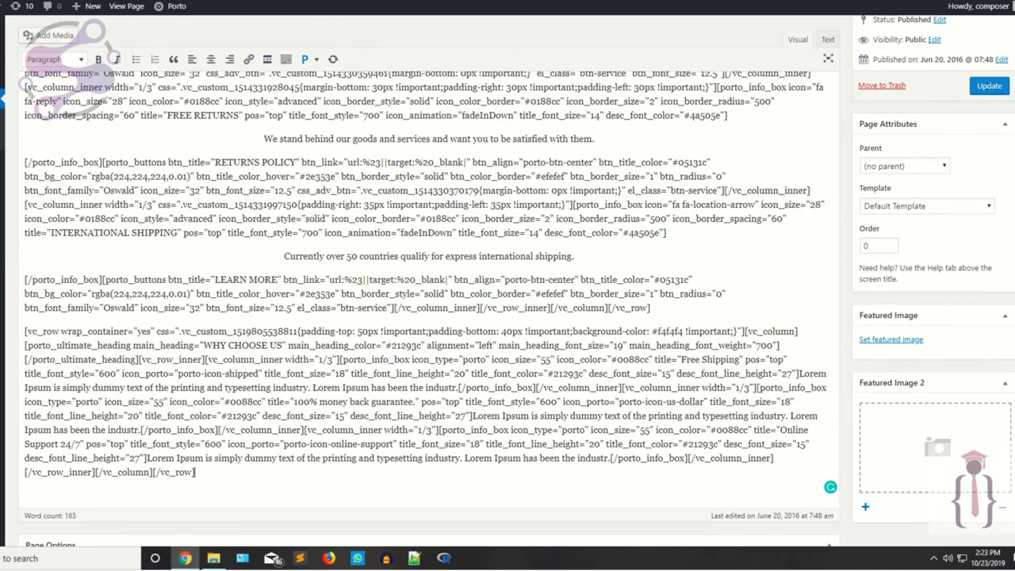
Step: Switch the Home page to the Backend Editor and preview its changes
scroll(585, 193, "up", 15)
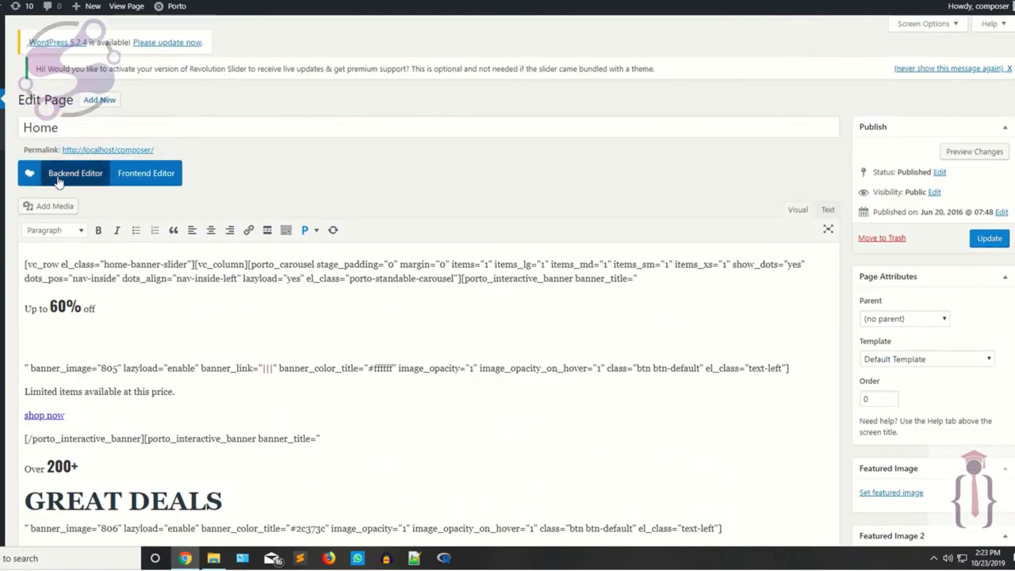
left_click(58, 174)
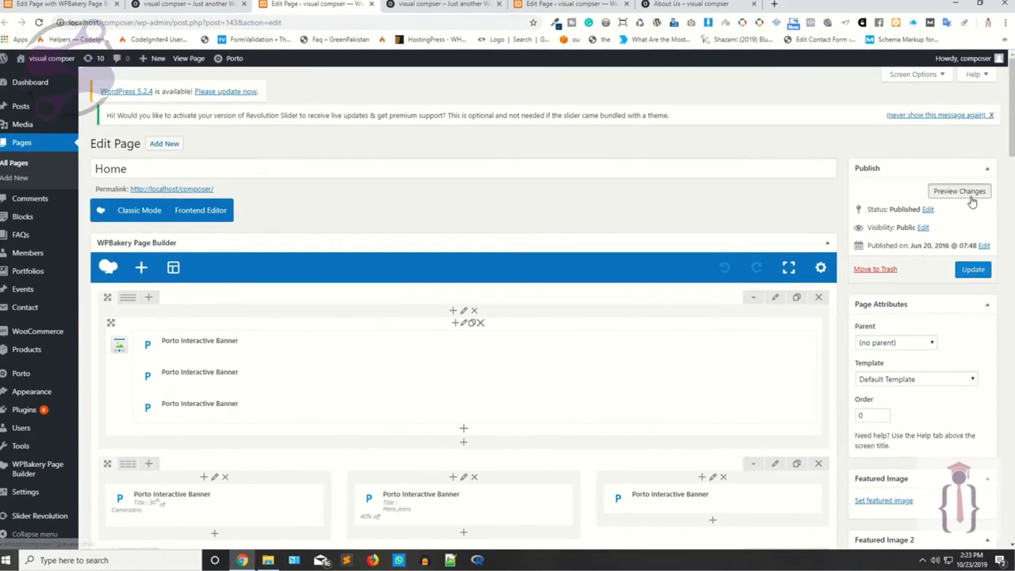
left_click(972, 158)
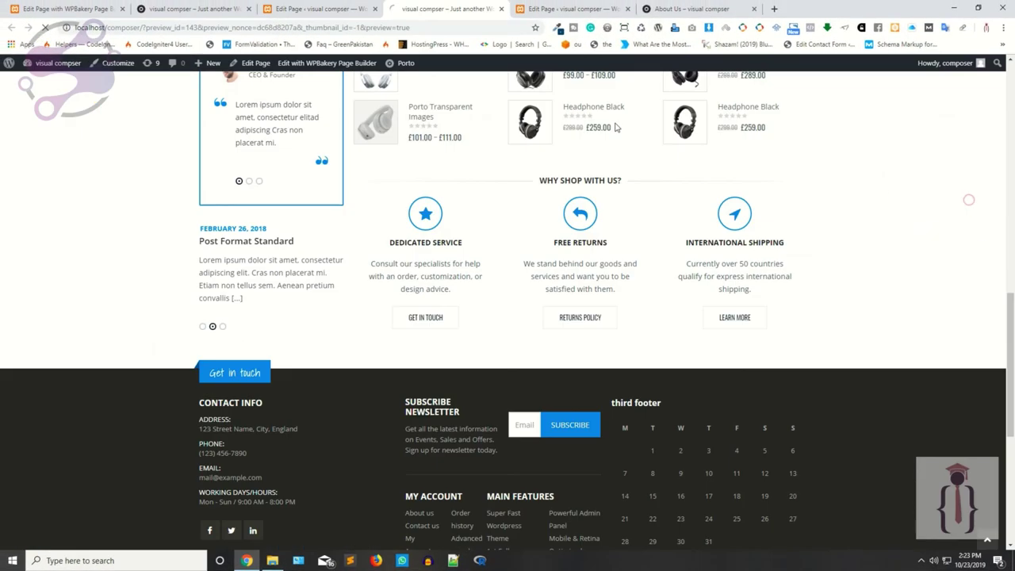
left_click(548, 0)
left_click(427, 6)
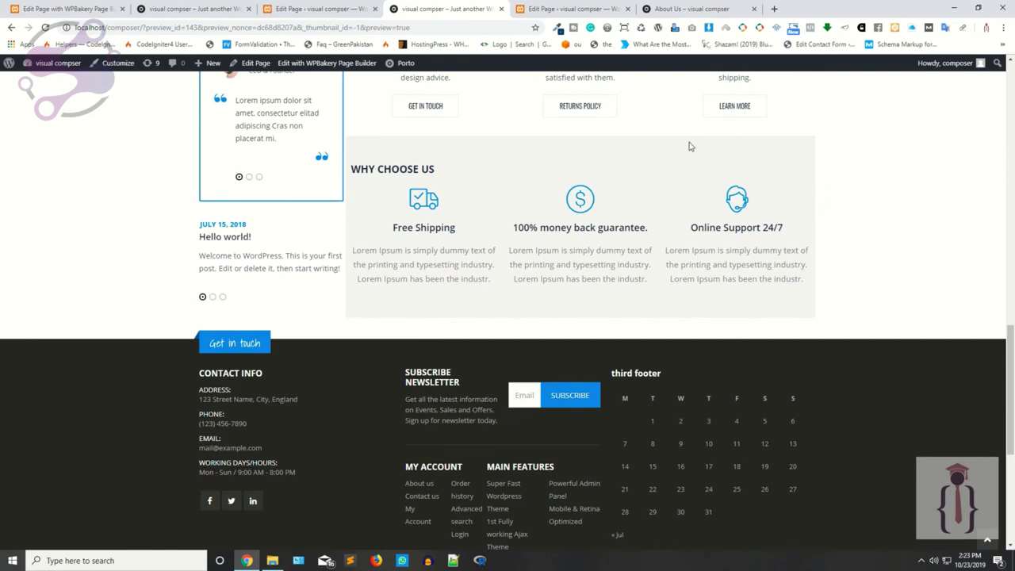
Step: Compare the WHY CHOOSE US section in the About Us preview with the one in the Home preview
left_click(708, 7)
left_click_drag(694, 9, 570, 6)
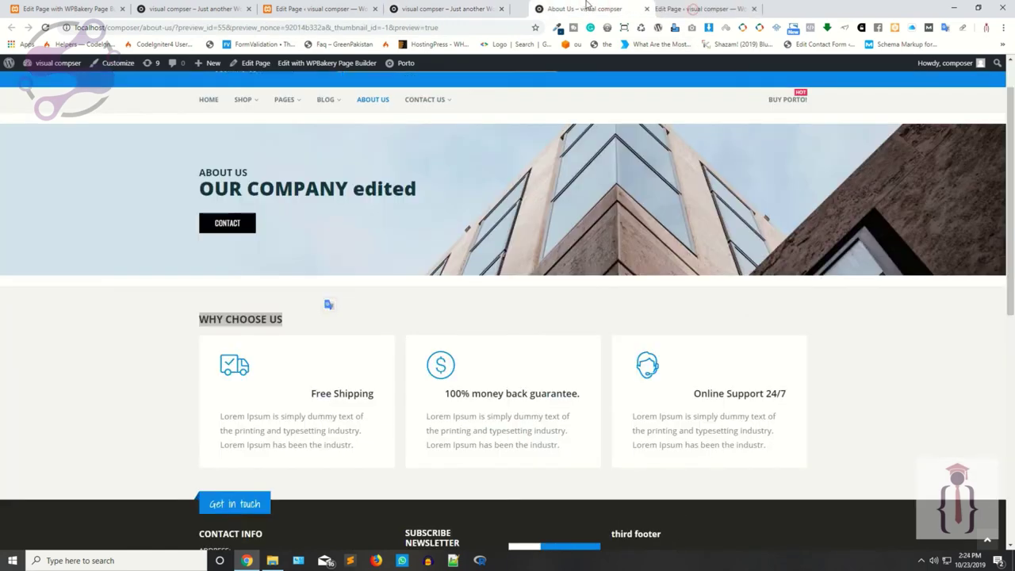
left_click(464, 6)
left_click(543, 6)
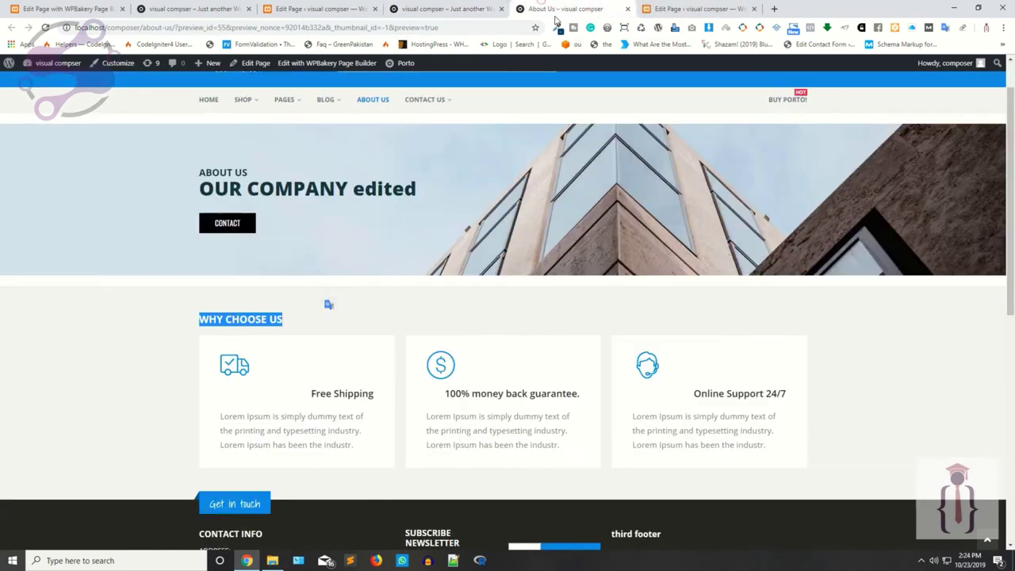
left_click(442, 9)
scroll(444, 317, "up", 2)
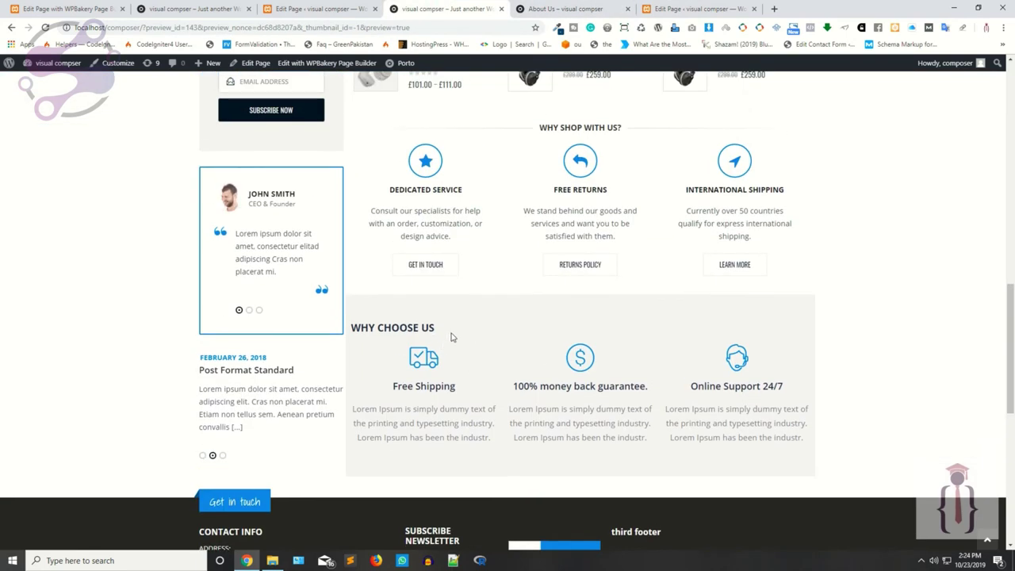
Step: Update the Home page and review the area around its WHY CHOOSE US section in the preview
key("ctrl+shift+Tab")
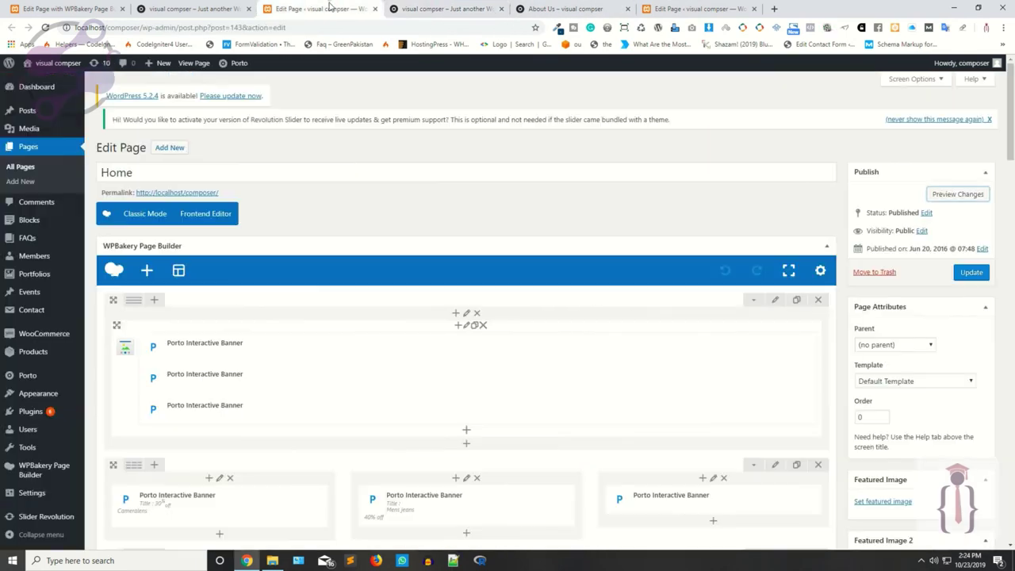
left_click(971, 272)
key("ctrl+Tab")
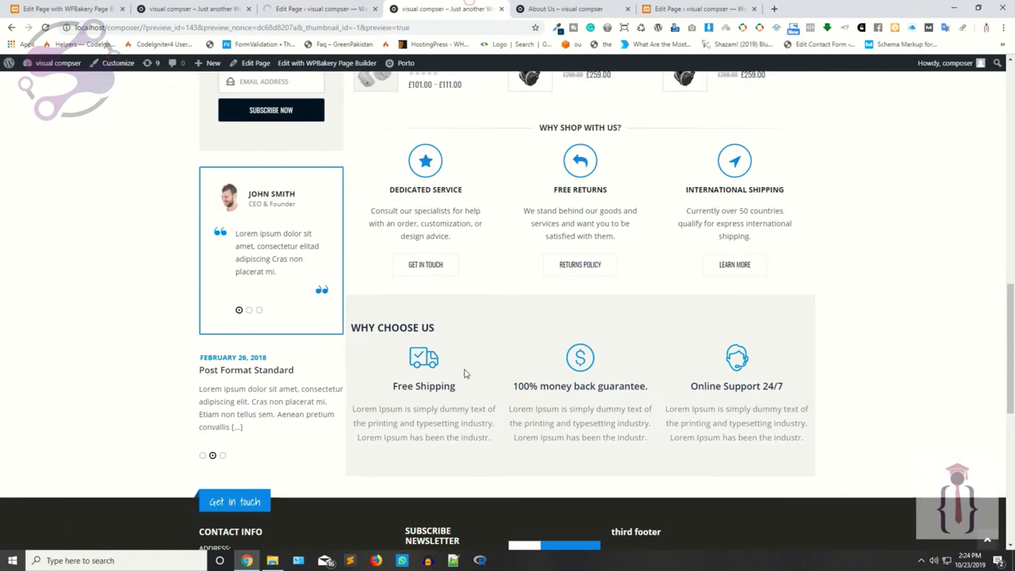
scroll(468, 377, "up", 2)
scroll(476, 380, "down", 1)
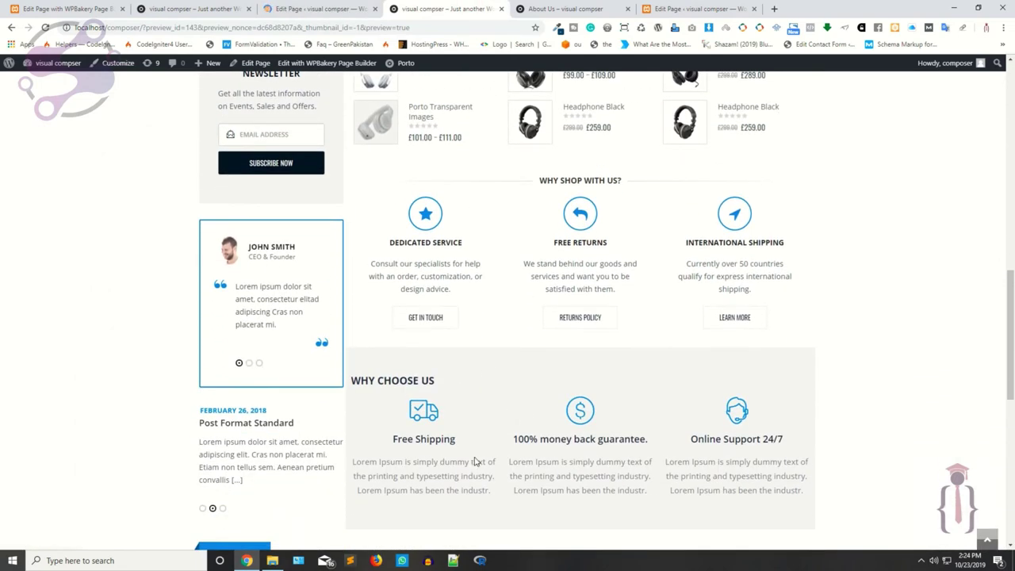
scroll(484, 418, "up", 5)
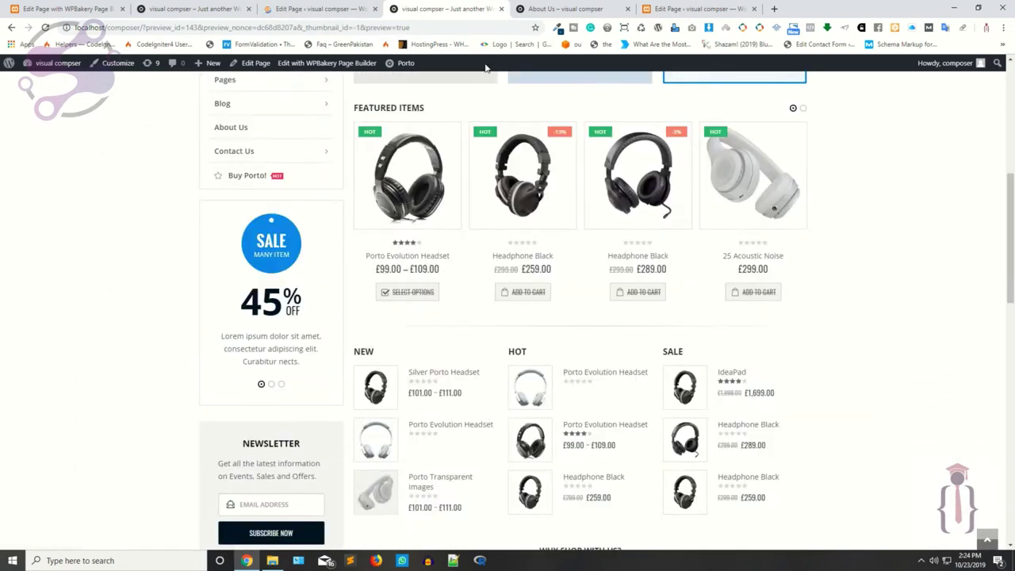
Step: In the Home page's Frontend Editor, move the WHY CHOOSE US row above WHY SHOP WITH US and further up towards the NEW, HOT and SALE products
left_click(361, 8)
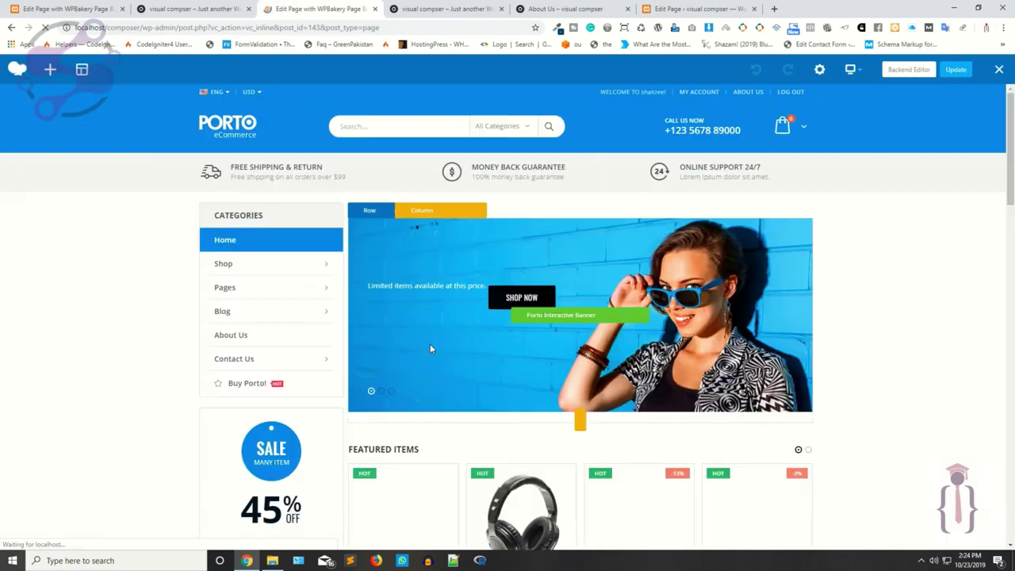
scroll(430, 348, "down", 10)
scroll(478, 467, "down", 4)
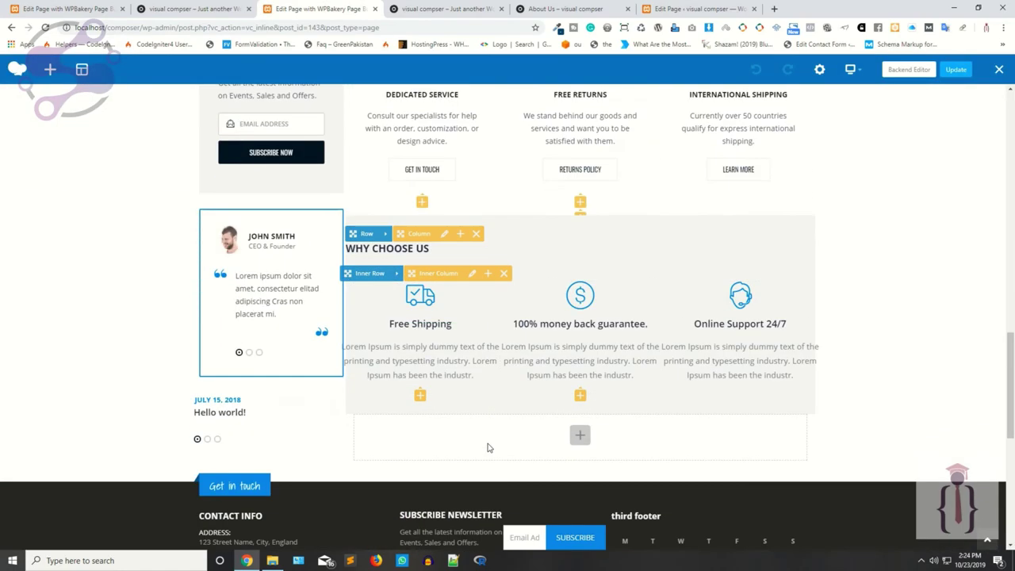
left_click_drag(366, 204, 600, 286)
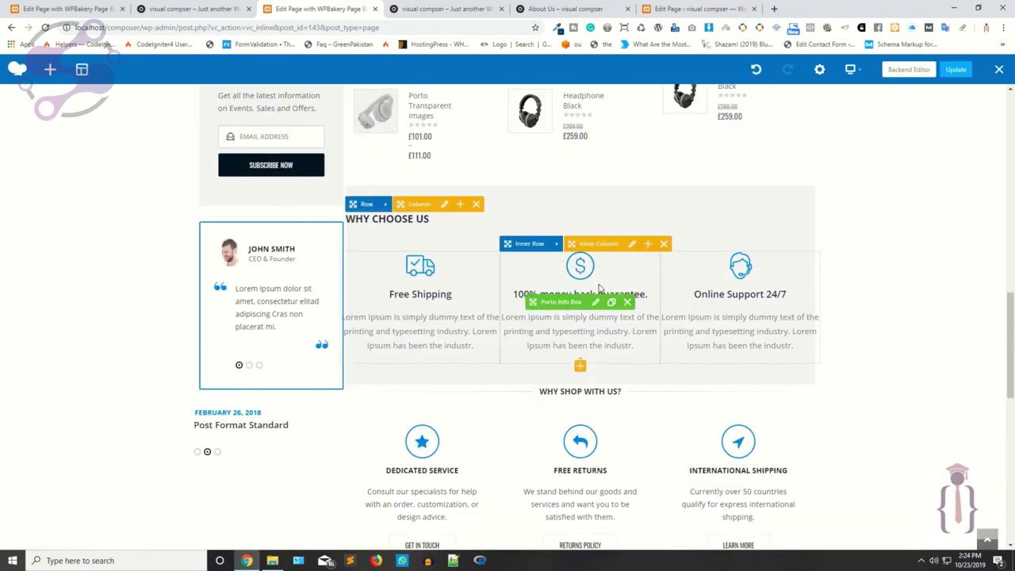
scroll(476, 344, "up", 2)
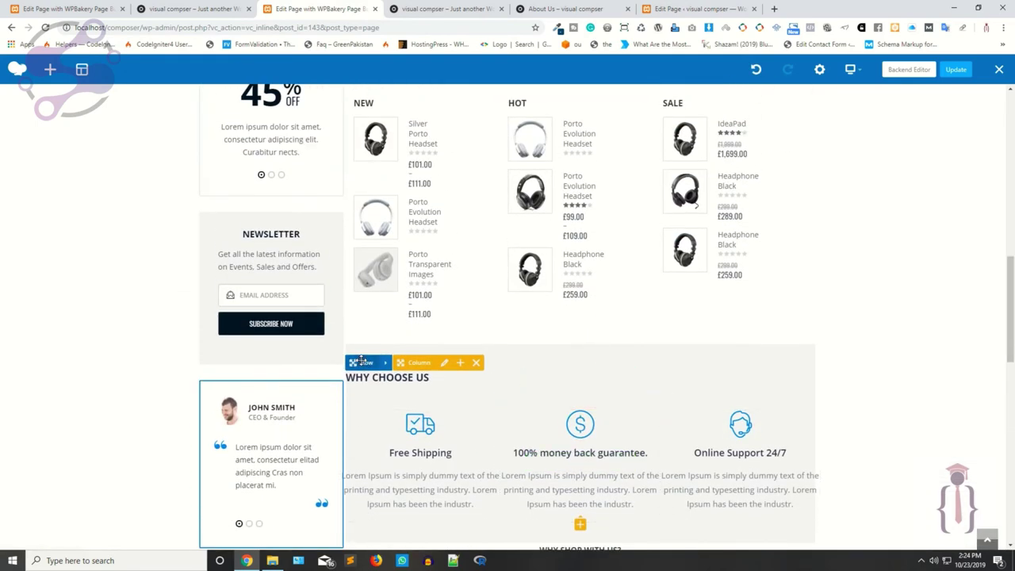
scroll(361, 360, "up", 2)
left_click_drag(354, 469, 380, 278)
Step: Check the Home preview against the About Us preview and the About Us page's editor
left_click(476, 9)
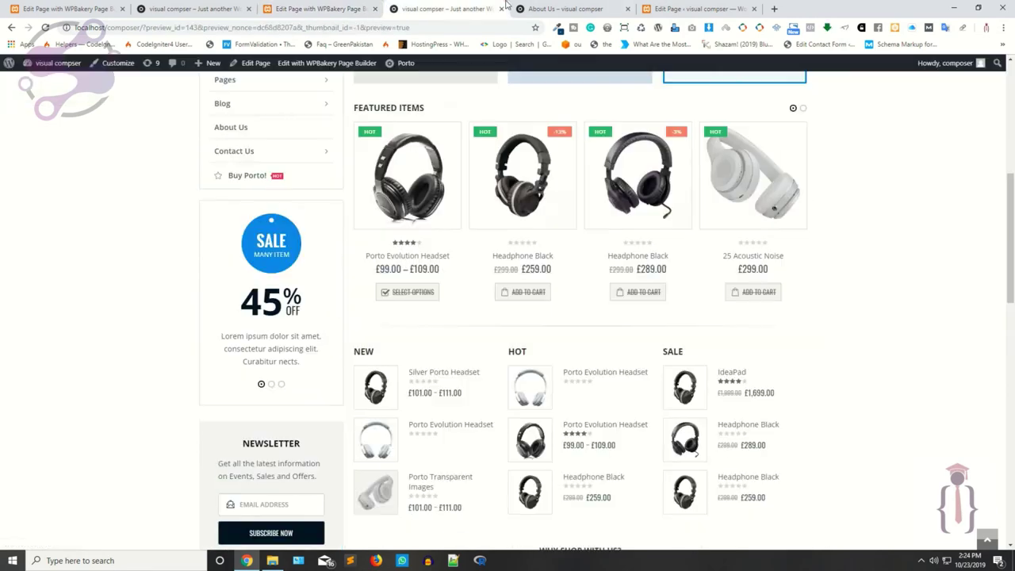
left_click(555, 9)
left_click(470, 7)
left_click(559, 8)
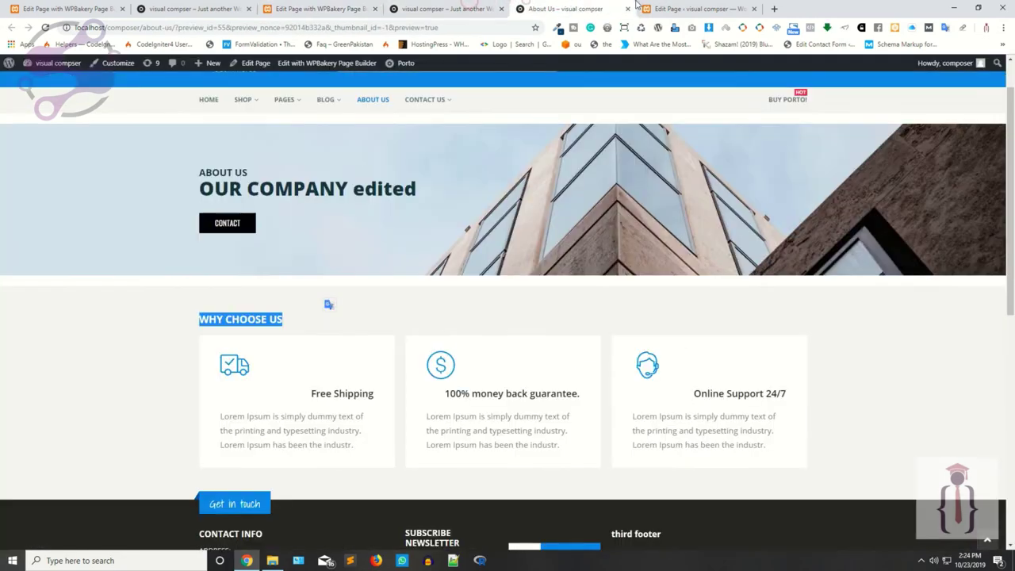
left_click(646, 8)
left_click(563, 7)
left_click(434, 8)
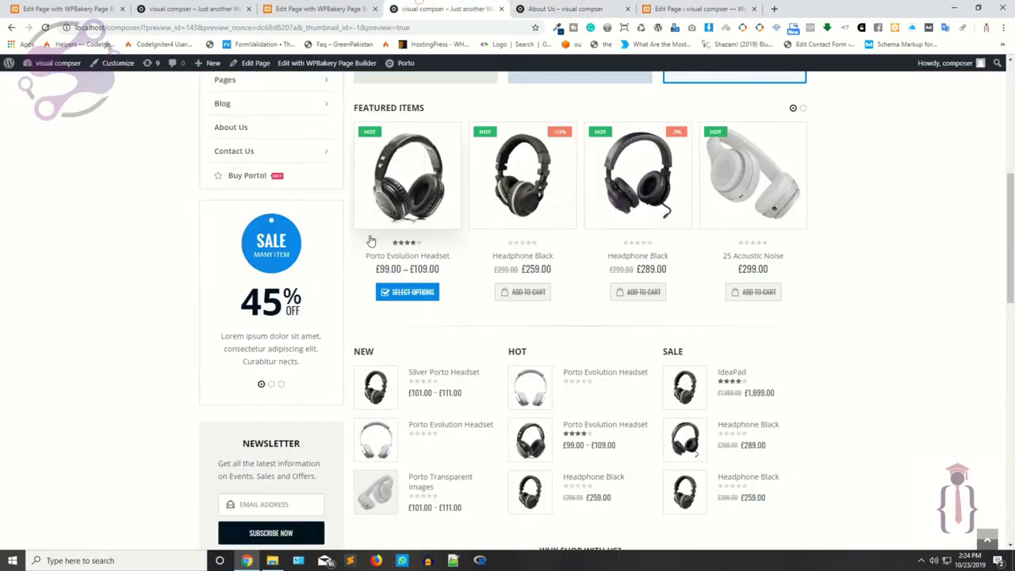
Step: View the About Us page's Custom CSS in its Skin Options and the page in the Customizer
left_click(646, 8)
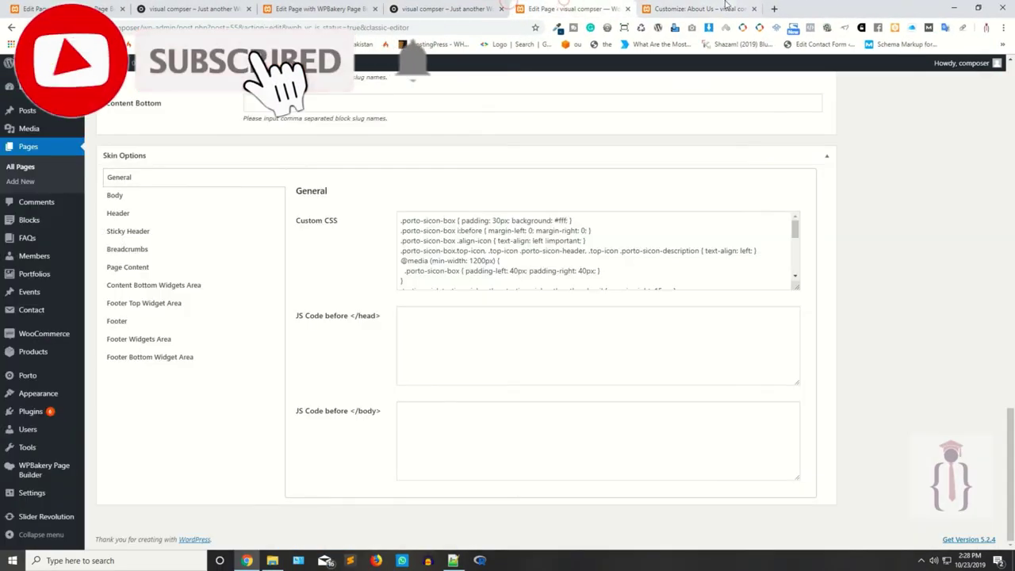
left_click(726, 6)
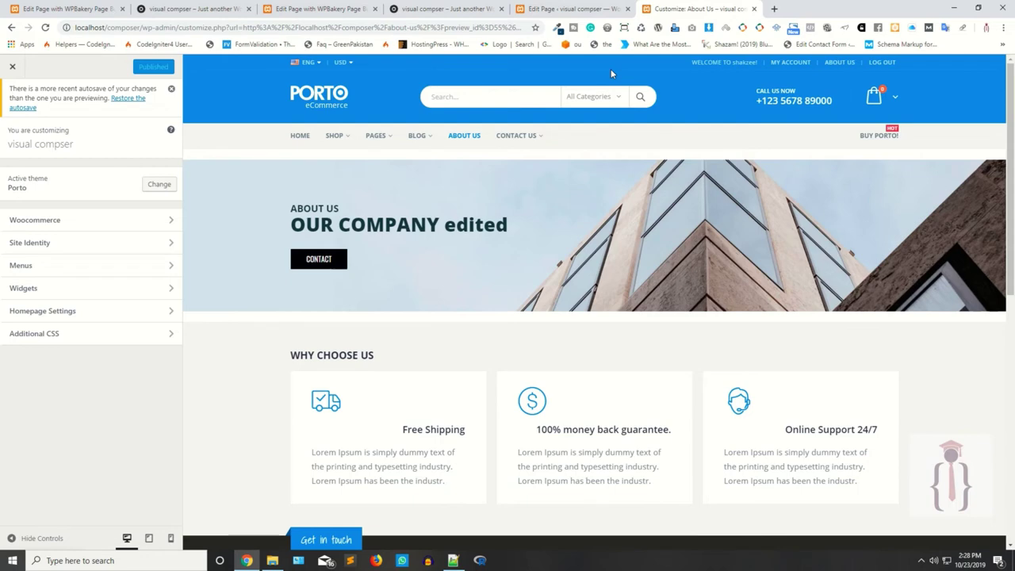
Step: Switch to Notepad++, go through the list of page builders from Elementor to KingComposer, and return to the browser
key("alt+Tab")
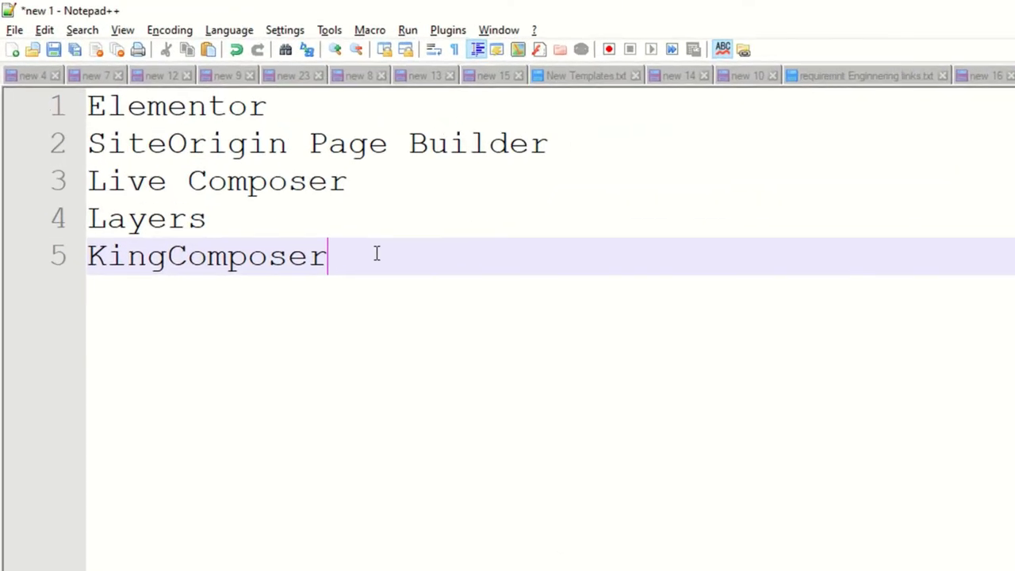
left_click_drag(344, 254, 64, 238)
left_click(209, 421)
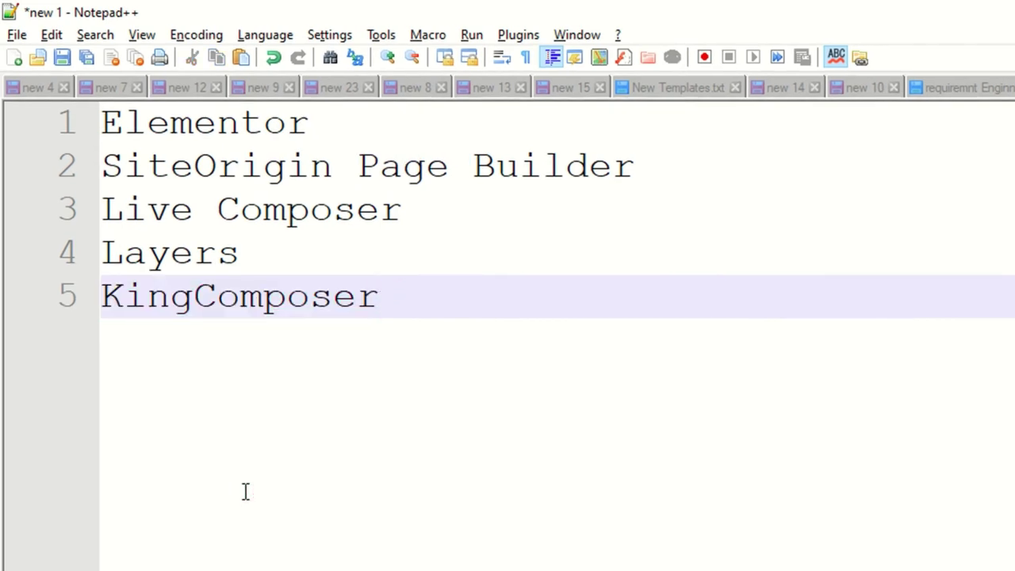
left_click_drag(317, 123, 101, 123)
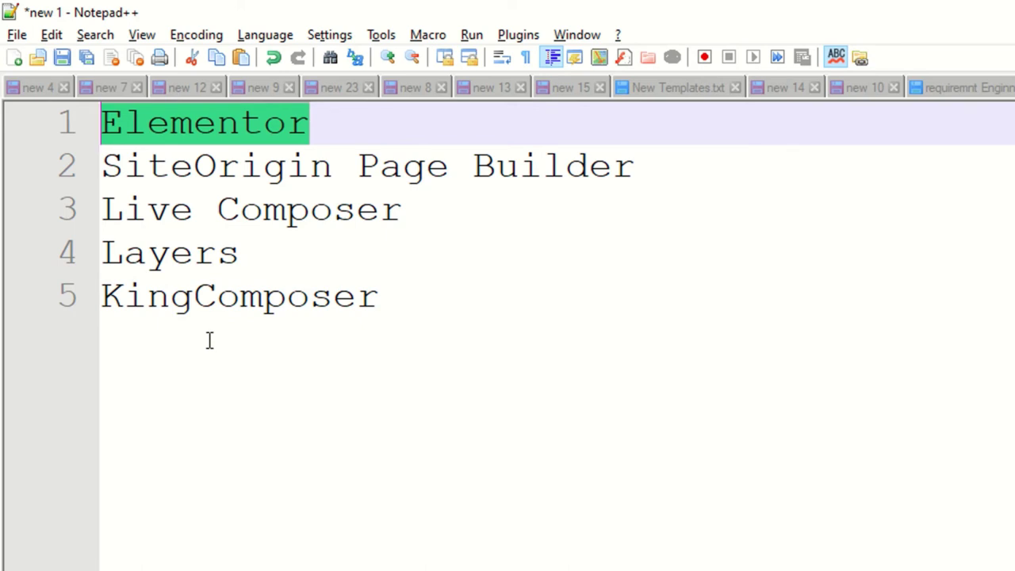
left_click_drag(389, 218, 202, 227)
left_click_drag(258, 257, 147, 252)
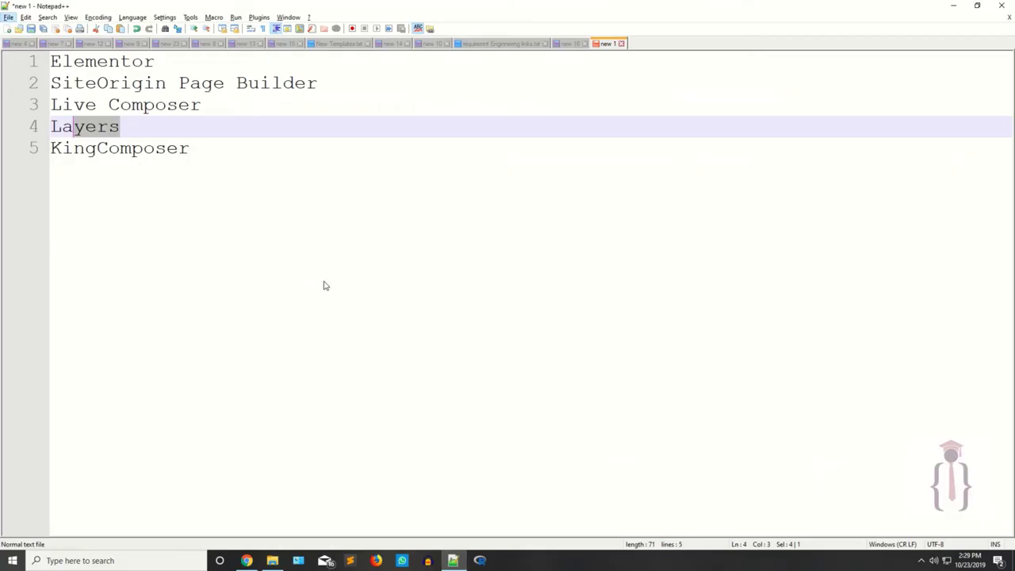
key("alt+Tab")
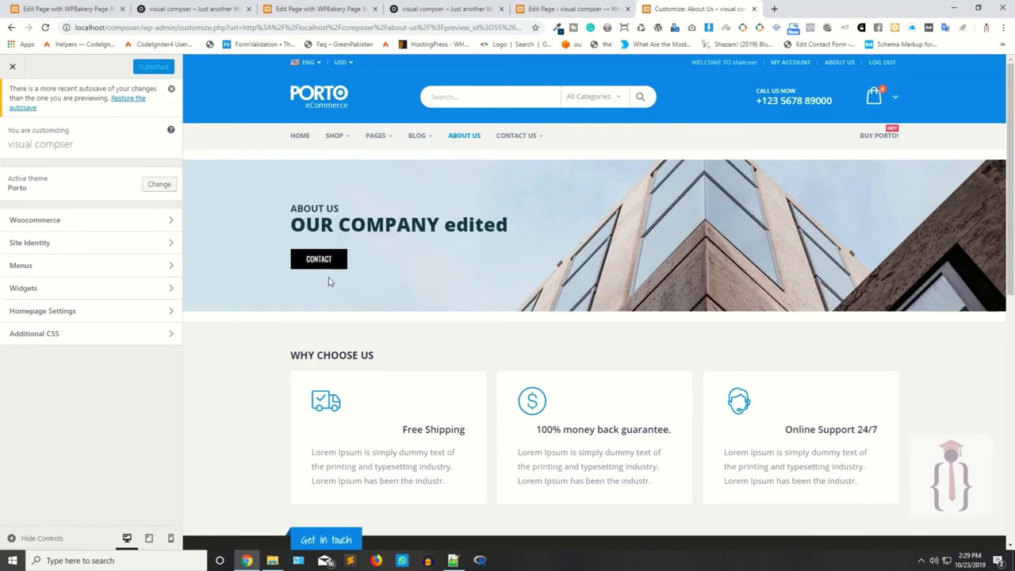
Step: Go to the About Us page's Frontend Editor and locate the WHY CHOOSE US row
key("alt+Tab")
key("alt+Tab")
key("alt+Tab")
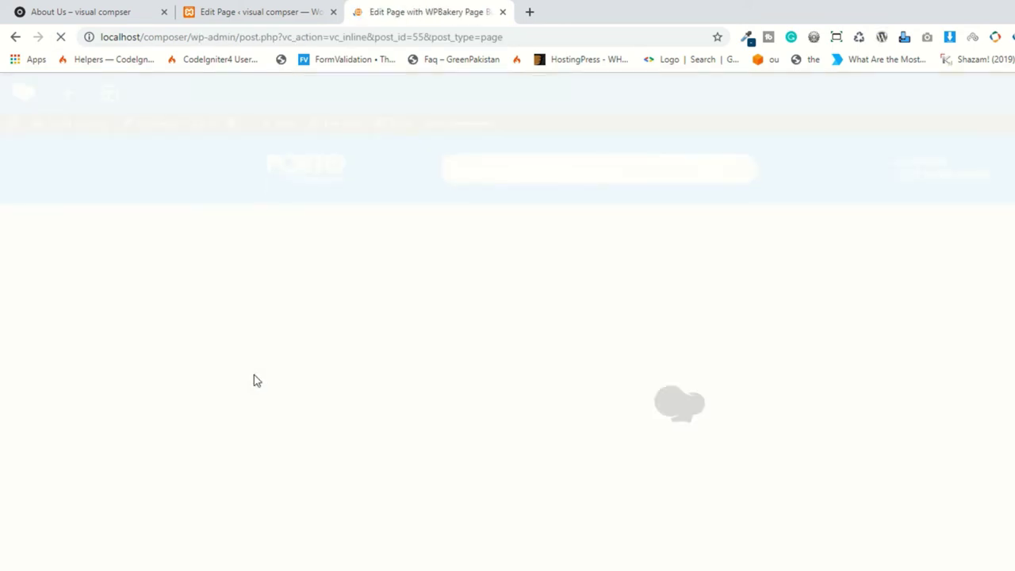
scroll(615, 413, "down", 10)
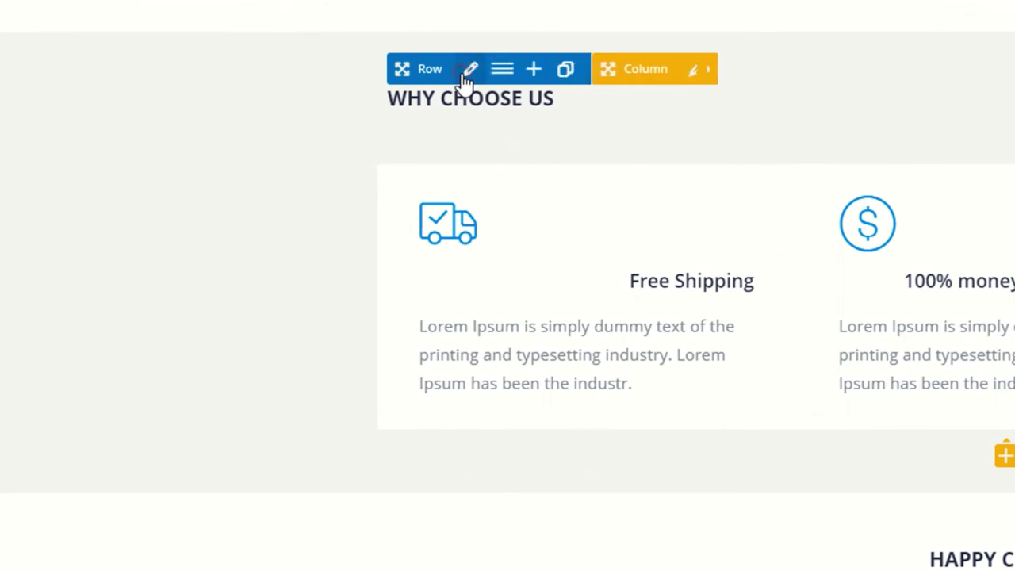
Step: Disable the WHY CHOOSE US row in its row settings, update the page and check the published About Us page
left_click(468, 71)
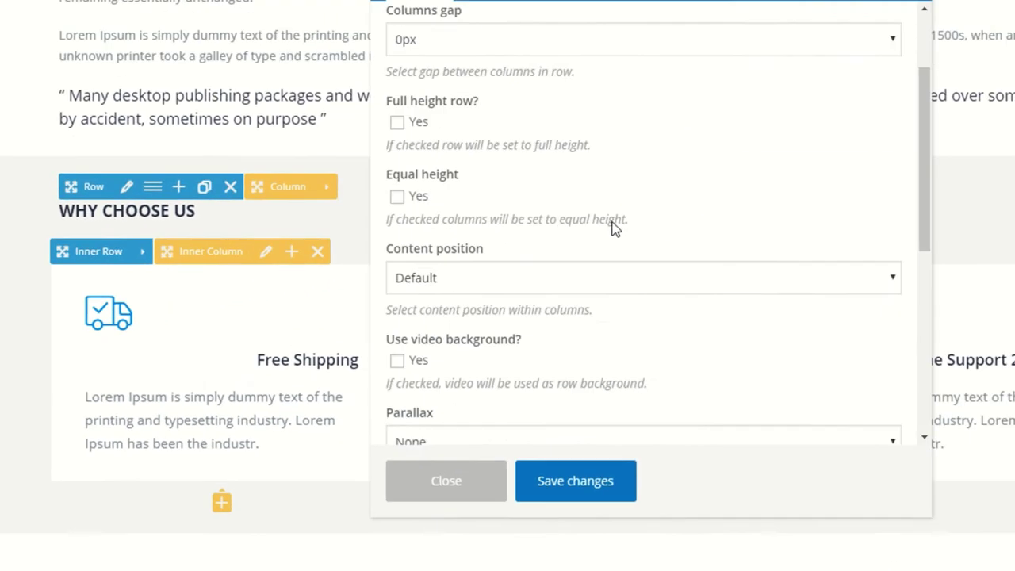
scroll(412, 277, "down", 5)
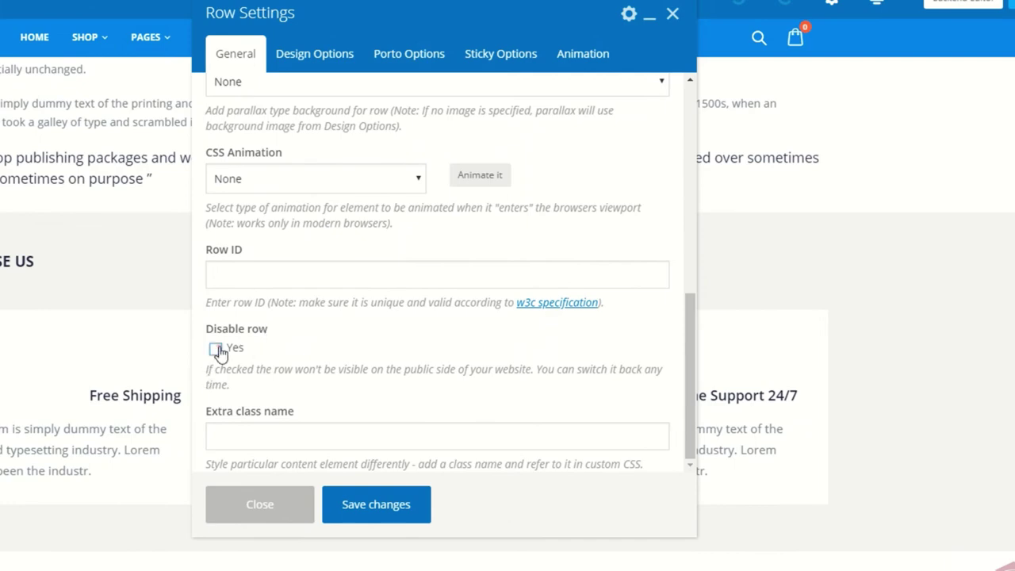
left_click(215, 348)
left_click(399, 516)
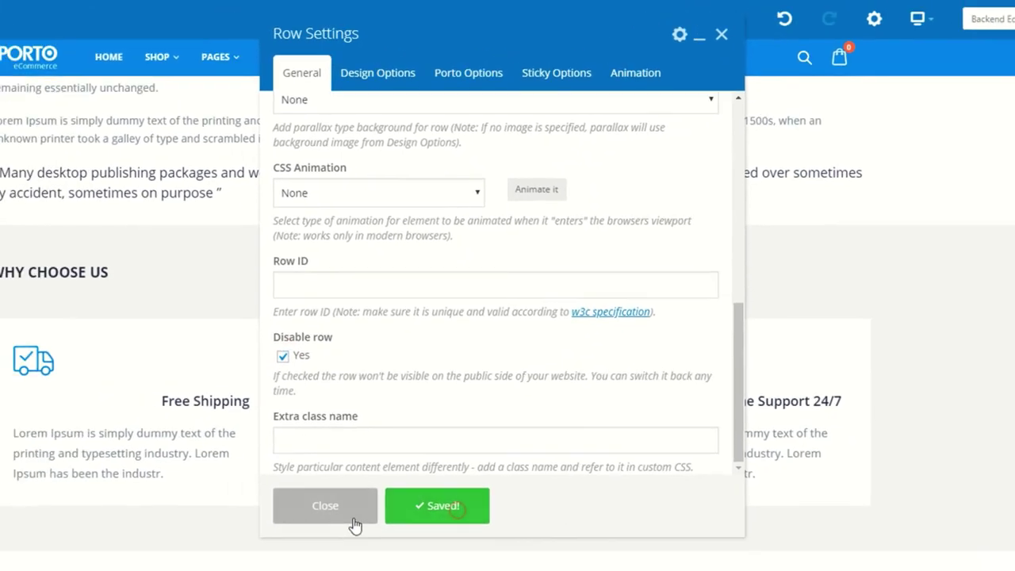
left_click(354, 519)
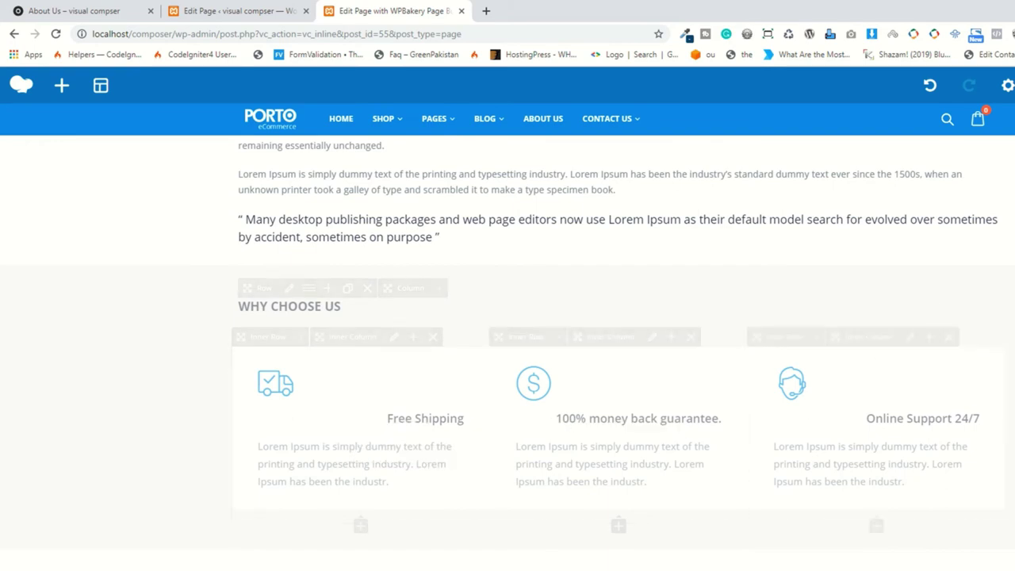
key("ctrl+s")
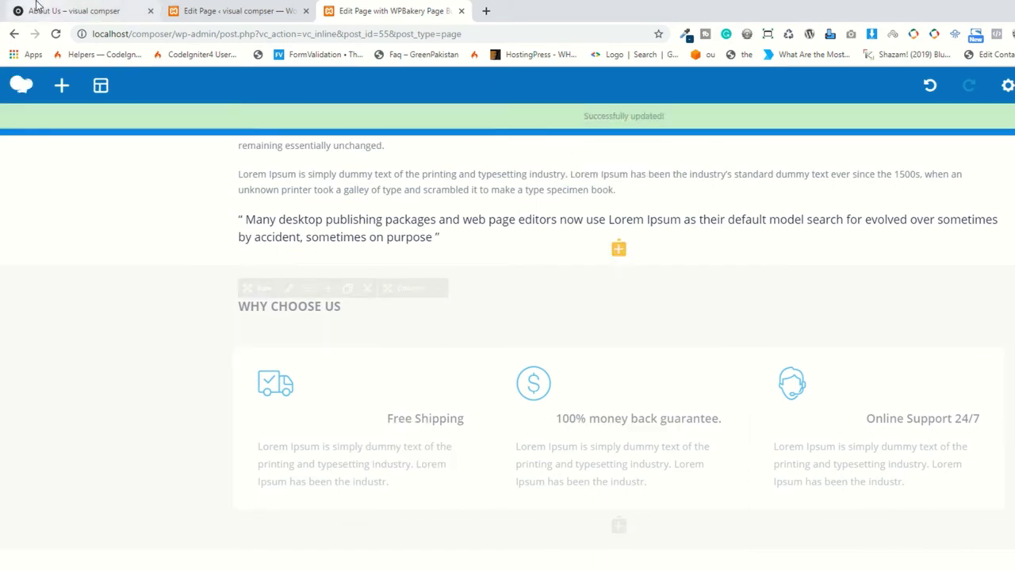
left_click_drag(36, 6, 379, 67)
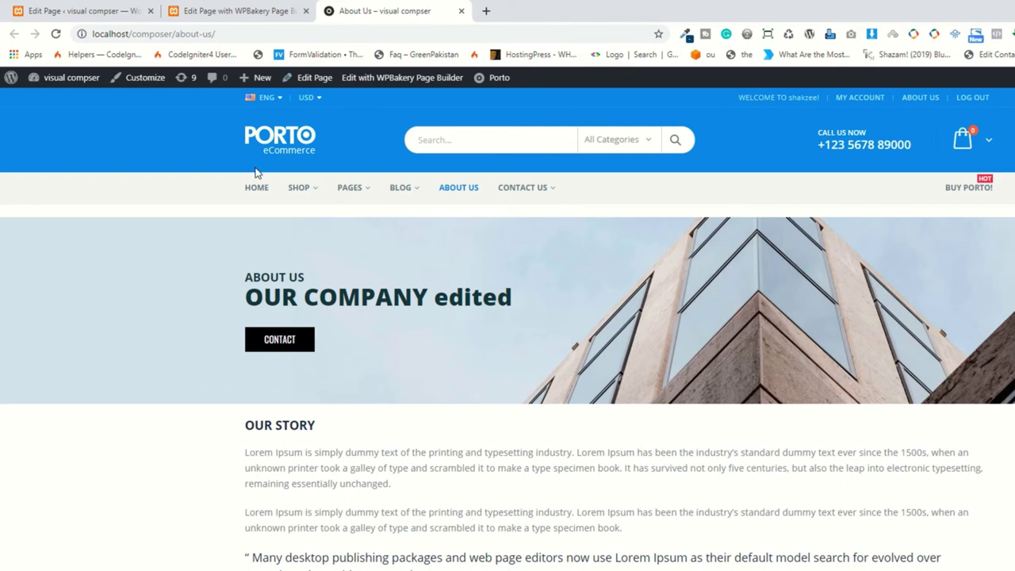
scroll(15, 424, "down", 4)
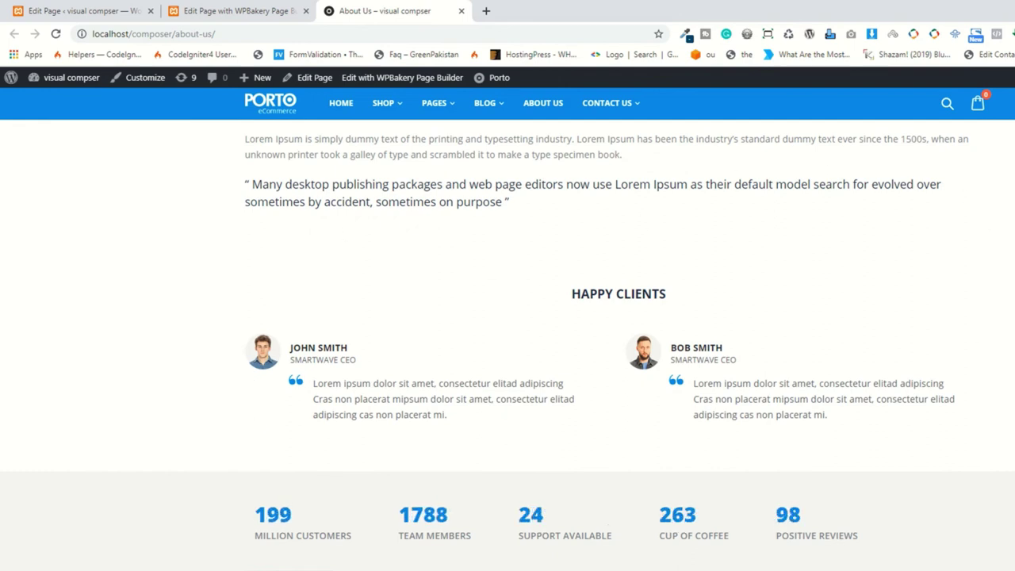
Step: Re-enable the WHY CHOOSE US row by clearing its Disable row option, and update the About Us page
left_click(238, 10)
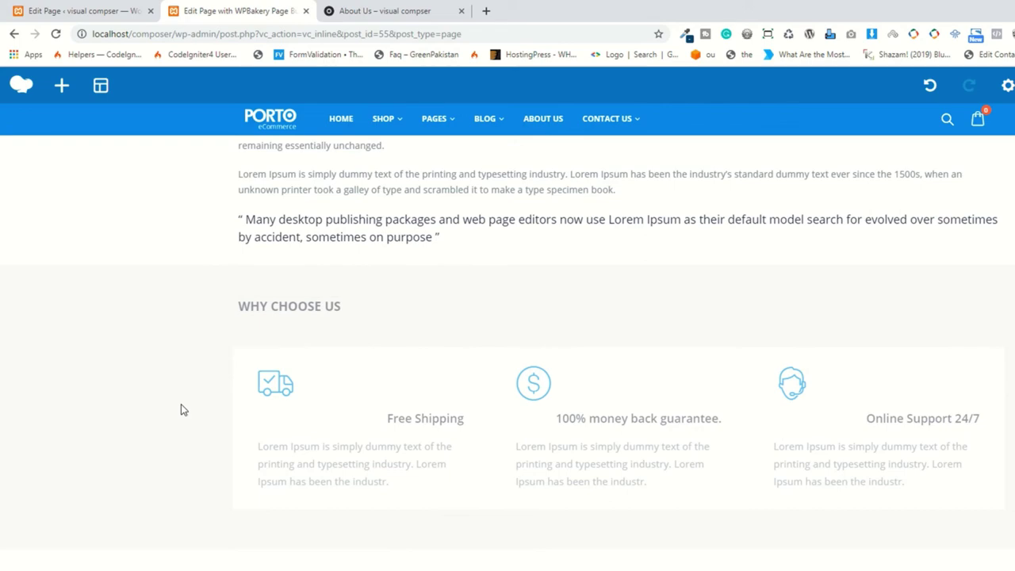
scroll(175, 416, "up", 3)
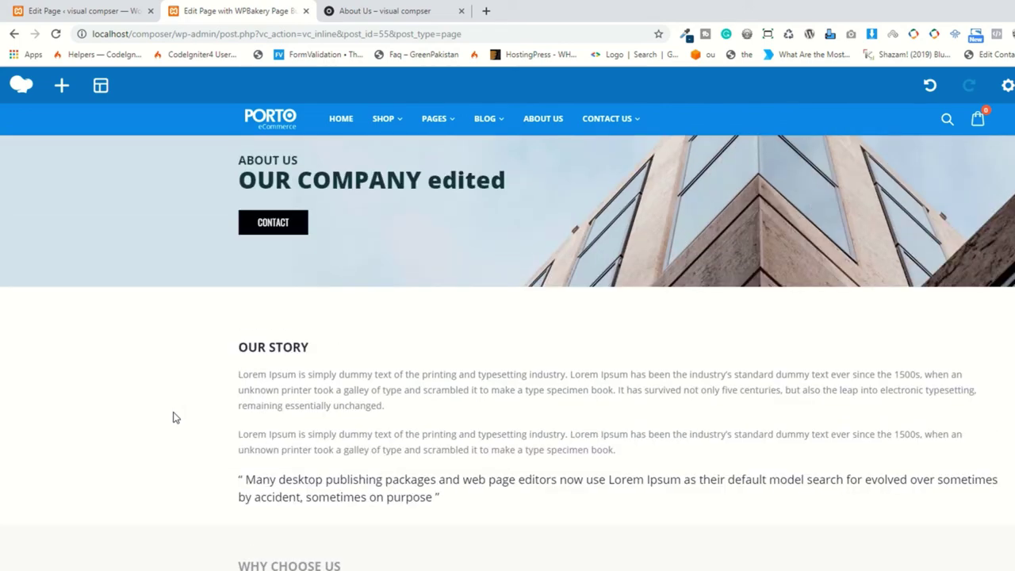
scroll(176, 418, "down", 4)
scroll(176, 418, "up", 2)
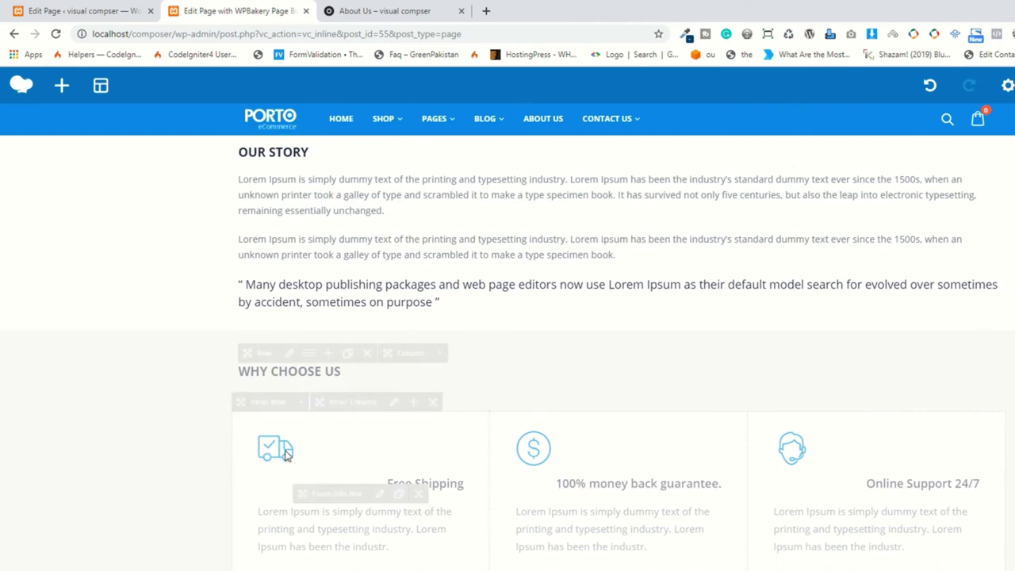
left_click(288, 353)
scroll(550, 326, "down", 6)
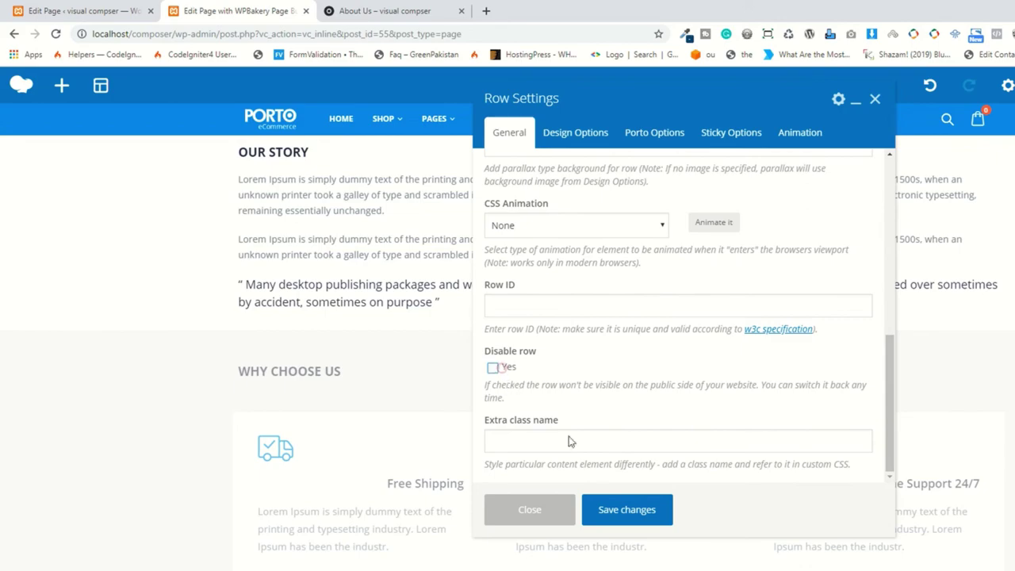
left_click(627, 511)
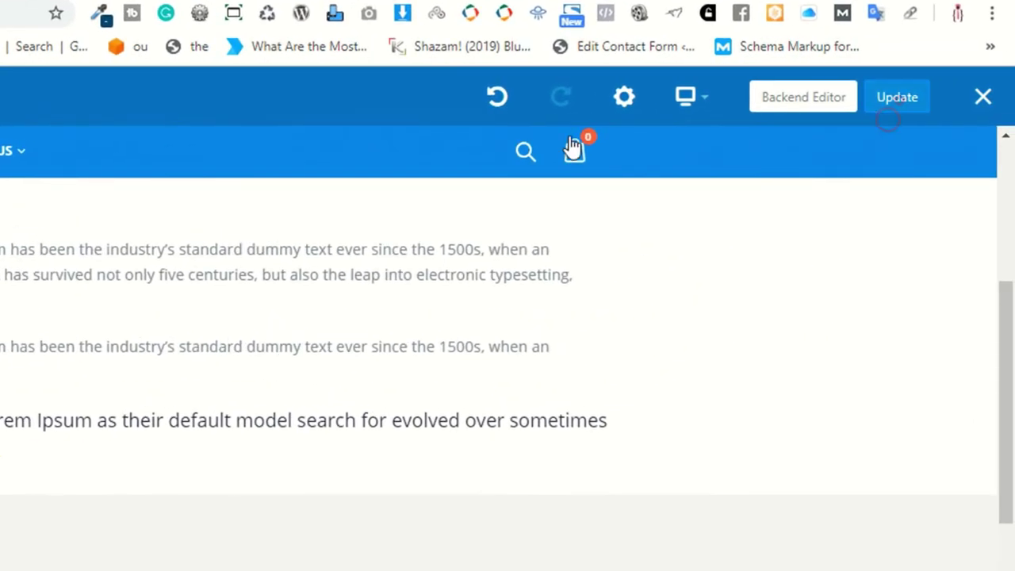
left_click(918, 95)
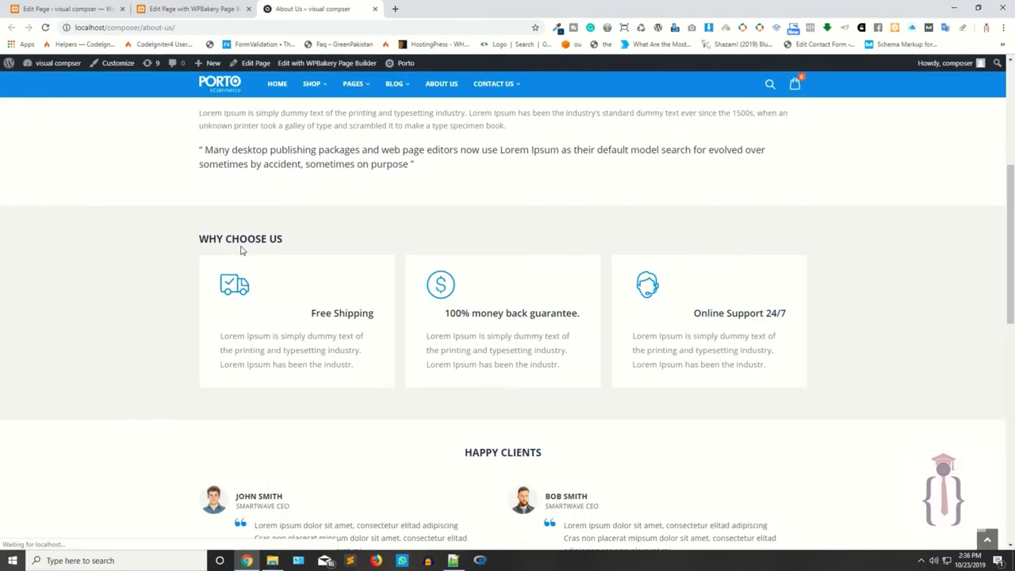
Step: Create and publish a new page titled rawhtmlpage and open it in the frontend editor
left_click(71, 9)
scroll(219, 317, "up", 15)
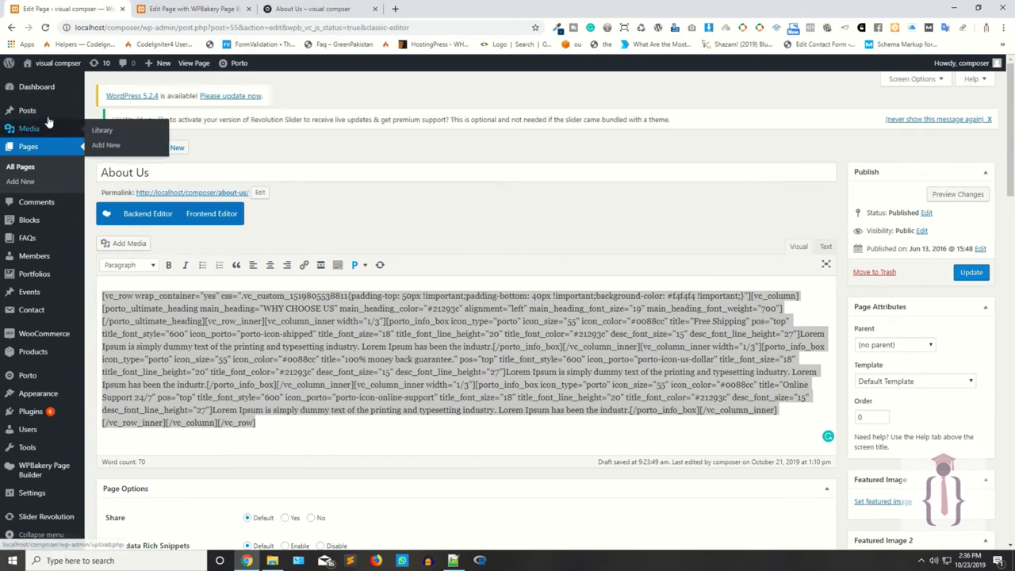
left_click(169, 147)
key("Return")
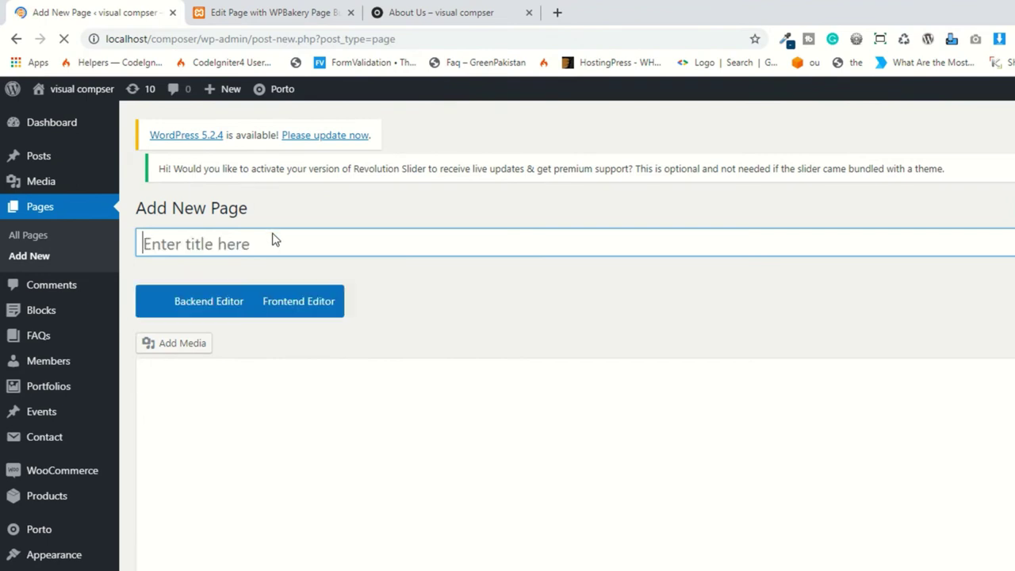
type("raw")
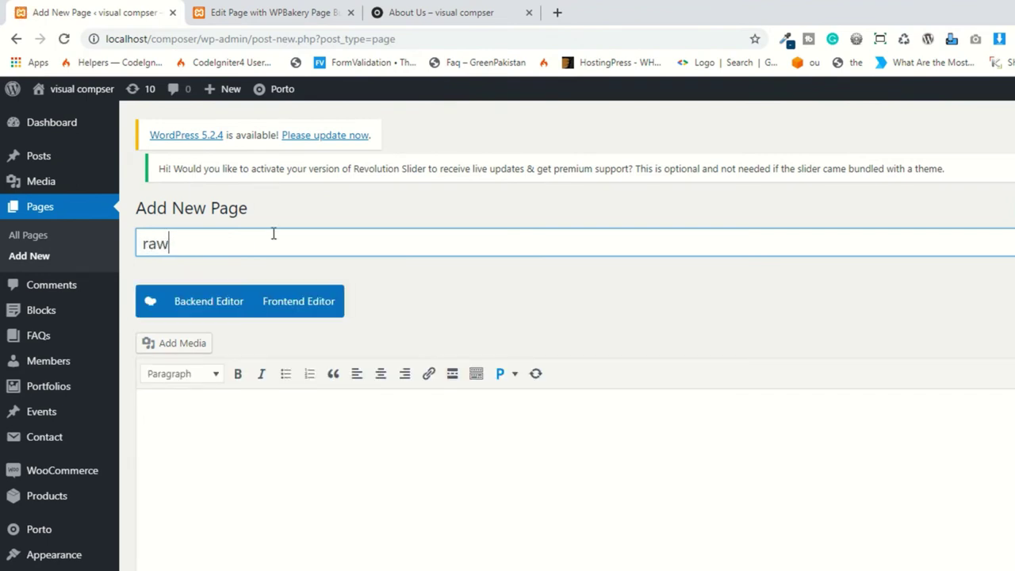
type("htmlpa")
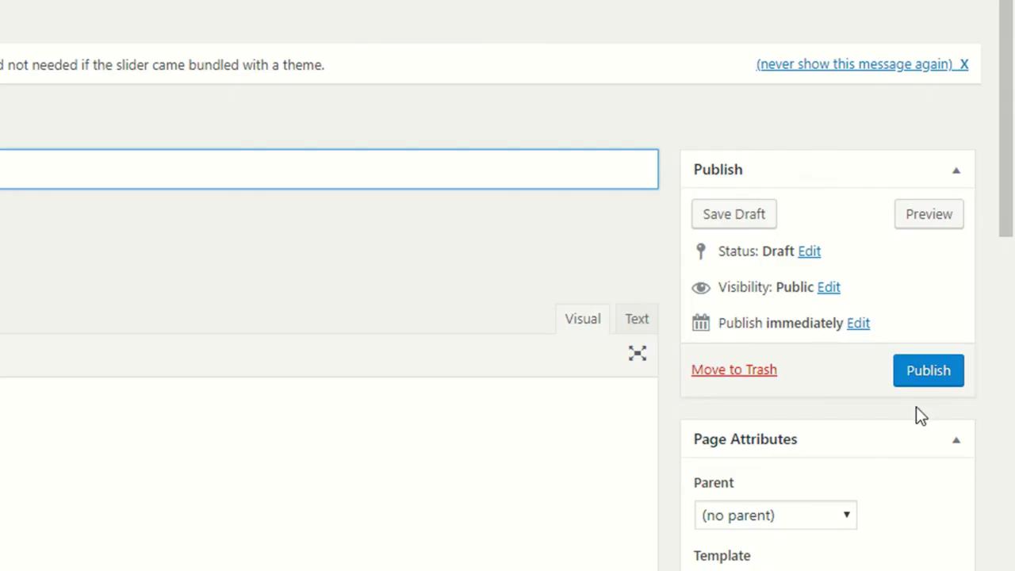
left_click(913, 379)
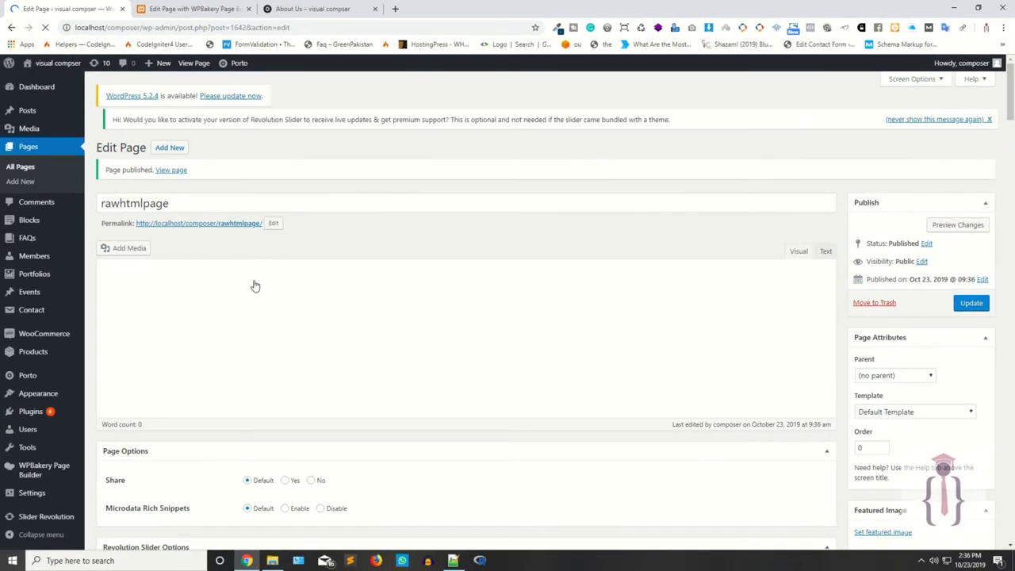
left_click(212, 244)
left_click_drag(68, 9, 318, 9)
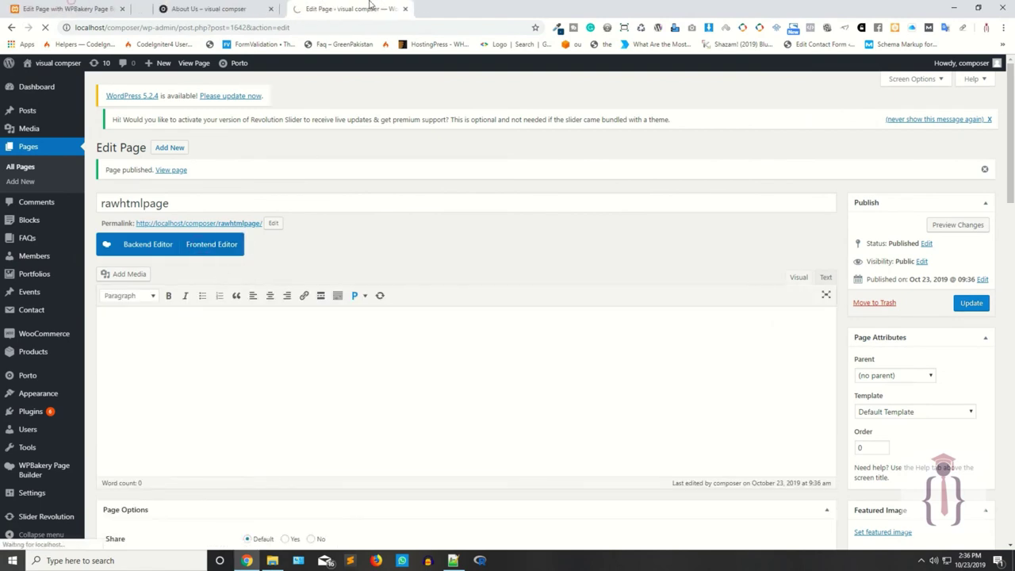
Step: Inspect the WHY CHOOSE US heading on the published About Us page in the browser's developer tools
left_click(222, 5)
scroll(327, 242, "down", 2)
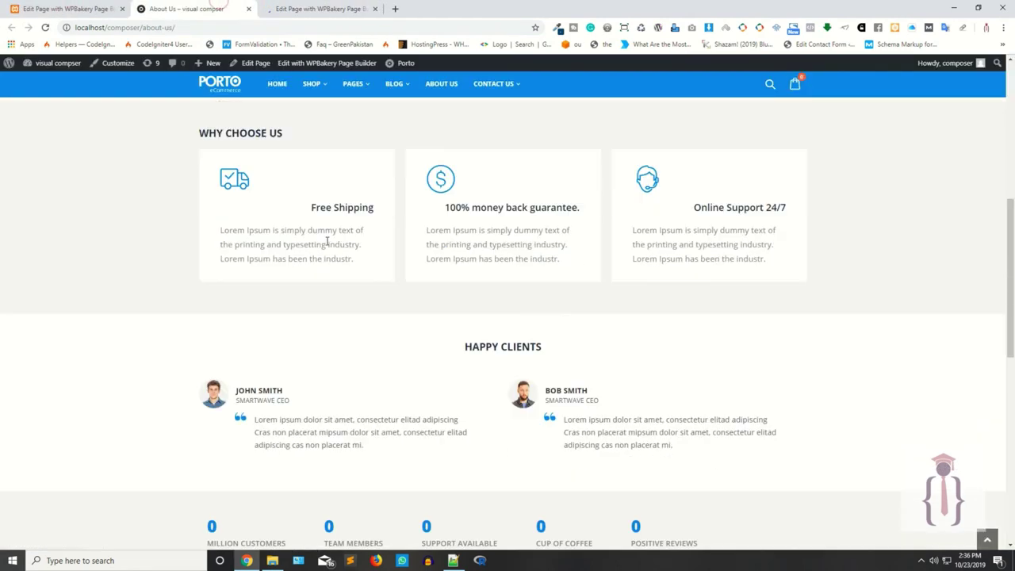
right_click(224, 136)
left_click(265, 270)
scroll(98, 292, "up", 2)
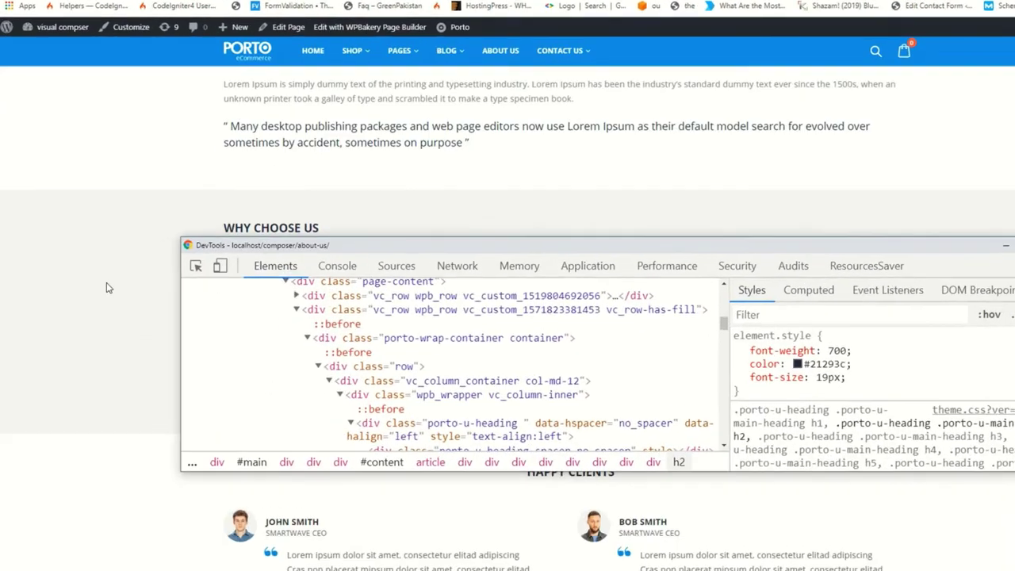
left_click_drag(506, 244, 534, 315)
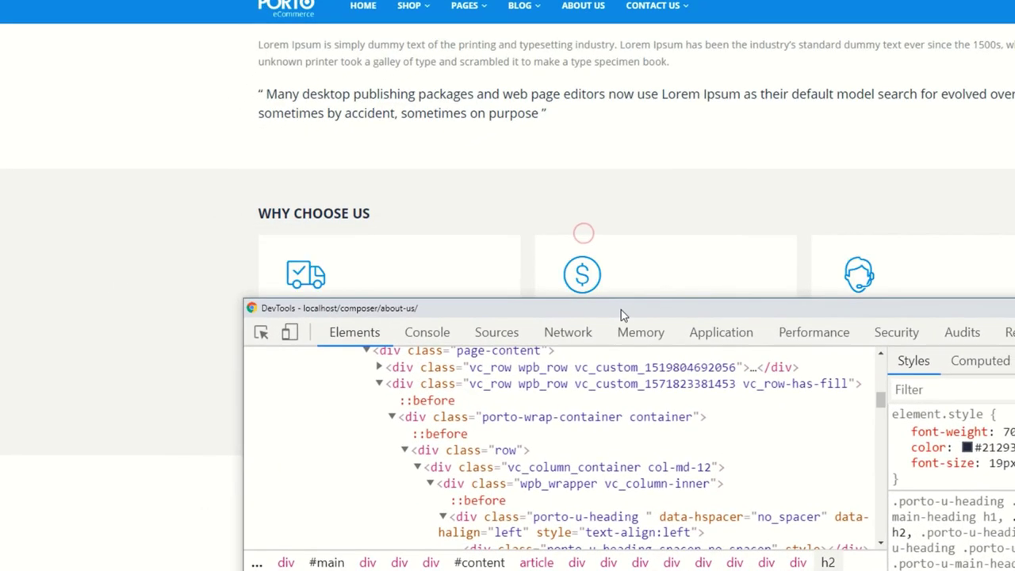
Step: Collapse the nested elements down to the outer vc_row div of the WHY CHOOSE US section and copy its full HTML
left_click(406, 451)
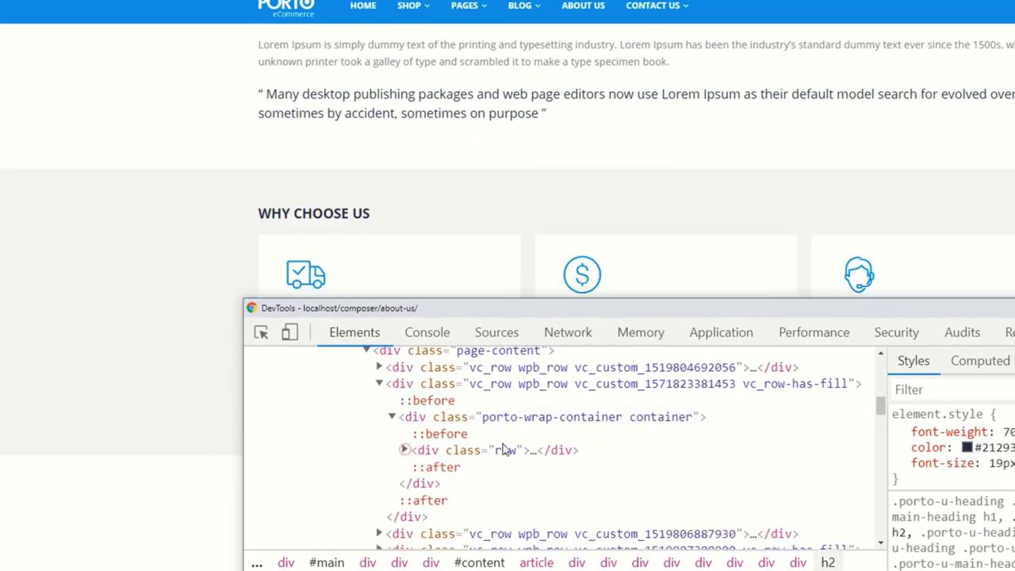
left_click(393, 417)
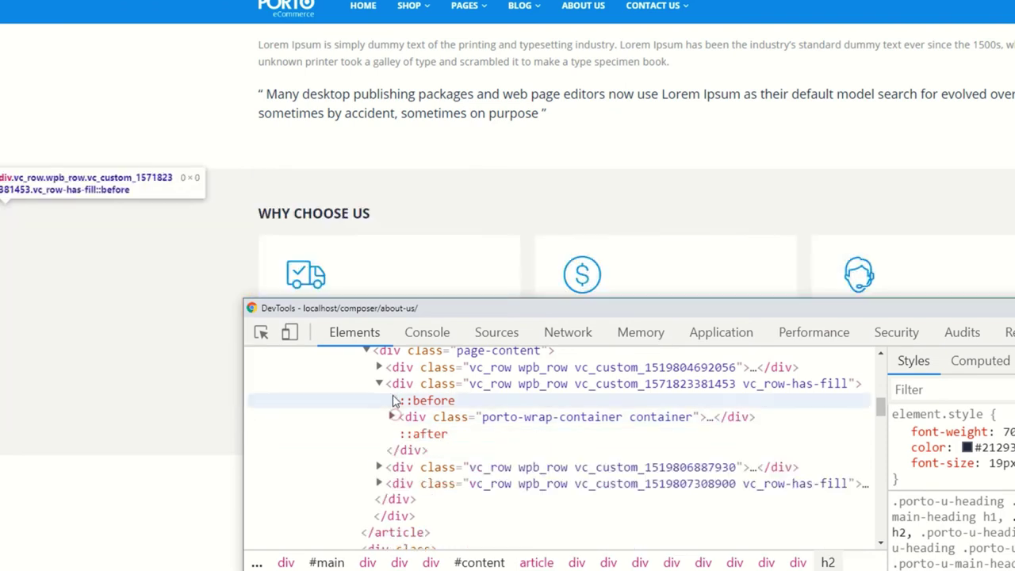
left_click(380, 384)
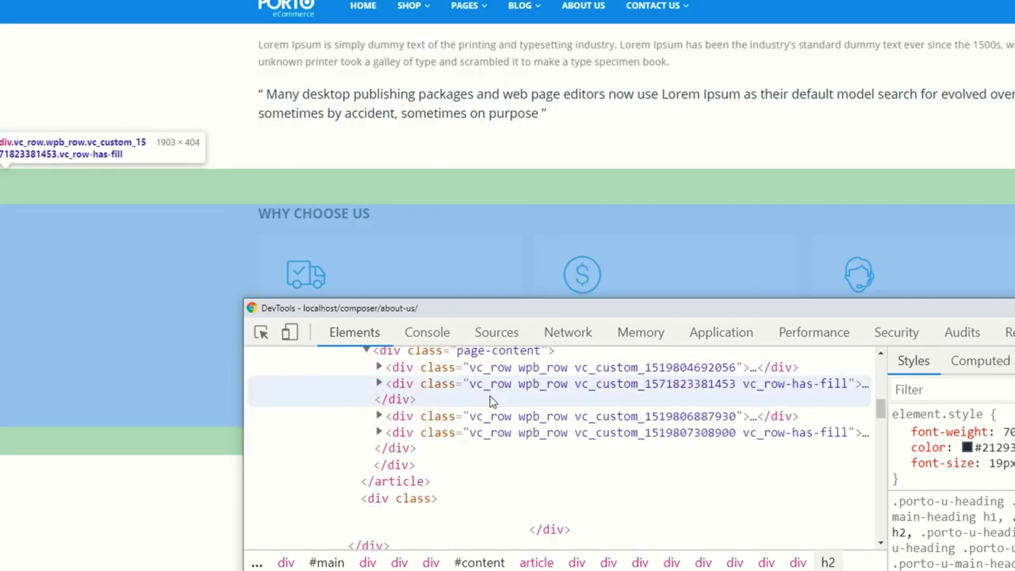
right_click(408, 387)
left_click(448, 410)
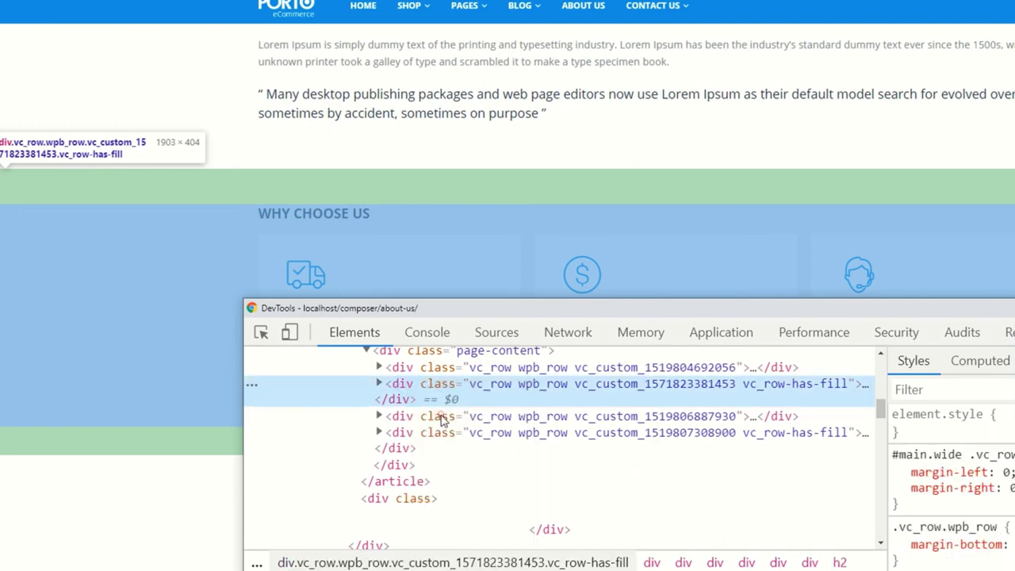
key("ctrl+a")
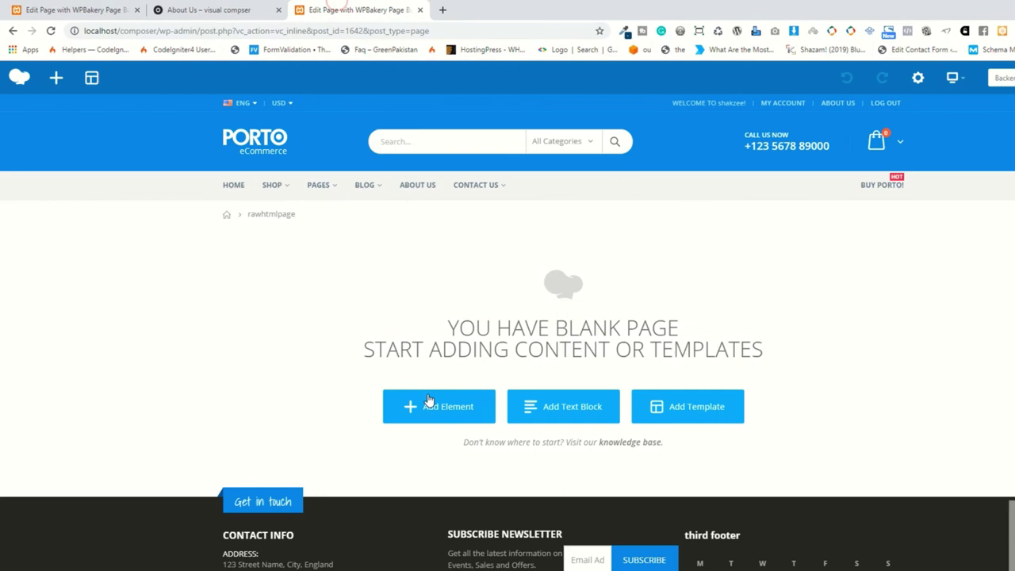
left_click(429, 401)
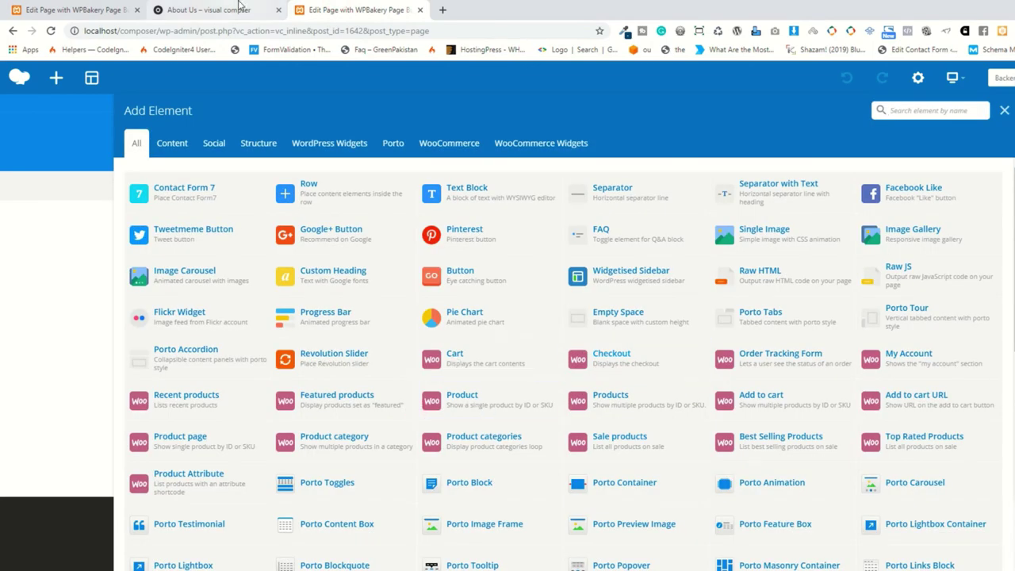
key("ctrl+shift+Tab")
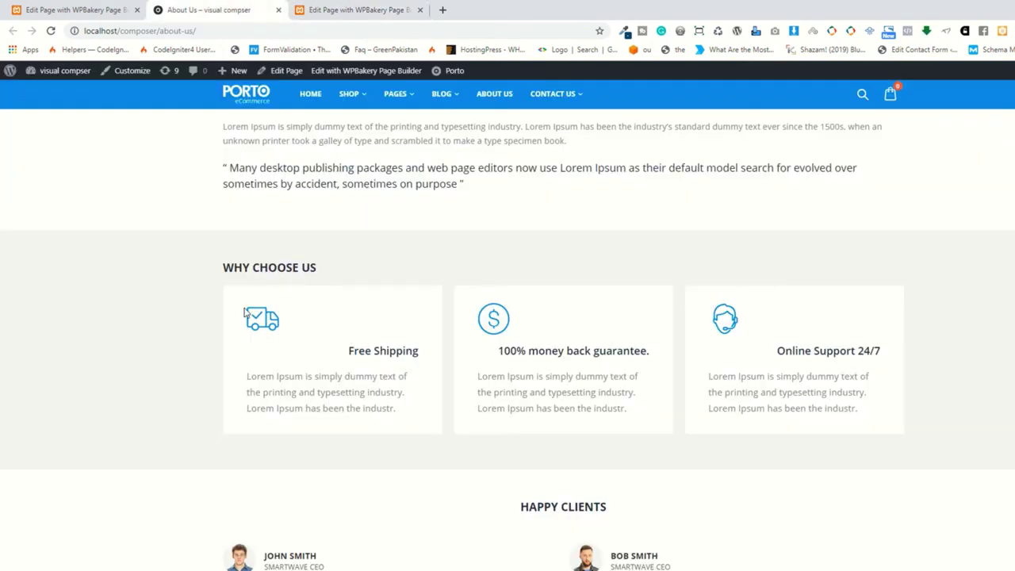
left_click(341, 8)
key("Escape")
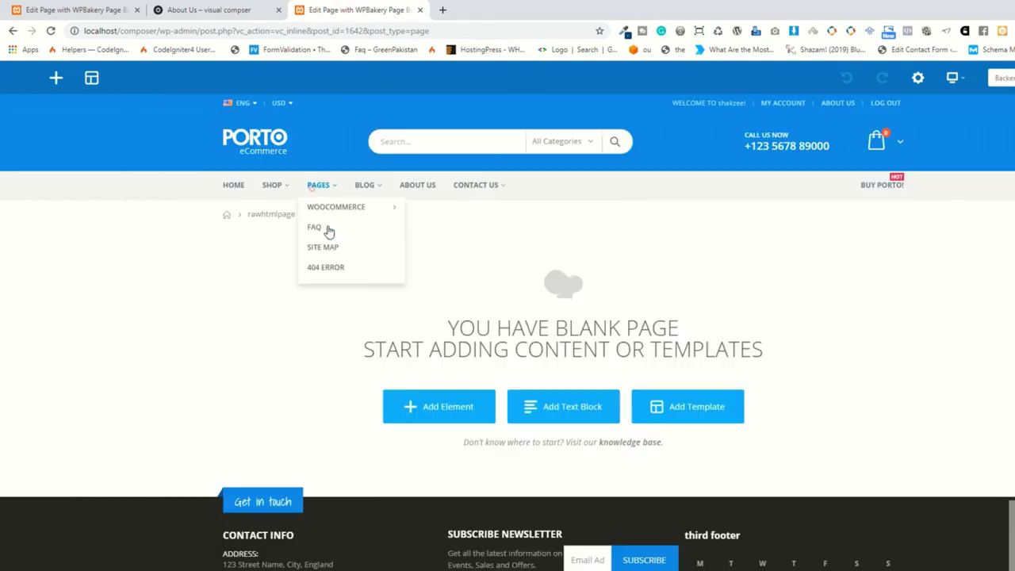
Step: Add a row to the blank rawhtmlpage and insert a Raw HTML element into it
left_click(428, 405)
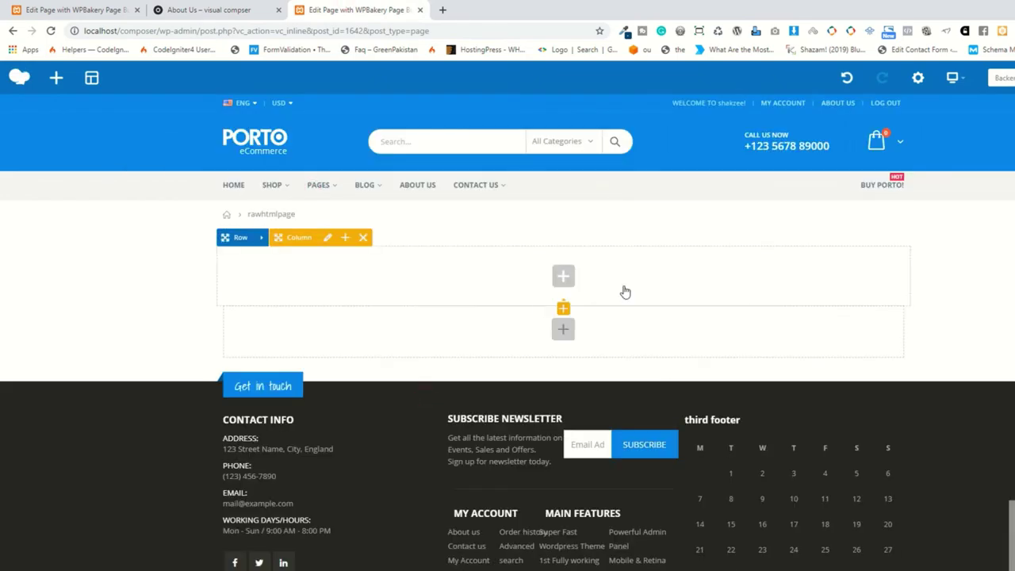
left_click(563, 278)
type("raw")
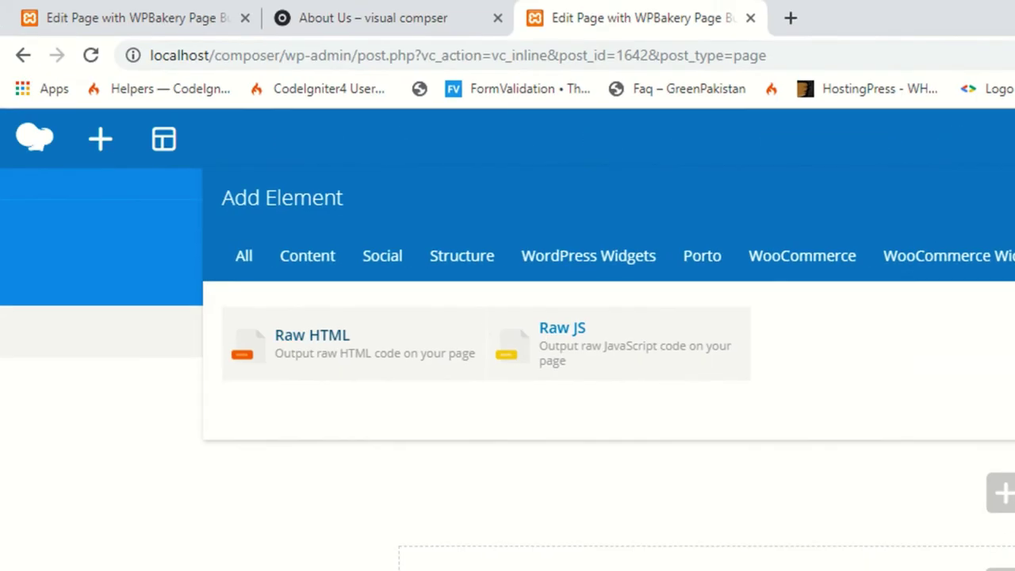
left_click(295, 335)
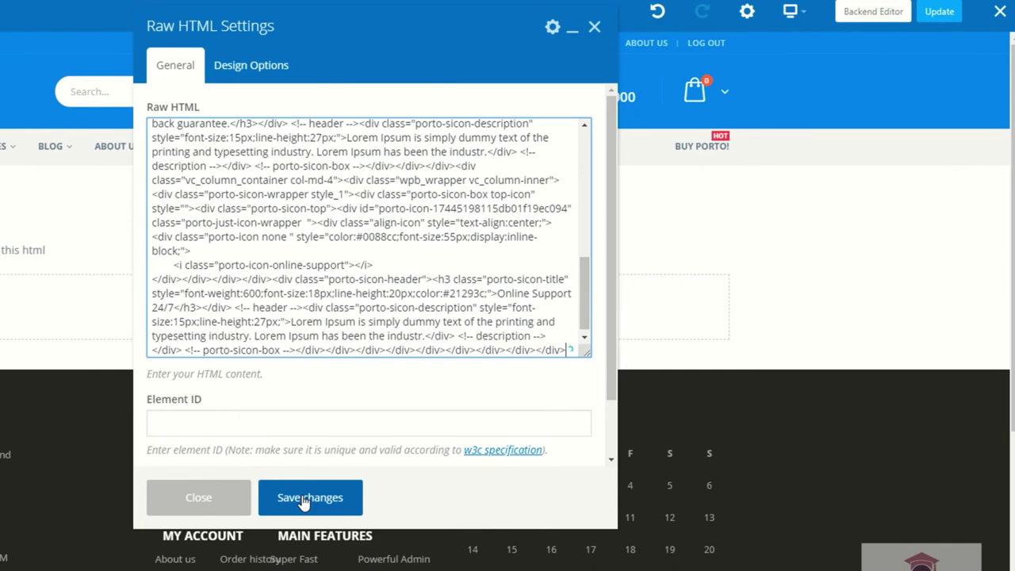
Step: Replace the Raw HTML element's content with the copied WHY CHOOSE US markup, save it and close its settings
left_click(304, 500)
left_click(216, 508)
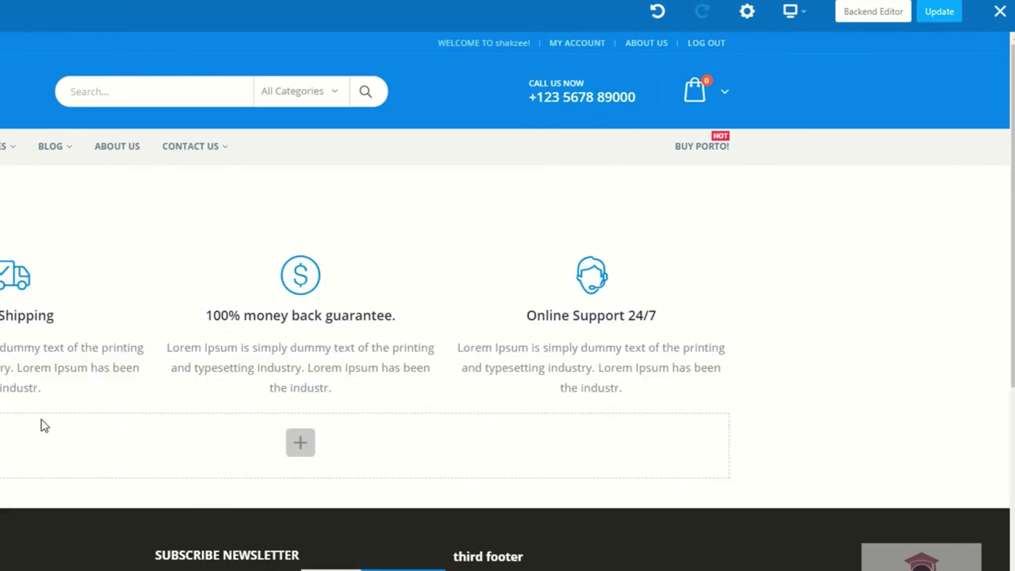
scroll(173, 414, "down", 3)
scroll(173, 413, "up", 3)
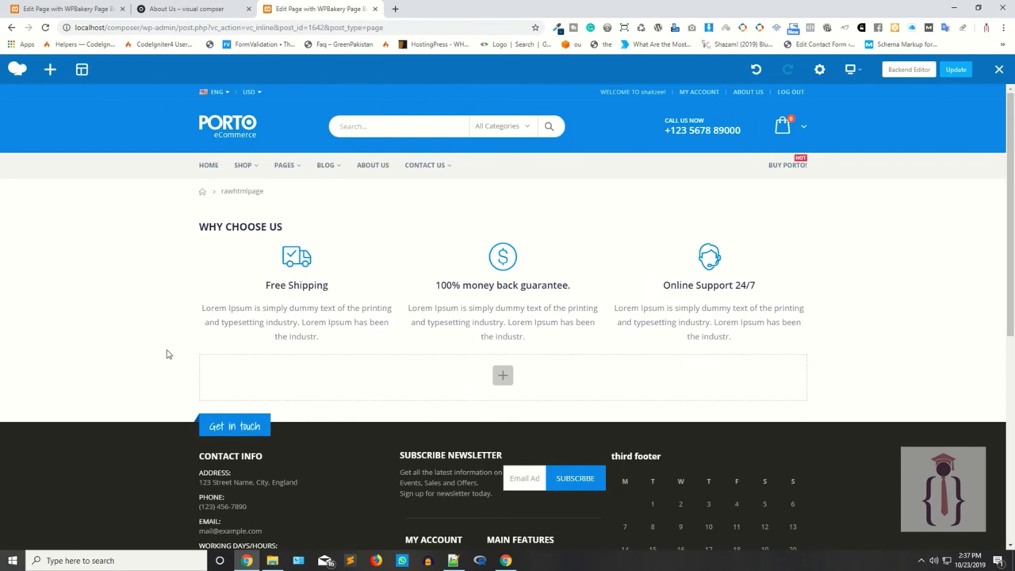
Step: Review the HTML markup stored in the Raw HTML element's settings and close them
left_click(513, 287)
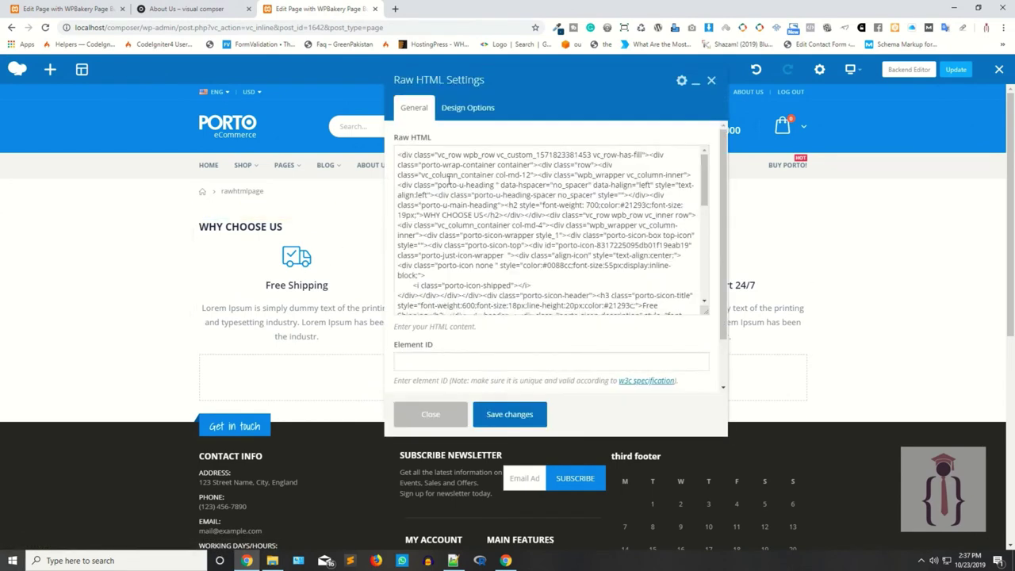
left_click(430, 415)
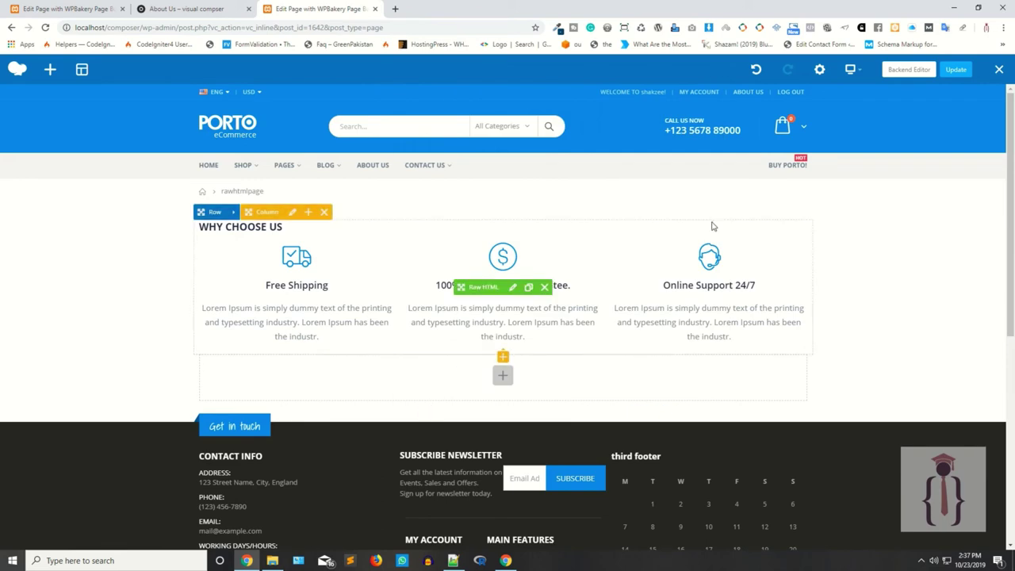
Step: Insert a Raw JS element below the WHY CHOOSE US markup, dismiss its sample alert and view its default JavaScript code
left_click(503, 357)
type("raw")
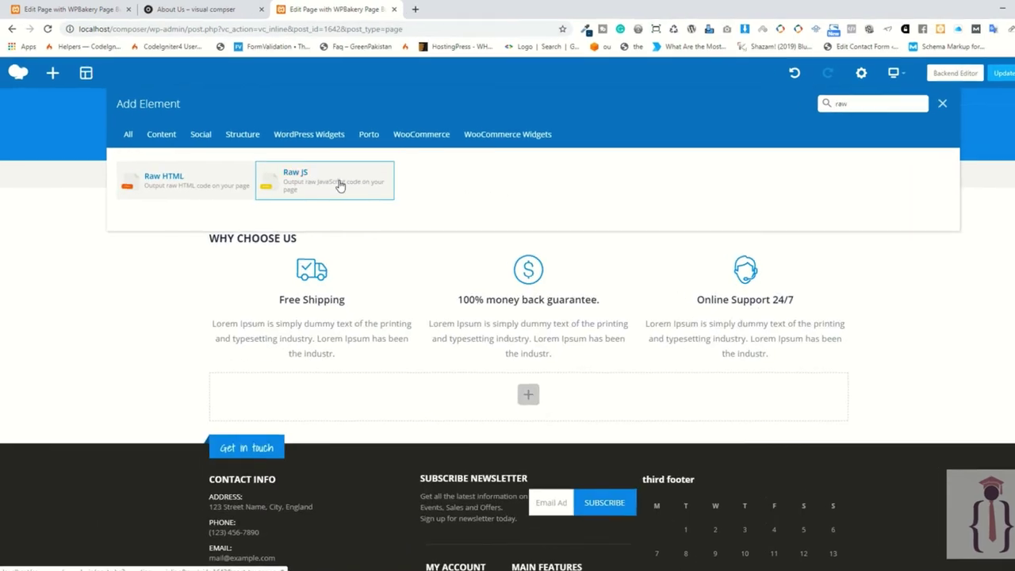
left_click(340, 185)
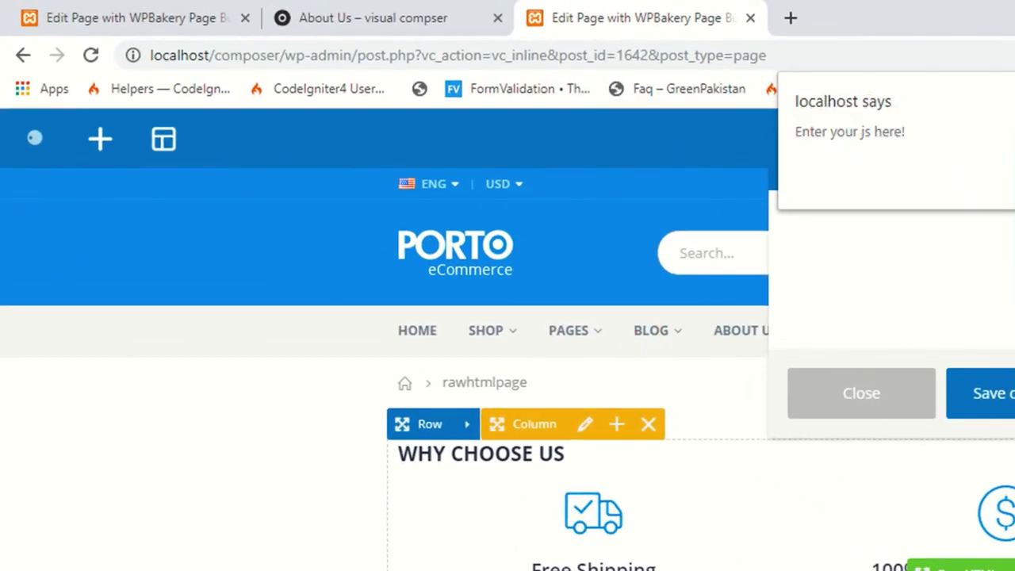
key("Return")
left_click(919, 364)
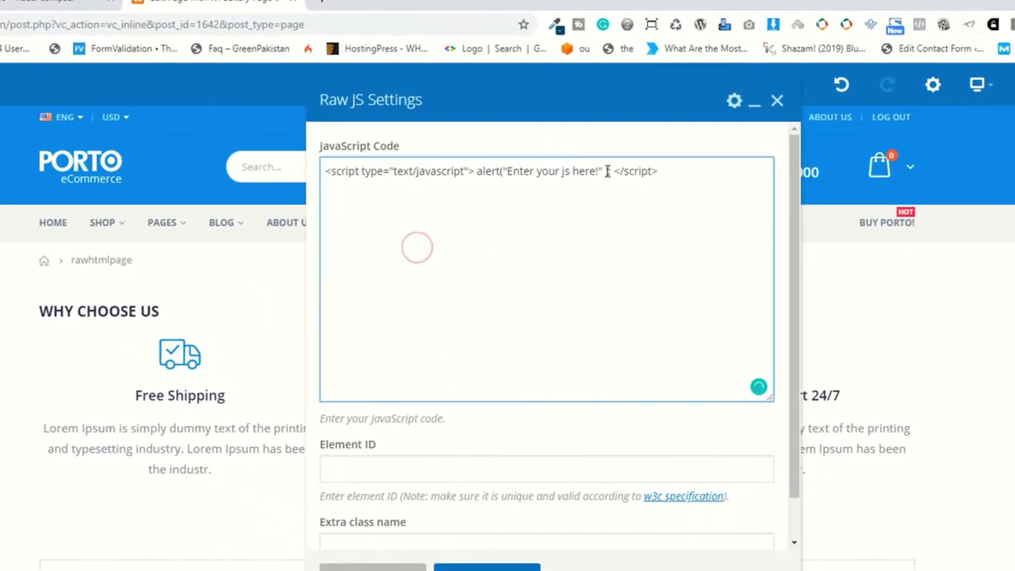
key("Escape")
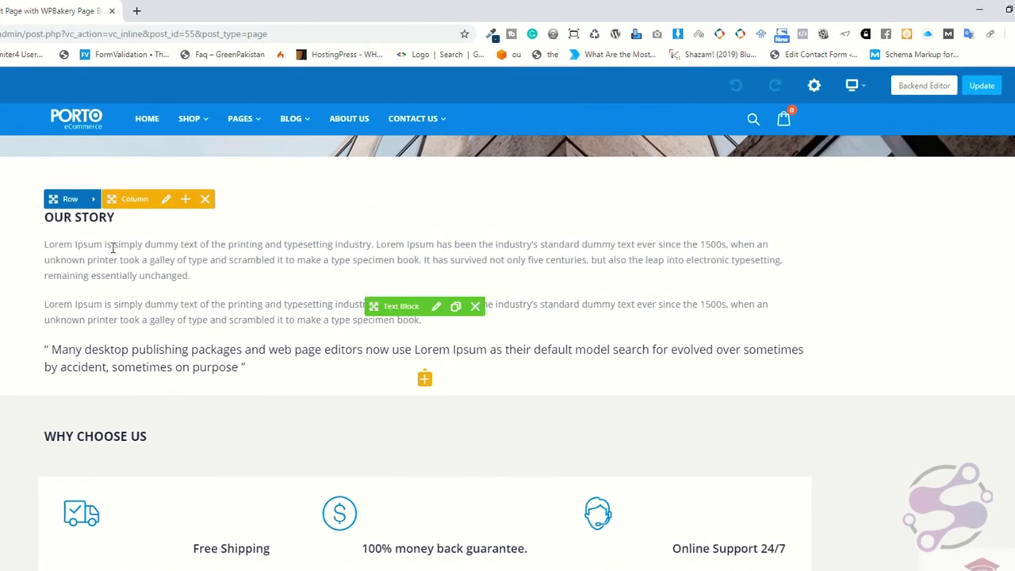
Step: Set the OUR STORY column's width to 6 columns - 1/2 on the About Us page and save the column settings
left_click(166, 199)
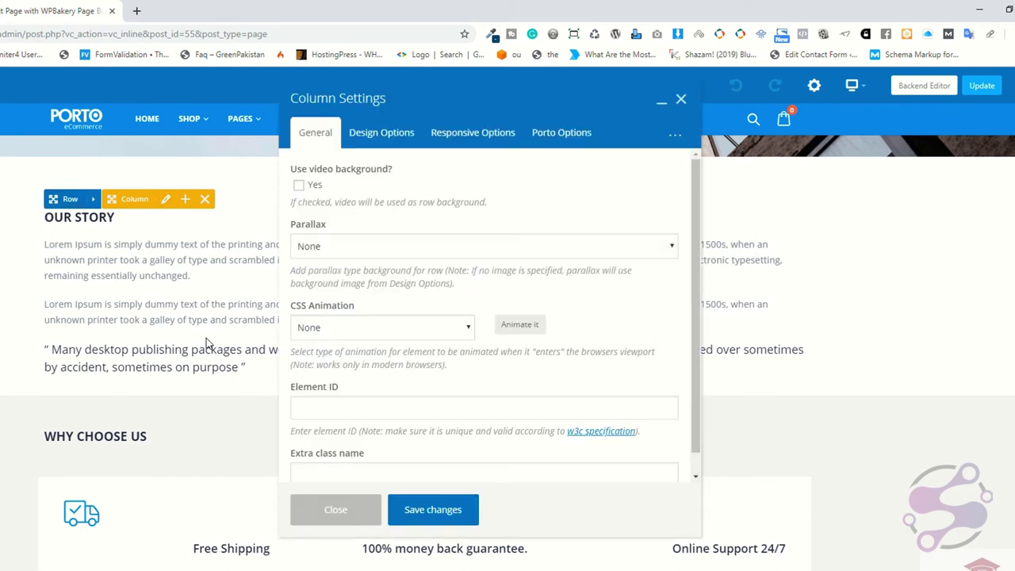
left_click(468, 149)
scroll(453, 236, "down", 1)
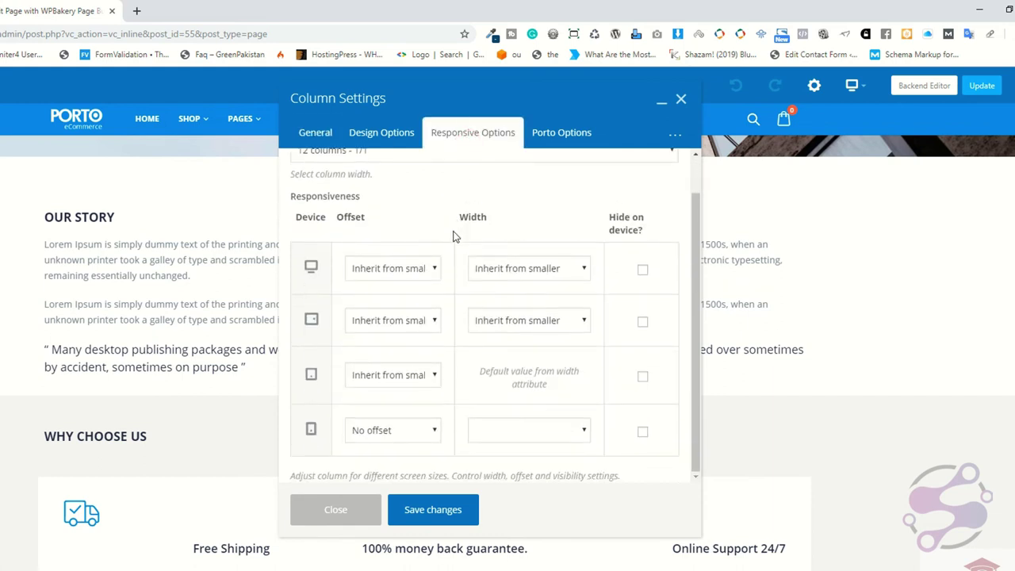
scroll(453, 235, "up", 1)
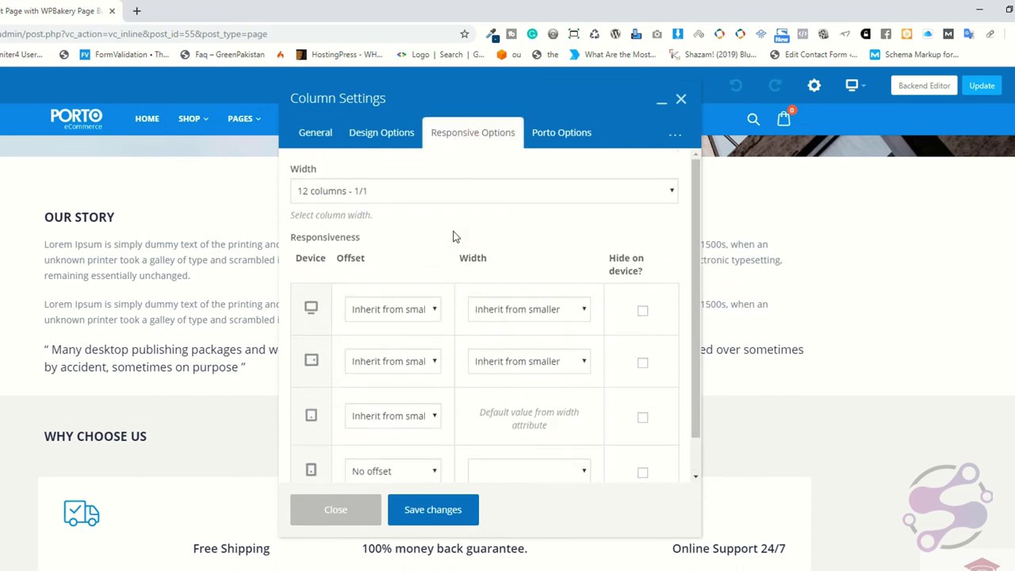
left_click(355, 192)
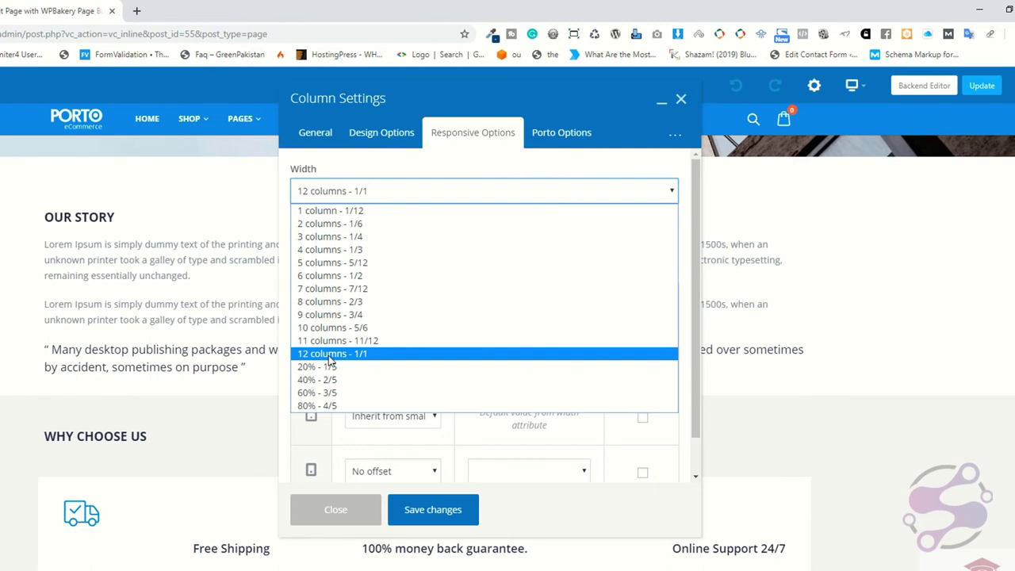
left_click(349, 282)
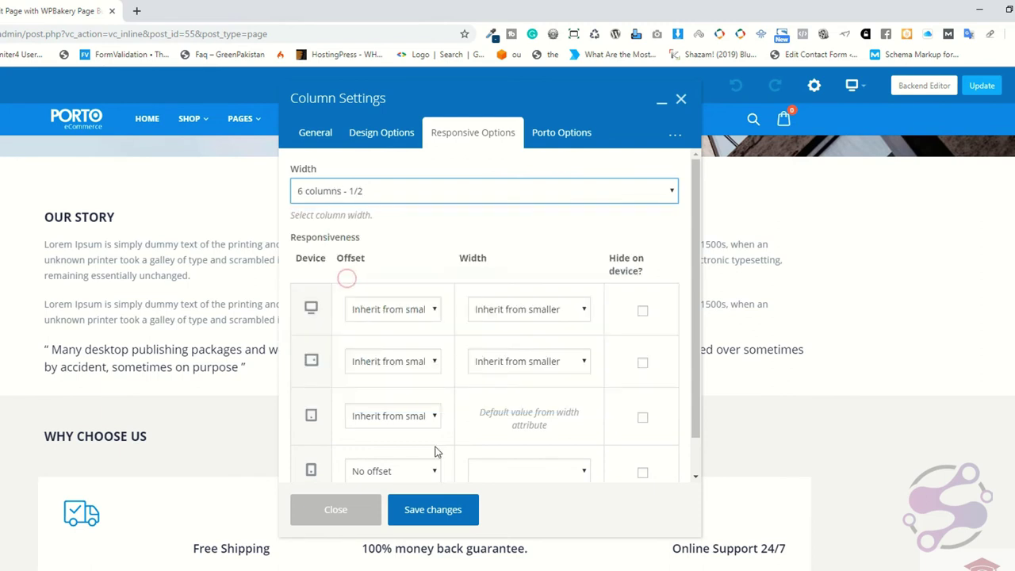
left_click(408, 514)
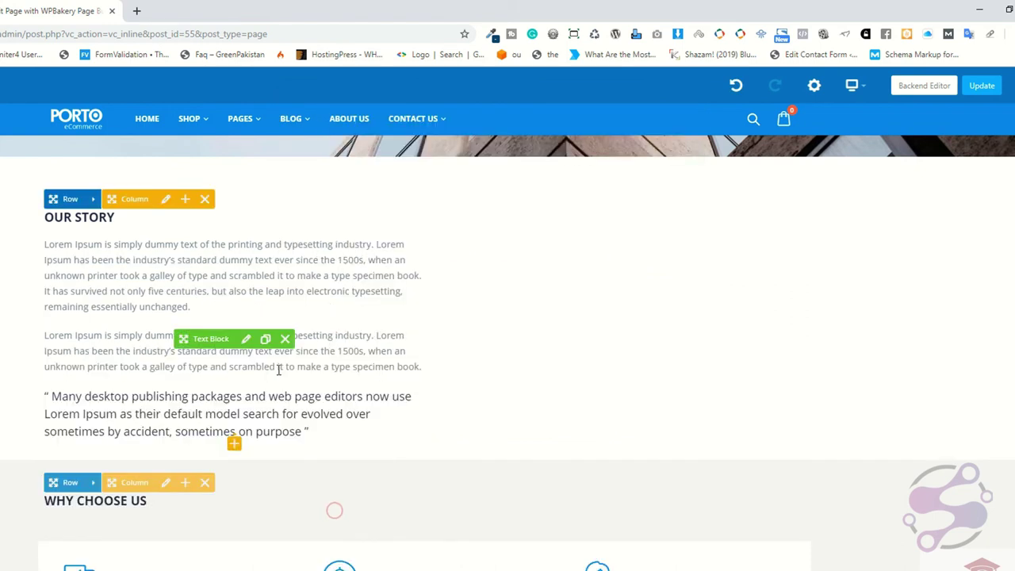
left_click(335, 510)
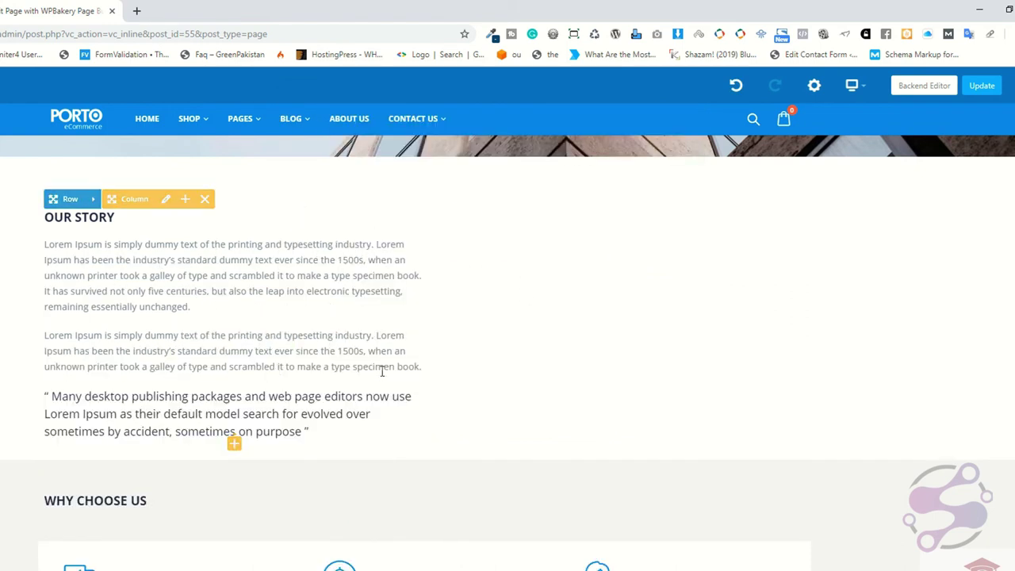
Step: Restore the OUR STORY column's width to 12 columns - 1/1 and save the column settings
left_click(164, 199)
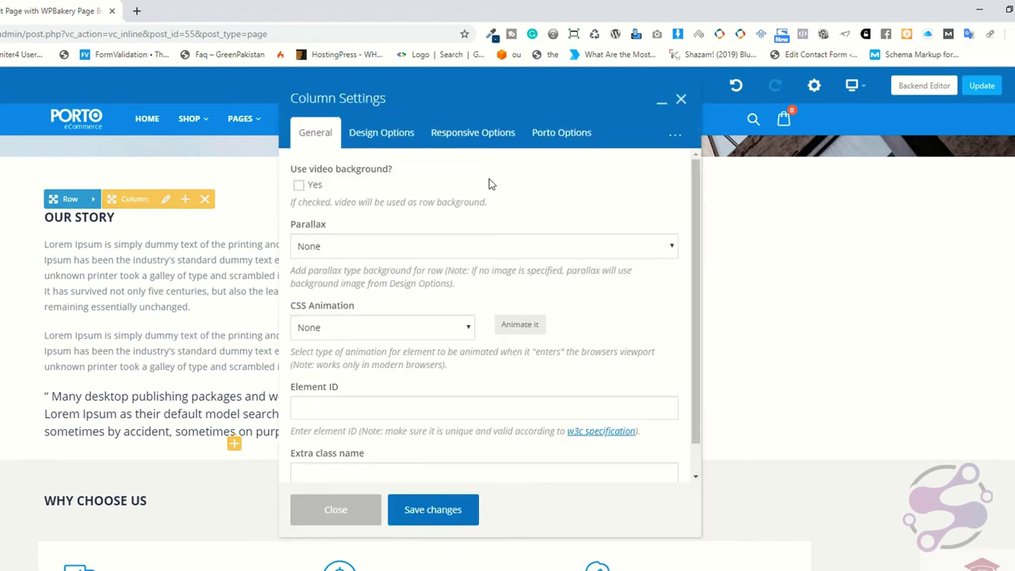
left_click(476, 135)
left_click(379, 190)
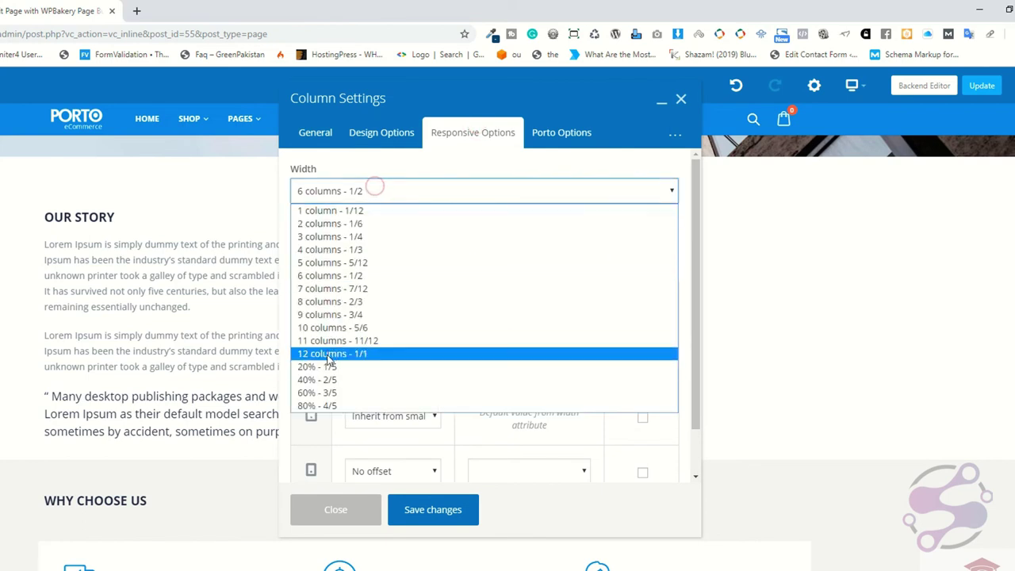
left_click(389, 354)
left_click(433, 509)
left_click(342, 515)
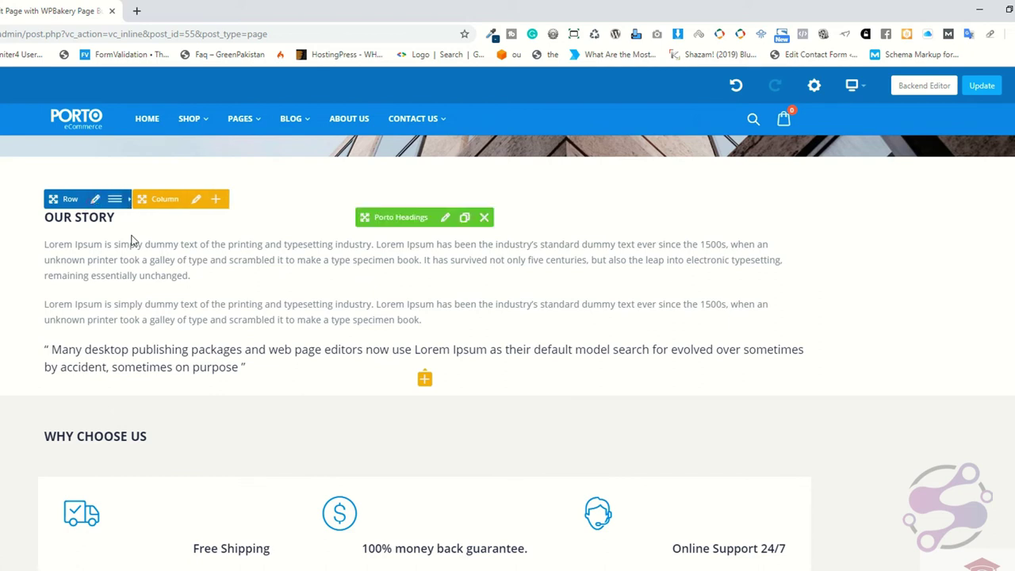
Step: Review the predefined layout options for the OUR STORY row without changing its layout
left_click(115, 200)
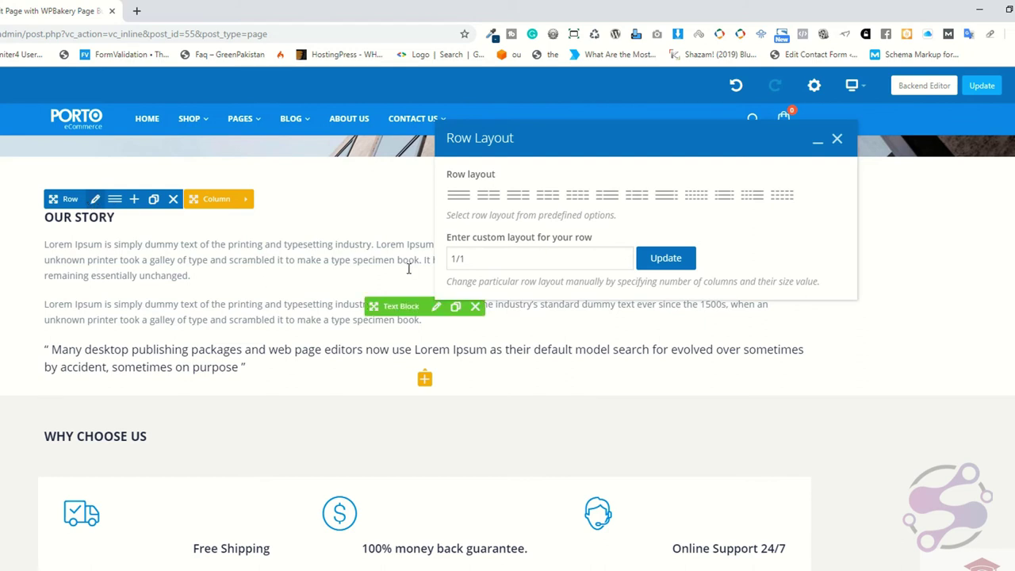
left_click(835, 140)
Step: Hide the OUR STORY column on the smallest device through its responsive options, save the settings and update the page
mouse_move(150, 211)
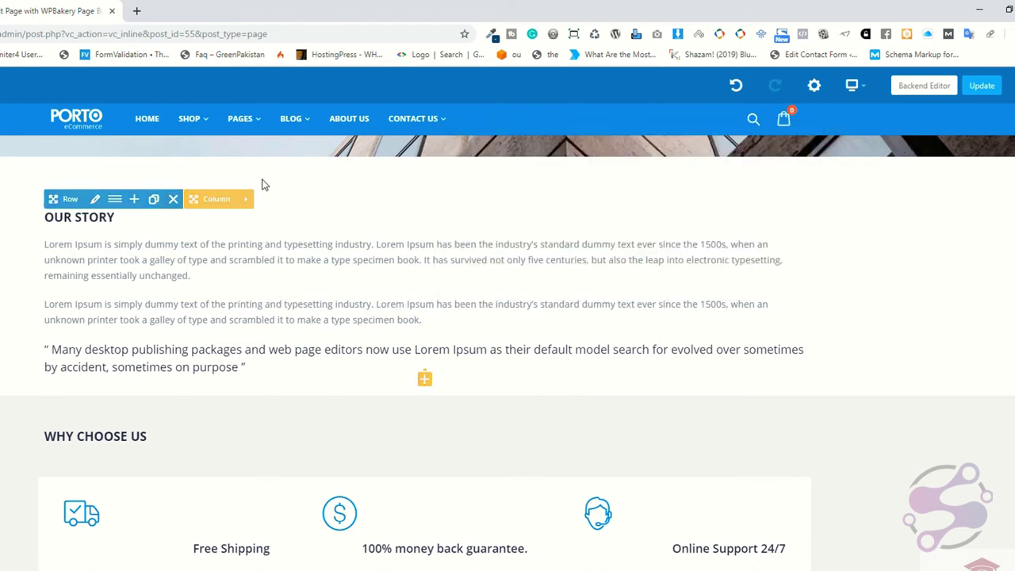
left_click(173, 199)
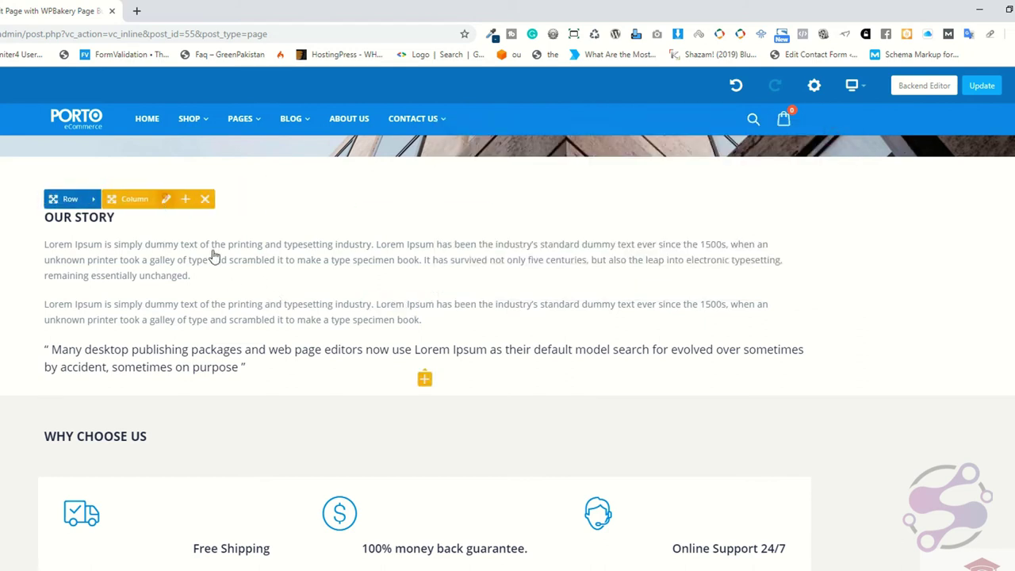
left_click(473, 132)
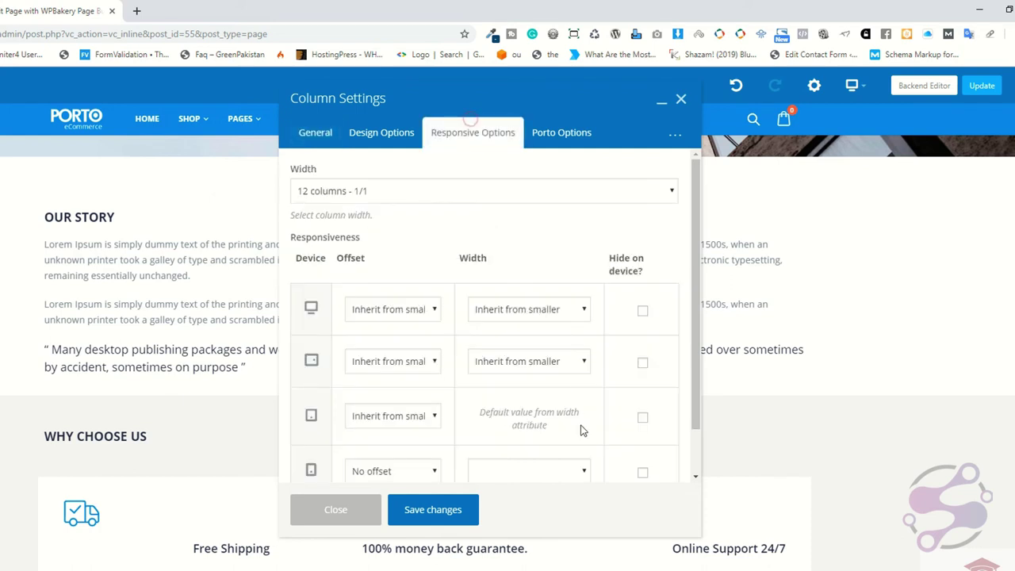
scroll(561, 376, "down", 1)
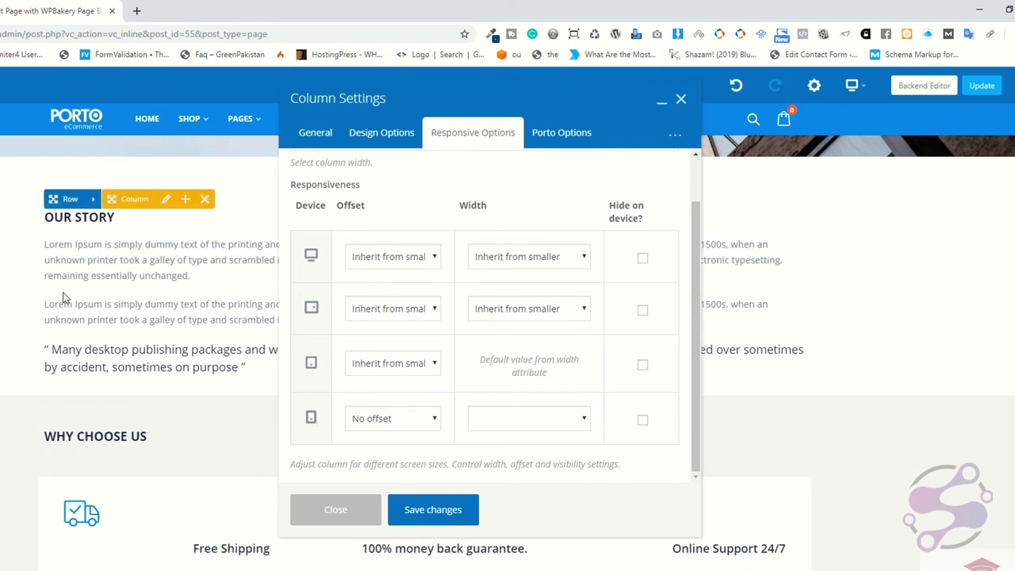
left_click(644, 420)
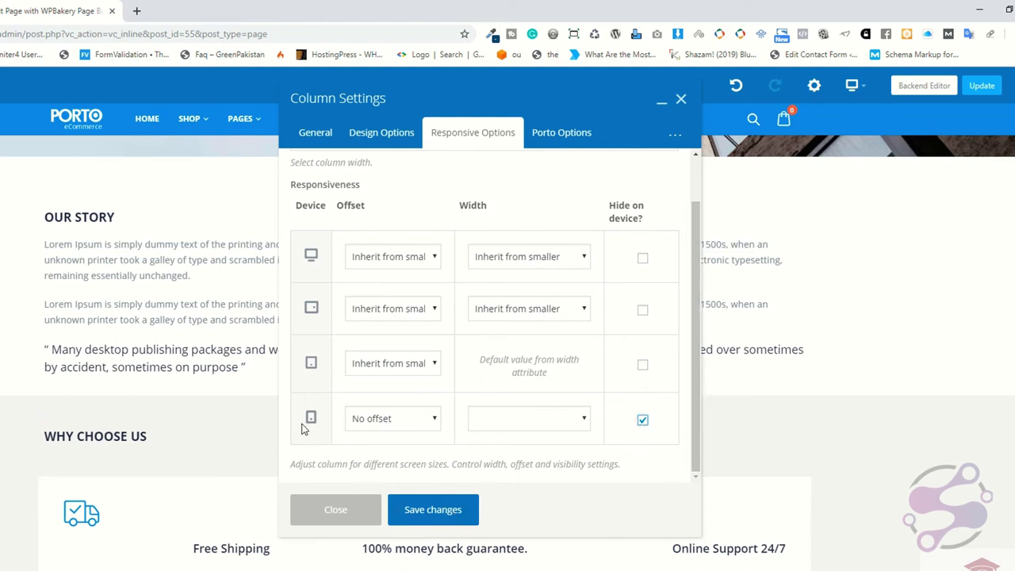
left_click(439, 506)
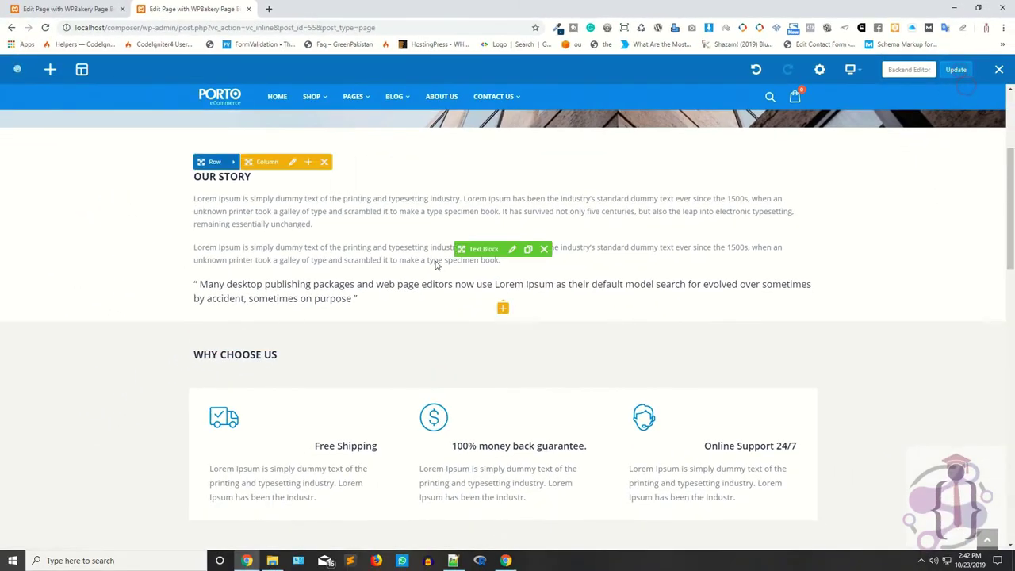
Step: Open localhost/composer/ in a new browser tab and view the OUR STORY section on the published About Us page
left_click(77, 8)
left_click(217, 7)
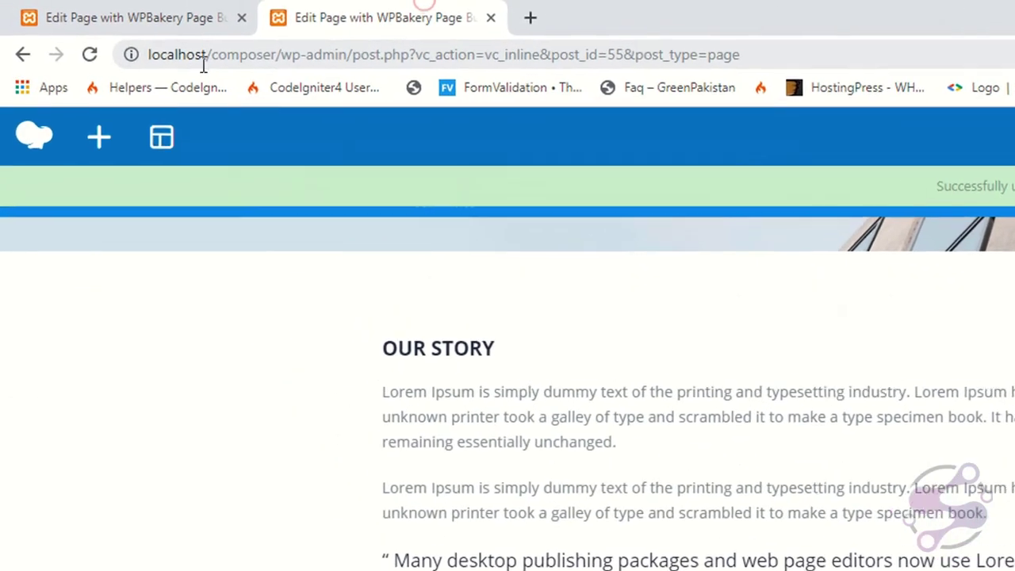
left_click_drag(180, 34, 93, 34)
key("ctrl+c")
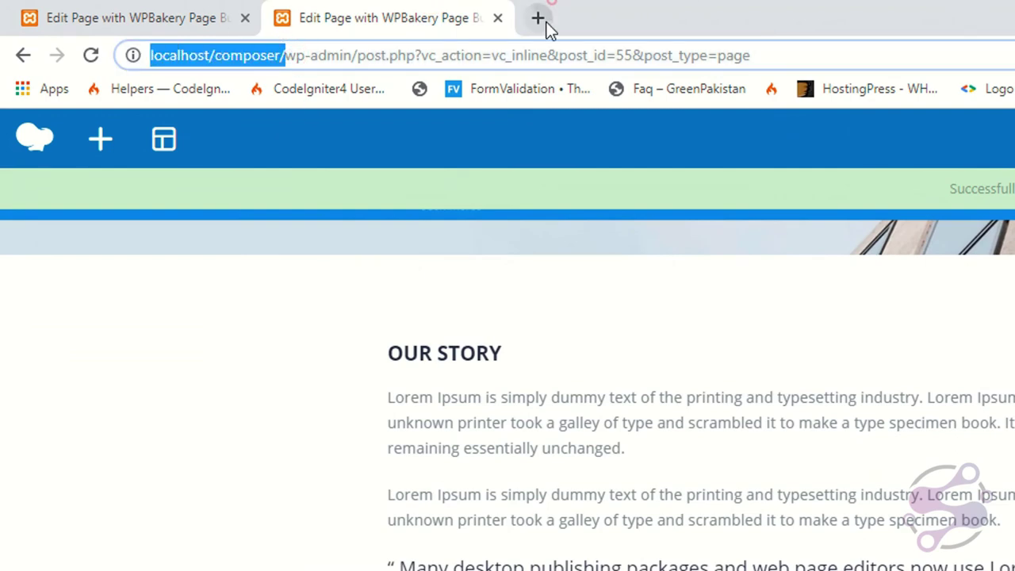
left_click(540, 19)
key("ctrl+v")
key("Return")
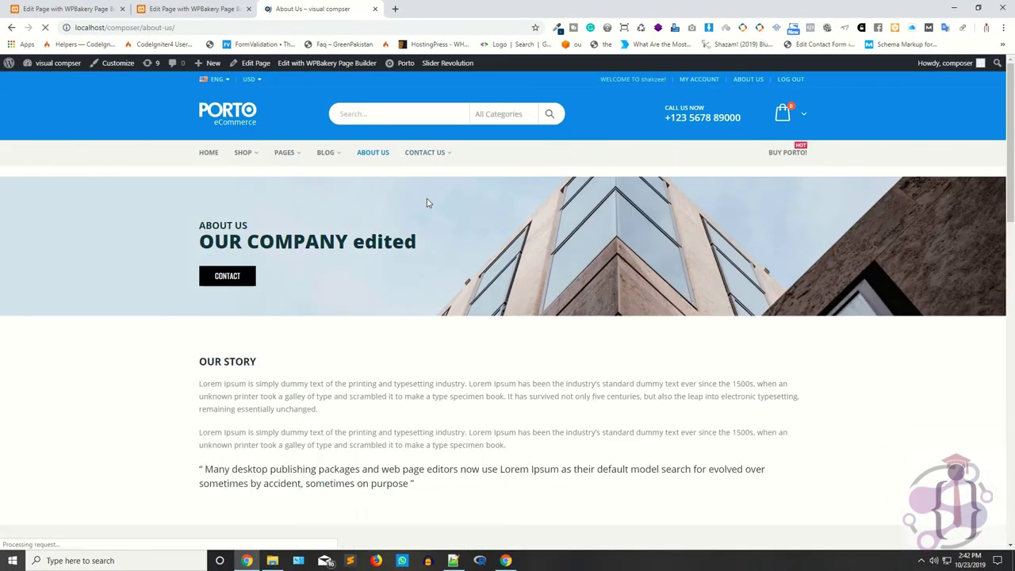
scroll(288, 379, "down", 3)
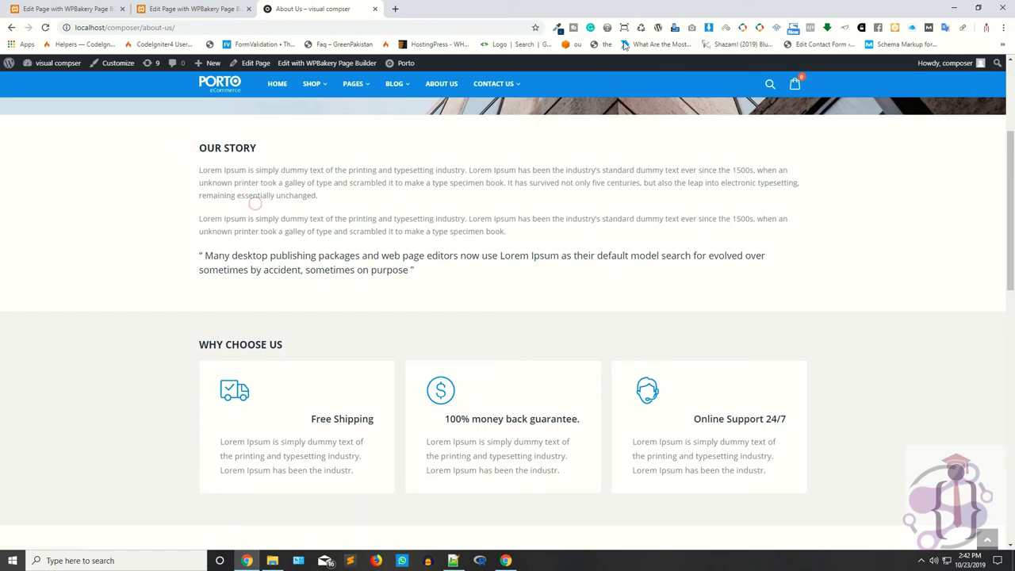
Step: Preview the About Us page at iPhone 6 portrait size in Mobile/RWD Tester and check whether the OUR STORY section shows
left_click(676, 29)
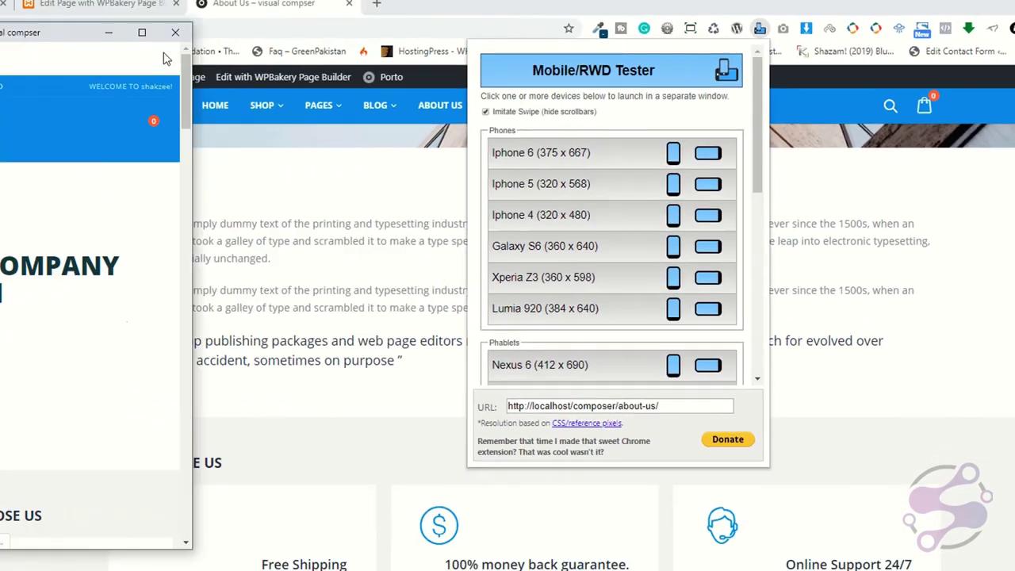
left_click(488, 193)
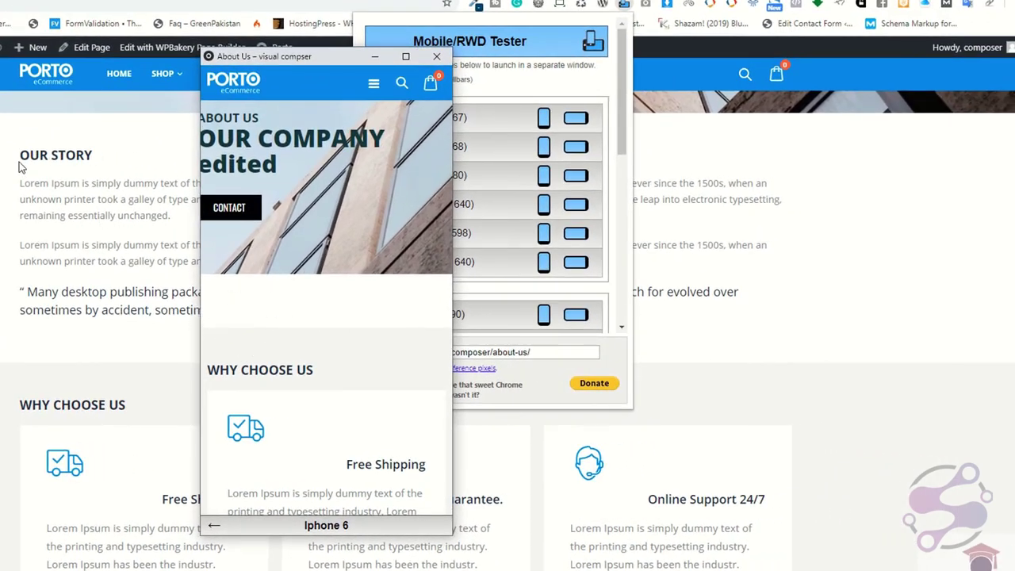
scroll(304, 357, "down", 7)
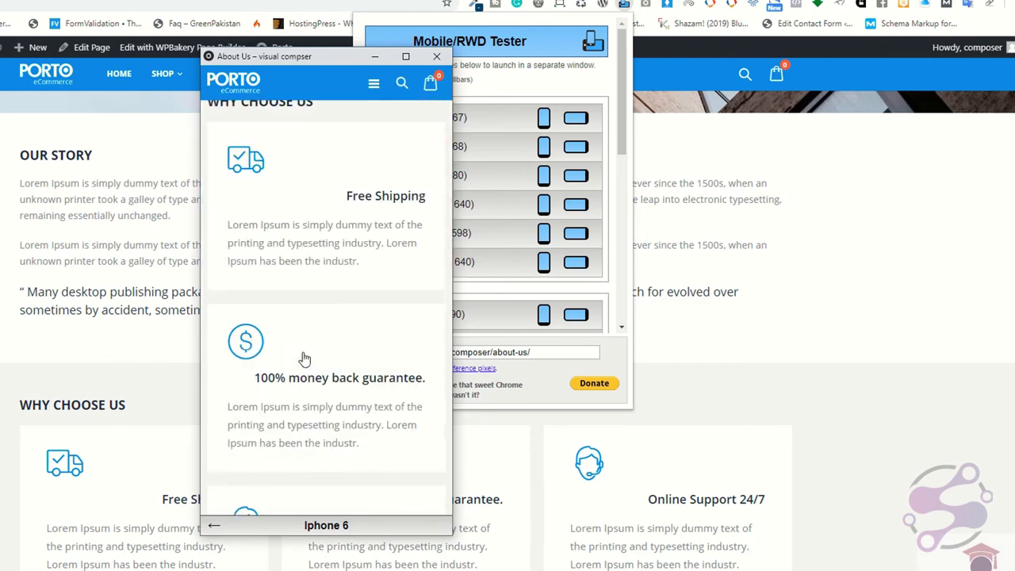
left_click(436, 56)
Step: Preview the About Us page on a tablet in portrait orientation with Mobile/RWD Tester
scroll(492, 222, "down", 5)
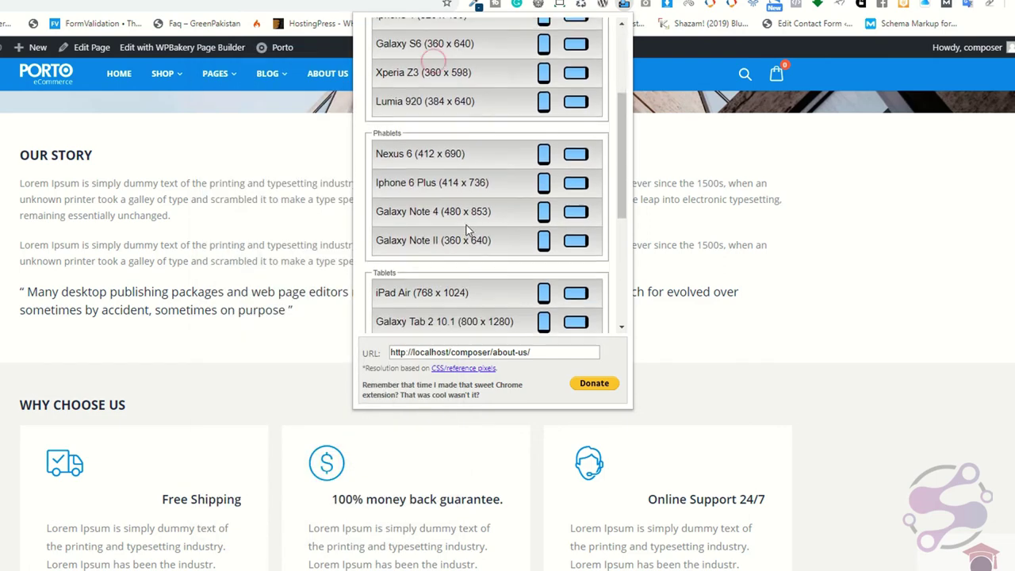
scroll(467, 230, "down", 2)
left_click(544, 184)
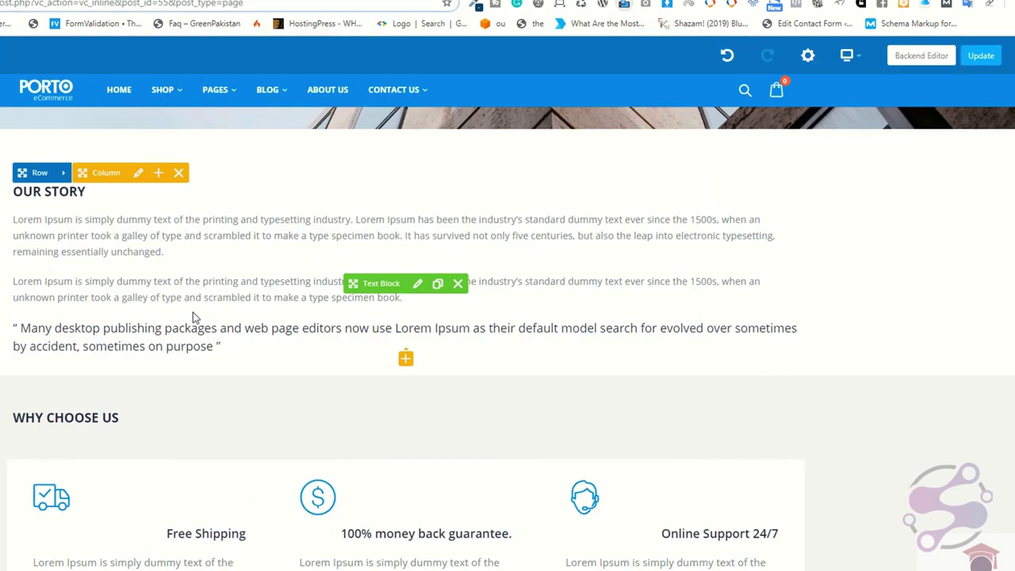
Step: Hide the OUR STORY column on landscape and portrait tablets as well and save the column settings
left_click(136, 174)
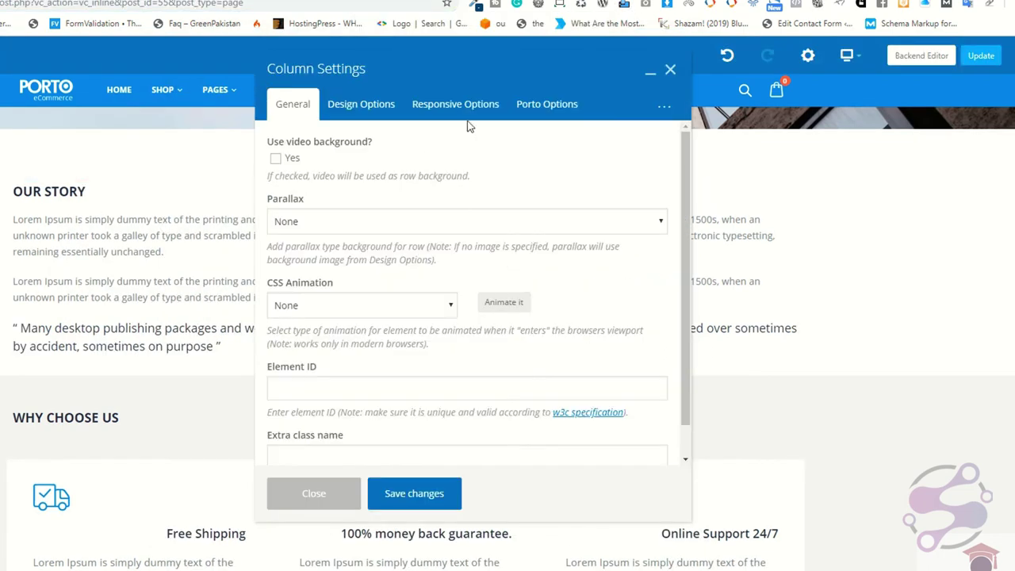
left_click(460, 108)
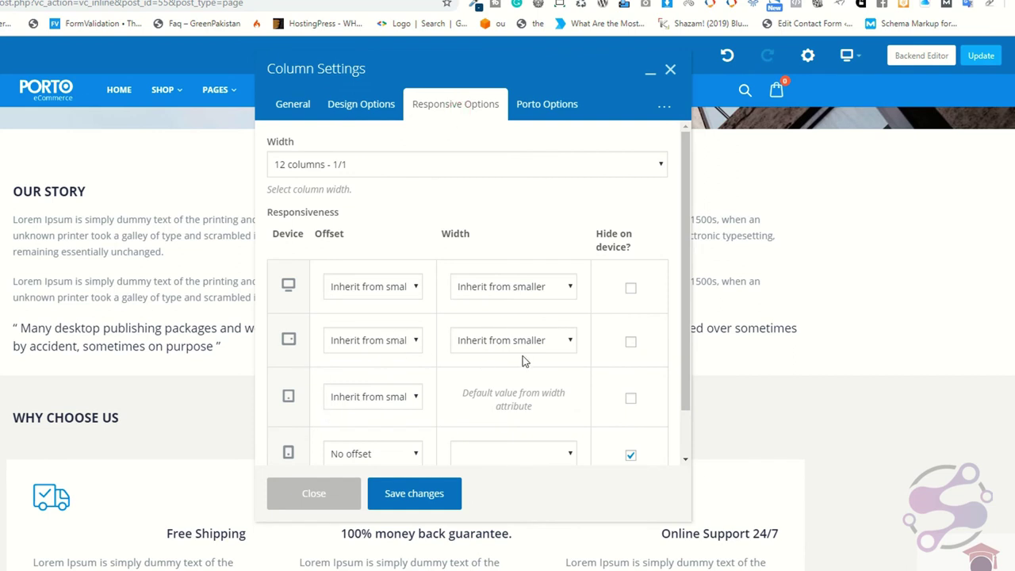
left_click(630, 341)
left_click(630, 397)
left_click(408, 496)
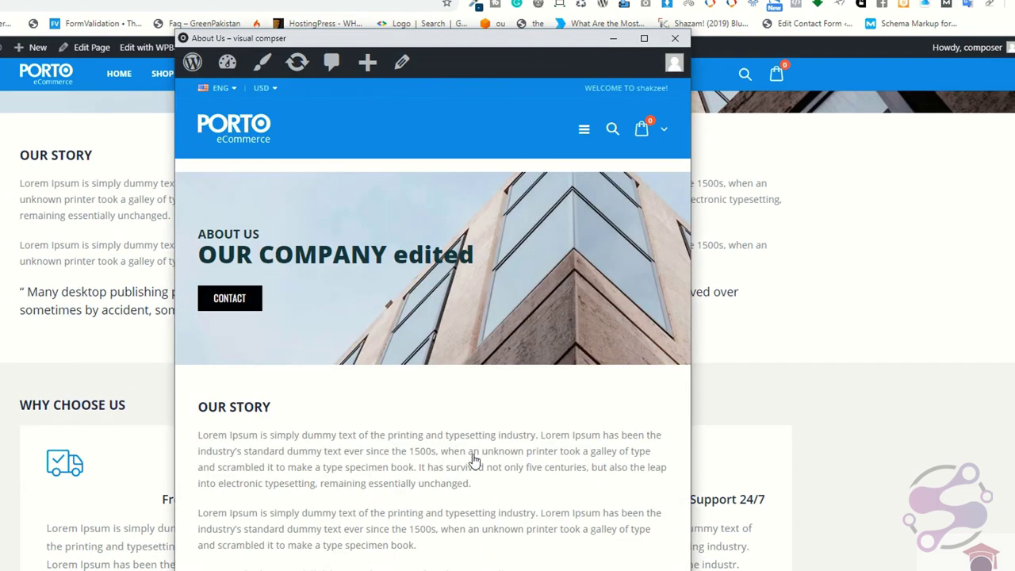
Step: Preview the About Us page on an iPad Air in portrait with Mobile/RWD Tester and check whether the OUR STORY section shows
left_click(675, 47)
left_click(675, 46)
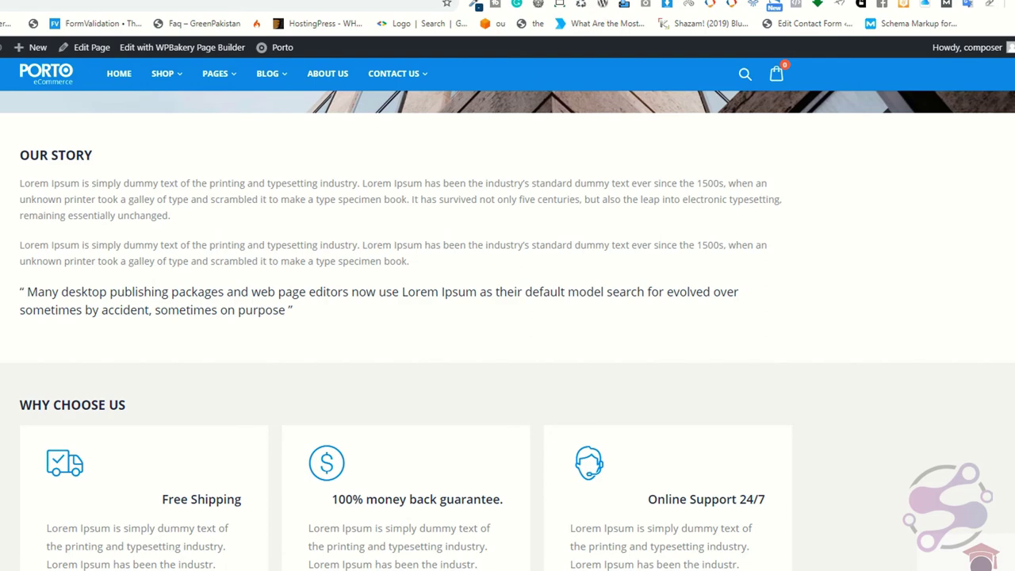
left_click(624, 4)
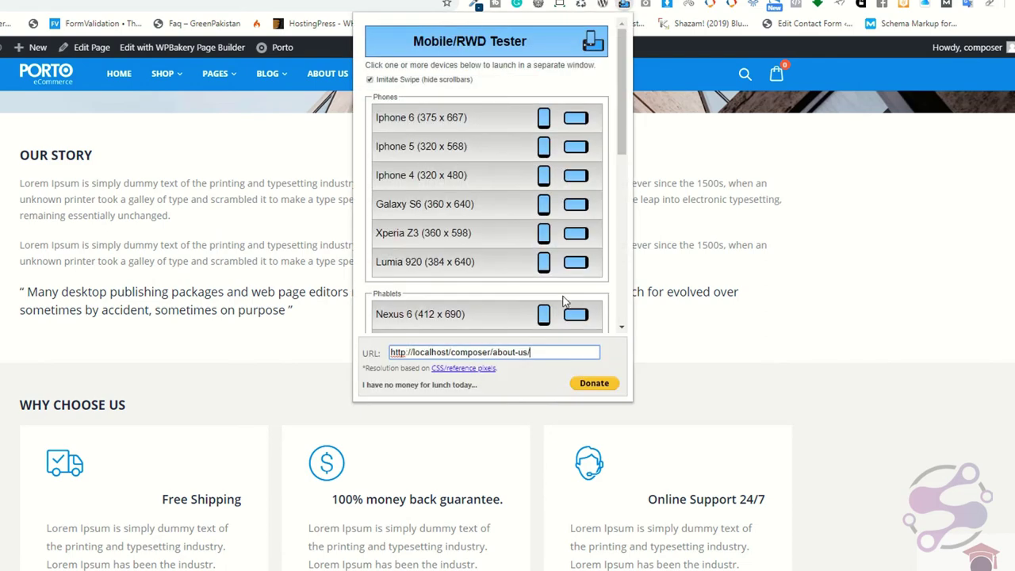
scroll(485, 250, "down", 5)
scroll(486, 251, "down", 2)
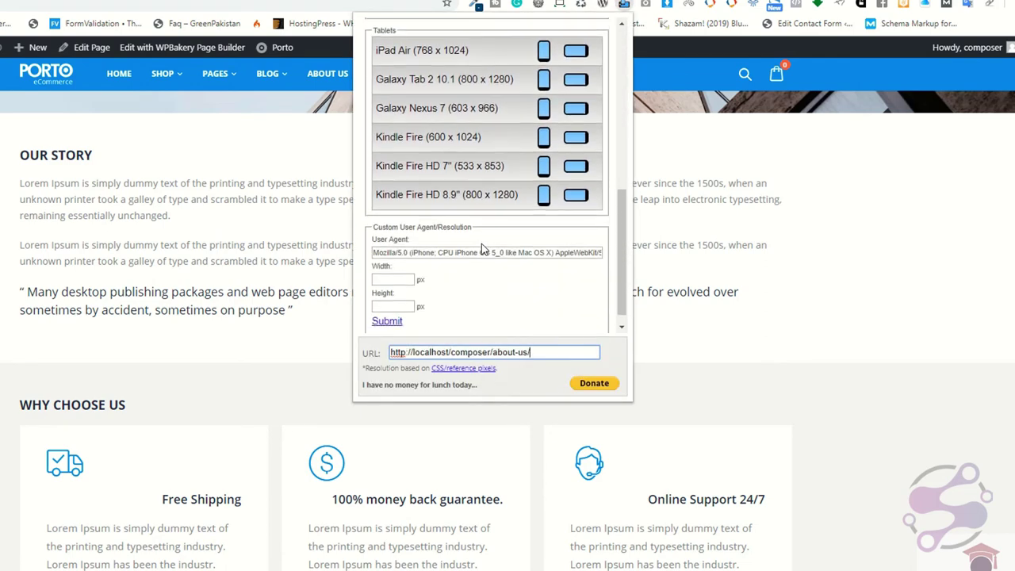
left_click(544, 52)
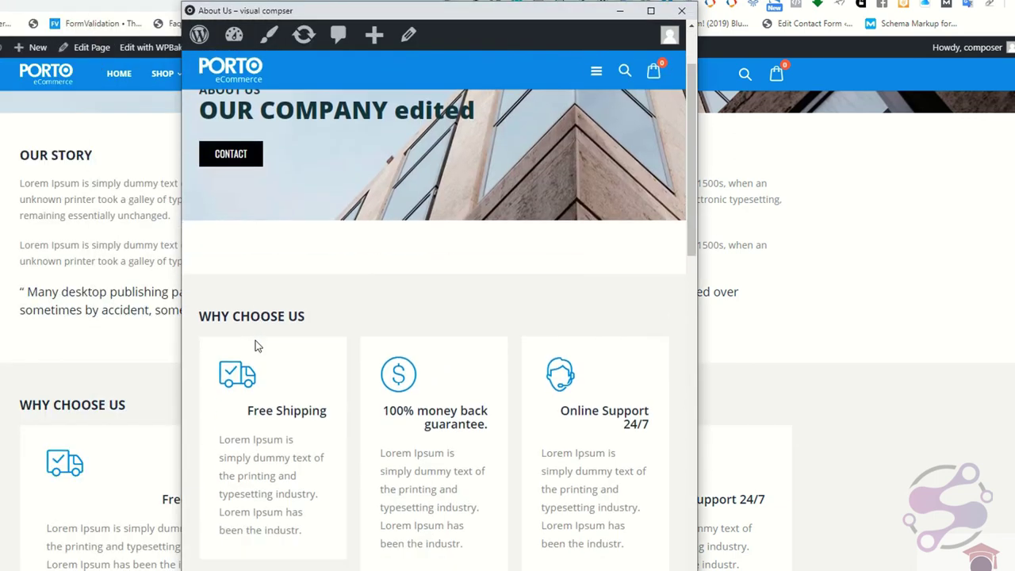
scroll(256, 346, "down", 1)
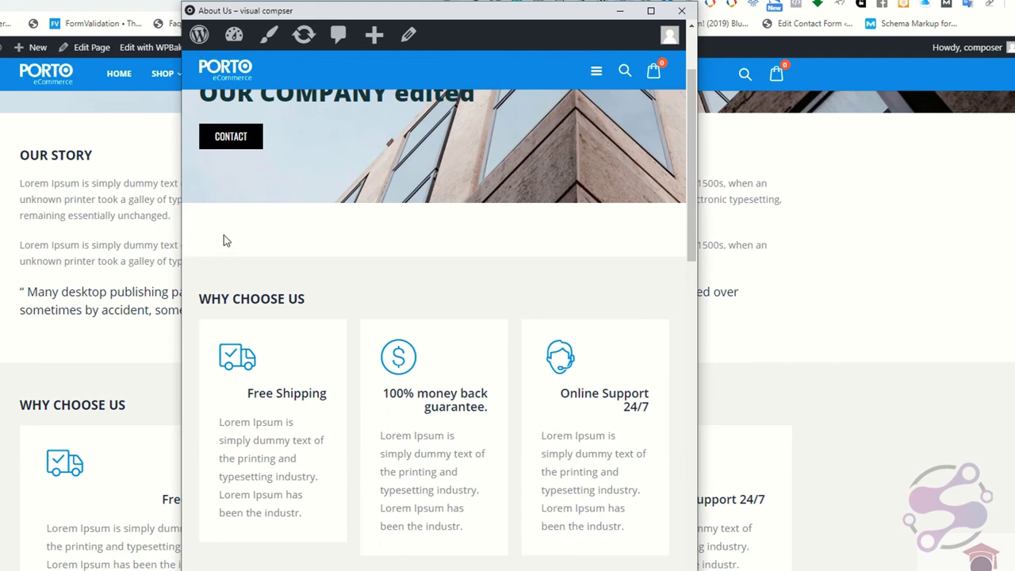
left_click(681, 11)
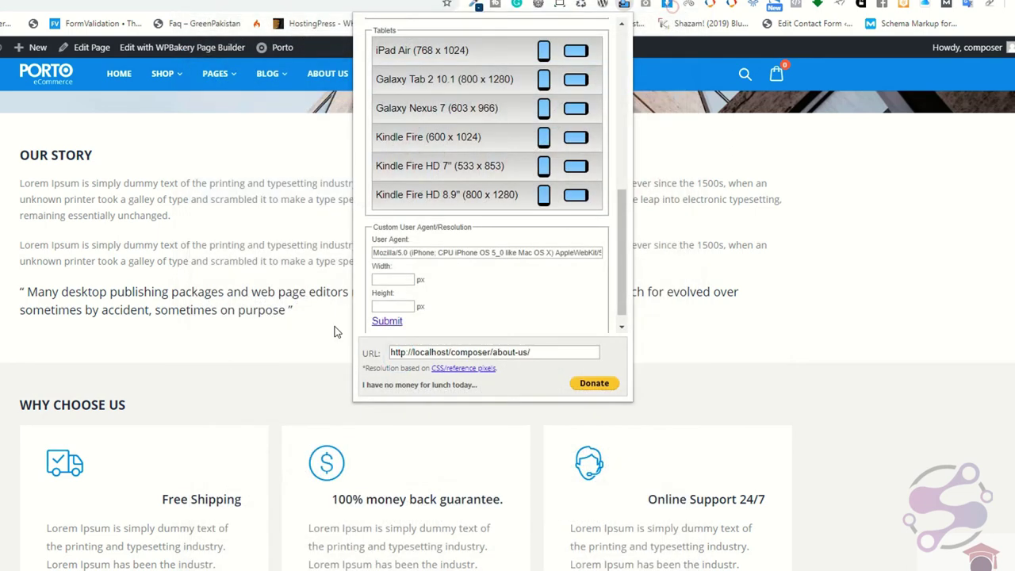
left_click(337, 332)
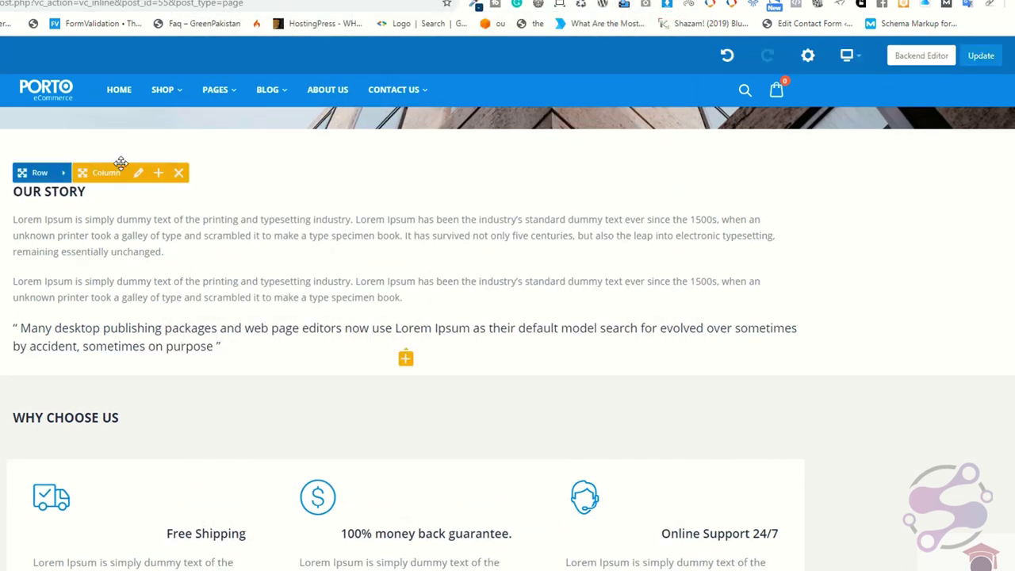
Step: Turn off hiding of the OUR STORY column on landscape tablets, portrait tablets and phones, and save the column settings
left_click(138, 172)
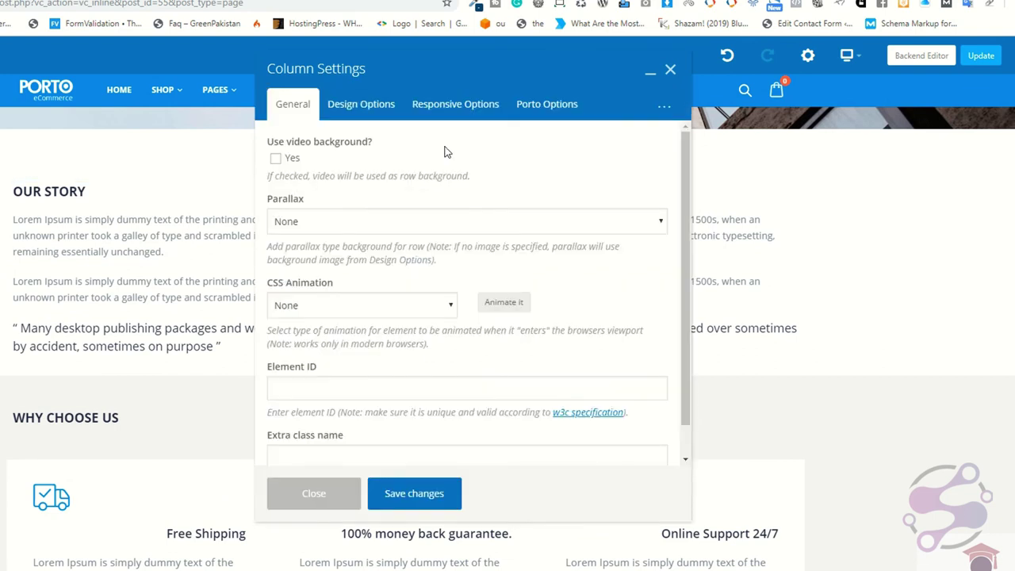
left_click(453, 103)
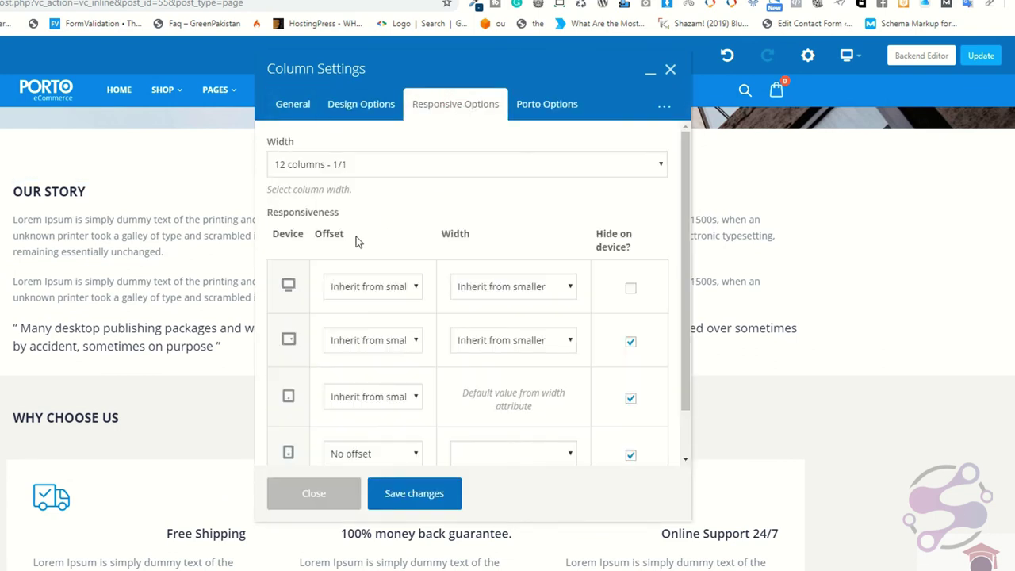
left_click(630, 342)
left_click(631, 398)
left_click(630, 455)
left_click(411, 498)
left_click(288, 496)
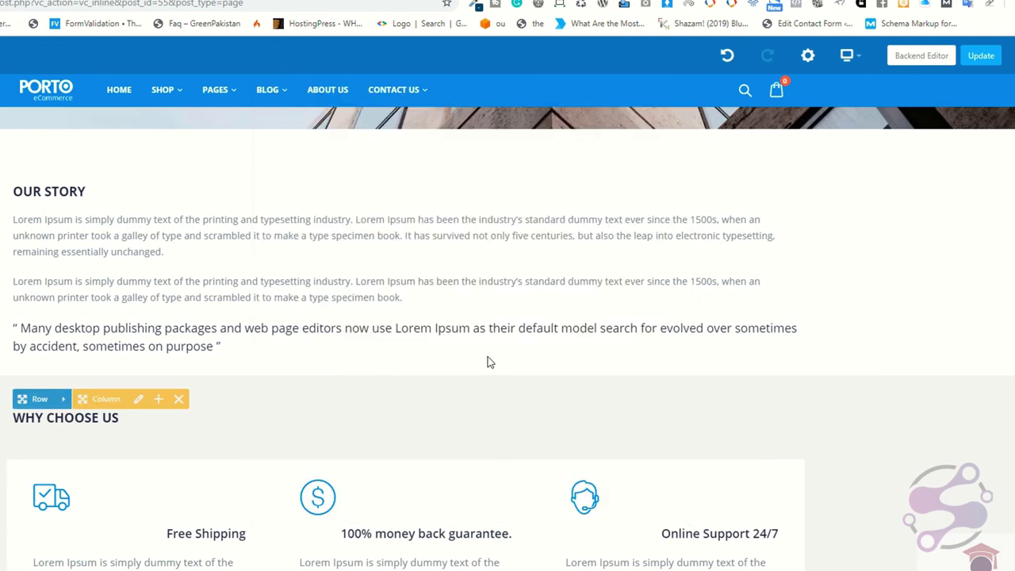
Step: Set the OUR STORY column's phone width to 2 columns - 1/6 and save the column settings
left_click(140, 174)
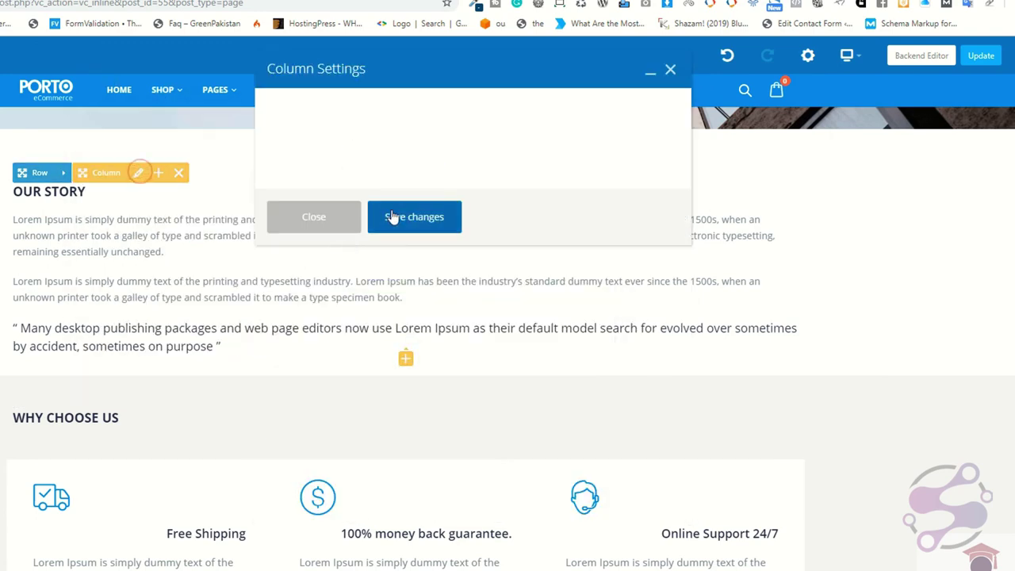
scroll(415, 290, "down", 2)
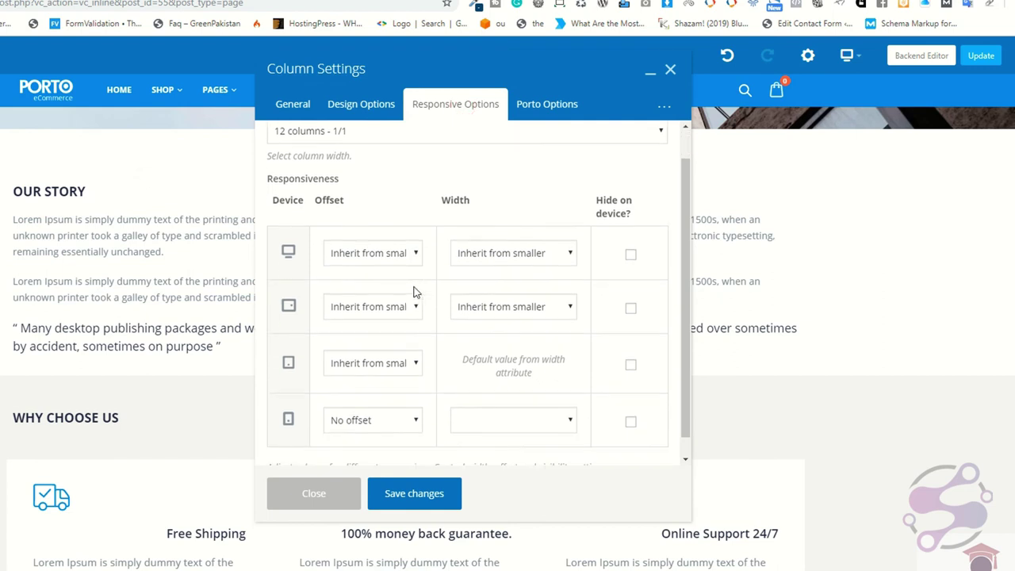
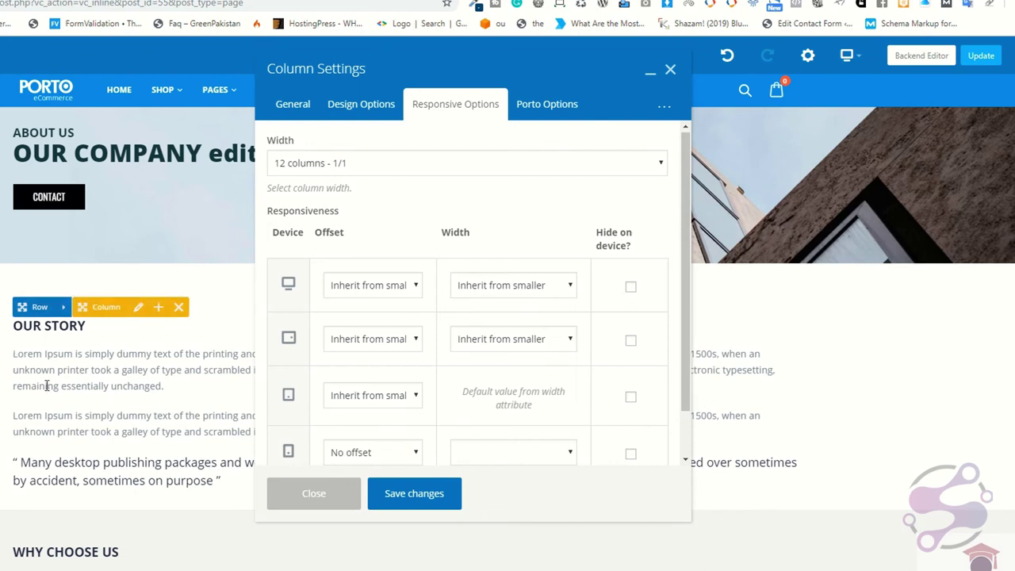
left_click(515, 453)
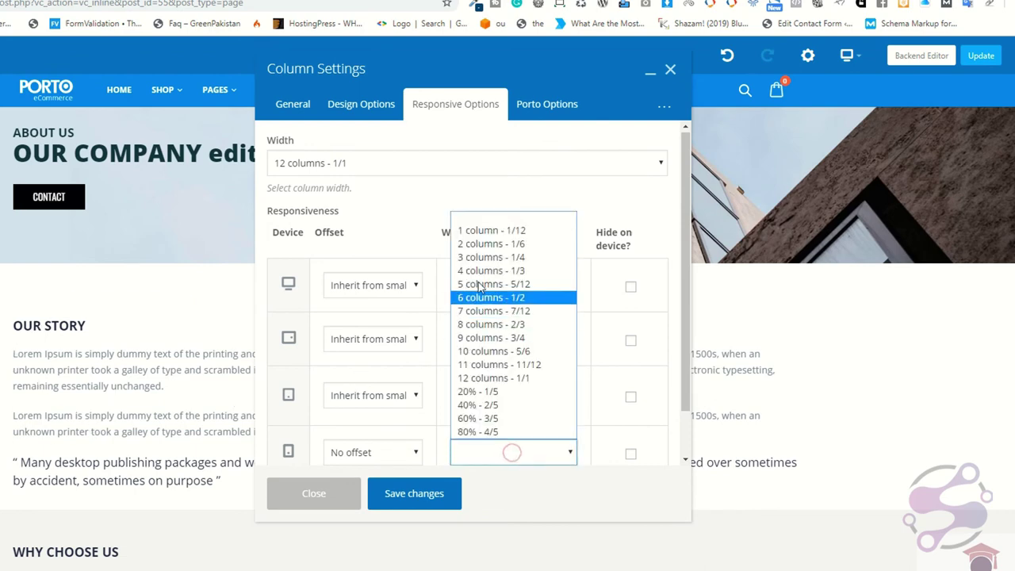
left_click(471, 244)
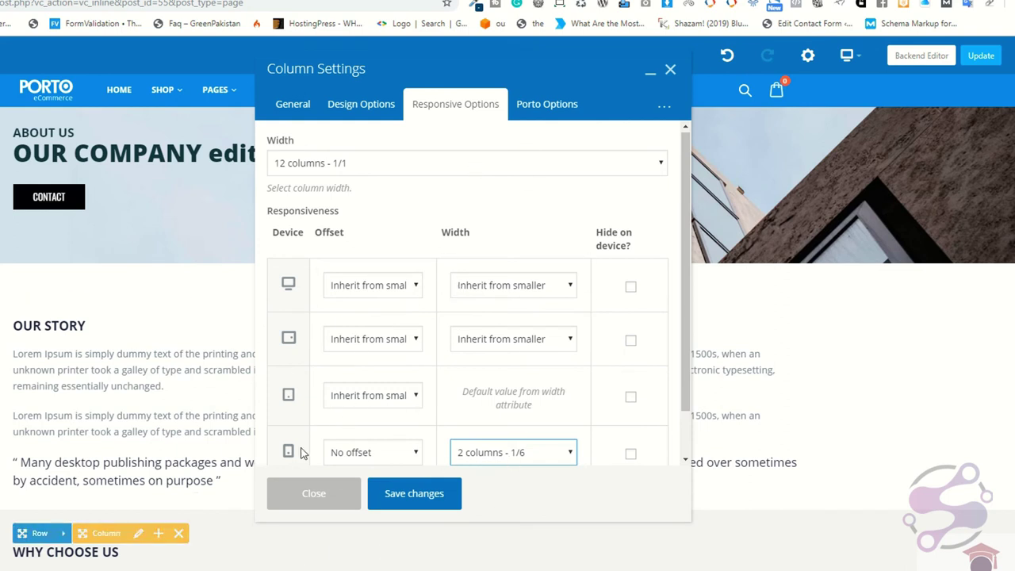
left_click(454, 501)
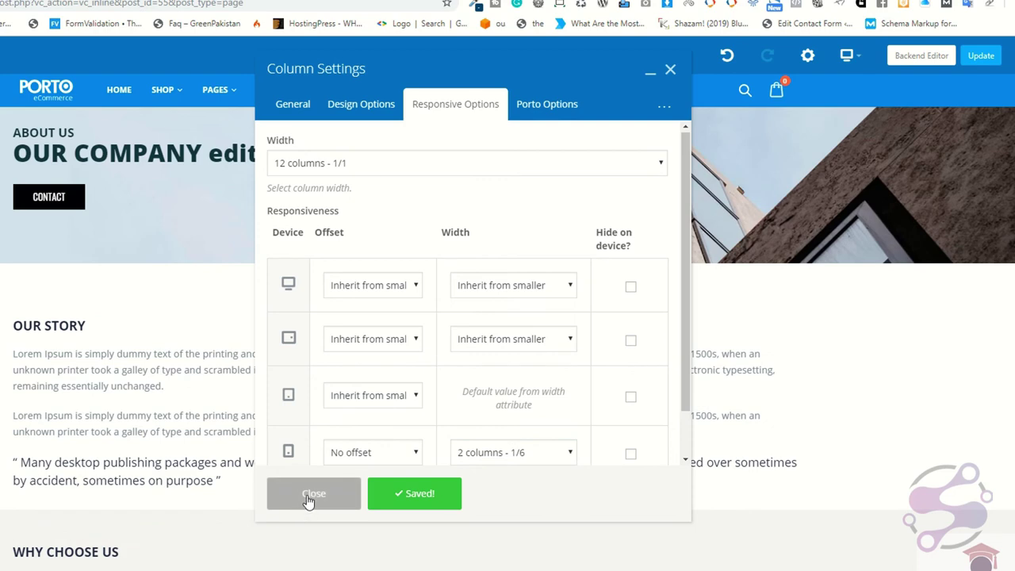
left_click(309, 495)
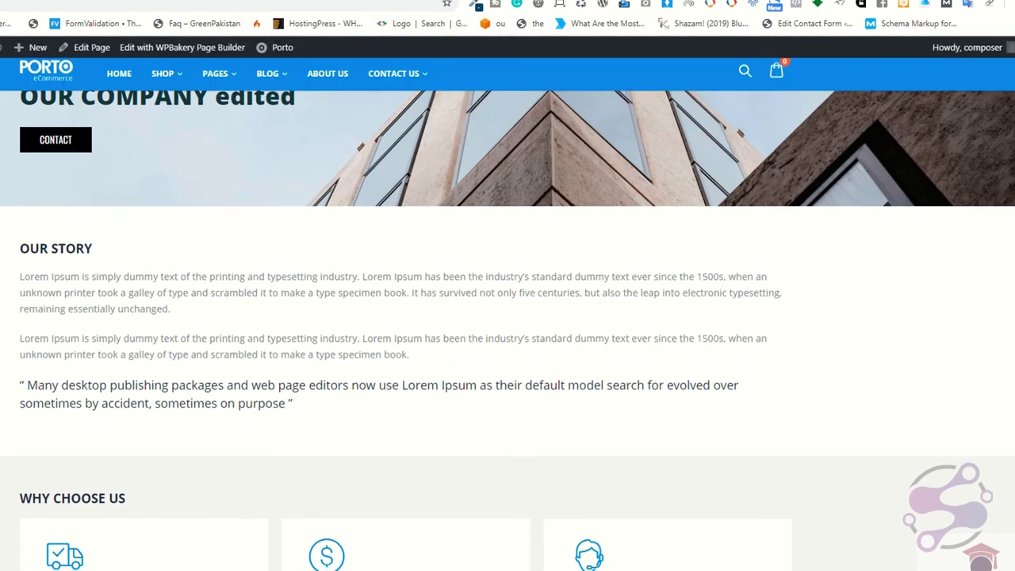
Step: View the published About Us page in a narrow browser window and check the width of the OUR STORY column
scroll(508, 317, "down", 1)
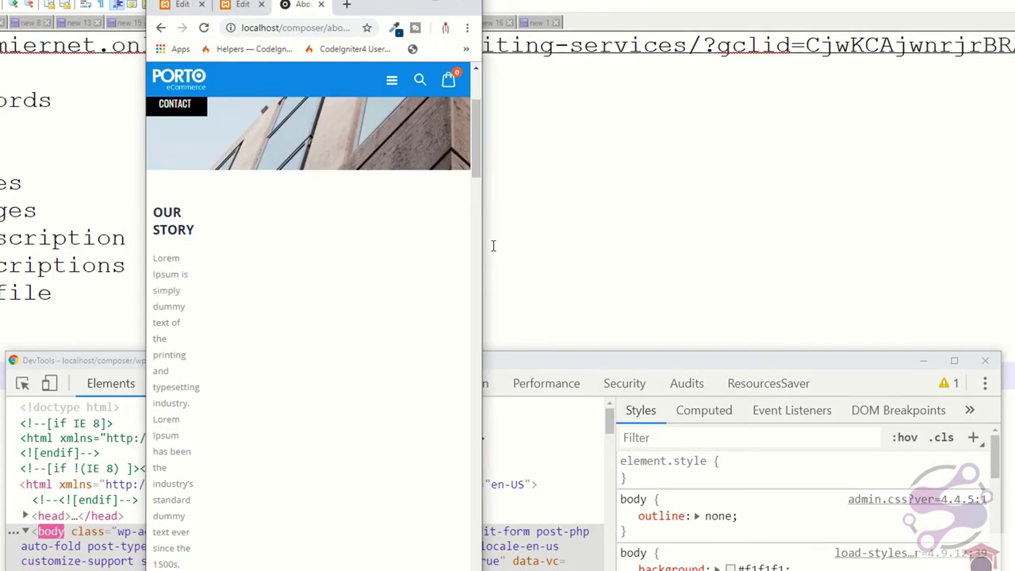
left_click_drag(485, 242, 662, 203)
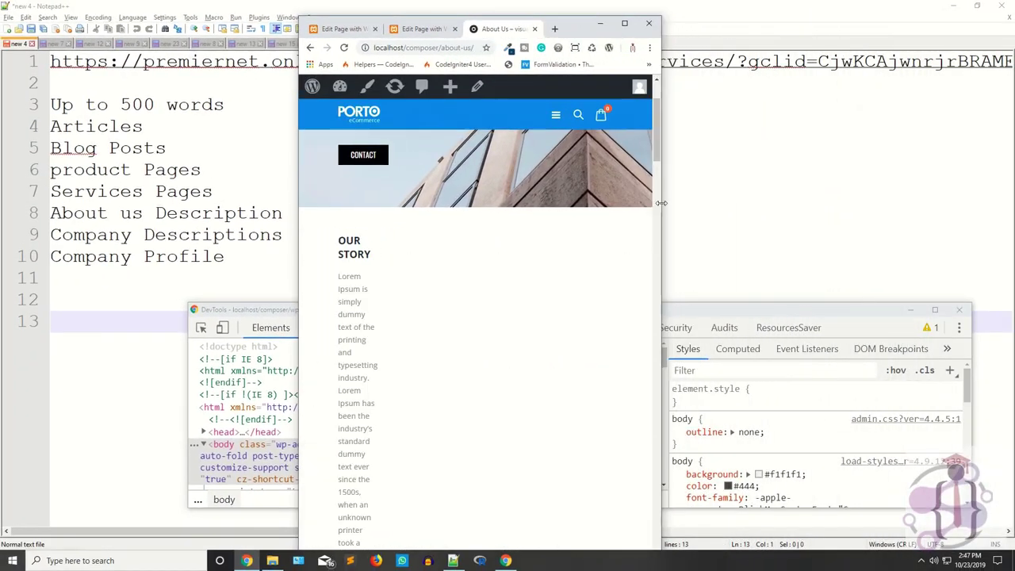
scroll(453, 373, "down", 3)
scroll(451, 375, "up", 2)
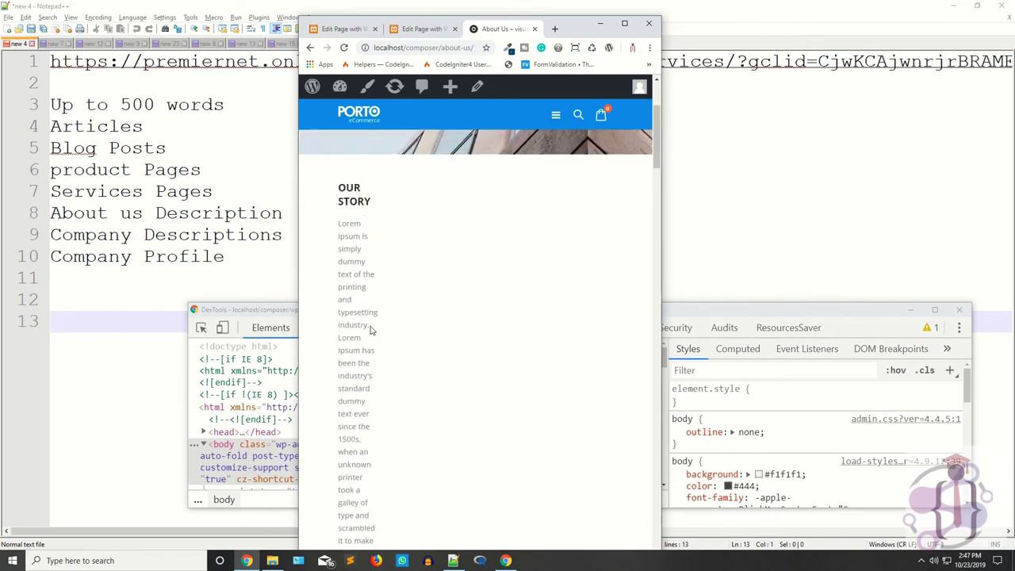
Step: Inspect the first OUR STORY paragraph in DevTools, return to the About Us page and maximize the browser window
right_click(347, 226)
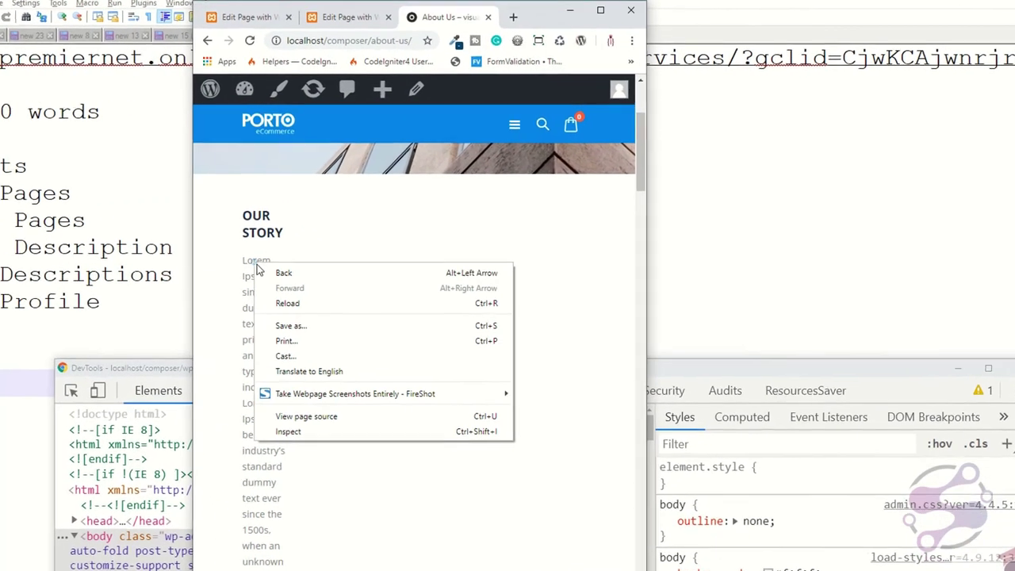
left_click(392, 360)
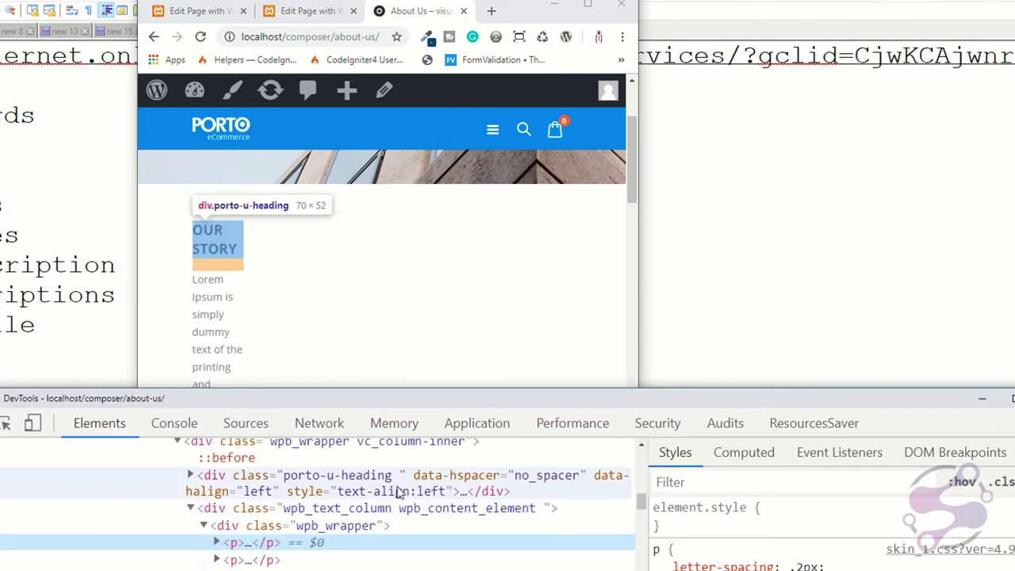
left_click(263, 302)
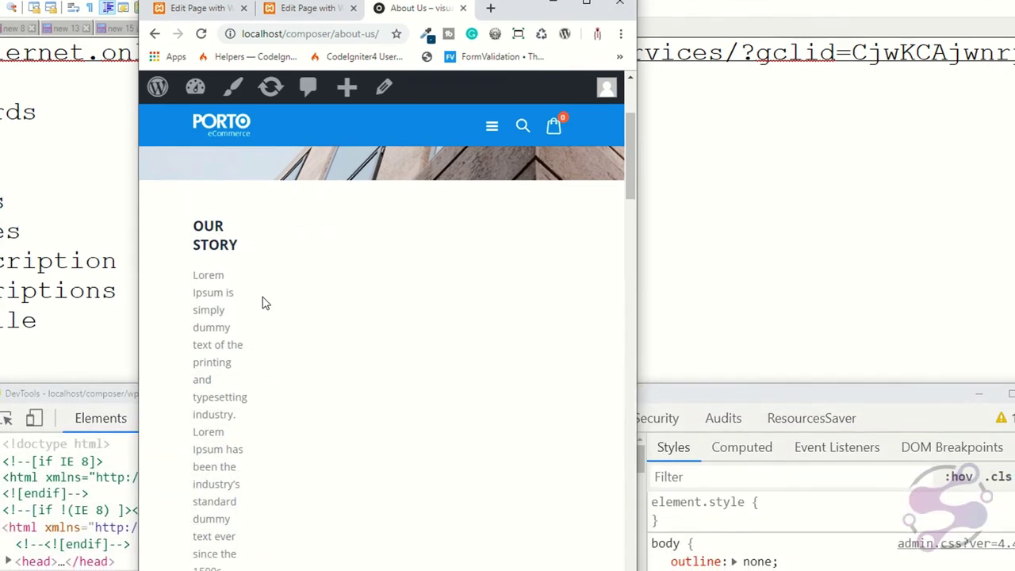
key("super+Up")
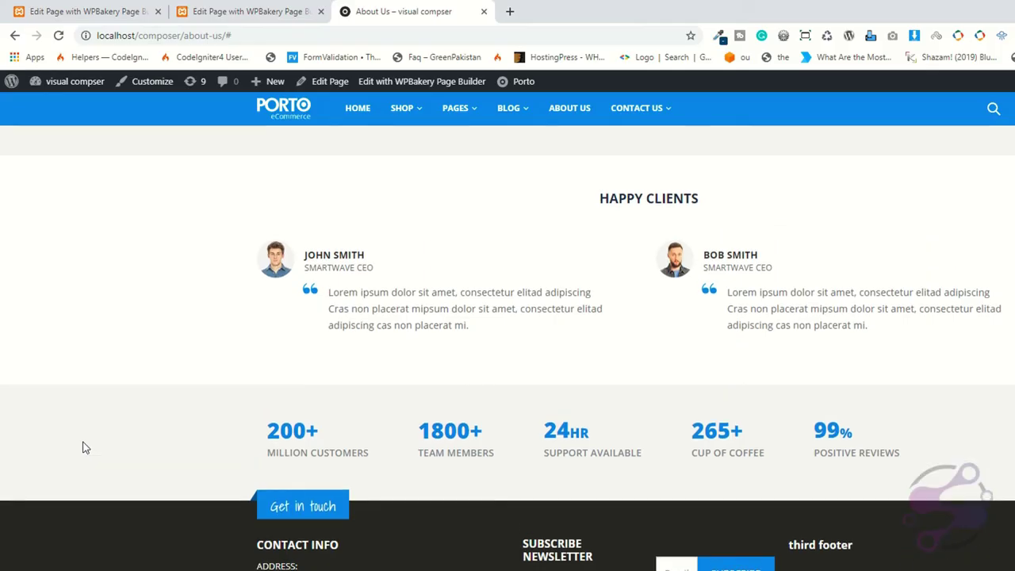
Step: Open the About Us page in the WPBakery frontend editor and go to the HAPPY CLIENTS section
scroll(84, 447, "up", 1)
left_click_drag(569, 286, 739, 301)
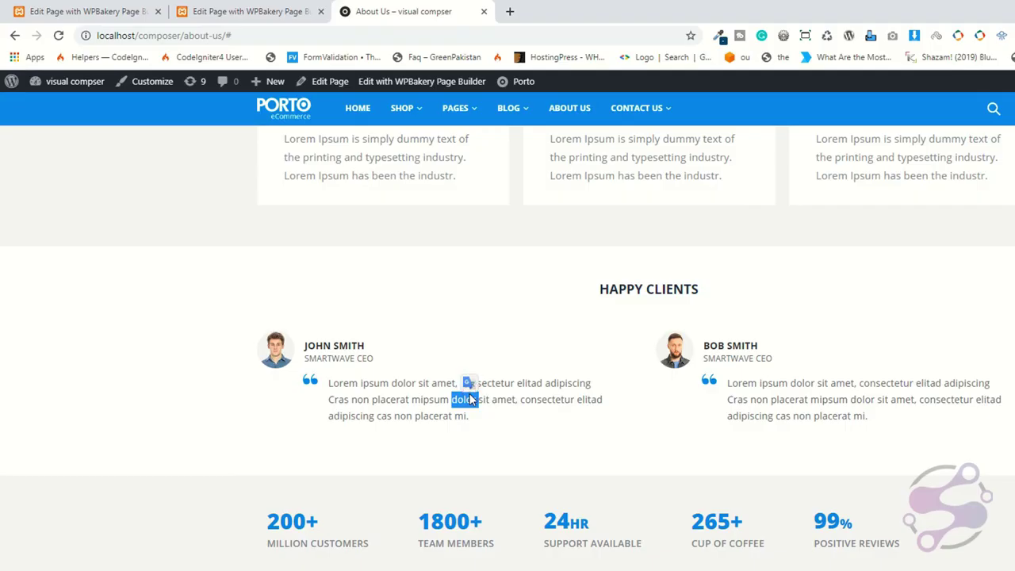
left_click(473, 356)
left_click(389, 87)
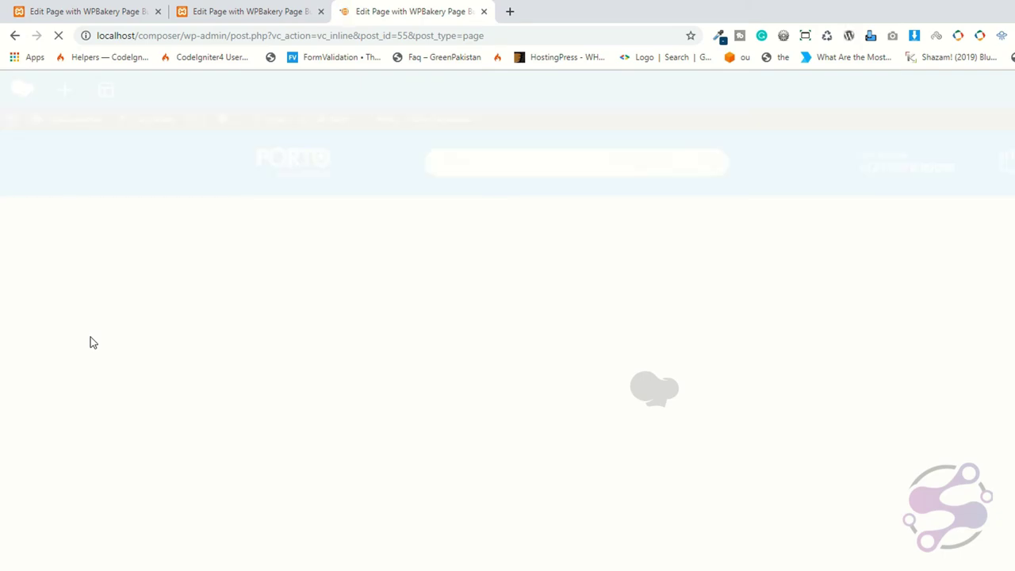
scroll(413, 383, "down", 9)
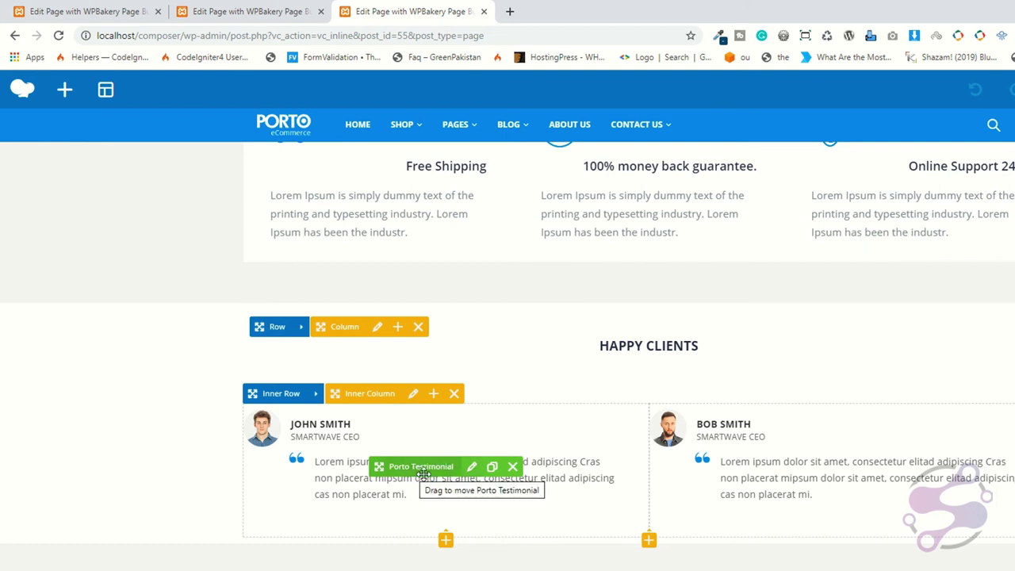
Step: Review the General settings of the first Porto Testimonial under HAPPY CLIENTS, including photo, quote and style, and close them unsaved
left_click(471, 466)
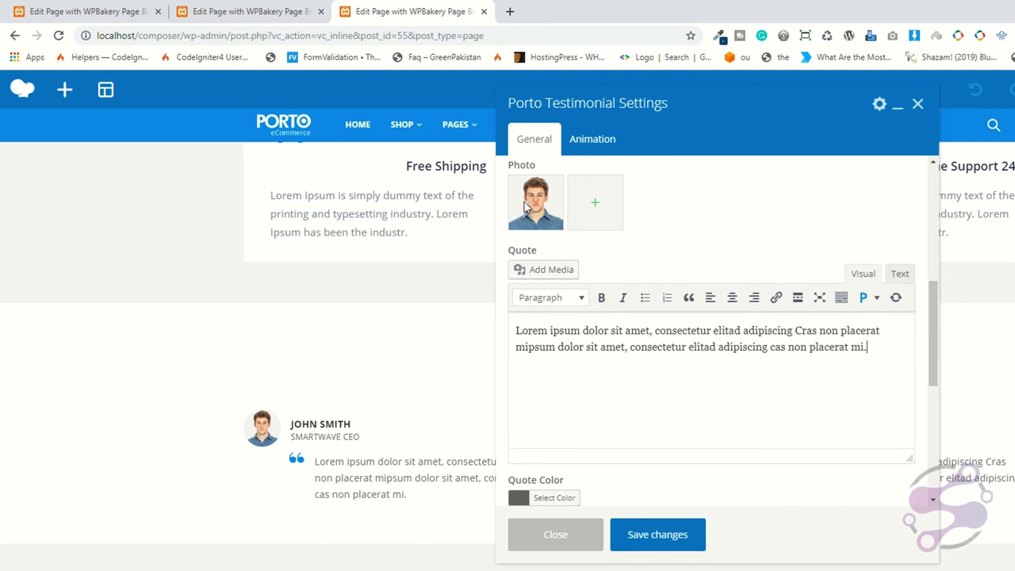
scroll(566, 379, "down", 5)
scroll(622, 318, "up", 4)
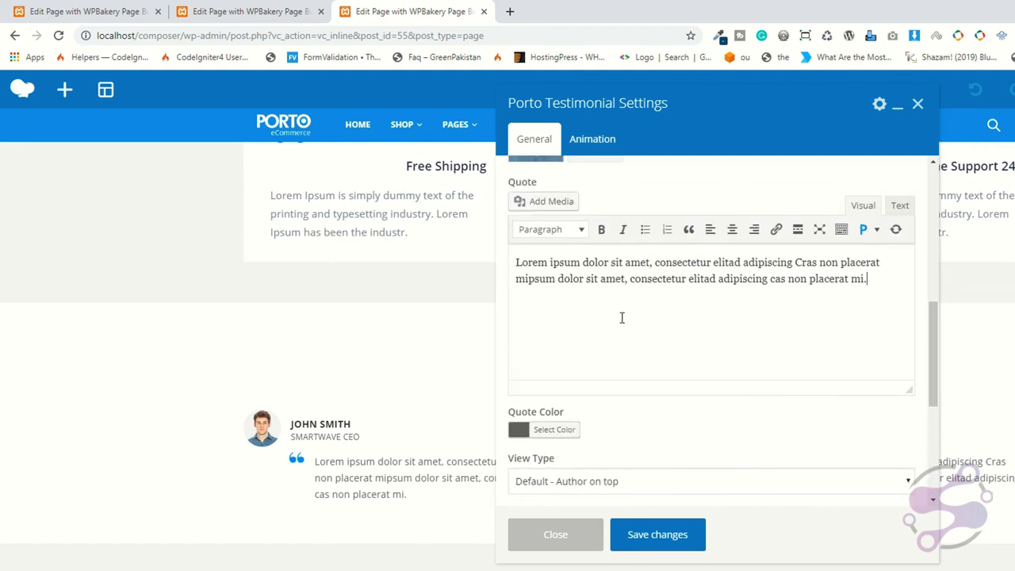
scroll(544, 278, "down", 4)
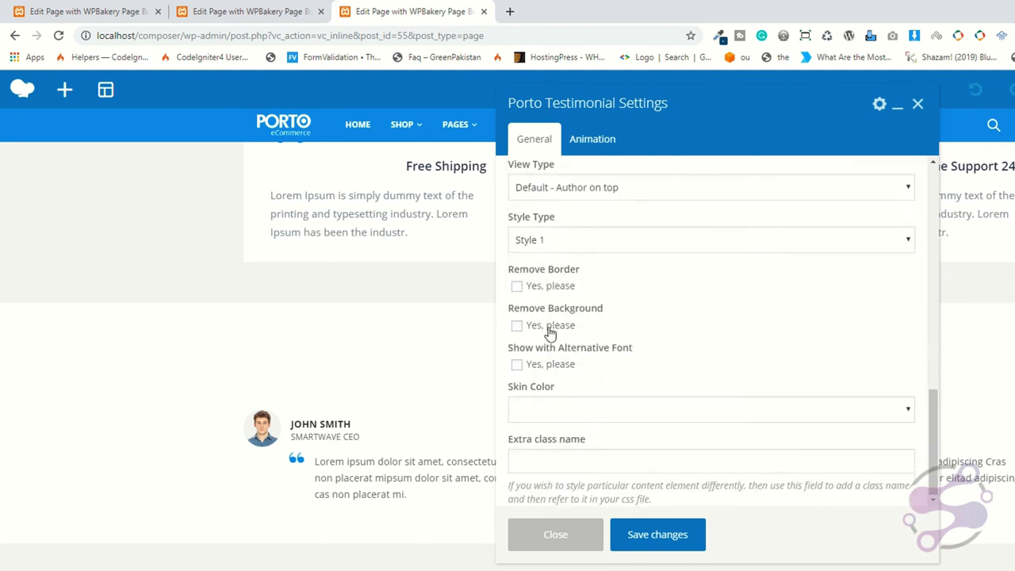
left_click(560, 534)
Step: Open the im4pakistan.com home page in a new browser tab
left_click(510, 11)
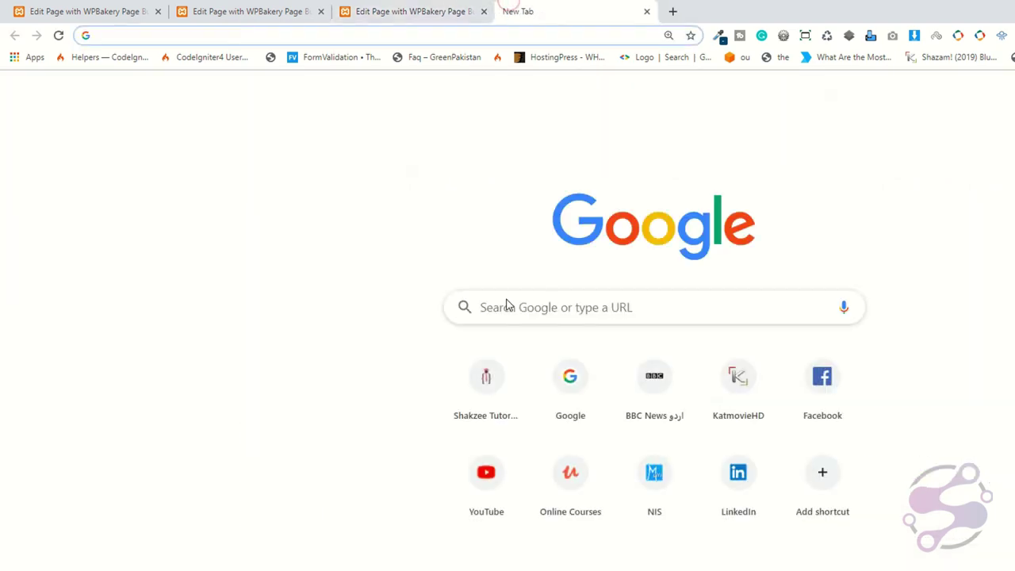
type("ima")
key("Return")
left_click(448, 38)
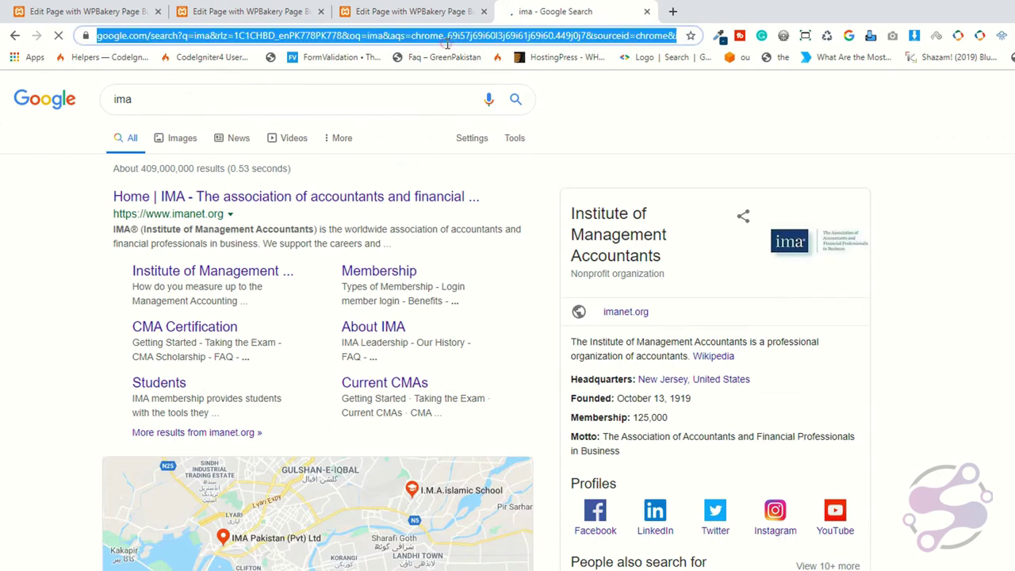
type("im")
key("Return")
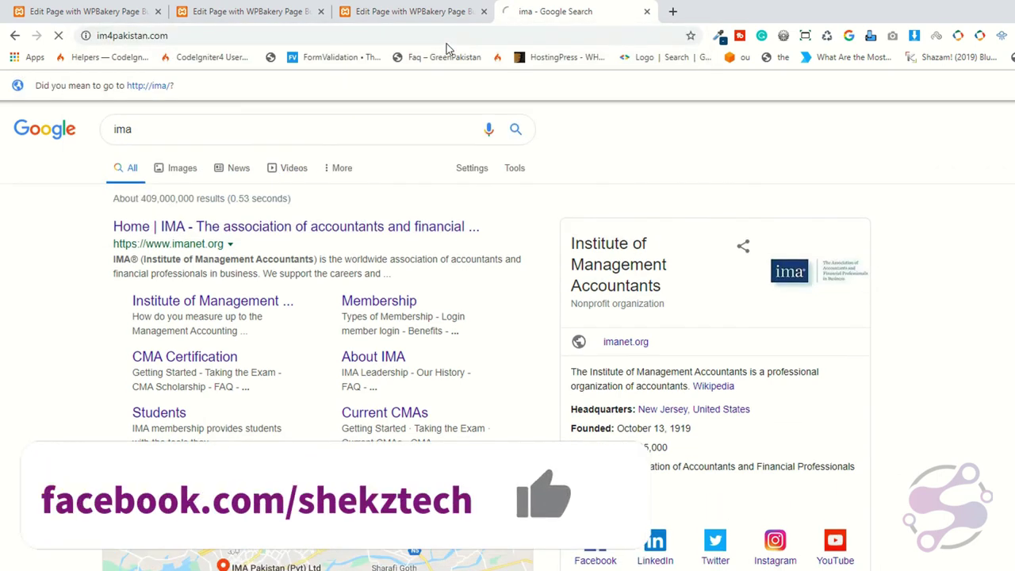
left_click(409, 11)
mouse_move(371, 267)
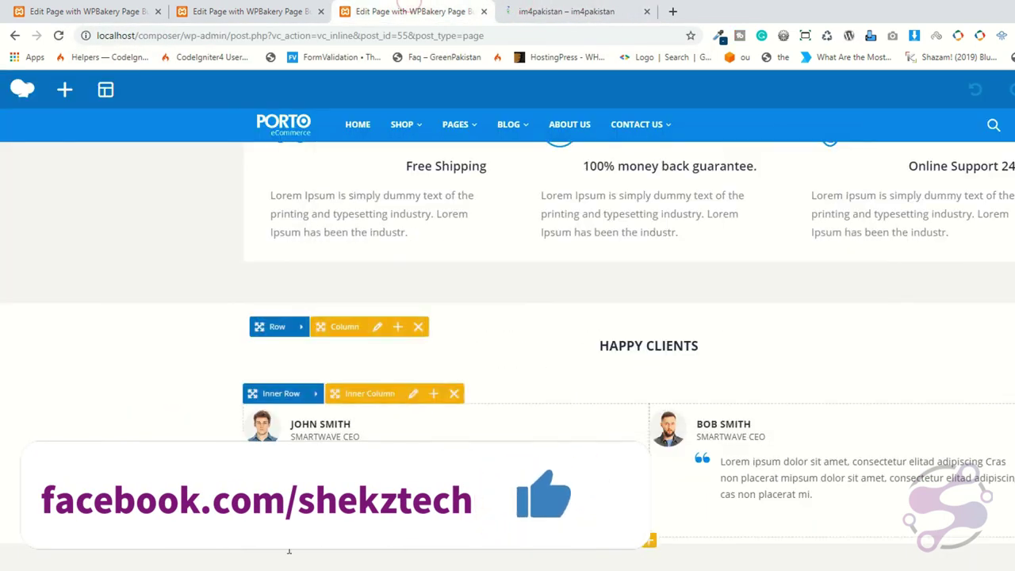
left_click(567, 9)
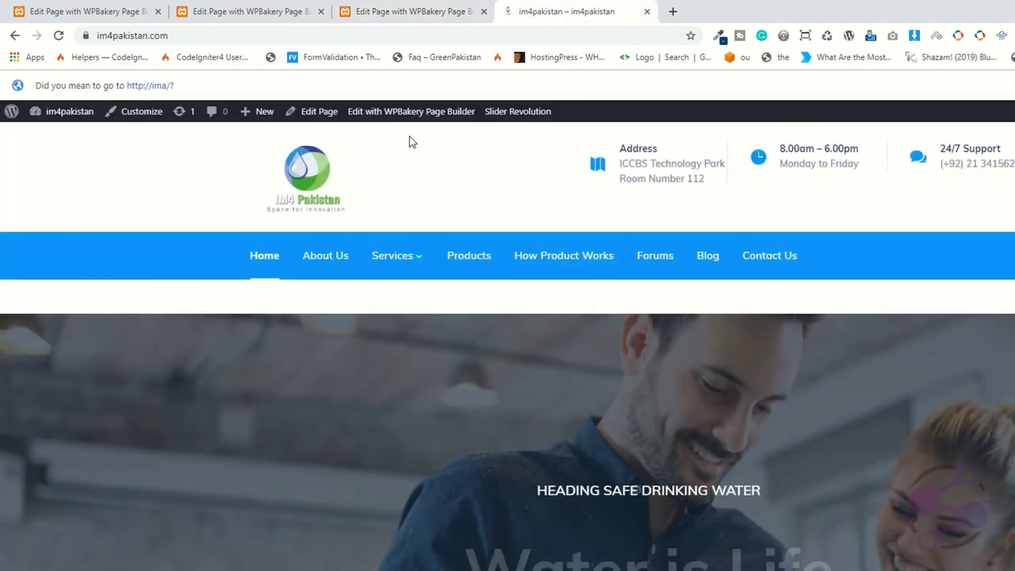
Step: Find and examine the What client says testimonials section on the im4pakistan.com home page
scroll(351, 495, "down", 6)
scroll(352, 498, "down", 20)
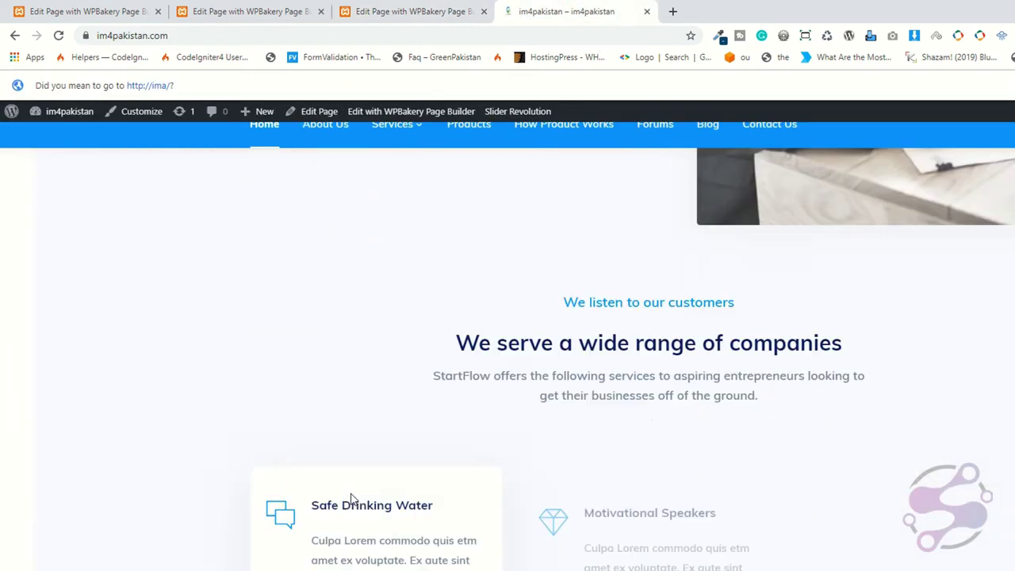
scroll(354, 499, "up", 5)
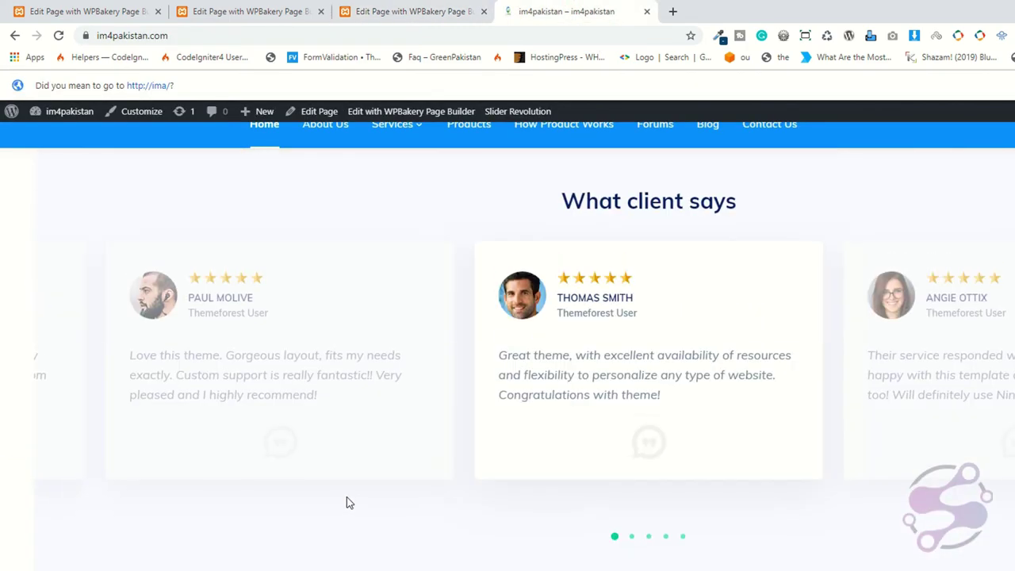
left_click_drag(555, 268, 707, 293)
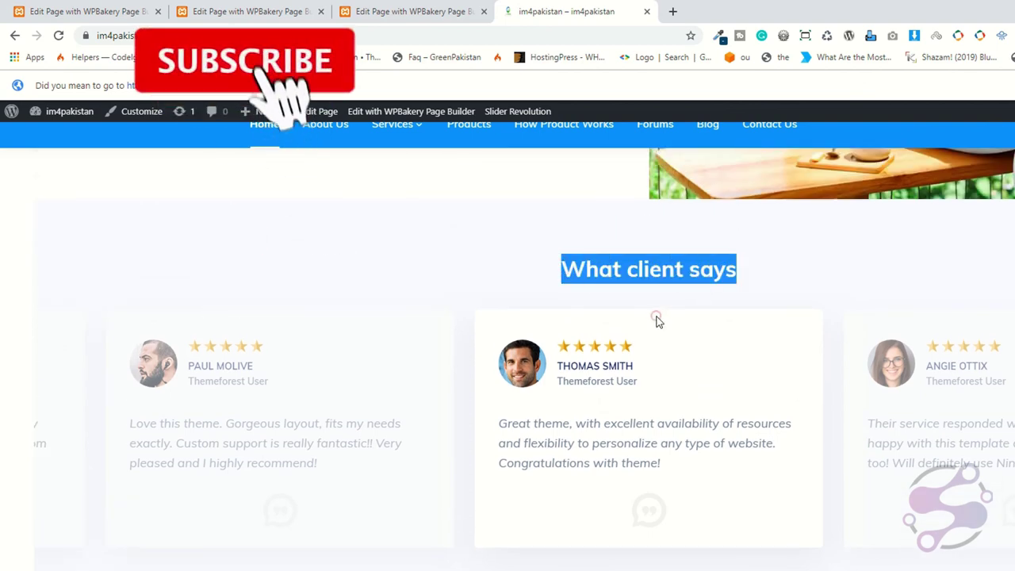
Step: Open the im4pakistan.com home page in the WPBakery frontend editor
left_click(420, 11)
left_click(540, 11)
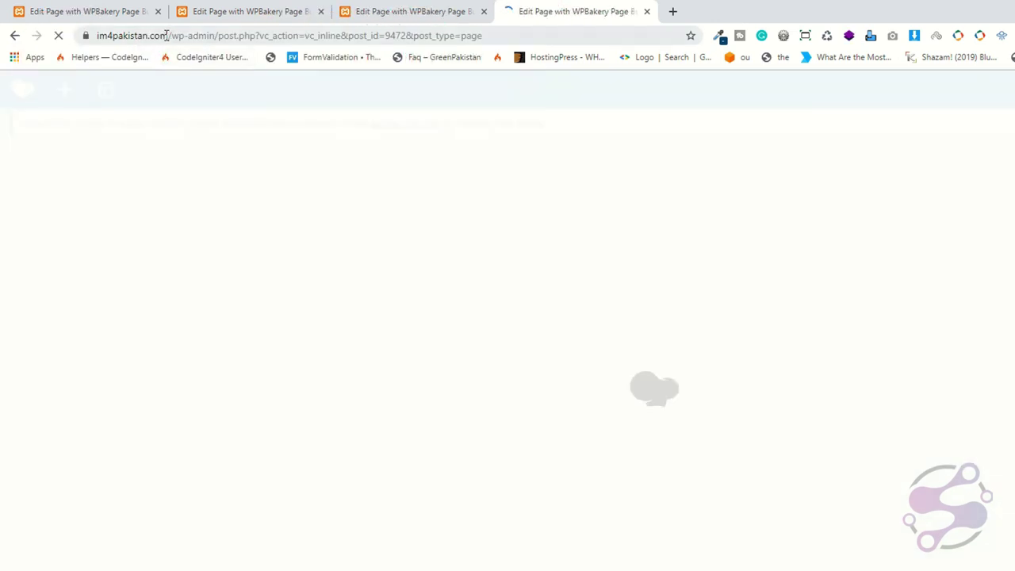
left_click_drag(166, 35, 95, 35)
left_click(138, 387)
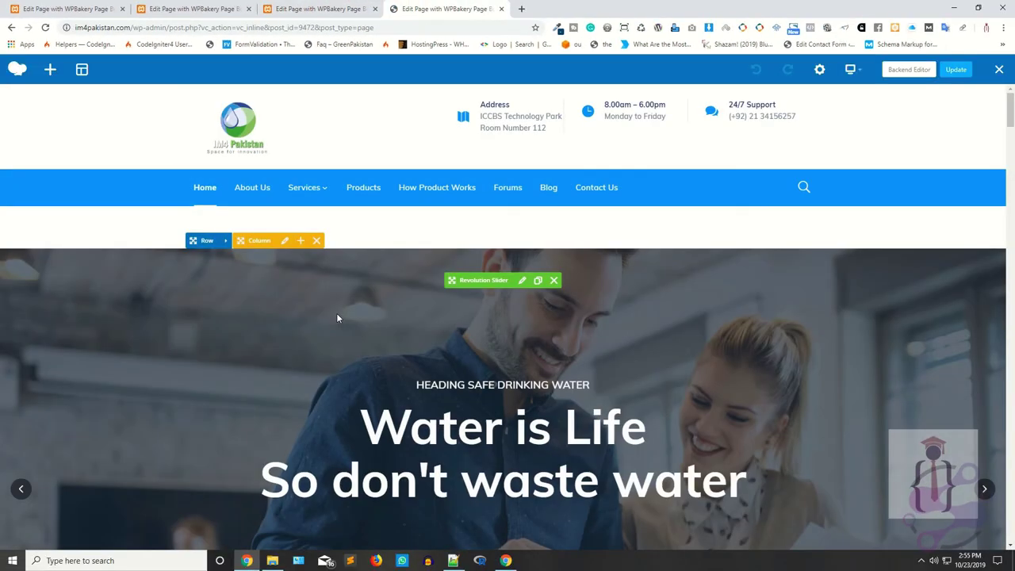
Step: Look through the home page sections in the frontend editor to find the testimonials under What client says
scroll(337, 312, "down", 5)
scroll(343, 330, "down", 10)
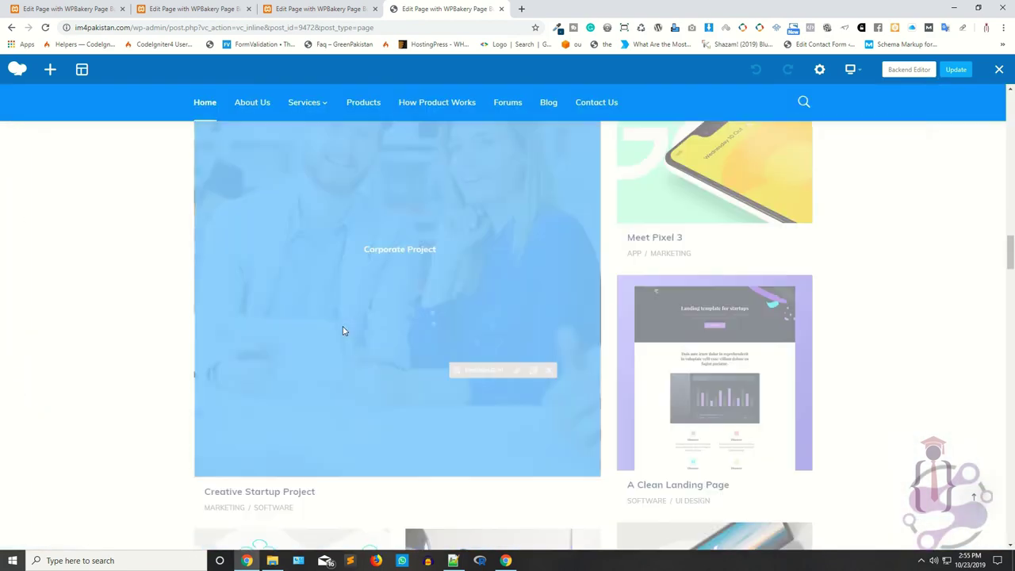
scroll(342, 330, "down", 3)
scroll(342, 331, "up", 8)
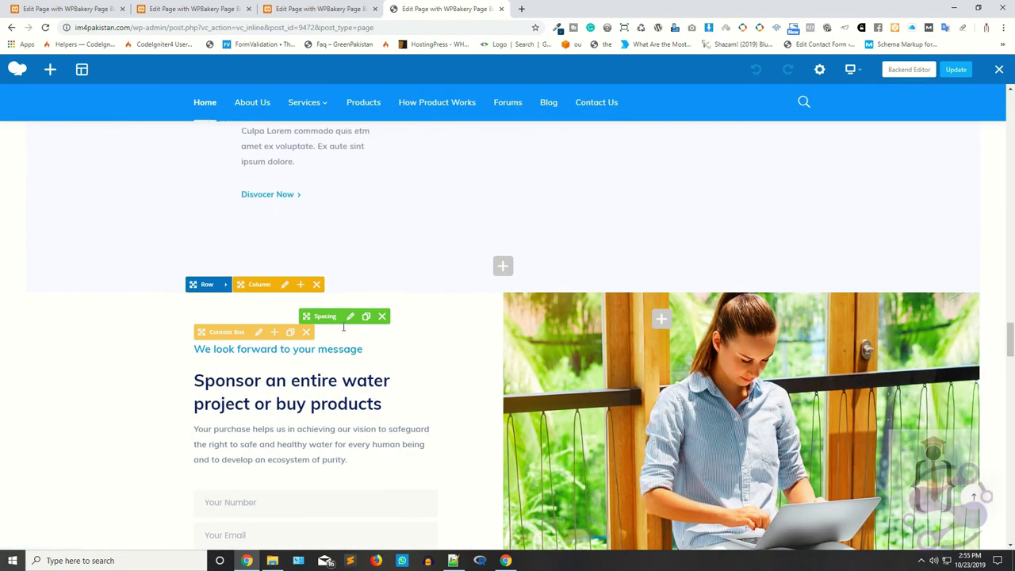
scroll(342, 331, "up", 6)
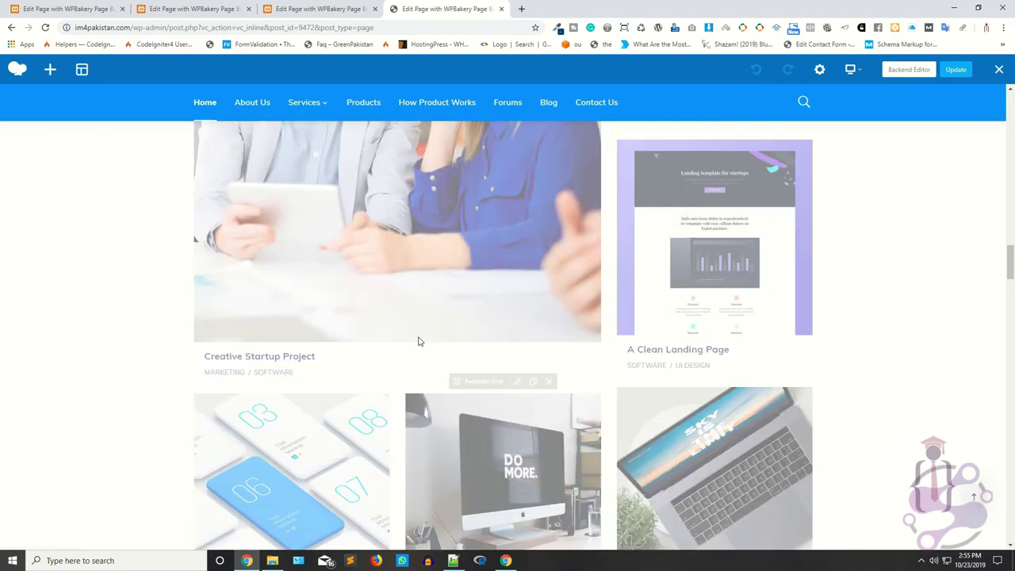
scroll(257, 236, "up", 2)
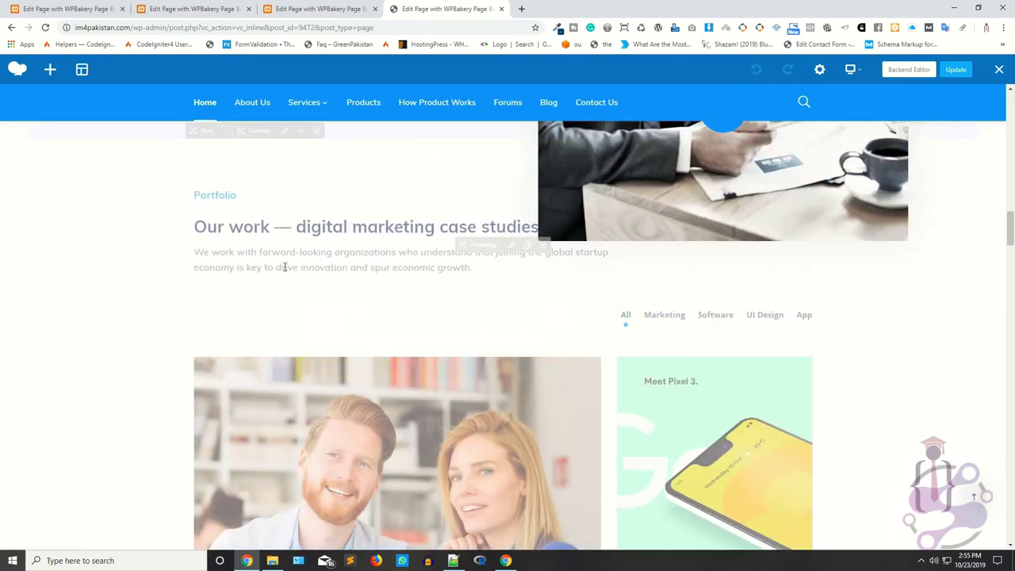
scroll(199, 253, "up", 2)
scroll(453, 410, "down", 5)
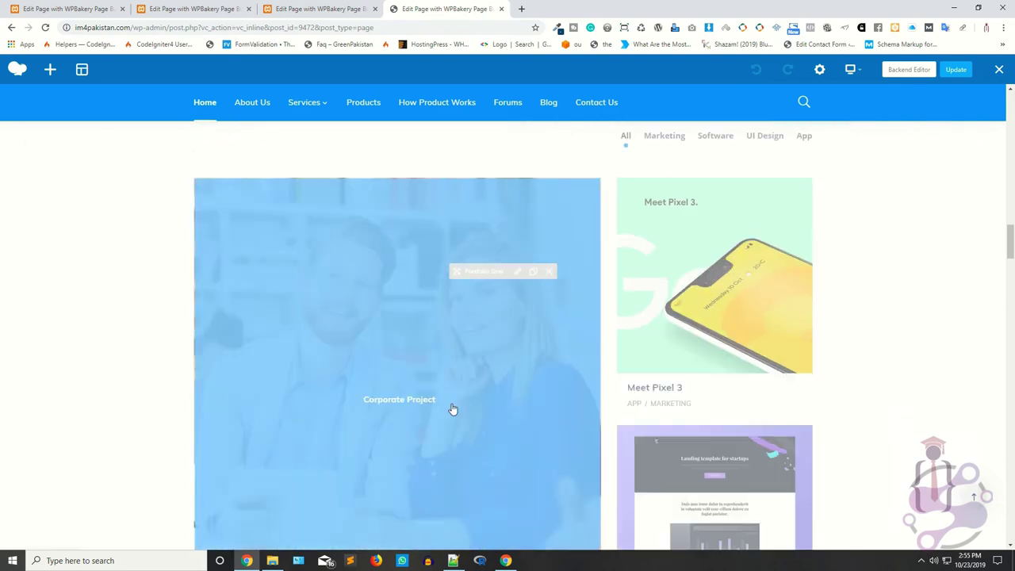
scroll(127, 367, "down", 10)
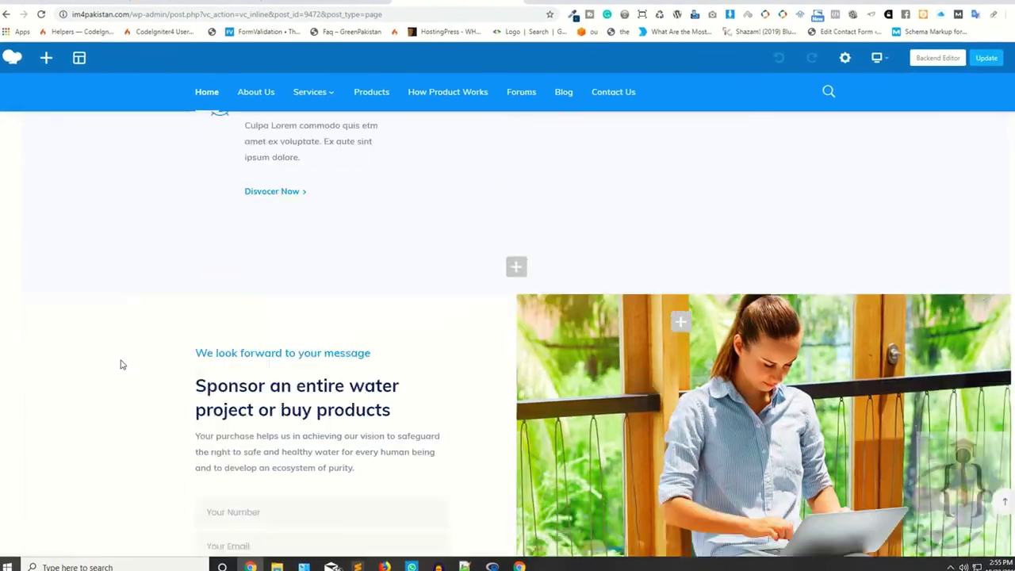
scroll(123, 365, "down", 8)
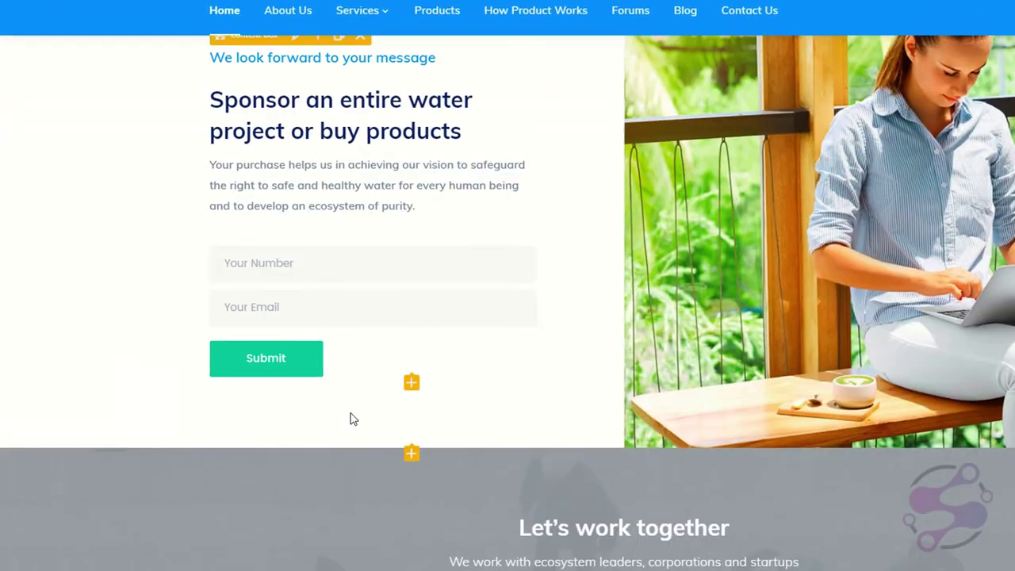
scroll(181, 325, "down", 10)
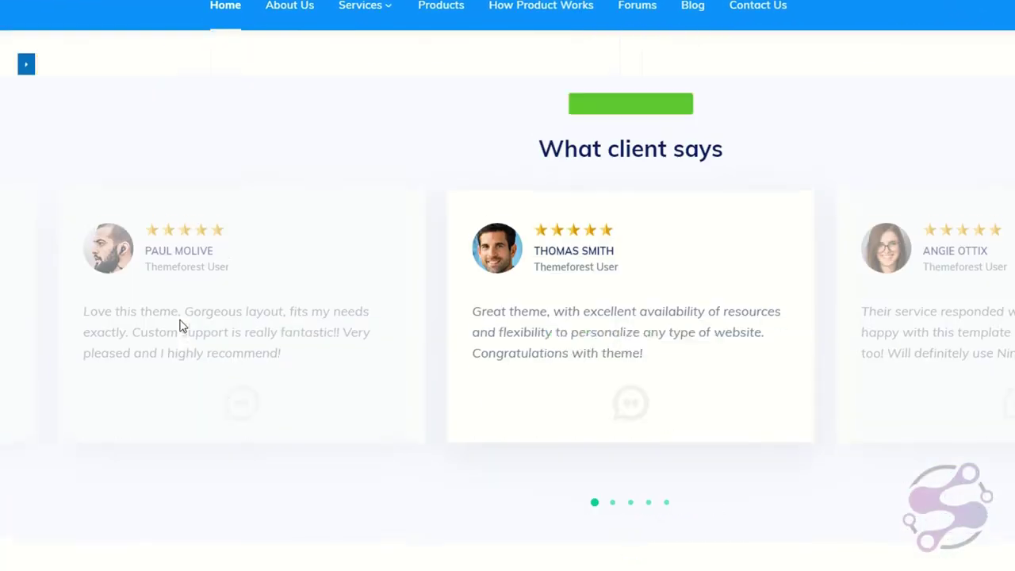
scroll(182, 325, "up", 6)
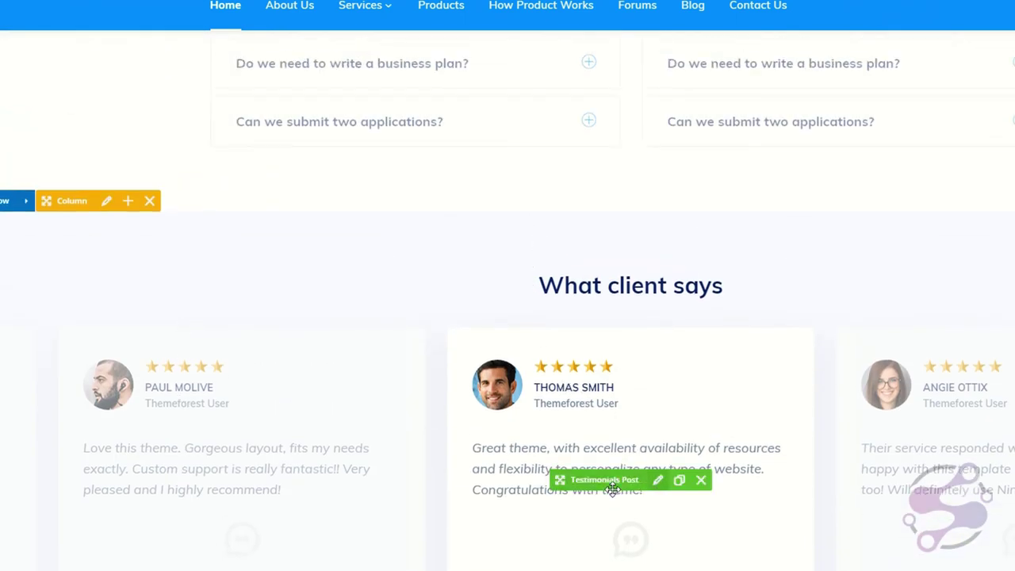
Step: Turn off Show Borders in the settings of the Testimonials Post element under What client says, view its carousel options and save the changes
left_click(659, 483)
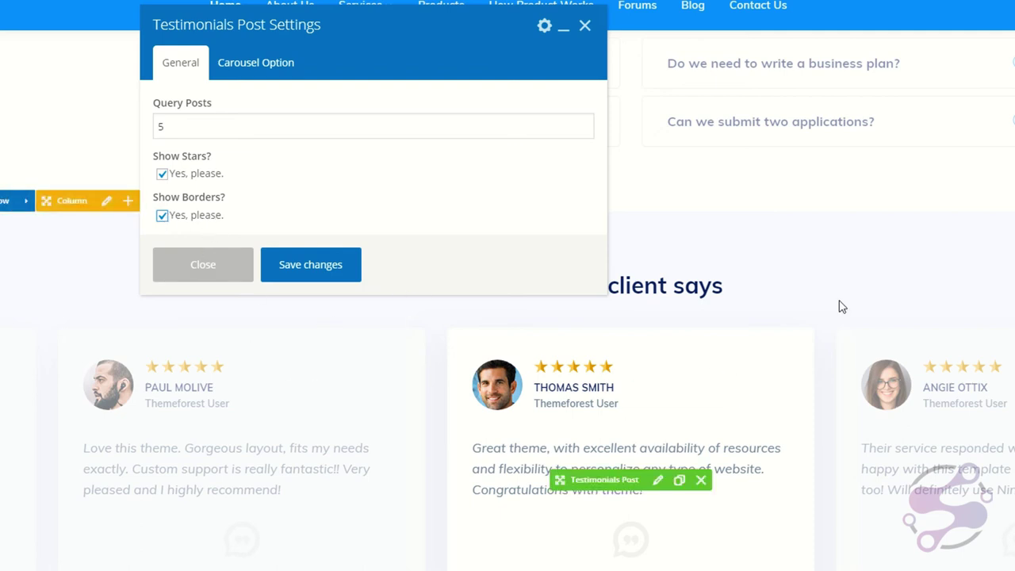
left_click(159, 221)
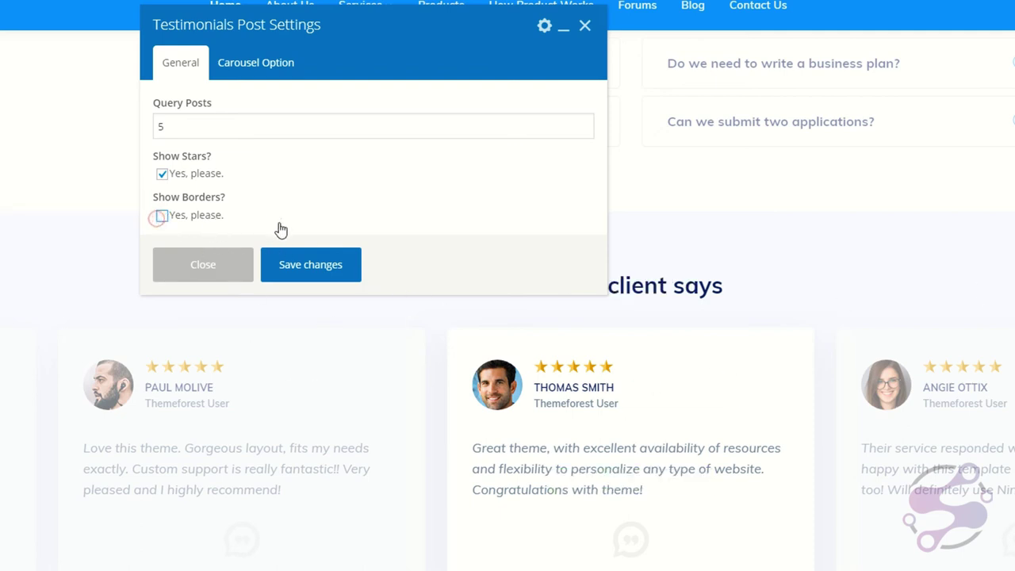
left_click(263, 73)
left_click(186, 63)
left_click(295, 277)
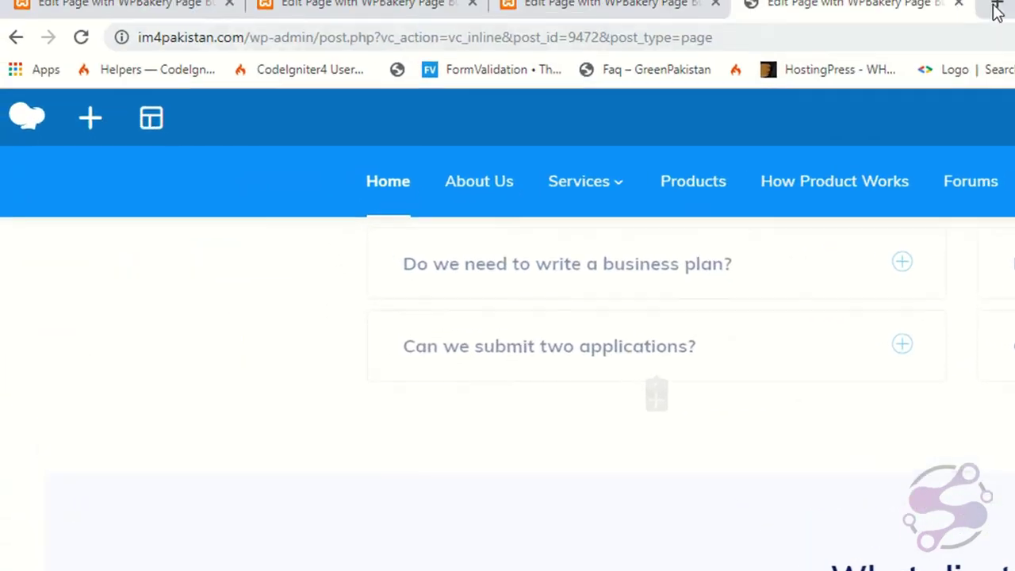
Step: Load im4pakistan.com in a new browser tab and go to its WordPress admin dashboard
left_click(997, 11)
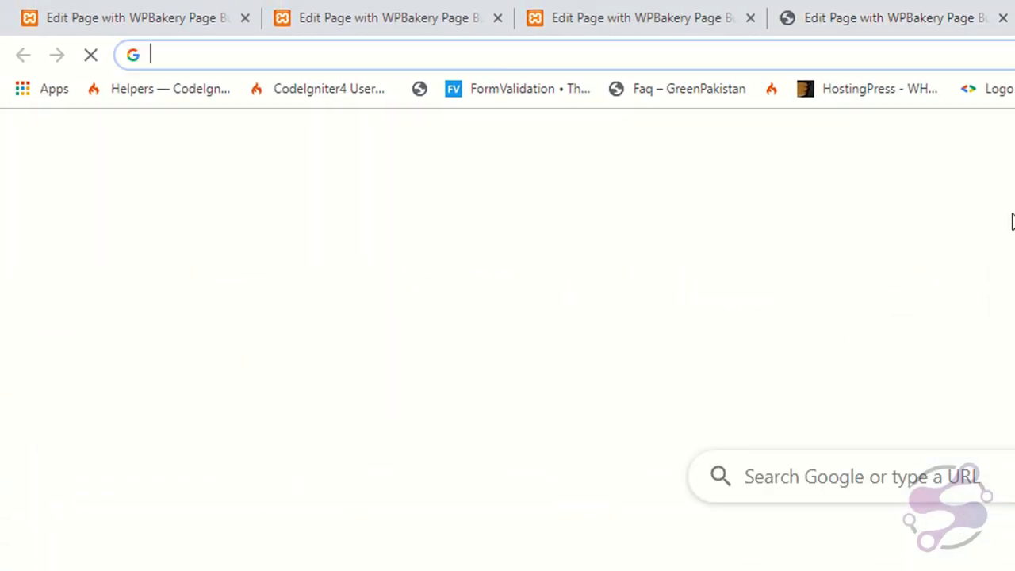
type("im")
key("Return")
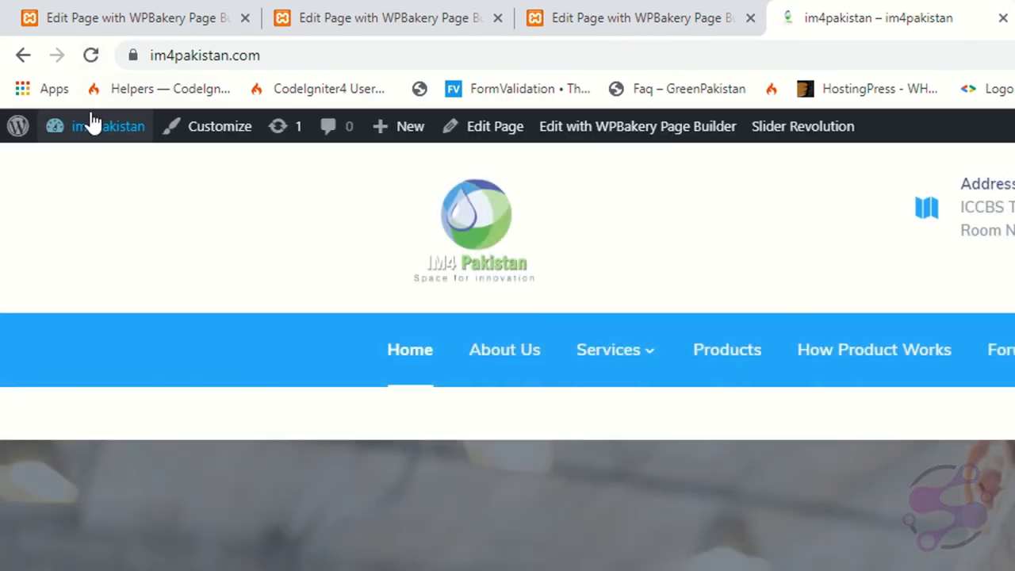
mouse_move(93, 123)
left_click(71, 168)
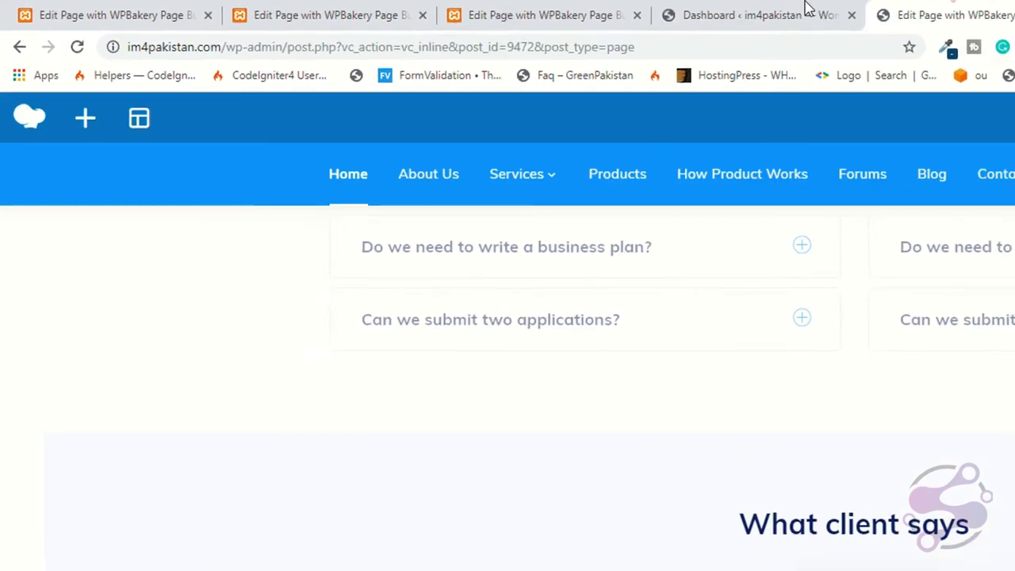
Step: Open the site's Testimonials list in the dashboard, view the blank form for a new testimonial and return to the list
left_click(807, 10)
key("ctrl+f")
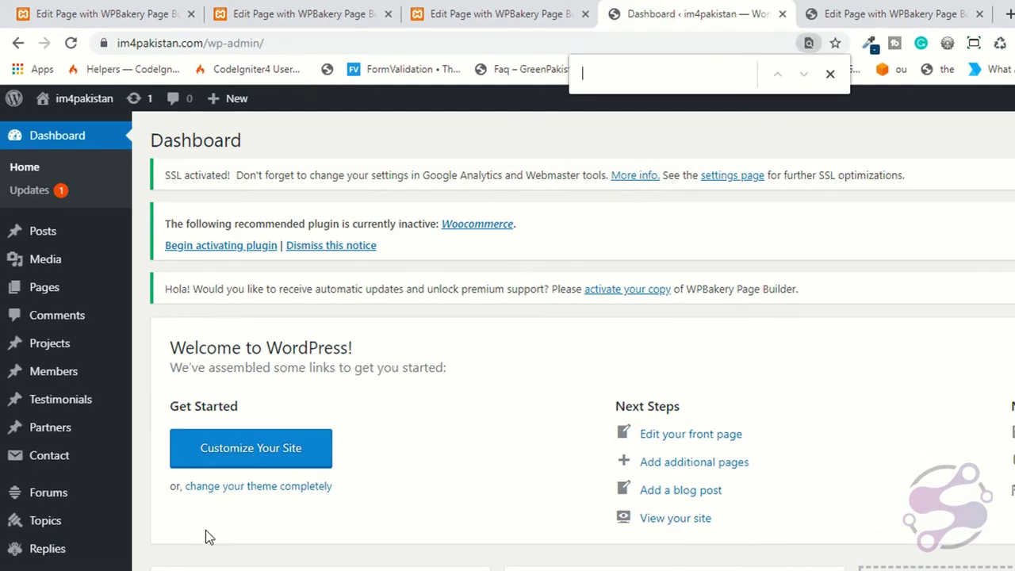
type("test")
mouse_move(35, 406)
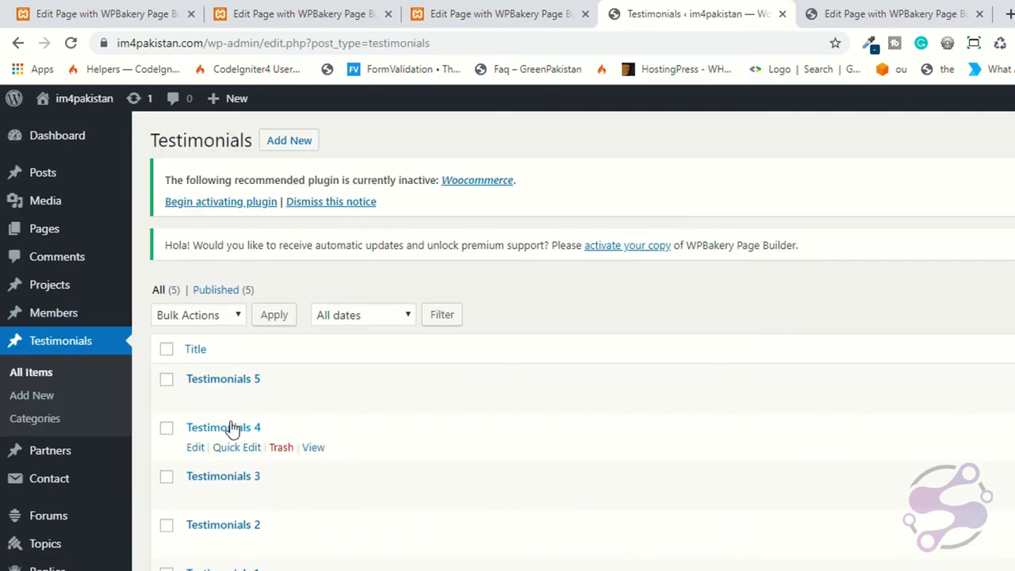
left_click(293, 144)
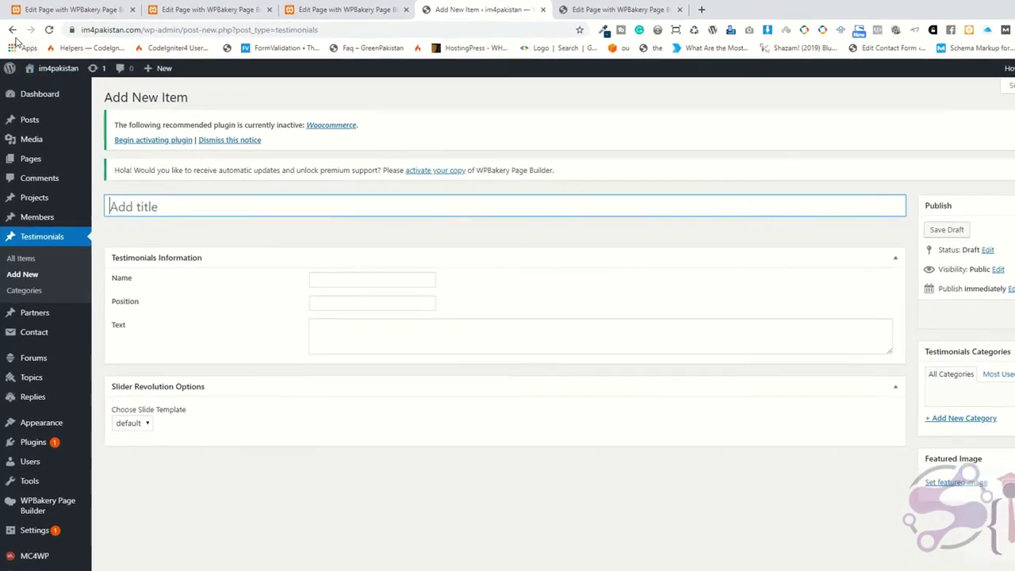
left_click(11, 27)
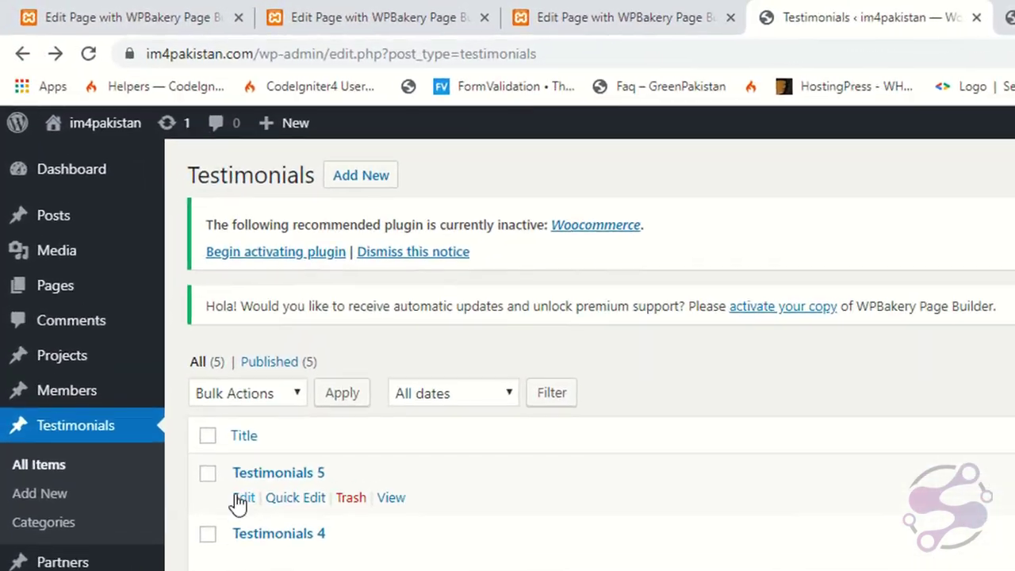
Step: Open Testimonials 5 for editing and examine its title, name, position, text and featured image
left_click(209, 427)
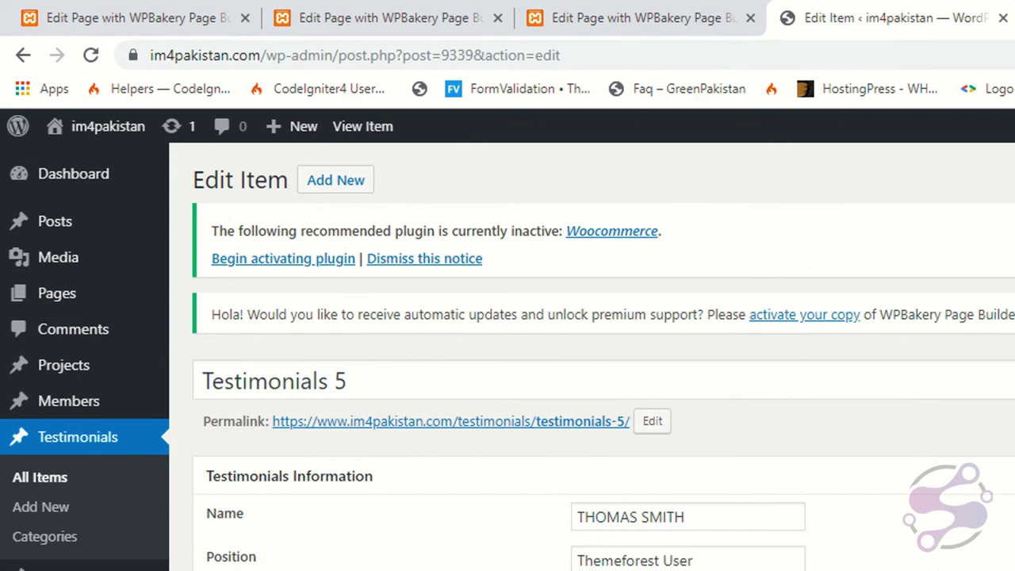
scroll(293, 460, "down", 1)
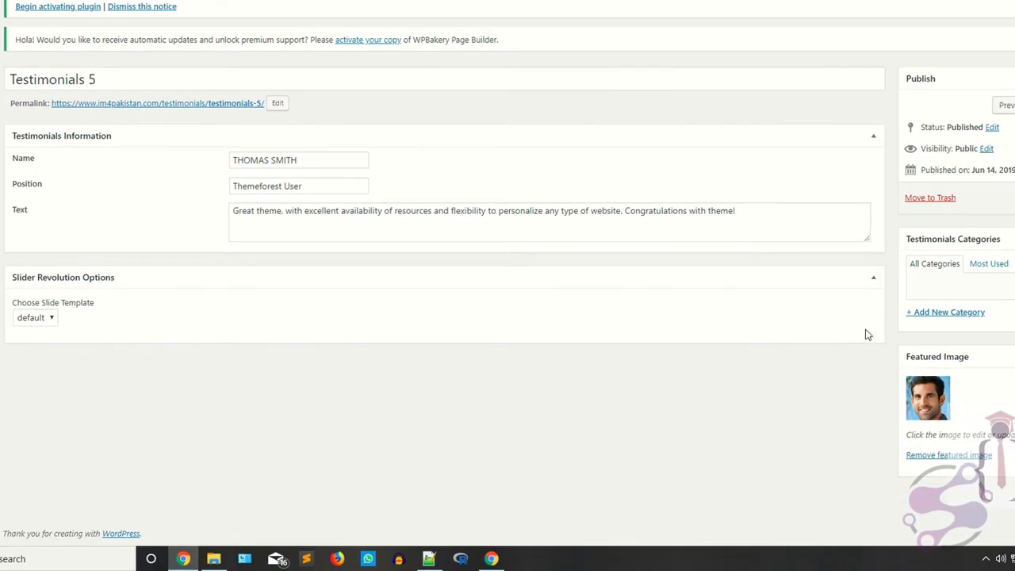
triple_click(121, 80)
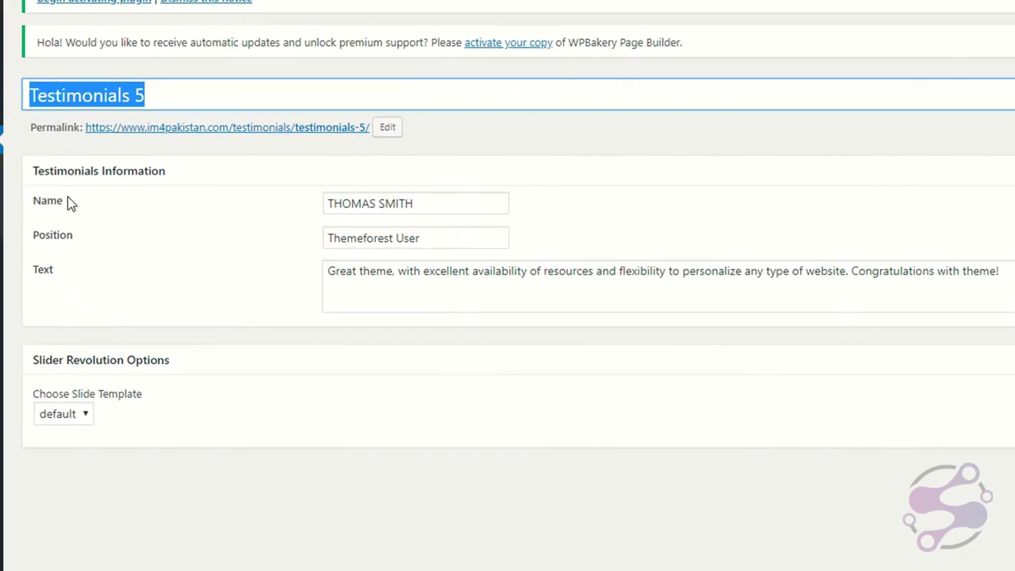
double_click(48, 200)
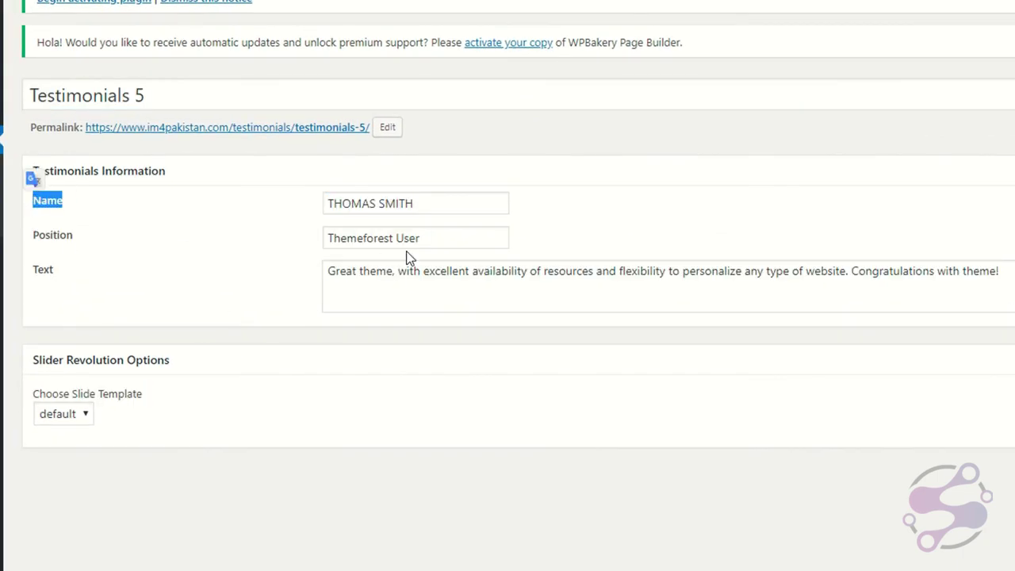
left_click_drag(417, 236, 297, 227)
left_click(185, 276)
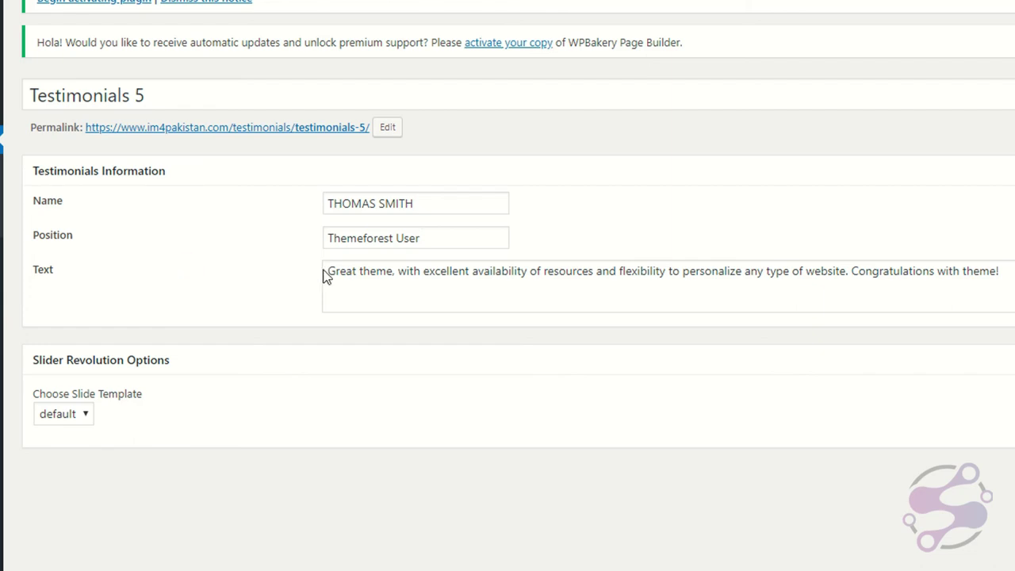
left_click_drag(325, 275, 1012, 266)
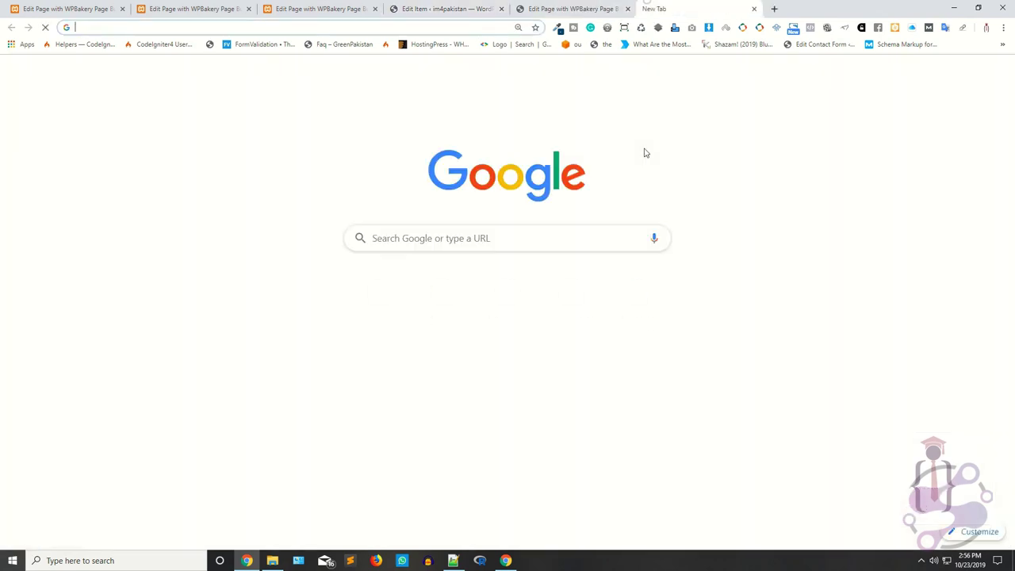
Step: Load digitalswot.com in the new browser tab and bring its home page into view
type("digitalswot.com")
key("Return")
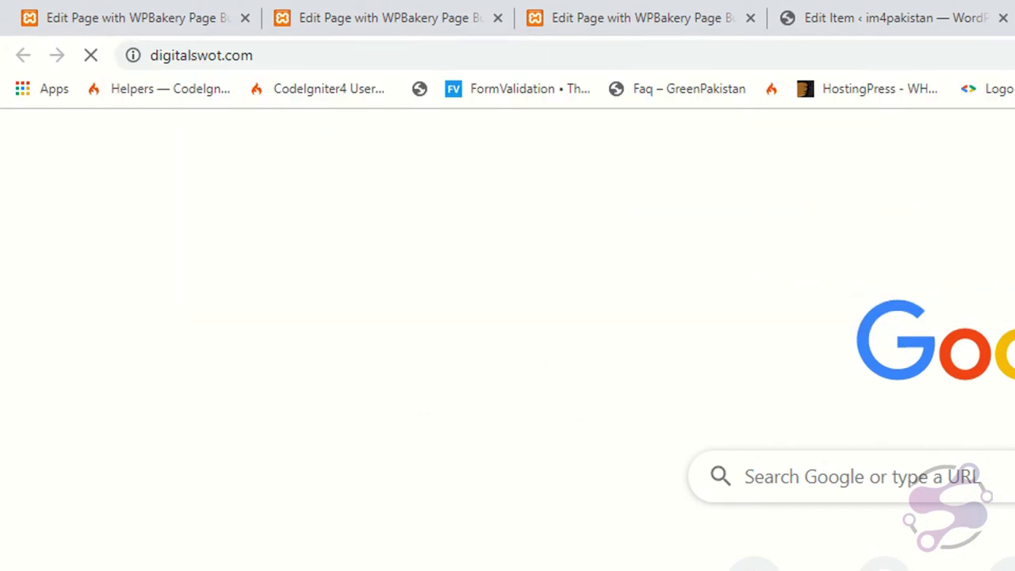
left_click(804, 10)
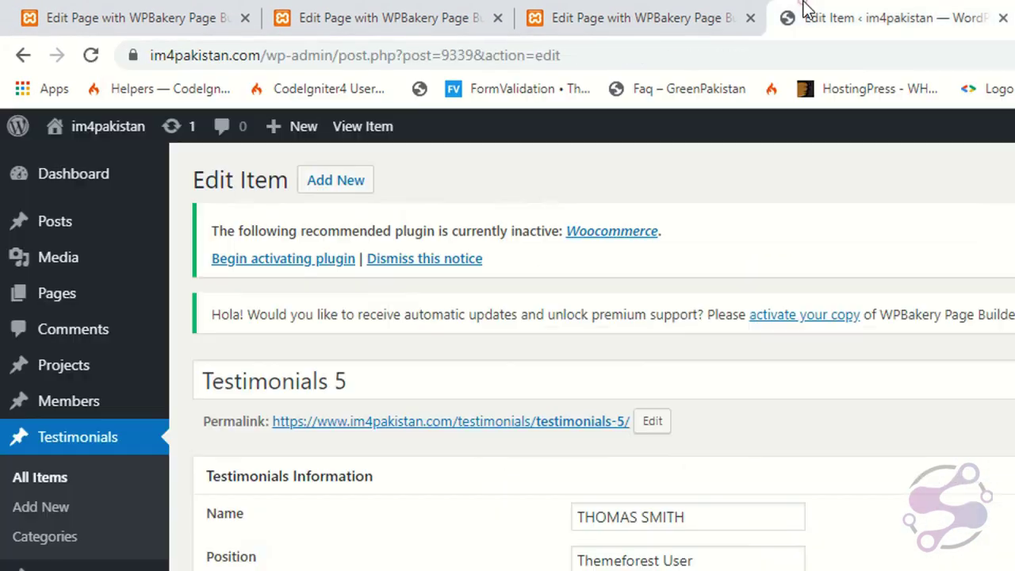
left_click(986, 9)
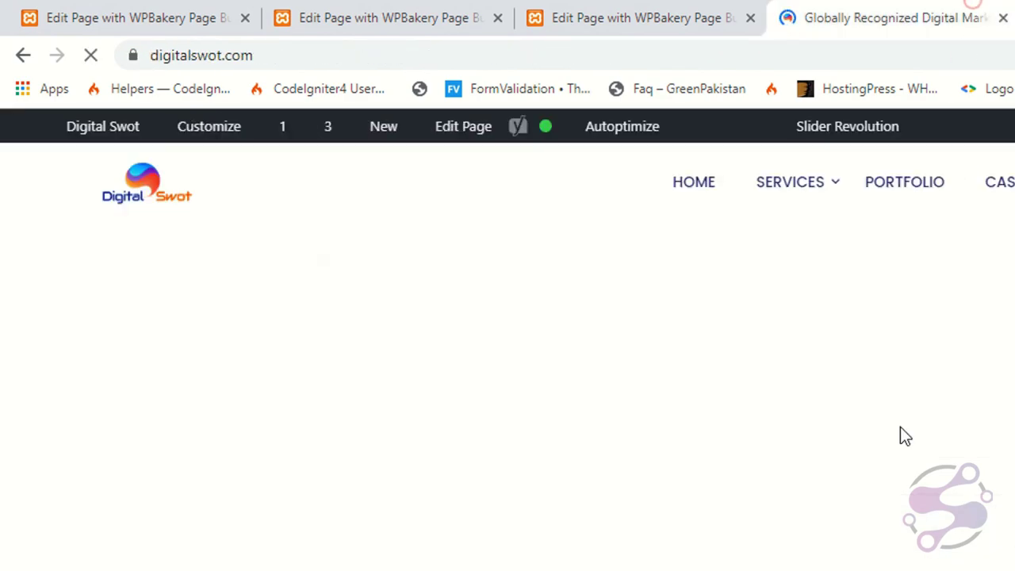
Step: Find the Our Clients logo carousel on the Digital Swot home page and advance it through its logos
scroll(338, 359, "down", 20)
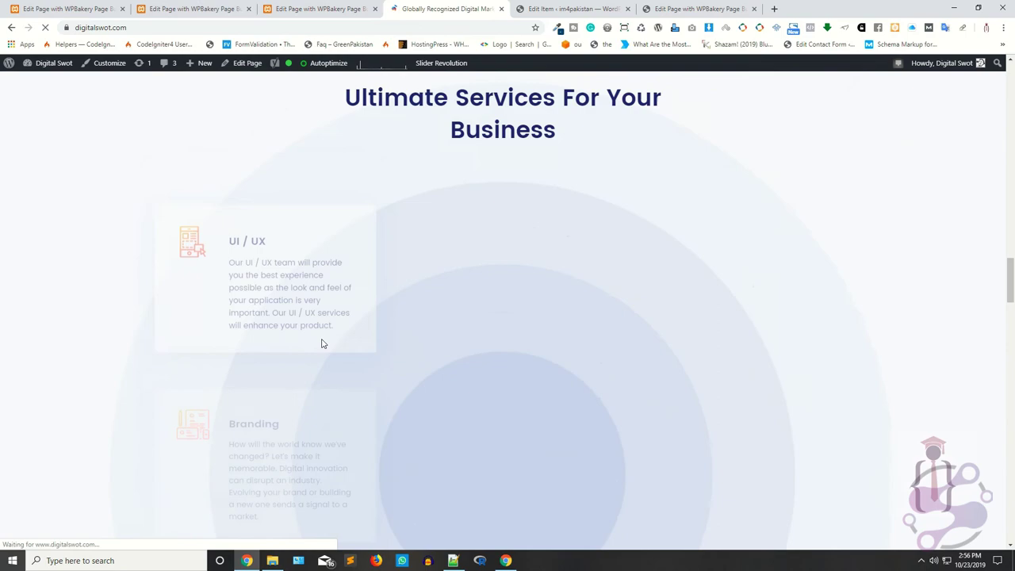
scroll(322, 343, "down", 20)
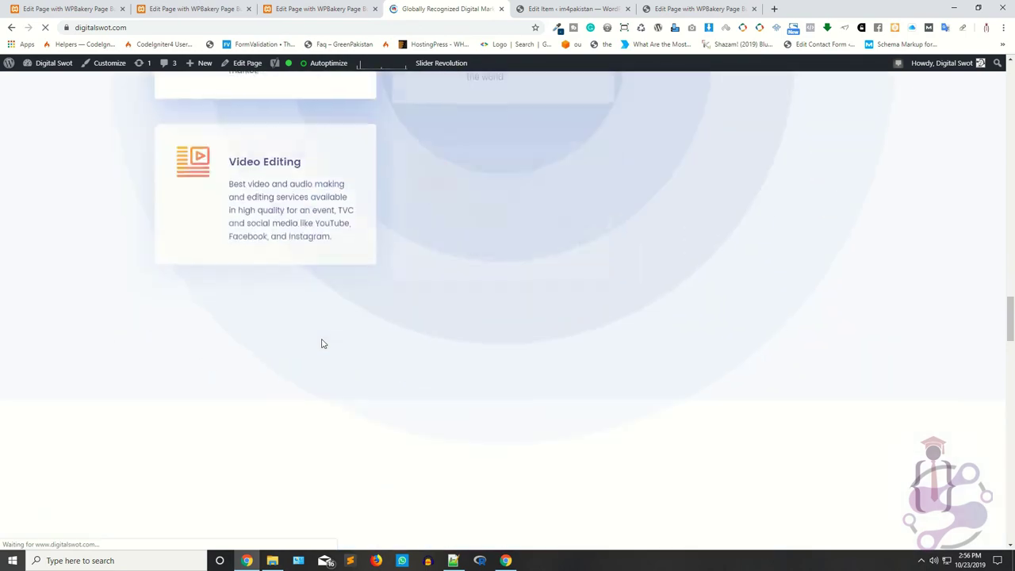
scroll(321, 343, "down", 4)
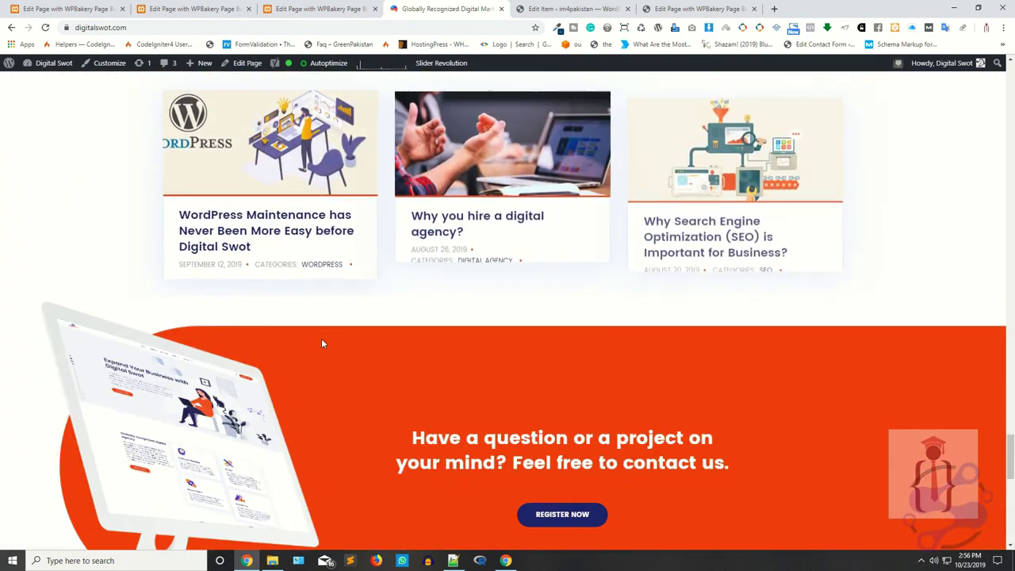
scroll(321, 343, "down", 6)
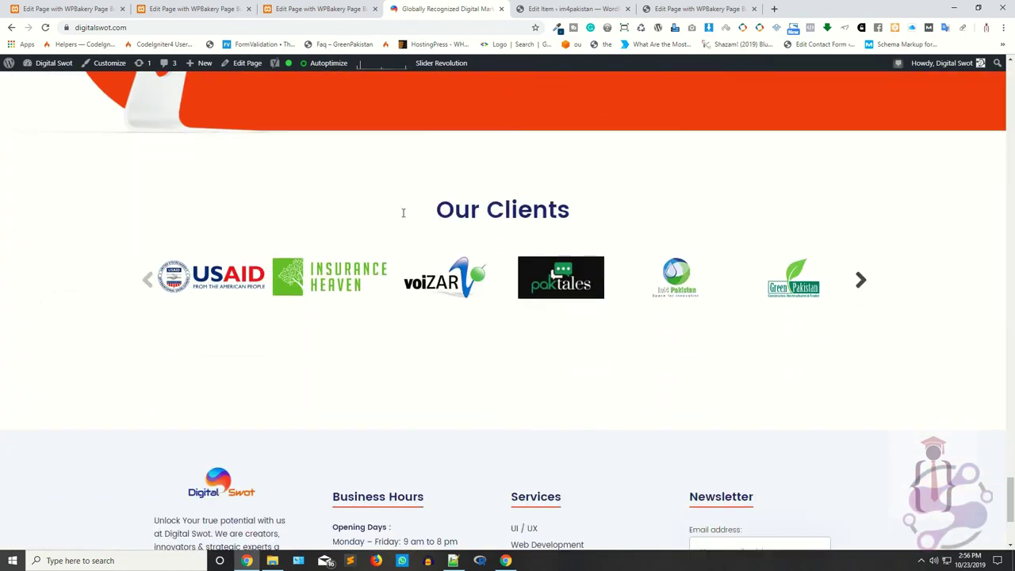
left_click_drag(403, 212, 685, 197)
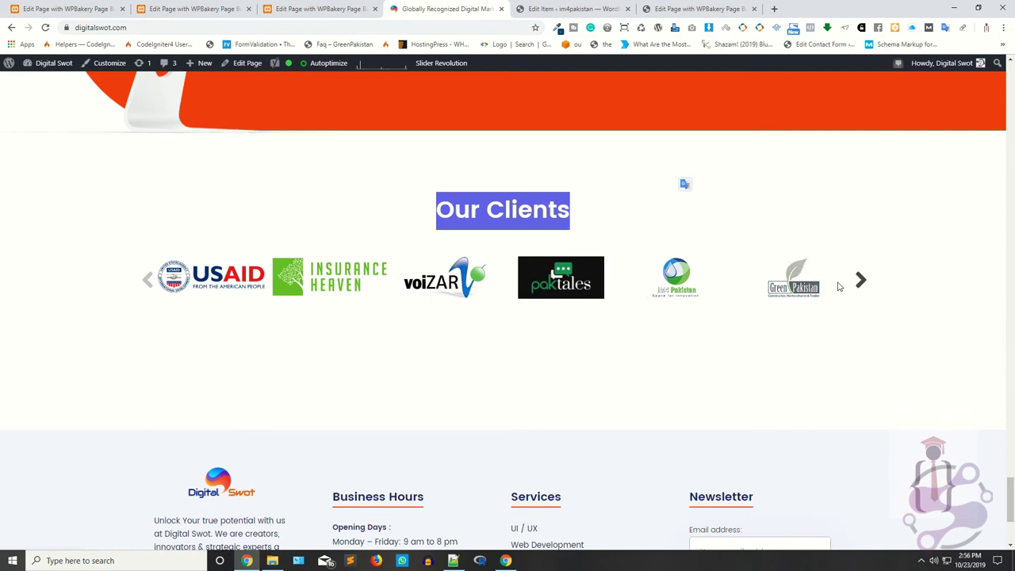
left_click(860, 280)
left_click(862, 280)
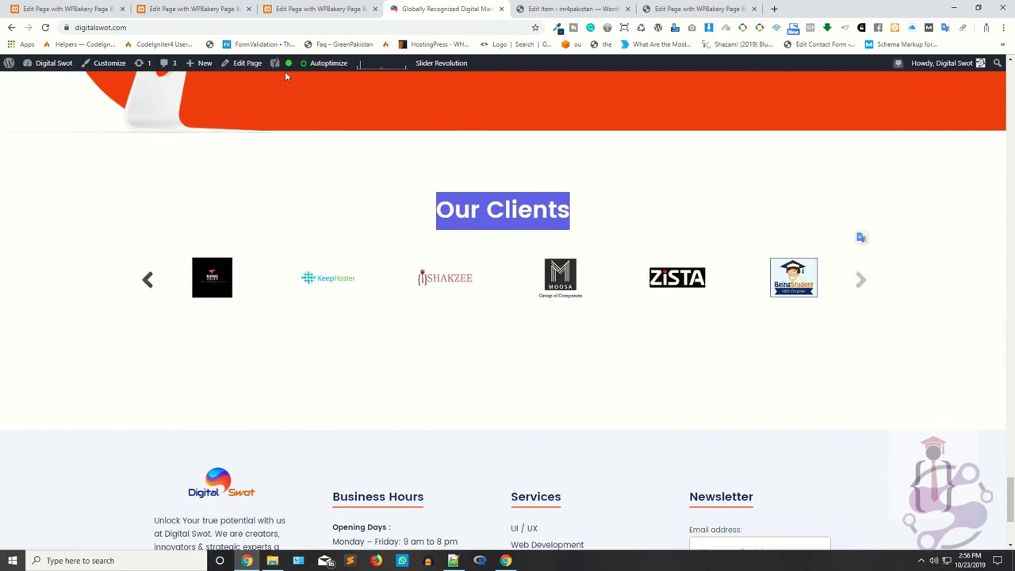
Step: Open the Digital Swot home page for editing and launch it in the WPBakery frontend editor, reloading after the failed attempt
left_click(250, 68)
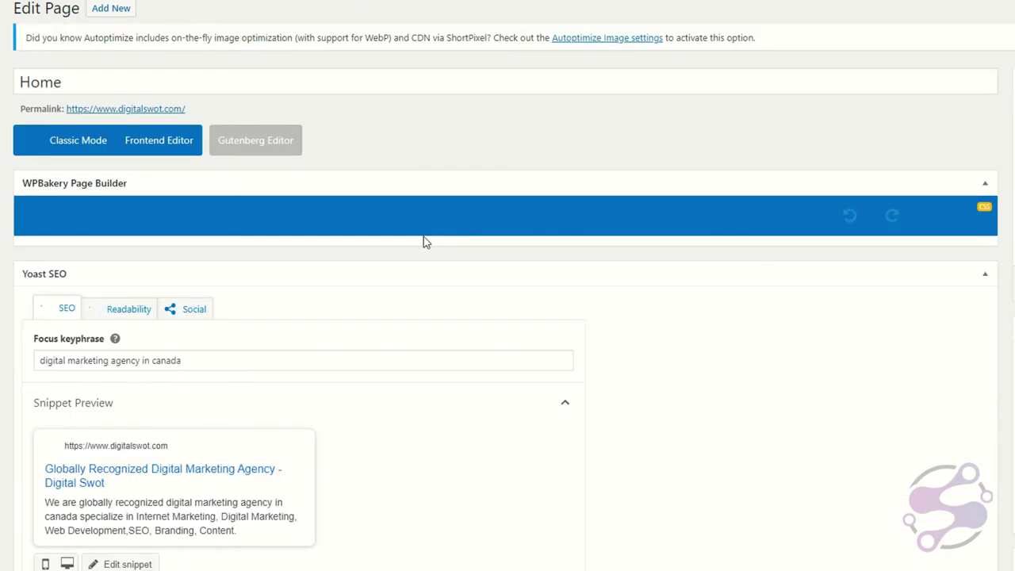
scroll(138, 151, "down", 7)
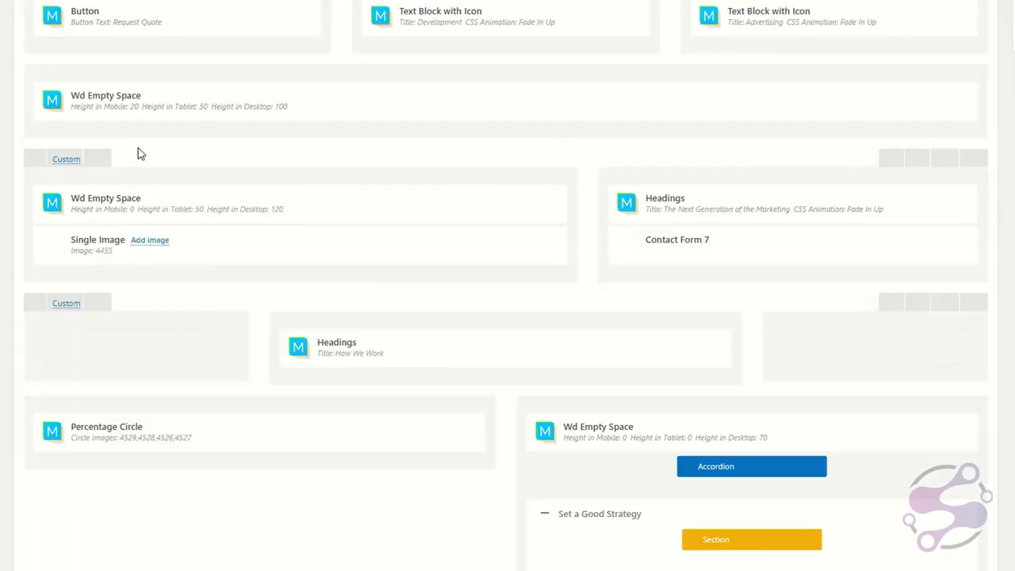
scroll(266, 190, "up", 8)
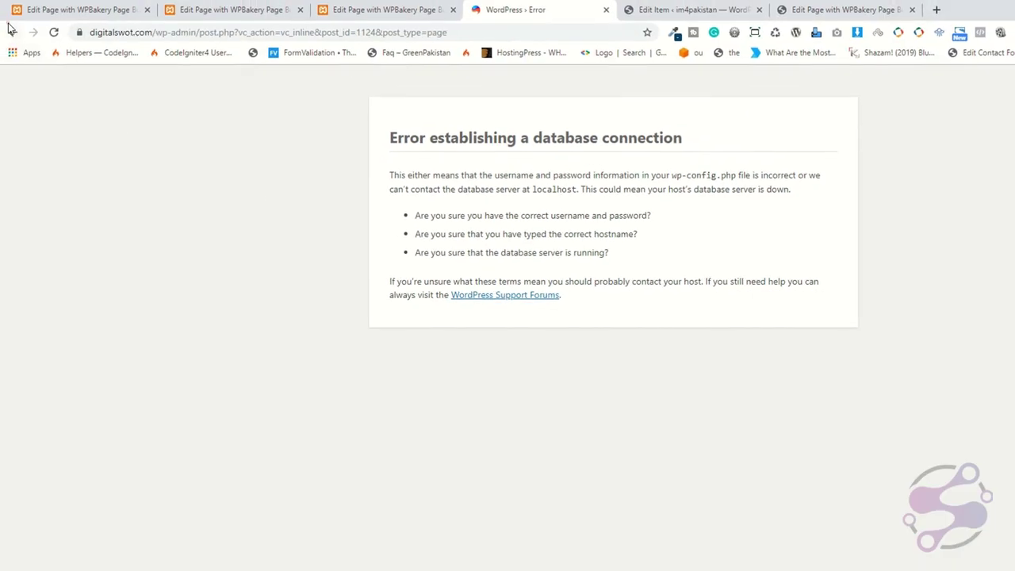
key("F5")
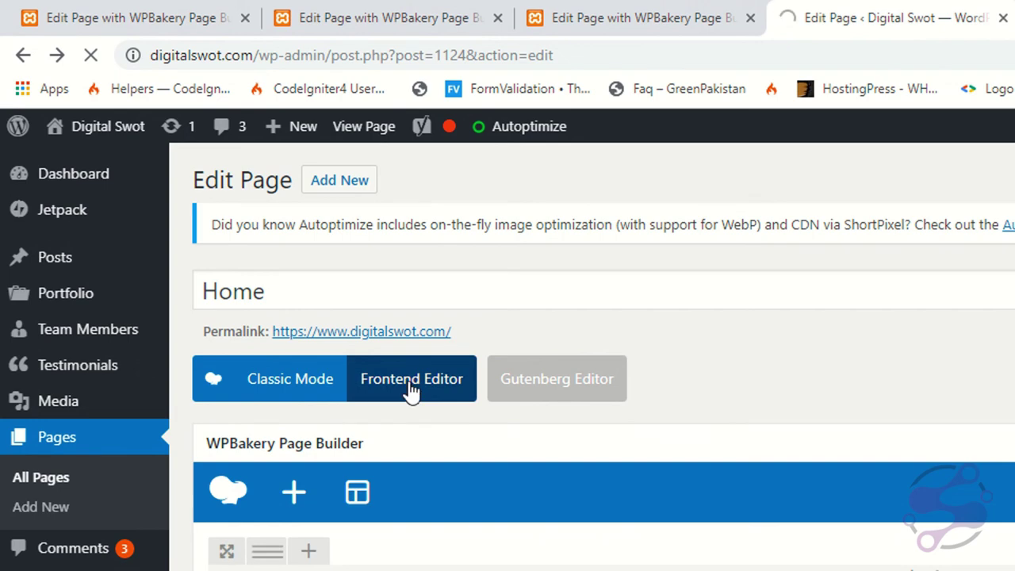
left_click(412, 389)
left_click(641, 10)
left_click(888, 17)
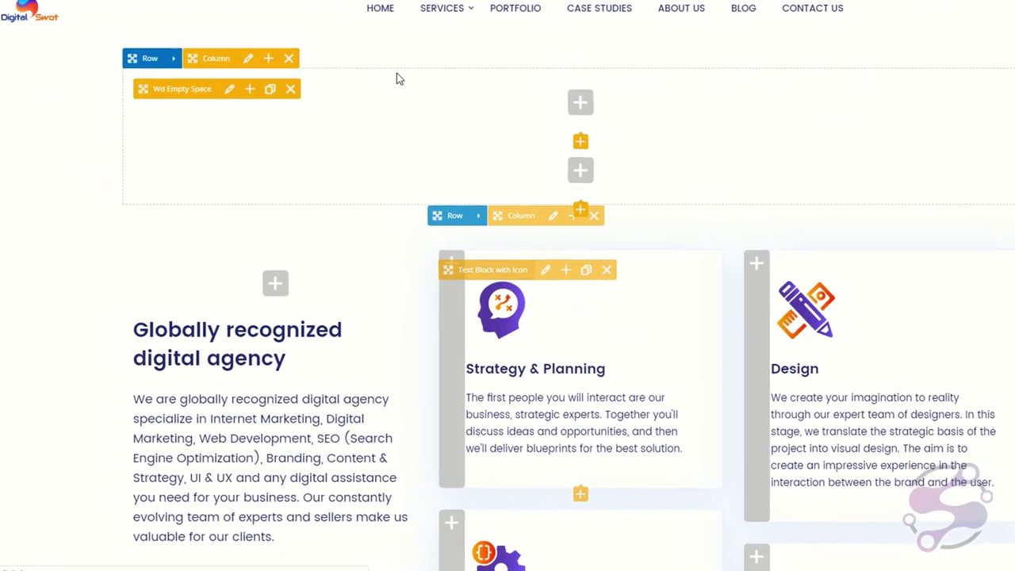
Step: Open the settings of the Clients element beneath the Our Clients heading
scroll(395, 315, "down", 10)
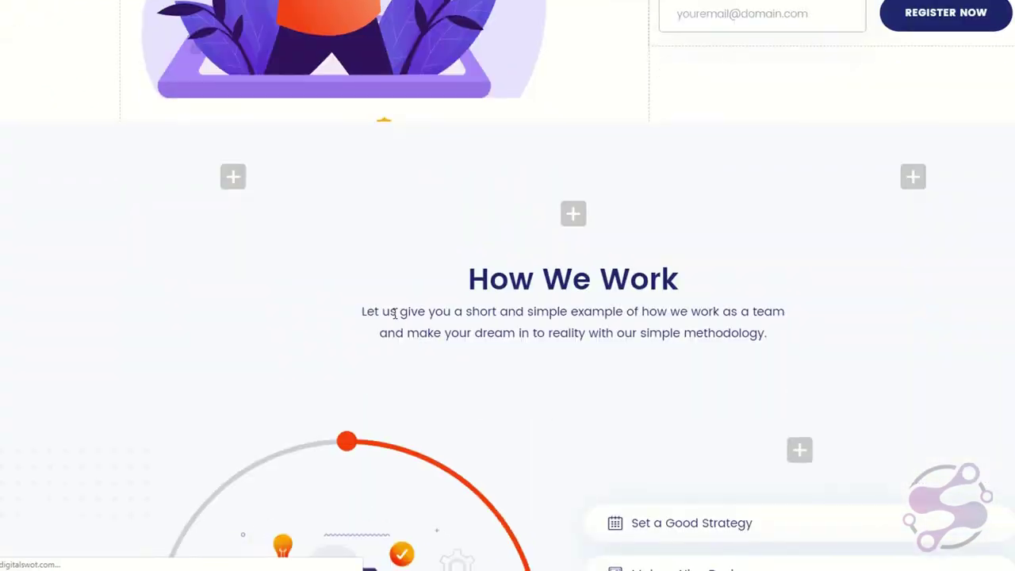
scroll(394, 313, "down", 20)
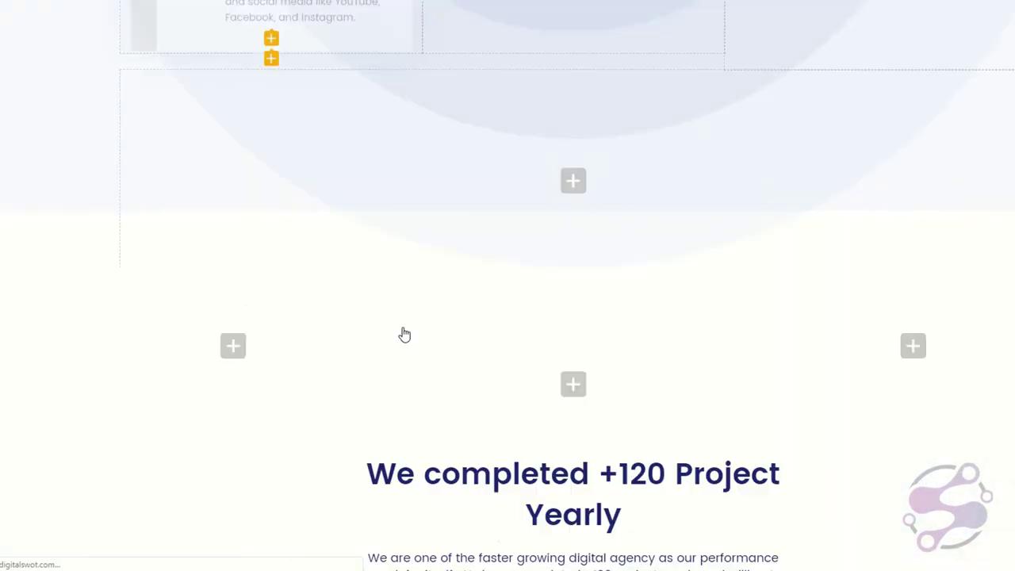
scroll(399, 326, "down", 20)
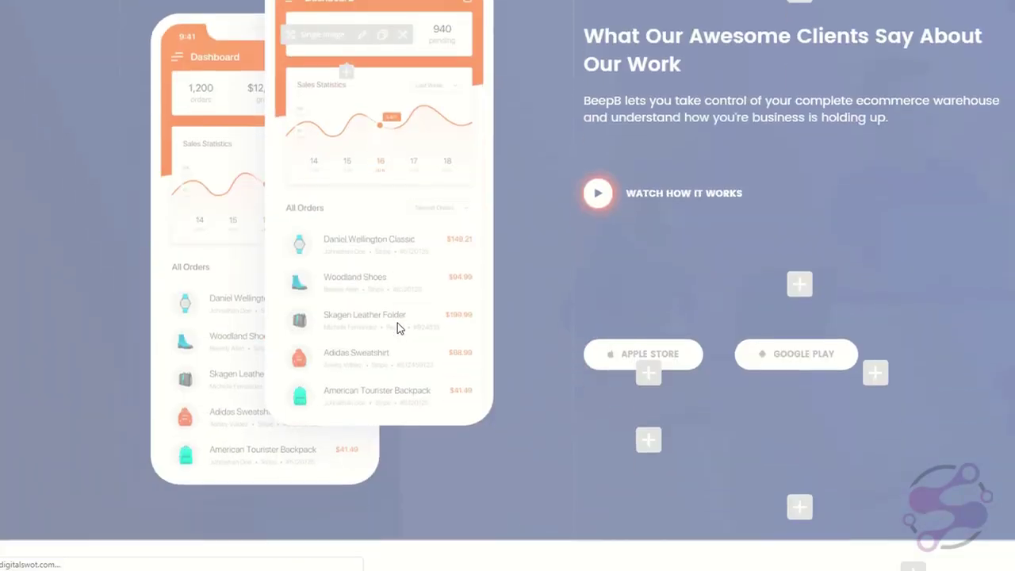
scroll(398, 327, "down", 20)
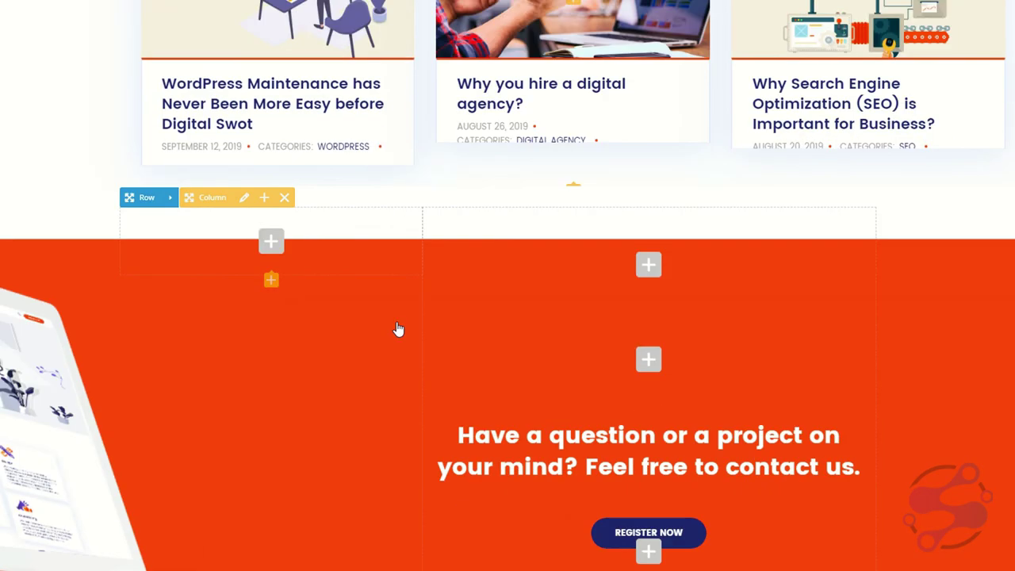
scroll(399, 325, "up", 1)
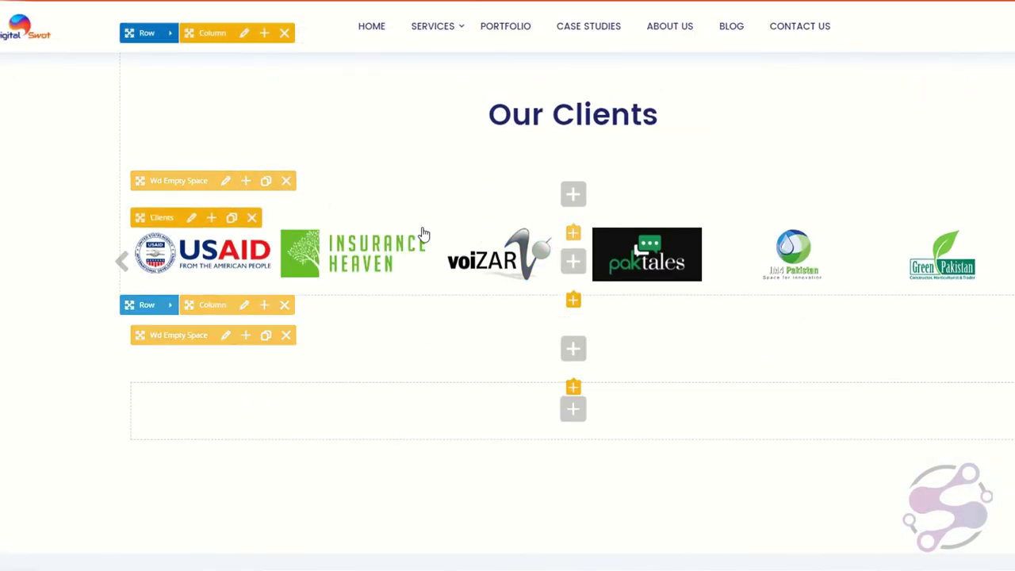
left_click(193, 218)
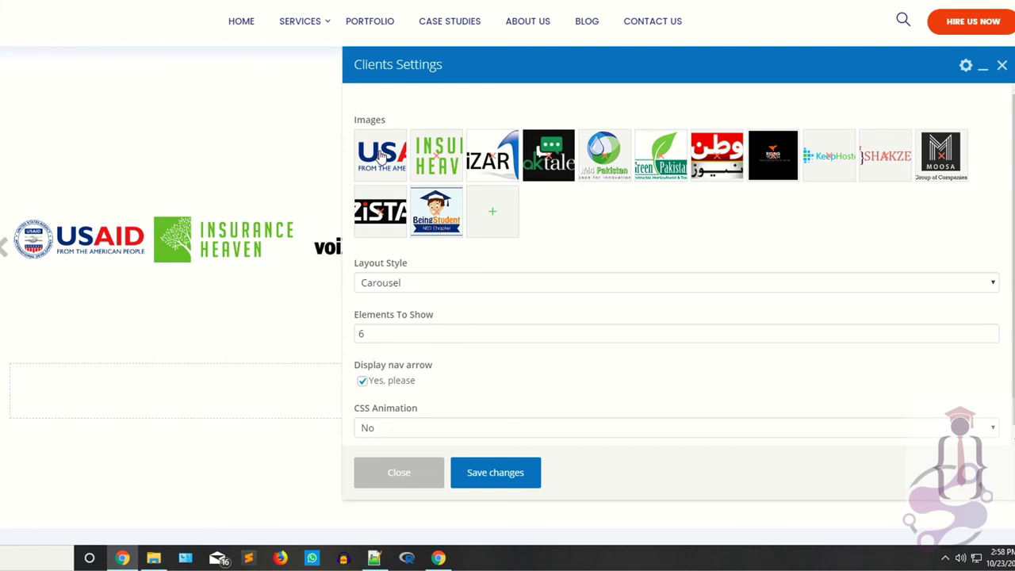
Step: Add the green Paktales logo from the media library as the first image of the Clients carousel and save the changes
left_click(492, 216)
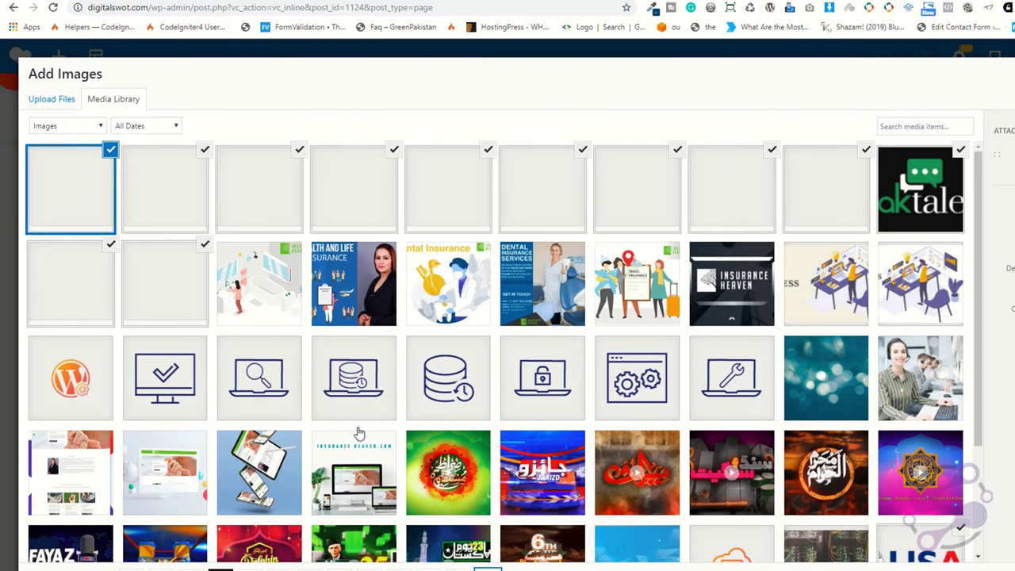
scroll(359, 433, "down", 3)
scroll(359, 433, "up", 3)
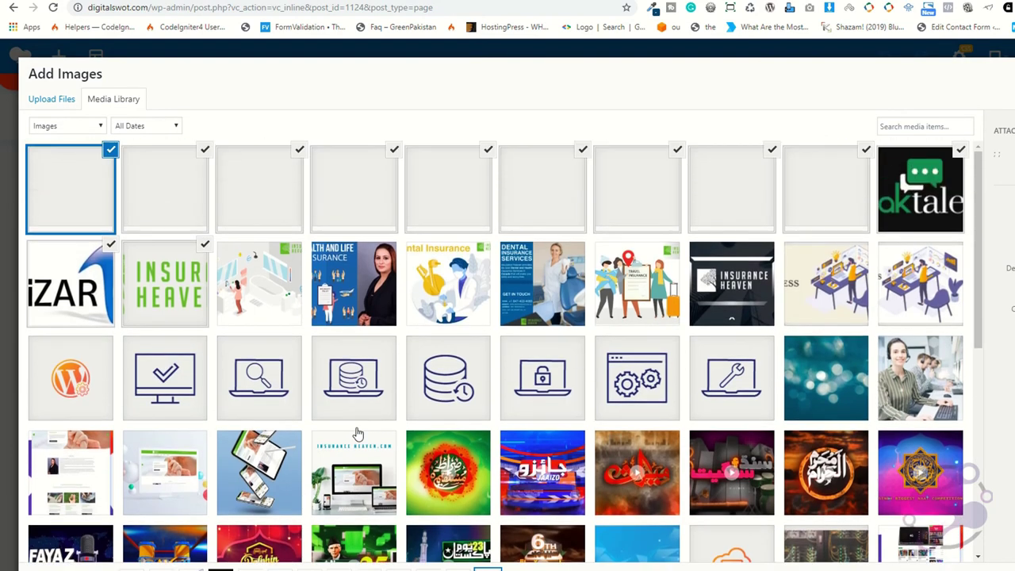
scroll(357, 433, "down", 5)
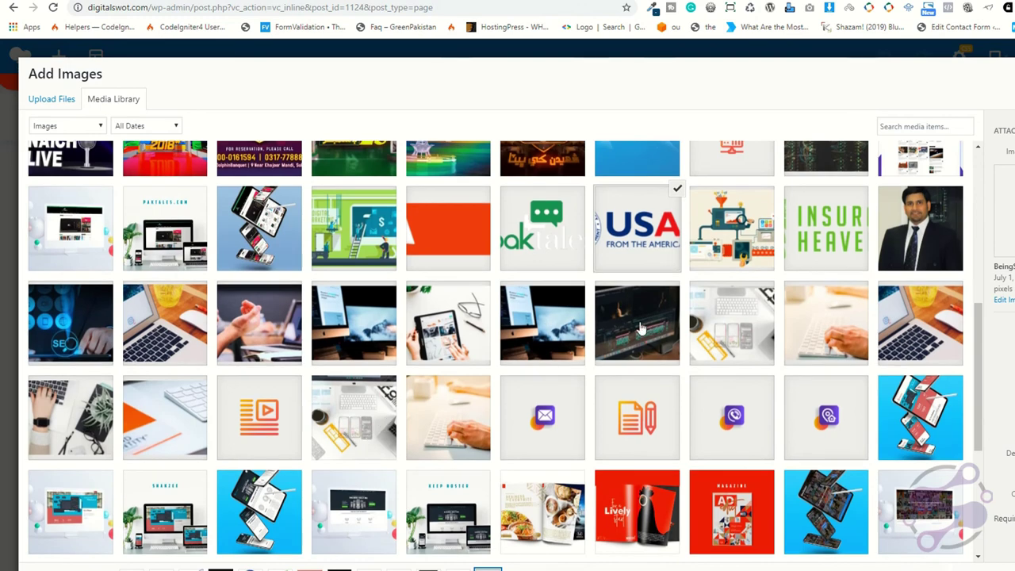
scroll(639, 329, "up", 2)
left_click(556, 365)
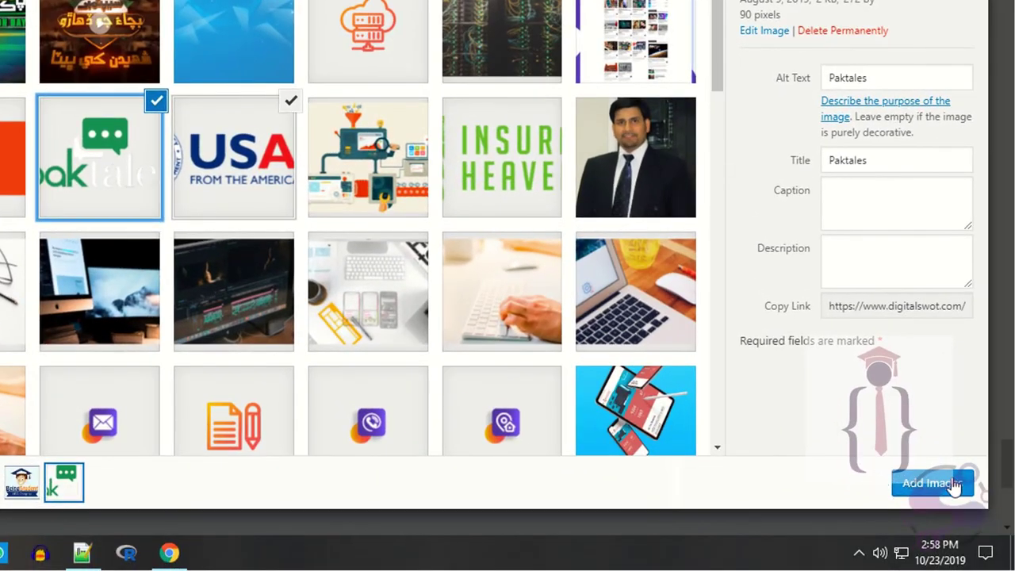
left_click(955, 485)
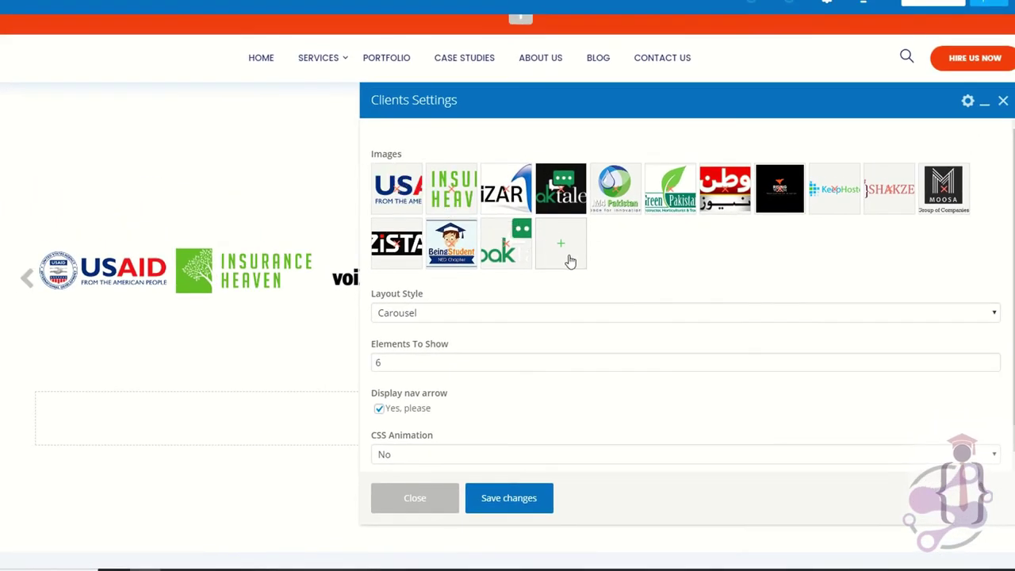
left_click_drag(496, 256, 394, 191)
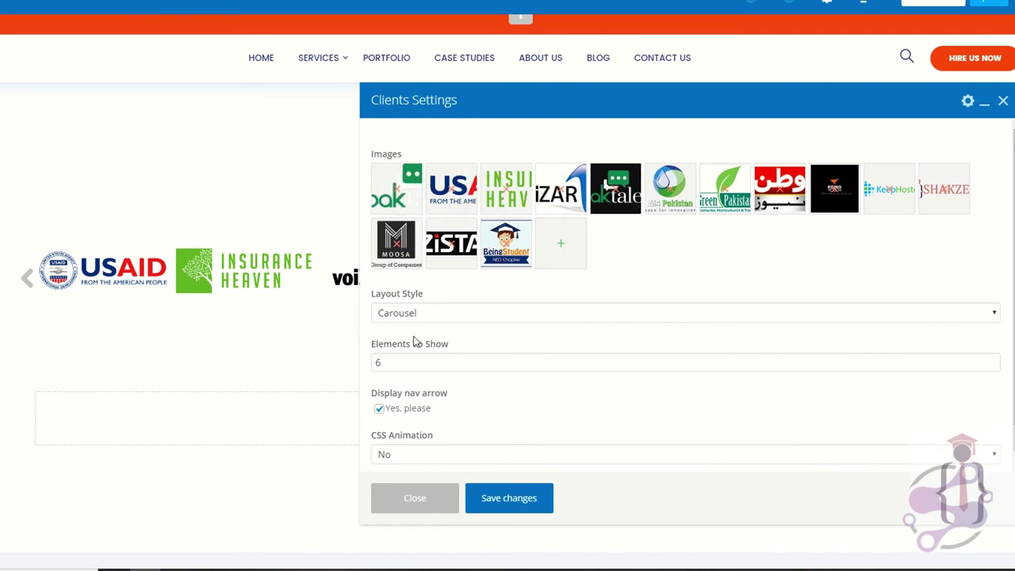
left_click(529, 493)
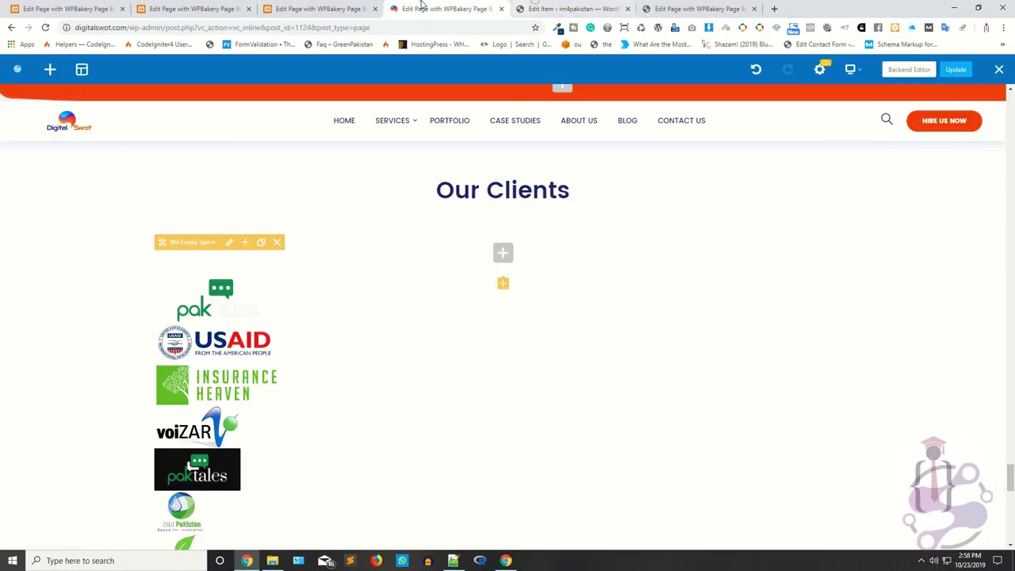
Step: Switch to the local sidebar page's frontend editor, update the page and open it in the backend editor
left_click(308, 5)
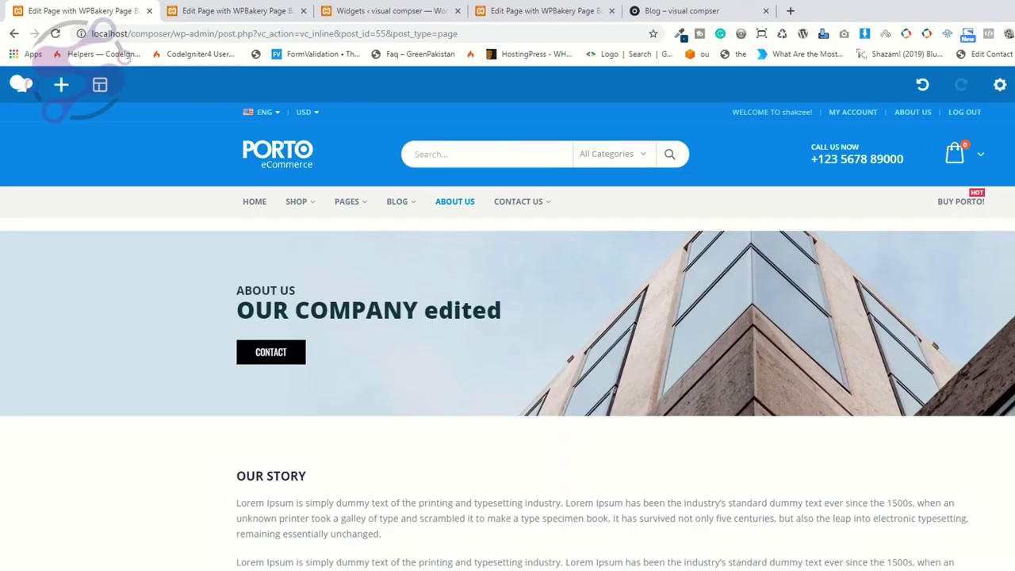
left_click(584, 11)
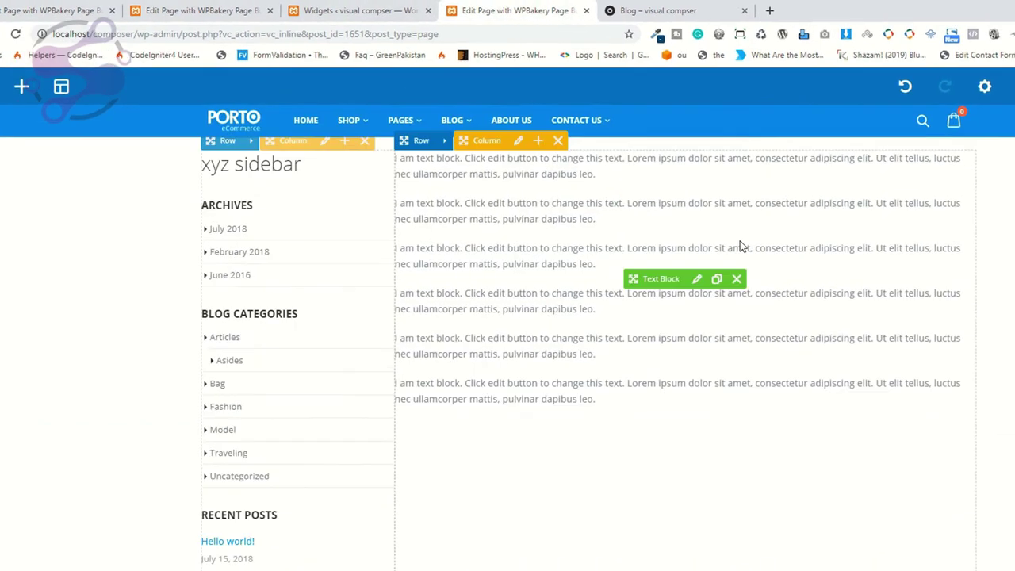
scroll(741, 245, "up", 5)
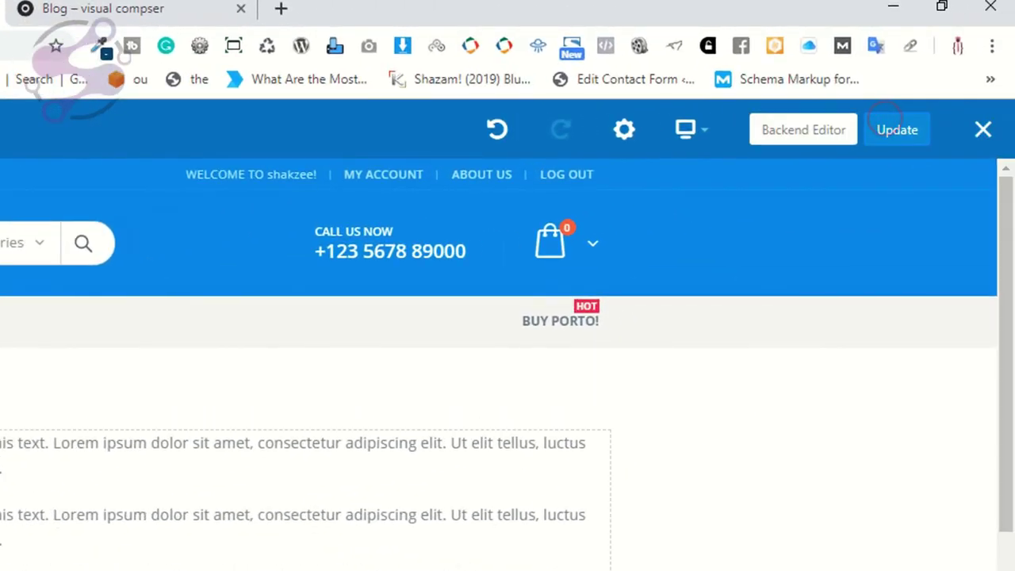
left_click(896, 129)
left_click(804, 129)
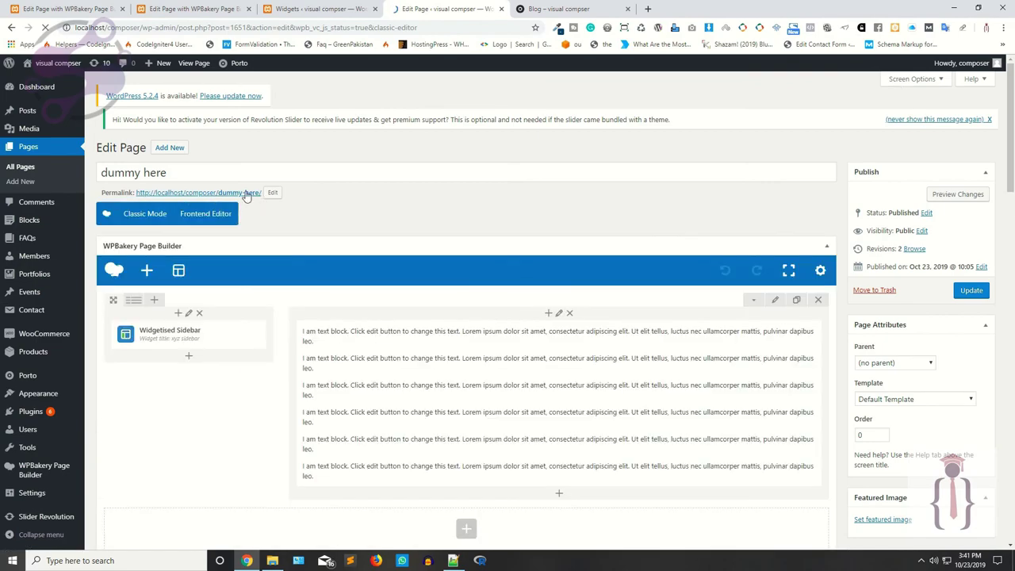
Step: Open the published dummy here page in a new tab and examine its xyz sidebar and text column
right_click(246, 194)
left_click(261, 210)
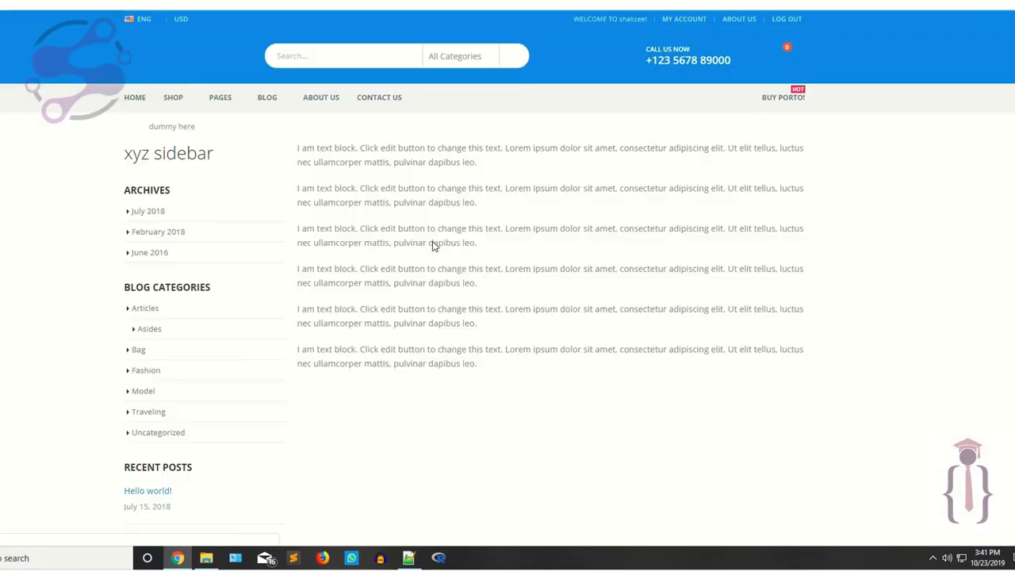
scroll(434, 247, "down", 2)
scroll(227, 405, "up", 2)
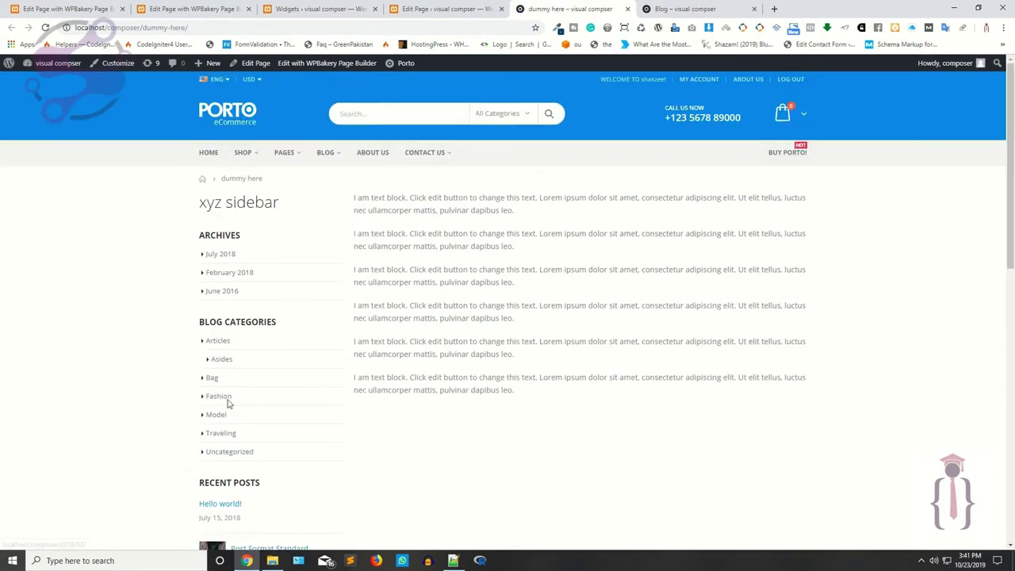
scroll(228, 408, "down", 2)
Step: Return to the dummy here page's backend editor and delete the Text Block beside the Widgetised Sidebar
left_click(476, 9)
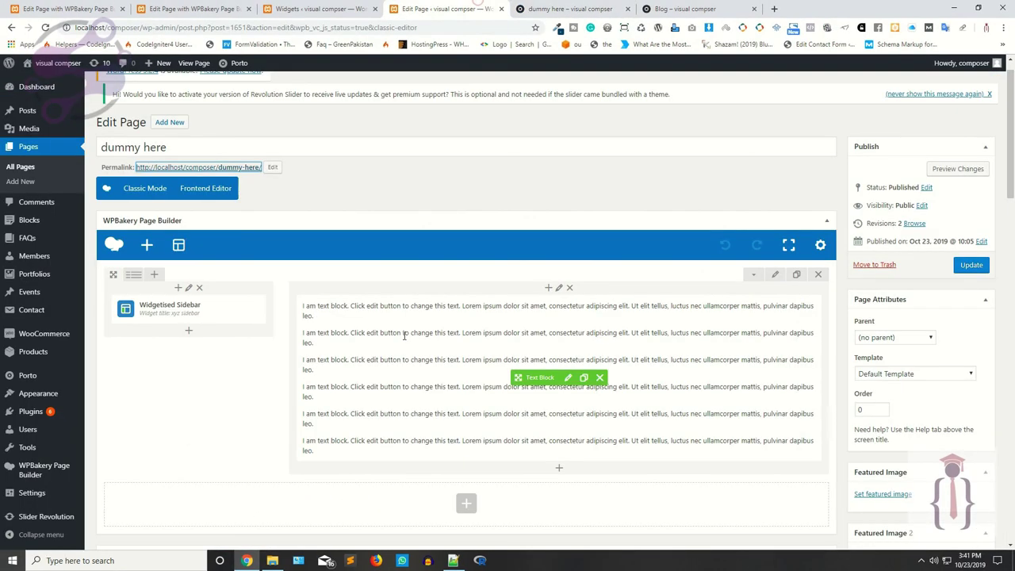
left_click(600, 377)
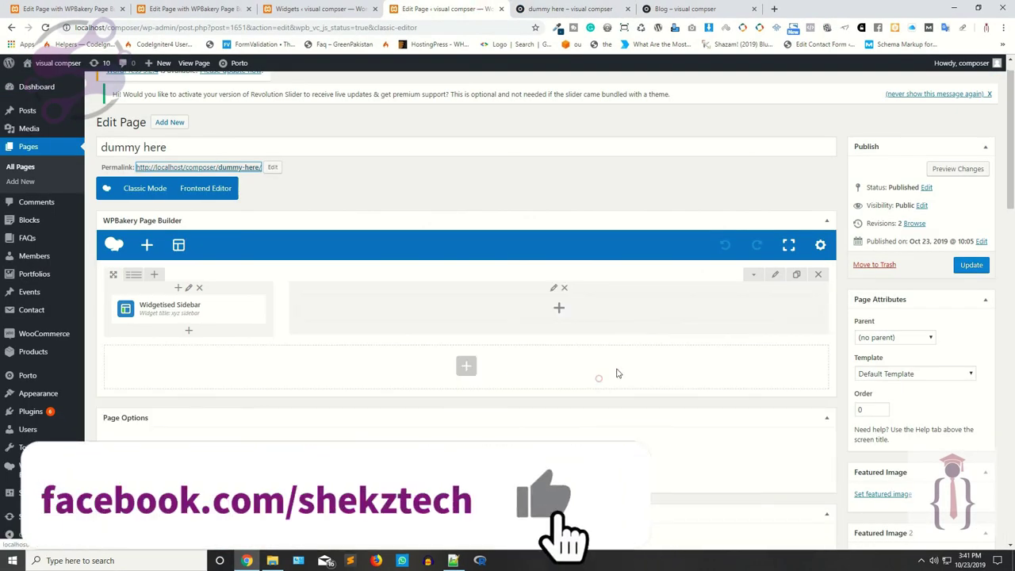
Step: Update the dummy here page and reload its published view
left_click(971, 265)
left_click(527, 10)
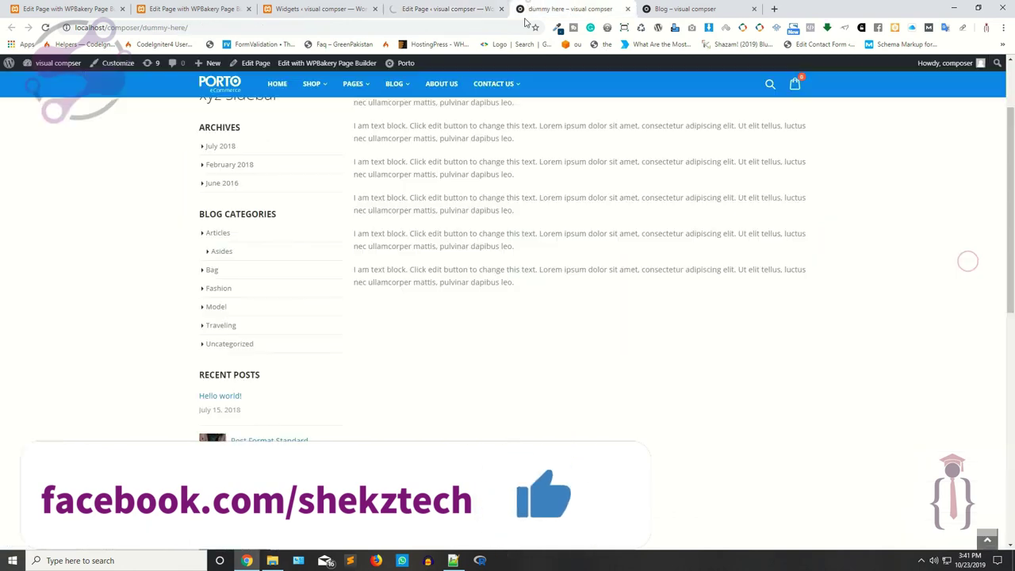
left_click(45, 27)
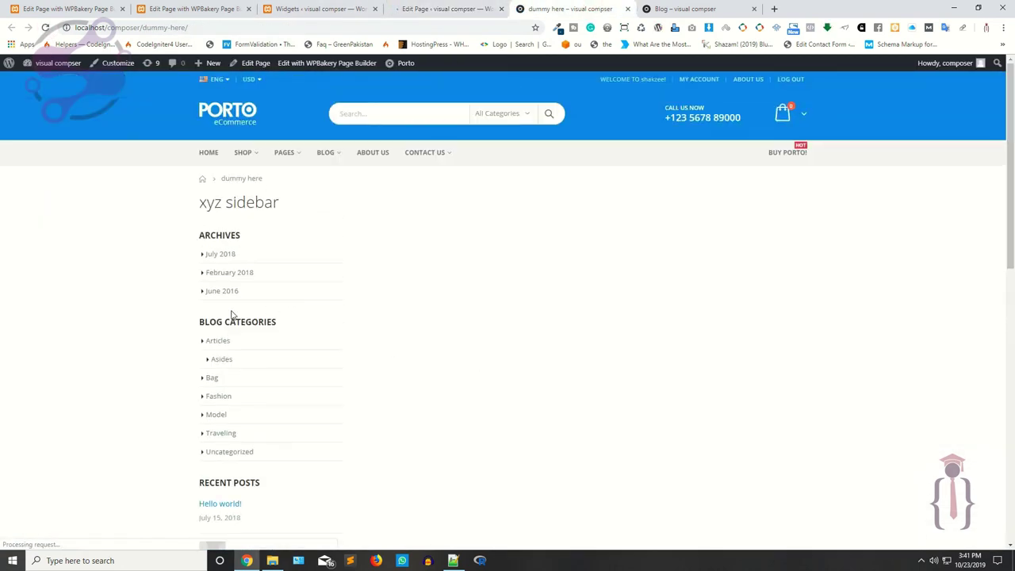
Step: Open the dummy here page in the frontend editor and bring up the list of all posts in the Widgets tab
left_click(445, 9)
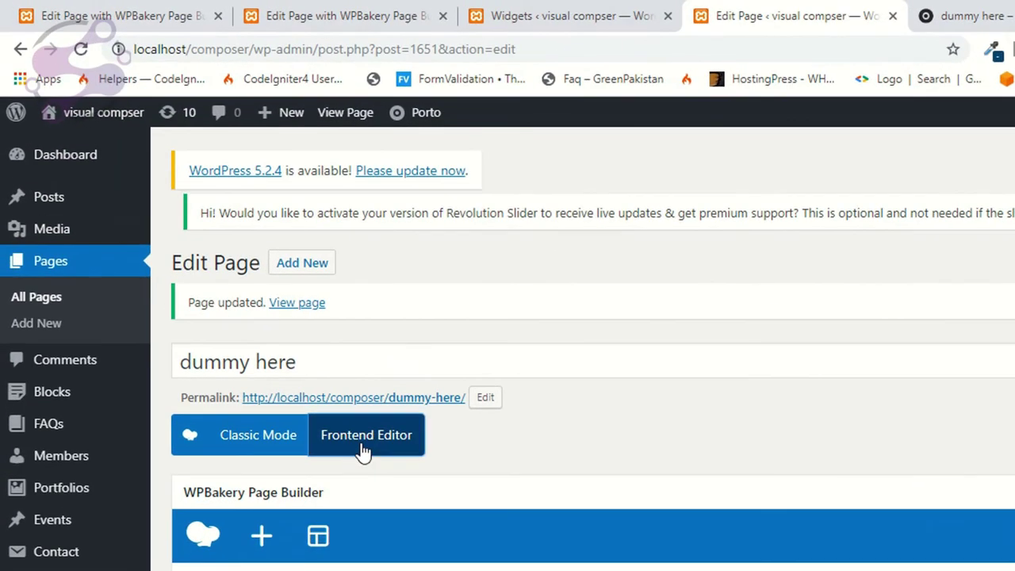
left_click(342, 422)
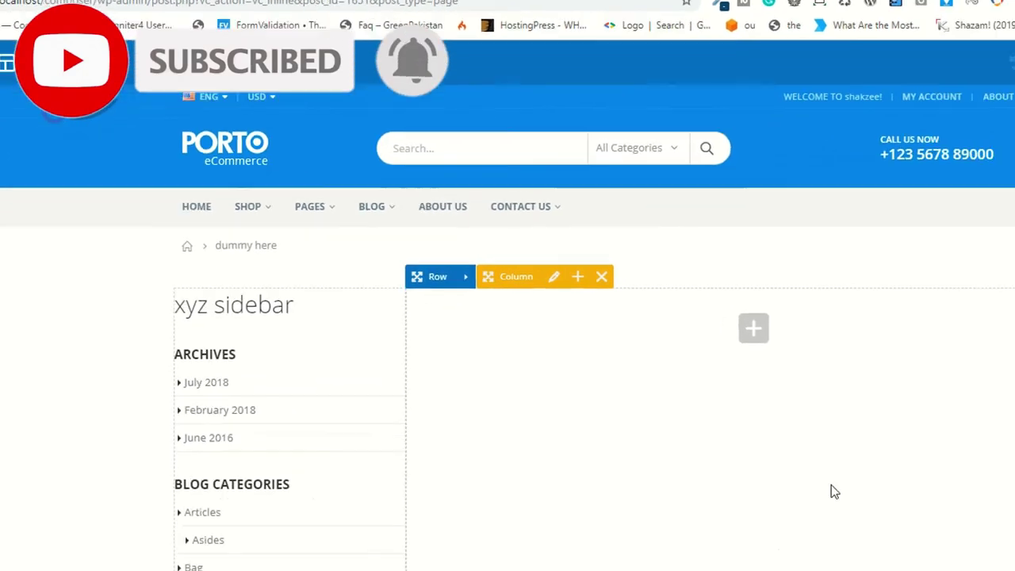
scroll(283, 356, "down", 2)
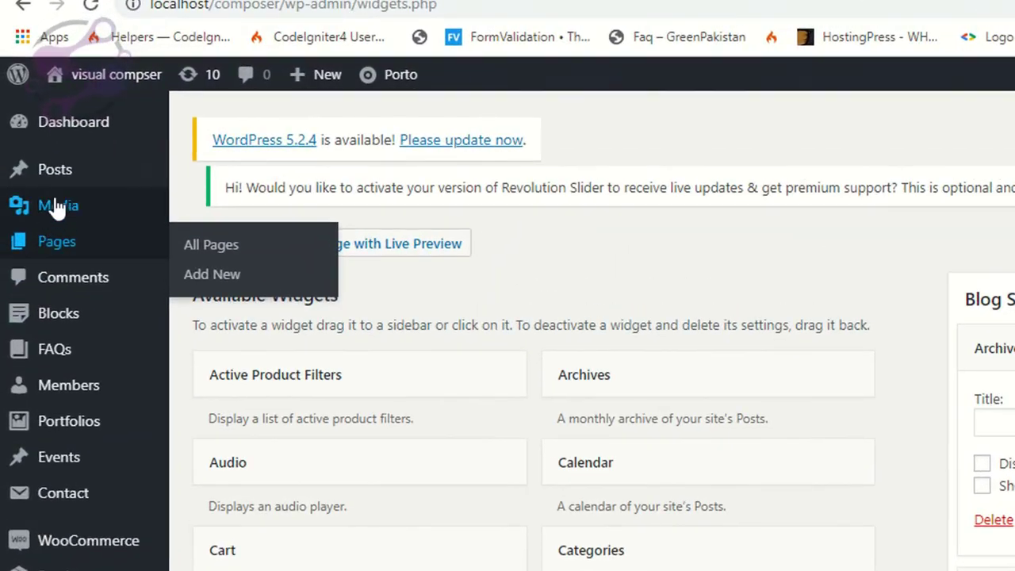
left_click(195, 190)
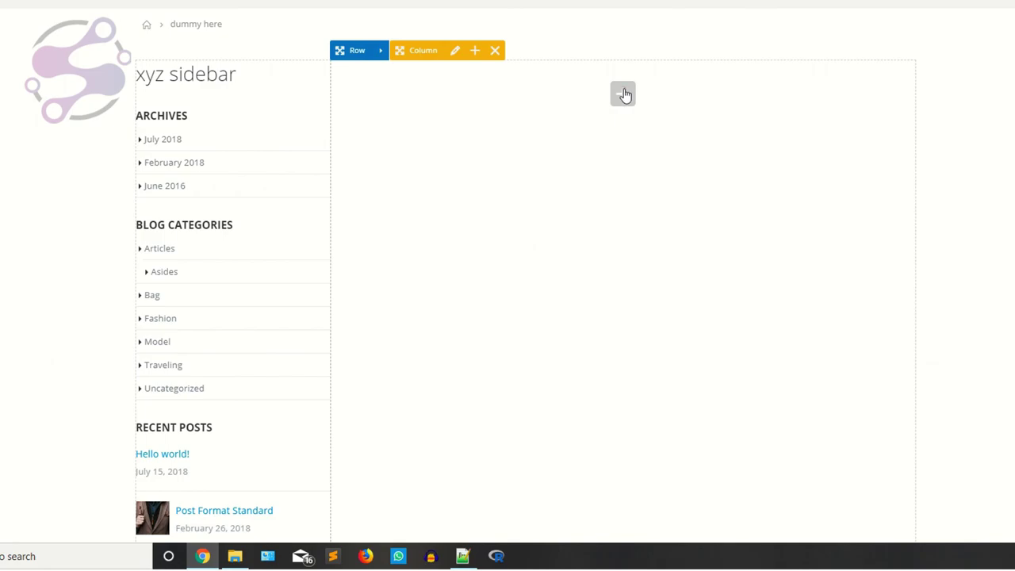
Step: Add a WP Recent Posts element to the empty column beside the xyz sidebar, saving it with its default settings
left_click(623, 94)
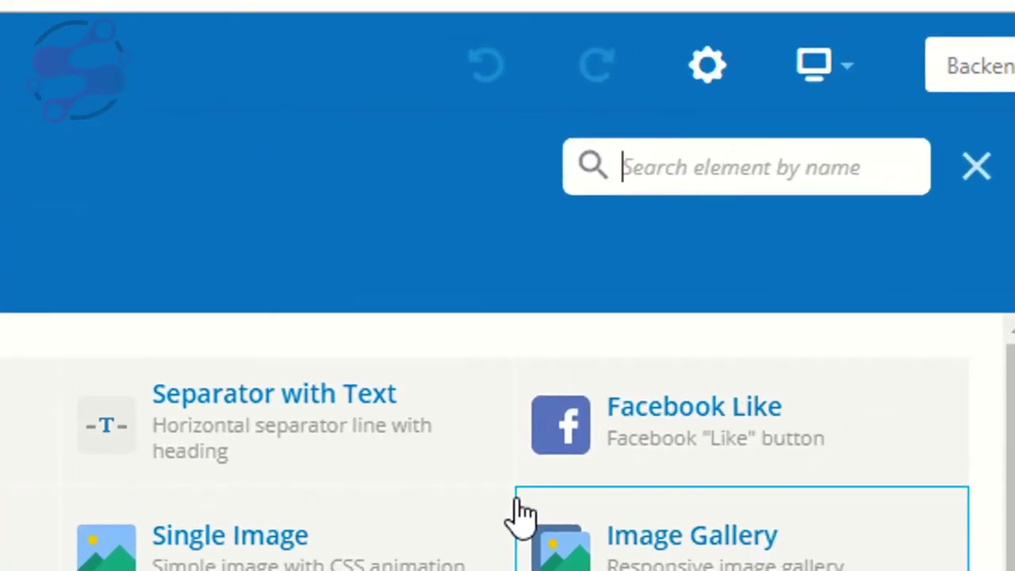
type("pos")
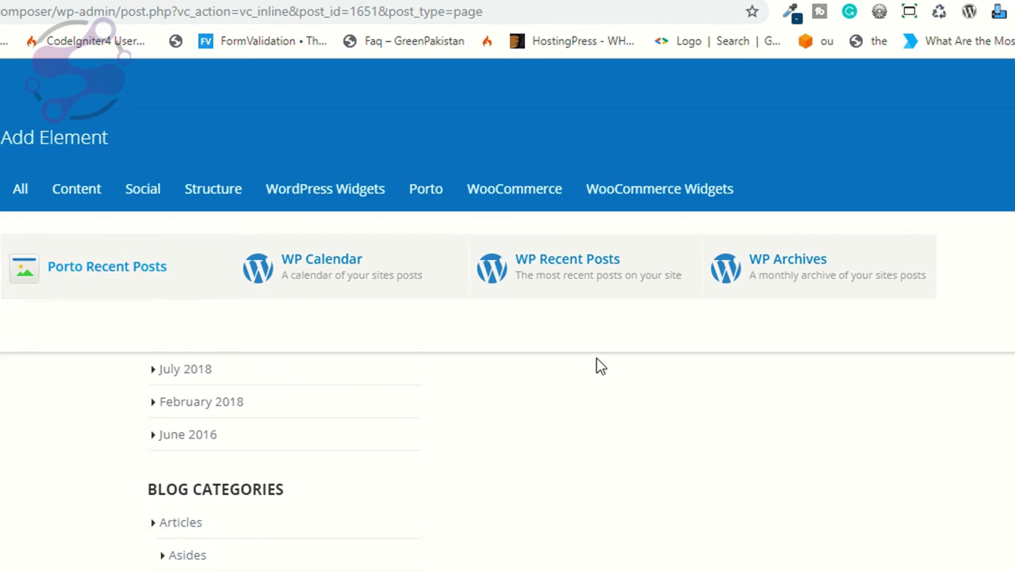
left_click(576, 281)
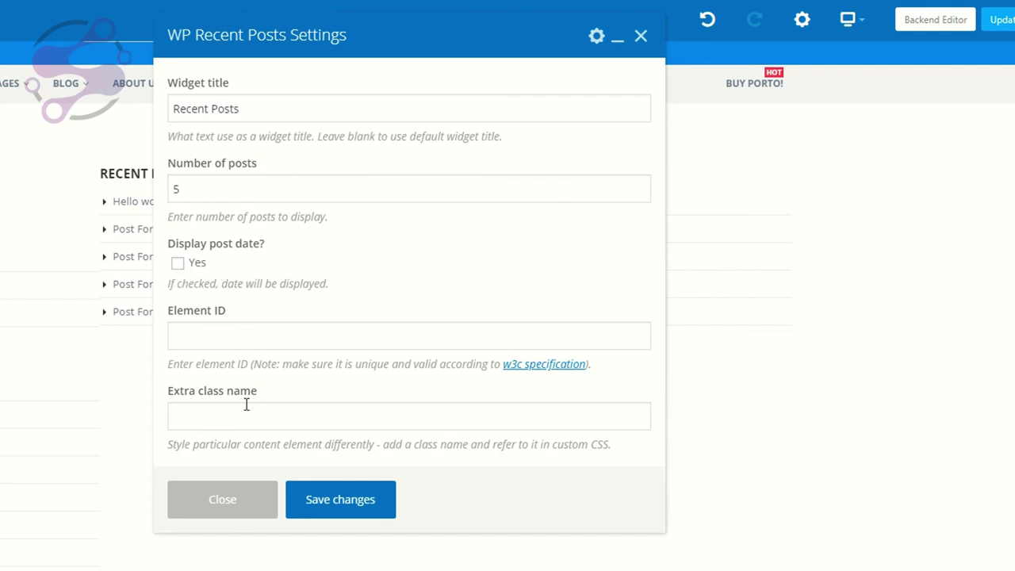
left_click(342, 506)
left_click(230, 498)
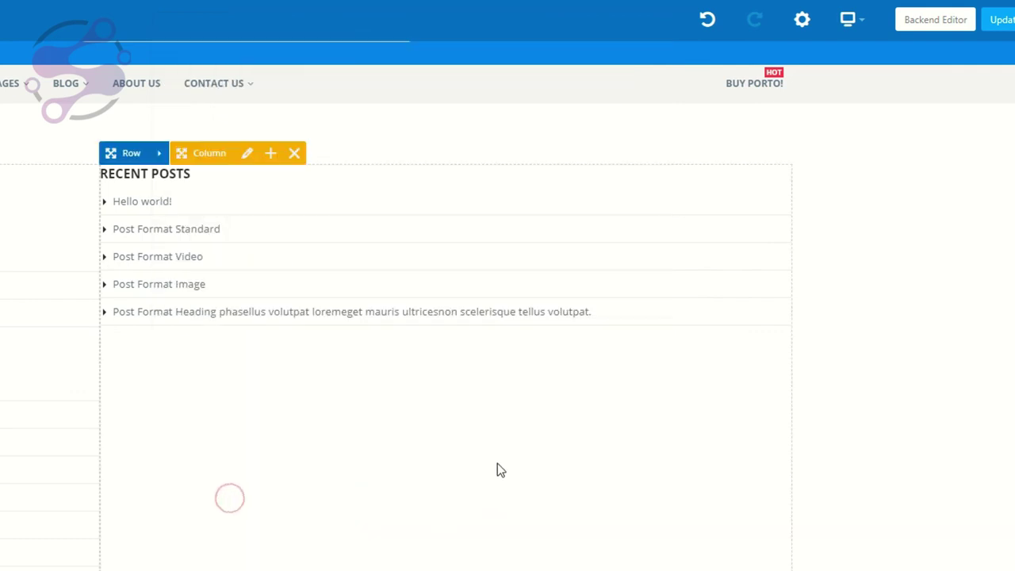
Step: Set the WP Recent Posts element's number of posts to 10 and save the changes
mouse_move(156, 277)
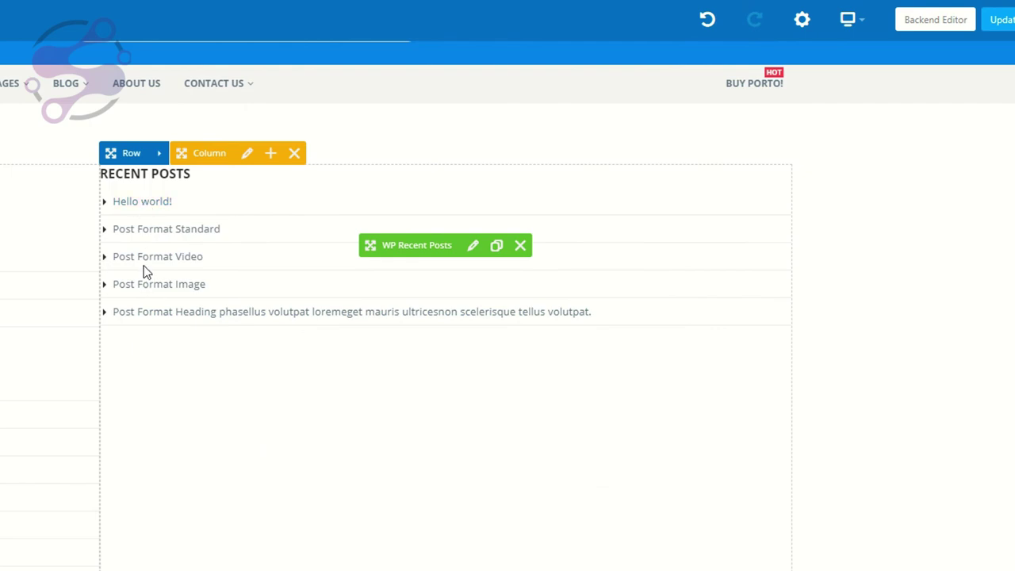
left_click(475, 247)
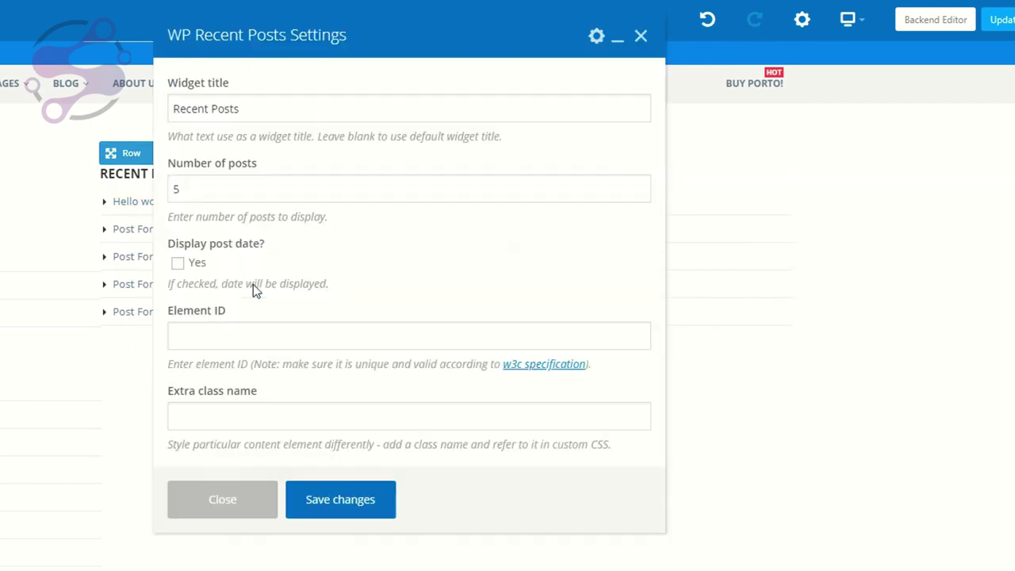
double_click(203, 197)
type("10")
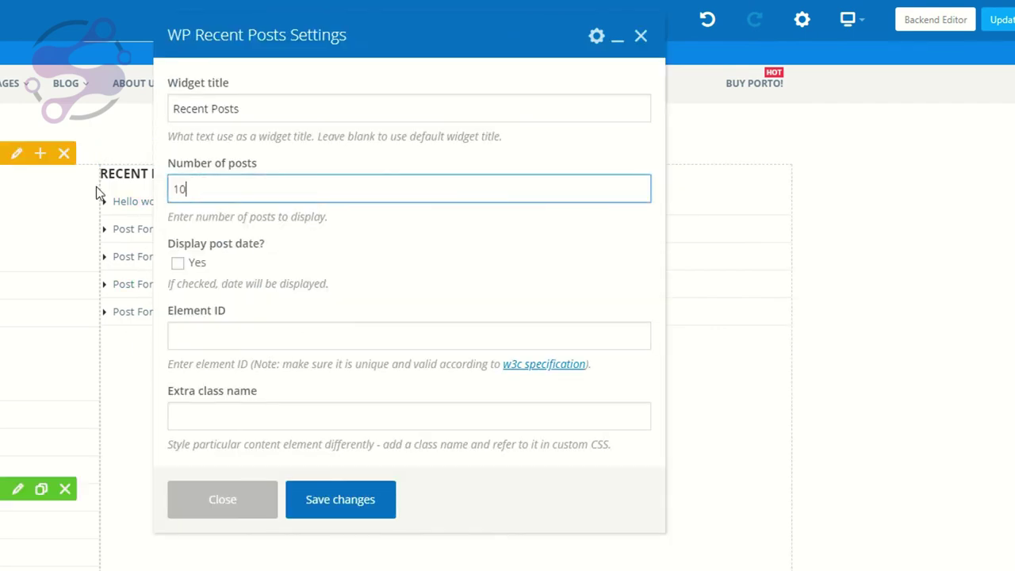
left_click(328, 497)
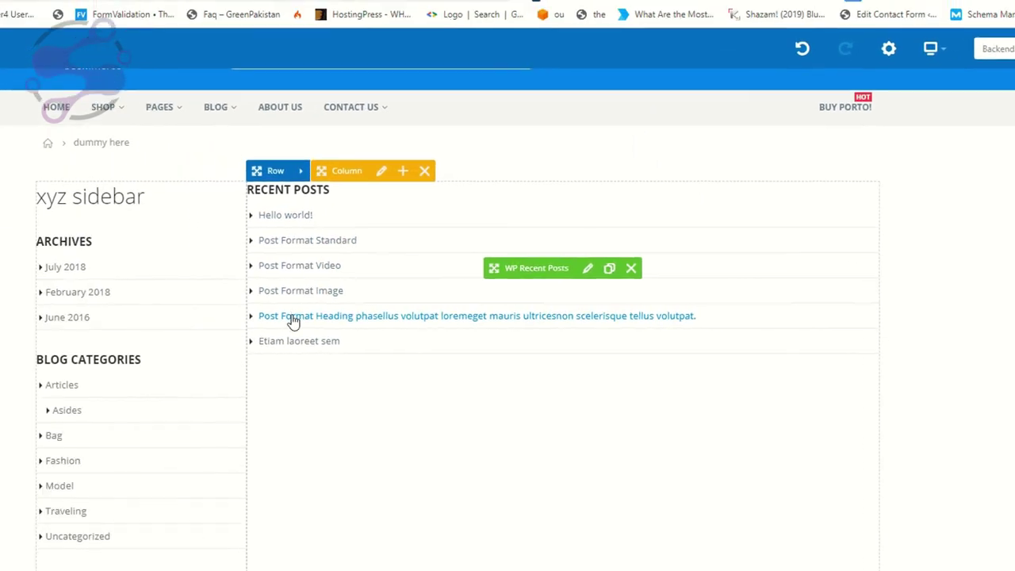
Step: Check the site's Posts list, then turn on the post date display for the WP Recent Posts element and save
left_click(405, 9)
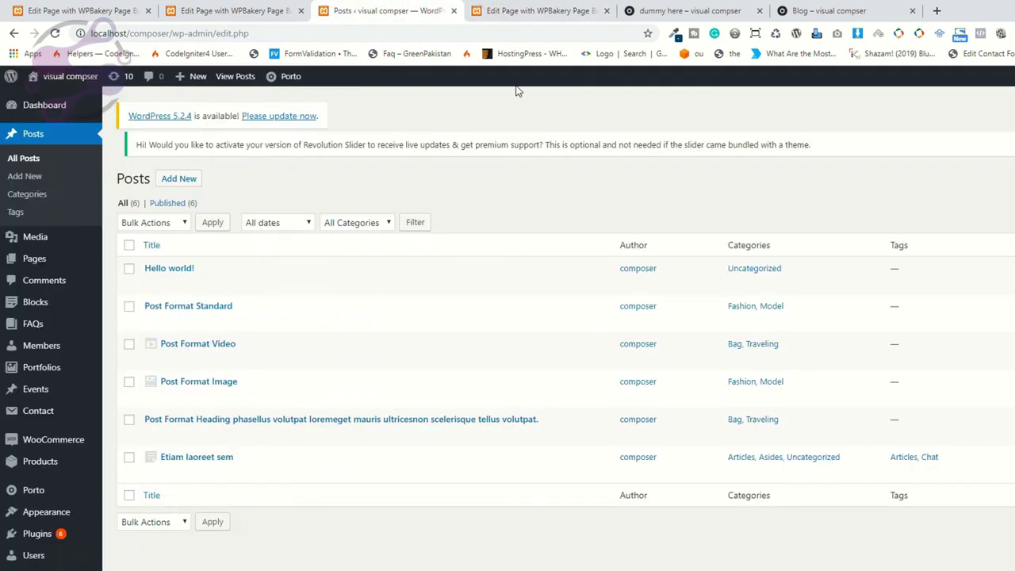
left_click(533, 10)
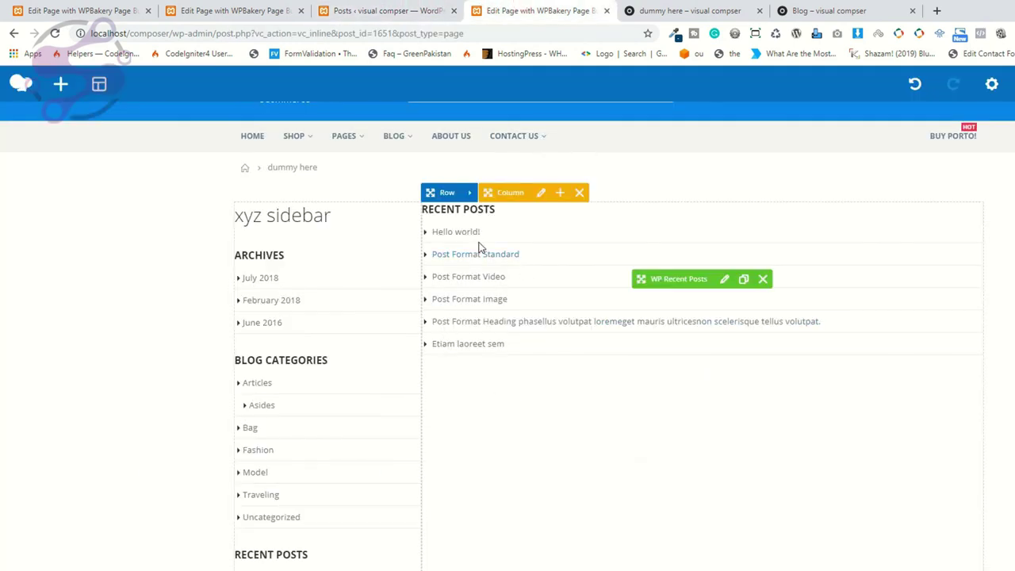
left_click(724, 279)
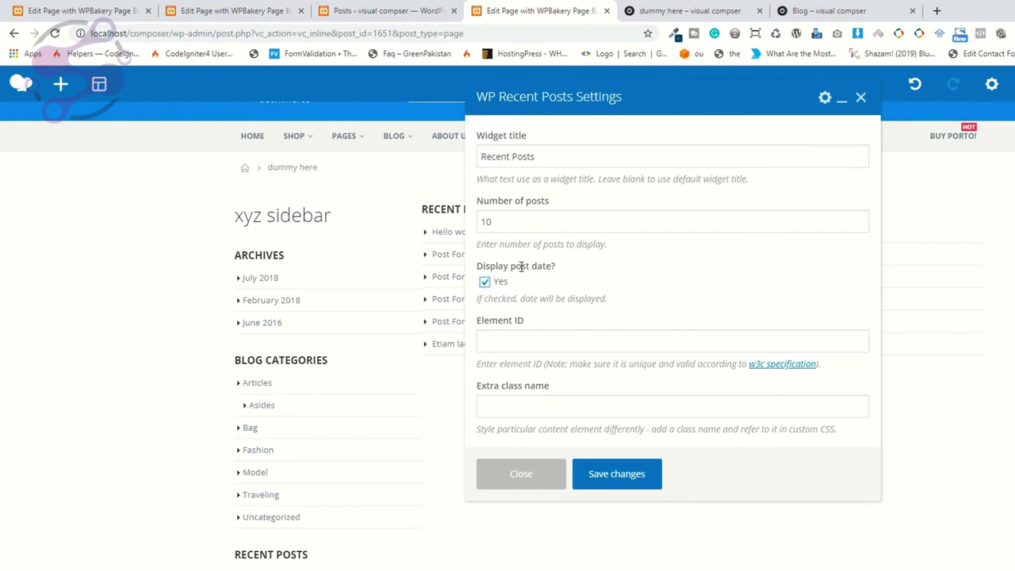
left_click(607, 473)
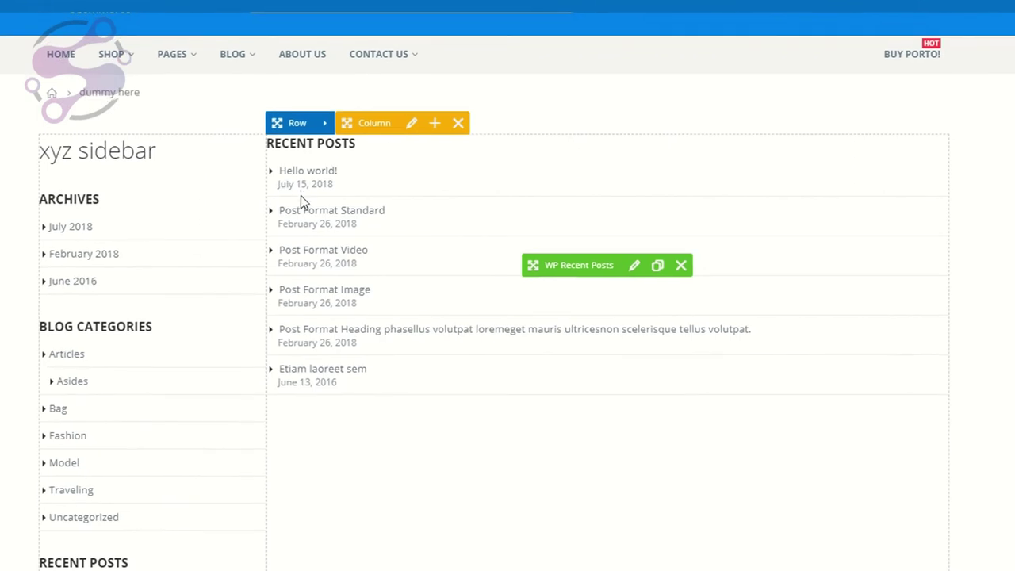
Step: Review the WP Recent Posts settings without changing them and delete the element from the column
left_click(634, 266)
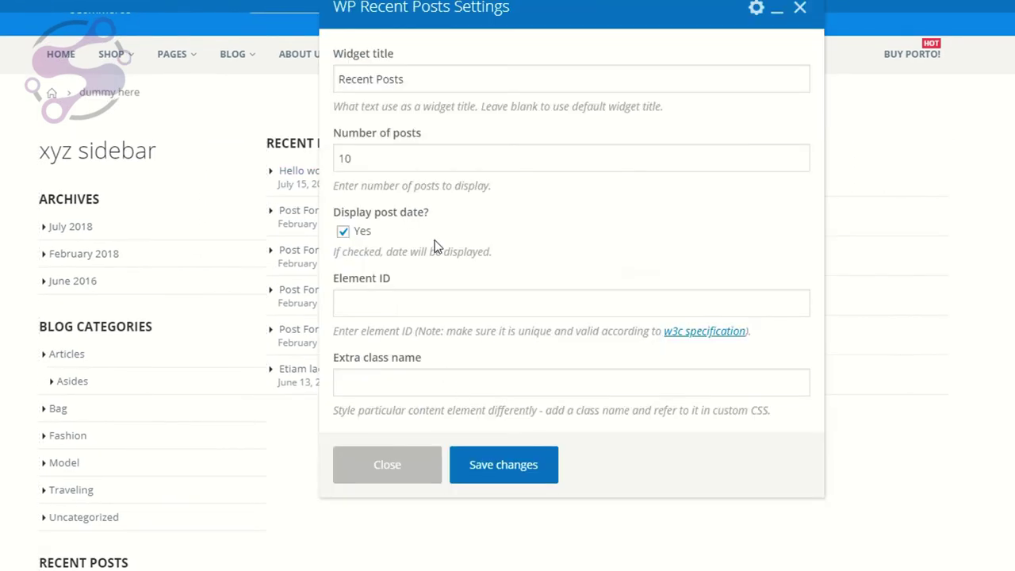
left_click(386, 462)
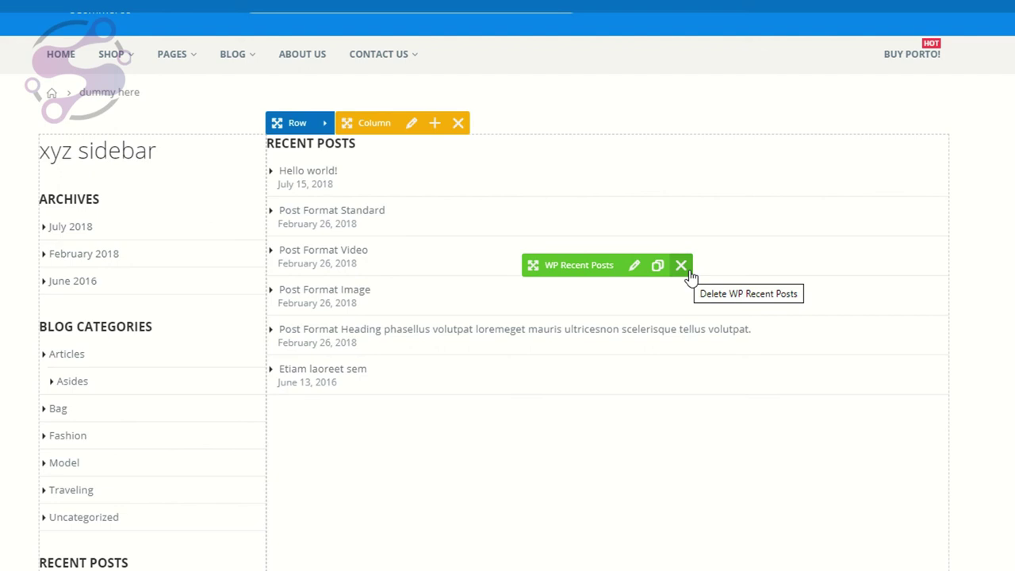
left_click(681, 265)
Step: Search the elements for "posts" and add a Porto Recent Posts element to the empty column beside the xyz sidebar
left_click(612, 176)
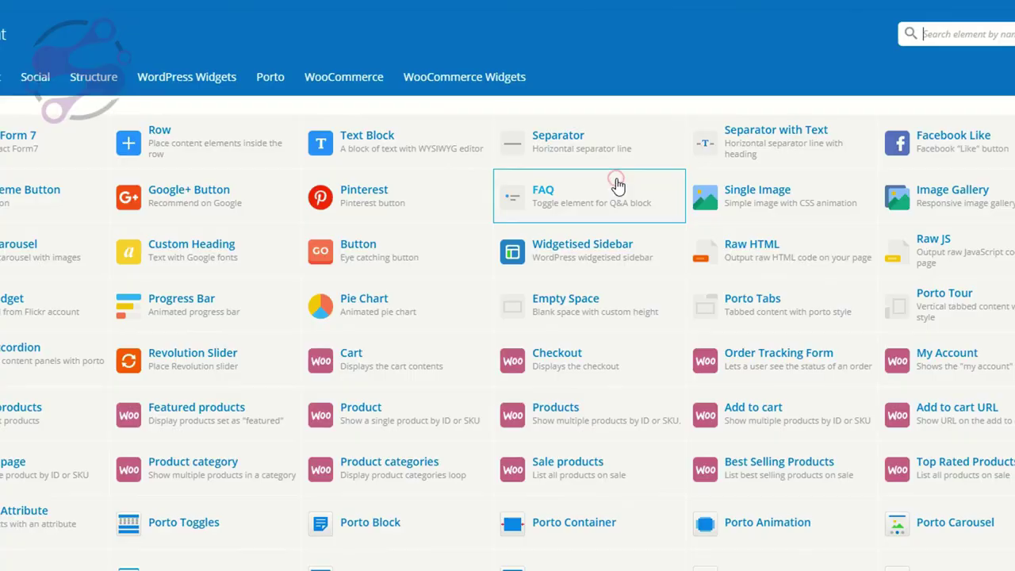
left_click(269, 78)
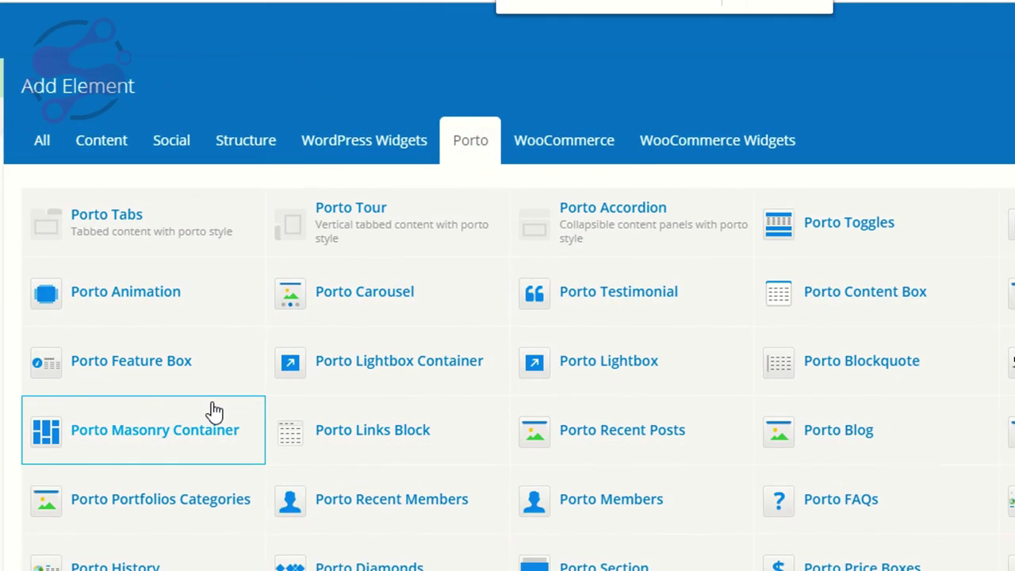
type("posts")
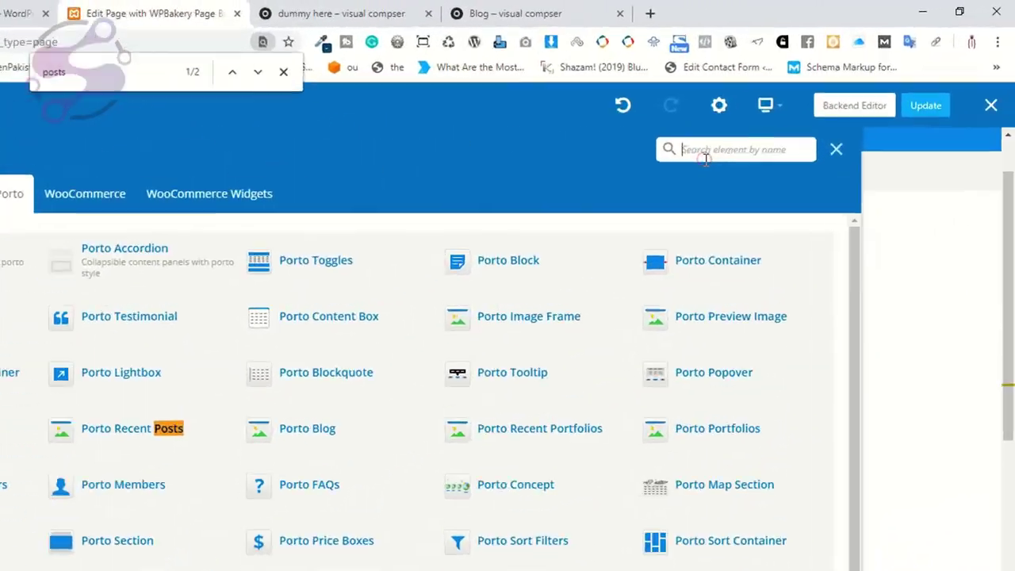
left_click(1014, 94)
type("p")
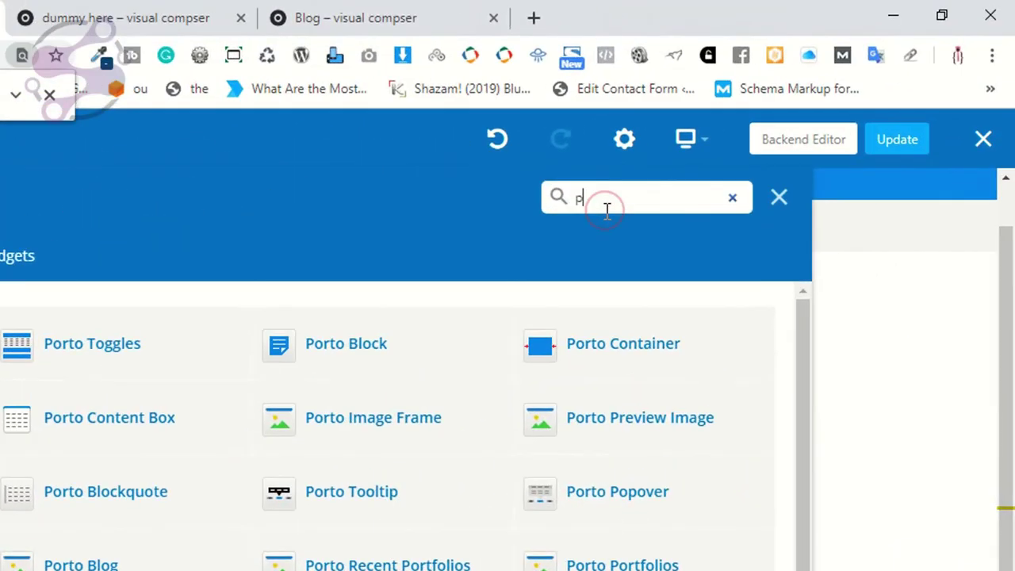
type("sots")
key("BackSpace")
key("BackSpace")
key("BackSpace")
key("BackSpace")
key("BackSpace")
type("posts")
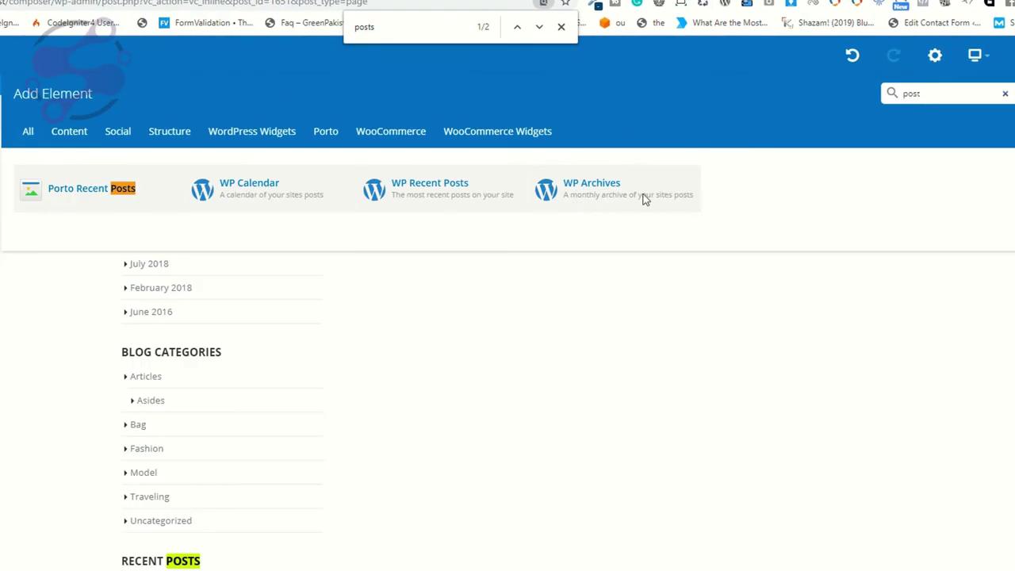
left_click(96, 189)
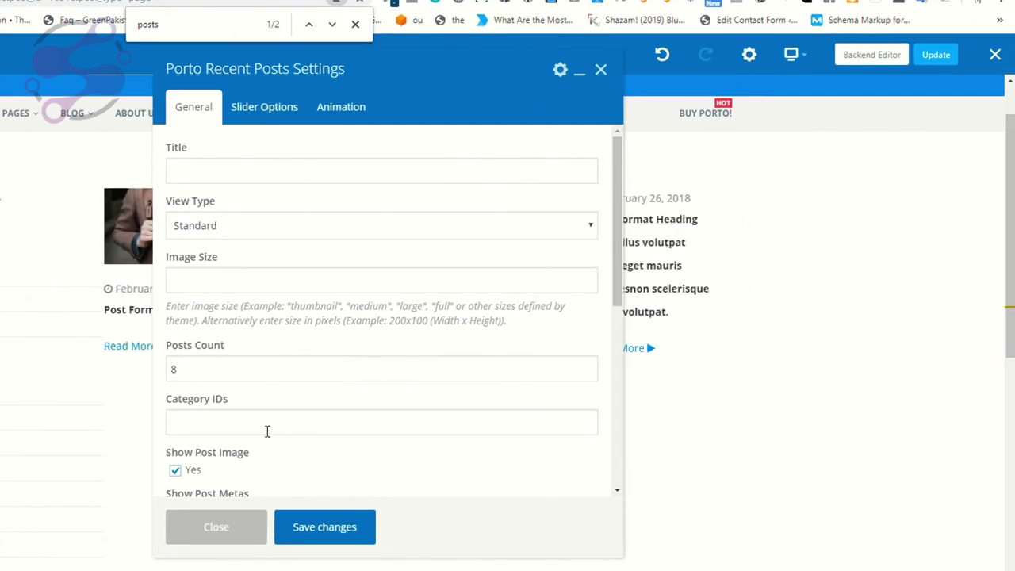
key("Escape")
Step: Try the Read More Link view type for the Porto Recent Posts element and set it back to Standard
left_click(192, 169)
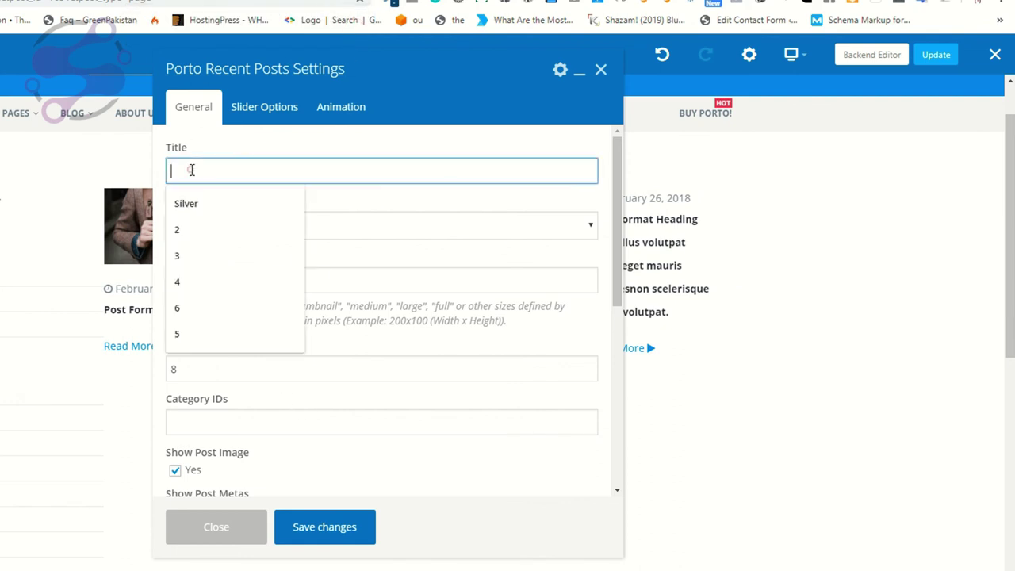
left_click(333, 140)
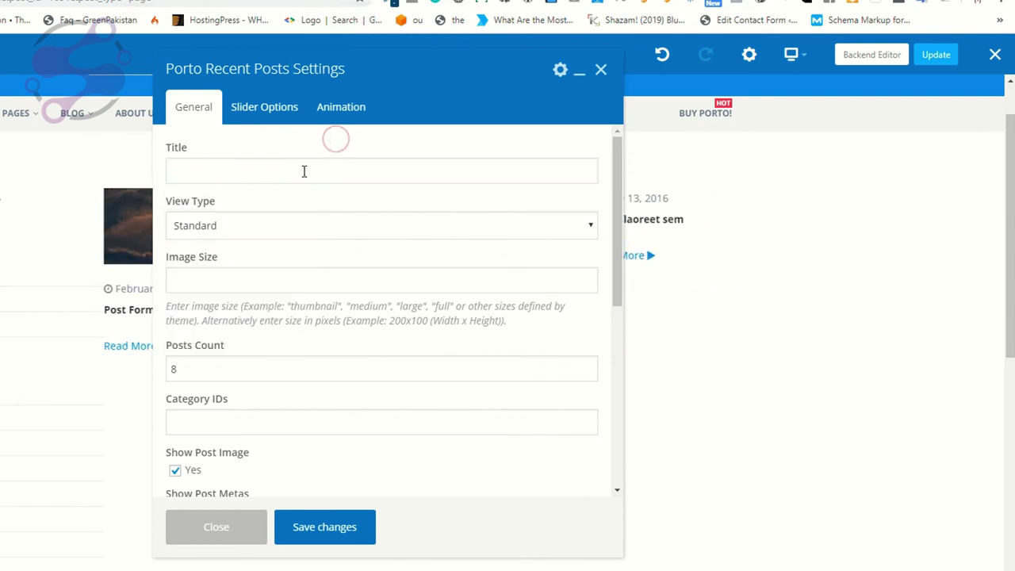
left_click(203, 228)
left_click(203, 263)
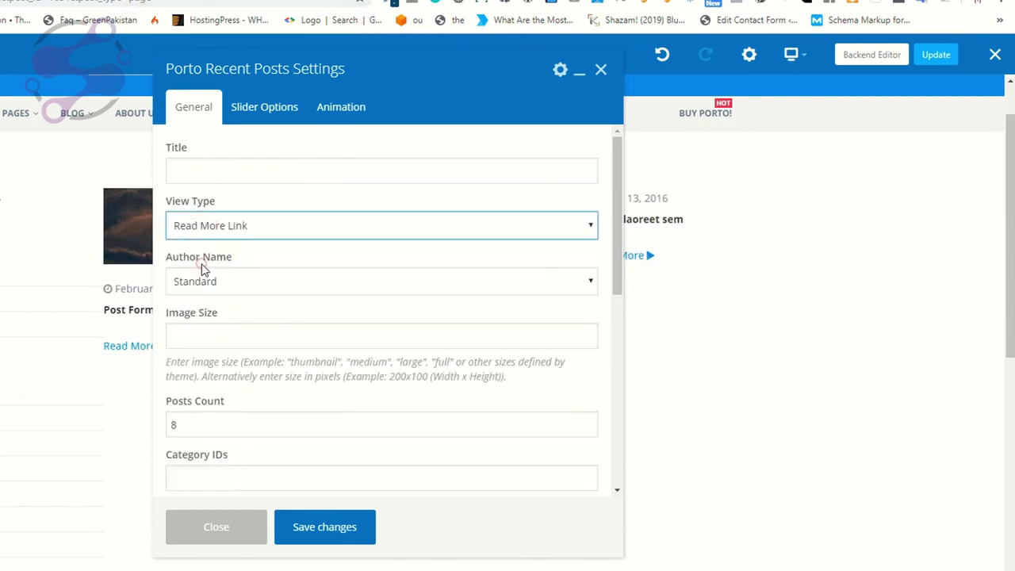
left_click(203, 227)
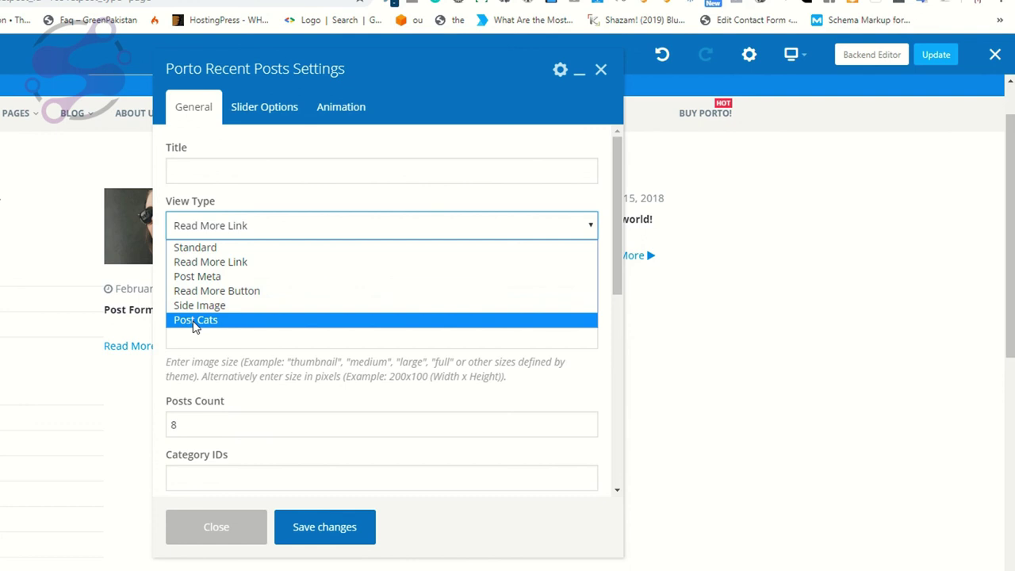
left_click(199, 262)
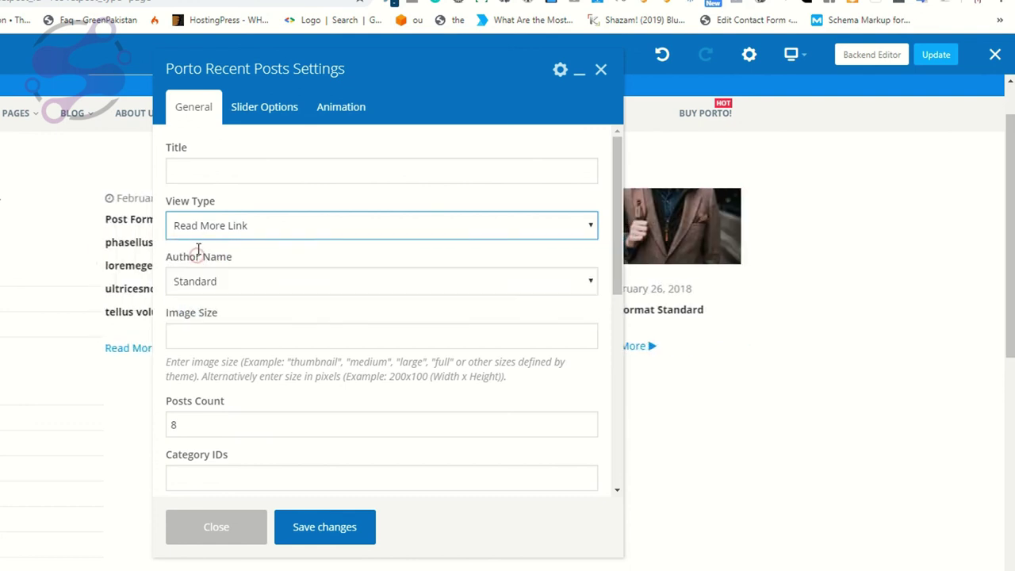
left_click(193, 226)
left_click(194, 226)
left_click(194, 225)
left_click(199, 250)
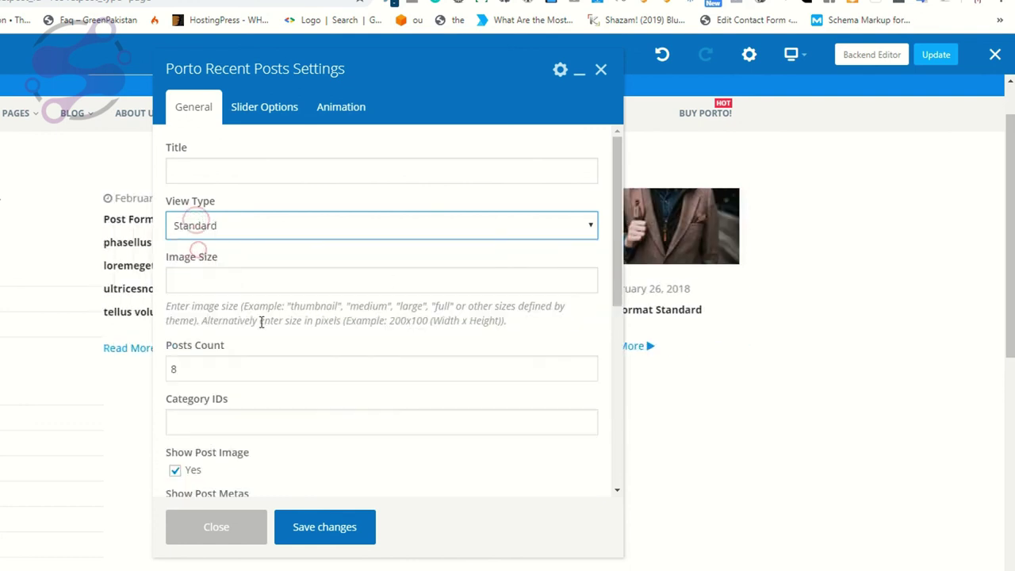
Step: Review the remaining general options of the Porto Recent Posts element, leave Category IDs empty and save the changes
scroll(242, 314, "down", 1)
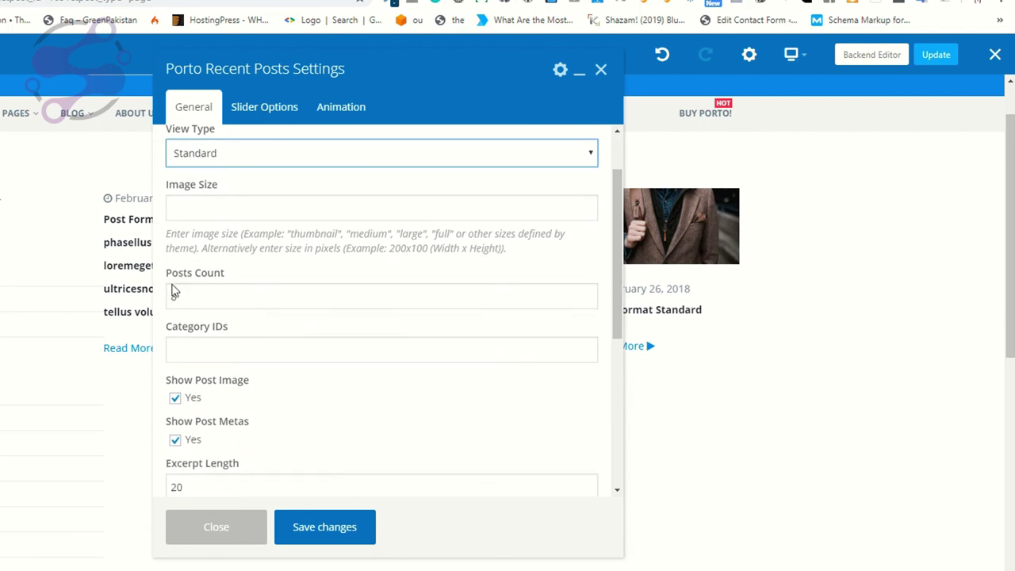
scroll(367, 280, "down", 2)
left_click(214, 201)
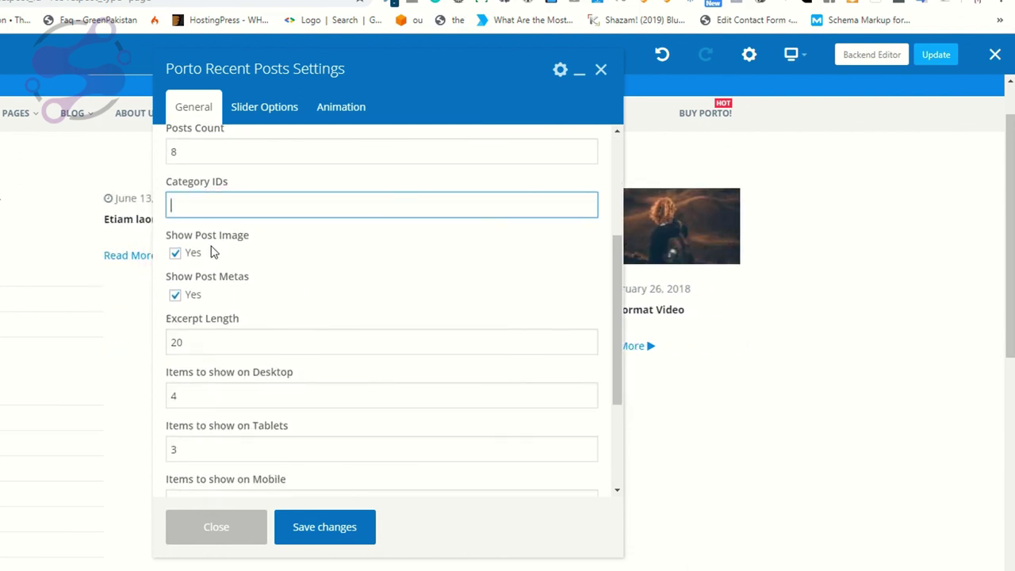
left_click(315, 537)
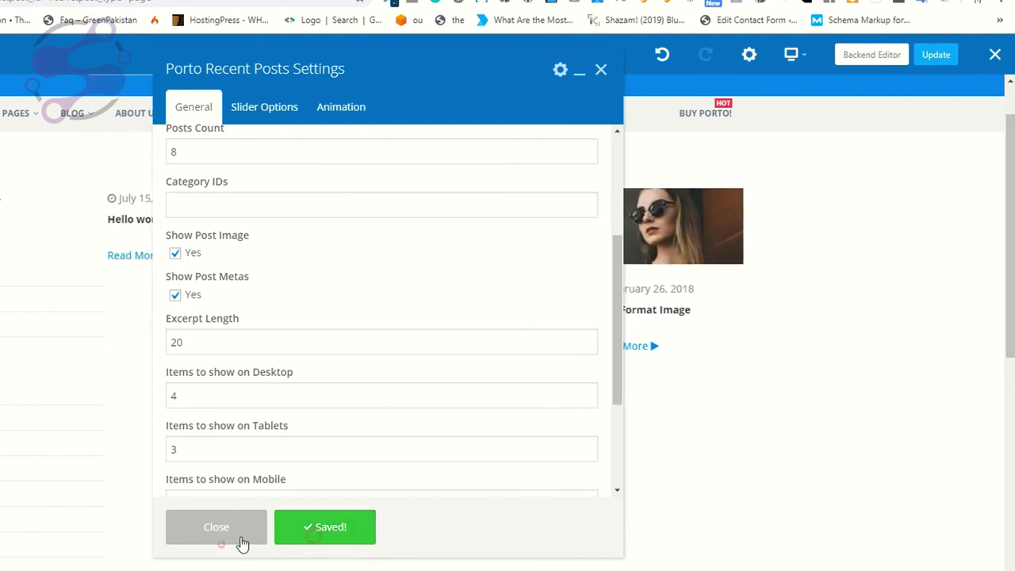
Step: Turn off Show Post Image for the Porto Recent Posts element, save the changes and close its settings
left_click(221, 544)
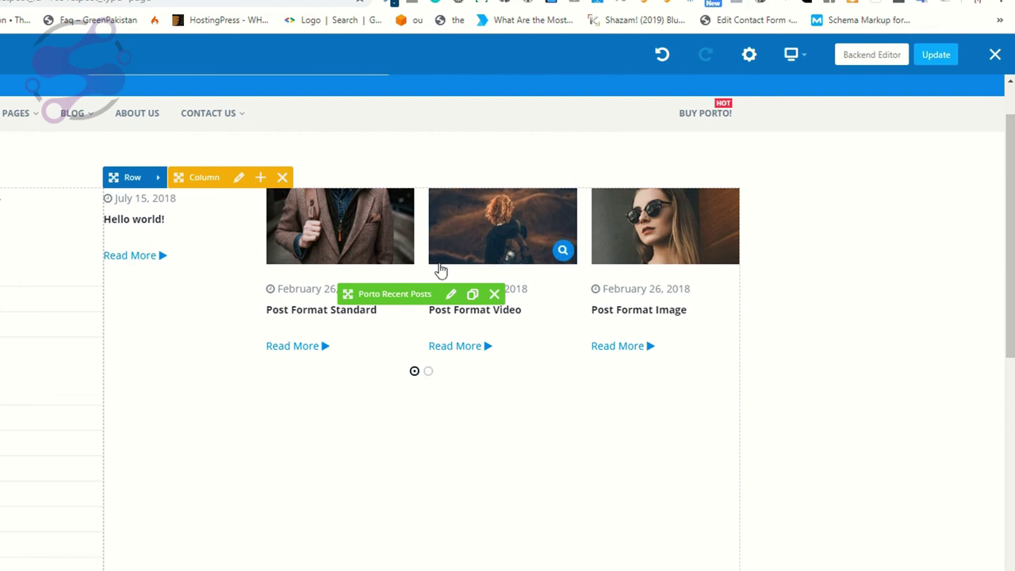
left_click(450, 295)
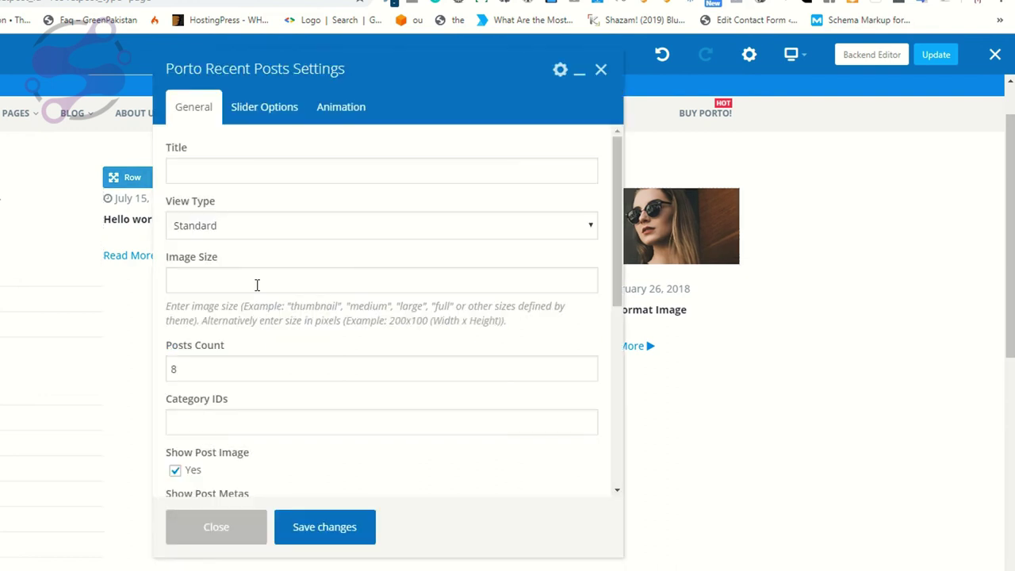
scroll(256, 283, "down", 4)
scroll(203, 258, "up", 1)
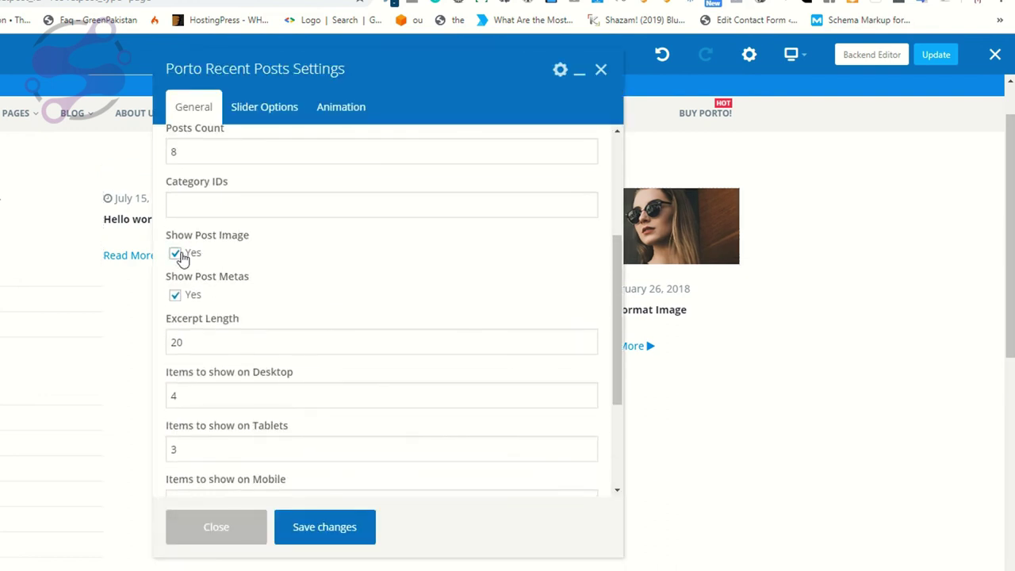
left_click(301, 527)
left_click(217, 528)
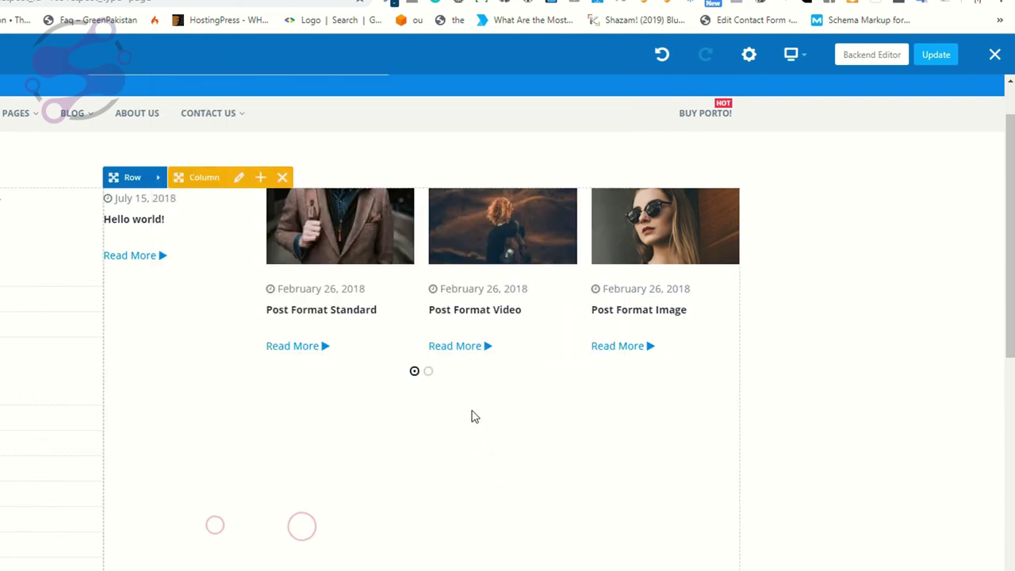
Step: Turn Show Post Image back on for the Porto Recent Posts element and save the changes
left_click(450, 286)
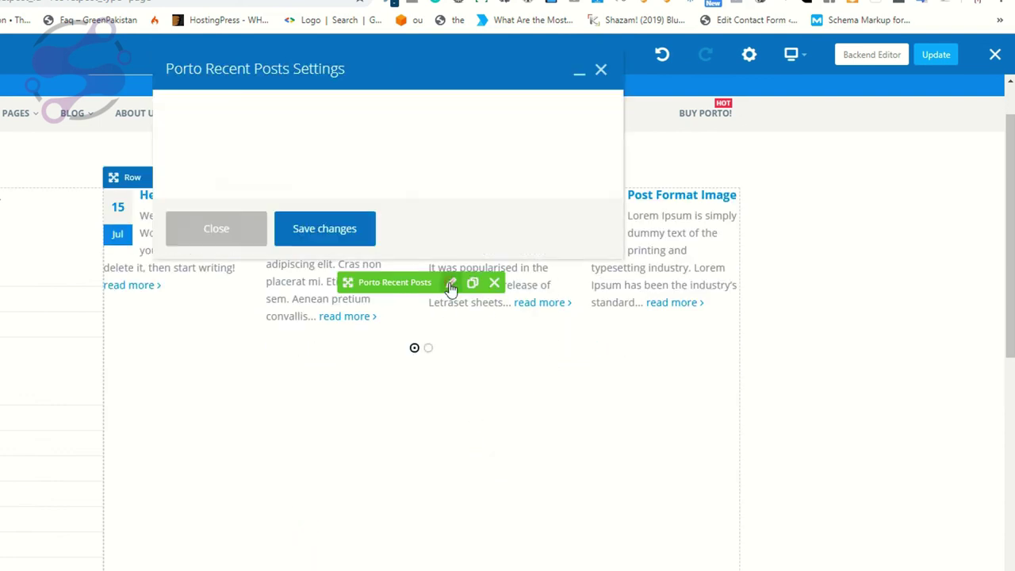
scroll(197, 349, "down", 3)
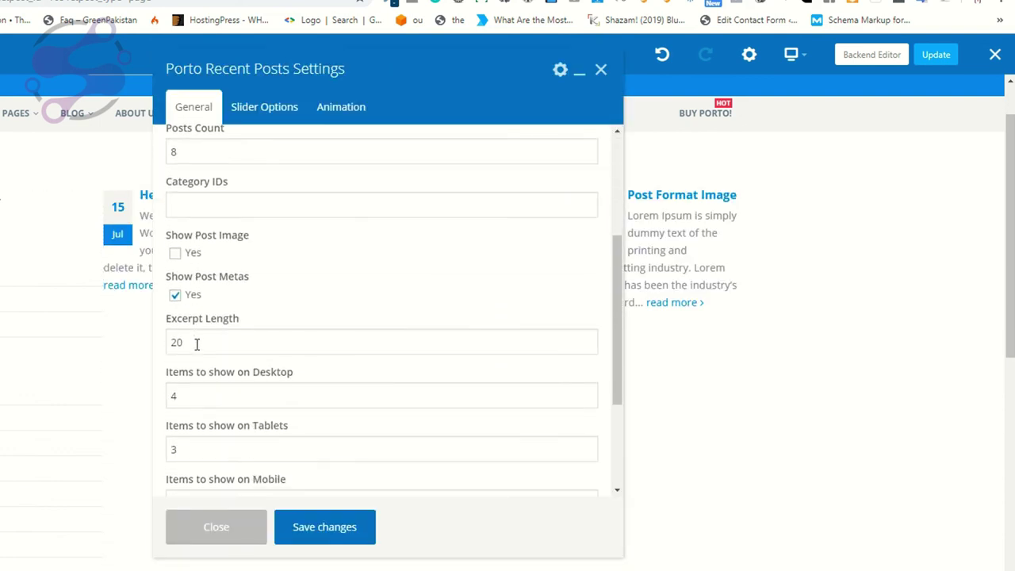
left_click(176, 256)
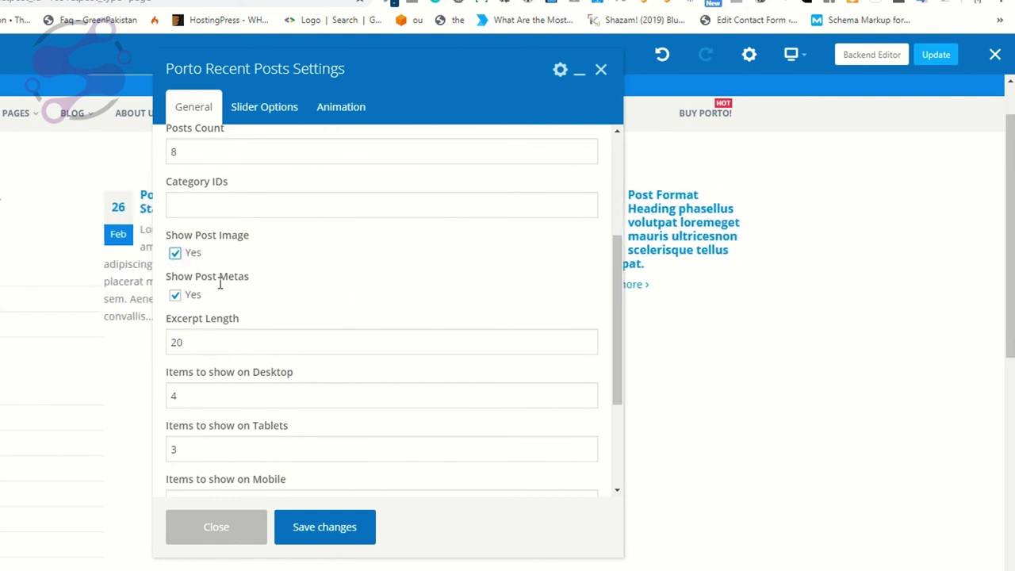
left_click(333, 529)
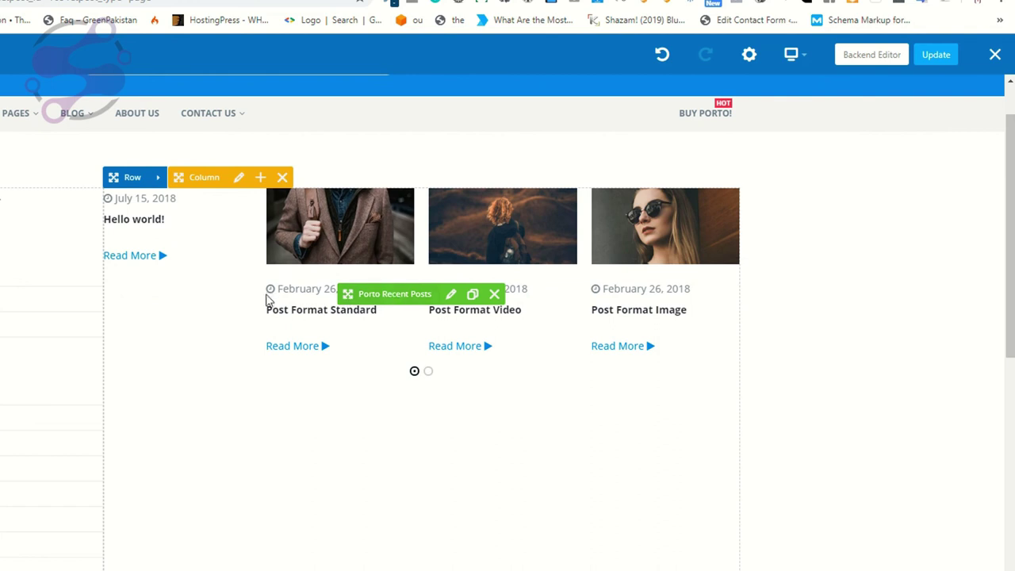
Step: Set the Excerpt Length of the Porto Recent Posts element to 5 and save the changes
left_click(450, 297)
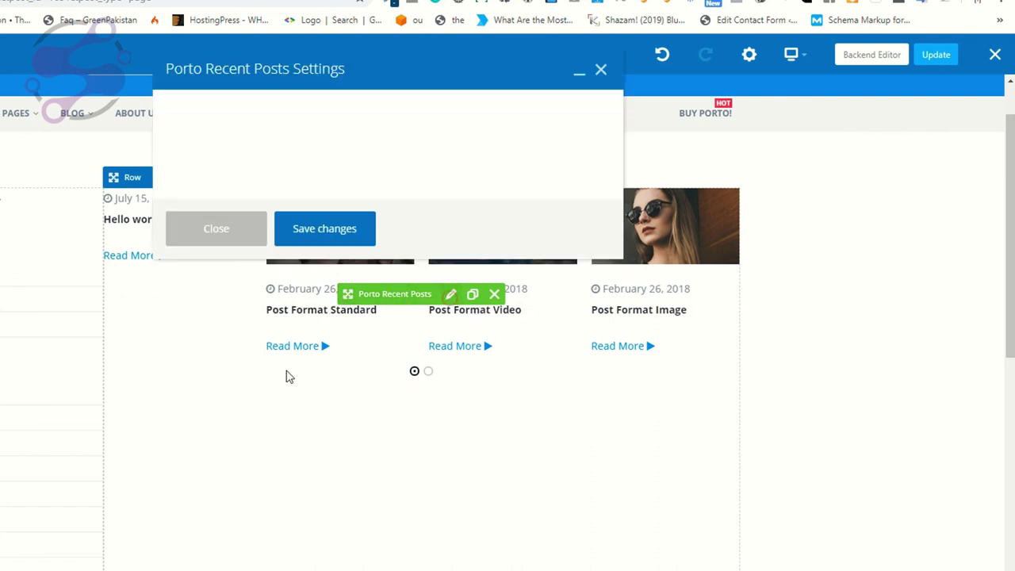
scroll(259, 369, "down", 3)
scroll(259, 369, "down", 1)
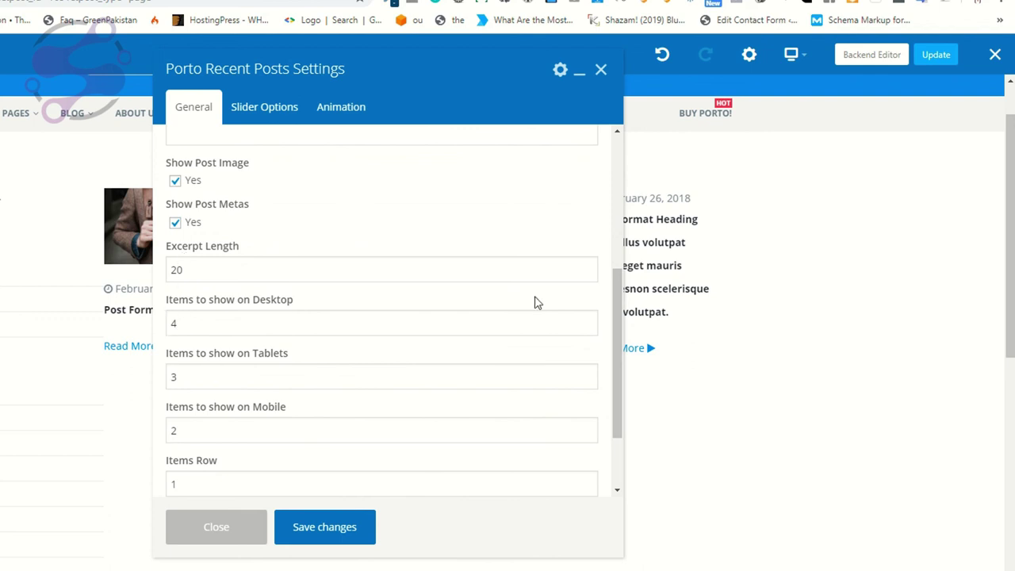
left_click(204, 269)
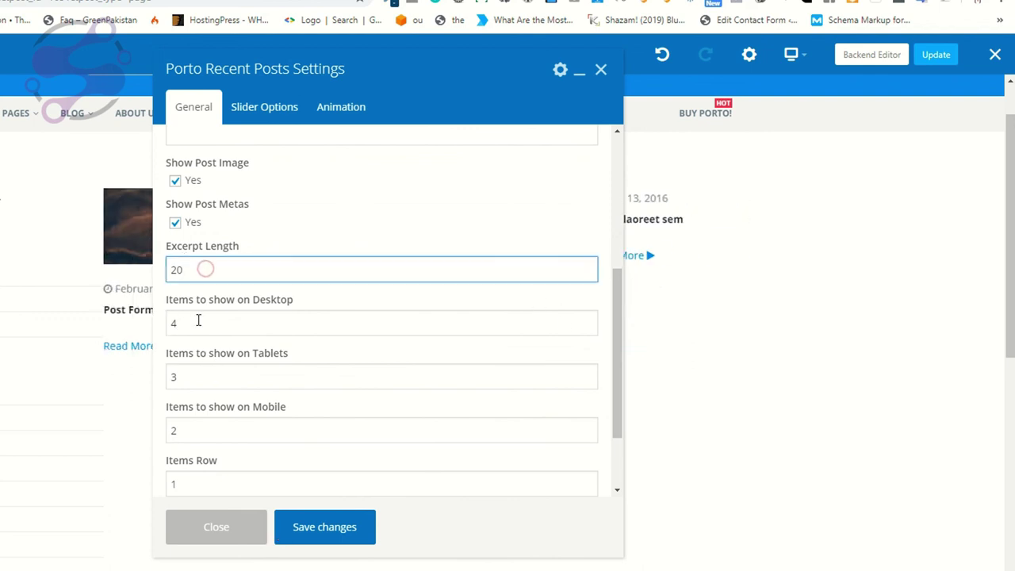
double_click(193, 268)
left_click(321, 530)
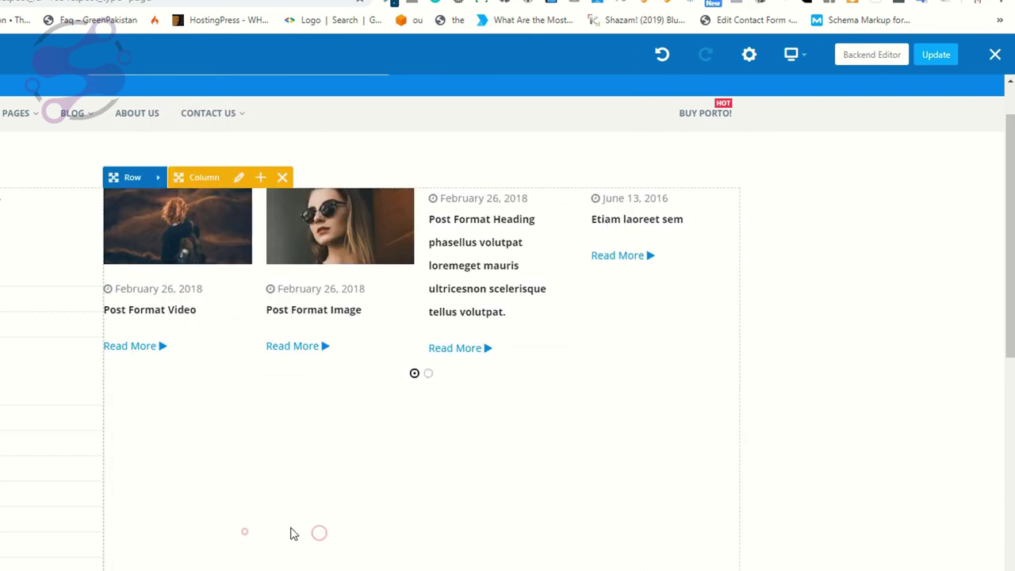
left_click(450, 296)
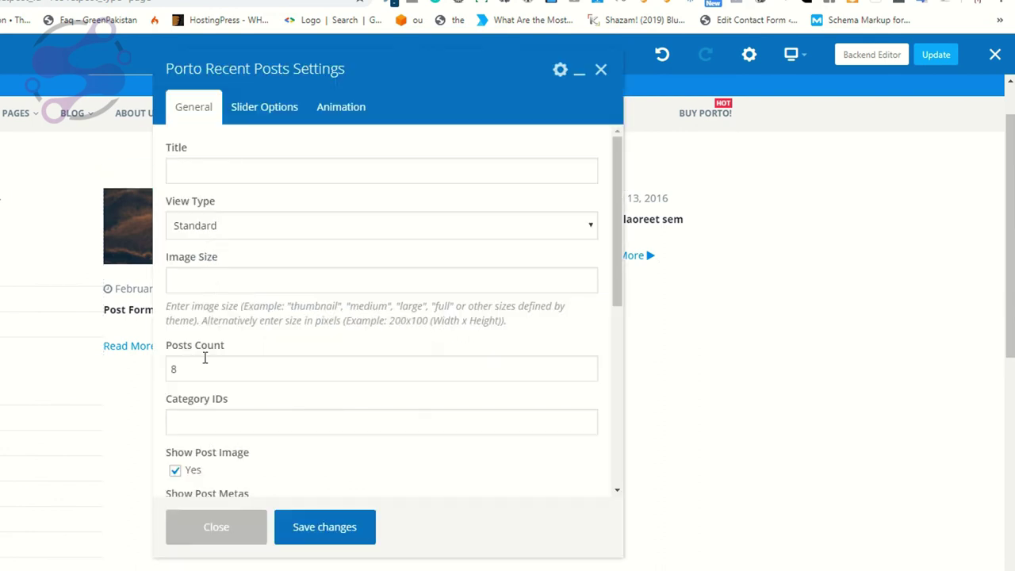
scroll(204, 353, "down", 4)
left_click_drag(201, 270, 145, 277)
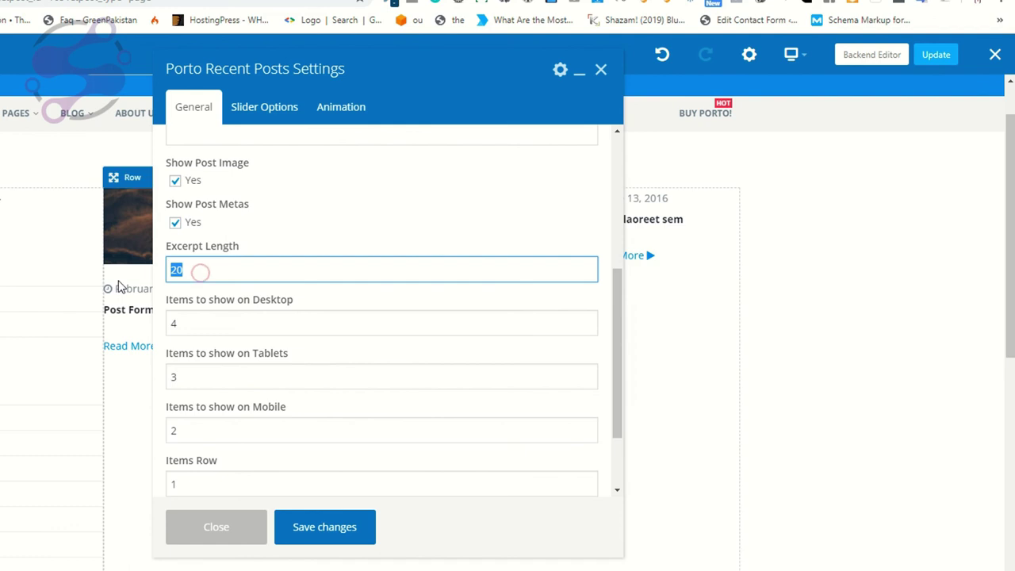
type("5")
left_click(327, 525)
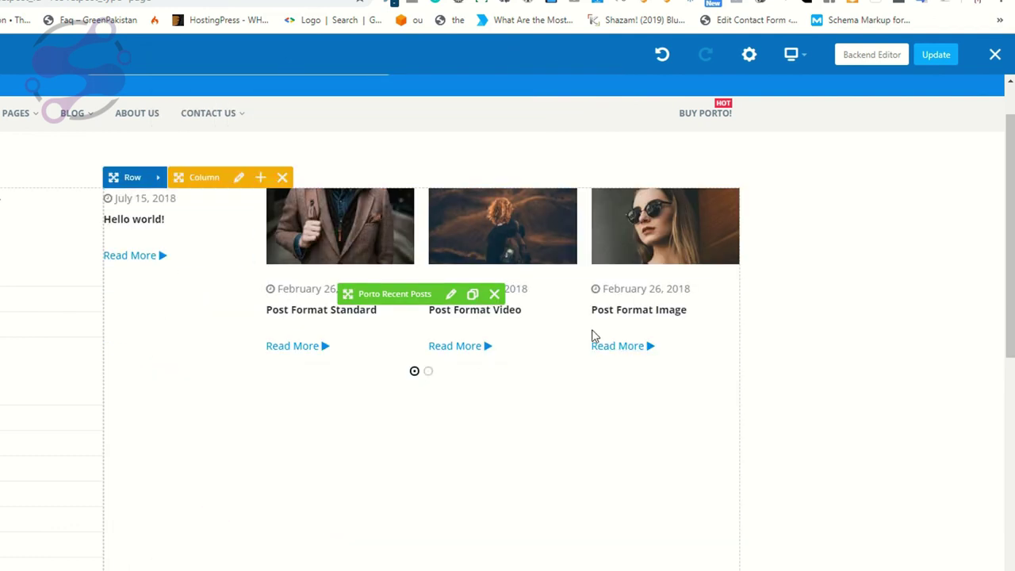
Step: Reopen the Porto Recent Posts settings and set the Excerpt Length back to 20
left_click(453, 294)
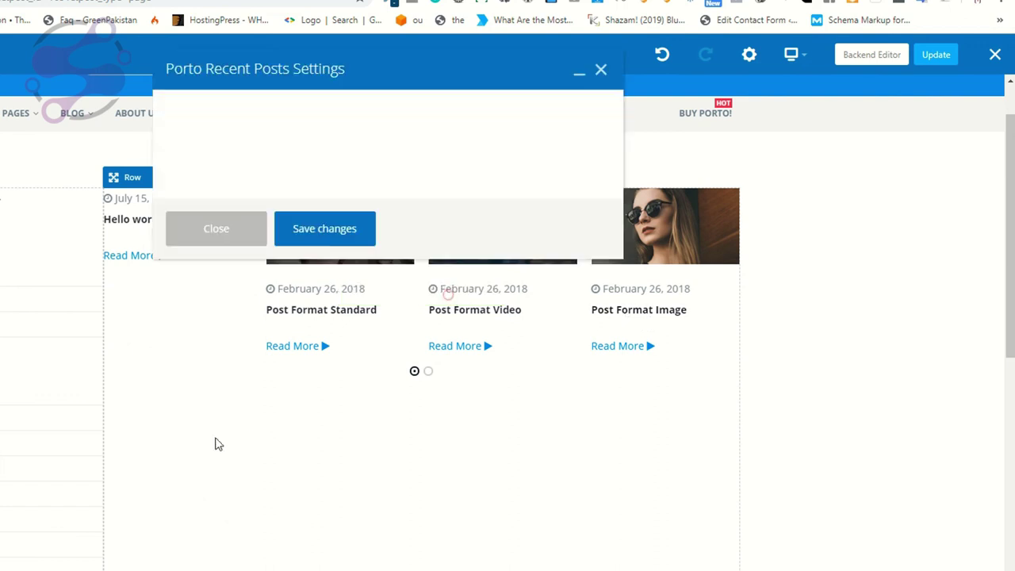
scroll(225, 374, "down", 5)
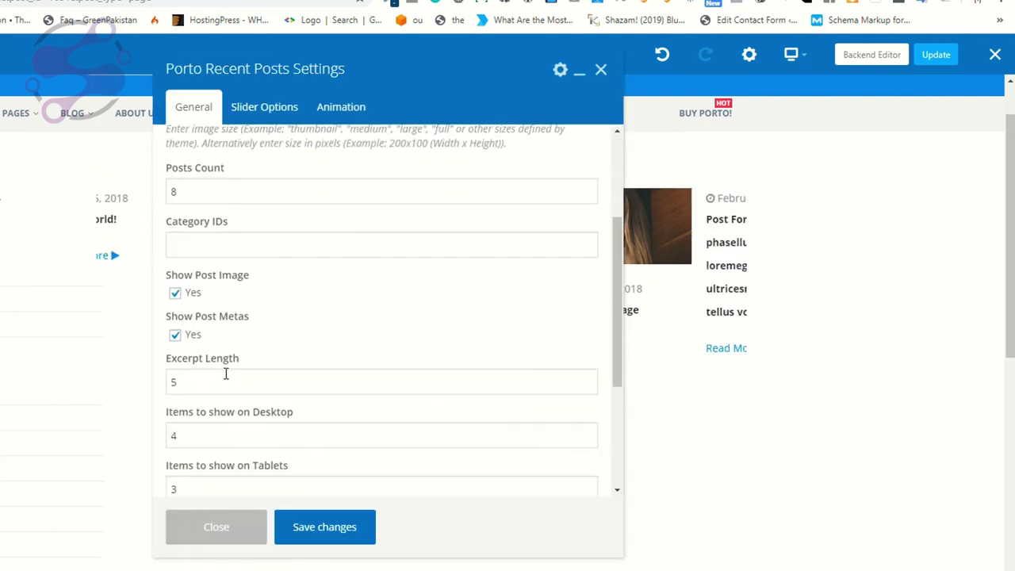
double_click(195, 199)
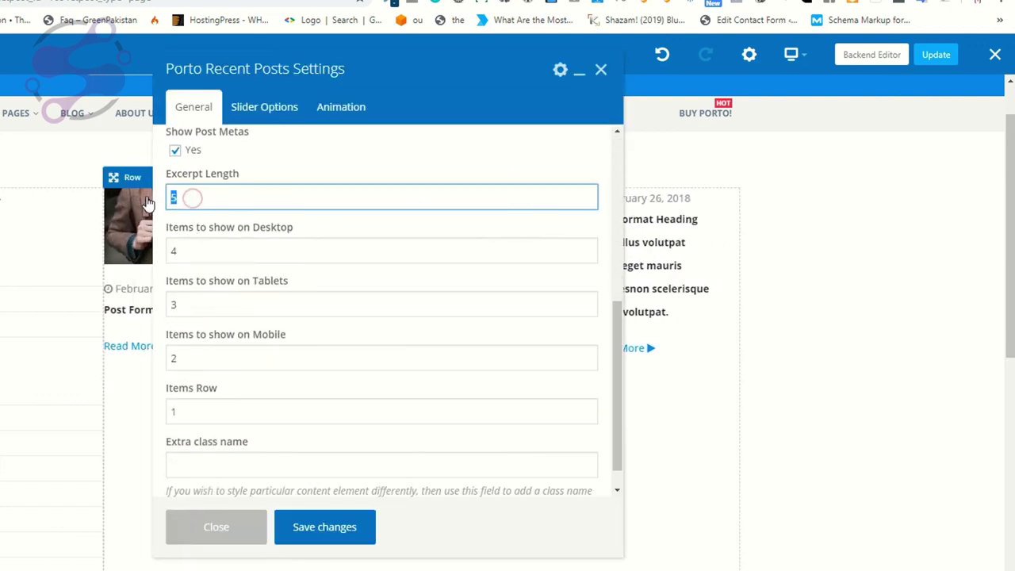
type("20")
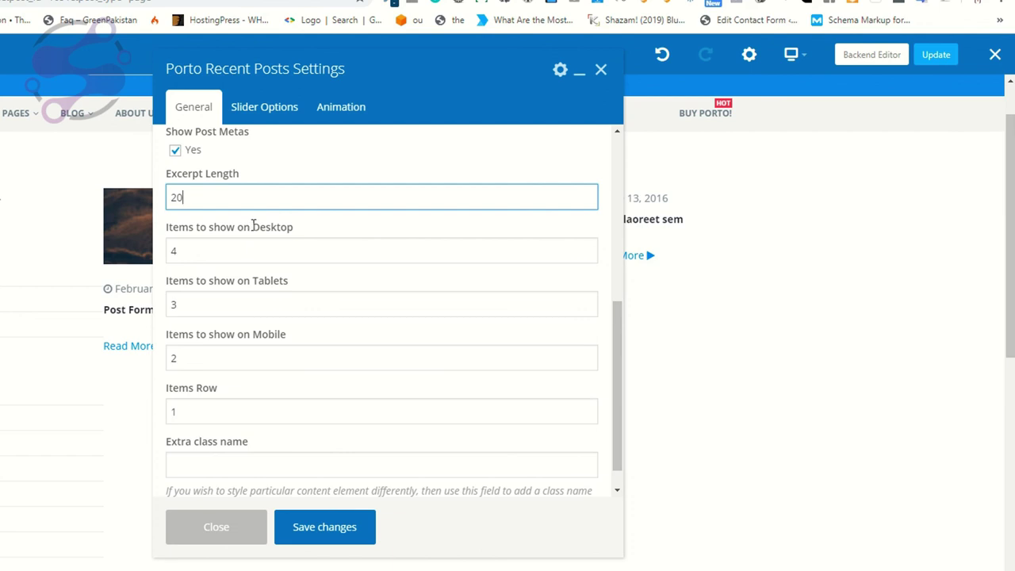
Step: Examine how many items the Porto Recent Posts element shows on desktop, tablets and mobile, and the Items Row option
left_click_drag(253, 227, 310, 233)
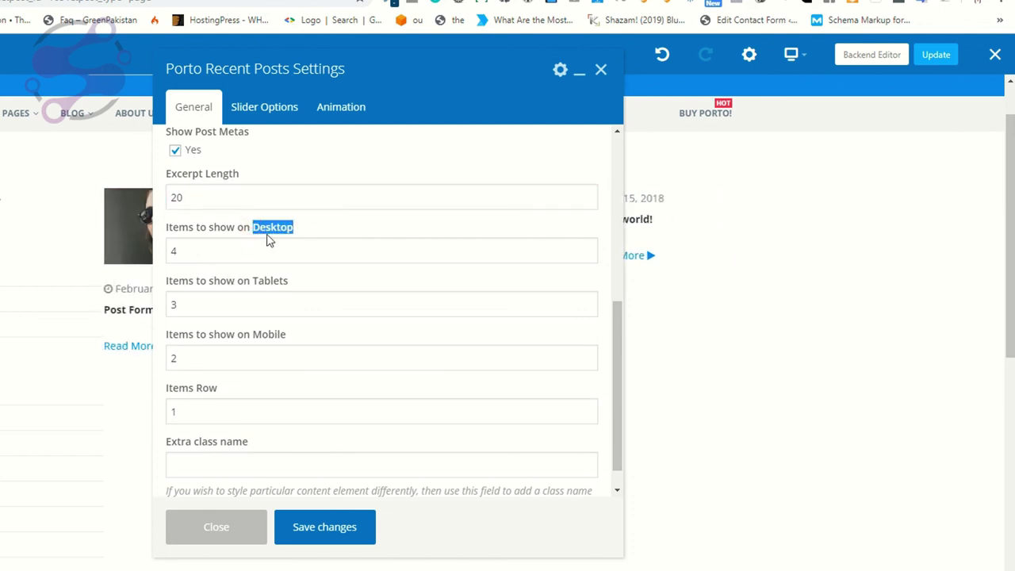
double_click(173, 250)
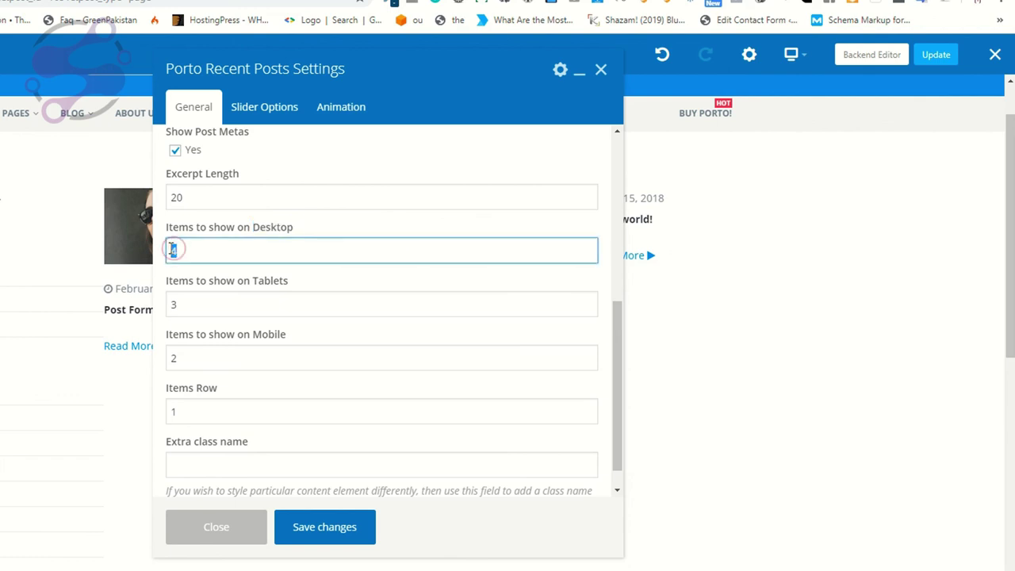
left_click_drag(250, 281, 288, 280)
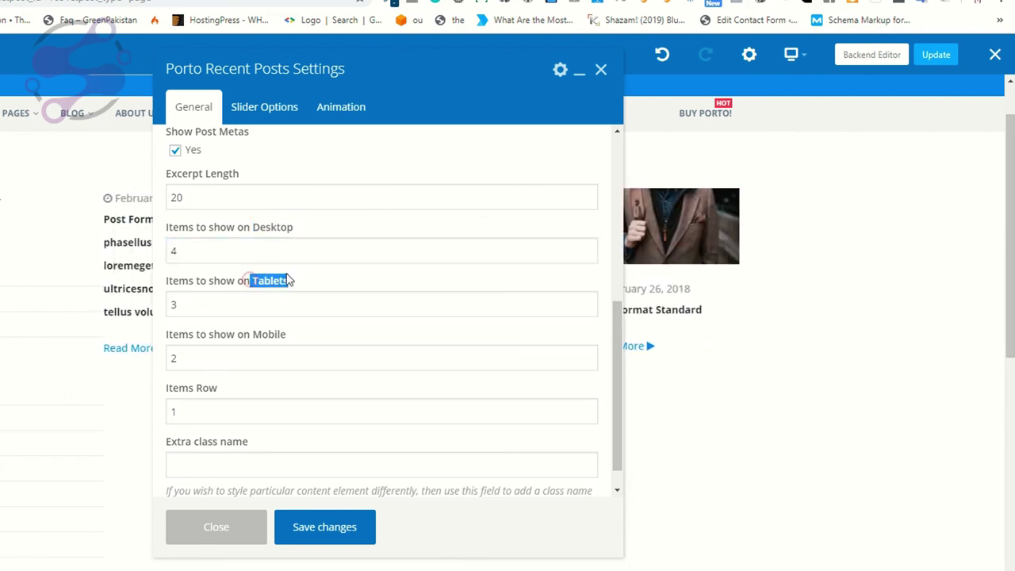
double_click(190, 304)
left_click_drag(253, 335, 288, 335)
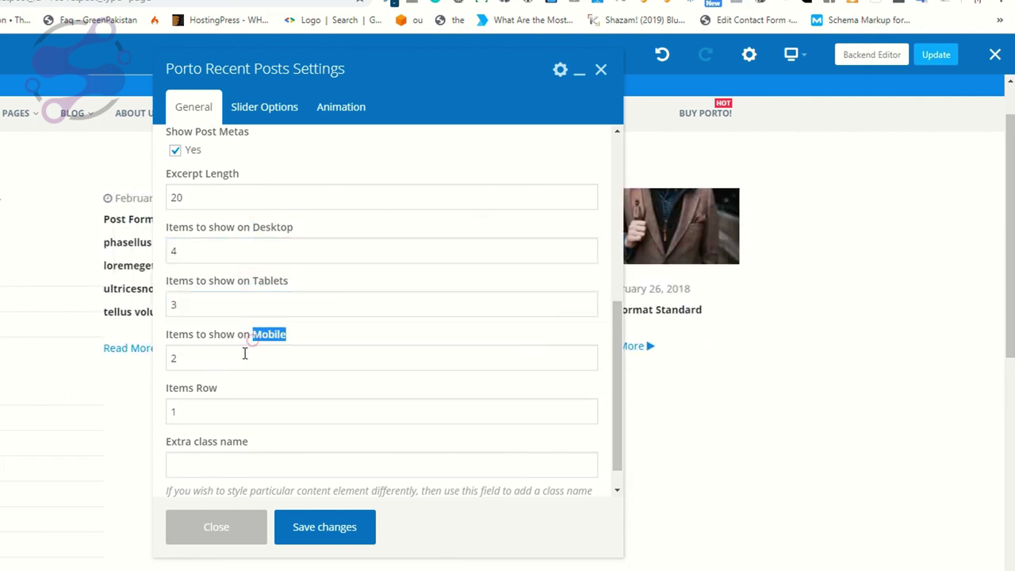
left_click(177, 356)
double_click(178, 356)
left_click_drag(217, 388, 194, 388)
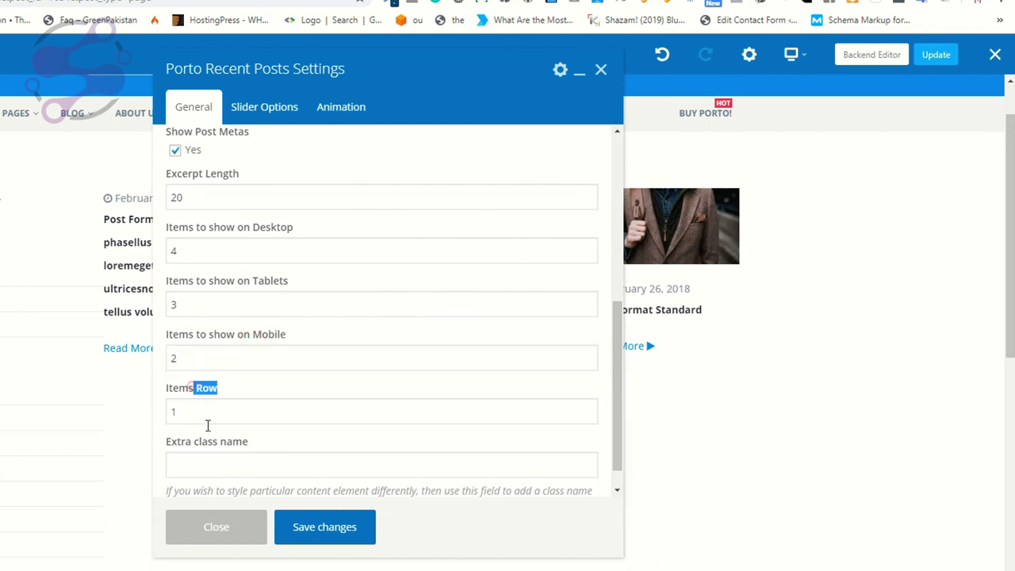
Step: Try 2 as the Items Row value, set it back to 1 and save the changes
left_click(171, 406)
double_click(174, 408)
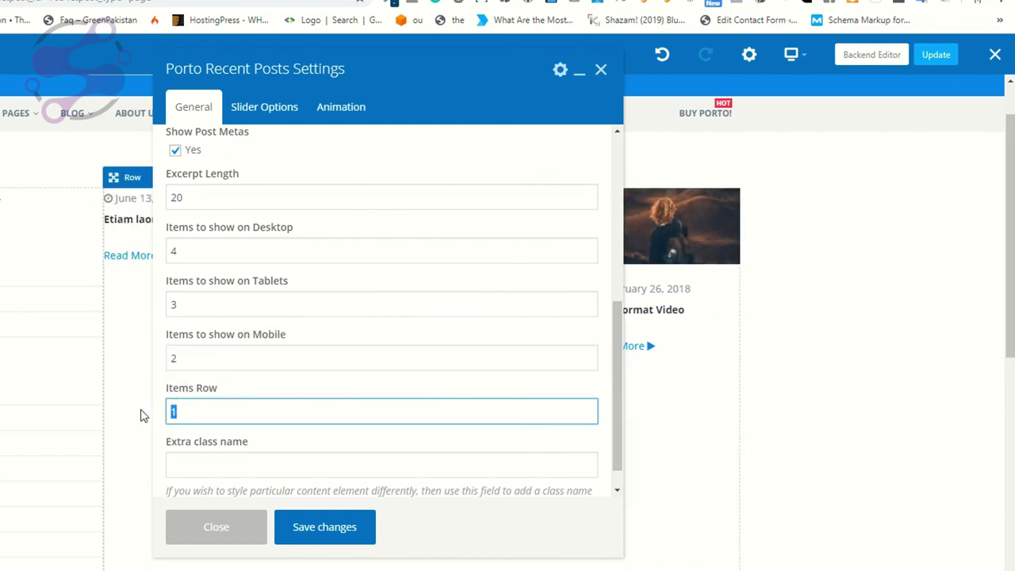
type("2")
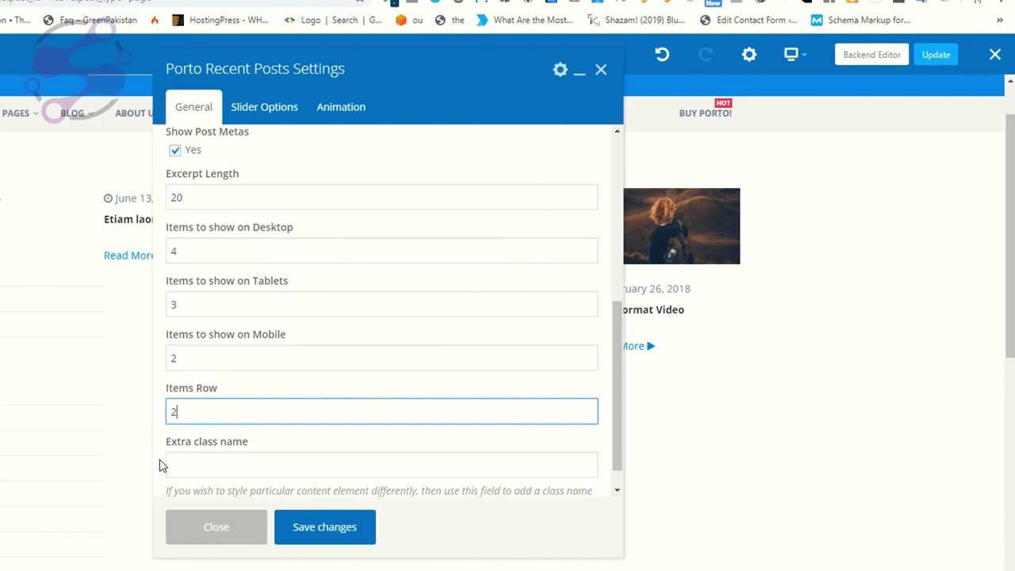
type("1")
left_click(314, 528)
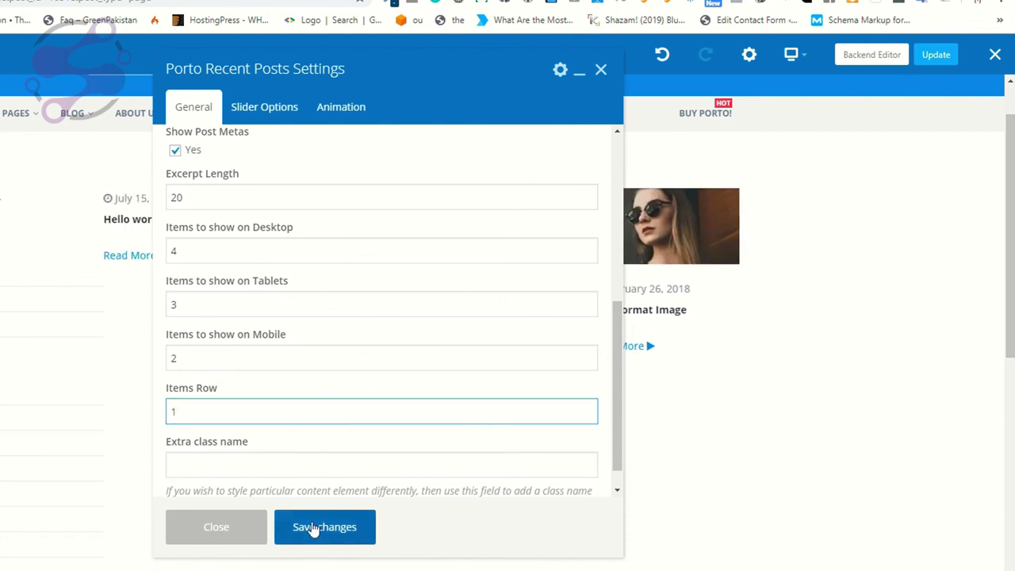
Step: Enable Change Slider Config and Show Nav in the slider options of the Porto Recent Posts element and save
left_click(282, 115)
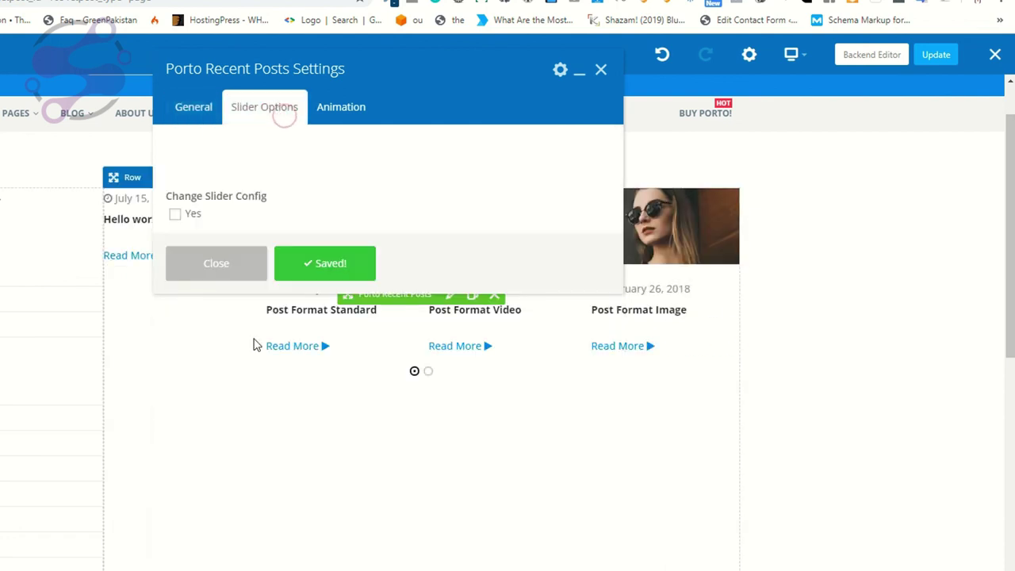
left_click(198, 212)
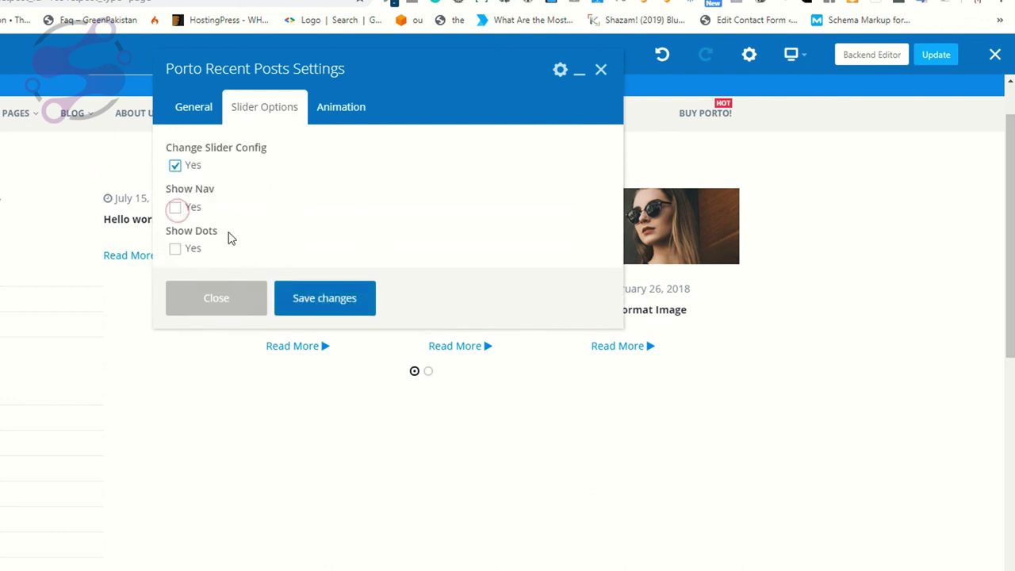
left_click(177, 208)
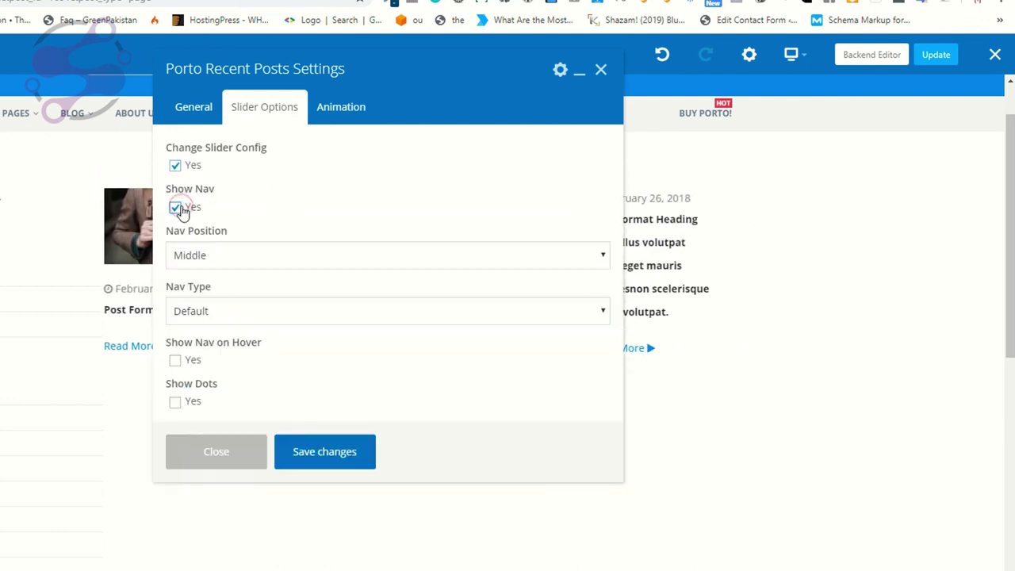
left_click(306, 462)
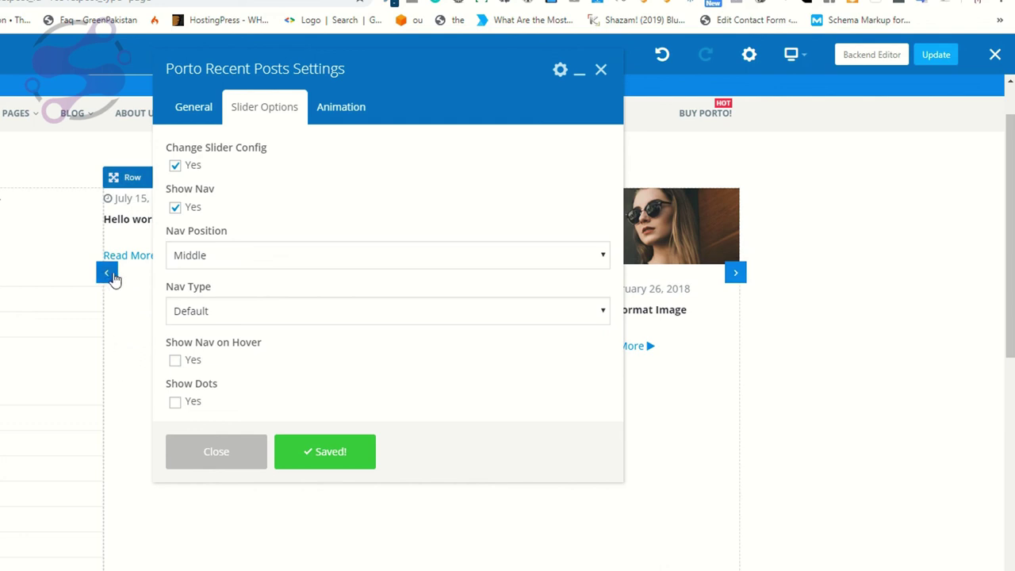
Step: Set the slider's Nav Position to Top and save the changes
left_click(187, 254)
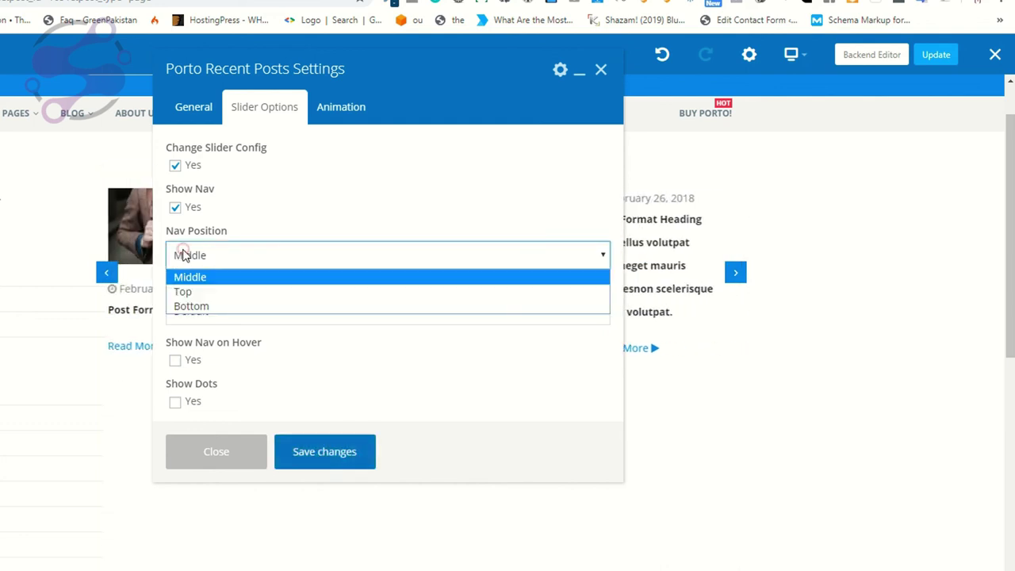
left_click(182, 292)
left_click(345, 397)
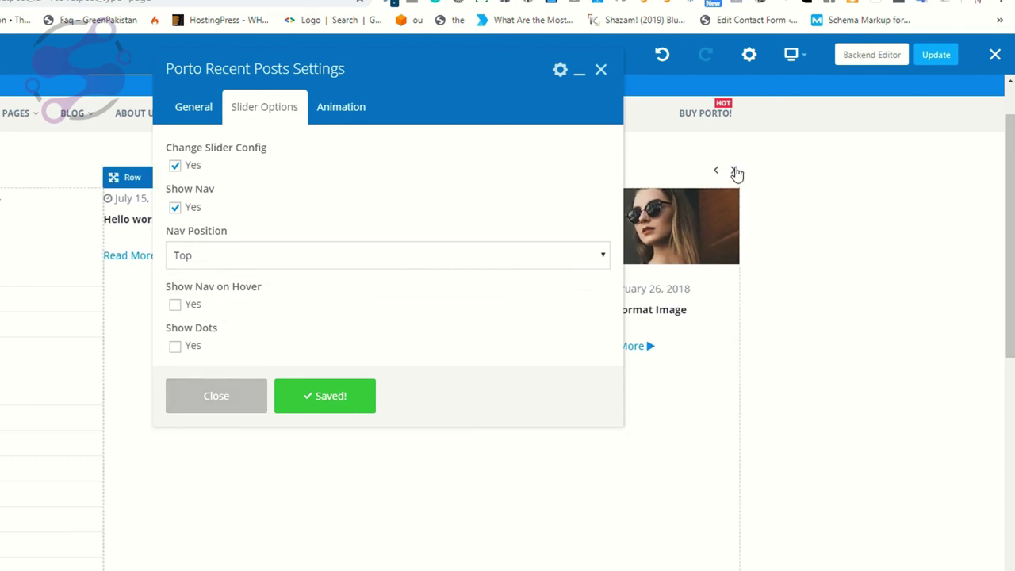
Step: Set the slider's Nav Position to Bottom and save the changes
left_click(202, 254)
left_click(191, 305)
left_click(325, 449)
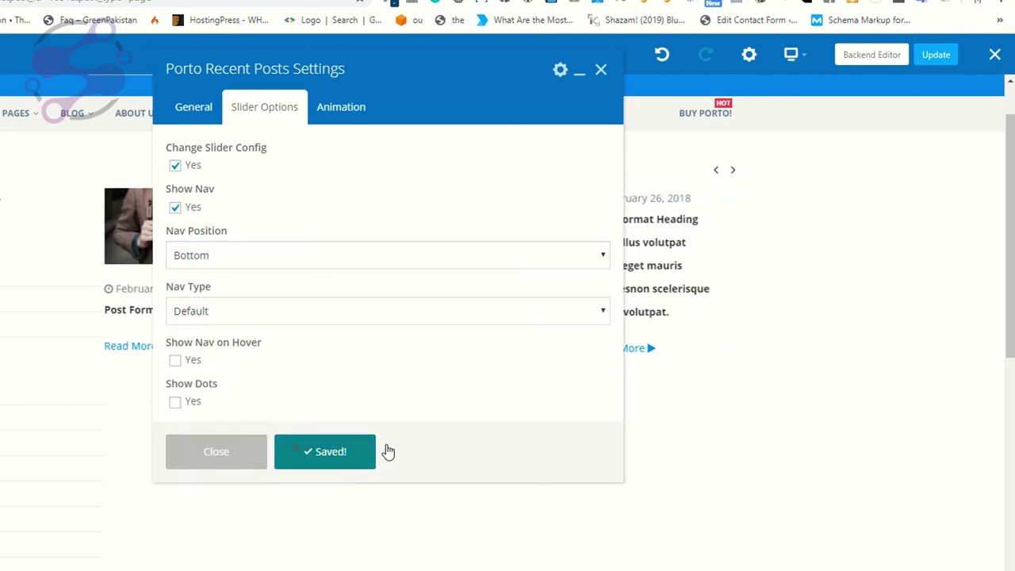
left_click(282, 467)
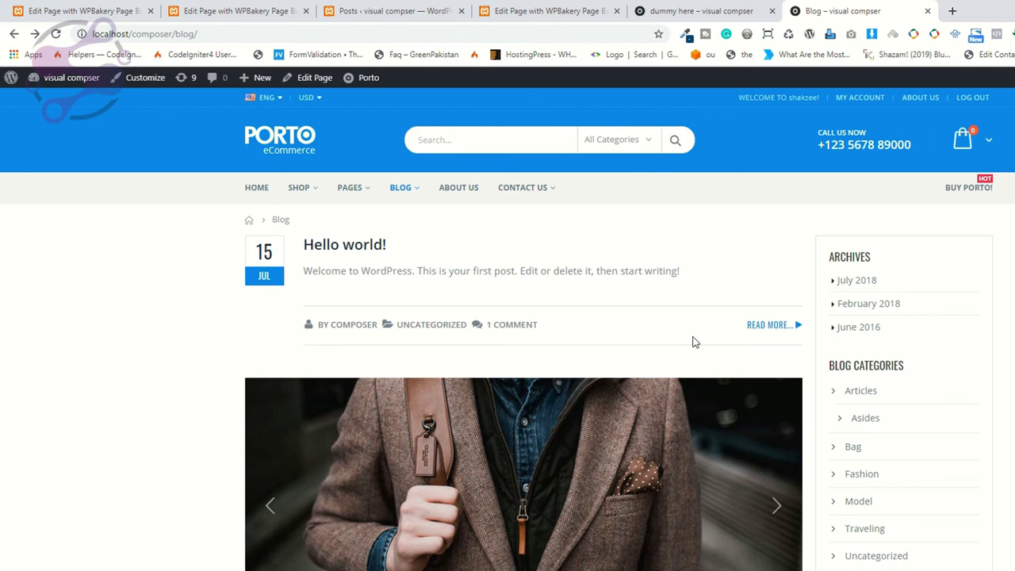
Step: Open the Blog page for editing and read the notice about the page that shows the latest posts
mouse_move(398, 200)
double_click(176, 34)
key("Return")
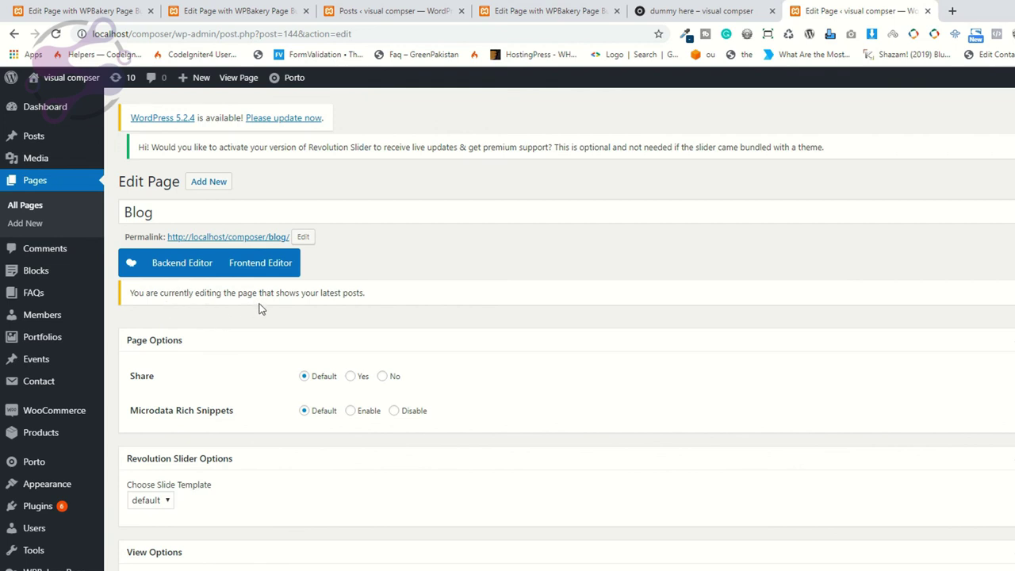
left_click_drag(310, 292, 362, 292)
left_click(357, 312)
scroll(224, 417, "down", 3)
scroll(225, 417, "up", 3)
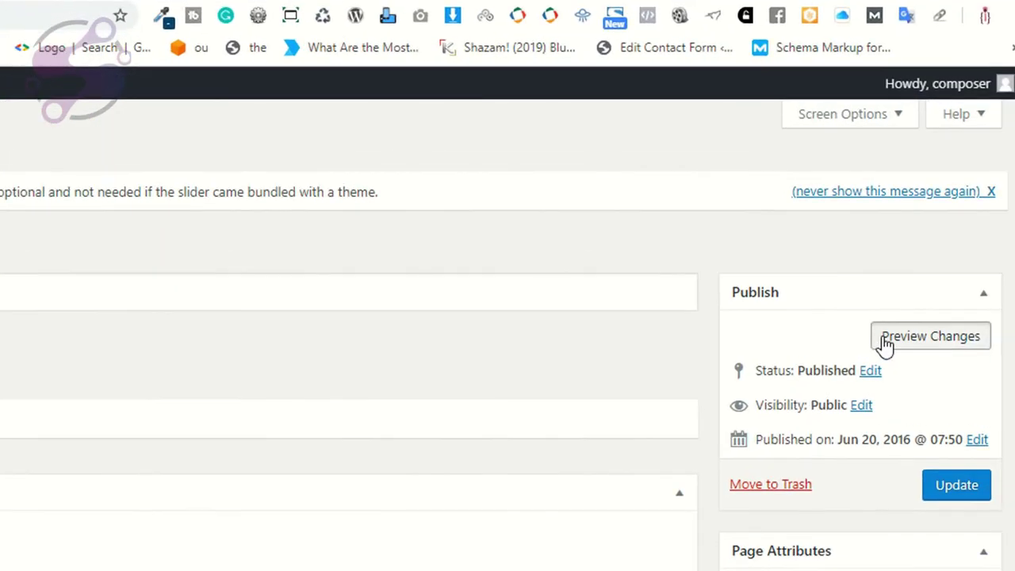
Step: Preview the Blog page in a separate browser tab and look through its posts down to the footer
right_click(862, 360)
left_click(861, 362)
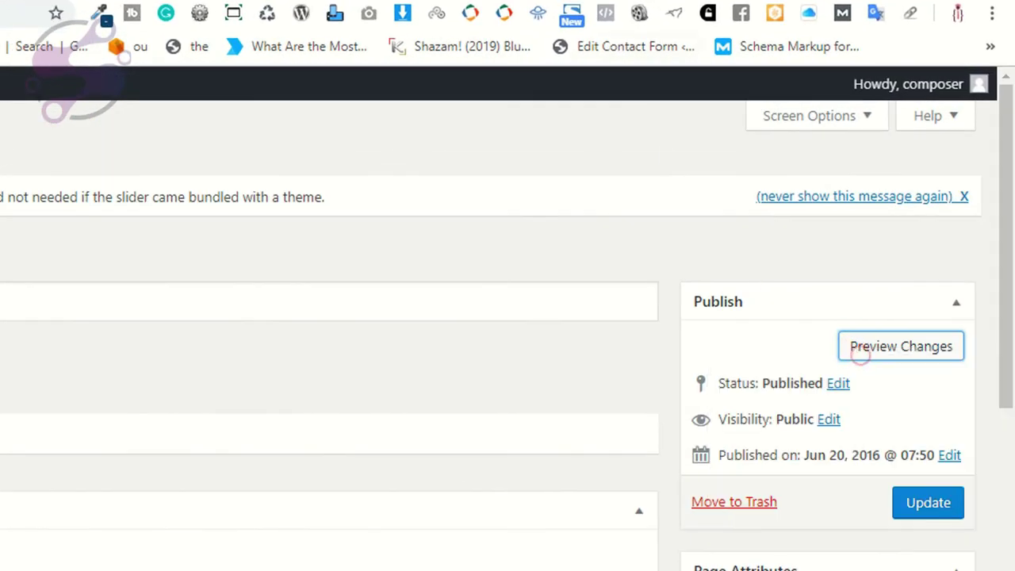
left_click(896, 349)
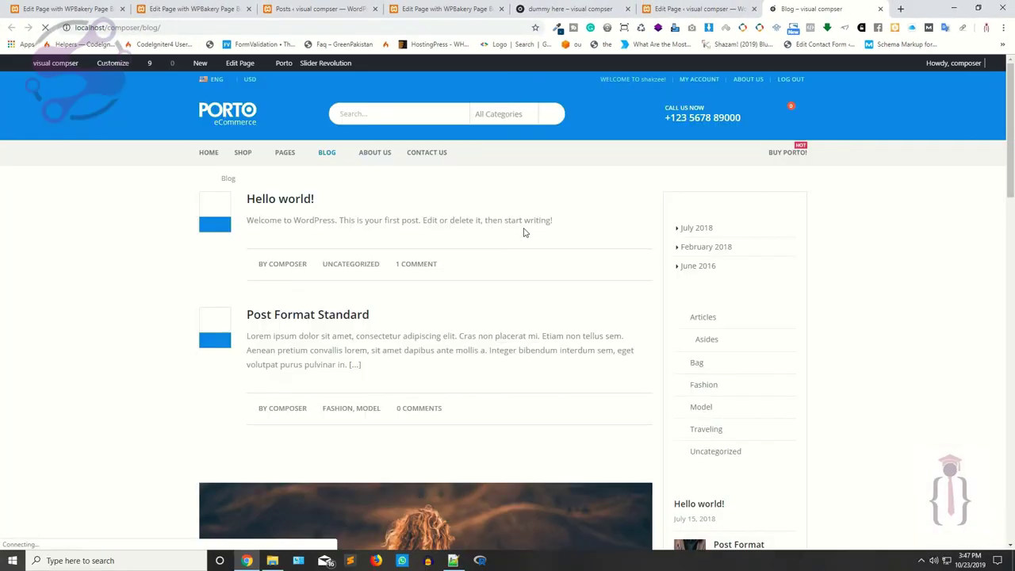
scroll(37, 424, "down", 2)
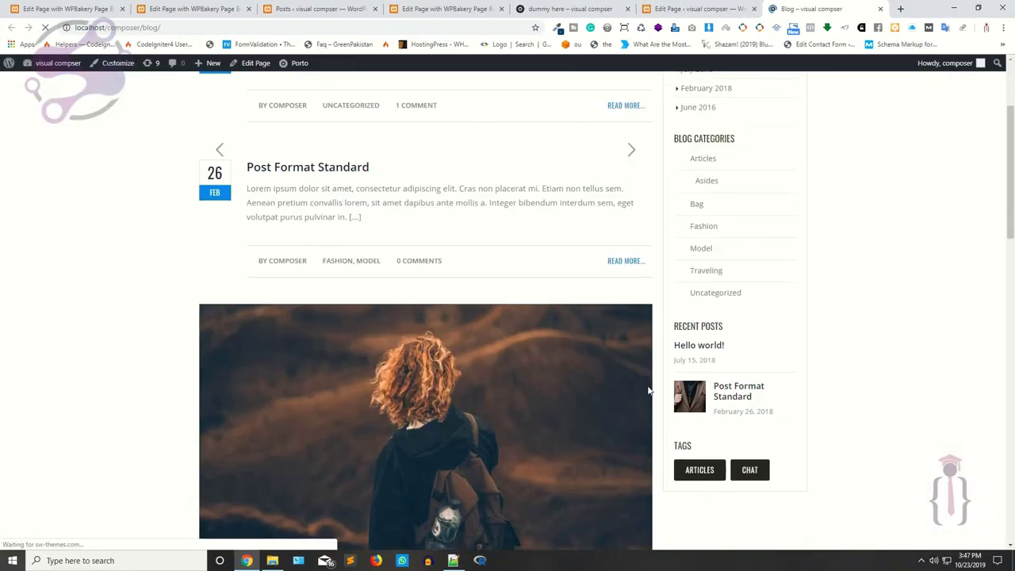
key("ctrl+shift+Tab")
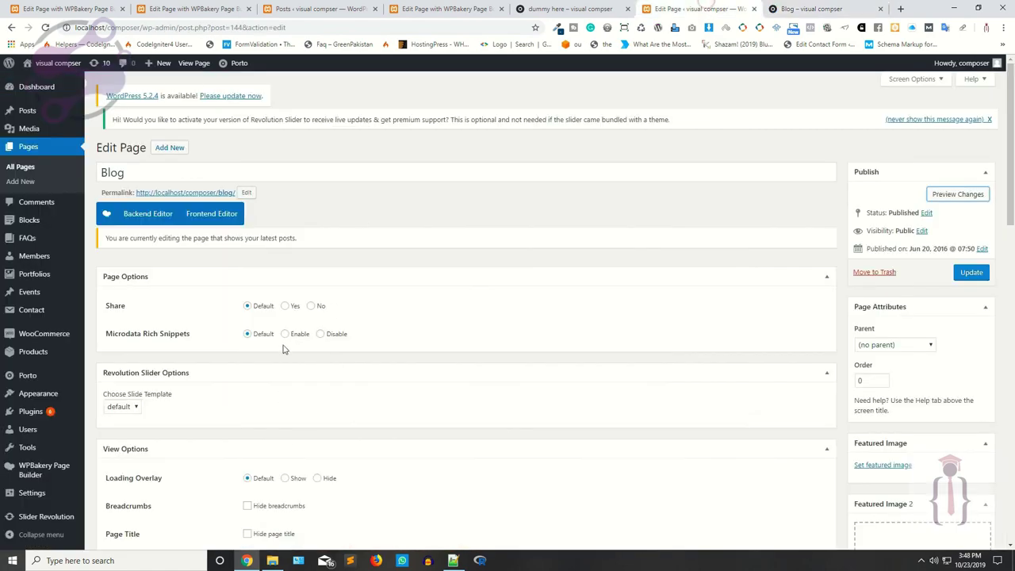
left_click(804, 9)
scroll(377, 362, "down", 10)
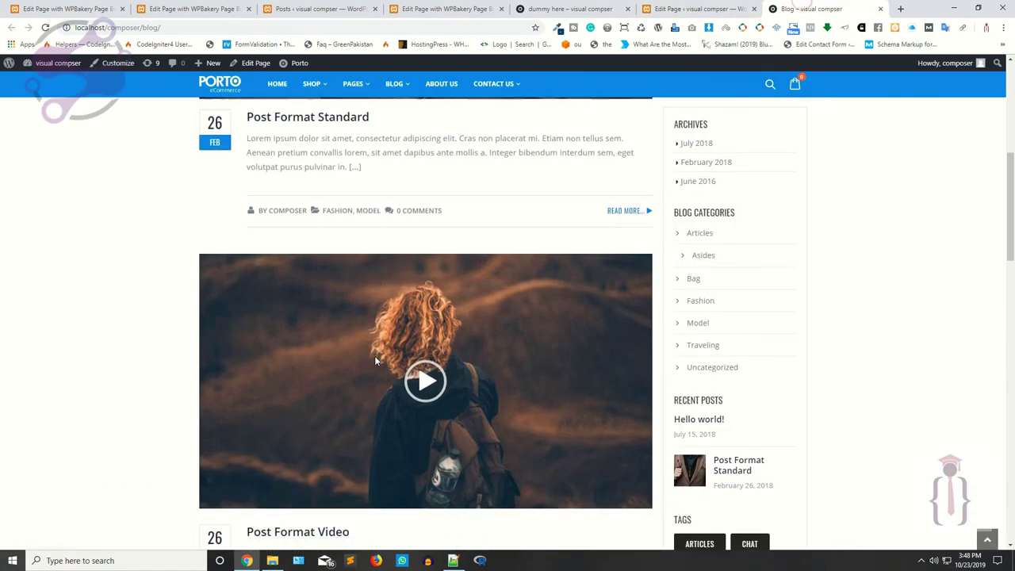
scroll(377, 362, "down", 8)
scroll(375, 358, "up", 12)
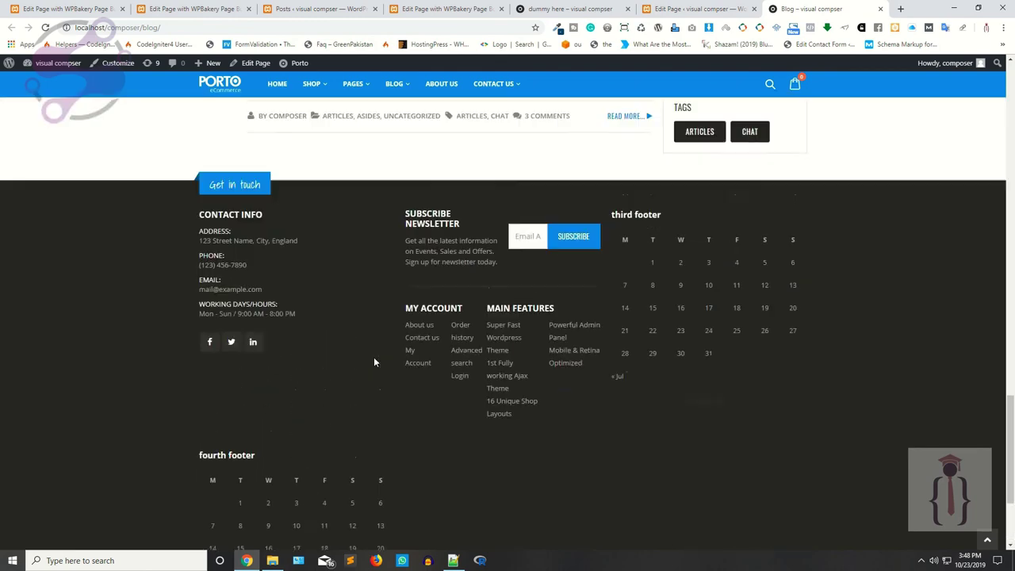
scroll(375, 361, "up", 10)
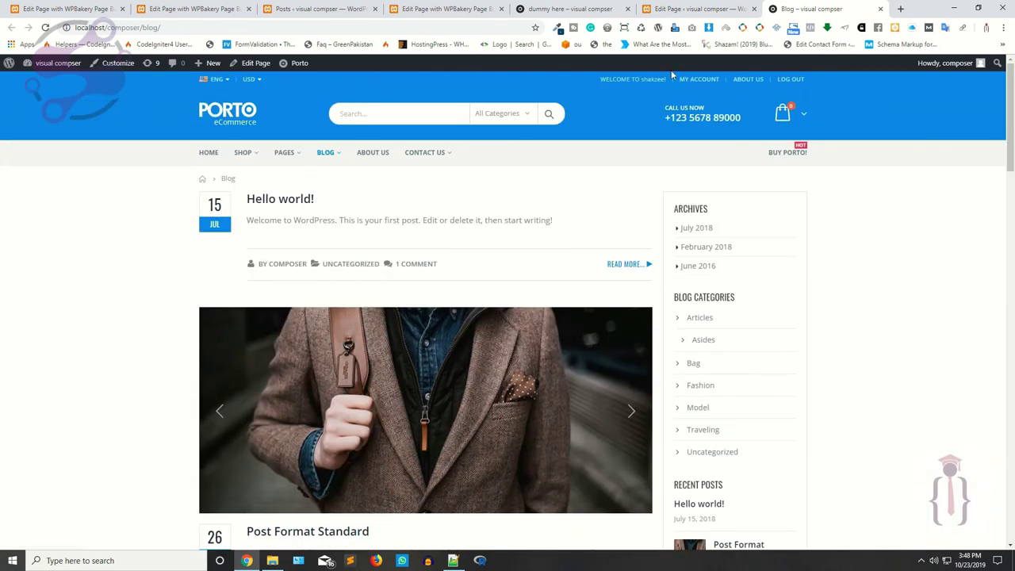
Step: Examine the Blog page's View Options and Skin Options in the editor and compare them with the published page
key("ctrl+shift+Tab")
scroll(284, 415, "down", 2)
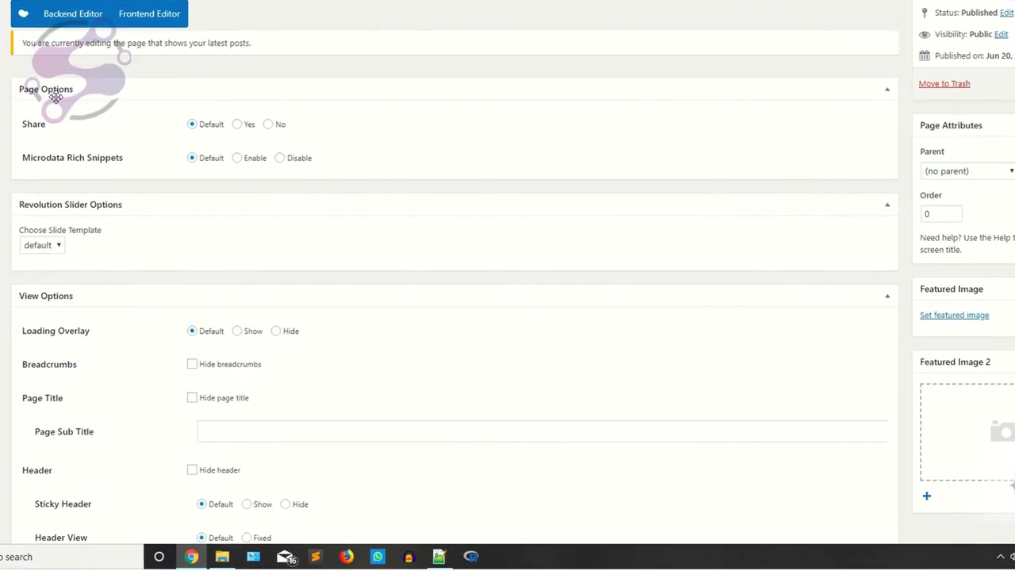
scroll(16, 211, "down", 3)
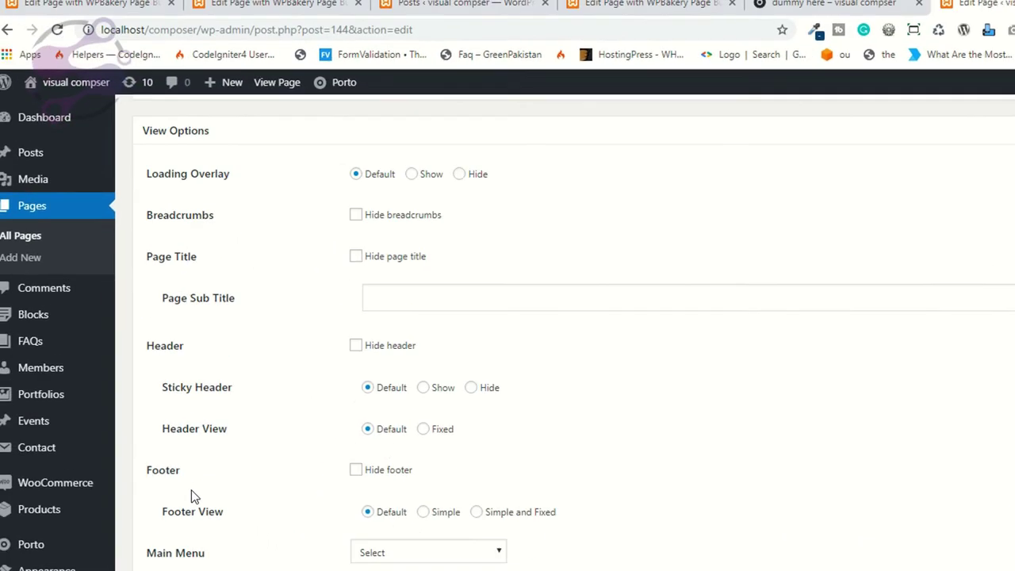
scroll(118, 412, "down", 5)
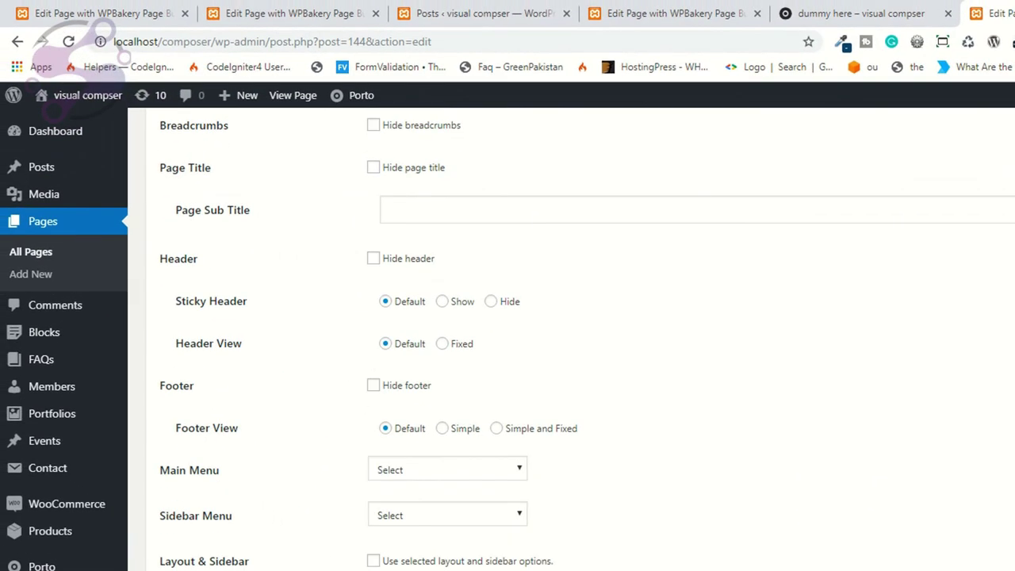
scroll(571, 341, "down", 5)
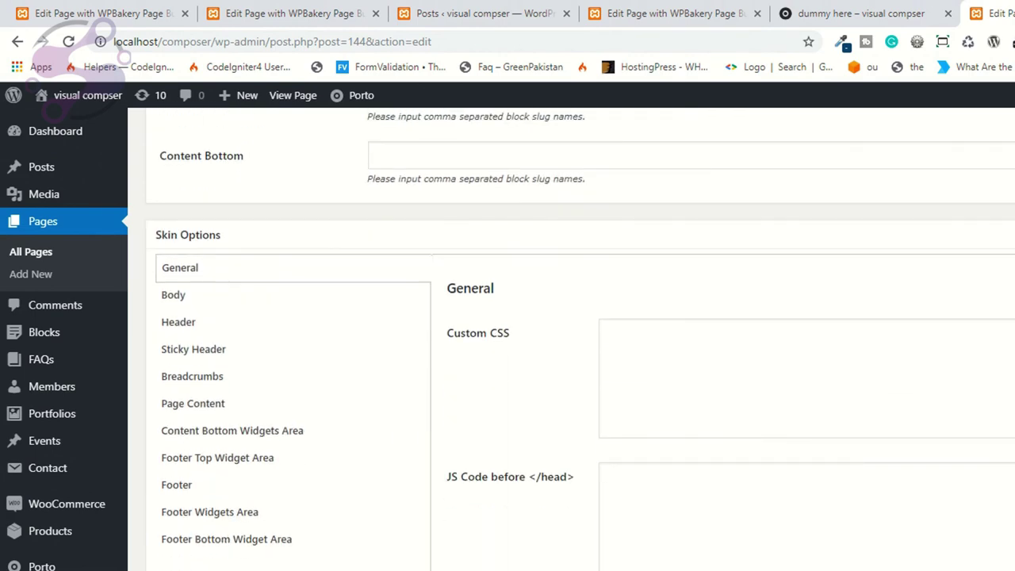
left_click(809, 9)
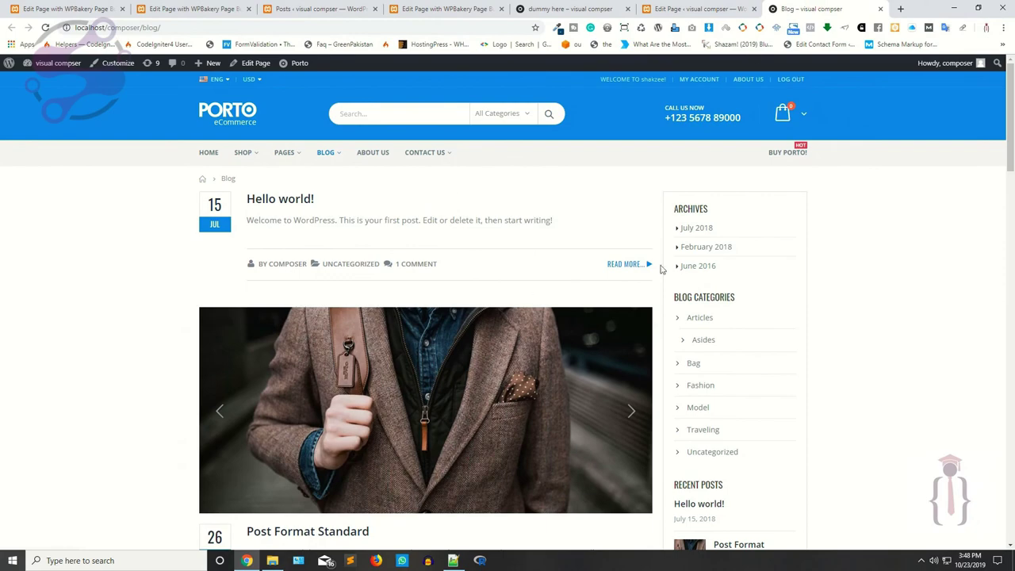
left_click(697, 9)
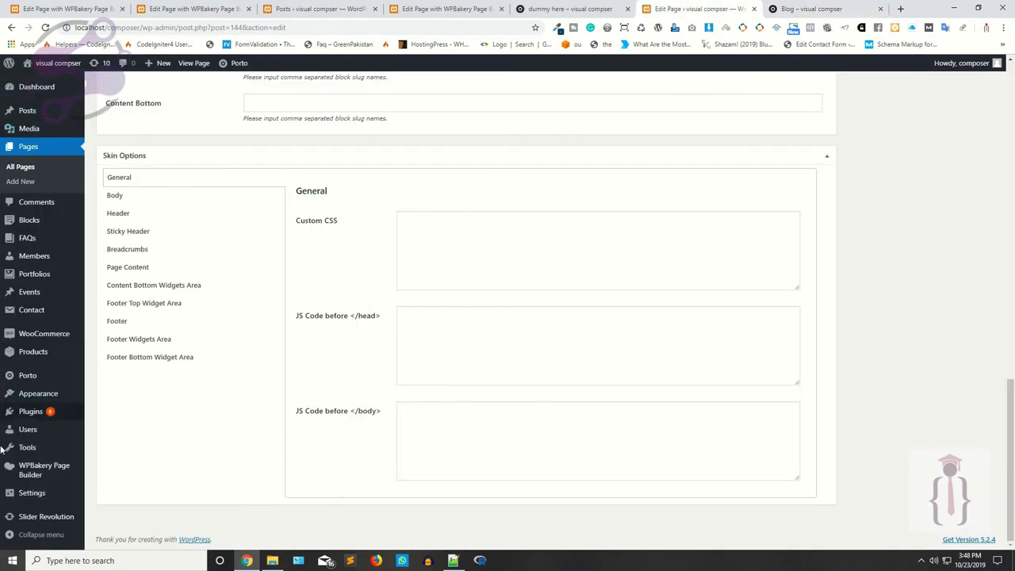
Step: Open Porto's Theme Options and display the Blog & Post Archives settings for posts
mouse_move(54, 386)
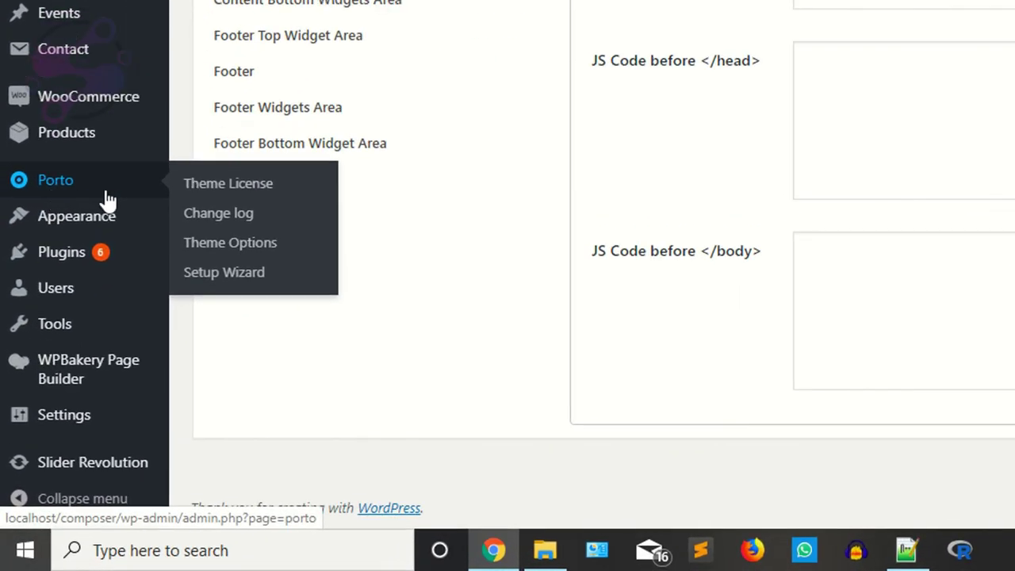
left_click(231, 242)
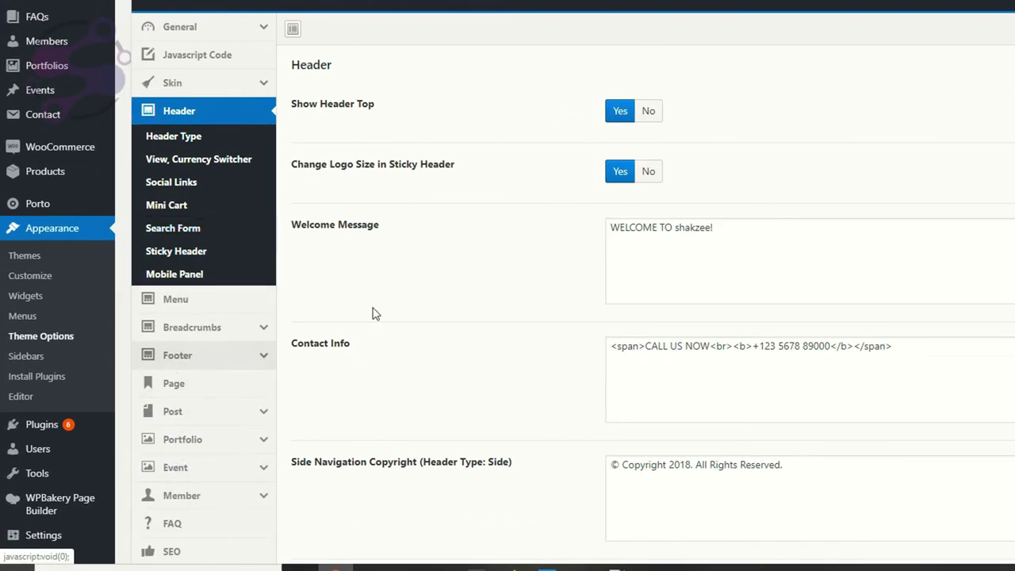
scroll(374, 313, "down", 4)
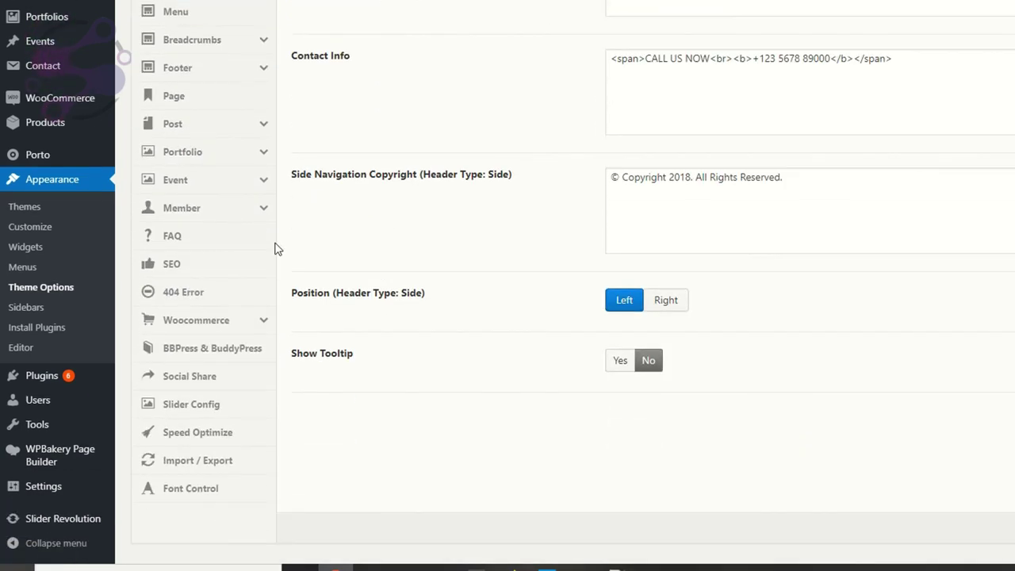
left_click(156, 127)
scroll(436, 351, "up", 4)
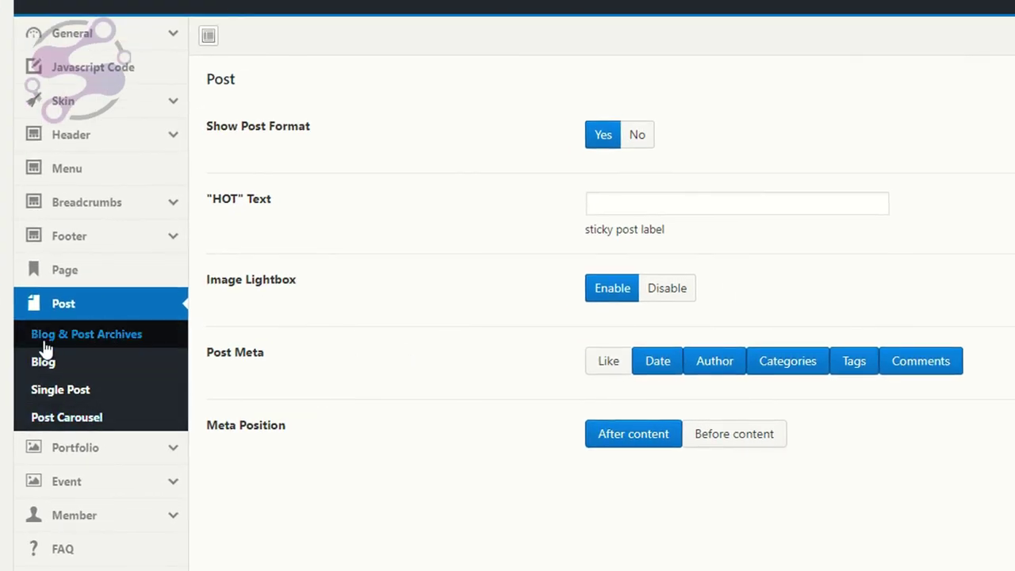
left_click(104, 349)
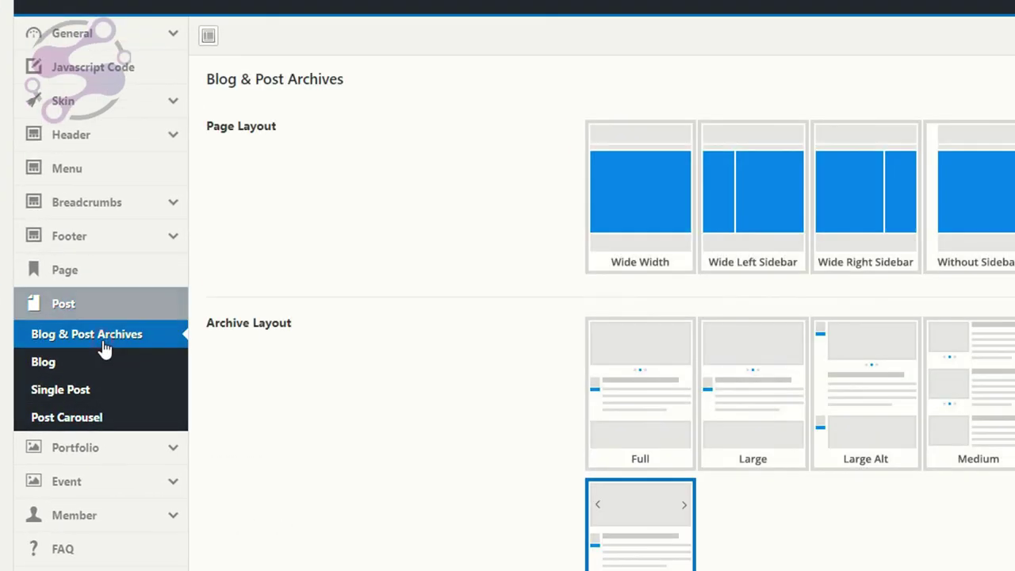
Step: Examine the archive layout and excerpt settings and compare them with the Post Format Standard excerpt on the blog page
scroll(291, 397, "down", 3)
scroll(291, 397, "up", 1)
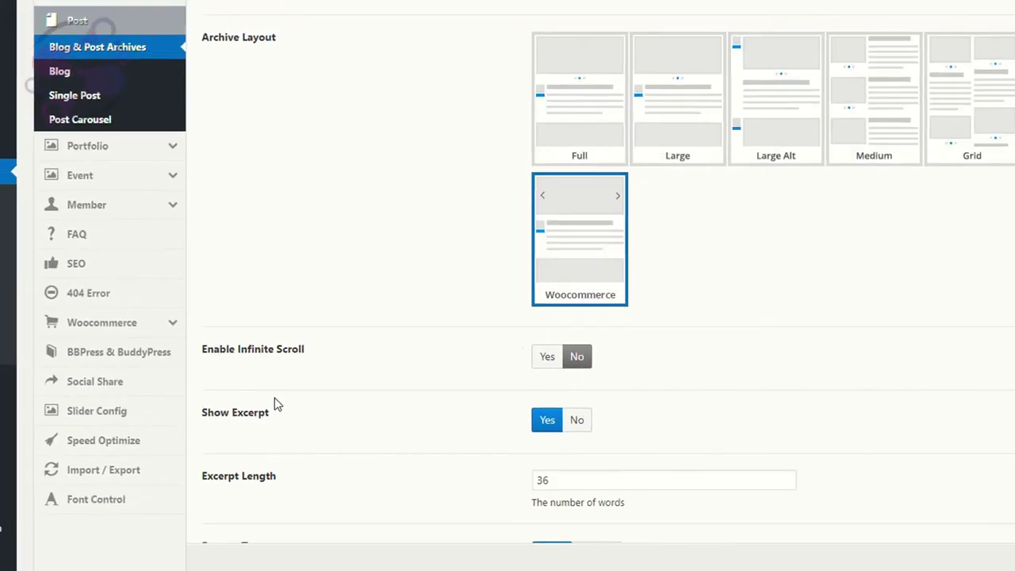
scroll(439, 365, "down", 3)
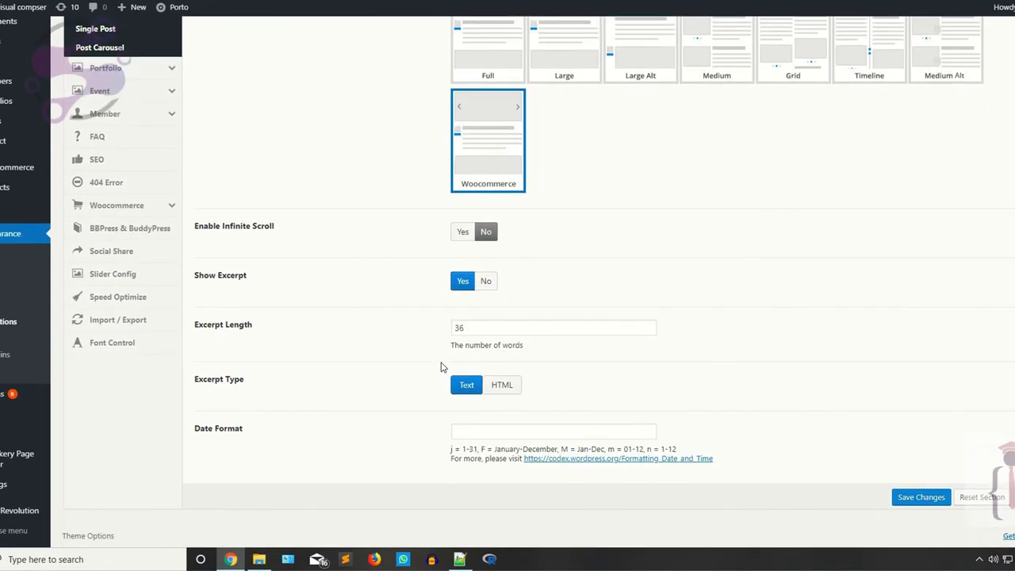
scroll(423, 369, "up", 2)
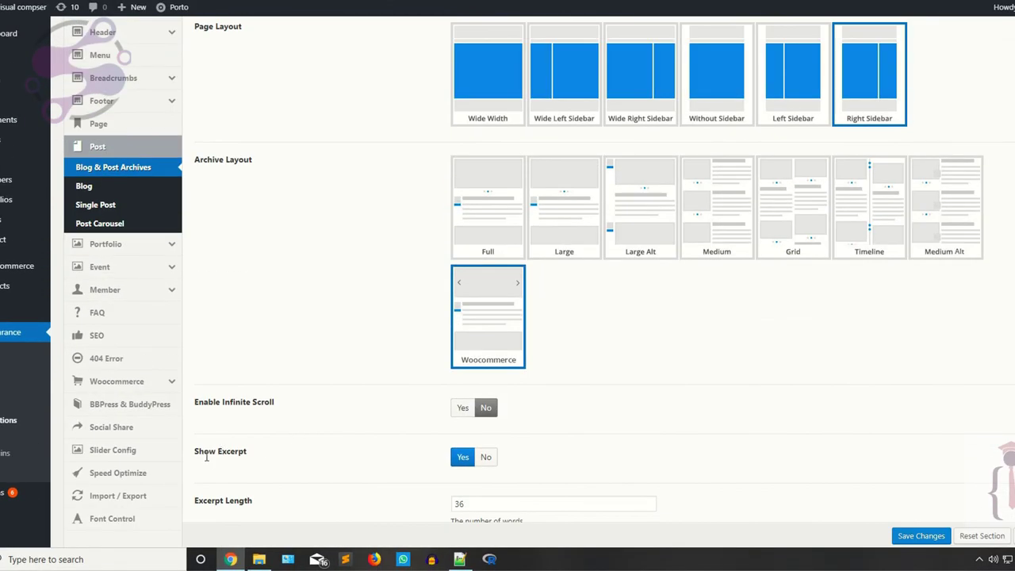
left_click_drag(199, 456, 267, 460)
scroll(385, 397, "down", 2)
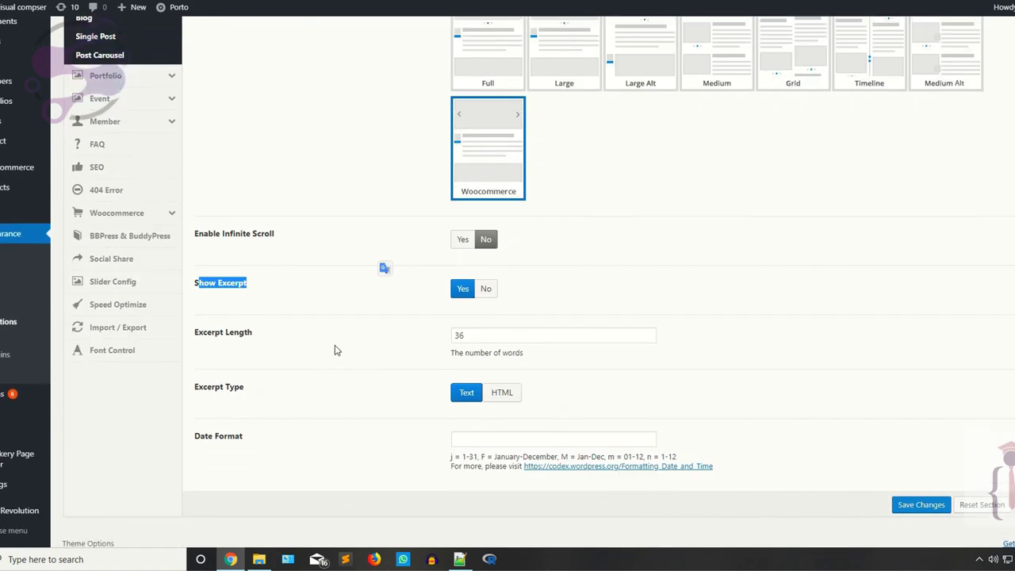
left_click(333, 351)
left_click(482, 340)
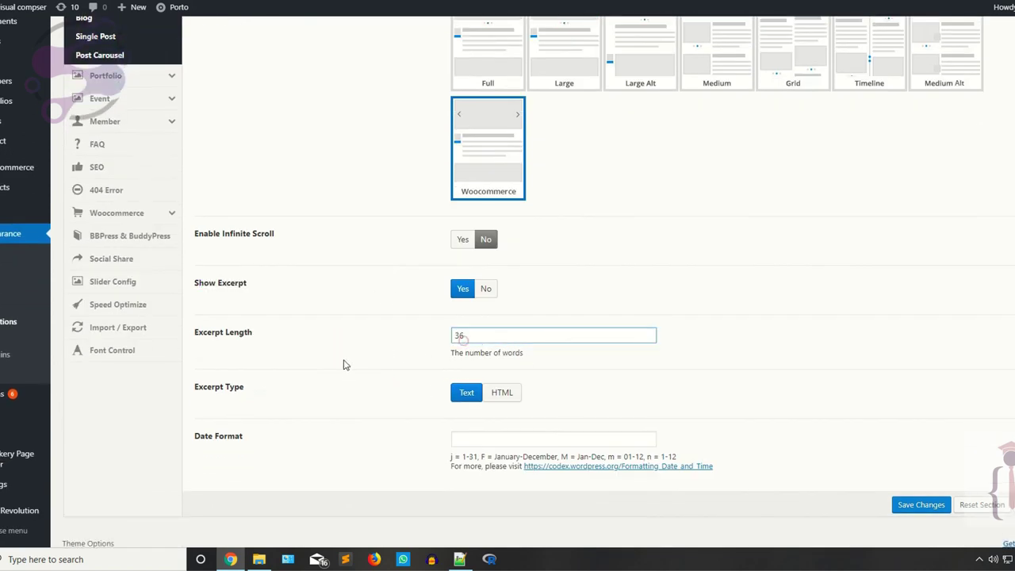
left_click(344, 363)
scroll(475, 264, "up", 2)
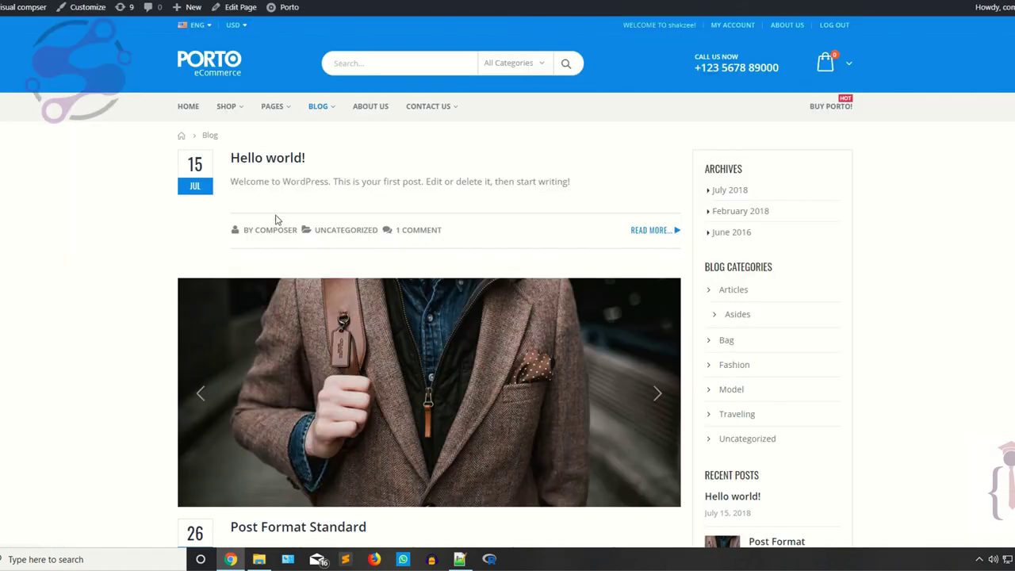
scroll(277, 219, "down", 3)
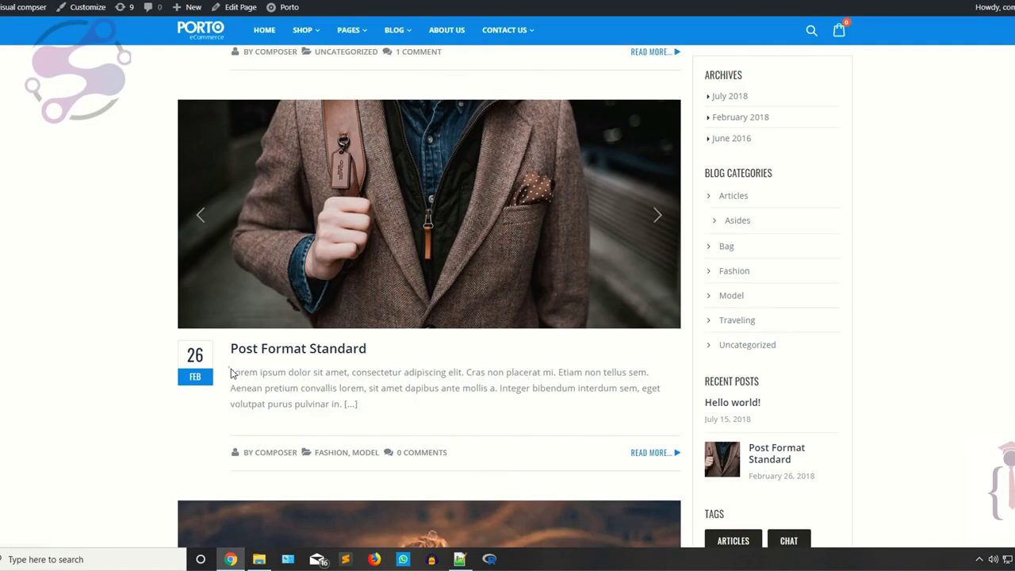
left_click_drag(230, 373, 357, 405)
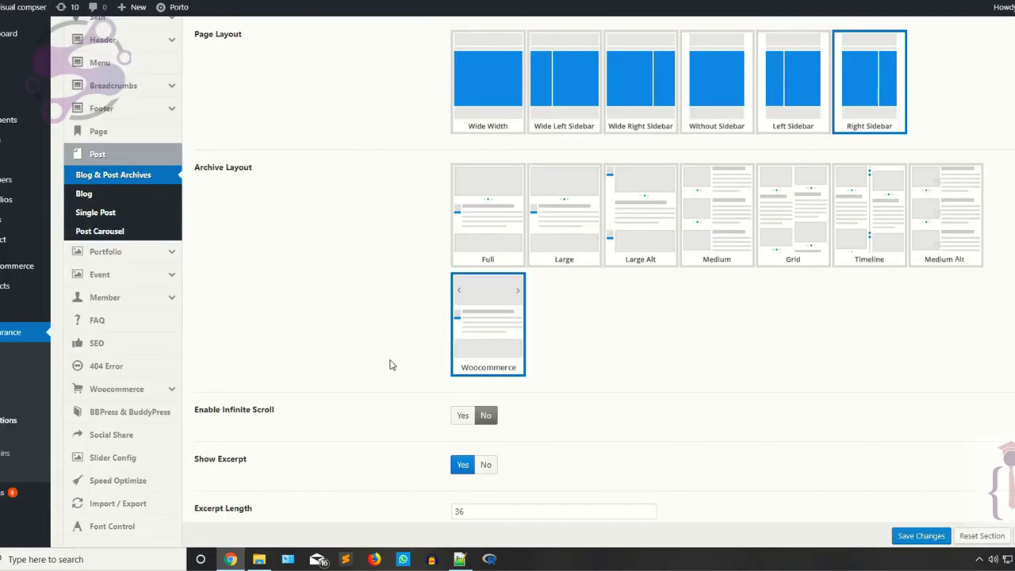
Step: Try an Excerpt Length of 5 words for the blog archives and save the changes
scroll(390, 365, "down", 2)
left_click_drag(464, 331, 446, 340)
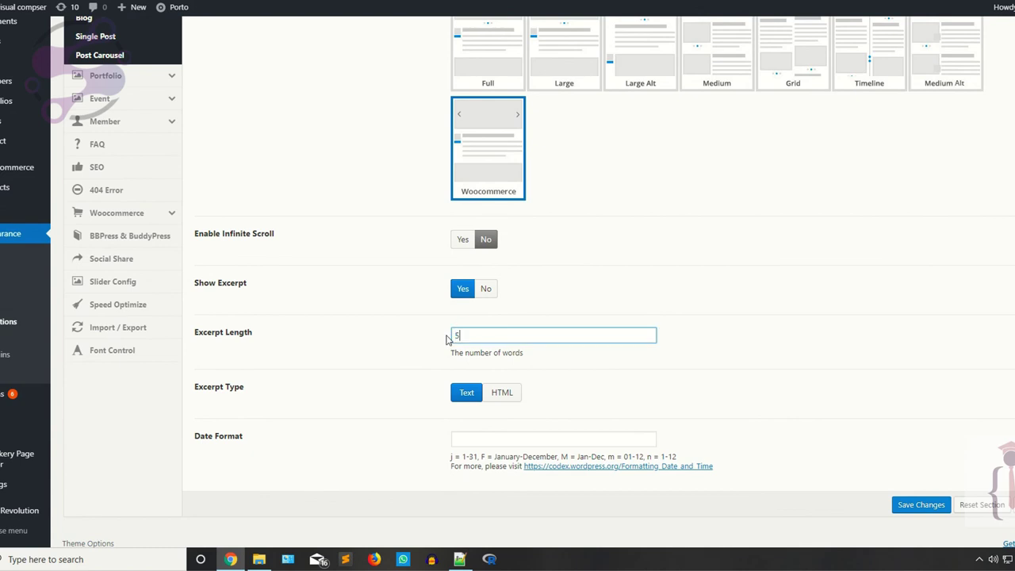
type("5")
left_click(920, 505)
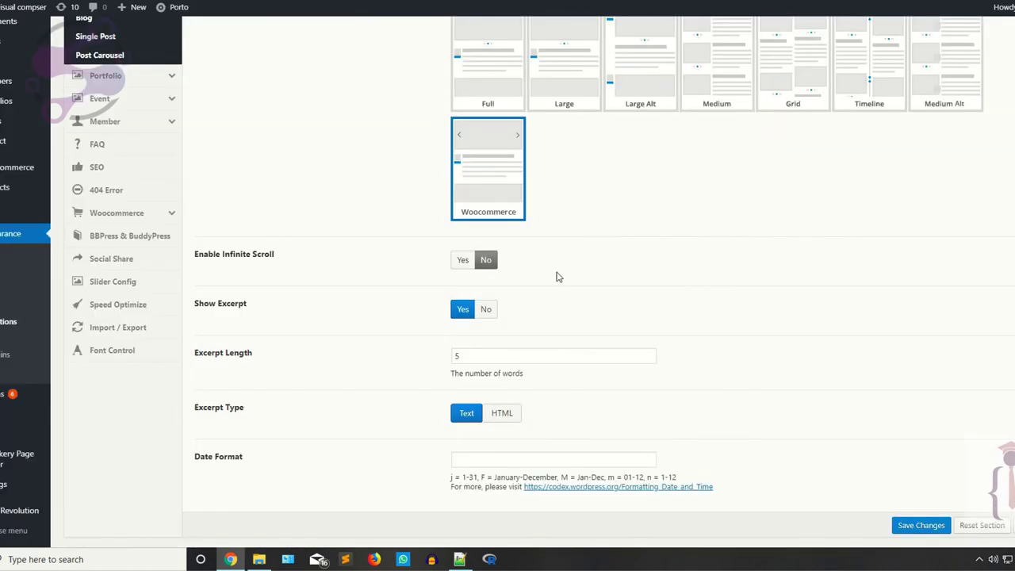
Step: Set the blog archives' Excerpt Length to 30 words and save the changes
double_click(483, 355)
type("30")
scroll(365, 368, "down", 1)
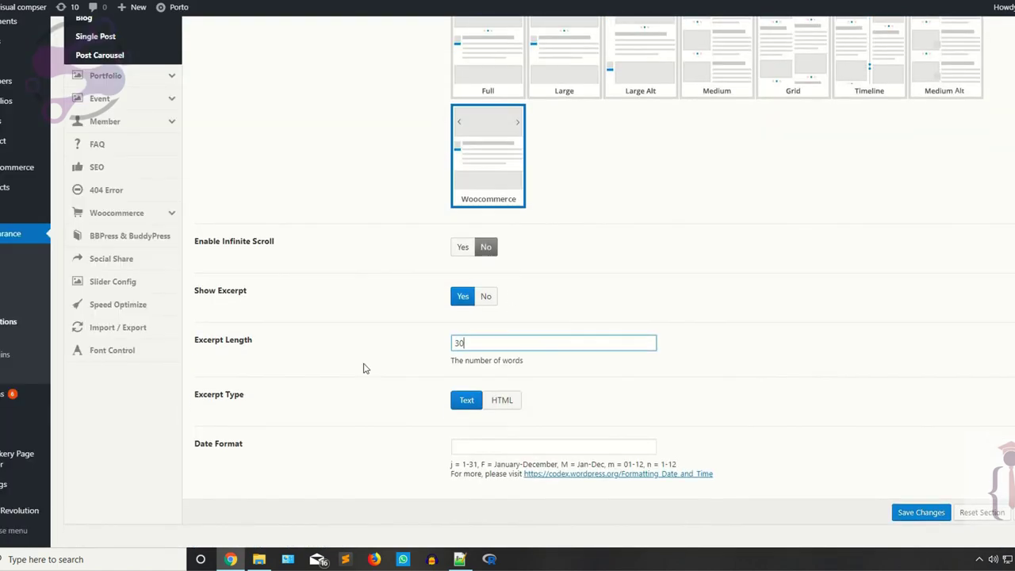
left_click(920, 505)
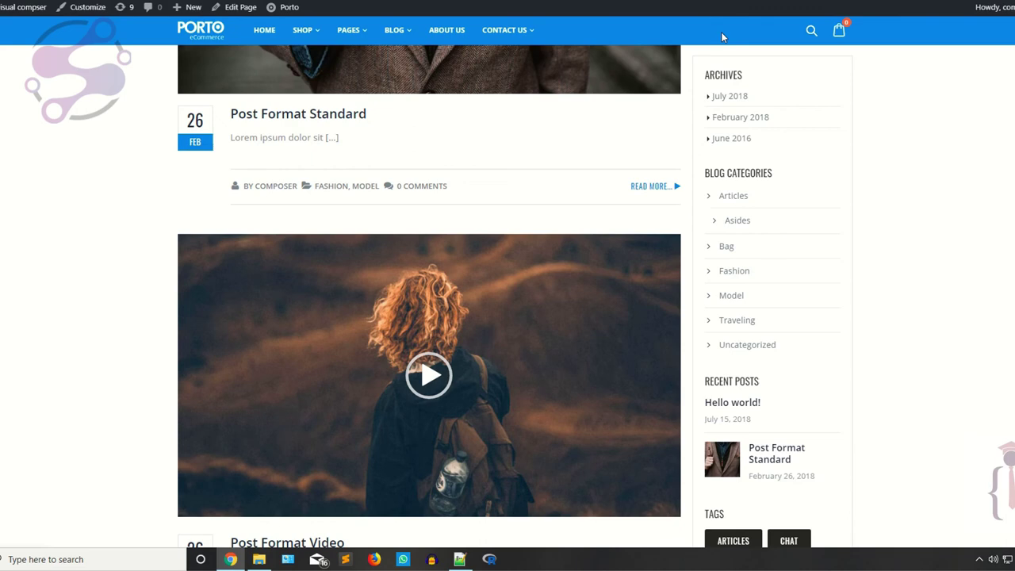
Step: Check the post excerpts on the blog page and return to the excerpt and date format settings
mouse_move(309, 256)
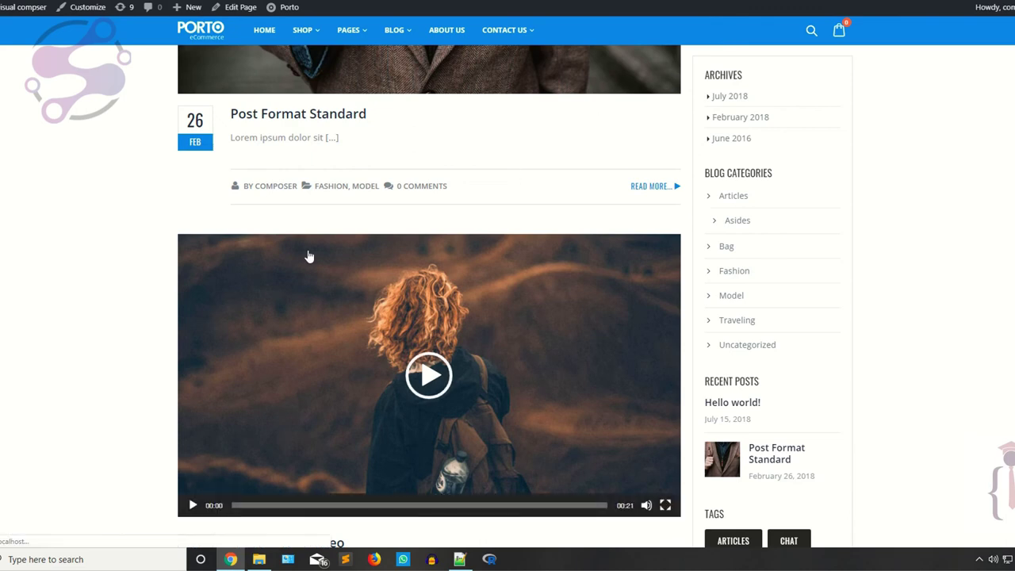
scroll(310, 256, "down", 3)
scroll(315, 195, "up", 3)
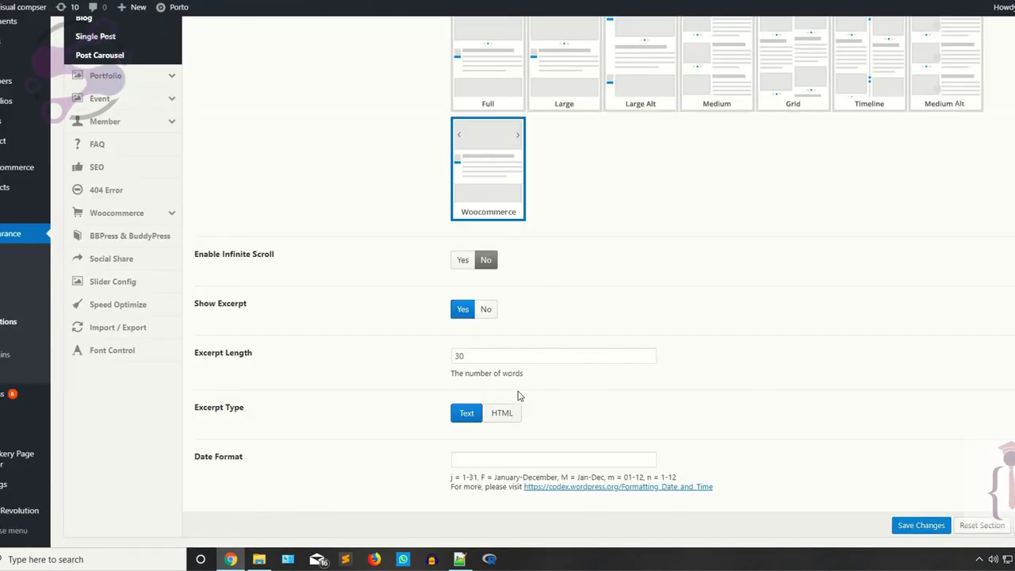
scroll(519, 396, "down", 1)
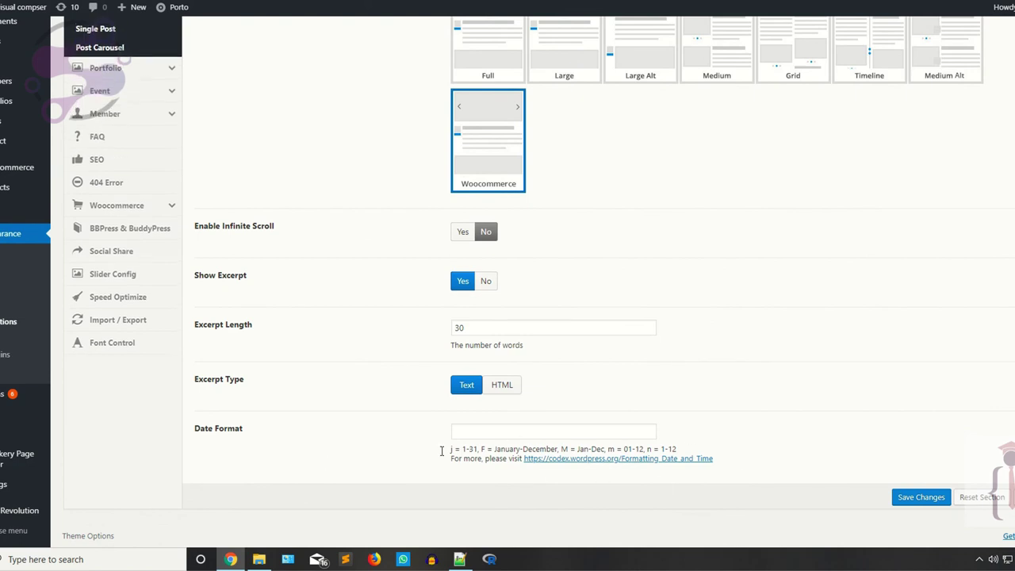
Step: Review the date format, page layout and archive layout settings for the blog and post archives
left_click_drag(418, 448, 533, 486)
scroll(289, 476, "up", 12)
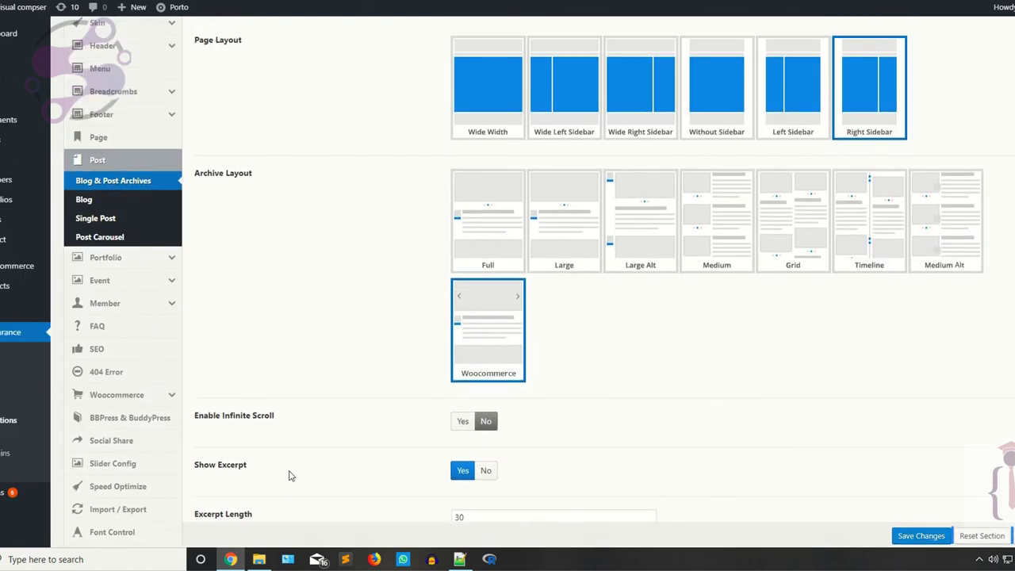
left_click(678, 395)
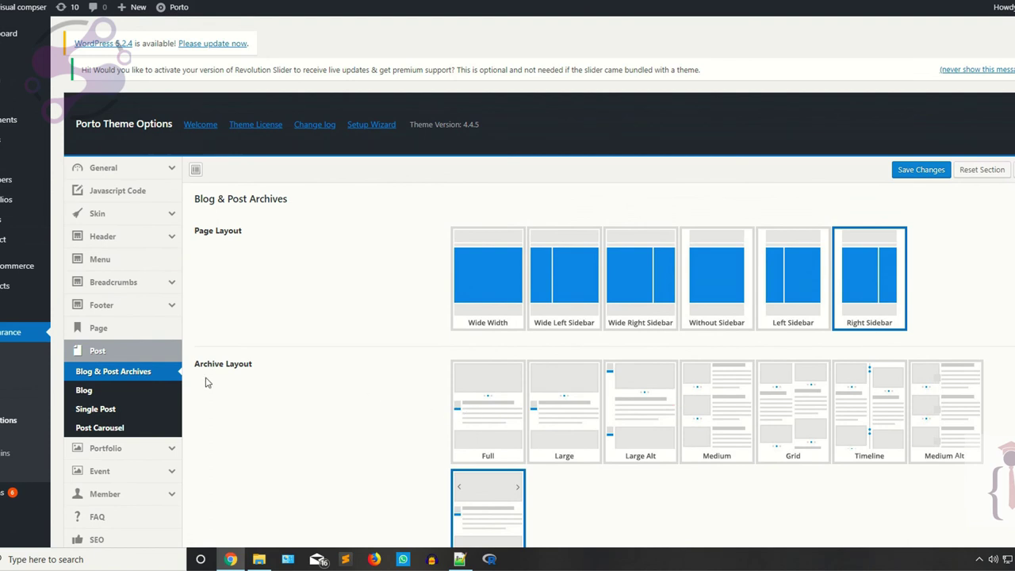
left_click_drag(199, 363, 267, 368)
left_click(256, 420)
left_click_drag(224, 230, 261, 233)
scroll(256, 267, "down", 2)
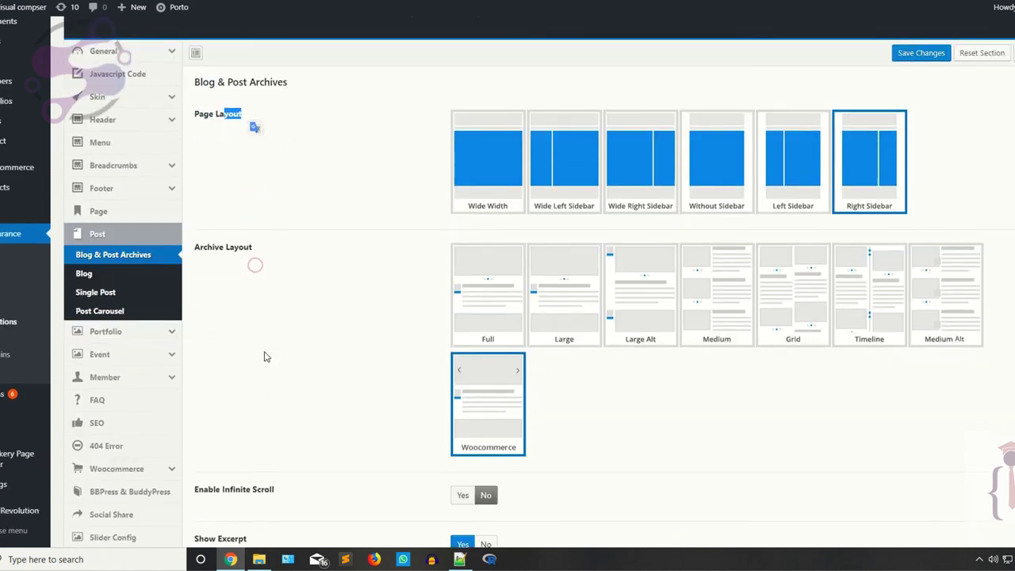
Step: Open the Blog section of the post settings and review its page title, banner, footer view and content block options
left_click(83, 273)
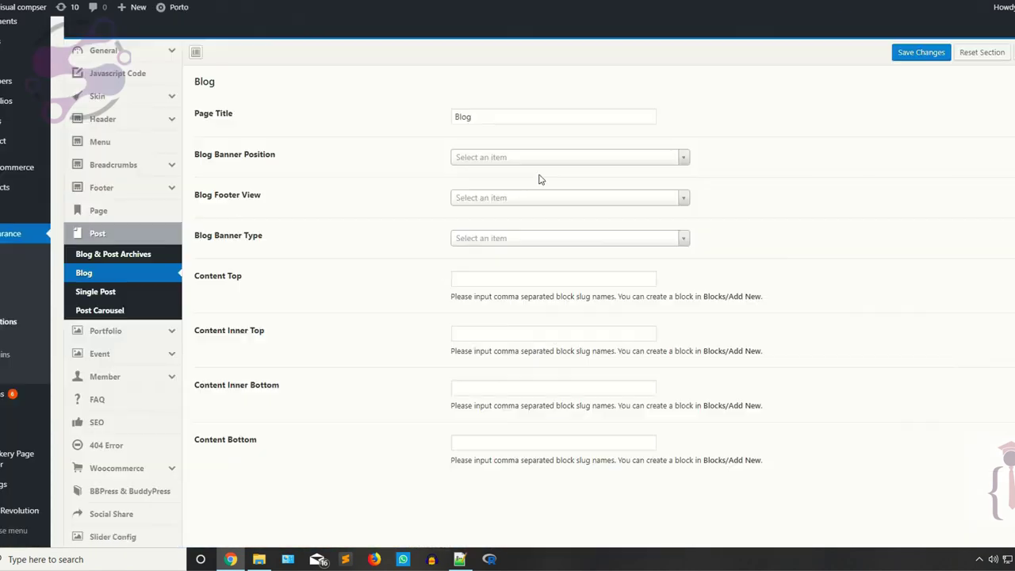
scroll(424, 294, "down", 2)
scroll(423, 298, "up", 4)
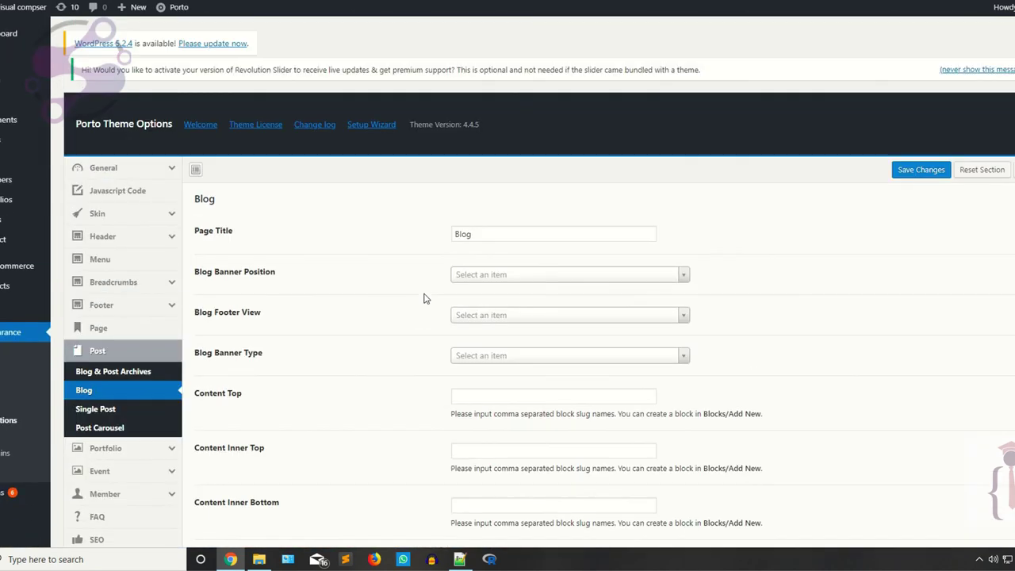
scroll(341, 333, "down", 3)
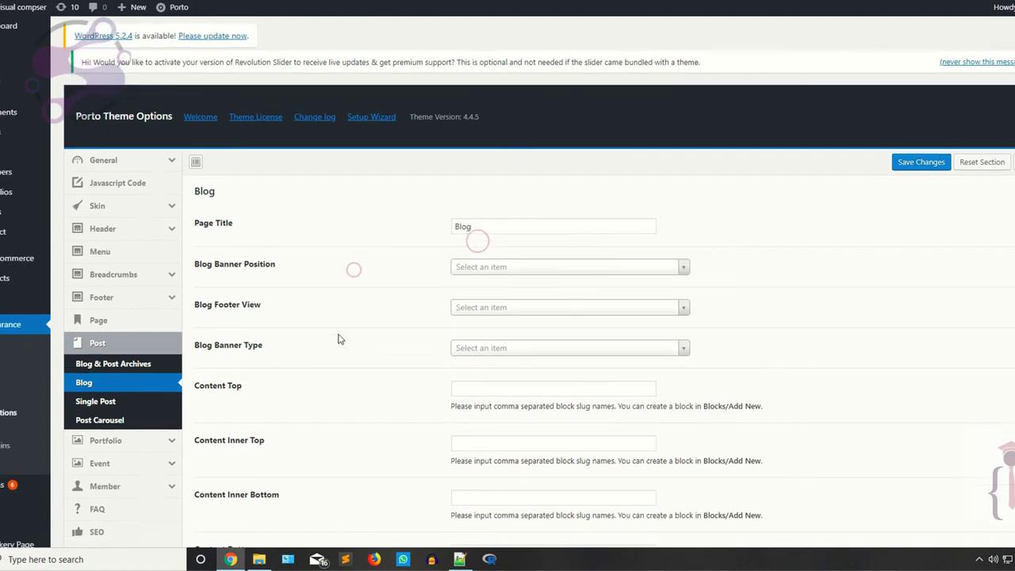
scroll(341, 336, "down", 2)
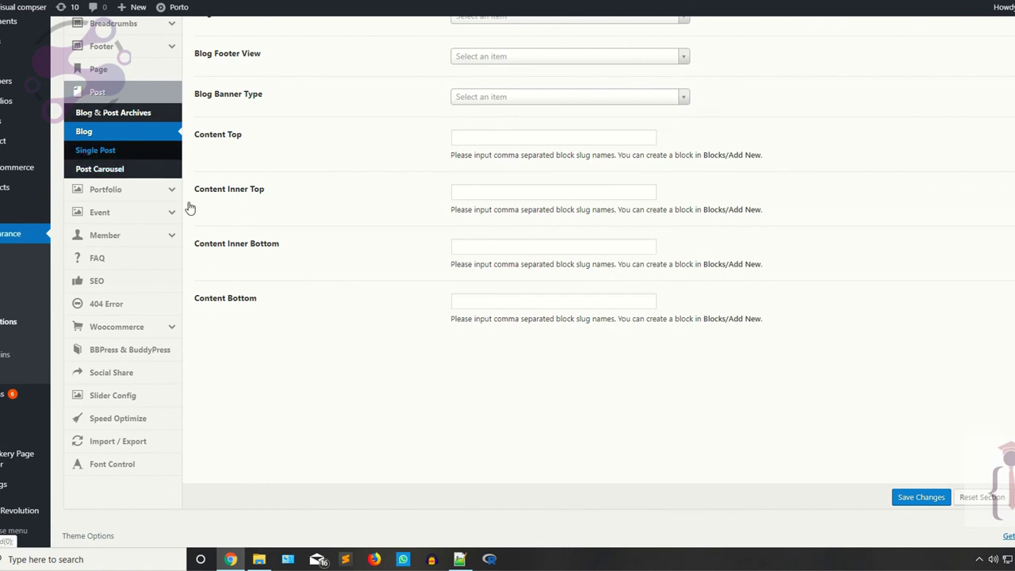
Step: Open the Single Post settings, and open the Post Format Standard post from the blog page for comparison
left_click(93, 149)
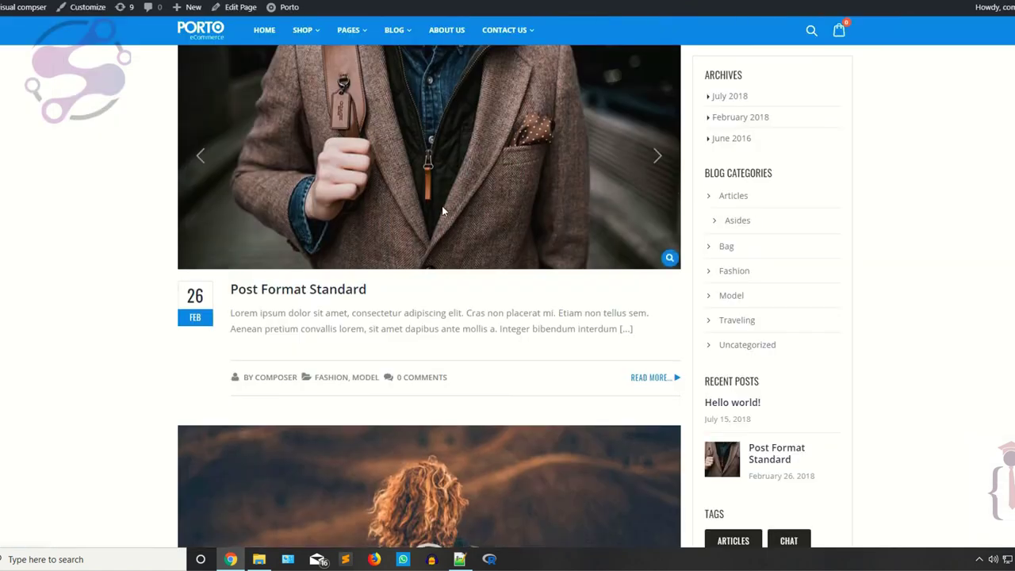
scroll(442, 210, "down", 2)
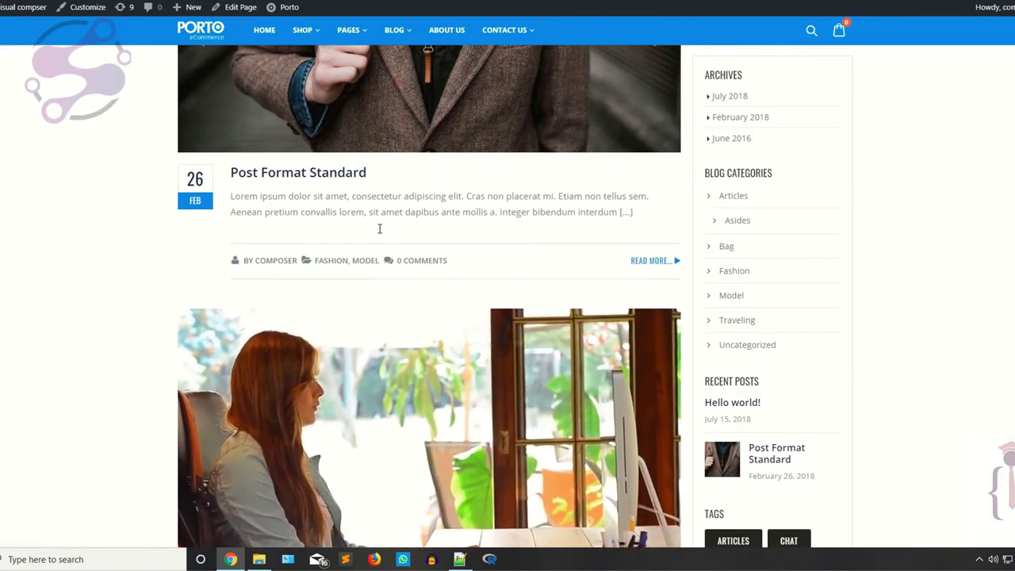
scroll(351, 267, "up", 2)
left_click(286, 292)
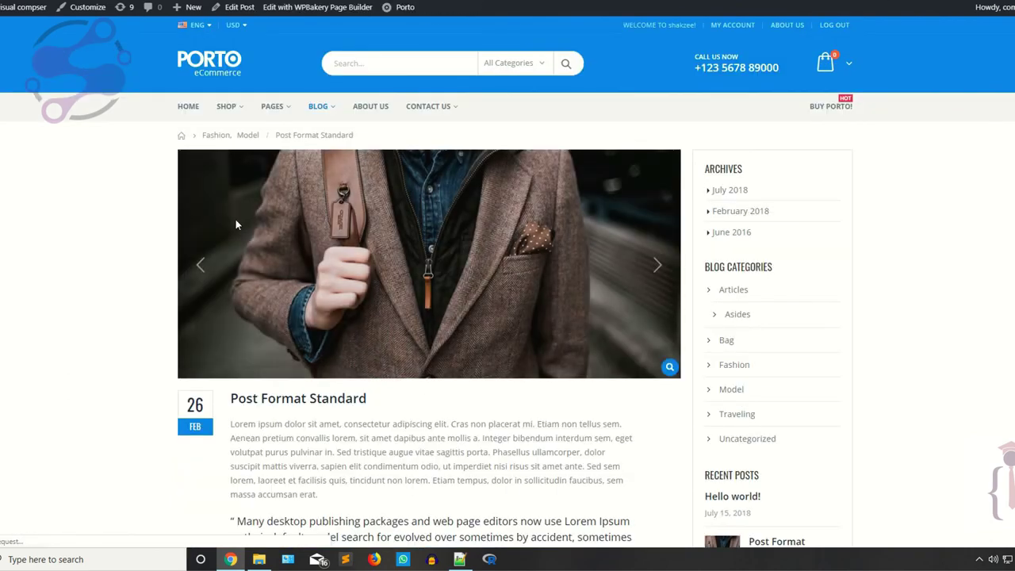
Step: Examine the post's content, share links, author and comment sections, and advance its image slideshow
scroll(235, 219, "down", 3)
scroll(242, 236, "down", 2)
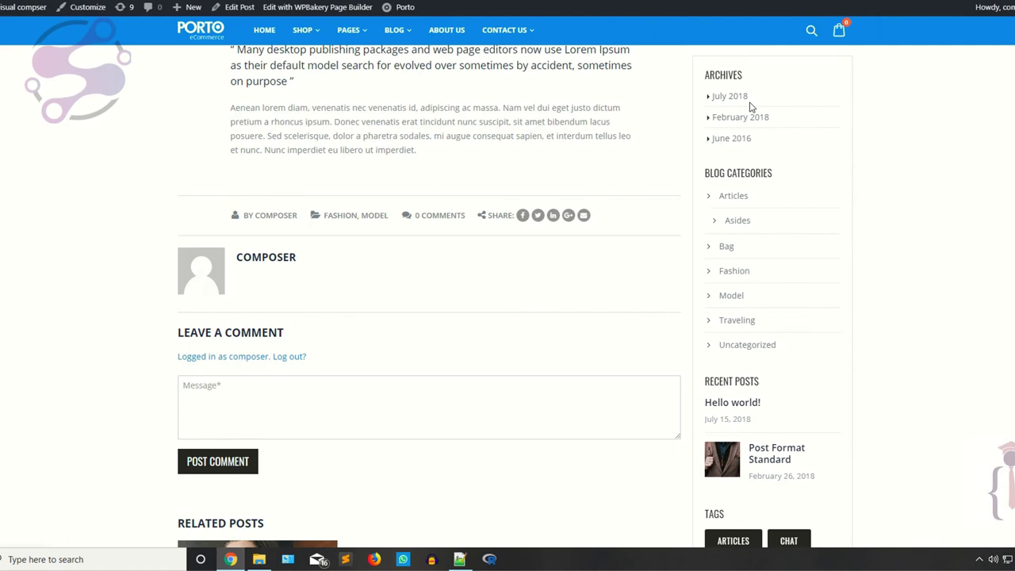
scroll(595, 252, "up", 8)
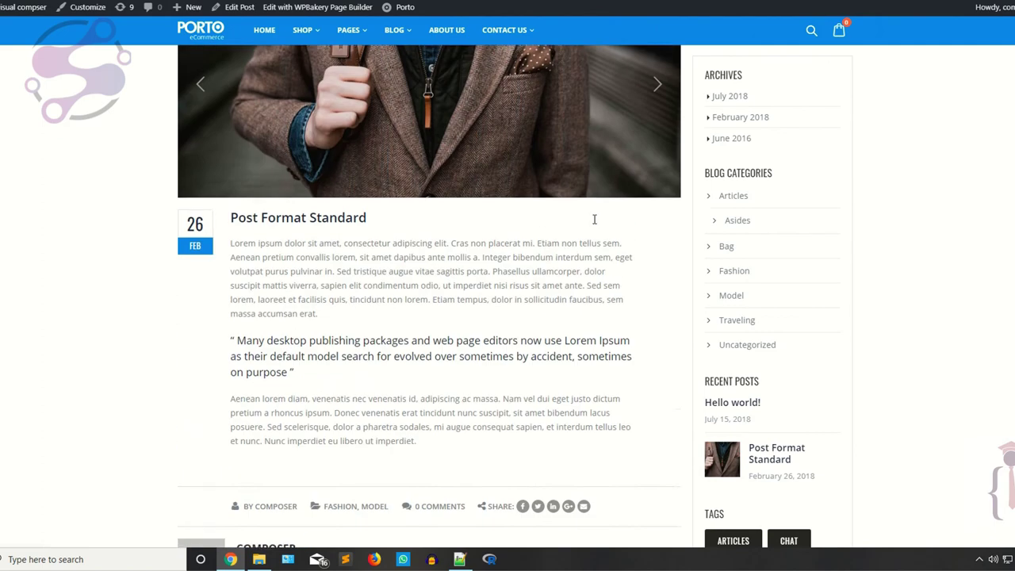
left_click(655, 266)
left_click(655, 266)
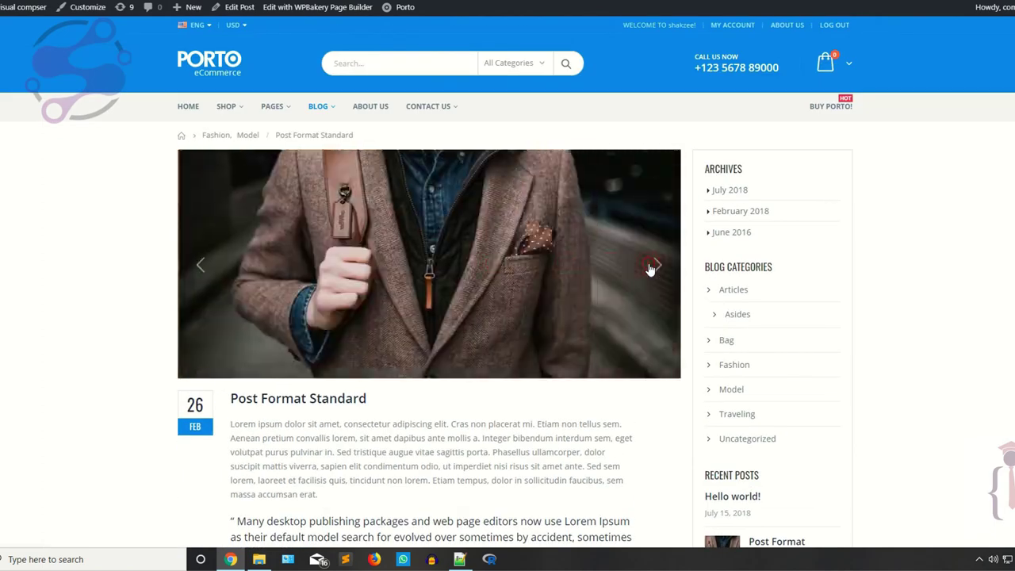
left_click(655, 266)
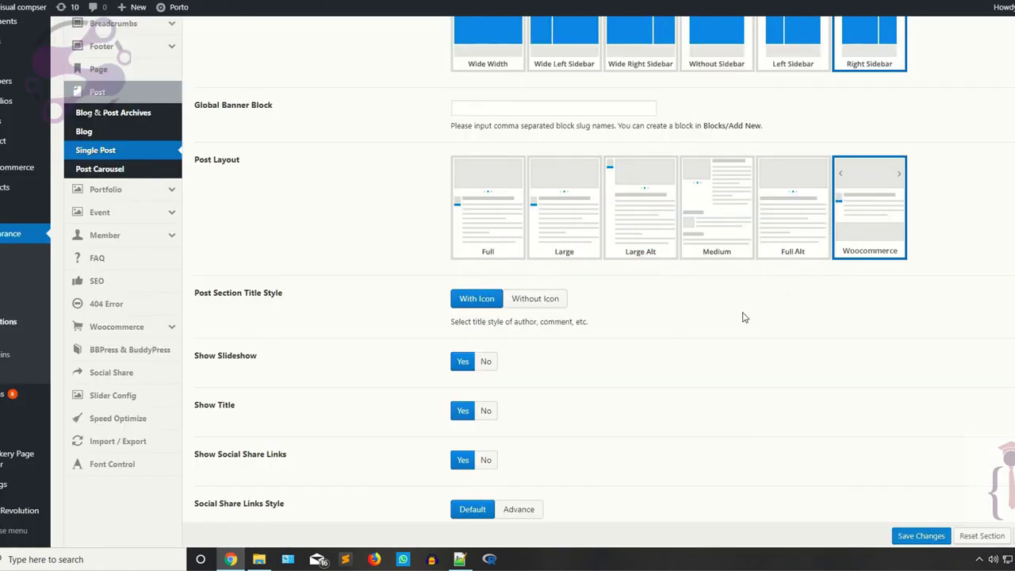
Step: Set the single post layout to Full Alt, save it, and check the slideshow on the reloaded Post Format Standard page
left_click(790, 208)
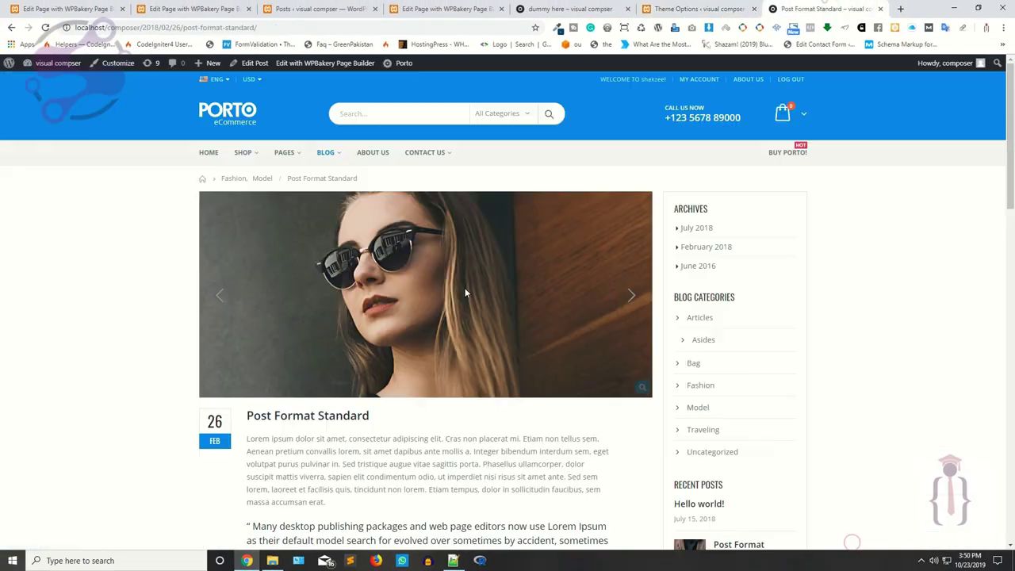
key("F5")
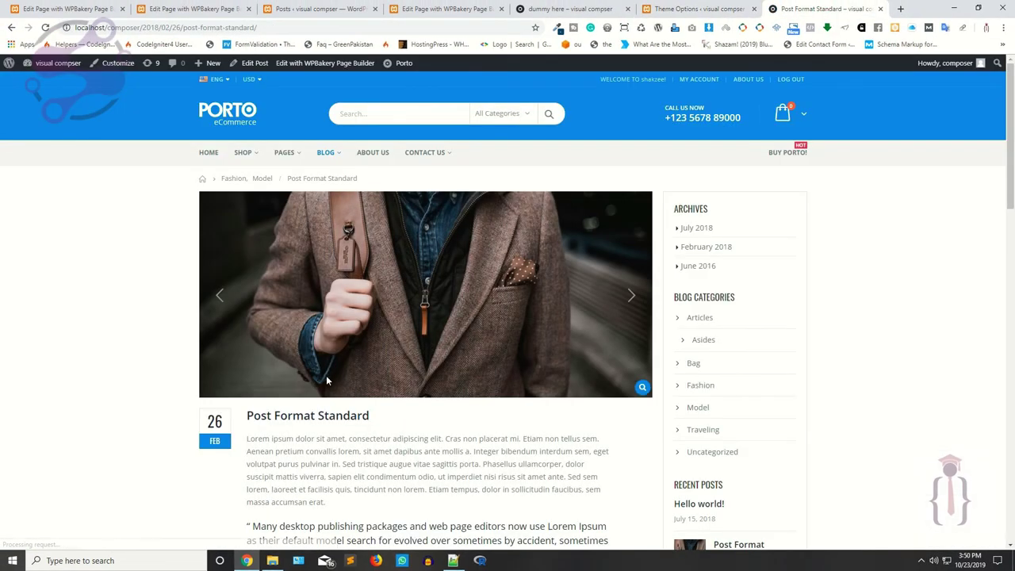
key("F5")
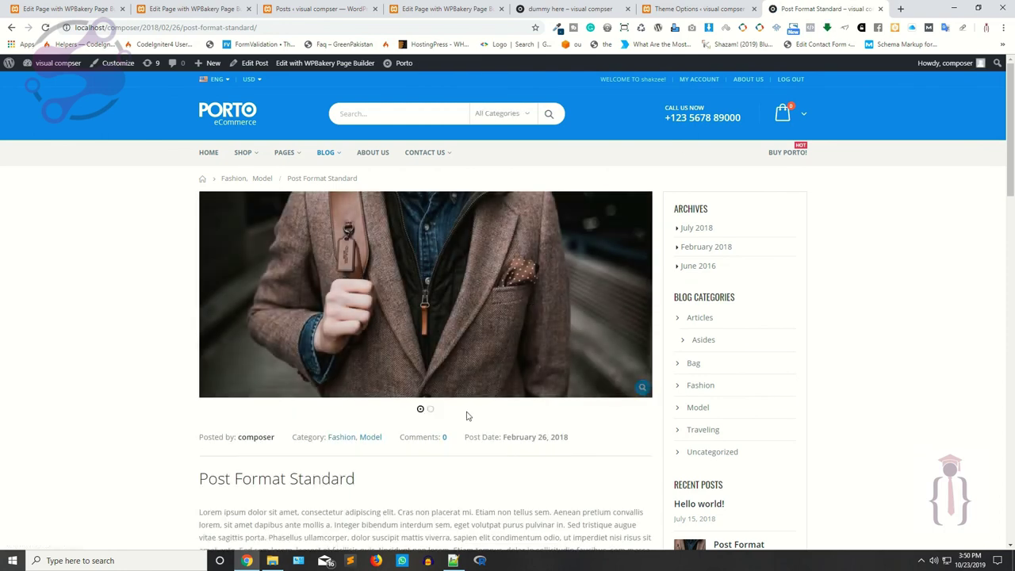
left_click(430, 409)
left_click(421, 409)
left_click(429, 409)
Step: Review the single post slideshow, title and social share options and compare them with the Post Format Standard page
left_click(719, 5)
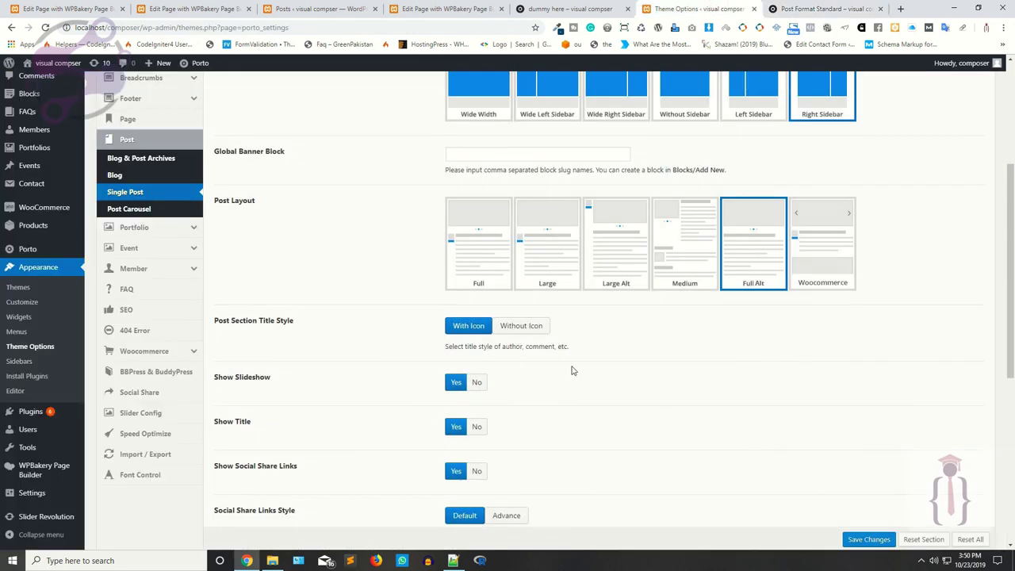
scroll(573, 371, "down", 1)
scroll(295, 385, "down", 1)
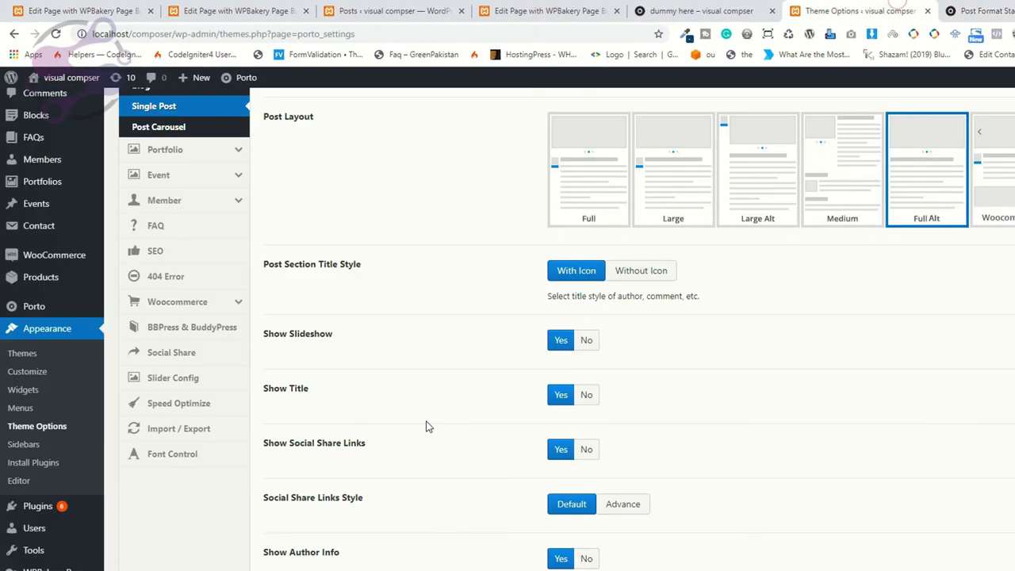
scroll(345, 448, "down", 1)
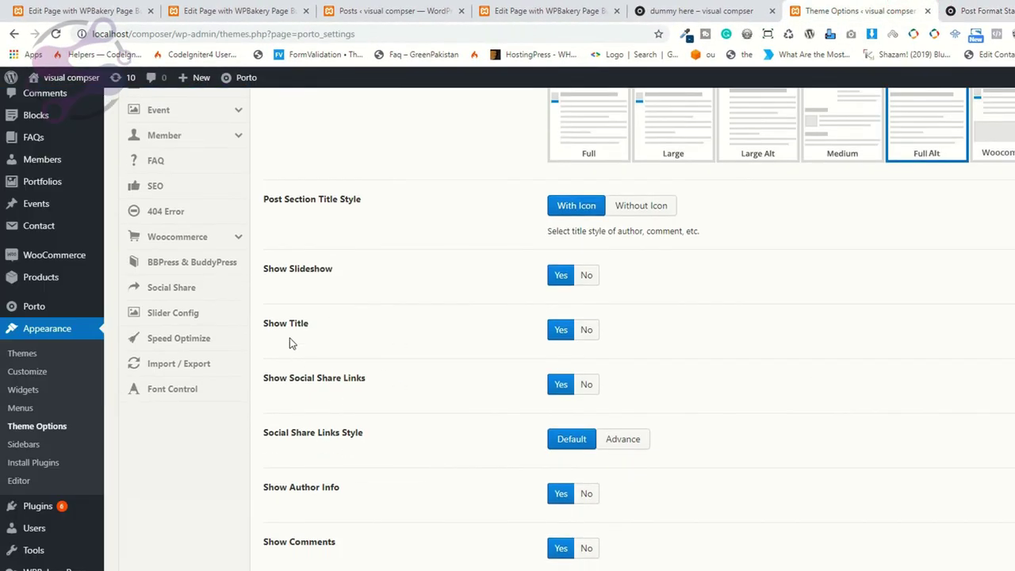
scroll(388, 500, "down", 2)
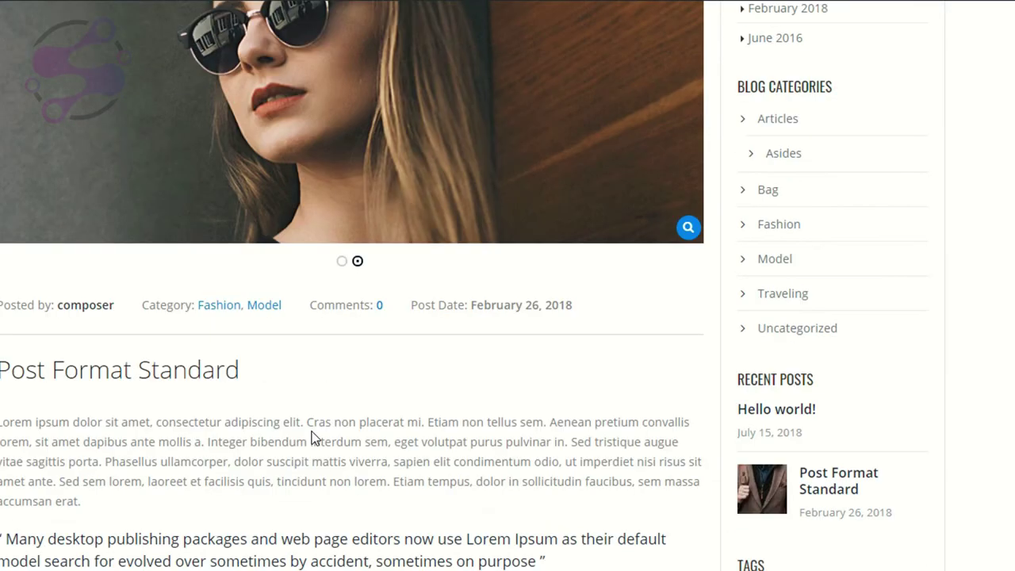
scroll(315, 439, "down", 5)
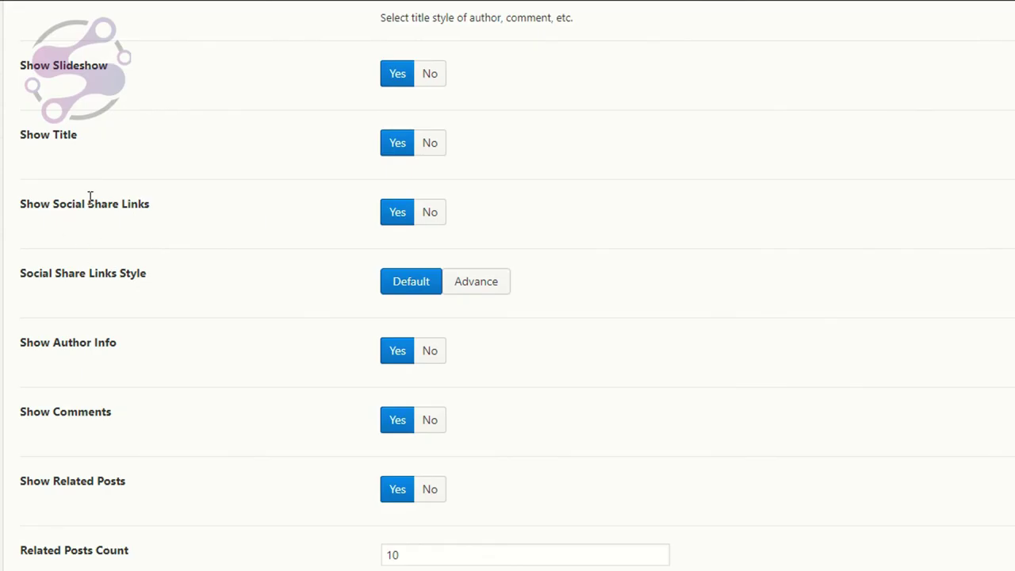
Step: Try turning off Show Social Share Links for single posts, switch it back on and save the changes
left_click(440, 220)
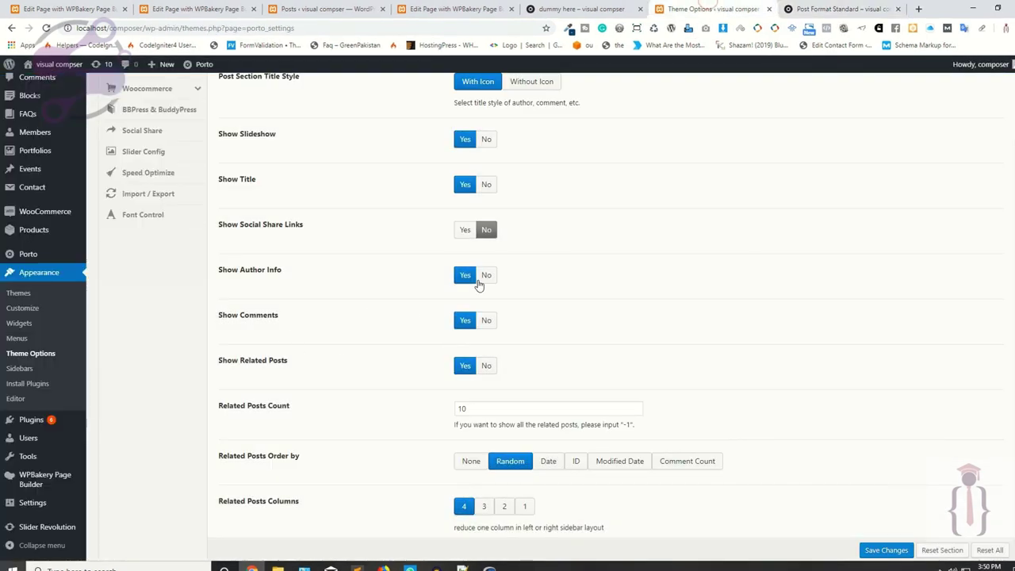
left_click(464, 230)
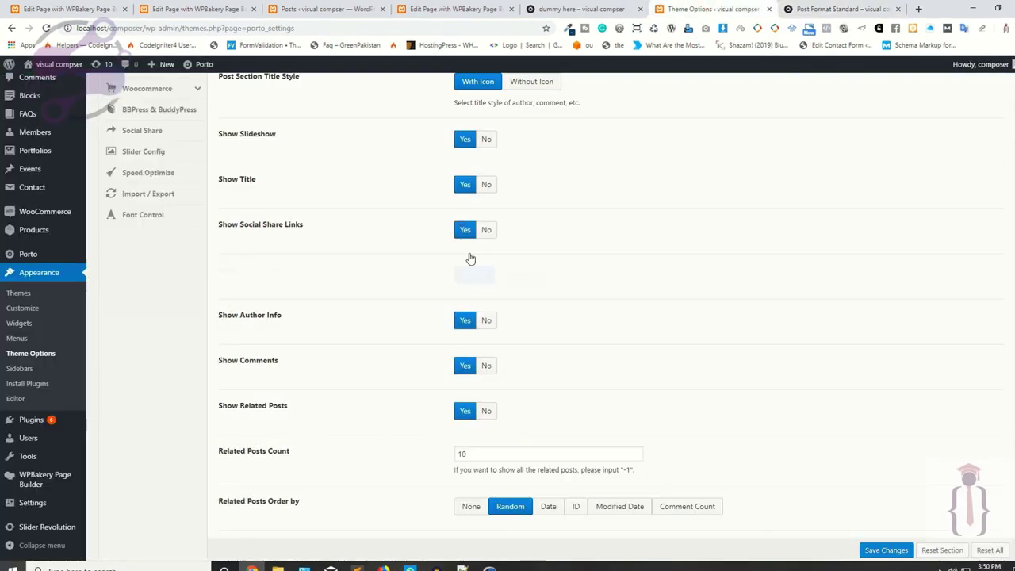
left_click(872, 549)
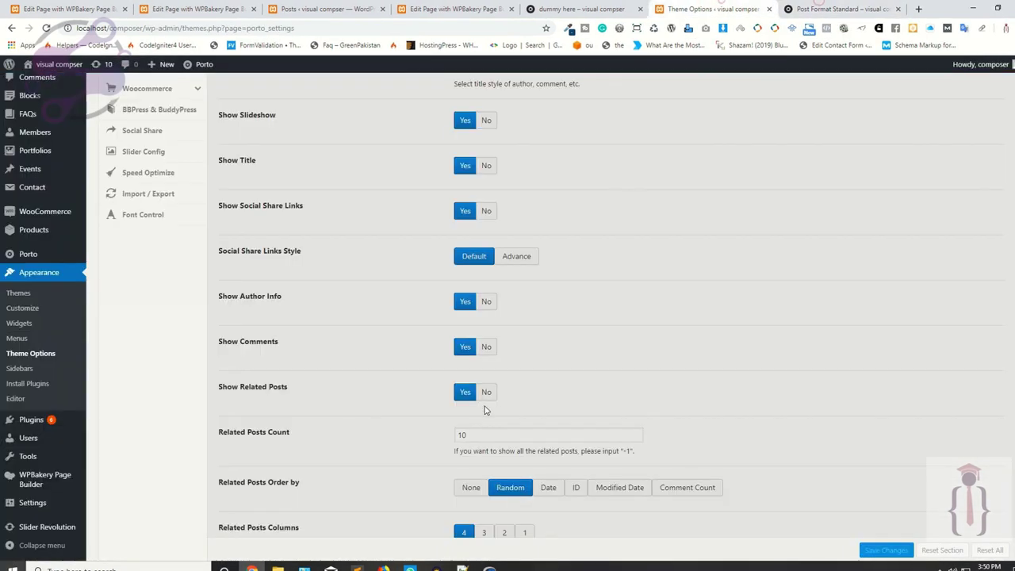
Step: Compare the author info and comments options with the matching sections of the Post Format Standard page
scroll(297, 449, "down", 2)
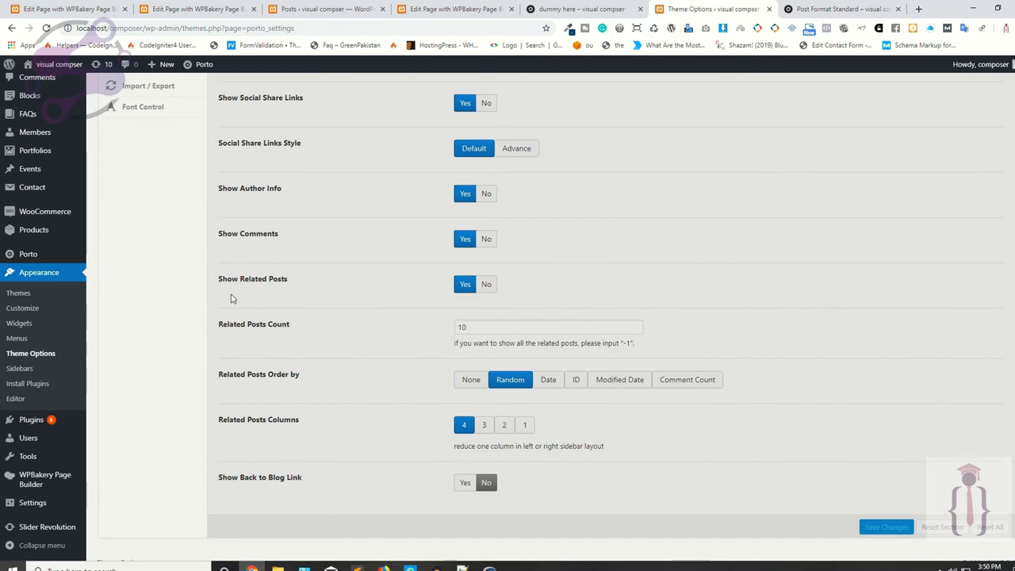
left_click(840, 9)
scroll(482, 357, "down", 2)
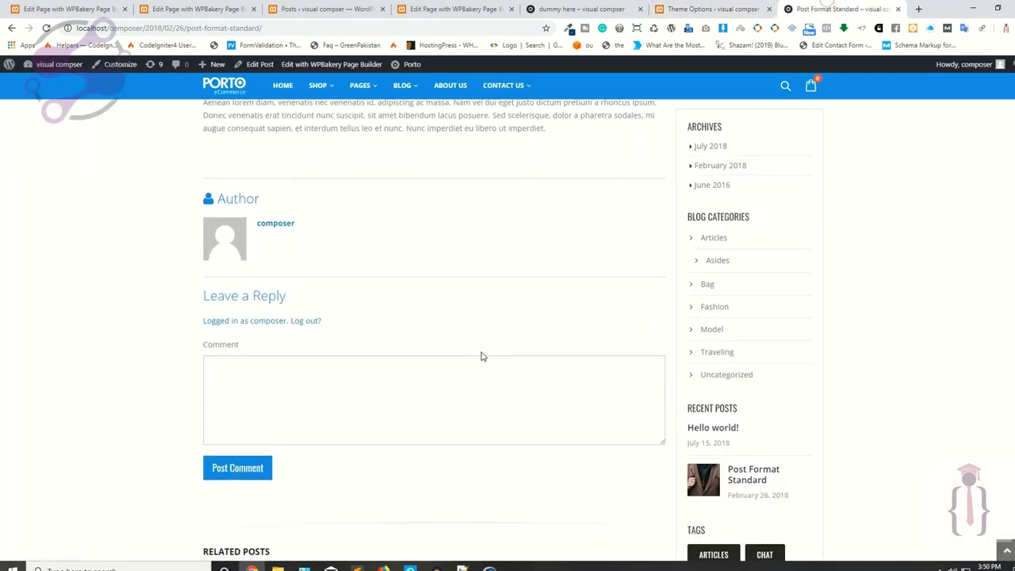
key("ctrl+shift+Tab")
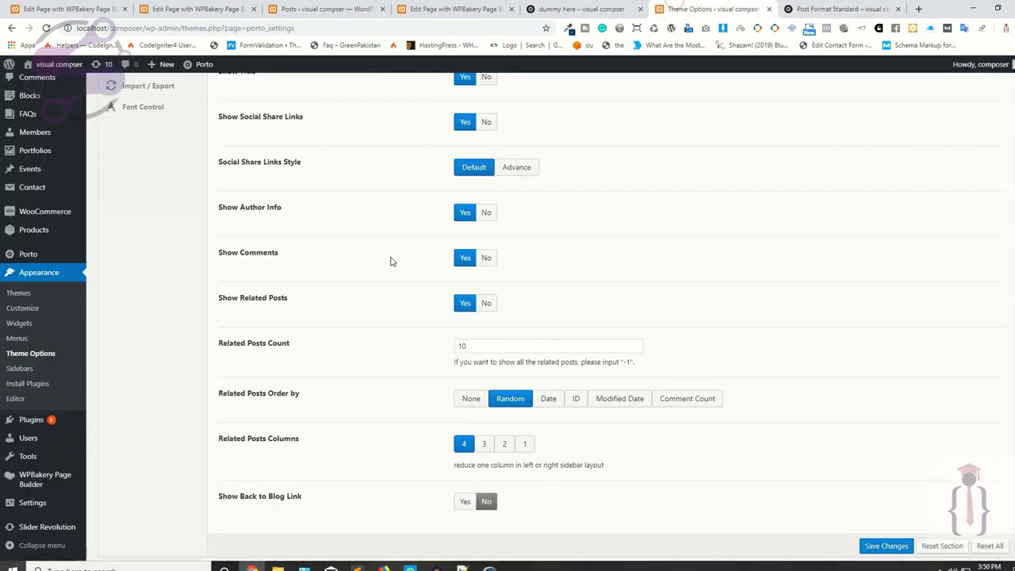
Step: Review the related posts count, order and columns options and check the Related Posts section on the post page
scroll(360, 318, "down", 1)
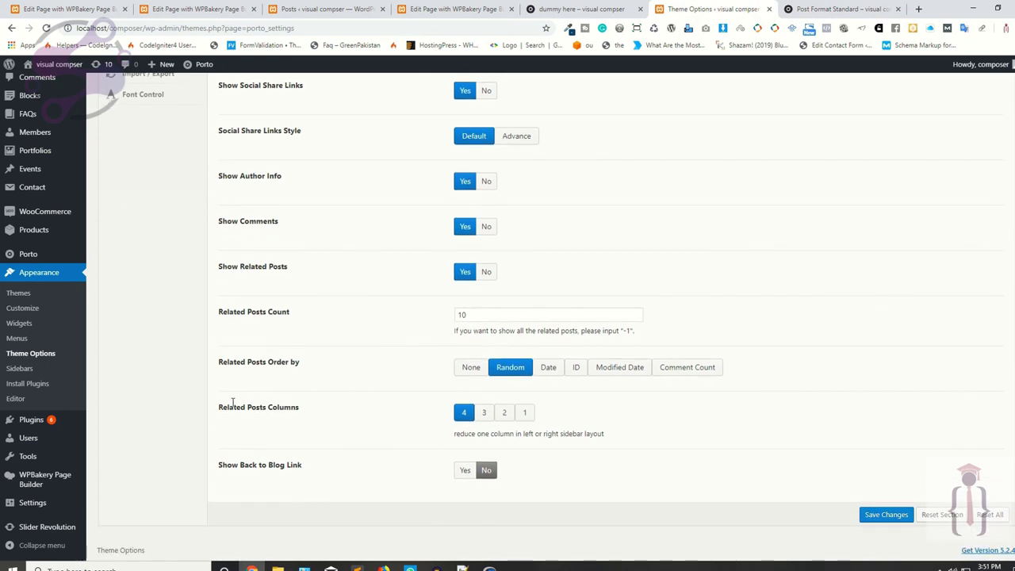
key("ctrl+a")
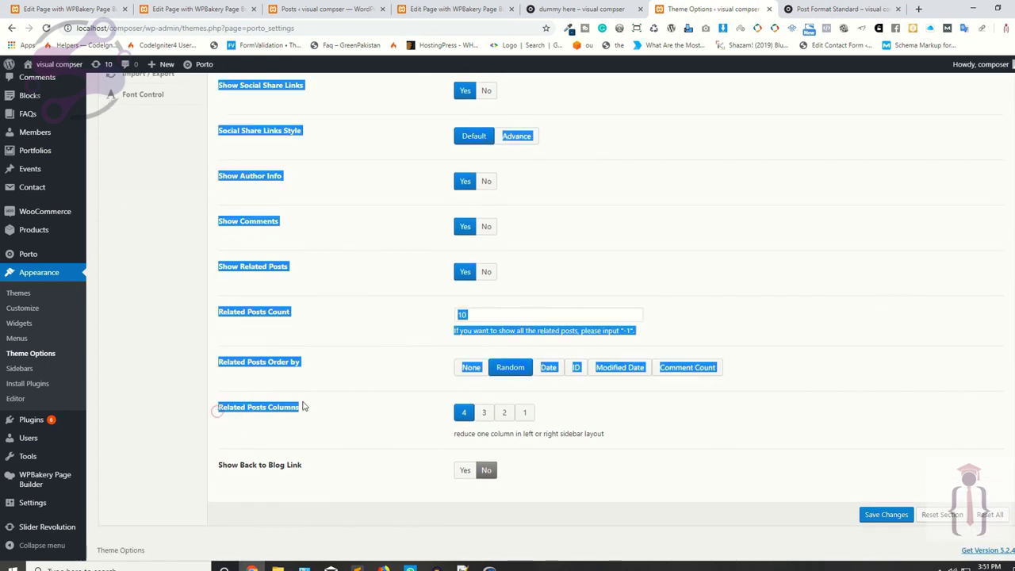
left_click(415, 363)
key("ctrl+Tab")
scroll(445, 366, "down", 4)
scroll(428, 374, "down", 2)
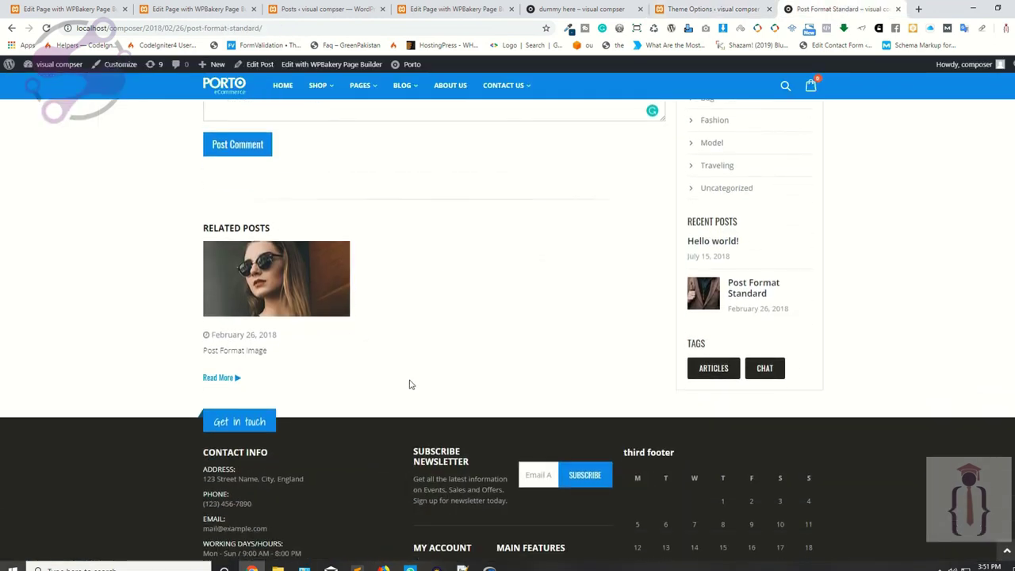
left_click(680, 9)
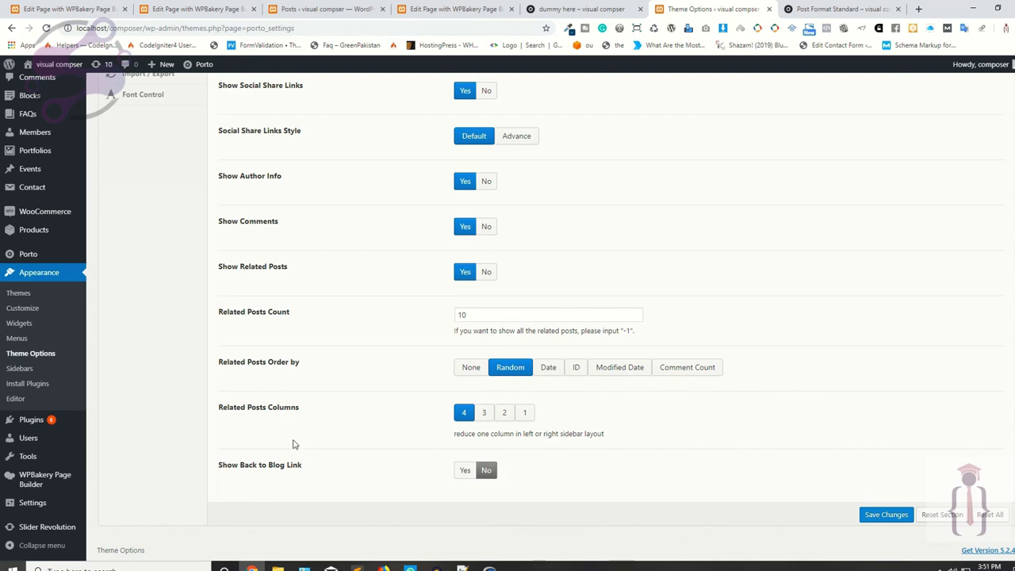
Step: Open the Post Carousel settings, review the post style, excerpt and image options, and return to the post page
scroll(293, 444, "up", 10)
left_click(132, 362)
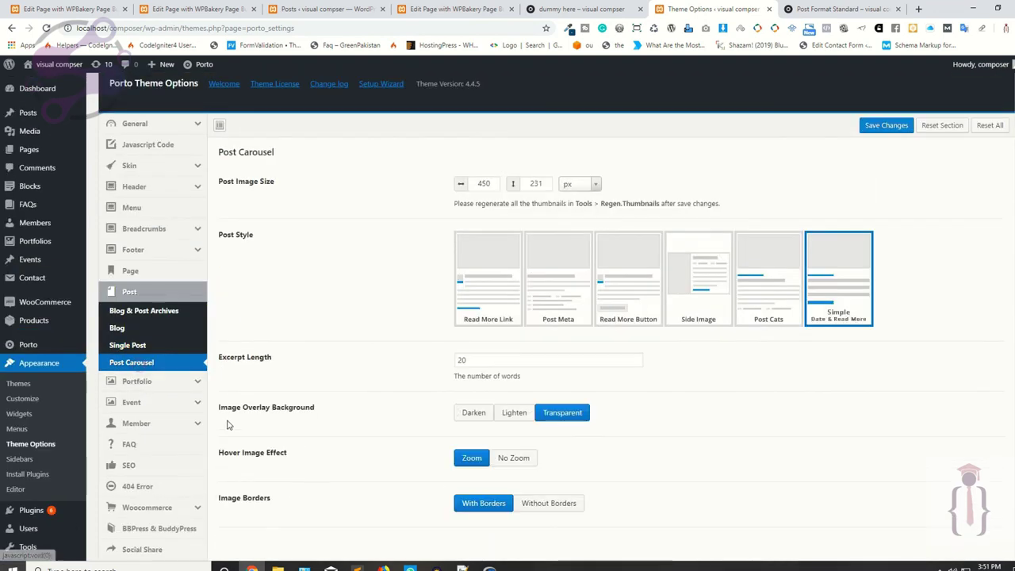
scroll(352, 397, "down", 2)
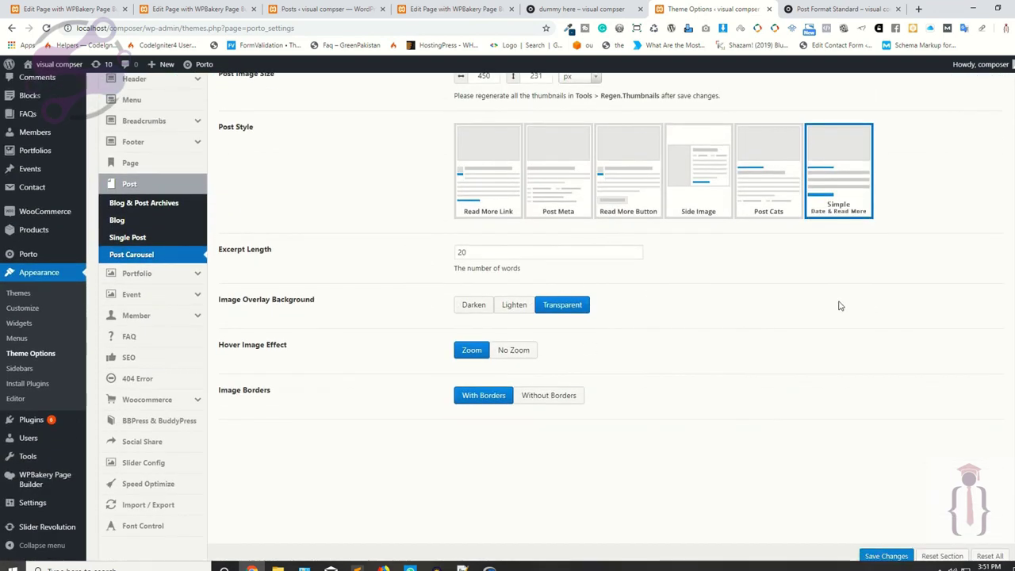
left_click(842, 9)
scroll(373, 267, "up", 10)
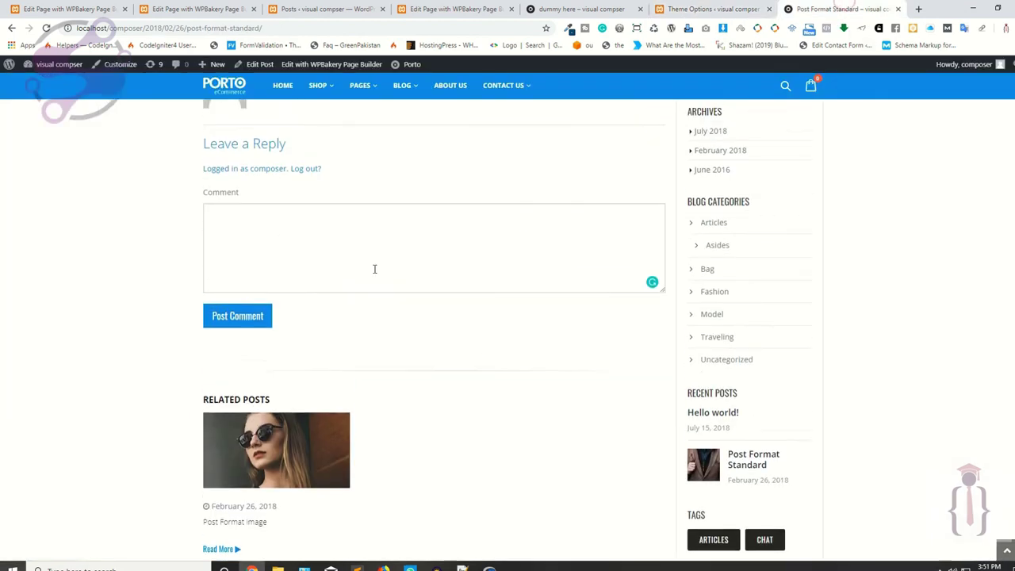
Step: Switch between Theme Options and the Post Format Standard page and place the post's browser tab before the Theme Options tab
scroll(373, 273, "up", 5)
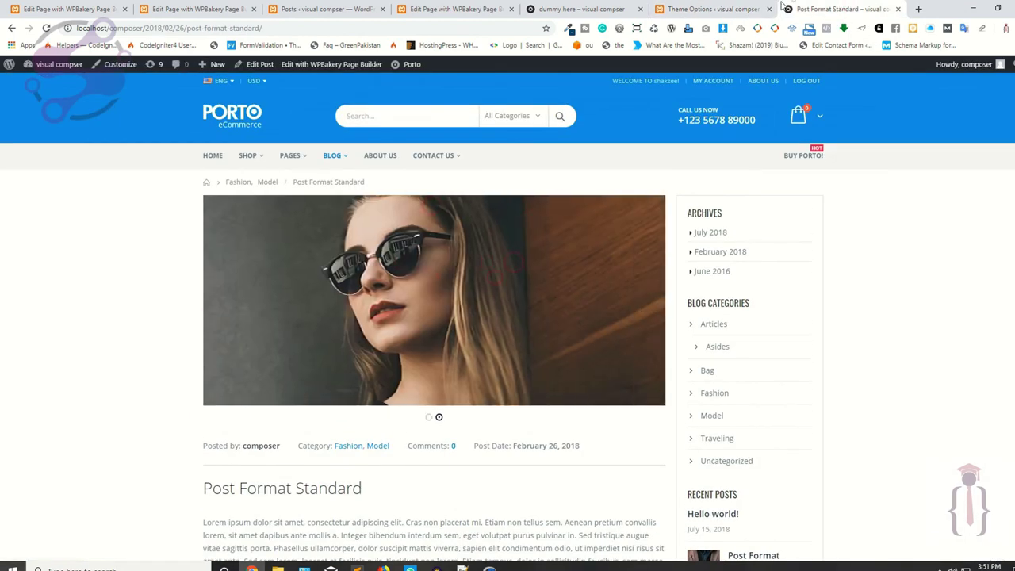
left_click(713, 8)
left_click(843, 9)
left_click(704, 6)
scroll(399, 353, "up", 3)
key("ctrl+Tab")
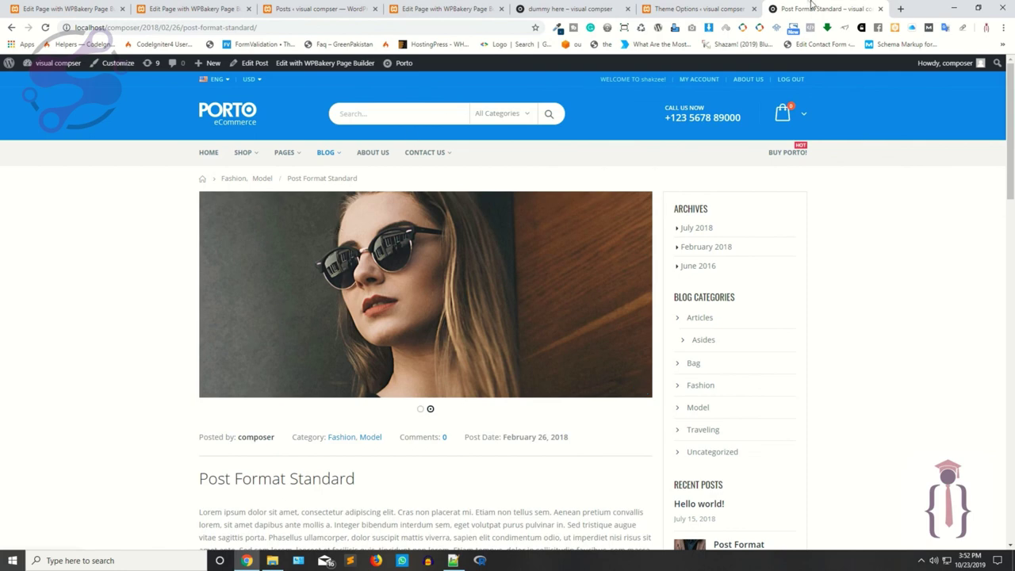
left_click_drag(801, 6, 686, 7)
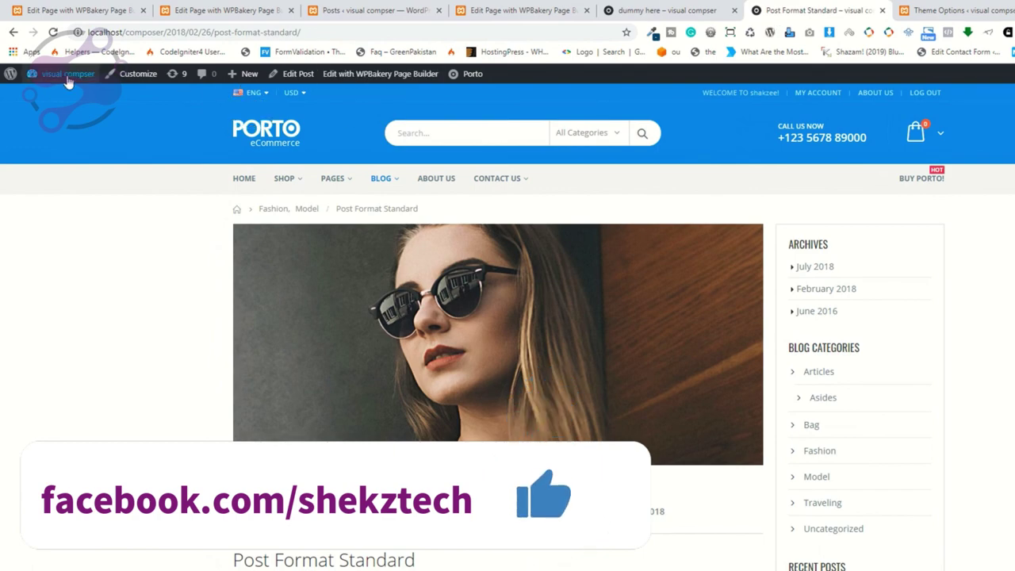
Step: Open the Porto Theme License page in the dashboard and go from there to Theme Options
key("ctrl+Tab")
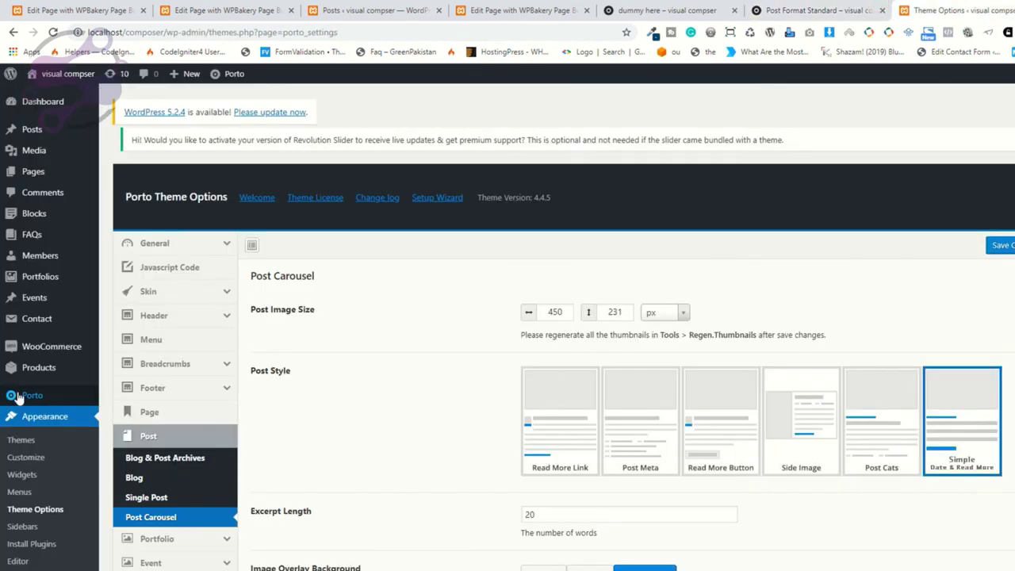
mouse_move(19, 394)
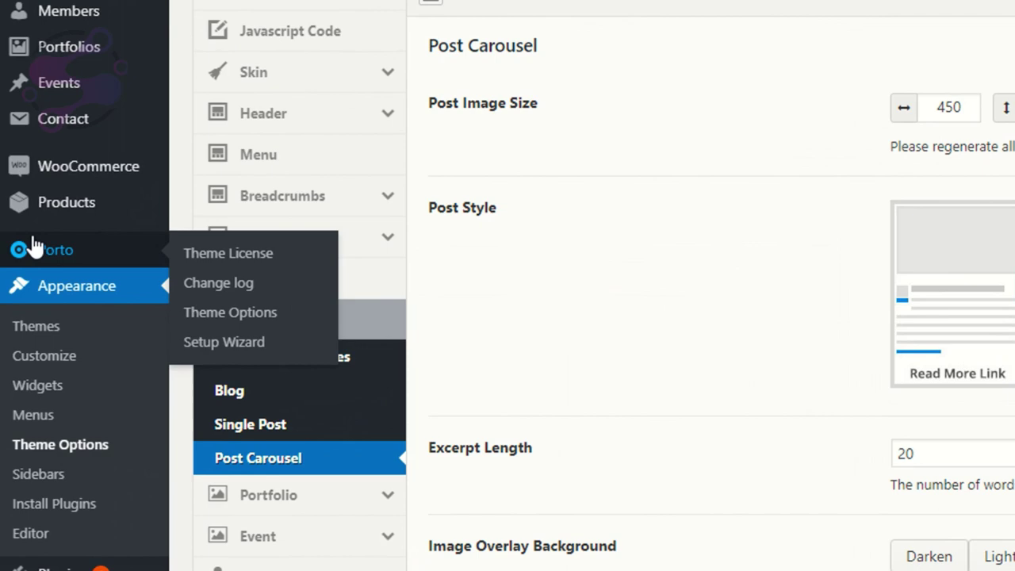
left_click(33, 246)
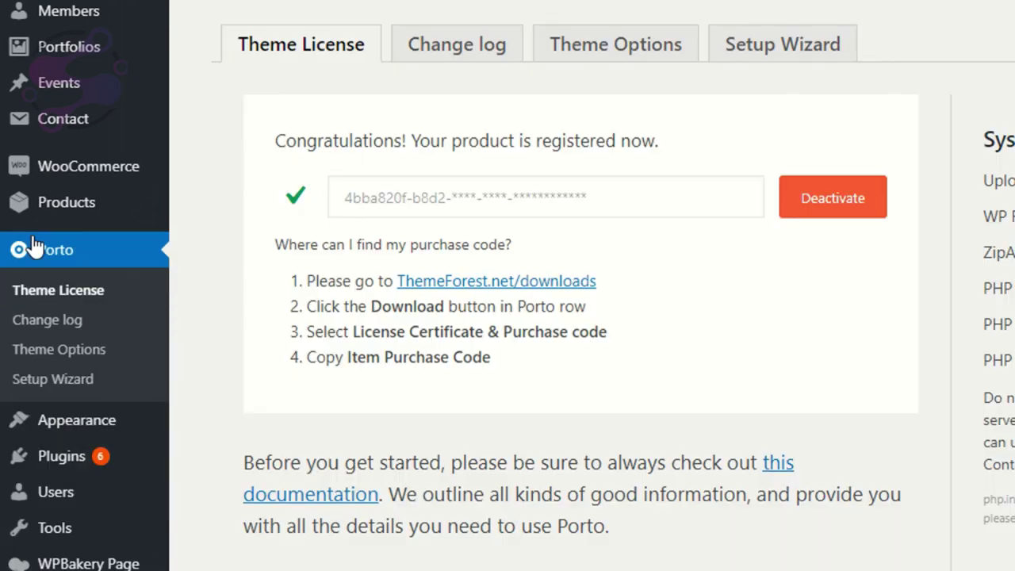
left_click(55, 349)
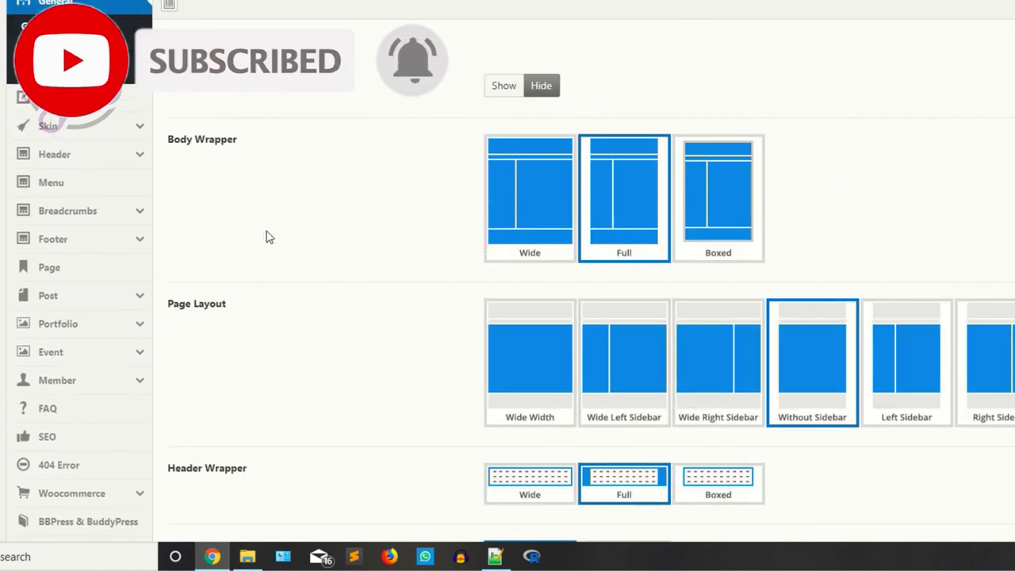
Step: Review the general layout, wrapper, sticky sidebar and skin options in Theme Options
scroll(267, 236, "down", 7)
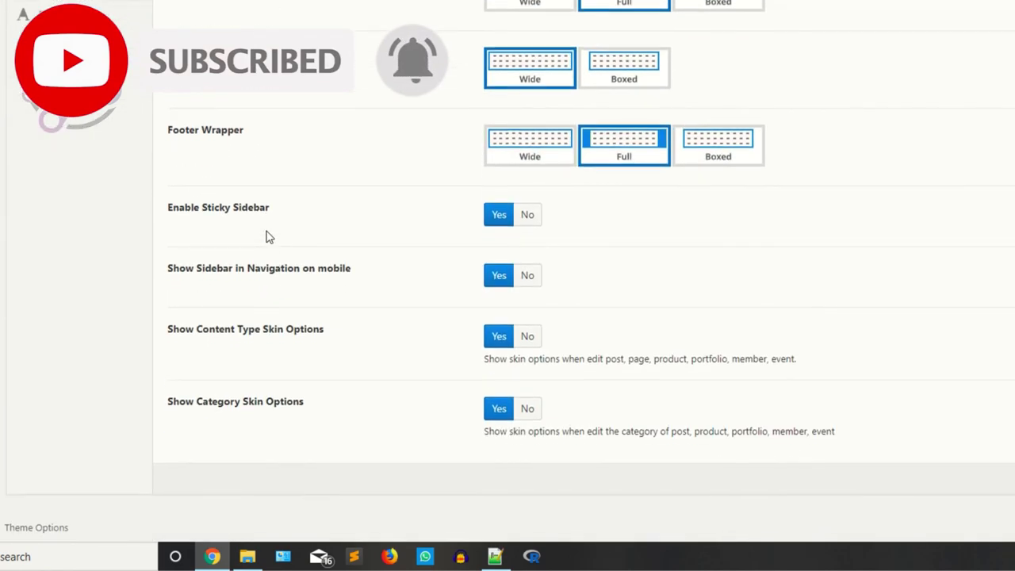
scroll(252, 302, "up", 5)
scroll(212, 398, "down", 3)
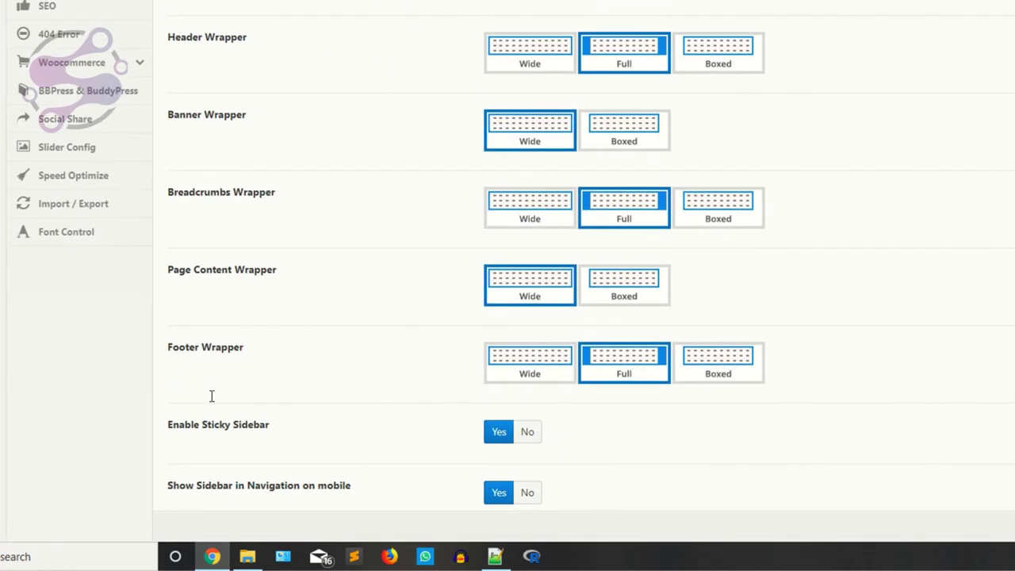
scroll(215, 396, "up", 5)
scroll(75, 277, "down", 3)
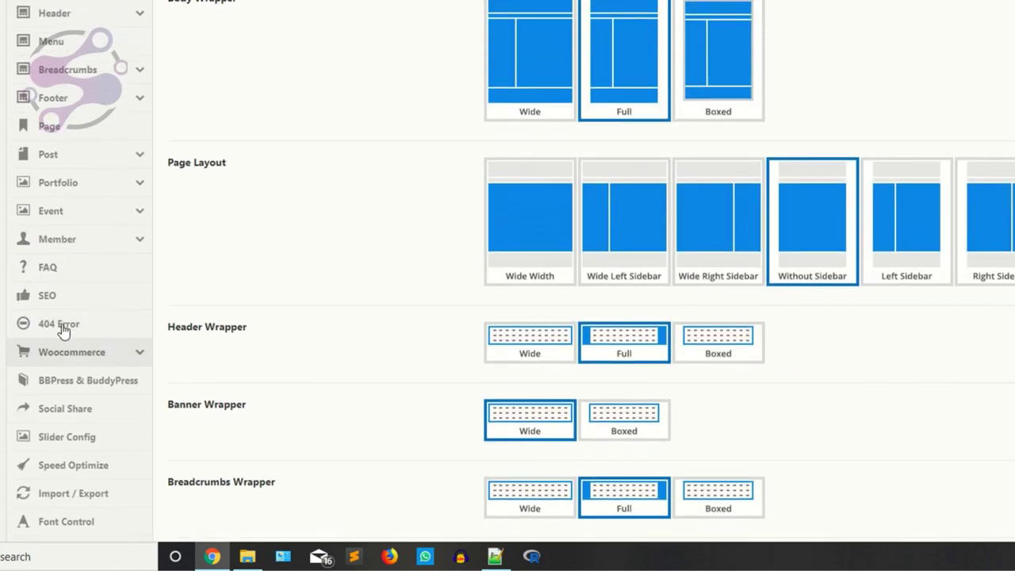
Step: Set Microdata Rich Snippets to Enable in the SEO section
left_click(55, 295)
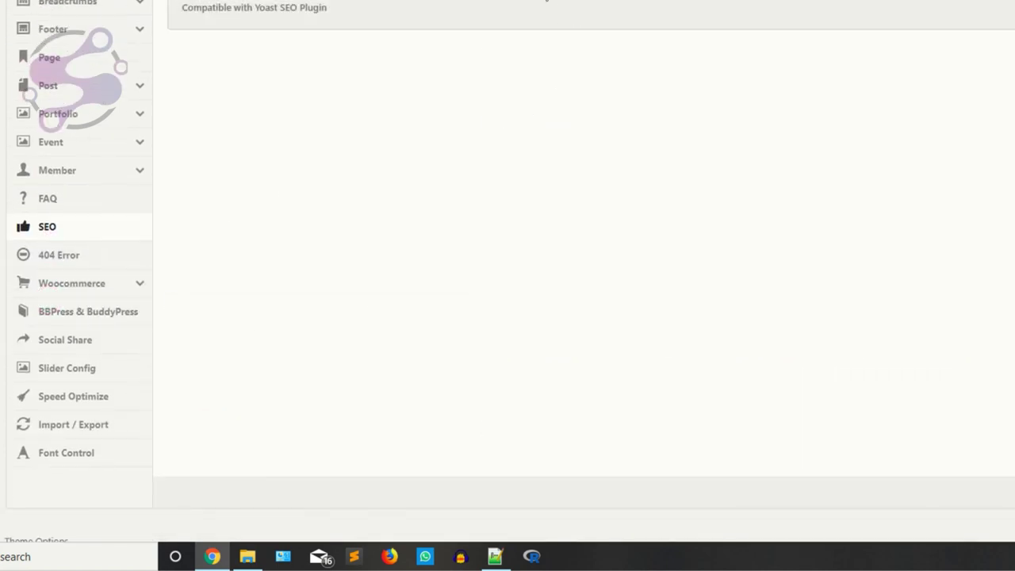
left_click(468, 83)
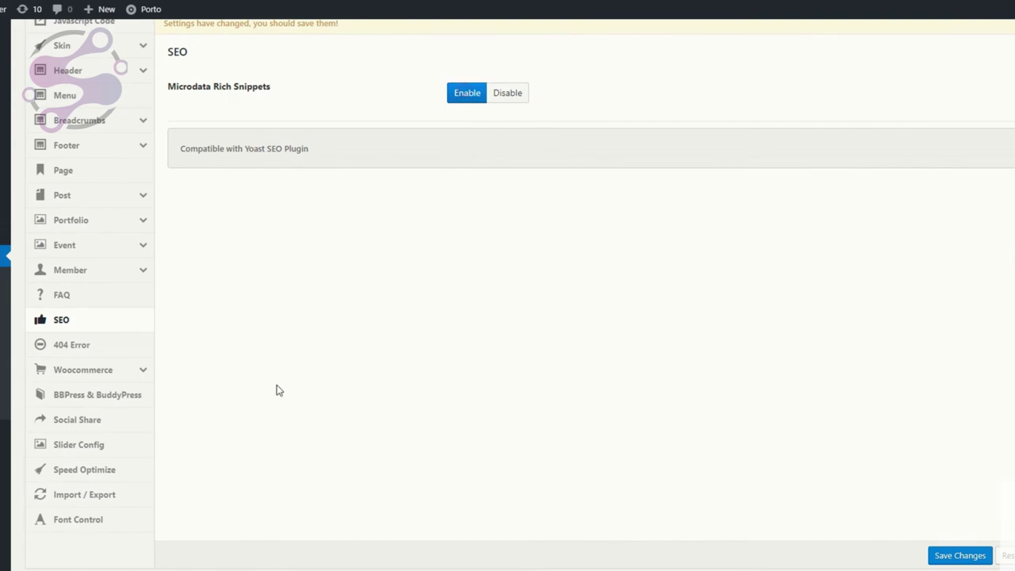
Step: Try setting the 404 Error links block to "error-404 edited", save the changes and check the site's 404 page
left_click(57, 351)
scroll(374, 363, "up", 3)
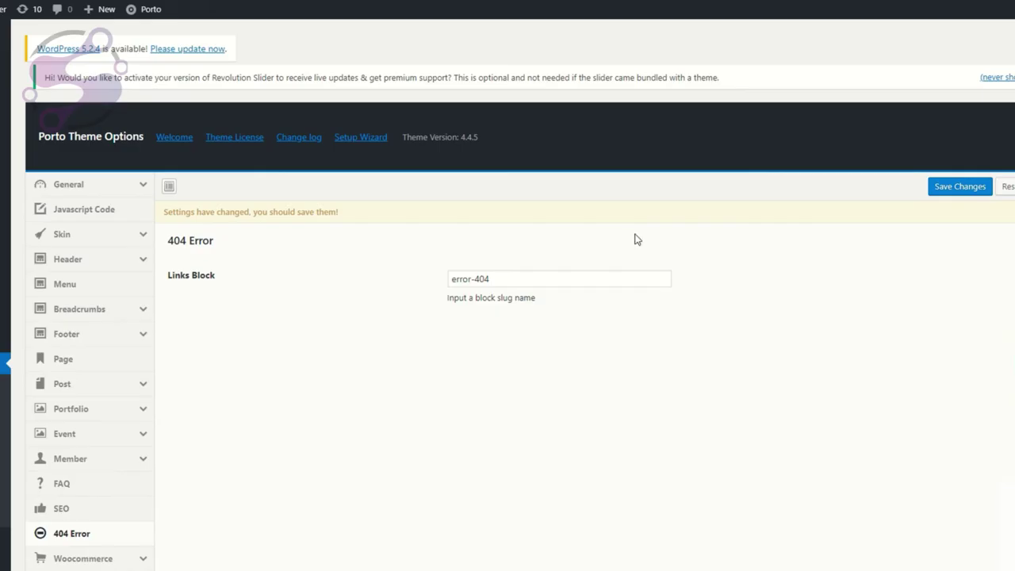
left_click(498, 275)
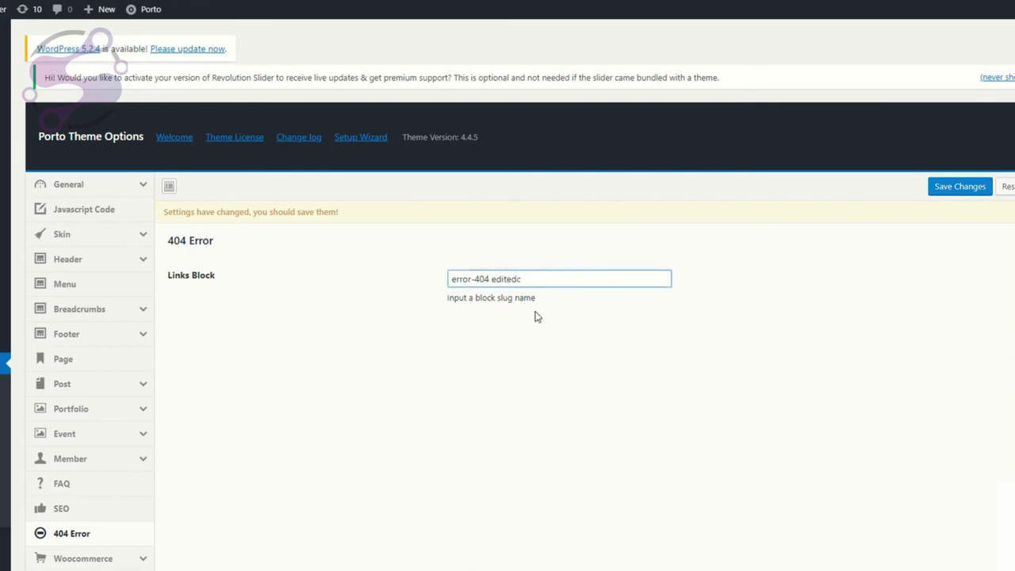
left_click(954, 187)
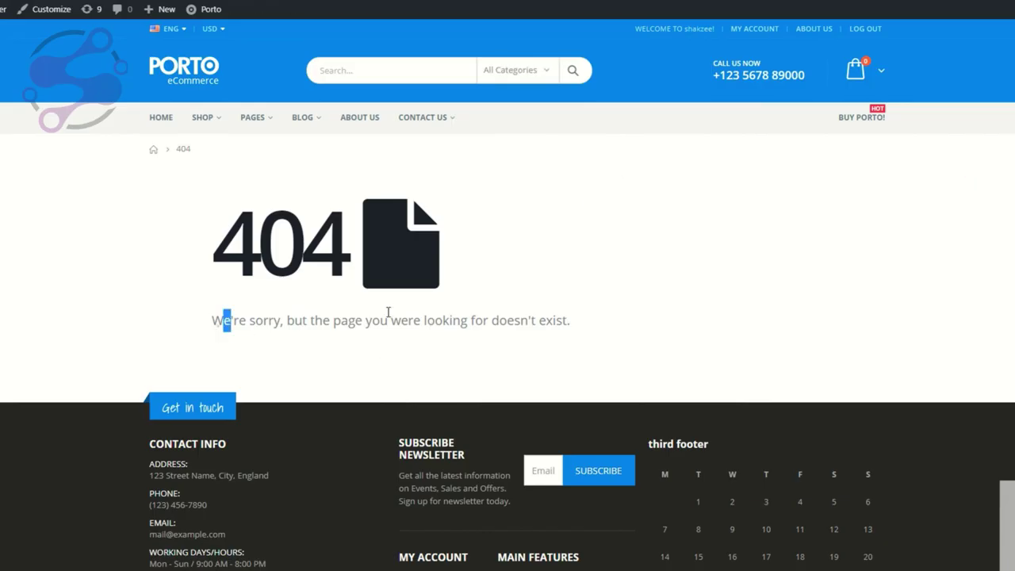
left_click_drag(388, 311, 415, 329)
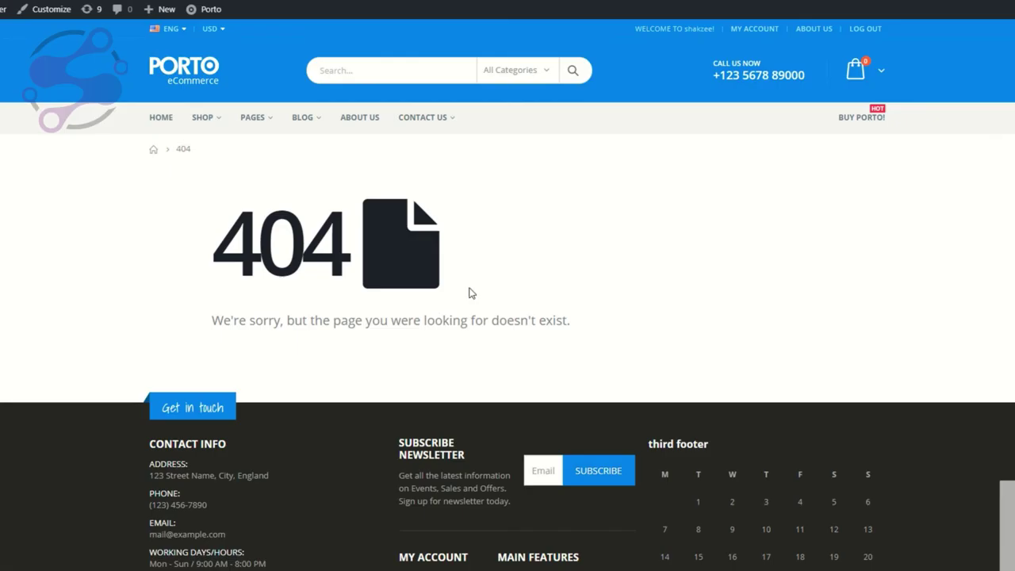
left_click_drag(443, 308, 426, 236)
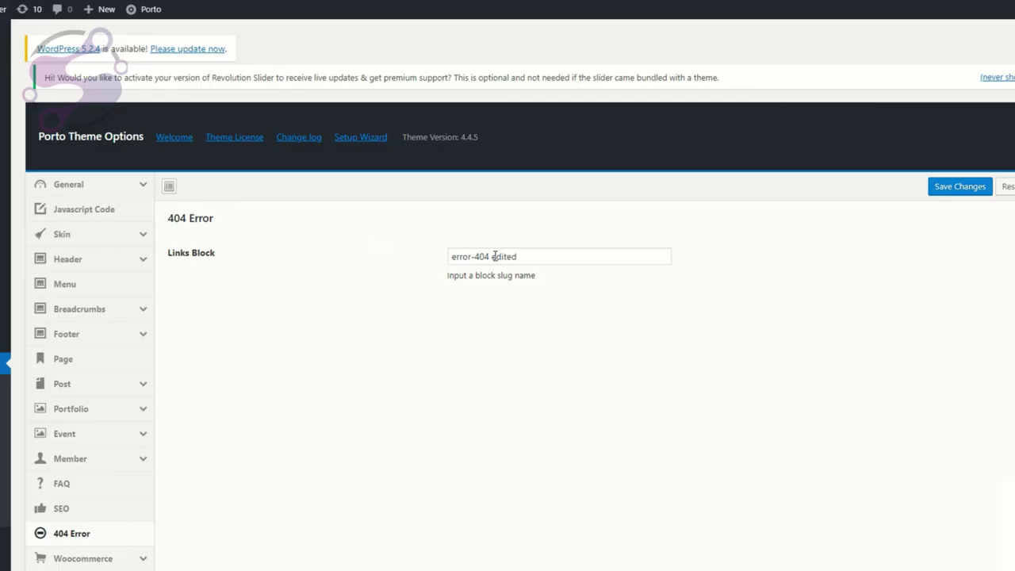
Step: Restore the 404 Error links block to "error-404" and save the changes
double_click(493, 256)
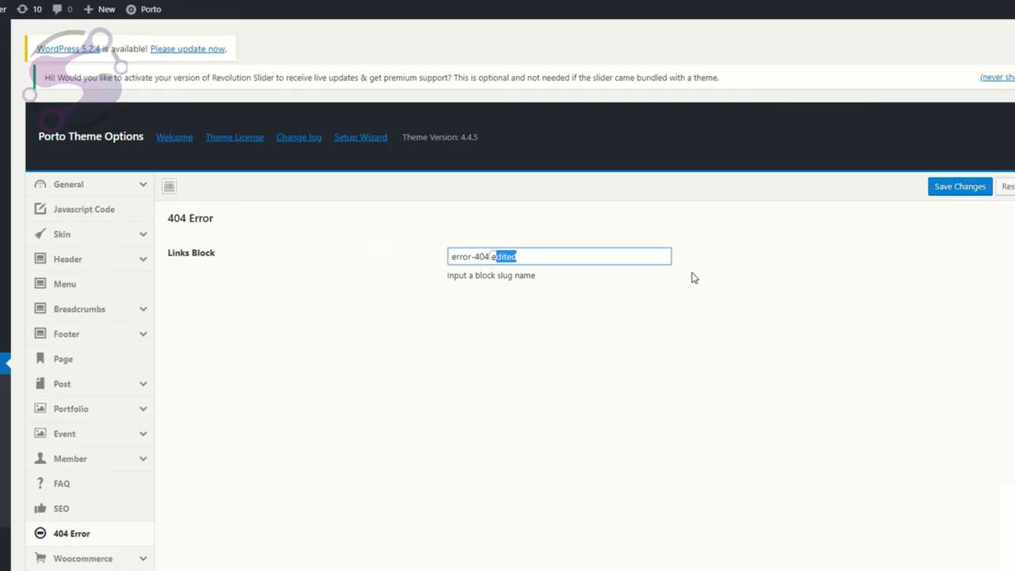
key("BackSpace")
left_click(969, 191)
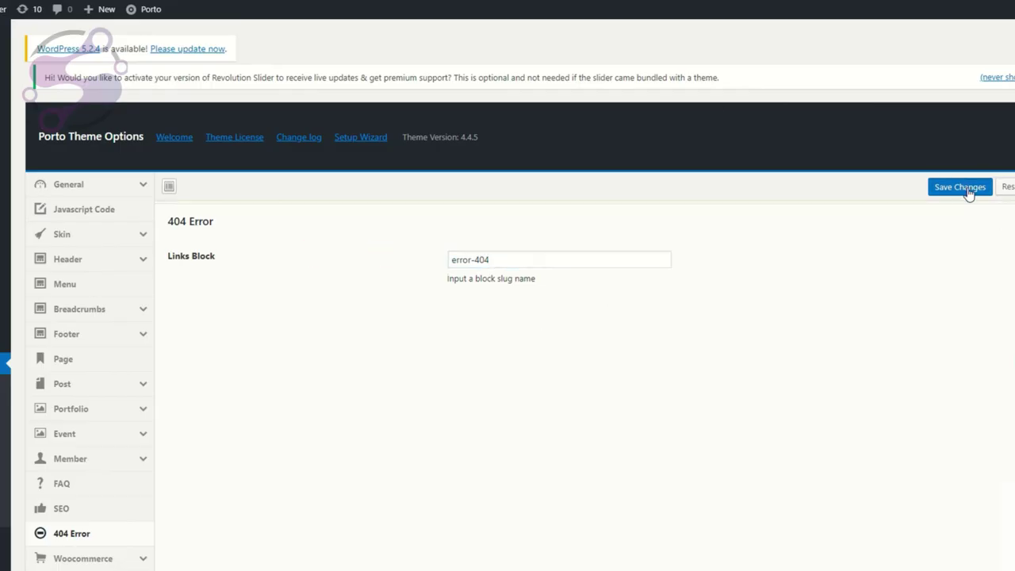
Step: Open the Member section and review its content type, naming, members page and lightbox options
scroll(70, 505, "down", 3)
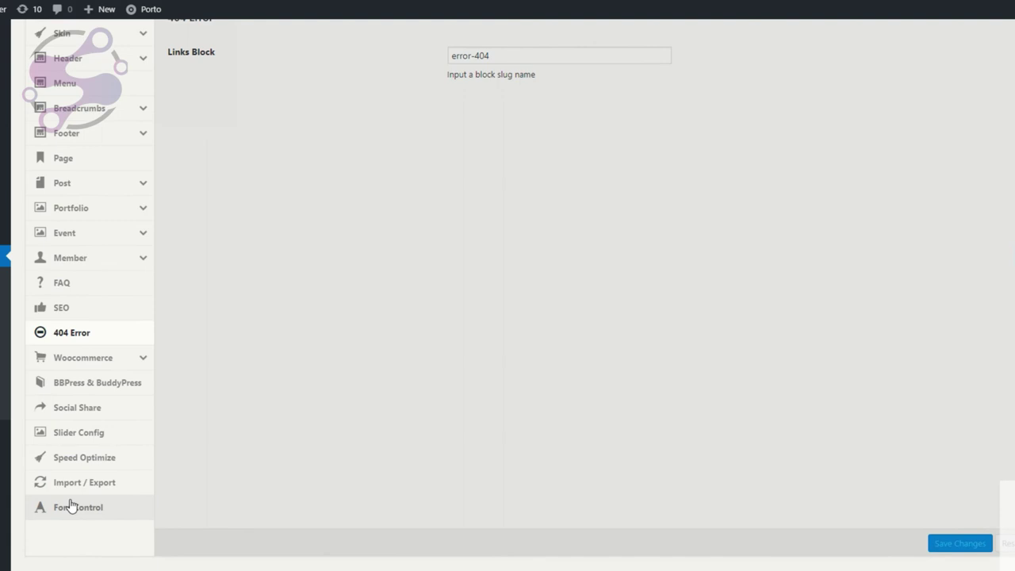
left_click(90, 256)
scroll(364, 414, "up", 3)
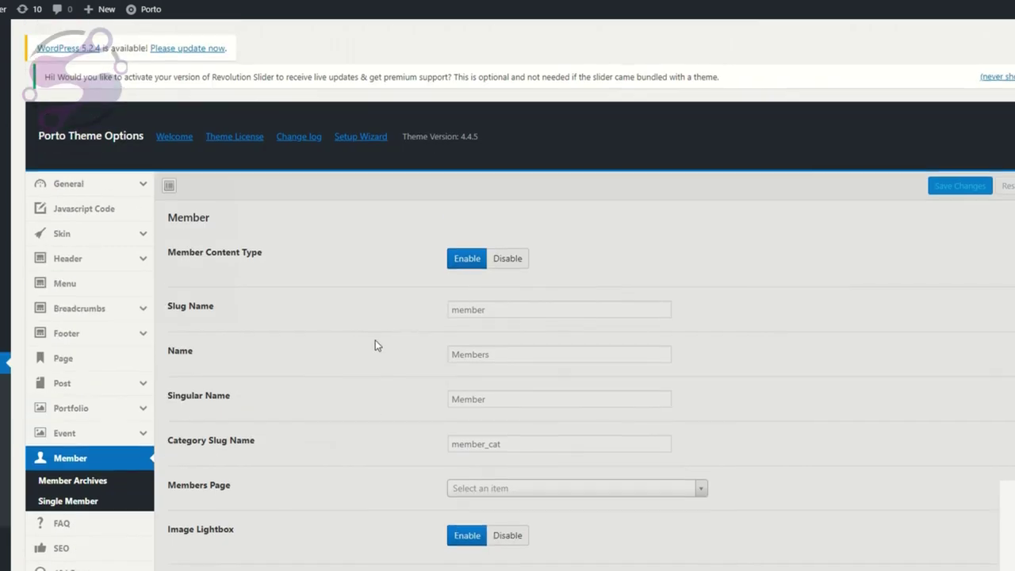
scroll(376, 344, "down", 2)
scroll(295, 518, "down", 2)
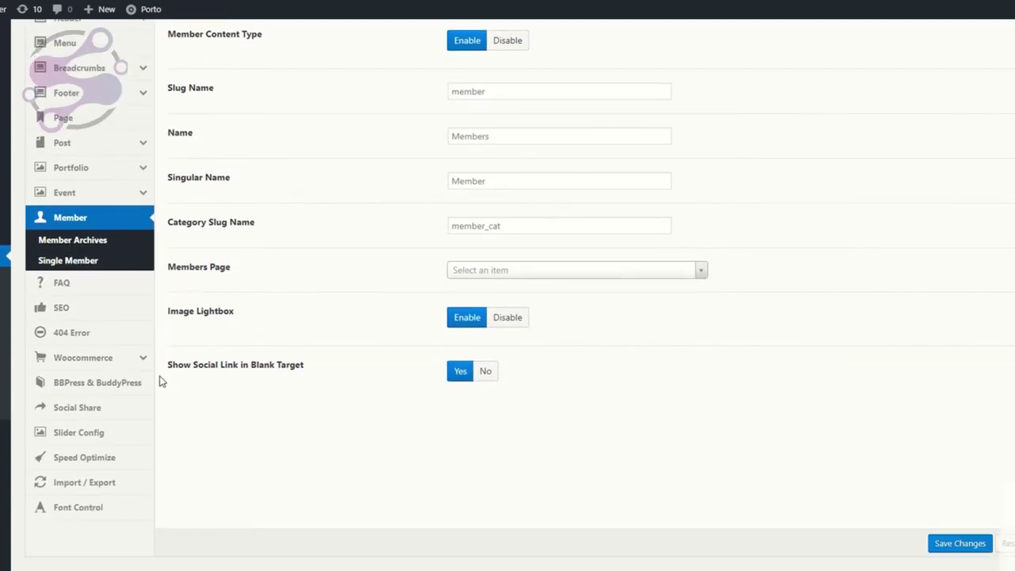
Step: Look through the Woocommerce section's general options and open its Product Image & Zoom settings
left_click(90, 357)
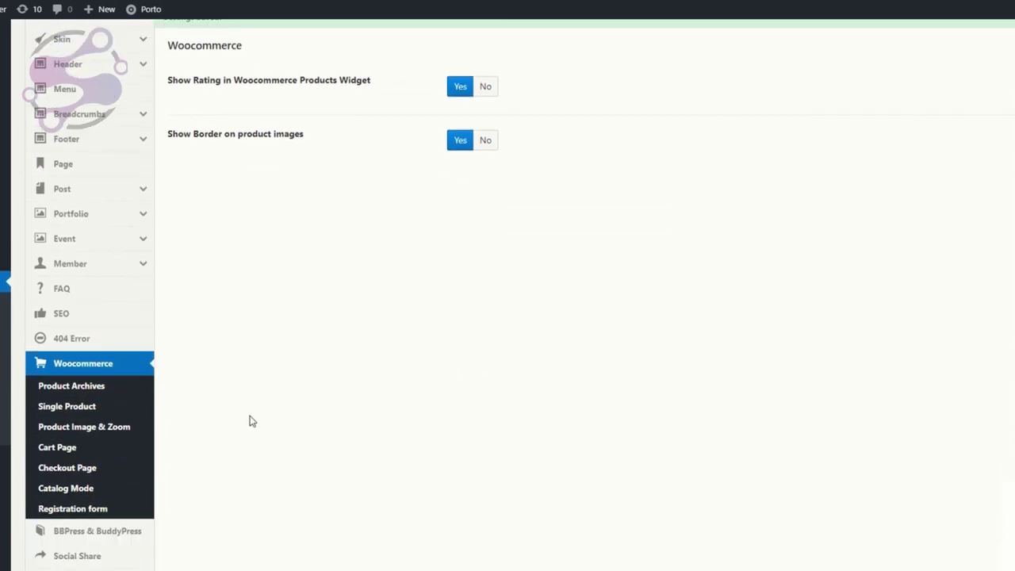
scroll(258, 416, "down", 3)
left_click(83, 316)
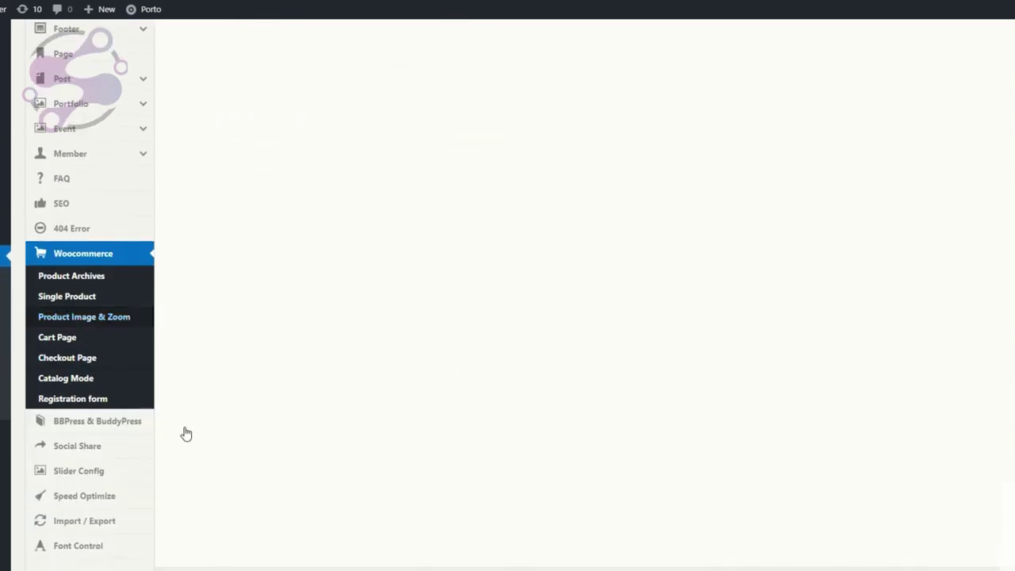
Step: Open the BBPress & BuddyPress section and review its page layout options
left_click(120, 385)
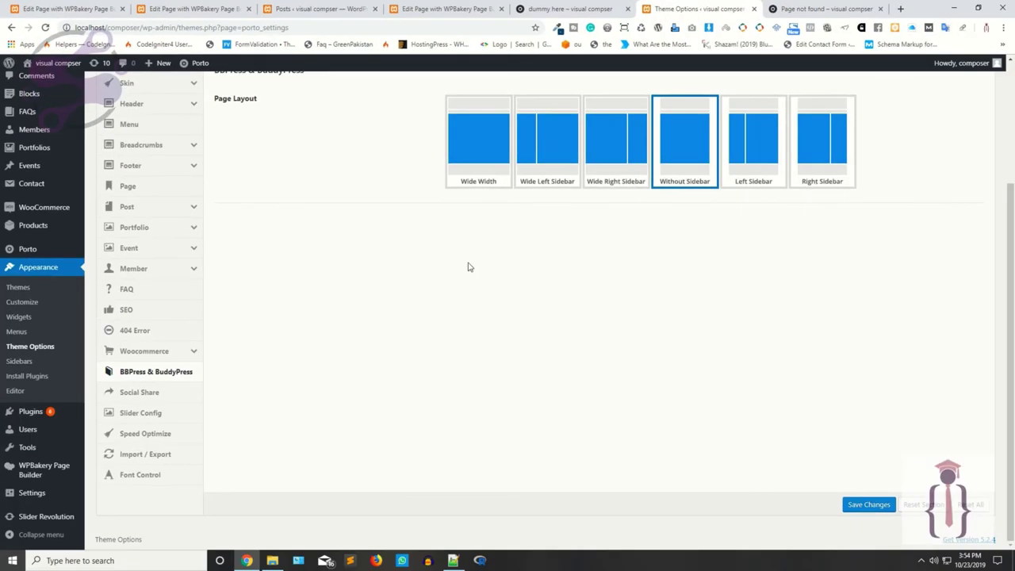
scroll(250, 319, "up", 2)
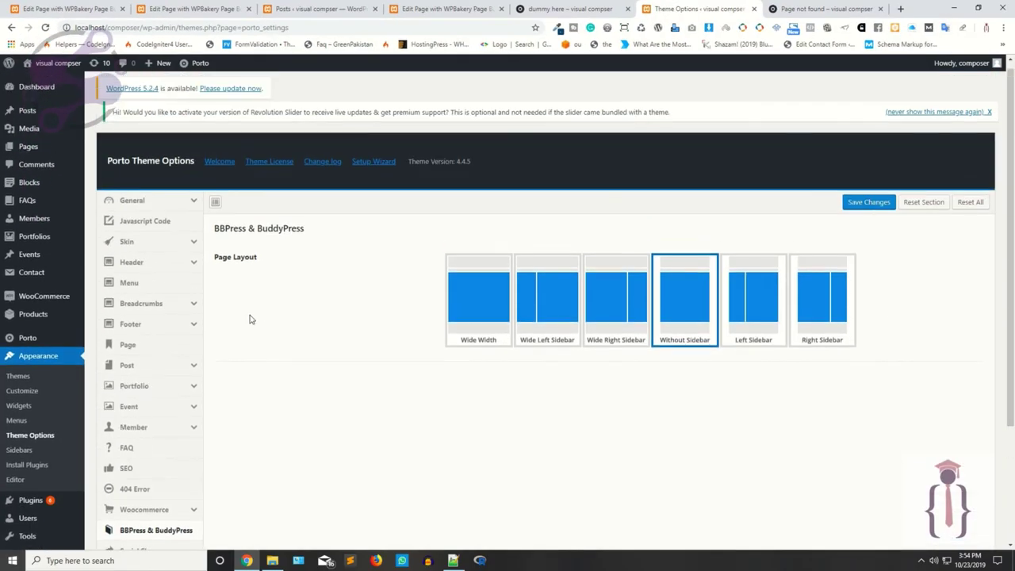
left_click_drag(215, 233, 306, 230)
left_click(297, 276)
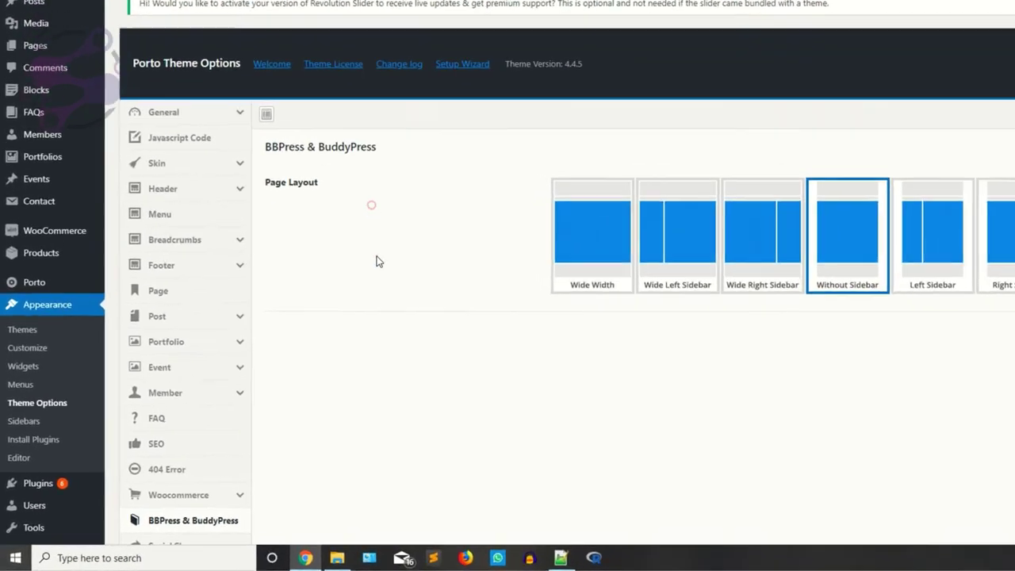
Step: Review the Social Share network options and the Slider Config playback, navigation and animation options
scroll(310, 349, "down", 2)
left_click(190, 346)
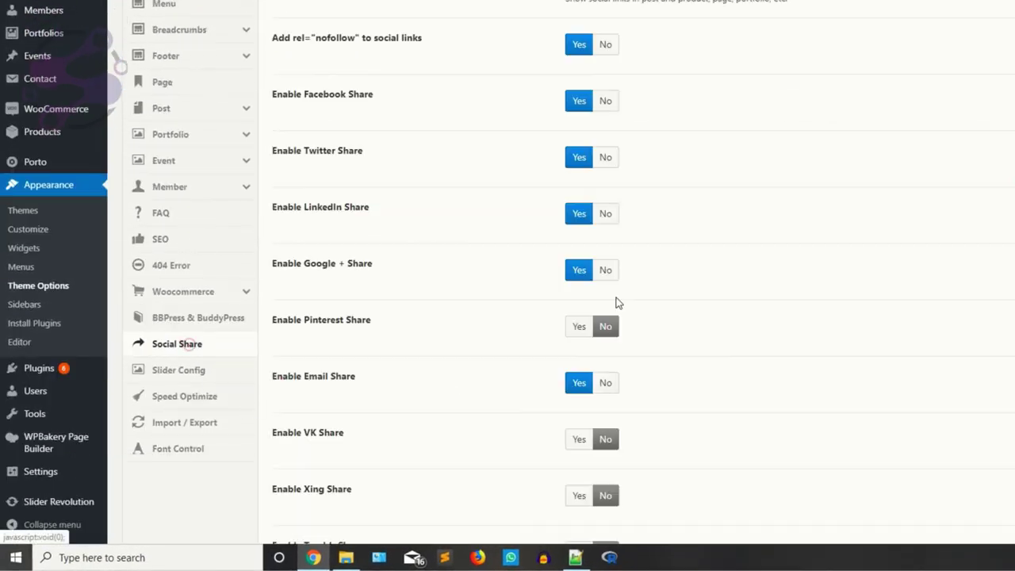
scroll(468, 341, "down", 1)
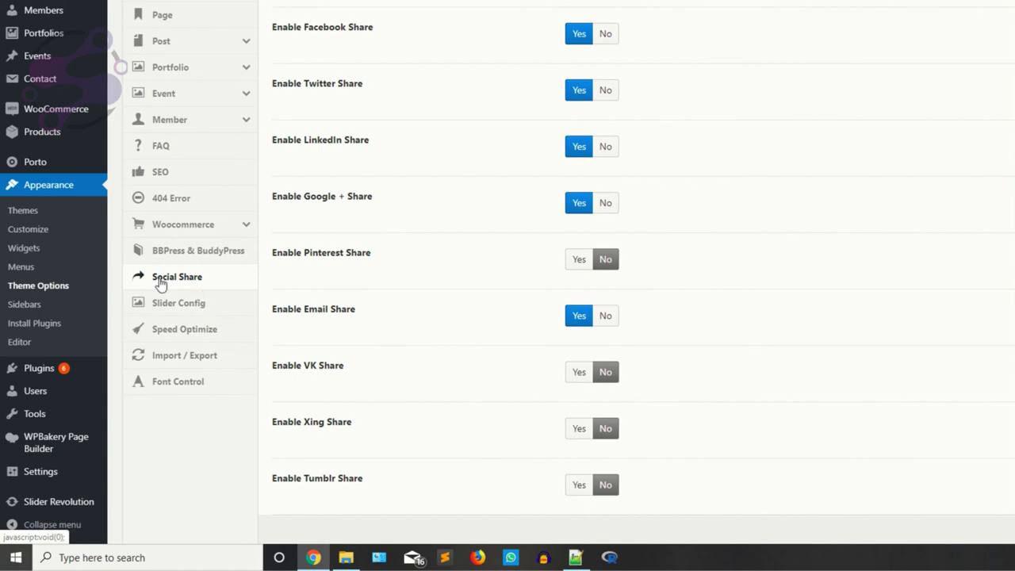
left_click(178, 305)
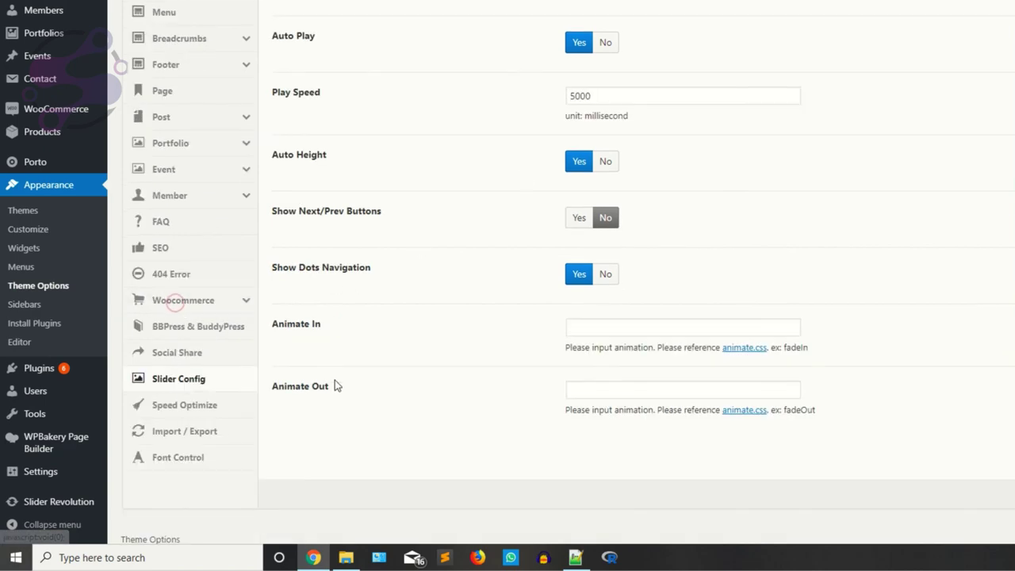
scroll(484, 206, "down", 3)
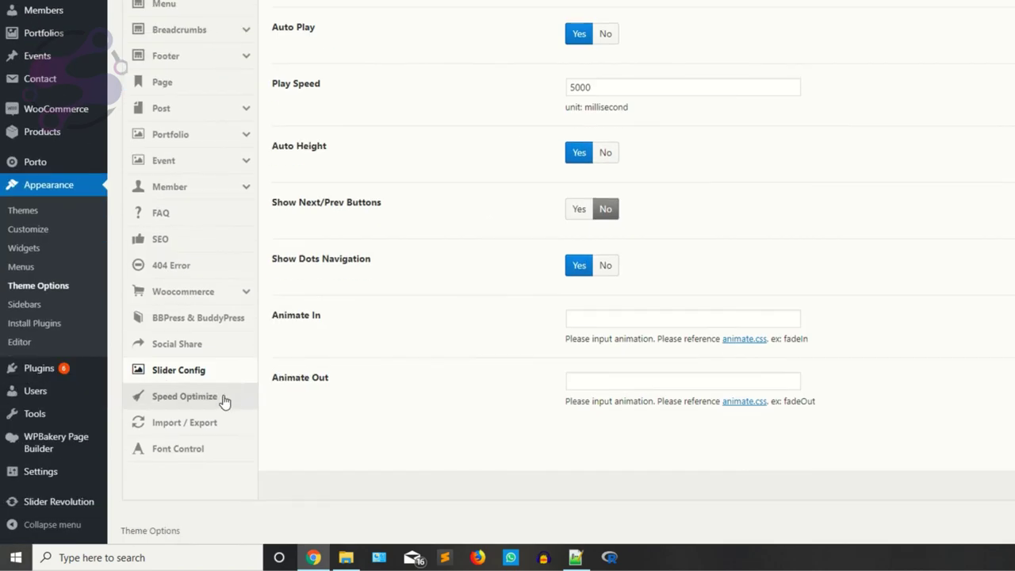
Step: View the Import / Export section, then review the Speed Optimize options for minifying, lazy loading and shortcode removal
left_click(190, 424)
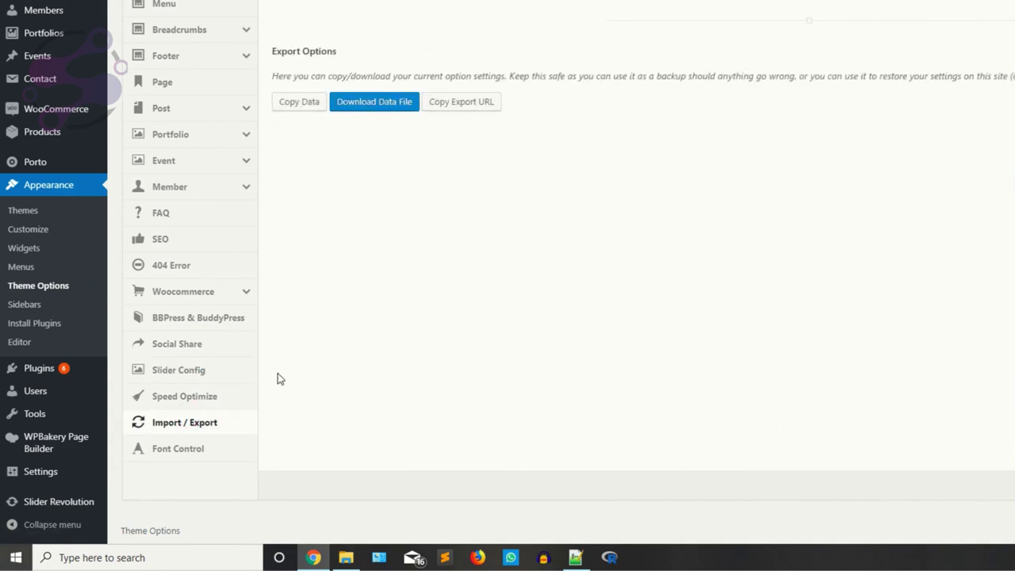
left_click(158, 400)
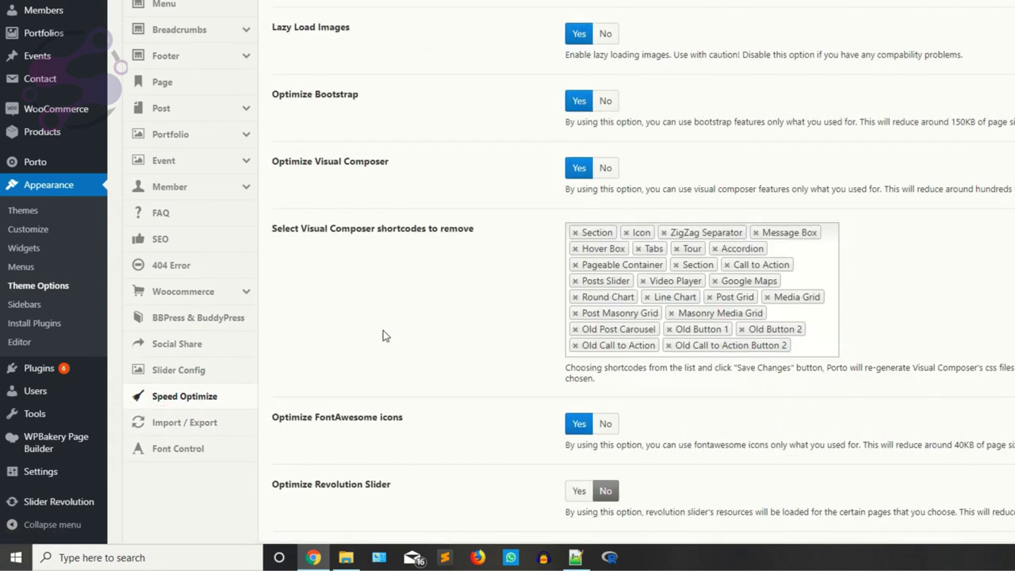
scroll(382, 336, "down", 2)
scroll(383, 332, "up", 4)
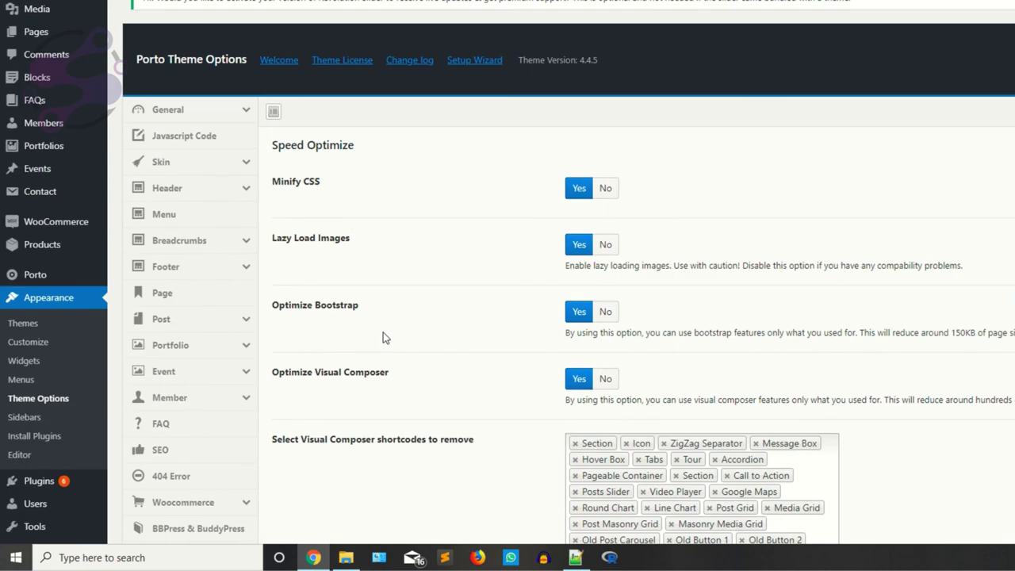
scroll(383, 338, "down", 4)
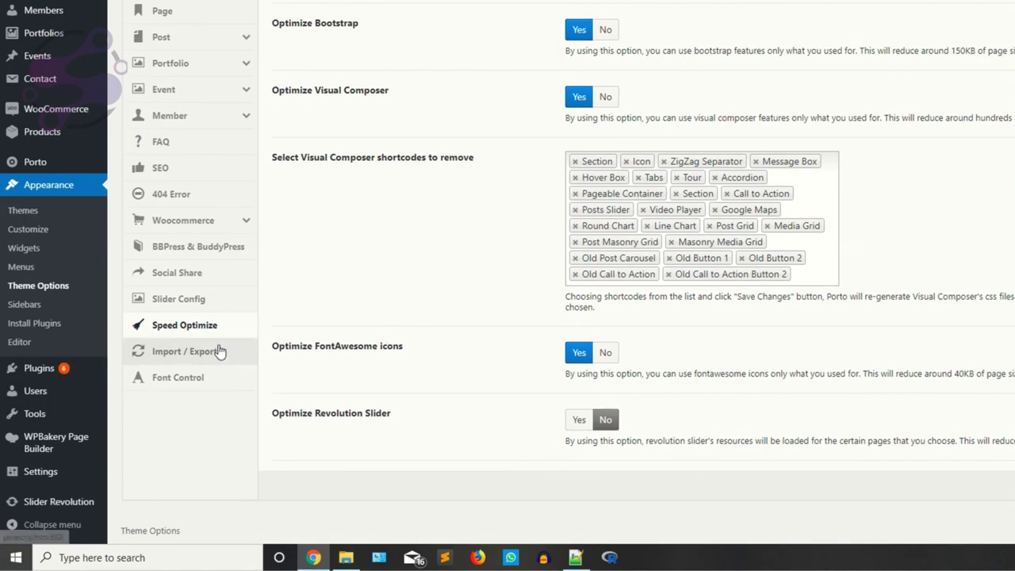
Step: View the Font Control section, then review the layout and wrapper options in the General section
left_click(176, 381)
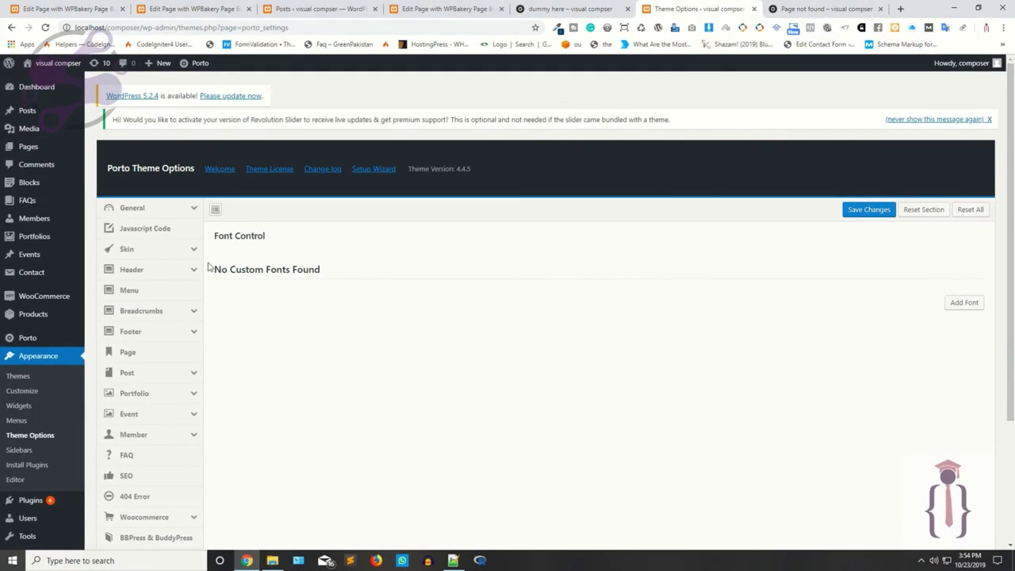
left_click(131, 208)
scroll(295, 338, "down", 6)
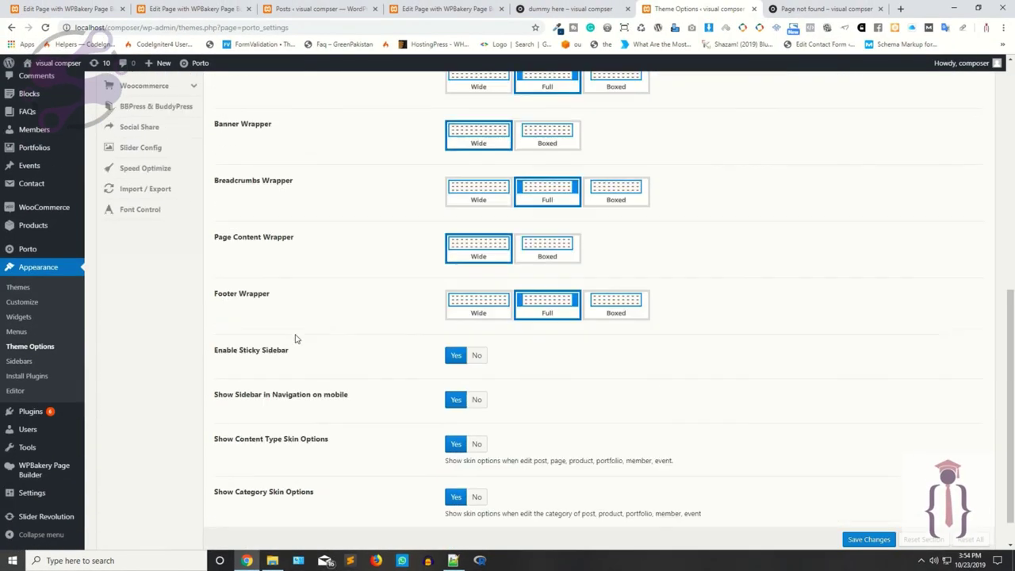
scroll(295, 339, "up", 6)
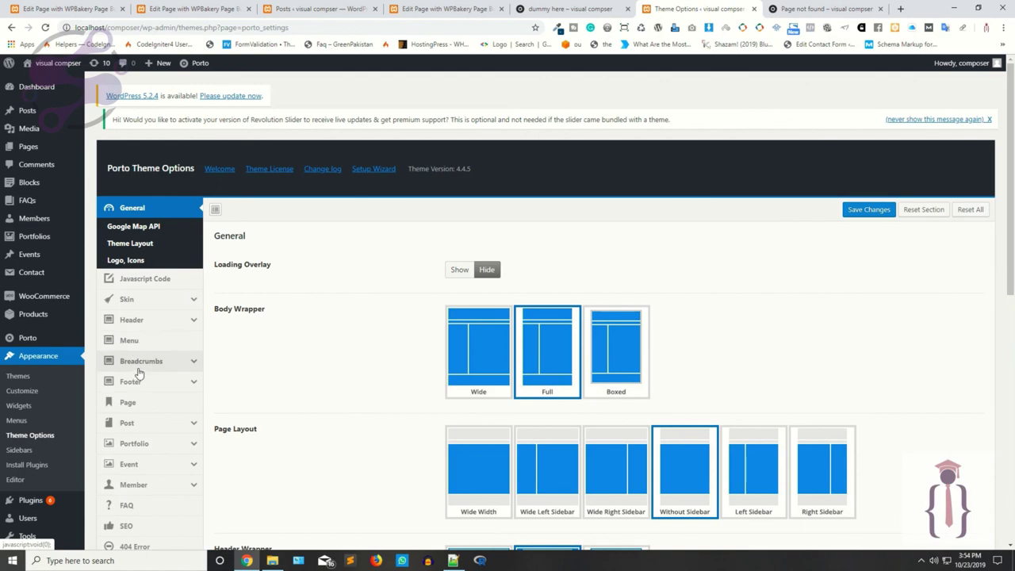
Step: Load digitalswot.com in place of the 404 page and open im4pakistan.com in a new browser tab
left_click(824, 9)
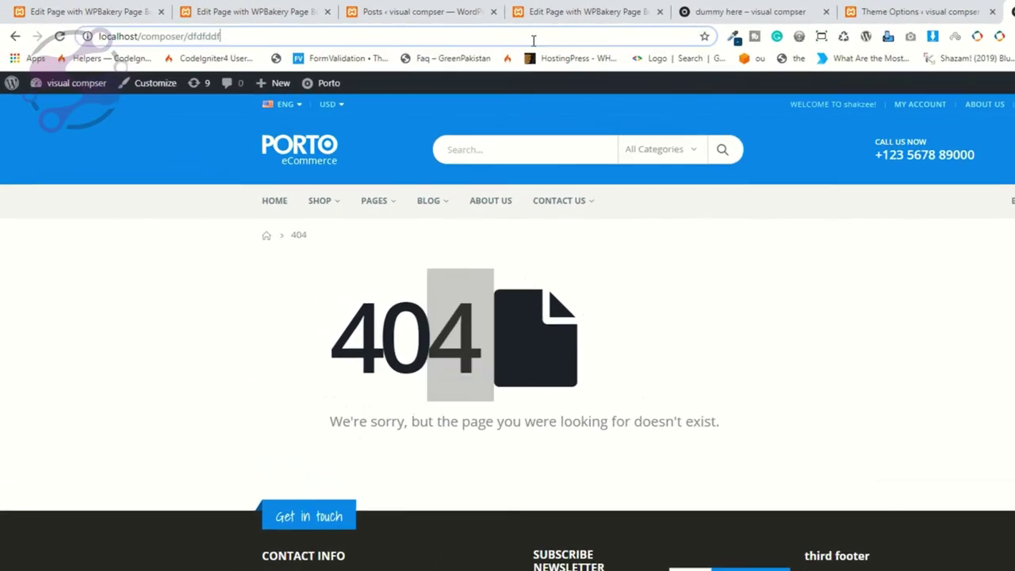
left_click(405, 29)
type("digi")
key("Return")
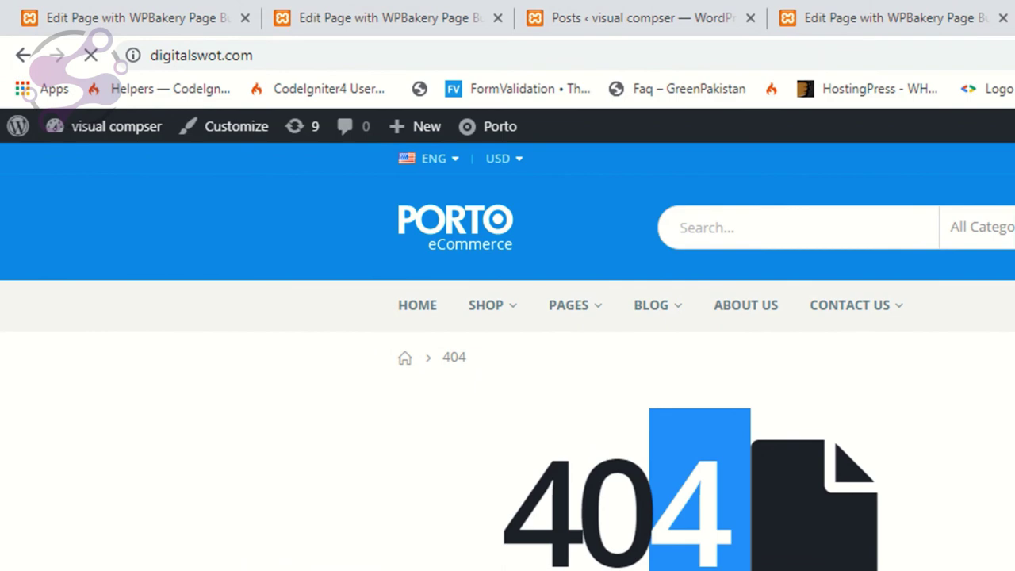
key("ctrl+t")
type("im")
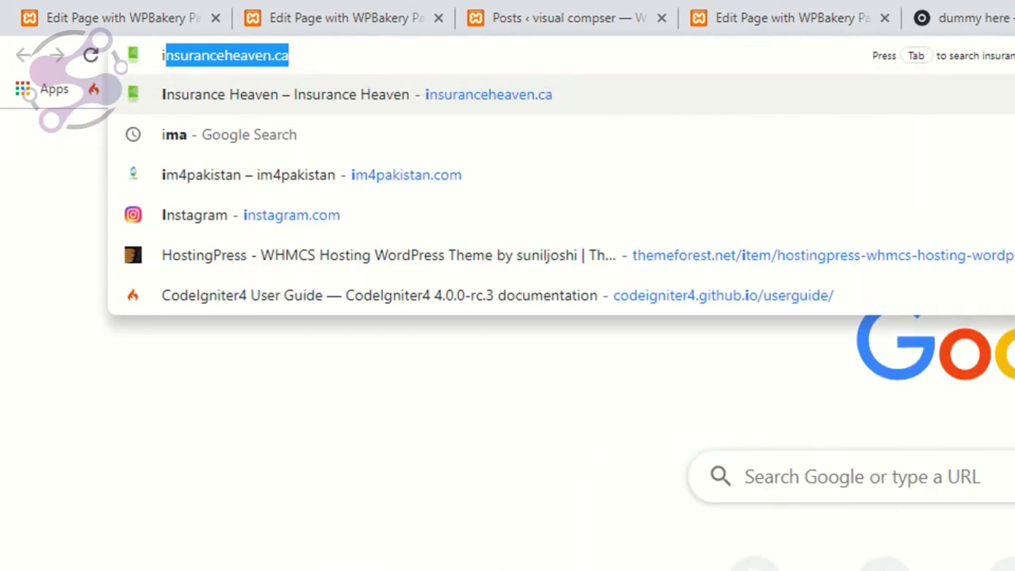
key("Return")
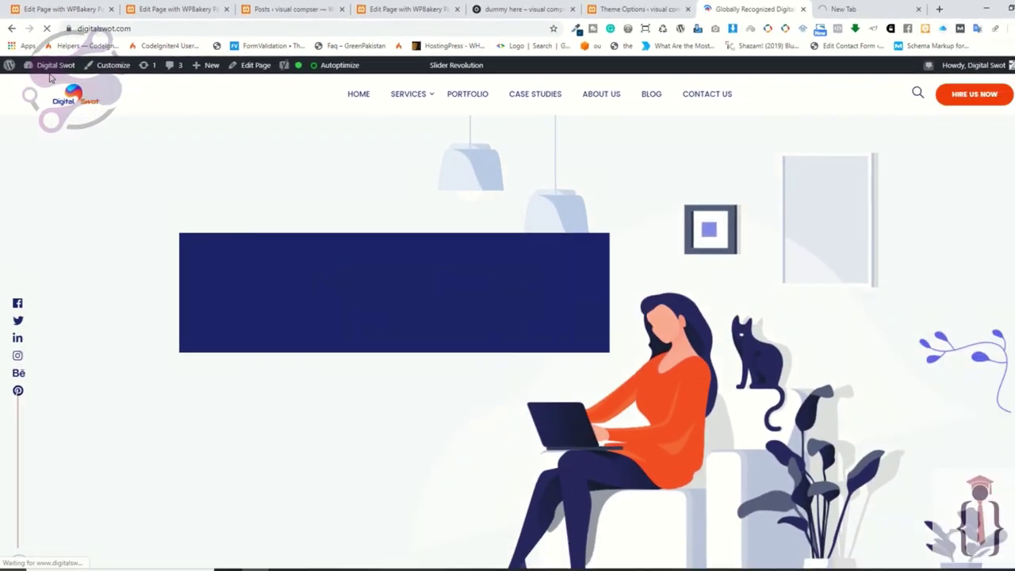
Step: Open the WordPress admin dashboards of the Digital Swot and im4pakistan sites
mouse_move(52, 64)
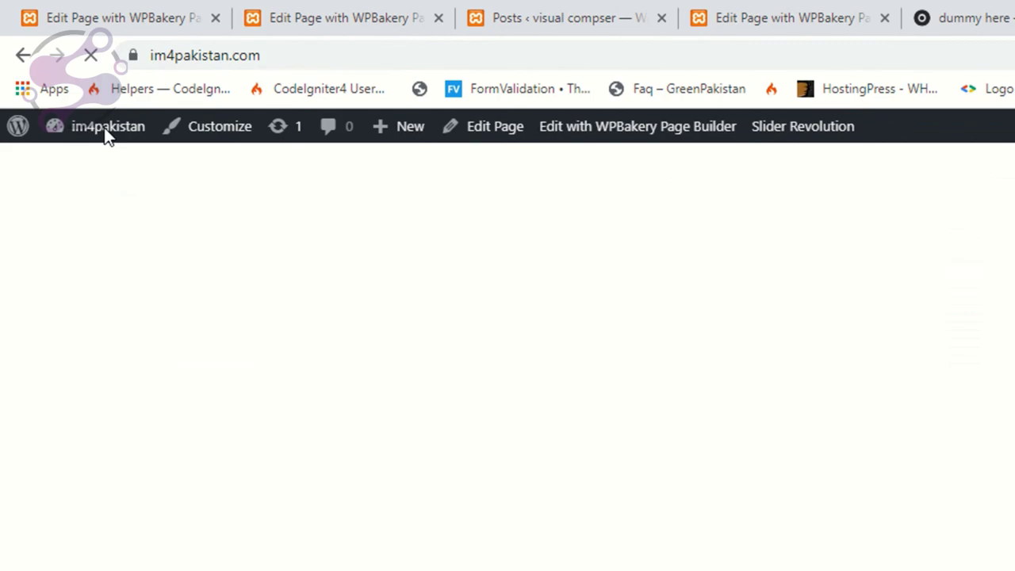
mouse_move(108, 131)
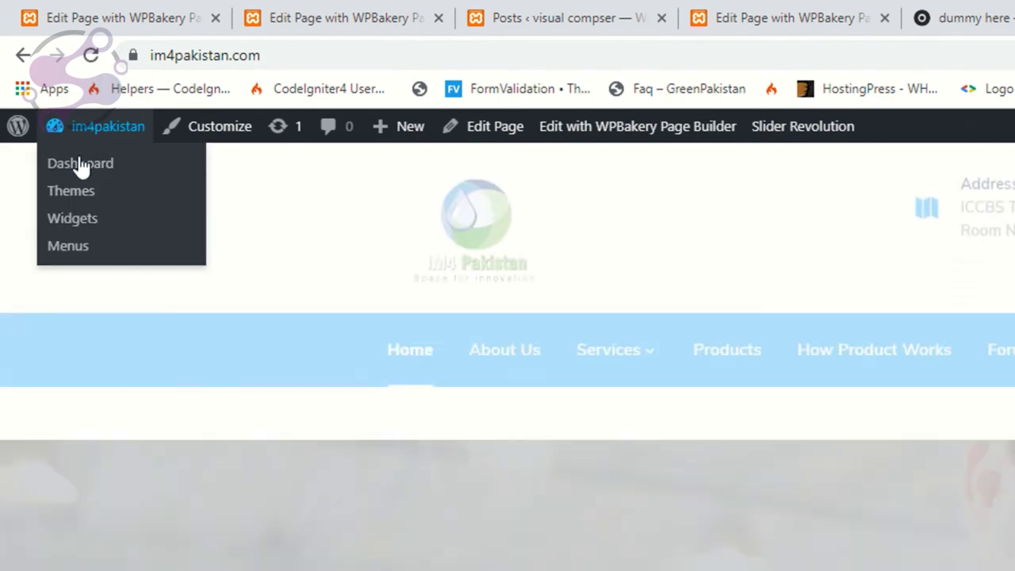
left_click(80, 163)
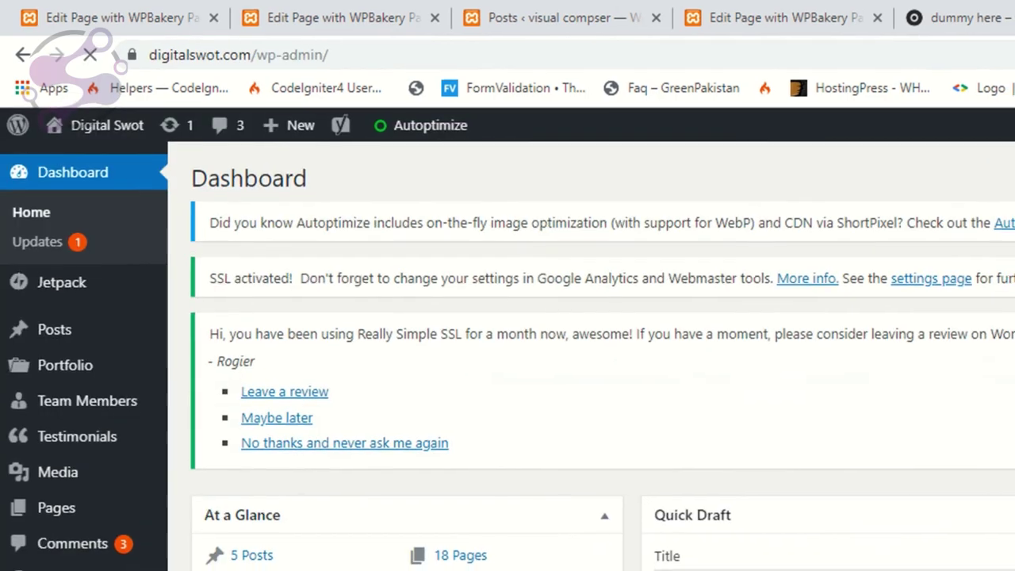
Step: Open the Digixon Theme Options page from the Digital Swot dashboard
mouse_move(82, 471)
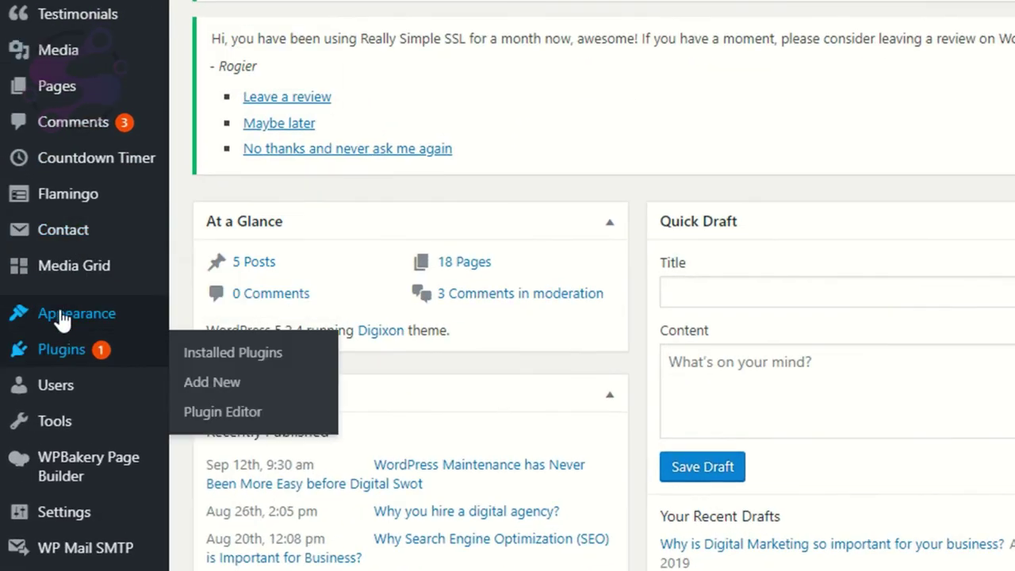
mouse_move(32, 372)
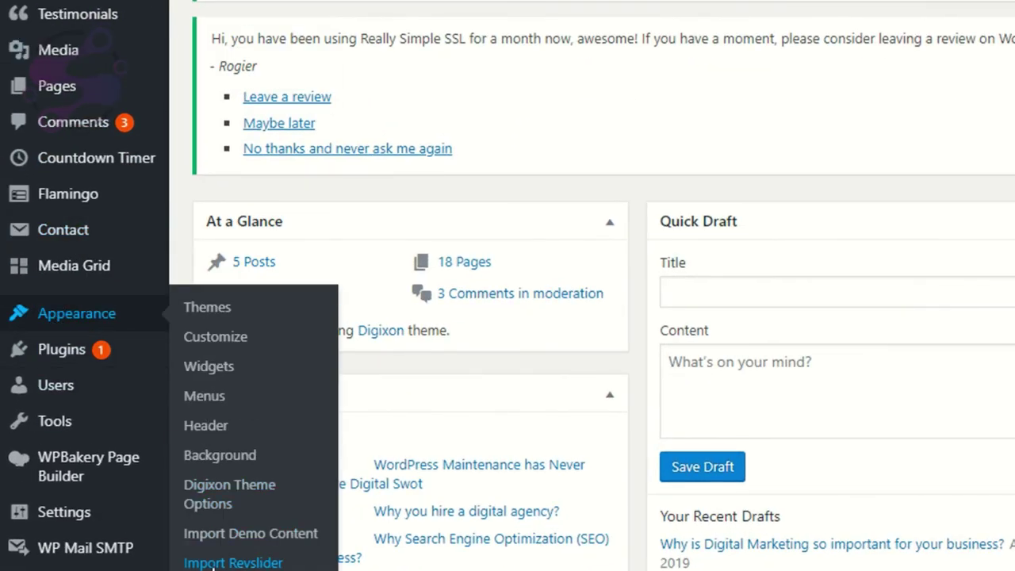
scroll(226, 559, "down", 1)
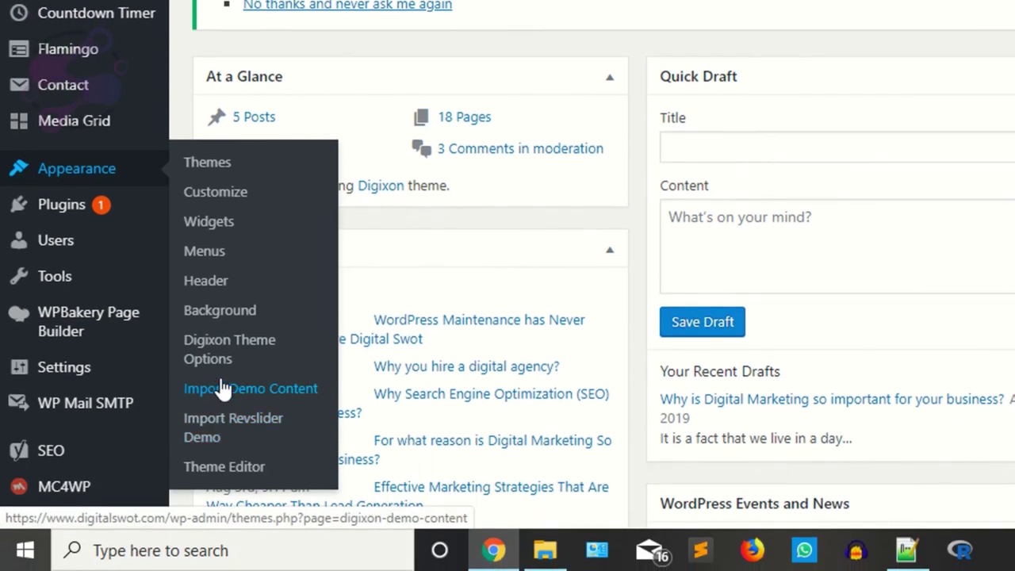
left_click(222, 345)
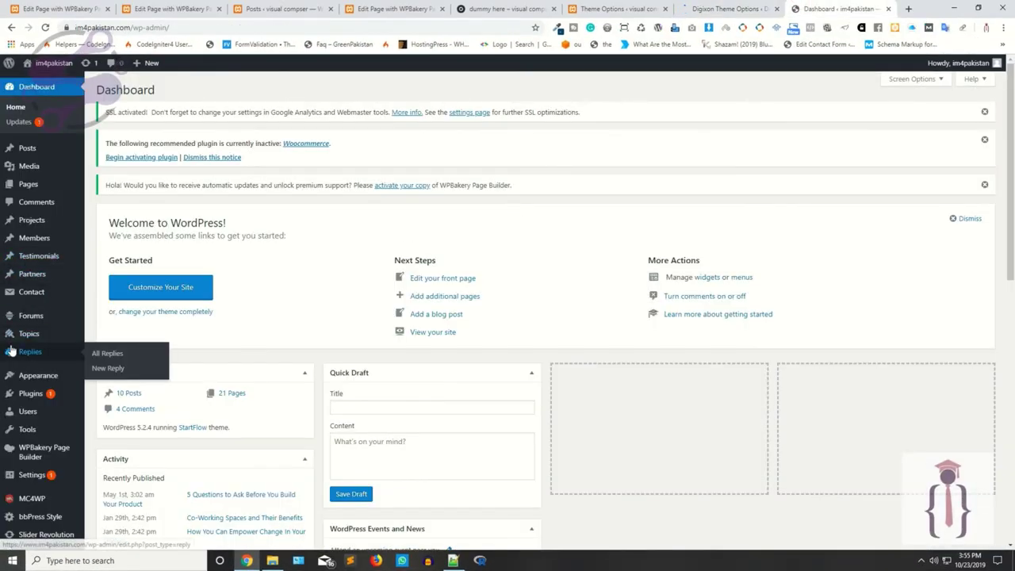
Step: Check im4pakistan's Appearance entries for theme options, then compare the Digixon option sections with those of Porto
mouse_move(25, 377)
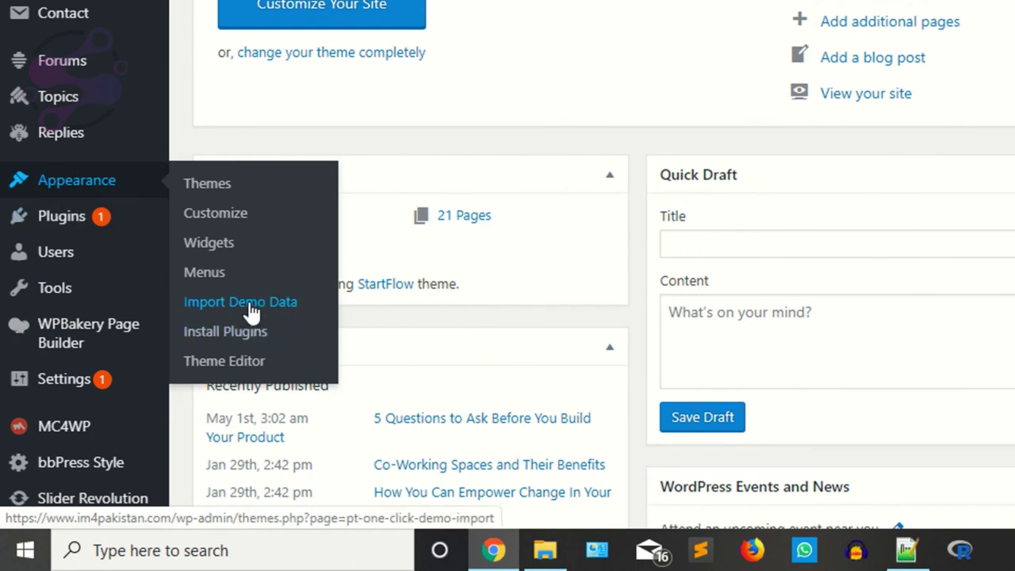
scroll(82, 104, "down", 1)
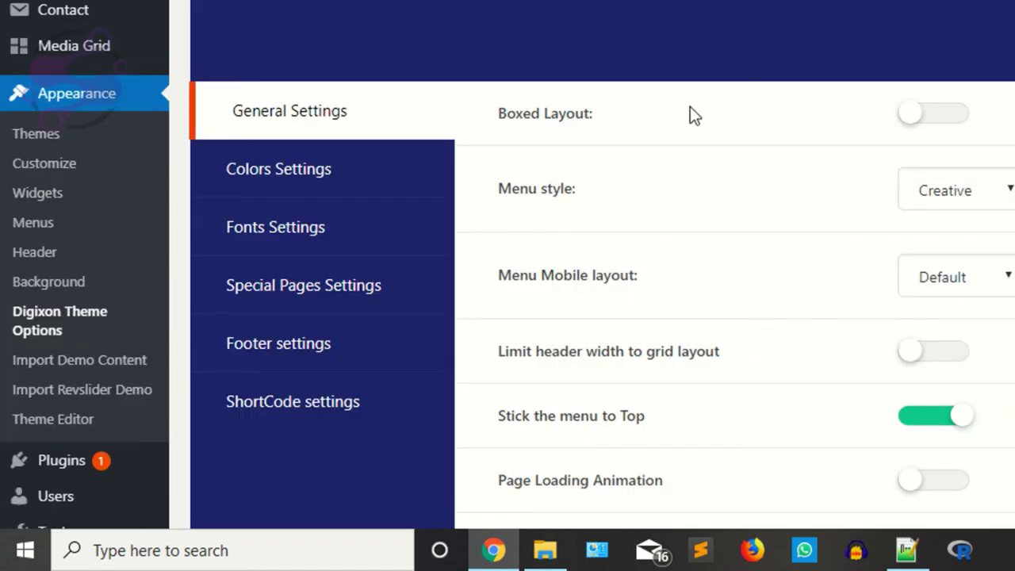
scroll(690, 115, "down", 5)
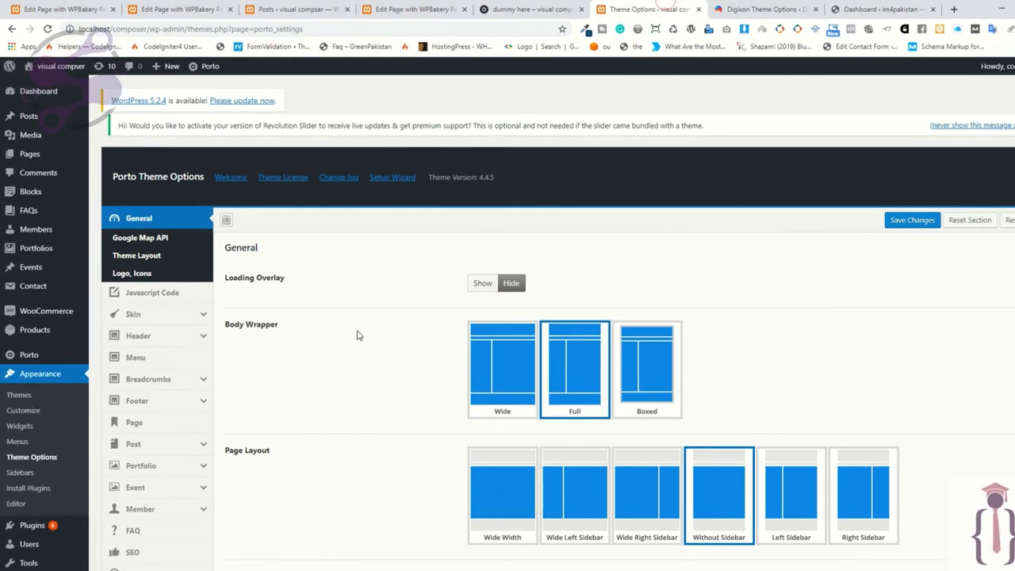
scroll(158, 267, "down", 1)
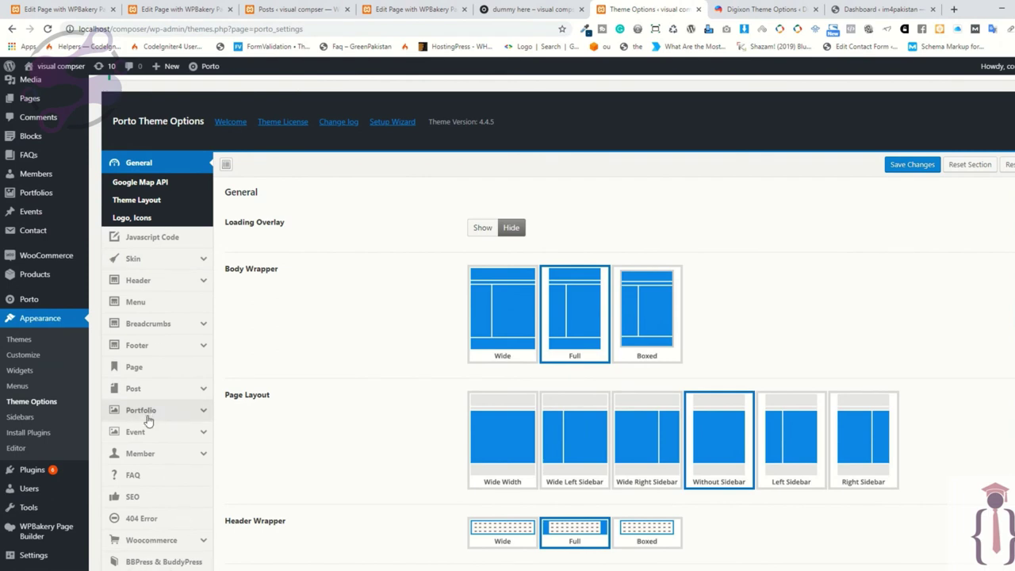
scroll(171, 382, "down", 5)
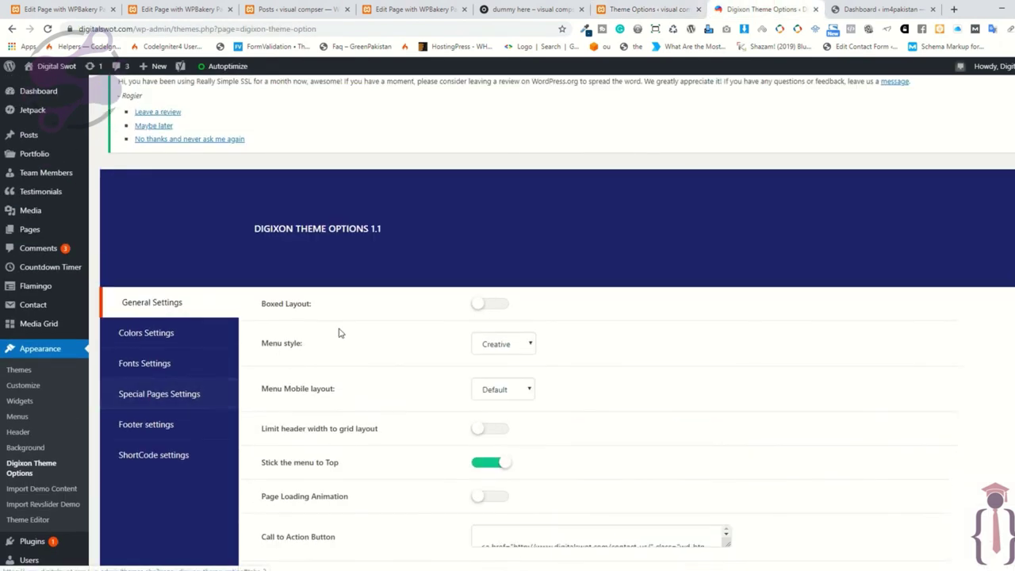
Step: Review Digixon's General Settings, covering the menu, logo and page title options
scroll(340, 333, "down", 2)
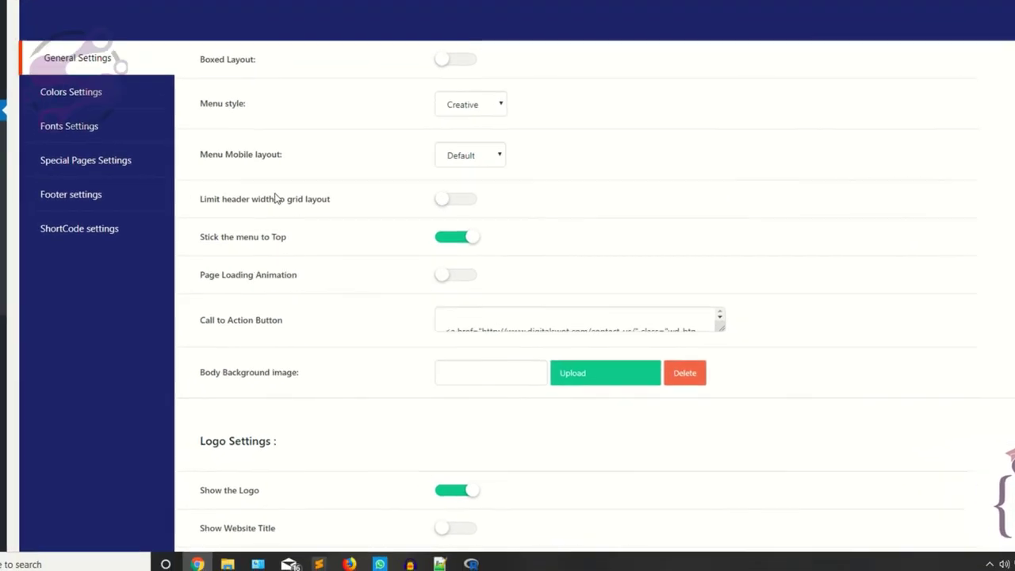
scroll(314, 238, "down", 4)
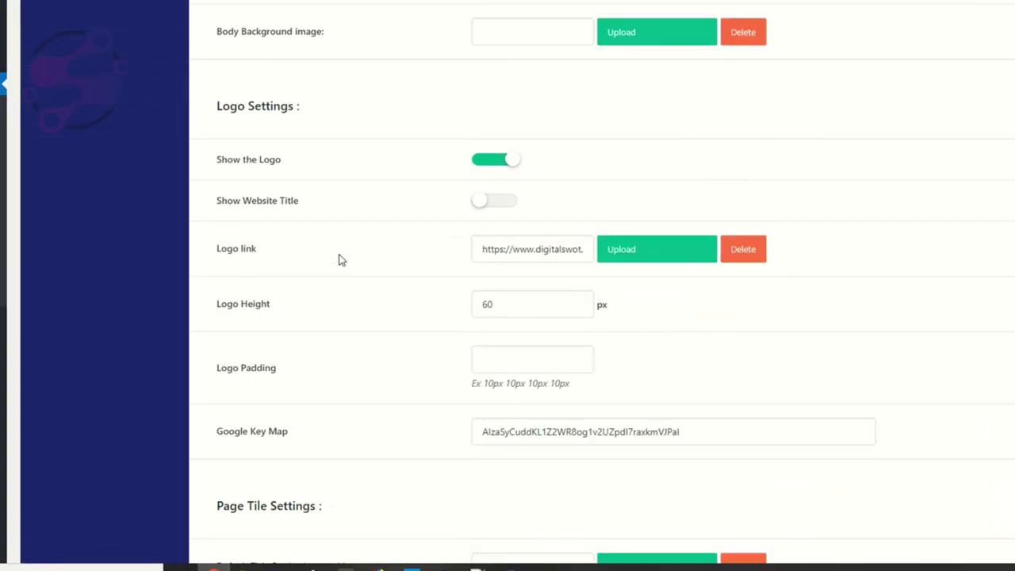
scroll(341, 260, "down", 3)
scroll(341, 260, "up", 3)
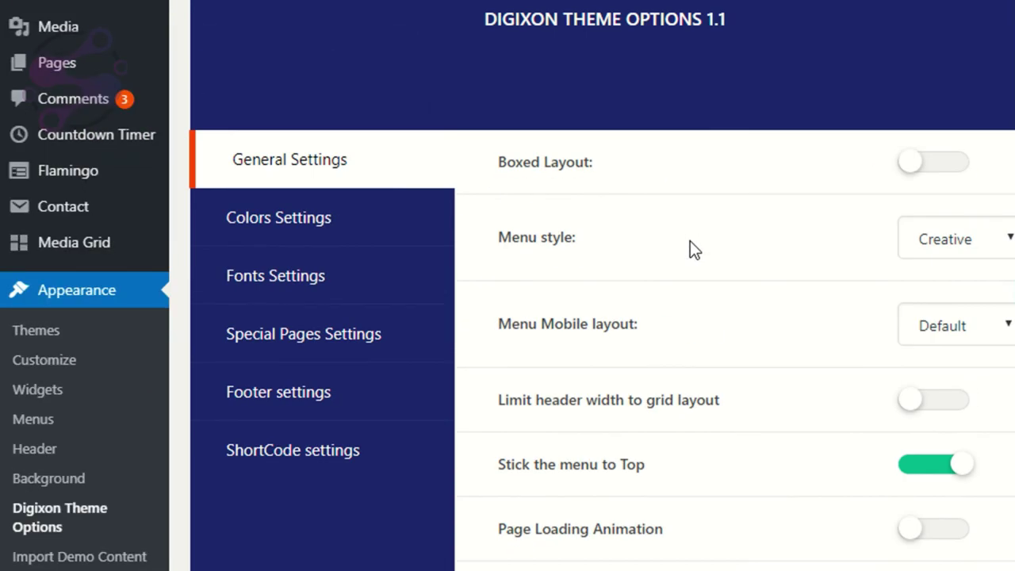
Step: Review Digixon's Colors Settings and the main typography options in Fonts Settings
left_click(279, 219)
scroll(943, 267, "down", 5)
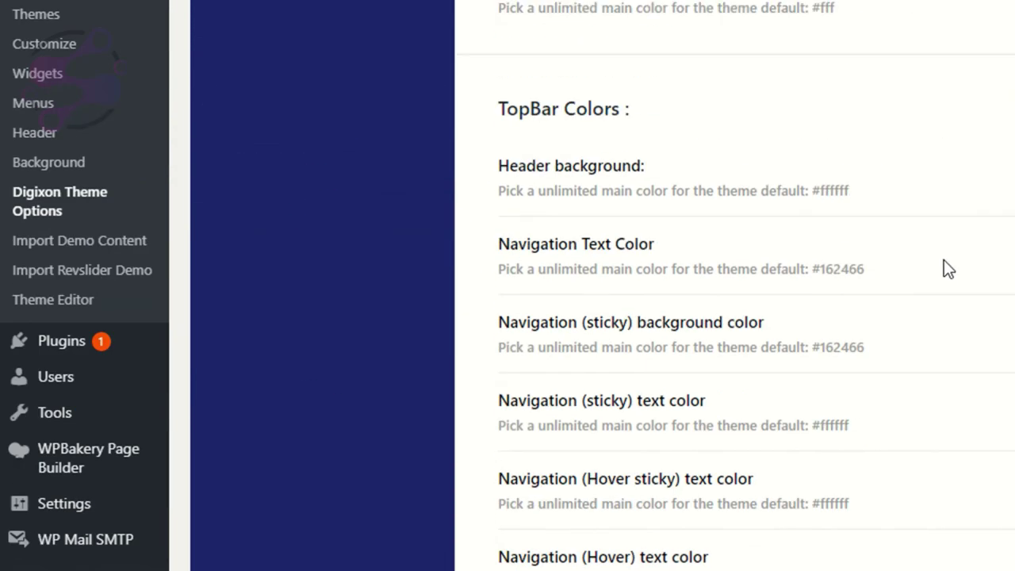
scroll(656, 257, "up", 5)
left_click(254, 421)
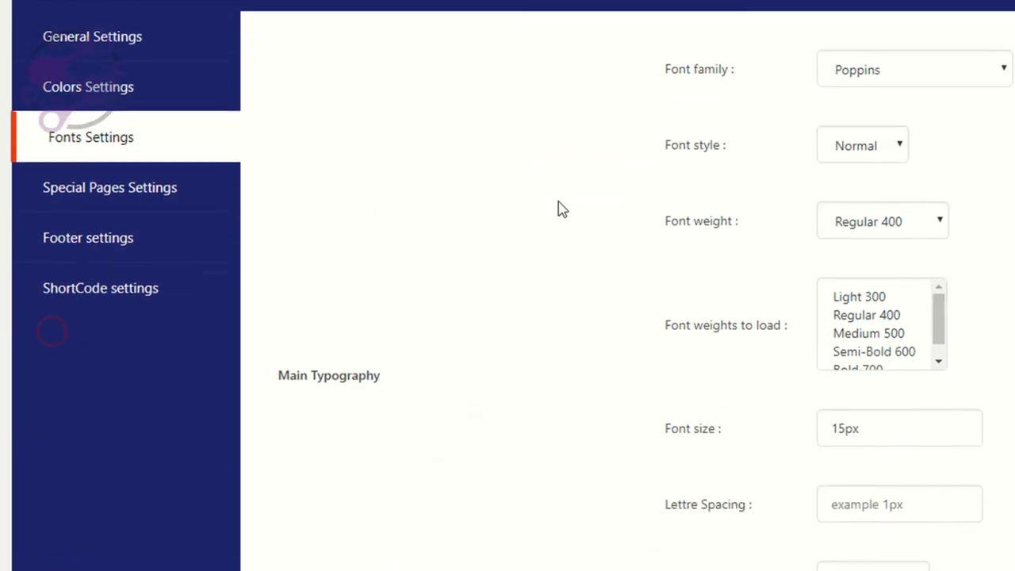
scroll(674, 207, "down", 4)
scroll(556, 199, "up", 4)
Step: Review Digixon's Special Pages Settings for the 404 and shop pages, then the Footer settings
left_click(115, 194)
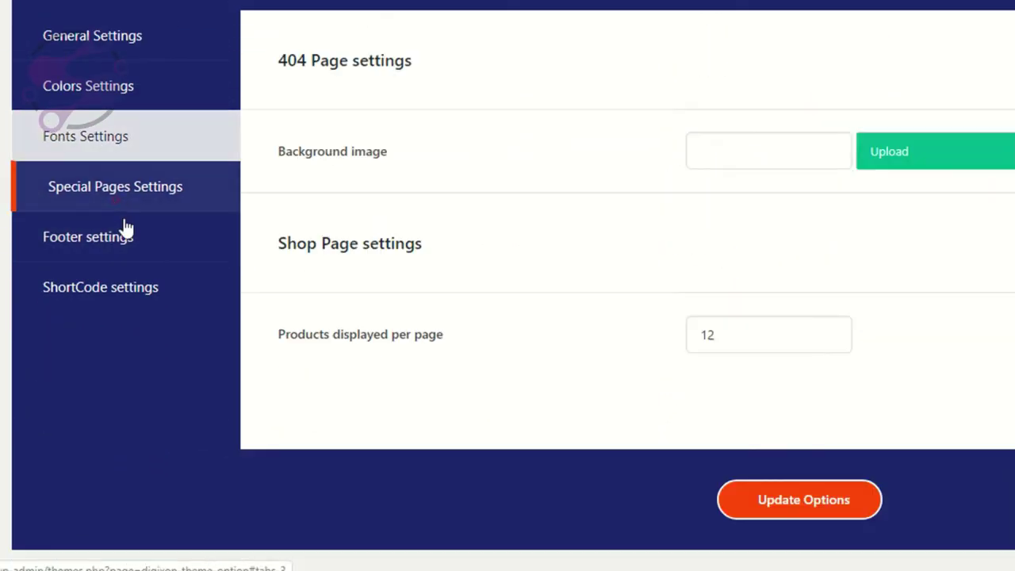
scroll(644, 219, "down", 2)
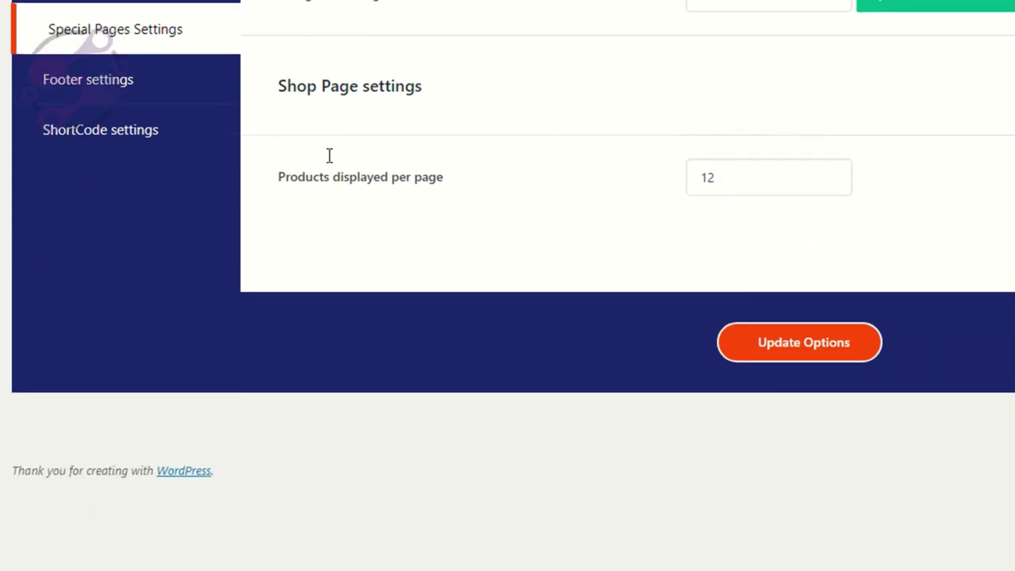
left_click_drag(297, 109, 429, 89)
left_click(88, 80)
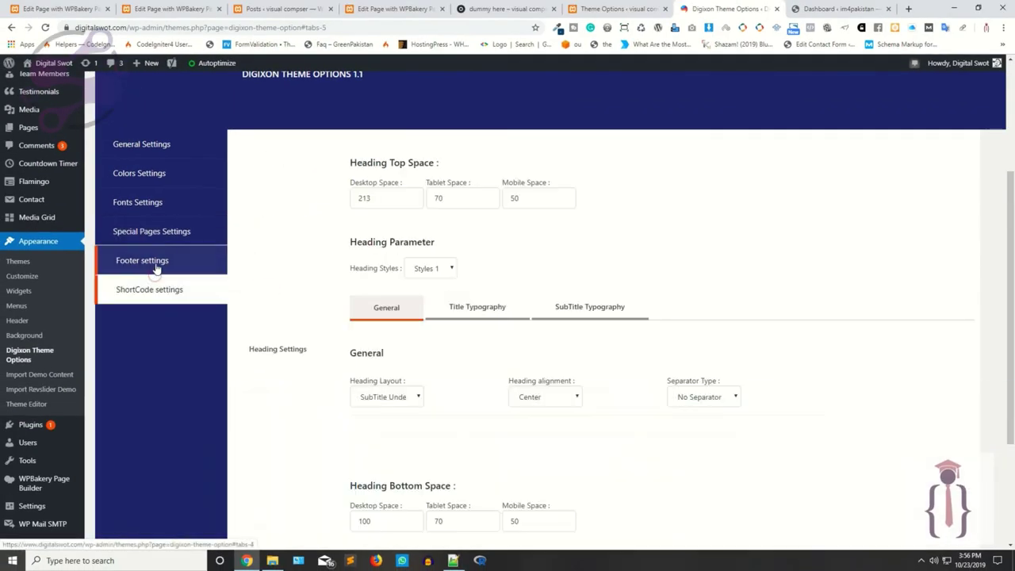
scroll(468, 304, "up", 1)
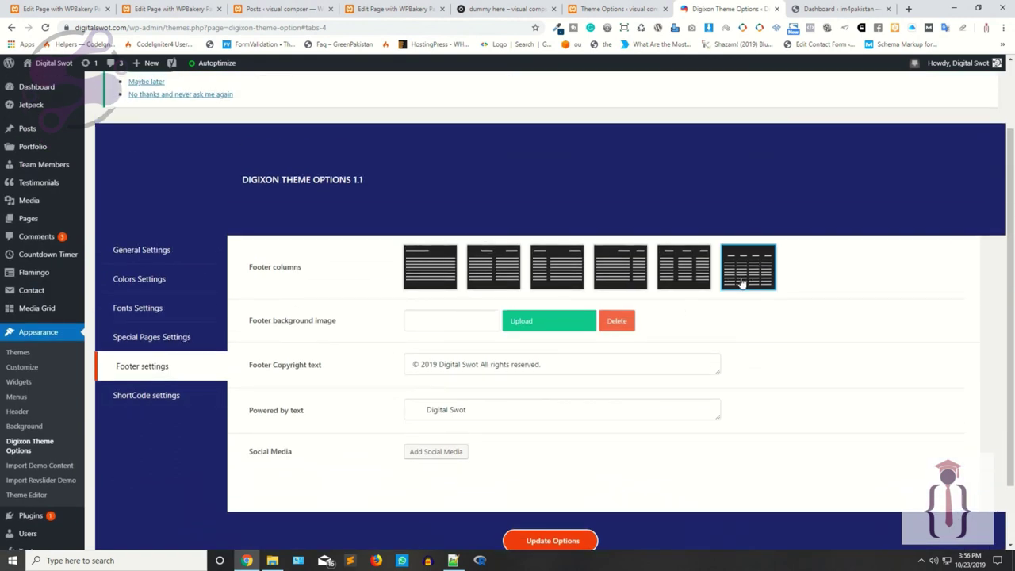
scroll(761, 271, "down", 1)
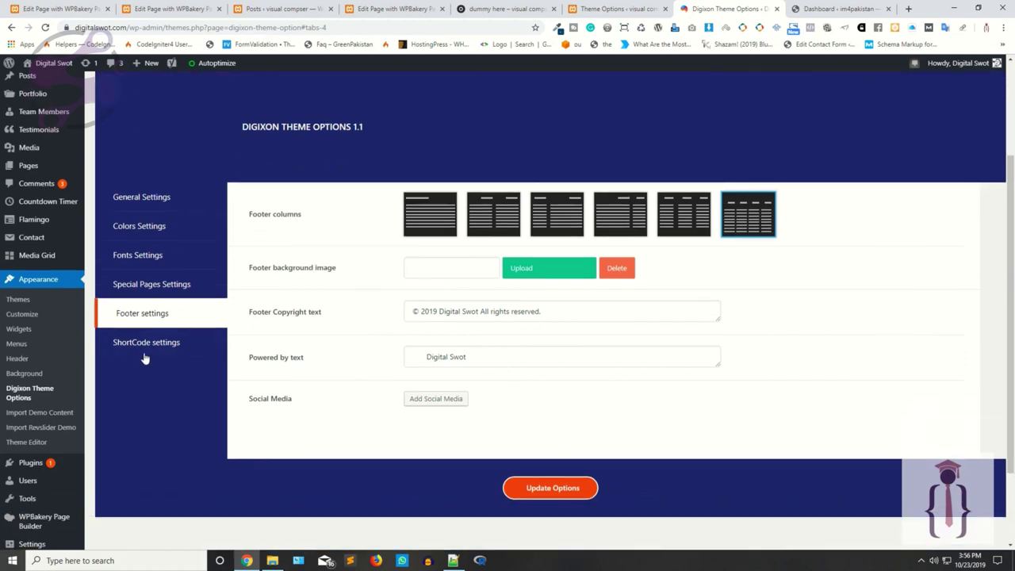
Step: Review the heading spacing and style options in Digixon's ShortCode settings
left_click(141, 349)
scroll(325, 380, "down", 3)
scroll(325, 380, "up", 5)
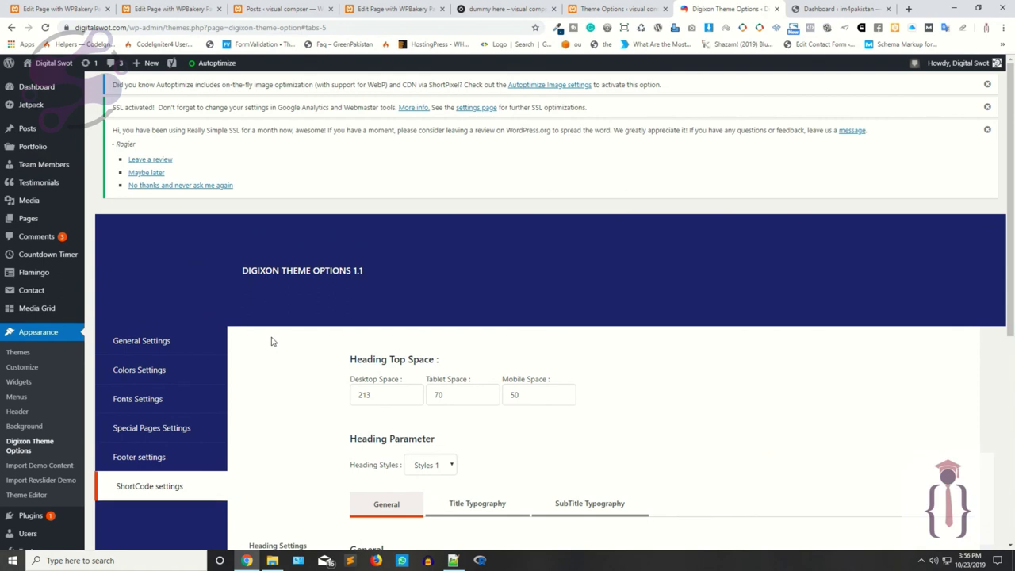
Step: View the "dummy here" page, then return to Porto's Theme Options and look over the General section
left_click(484, 9)
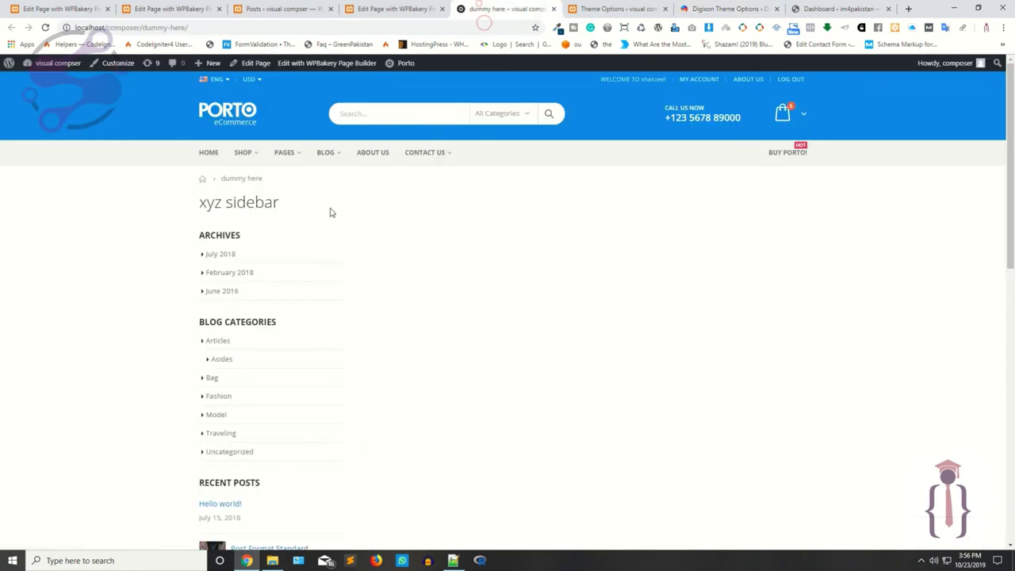
left_click(610, 9)
scroll(285, 331, "up", 8)
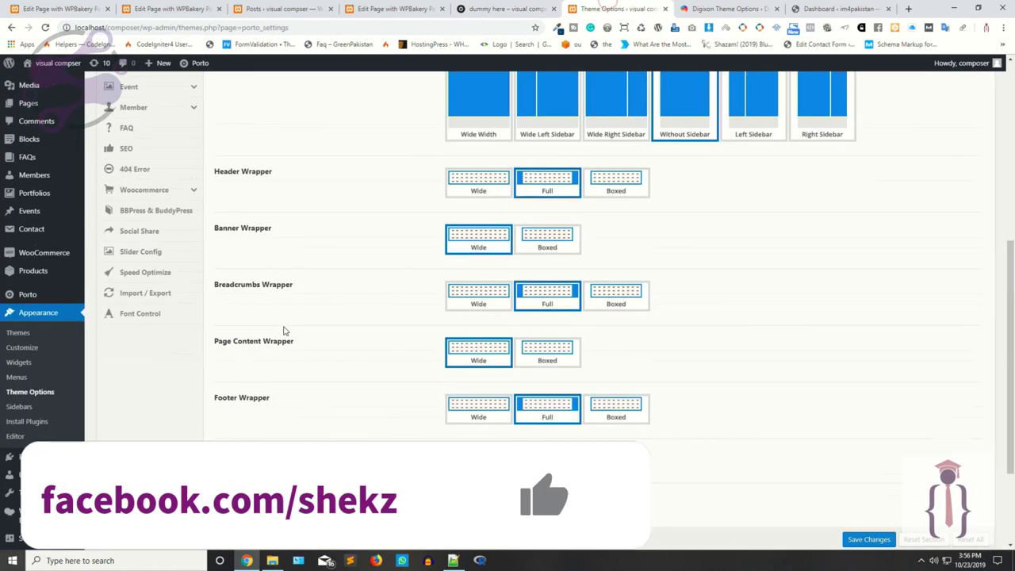